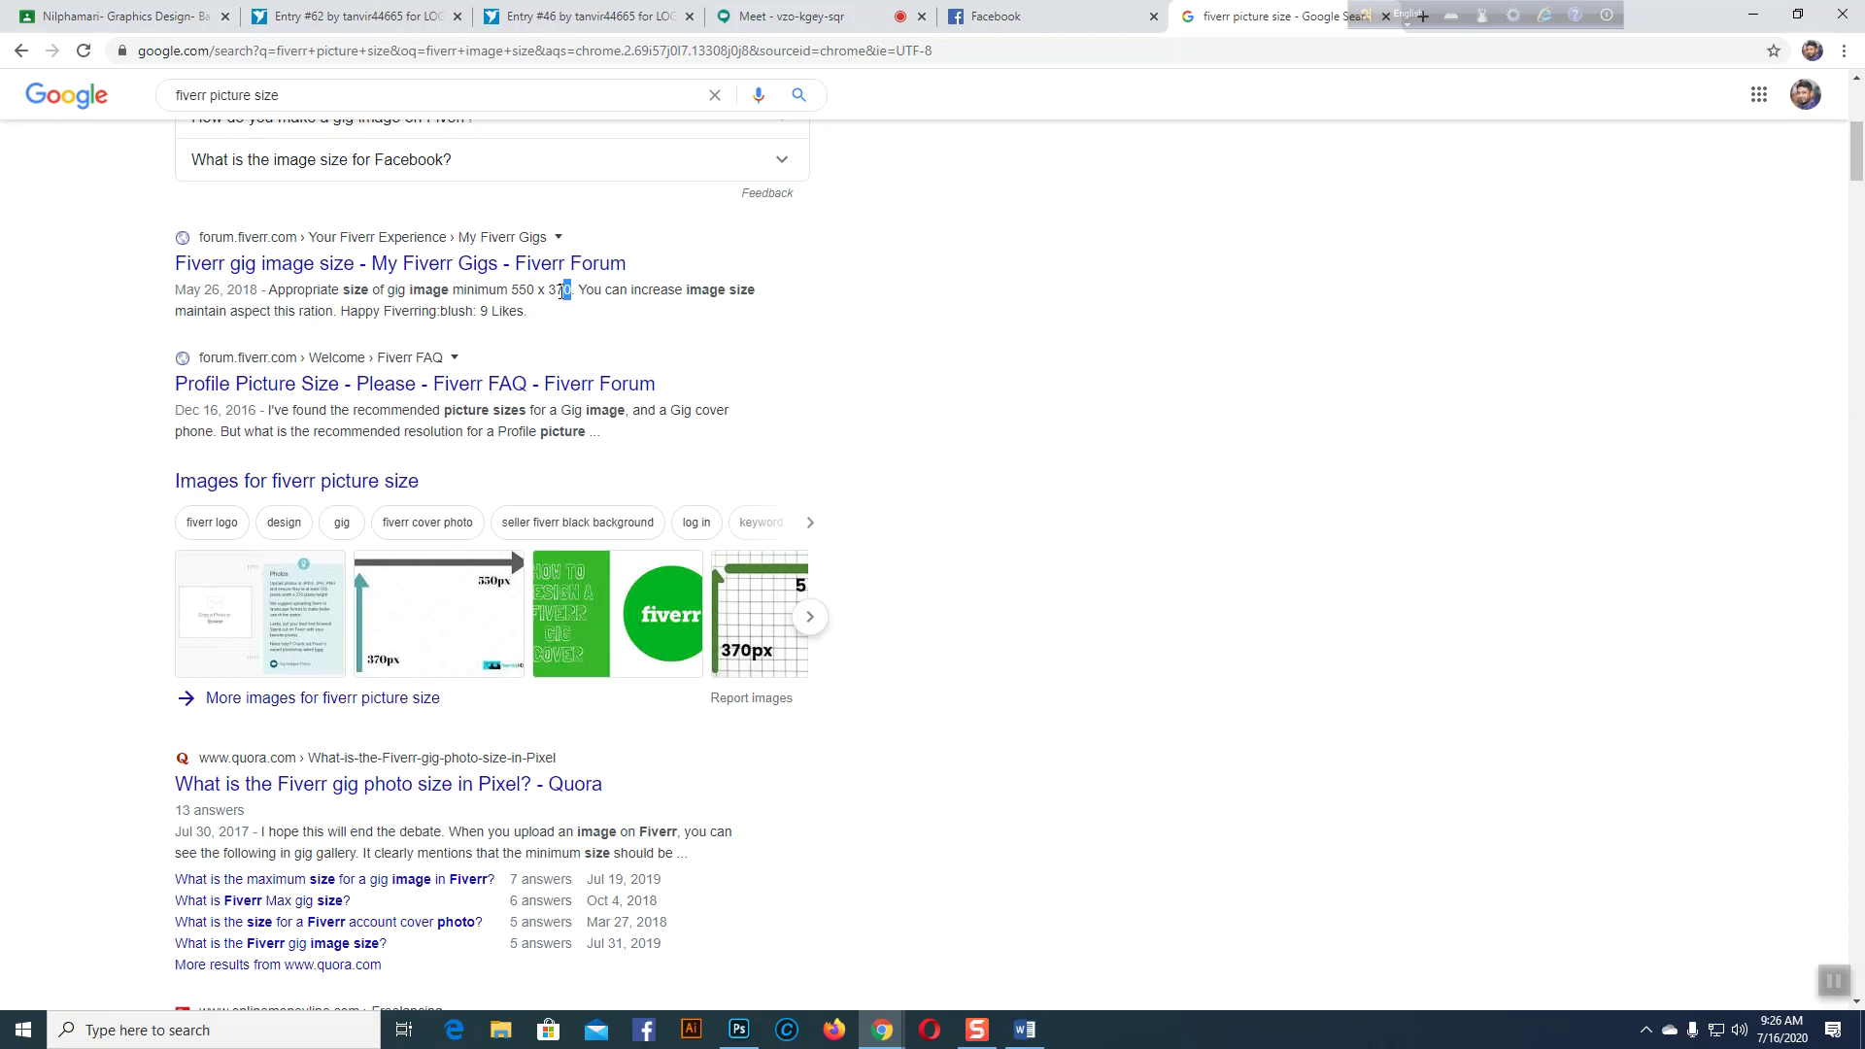
Preview the Fiverr gig photo size result showing the 550 × 370 pixel minimum.
left_click(233, 622)
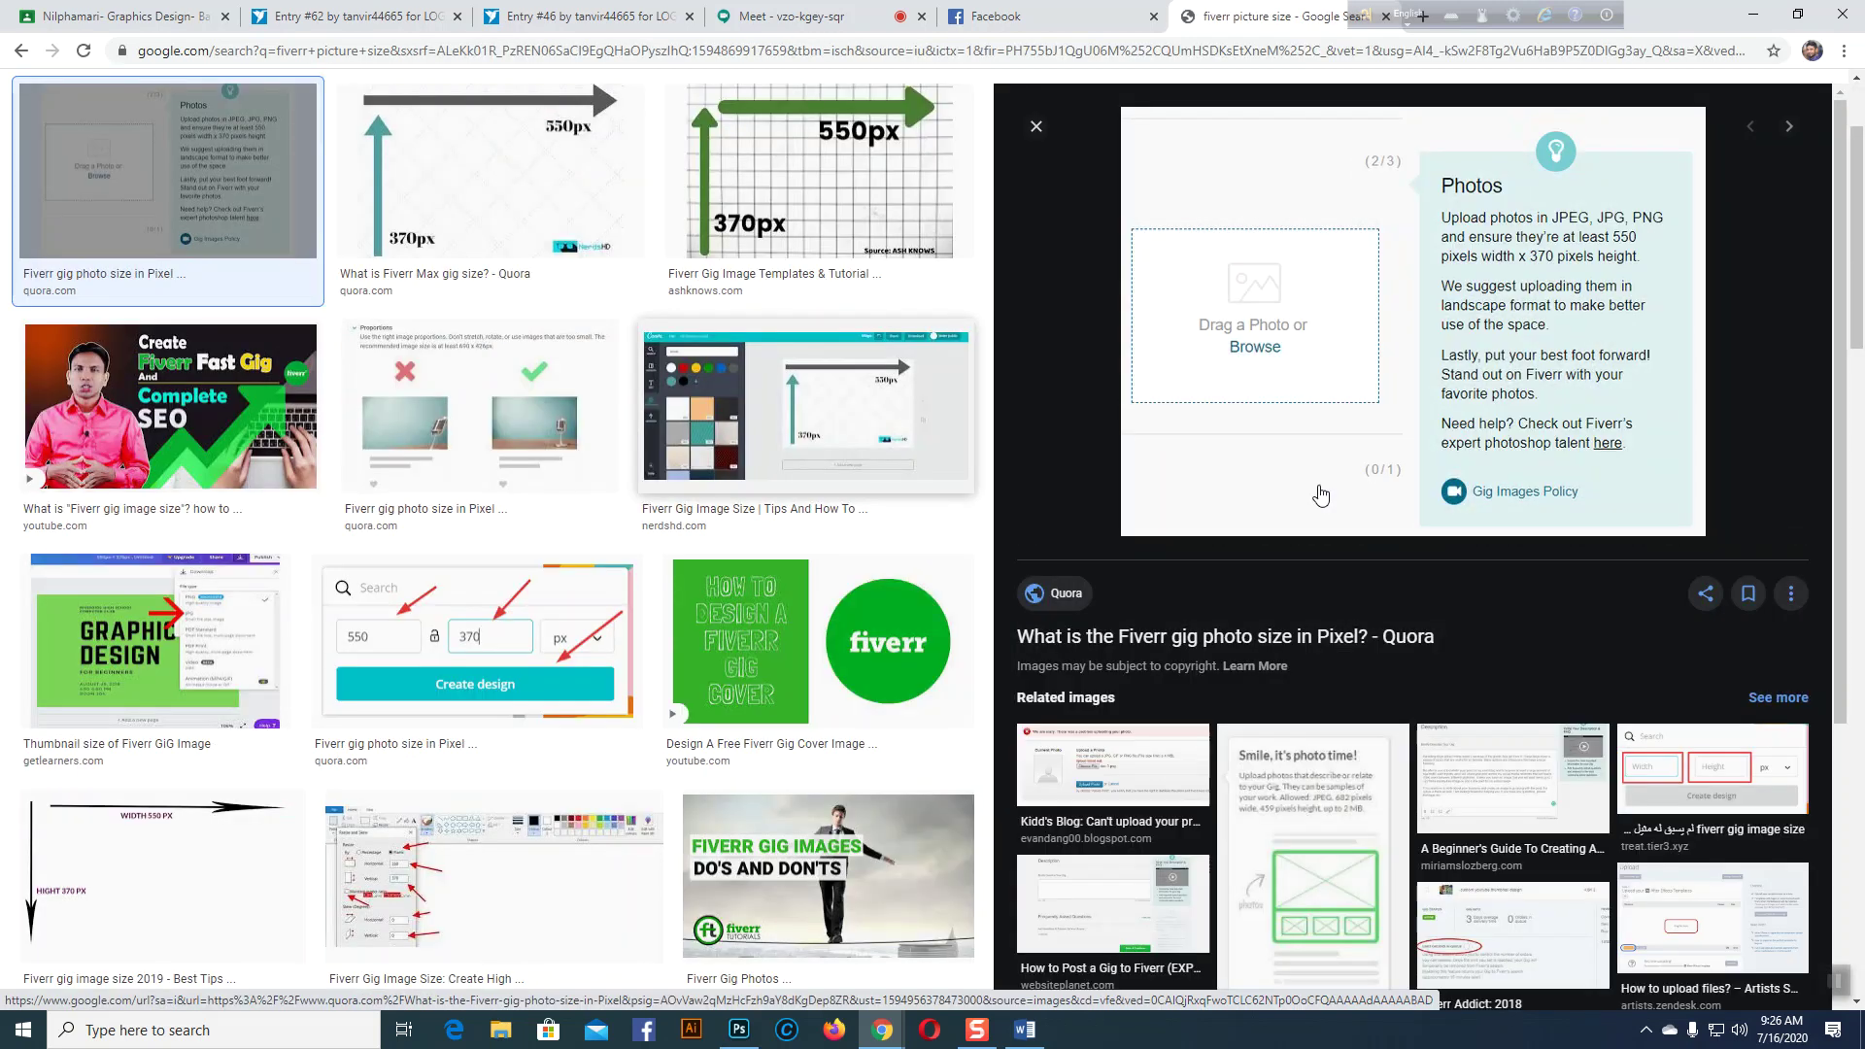
scroll(1222, 828, "up", 2)
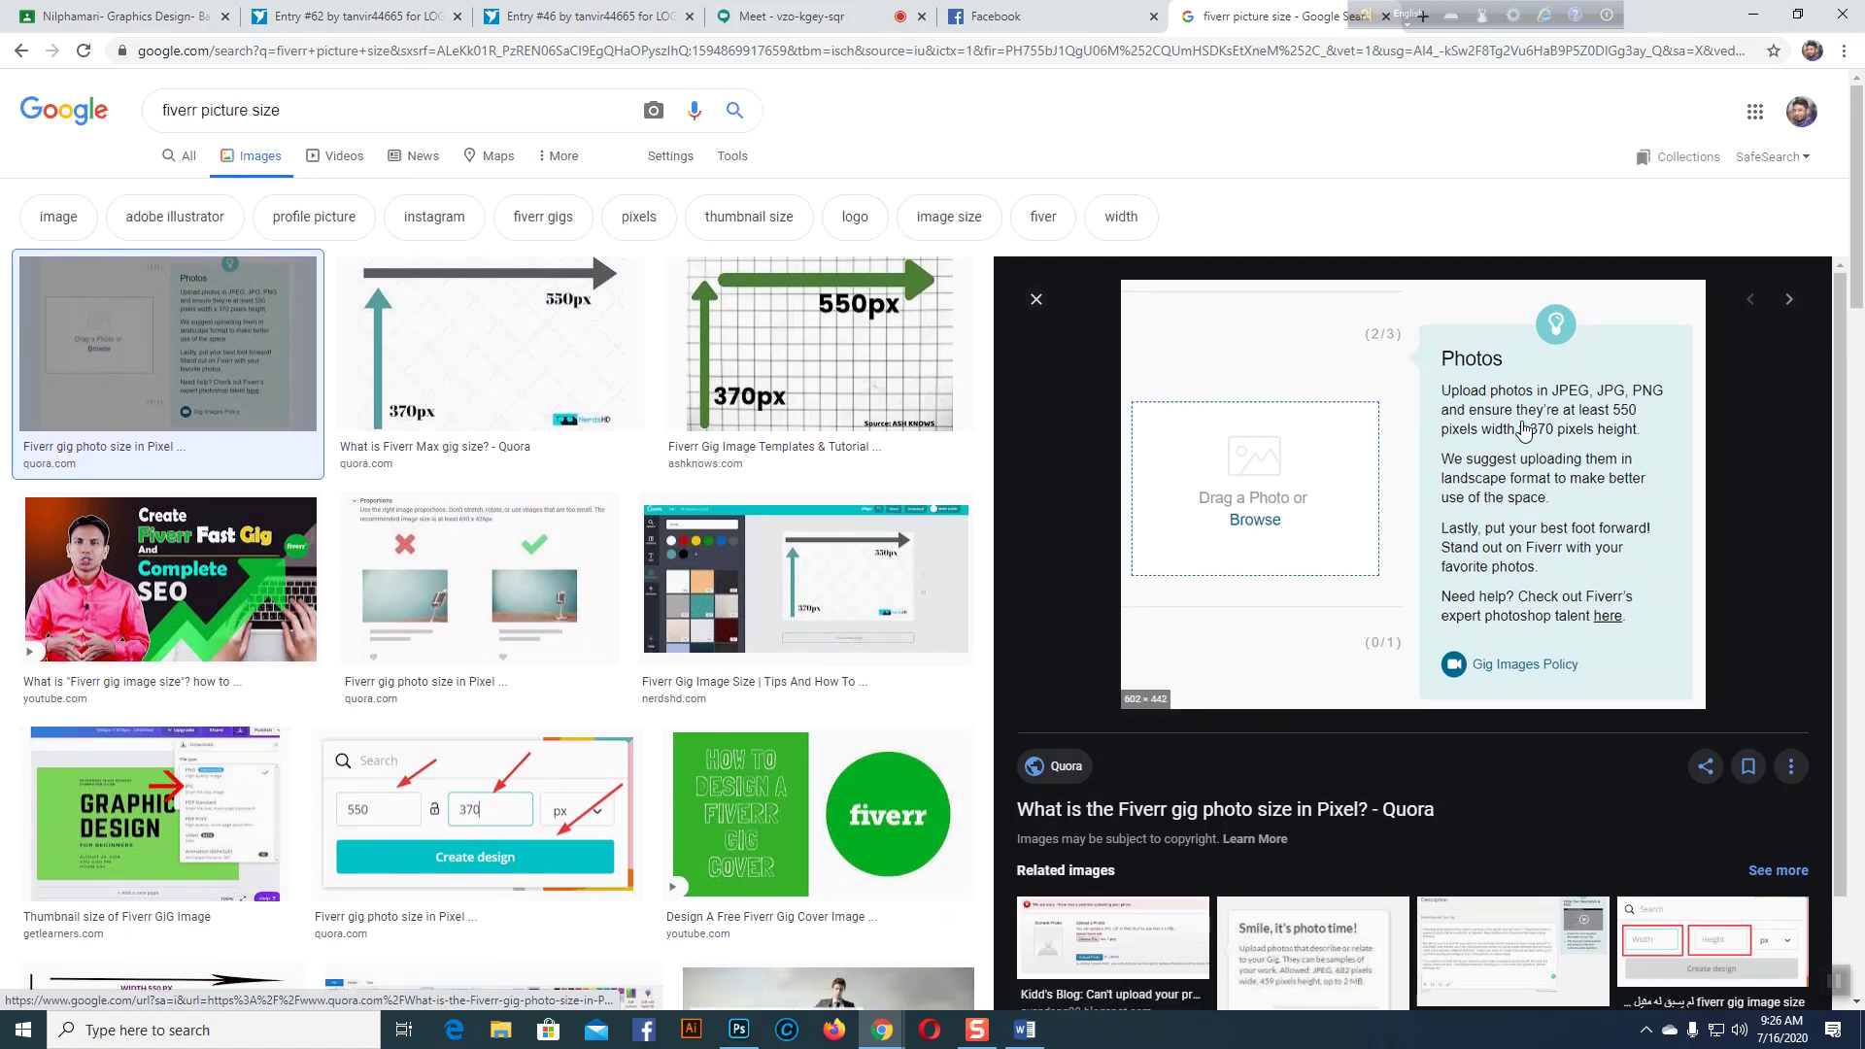
left_click_drag(1642, 420, 1636, 433)
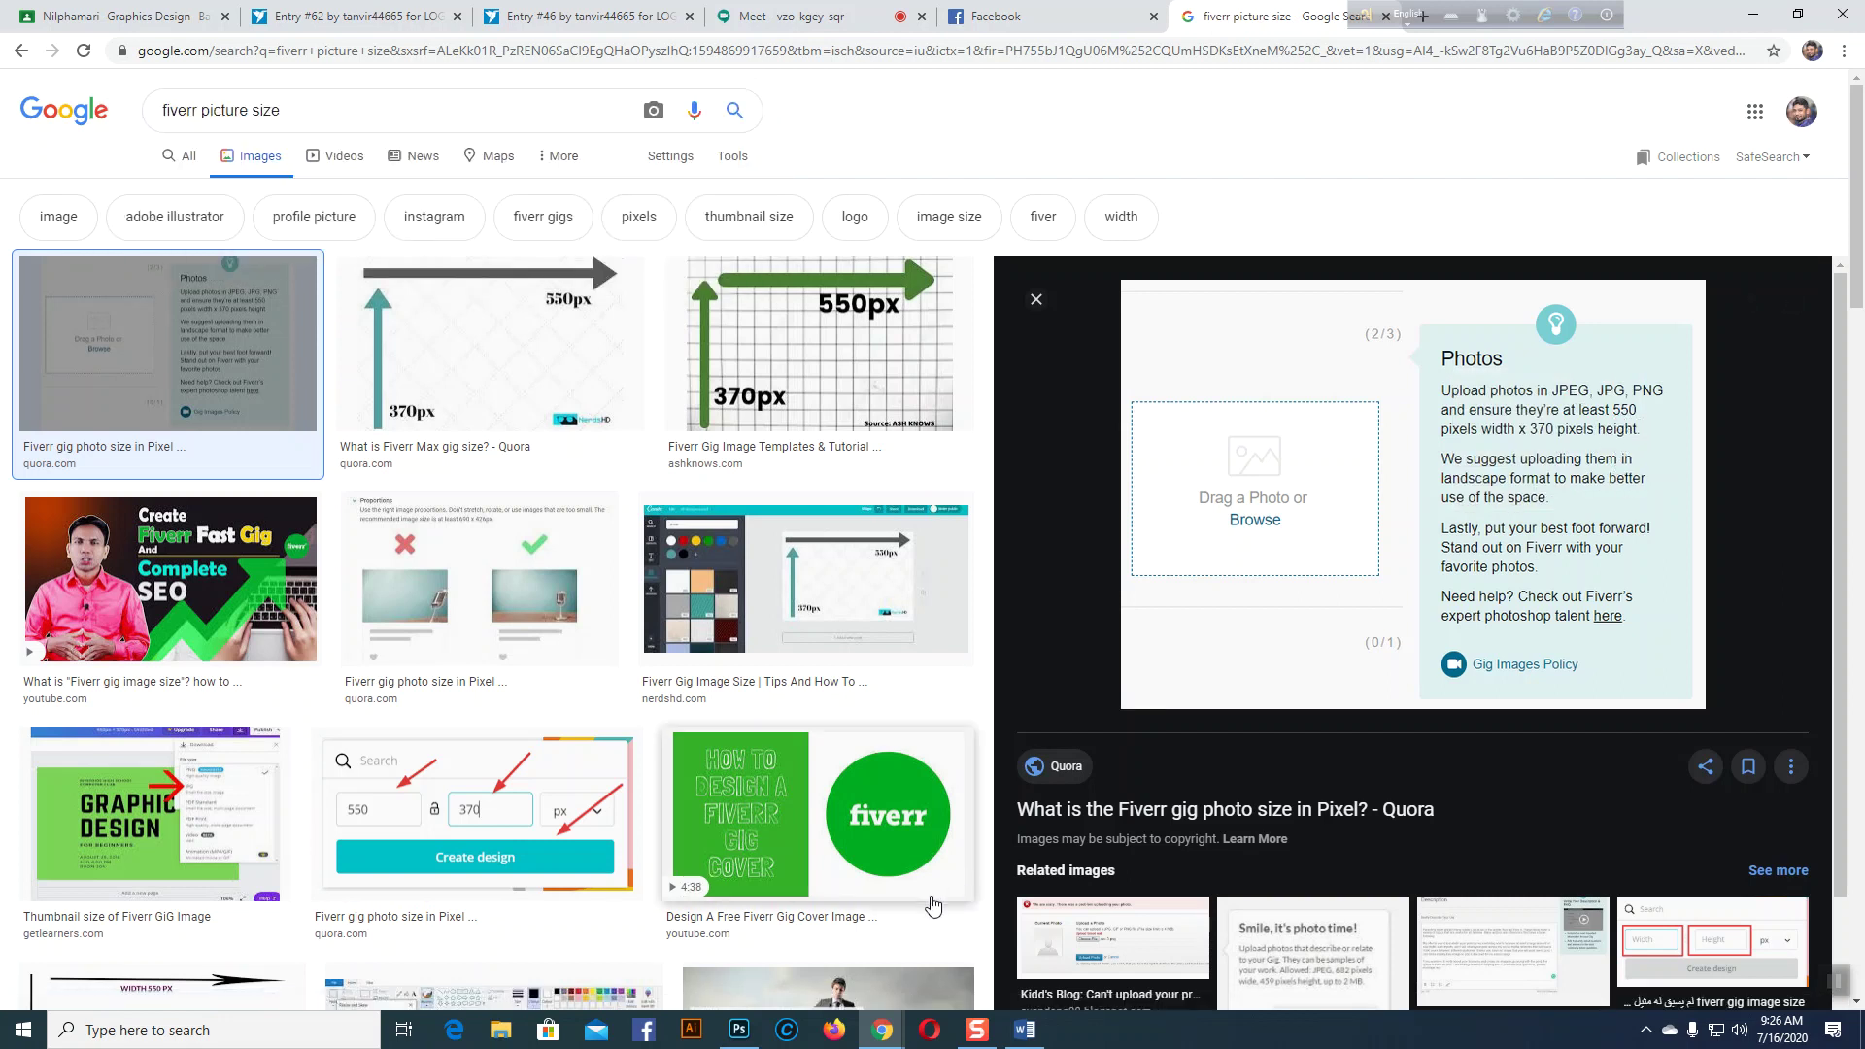
Return to the Google Images results, then switch to the Meet call tab.
left_click(738, 1030)
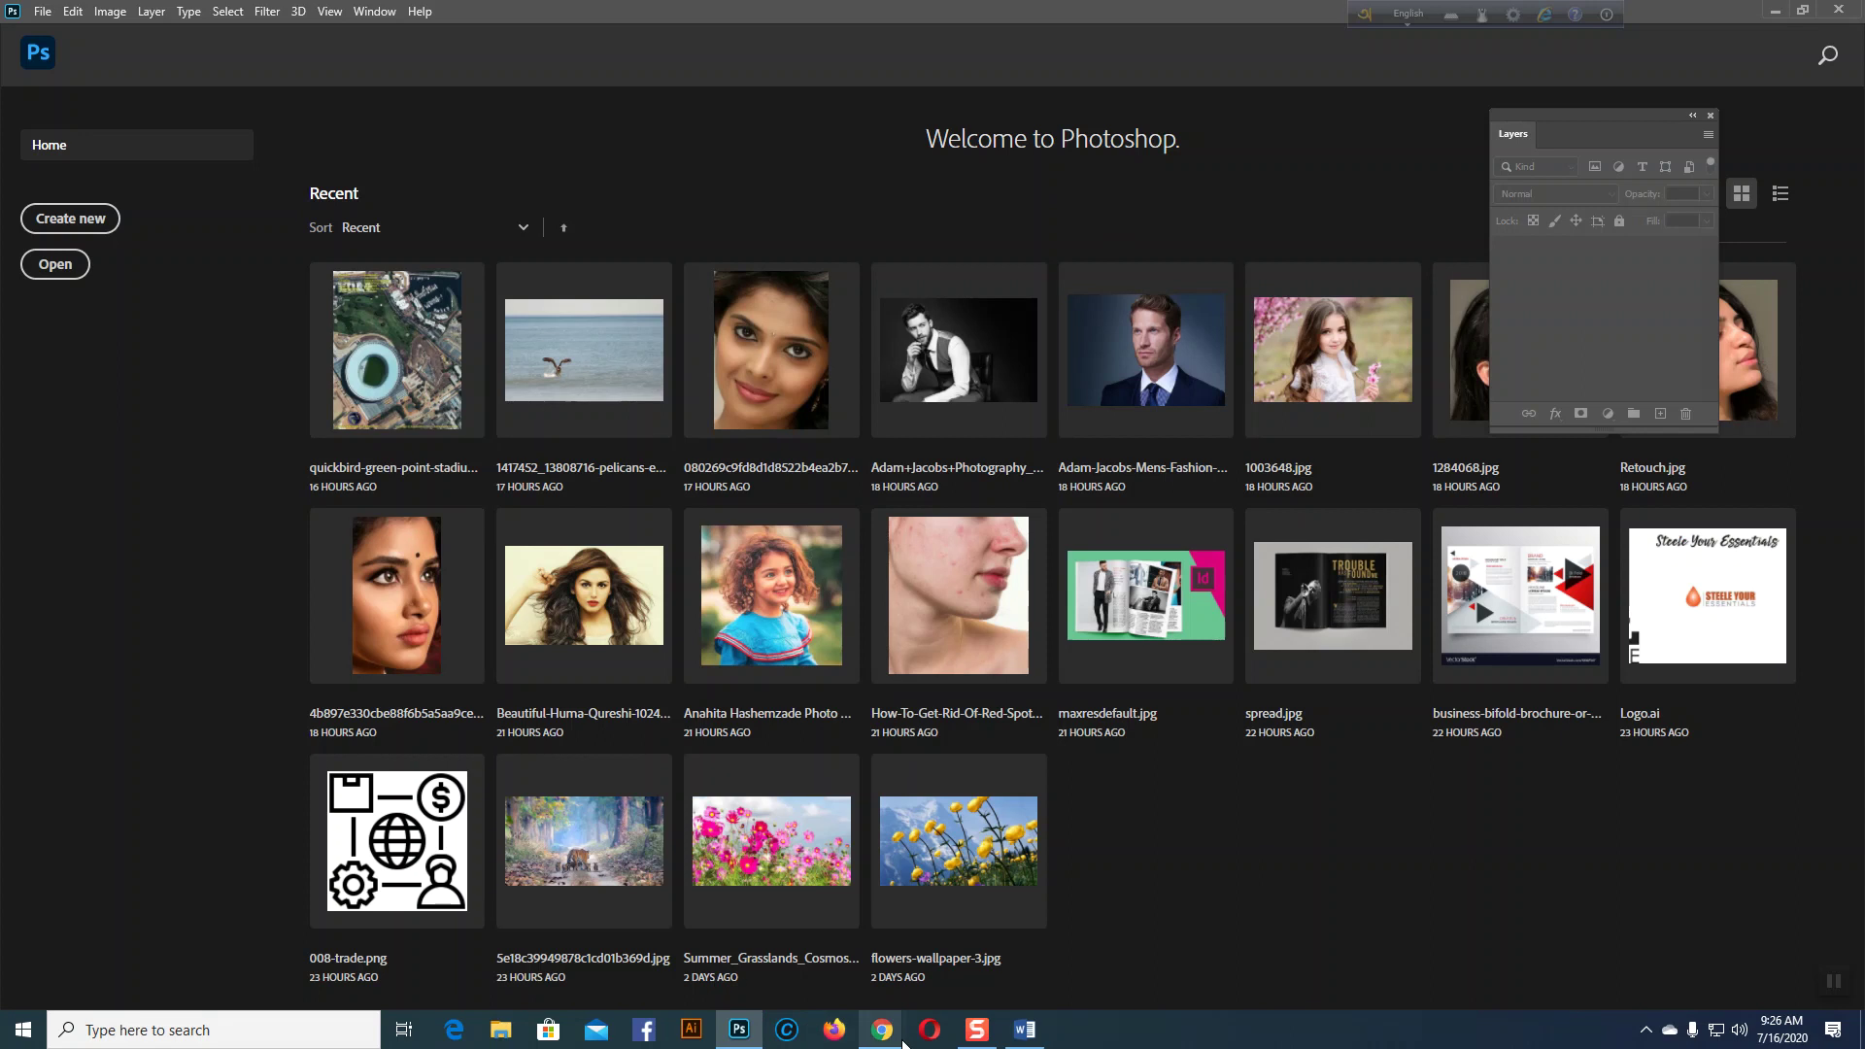
mouse_move(881, 1030)
left_click(772, 889)
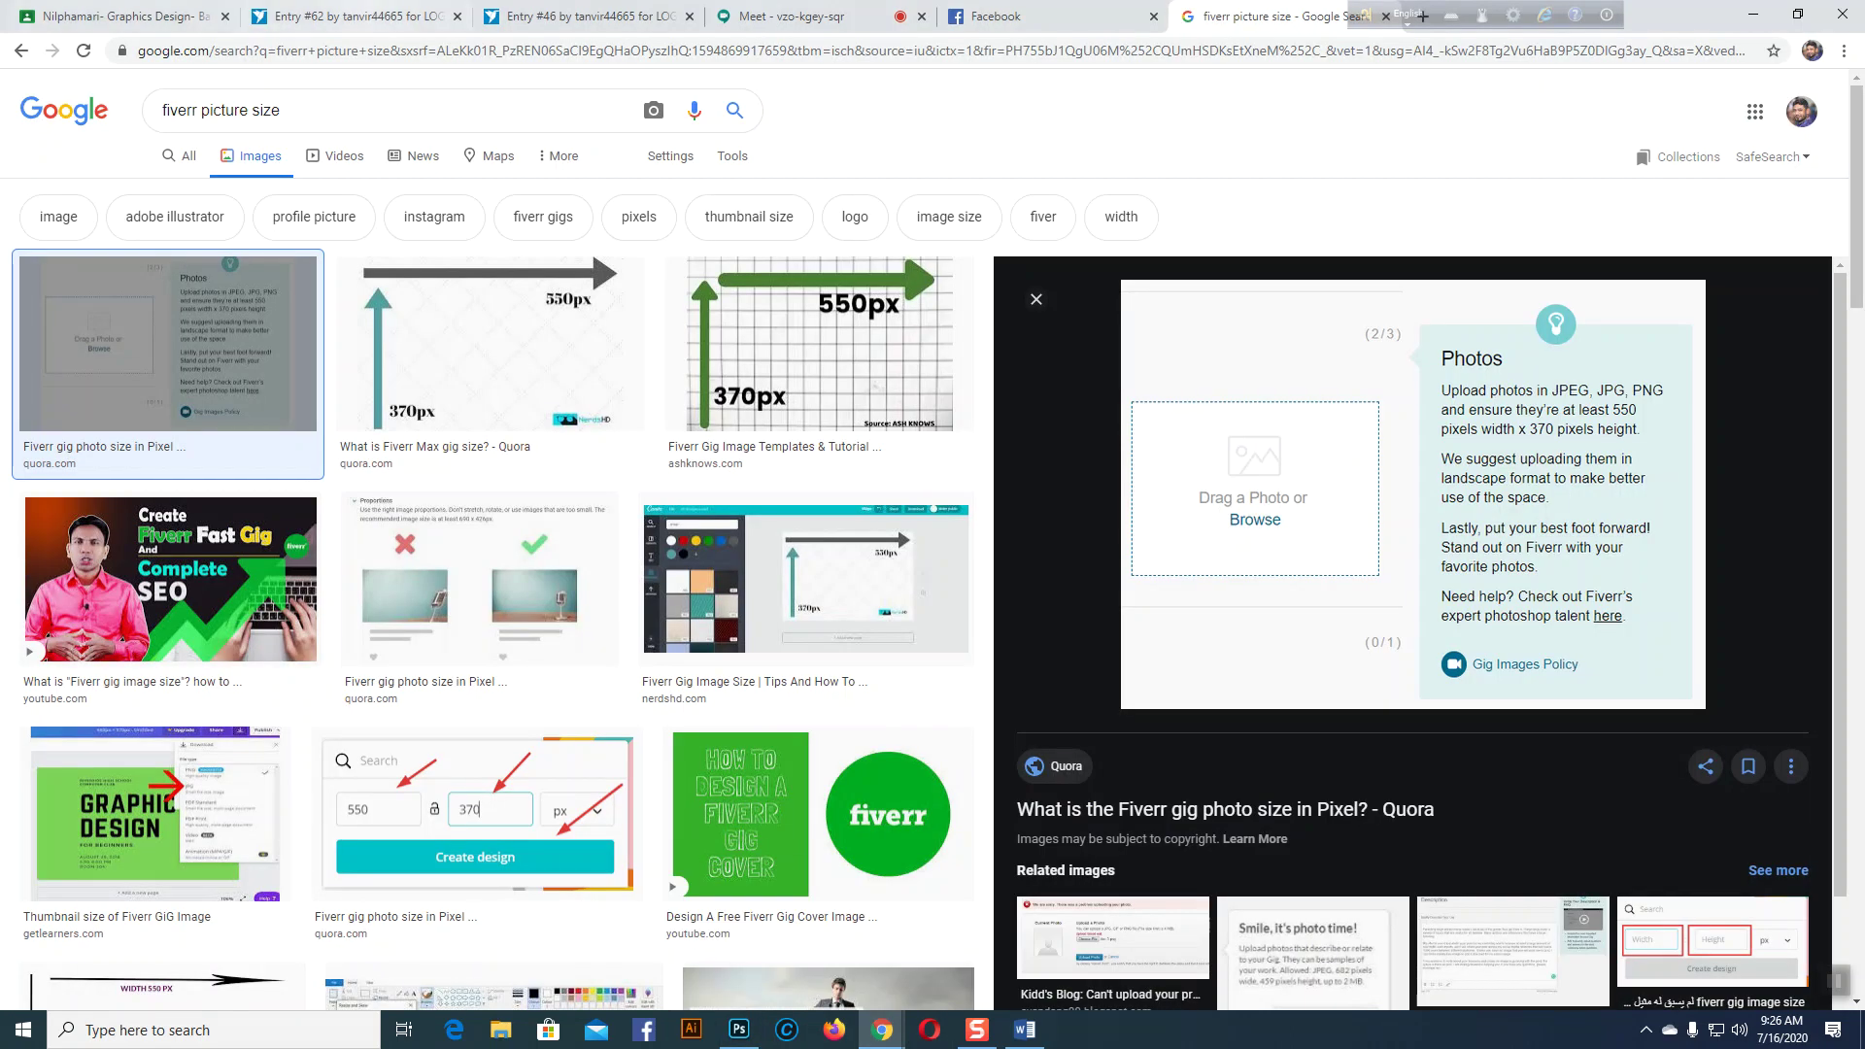
left_click(787, 15)
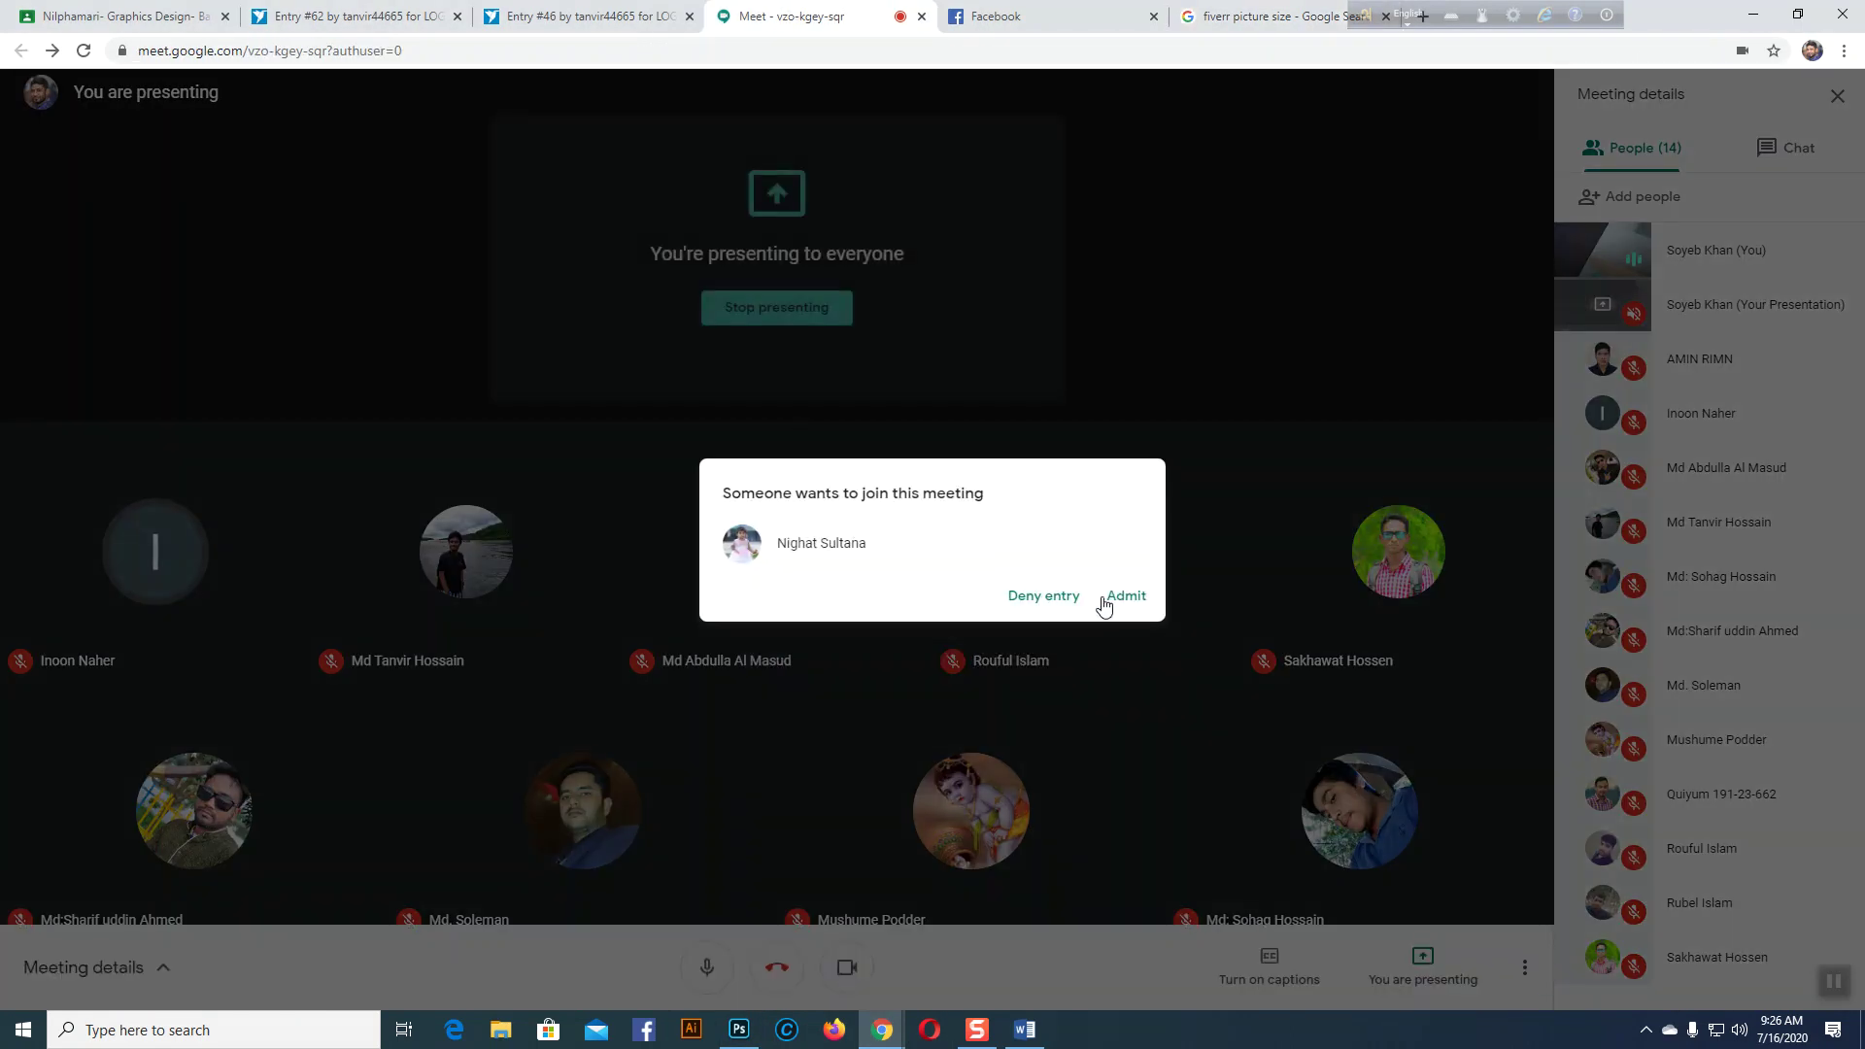
Admit the waiting participant to the Meet call and switch to Photoshop's Home screen.
left_click(1115, 597)
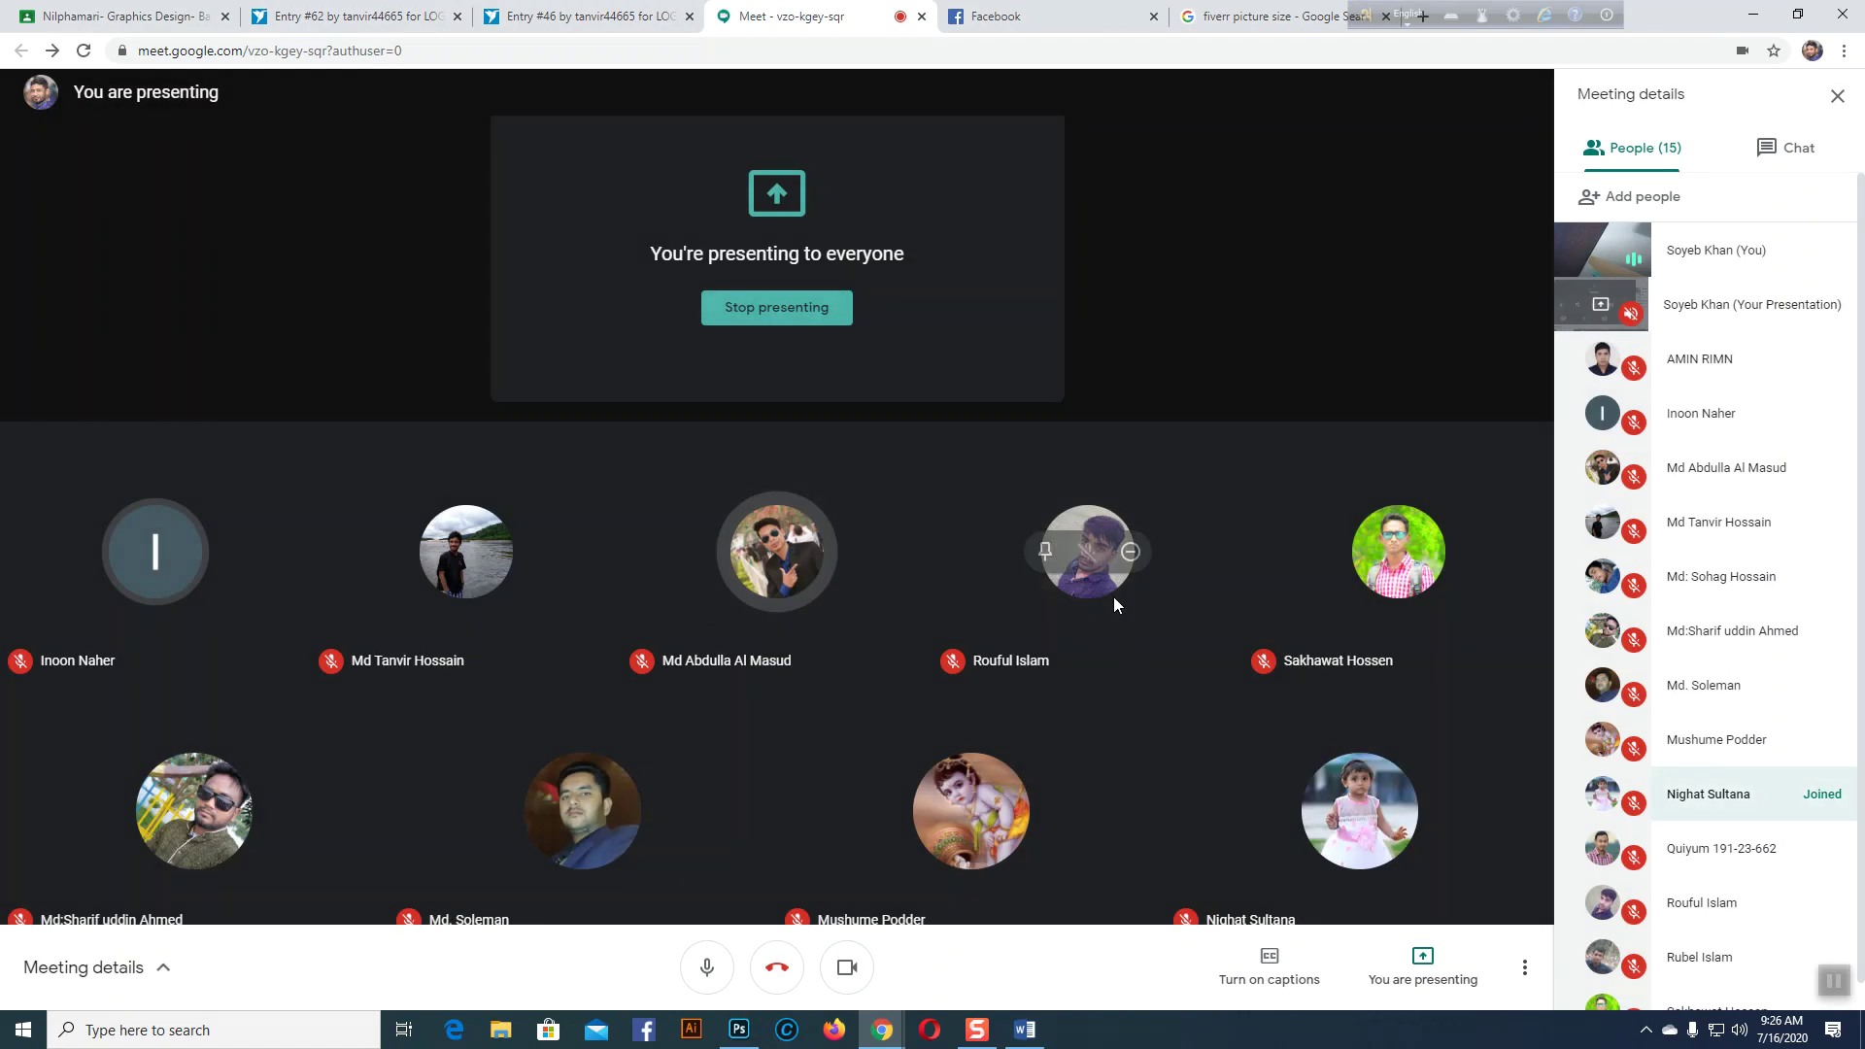
left_click(742, 1033)
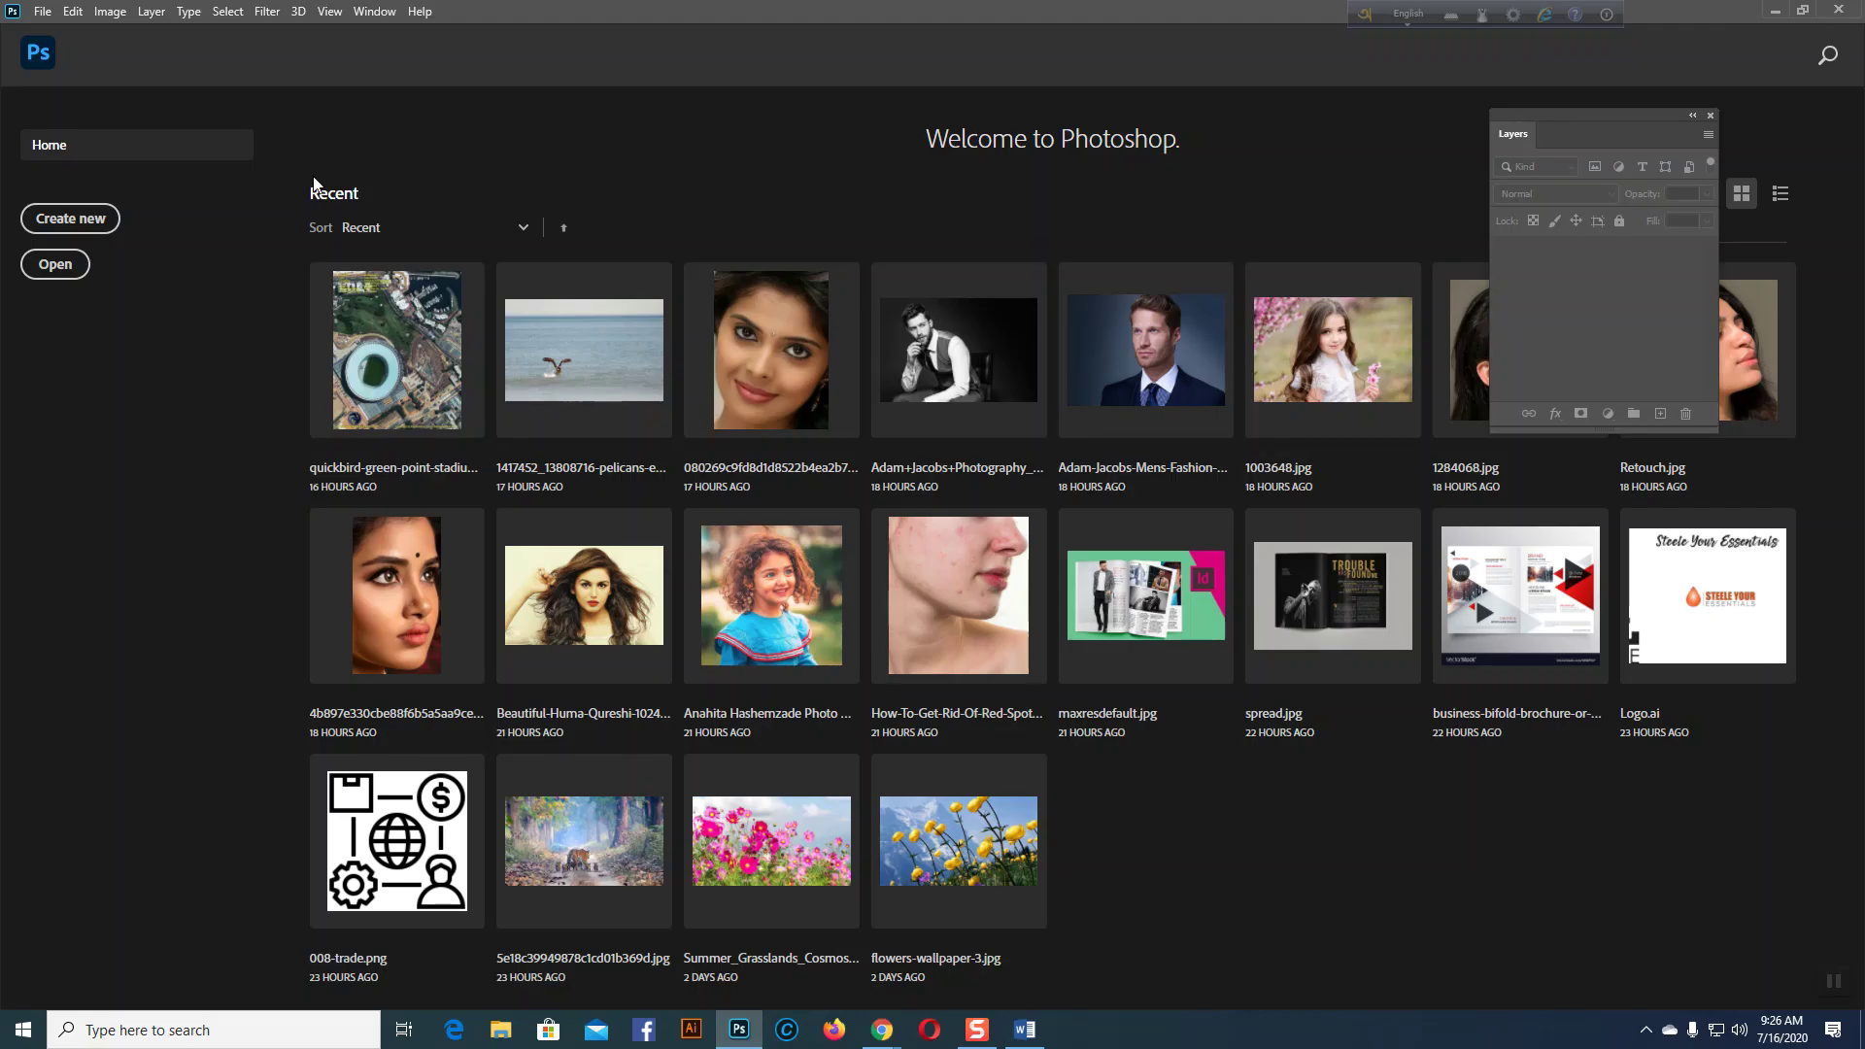
Create a new 550 × 370 pixel Photoshop document, then bring the Meet call back.
left_click(92, 220)
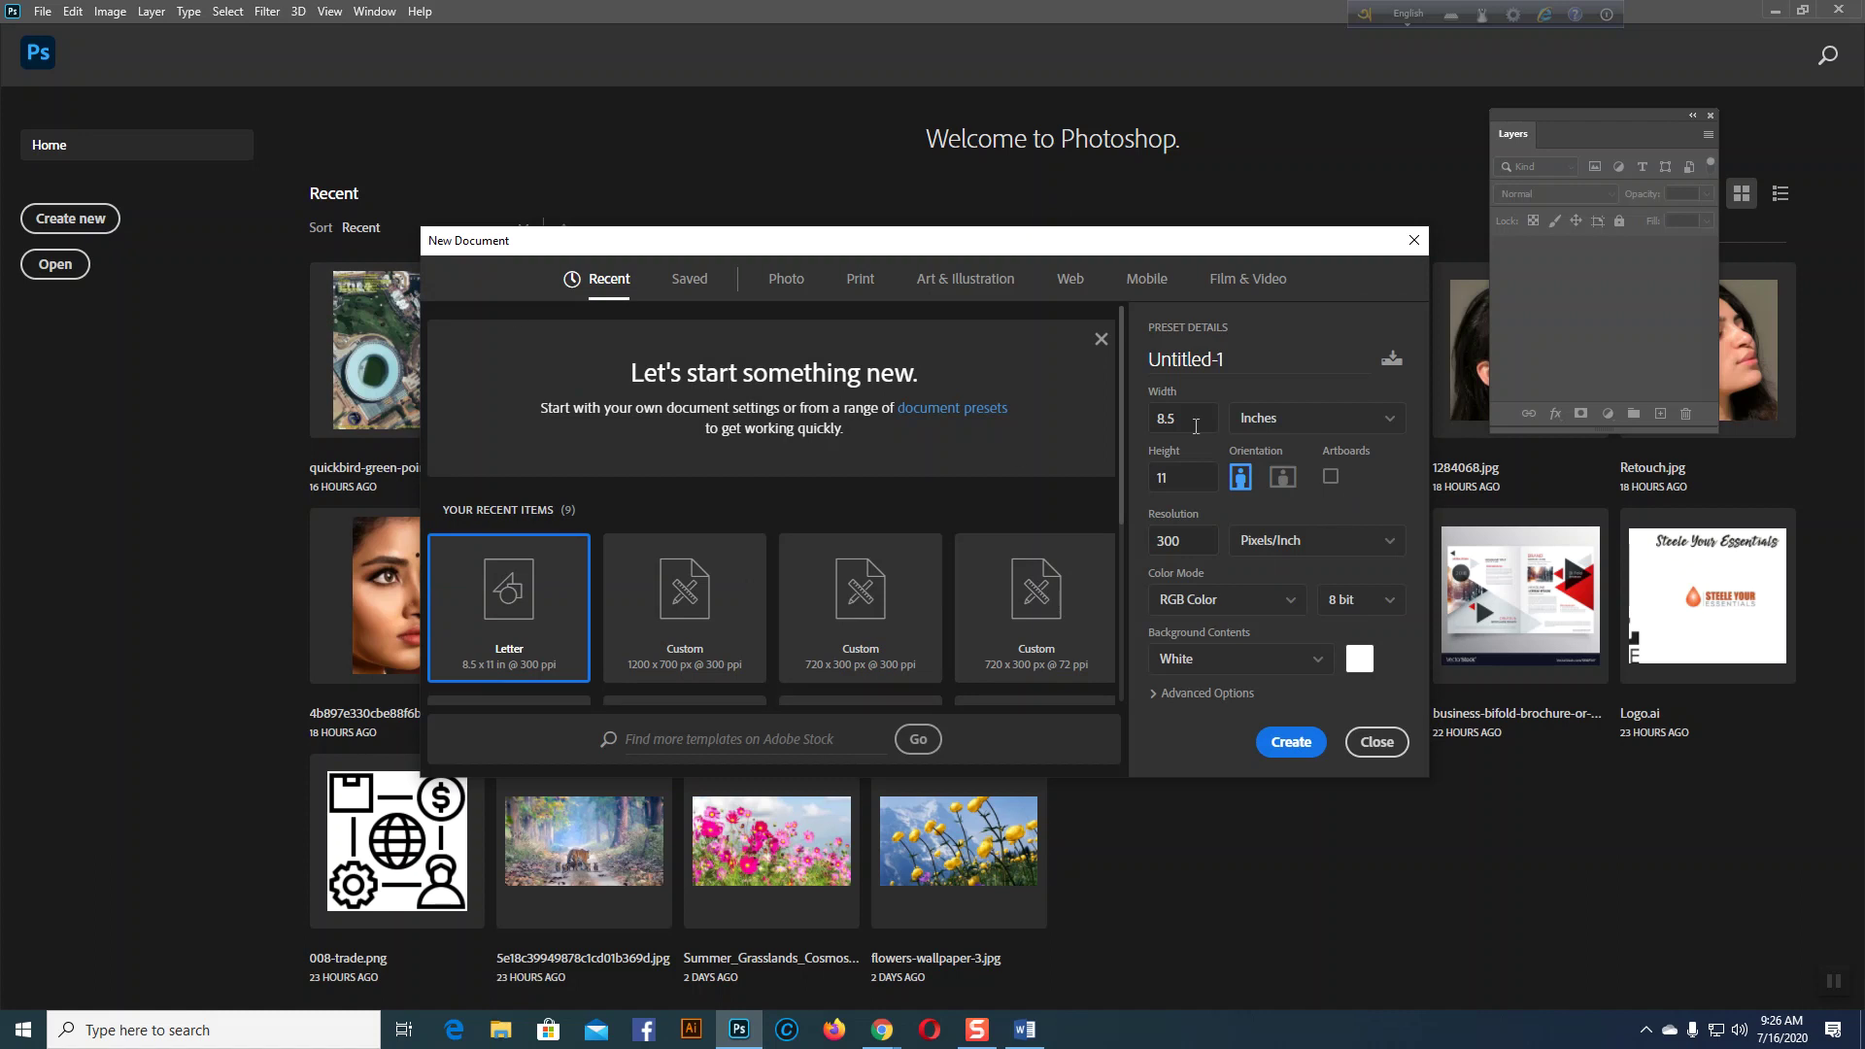
left_click(1273, 417)
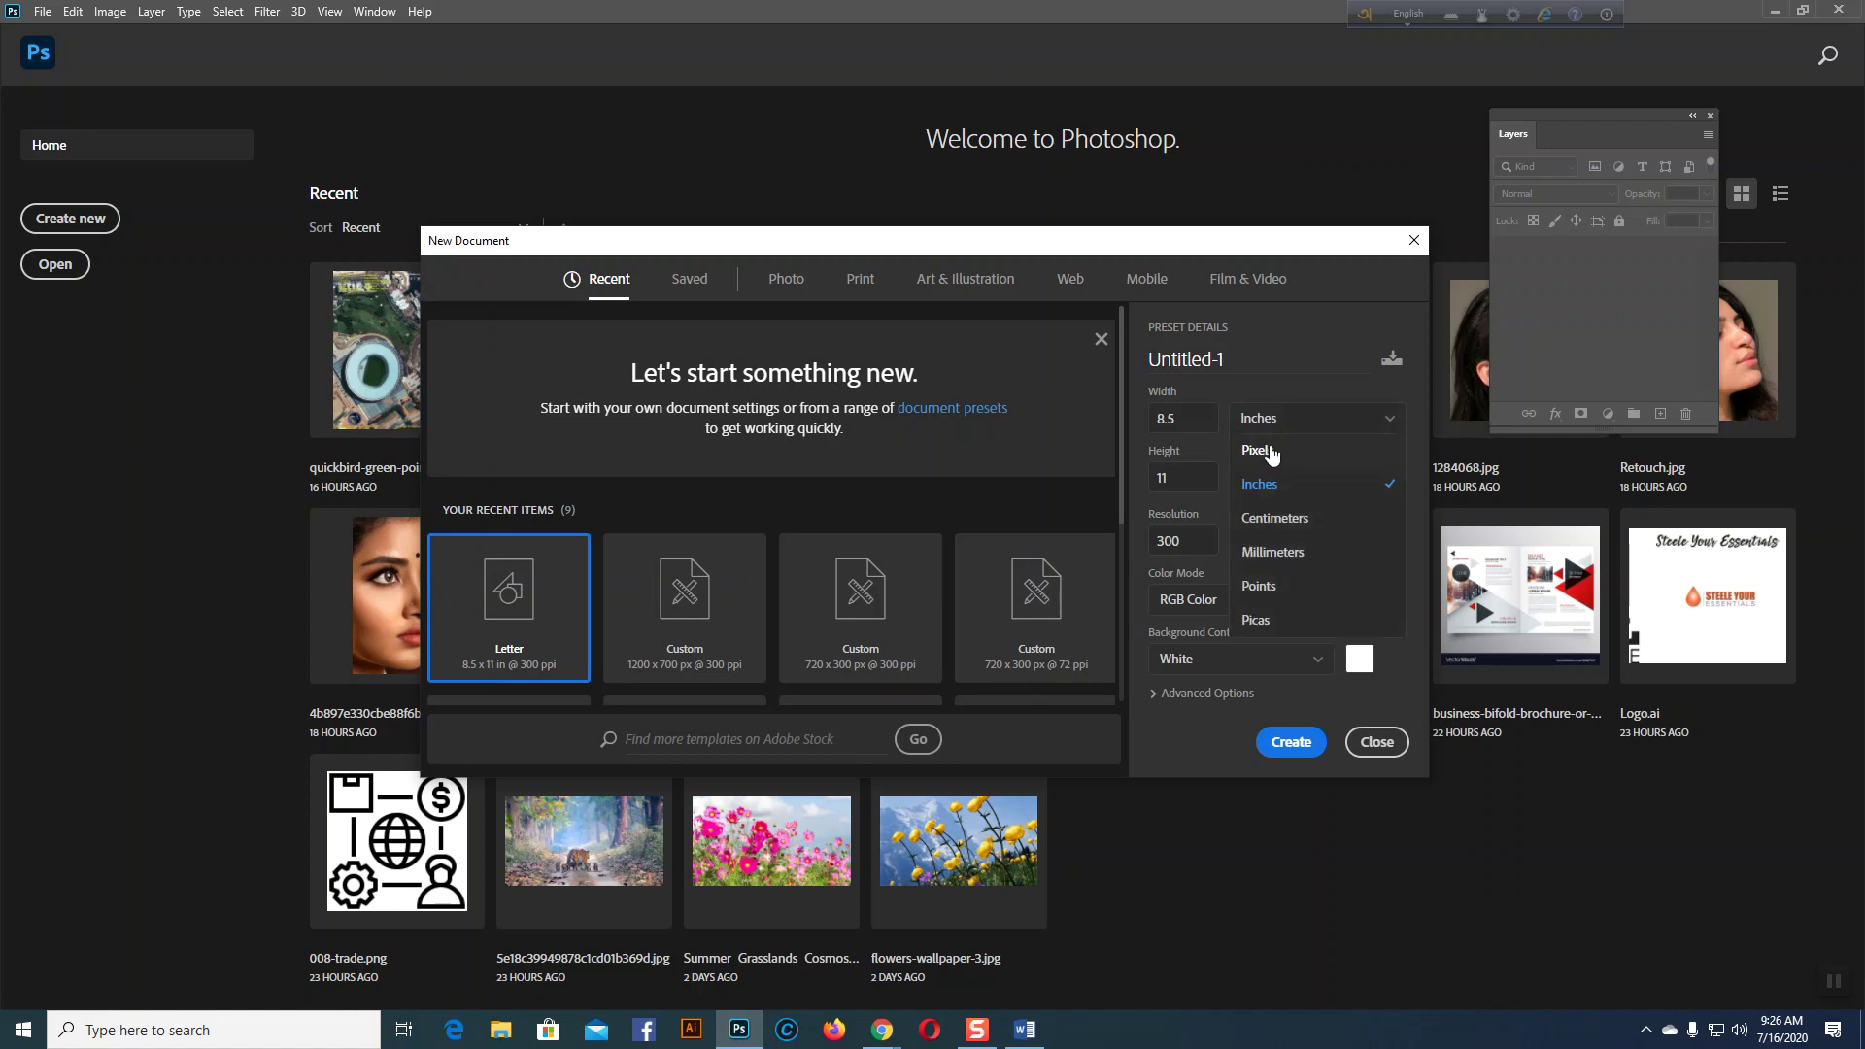
left_click(1269, 449)
key("shift+Tab")
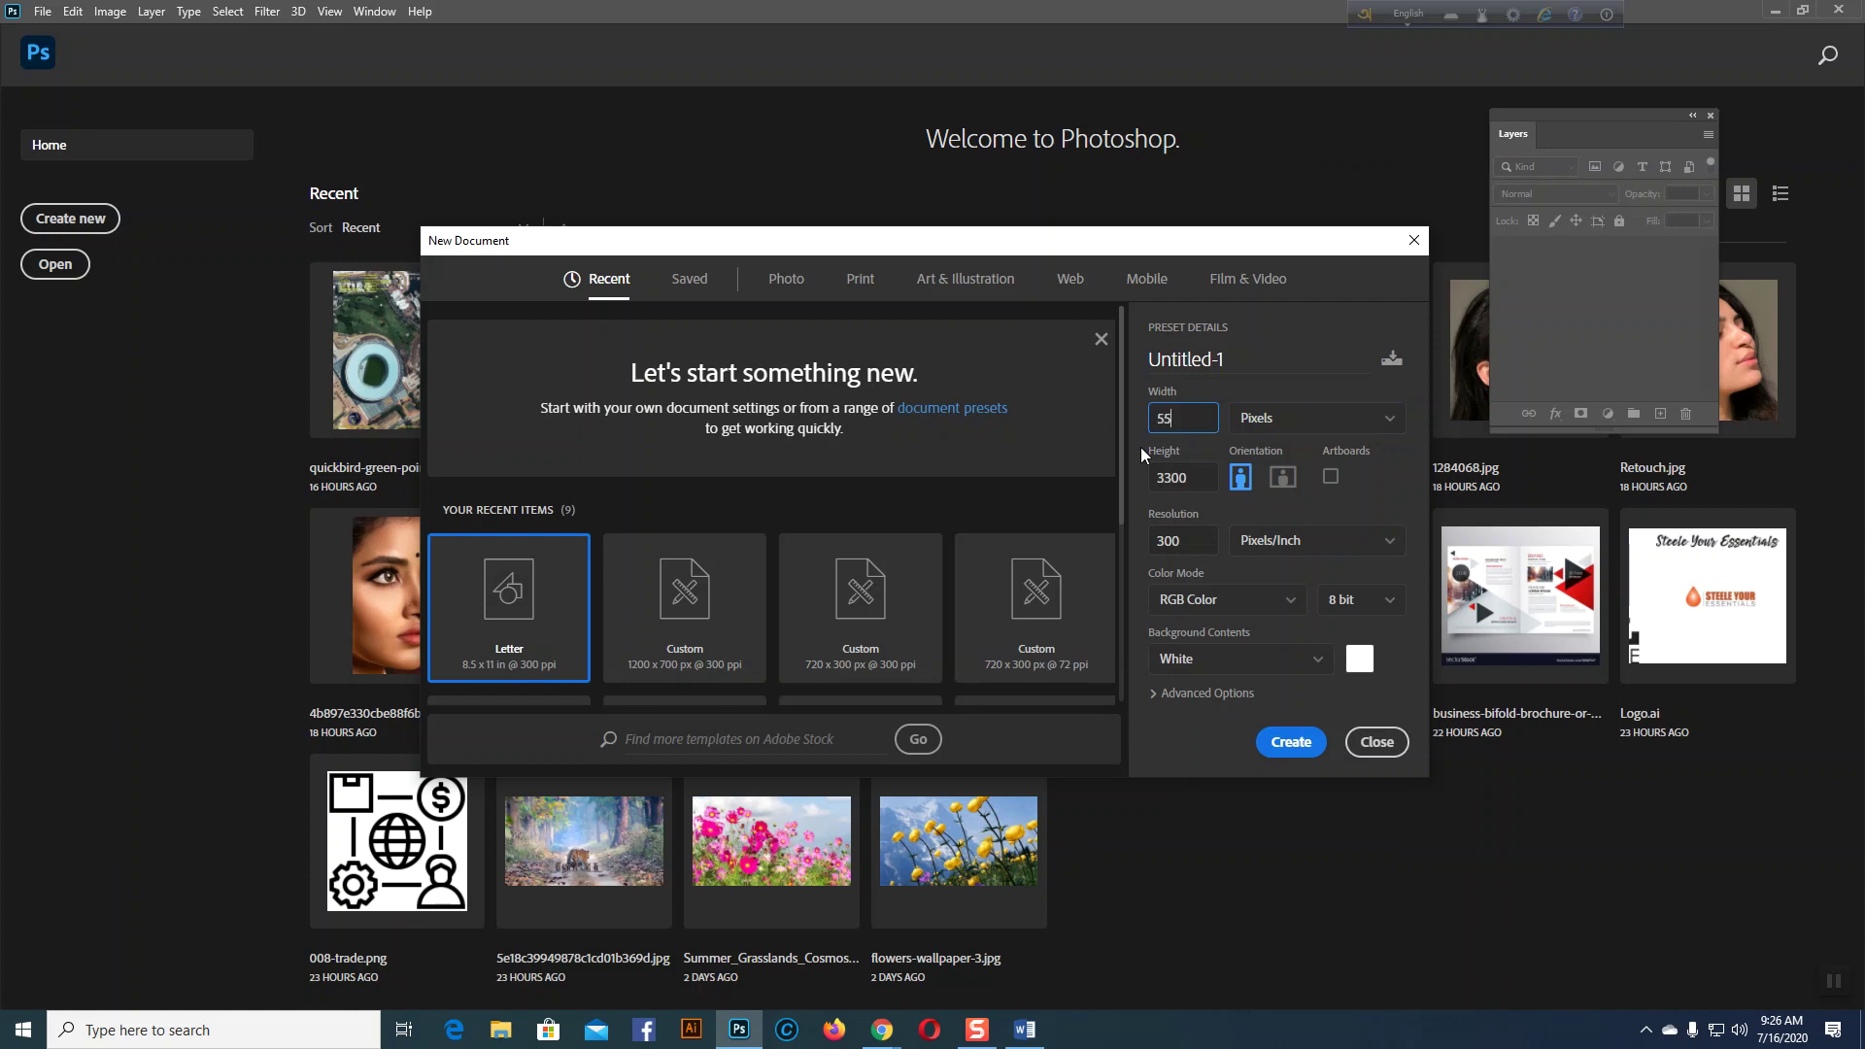
key("Tab")
type("370")
left_click(1293, 740)
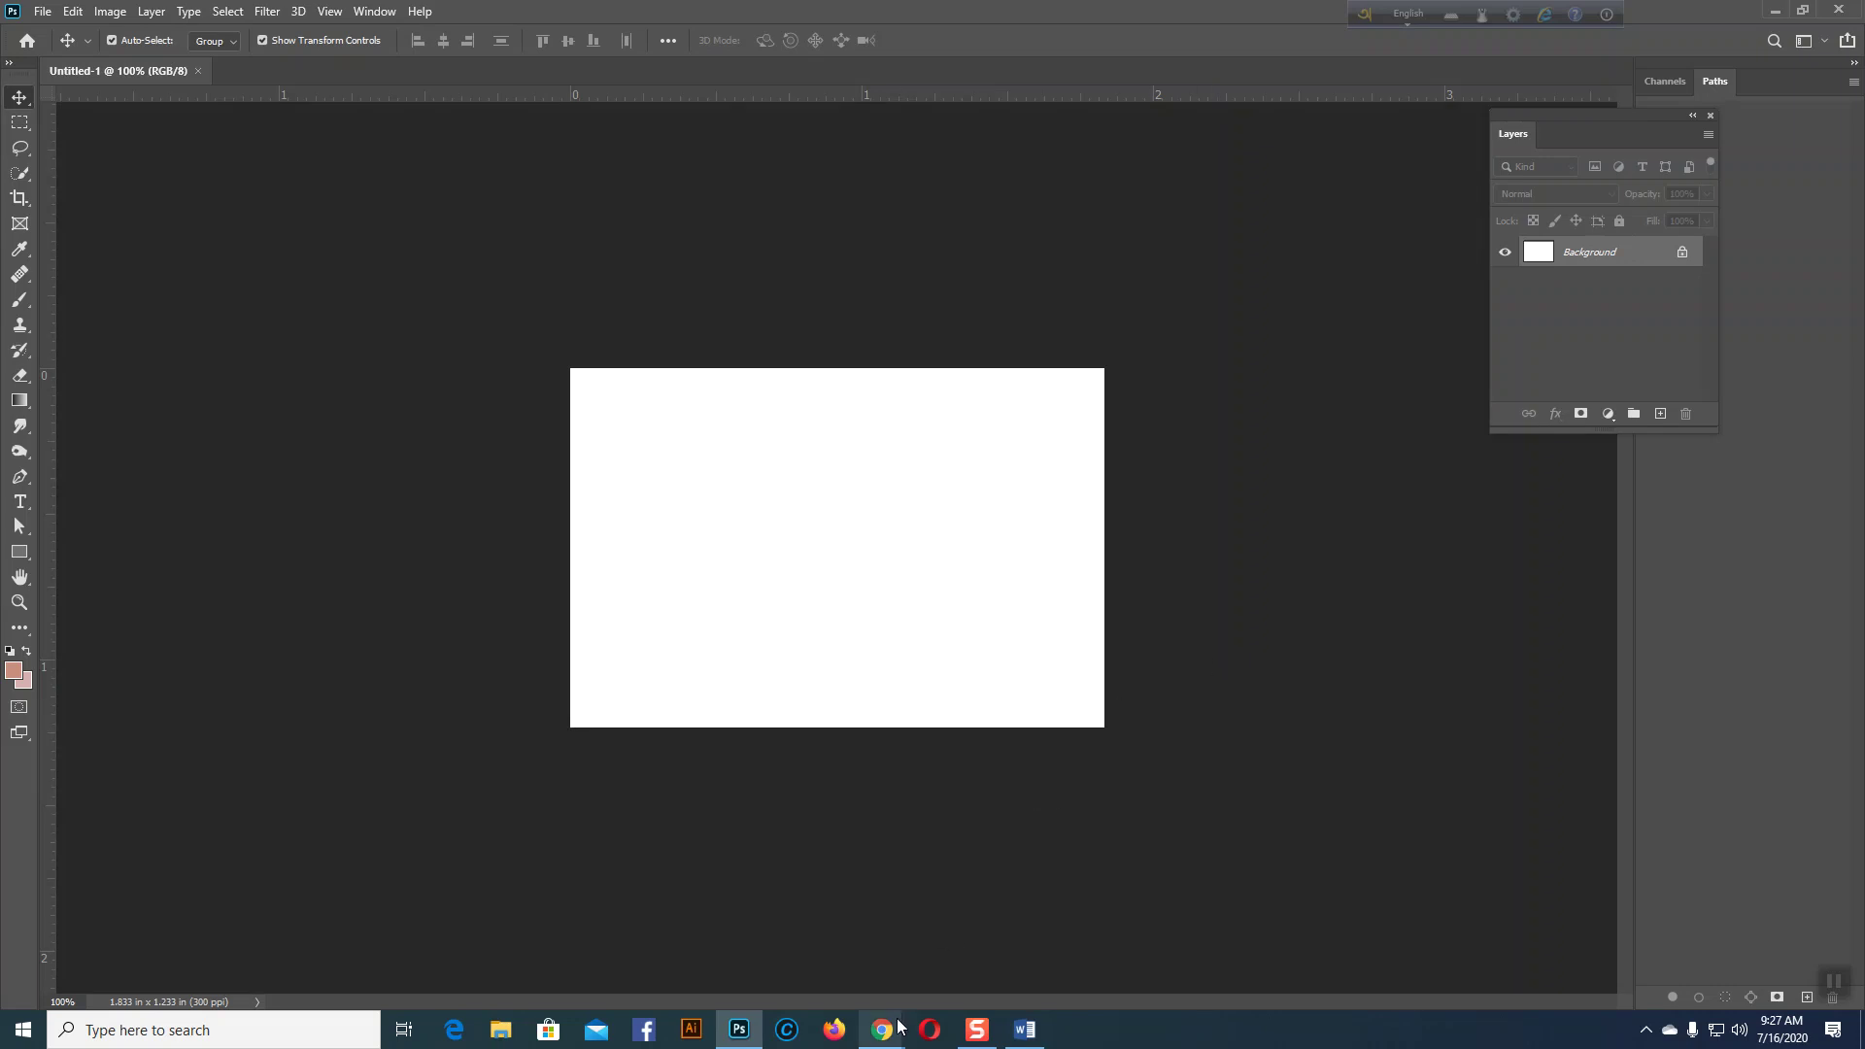
mouse_move(889, 1031)
left_click(767, 932)
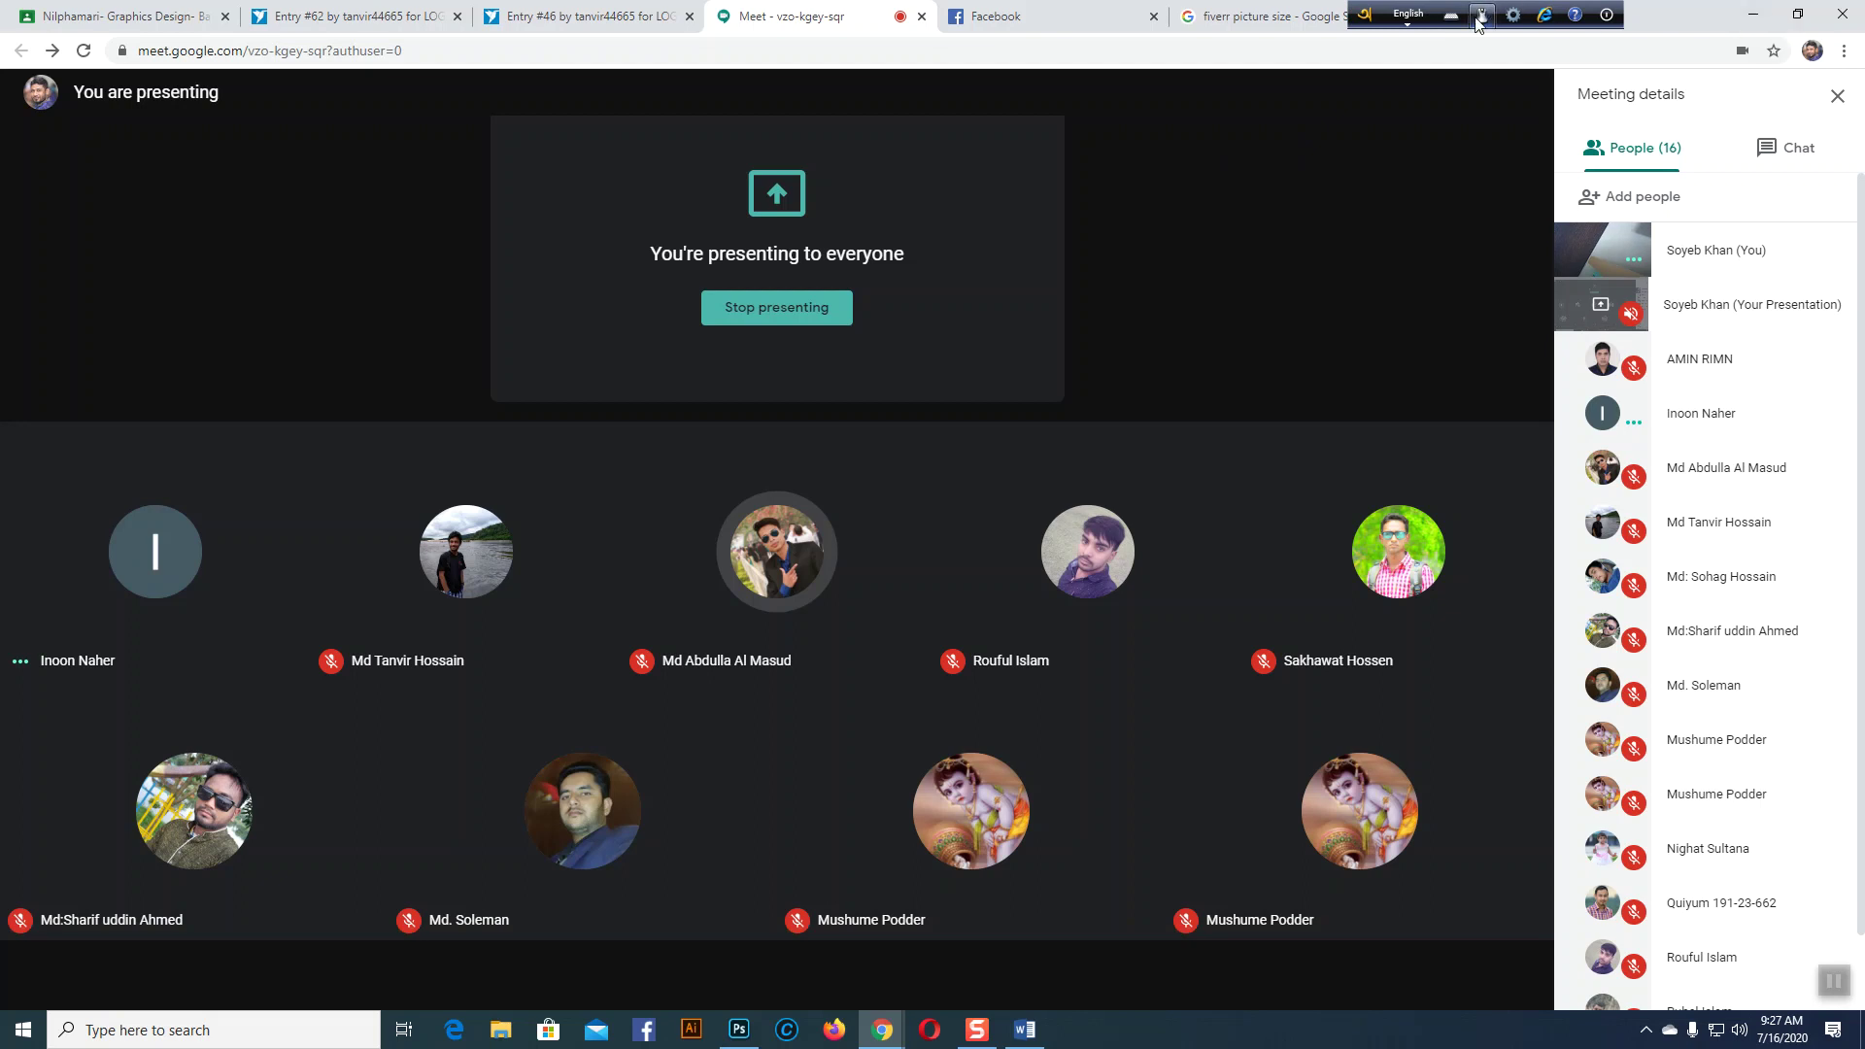
Open Fiverr from Firefox's Top Sites, dismissing the default-browser prompt, and scroll the gigs list.
left_click(841, 1042)
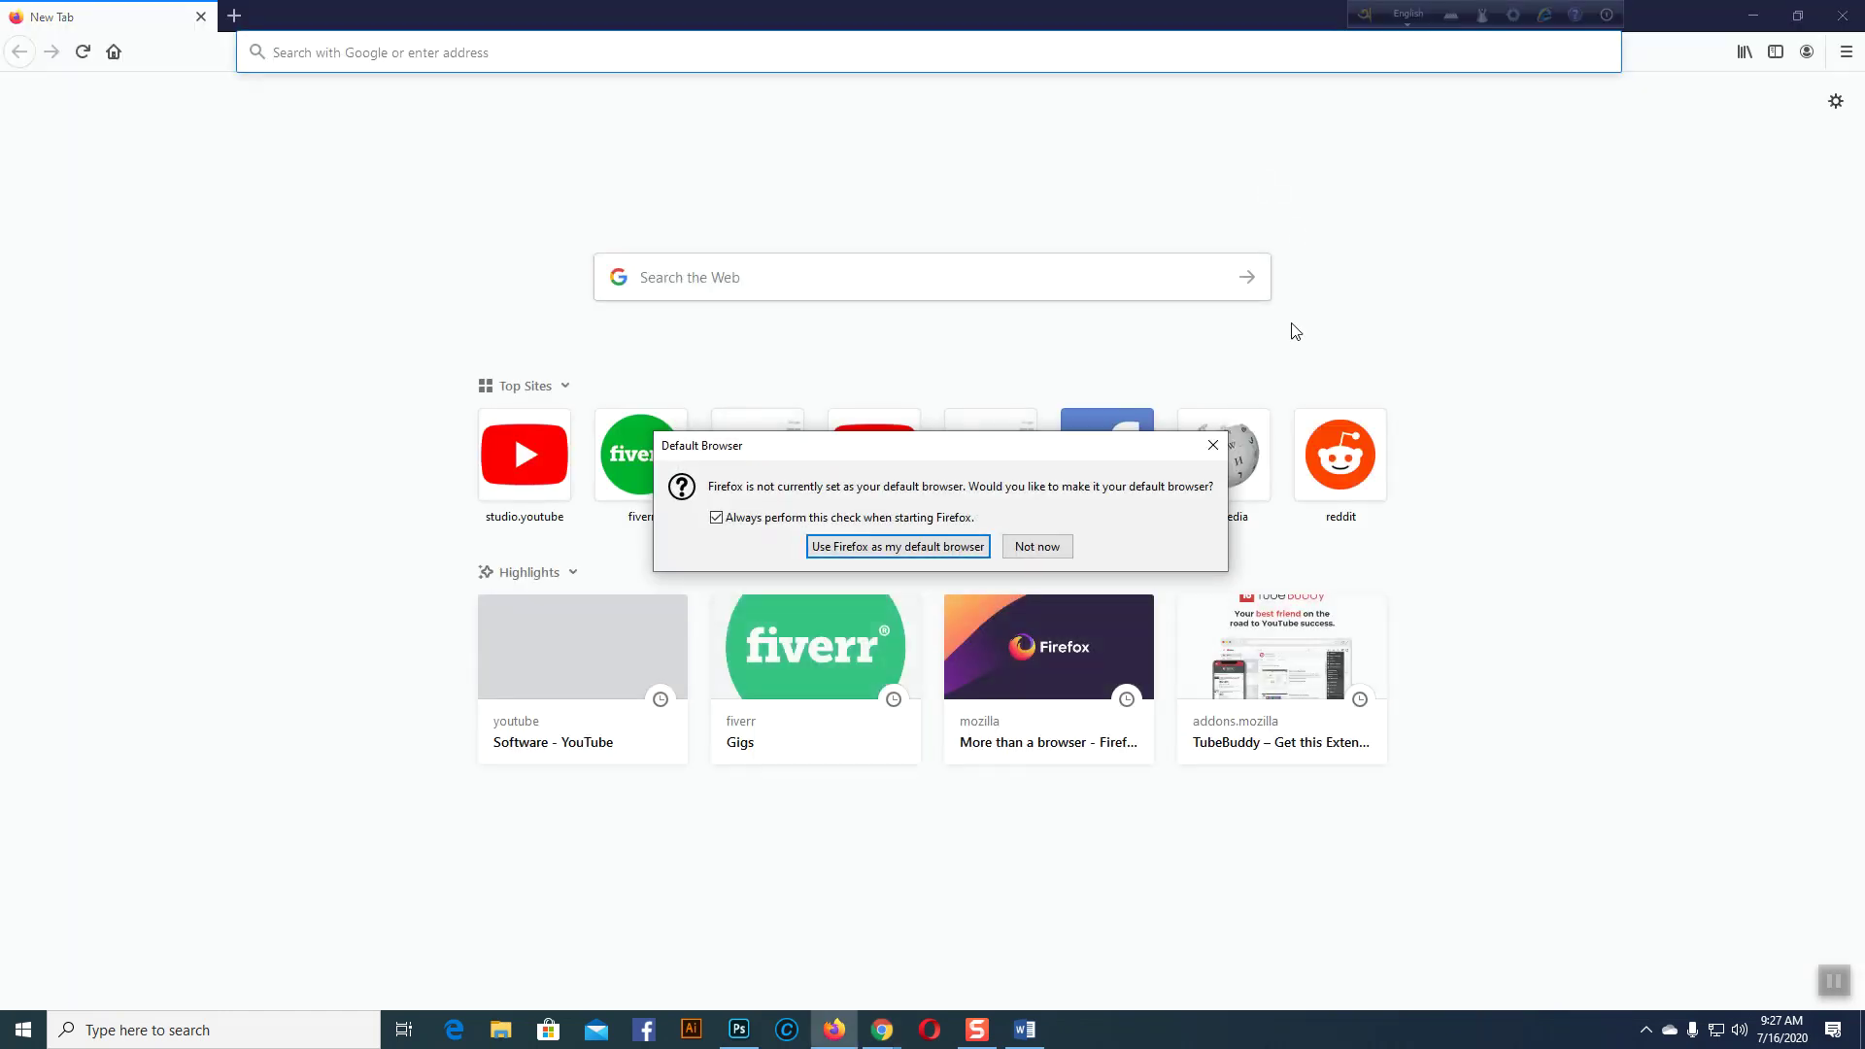
left_click(1040, 546)
left_click(659, 482)
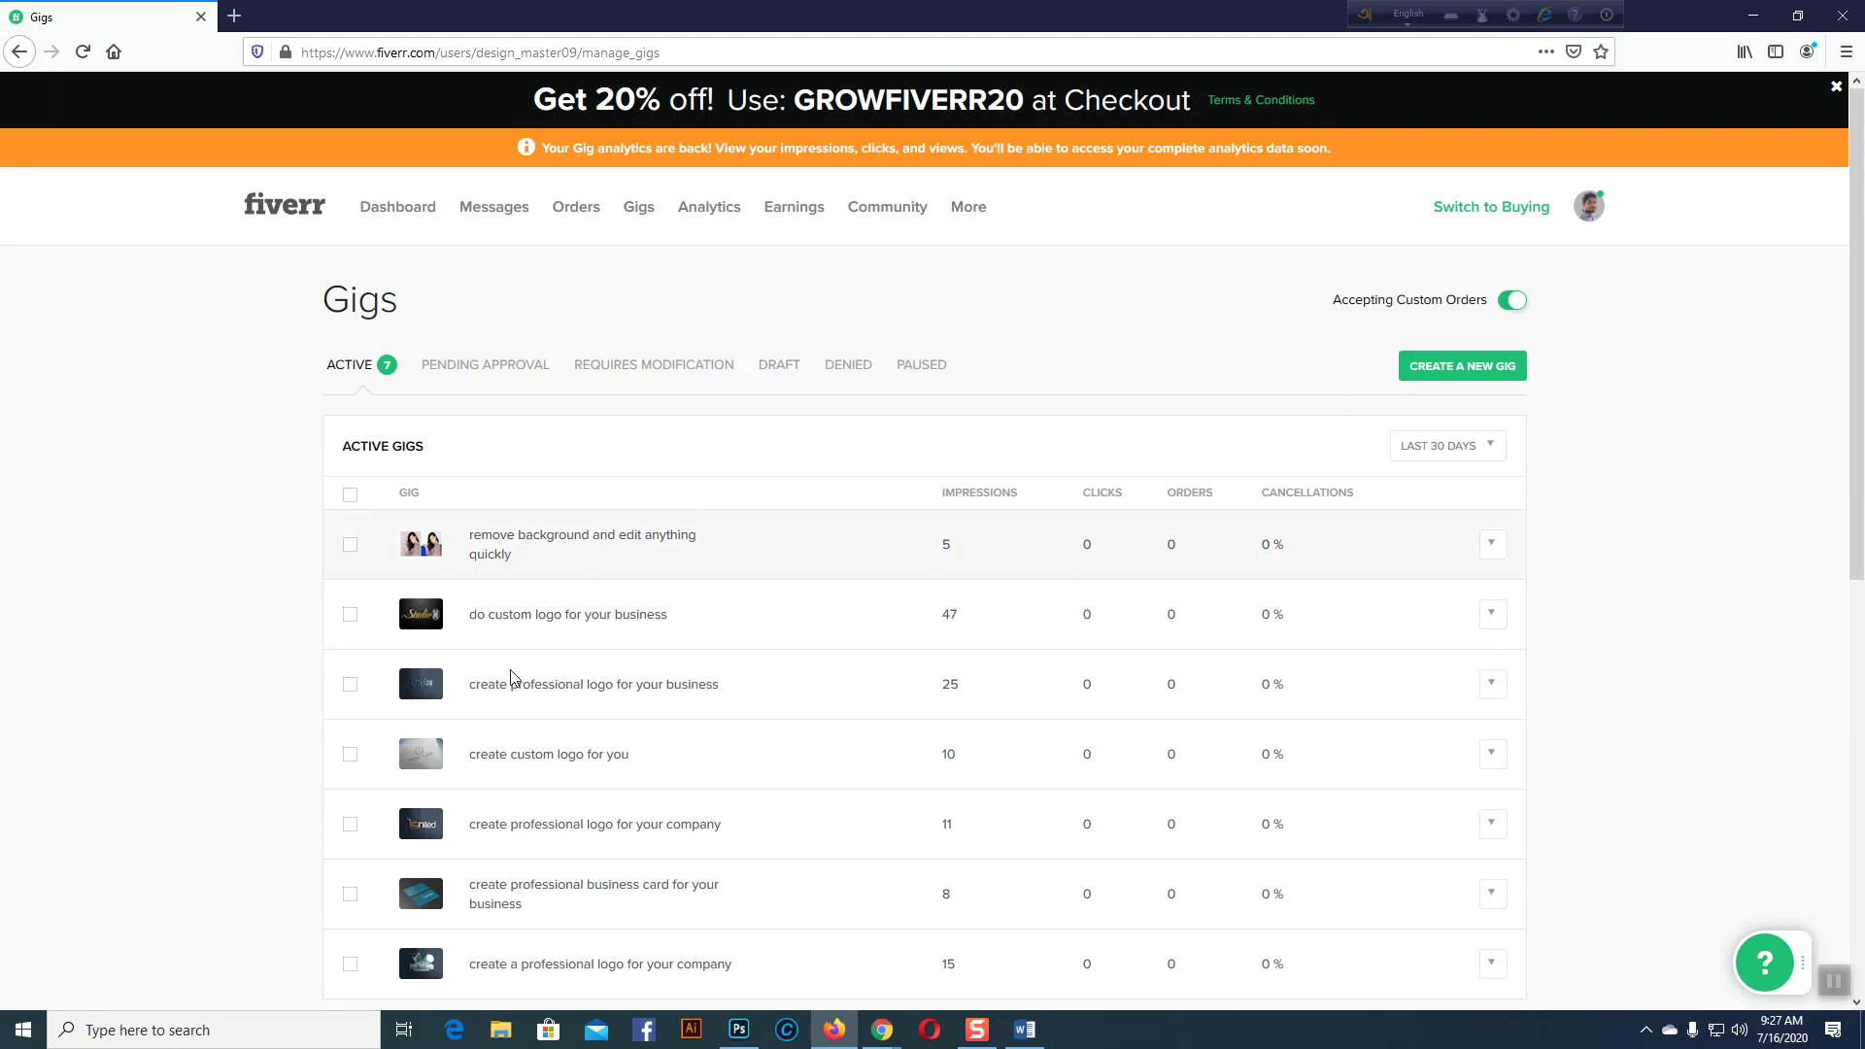
scroll(530, 717, "down", 3)
Expand and collapse the details of the first gig and the custom-logo gig.
scroll(567, 719, "up", 3)
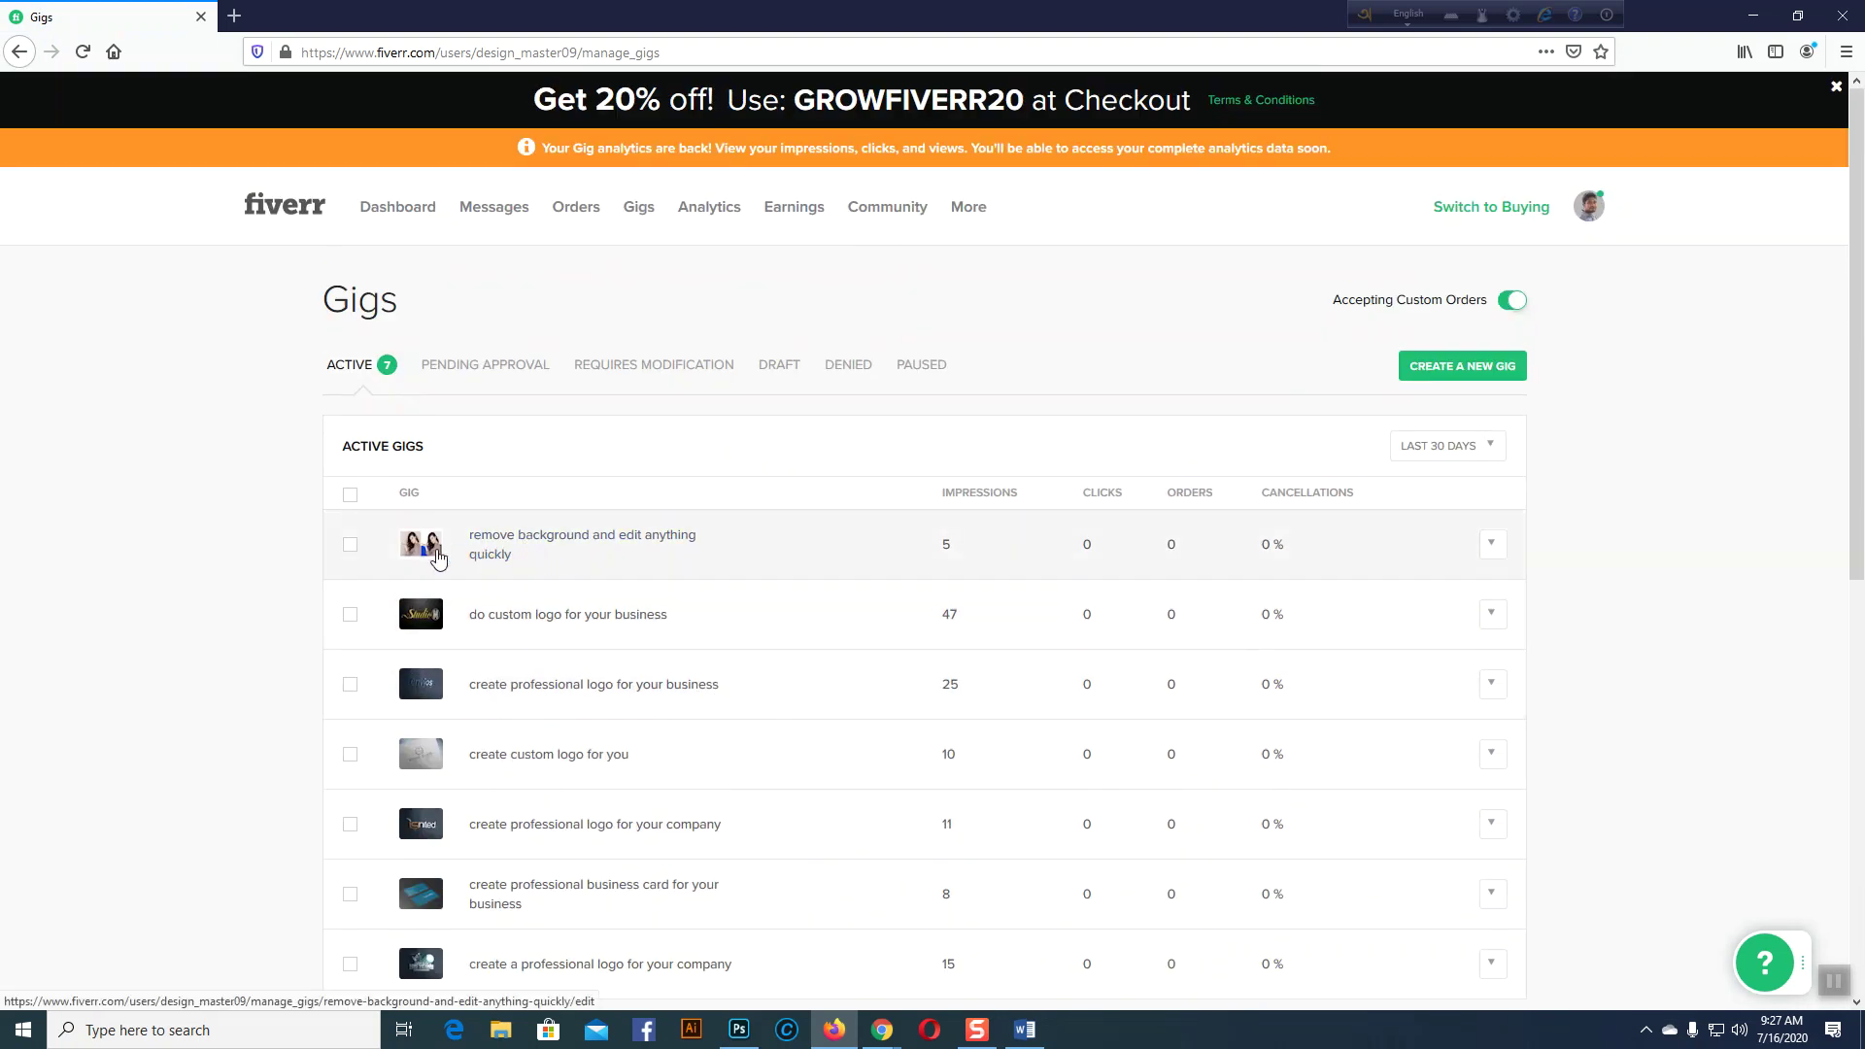
left_click(490, 544)
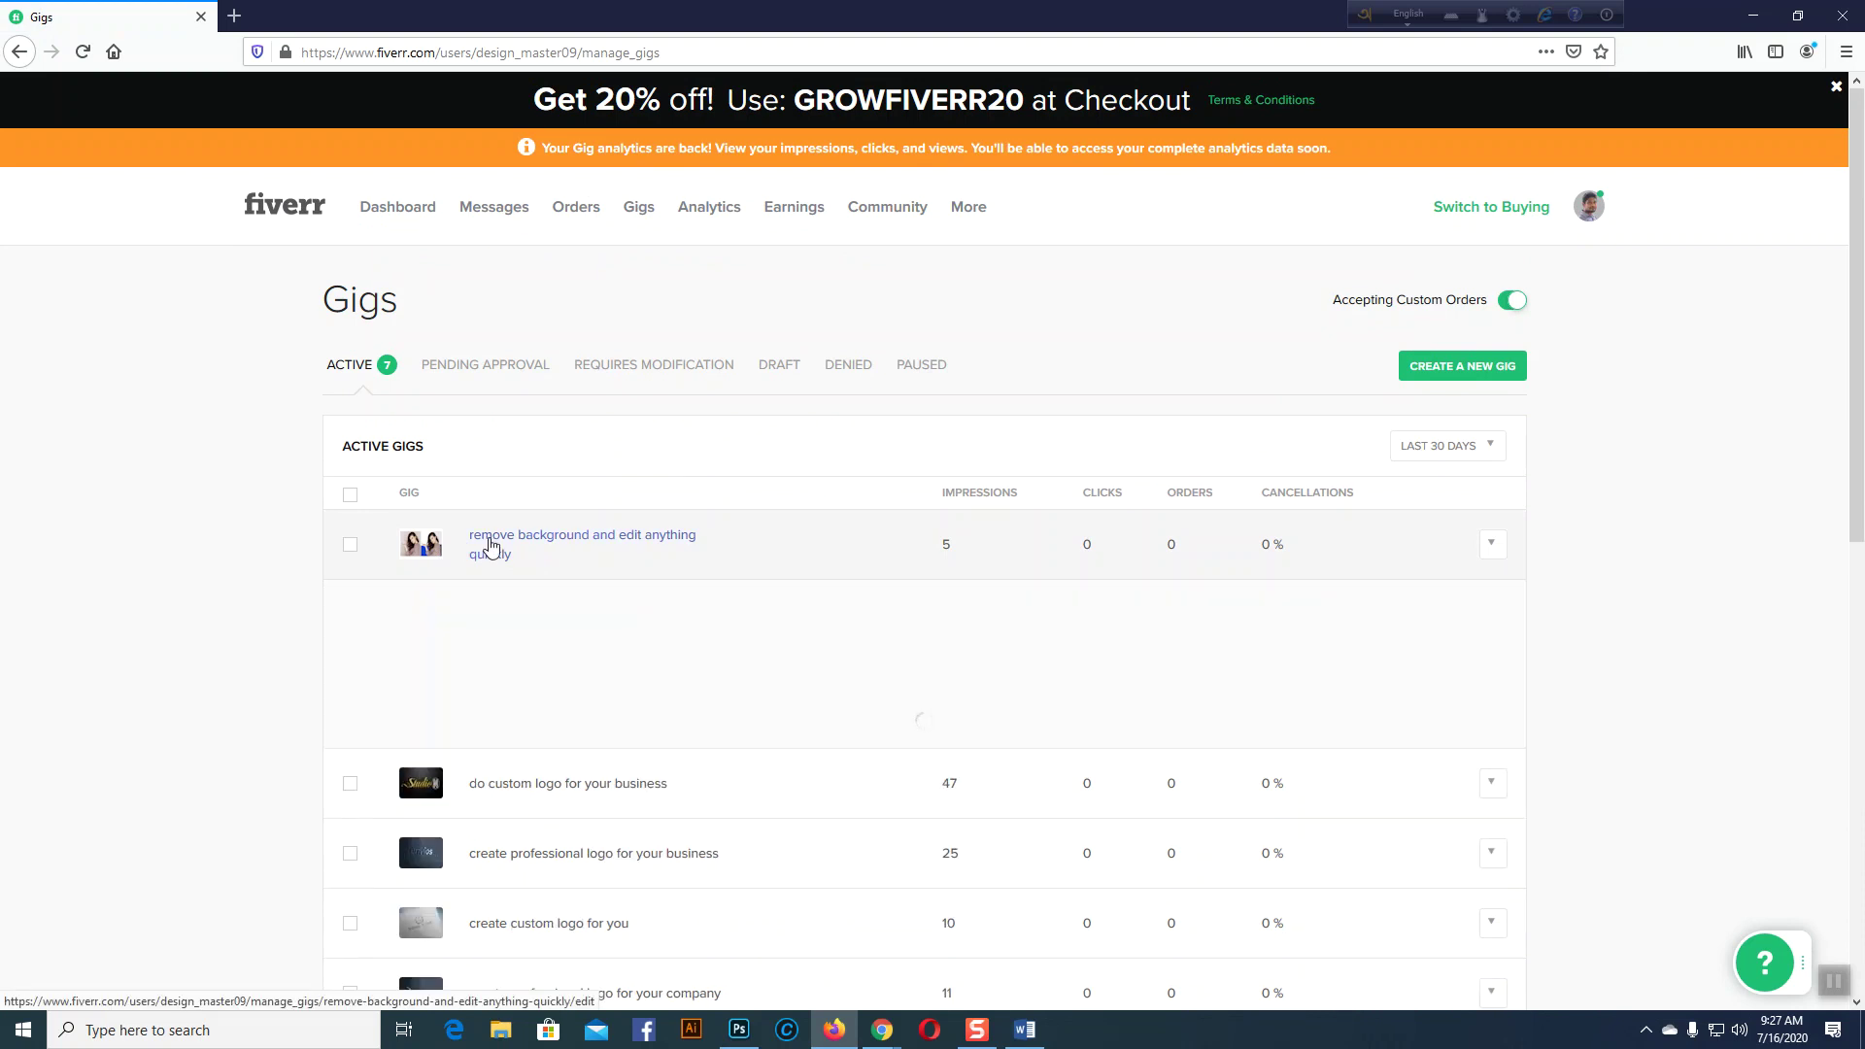
left_click(415, 547)
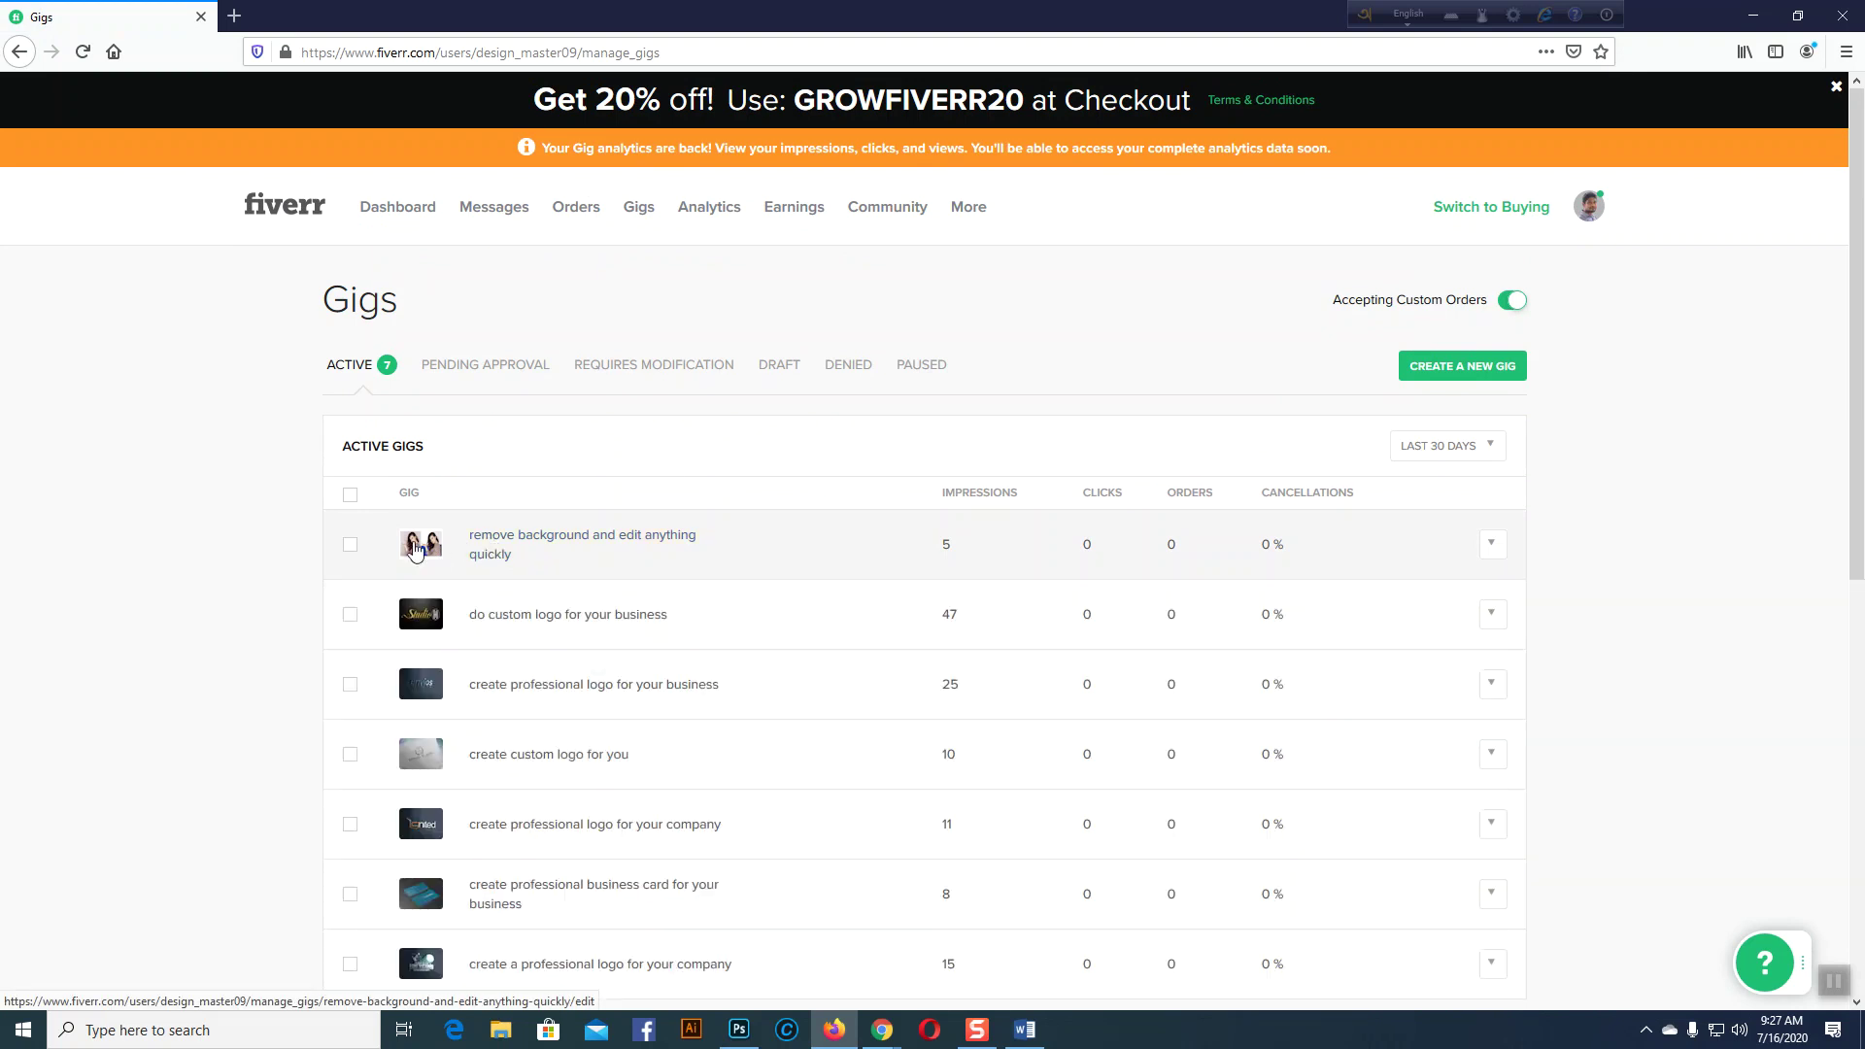
left_click(418, 547)
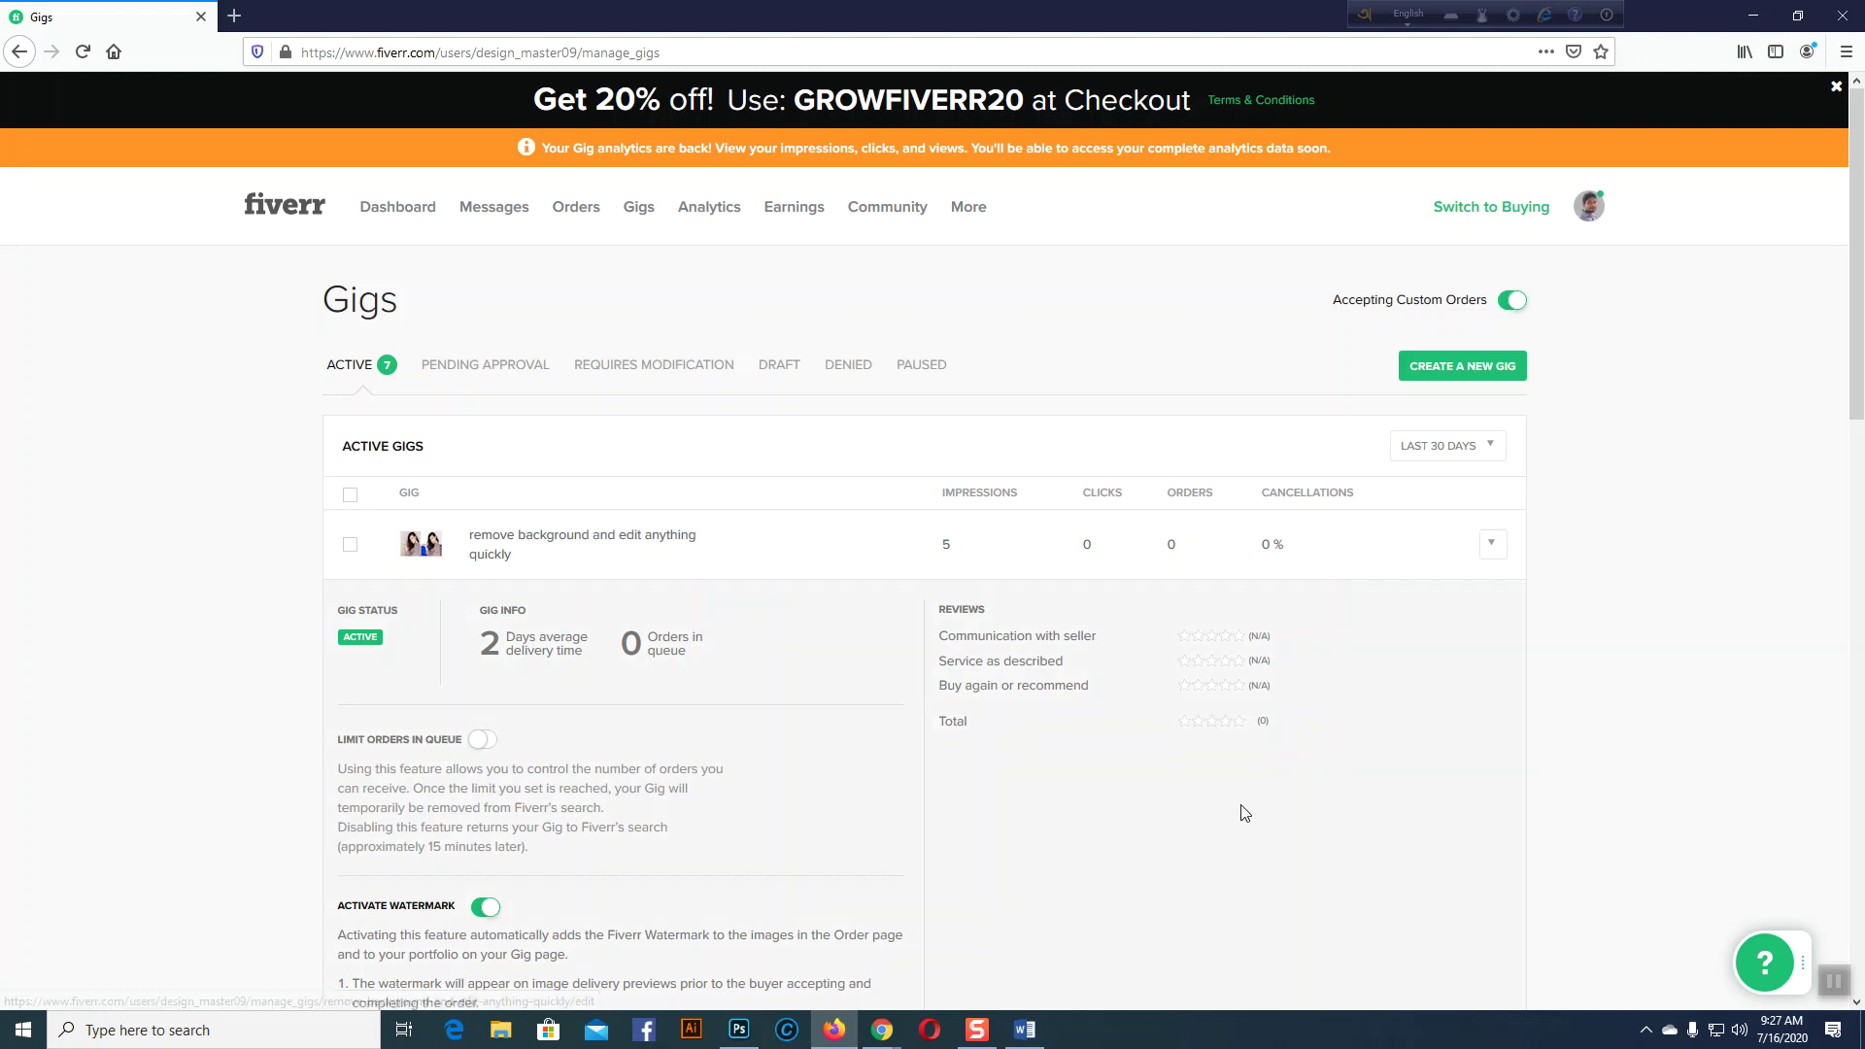
scroll(443, 410, "down", 3)
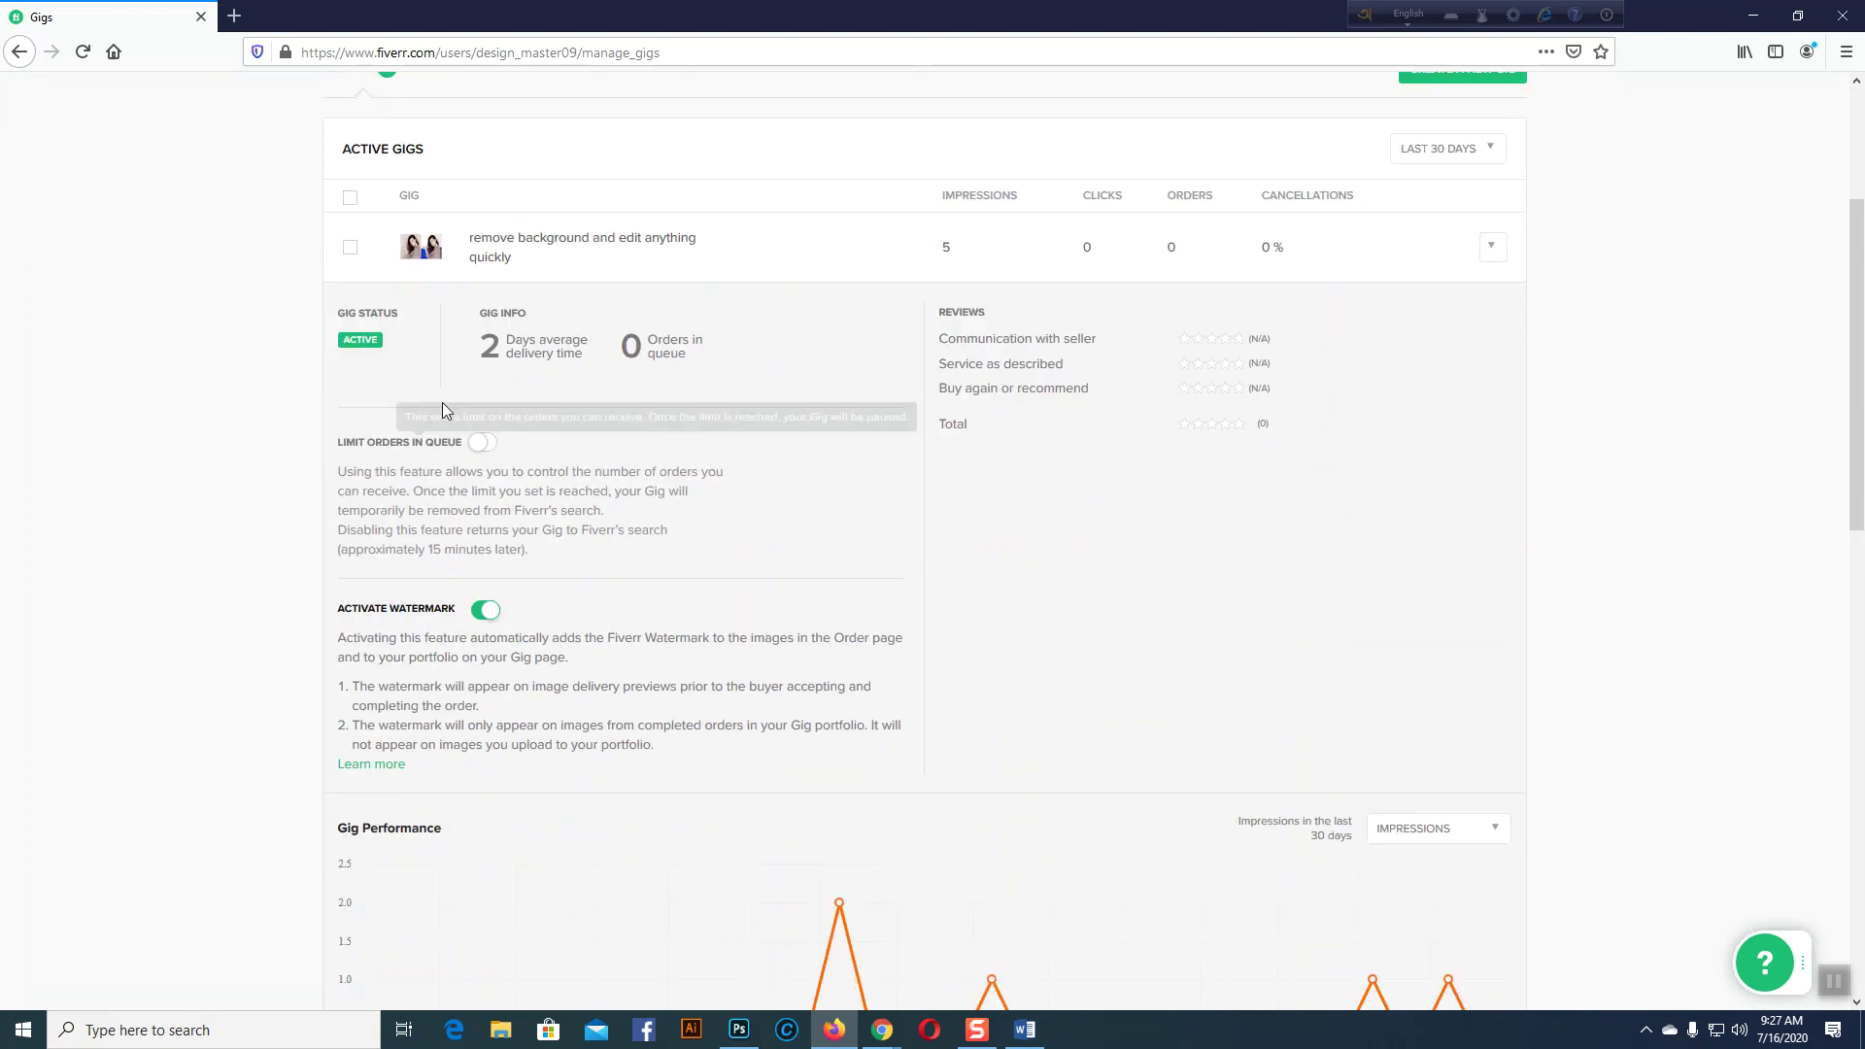
left_click(427, 250)
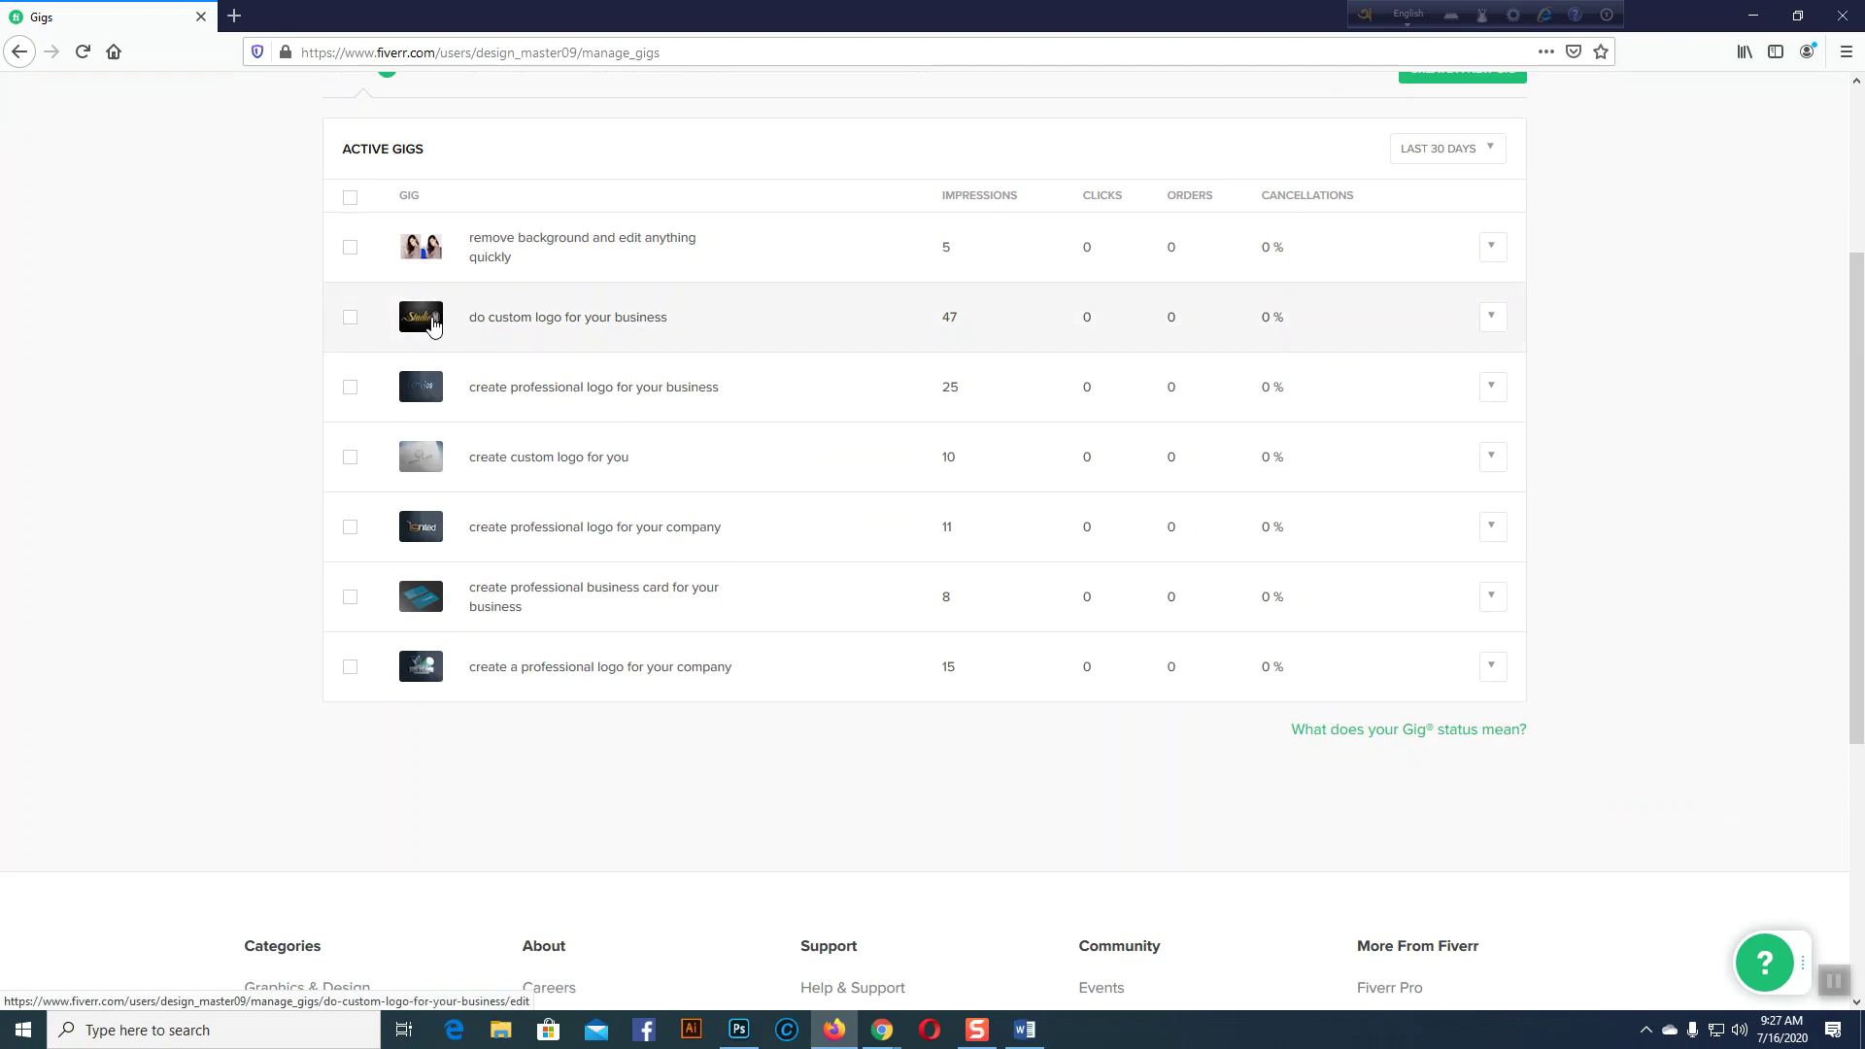
left_click(433, 324)
left_click(433, 321)
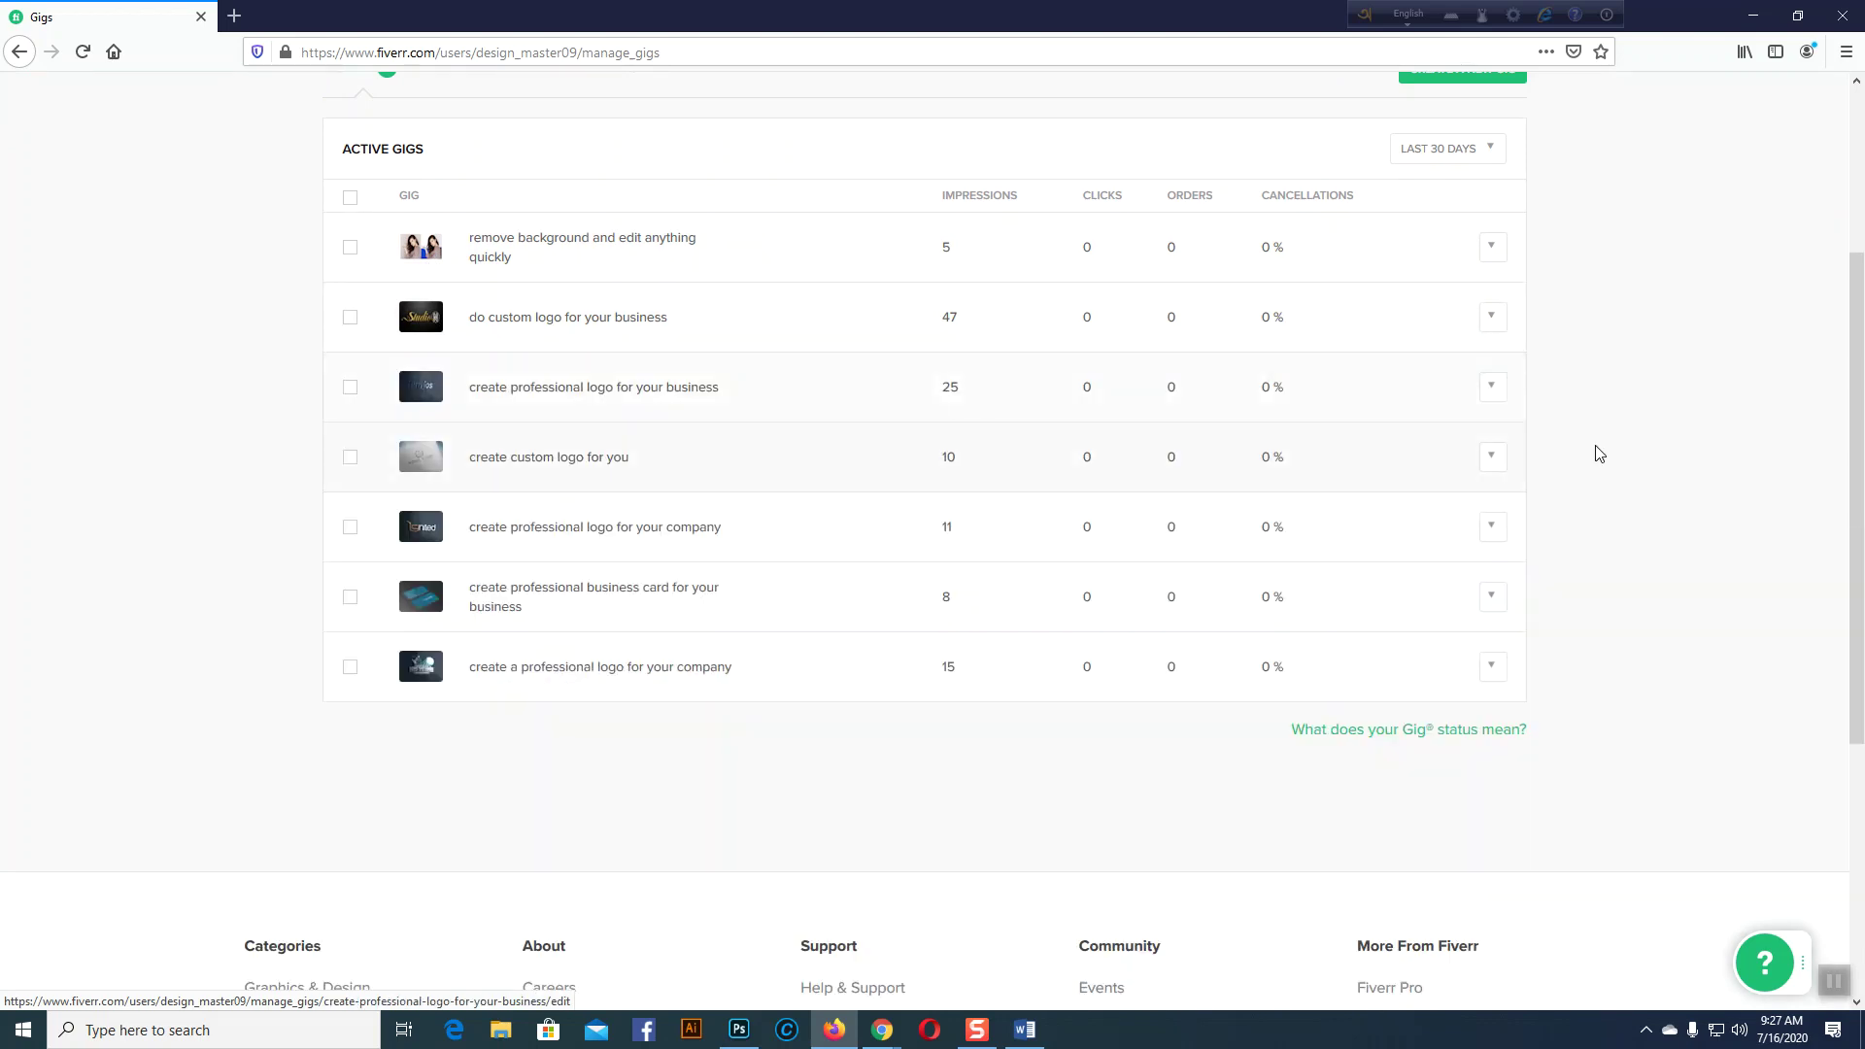
Open the seller profile page from the avatar menu.
scroll(1607, 458, "up", 3)
mouse_move(1589, 206)
left_click(1455, 271)
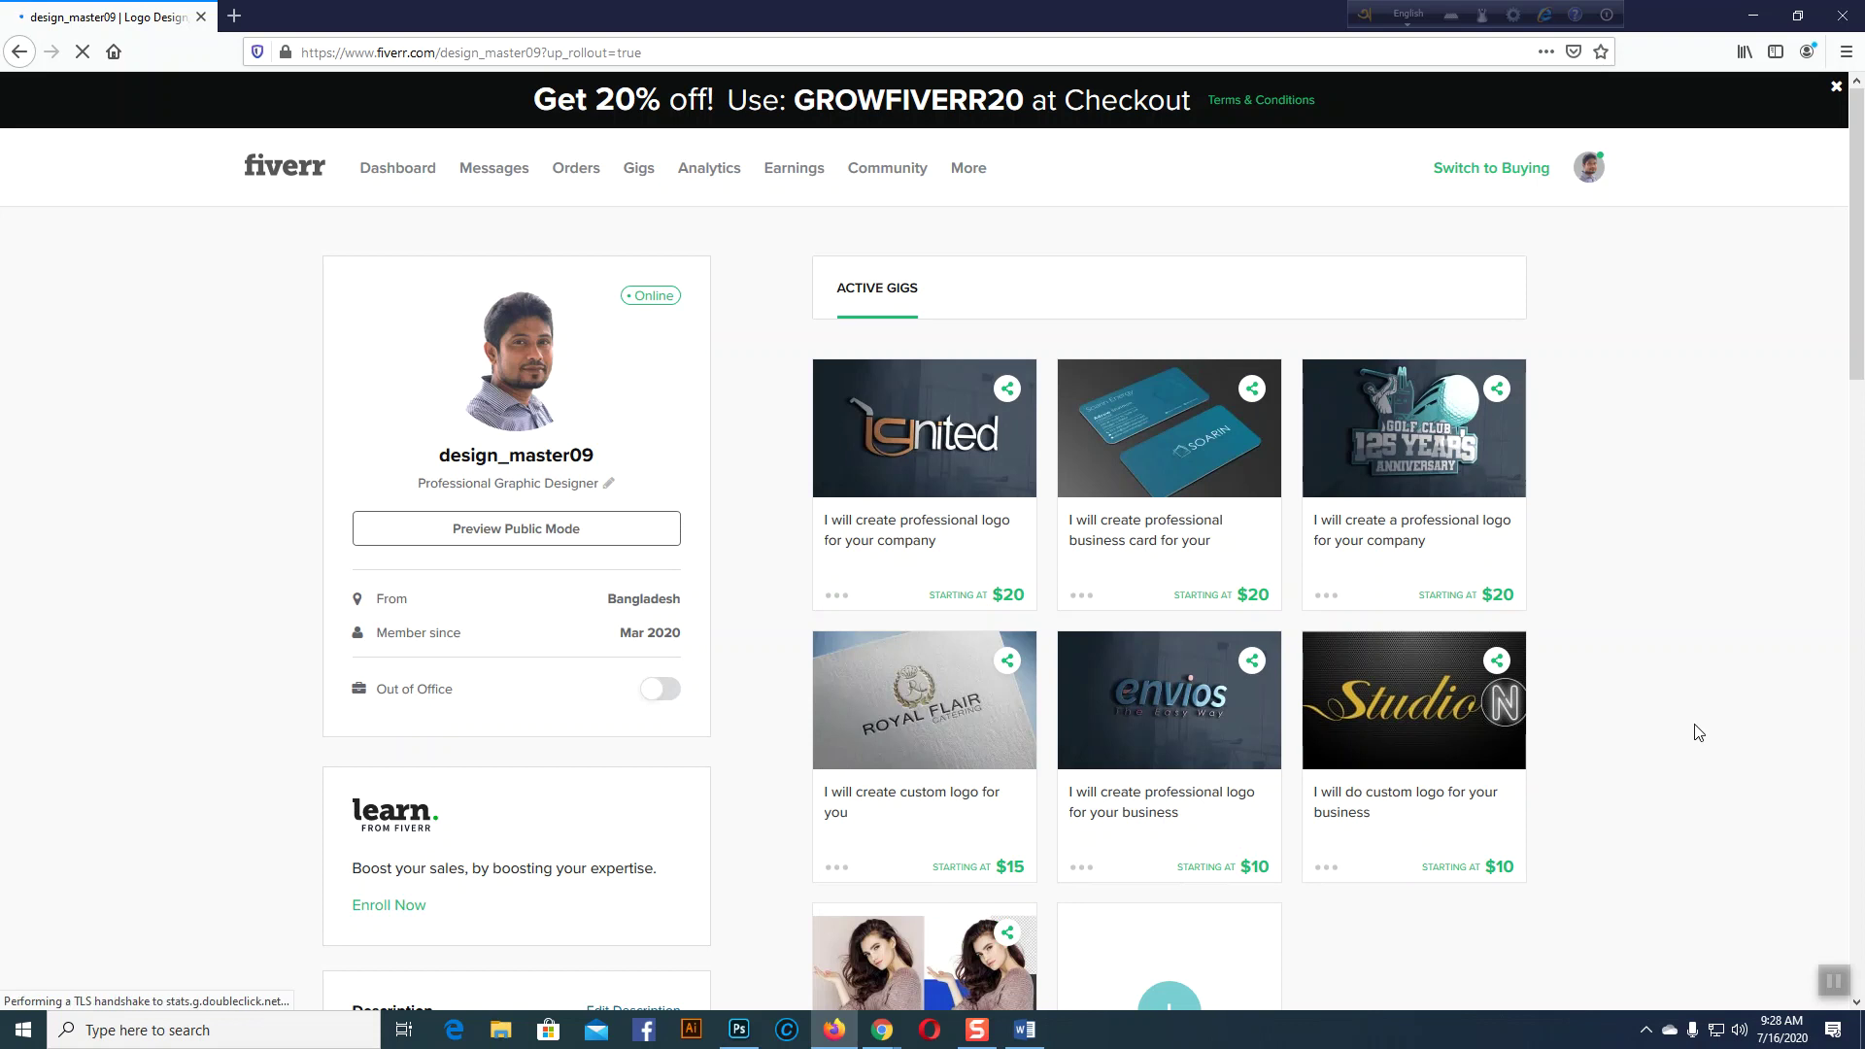
View the 'I will create professional logo for your company' gig page, then return to Photoshop.
left_click(924, 440)
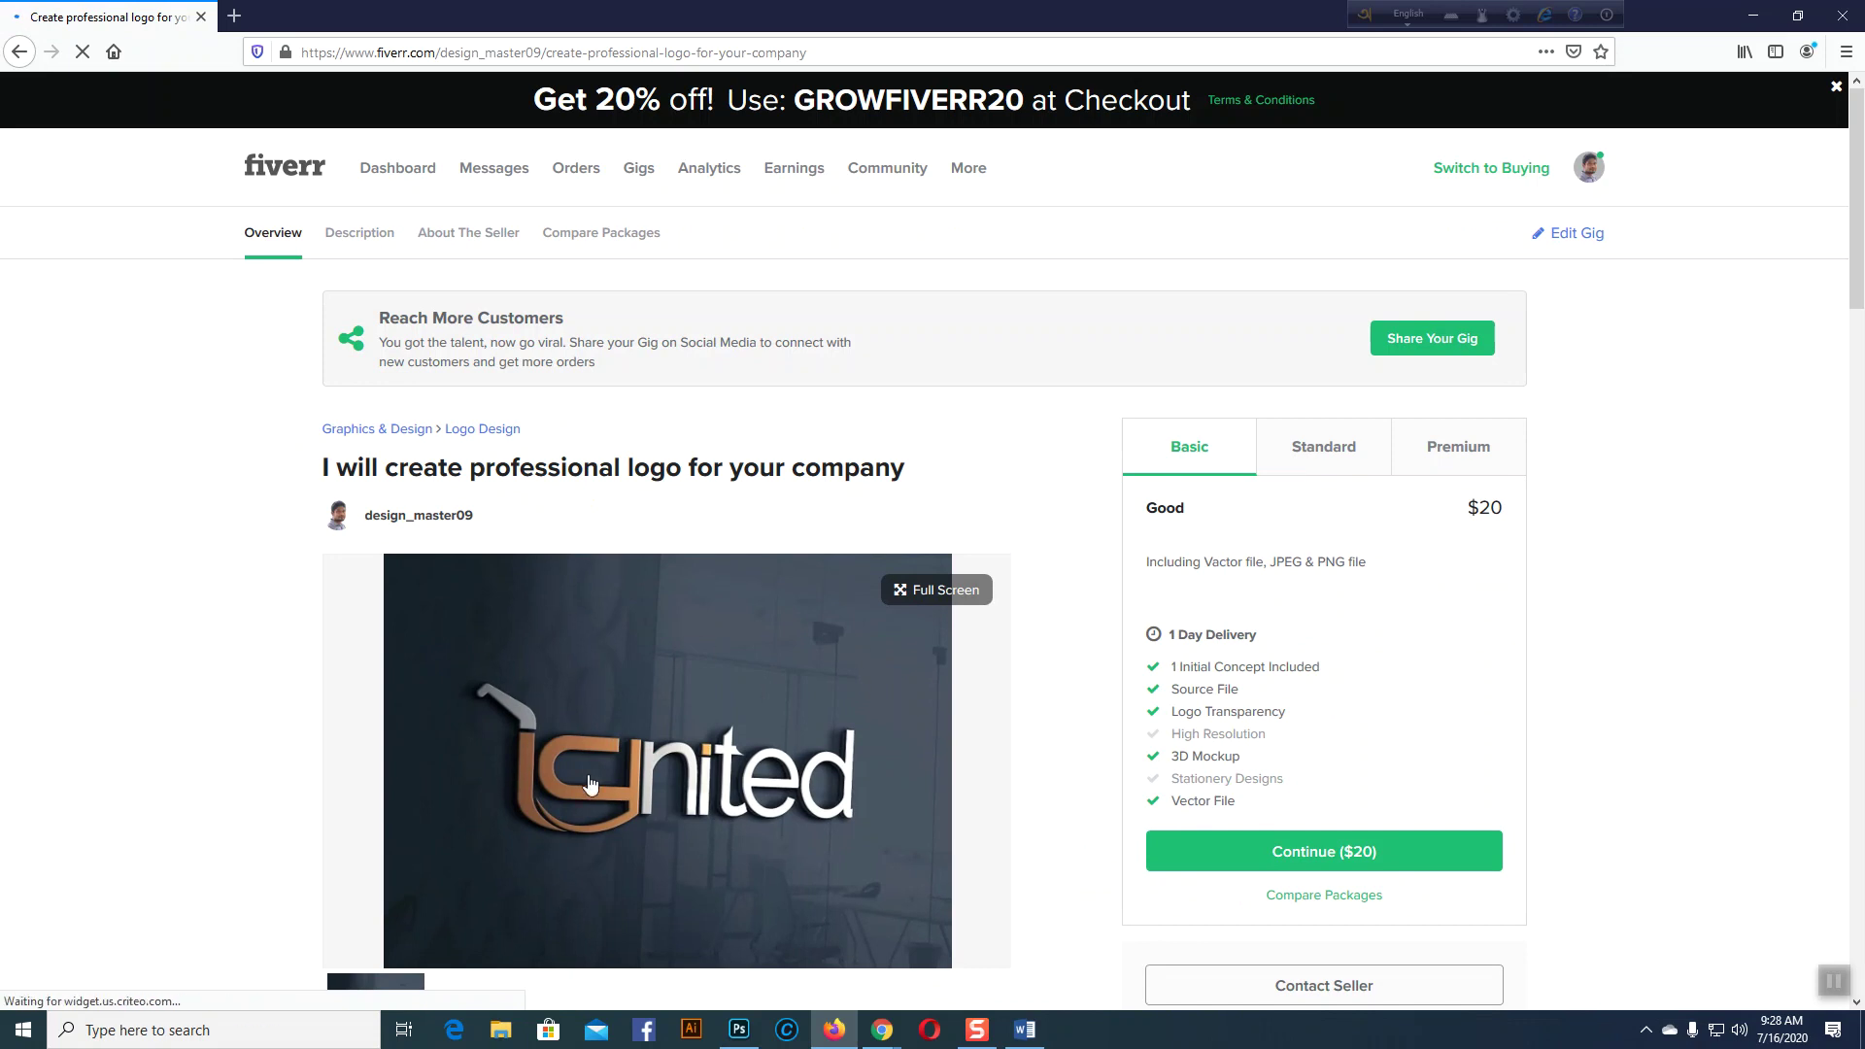
scroll(603, 807, "down", 3)
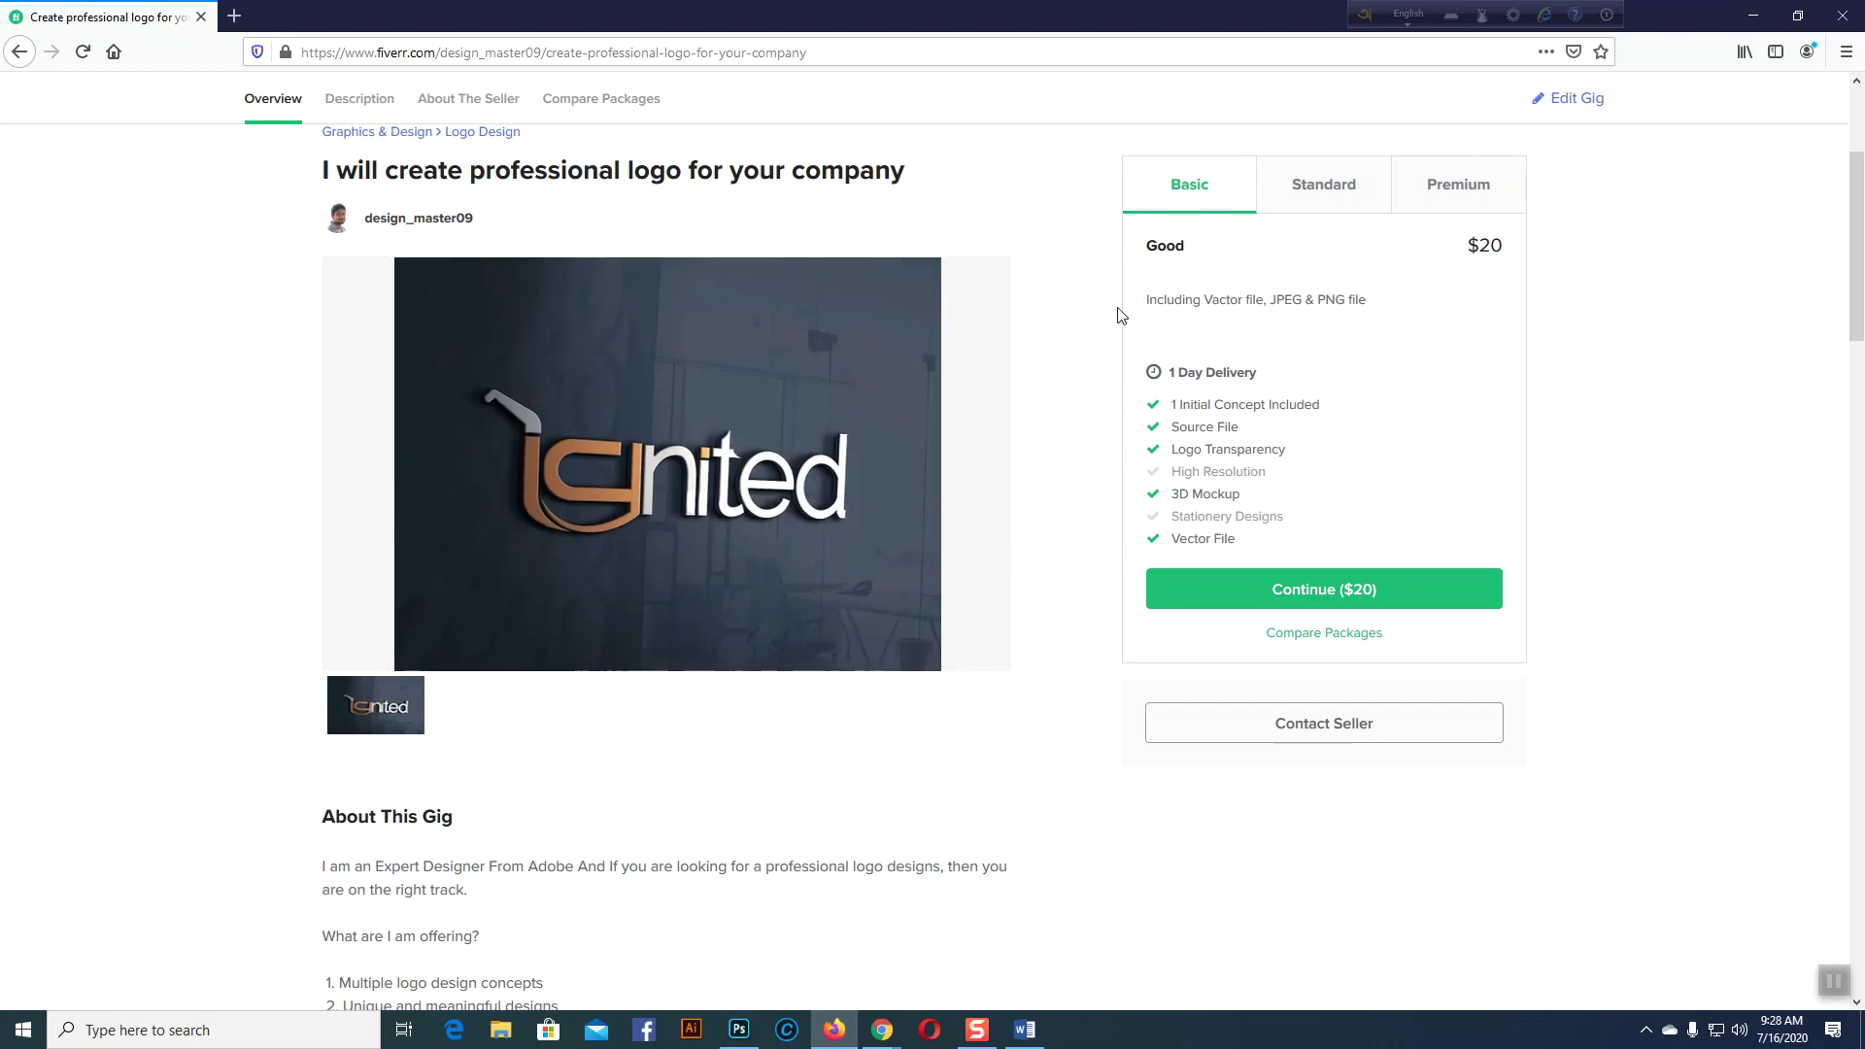
left_click(738, 1030)
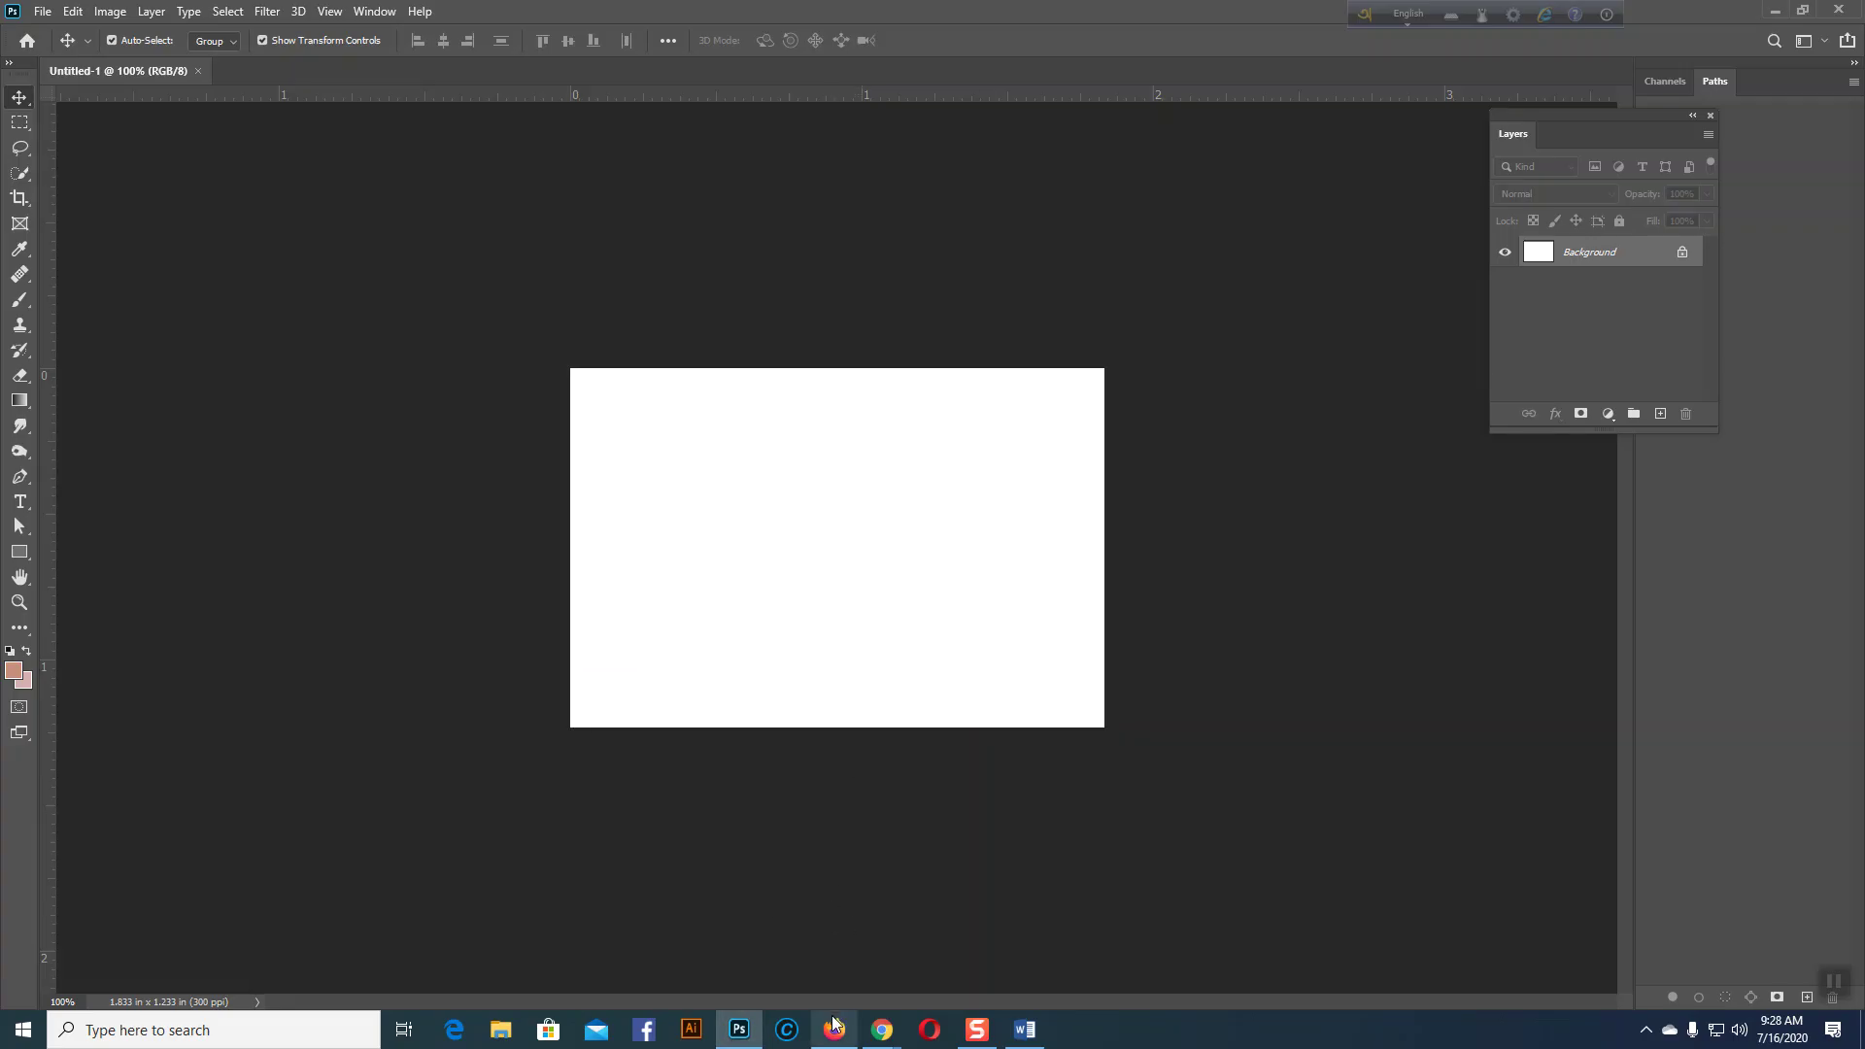
Bring up the Fiverr gig page in Firefox, then switch back to the Meet call.
mouse_move(833, 1030)
left_click(807, 944)
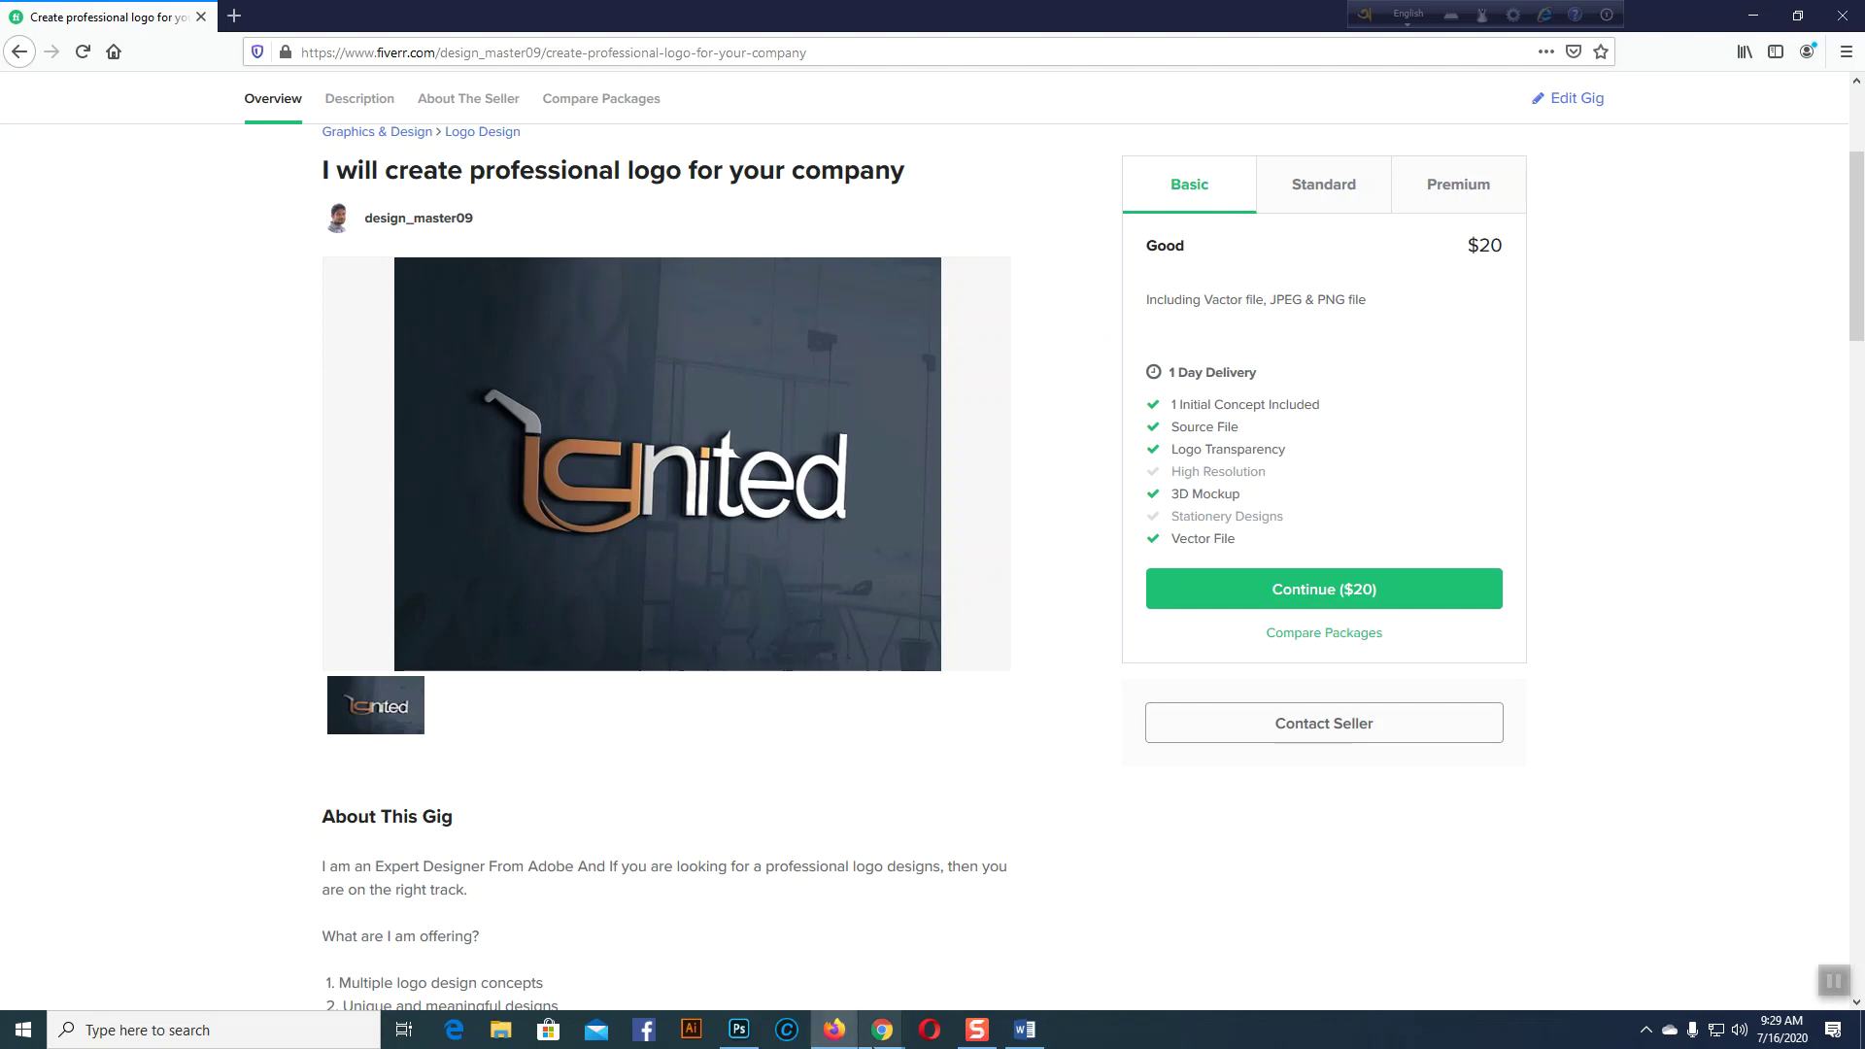
mouse_move(882, 1029)
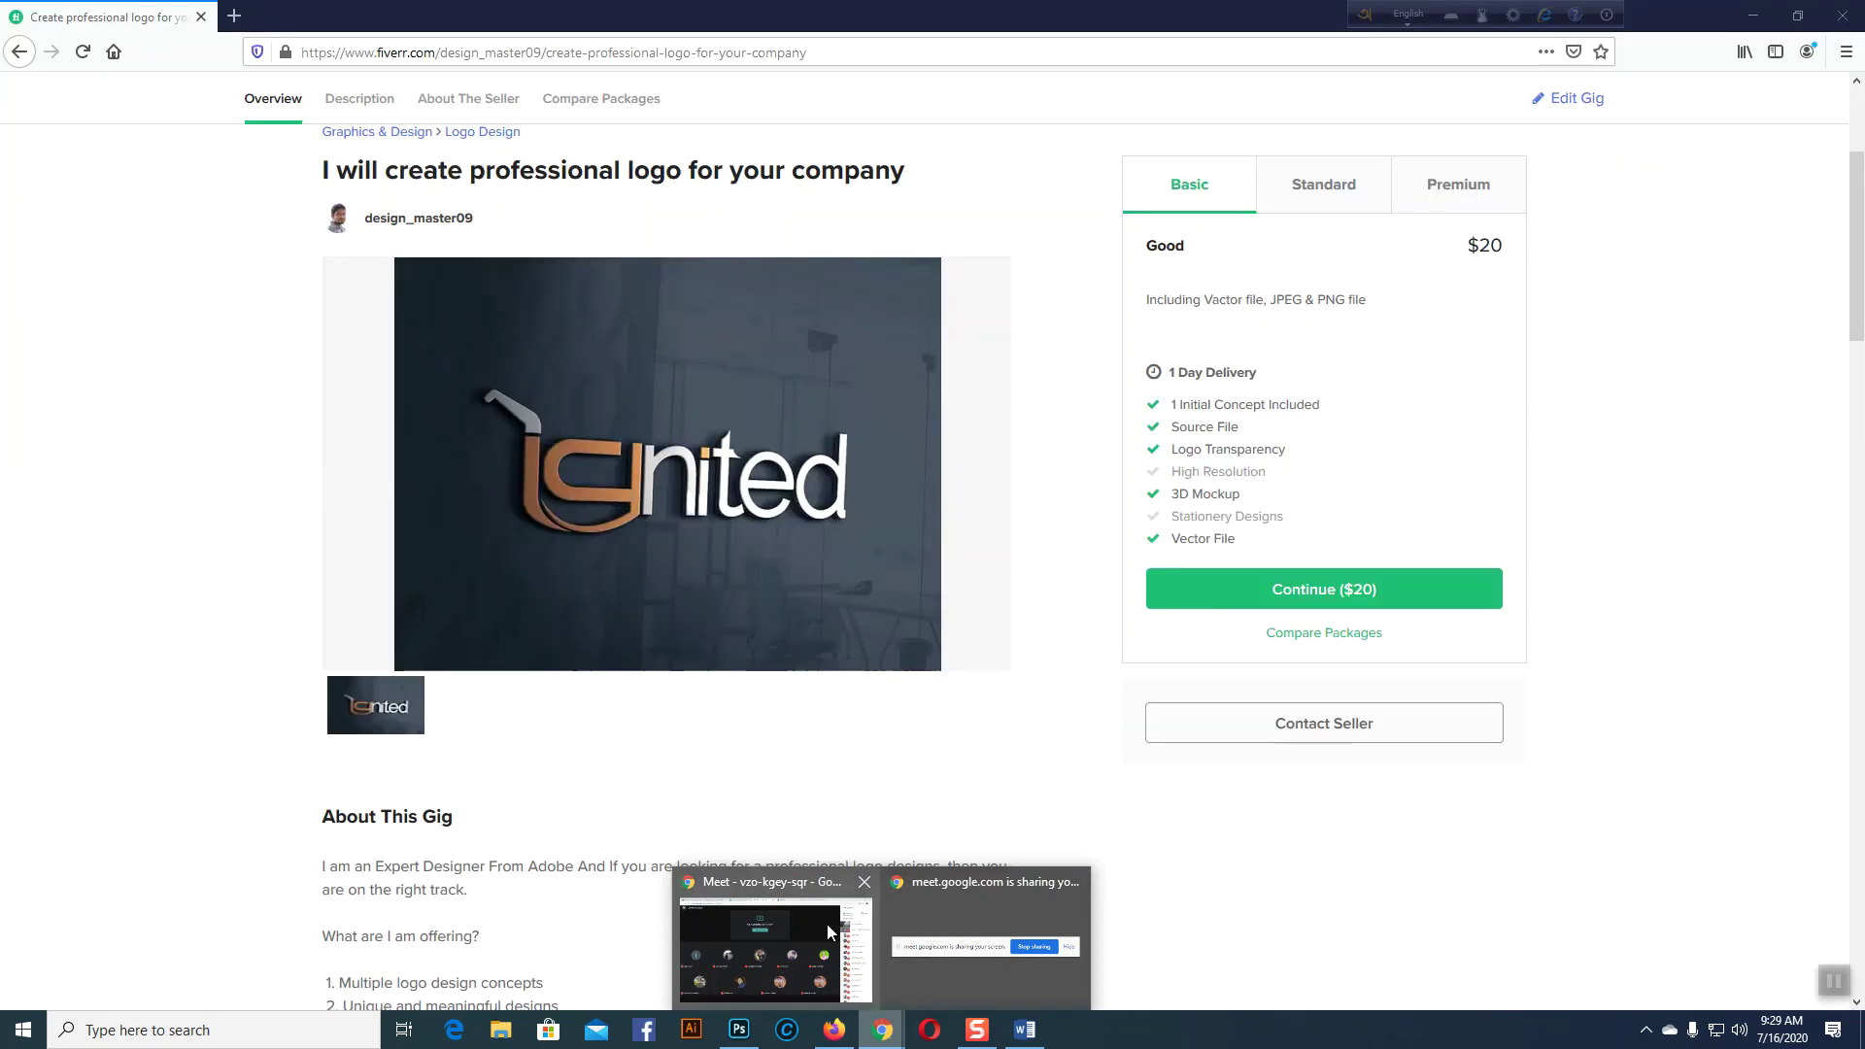
left_click(826, 924)
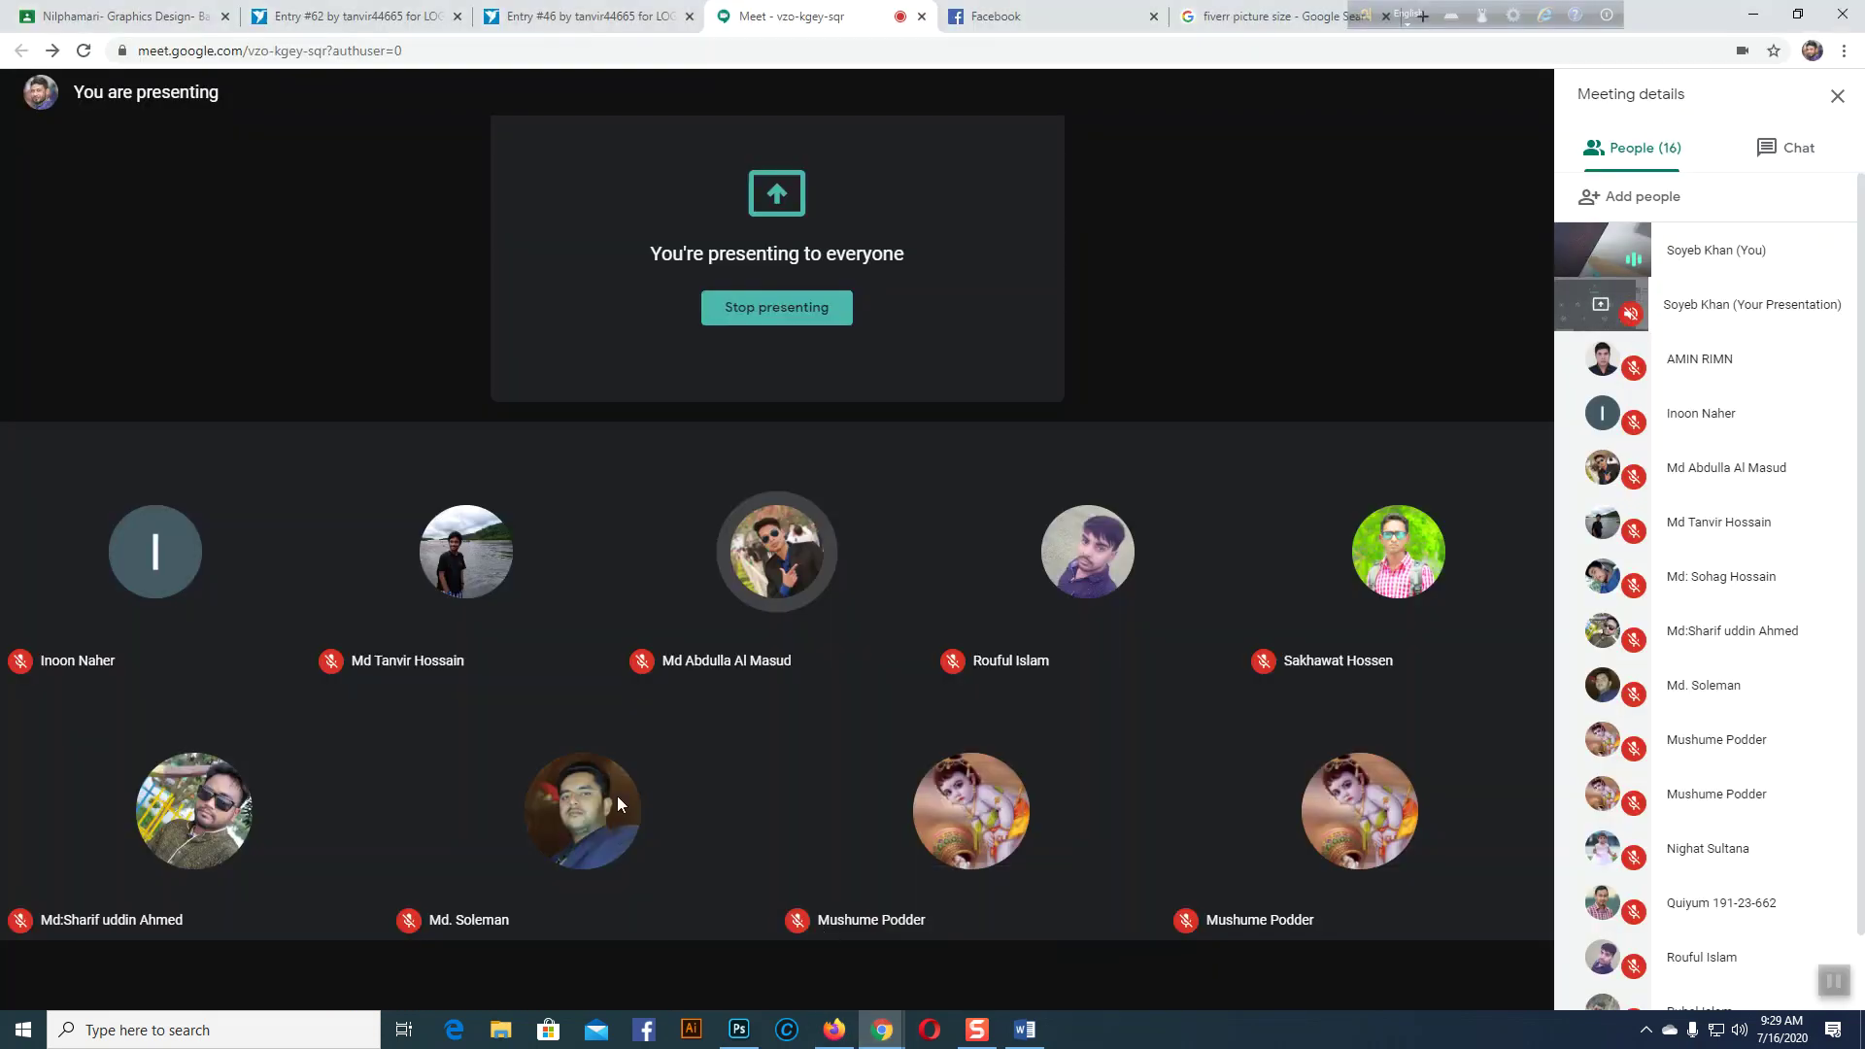
Show the Fiverr picture-size results, then select 5b1594b464ed1_thumb900 in Photoshop's Open dialog.
left_click(1263, 16)
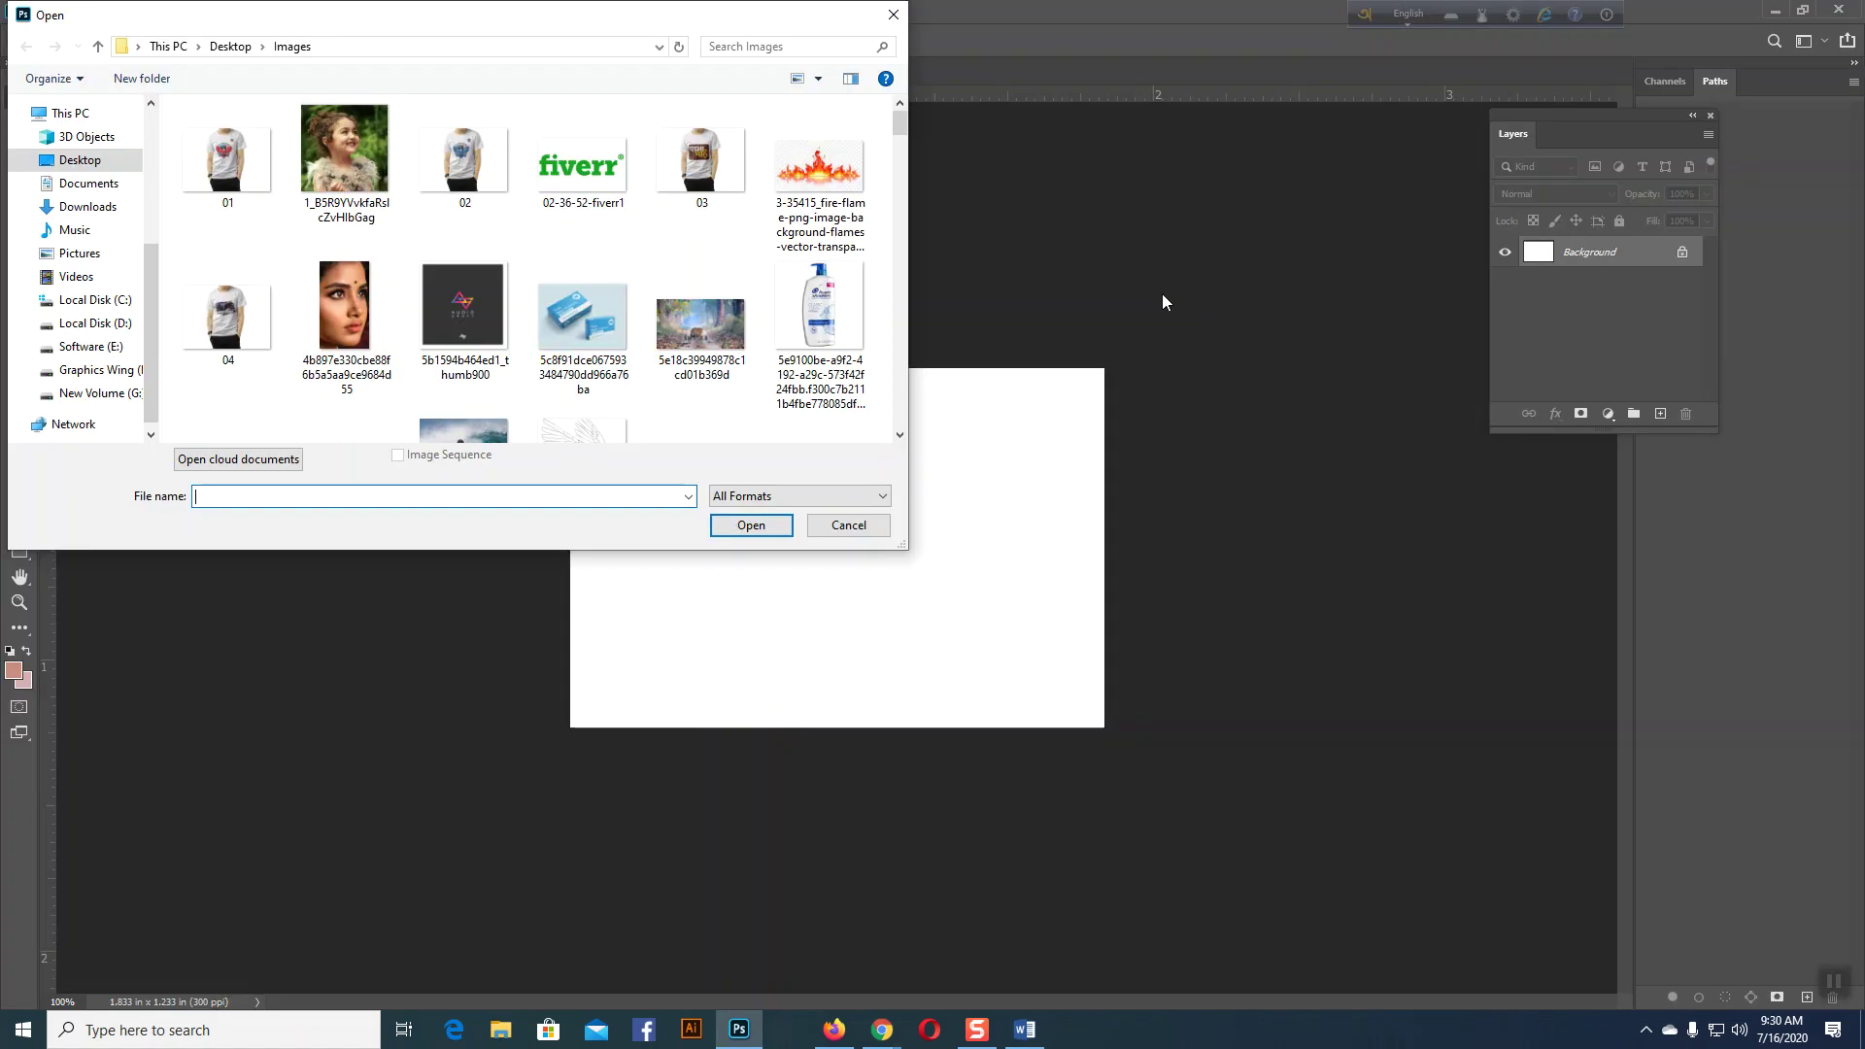
left_click(481, 311)
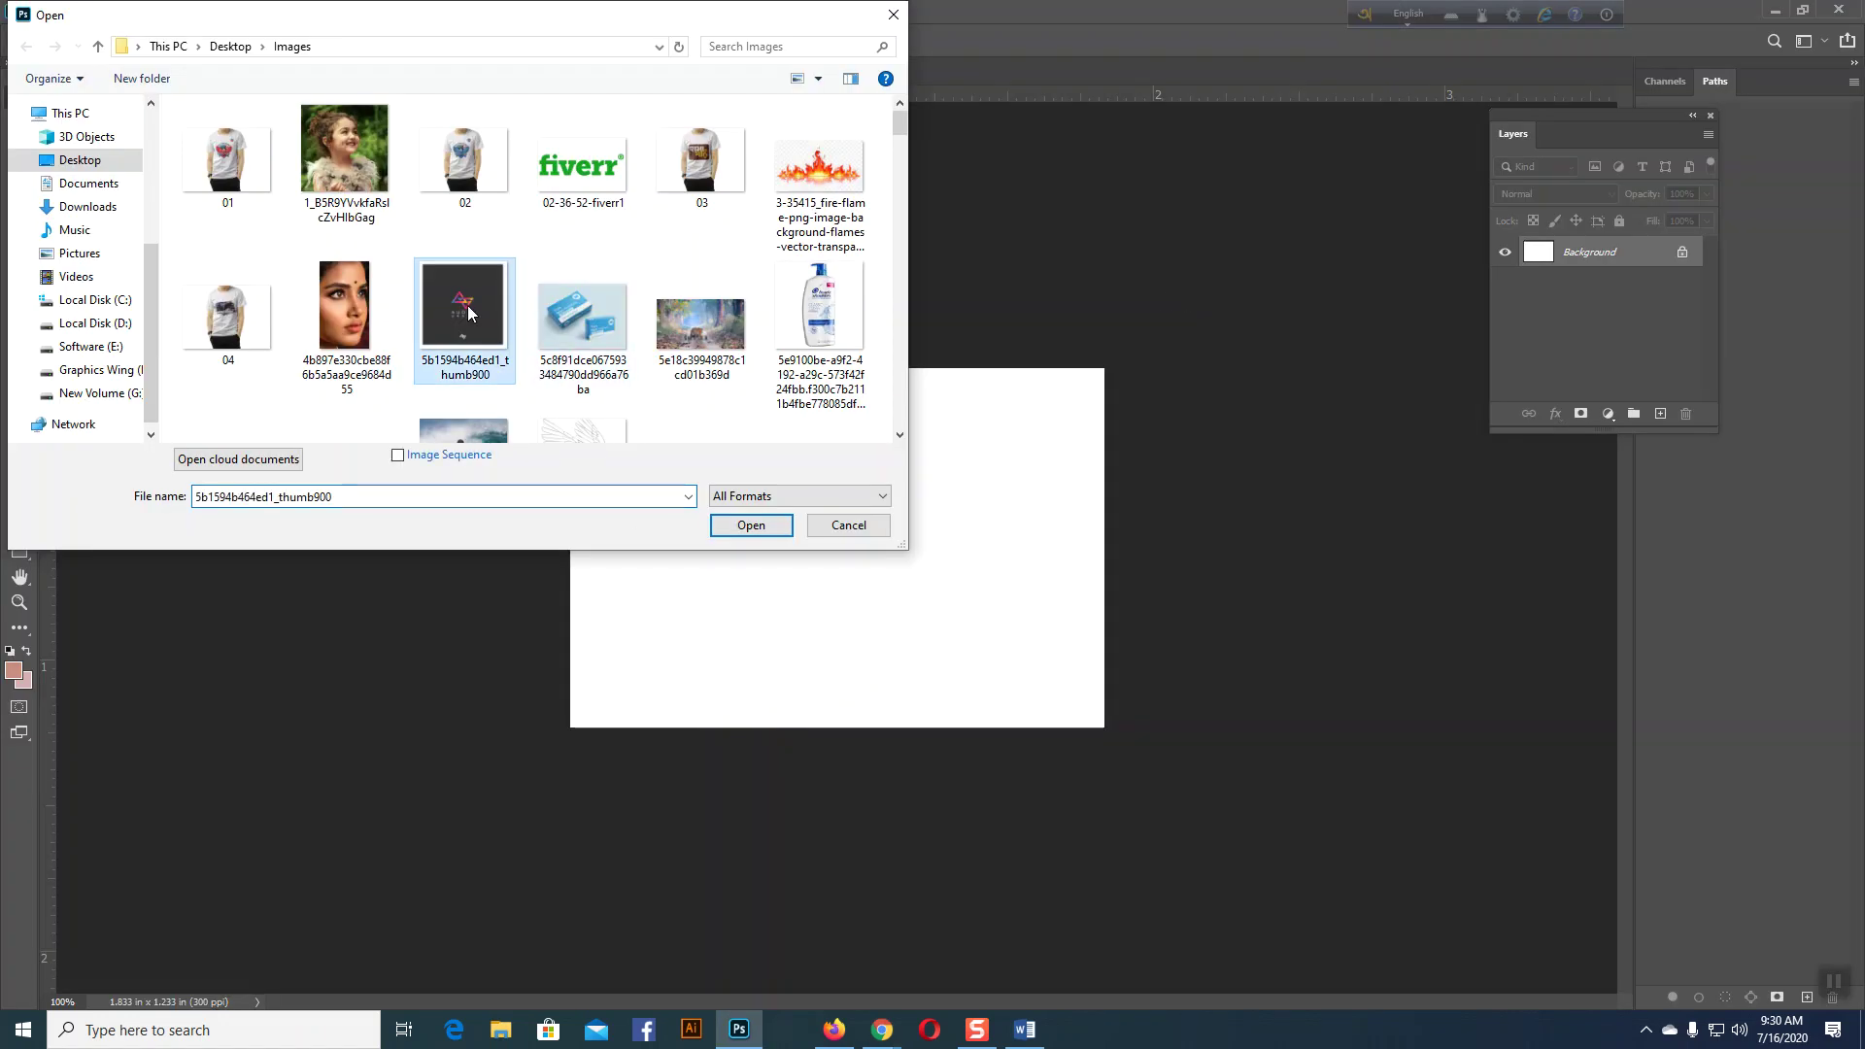
Add the 5f0569551f026_thumb900 logo and the gold-on-black business logo to the selection.
scroll(902, 122, "down", 5)
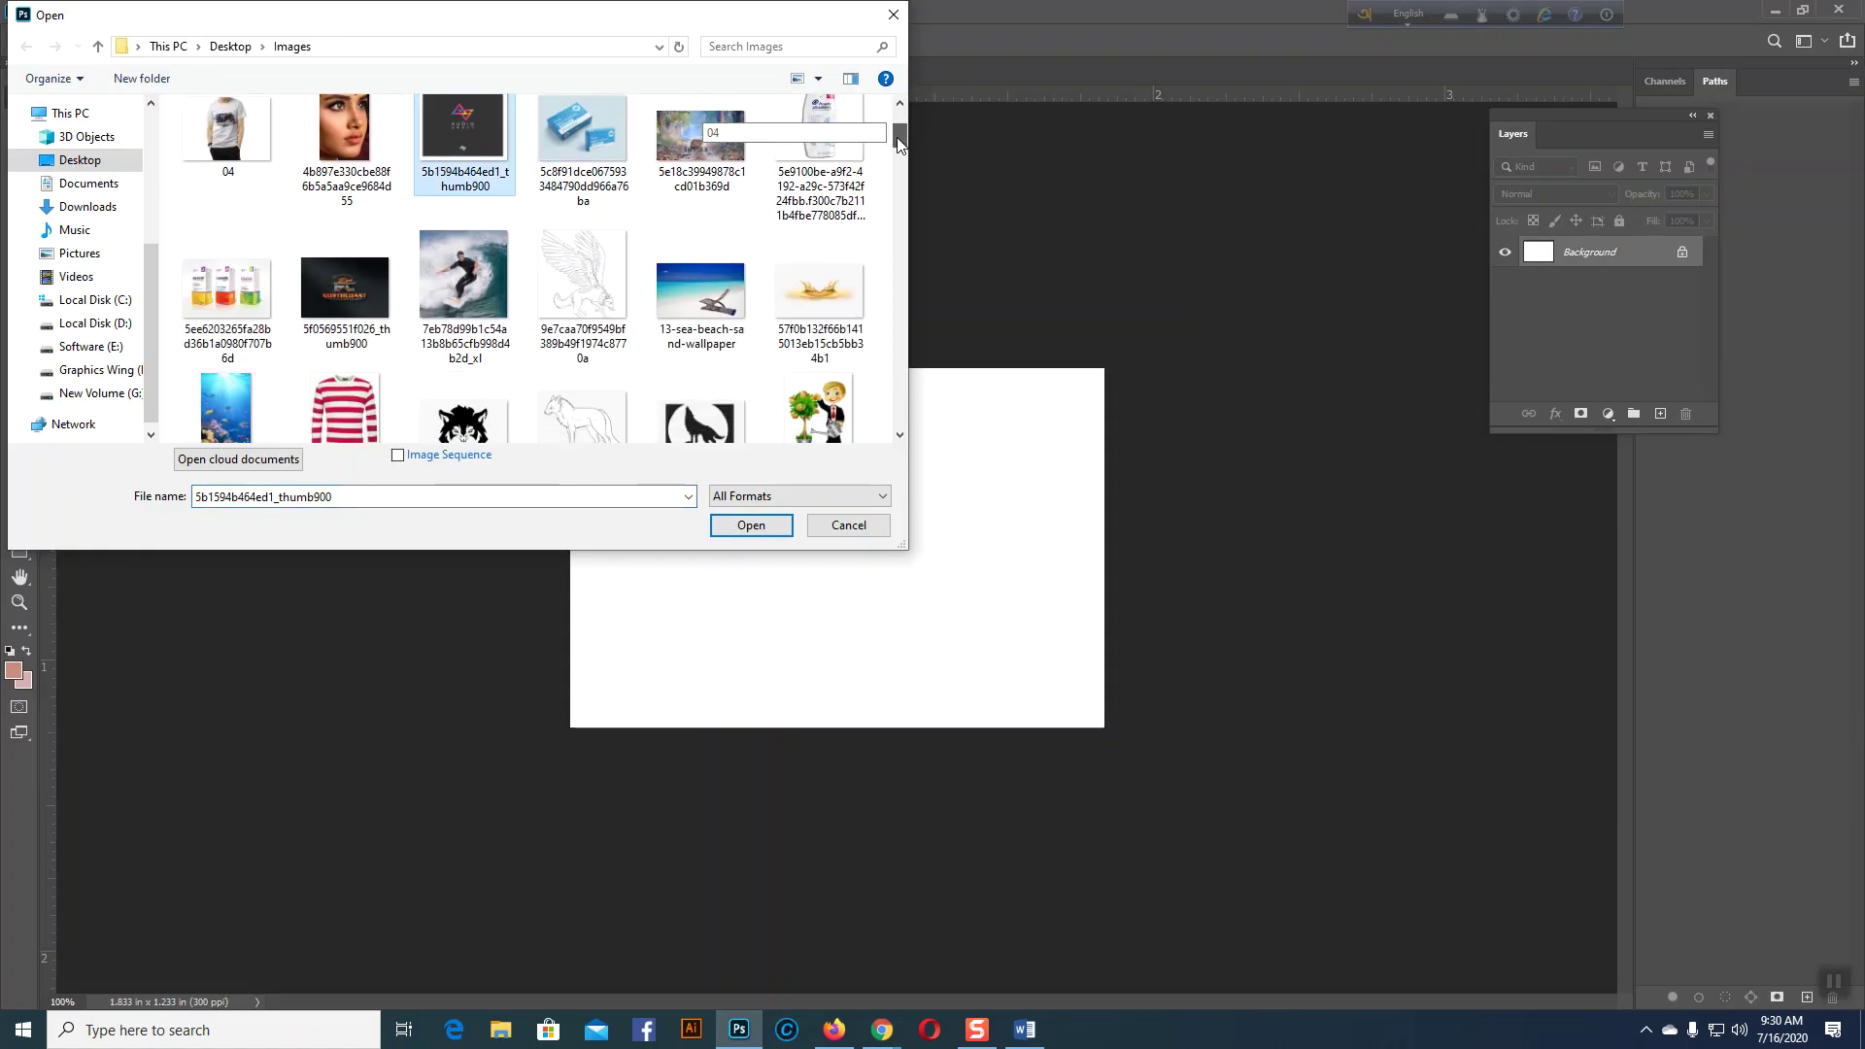
left_click(365, 127, "ctrl")
scroll(799, 240, "down", 1)
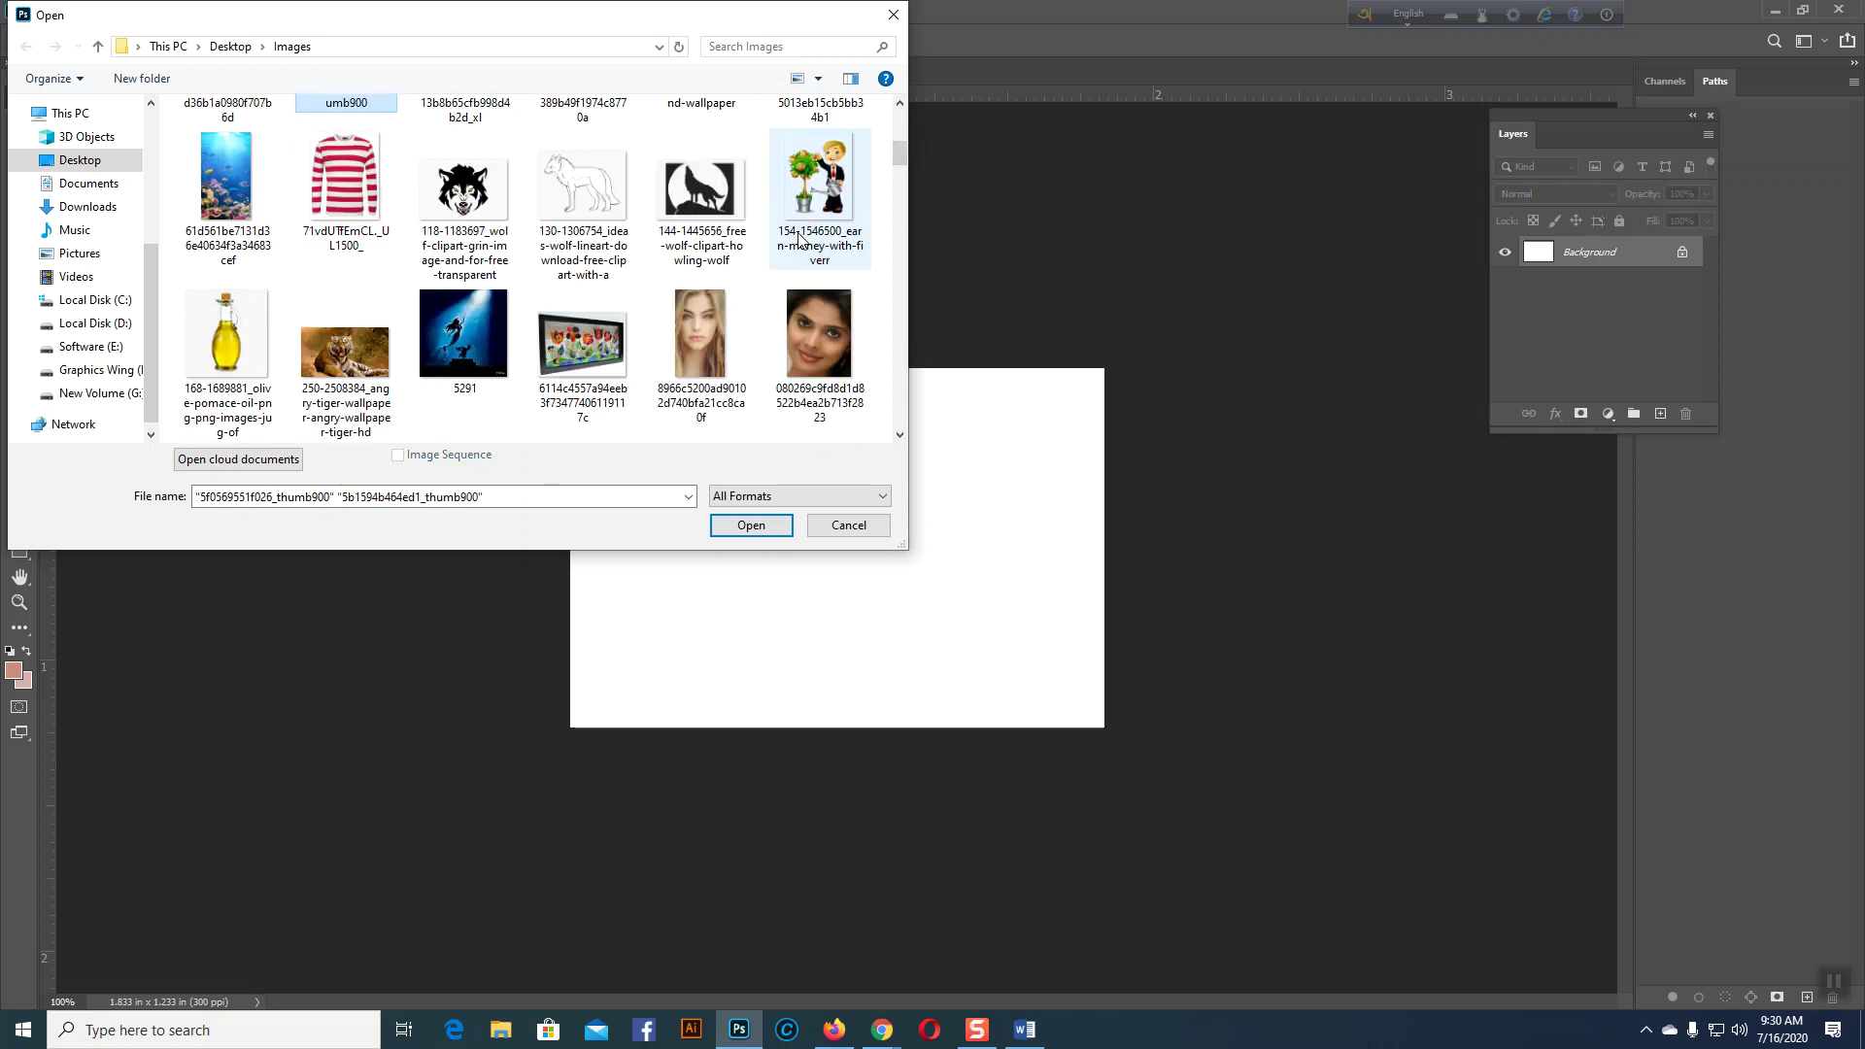
scroll(799, 240, "down", 3)
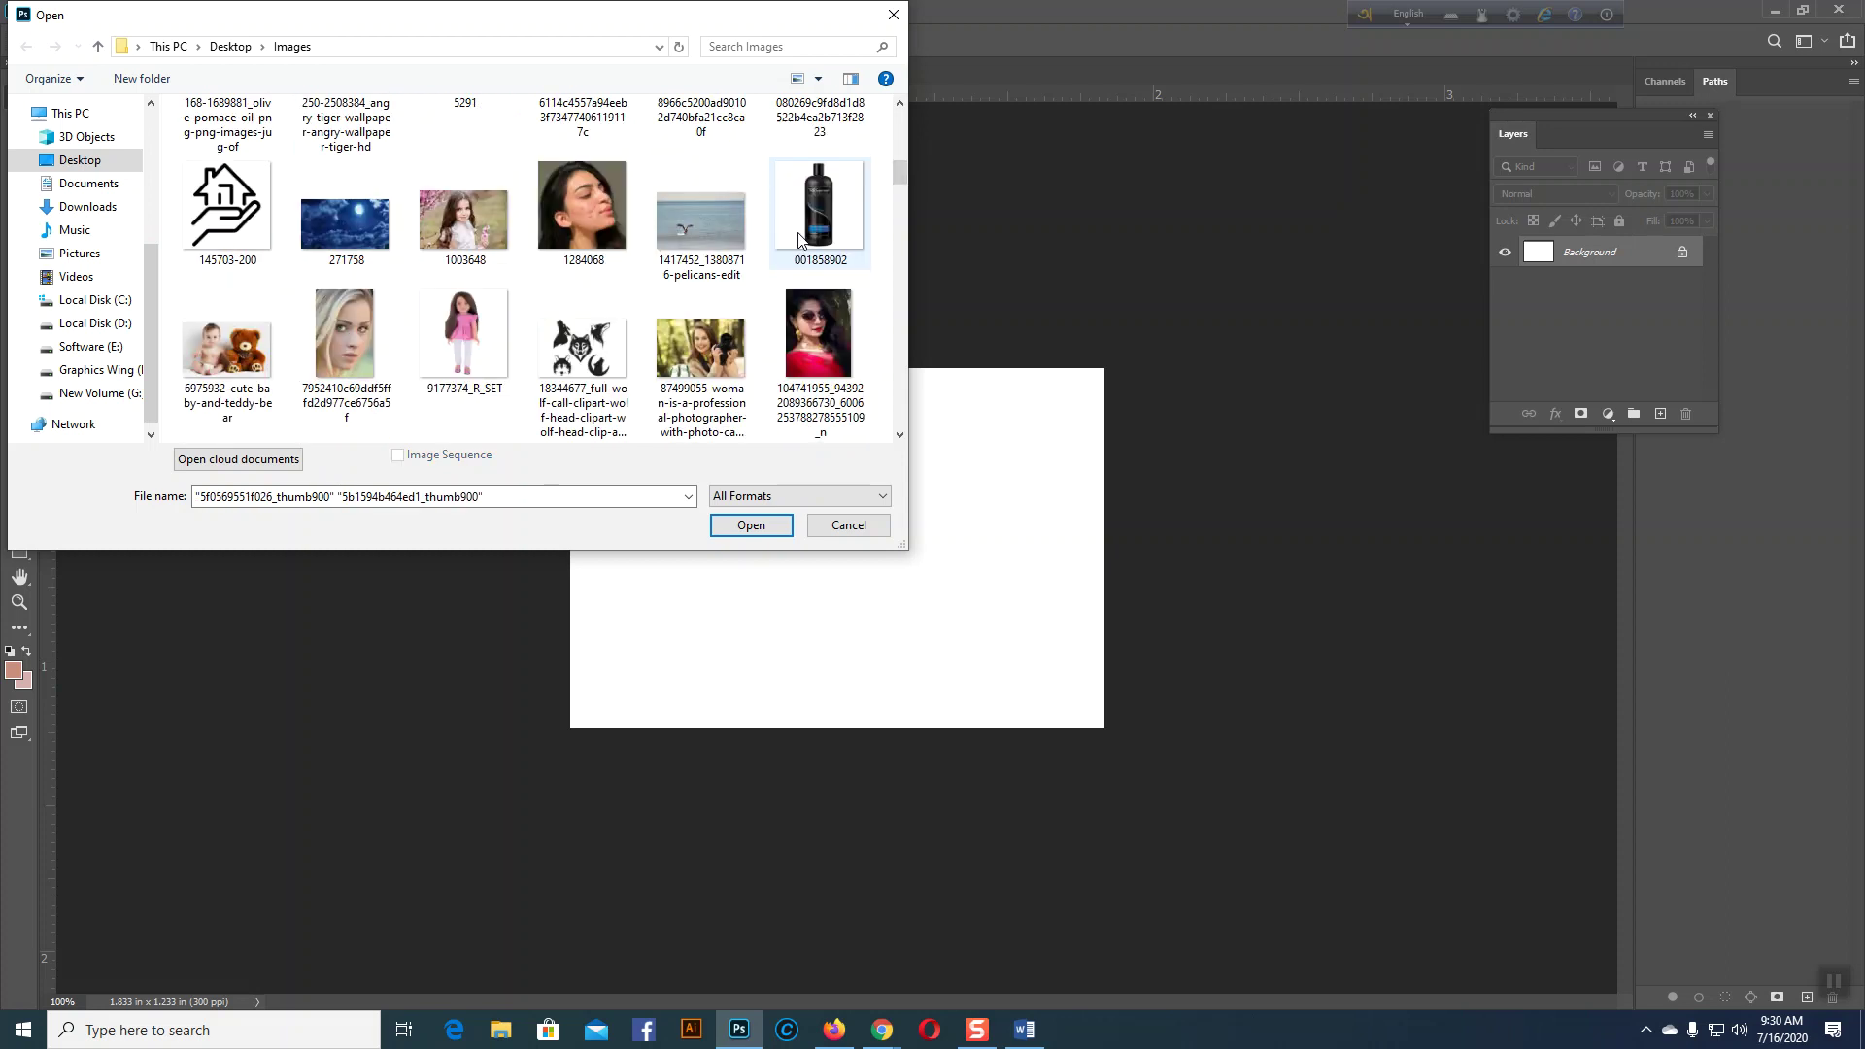
scroll(798, 240, "down", 3)
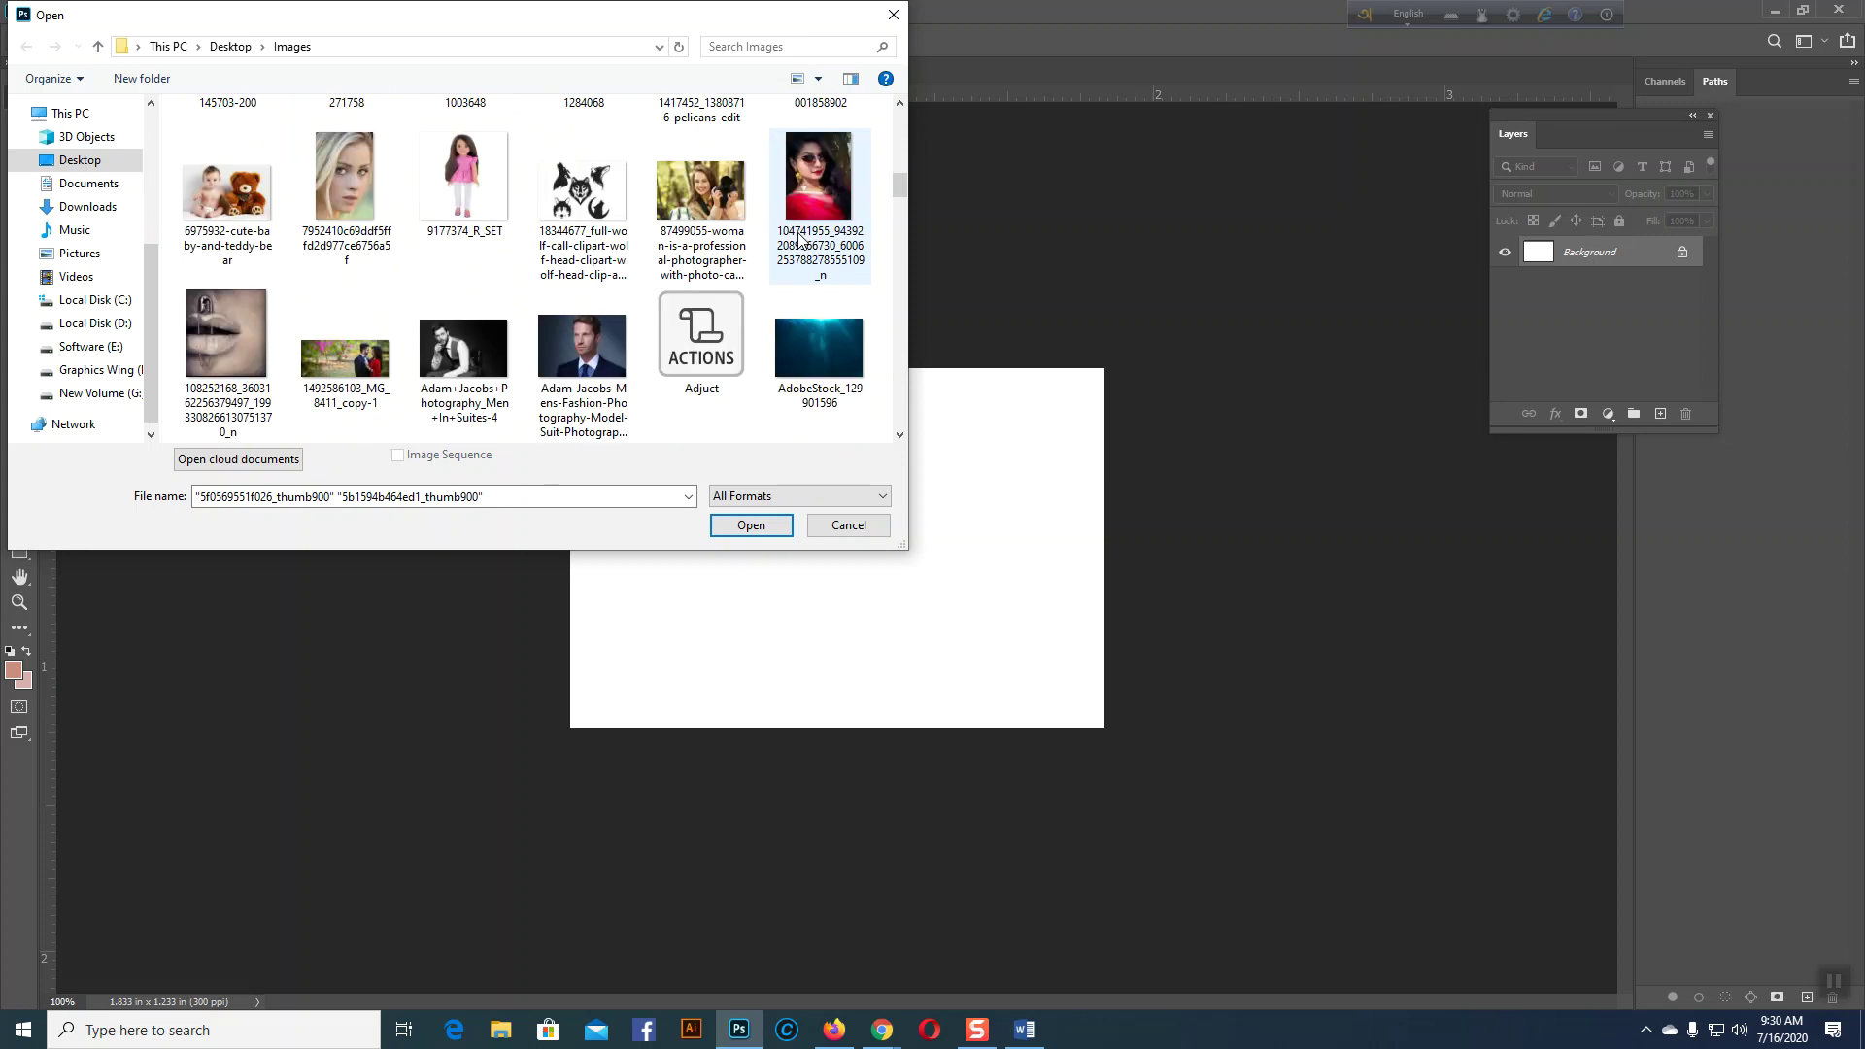
scroll(799, 240, "down", 3)
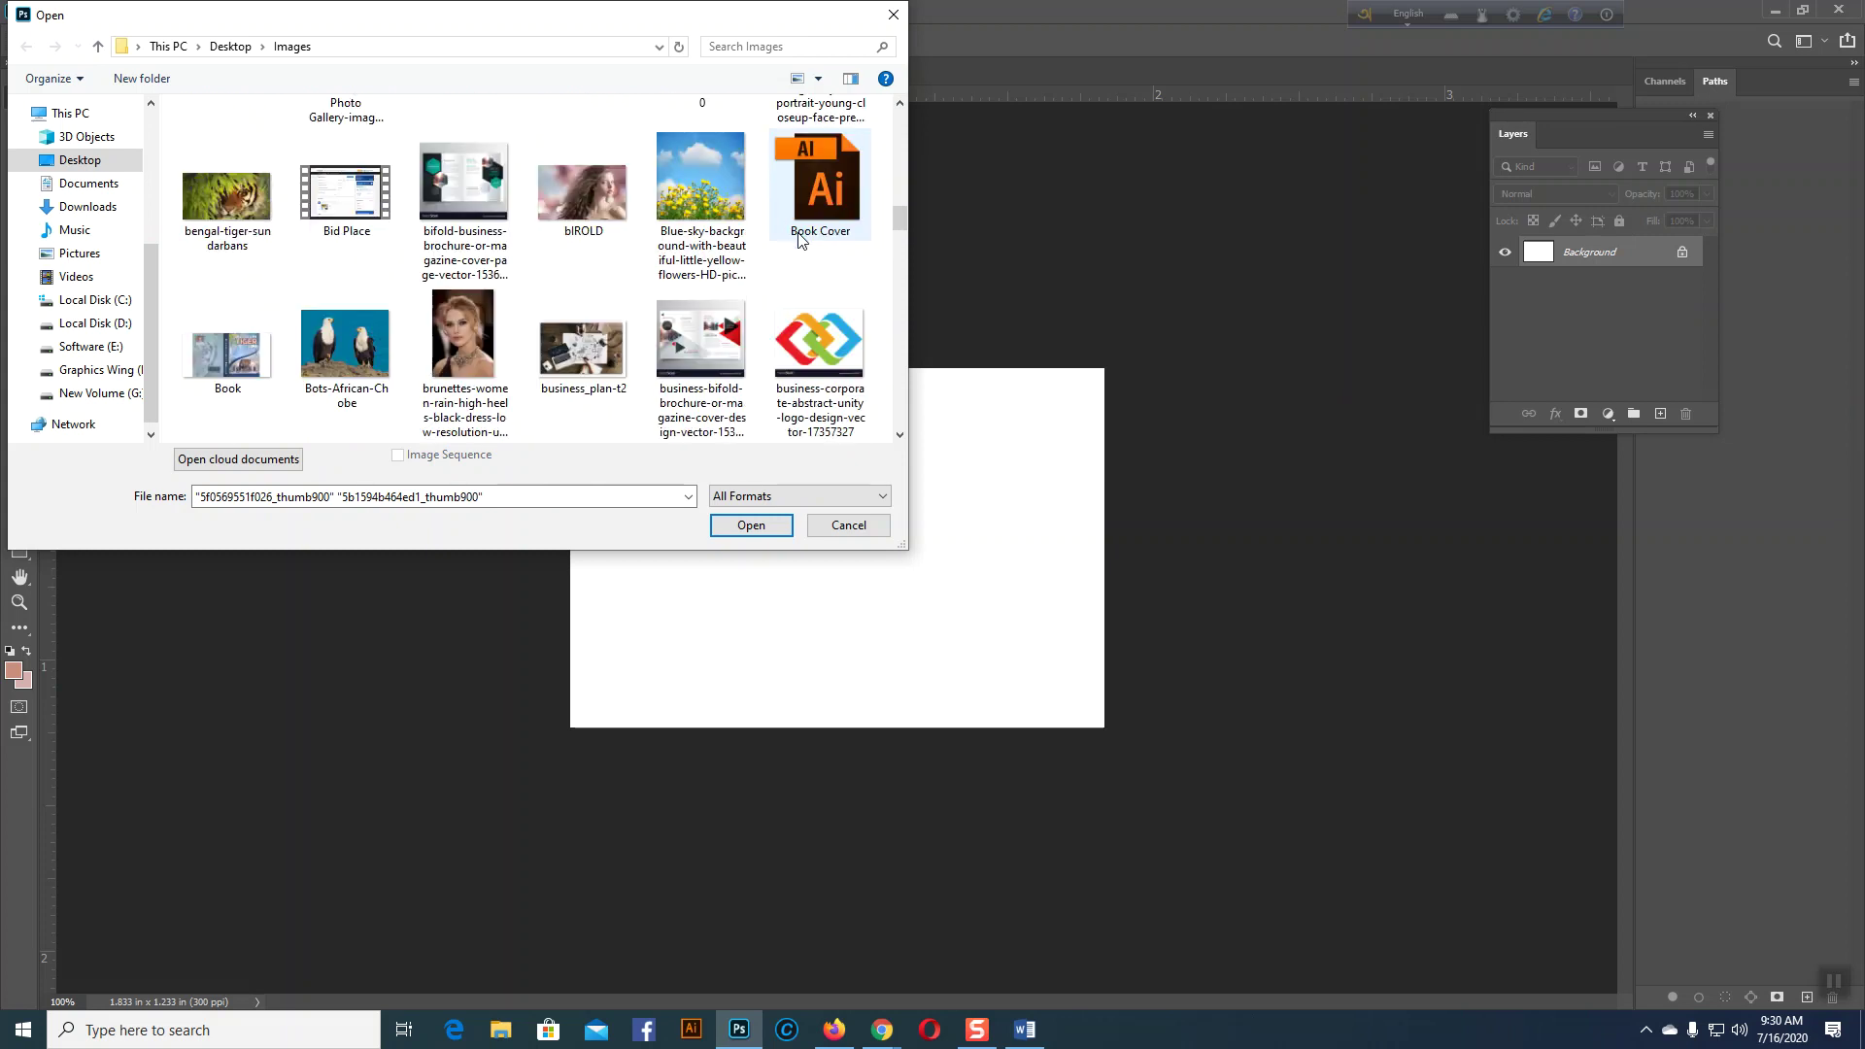
scroll(799, 240, "down", 3)
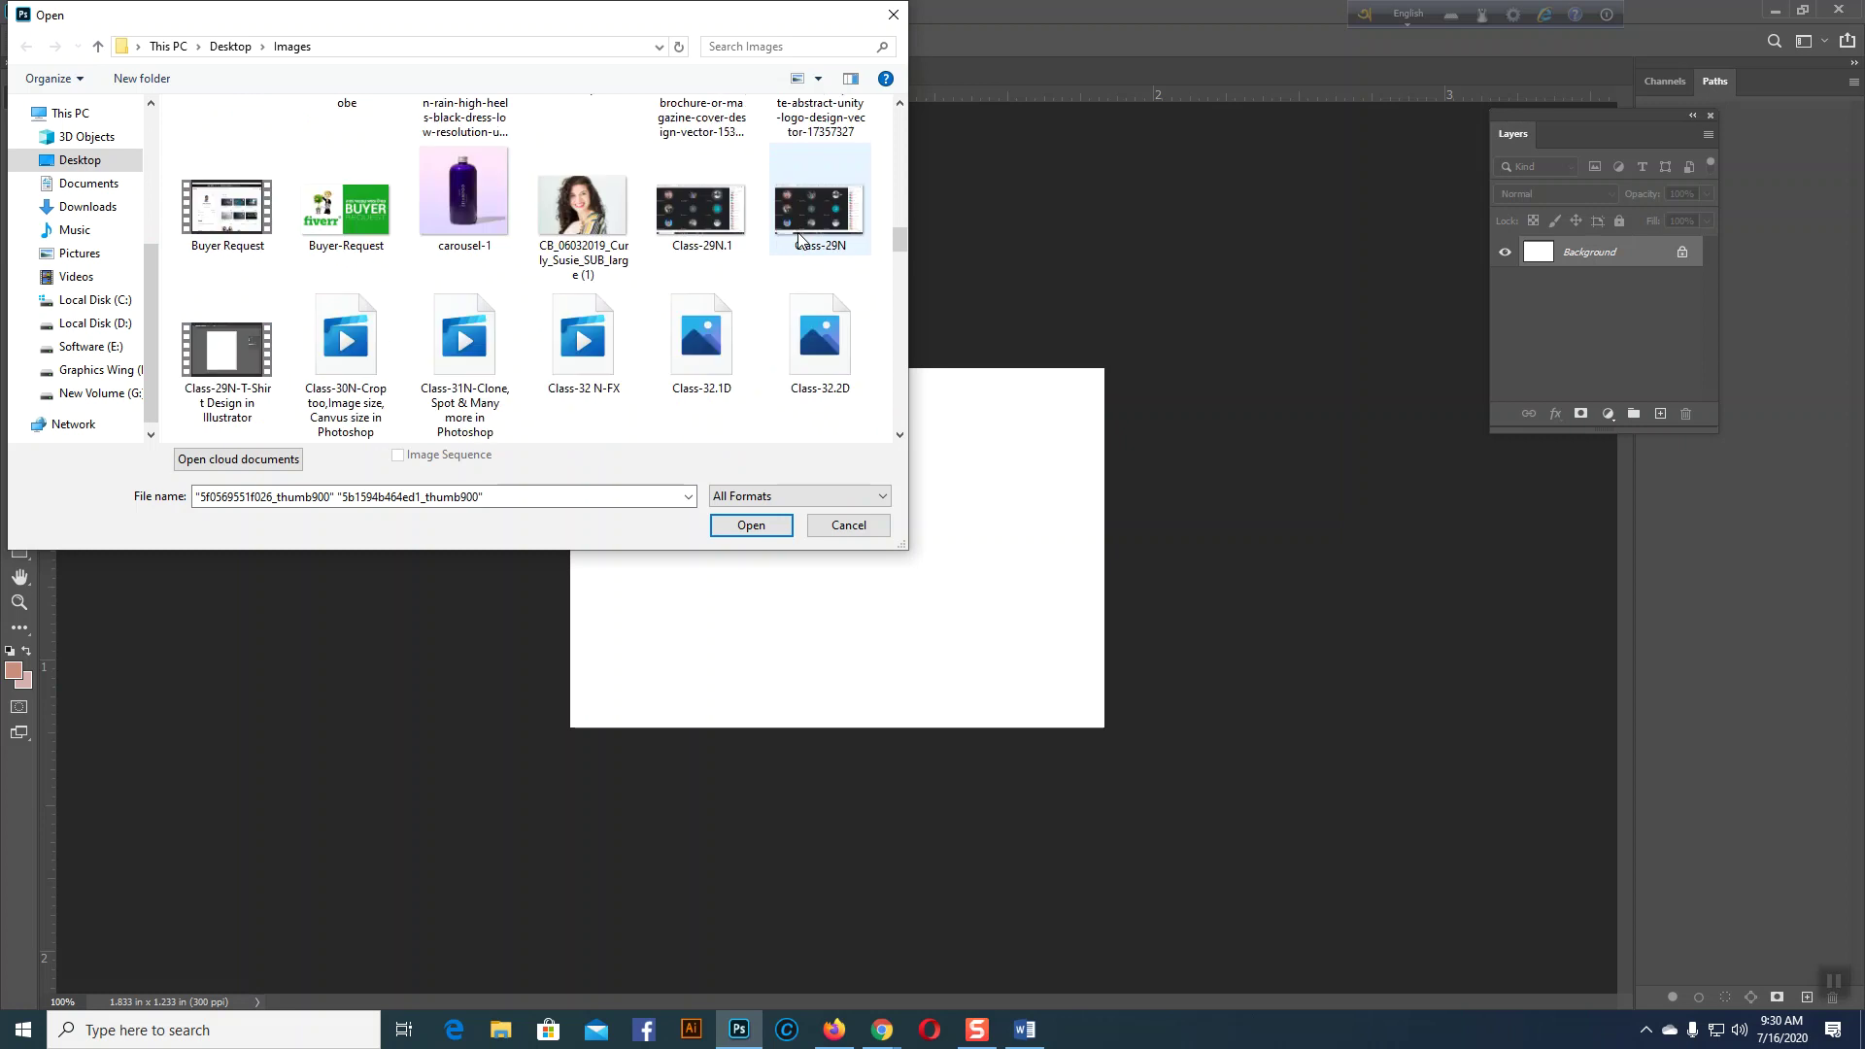
scroll(799, 240, "down", 4)
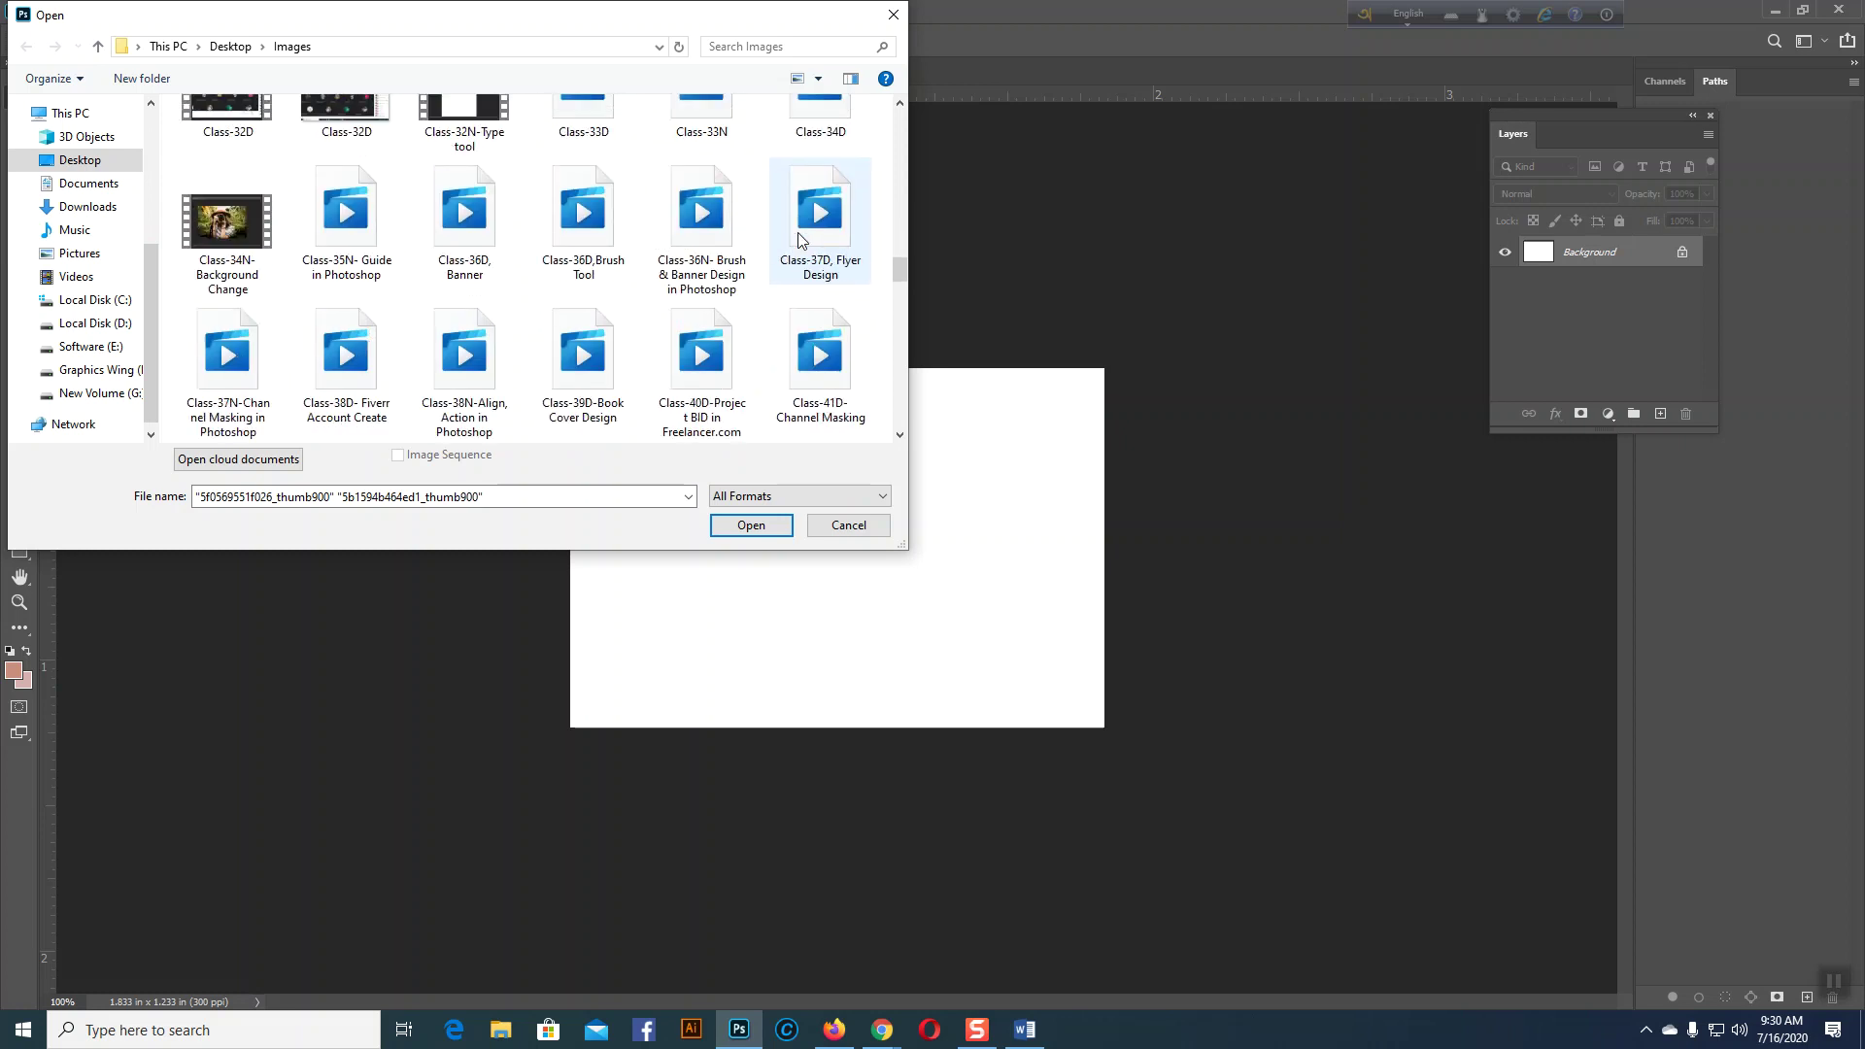
scroll(798, 240, "down", 3)
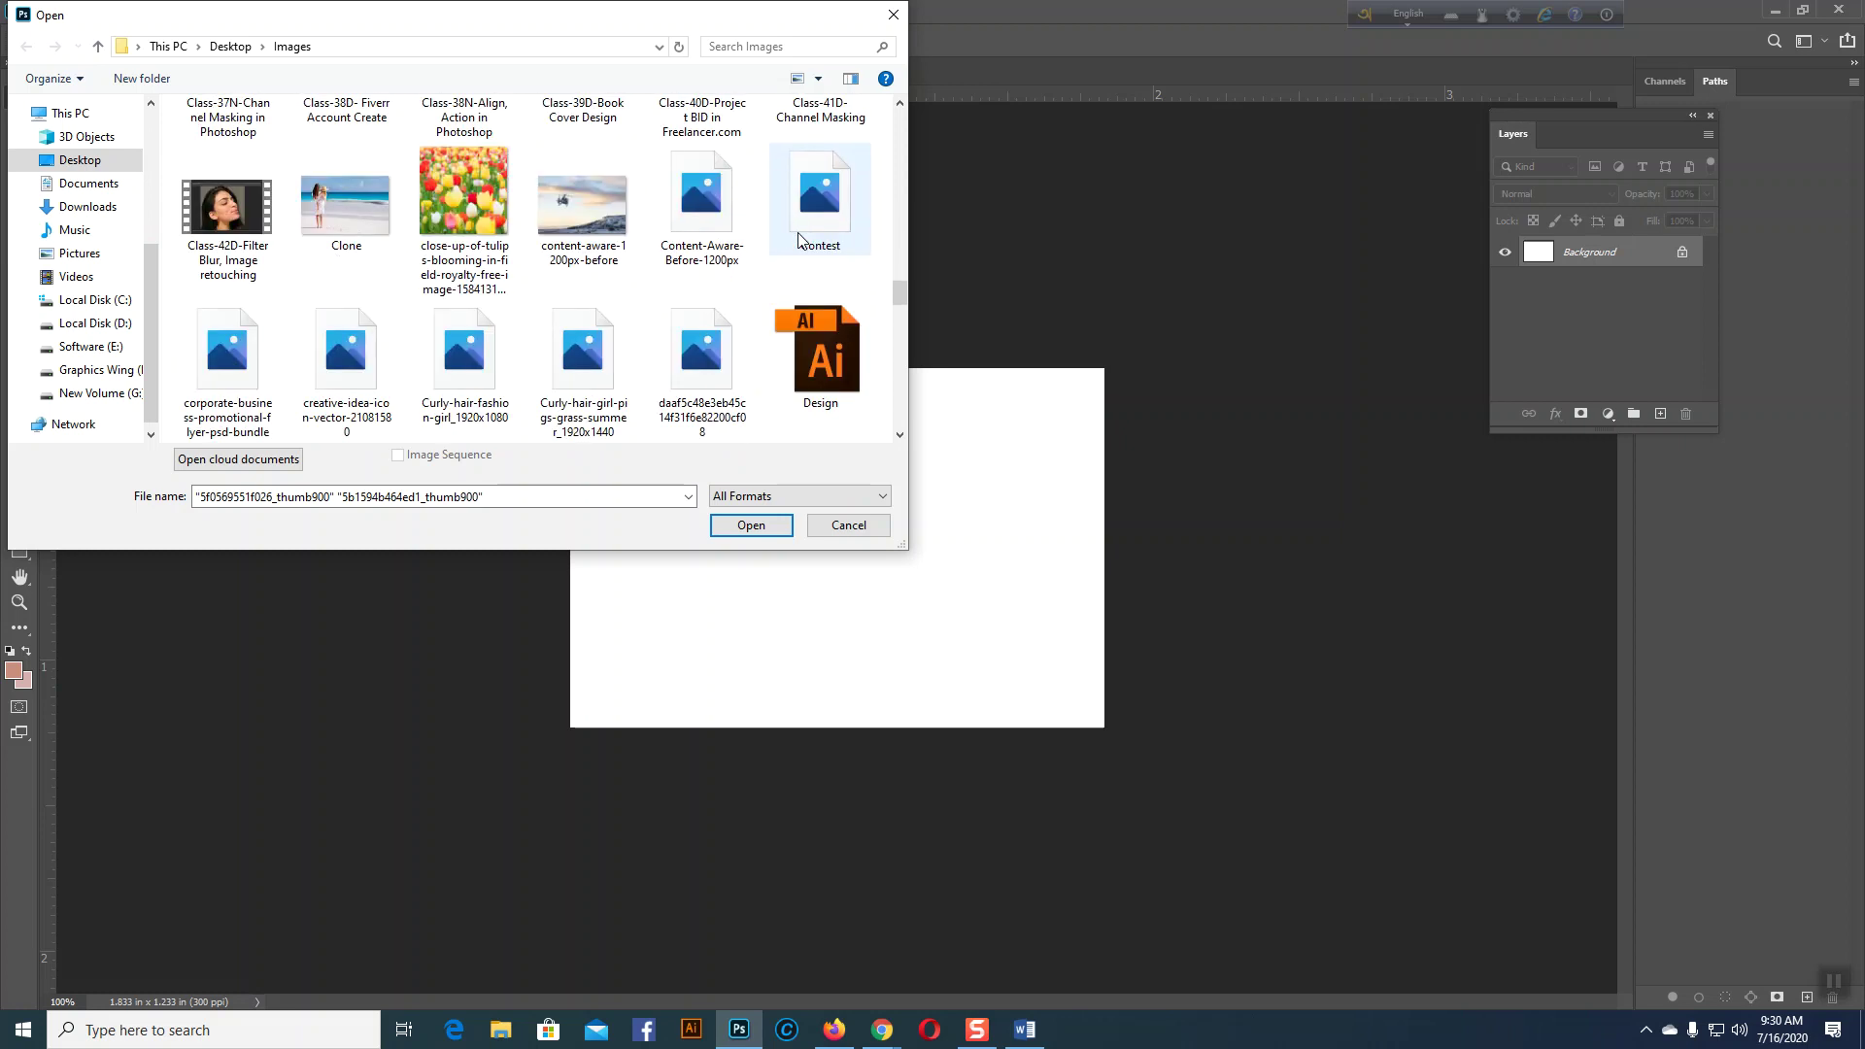
scroll(799, 240, "down", 2)
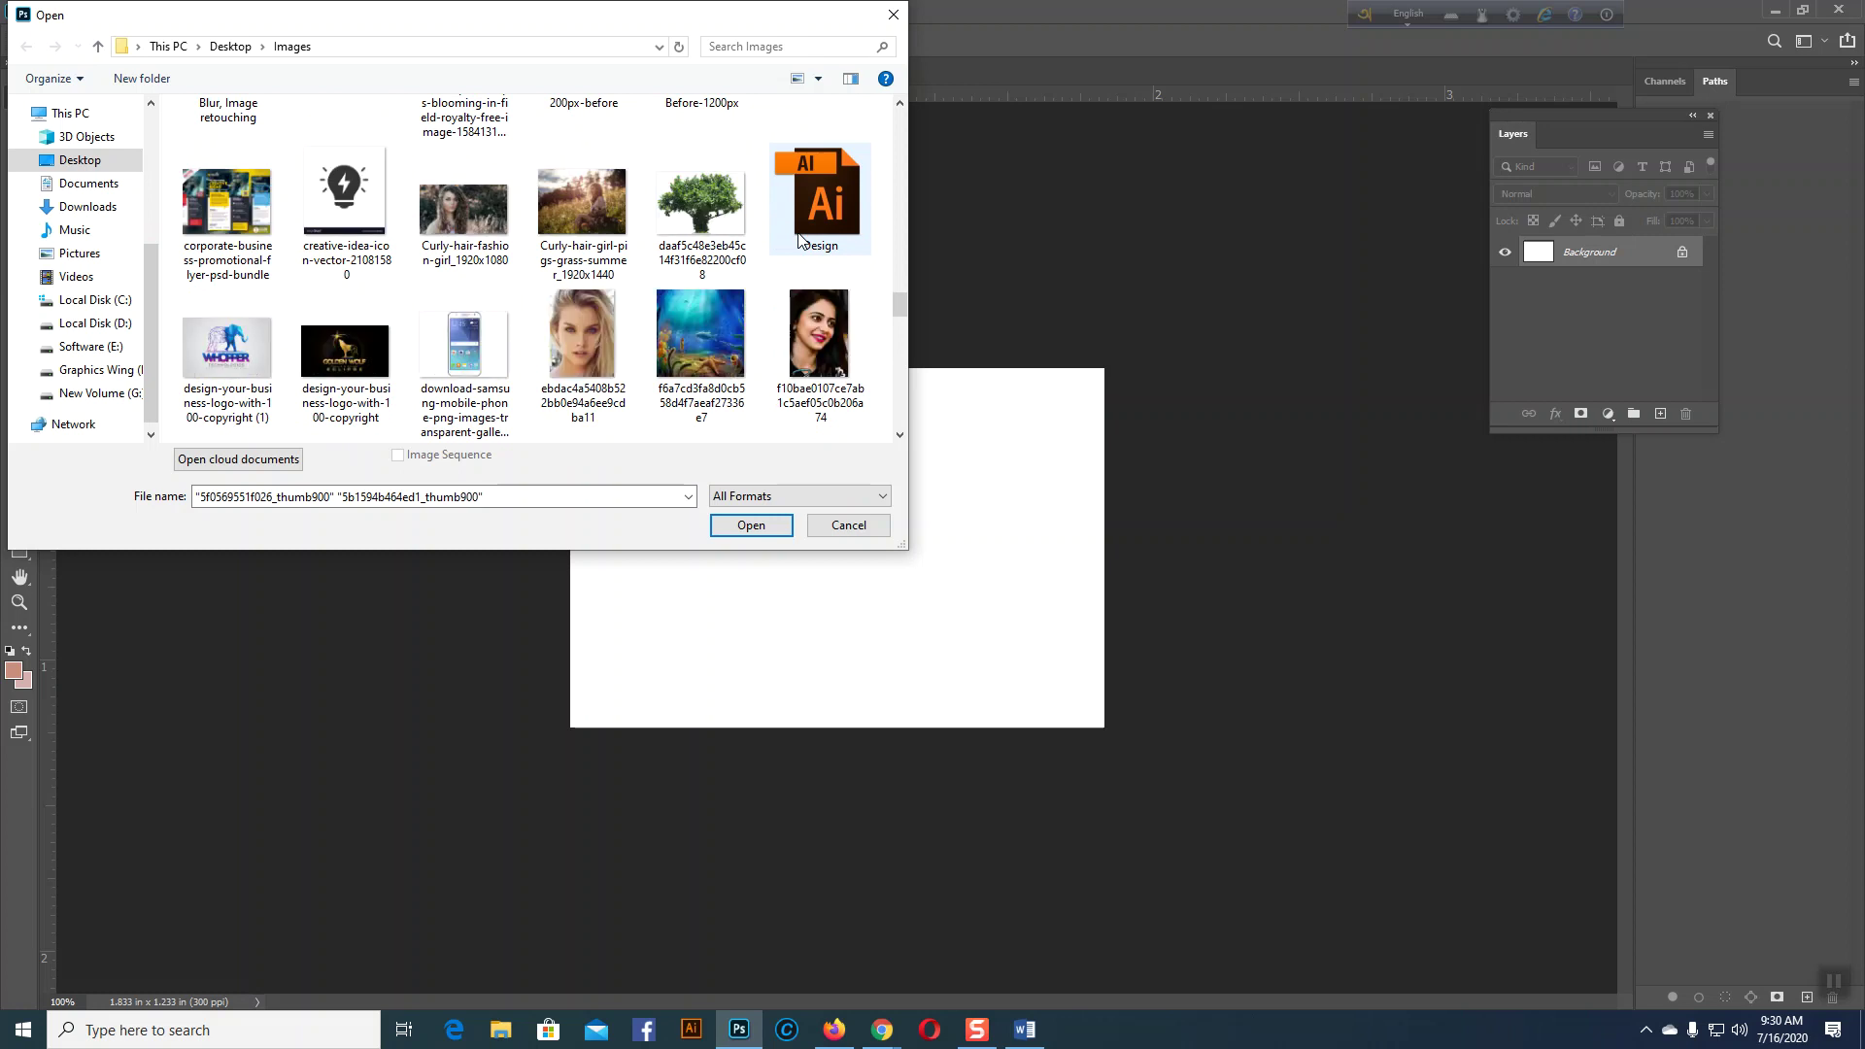
left_click(346, 354, "ctrl")
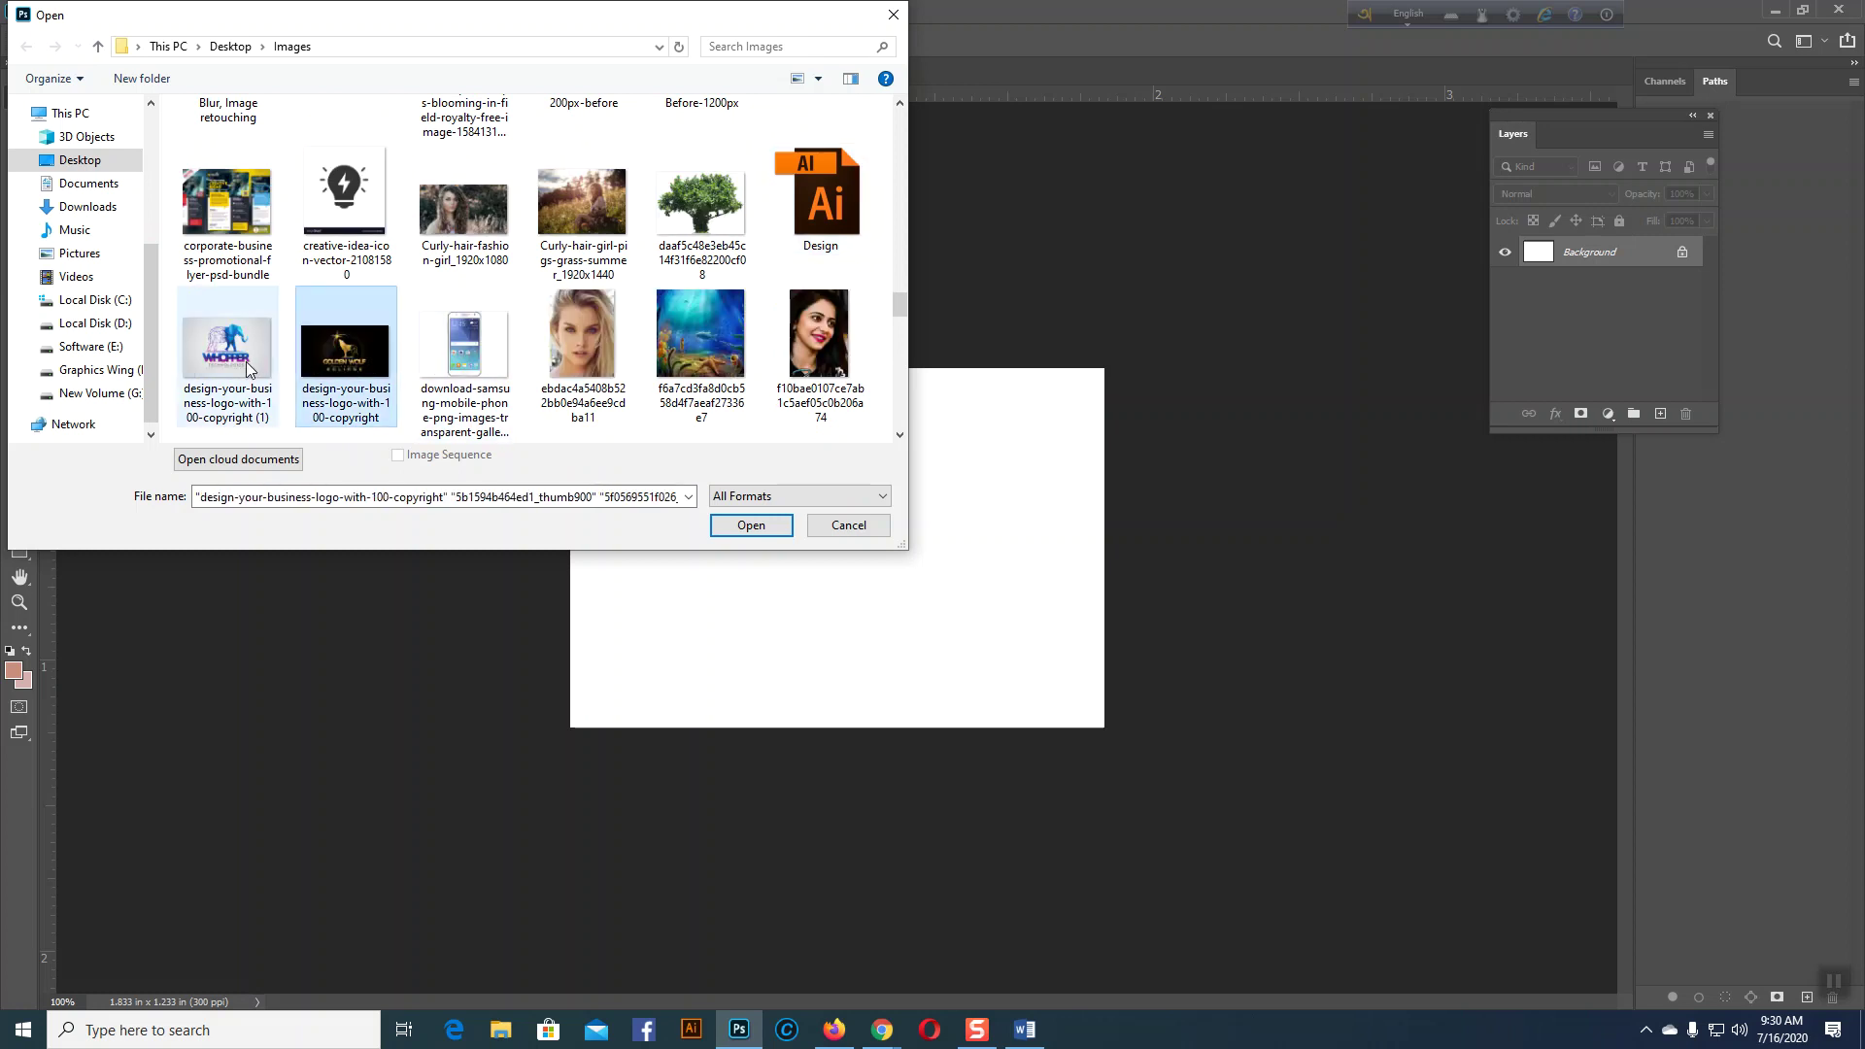
Find the large helicopter logo in the Images folder and add it as the fourth file.
scroll(634, 358, "down", 2)
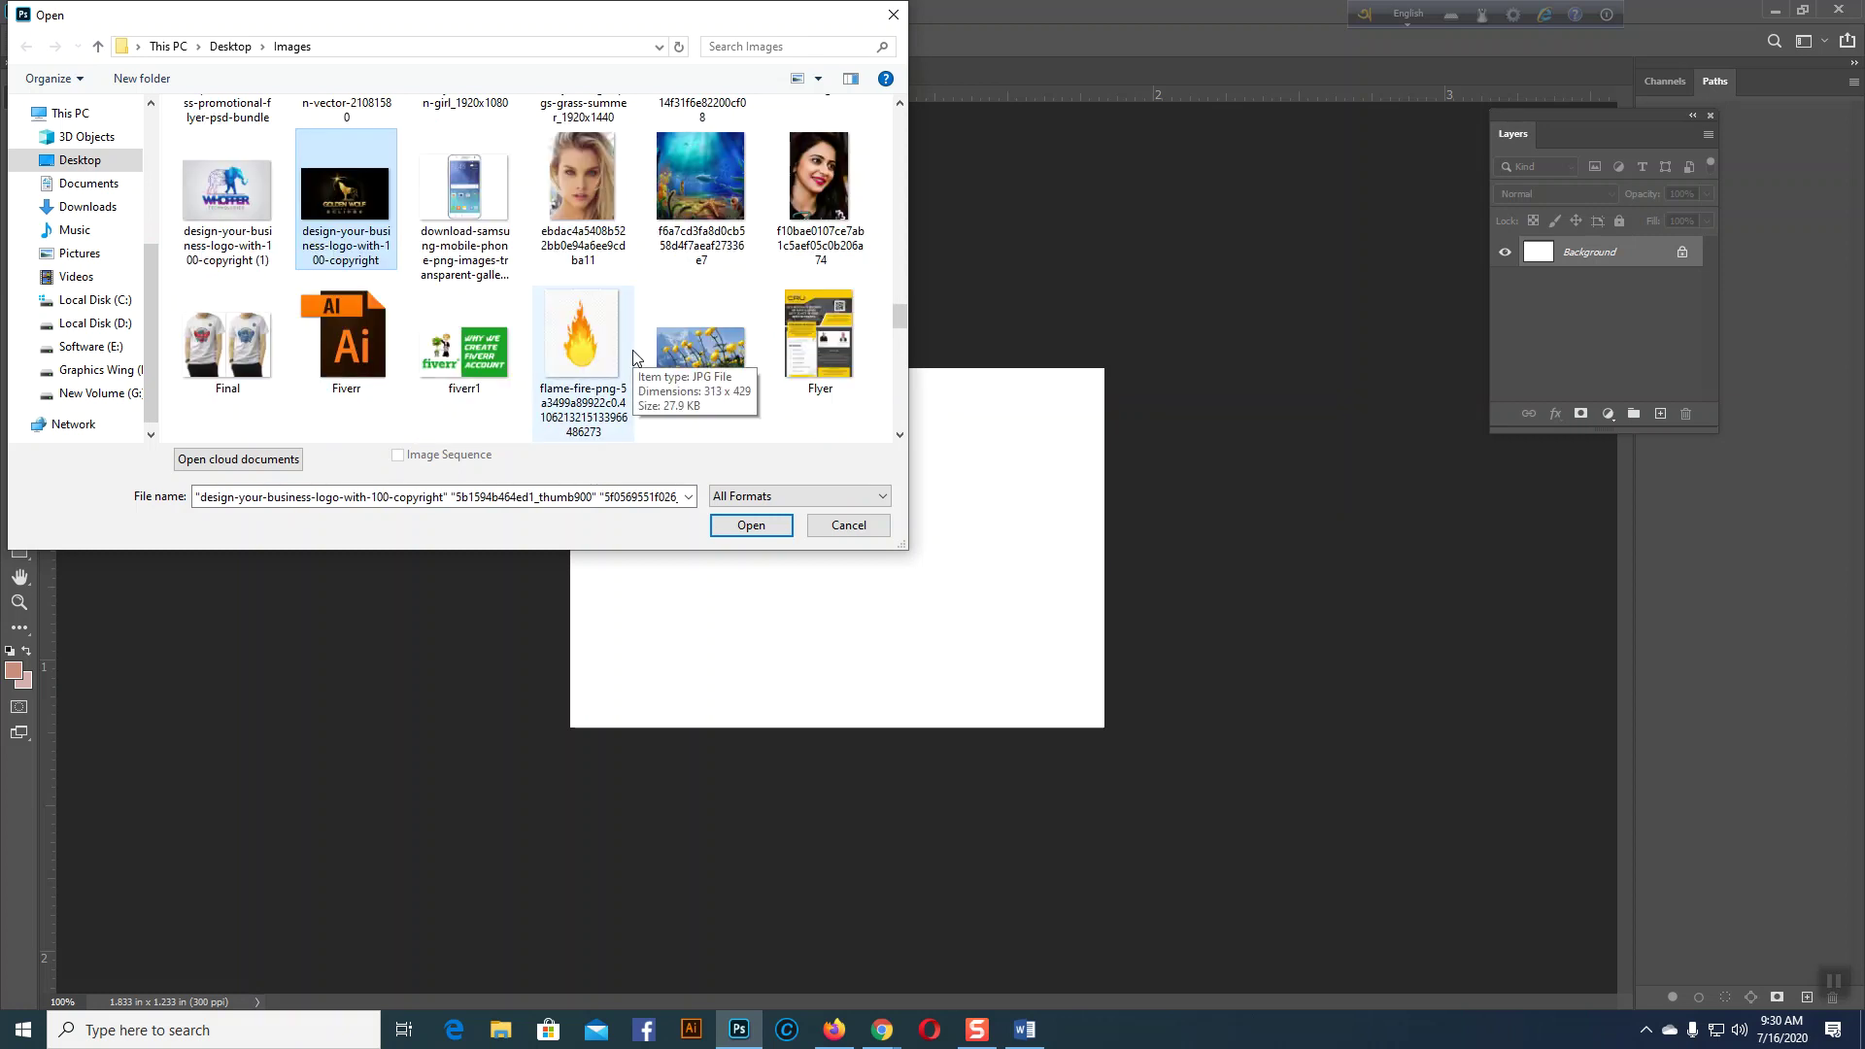
scroll(634, 358, "down", 2)
scroll(633, 357, "down", 1)
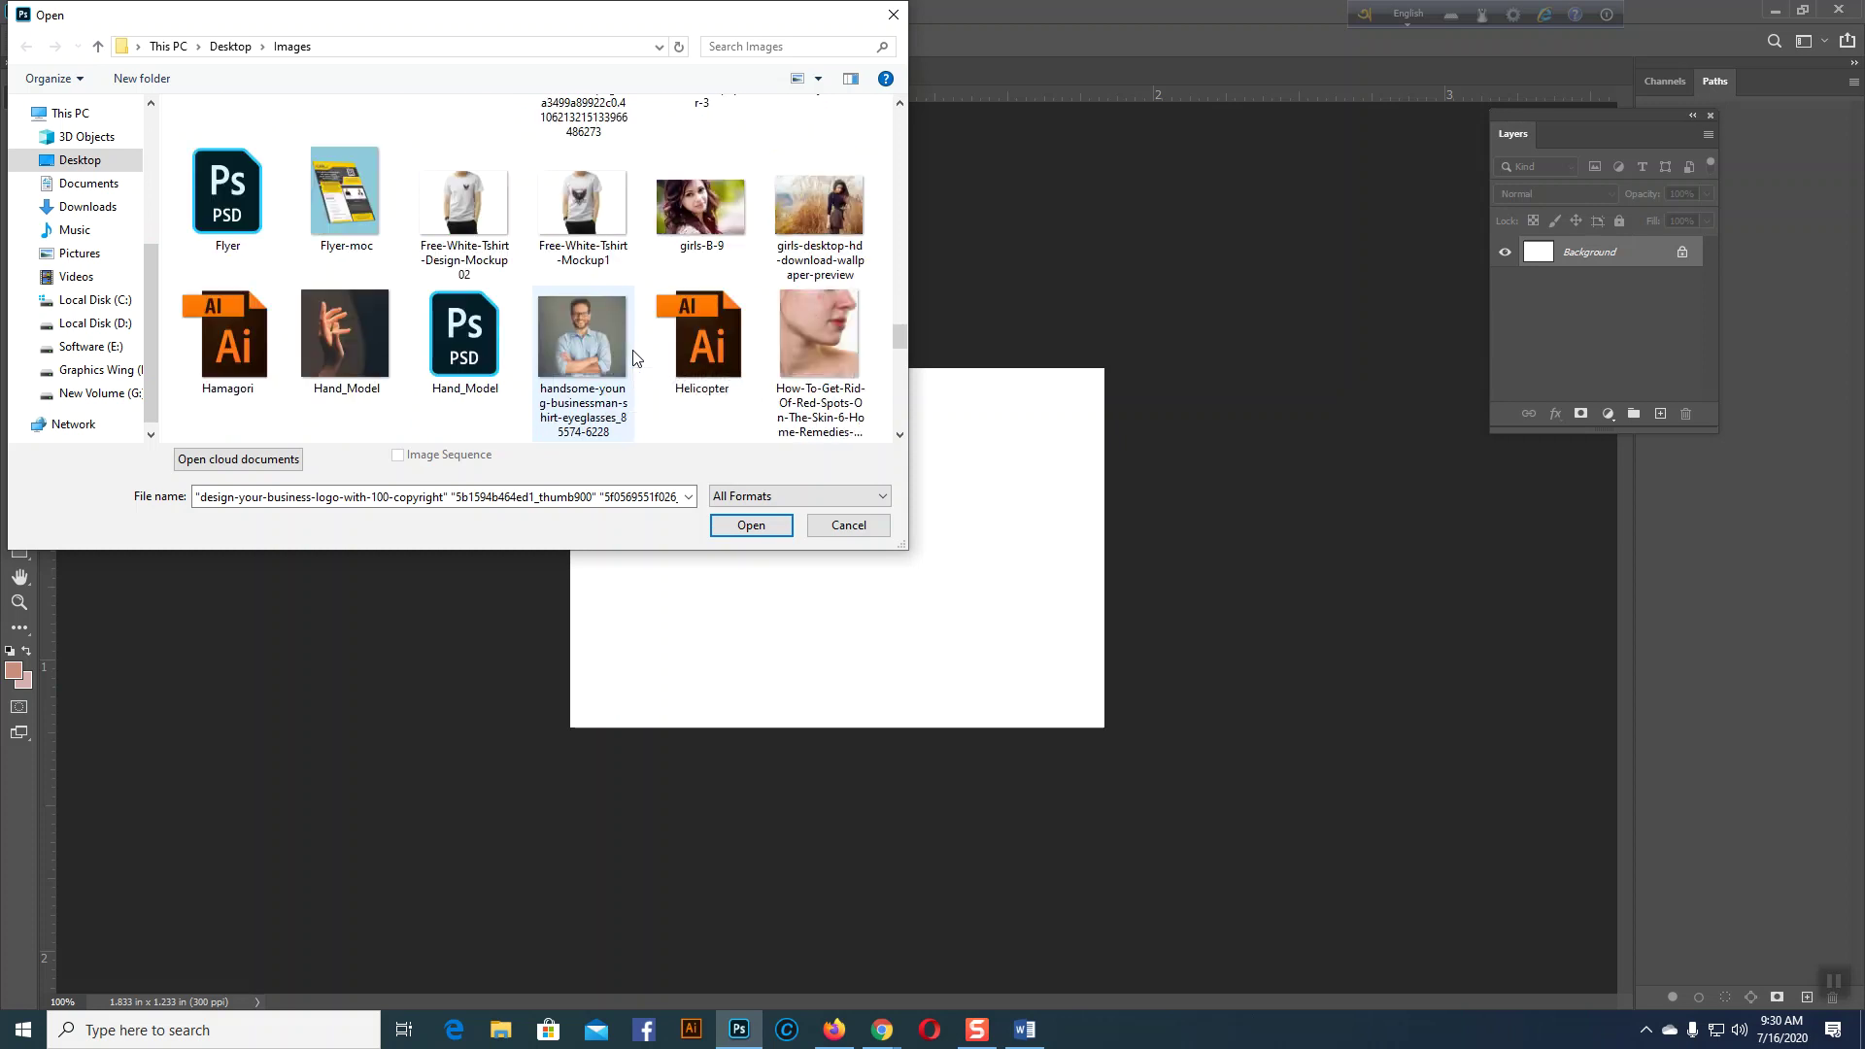
scroll(633, 357, "down", 1)
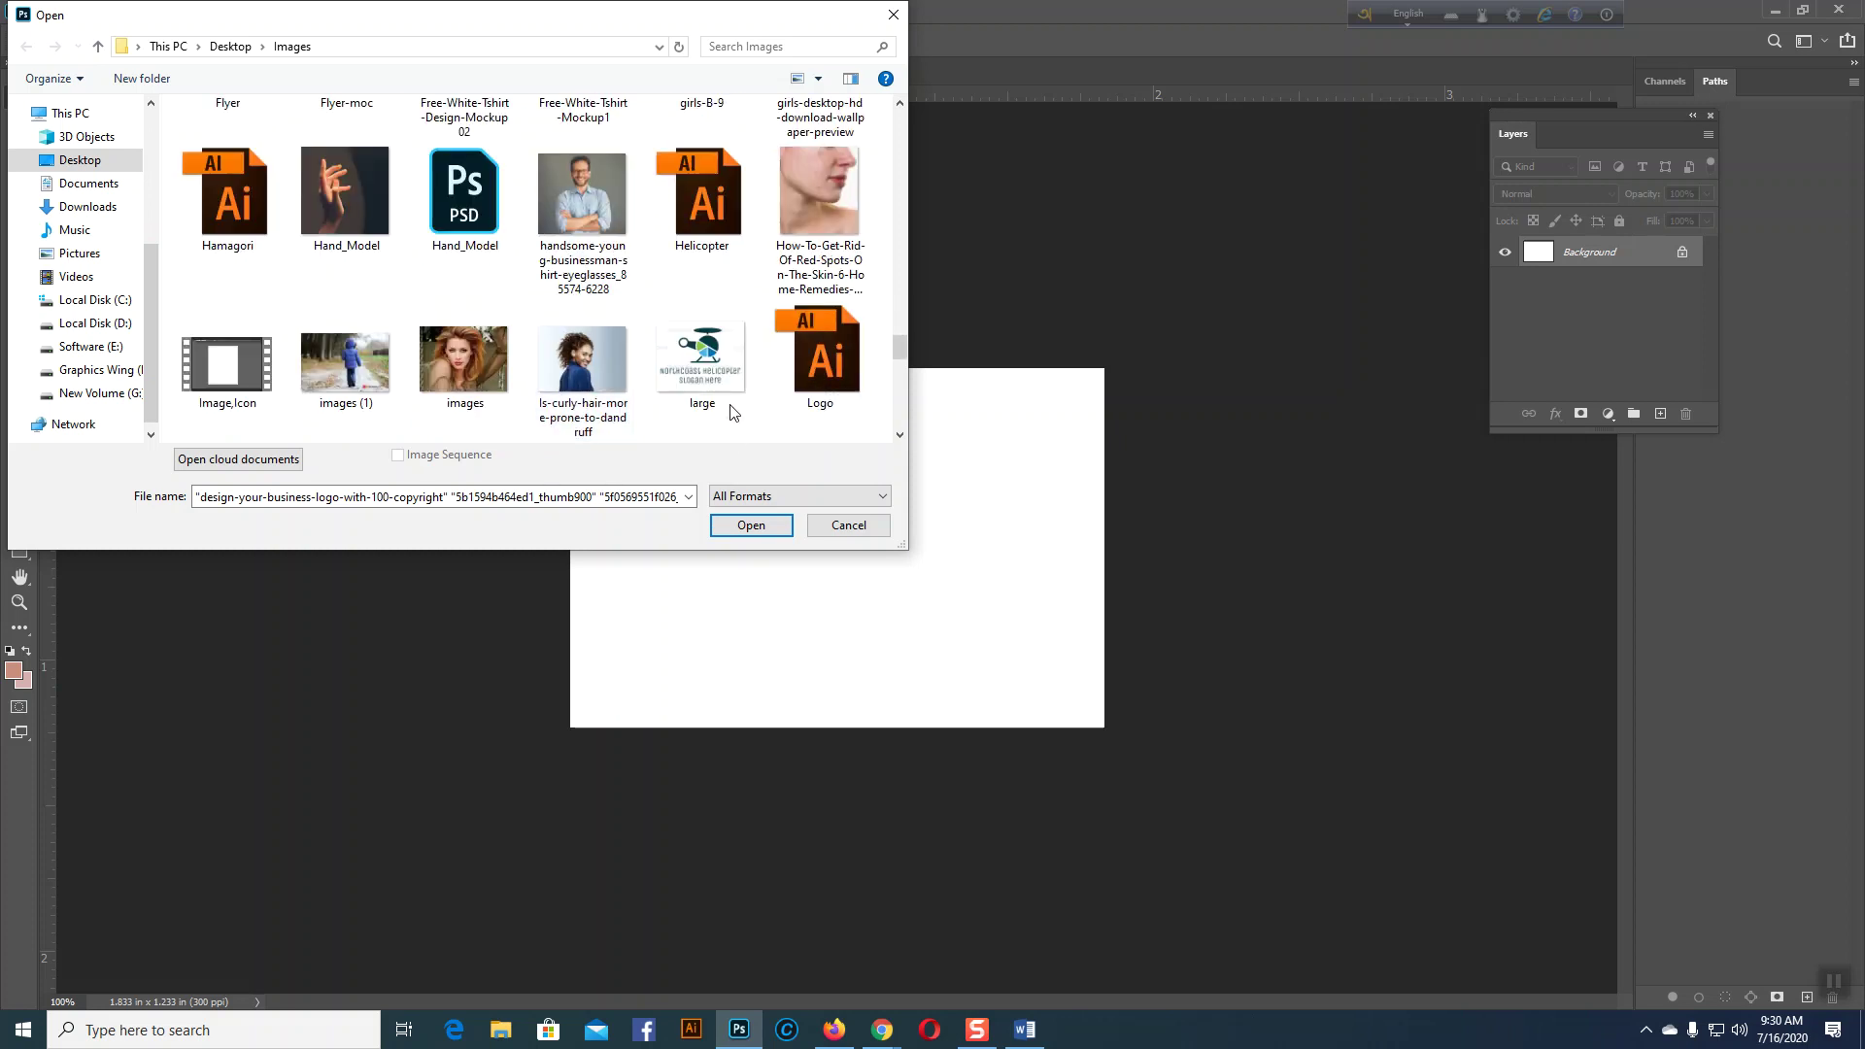
scroll(714, 374, "down", 1)
scroll(718, 383, "down", 1)
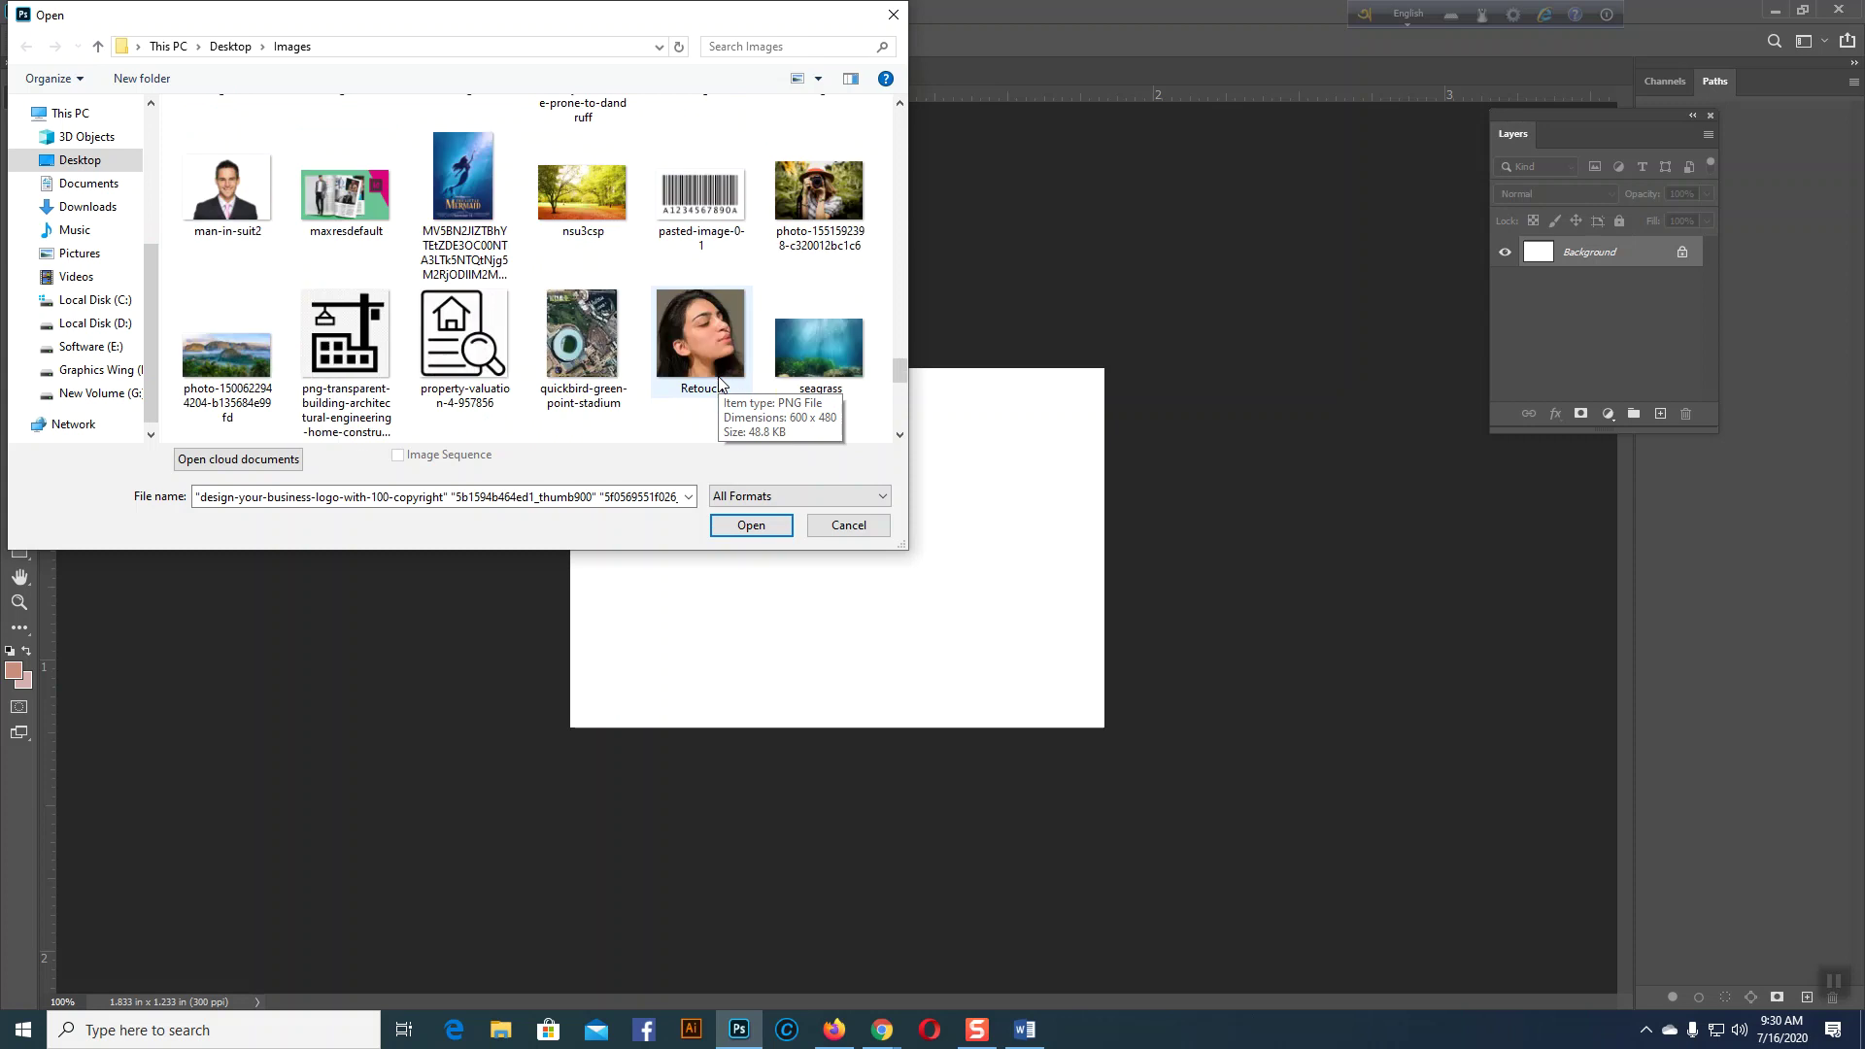
scroll(718, 383, "down", 1)
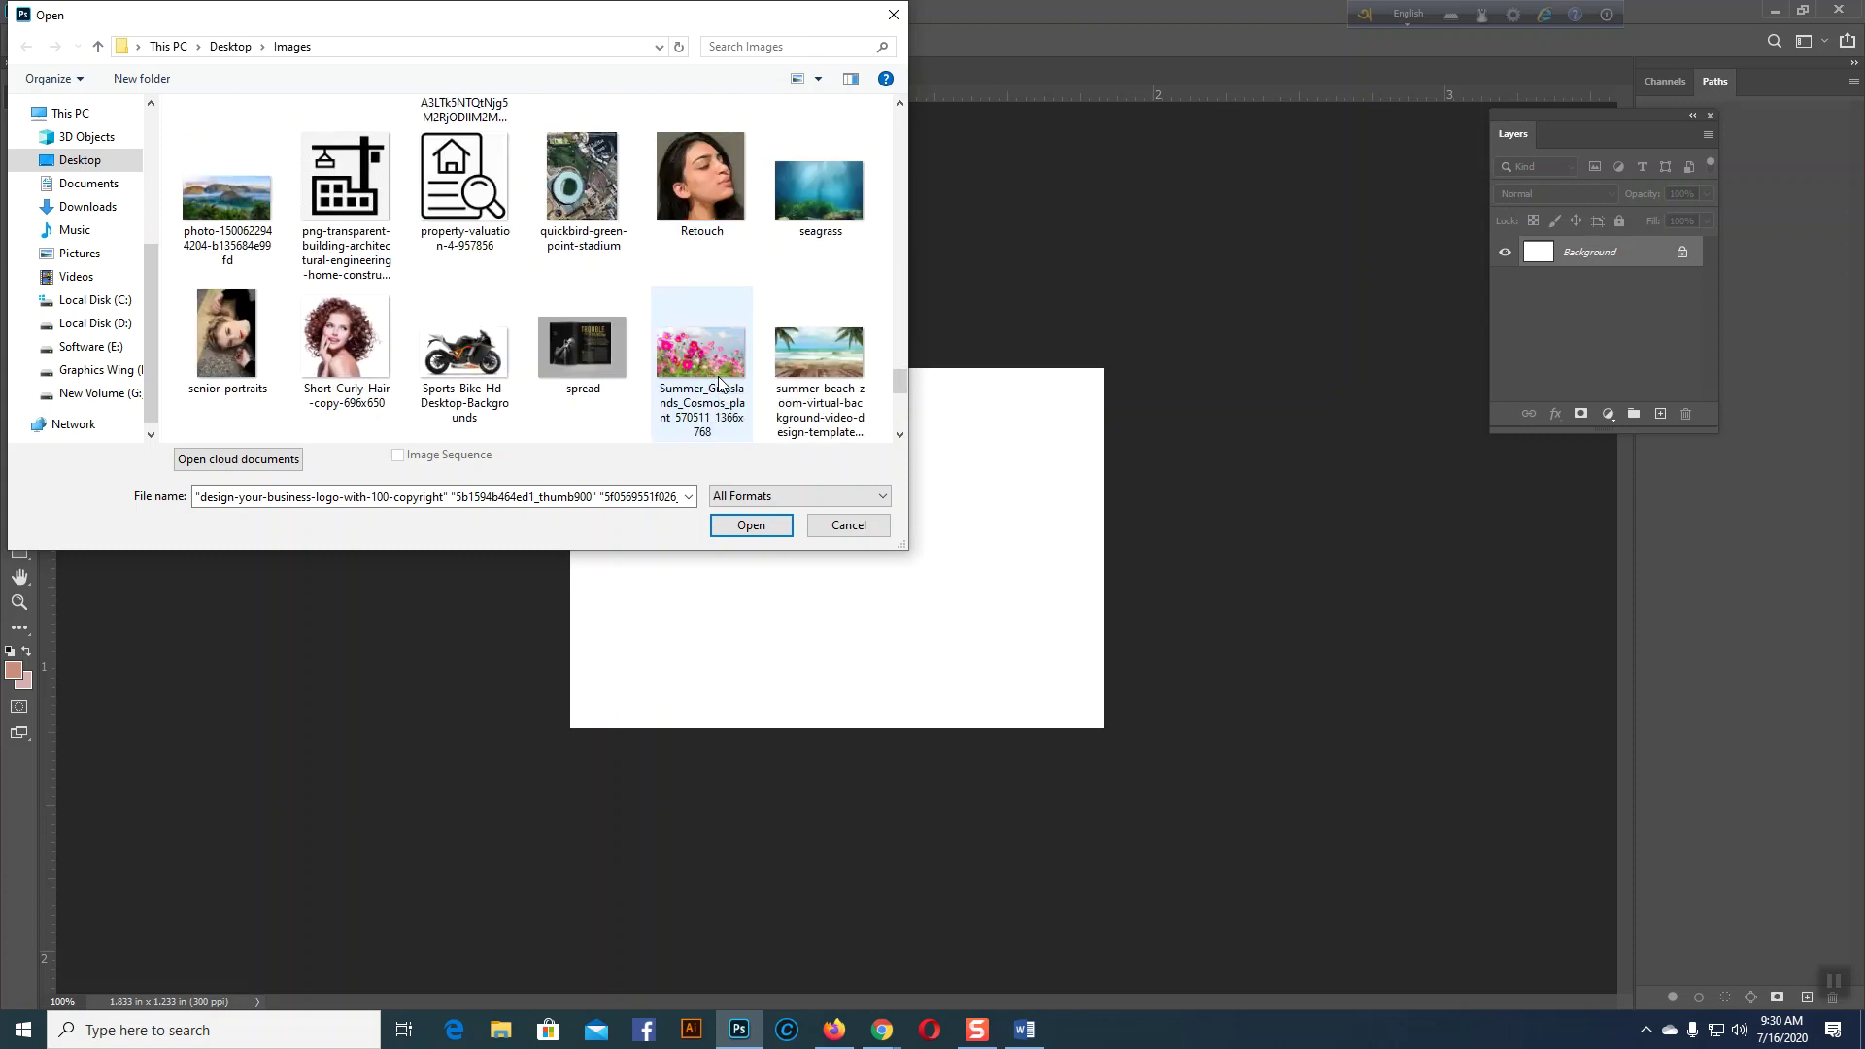
scroll(719, 384, "up", 1)
scroll(719, 382, "up", 1)
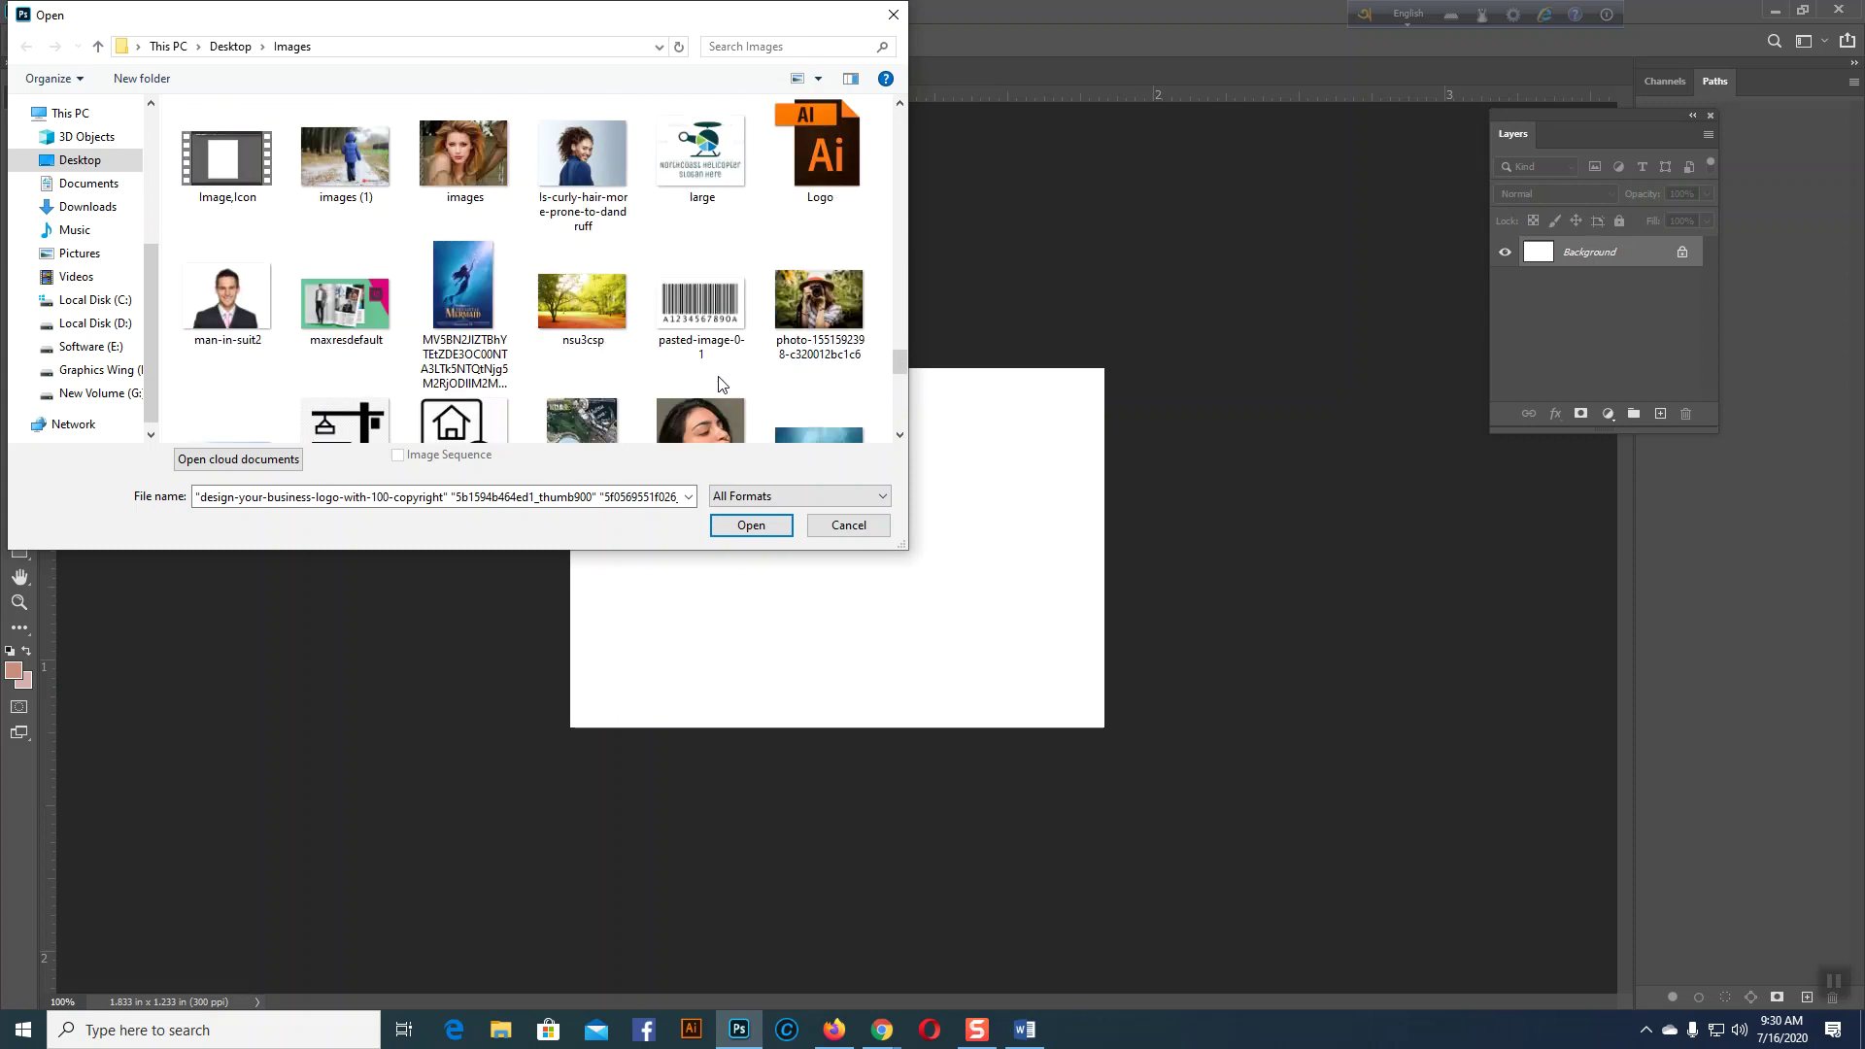
scroll(719, 383, "up", 2)
scroll(719, 383, "up", 2)
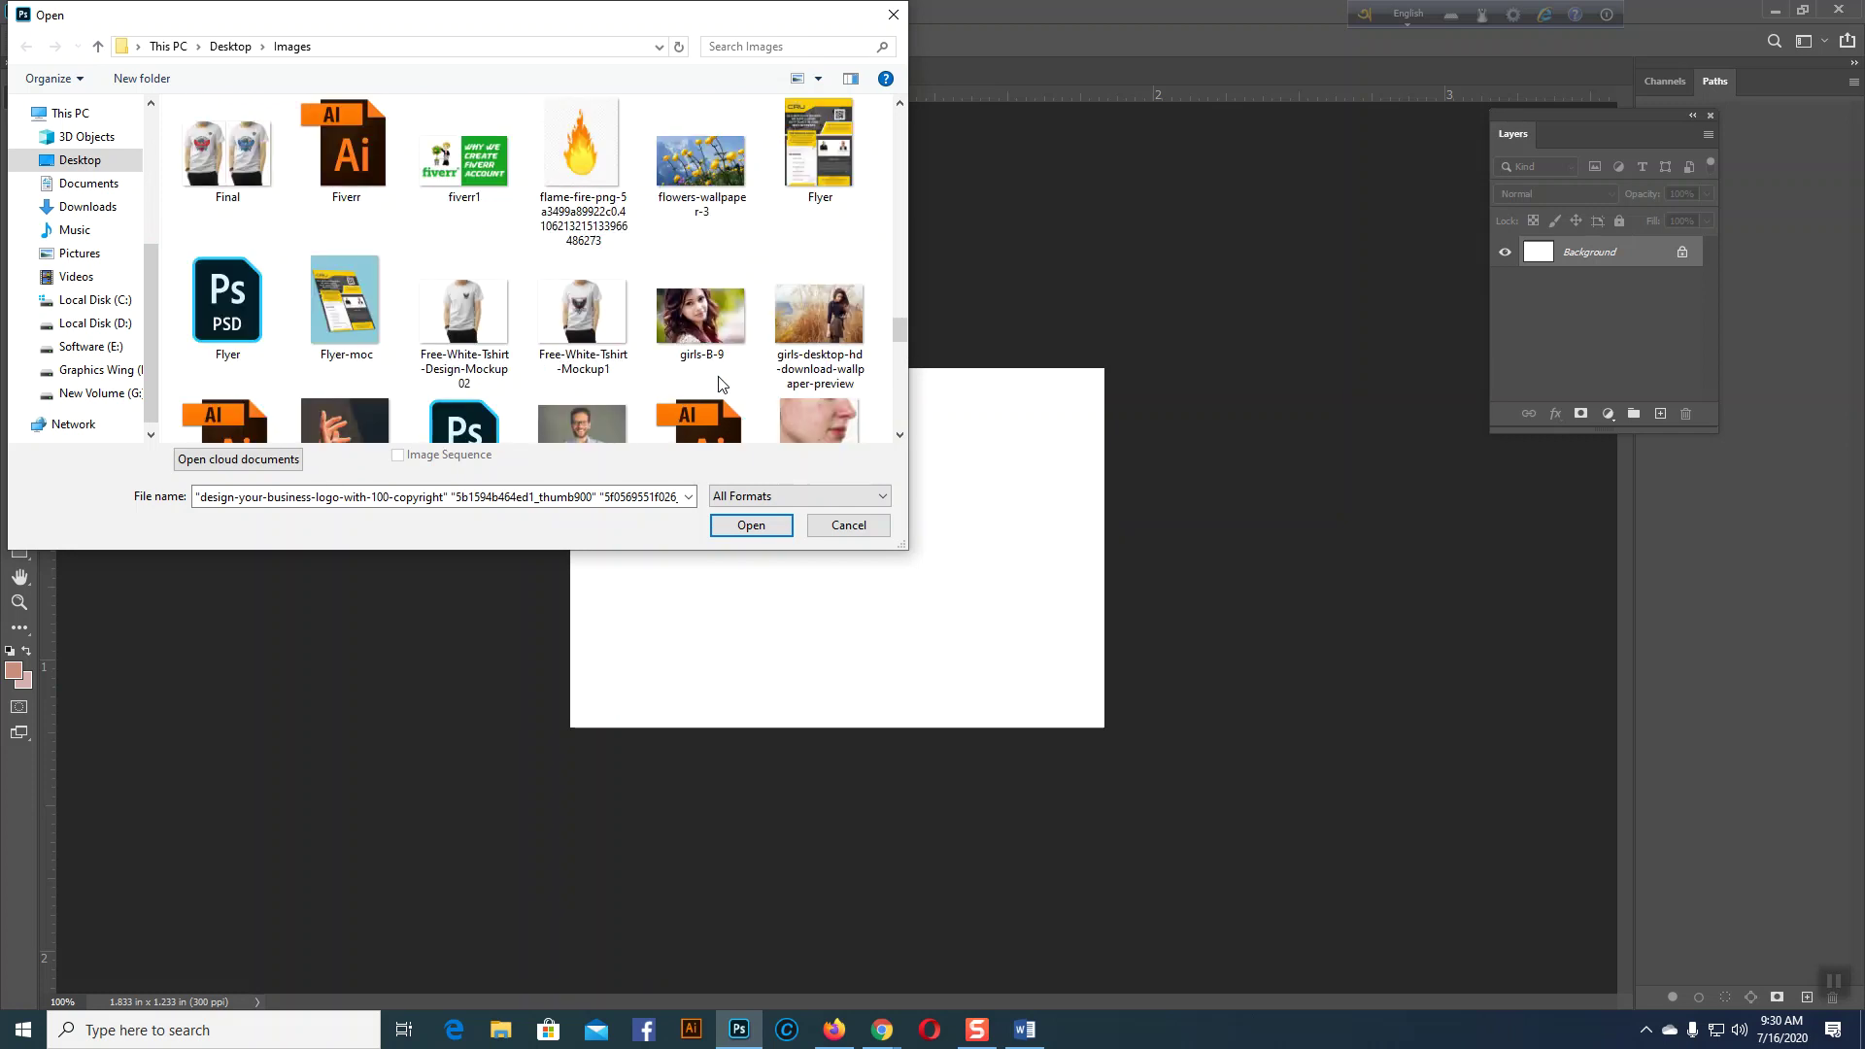
scroll(719, 383, "up", 1)
scroll(719, 383, "up", 1)
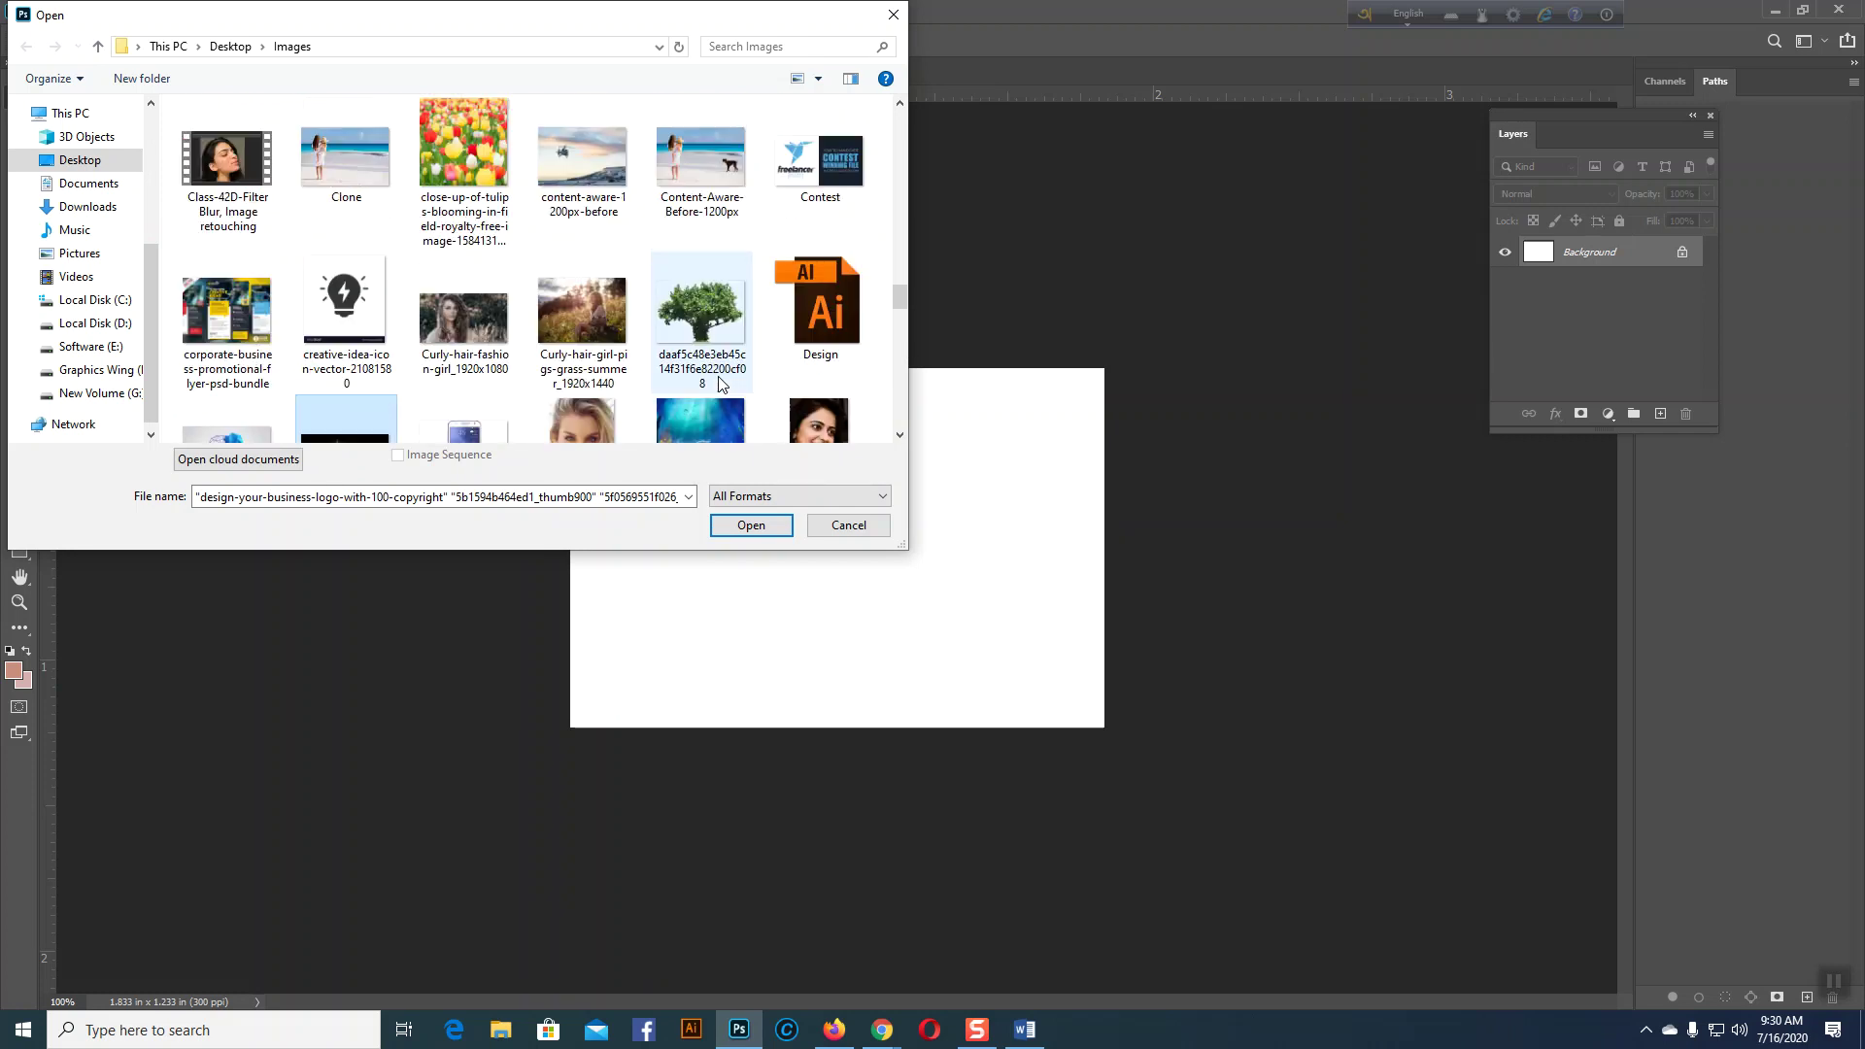
scroll(719, 383, "up", 2)
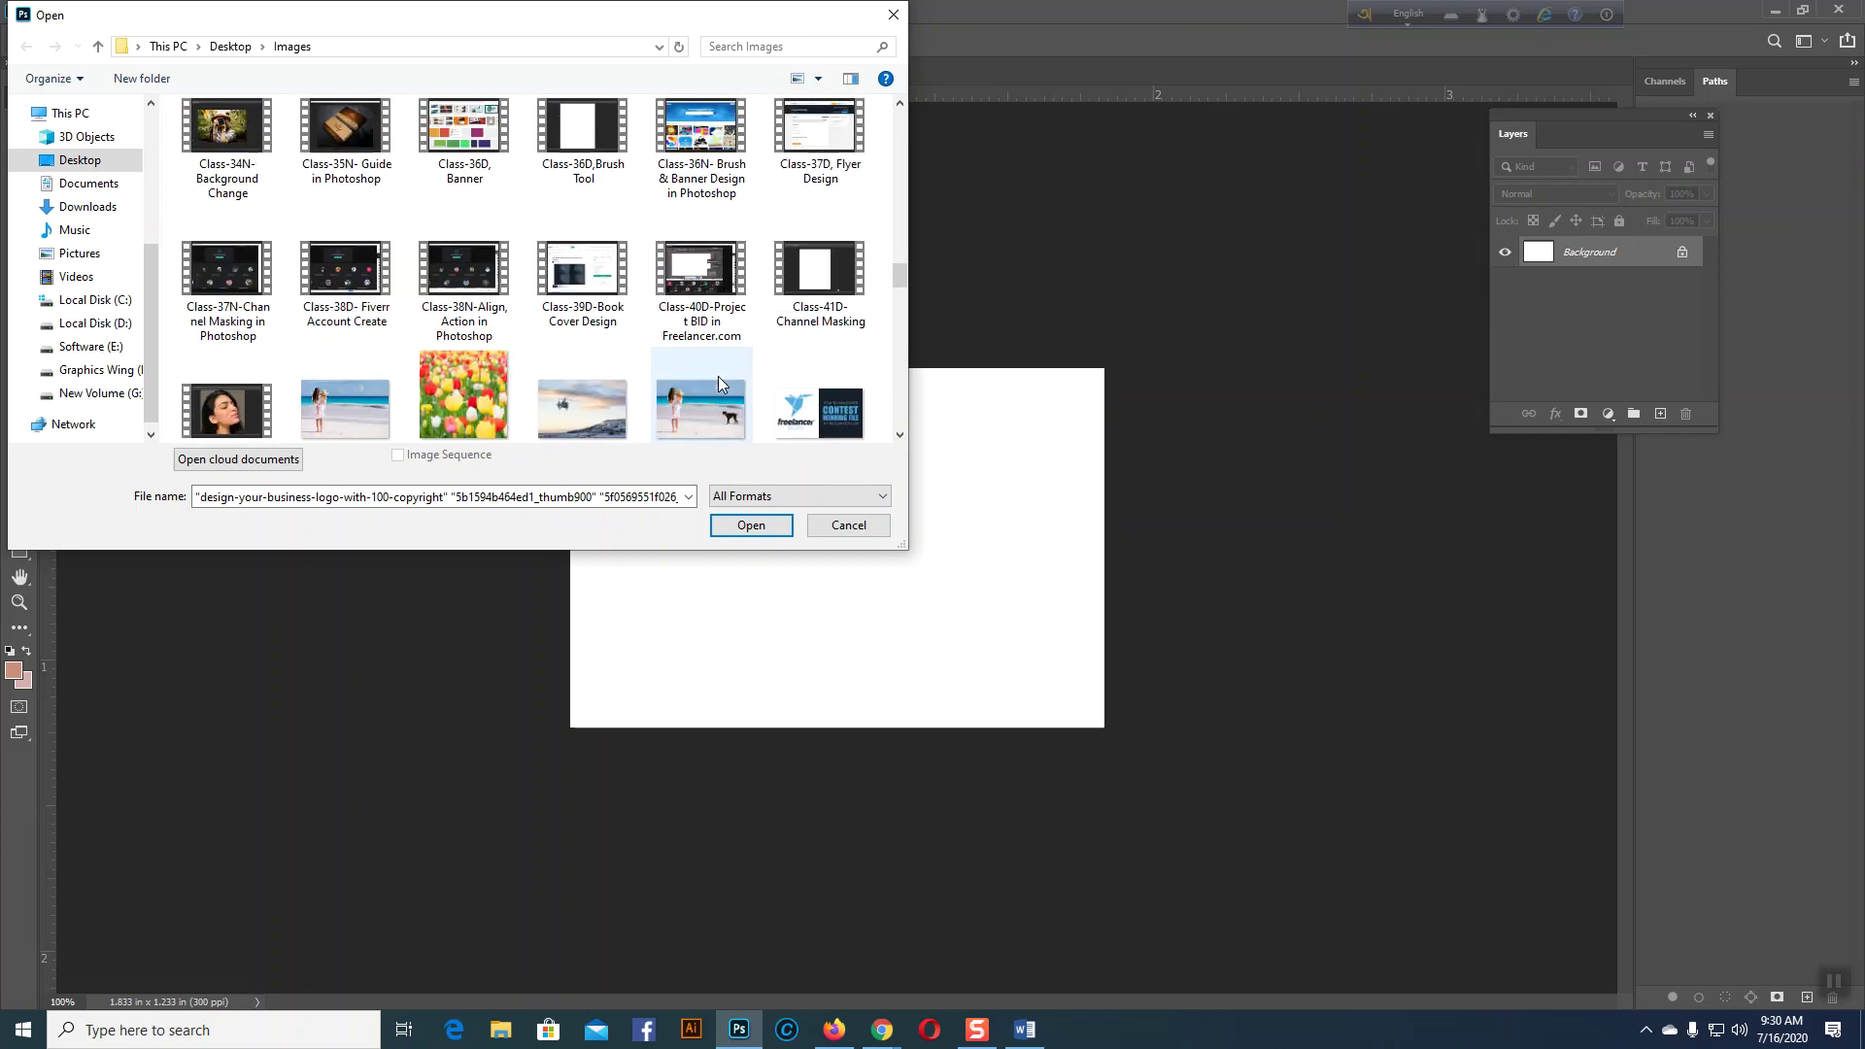
scroll(719, 383, "up", 1)
scroll(719, 382, "up", 1)
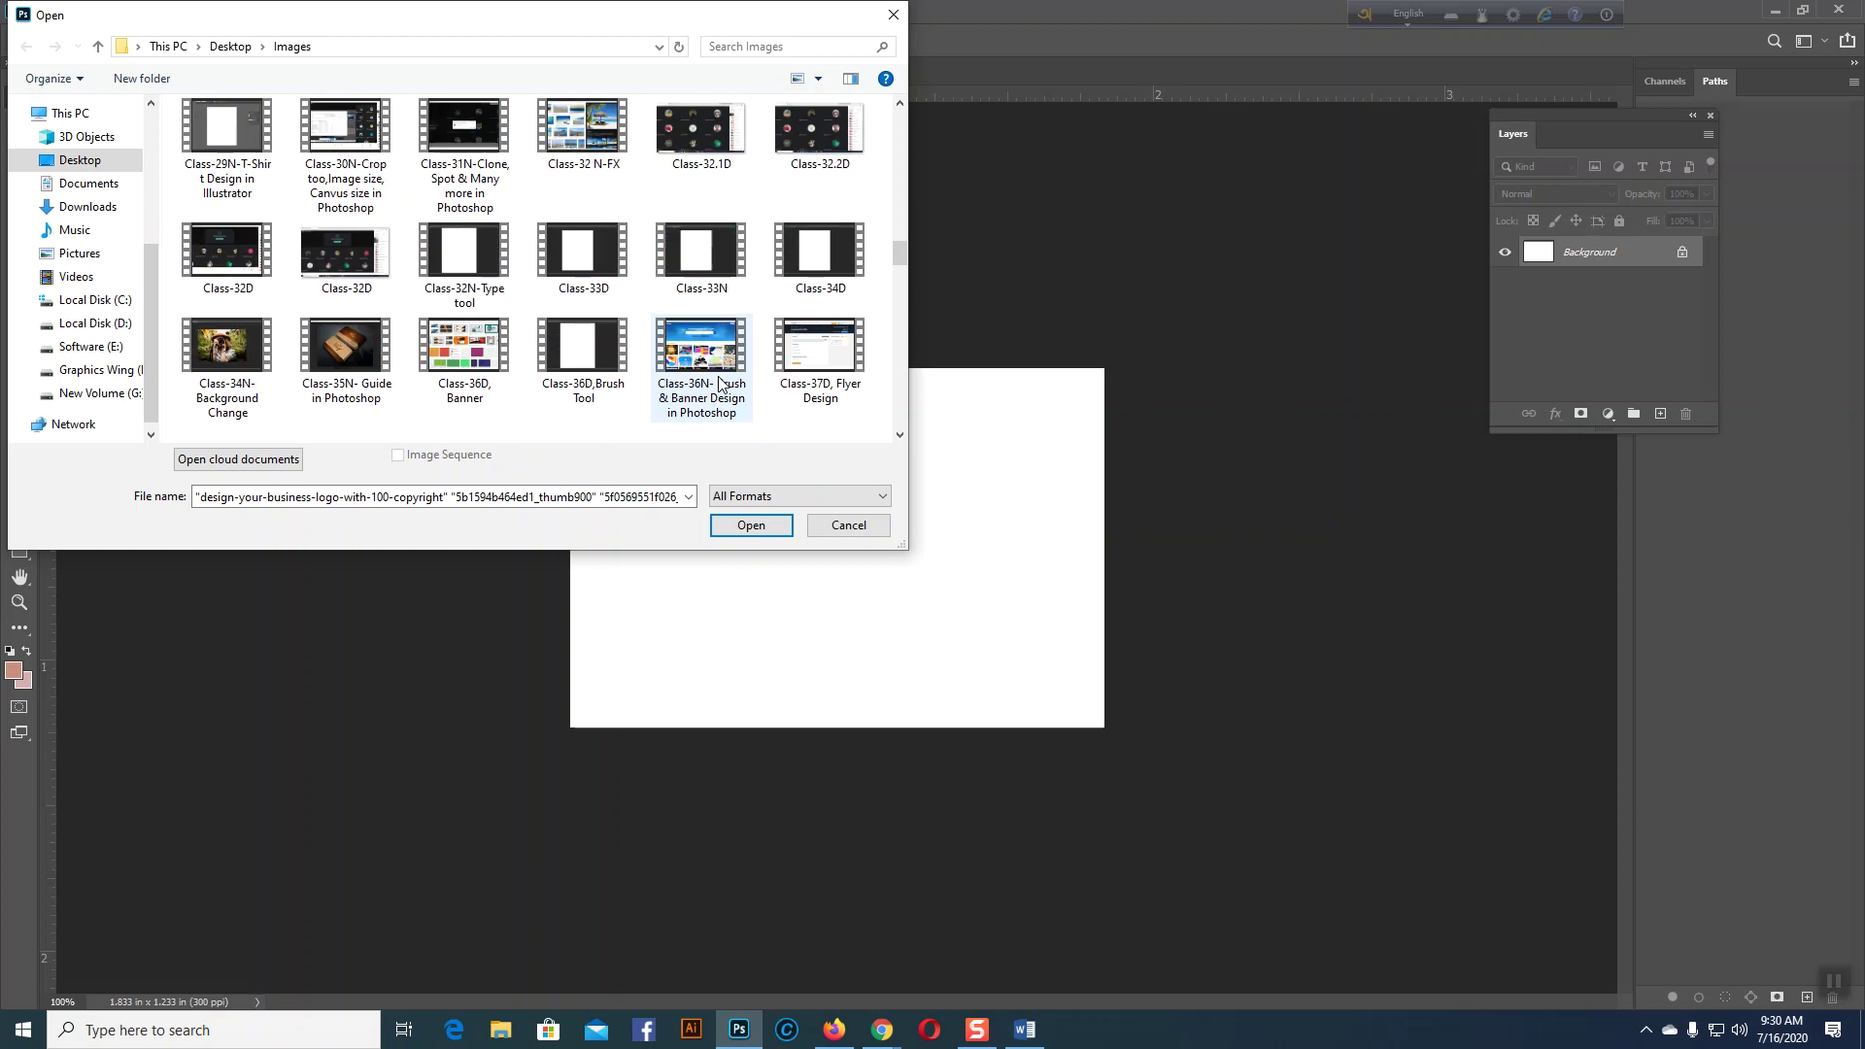
scroll(719, 383, "up", 2)
scroll(719, 382, "up", 2)
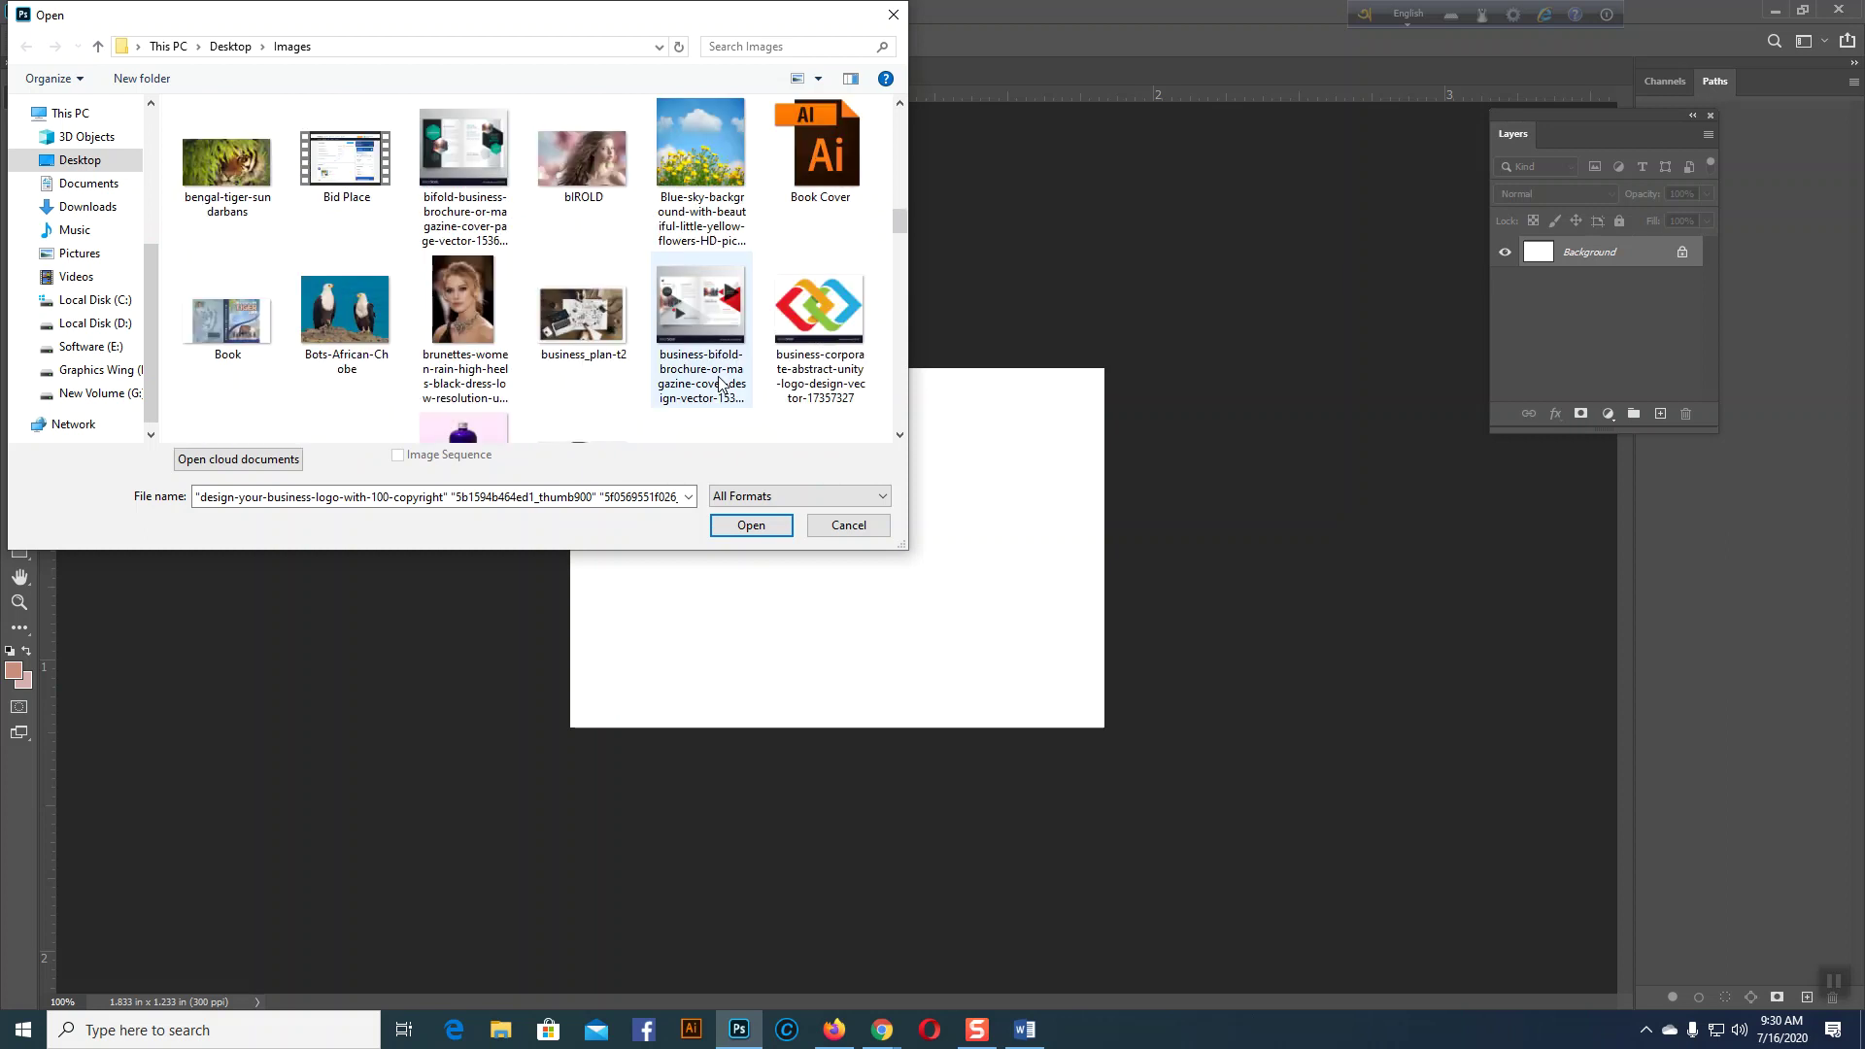
scroll(718, 382, "up", 1)
scroll(719, 383, "up", 1)
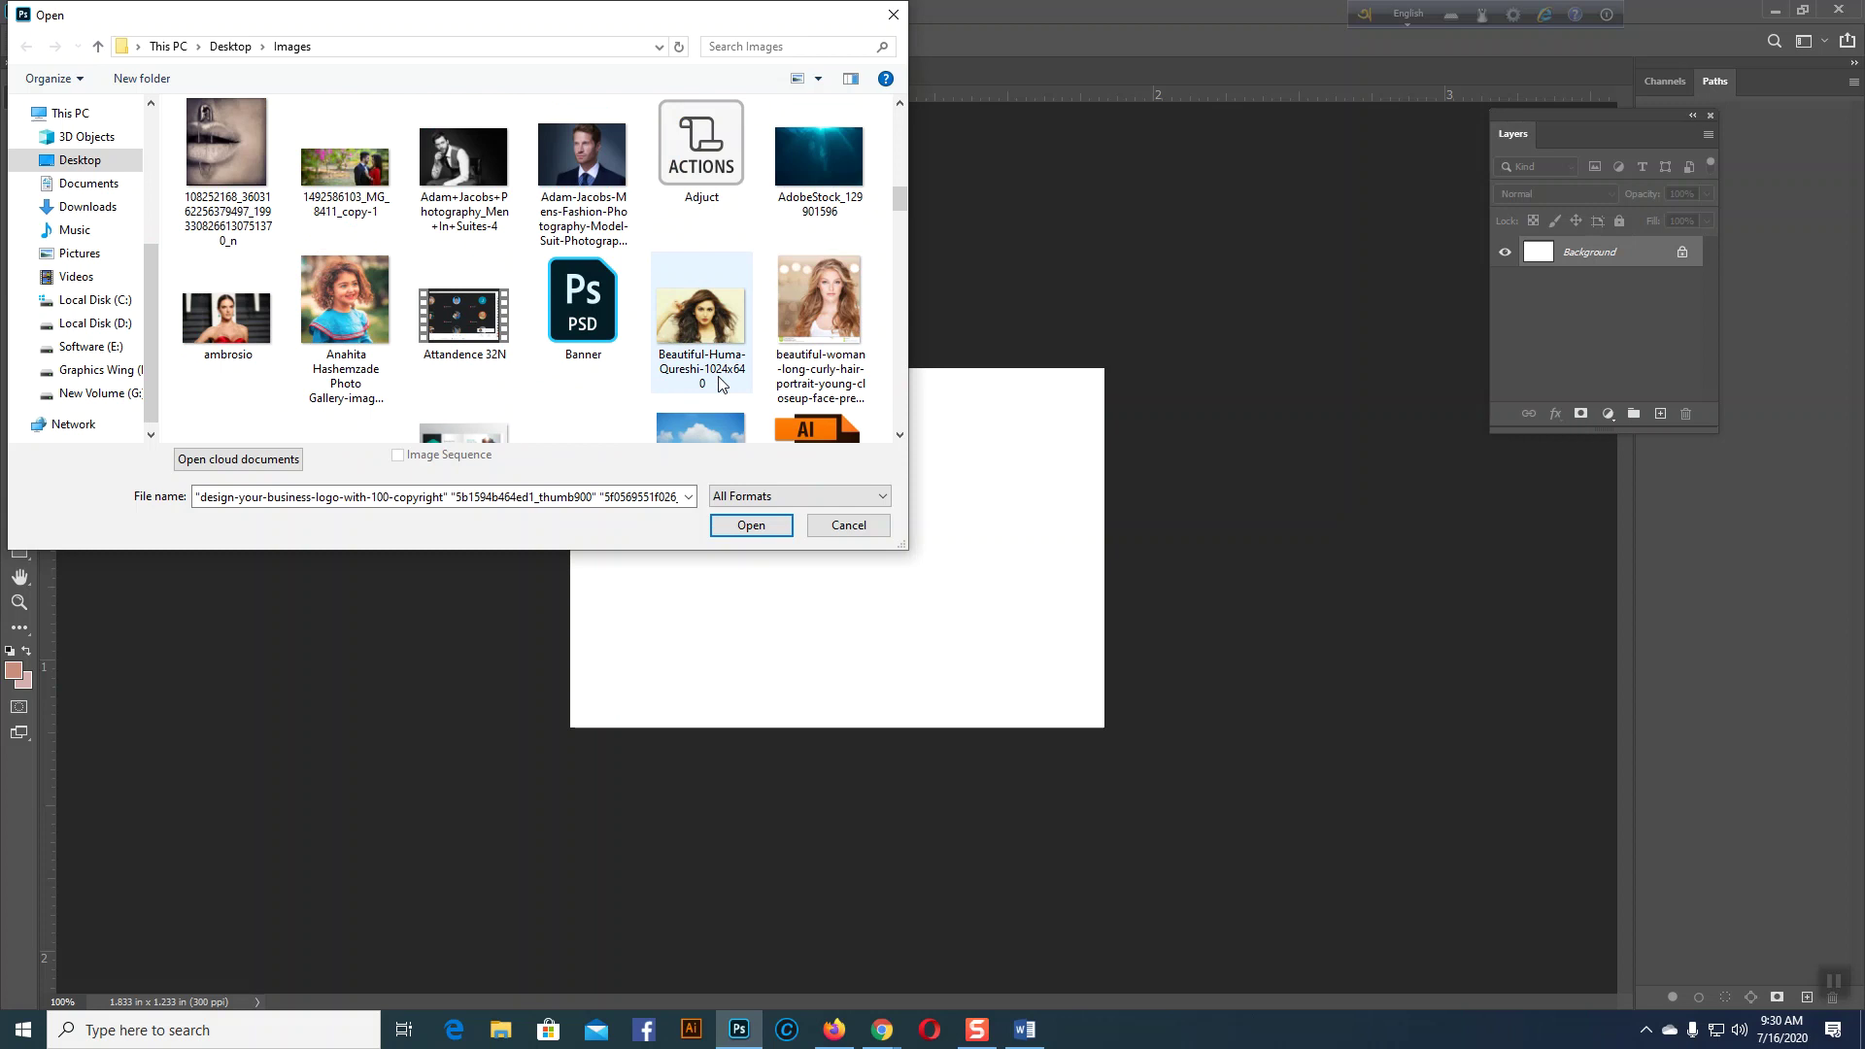
scroll(719, 382, "up", 2)
scroll(719, 383, "up", 2)
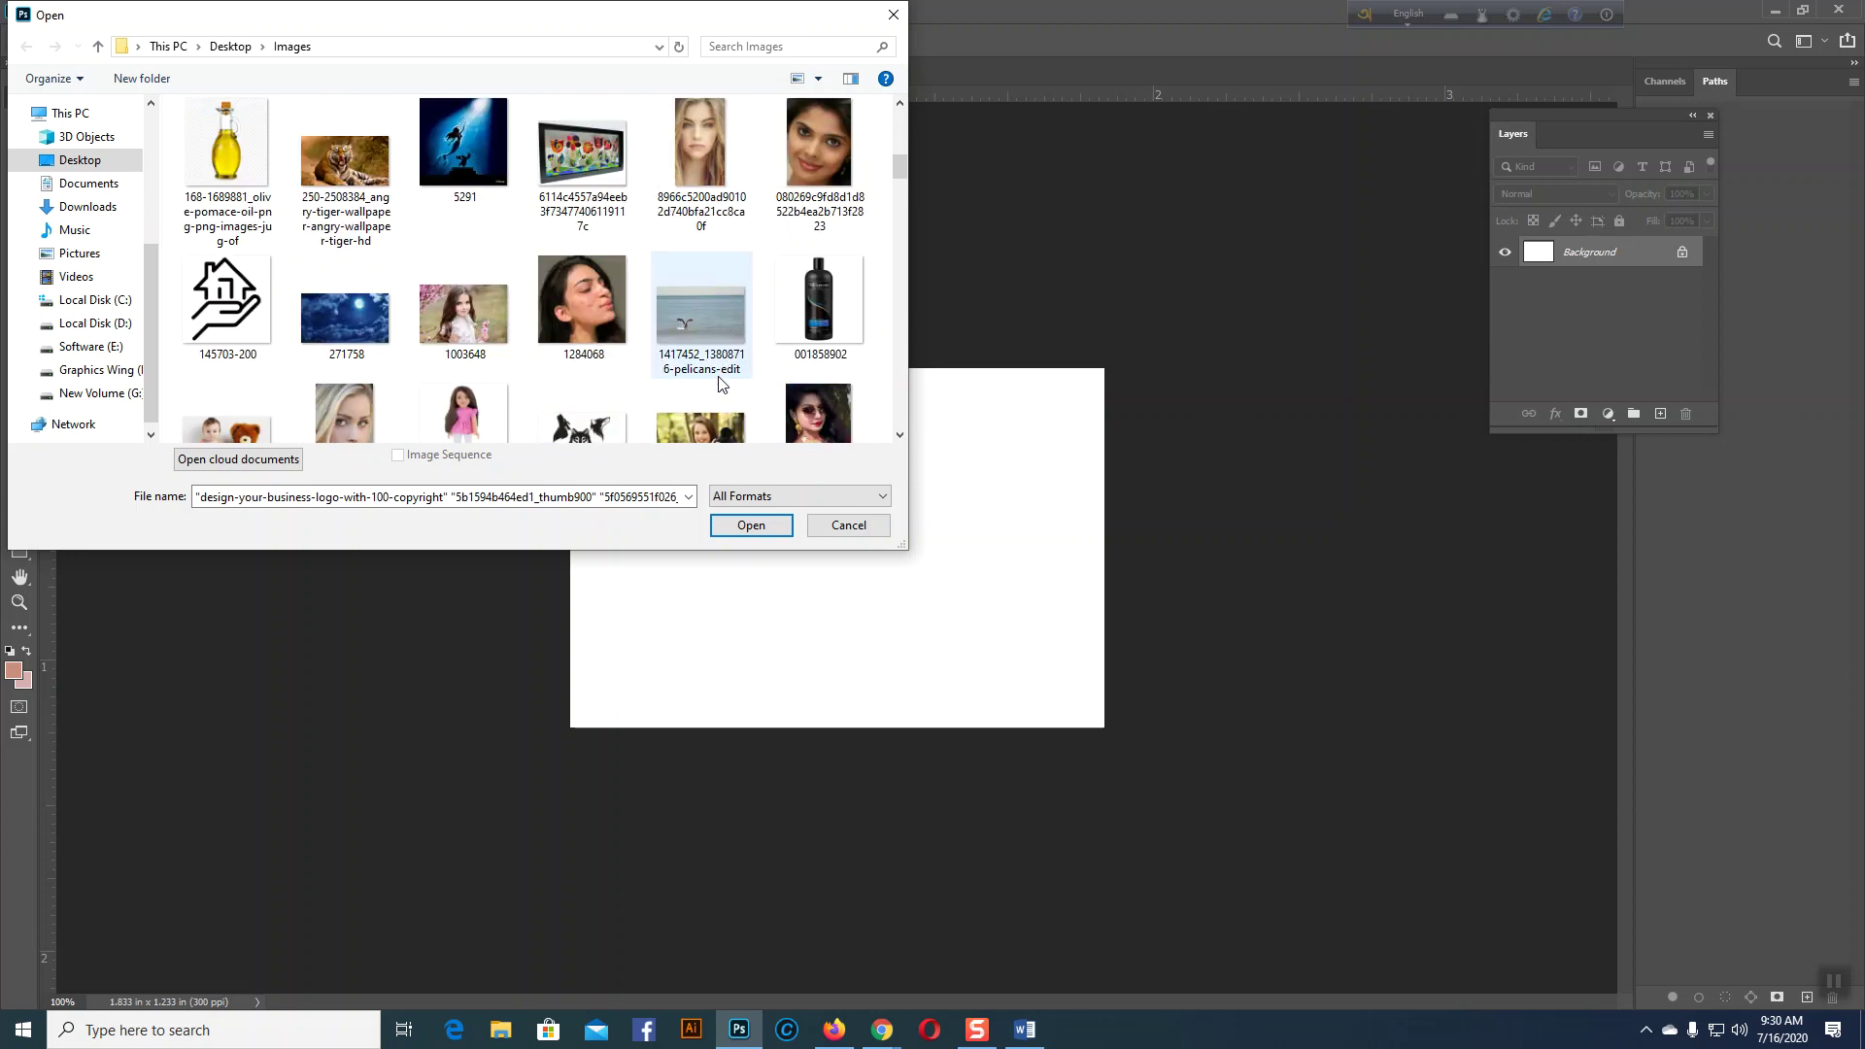
scroll(719, 383, "up", 1)
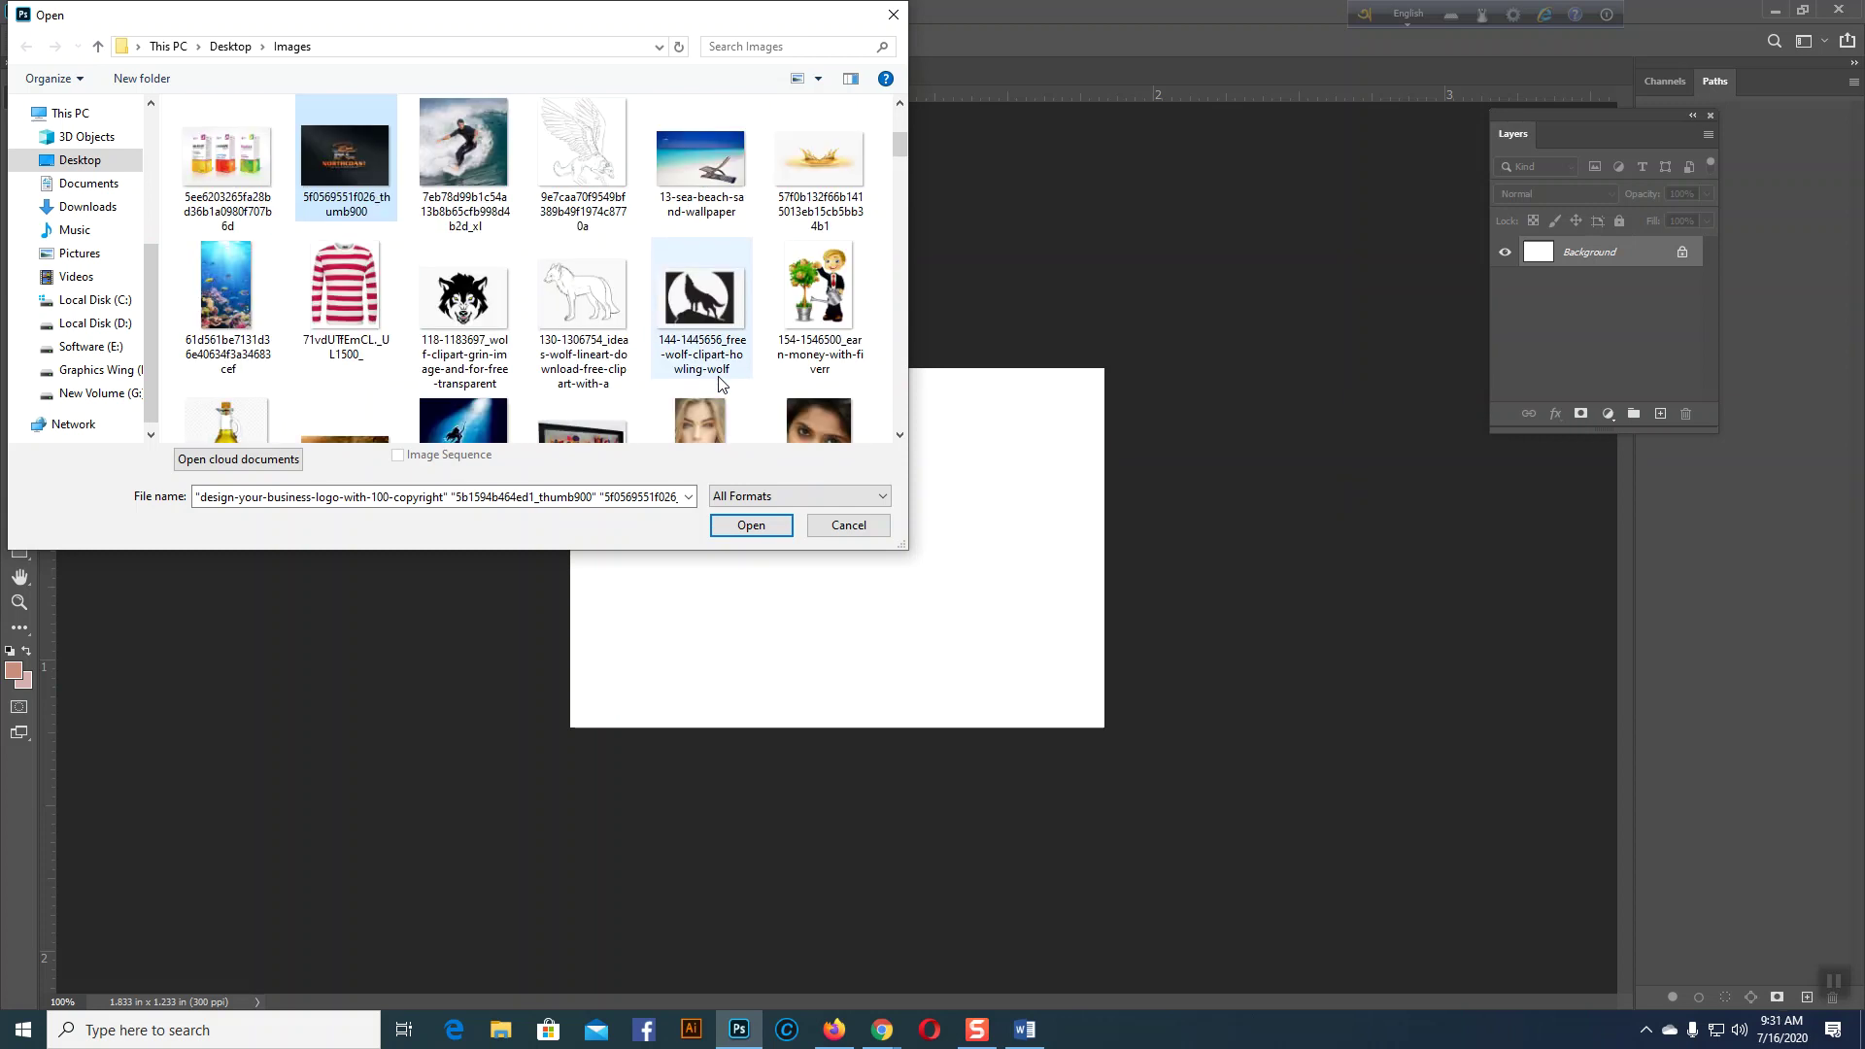
scroll(719, 383, "up", 1)
scroll(719, 383, "up", 1)
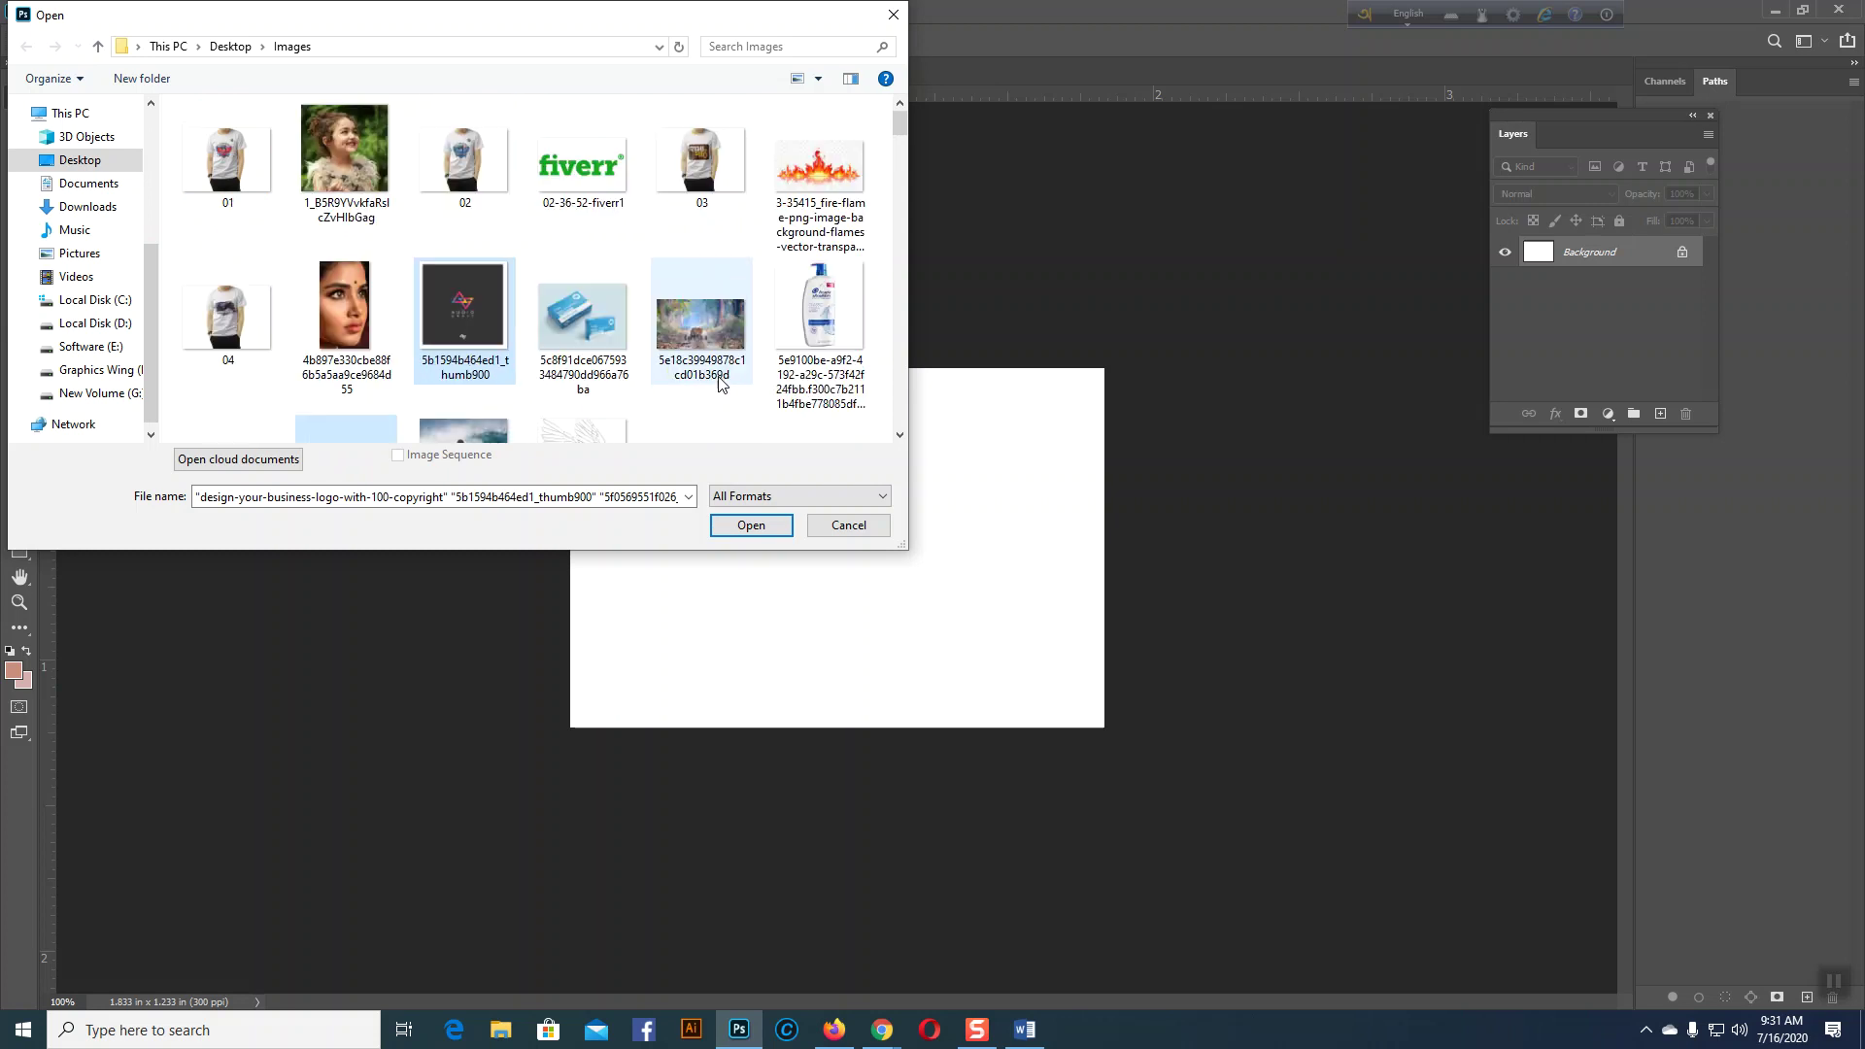
scroll(719, 383, "down", 10)
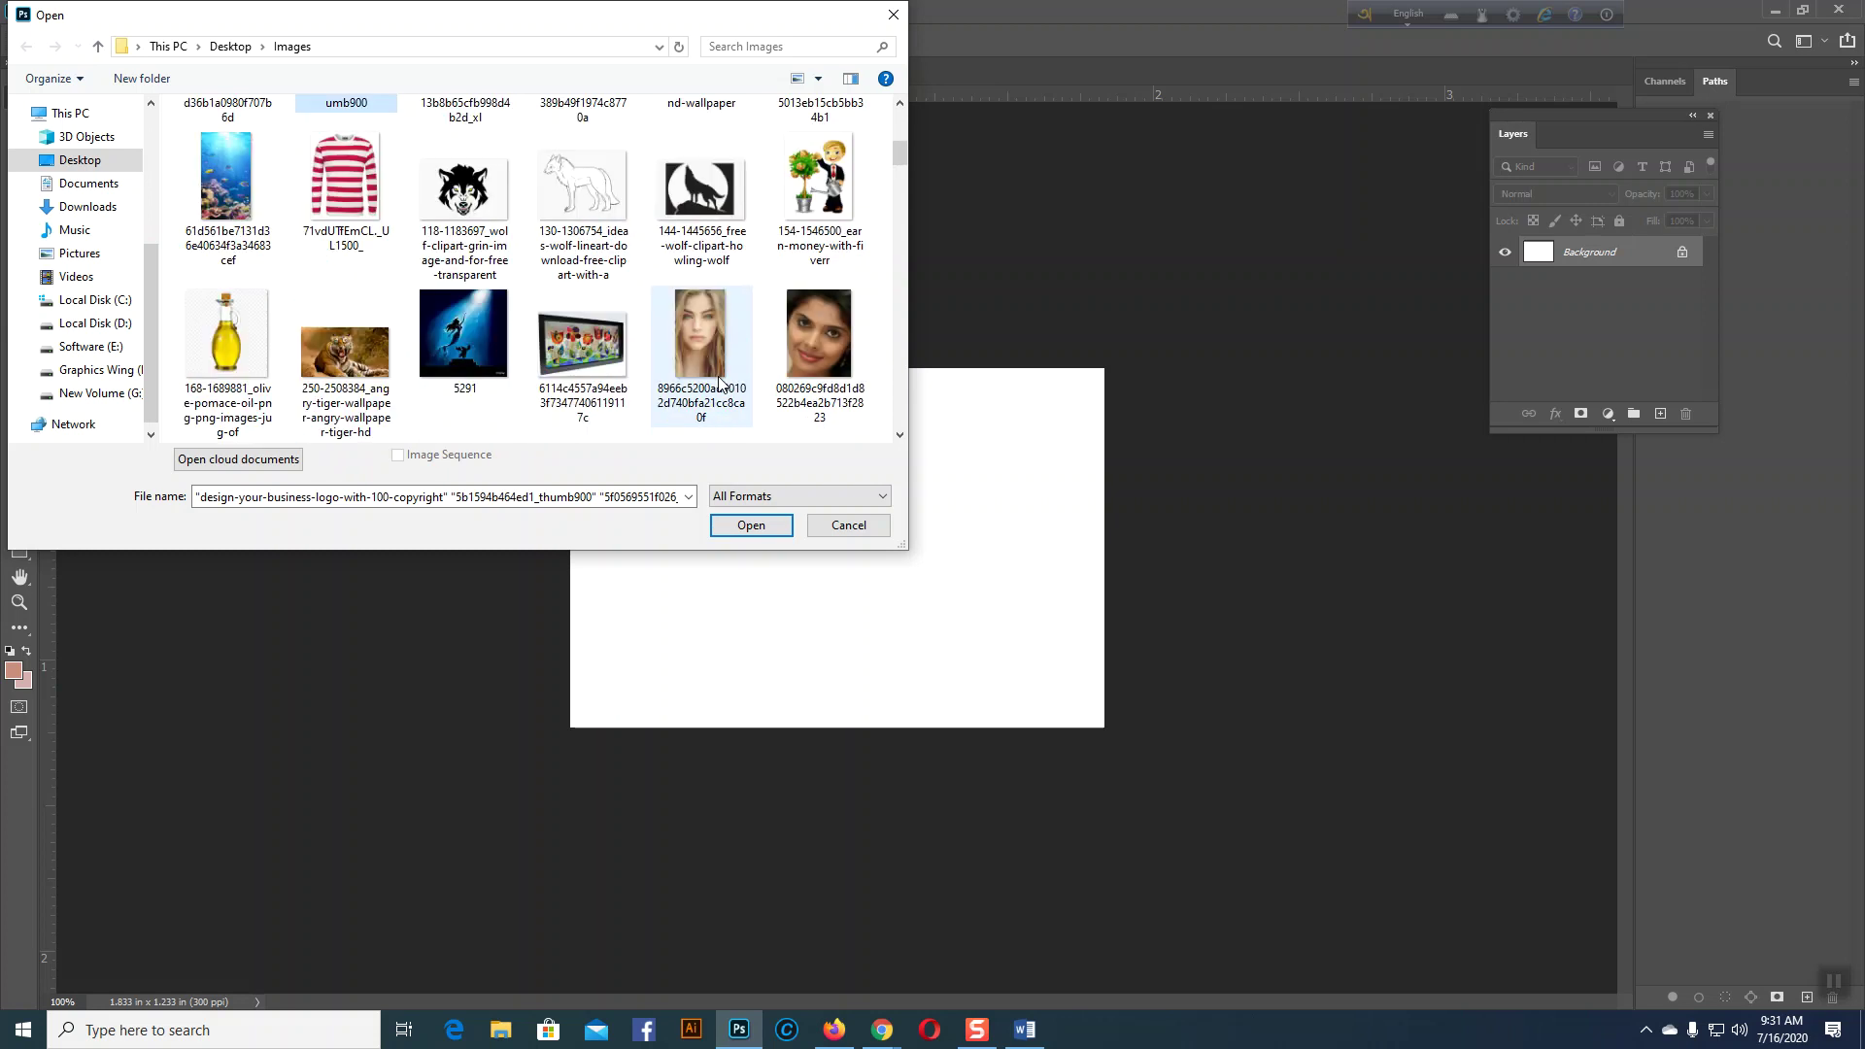
scroll(719, 382, "down", 3)
scroll(719, 383, "down", 5)
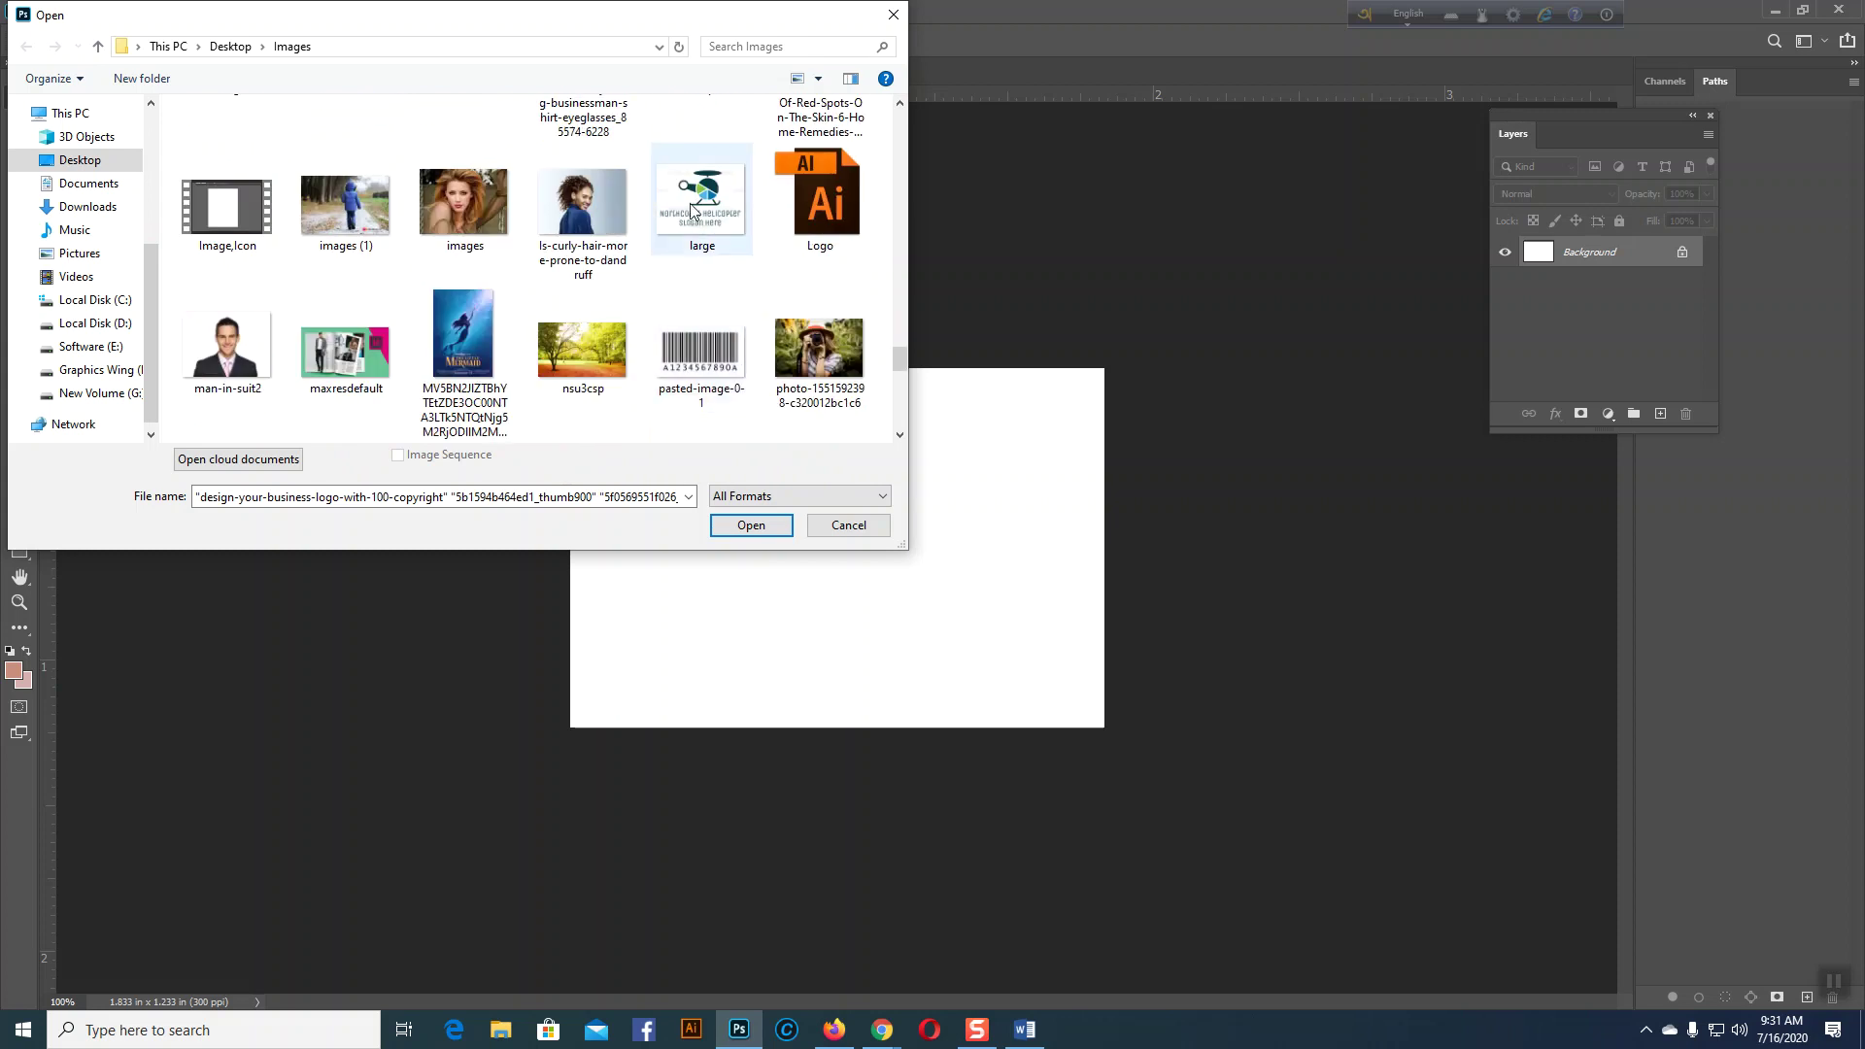
left_click(698, 204, "ctrl")
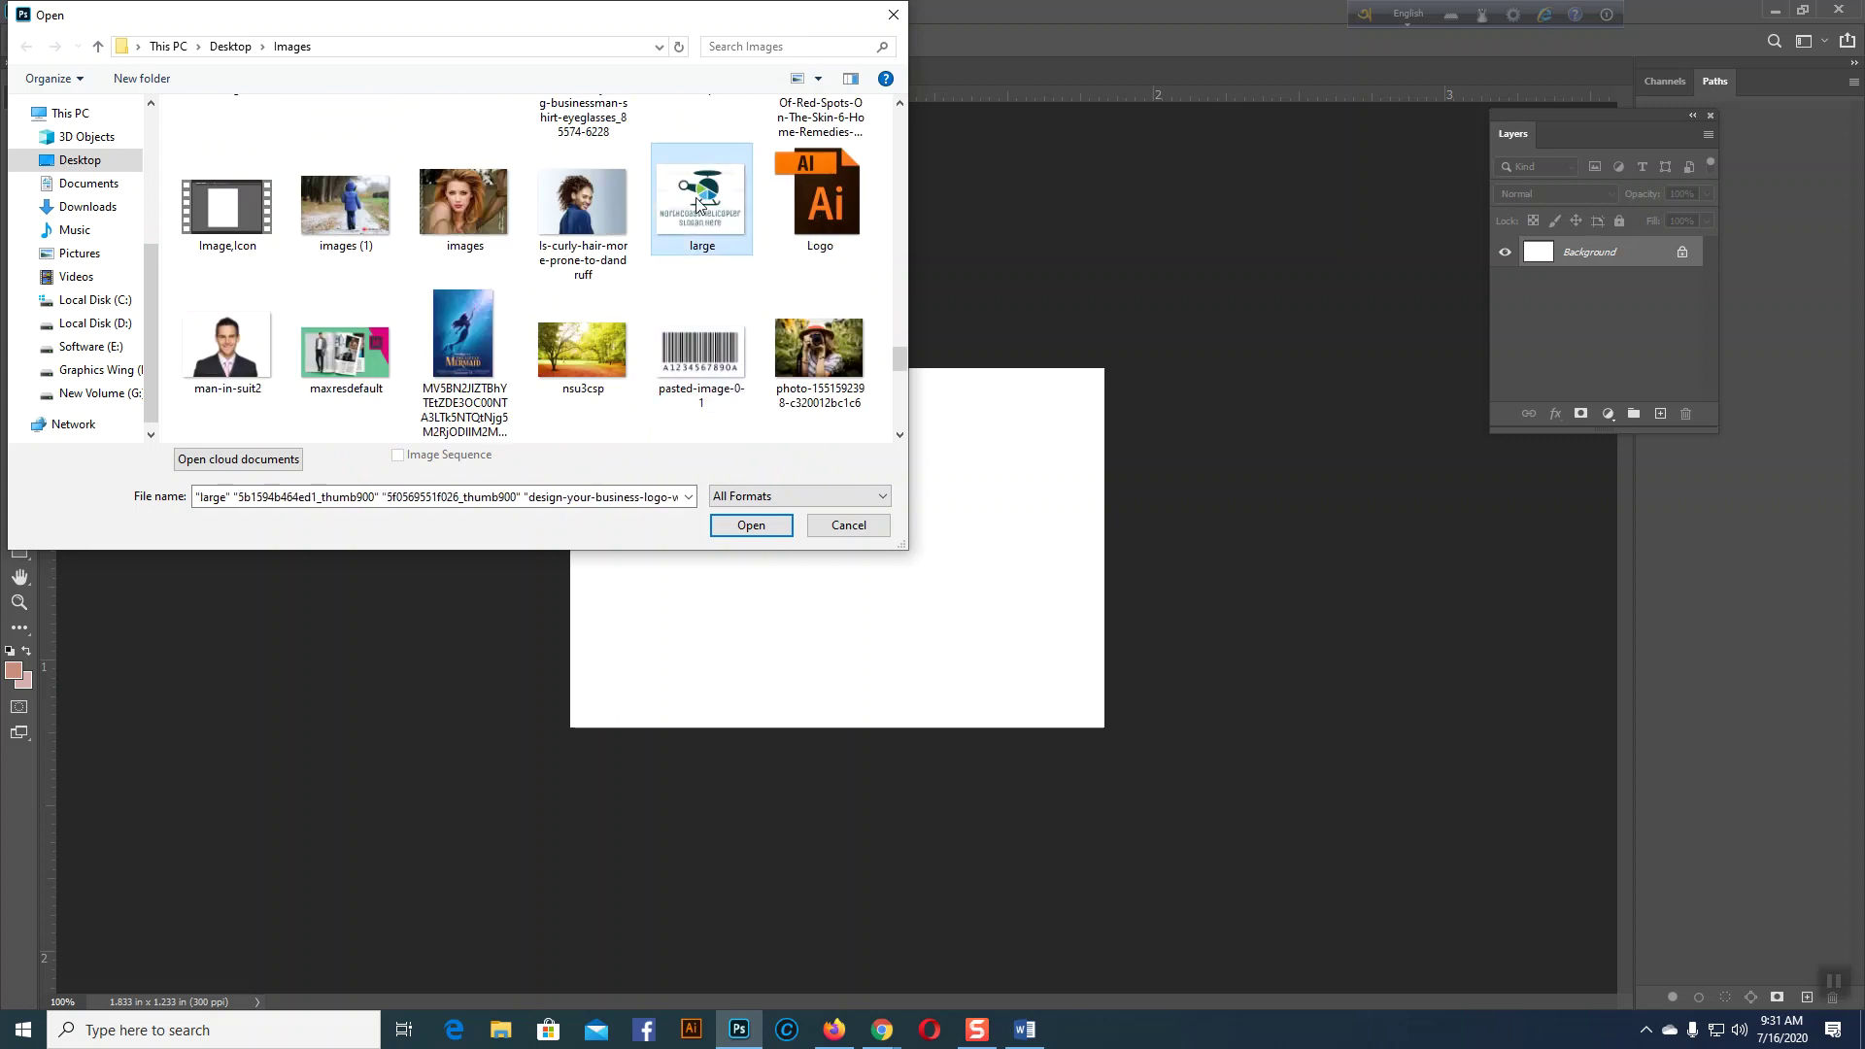
Open the four logos, then draw a 279 × 182 px rectangle over Untitled-1's top-left quarter.
left_click(738, 526)
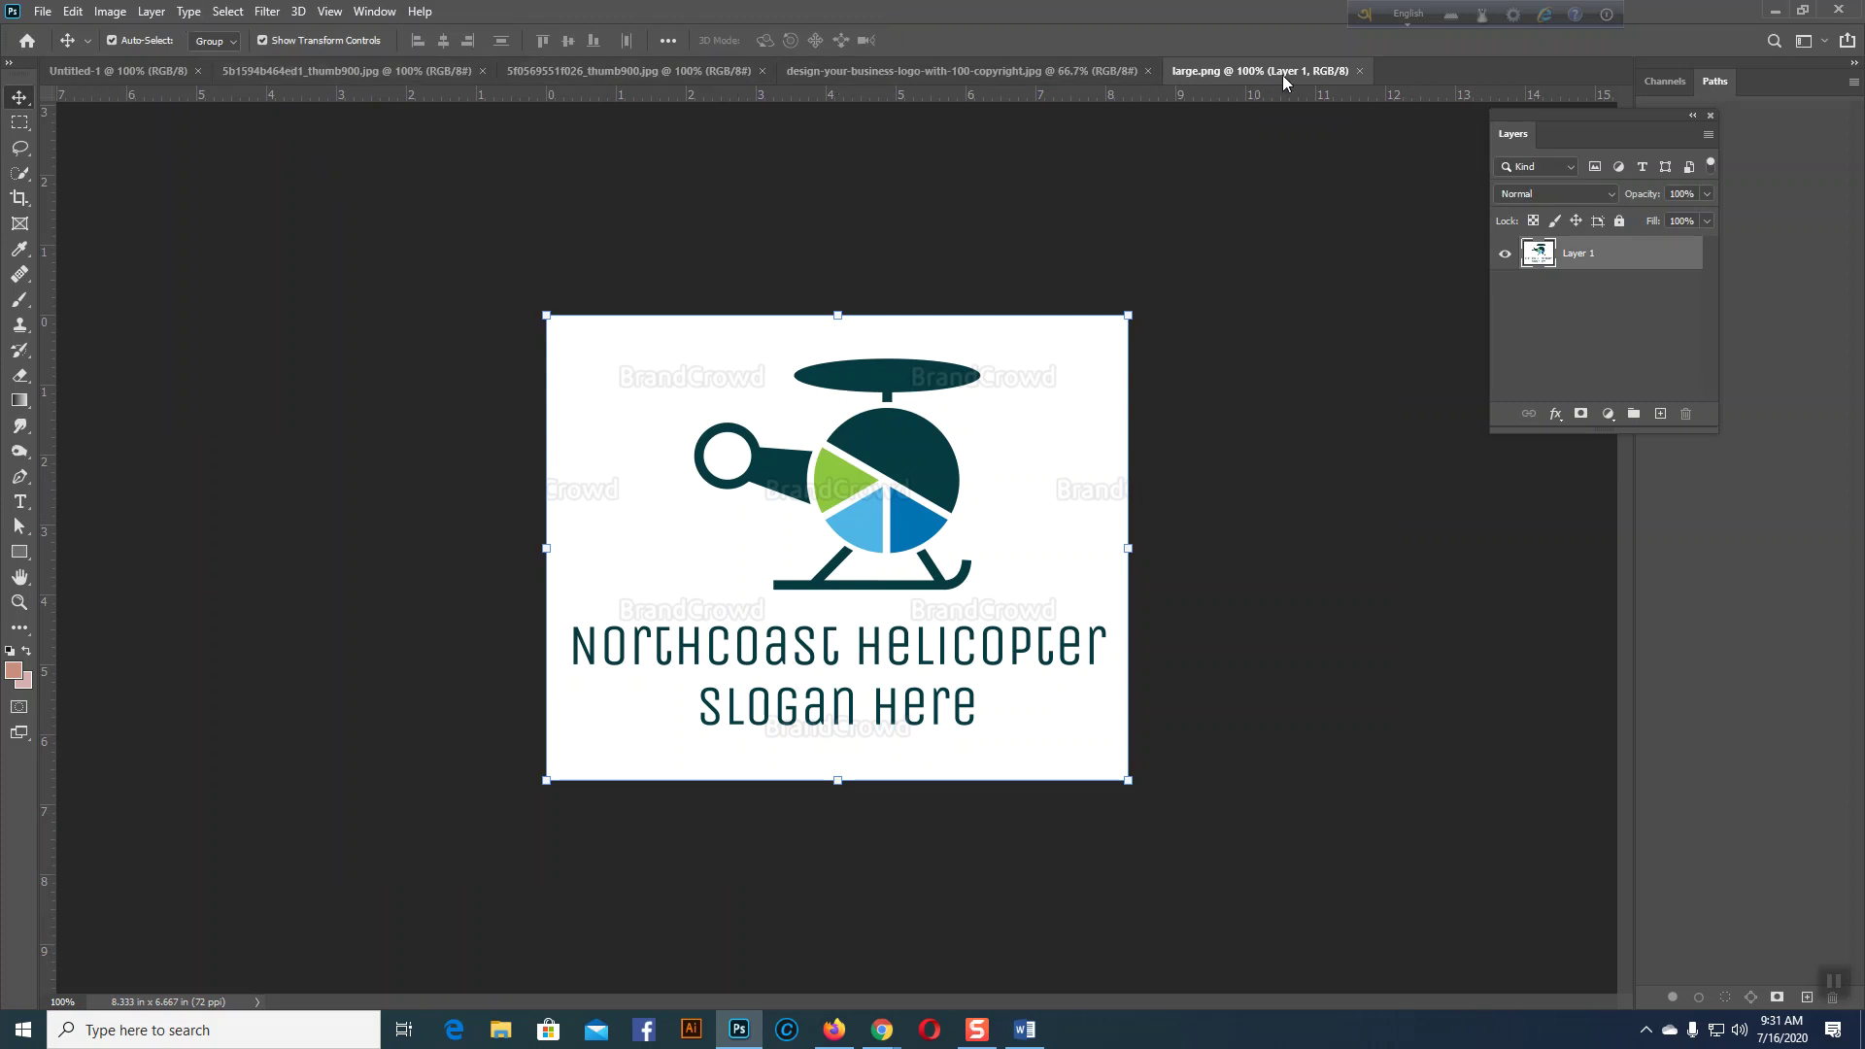
left_click(89, 74)
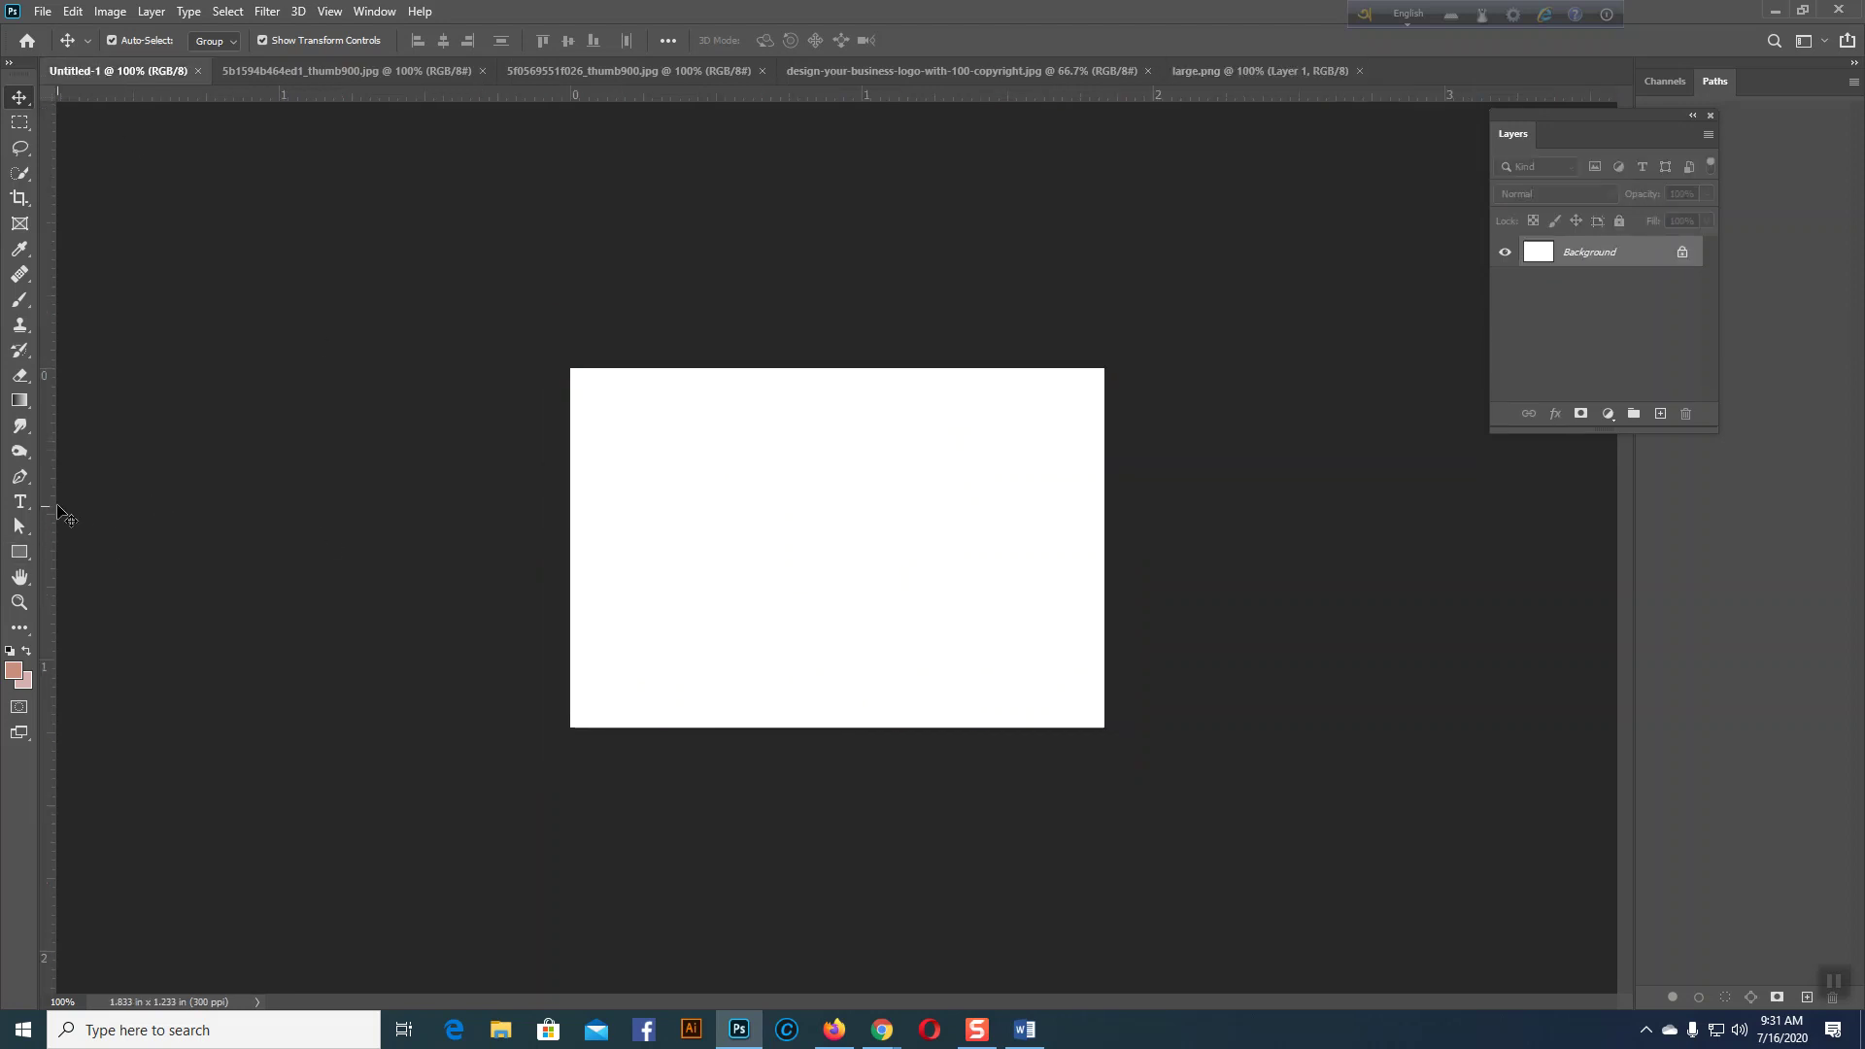
left_click(18, 553)
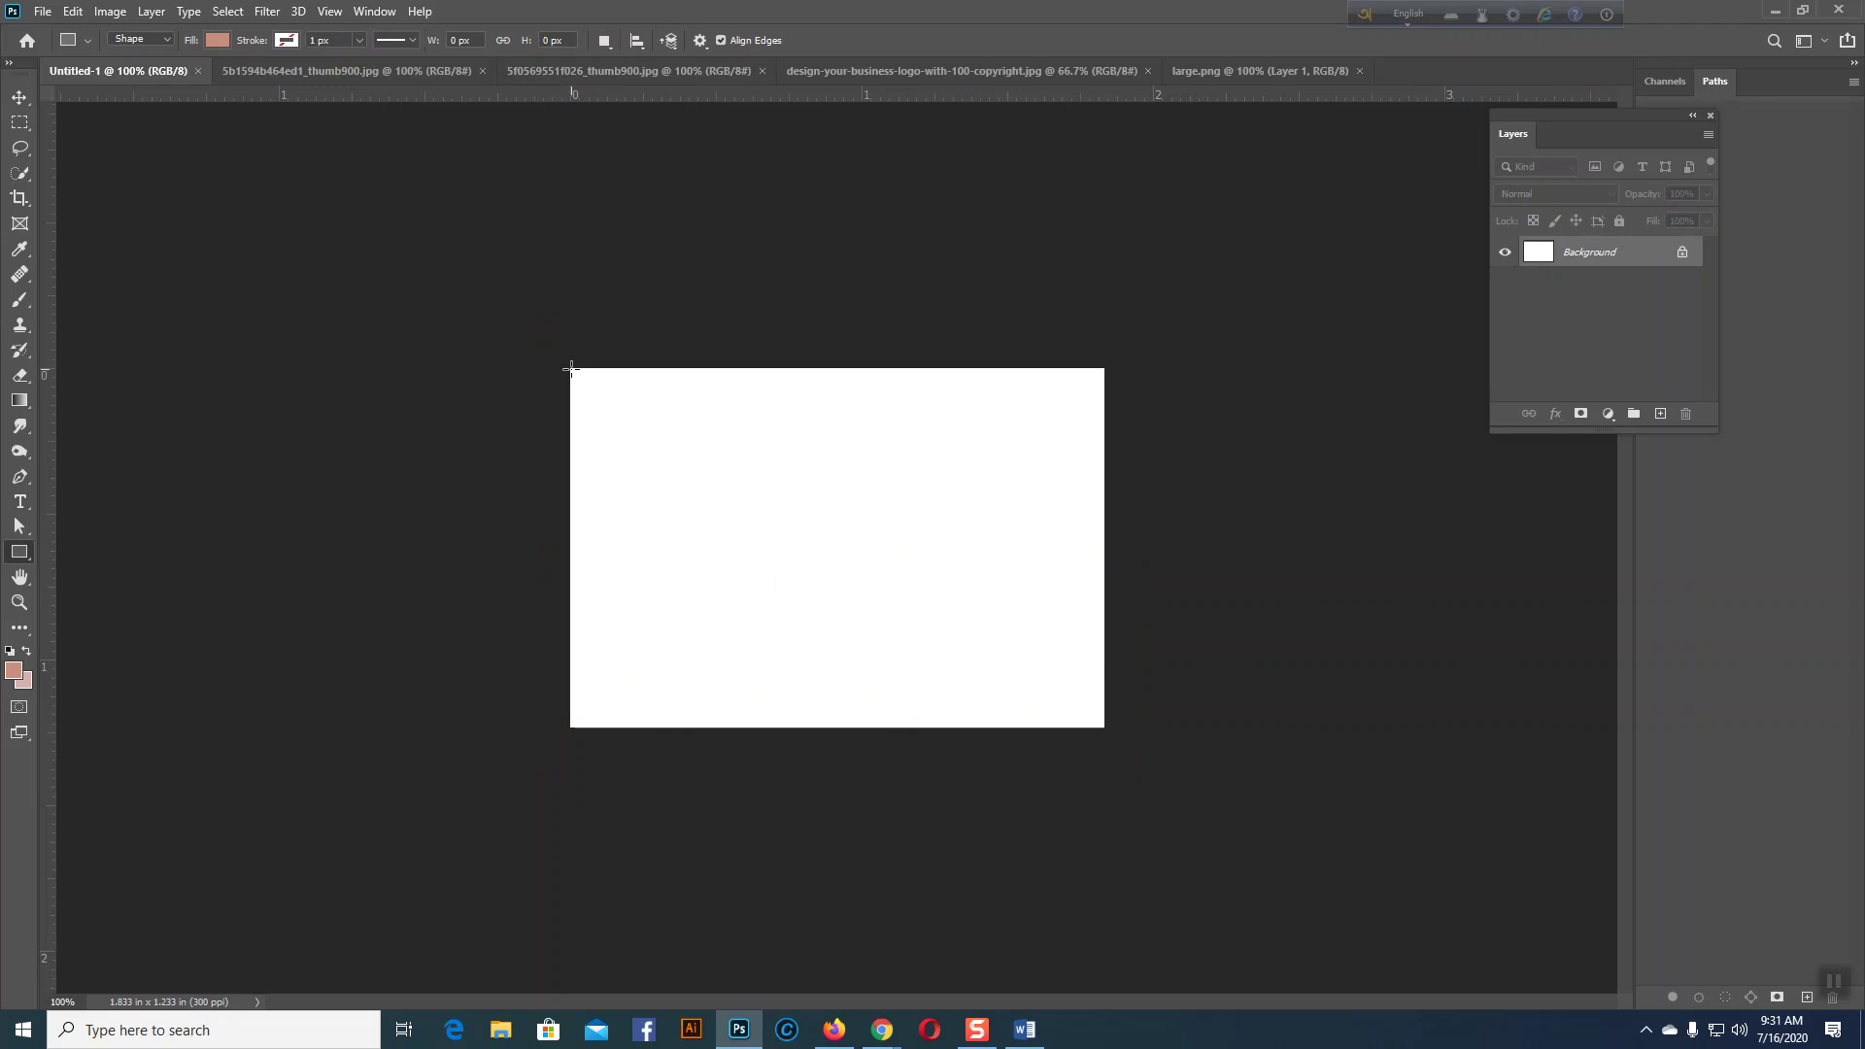
left_click_drag(571, 368, 843, 546)
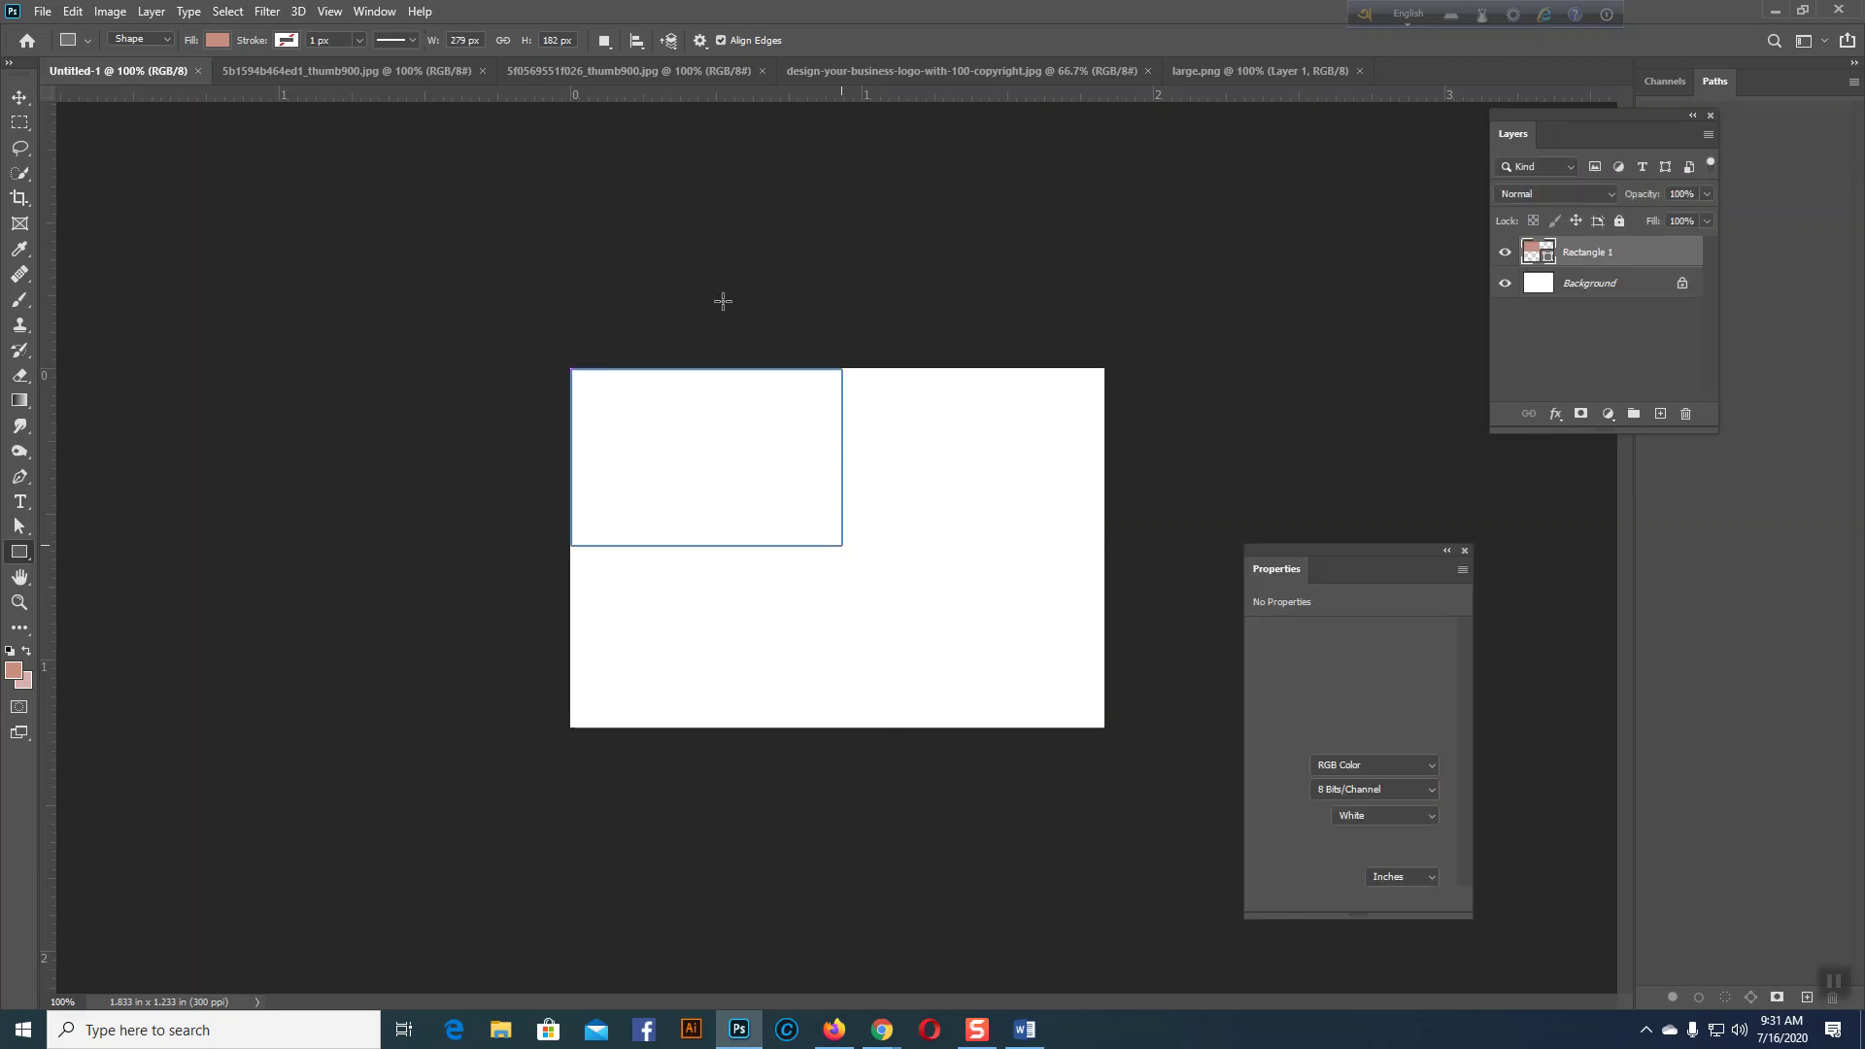
left_click(20, 98)
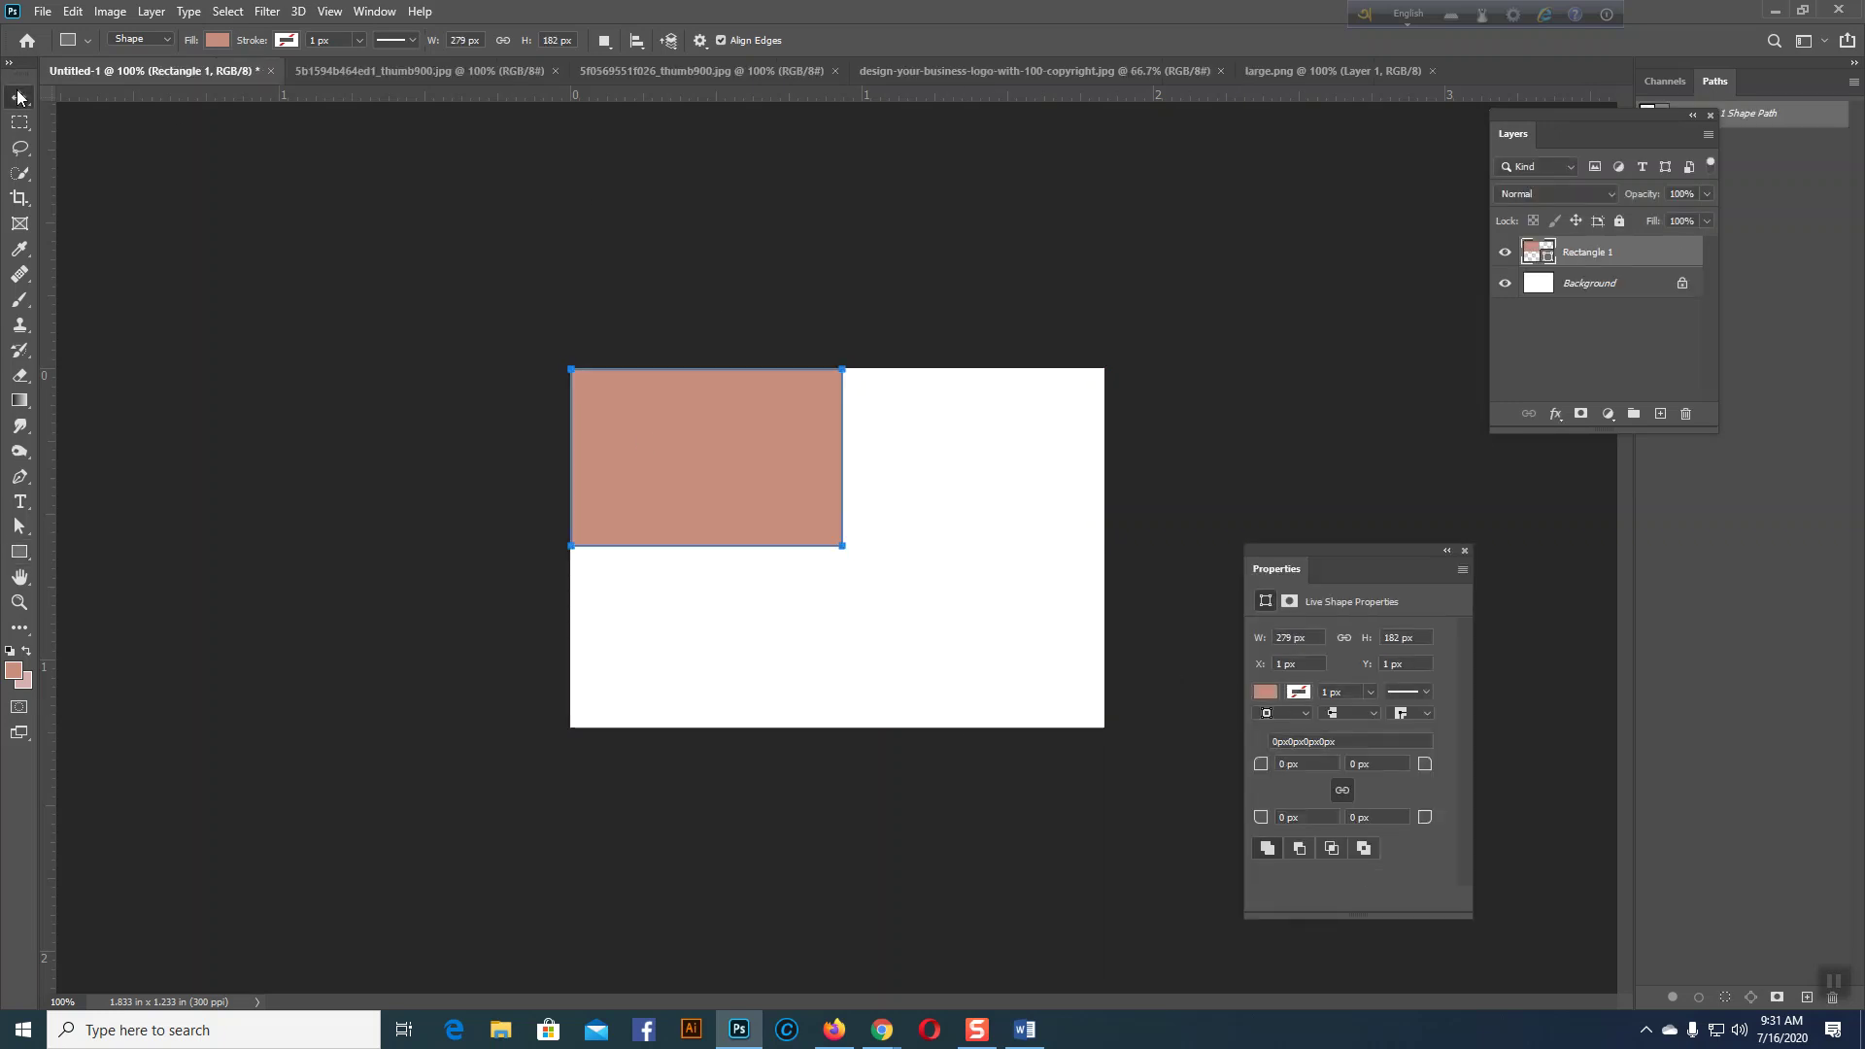
Set Rectangle 1 flush against the top-left corner and Alt-drag a copy into the bottom-right quarter.
left_click(724, 515)
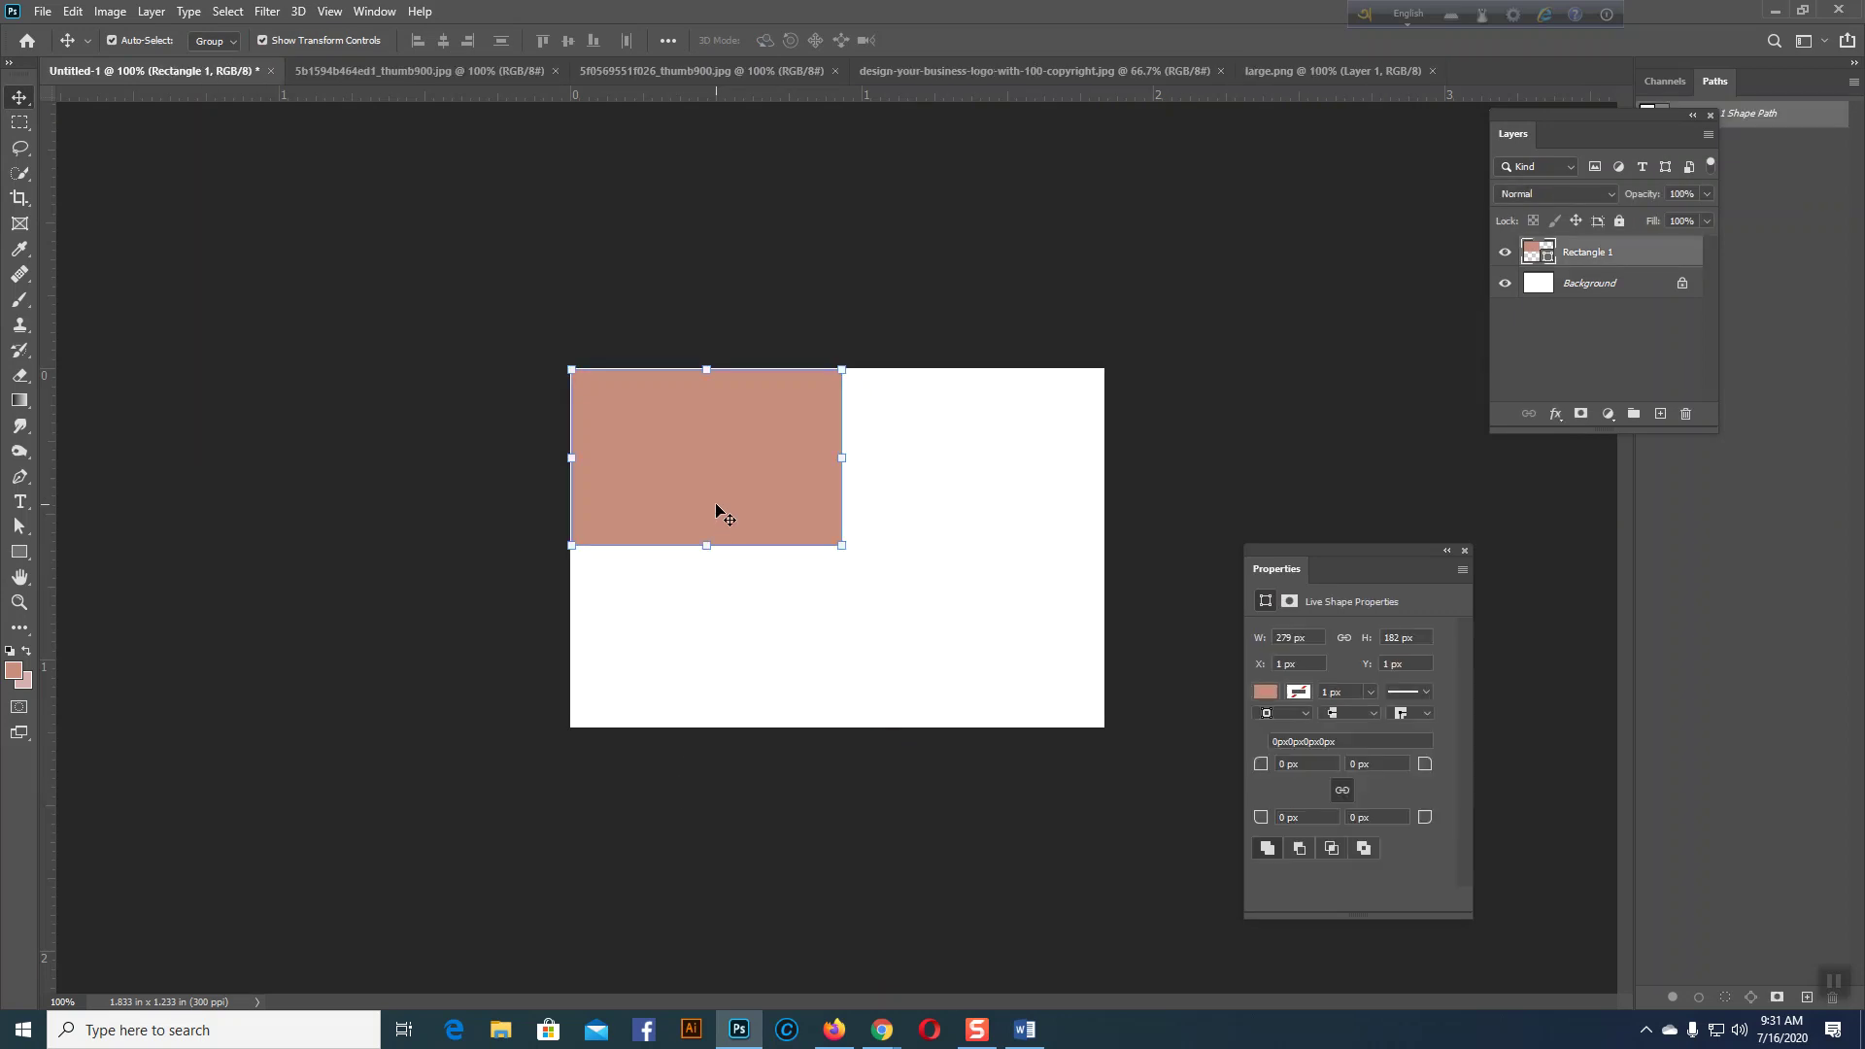
key("ctrl+plus")
key("ctrl+plus")
key("ctrl+plus")
left_click_drag(914, 588, 1228, 908)
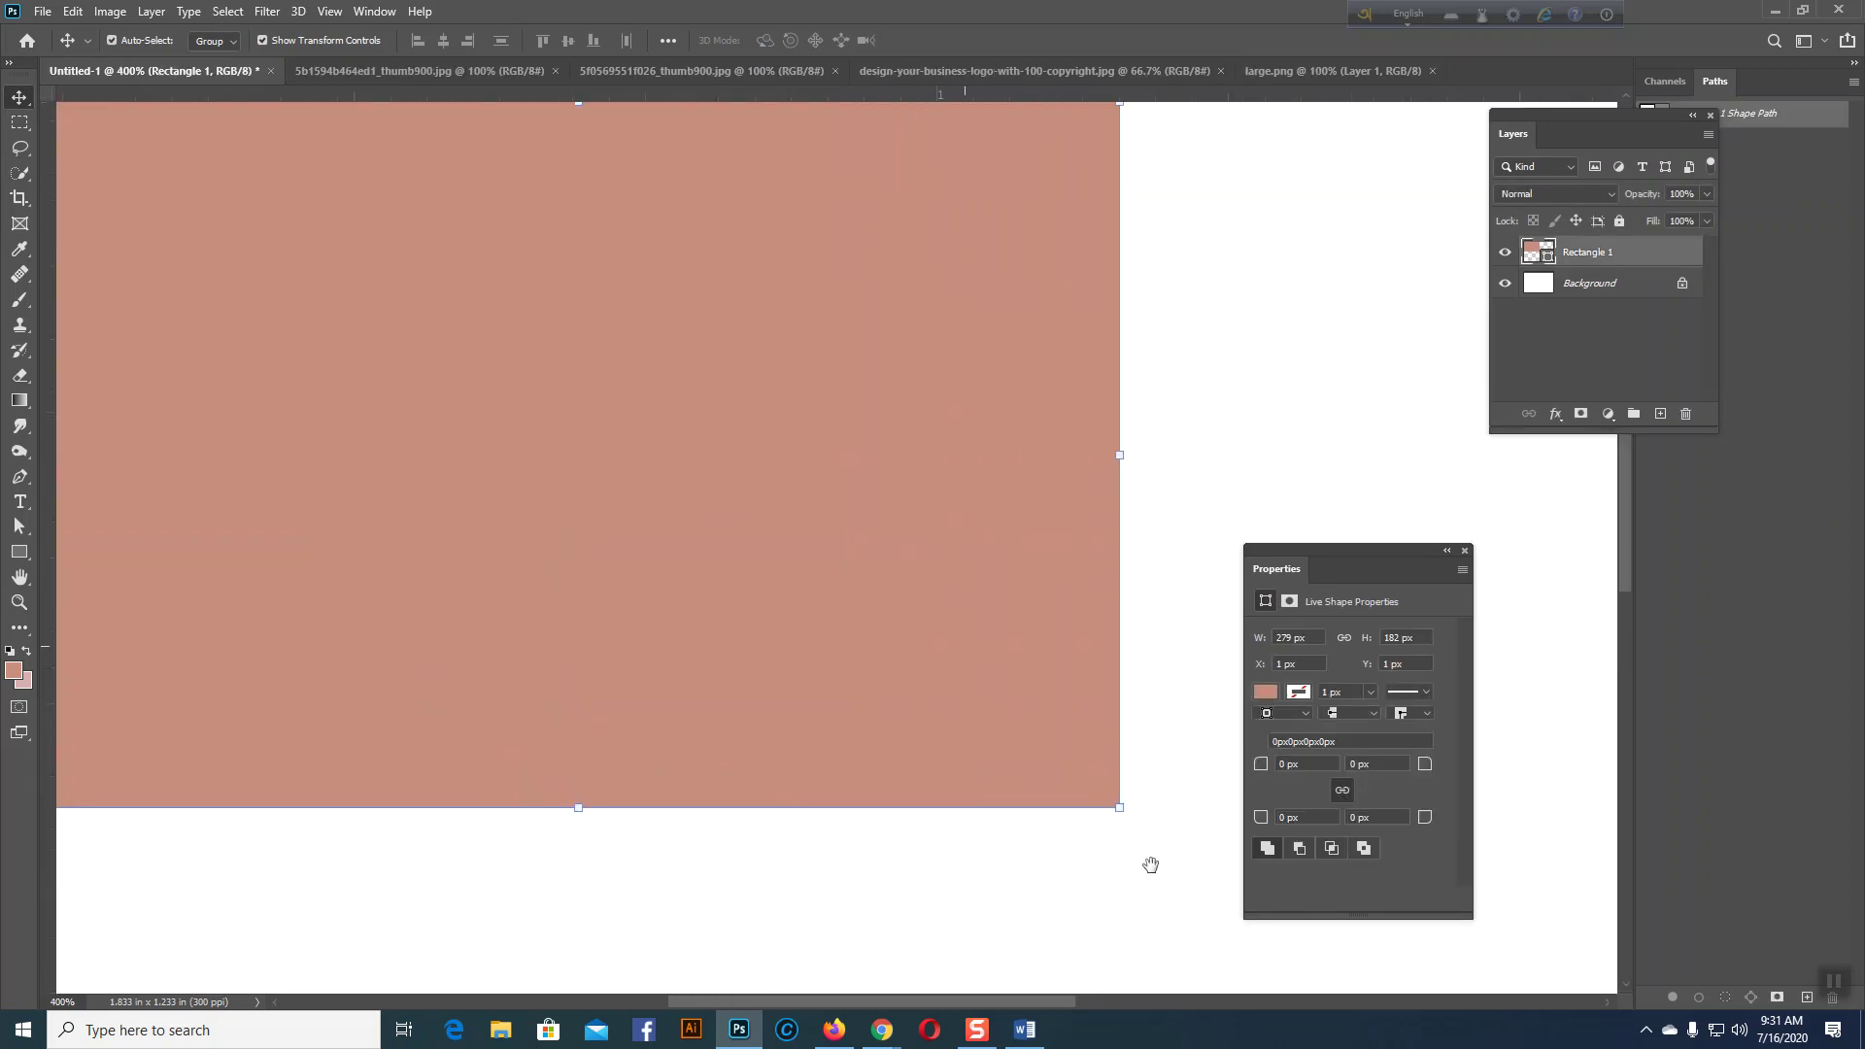
left_click_drag(631, 621, 1049, 942)
left_click_drag(816, 754, 806, 748)
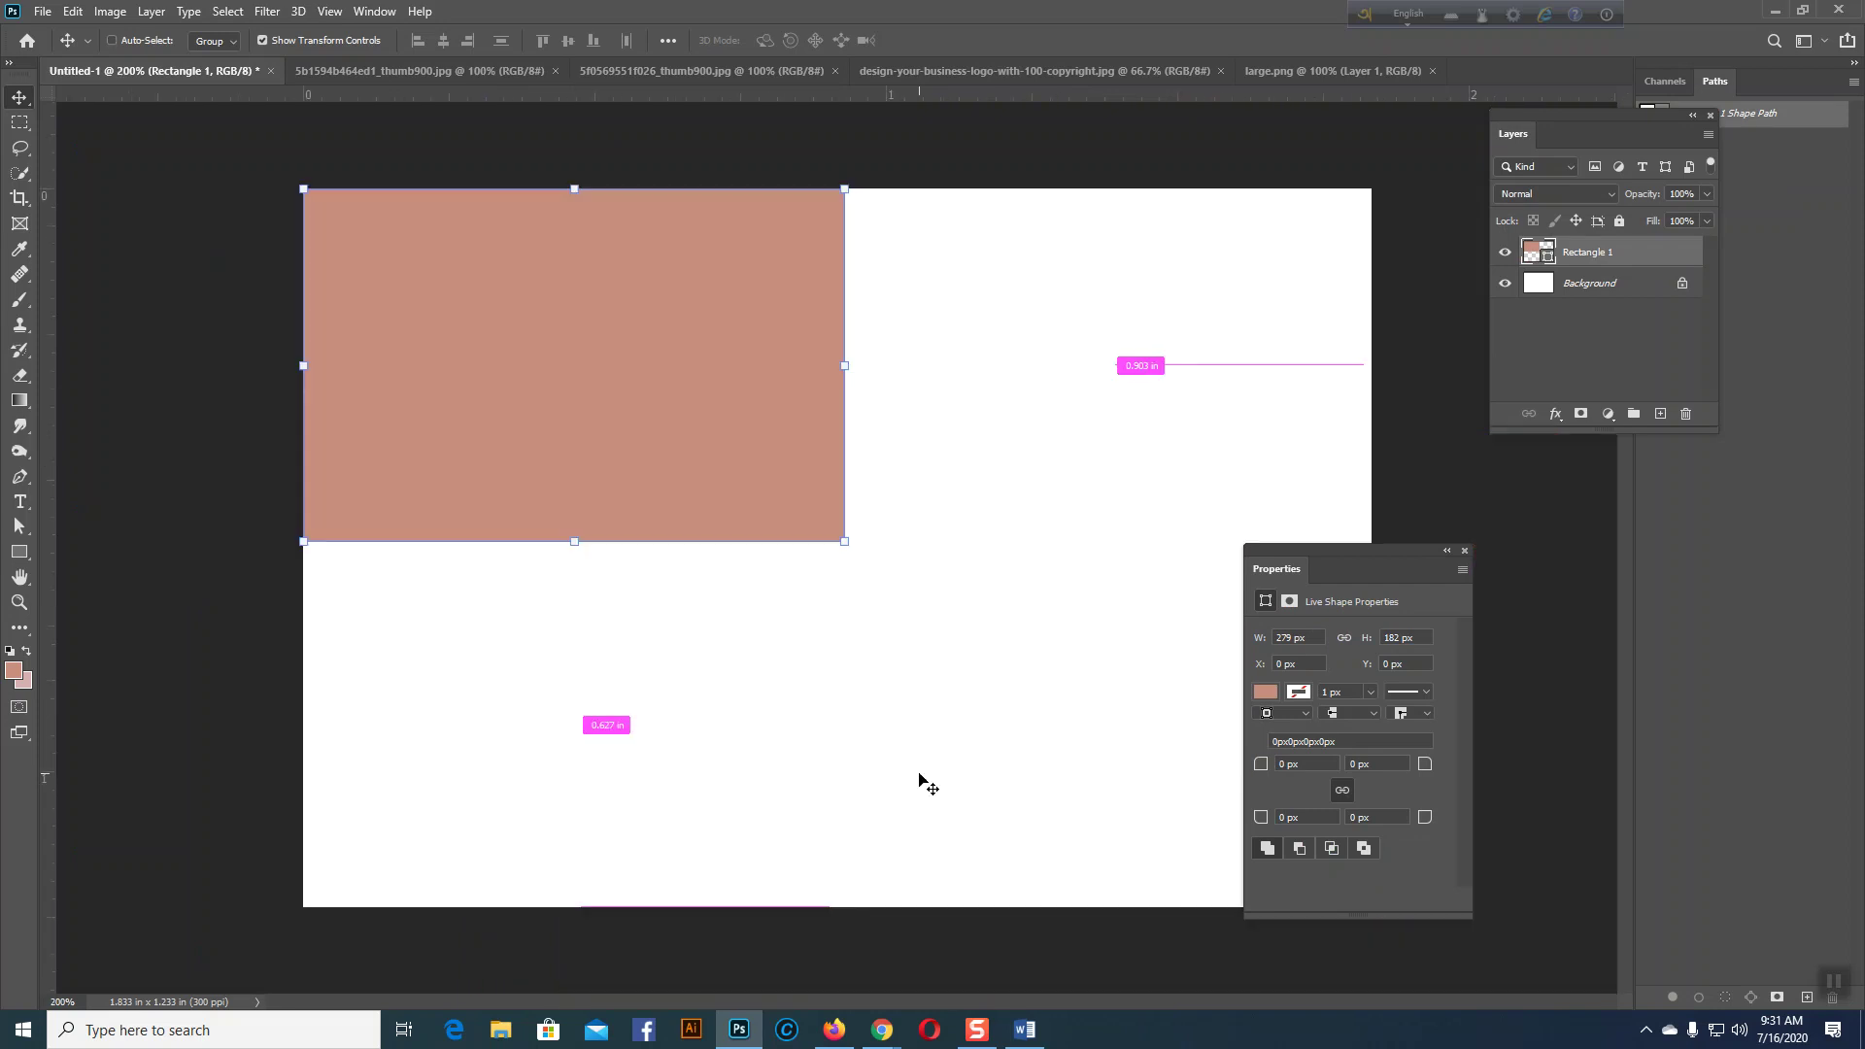
key("ctrl+1")
left_click(744, 453)
left_click_drag(744, 453, 1016, 639)
left_click(1228, 521)
Make both rectangles 185 px tall and nudge the copy to X 272.
left_click(697, 538)
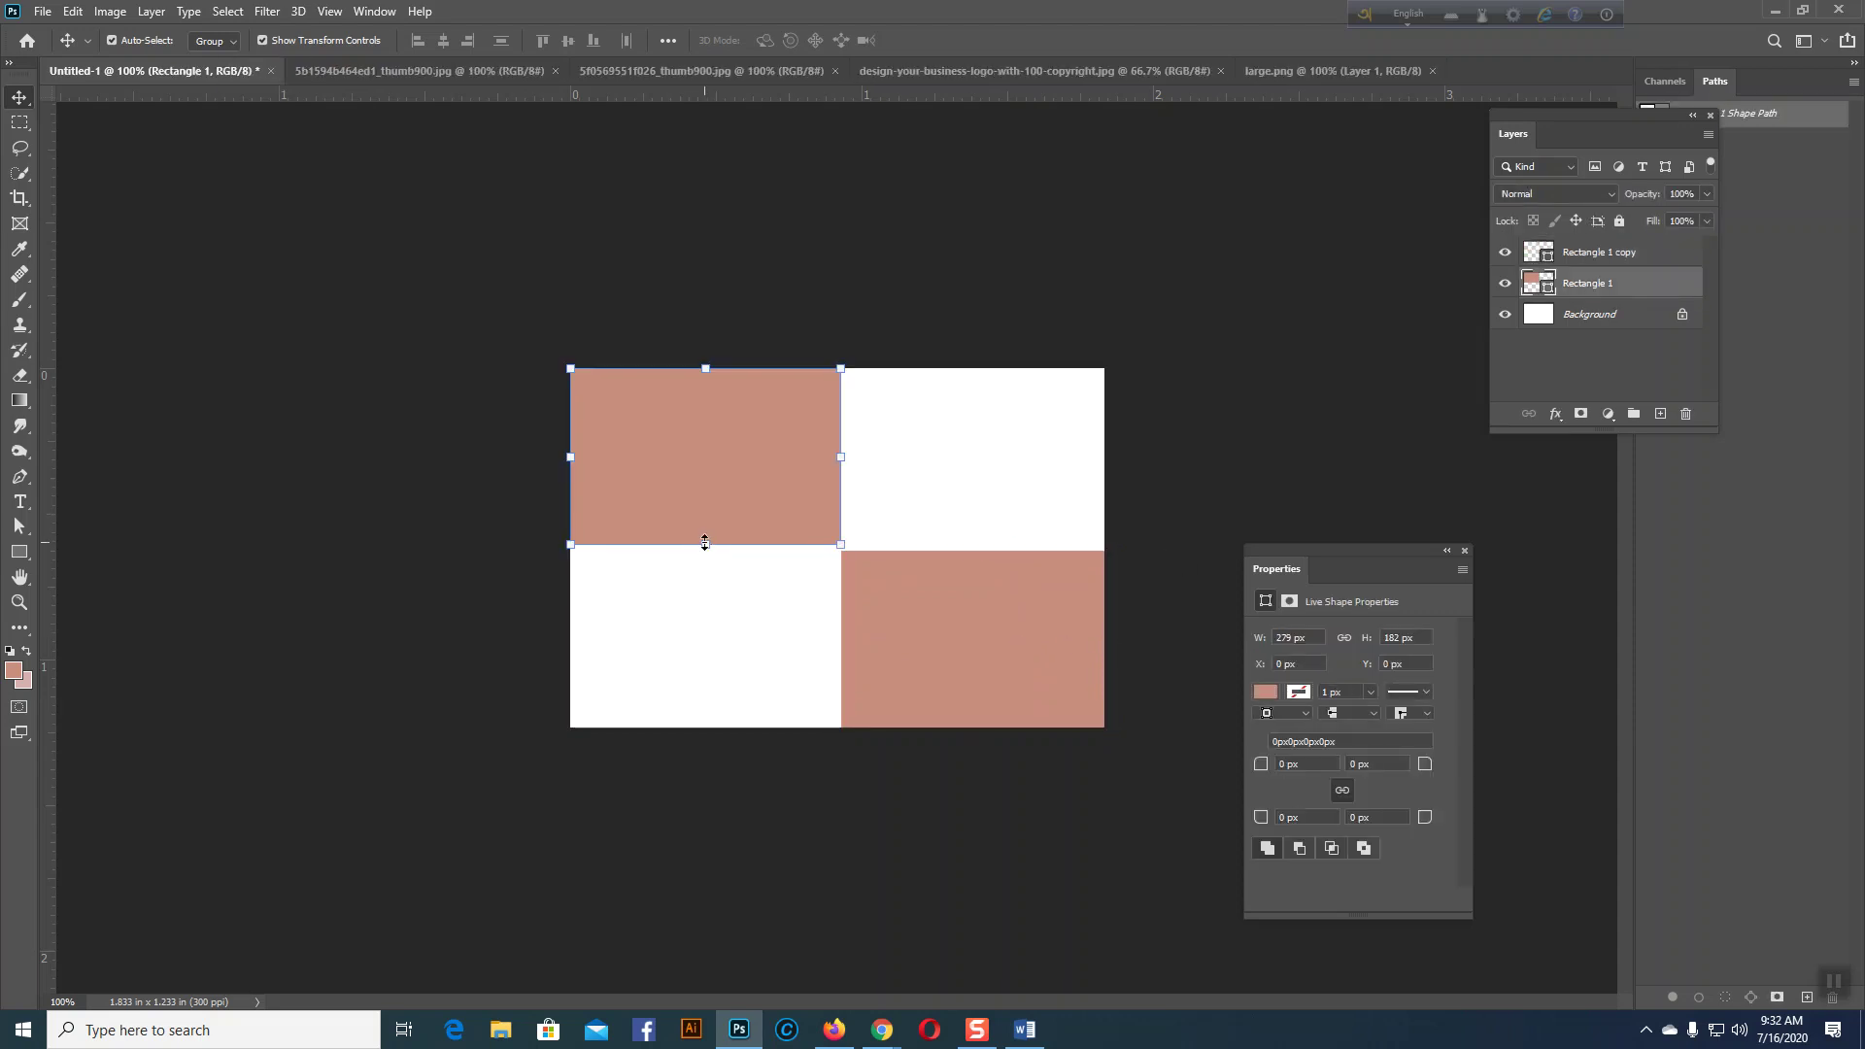
left_click_drag(700, 547, 701, 550)
key("Escape")
left_click(958, 570)
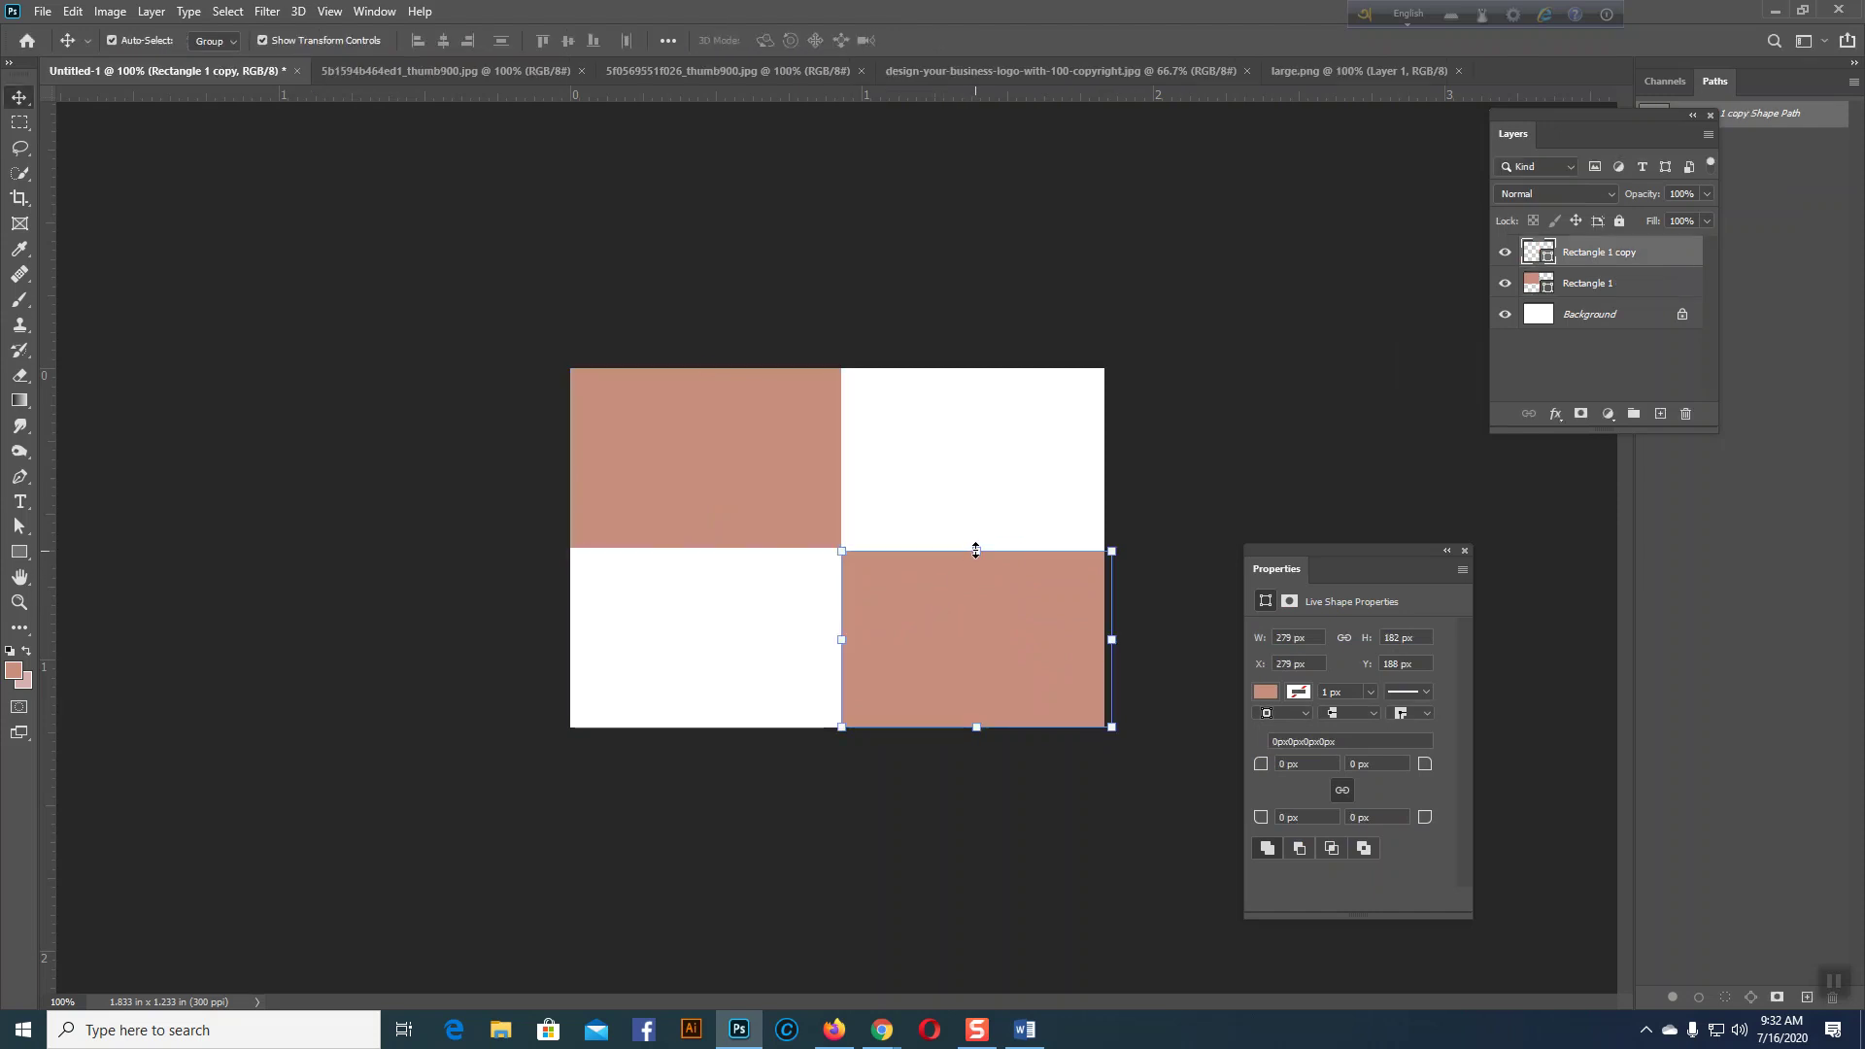
left_click_drag(976, 551, 976, 548)
key("Return")
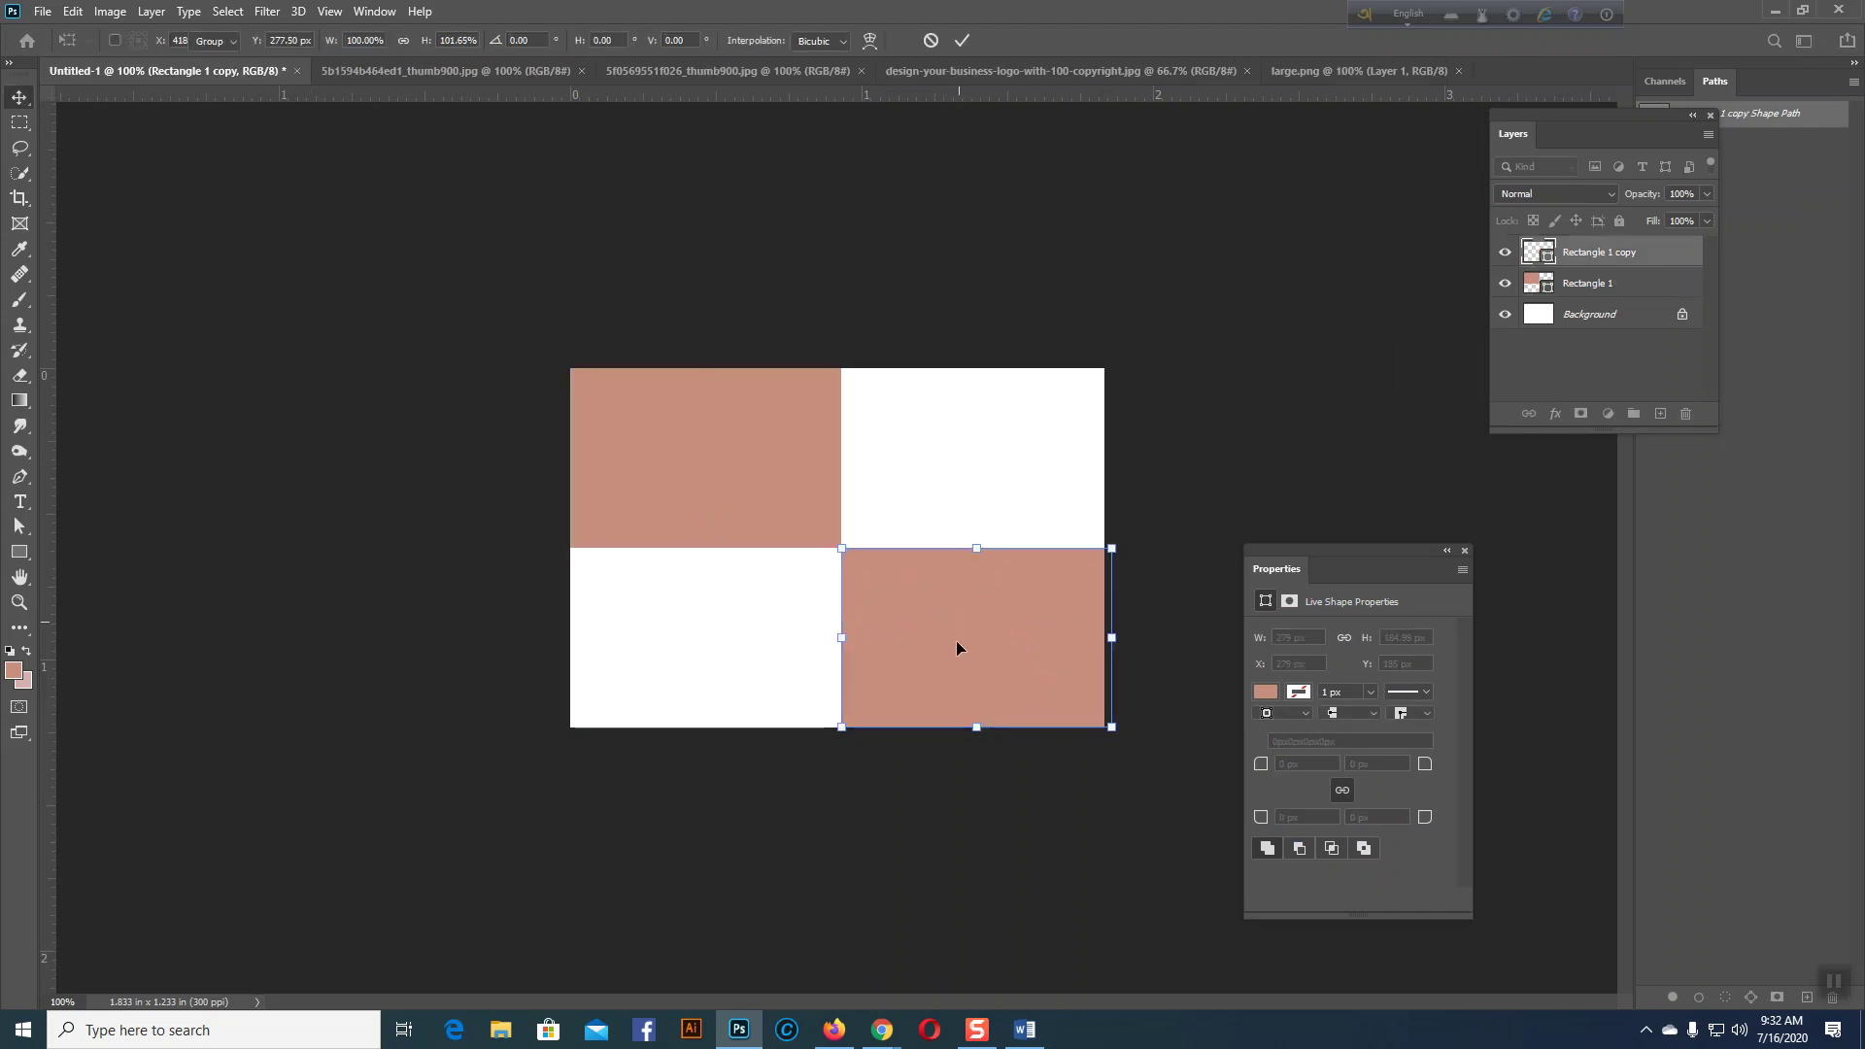
key("Left")
key("Left")
key("Left")
key("Left")
key("Left")
key("Left")
key("Left")
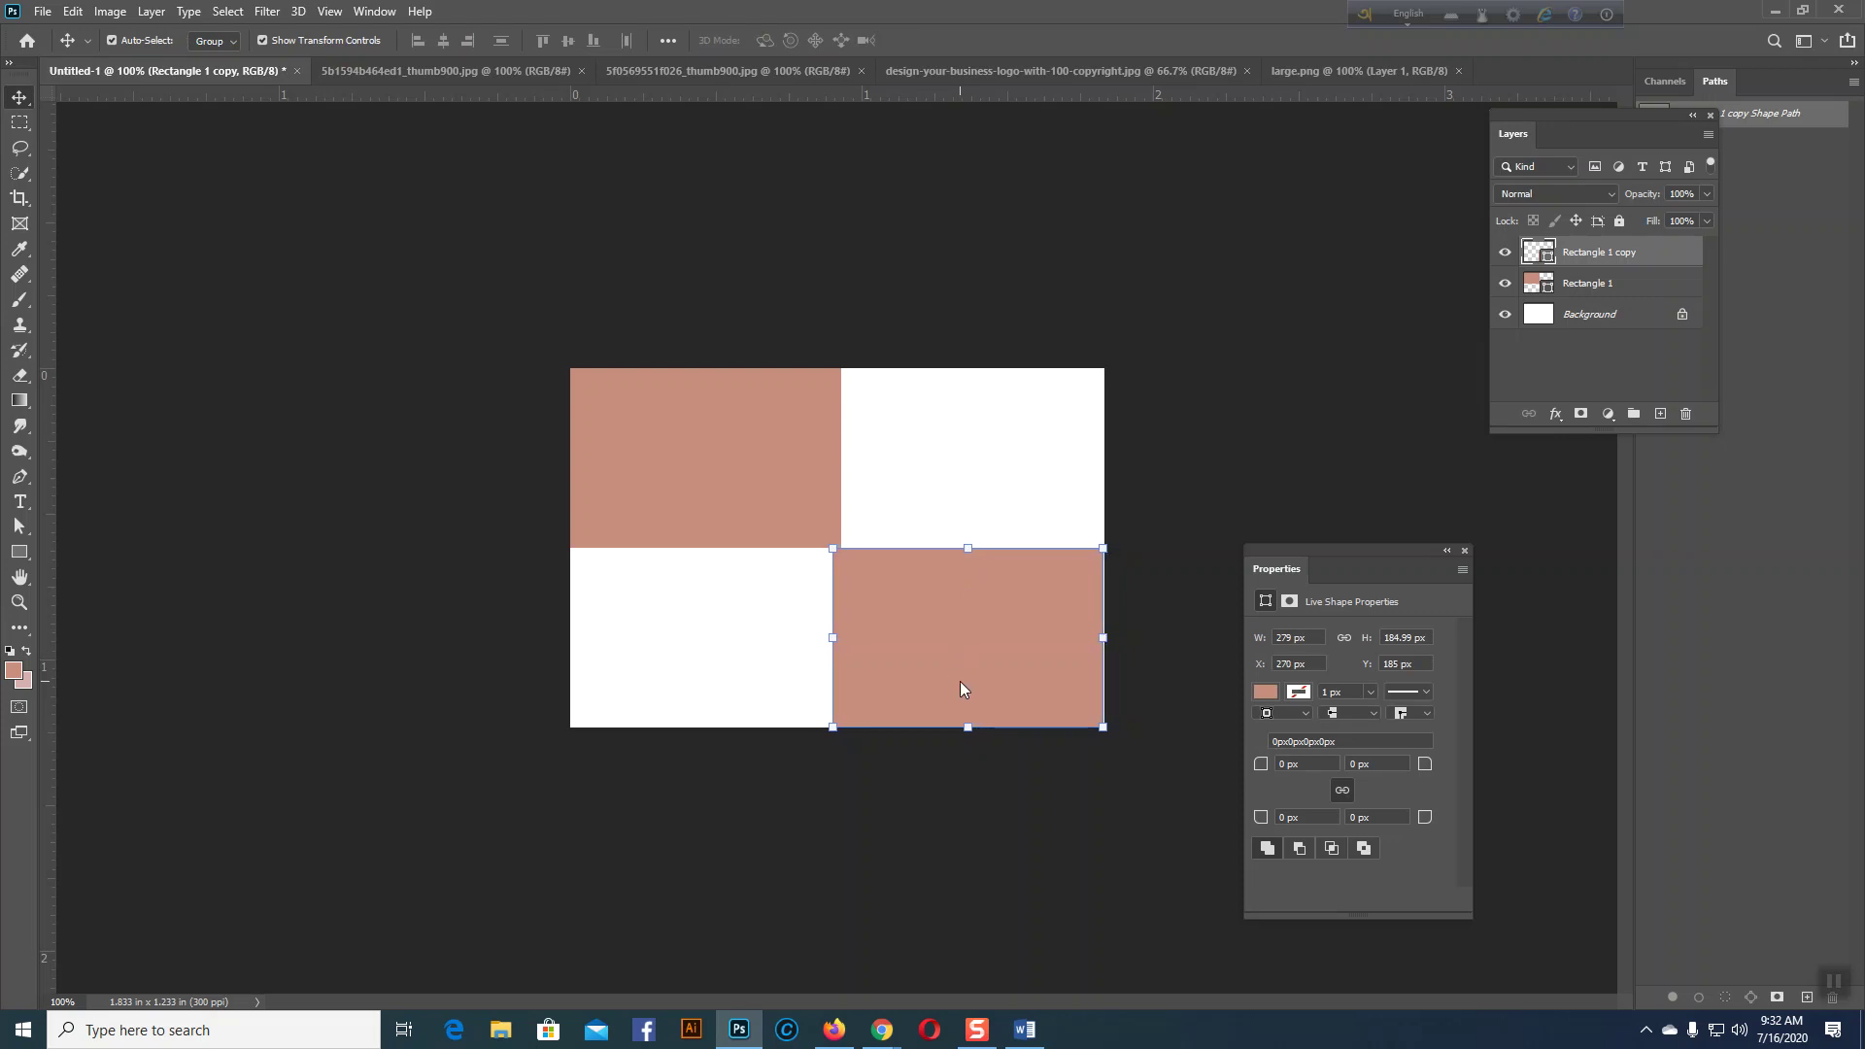
Narrow Rectangle 1 to 272 px wide so its corner meets the copy.
left_click(787, 496)
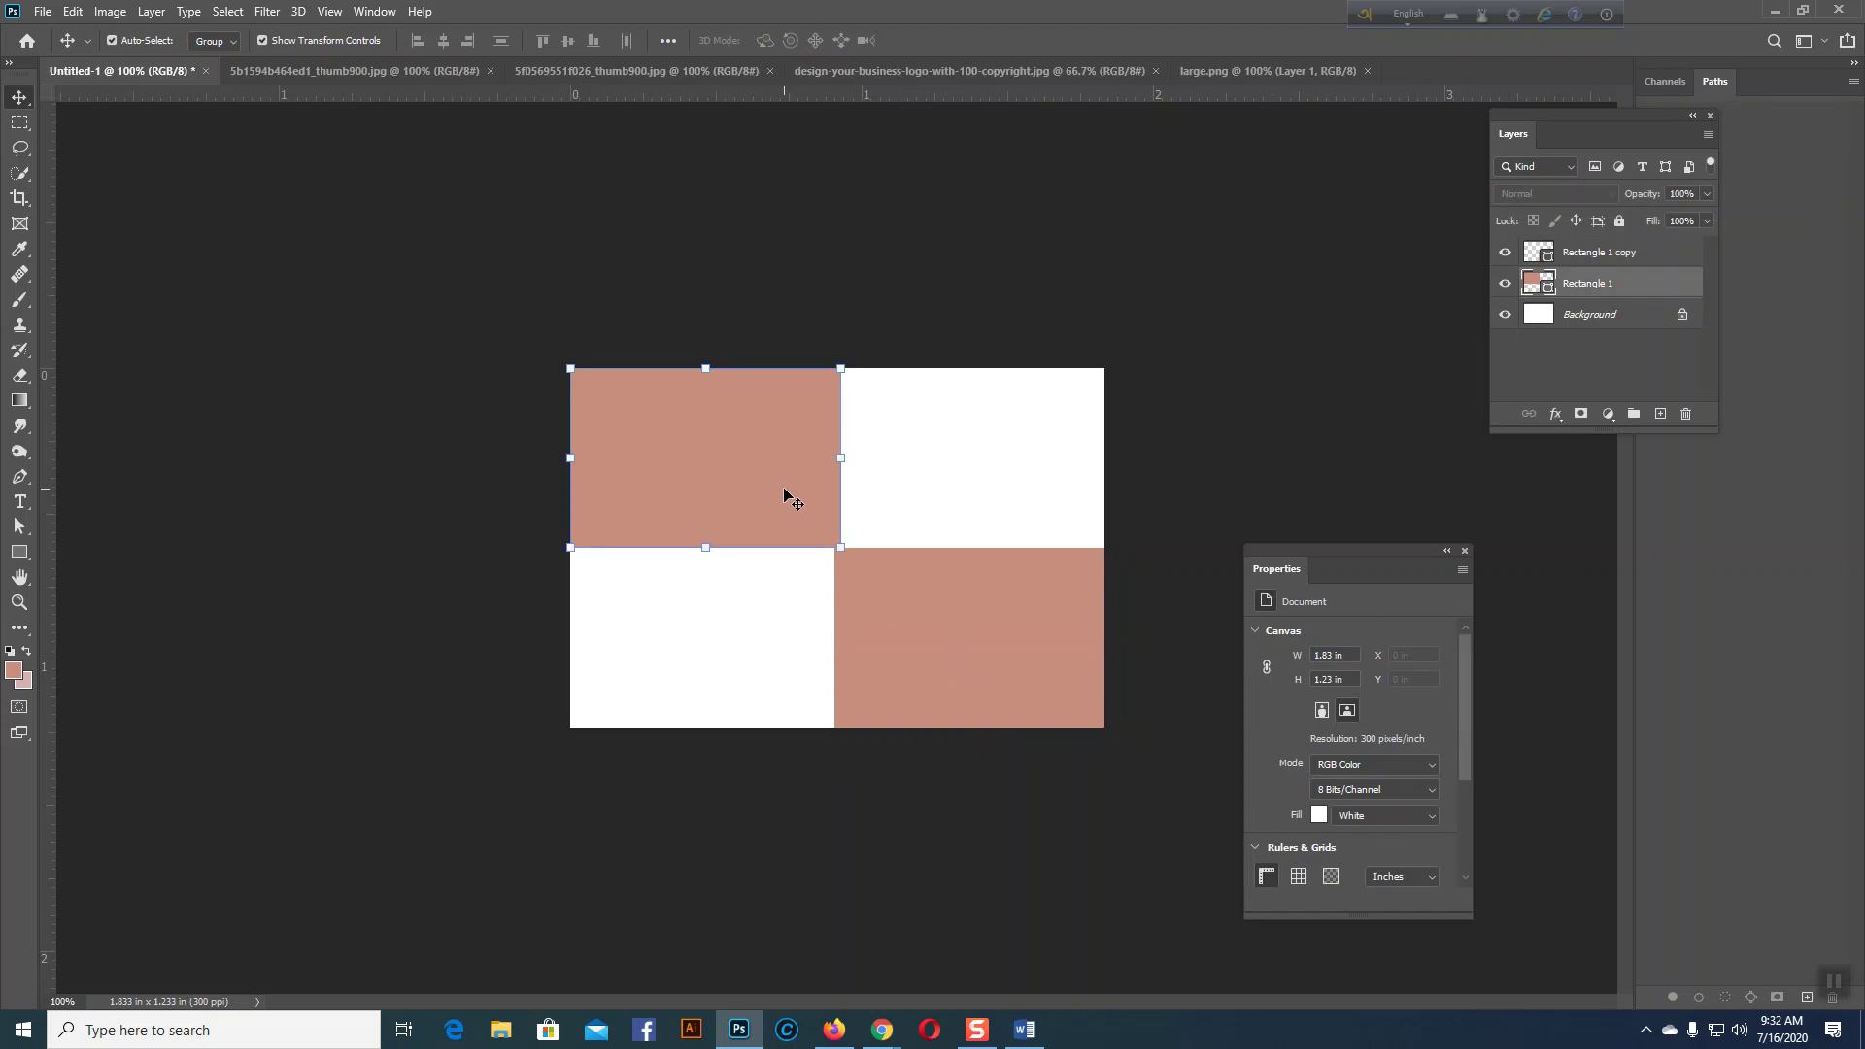
left_click_drag(838, 460, 833, 459)
key("Return")
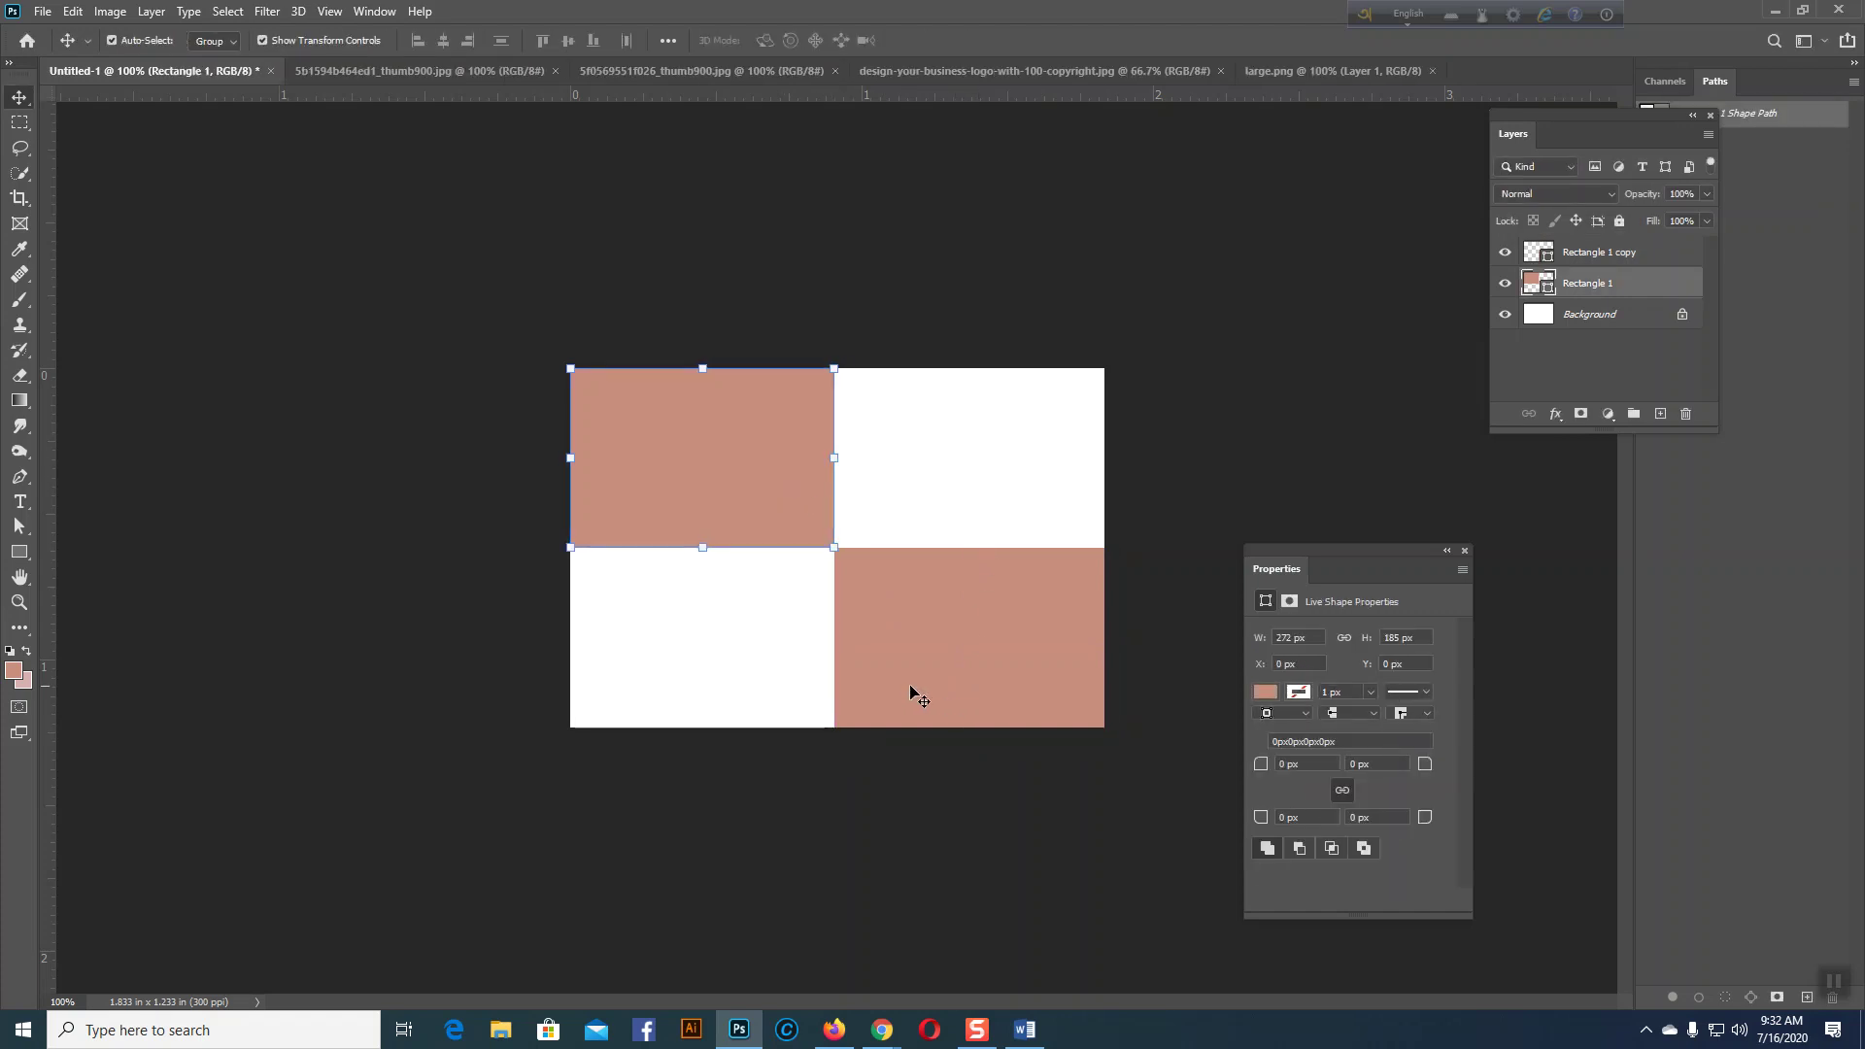
left_click(749, 674)
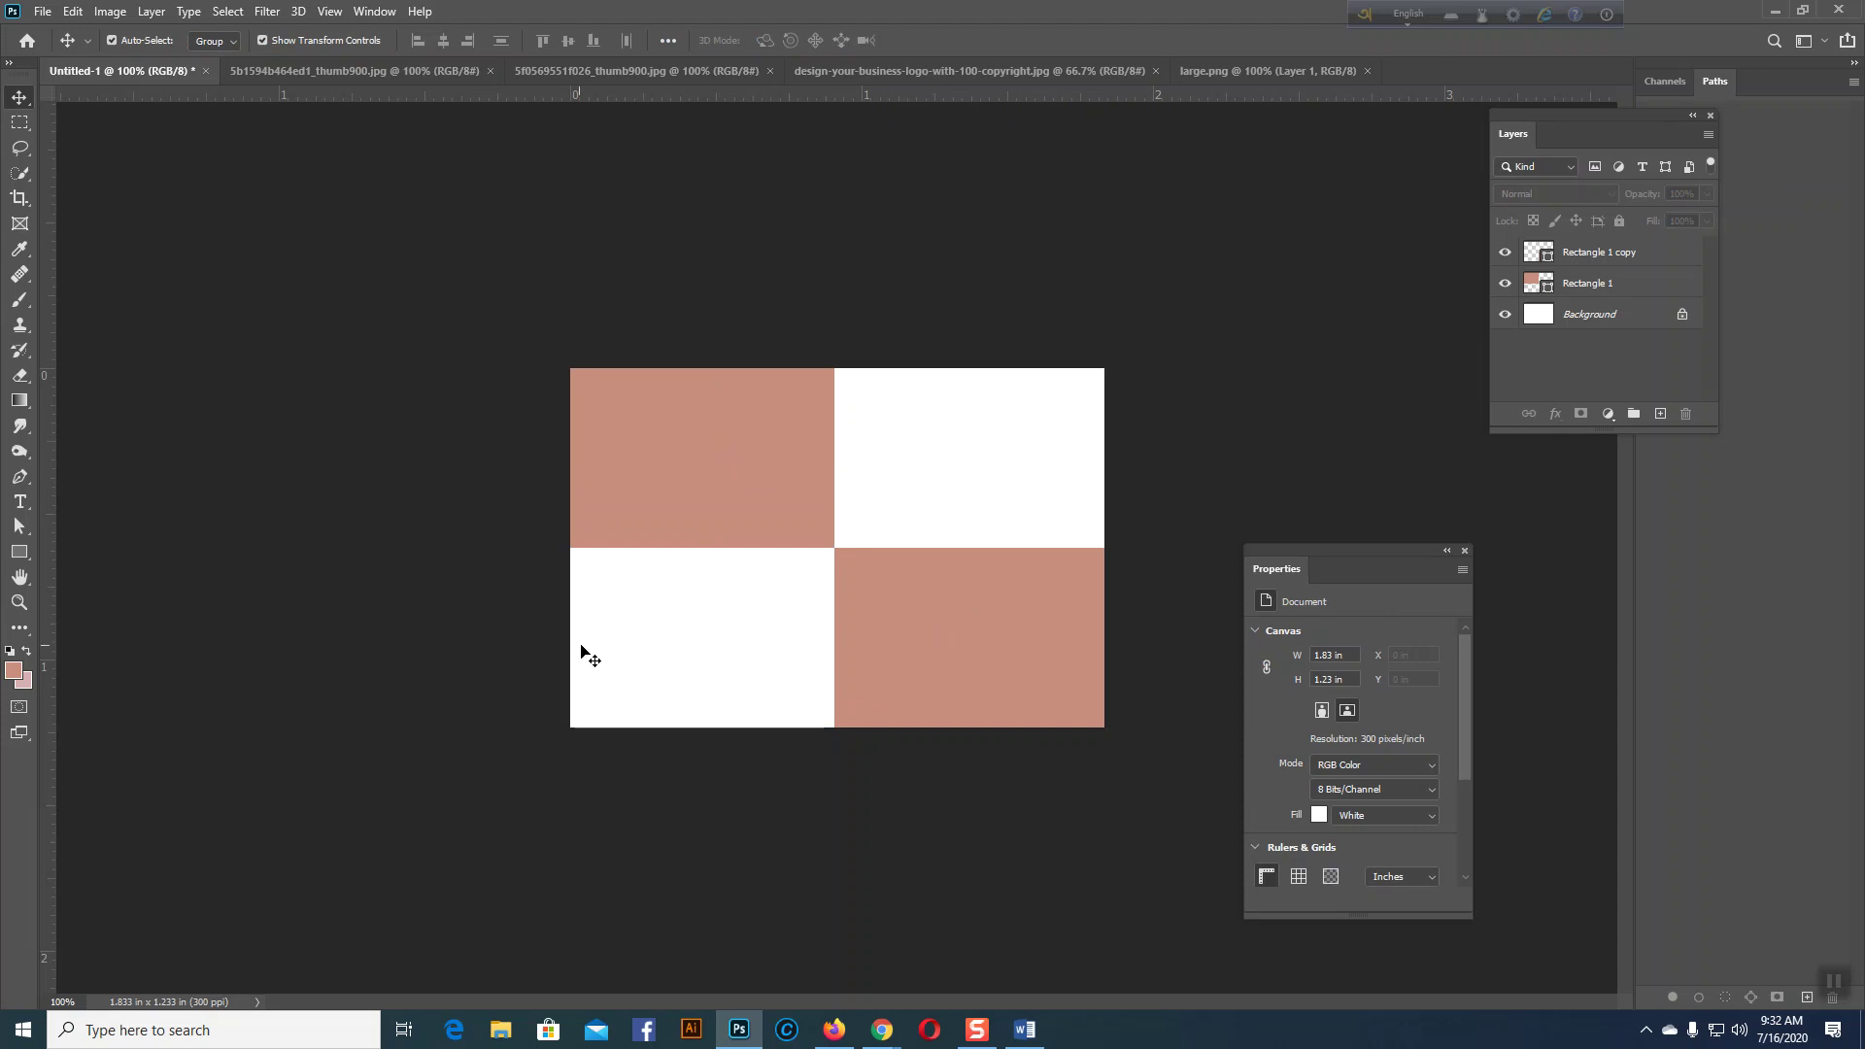
Copy the Audio Gravy logo image and paste it into Untitled-1.
left_click(435, 72)
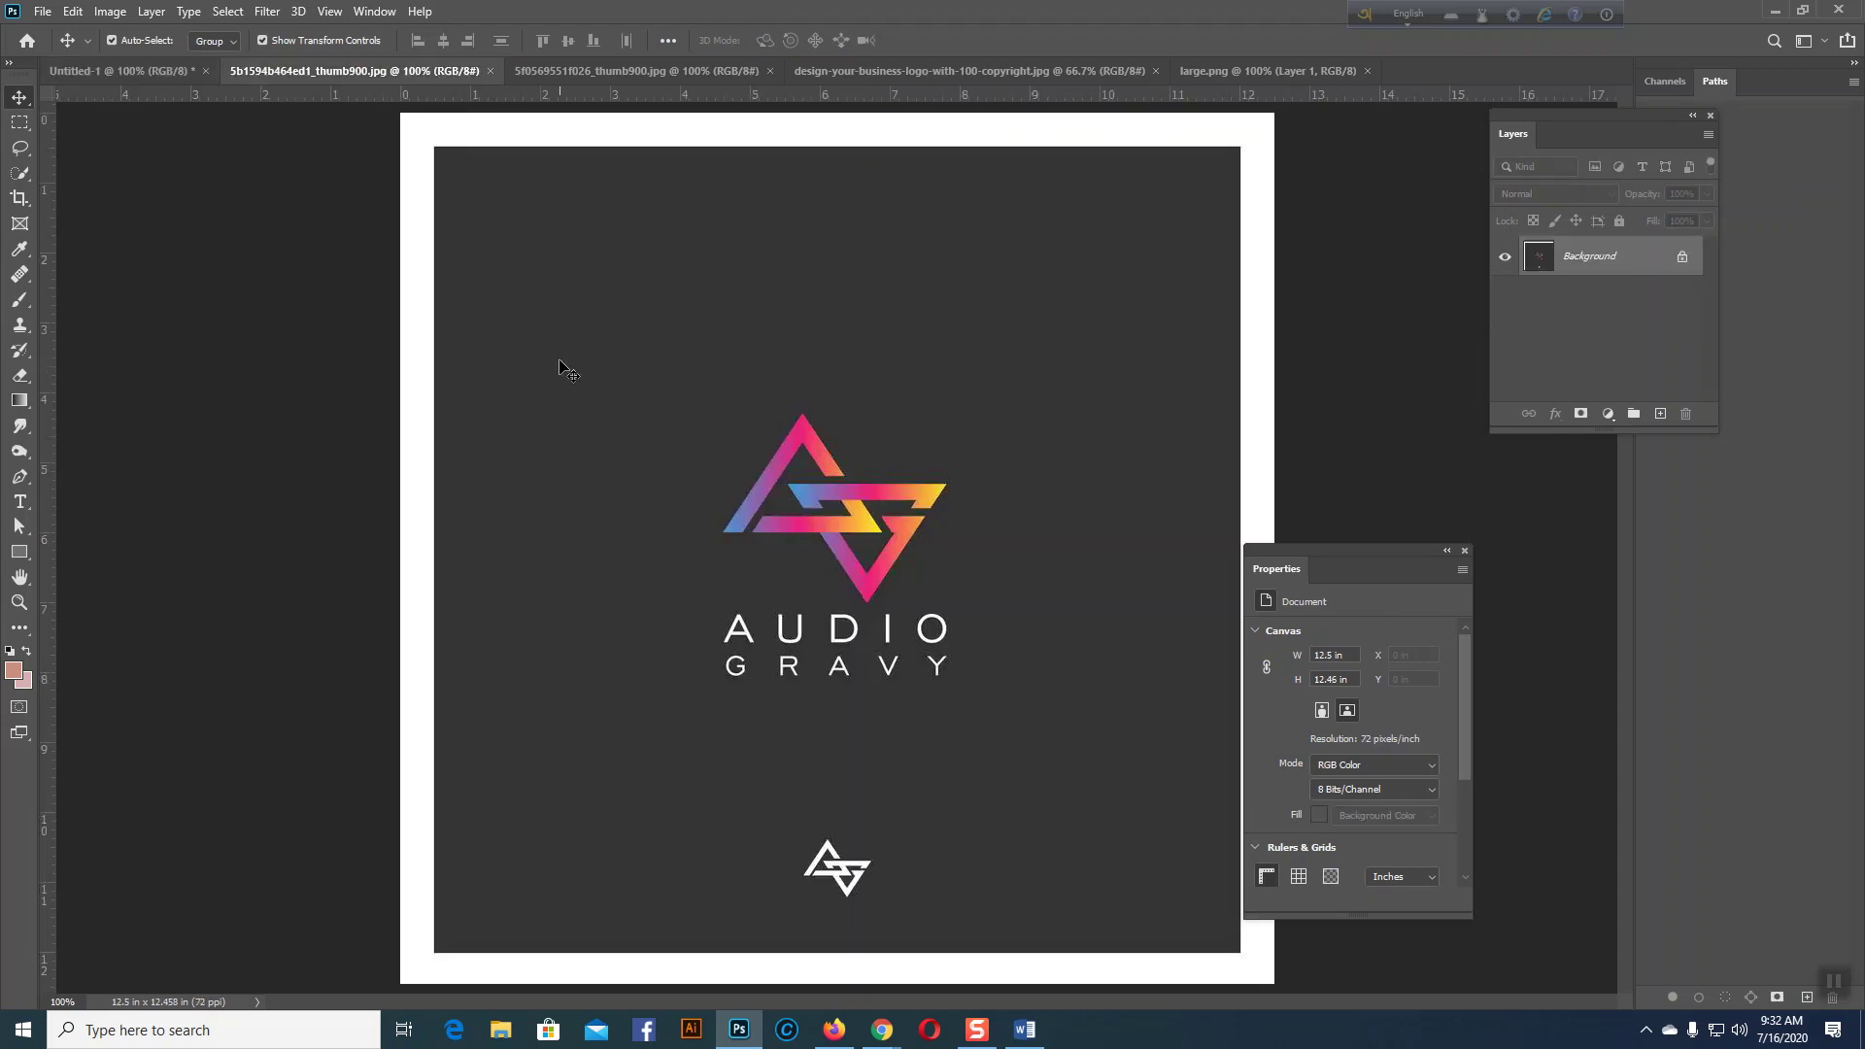
left_click(794, 515)
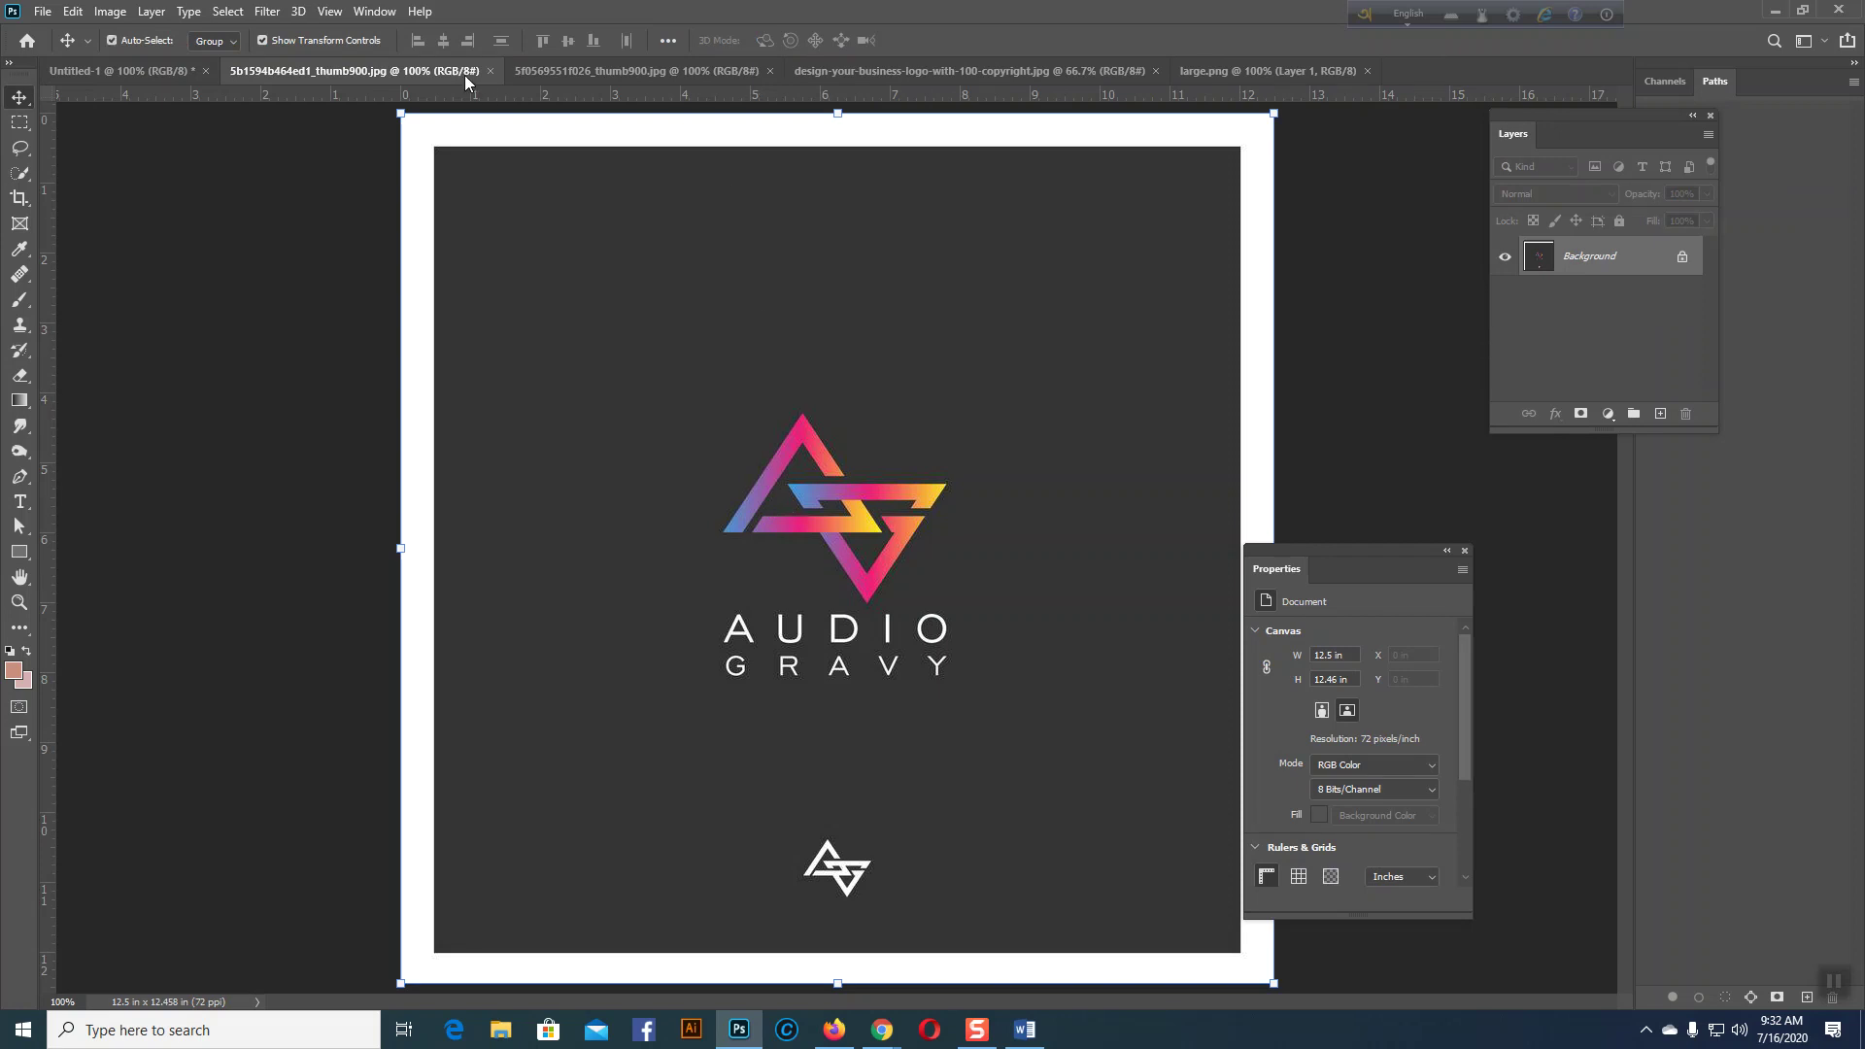
left_click(491, 71)
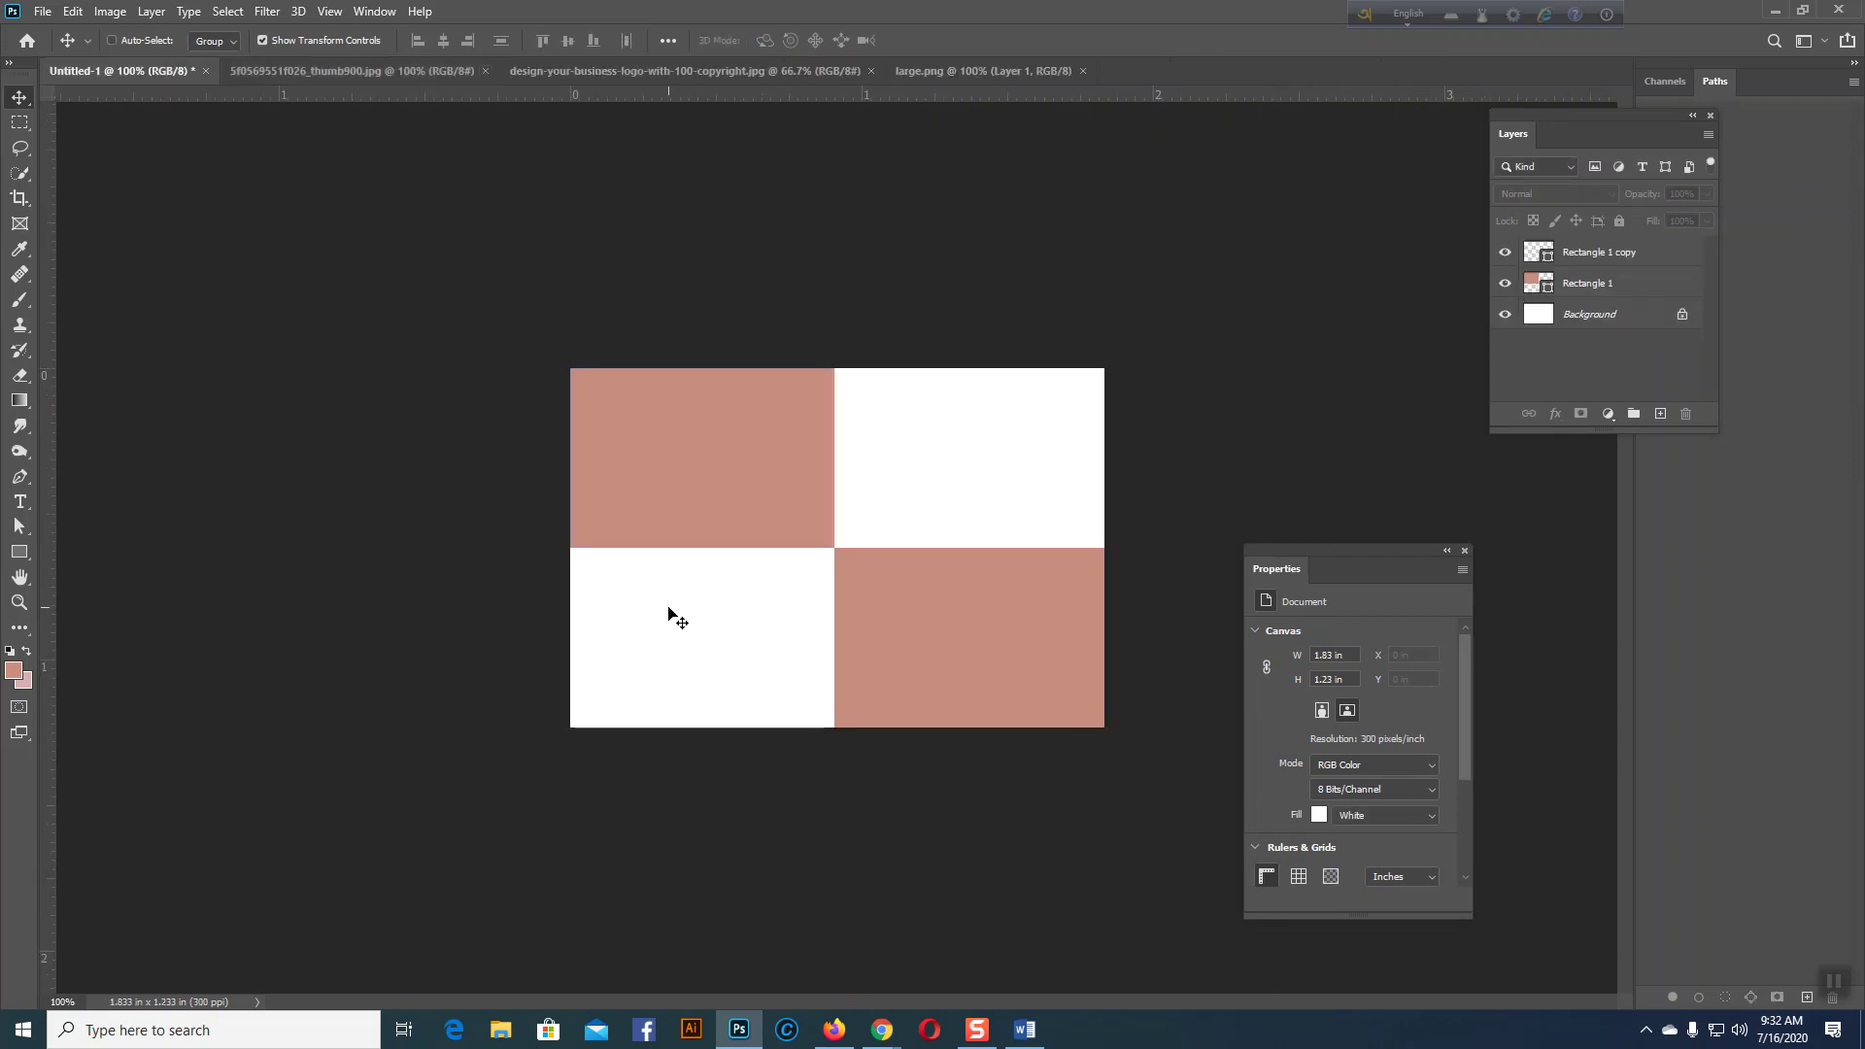
key("ctrl+v")
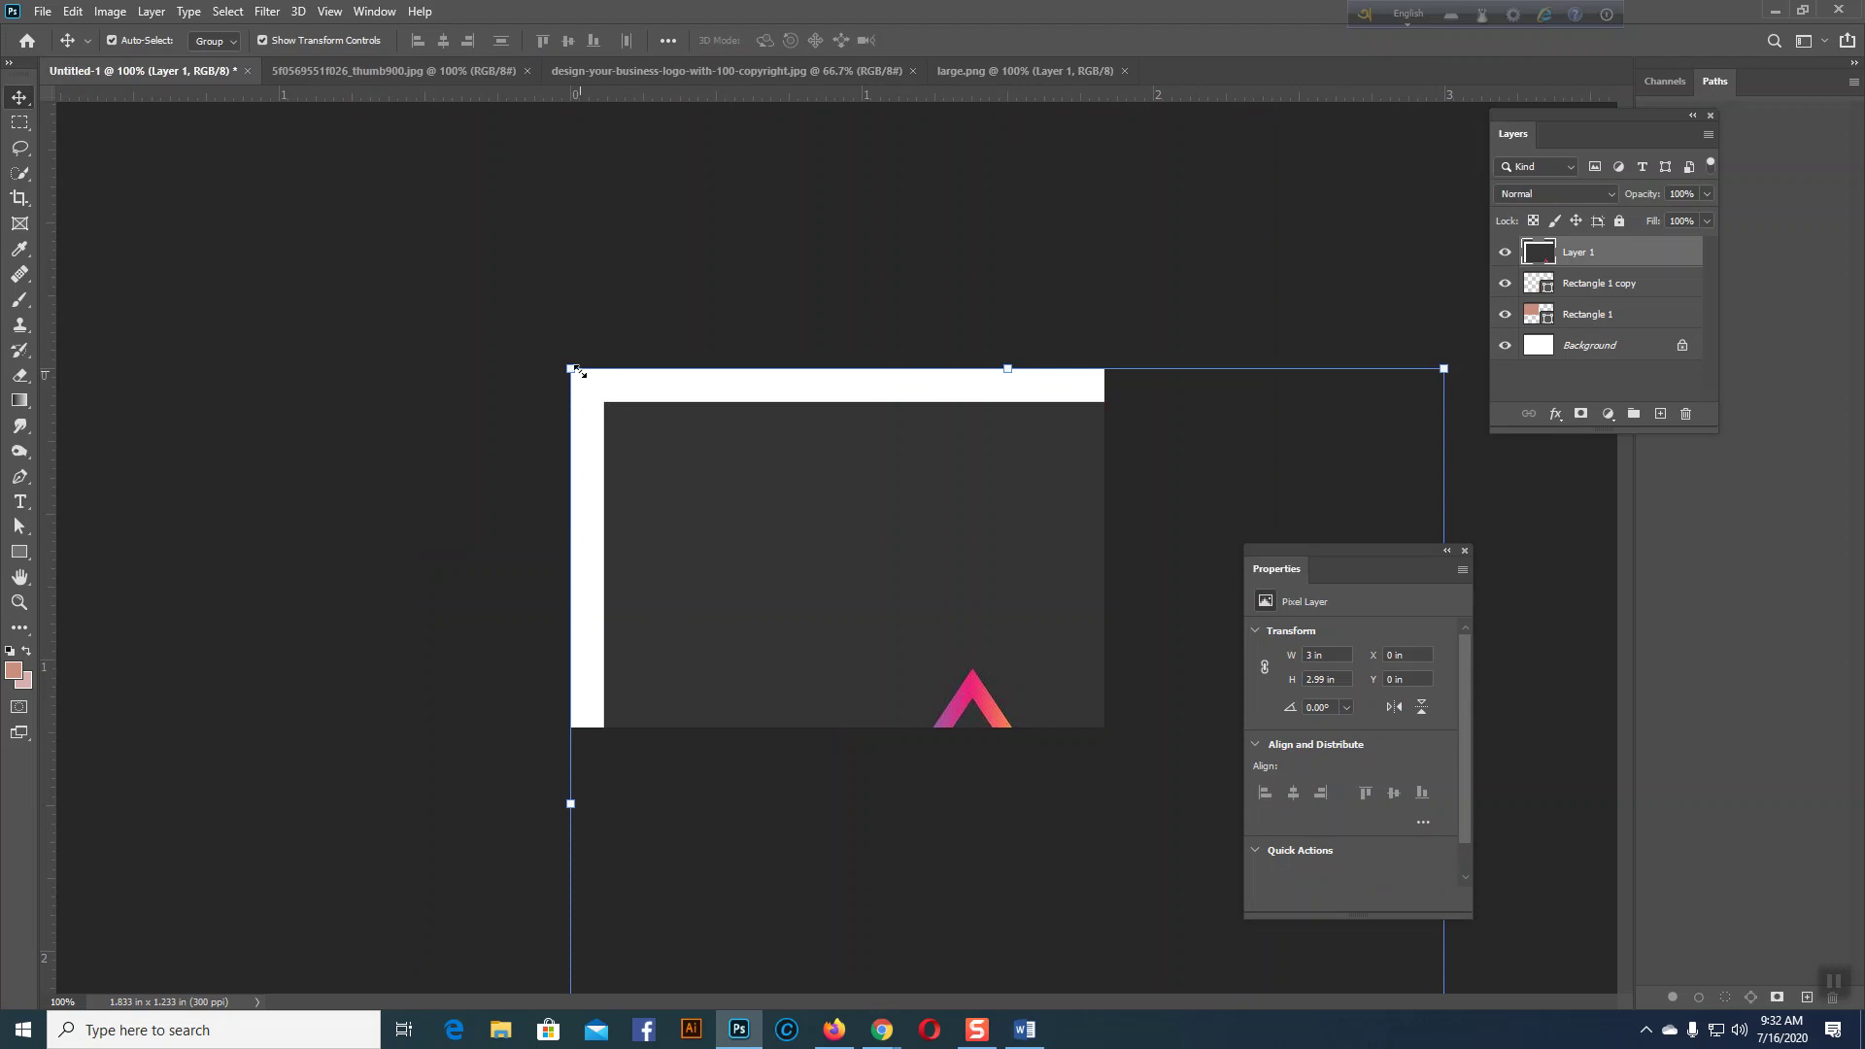
Scale the pasted logo down to about 39%, roughly quarter size.
left_click_drag(573, 374, 572, 544)
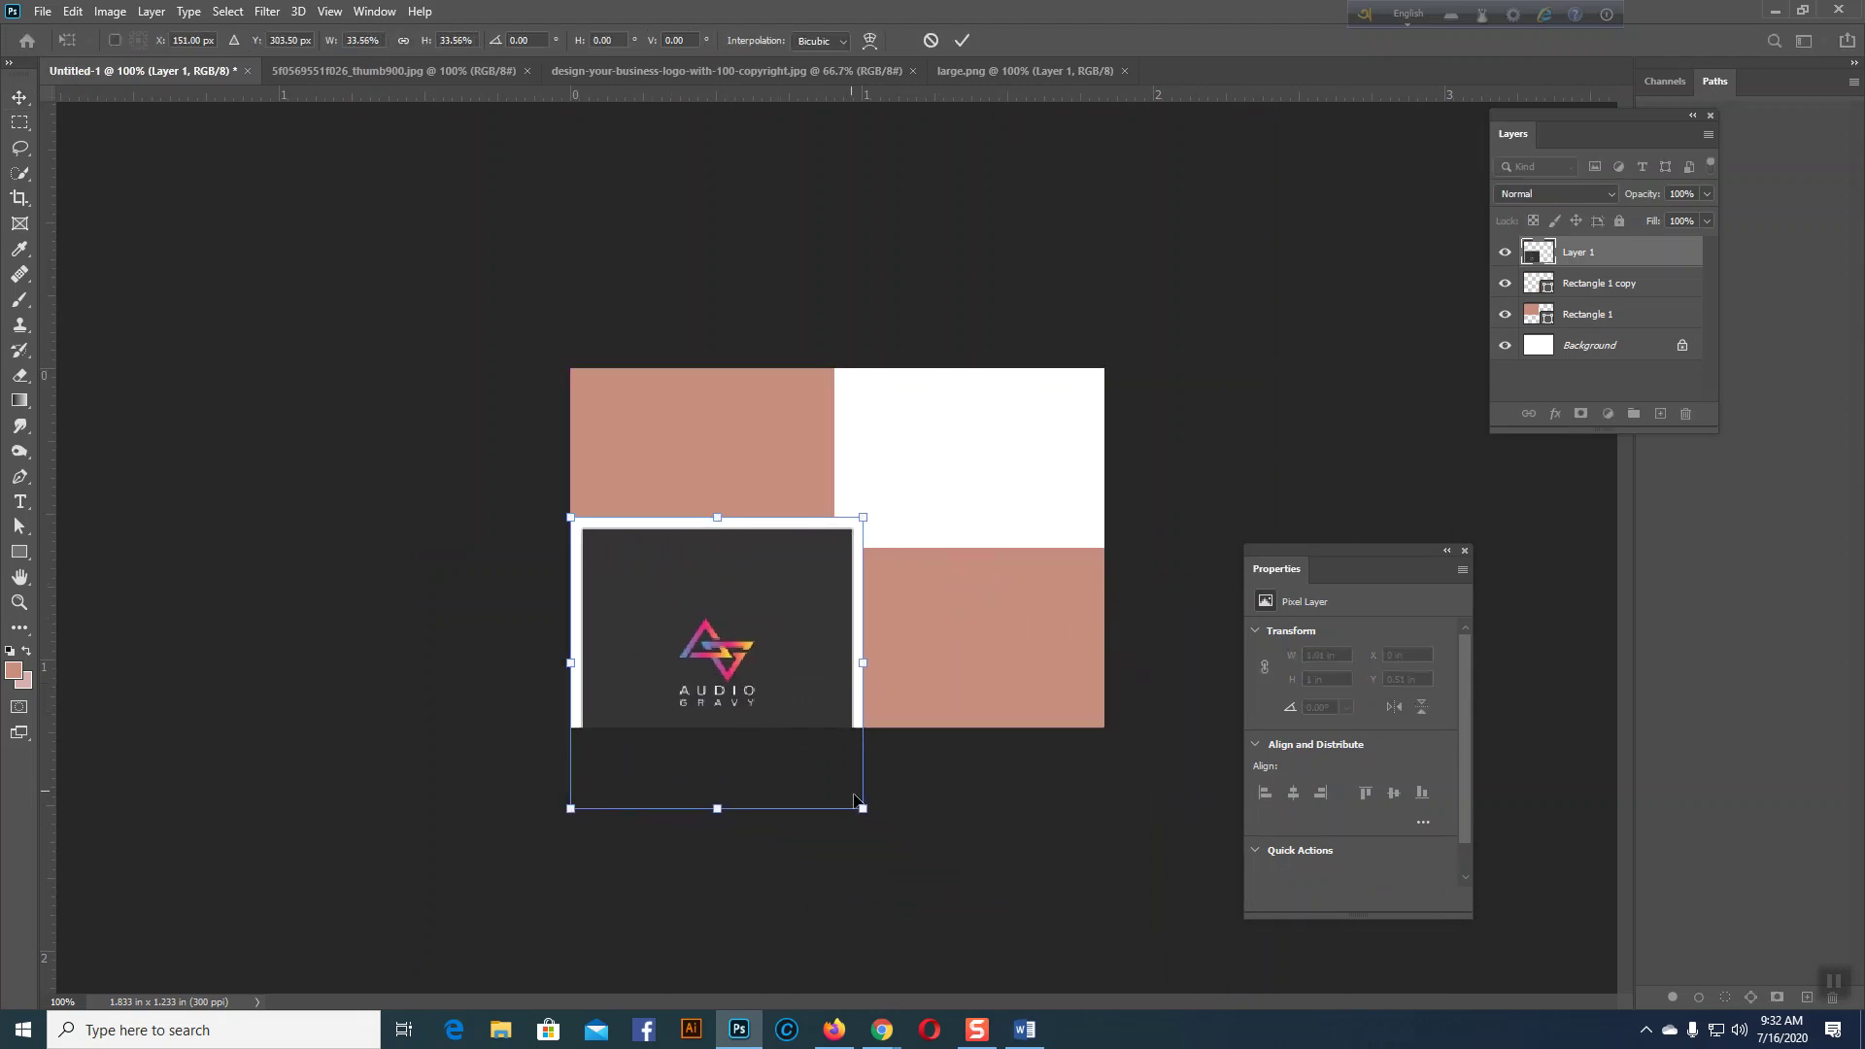
left_click_drag(872, 821, 907, 844)
key("Return")
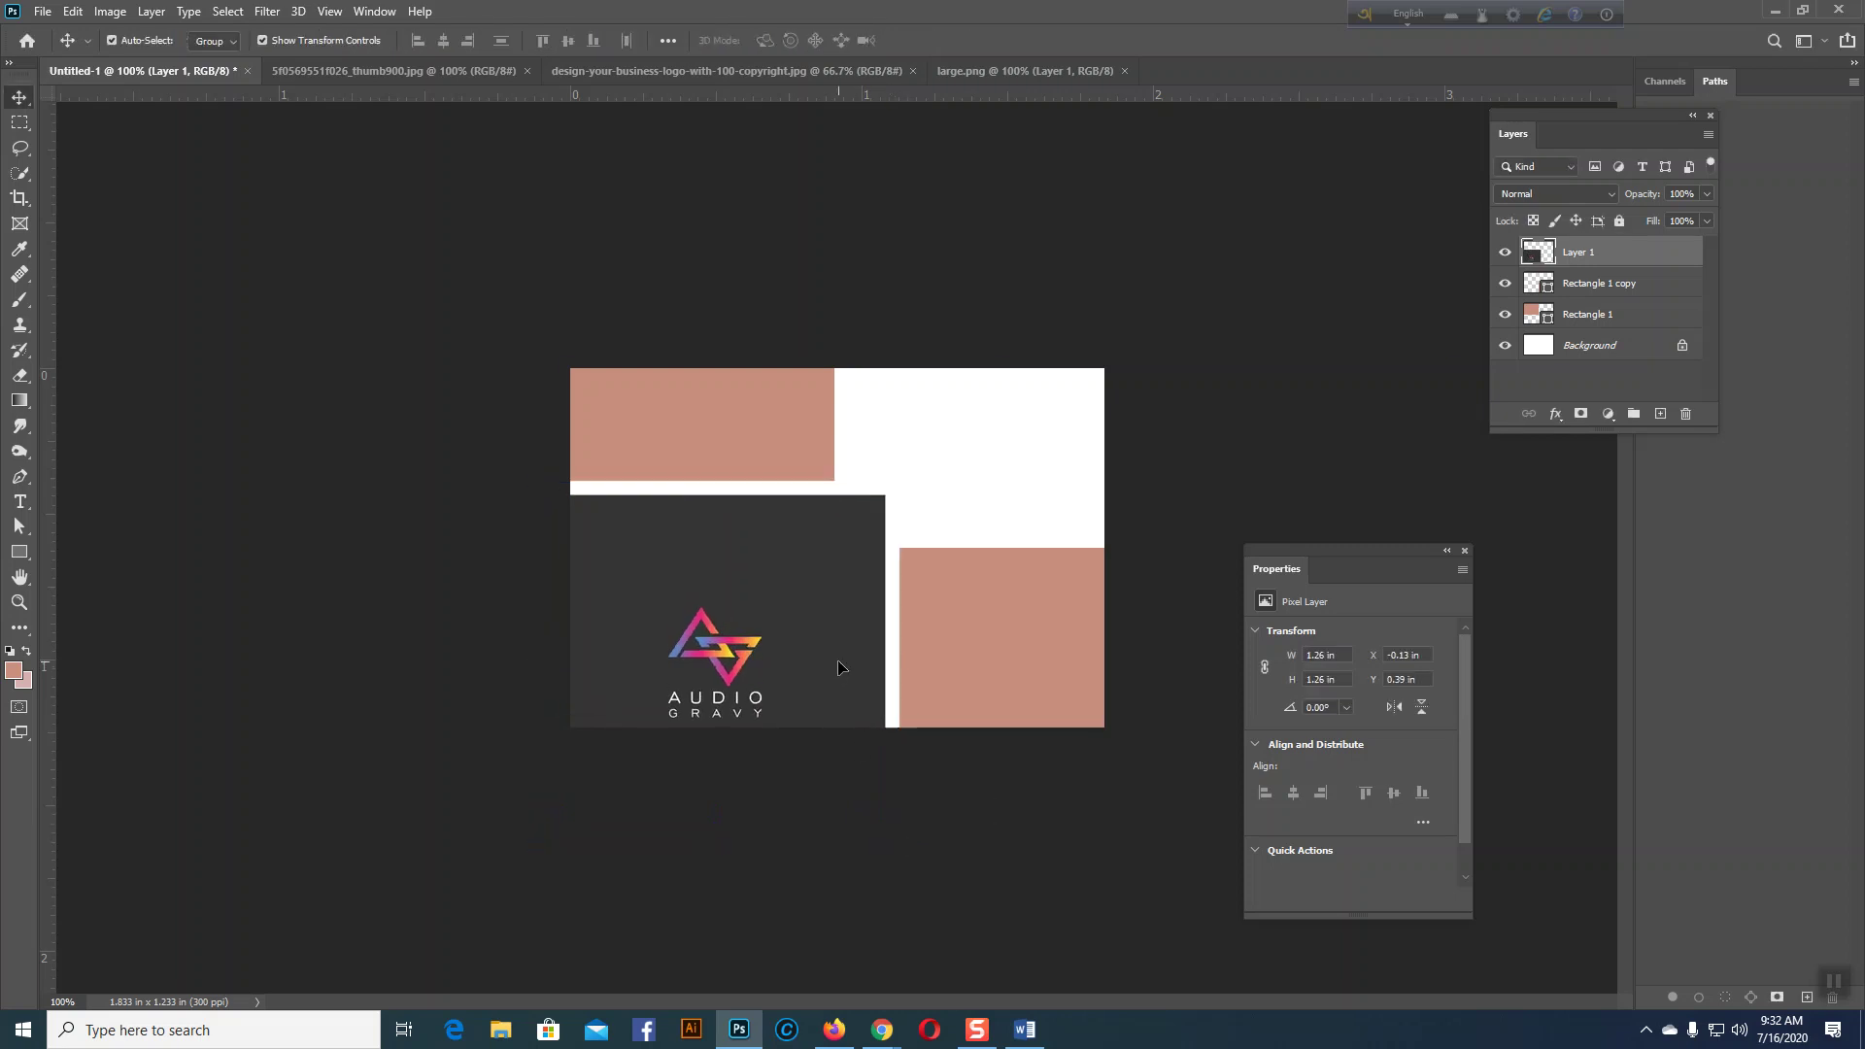
Move the logo aside and Alt-drag a pink rectangle copy into the lower-left quarter.
left_click_drag(827, 645, 1170, 503)
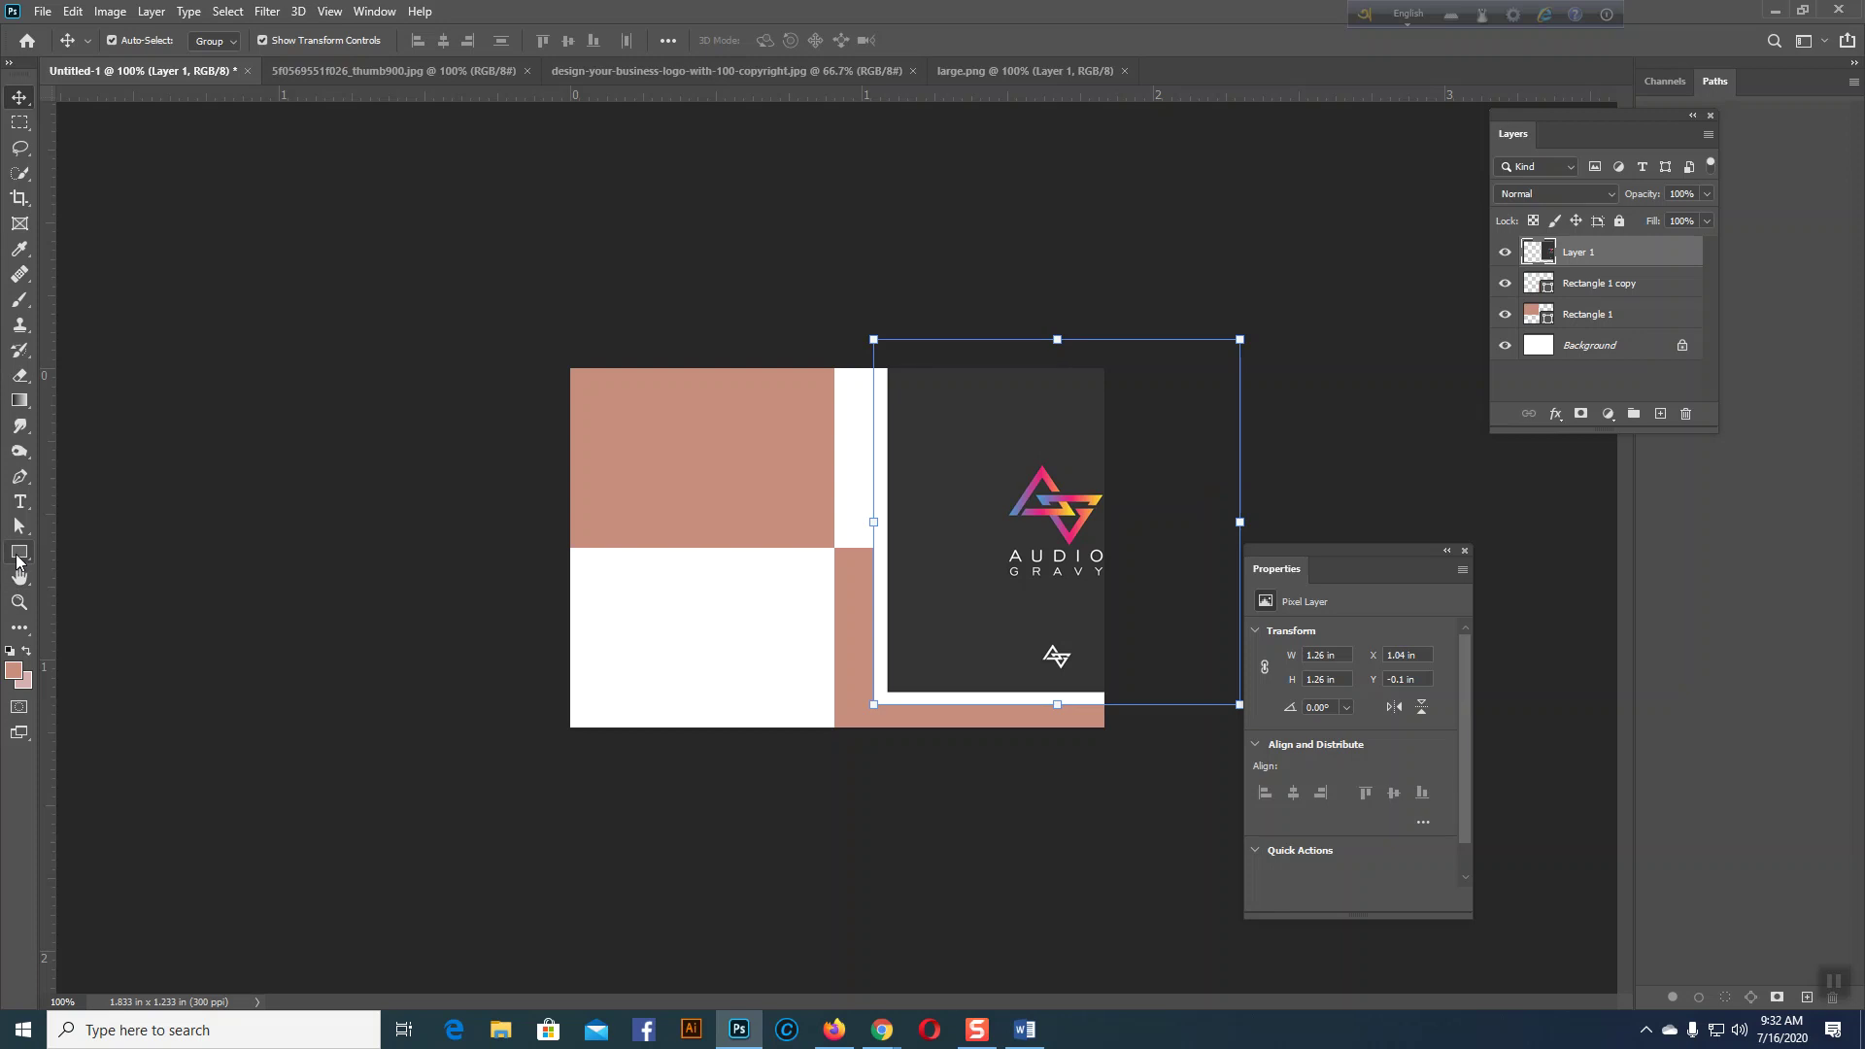
left_click(20, 553)
left_click(21, 96)
left_click(733, 495)
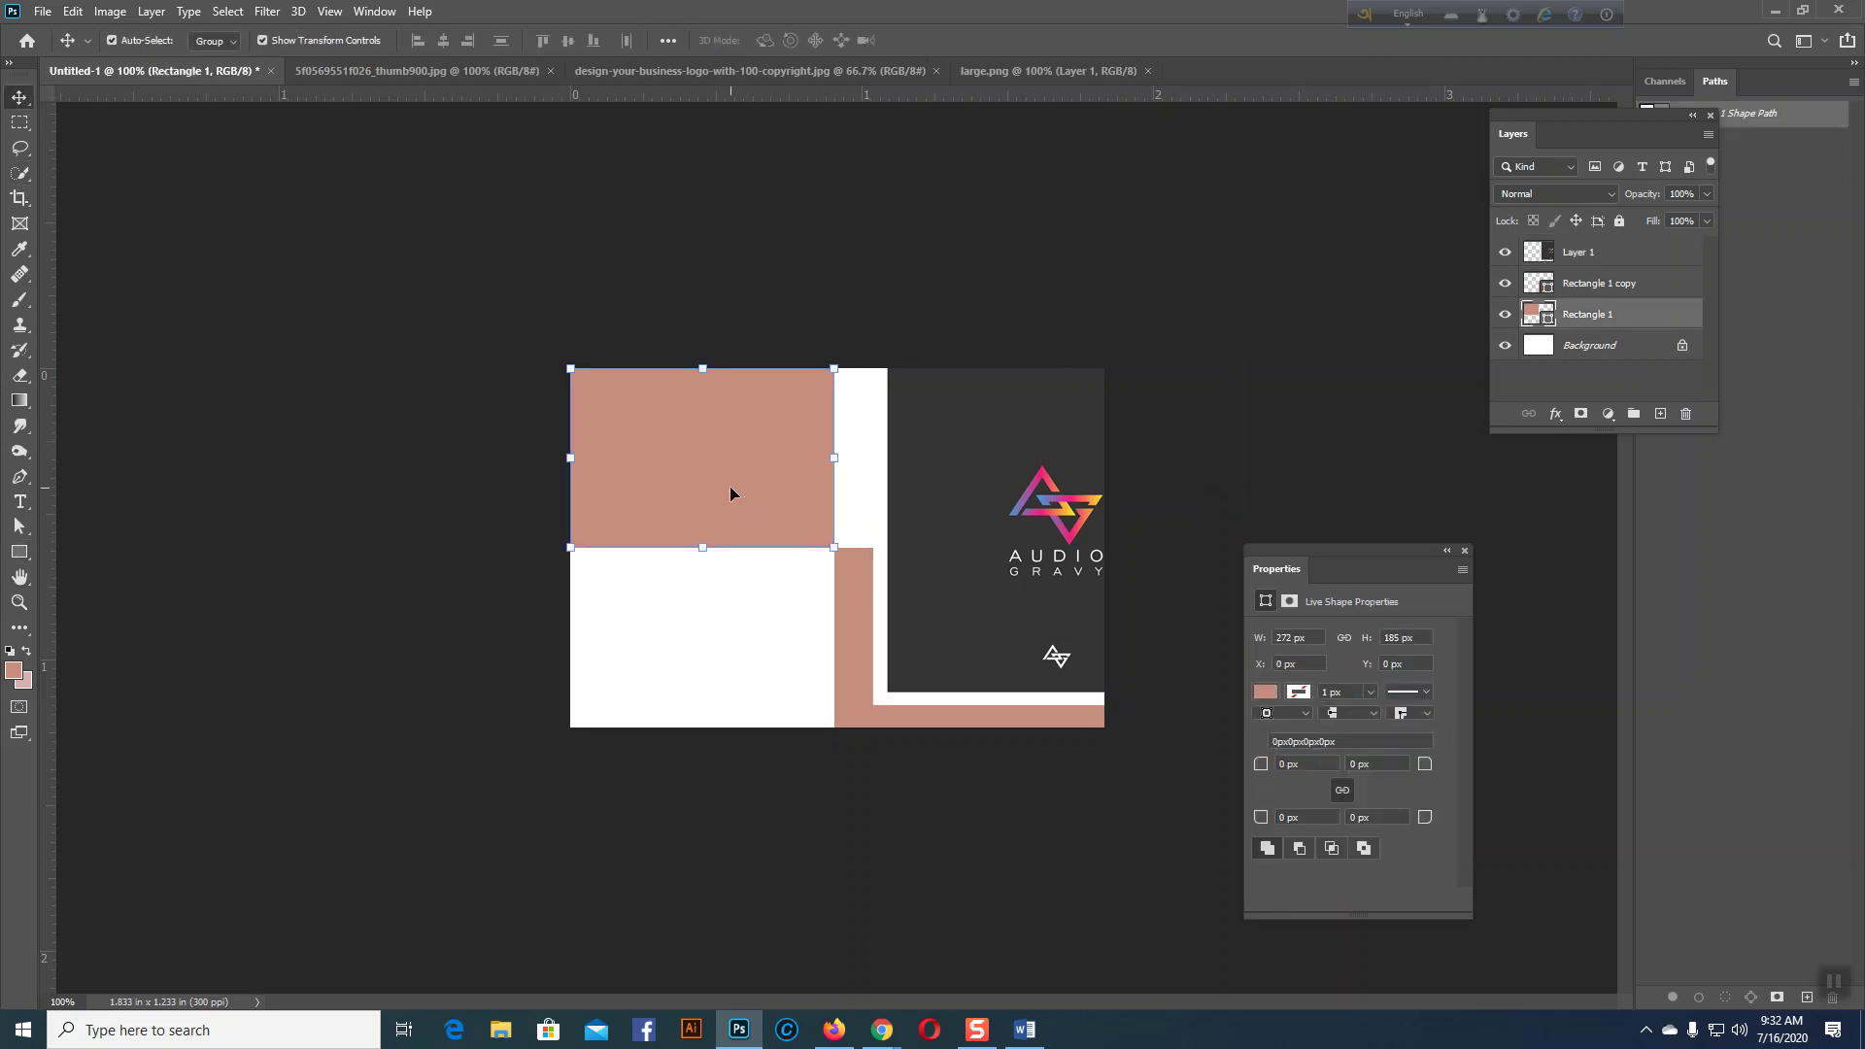
left_click_drag(730, 493, 729, 685)
Move Layer 1 over the lower-left cell, stack it above Rectangle 1 copy 2, and clip it.
left_click(771, 849)
left_click_drag(1011, 607, 672, 711)
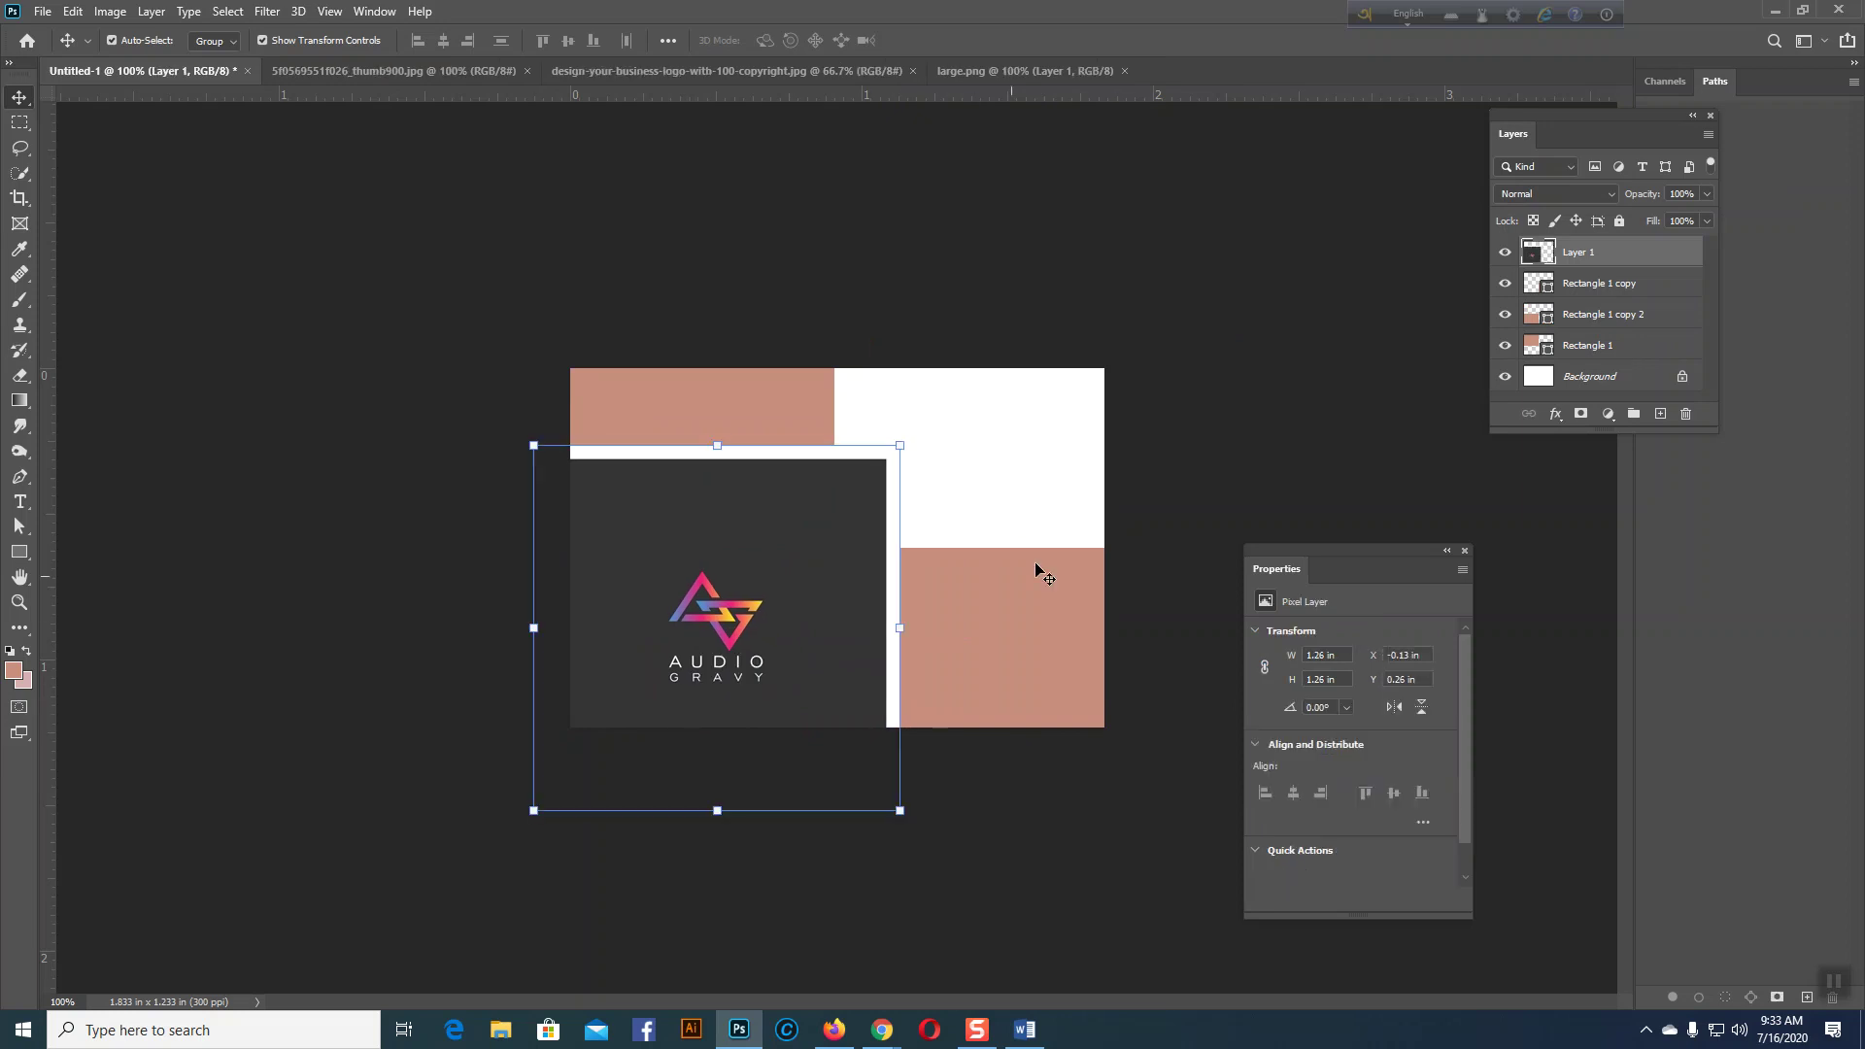
left_click(1579, 287)
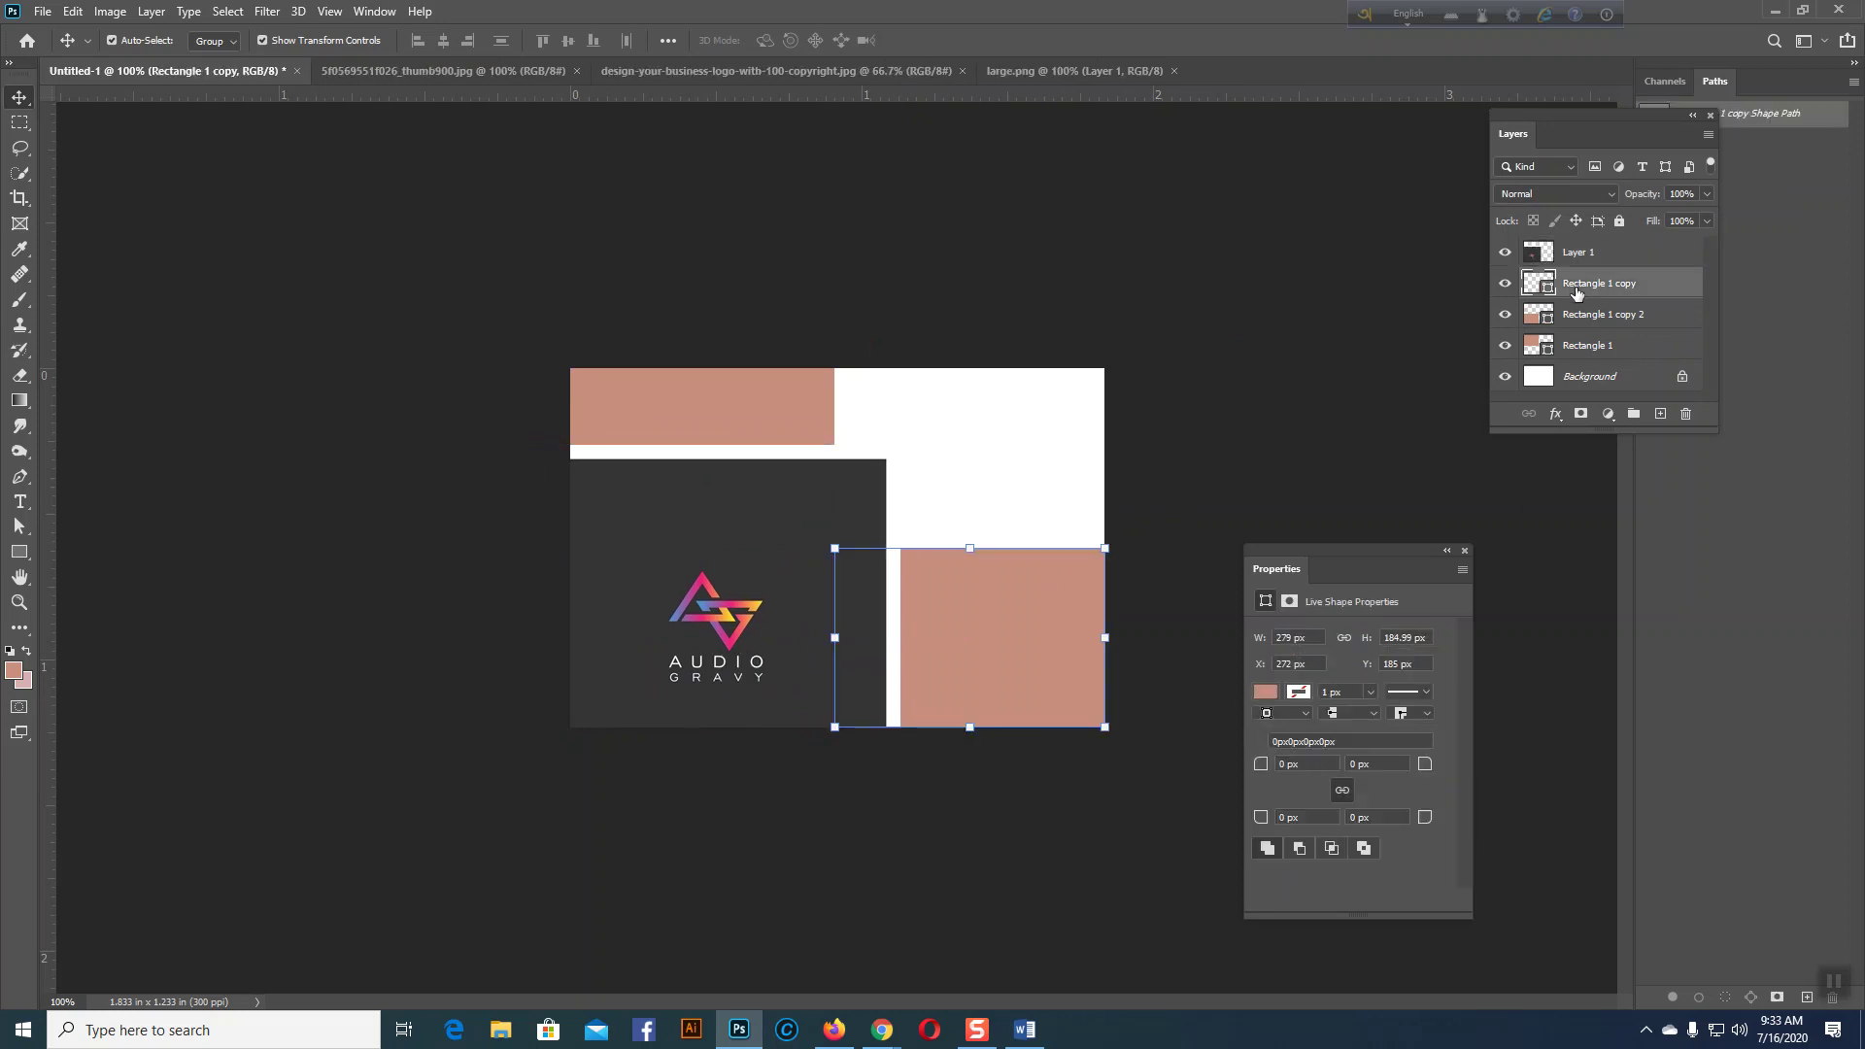
left_click(1572, 320)
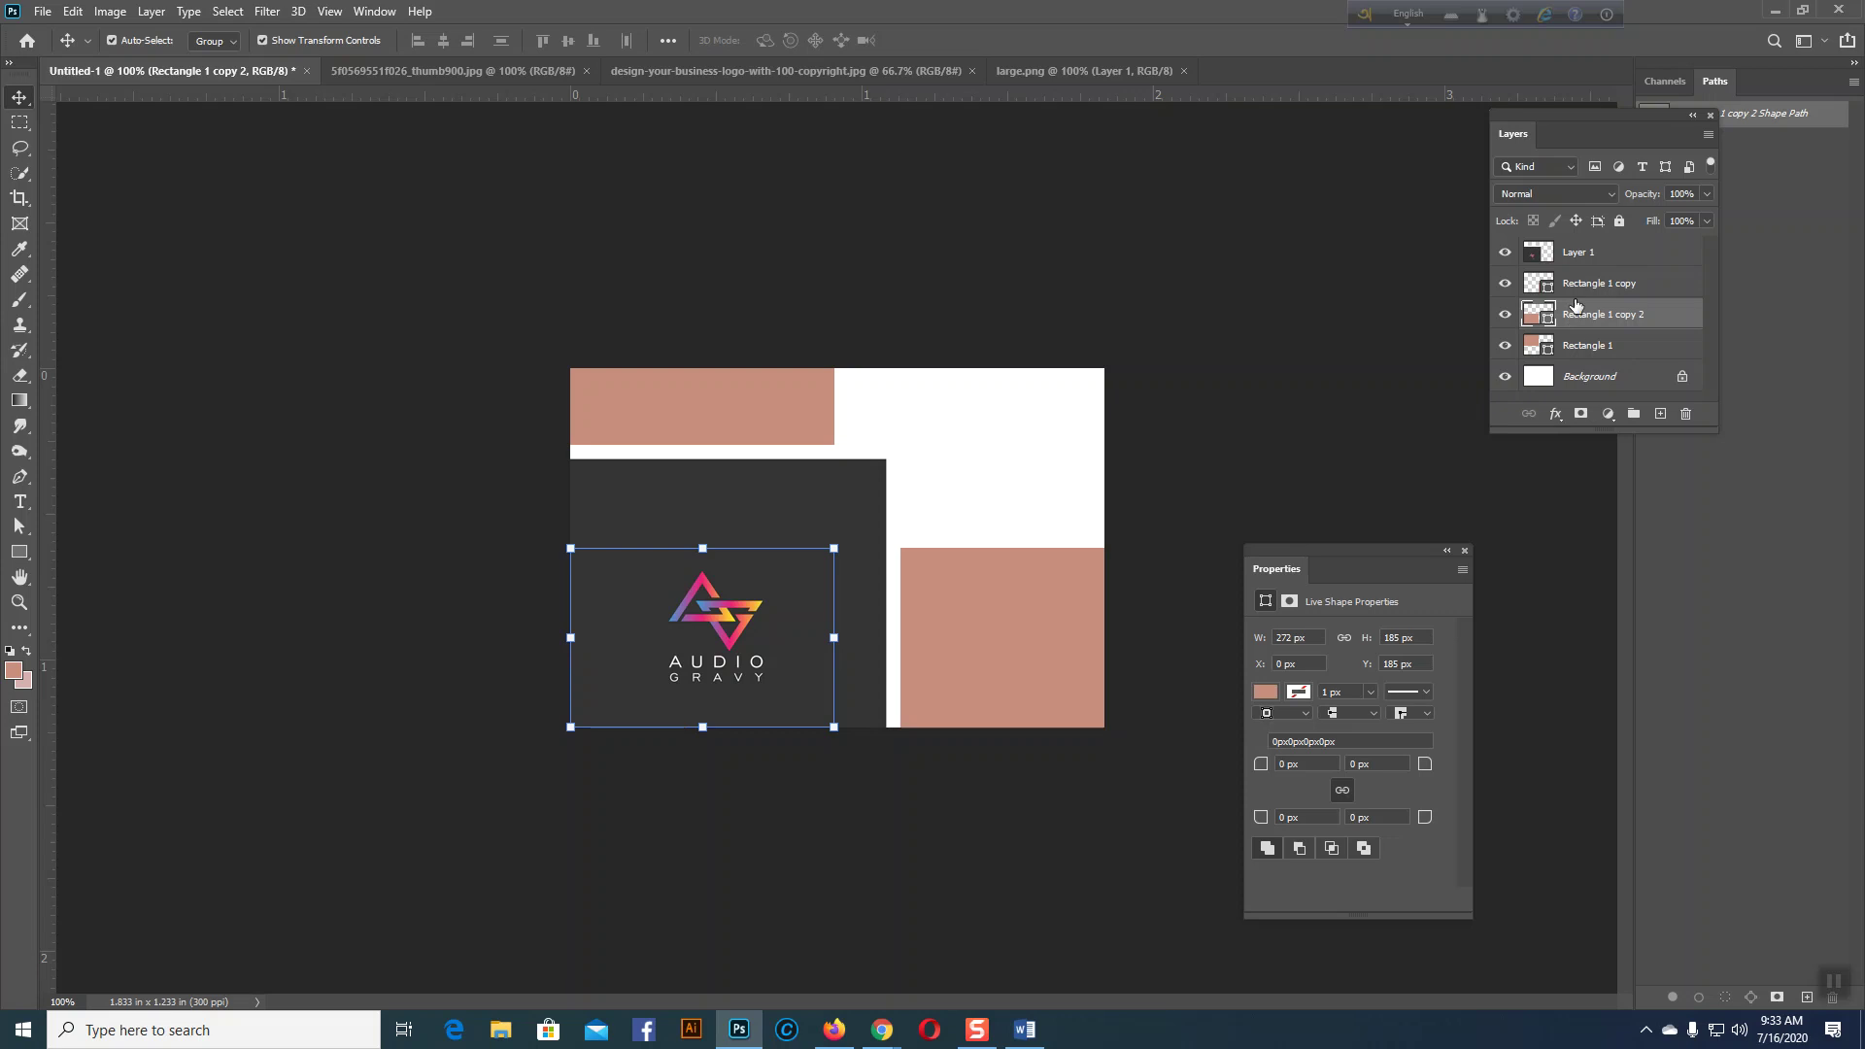
left_click_drag(1576, 255, 1576, 301)
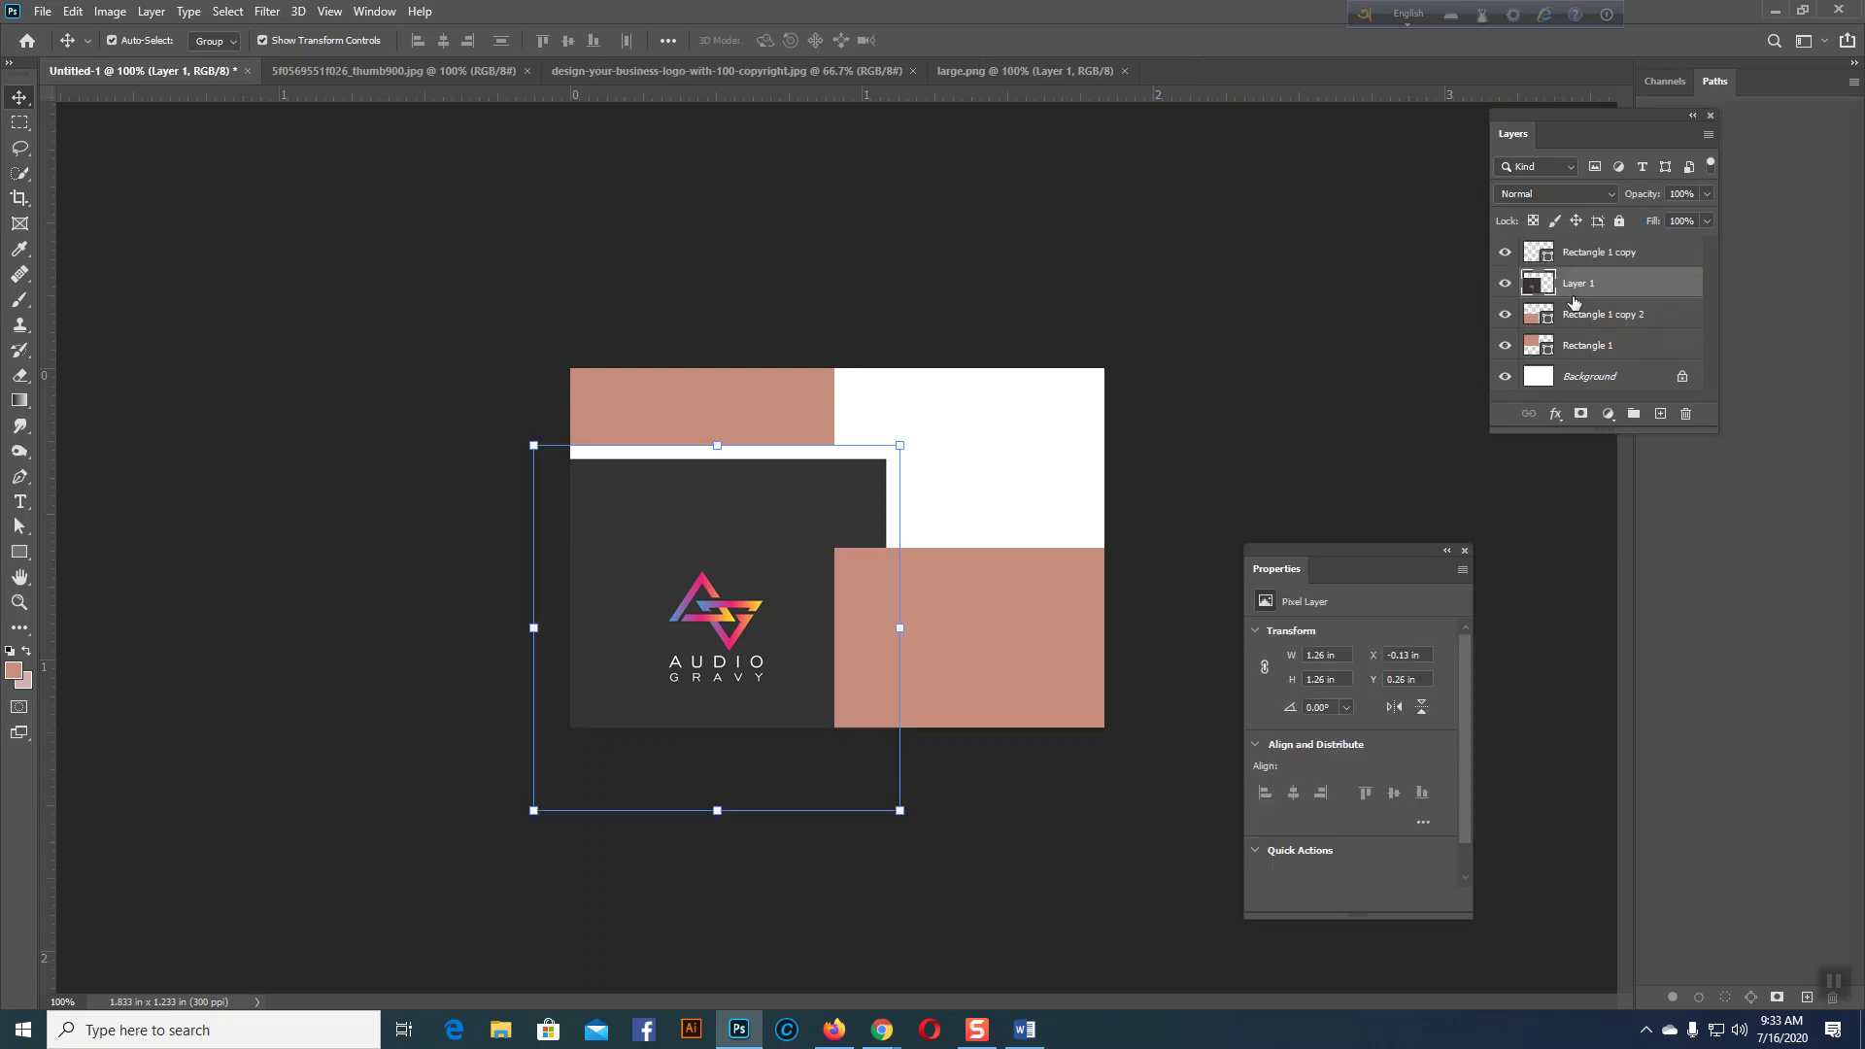
right_click(1575, 301)
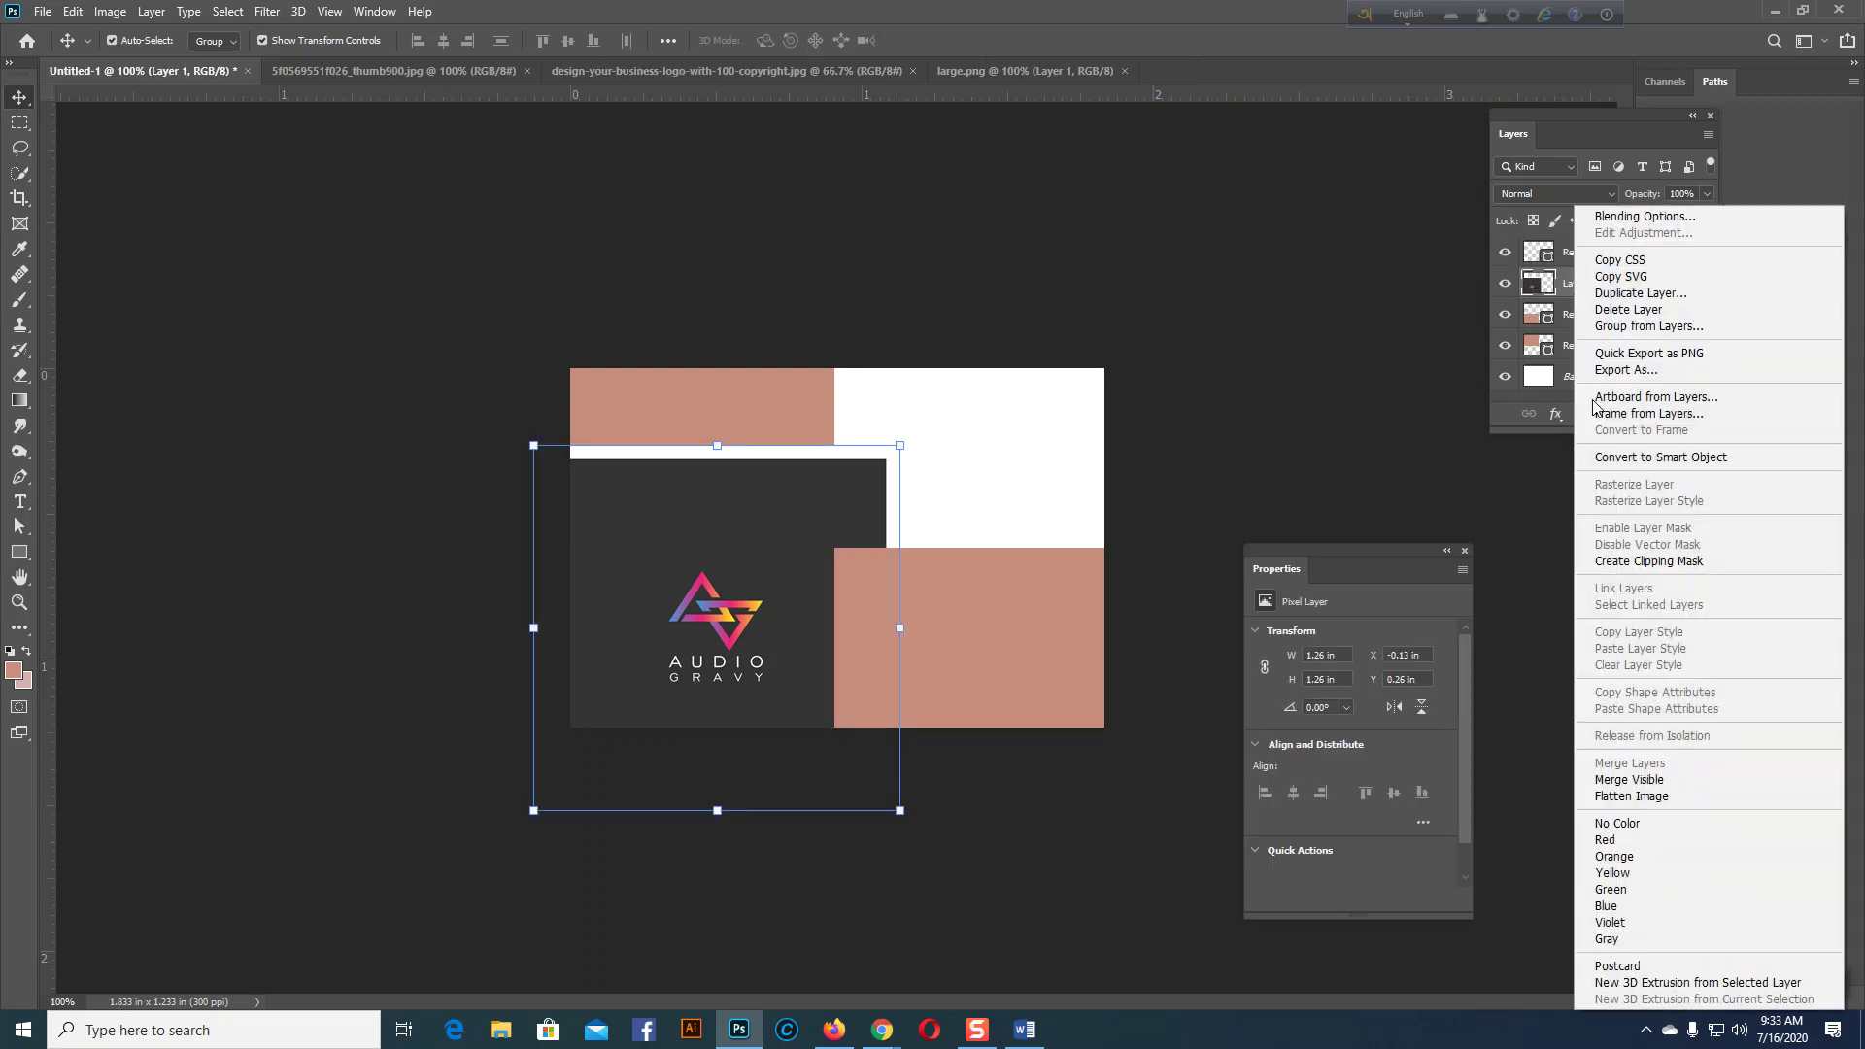
left_click(1627, 562)
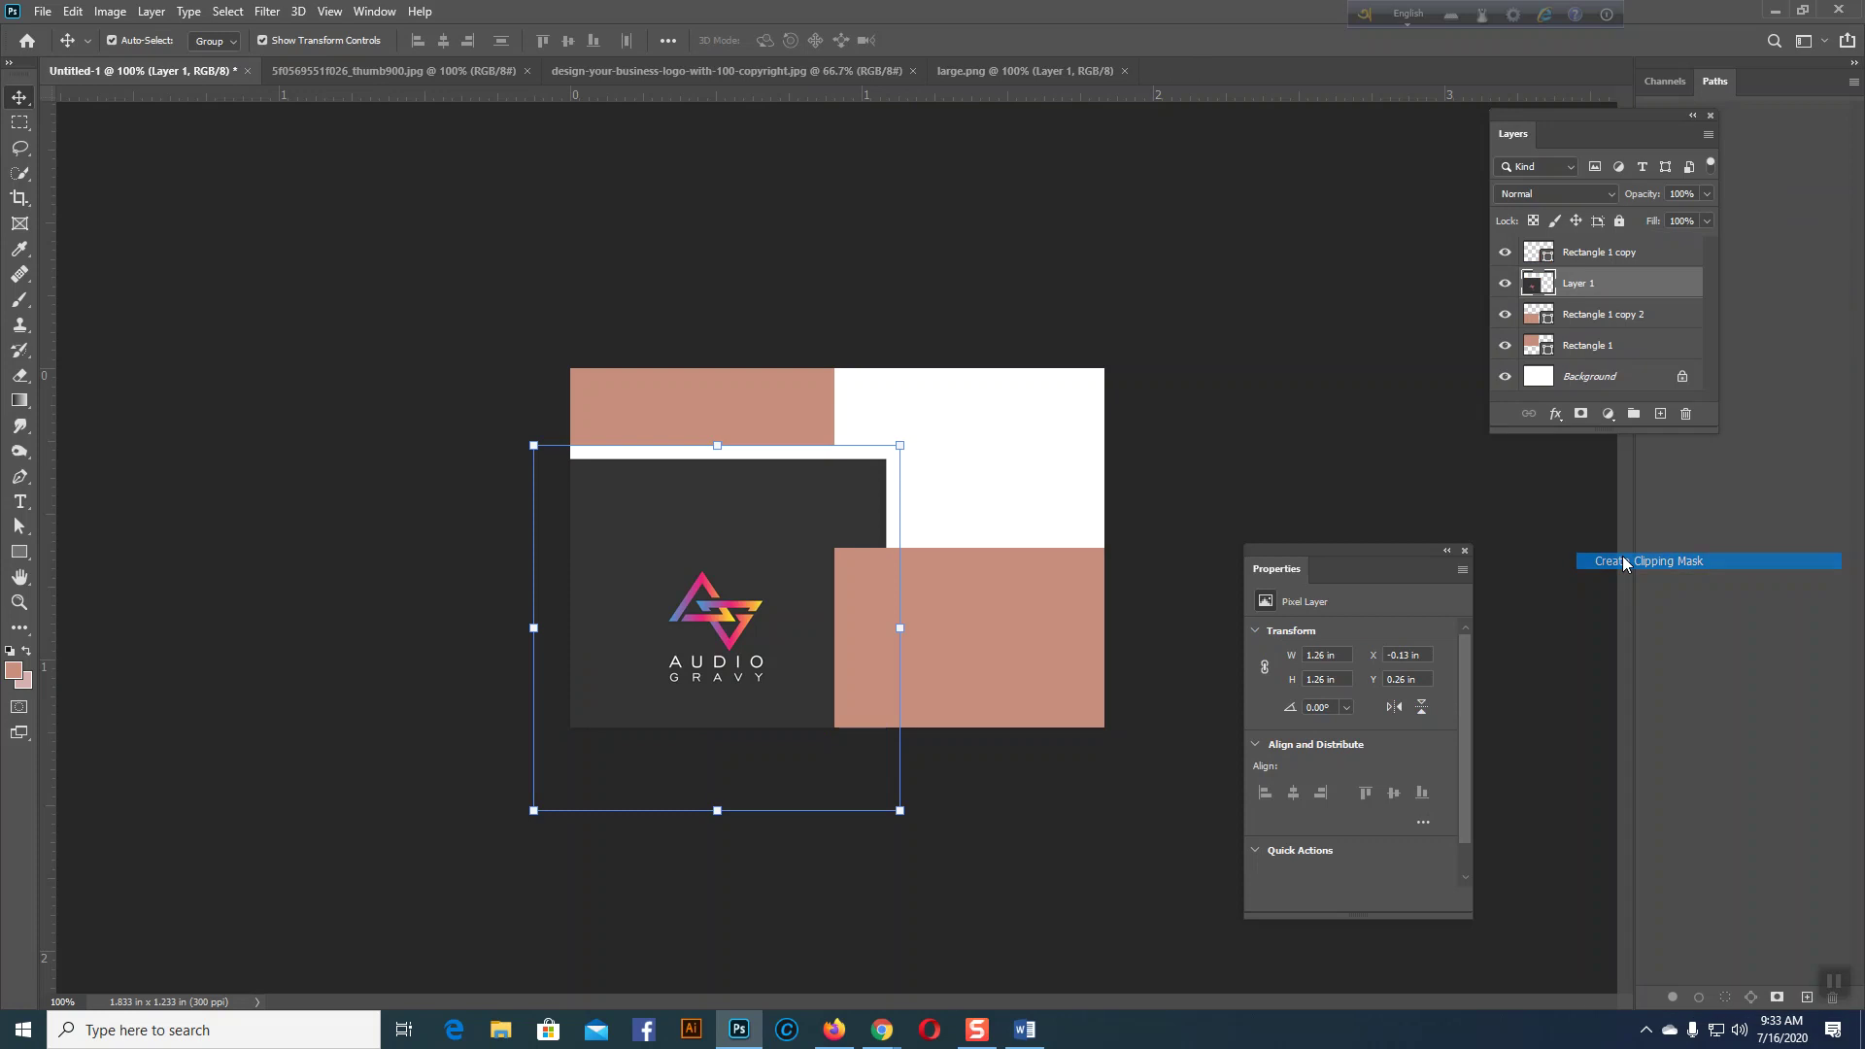
Nudge the clipped logo down, left and up to centre it in its cell.
left_click(1007, 905)
left_click(767, 685)
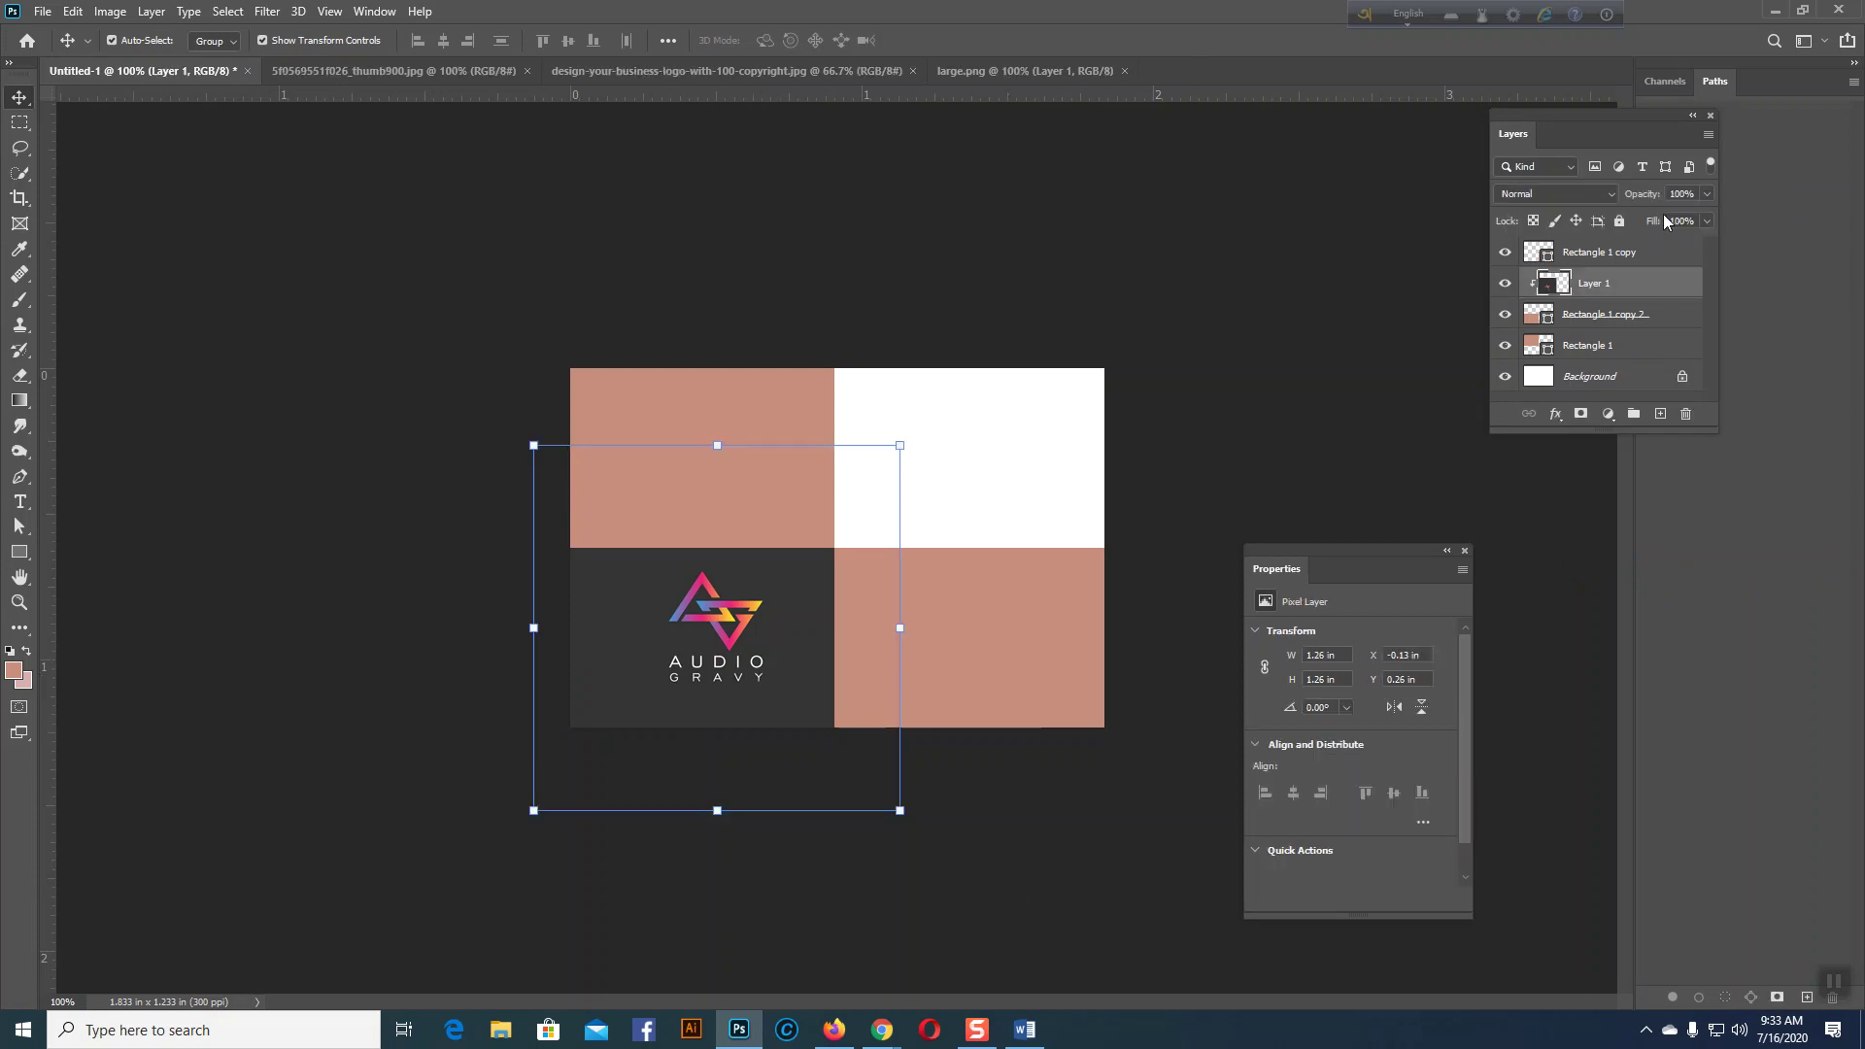
key("Down")
key("Down")
key("Down")
key("Down")
key("Down")
key("Down")
key("Down")
key("Down")
key("Down")
key("Down")
key("Down")
key("Down")
key("Down")
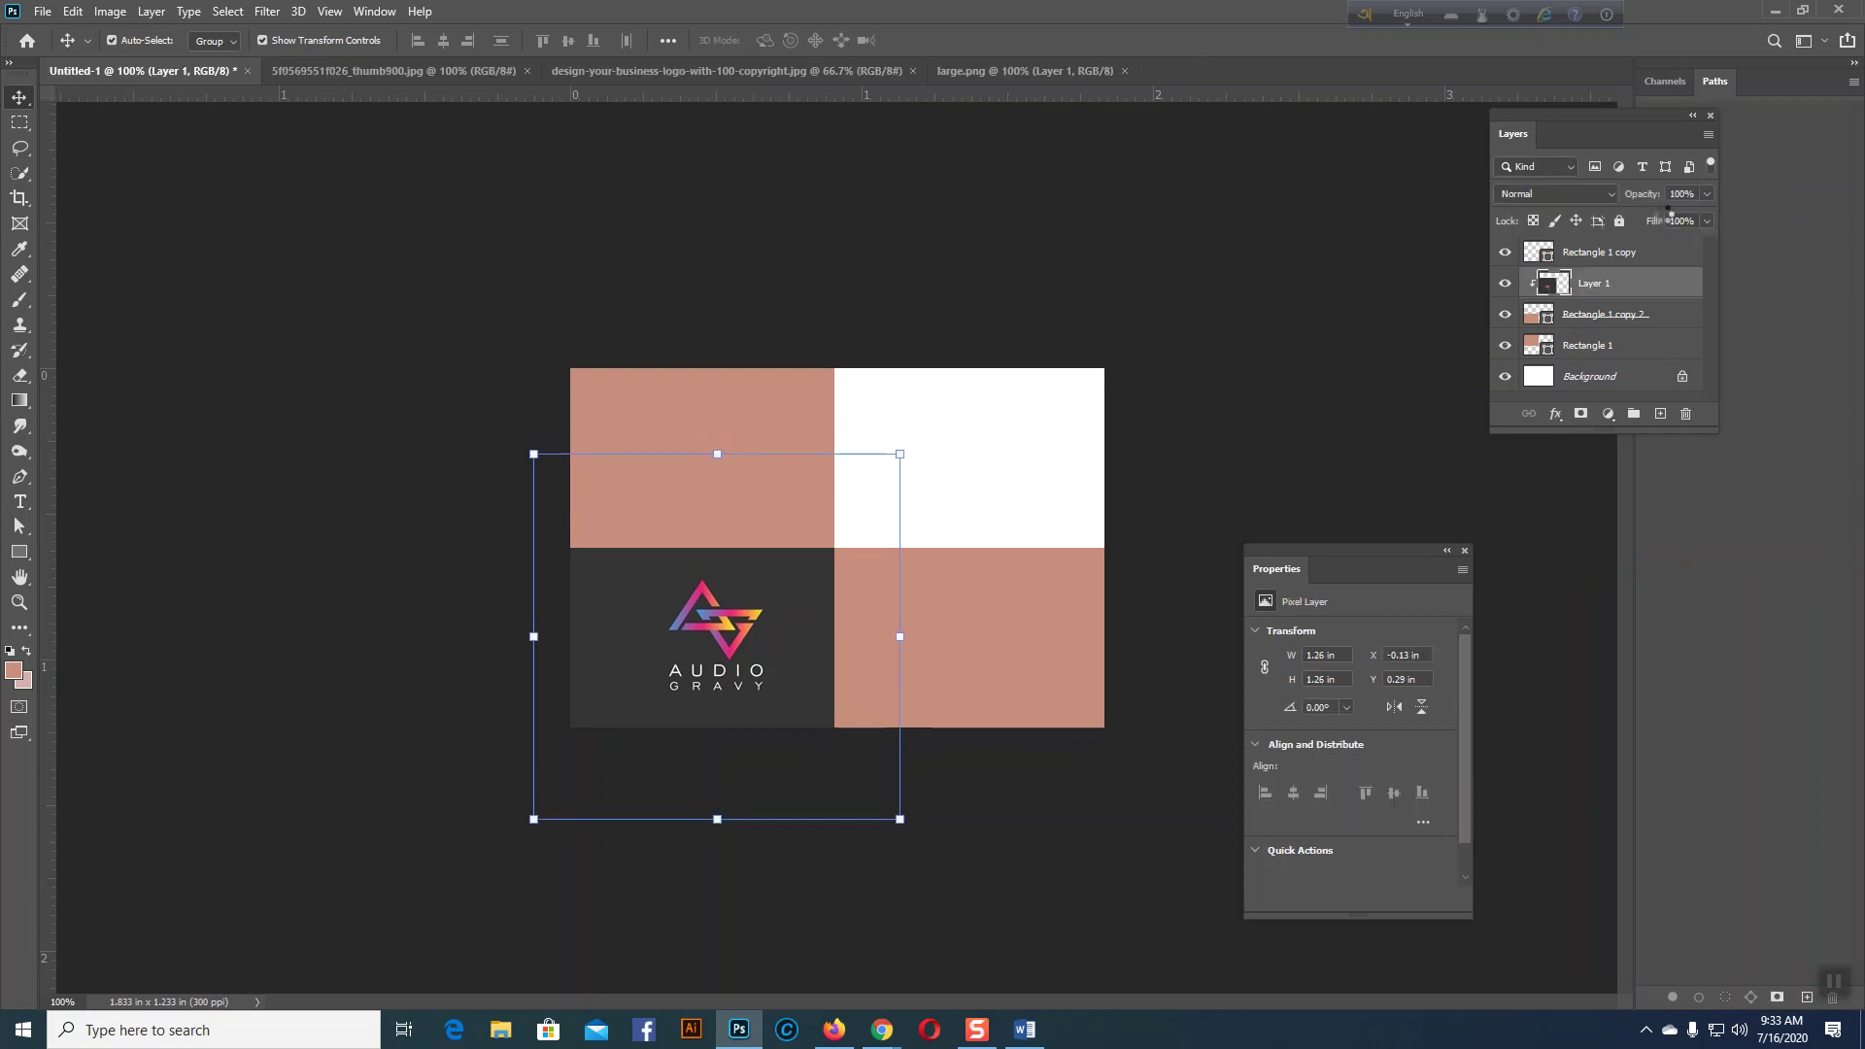
key("Left")
key("Left")
key("Left")
key("Left")
key("Left")
key("Left")
key("Left")
key("Left")
key("Left")
key("Left")
key("Left")
key("Left")
key("Left")
key("Left")
key("Left")
key("Left")
key("Left")
key("Left")
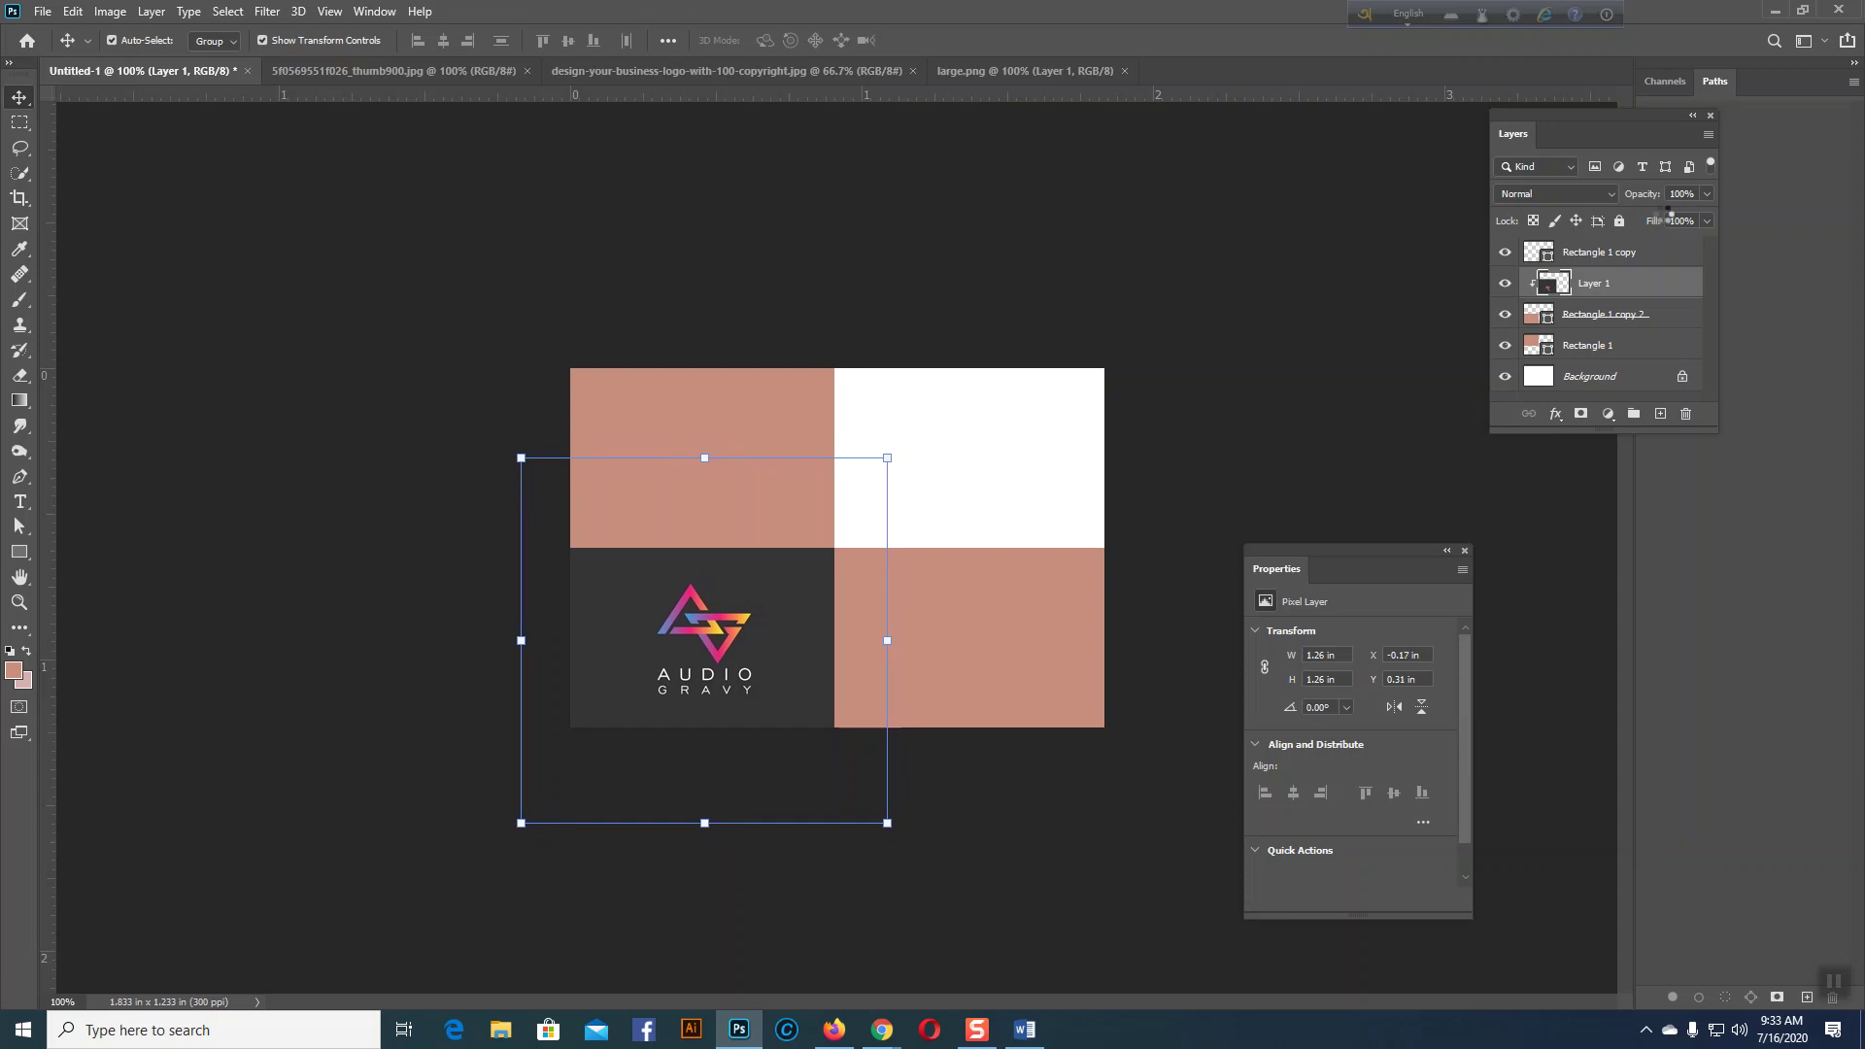
key("Up")
key("Up")
key("Up")
key("Up")
key("Up")
key("Up")
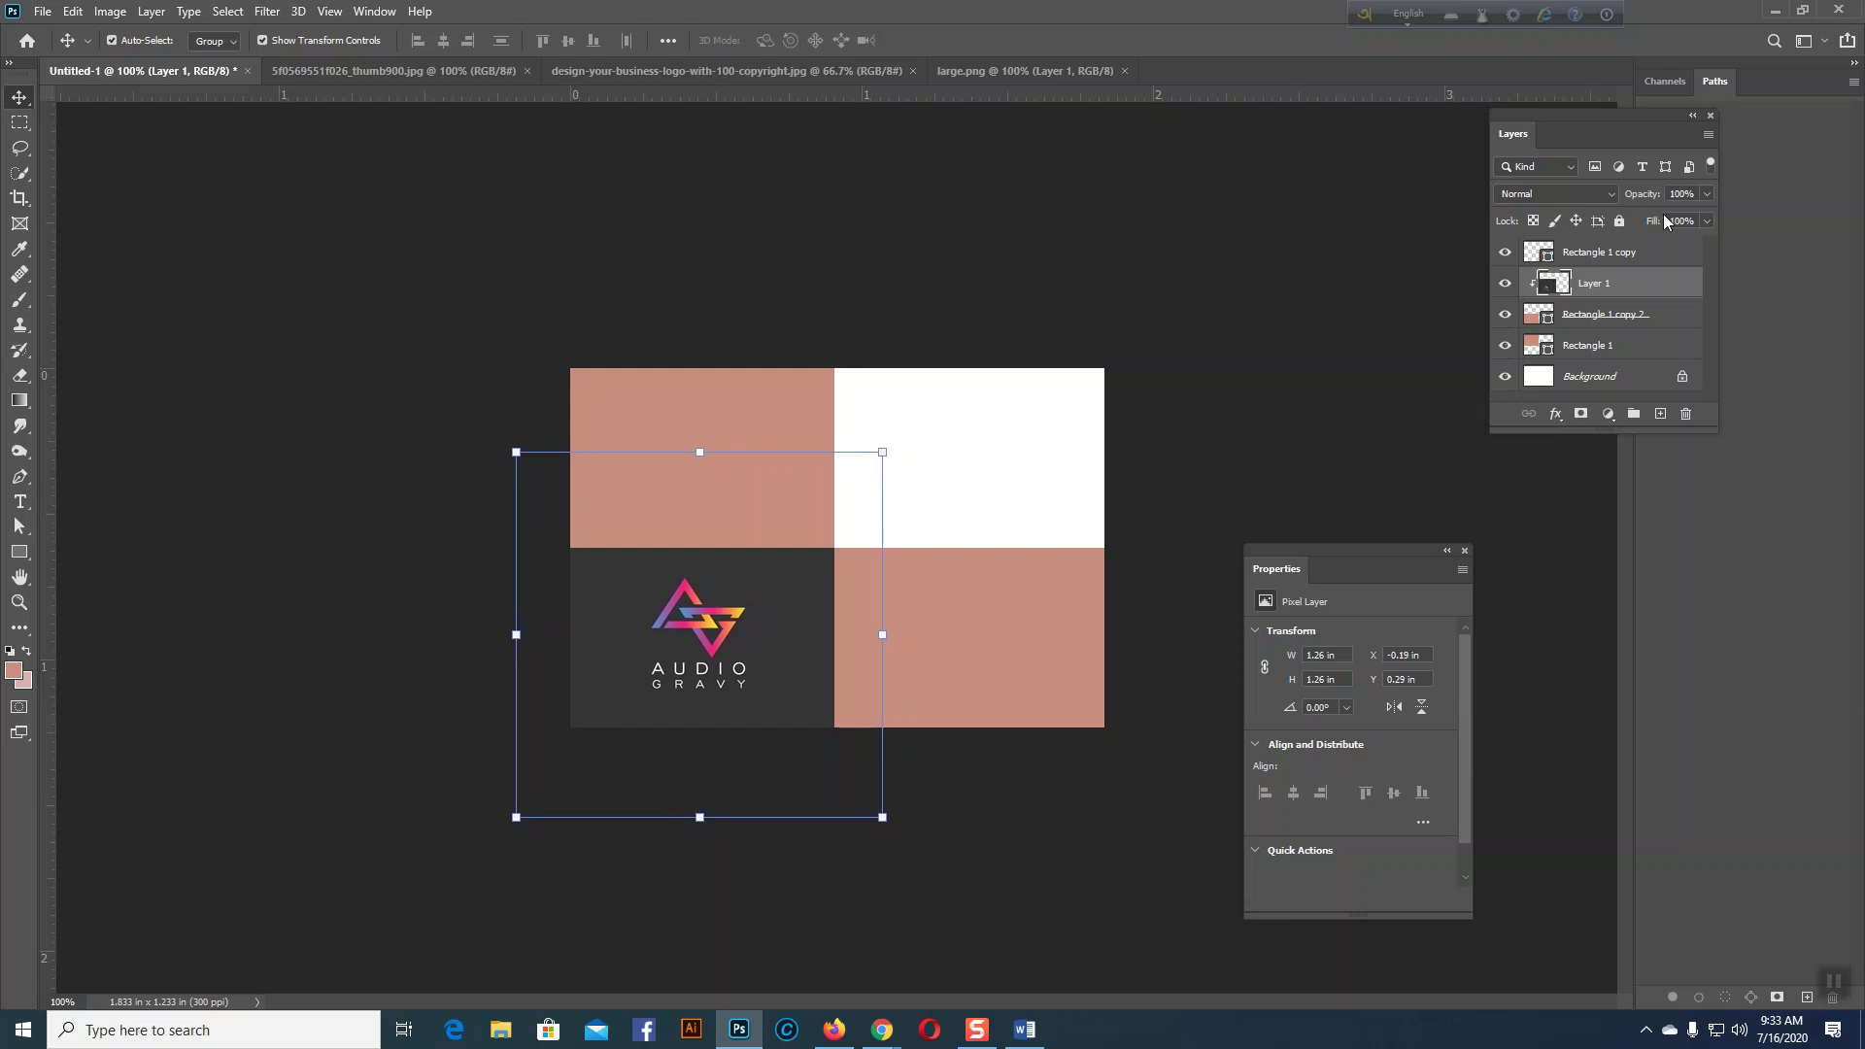
Copy the pink rectangle up into the top-right quarter at X 272.
left_click(982, 645)
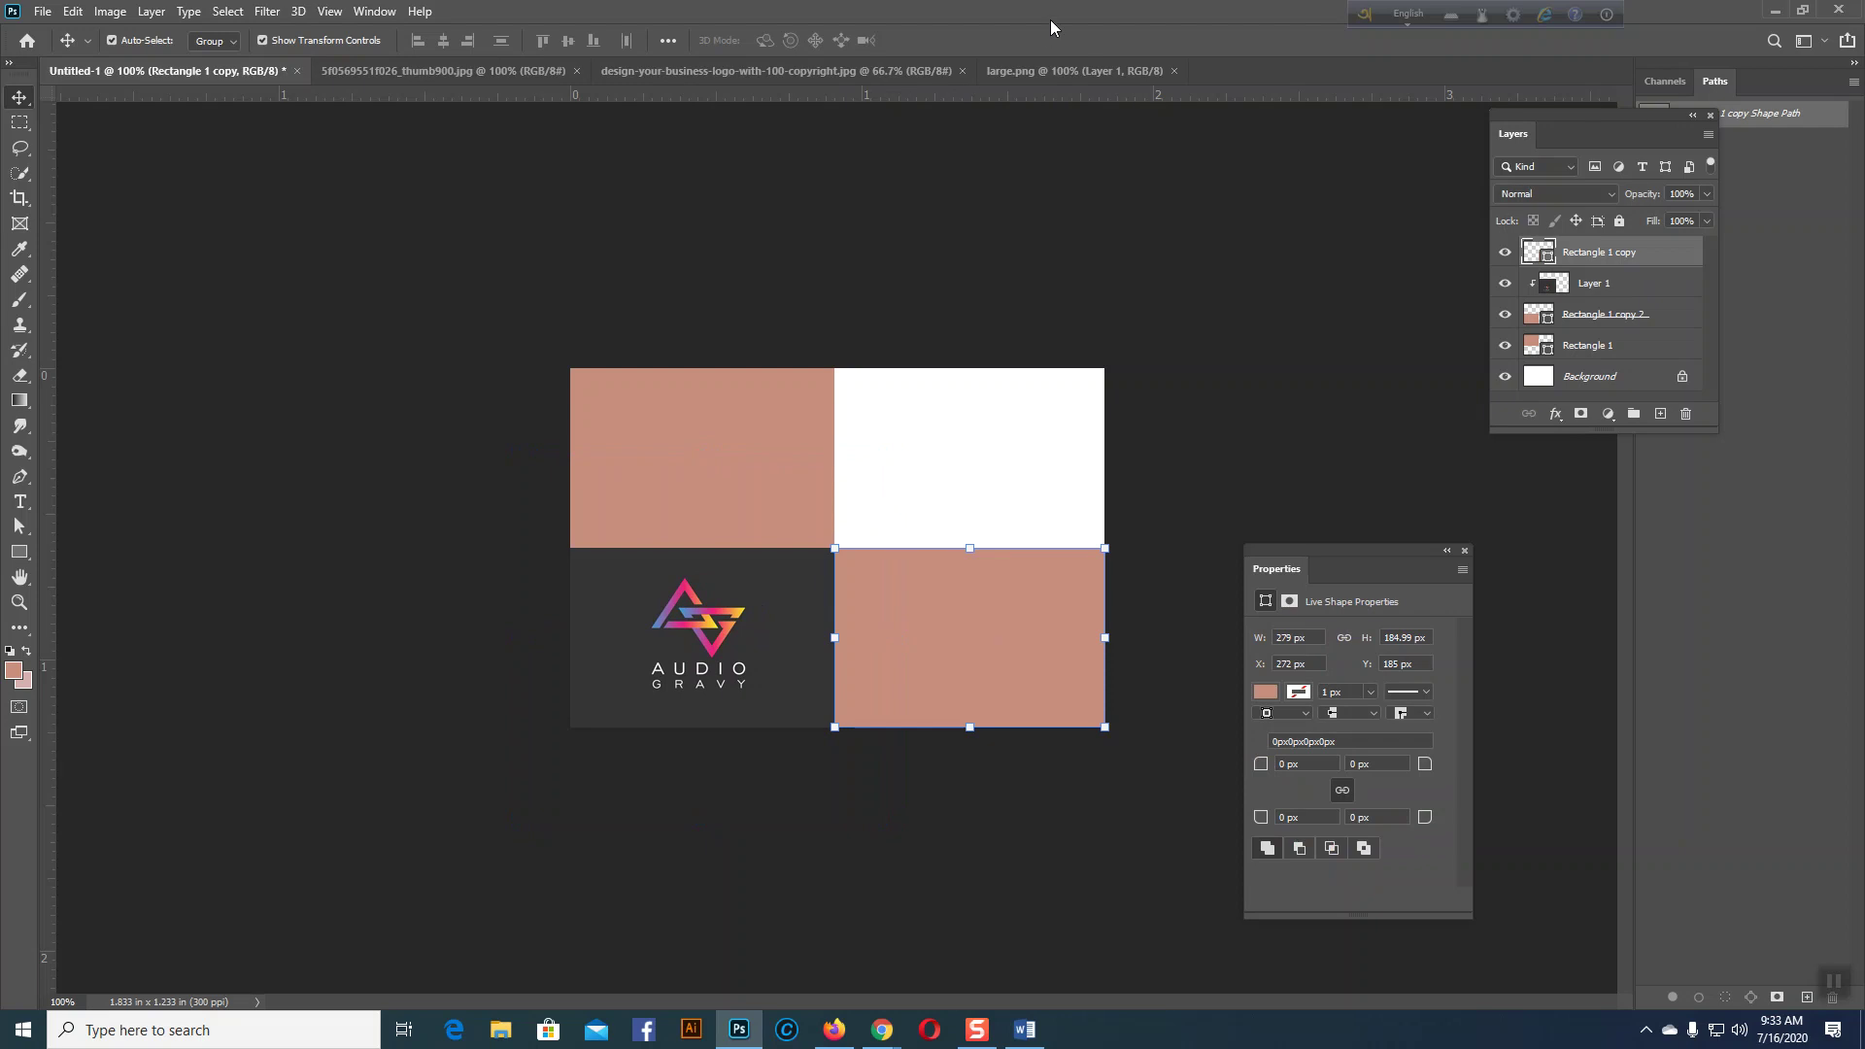
left_click_drag(942, 597, 946, 422)
key("Left")
key("Left")
key("Left")
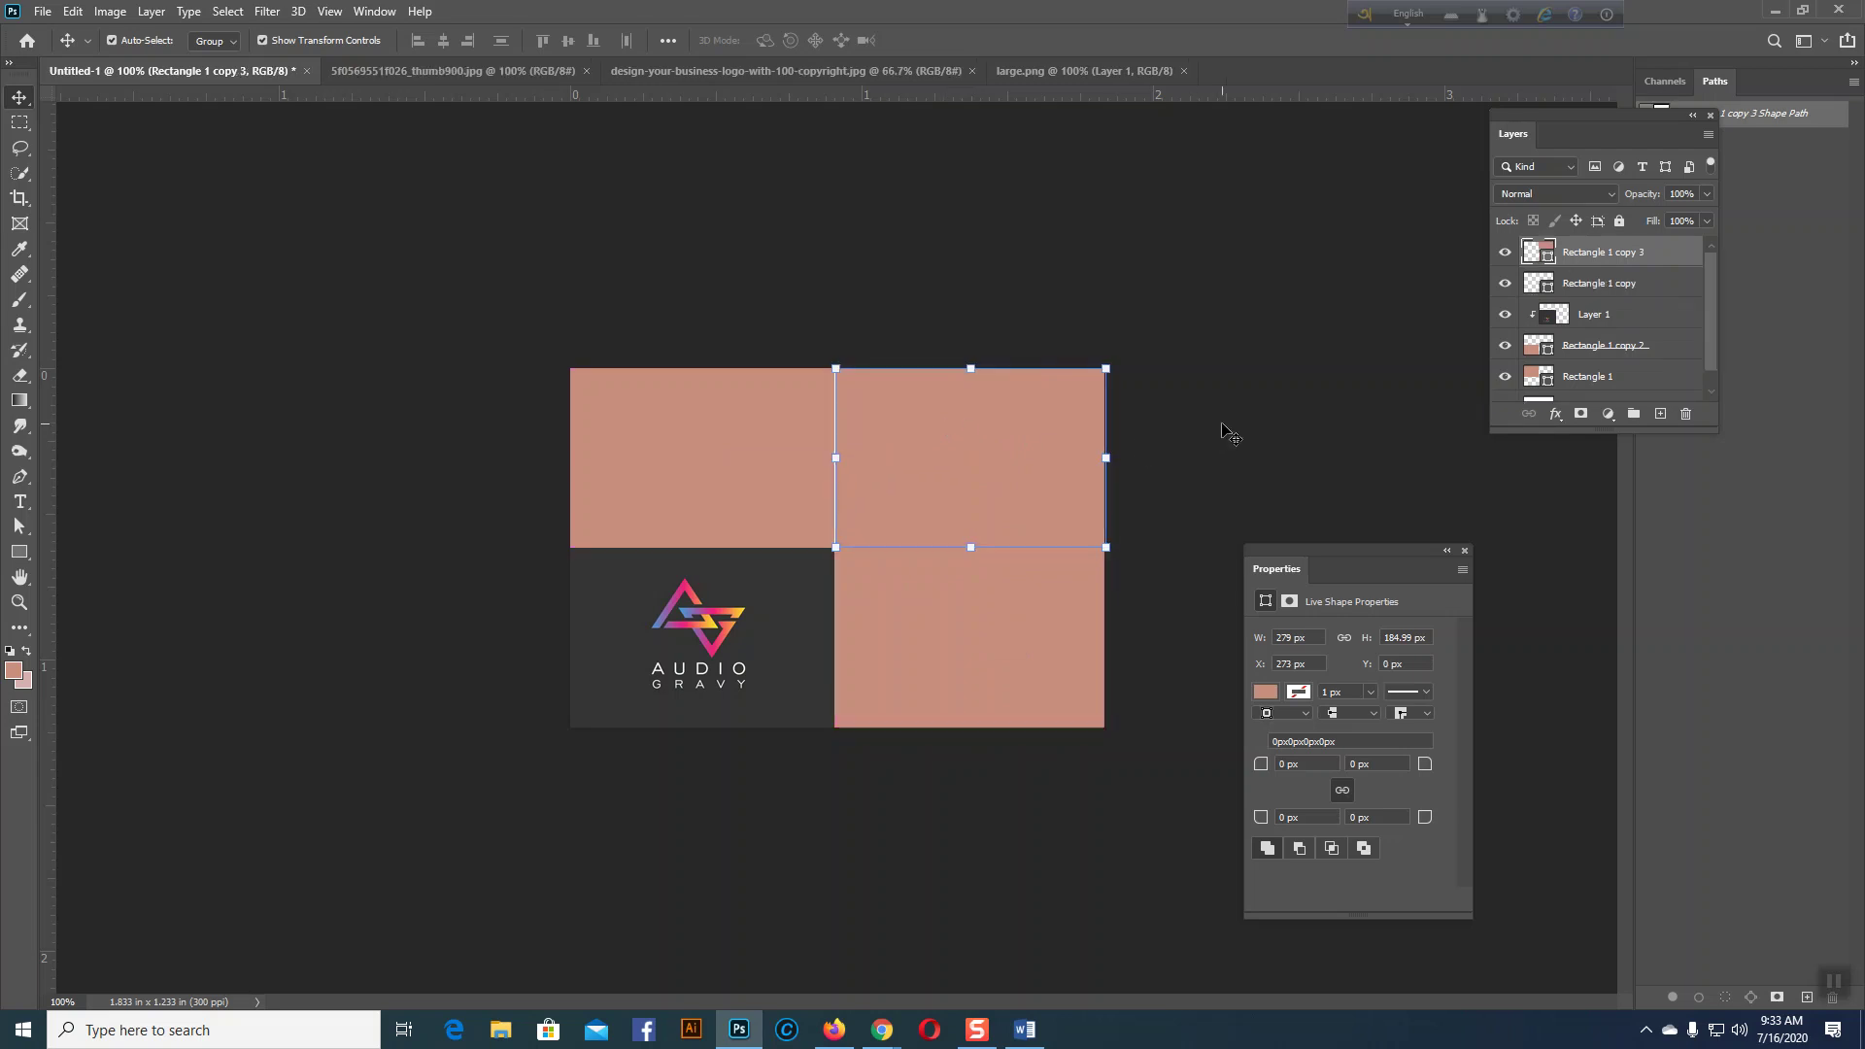
left_click(1226, 427)
left_click(964, 607)
Paste the Northcoast helicopter logo, shrink it to about 46%, and place it over the top-right cell.
left_click(506, 78)
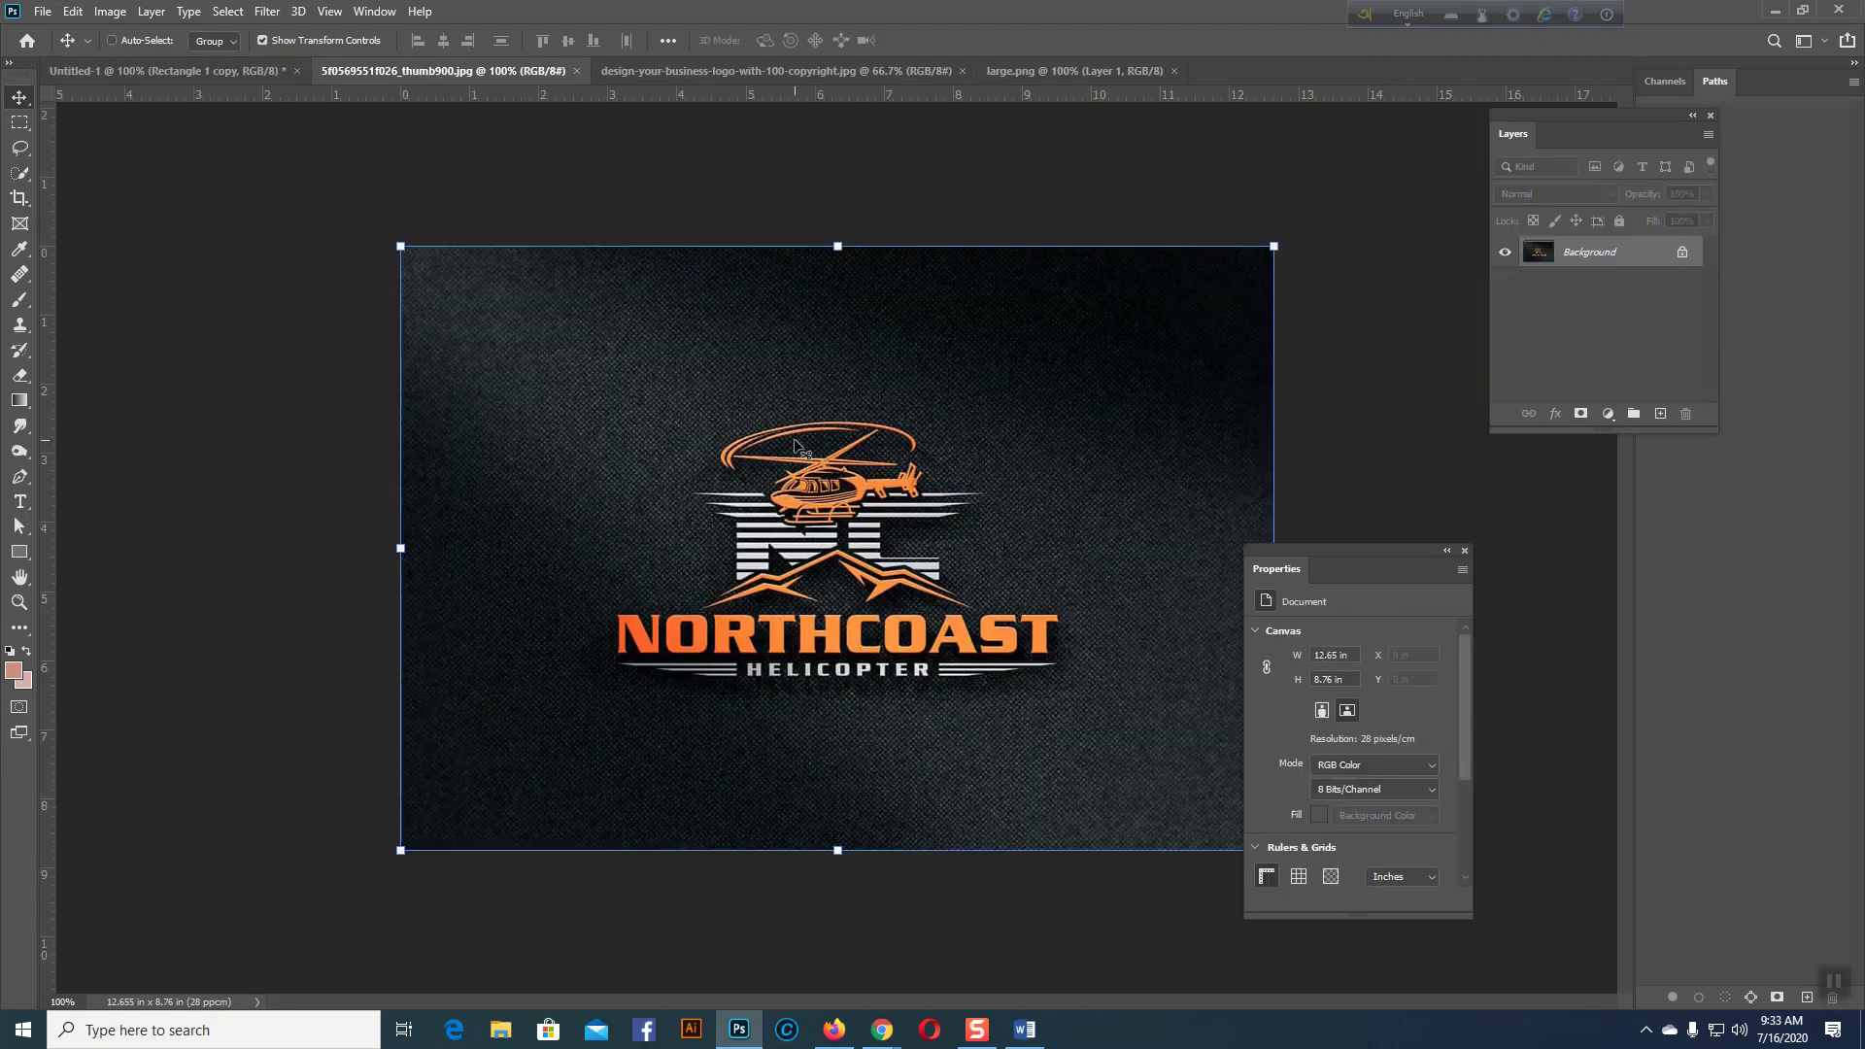
key("ctrl")
left_click(579, 70)
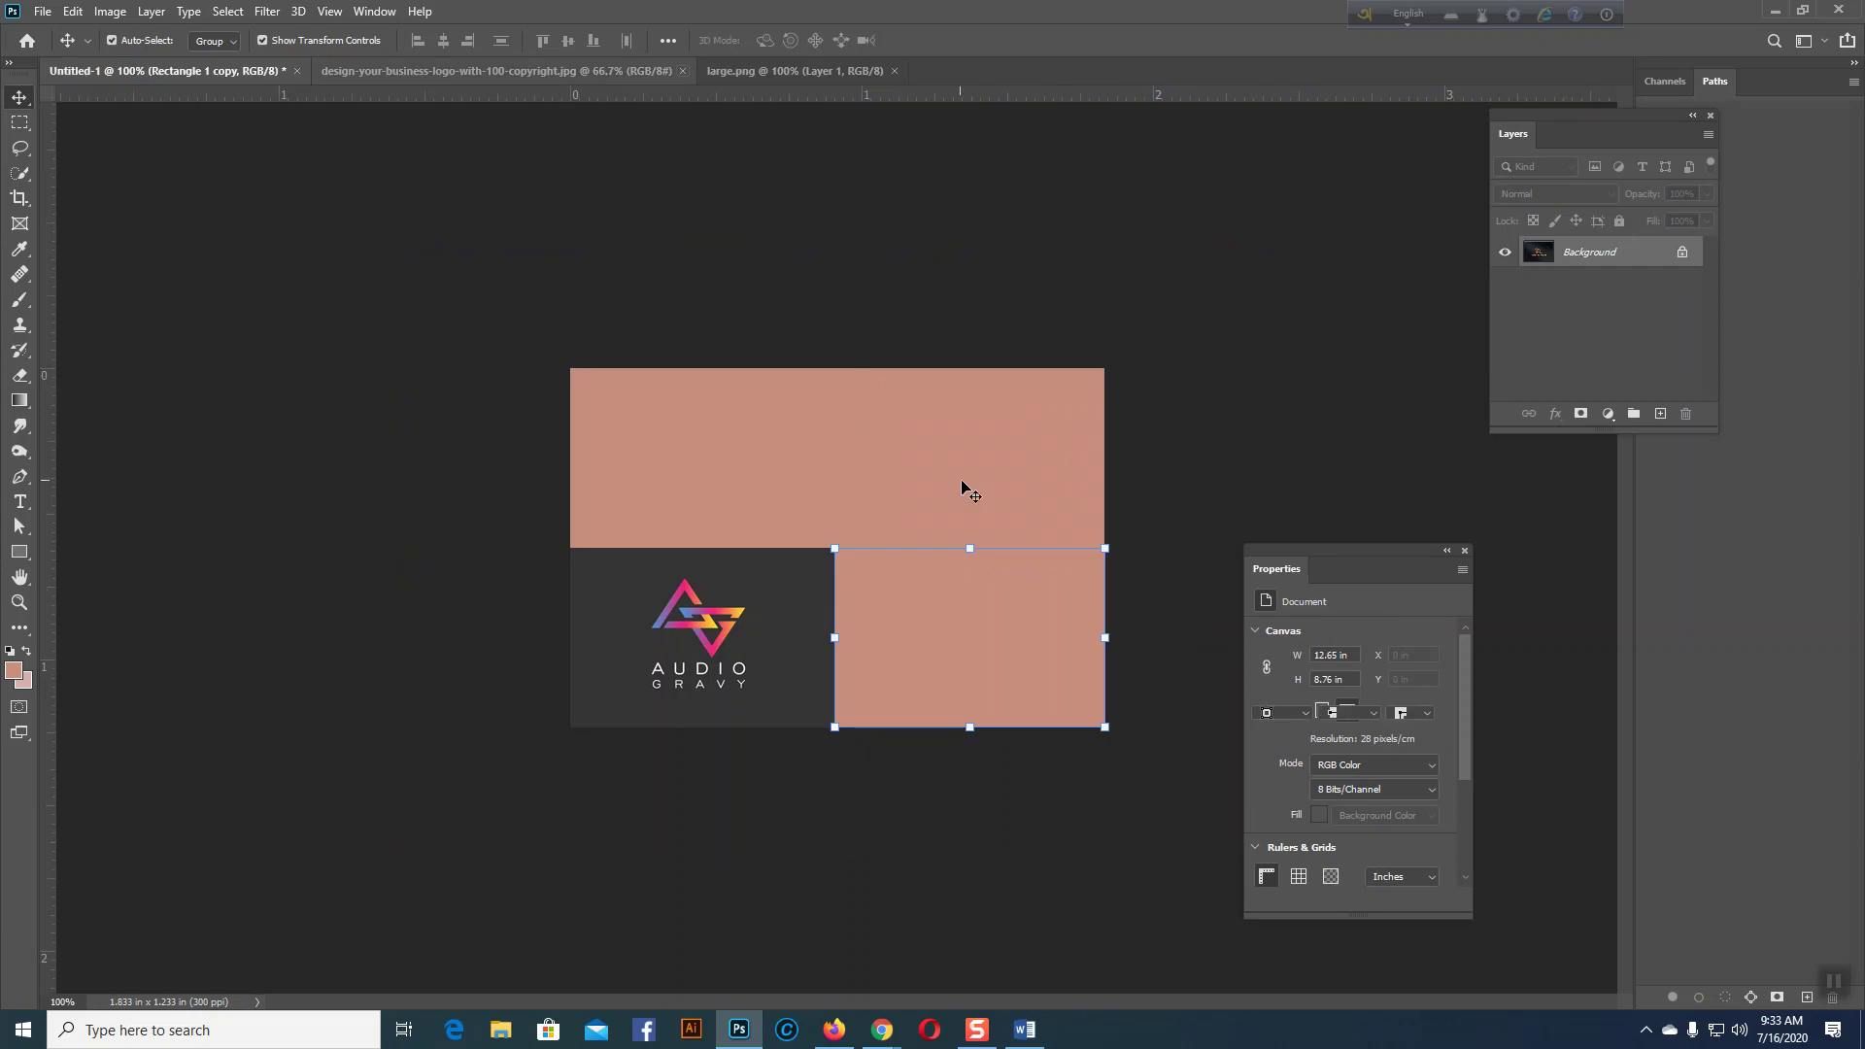
left_click(974, 464)
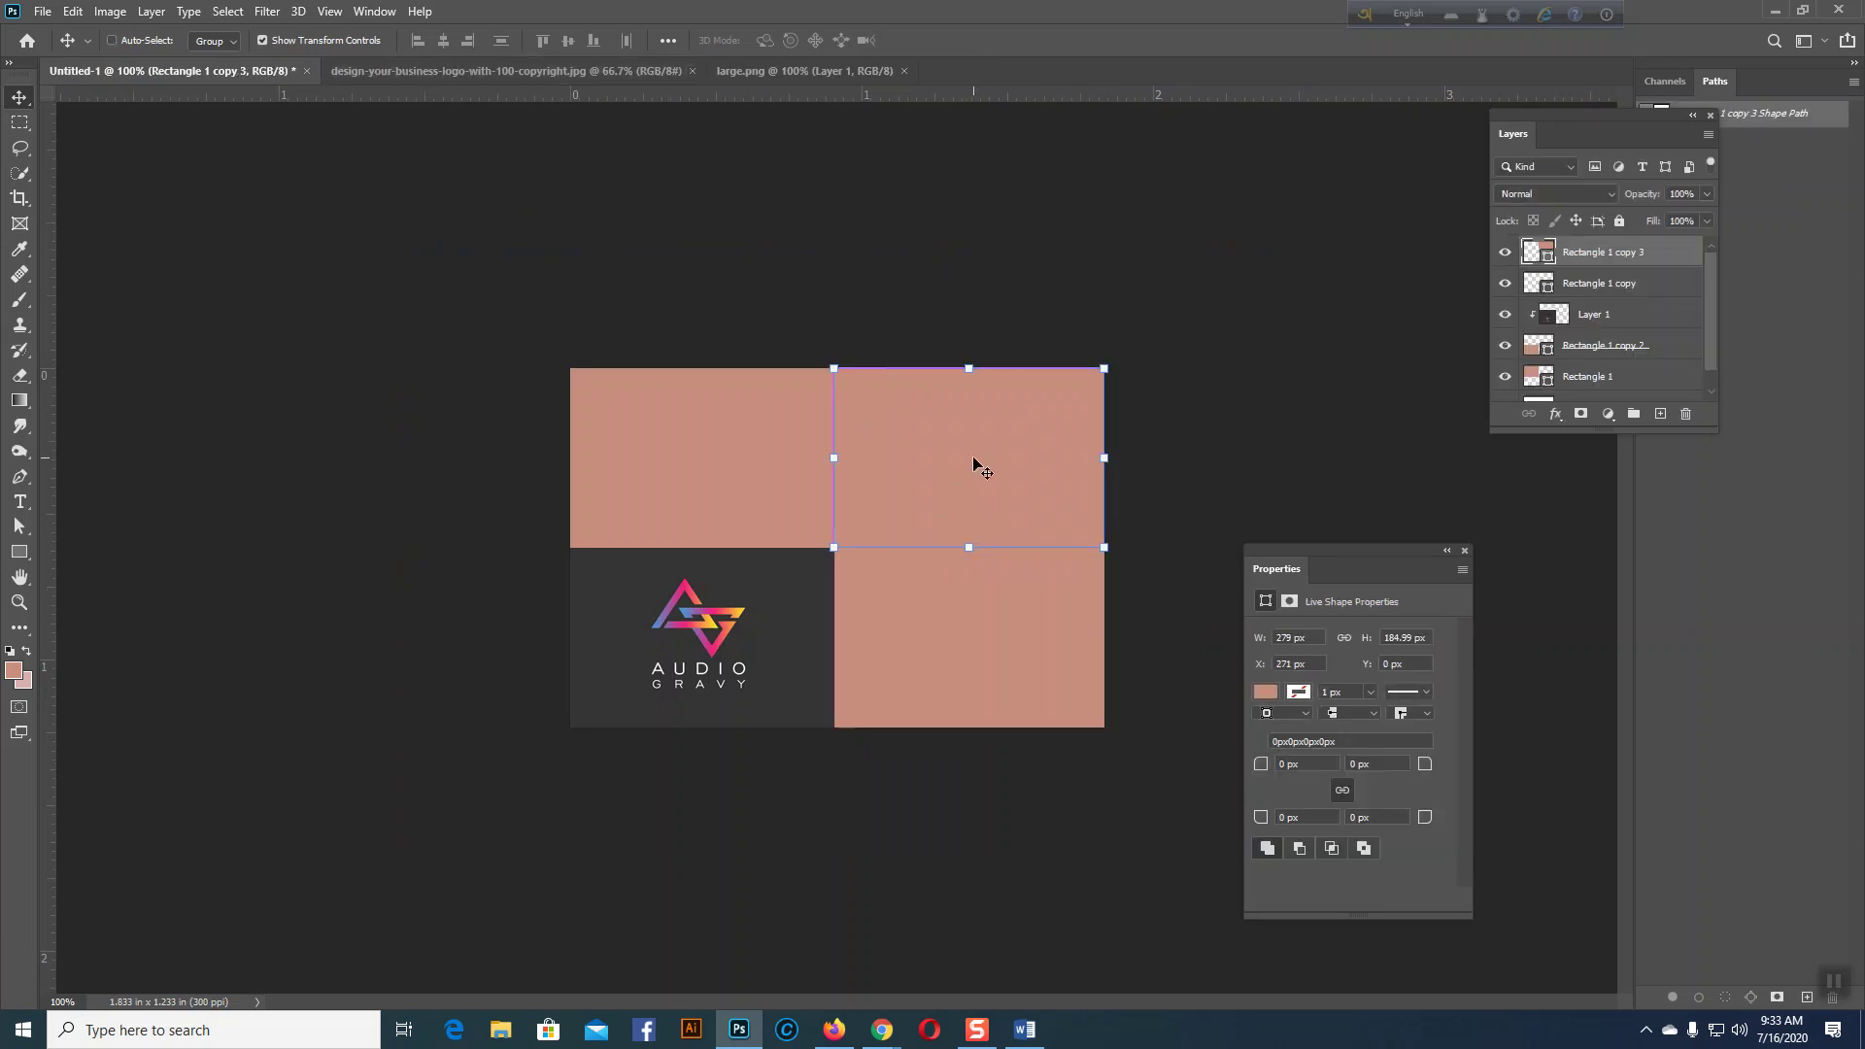
key("ctrl+v")
left_click_drag(579, 387, 816, 551)
left_click_drag(996, 641, 970, 420)
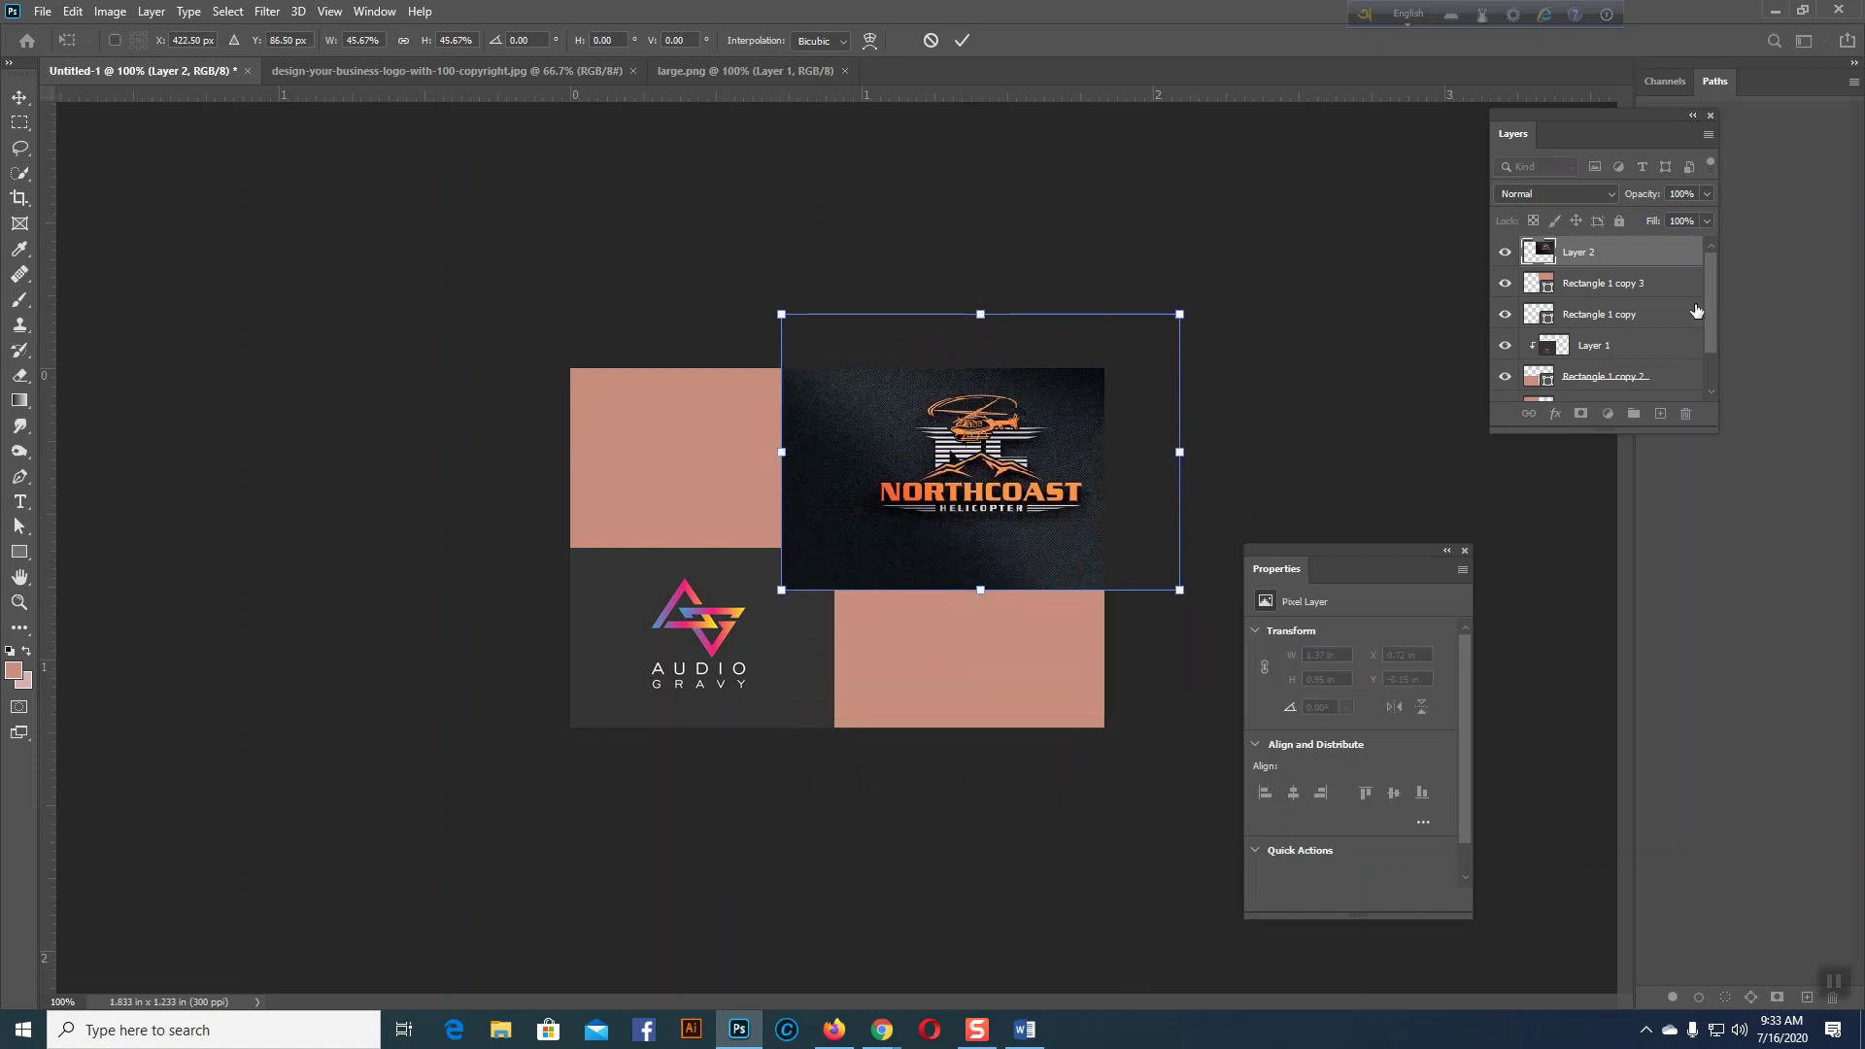
left_click(1571, 287)
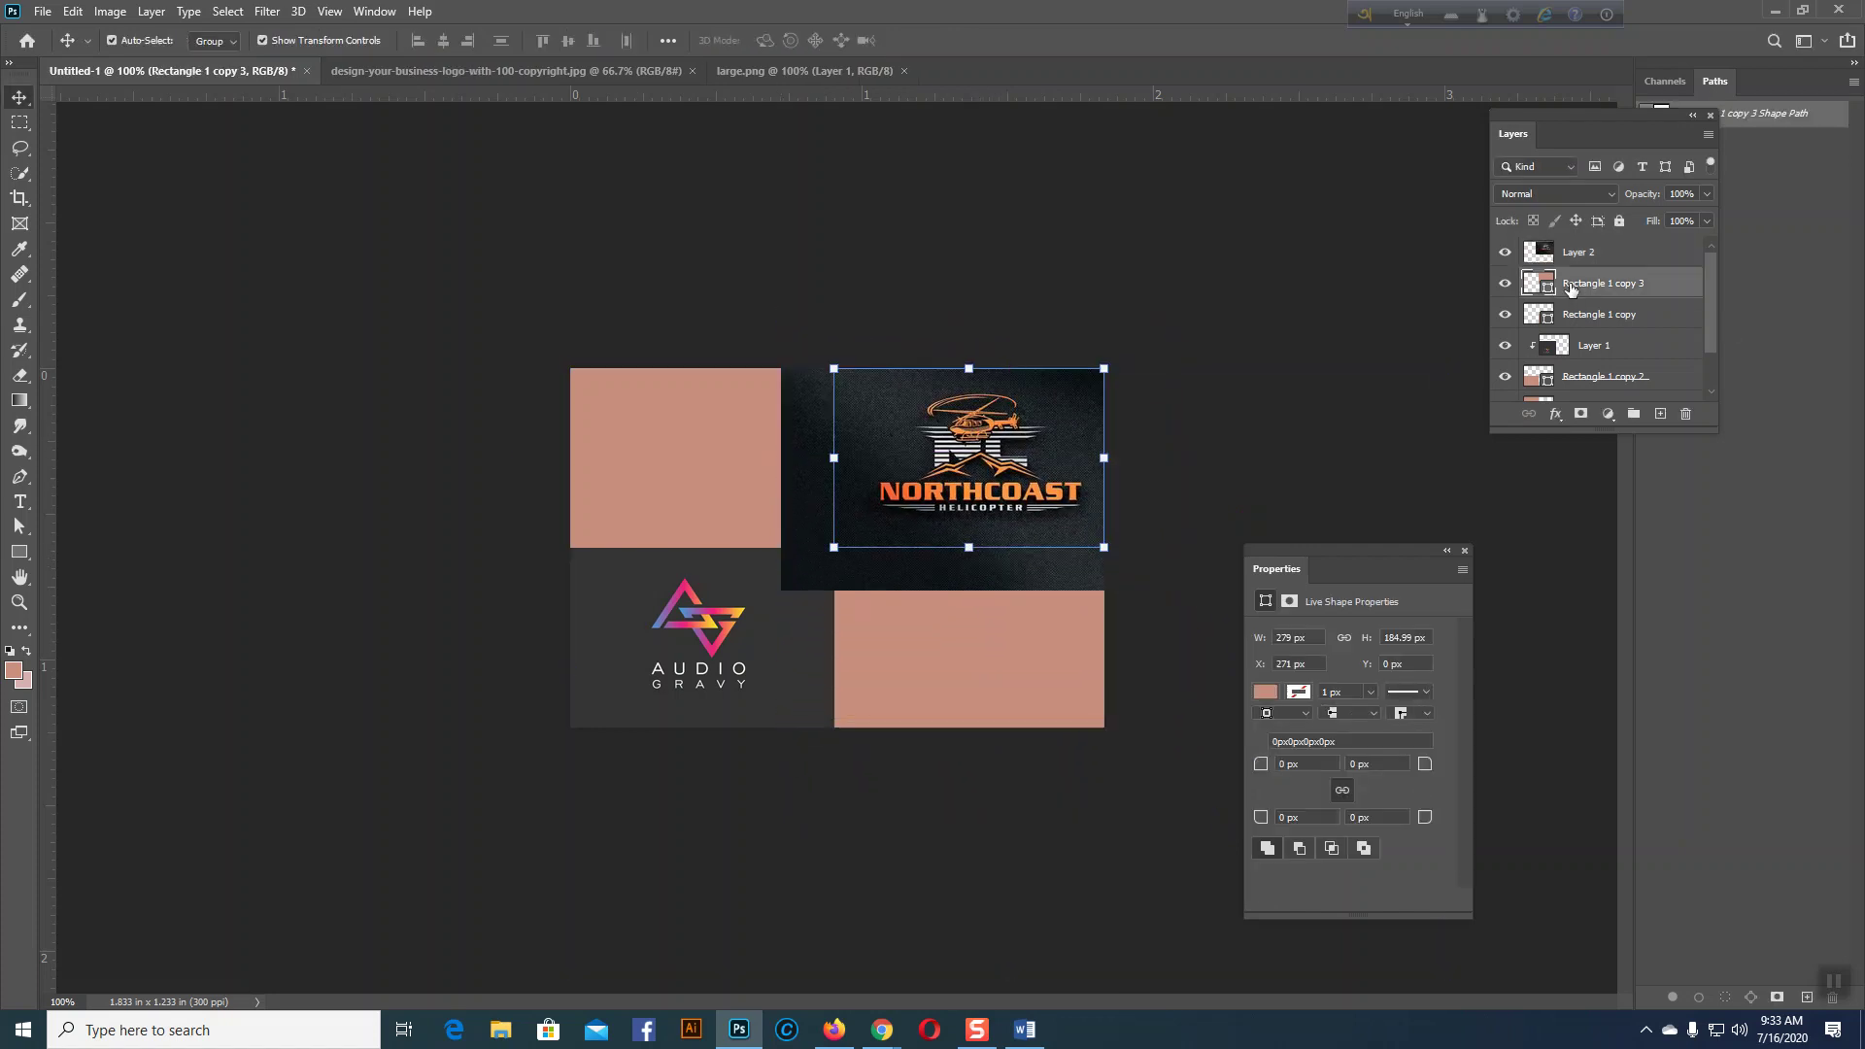
Clip the Northcoast logo to the top-right rectangle, then select all of the Golden Wolf image.
left_click(1577, 253)
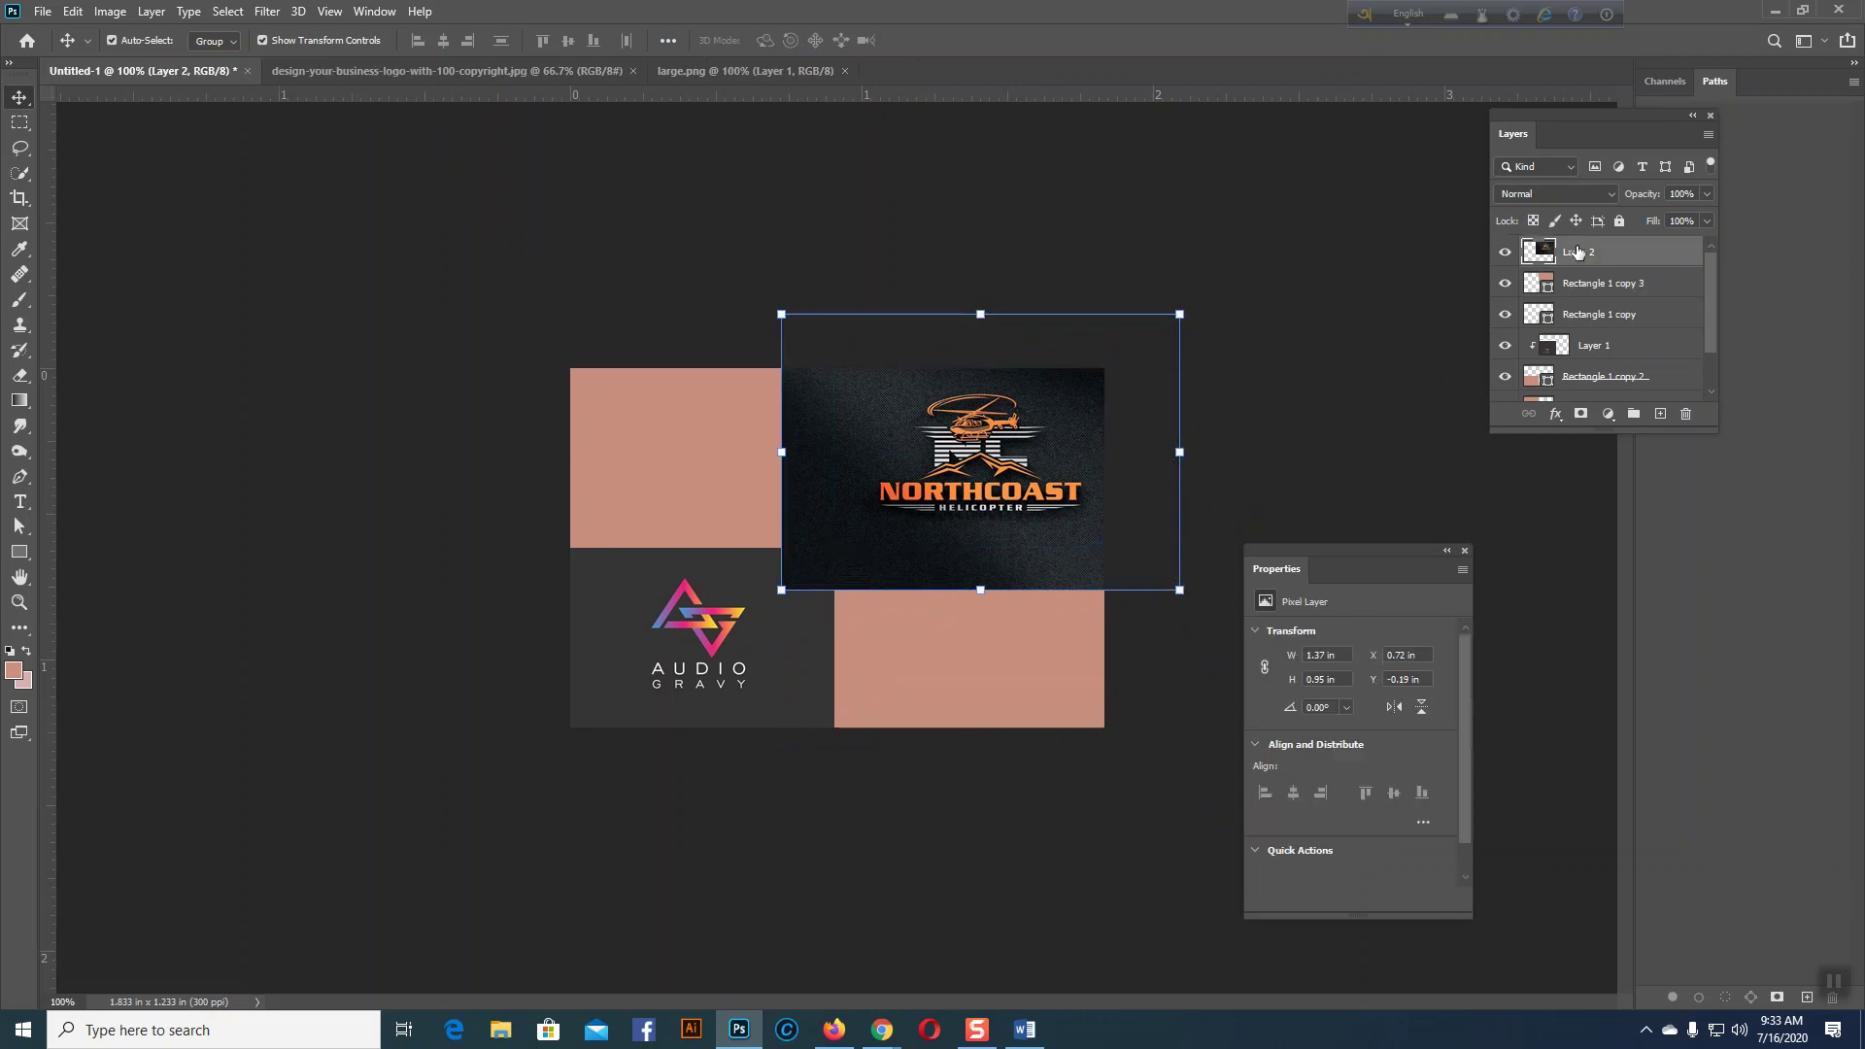
right_click(1576, 253)
left_click(1614, 563)
left_click(1175, 738)
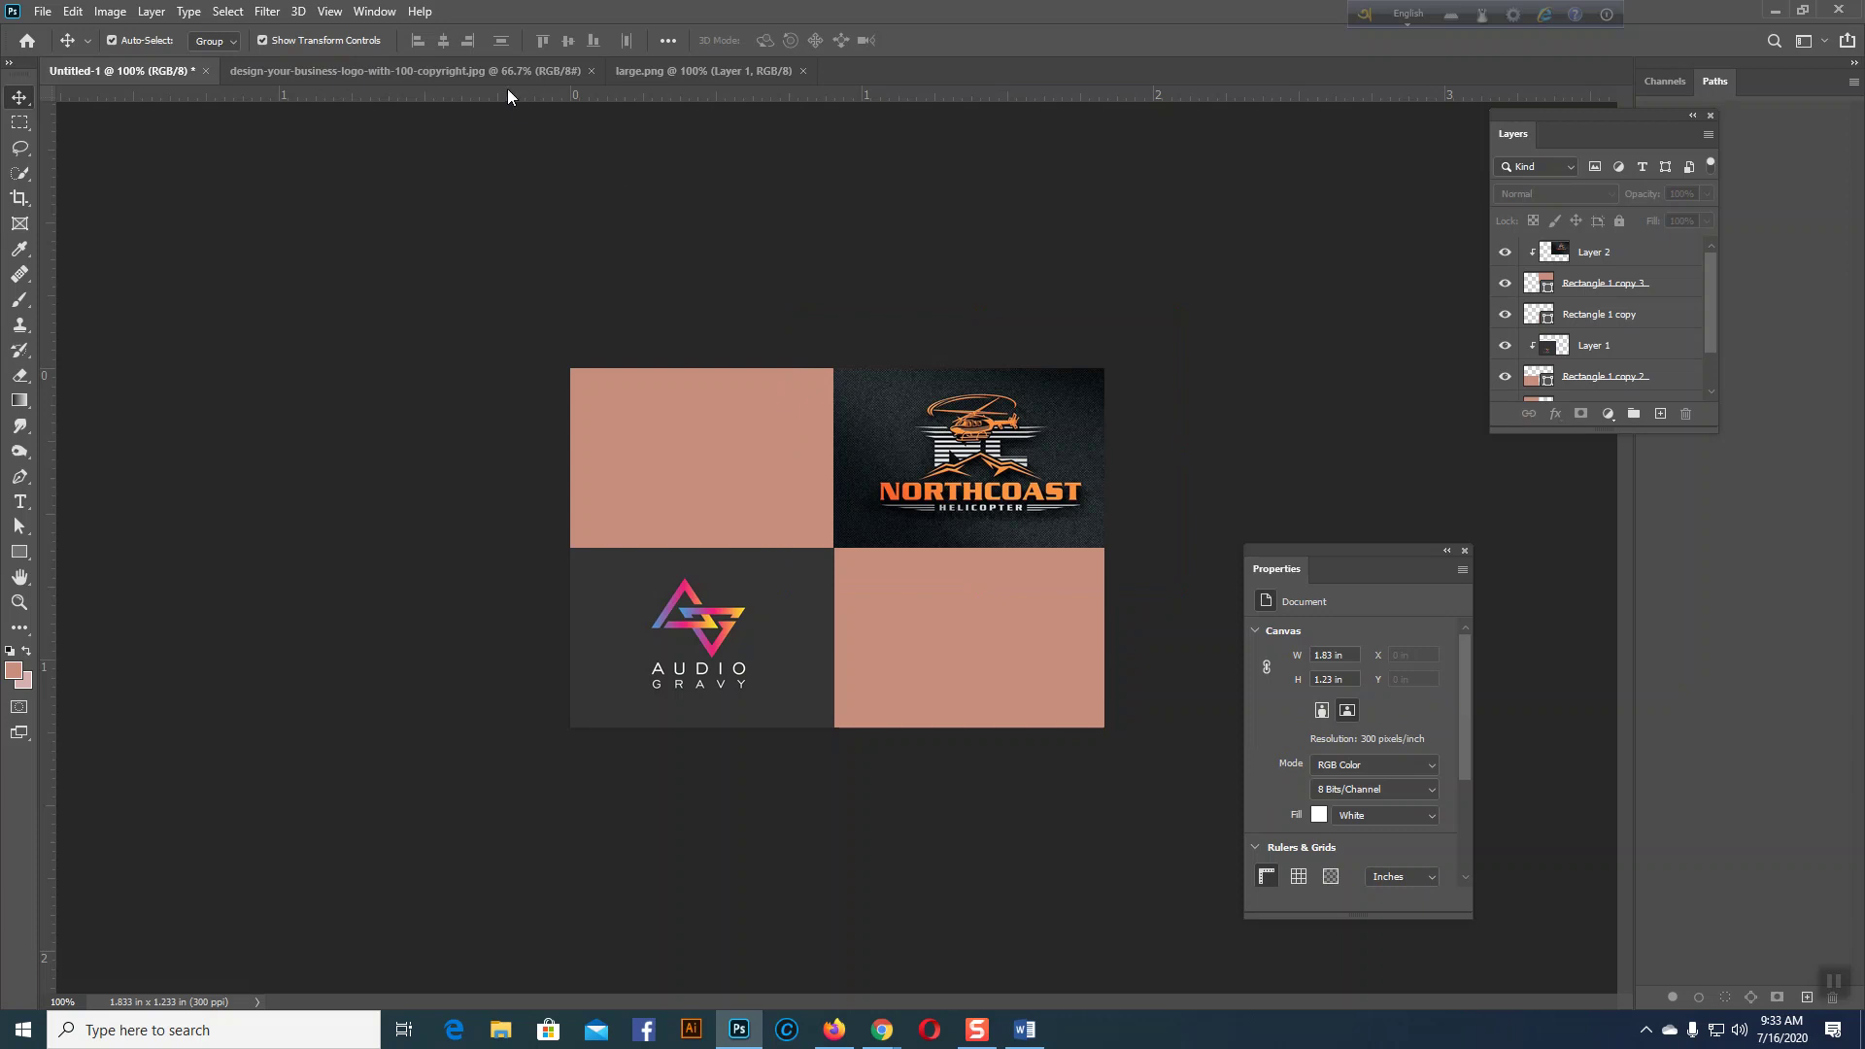
left_click(492, 66)
key("ctrl+a")
Paste the Golden Wolf logo above Rectangle 1 and scale it to about 20% over the top-left cell.
left_click(590, 71)
left_click(647, 427)
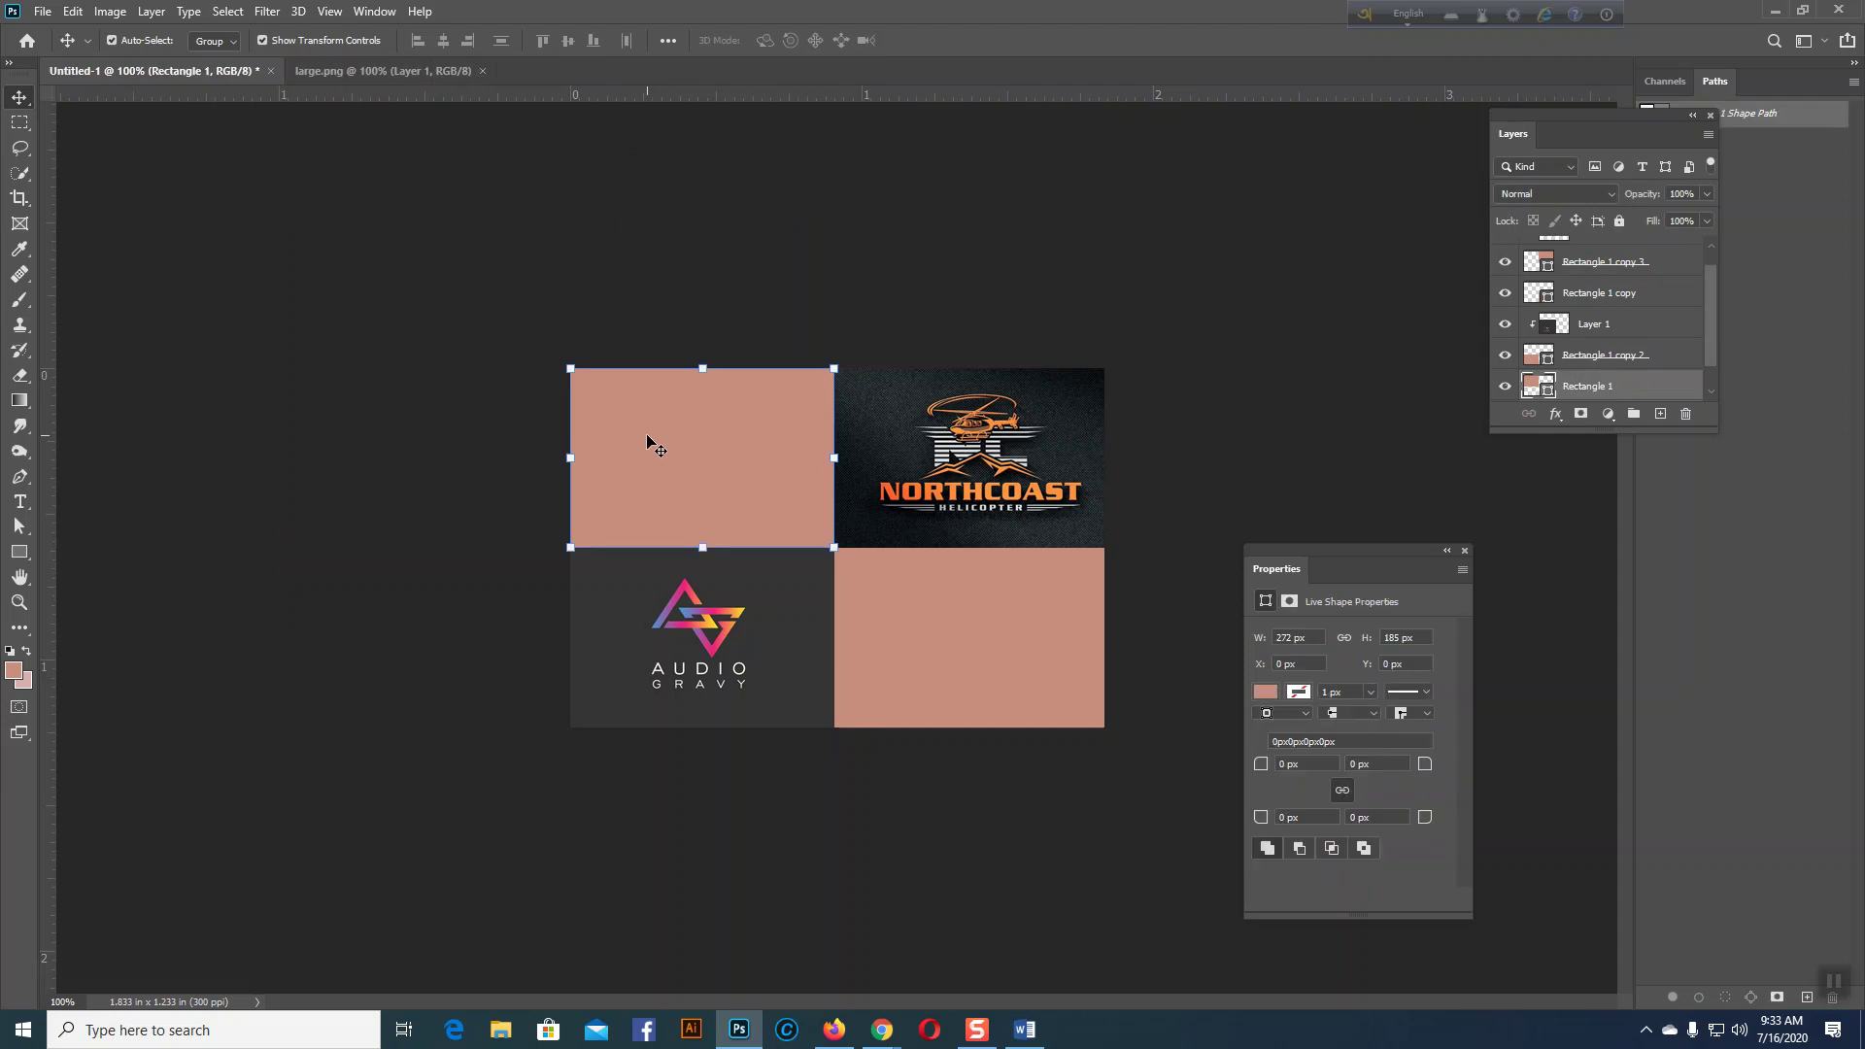
key("ctrl")
key("ctrl+v")
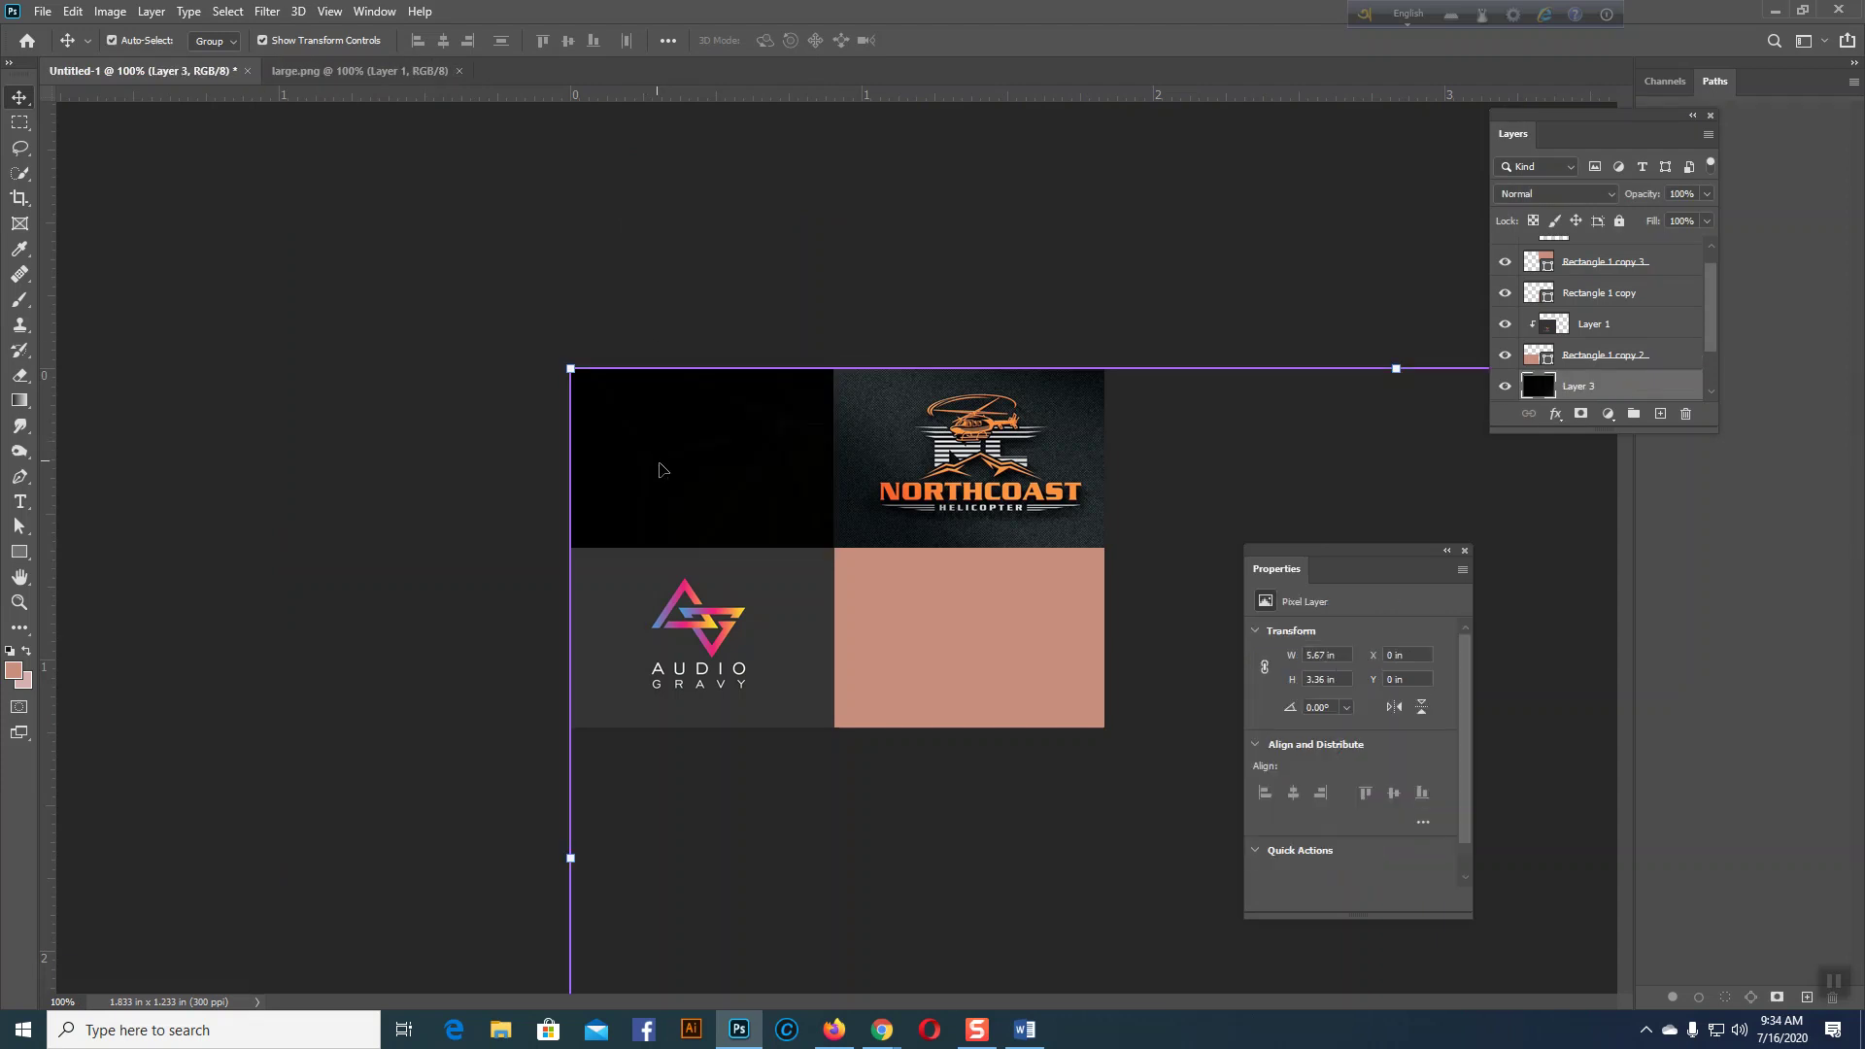
left_click_drag(570, 368, 453, 350)
left_click_drag(398, 263, 502, 320)
left_click_drag(604, 397, 640, 428)
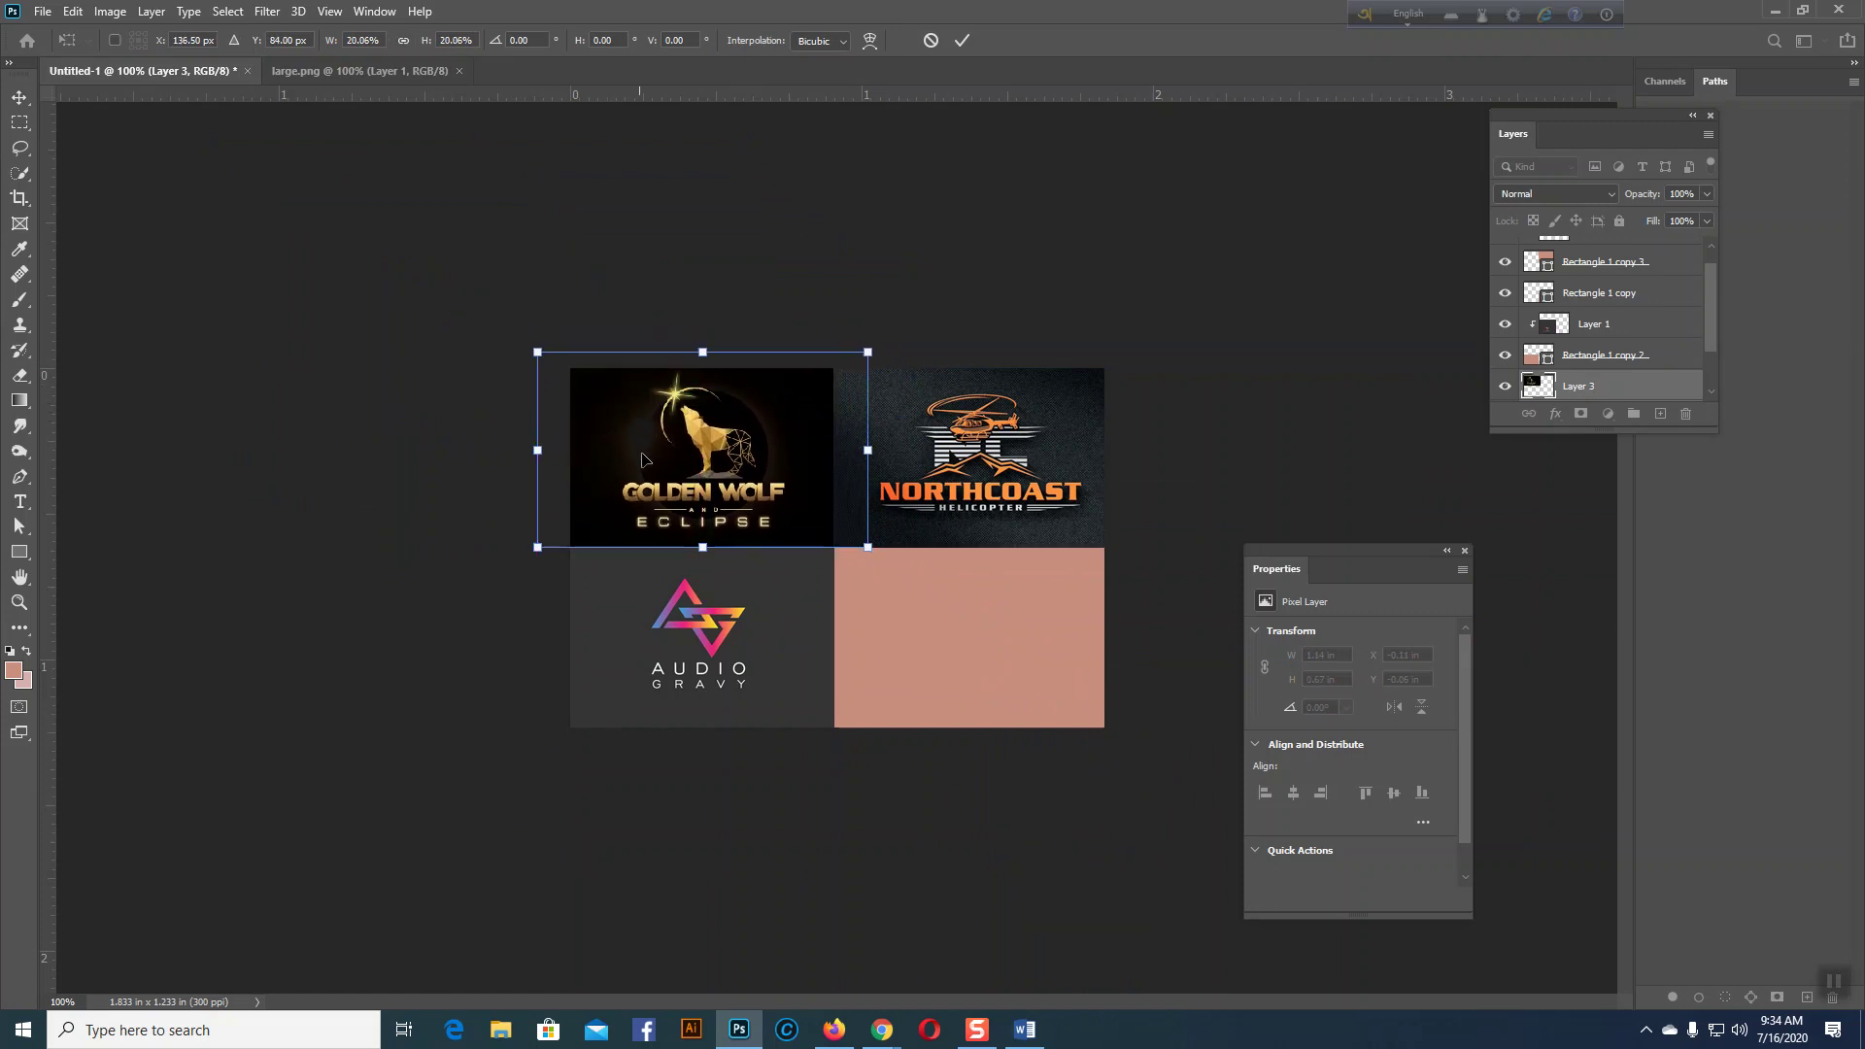
key("Return")
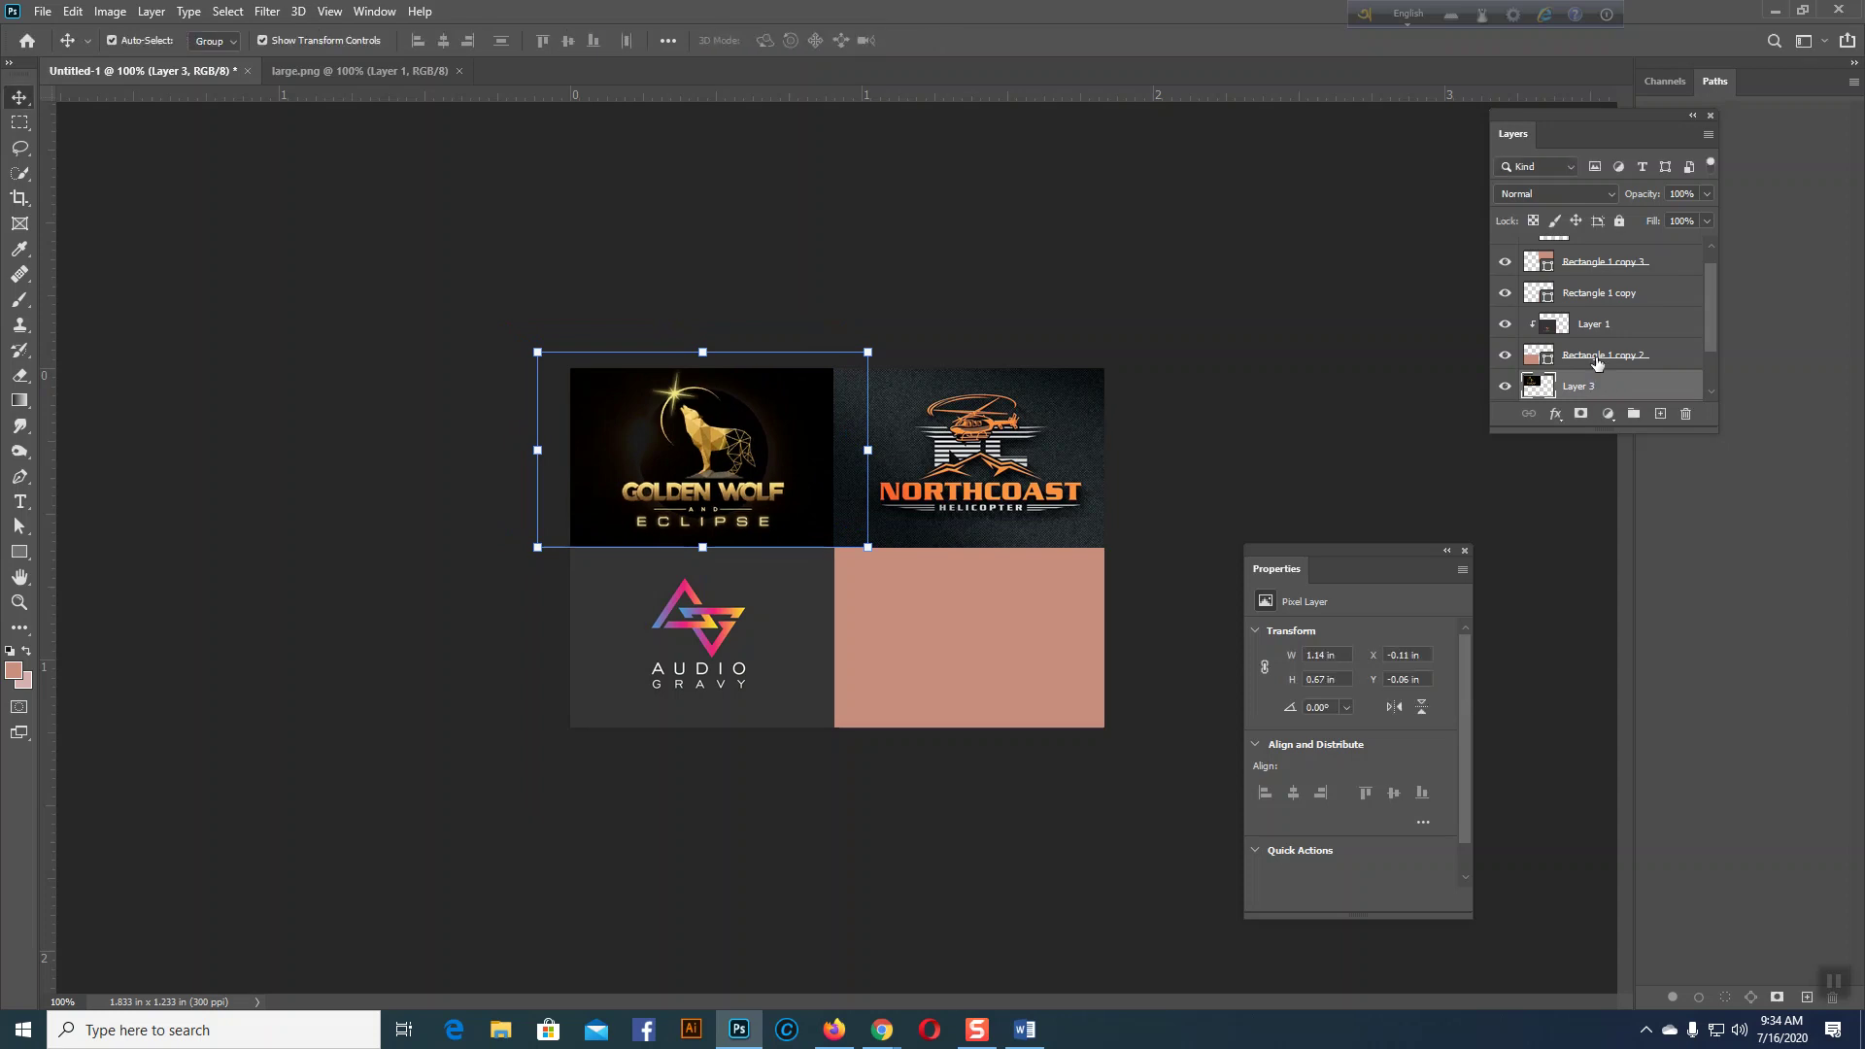
Clip the Golden Wolf layer to the top-left rectangle.
right_click(1578, 388)
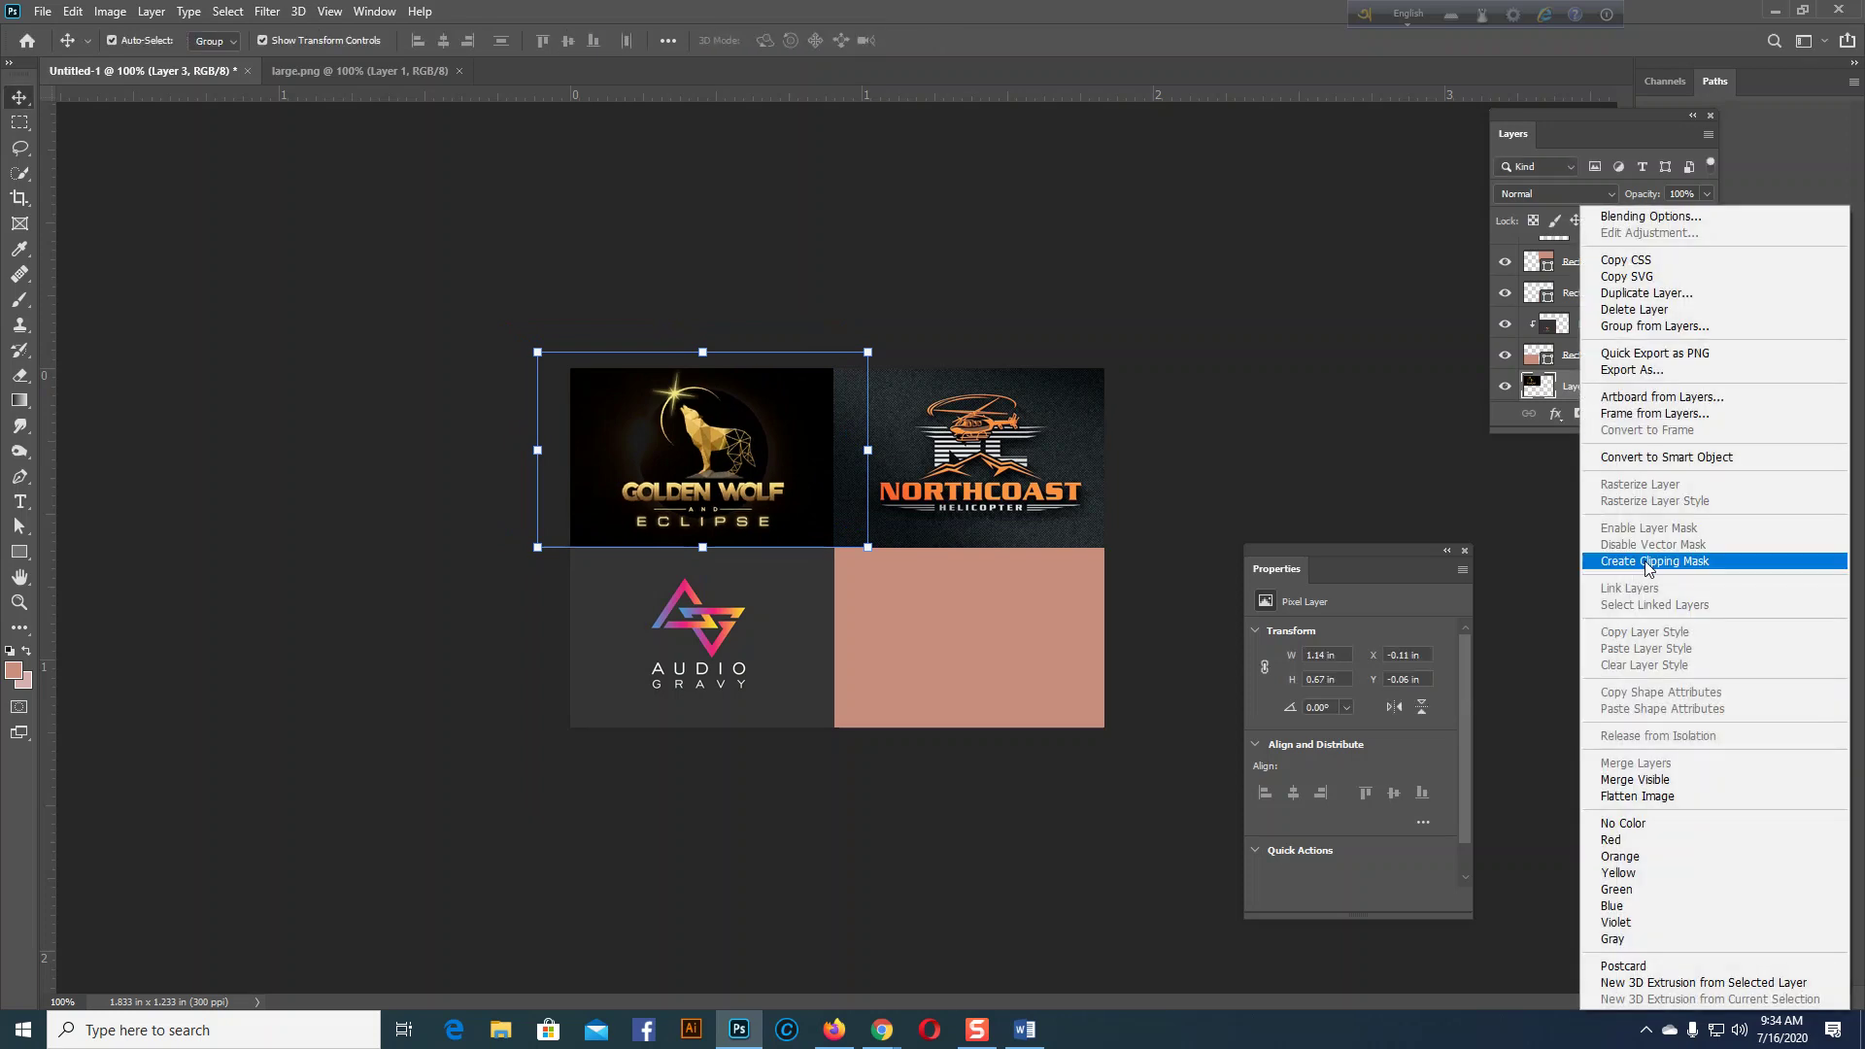
left_click(1666, 565)
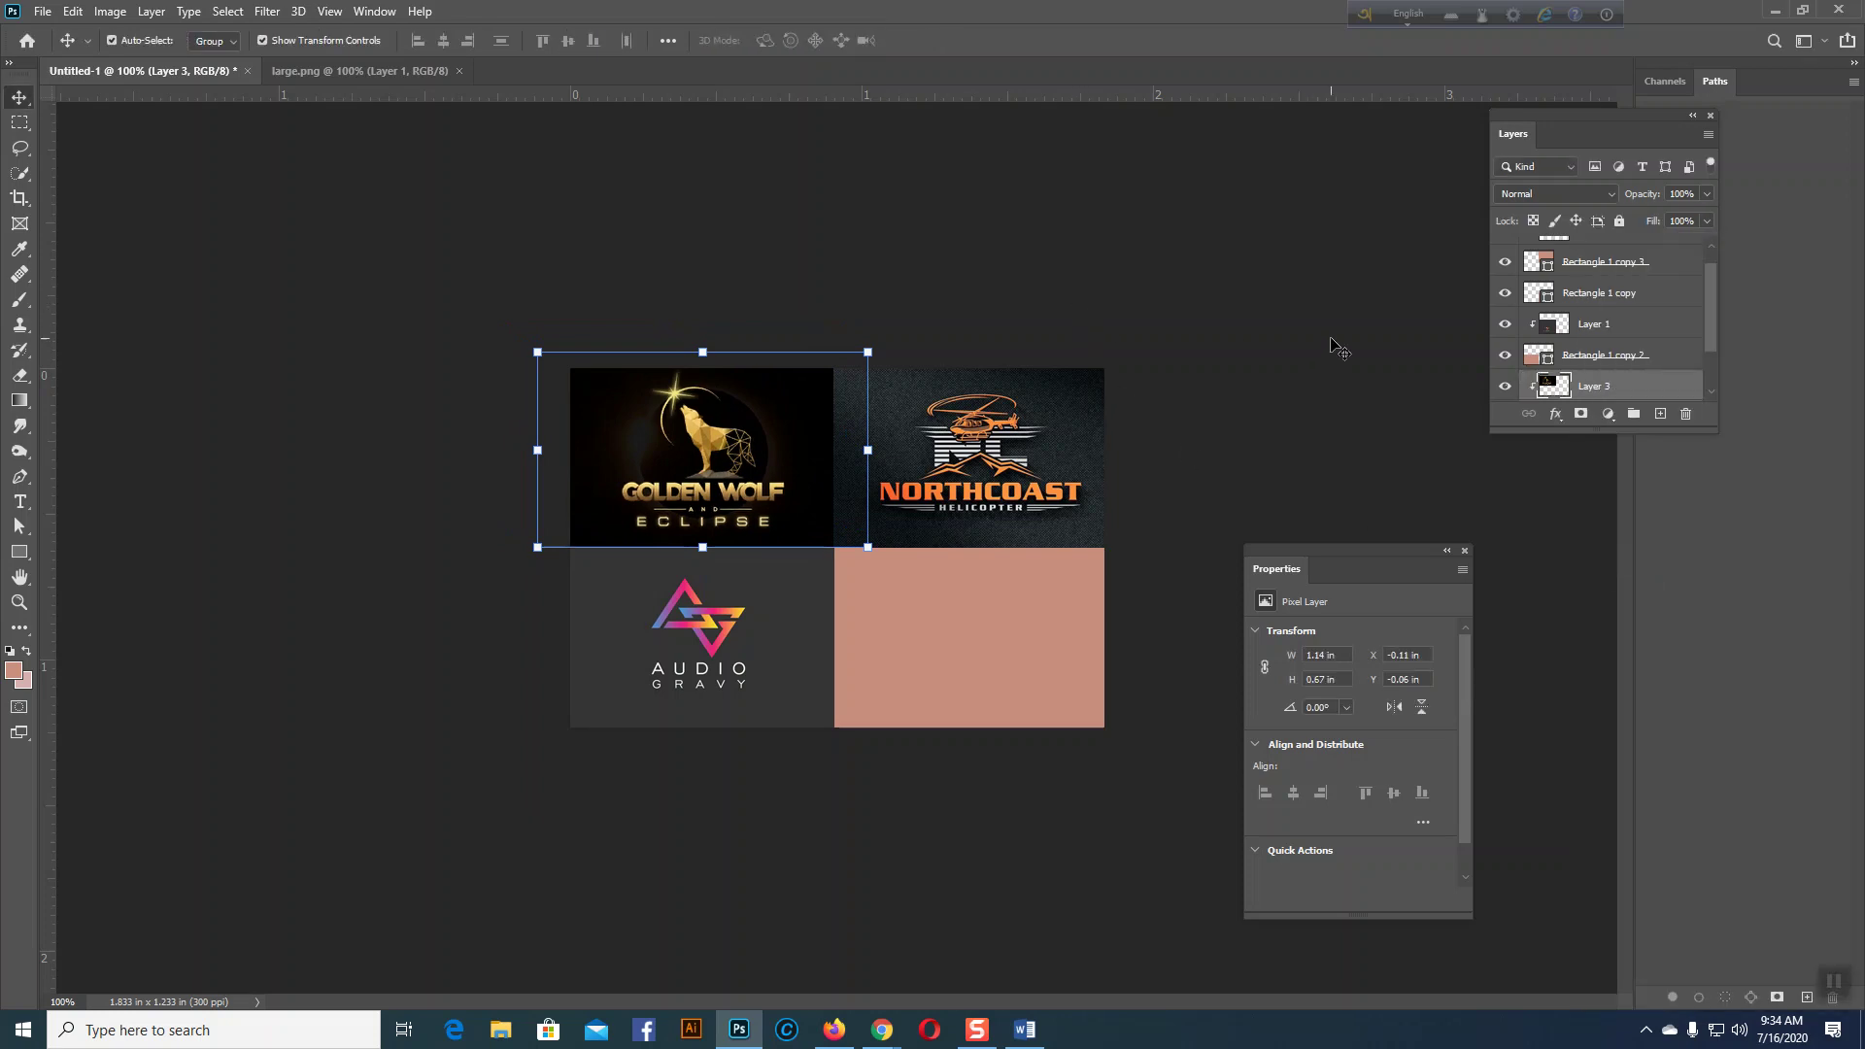
scroll(1511, 328, "down", 2)
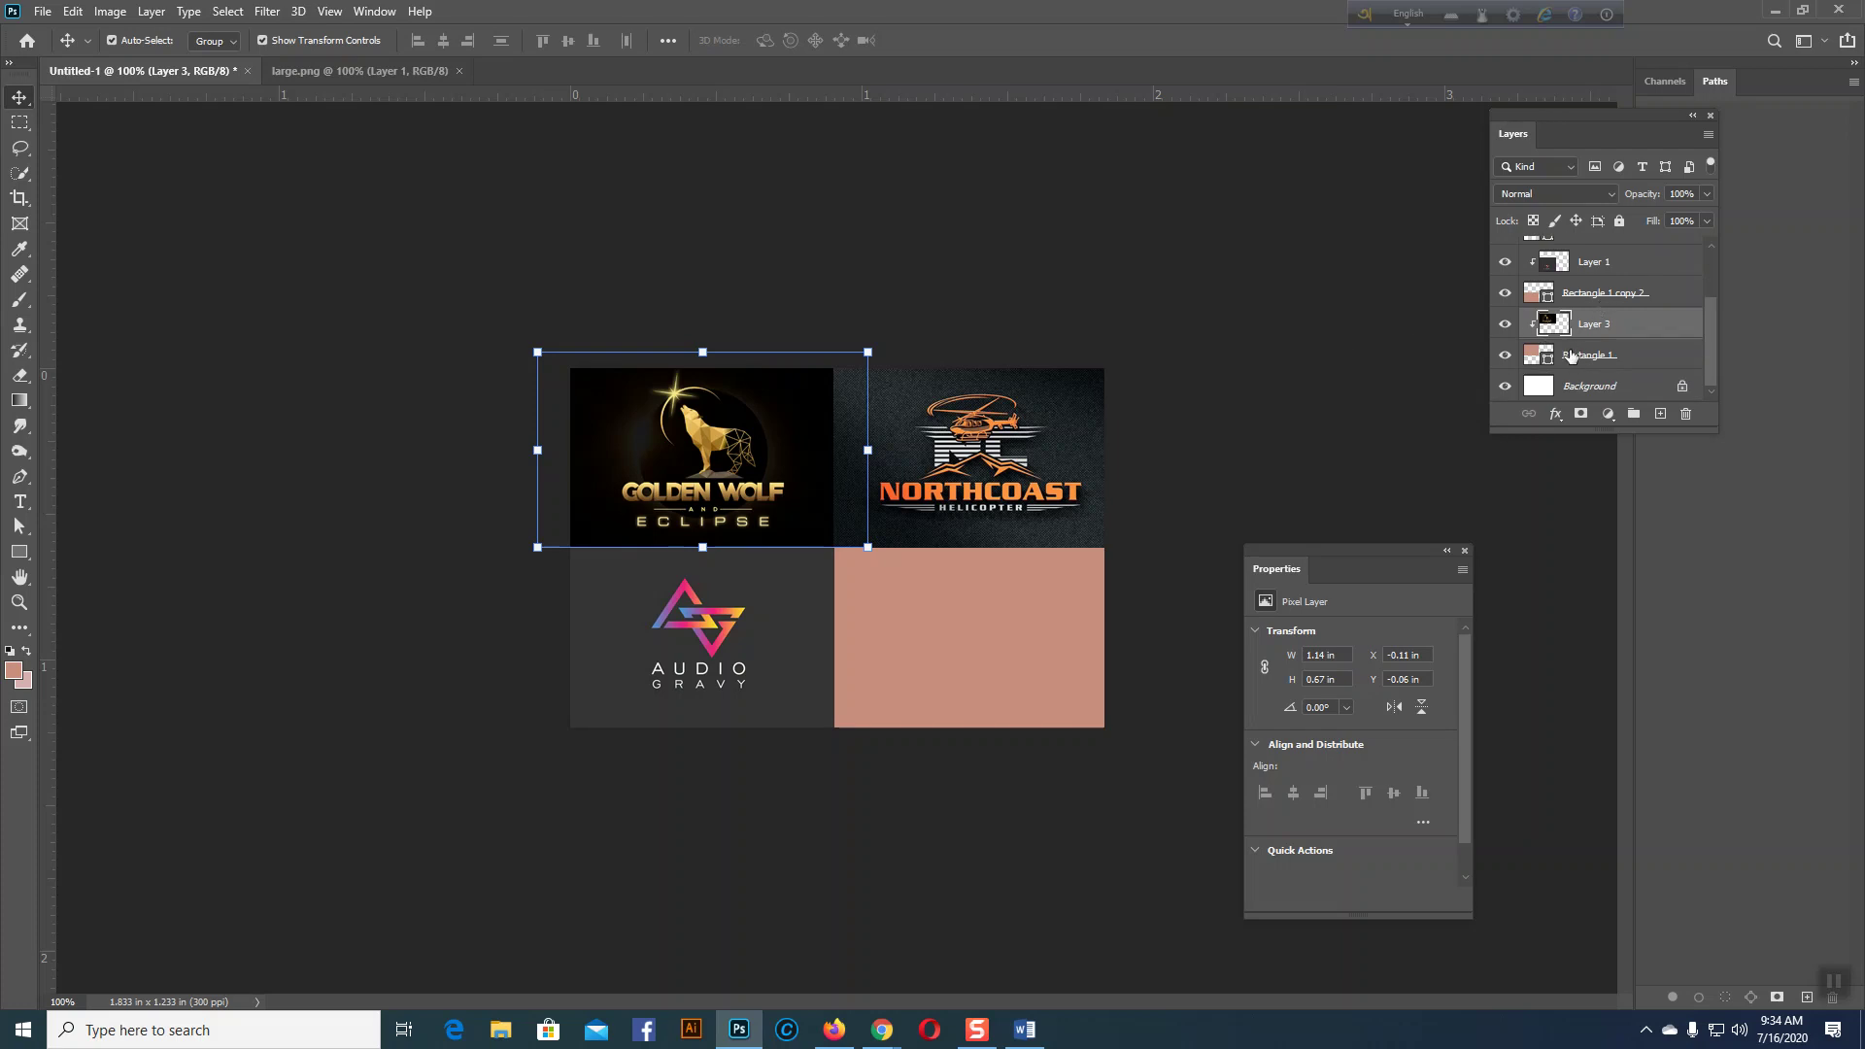
left_click(1578, 360)
left_click(1310, 281)
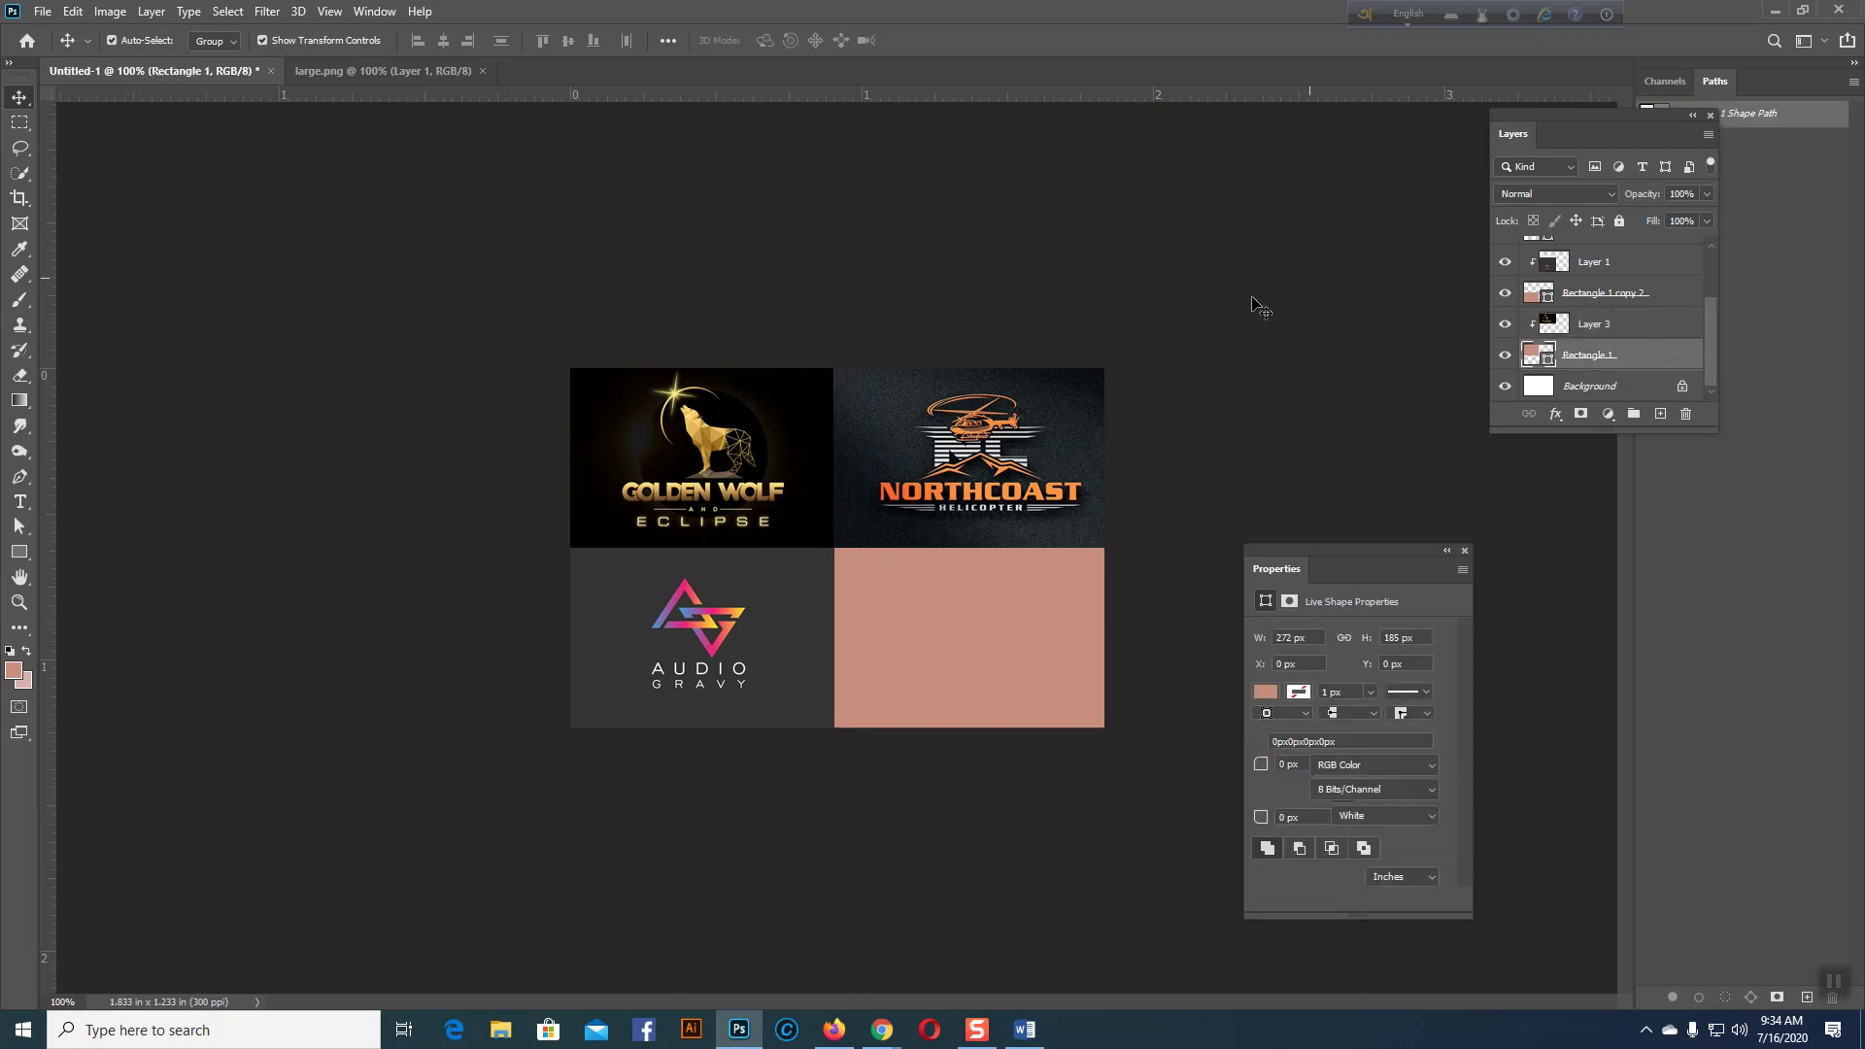
Paste the large.png helicopter logo above Rectangle 1 copy and shrink it to the bottom-right cell.
left_click(979, 581)
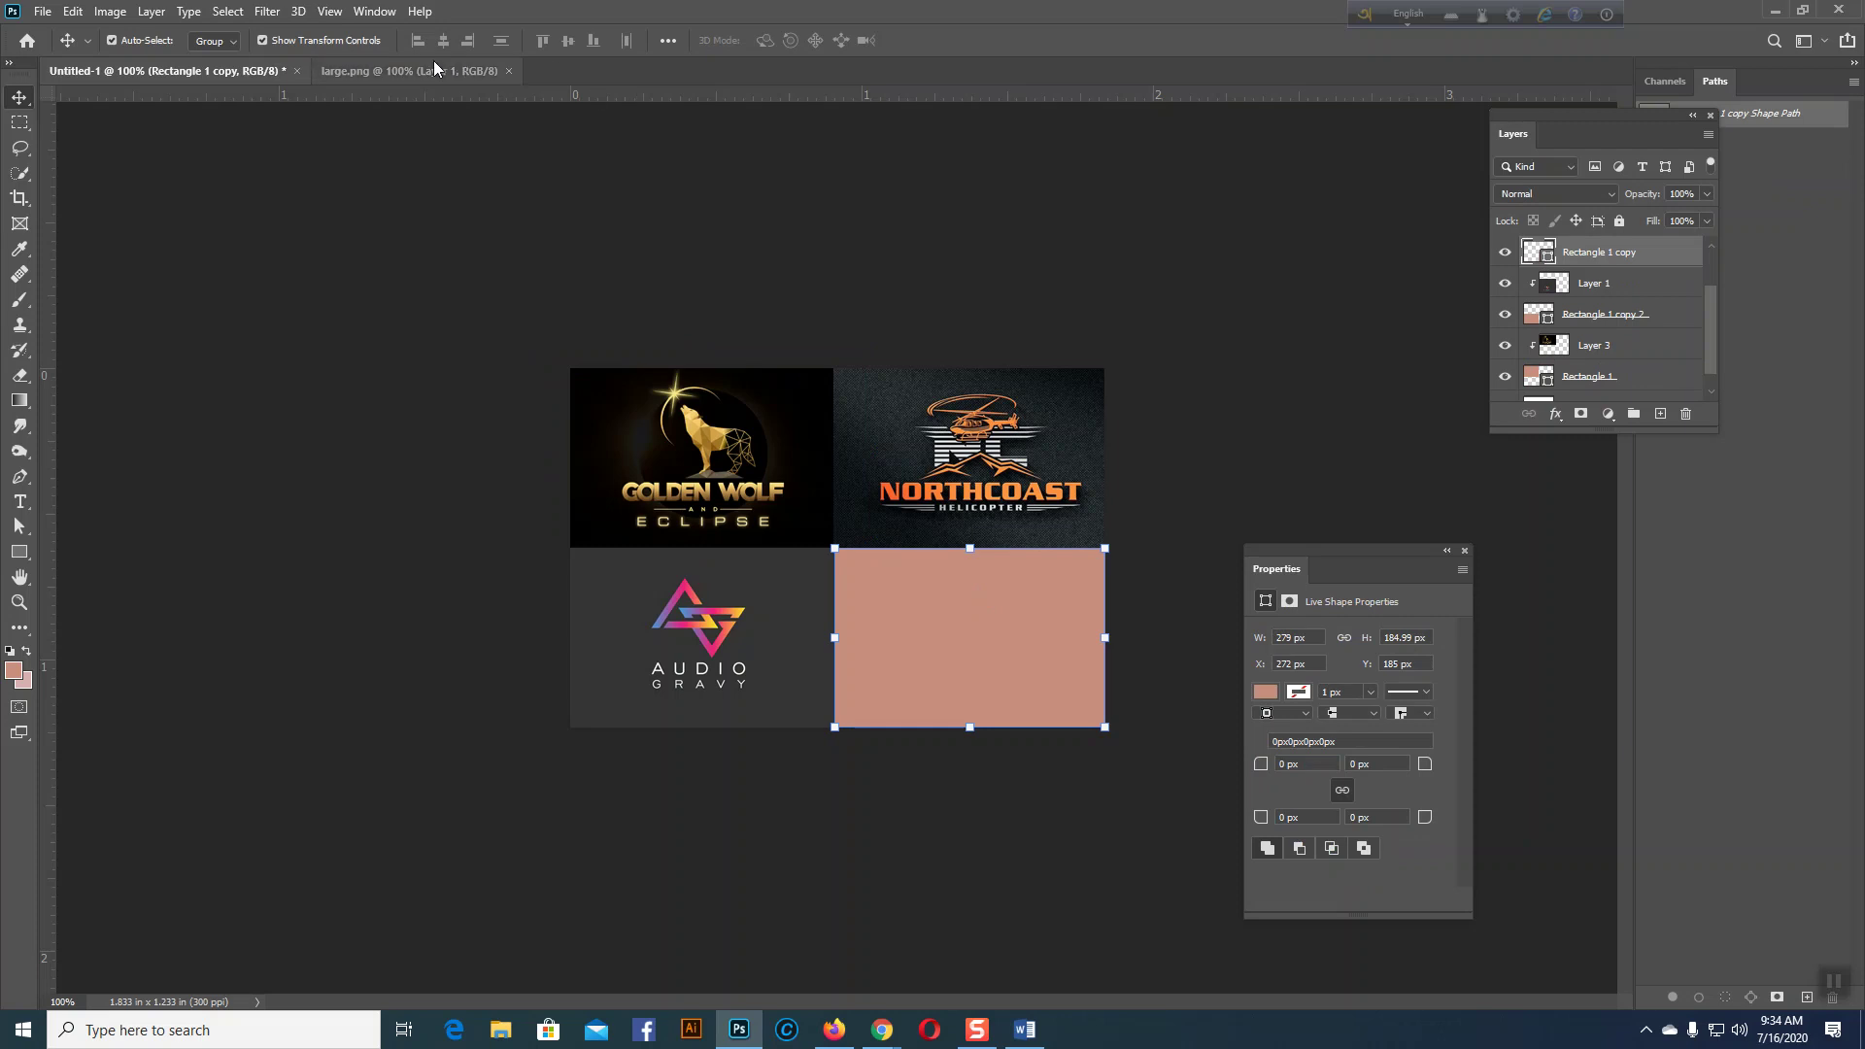
left_click(408, 71)
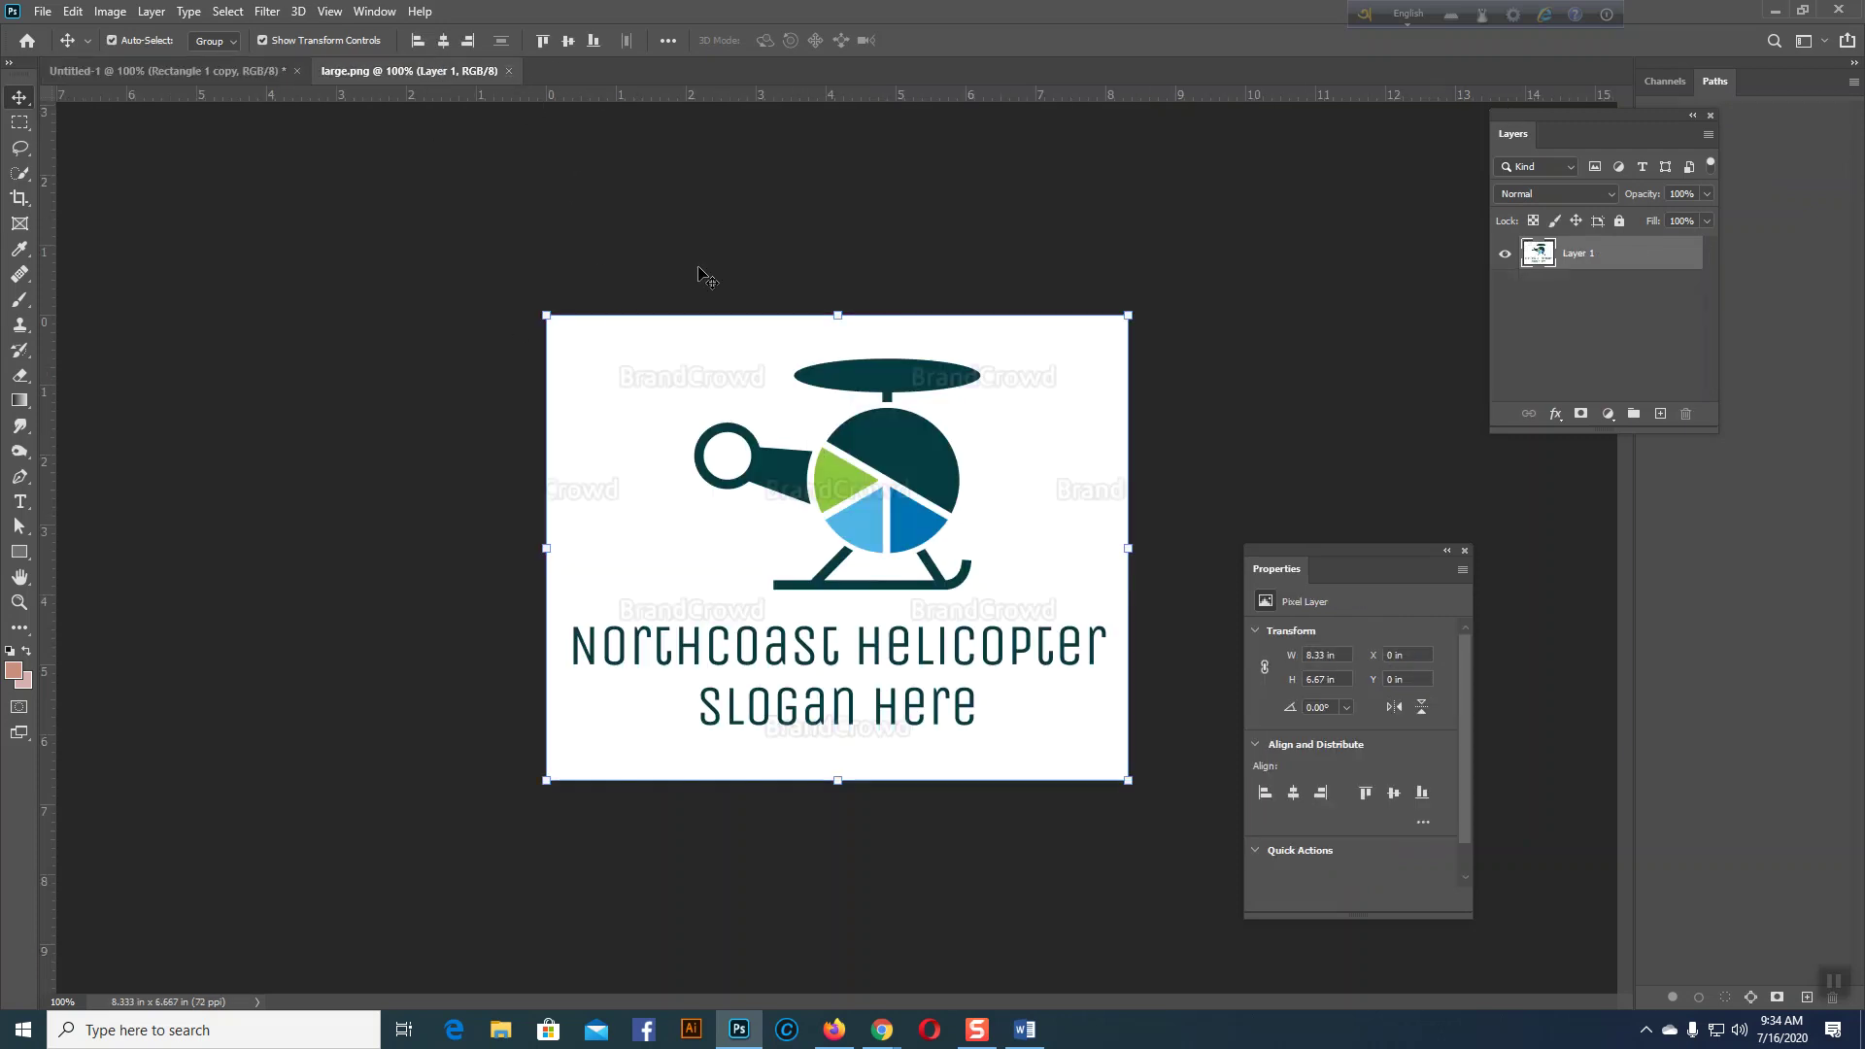
left_click(510, 72)
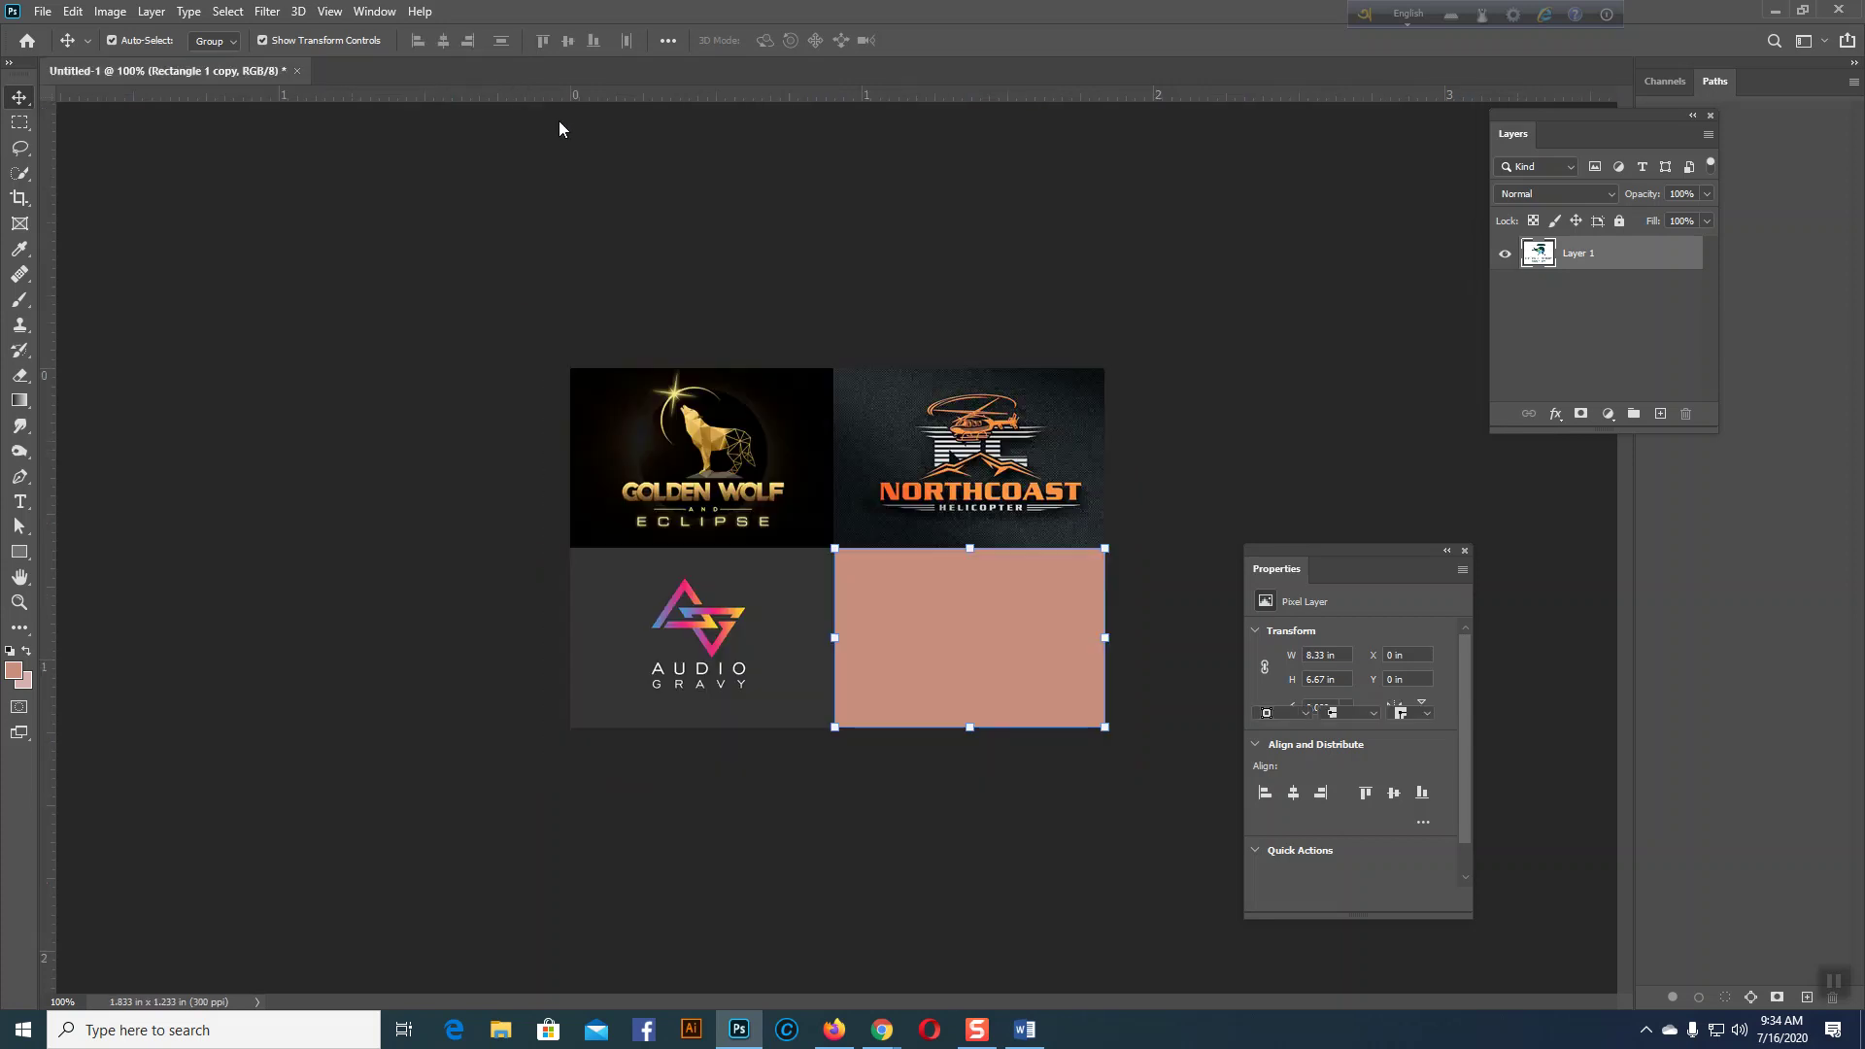
key("ctrl+v")
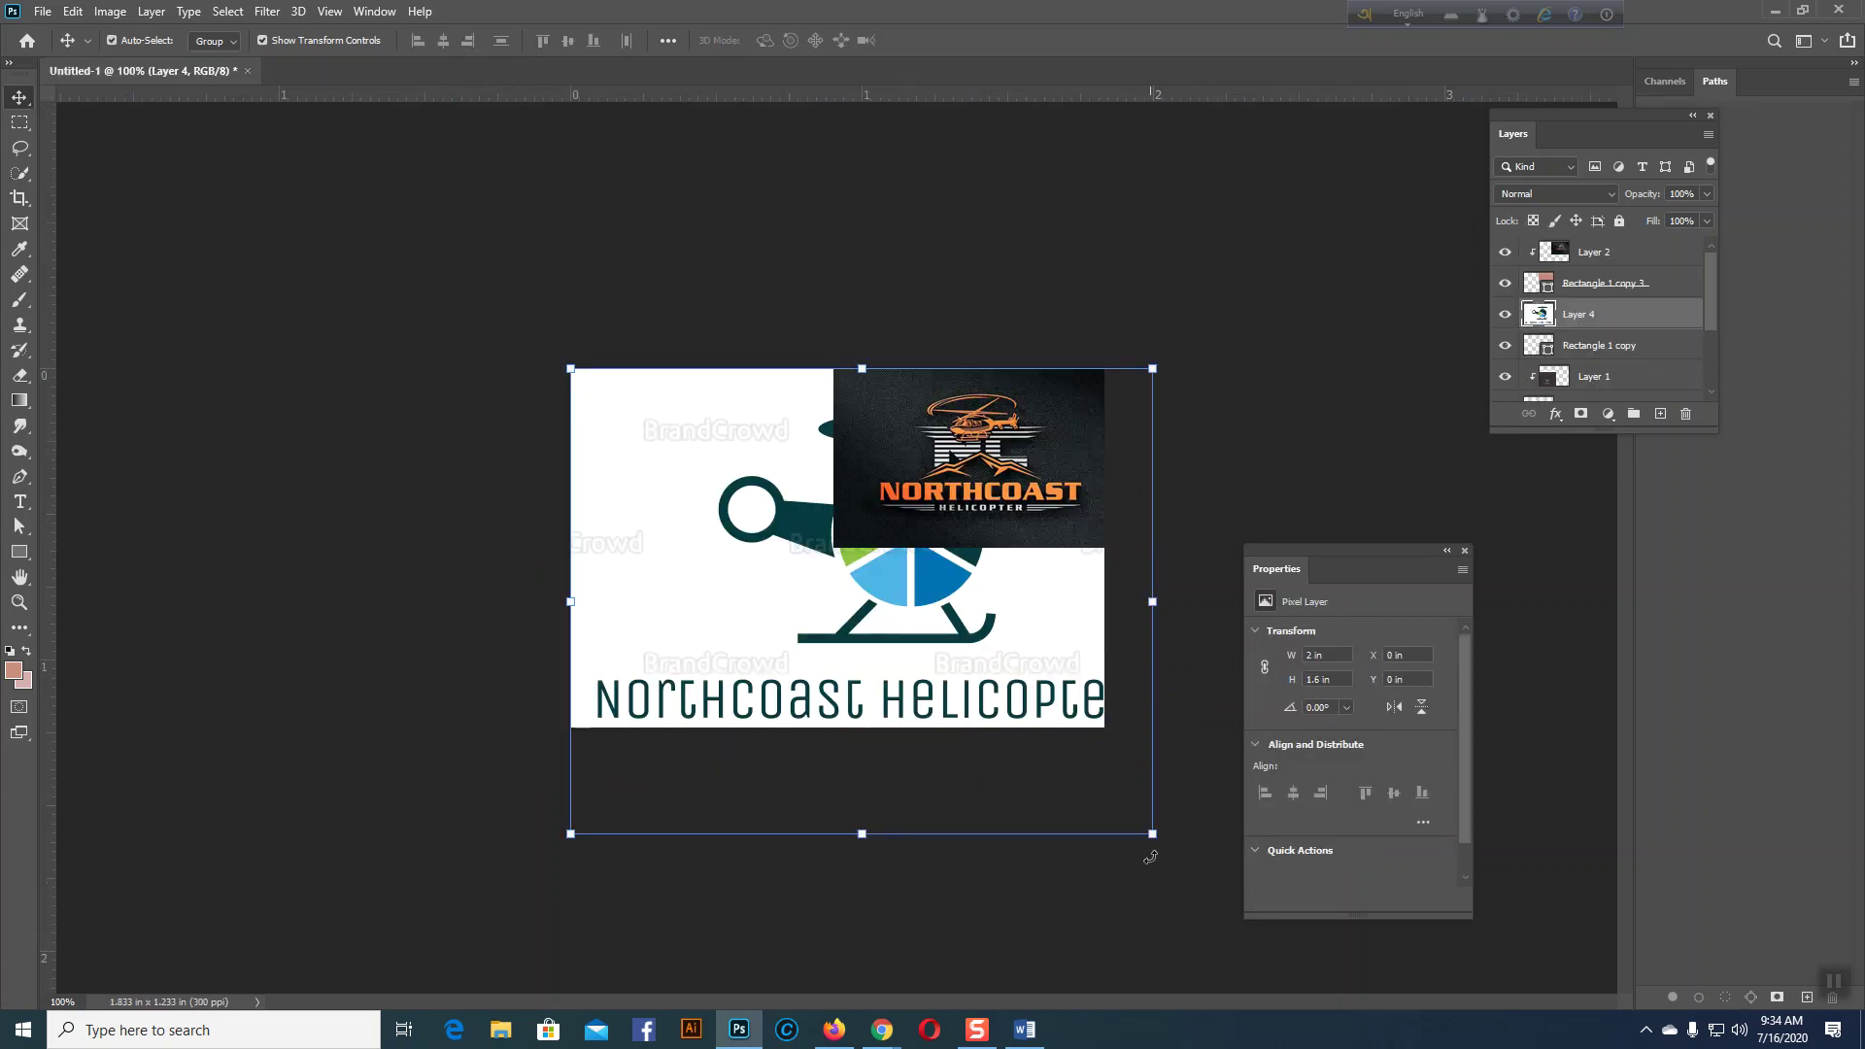
left_click_drag(1145, 831, 1114, 754)
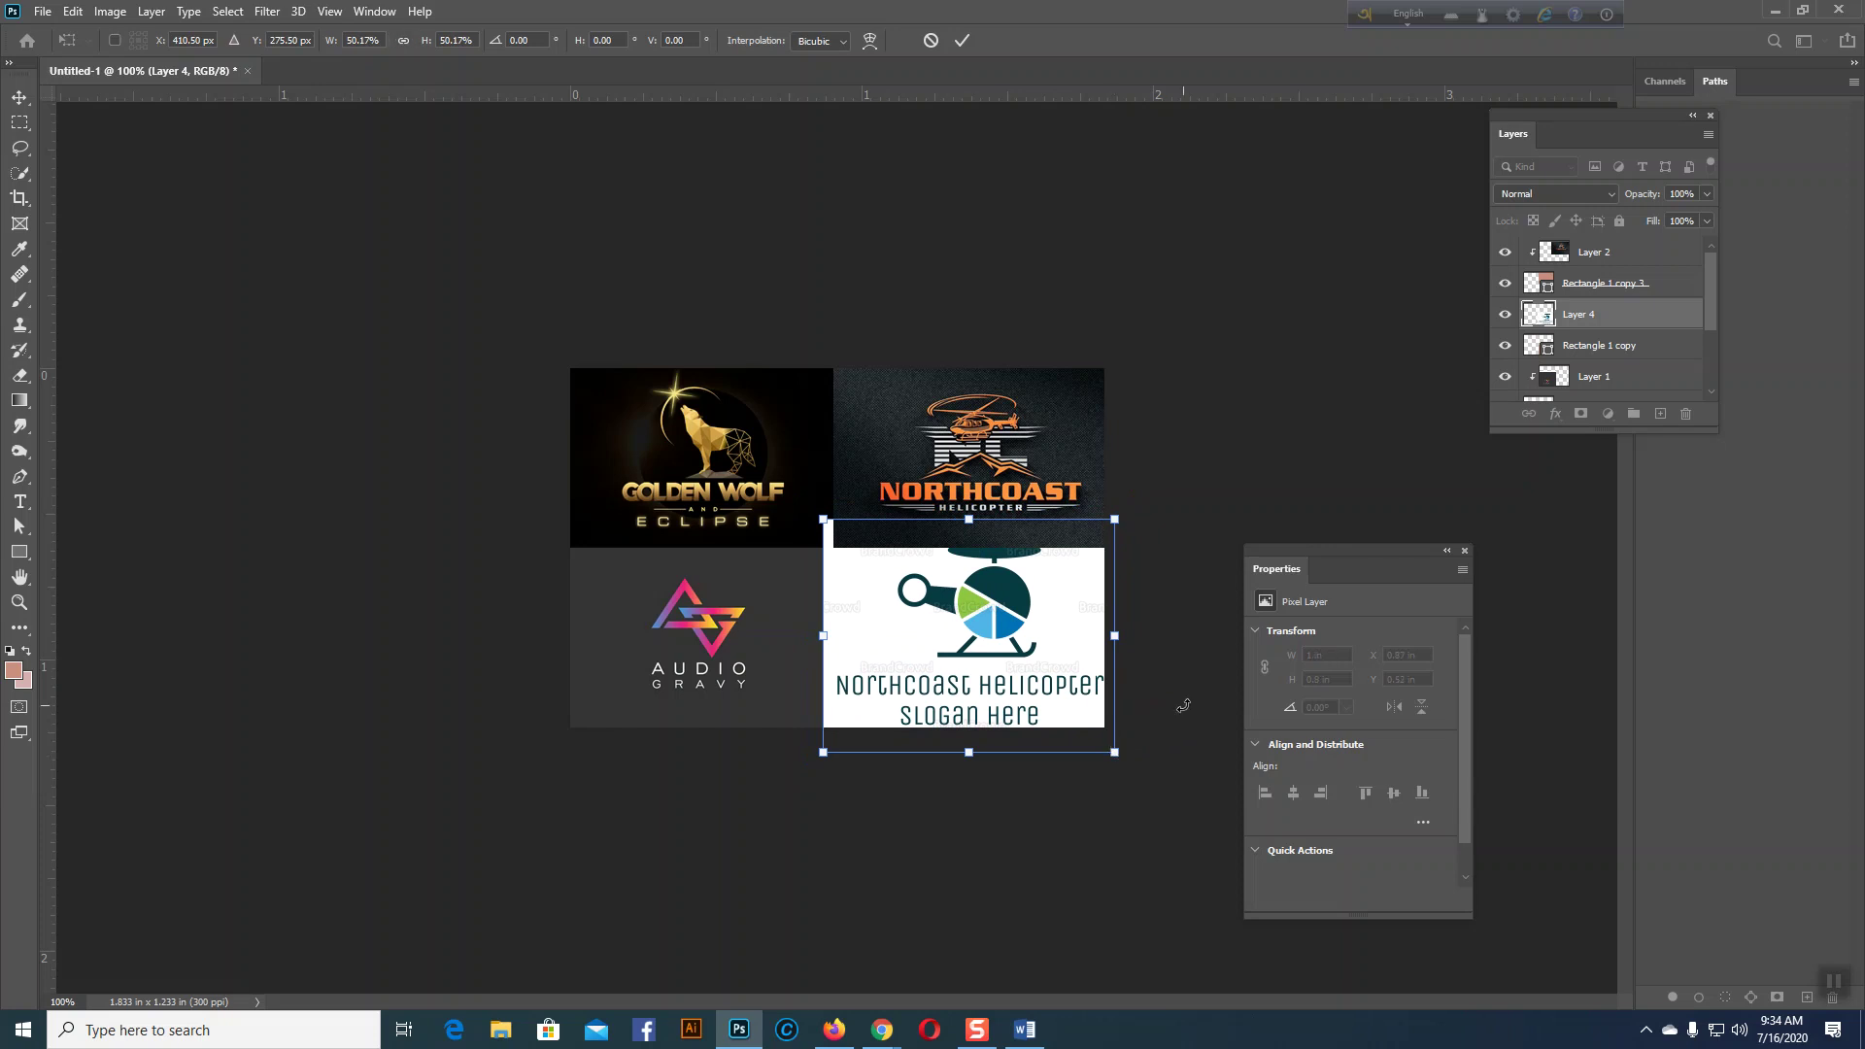
left_click_drag(1115, 753, 1107, 745)
key("Return")
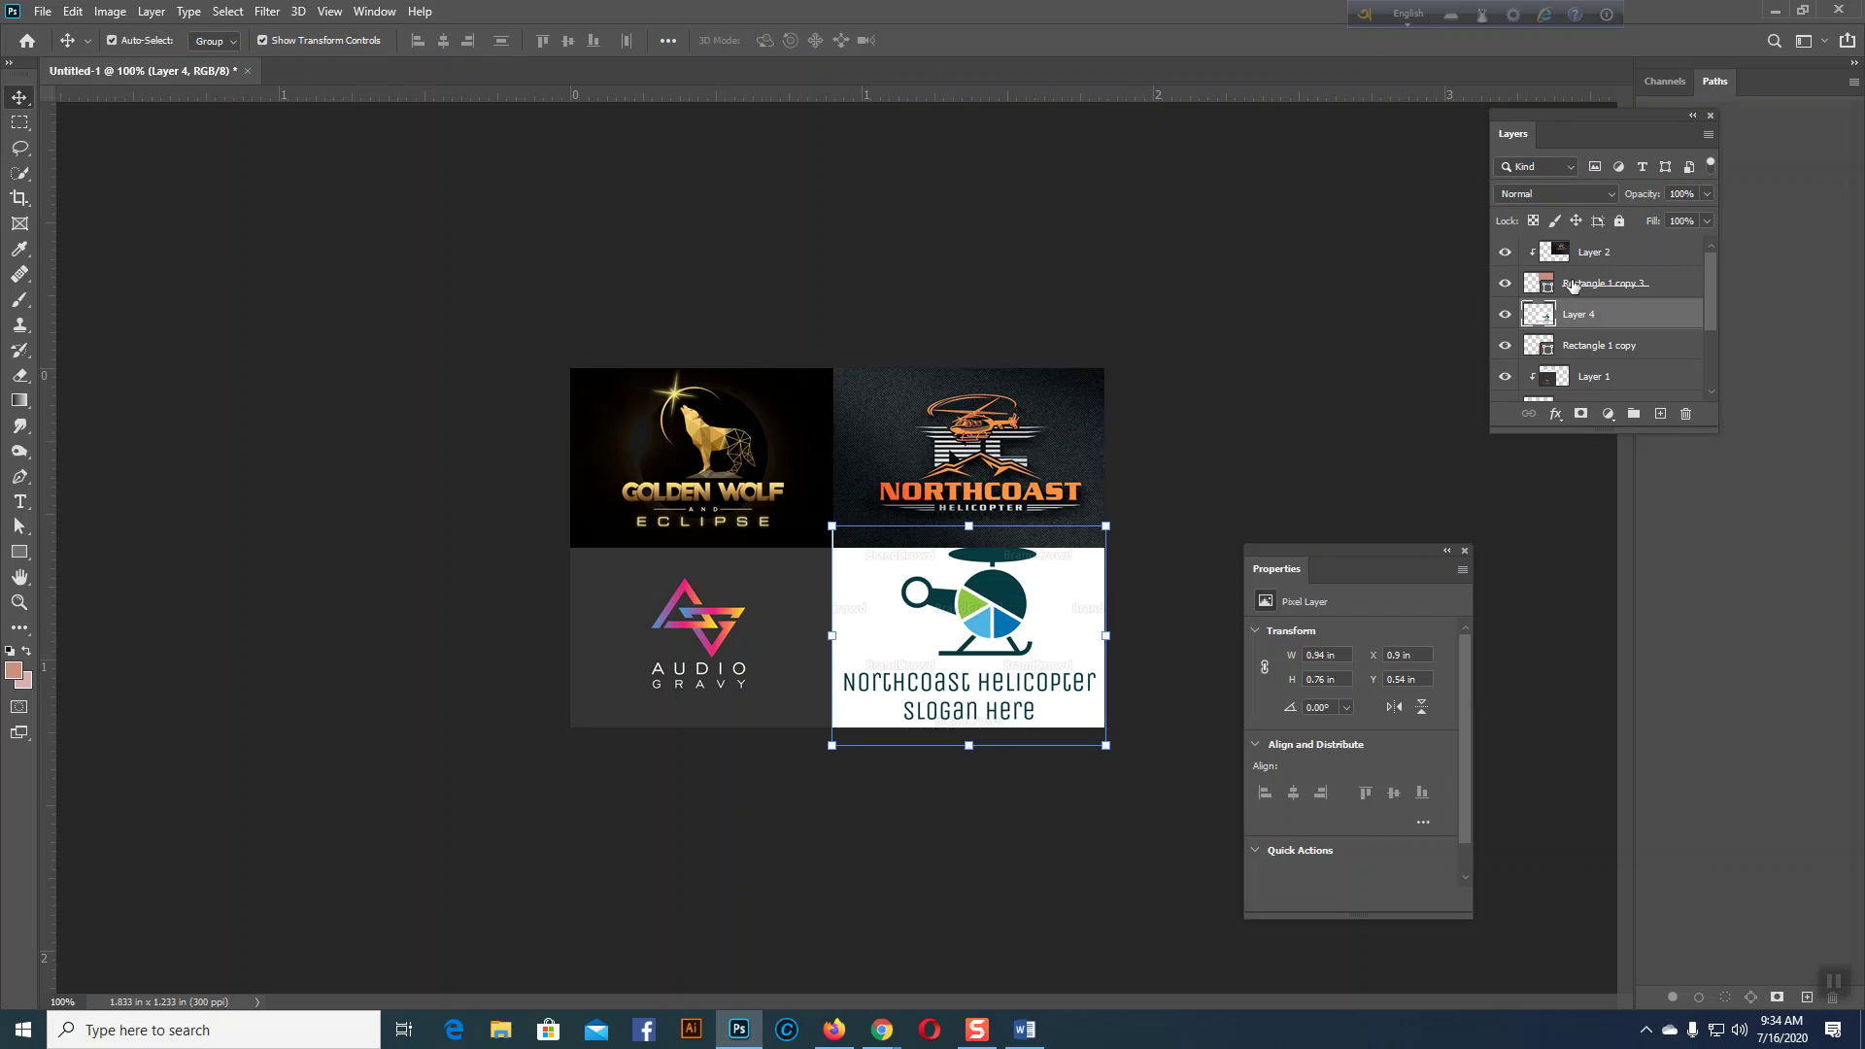
Admit a waiting participant to the video meeting and return to Photoshop.
left_click(1574, 284)
mouse_move(881, 1030)
left_click(799, 976)
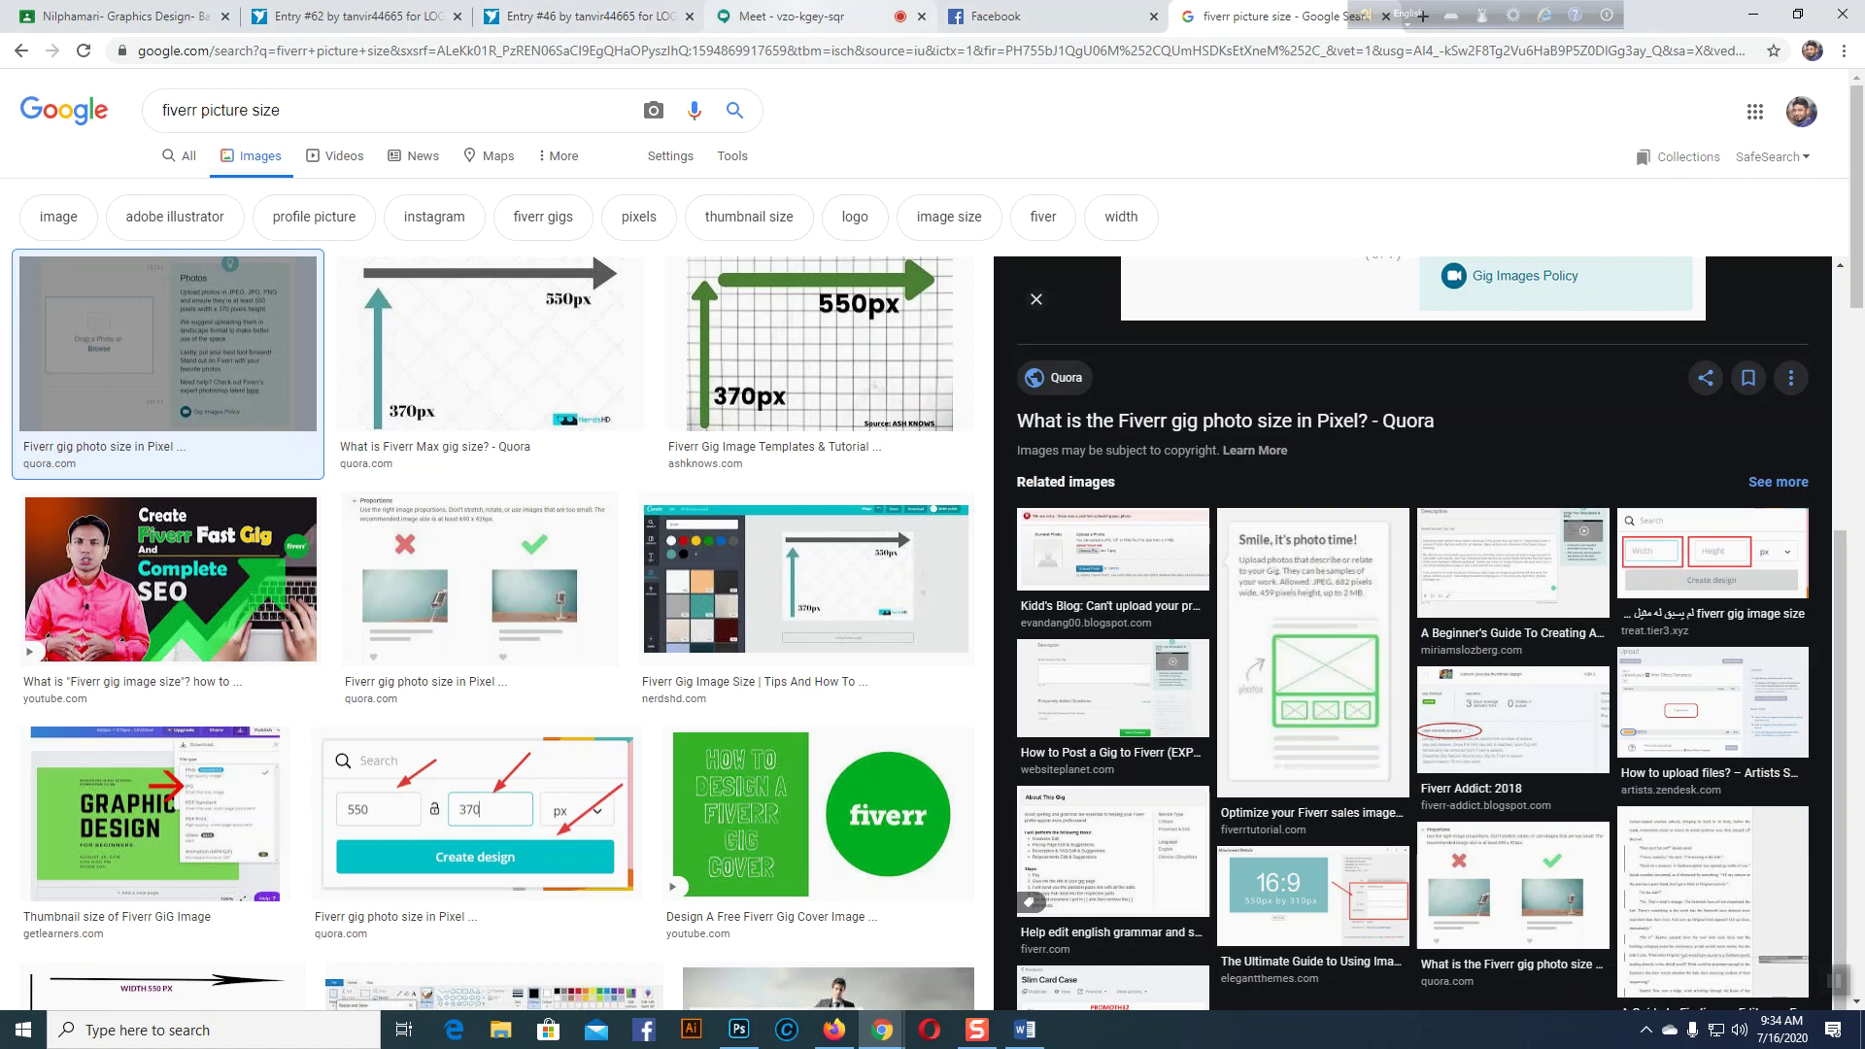
left_click(792, 16)
left_click(1124, 597)
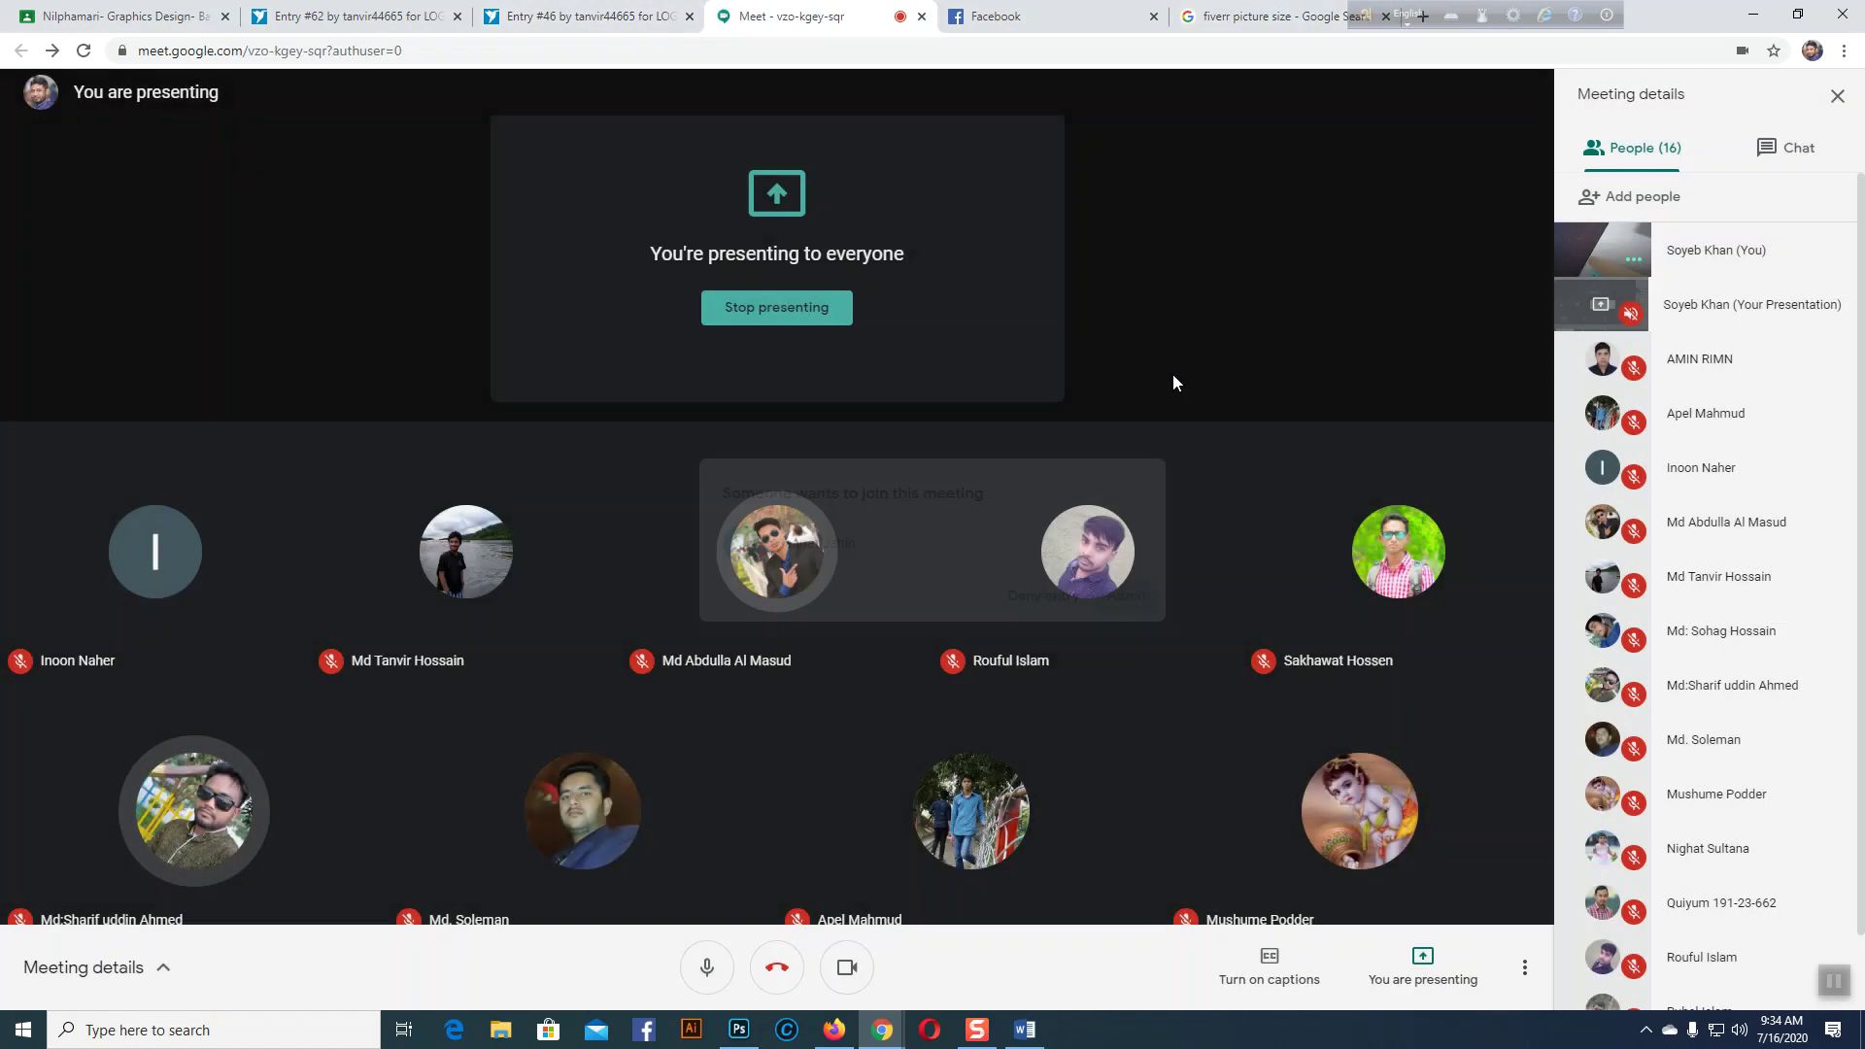
key("ctrl+9")
left_click(740, 1032)
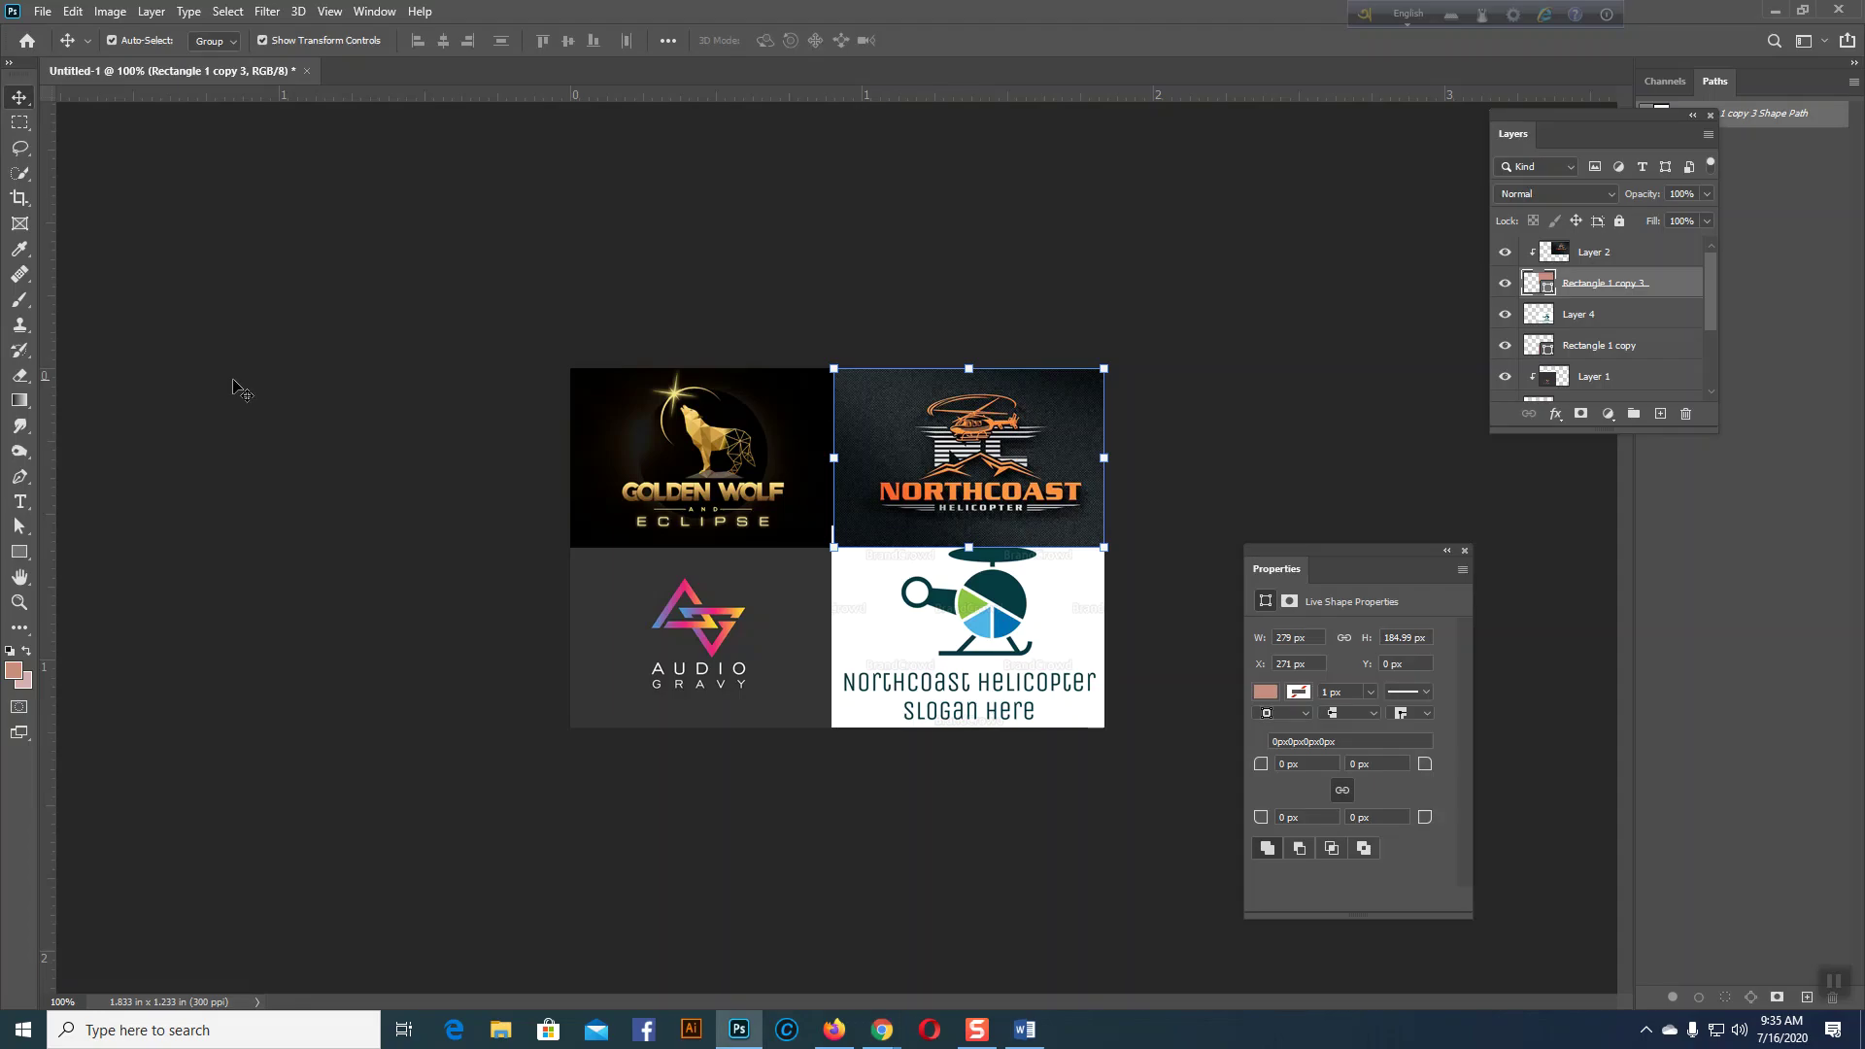
Move the helicopter logo, Layer 4, into the bottom-right cell.
left_click(1115, 824)
left_click(1031, 685)
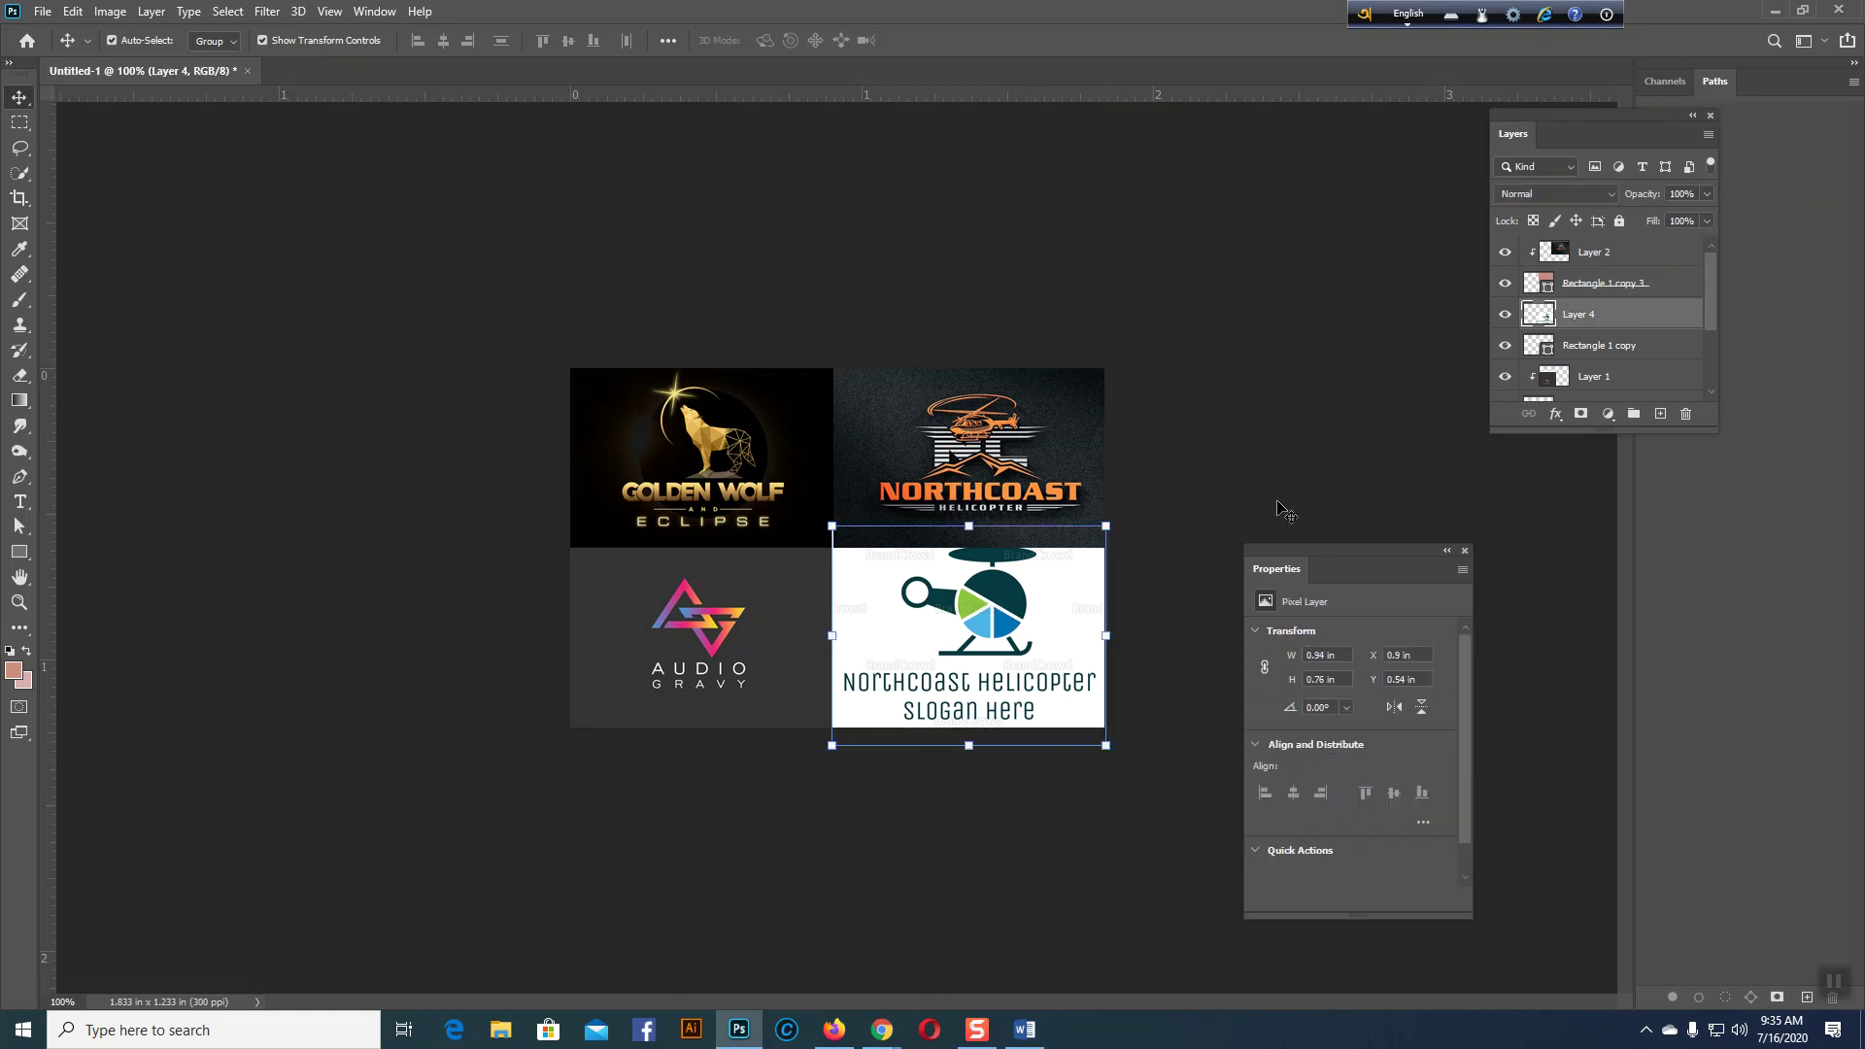
scroll(1621, 385, "down", 2)
left_click(1583, 356)
scroll(1598, 326, "up", 2)
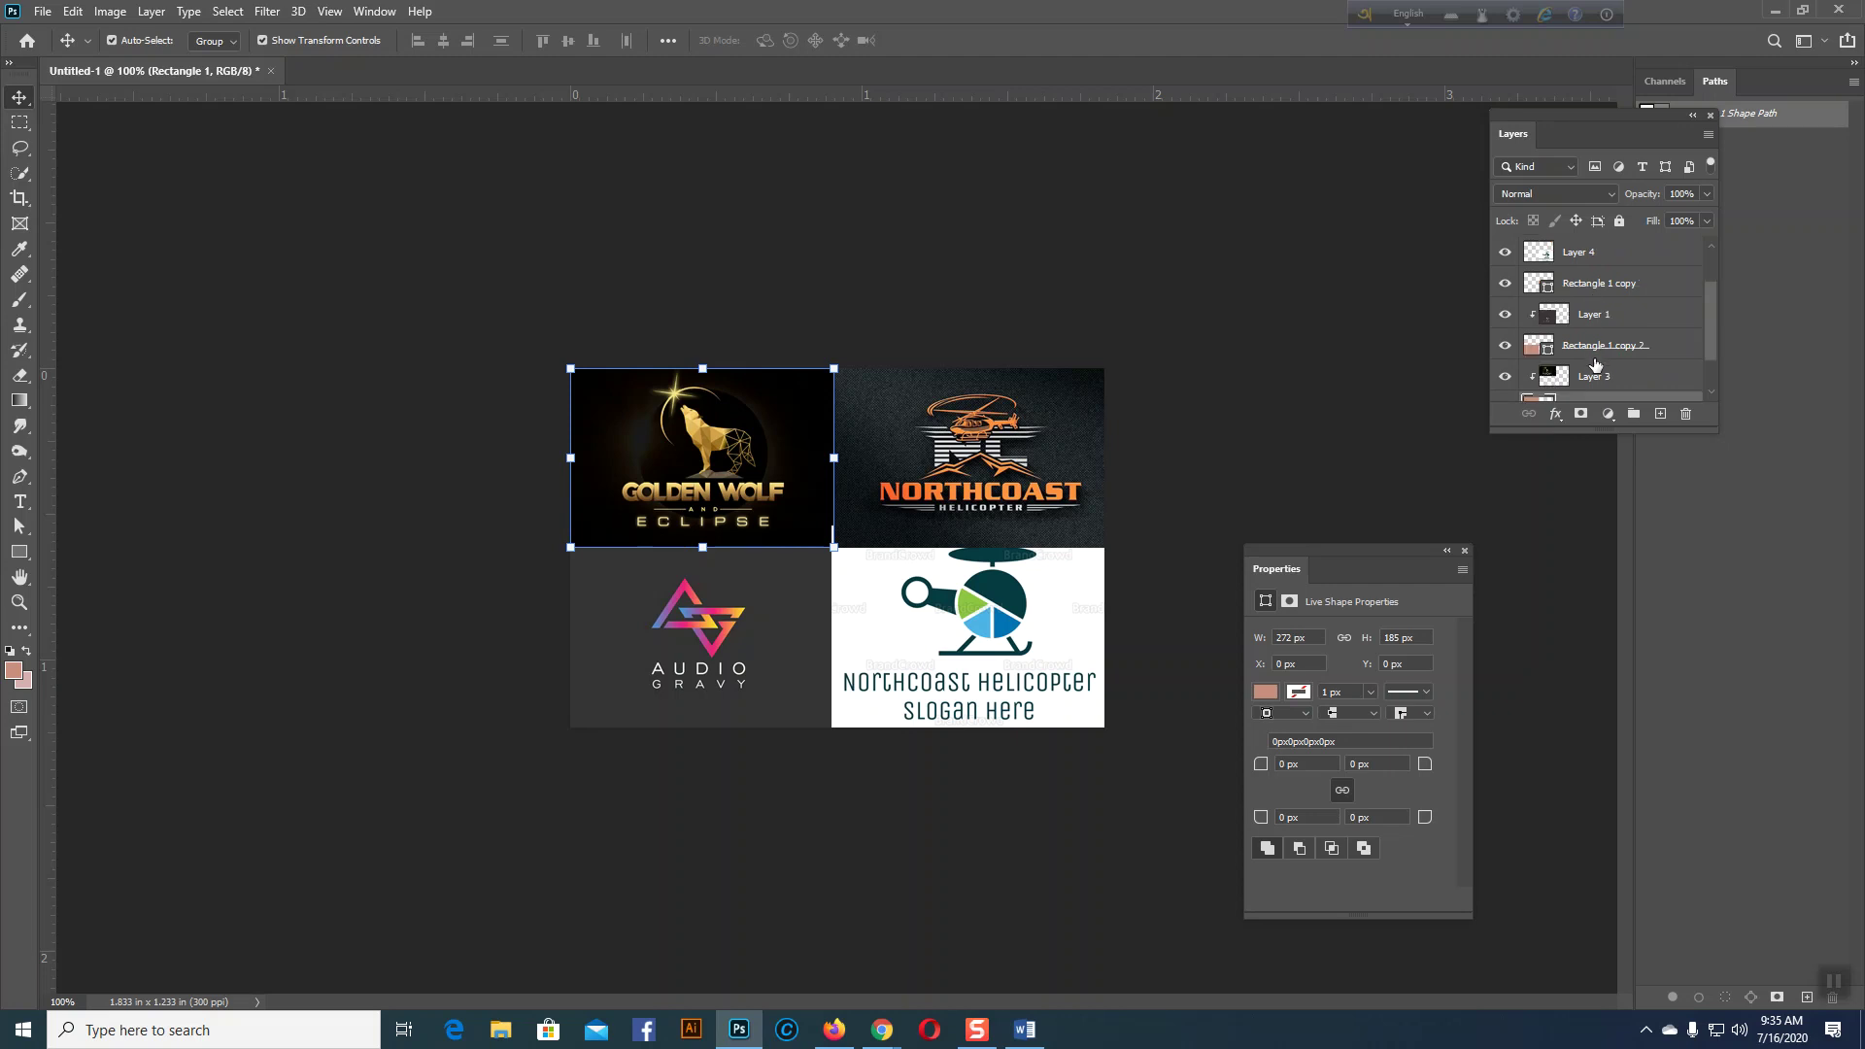
scroll(1594, 364, "down", 2)
left_click(1019, 659)
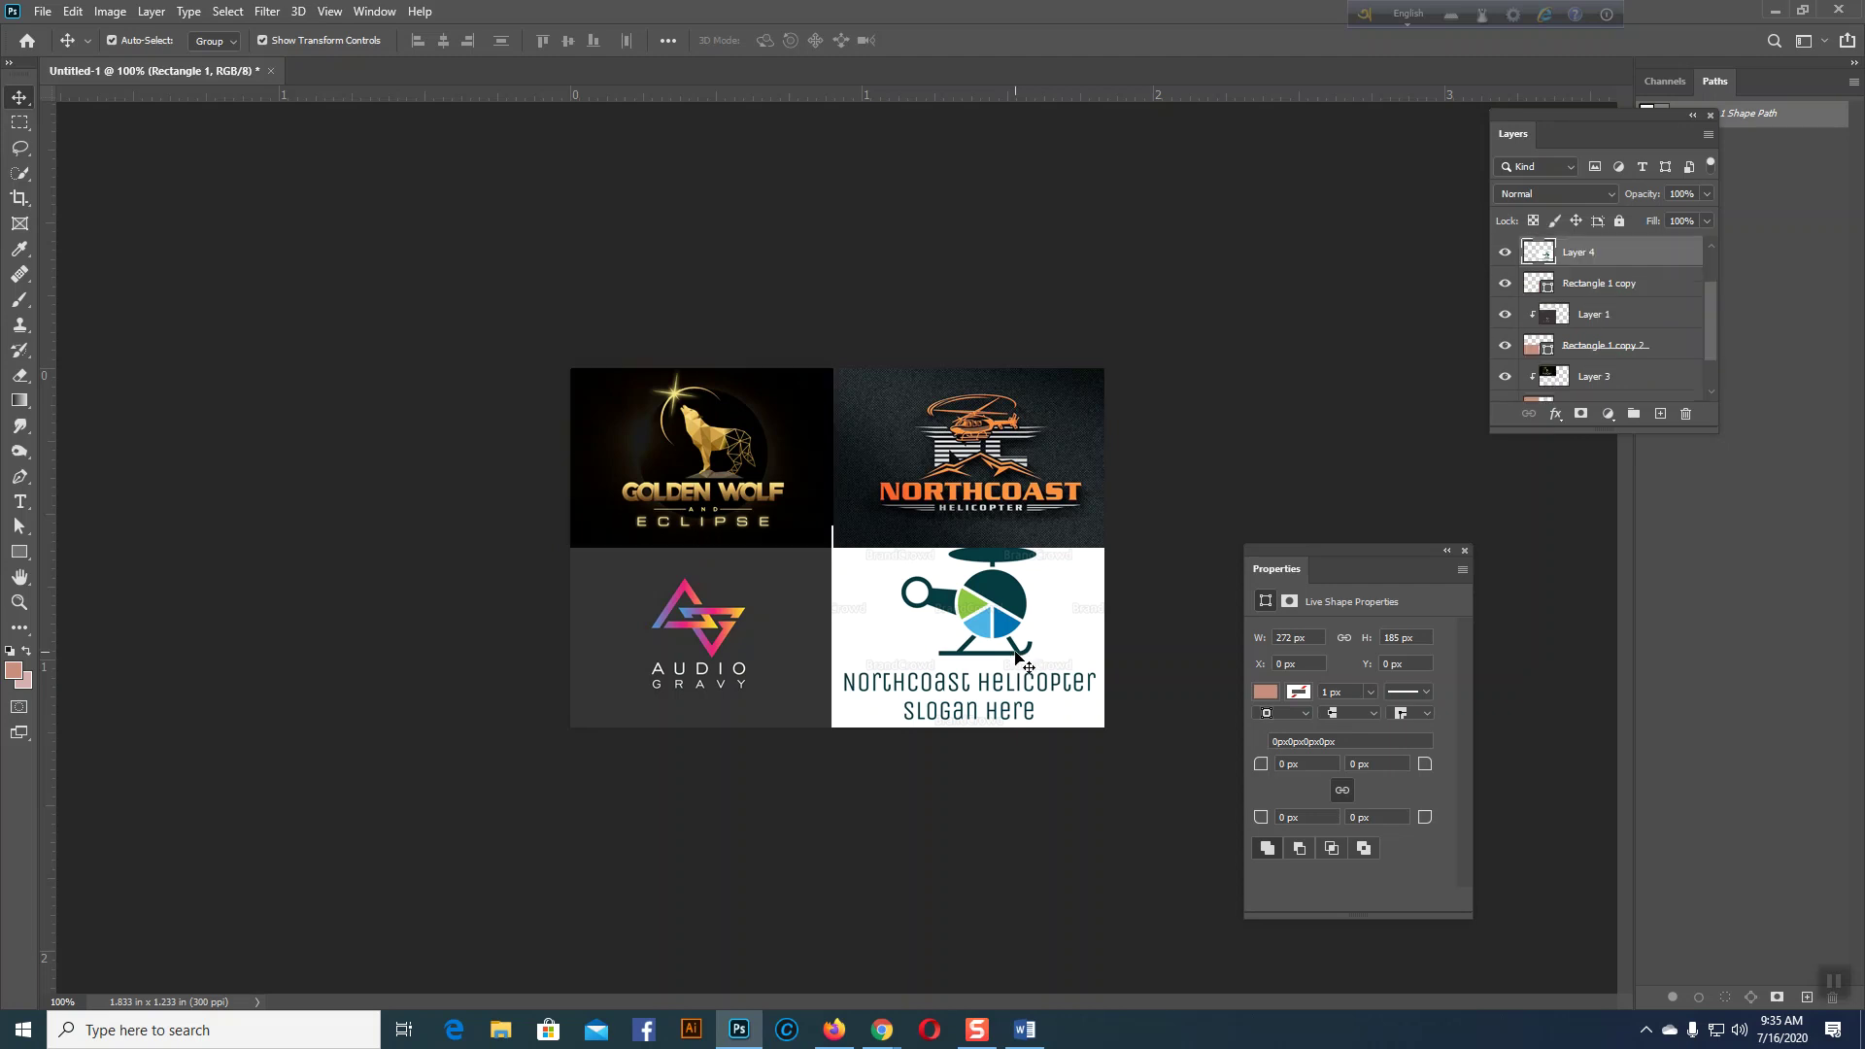
left_click_drag(1014, 658, 813, 629)
left_click(1074, 651)
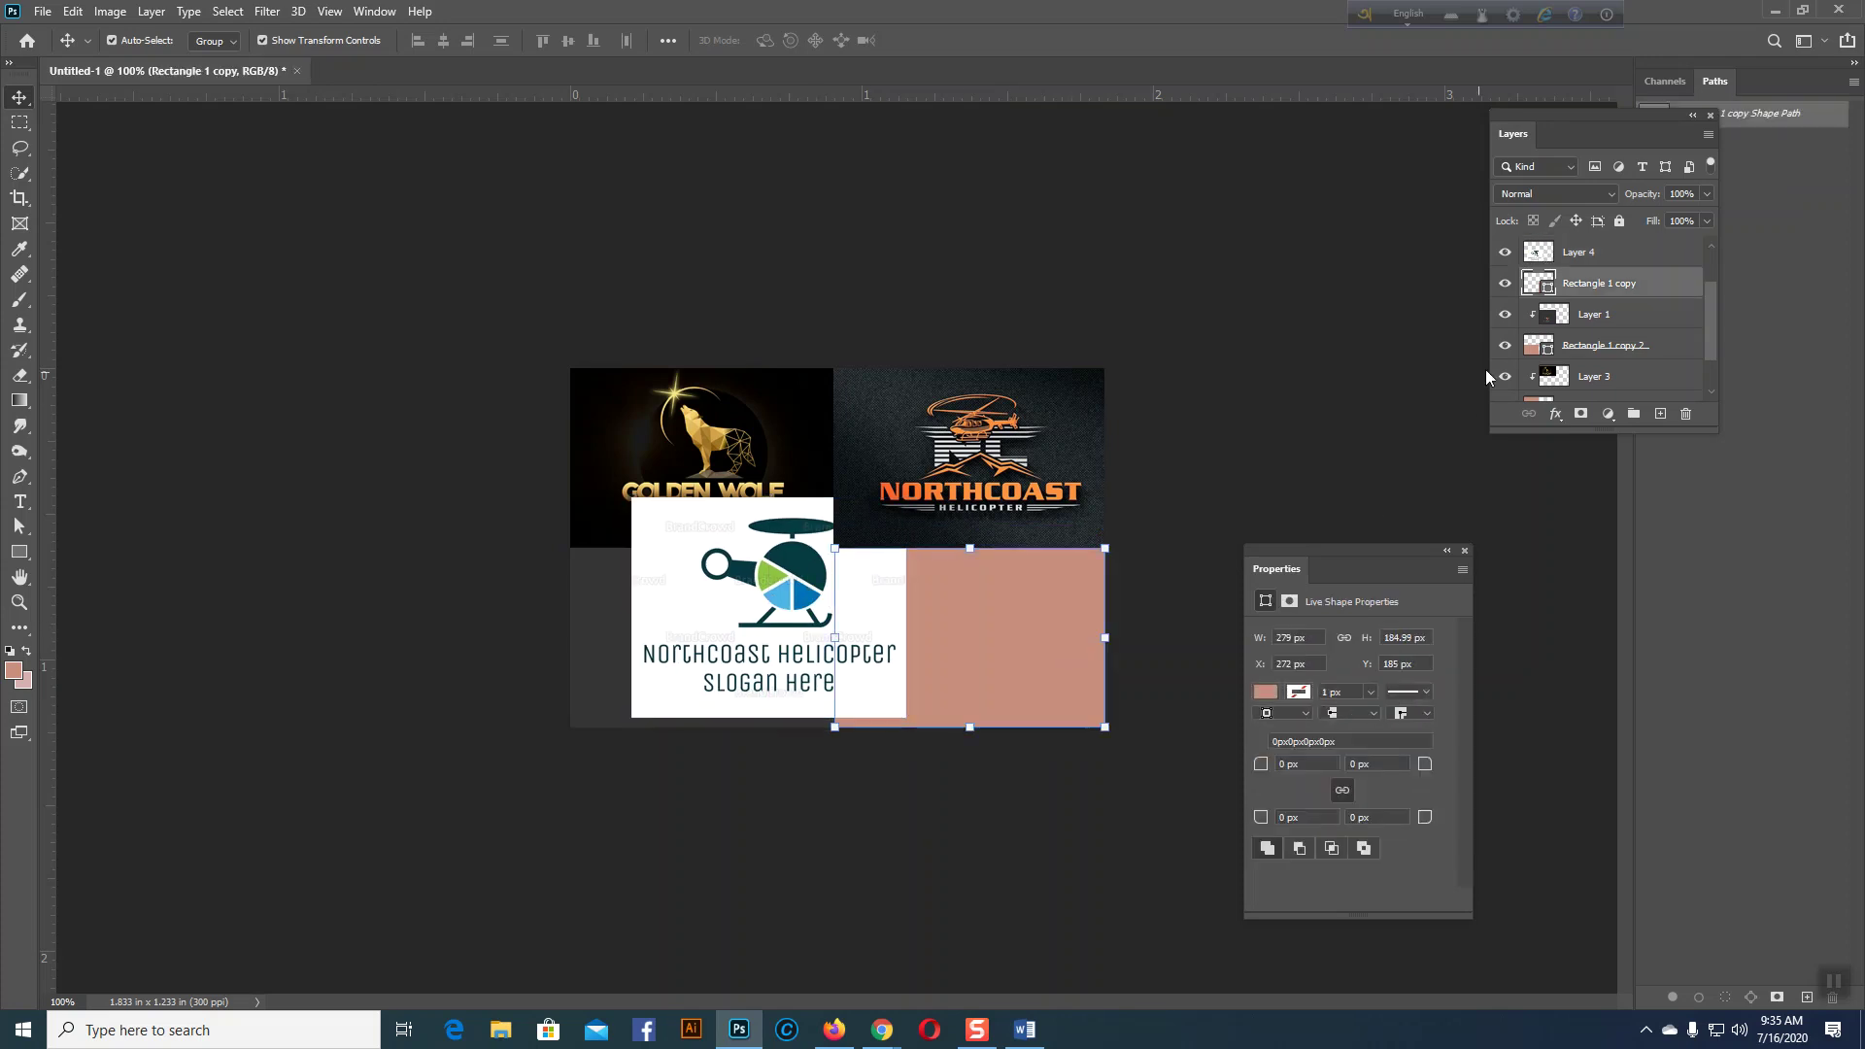
left_click(1571, 257)
left_click_drag(816, 630, 1018, 687)
Clip Layer 4 to the bottom-right rectangle, Rectangle 1 copy.
right_click(1575, 257)
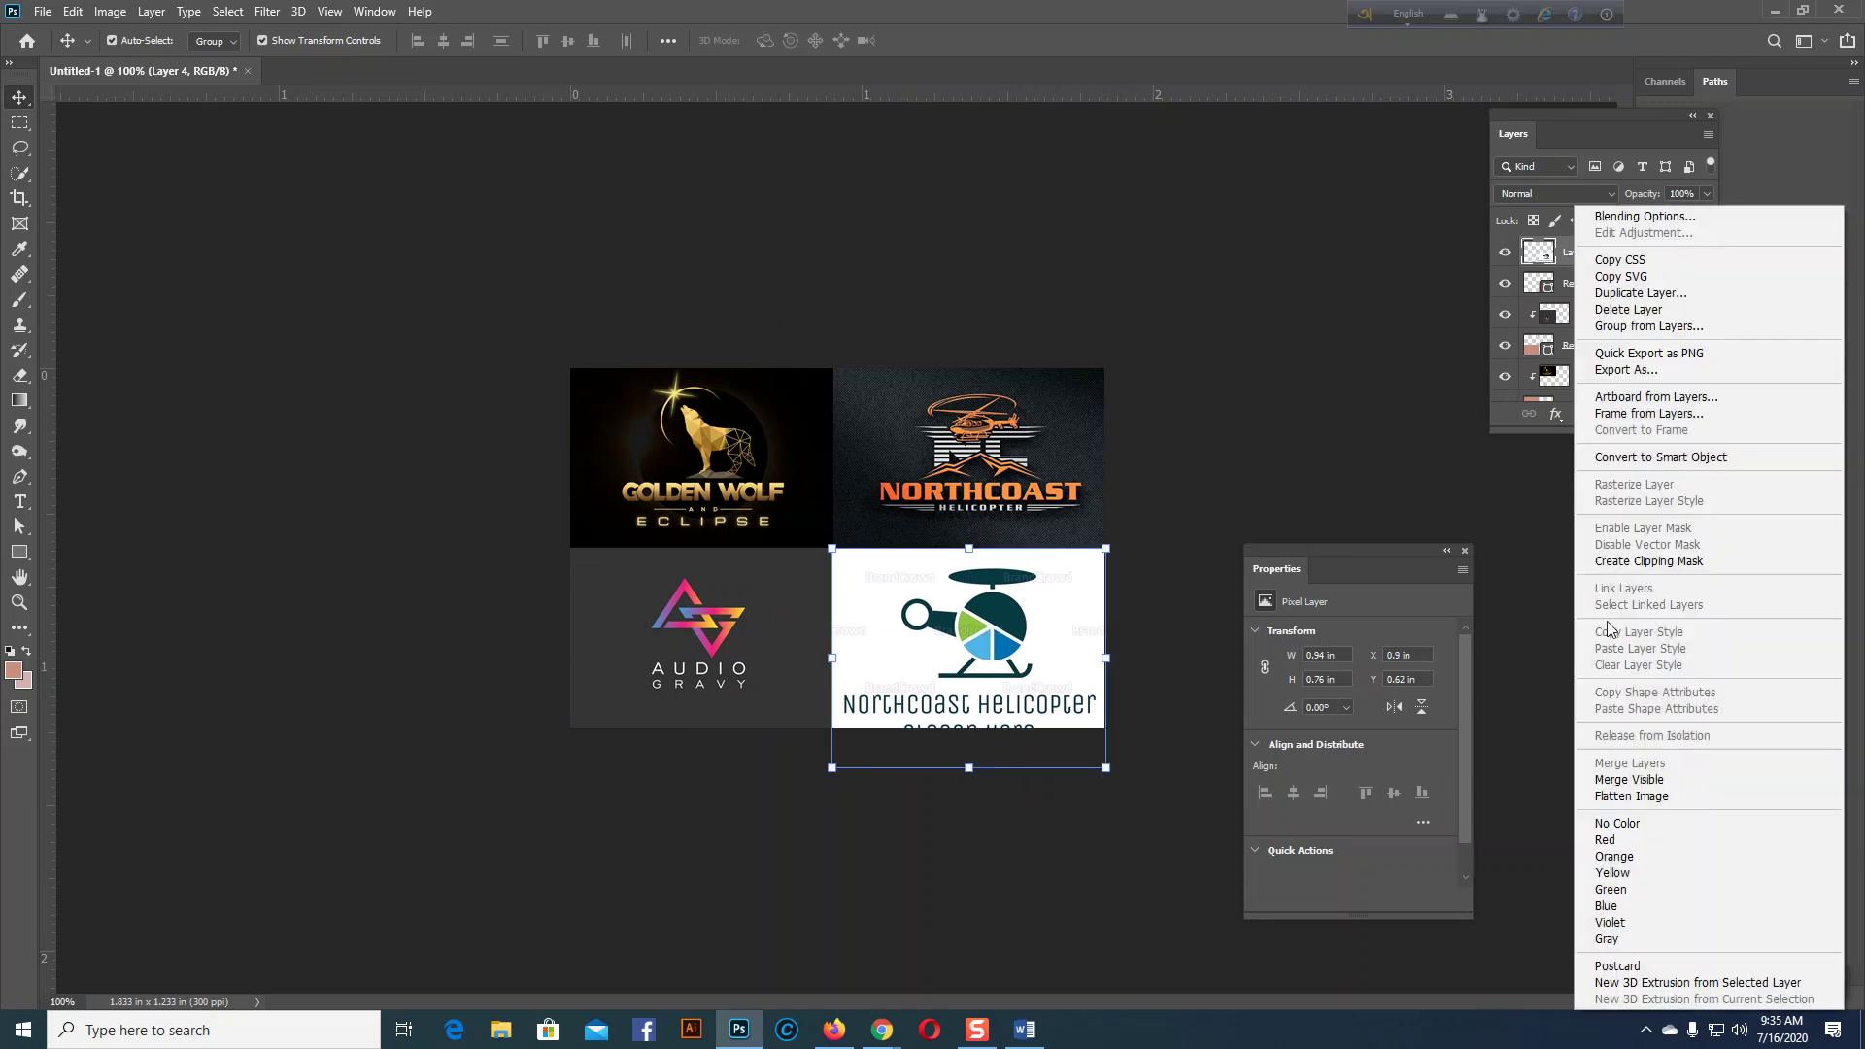
left_click(1622, 564)
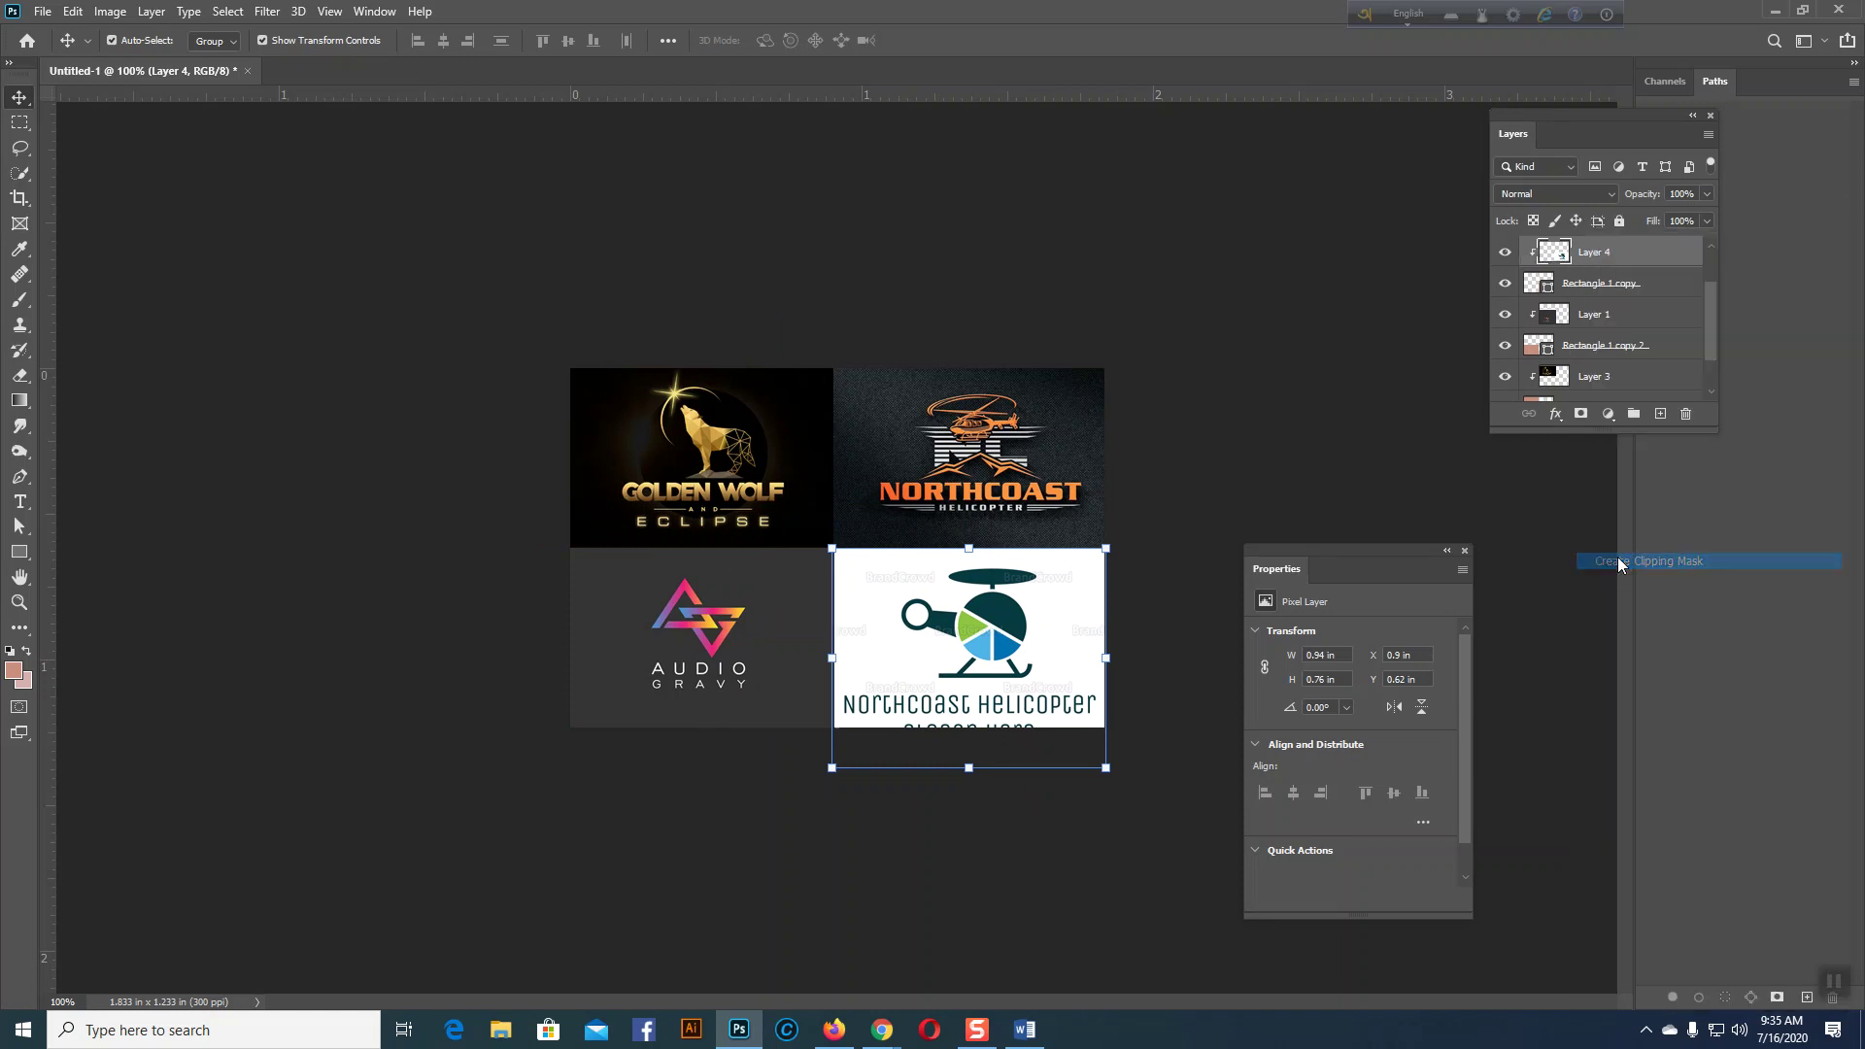
left_click(1225, 485)
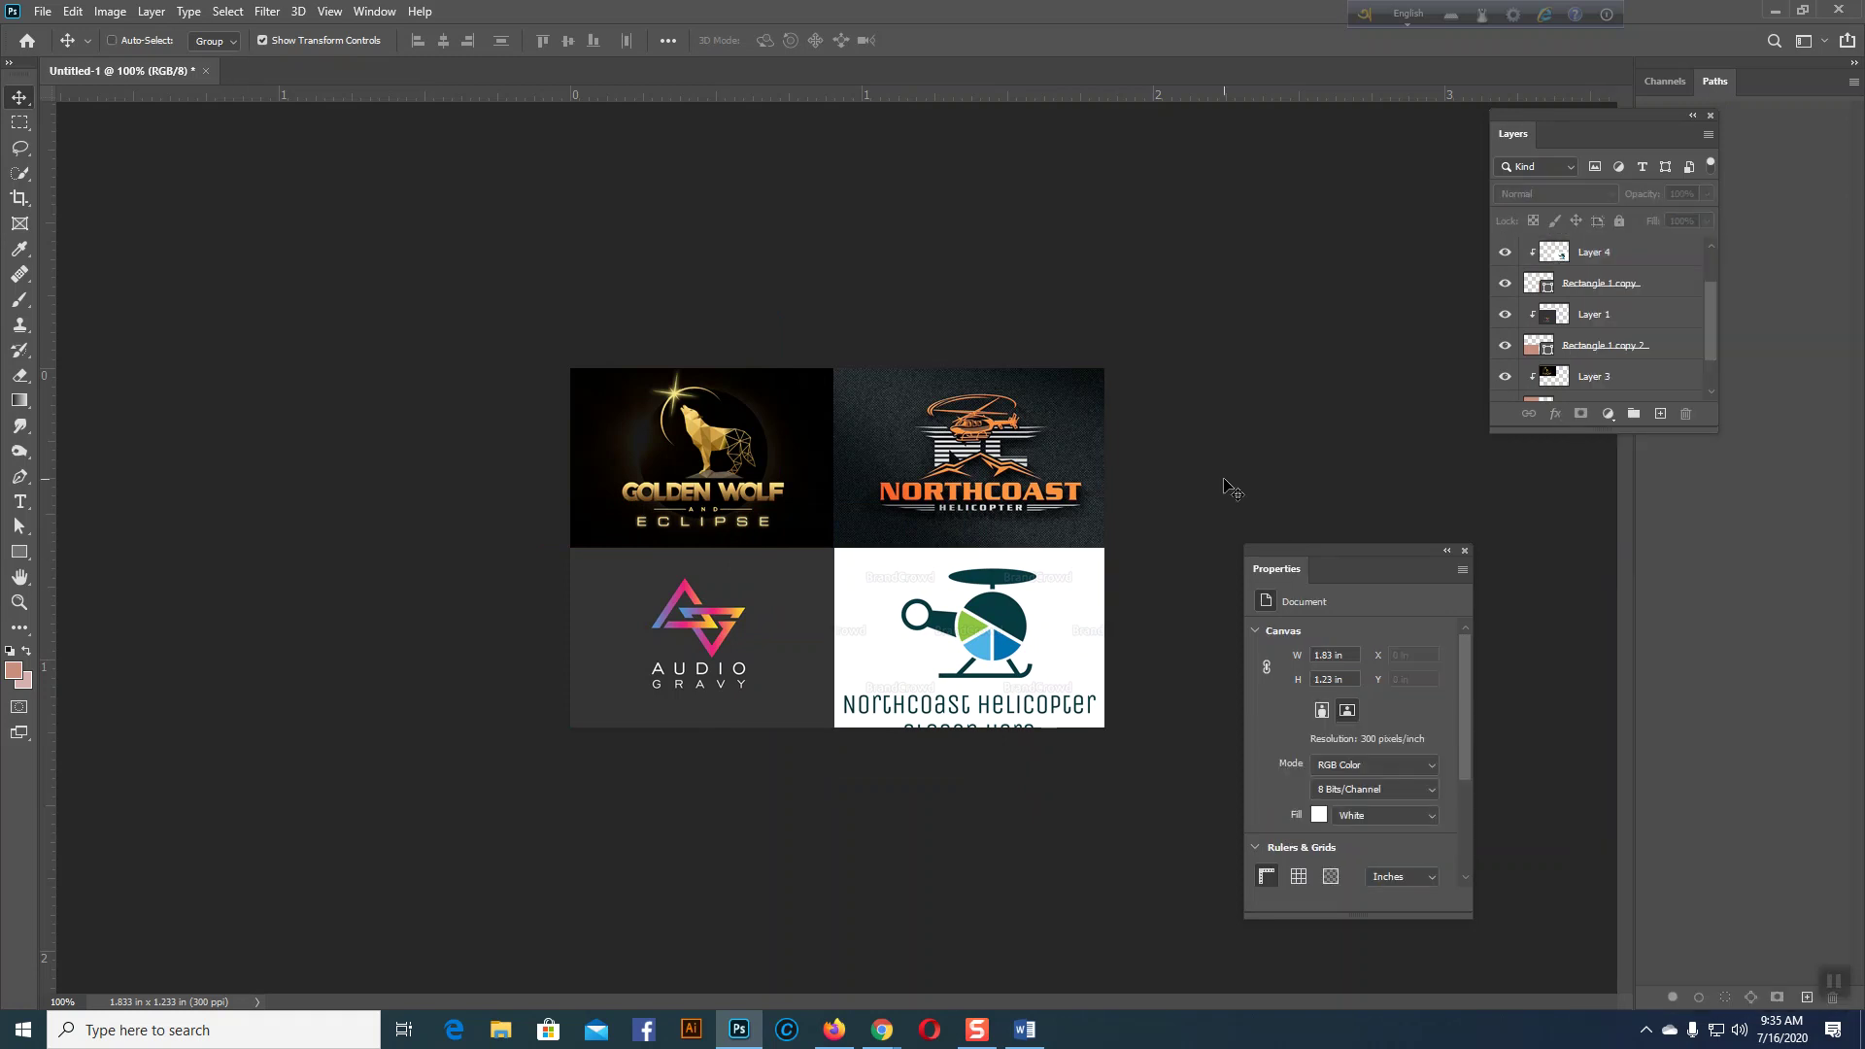
Open File > Export > Save for Web (Legacy) and set PNG-24 with the export width.
key("ctrl+o")
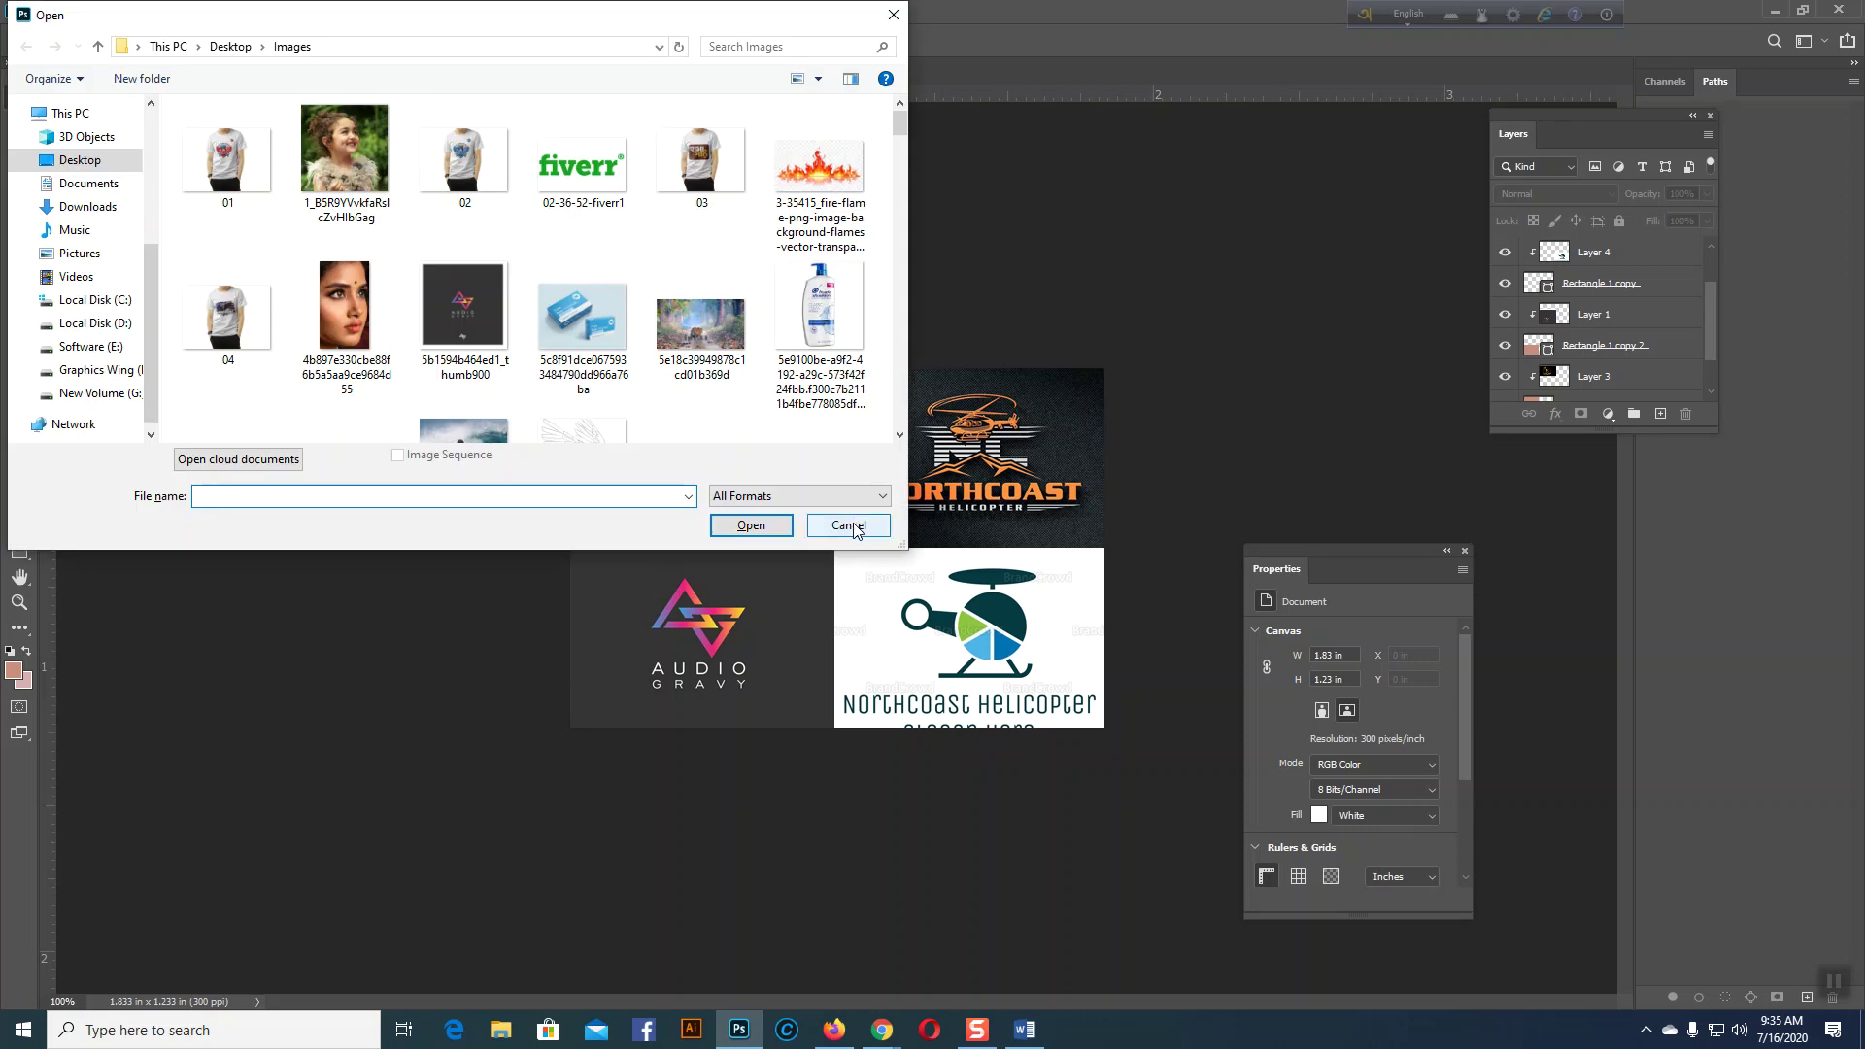
left_click(853, 524)
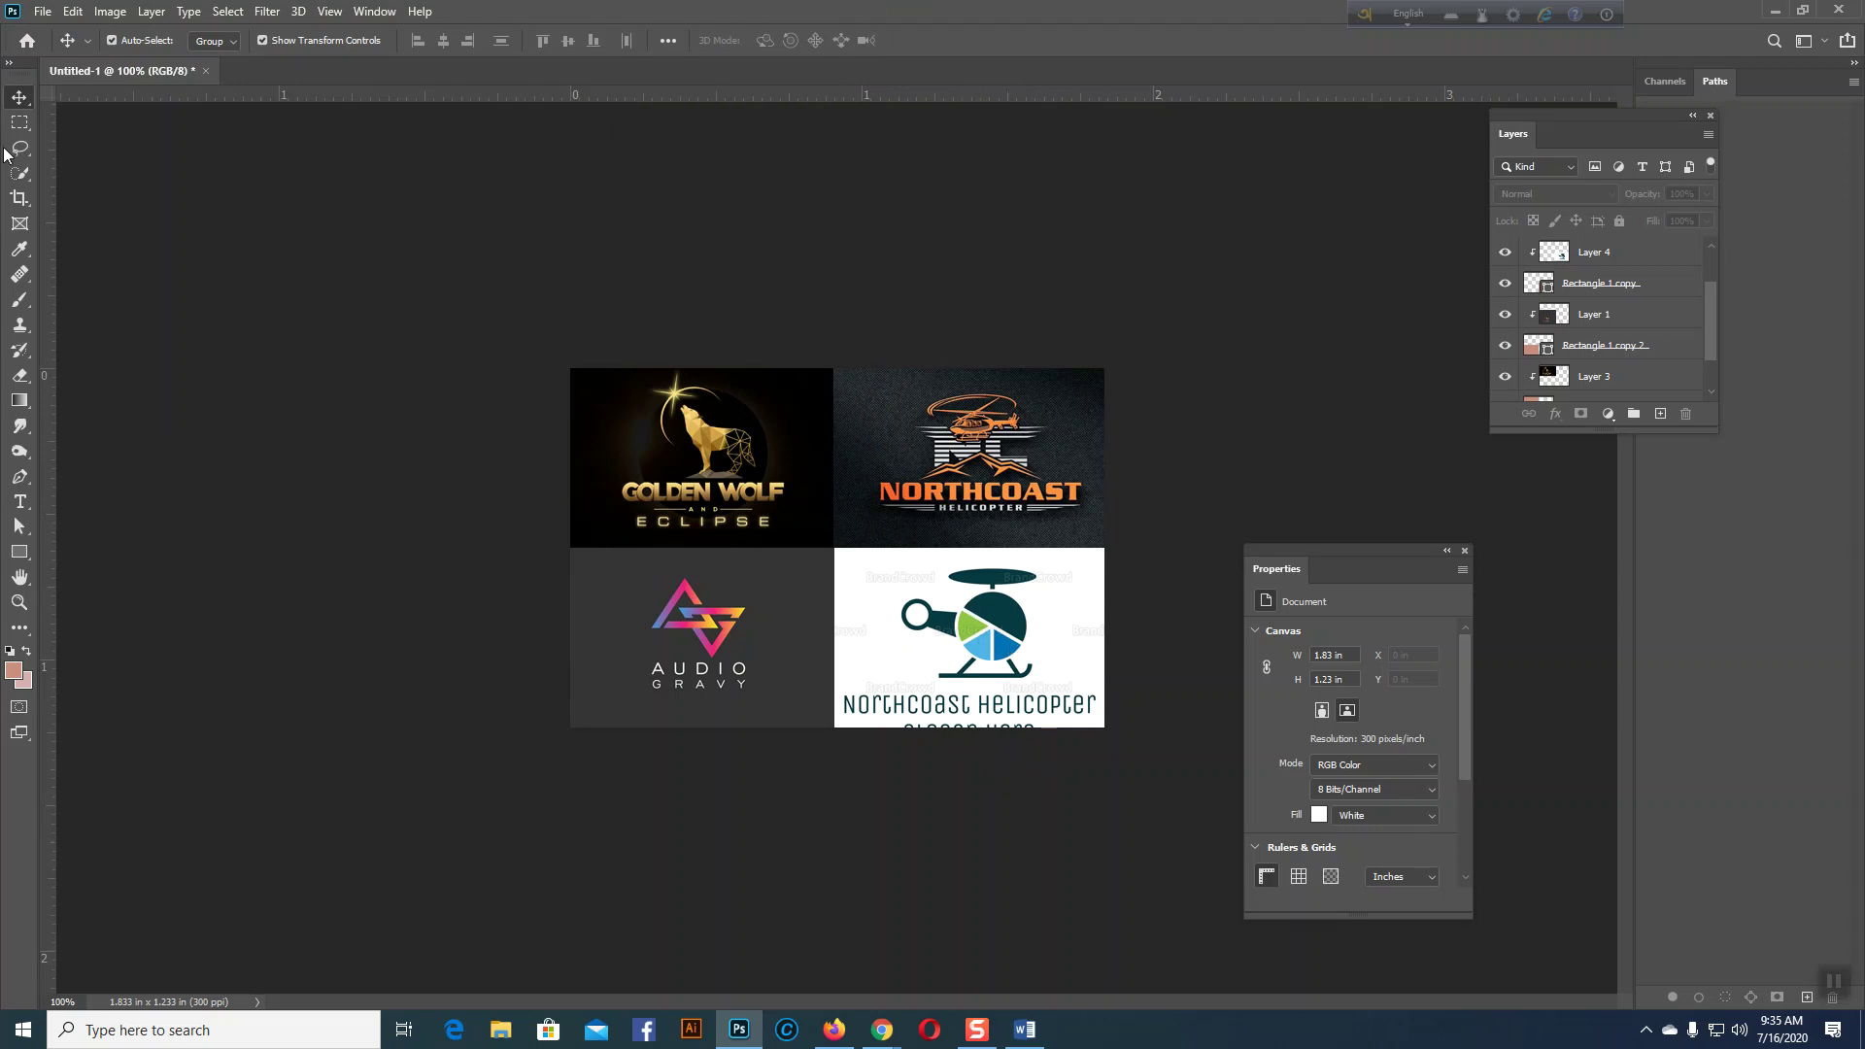
left_click(43, 12)
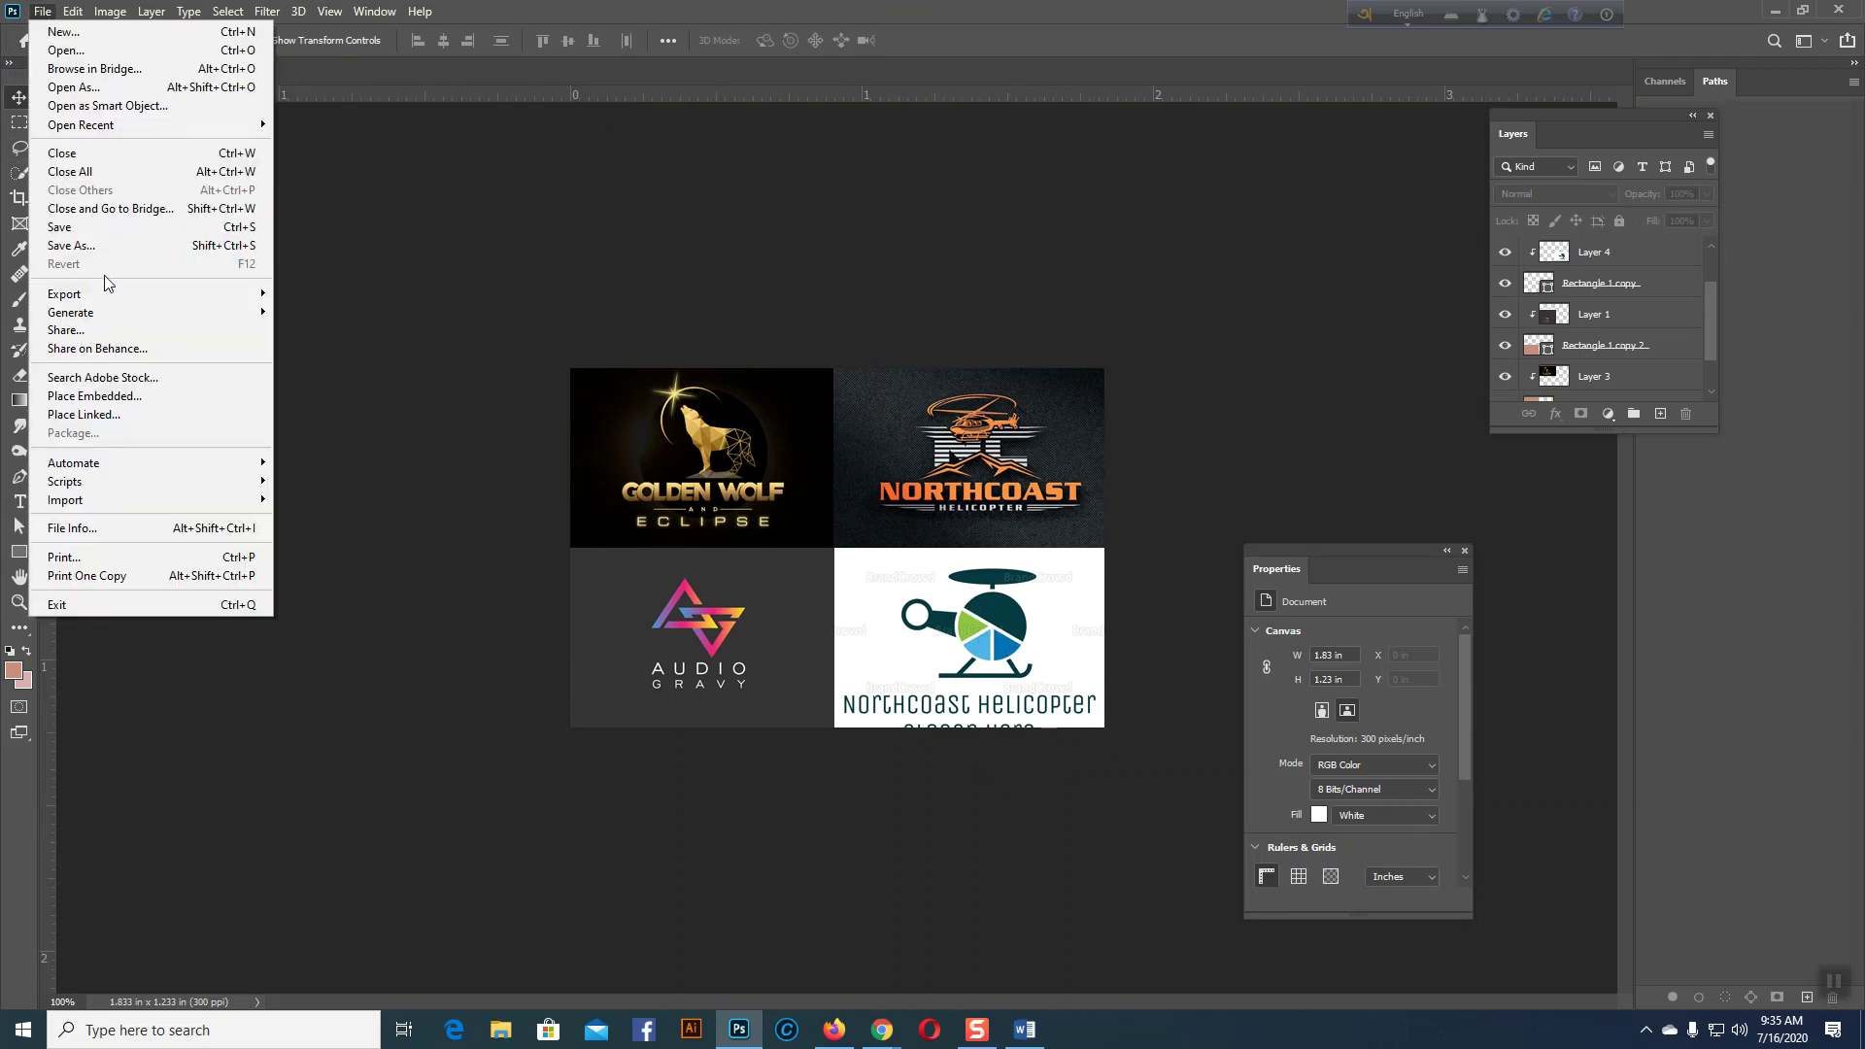
mouse_move(109, 298)
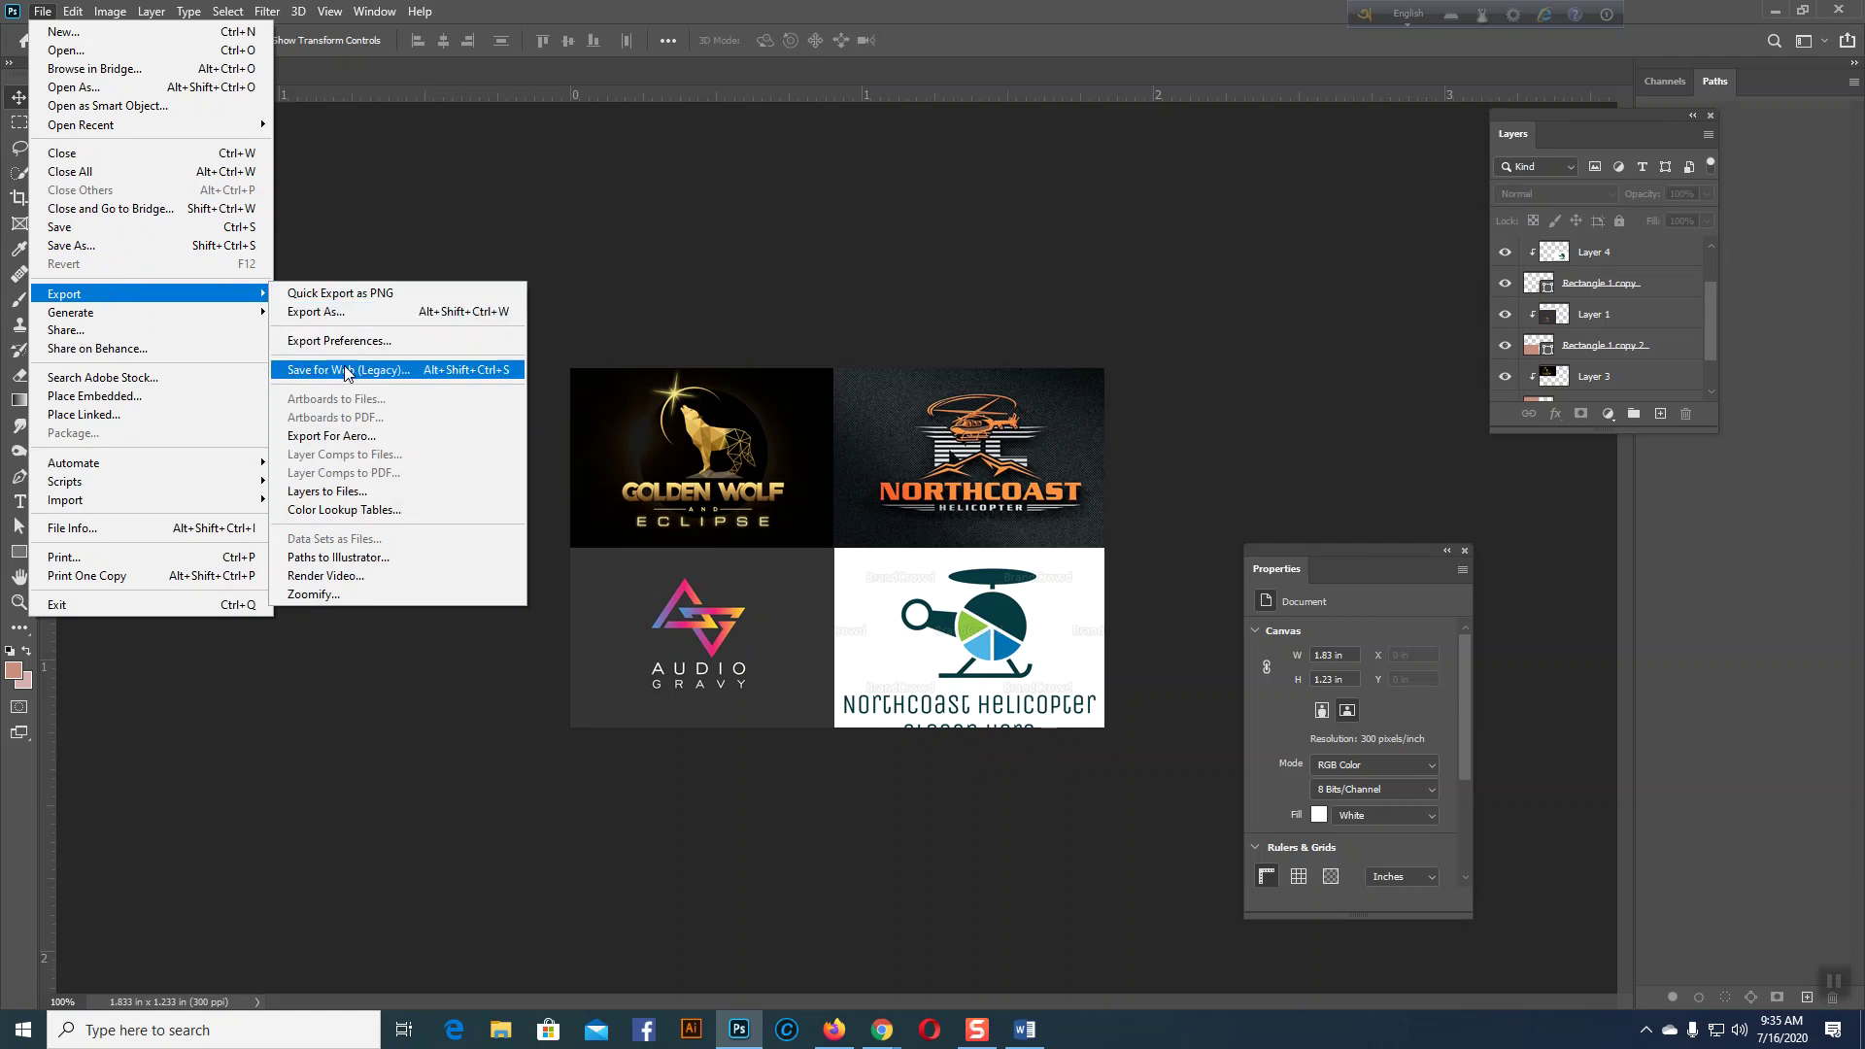
left_click(344, 369)
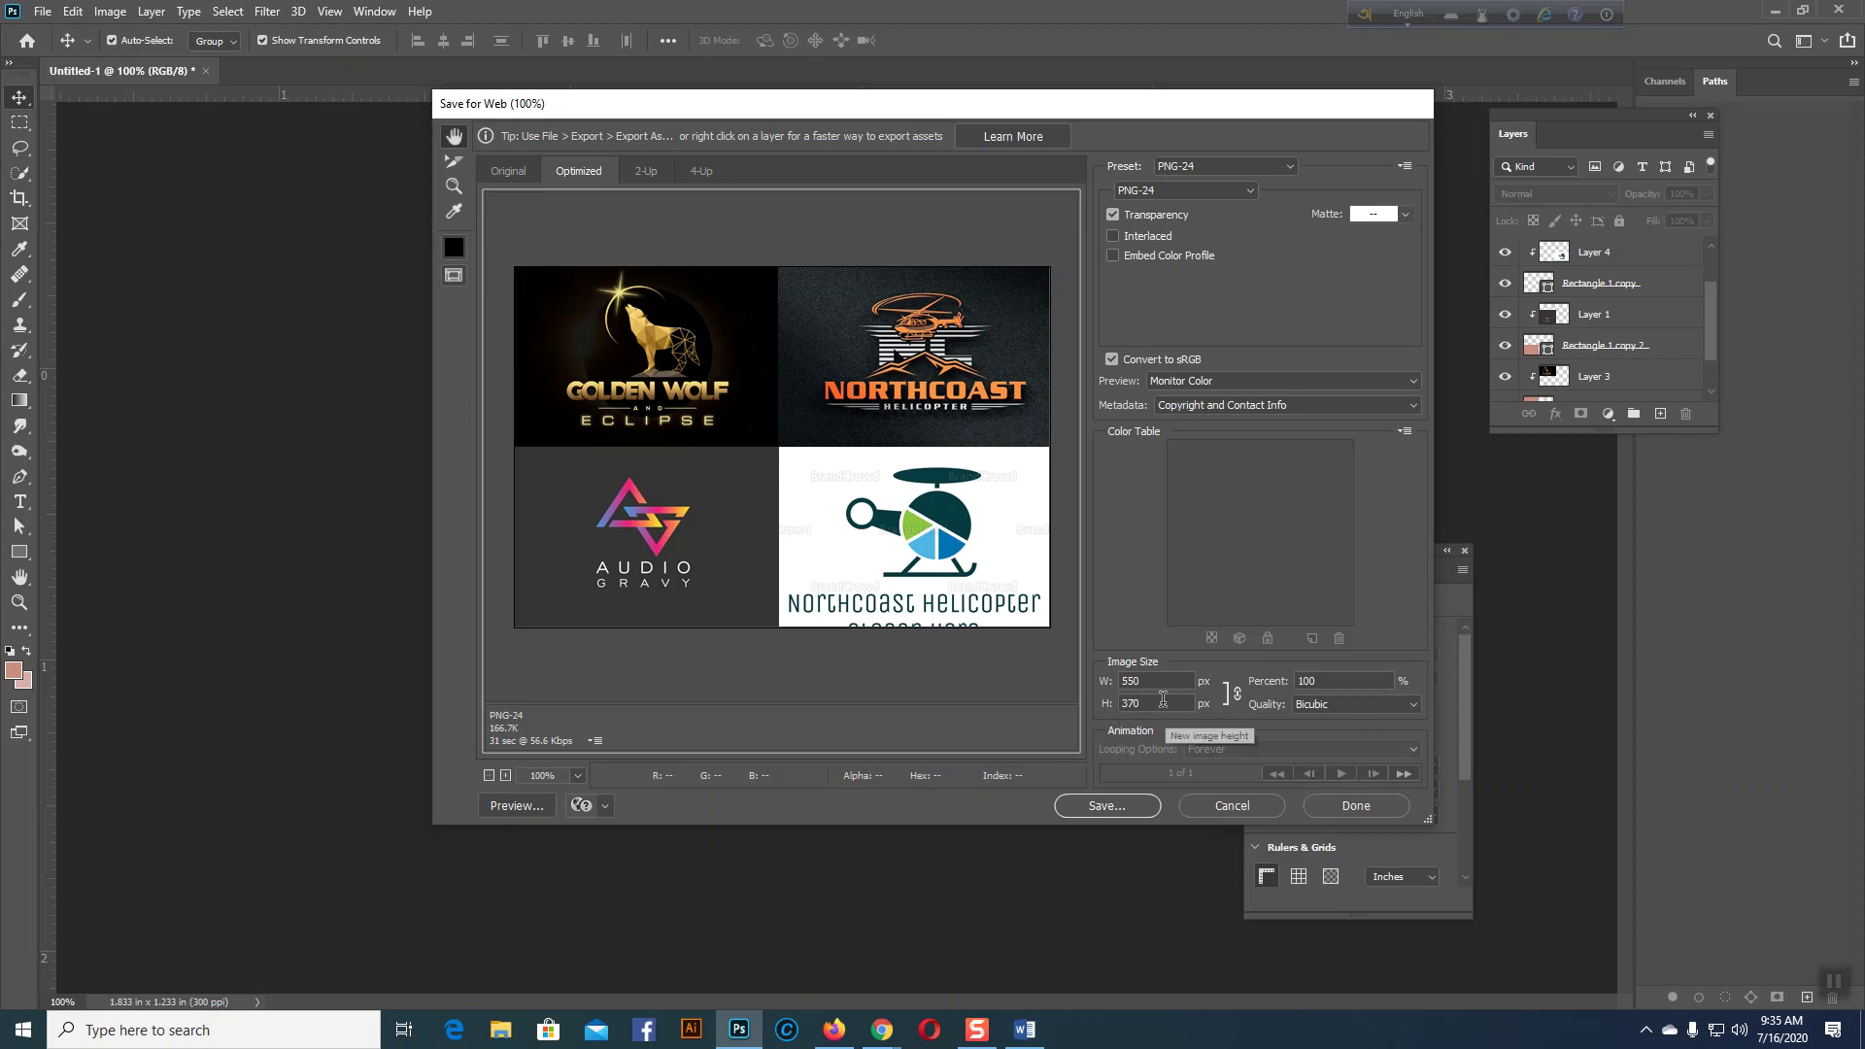
left_click(1119, 680)
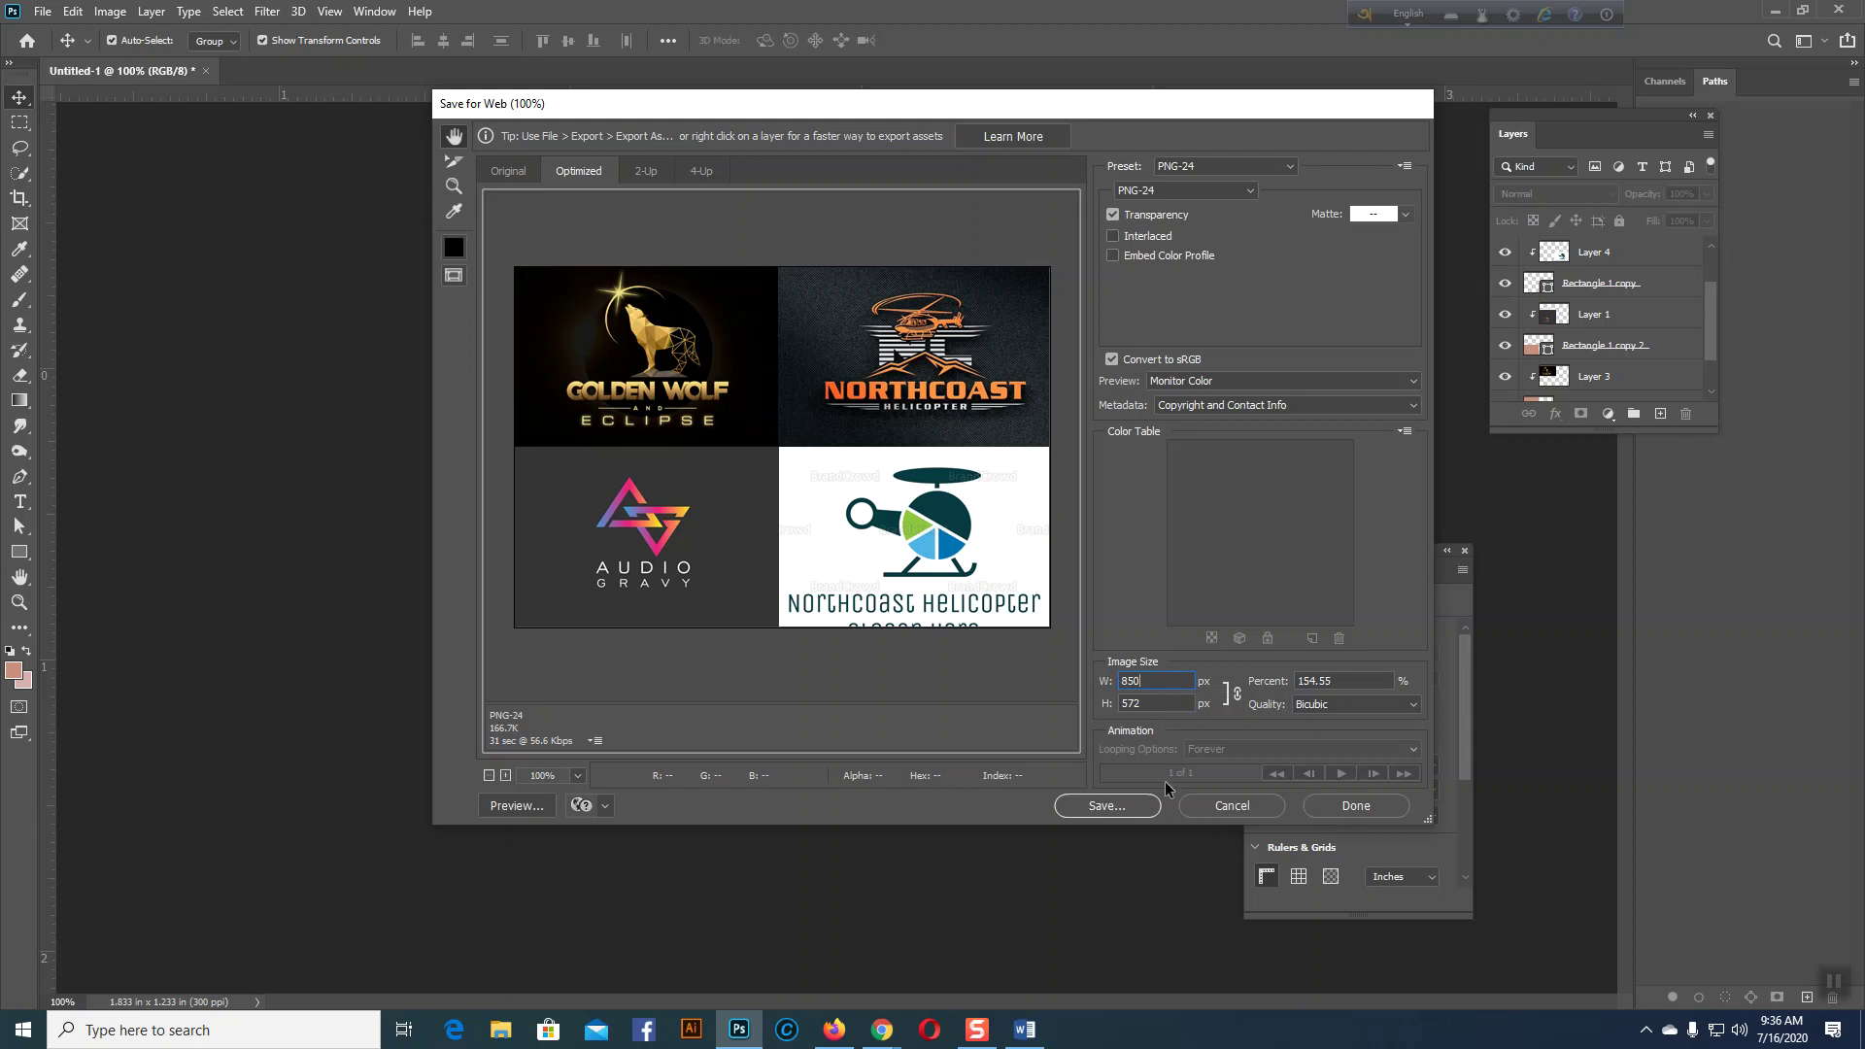
Save the PNG as Untitled-1 on the Desktop.
left_click(1107, 807)
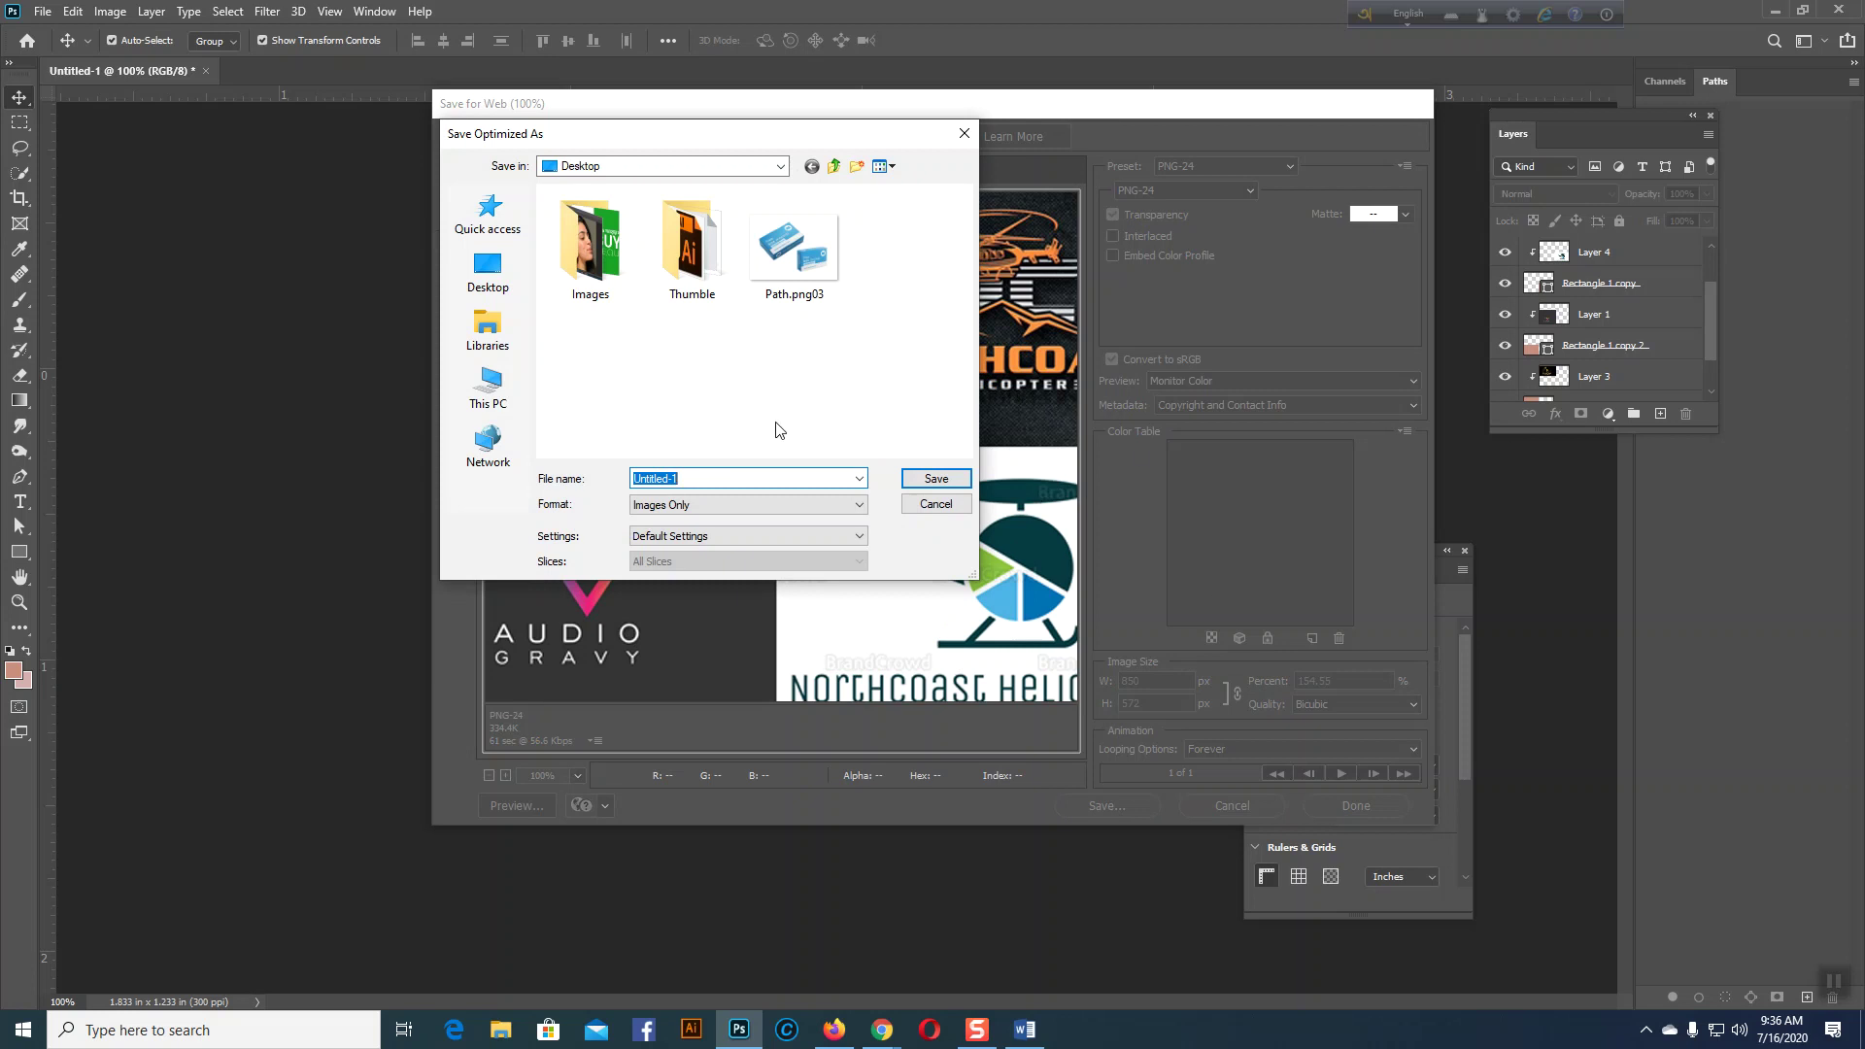
left_click(505, 279)
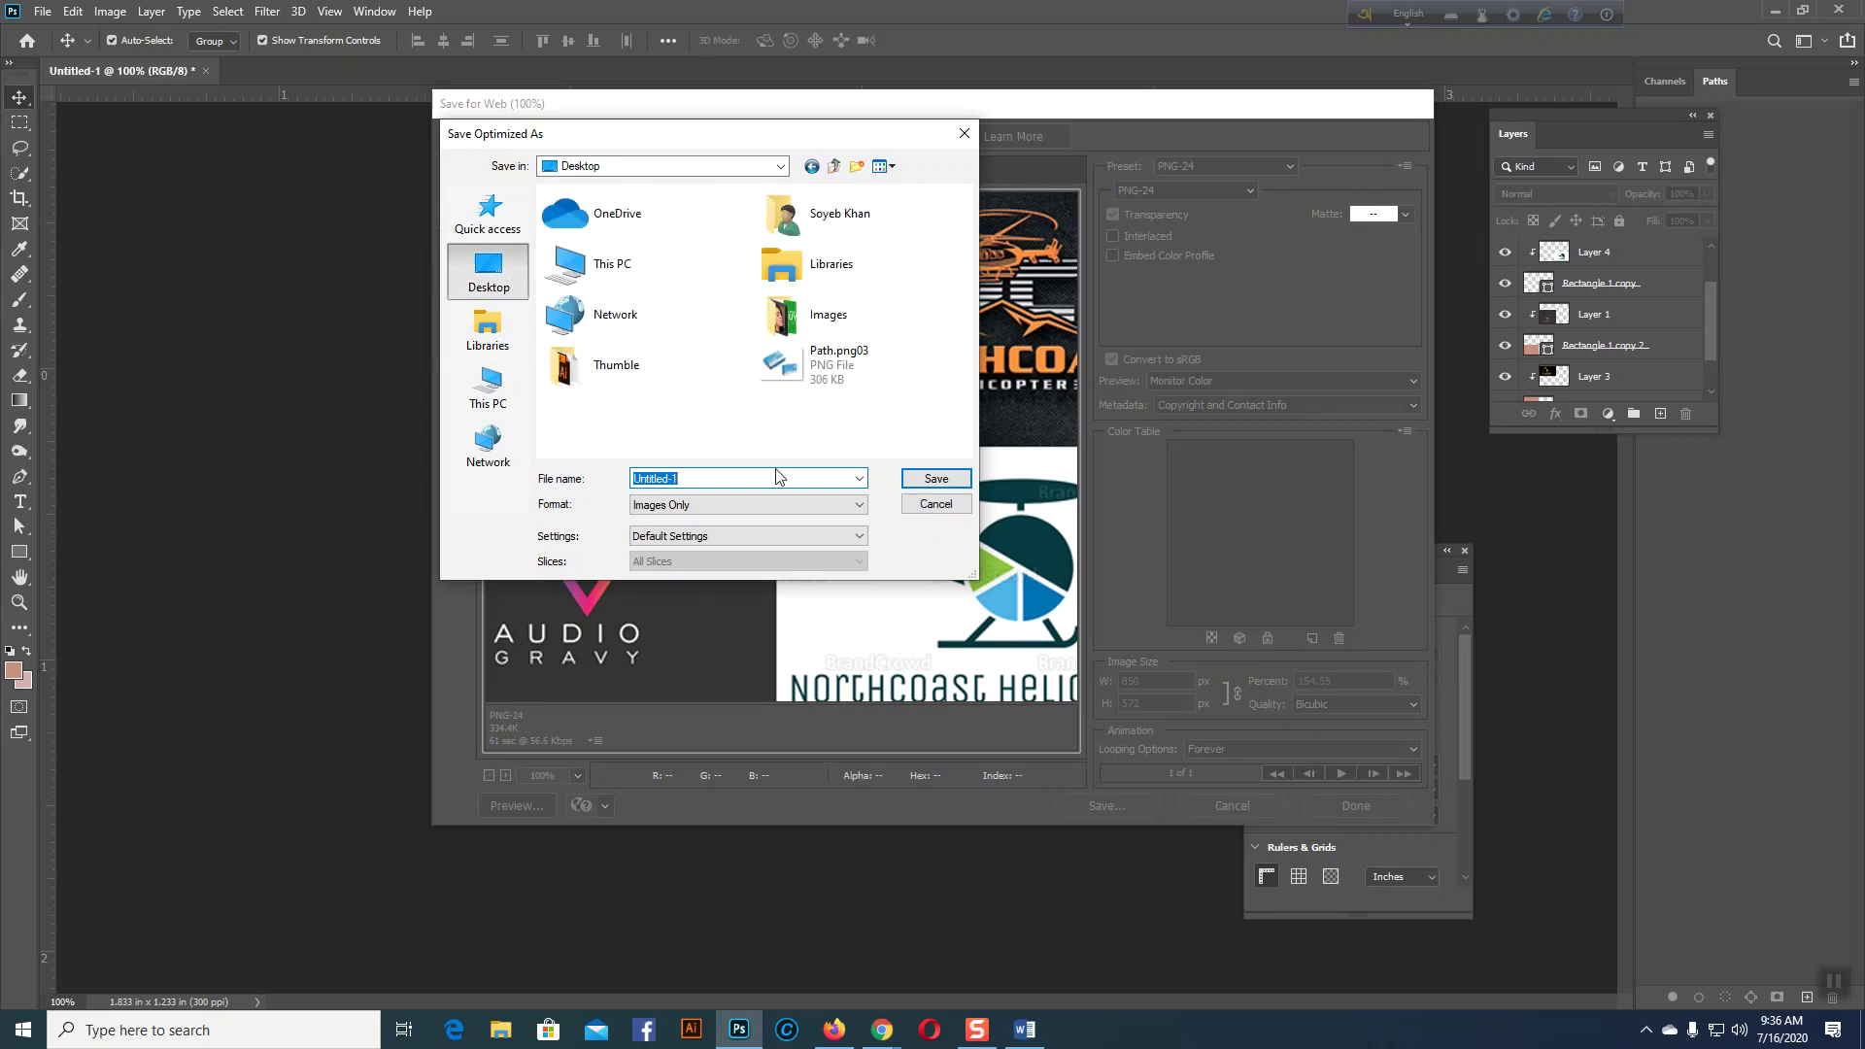
left_click(936, 480)
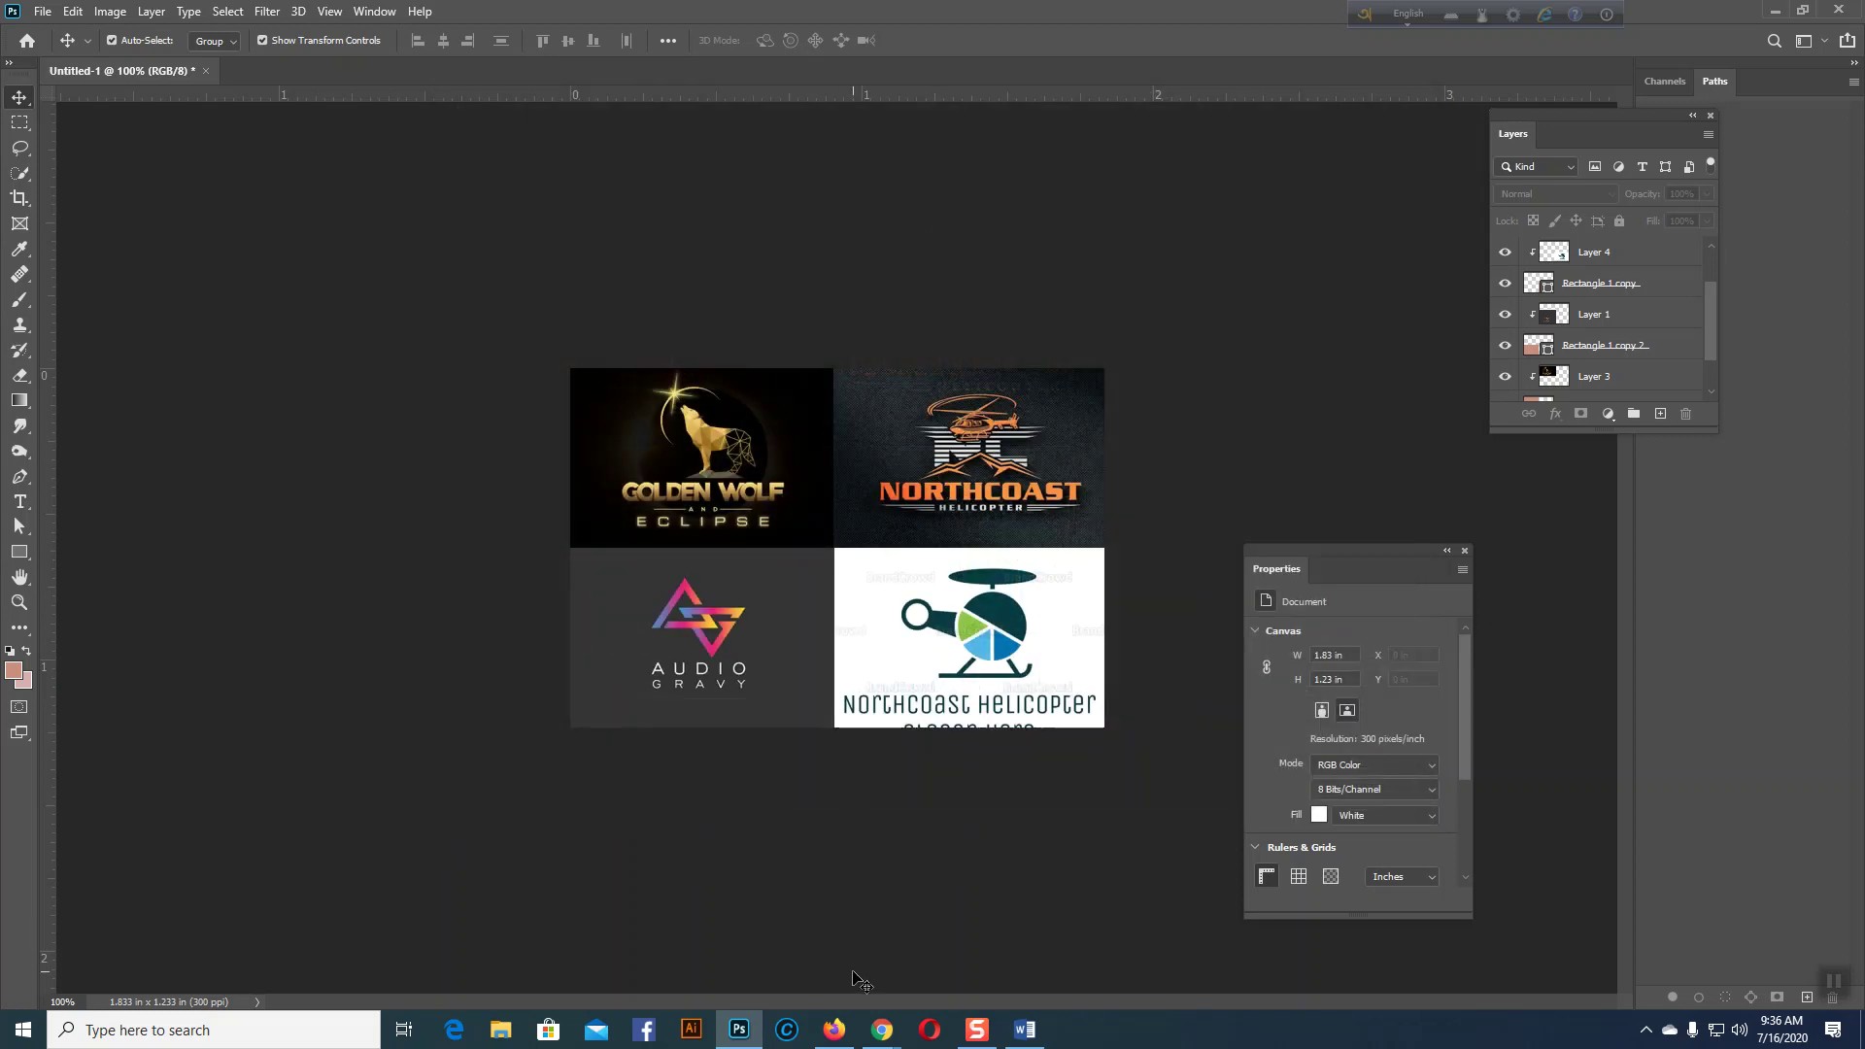
In Firefox, edit the 'create professional logo for your company' gig from Gigs and save its Overview.
left_click(835, 1033)
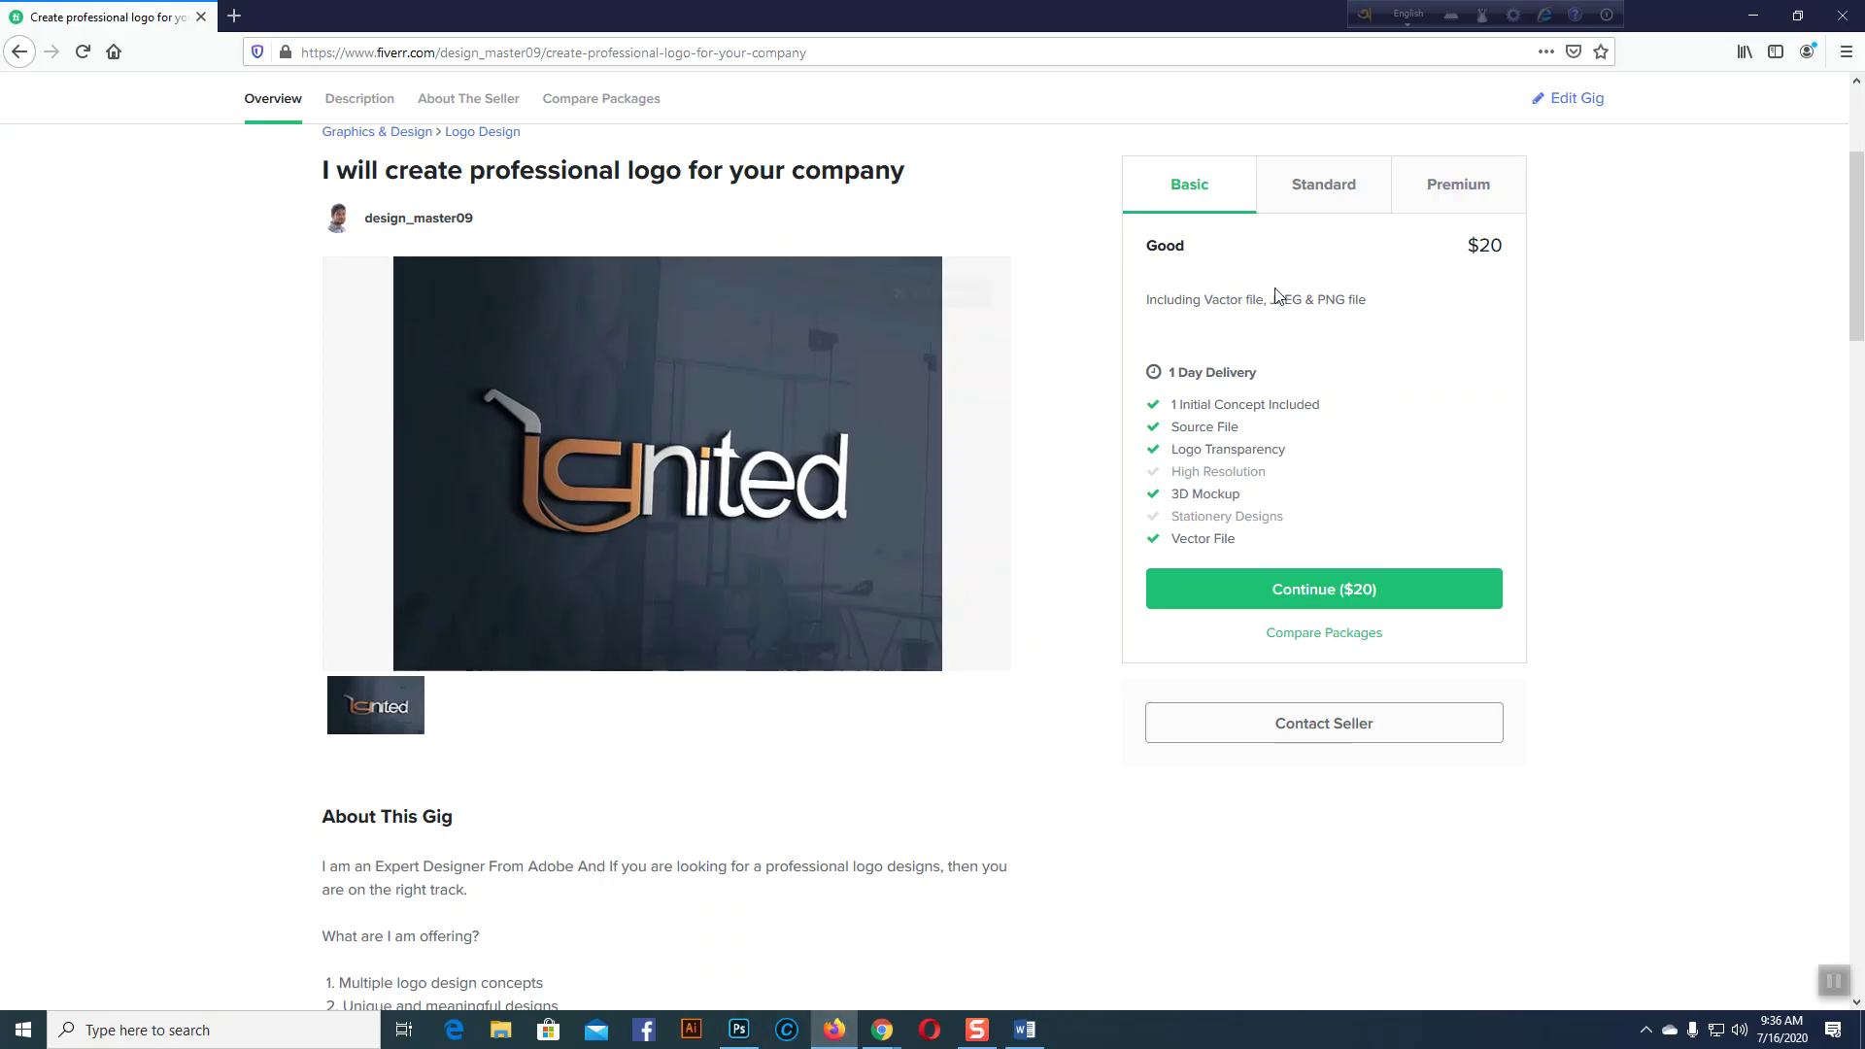
scroll(488, 143, "up", 3)
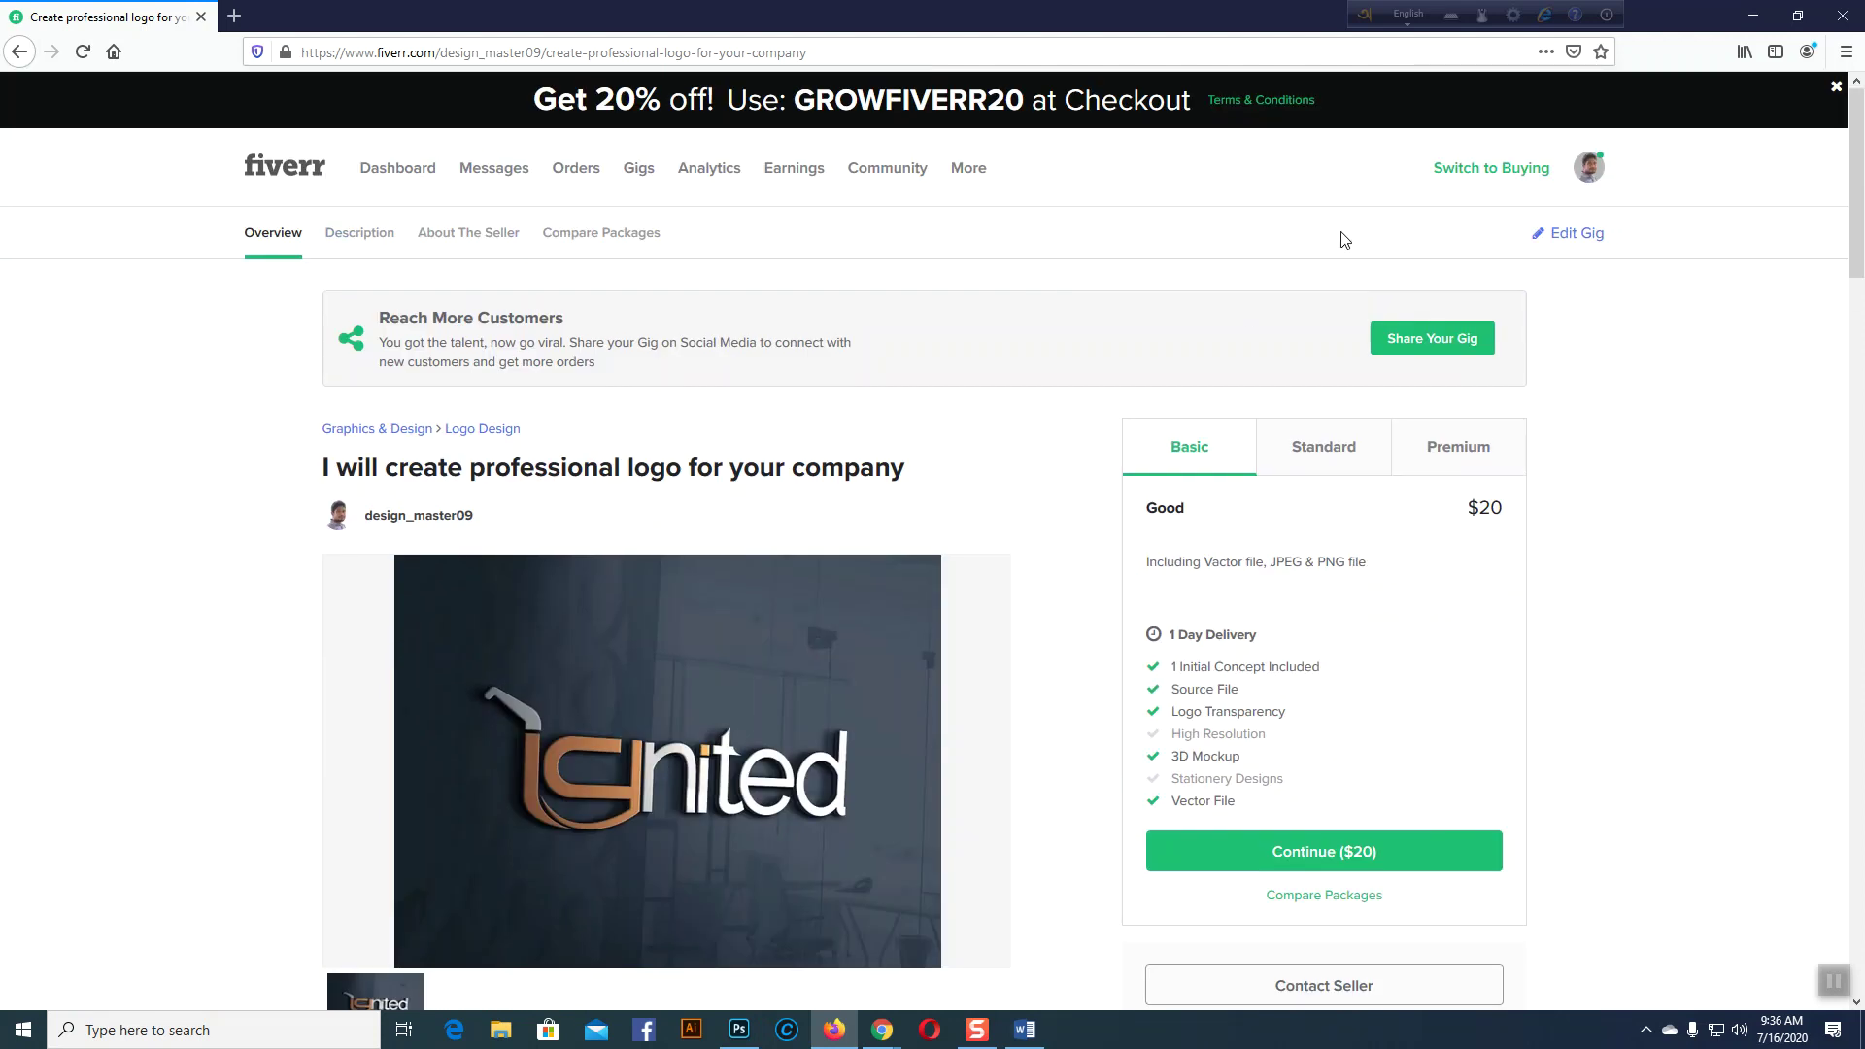
left_click(641, 175)
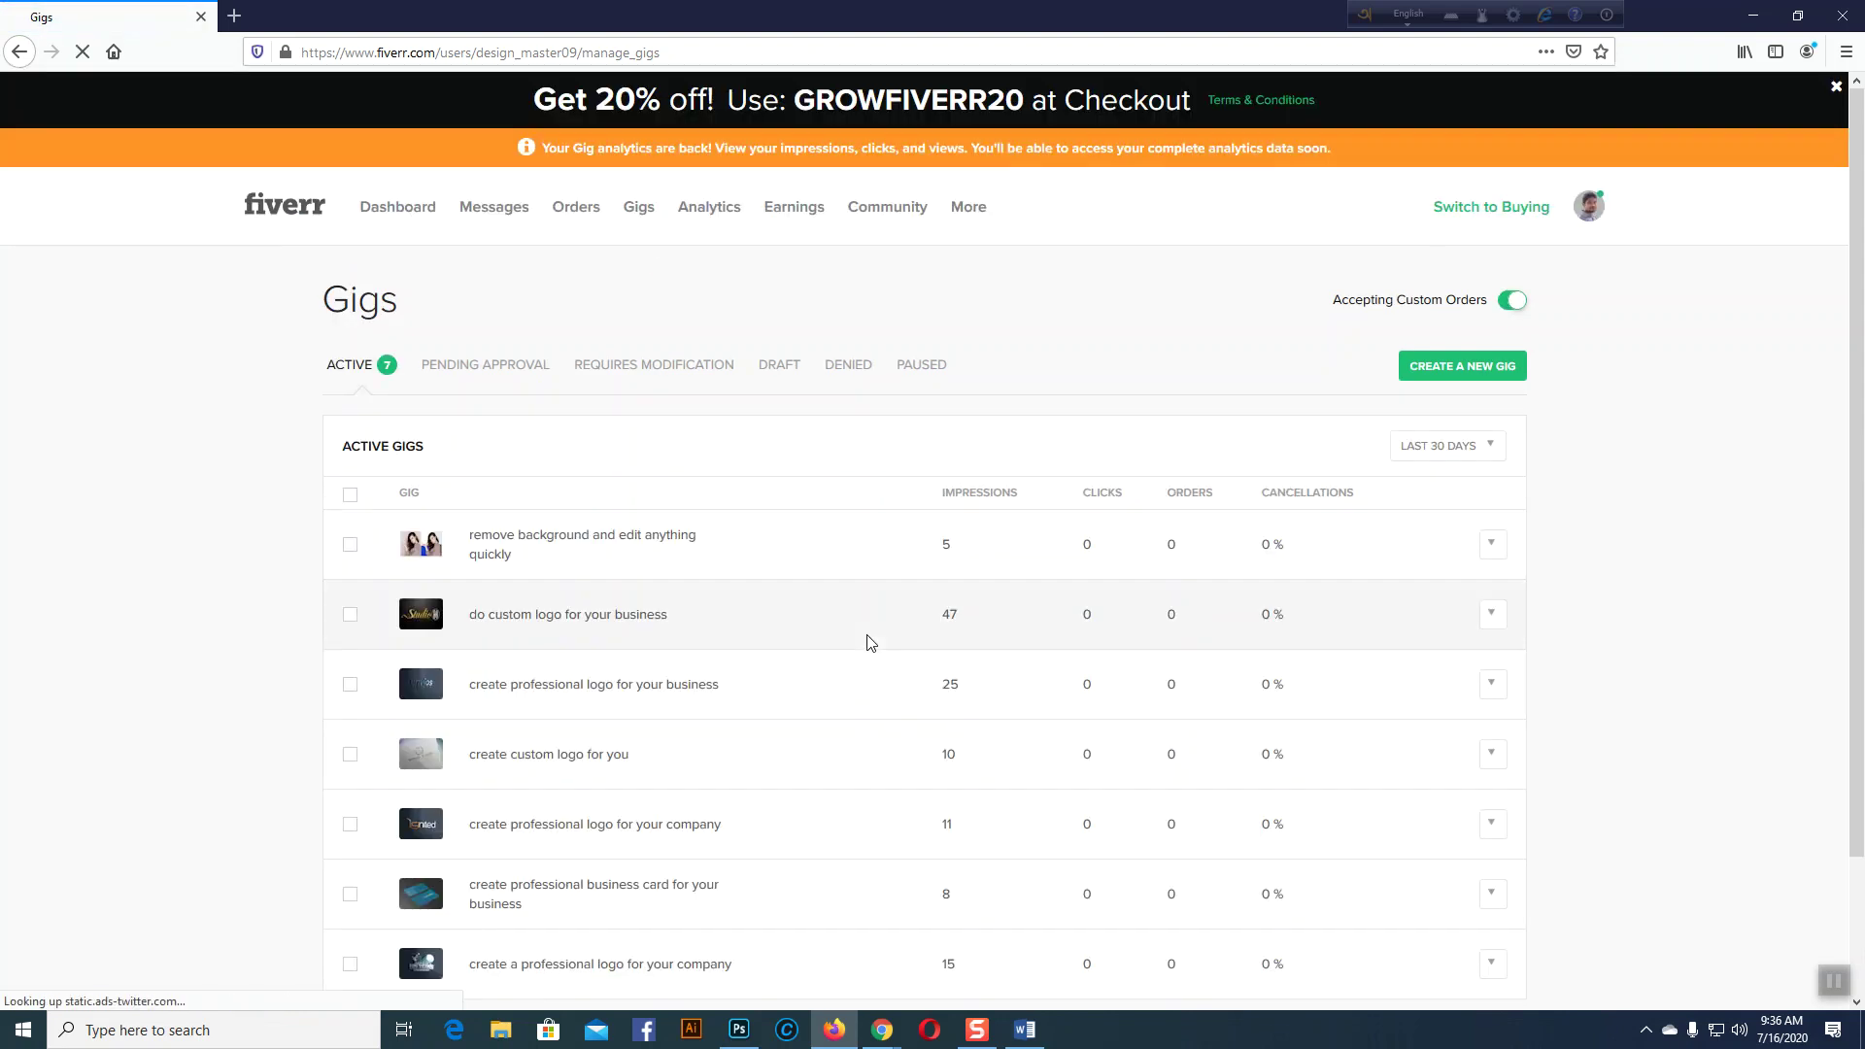
scroll(845, 646, "down", 2)
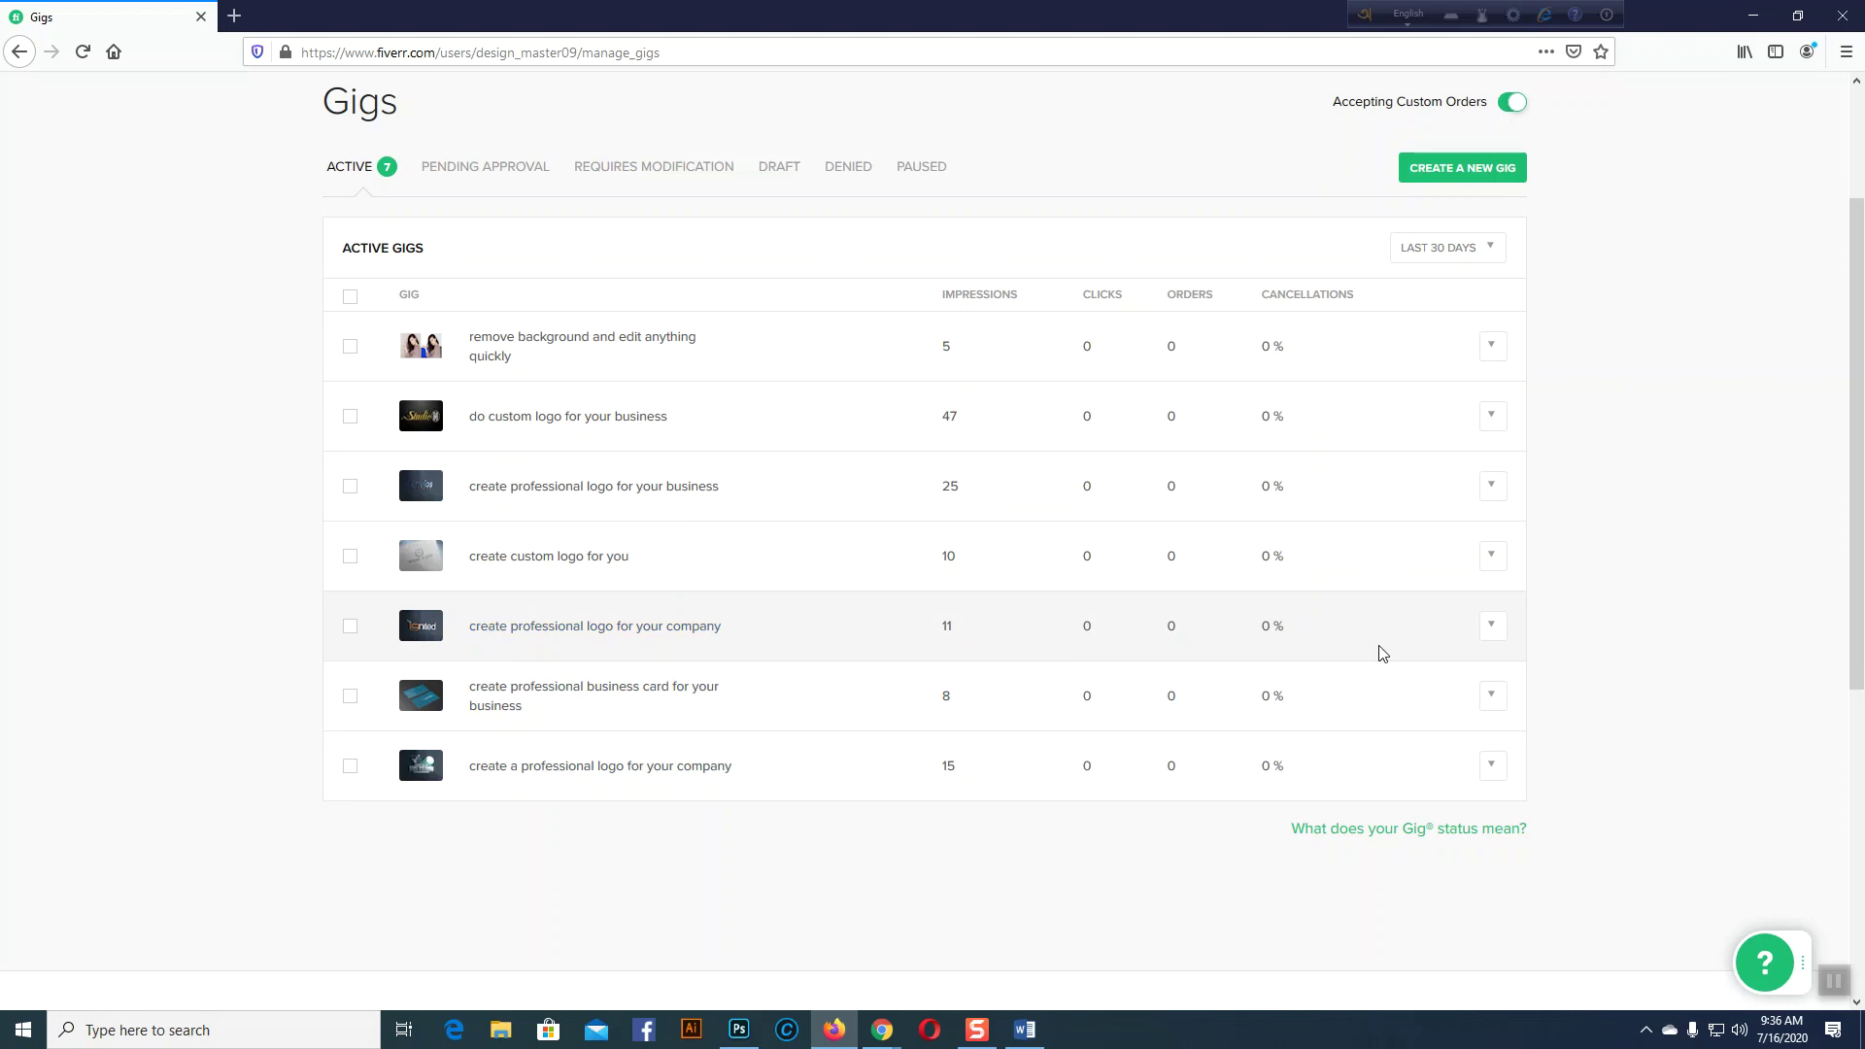
left_click(1499, 642)
left_click(1411, 657)
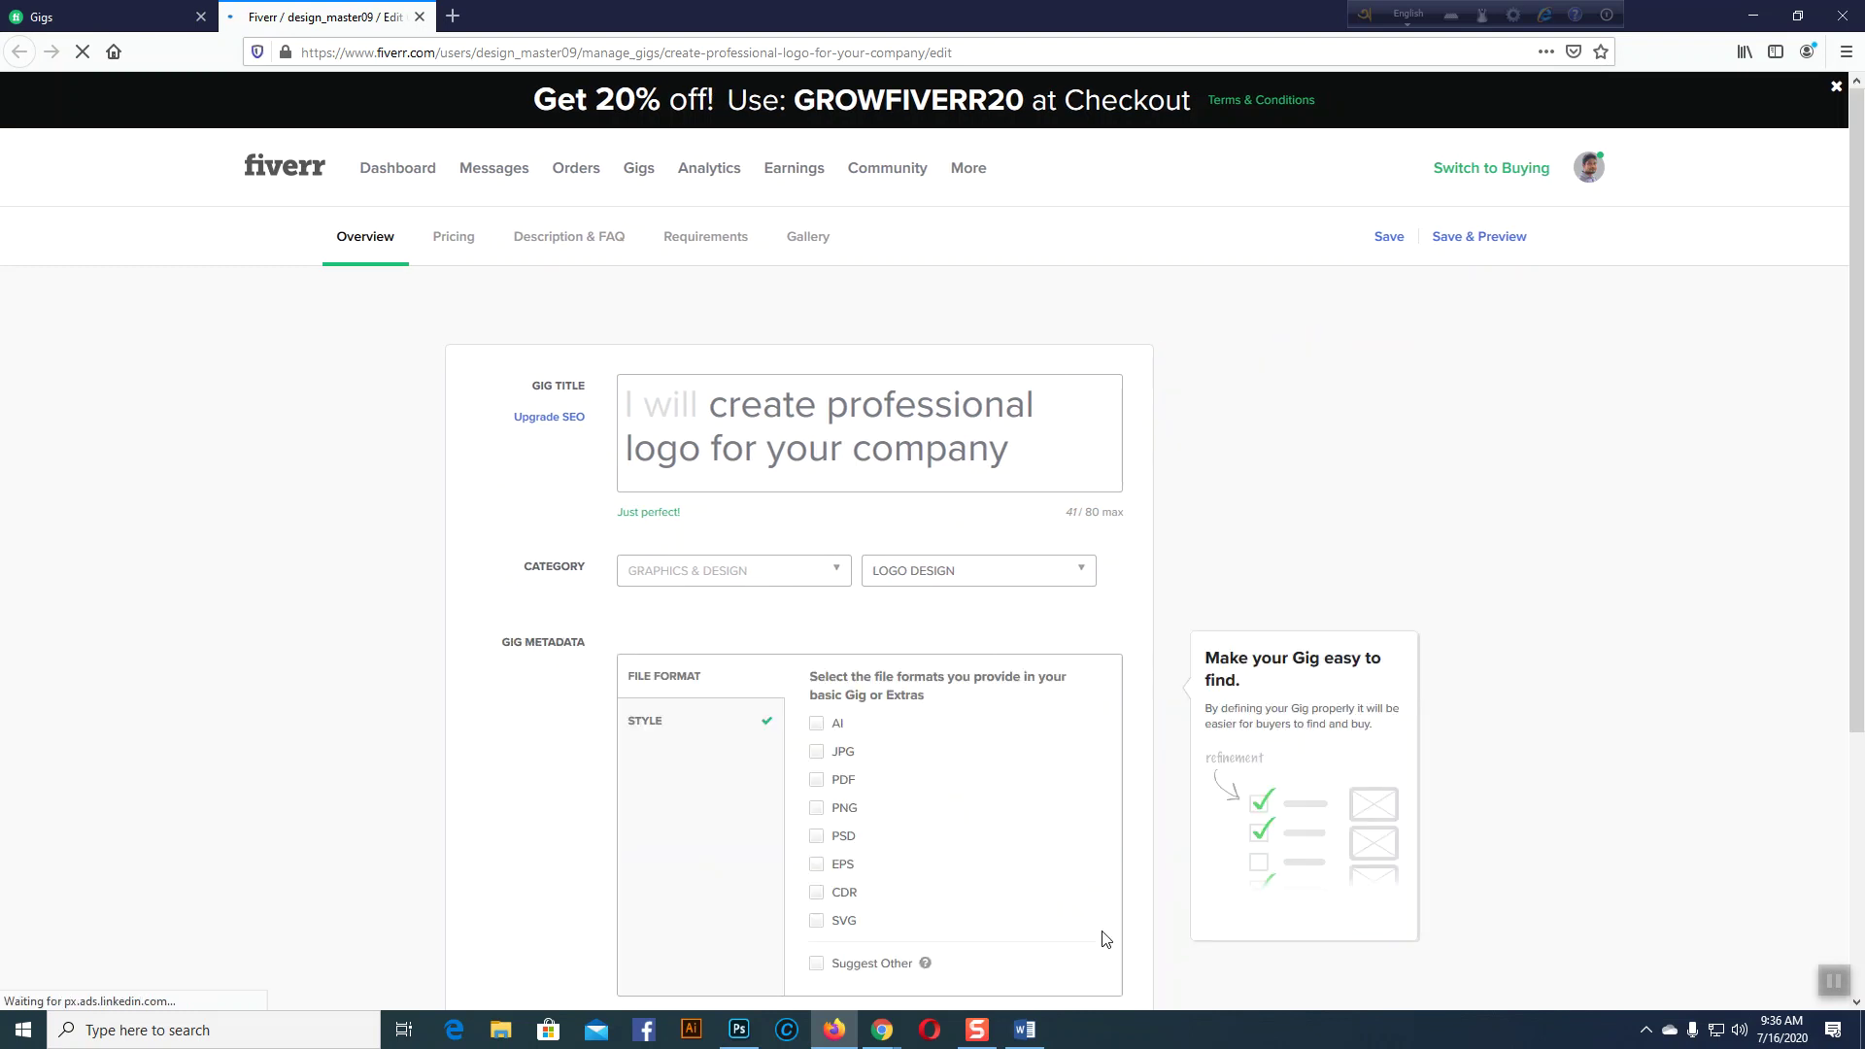
scroll(1093, 794, "down", 3)
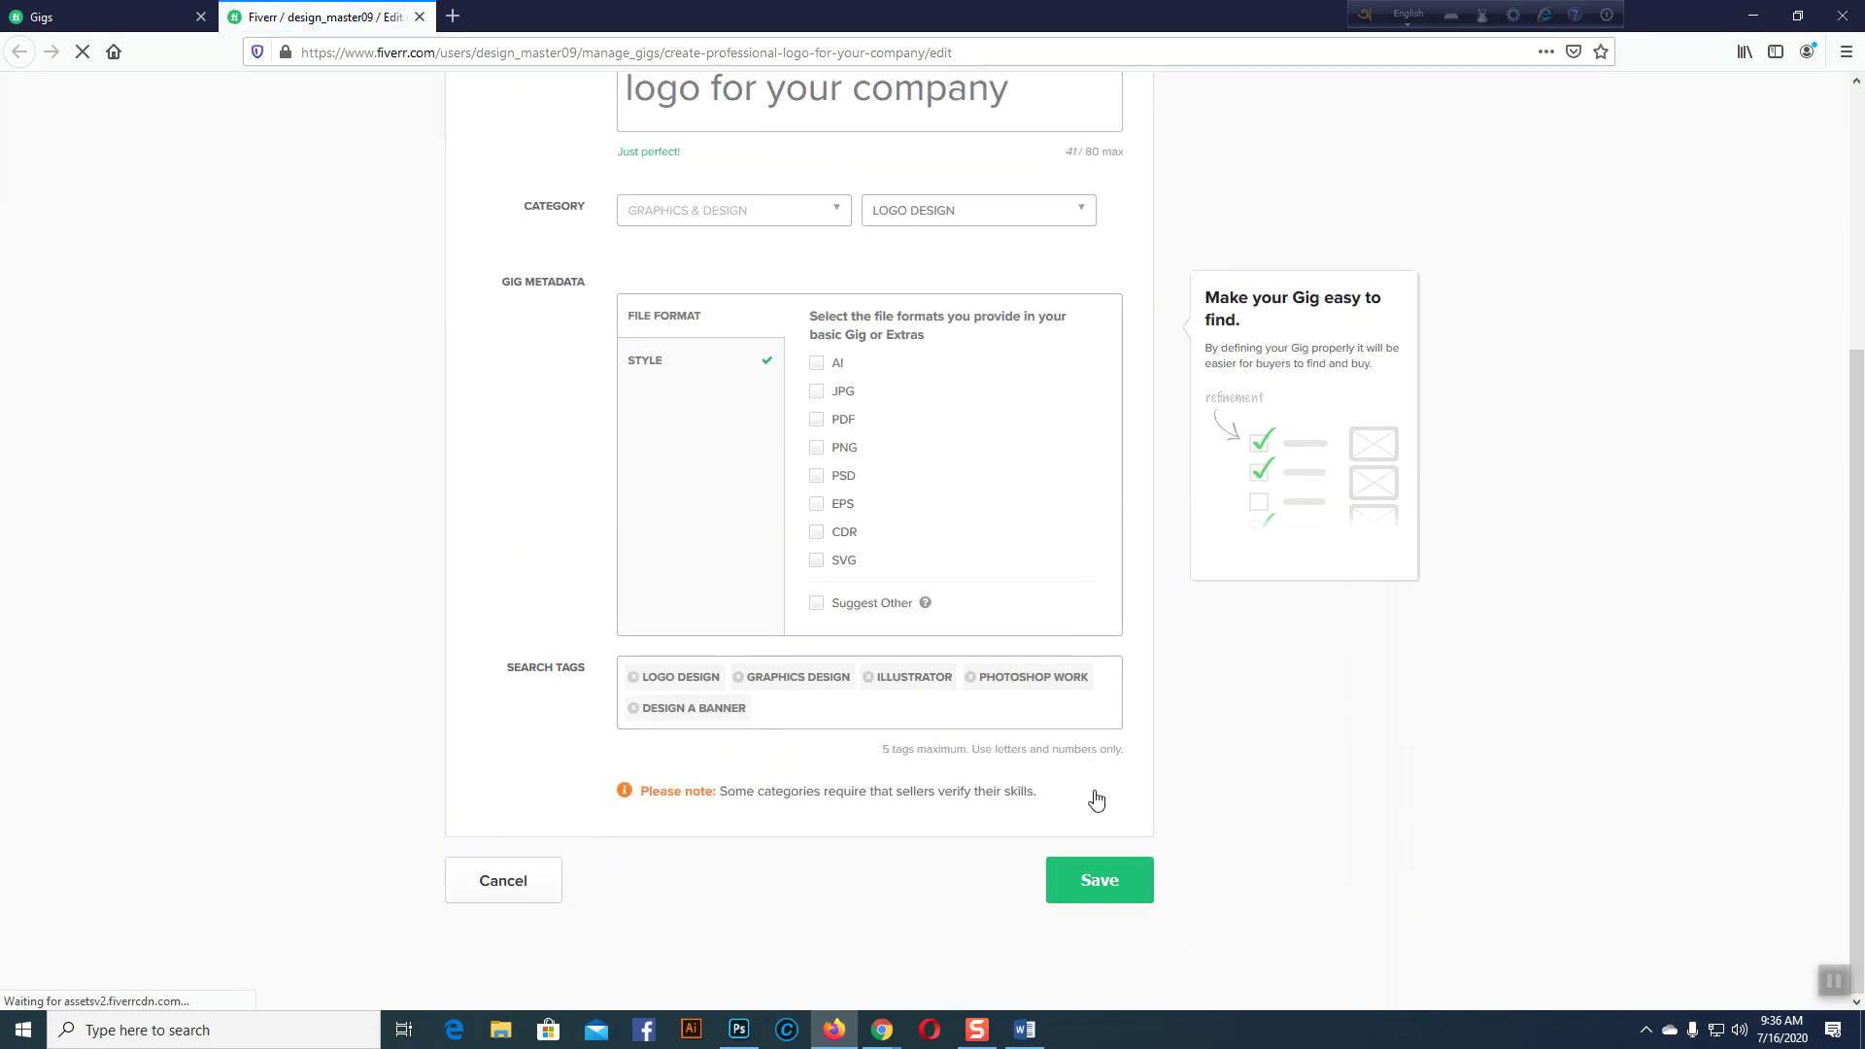
left_click(1101, 889)
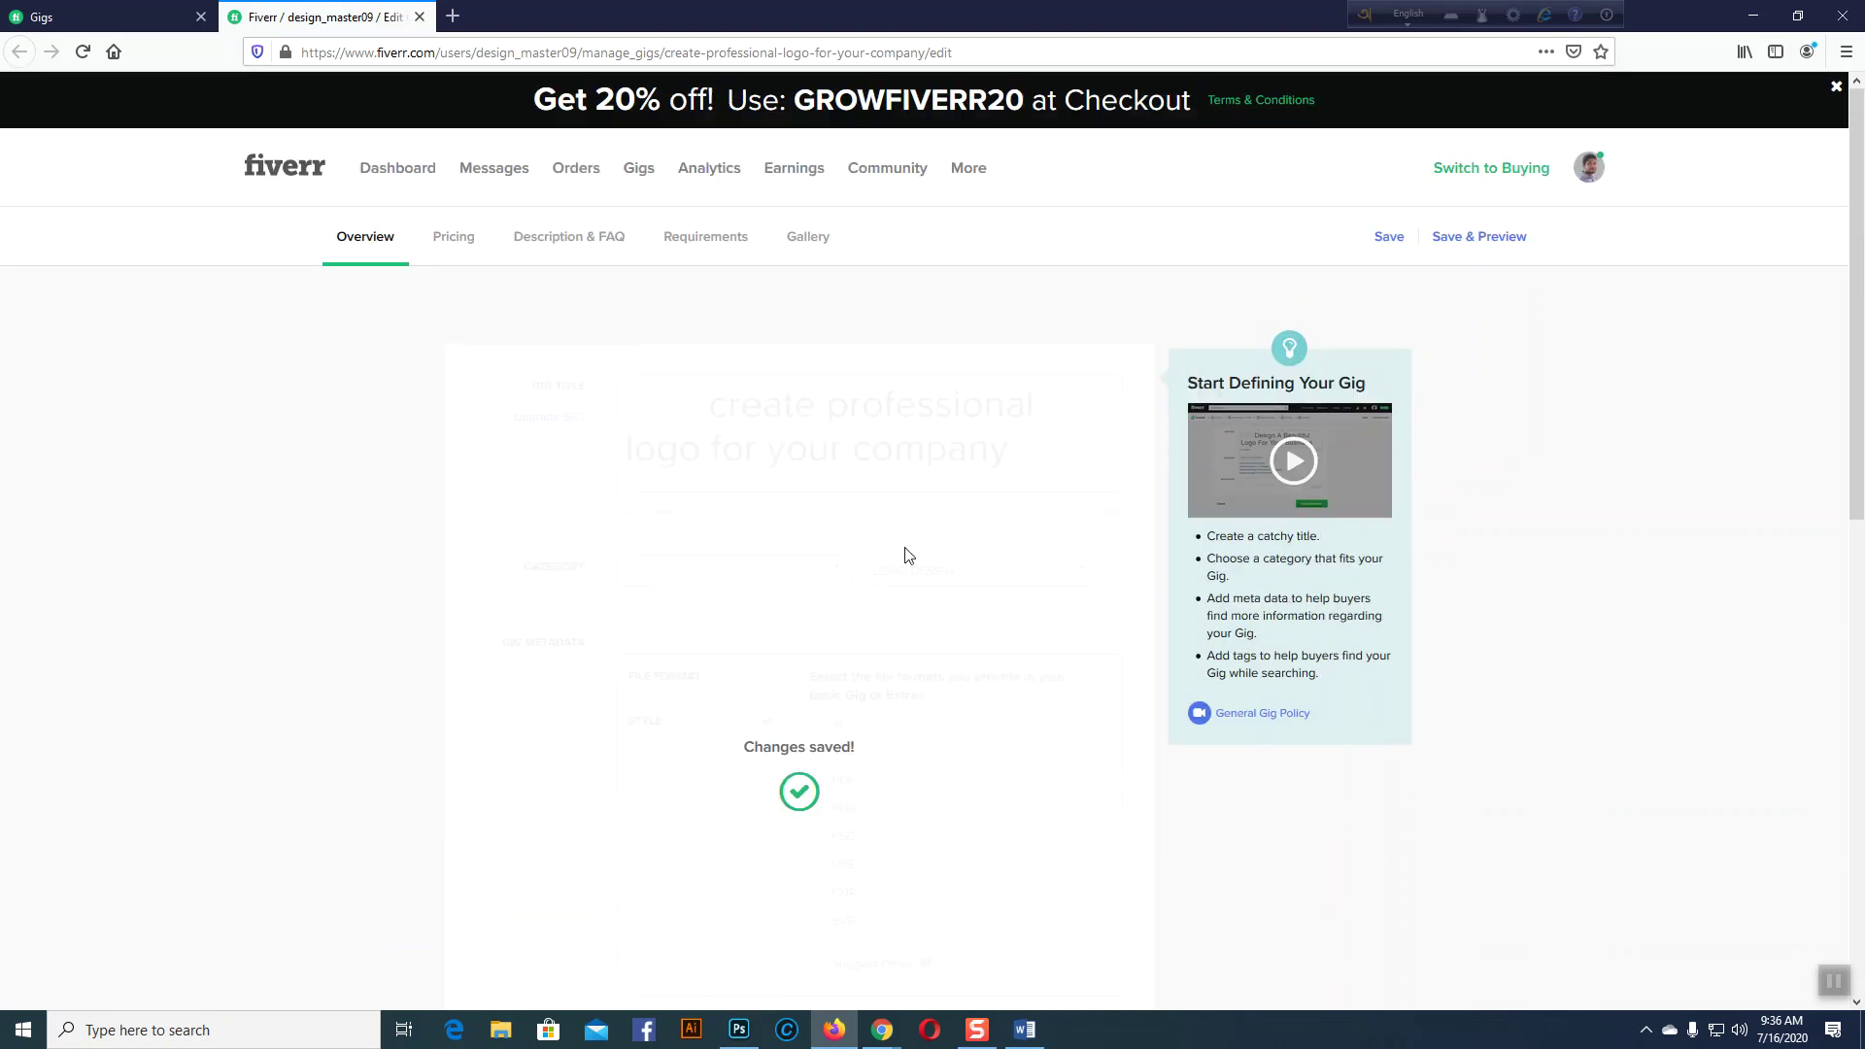
Upload Untitled-1 from the Desktop to the gig Gallery and save it.
left_click(810, 241)
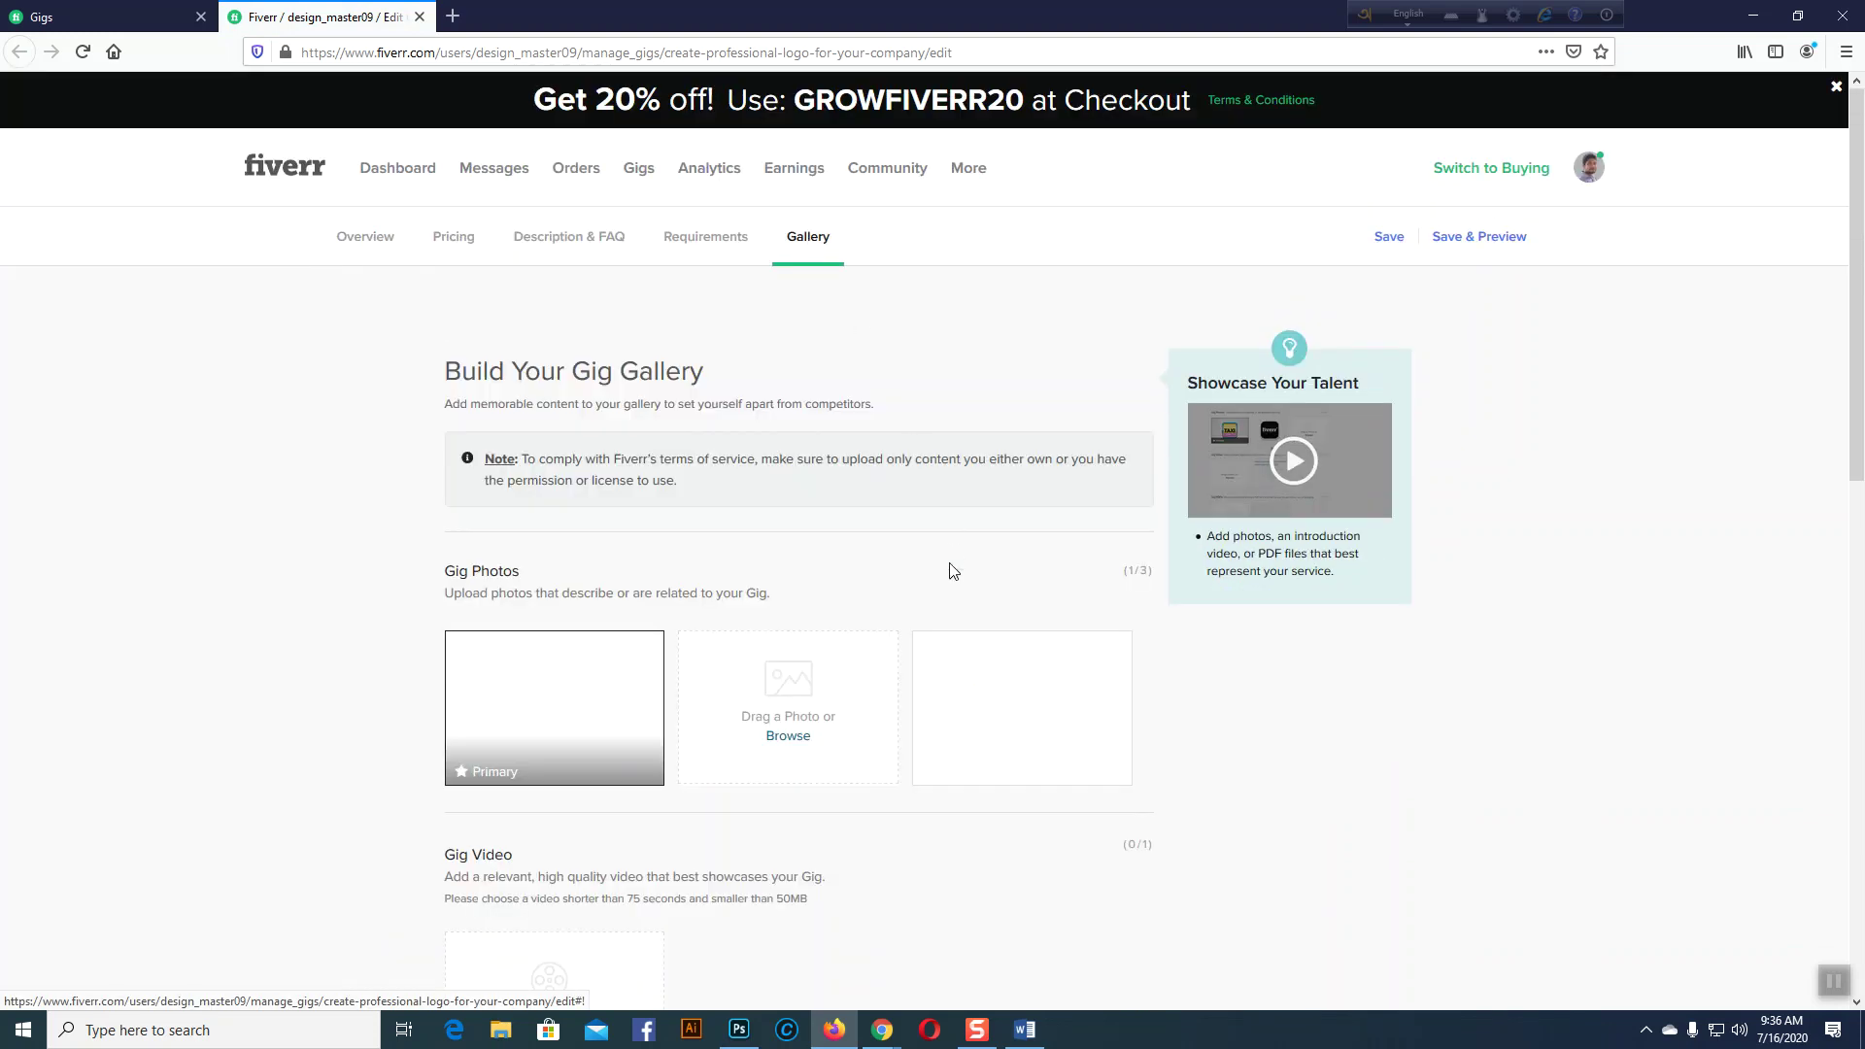
left_click(787, 736)
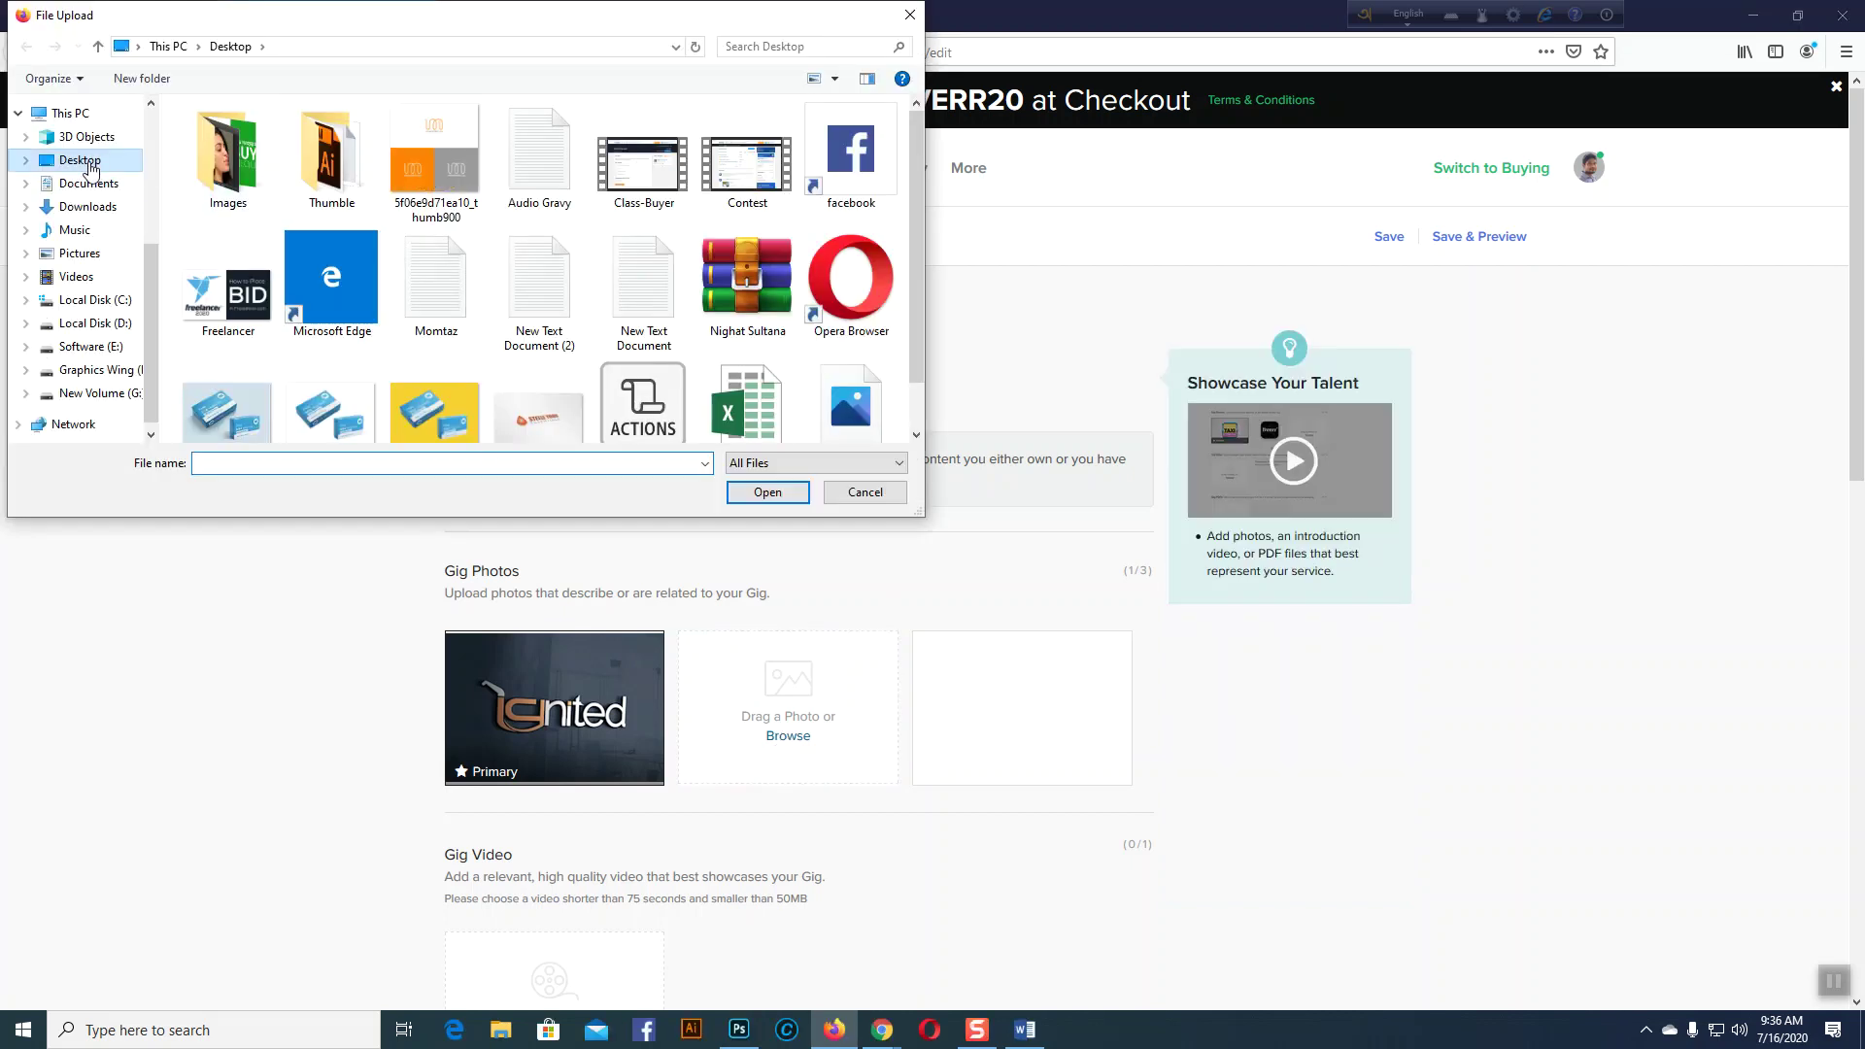
left_click(851, 408)
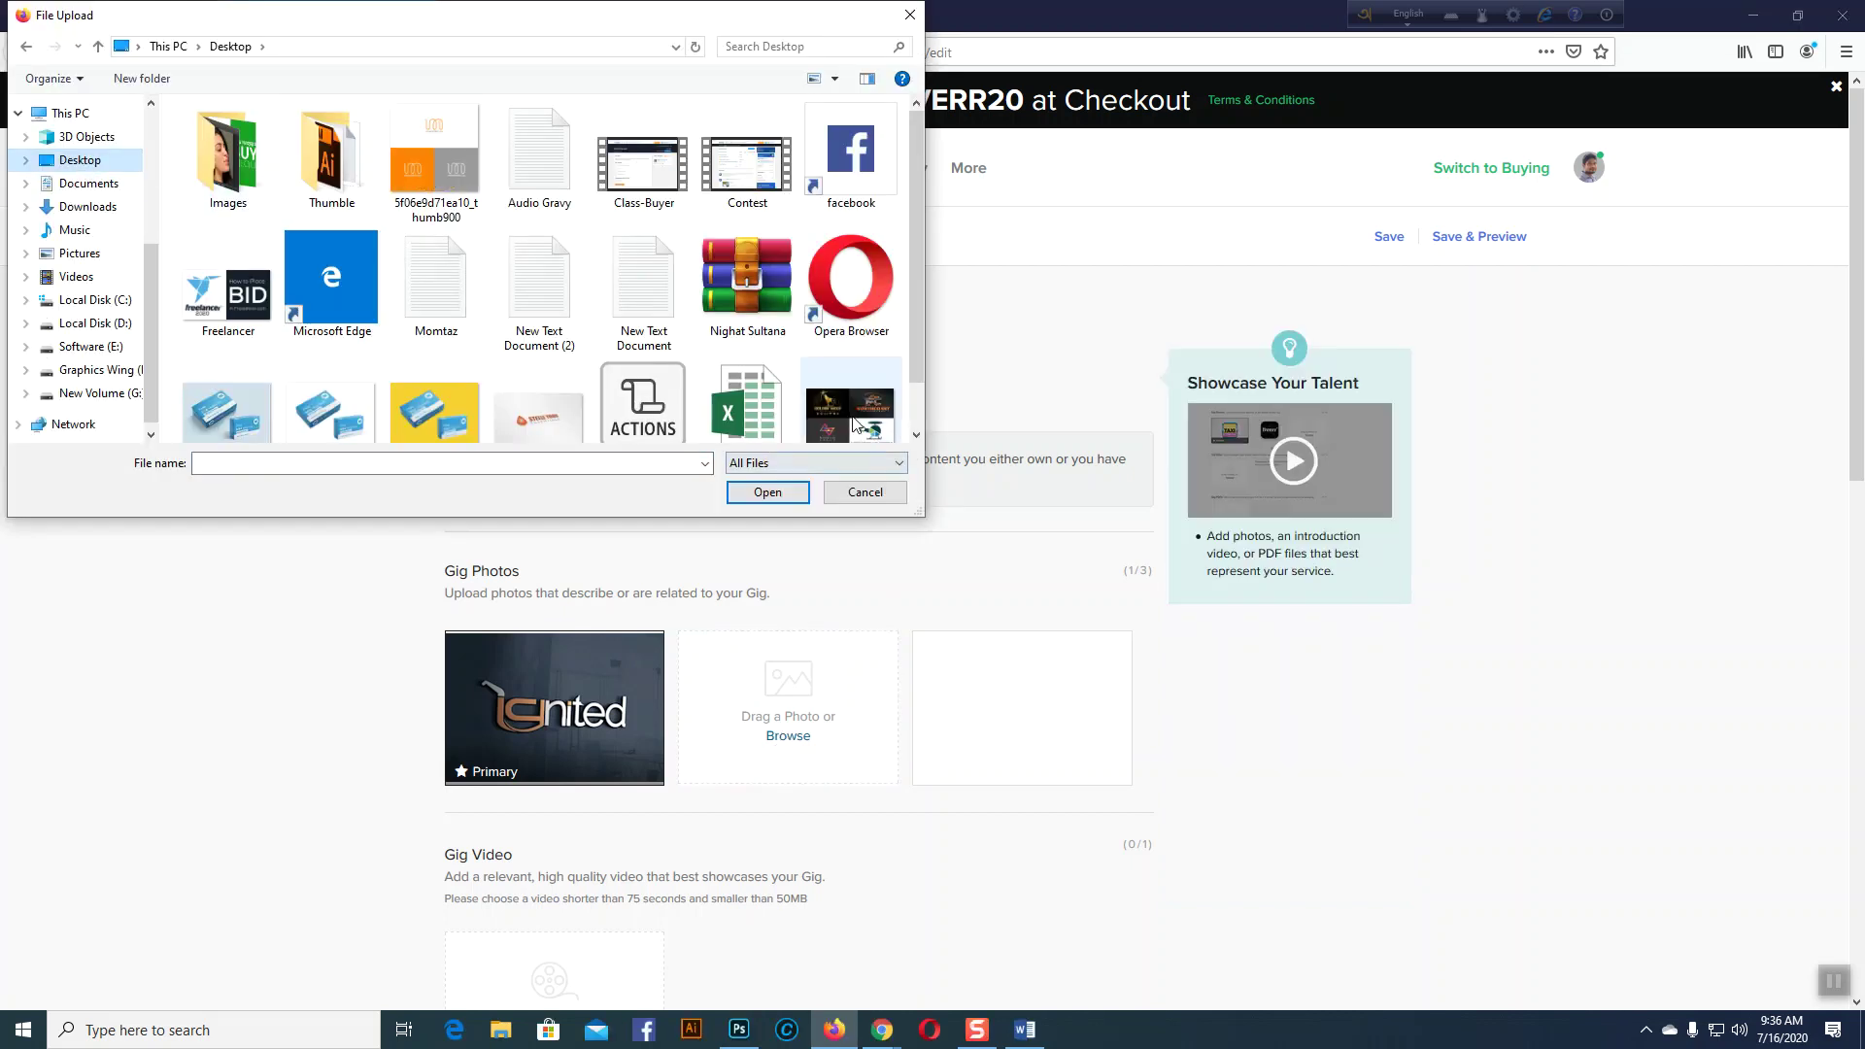
left_click(768, 492)
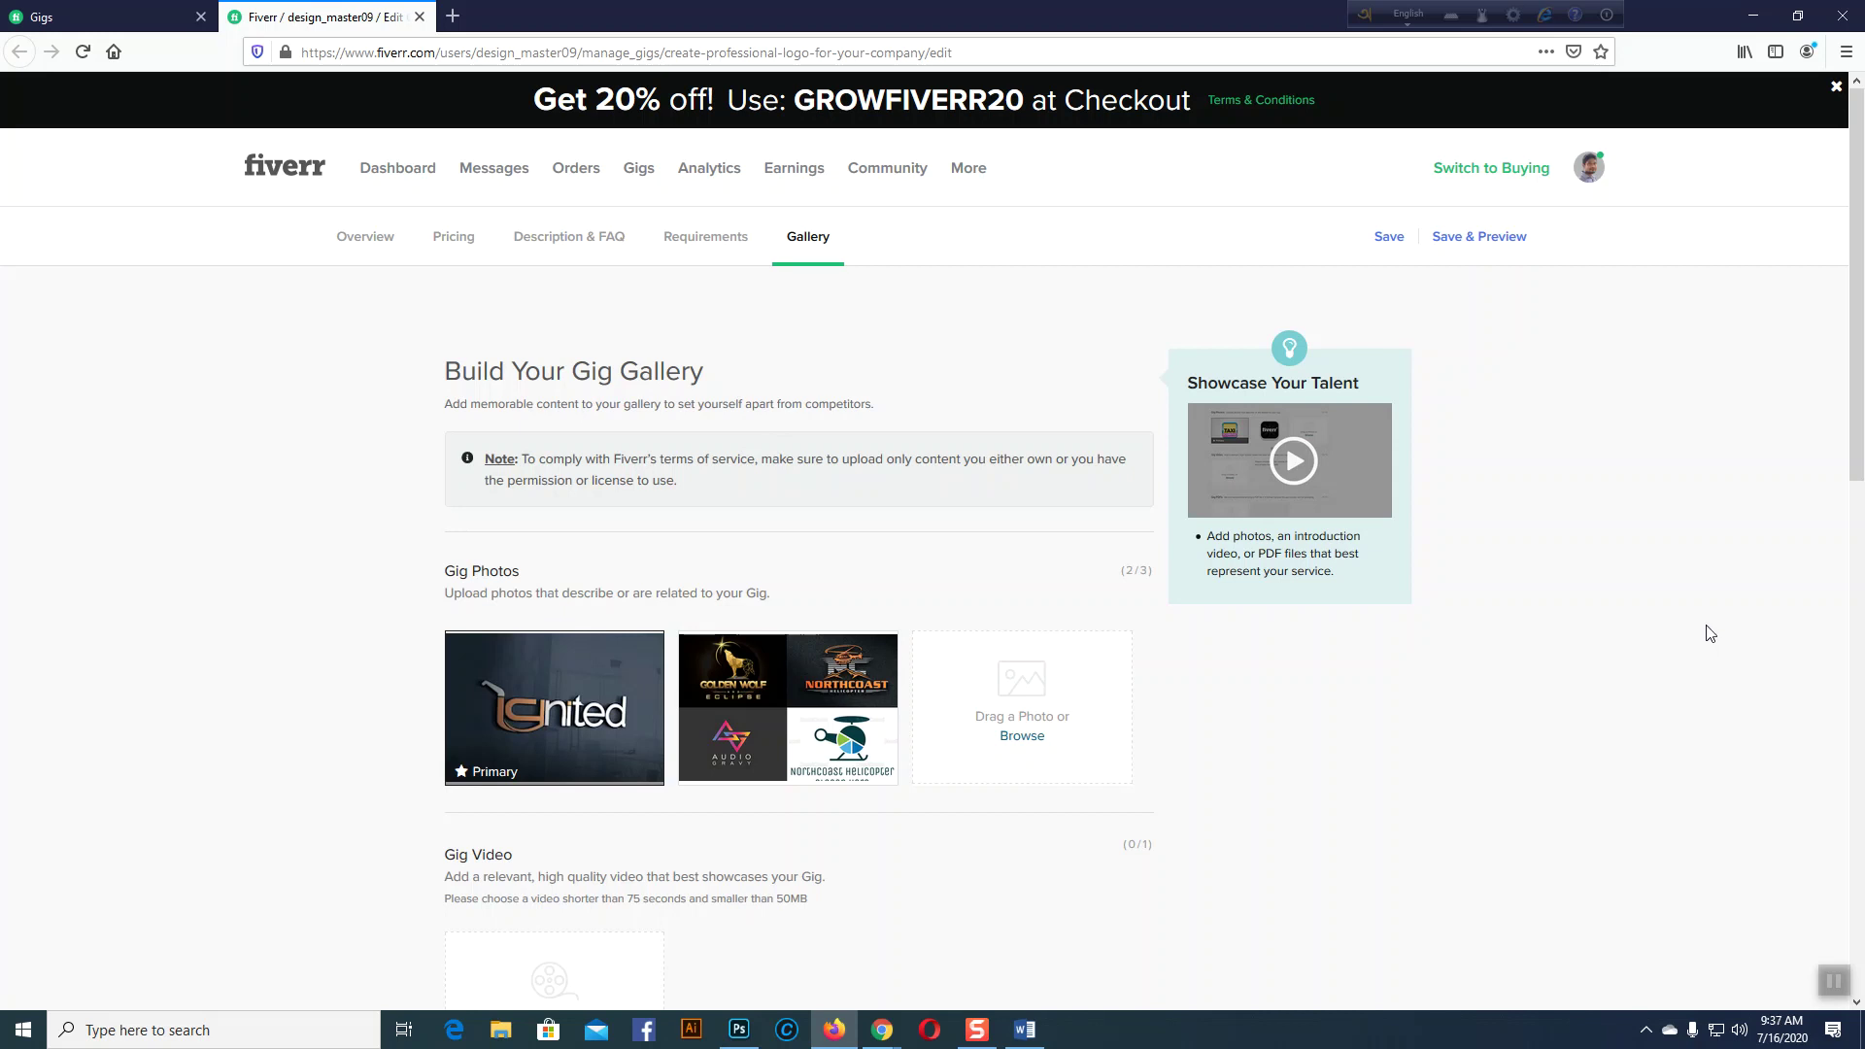
scroll(1549, 666, "down", 10)
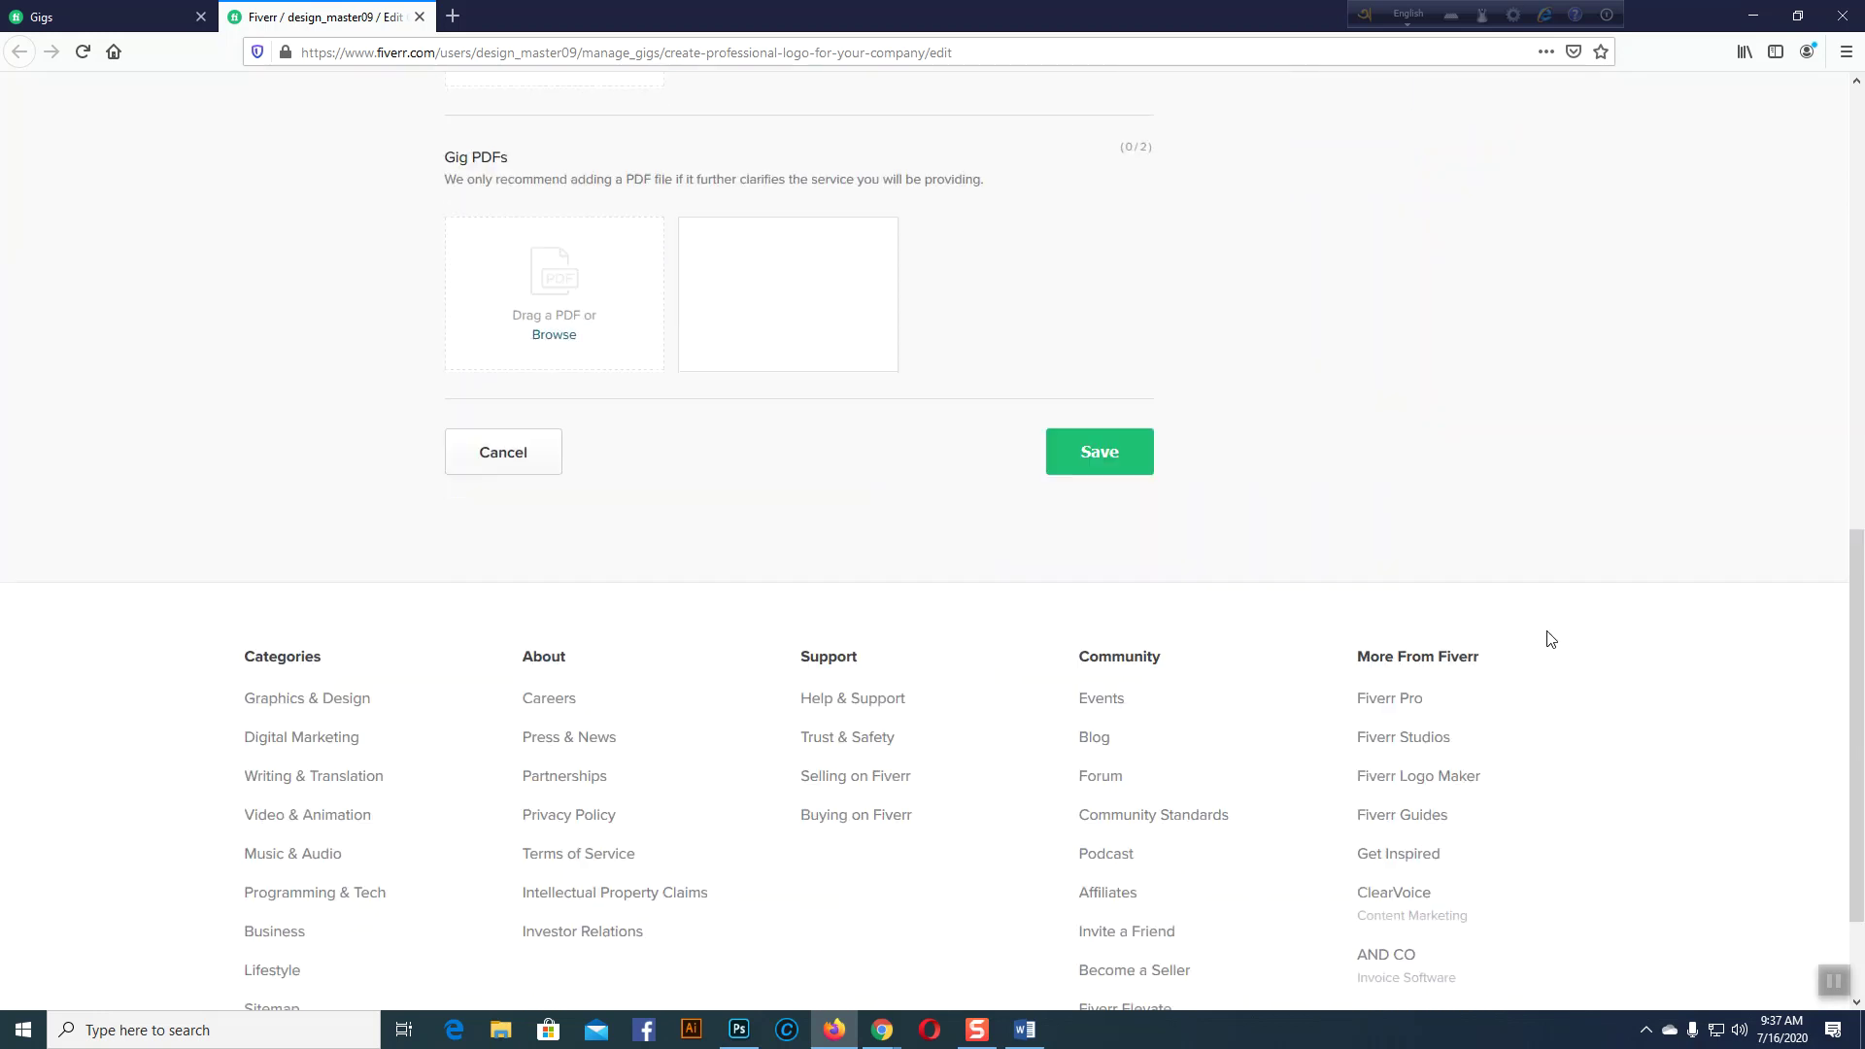
left_click(1099, 372)
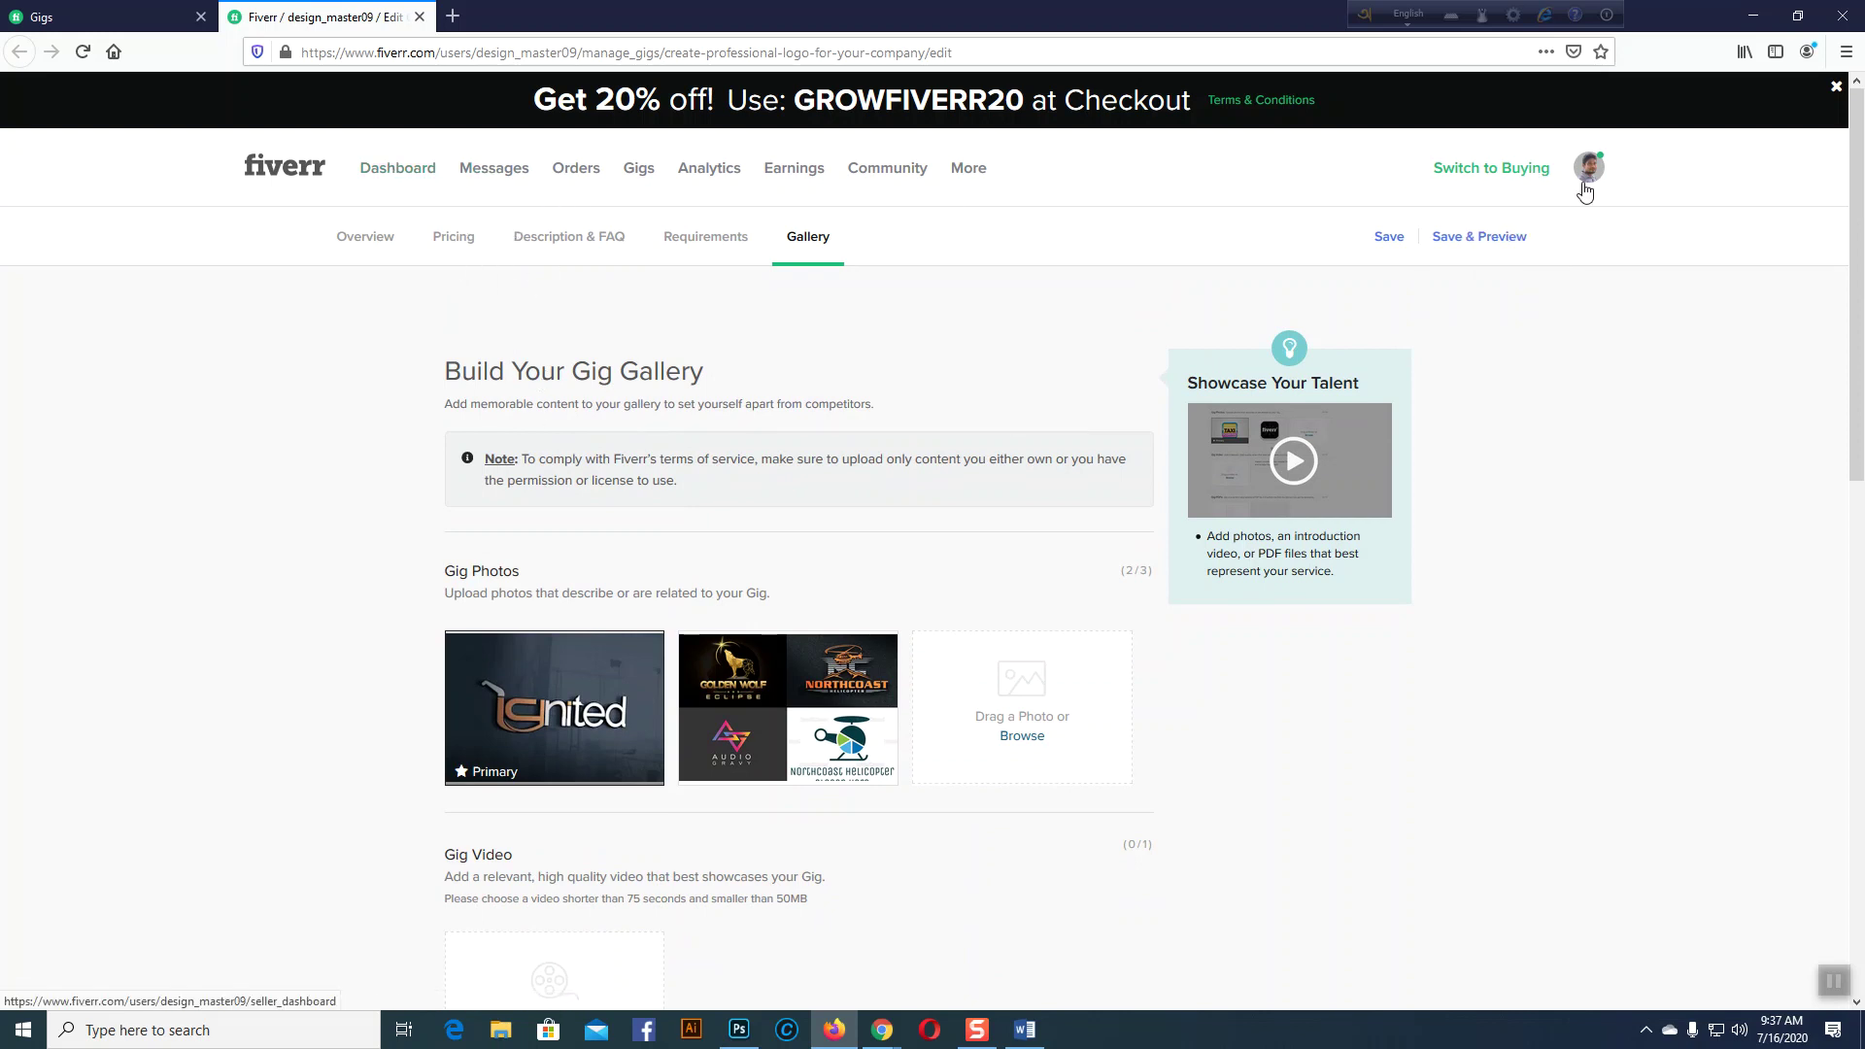
Save and preview the gig, then open the professional logo gig's public page.
left_click(1476, 233)
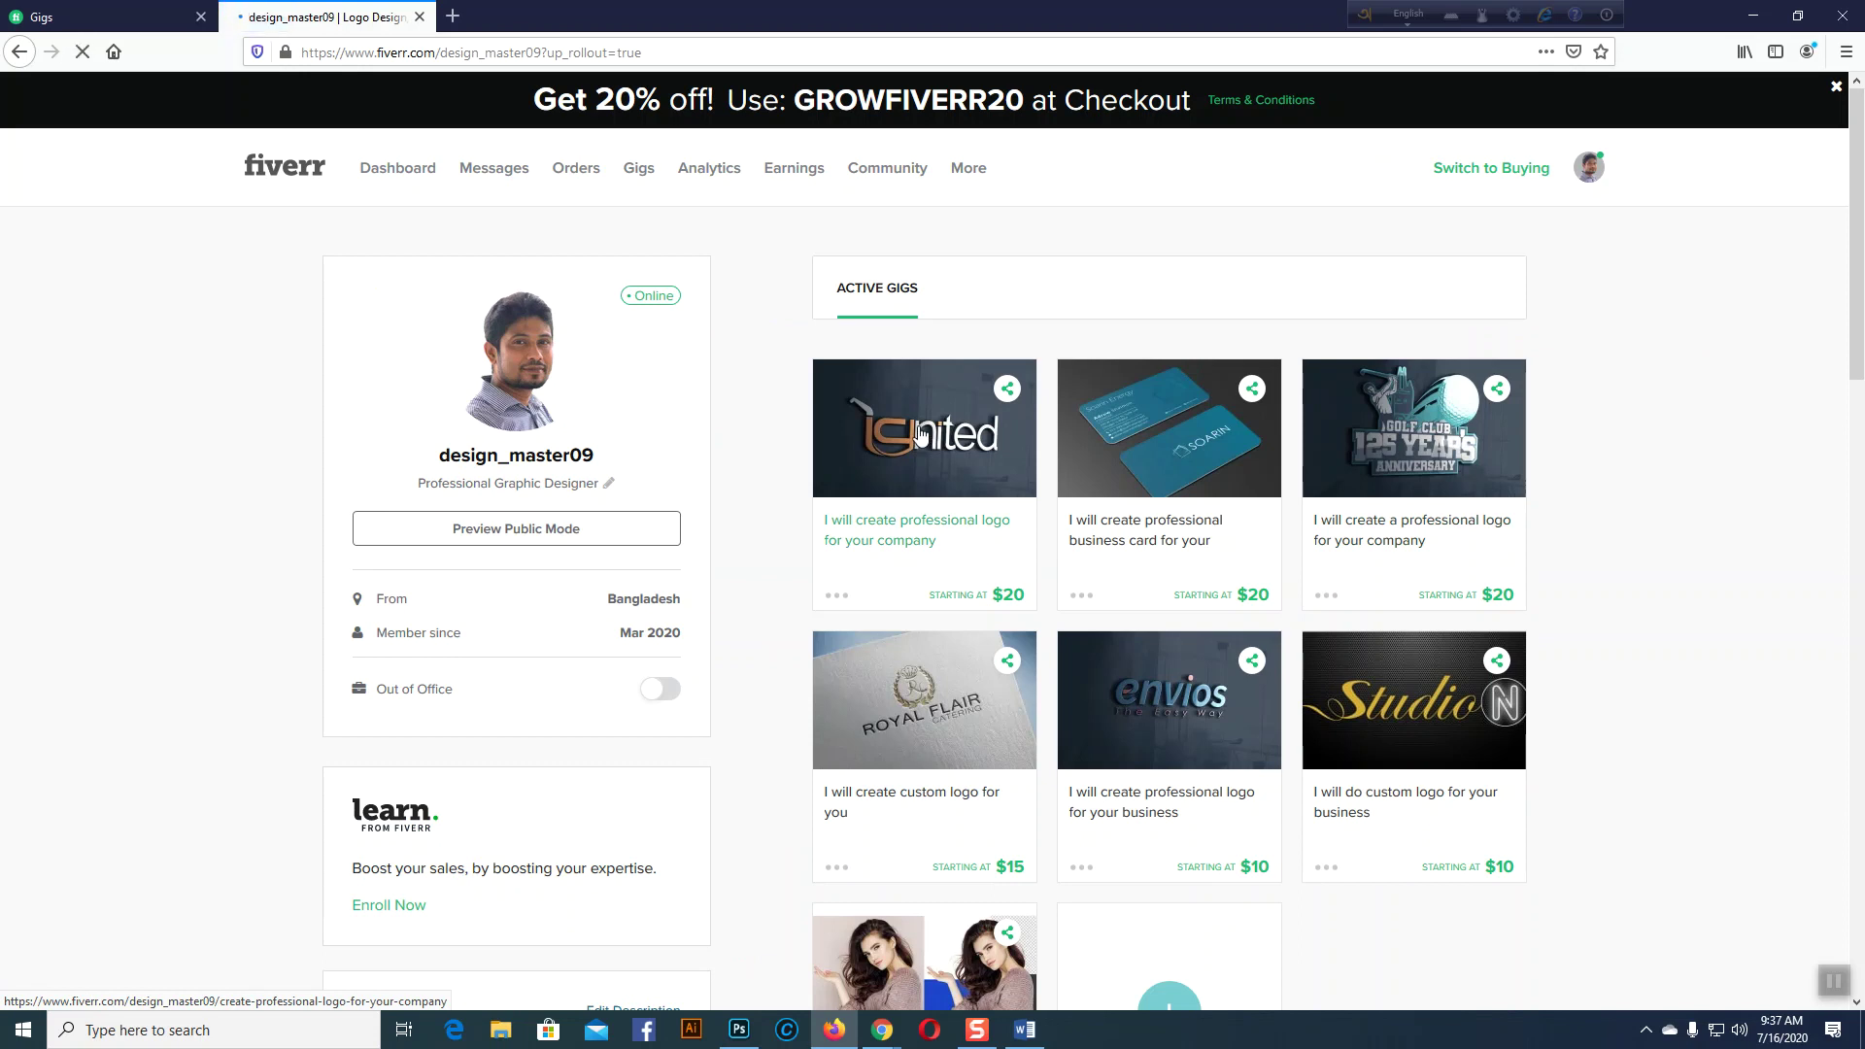
left_click(920, 434)
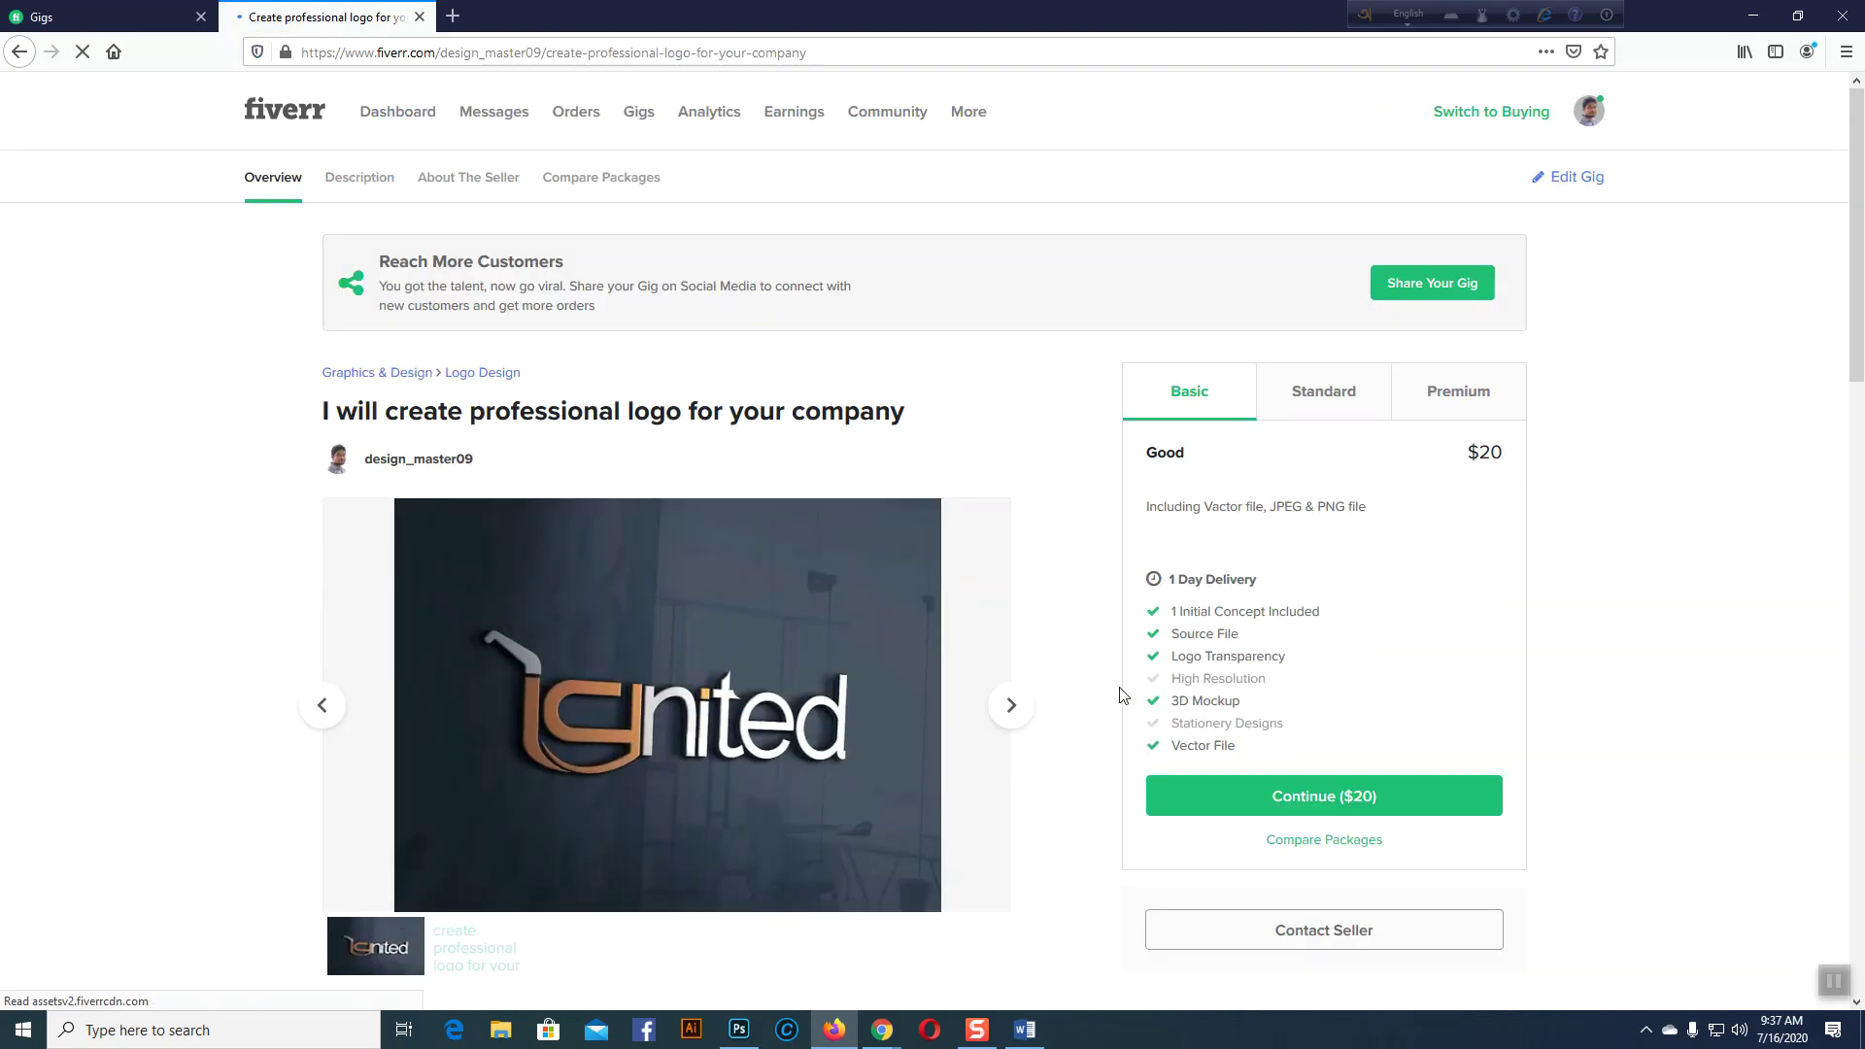
scroll(1122, 695, "down", 1)
scroll(1107, 694, "down", 3)
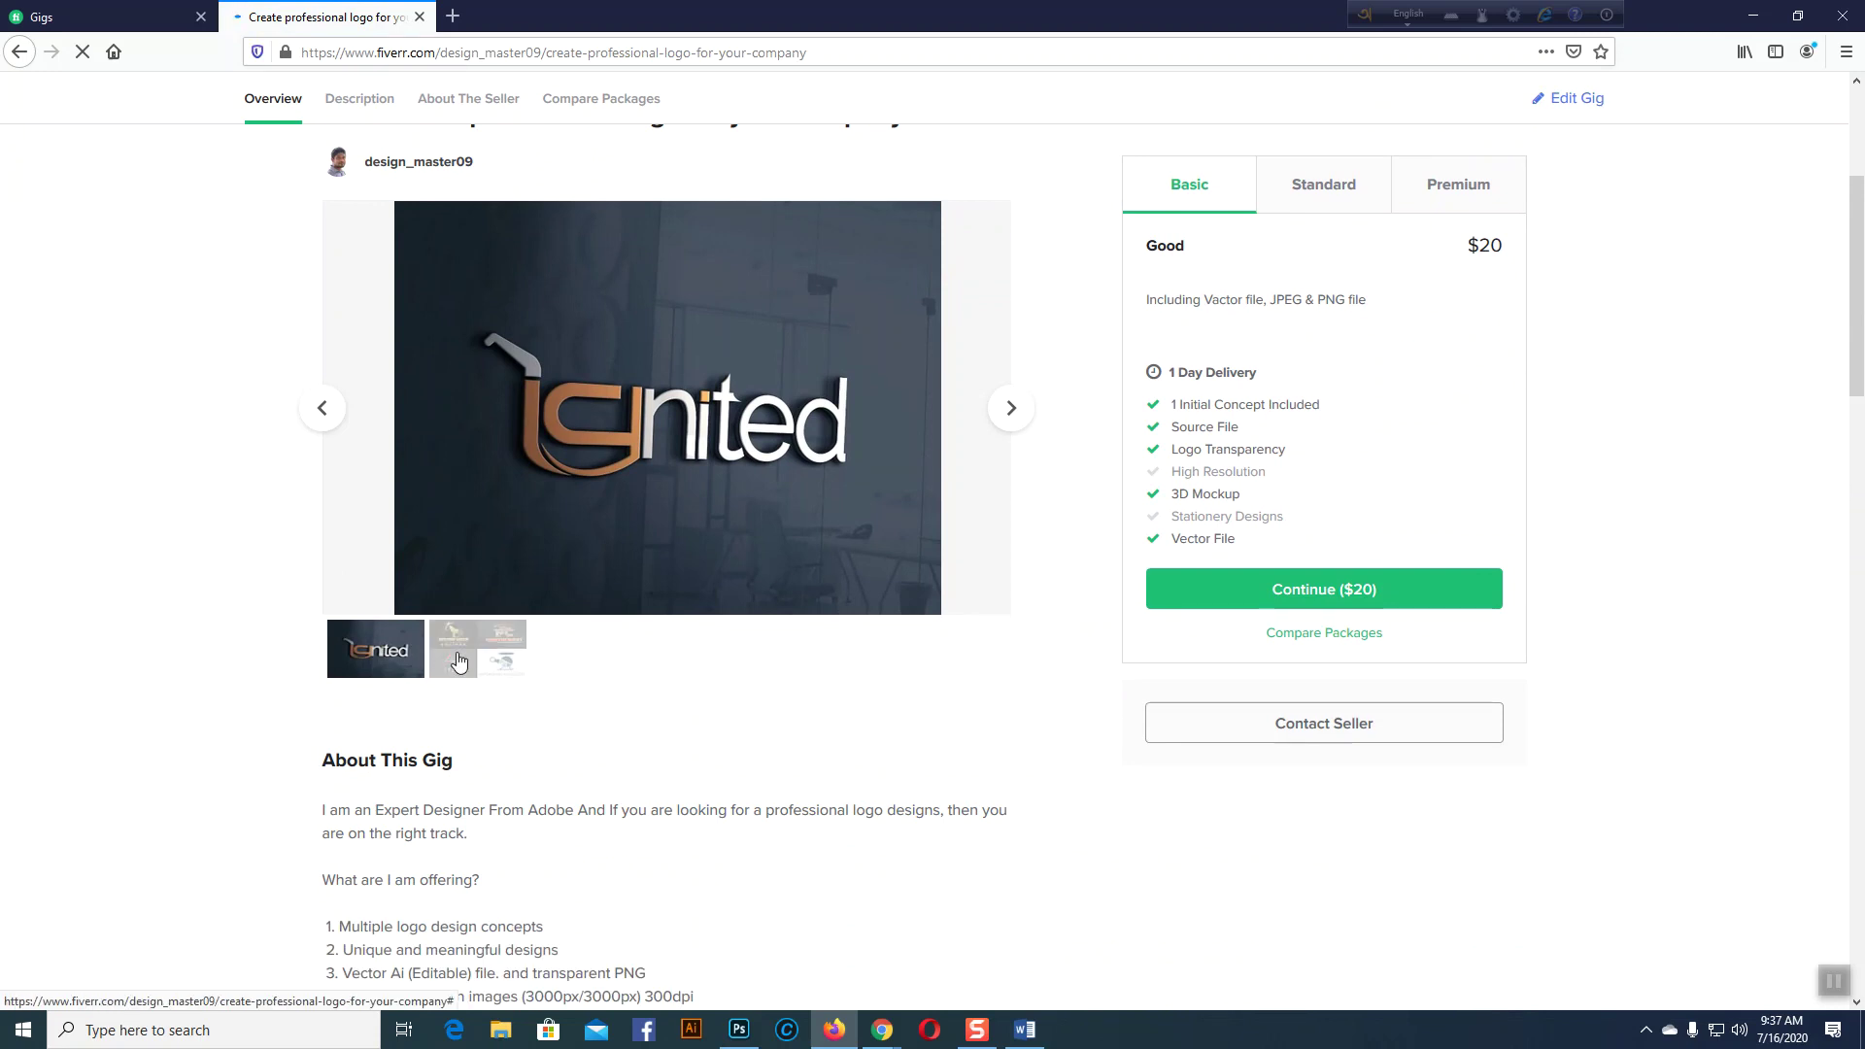
Move through the gallery to the four-logo image and view it full screen.
left_click(1012, 409)
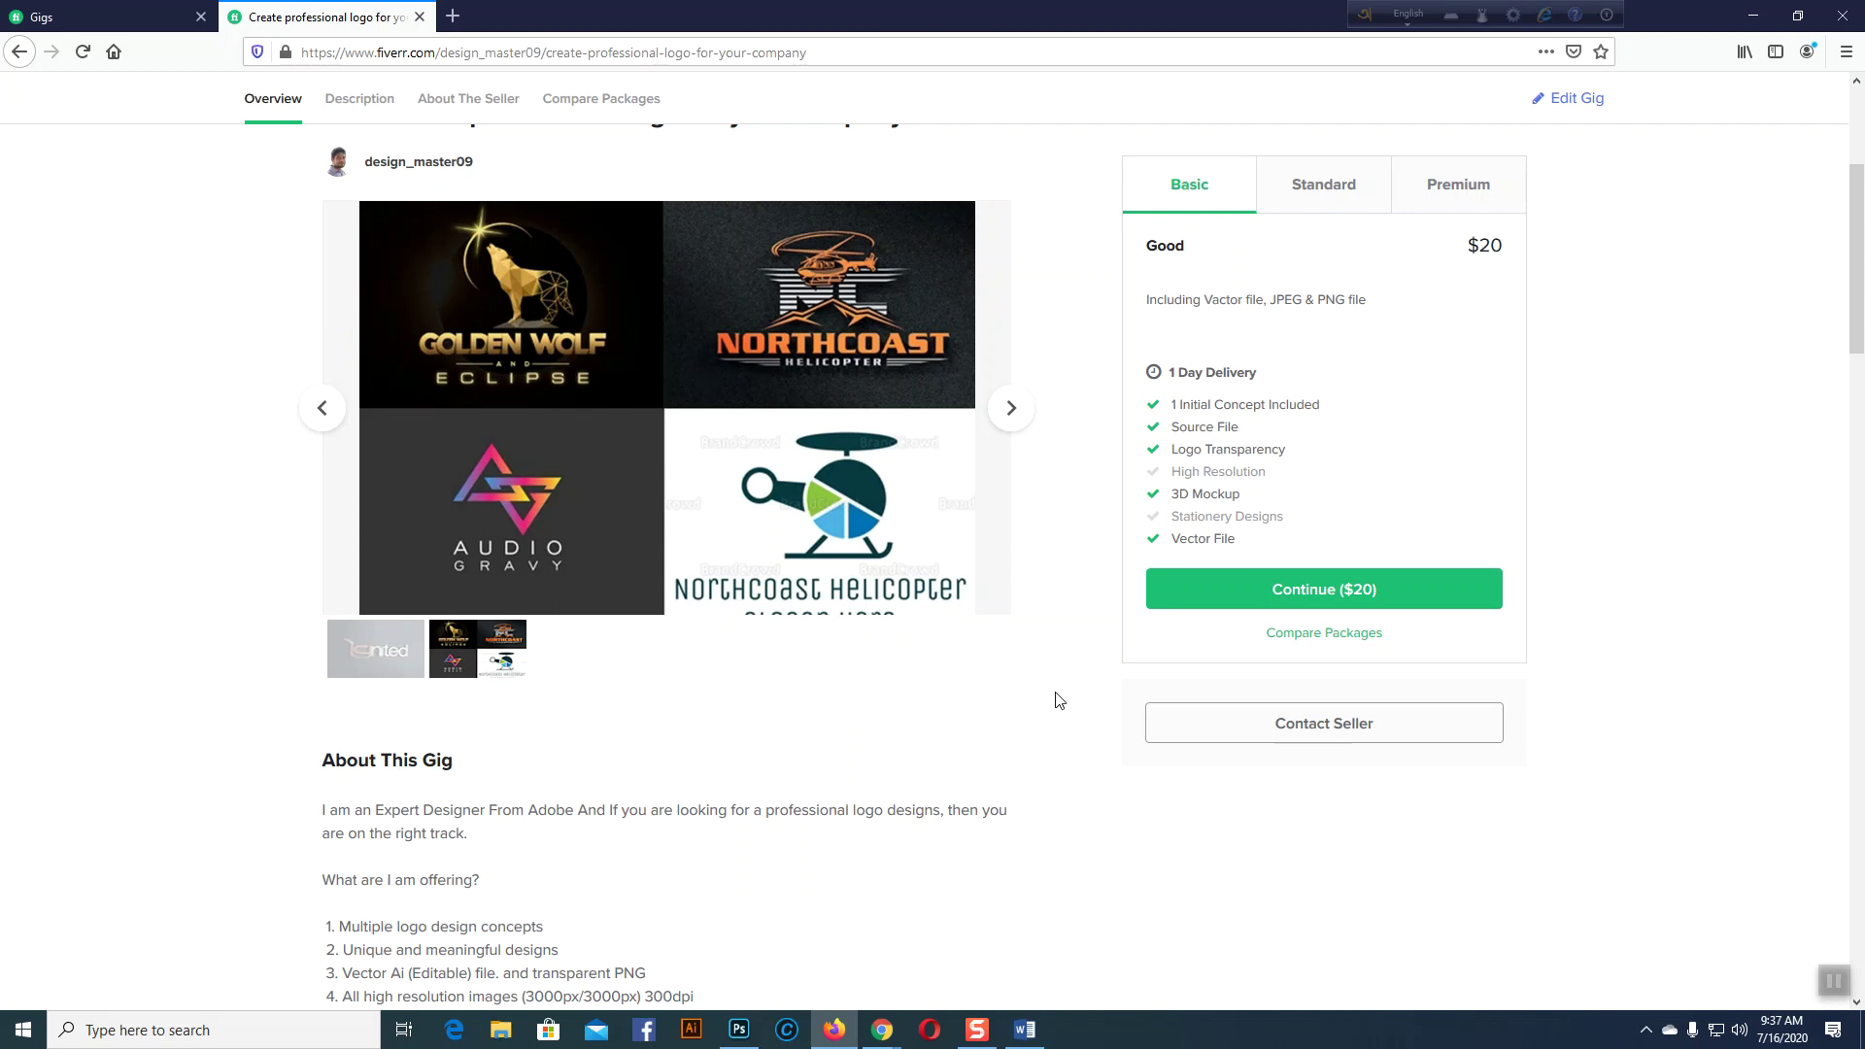
left_click(325, 412)
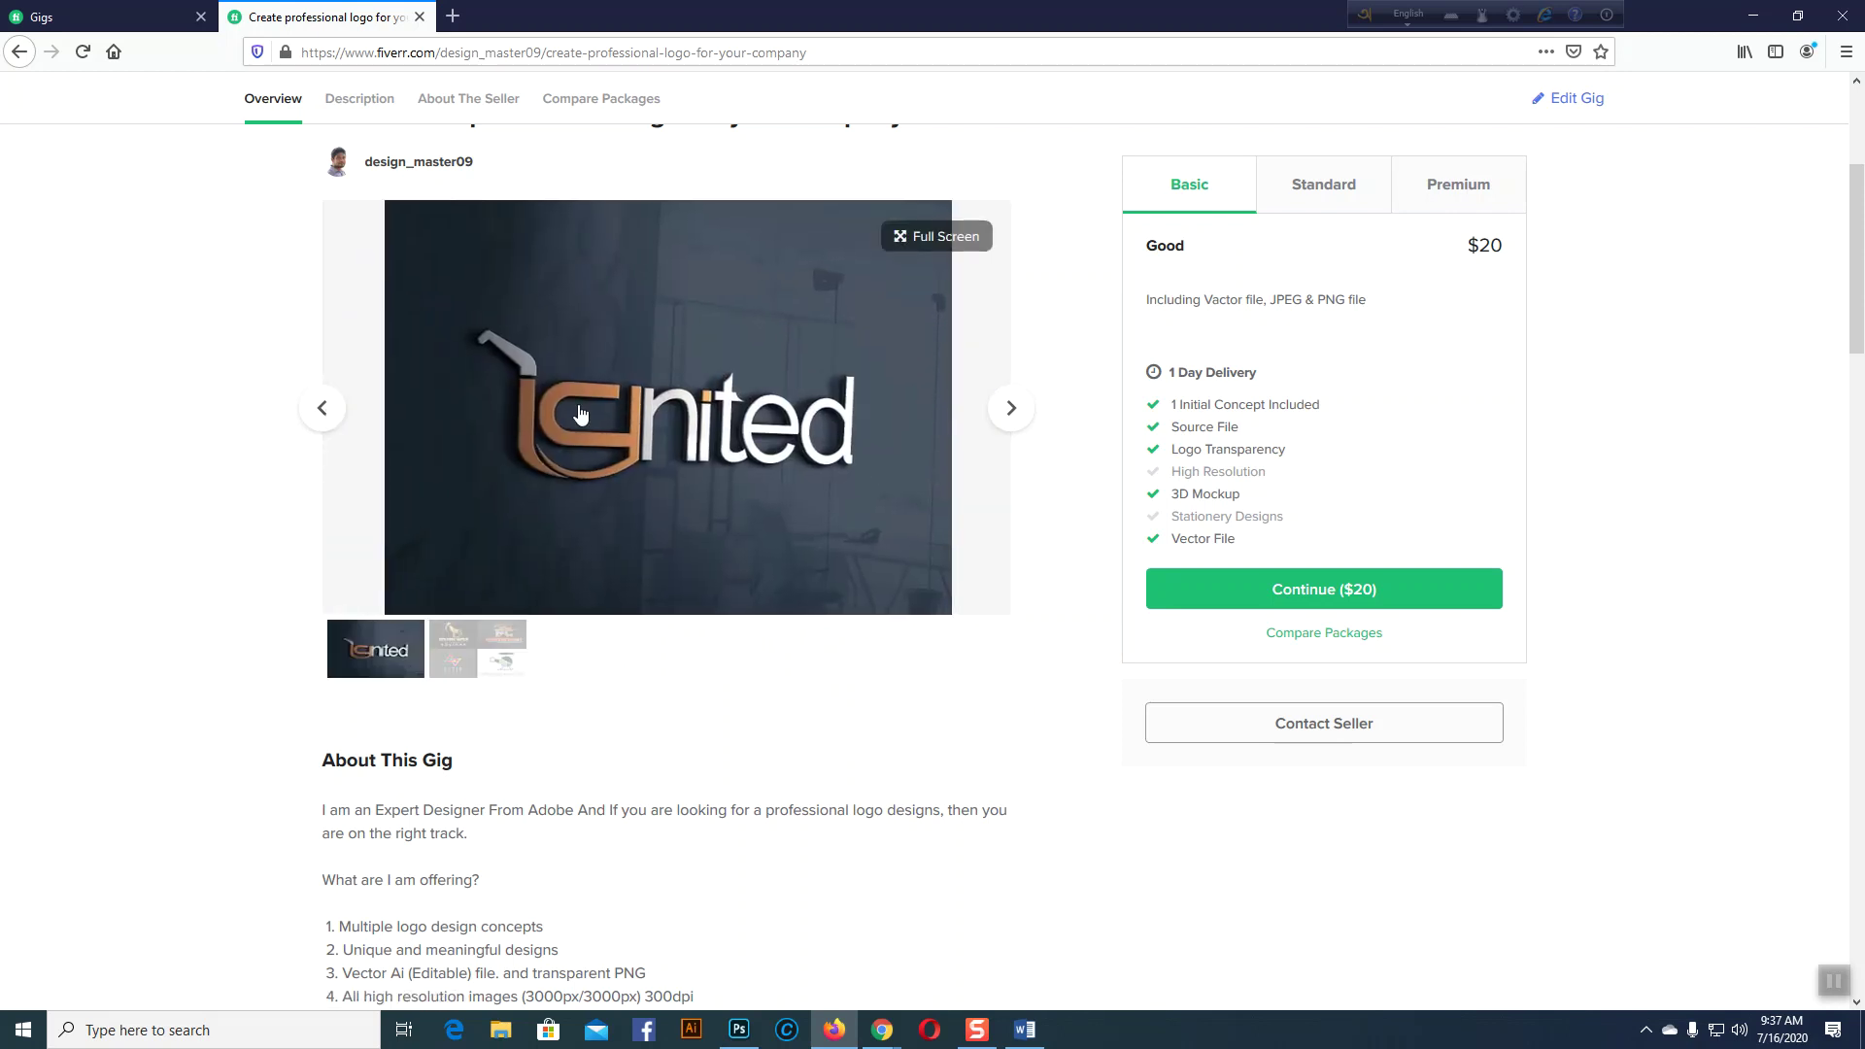
left_click(1014, 410)
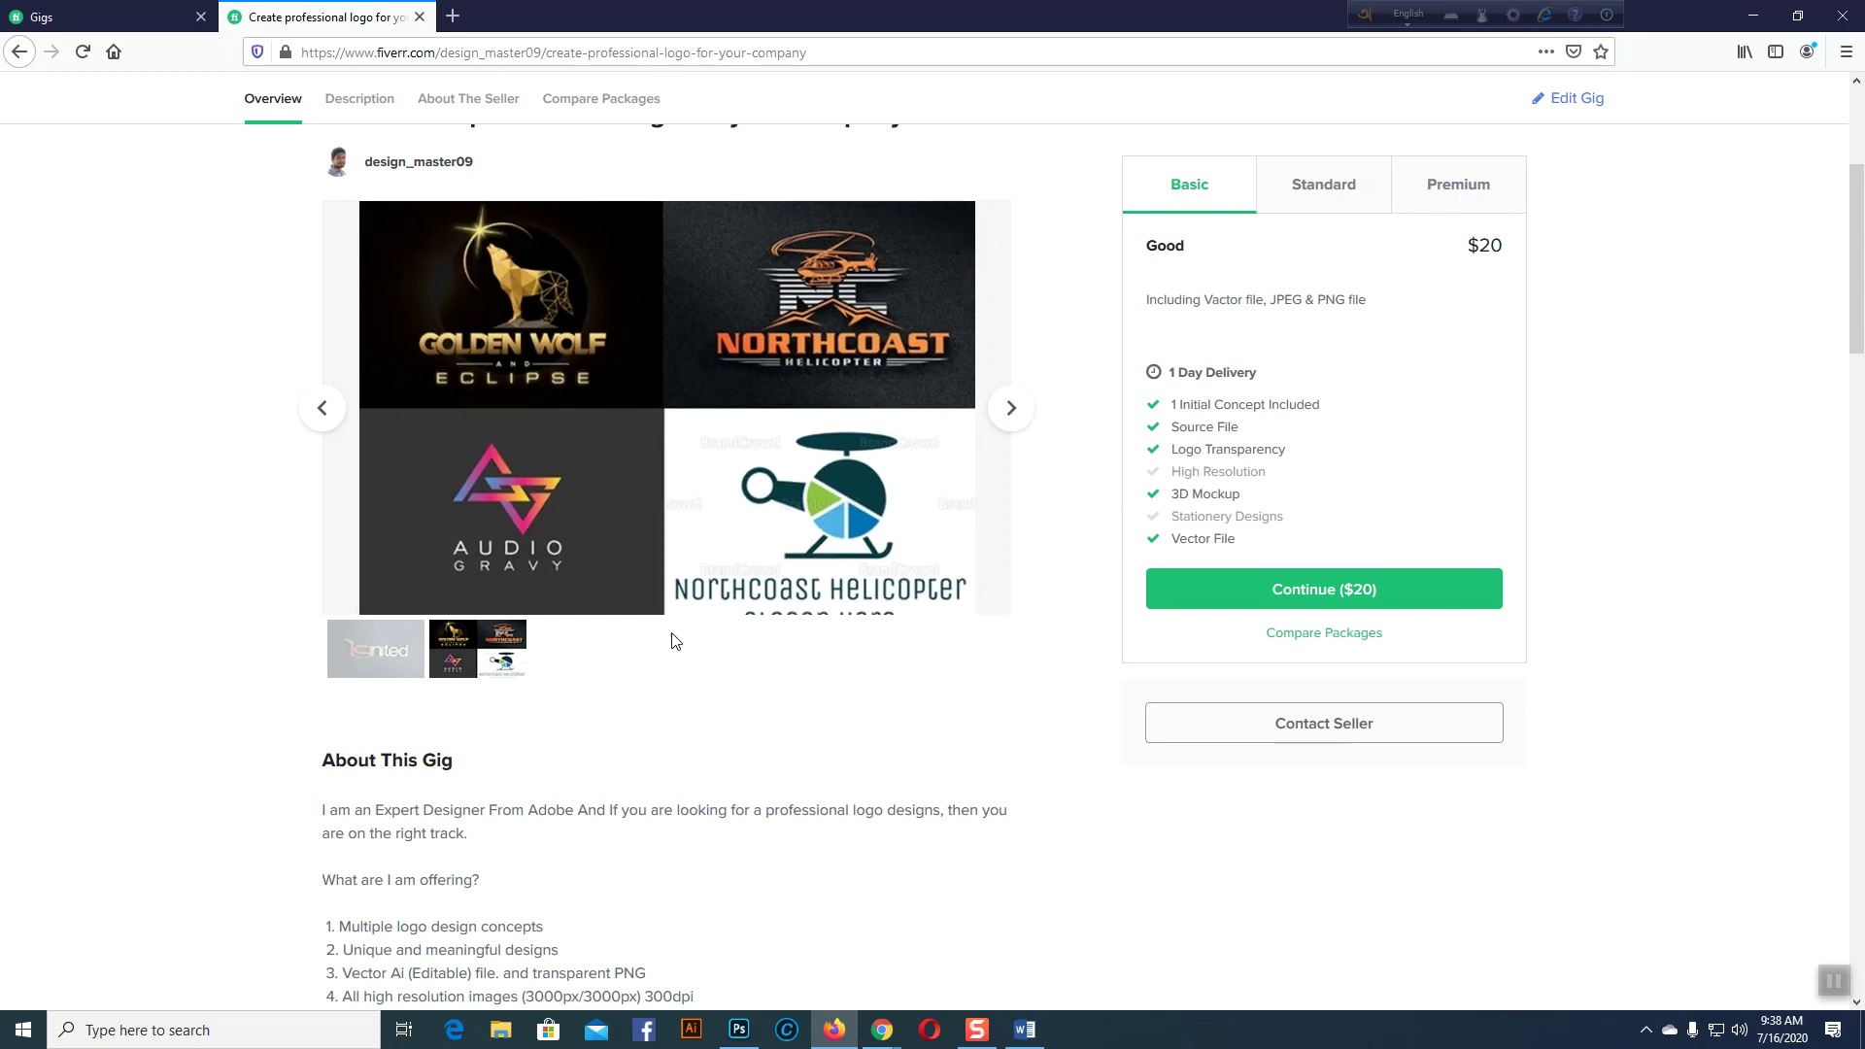
left_click(645, 450)
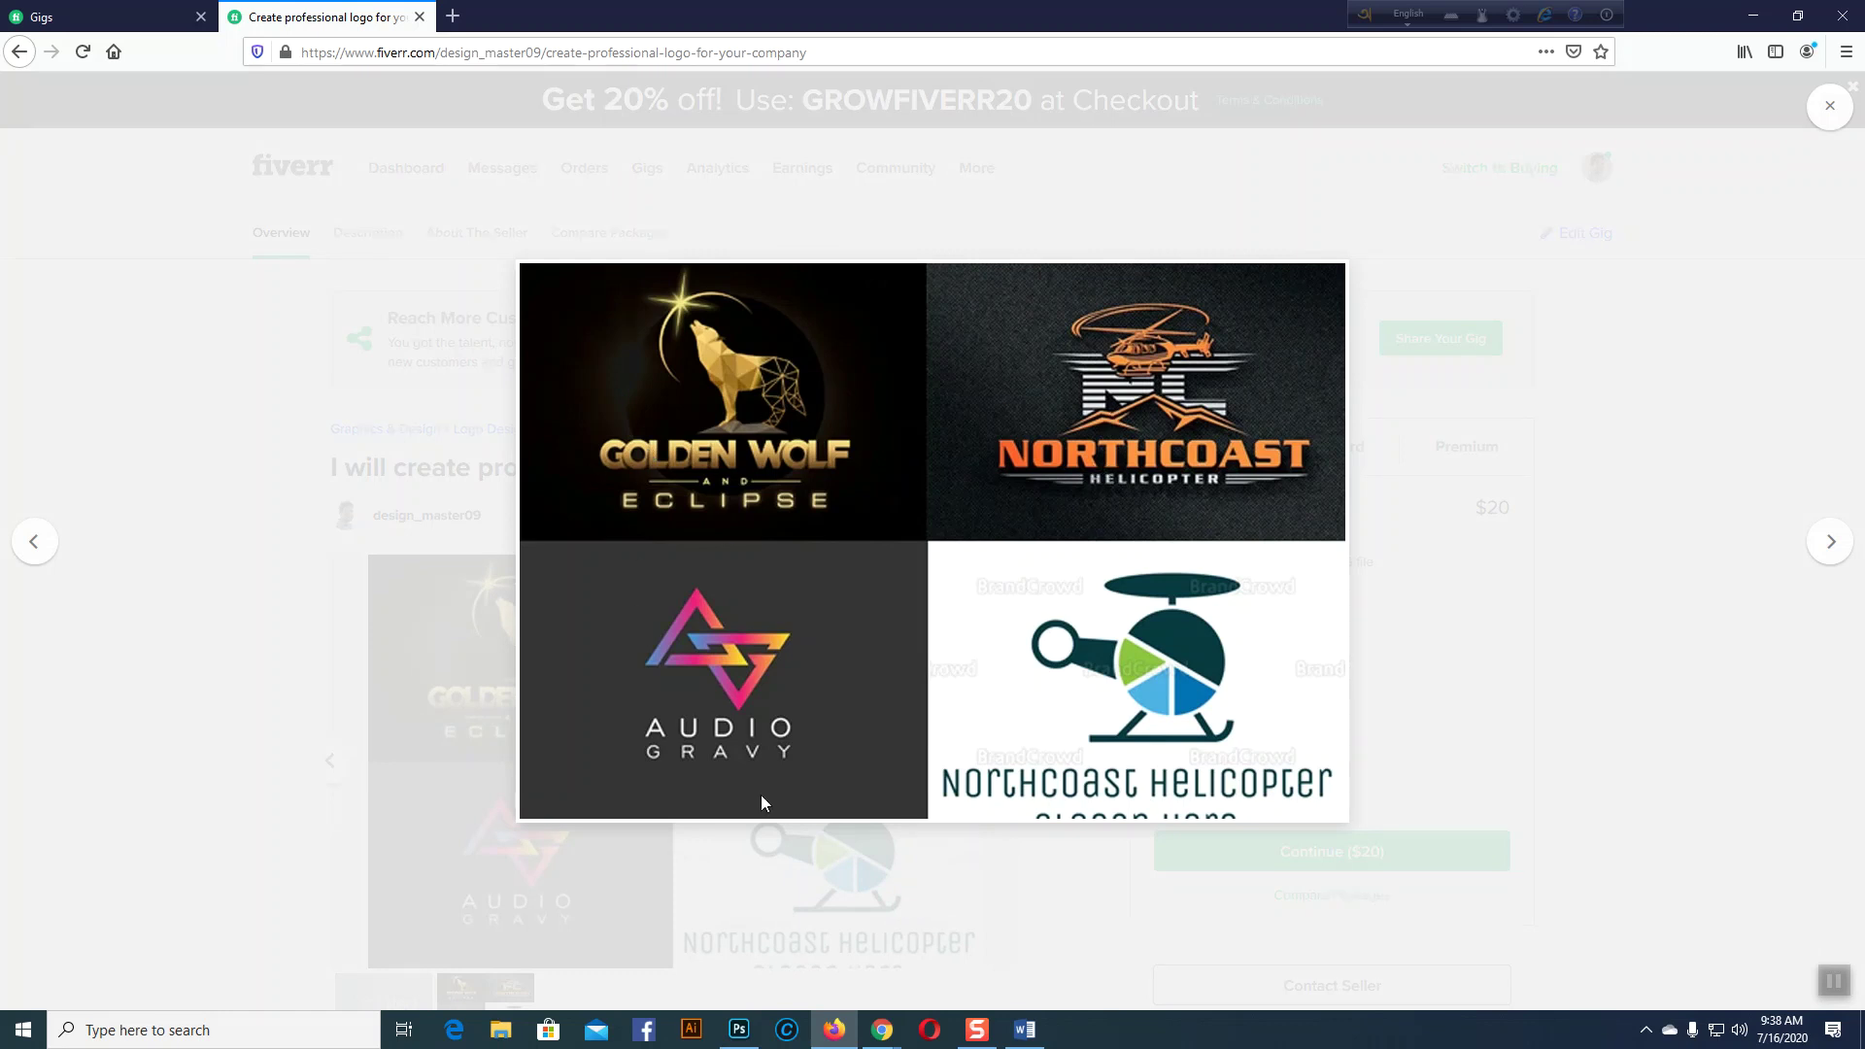
left_click(1832, 111)
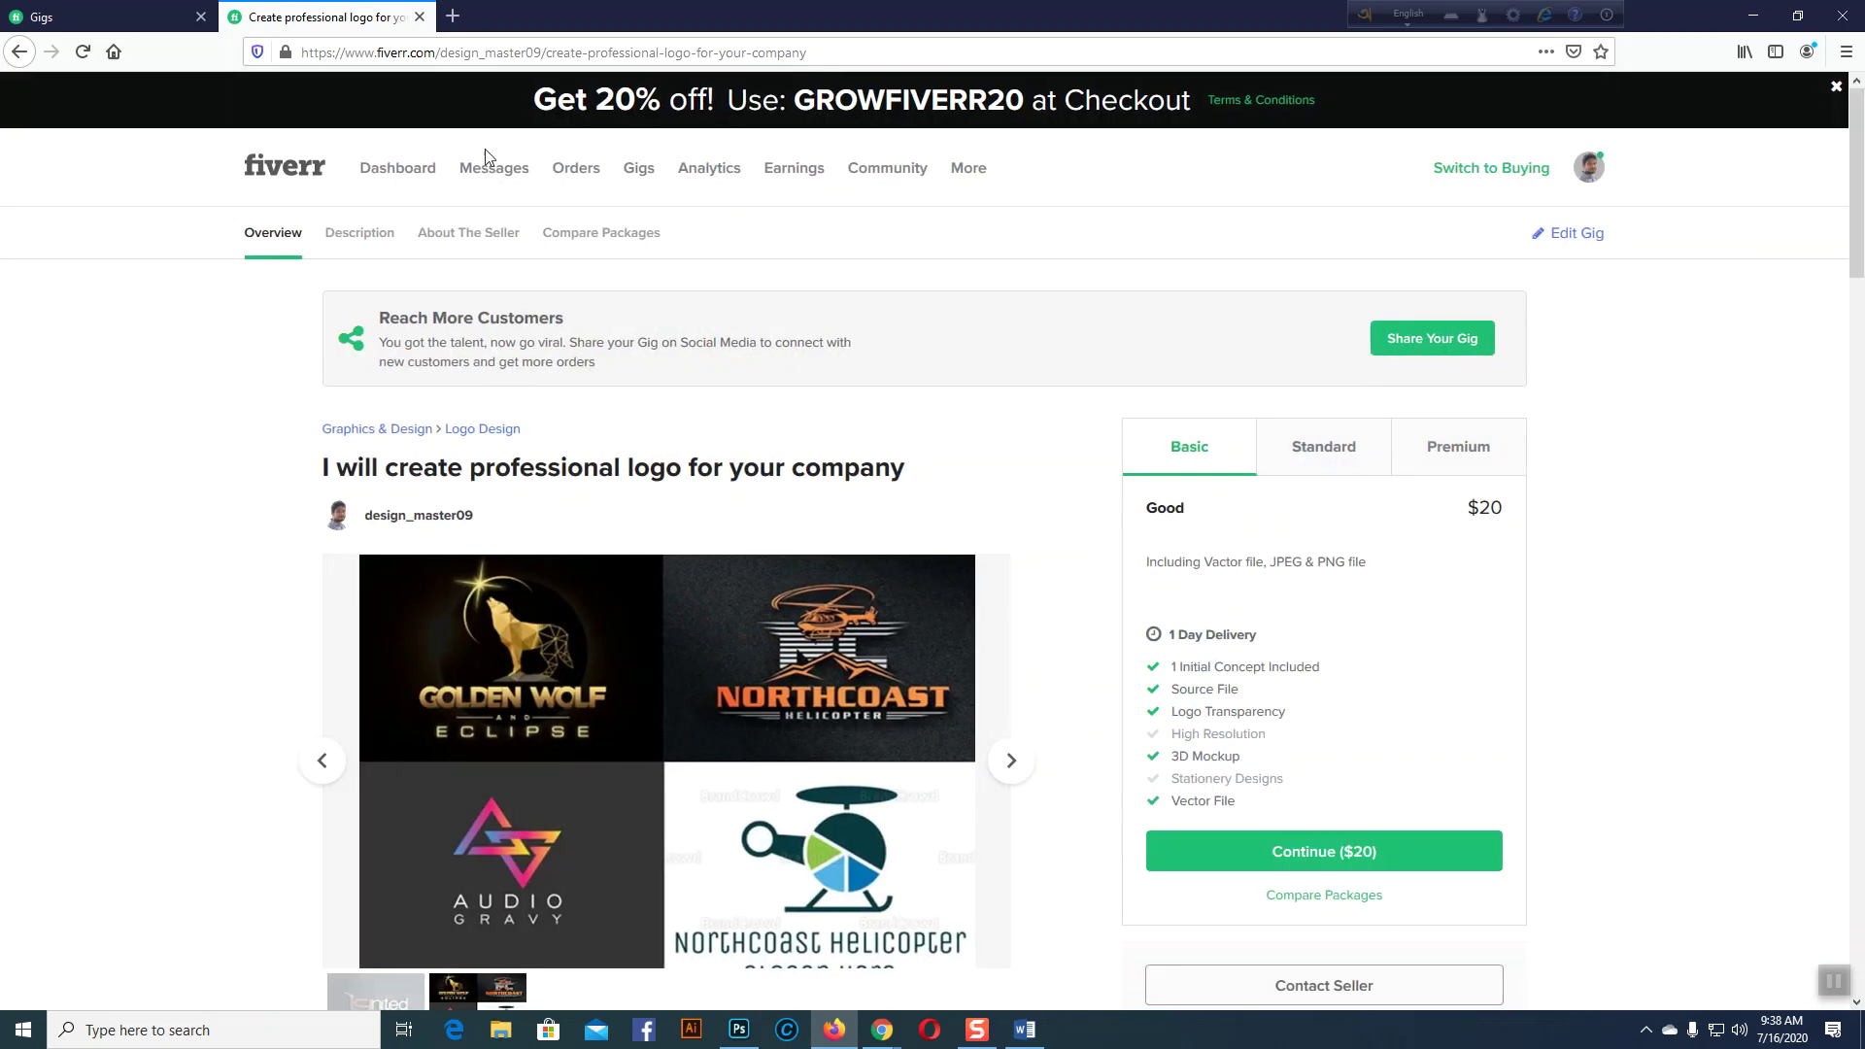
In the gig's gallery editor, delete the four-logo photo and confirm.
left_click(1569, 233)
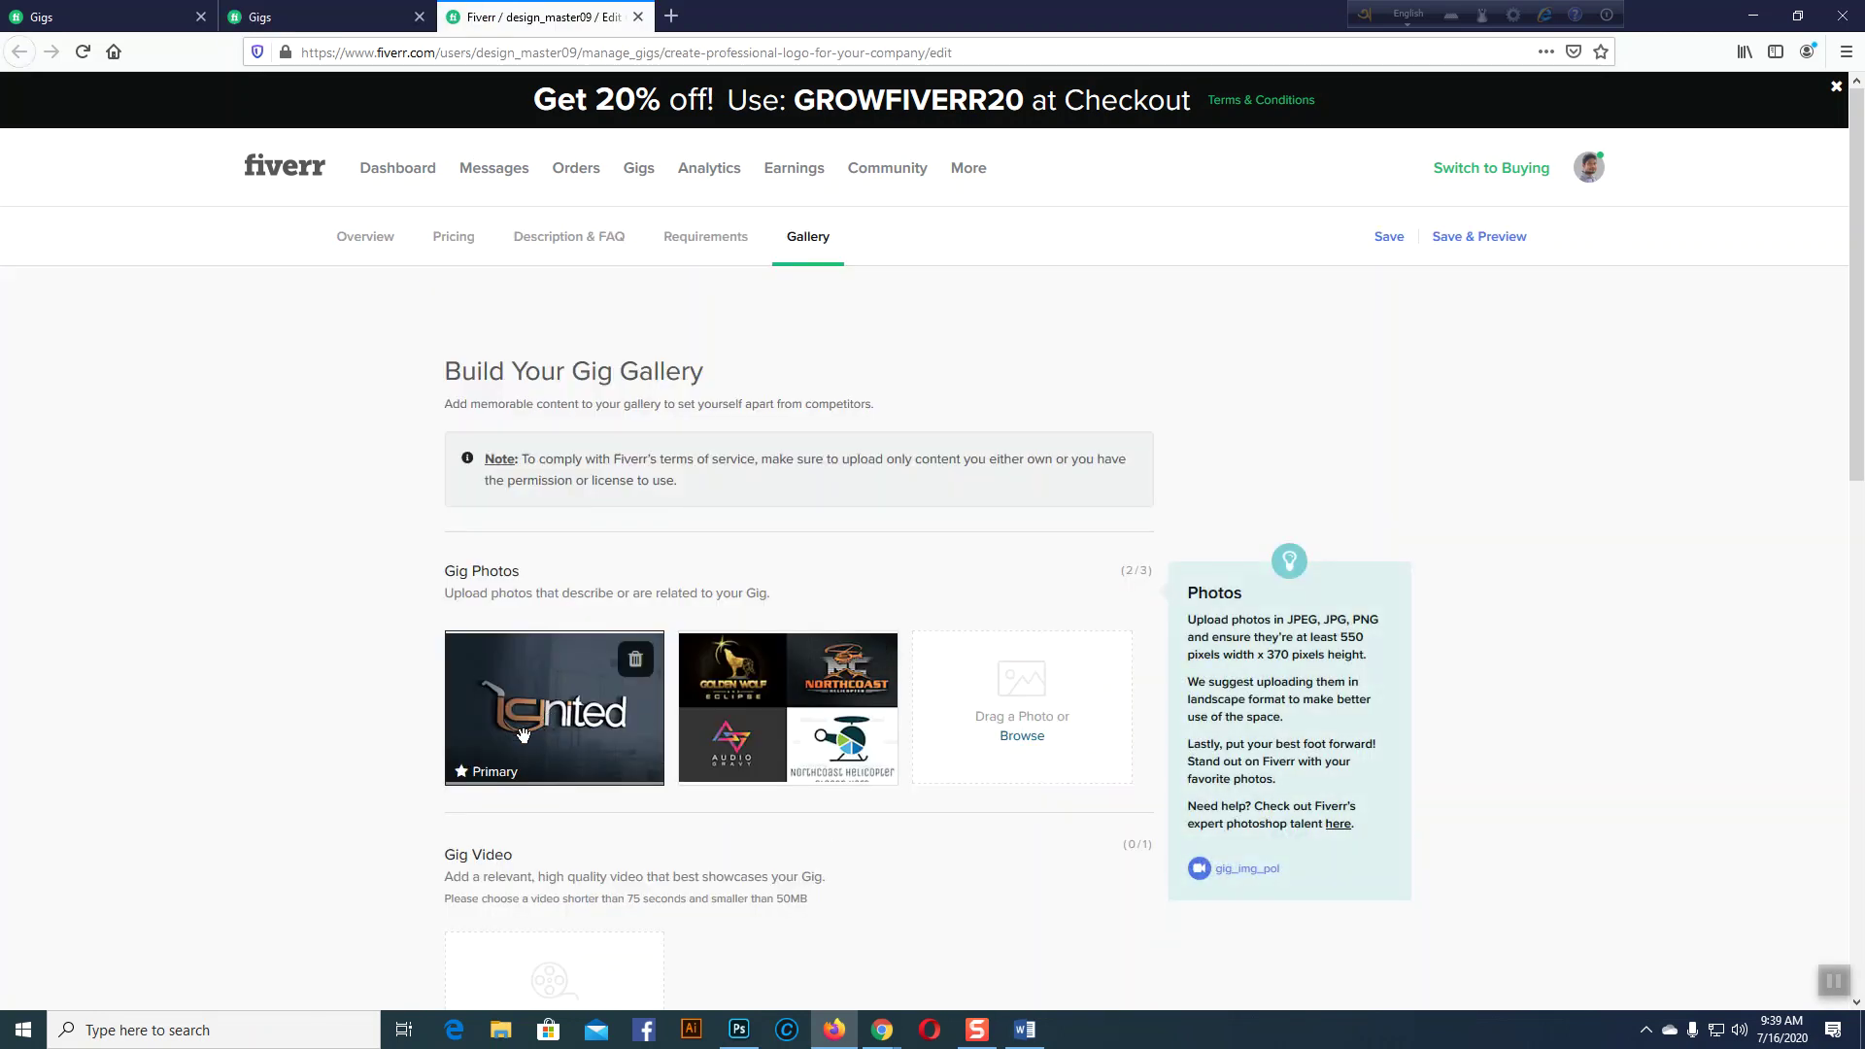
mouse_move(606, 692)
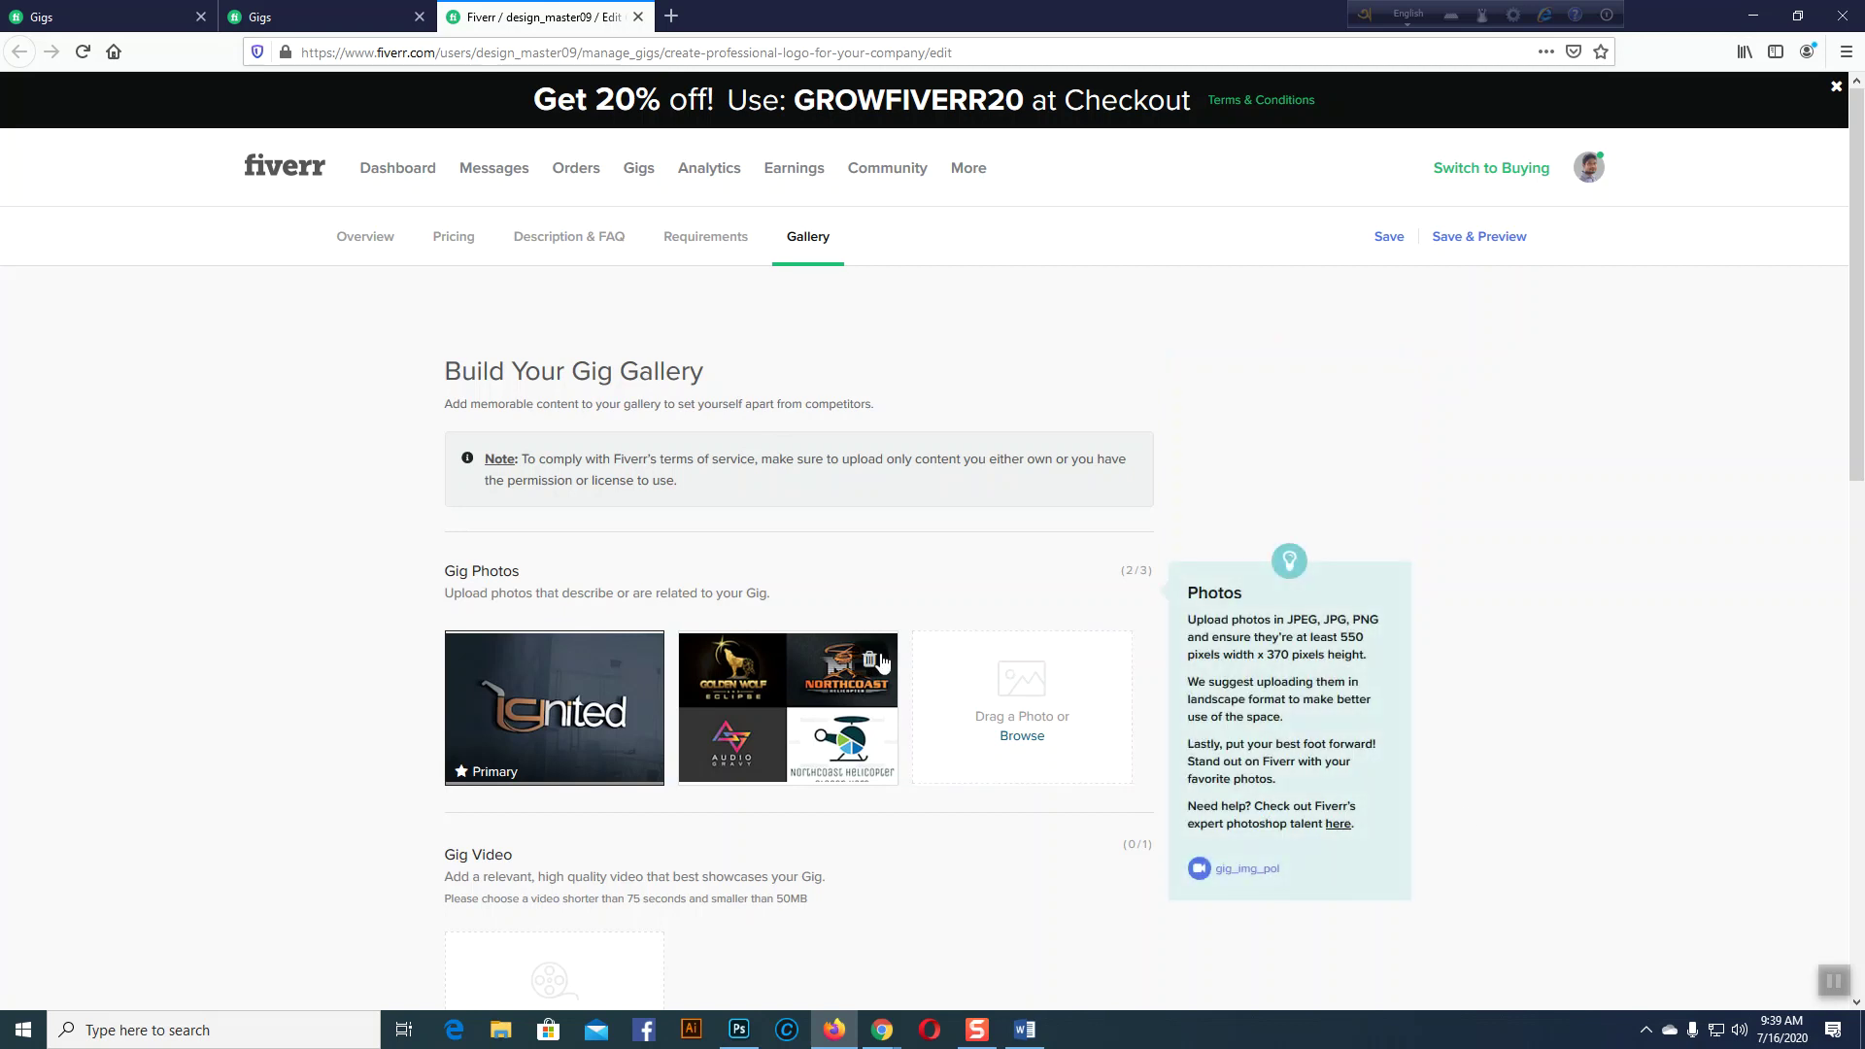
left_click(871, 663)
left_click(1107, 585)
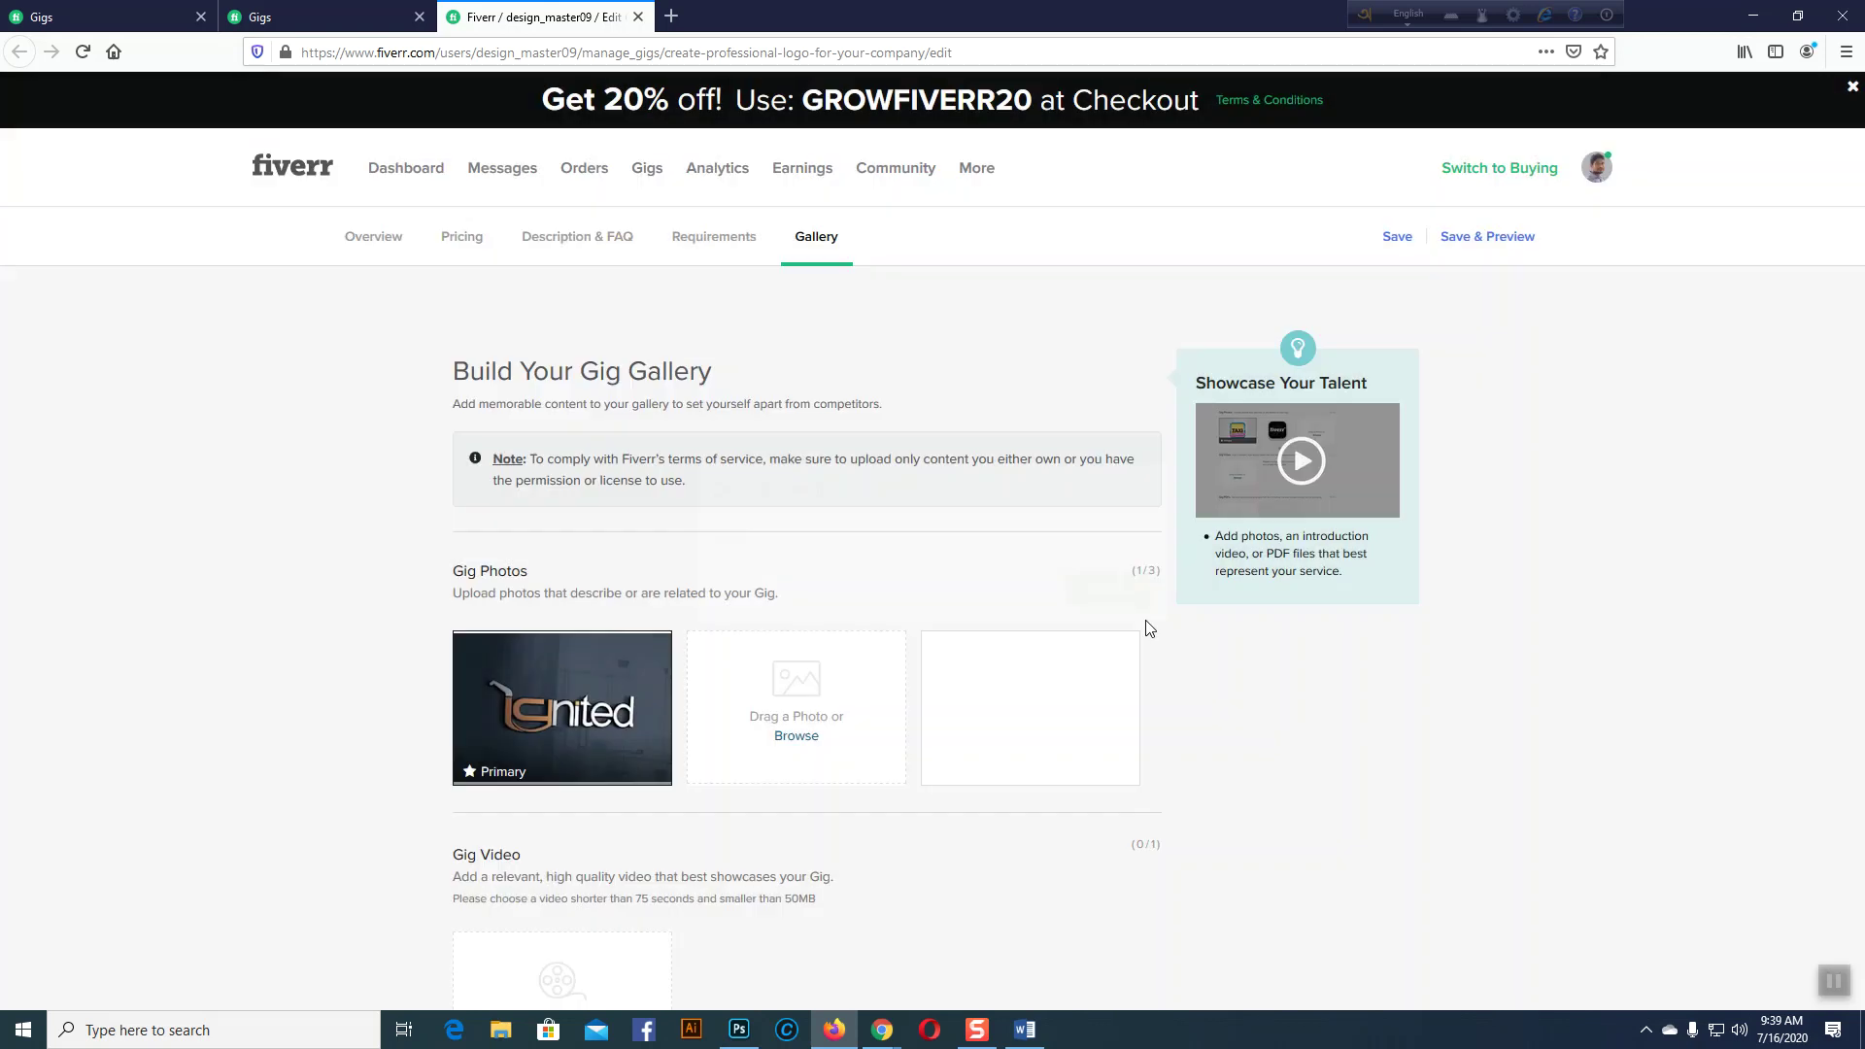
Save the gallery and go back to the seller dashboard.
scroll(1361, 783, "down", 5)
left_click(1149, 957)
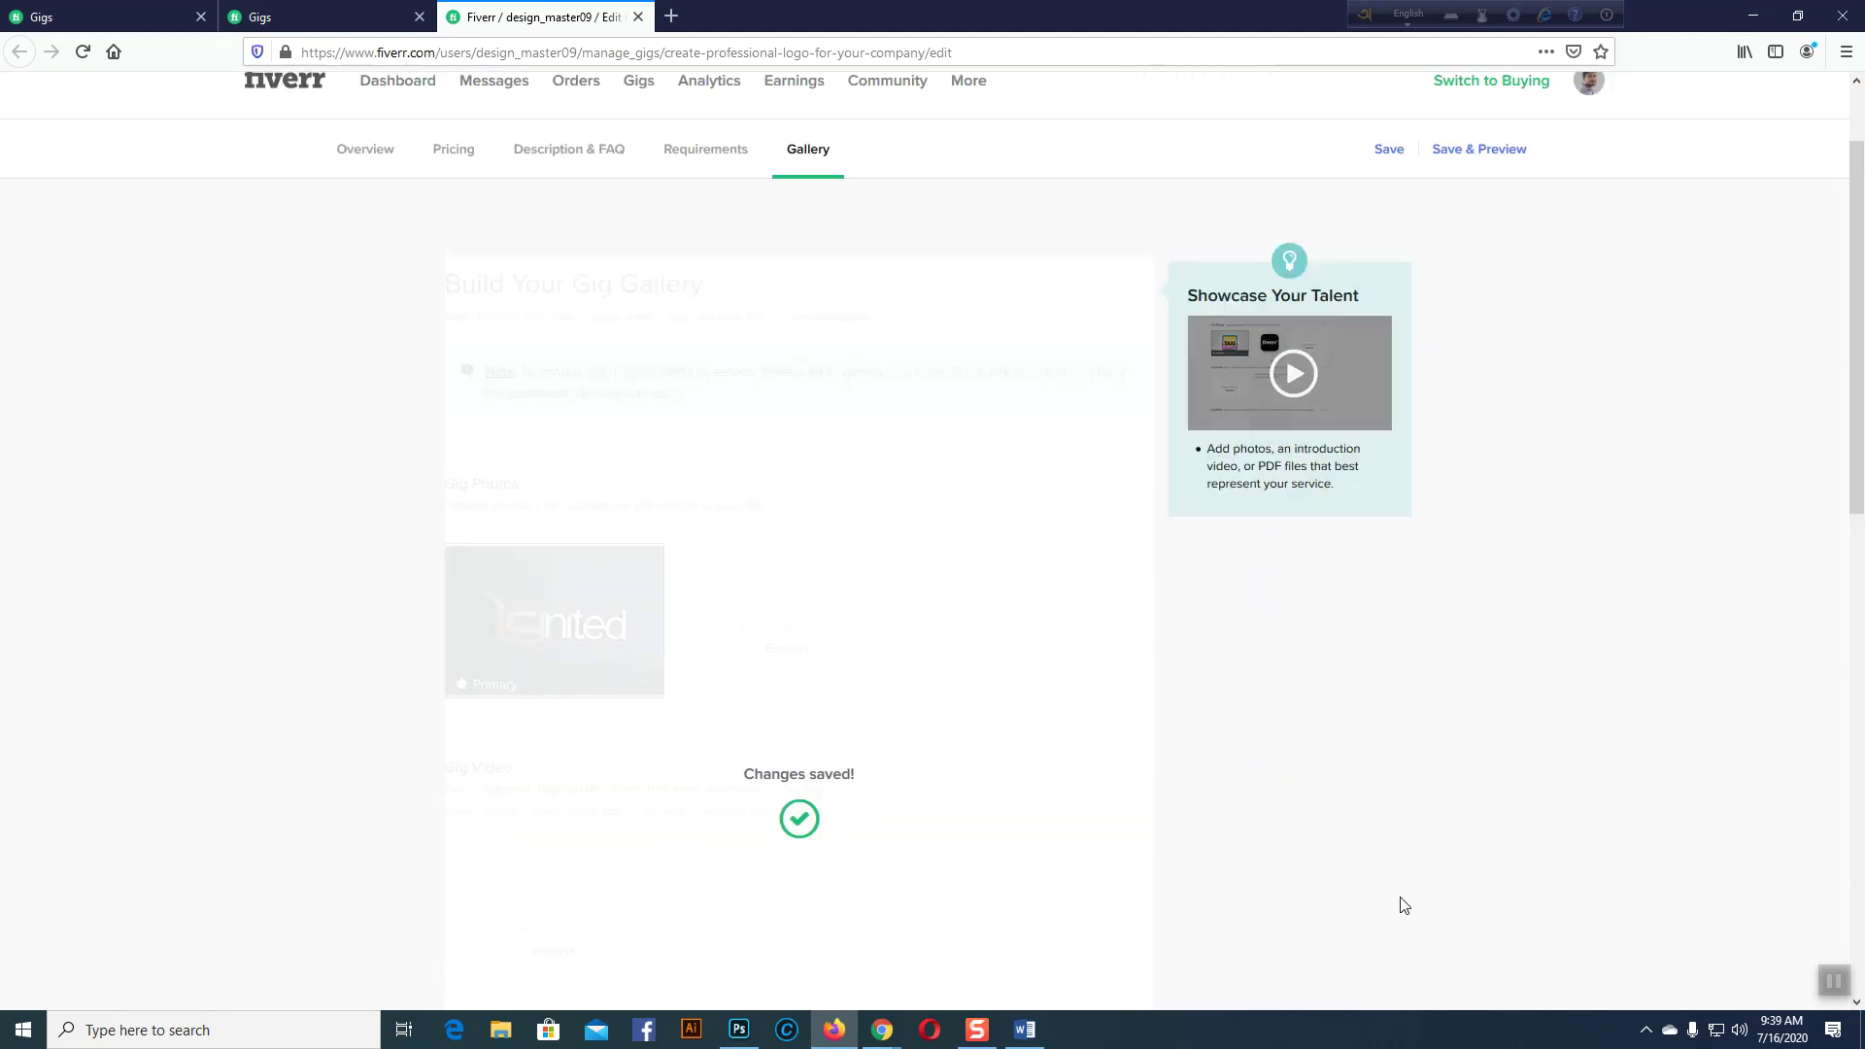
left_click(286, 169)
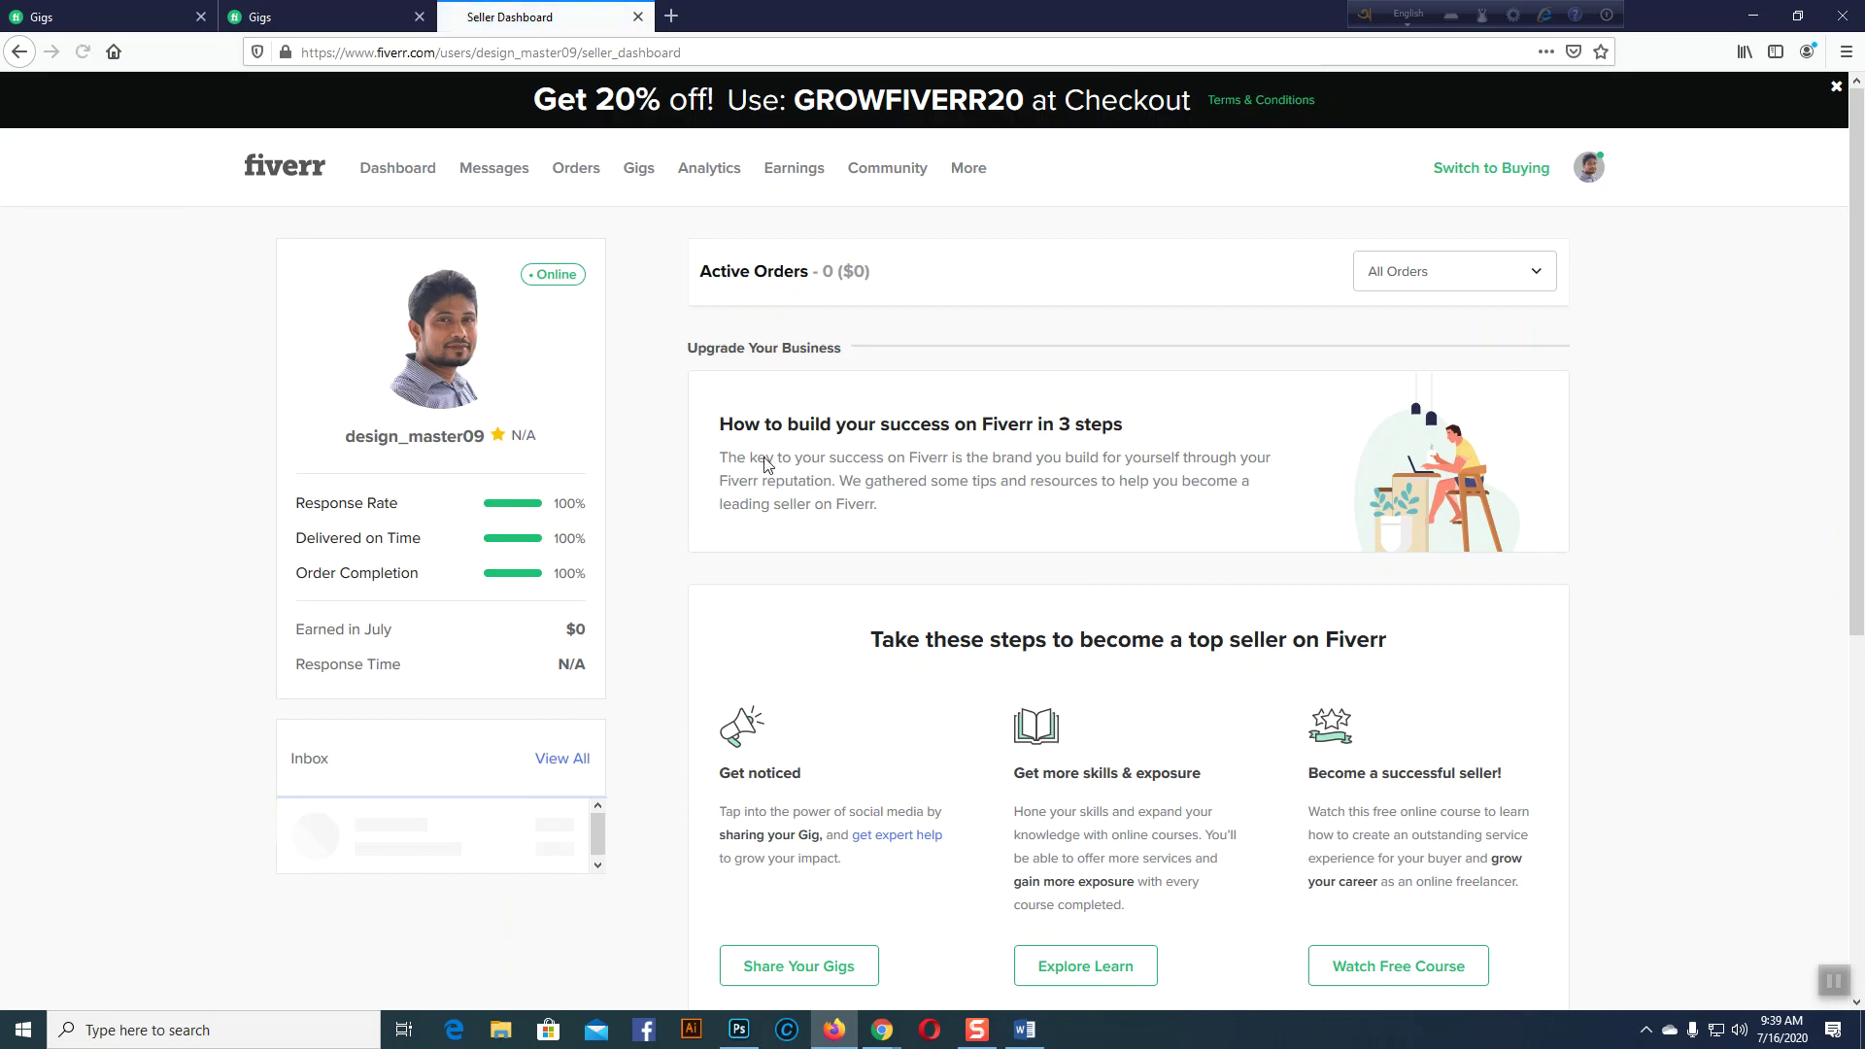
Open the Graphics & Design category from the Fiverr page footer.
scroll(772, 475, "down", 5)
scroll(775, 475, "up", 5)
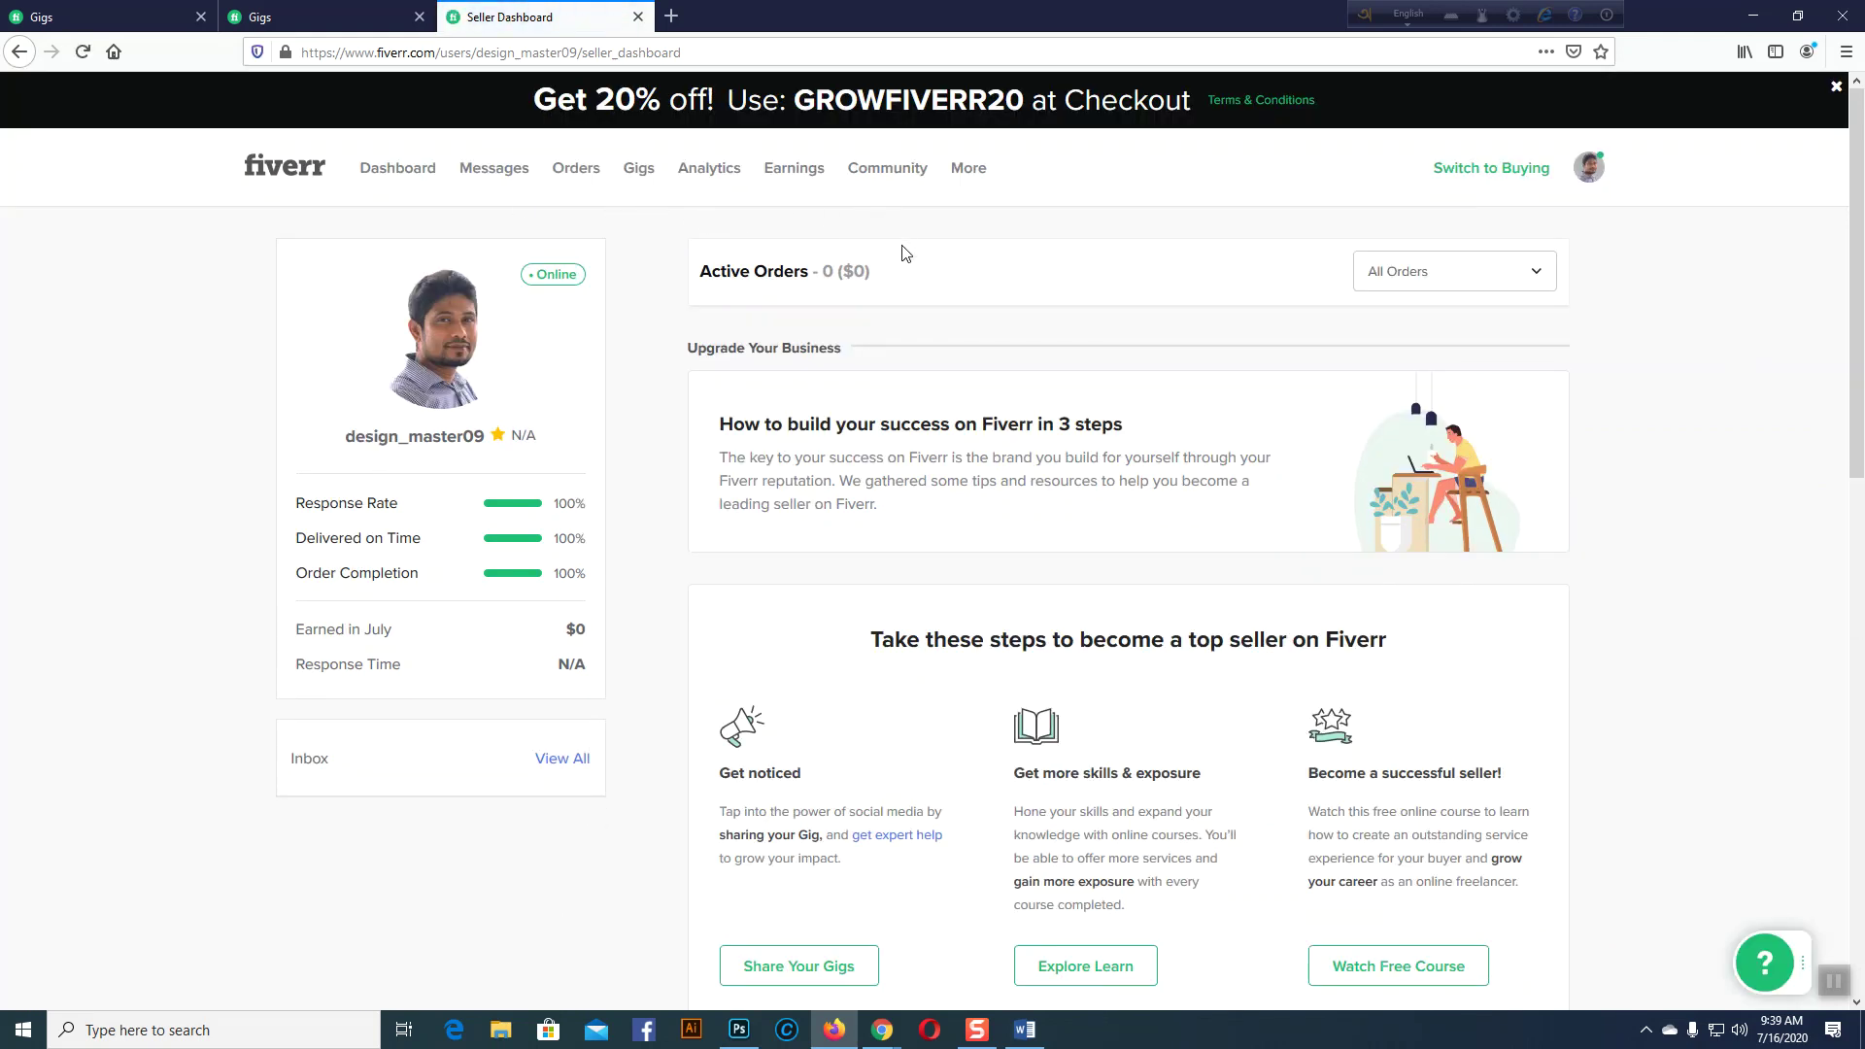
mouse_move(880, 180)
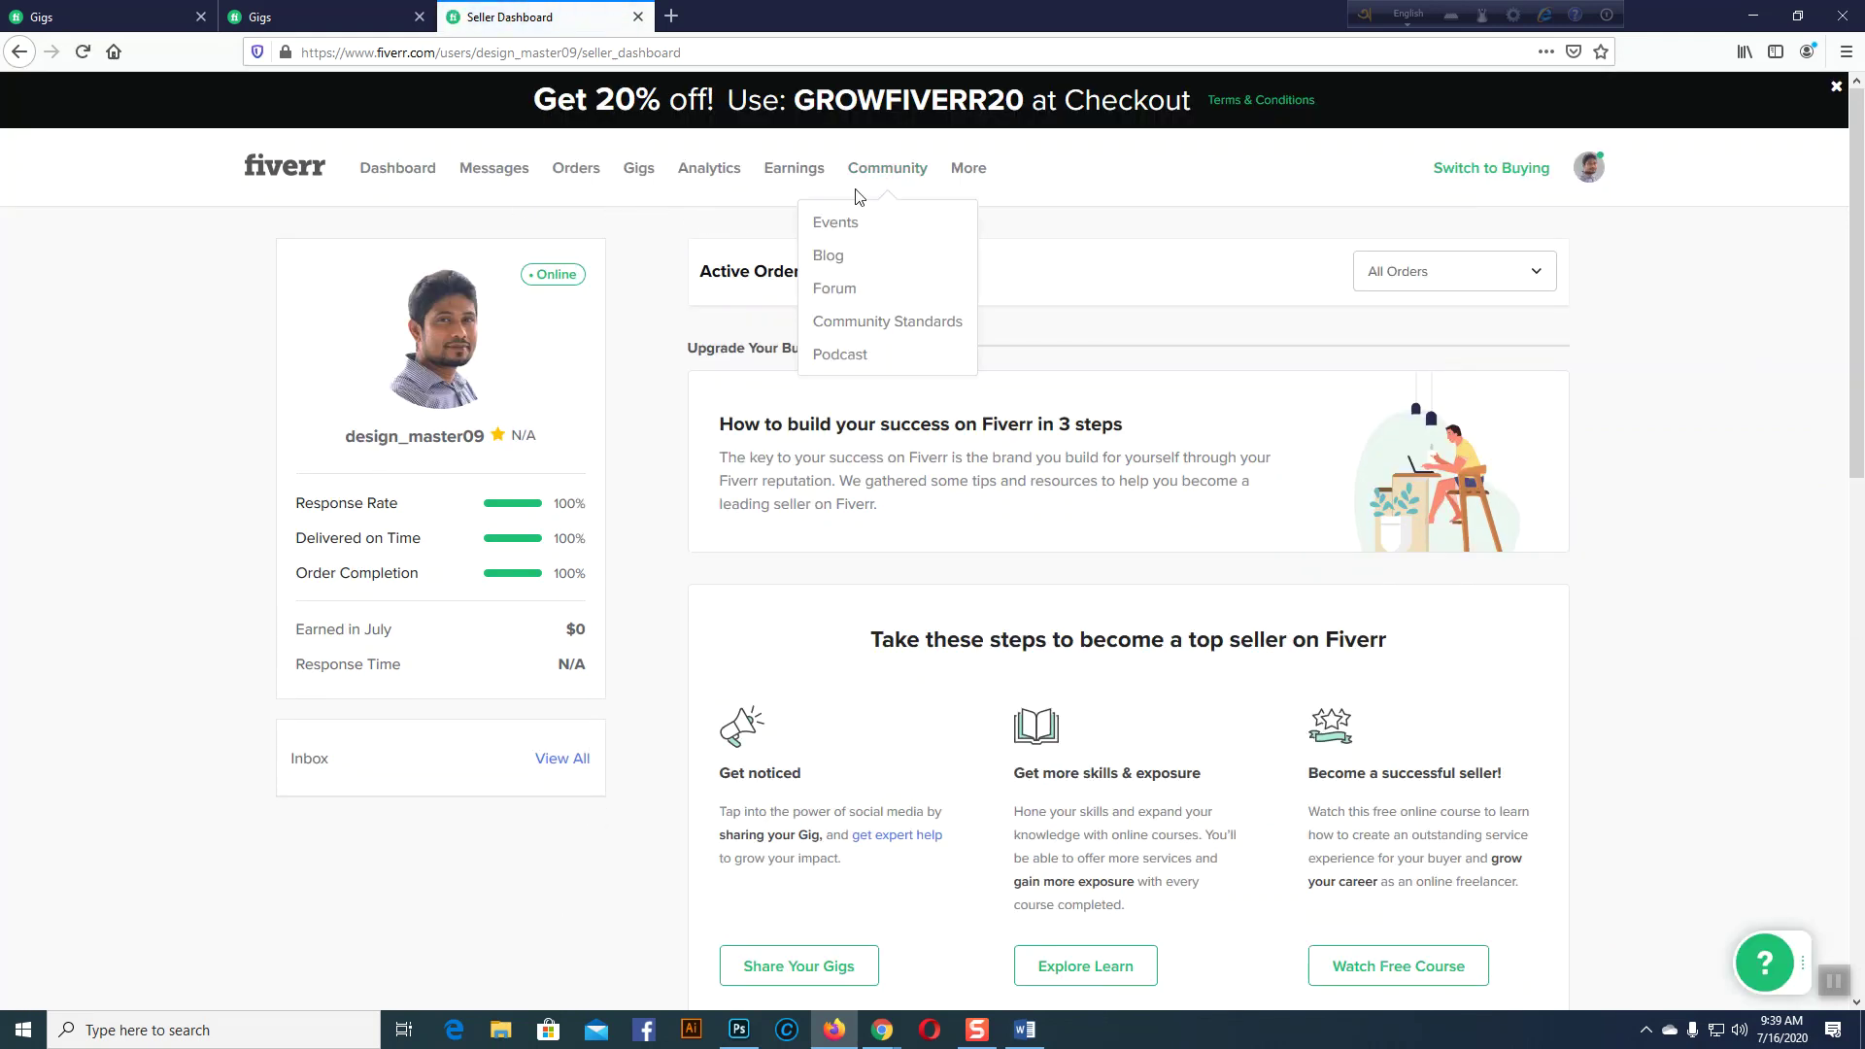
scroll(677, 450, "down", 4)
scroll(677, 449, "down", 8)
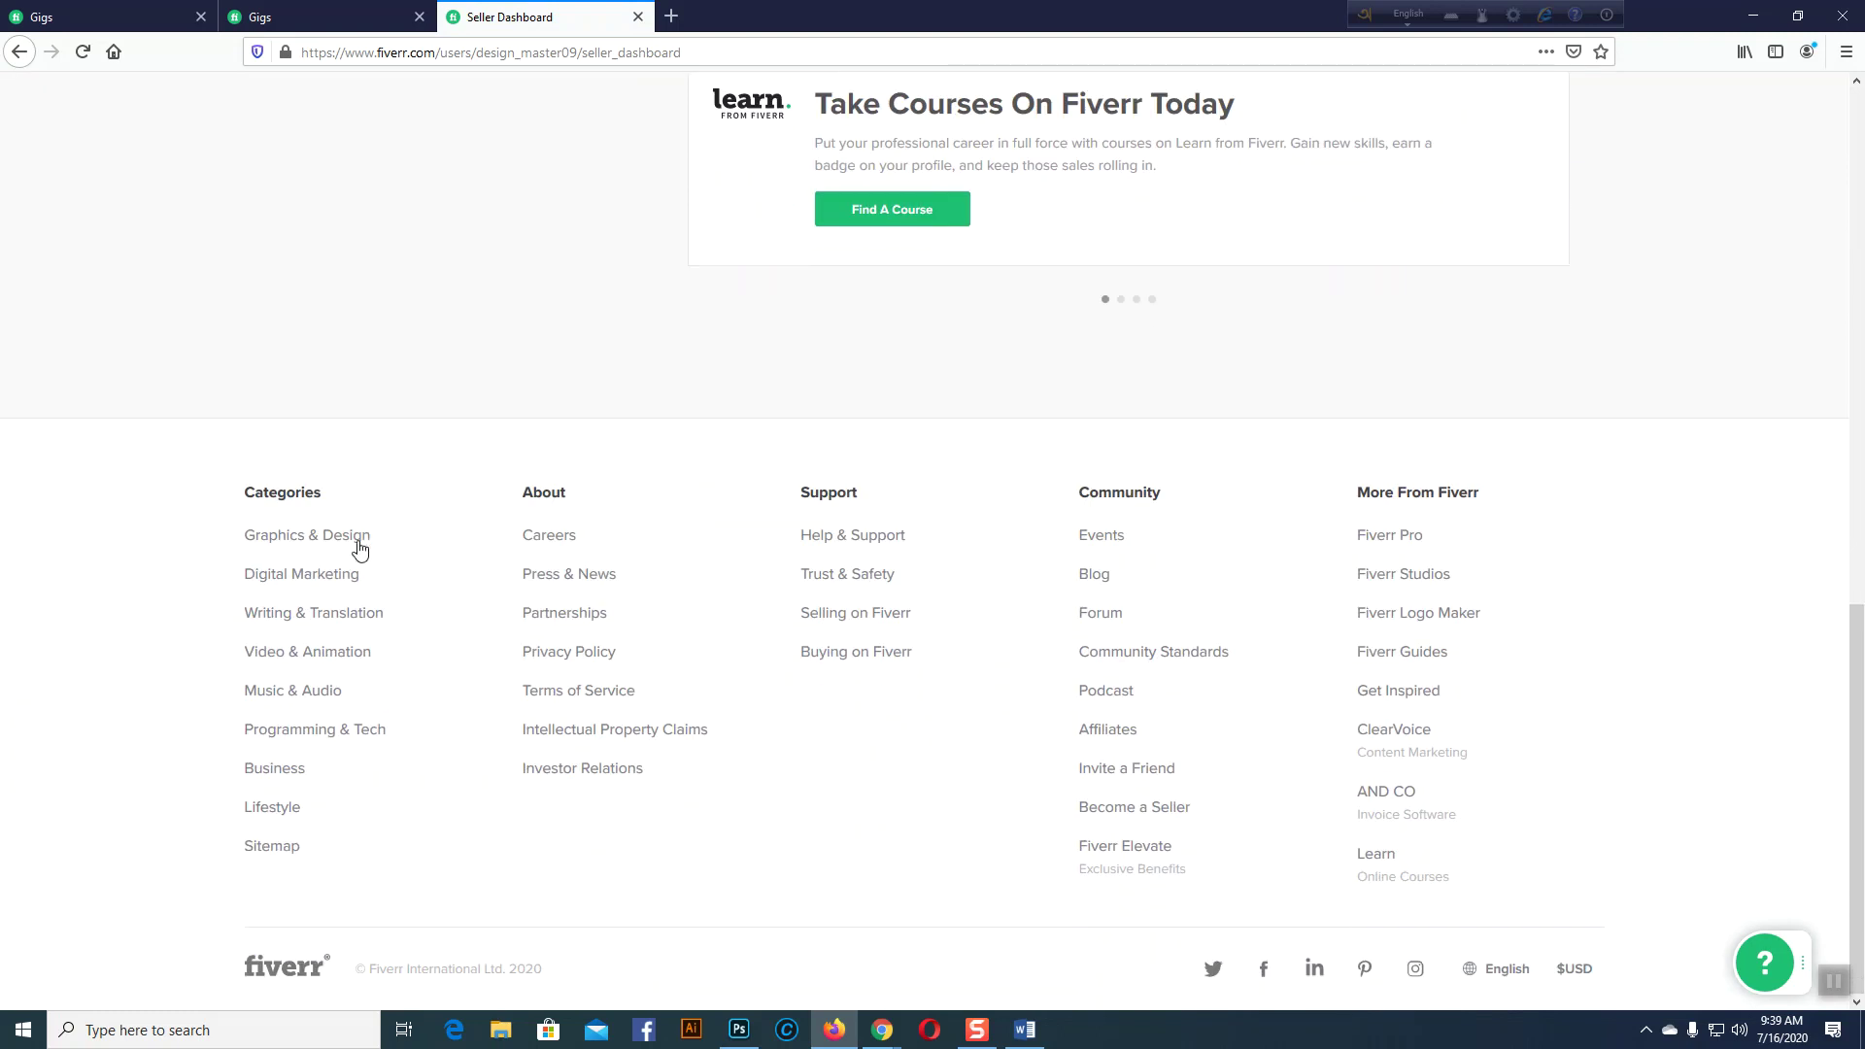
left_click(331, 540)
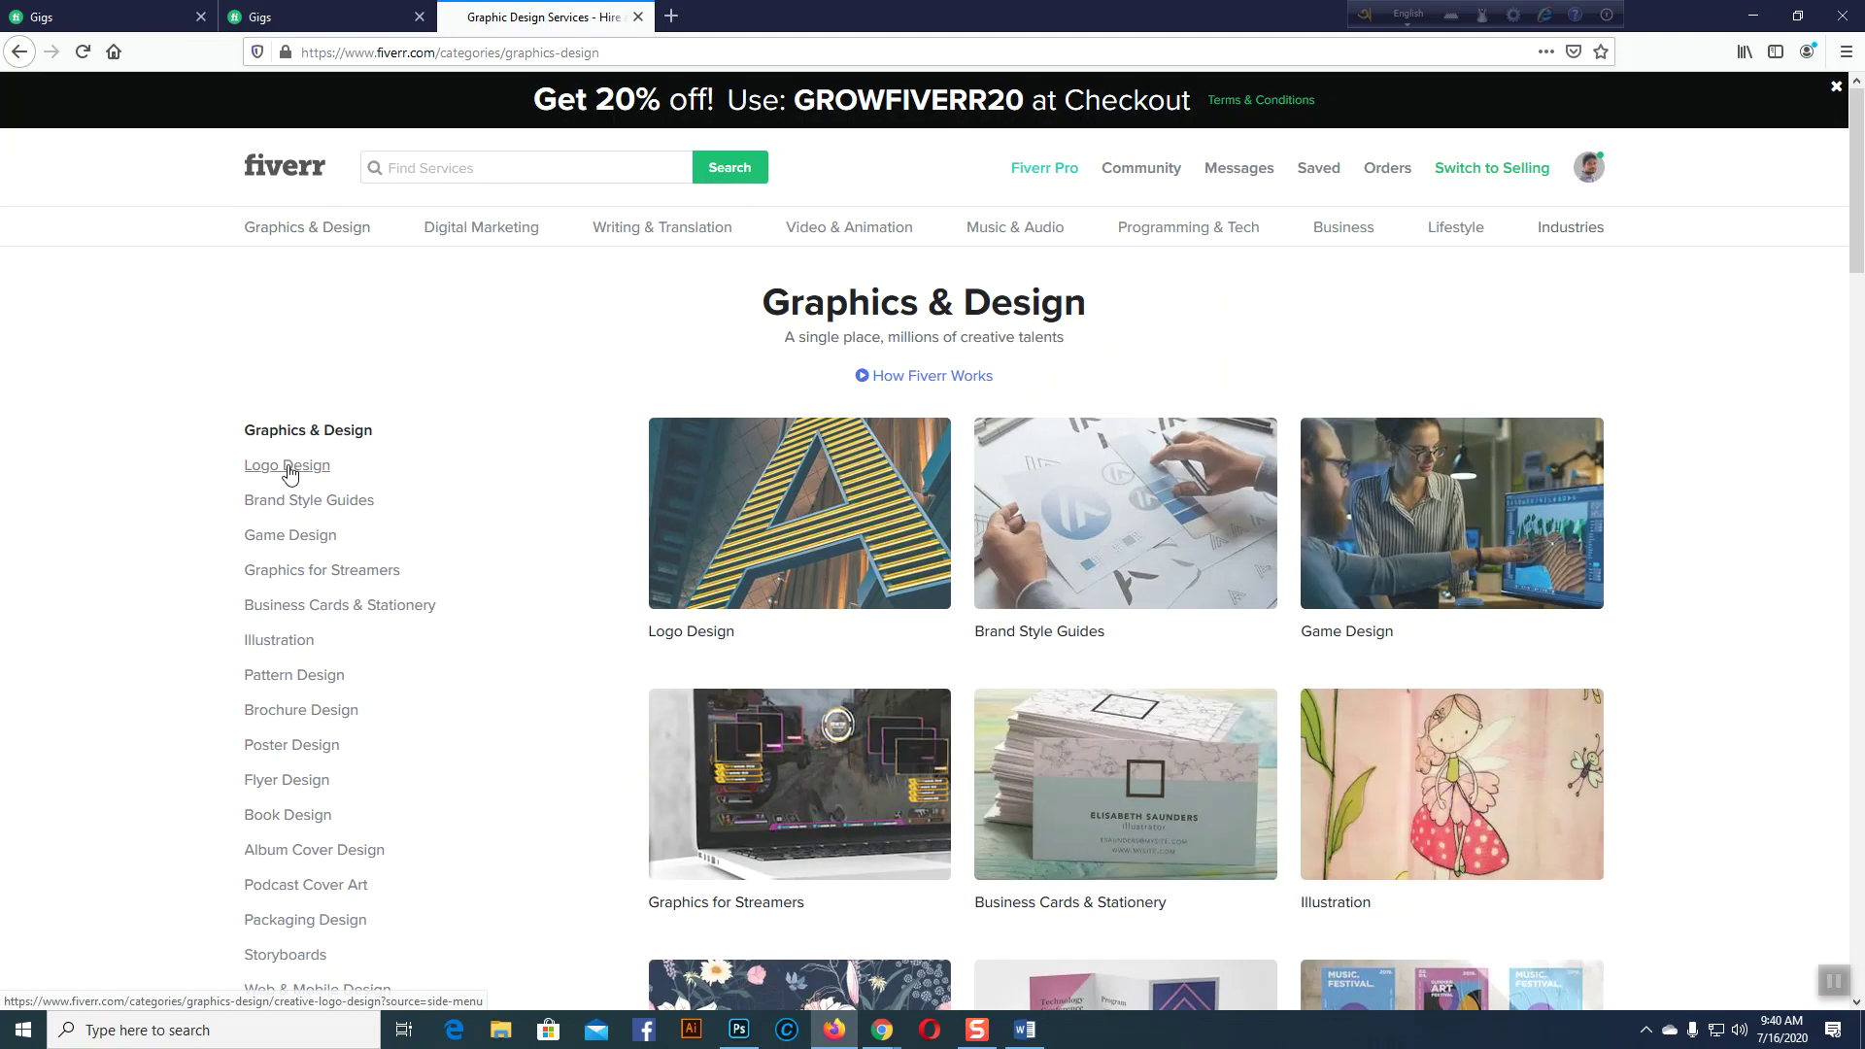
In Logo Design listings, open the first gig, 'sensational, professional logo design in 12 hours'.
left_click(288, 467)
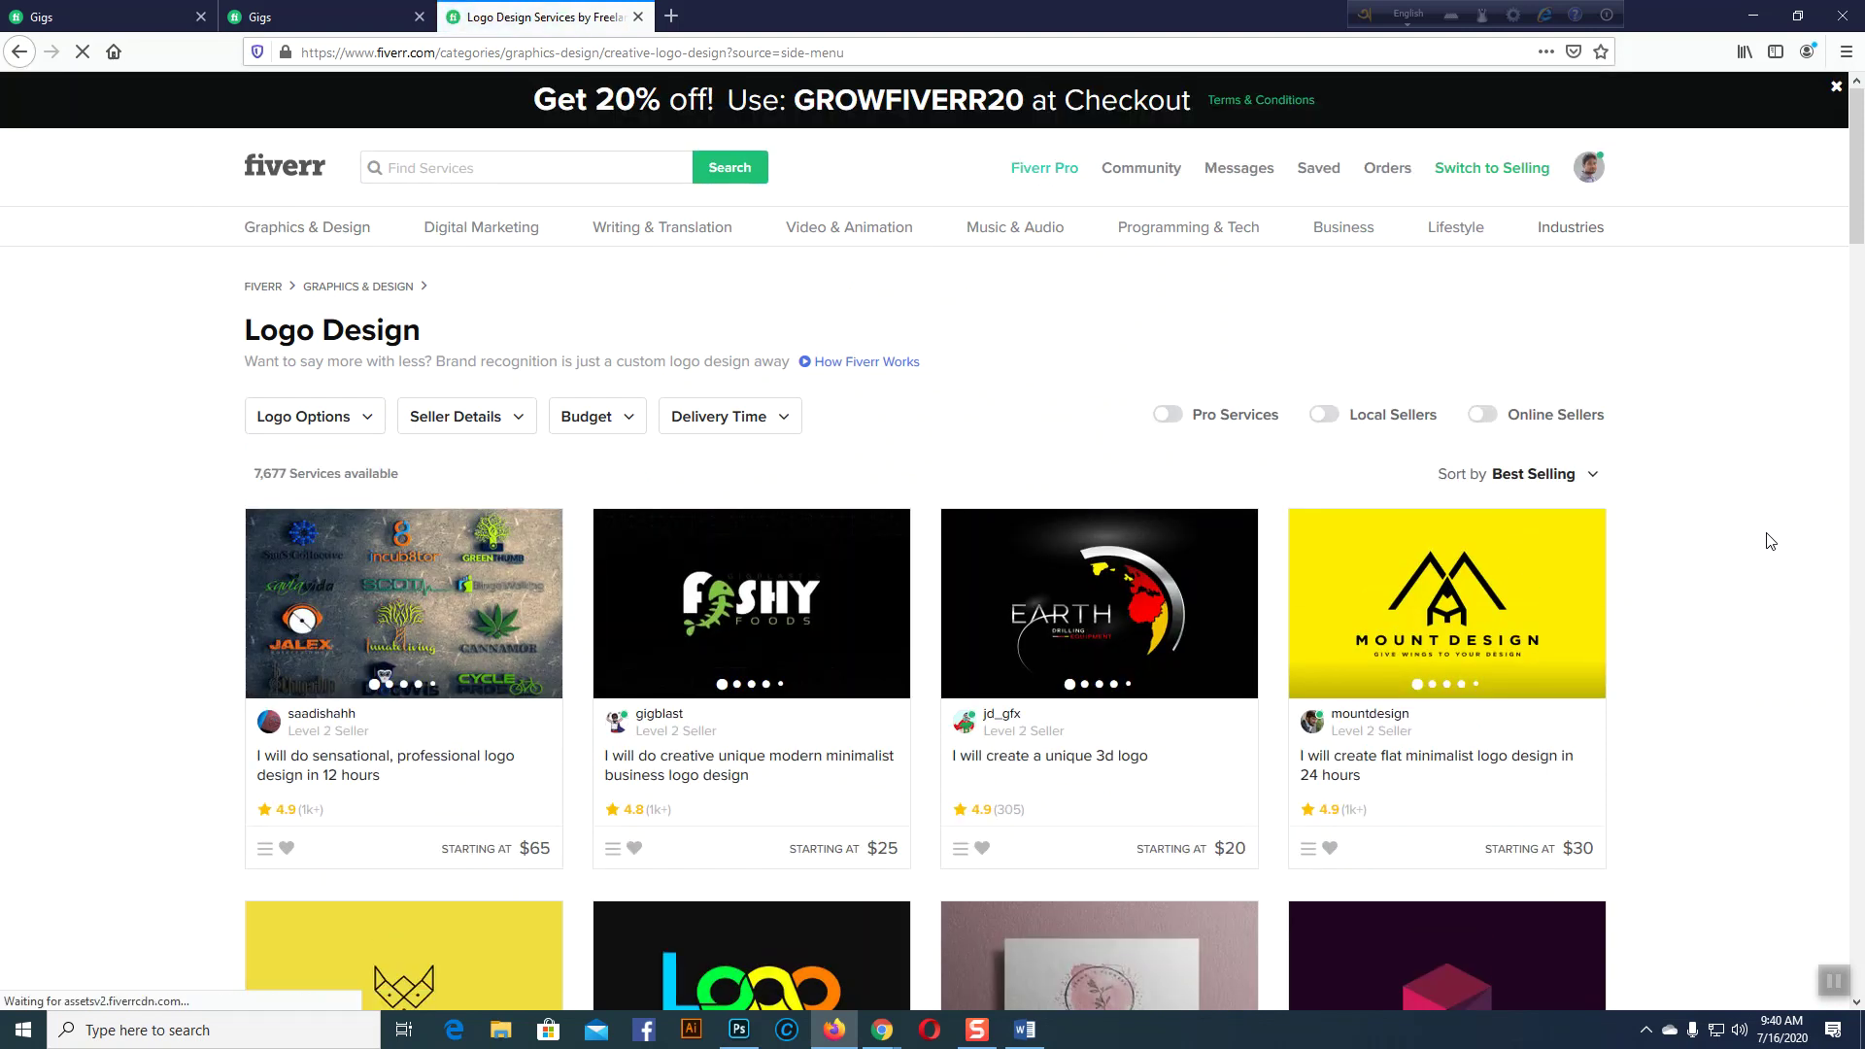
scroll(169, 377, "down", 1)
left_click(425, 483)
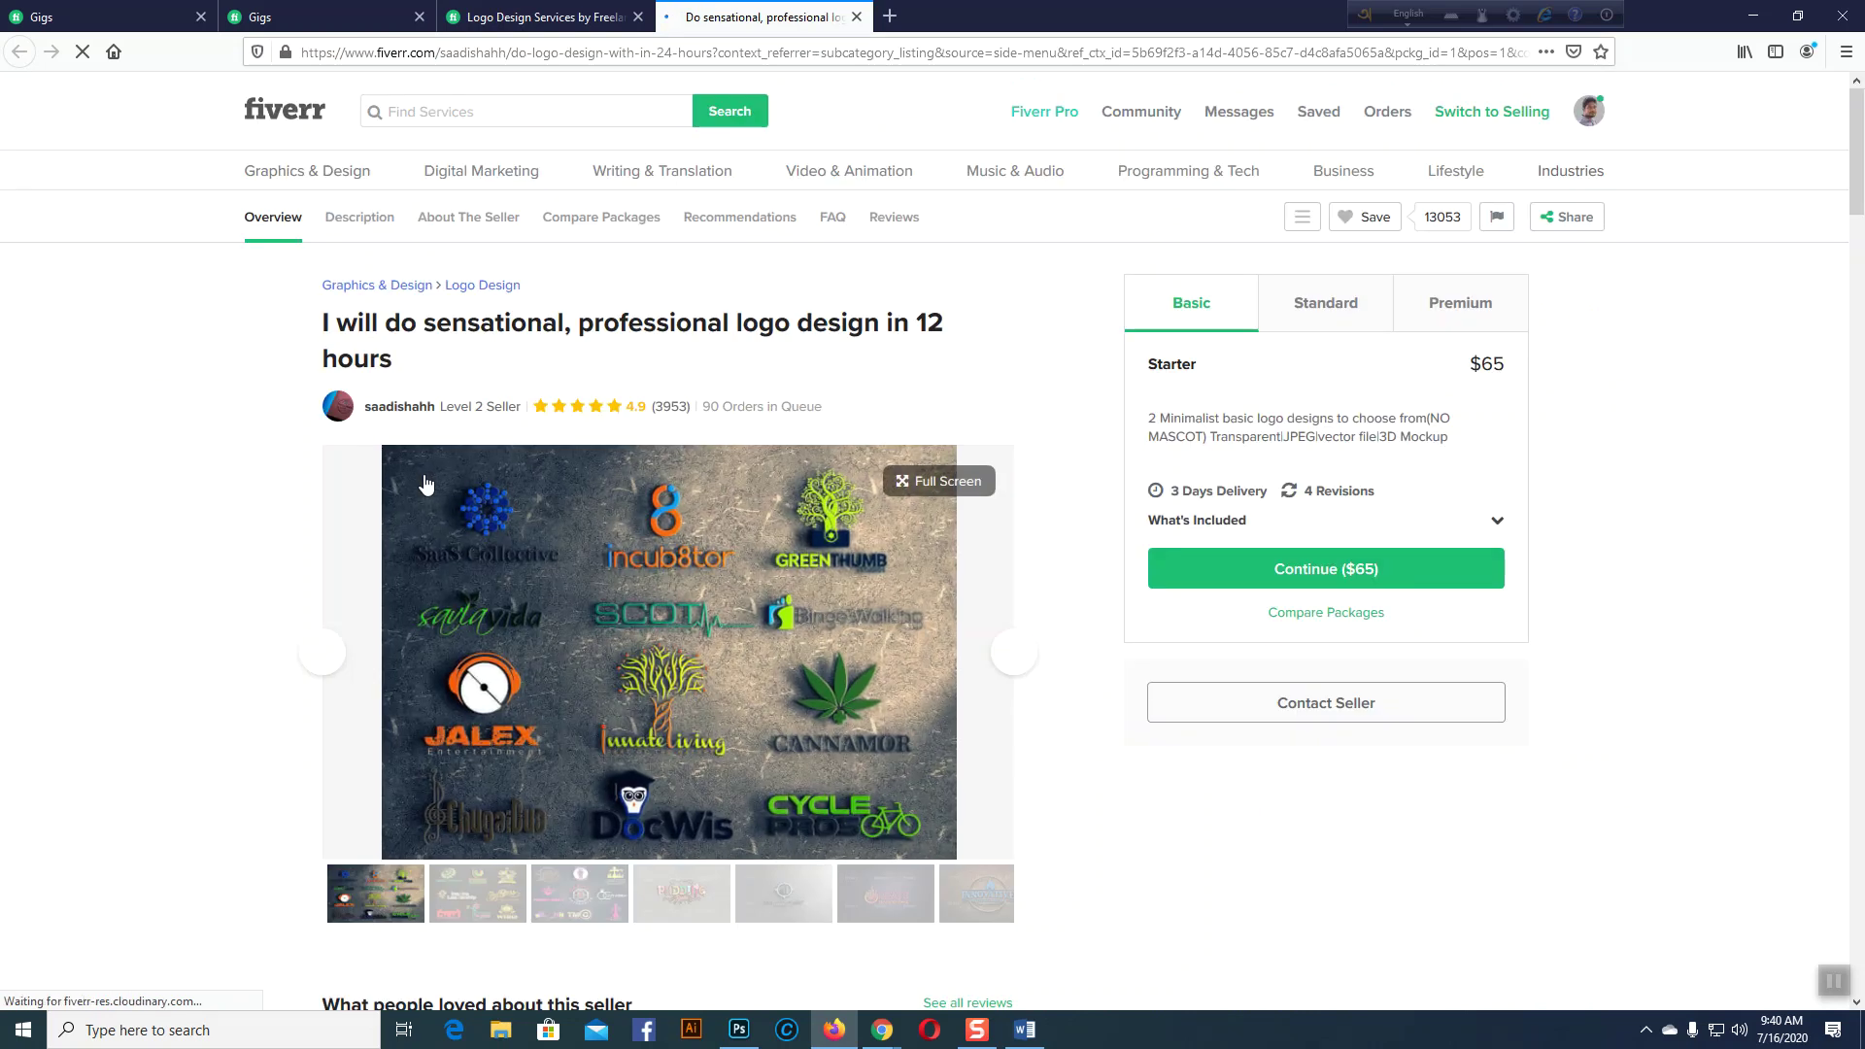
Browse the gig's gallery images, including Pudding Route, Beats Barre+Bike, Financial Focus and Inspire Leadership.
scroll(866, 720, "down", 2)
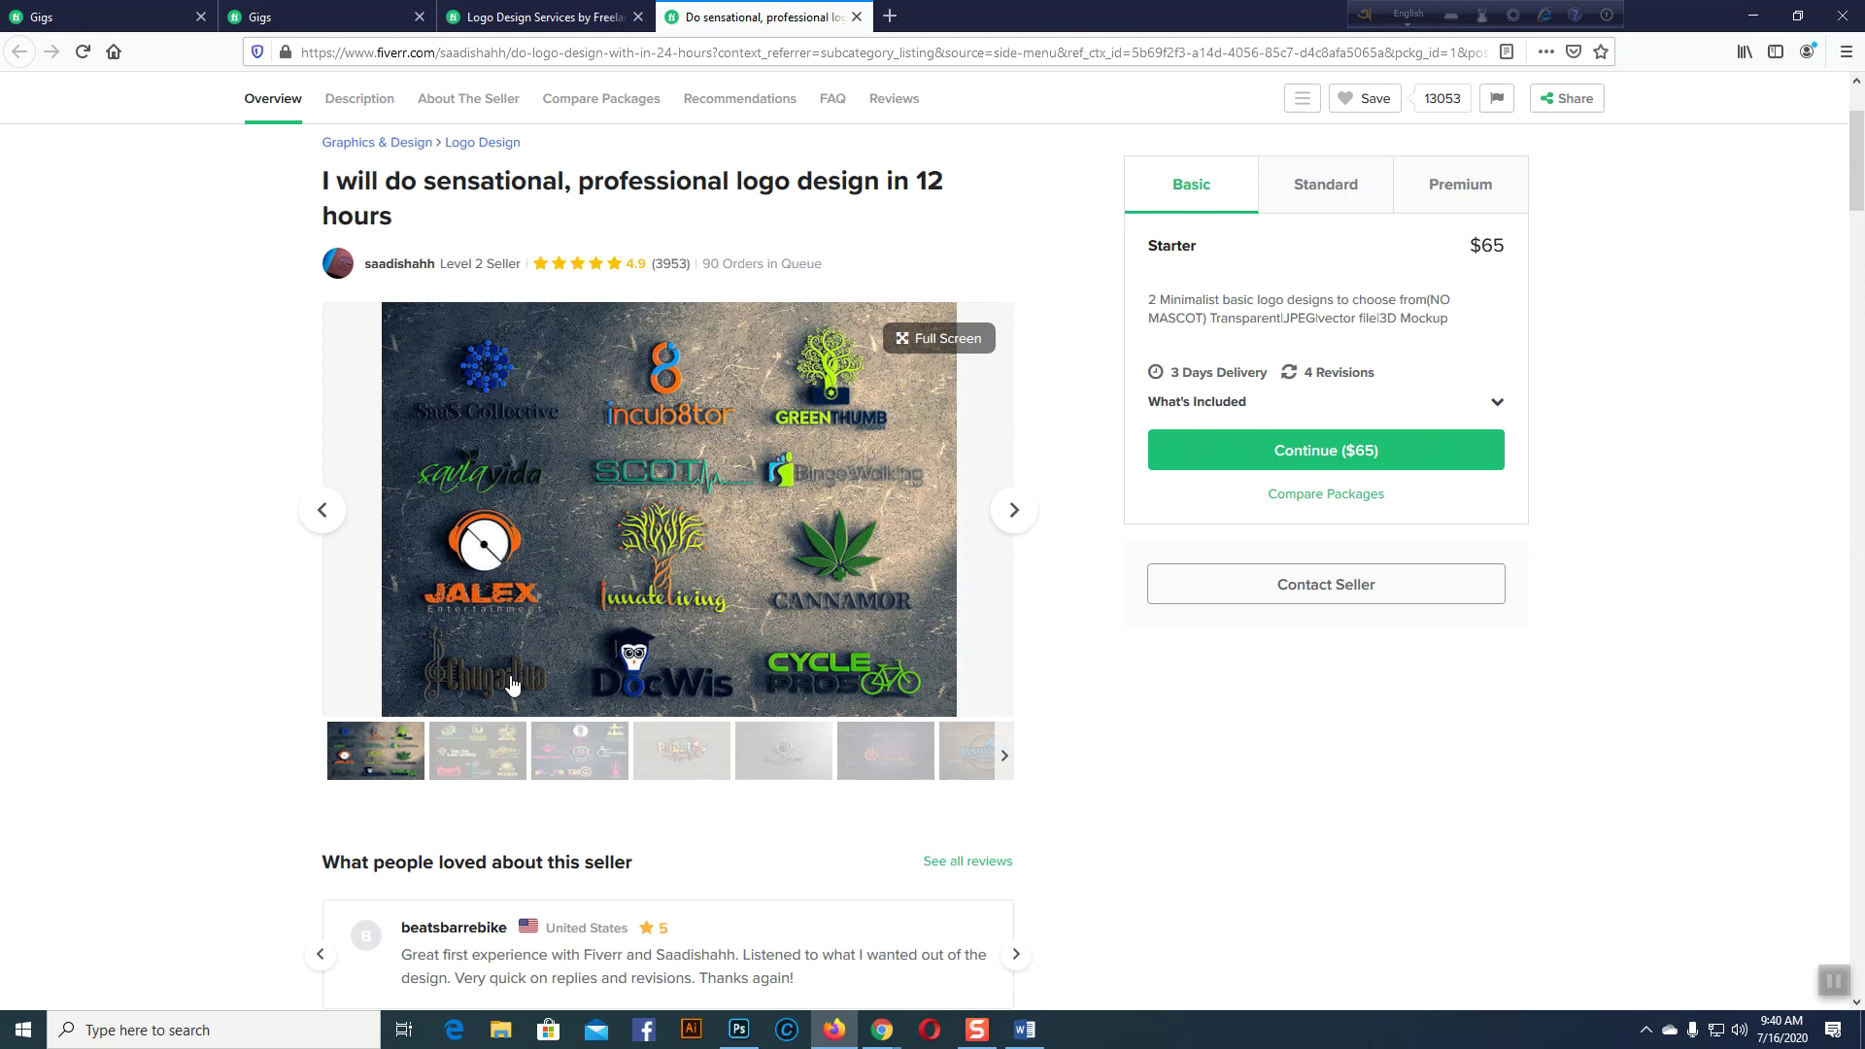
left_click(490, 748)
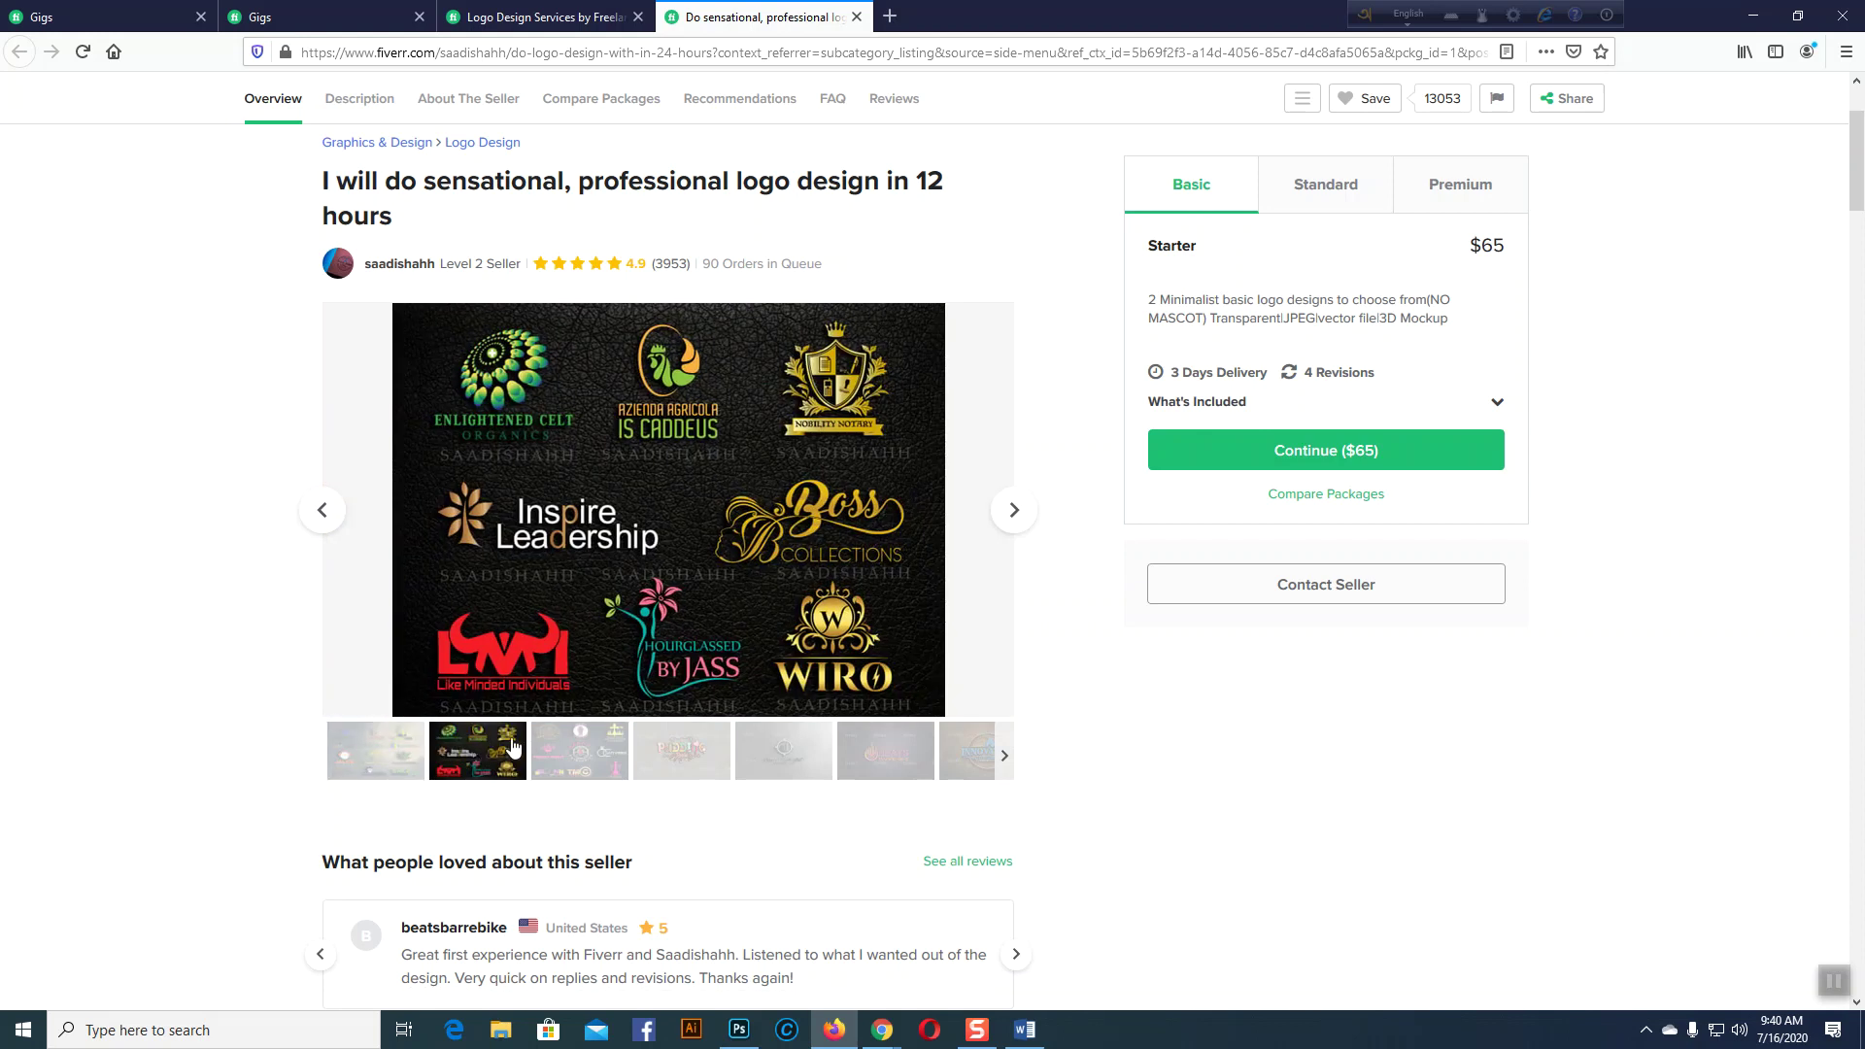
left_click(570, 756)
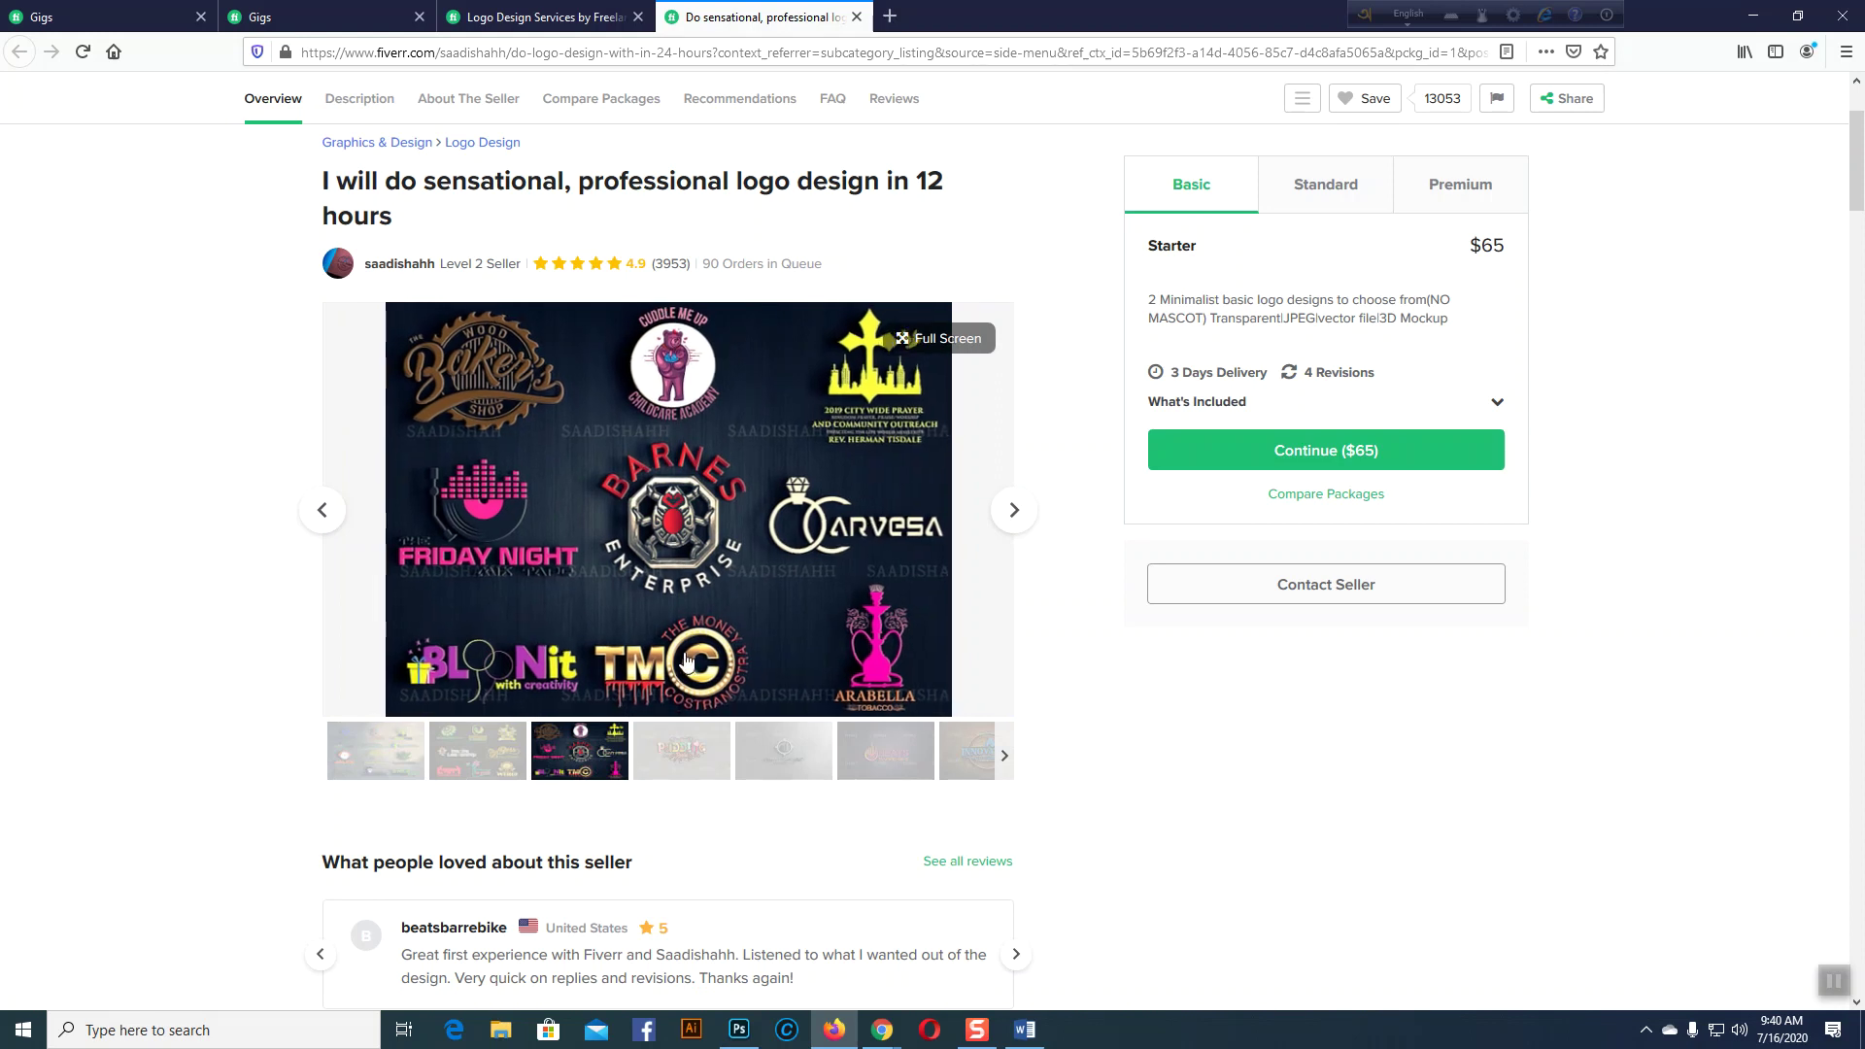
left_click(701, 745)
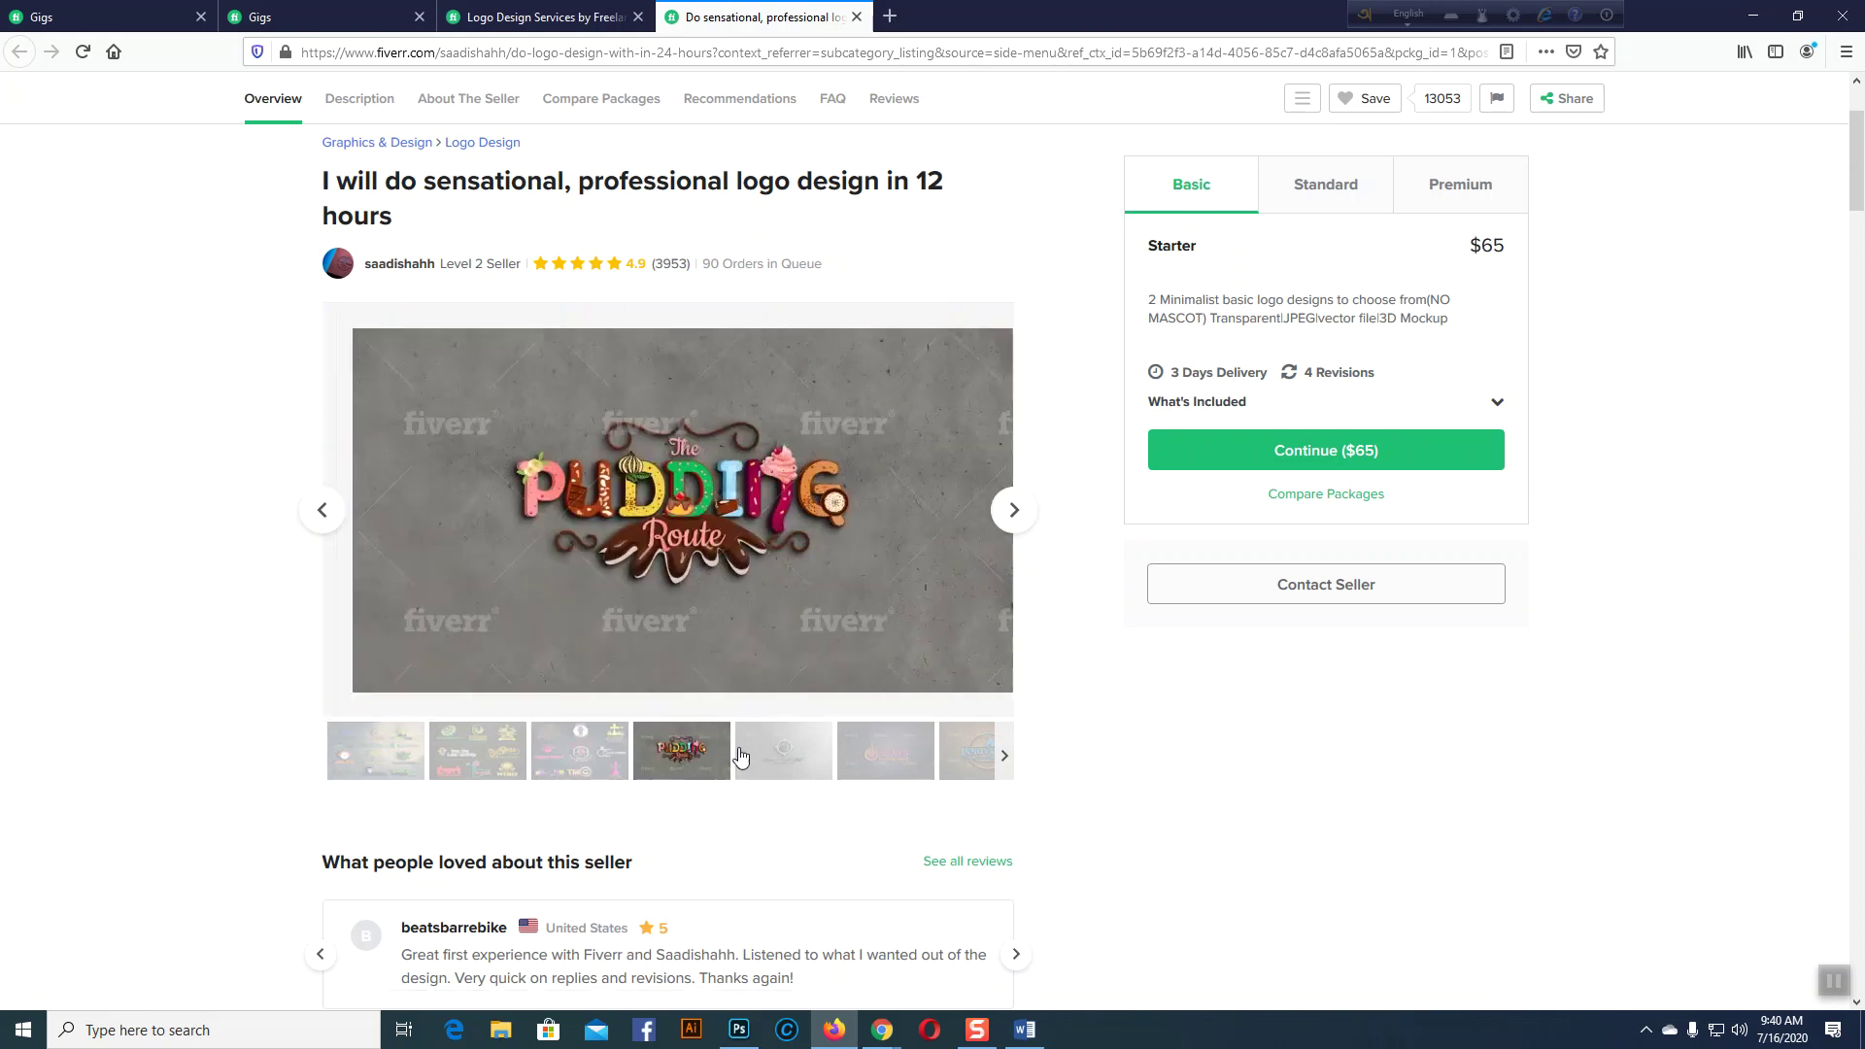
left_click(792, 758)
left_click(852, 761)
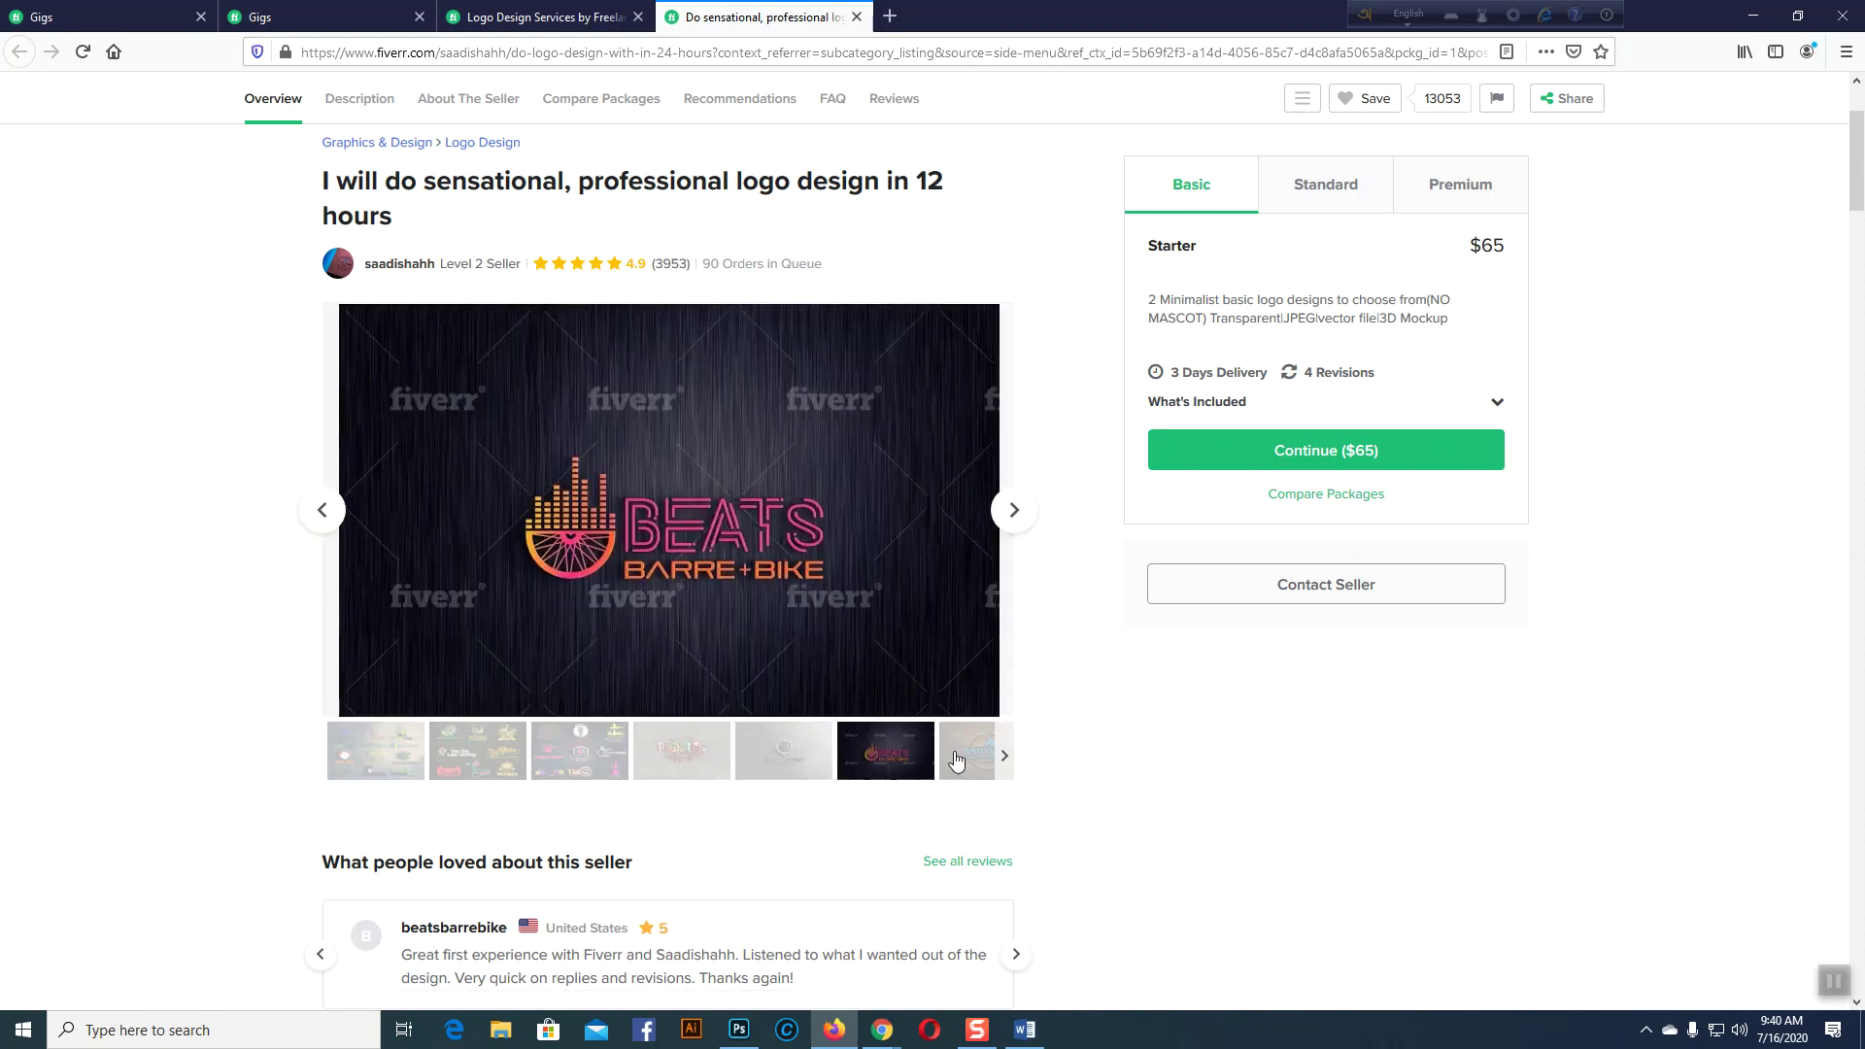
left_click(987, 761)
left_click(450, 758)
left_click(387, 759)
left_click(563, 758)
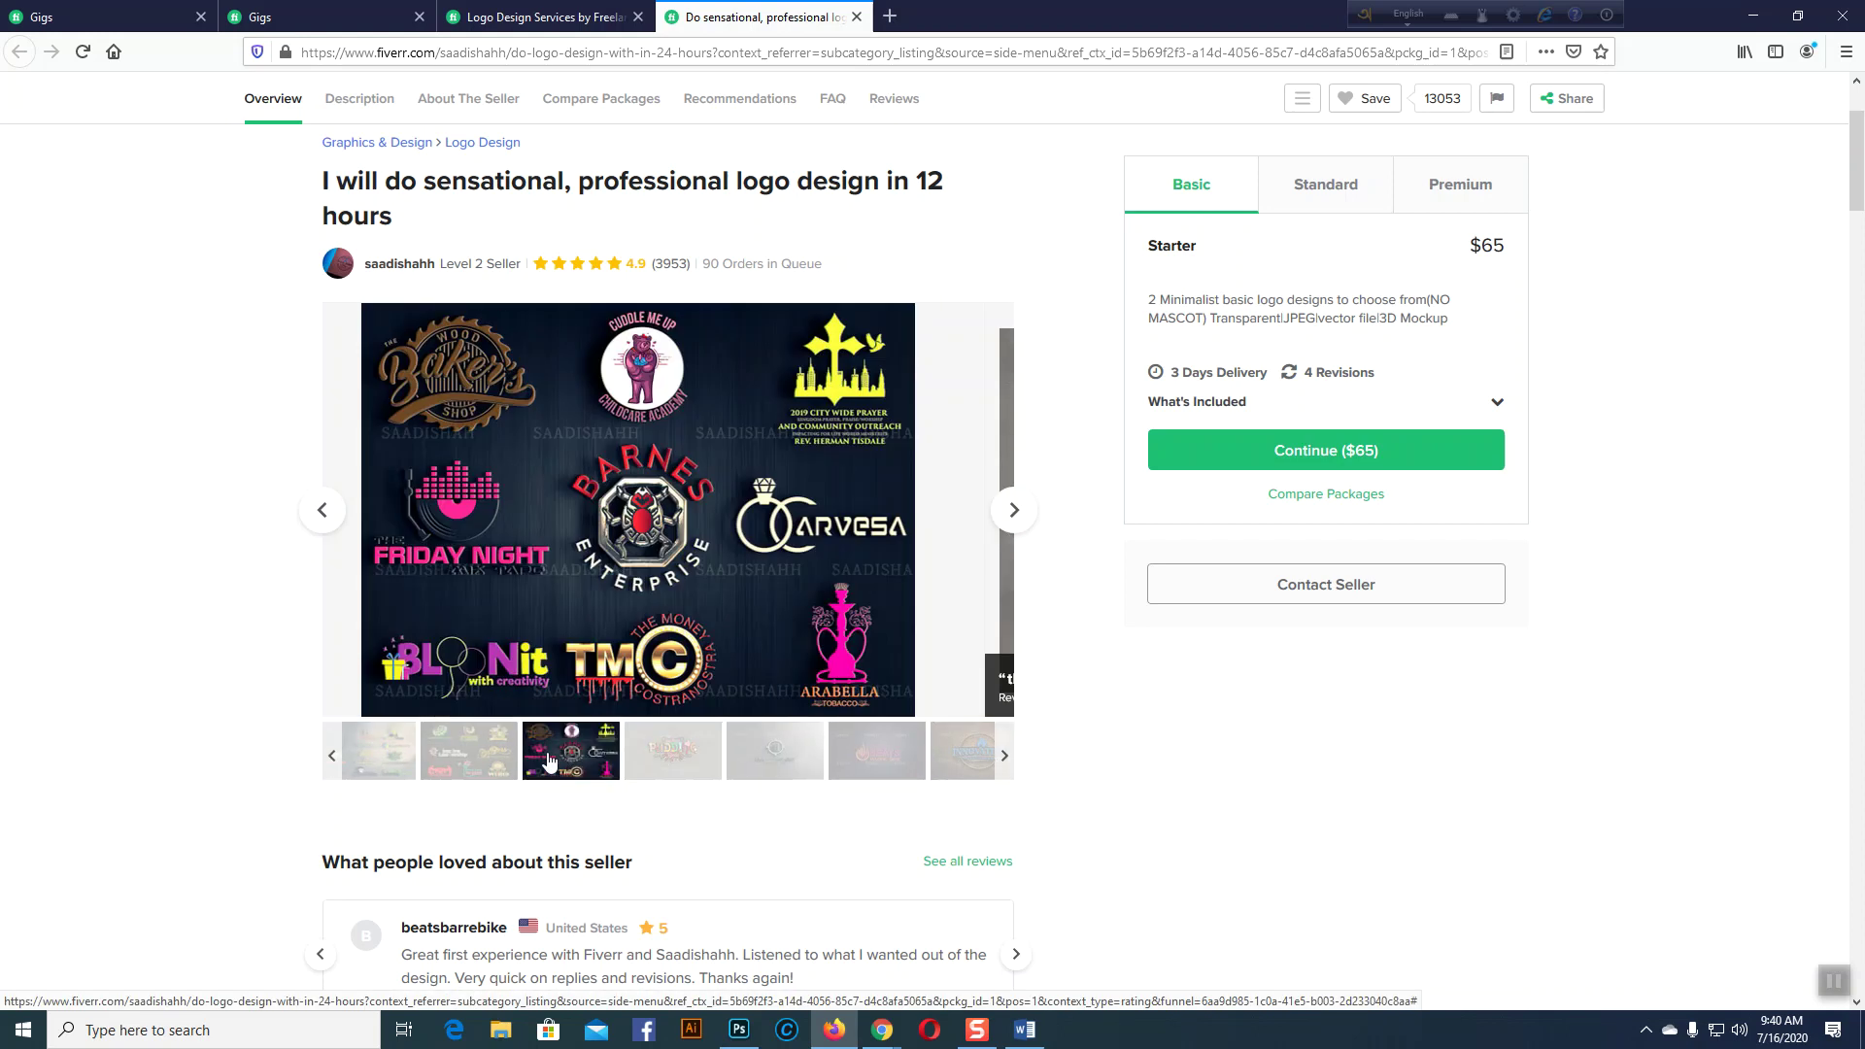
left_click(497, 751)
left_click(379, 754)
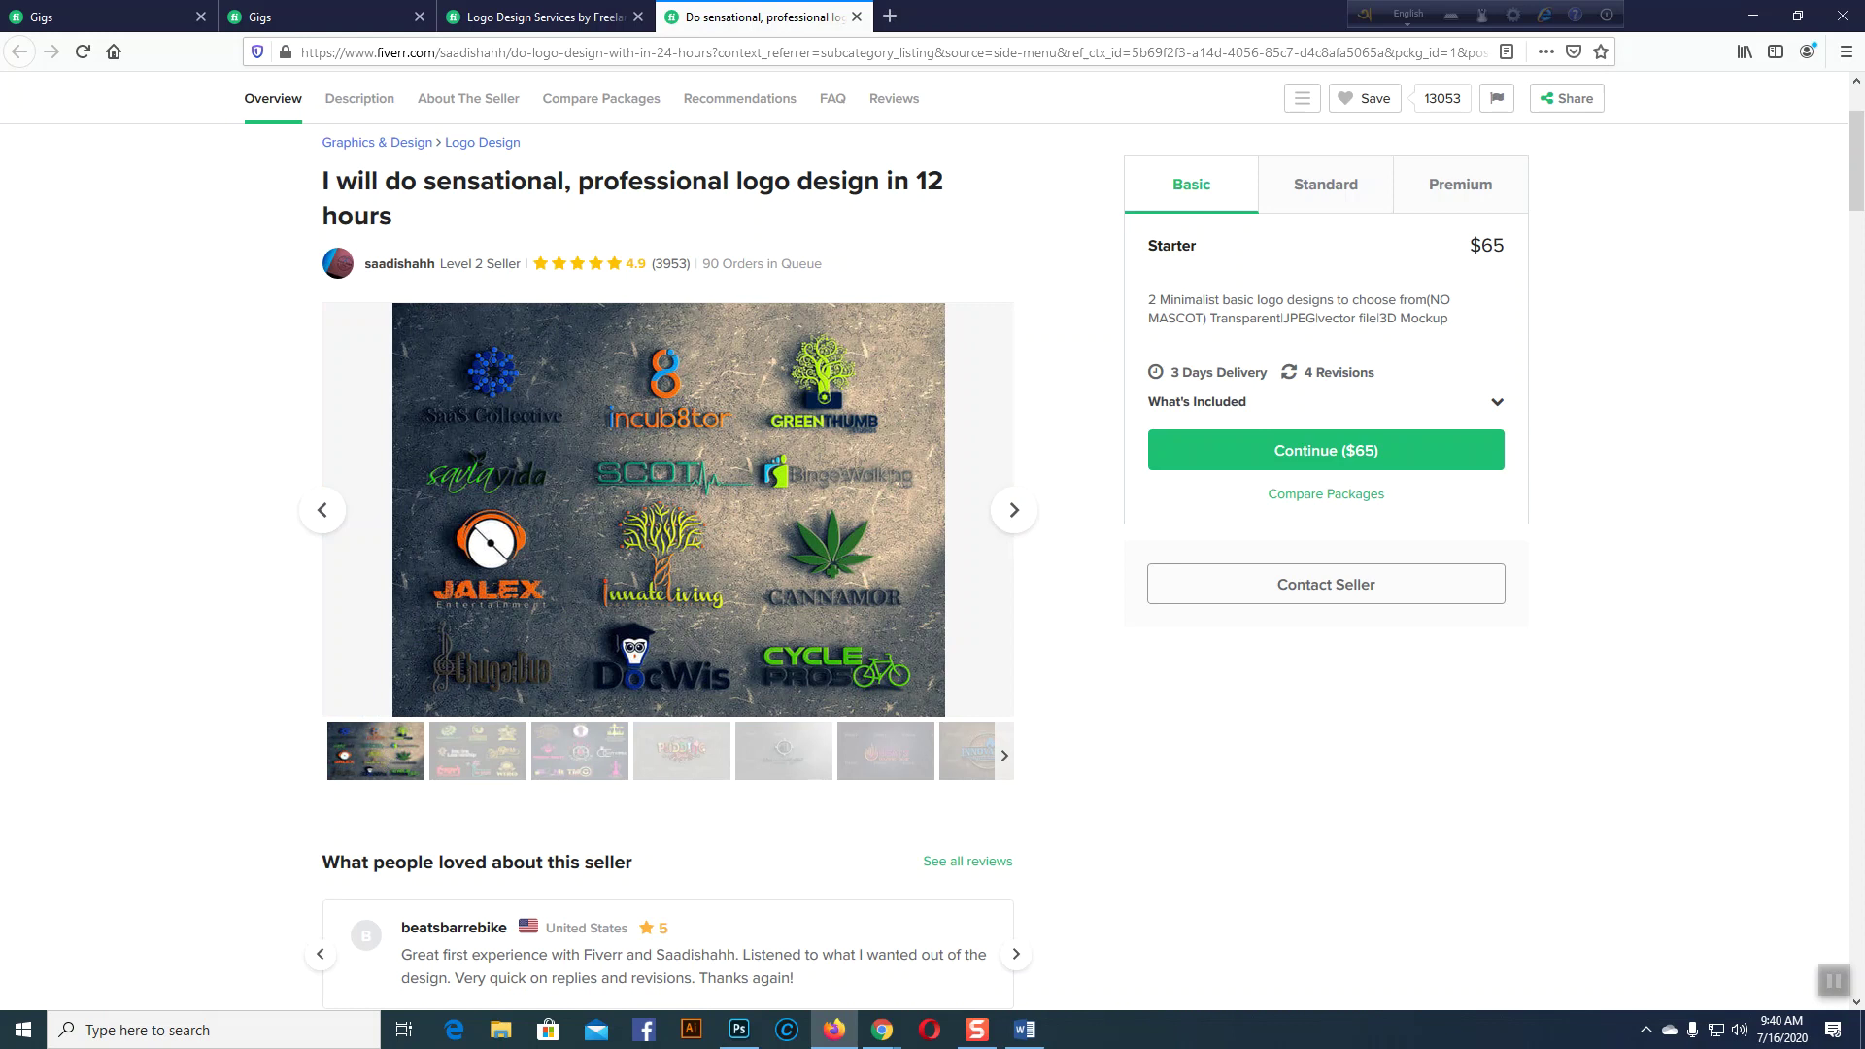
Scroll through the gig description, then return to the four-logo grid in Photoshop.
scroll(1202, 766, "down", 5)
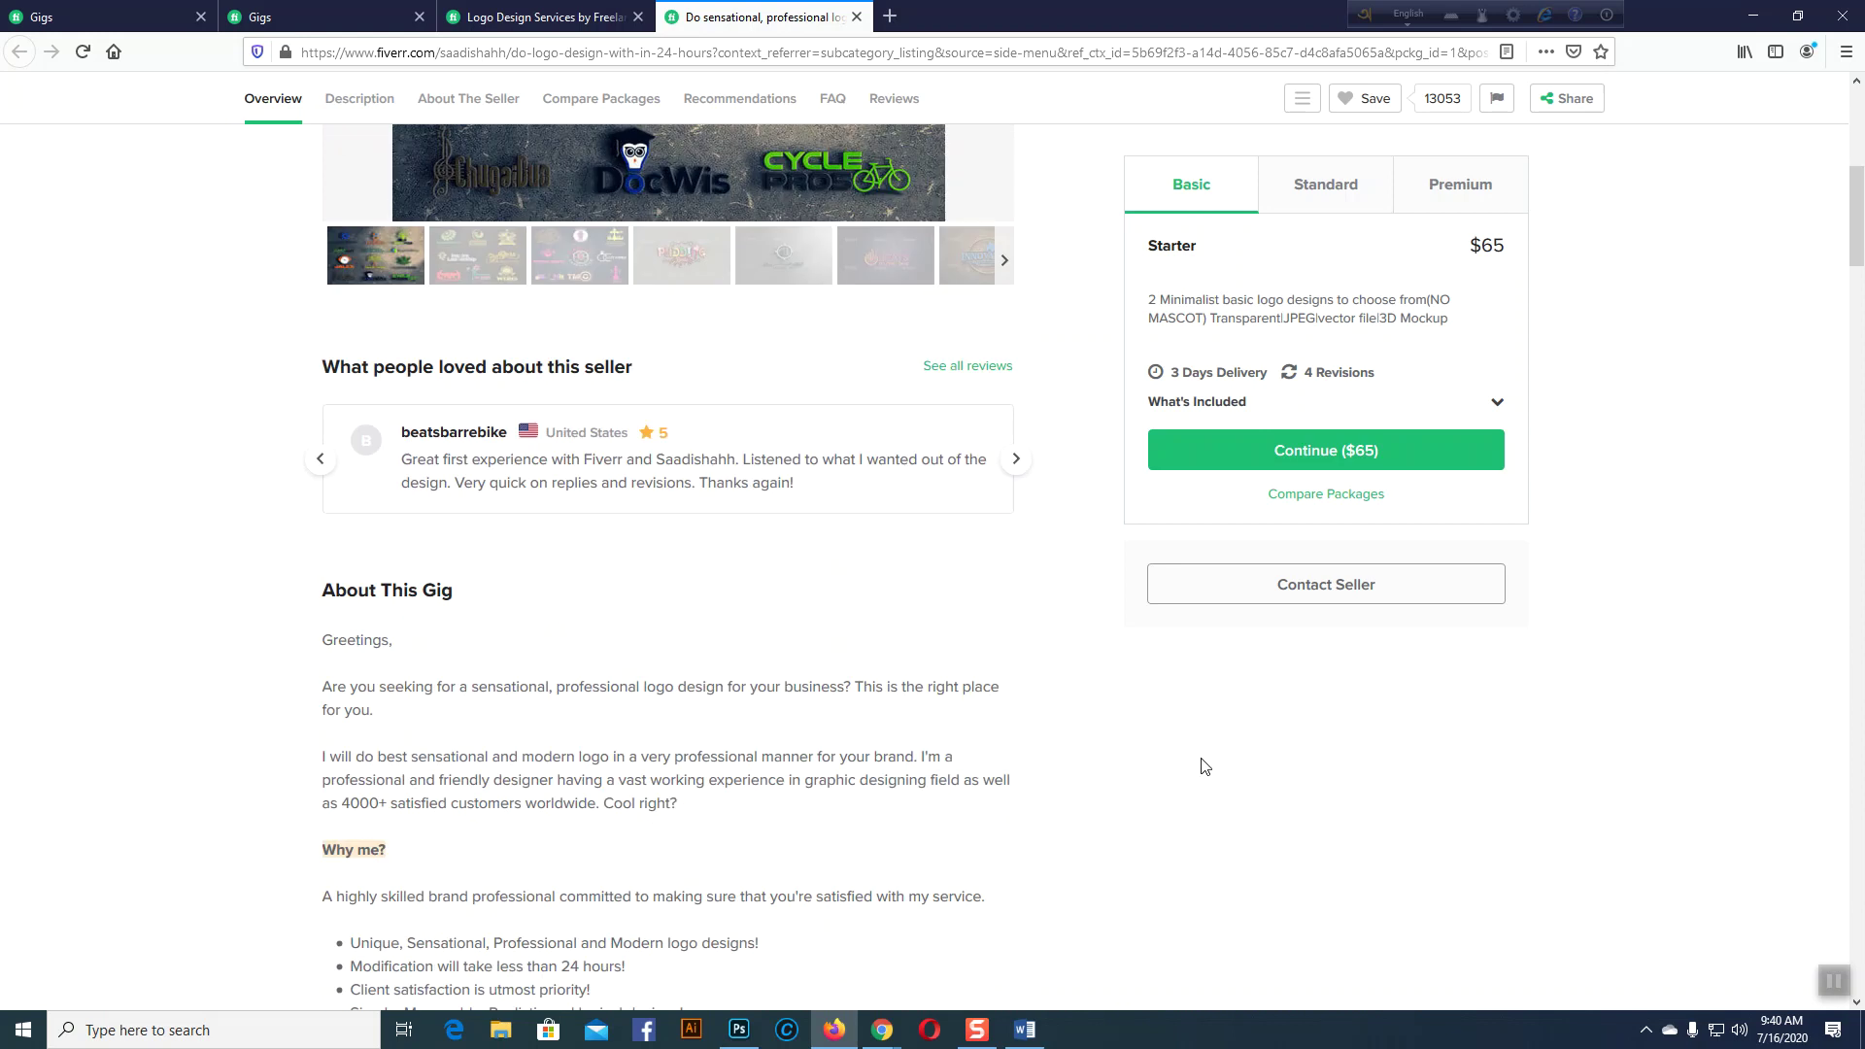
scroll(1202, 766, "down", 8)
scroll(1202, 765, "up", 10)
scroll(1202, 766, "up", 5)
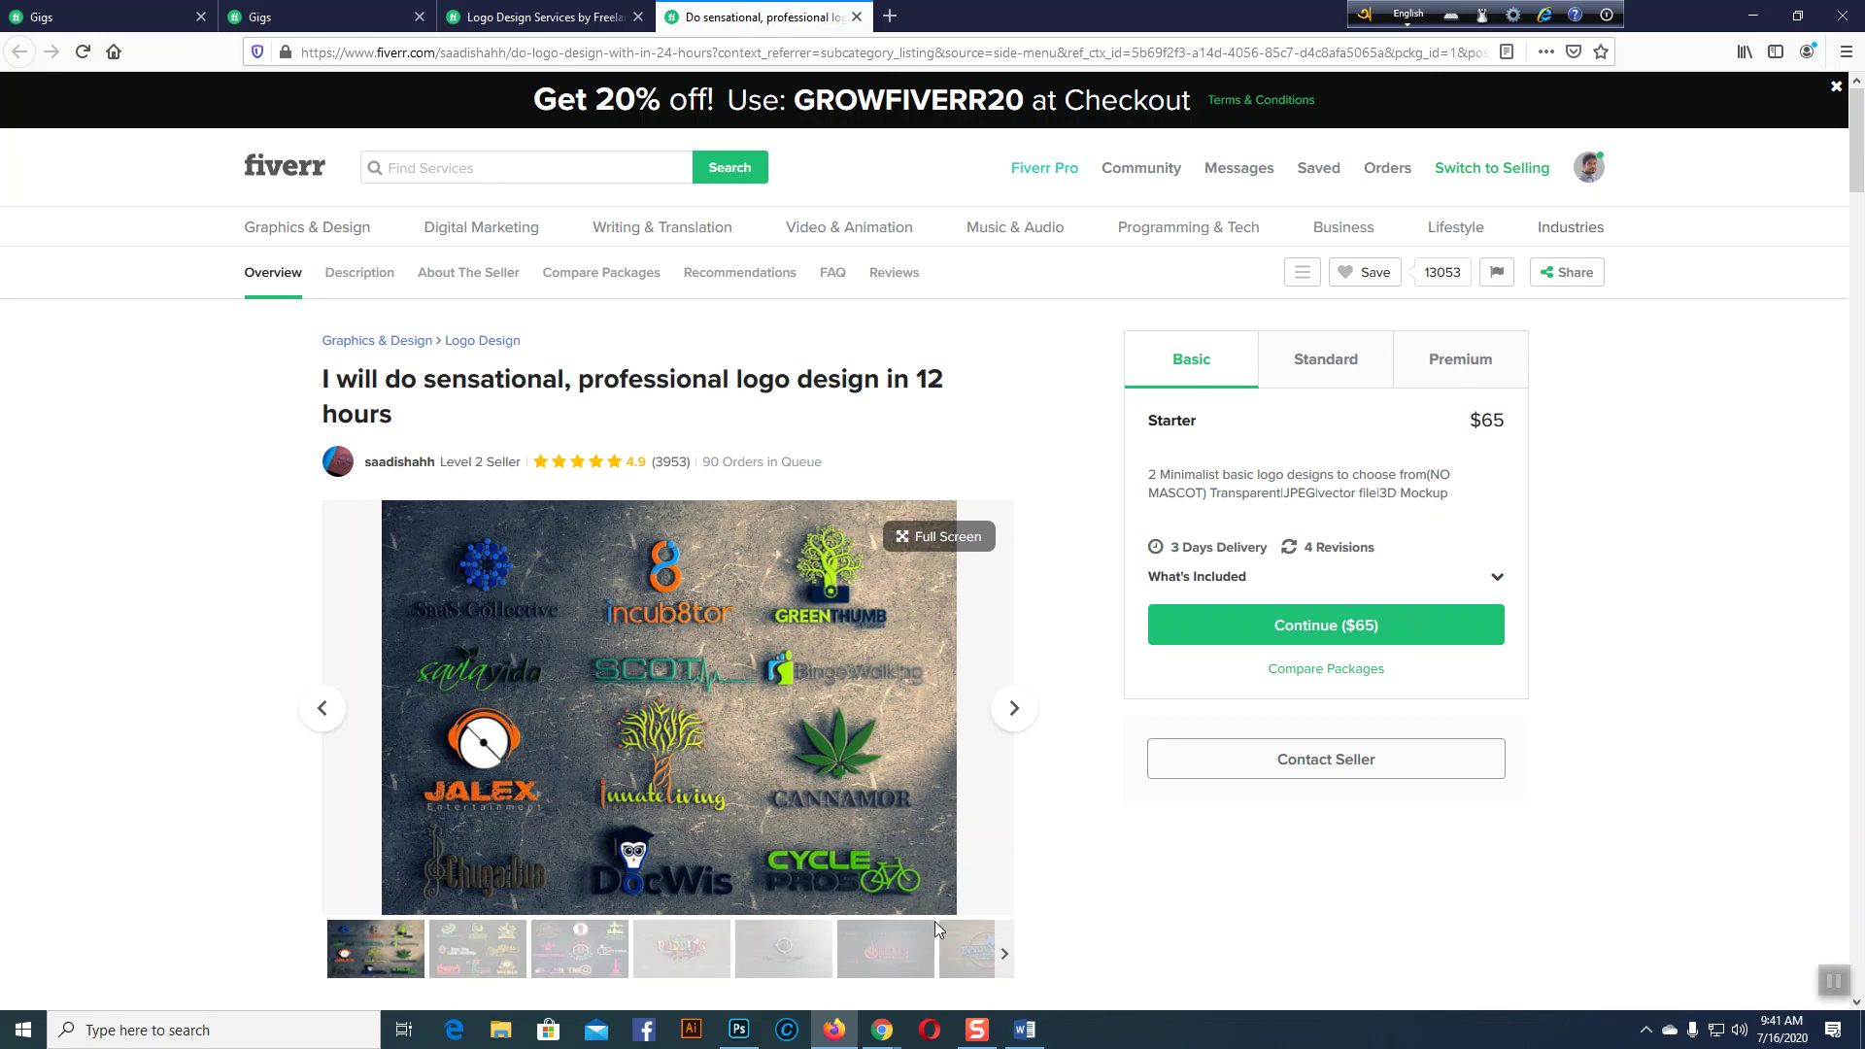
left_click(738, 1030)
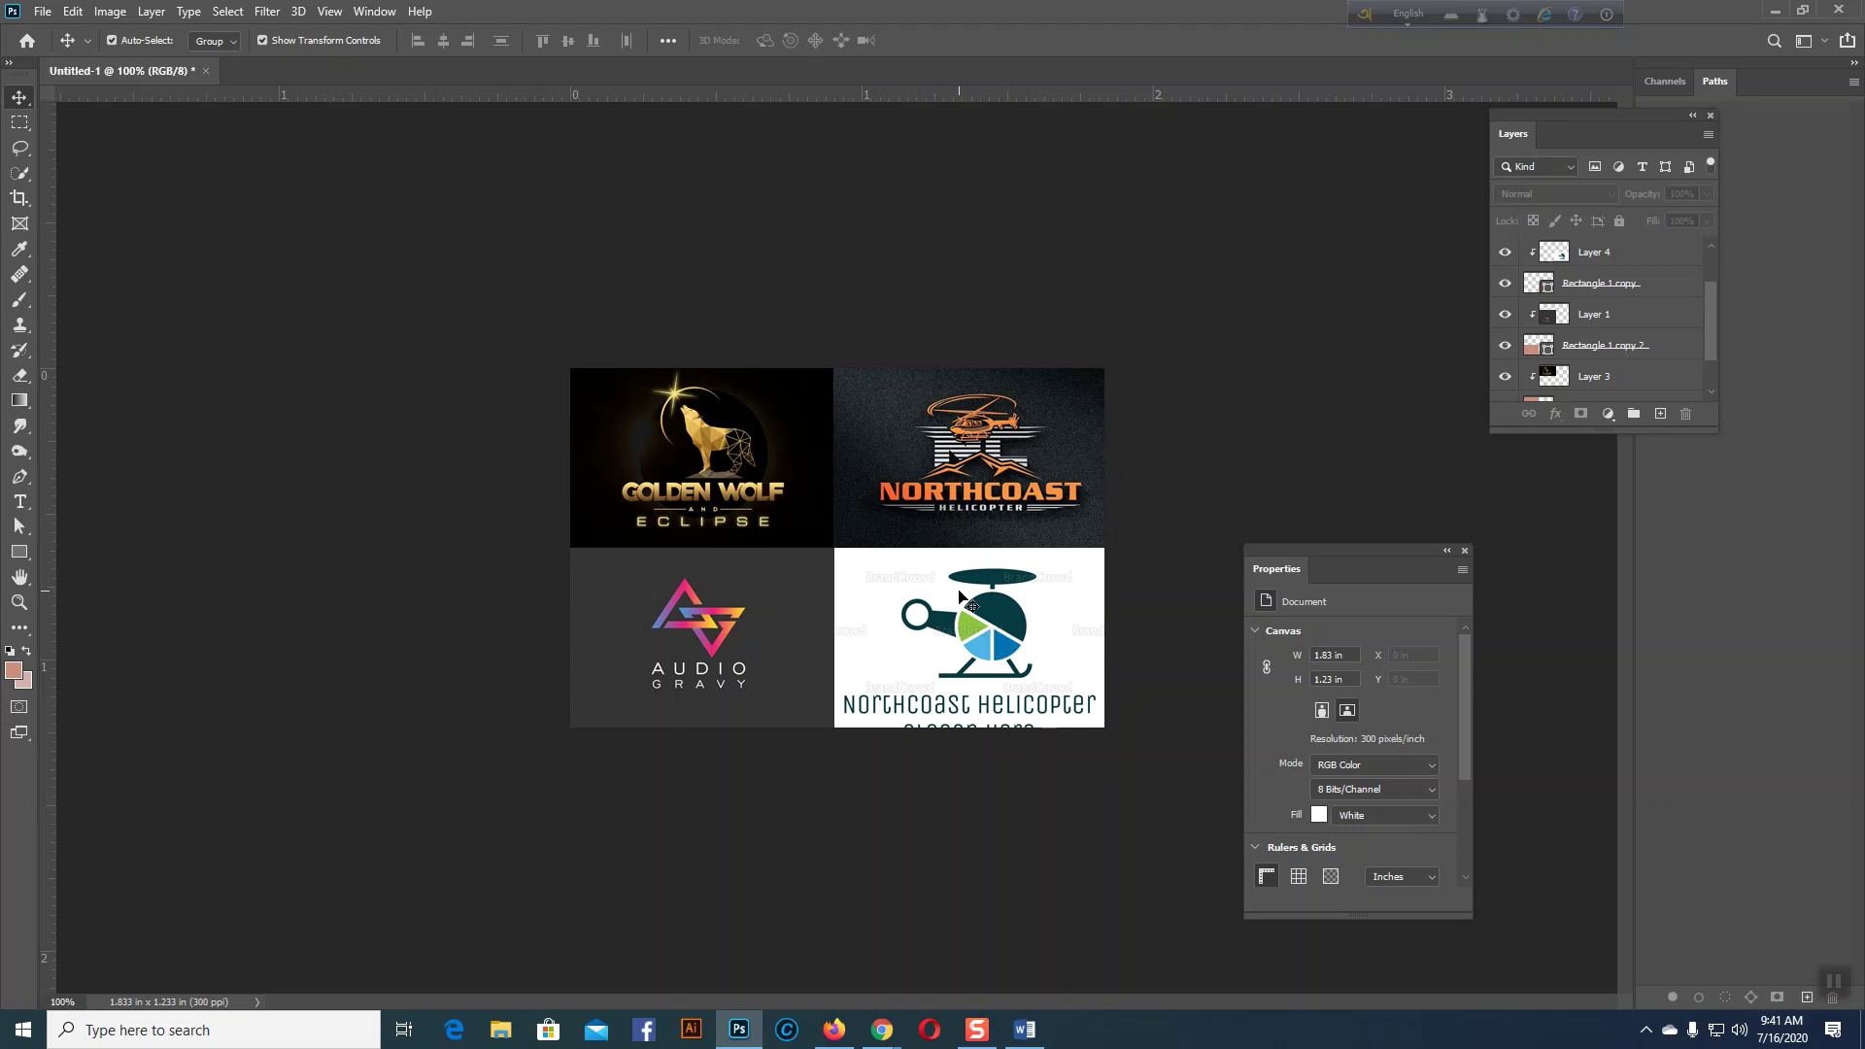
Switch to the Chrome window showing the 'fiverr picture size' Google image results.
mouse_move(859, 1018)
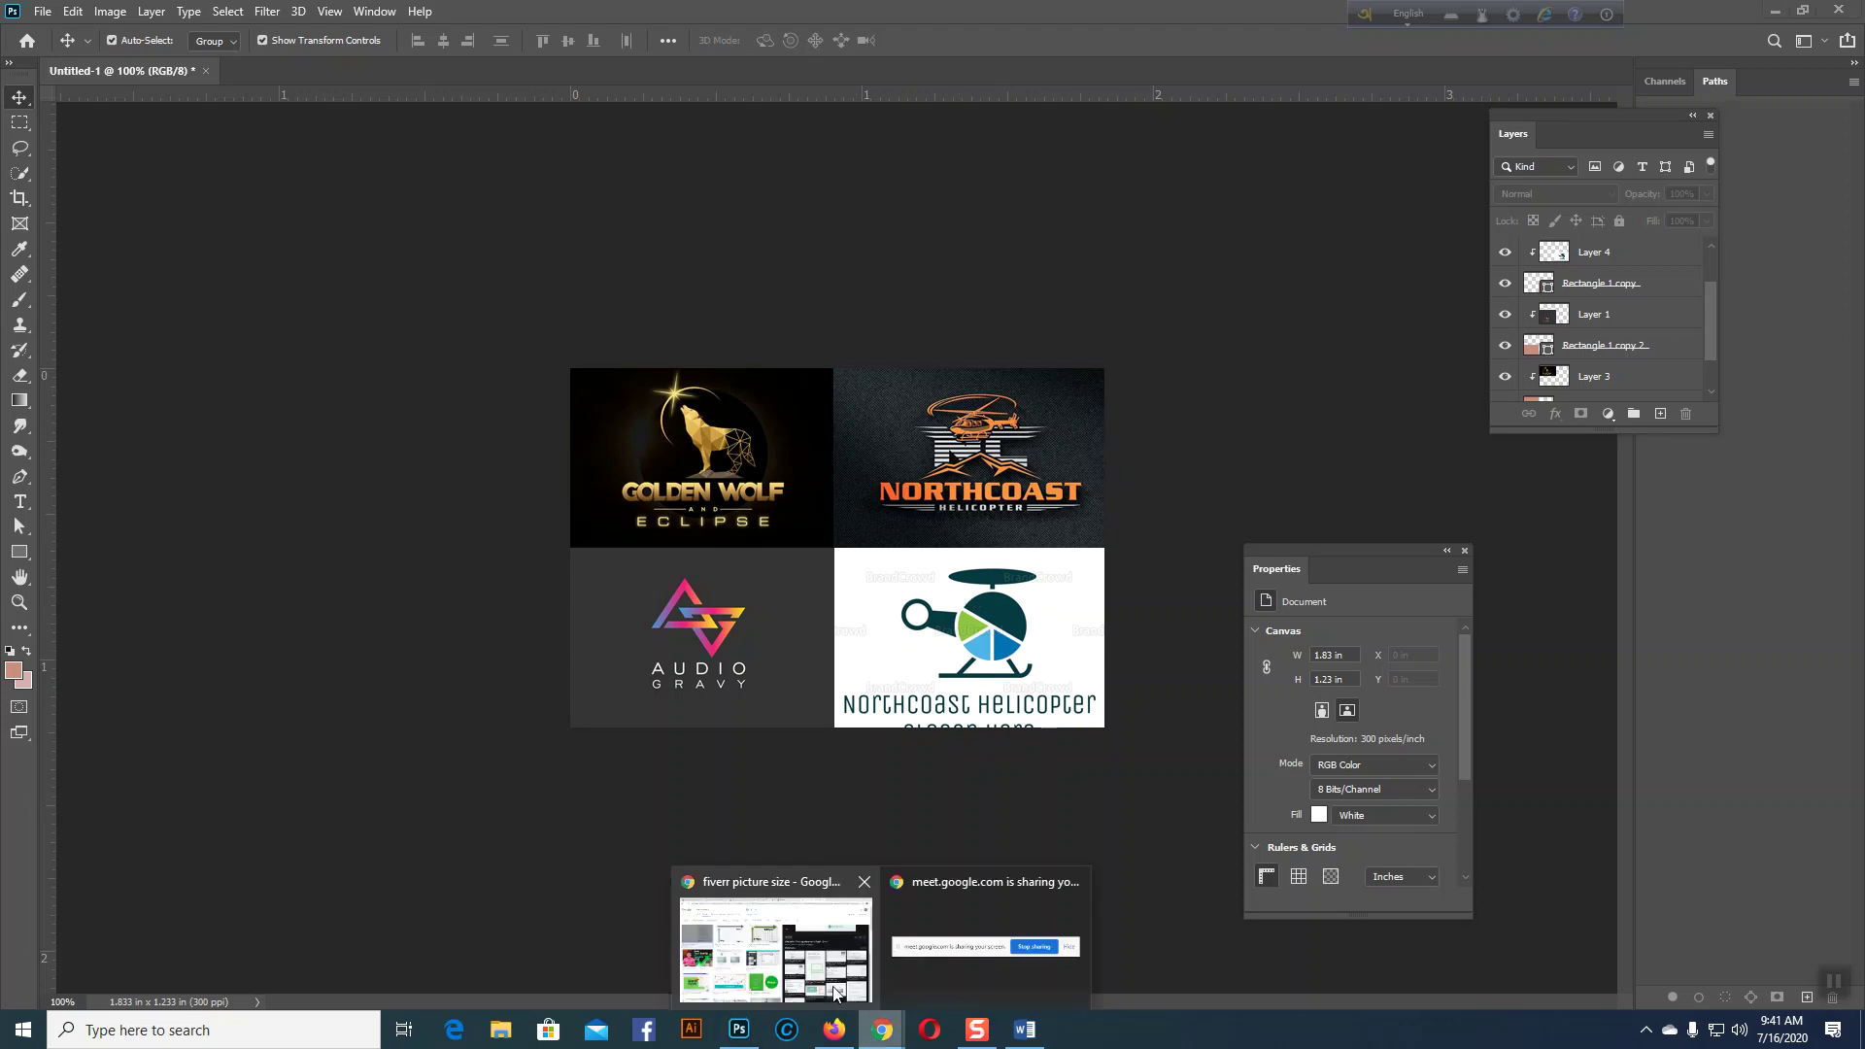
left_click(830, 983)
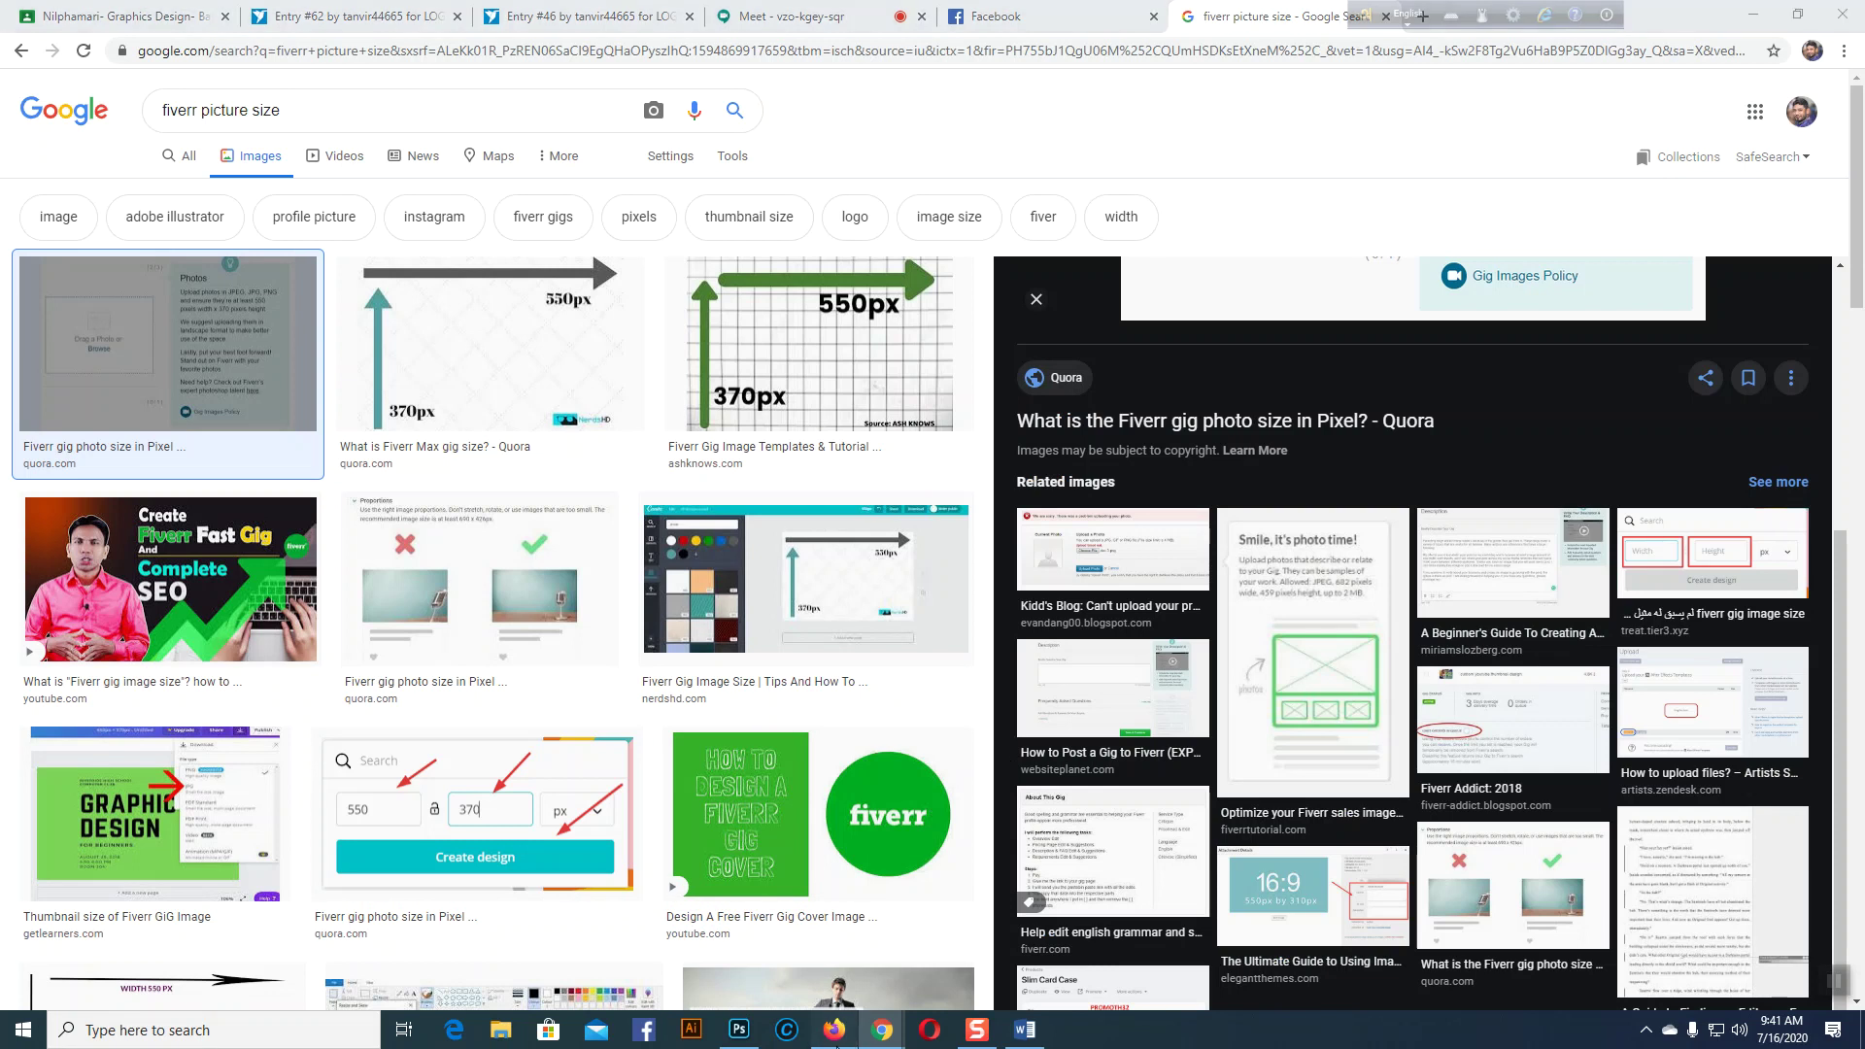
Cycle through the Fiverr gig, seller profile and Meet windows, ending on the Classroom stream tab.
left_click(834, 1032)
scroll(1257, 762, "down", 8)
scroll(1232, 808, "down", 5)
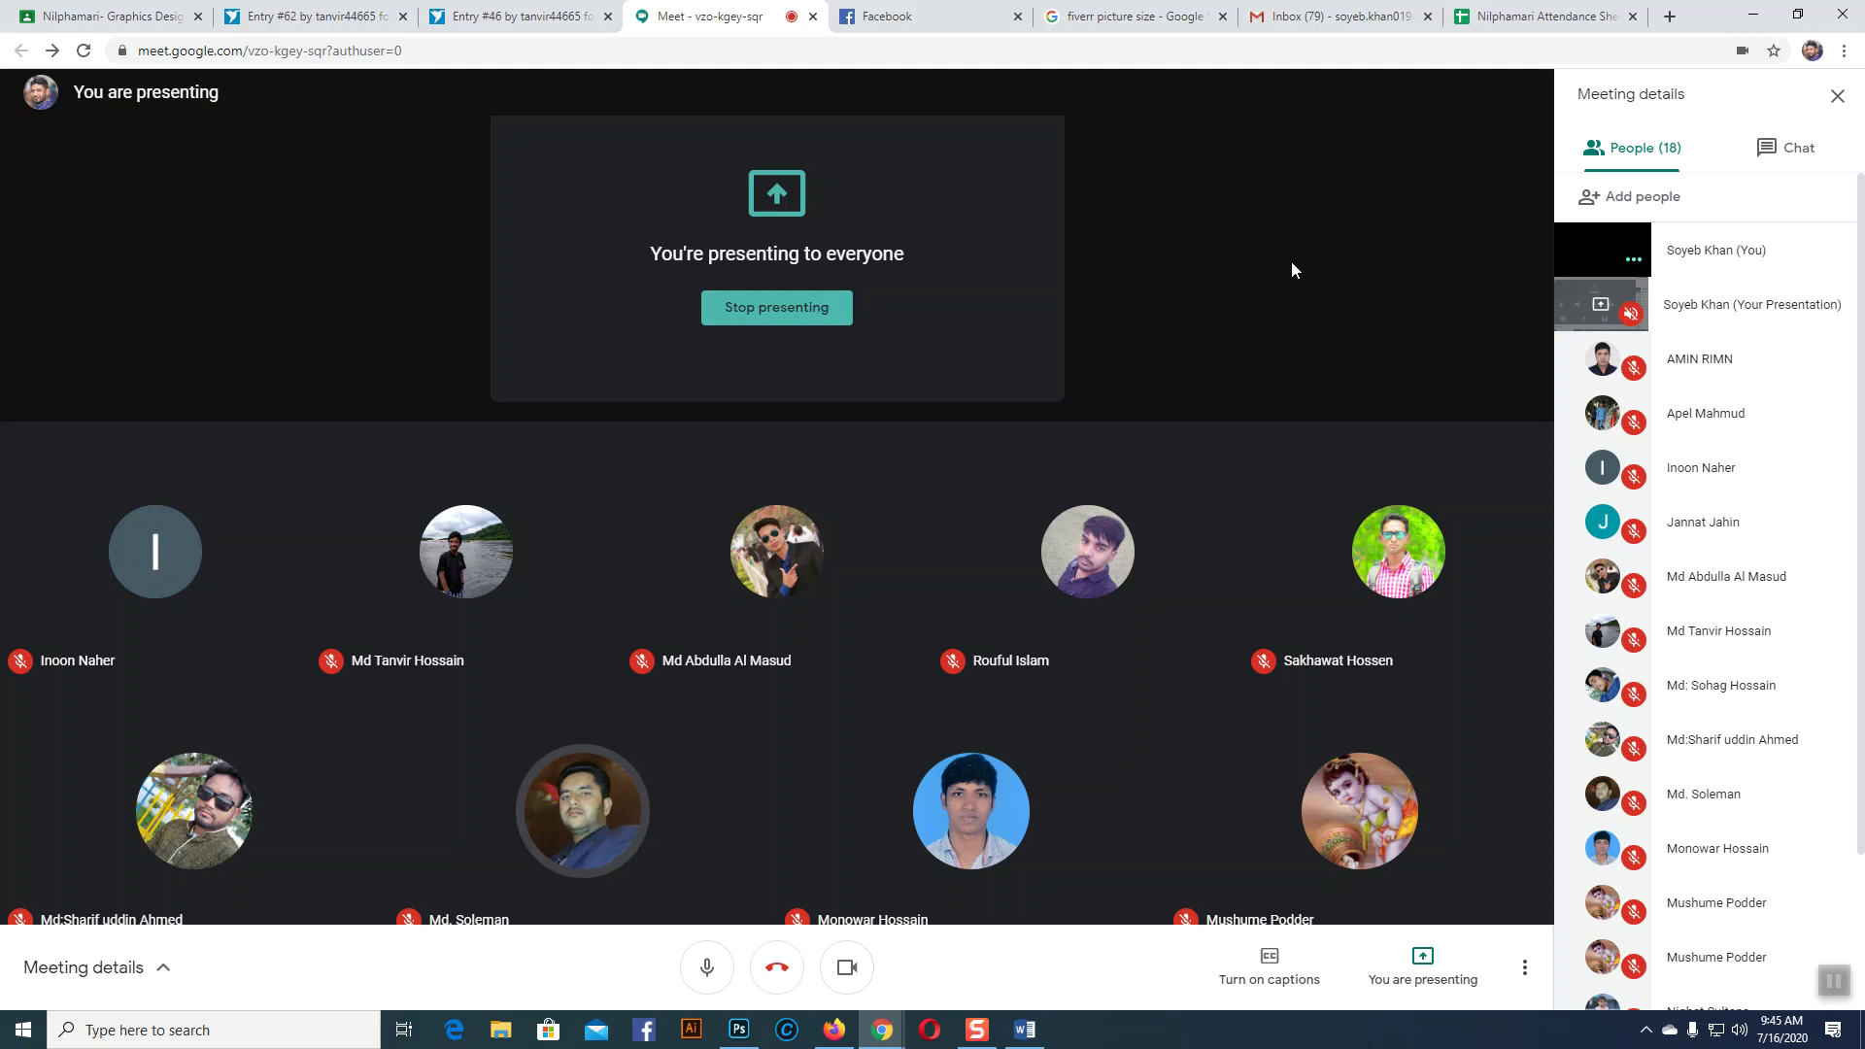
left_click(833, 1029)
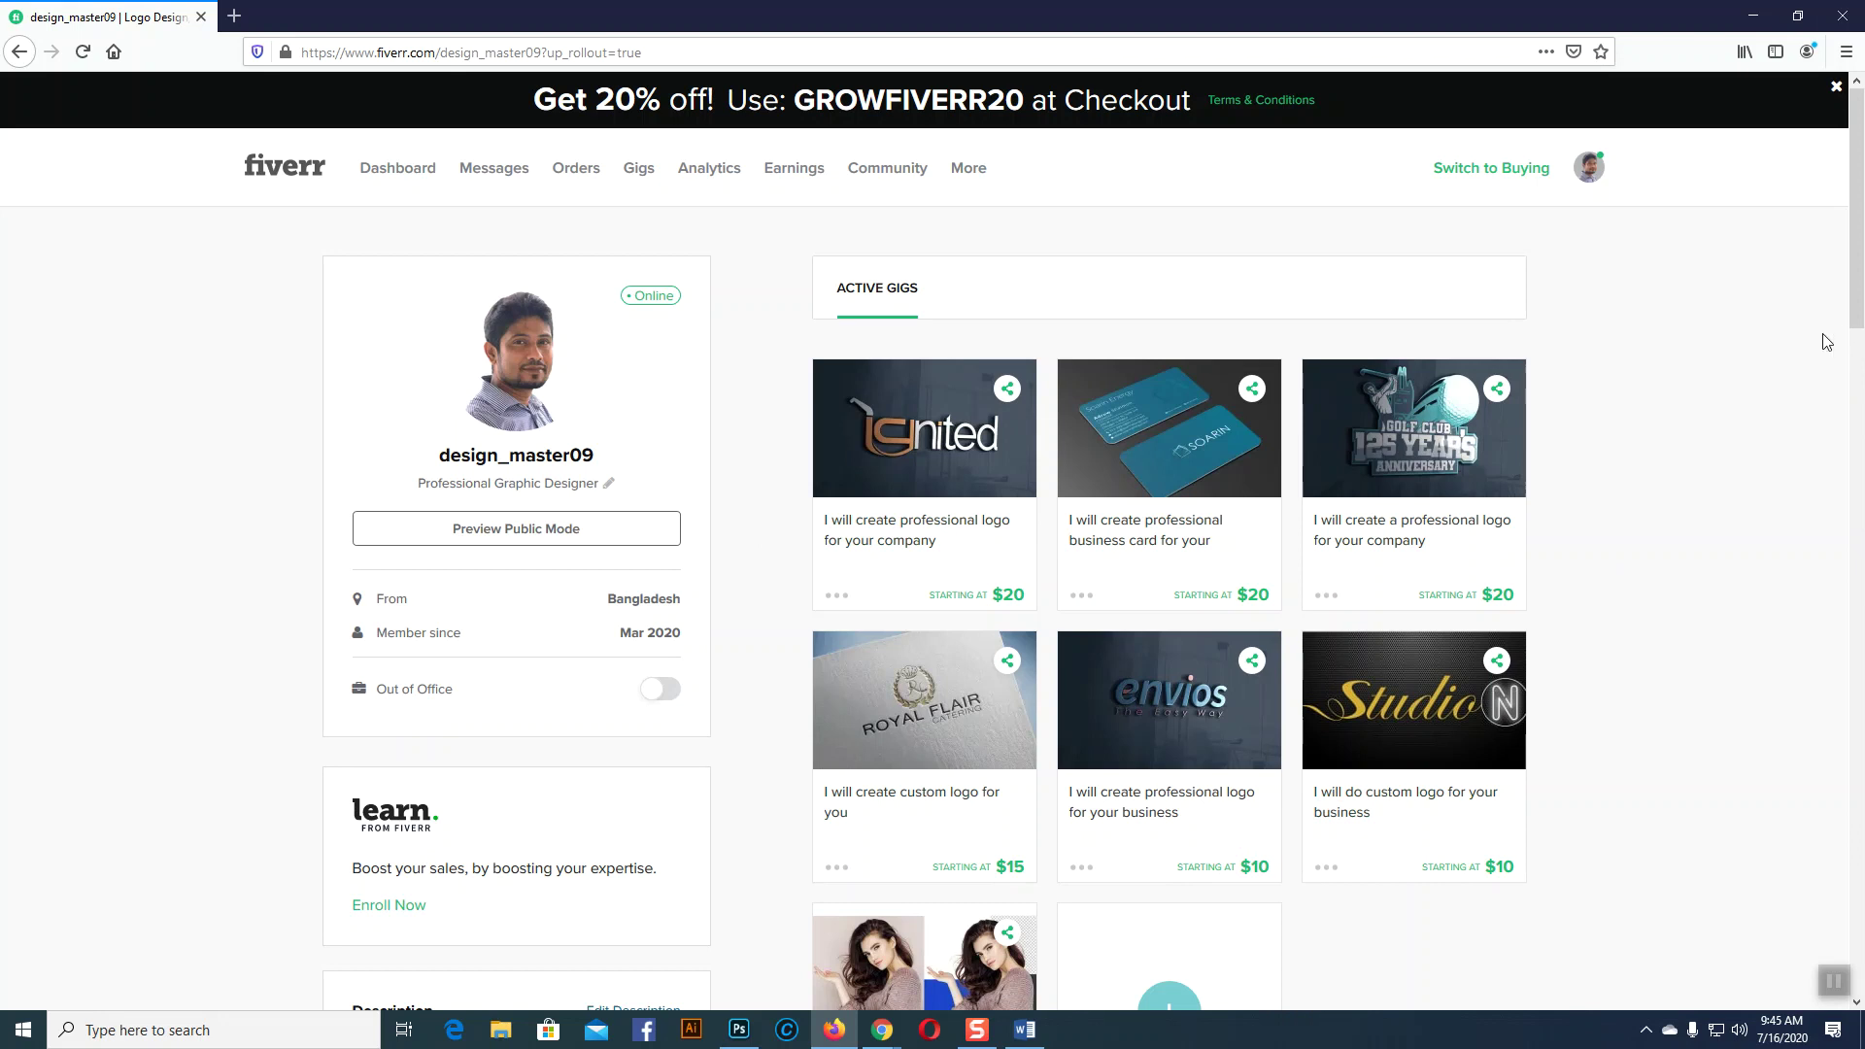
mouse_move(880, 1029)
left_click(843, 995)
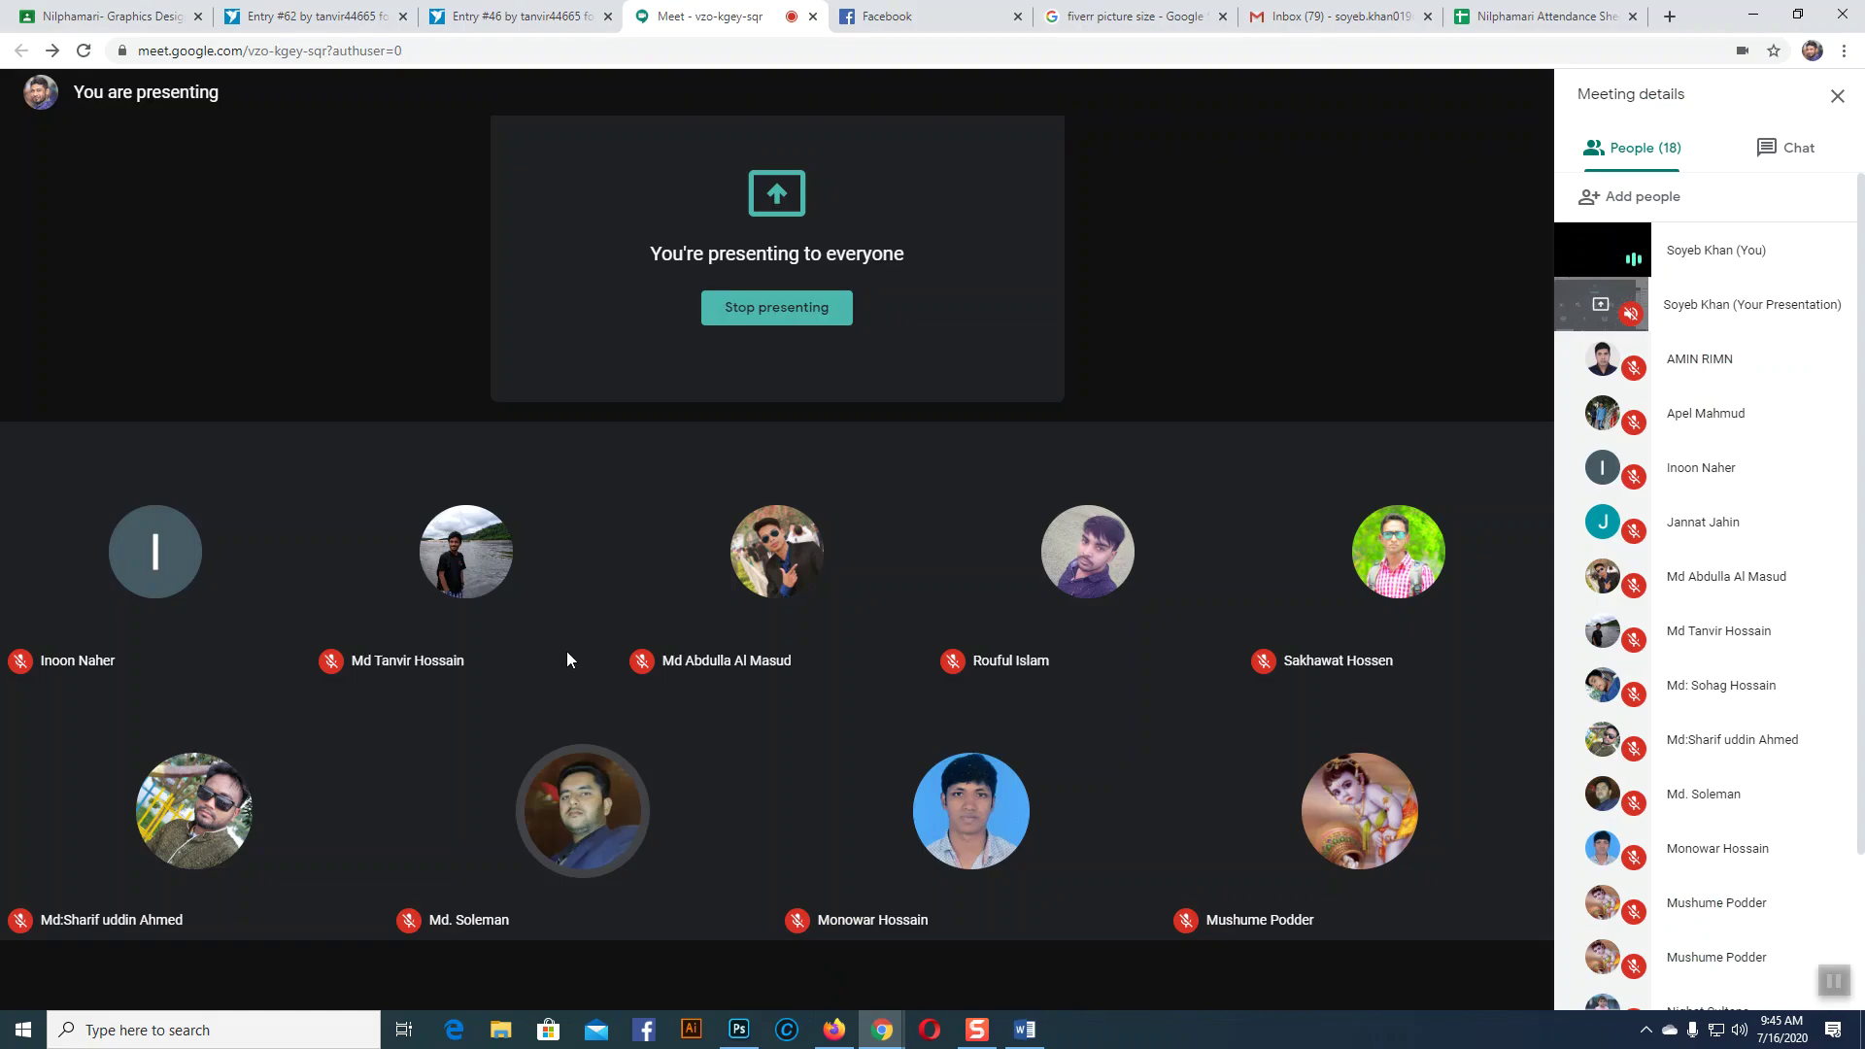
left_click(107, 17)
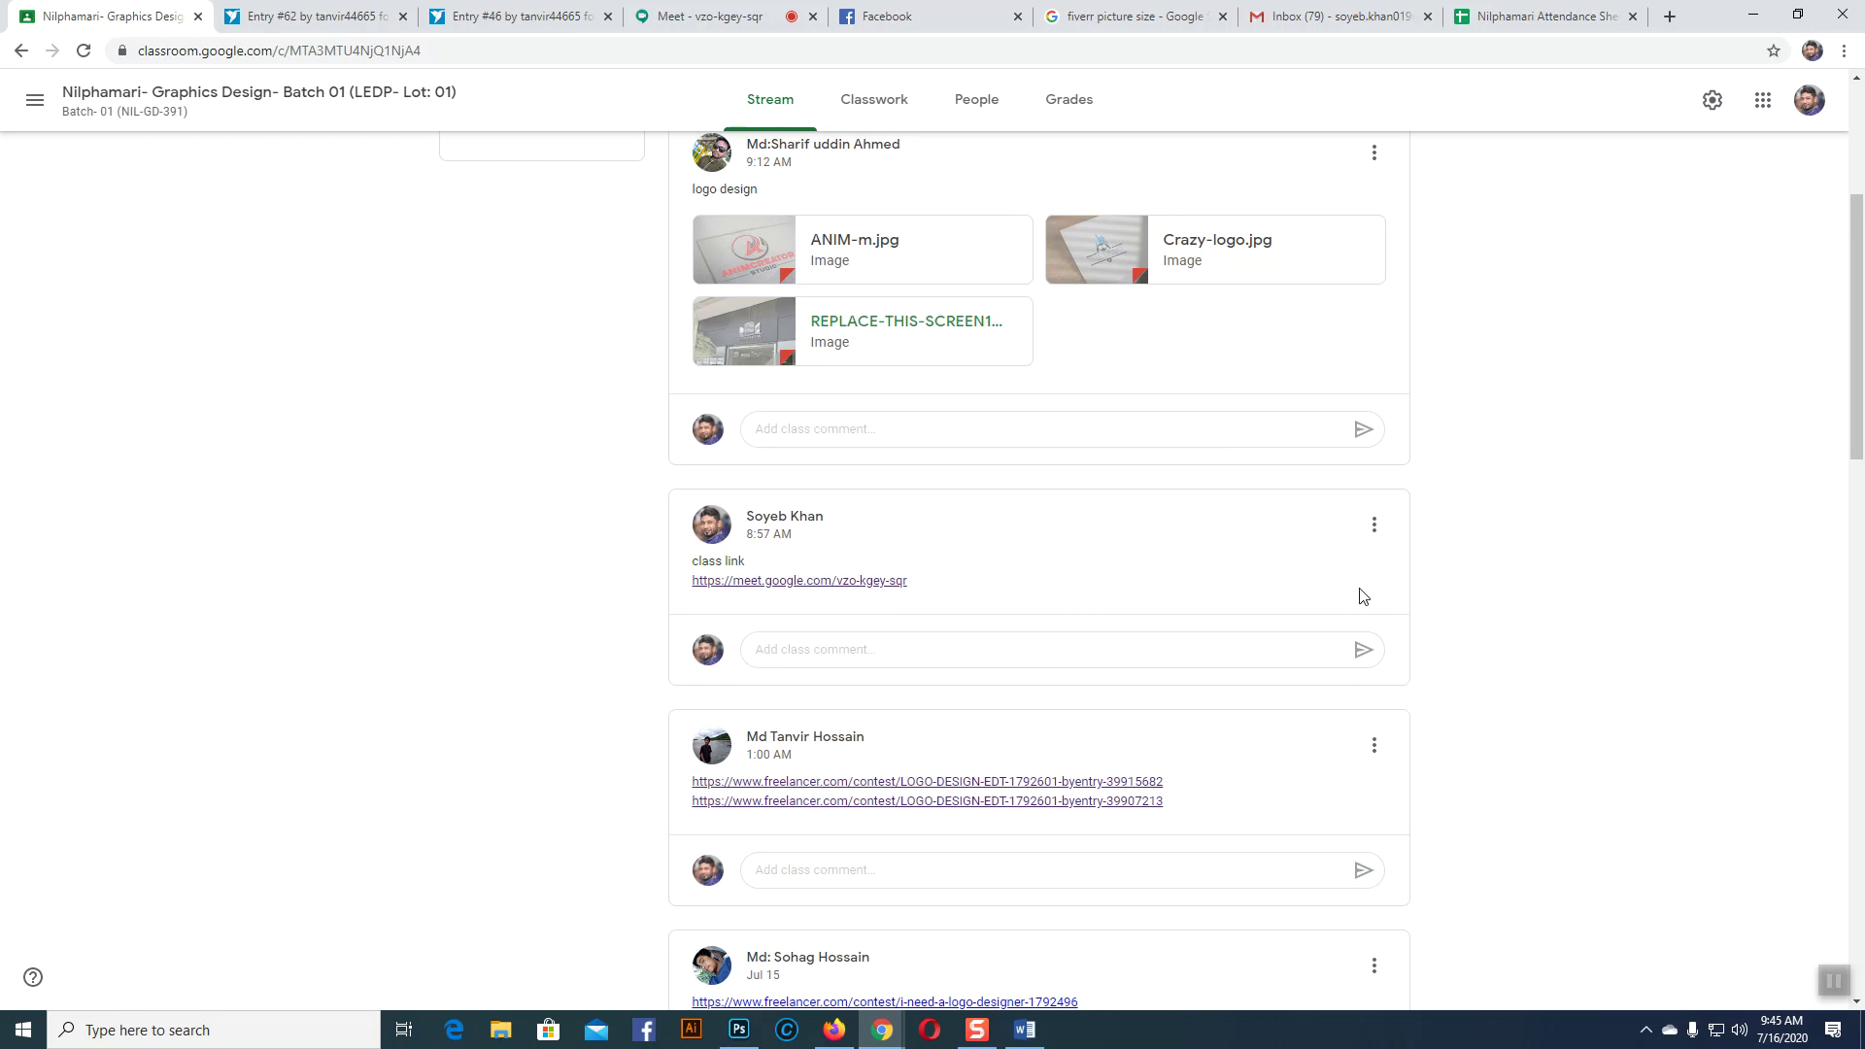
scroll(1665, 545, "up", 2)
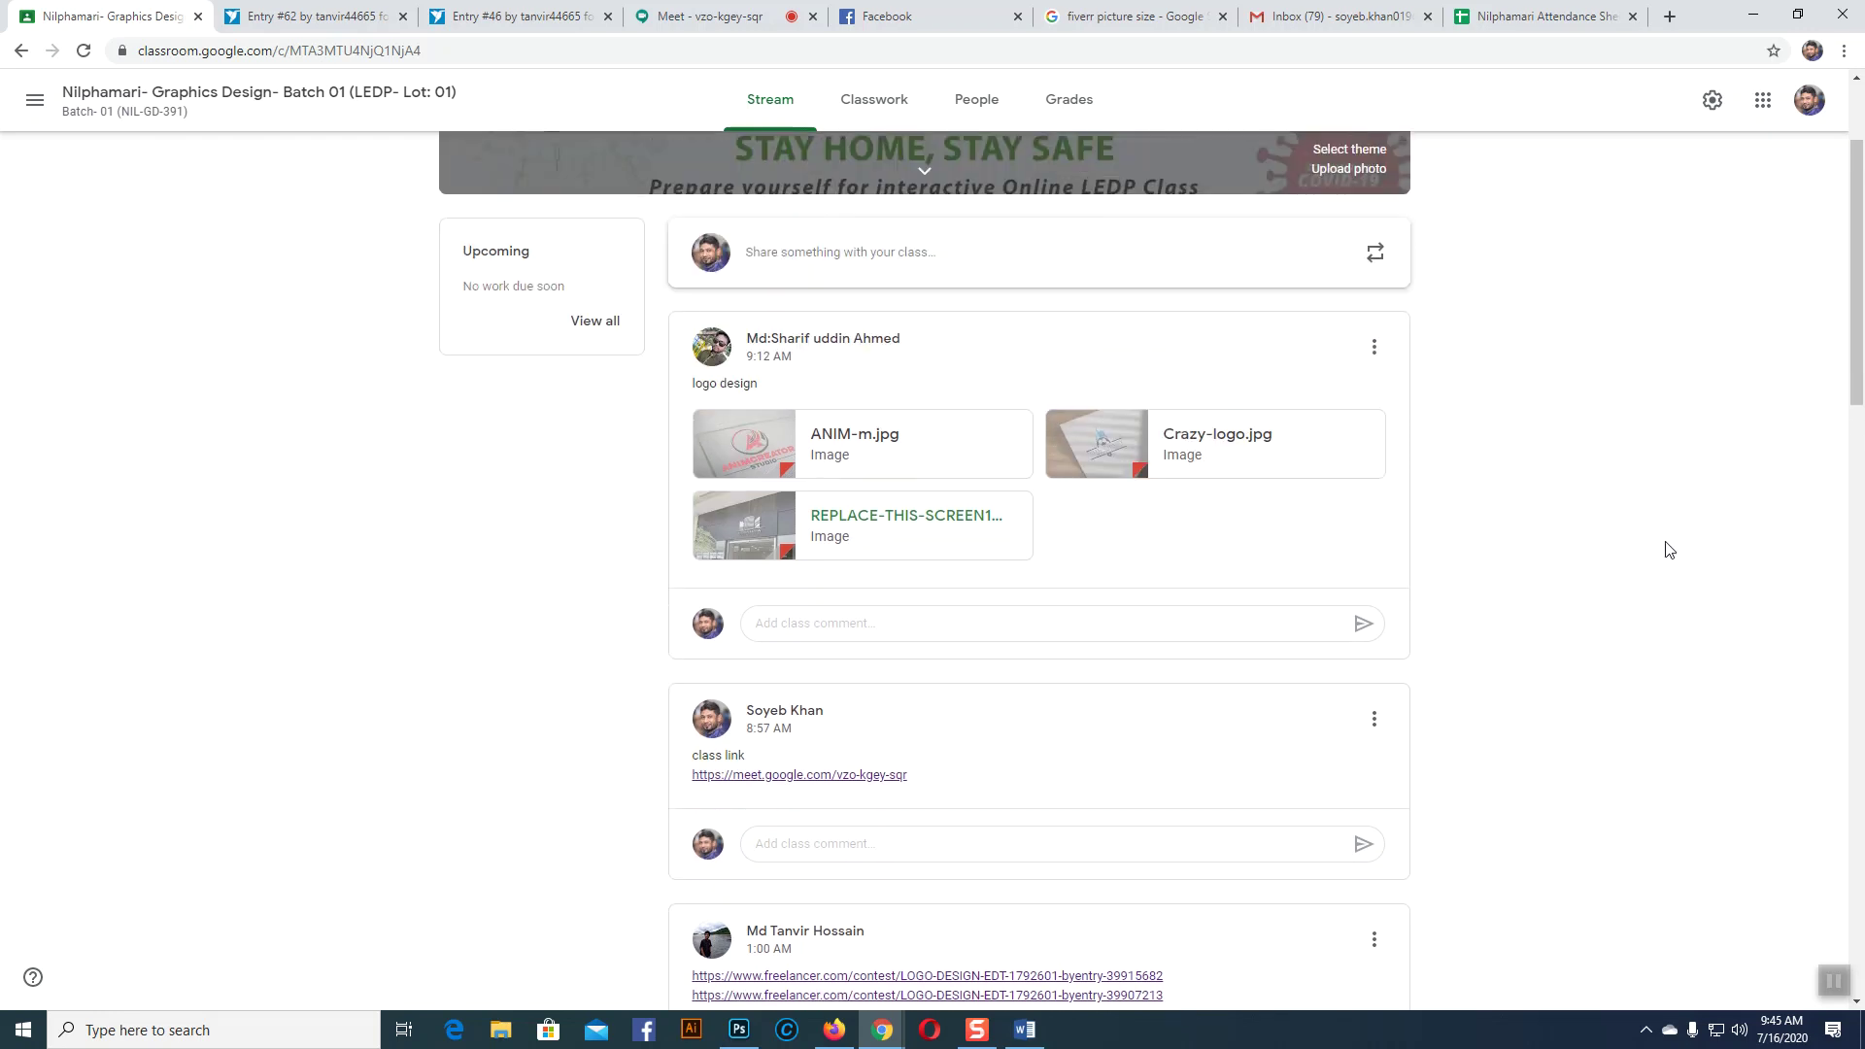
left_click(826, 434)
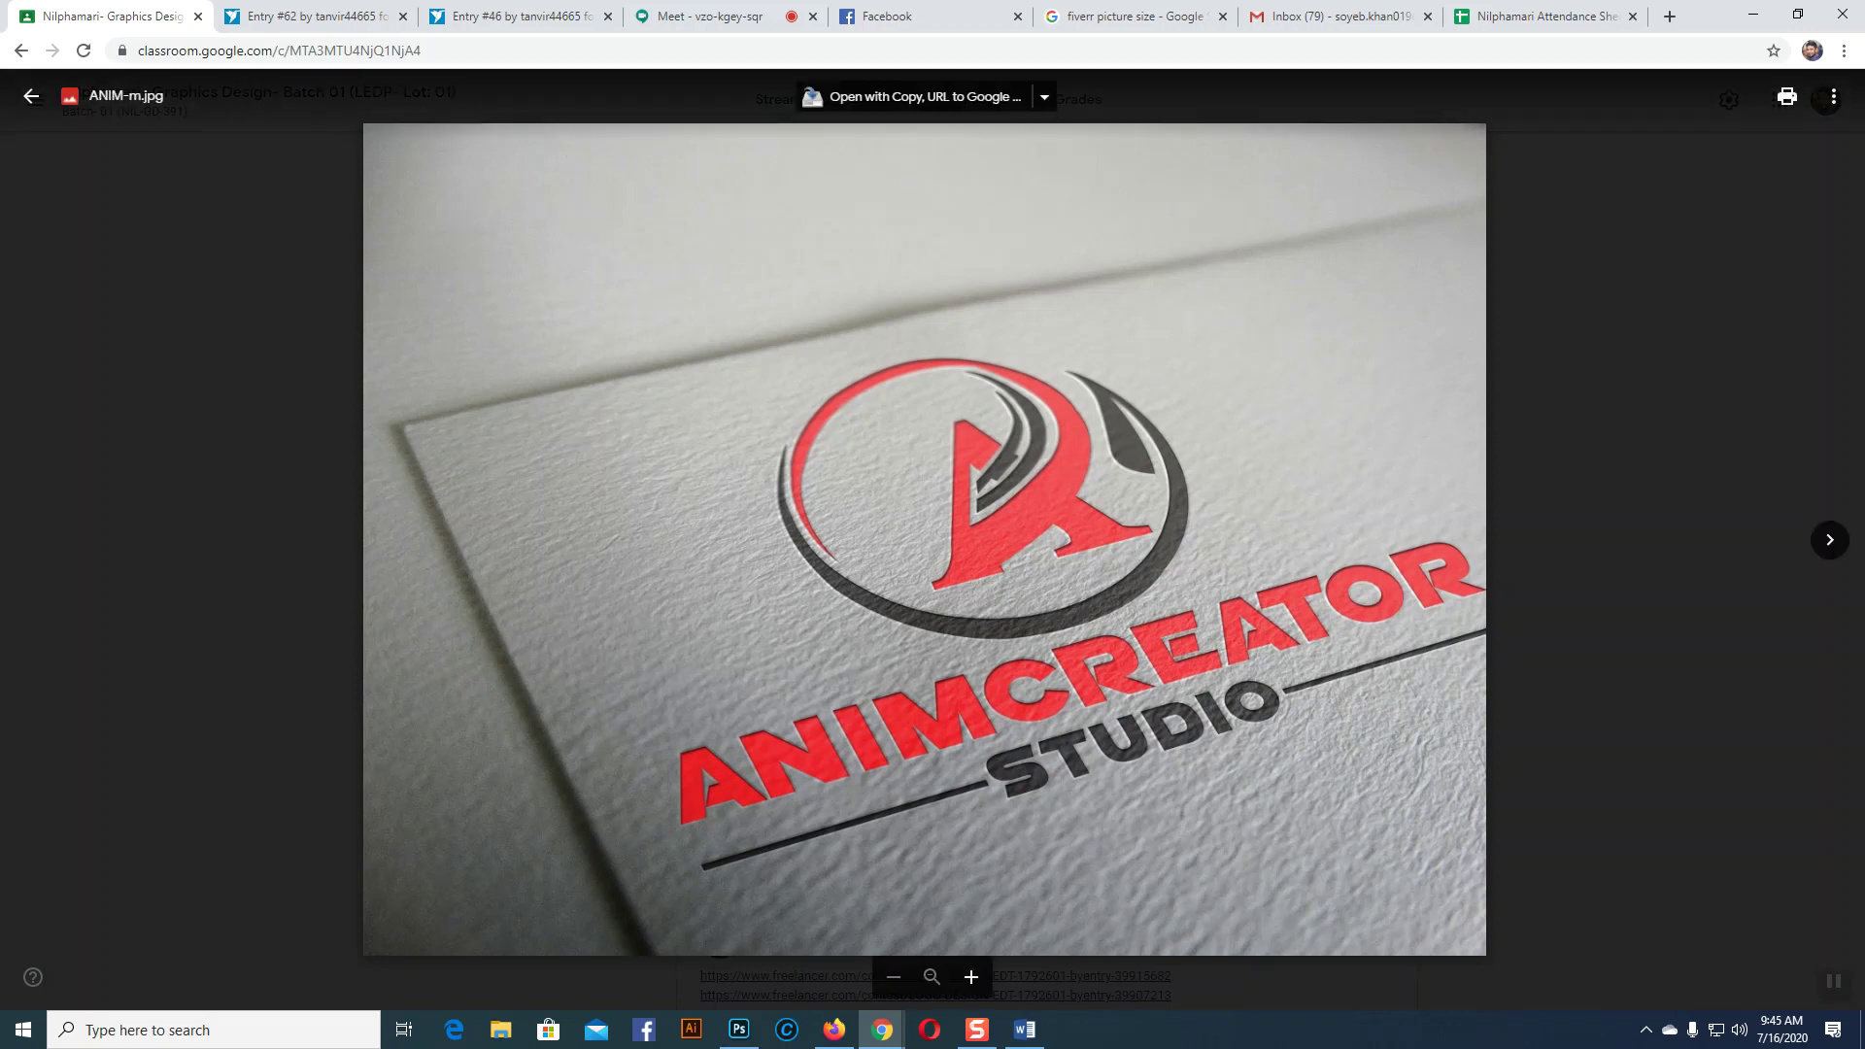
left_click(31, 95)
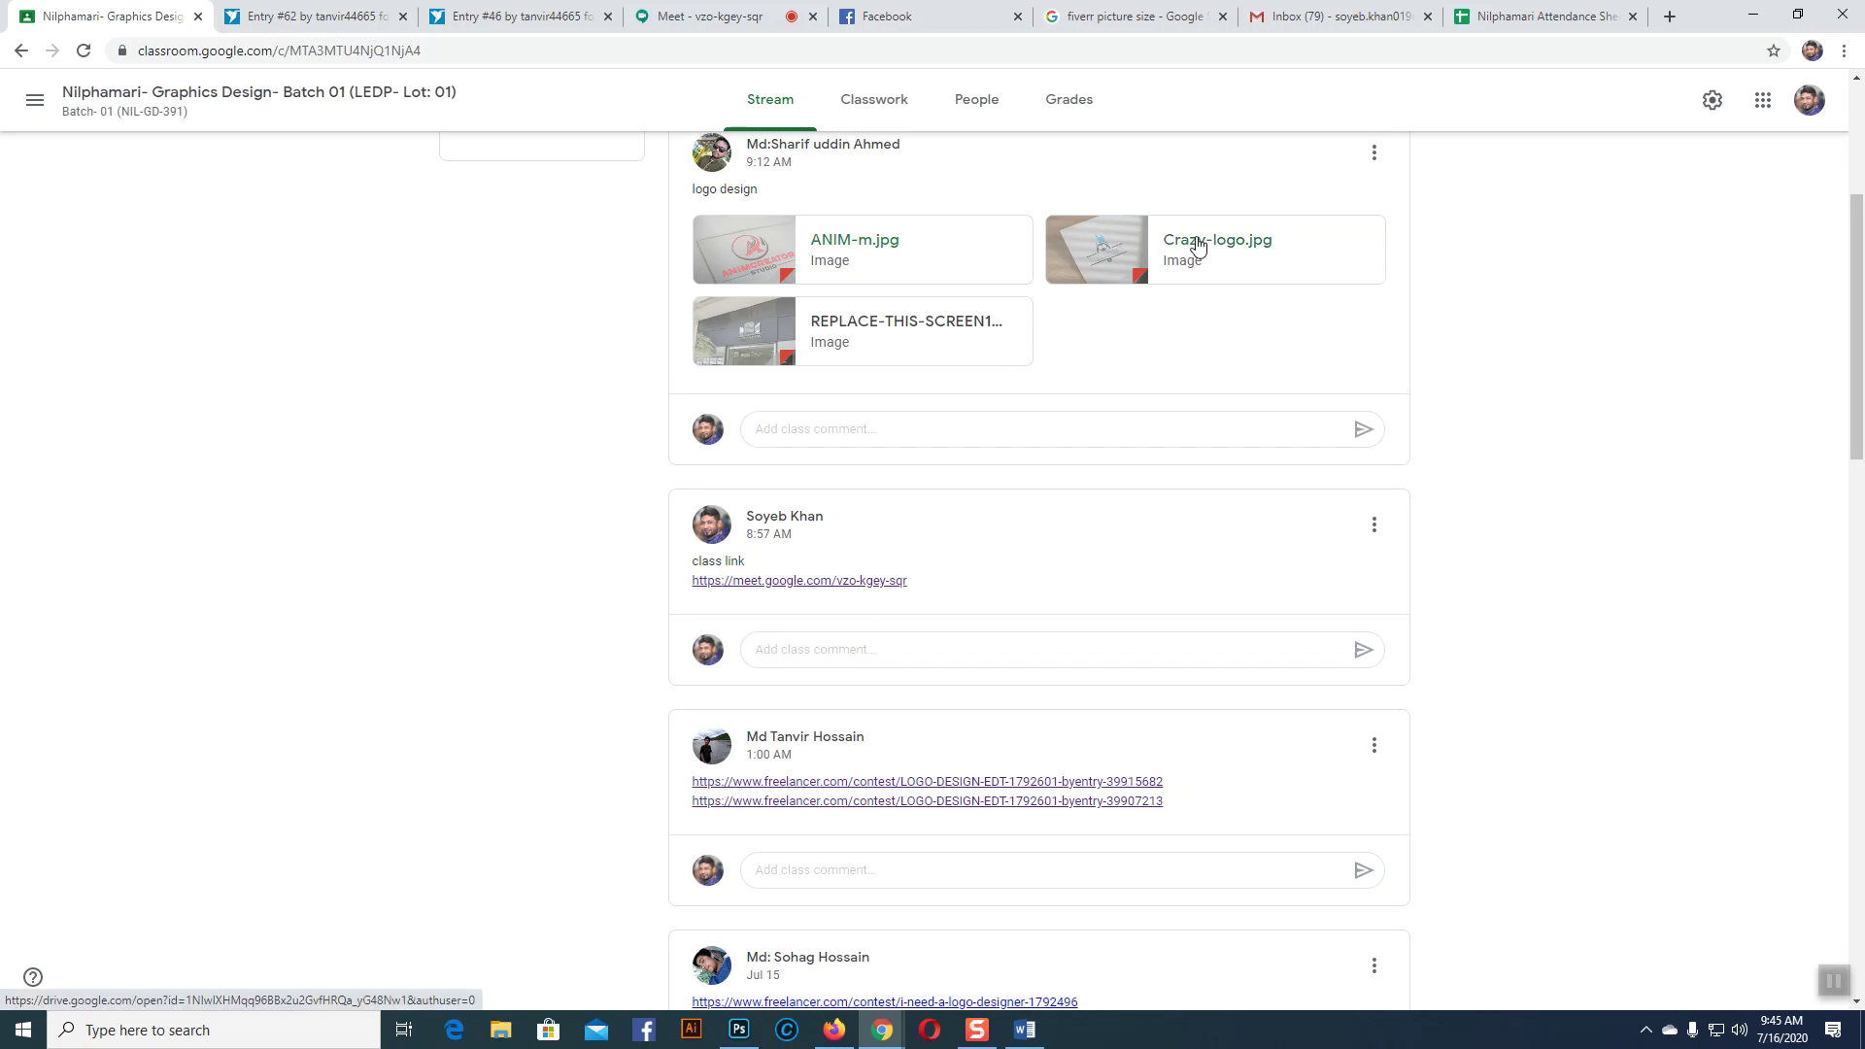
left_click(1195, 243)
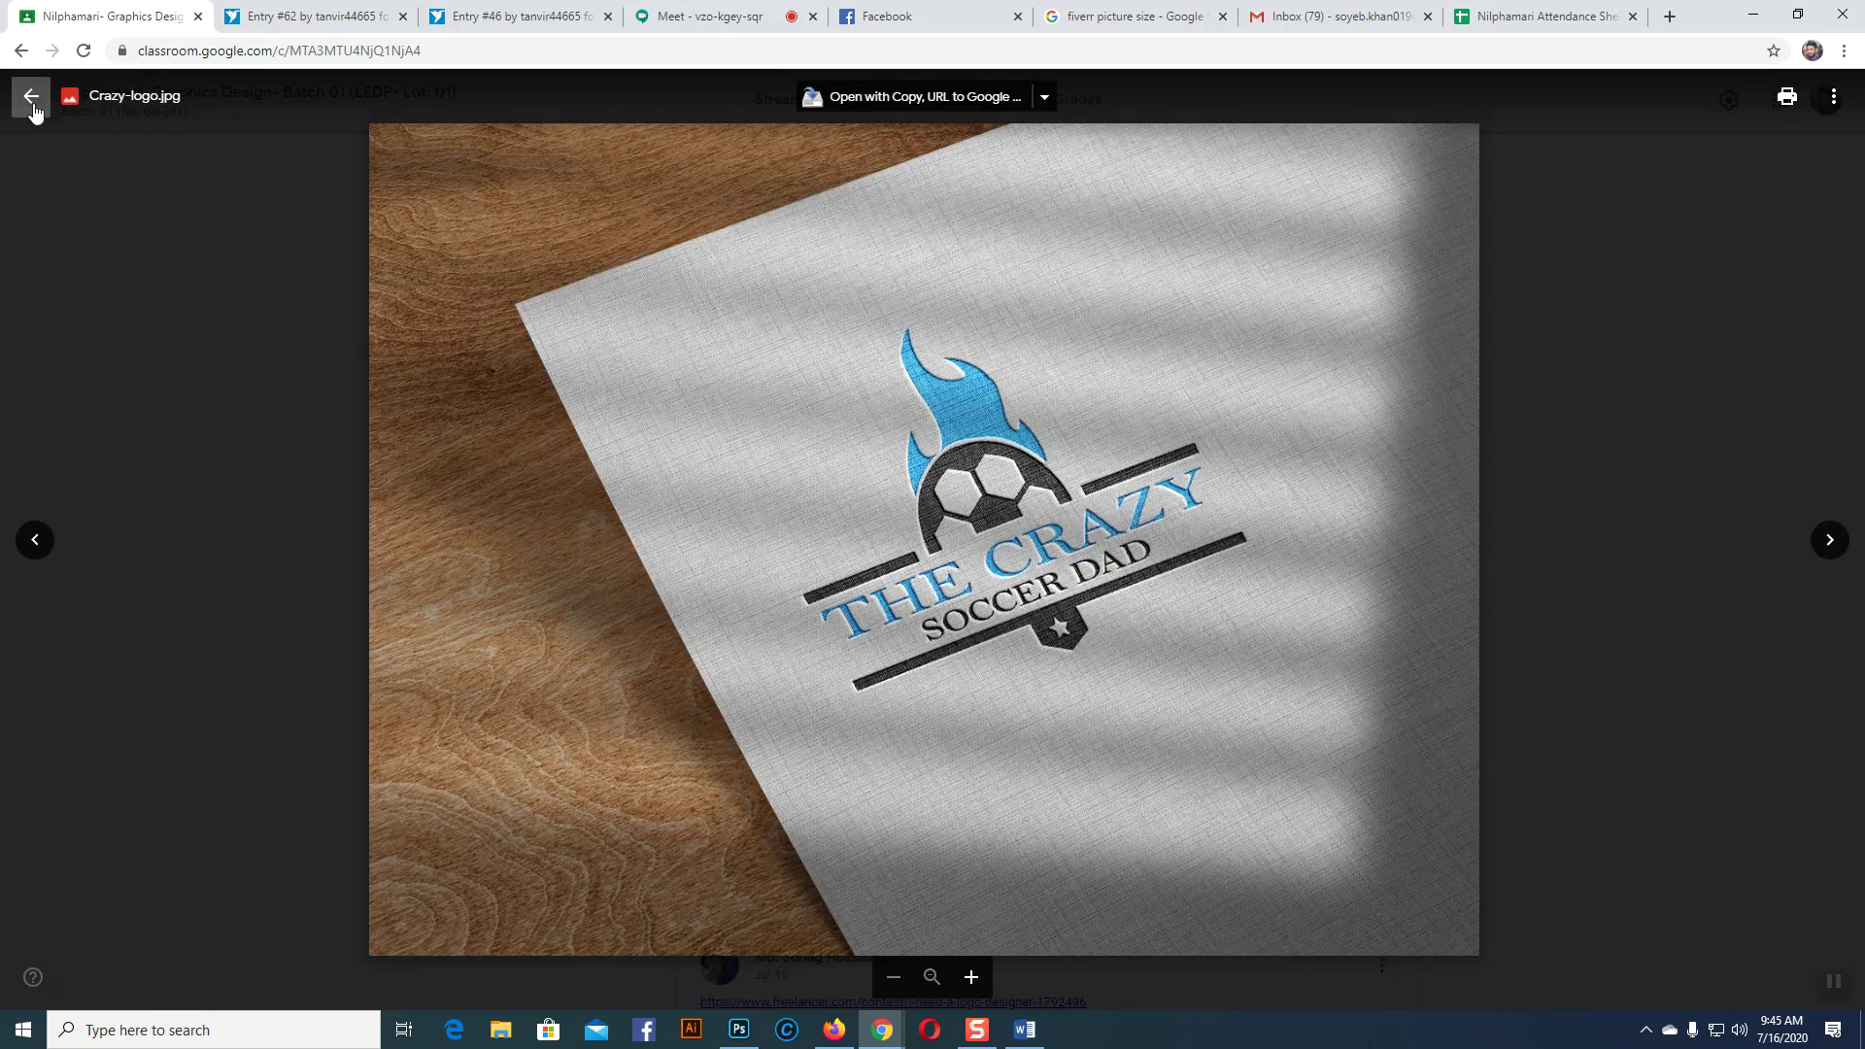
left_click(31, 96)
left_click(861, 326)
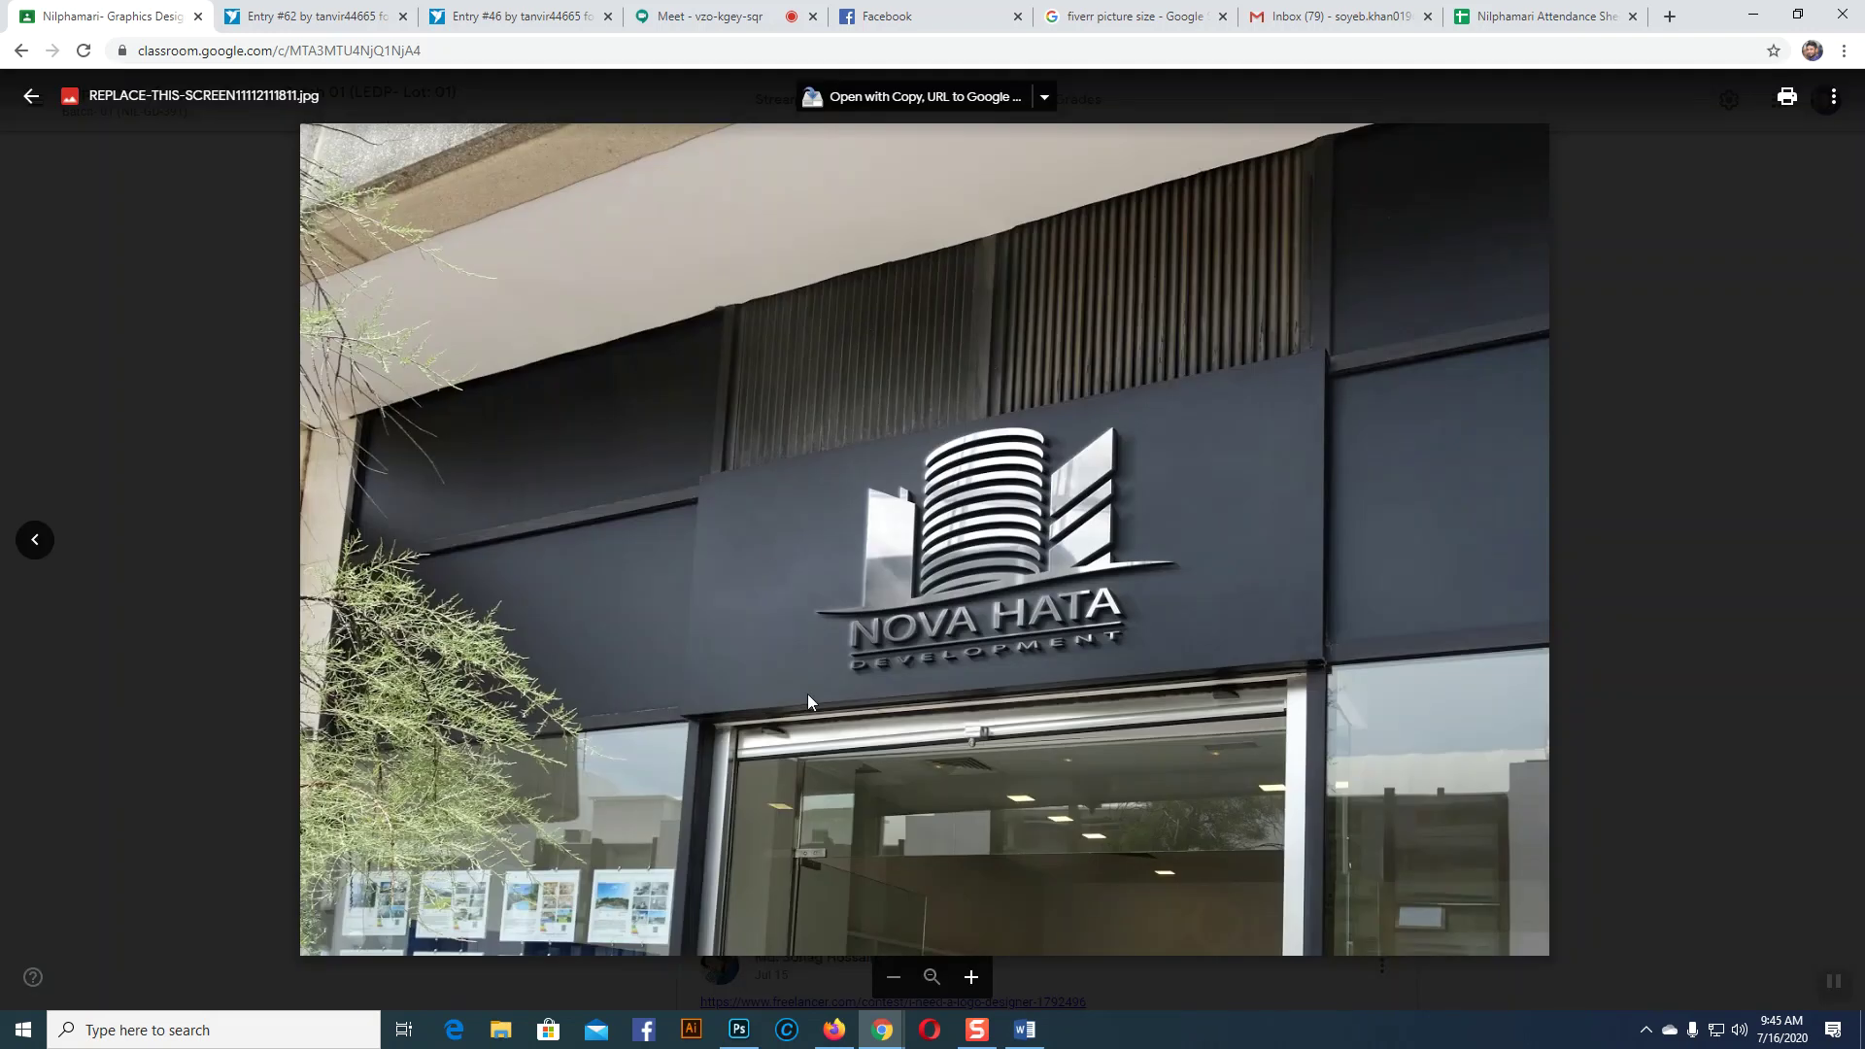
left_click(31, 98)
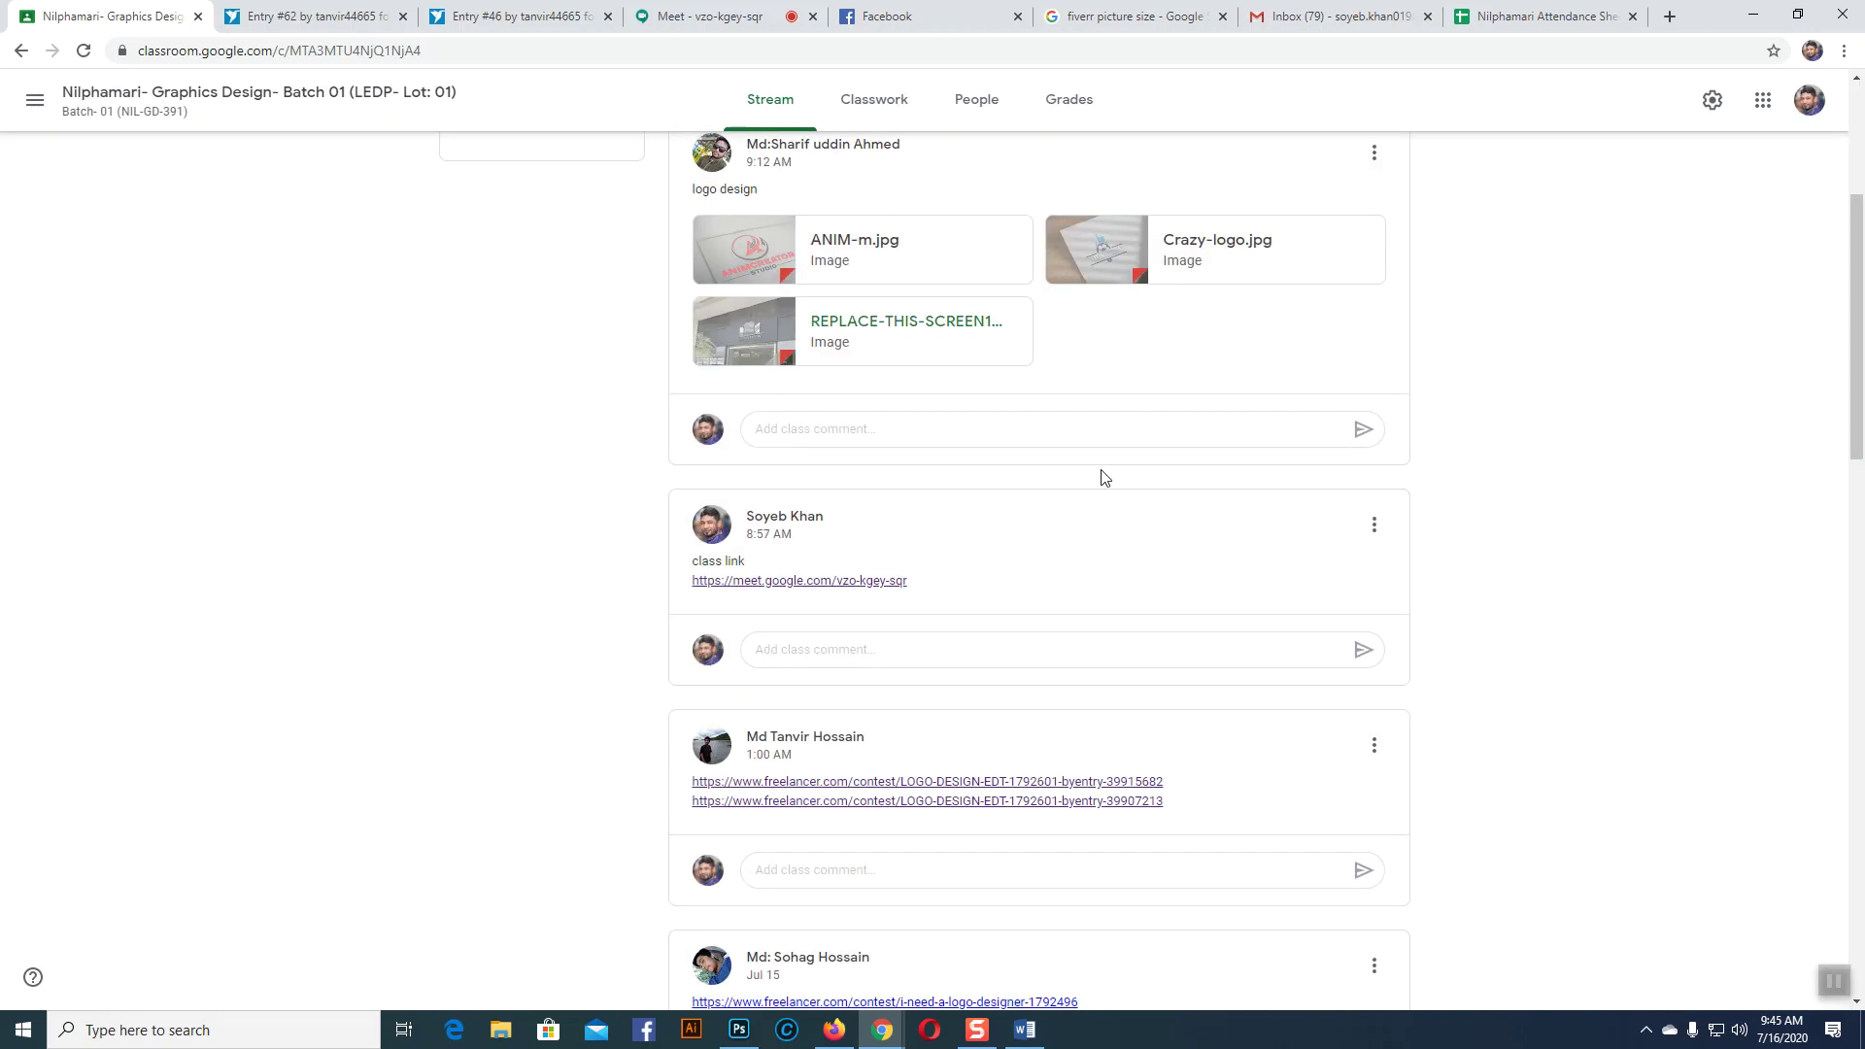
Scroll up and down through the students' shared posts in the Classroom stream.
scroll(1522, 701, "up", 2)
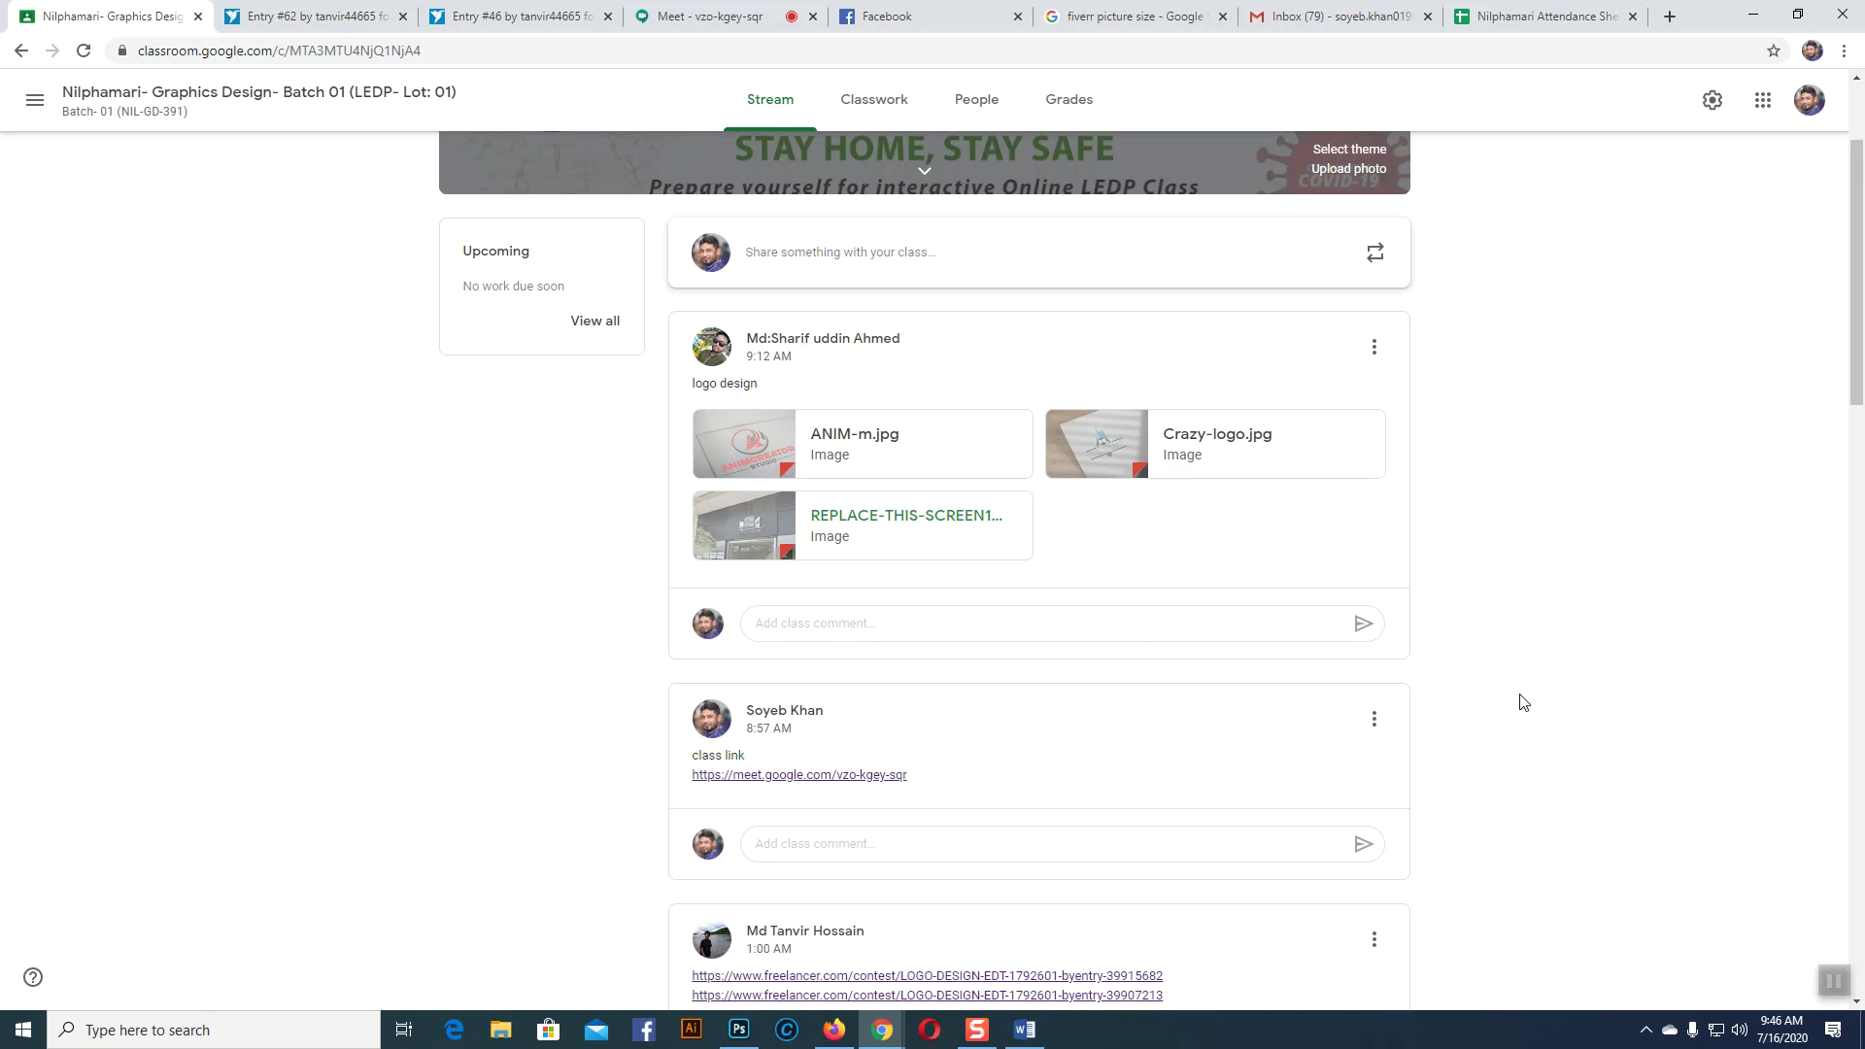
scroll(1524, 702, "down", 3)
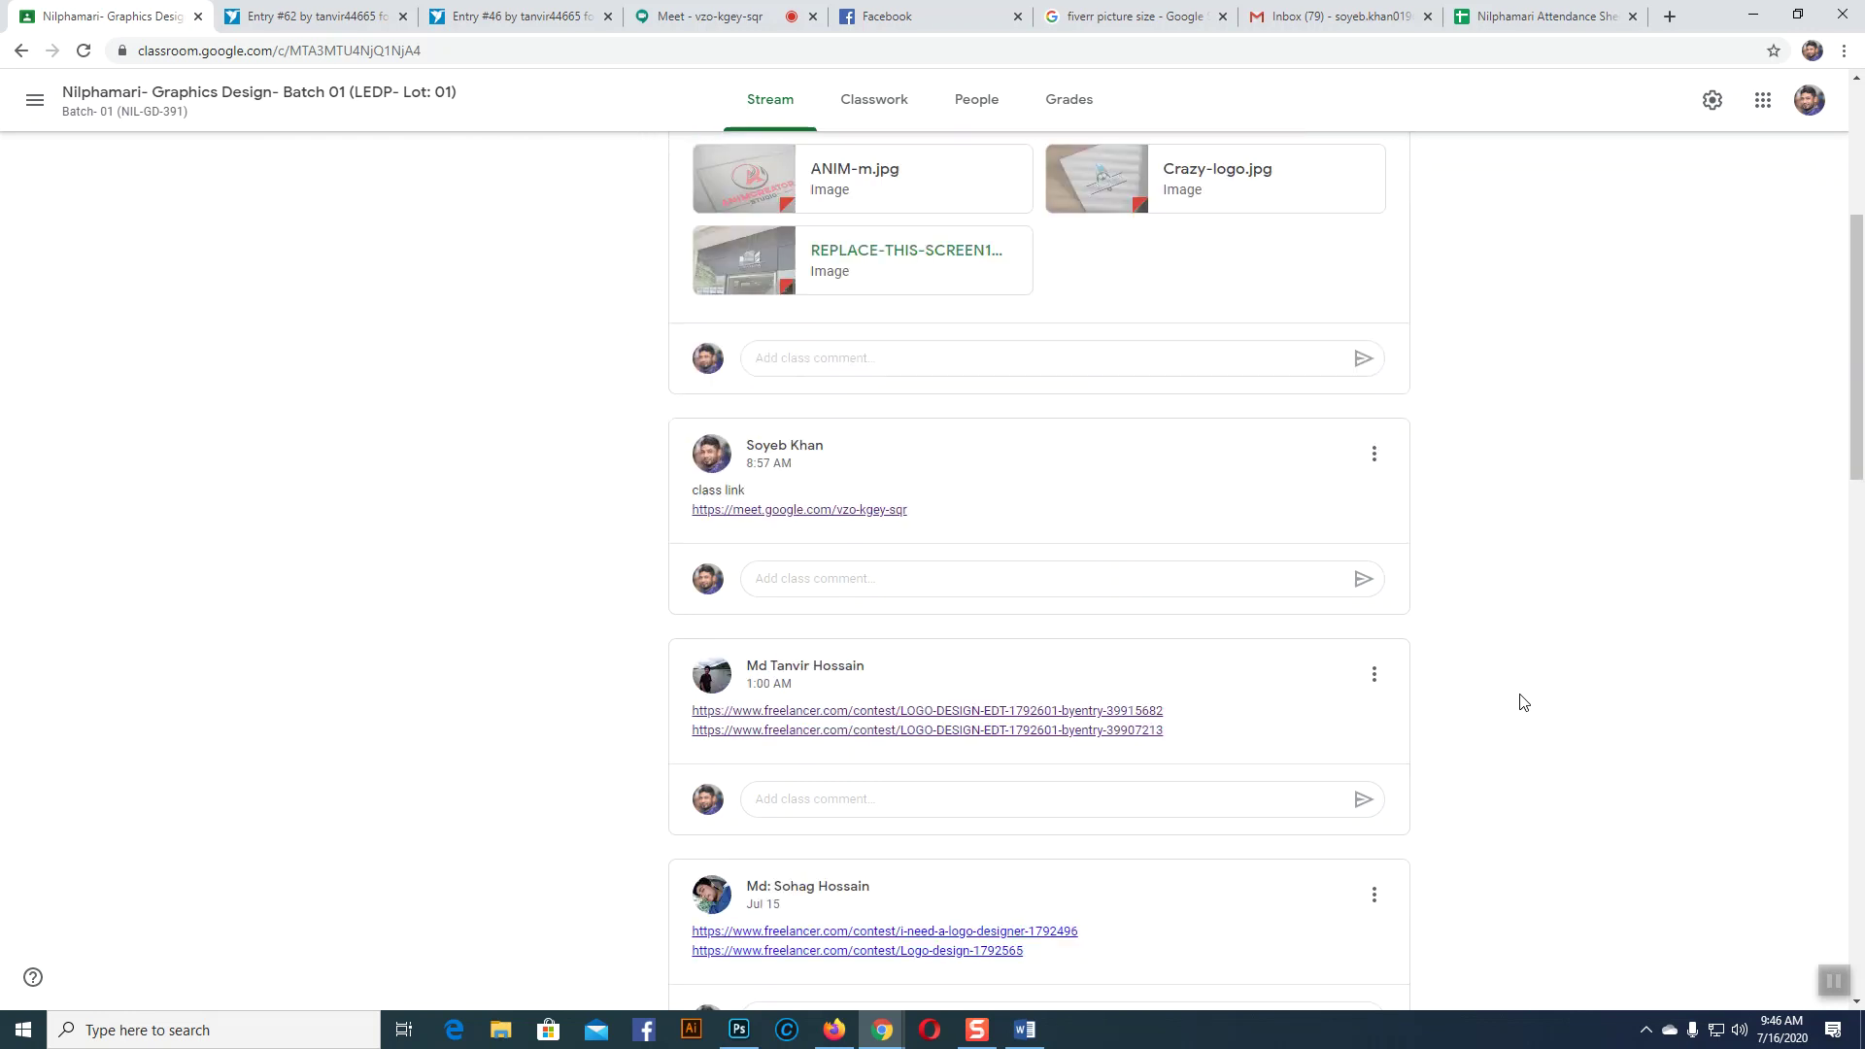
scroll(1523, 701, "up", 5)
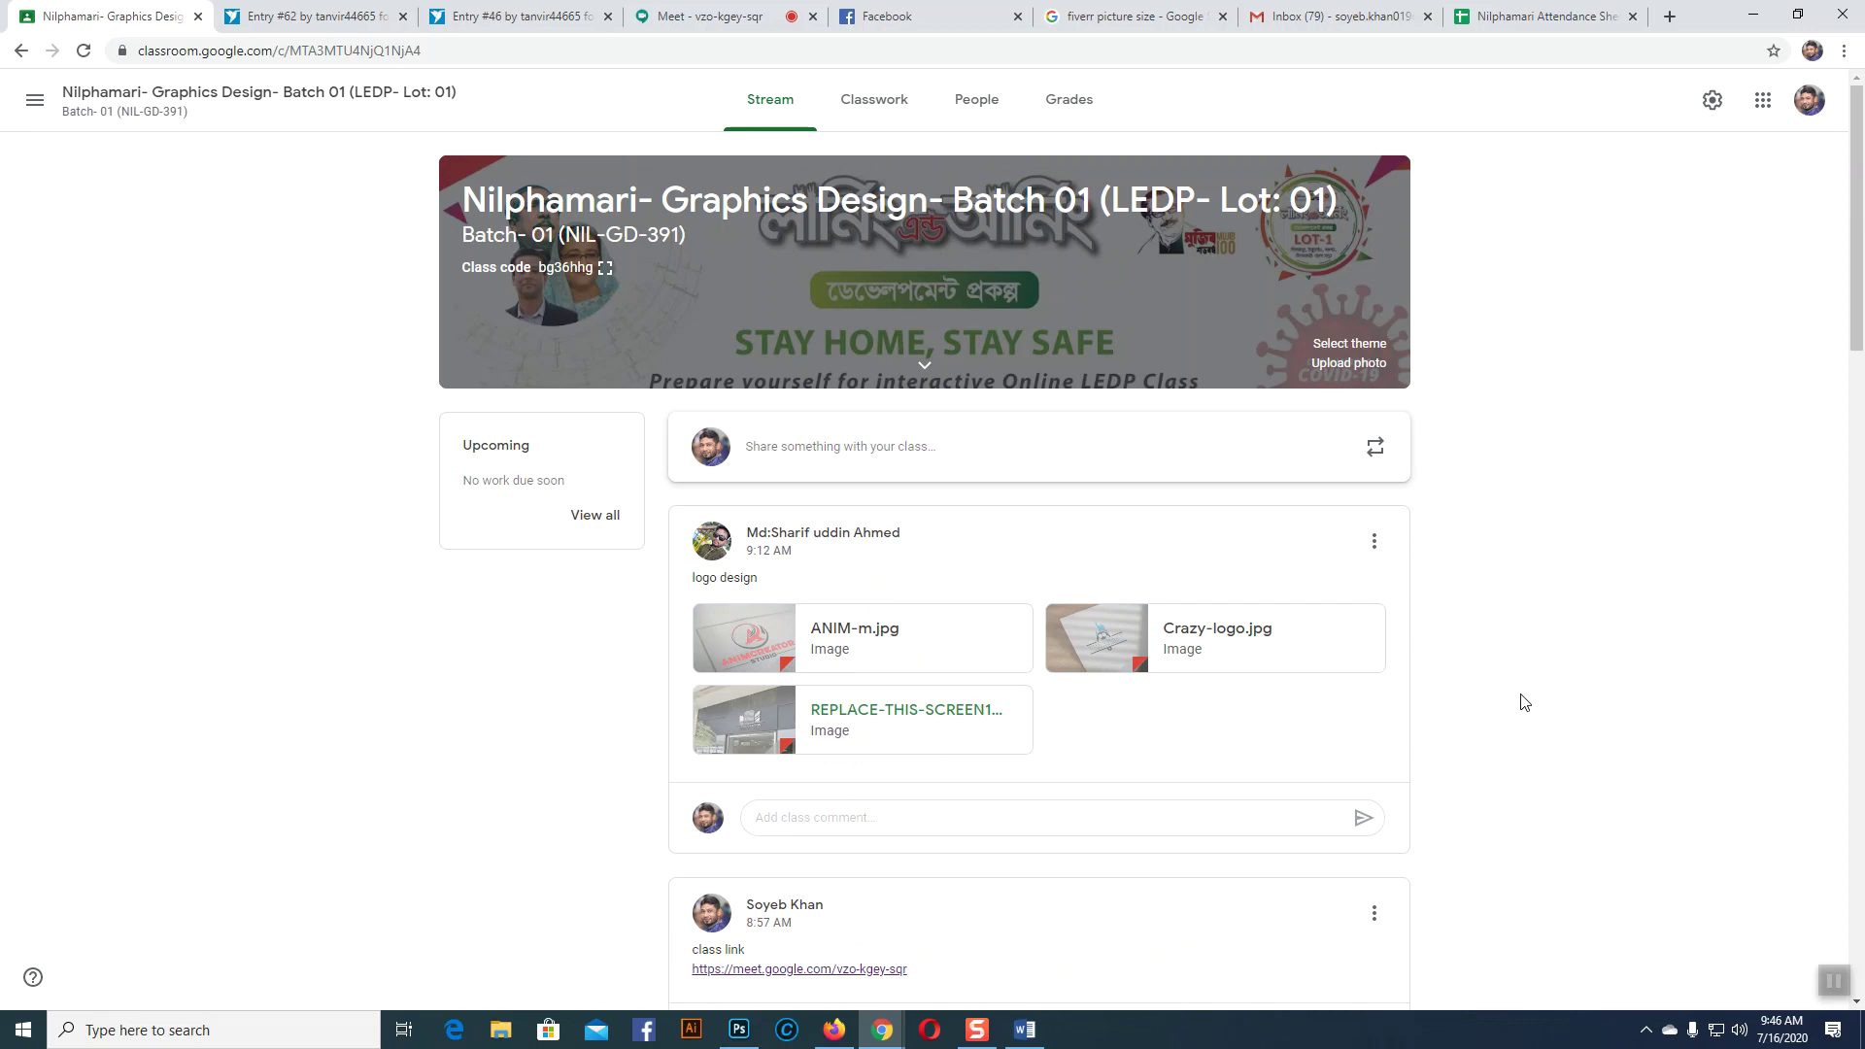
scroll(1523, 702, "down", 12)
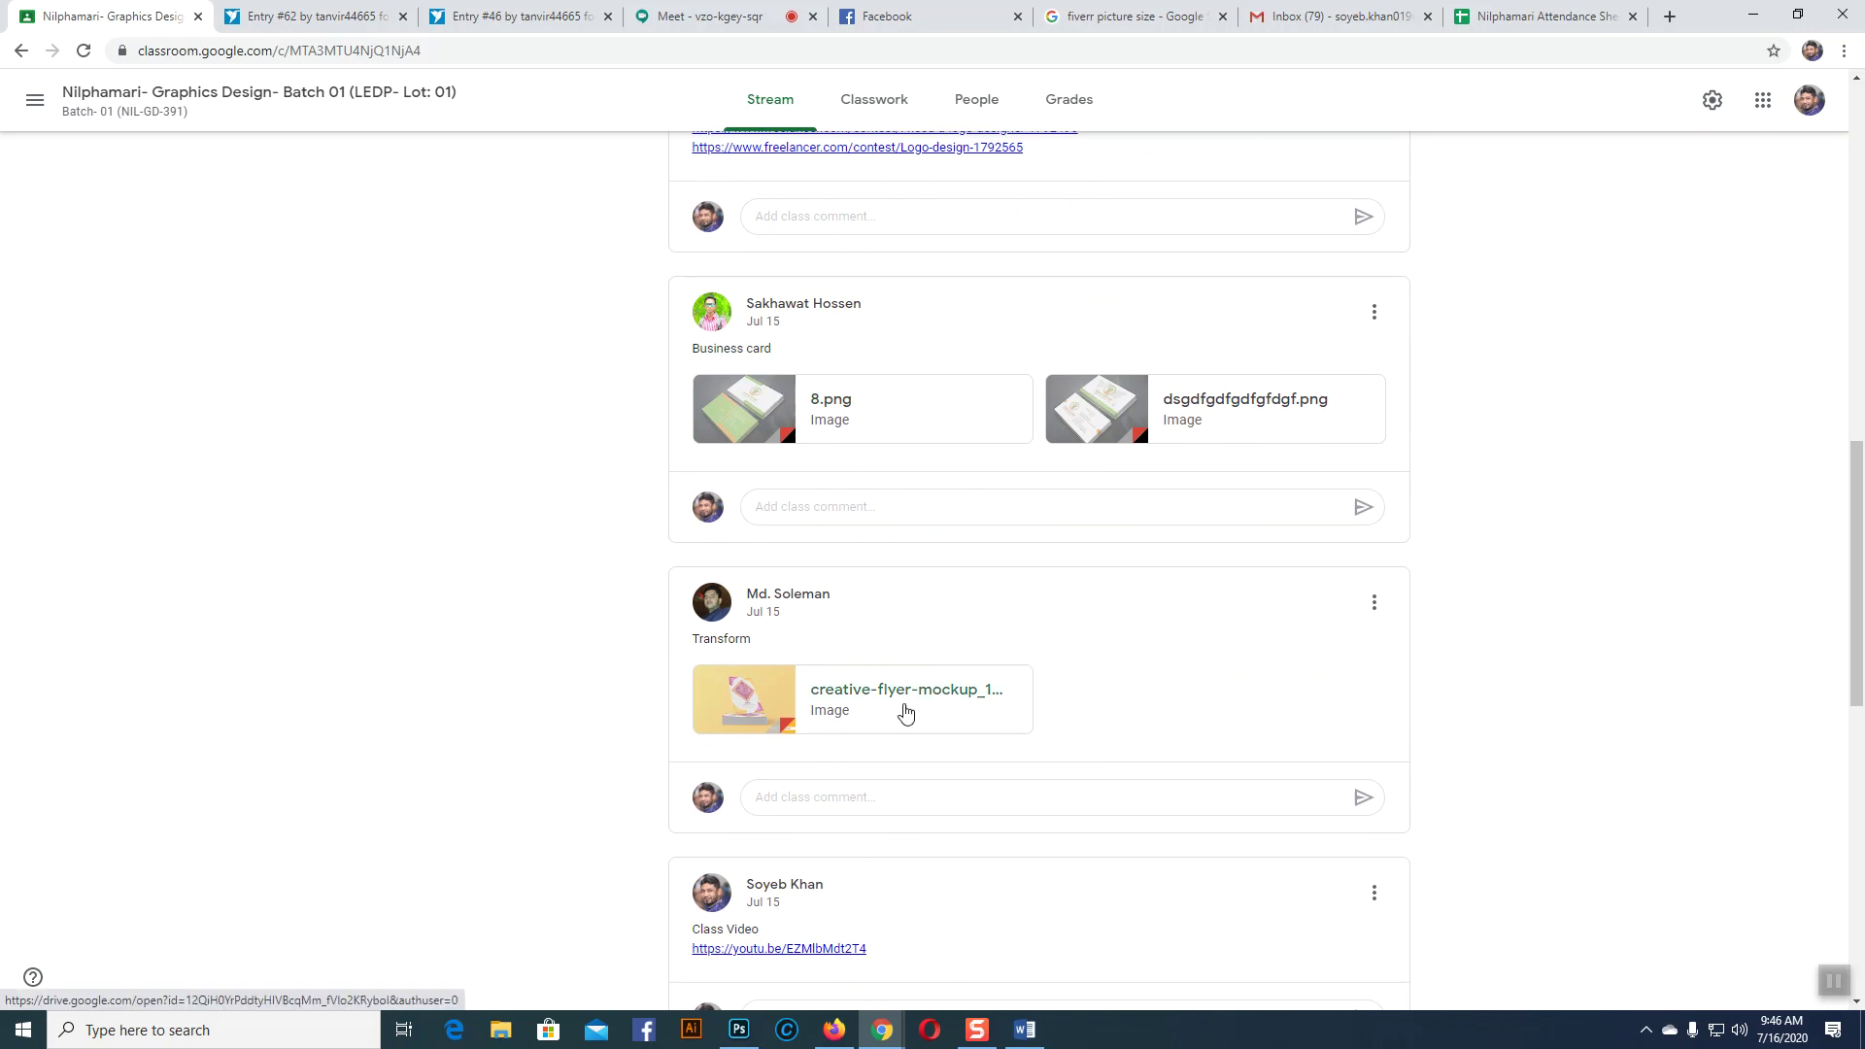
scroll(897, 716, "down", 1)
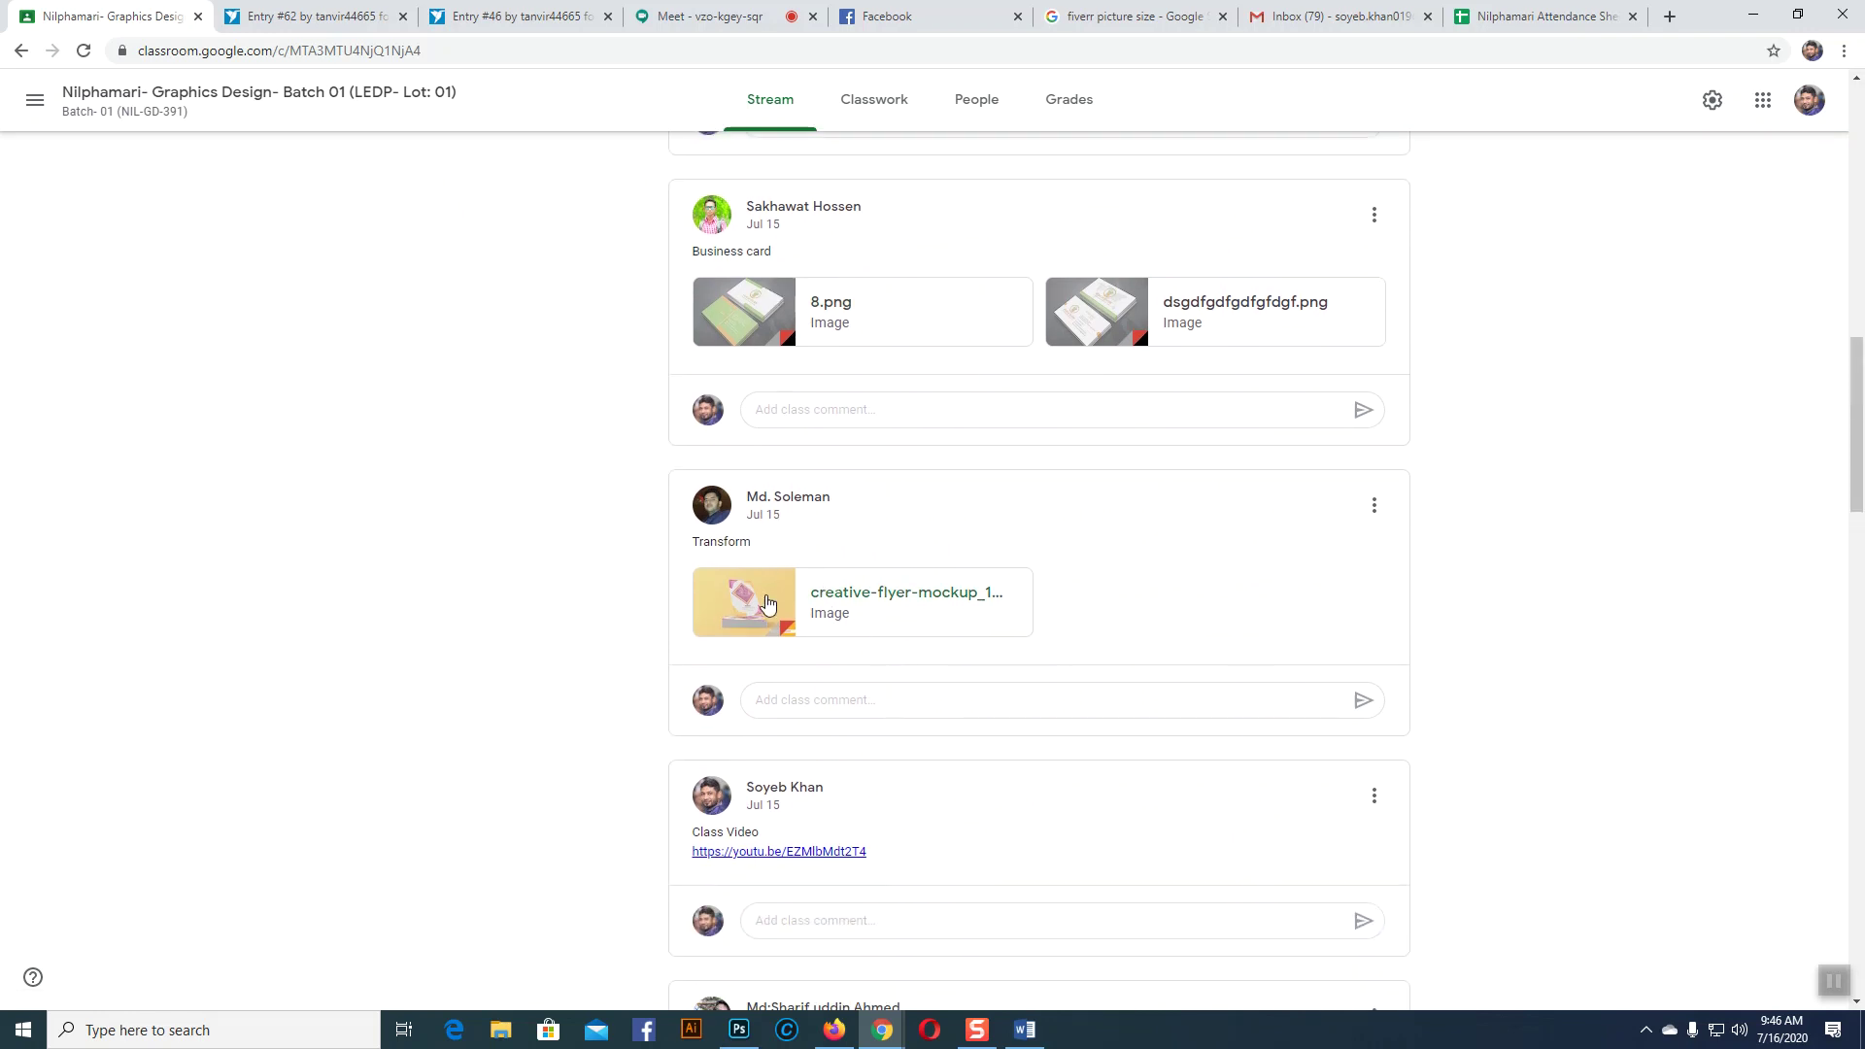
scroll(1249, 579, "up", 3)
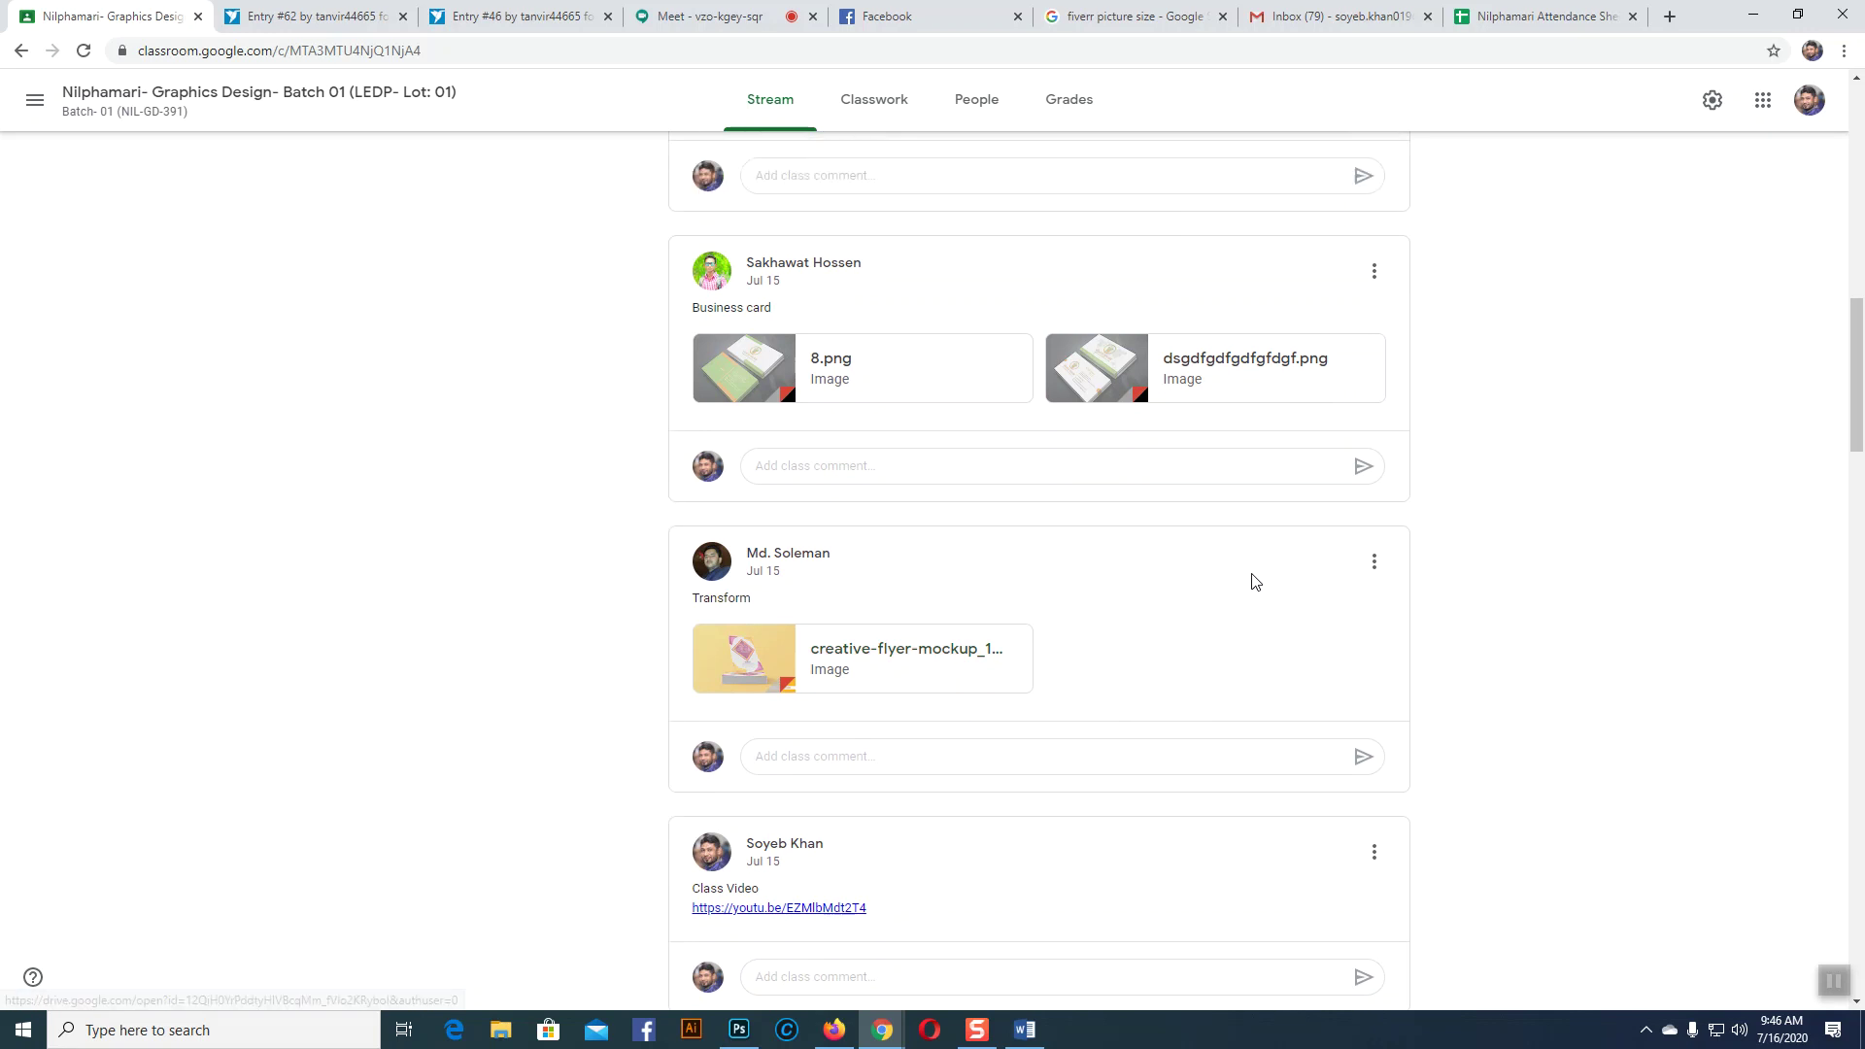
scroll(1097, 651, "up", 3)
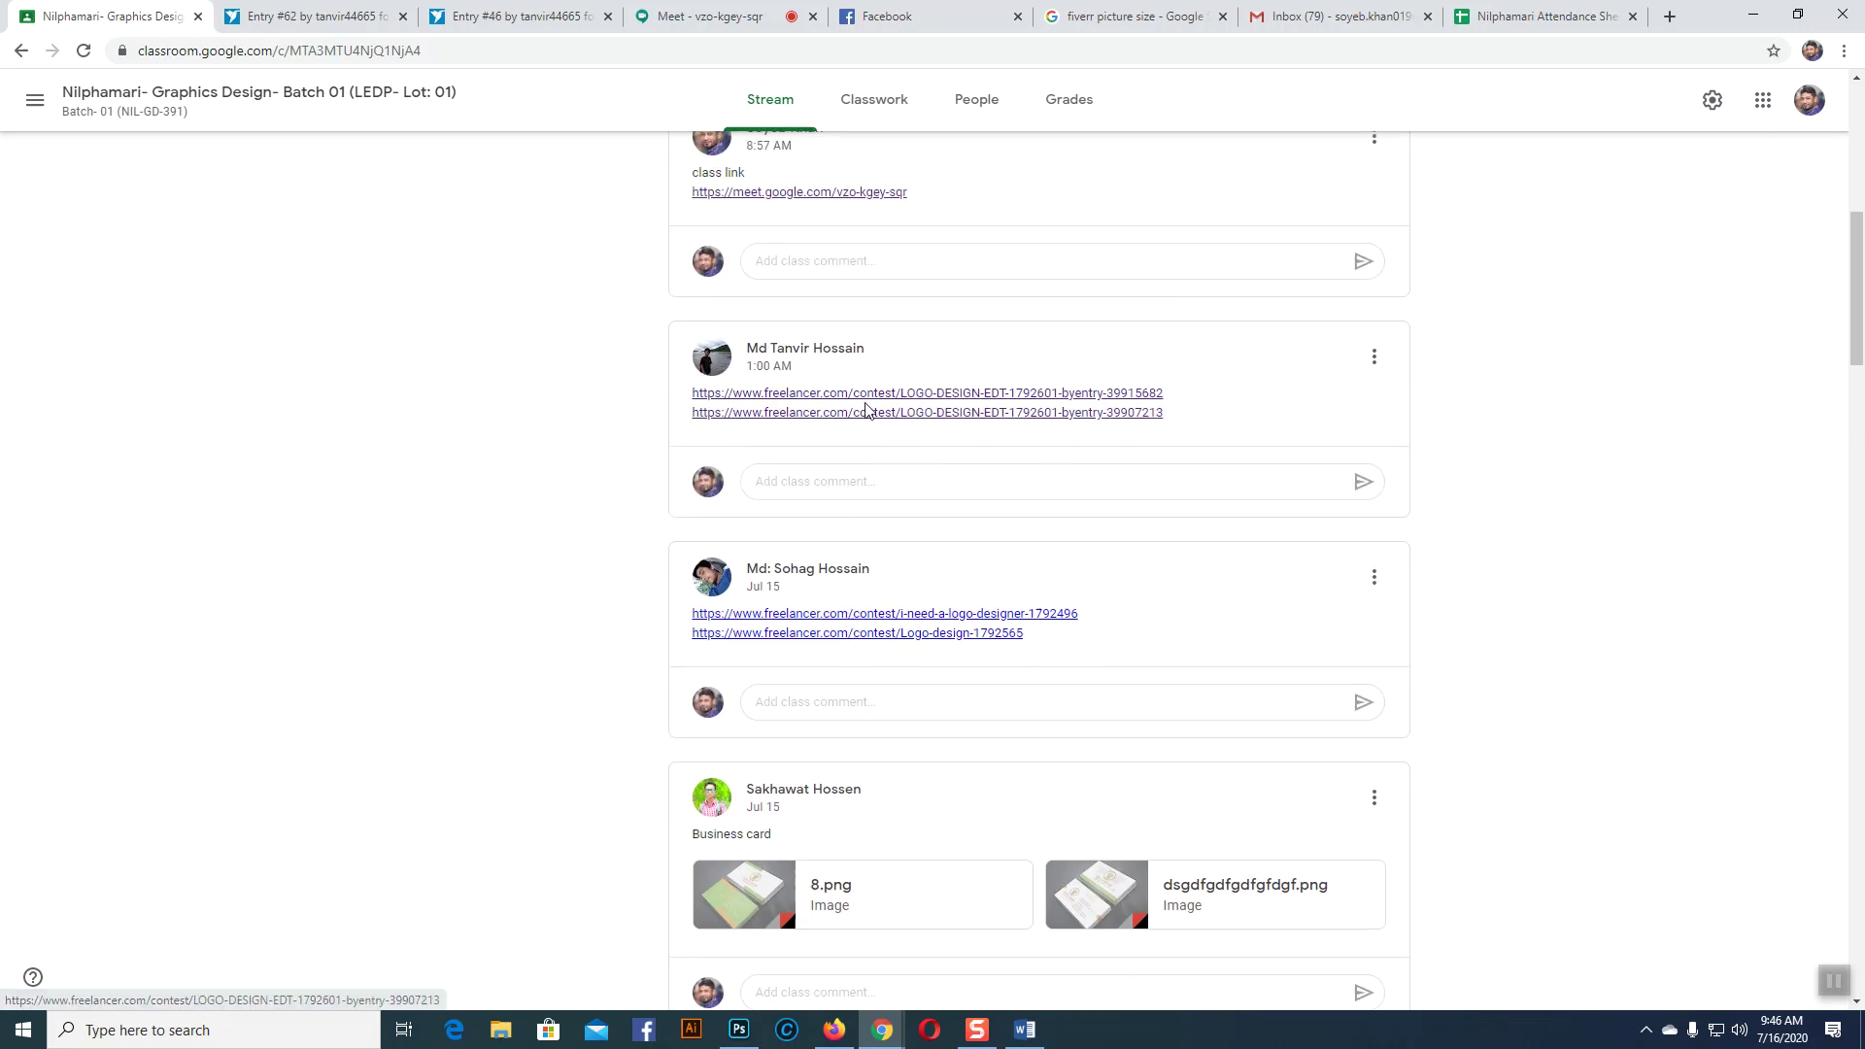
scroll(861, 420, "up", 8)
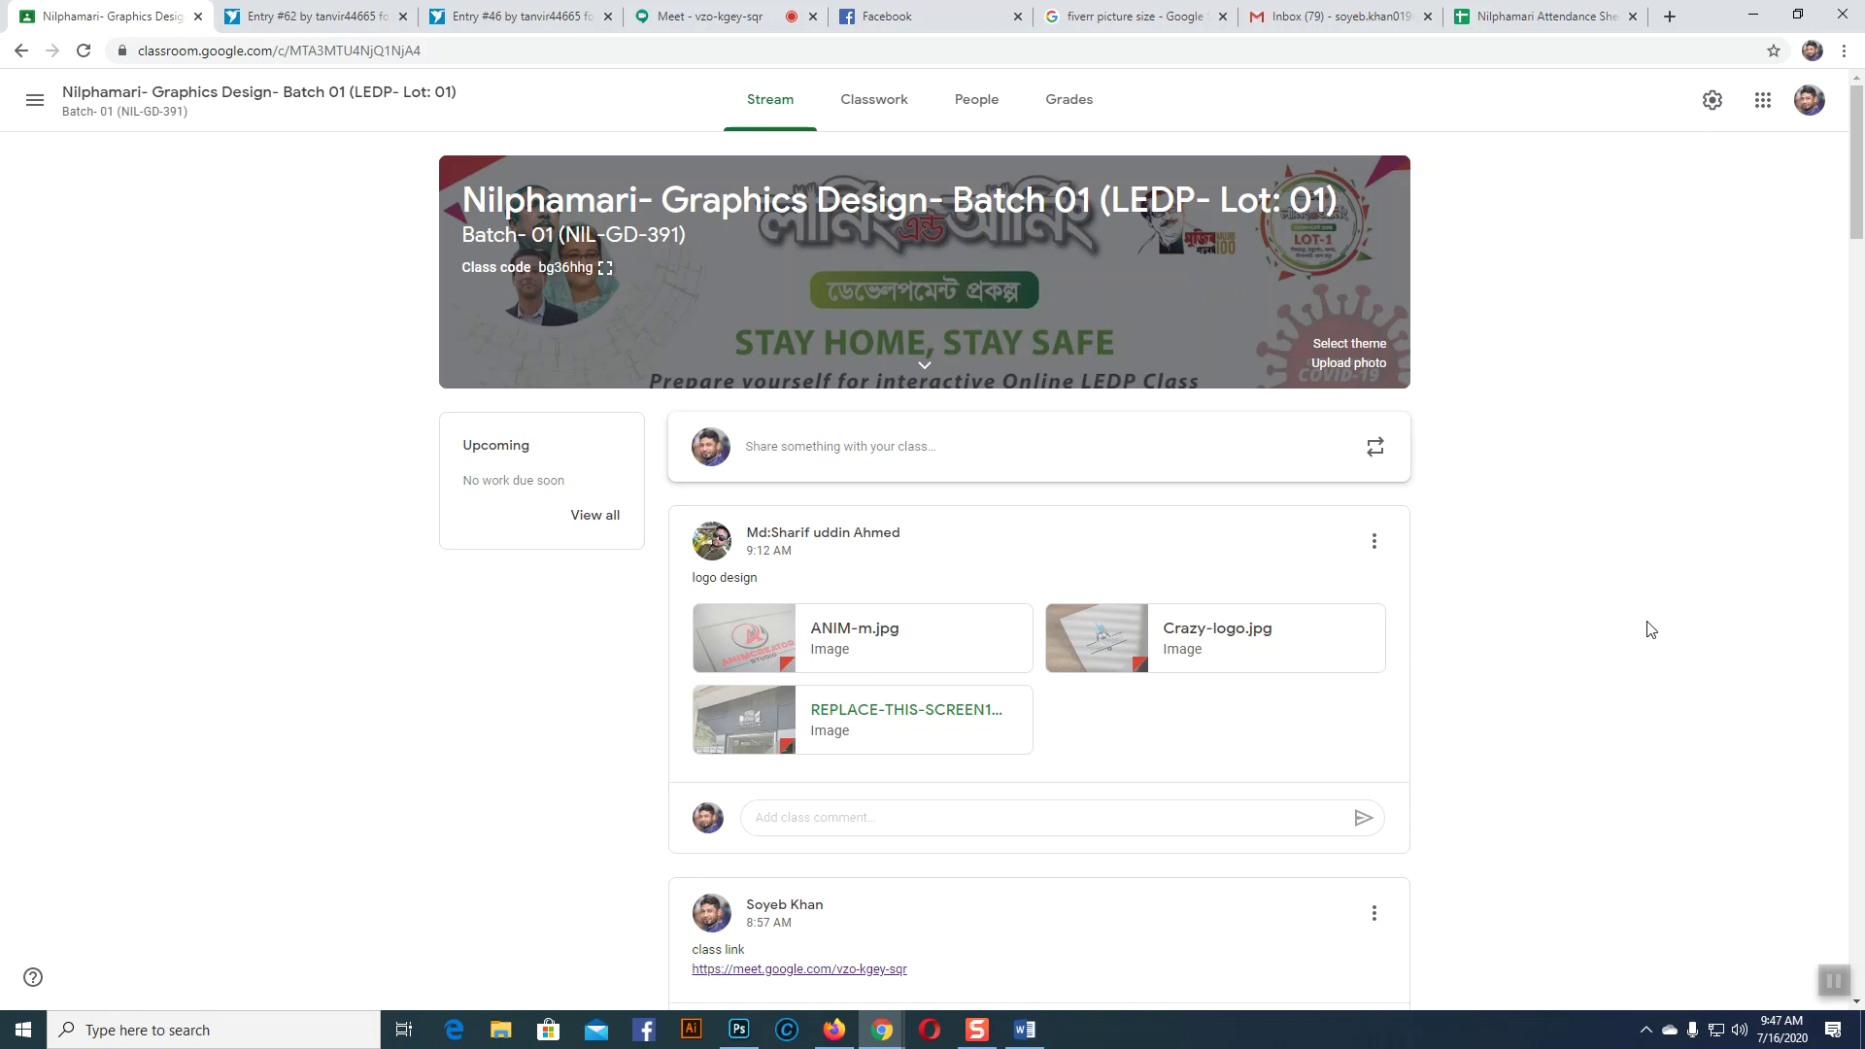
scroll(1132, 520, "down", 10)
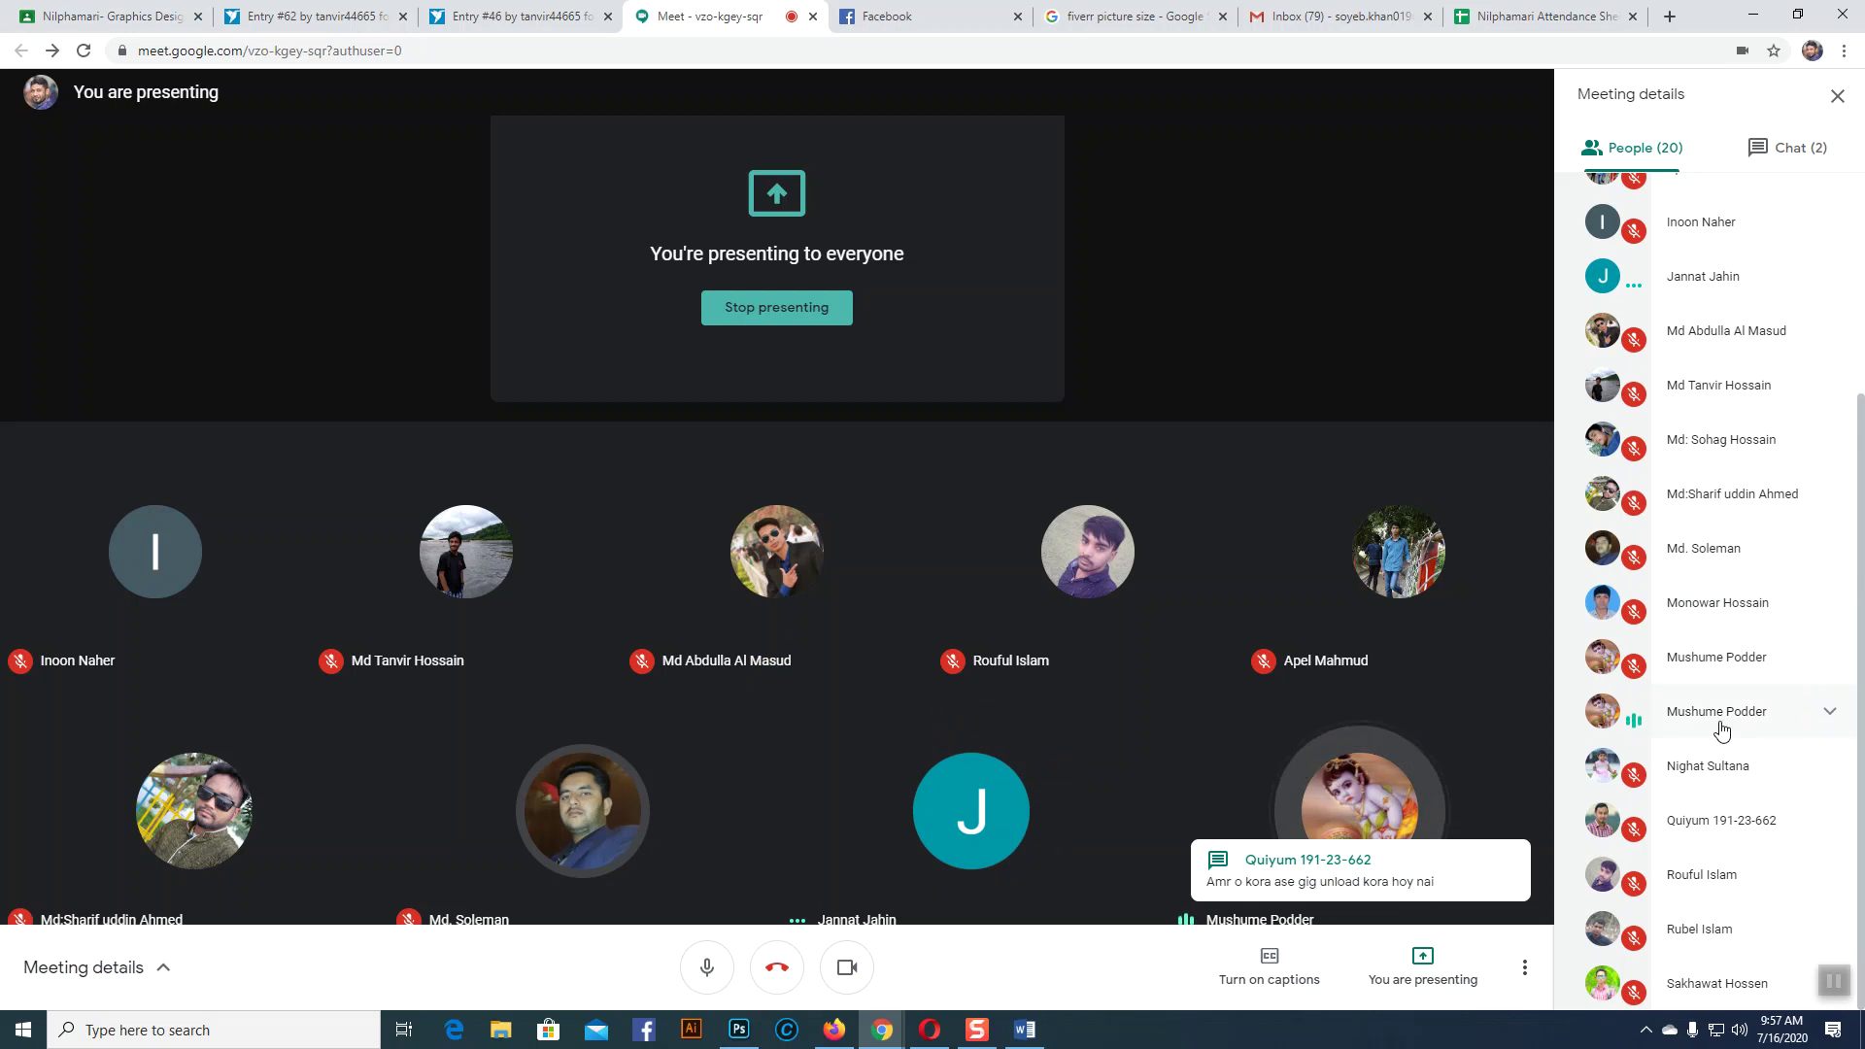
Send the copied phone number to everyone in the Meet chat, then switch to Opera.
scroll(1720, 727, "up", 3)
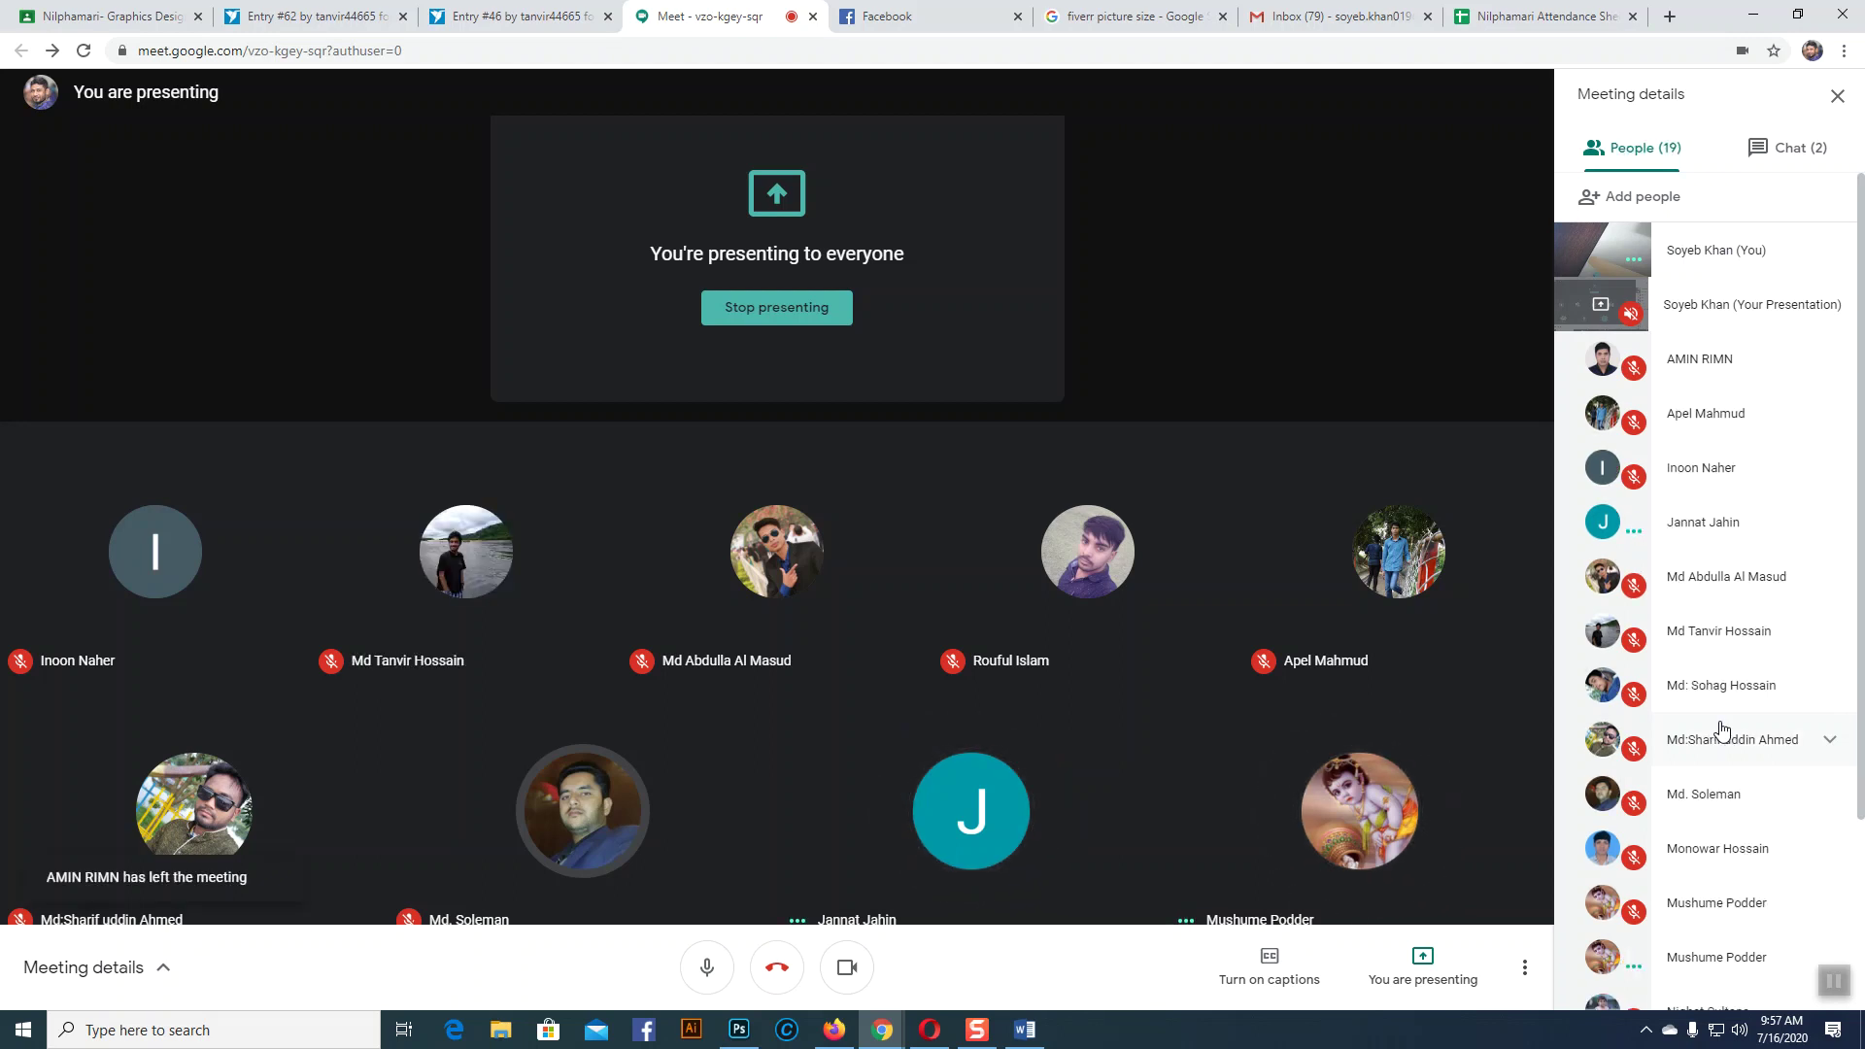
scroll(1721, 729, "down", 2)
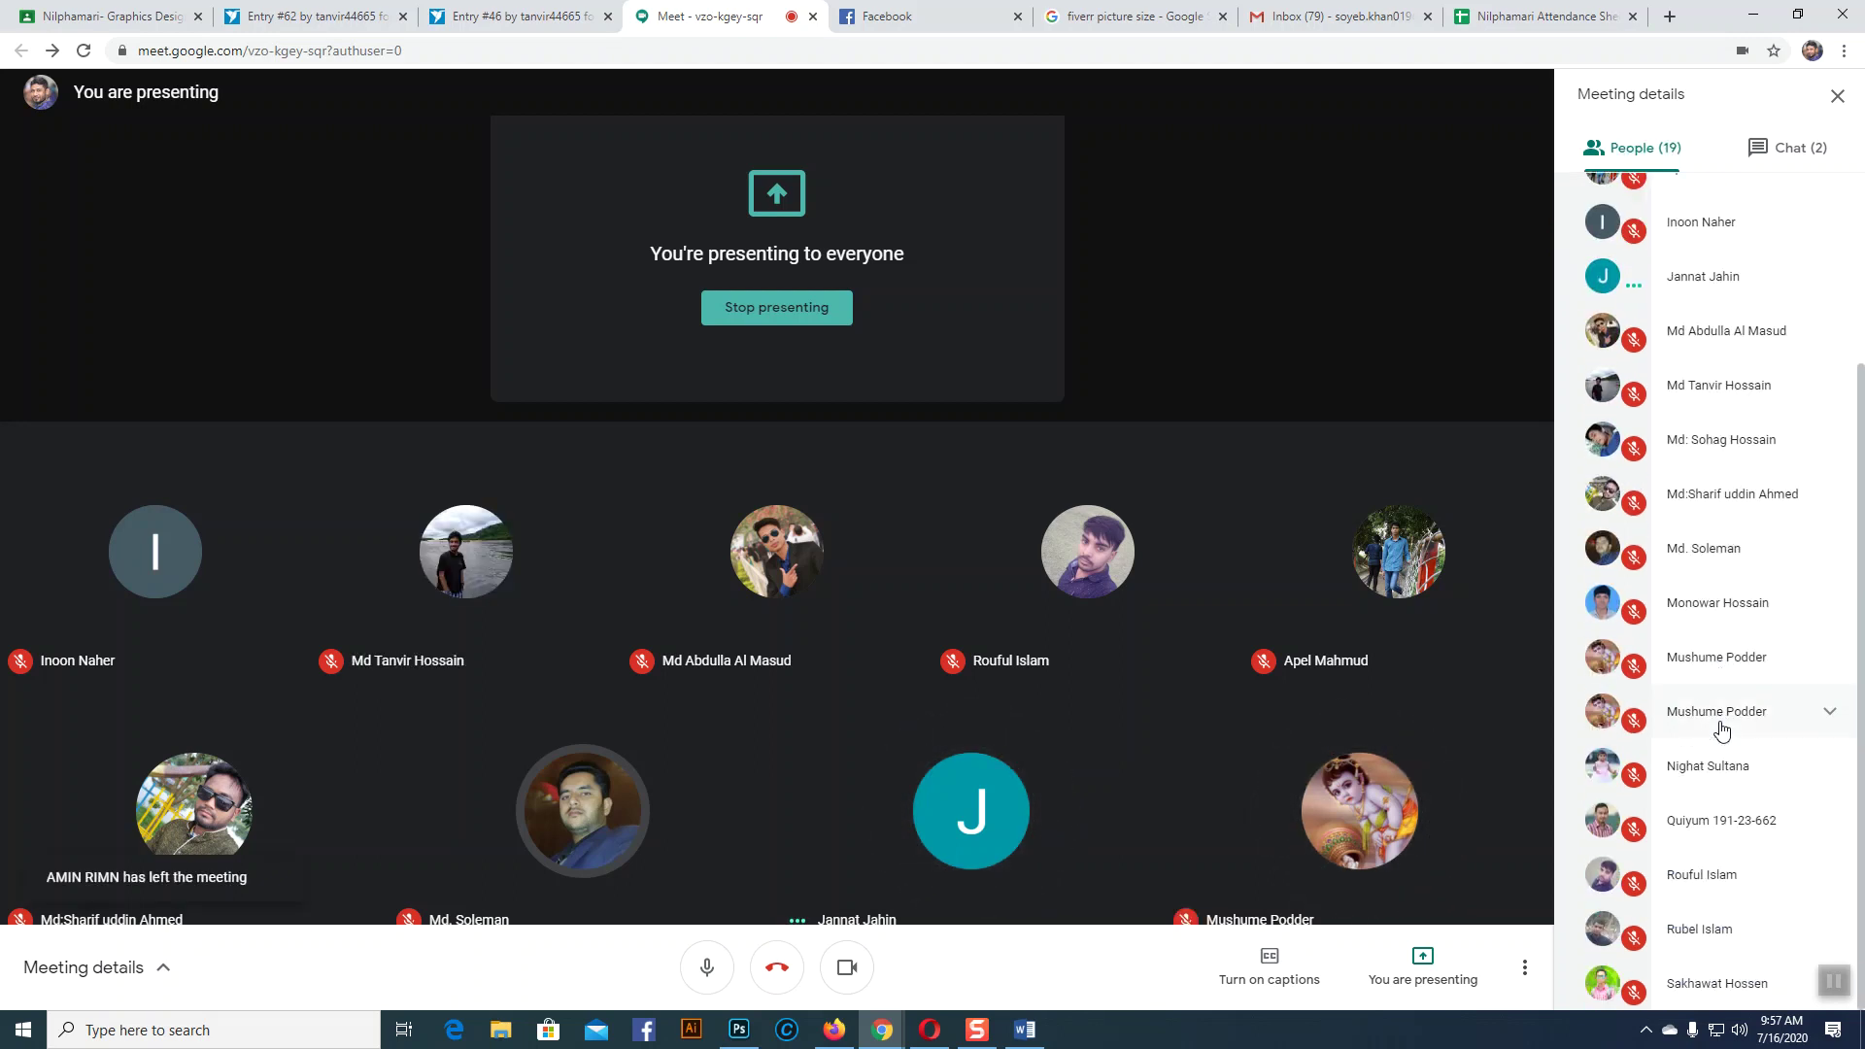
scroll(1722, 729, "up", 3)
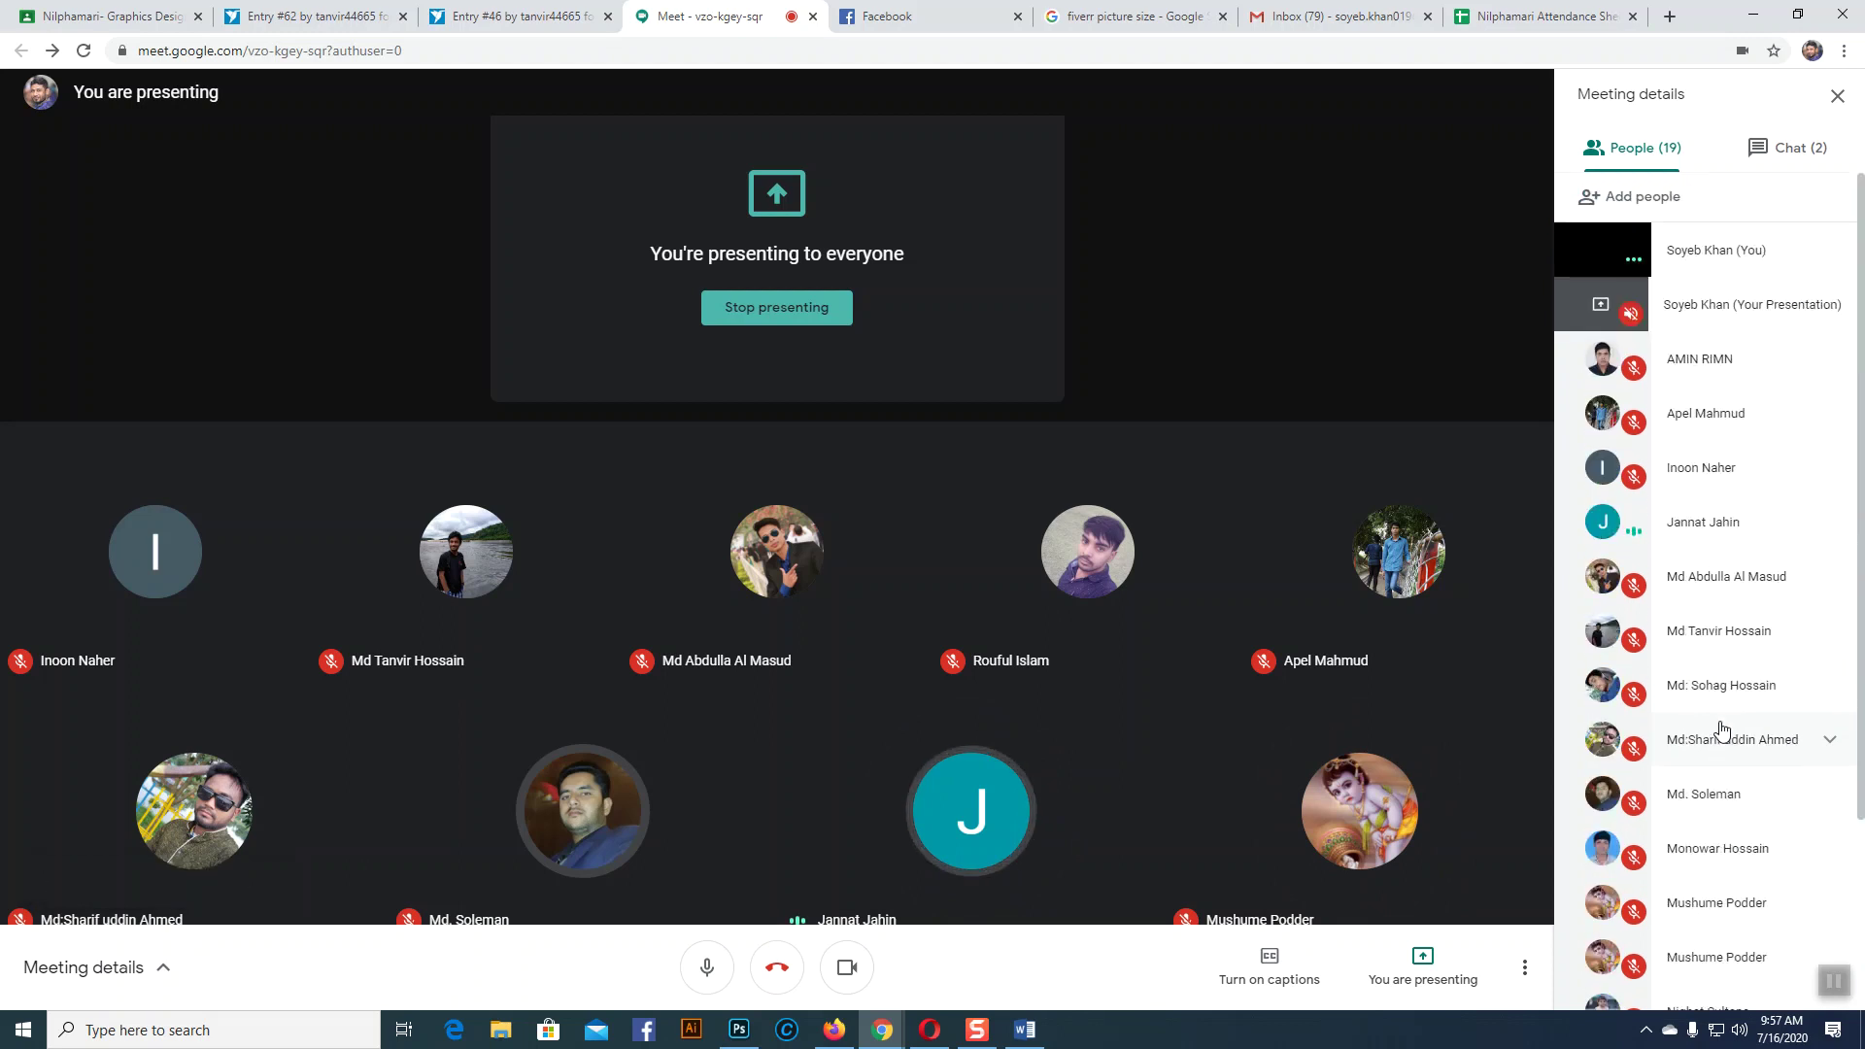
scroll(1721, 728, "down", 3)
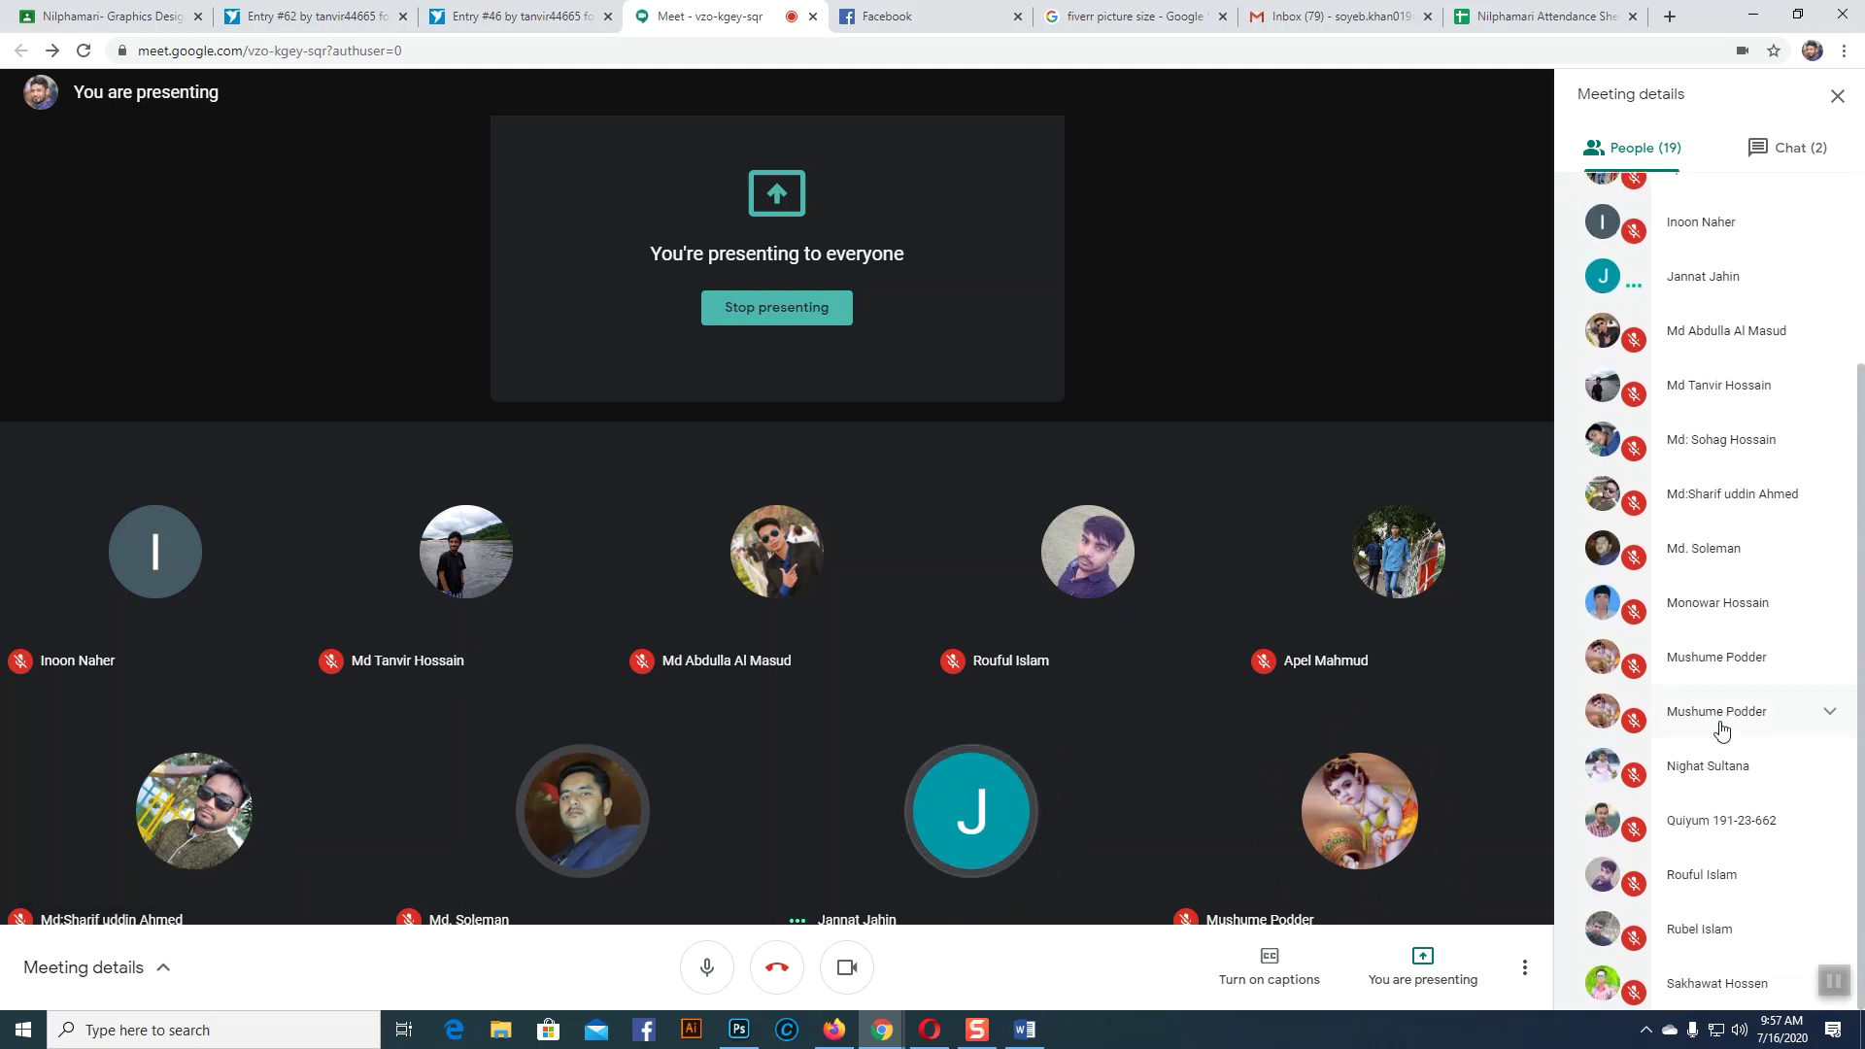
scroll(1722, 729, "up", 3)
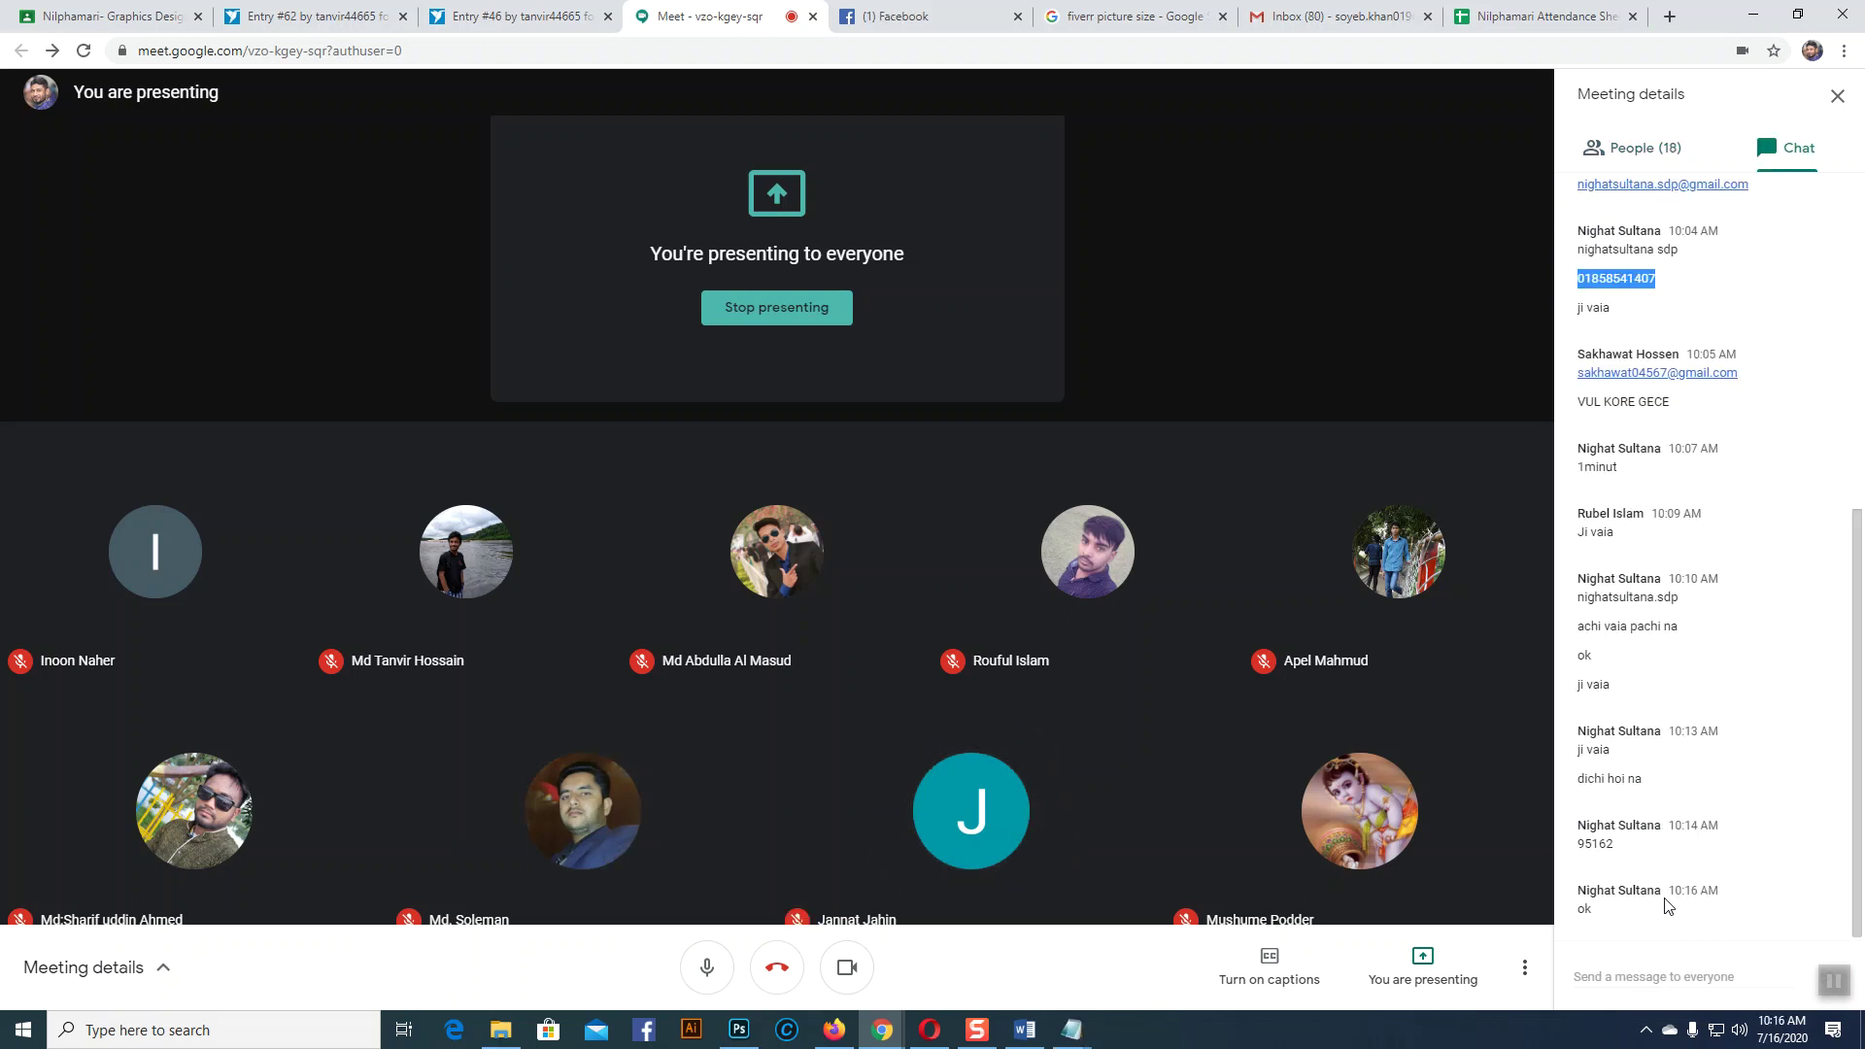
left_click(1668, 975)
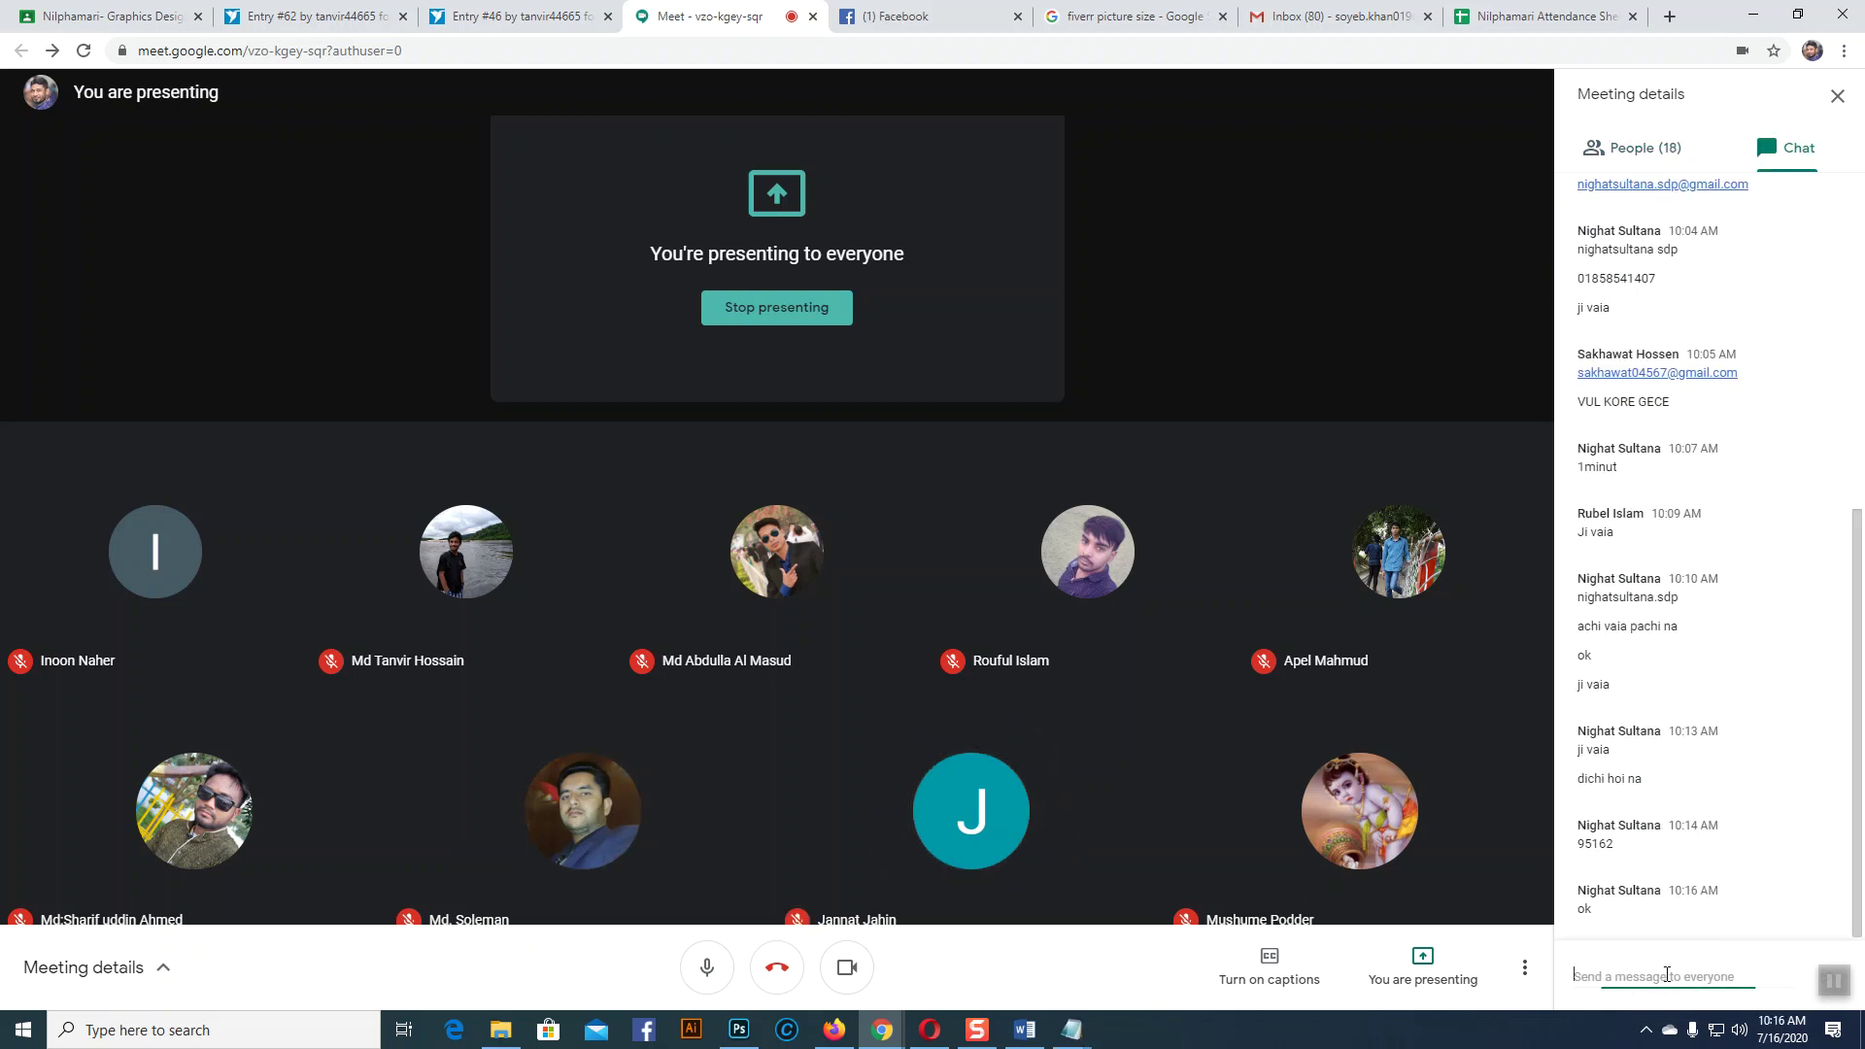
type("N")
key("ctrl+v")
type("@")
key("Return")
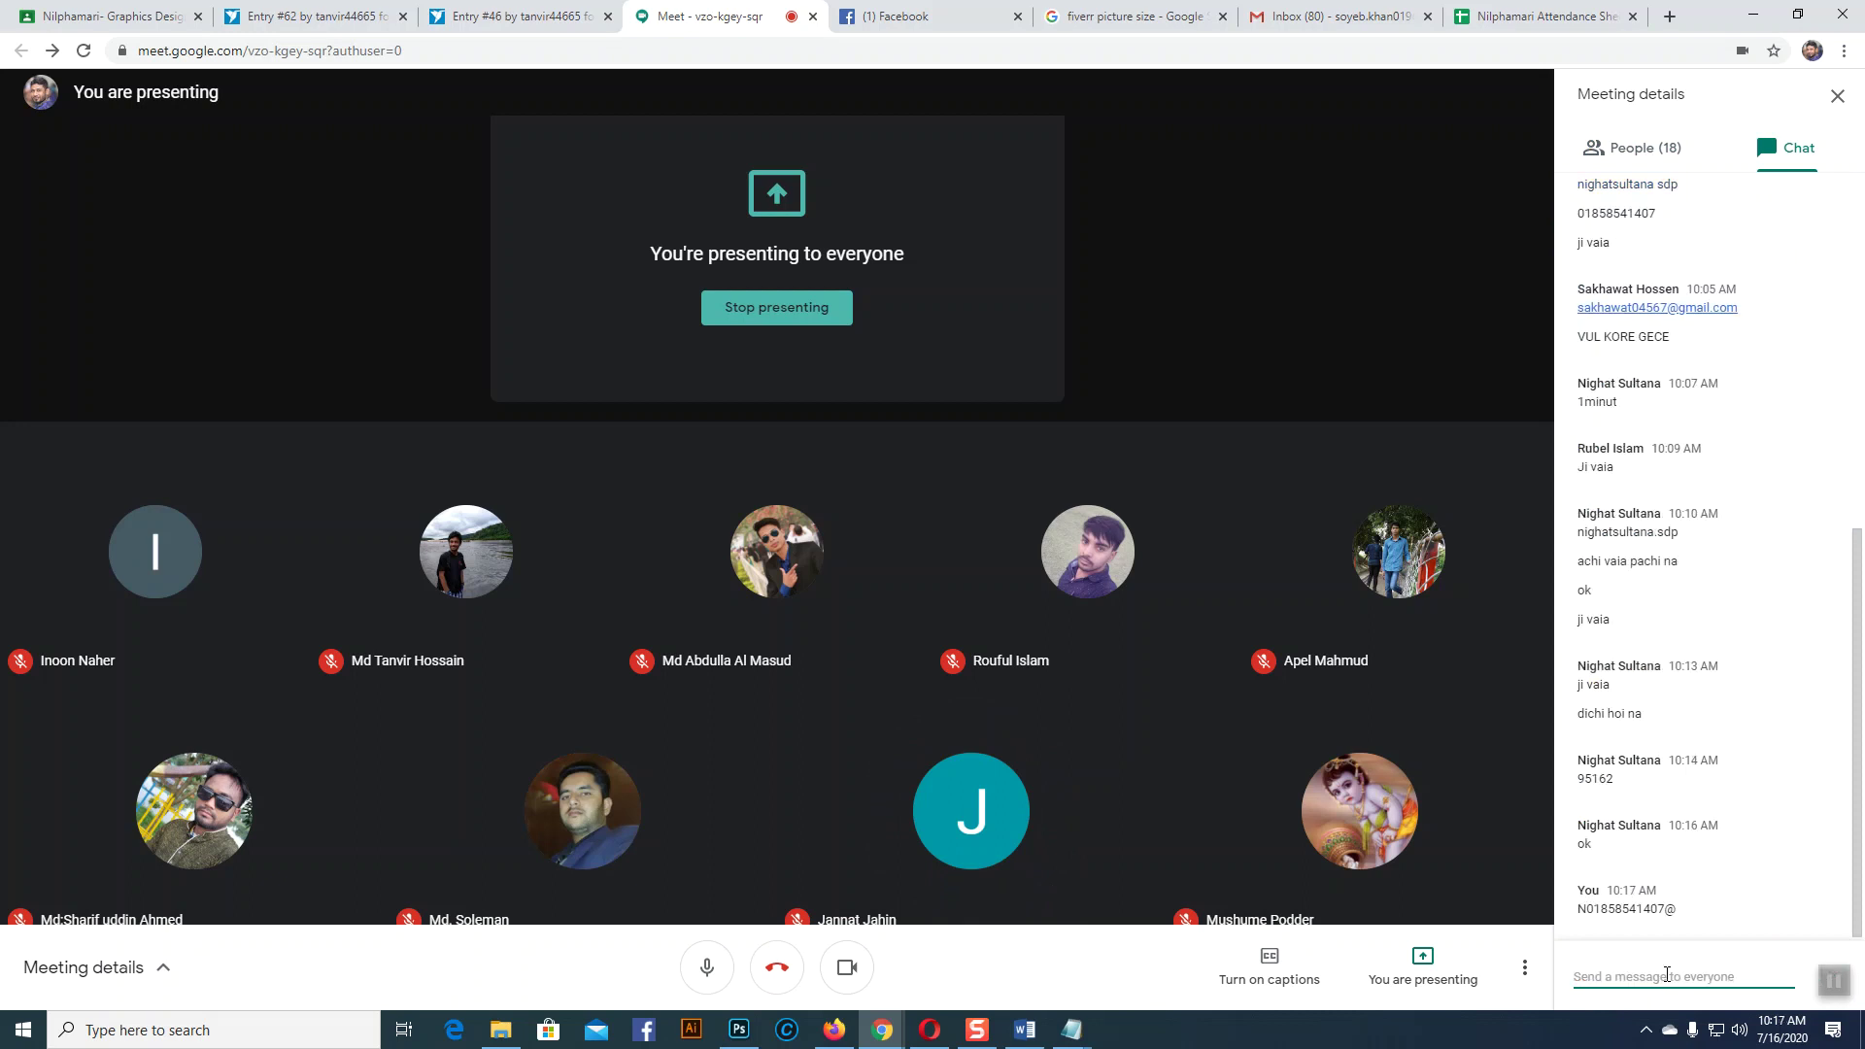
key("alt+Tab")
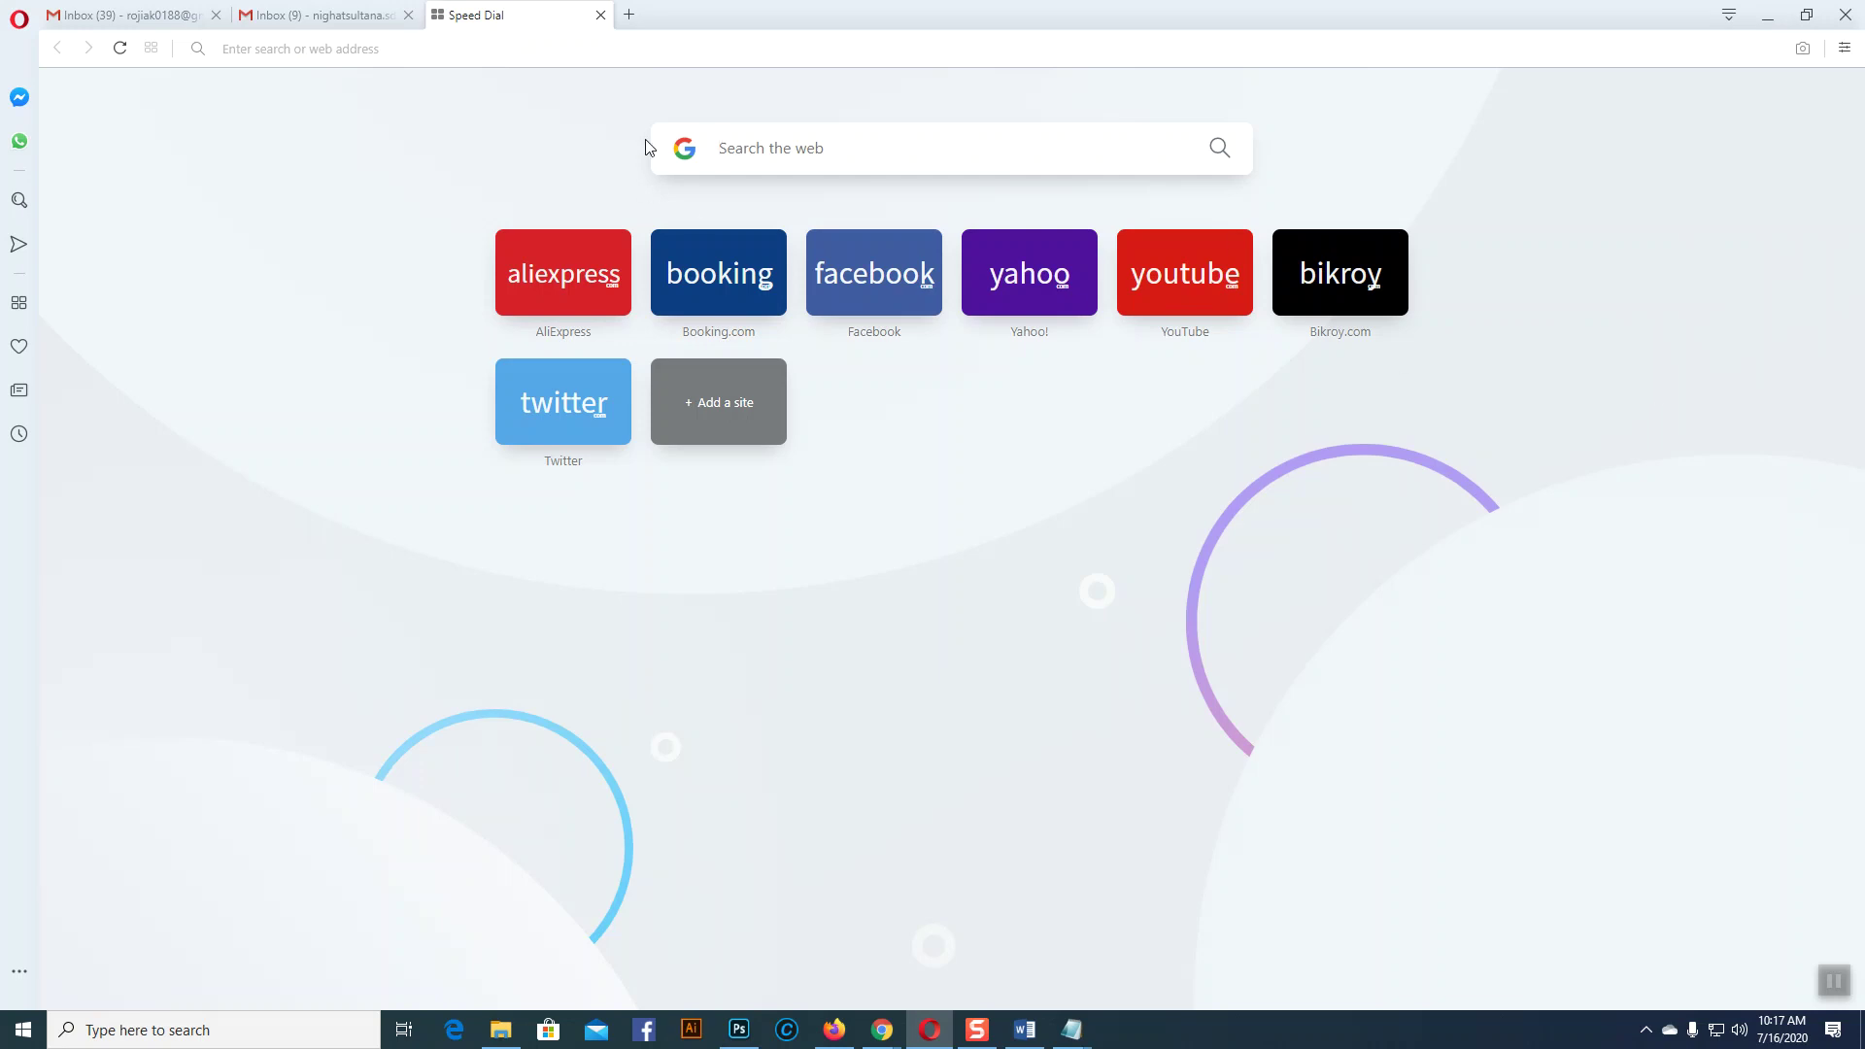
left_click(320, 14)
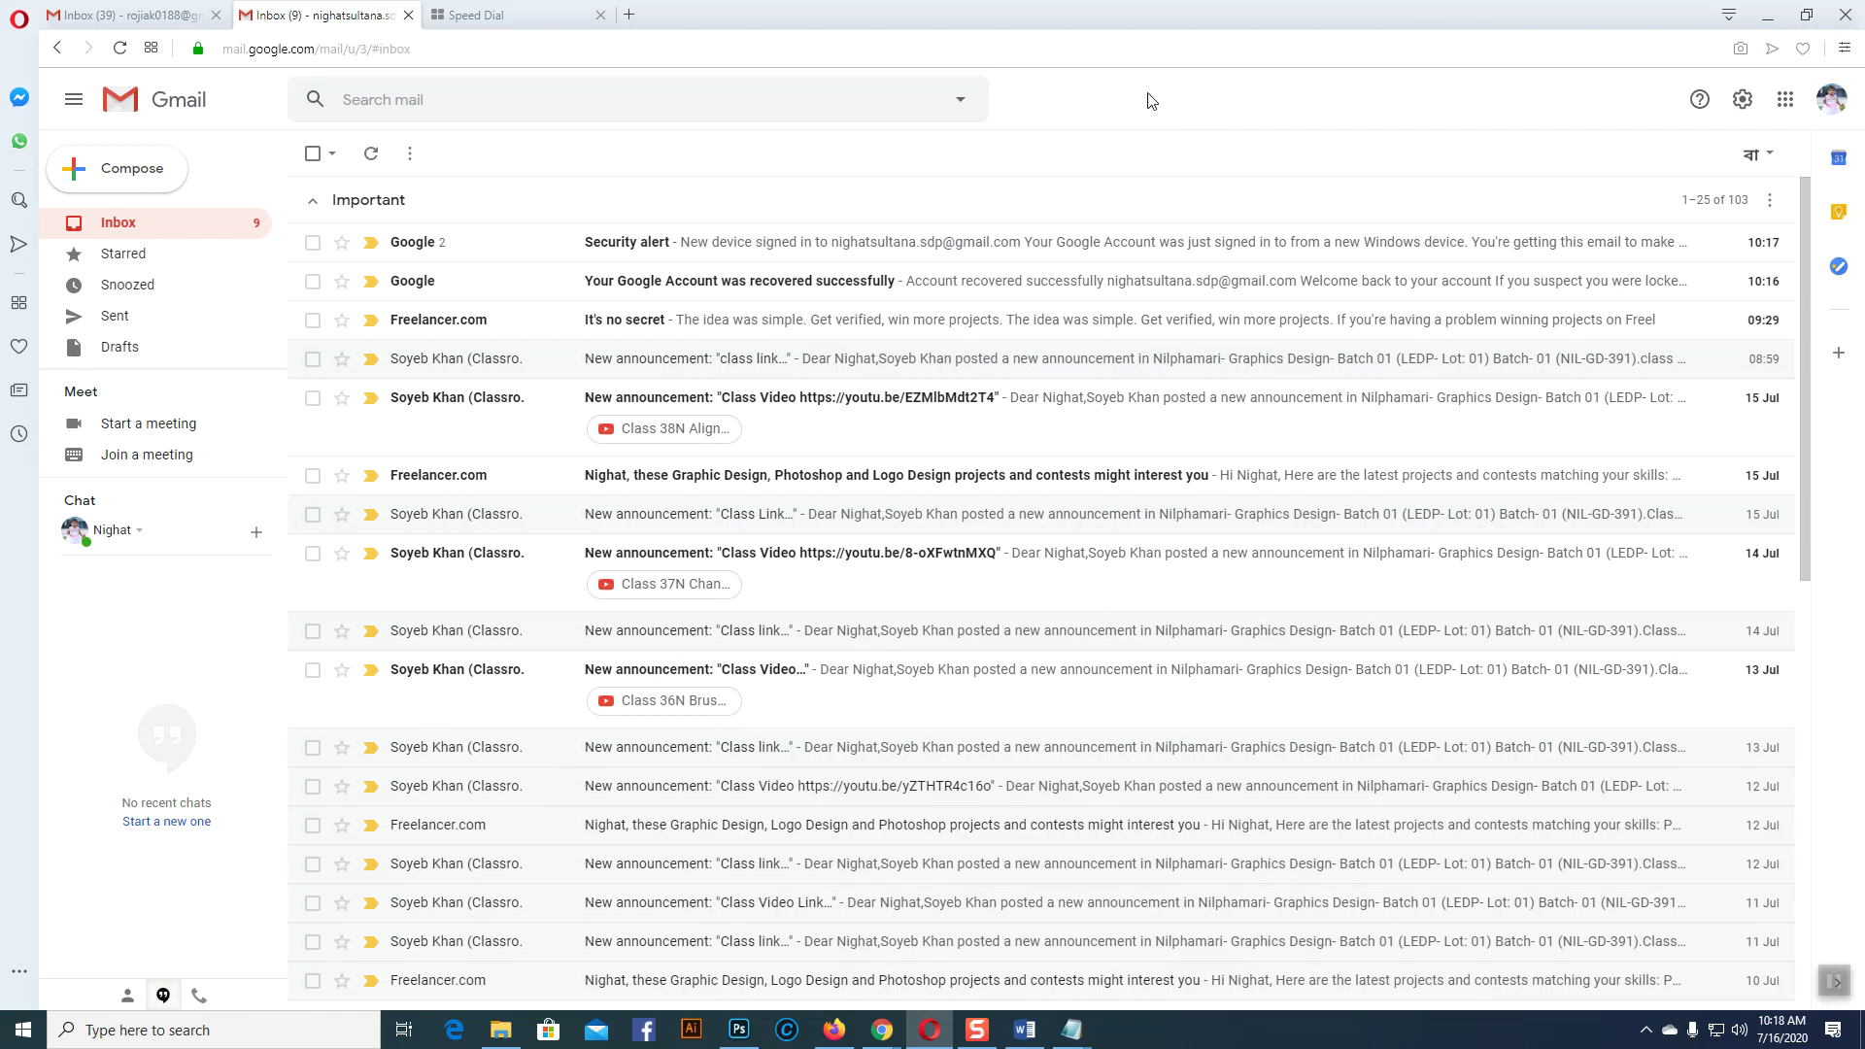
left_click(544, 15)
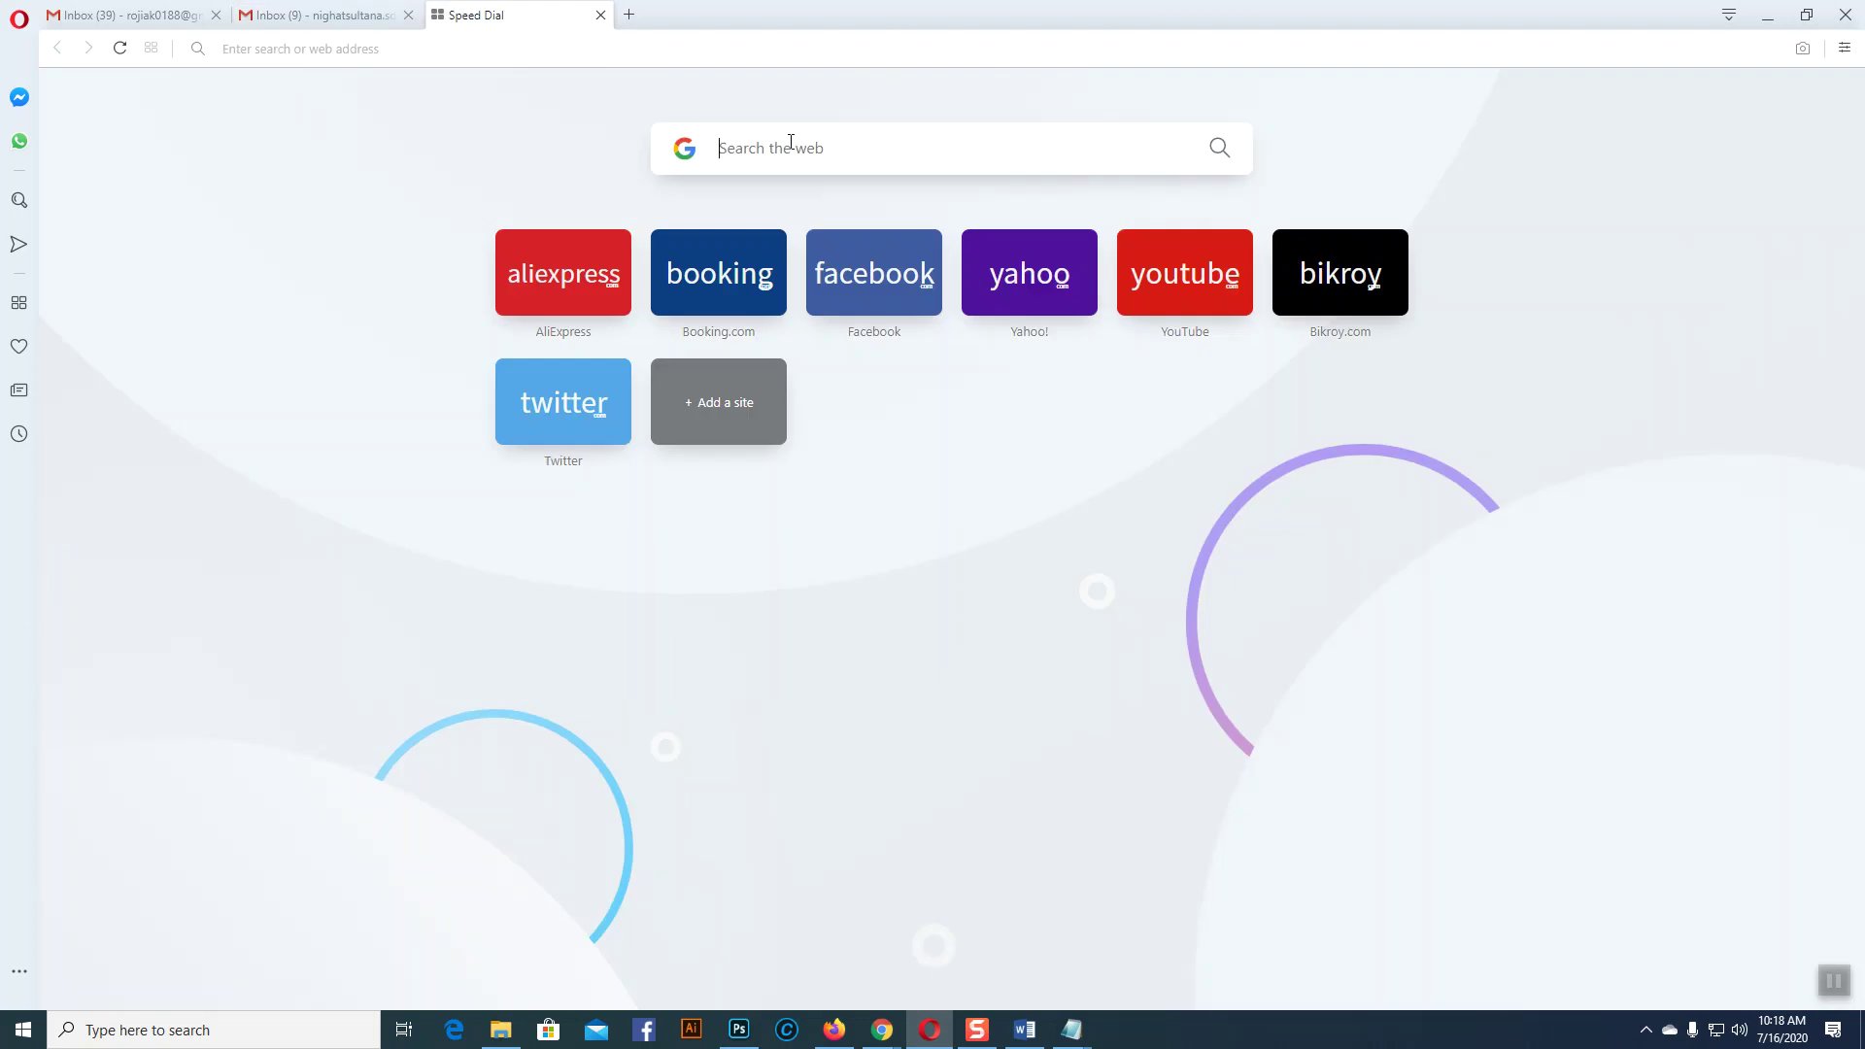
Search 'fiverr' from Opera's Speed Dial and open the official fiverr.com site.
type("f")
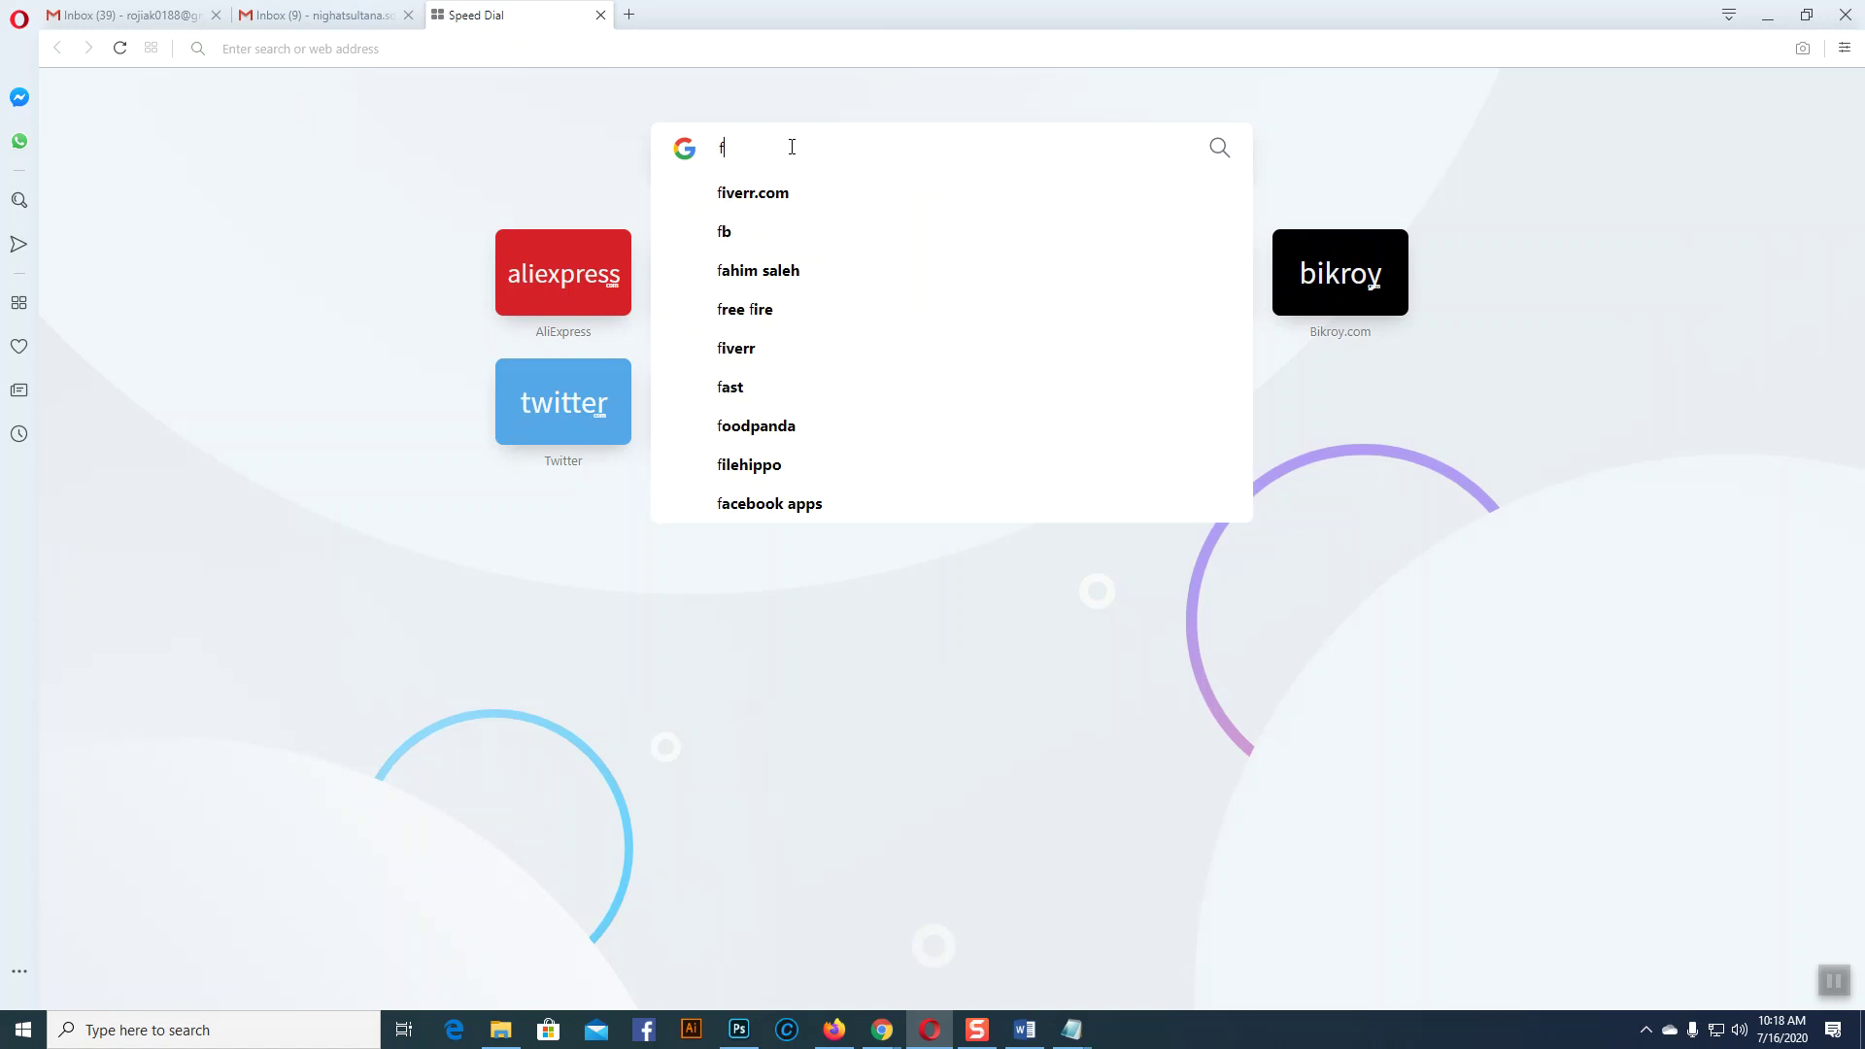
type("iverr")
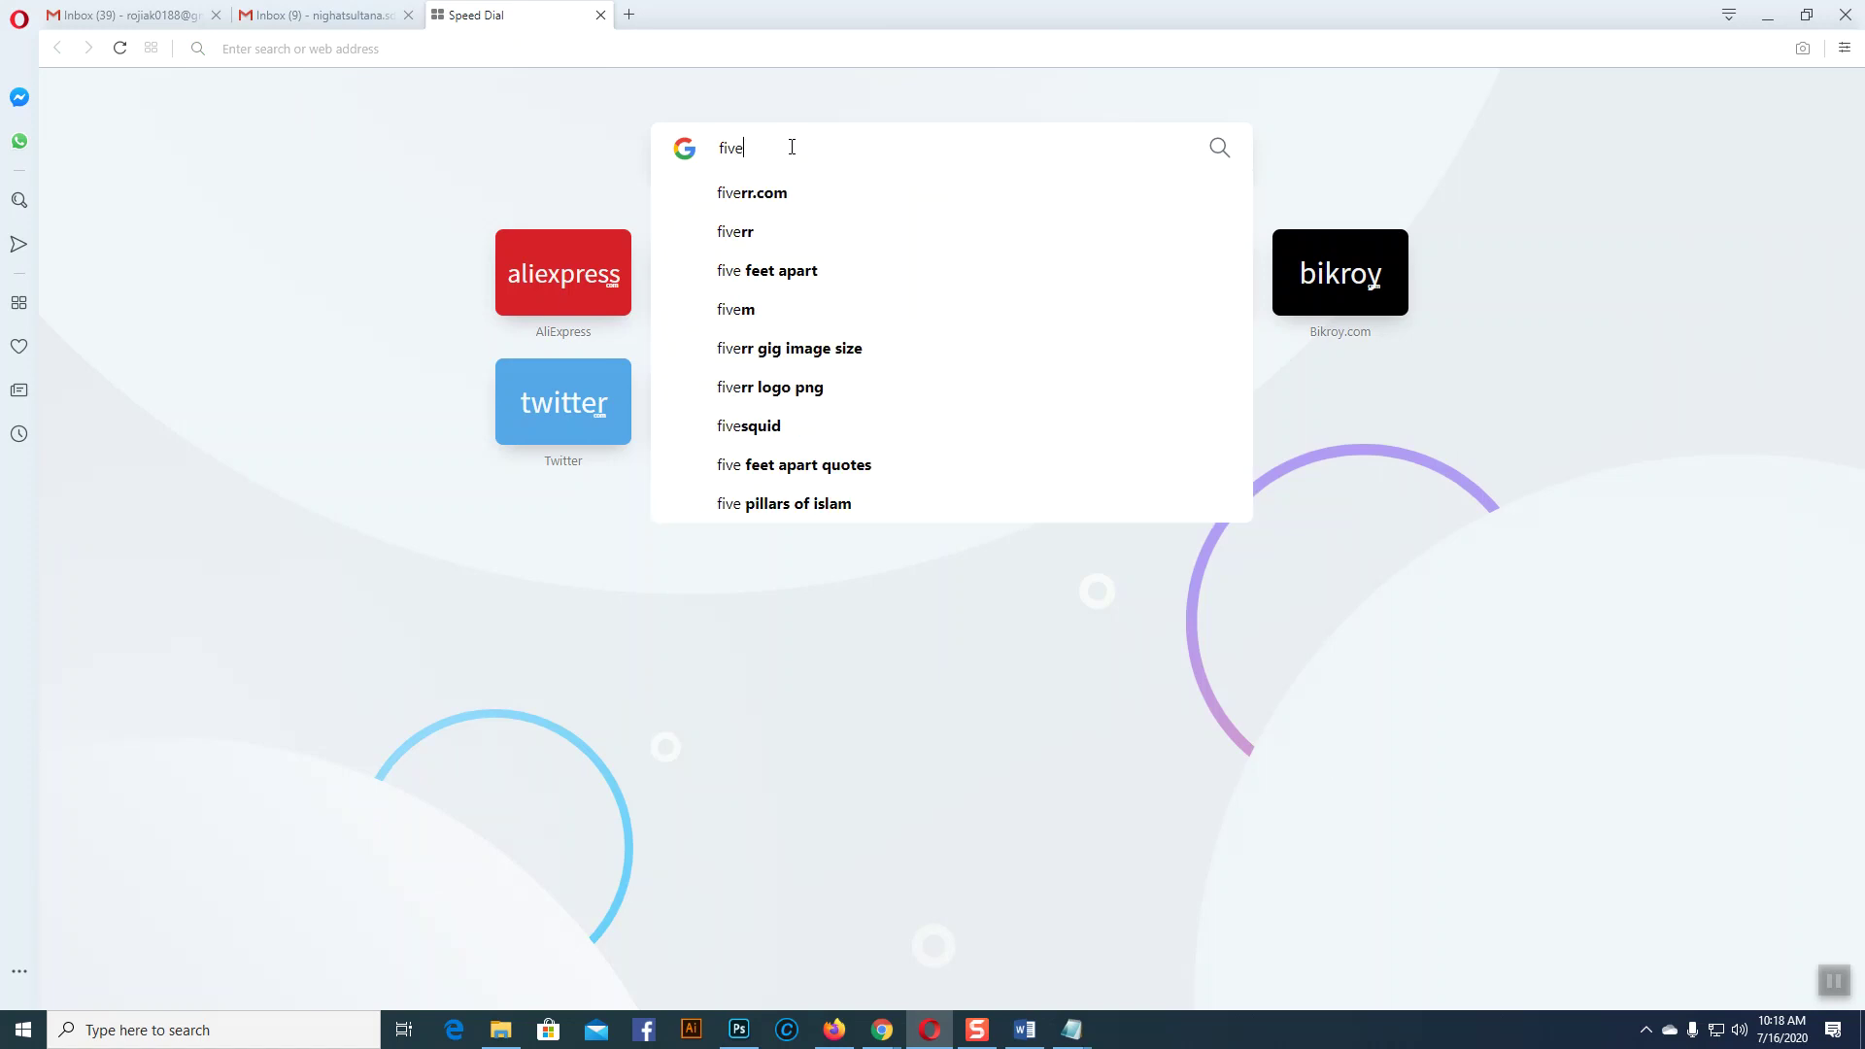
left_click(783, 192)
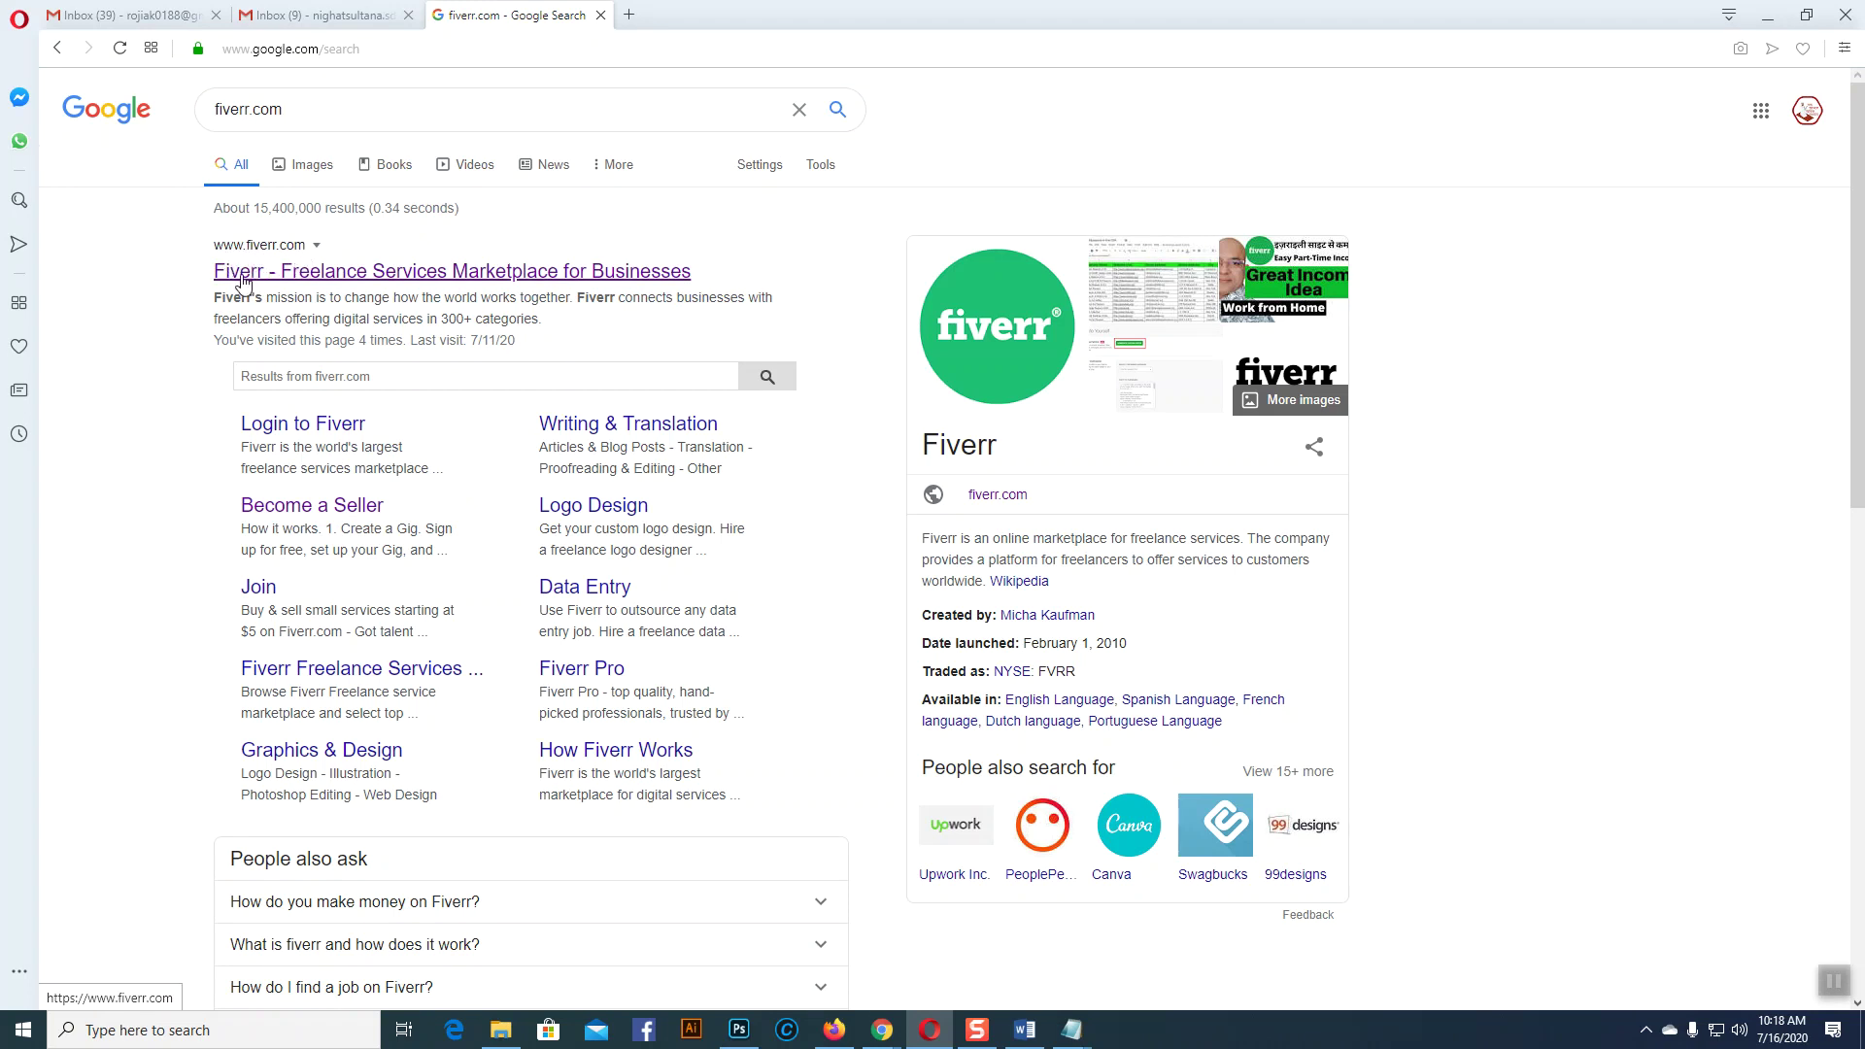
left_click(345, 279)
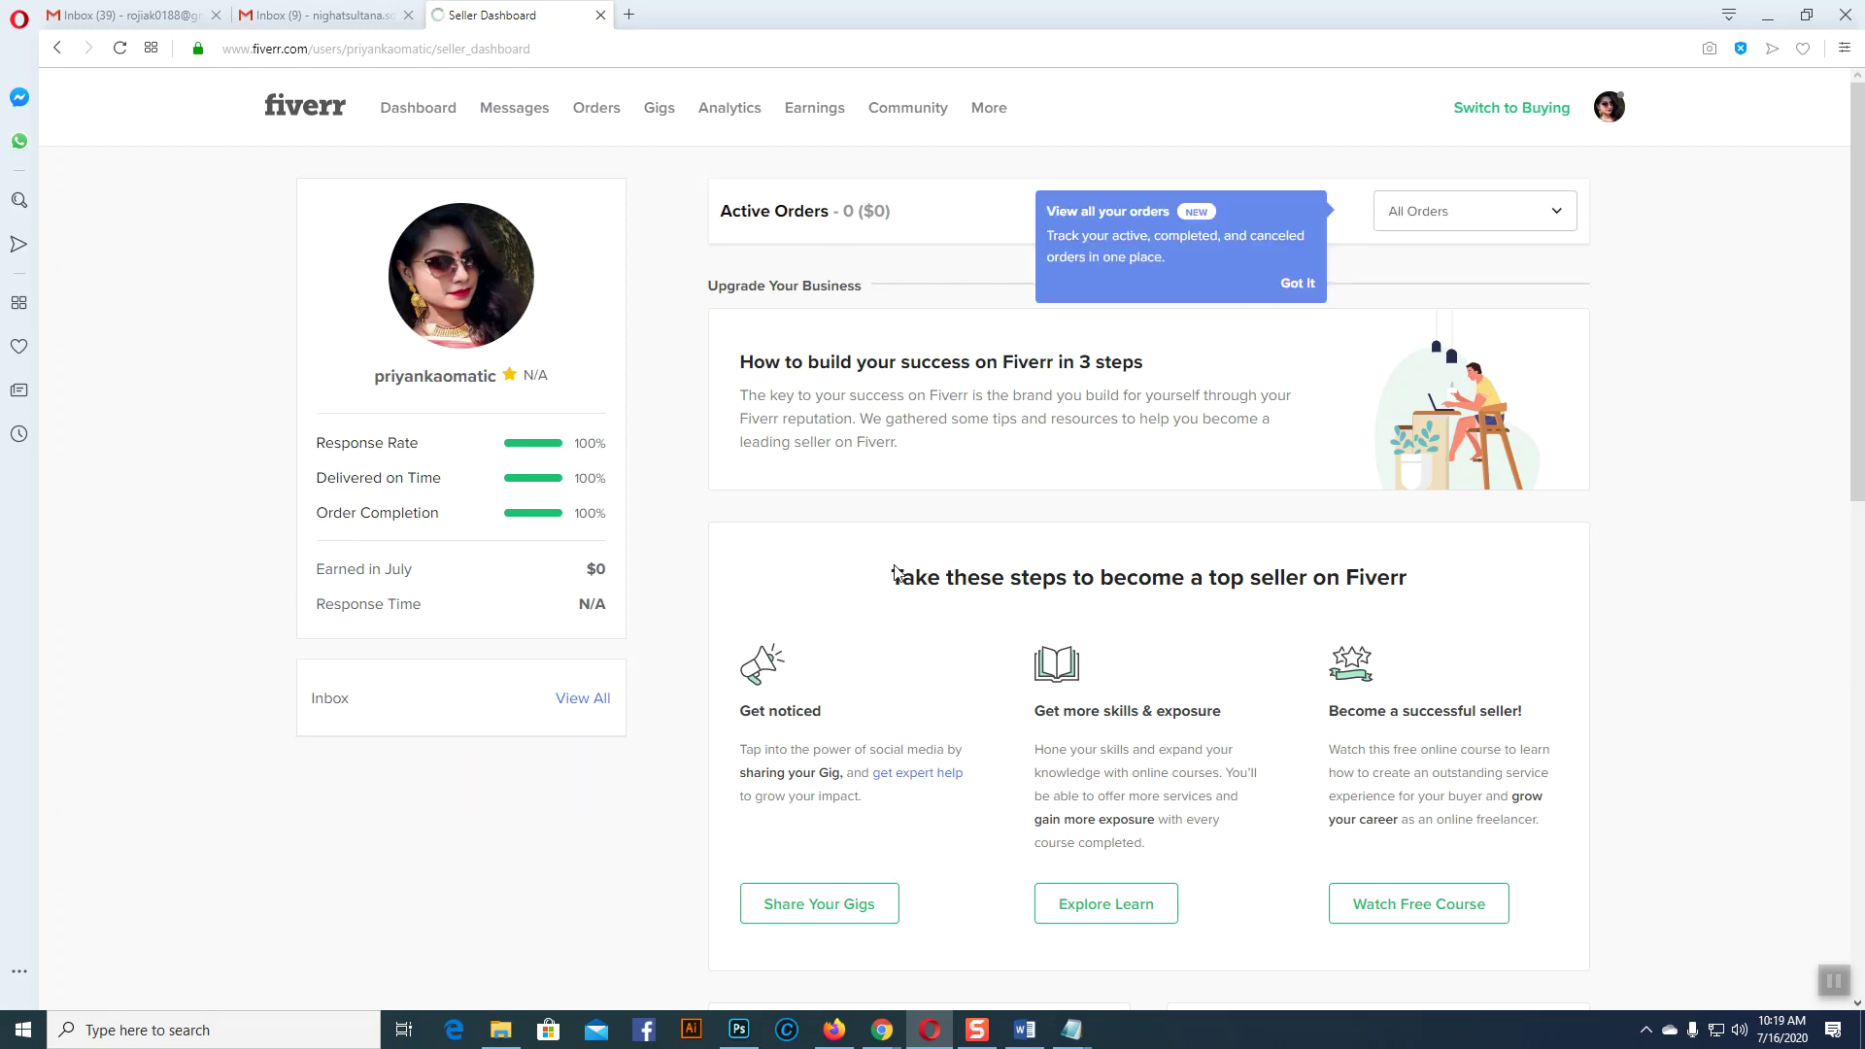
Dismiss the orders tip, log out via the avatar menu, and go to Fiverr's home page.
left_click(1288, 291)
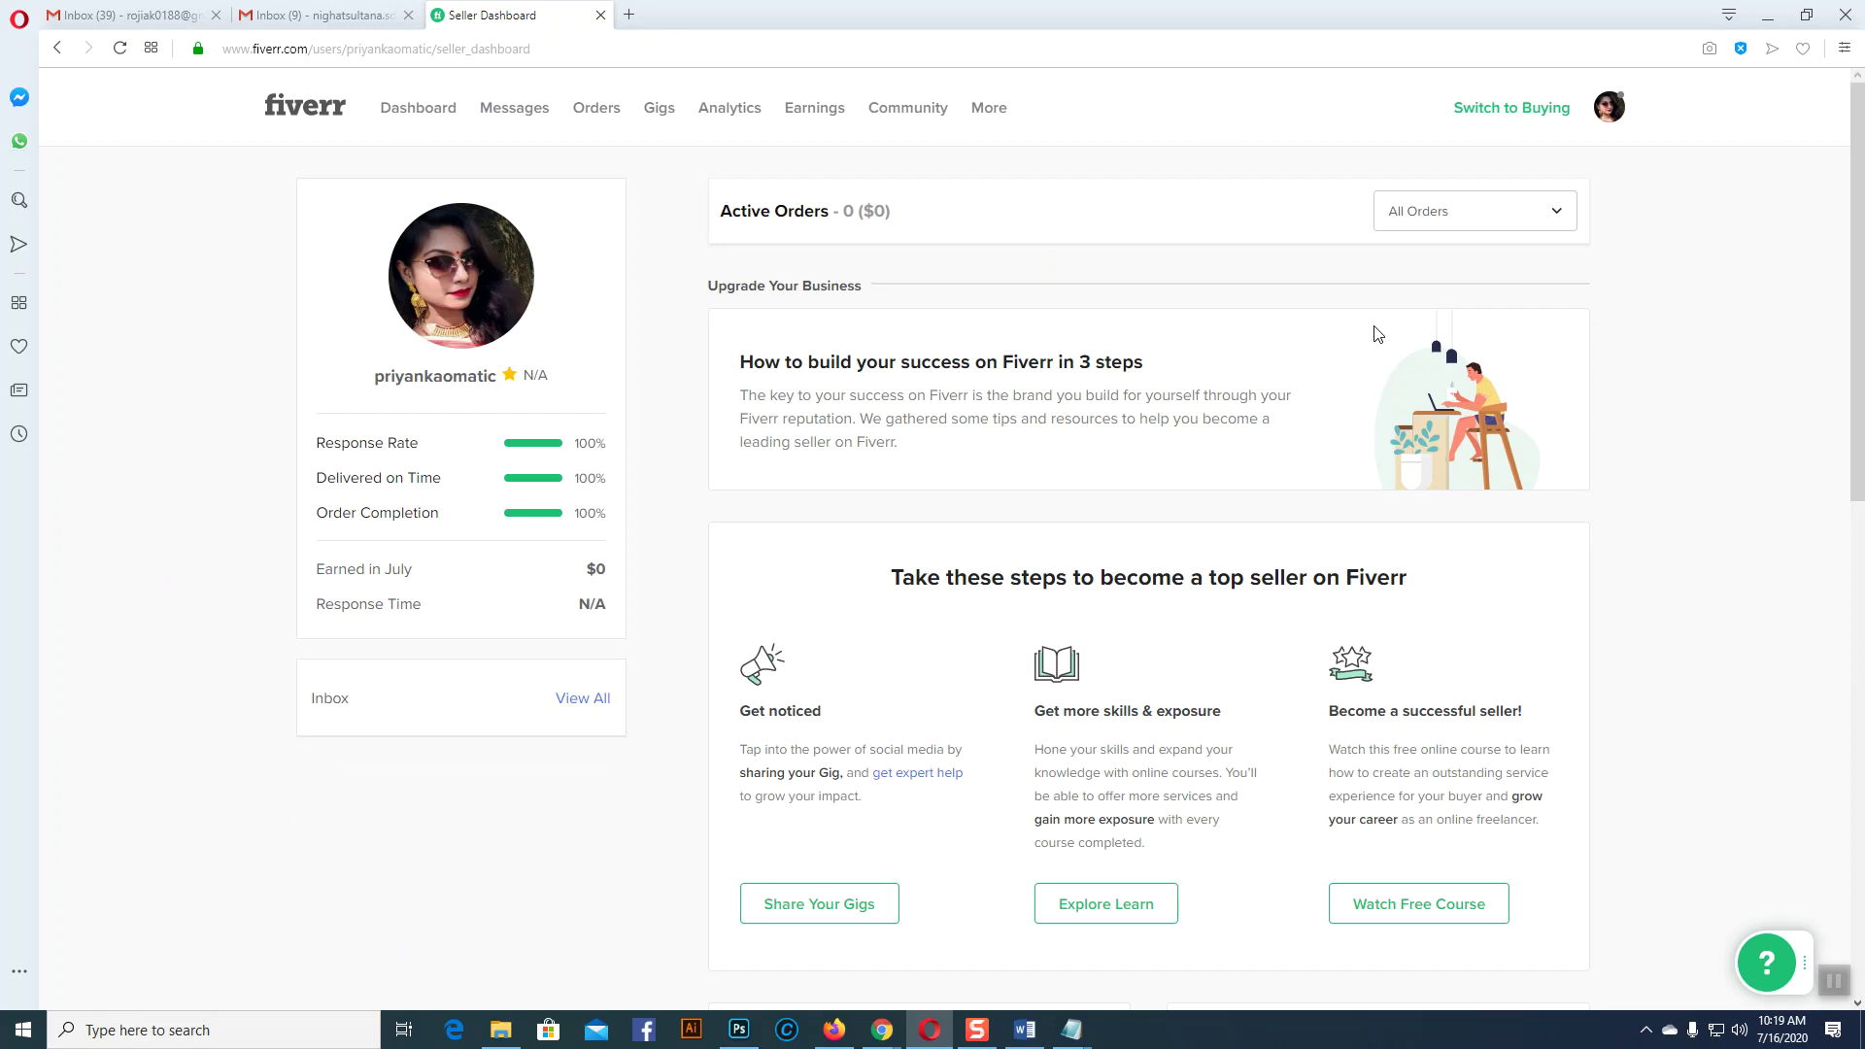
left_click(1617, 114)
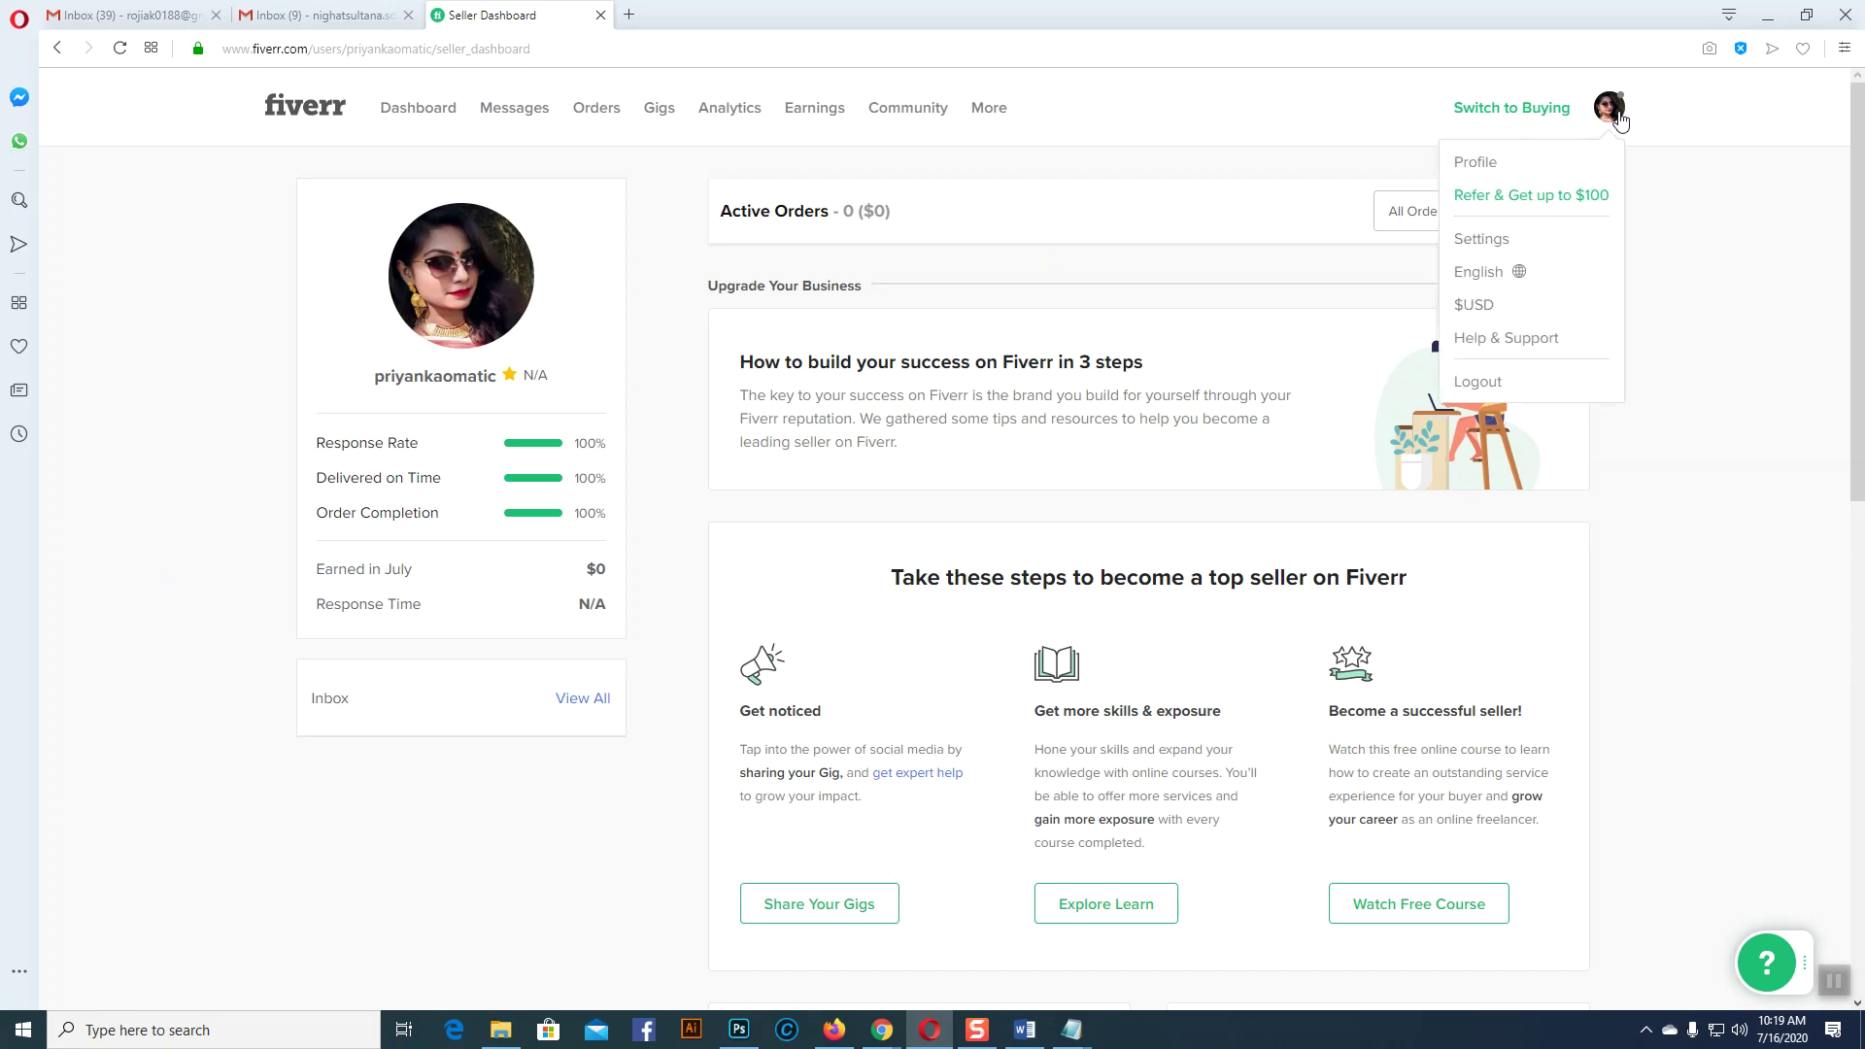
left_click(1485, 381)
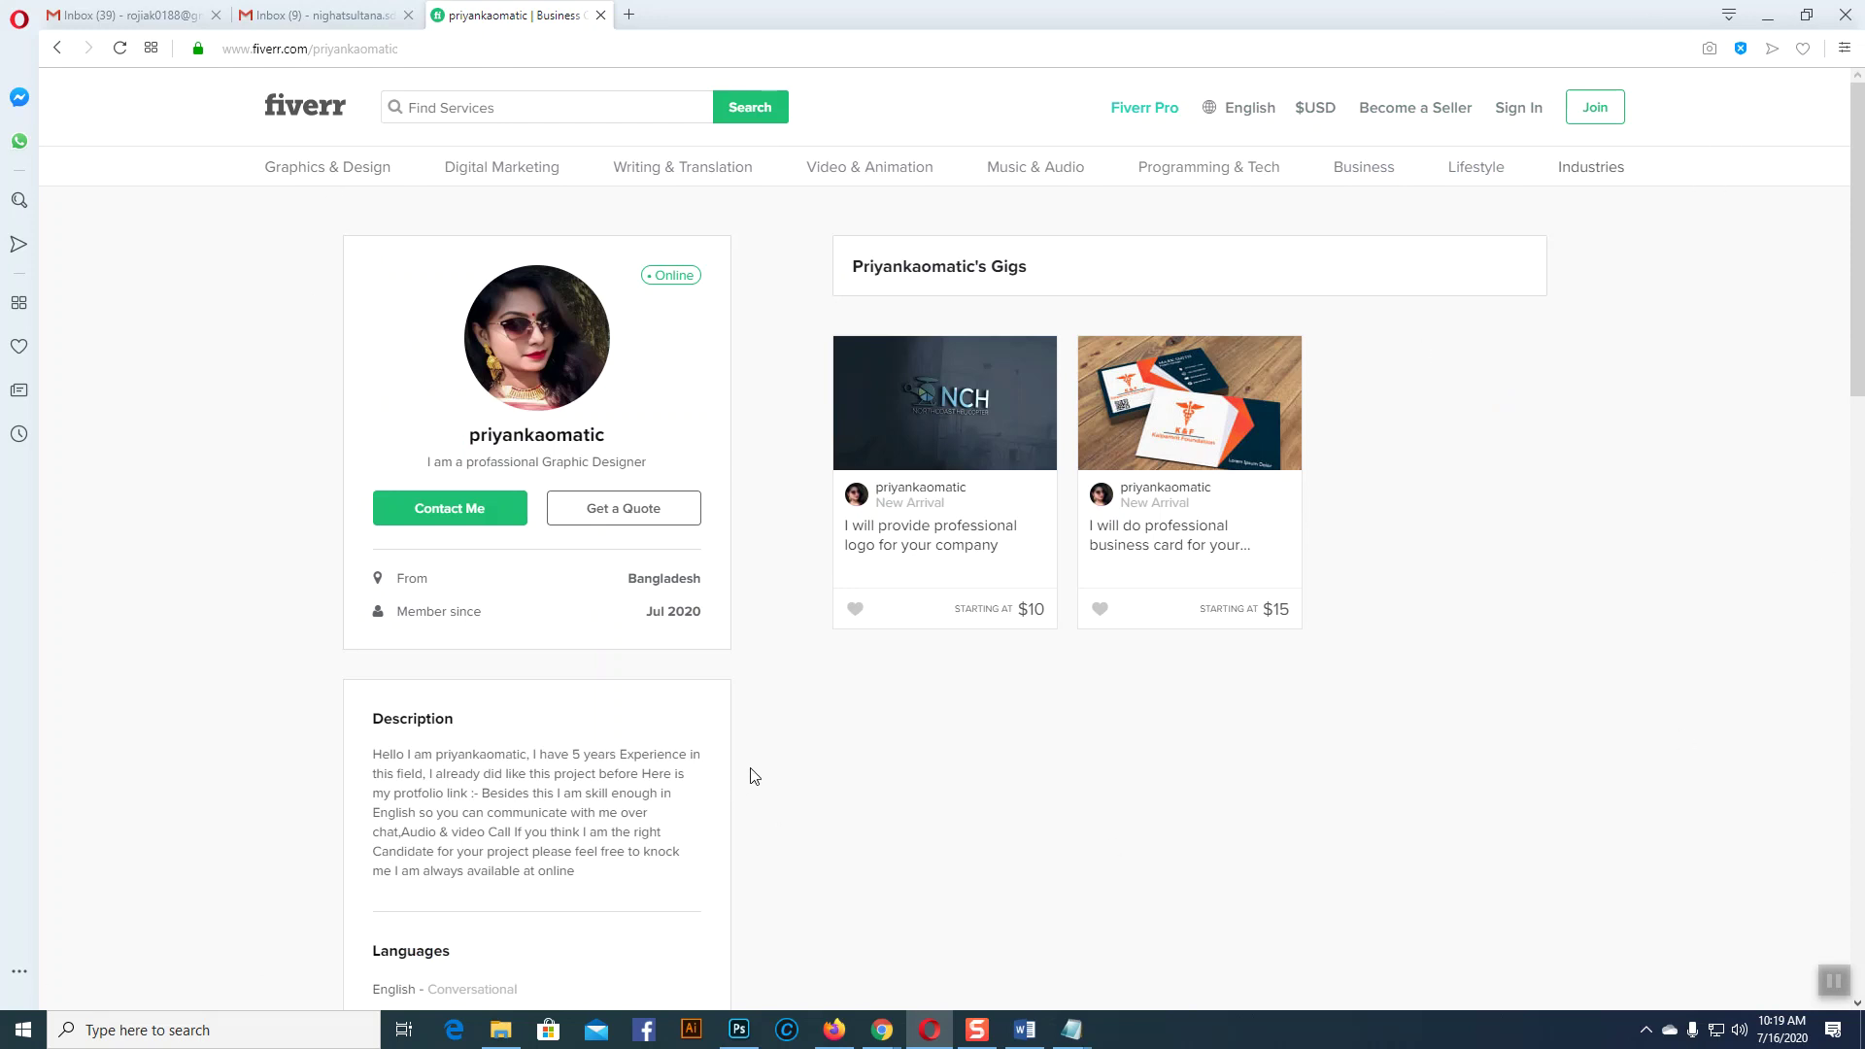
left_click(311, 109)
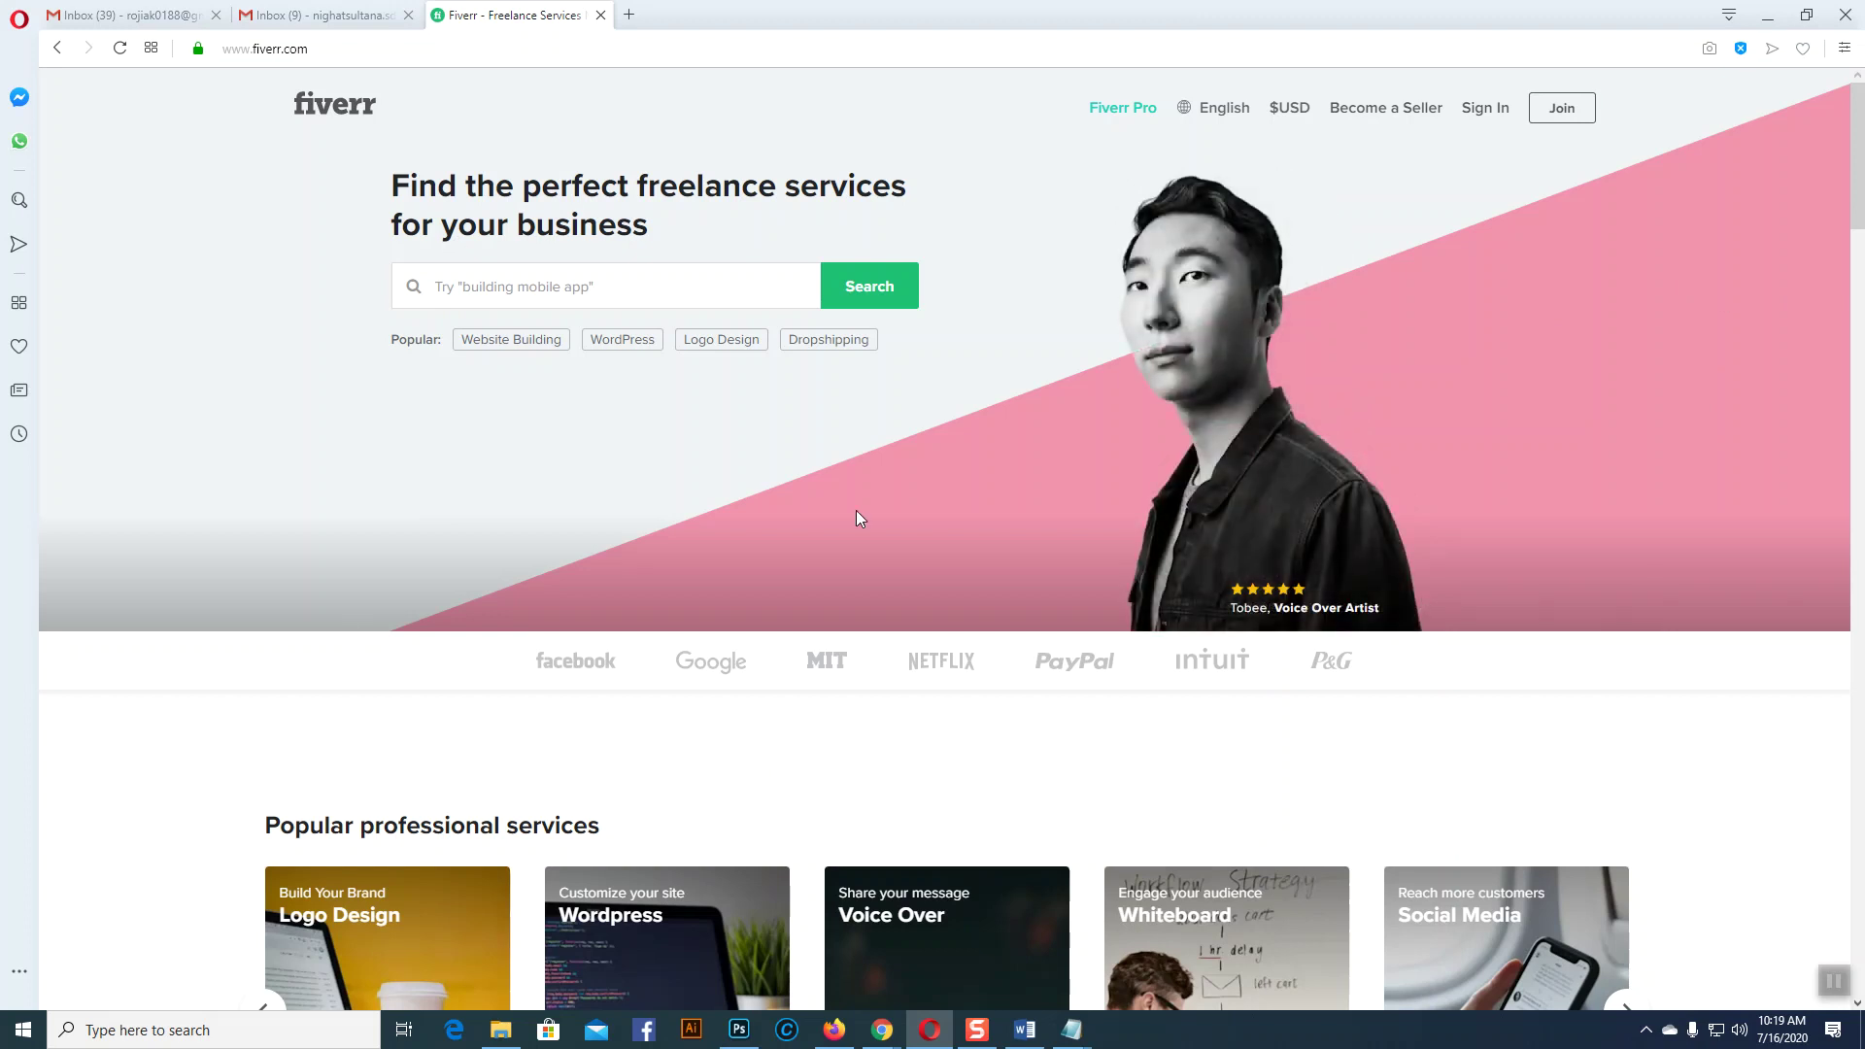
Browse down and back up the Fiverr home page, then open the 'Join Fiverr' sign-up dialog.
scroll(1490, 423, "down", 8)
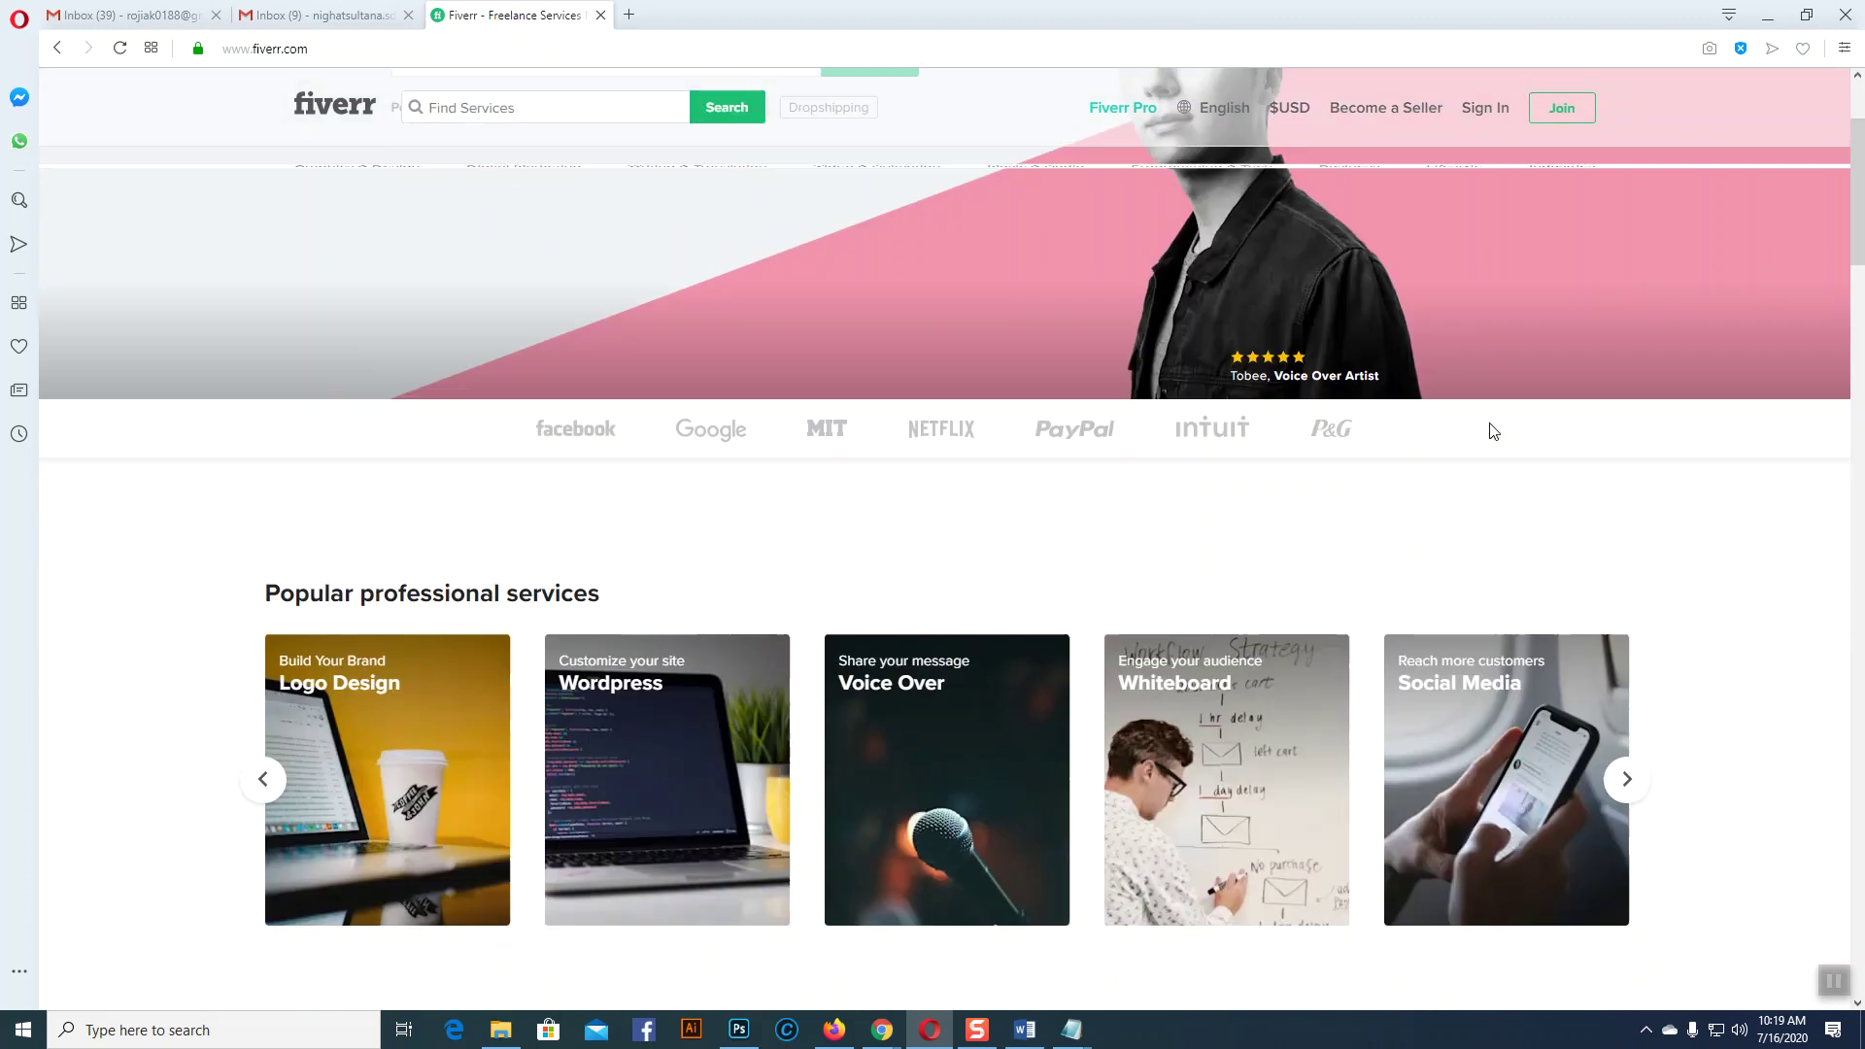
scroll(1497, 429, "down", 7)
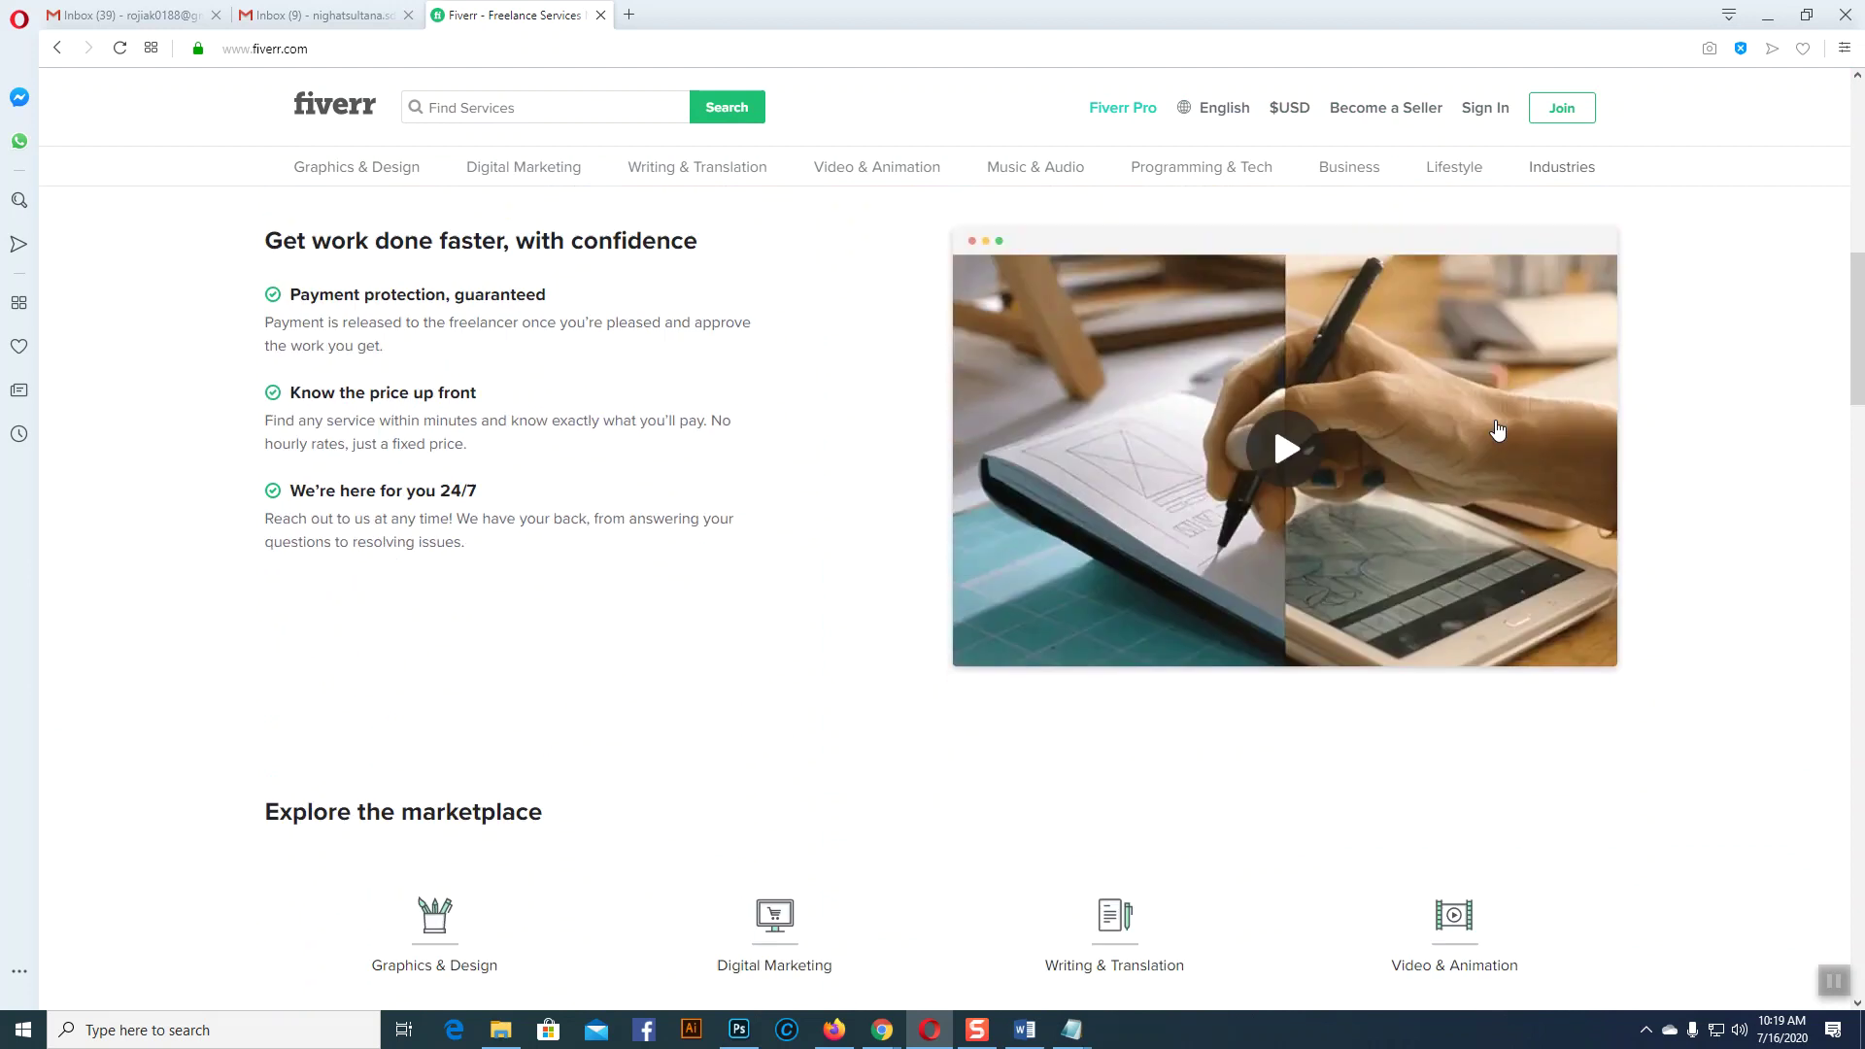
scroll(1574, 398, "down", 9)
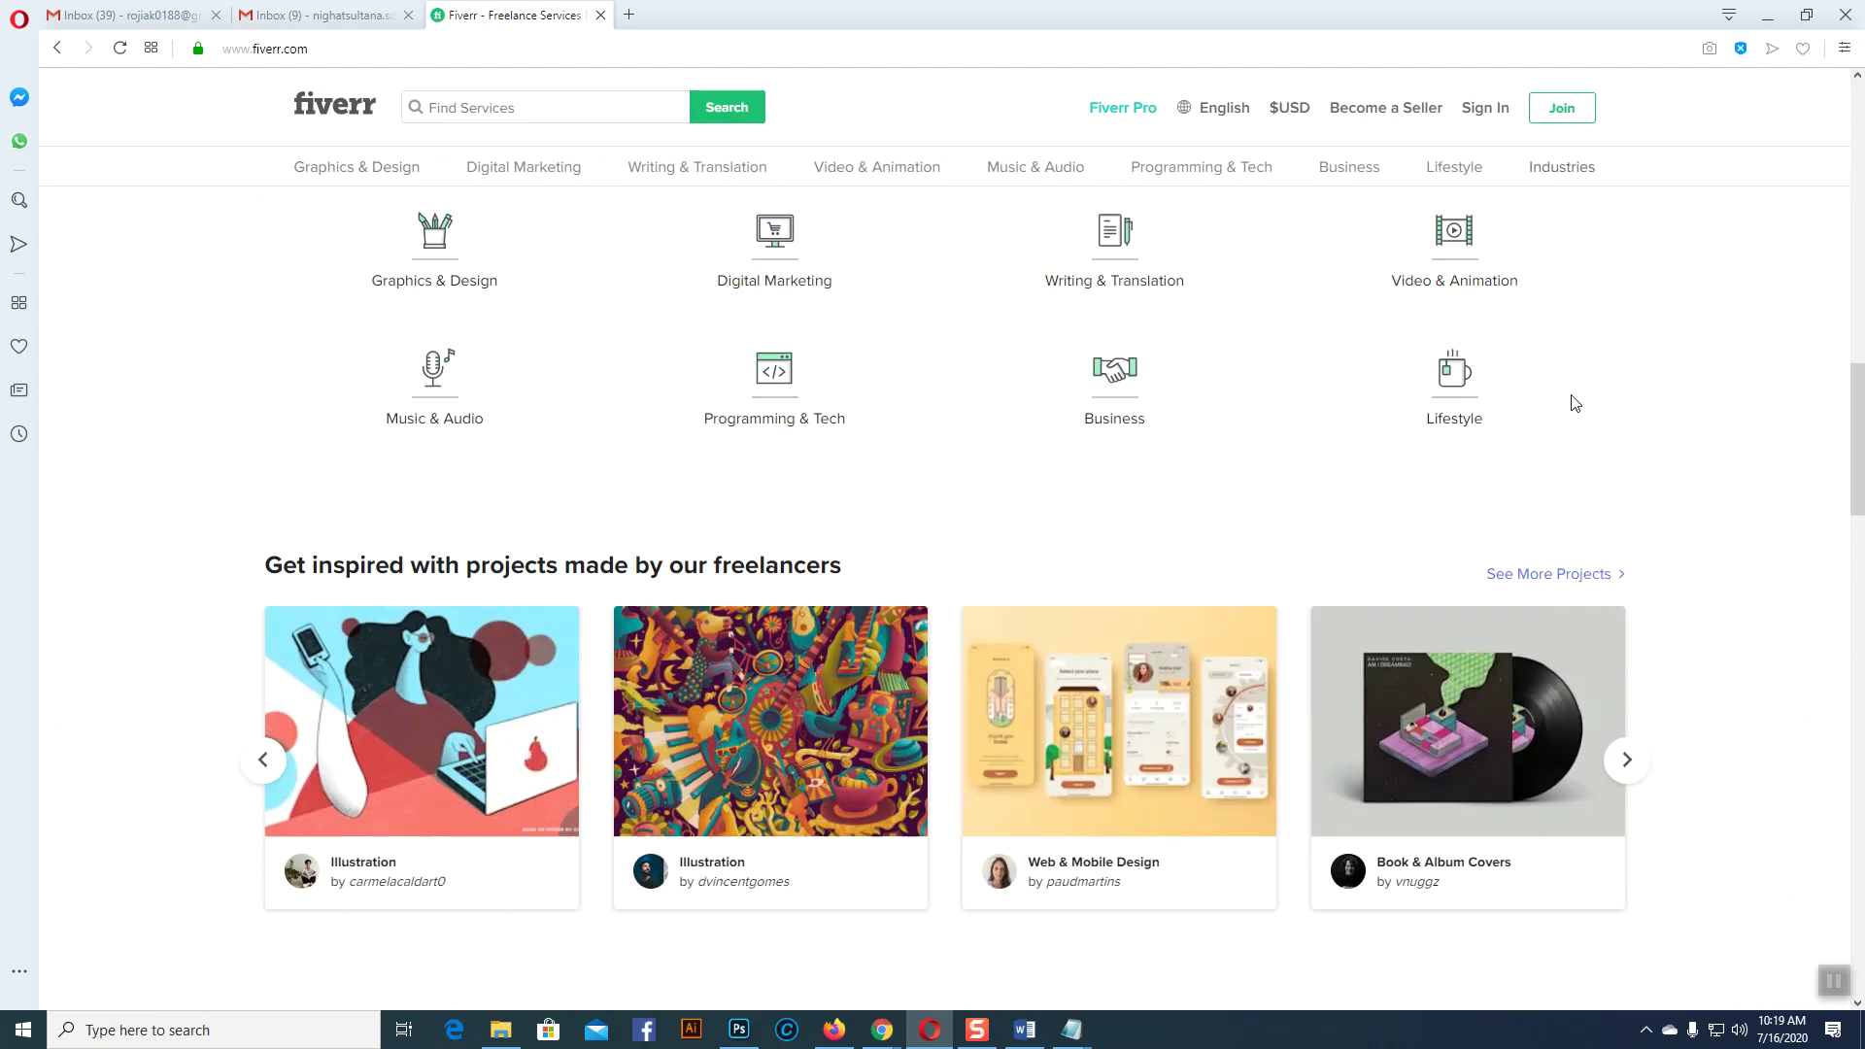
scroll(1574, 400, "up", 10)
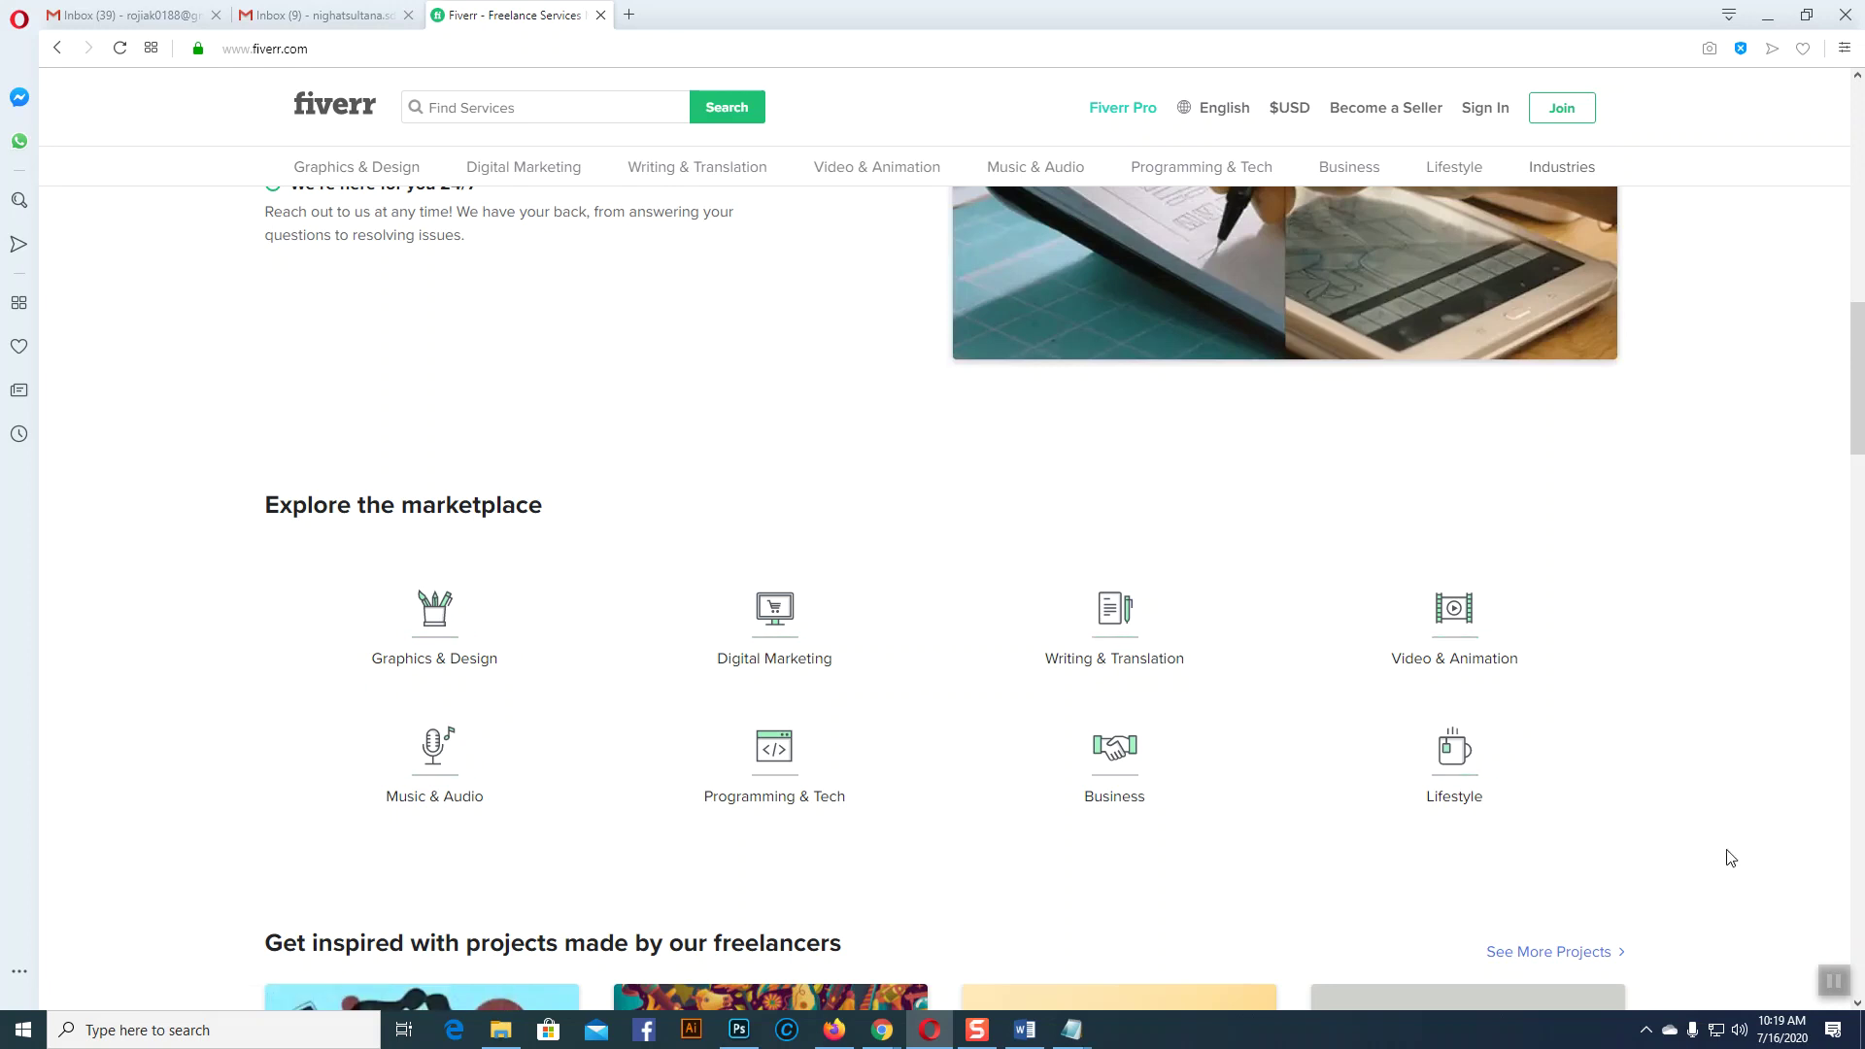
scroll(1767, 624, "up", 1)
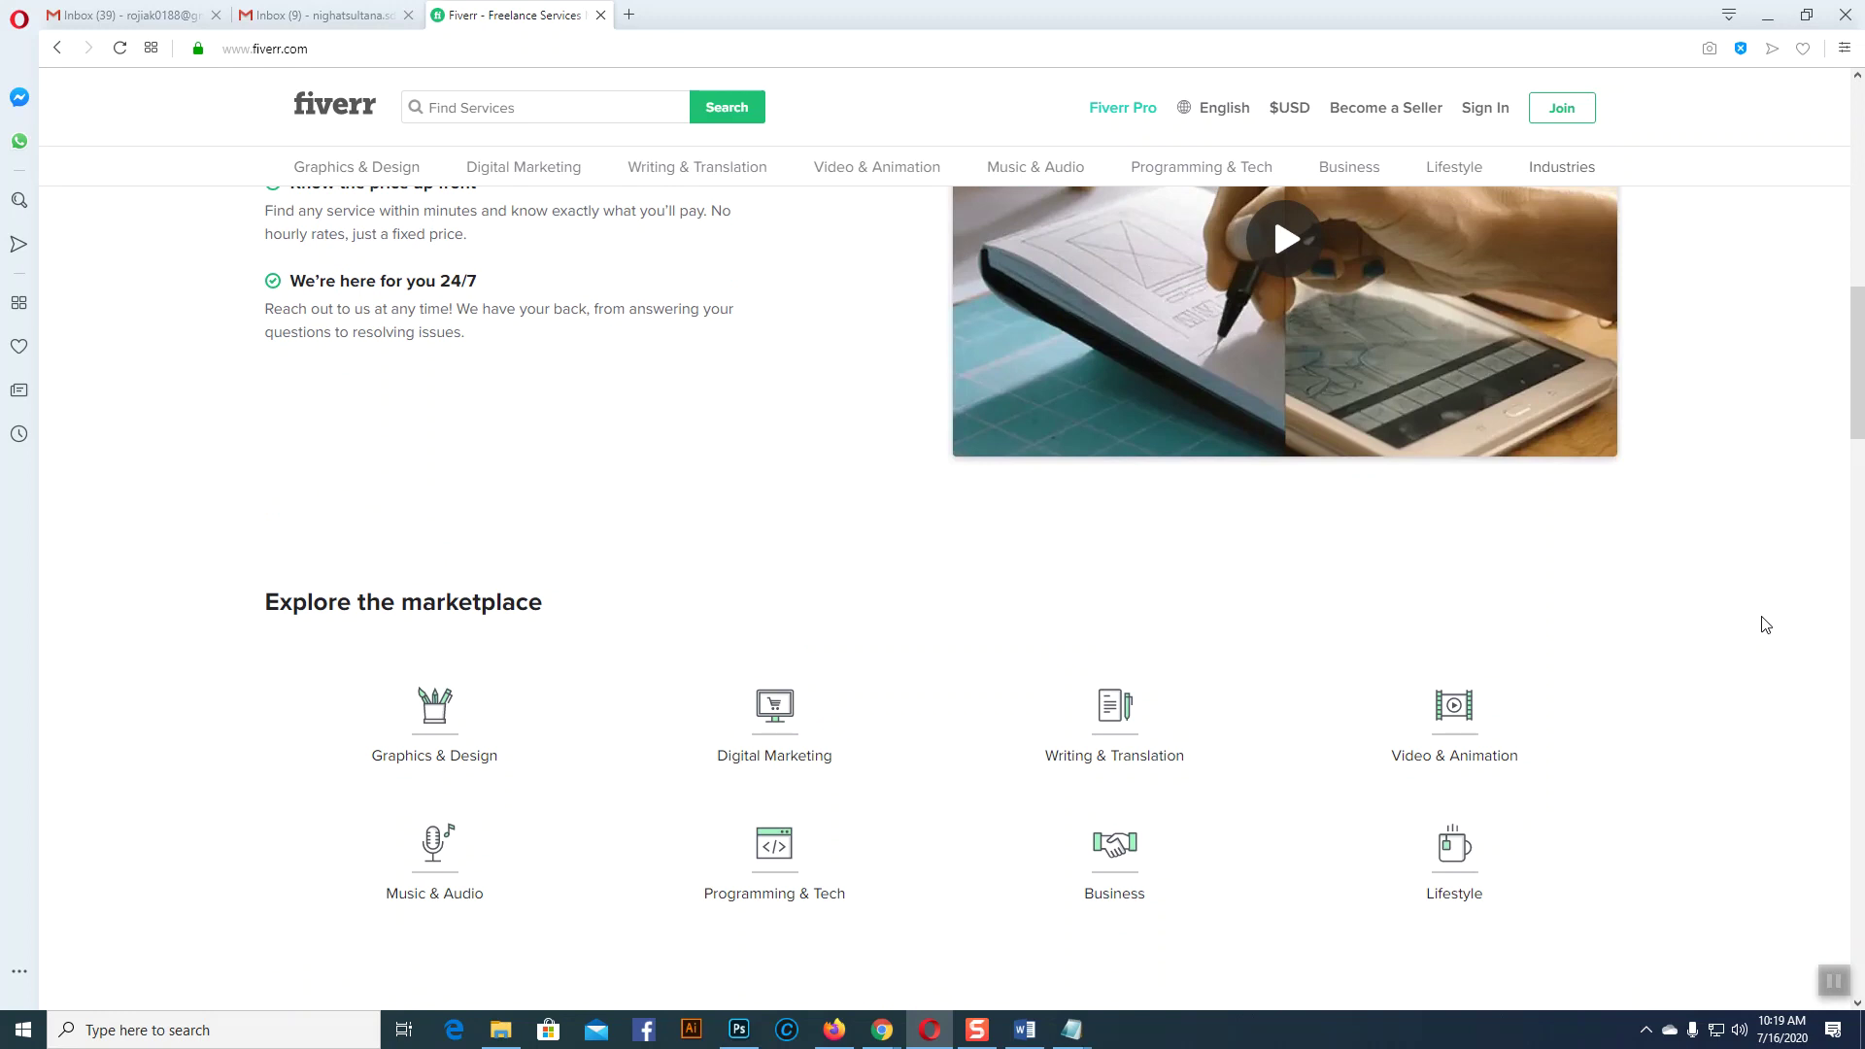
scroll(1766, 625, "up", 7)
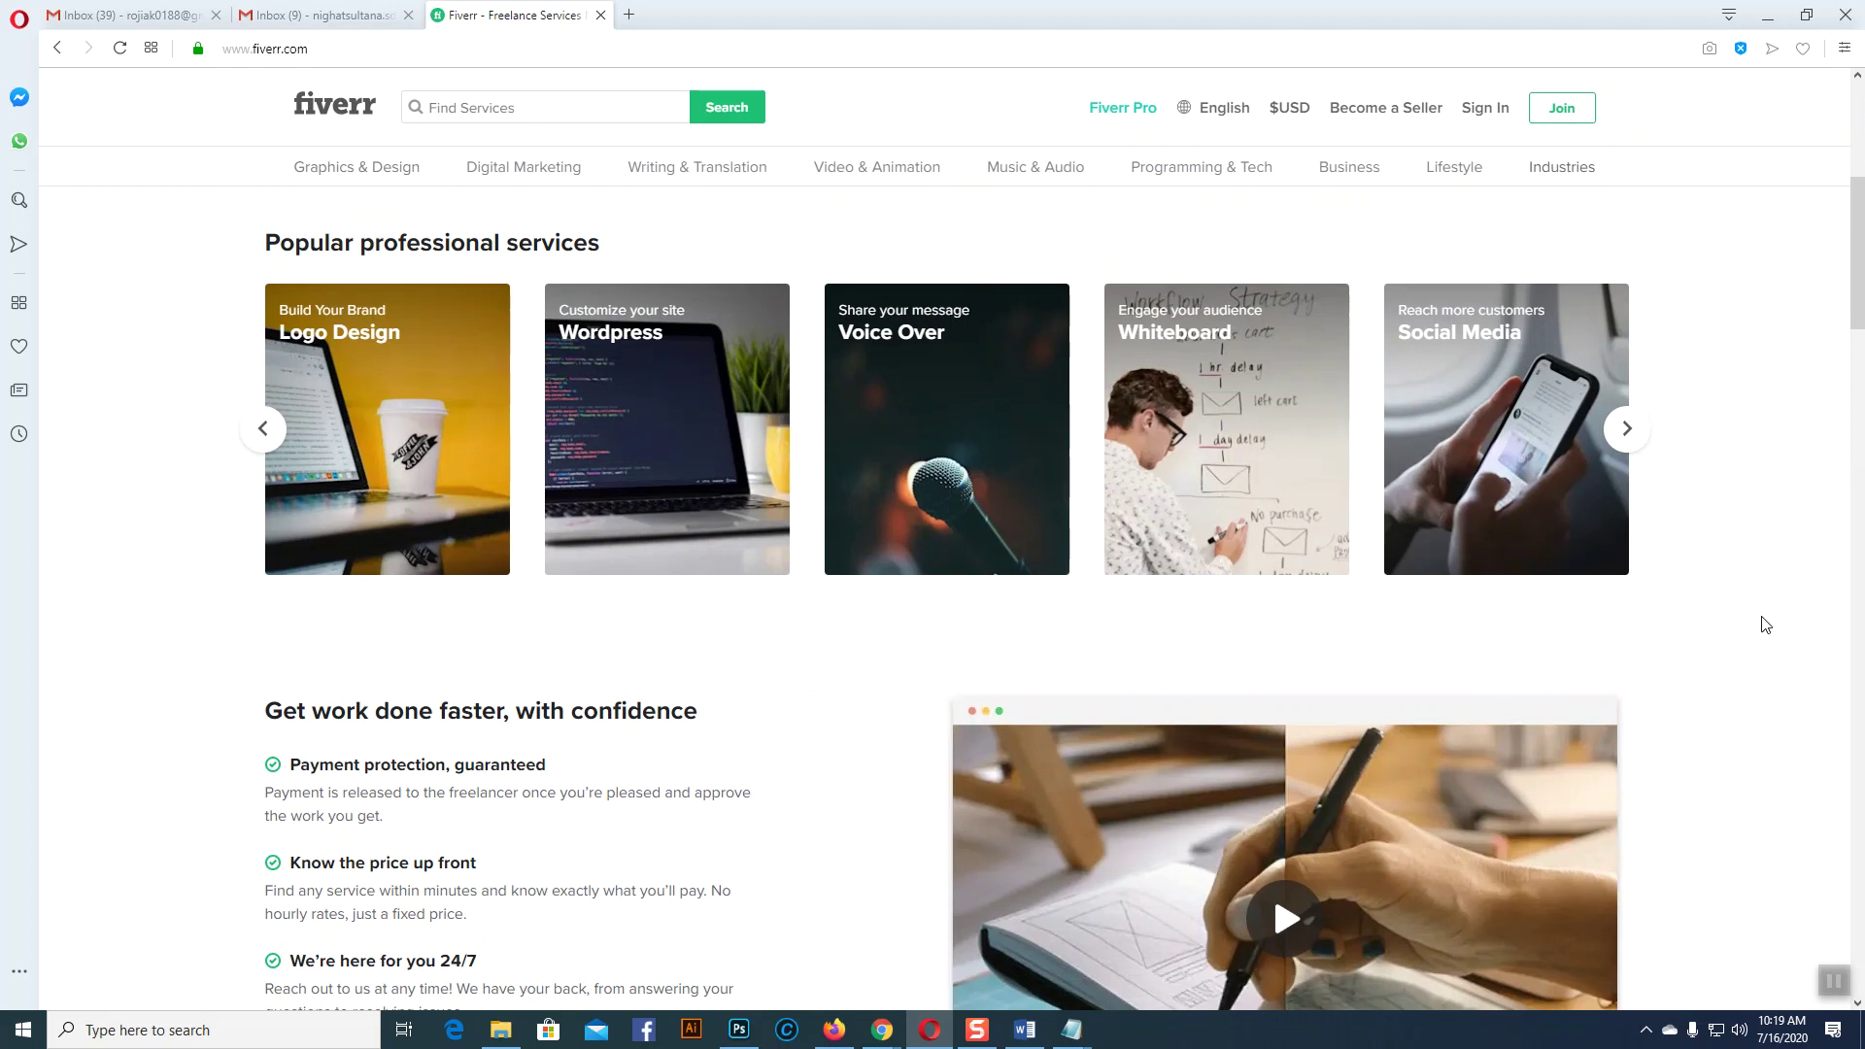
scroll(1766, 625, "up", 6)
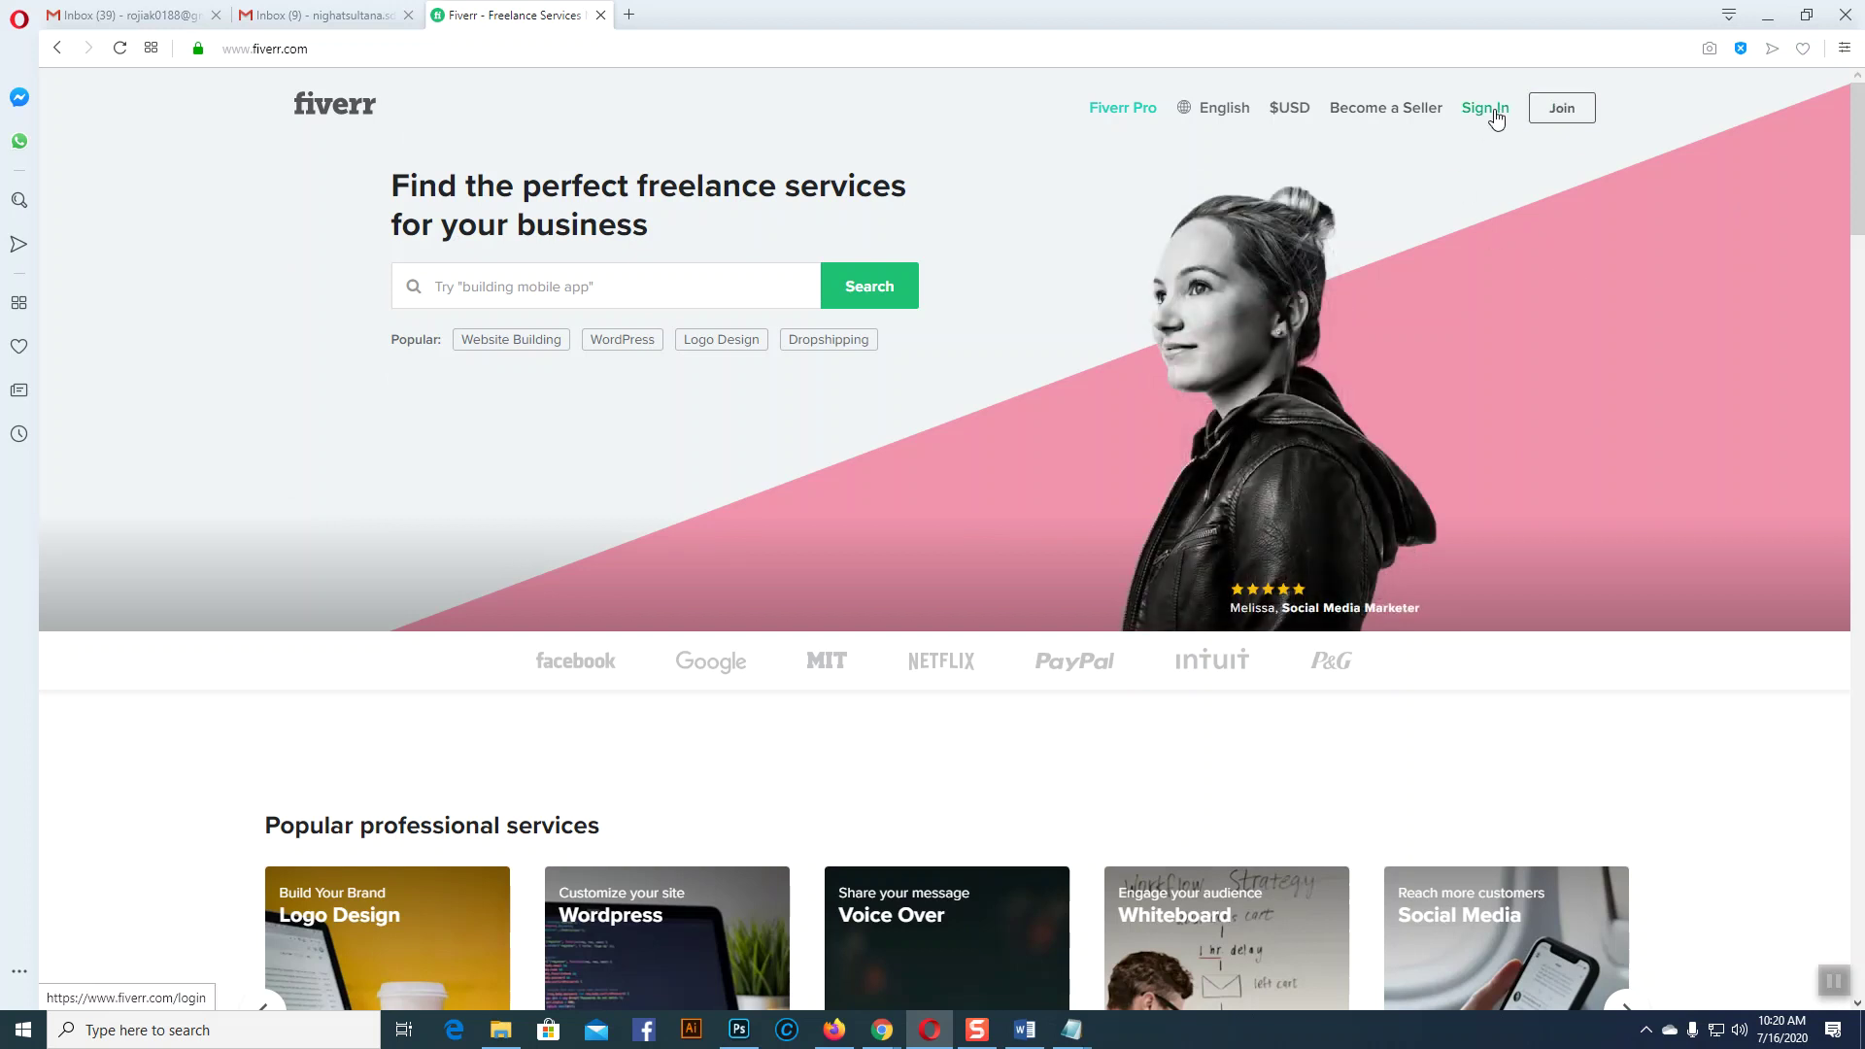
left_click(1563, 113)
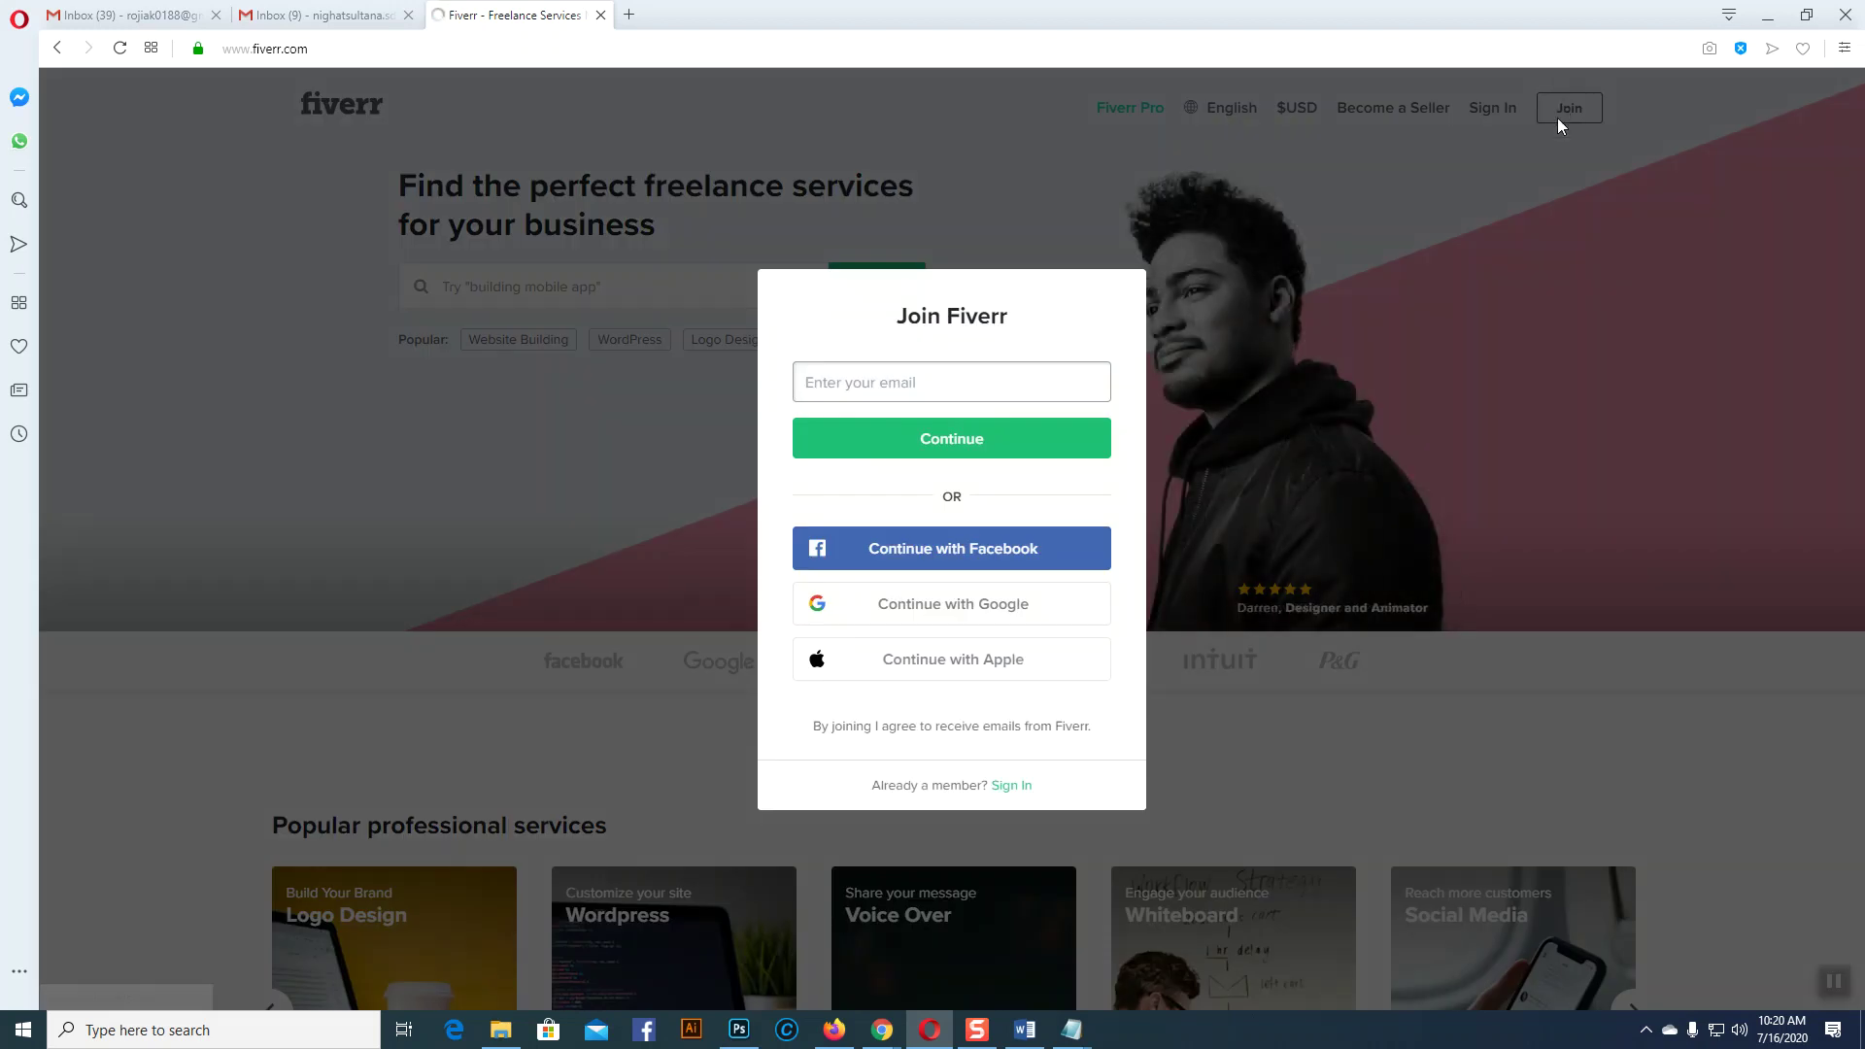
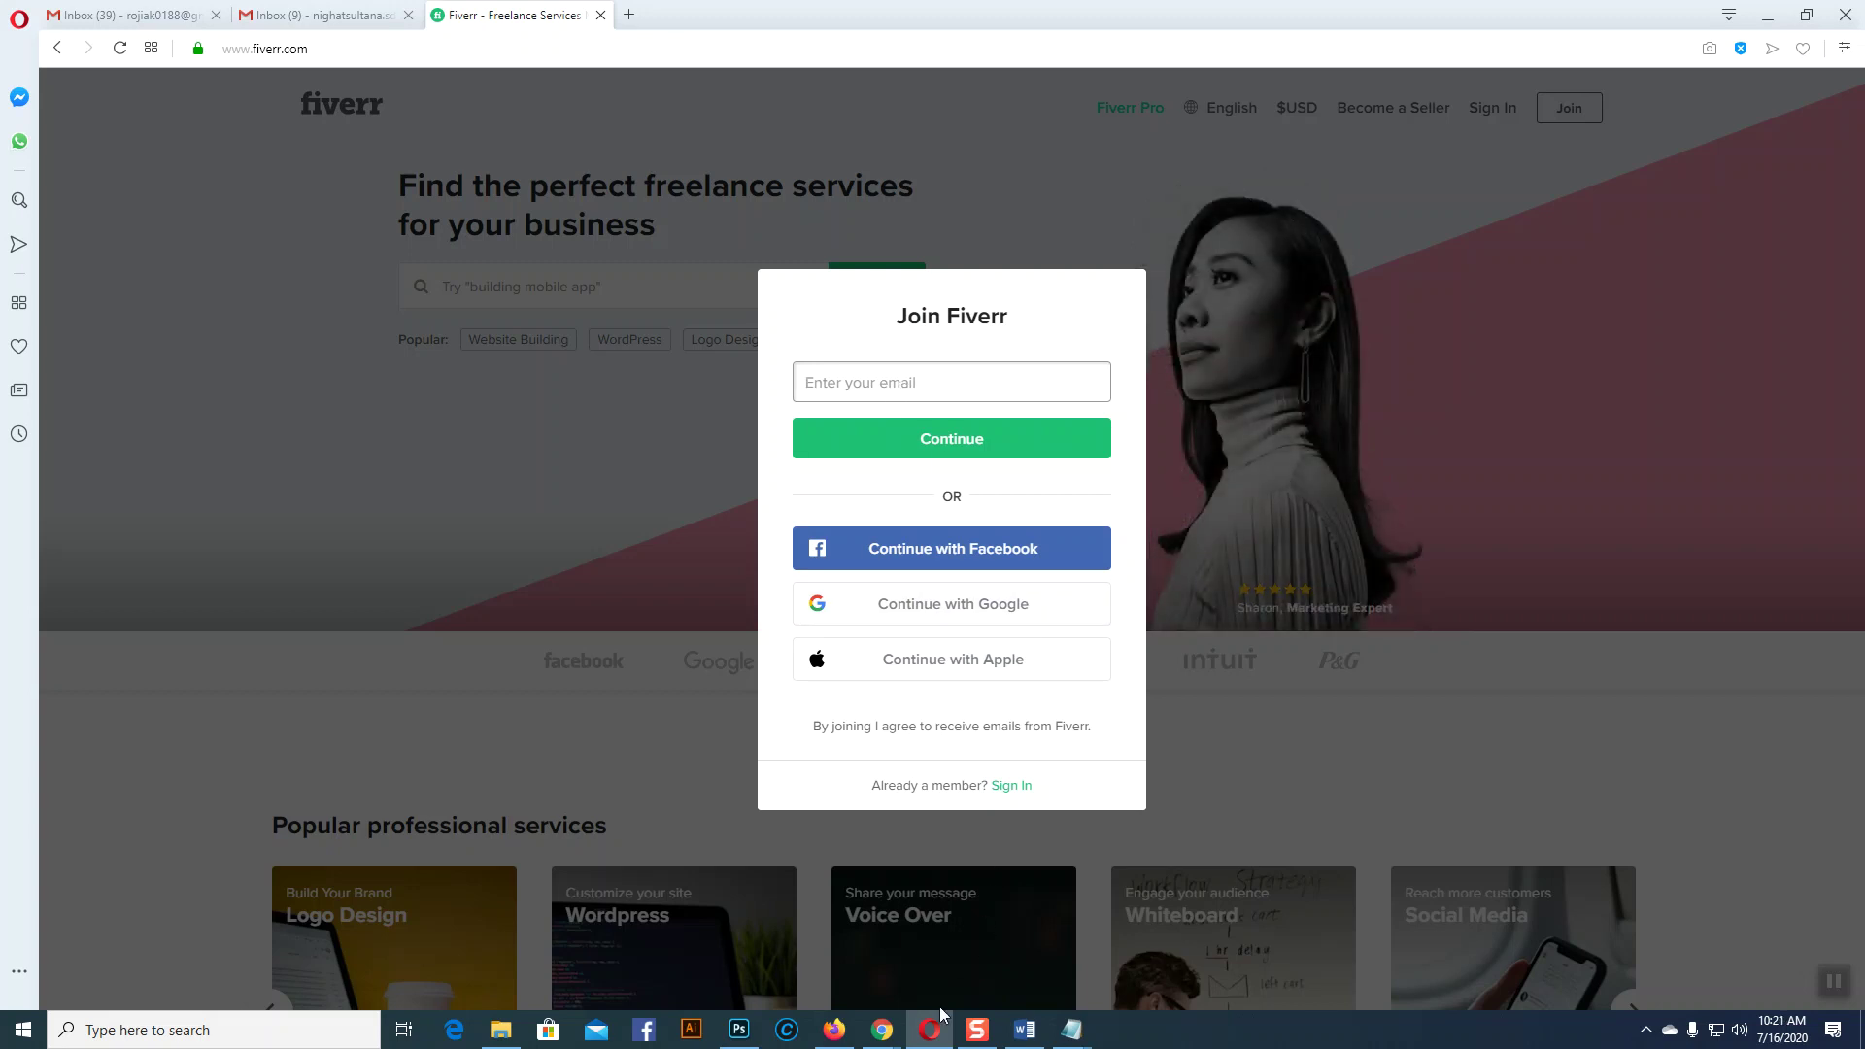
Copy the new seller's e-mail address from the Google Meet chat.
mouse_move(882, 1030)
left_click(857, 968)
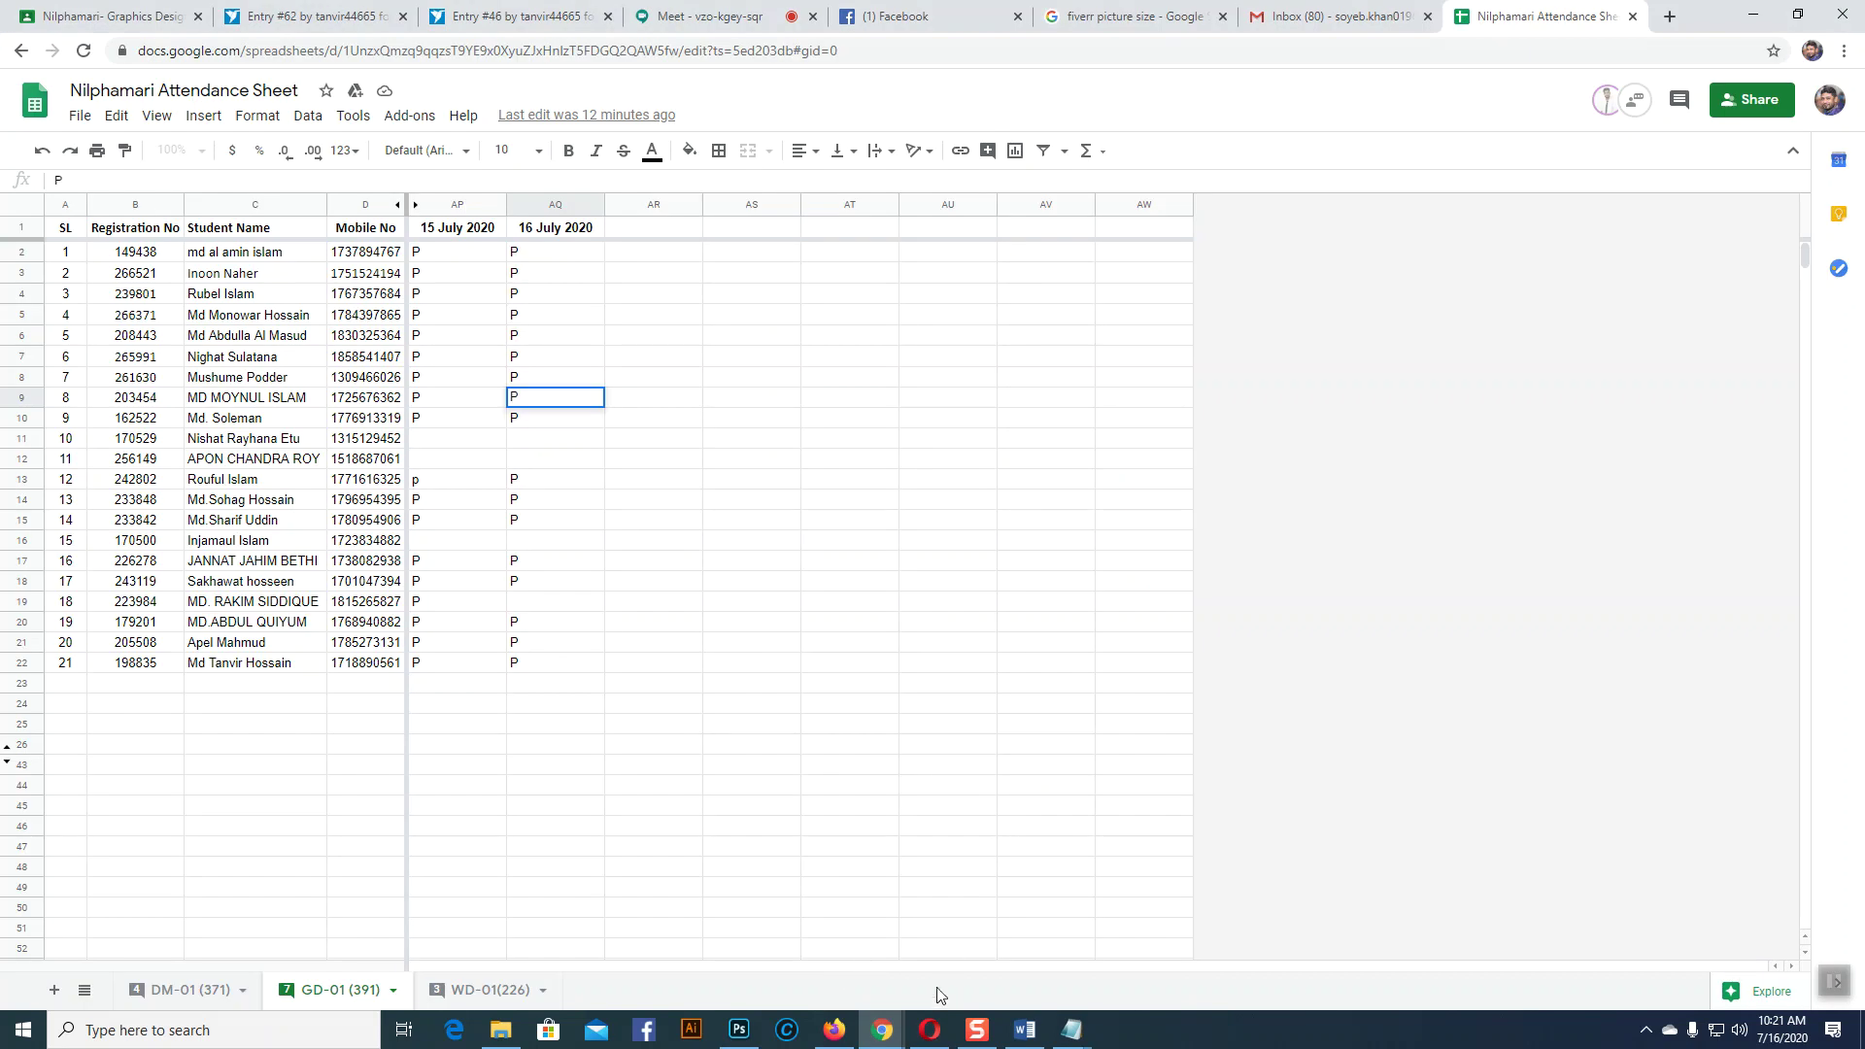
left_click(702, 16)
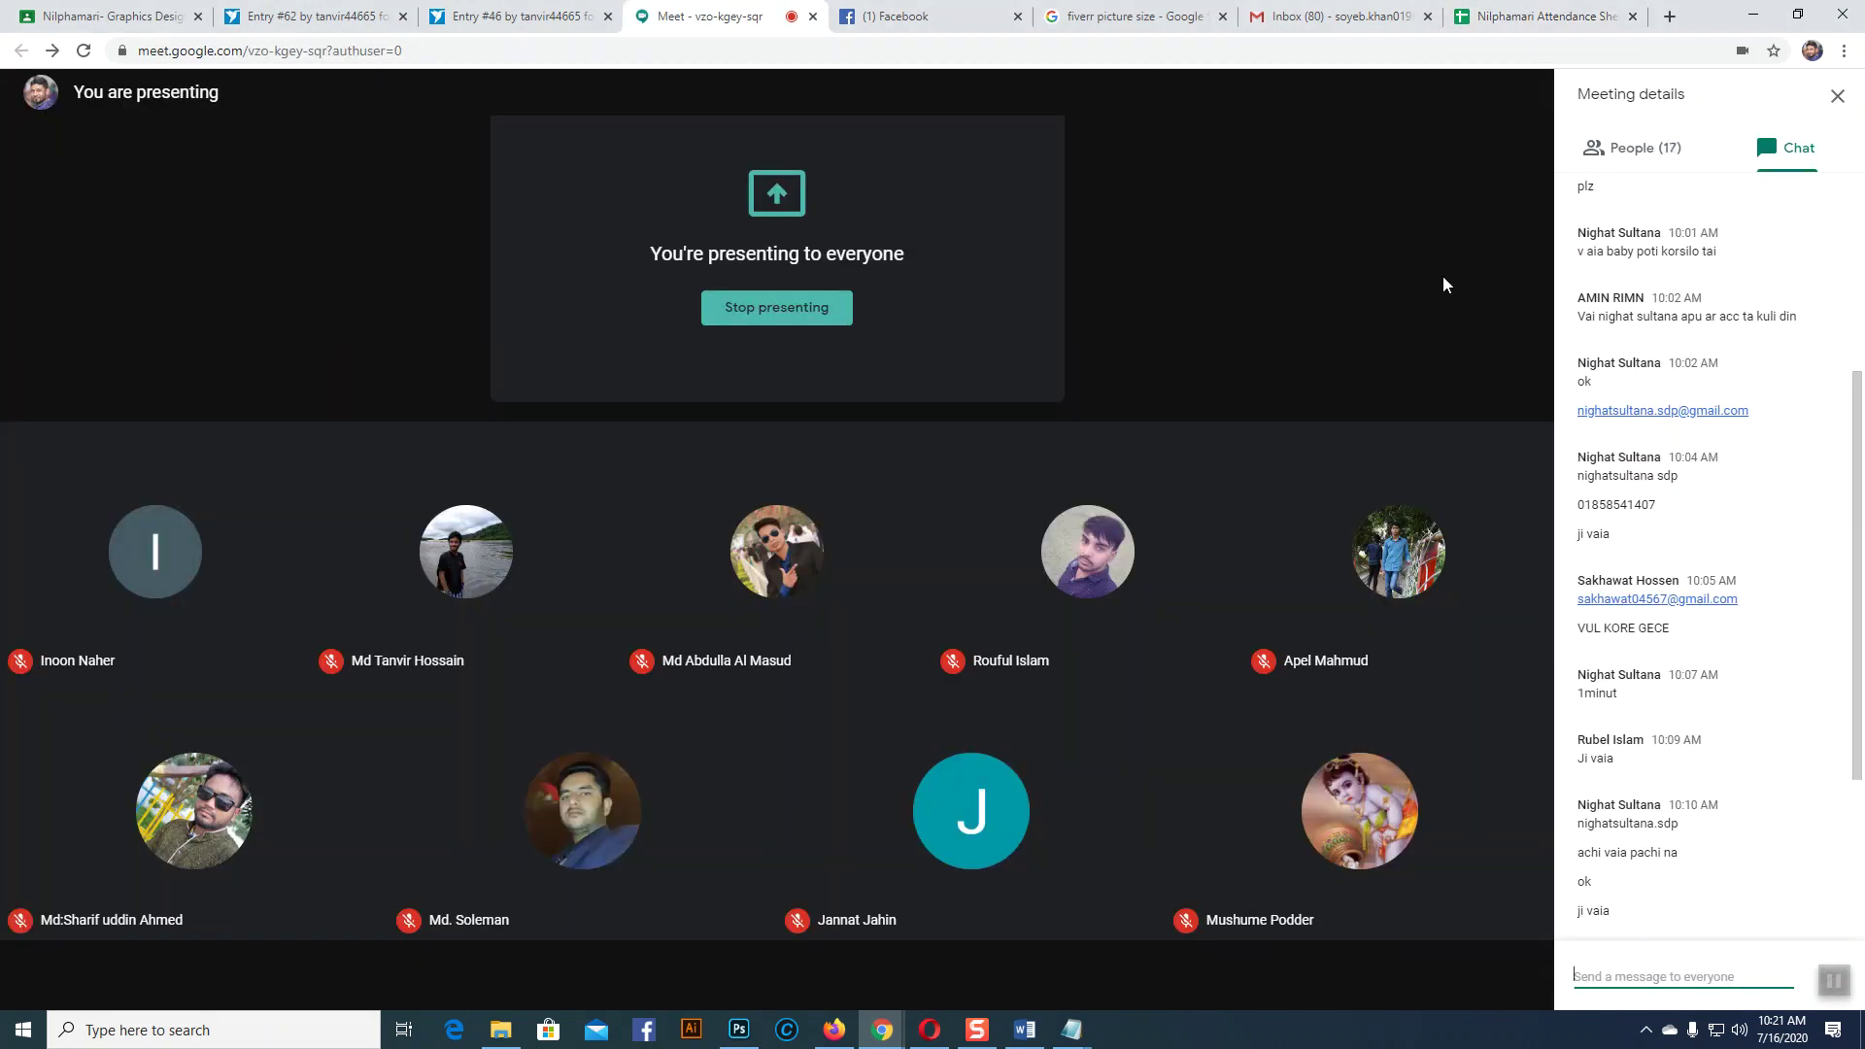
left_click(1642, 151)
left_click(1749, 151)
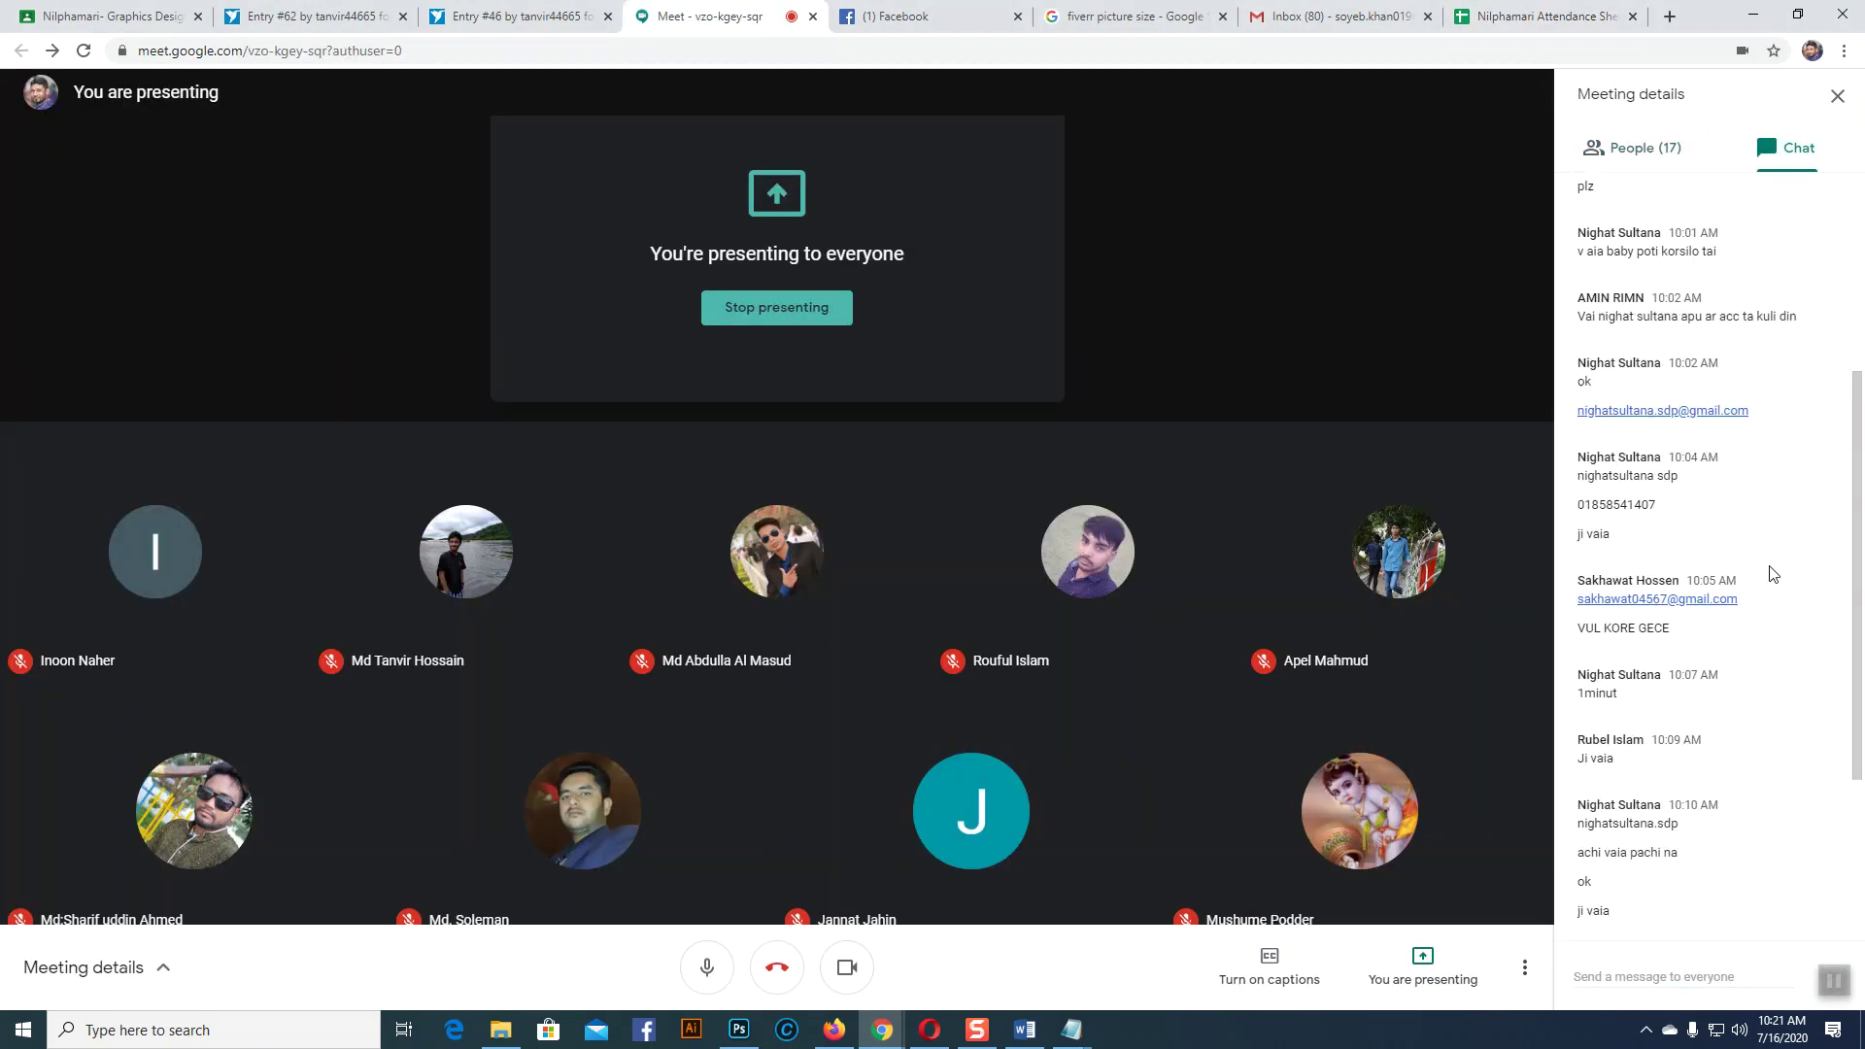
left_click_drag(1754, 412, 1576, 412)
key("ctrl+c")
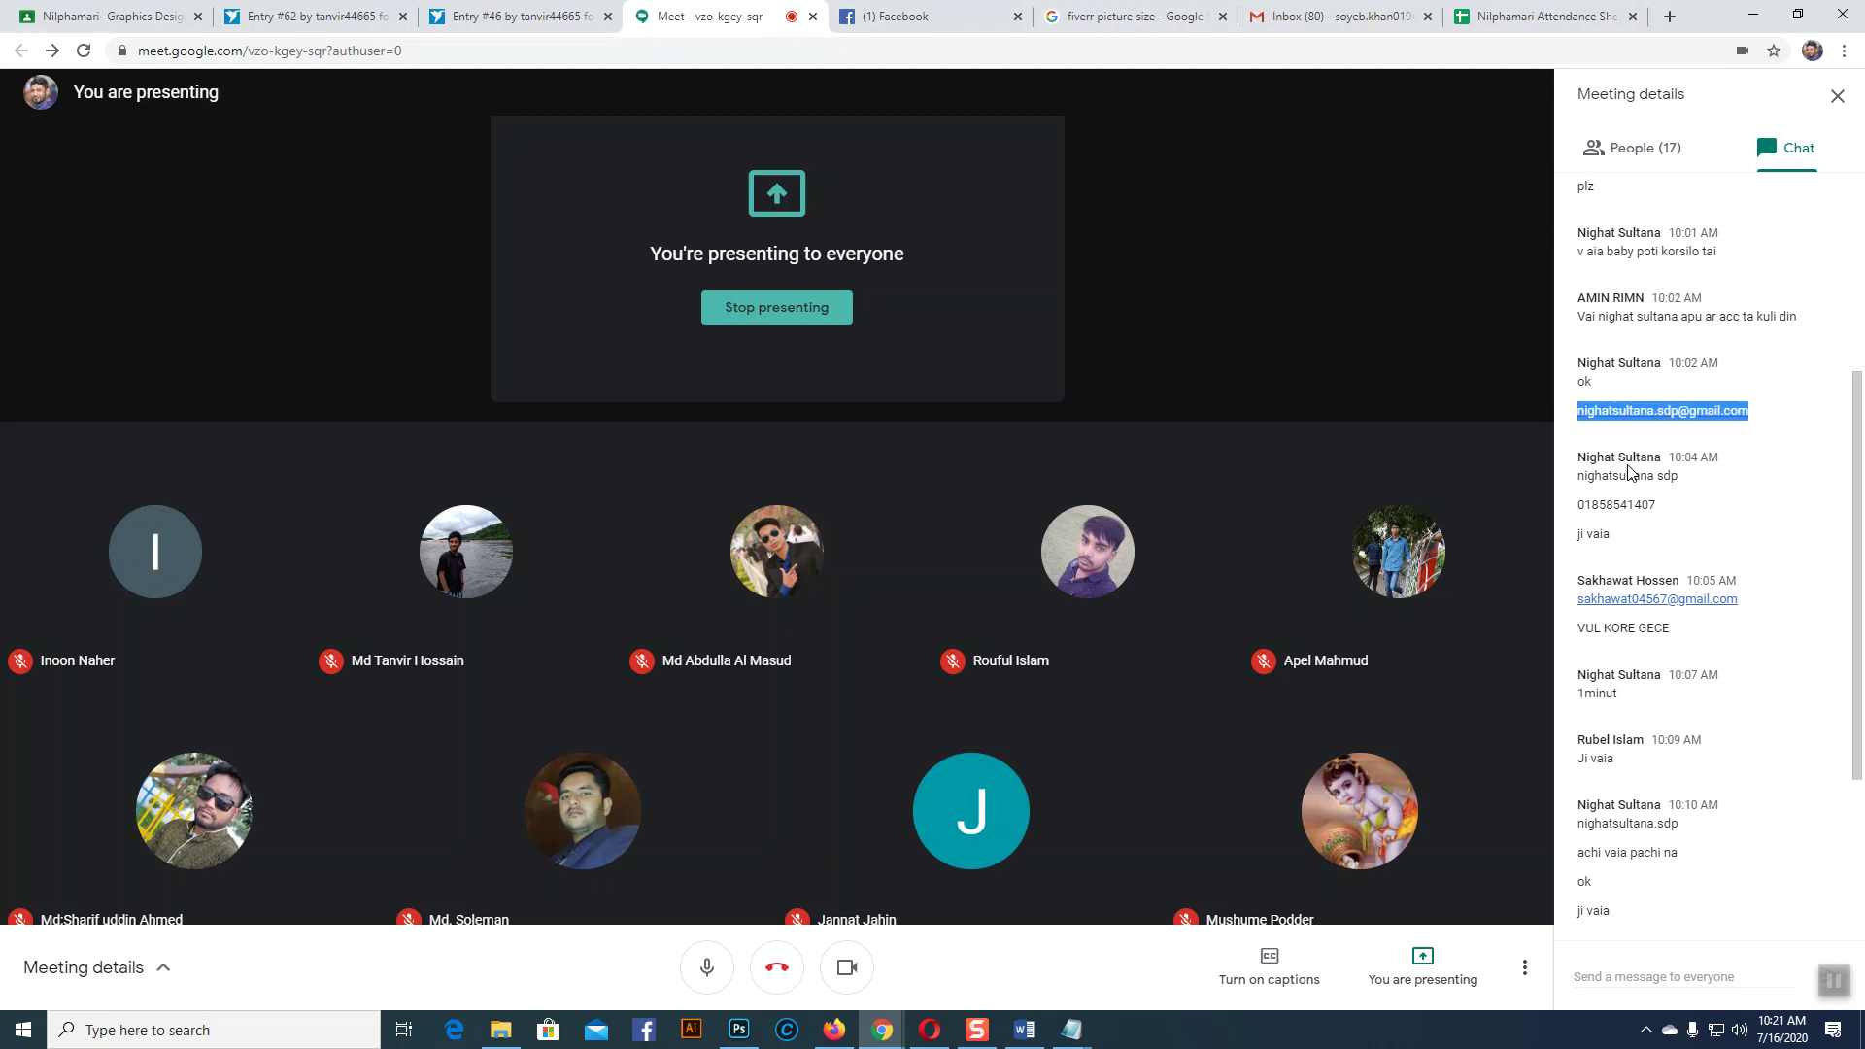
Paste the e-mail into Fiverr's Join form and continue to the username step.
left_click(927, 1032)
left_click(895, 386)
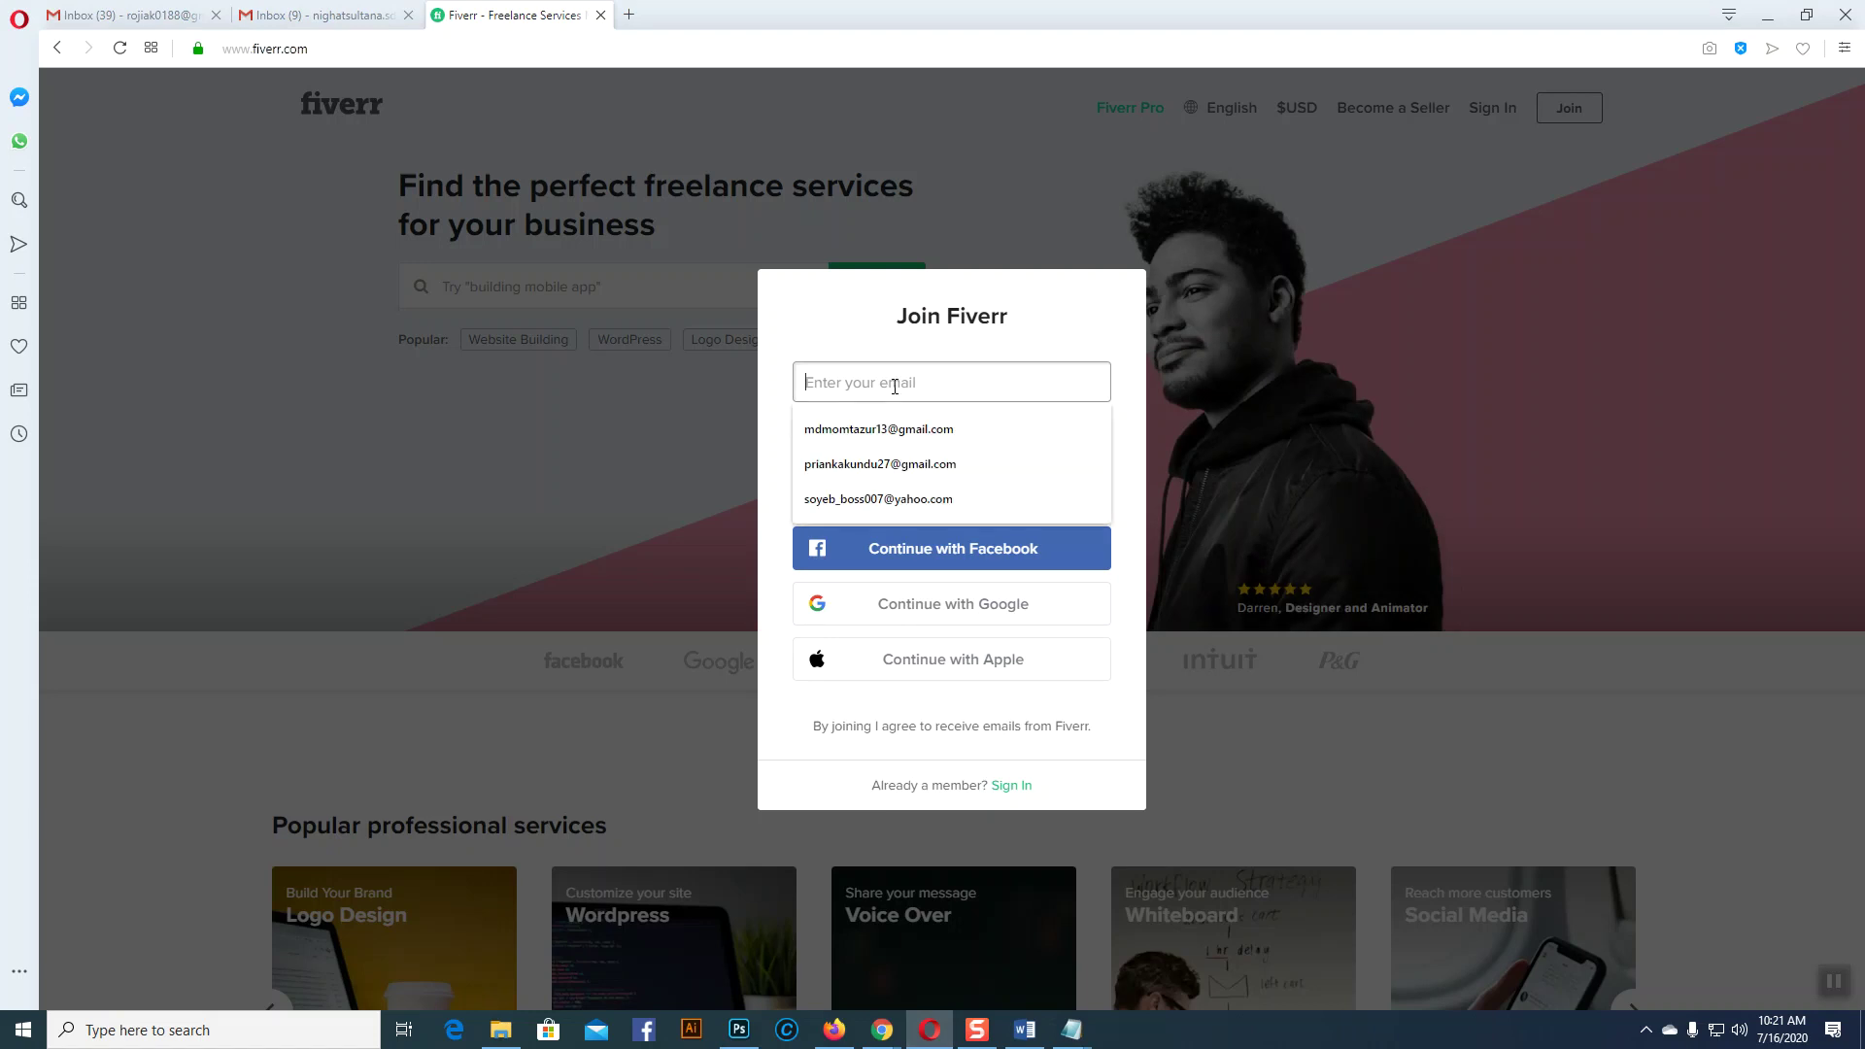
key("ctrl+v")
left_click(952, 441)
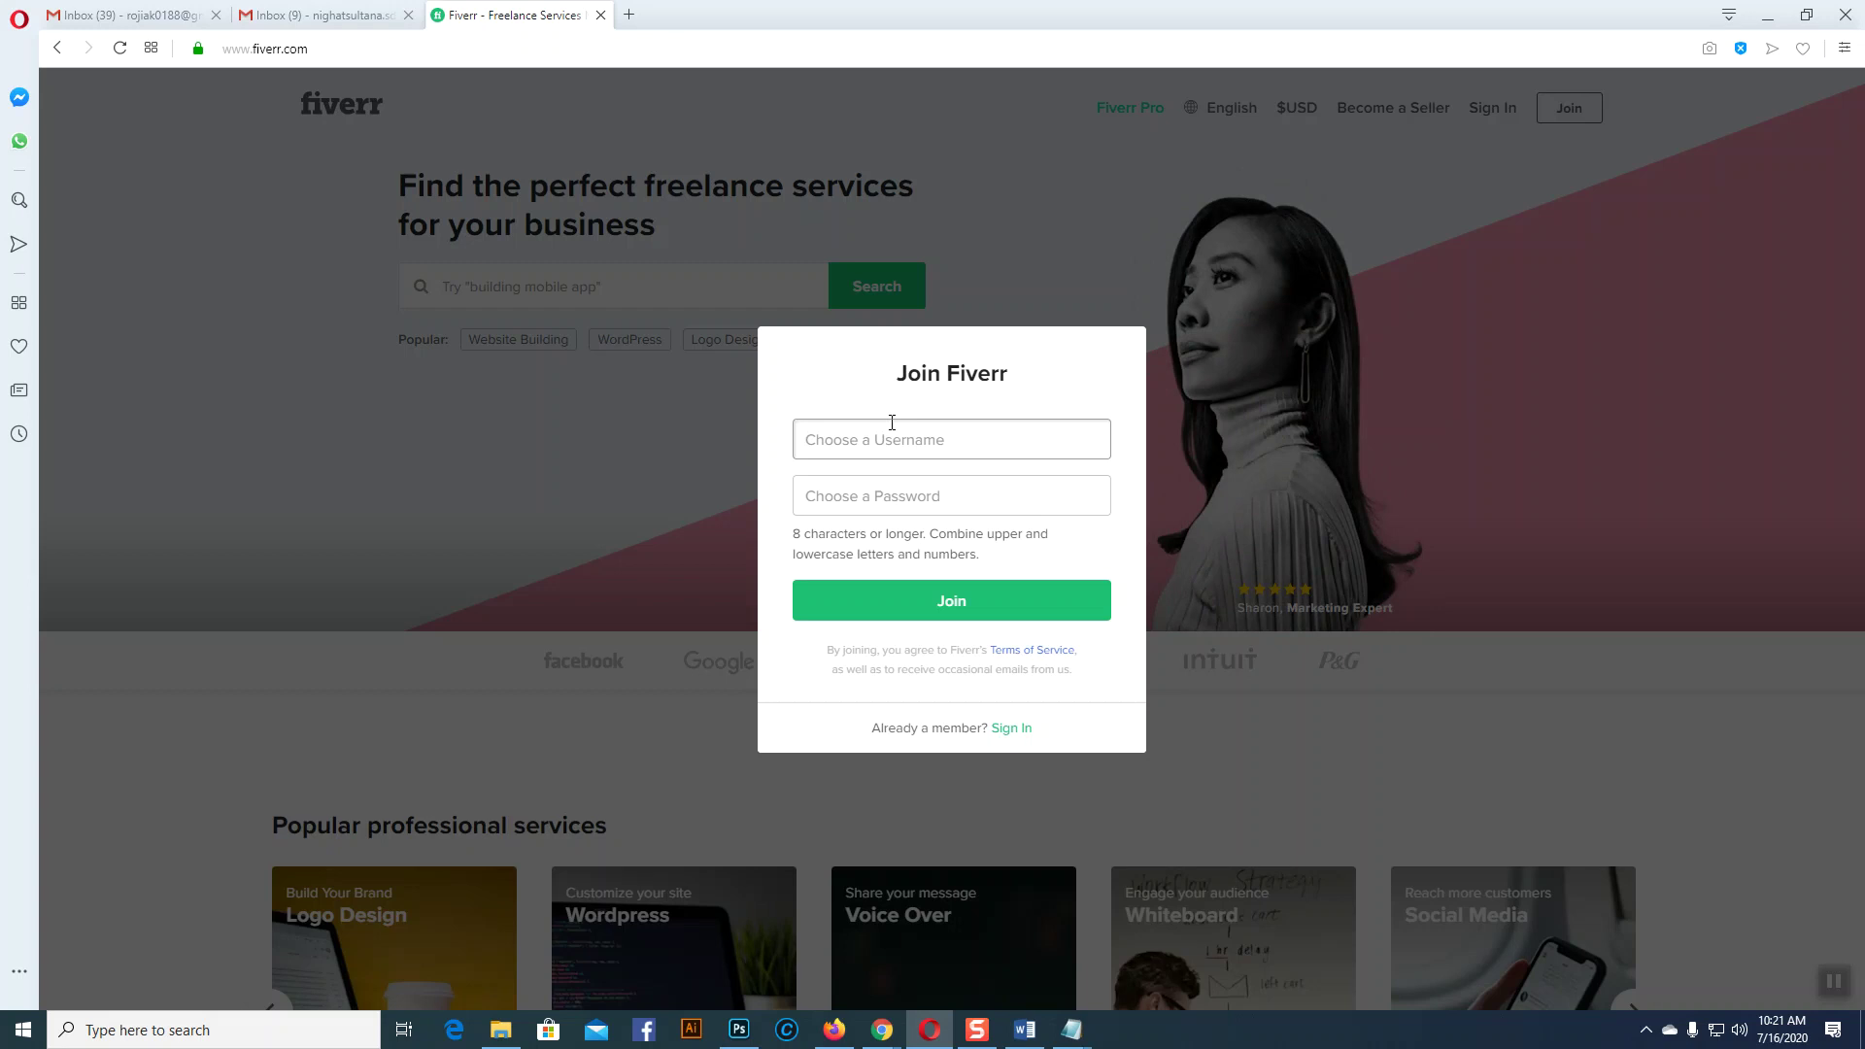
Copy the name shared in the Google Meet chat for use as the username.
left_click(892, 424)
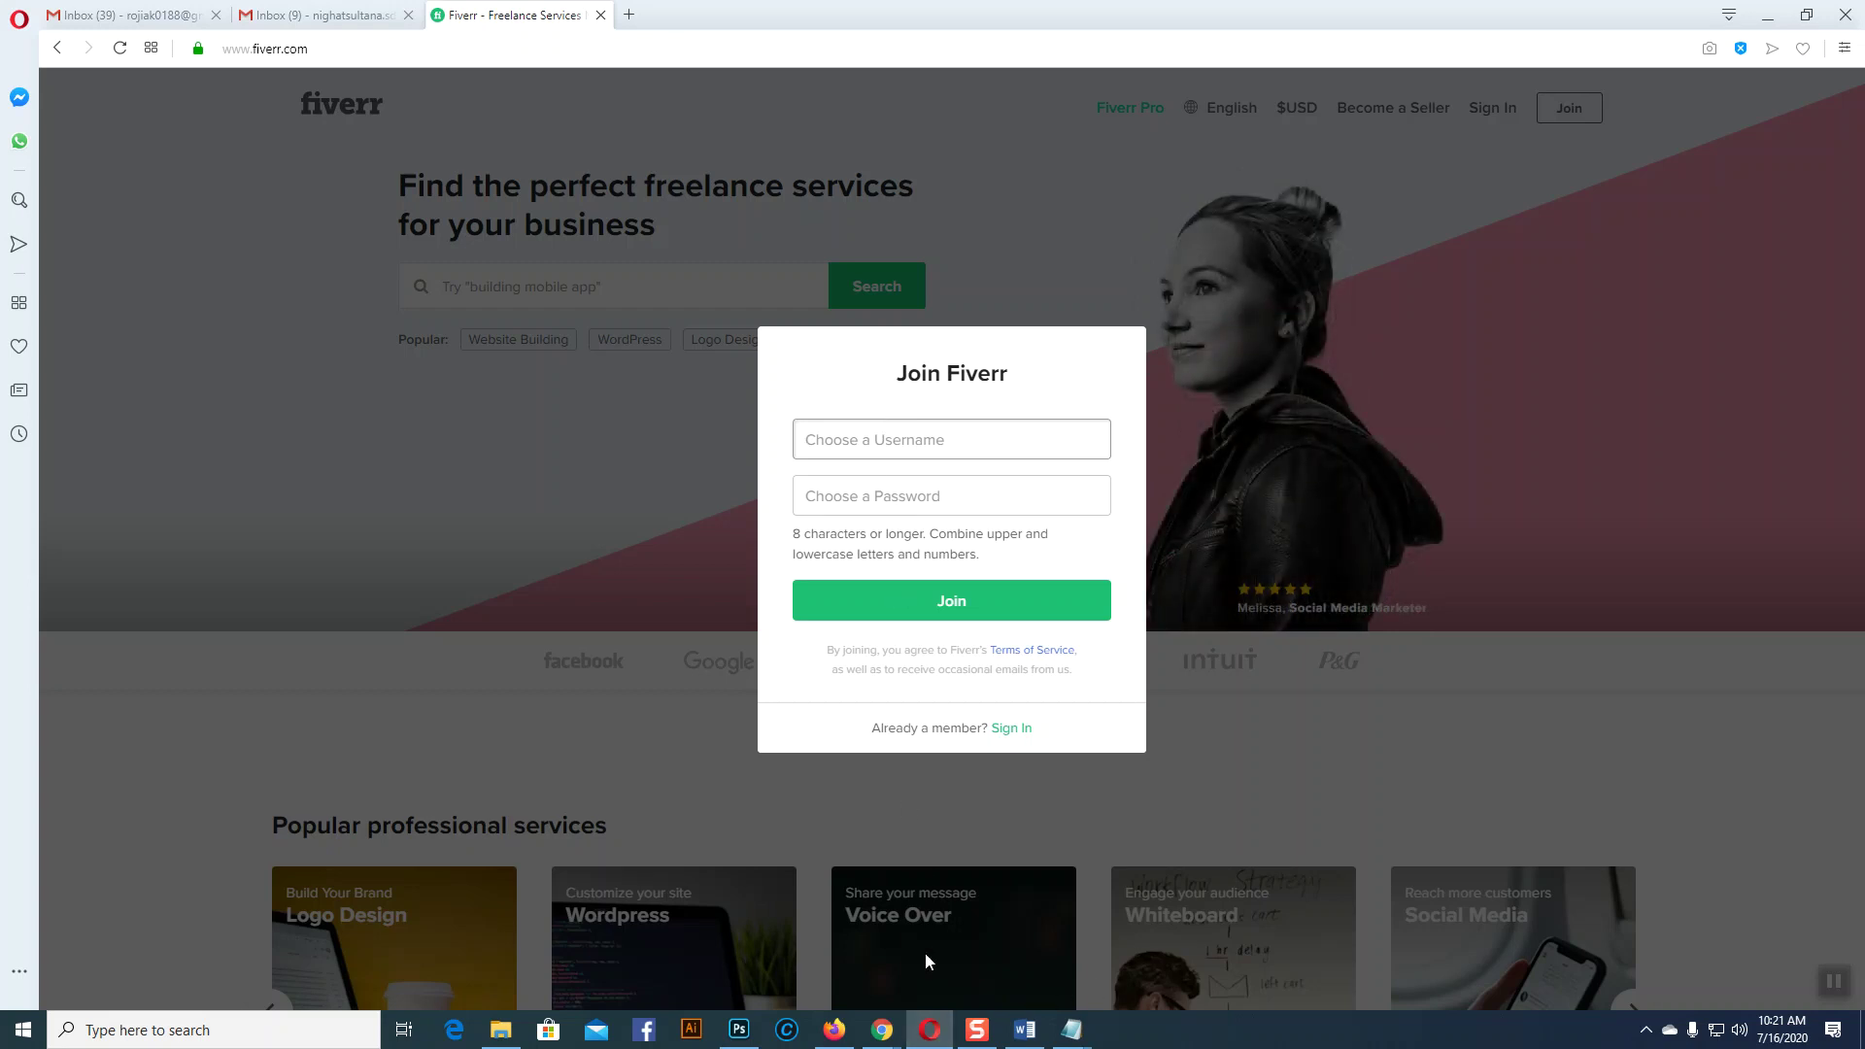
mouse_move(882, 1030)
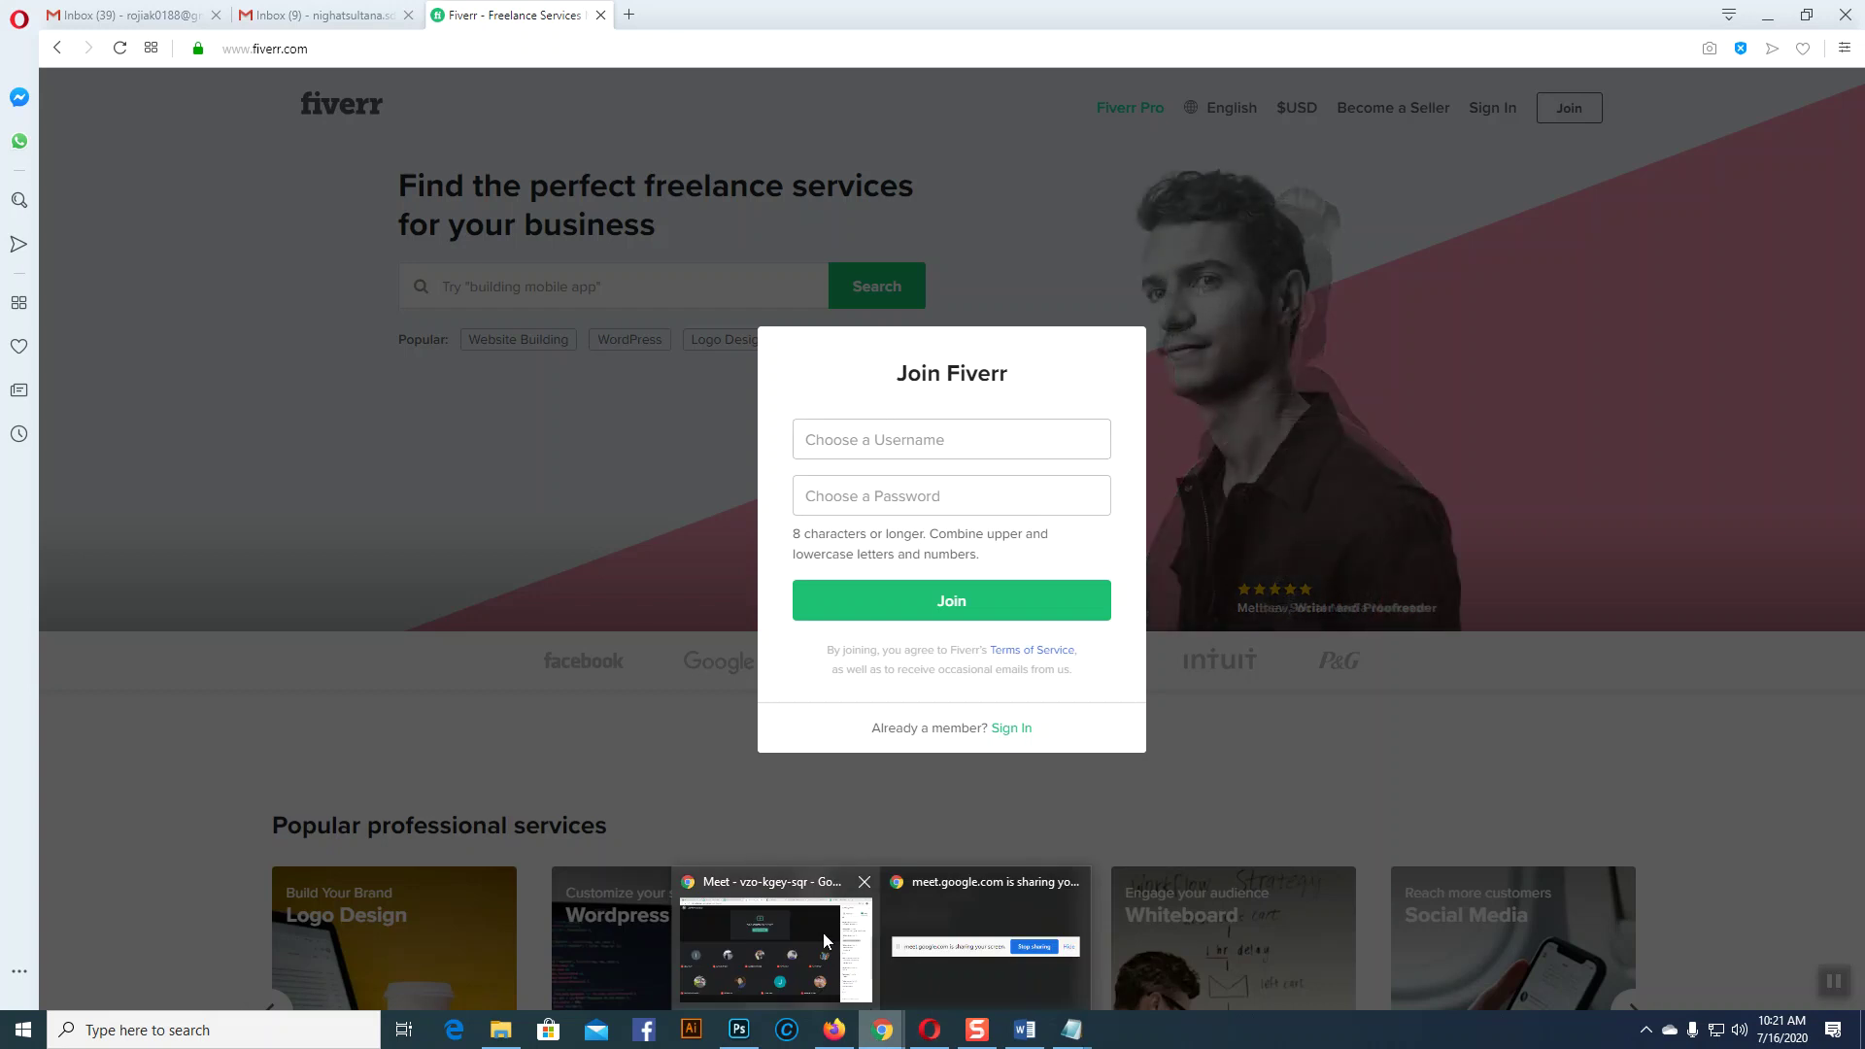
left_click(824, 933)
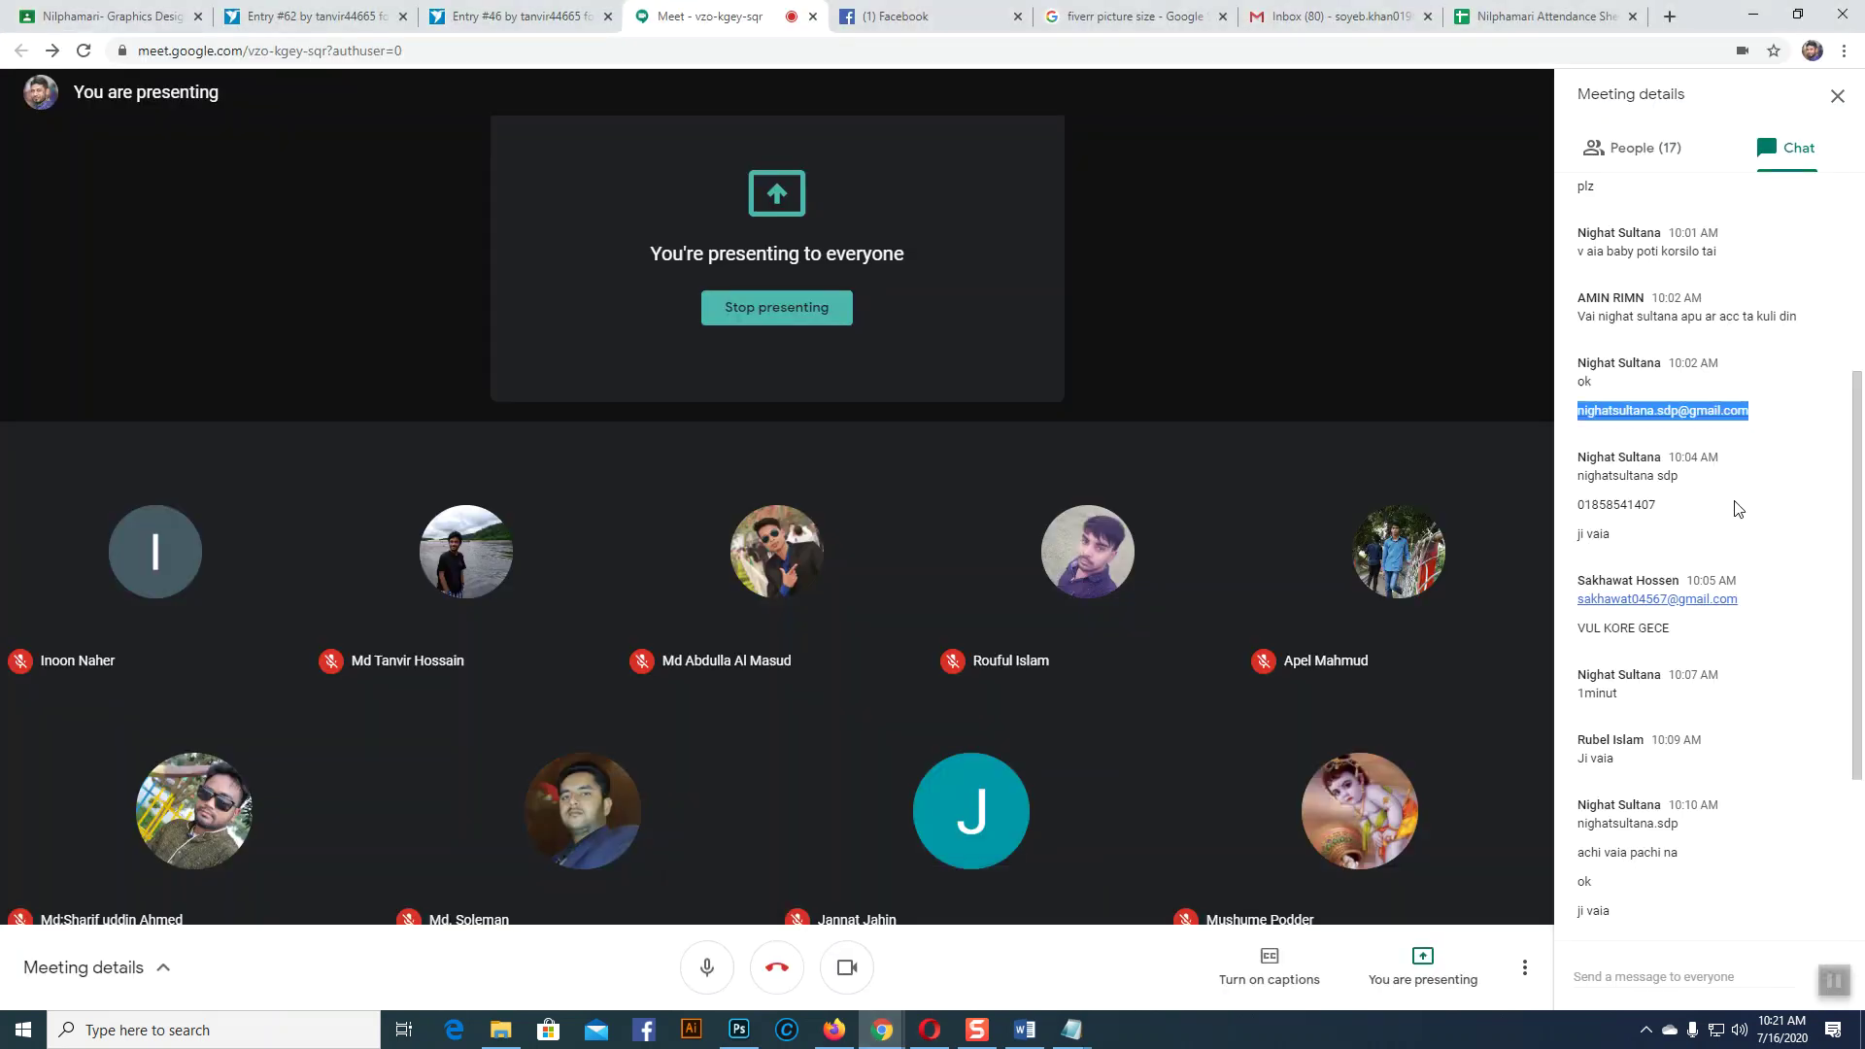
left_click_drag(1655, 478, 1576, 478)
key("ctrl+c")
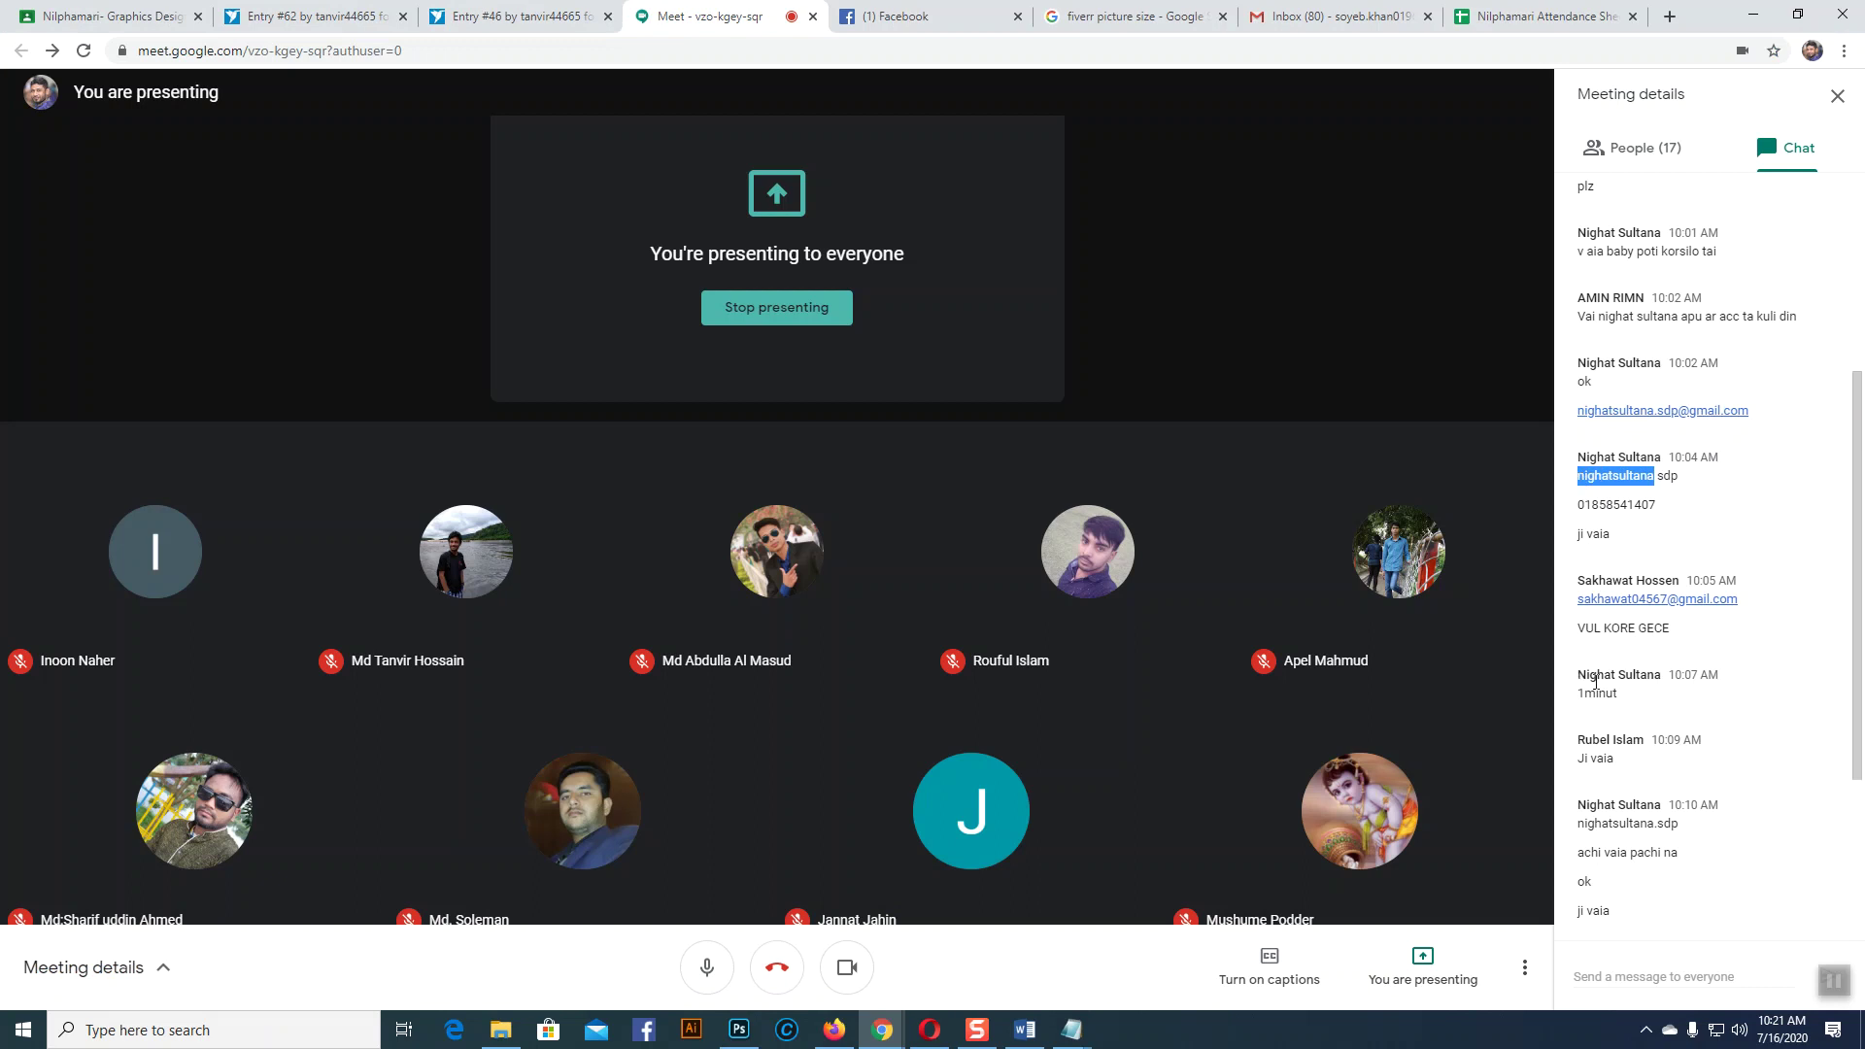
Paste the name as the Fiverr username, capitalizing its first letter and adding an underscore.
mouse_move(929, 1029)
left_click(904, 955)
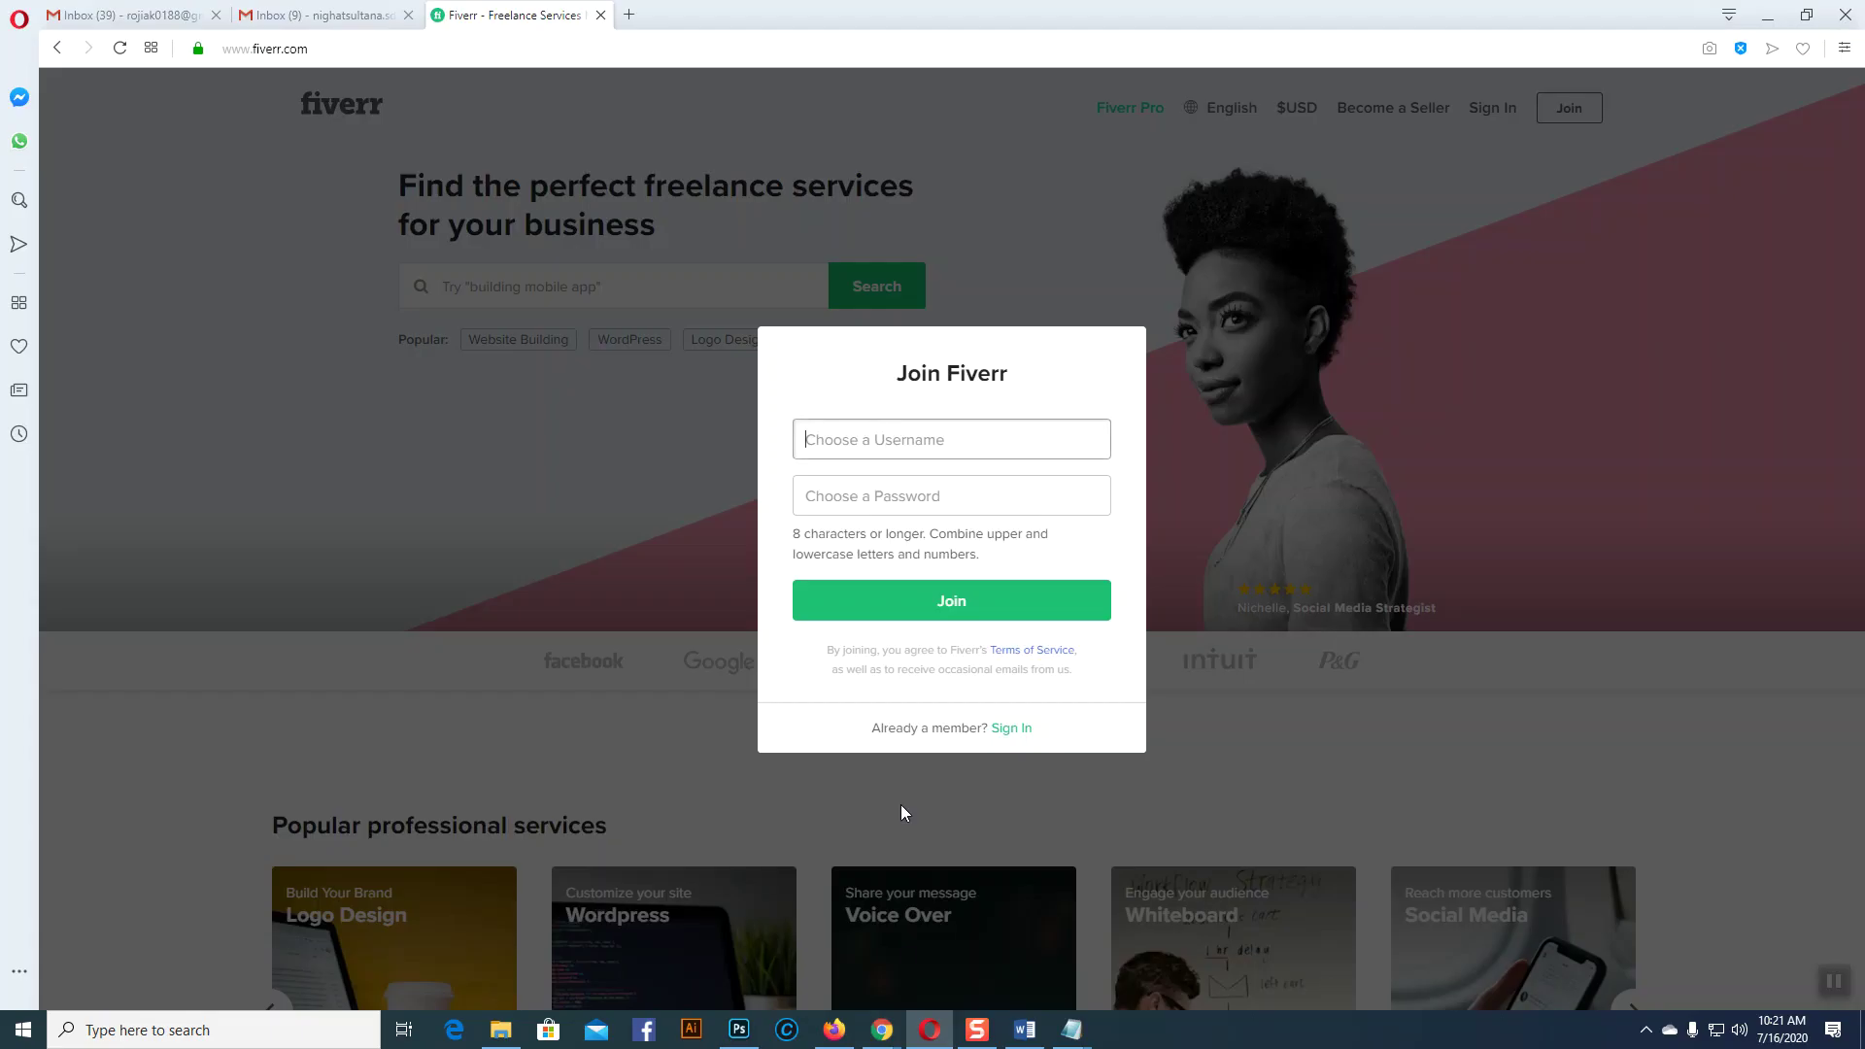
key("ctrl+v")
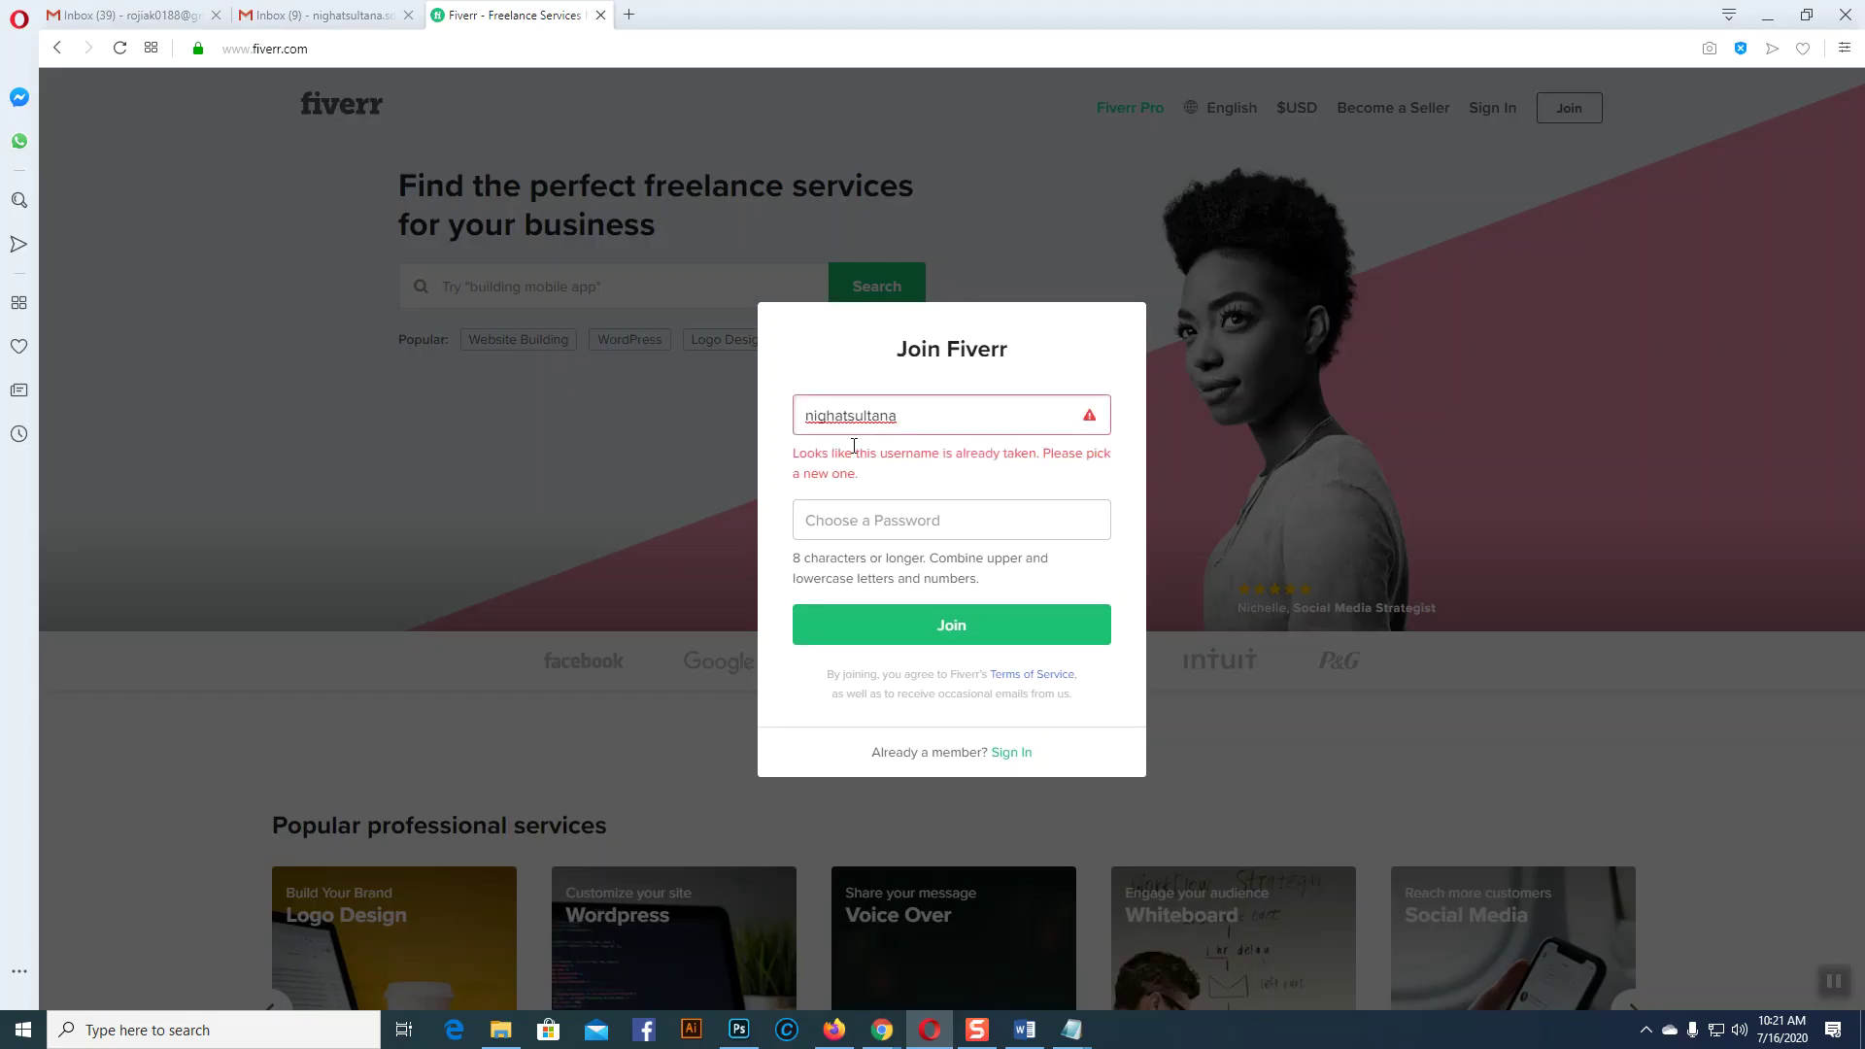
left_click(815, 417)
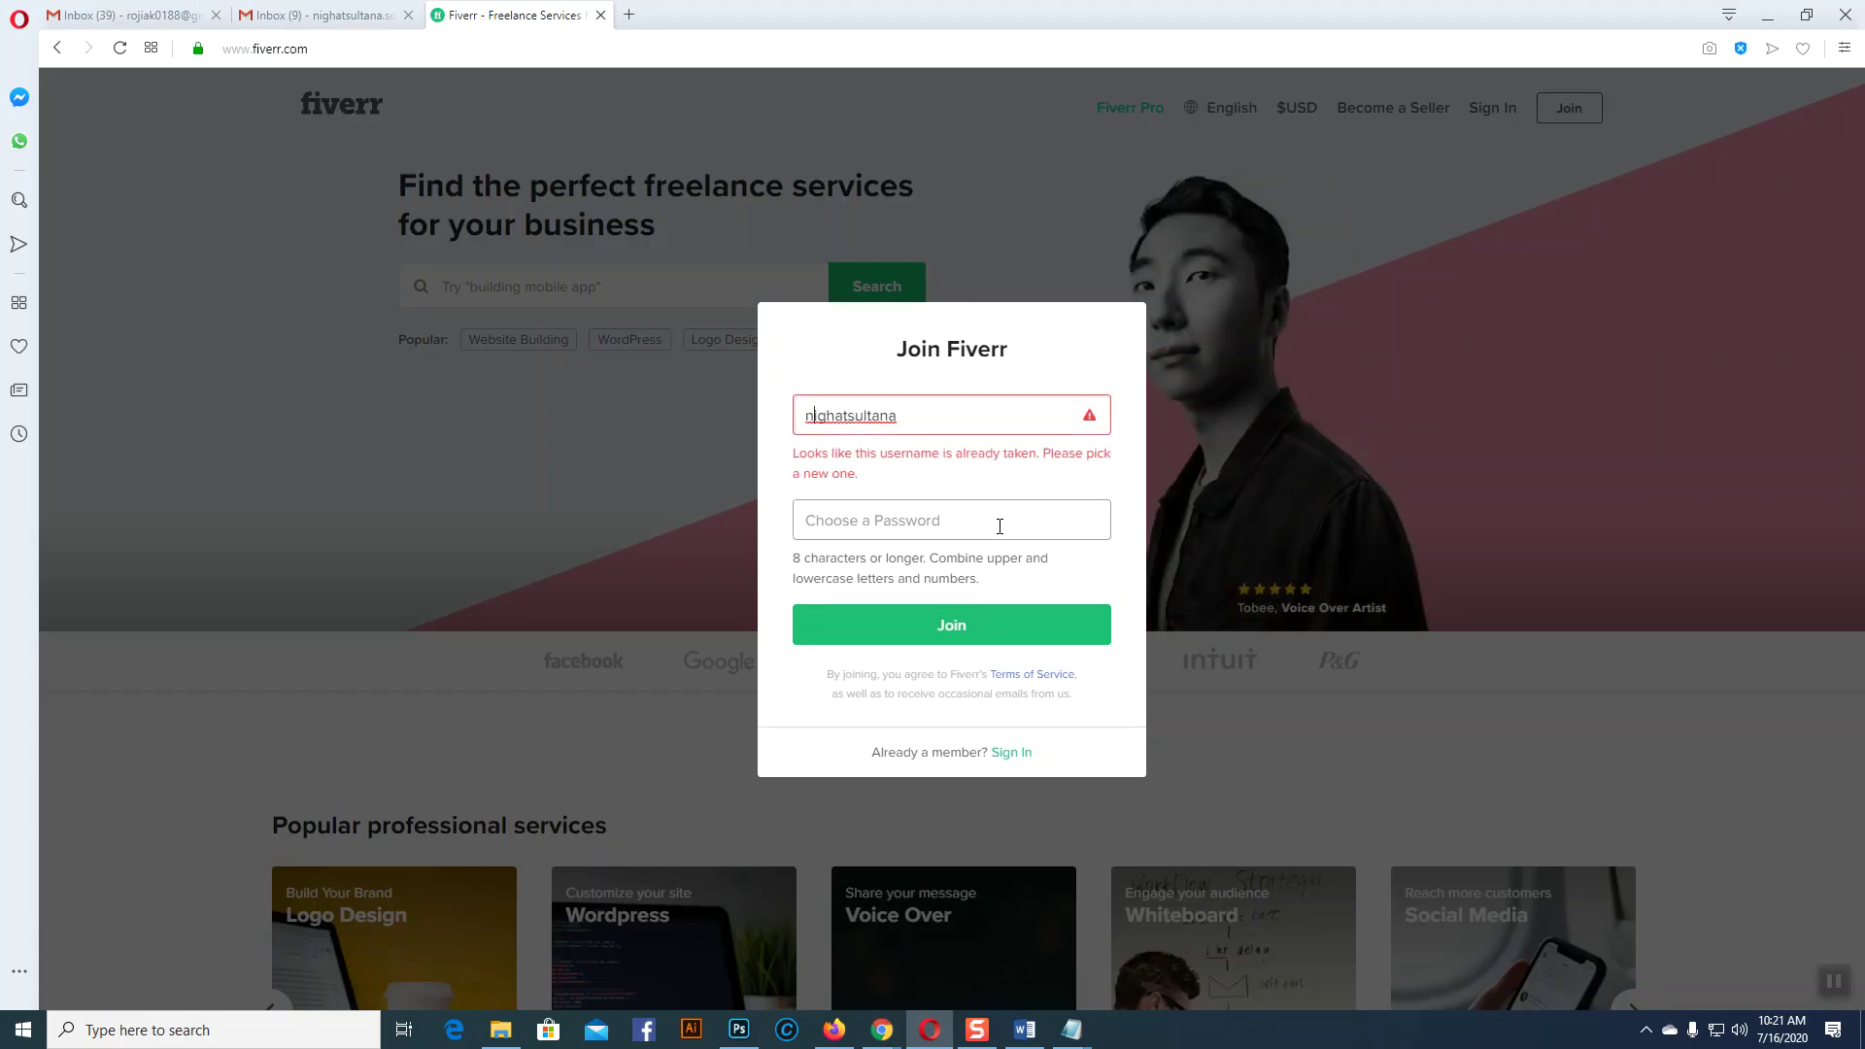
key("BackSpace")
type("N")
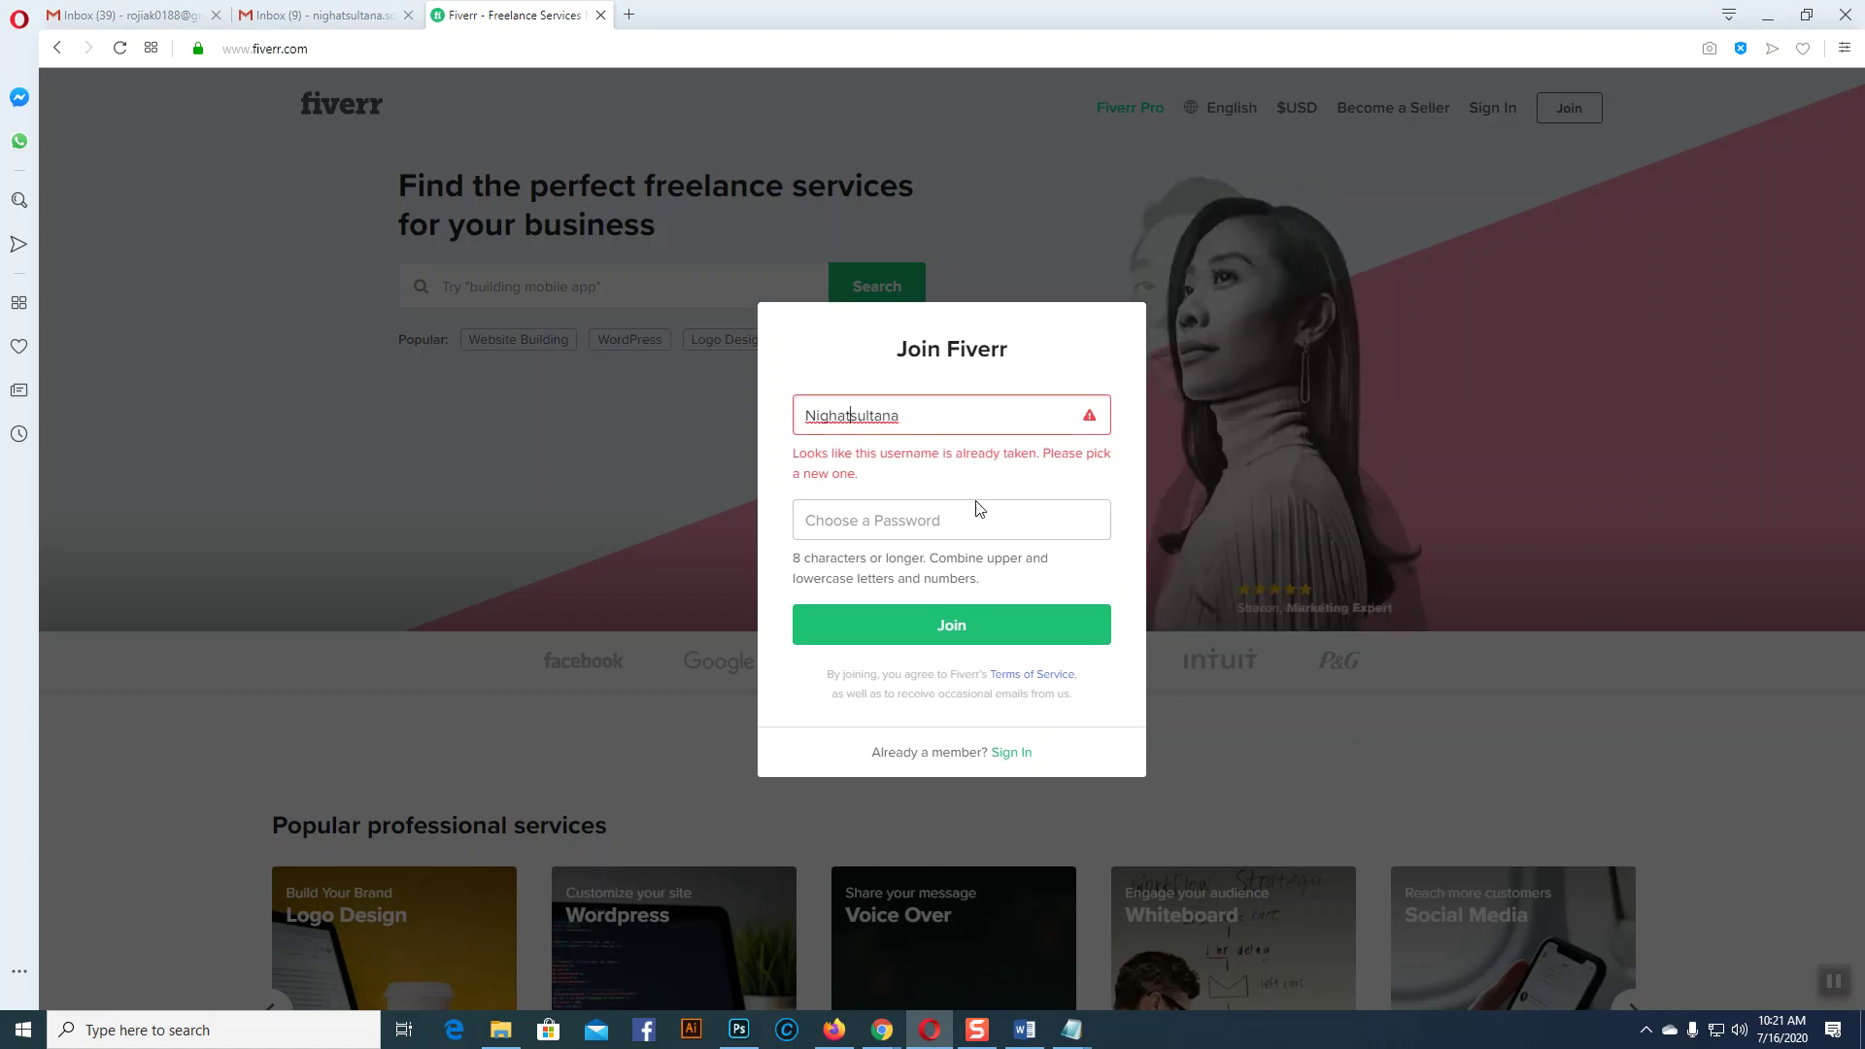
type("_")
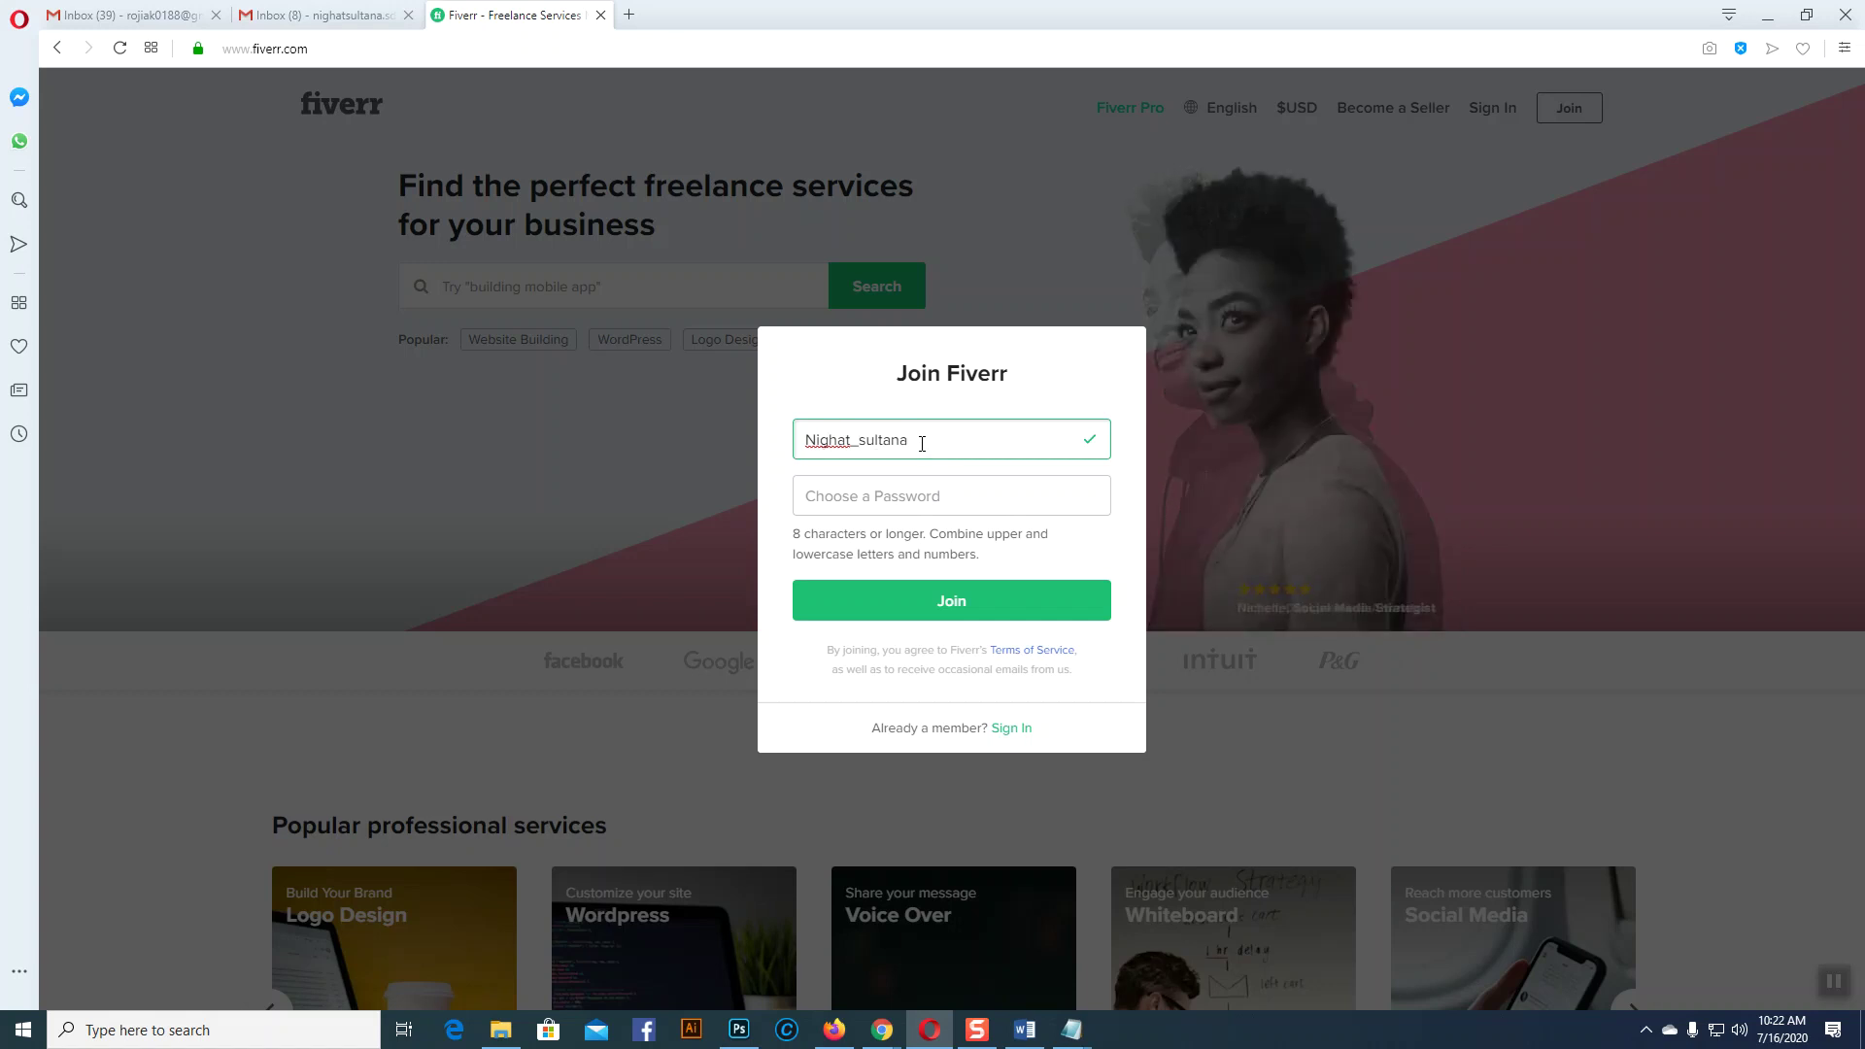
Review the username, moving between it and the password field until it's accepted.
left_click_drag(919, 444, 773, 442)
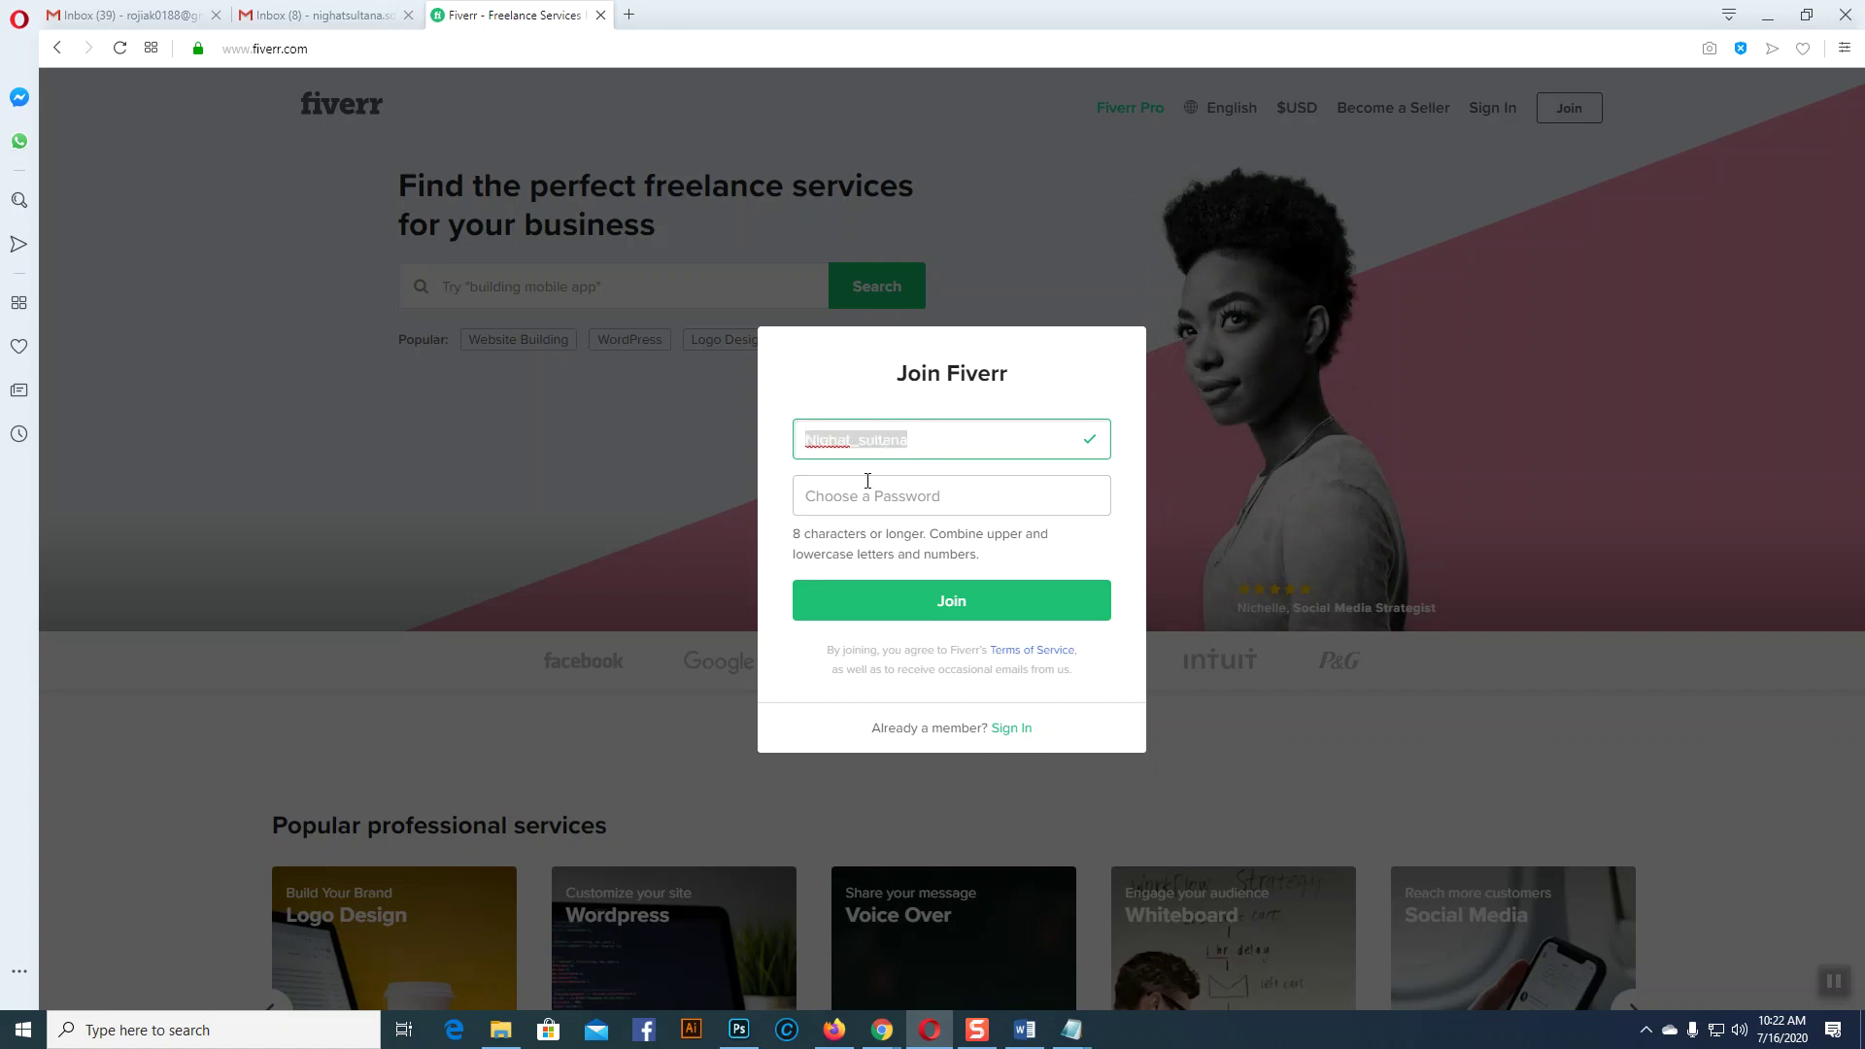
left_click(867, 500)
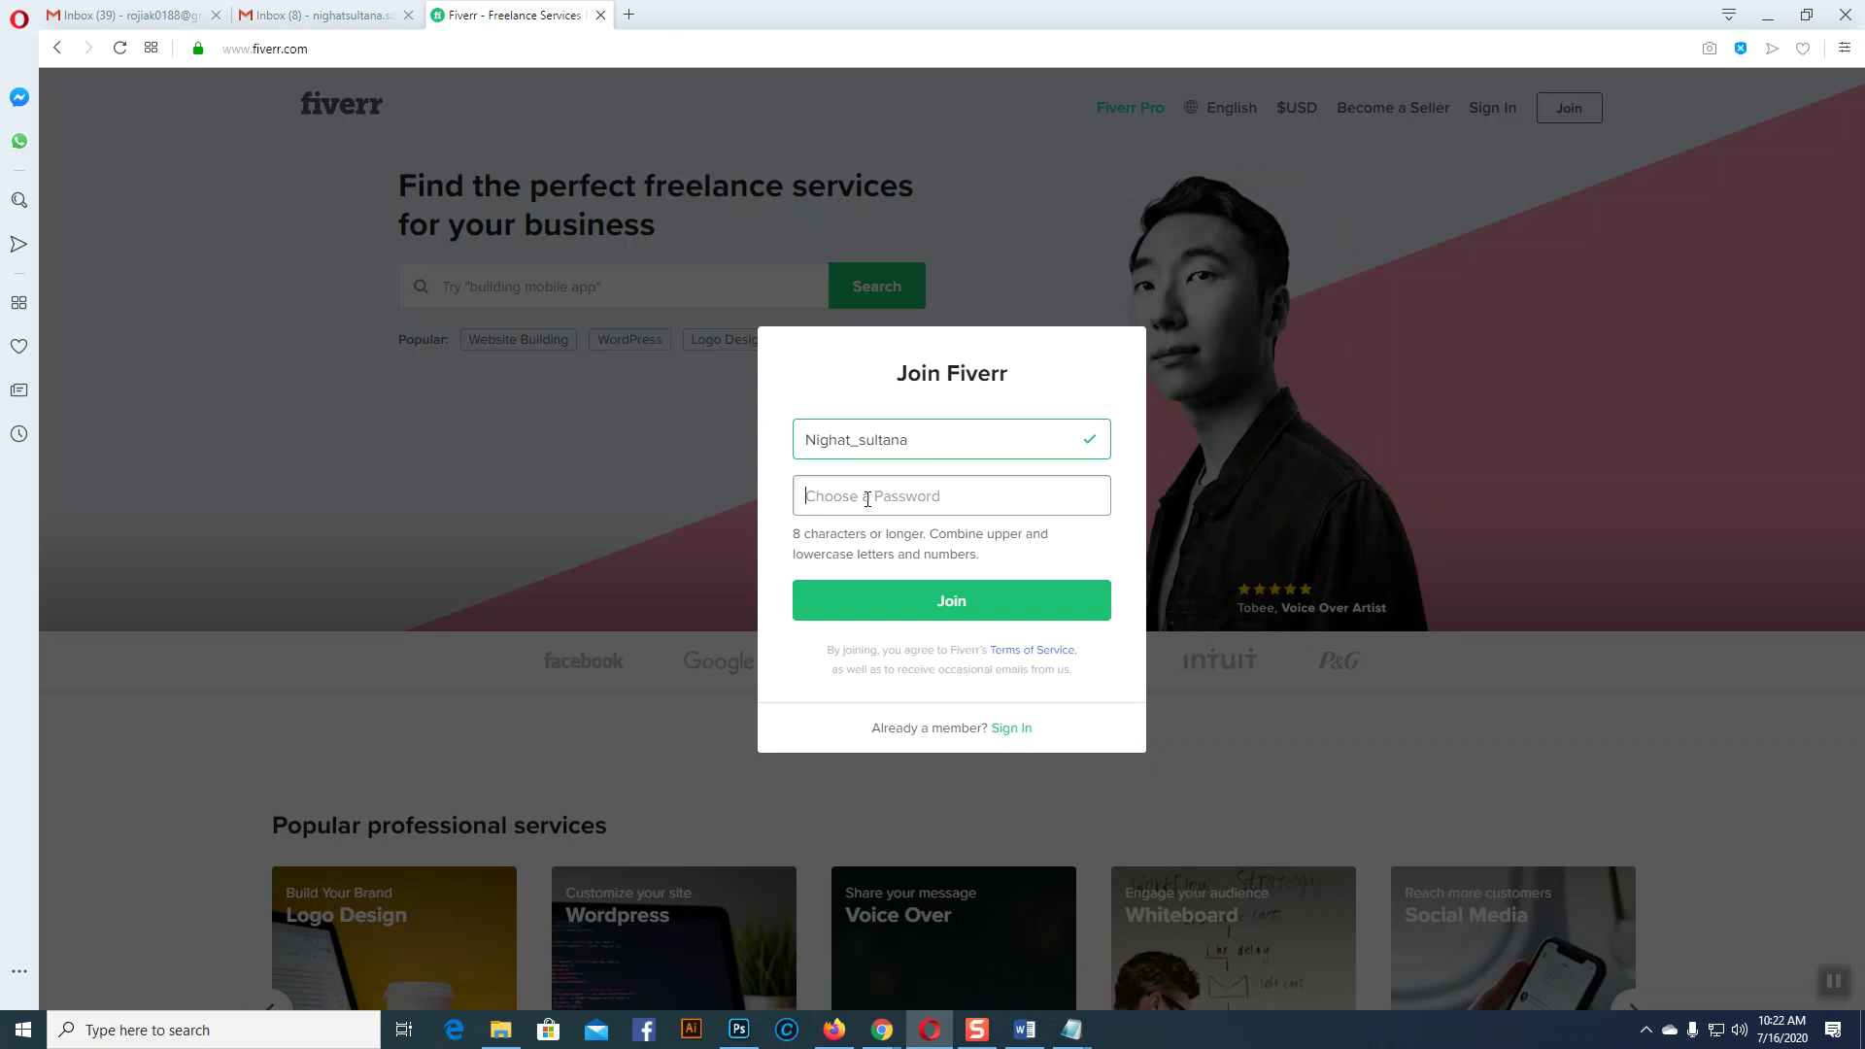
left_click(921, 443)
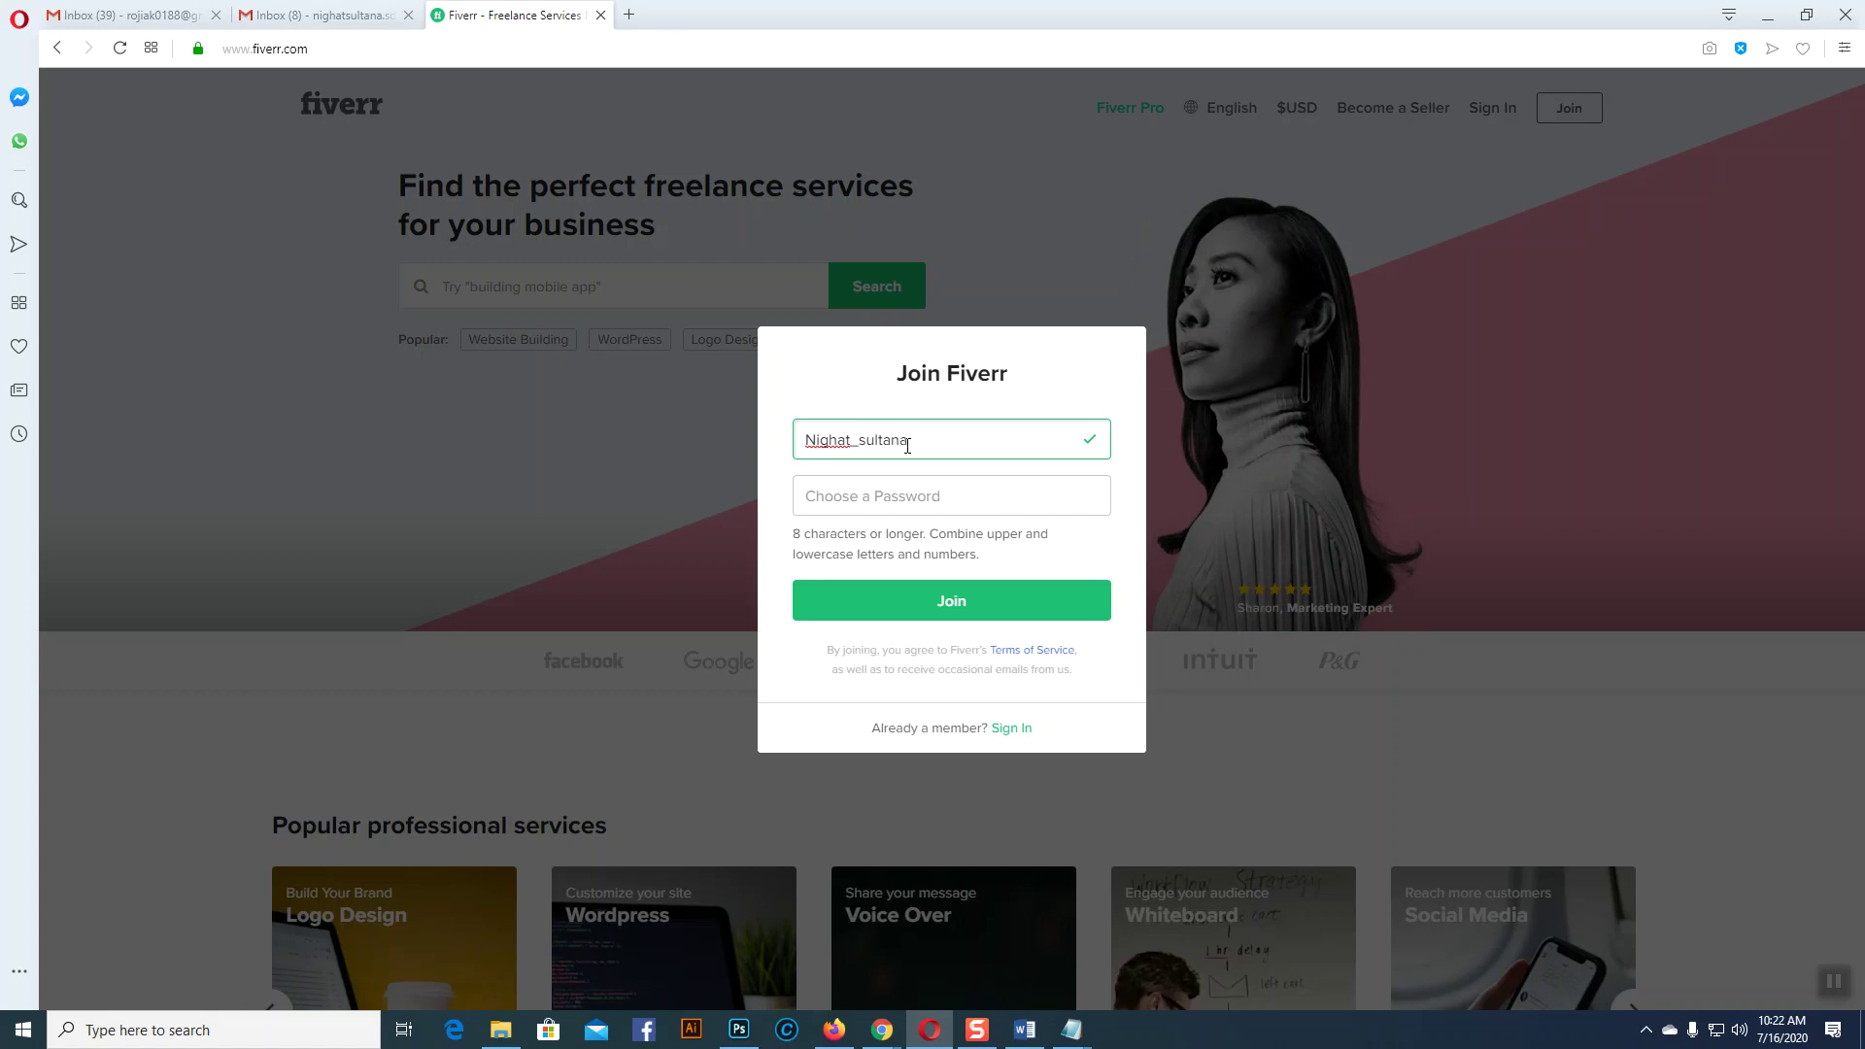
left_click(855, 498)
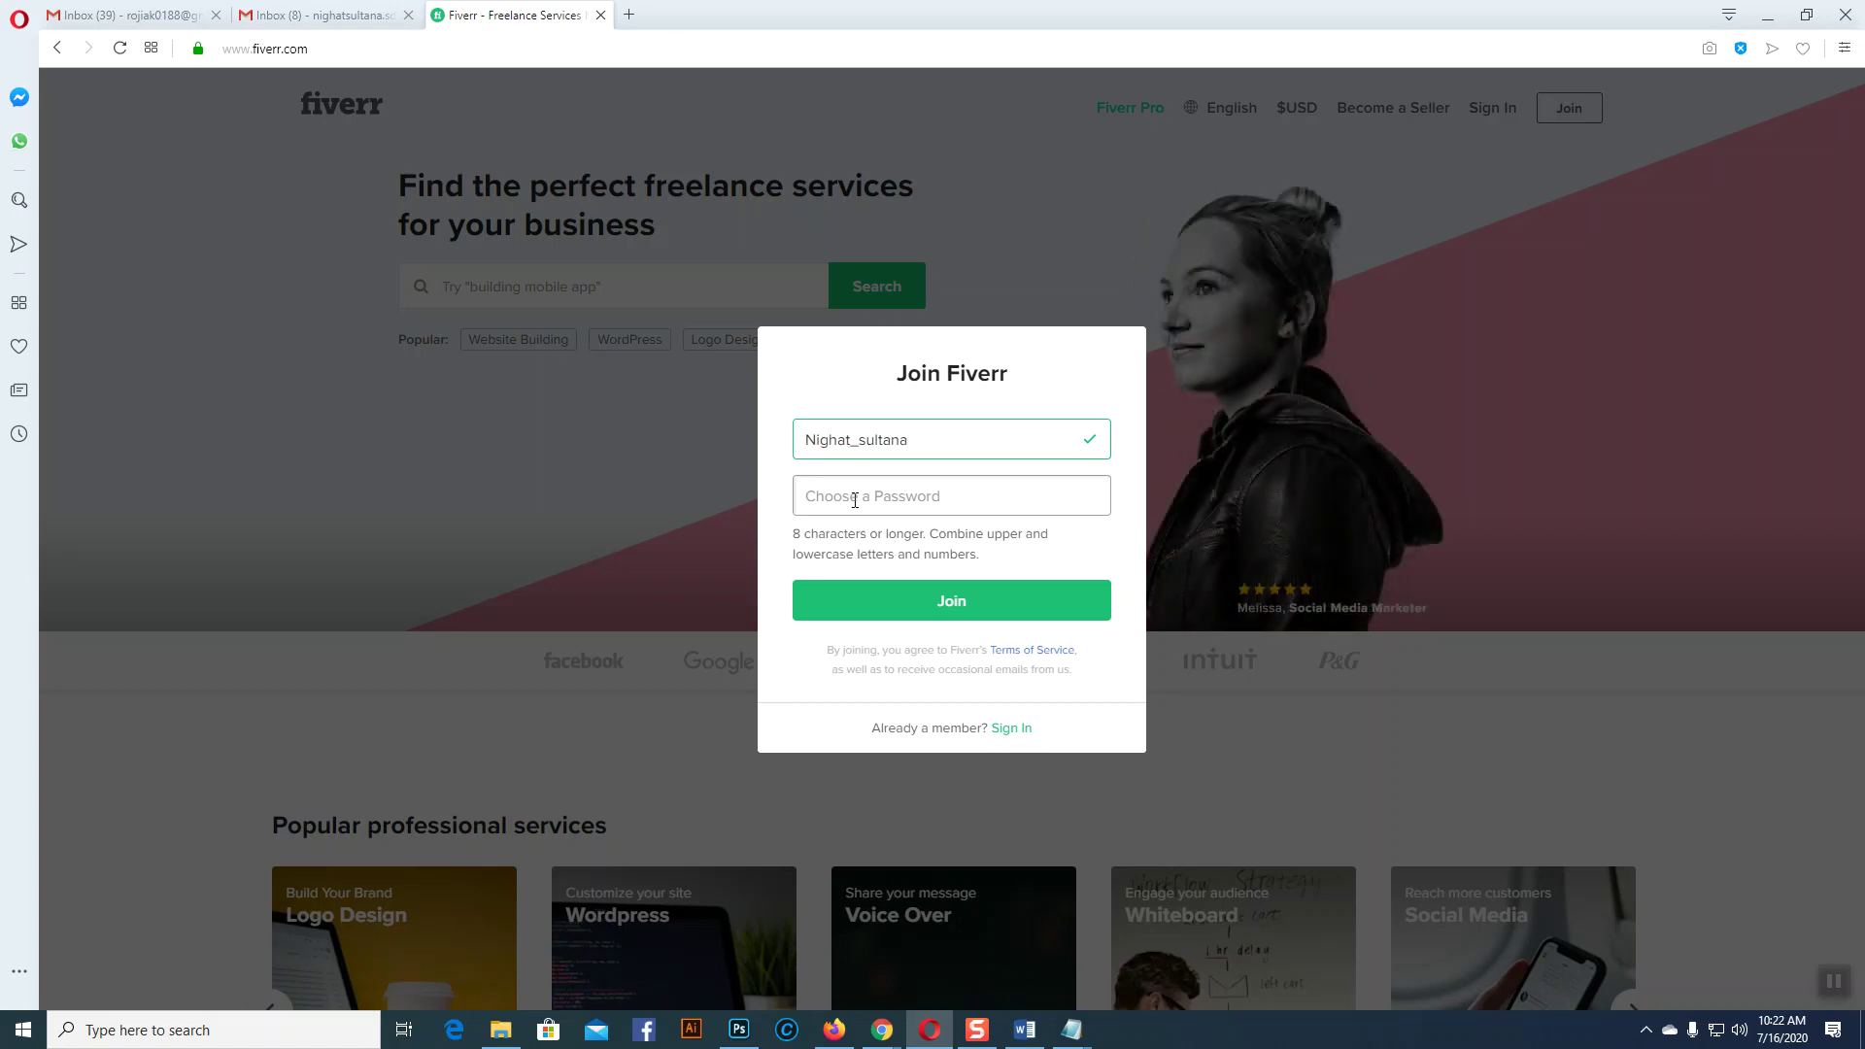
left_click(916, 442)
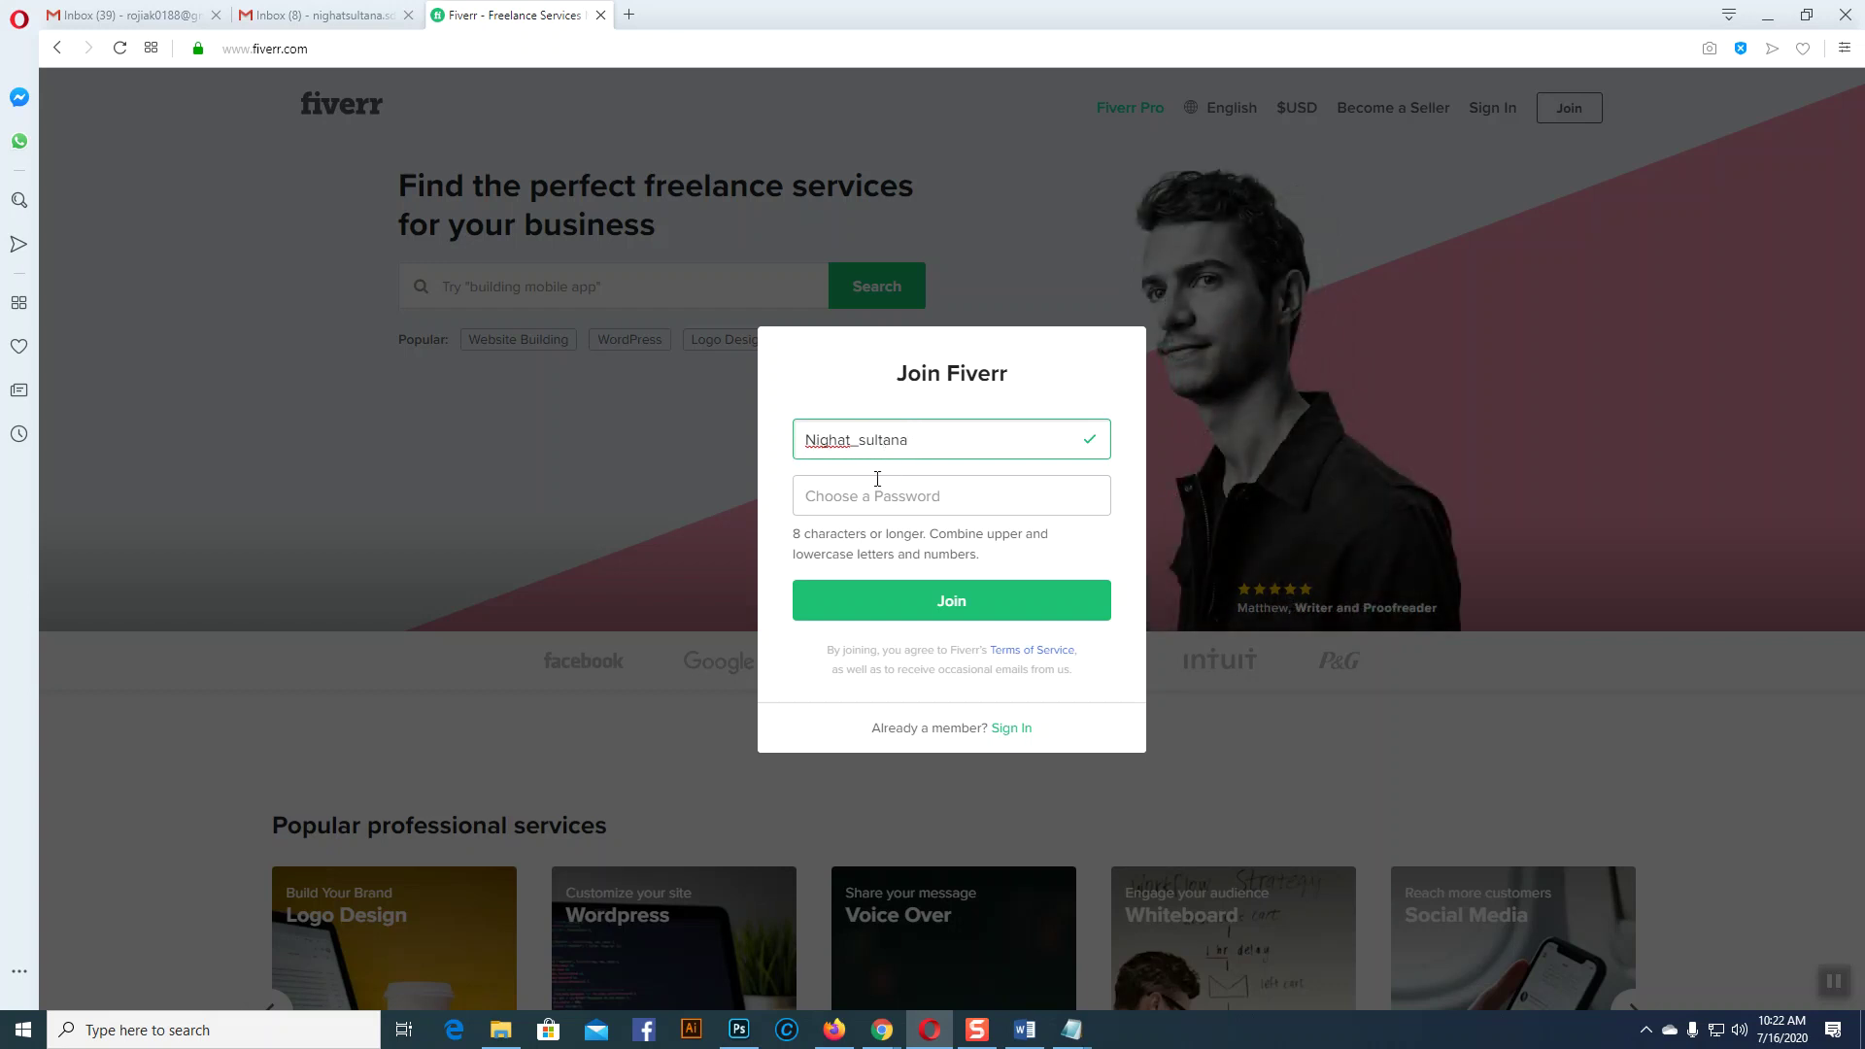
left_click(917, 492)
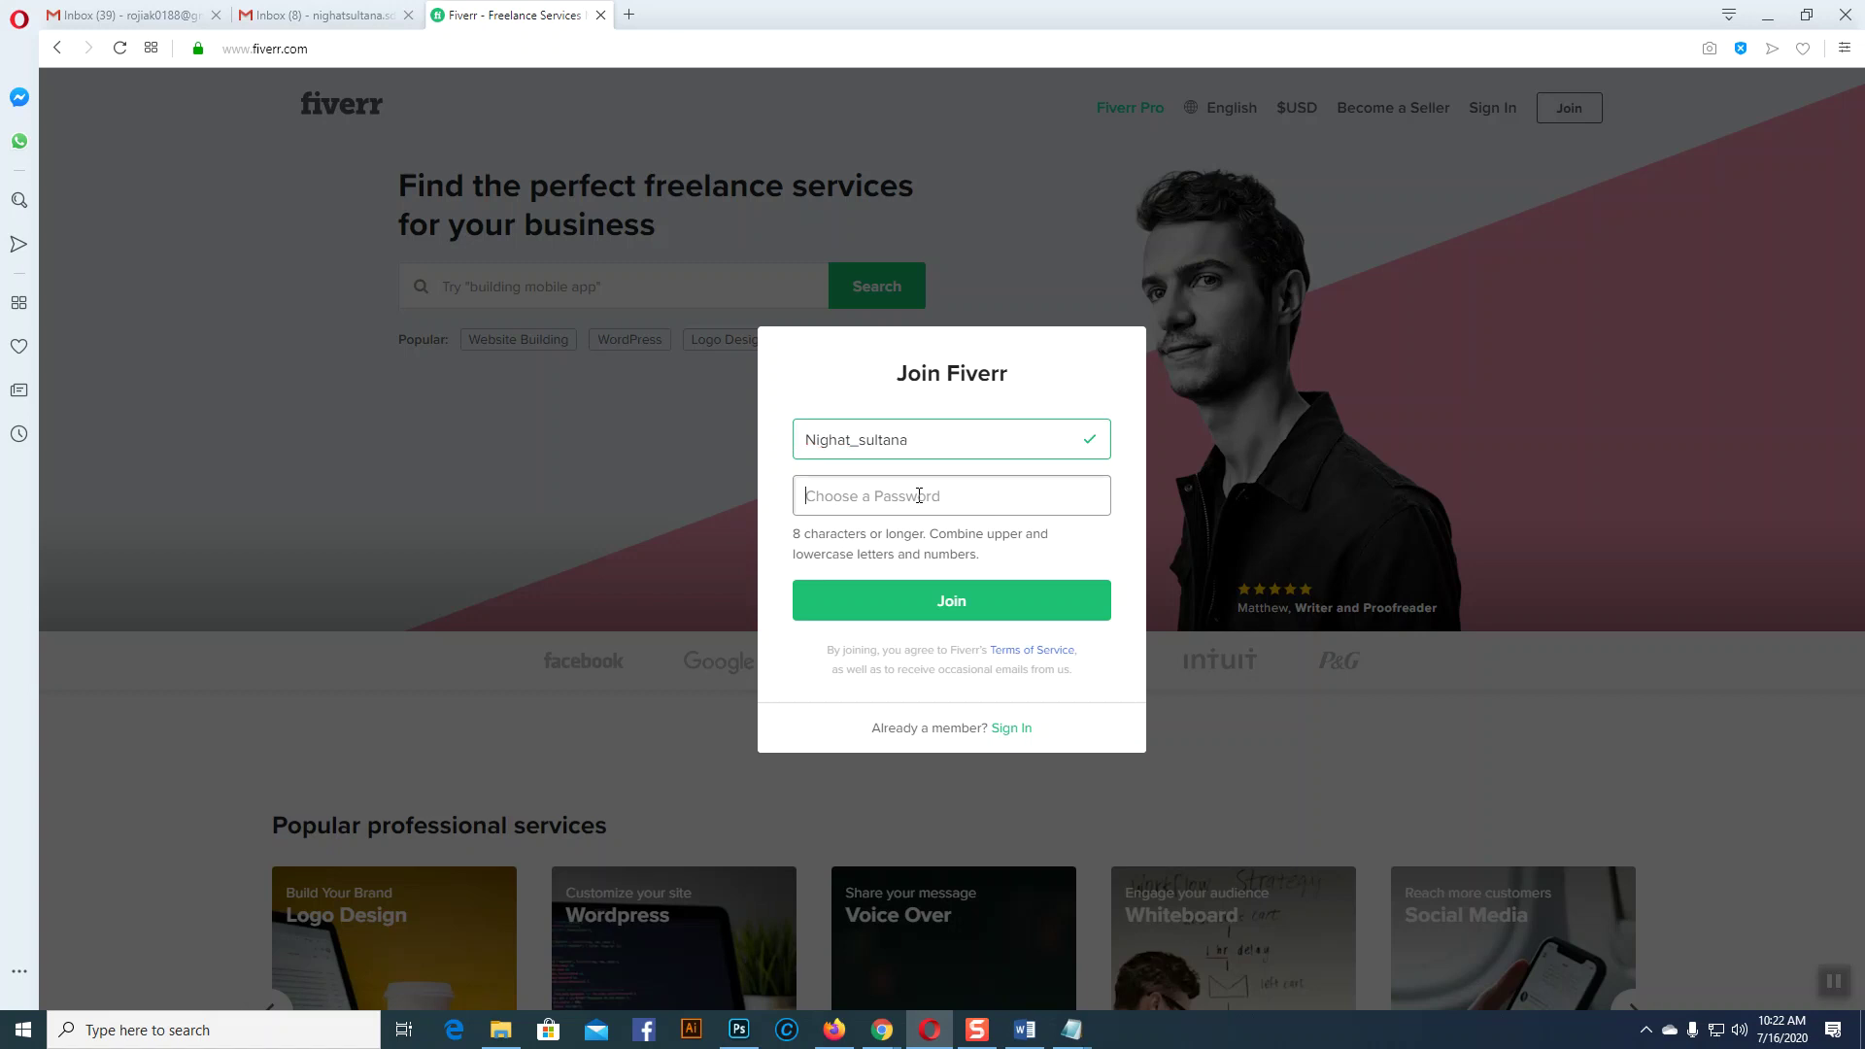
Copy the account password from the Meet chat, paste it into Choose a Password, and submit Join.
mouse_move(895, 1039)
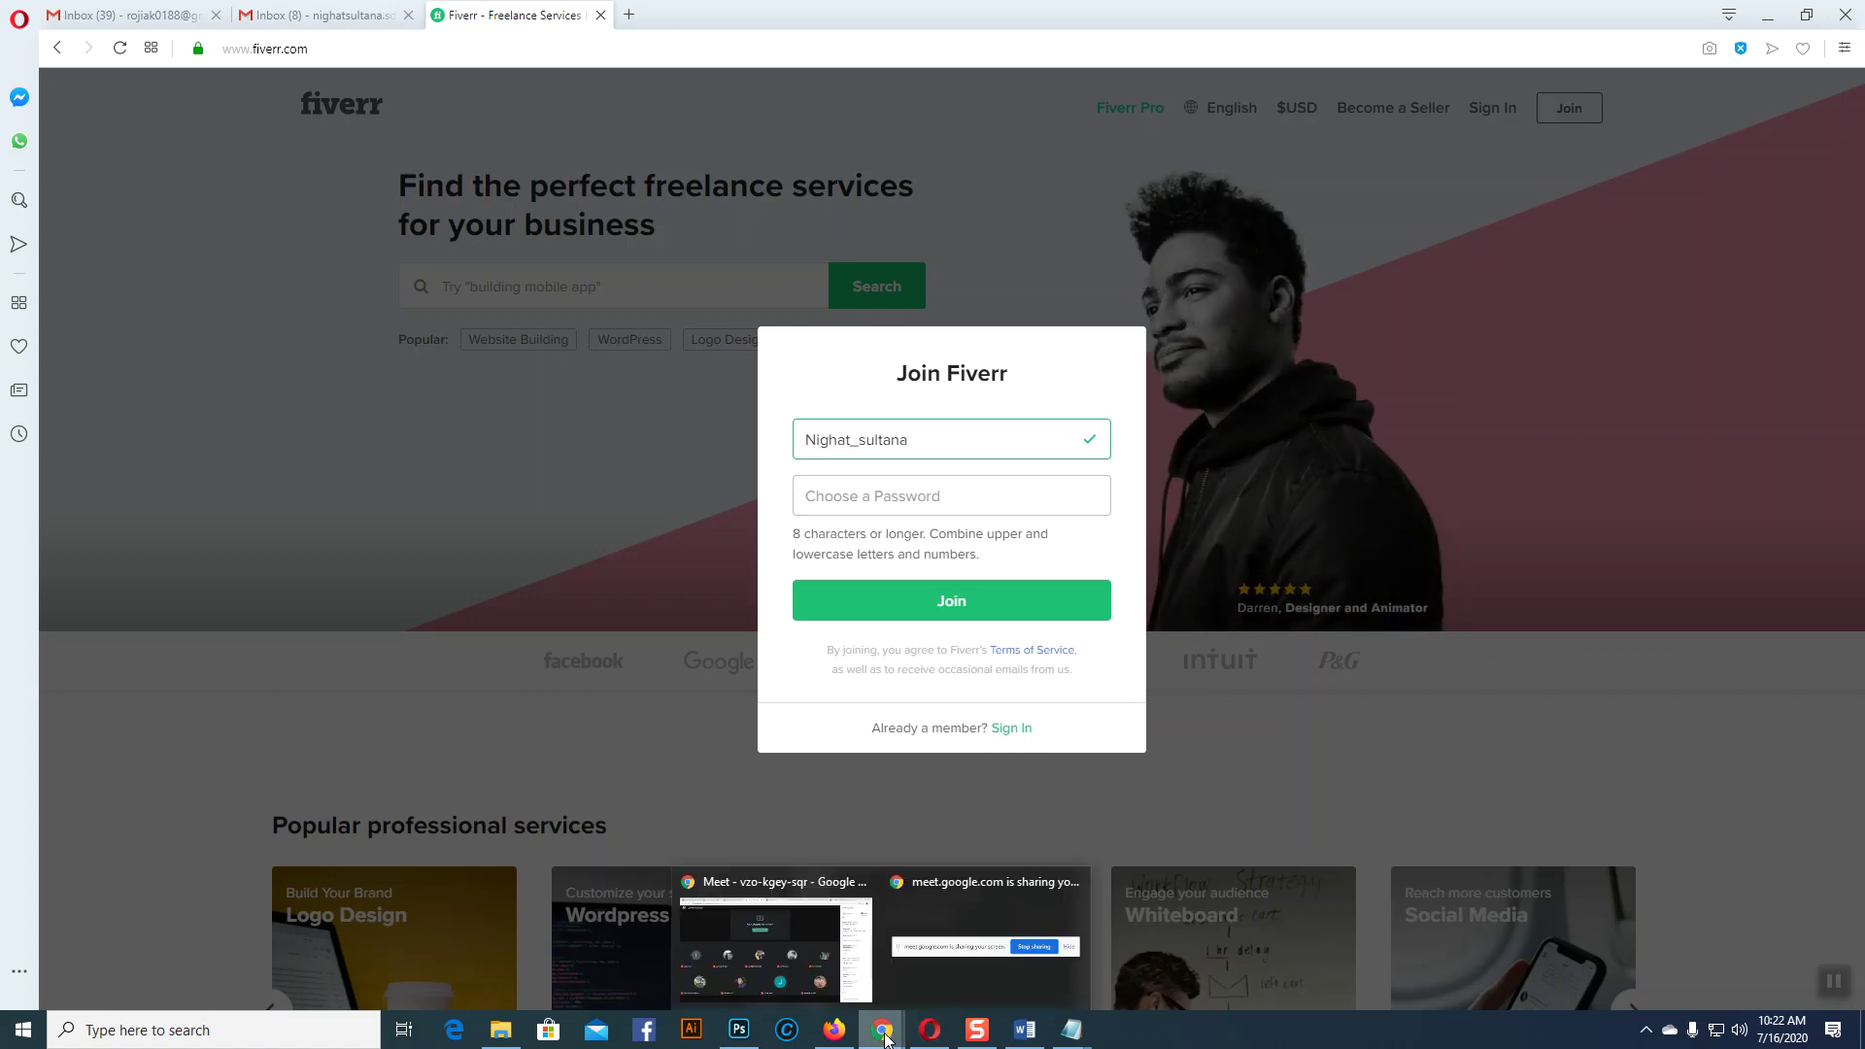
left_click(829, 960)
scroll(1690, 889, "down", 1)
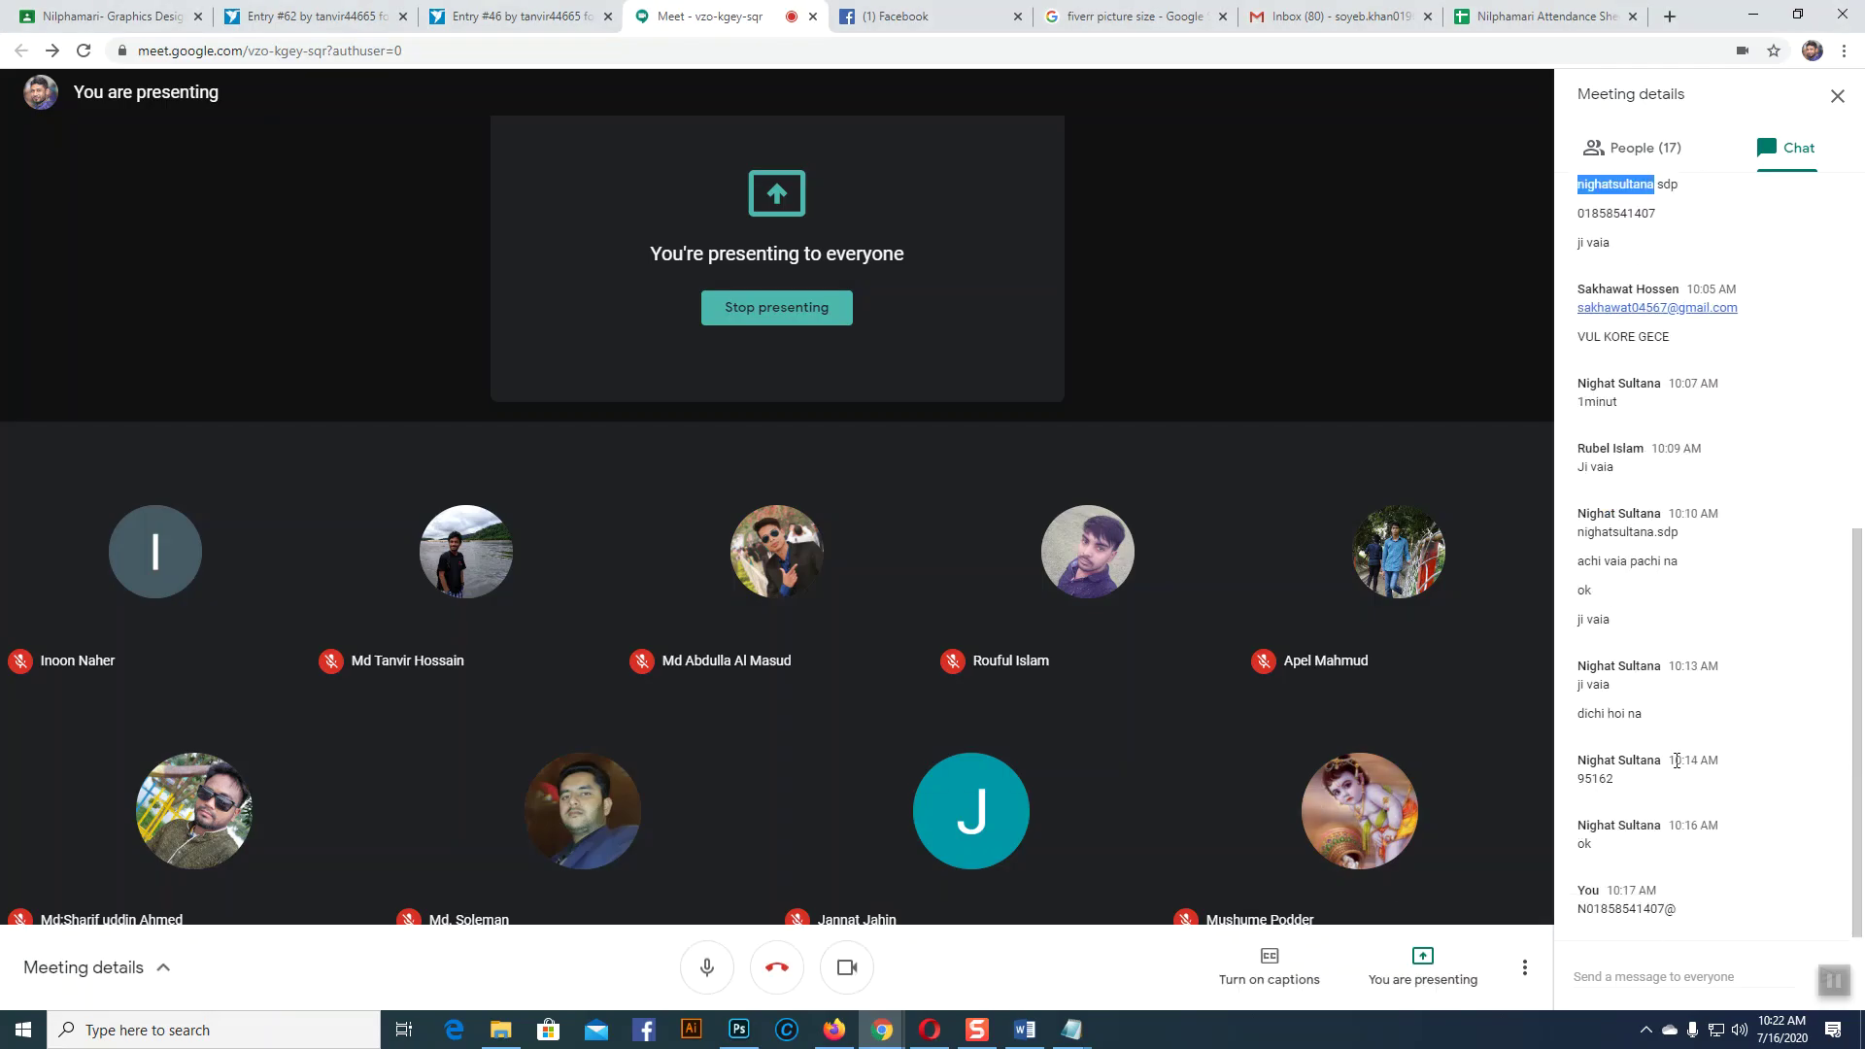
left_click_drag(1685, 910, 1571, 918)
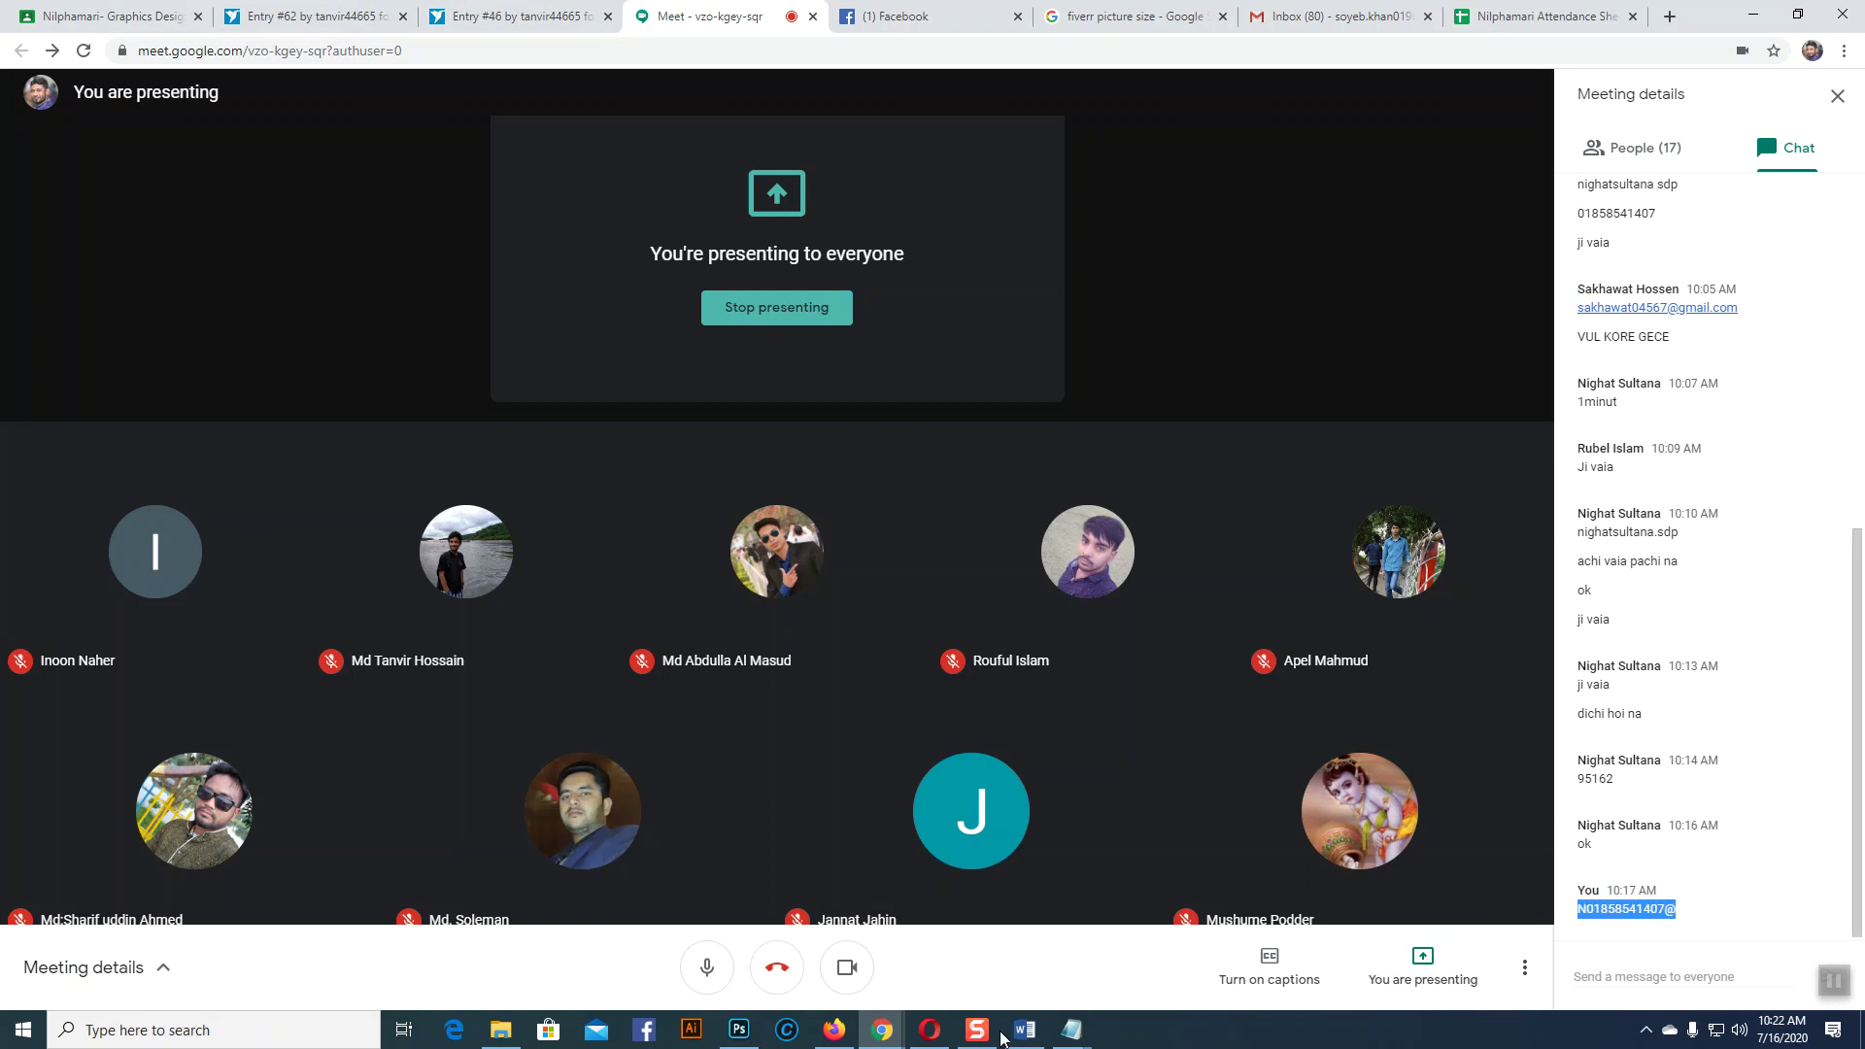
left_click(929, 1030)
left_click(922, 500)
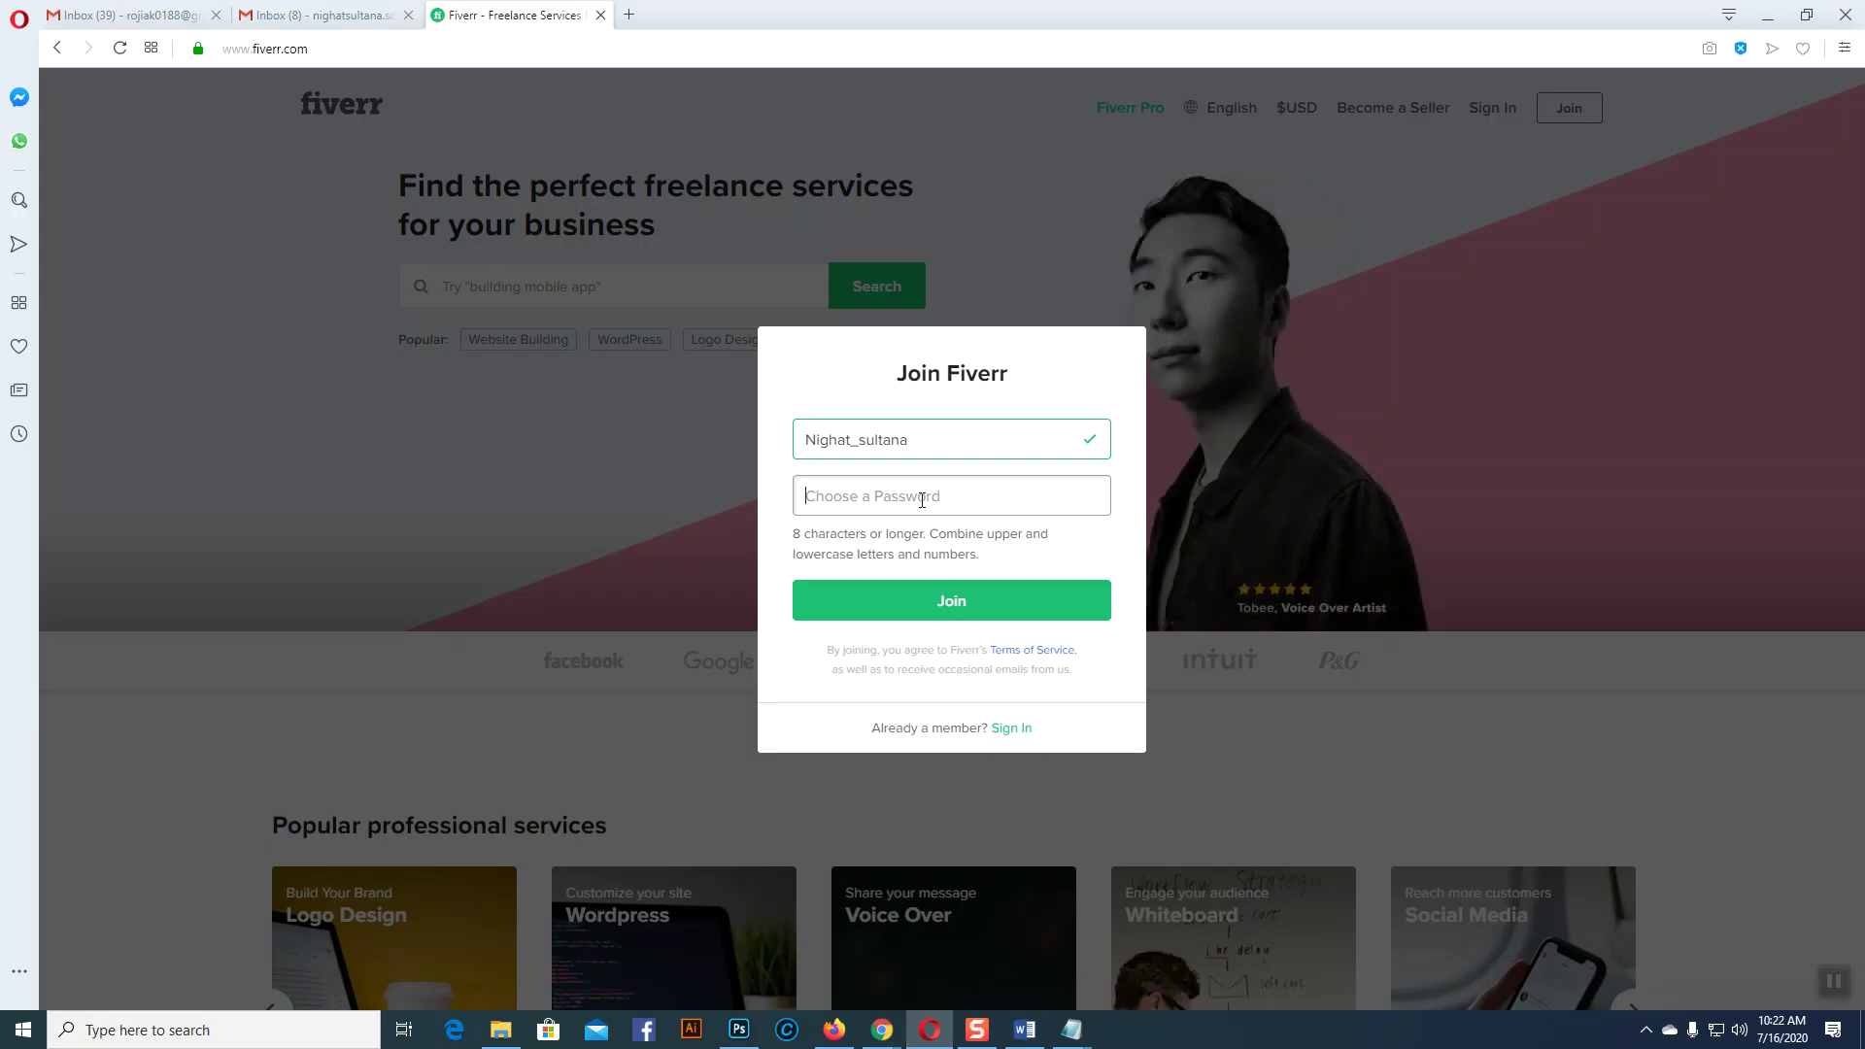
key("ctrl+v")
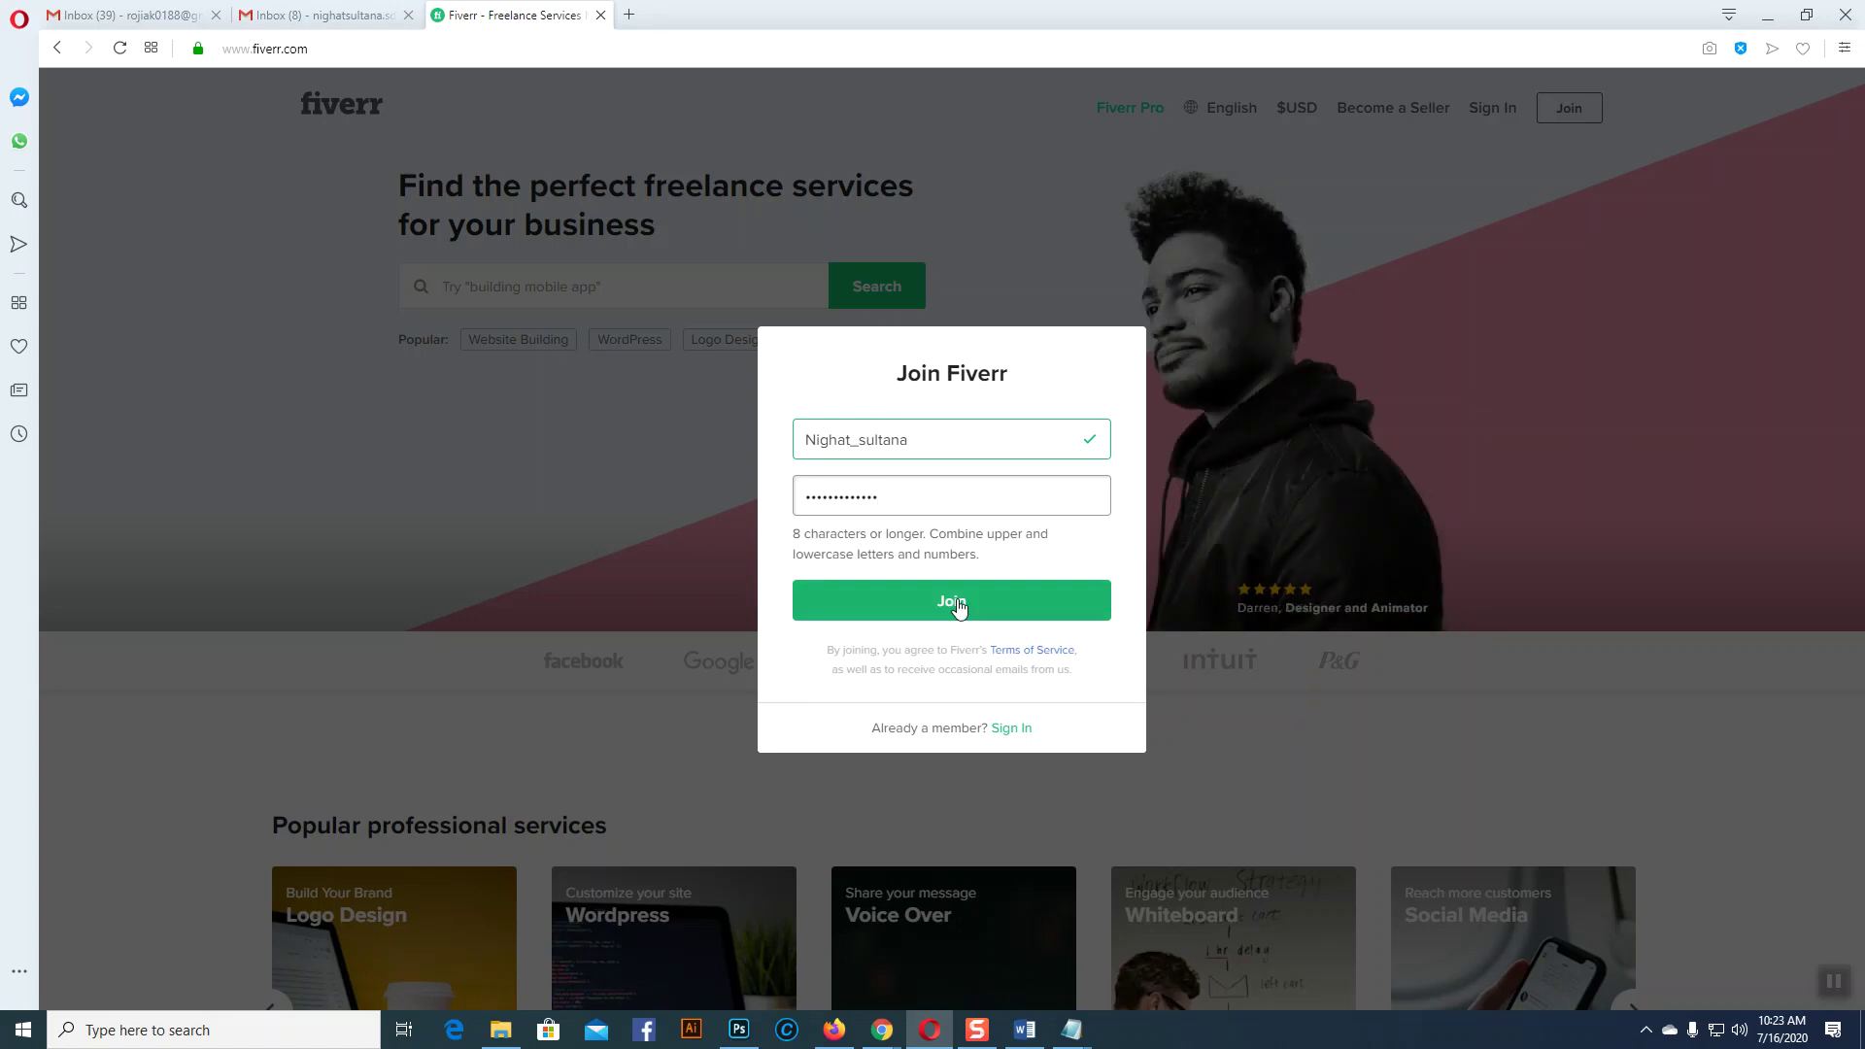
left_click(947, 610)
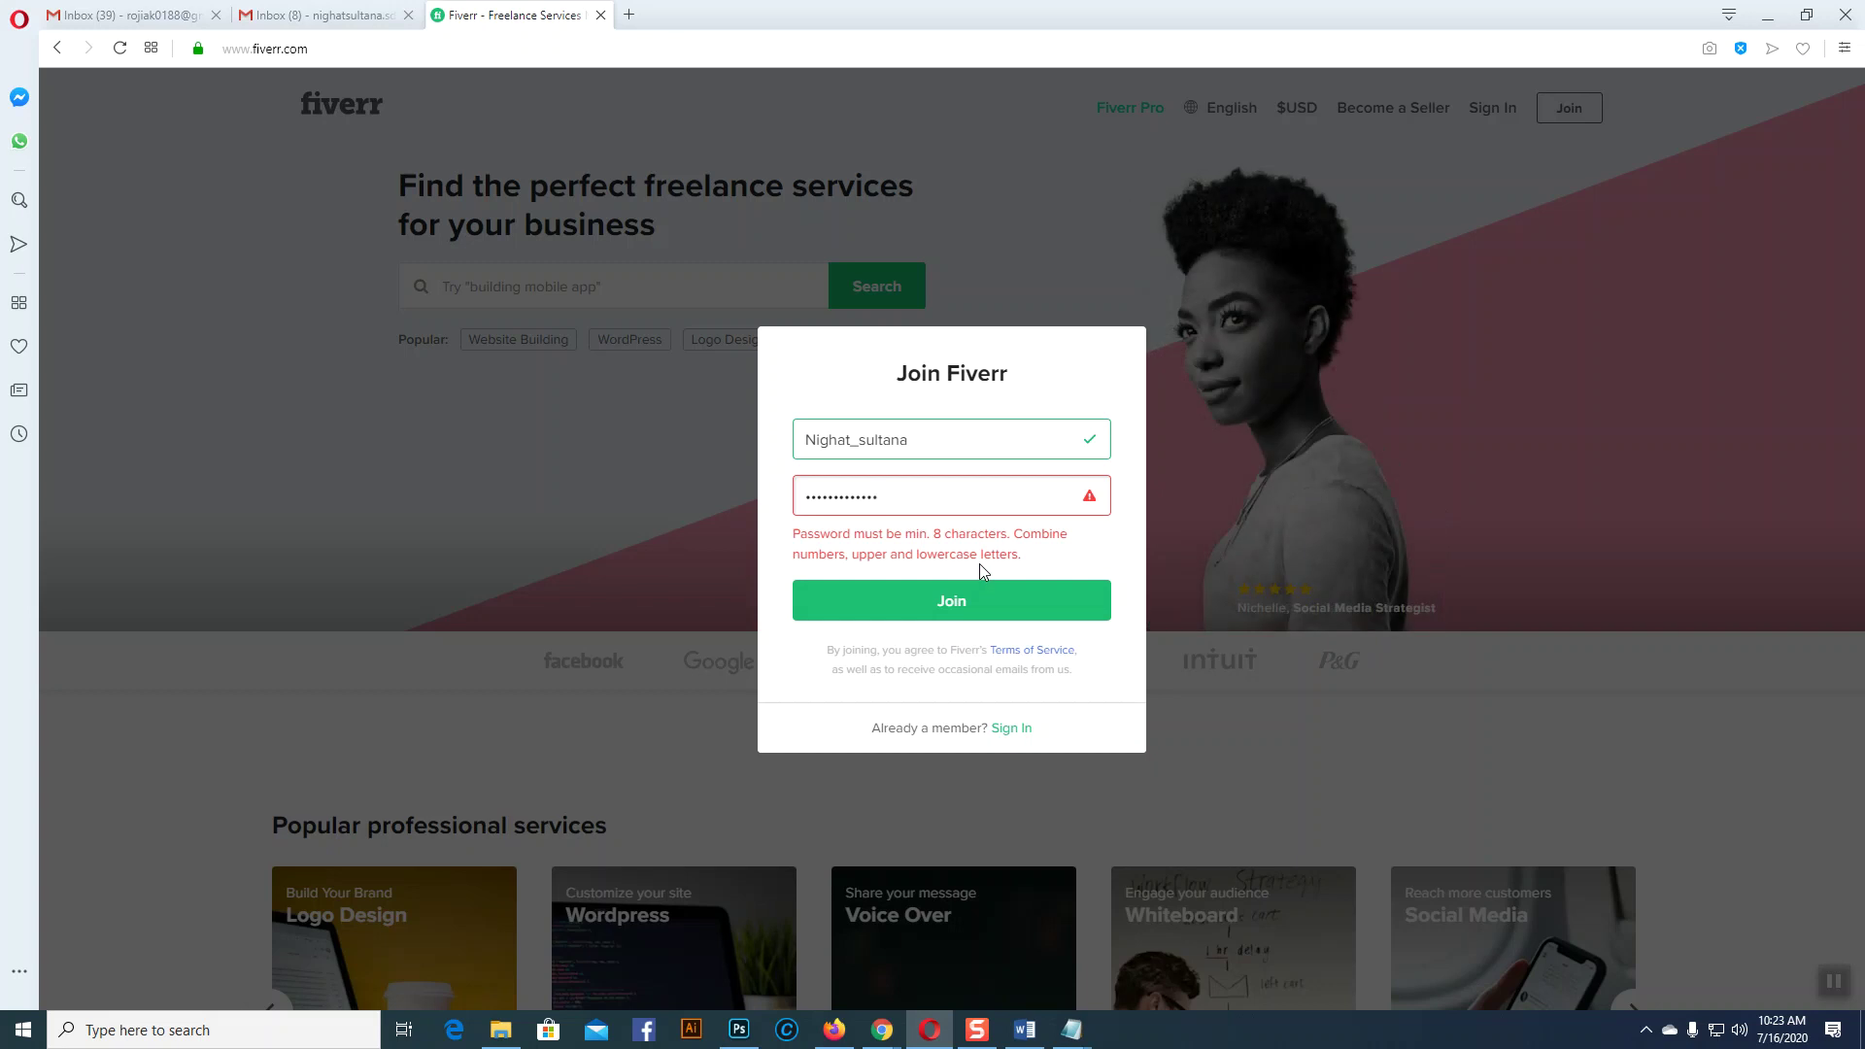
left_click(810, 497)
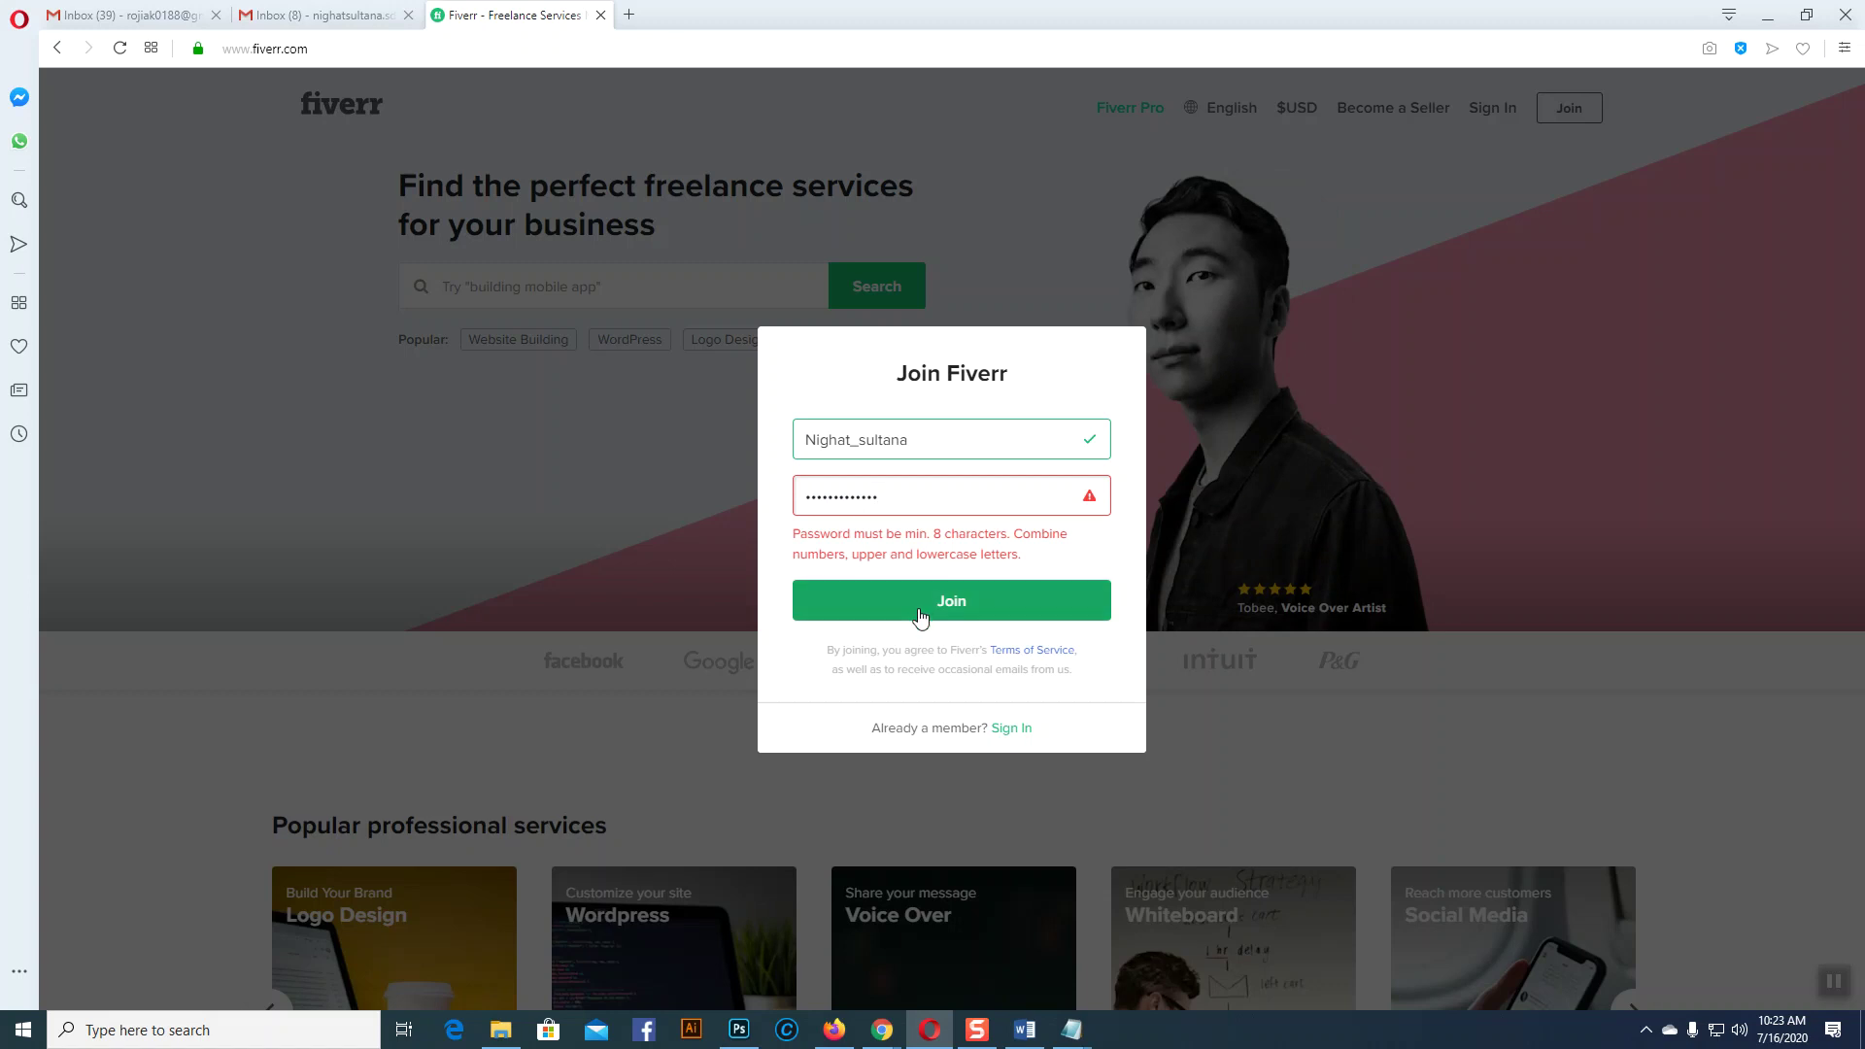
left_click(920, 614)
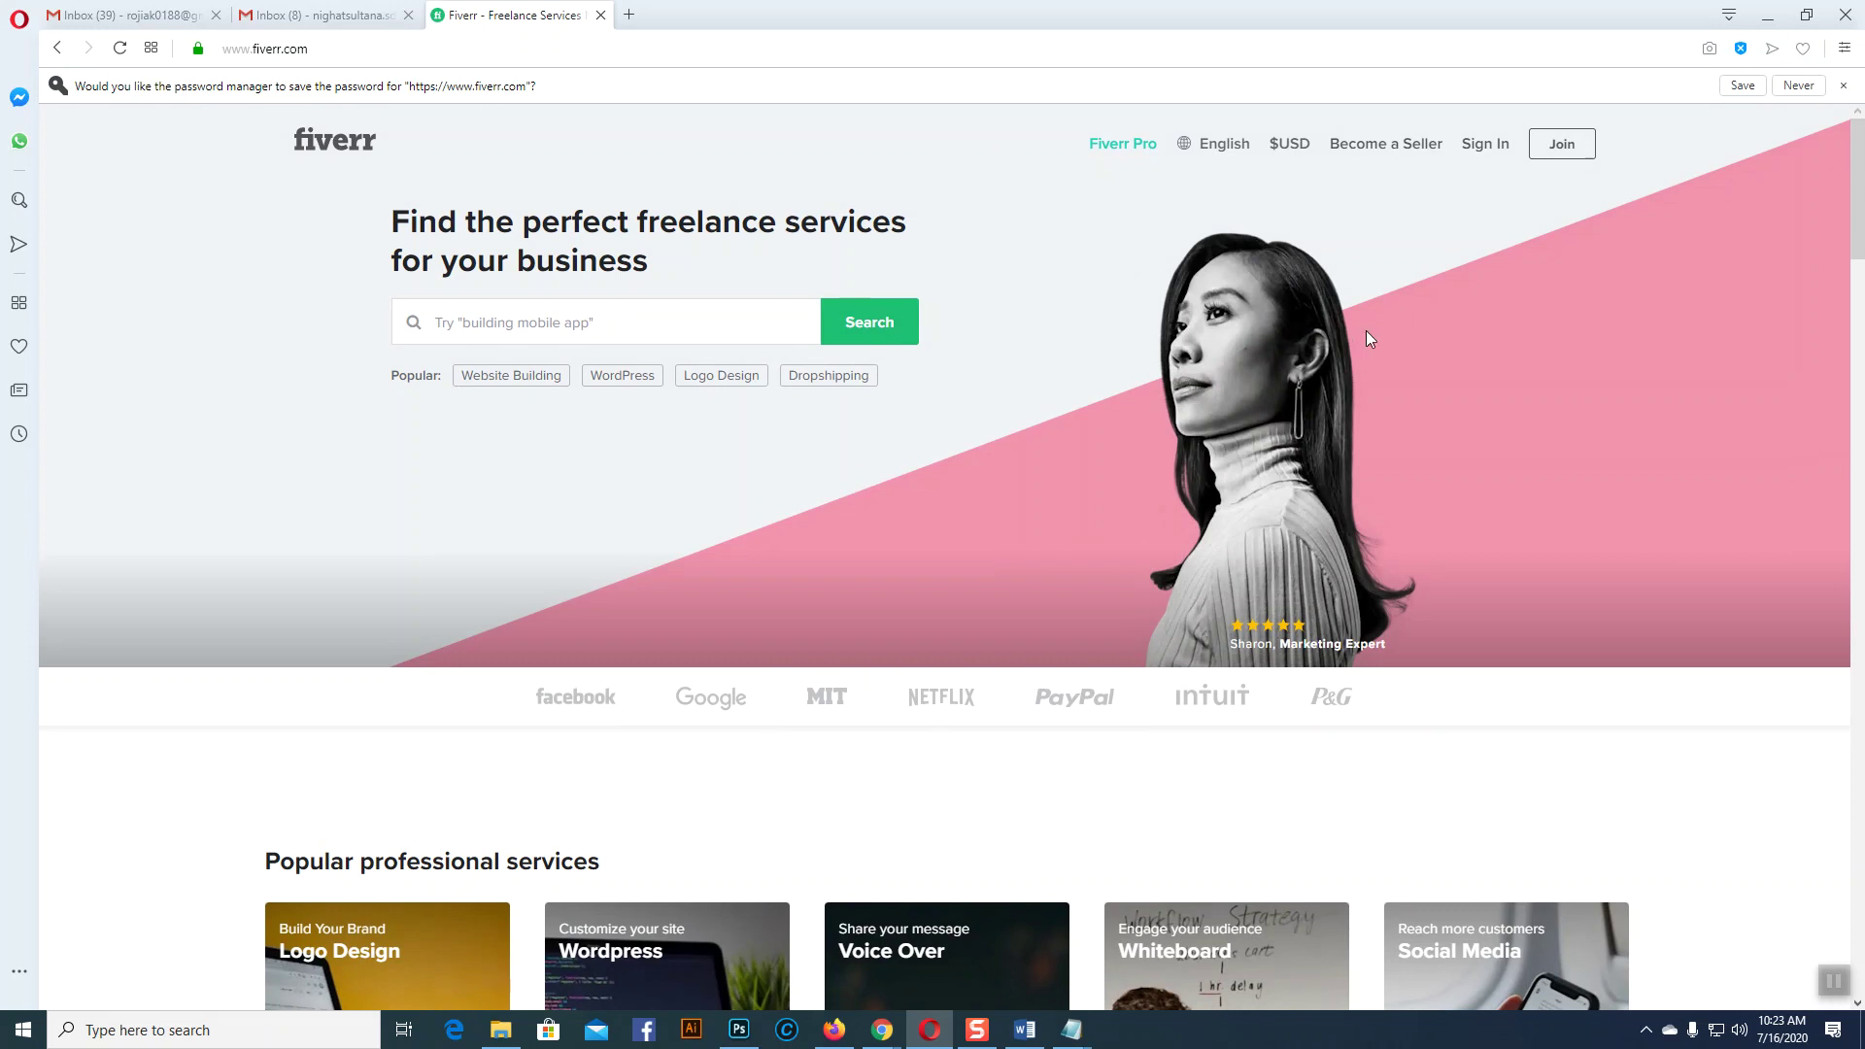
Reopen the Join form and fill in the saved e-mail and saved username.
left_click(1561, 143)
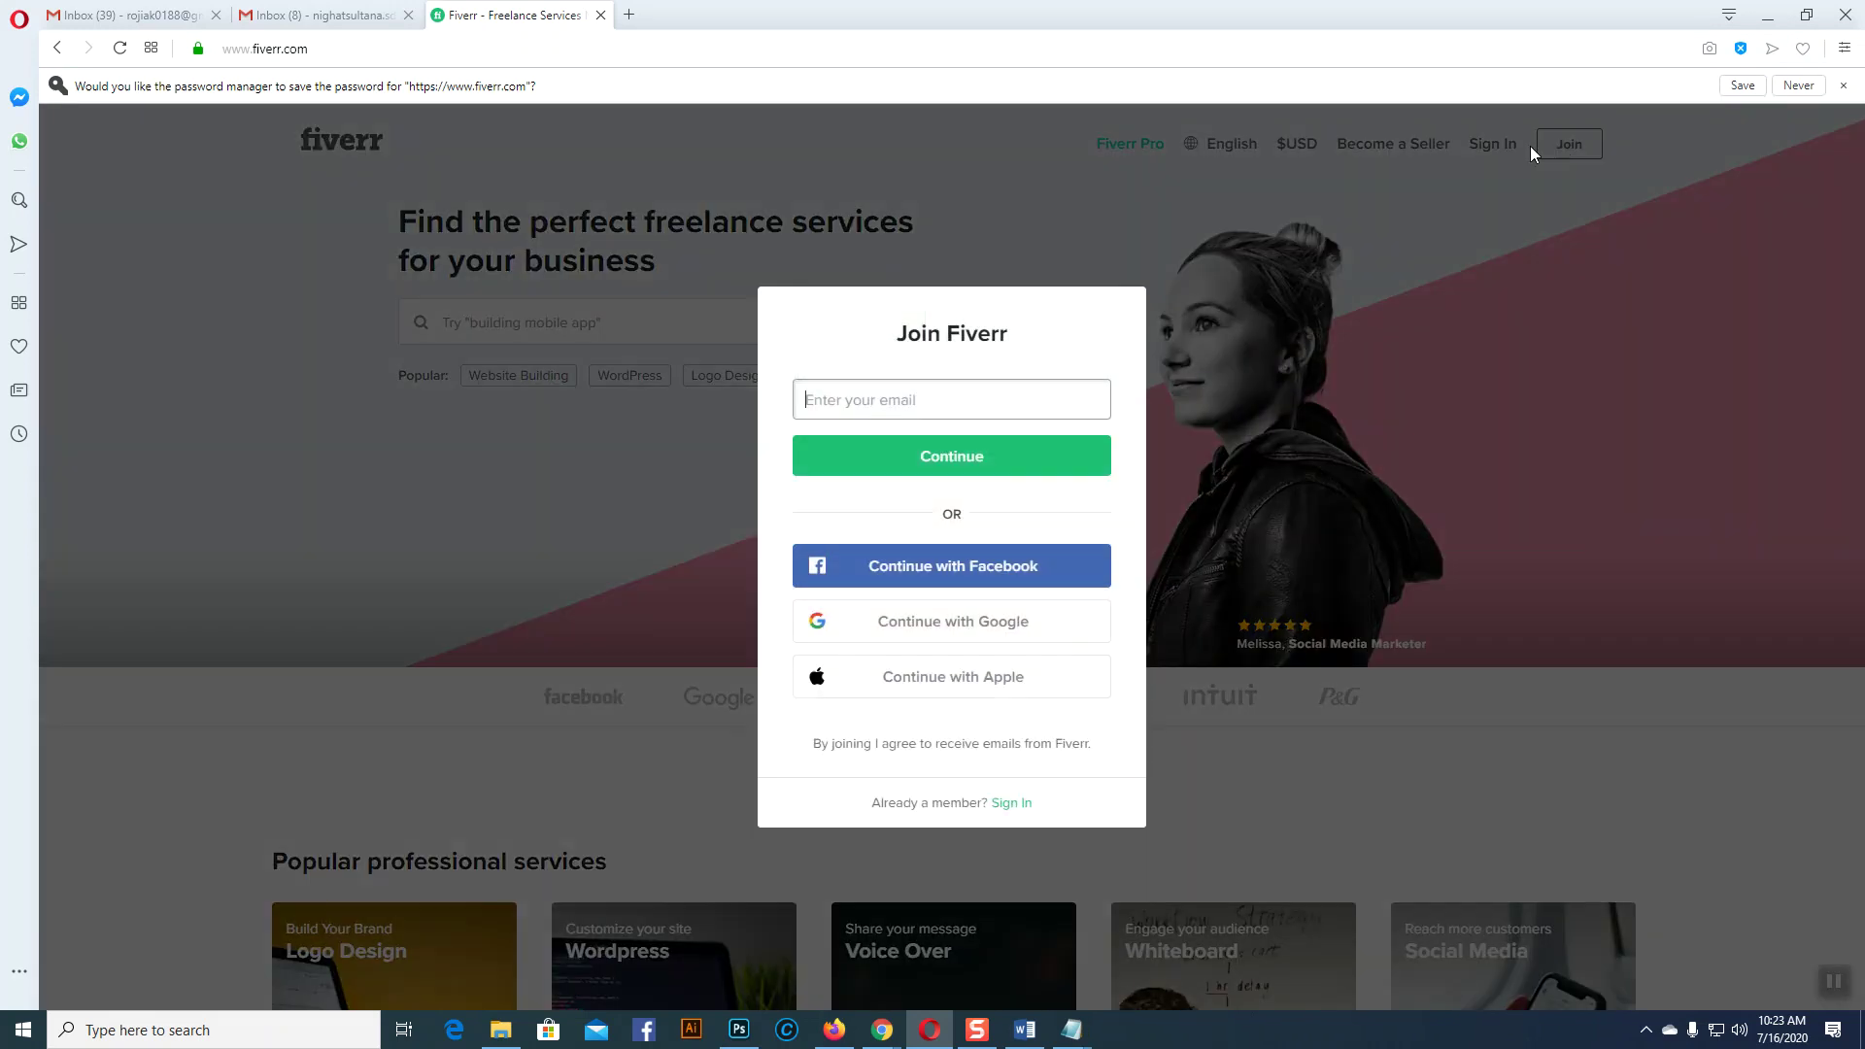
left_click(896, 396)
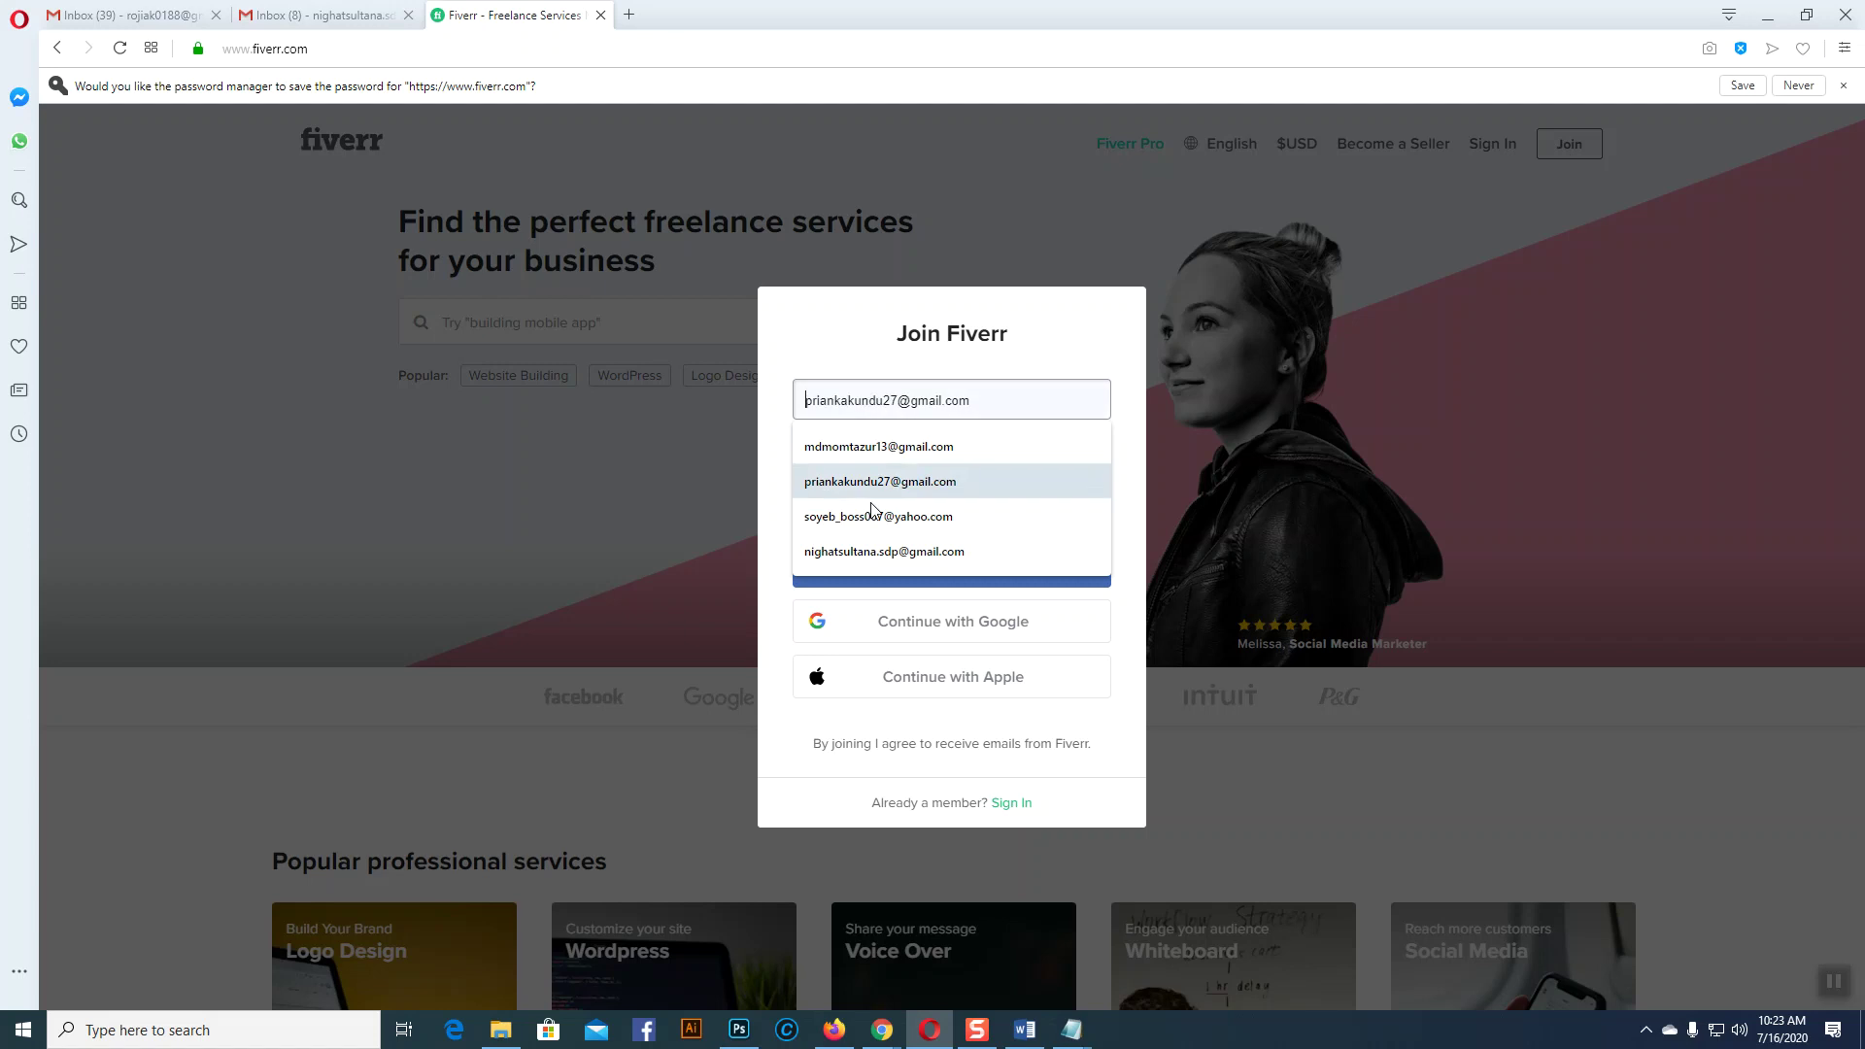
left_click(876, 552)
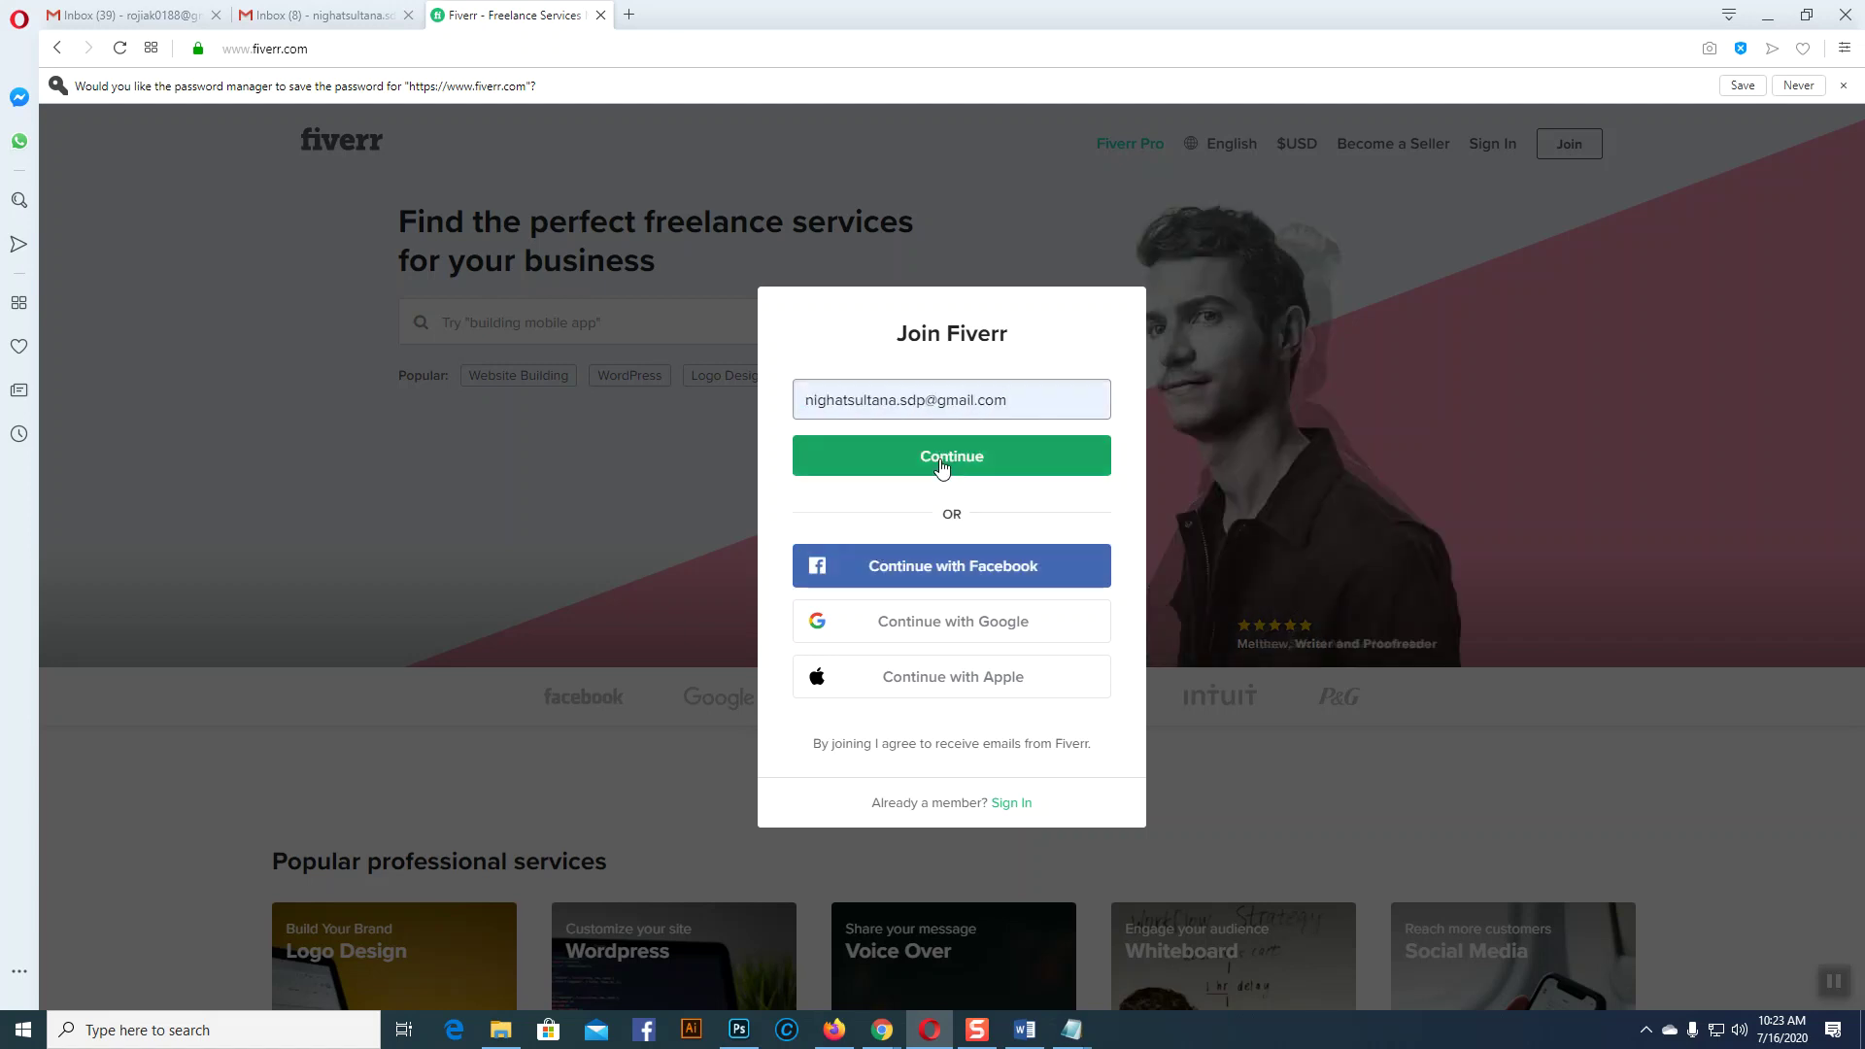
left_click(940, 456)
left_click(899, 458)
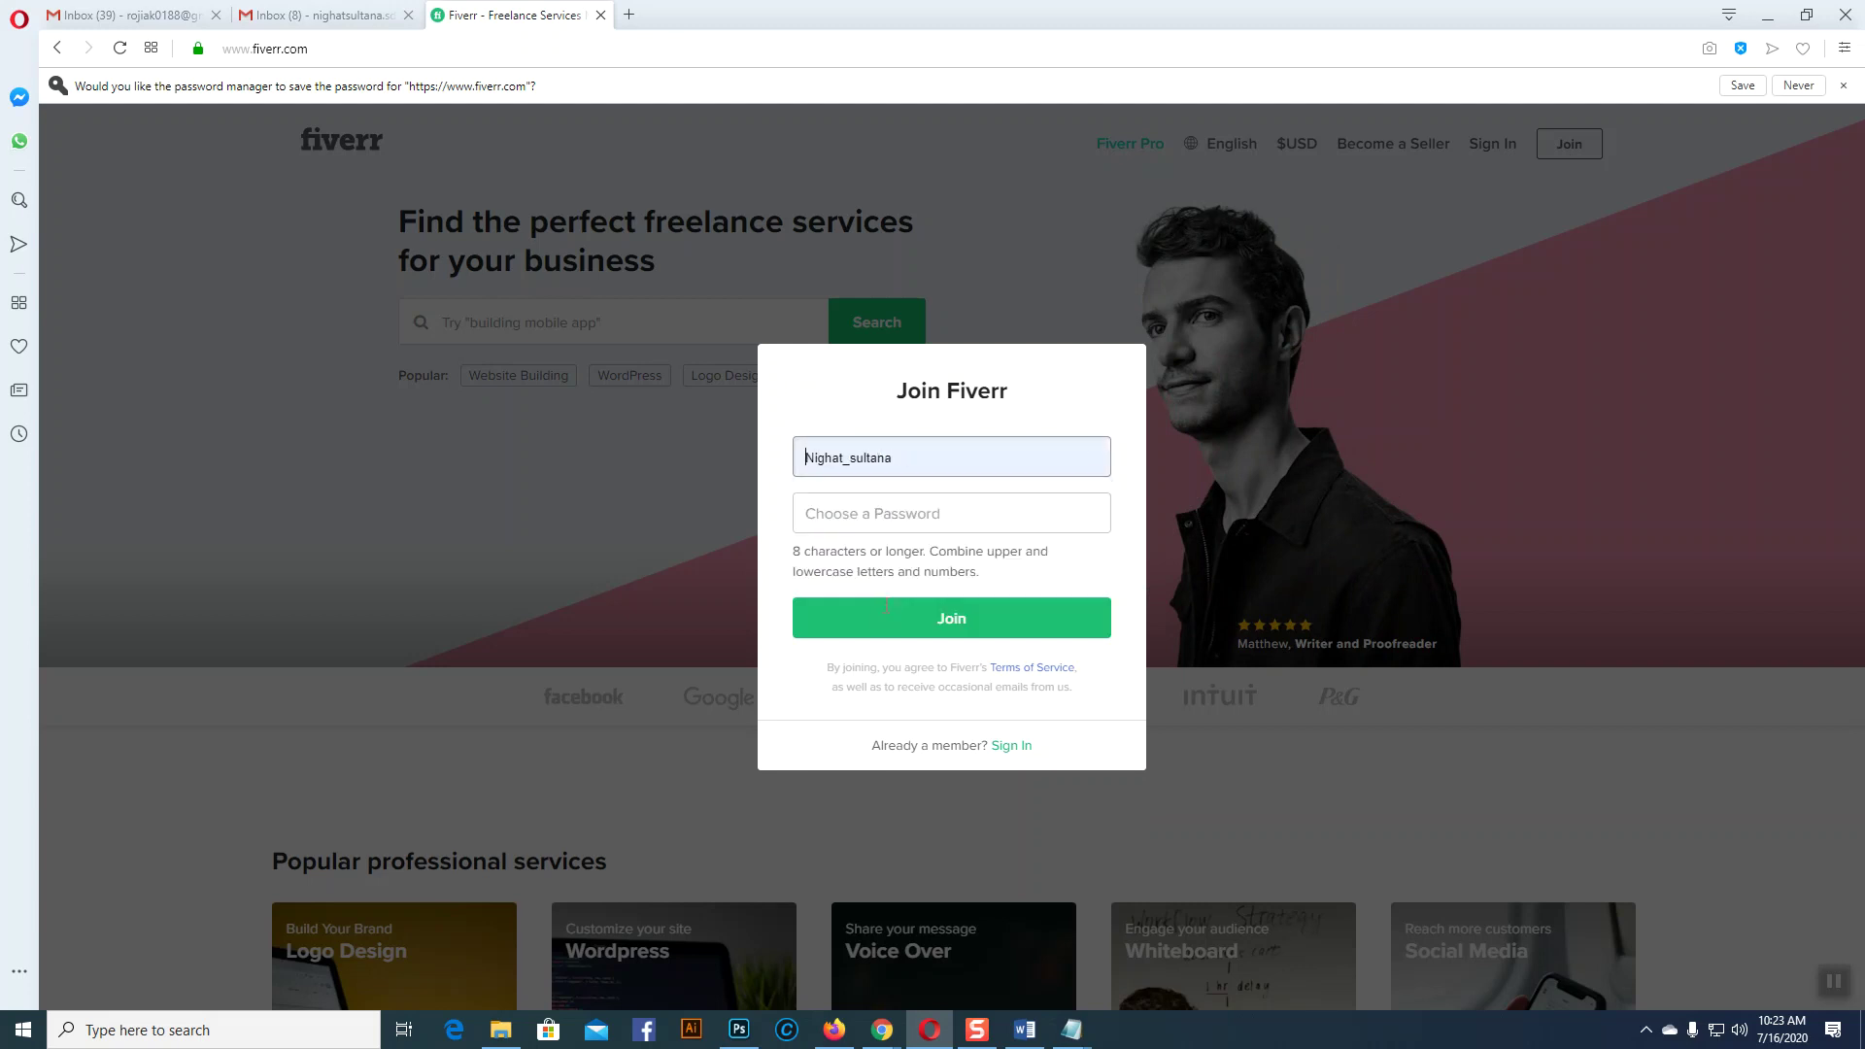
left_click(884, 607)
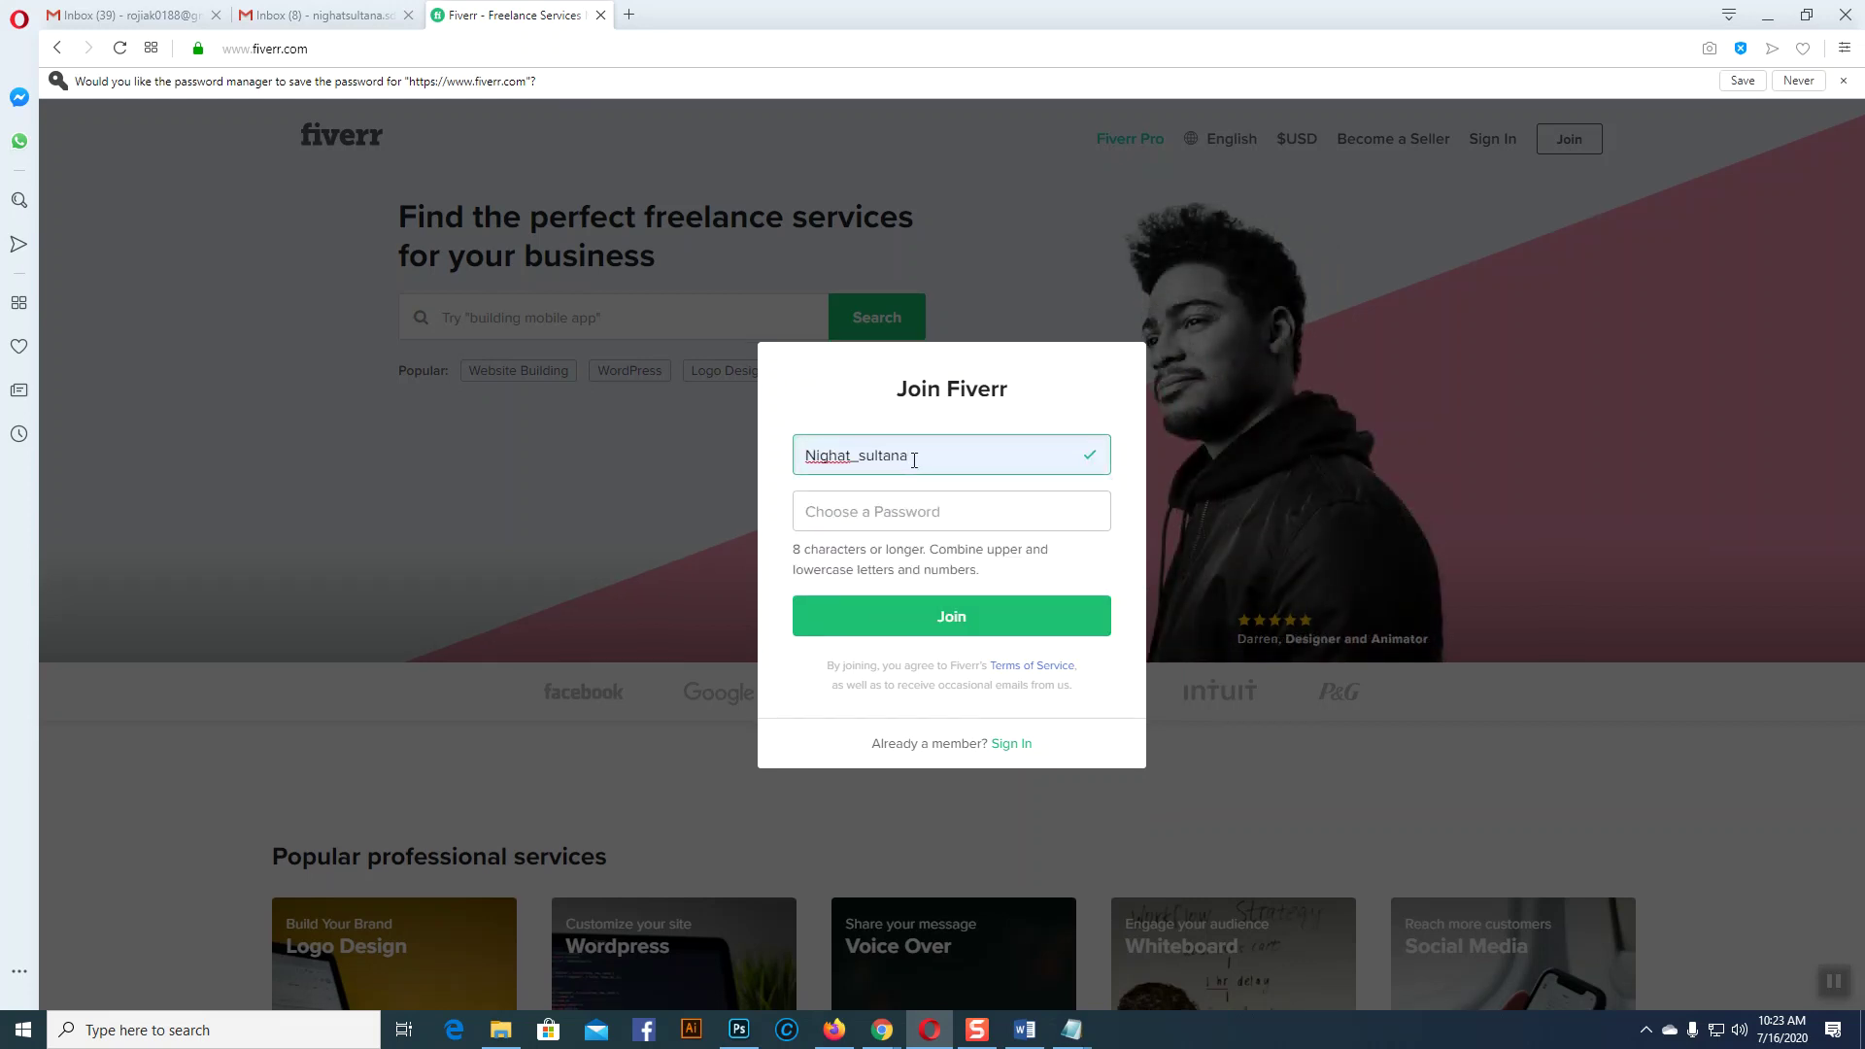
type("0")
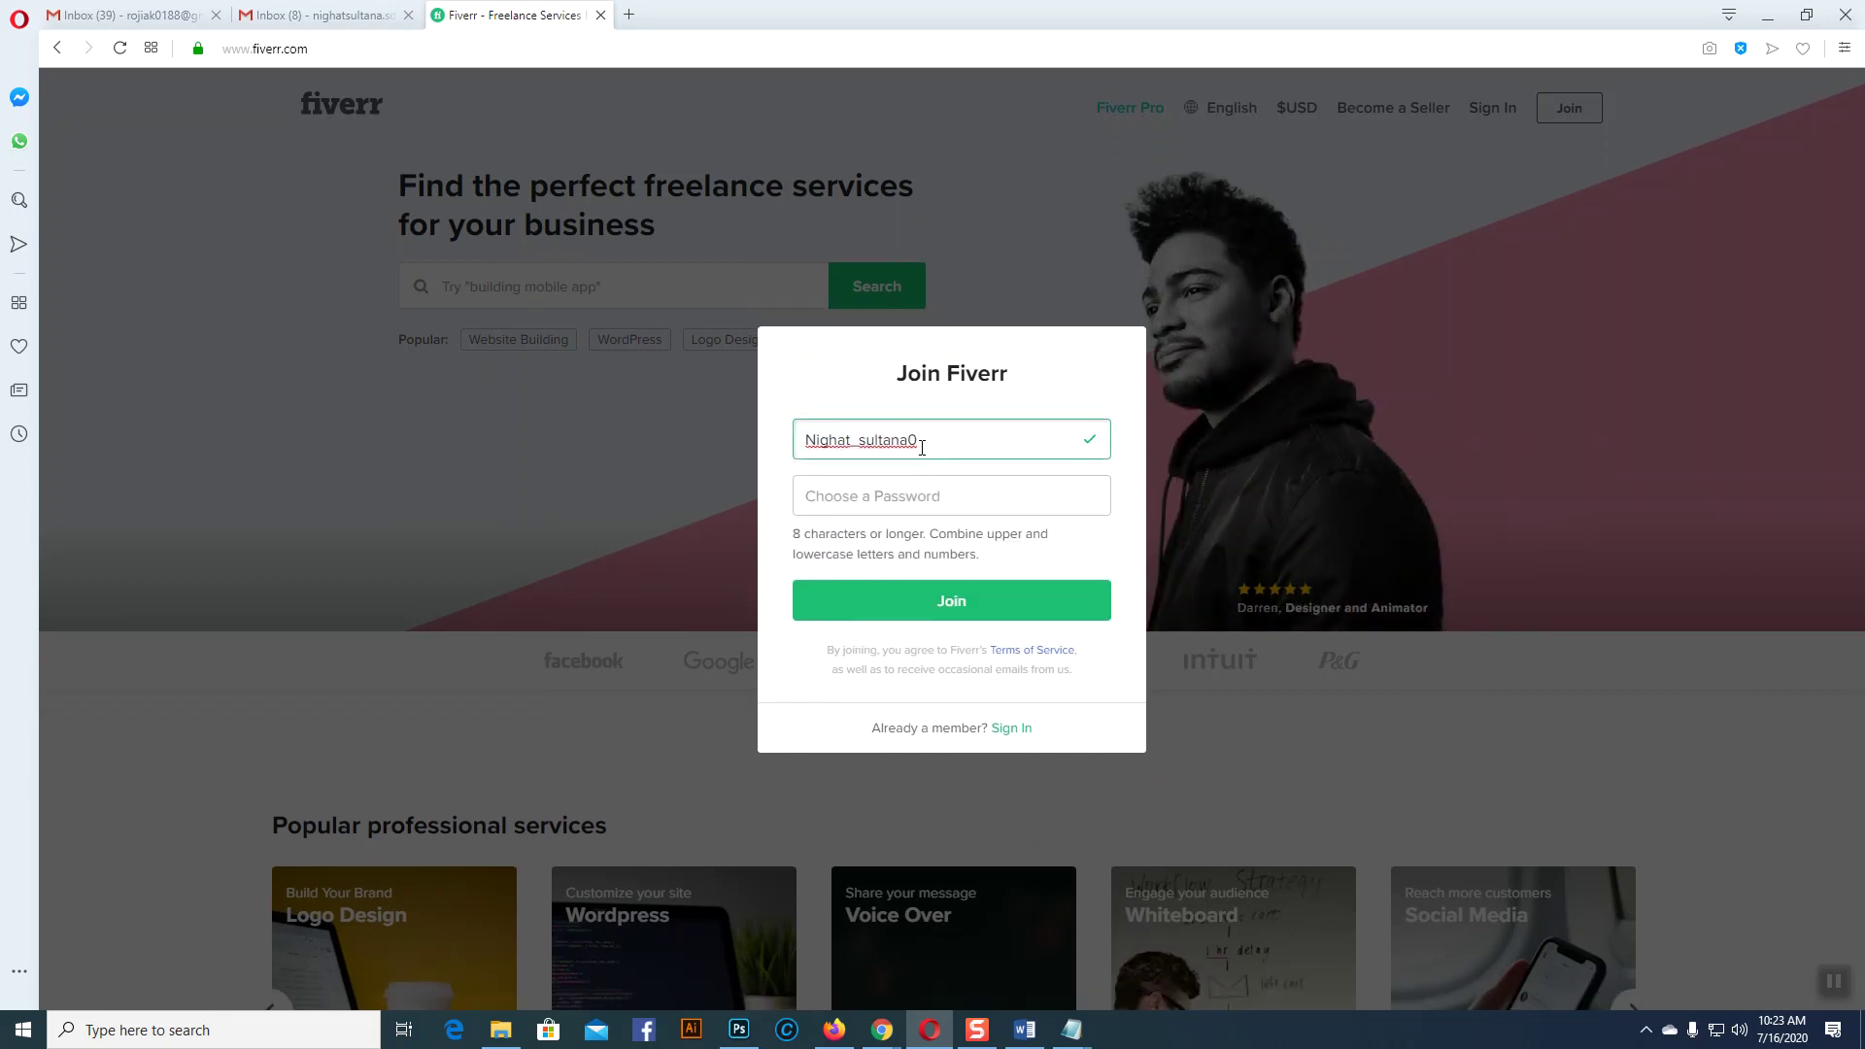
key("BackSpace")
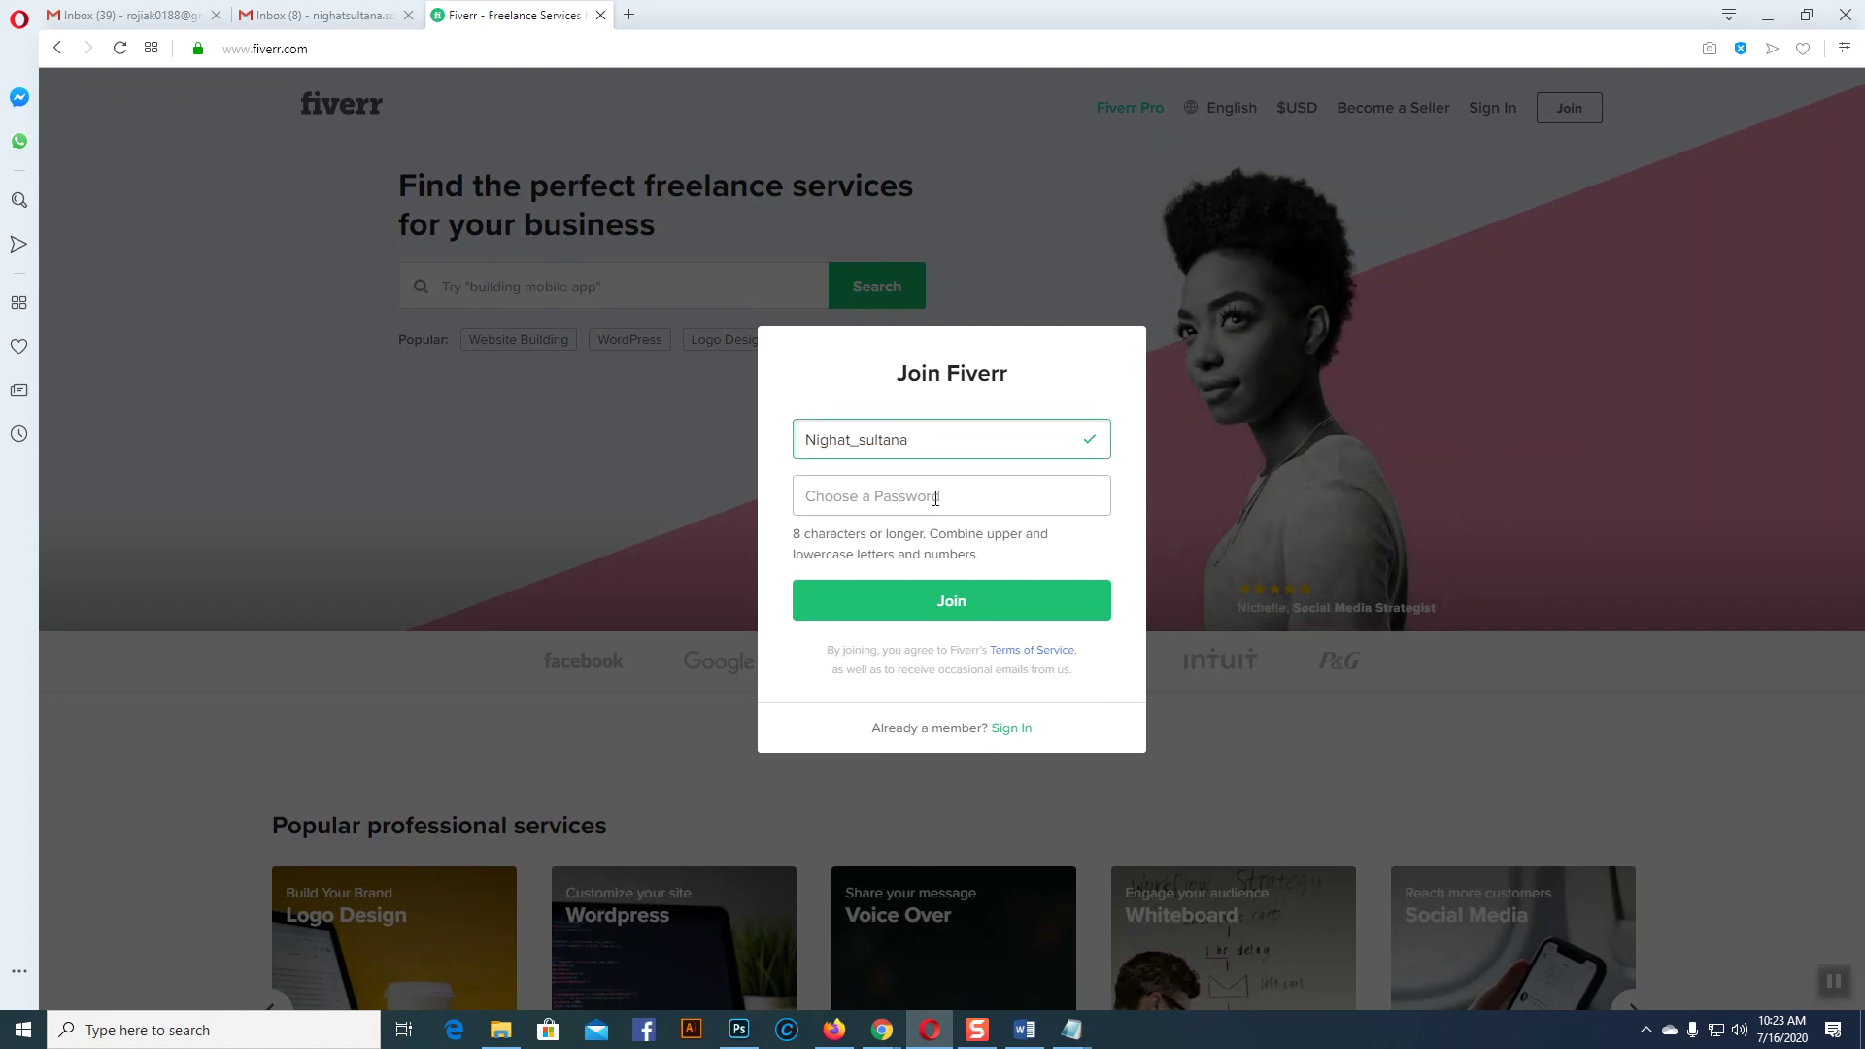
Try typing a password, check the Meet window, then clear the password field.
left_click(881, 497)
type("N")
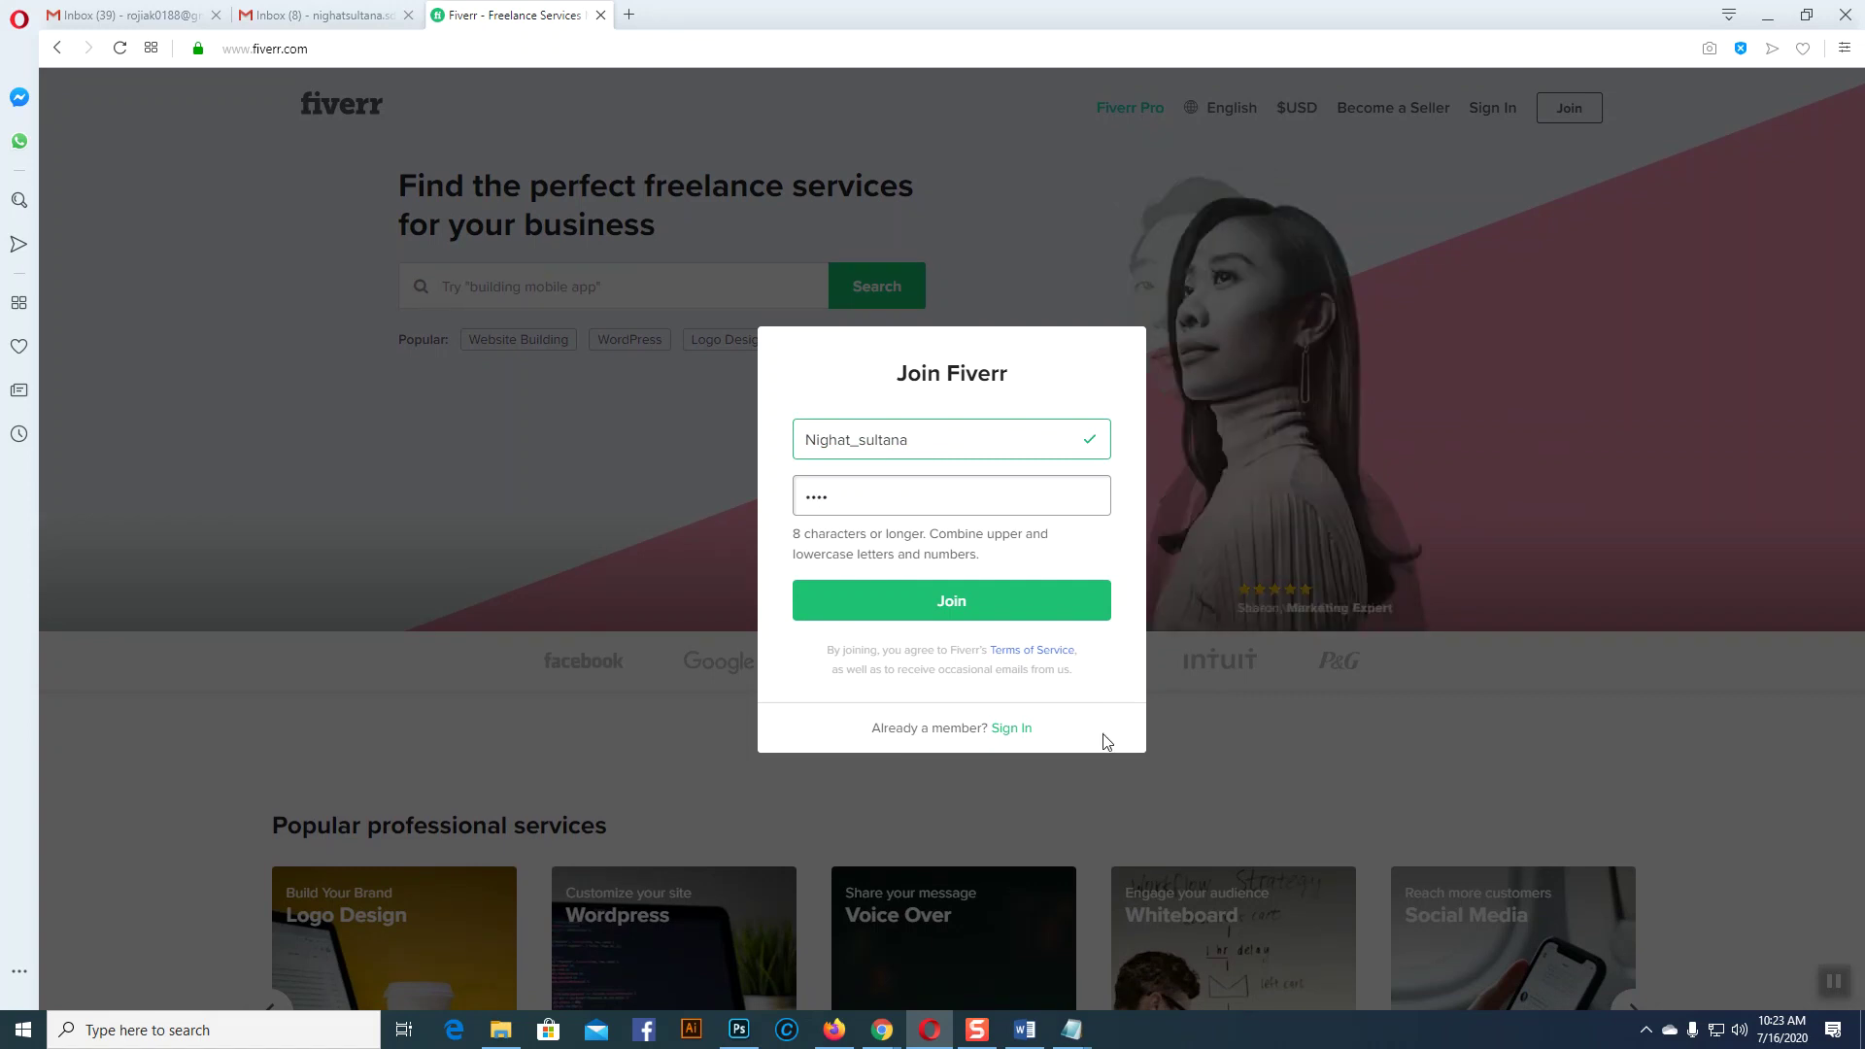
mouse_move(883, 1037)
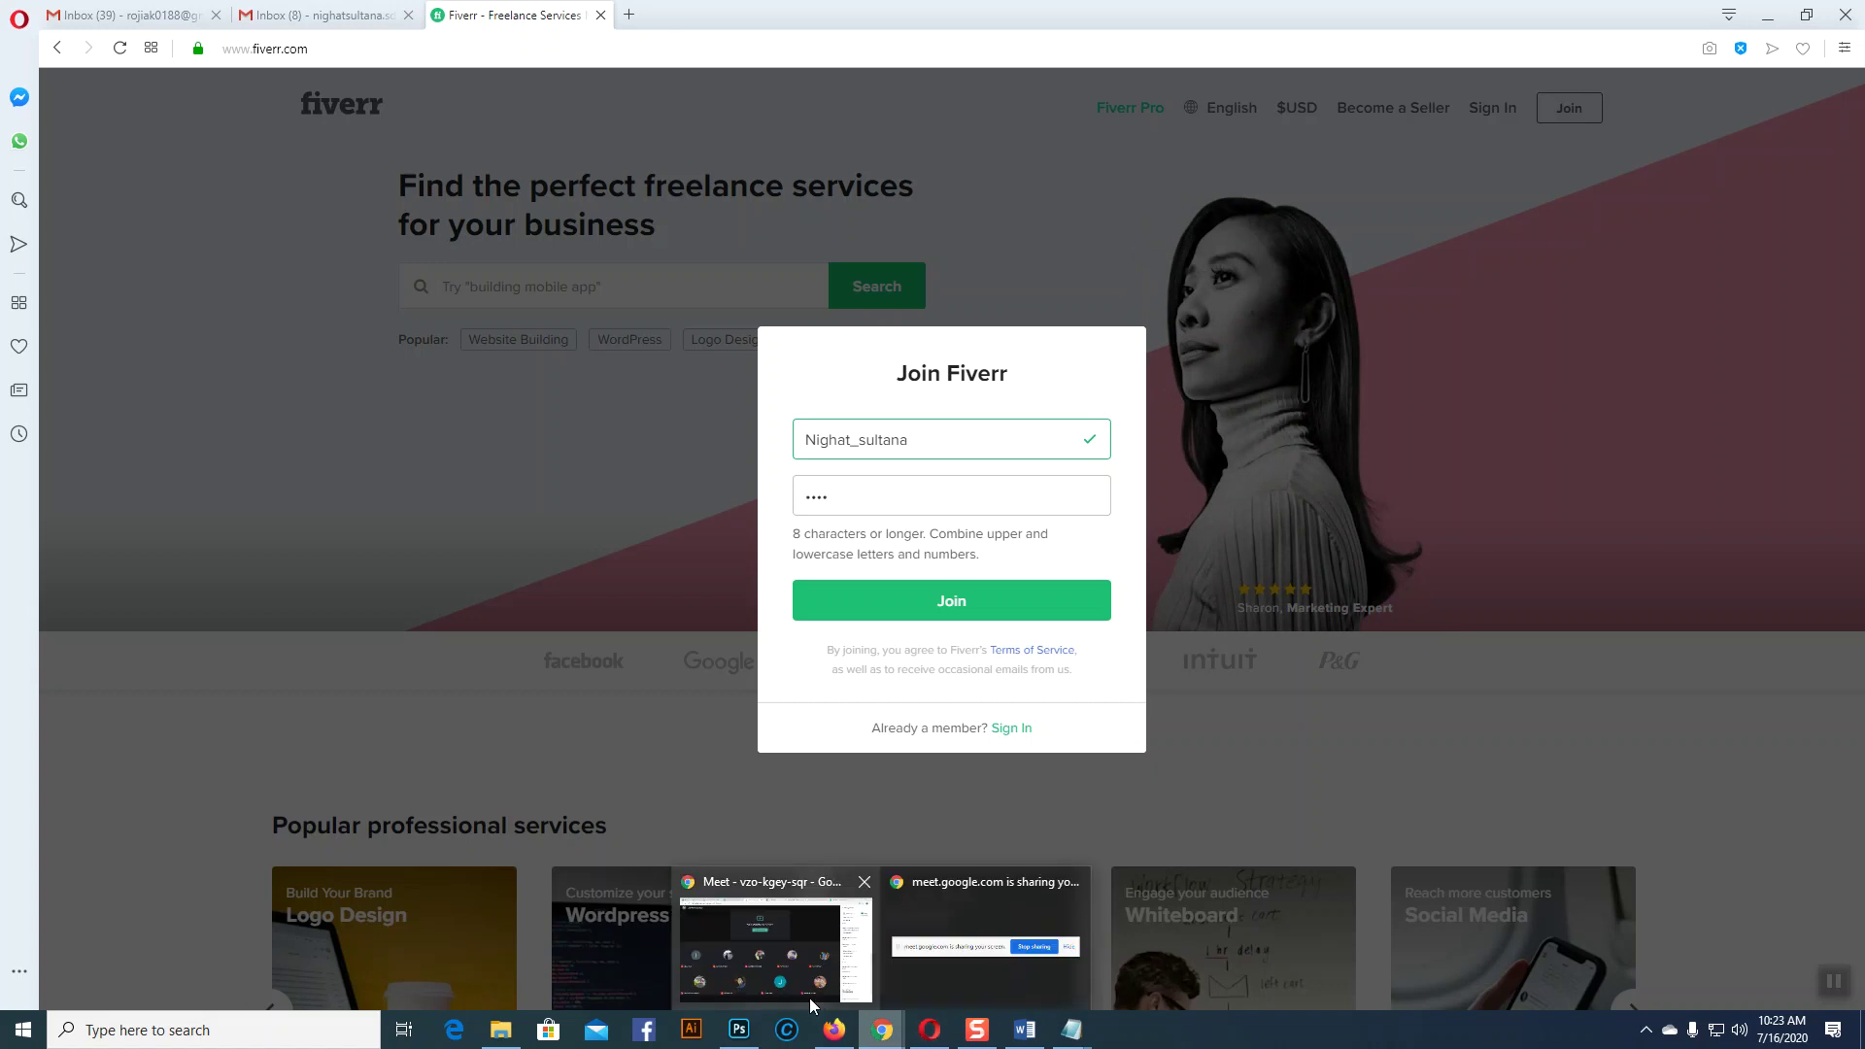
left_click(919, 978)
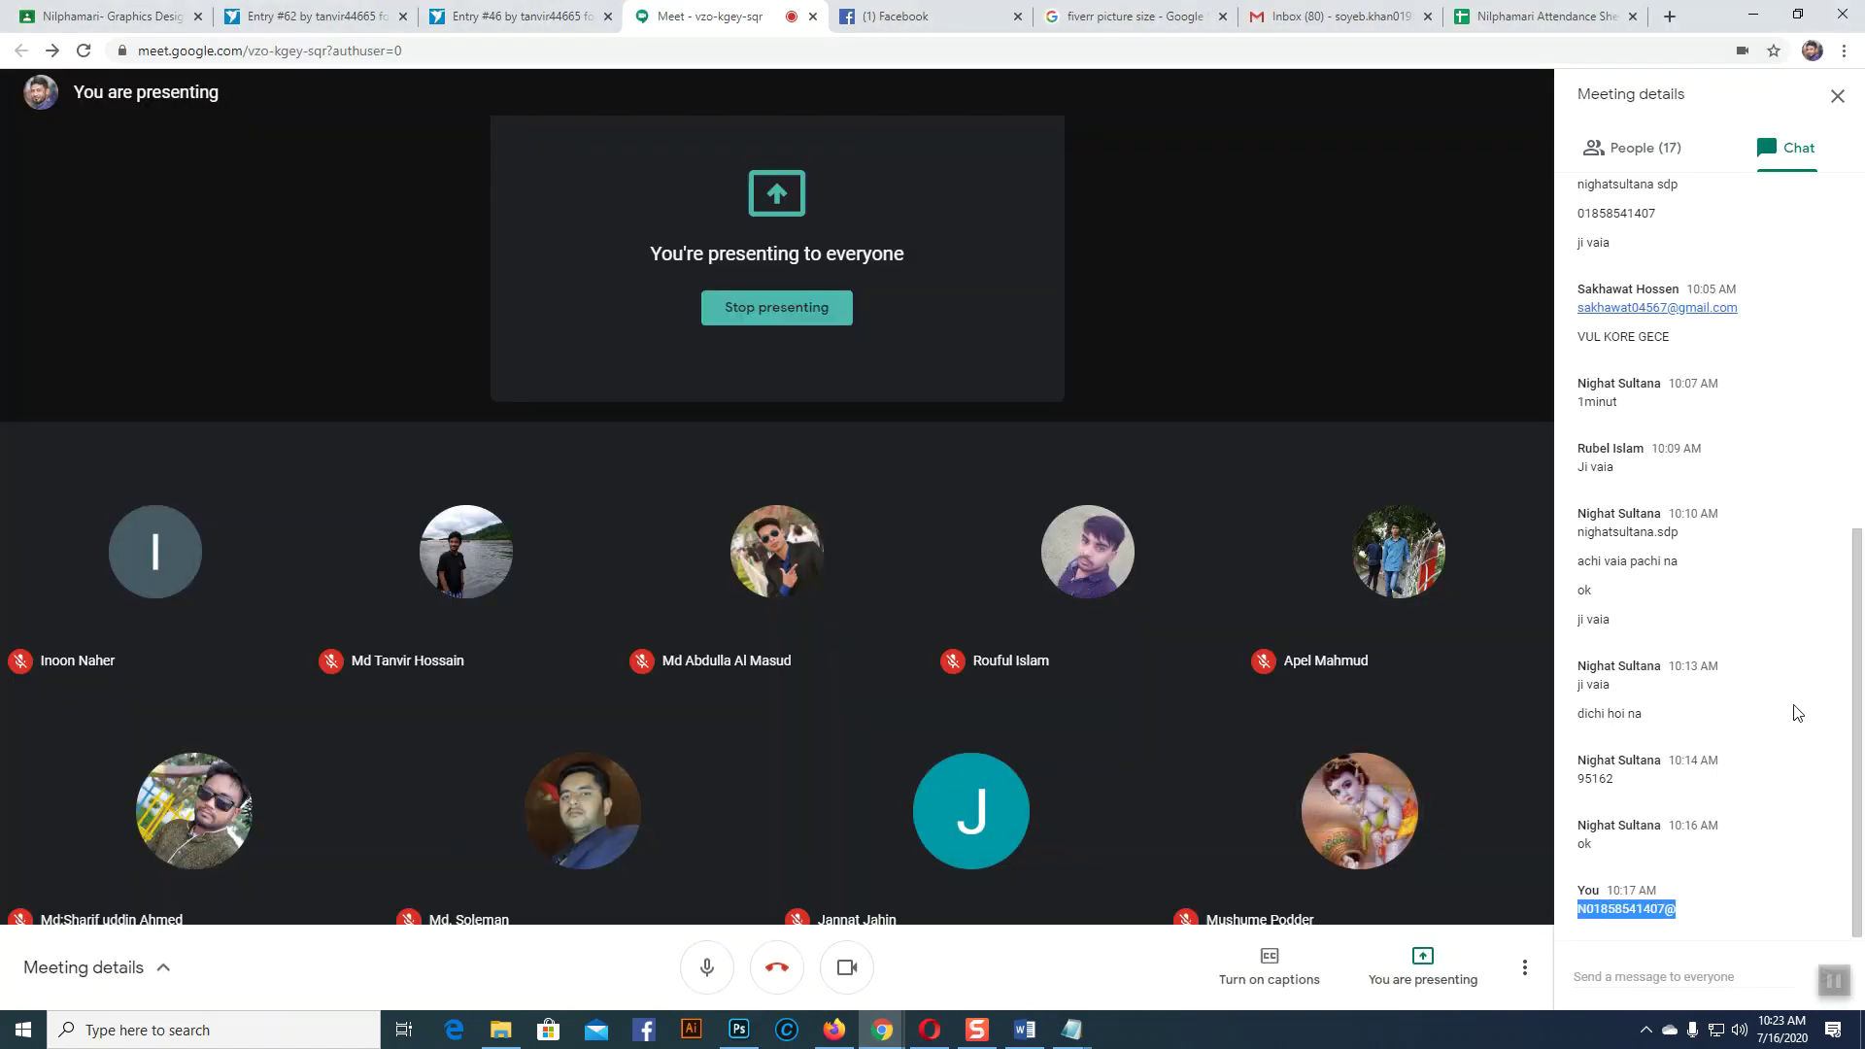
left_click(930, 1030)
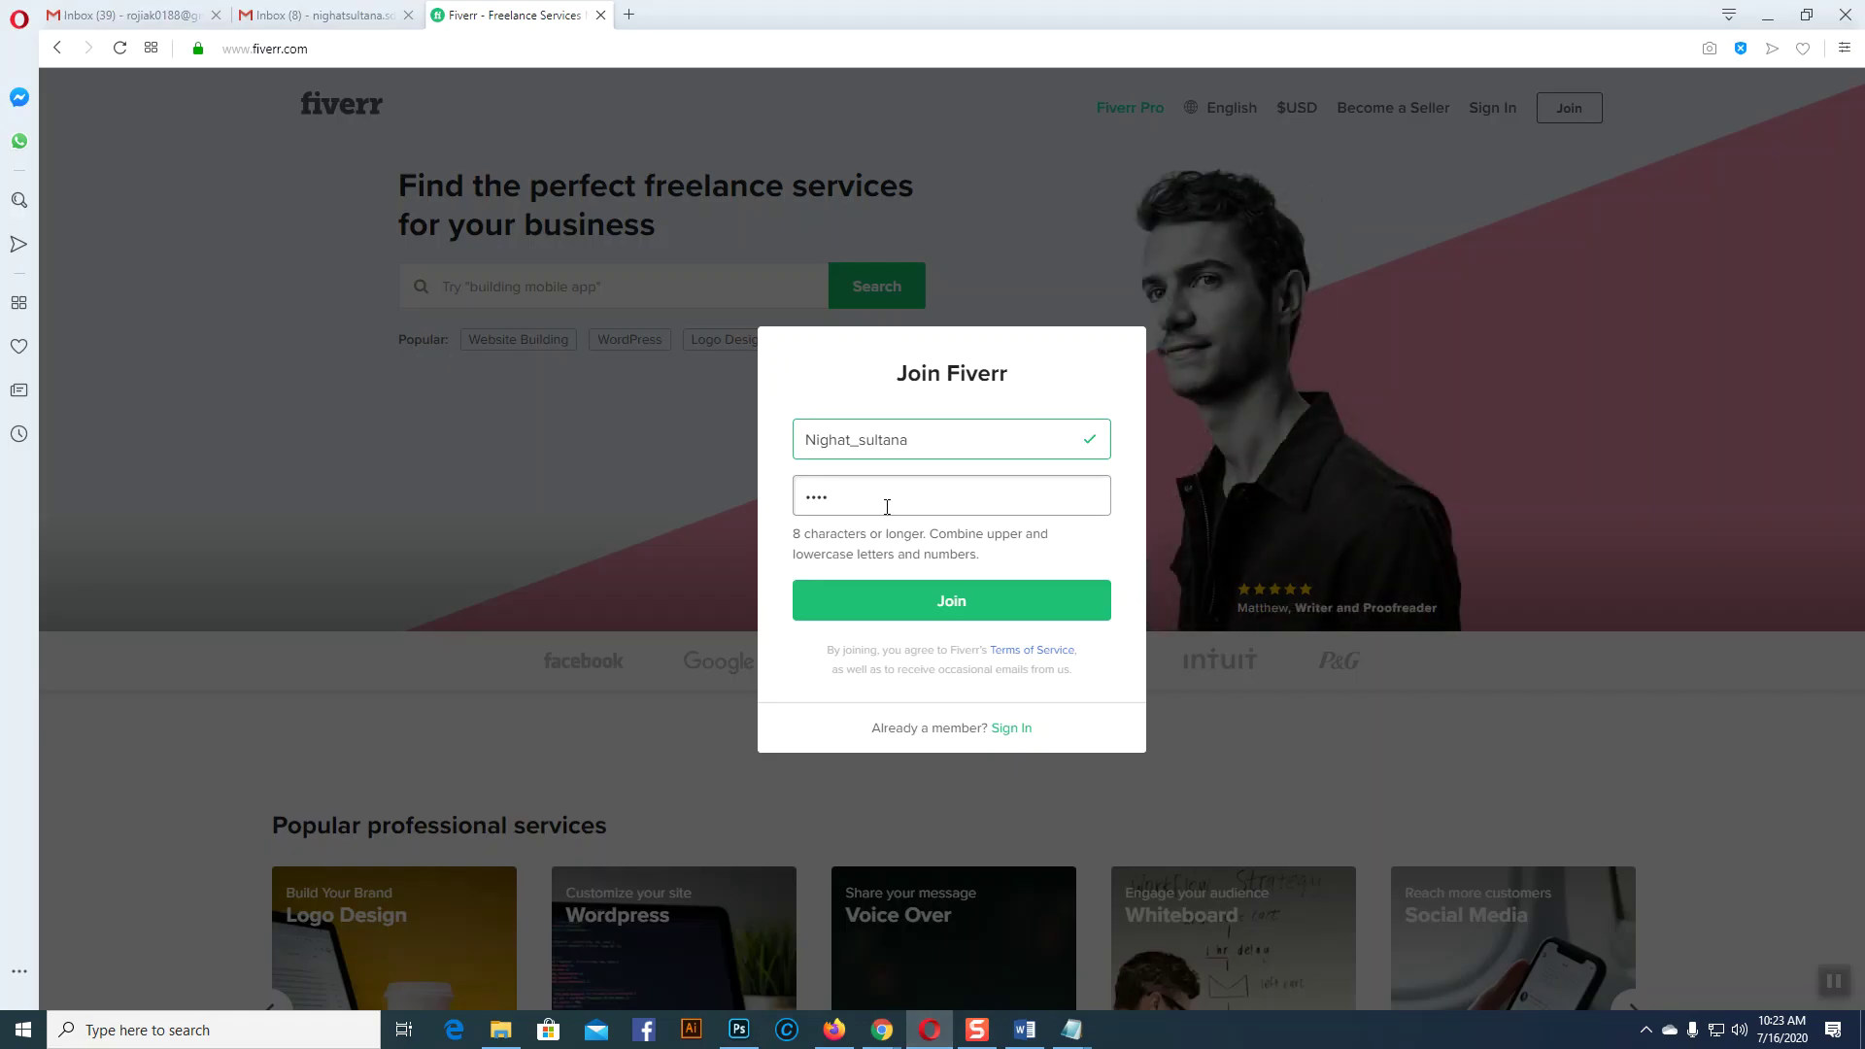
key("BackSpace")
key("BackSpace")
key("BackSpace")
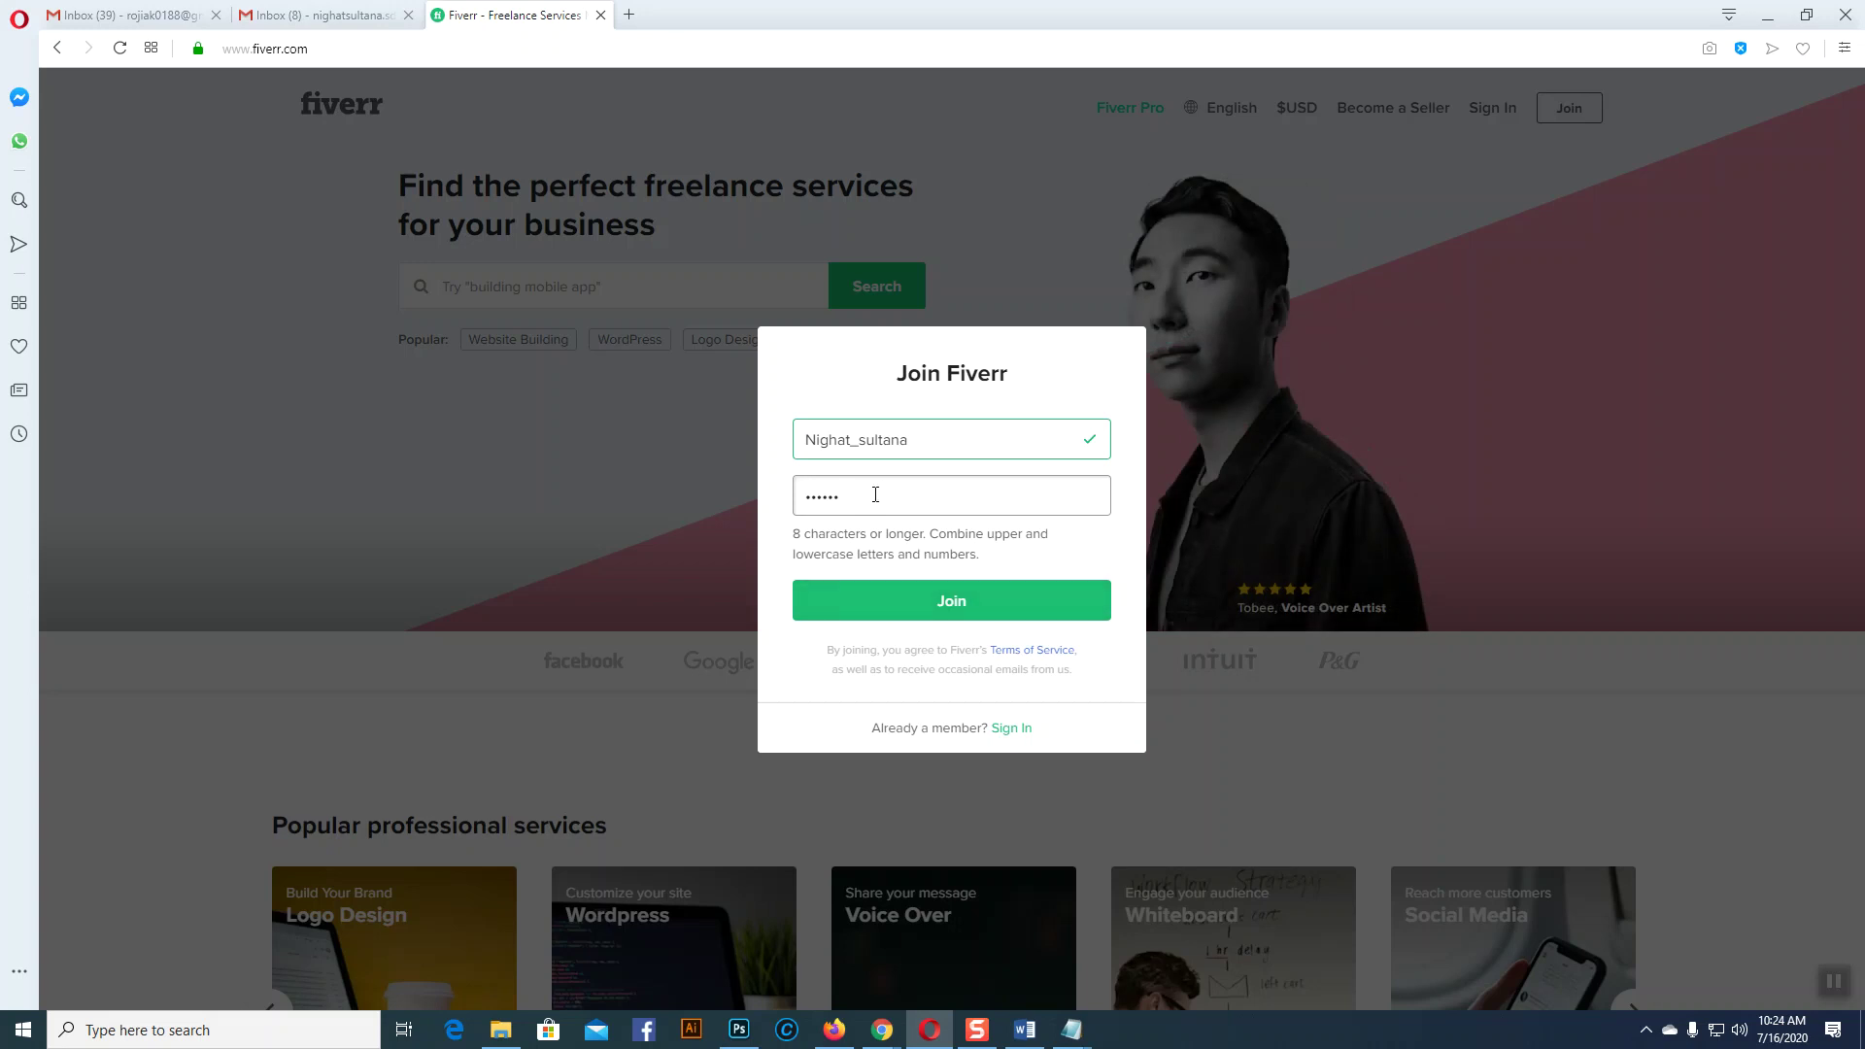
Write a new 8-character password on its own line in the Notepad note and select it.
left_click(1072, 1029)
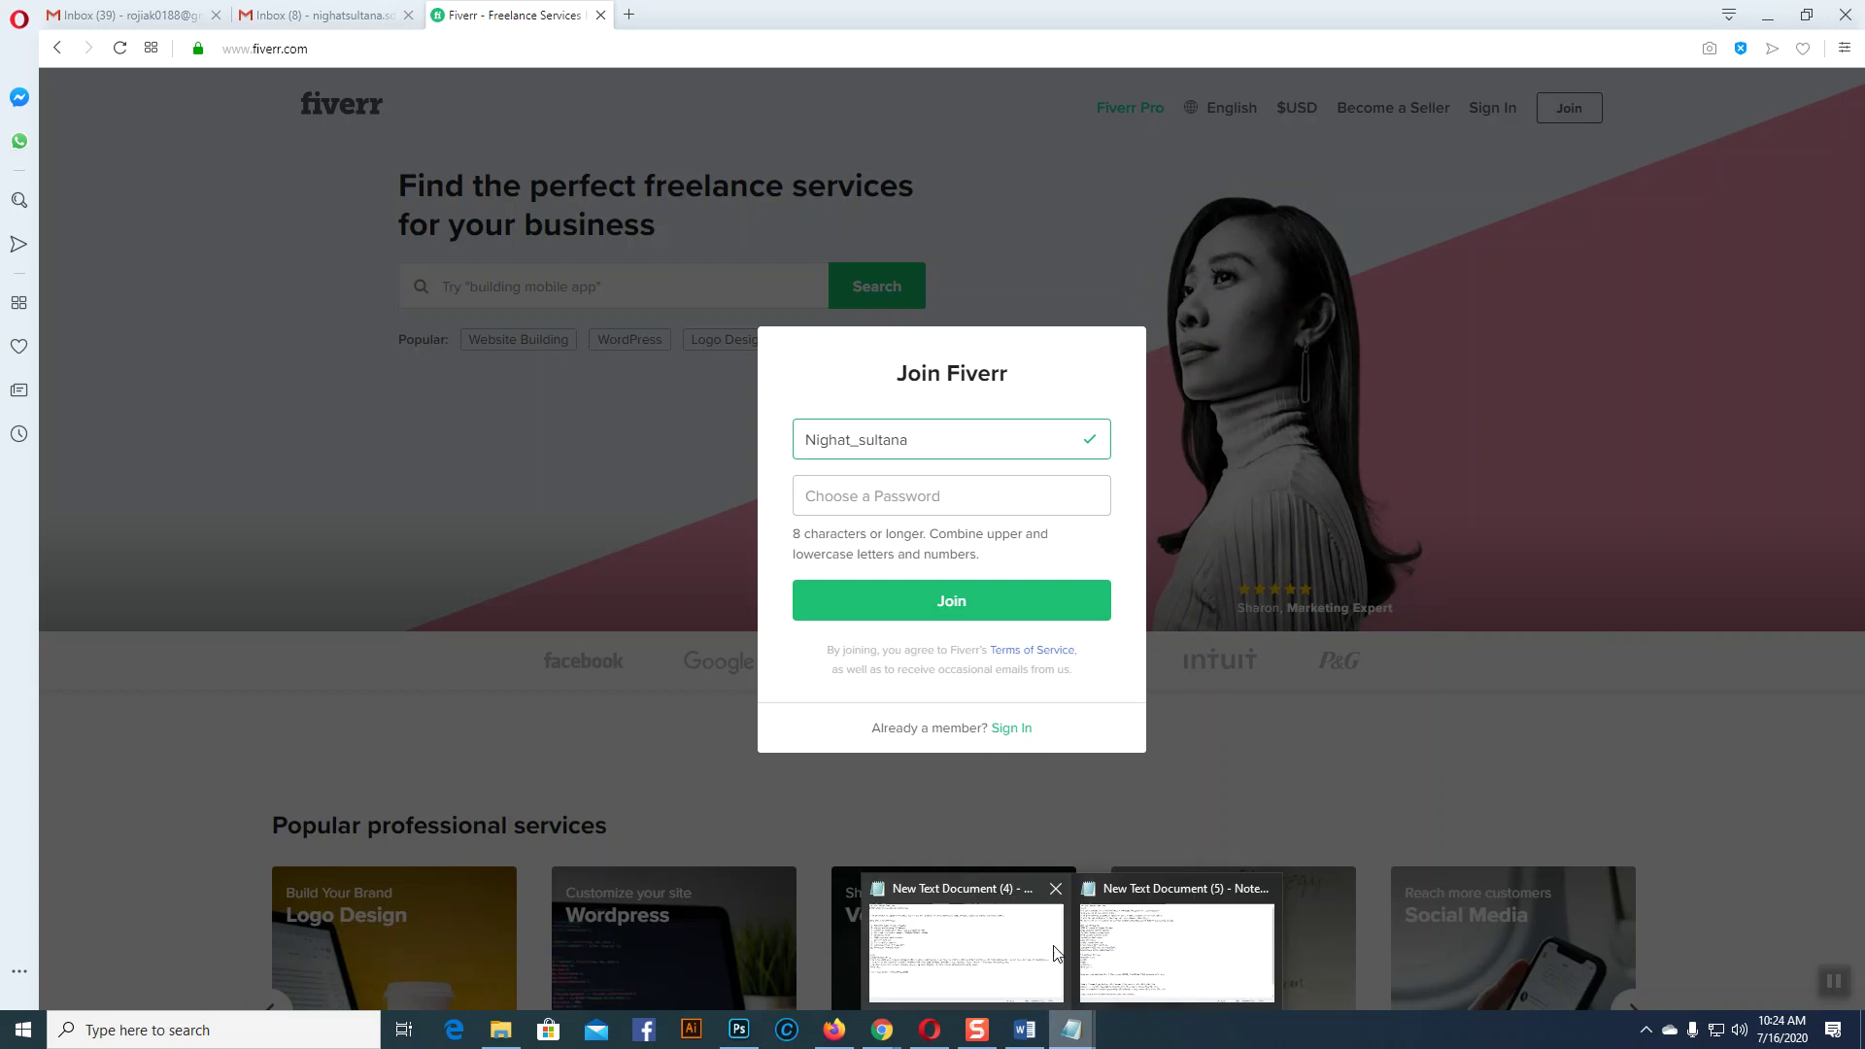
left_click(1165, 956)
scroll(1080, 826, "down", 2)
left_click(851, 746)
key("Return")
key("Return")
key("Return")
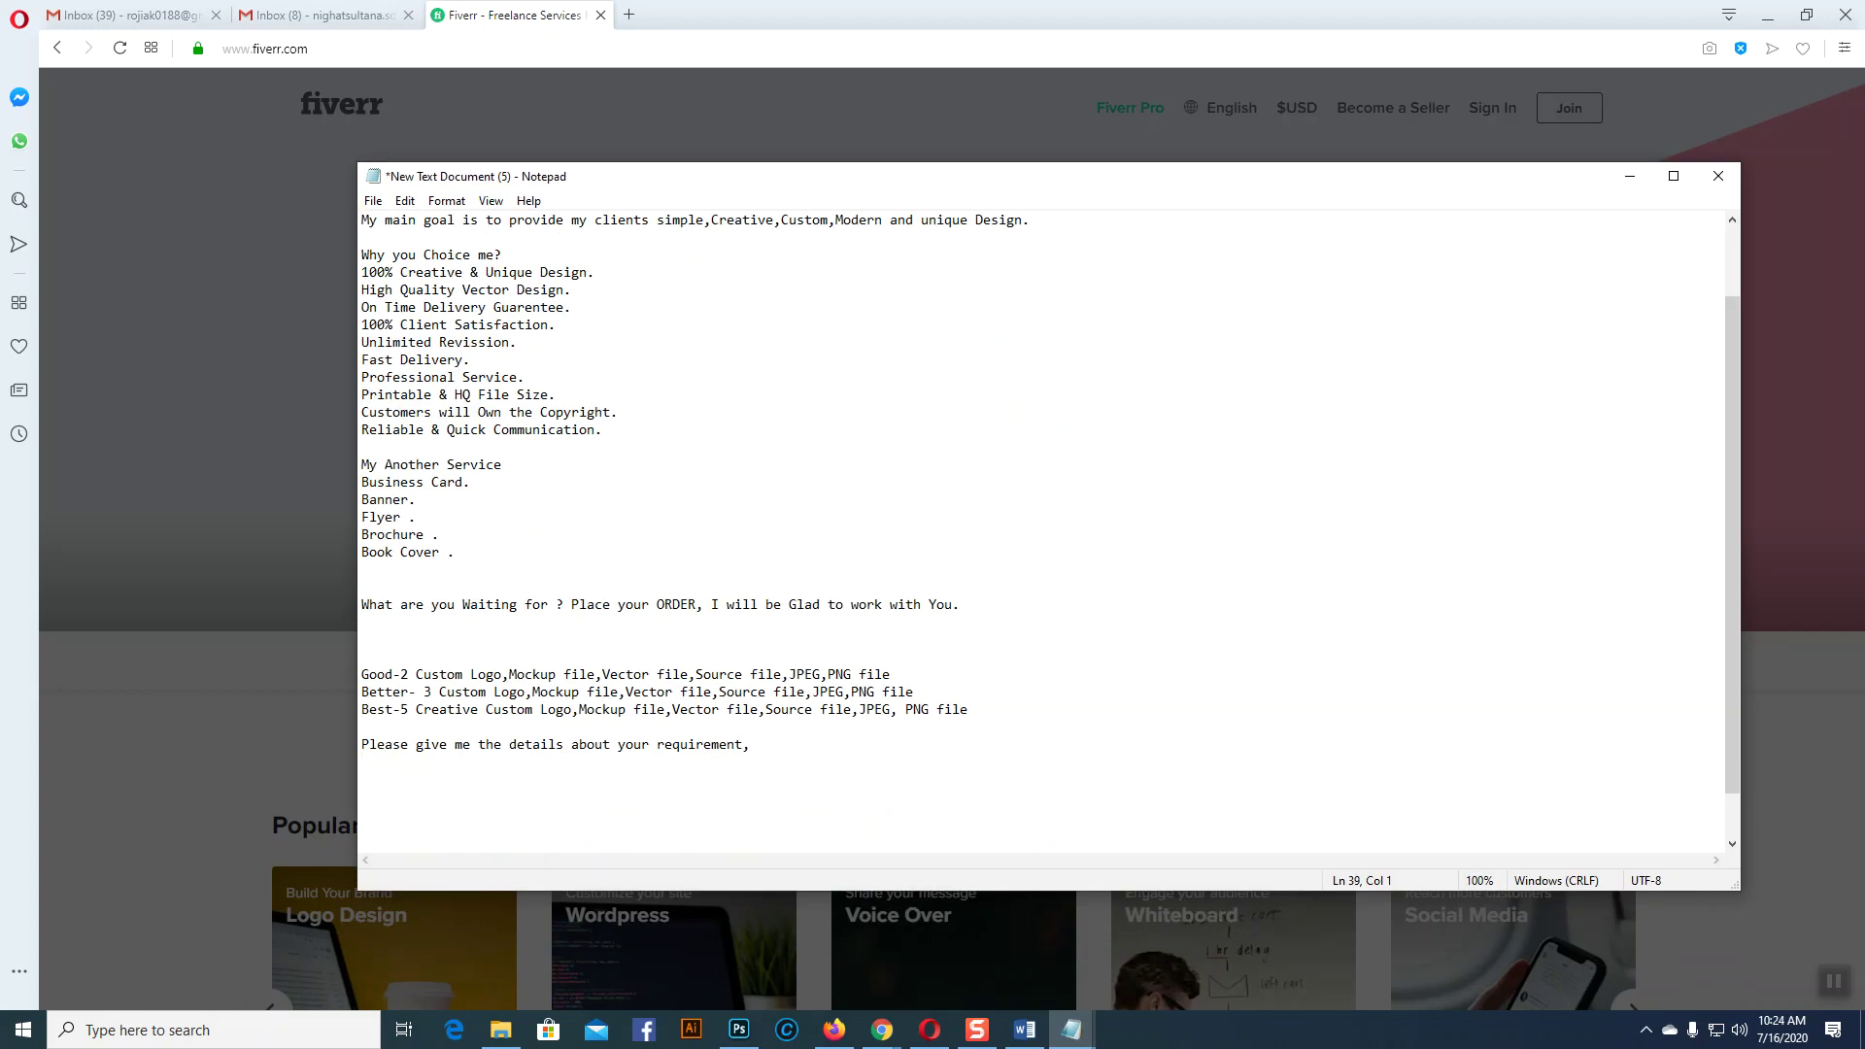
key("shift+Home")
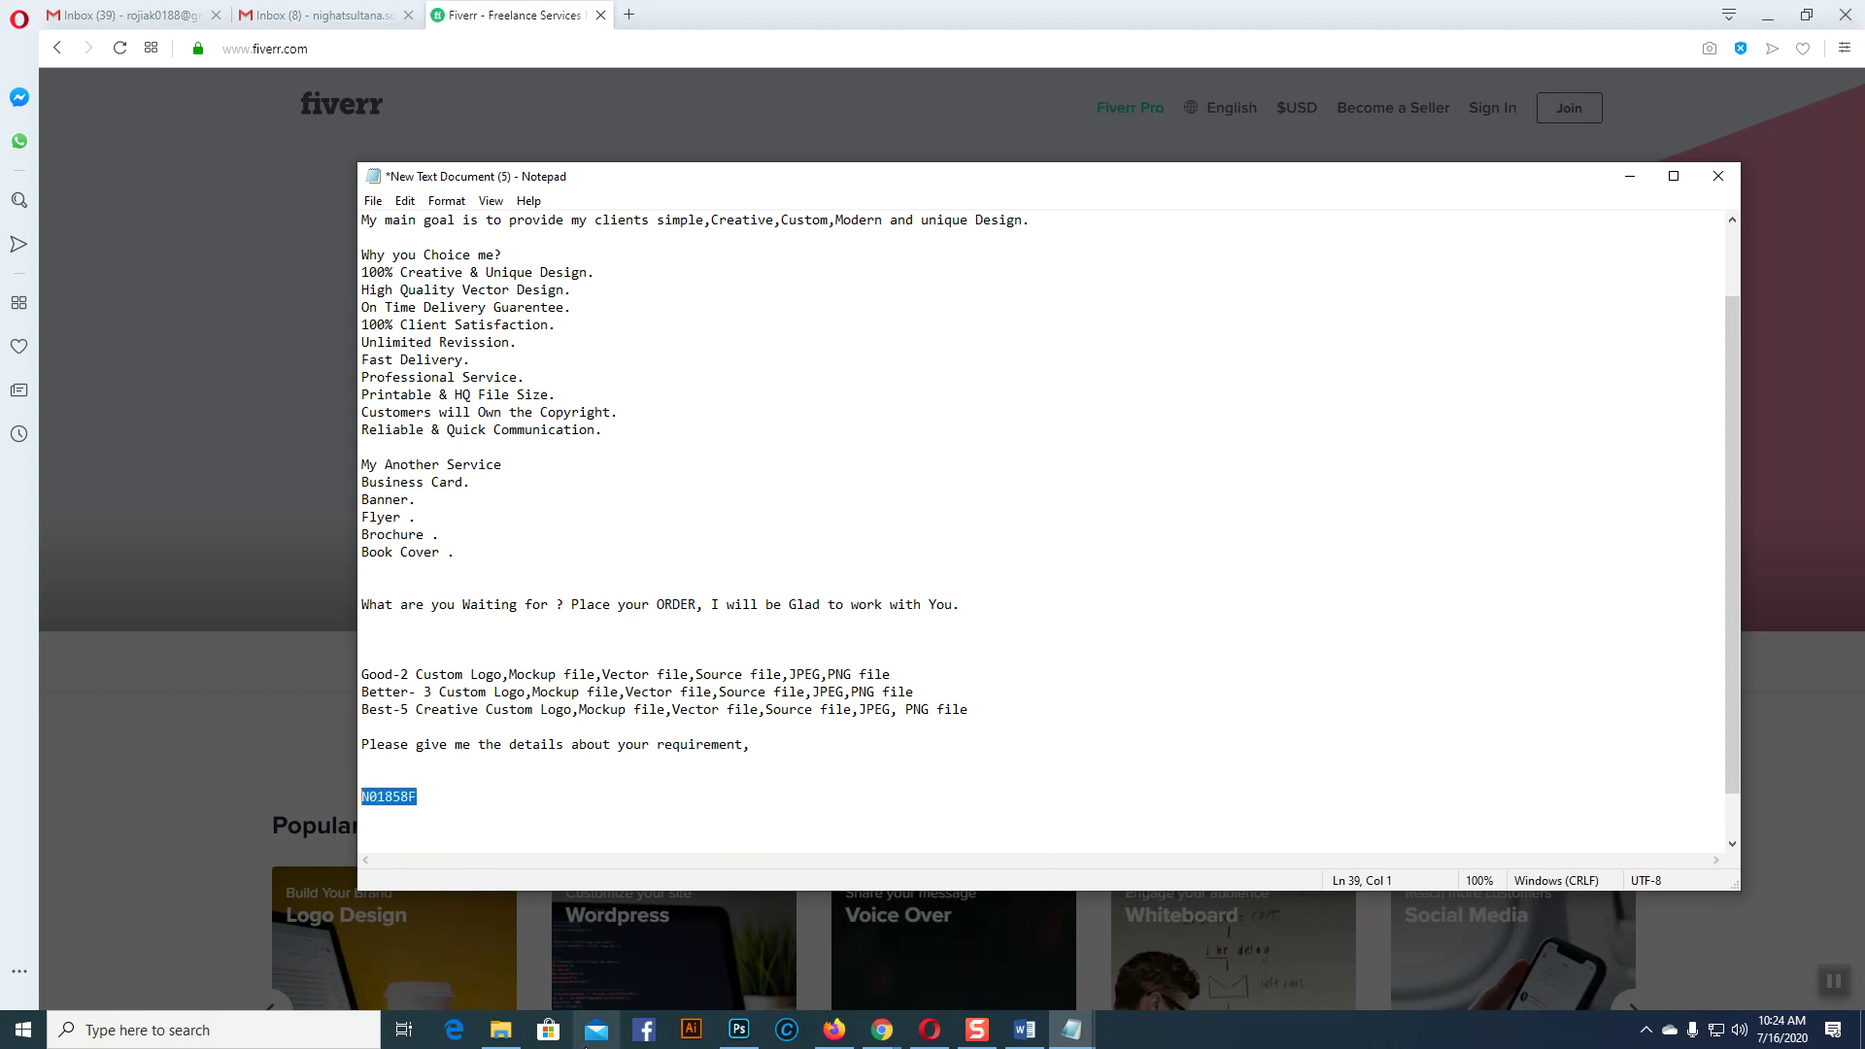
Paste the prepared password into the Join form and submit, closing it after the password error.
left_click(930, 1030)
left_click(916, 501)
key("ctrl+v")
left_click(942, 607)
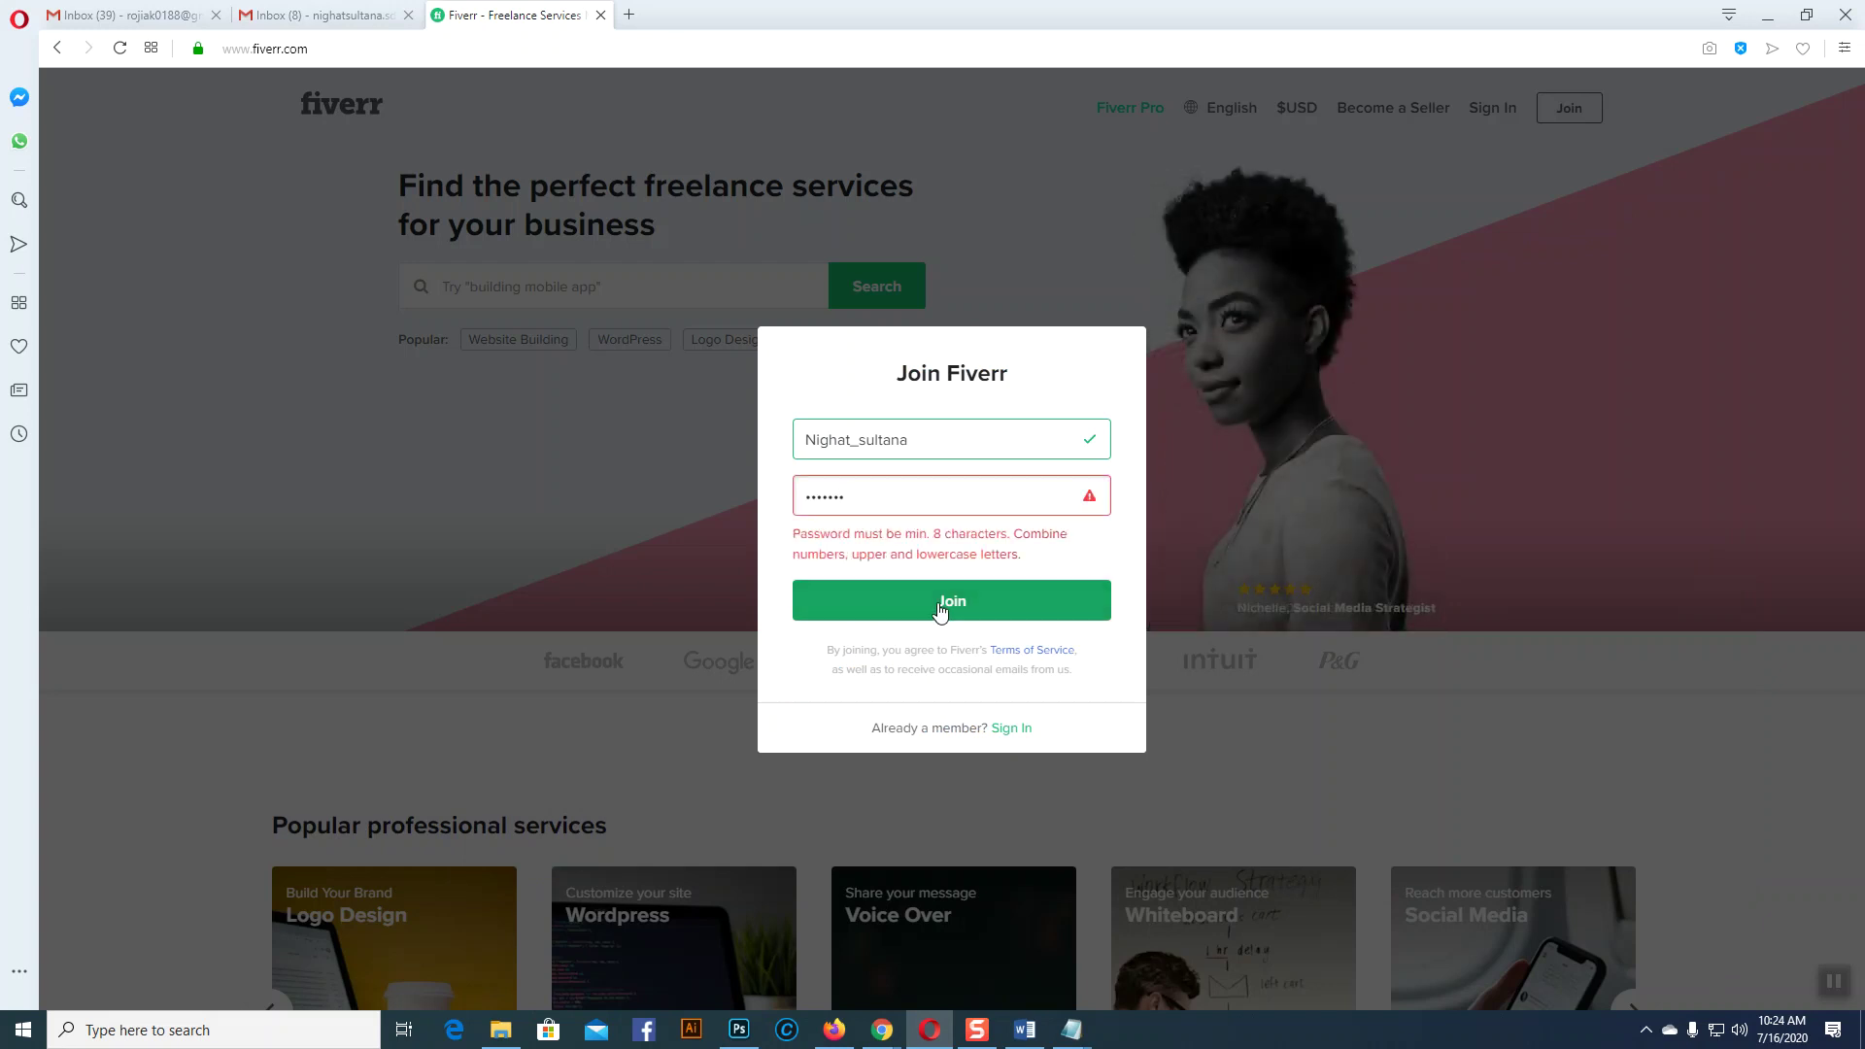
left_click(750, 500)
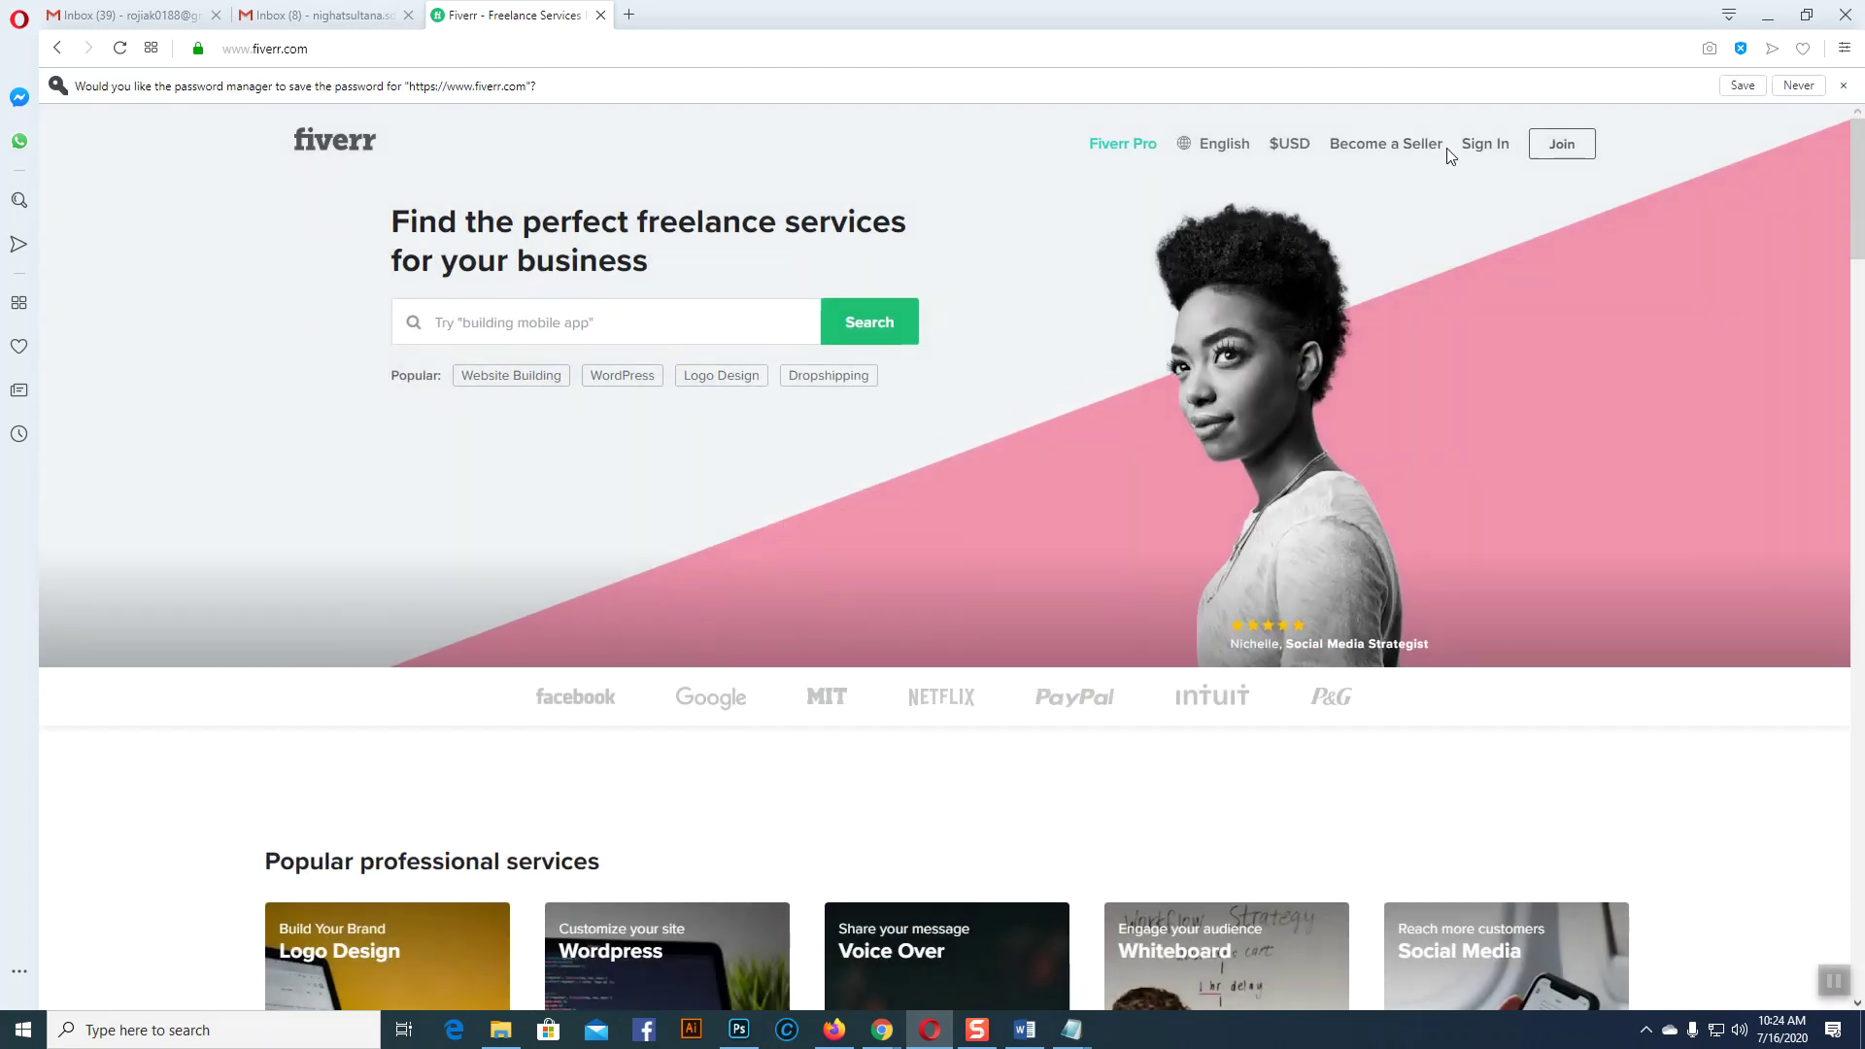
Reopen the Join form with the saved e-mail and username, enter the password, and submit.
left_click(1561, 144)
left_click(920, 398)
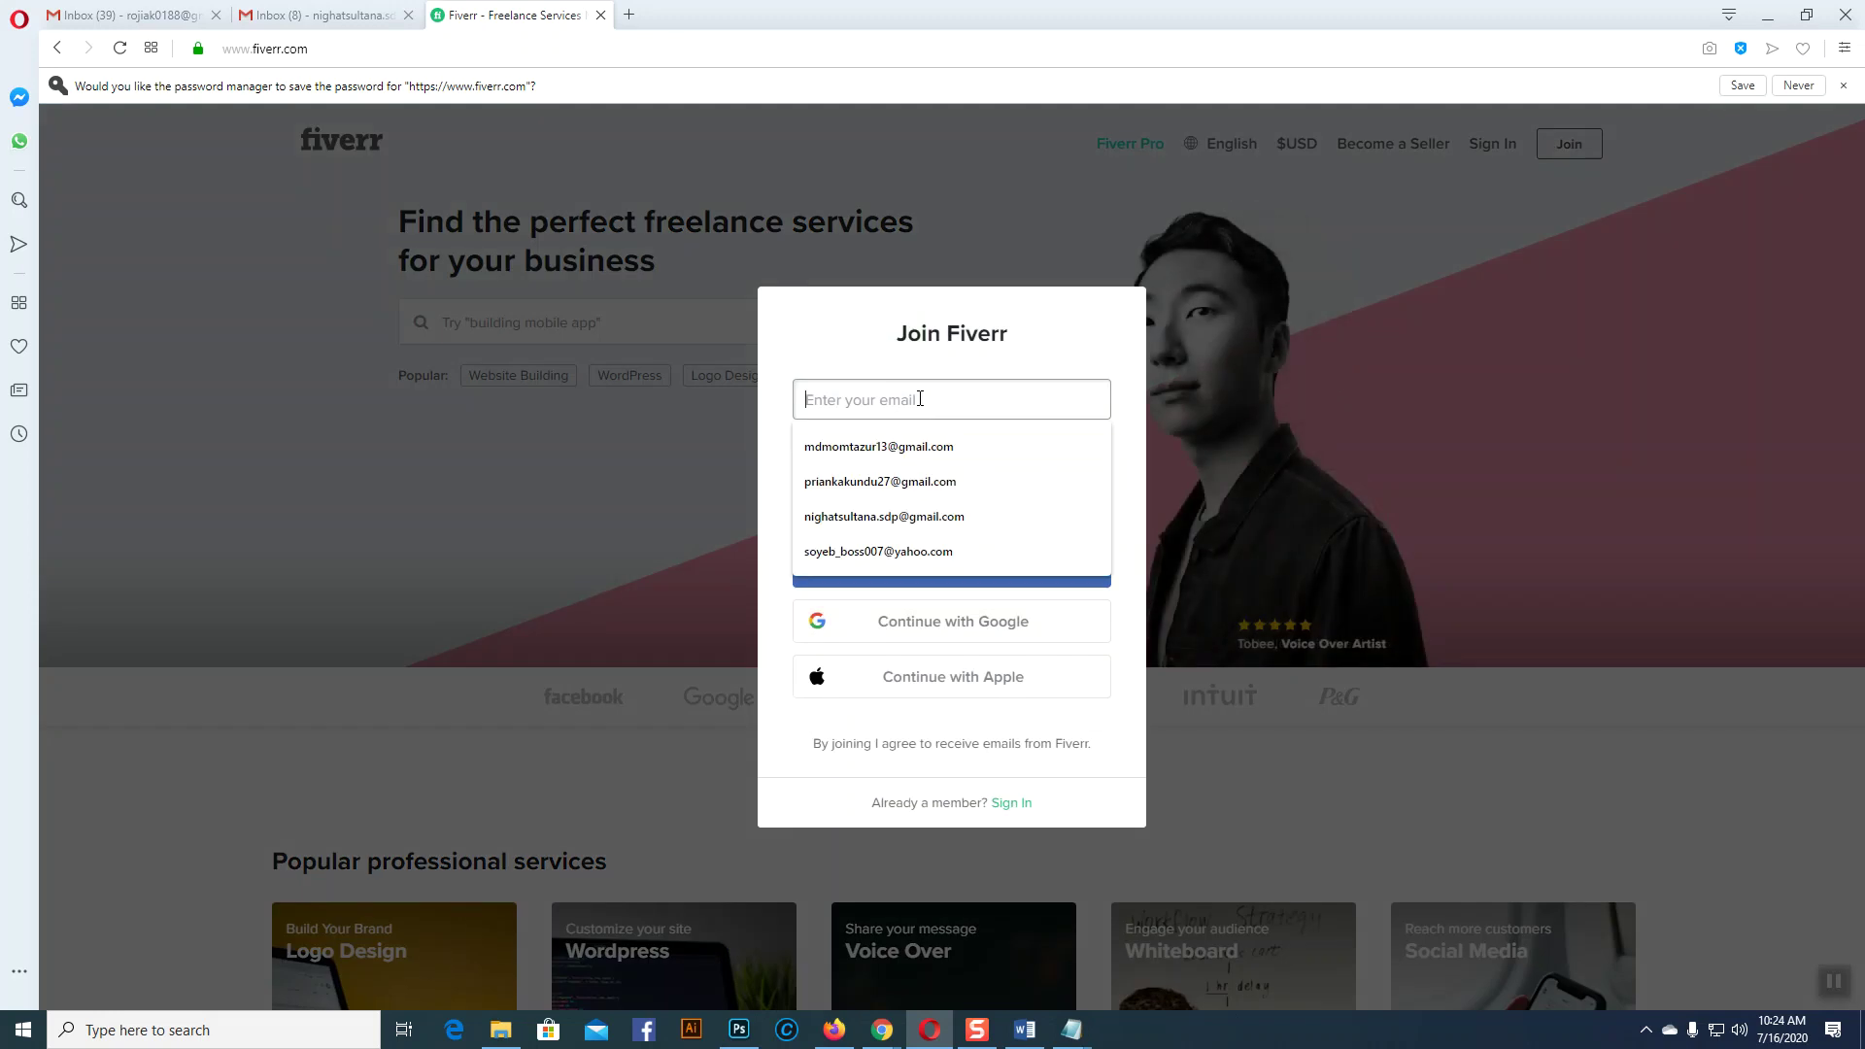
left_click(868, 517)
left_click(923, 459)
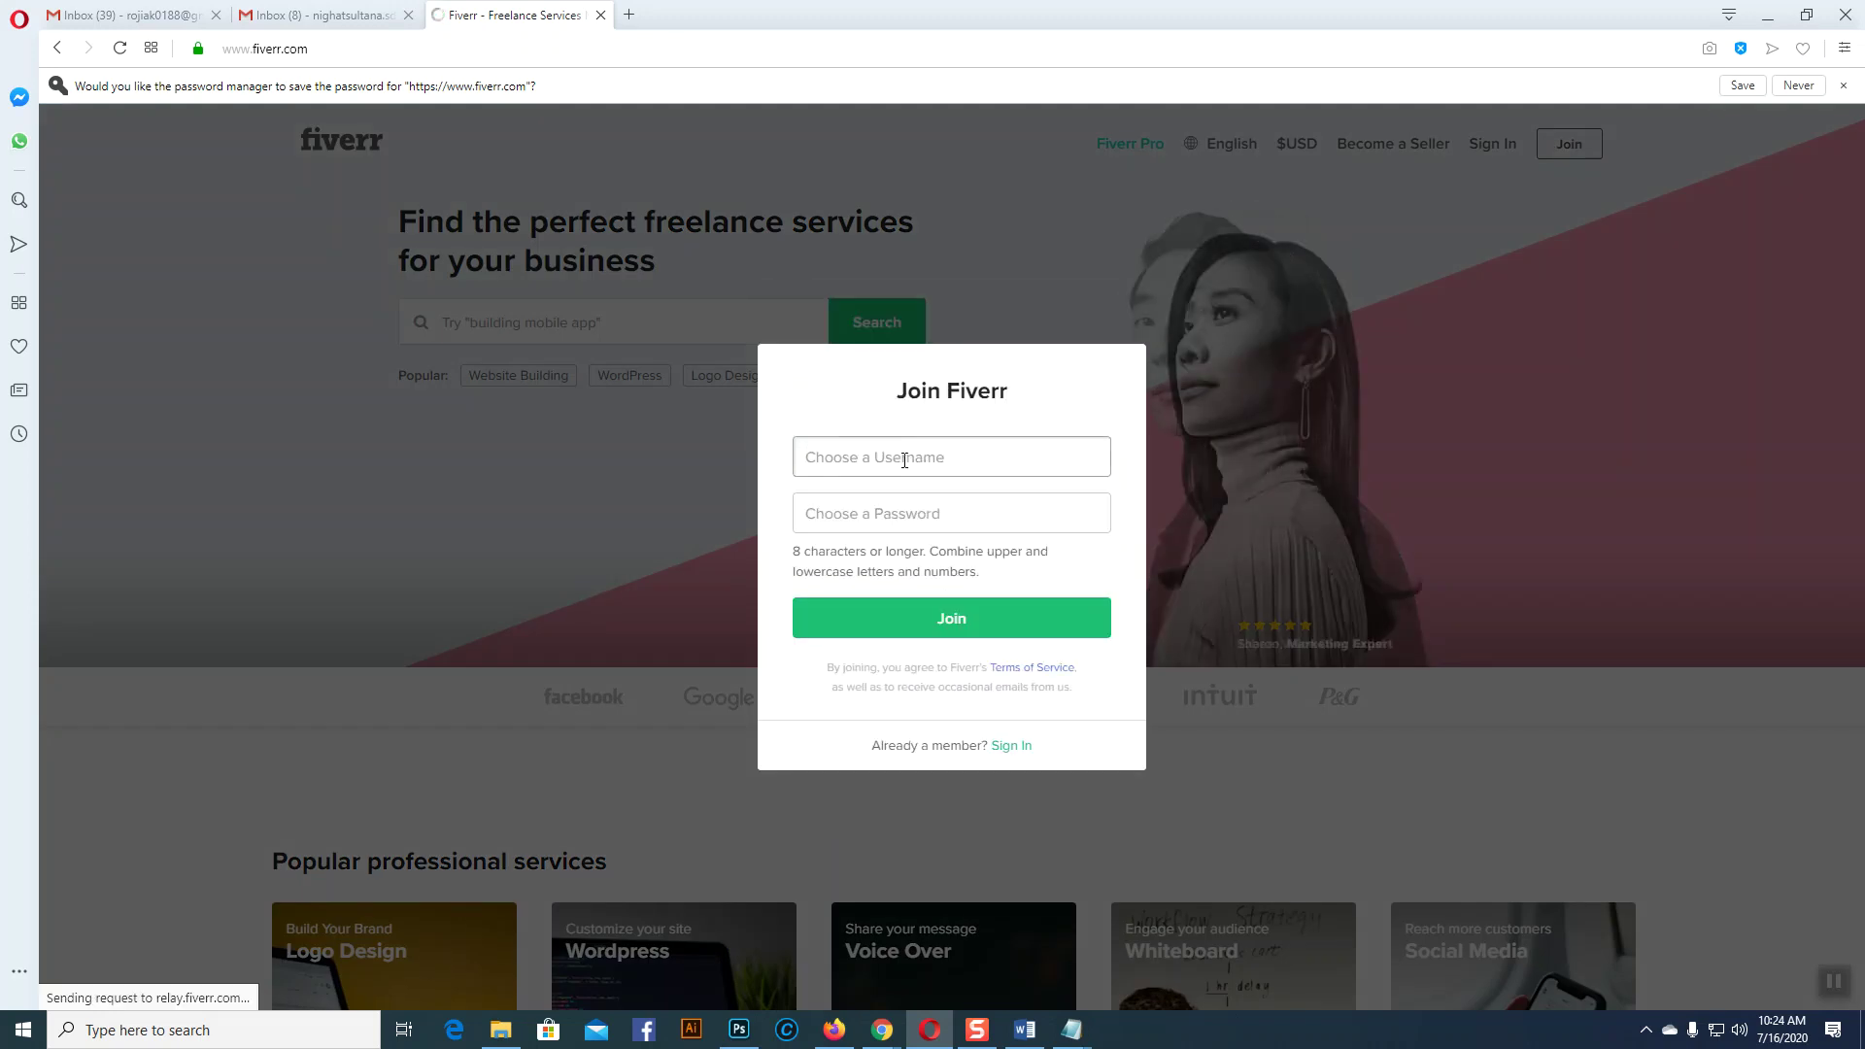
left_click(904, 459)
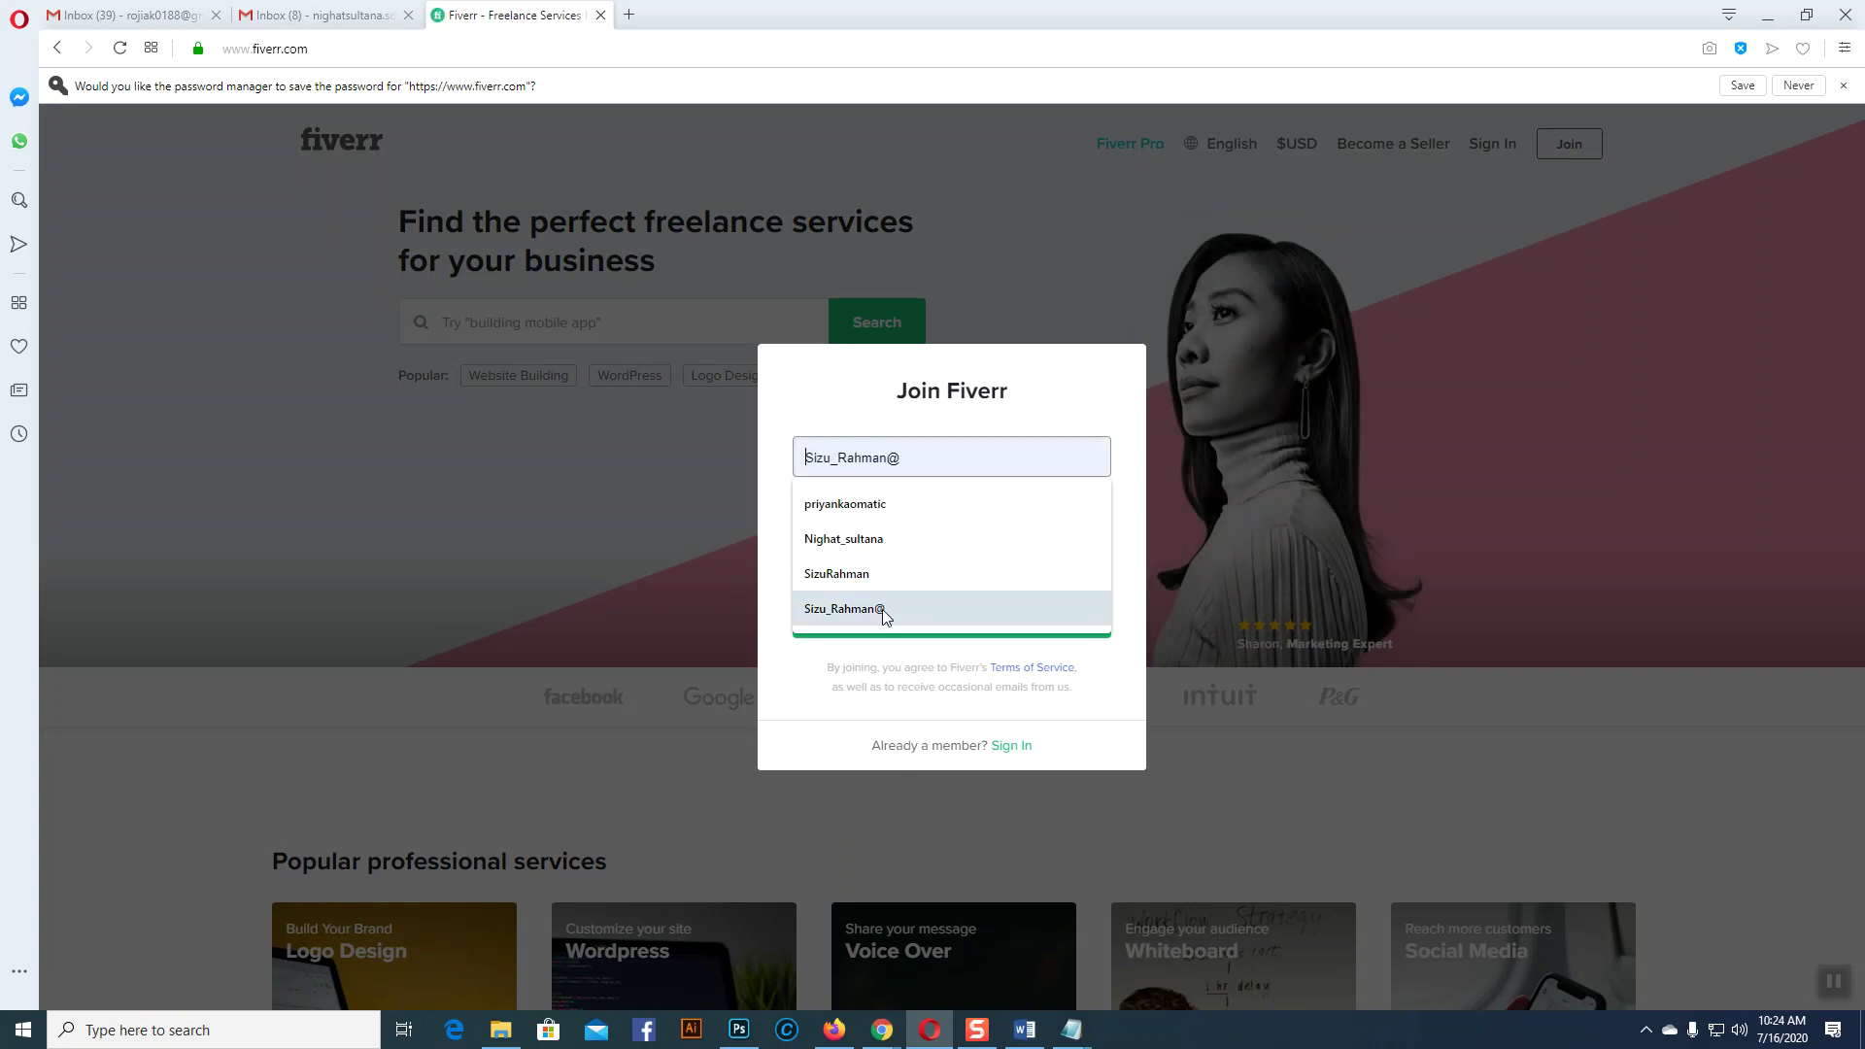
left_click(843, 539)
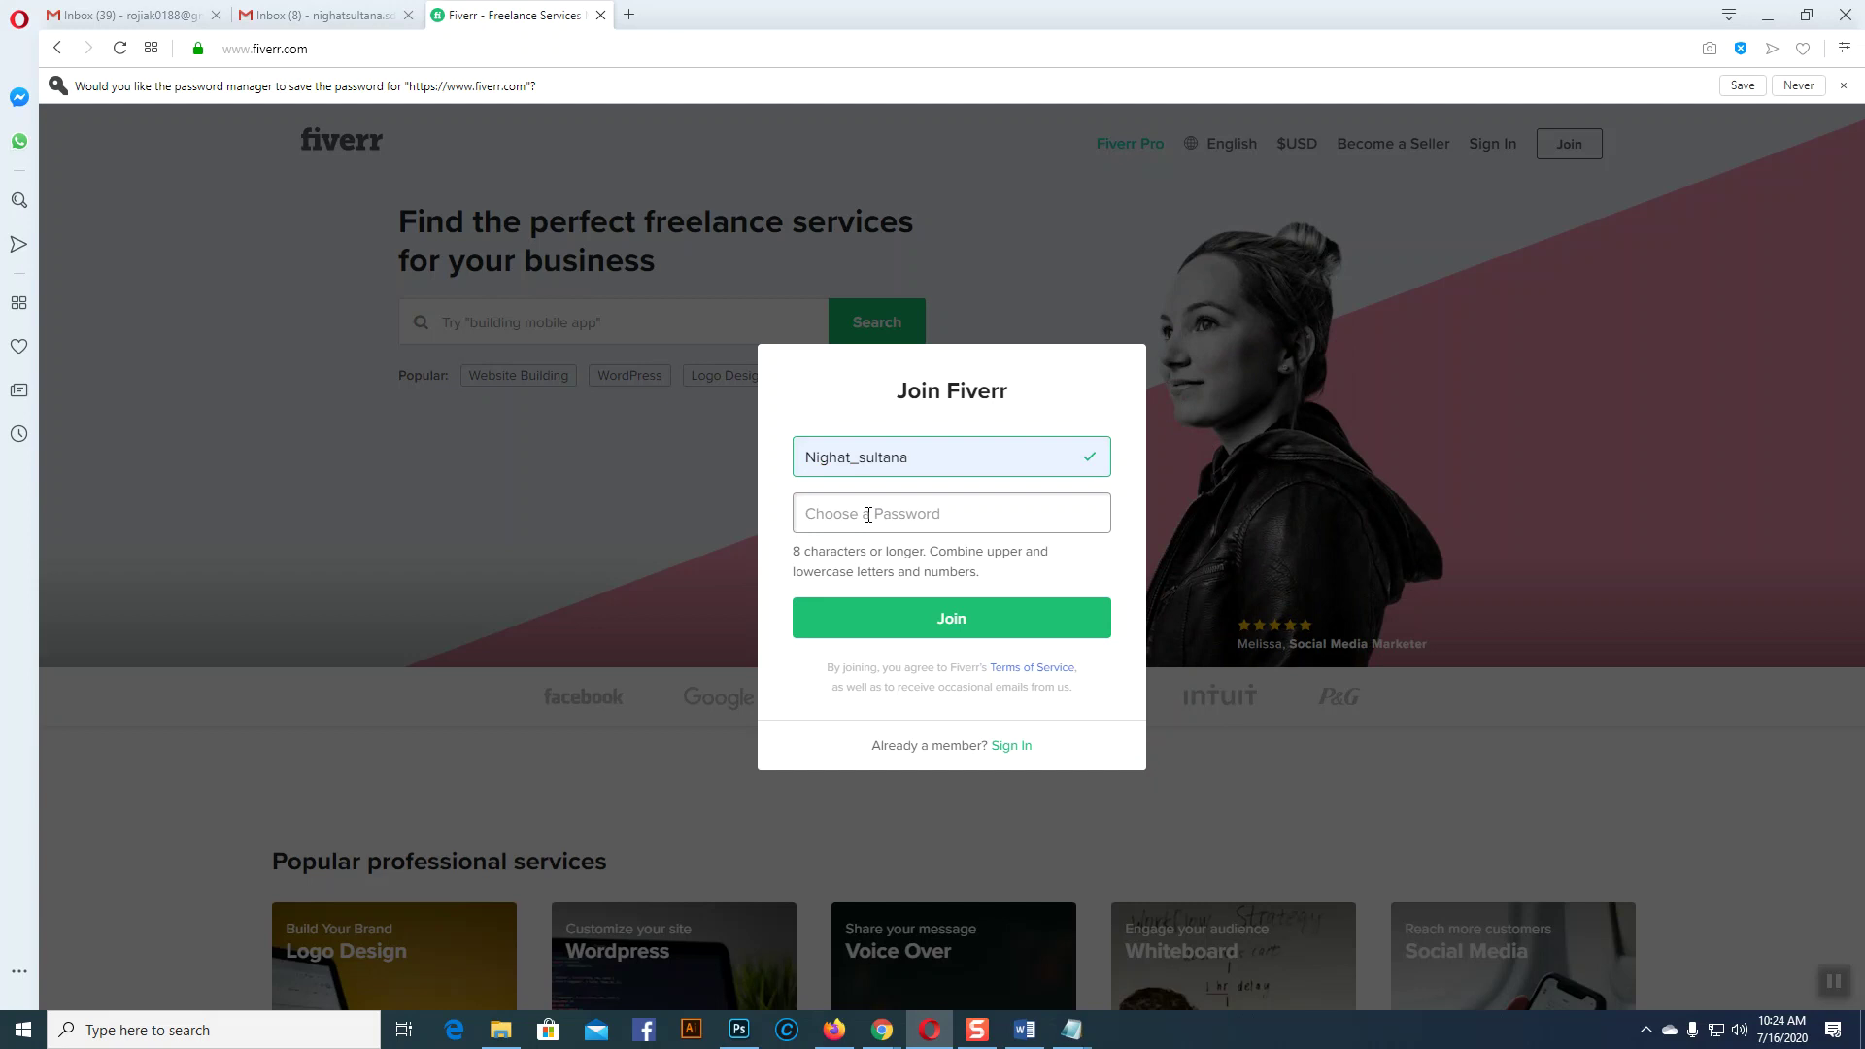
type("••")
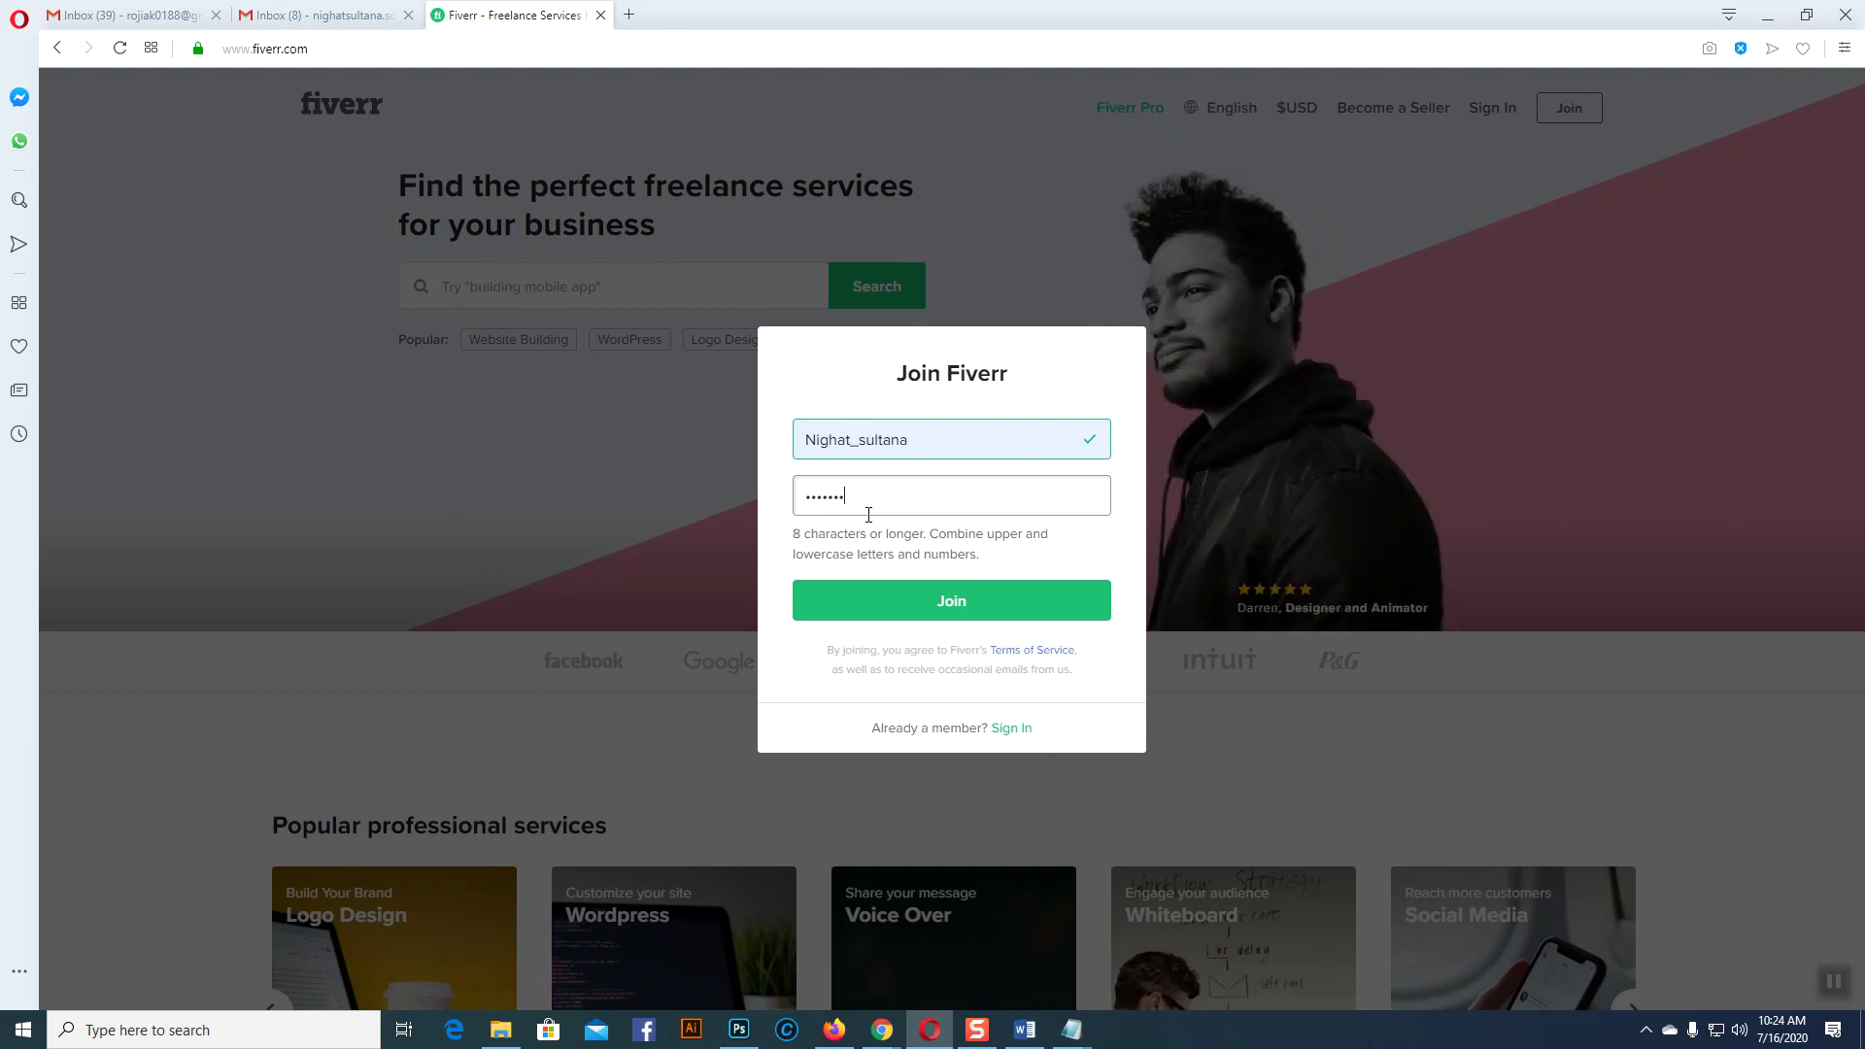
left_click(945, 603)
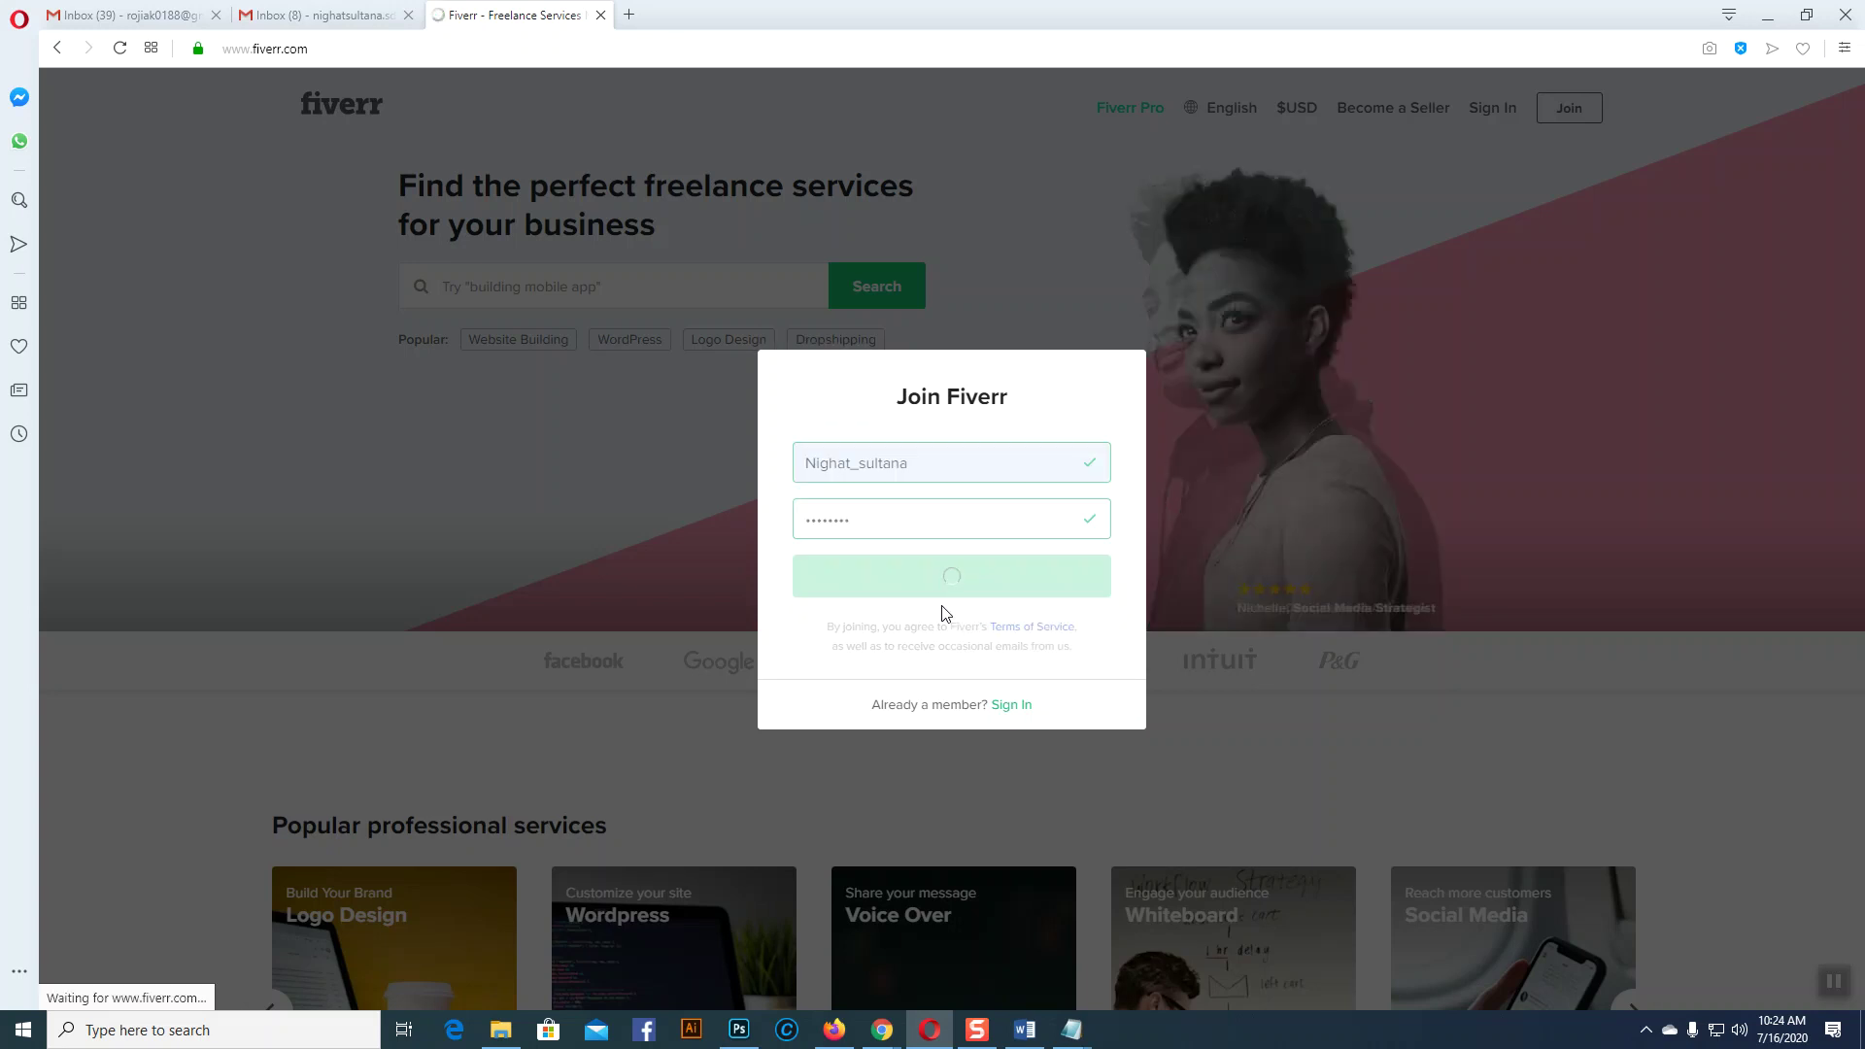
Correct the password line in the Notepad note, then switch to the Gmail inbox tab.
mouse_move(1064, 1028)
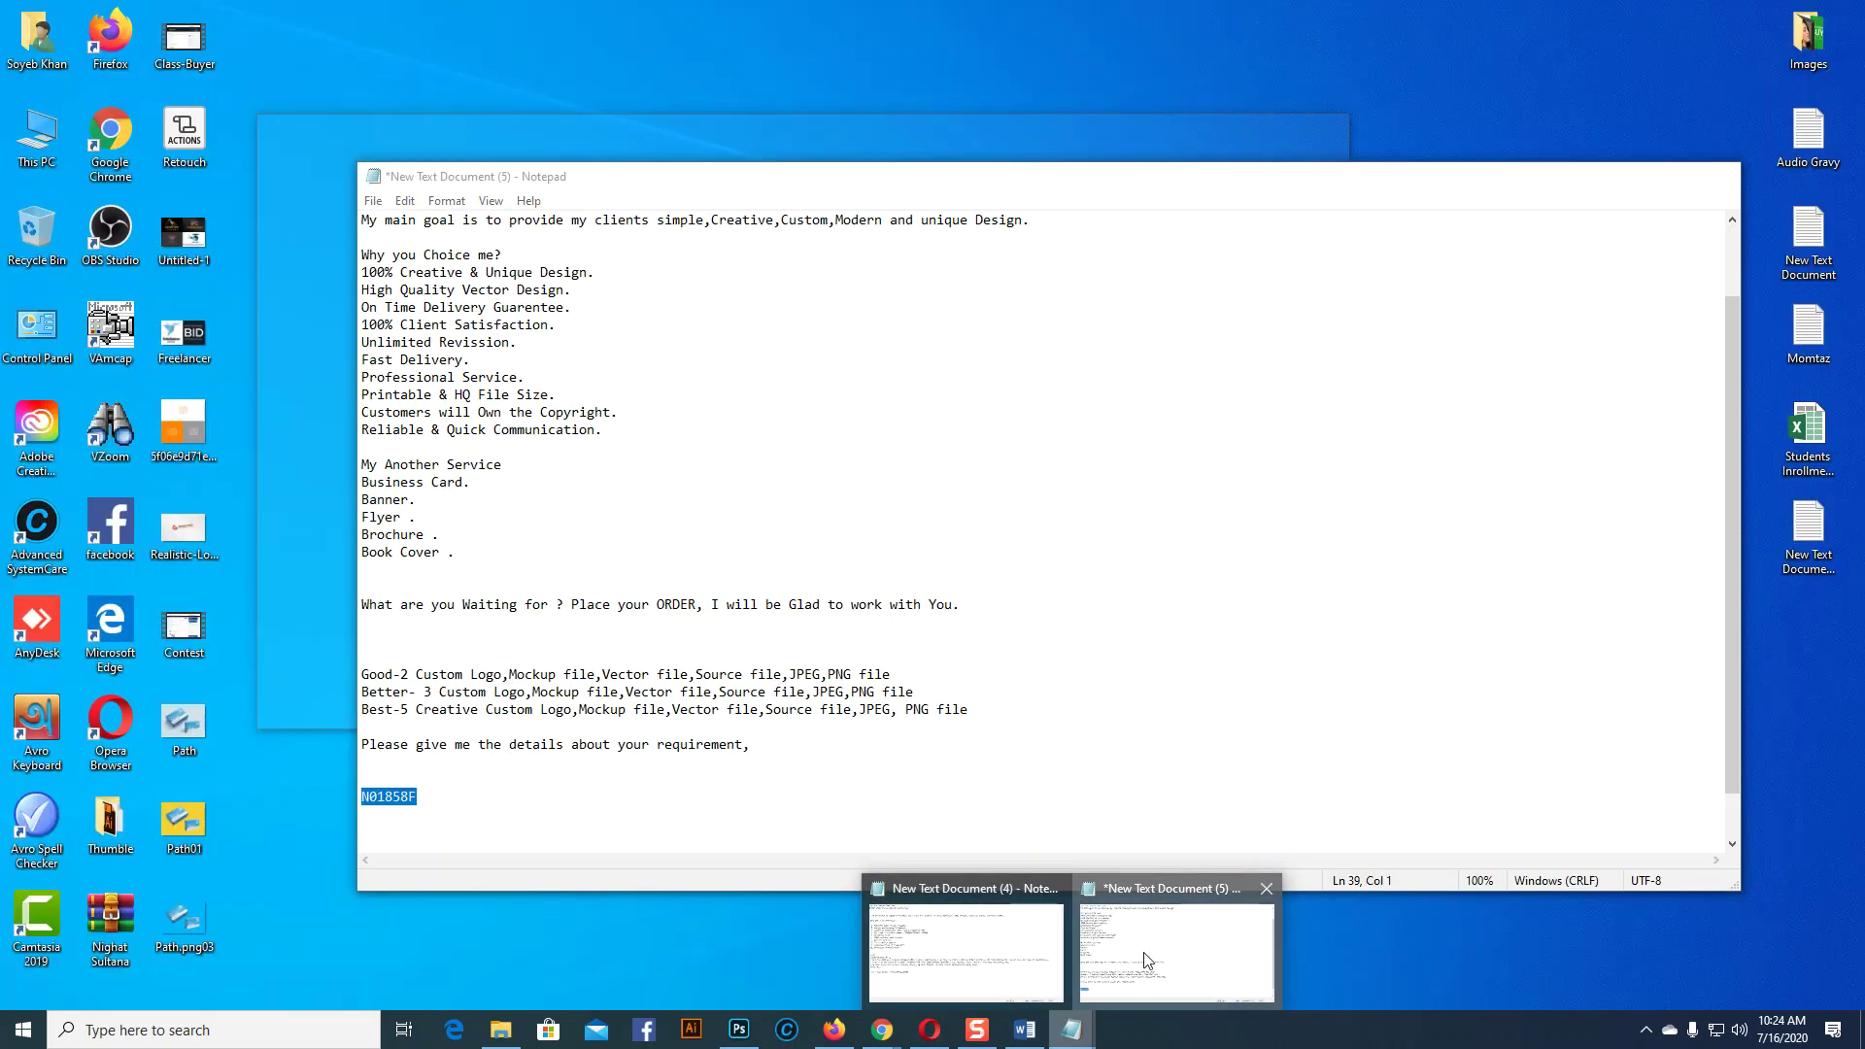
left_click(1175, 947)
key("Right")
type("n")
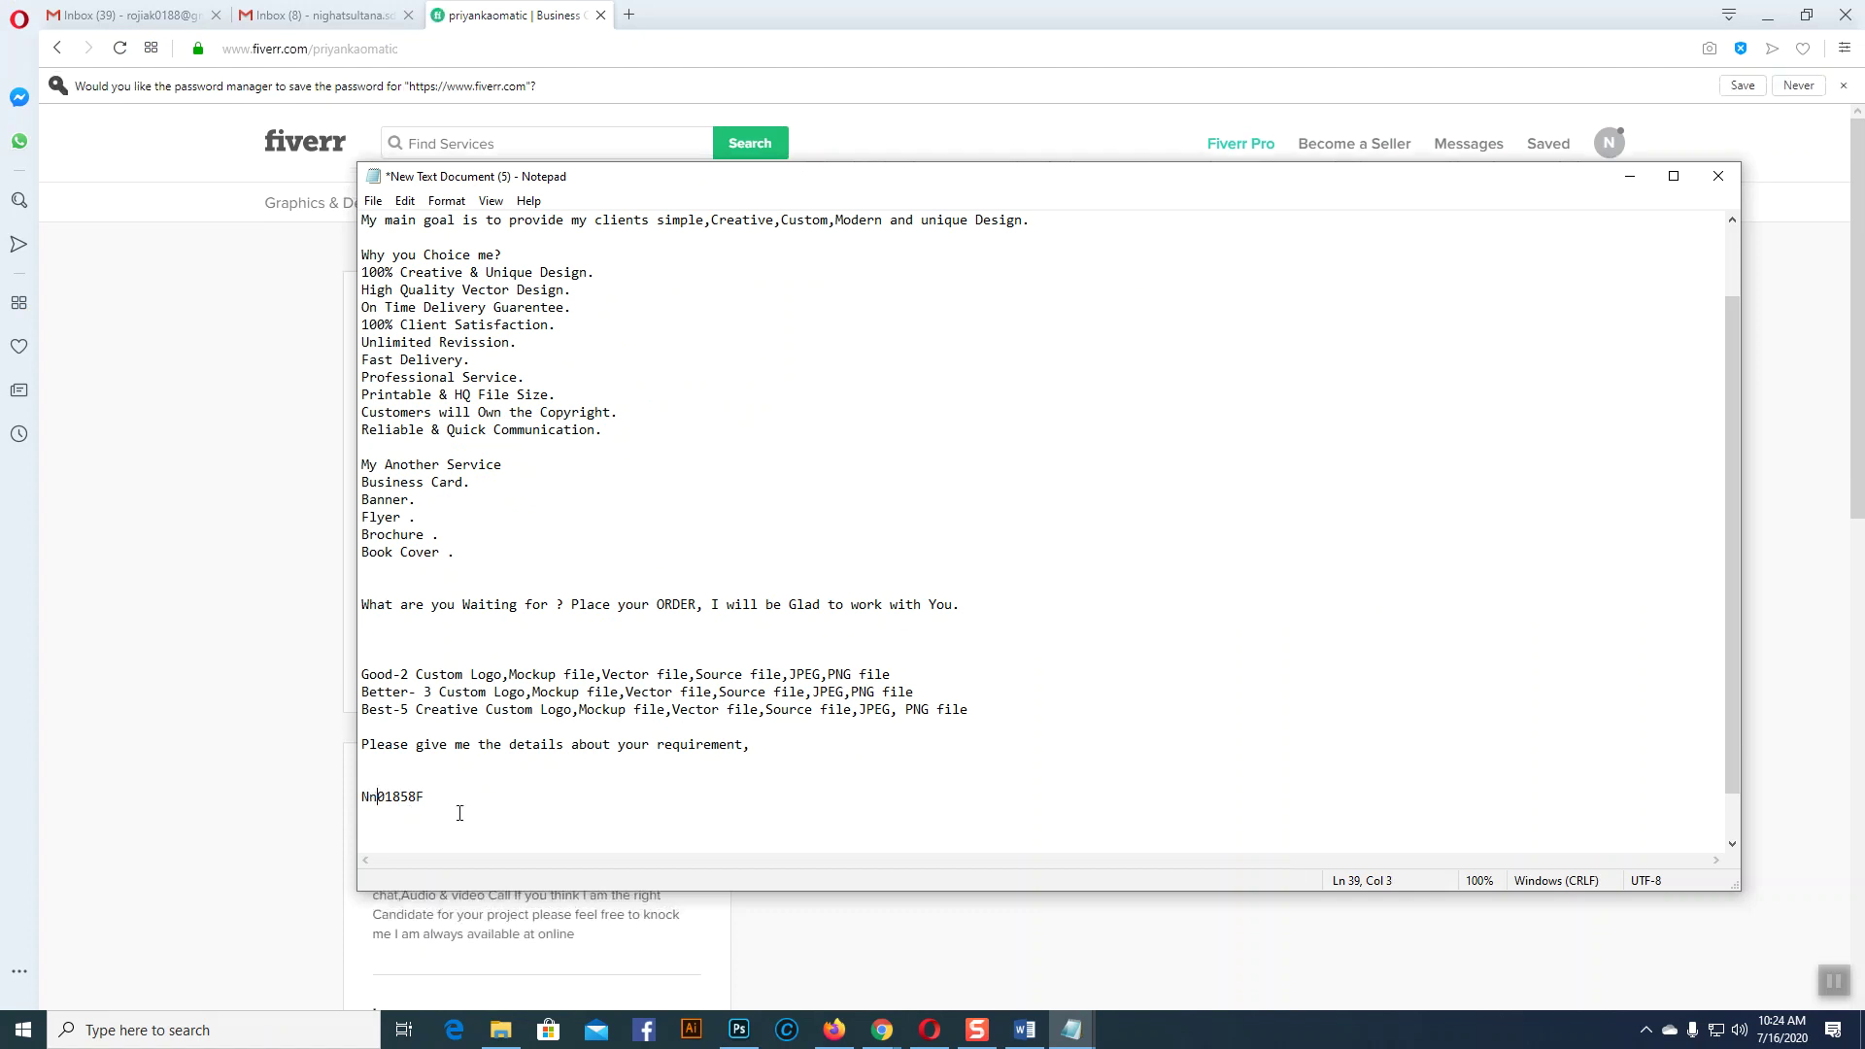
key("End")
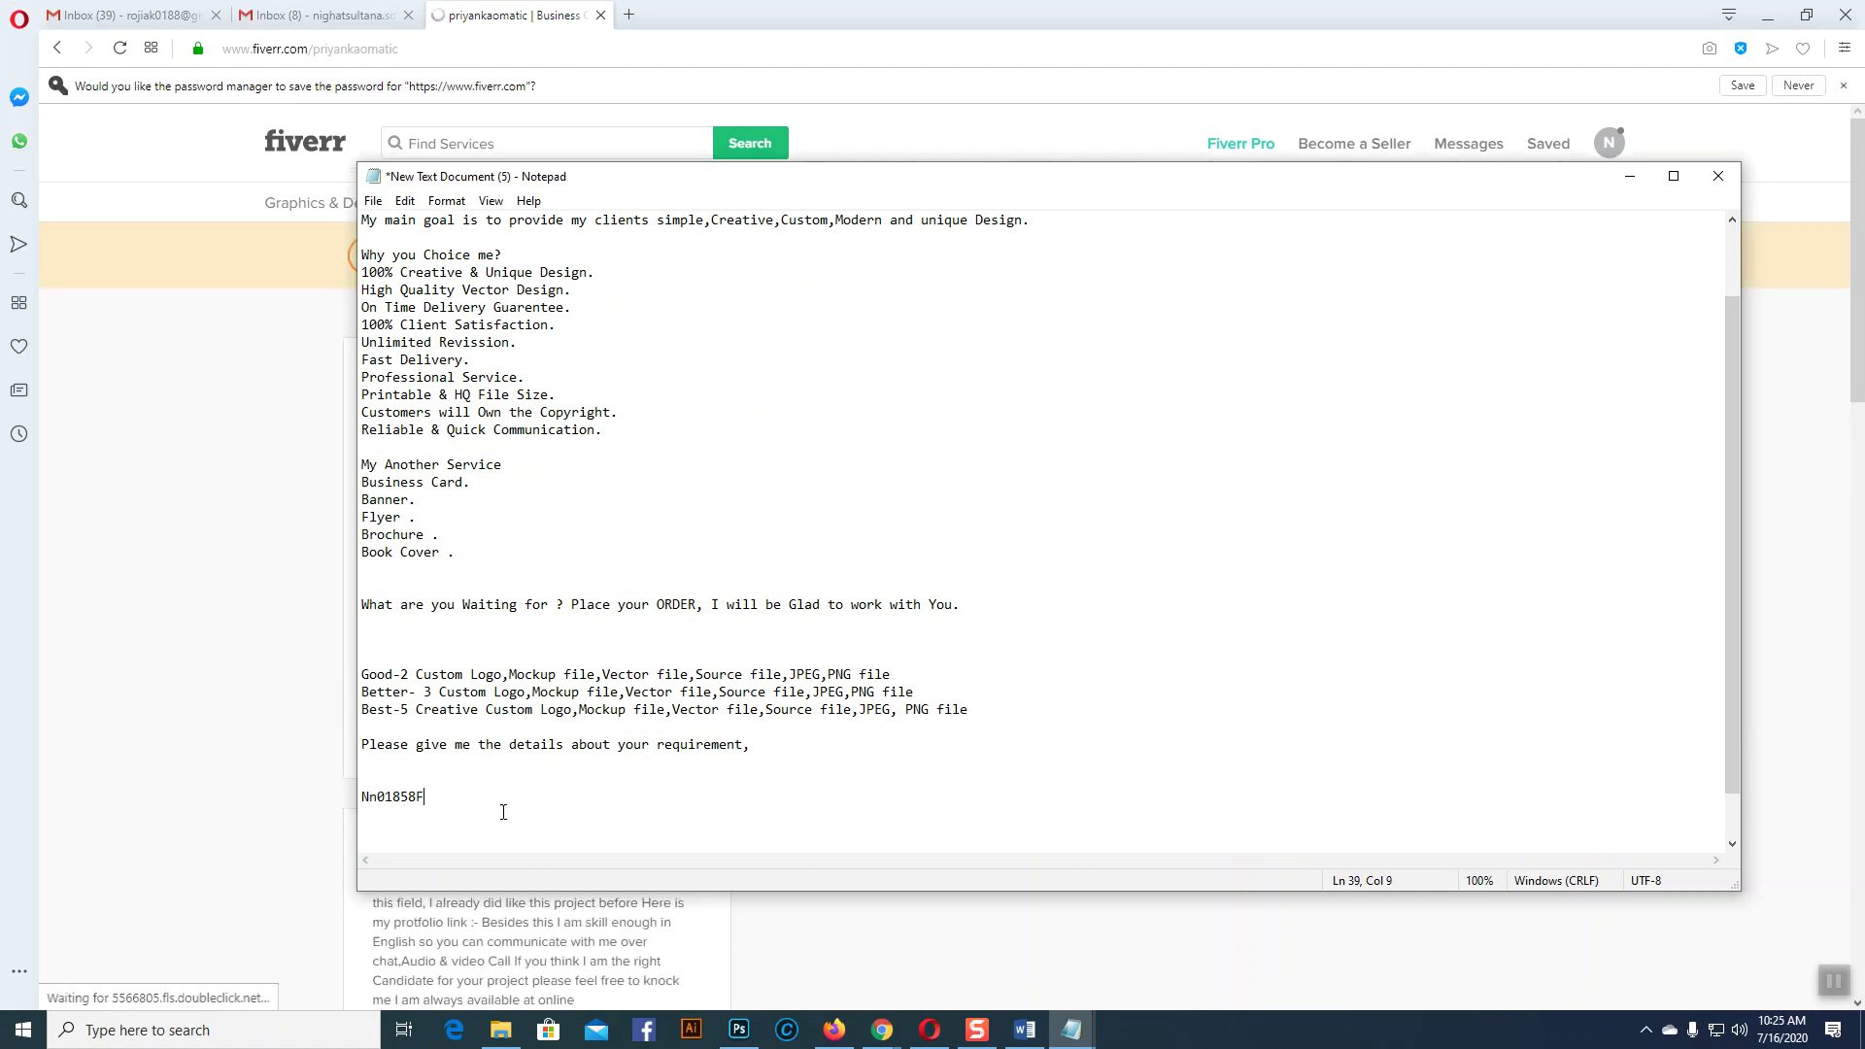
left_click(1052, 956)
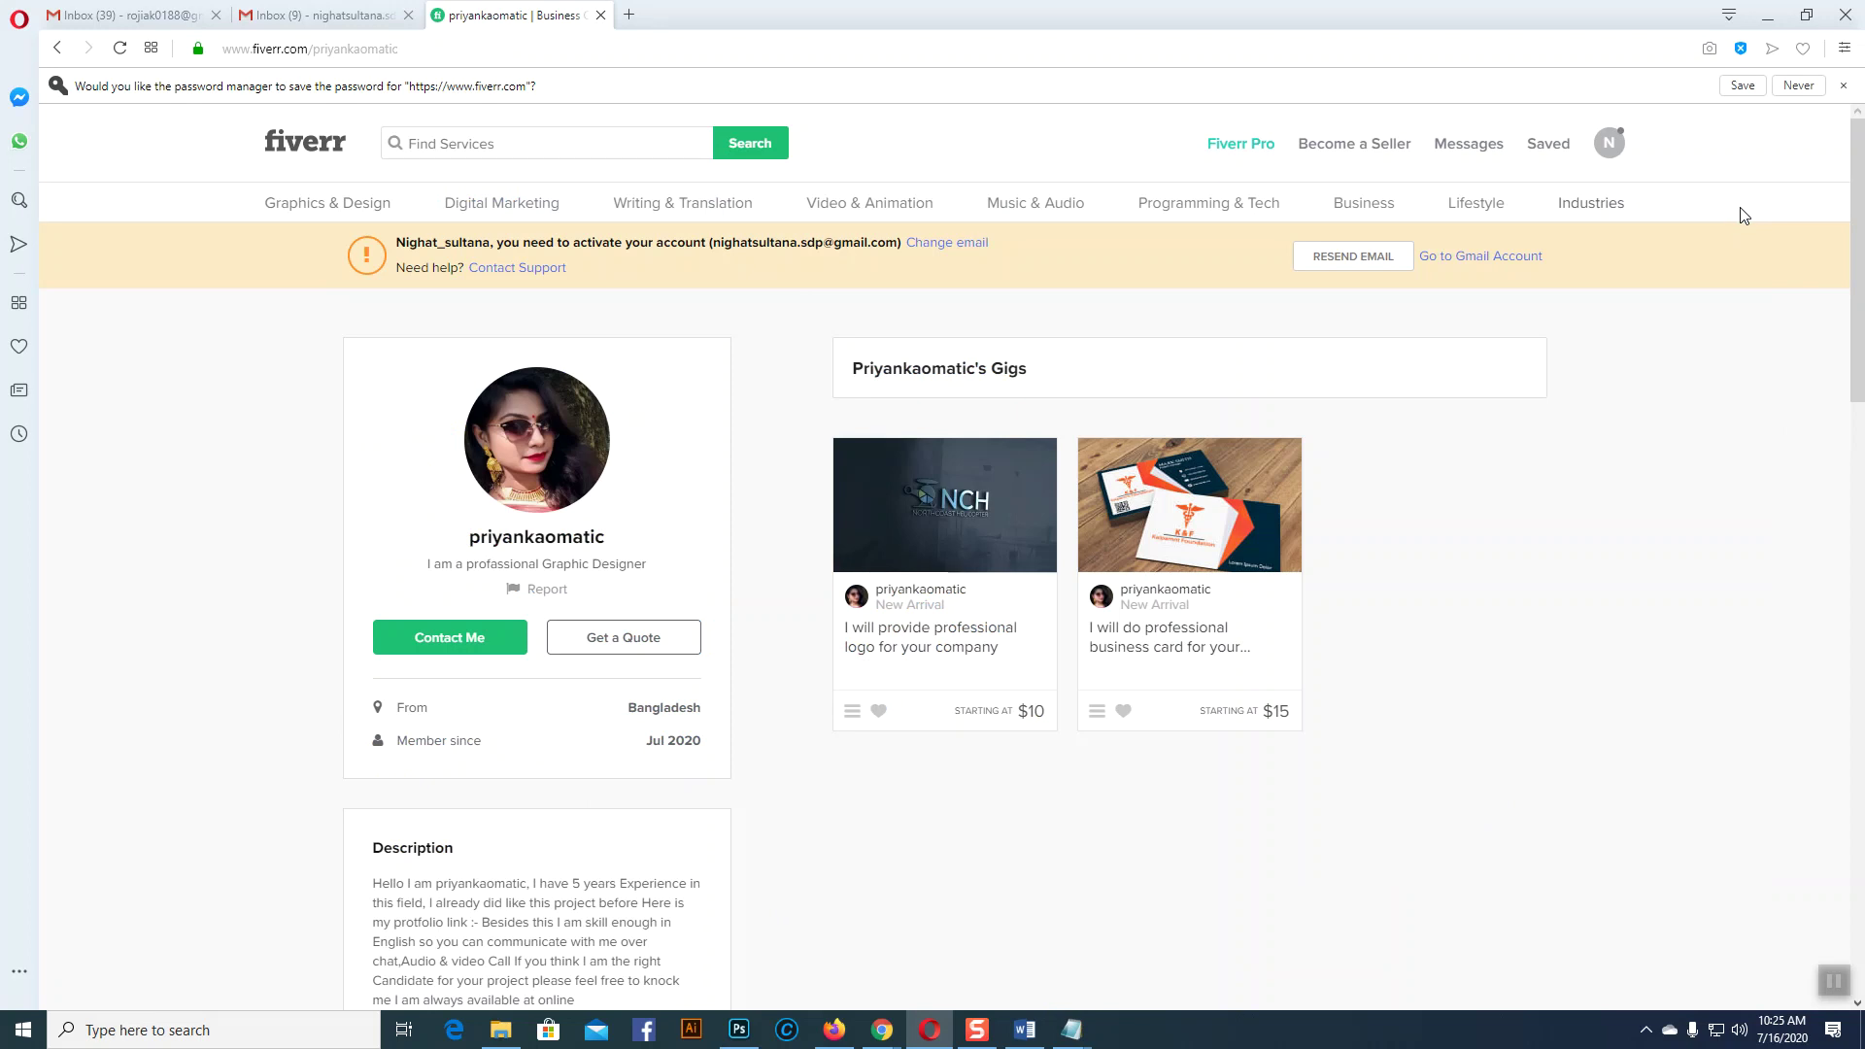
left_click(321, 15)
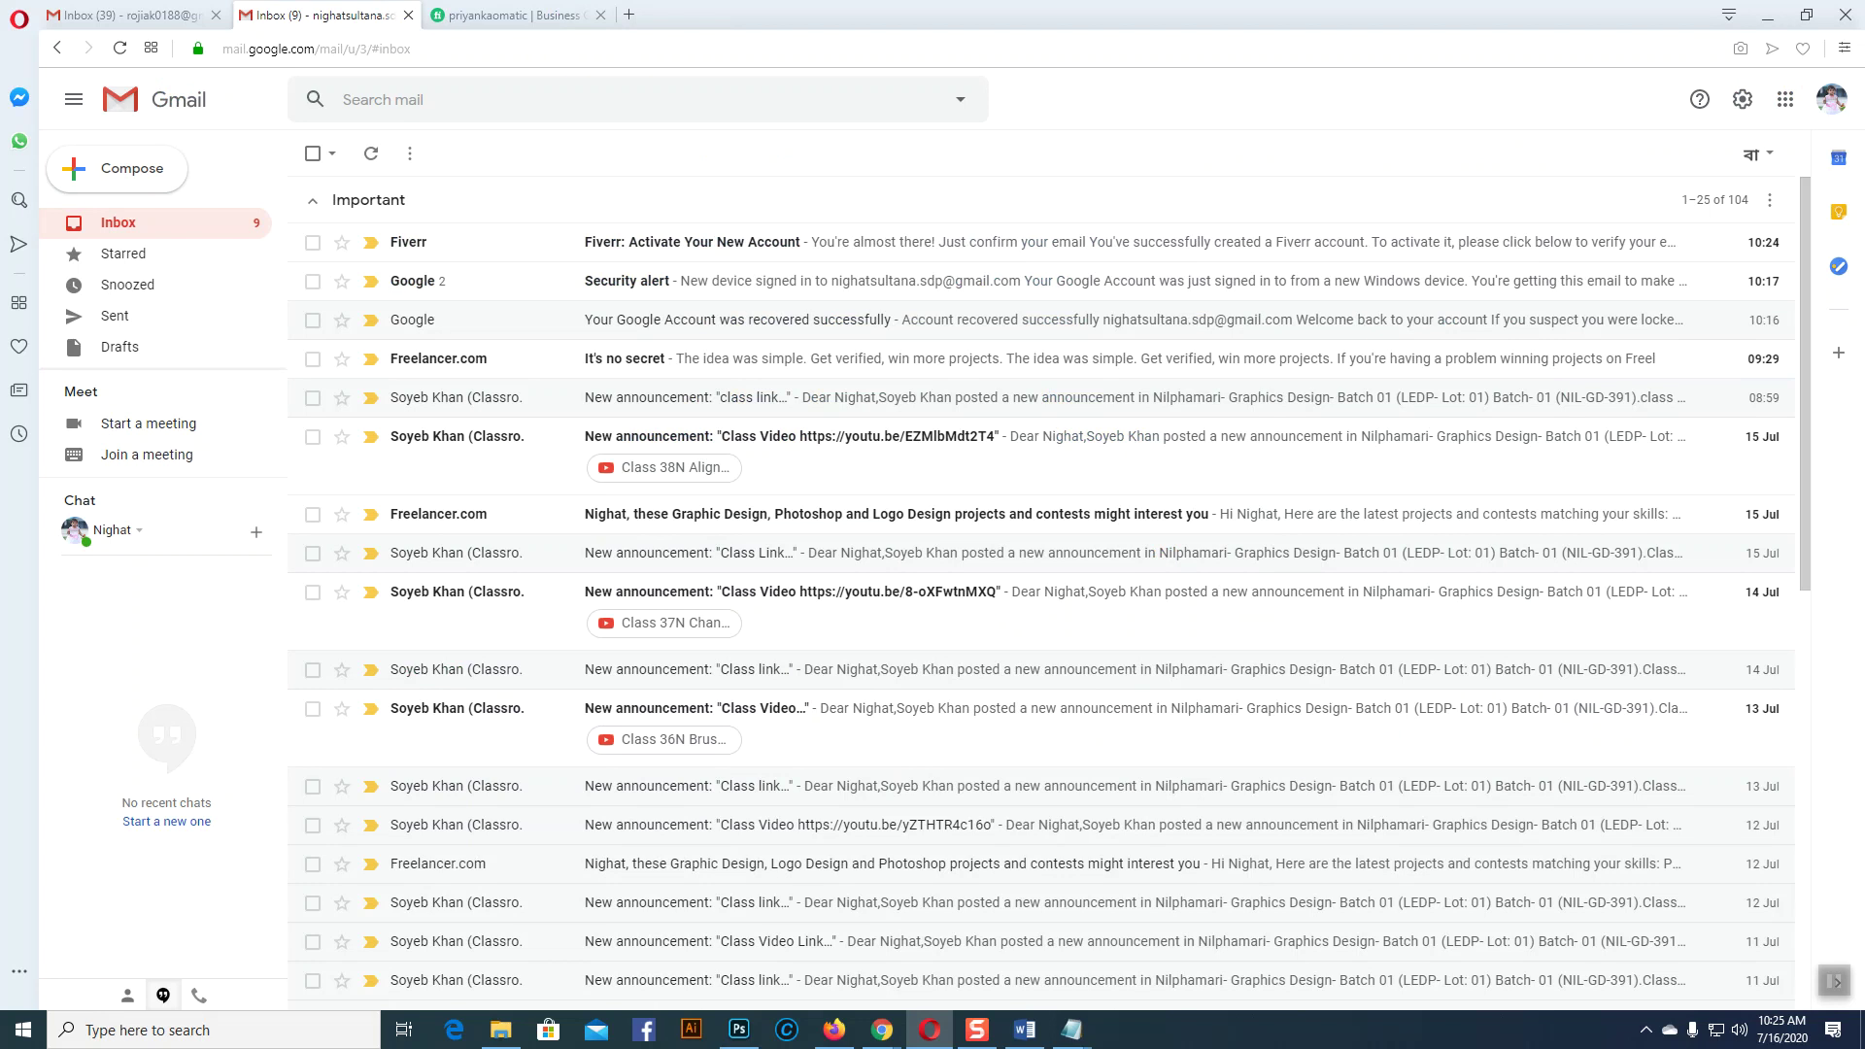
Open Fiverr's 'Activate Your New Account' e-mail, activate the account, and close the leftover profile tab.
left_click(719, 248)
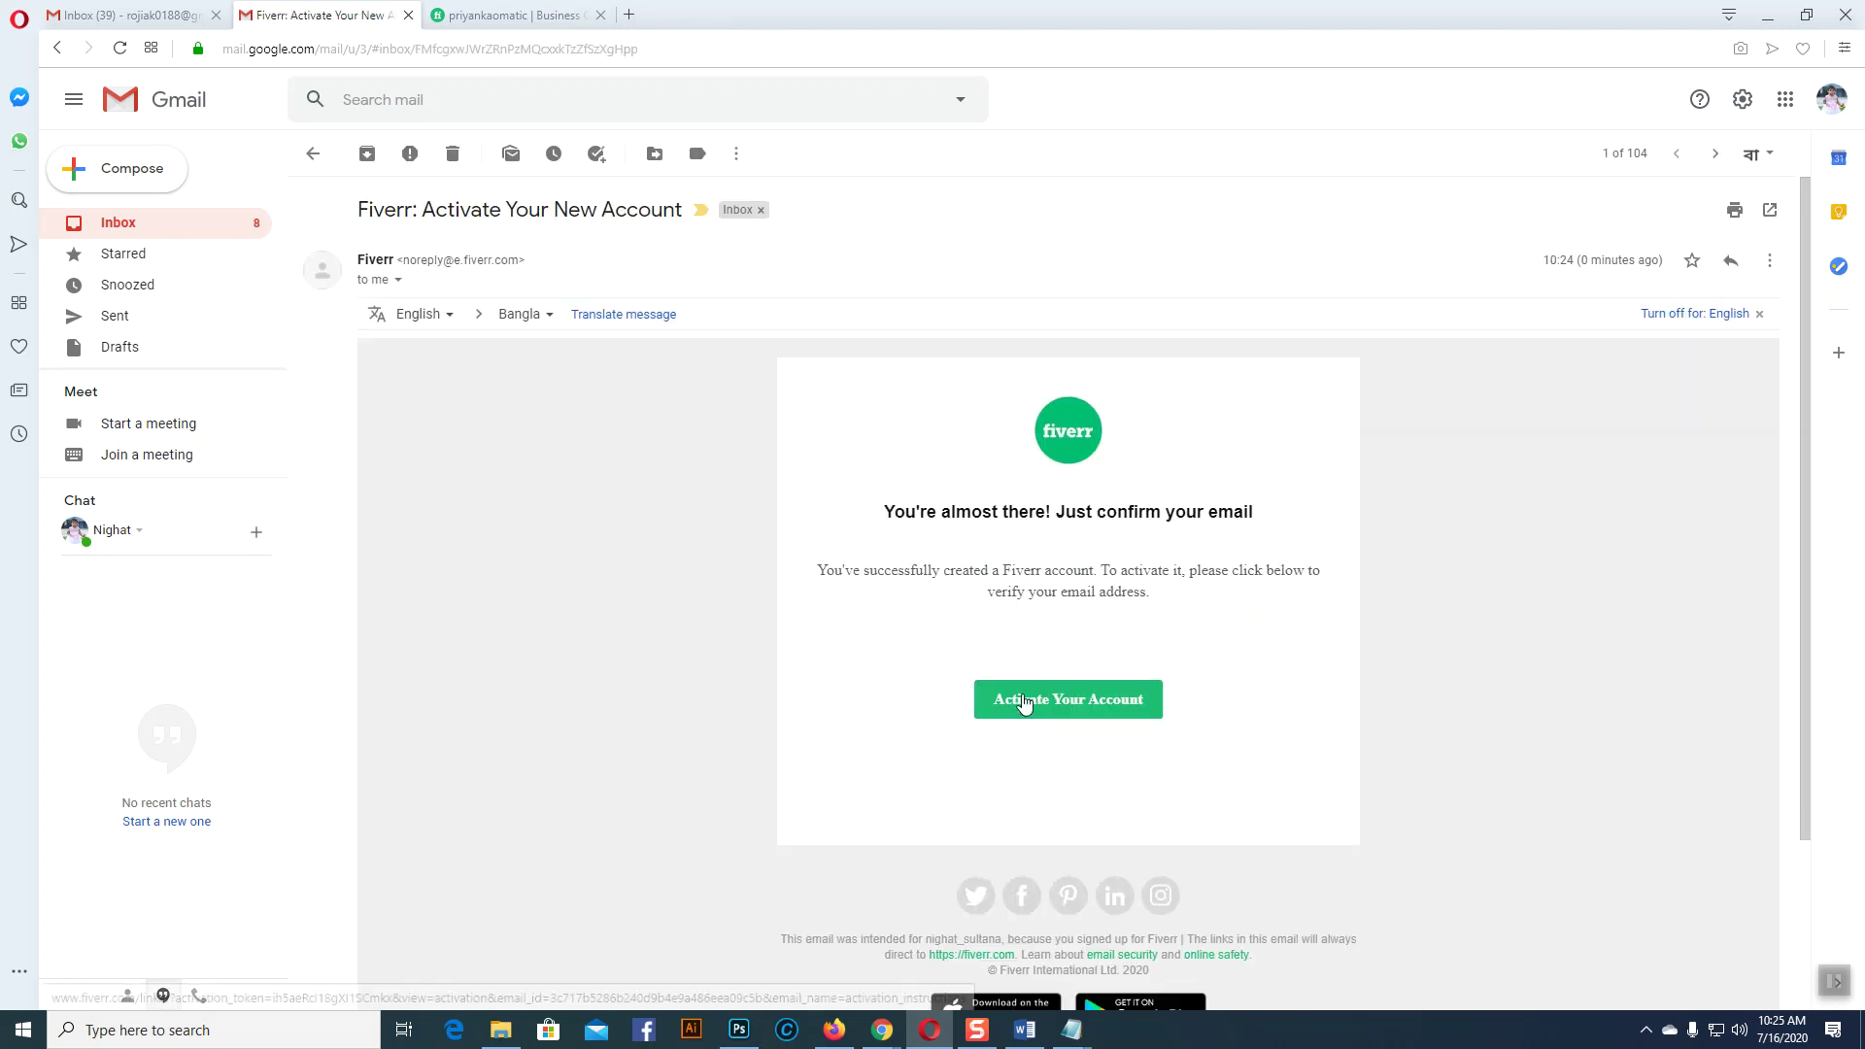
left_click(1074, 703)
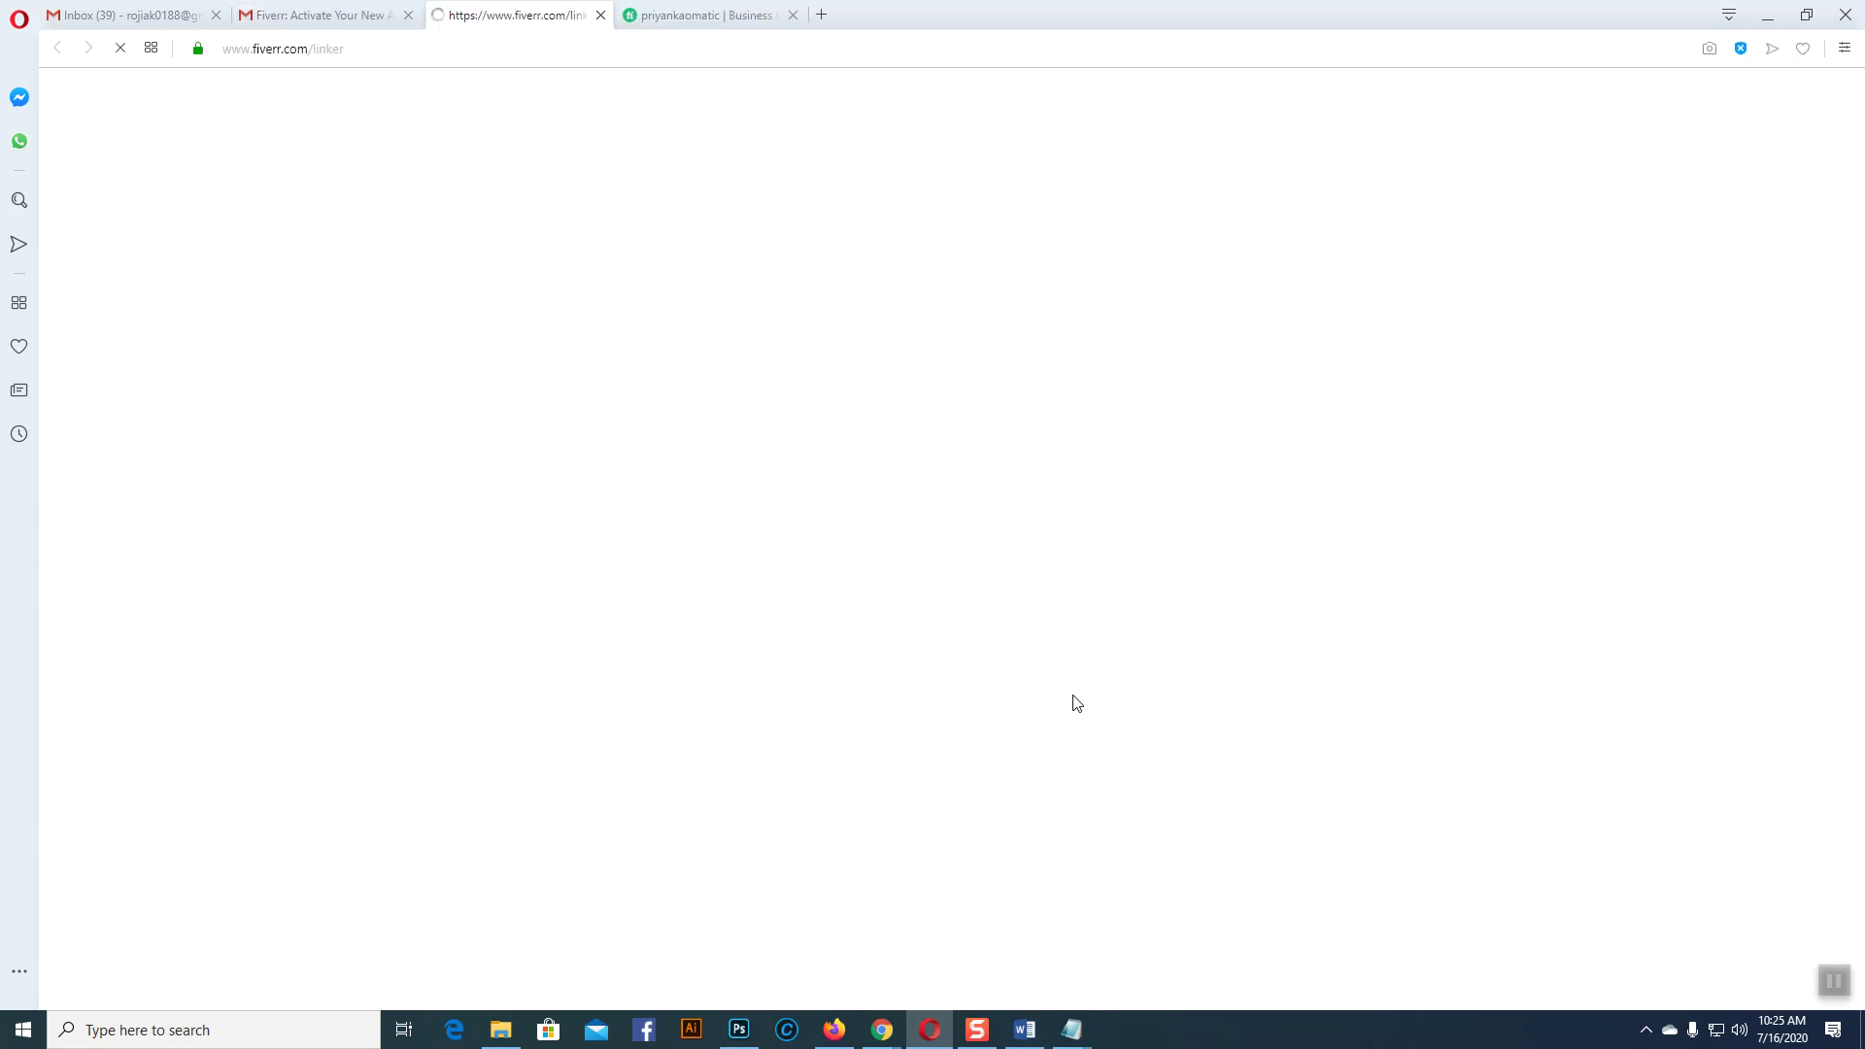
left_click(782, 16)
left_click(793, 14)
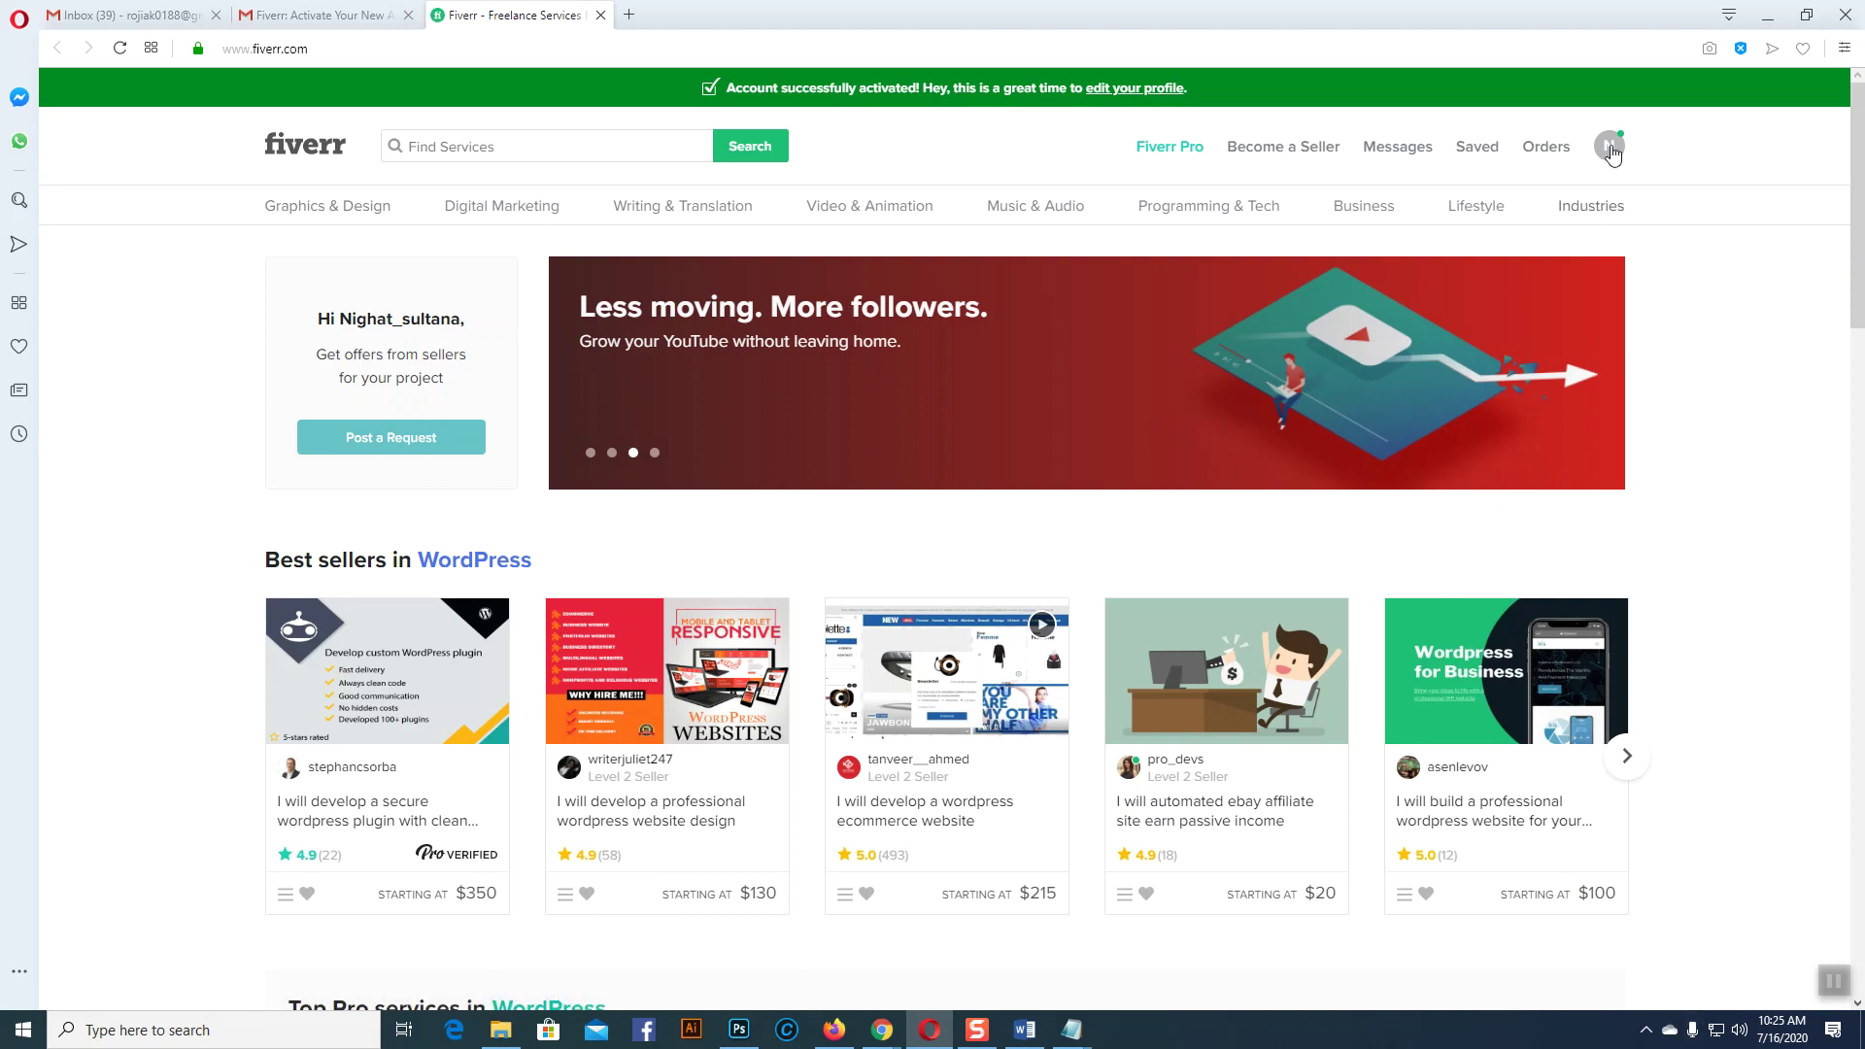
Go to the new account's own profile page via the account menu.
left_click(1611, 147)
left_click(1476, 201)
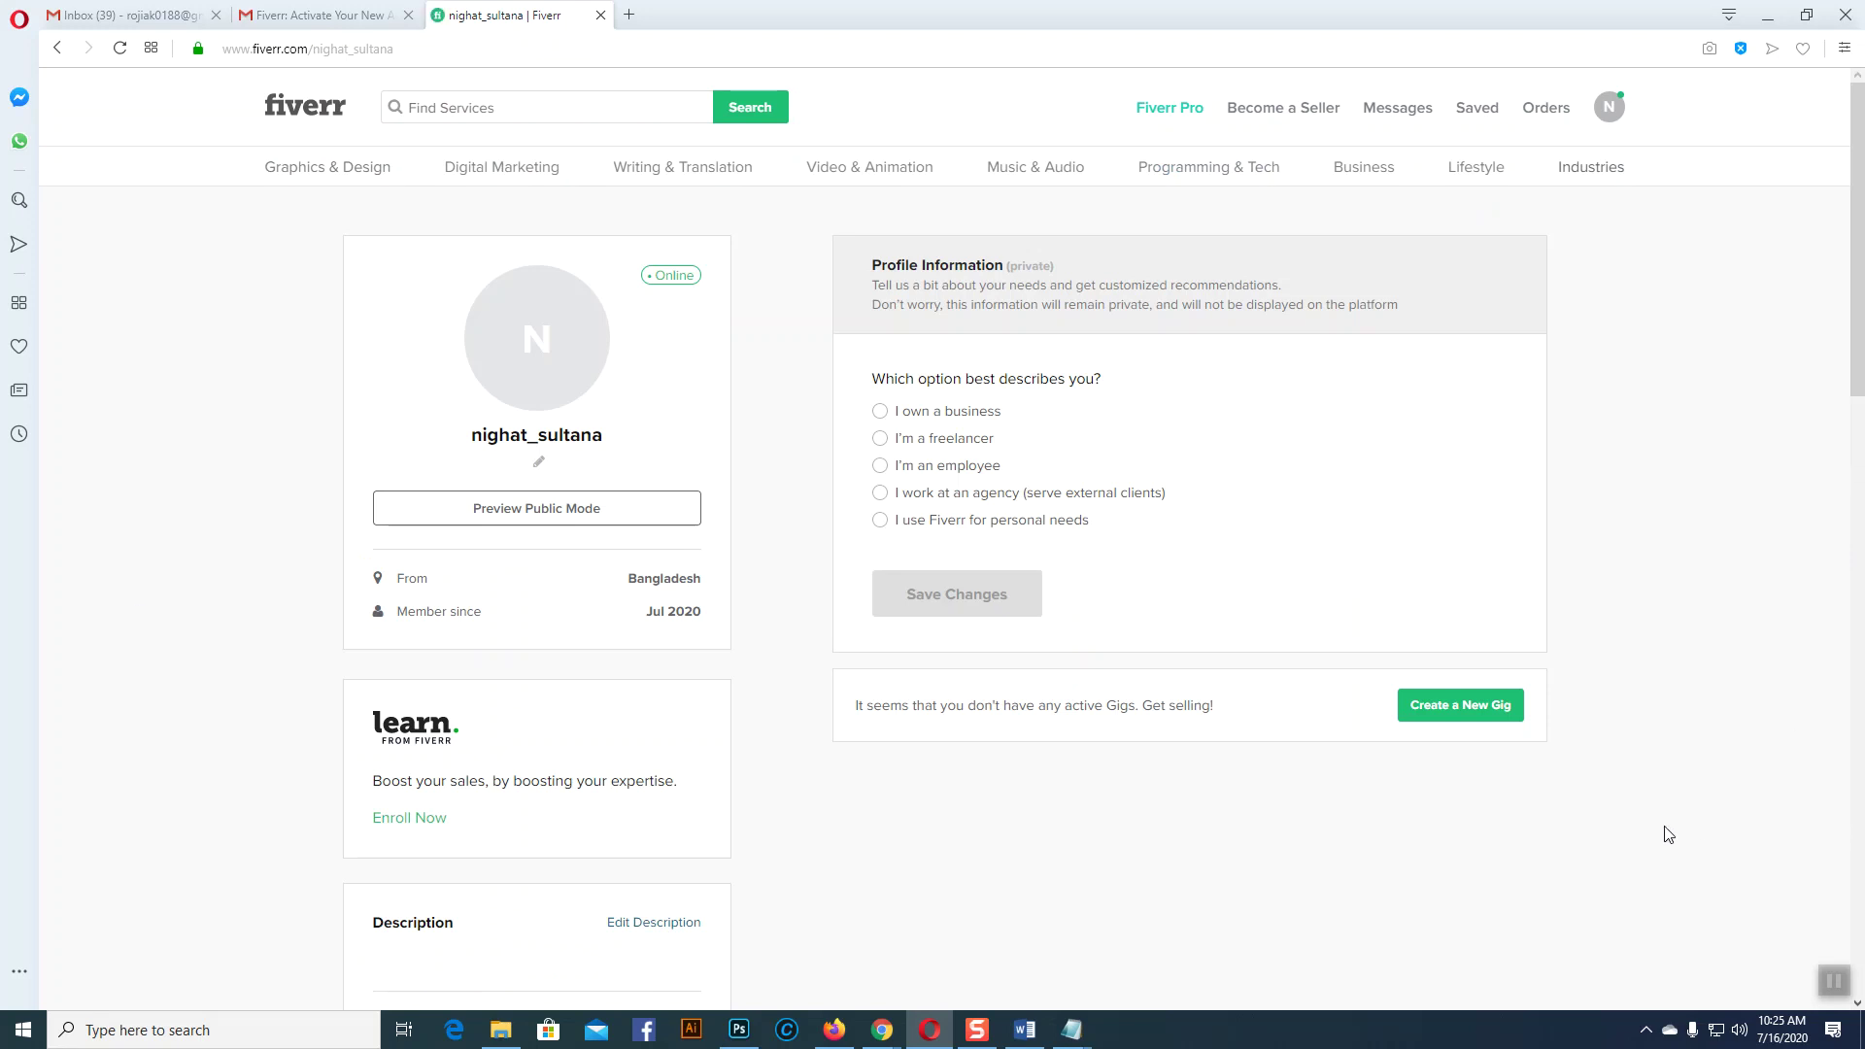
mouse_move(534, 335)
Set the profile tagline to 'Graphic Designer' and save it.
left_click(538, 462)
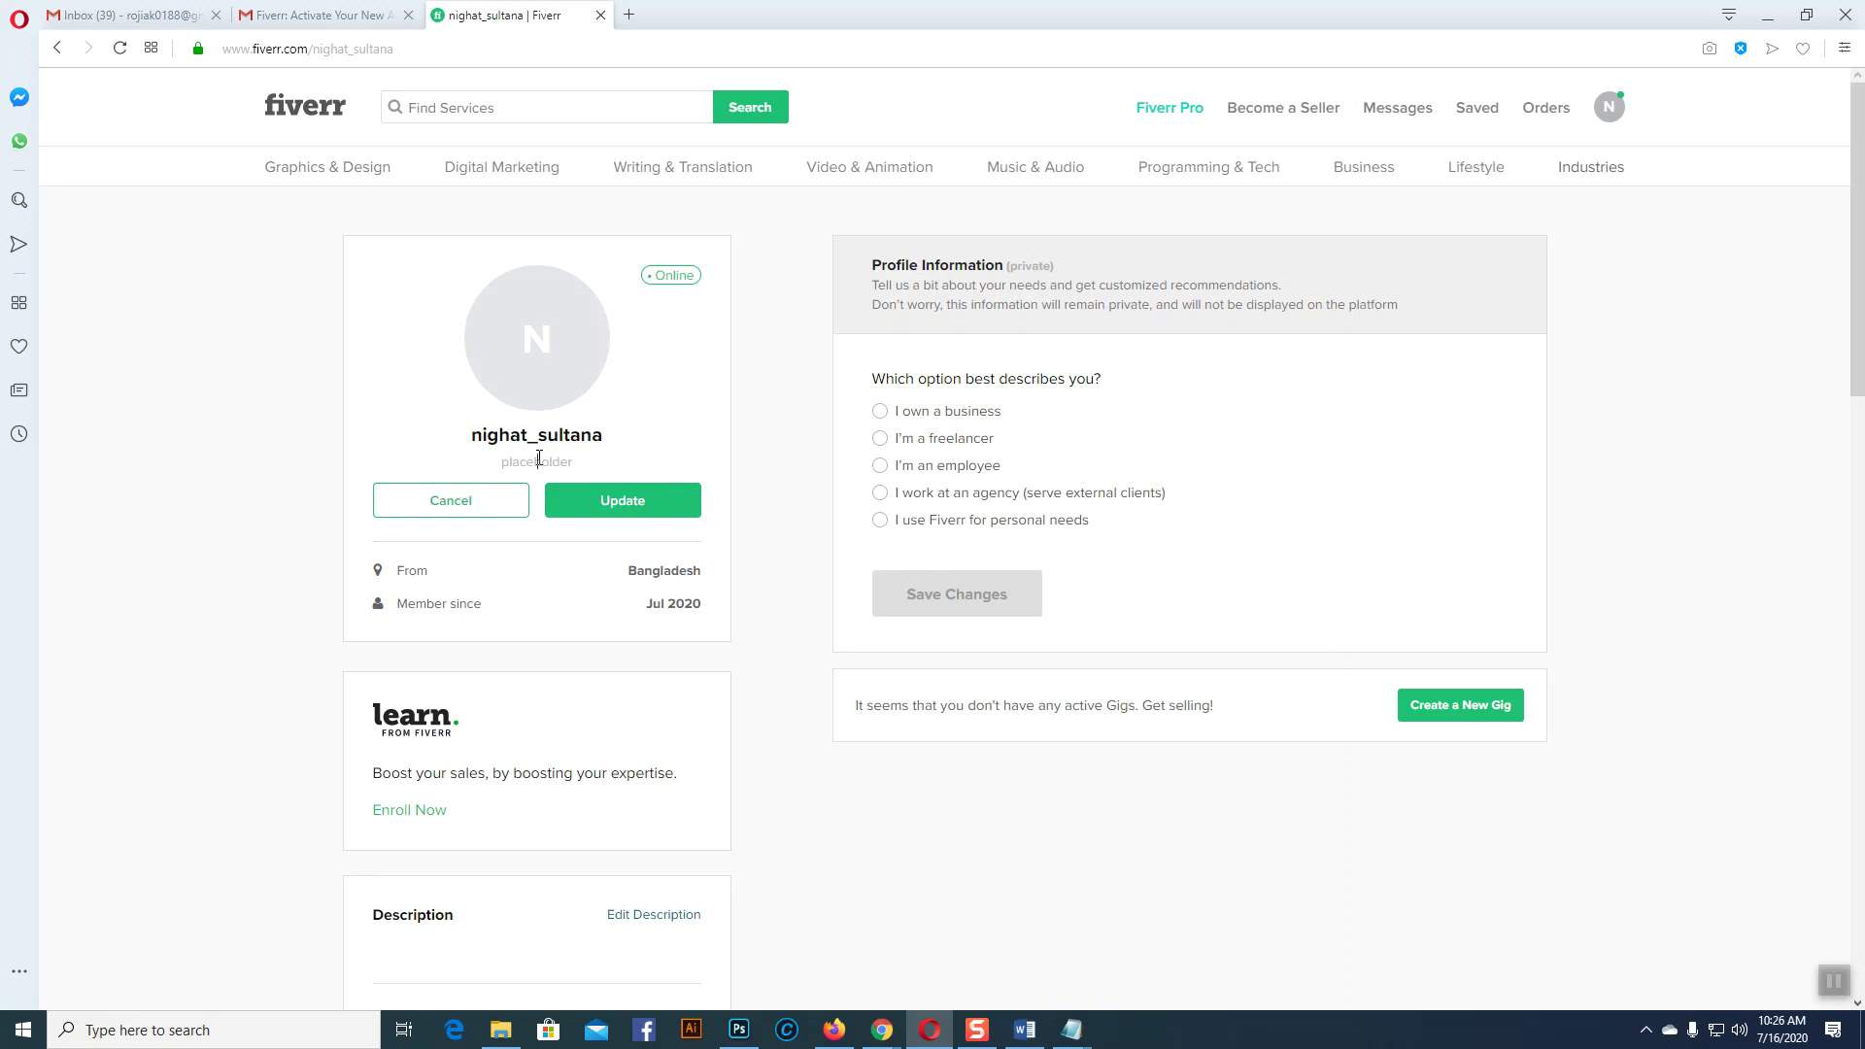
type("Graphic Designer")
left_click_drag(484, 461, 603, 464)
left_click(620, 463)
left_click(616, 500)
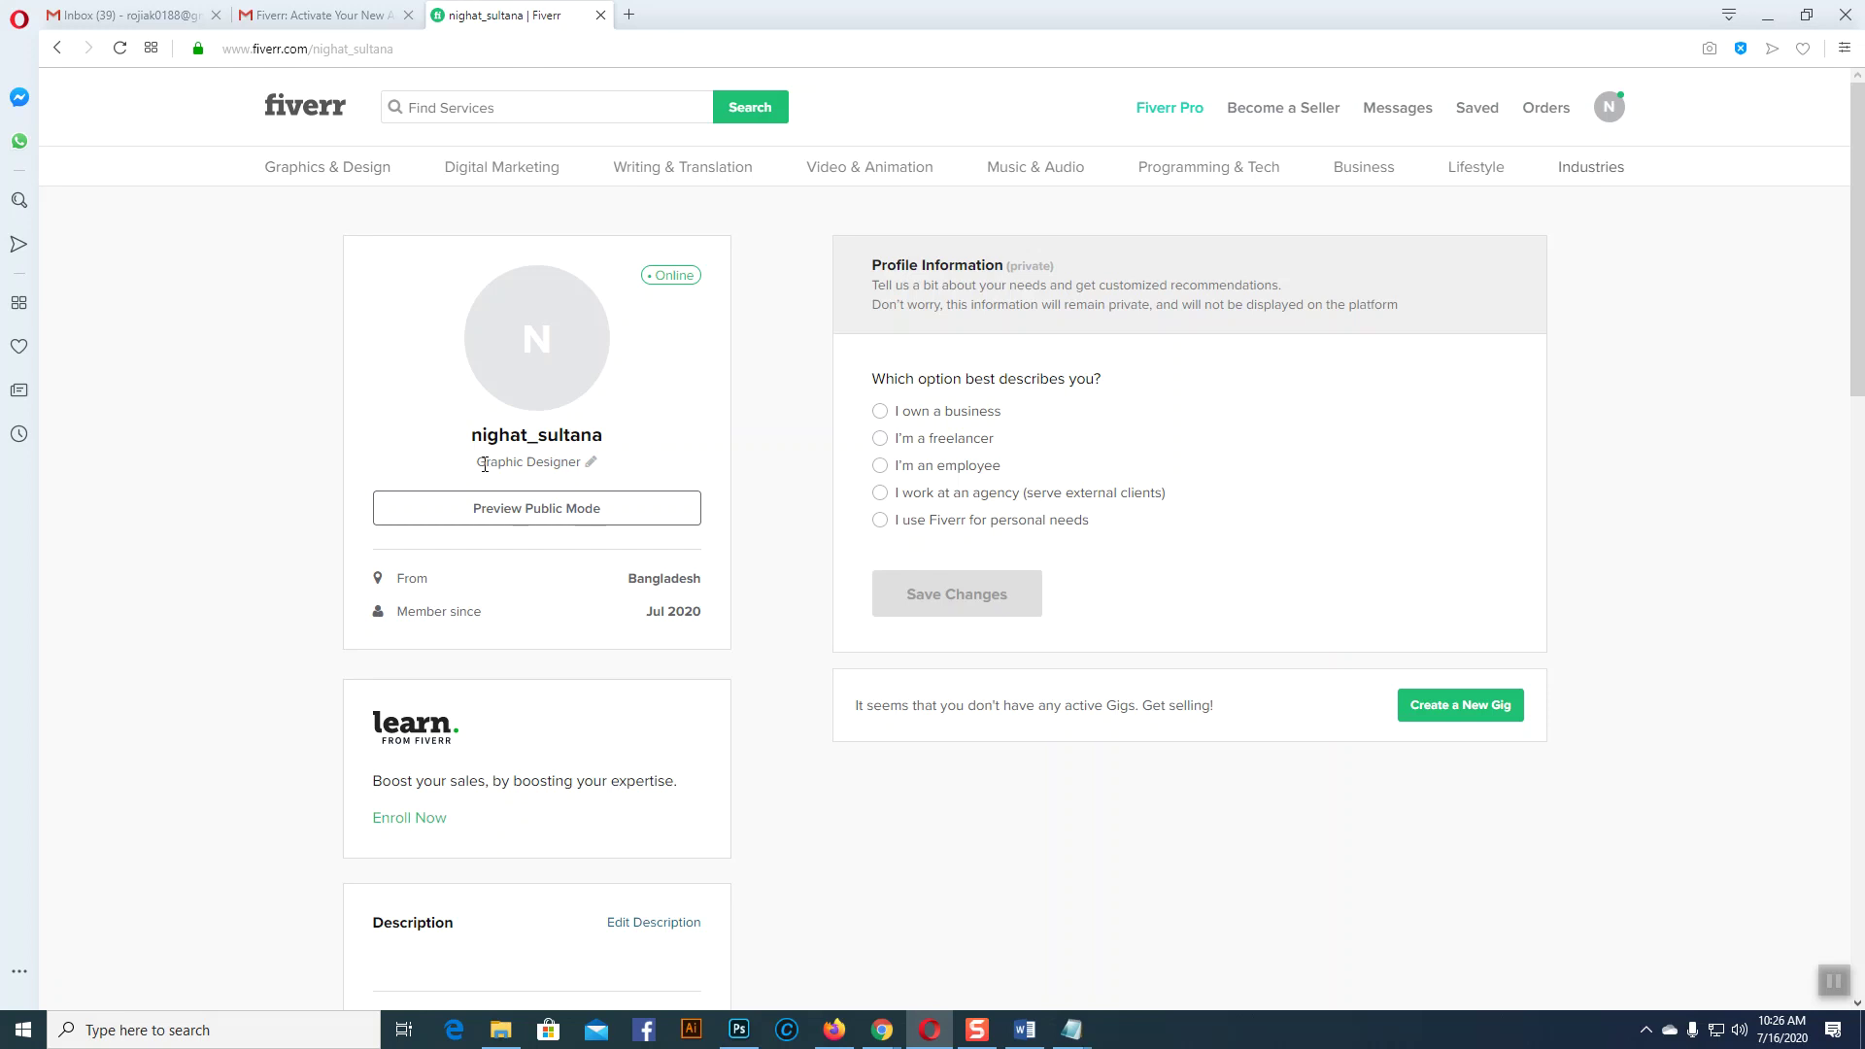
scroll(651, 457, "down", 2)
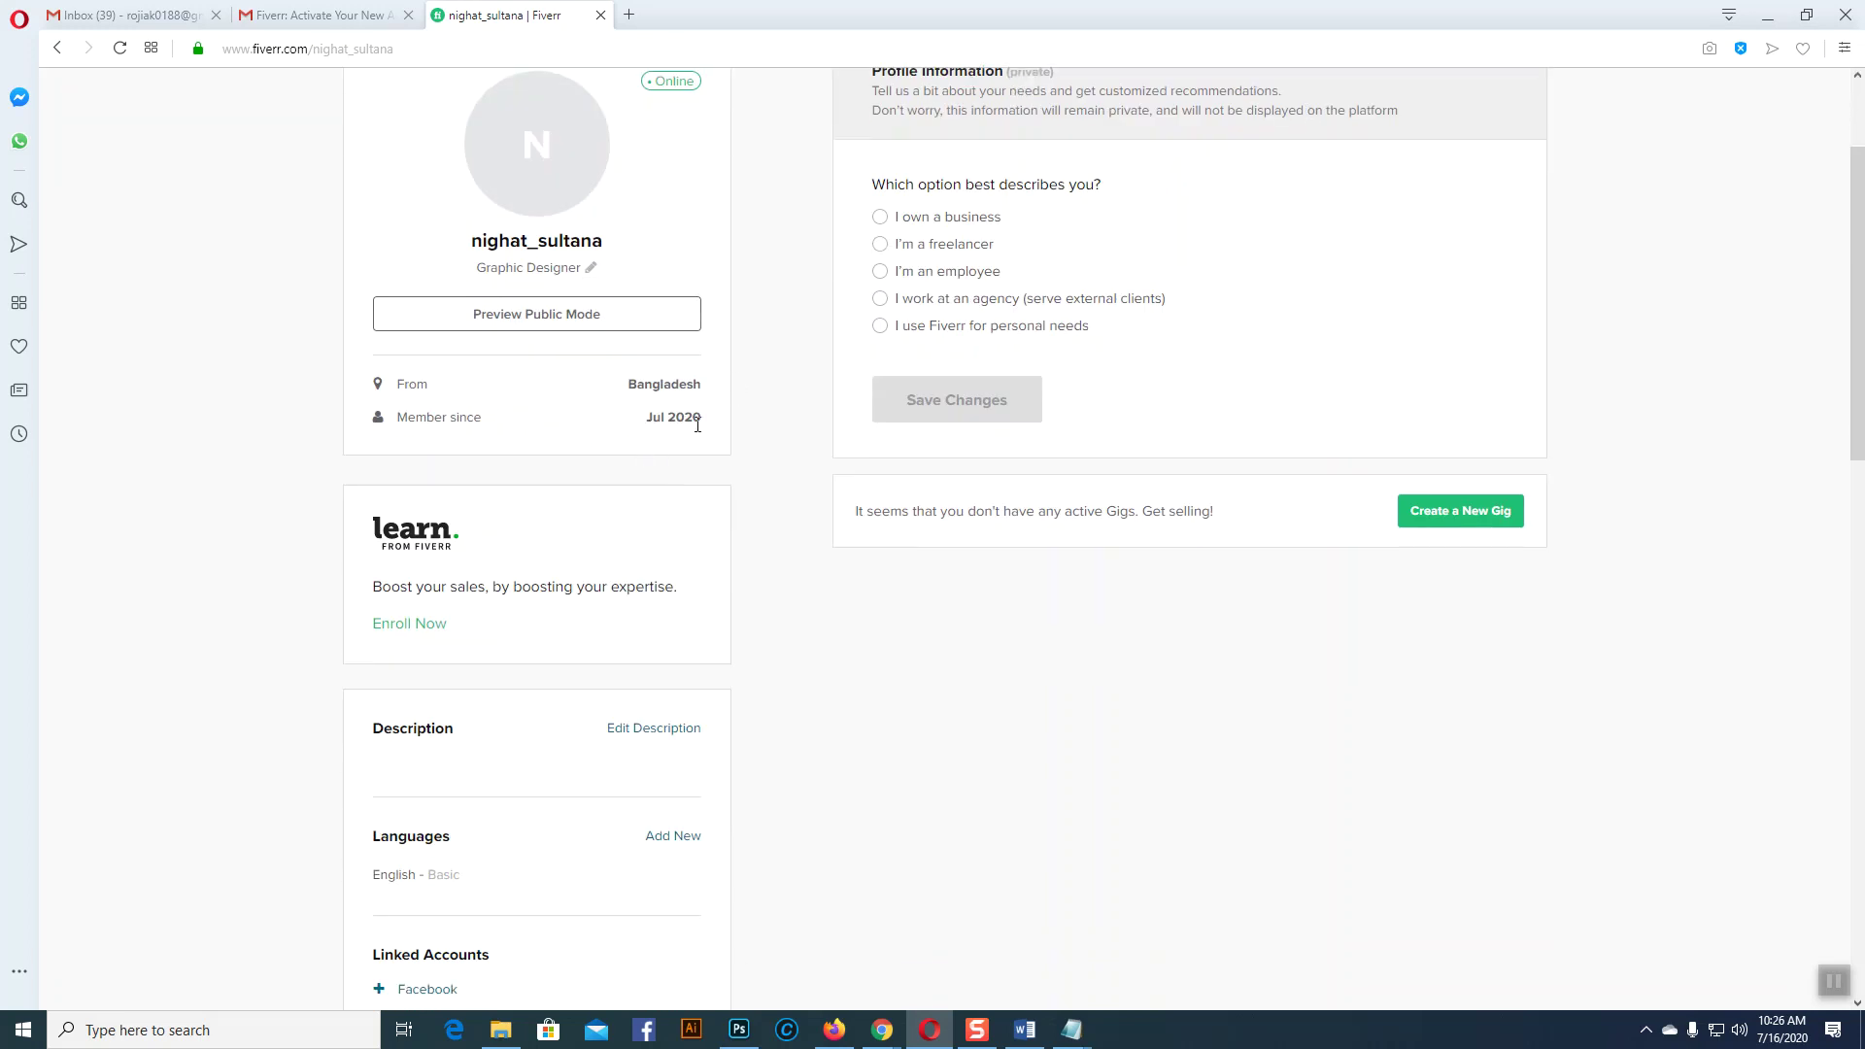
scroll(702, 418, "down", 3)
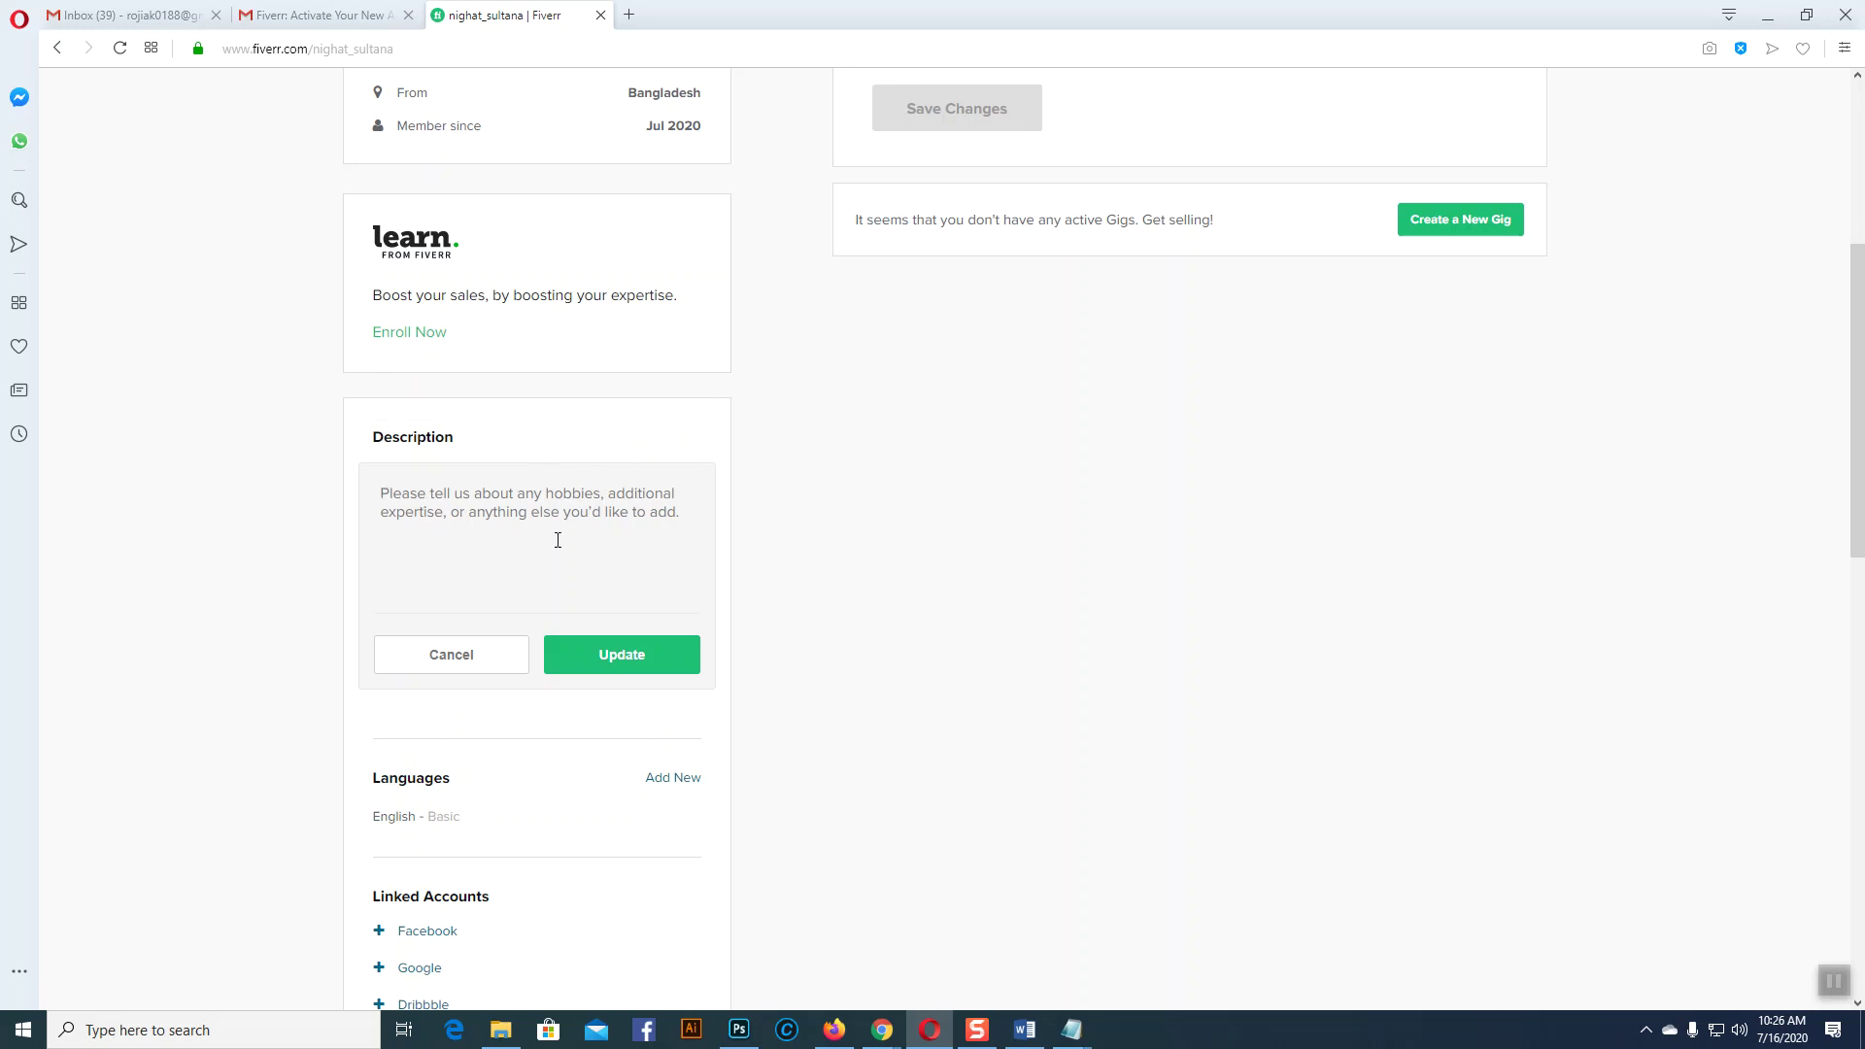
In the Notepad draft, replace 'Freelancer.com' with 'Fiverr' and select the intro paragraph through 'Thank You'.
mouse_move(1072, 1029)
left_click(1039, 968)
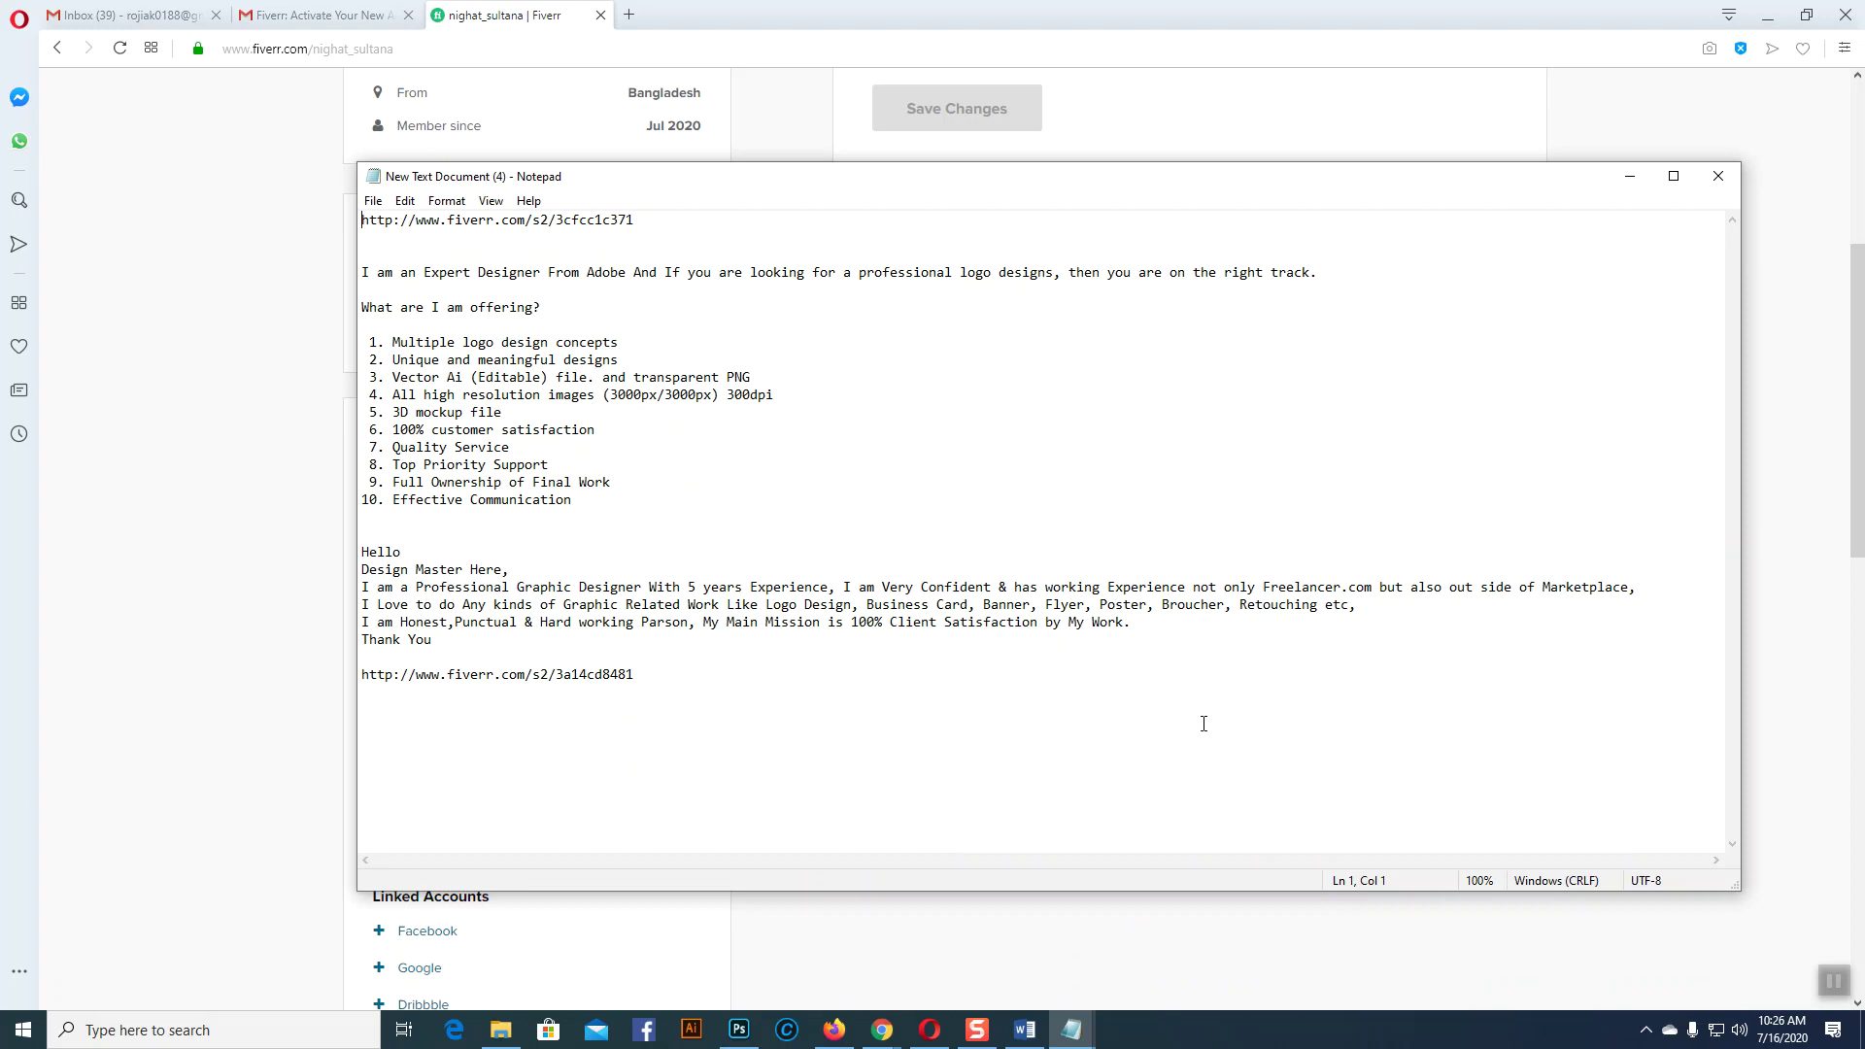
left_click_drag(1262, 587, 1375, 592)
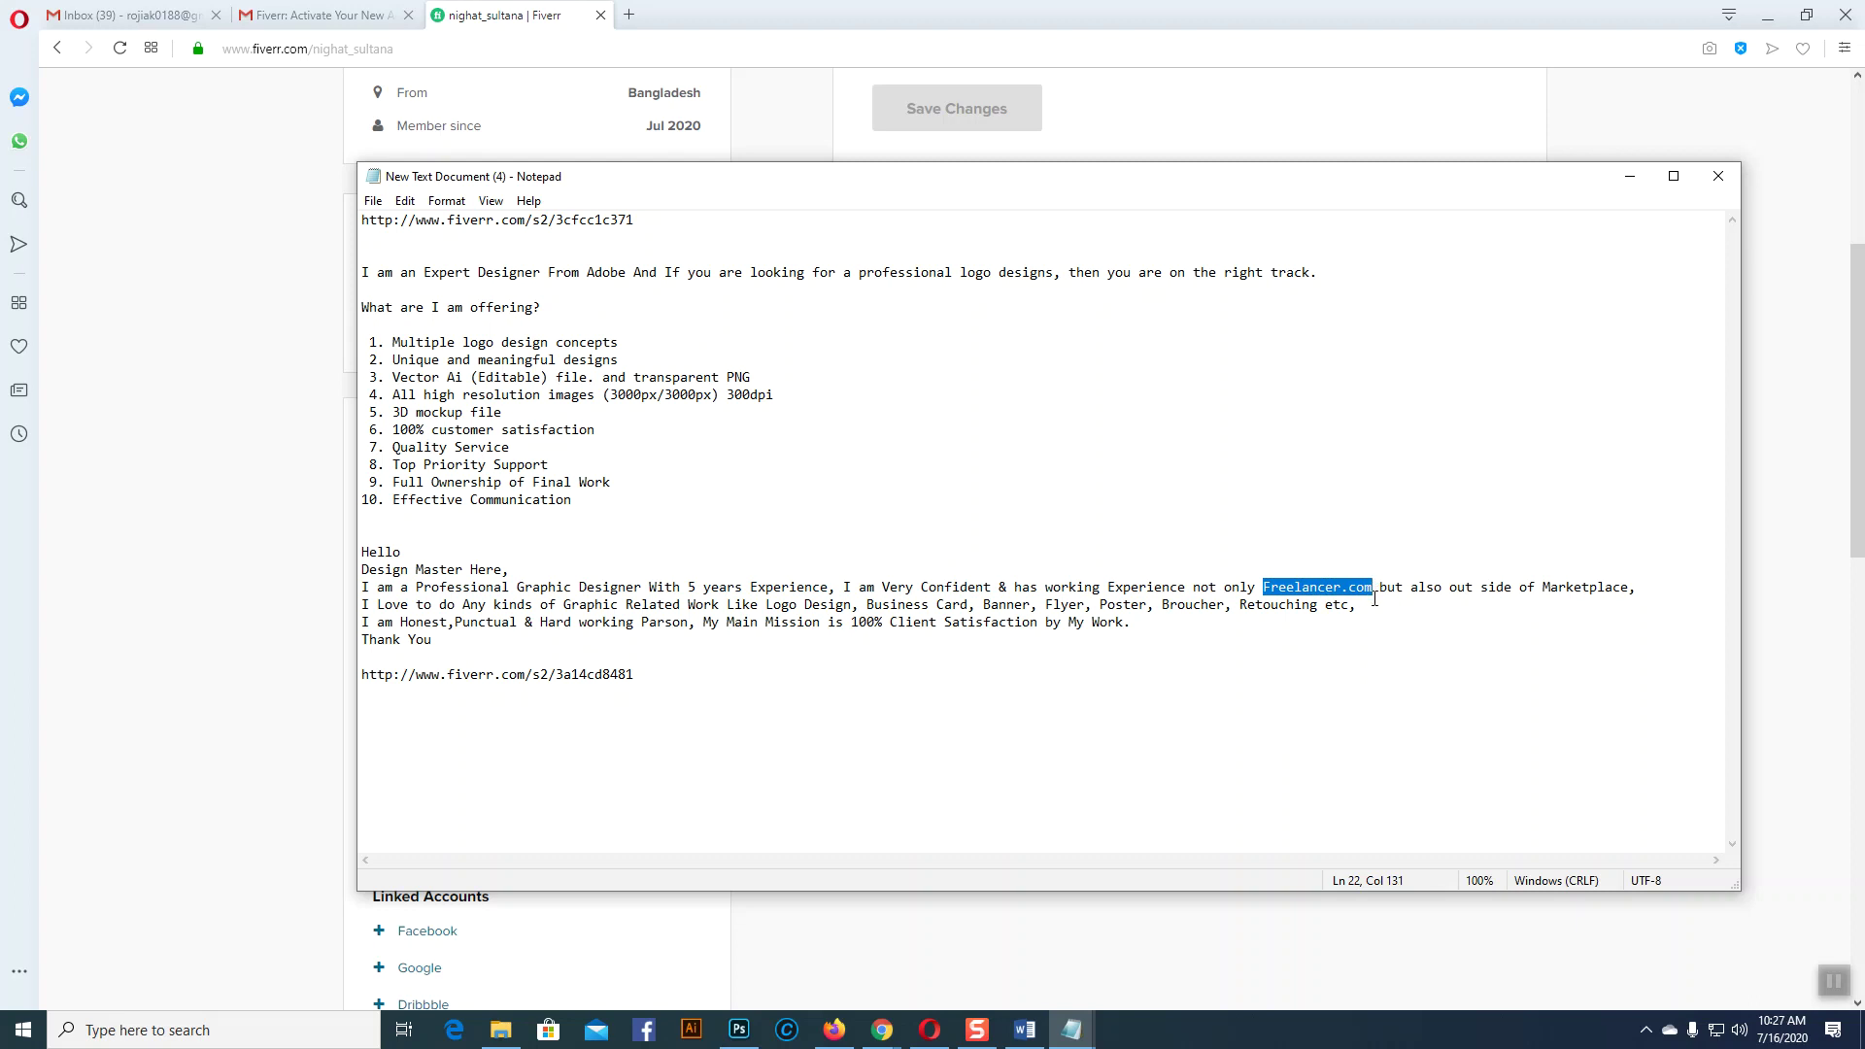
key("BackSpace")
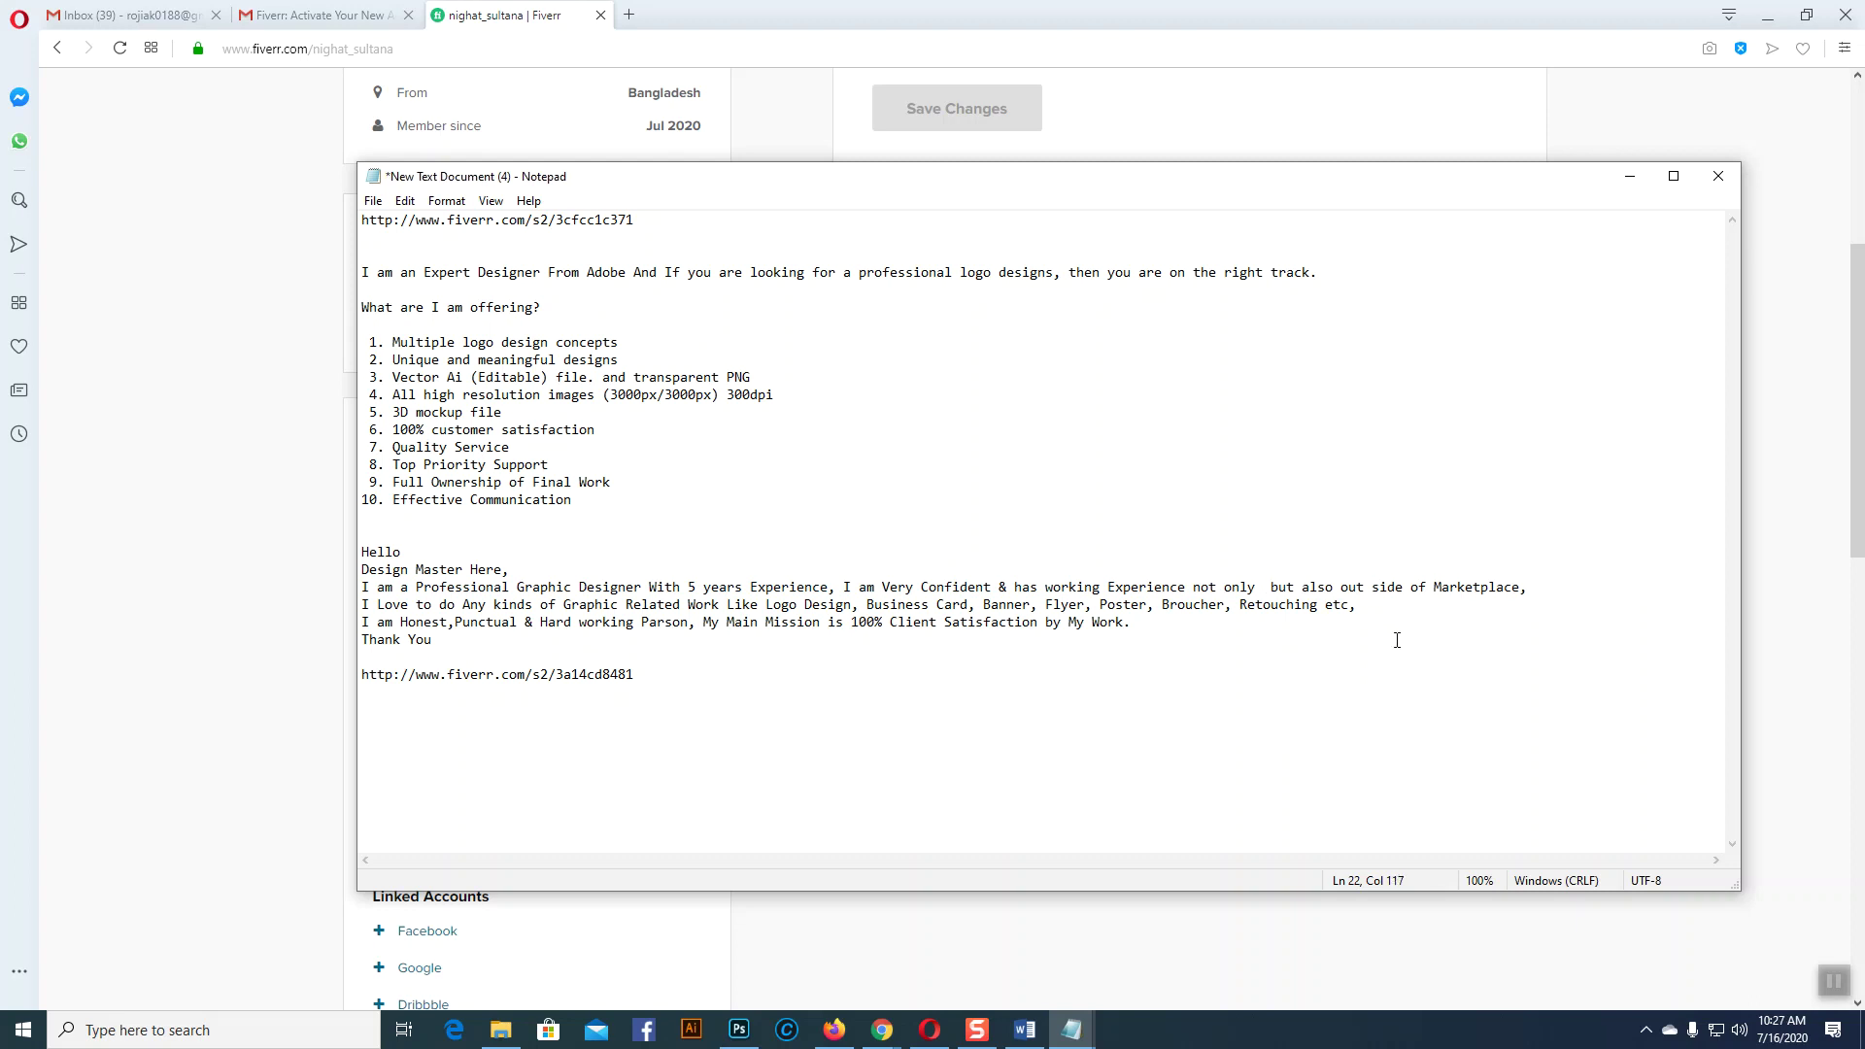
type("Fiverr")
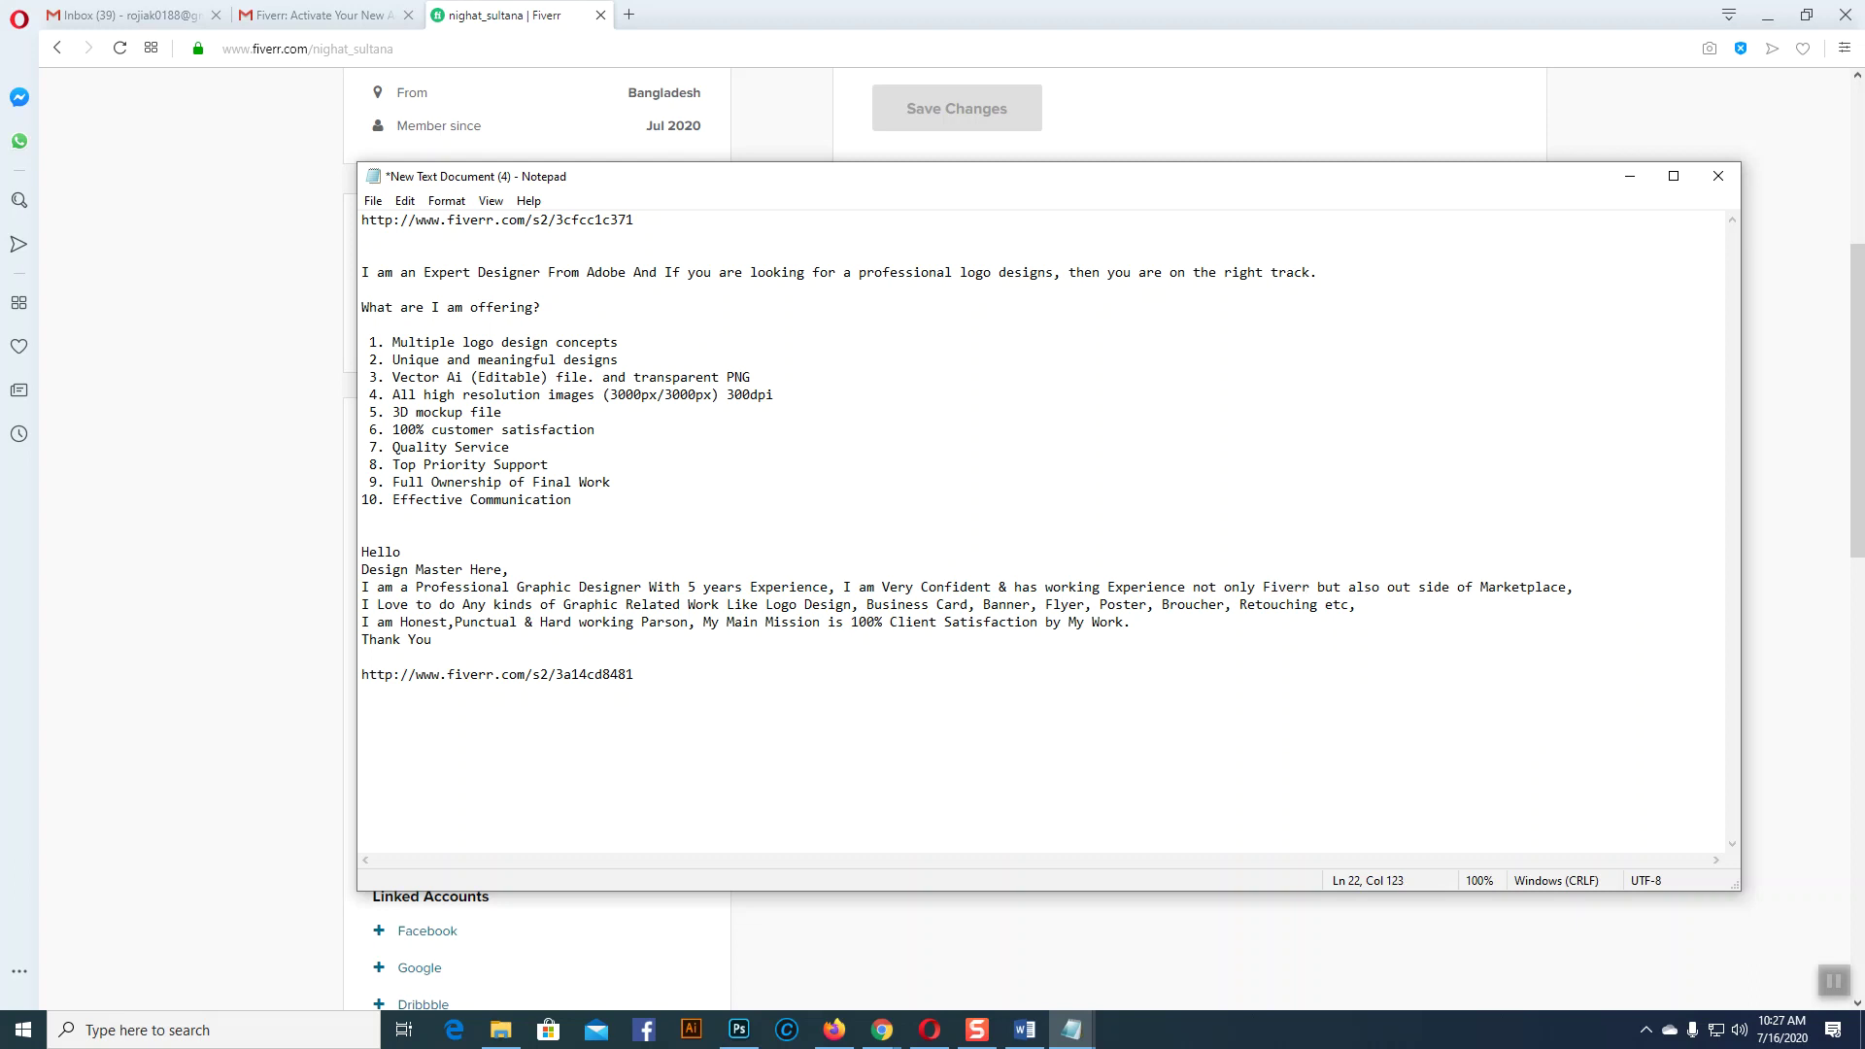
left_click_drag(504, 643, 359, 588)
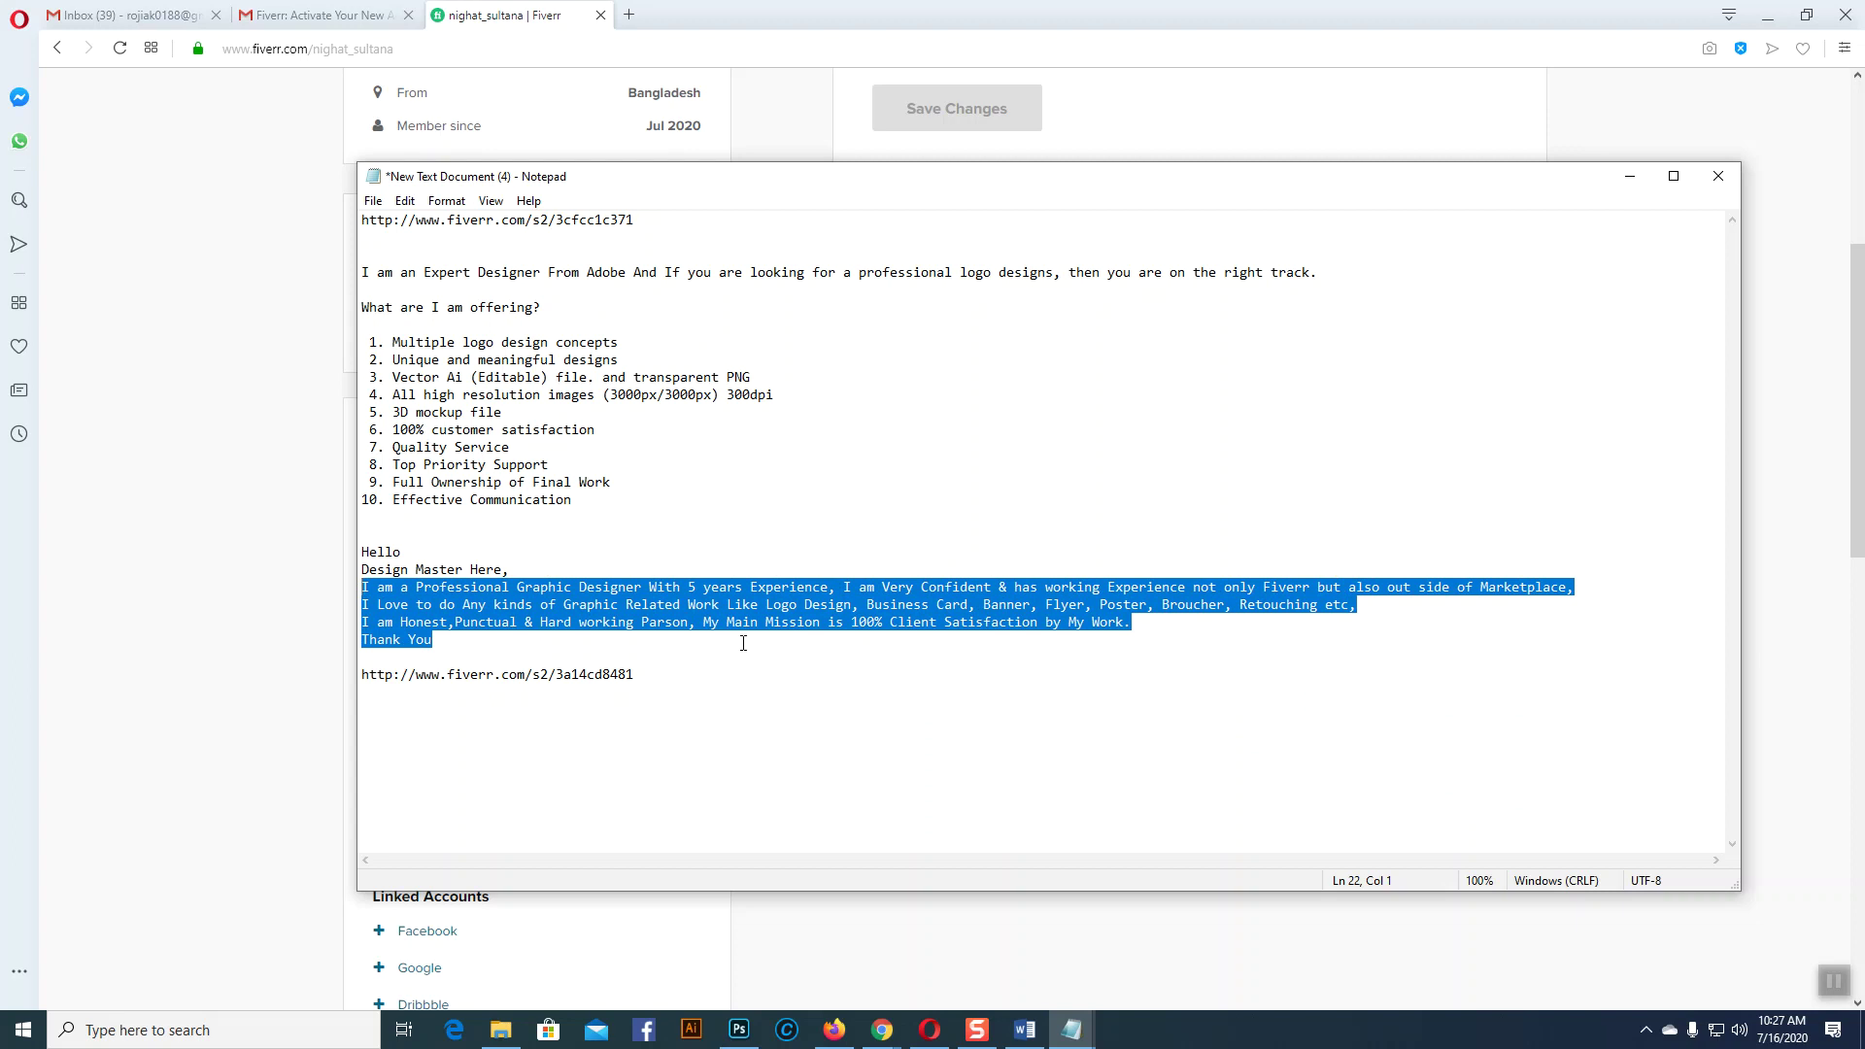
Paste the intro into the profile Description, add 'Hello' as its first line, and update it.
left_click(929, 1030)
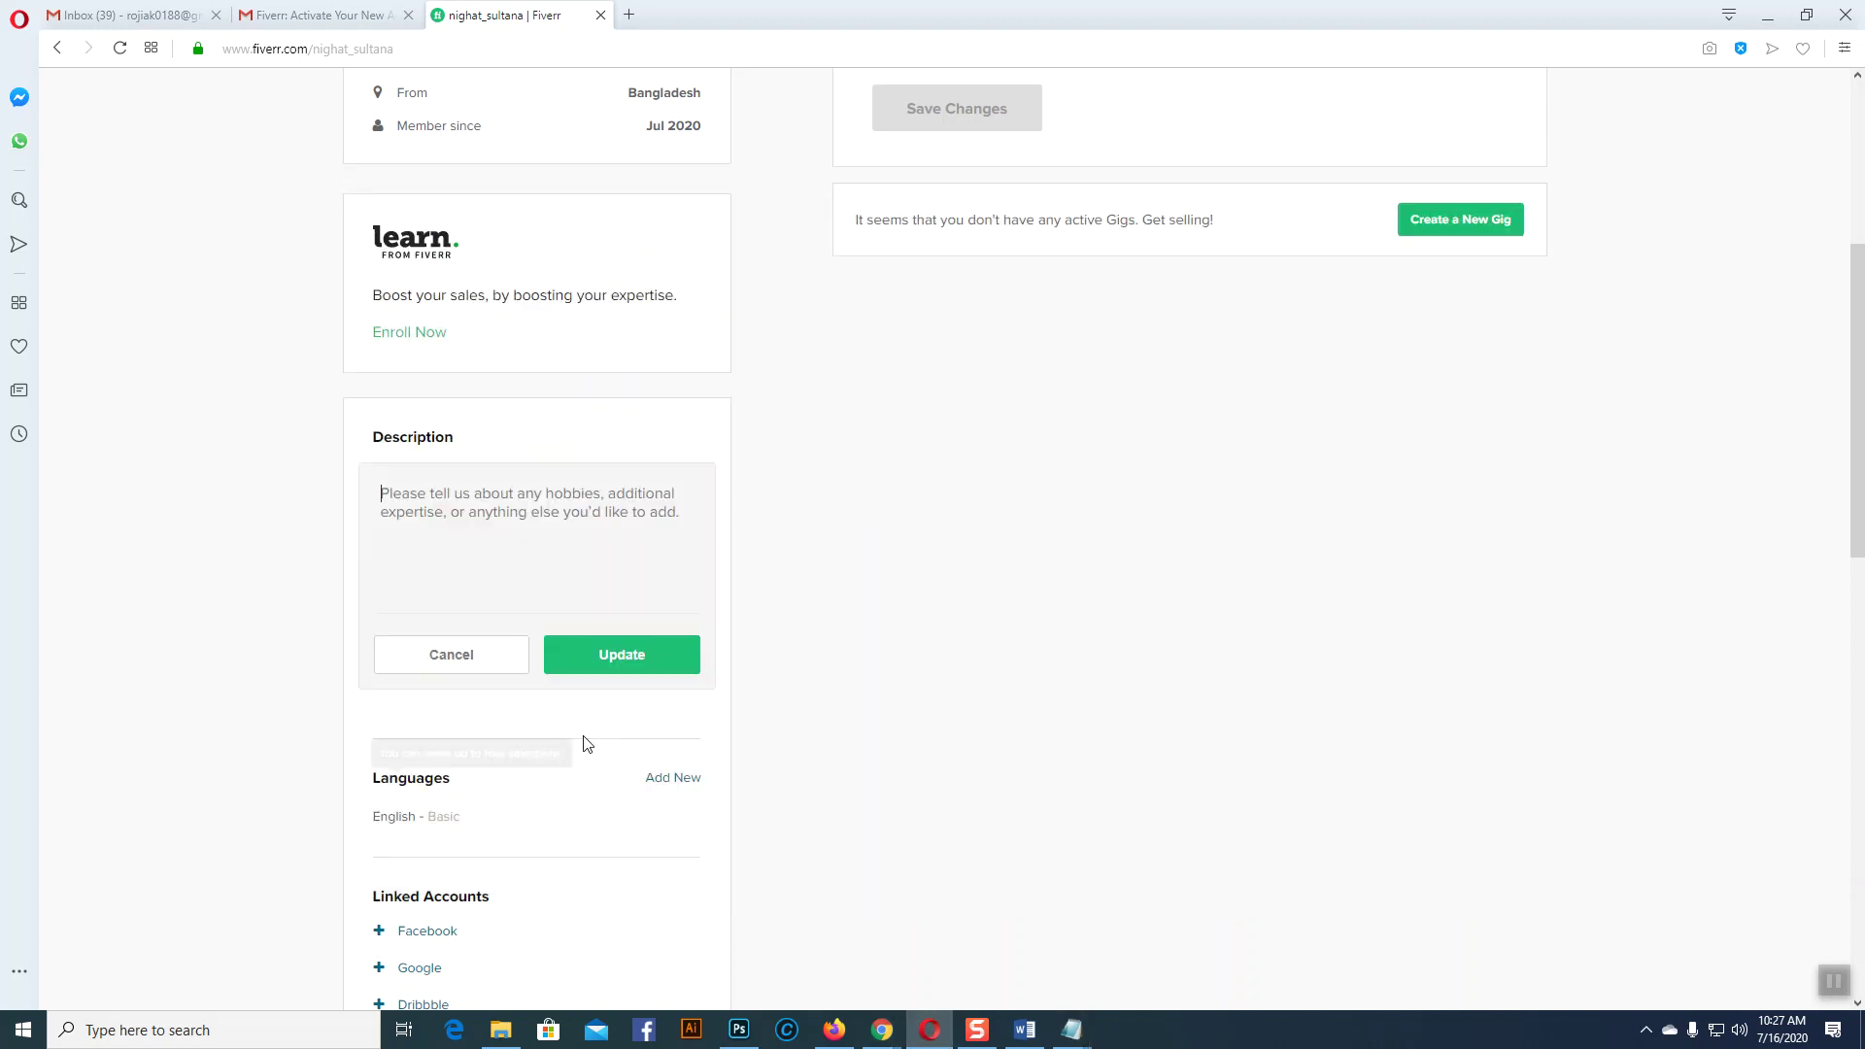
key("ctrl+v")
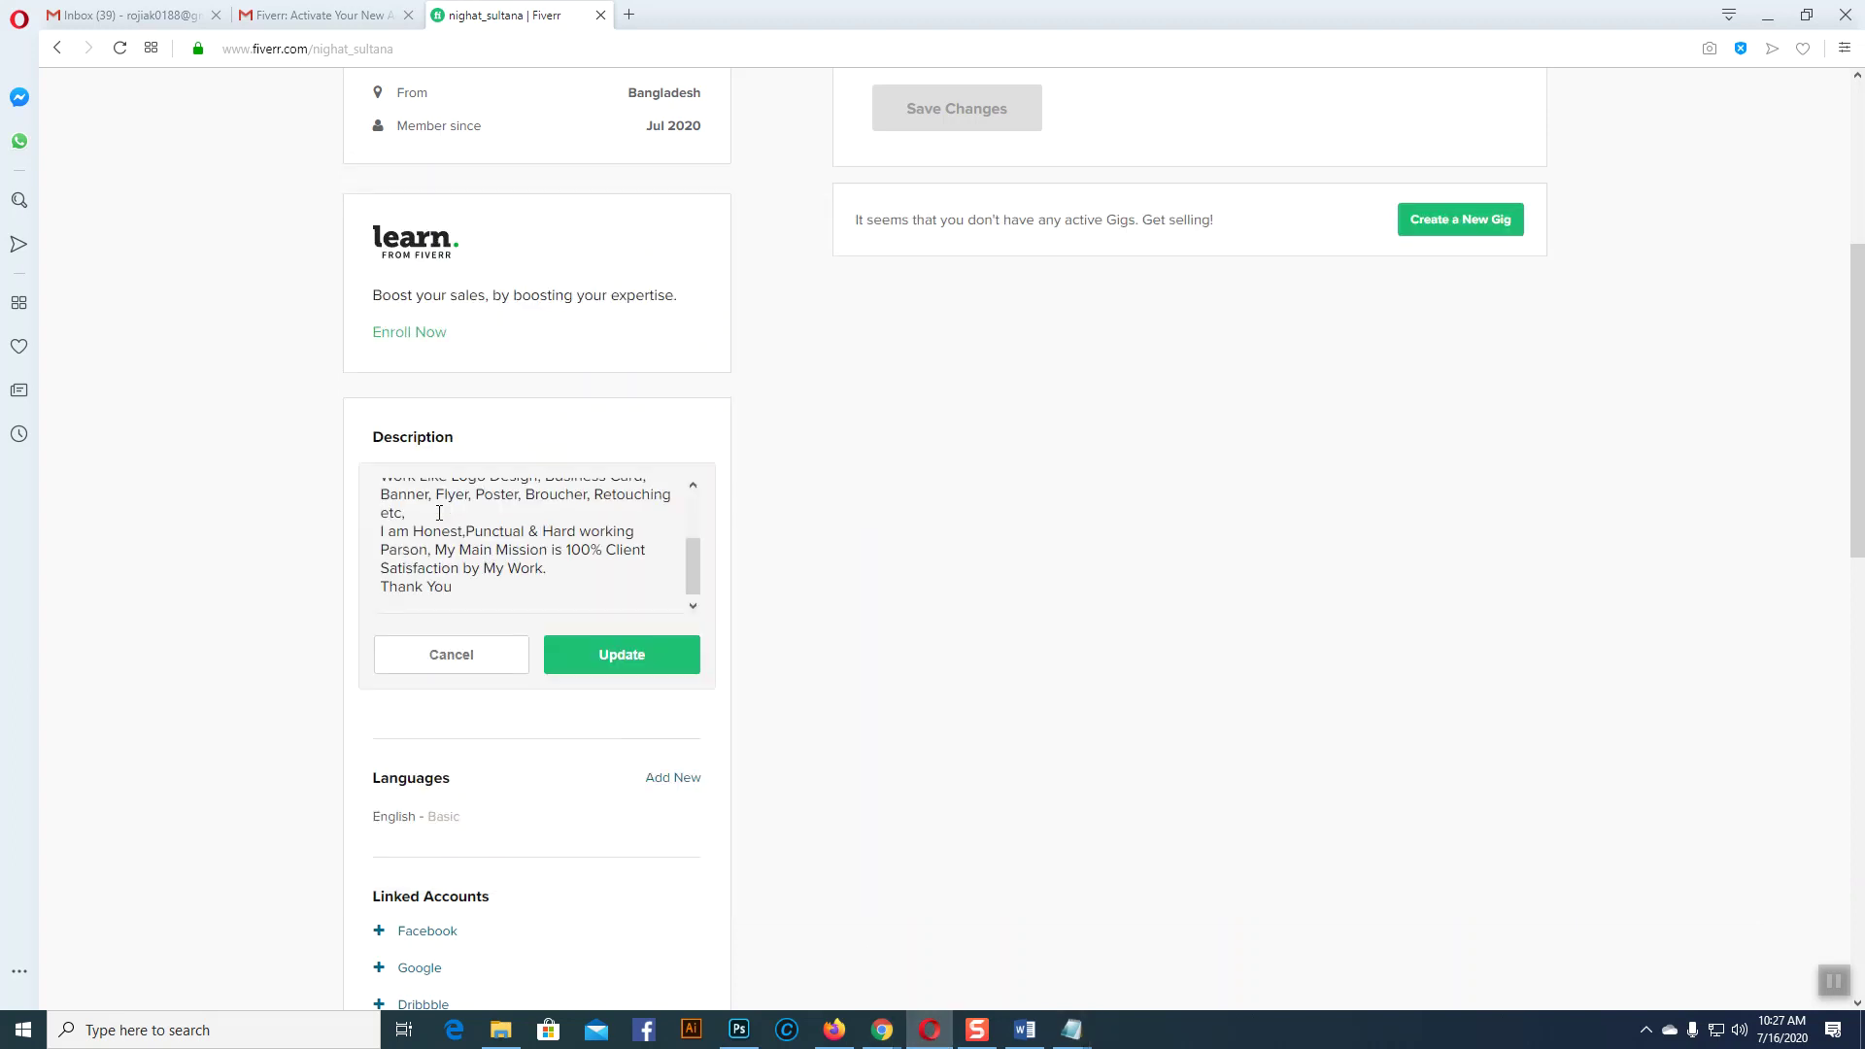
scroll(562, 564, "up", 3)
right_click(620, 533)
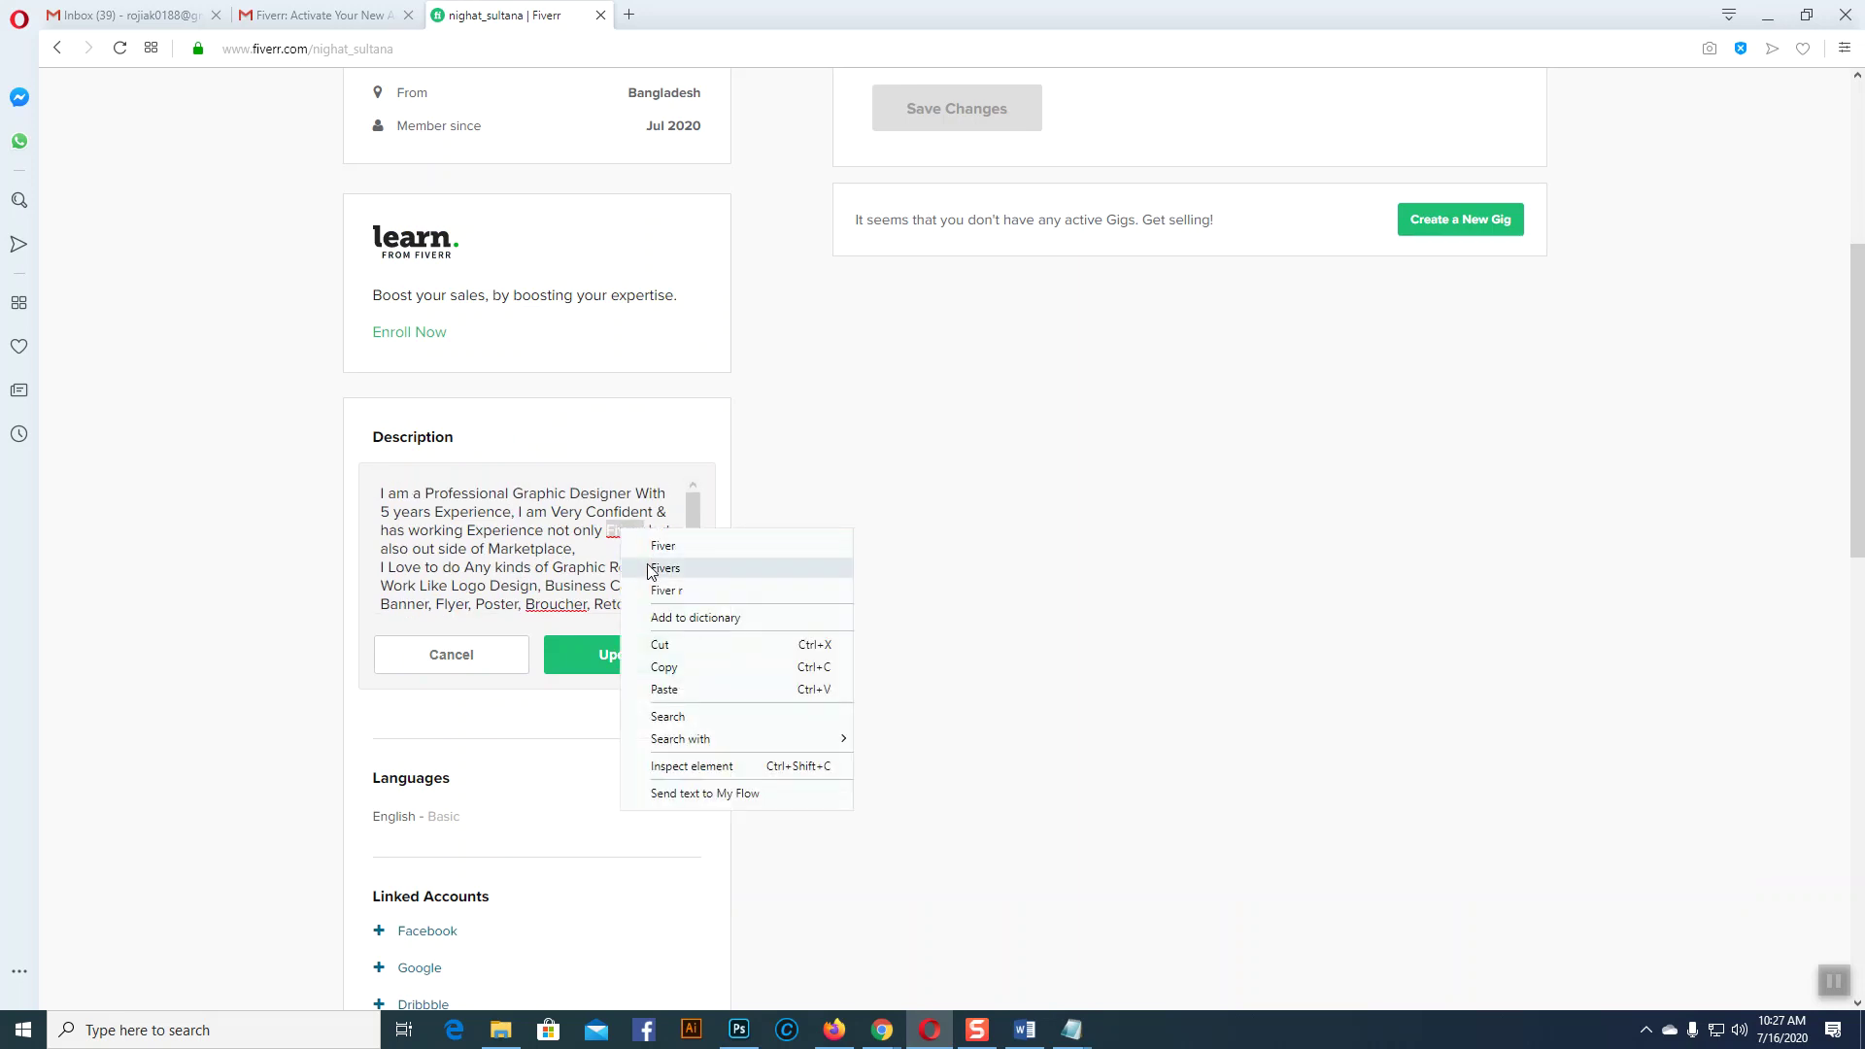
left_click(382, 495)
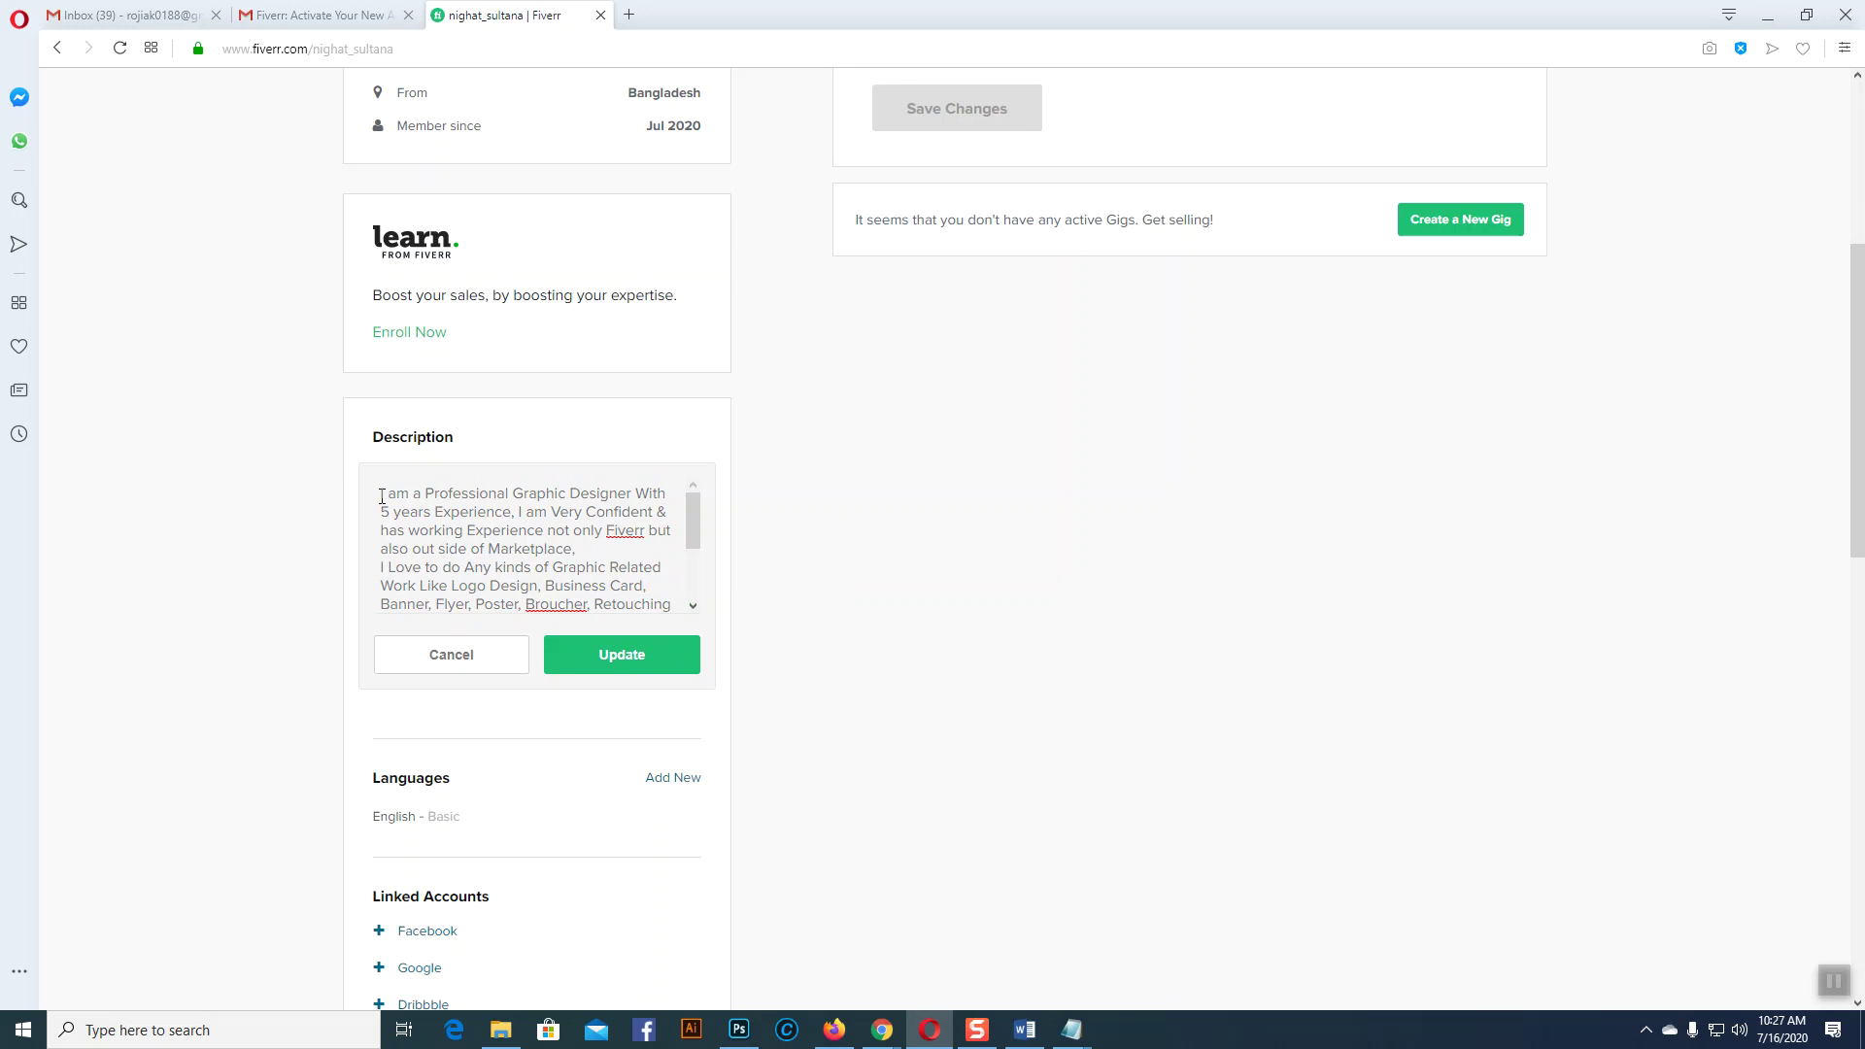
key("Delete")
type("Hello")
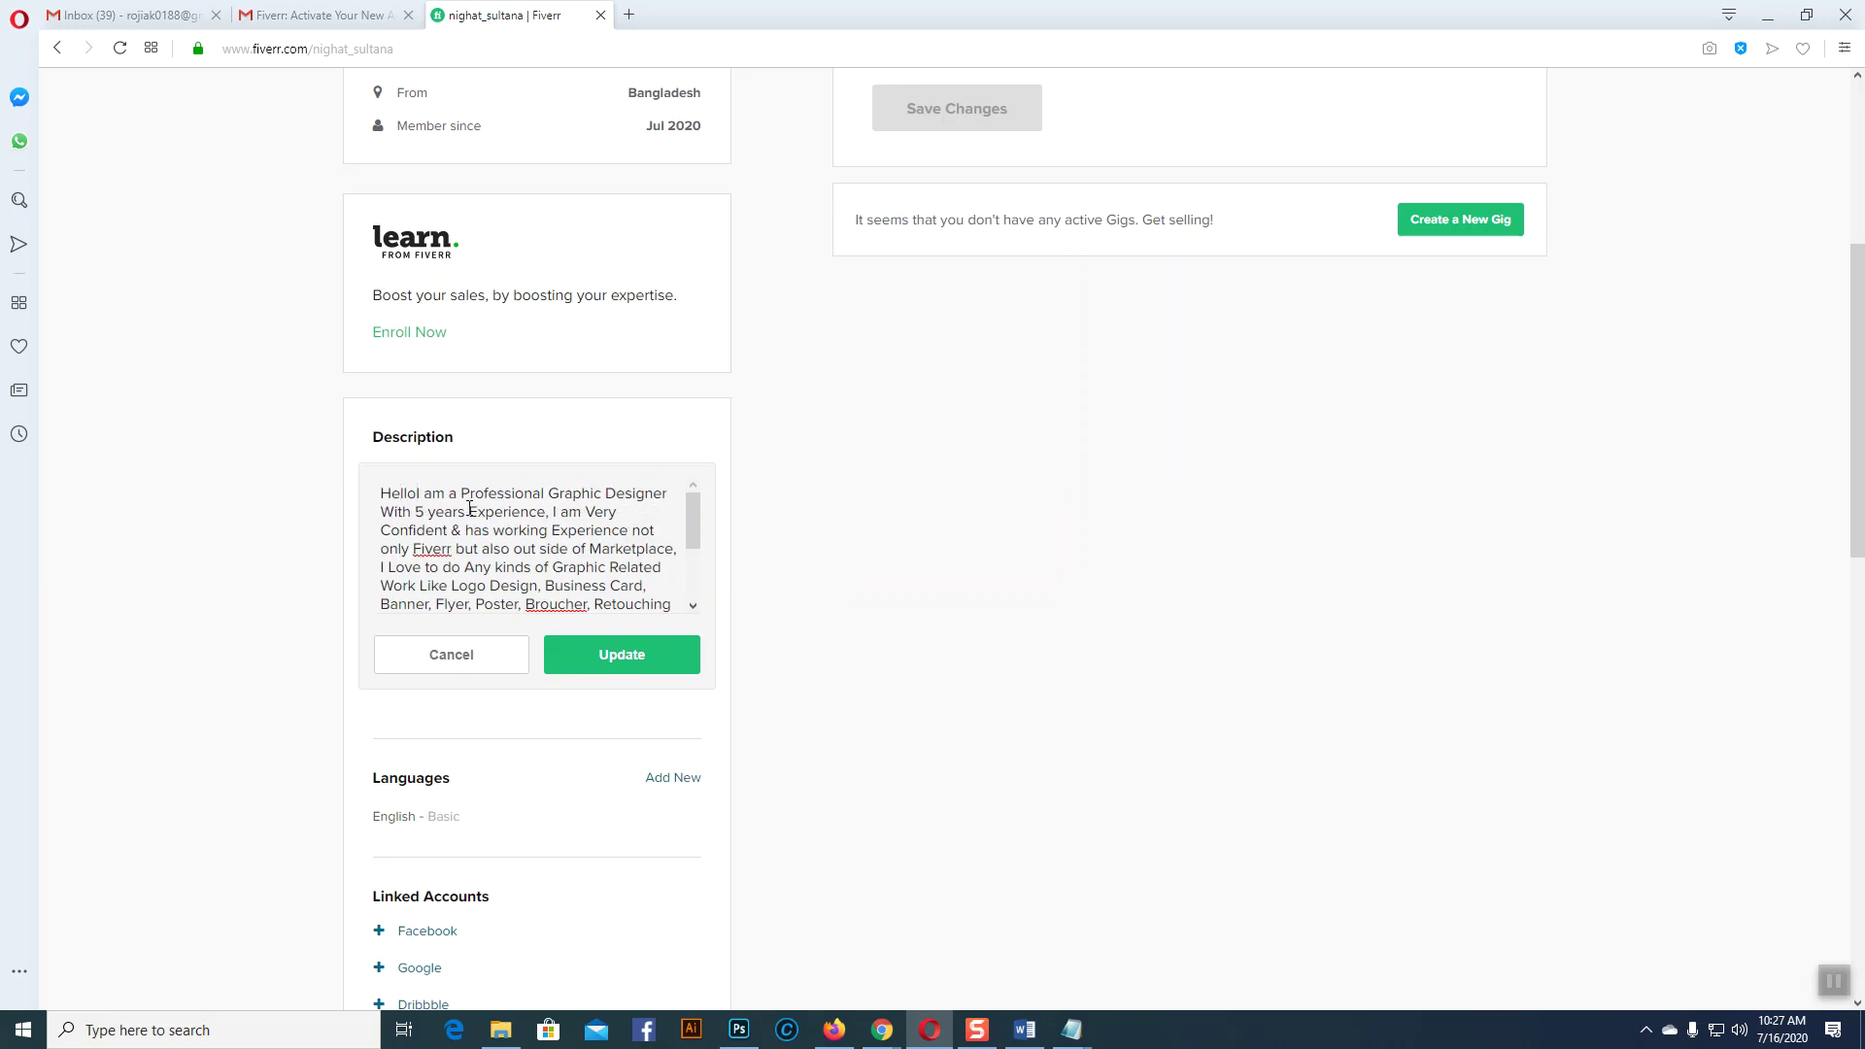
key("Return")
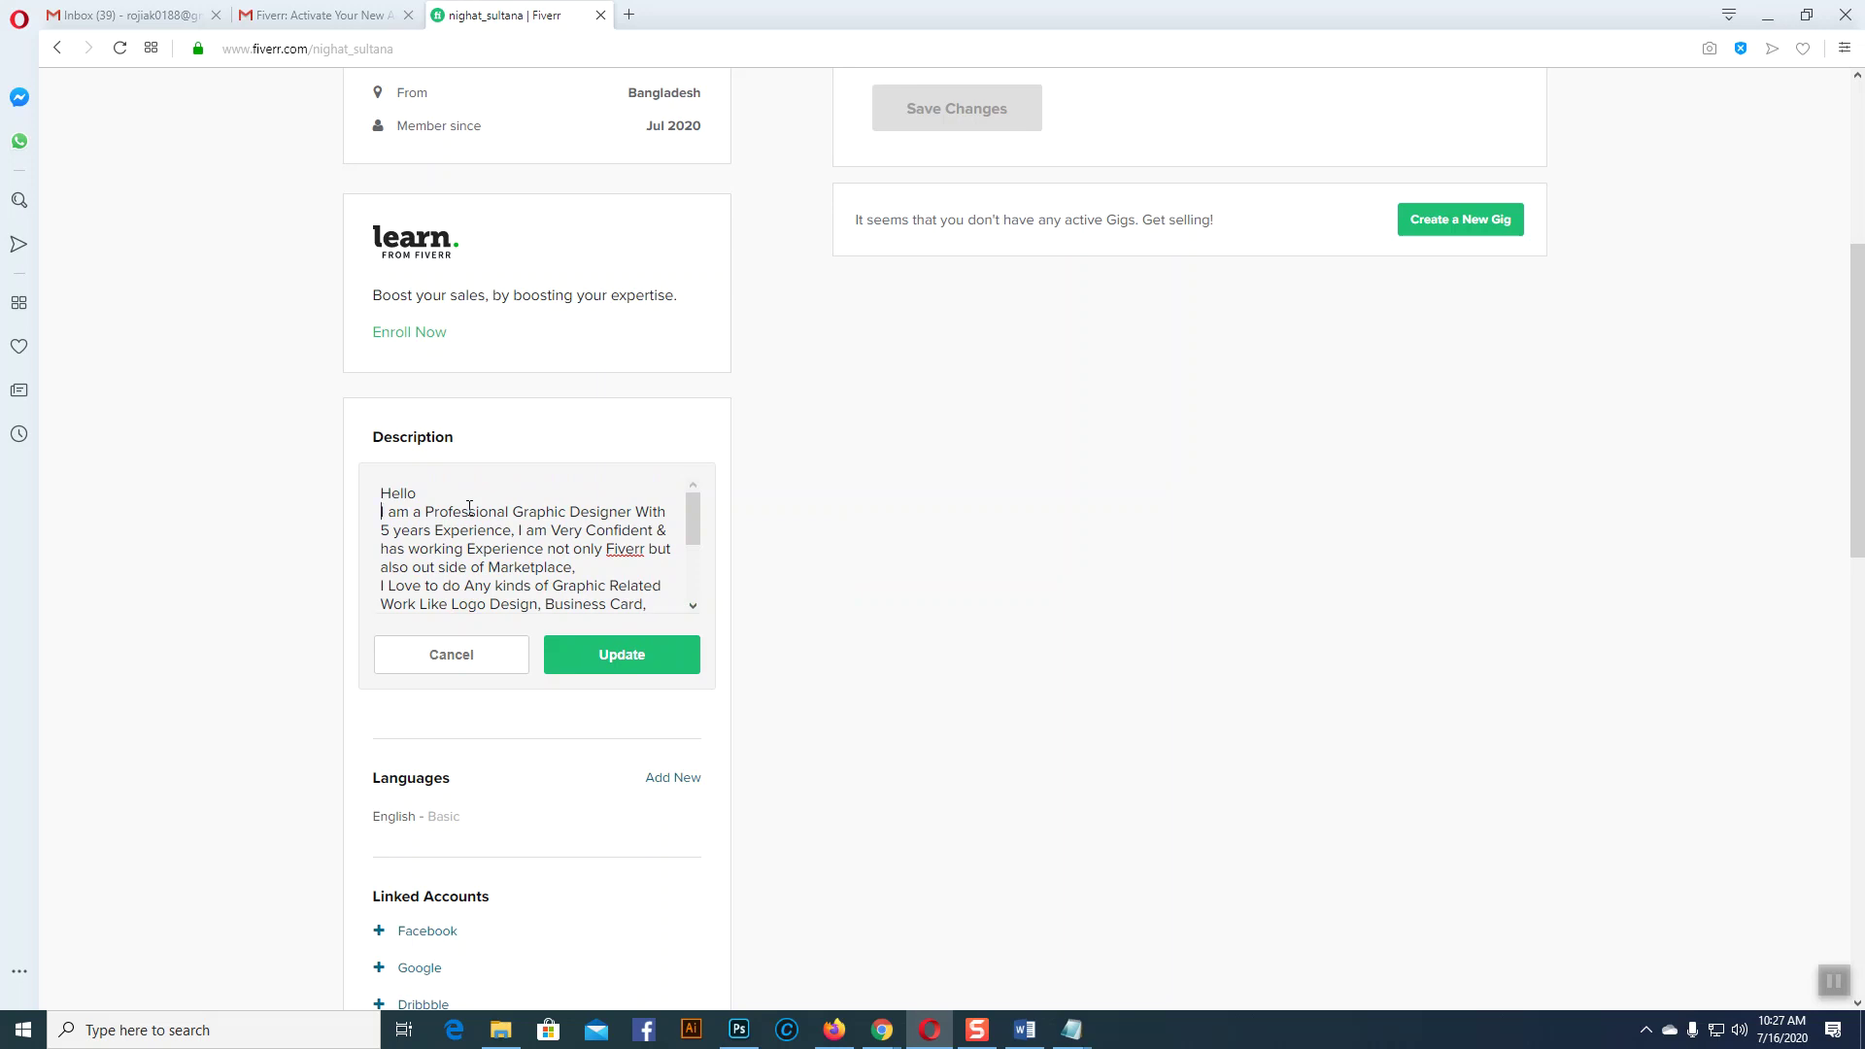
scroll(469, 508, "down", 3)
left_click(609, 653)
scroll(566, 522, "down", 2)
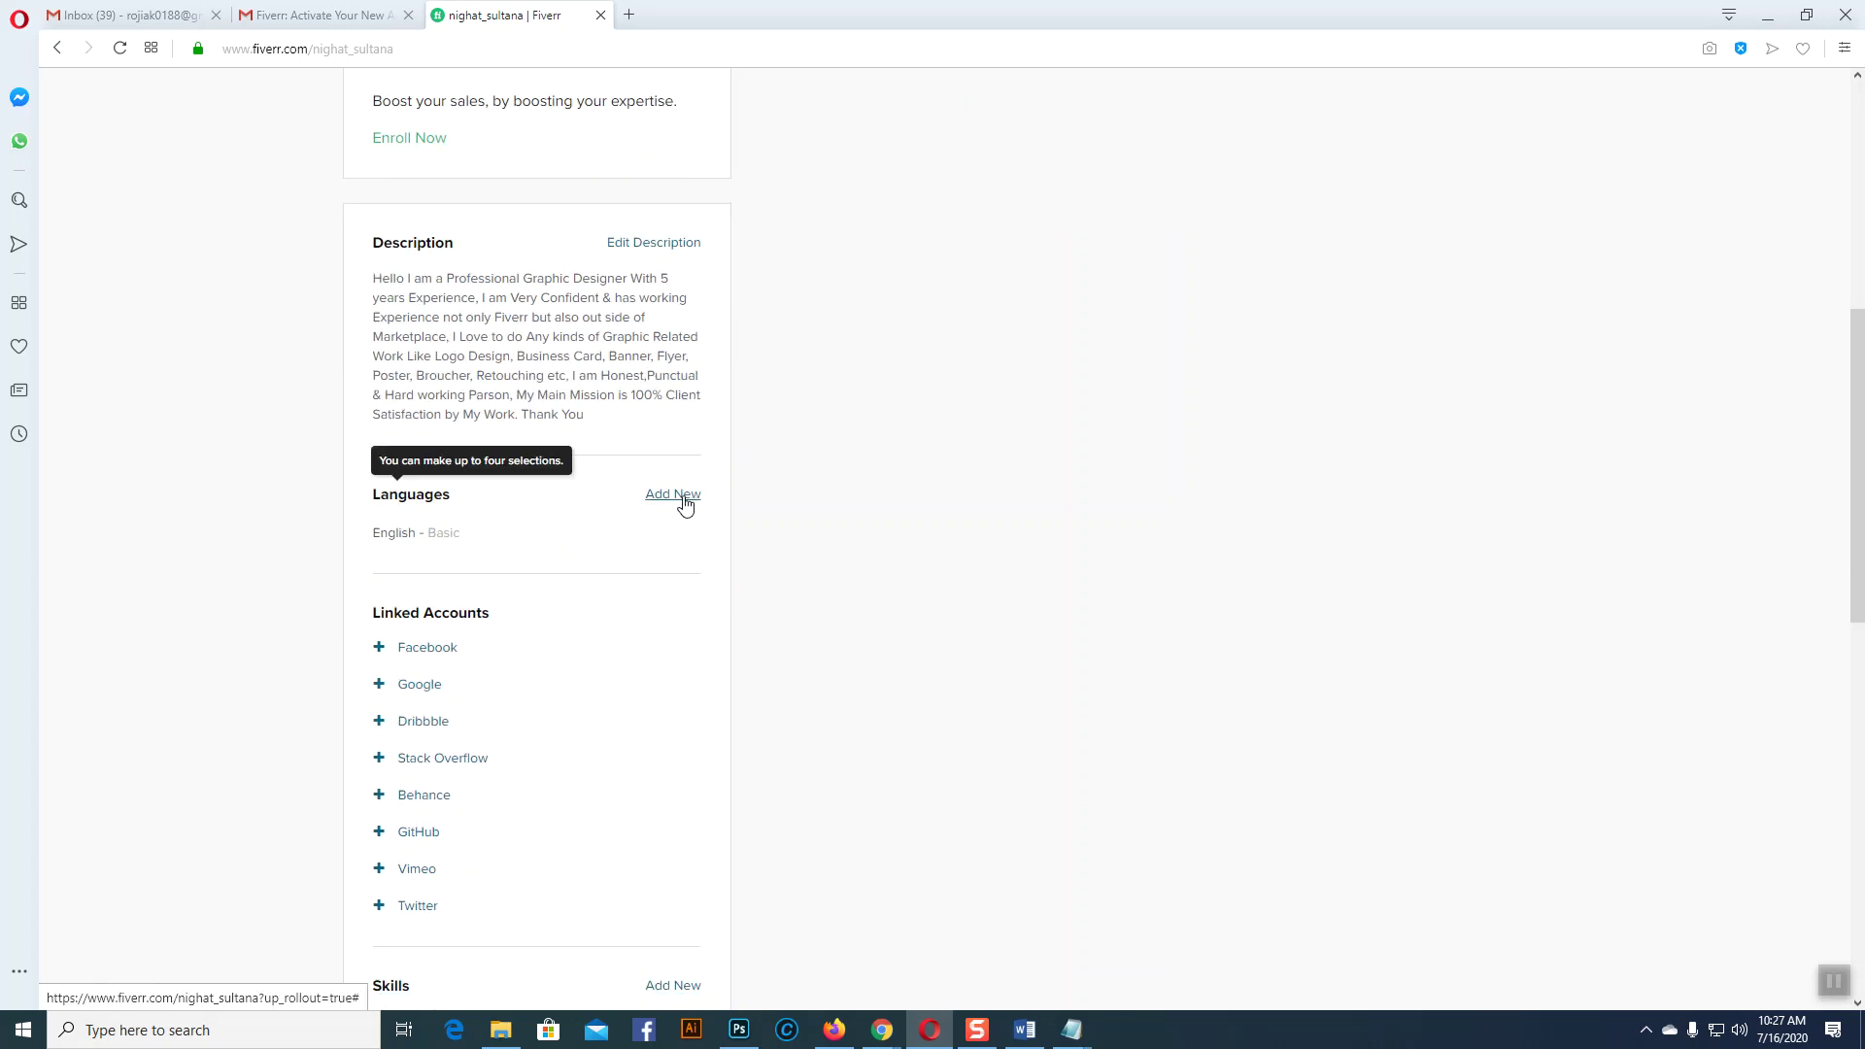
Add Bengali to the profile languages at Fluent level.
left_click(675, 495)
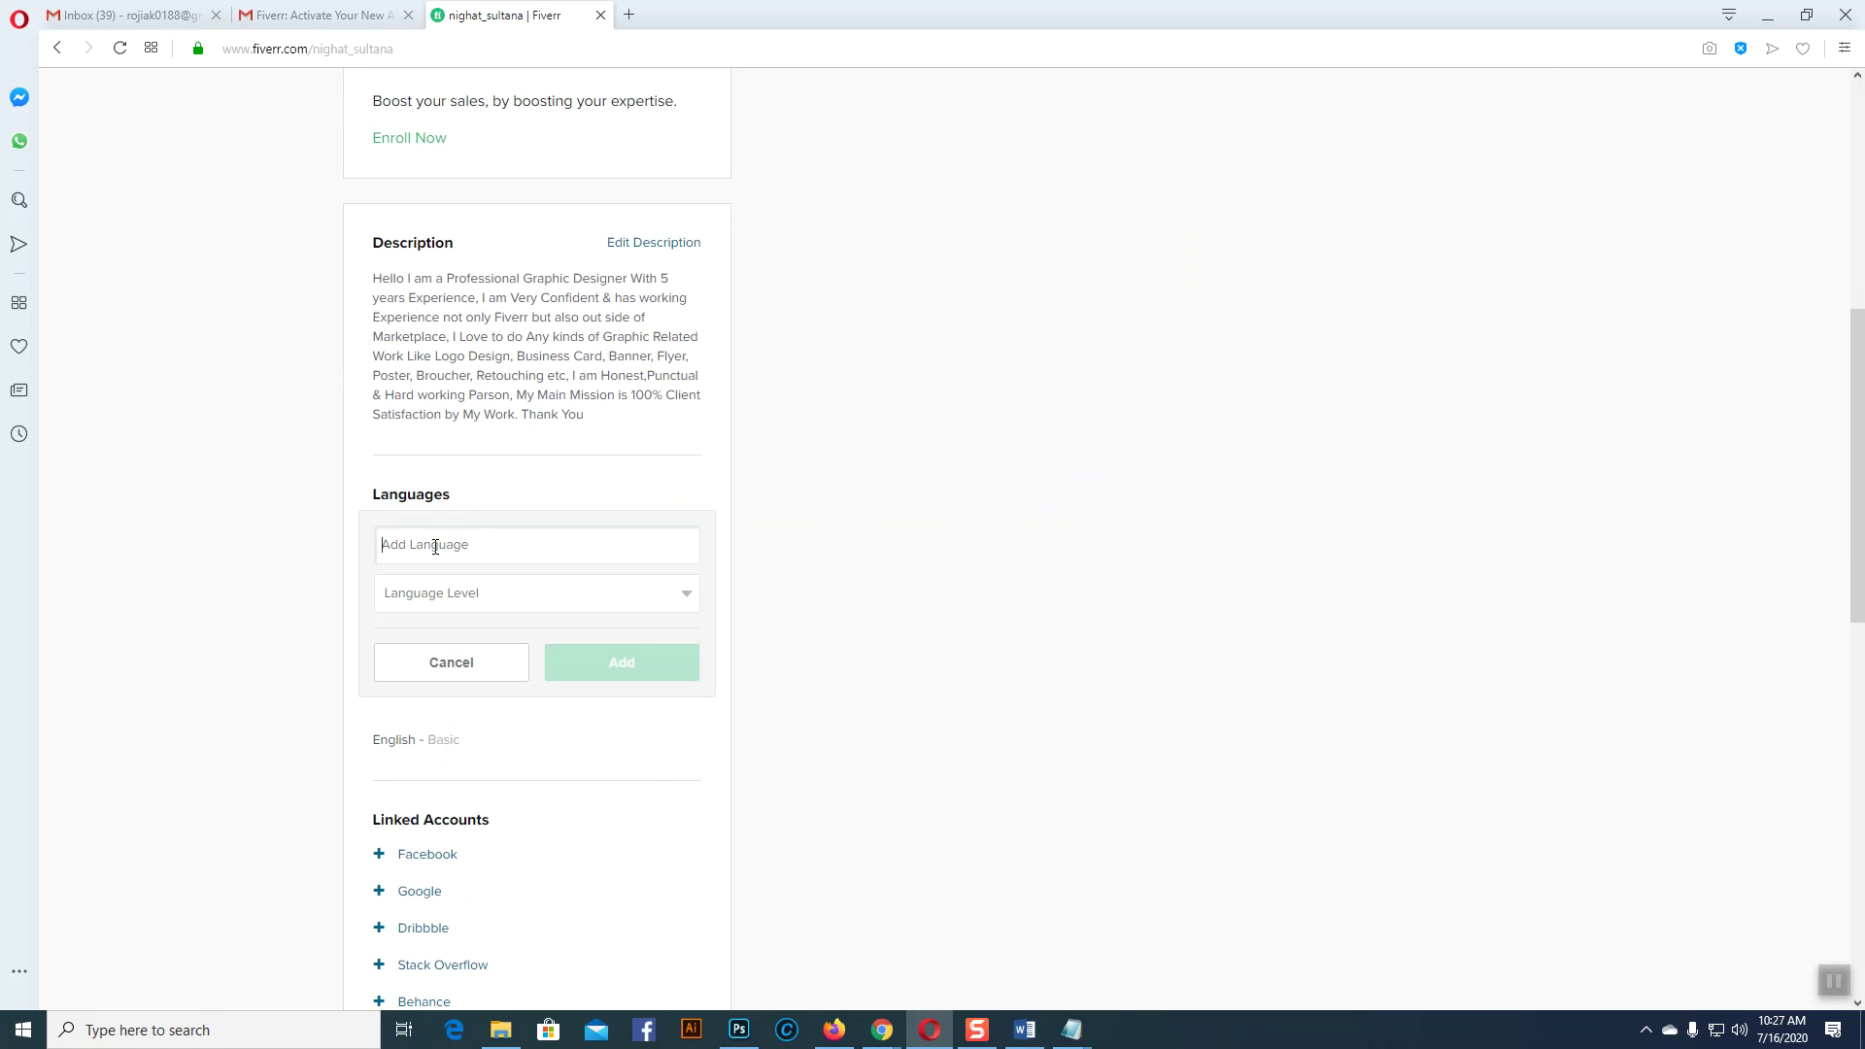
type("Bangla")
left_click(689, 596)
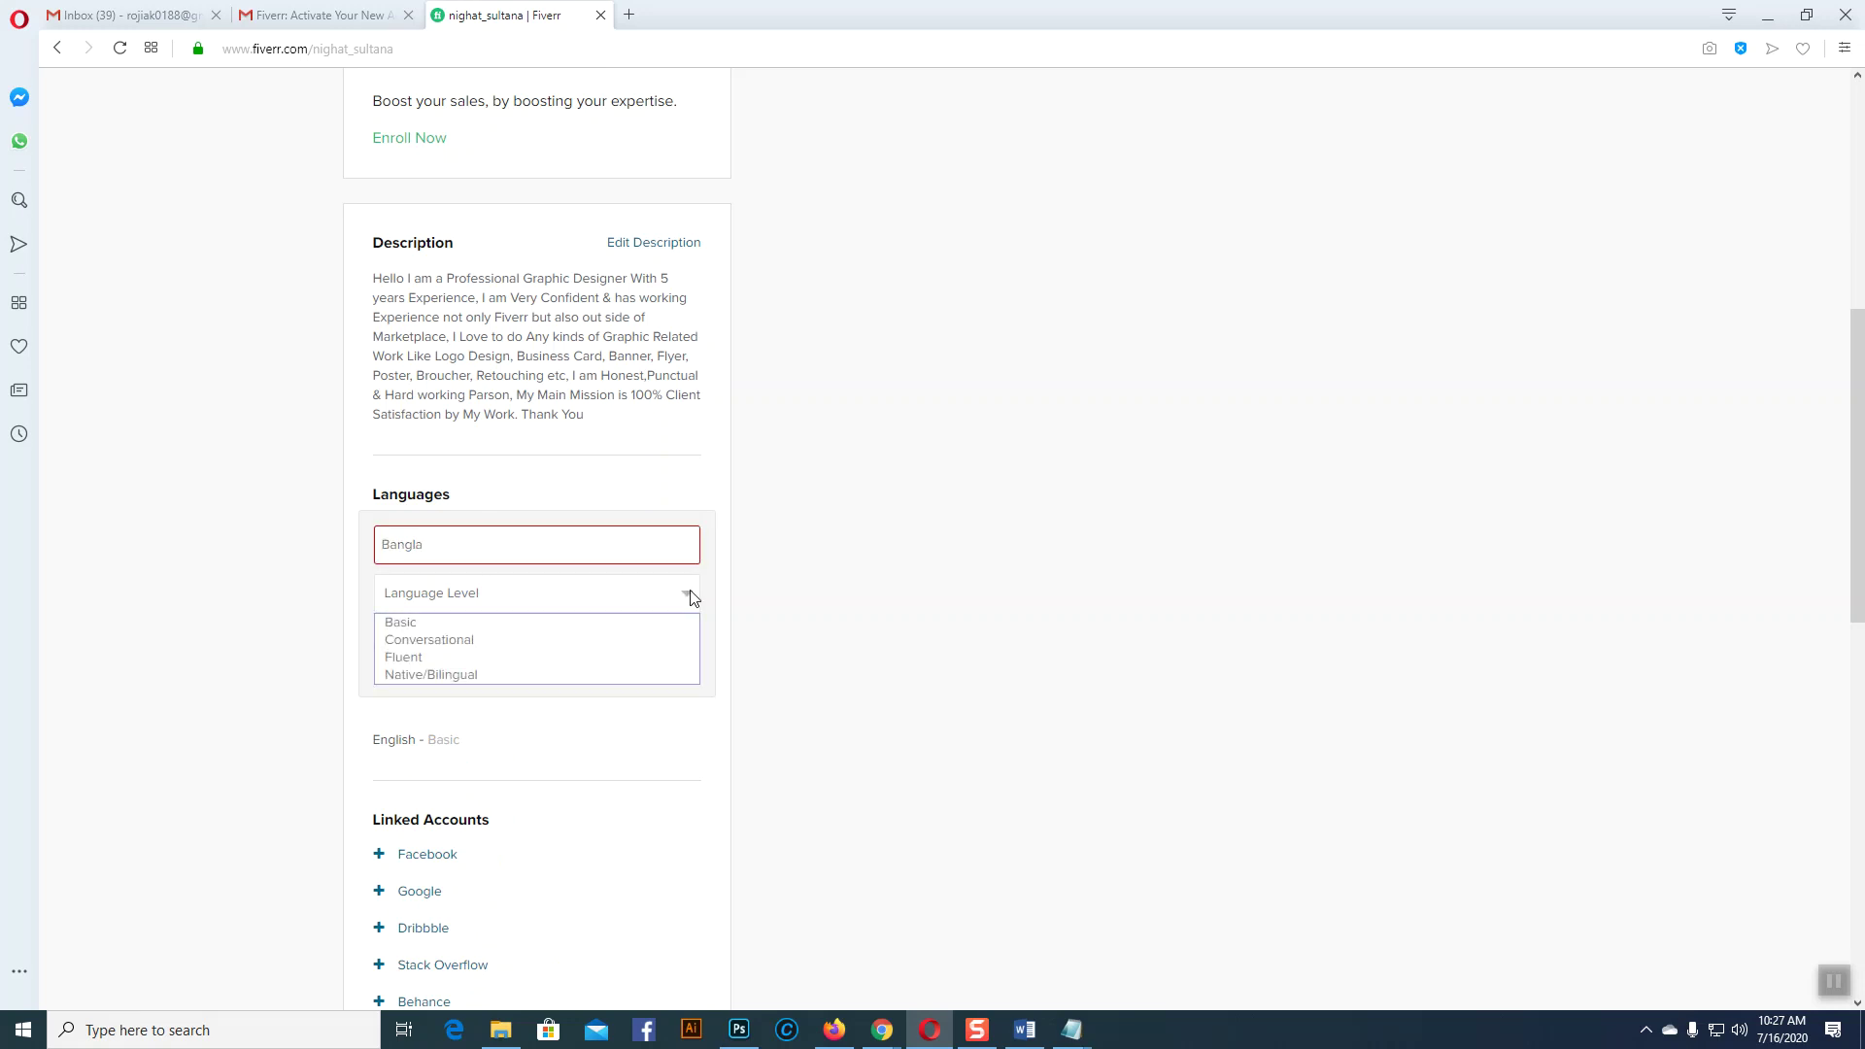
left_click(457, 657)
left_click(452, 544)
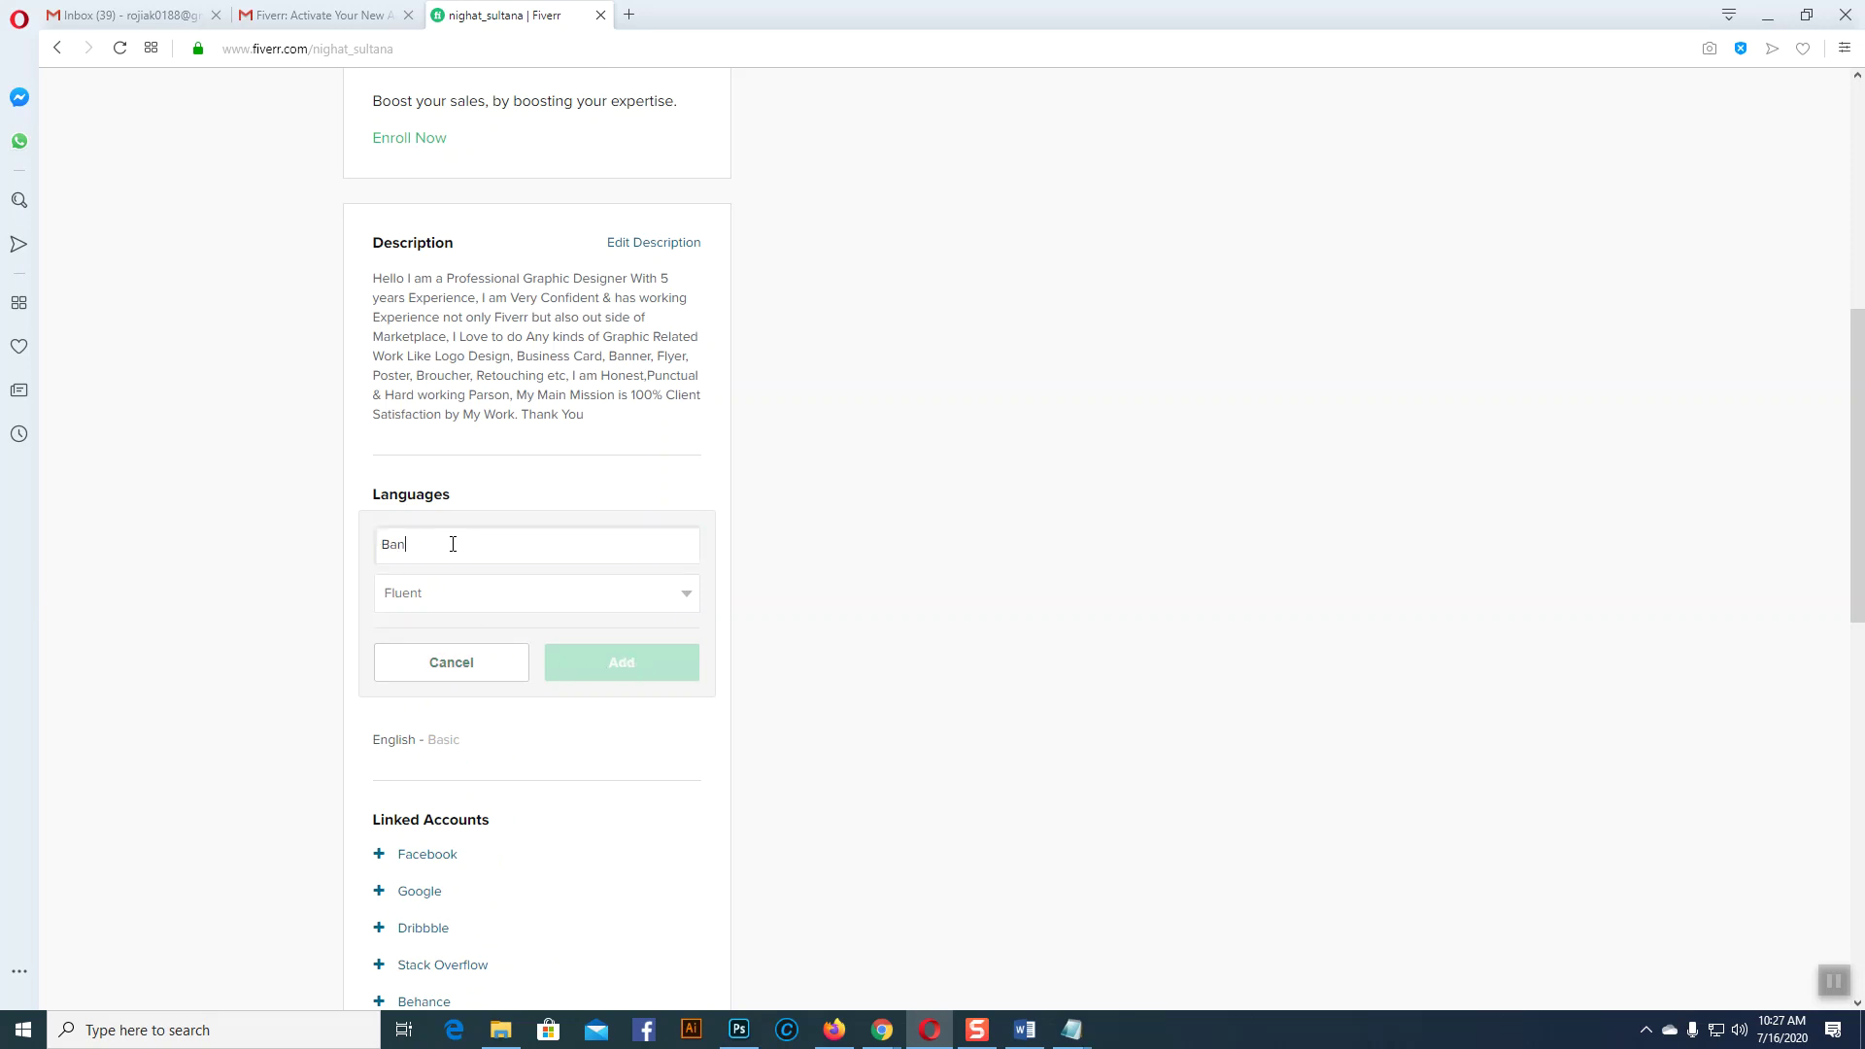
key("BackSpace")
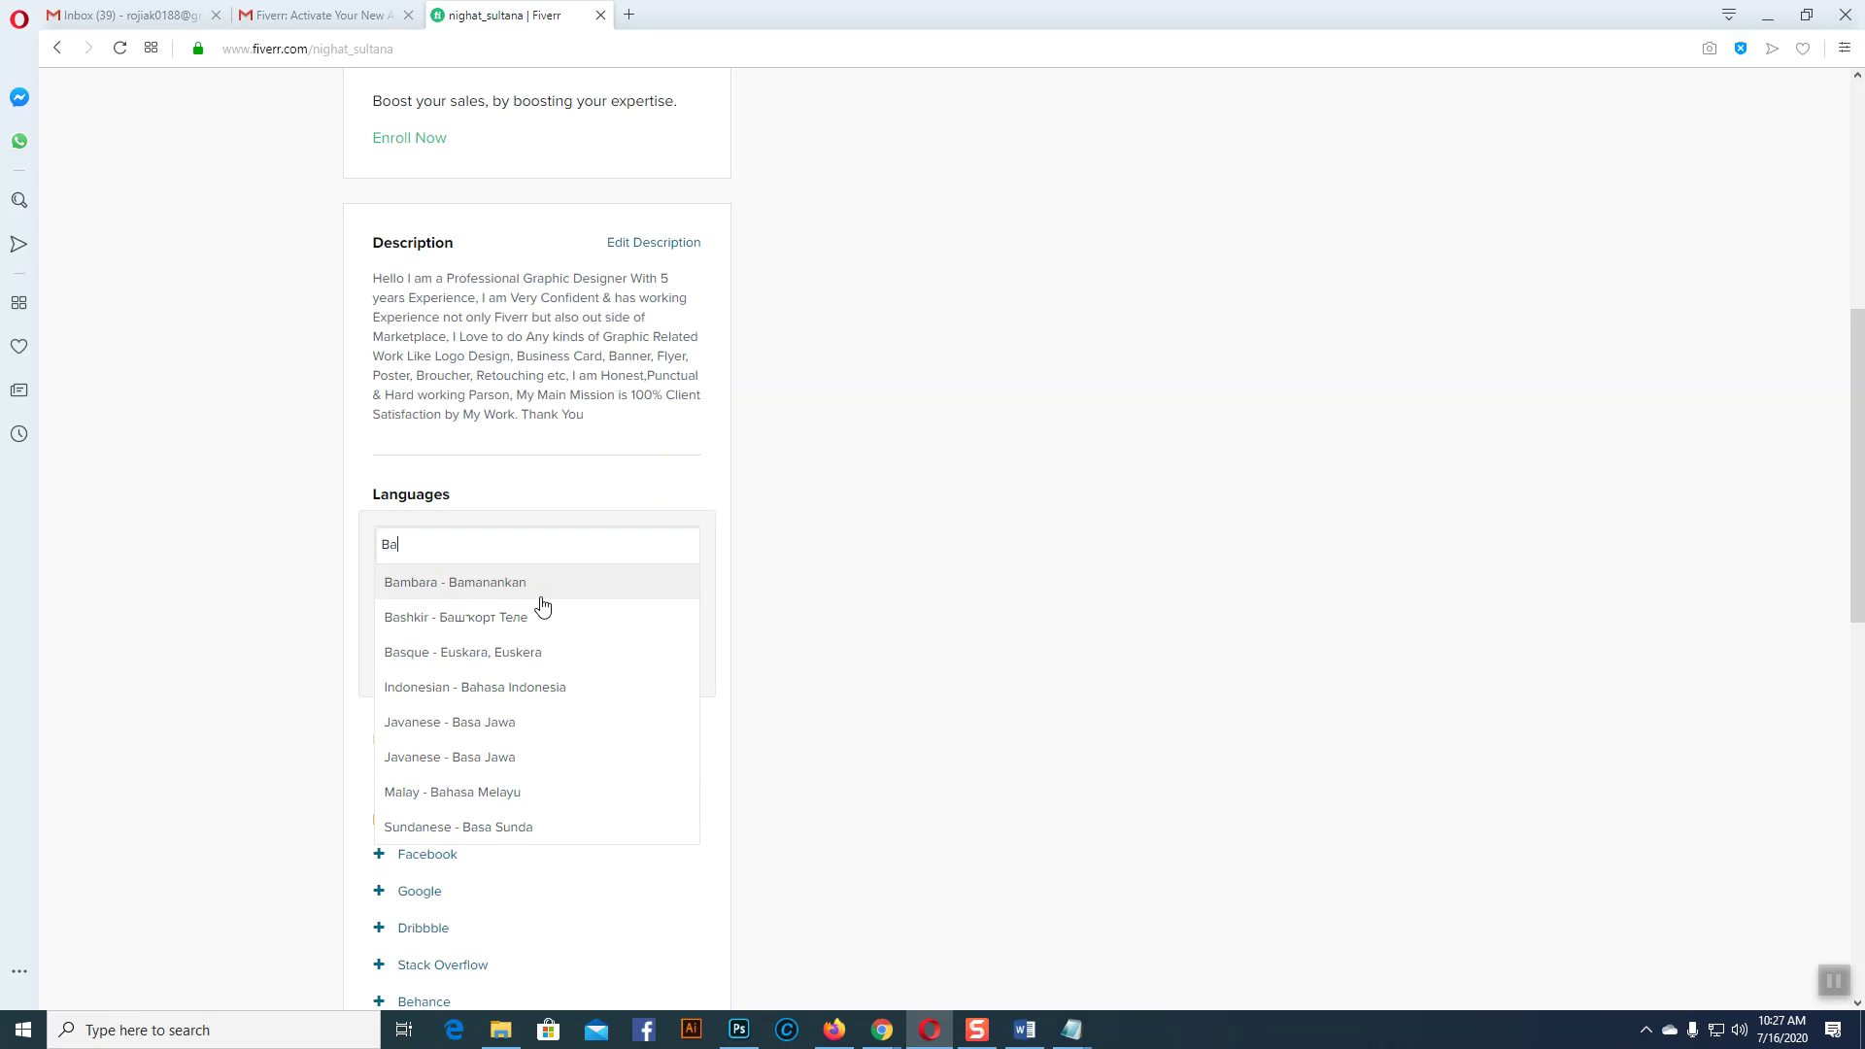
scroll(541, 605, "up", 1)
scroll(541, 688, "down", 3)
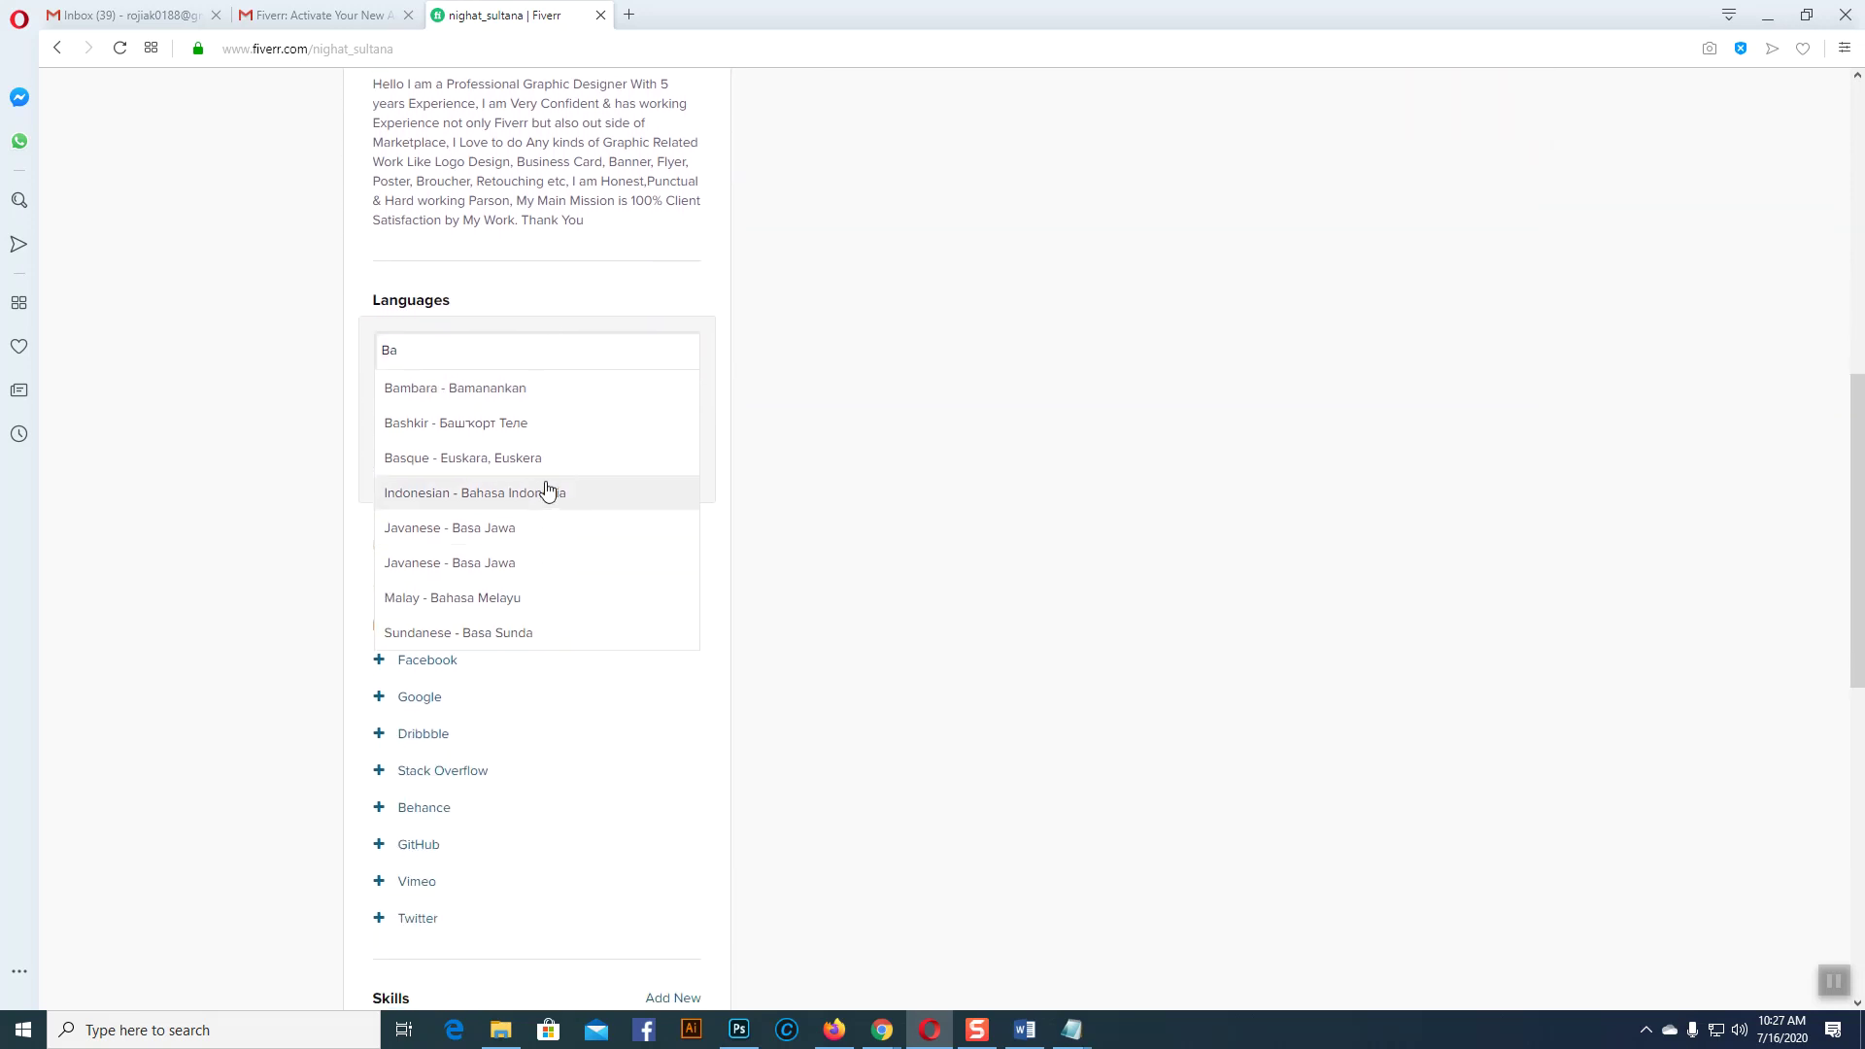
key("BackSpace")
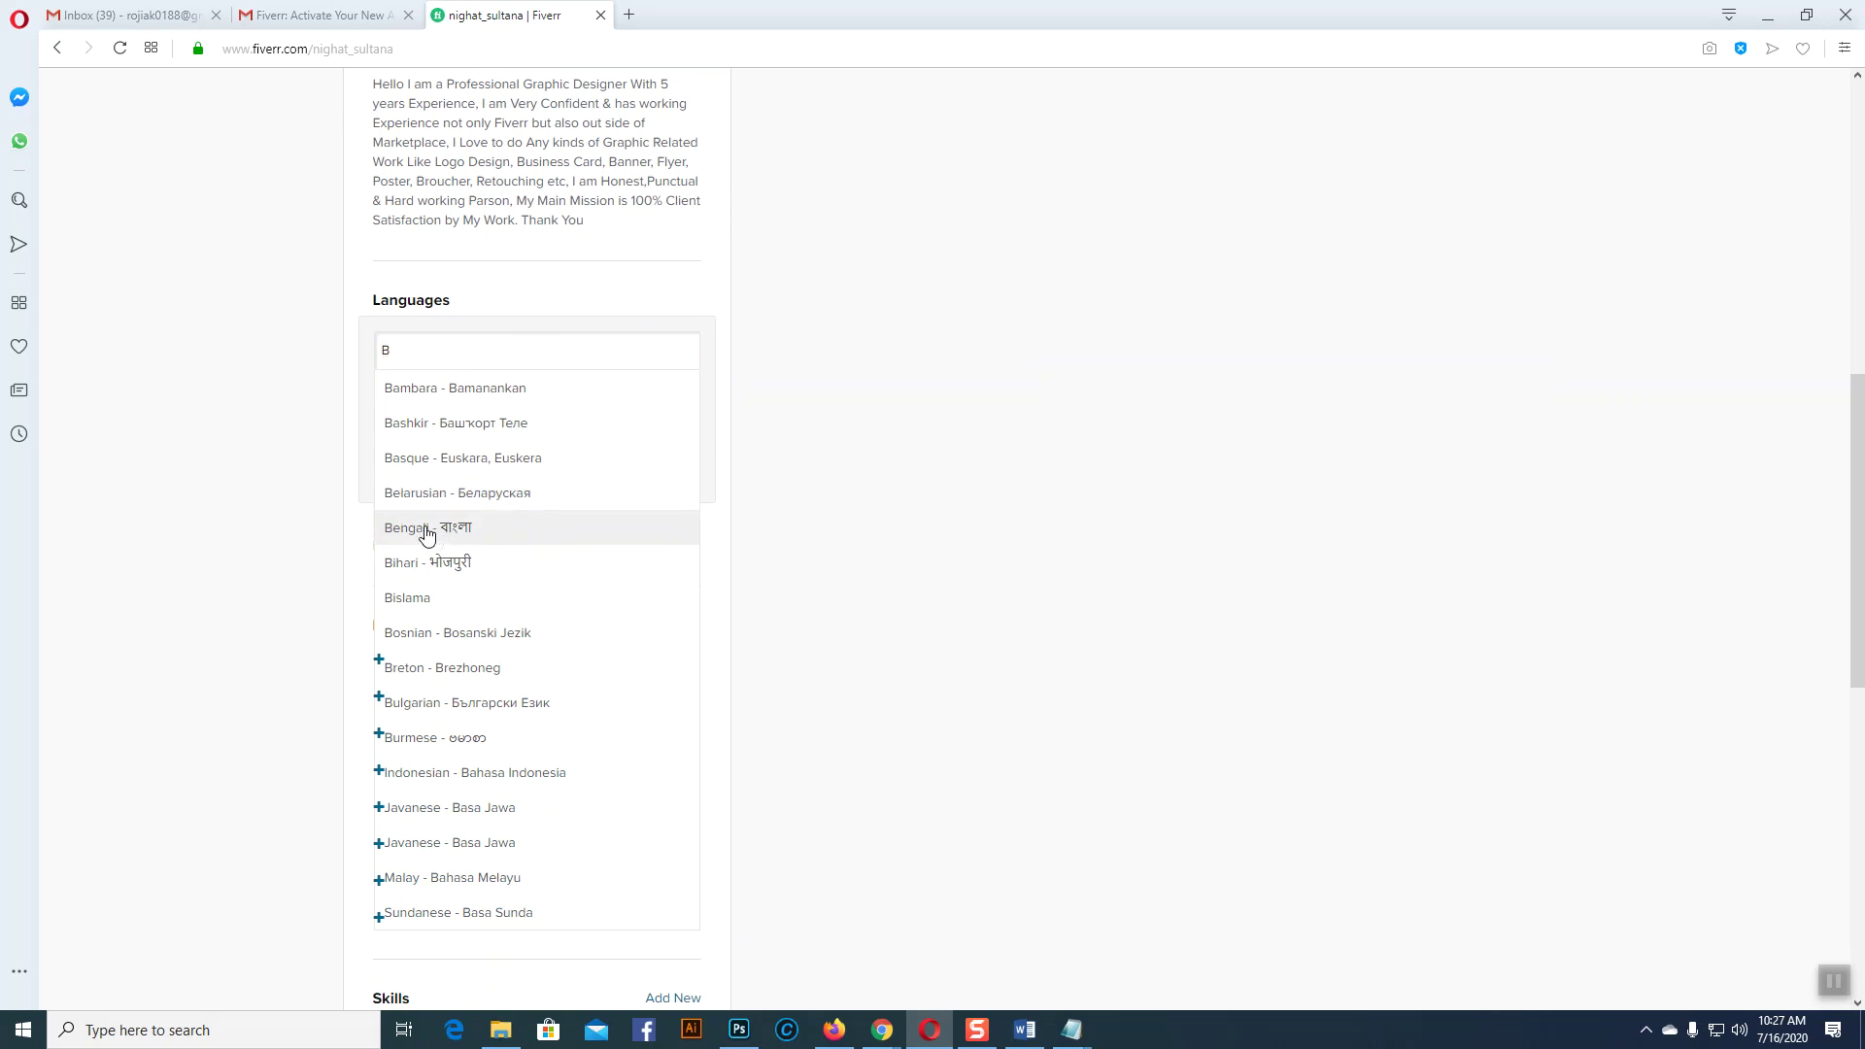
left_click(424, 527)
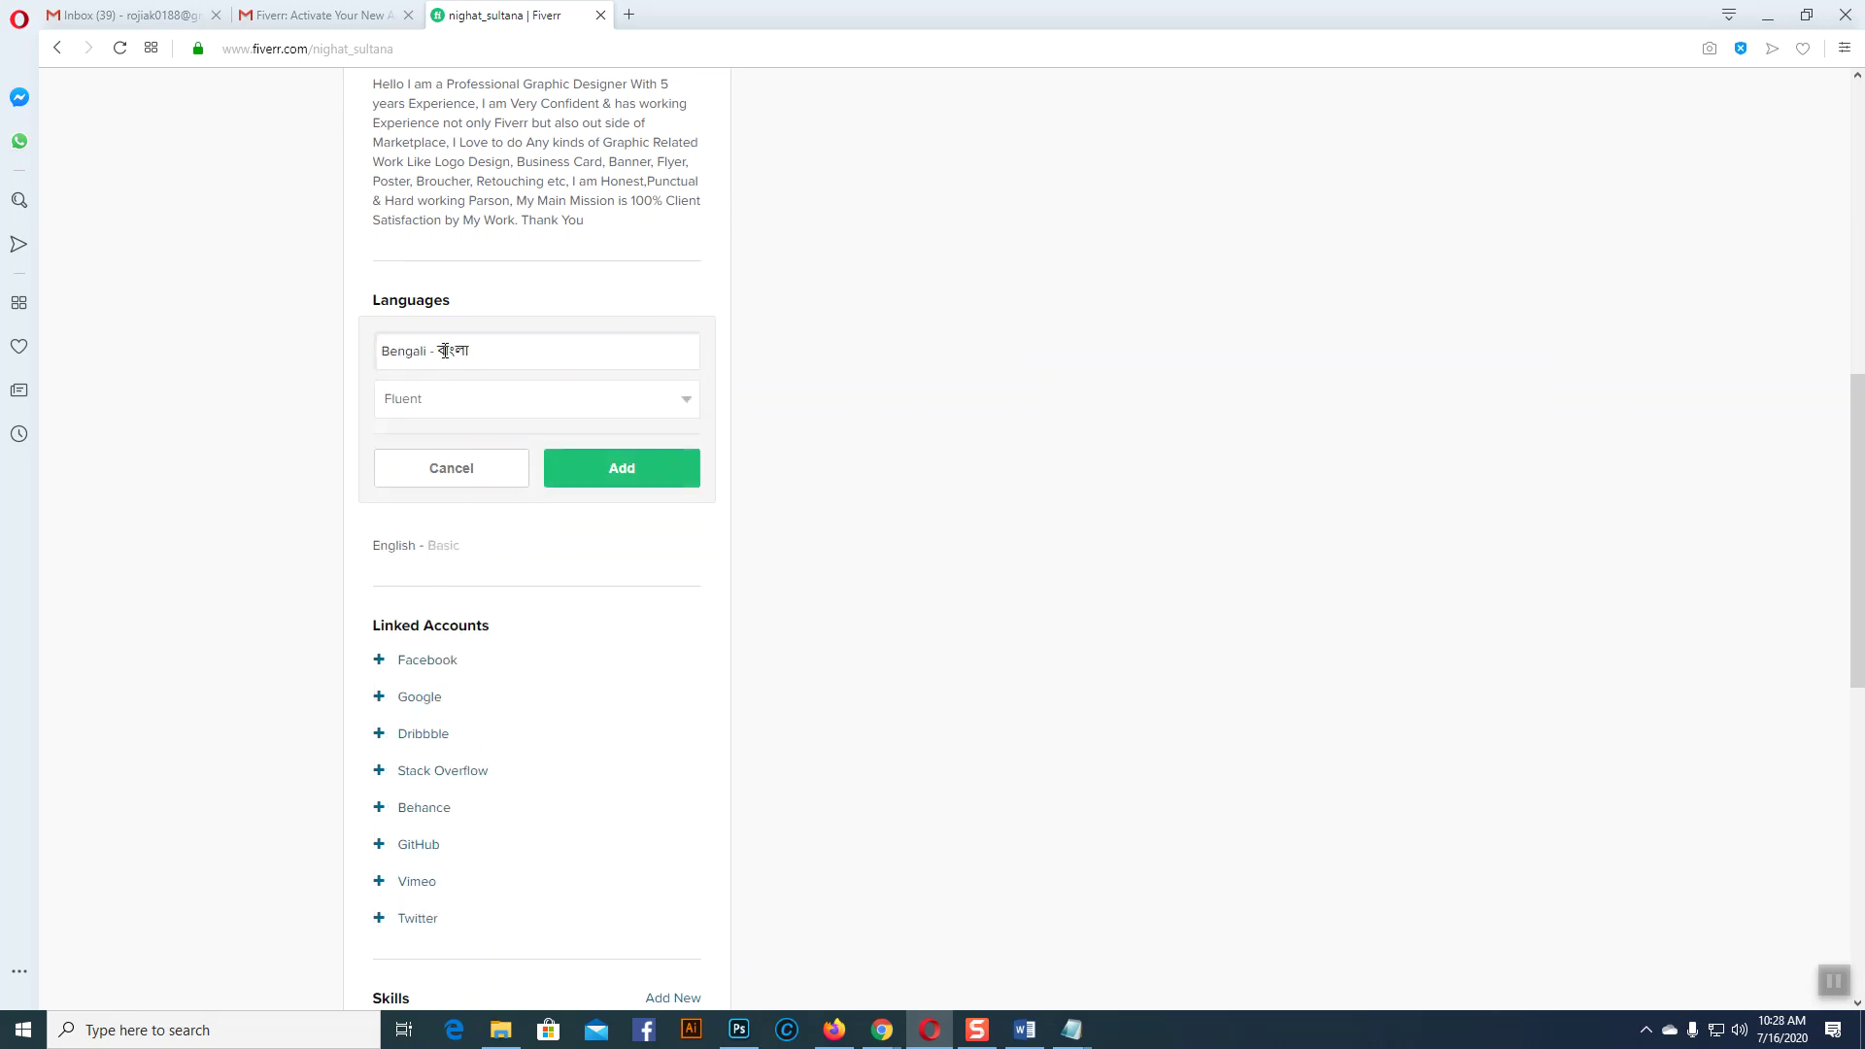
left_click(617, 476)
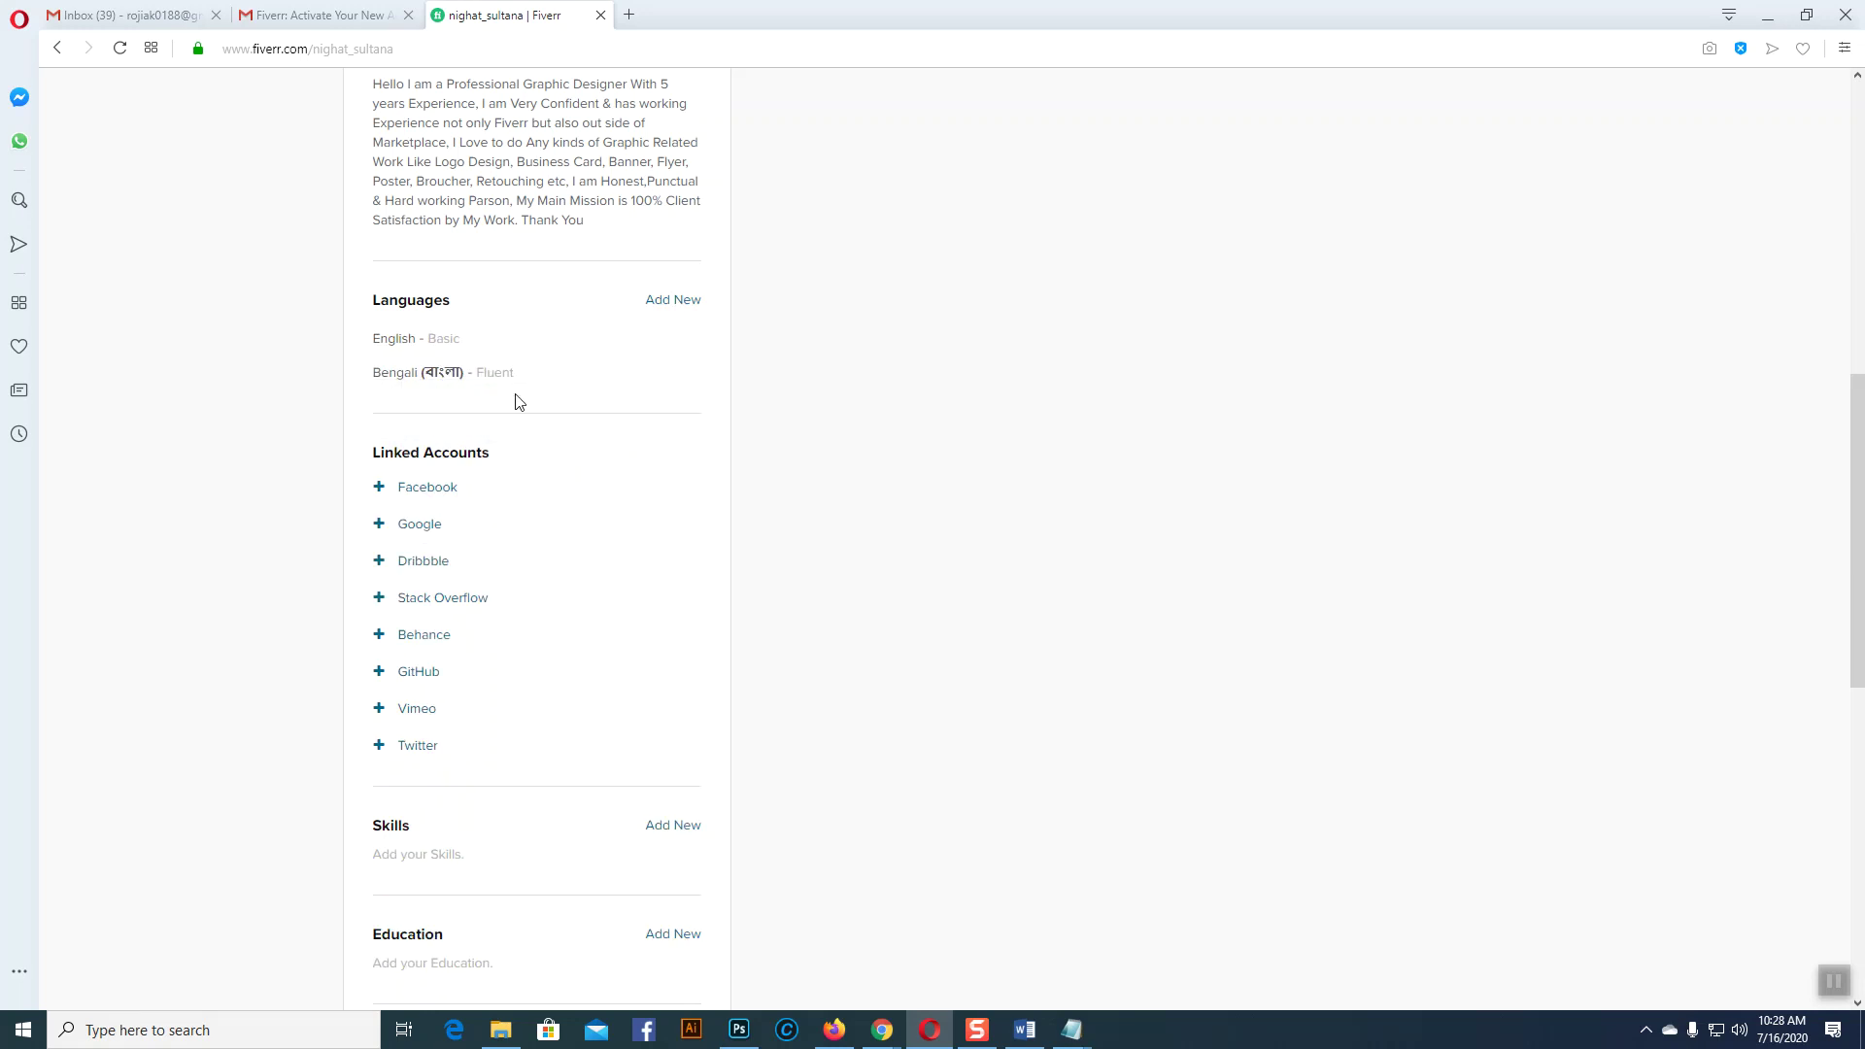
Add Hindi to the profile languages at Fluent level.
left_click(677, 301)
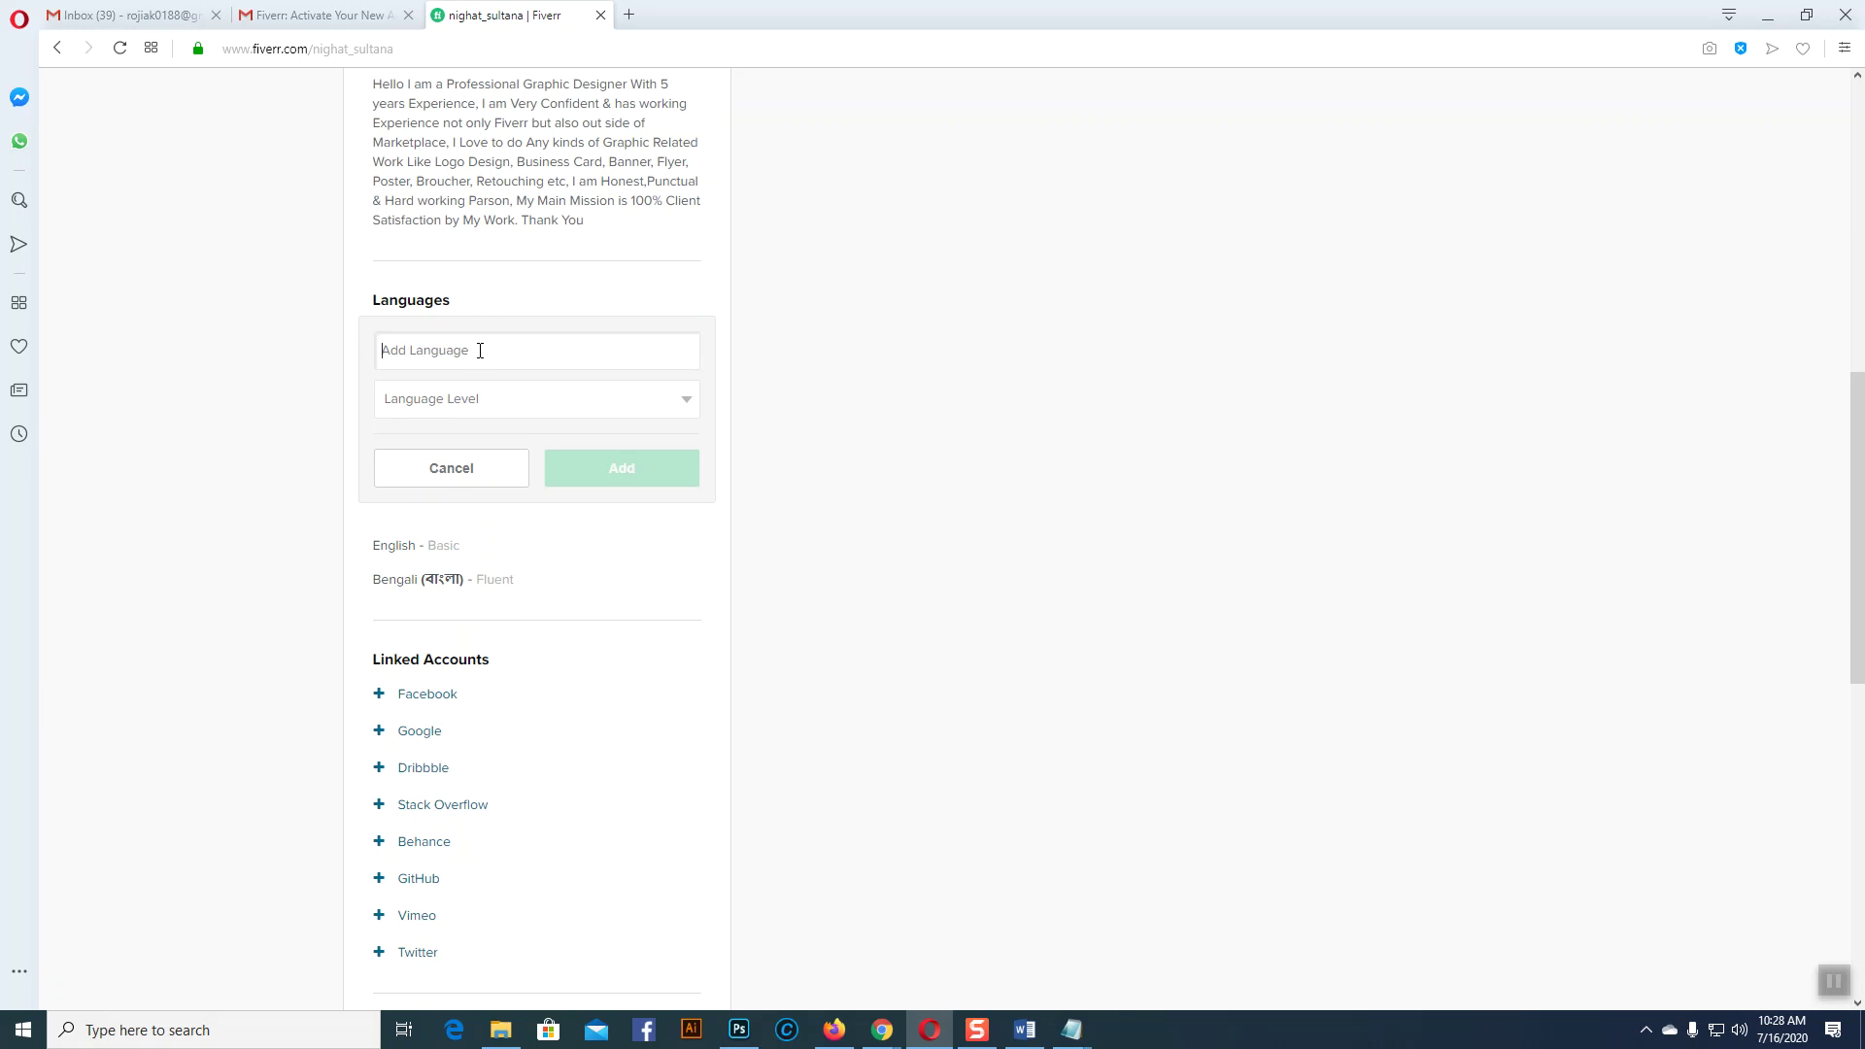
type("H")
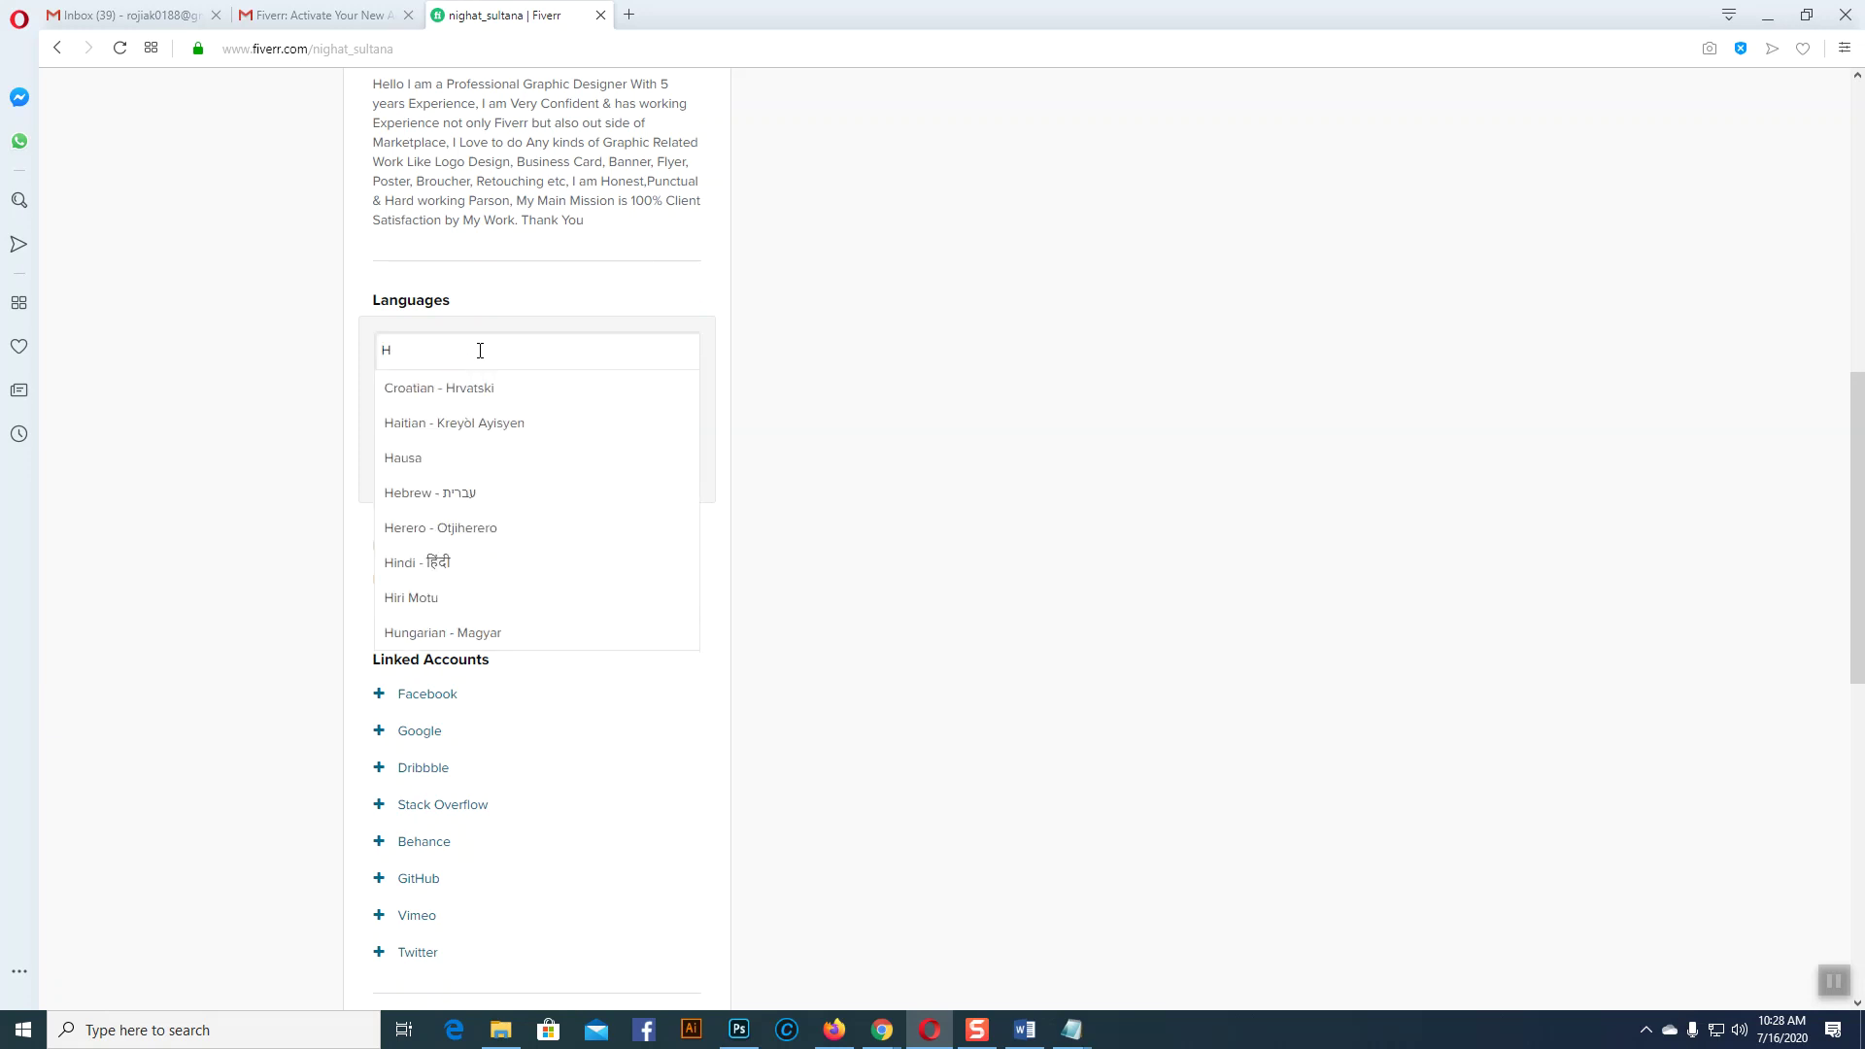
left_click(426, 562)
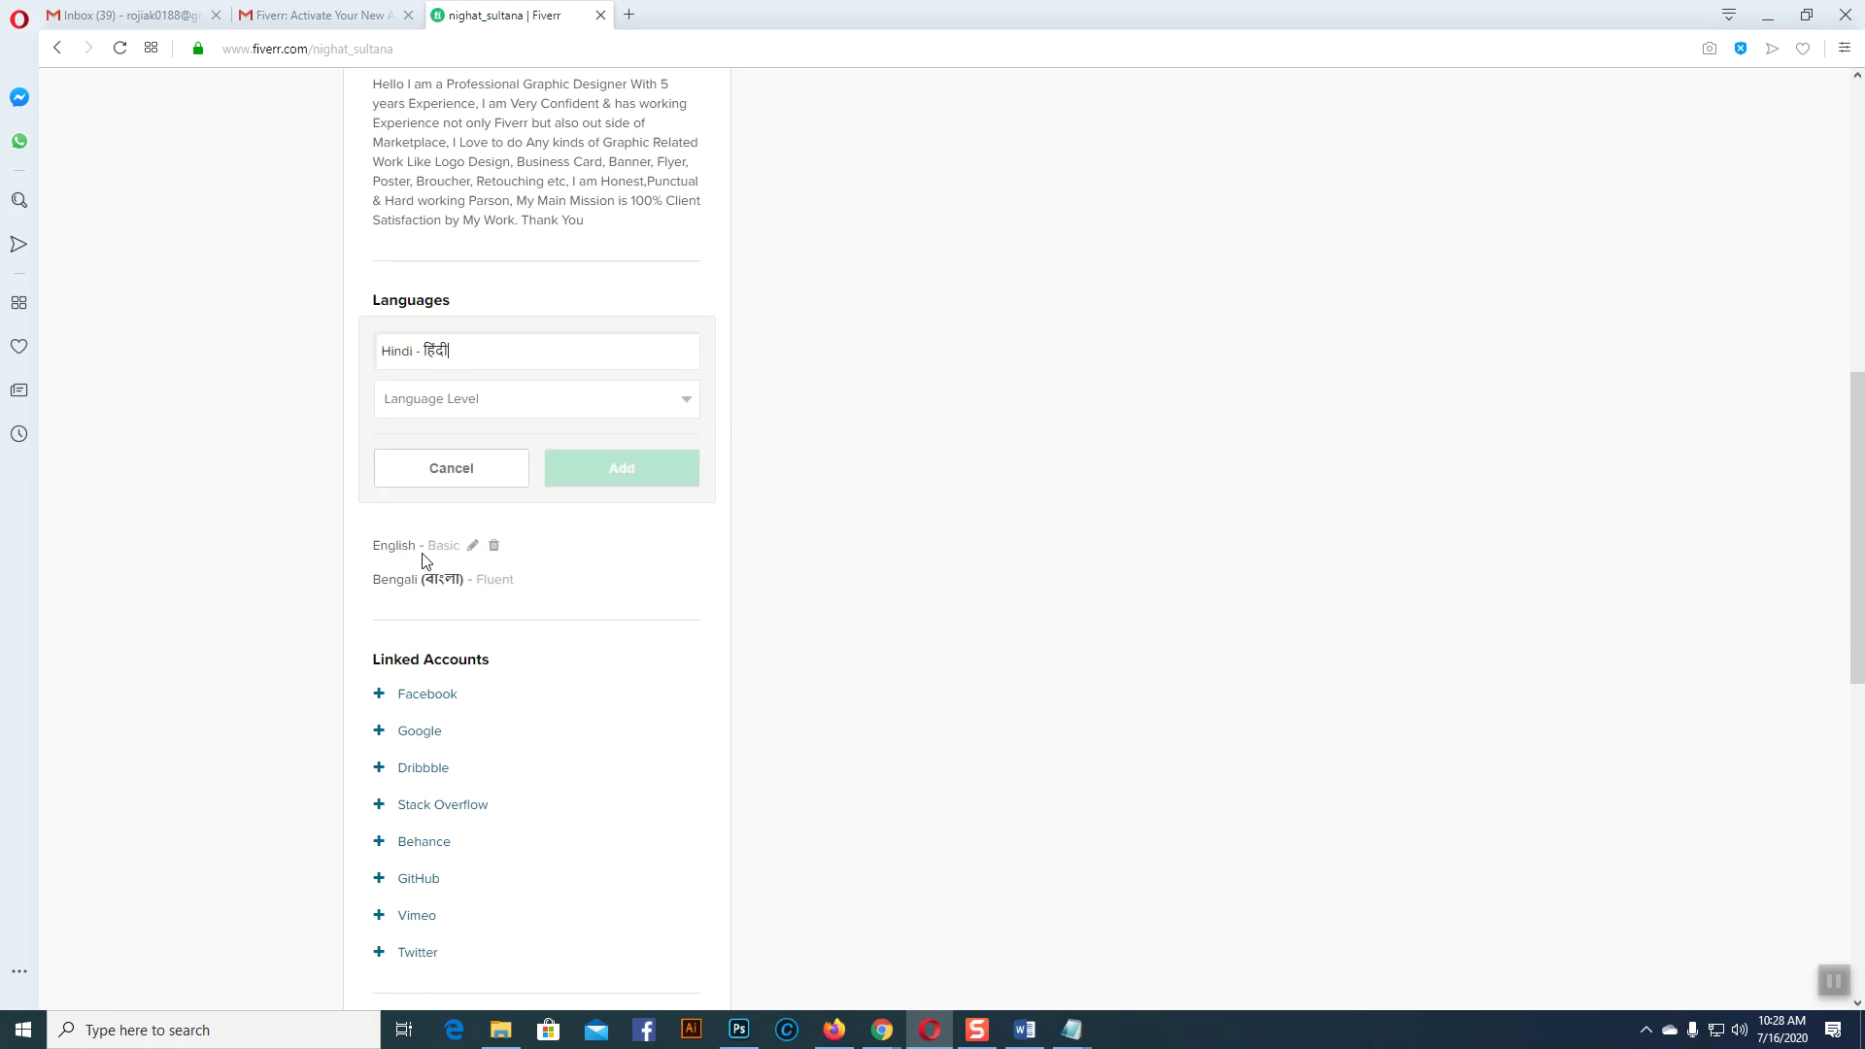
left_click(571, 408)
left_click(464, 462)
left_click(613, 471)
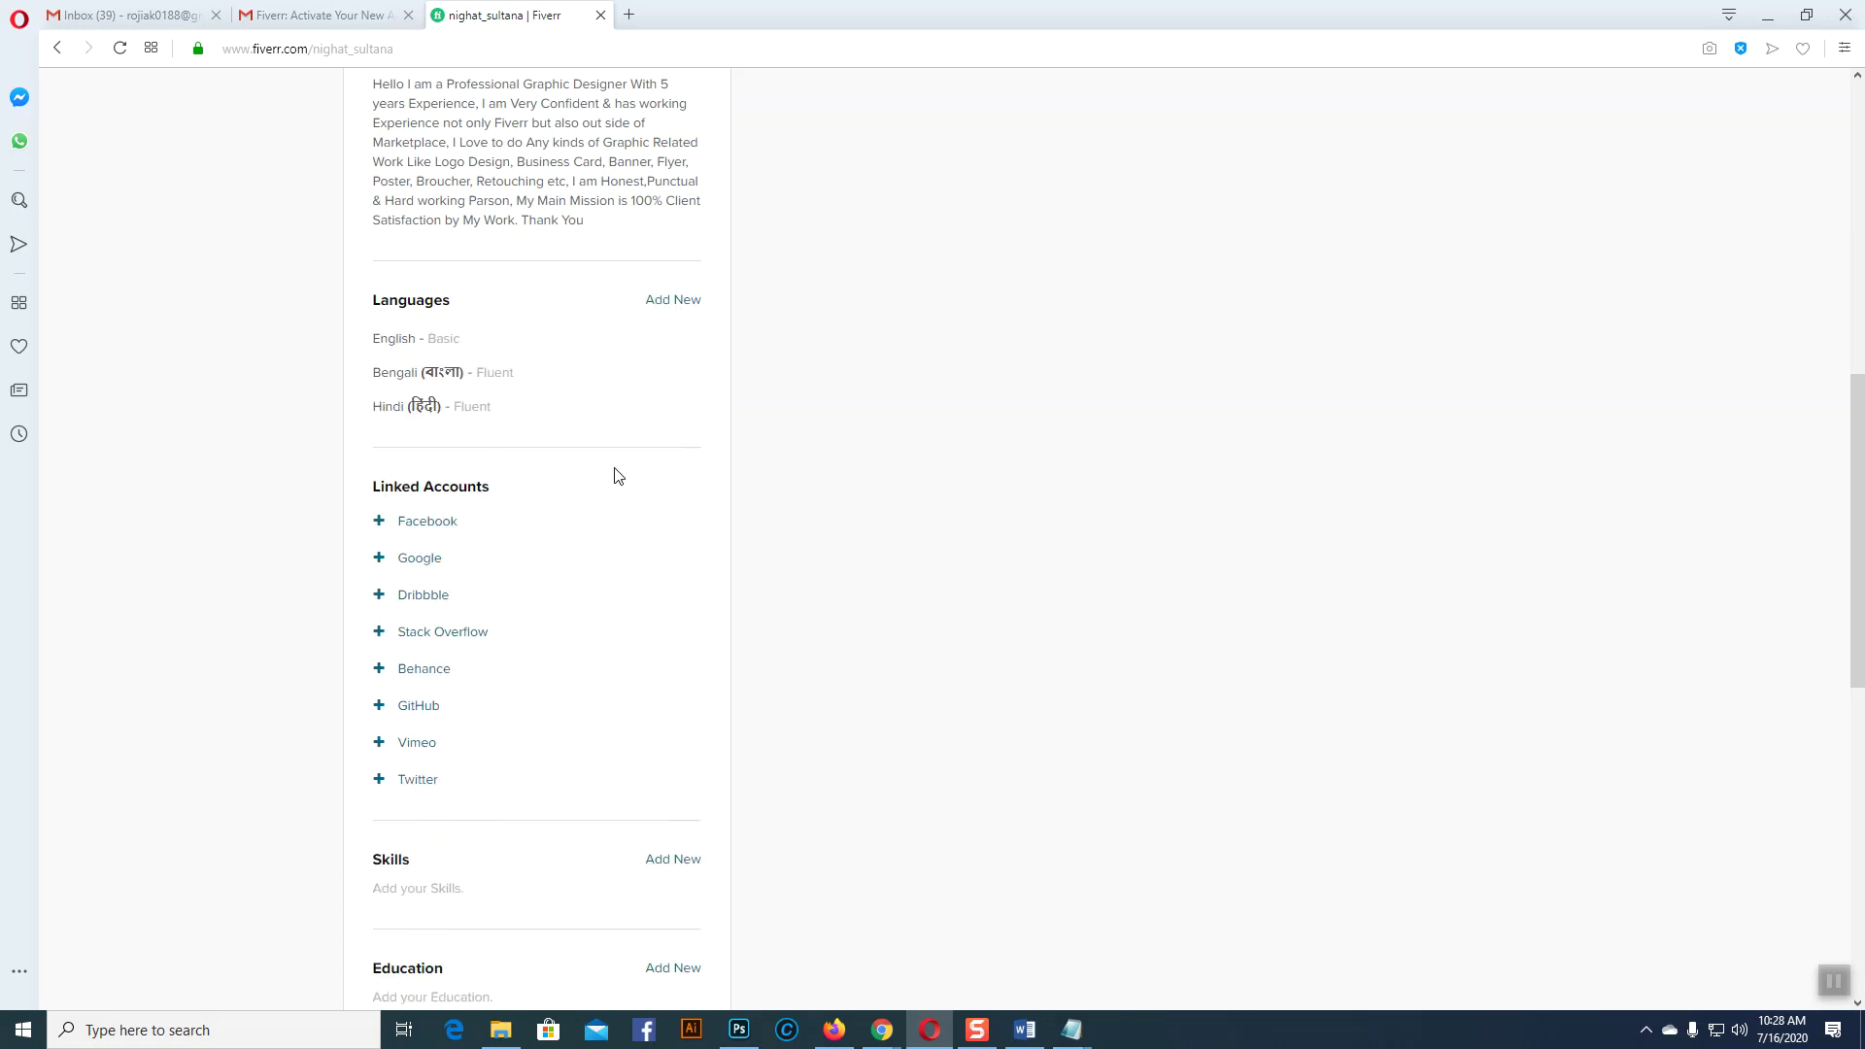
scroll(614, 476, "down", 1)
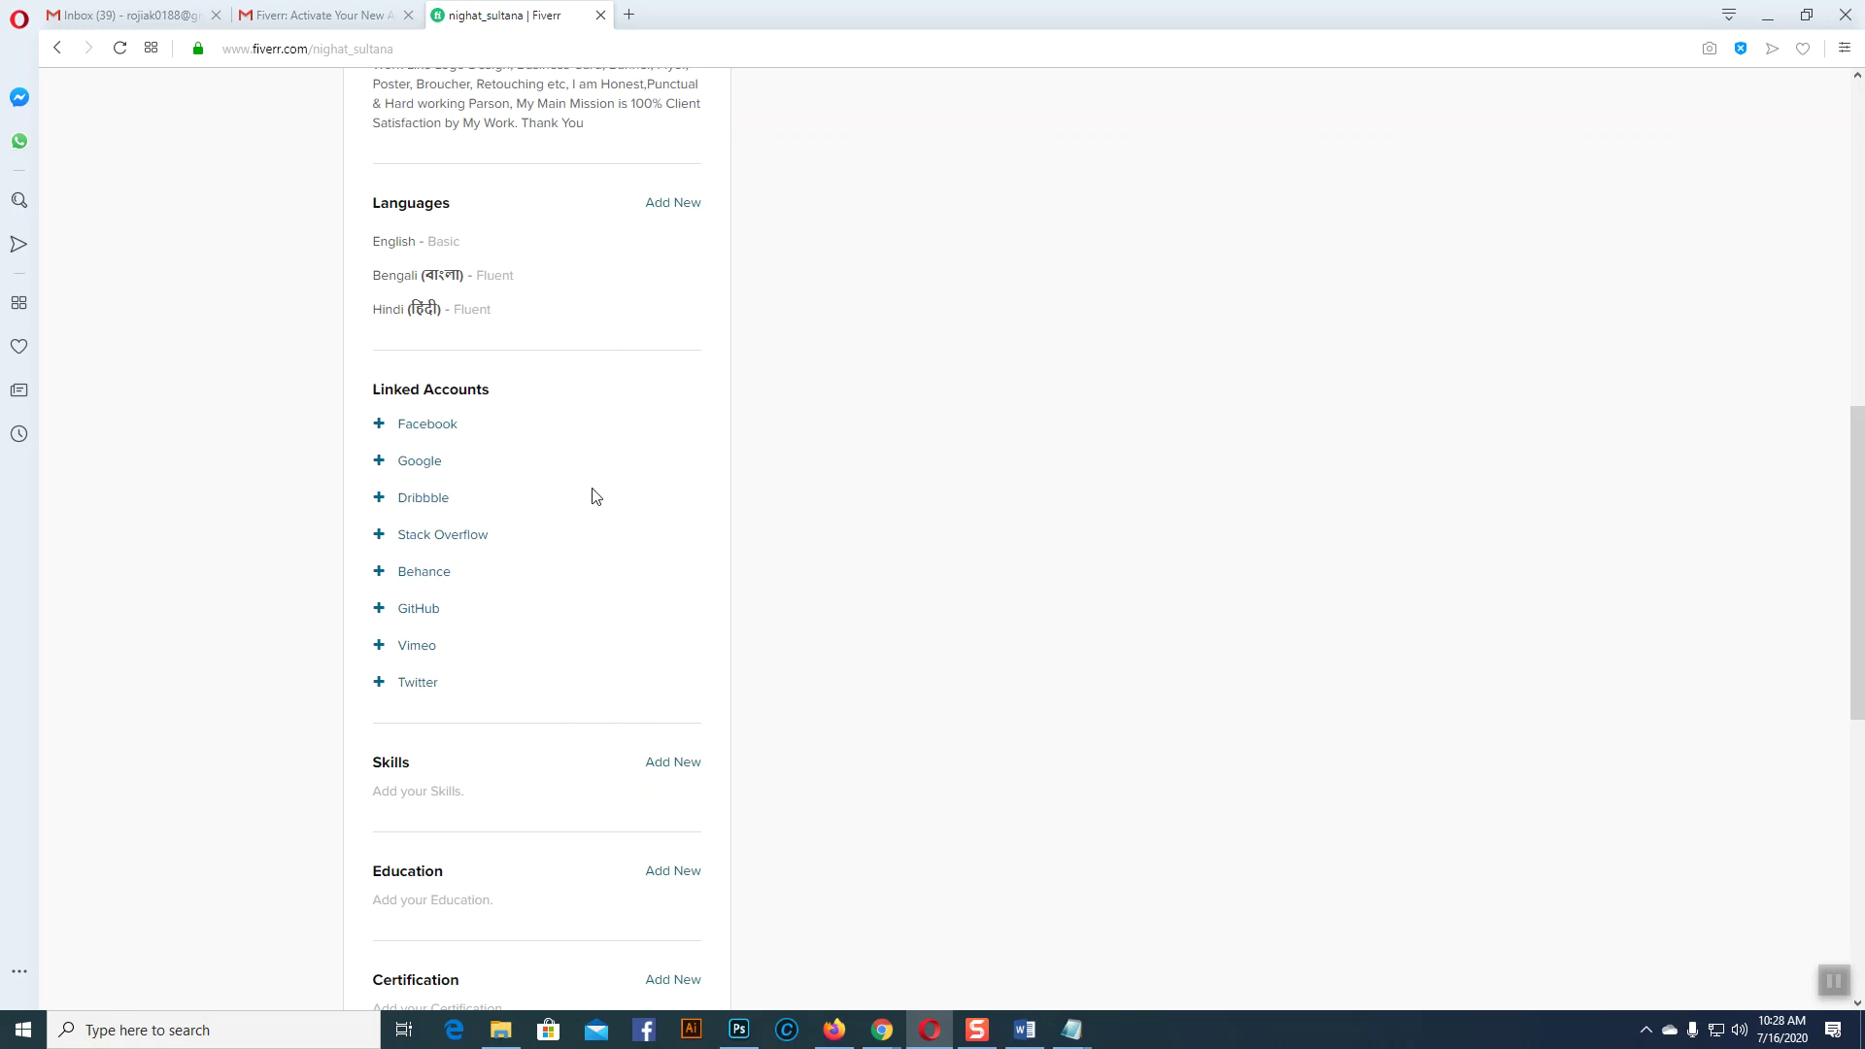
scroll(594, 494, "down", 2)
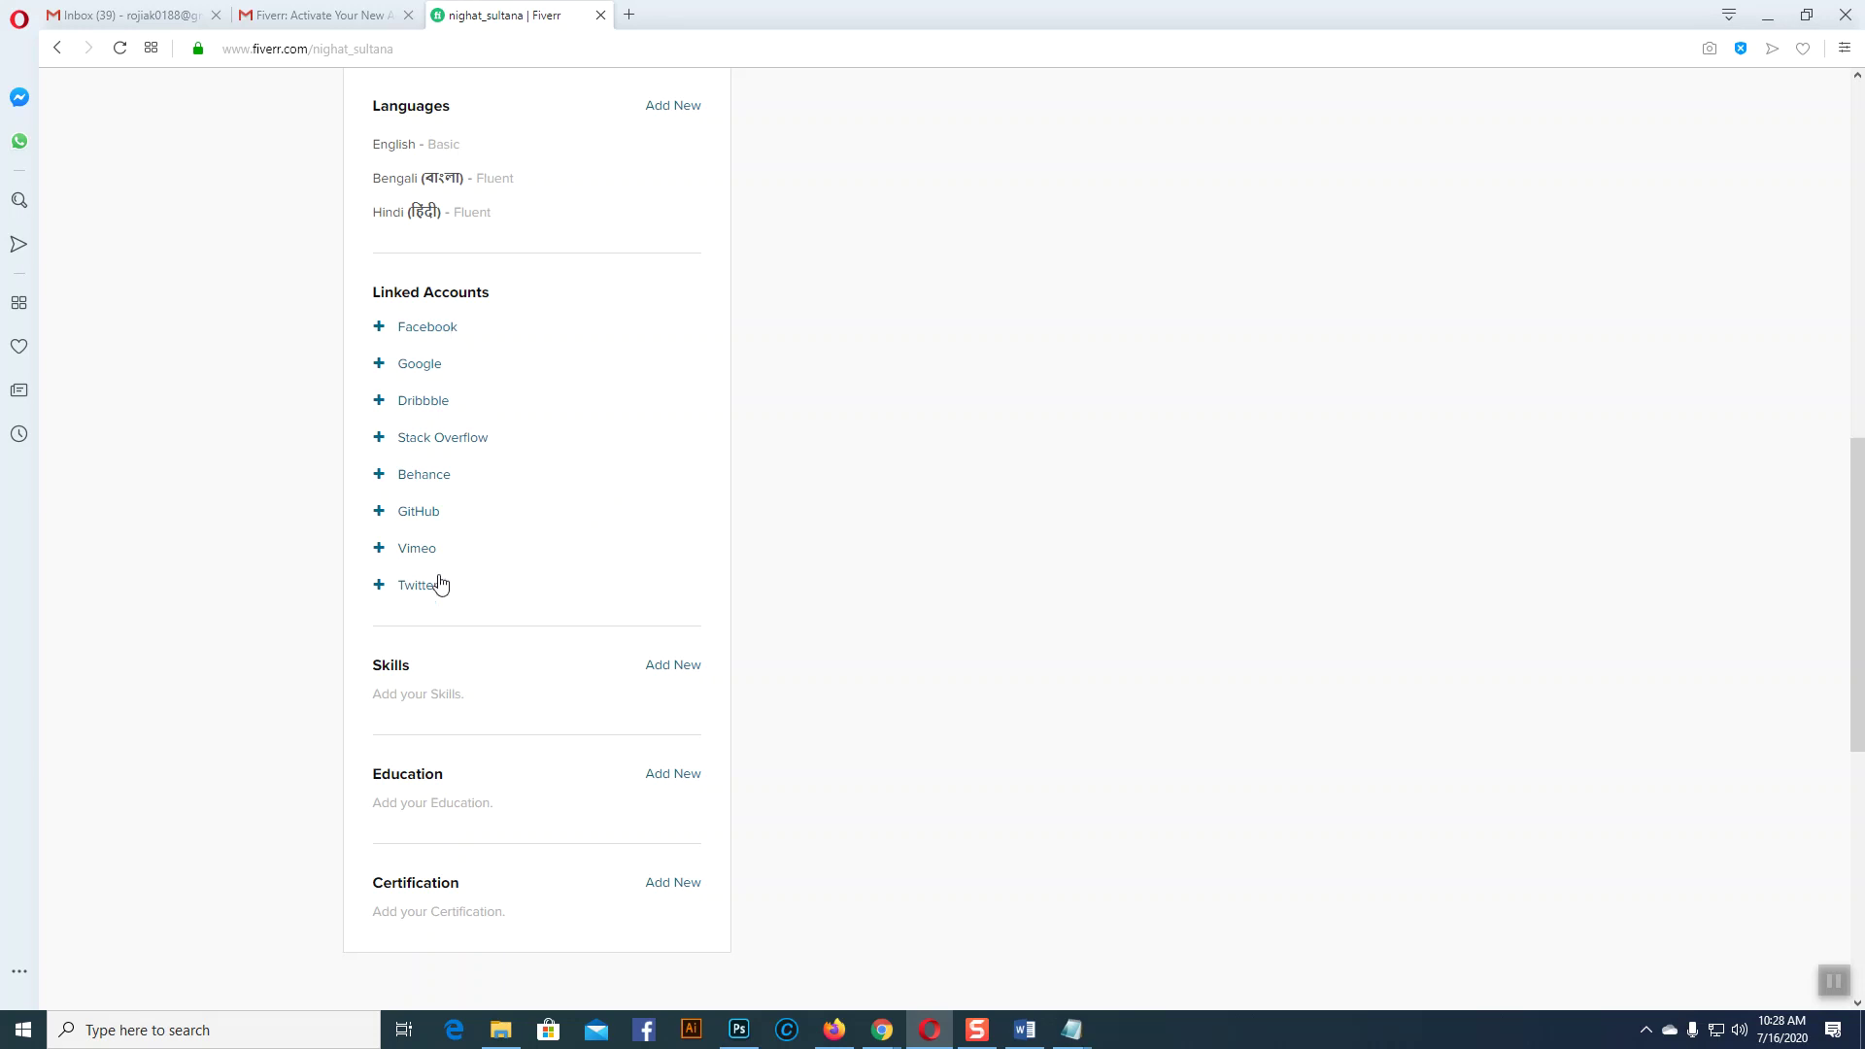
scroll(566, 541, "down", 2)
Add Graphics Designer and Logo Design as profile skills, both at Expert level.
mouse_move(385, 466)
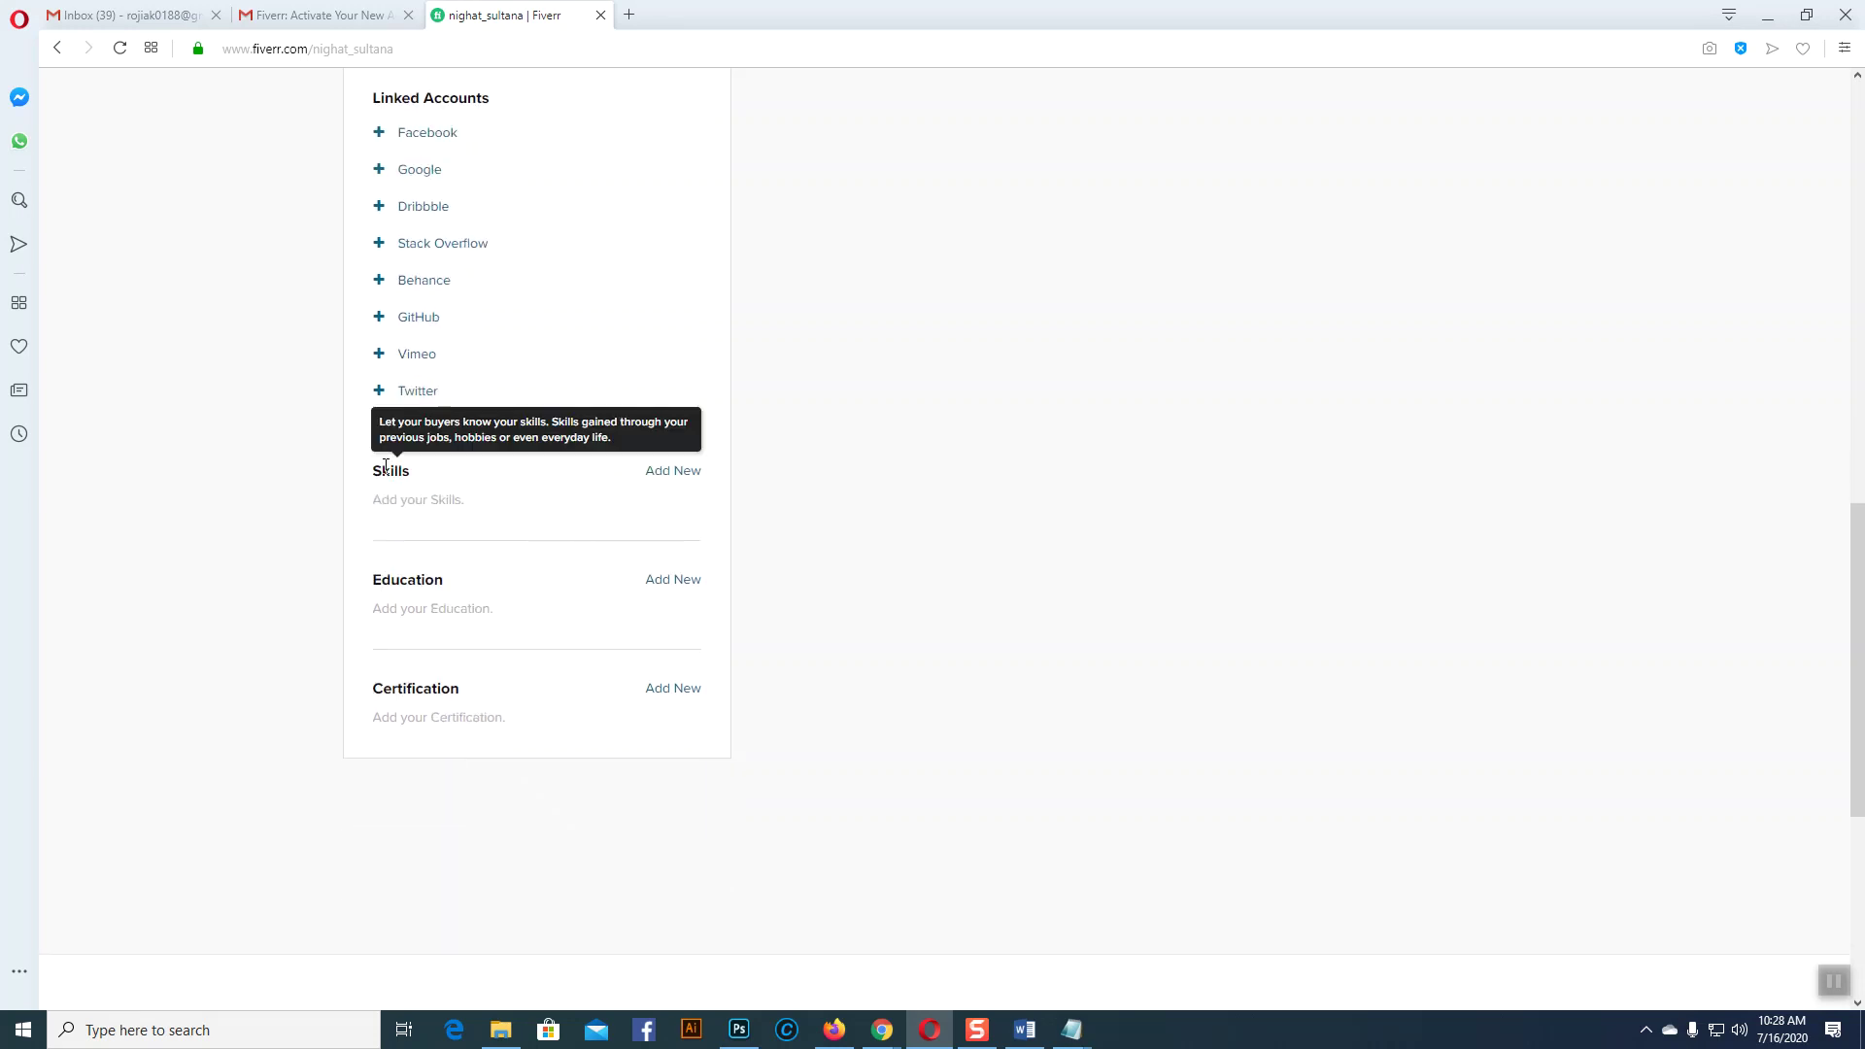
left_click(673, 472)
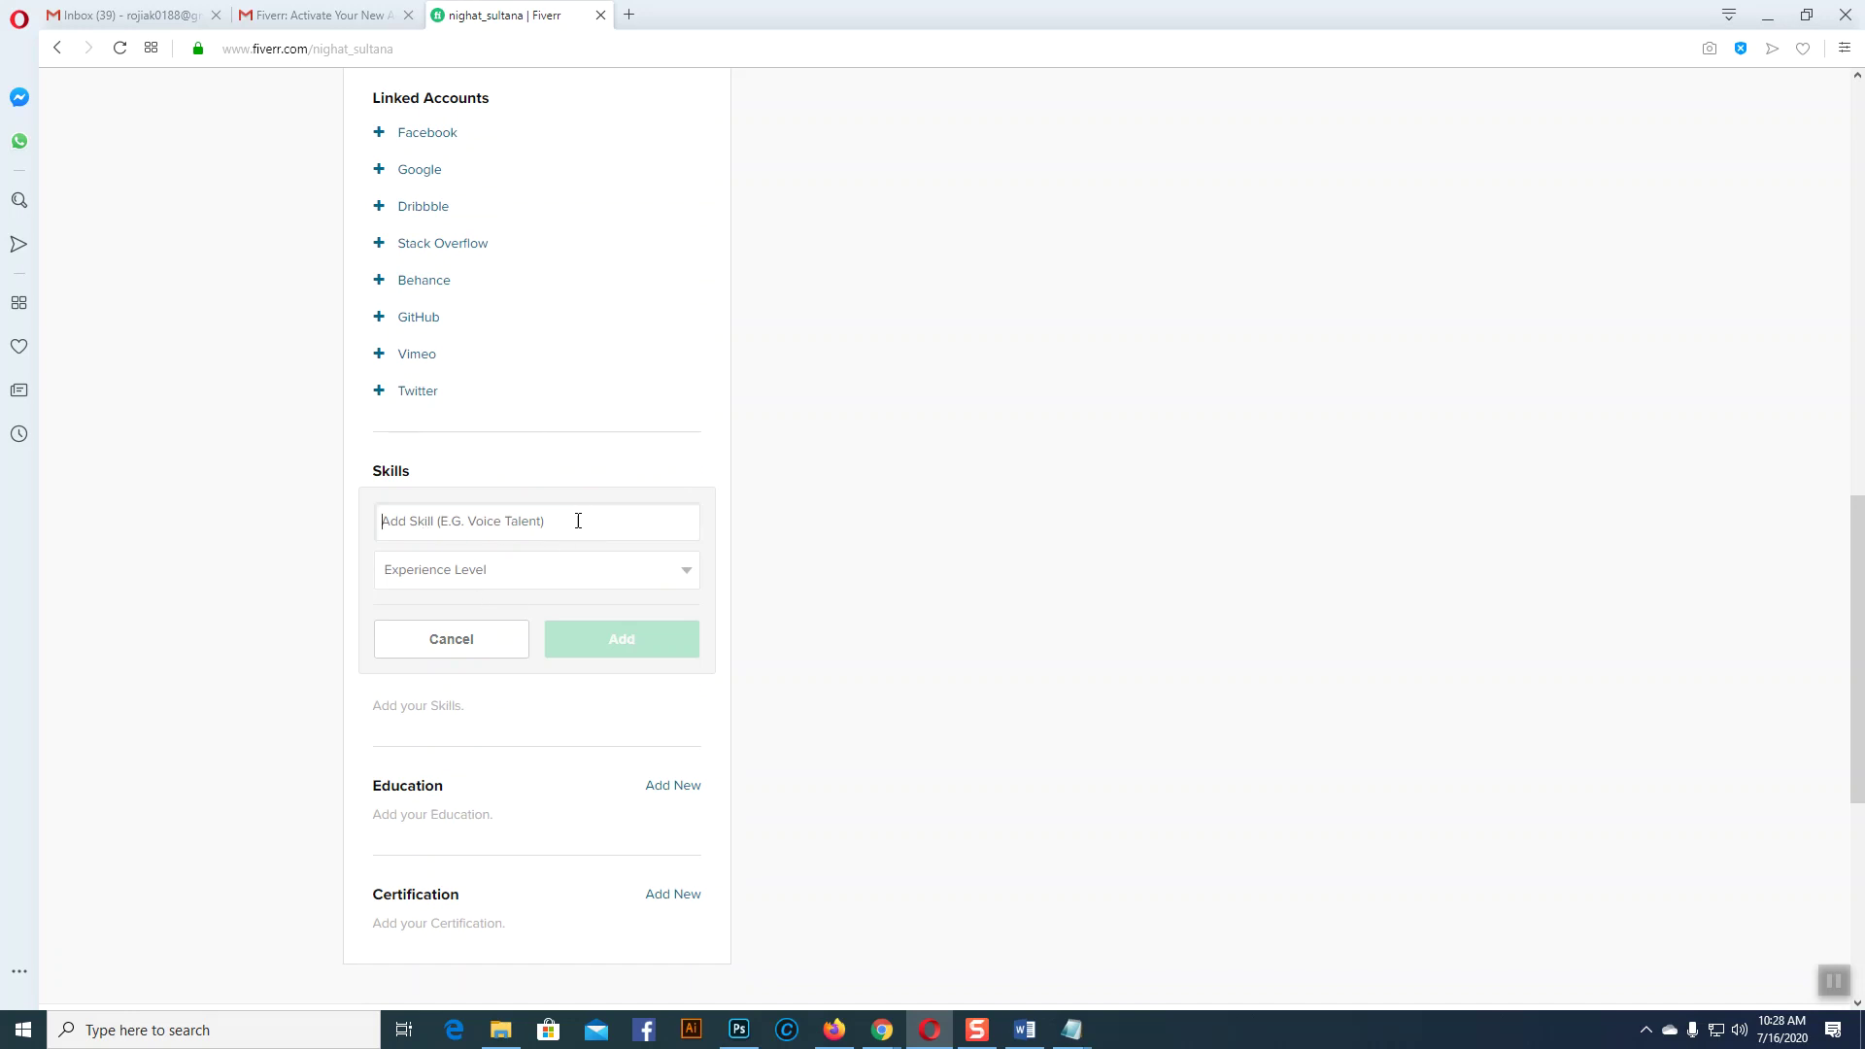
type("Graphi")
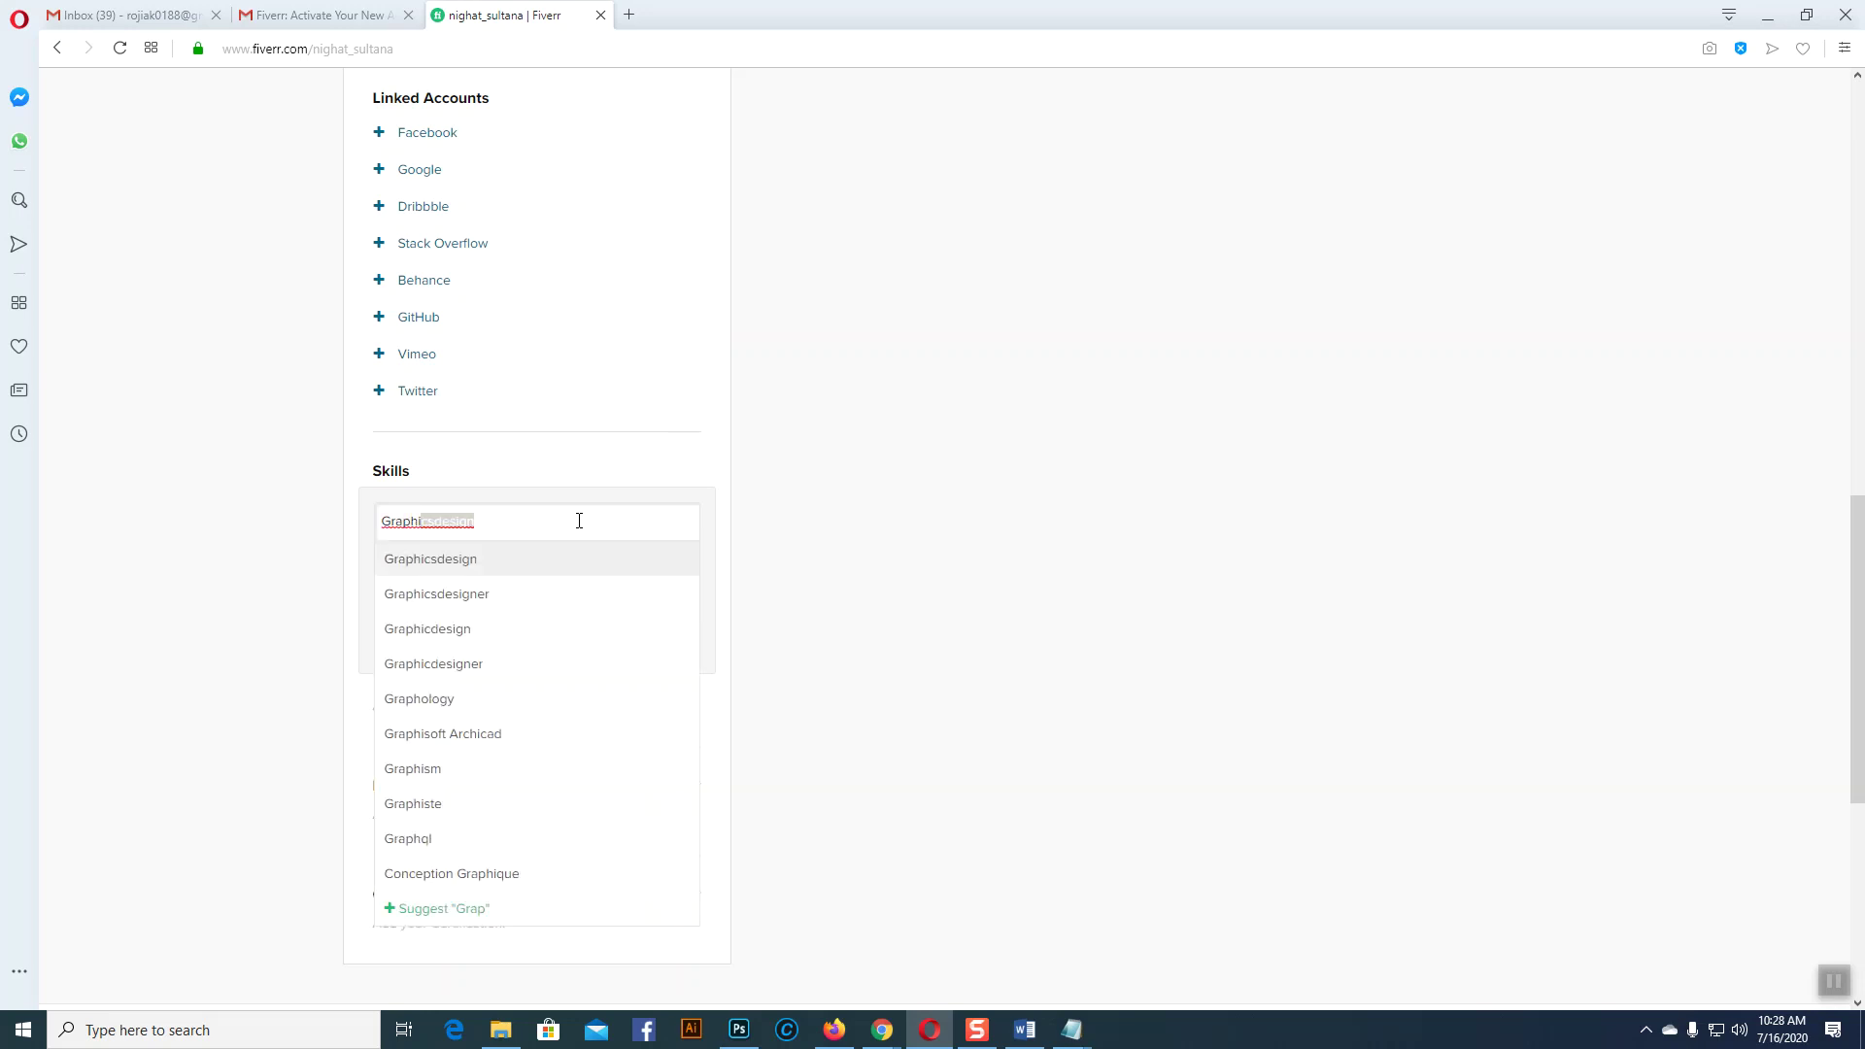
type("c Designer")
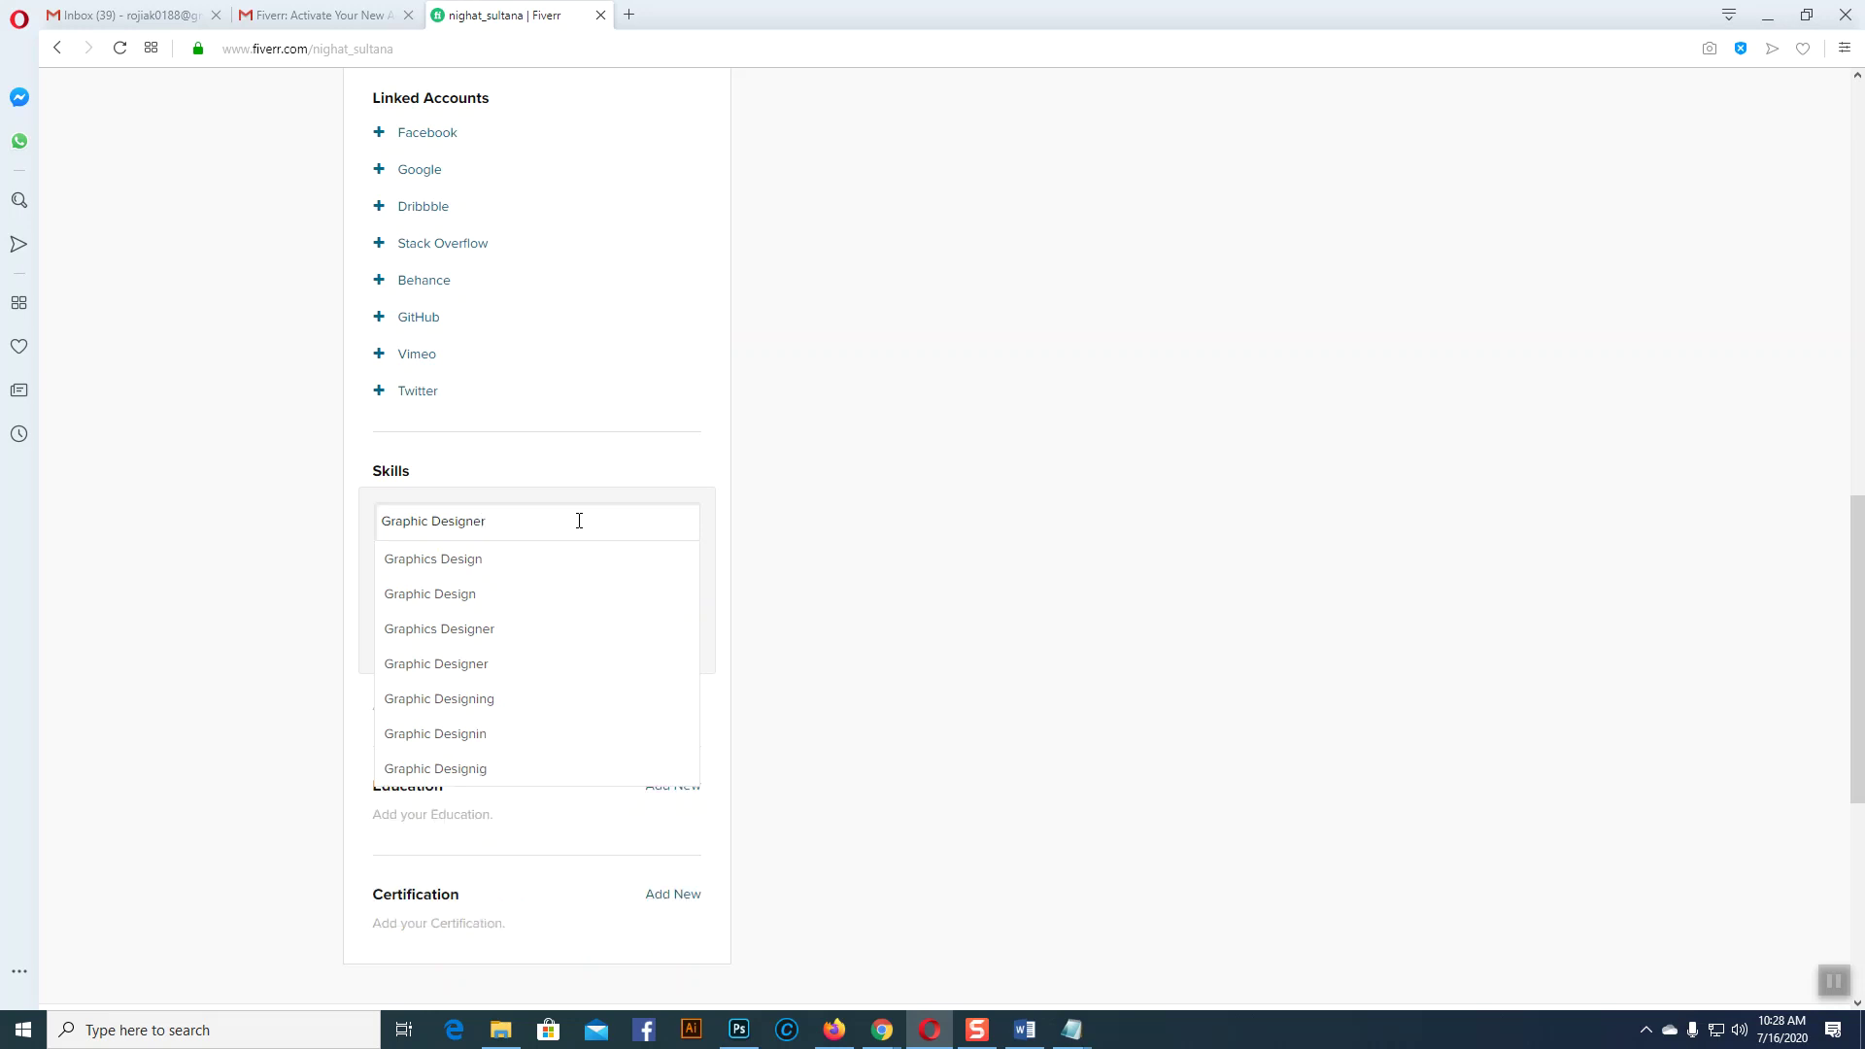
left_click(454, 629)
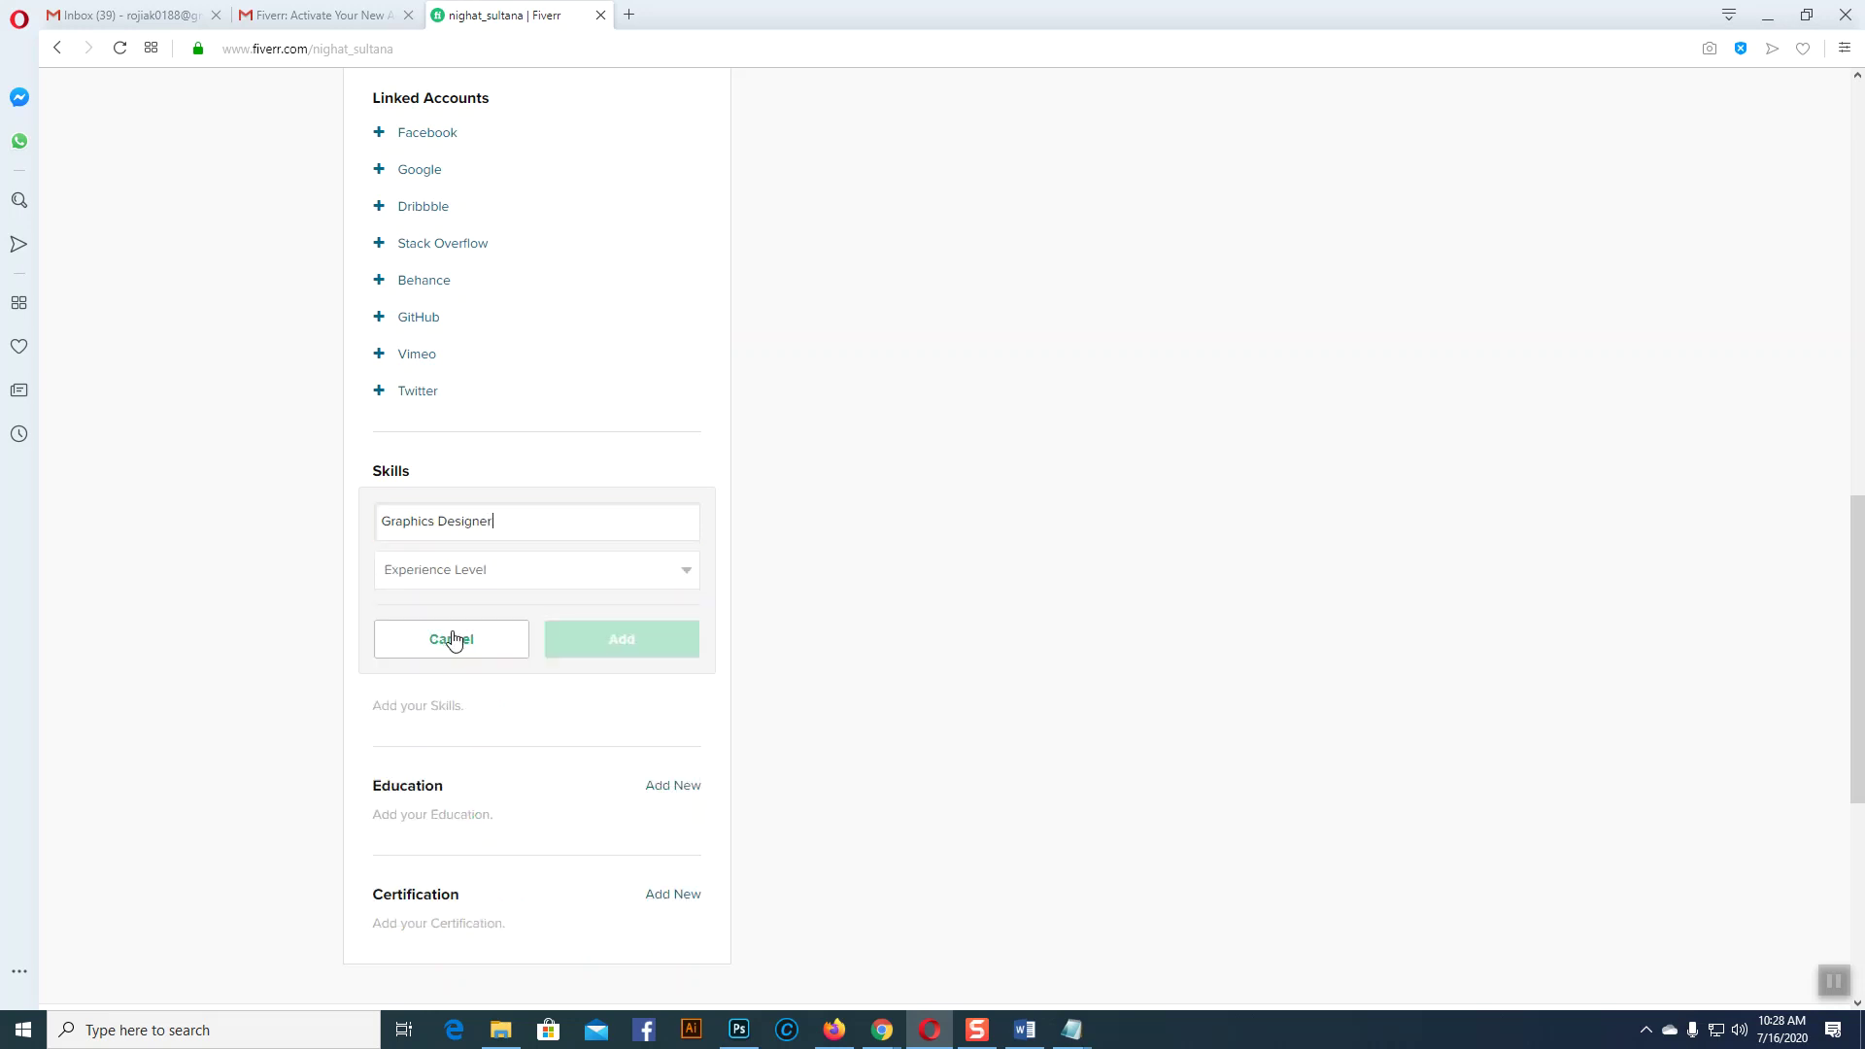
left_click(510, 571)
left_click(433, 634)
left_click(610, 633)
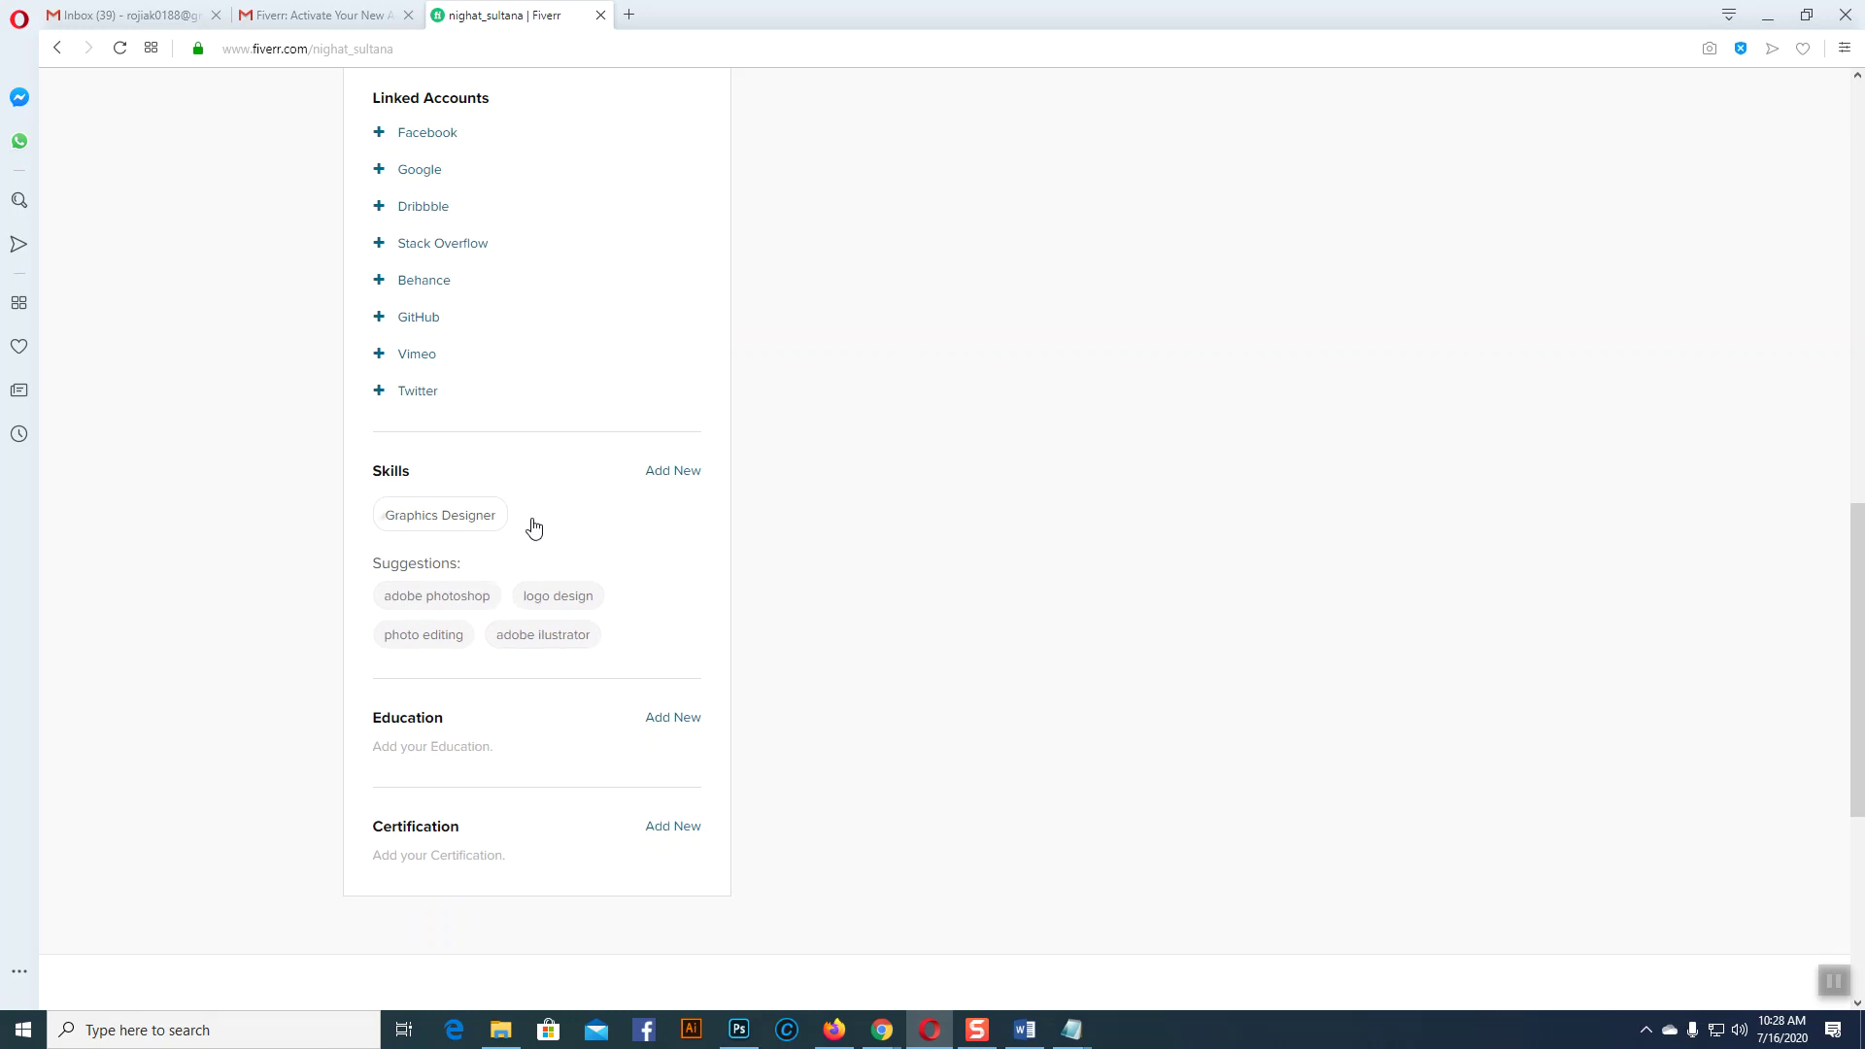
left_click(566, 597)
left_click(557, 595)
left_click(453, 632)
left_click(622, 638)
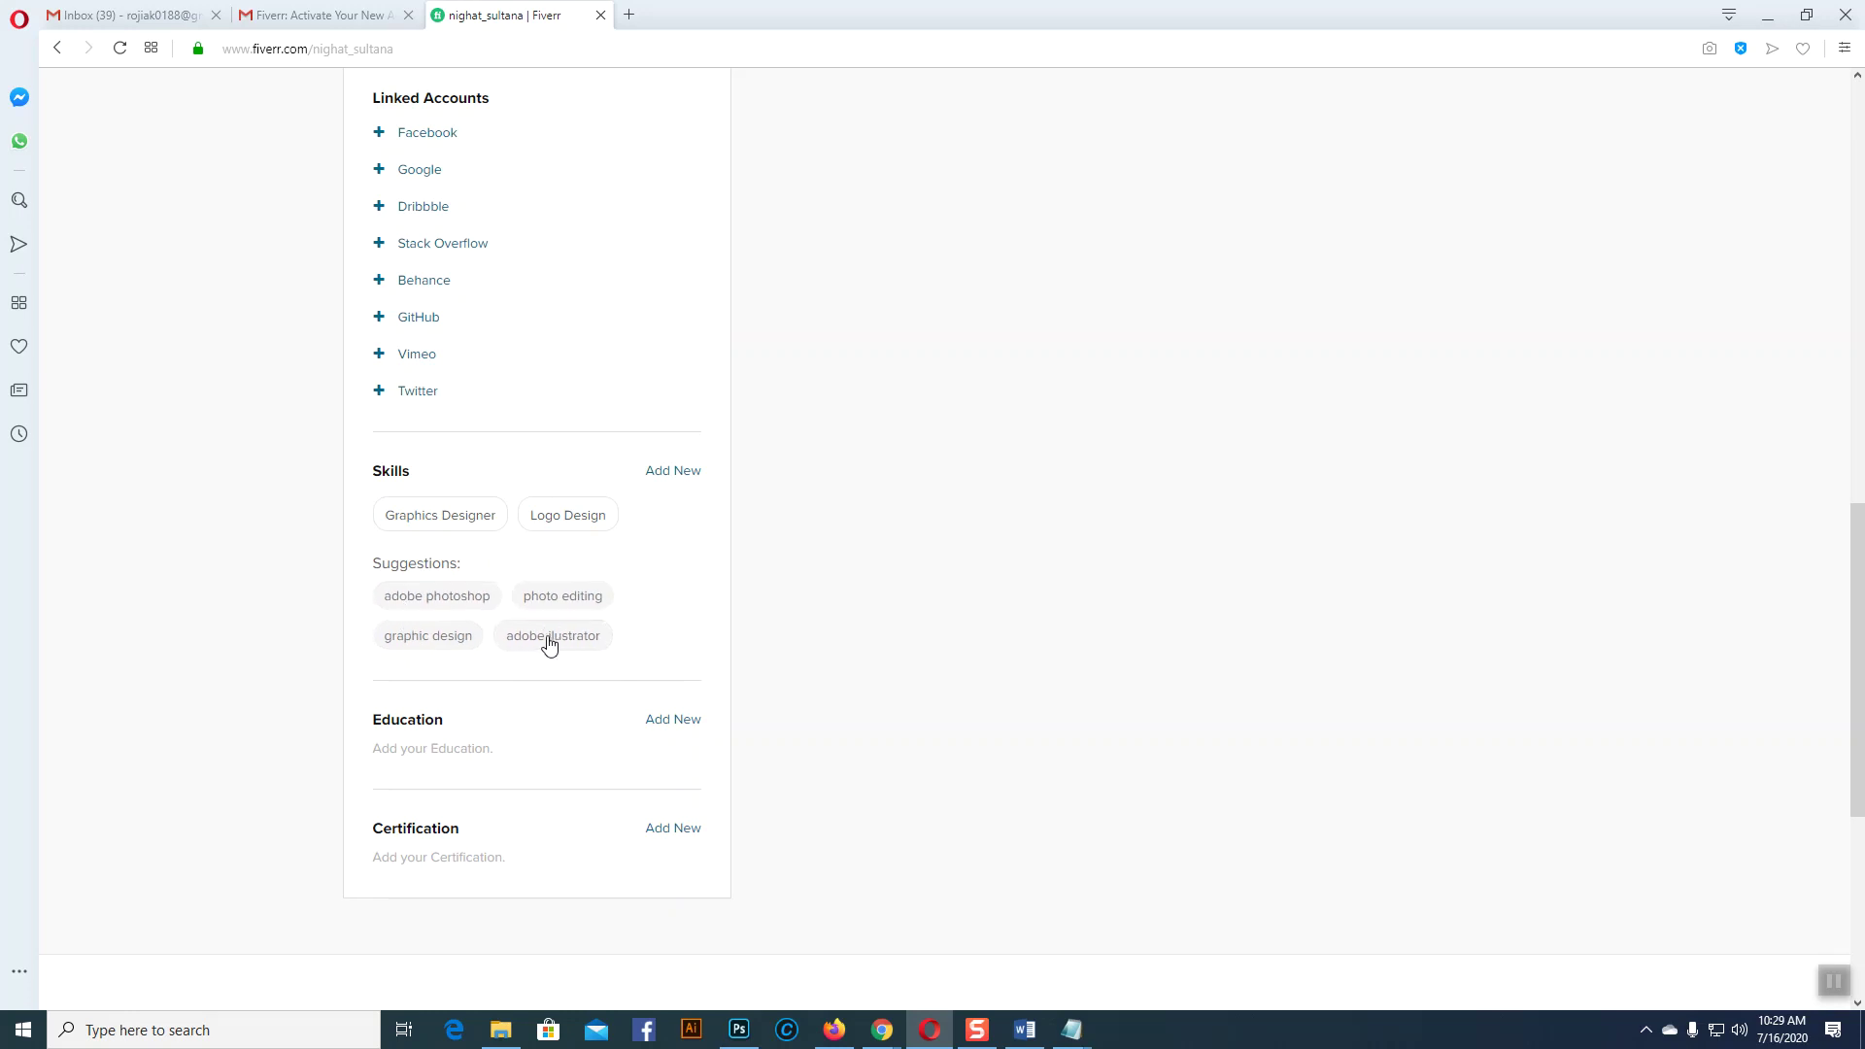
Add Adobe Illustrator and Adobe Photoshop as profile skills, both at Expert level.
left_click(549, 641)
left_click(515, 577)
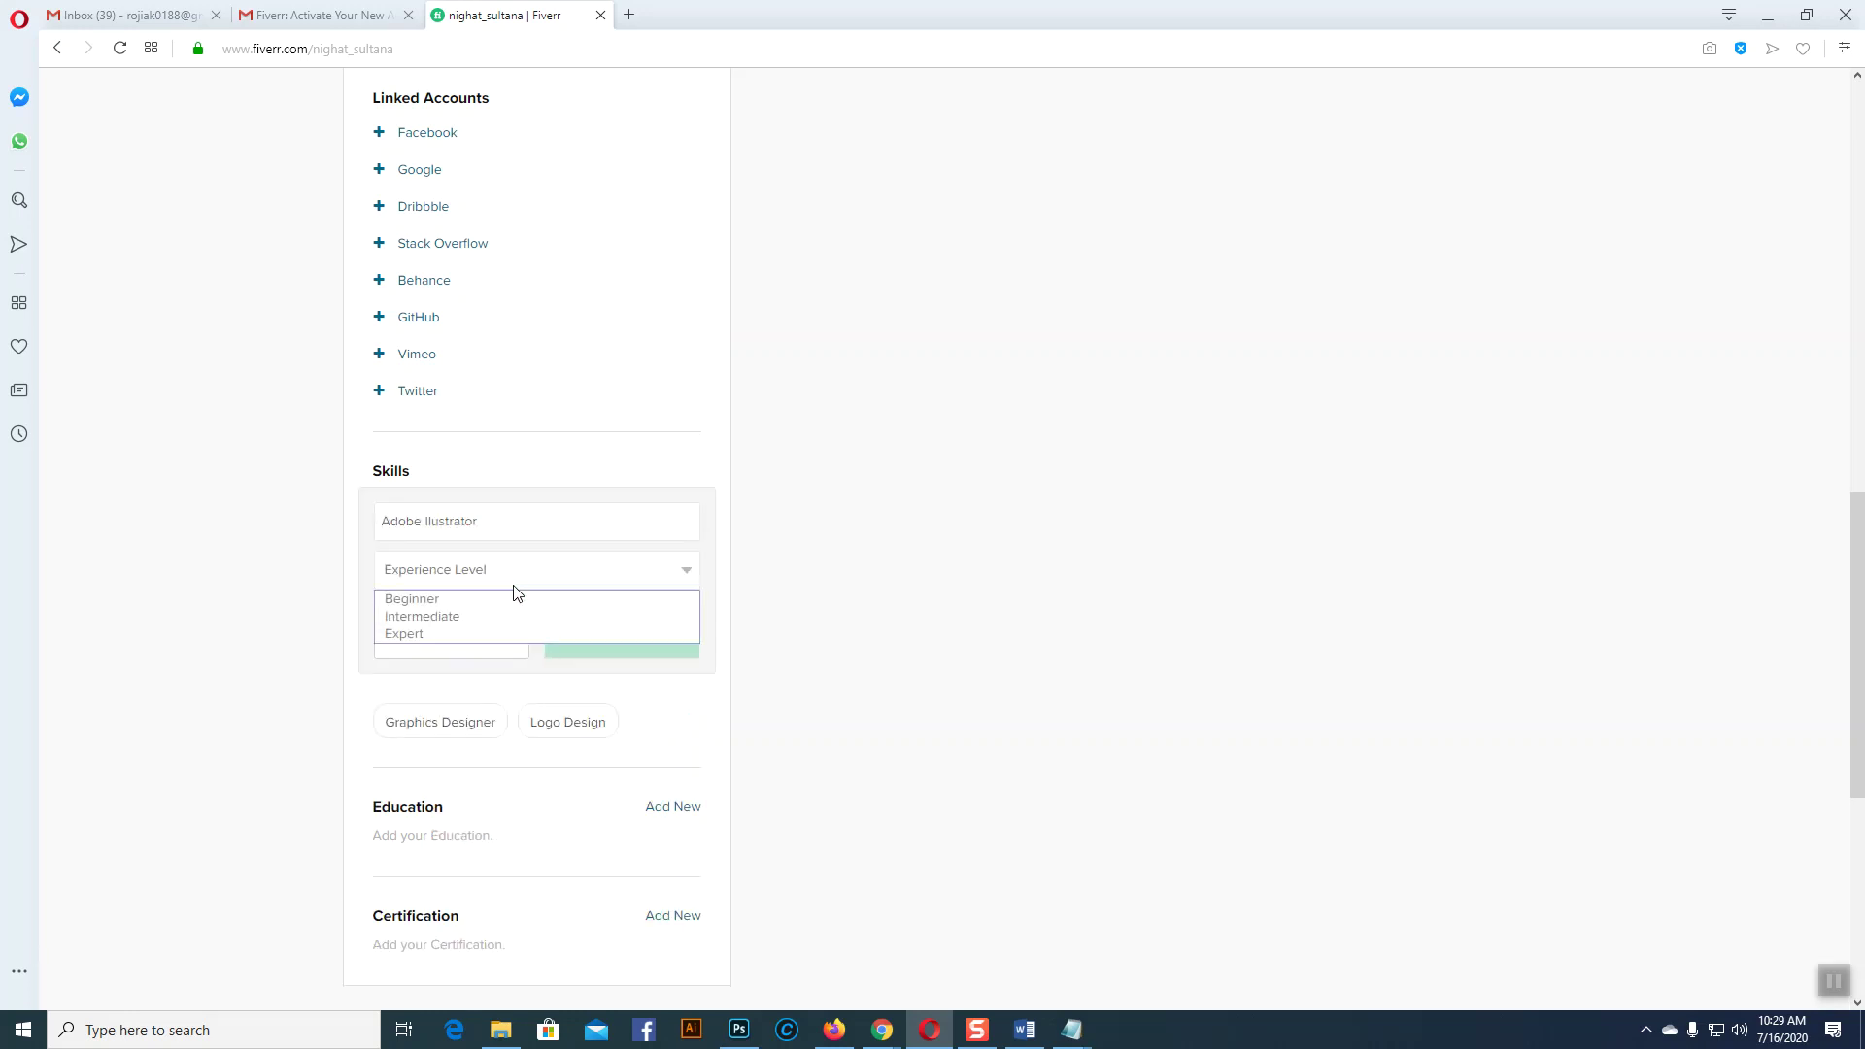
left_click(467, 632)
left_click(612, 641)
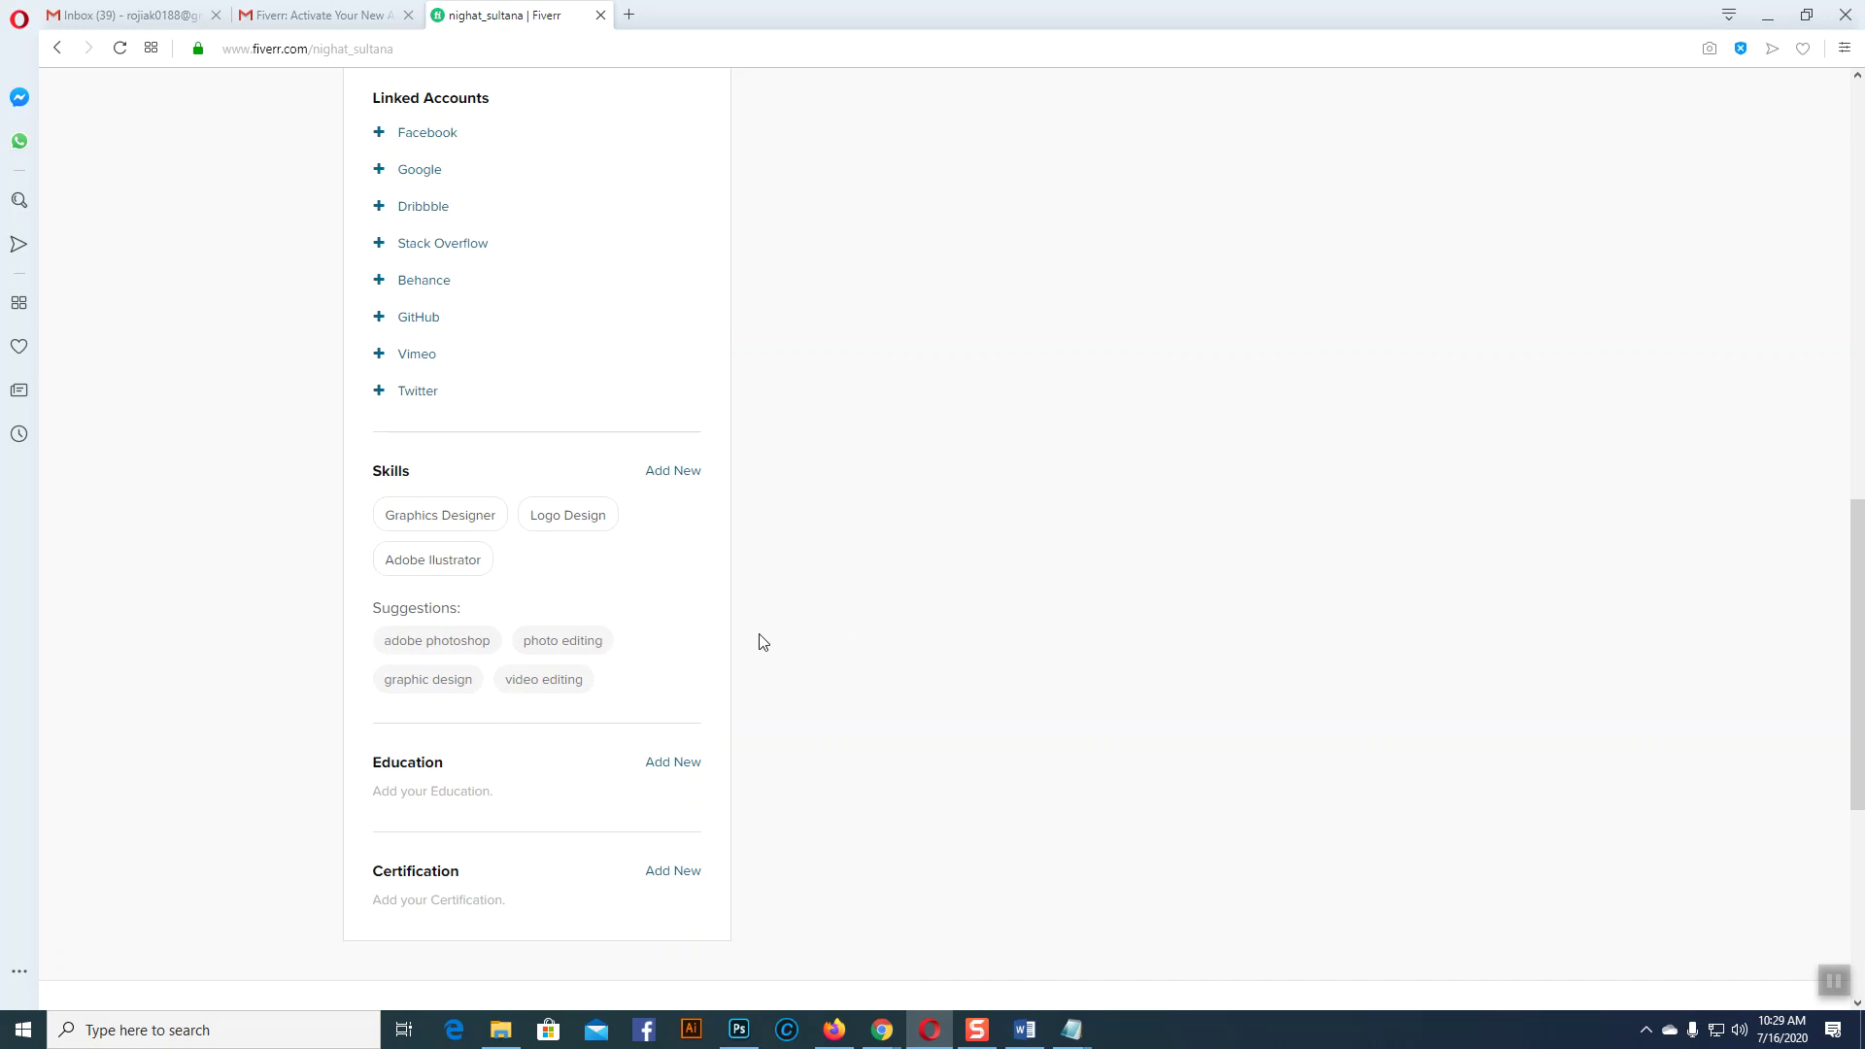
left_click(445, 657)
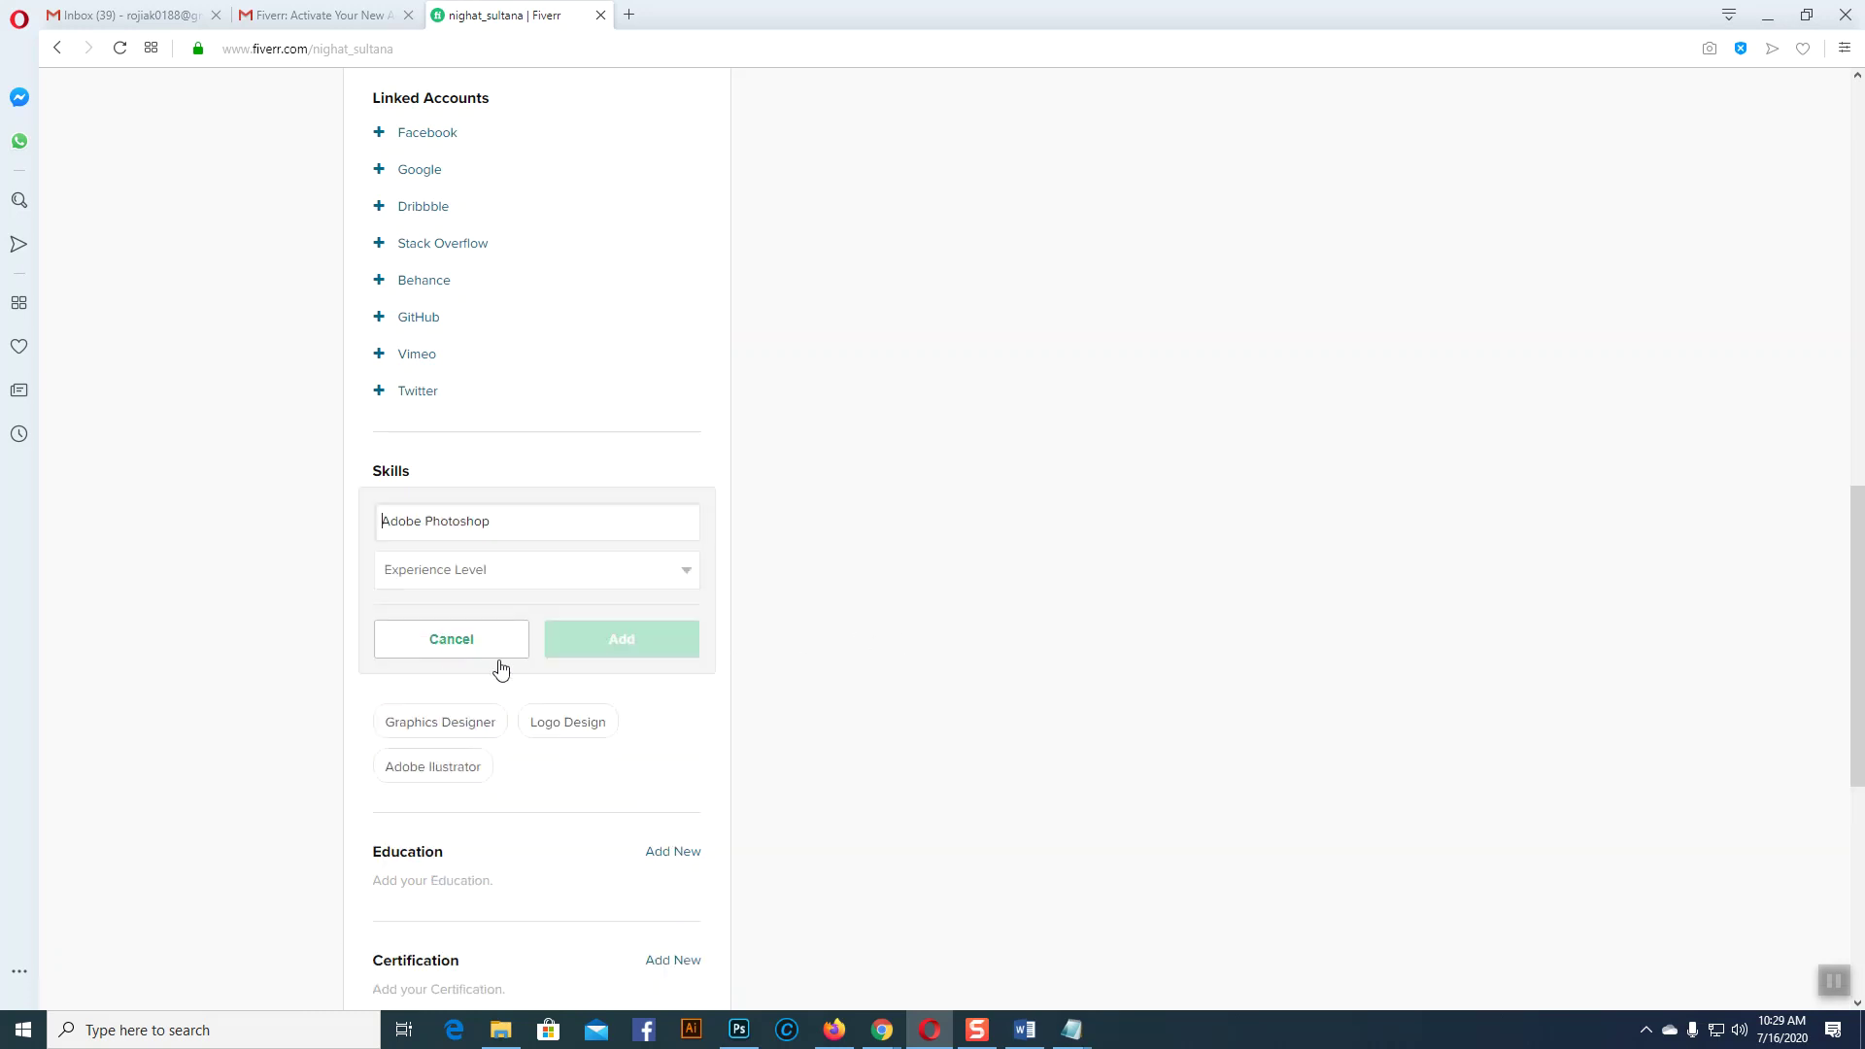
left_click(544, 583)
left_click(486, 634)
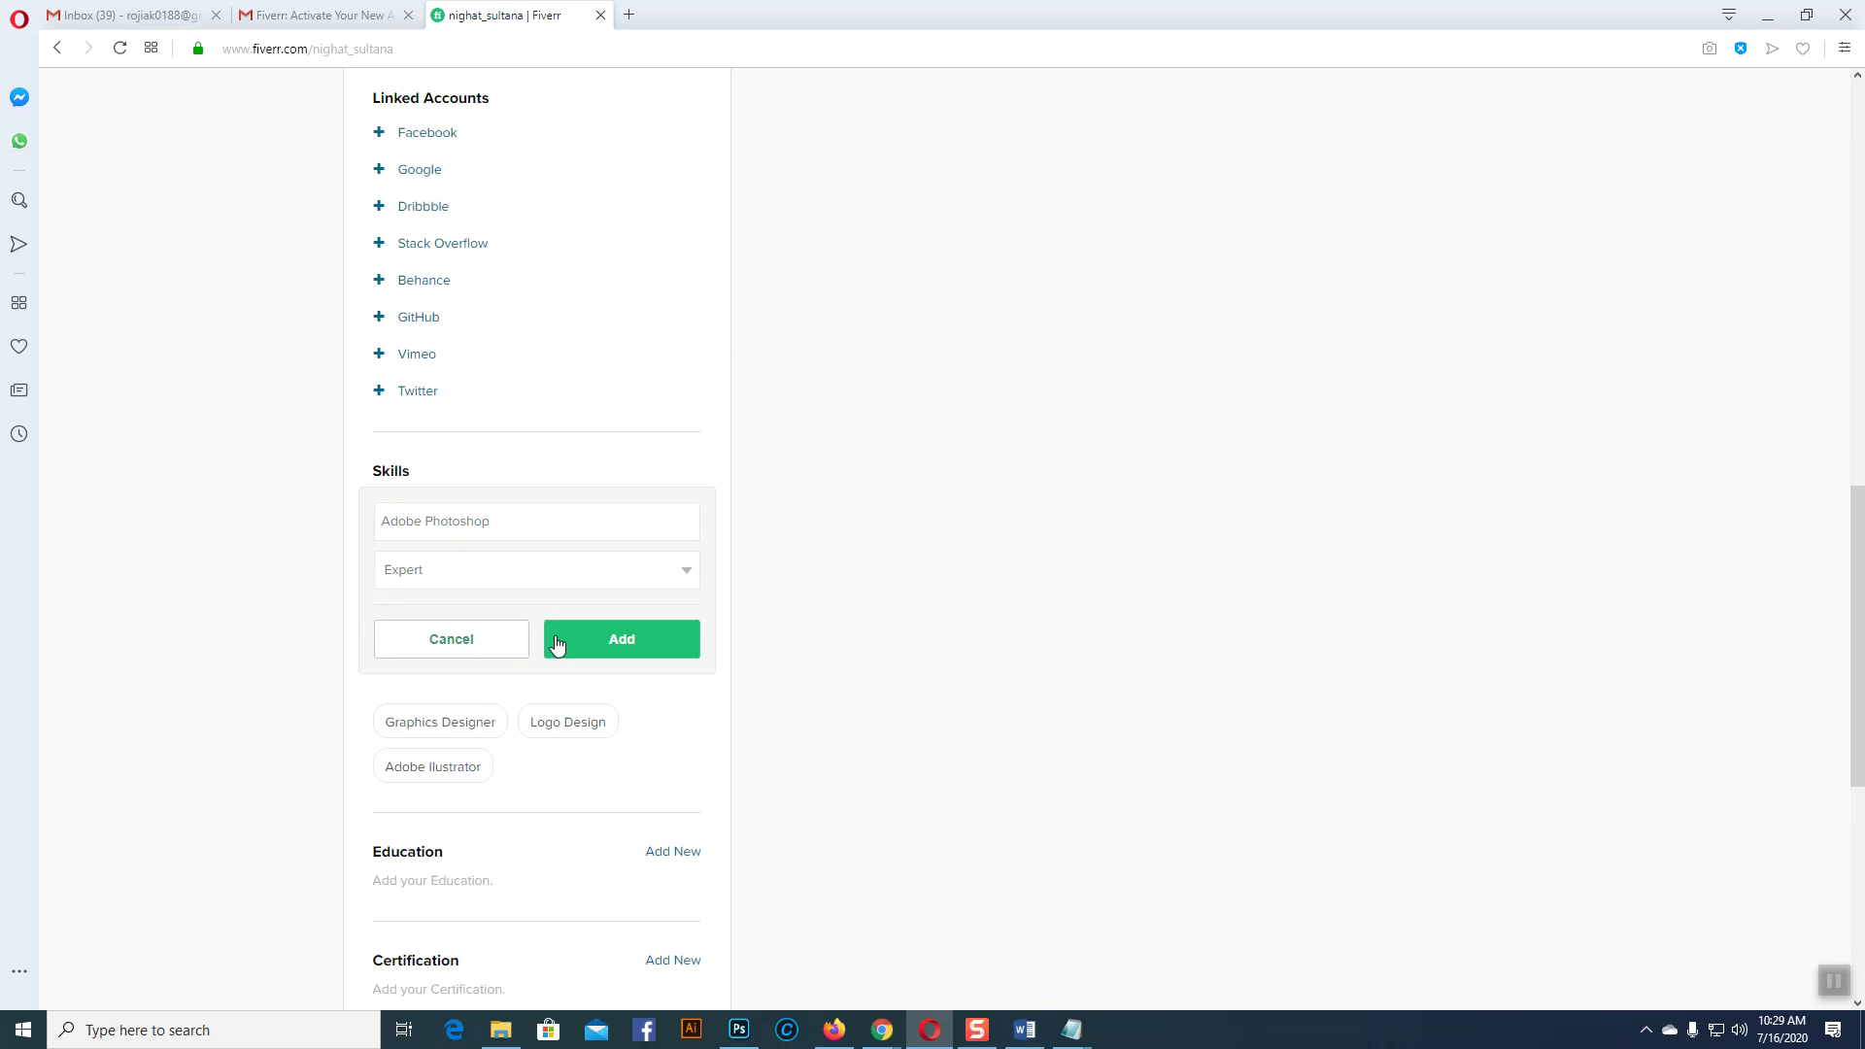
left_click(617, 643)
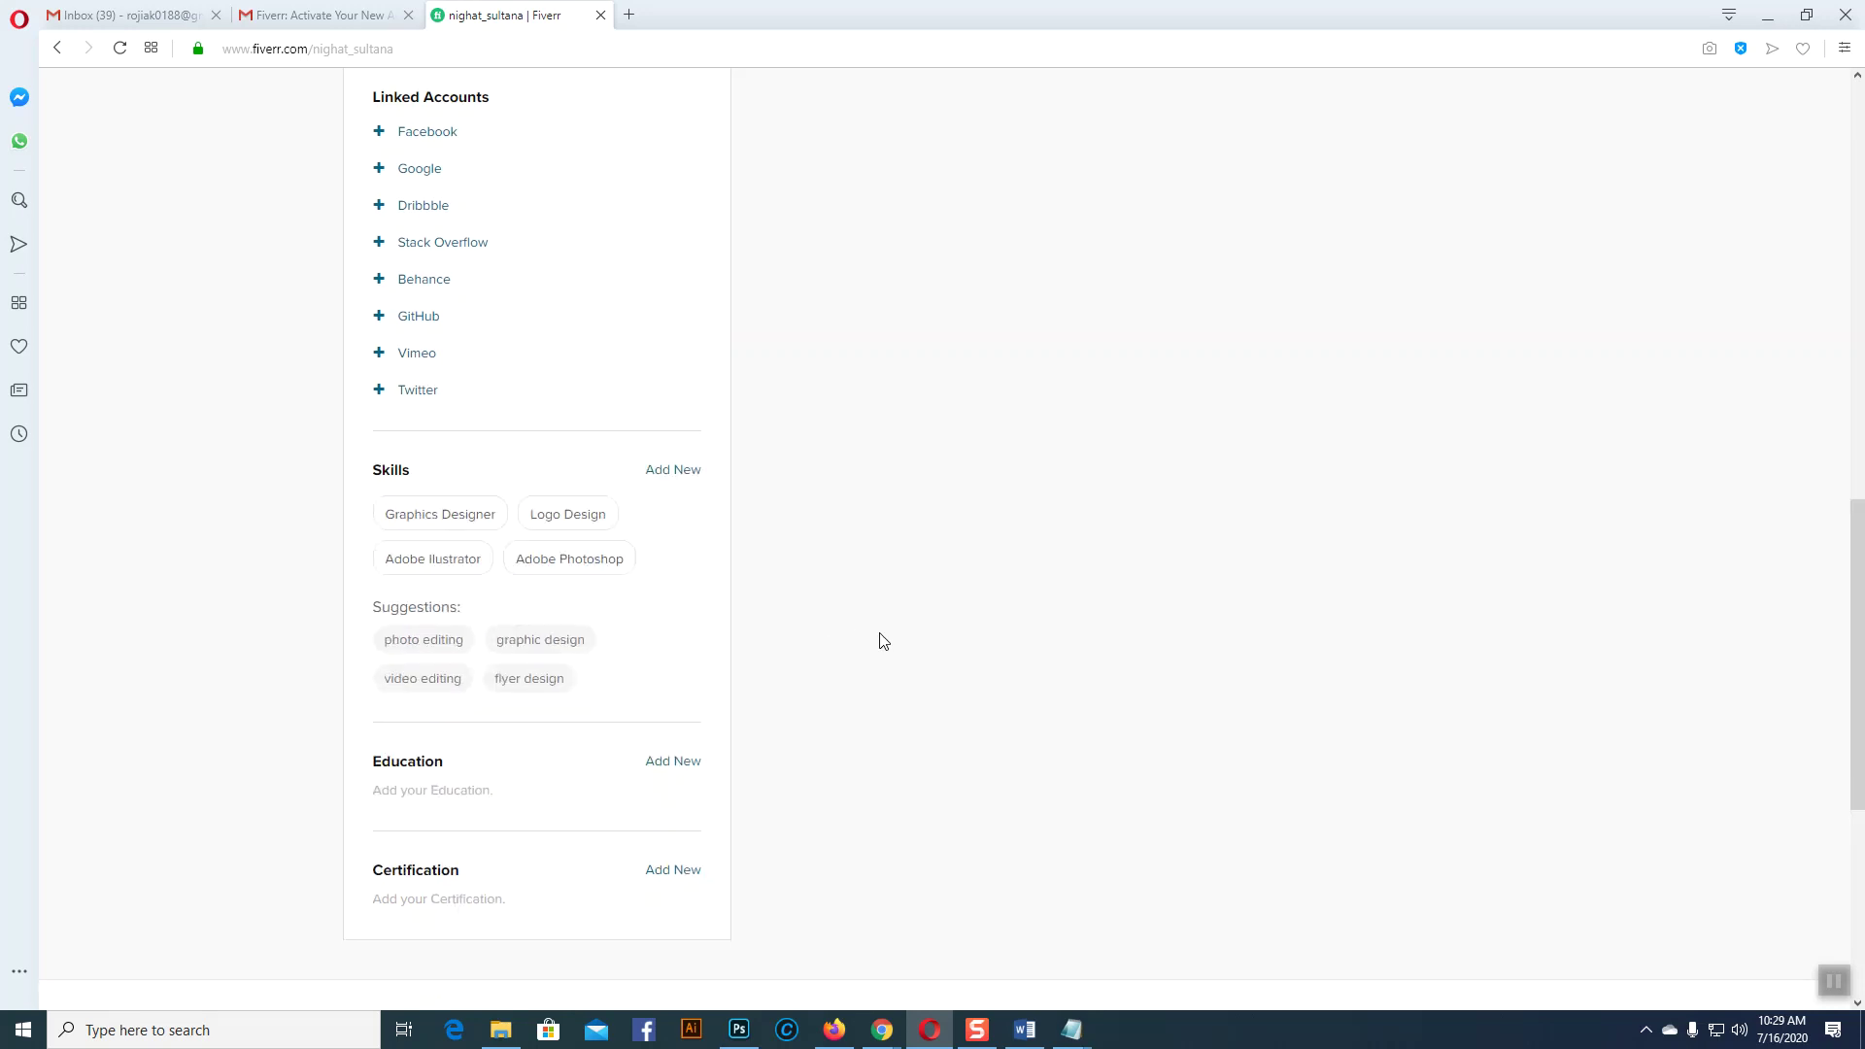
scroll(879, 641, "down", 2)
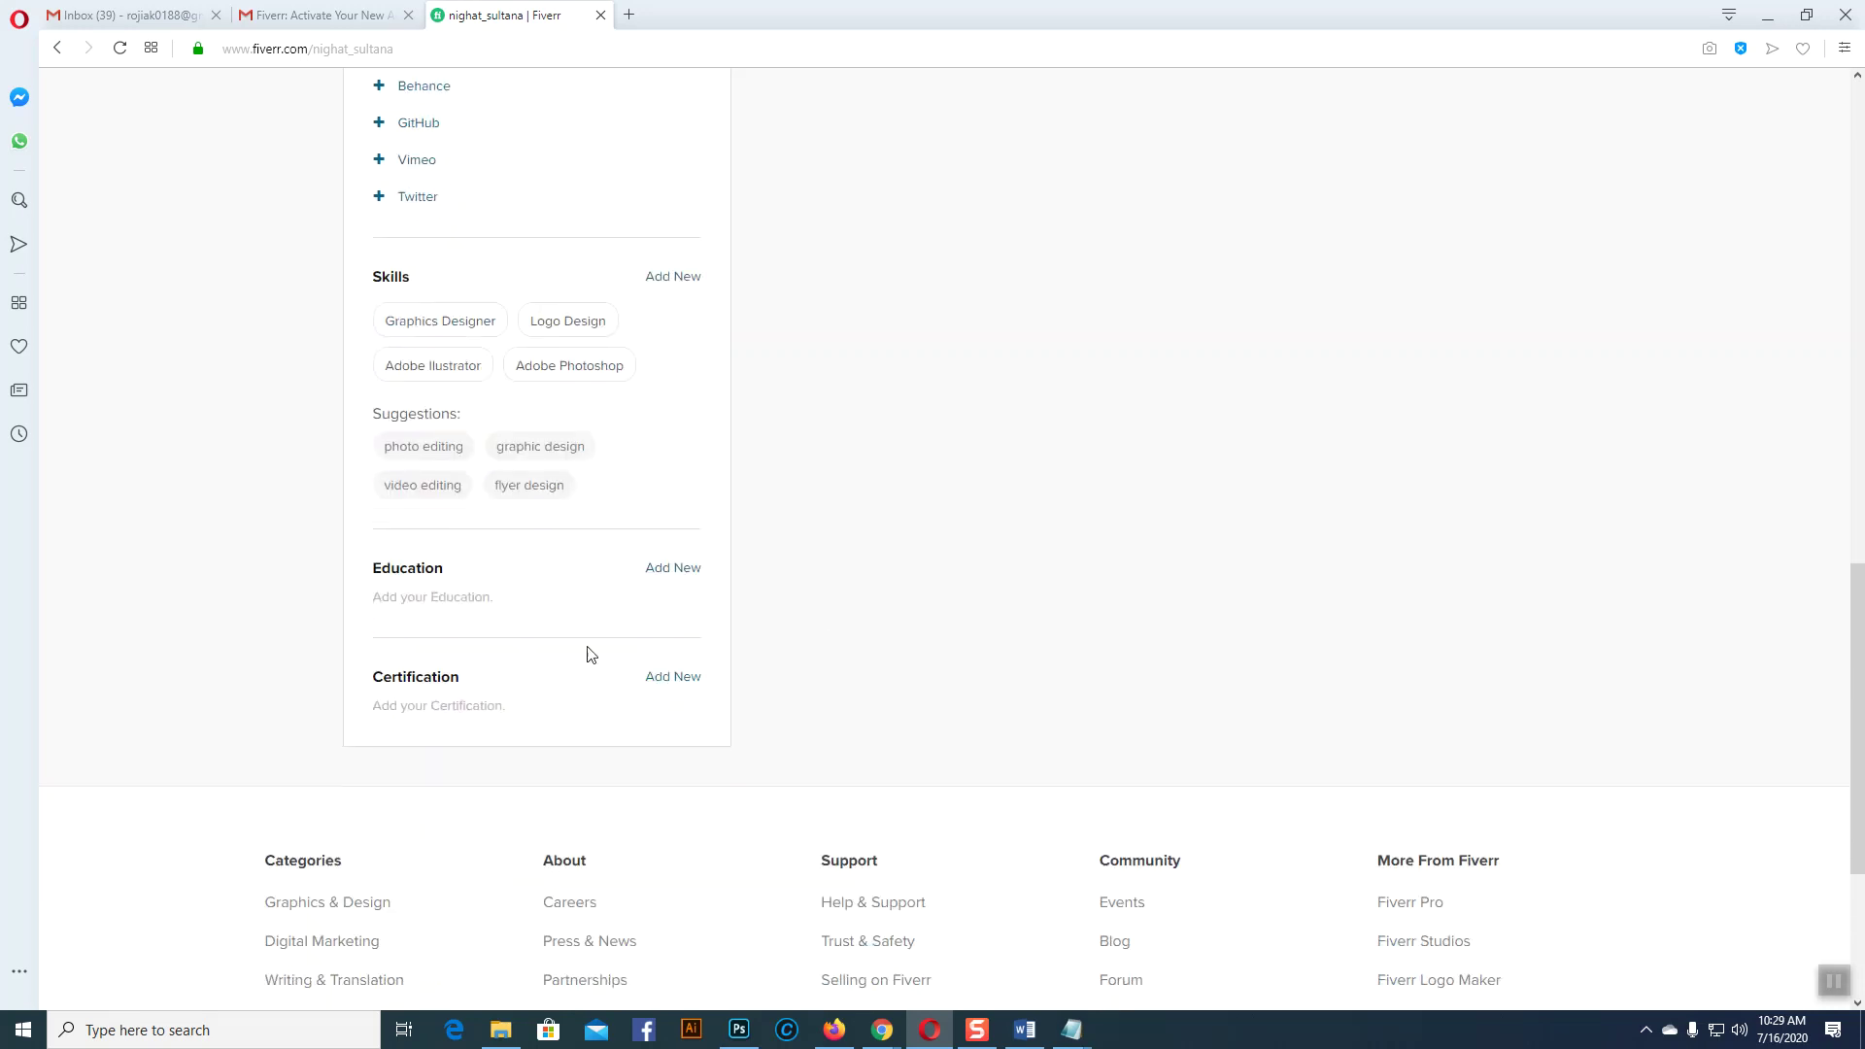
Open the Education and Certification add forms and view the certification year list without saving any entry.
left_click(673, 570)
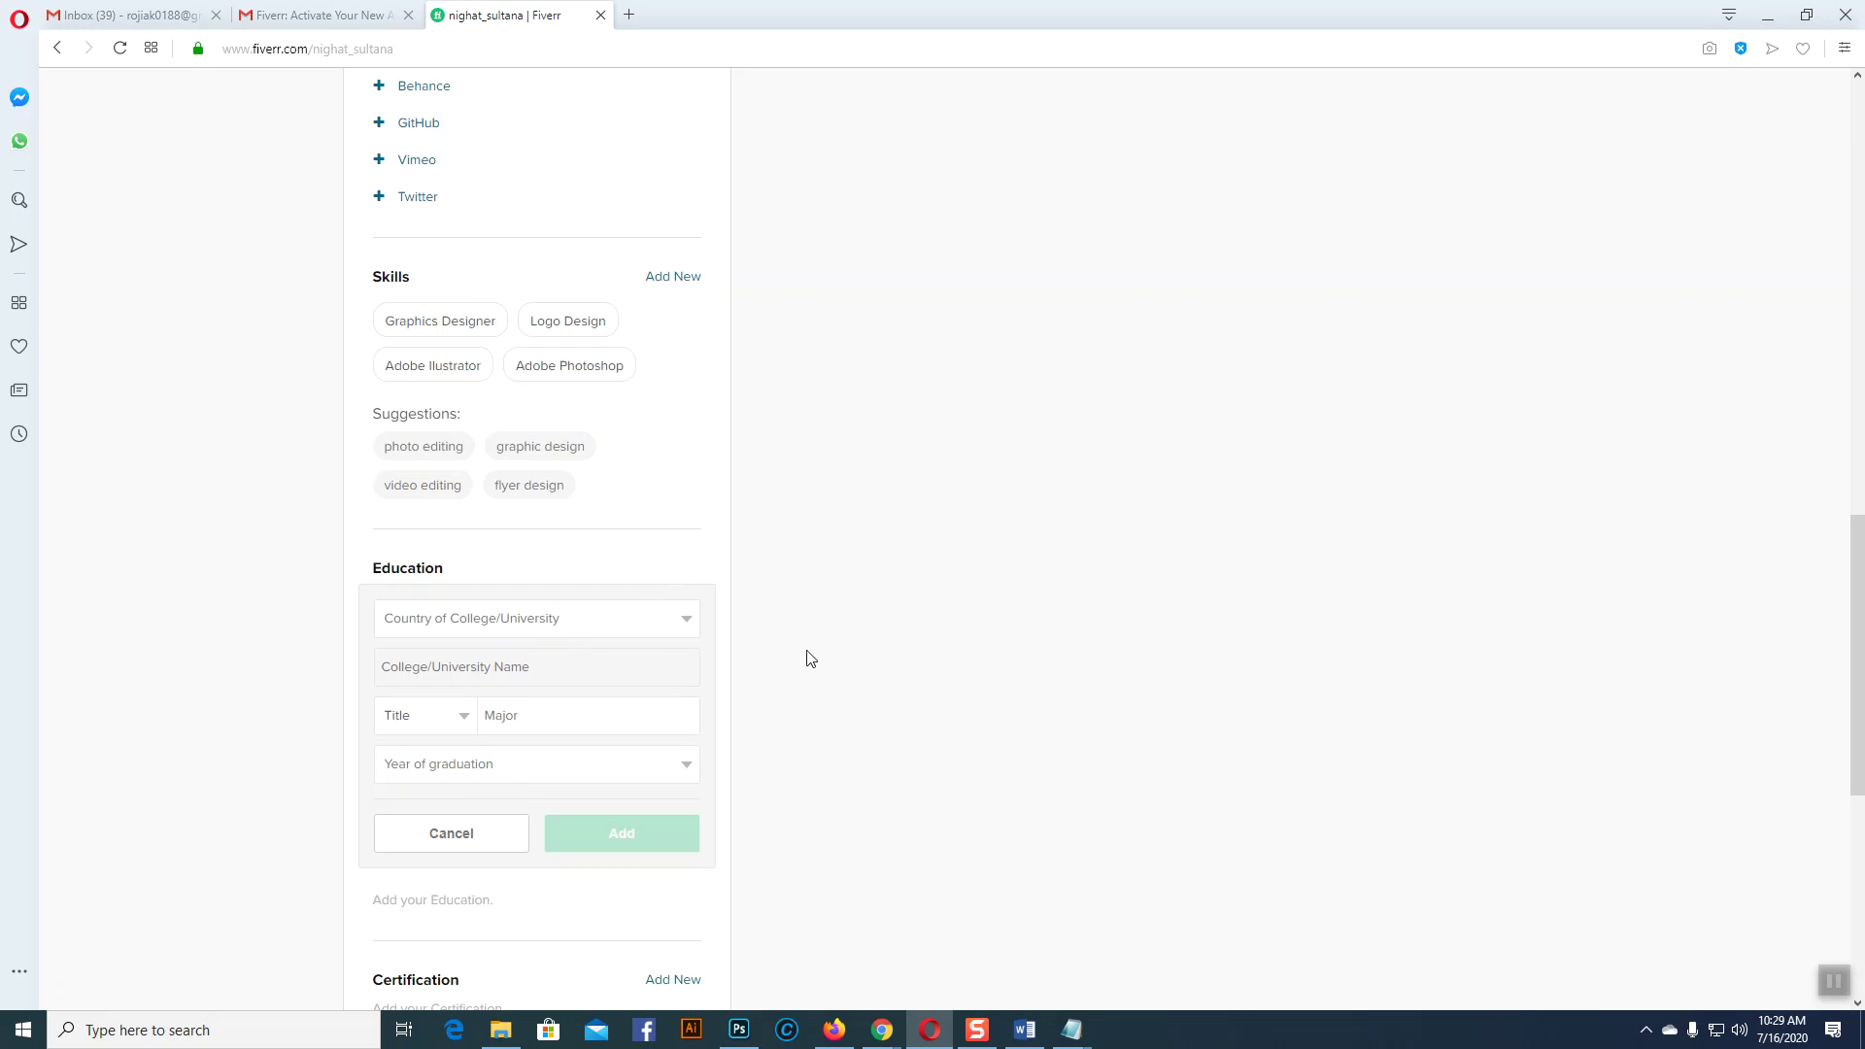
scroll(807, 657, "down", 4)
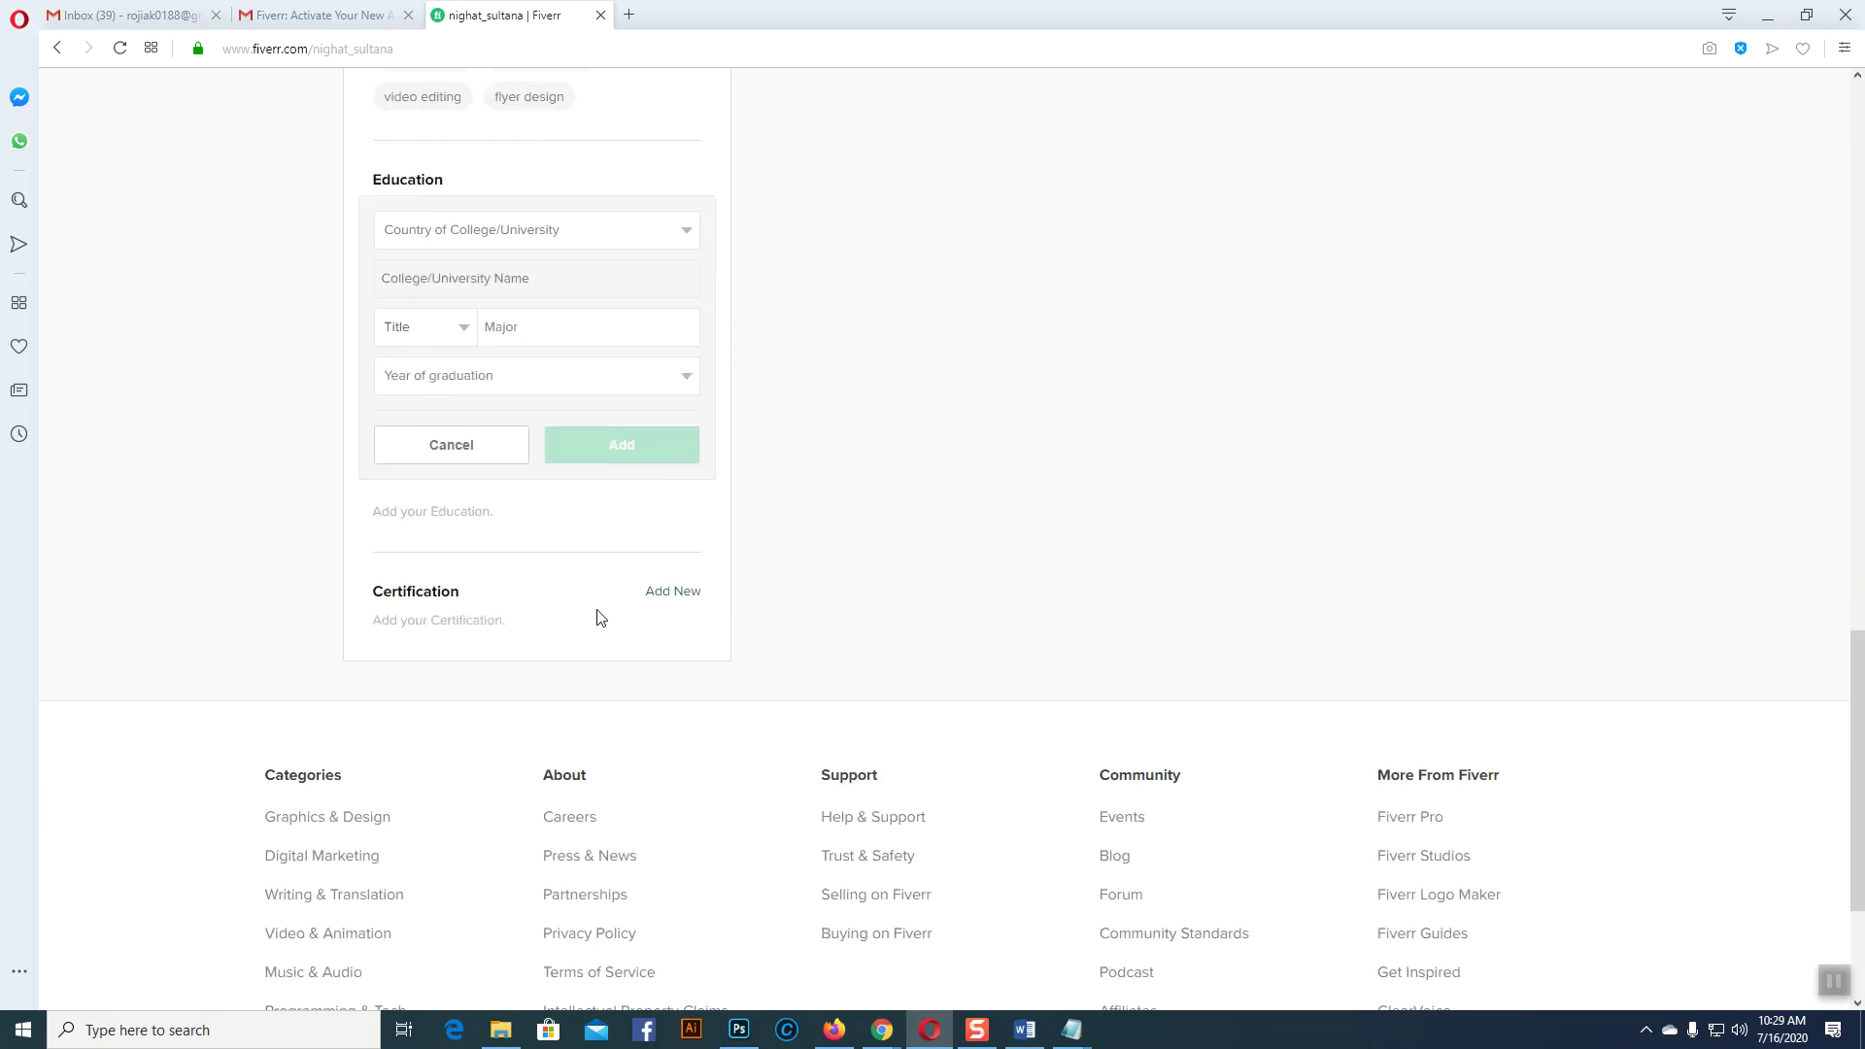
left_click(692, 592)
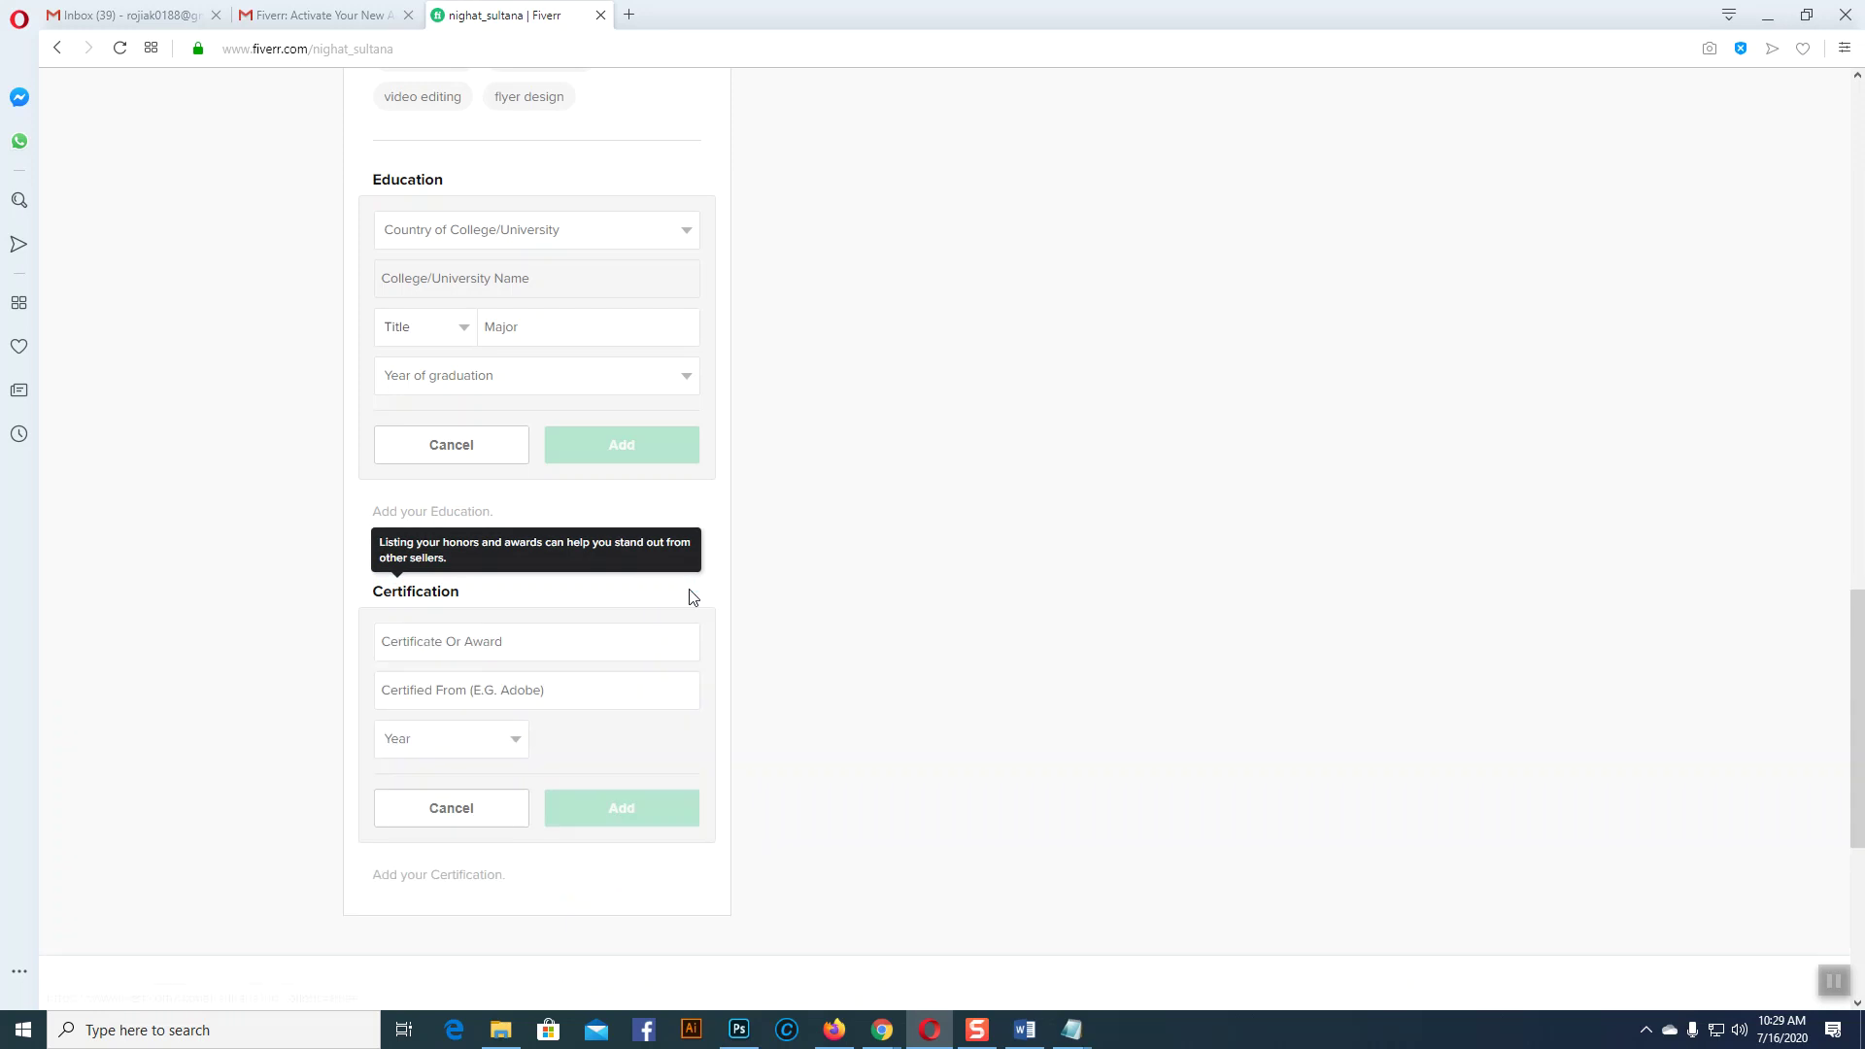
left_click(459, 646)
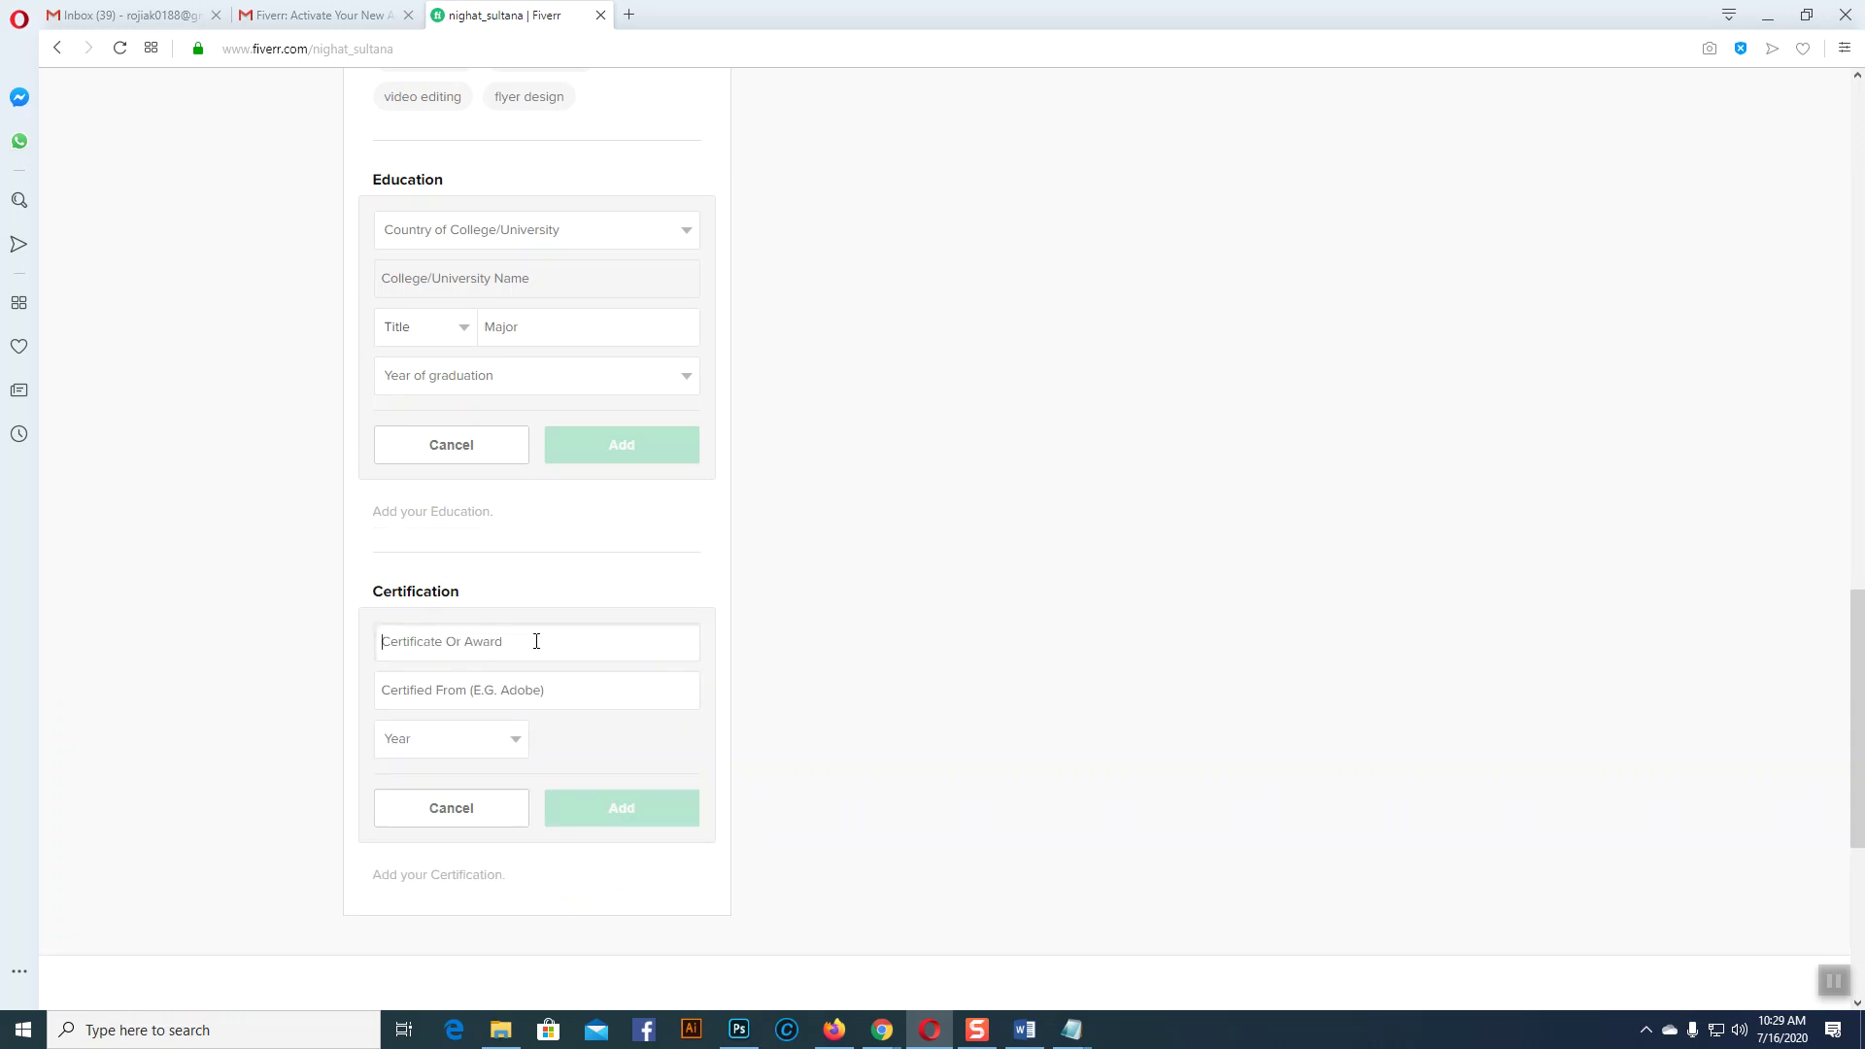
left_click(563, 695)
left_click(514, 741)
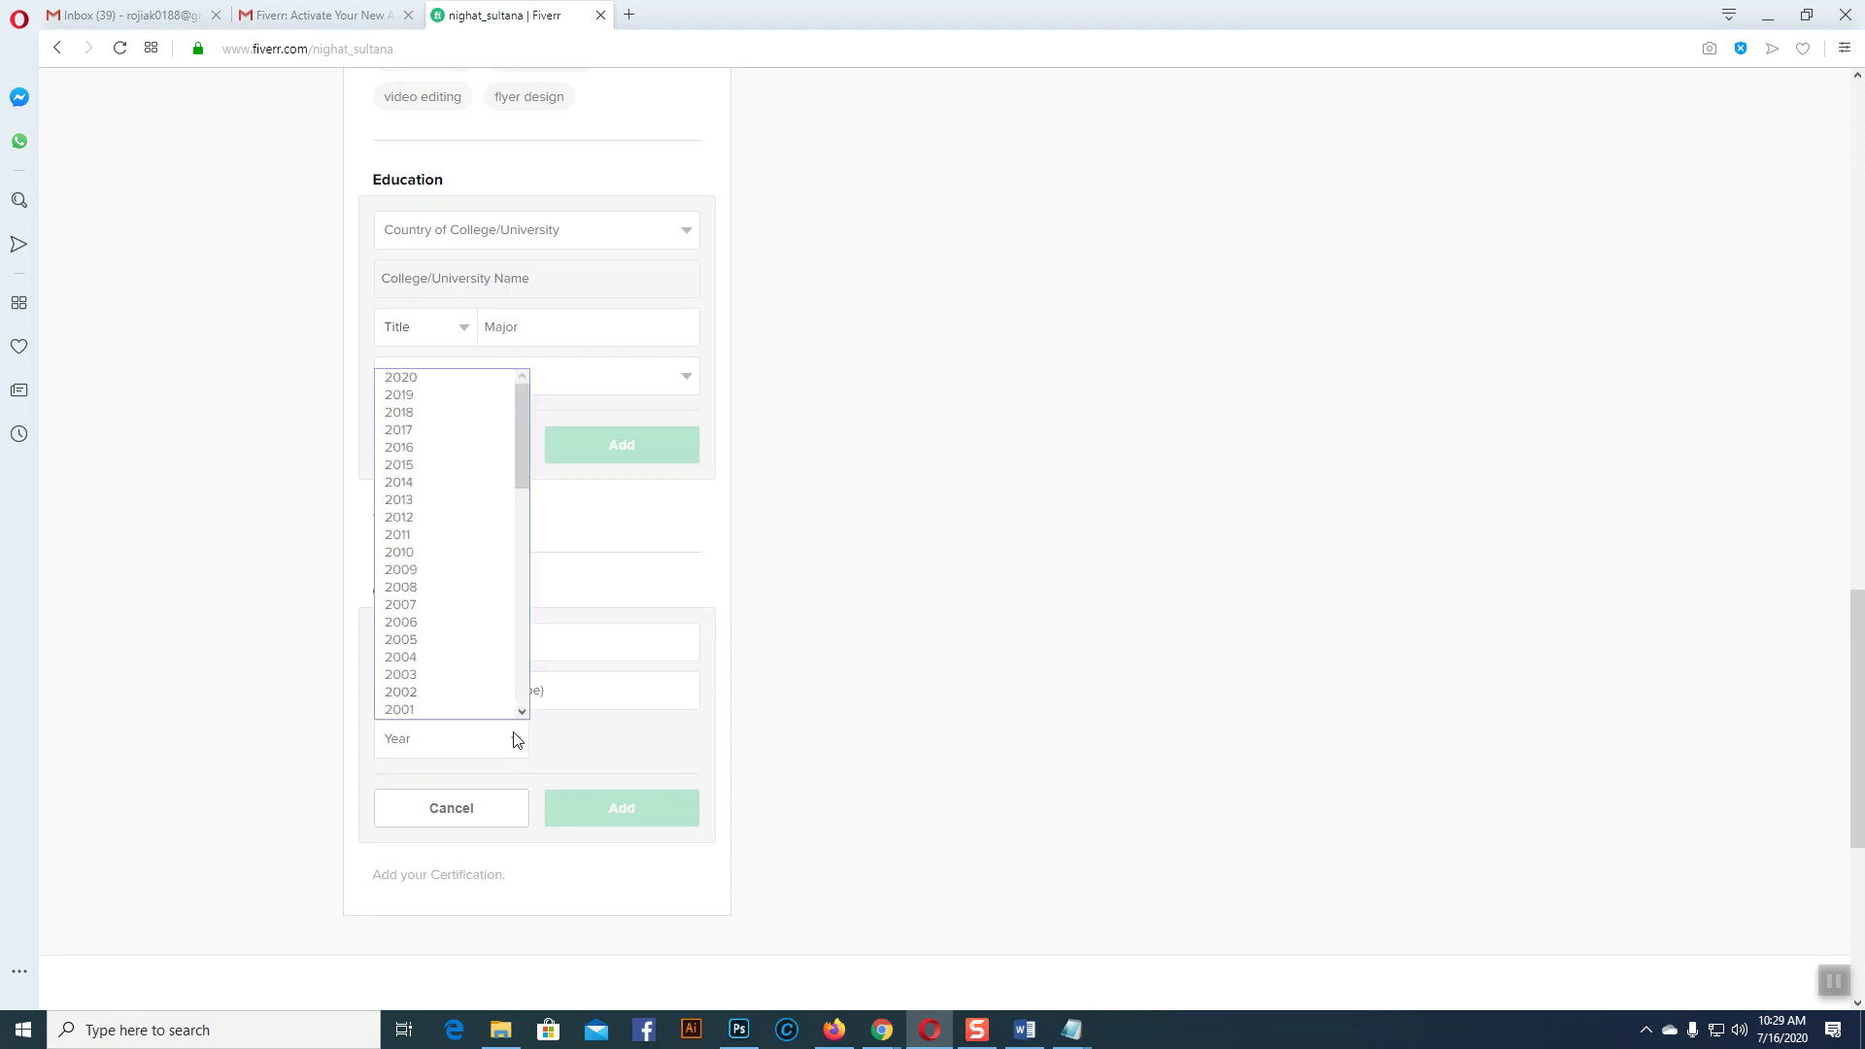
left_click(869, 653)
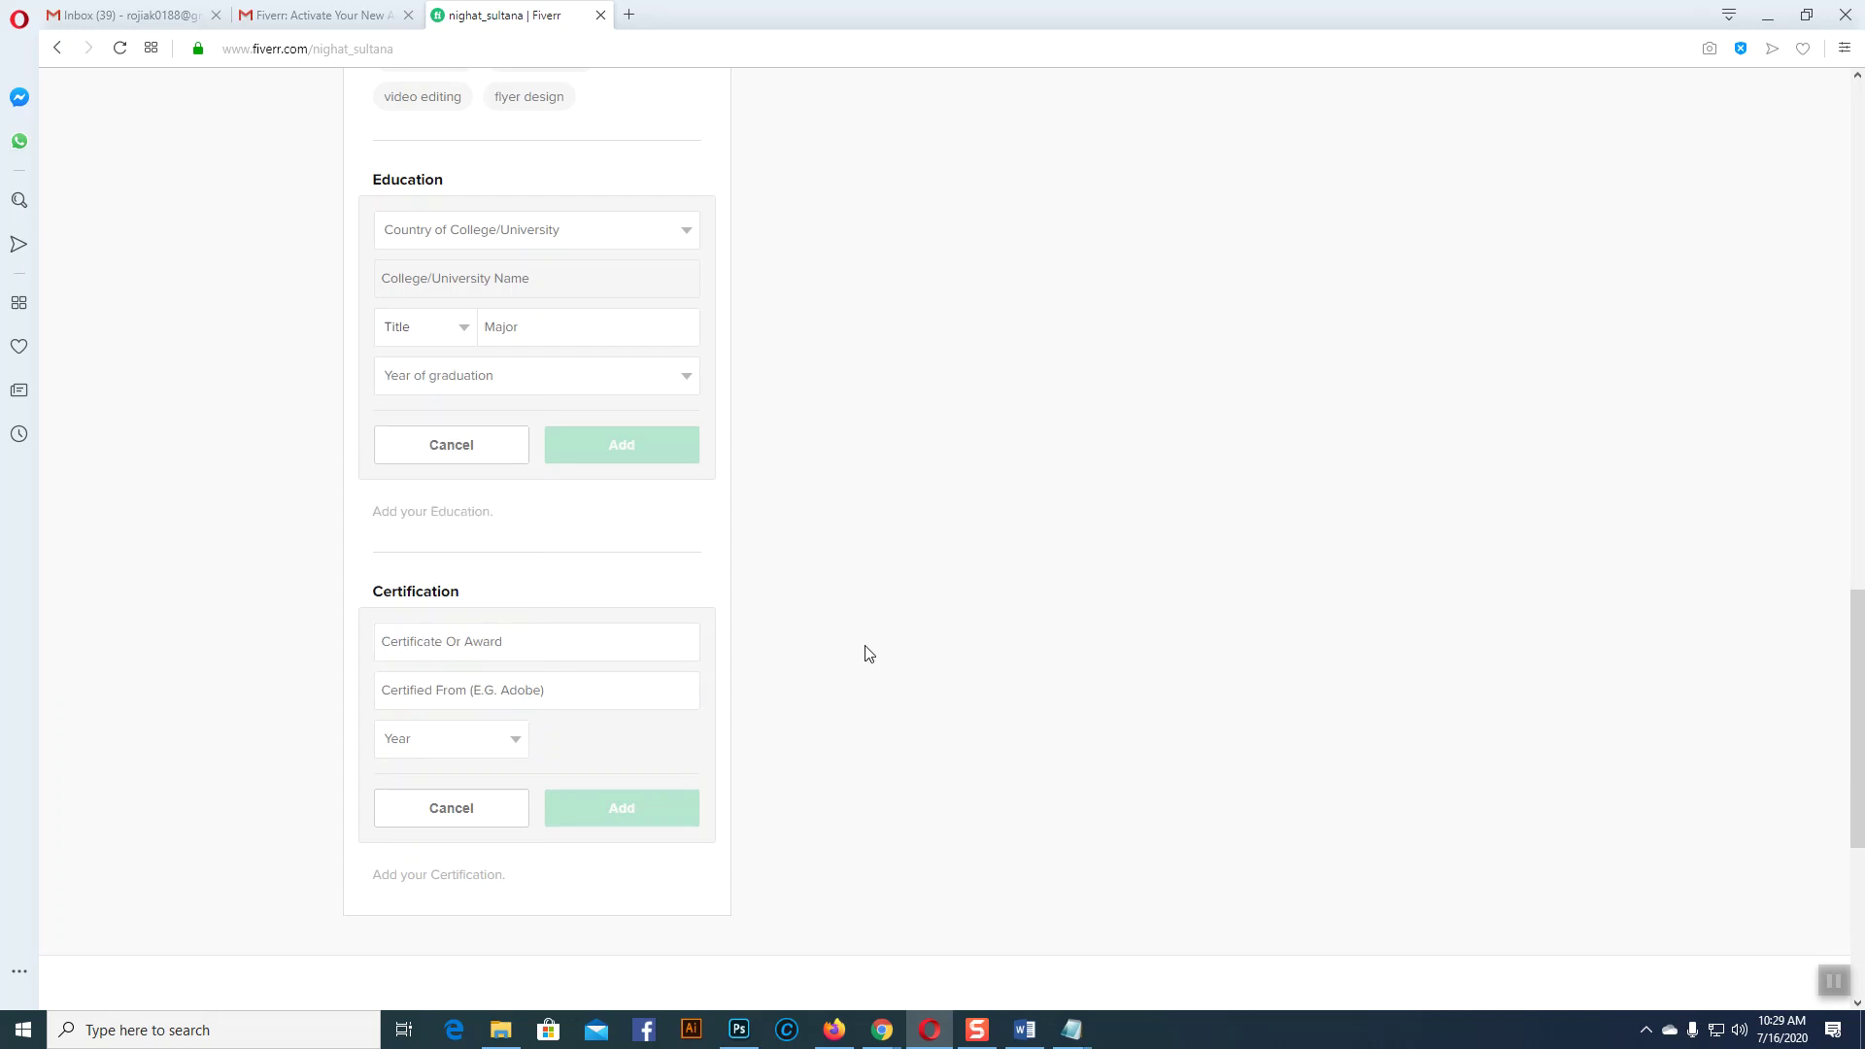
scroll(868, 653, "up", 15)
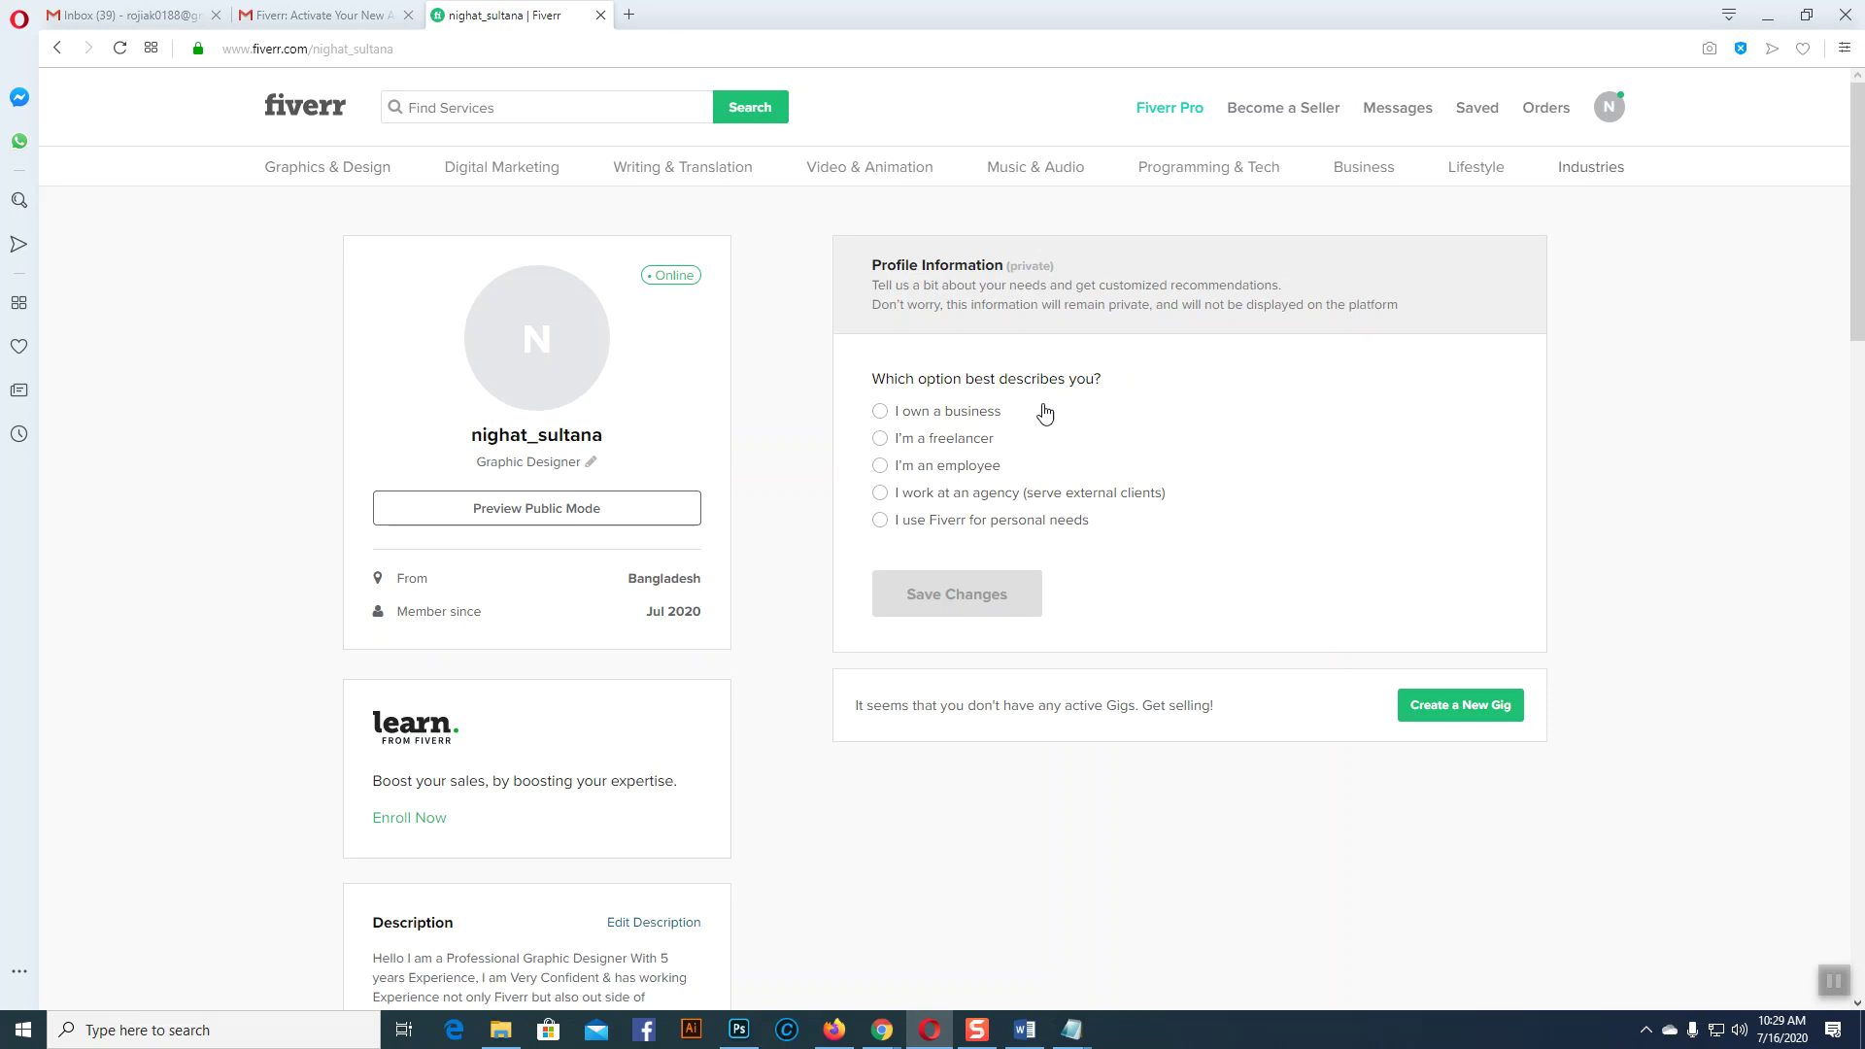
Choose 'I'm a freelancer' and upload the portrait from the Images folder as the profile picture.
left_click(883, 439)
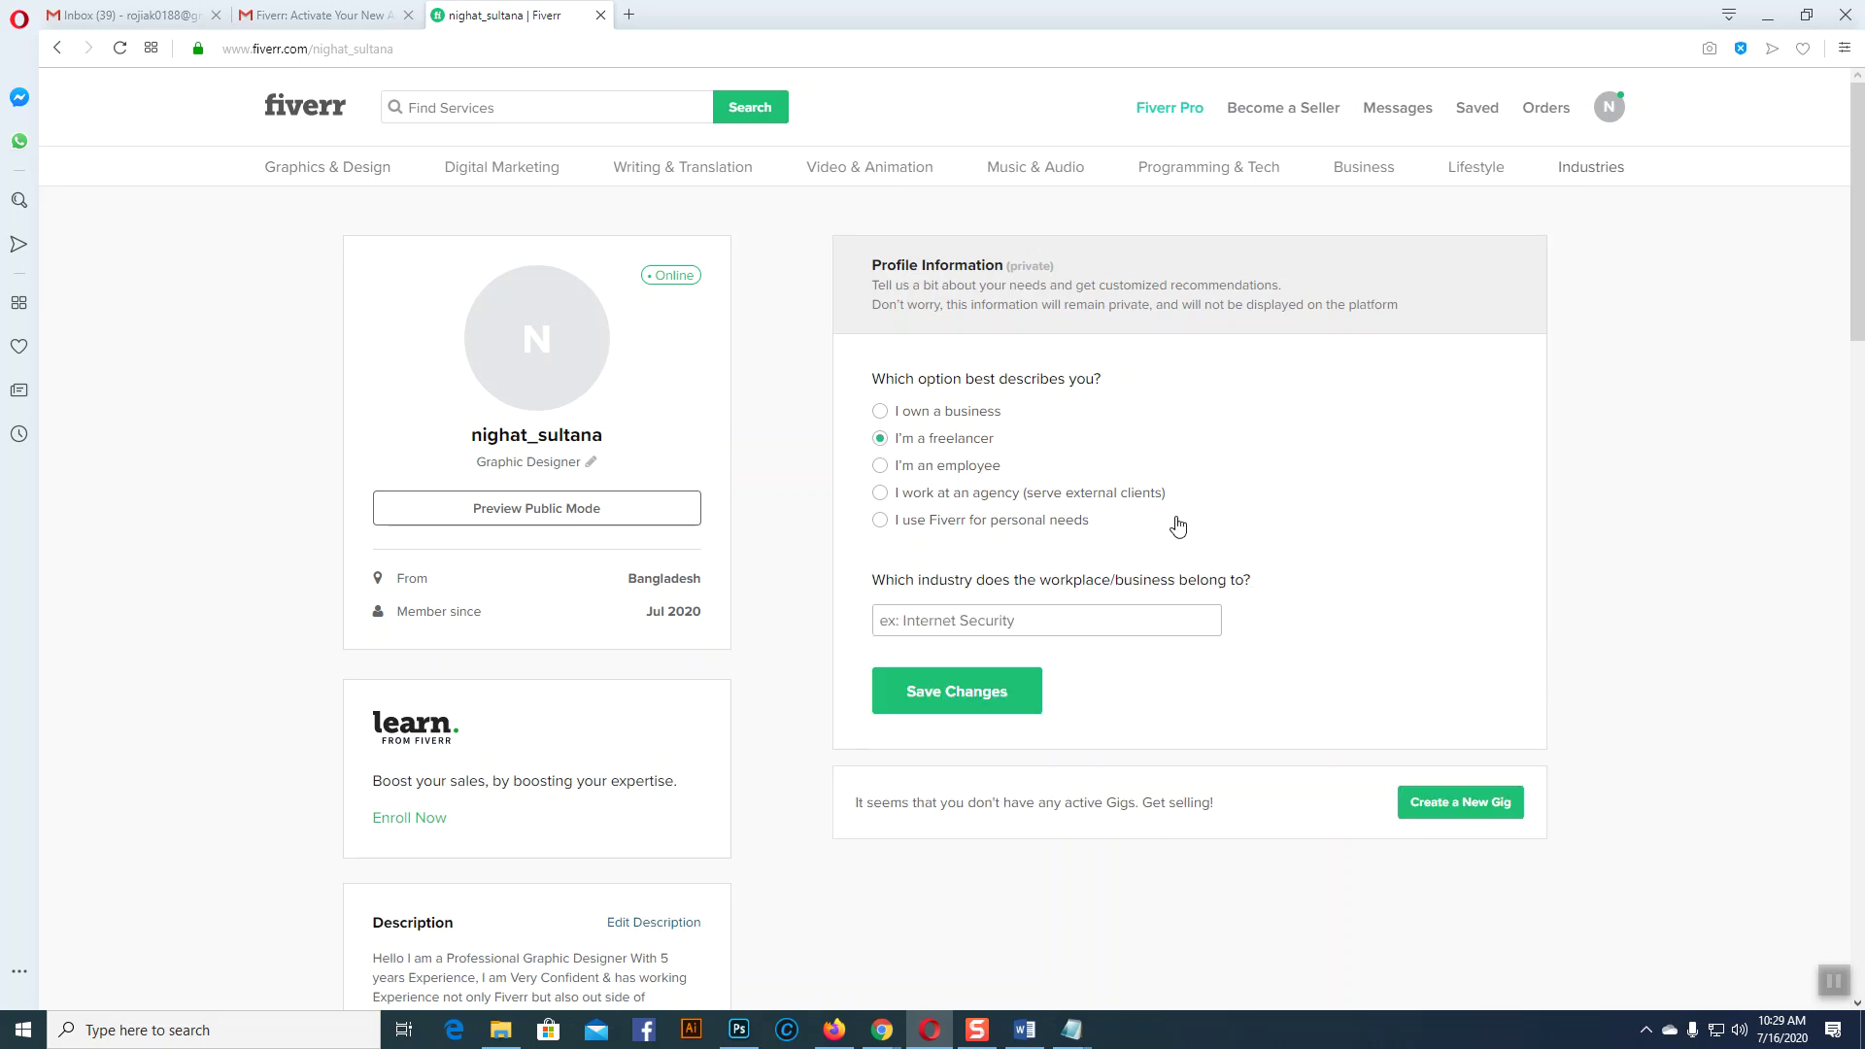
left_click(540, 340)
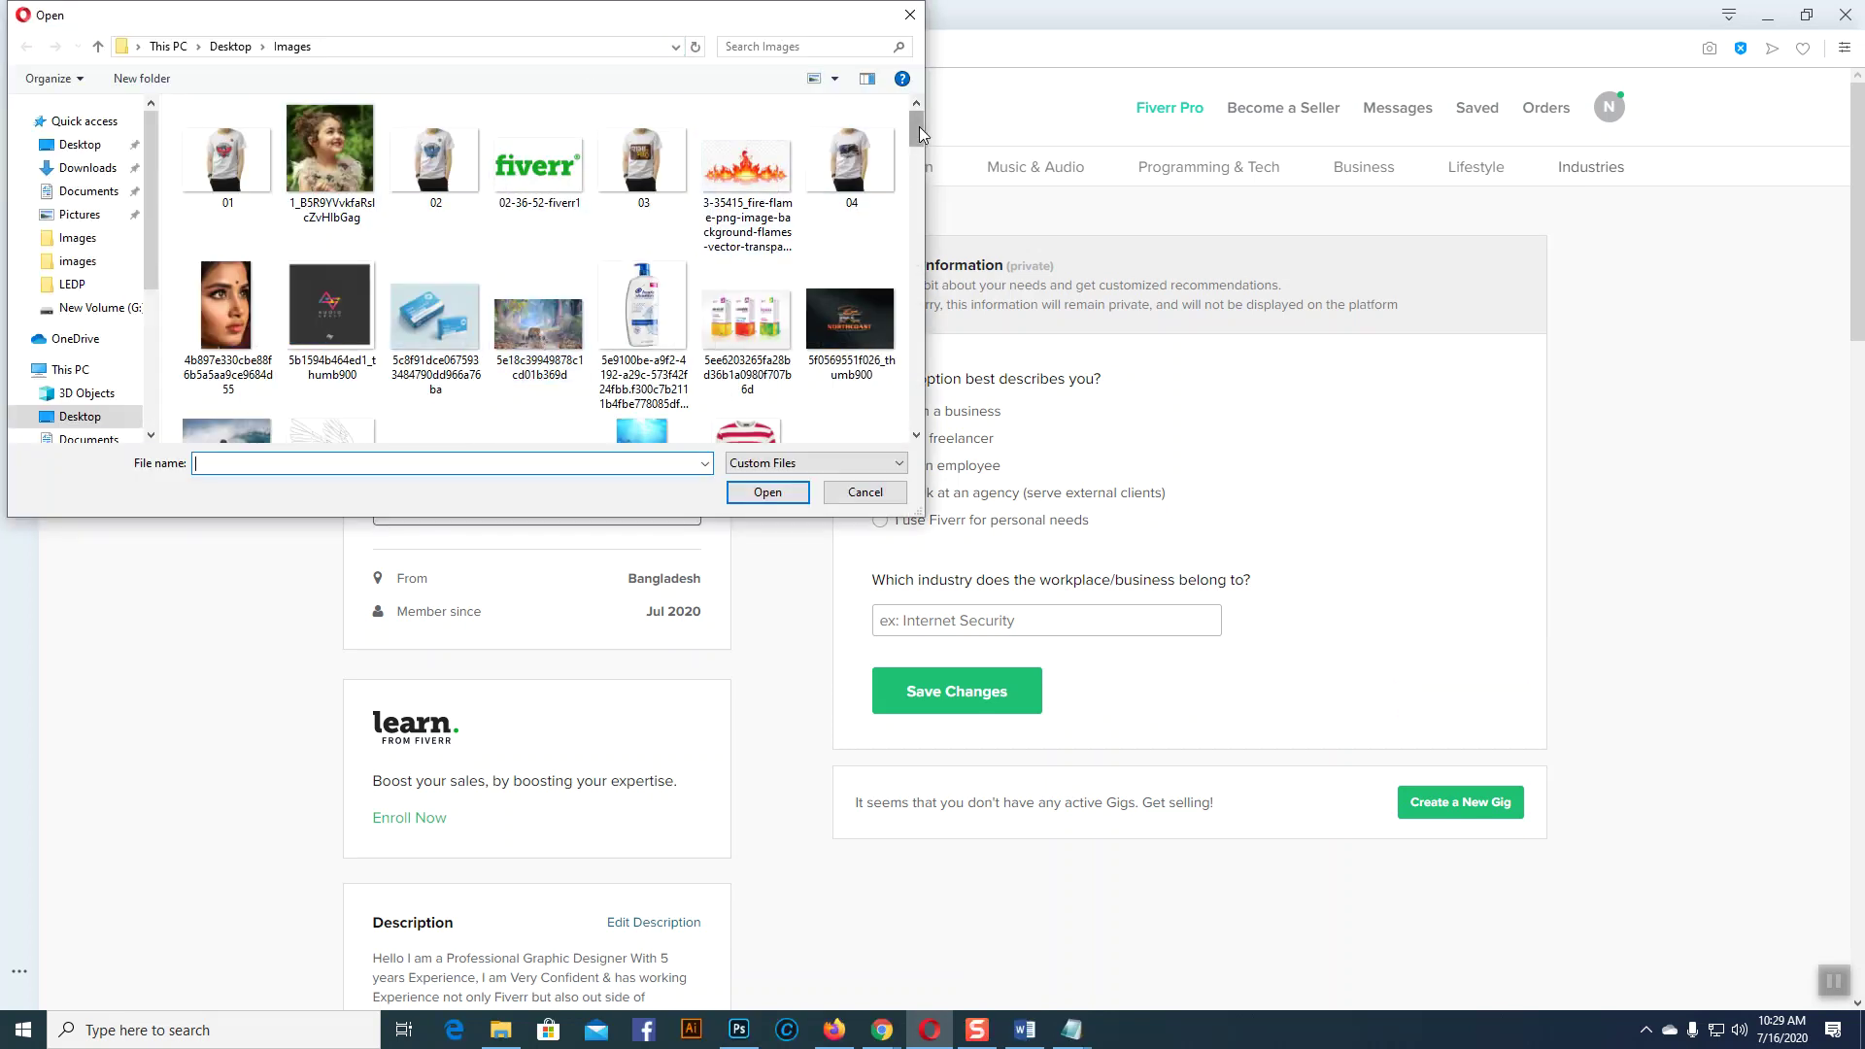
left_click(326, 146)
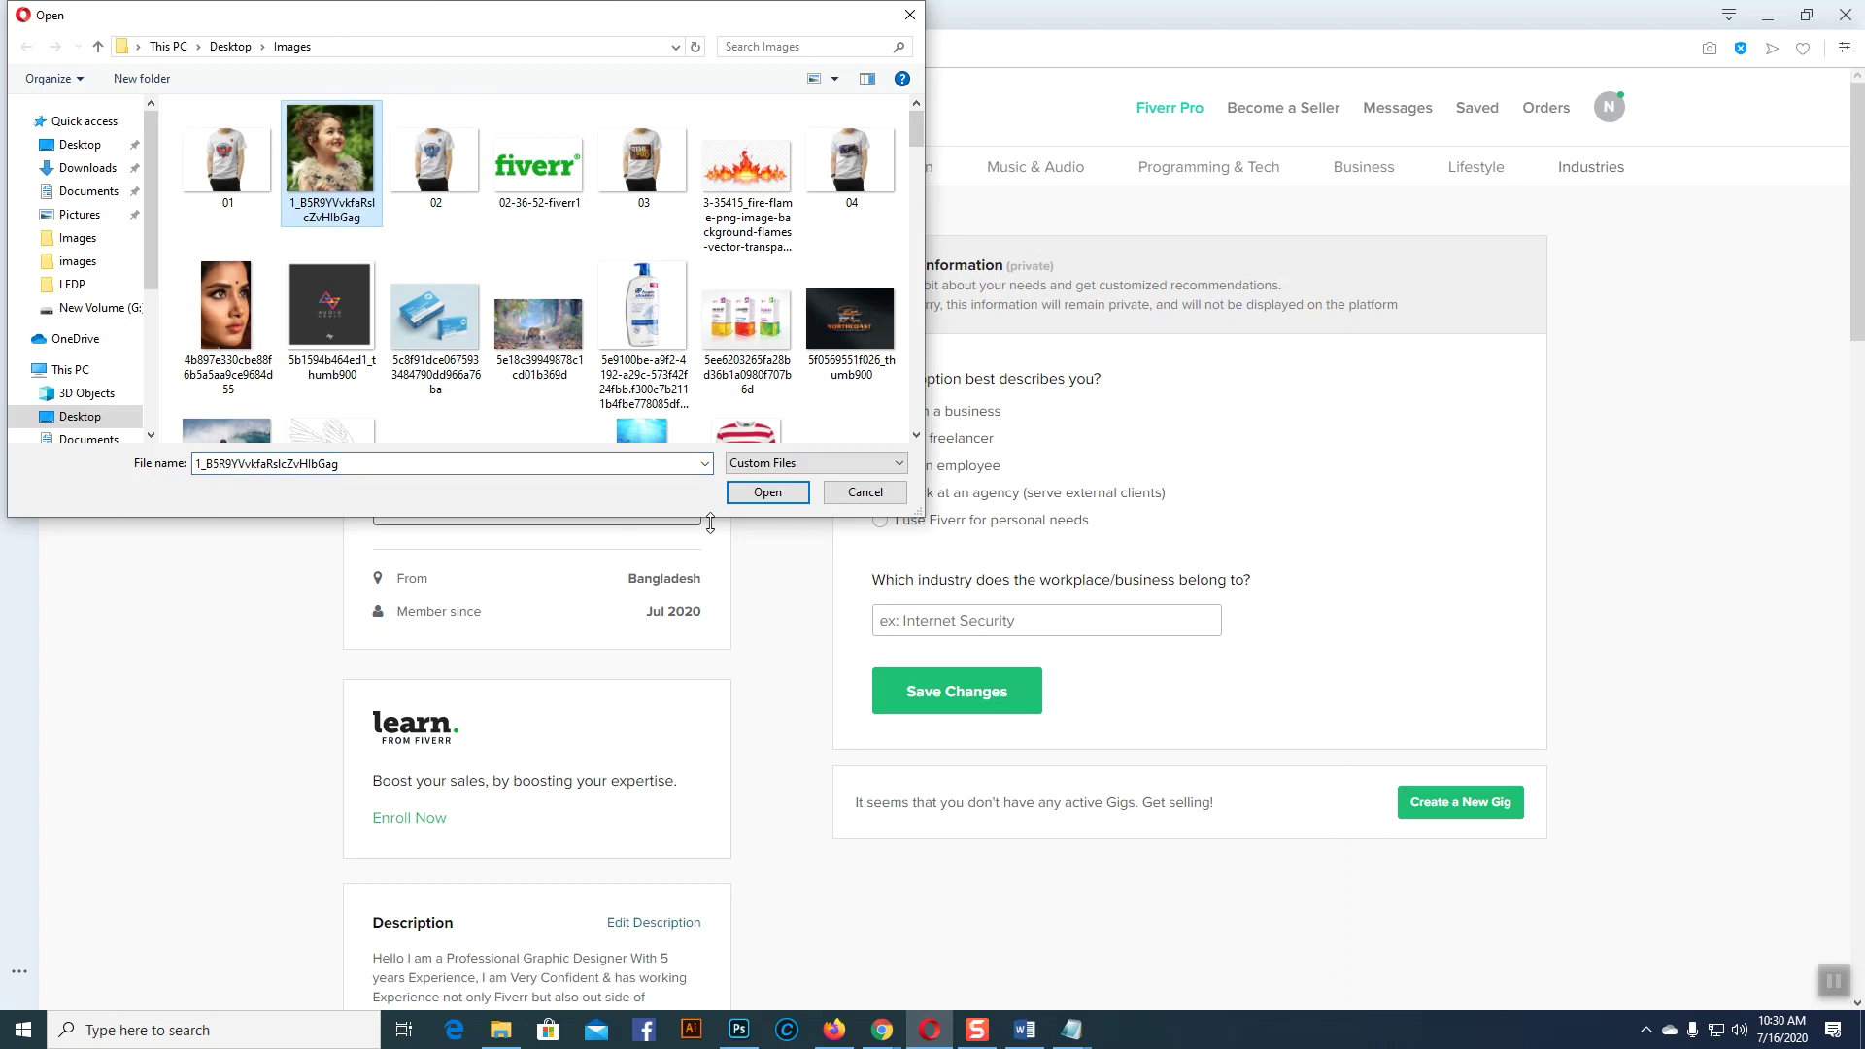
left_click(764, 492)
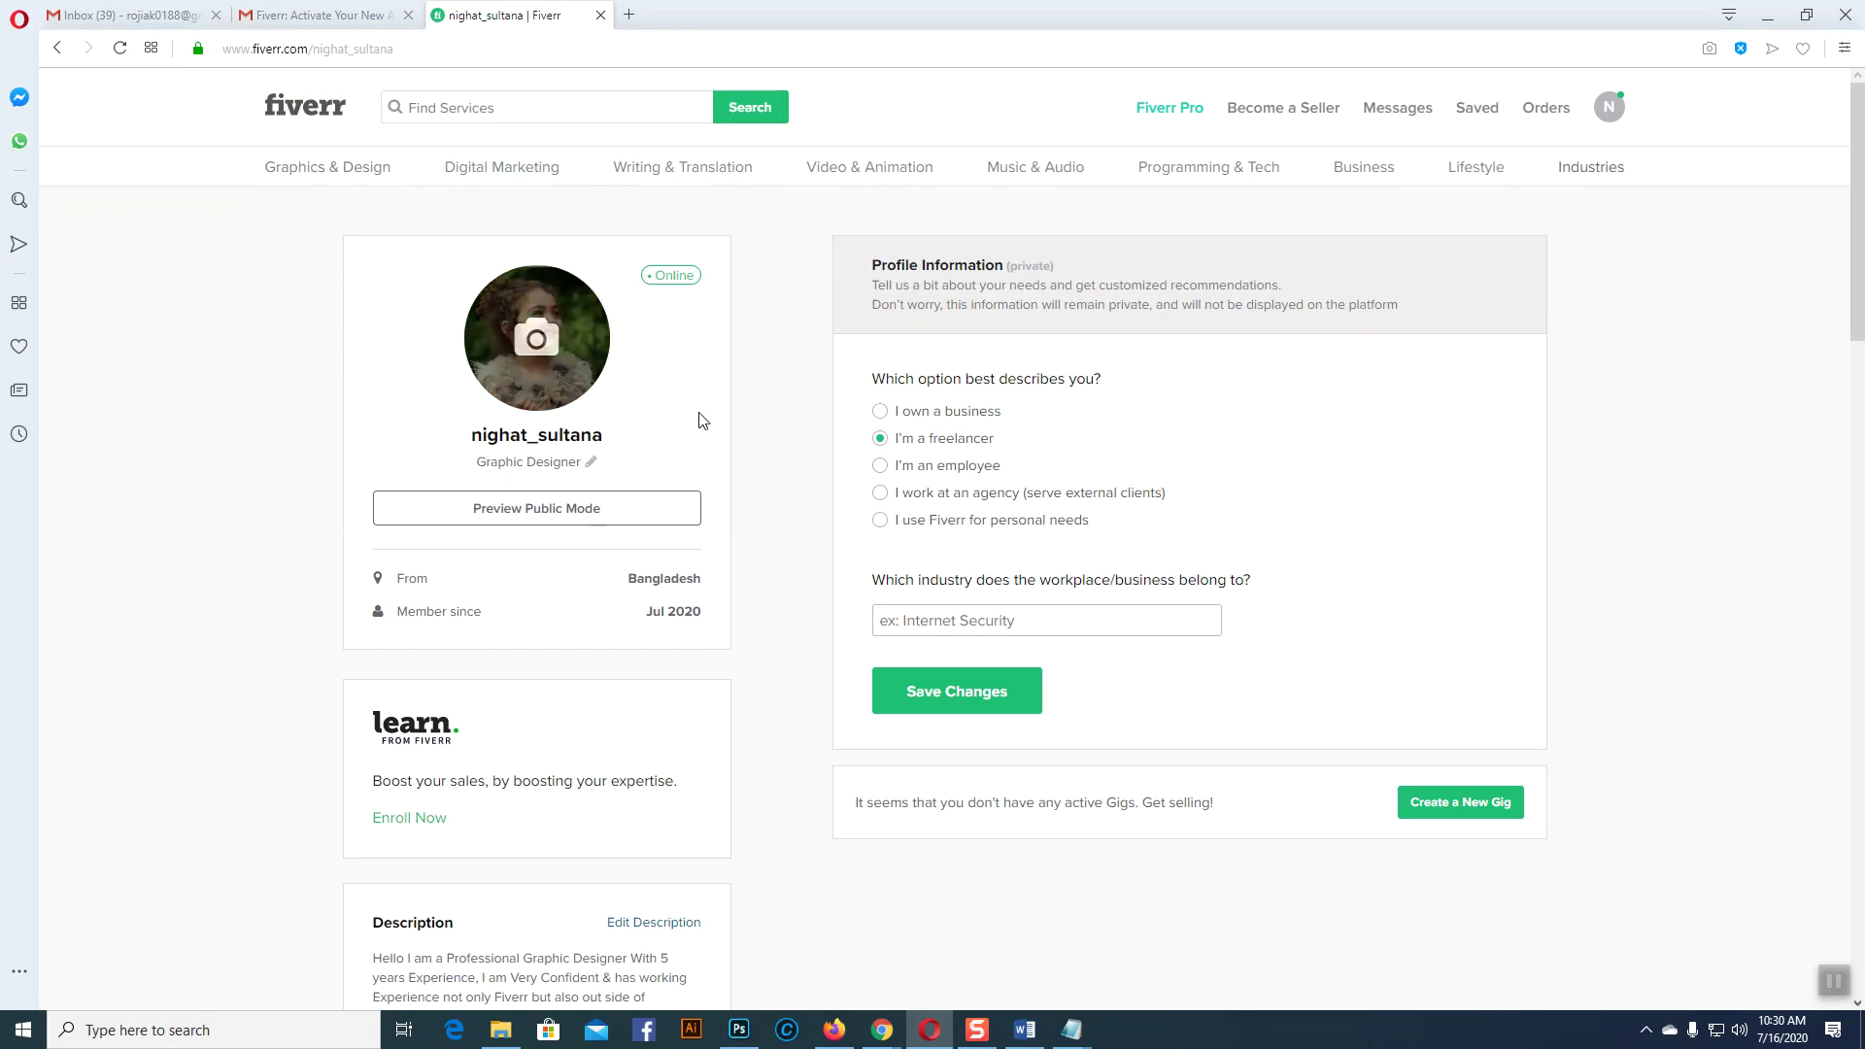
scroll(786, 506, "down", 1)
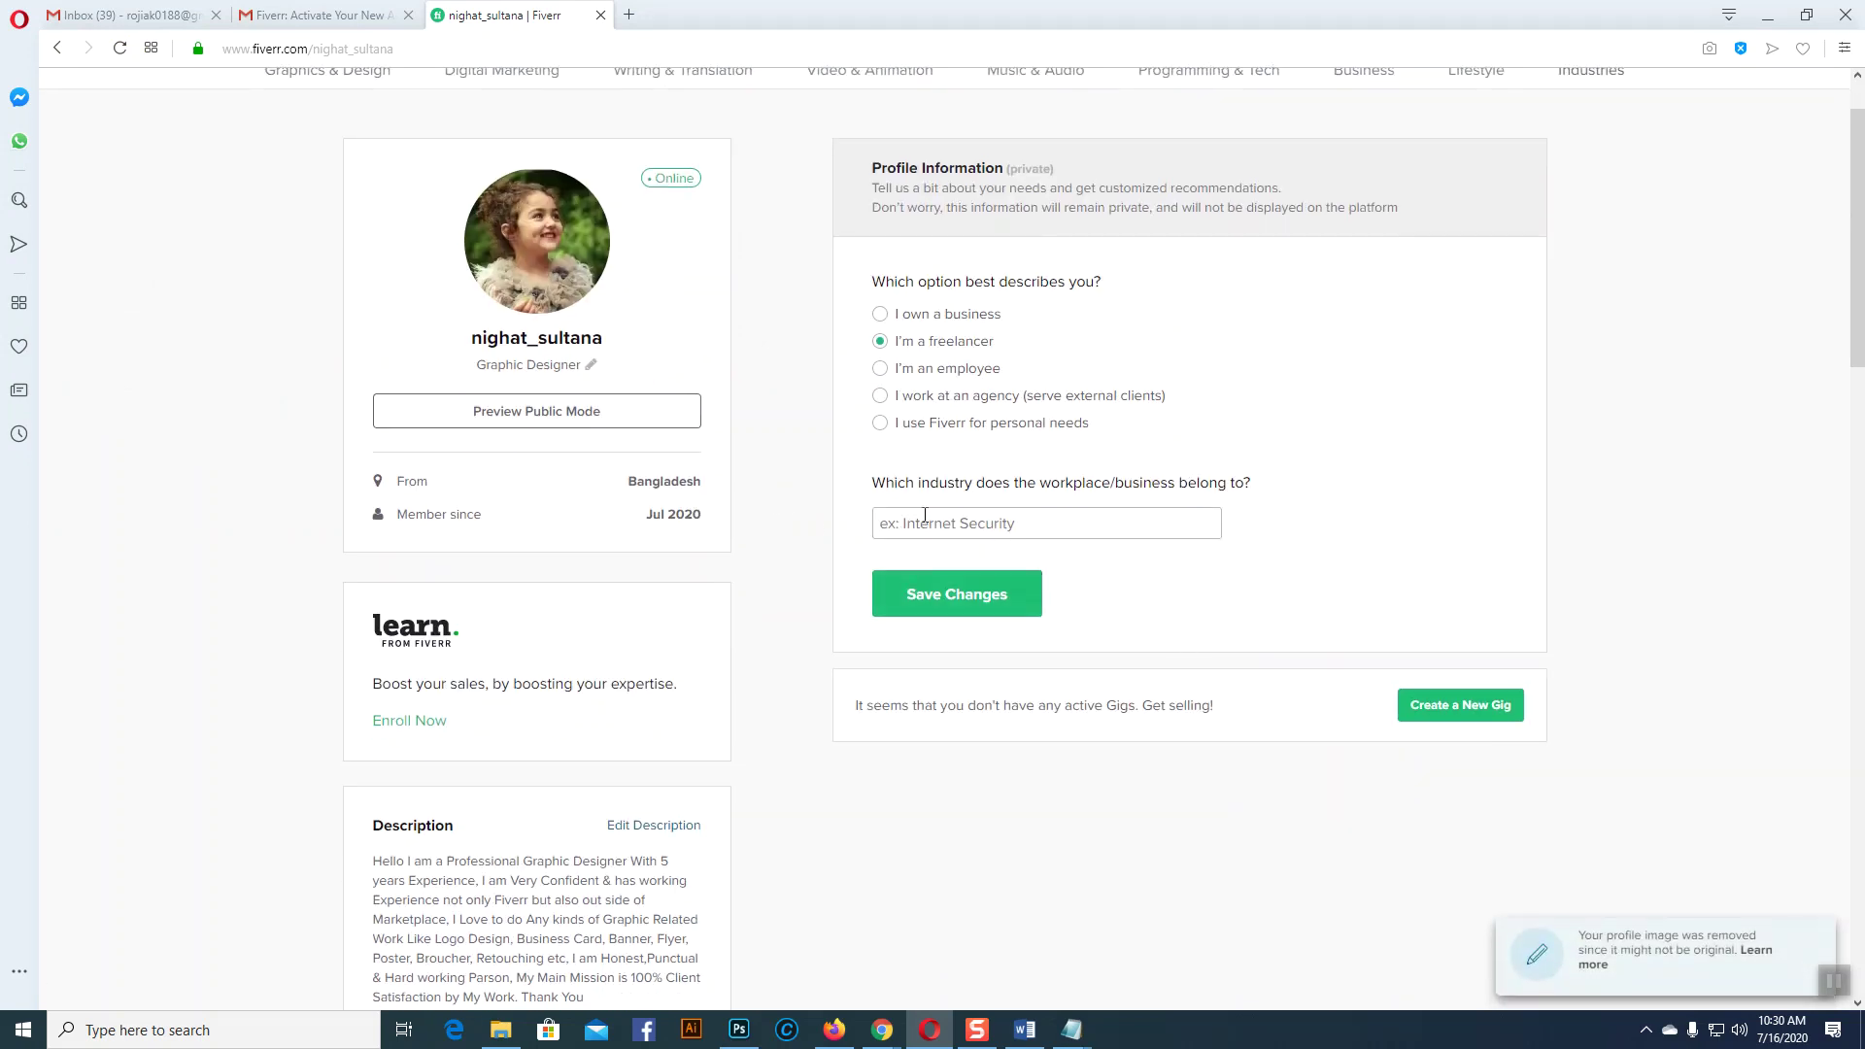
Set the workplace industry to Architecture, Engineering and Design and save the profile information.
left_click(992, 519)
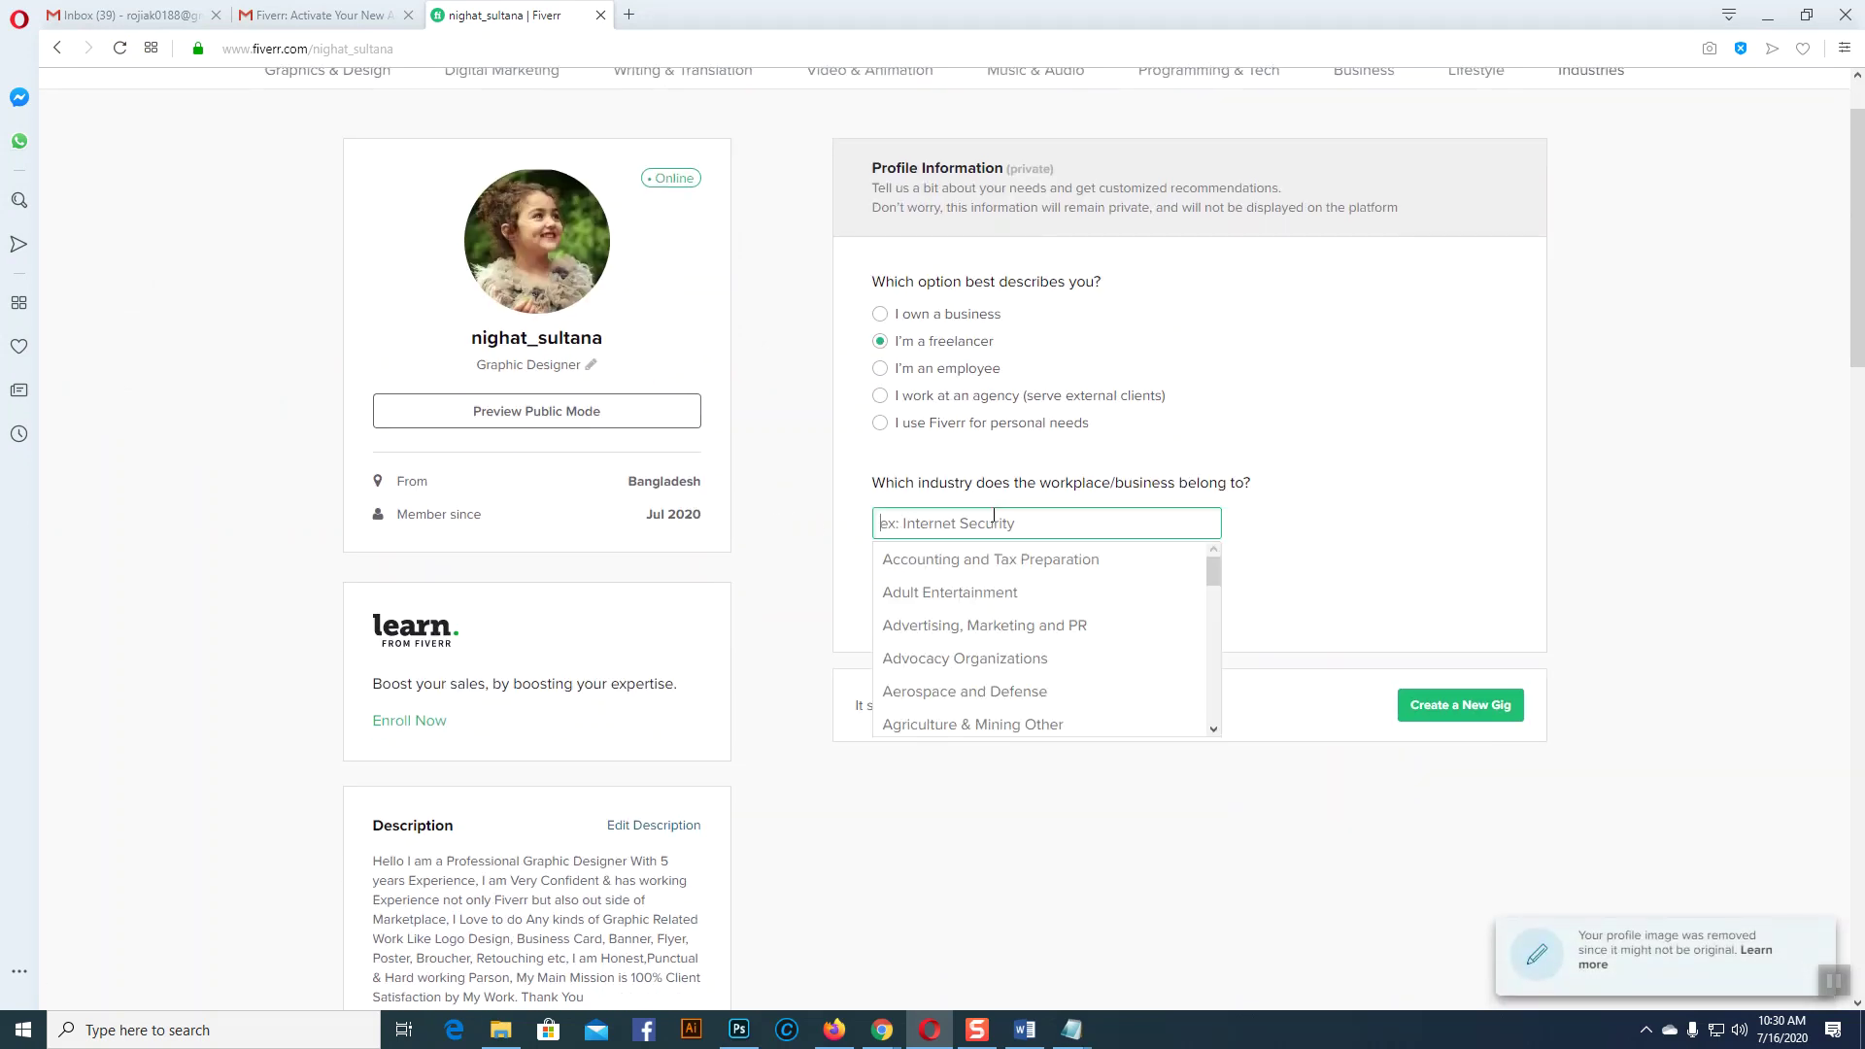
scroll(1053, 579, "down", 2)
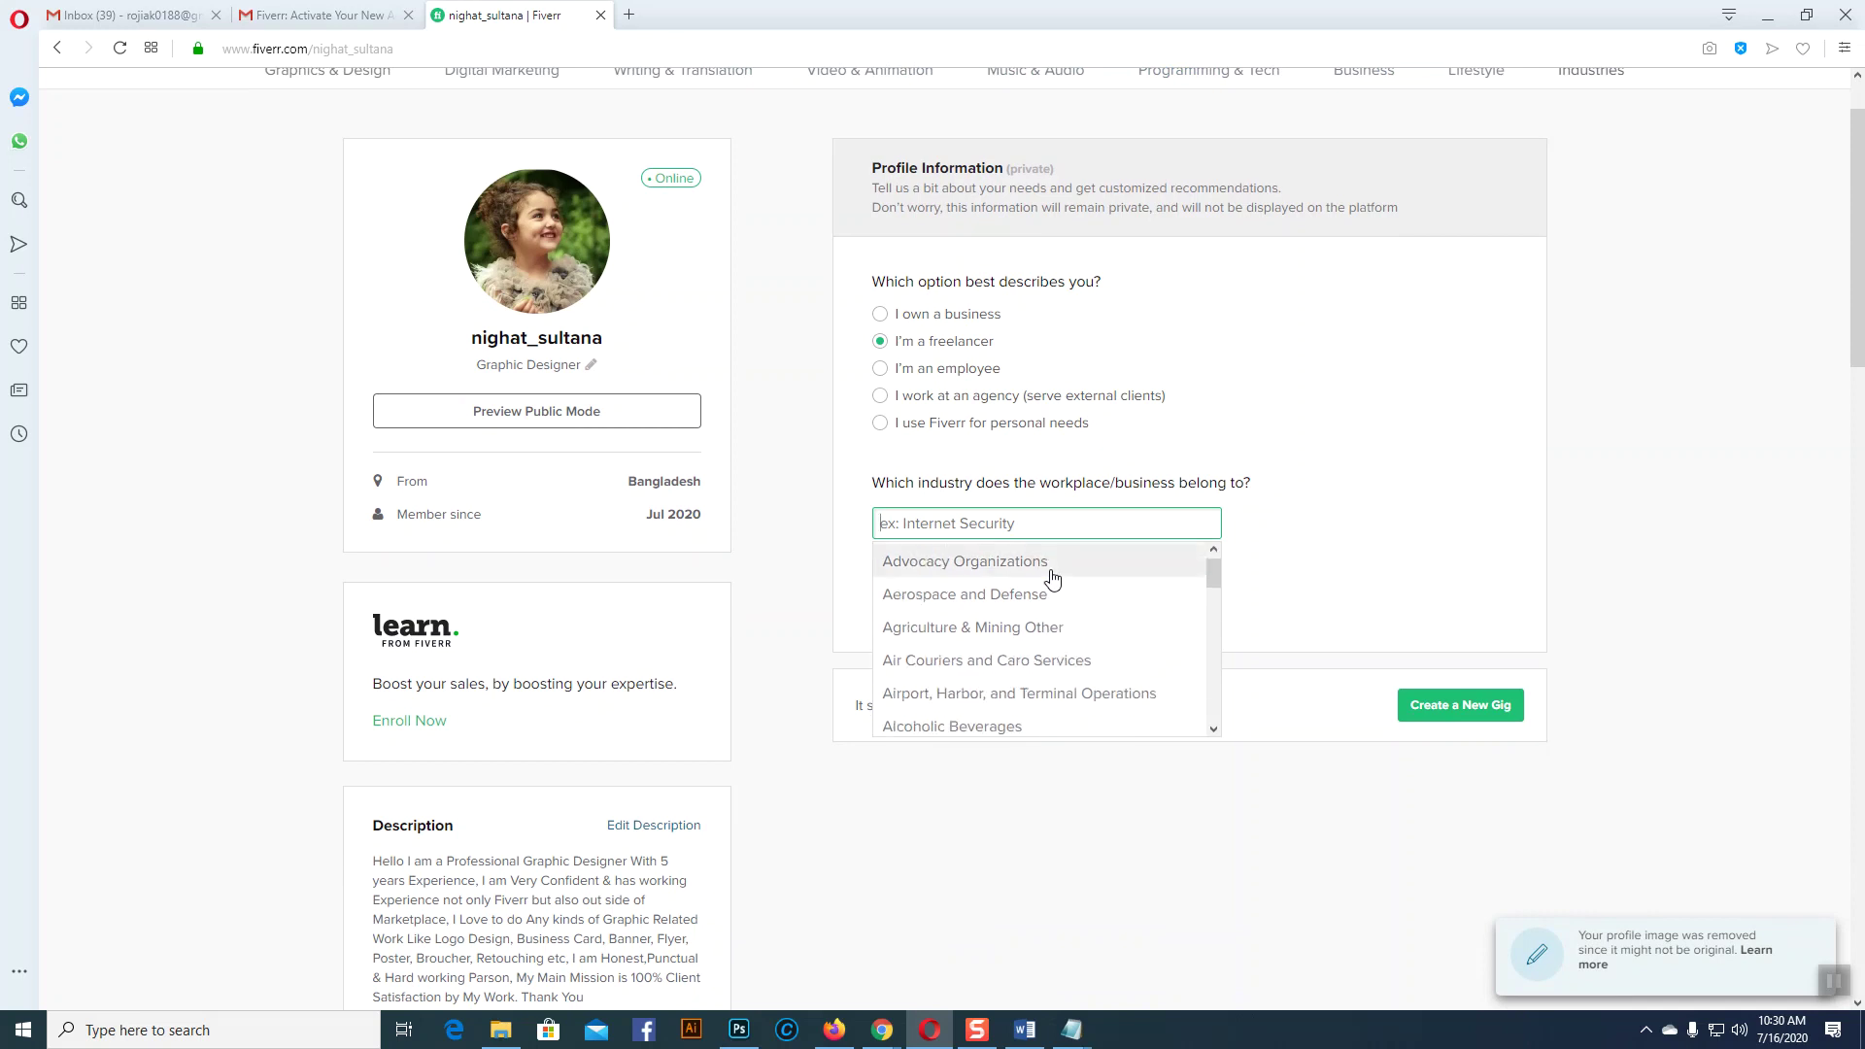
scroll(1053, 579, "down", 2)
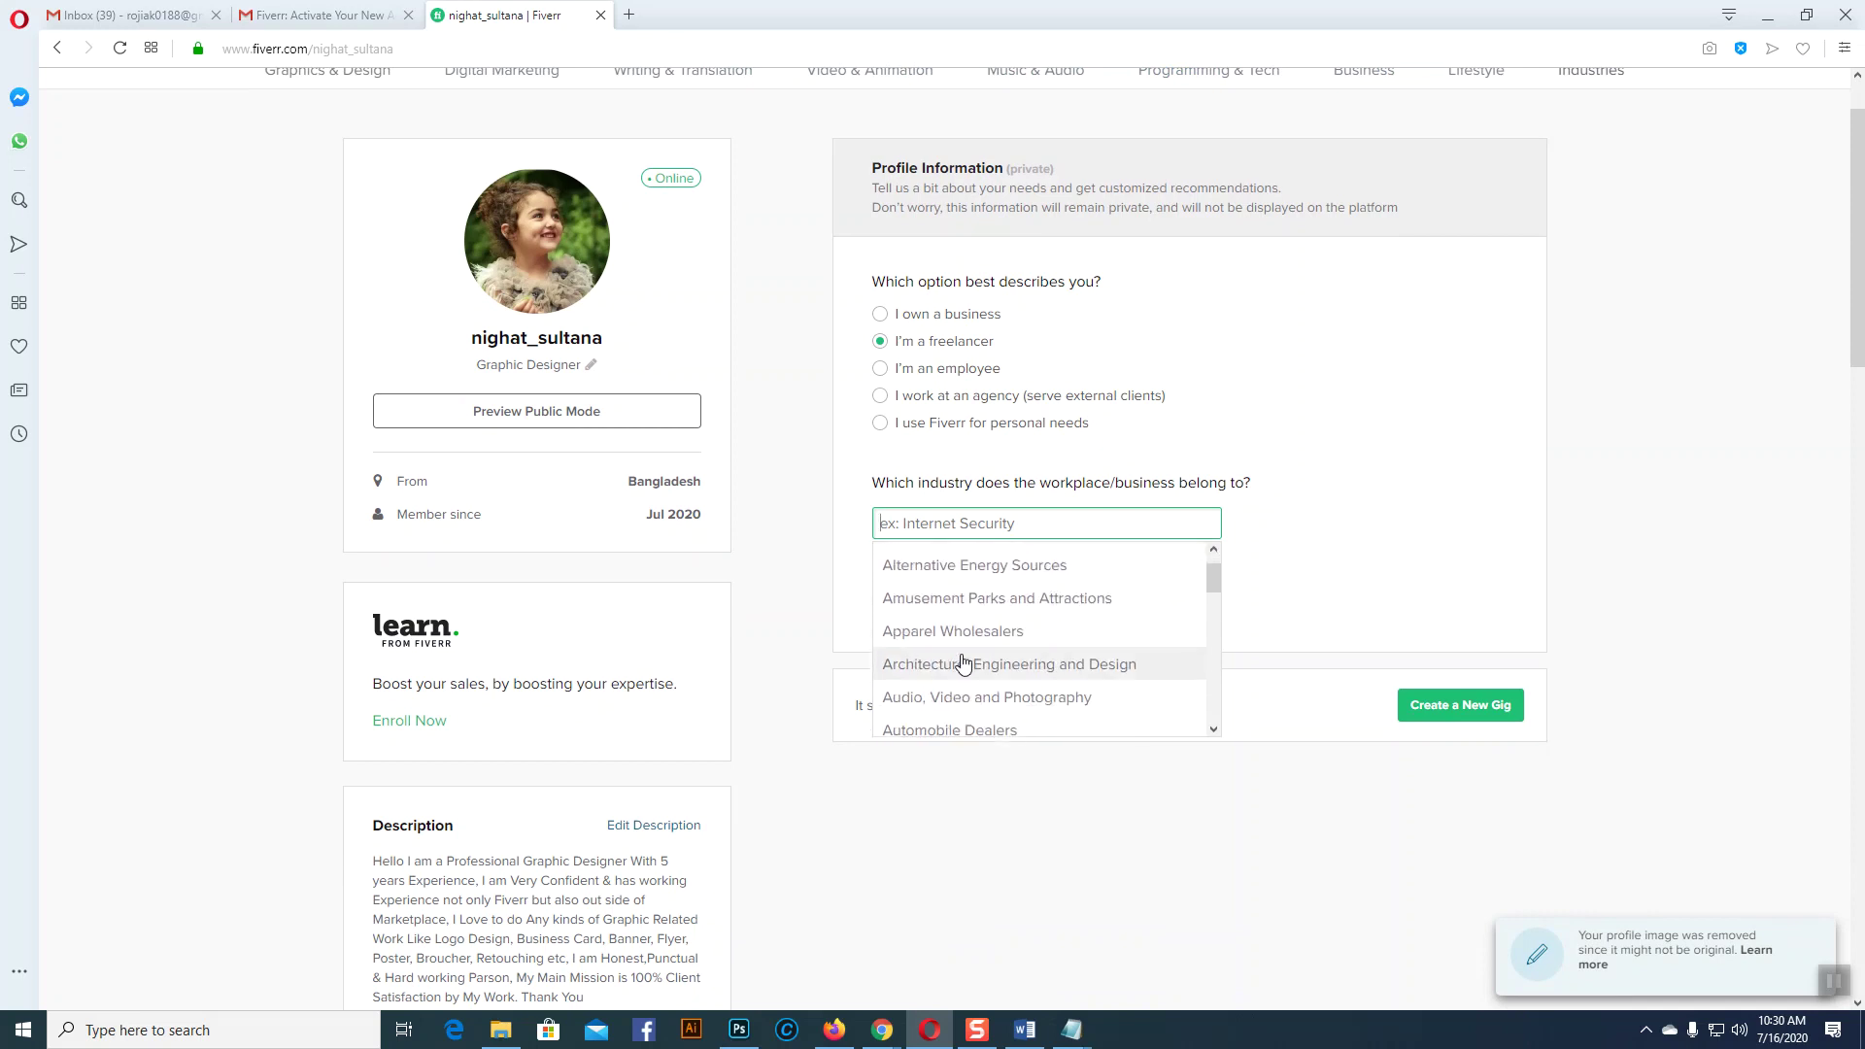
left_click(1066, 672)
left_click(975, 597)
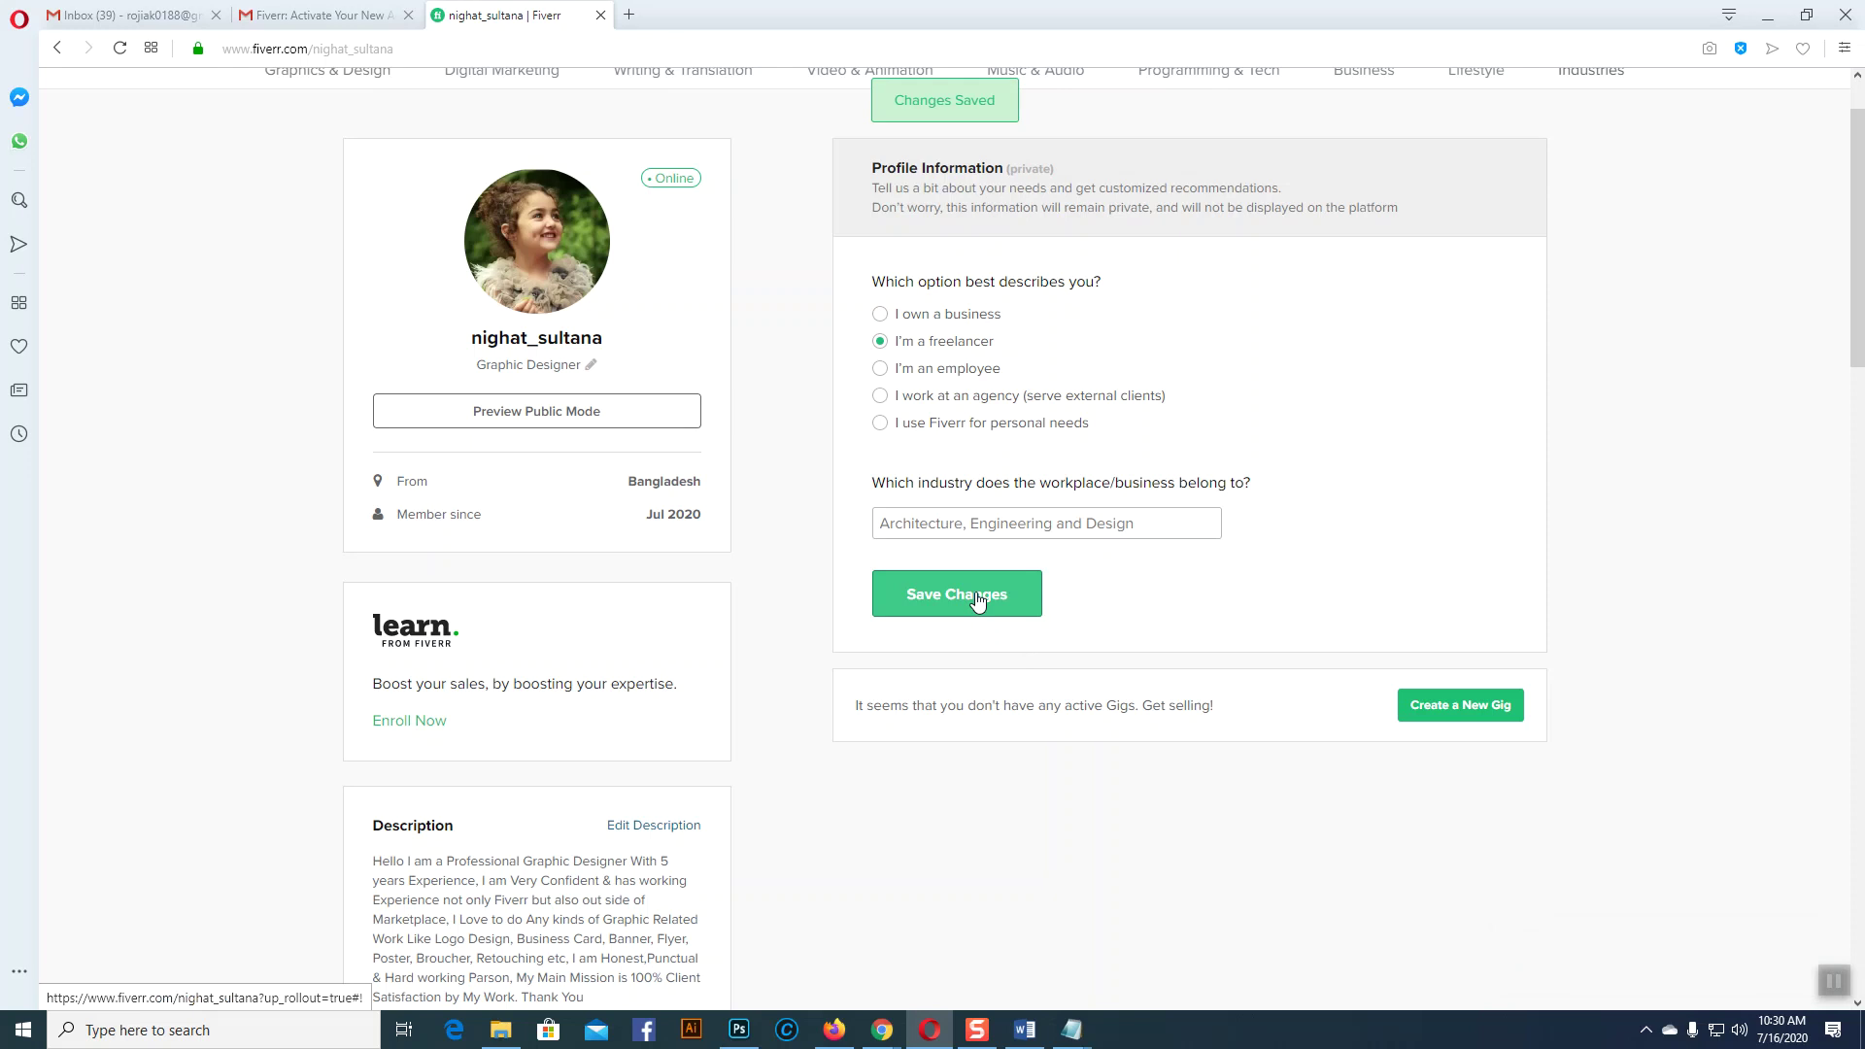
Return to the profile page through the account menu.
scroll(1408, 534, "up", 1)
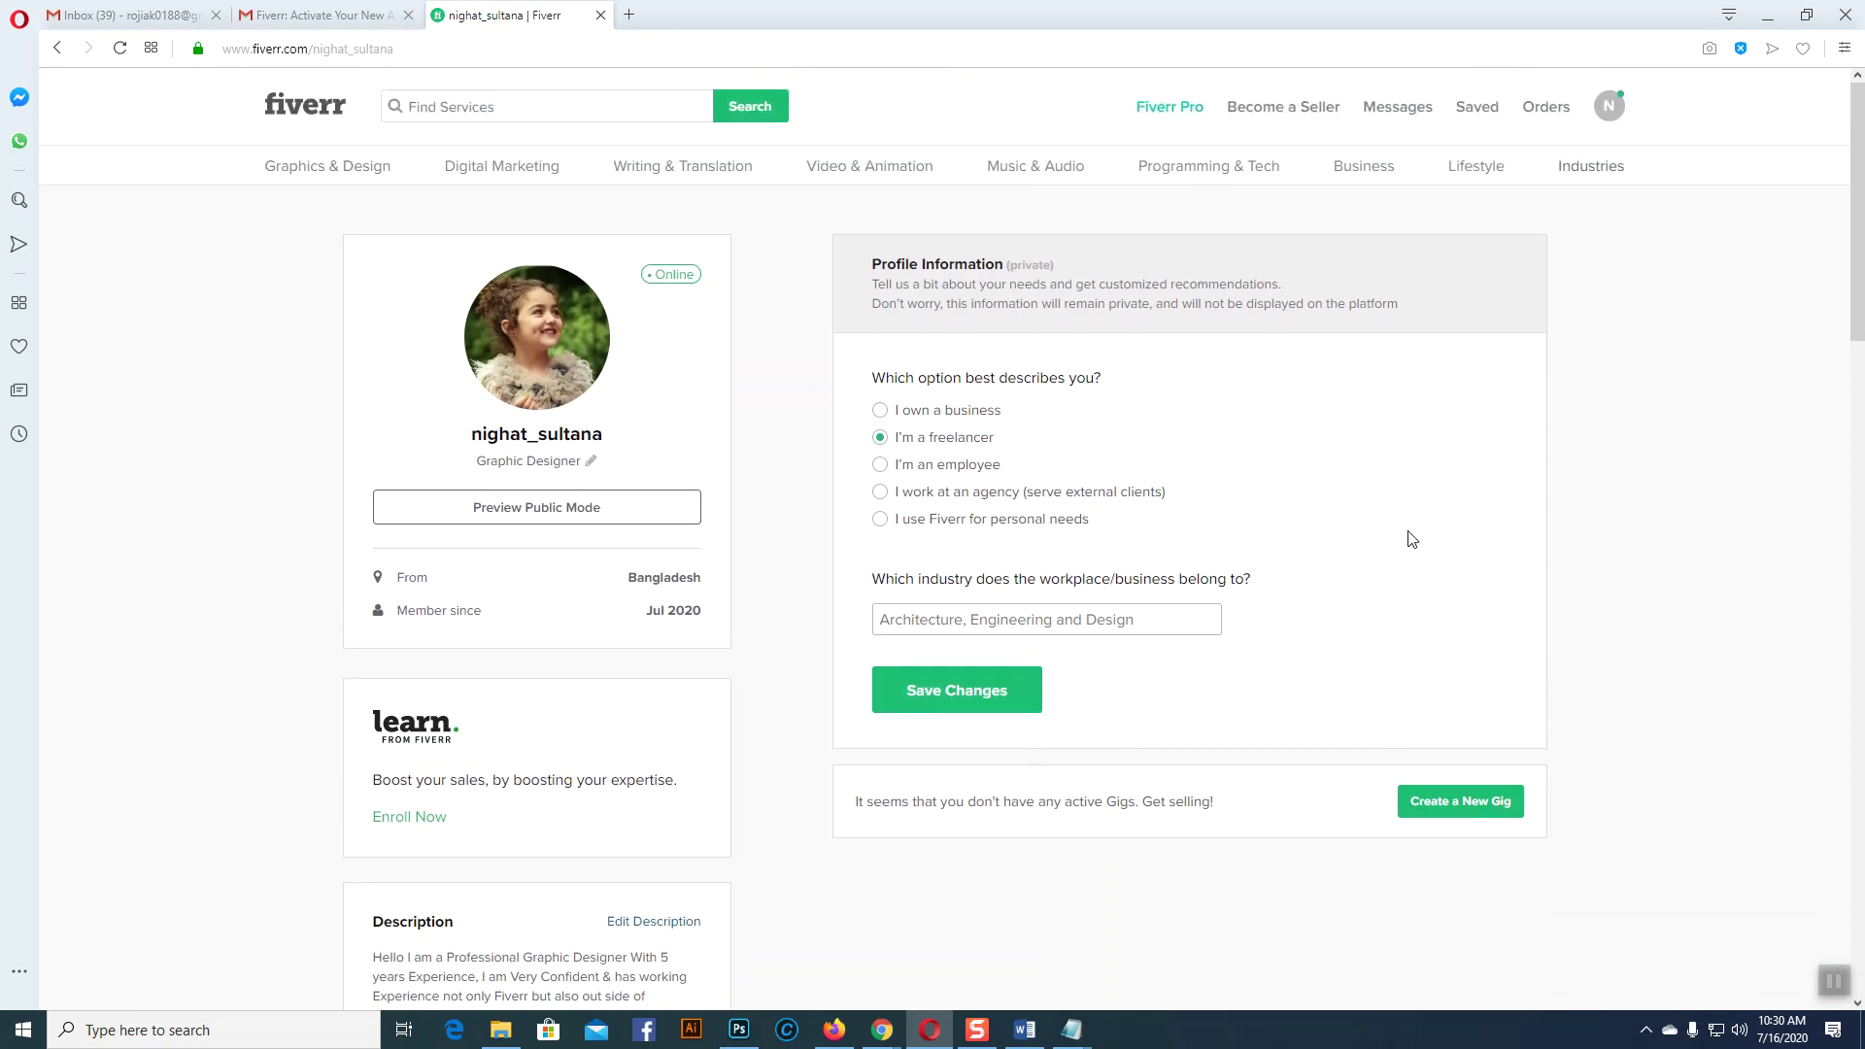
left_click(1608, 106)
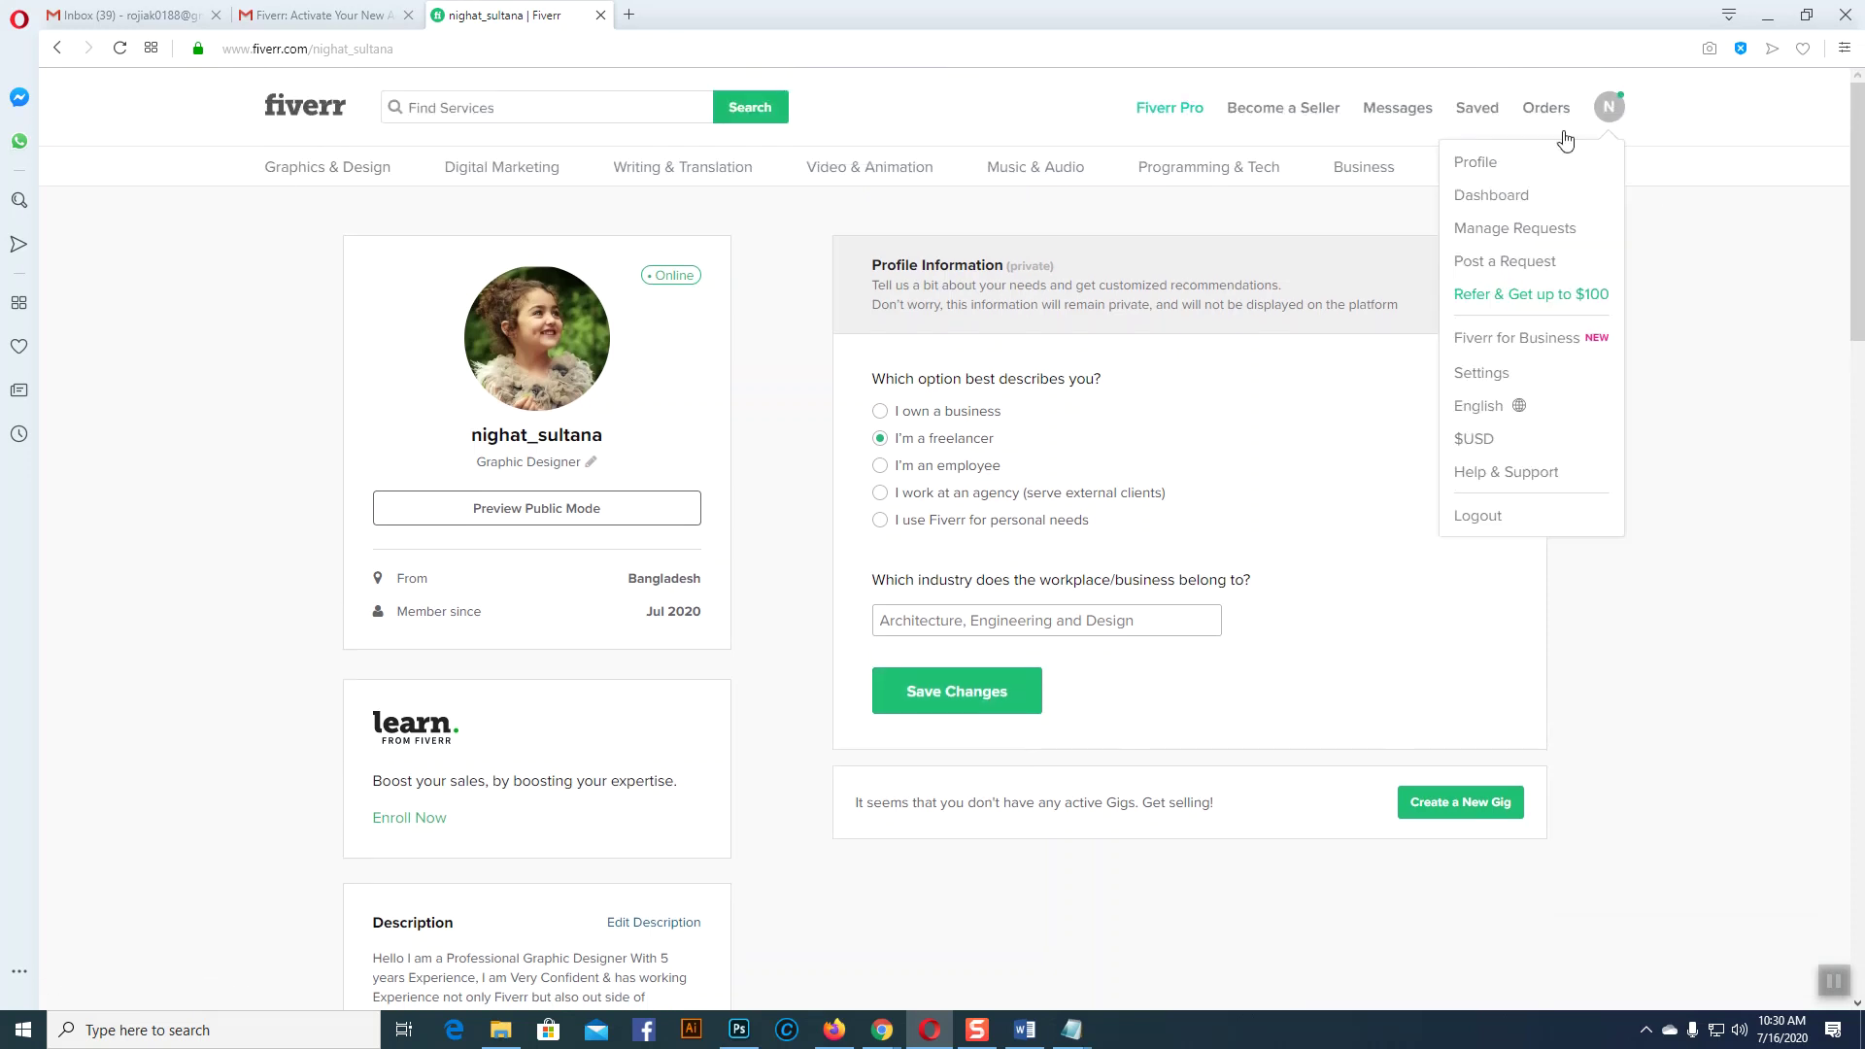
left_click(1487, 167)
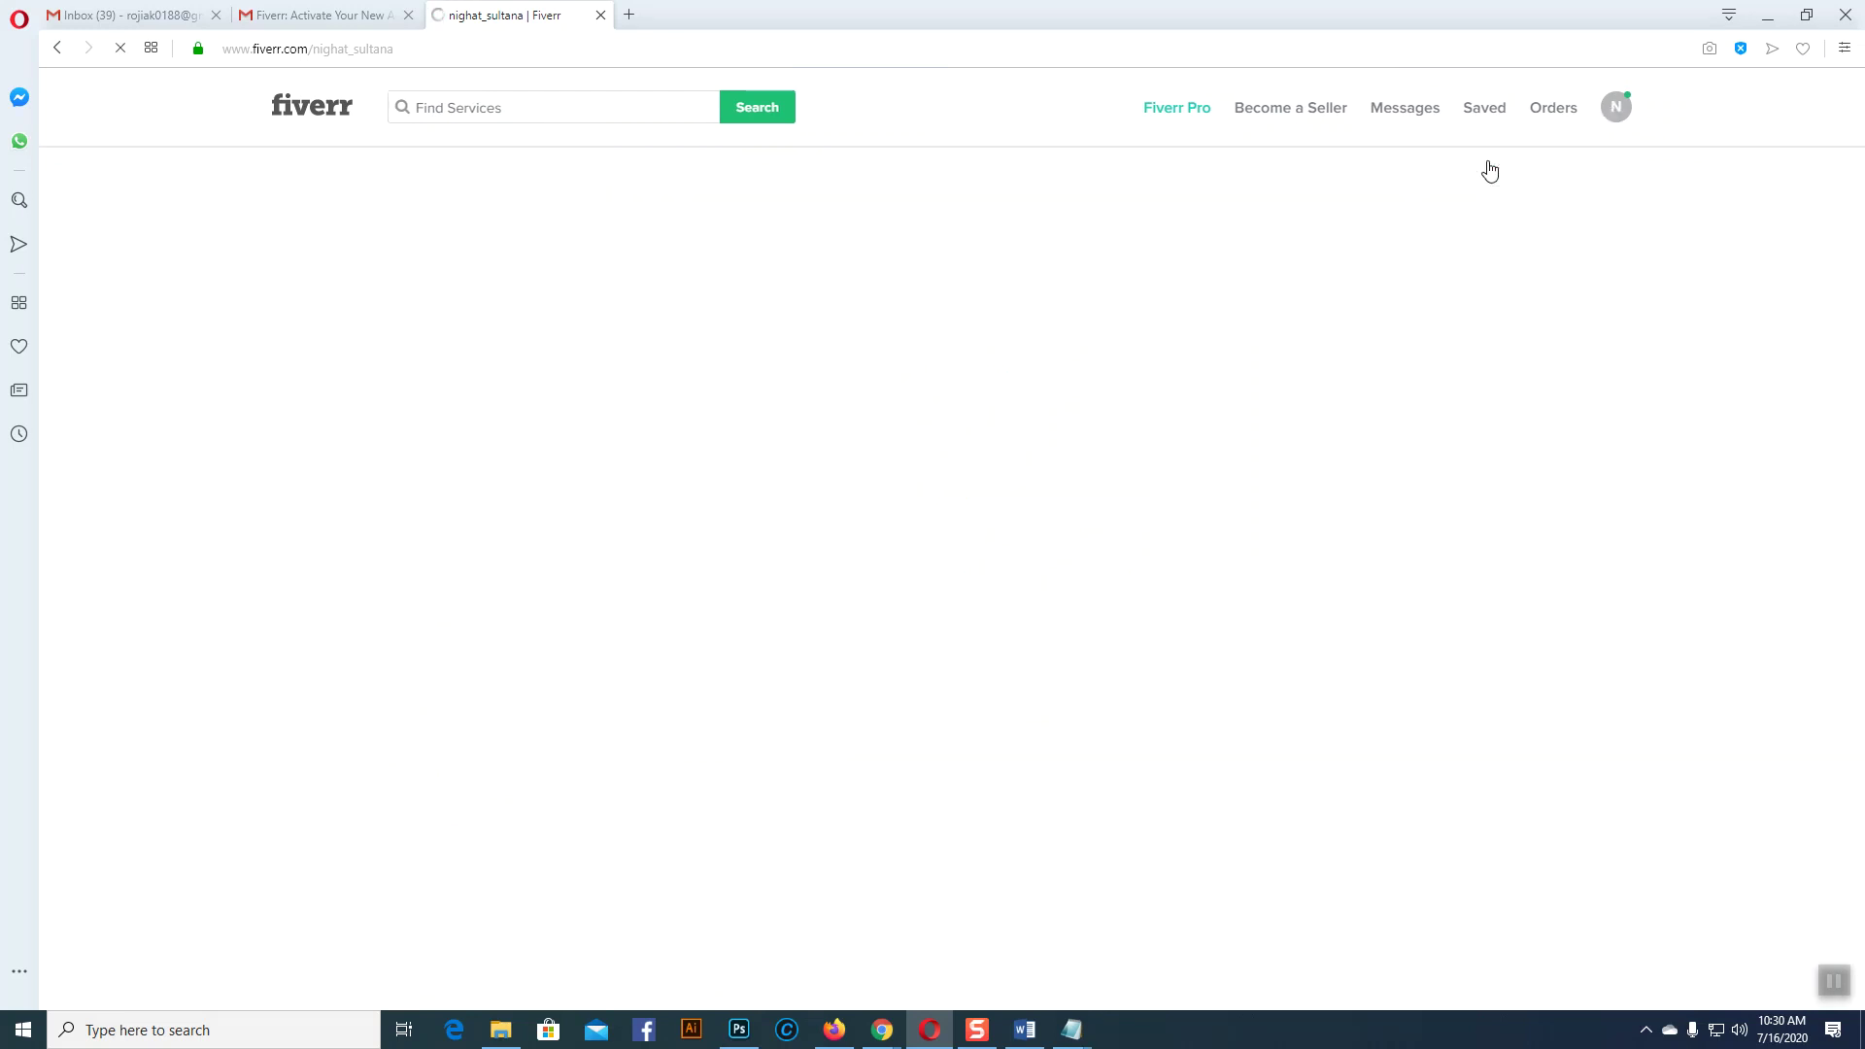
Paste the prepared text into the Description box and check the spelling suggestions for 'Broucher'.
scroll(1635, 475, "down", 6)
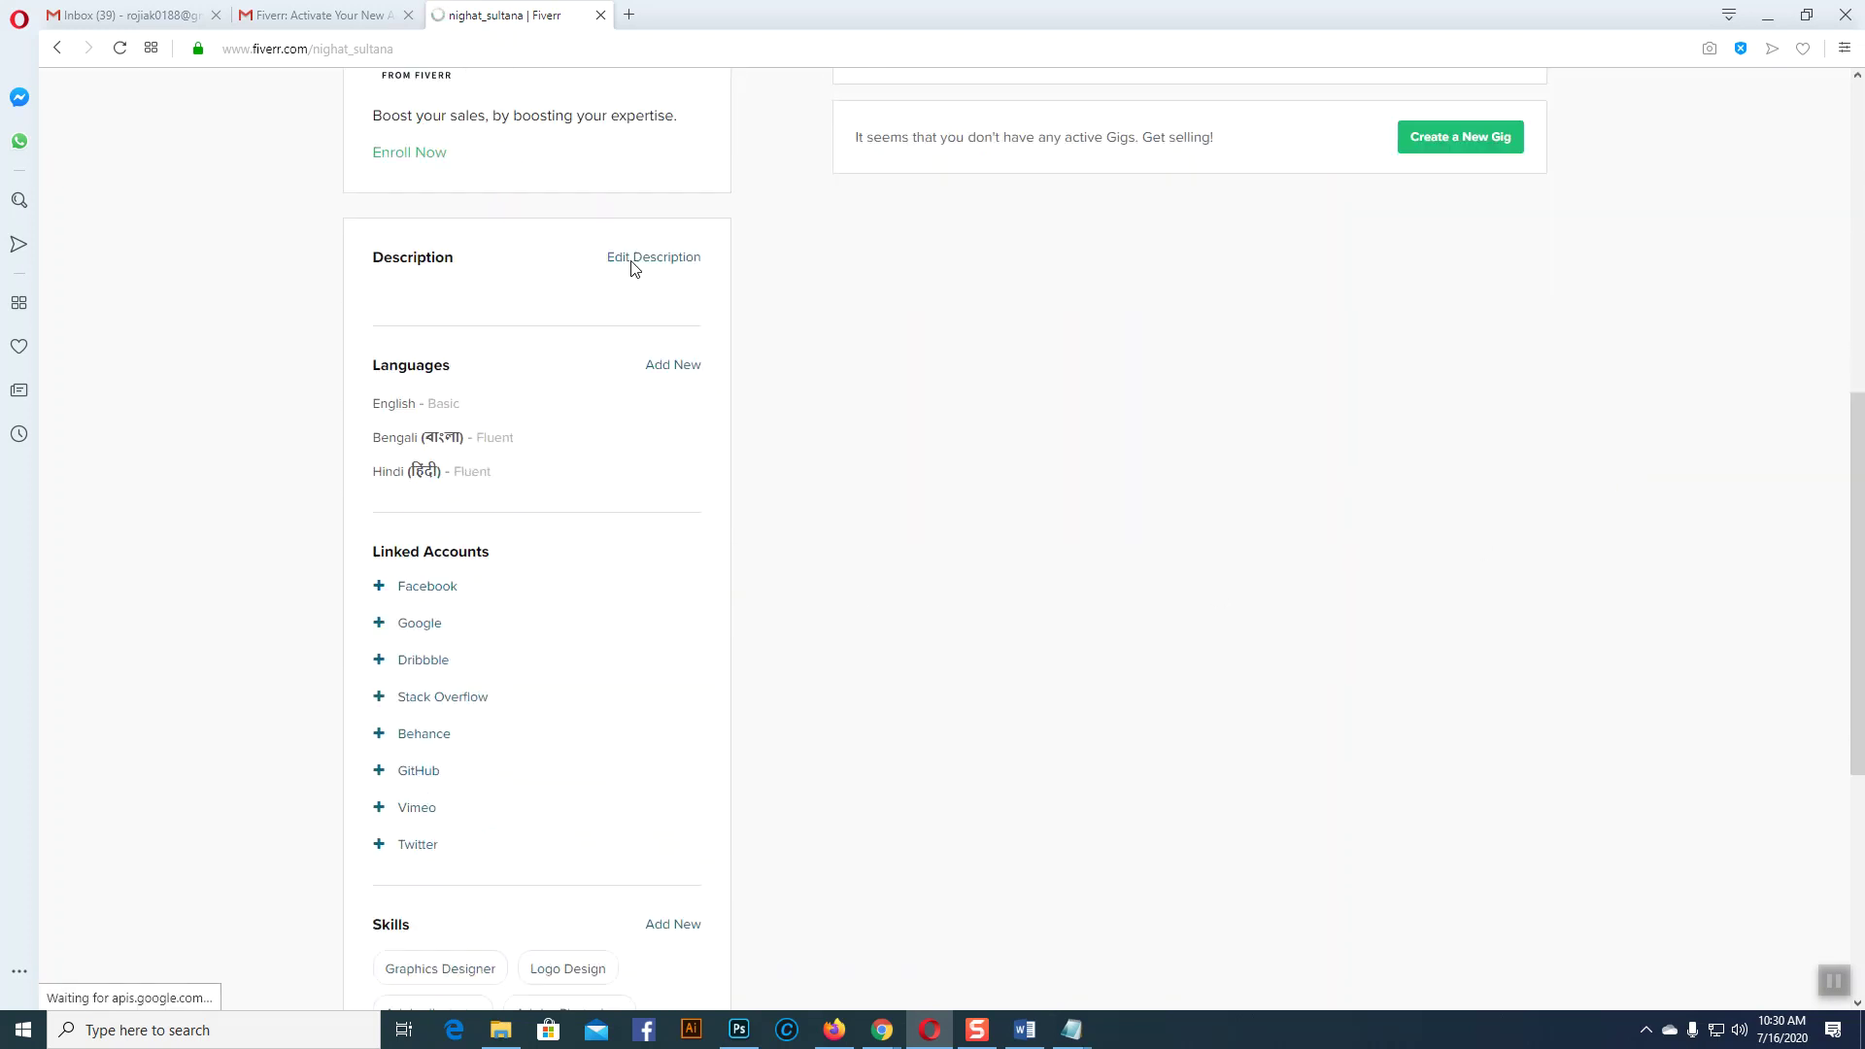
left_click(633, 259)
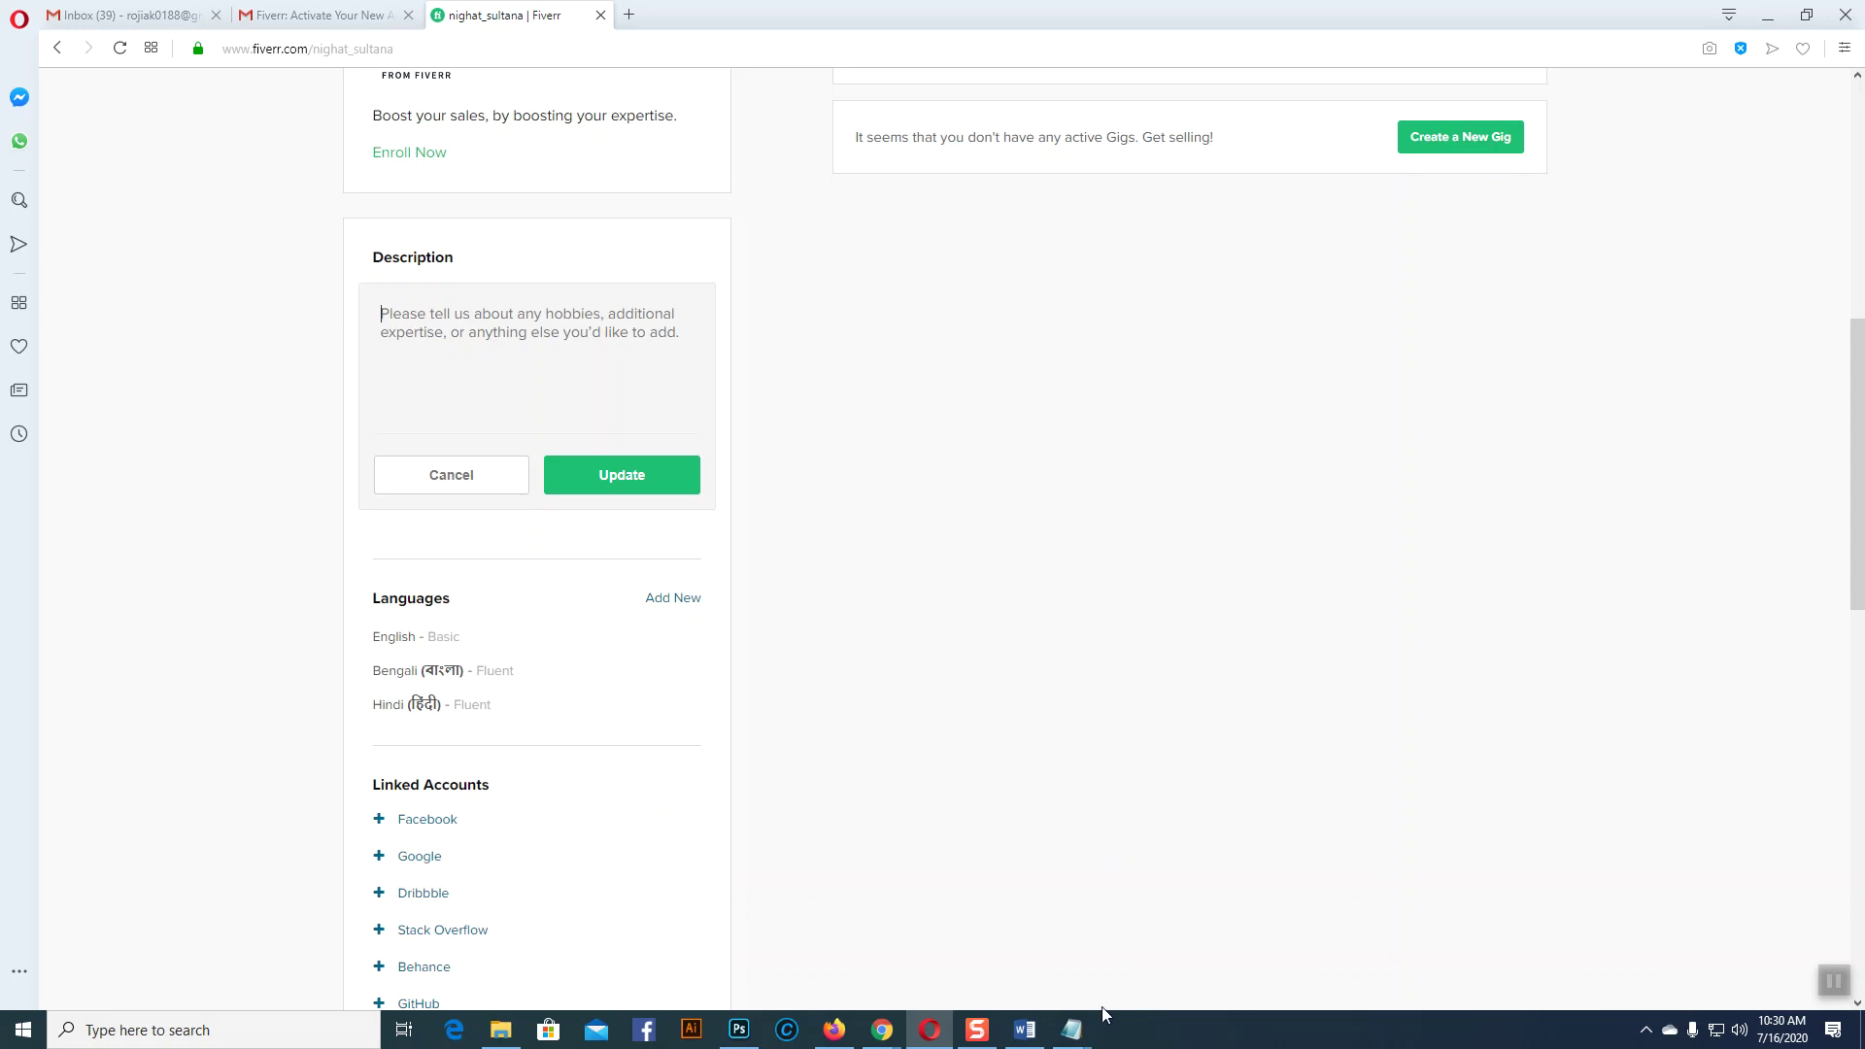
type("I am a Professional Graphic Designer With 5 years Experience, I am Very Confident & has working Experience not only Fiverr but also out side of Marketplace, I Love to do Any kinds of Graphic Related Work Like Logo Design, Business Card, Banner, Flyer, Poster, Broucher, Retouching etc. I am Honest,Punctual & Hard working Person, My Main Mission is 100% Client Satisfaction by My Work. Thank You")
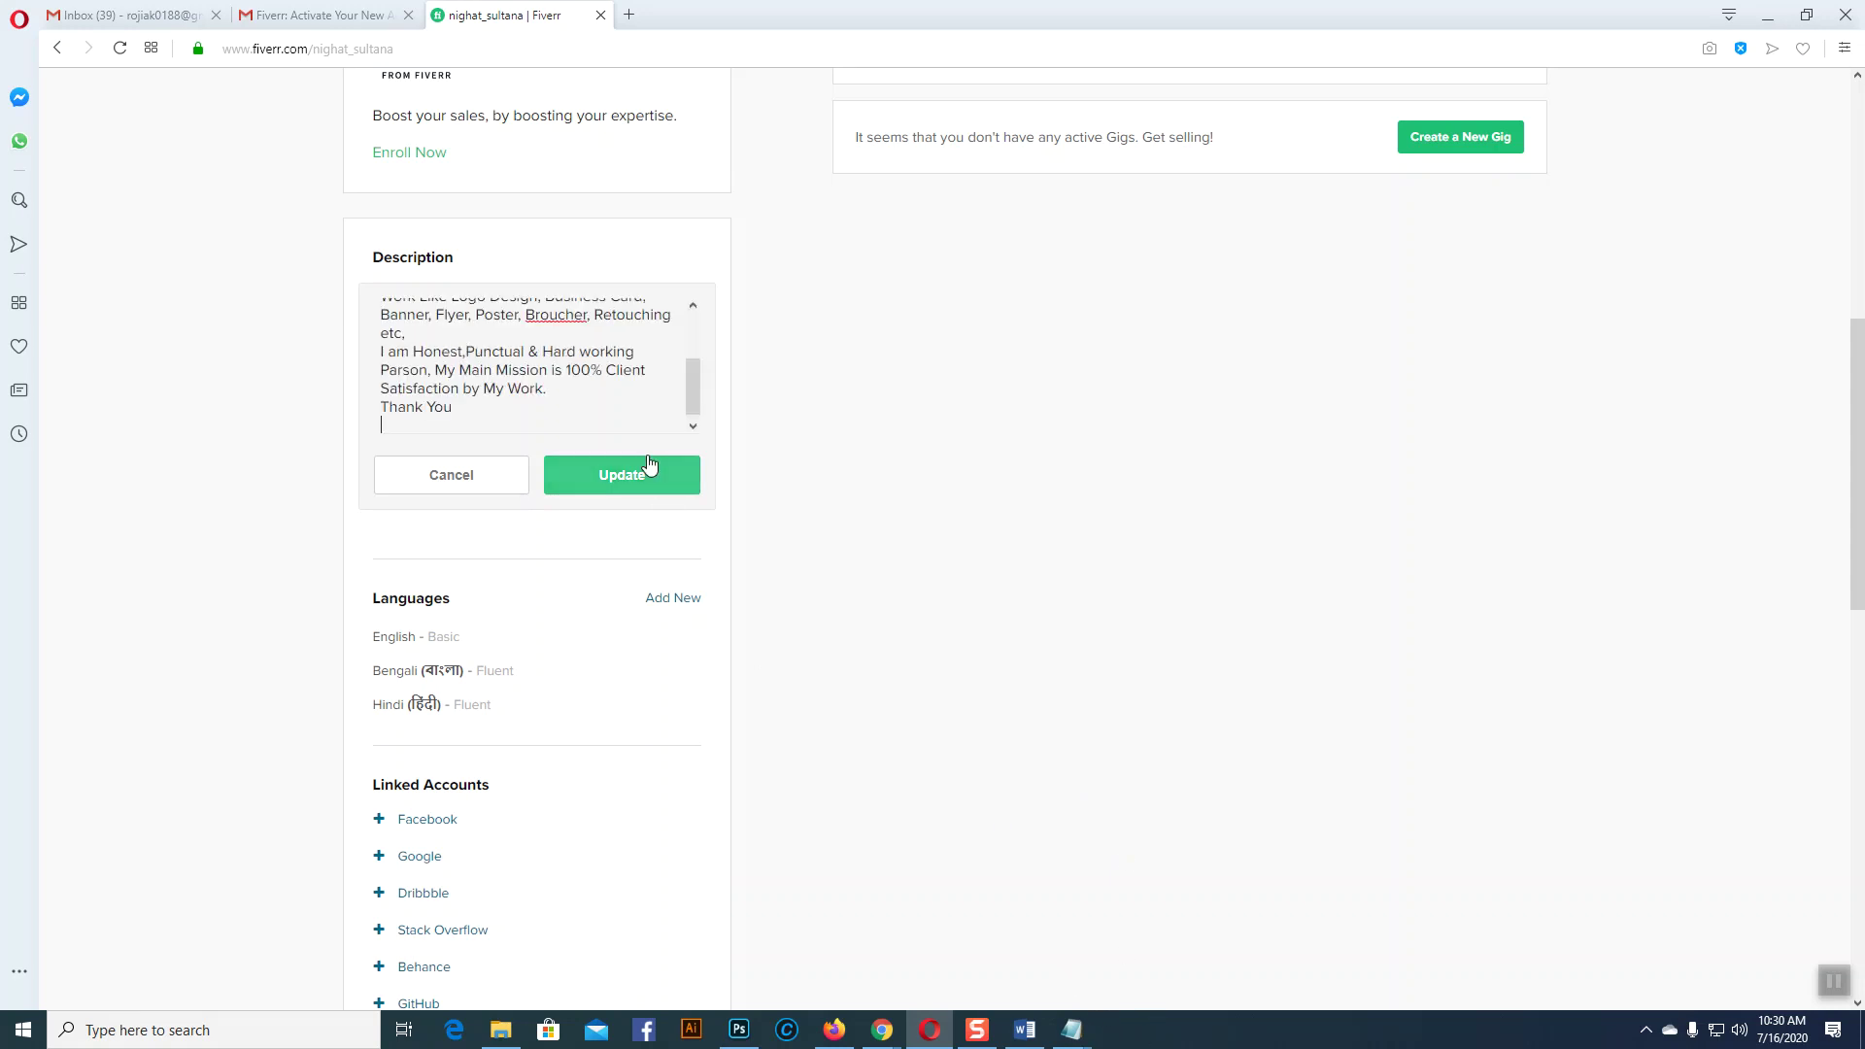
scroll(636, 423, "up", 3)
right_click(542, 425)
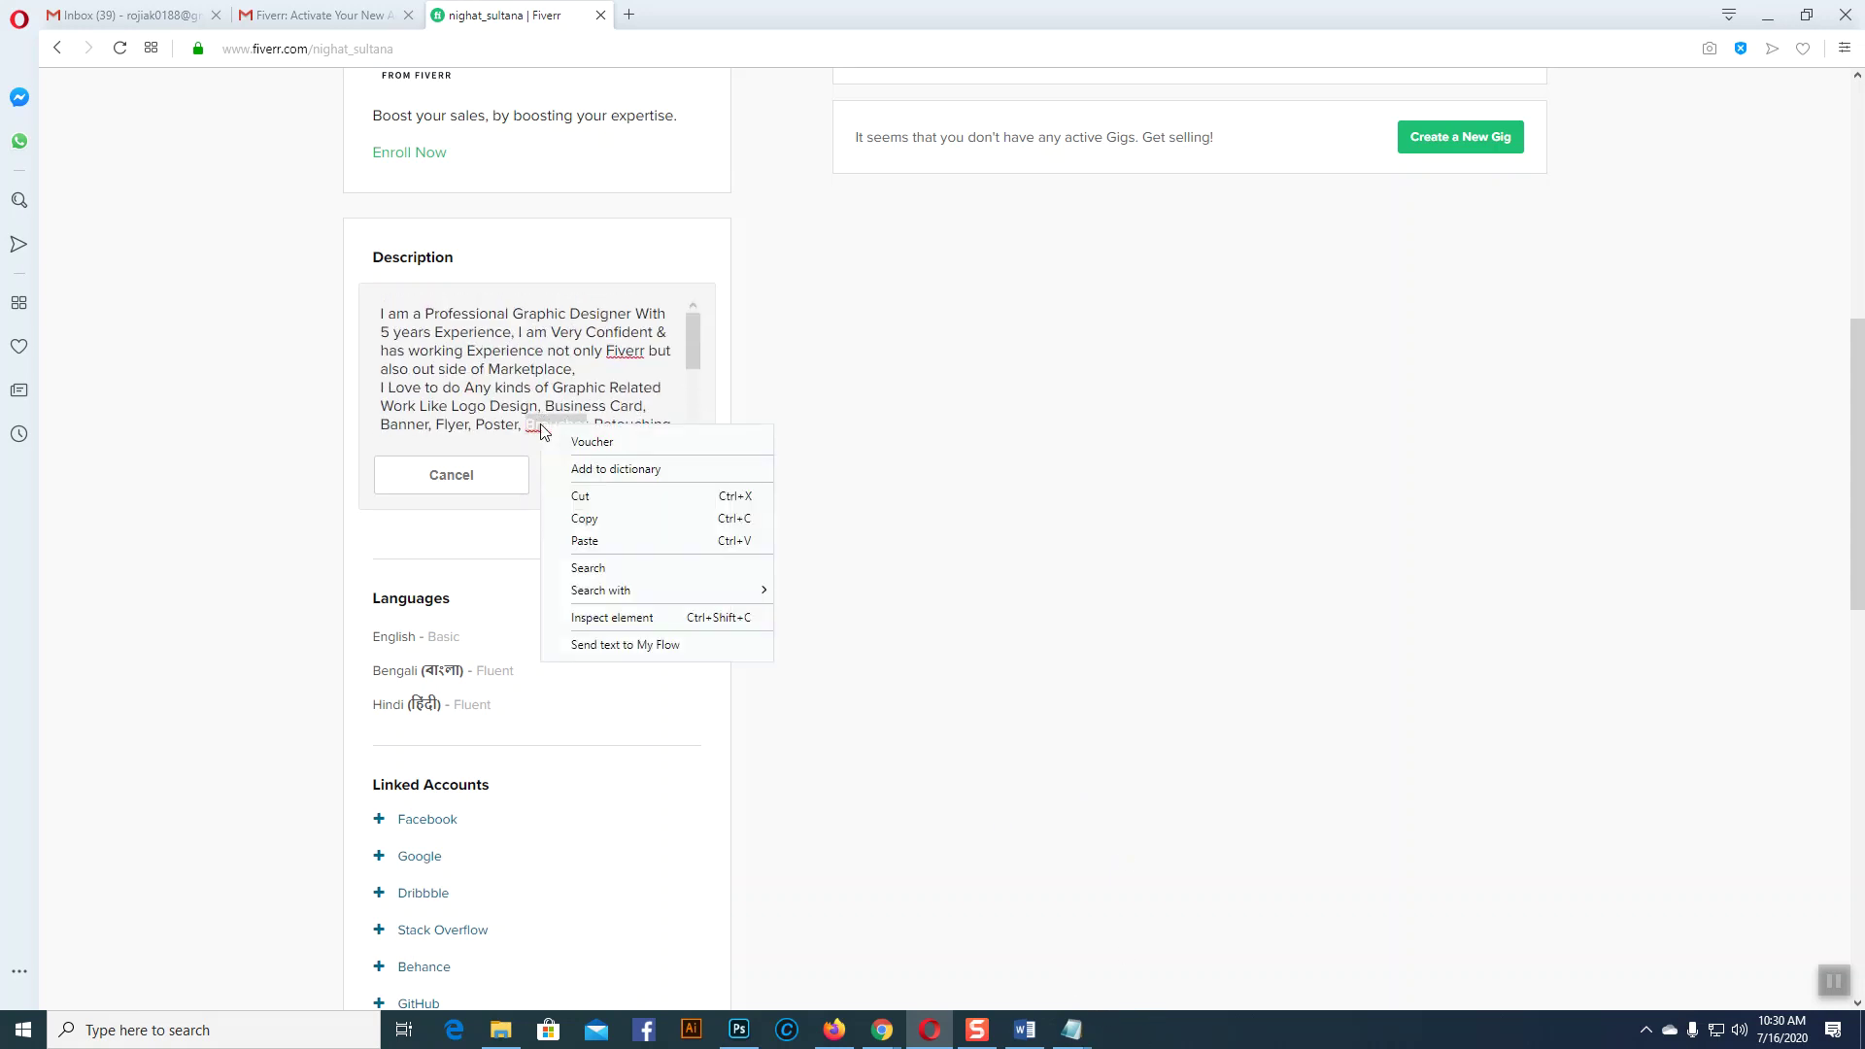
left_click(952, 496)
scroll(592, 395, "up", 4)
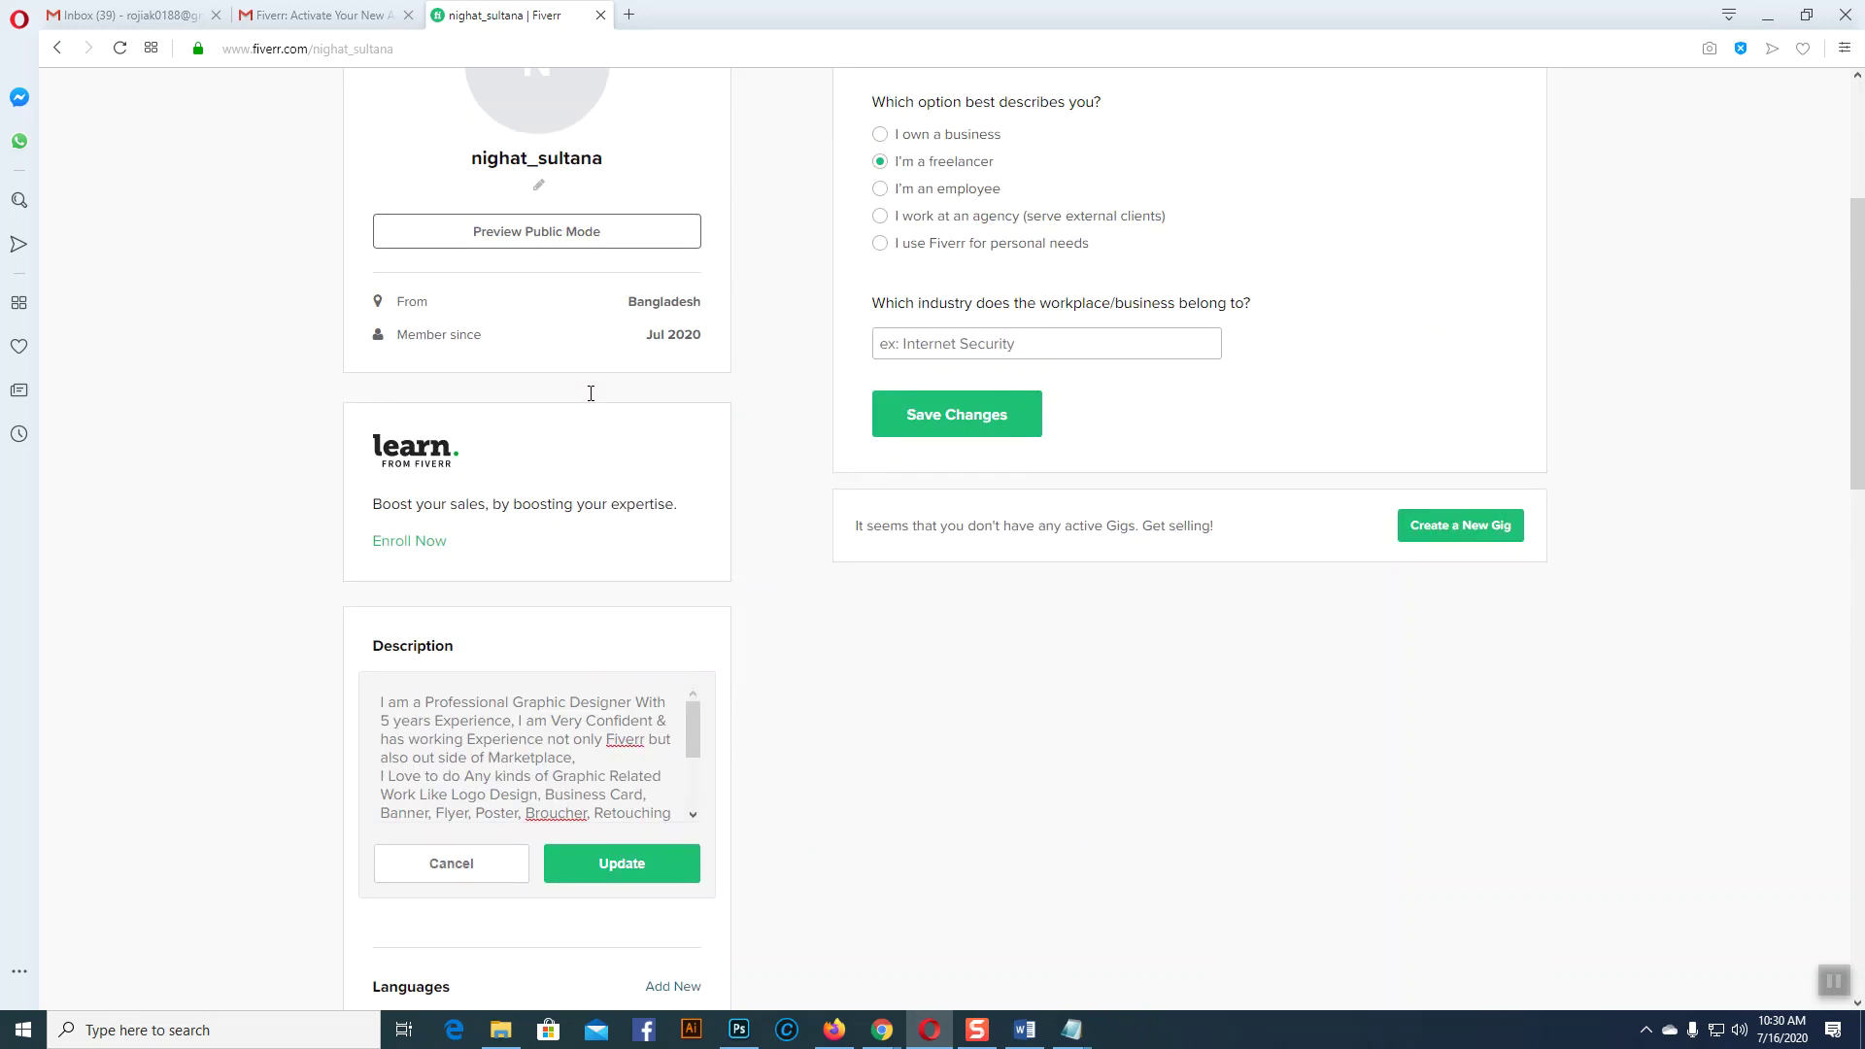
Replace the opening word with 'Hello', put 'I' on a new line, and save the description.
double_click(382, 701)
type("Hello")
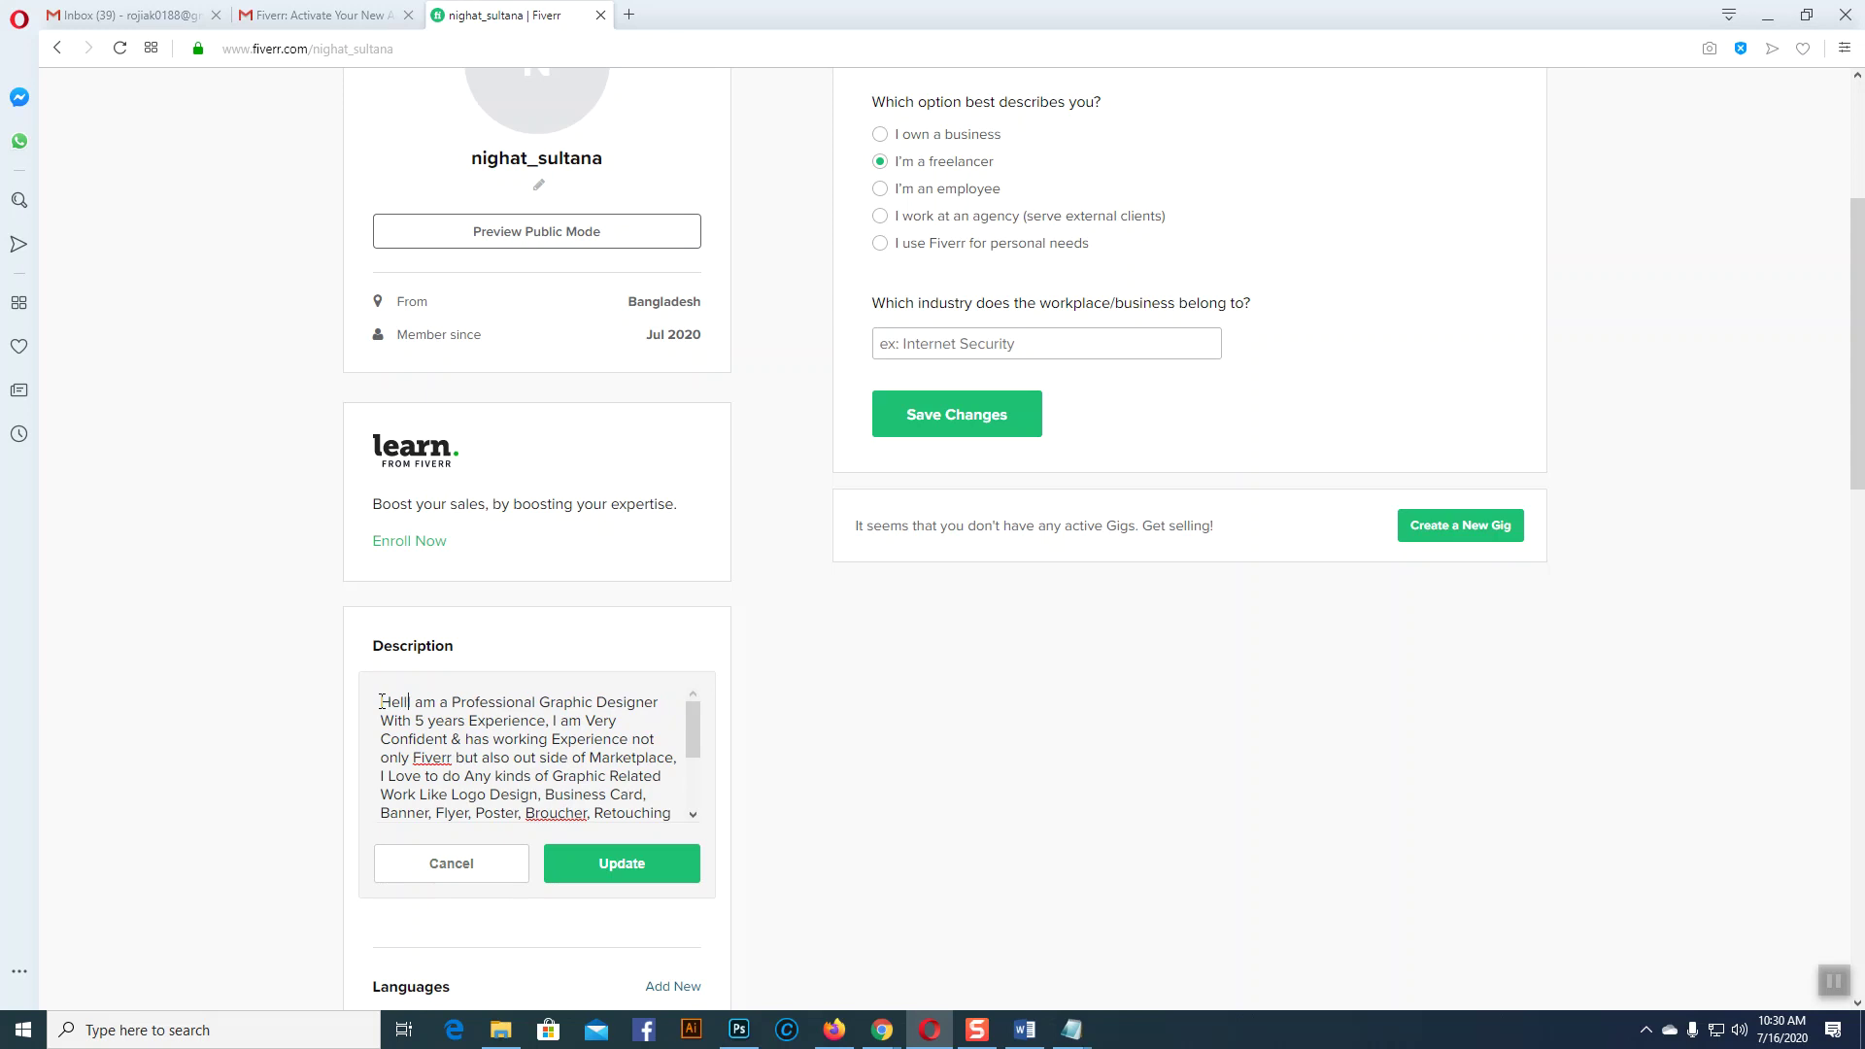
key("Return")
type("I")
scroll(544, 768, "down", 3)
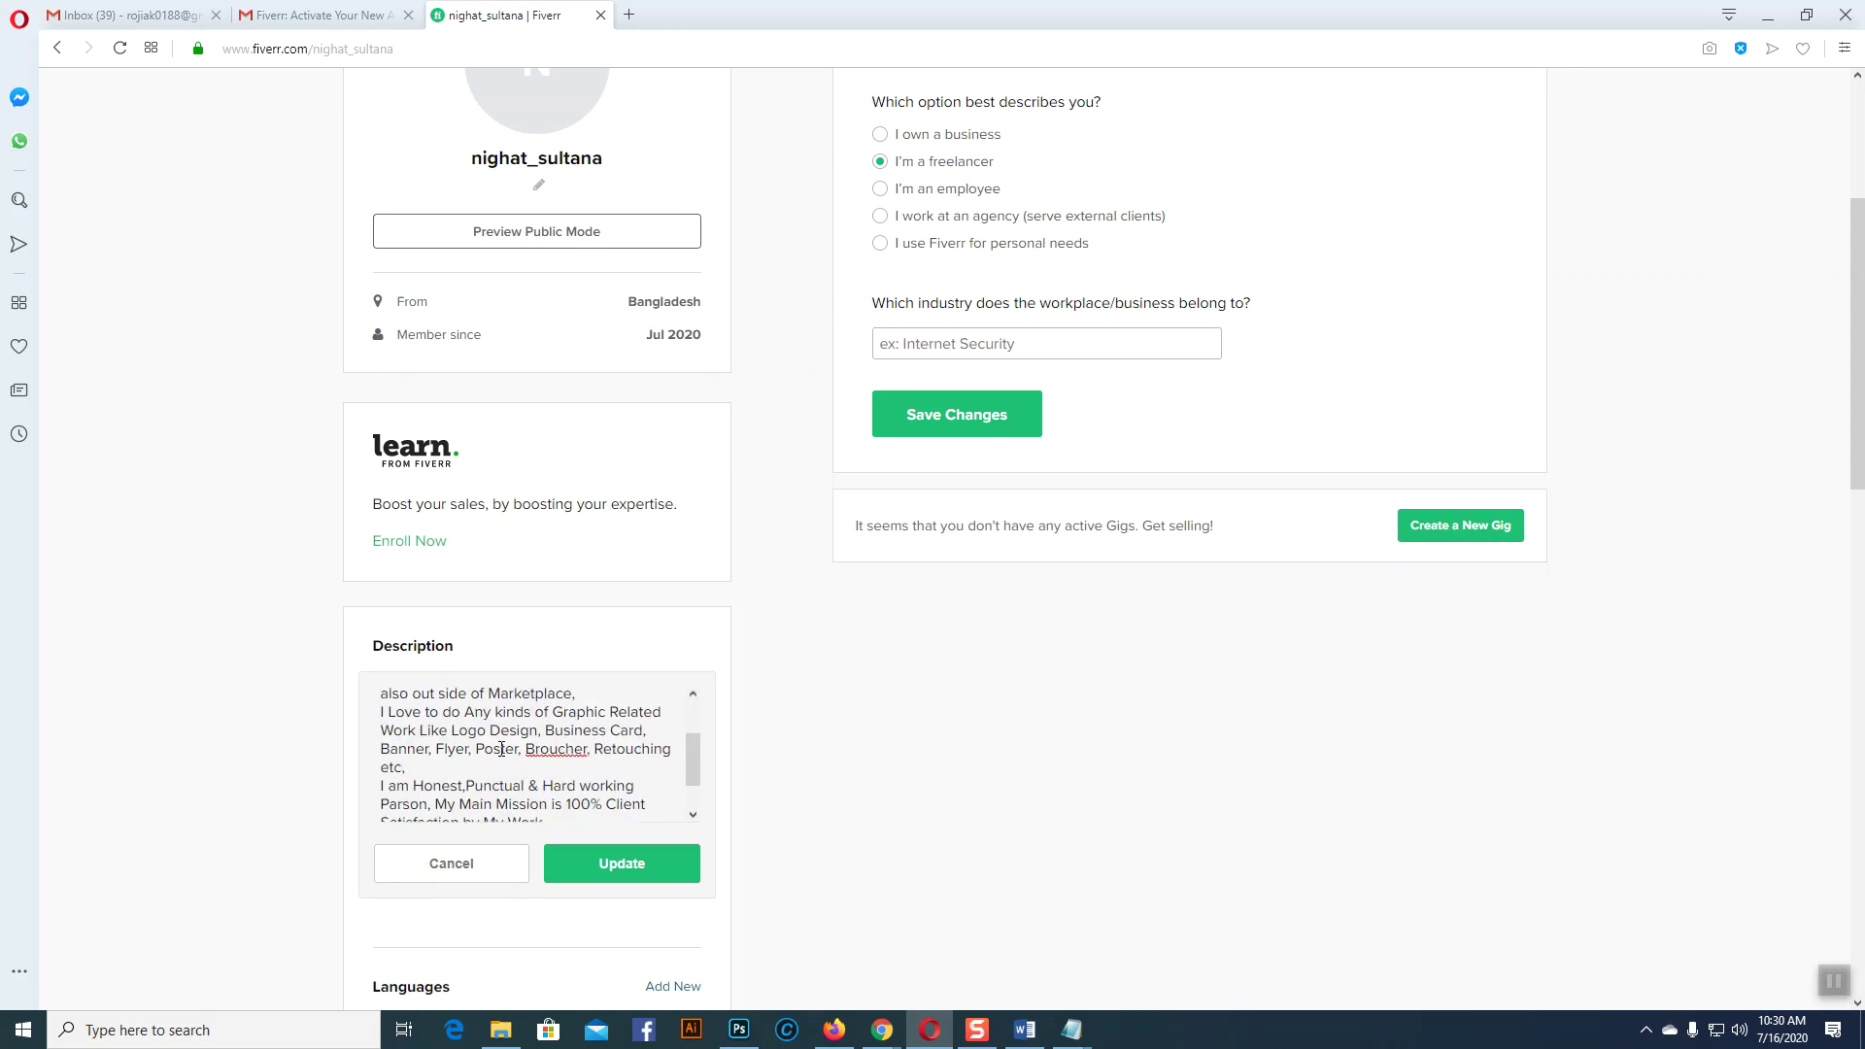
left_click(612, 863)
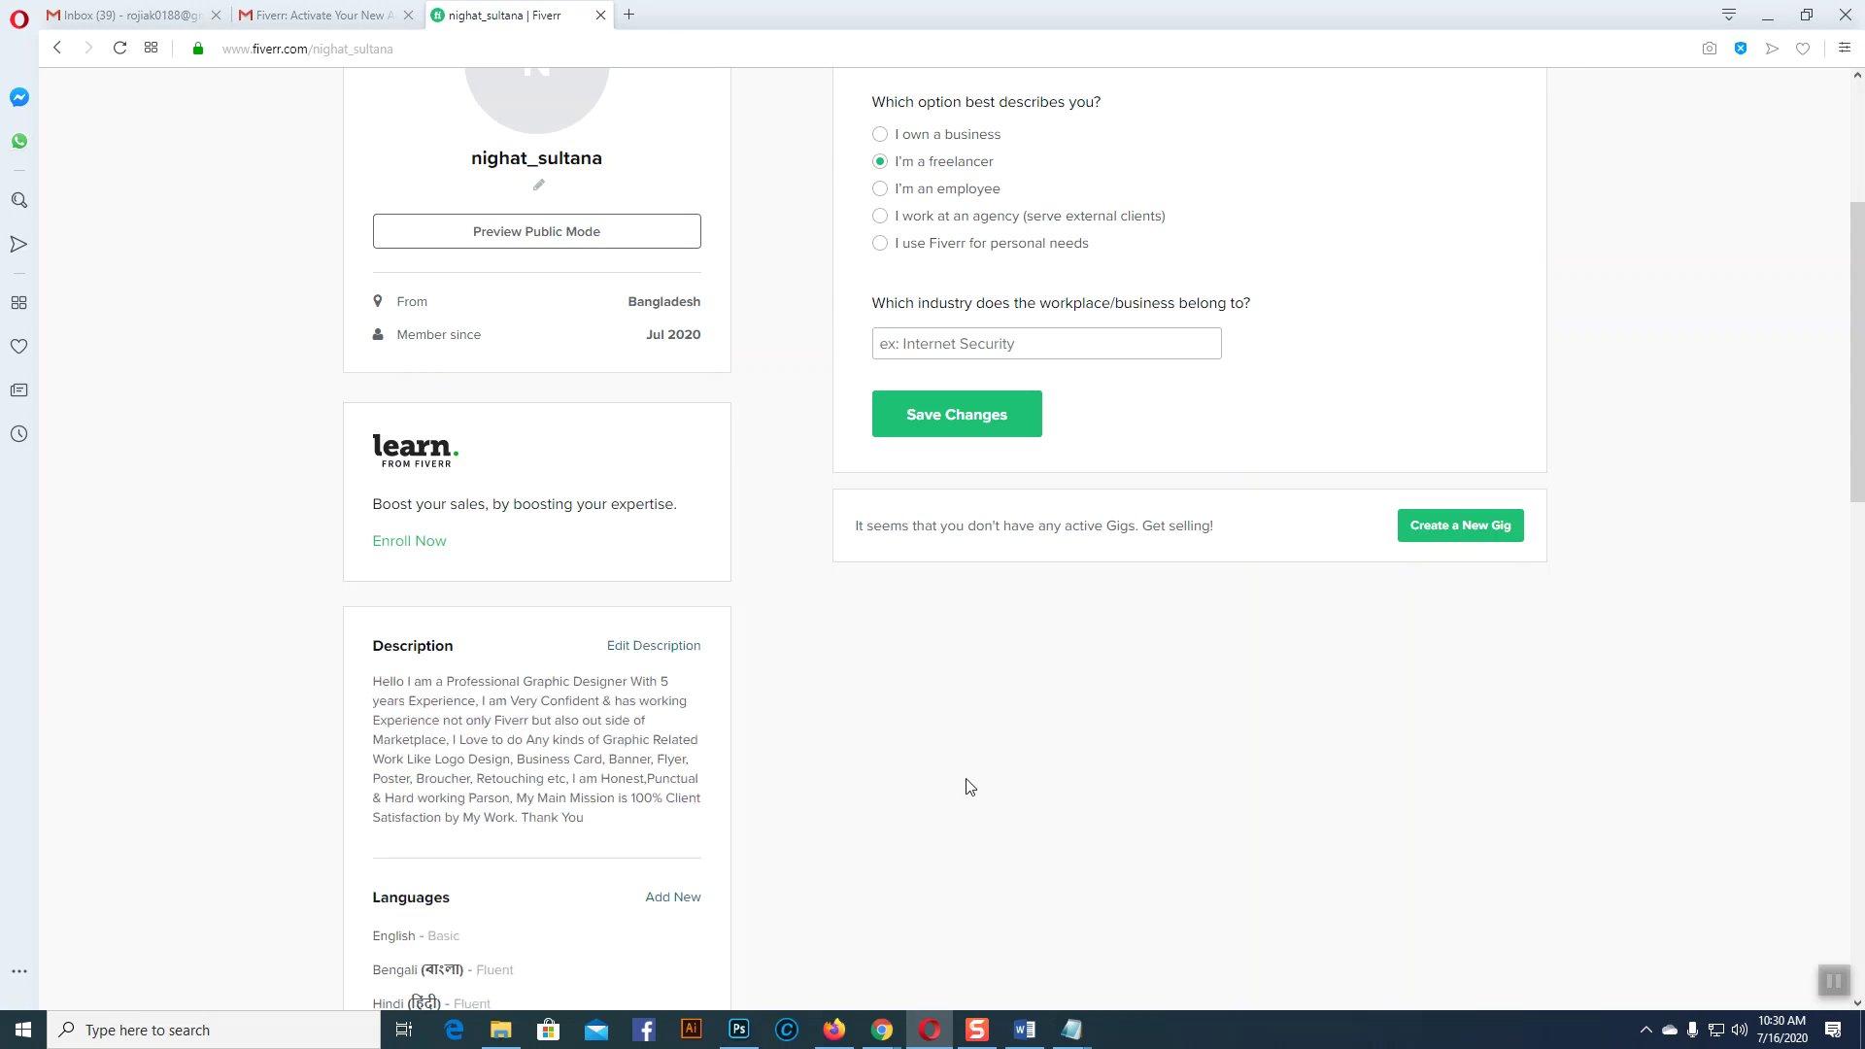
Set the profile tagline to 'Graphic Designer' and save it.
left_click(539, 184)
type("G")
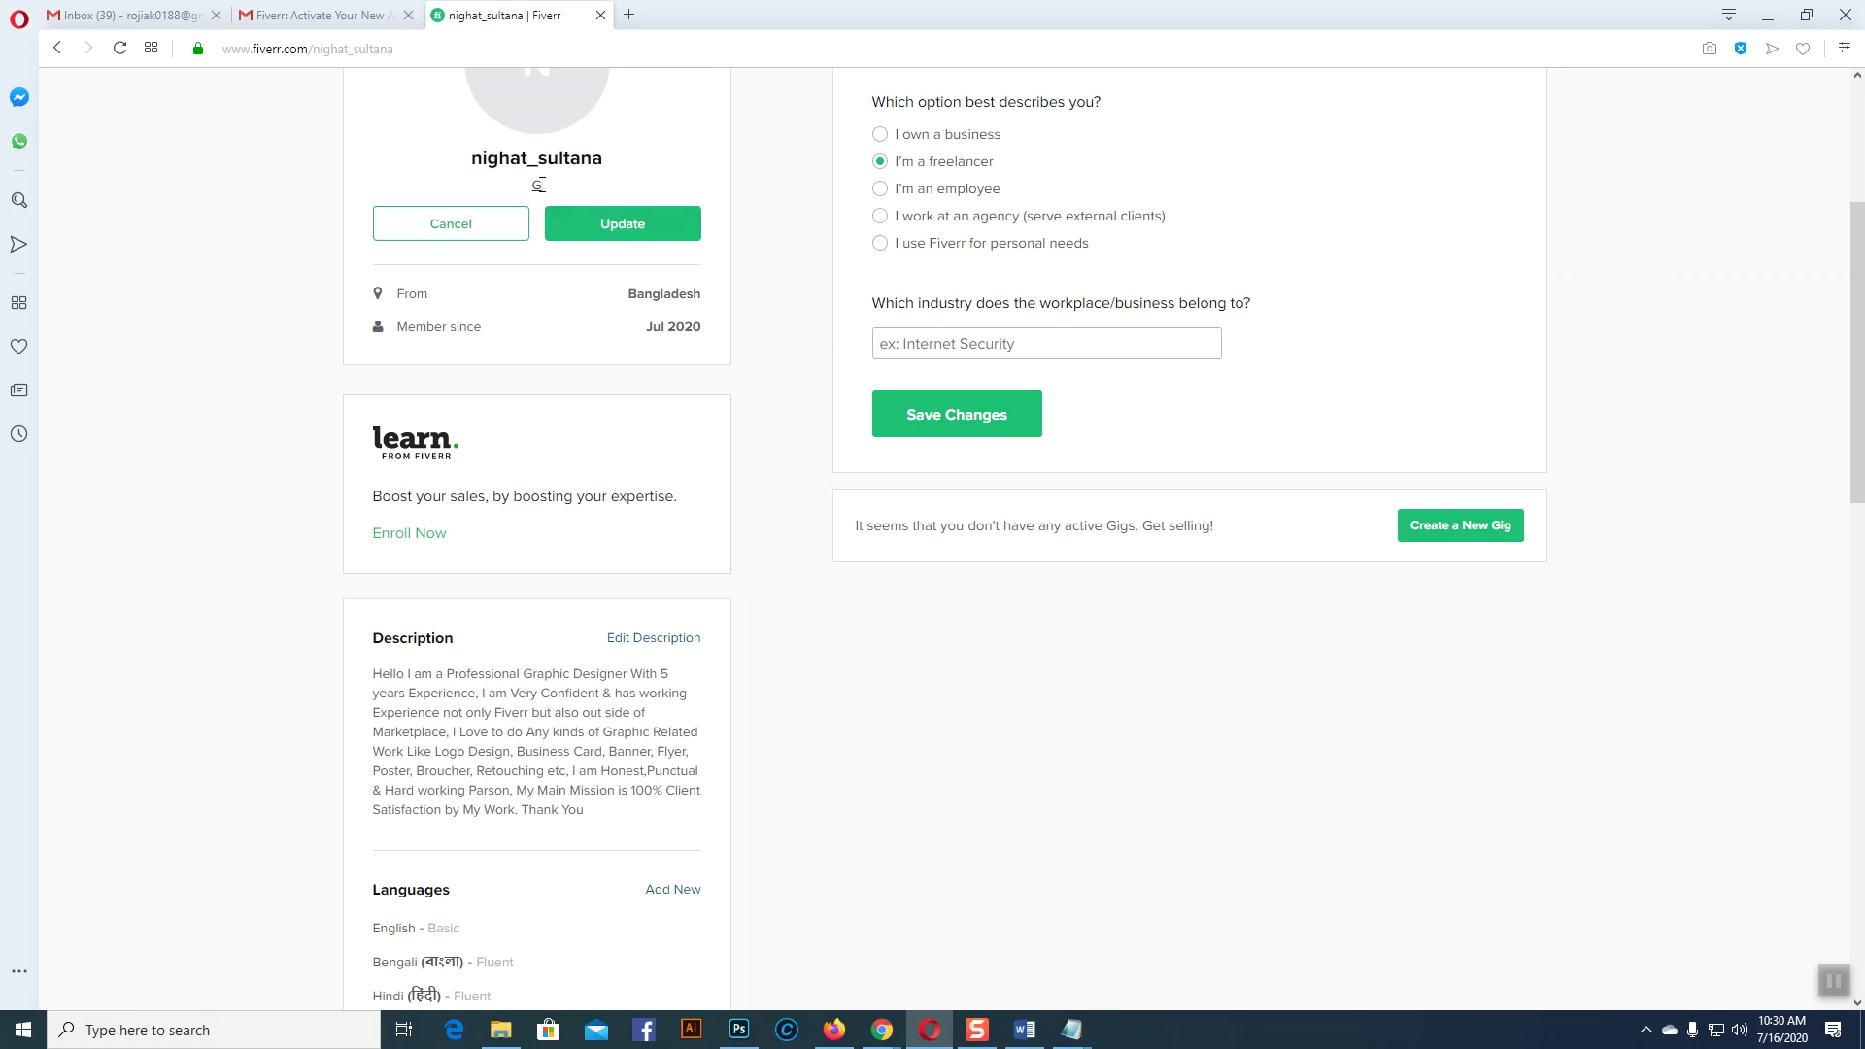
type("raphic Designer")
left_click(623, 223)
Choose Architecture, Engineering and Design as the industry and save the profile information.
scroll(934, 549, "down", 4)
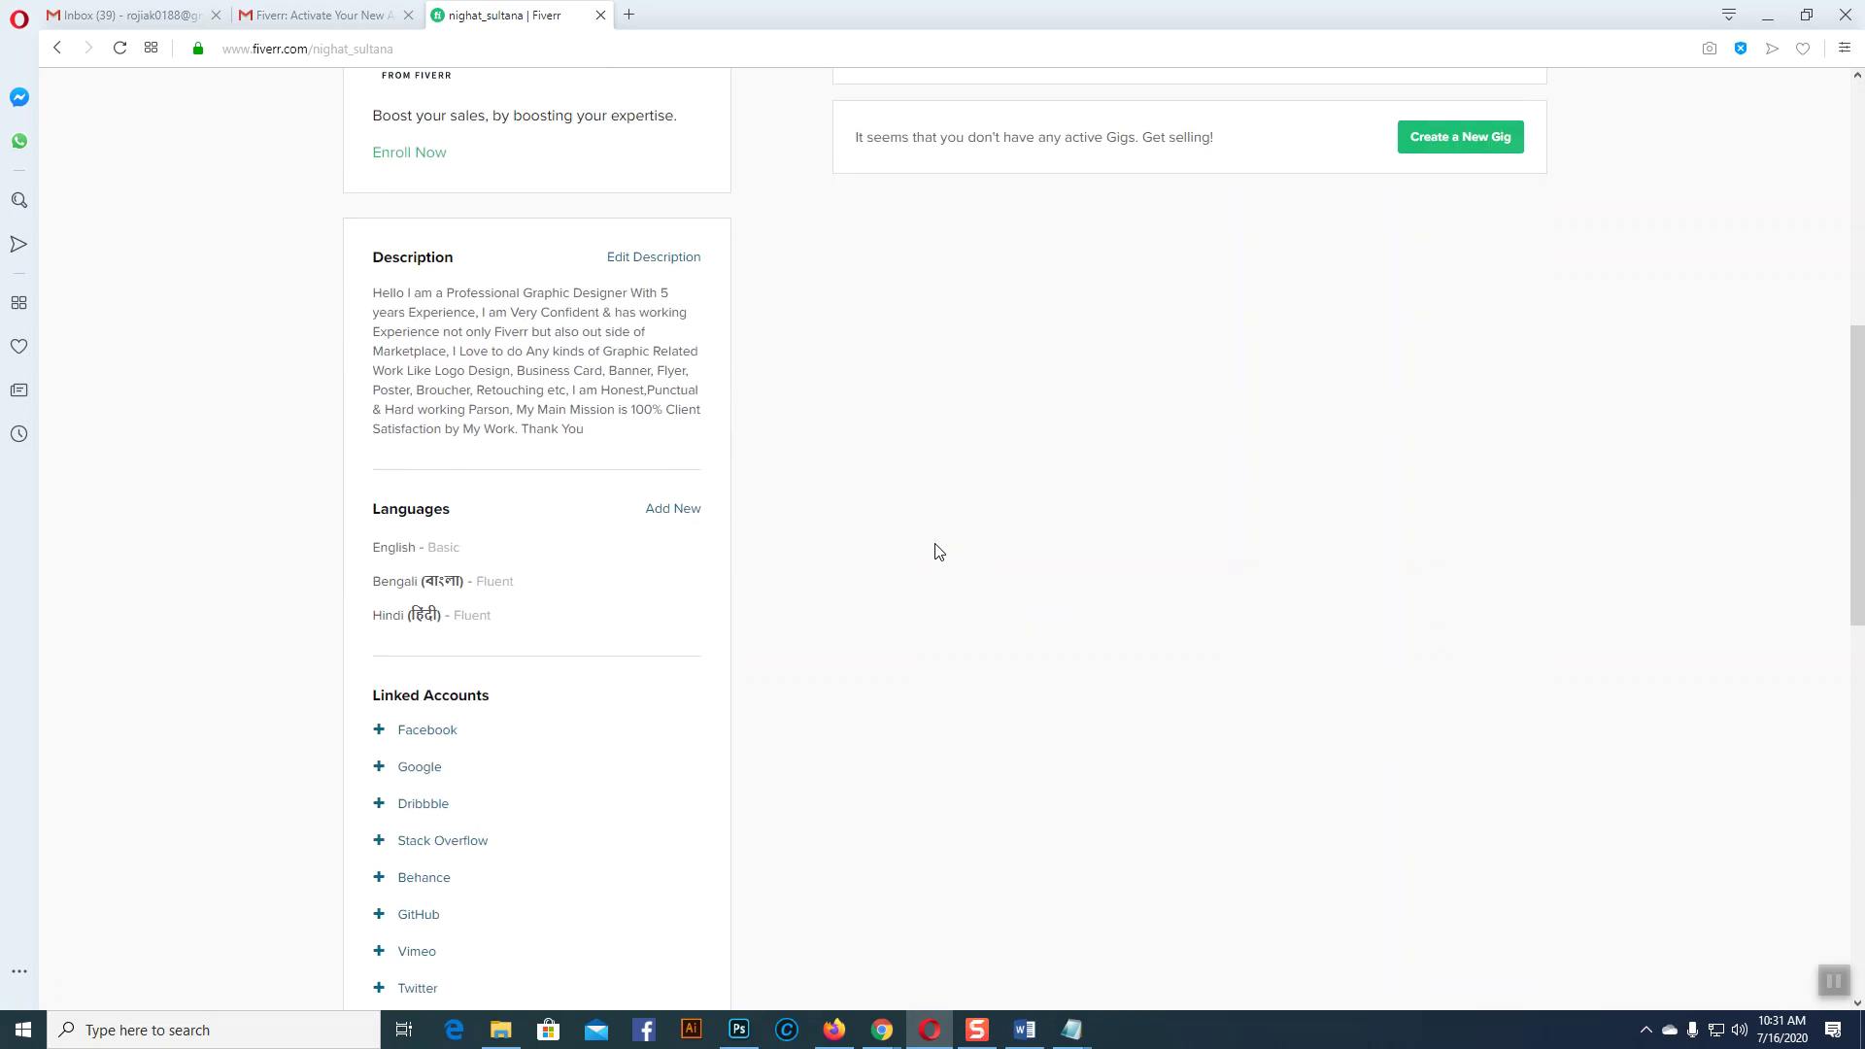
scroll(938, 553, "down", 8)
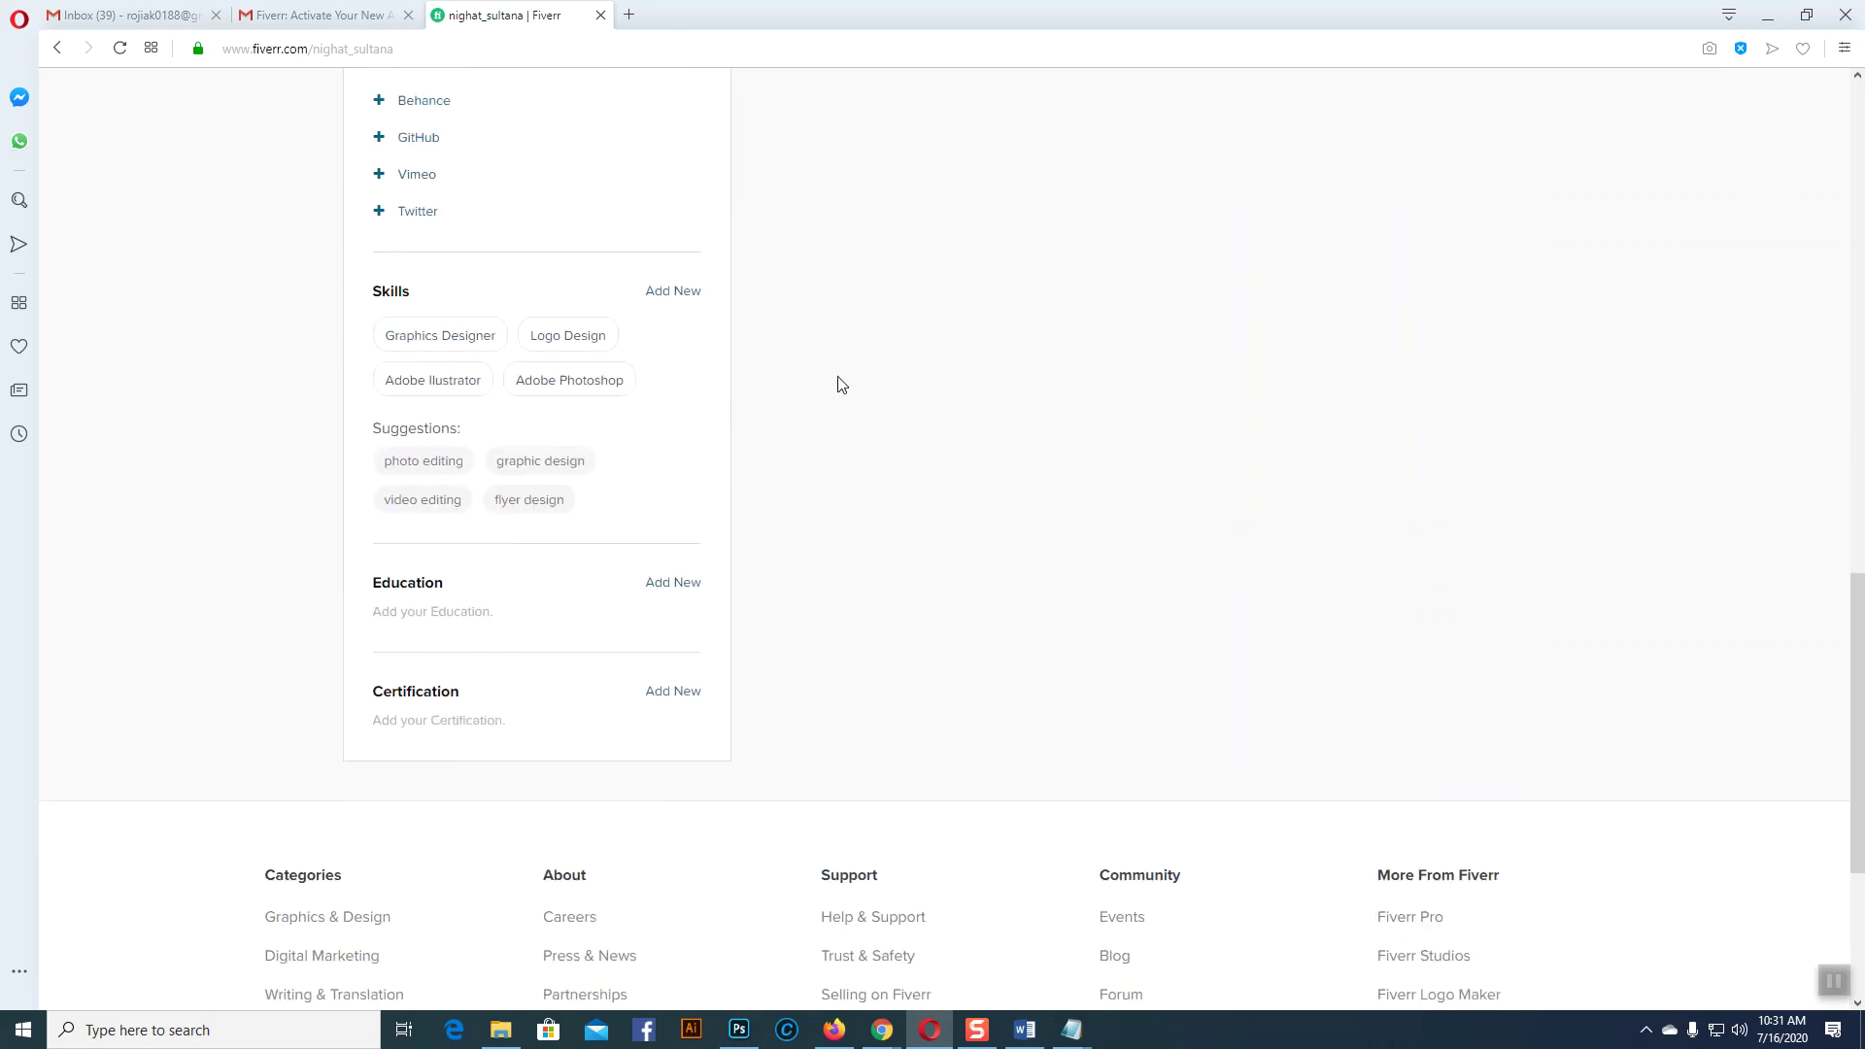
scroll(806, 418, "up", 6)
scroll(1000, 482, "up", 9)
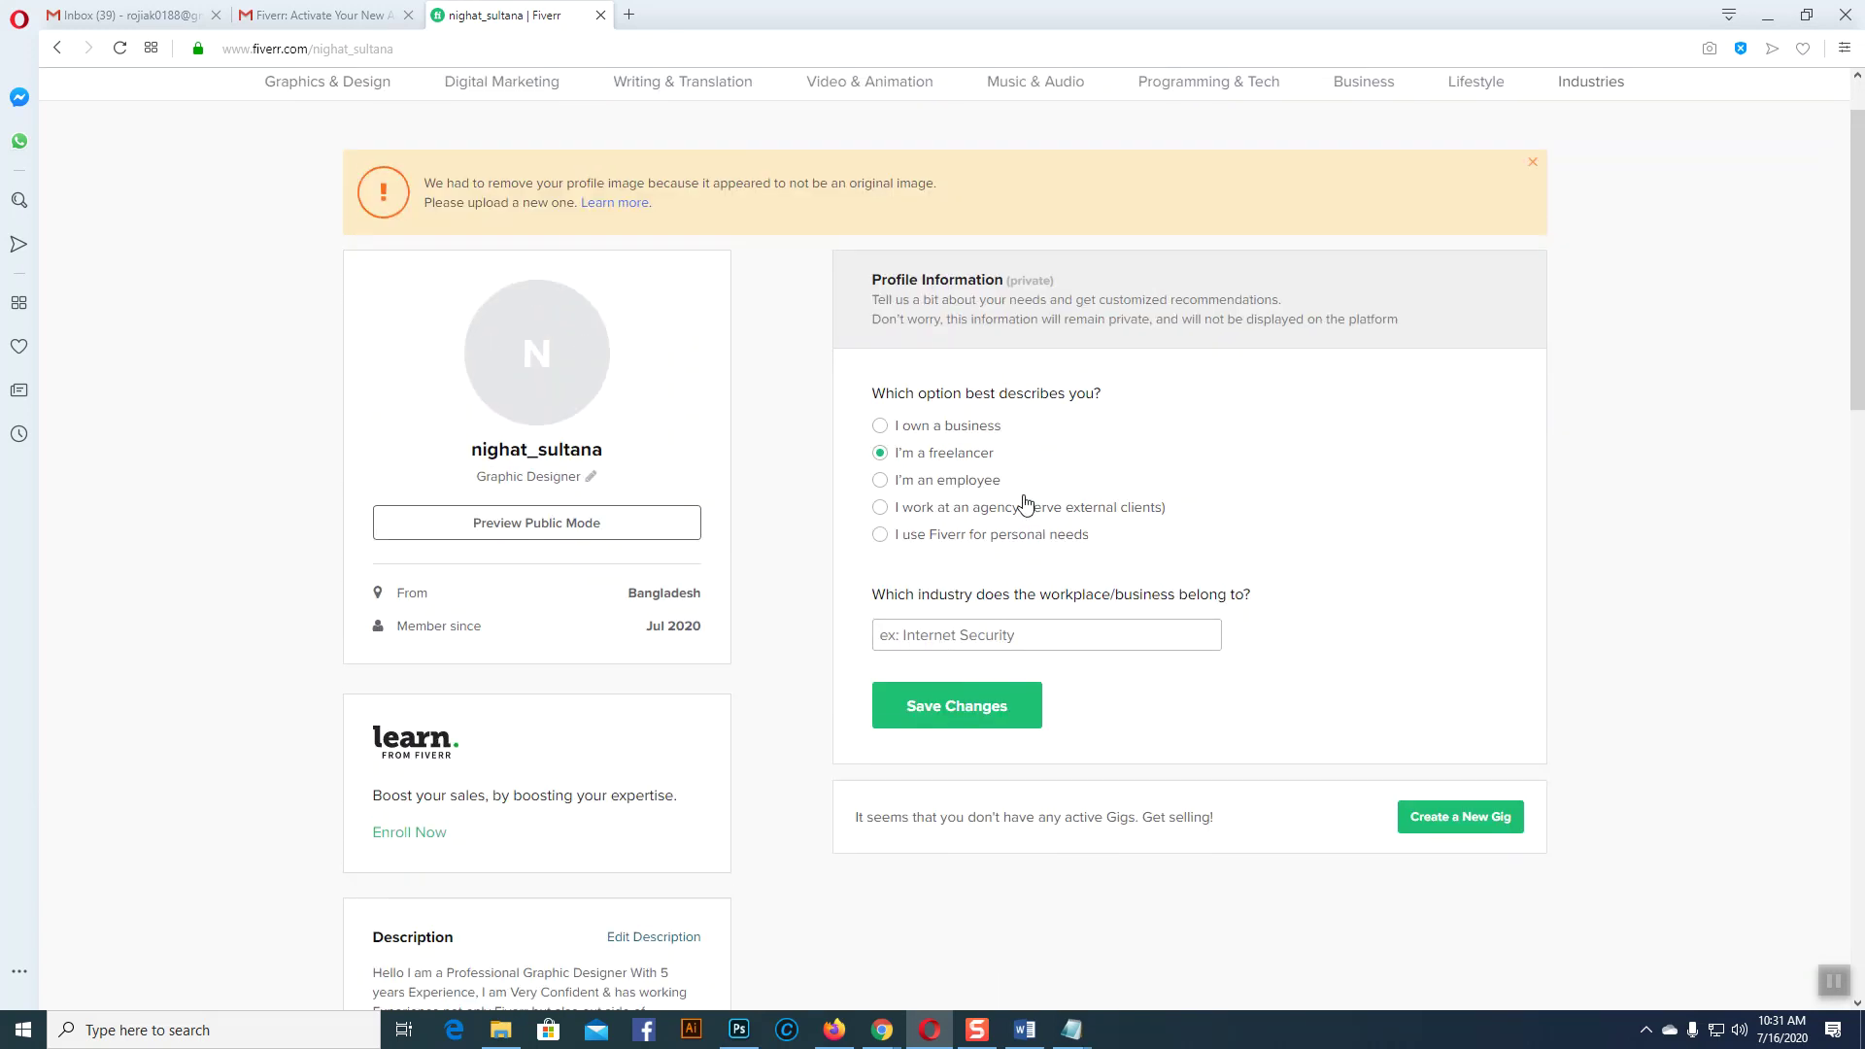
left_click(979, 634)
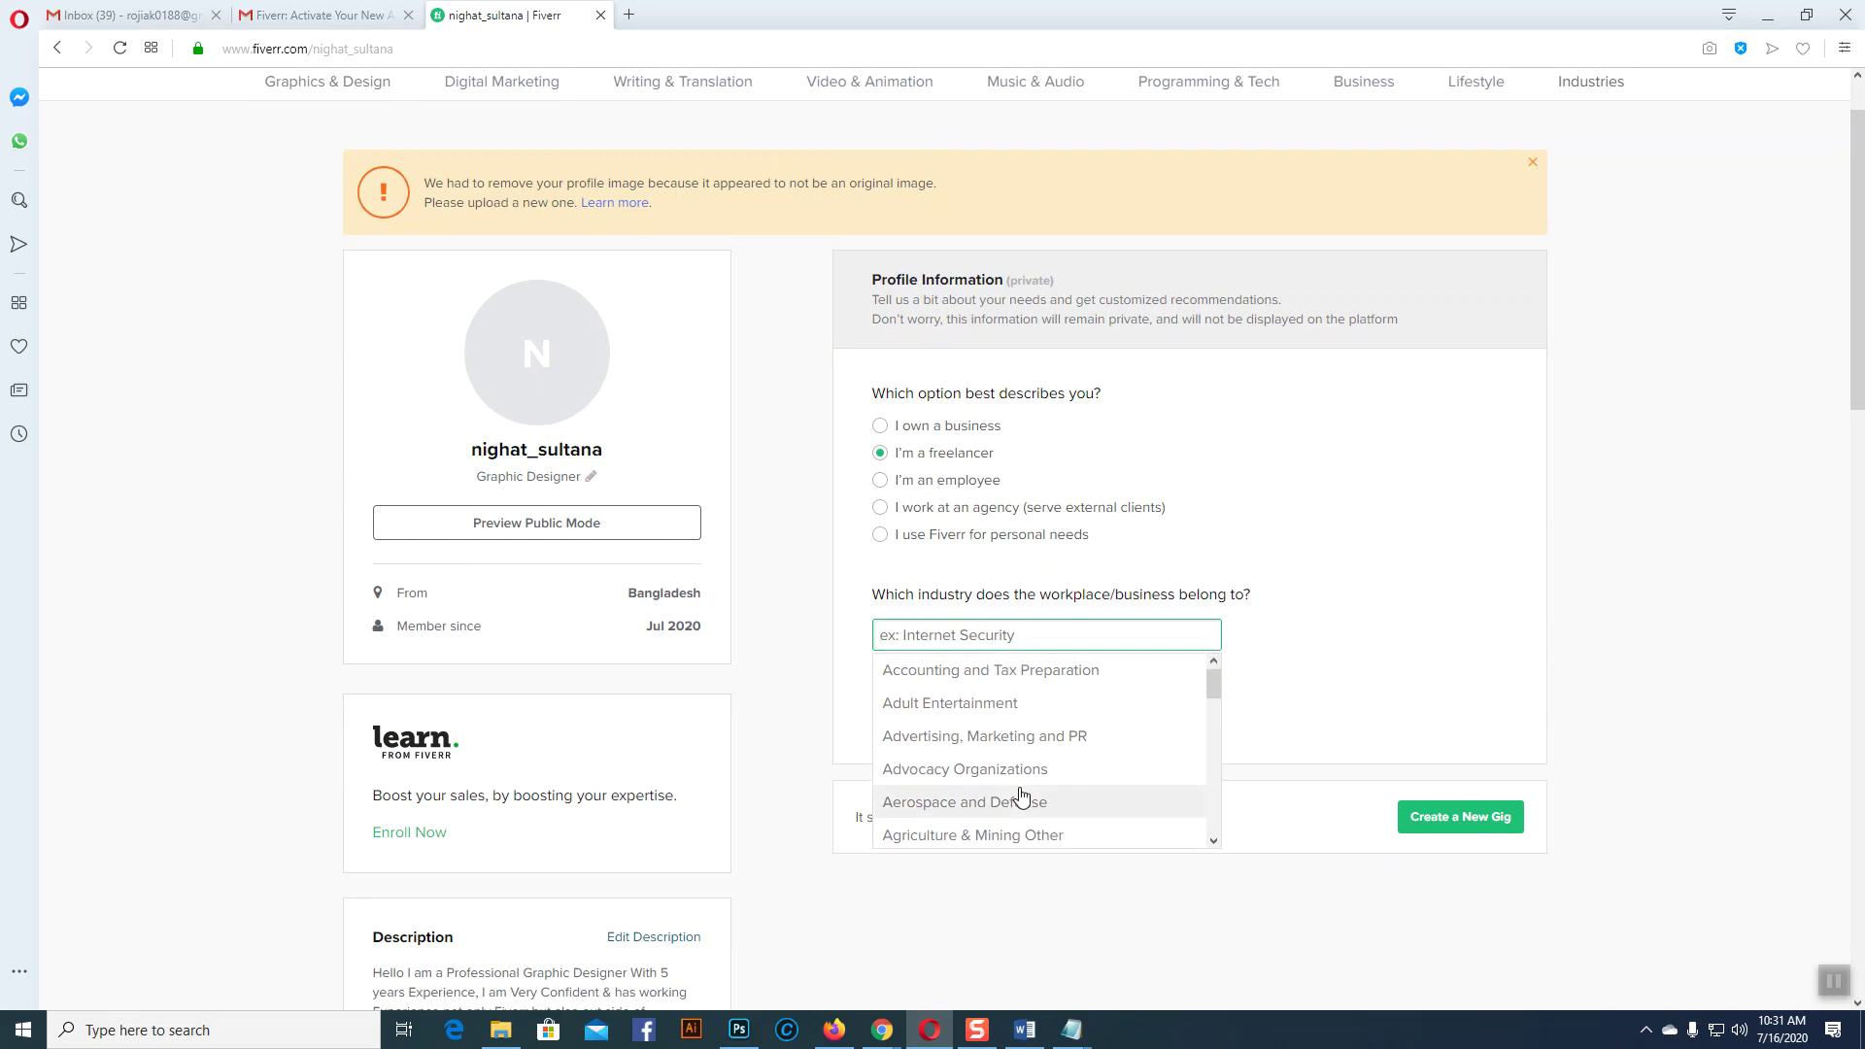
scroll(1020, 768, "down", 2)
left_click(1030, 683)
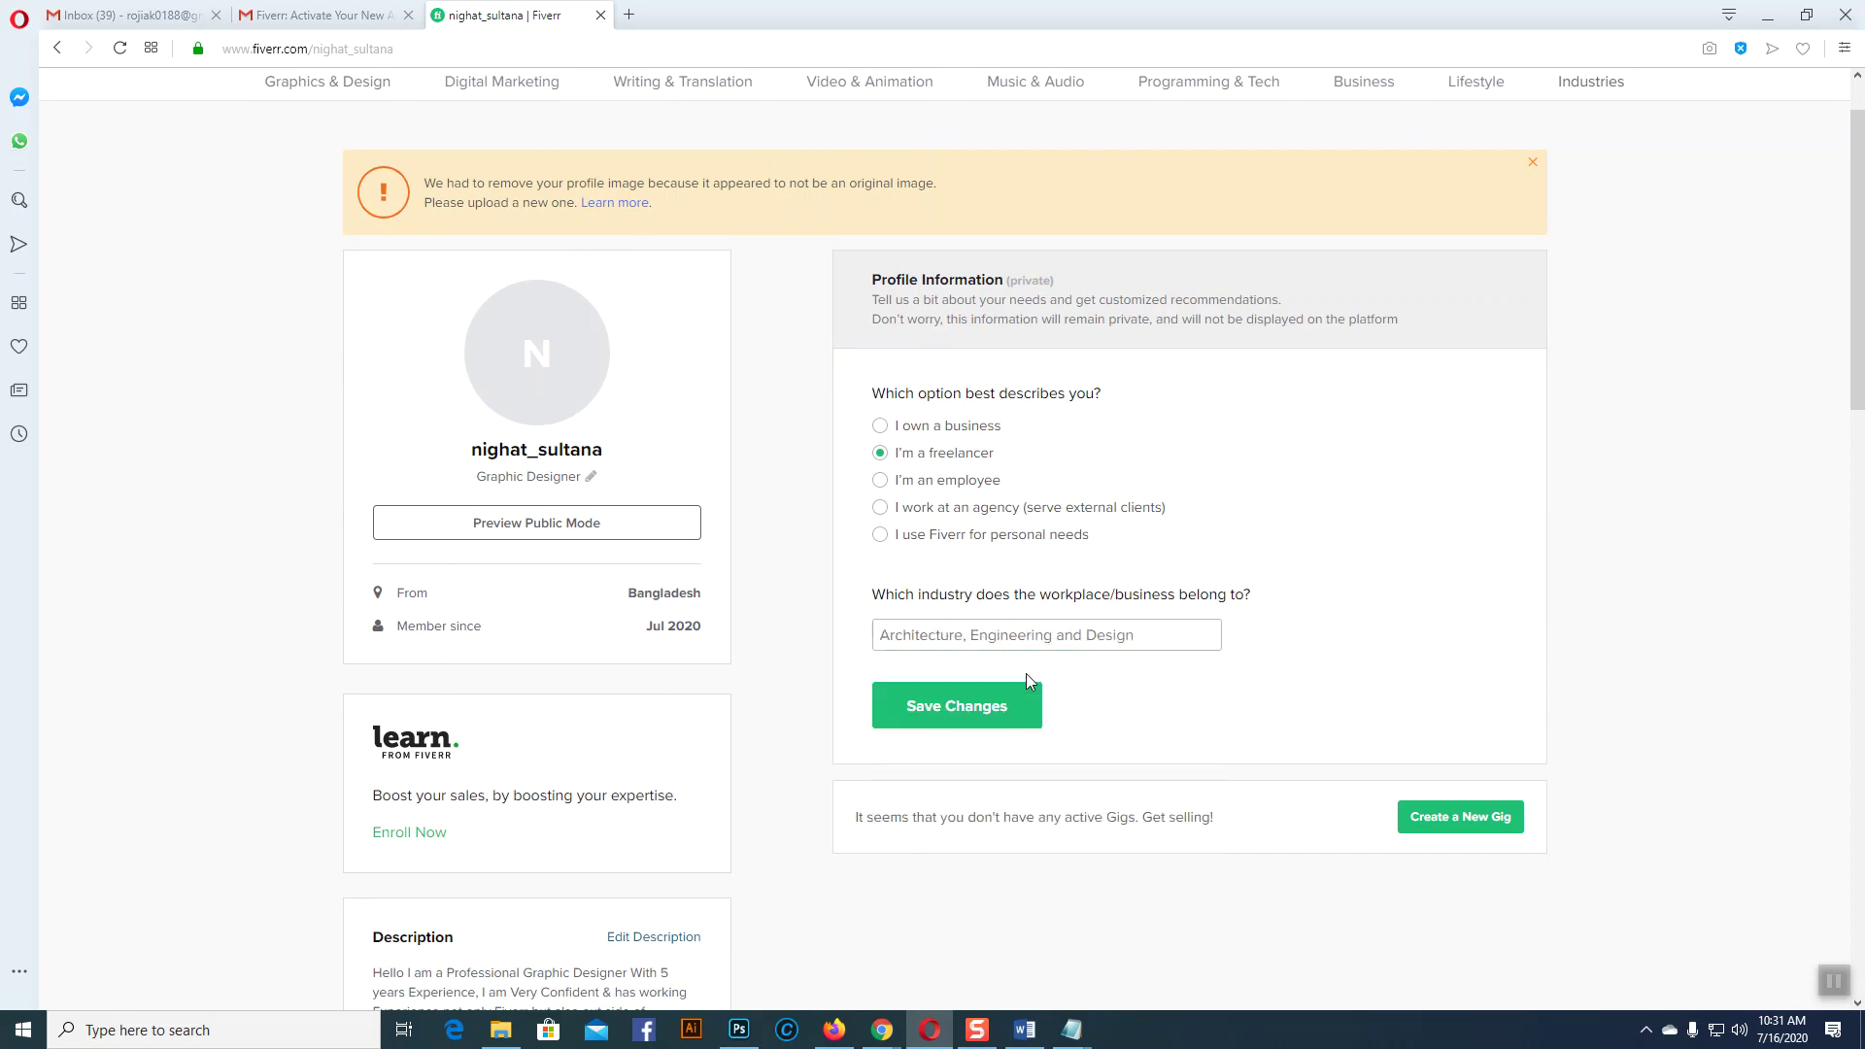
left_click(961, 709)
Pick a new profile photo in the file picker and save the profile changes.
left_click(540, 353)
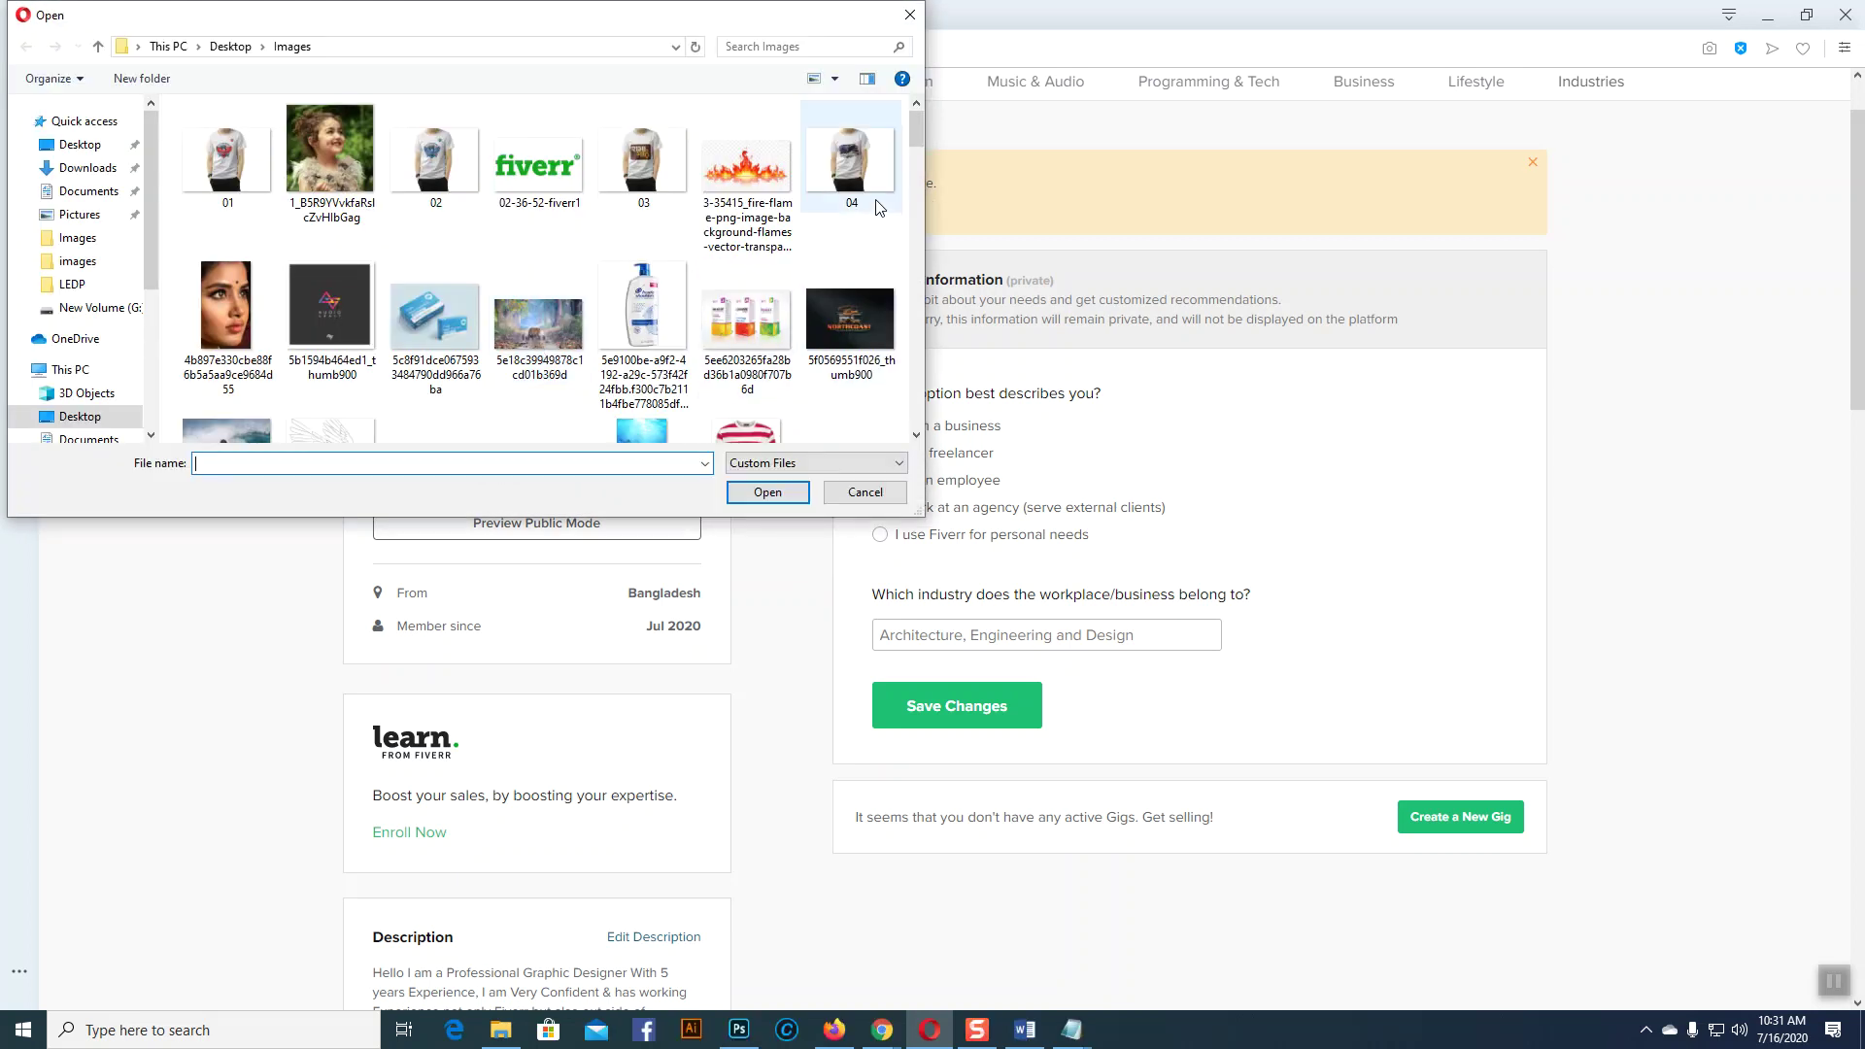
left_click_drag(917, 120, 910, 207)
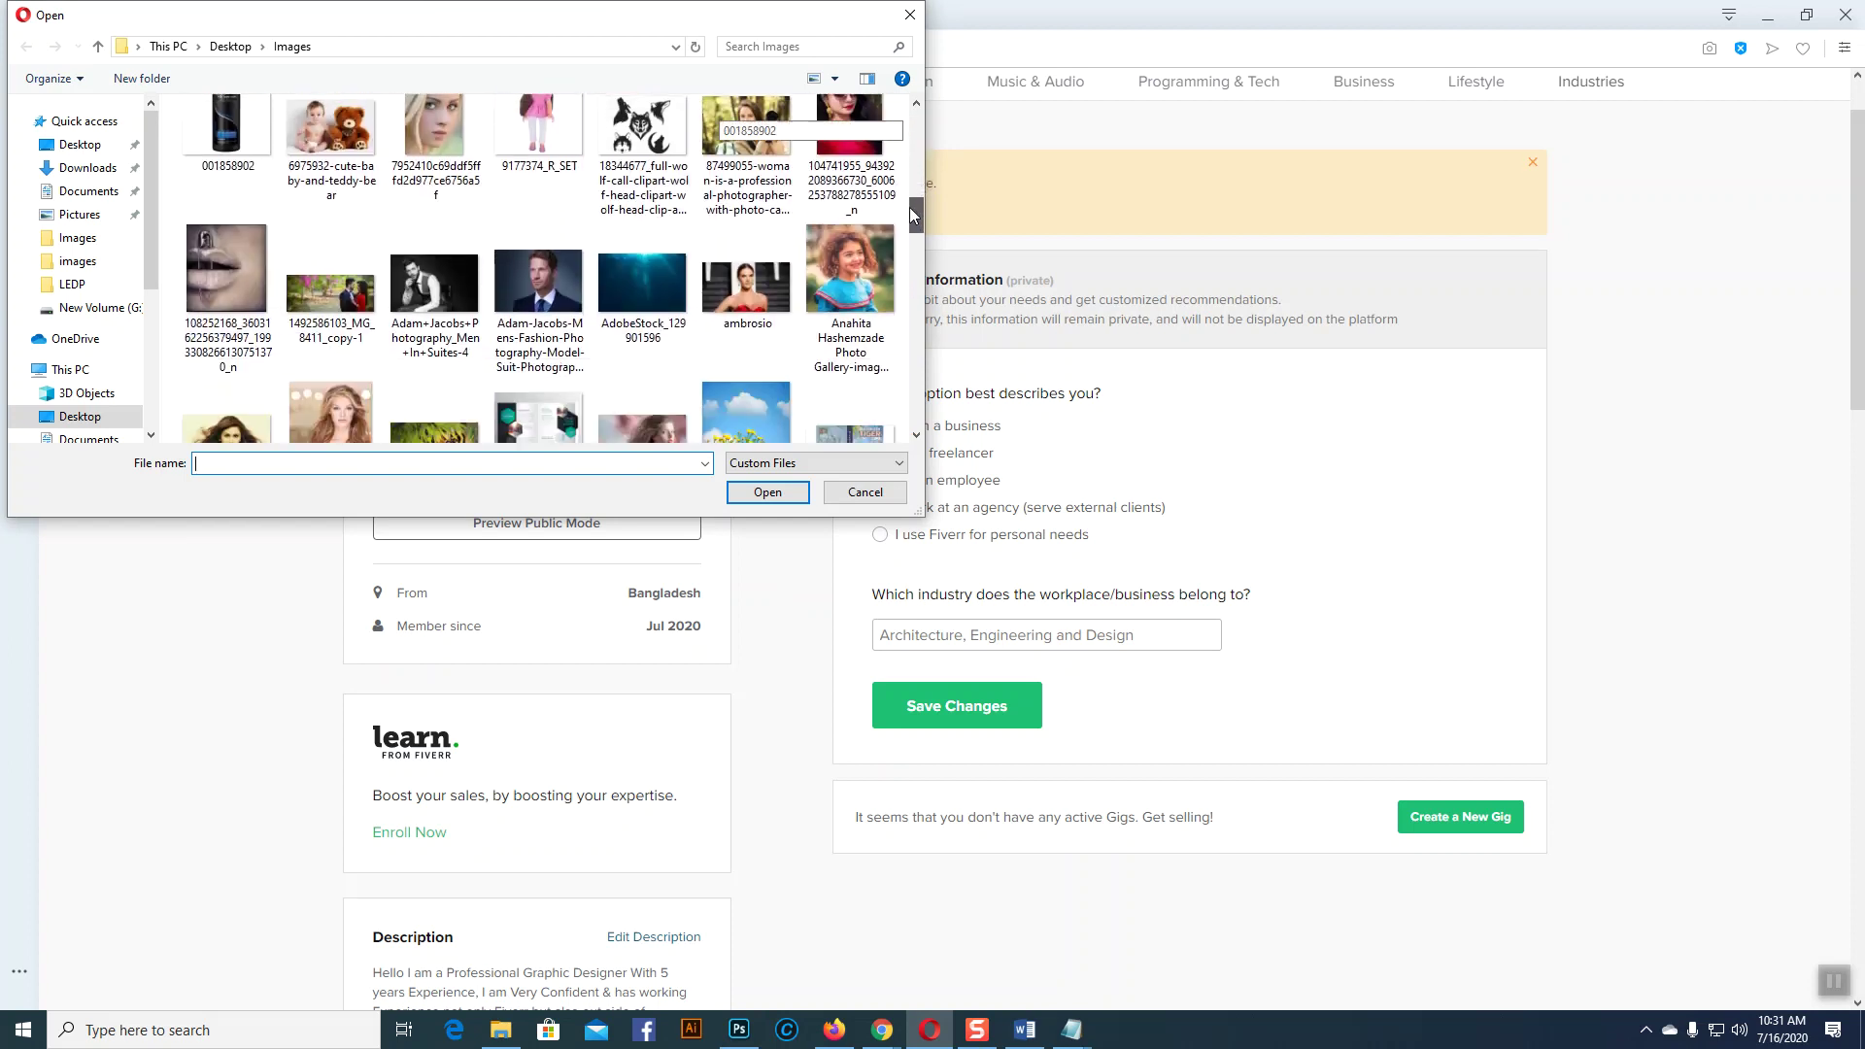
left_click(865, 493)
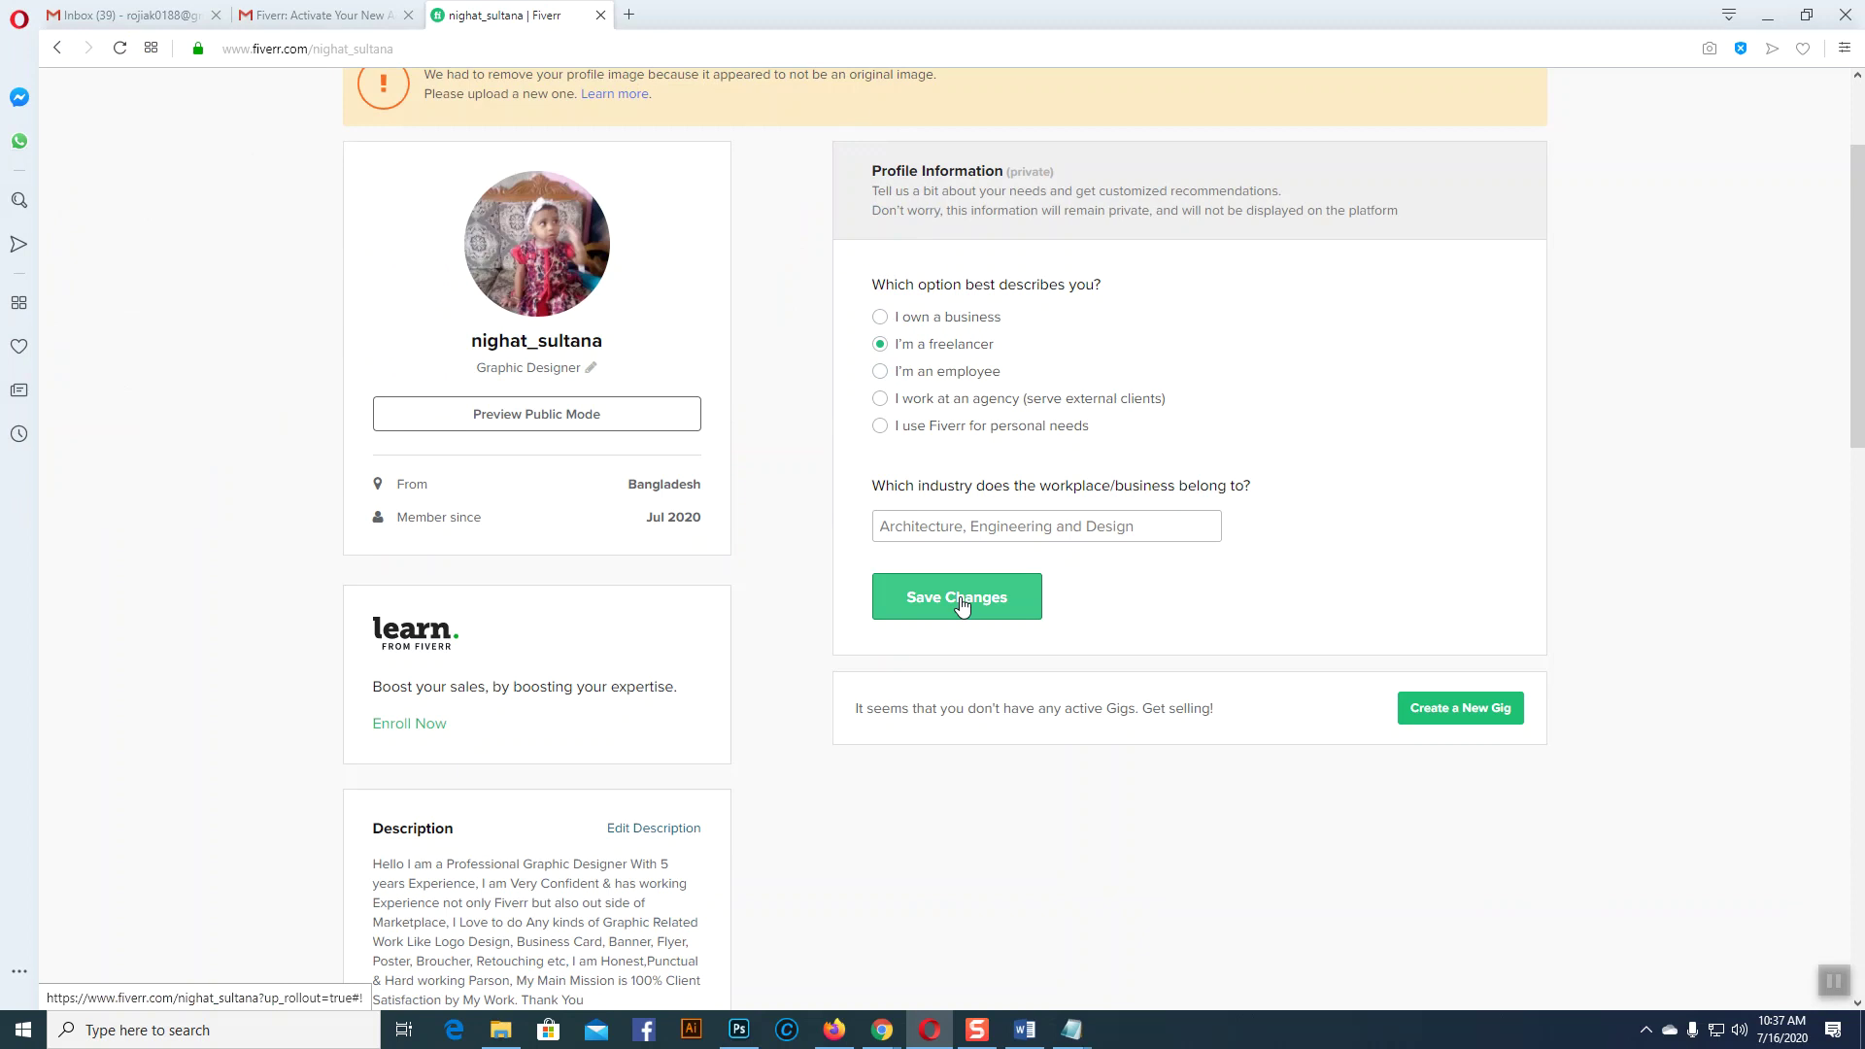
left_click(961, 606)
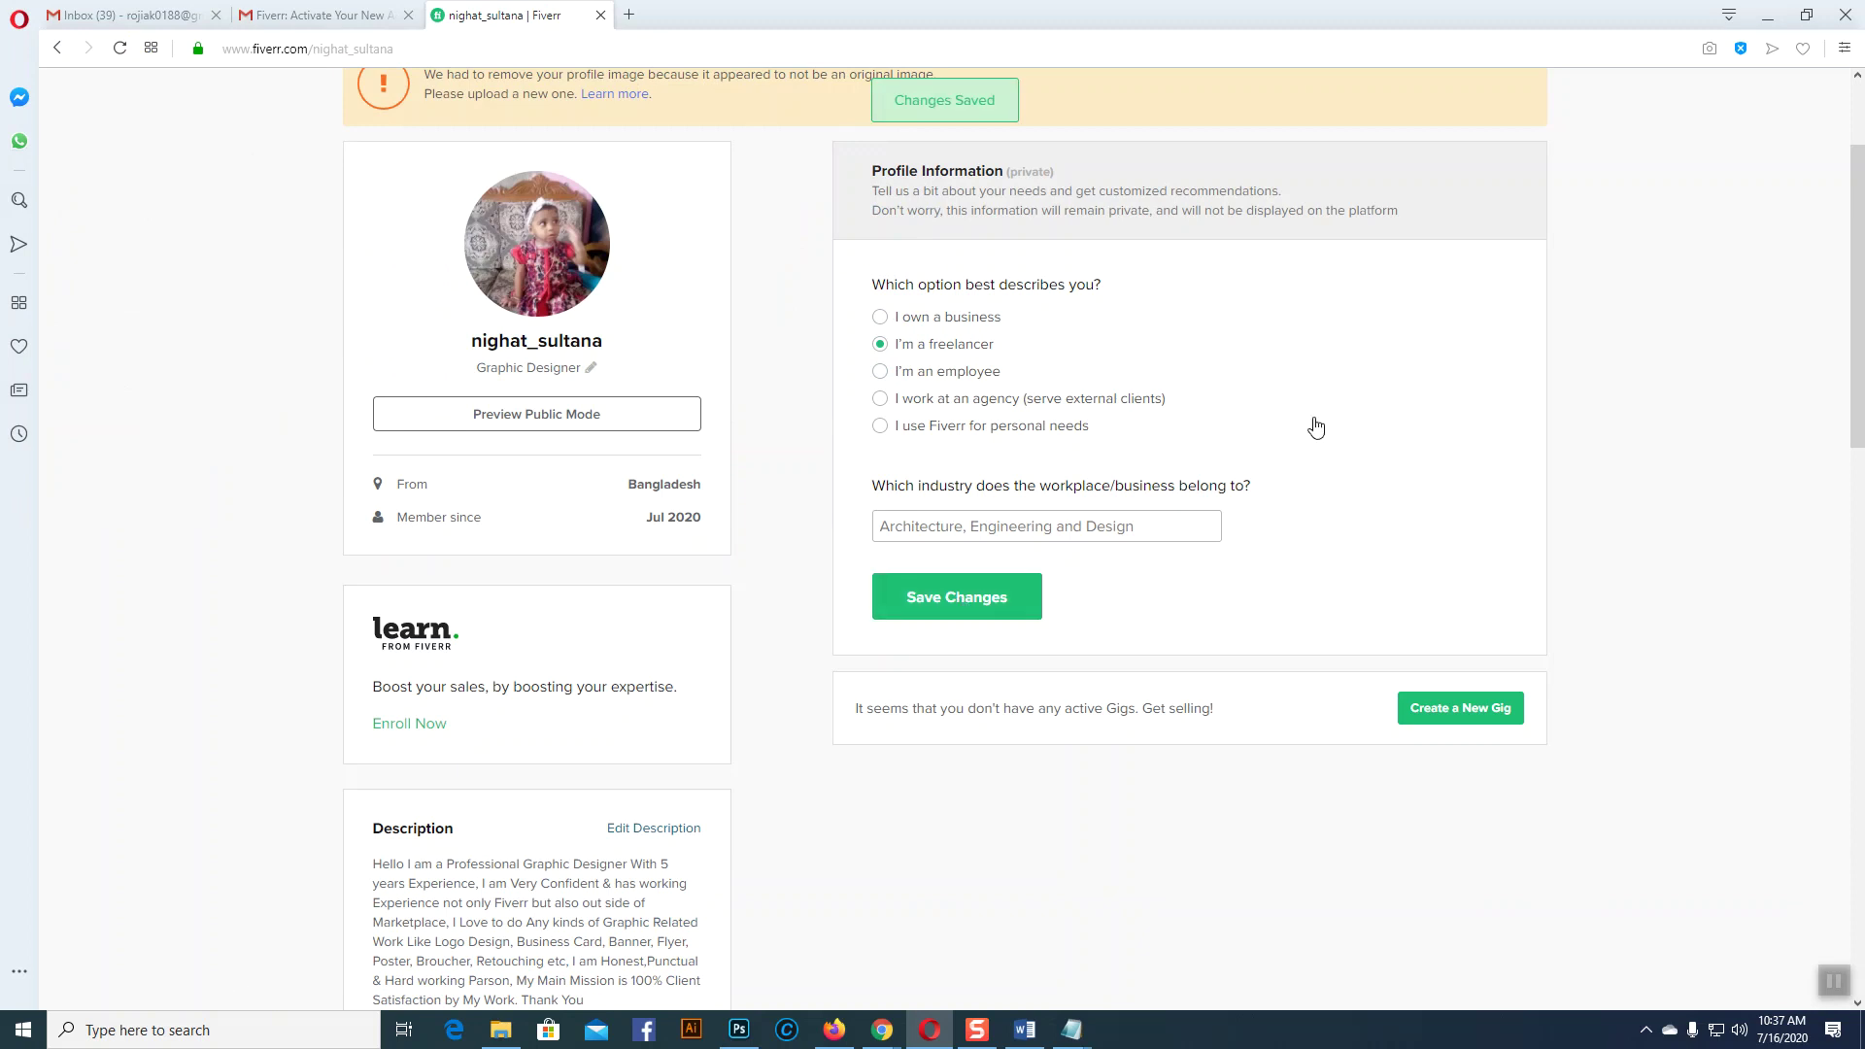
Reopen the profile page from the account menu.
scroll(1455, 464, "up", 2)
scroll(1455, 464, "up", 1)
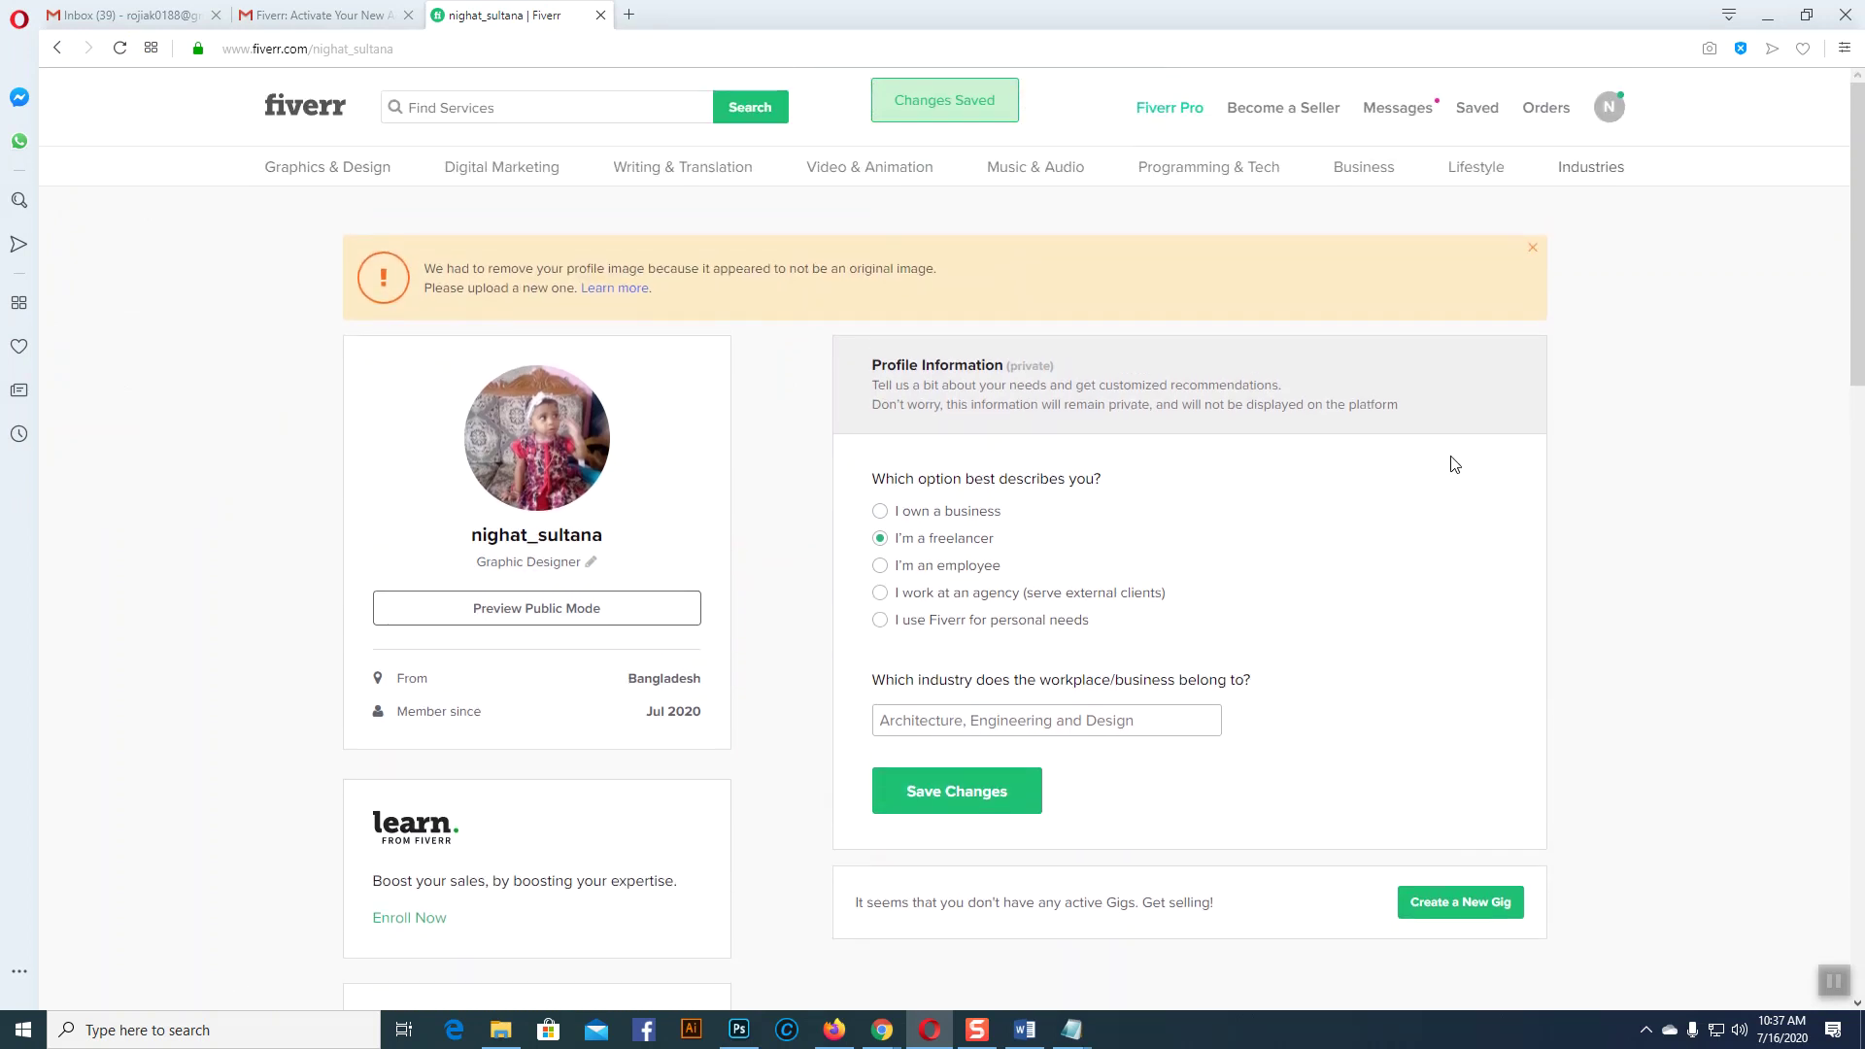
mouse_move(1607, 108)
left_click(1507, 170)
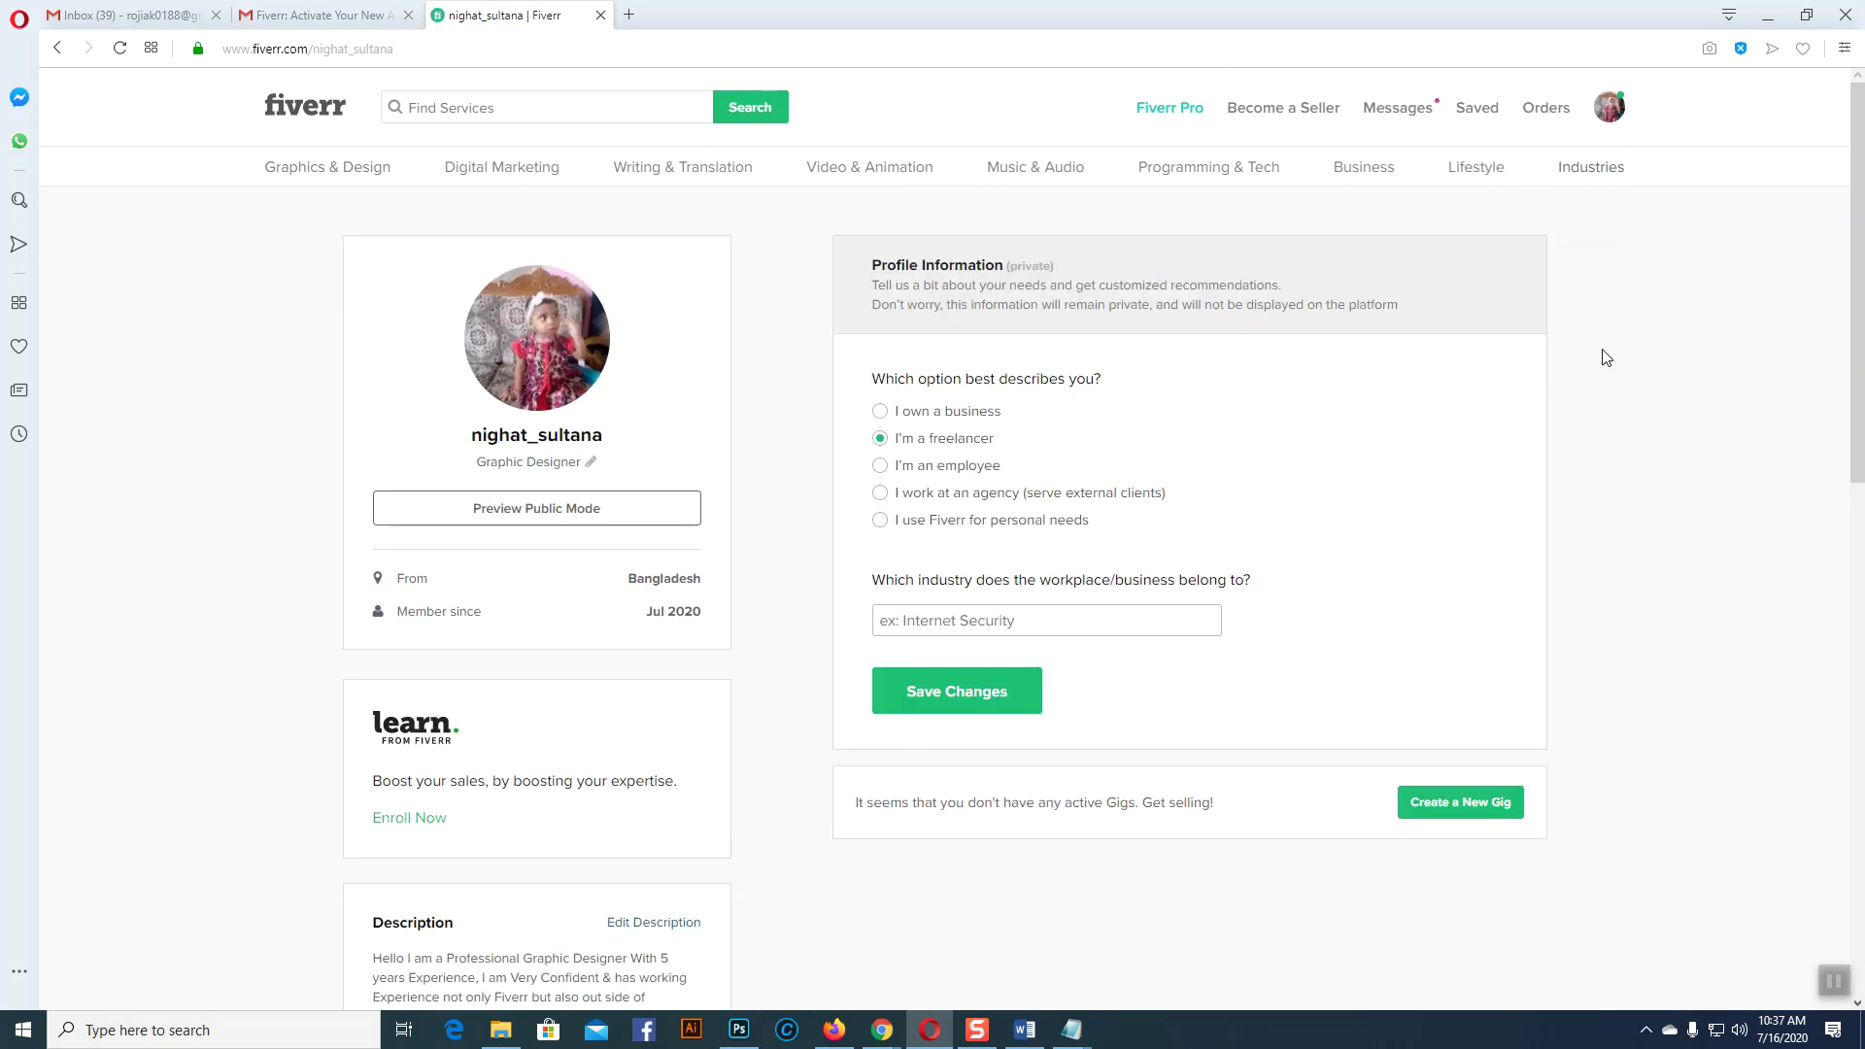
Pick 'Architecture, Engineering and Design' in the industry list and save, getting a Changes Saved confirmation.
scroll(1605, 357, "down", 1)
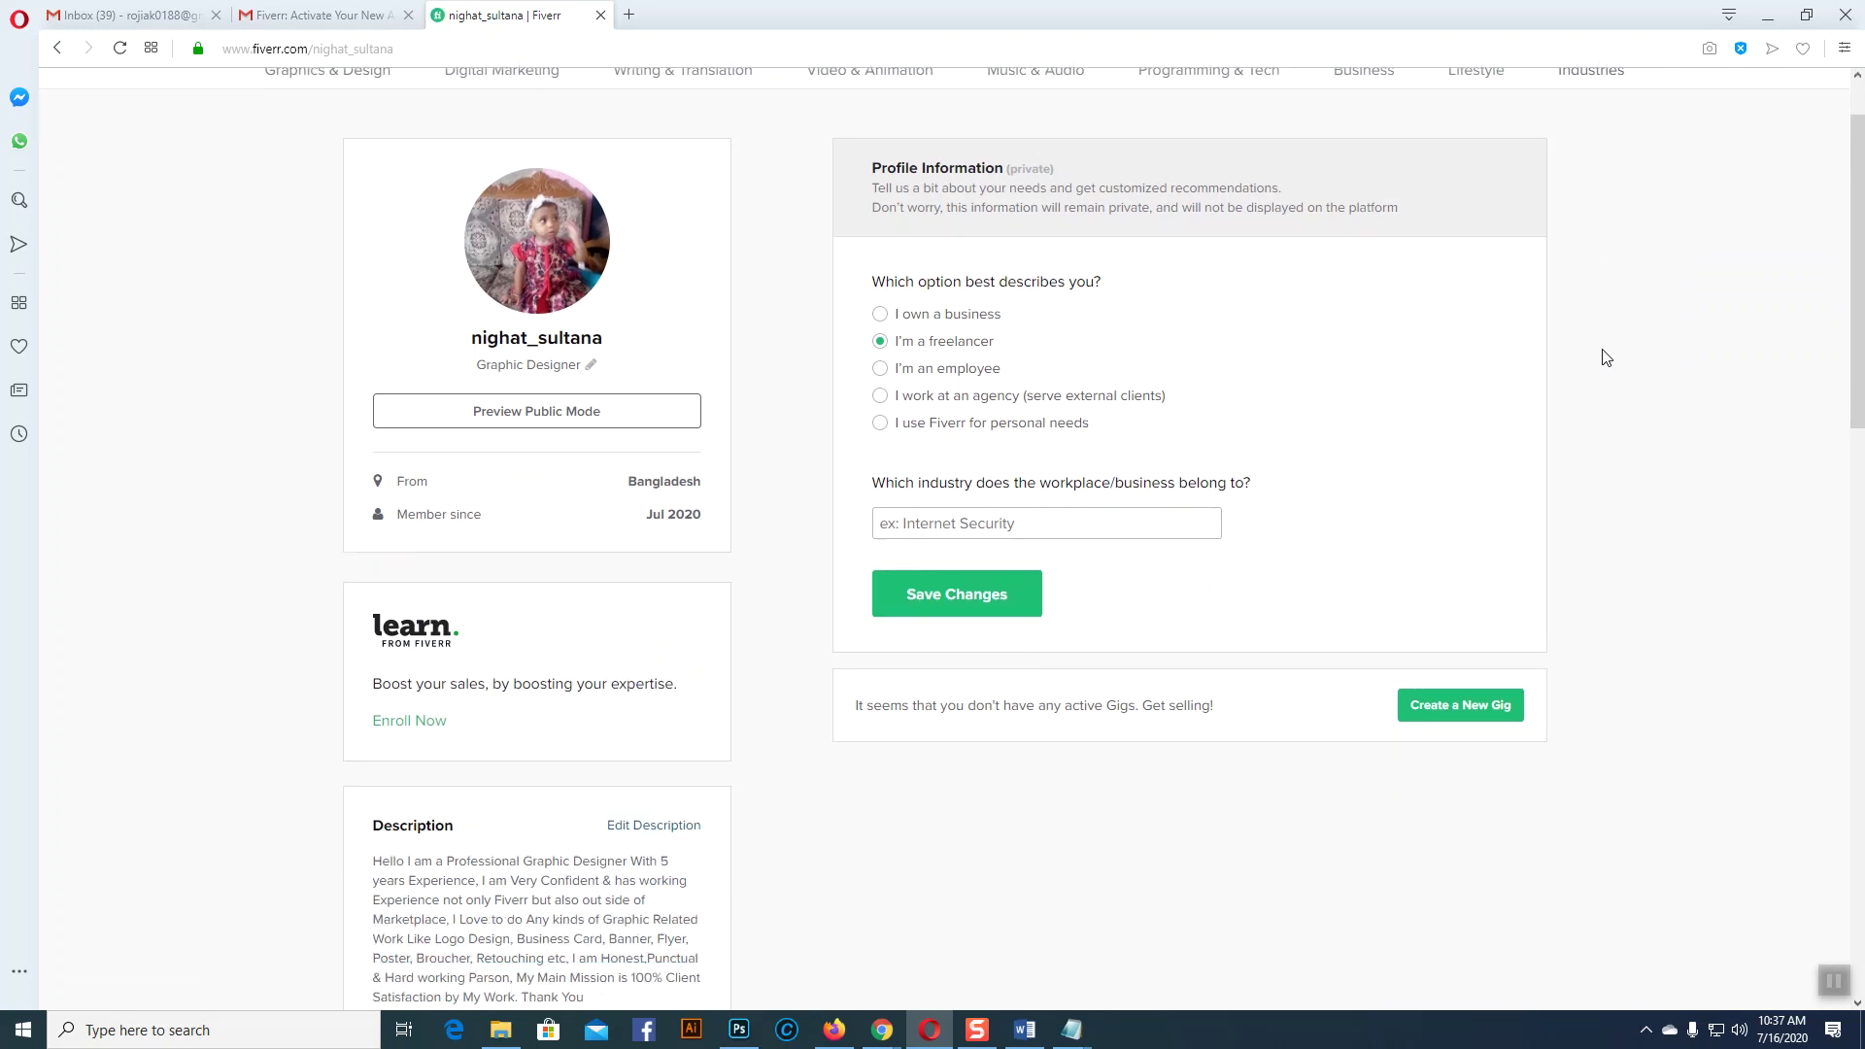
left_click(995, 523)
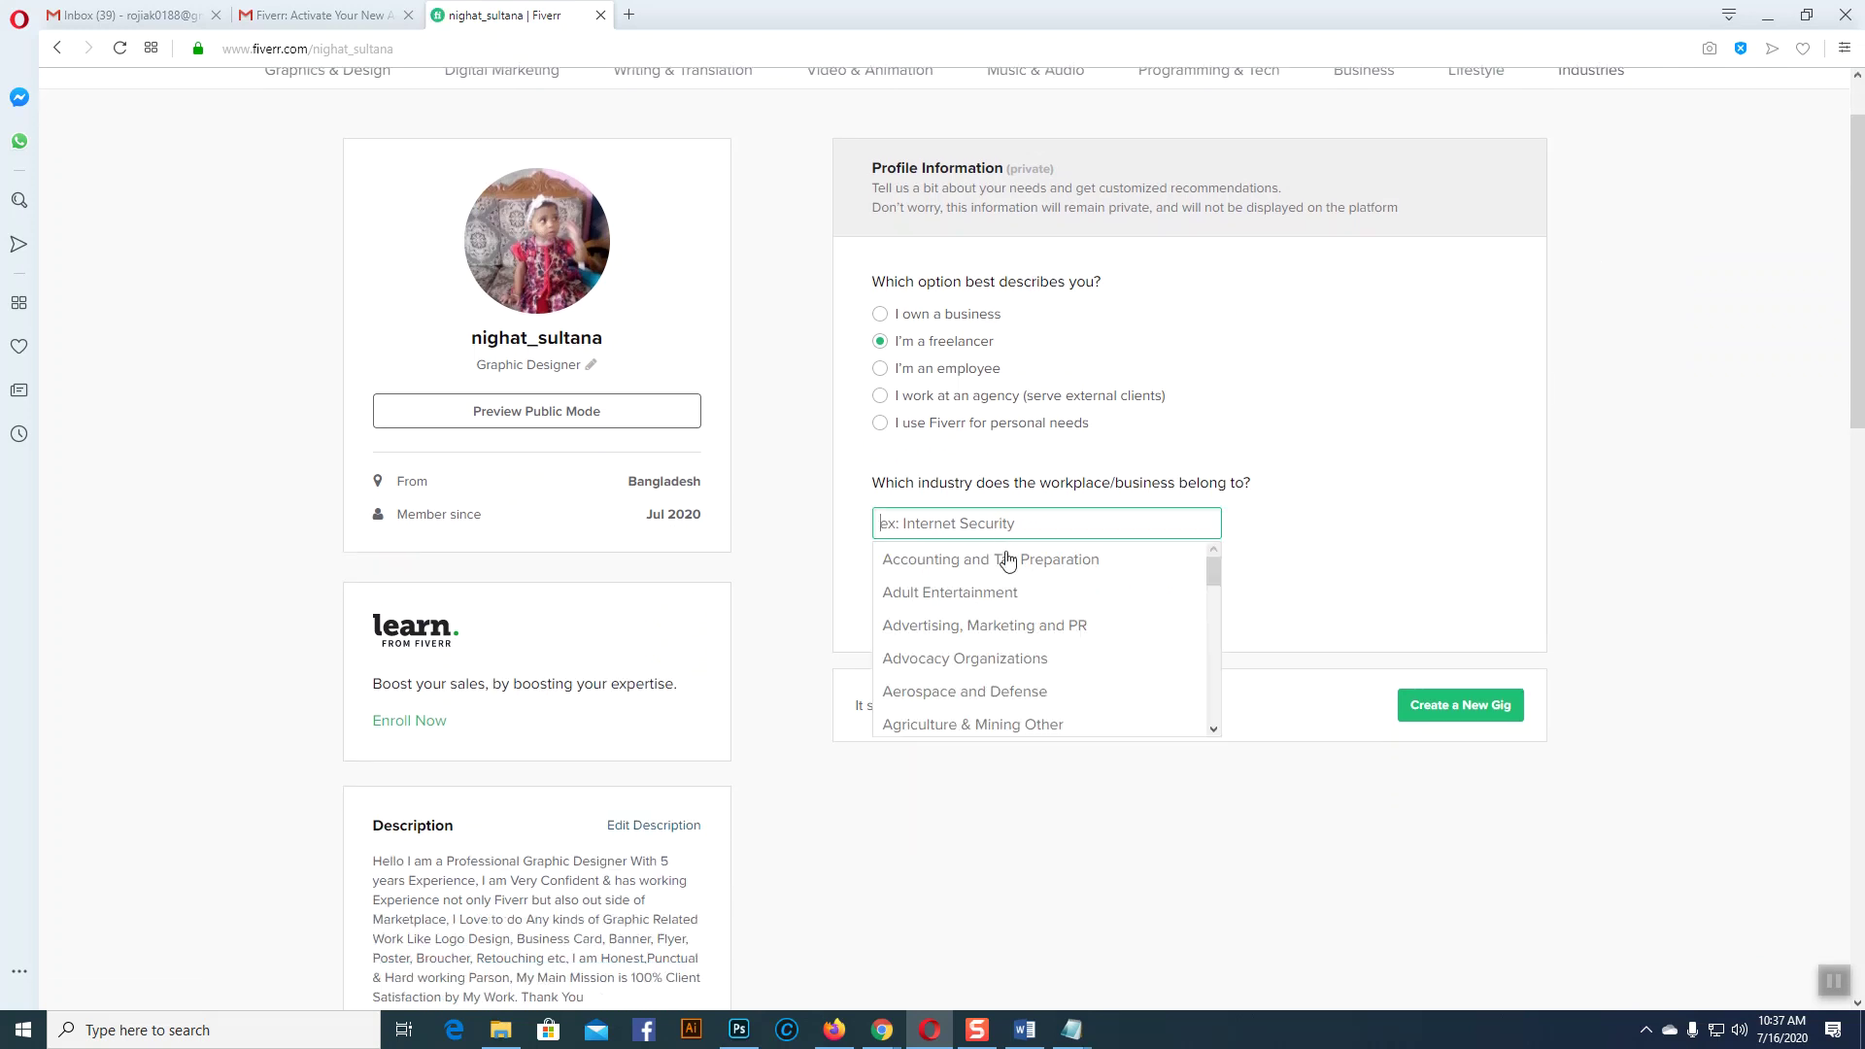
scroll(1010, 617, "down", 2)
scroll(1012, 617, "down", 2)
left_click(1008, 567)
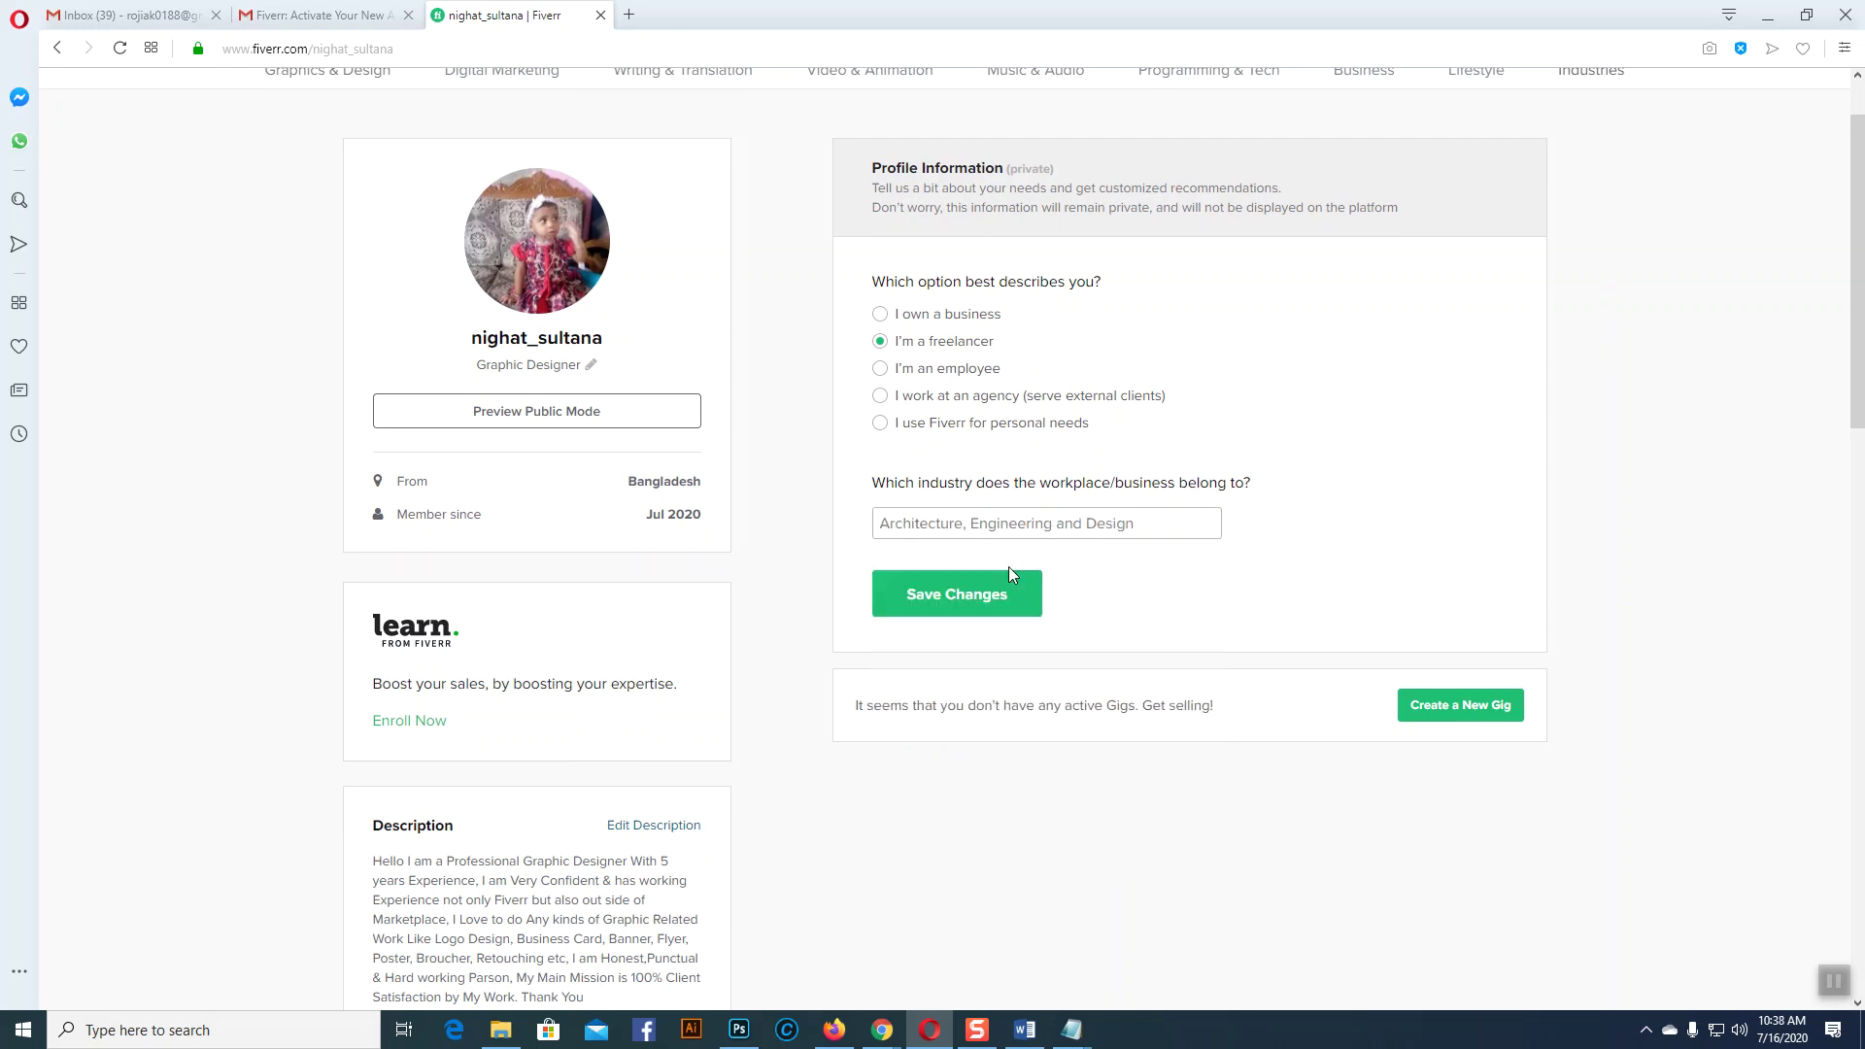
left_click(960, 602)
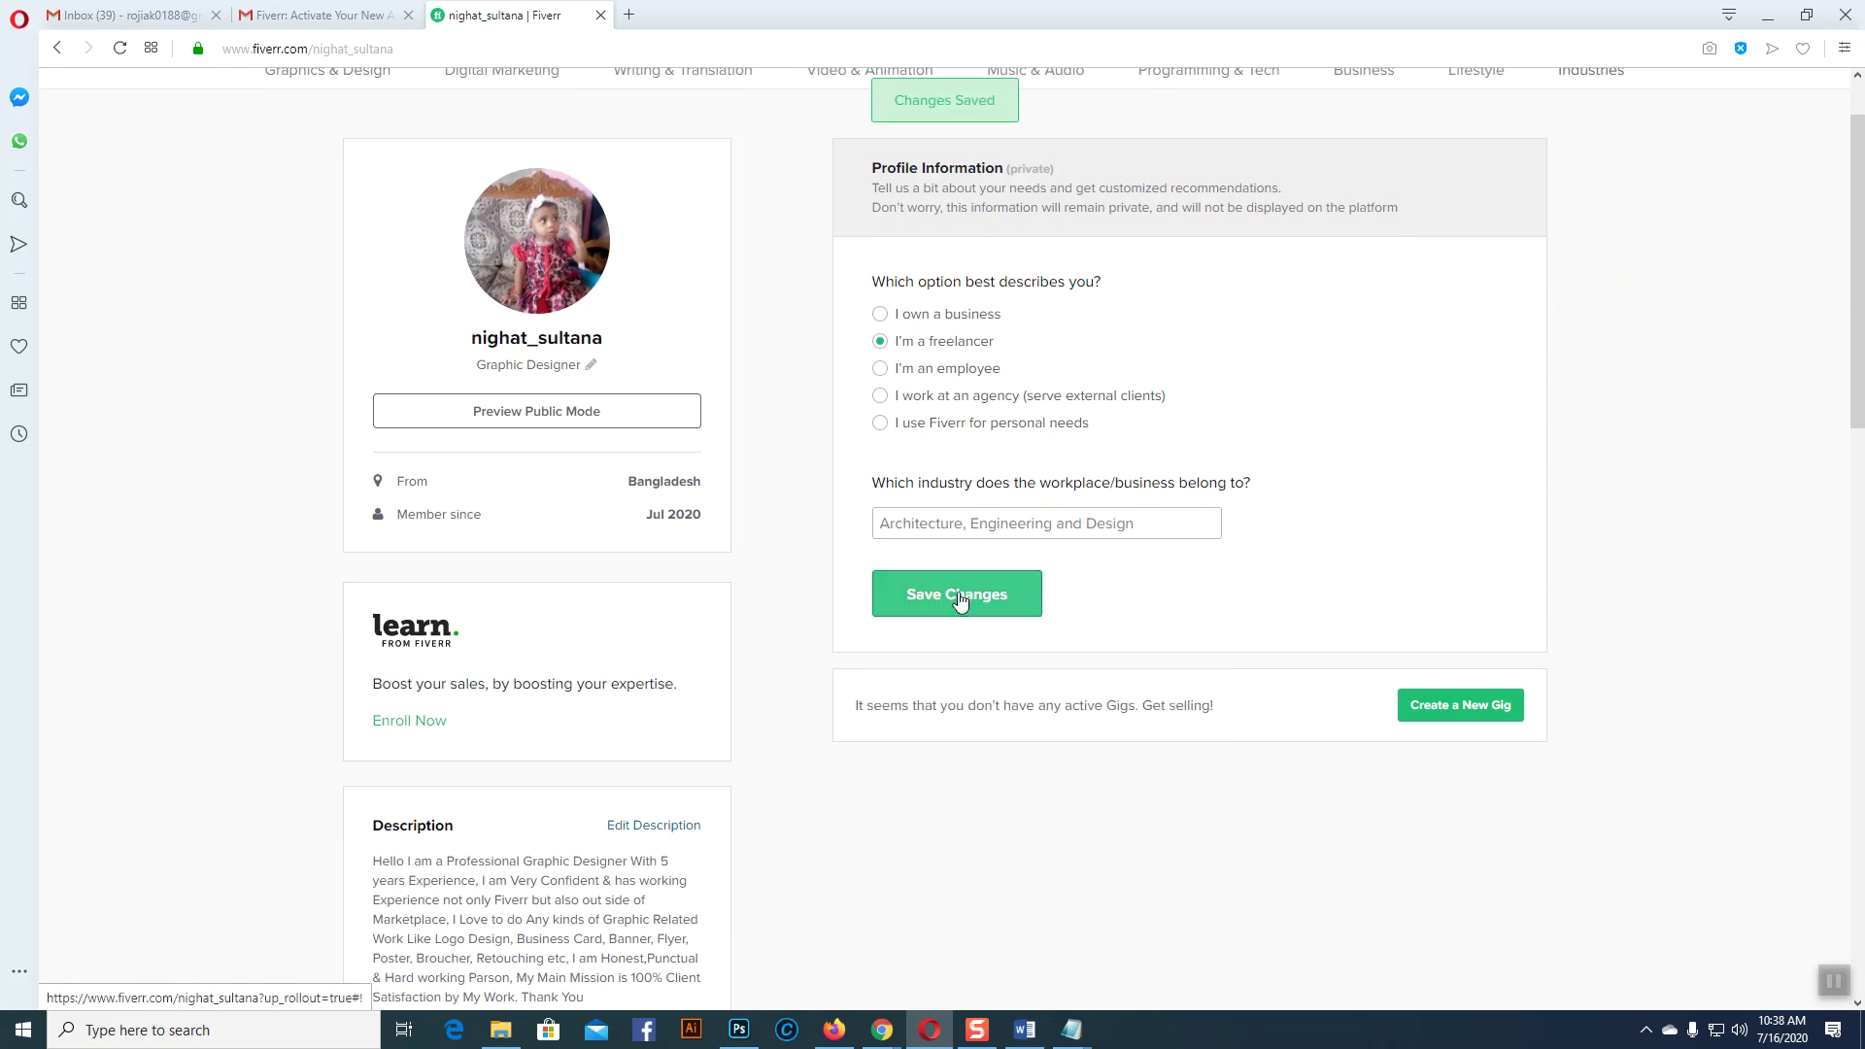
scroll(1464, 462, "up", 1)
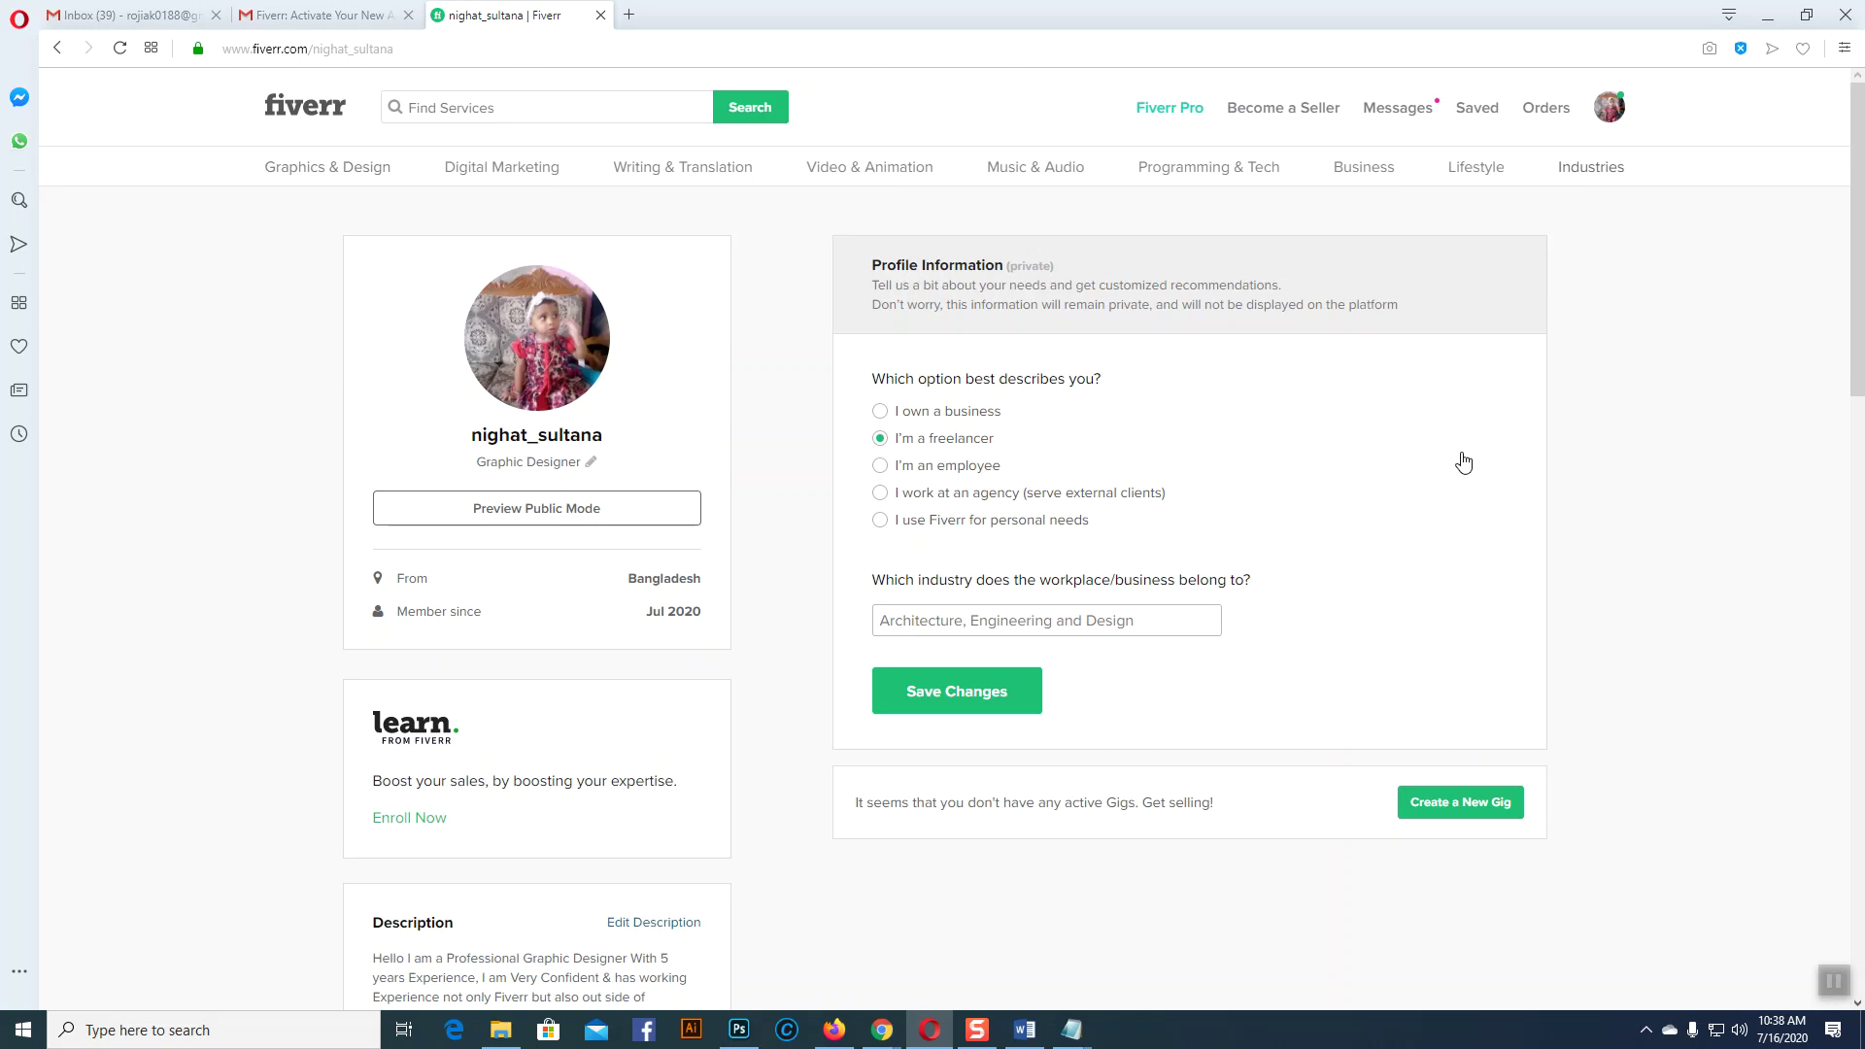
Mark the profile-image notification as read in messages and notifications.
left_click(1404, 113)
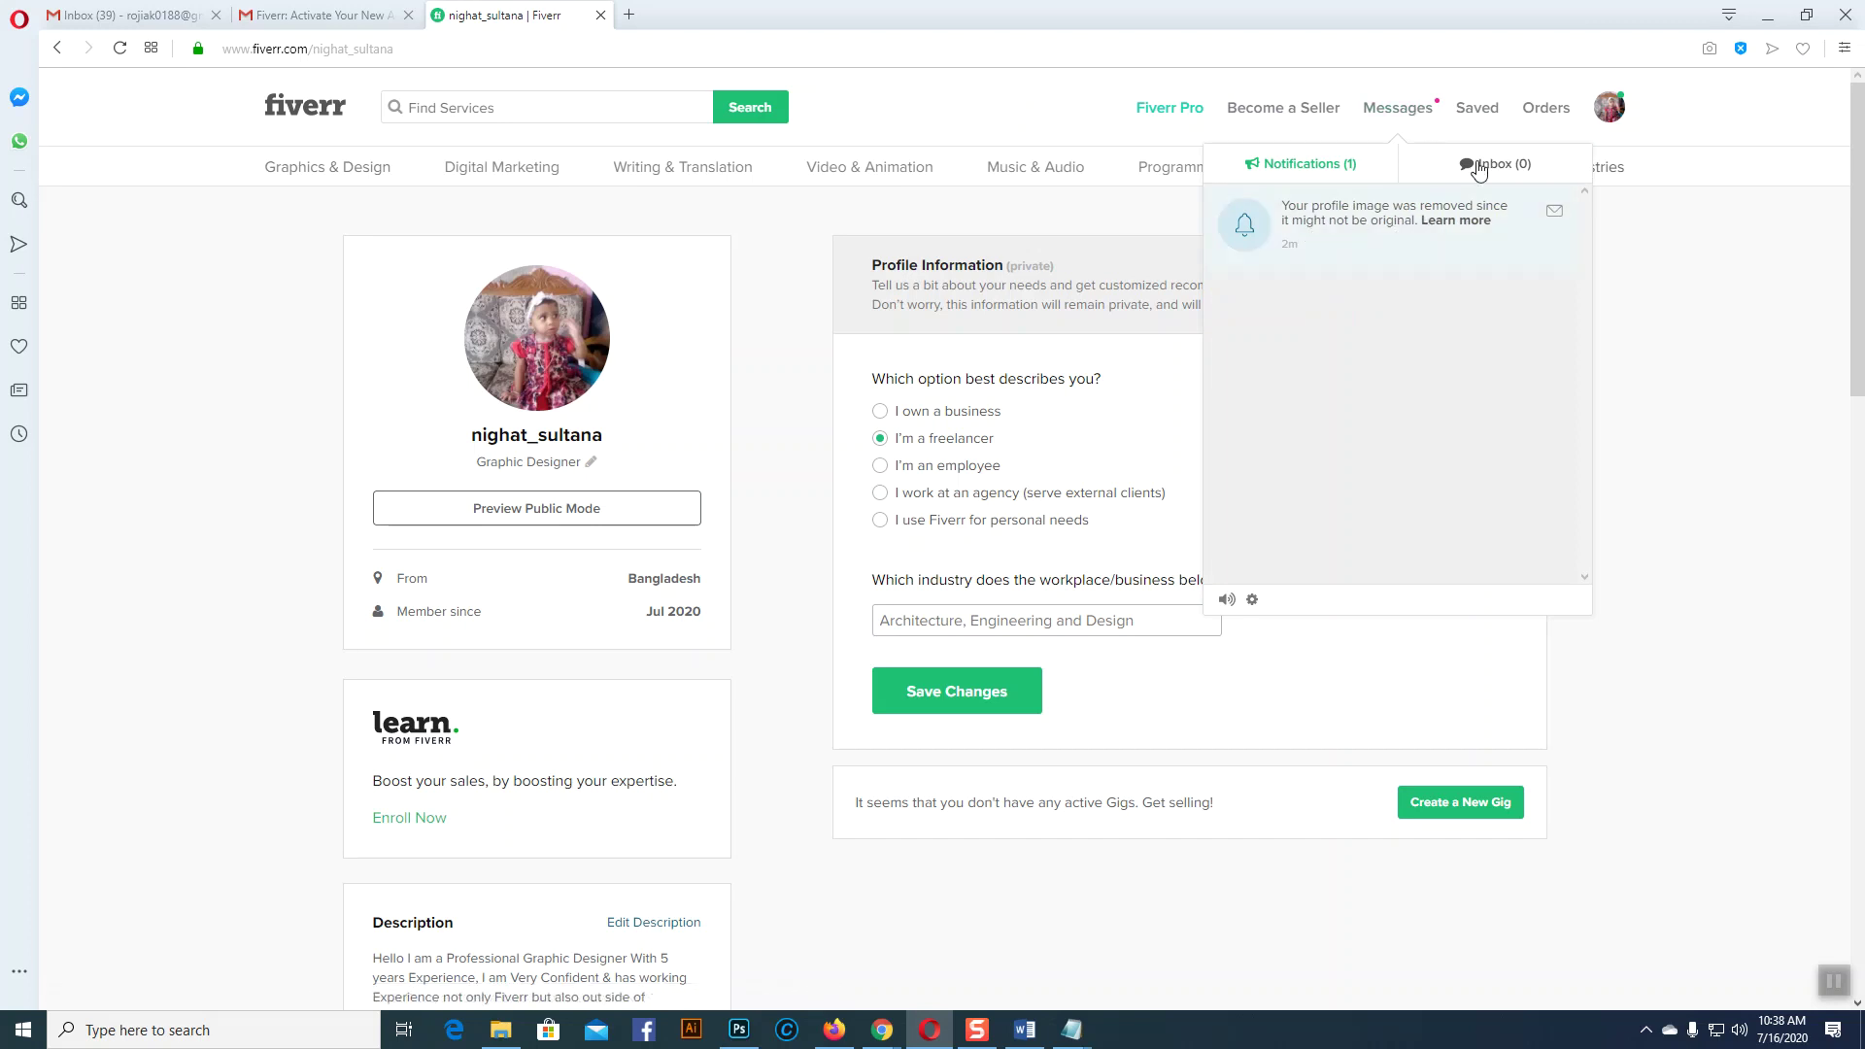
left_click(1558, 211)
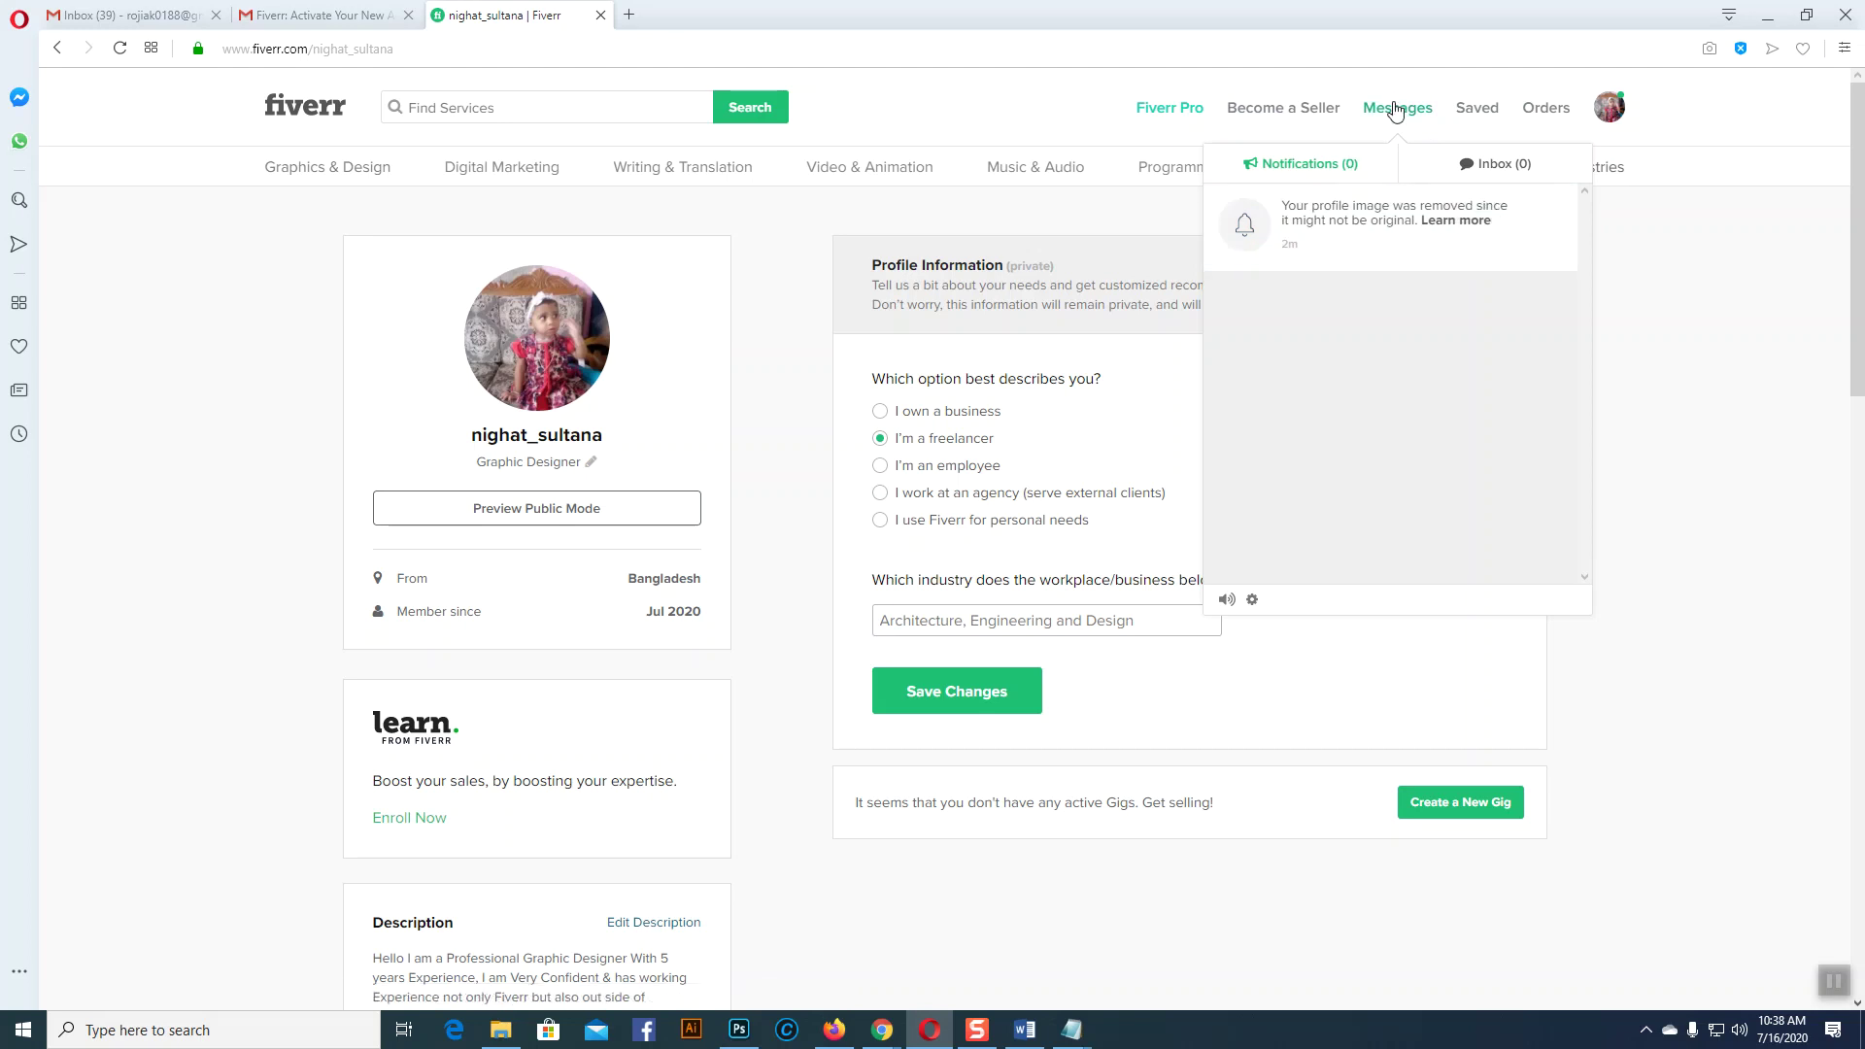
scroll(1686, 657, "down", 10)
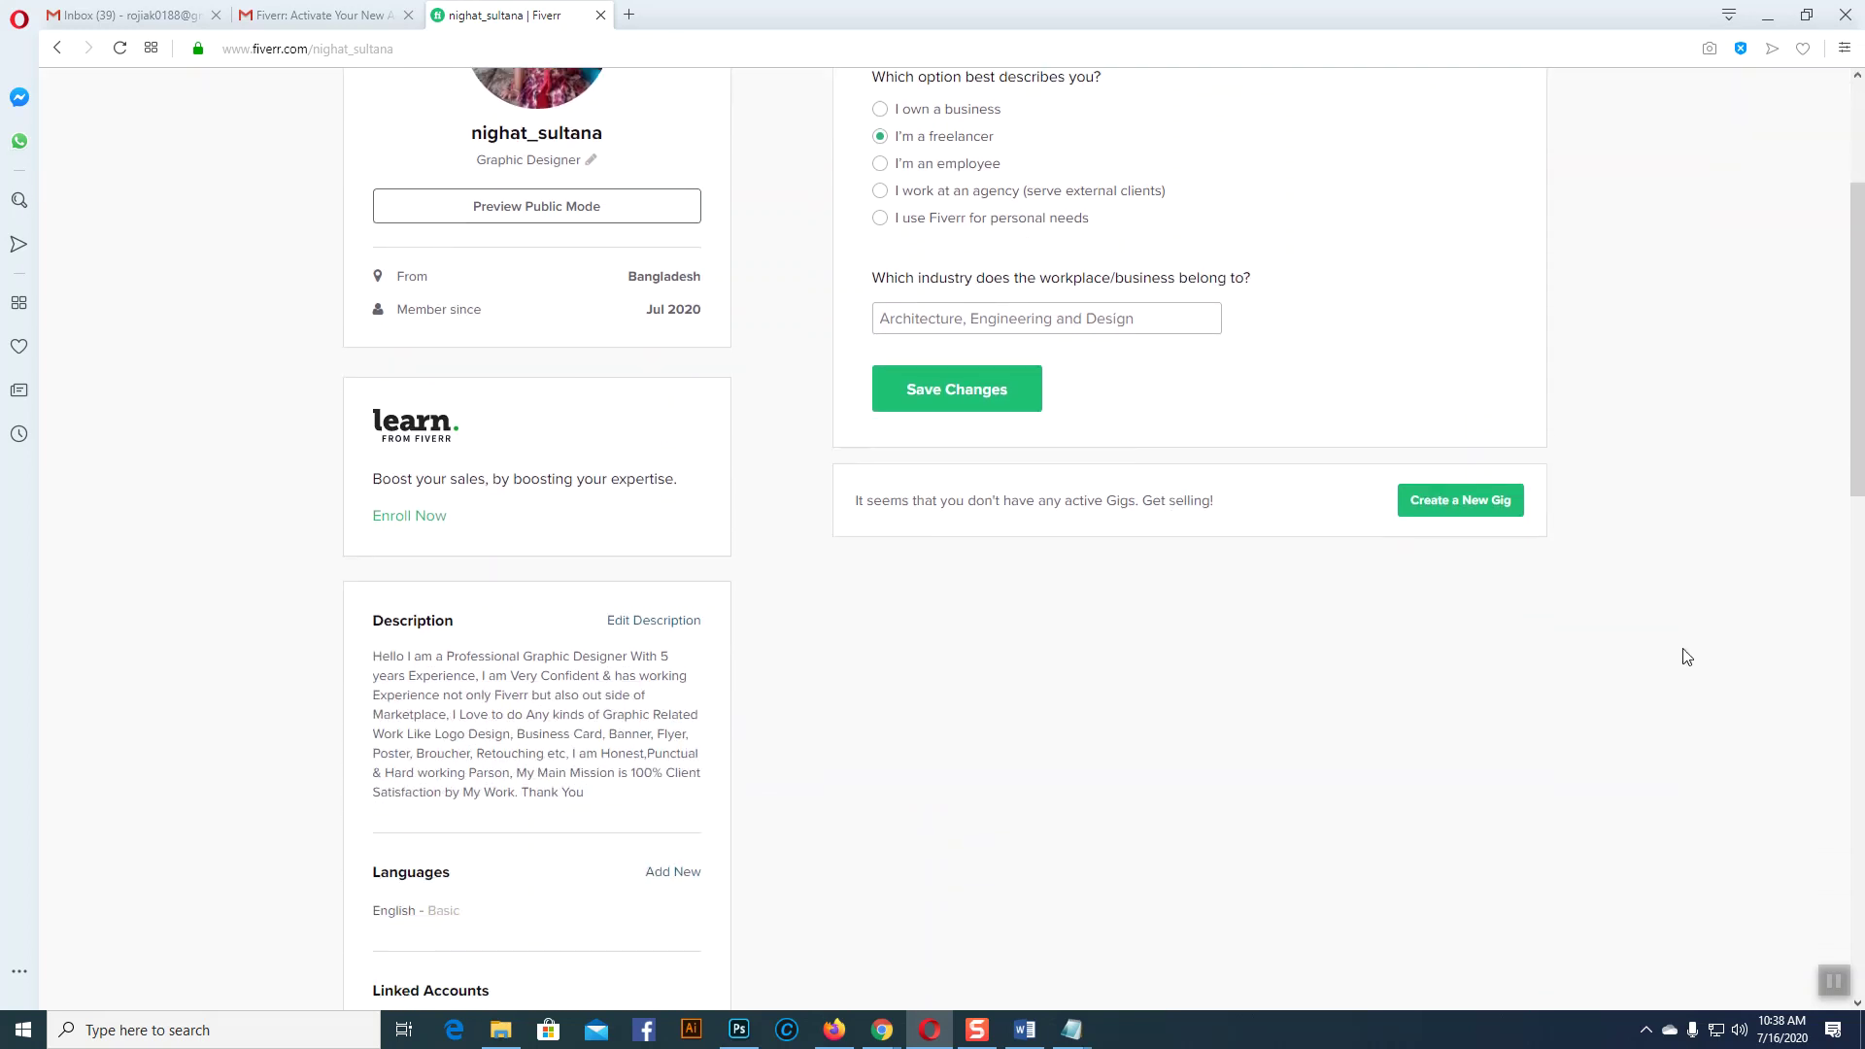
scroll(1687, 657, "down", 6)
scroll(1686, 657, "up", 12)
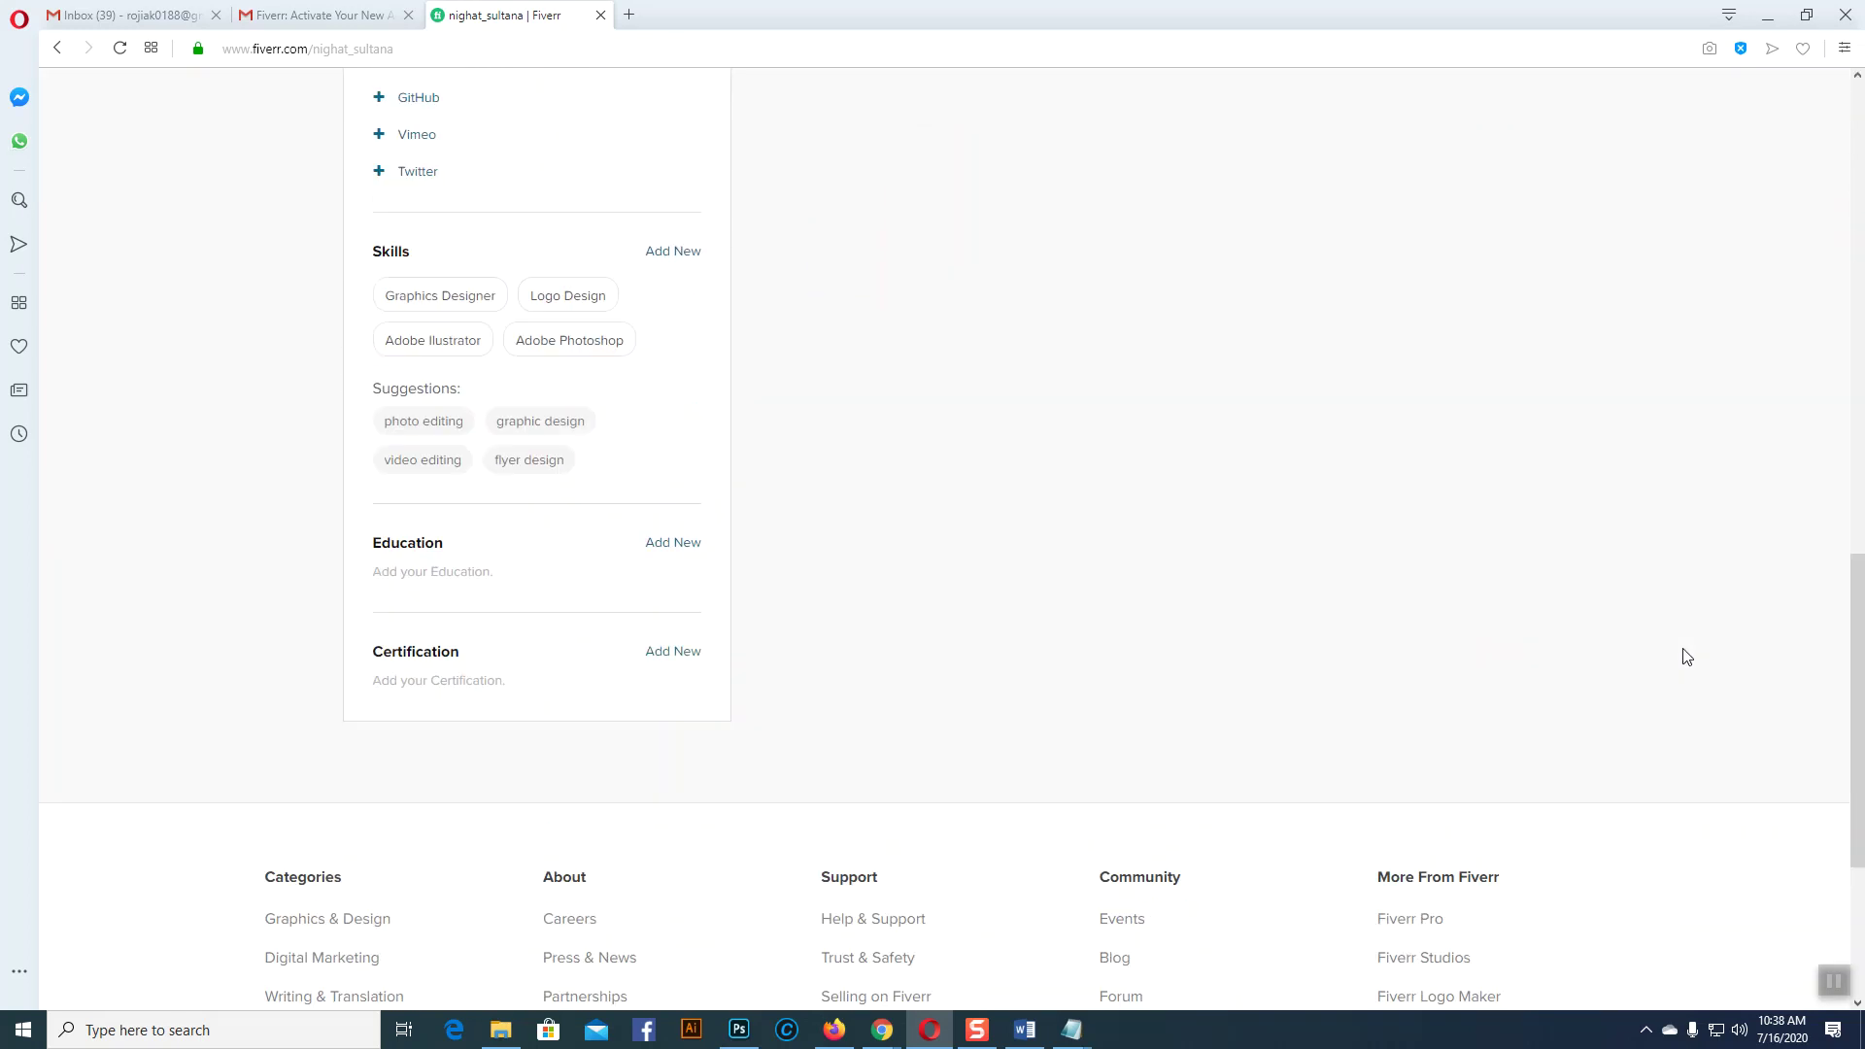
scroll(1687, 656, "up", 6)
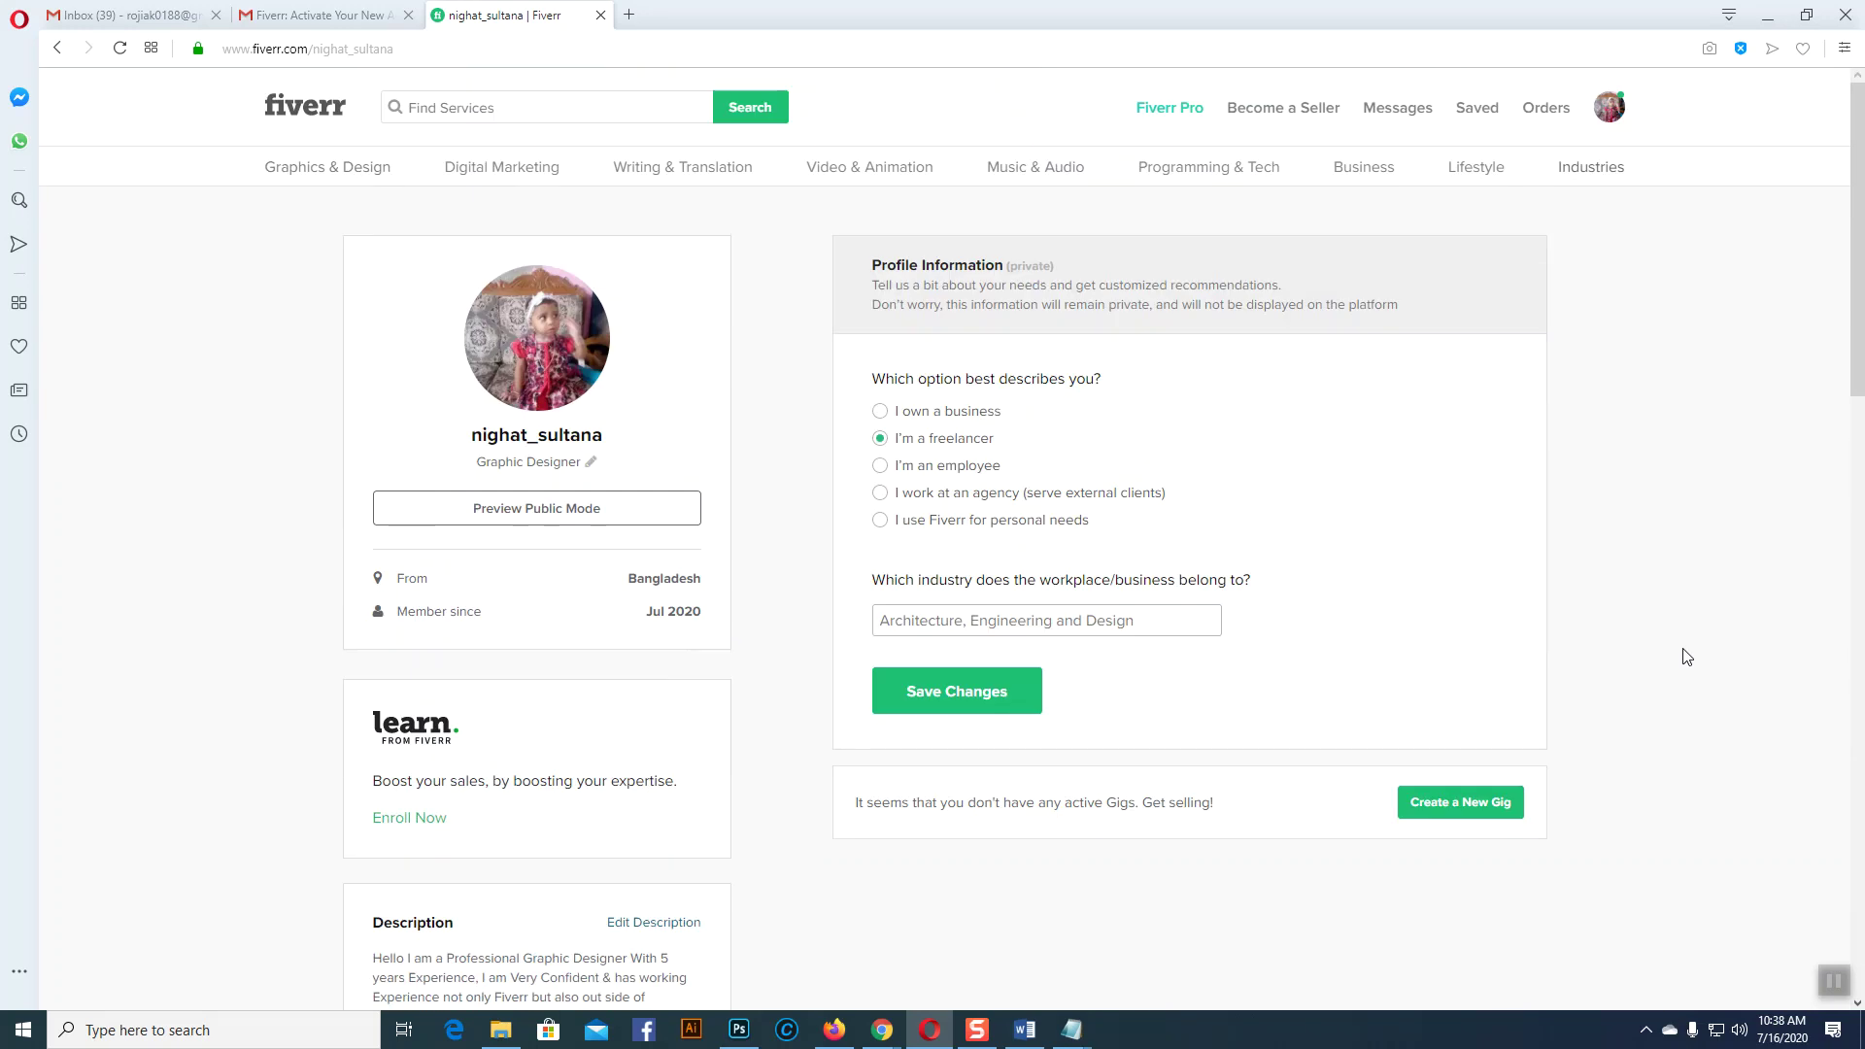
Go to the seller dashboard and open the profile via the incomplete-profile to-do's Update Now.
left_click(1610, 120)
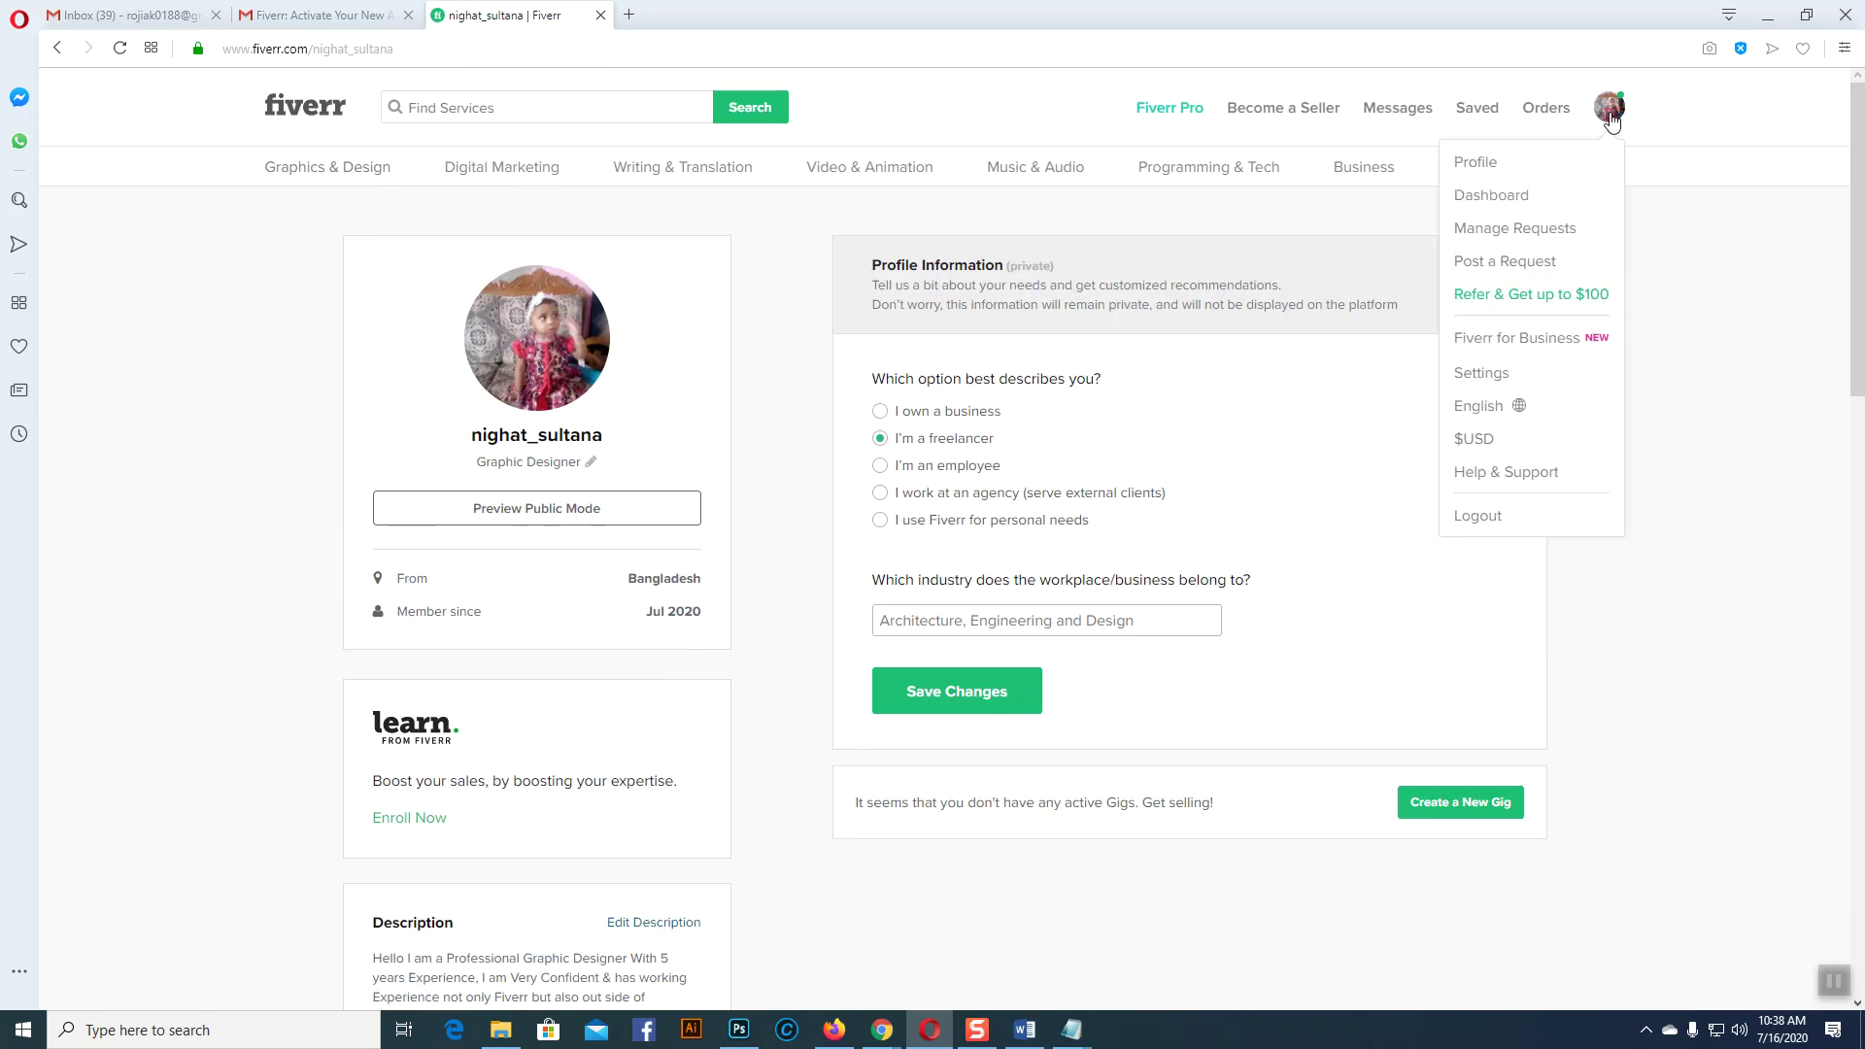
left_click(1491, 194)
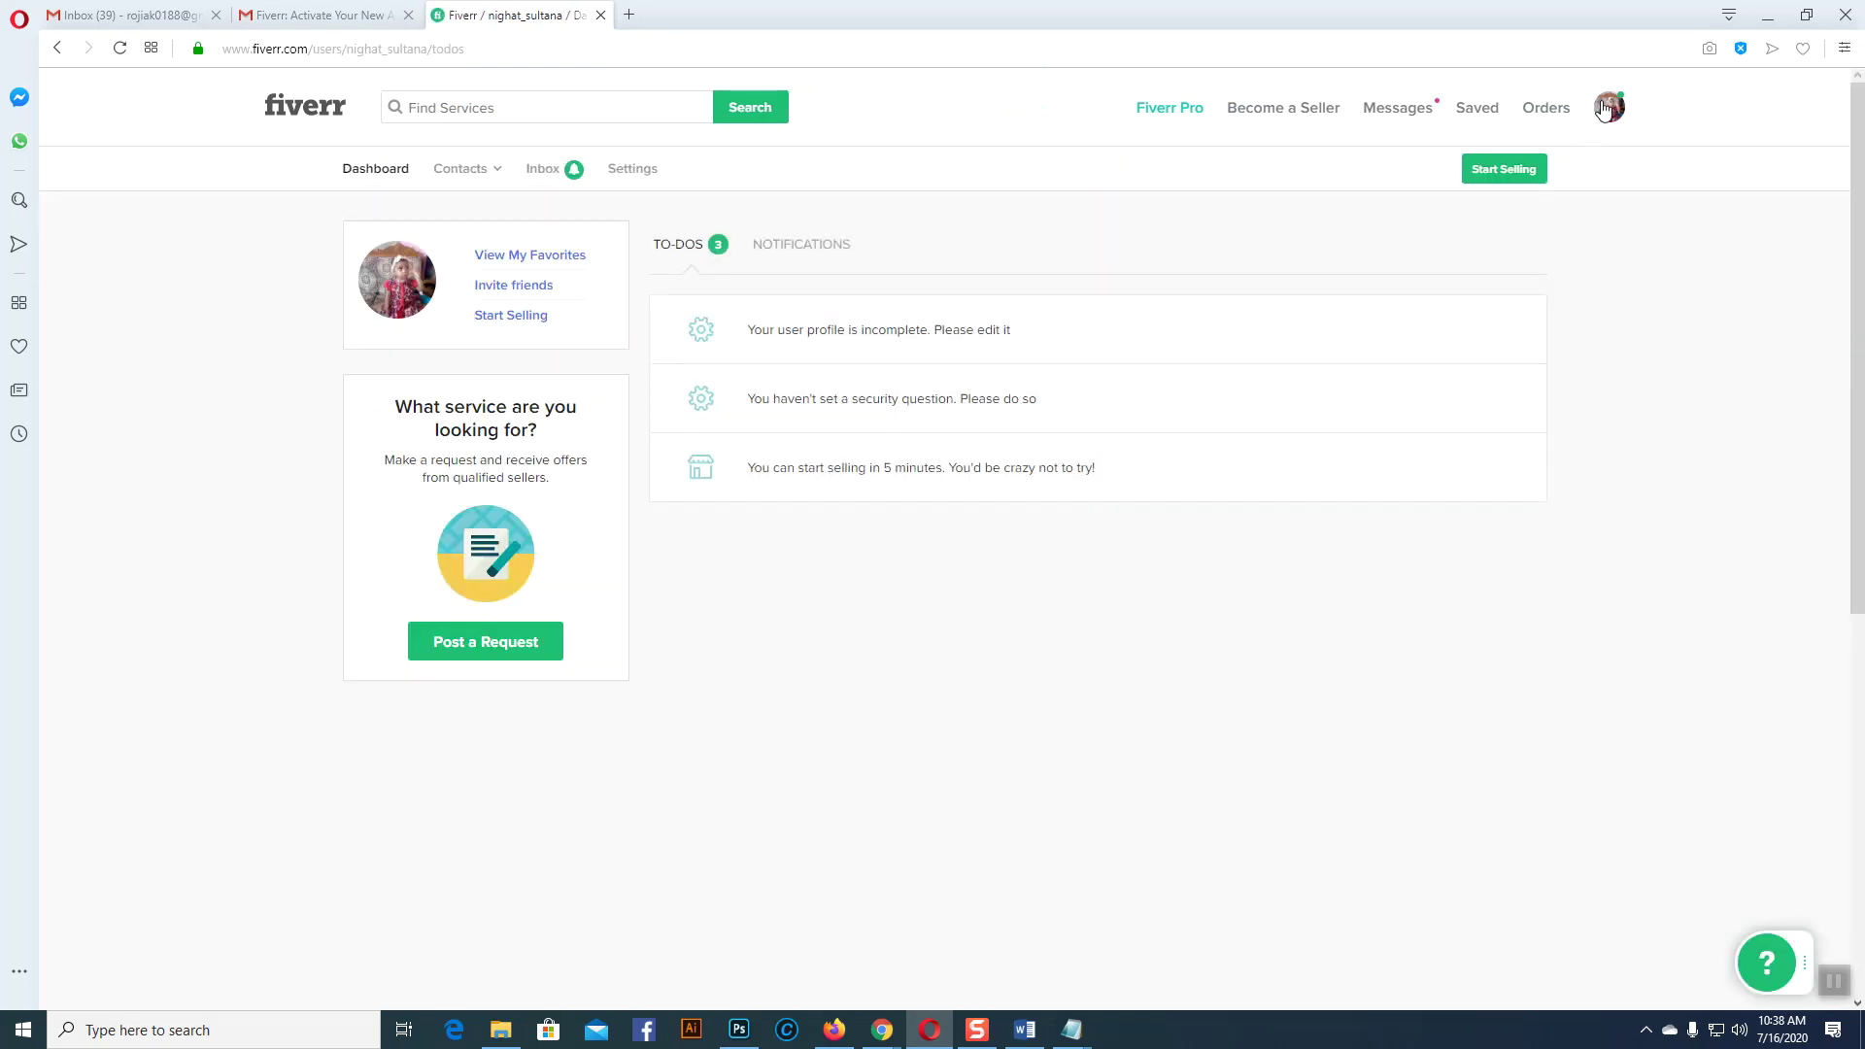
mouse_move(854, 333)
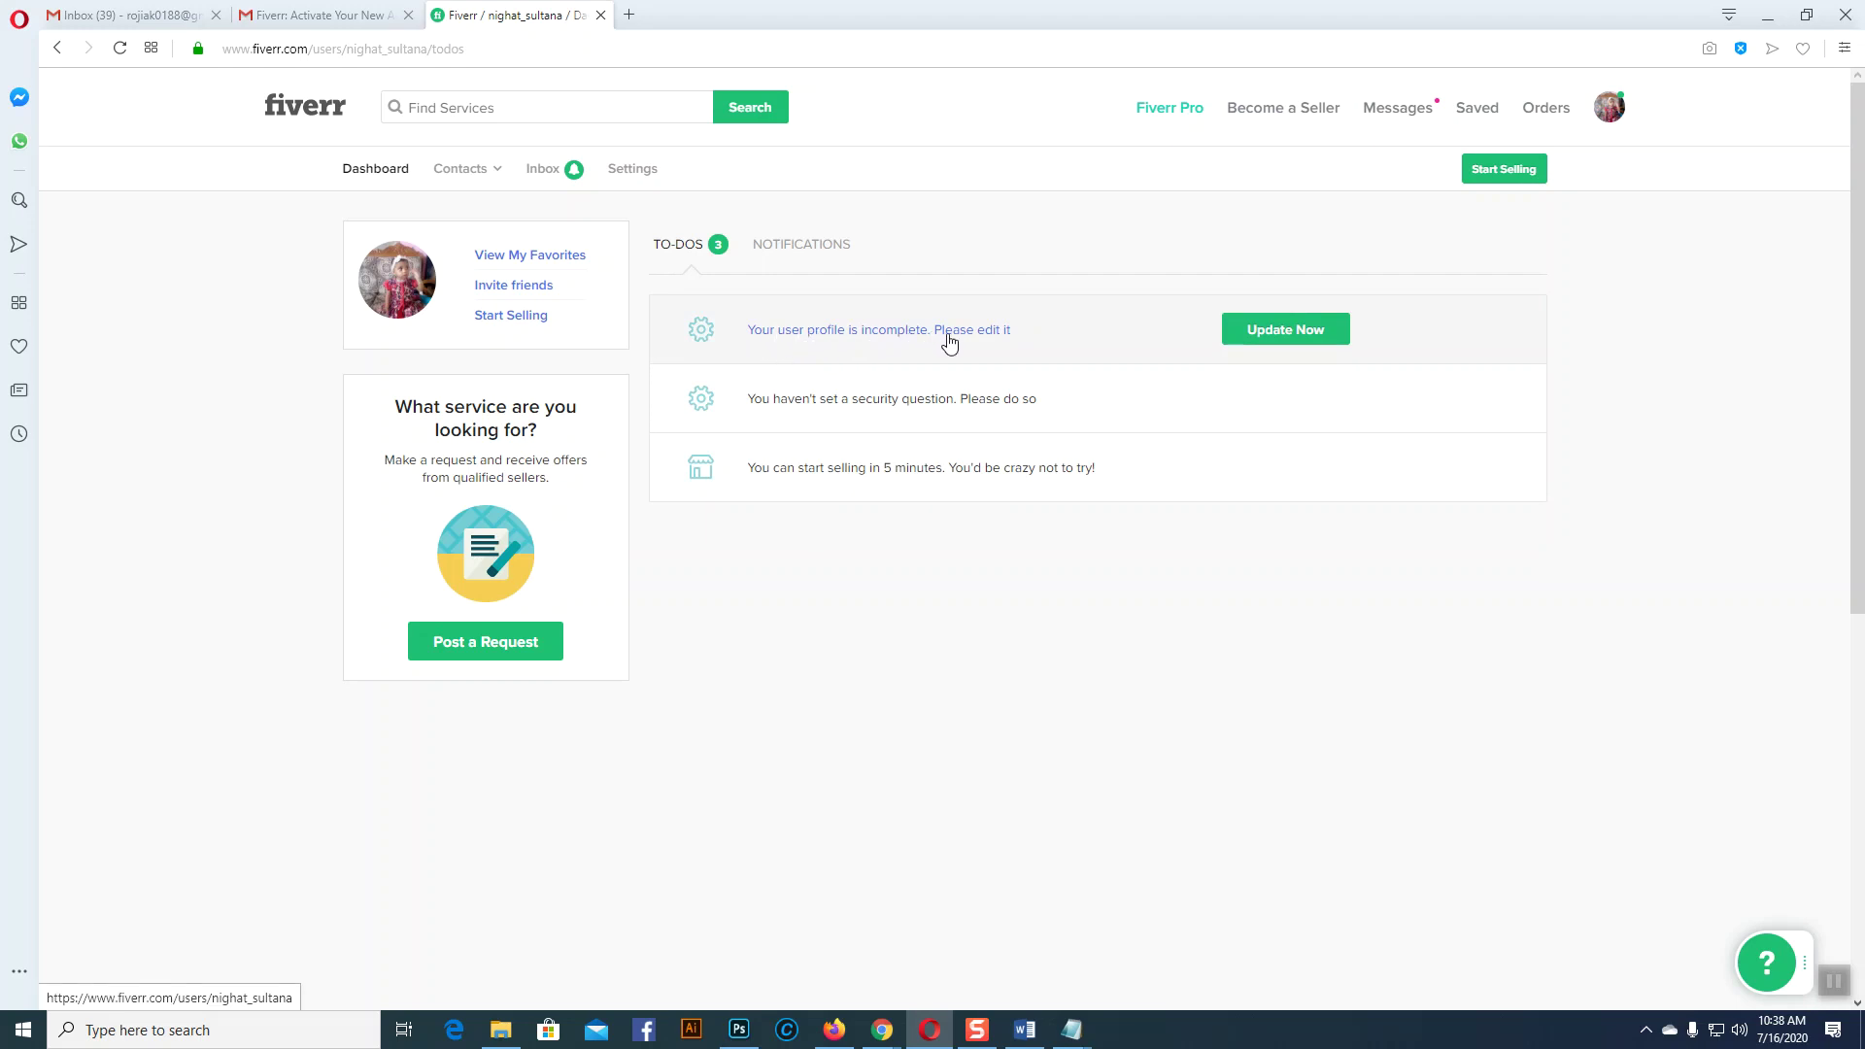
left_click(1298, 335)
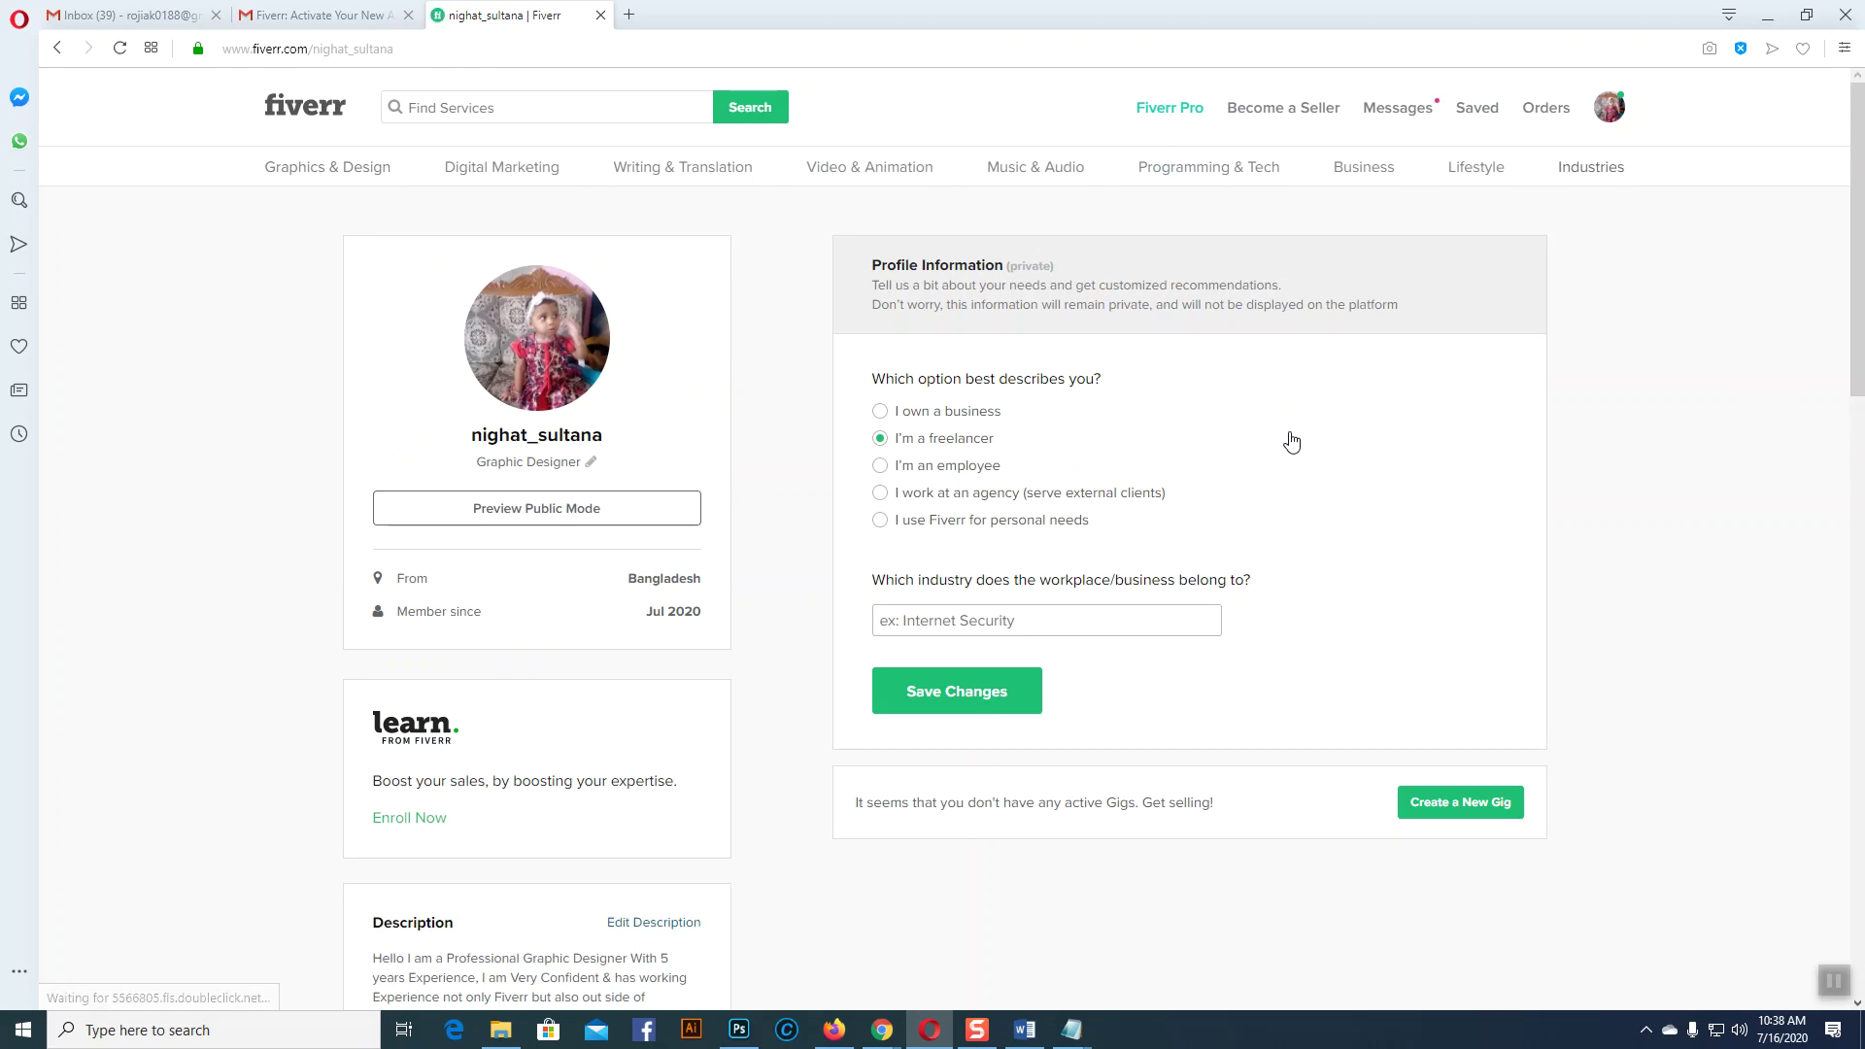
Select 'Architecture, Engineering and Design' as the workplace industry and save, keeping 'I'm a freelancer' chosen.
left_click(991, 622)
scroll(1020, 697, "down", 3)
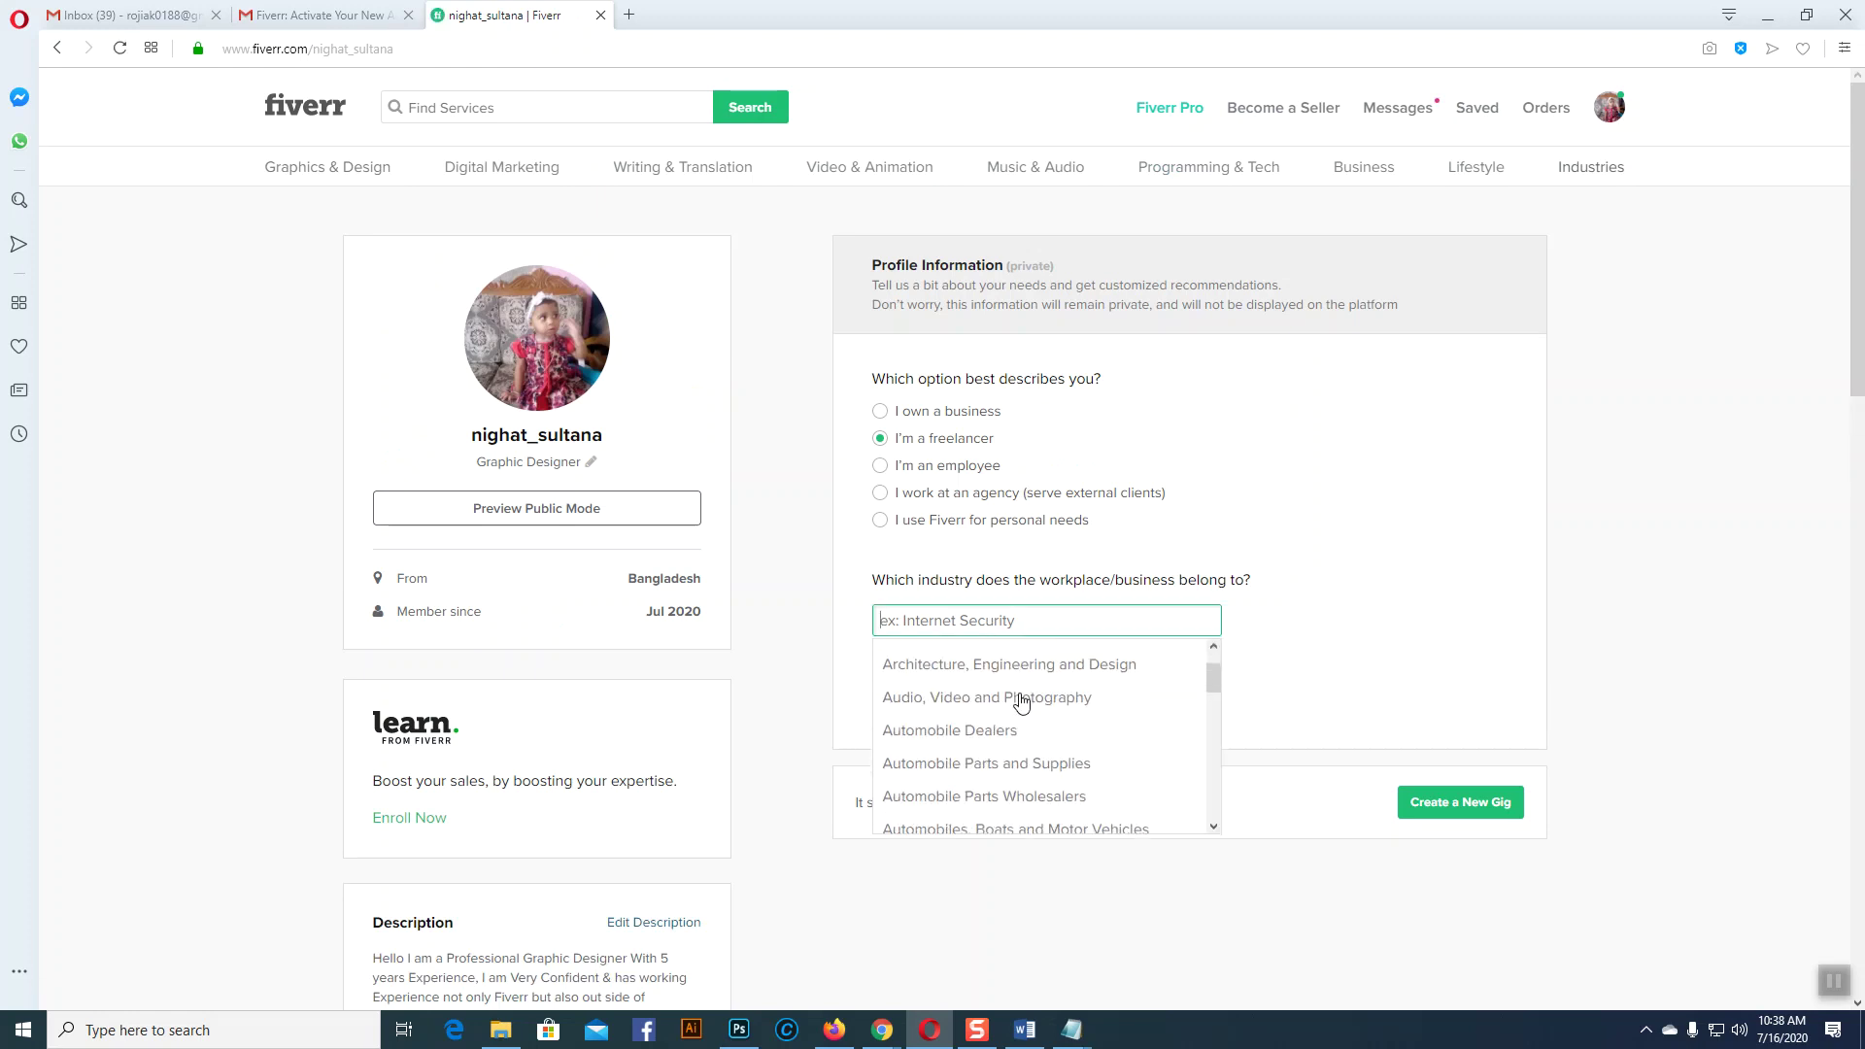
left_click(1025, 661)
scroll(1173, 627, "down", 10)
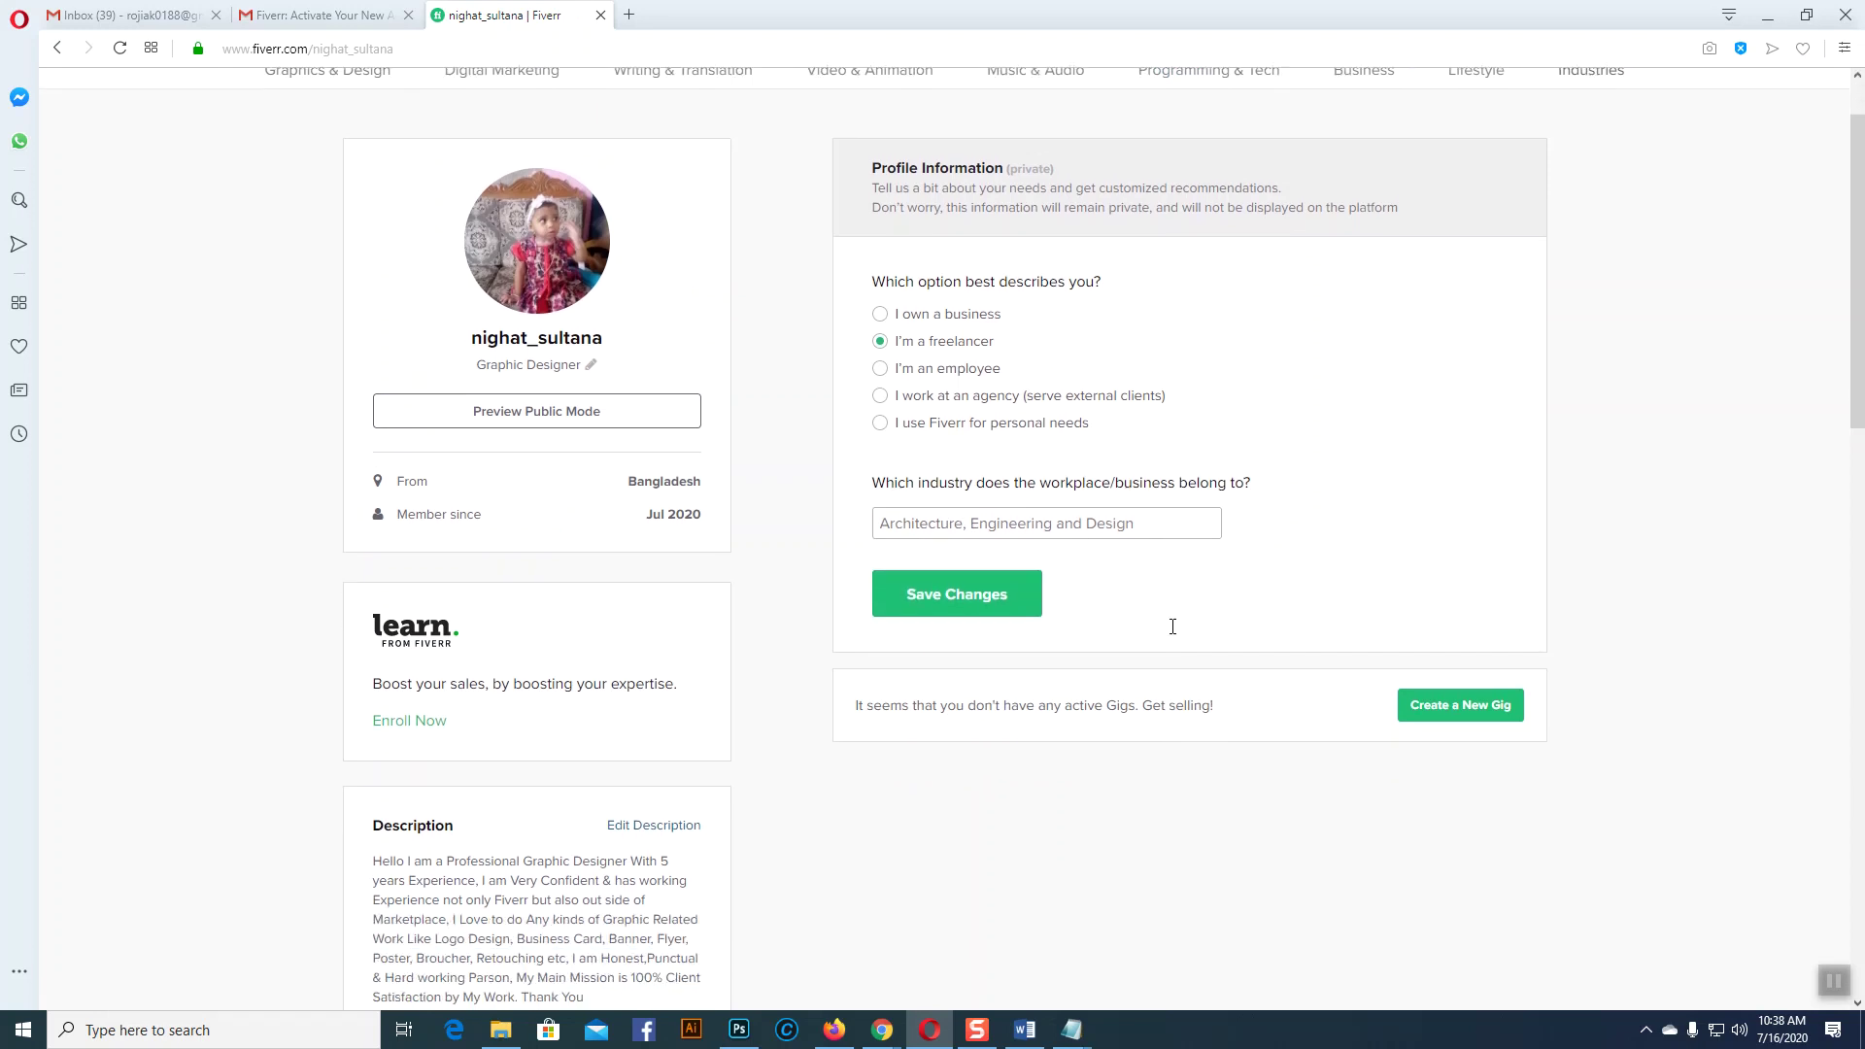
scroll(1173, 627, "down", 5)
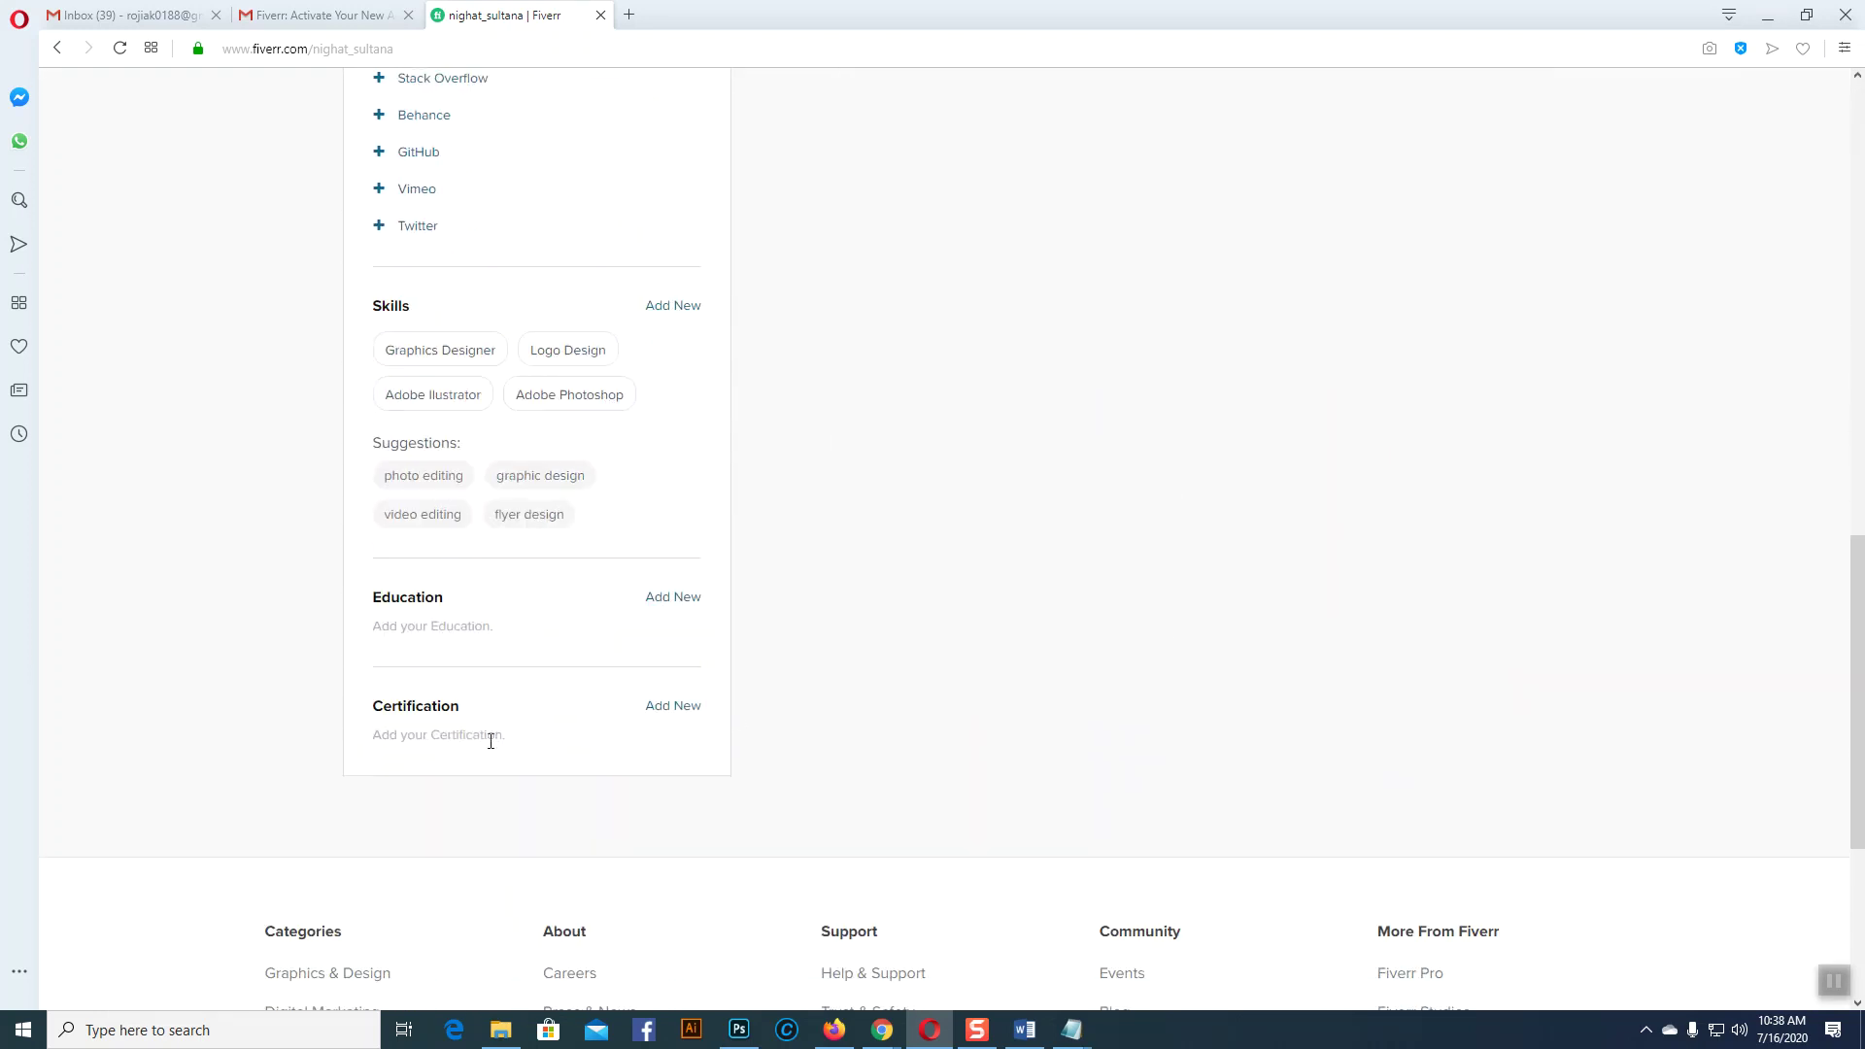
scroll(1010, 609, "up", 4)
scroll(1010, 609, "up", 3)
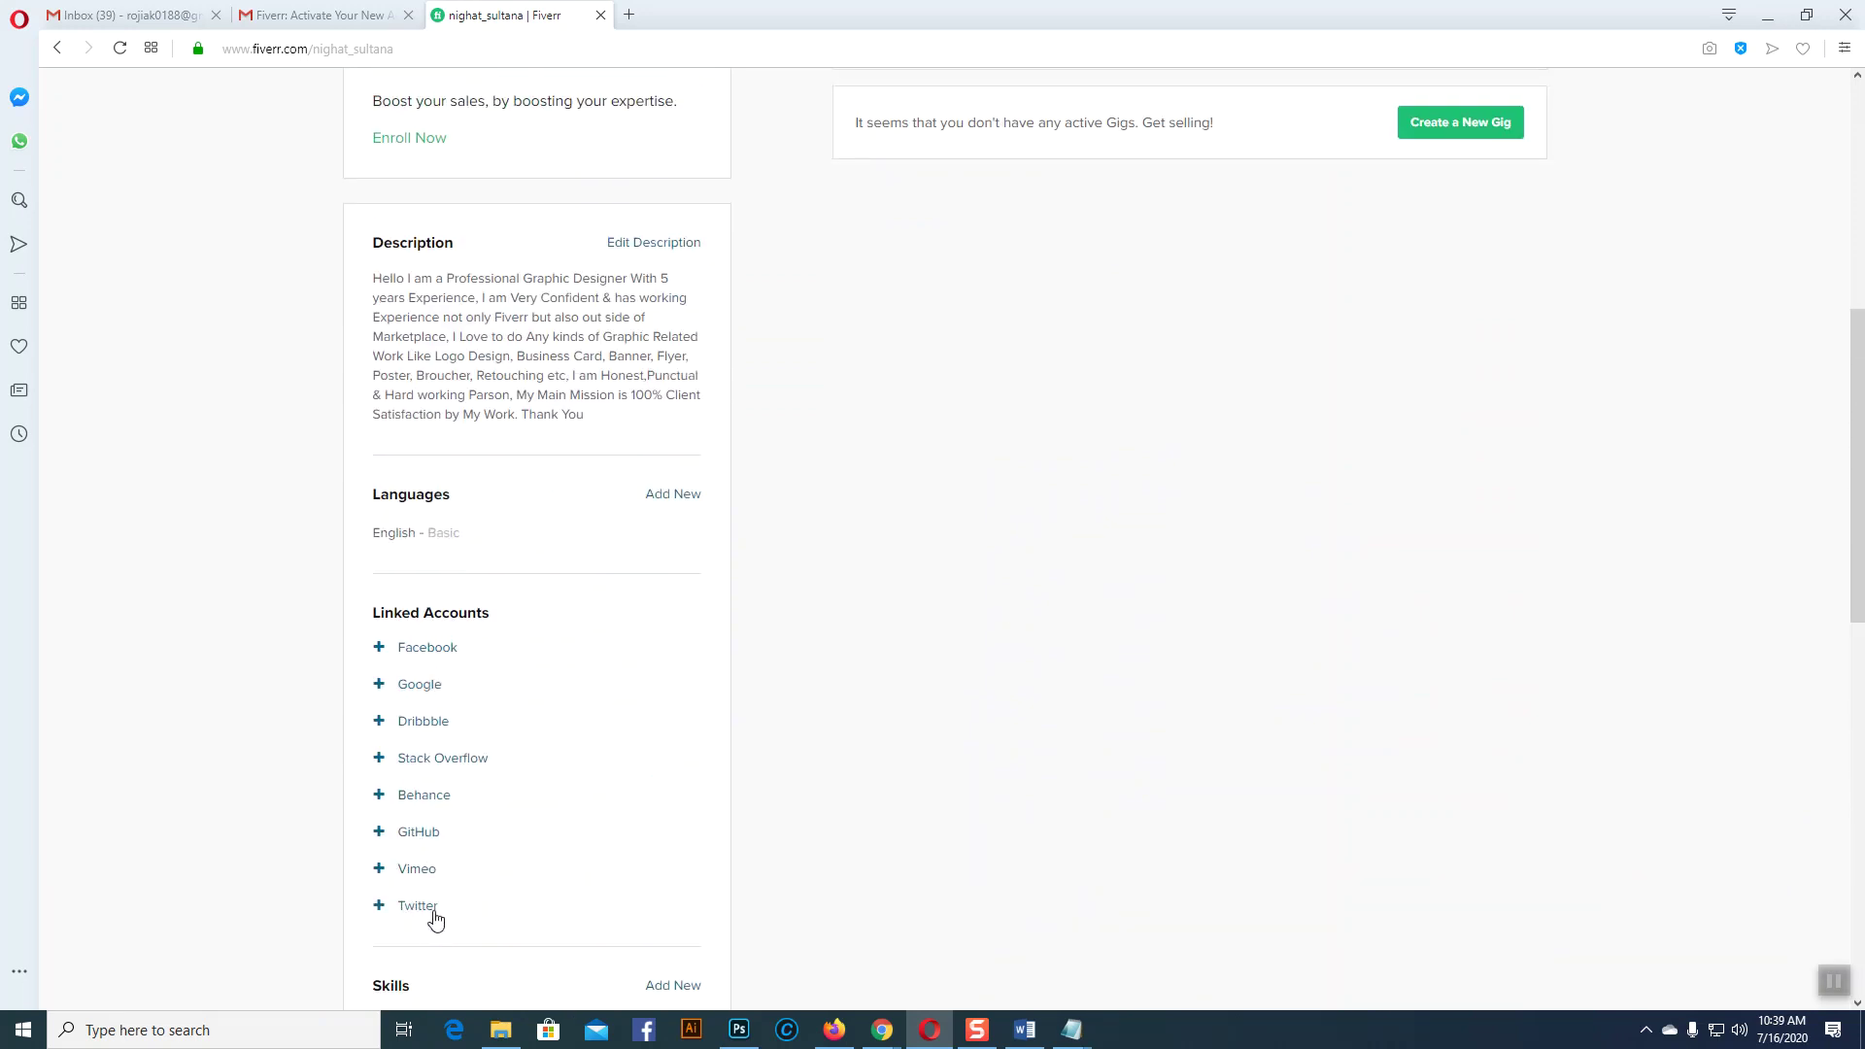
scroll(971, 740, "up", 2)
scroll(978, 737, "up", 5)
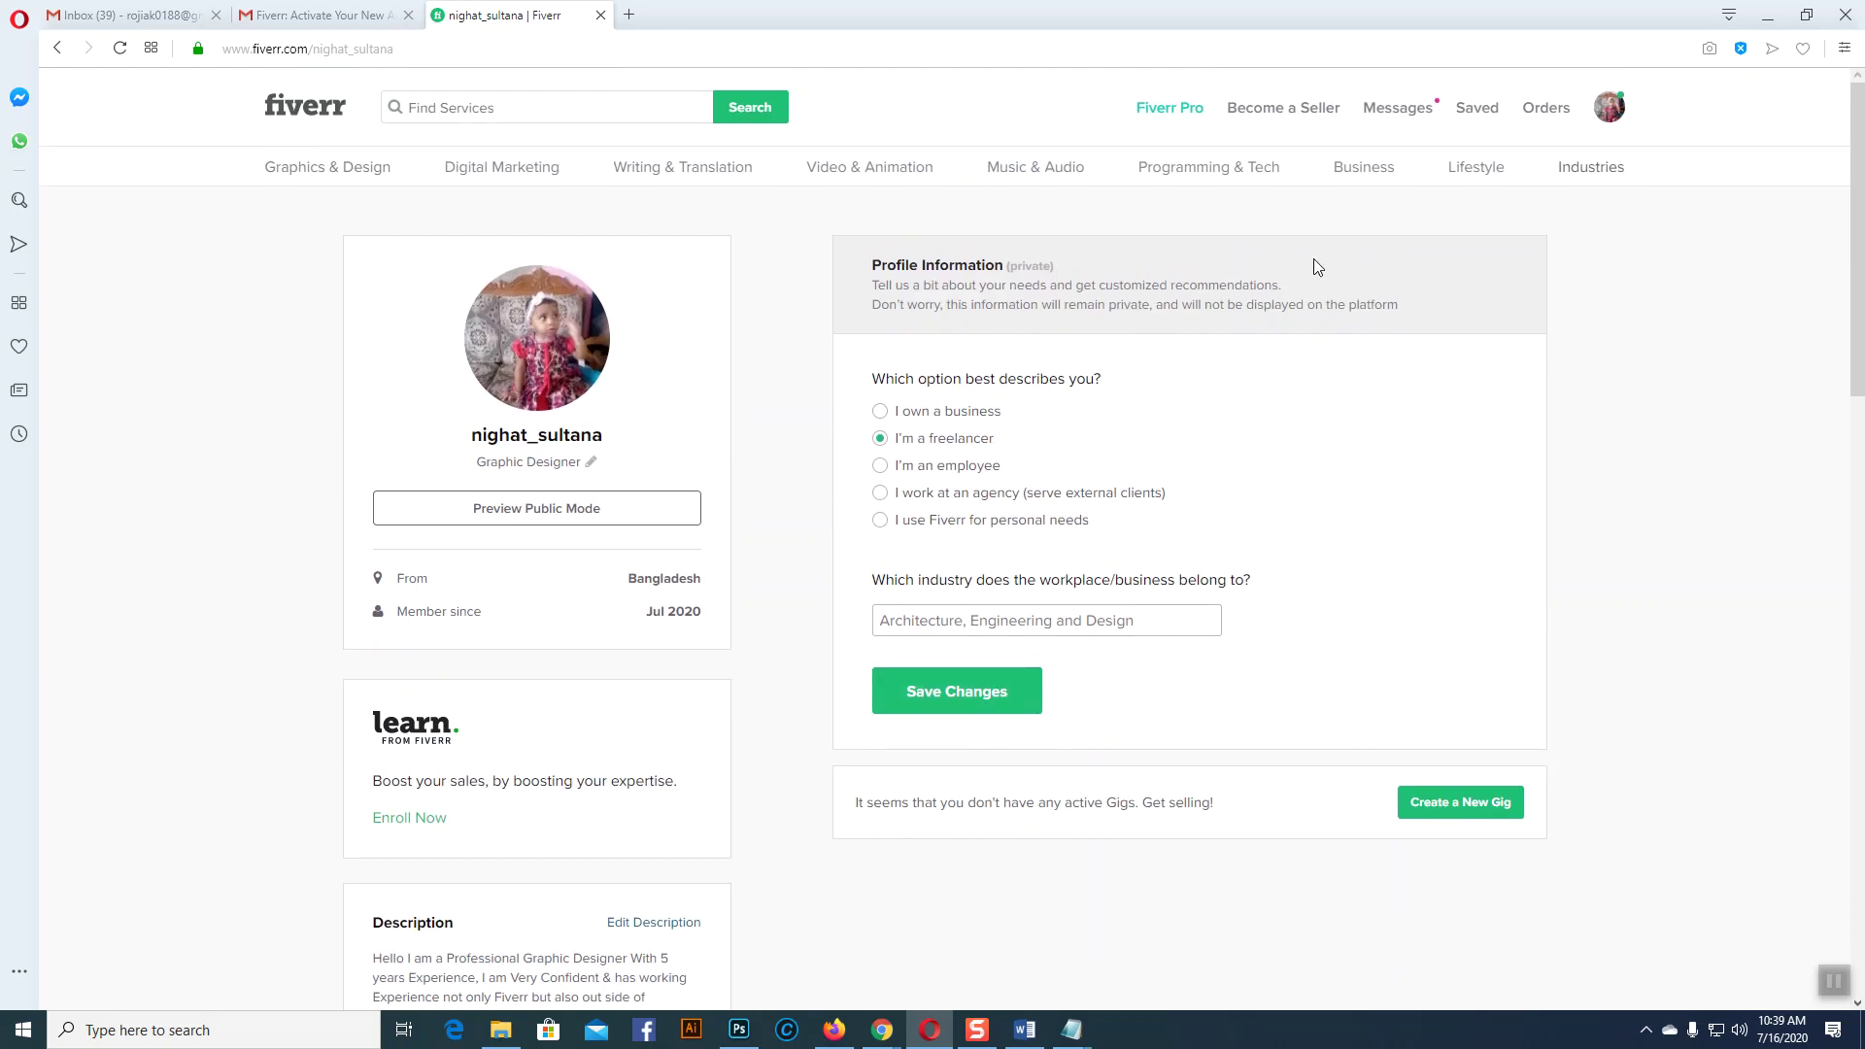
left_click(951, 693)
scroll(1469, 379, "down", 2)
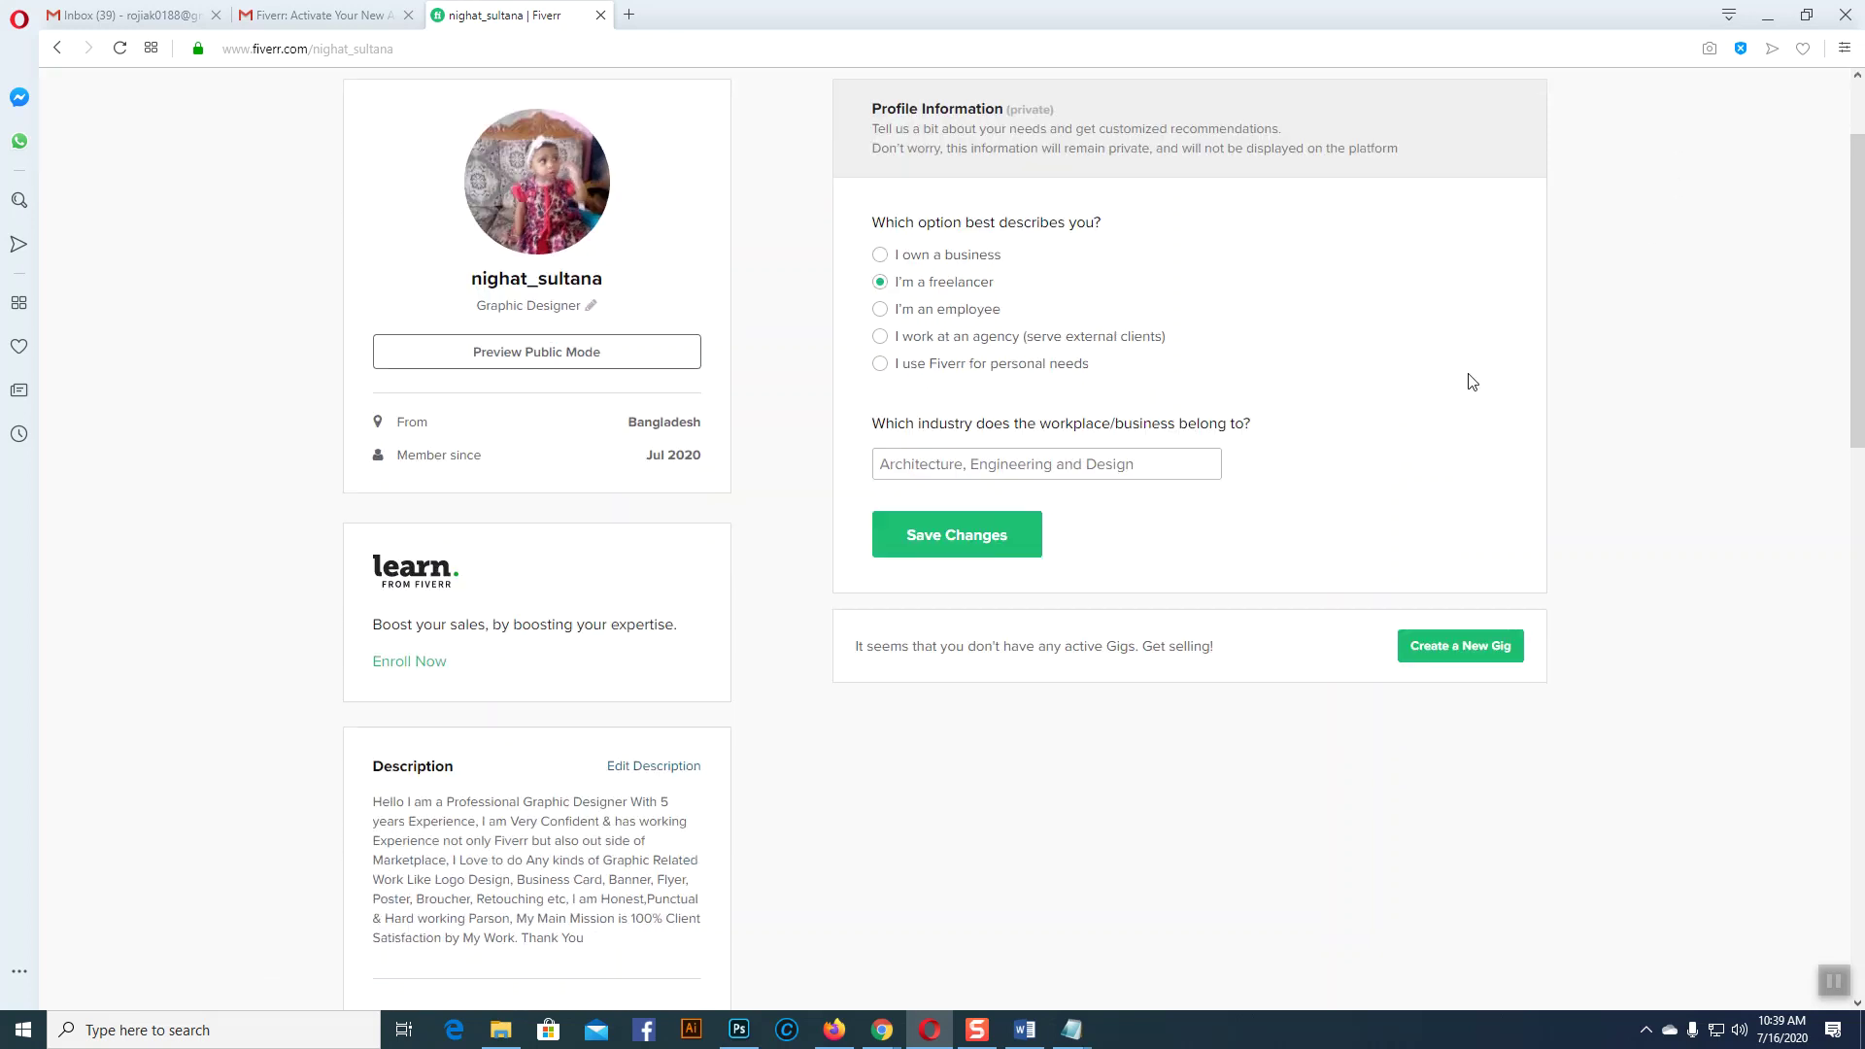
scroll(1469, 379, "up", 2)
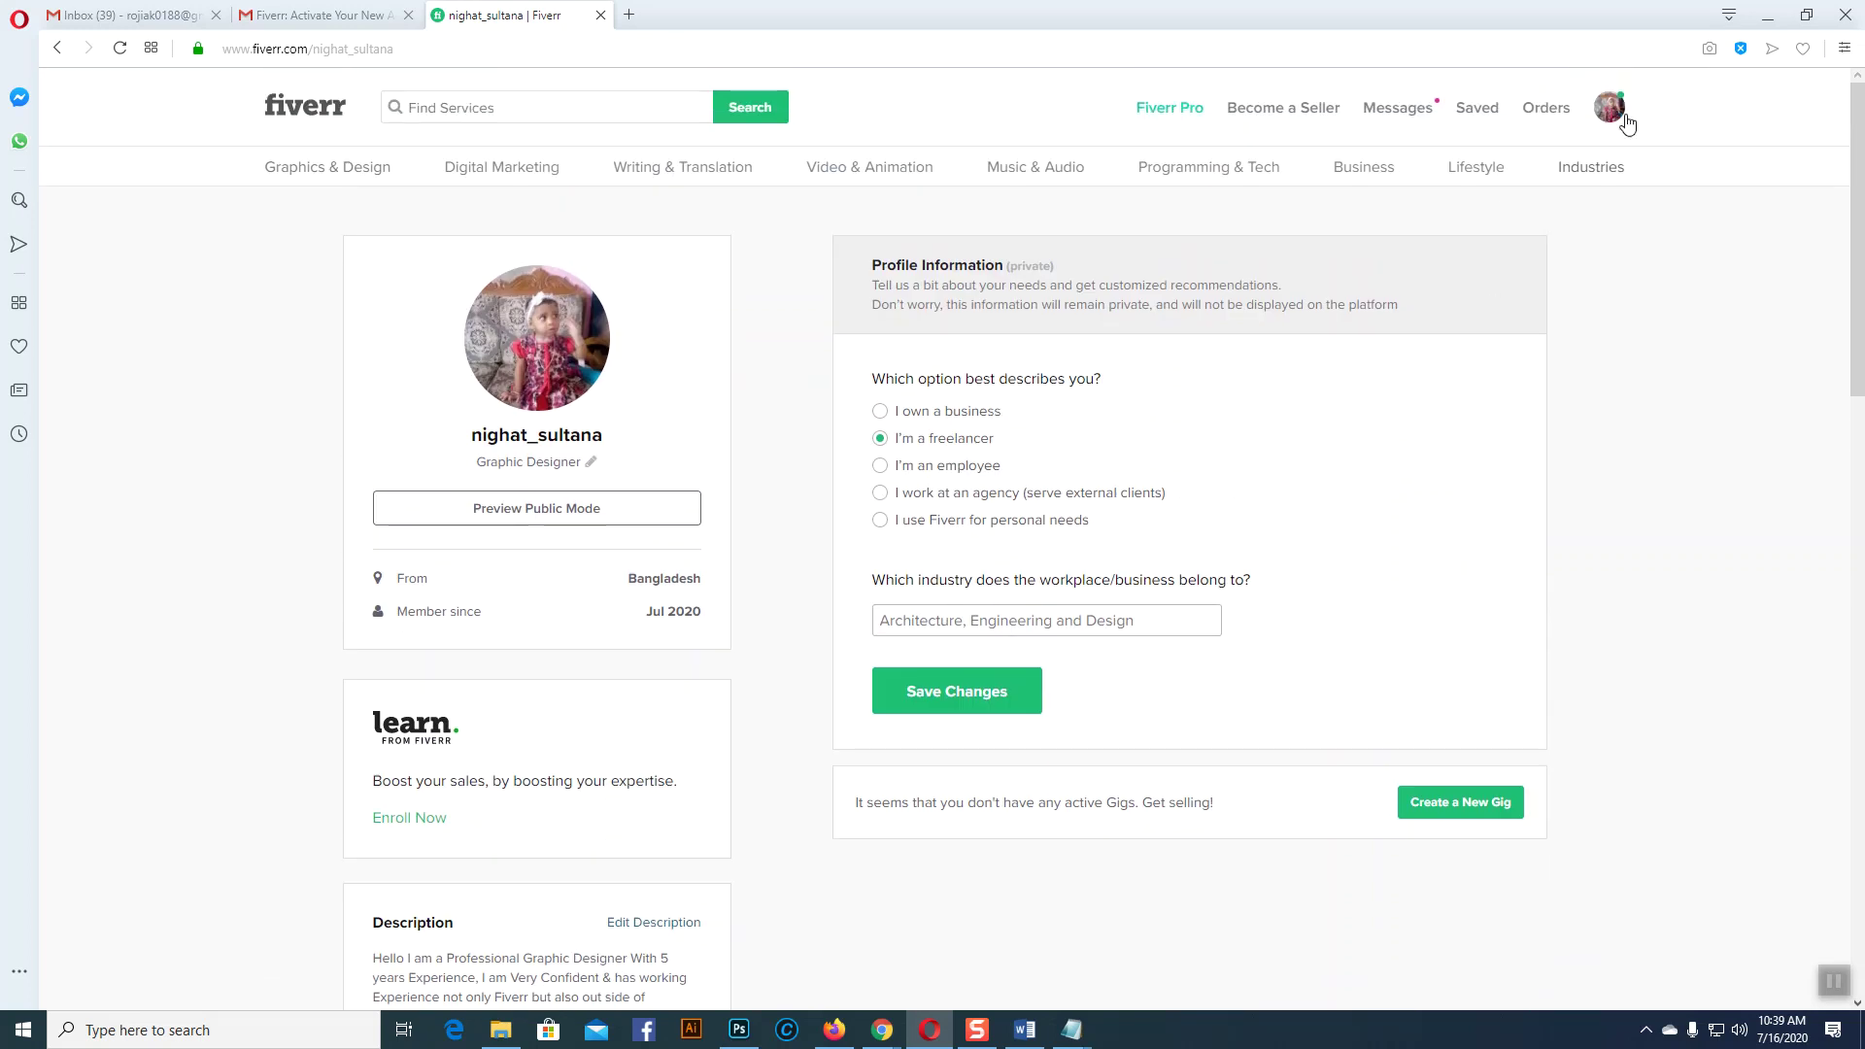
From the dashboard's security to-do, open the Verify Phone Number dialog with Bangladesh as country.
left_click(1596, 120)
left_click(1501, 196)
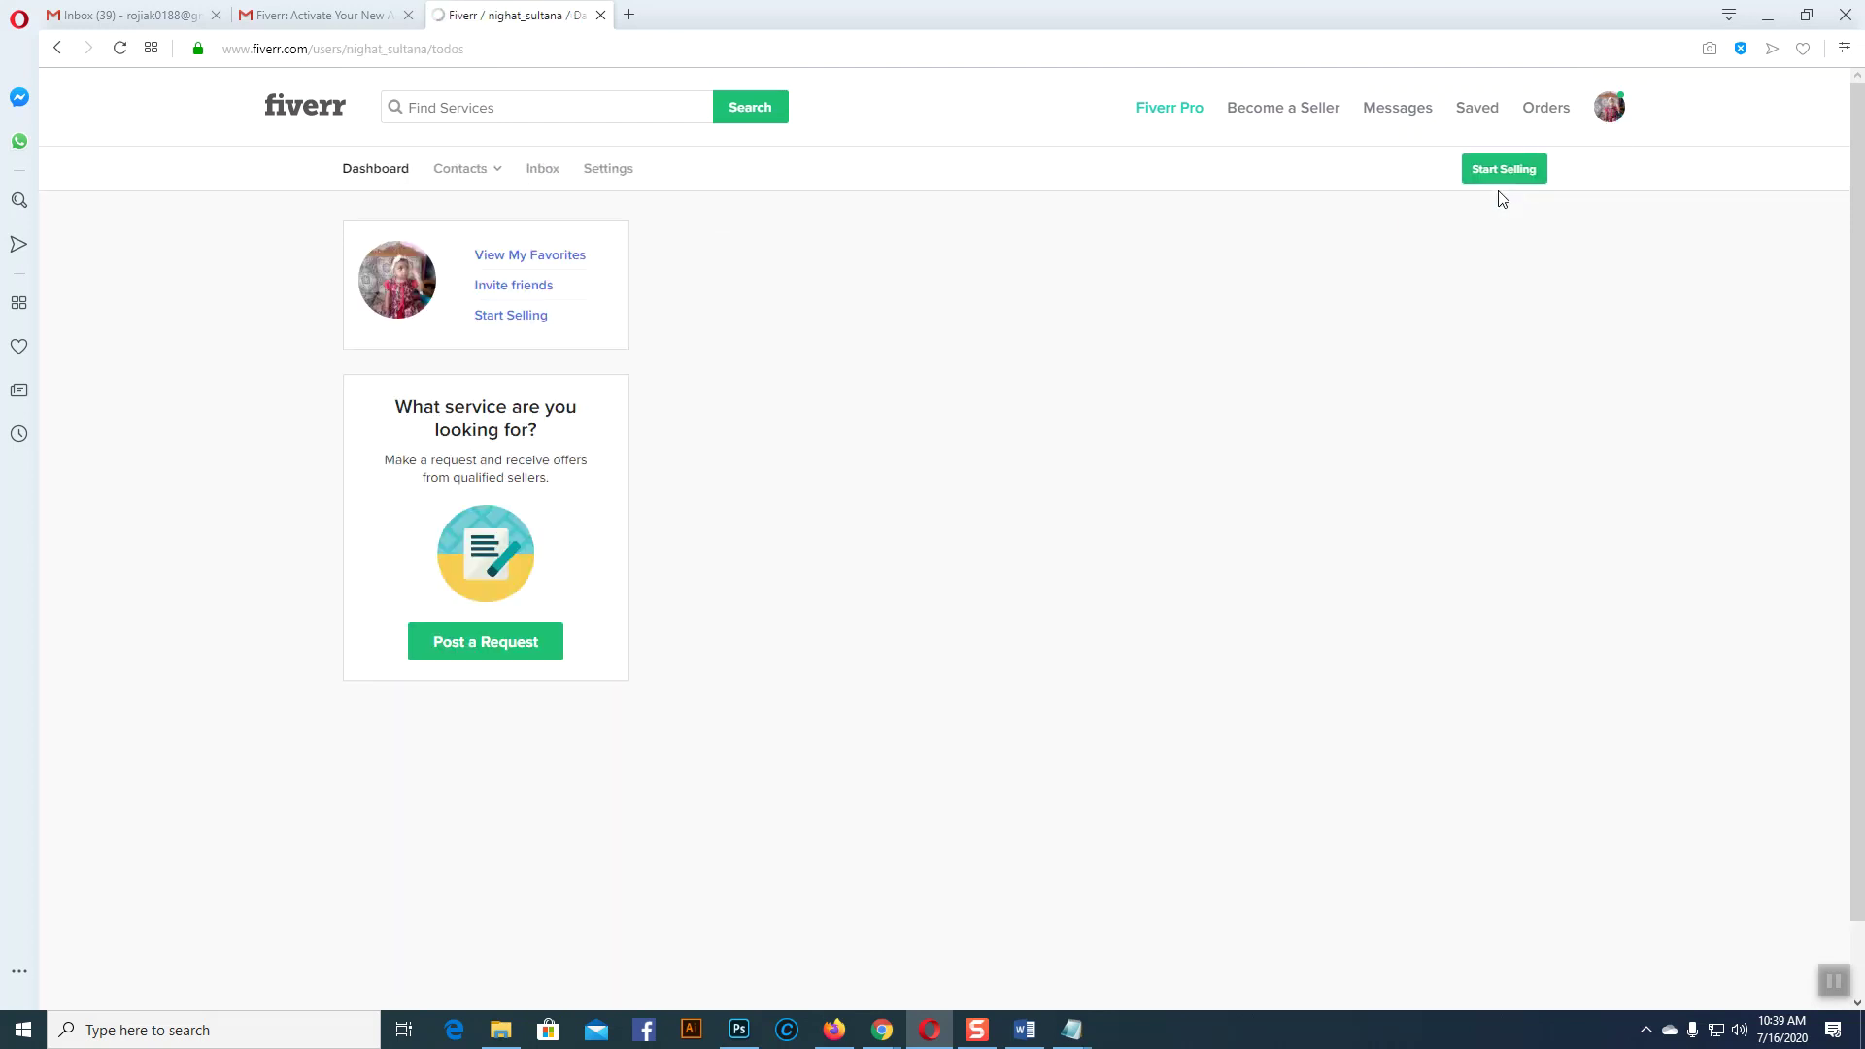
mouse_move(779, 350)
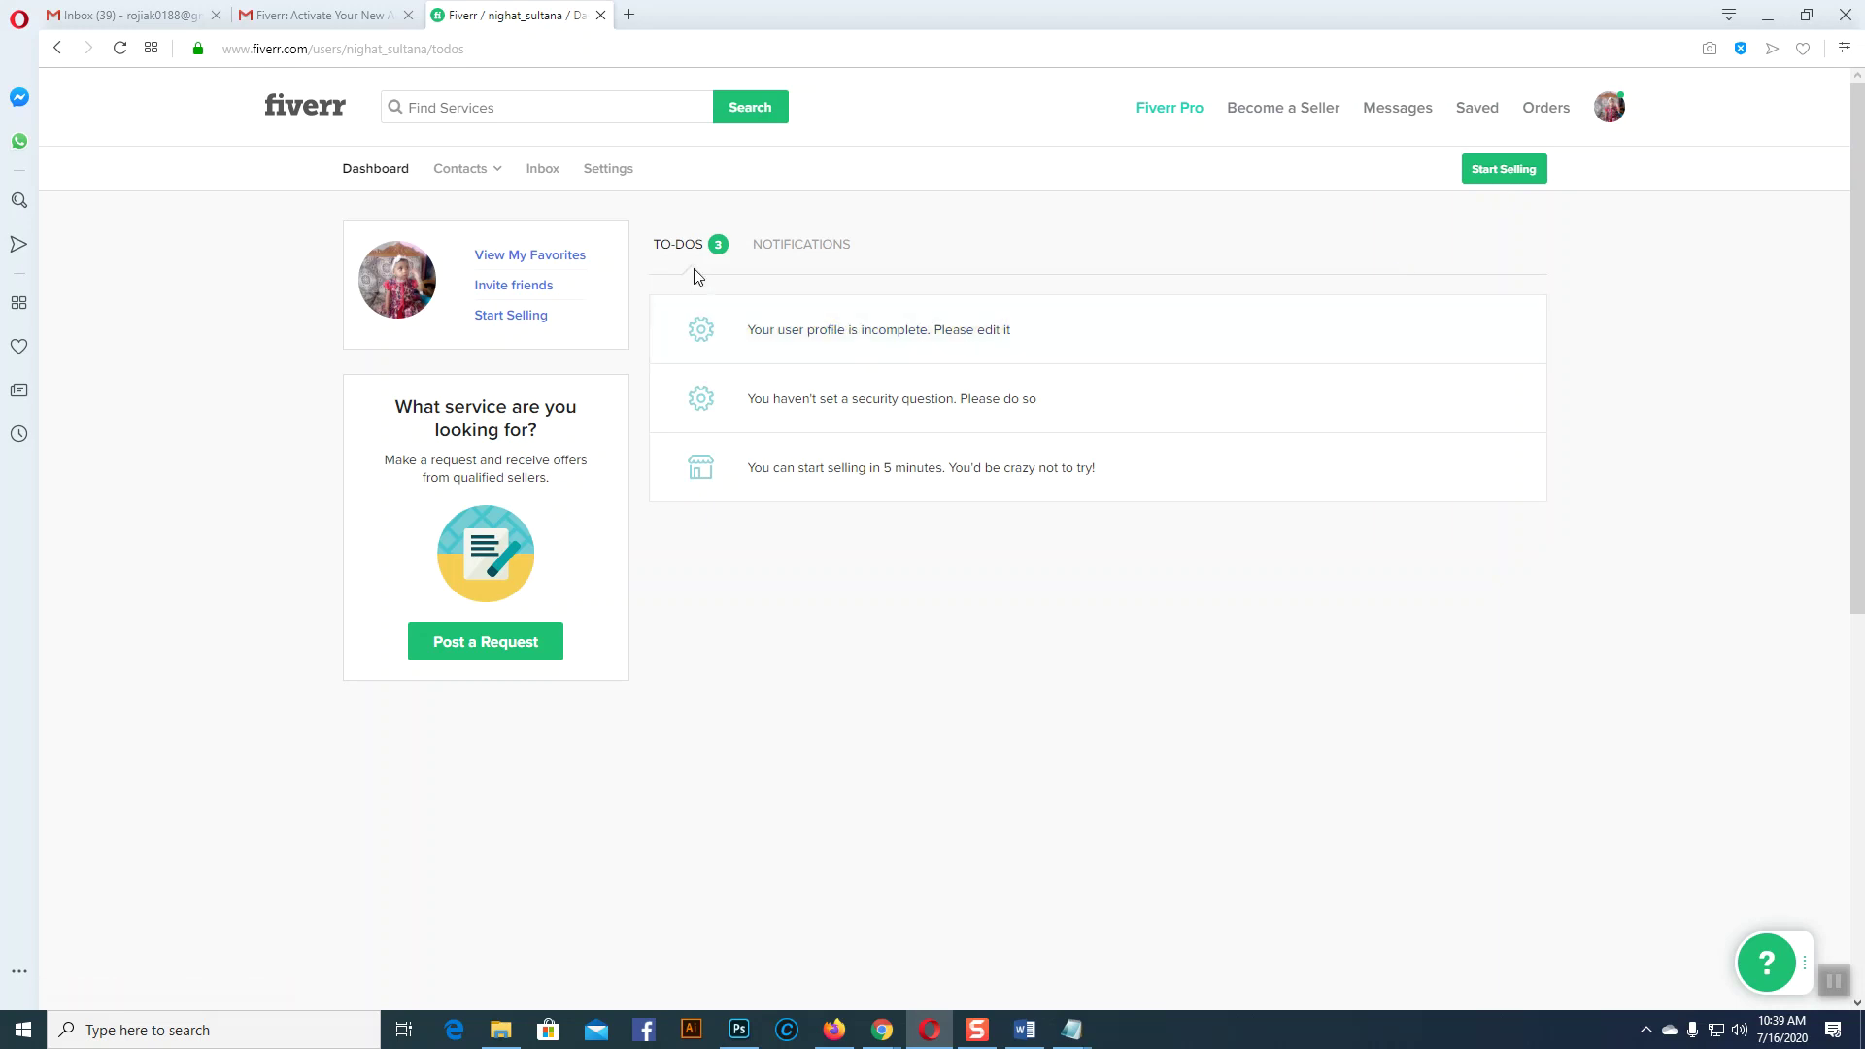
mouse_move(803, 410)
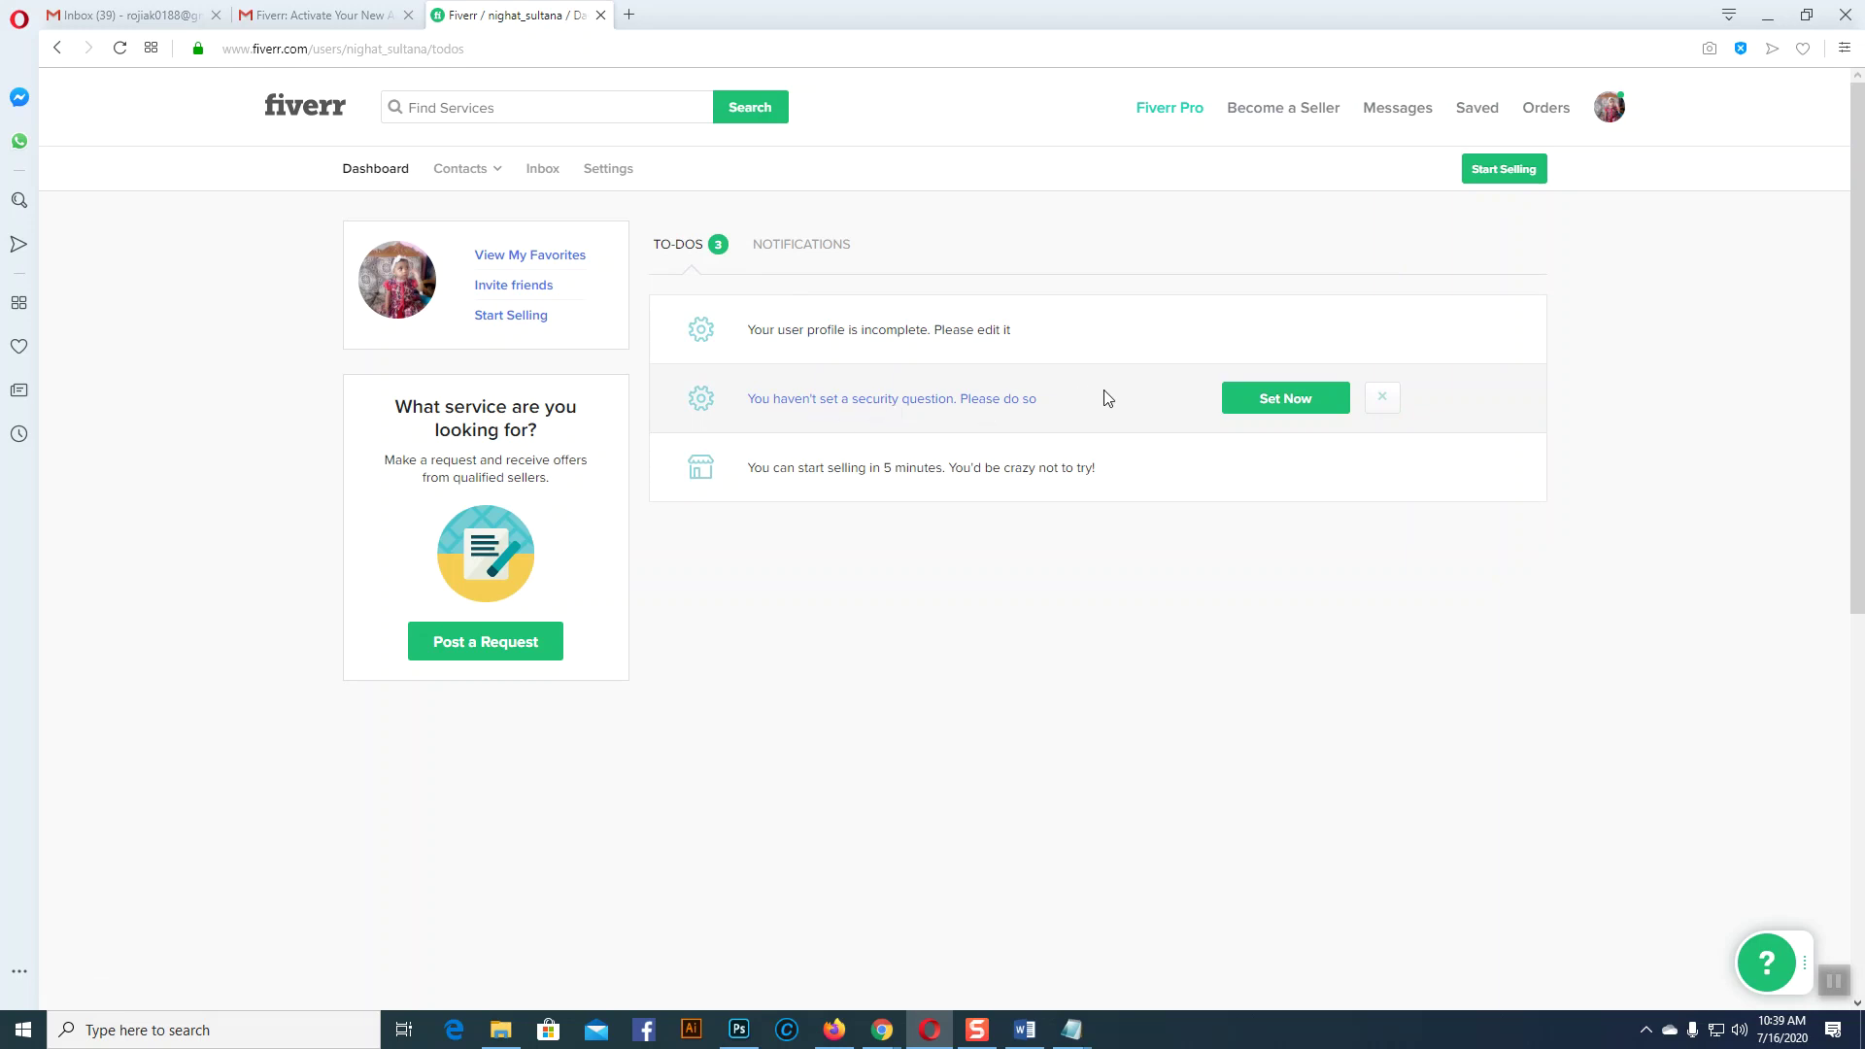
left_click(1292, 407)
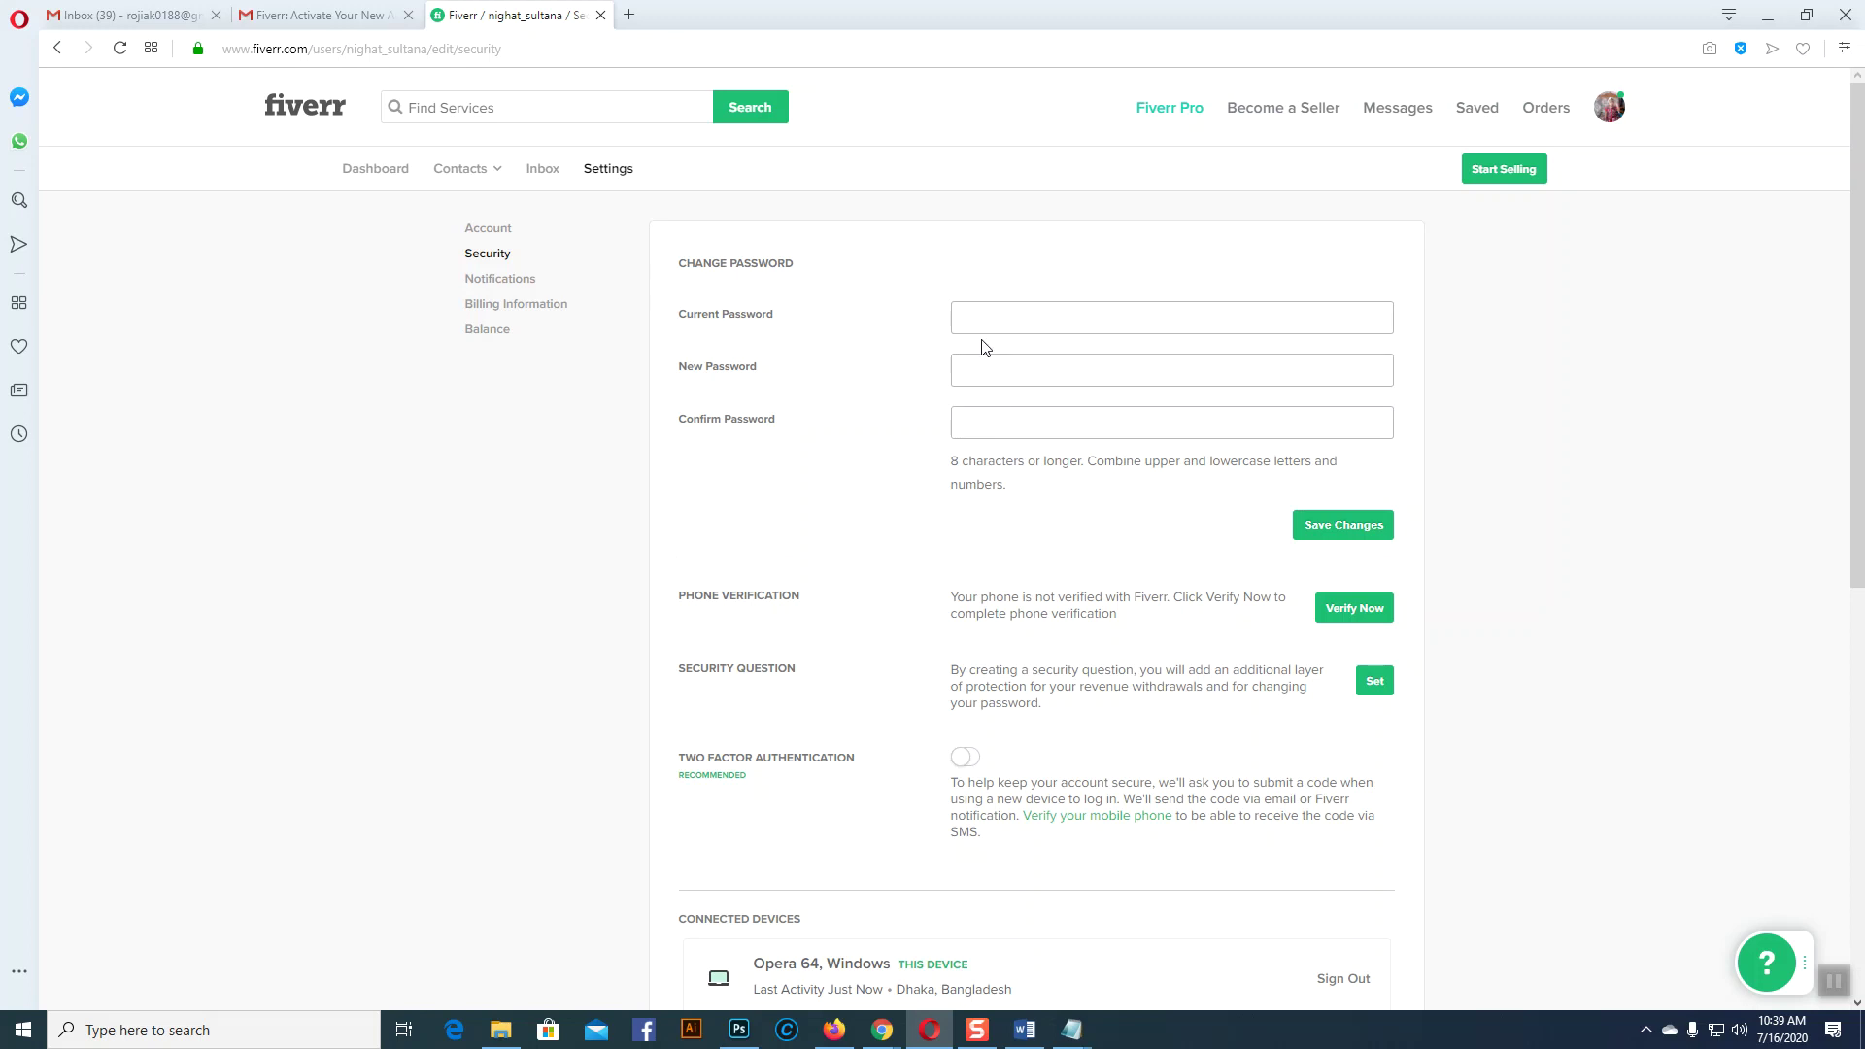
scroll(997, 515, "down", 1)
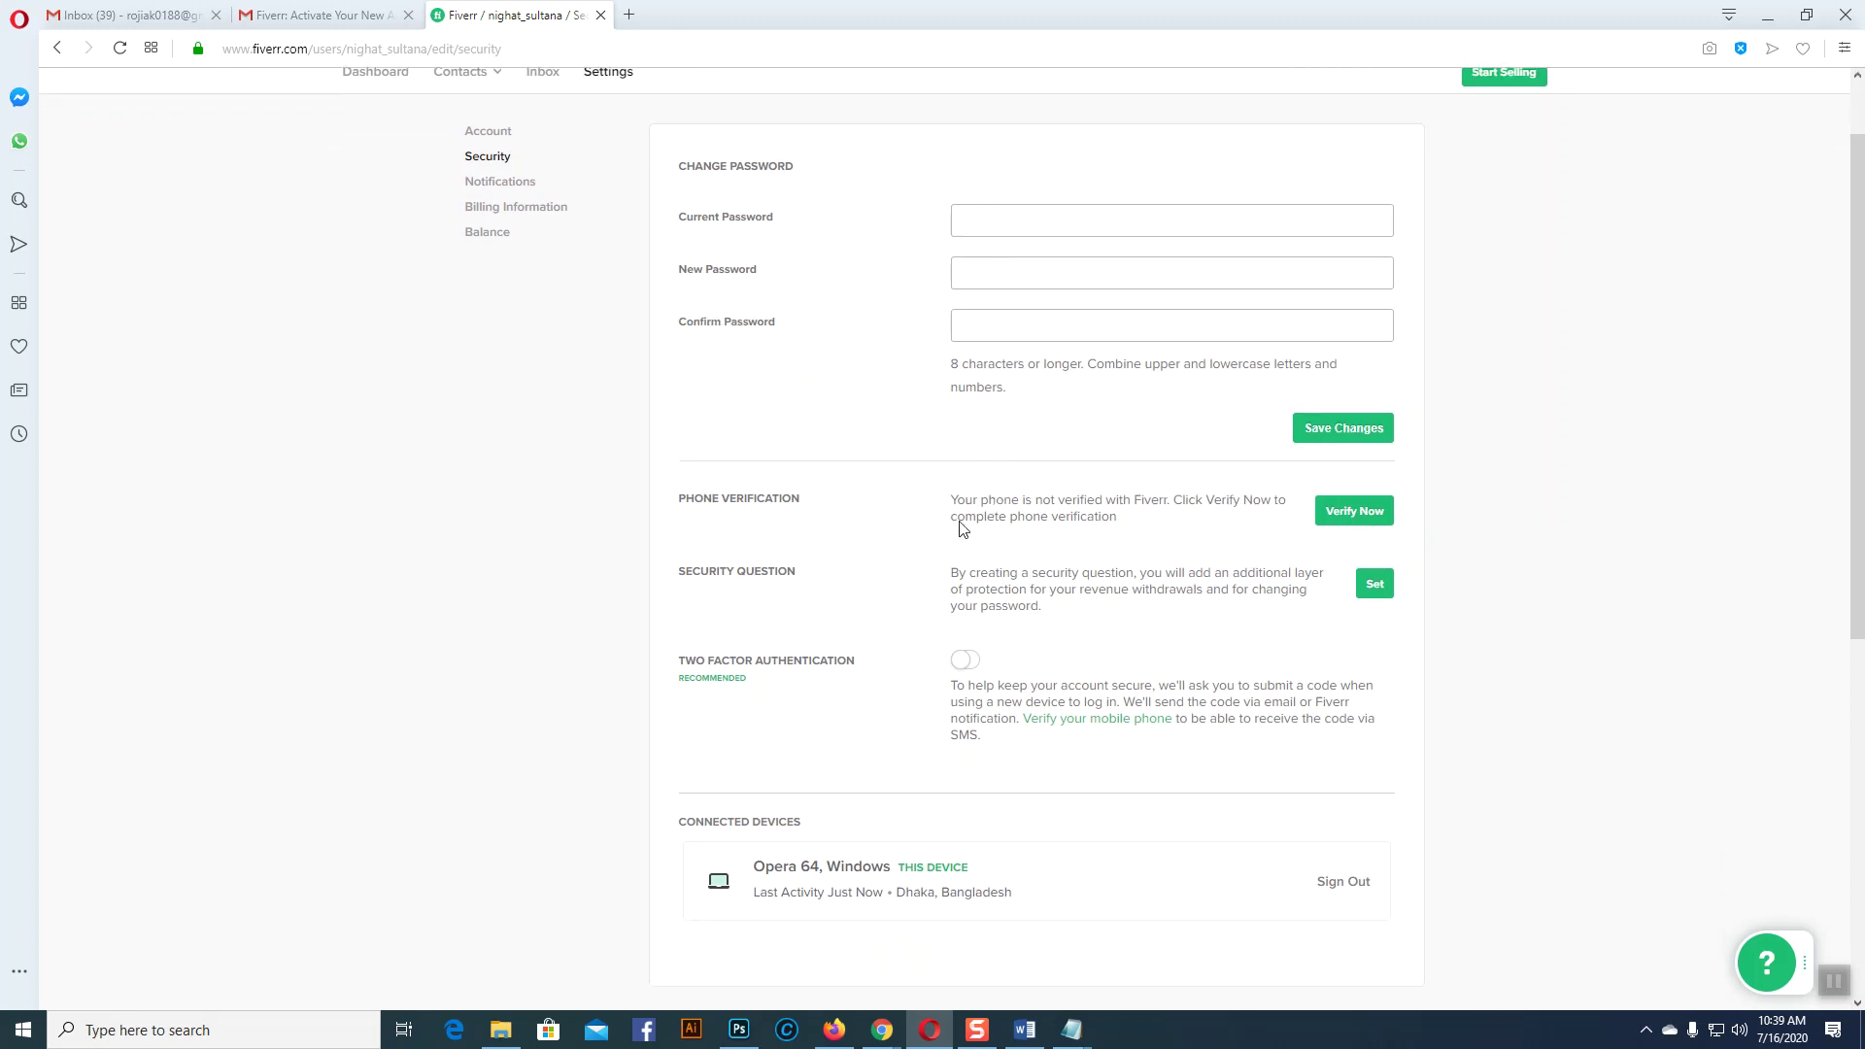
left_click(1350, 511)
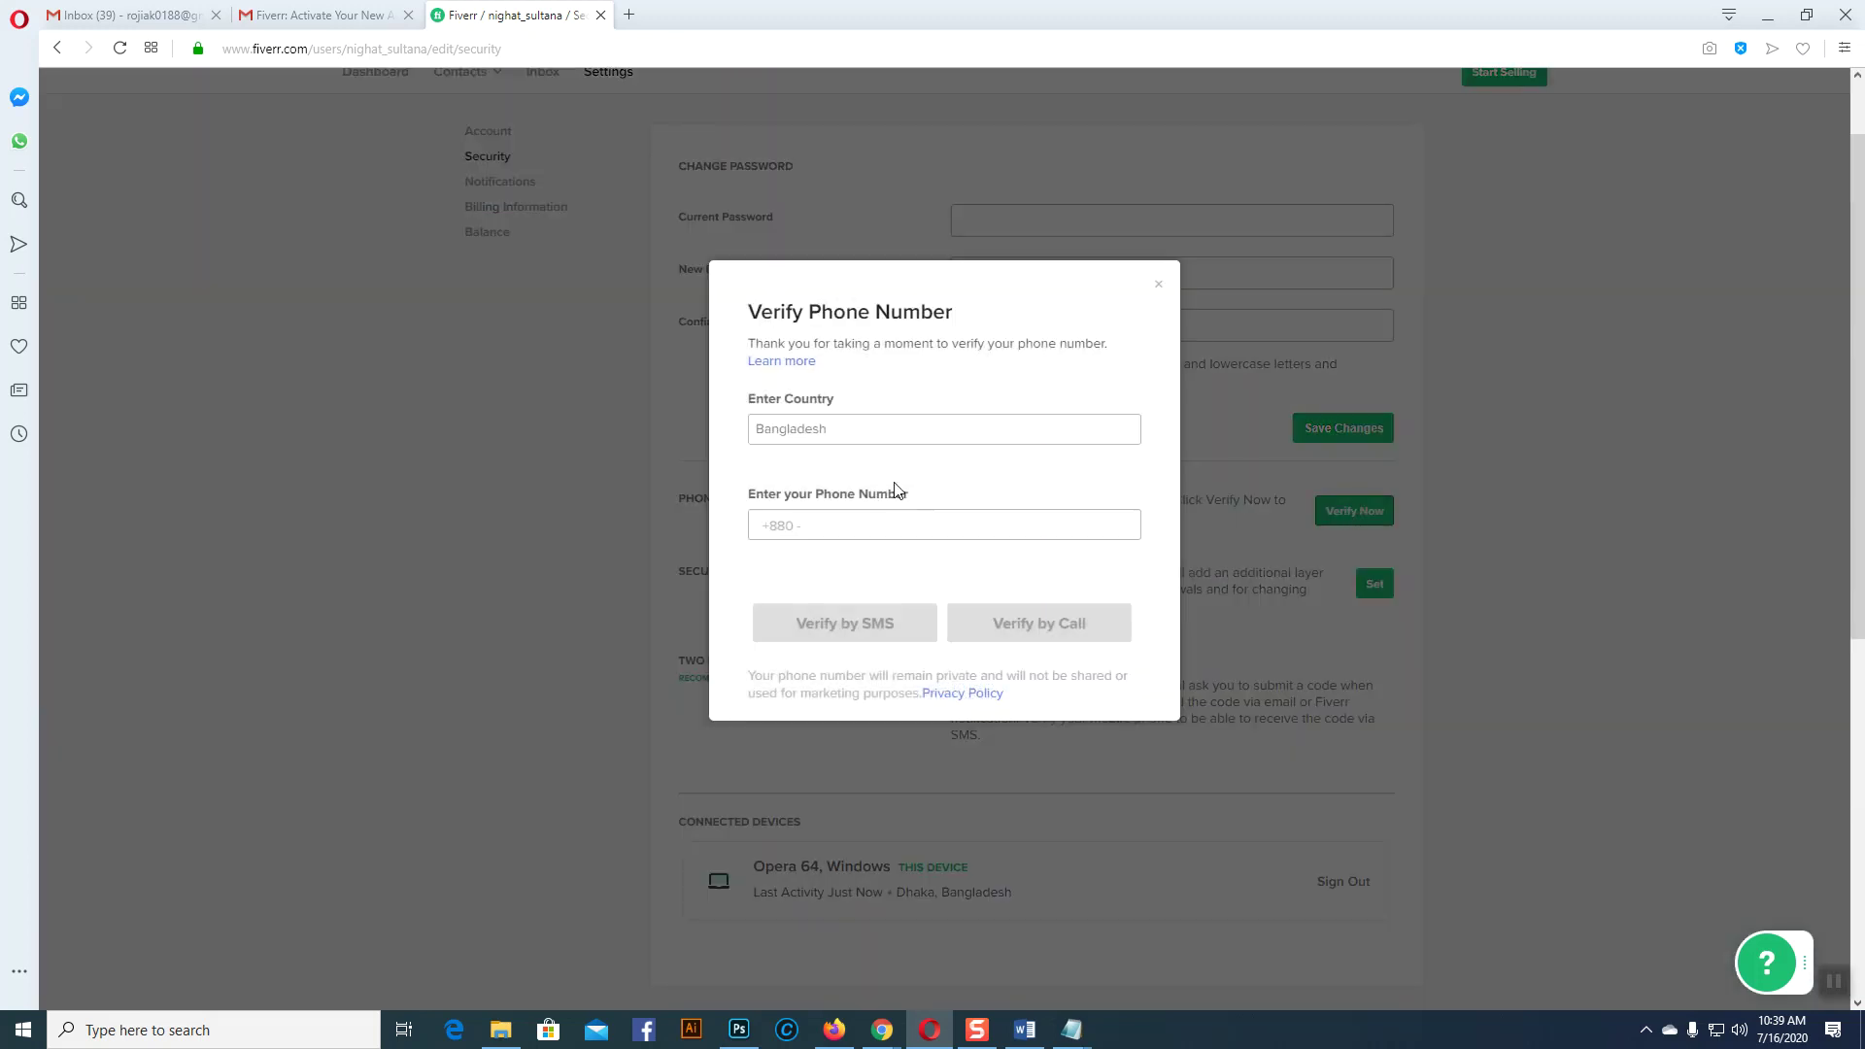
left_click(819, 427)
left_click(820, 526)
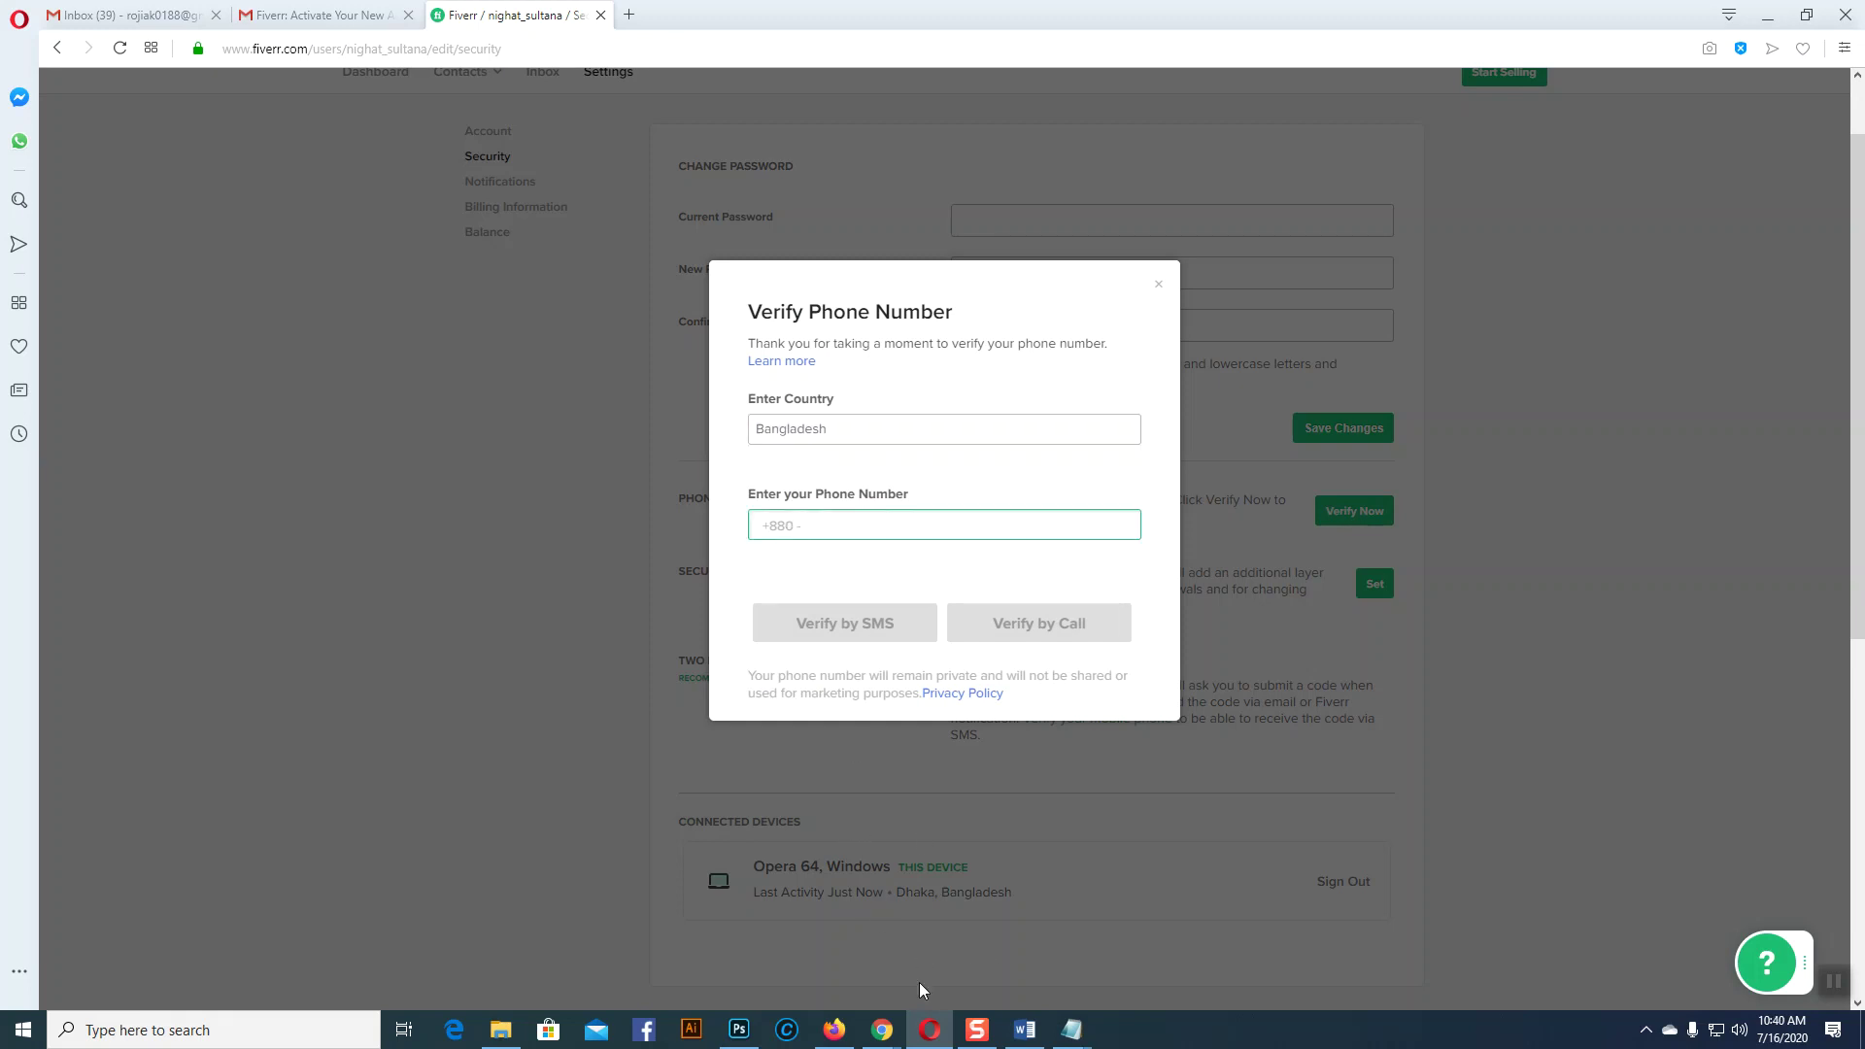
Switch to the Google Meet tab in Chrome.
mouse_move(882, 1030)
left_click(841, 960)
key("ctrl+5")
scroll(1773, 588, "up", 4)
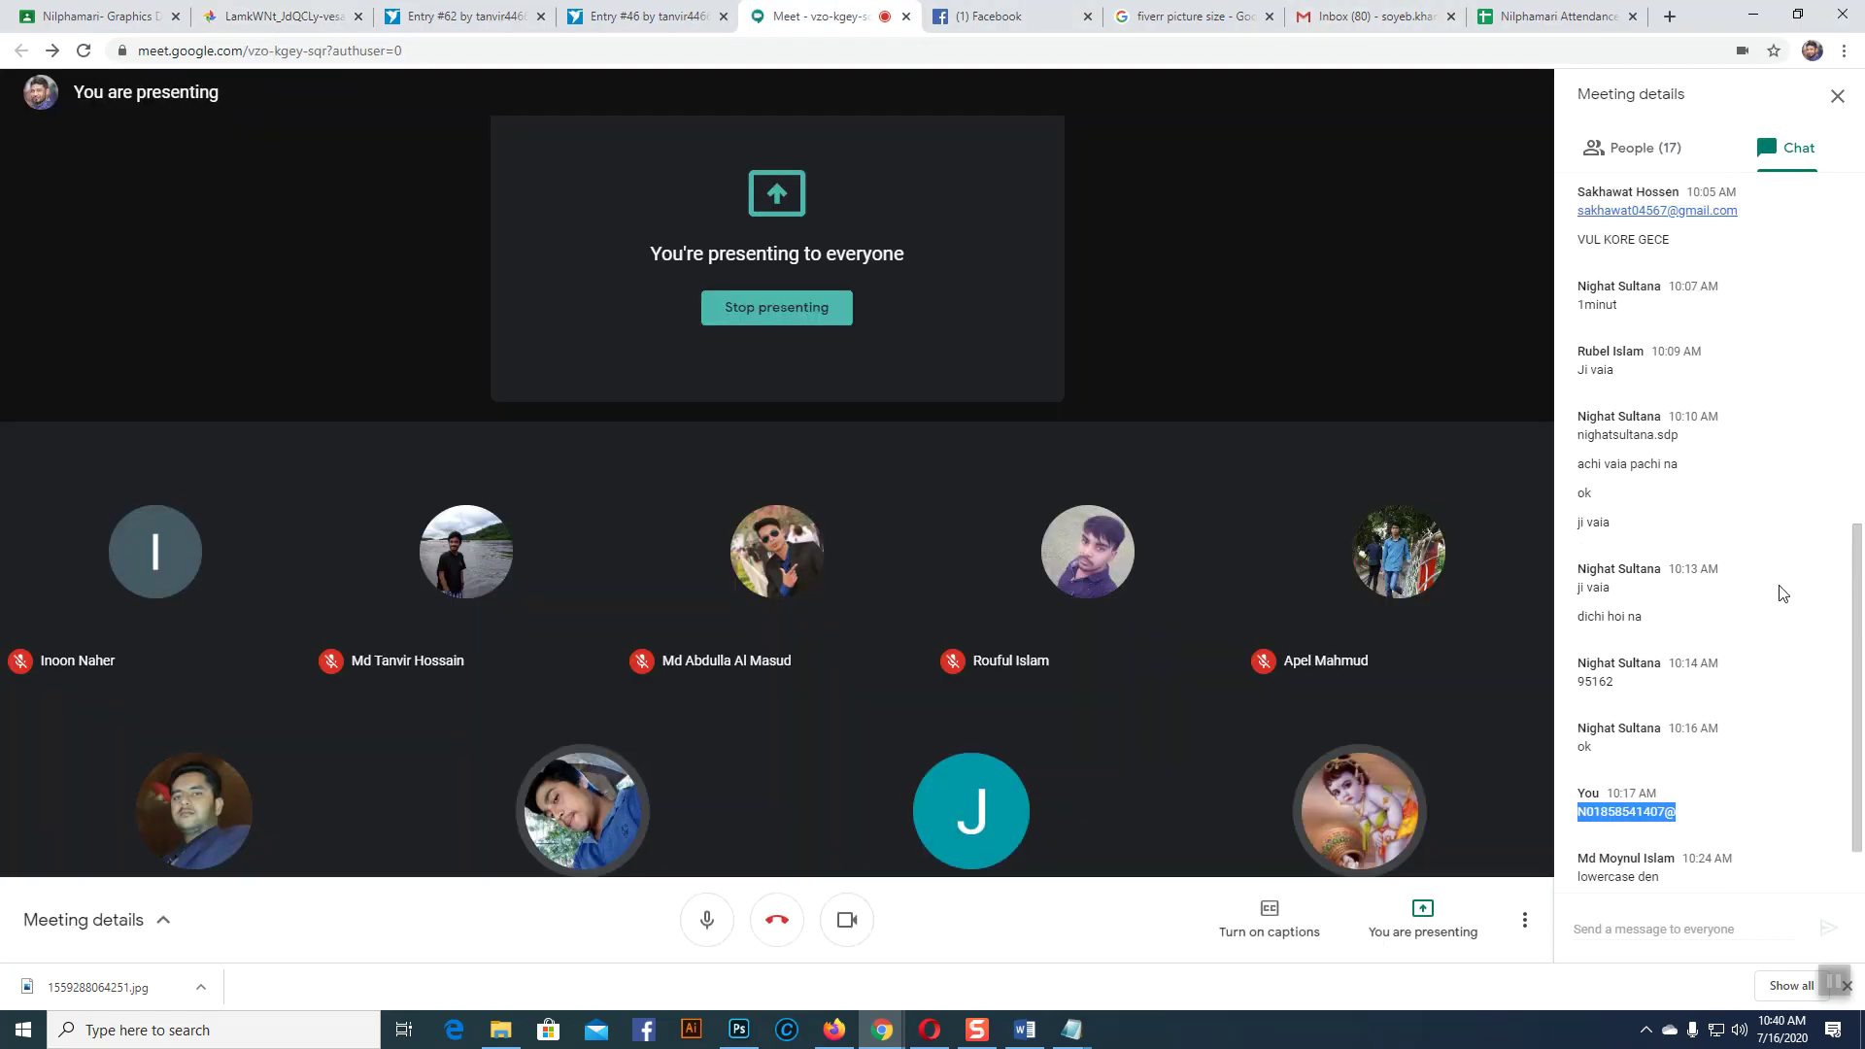
Select the full phone number shared in the Google Meet chat.
left_click_drag(1665, 474, 1574, 473)
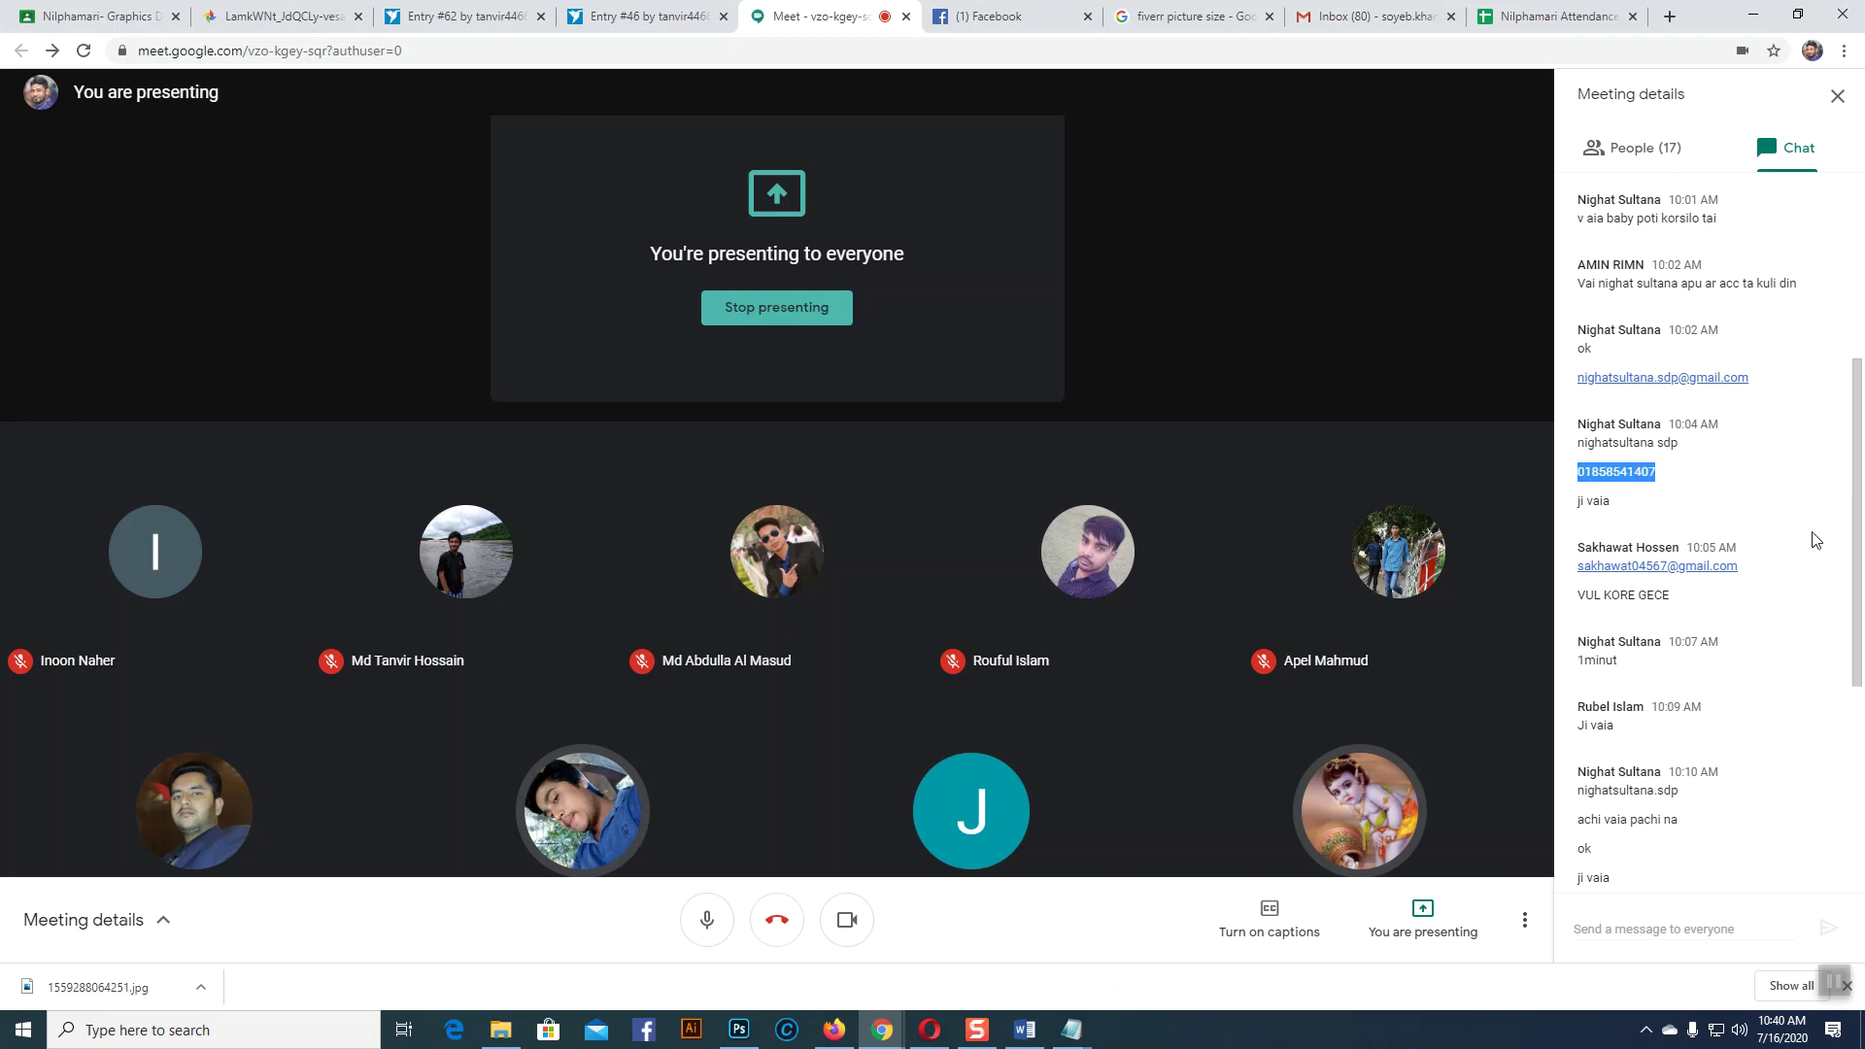
left_click(930, 1030)
left_click(892, 534)
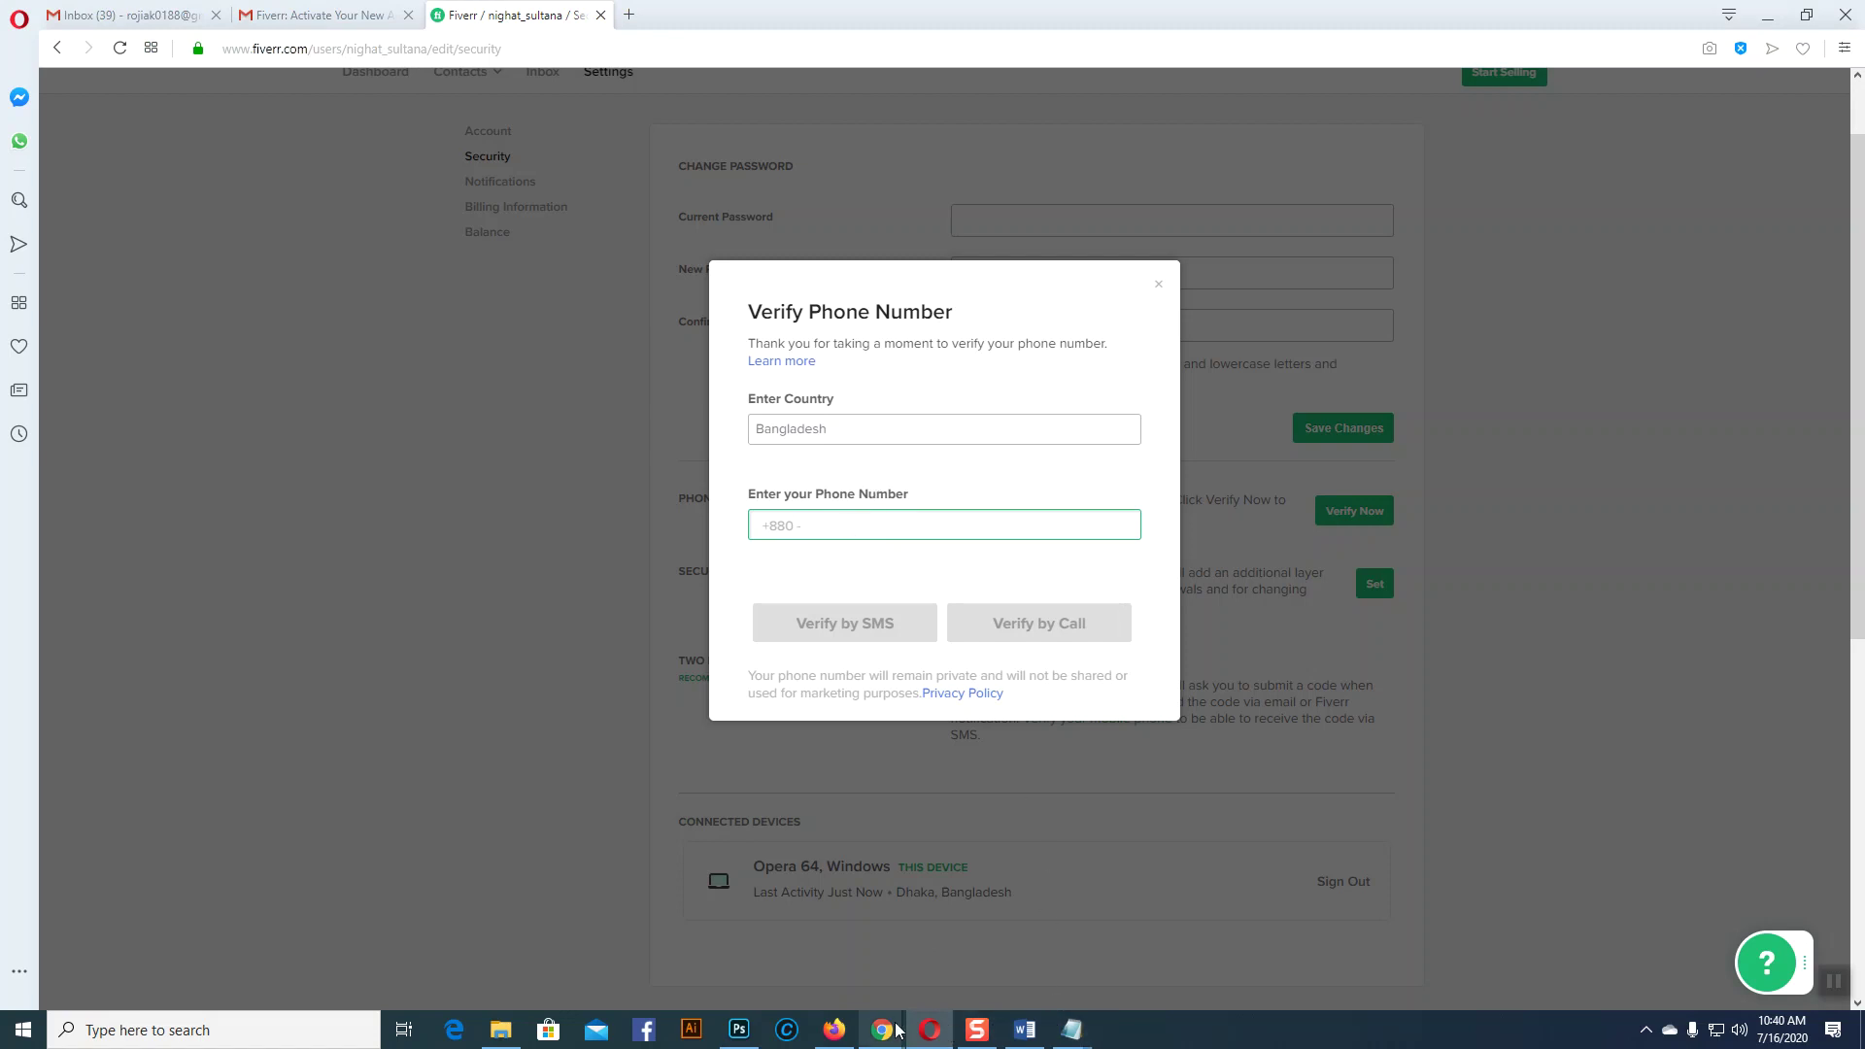
mouse_move(873, 1037)
left_click(778, 936)
left_click_drag(1700, 485, 1581, 491)
key("ctrl+c")
Paste the phone number on a new line in the gig notes, then return to Fiverr.
left_click(1072, 1030)
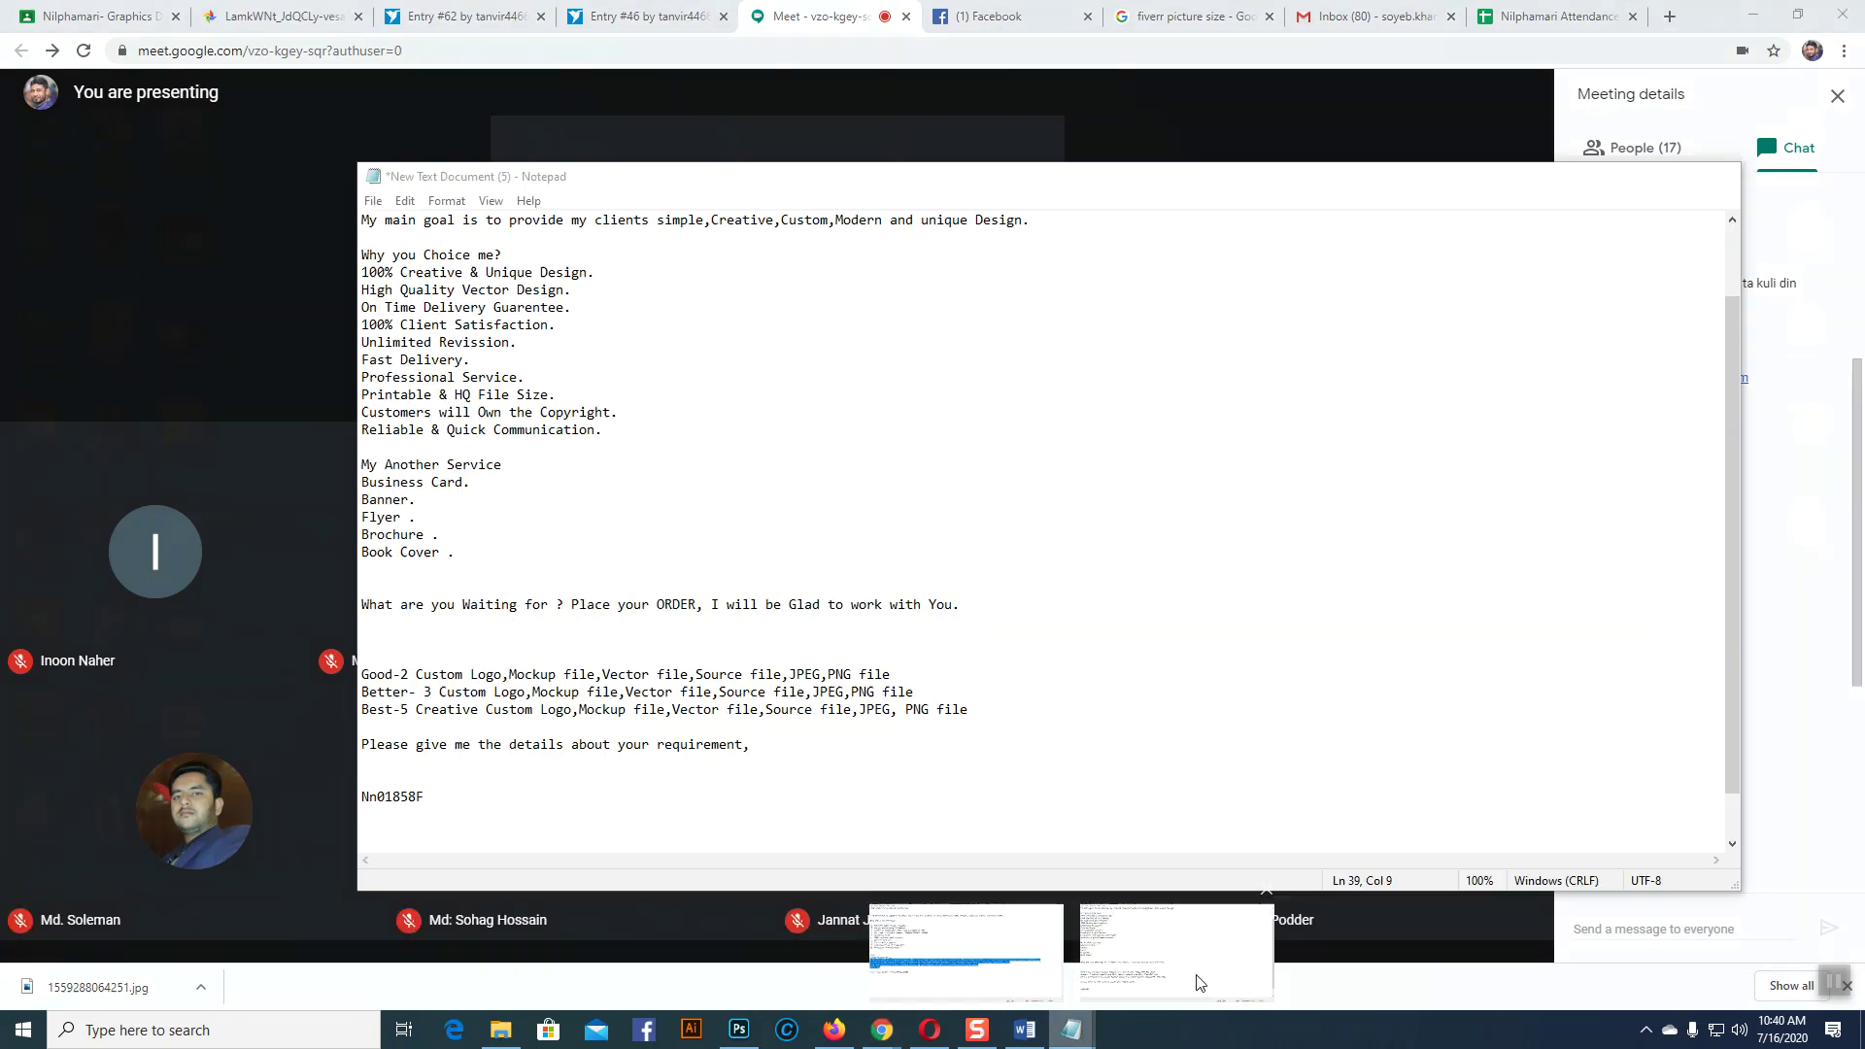
left_click(1176, 952)
scroll(1229, 728, "down", 1)
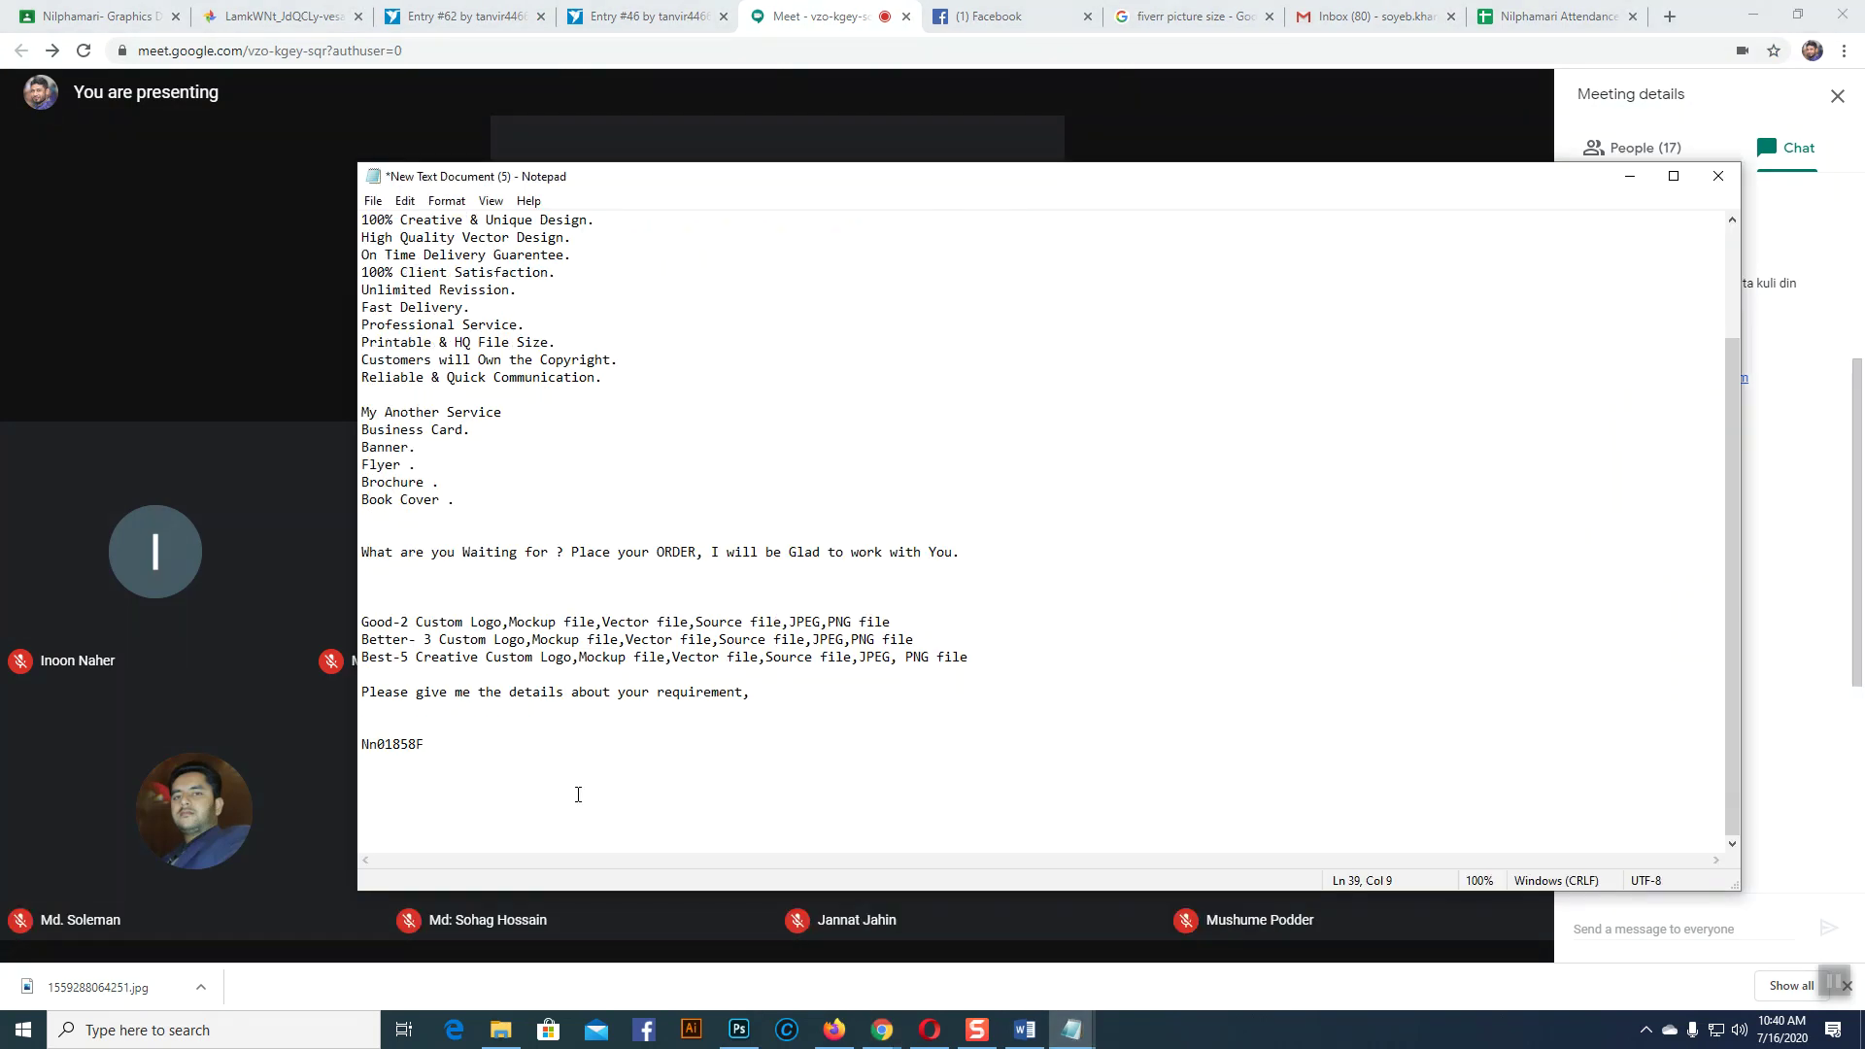
key("Return")
key("ctrl+v")
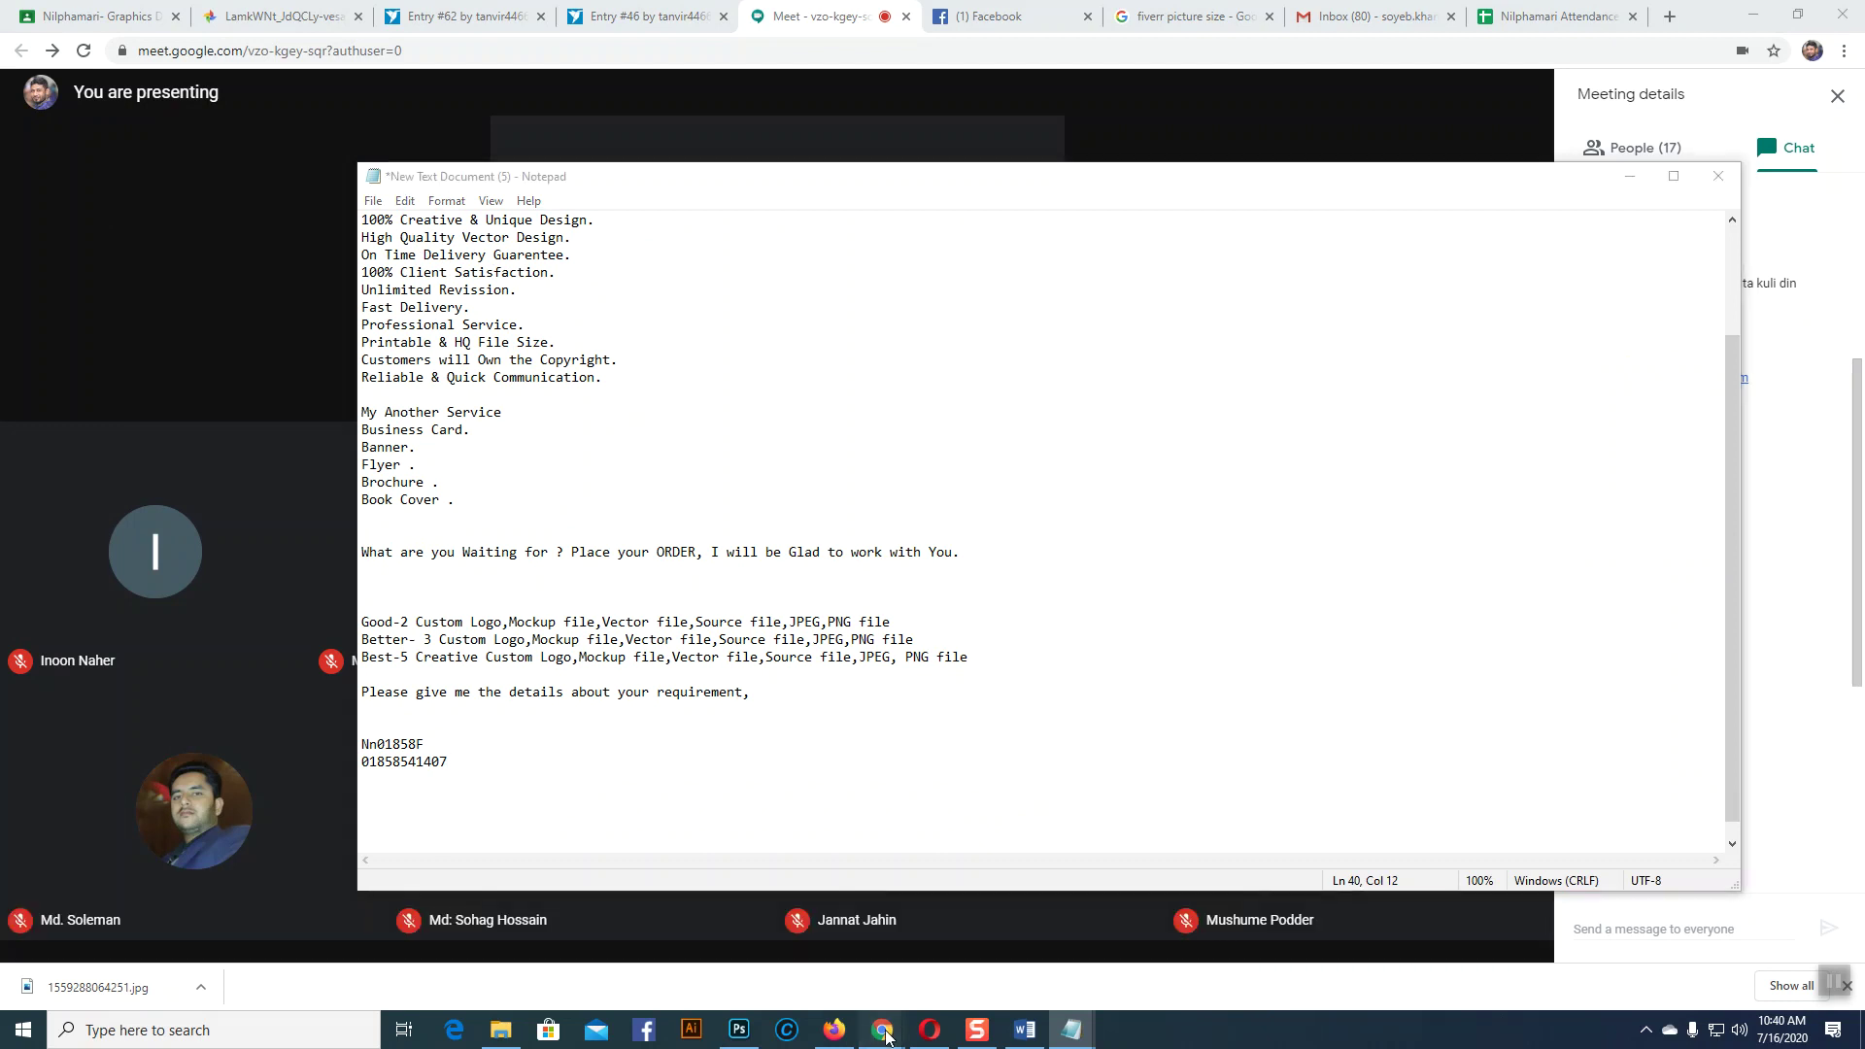
left_click(838, 1001)
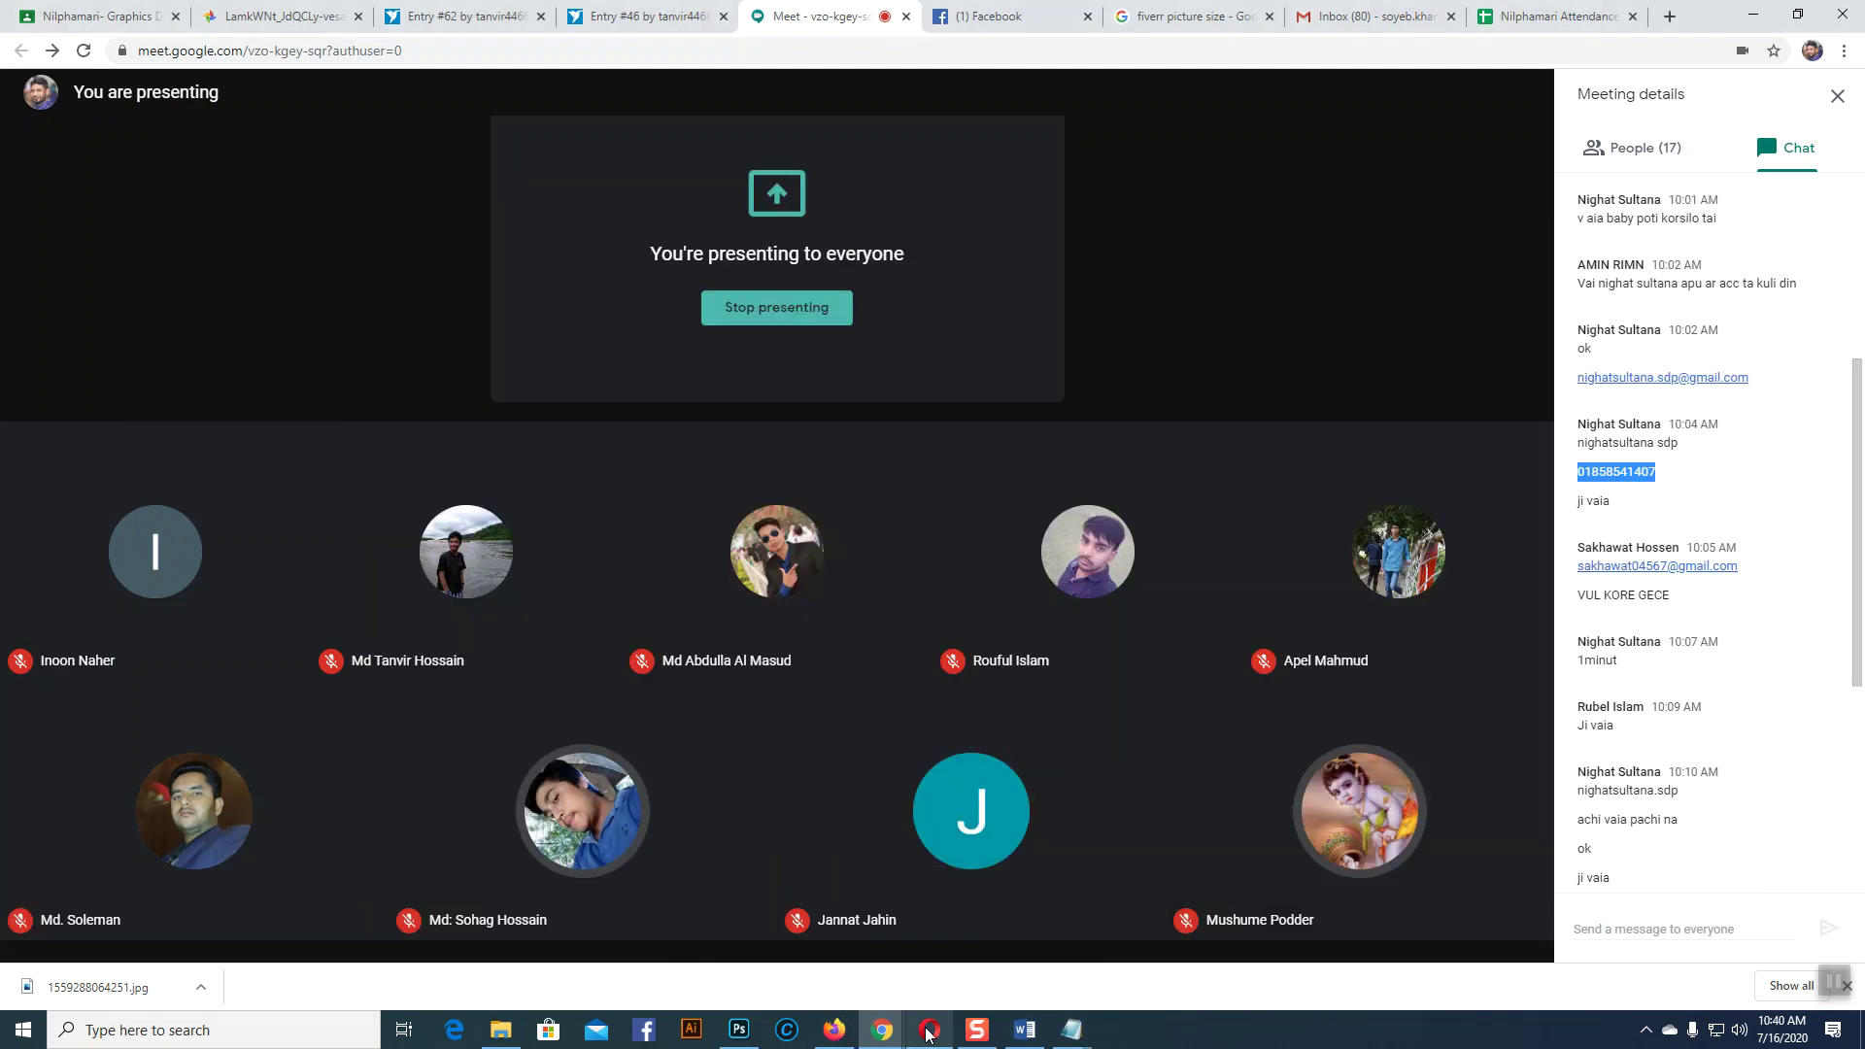
left_click(930, 1030)
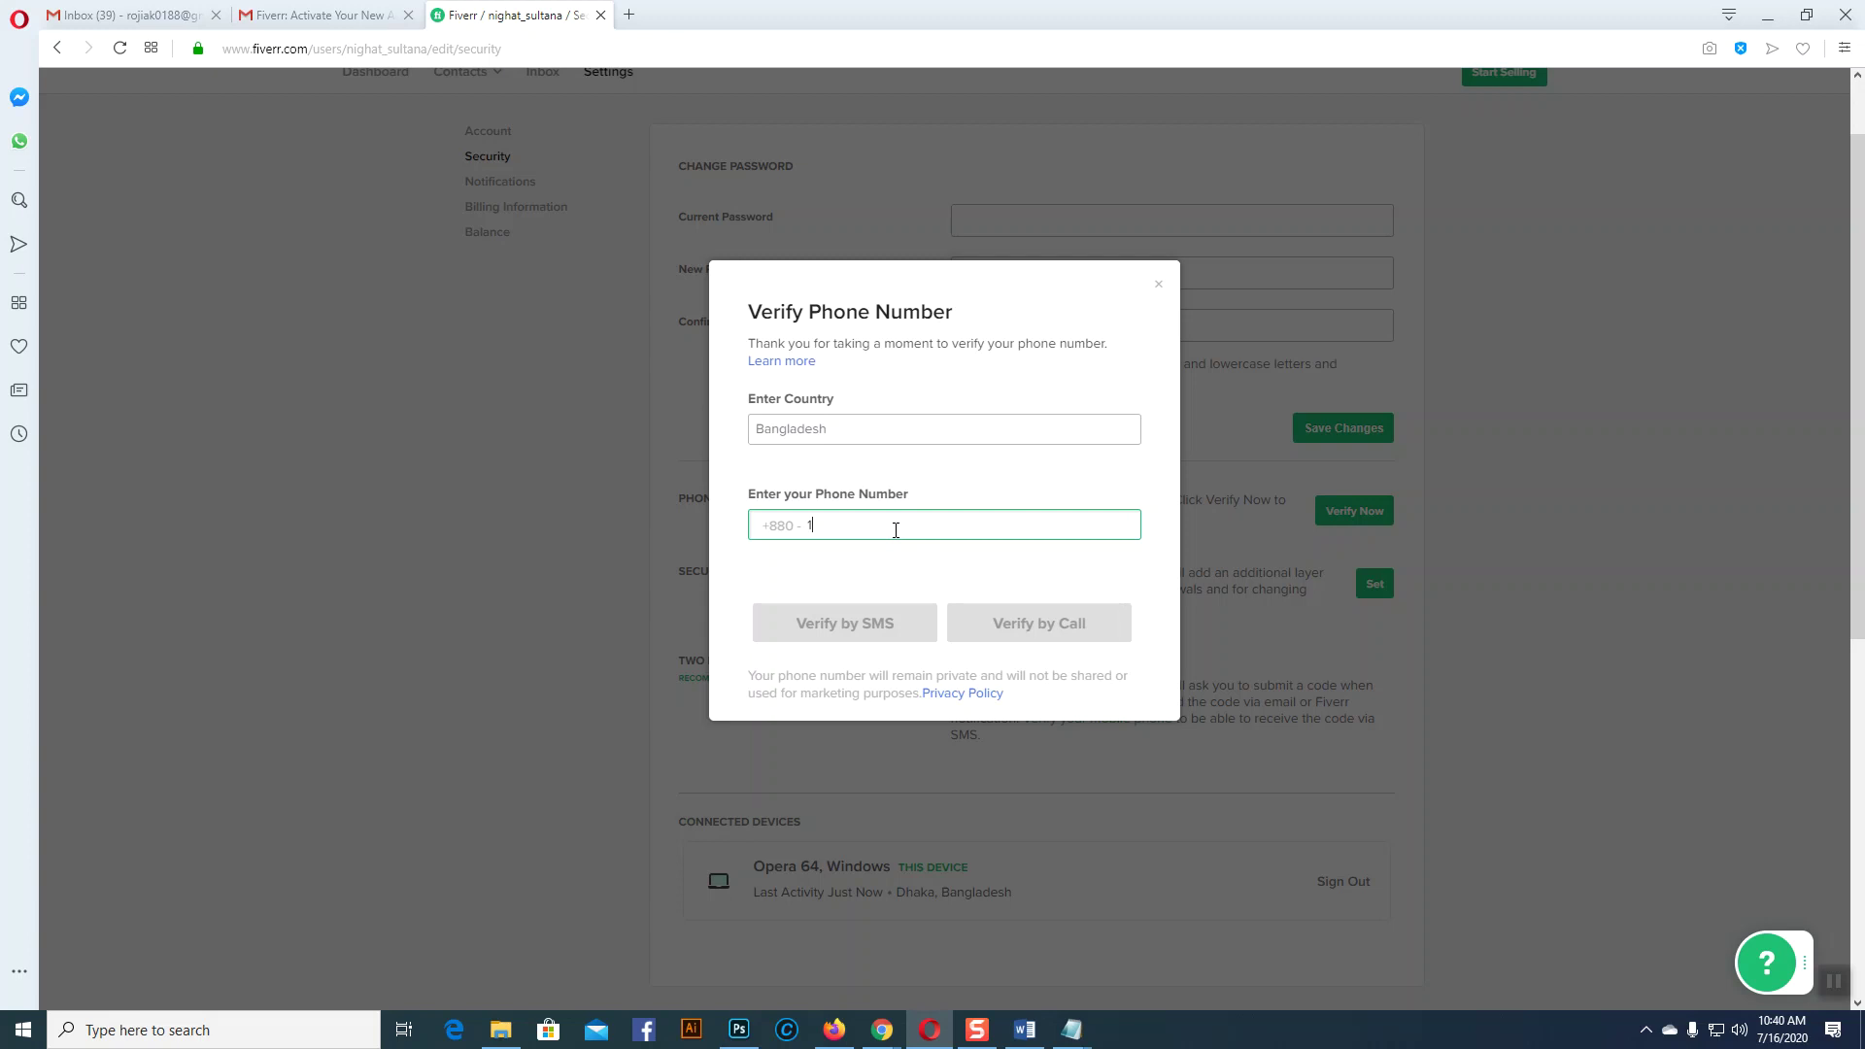
Enter the phone number from the notes, request the SMS code, and submit the 4-digit code.
mouse_move(1072, 1029)
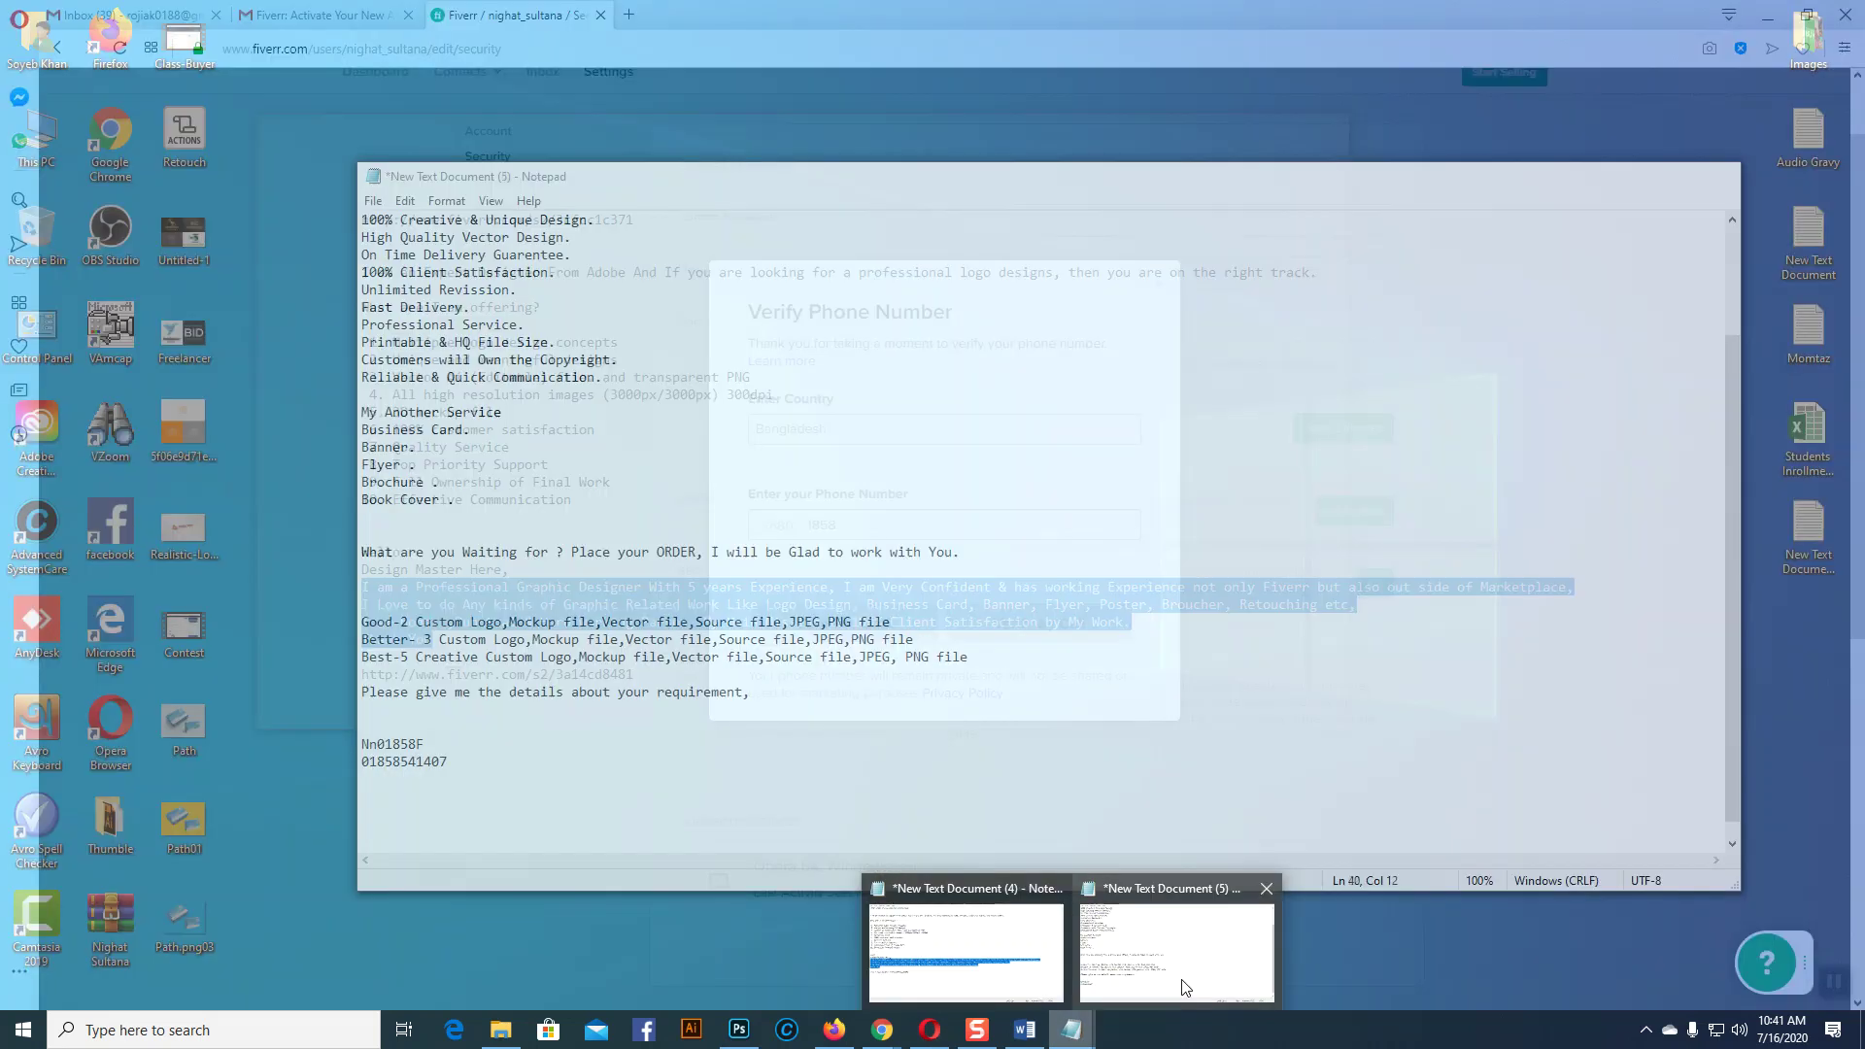
left_click(1181, 981)
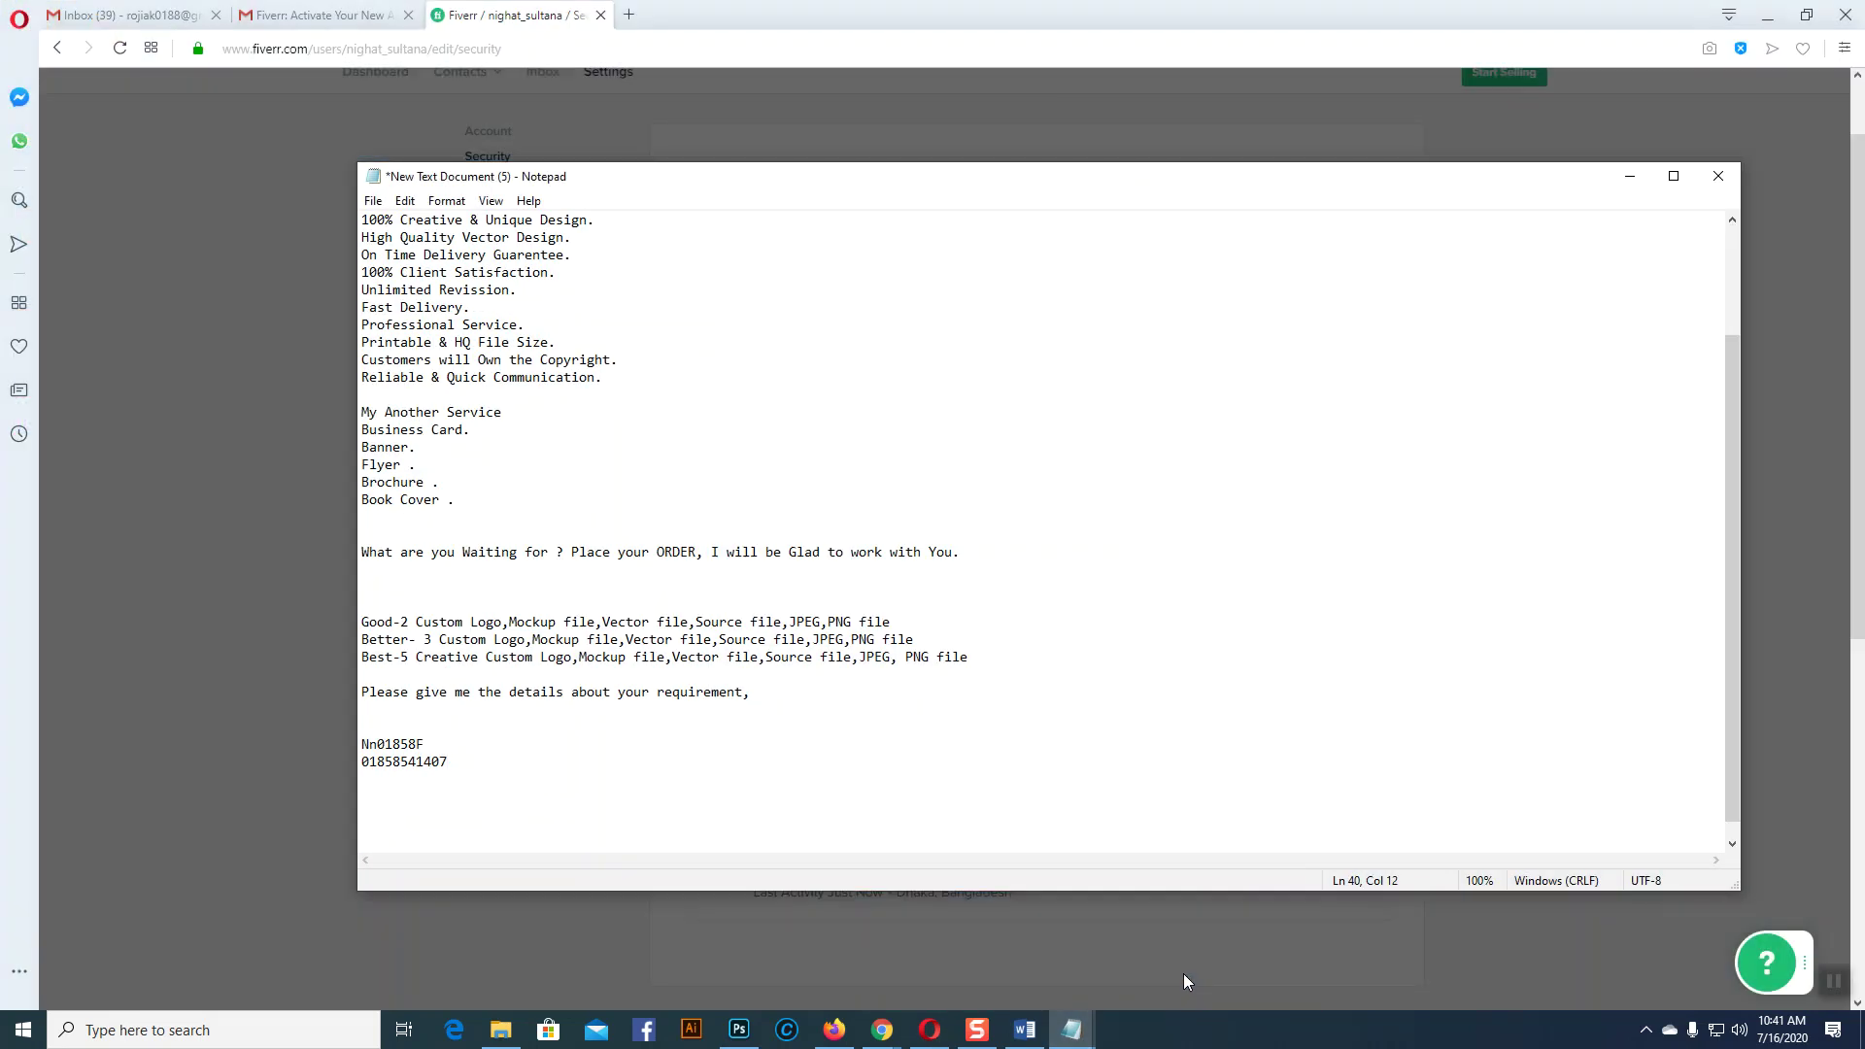
left_click(930, 1029)
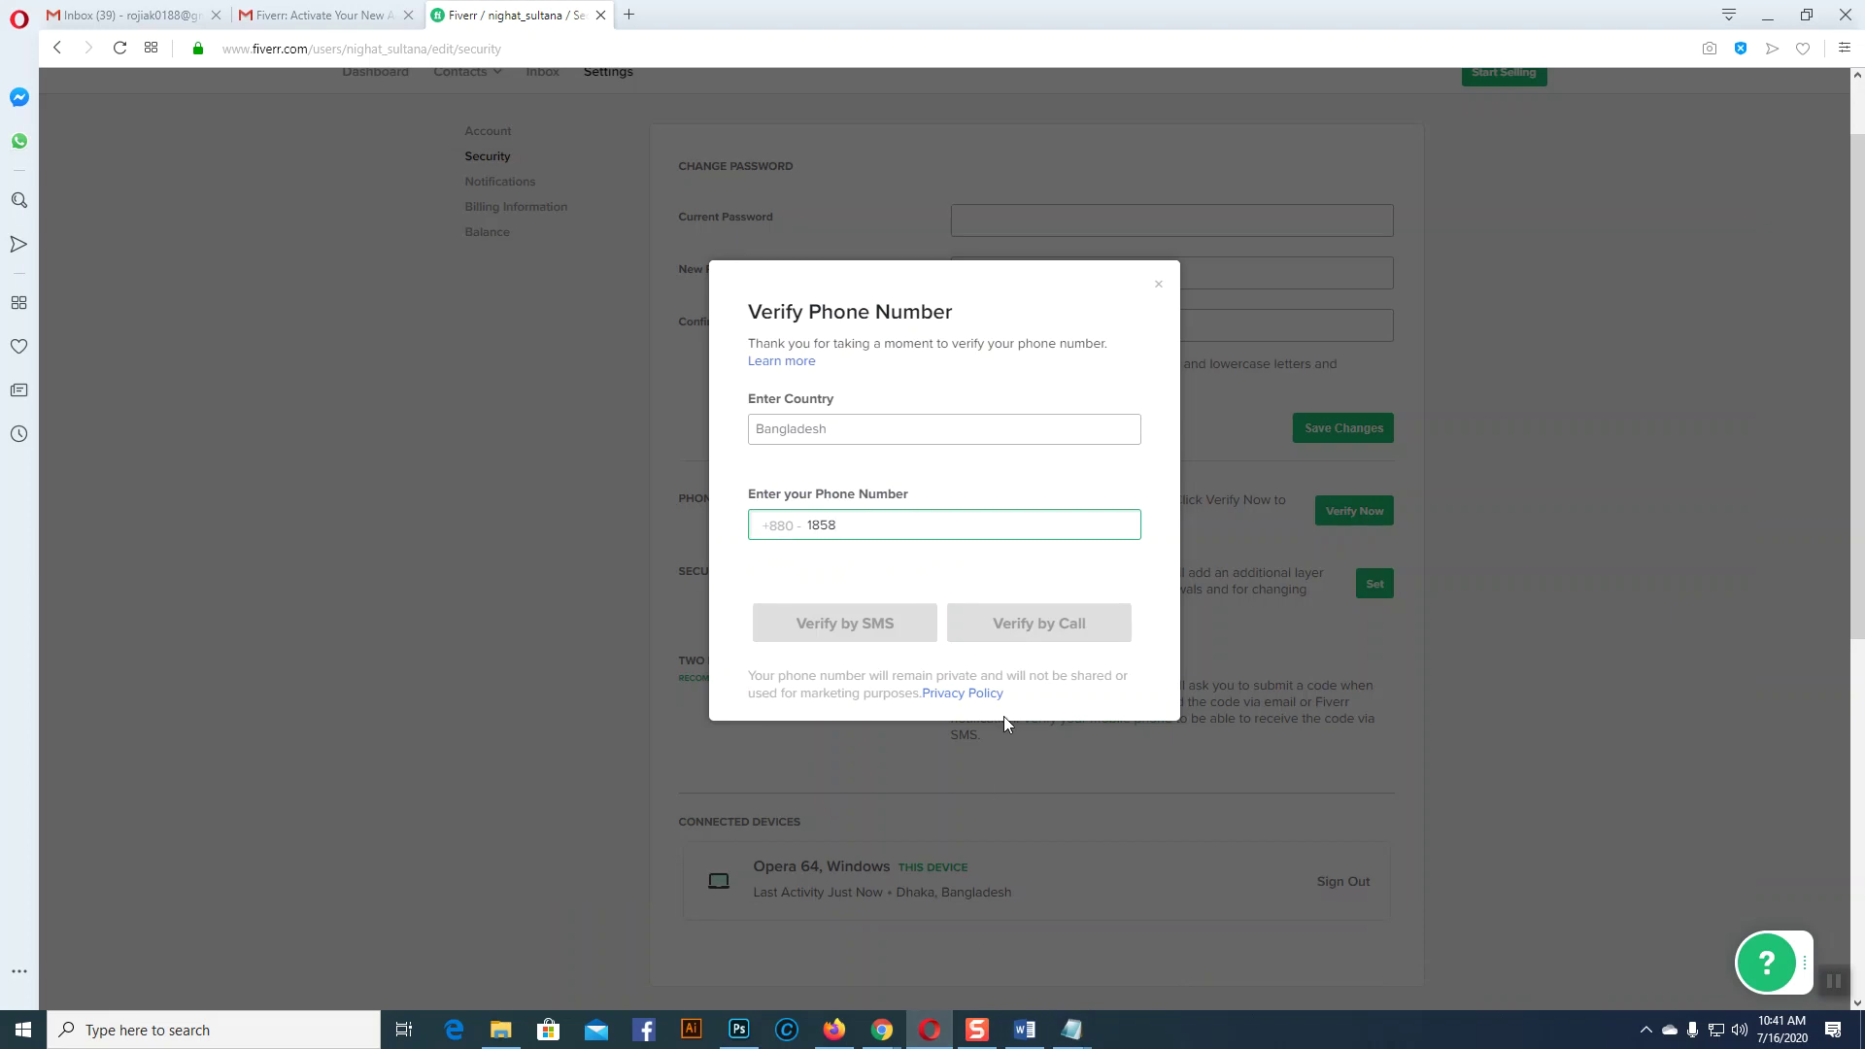
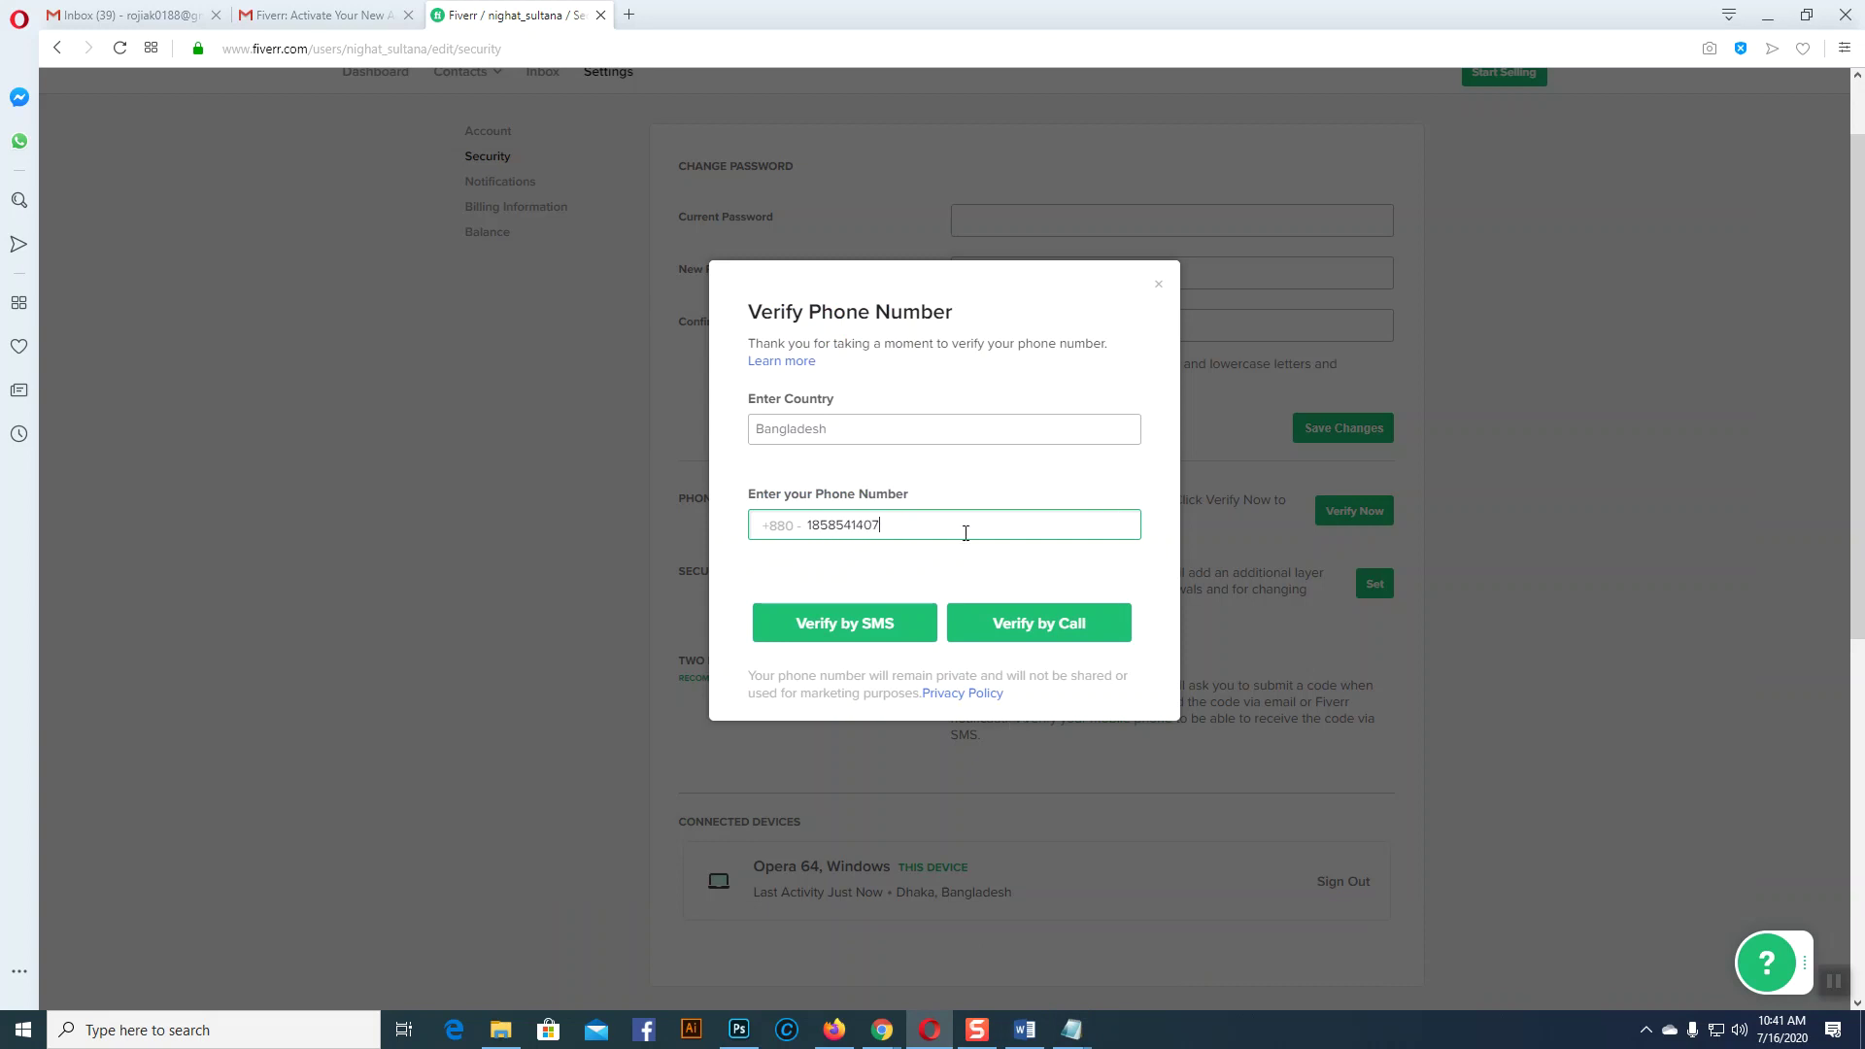
left_click(873, 627)
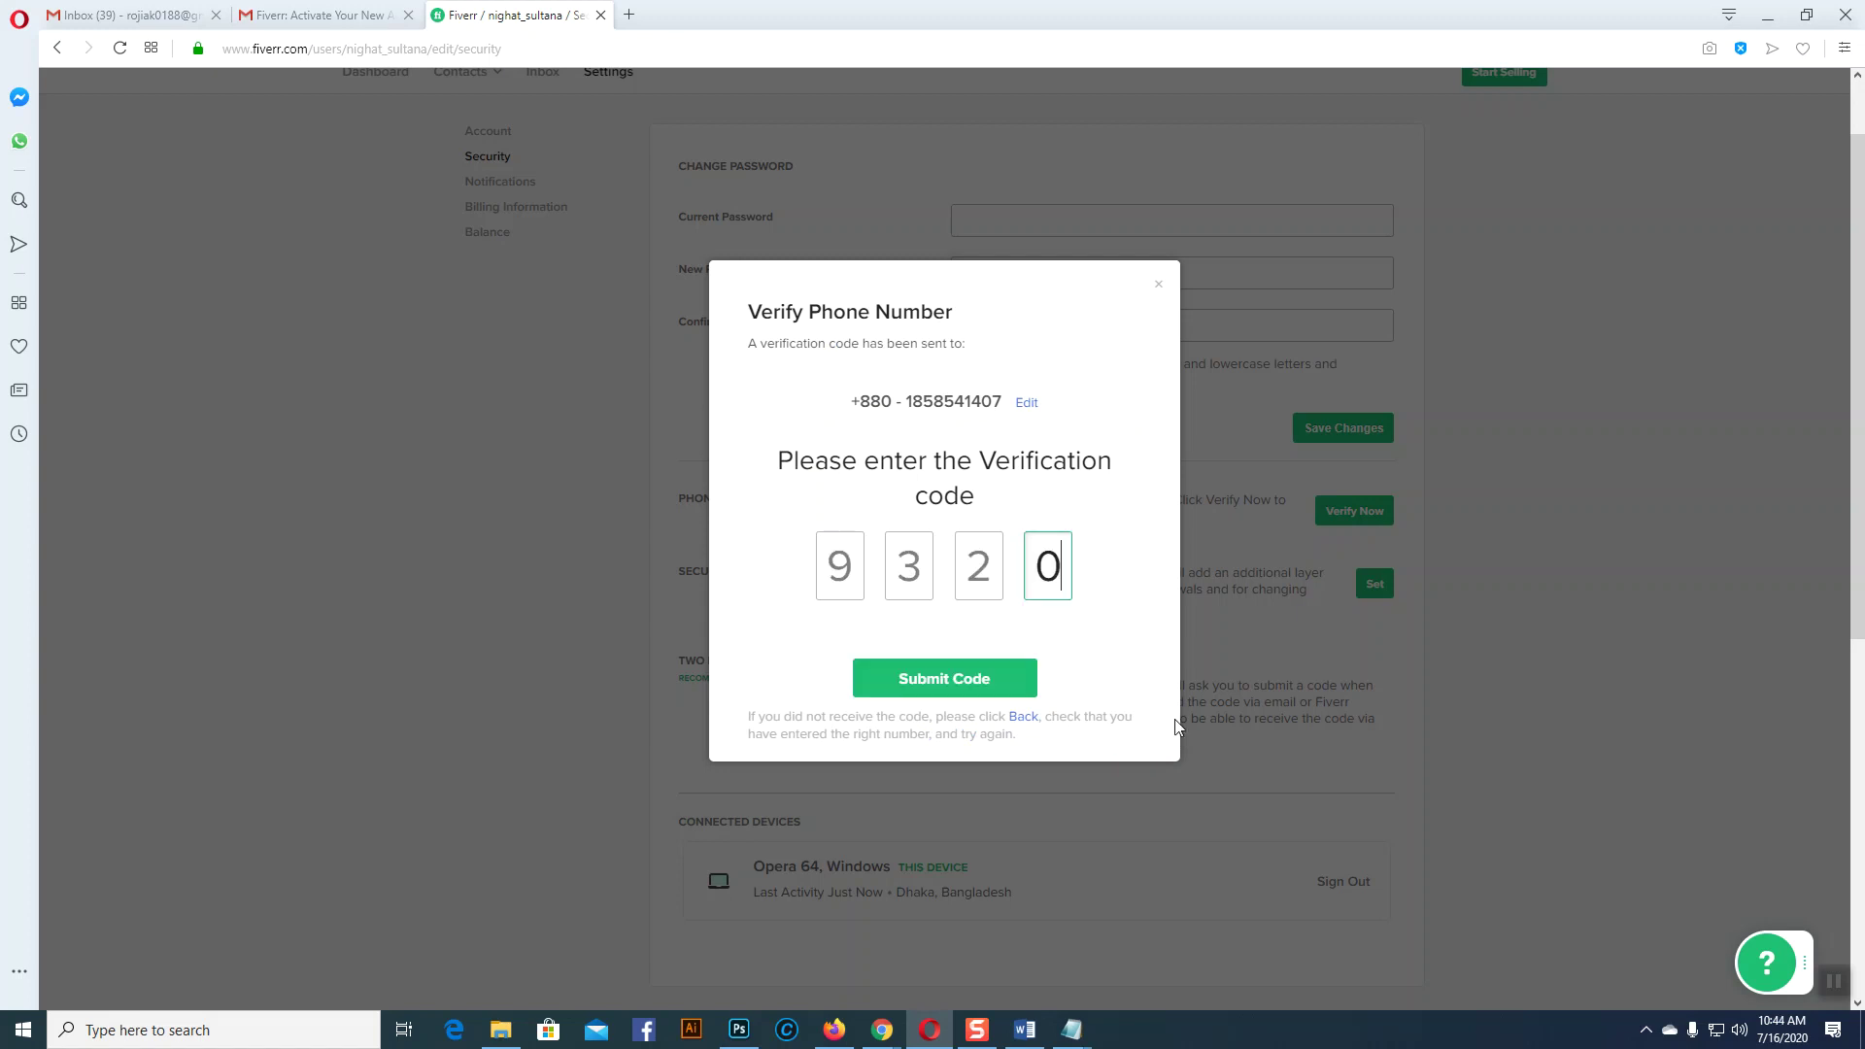
left_click(946, 680)
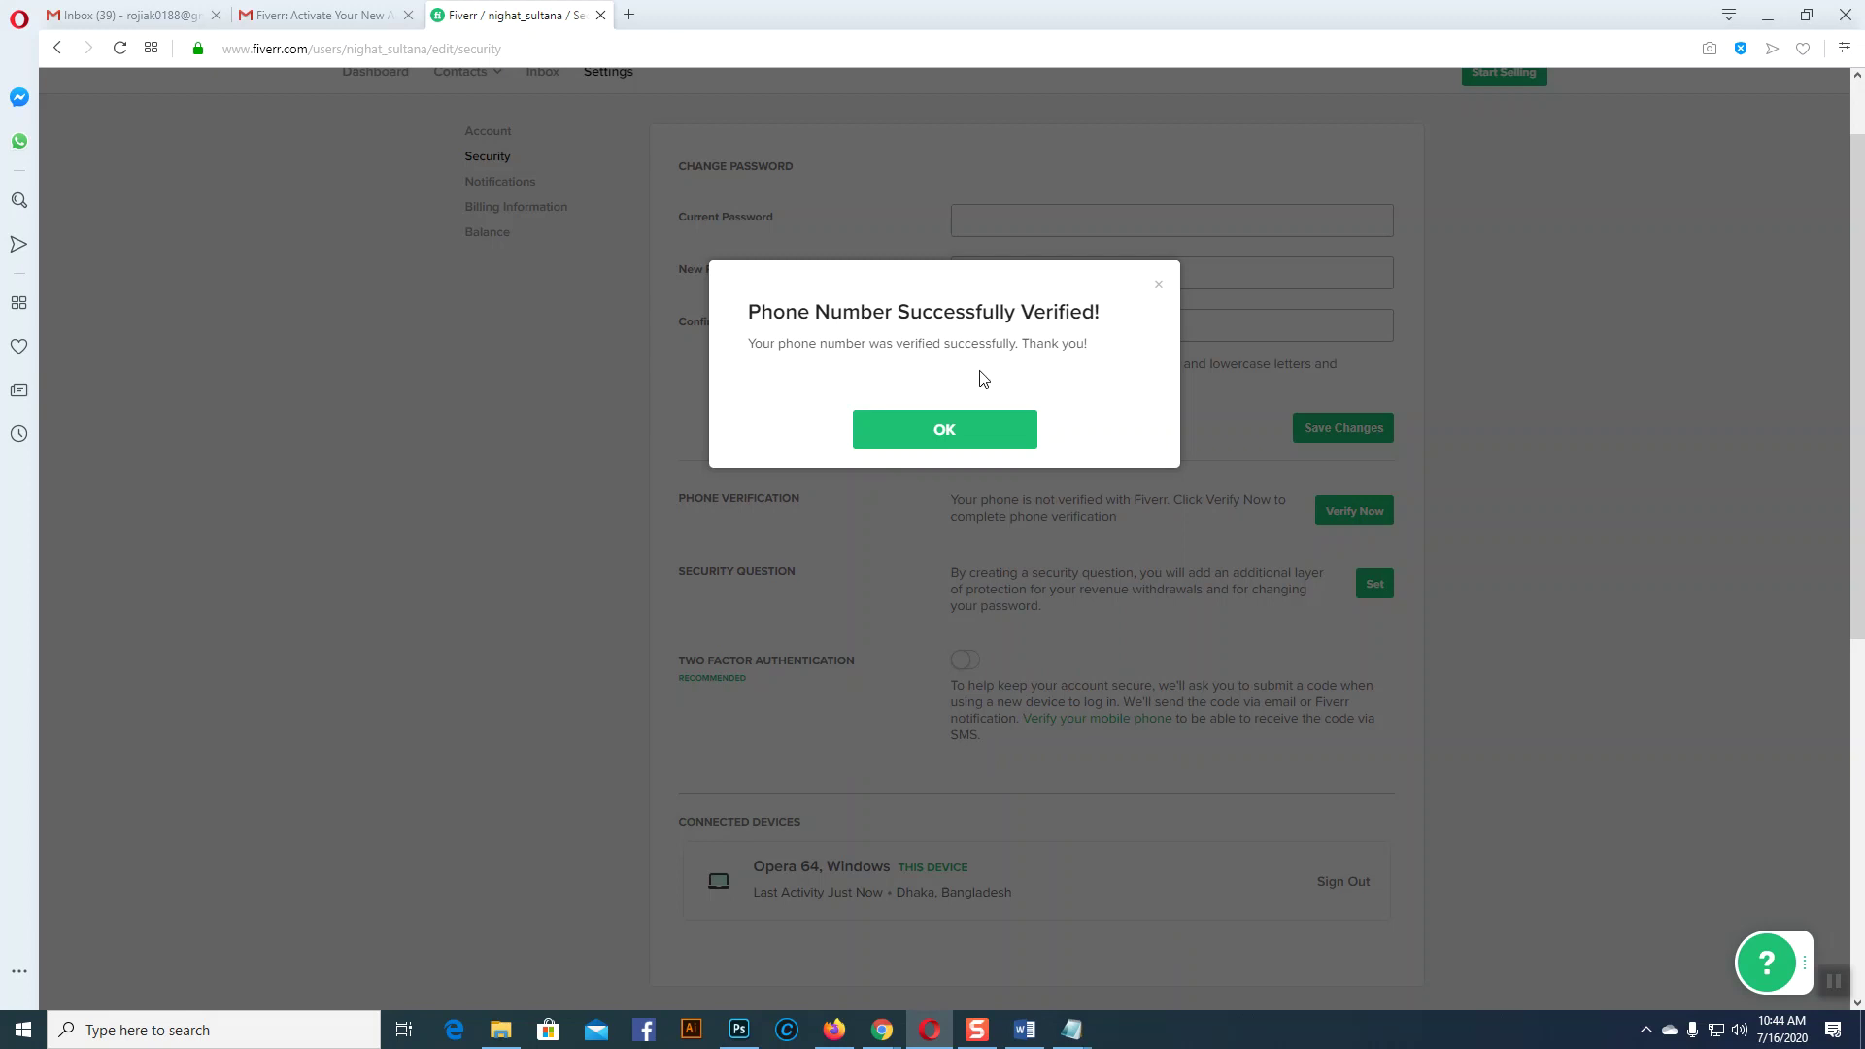
Set 'What was your childhood nickname?' as security question, answering with the name copied from Meet chat.
left_click(944, 429)
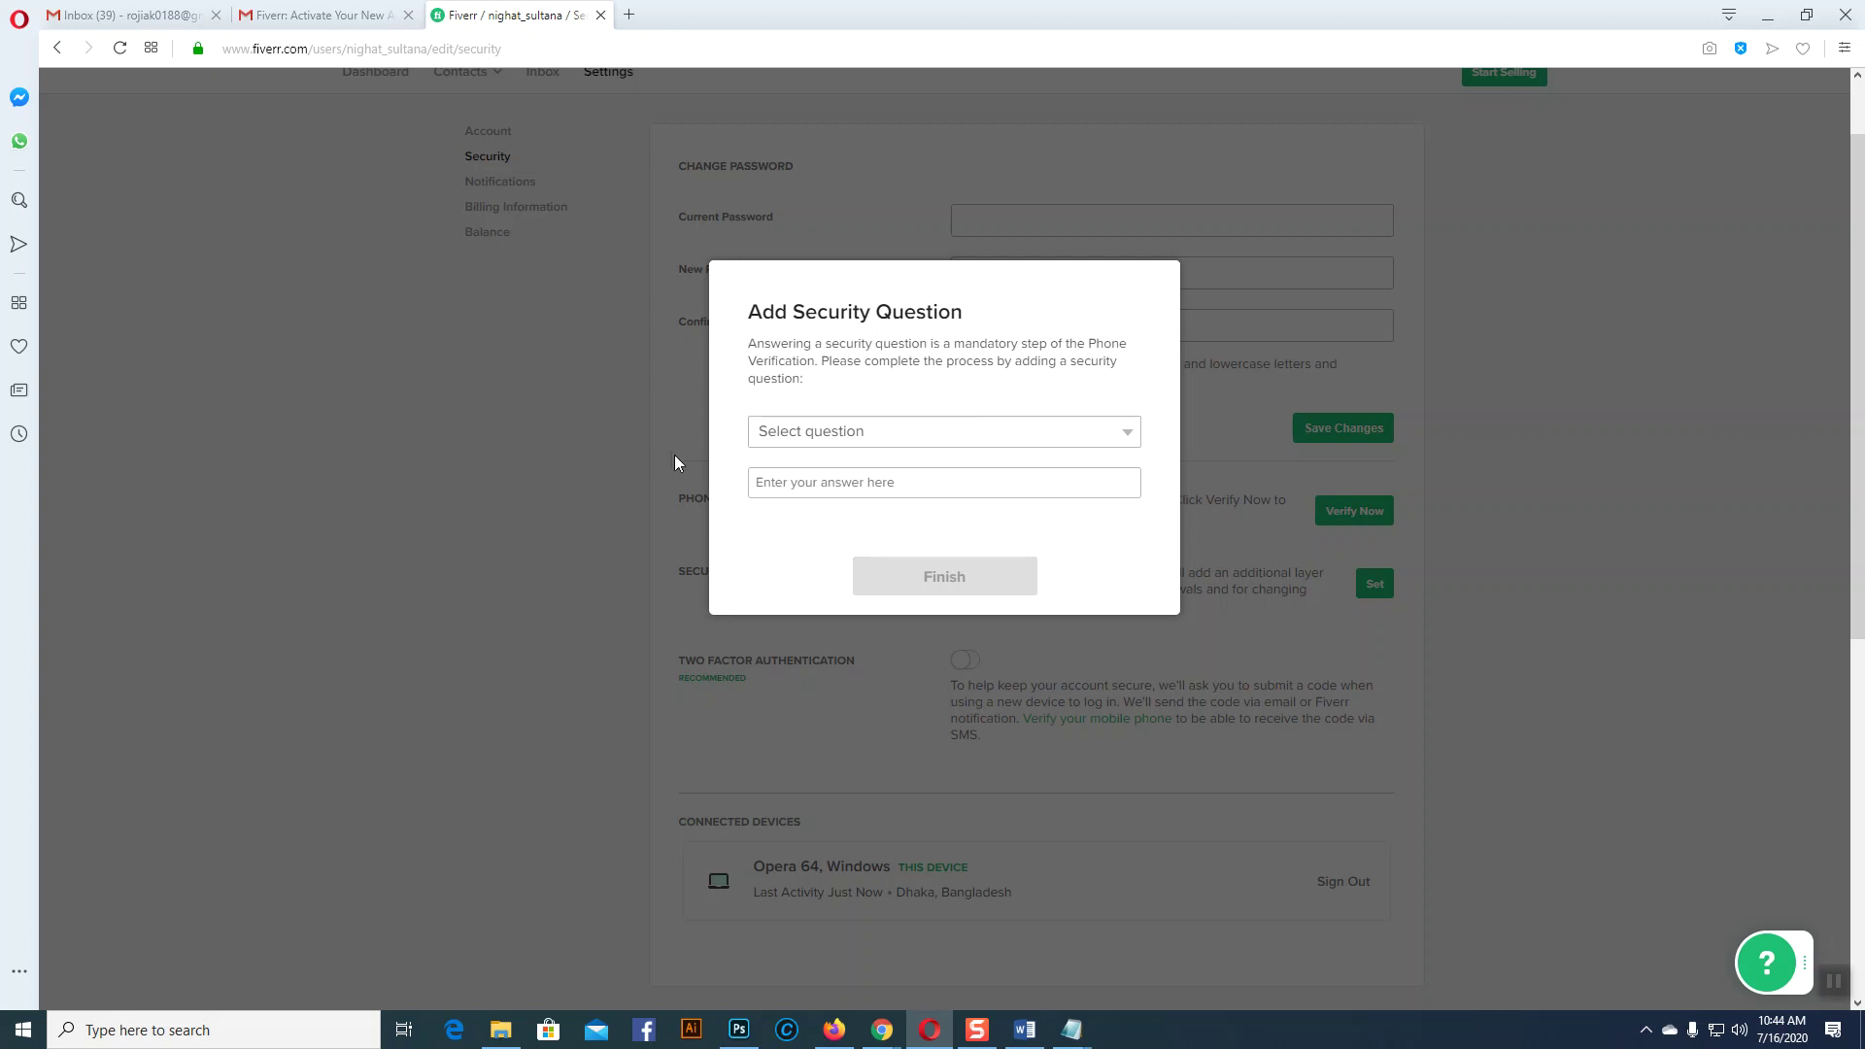
left_click(1132, 436)
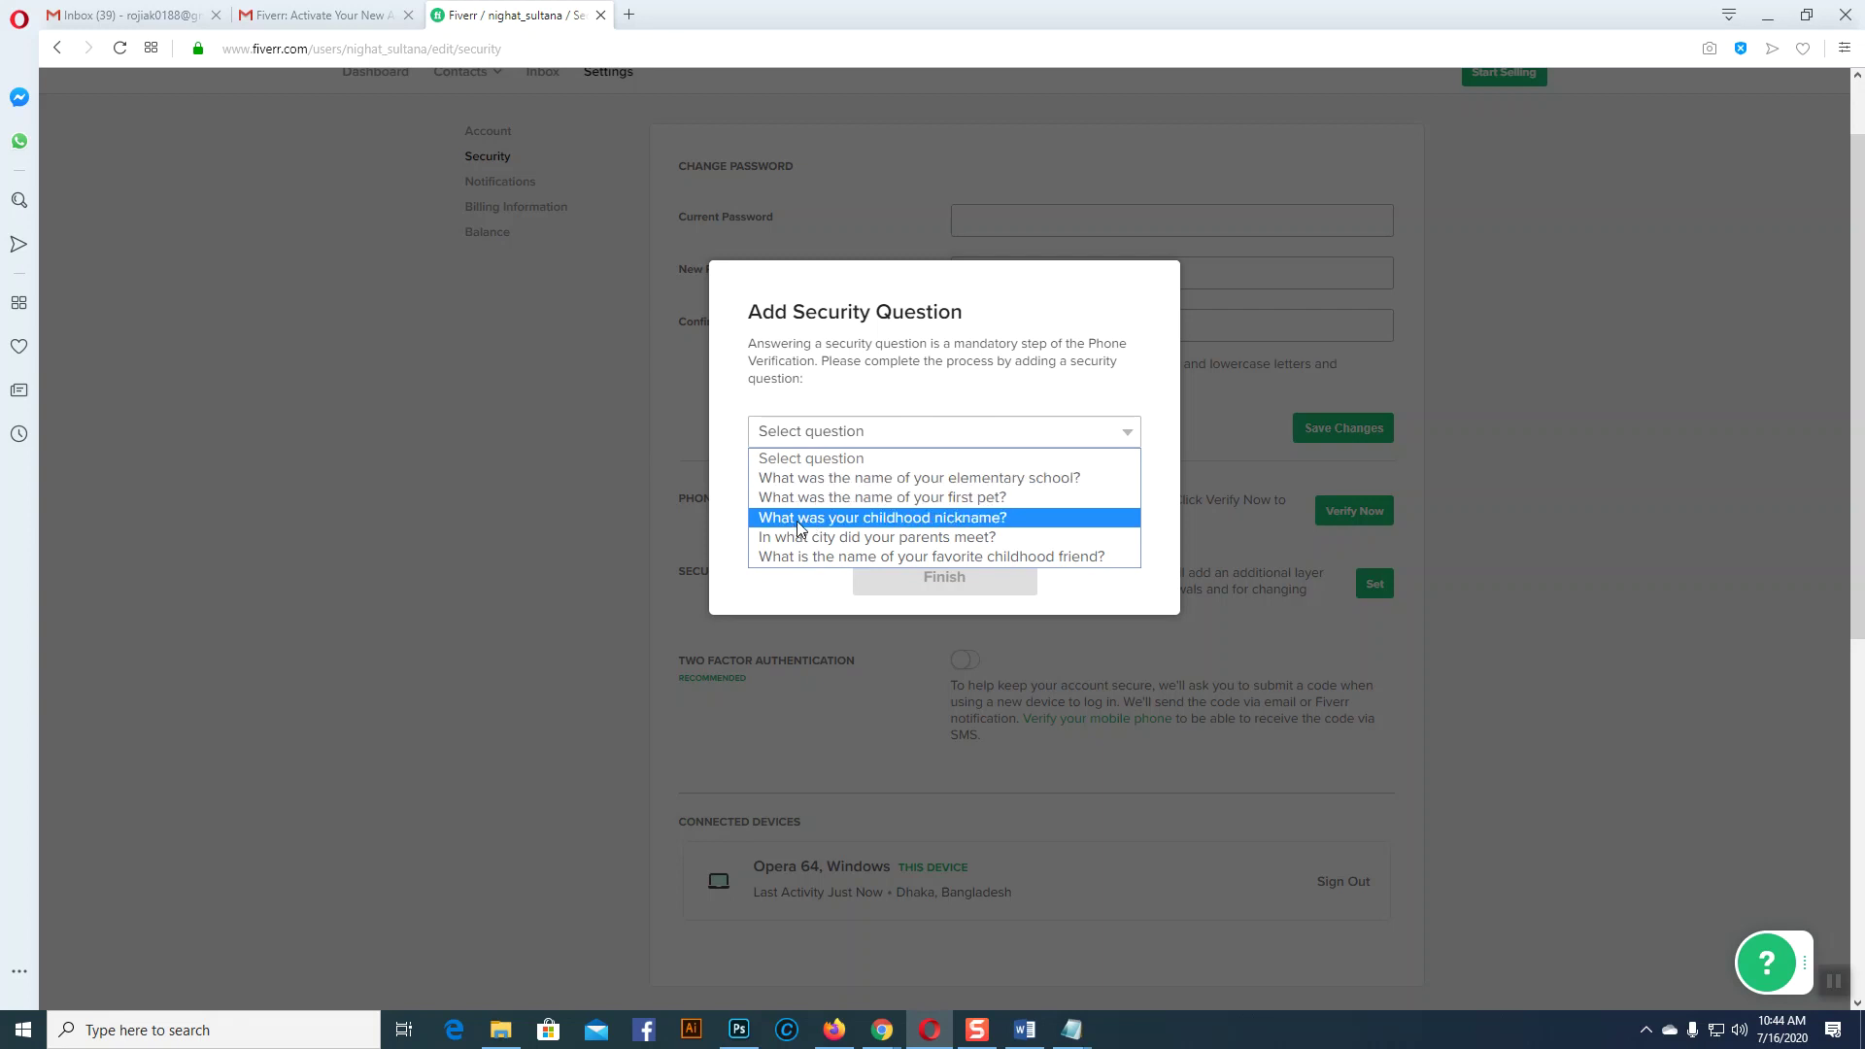
left_click(894, 517)
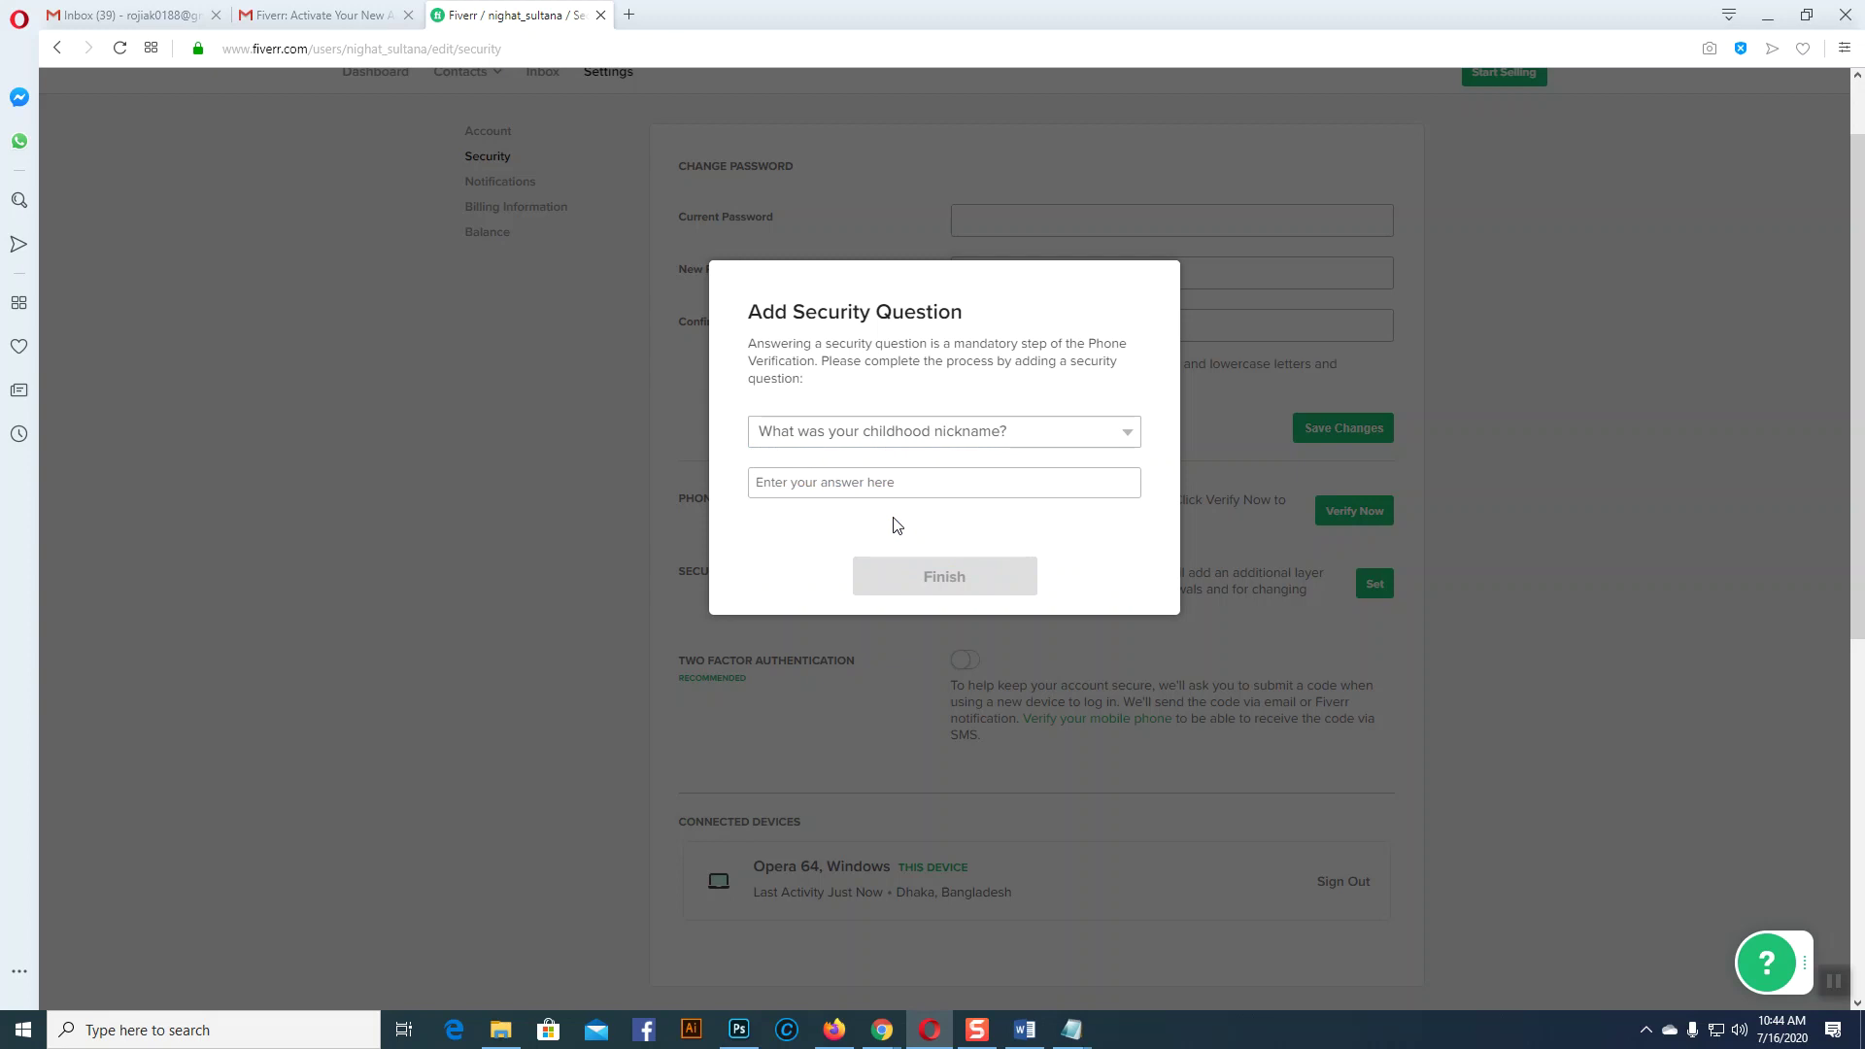
left_click(893, 486)
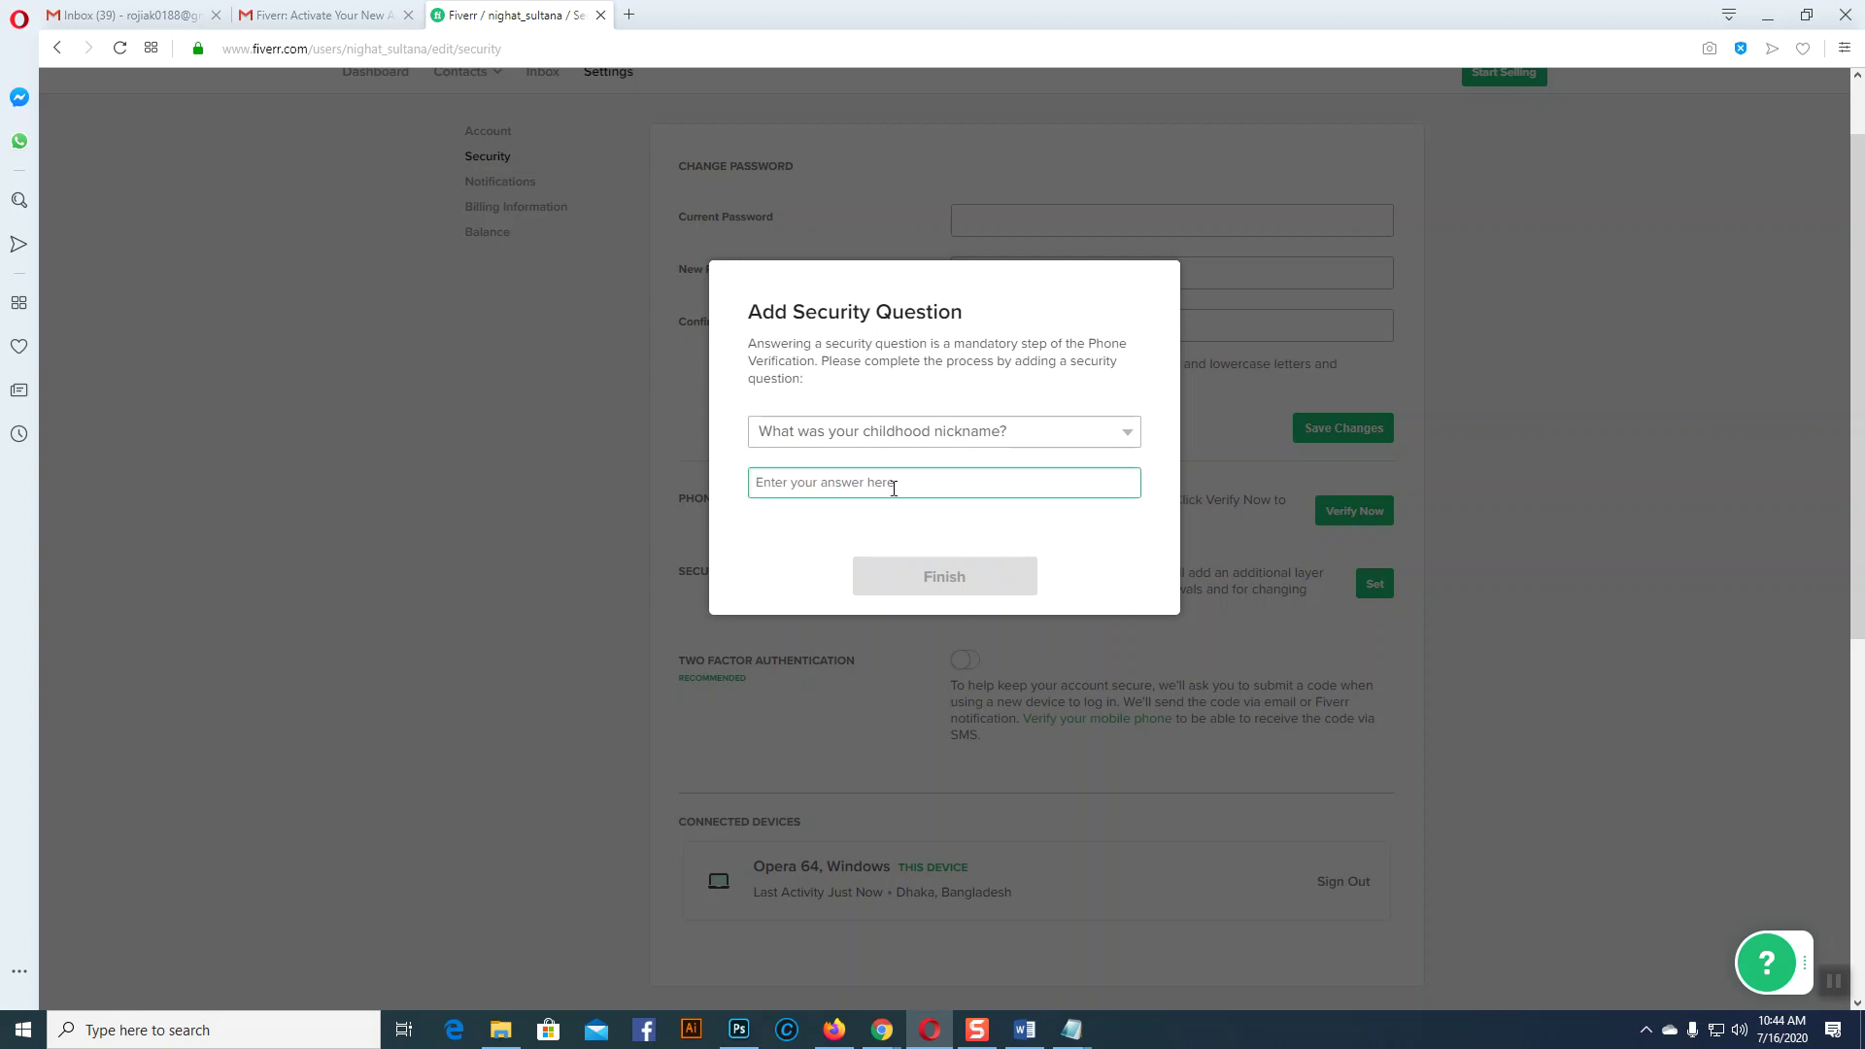
left_click(777, 947)
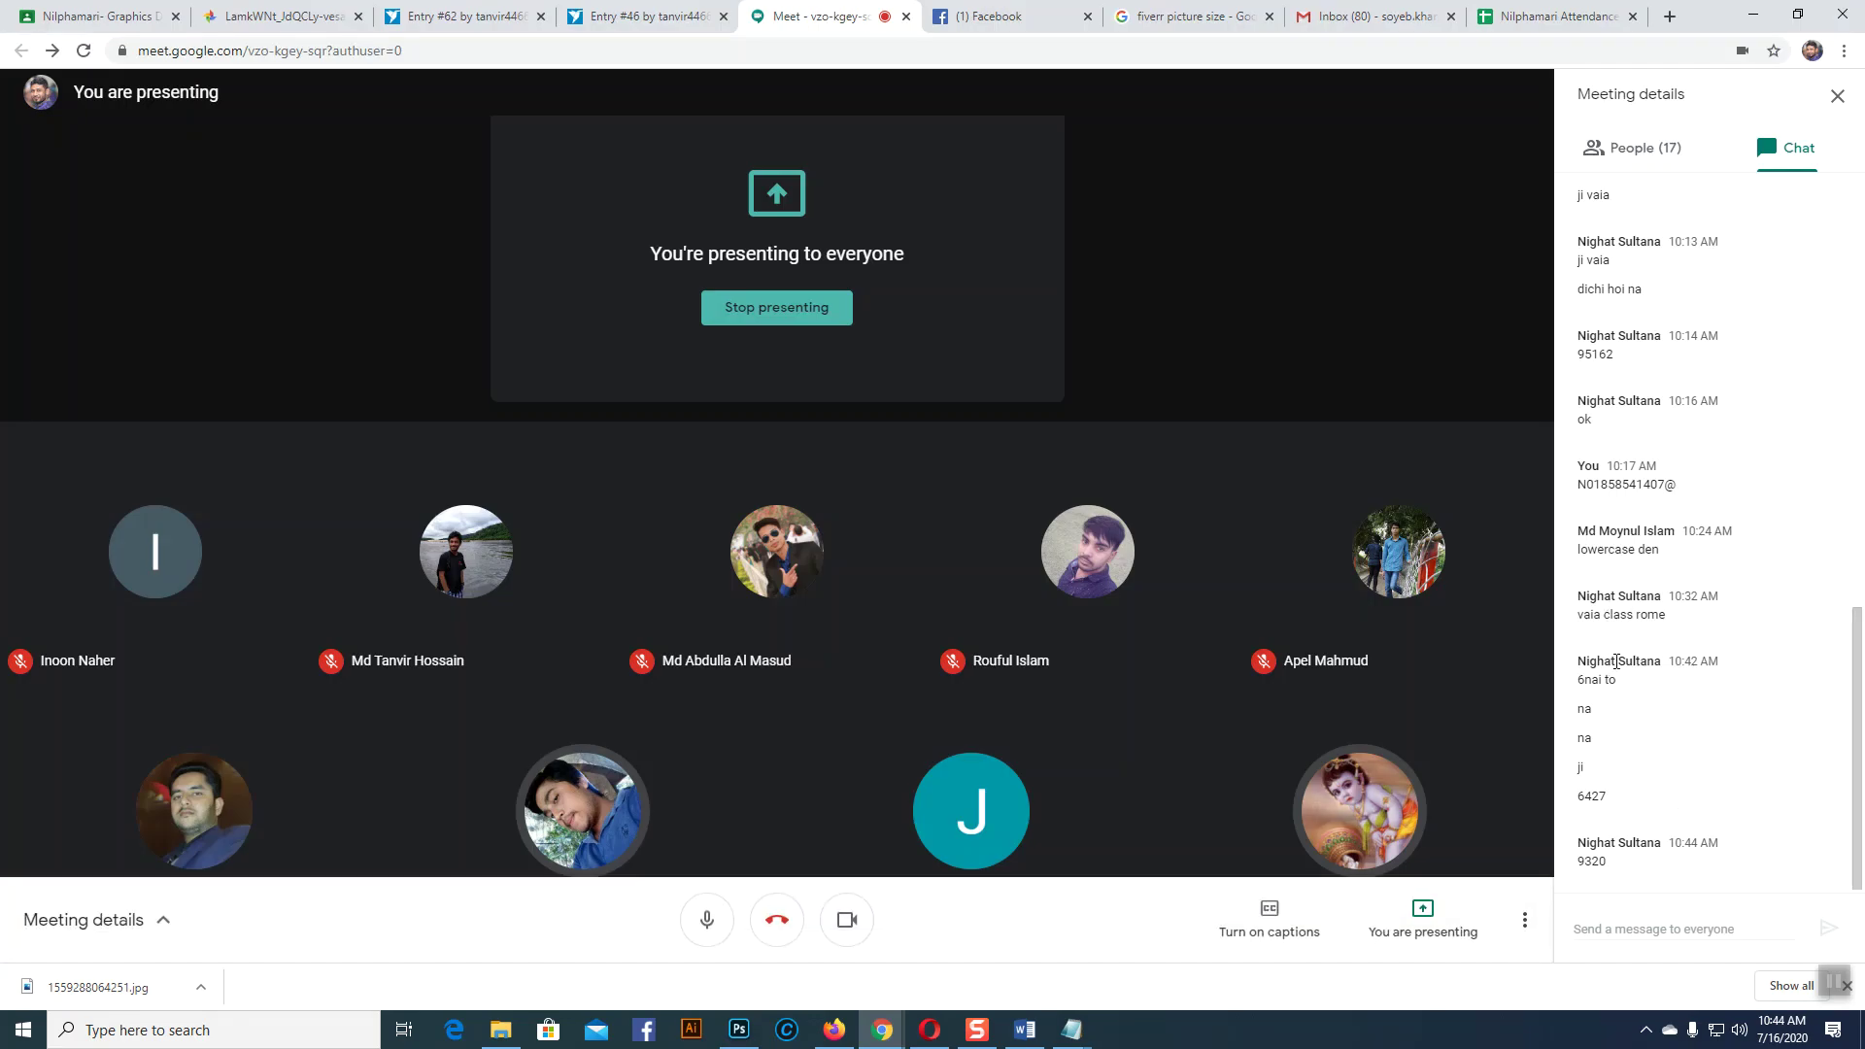
left_click_drag(1616, 662, 1576, 662)
key("ctrl+c")
left_click(930, 1030)
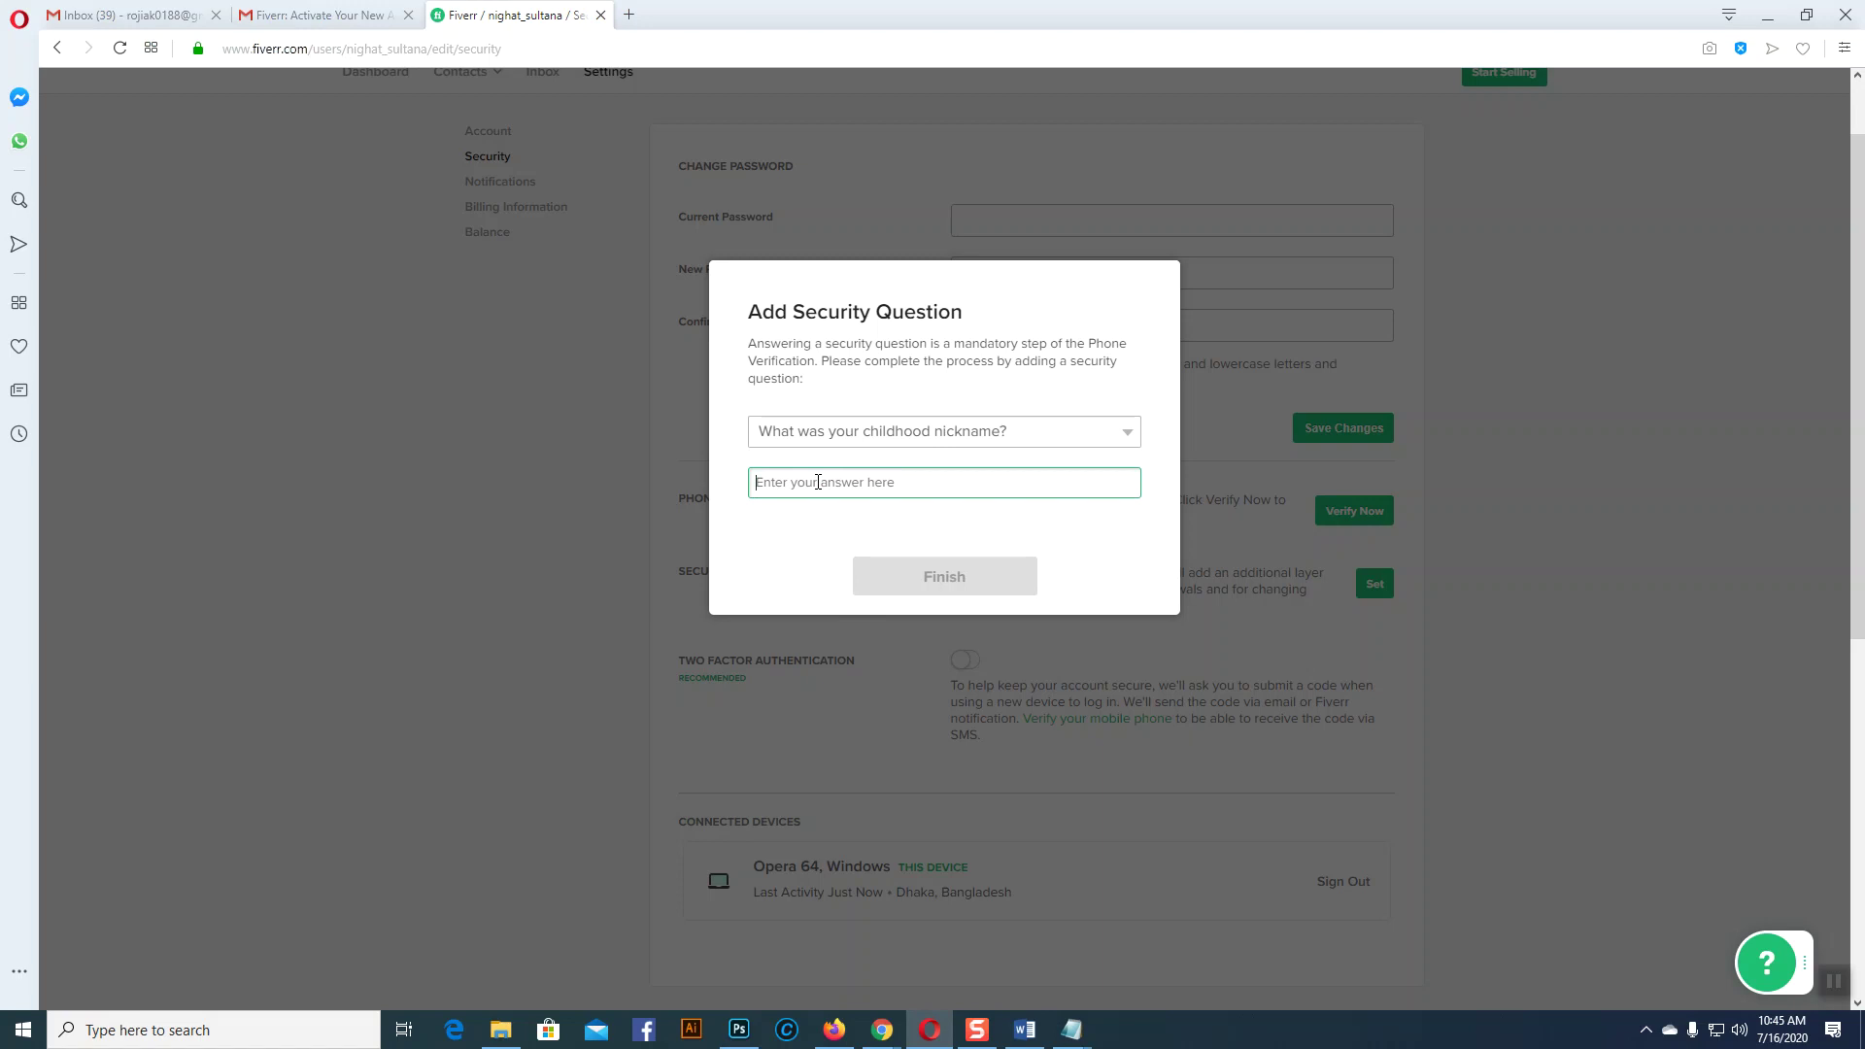
key("ctrl+v")
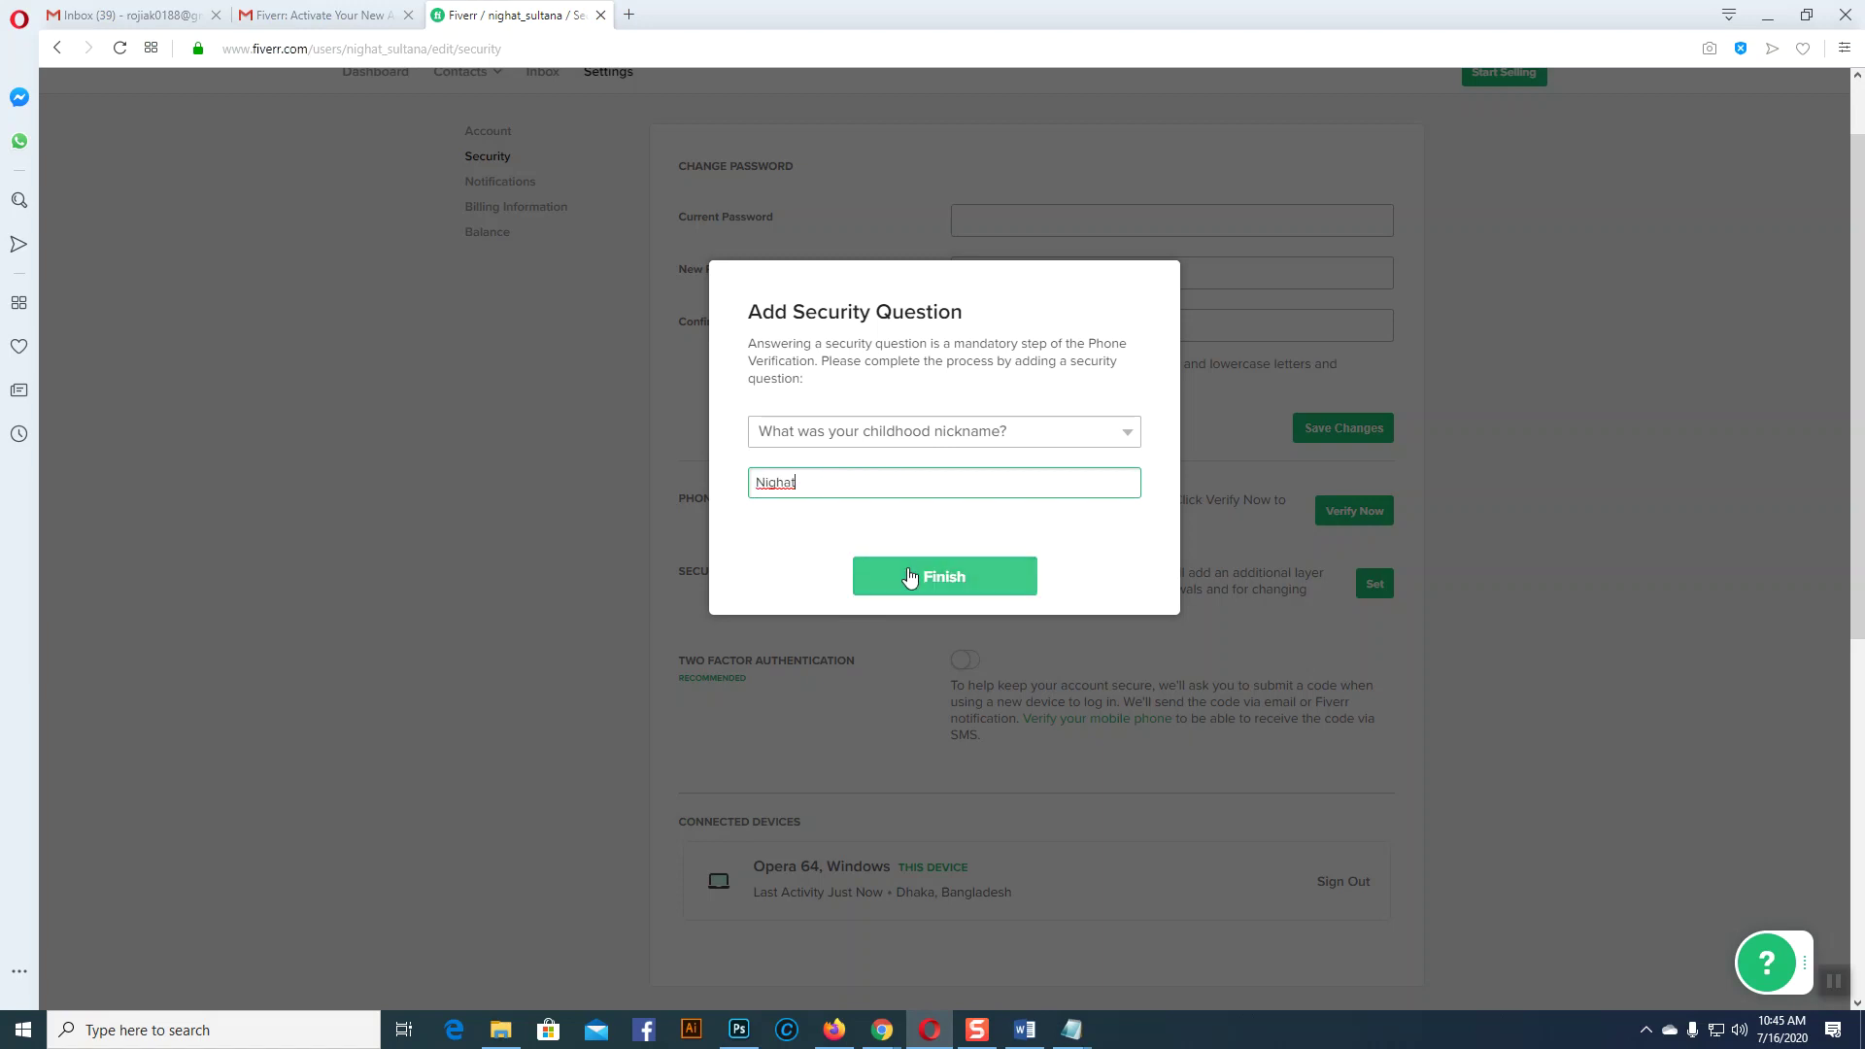
left_click(917, 581)
left_click(967, 440)
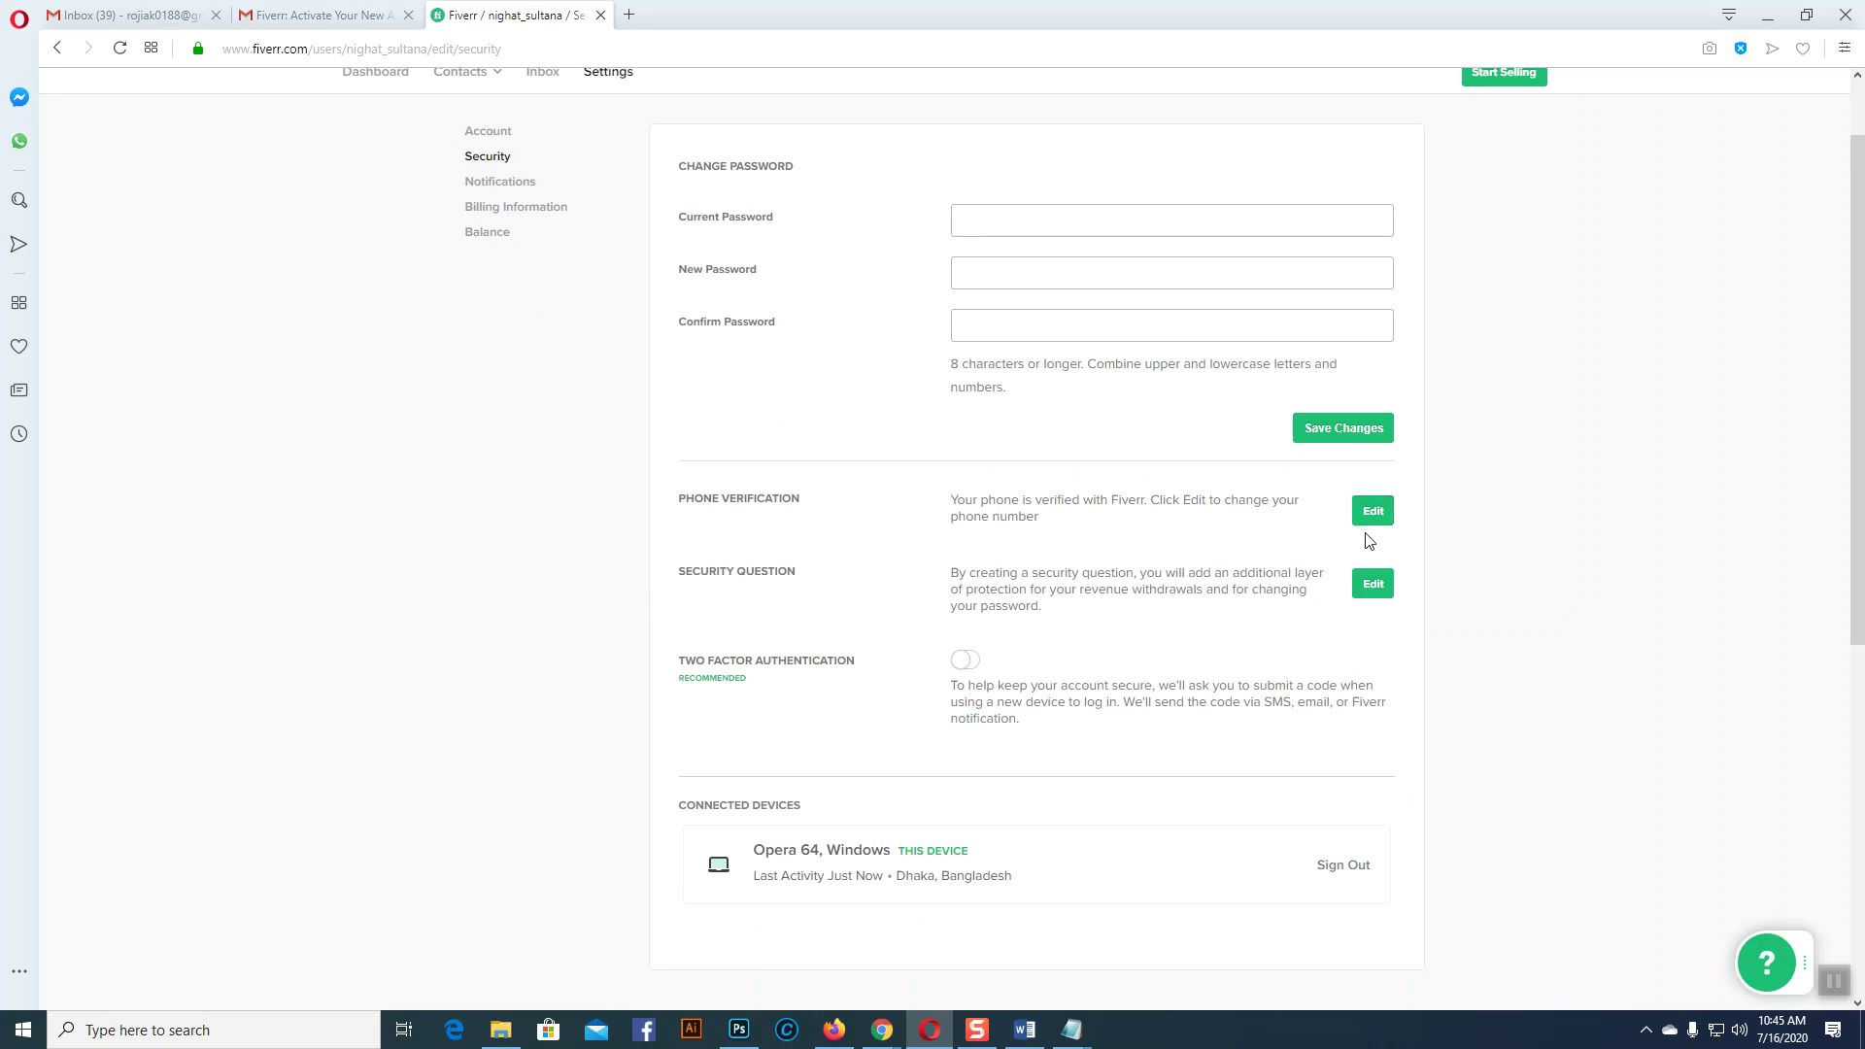
Look through Notifications and Billing Information, ending on the Balance page showing $0.00.
scroll(1118, 588, "down", 2)
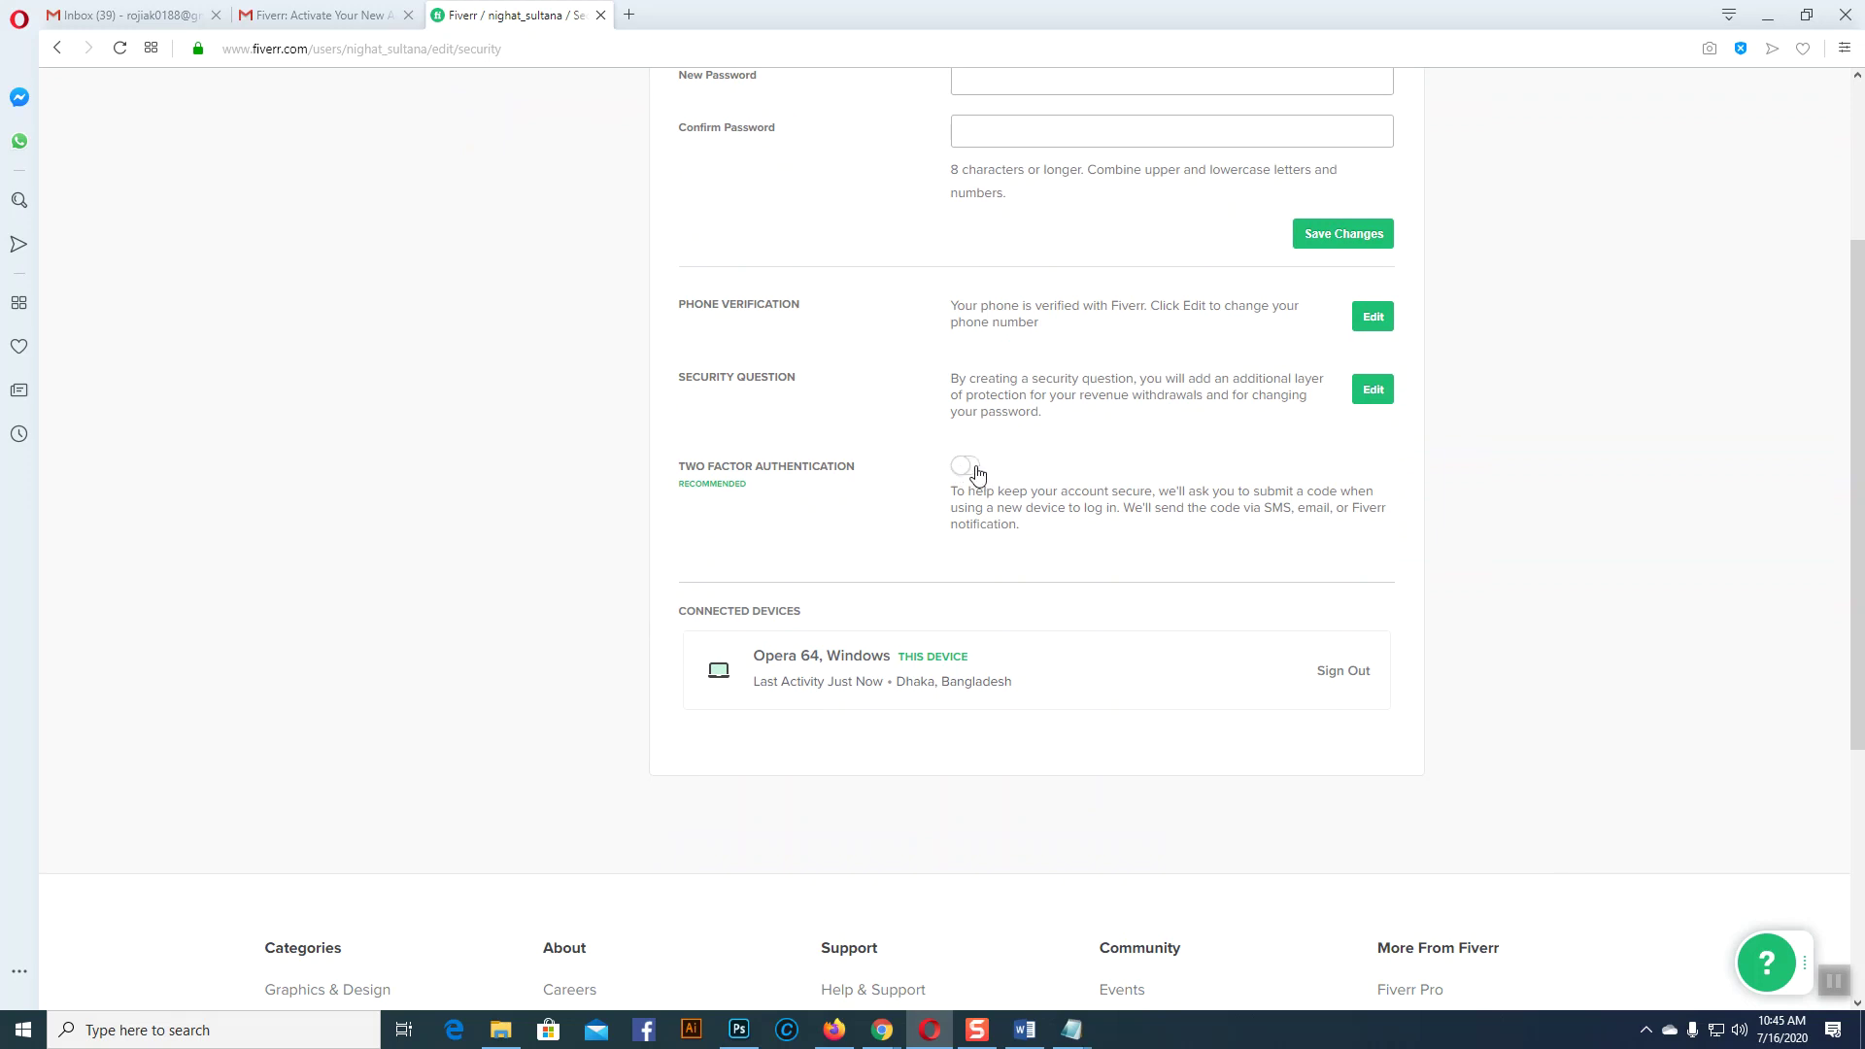
scroll(1412, 513, "up", 2)
scroll(1412, 513, "up", 1)
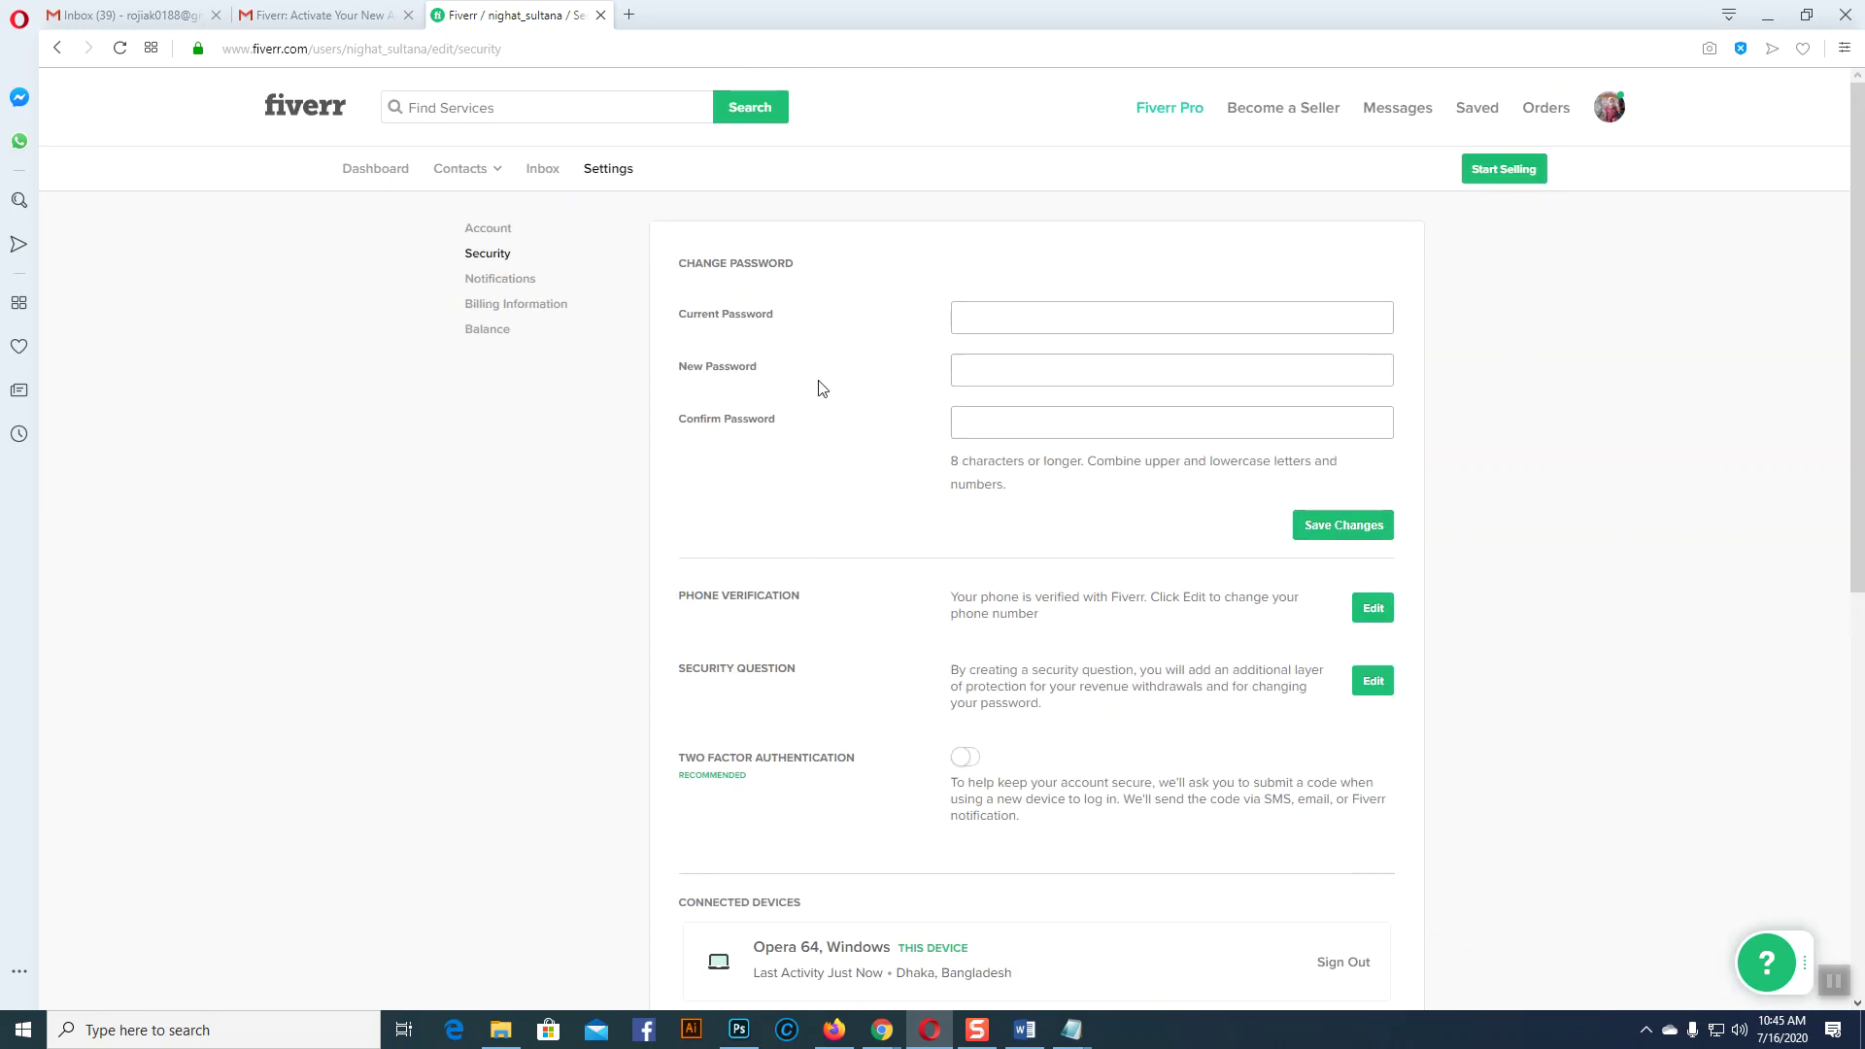
left_click(488, 286)
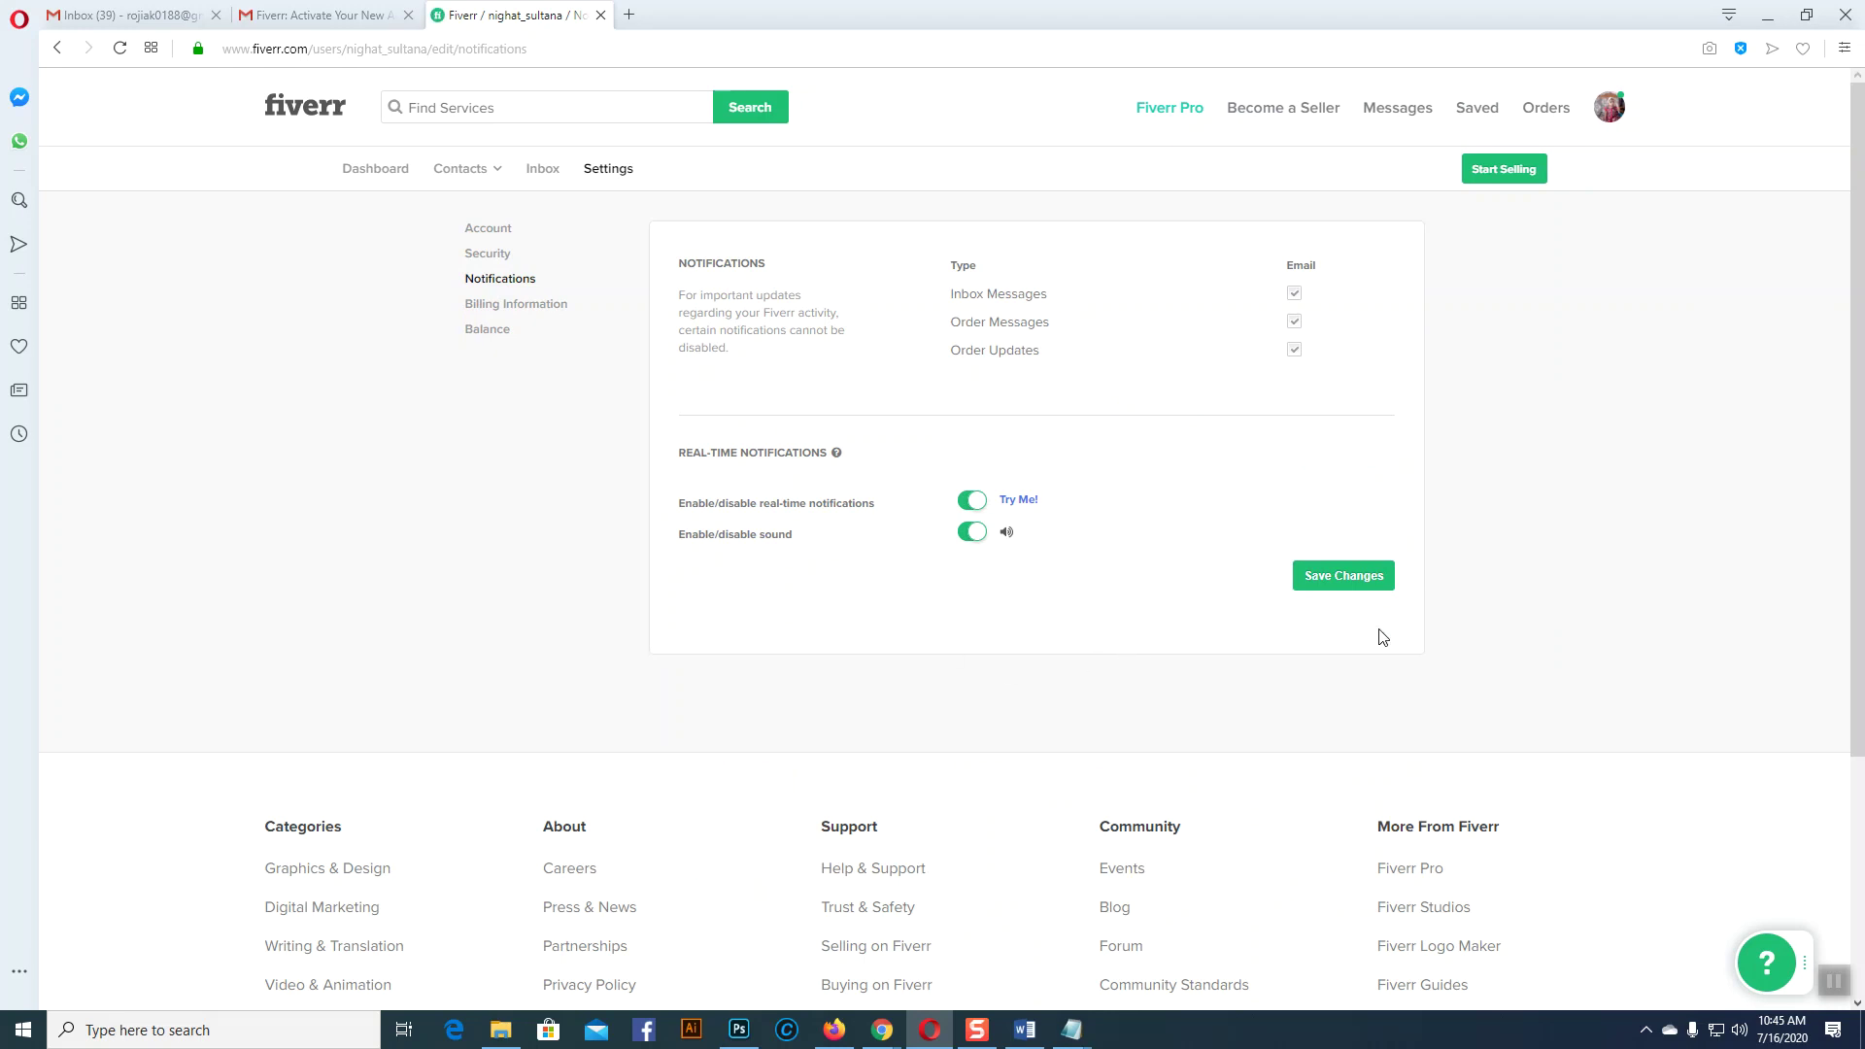
left_click(492, 313)
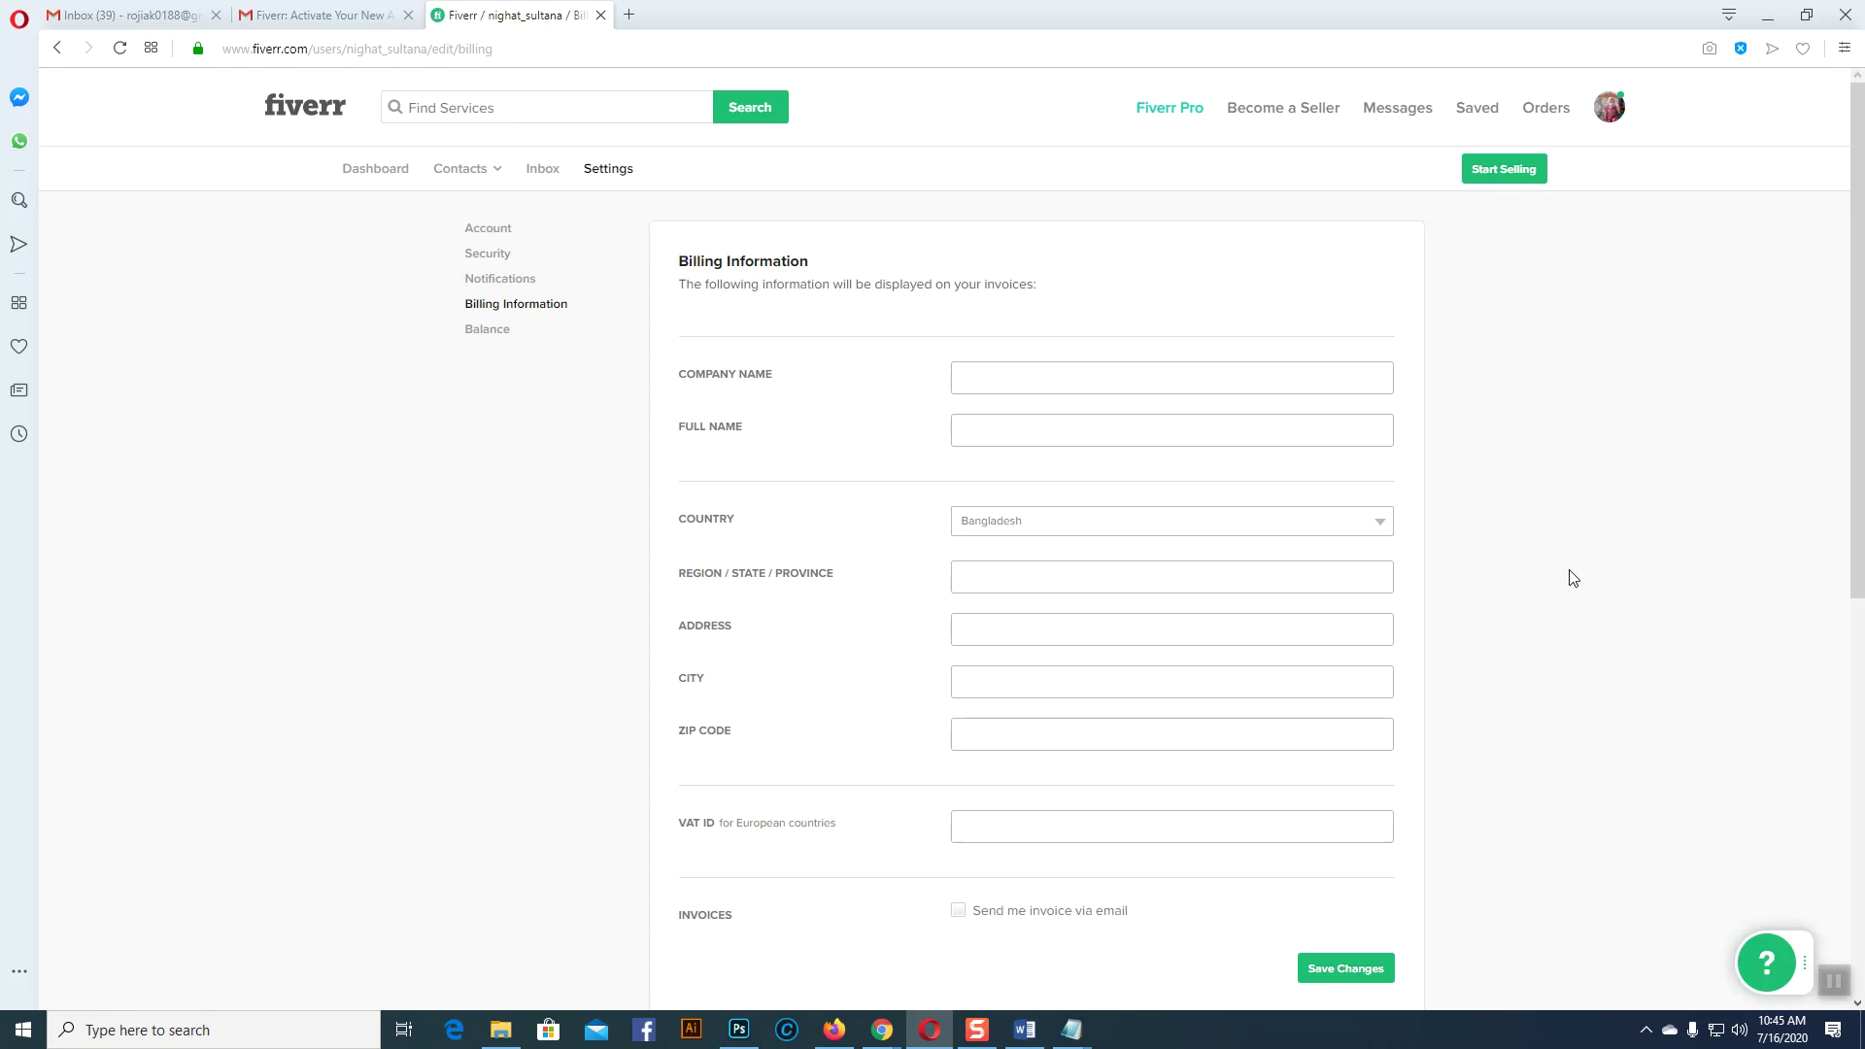
scroll(1573, 578, "down", 2)
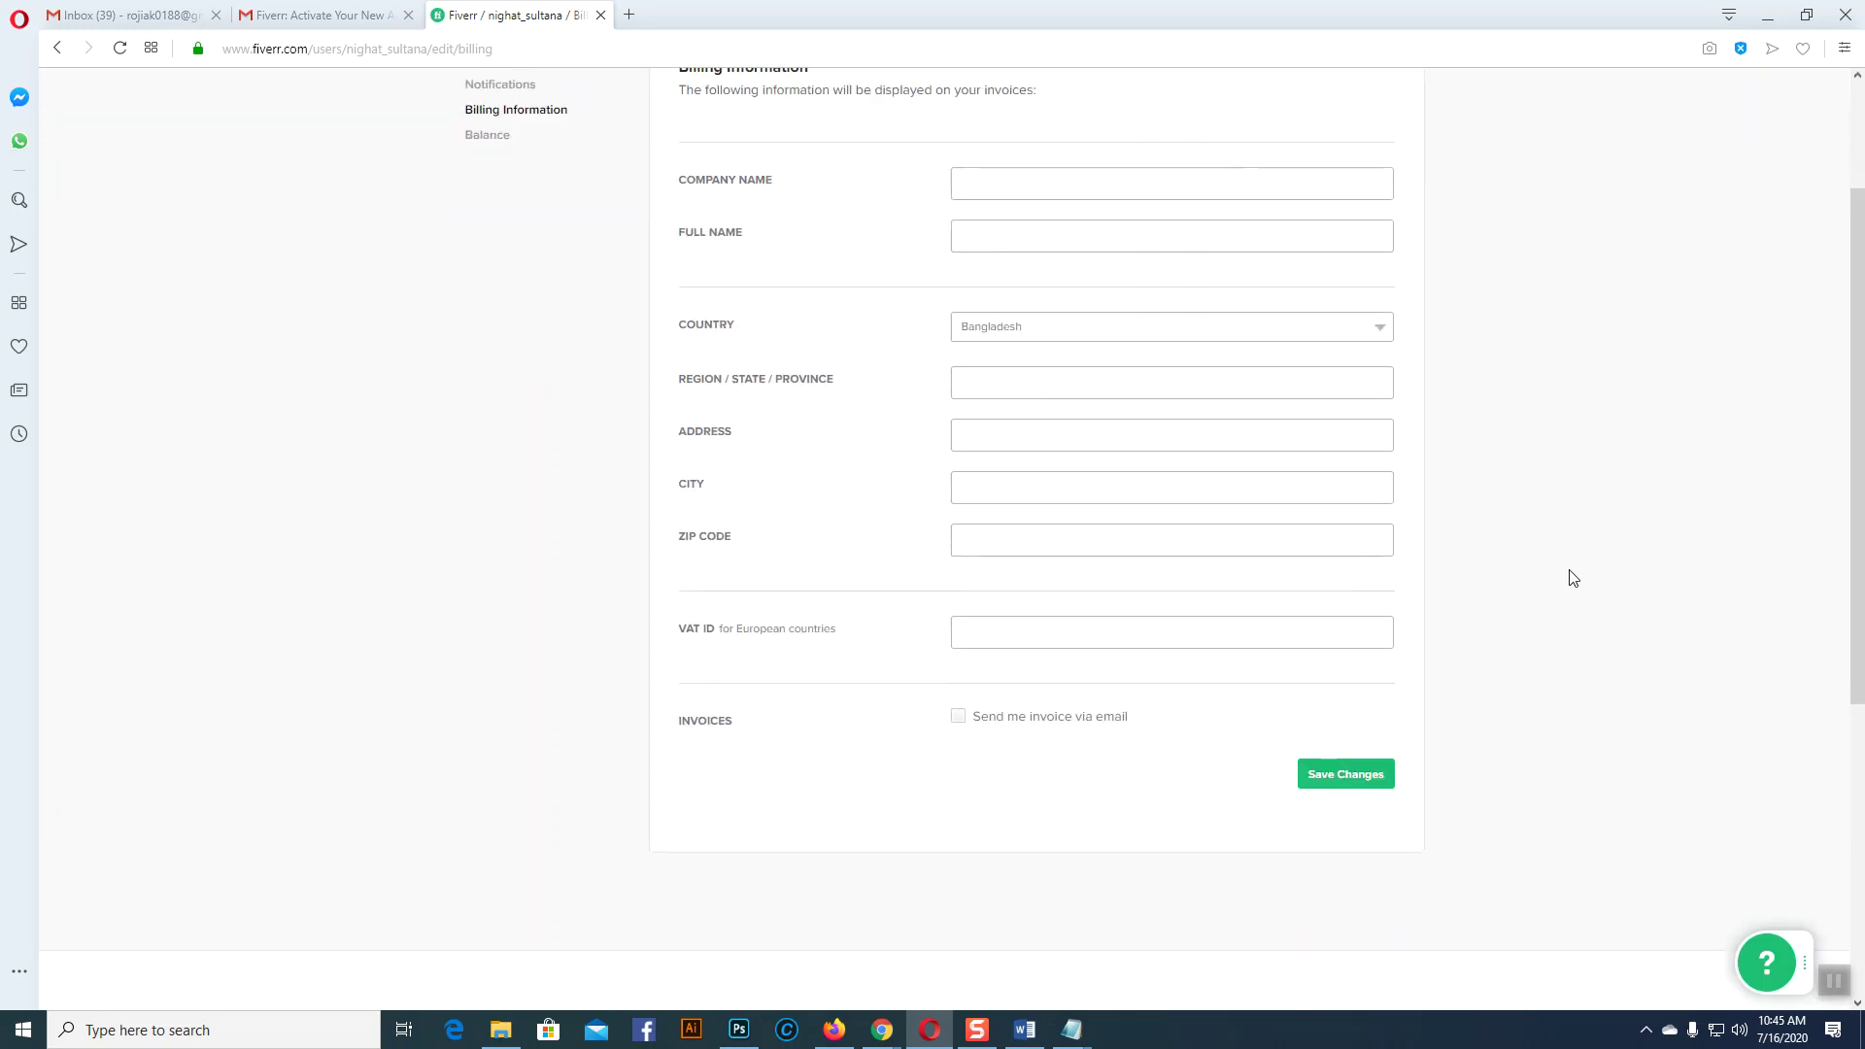
scroll(1521, 587, "up", 2)
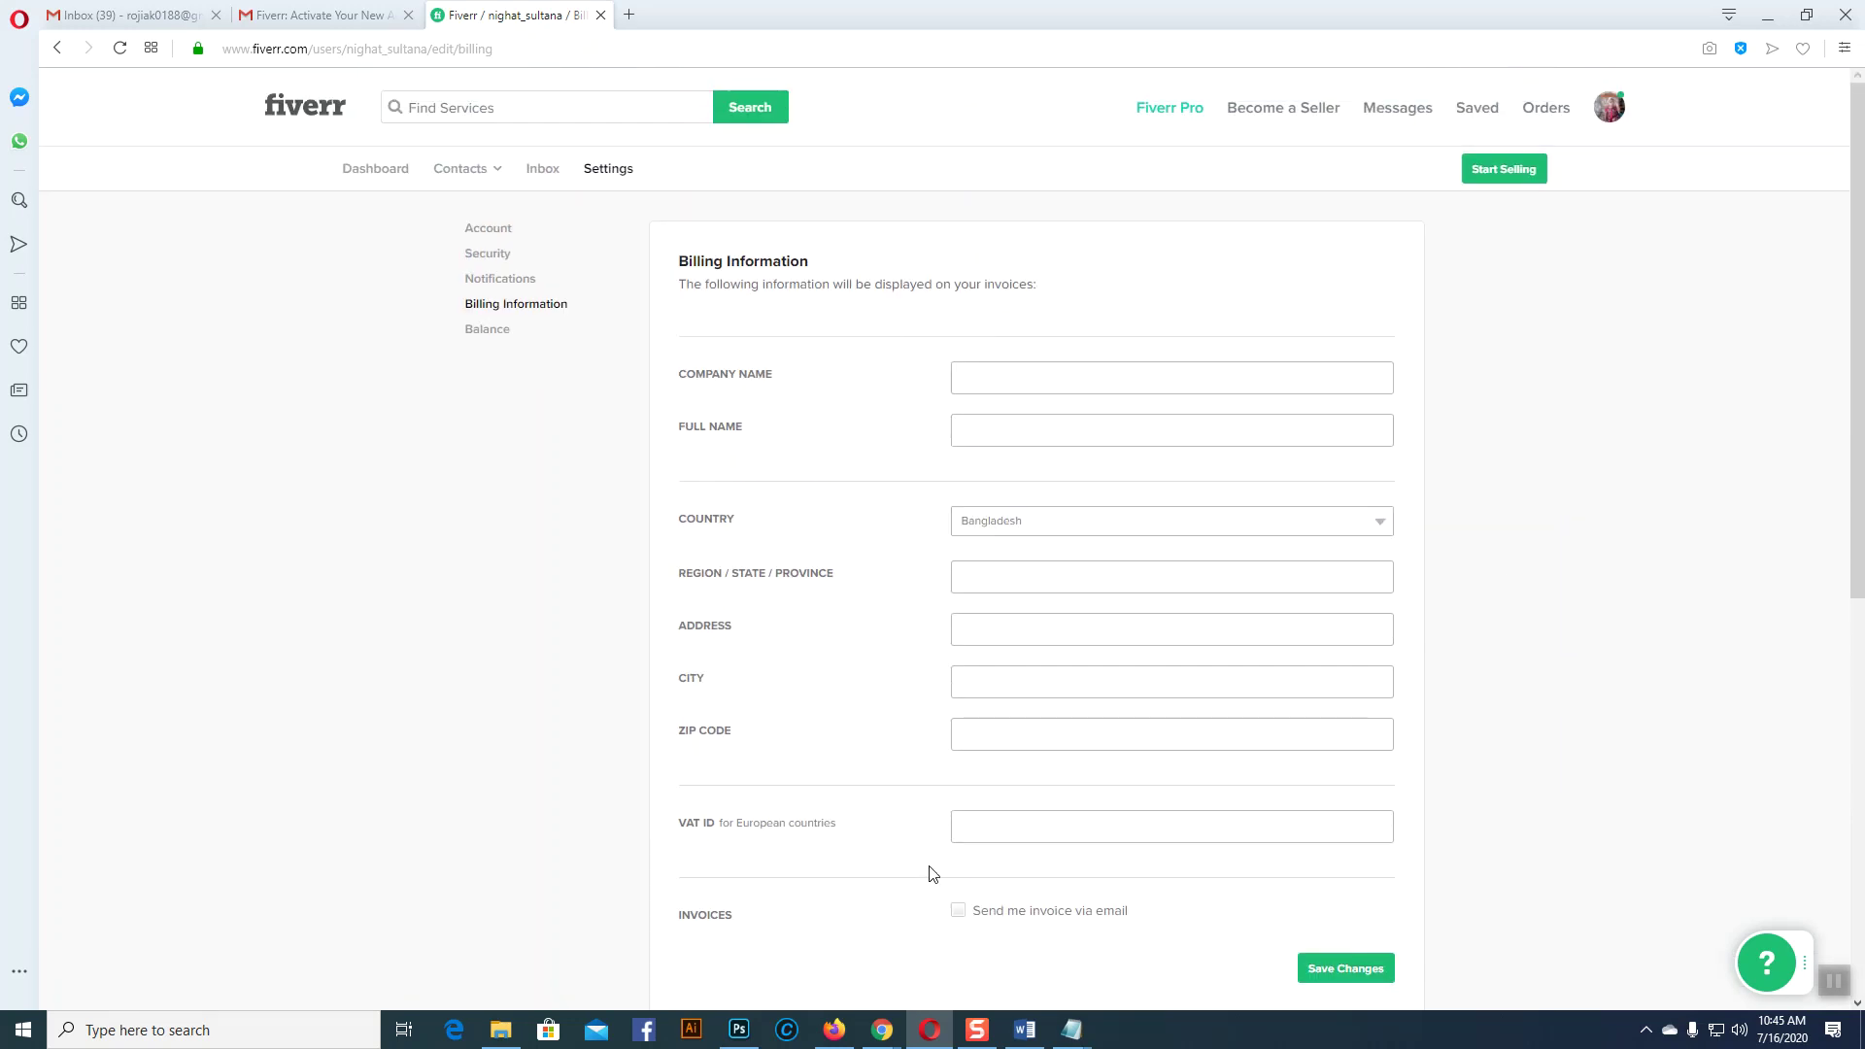
scroll(928, 869, "down", 1)
left_click(496, 233)
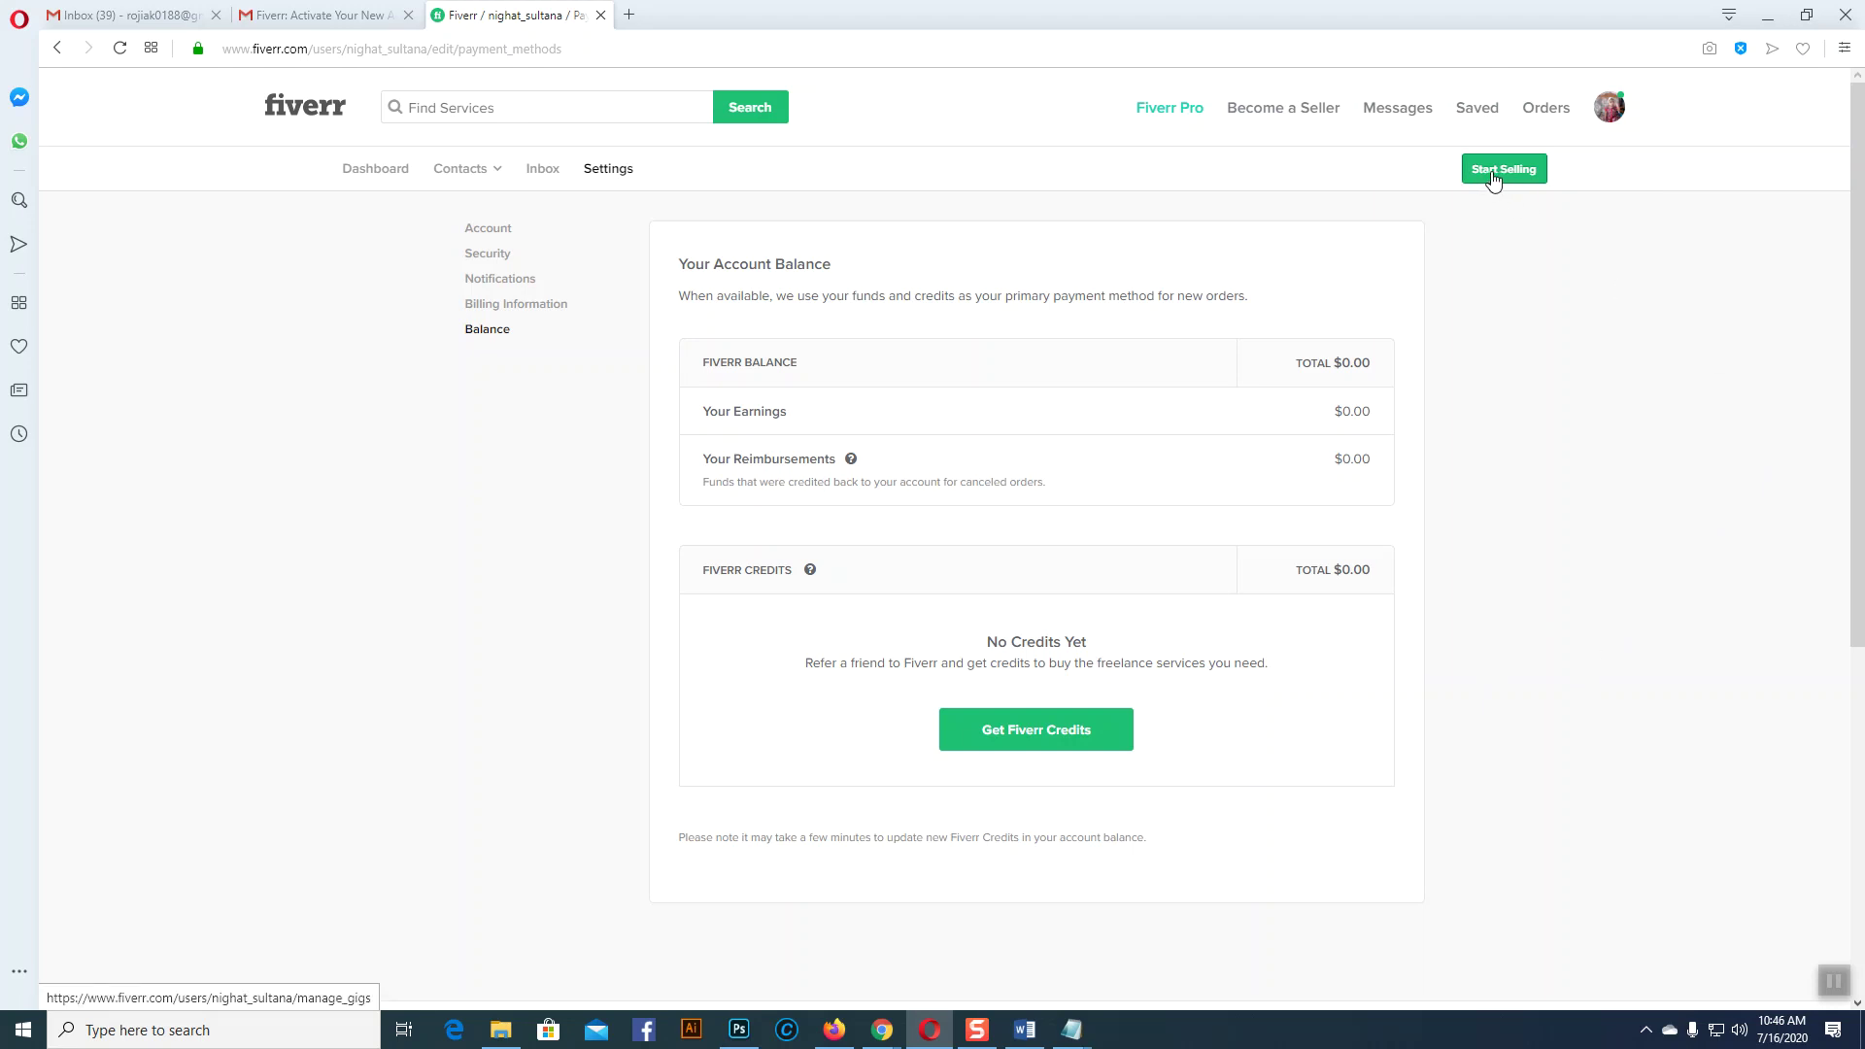
From the Profile page, choose Create a New Gig and continue through the three overview pages.
left_click(1608, 111)
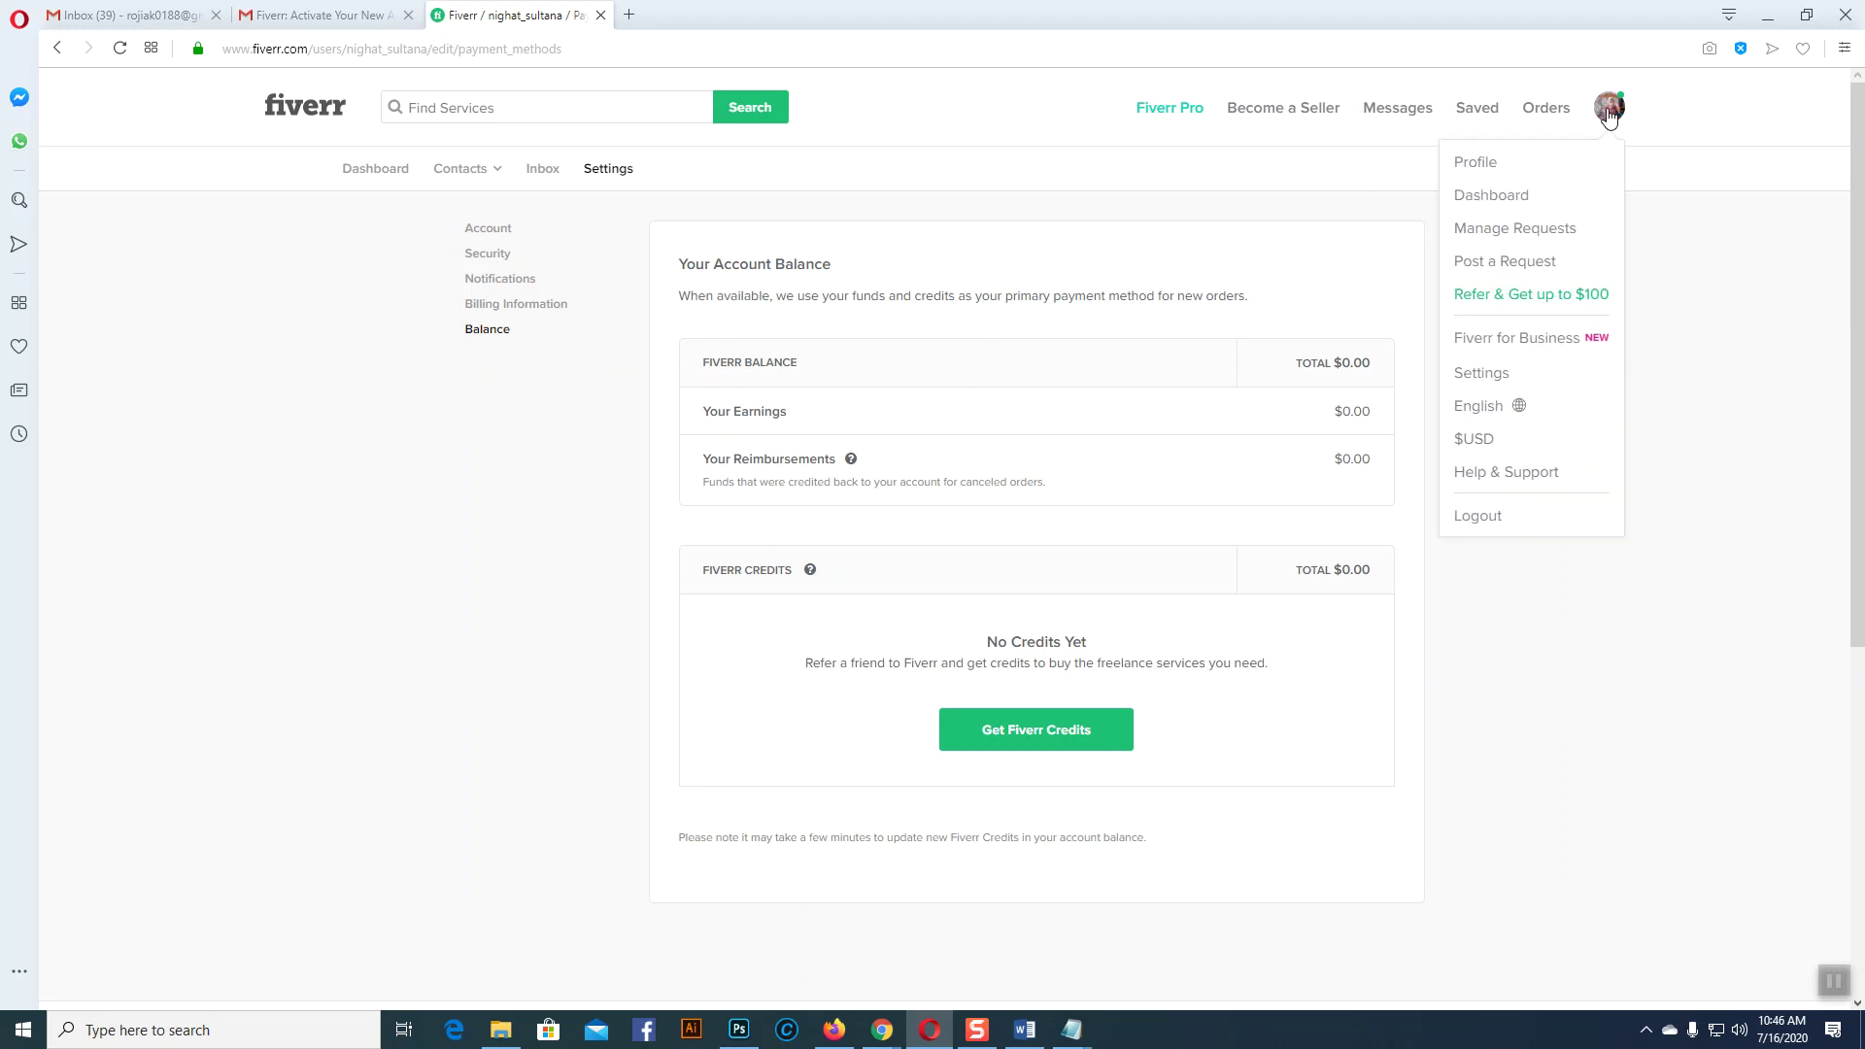
left_click(1488, 167)
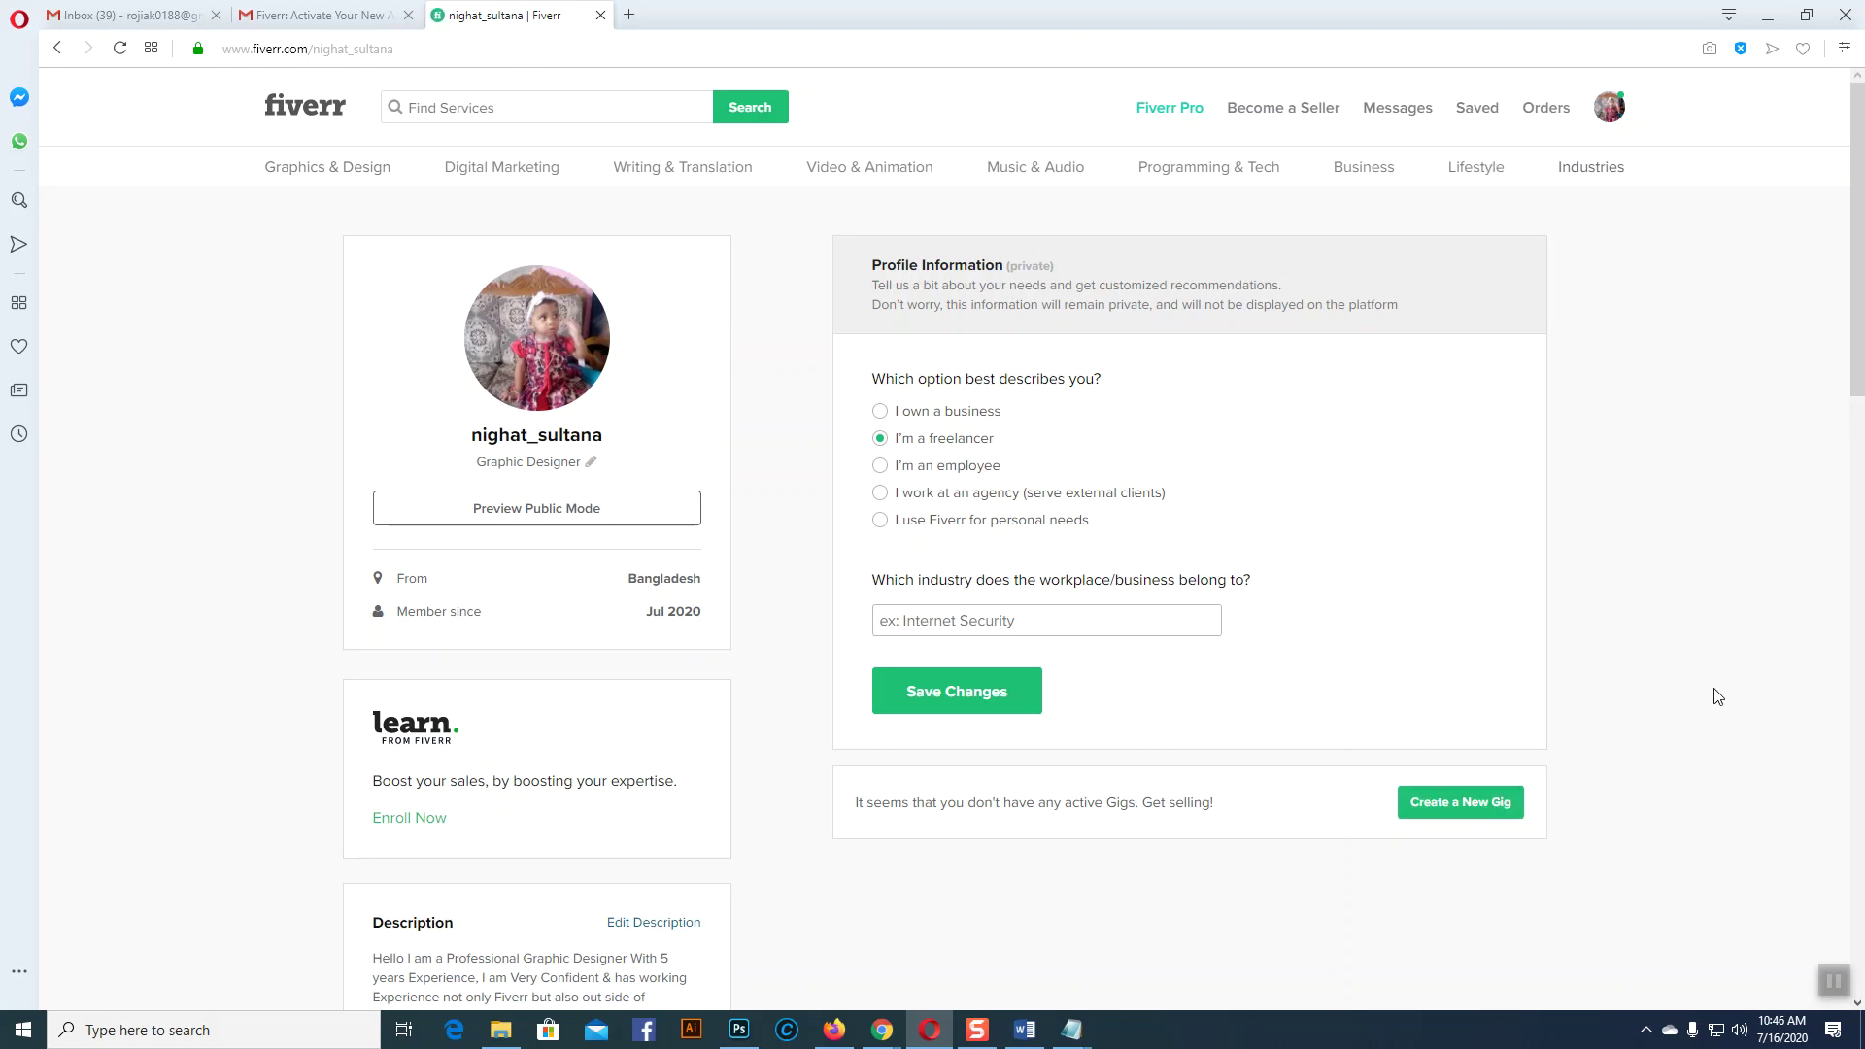
left_click(1446, 804)
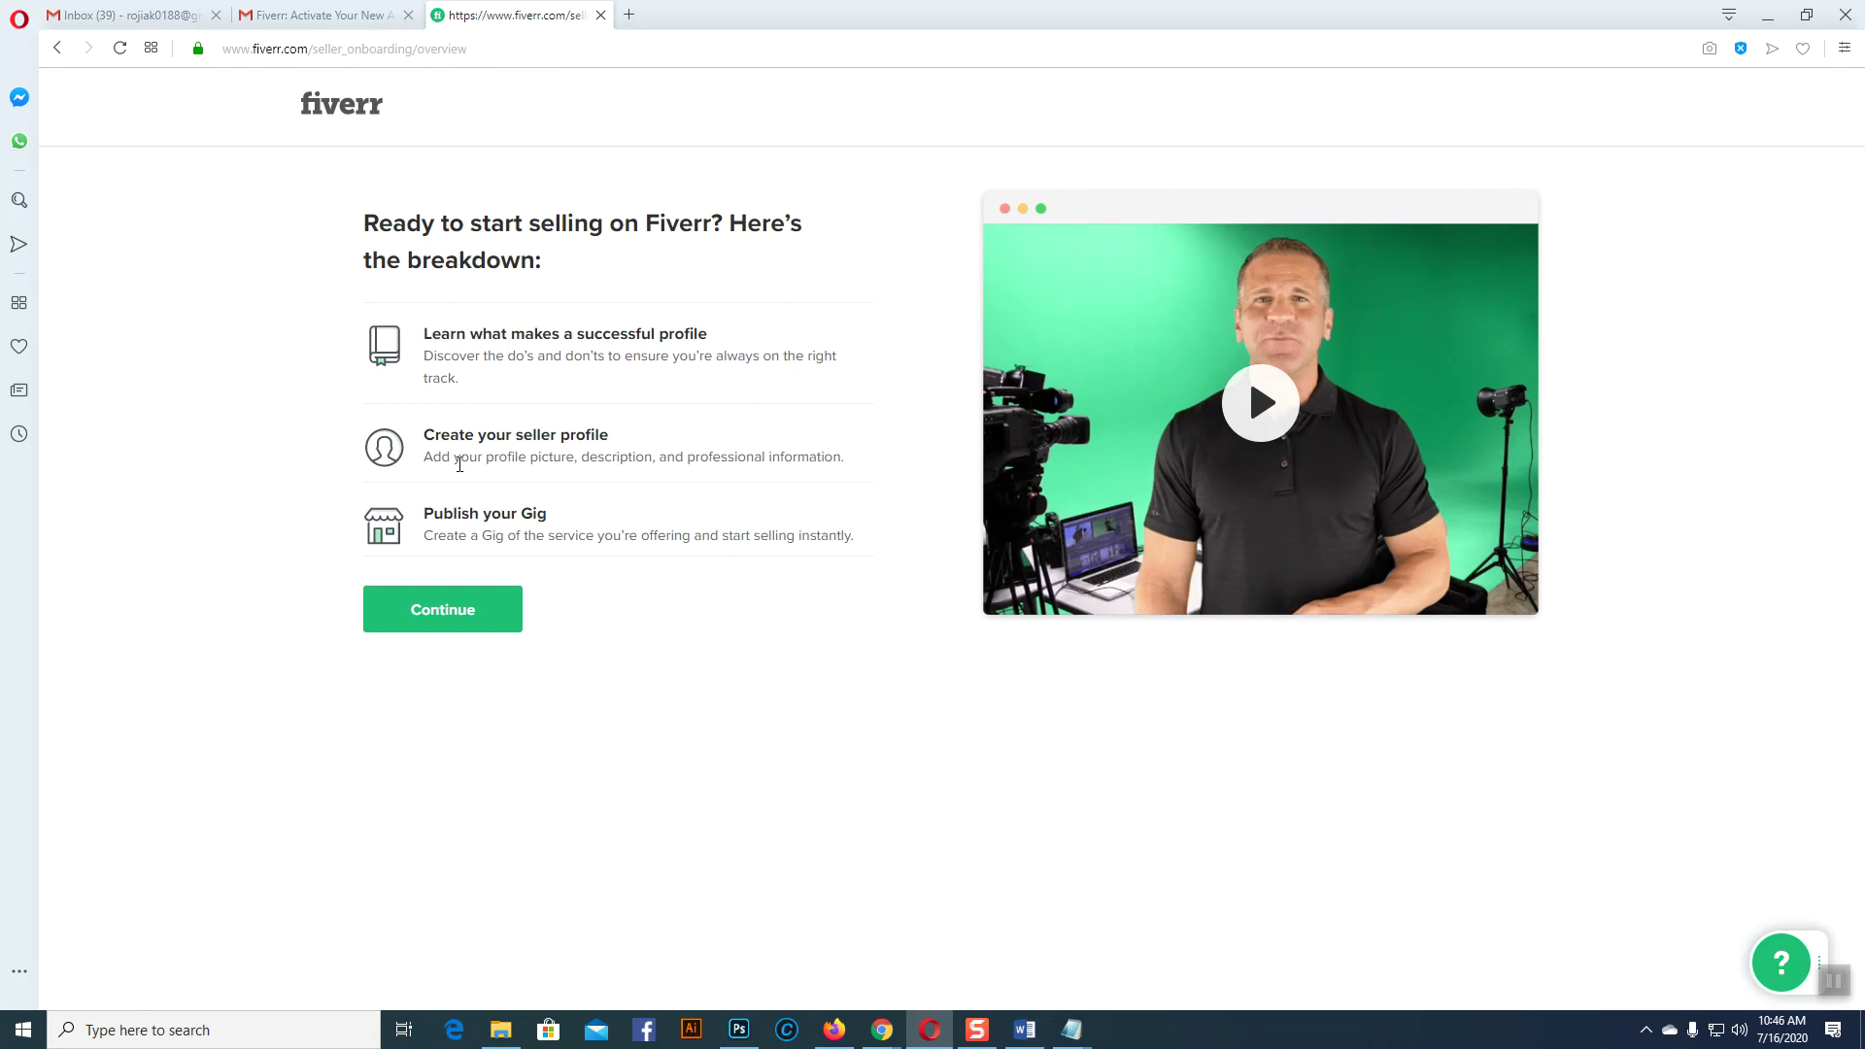
left_click(451, 622)
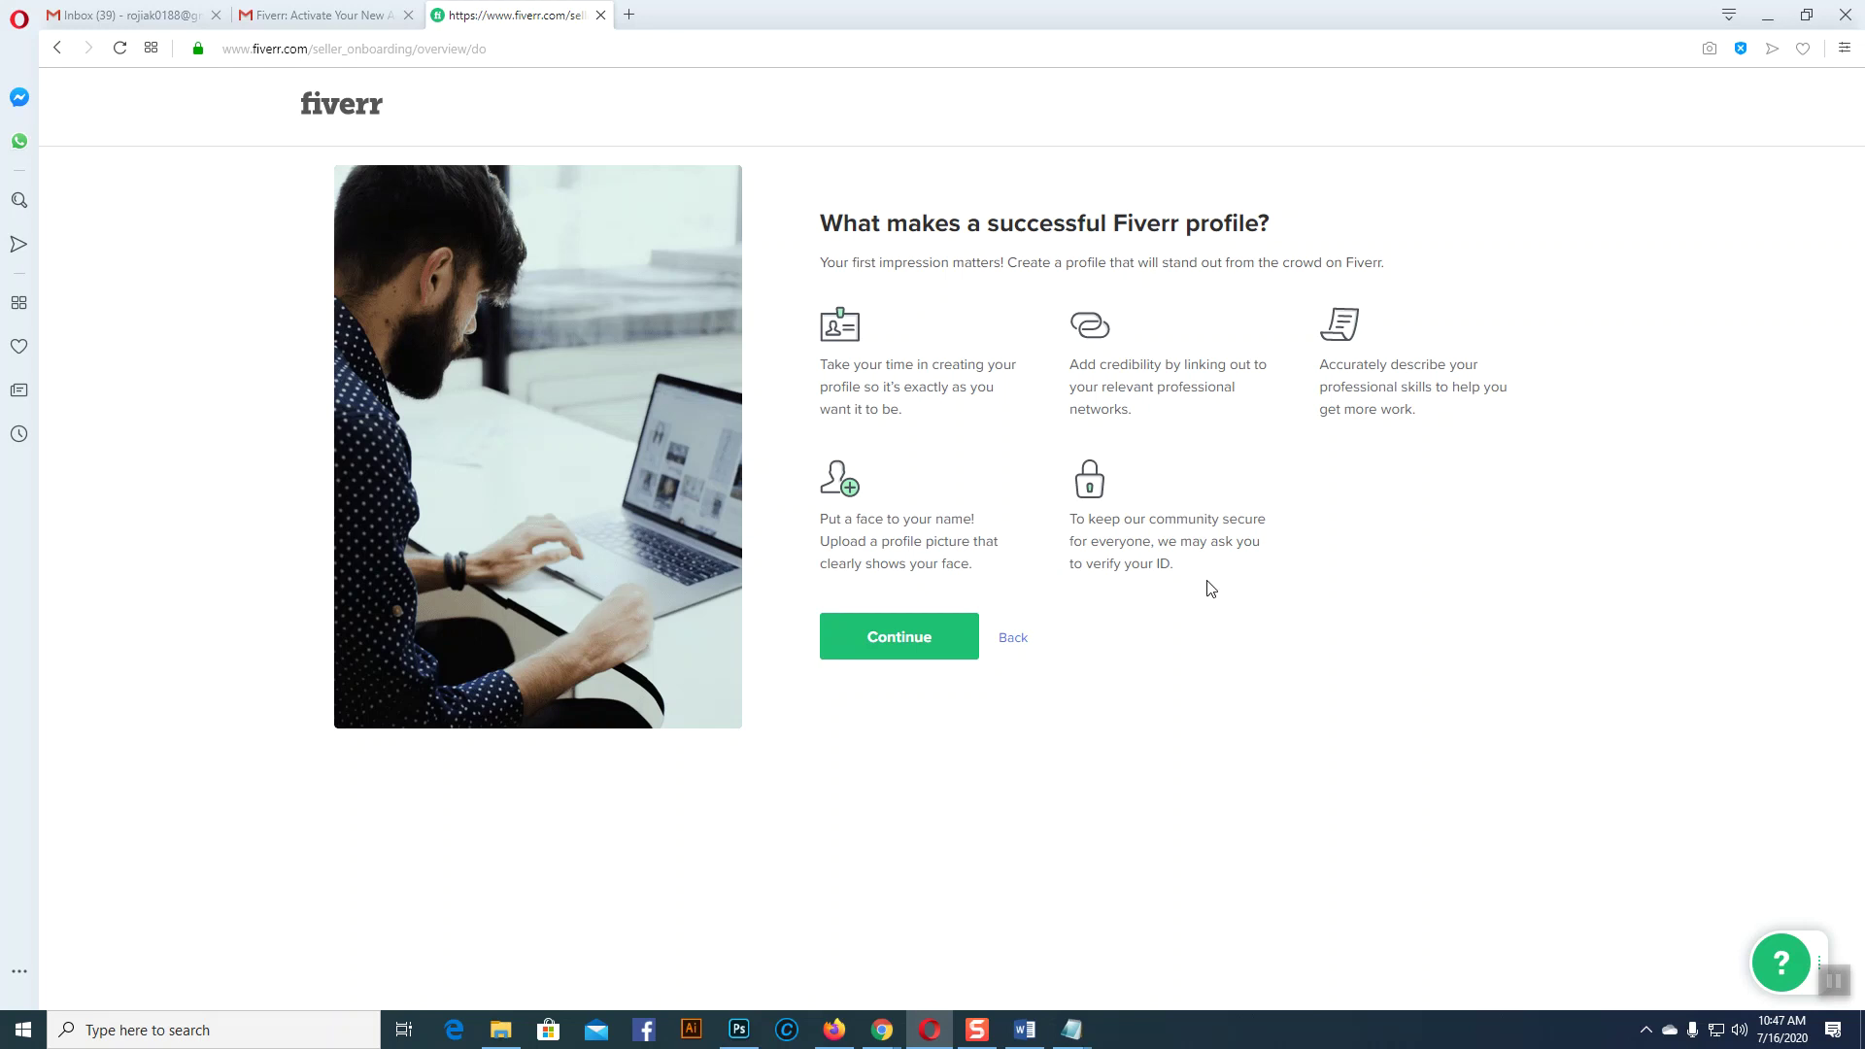
left_click(888, 649)
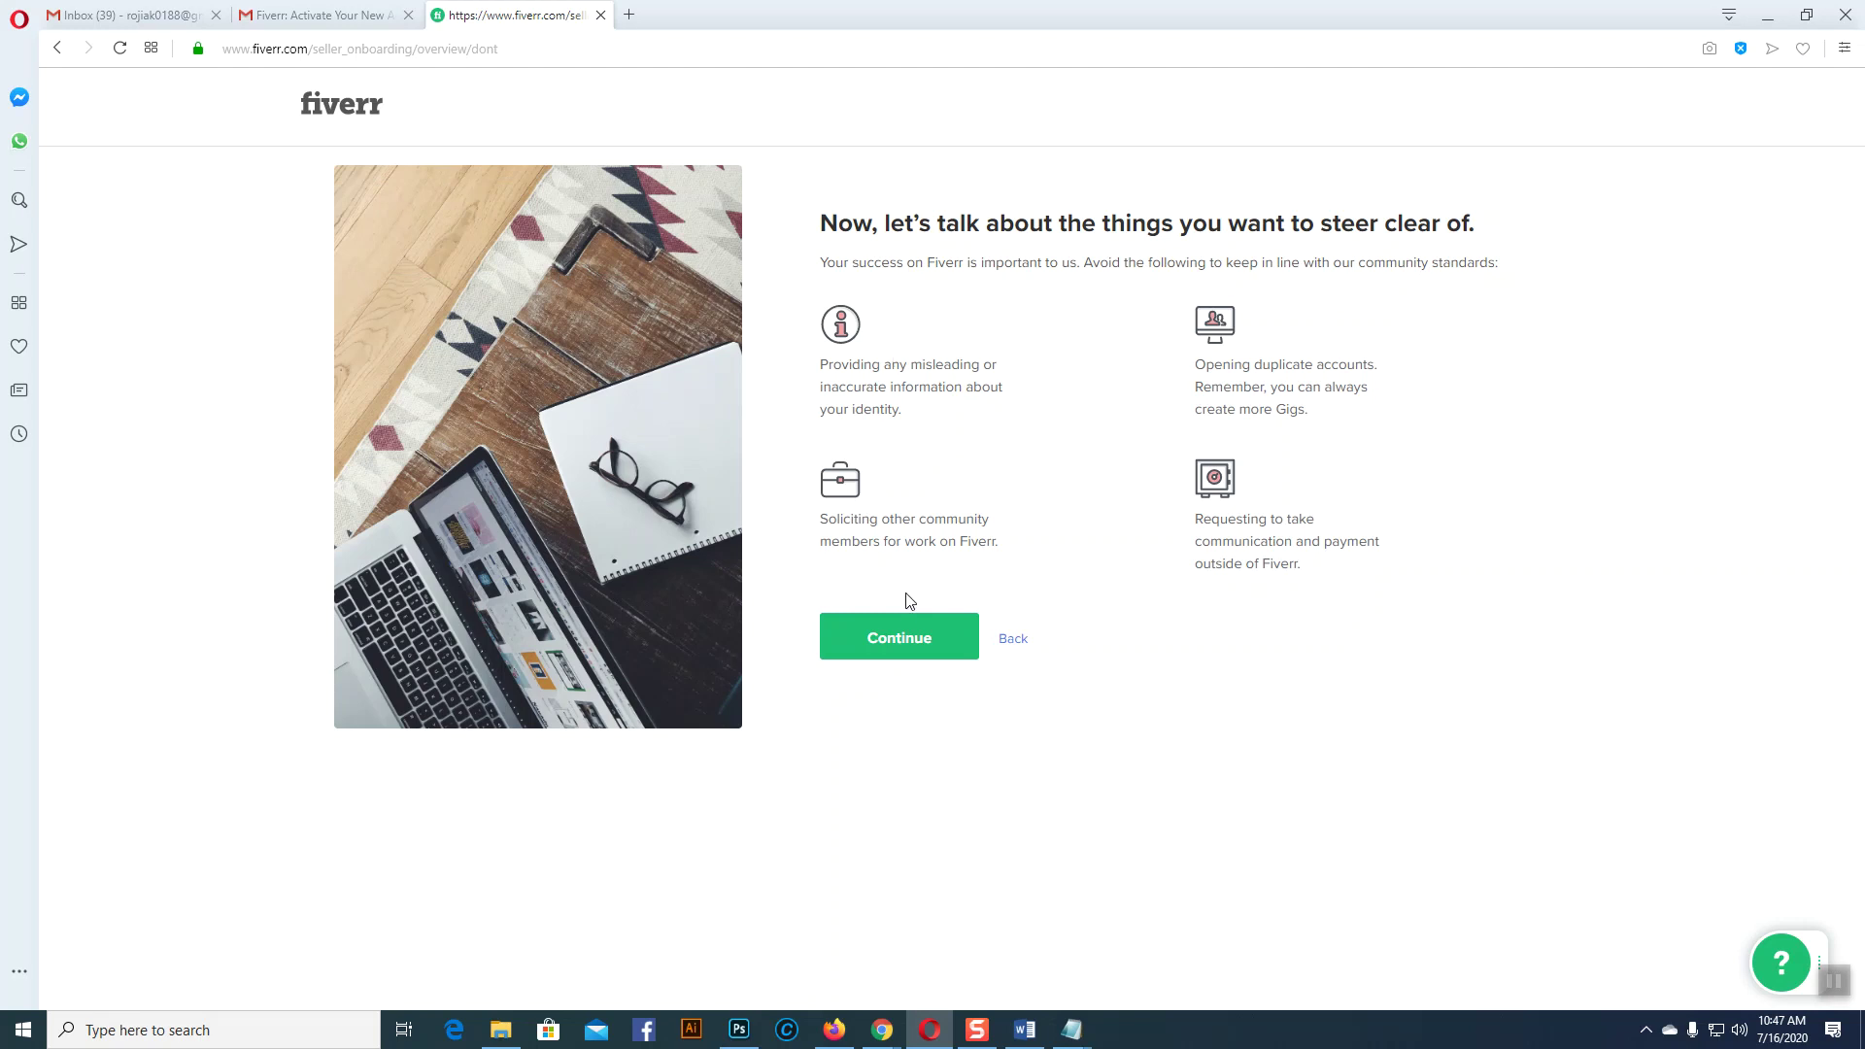
left_click(903, 641)
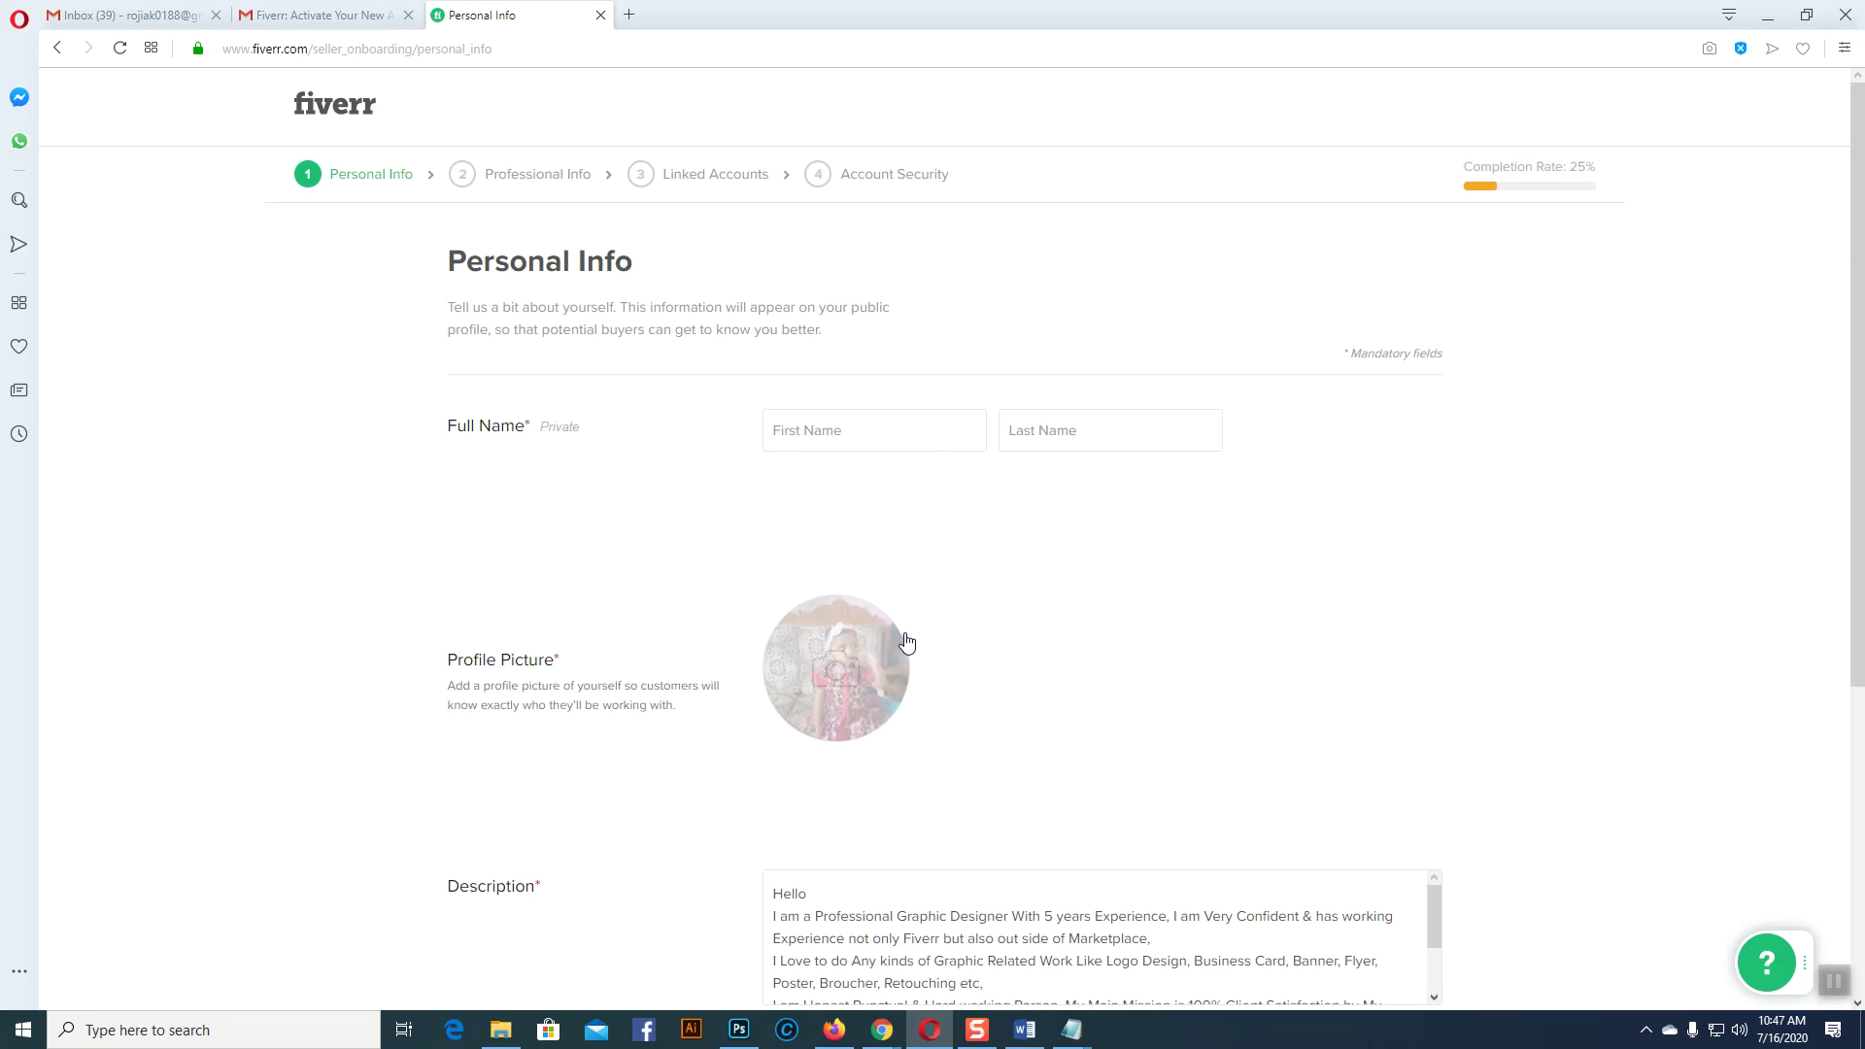
Copy the seller's full name from the Google Meet chat.
left_click(852, 430)
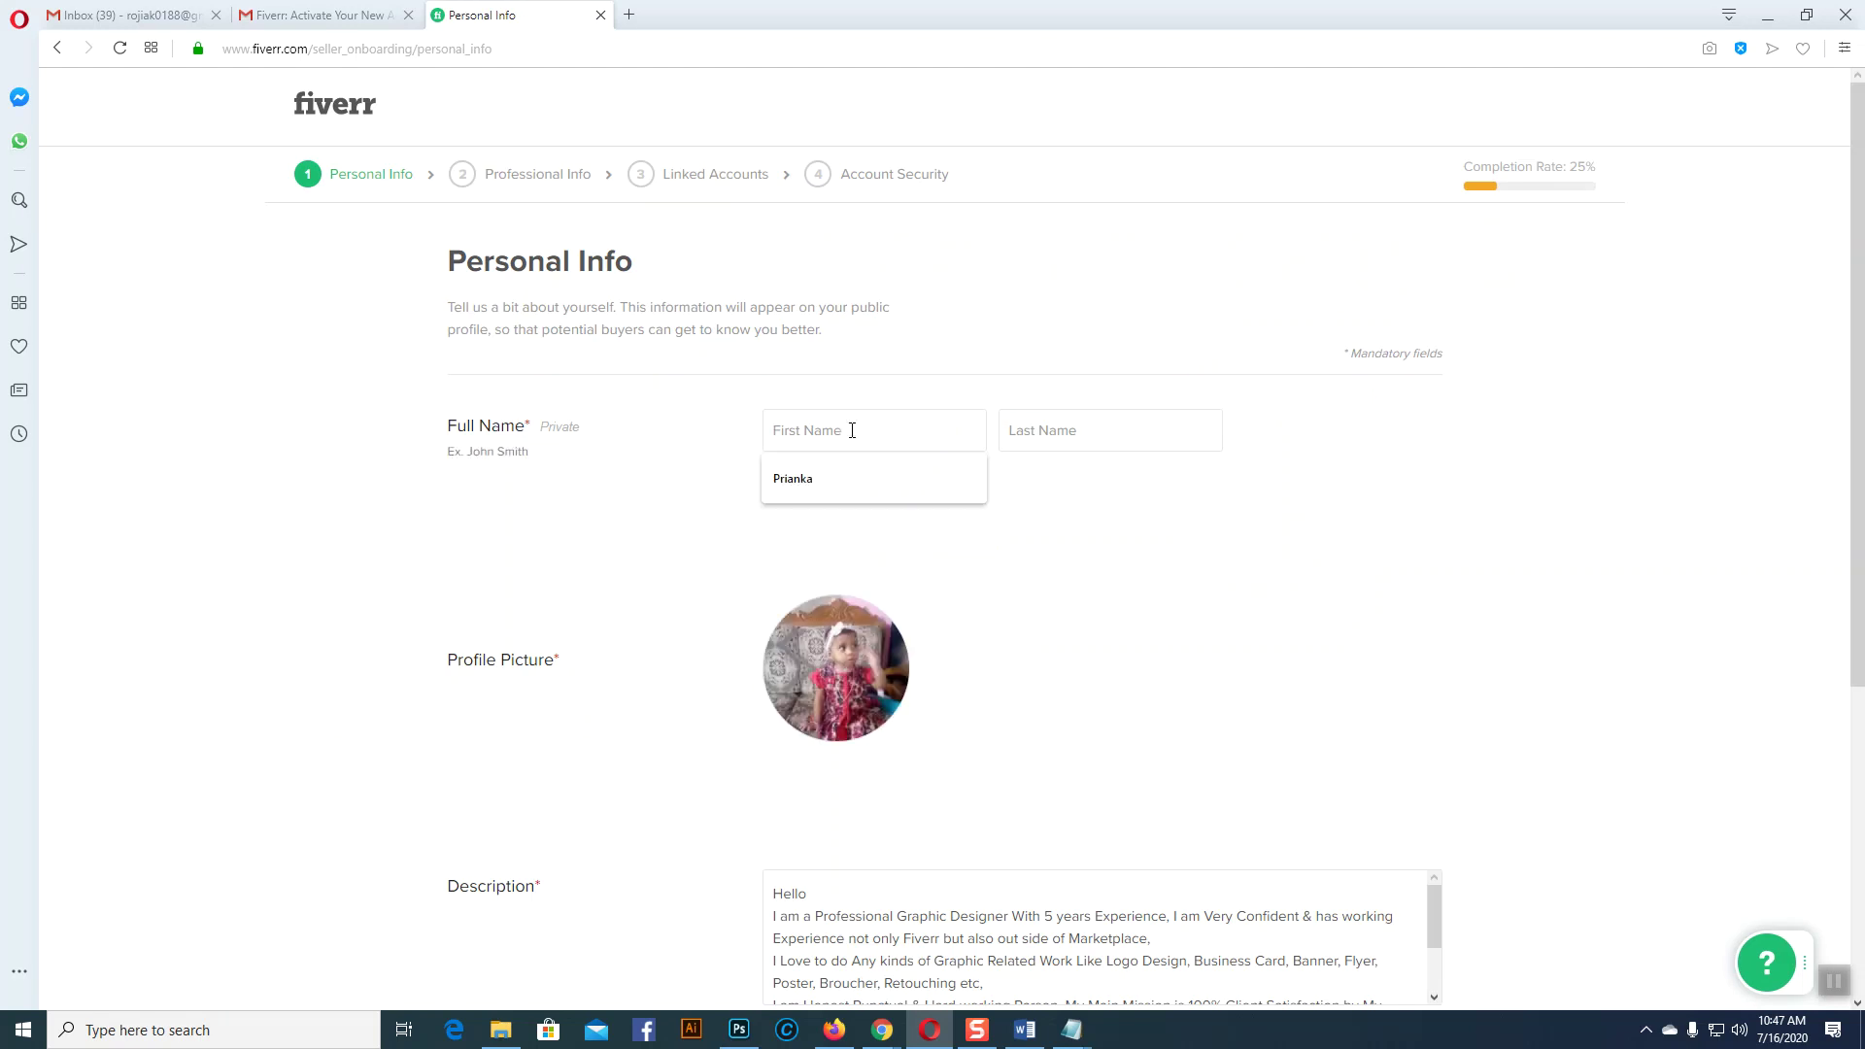
left_click(1108, 588)
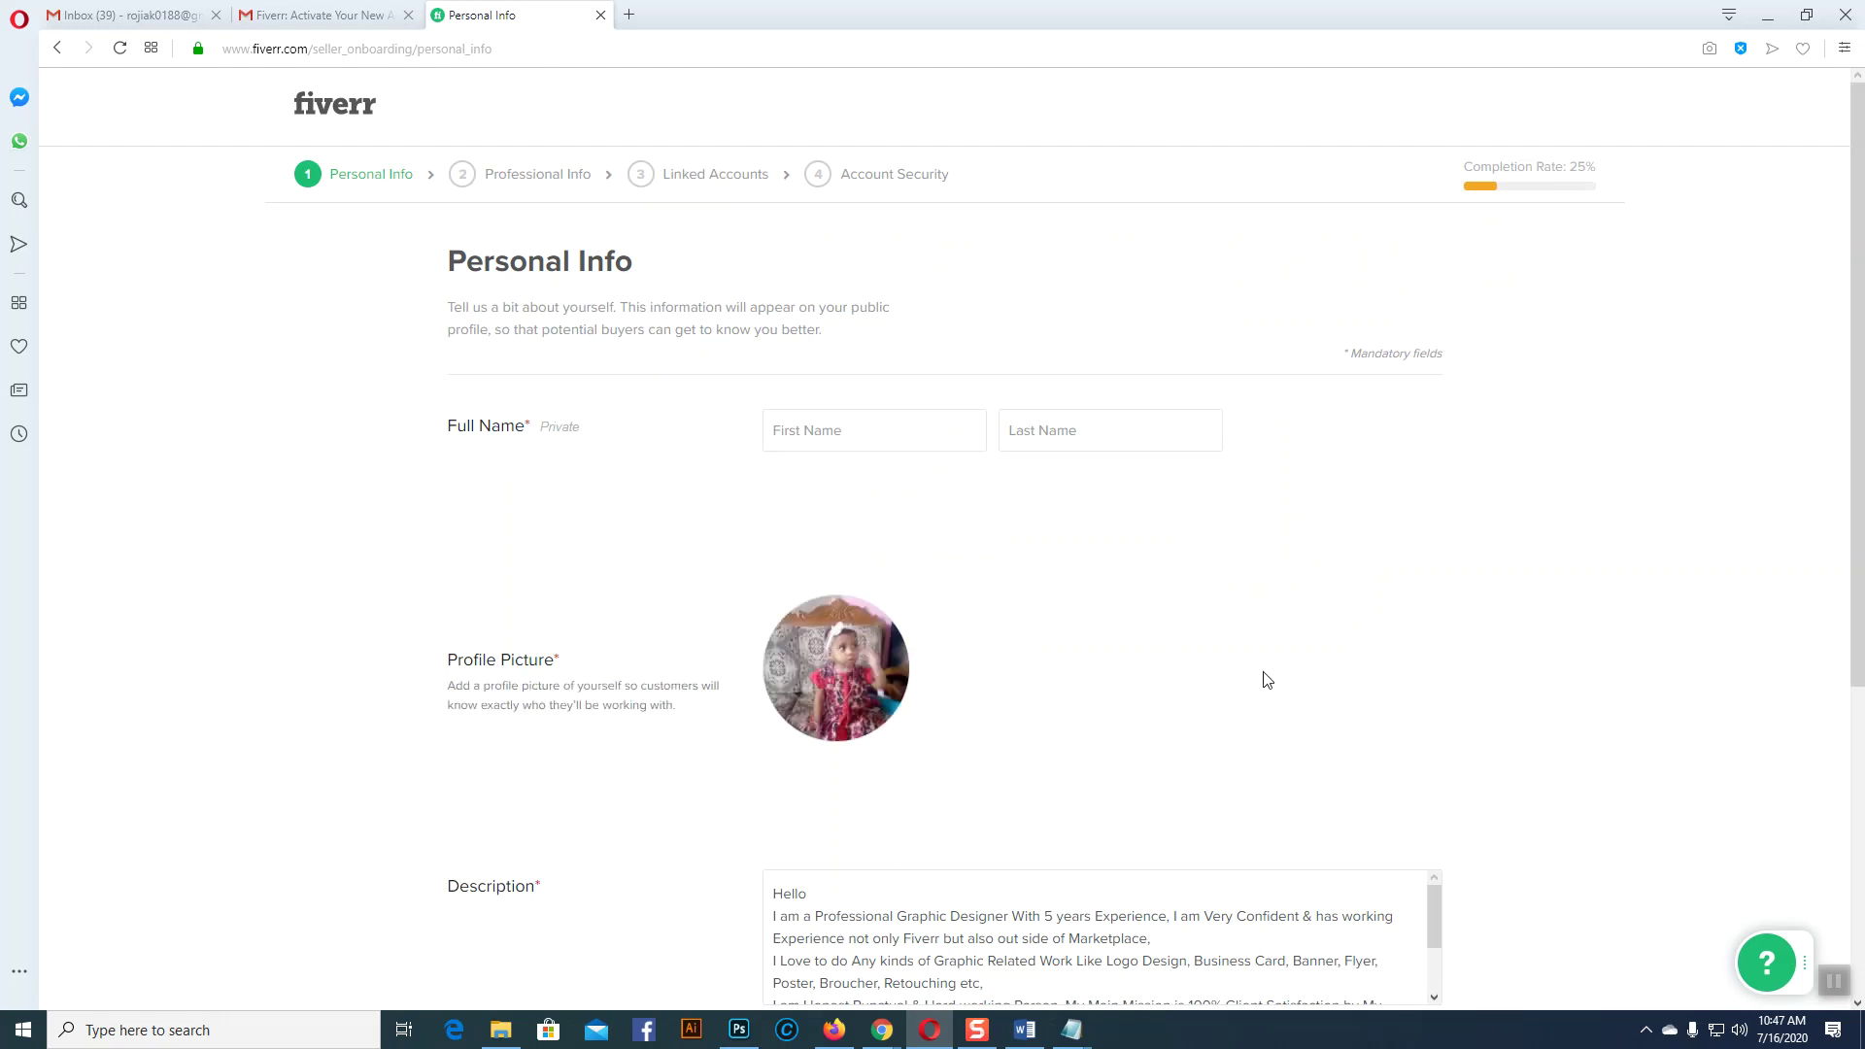
triple_click(1583, 163)
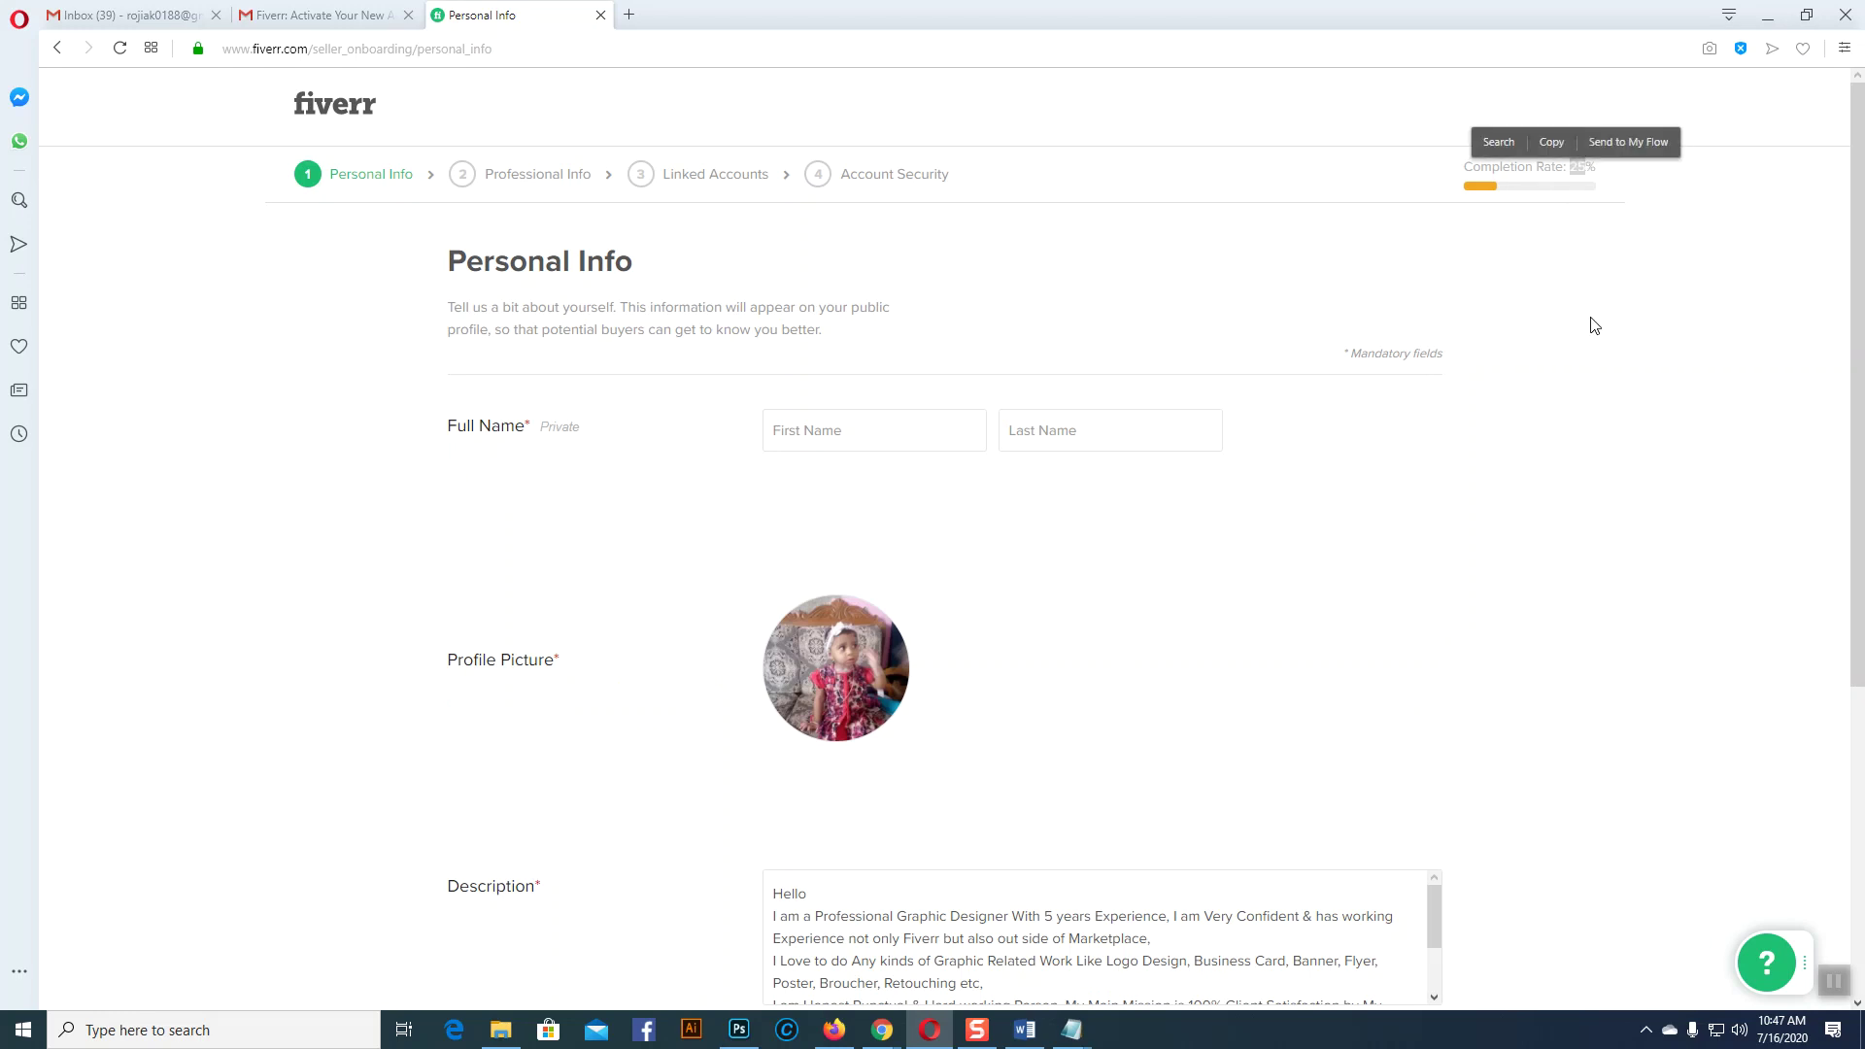
triple_click(1593, 327)
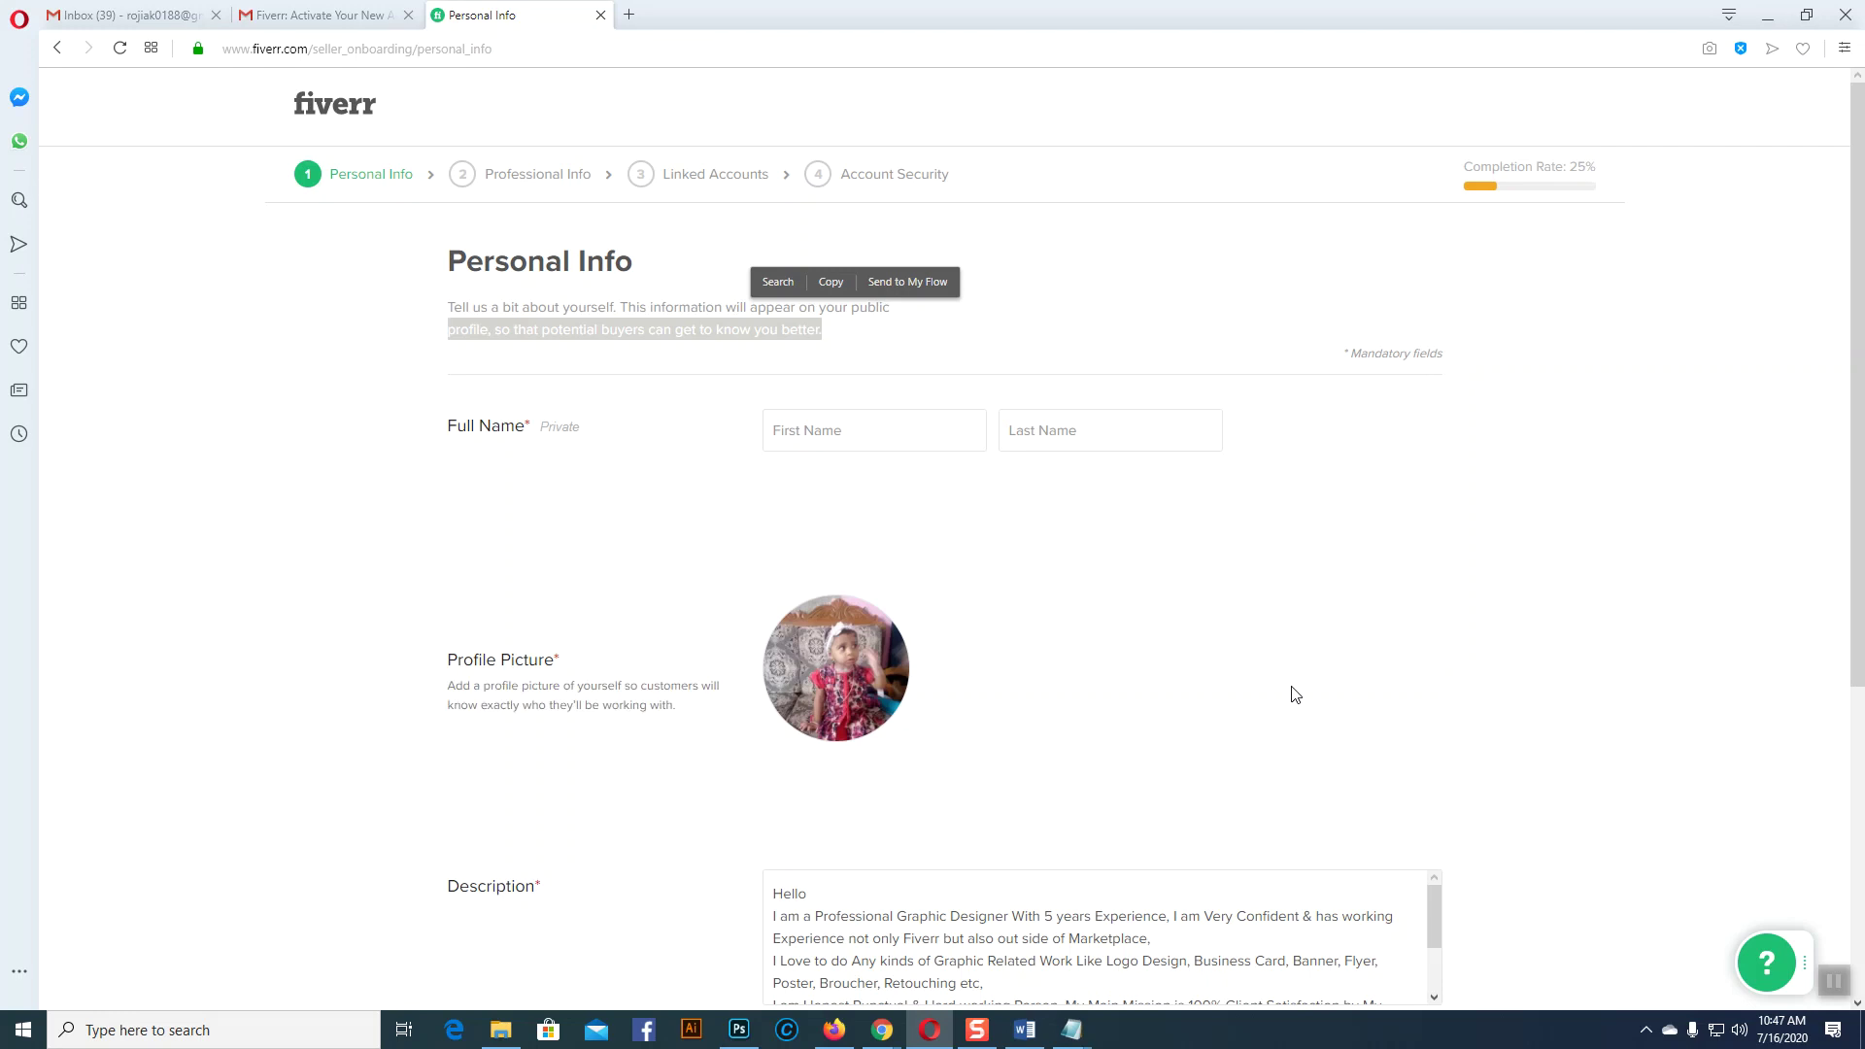
mouse_move(895, 1033)
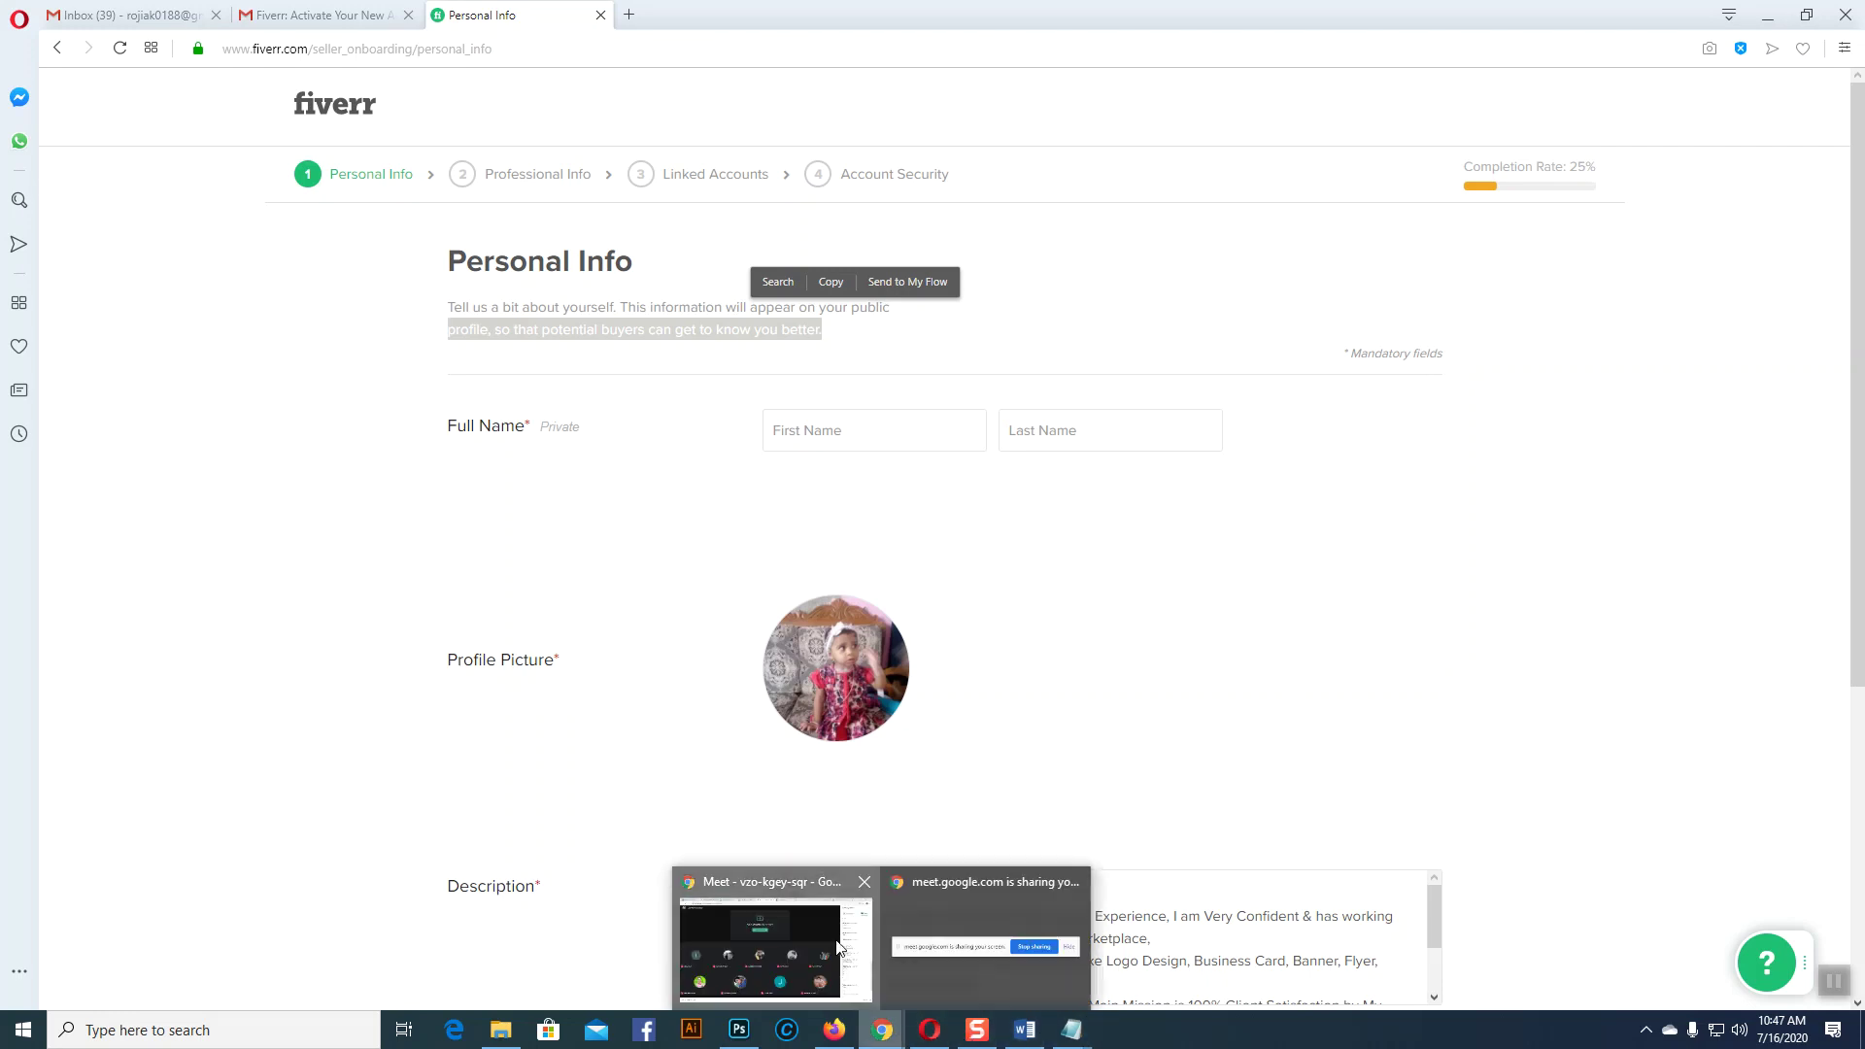
left_click(782, 947)
scroll(1702, 745, "up", 1)
left_click(1764, 745)
left_click_drag(1662, 762, 1578, 763)
key("ctrl+c")
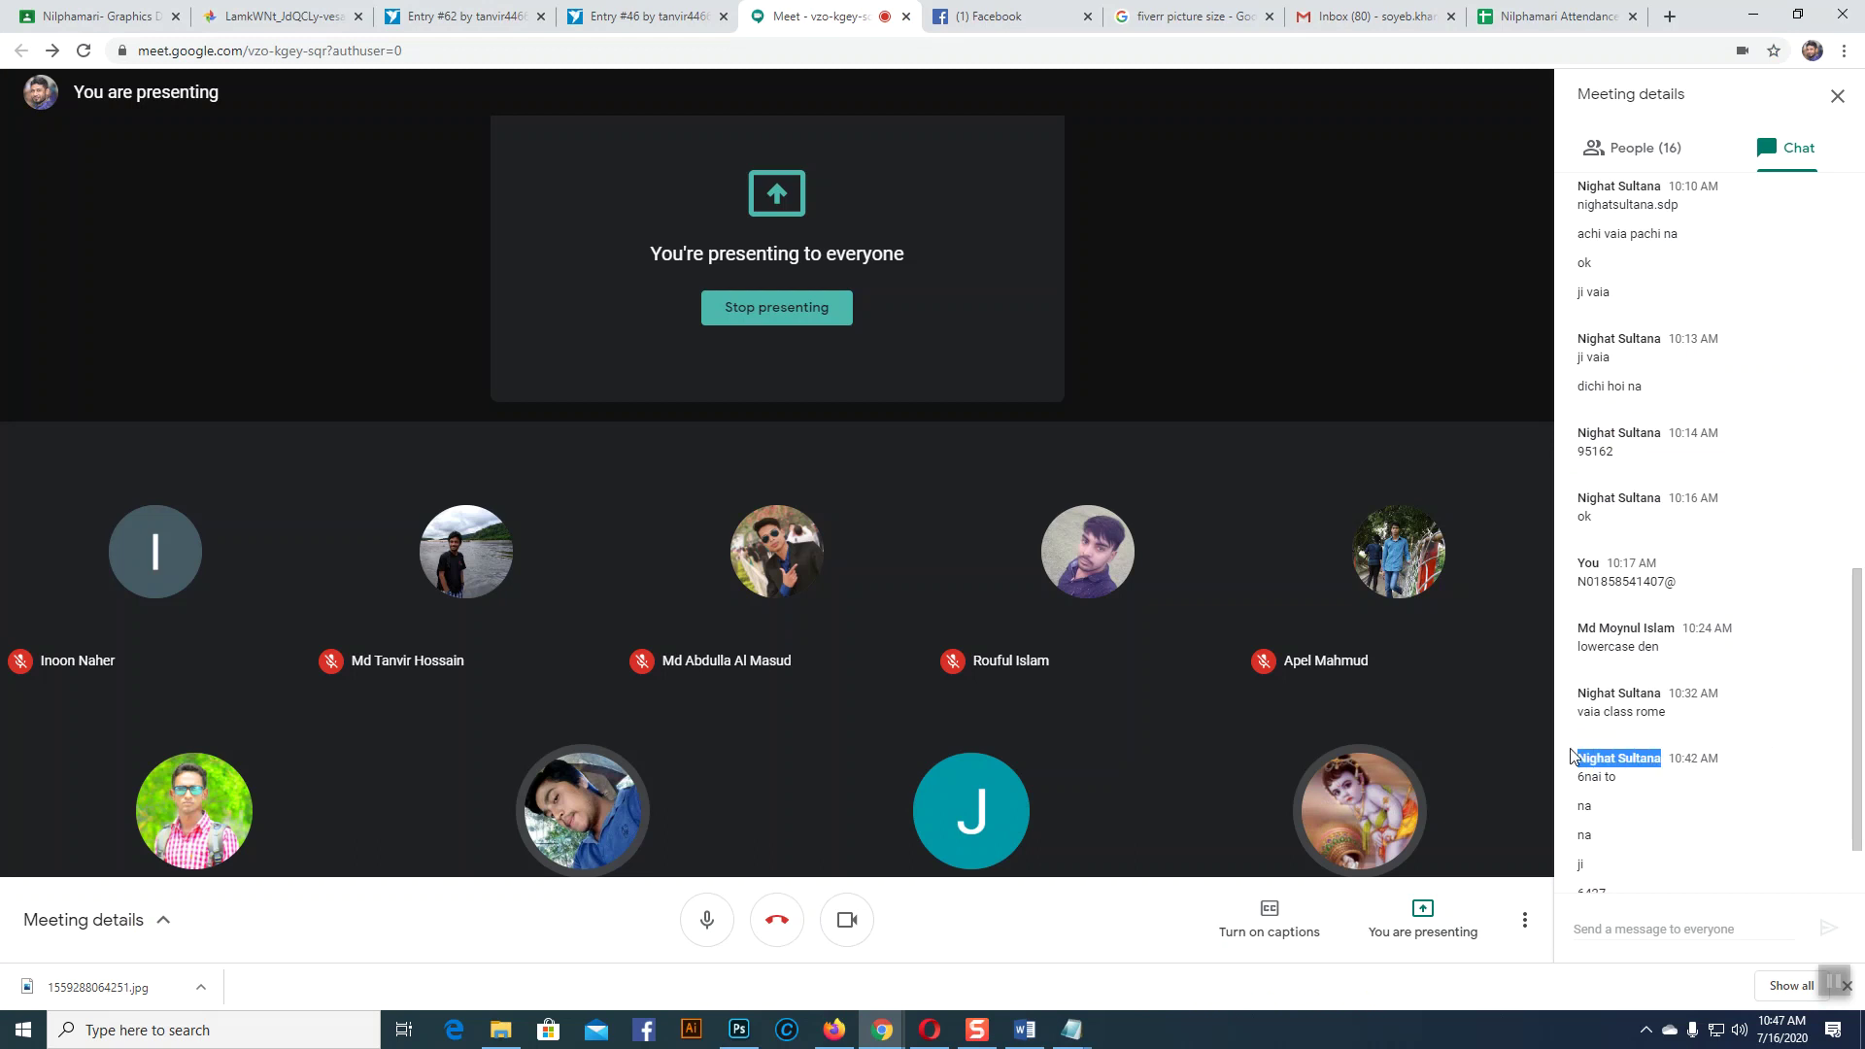
left_click(930, 1029)
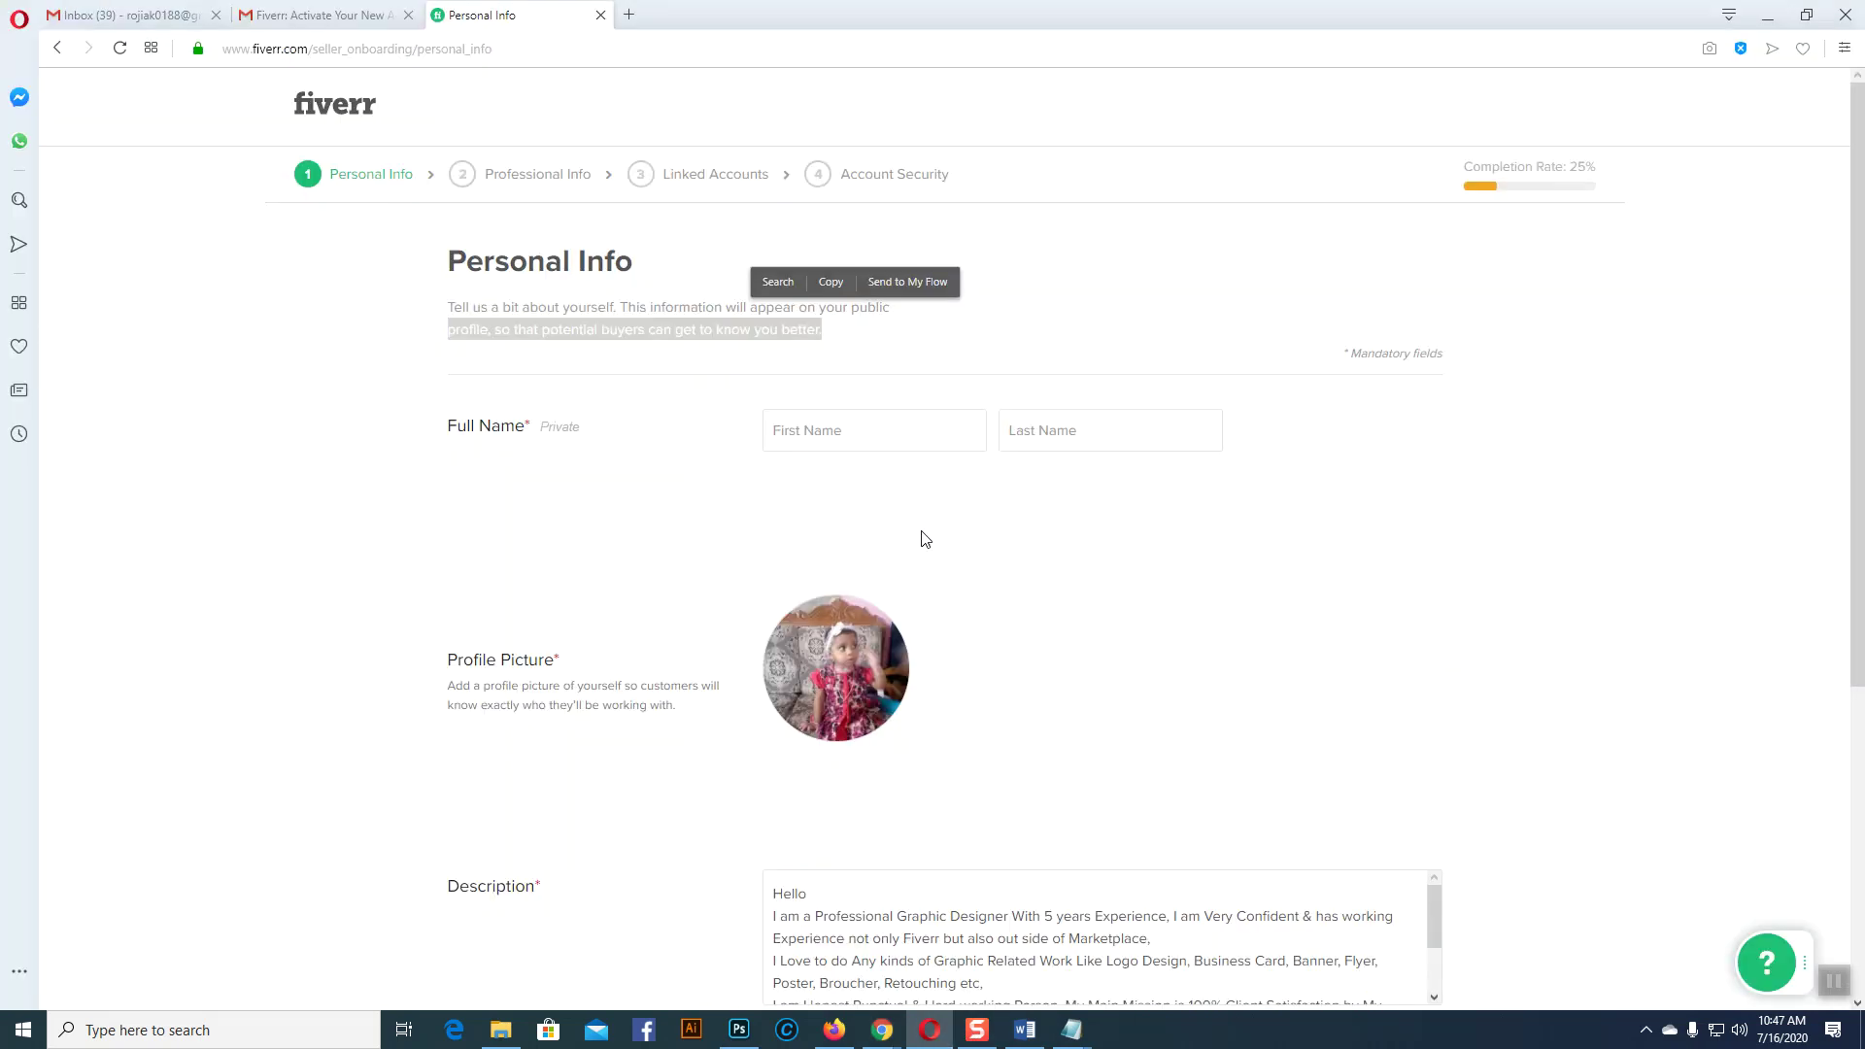
Split the copied name into First Name and Last Name, then continue to Professional Info.
left_click(874, 428)
key("ctrl+v")
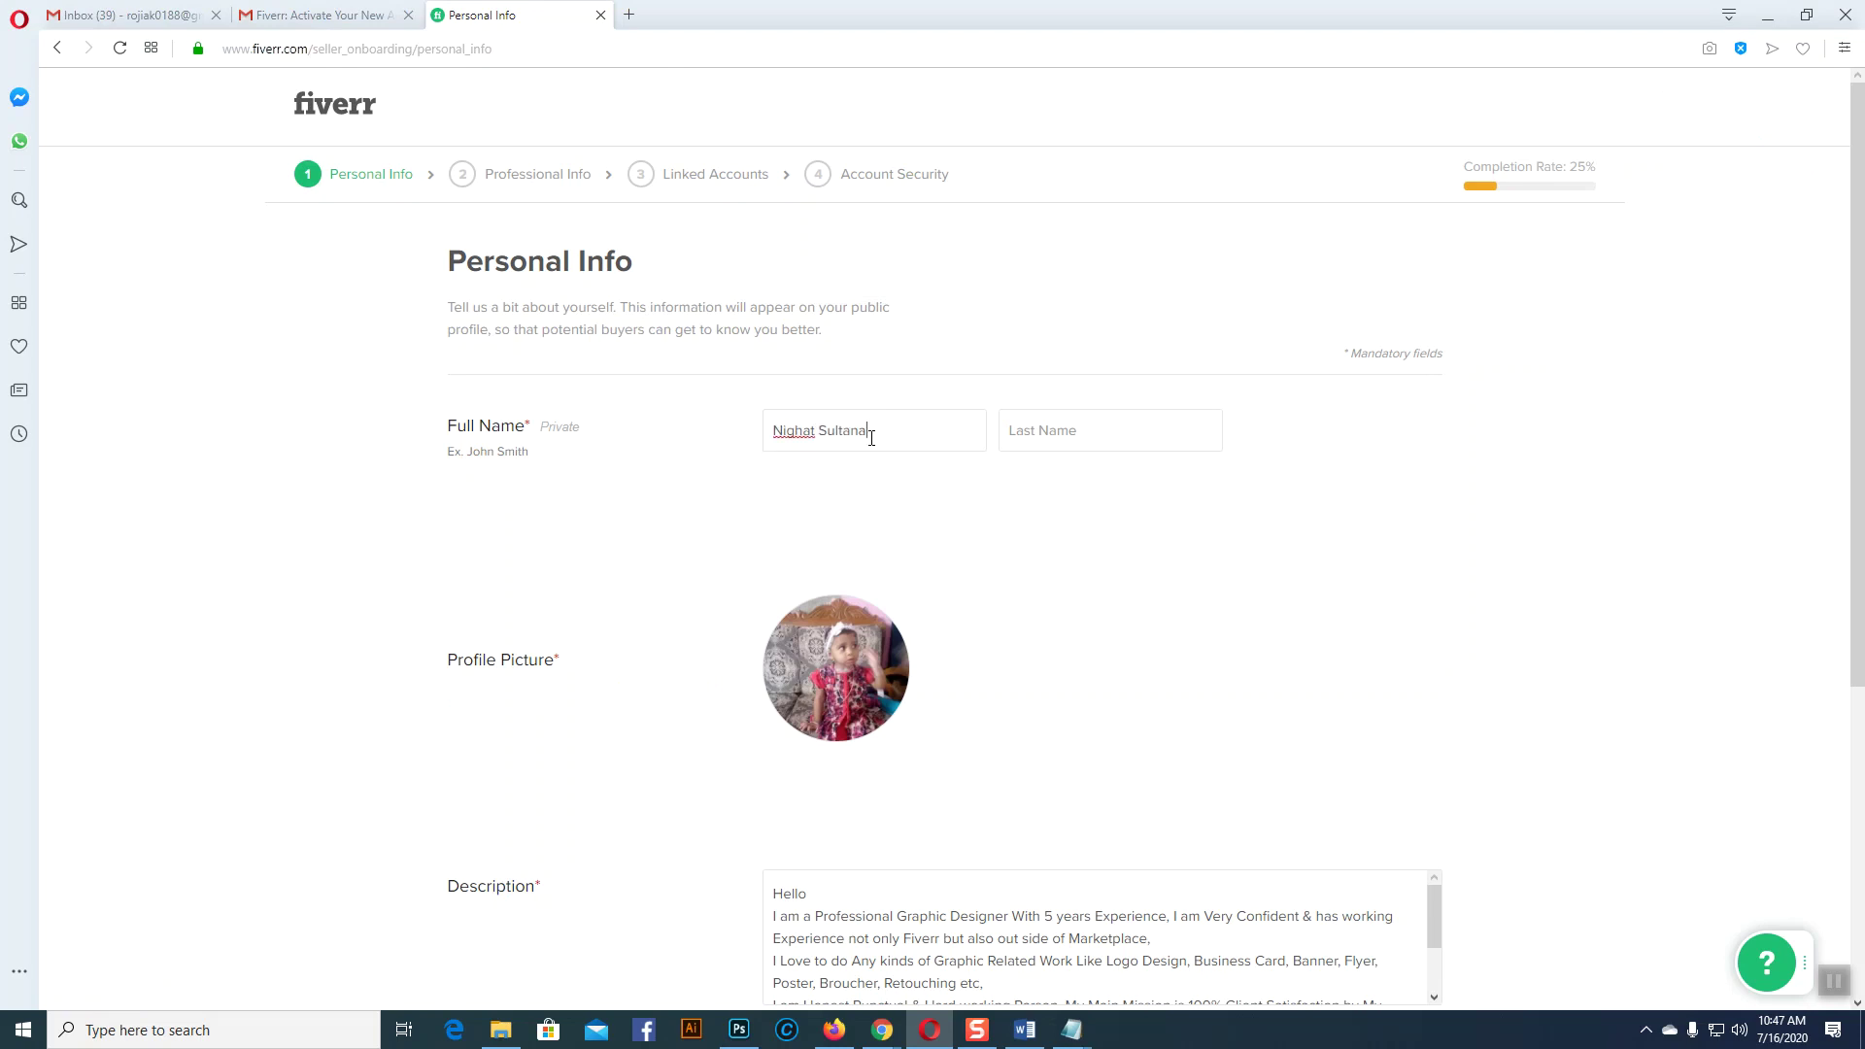
left_click_drag(822, 432, 892, 433)
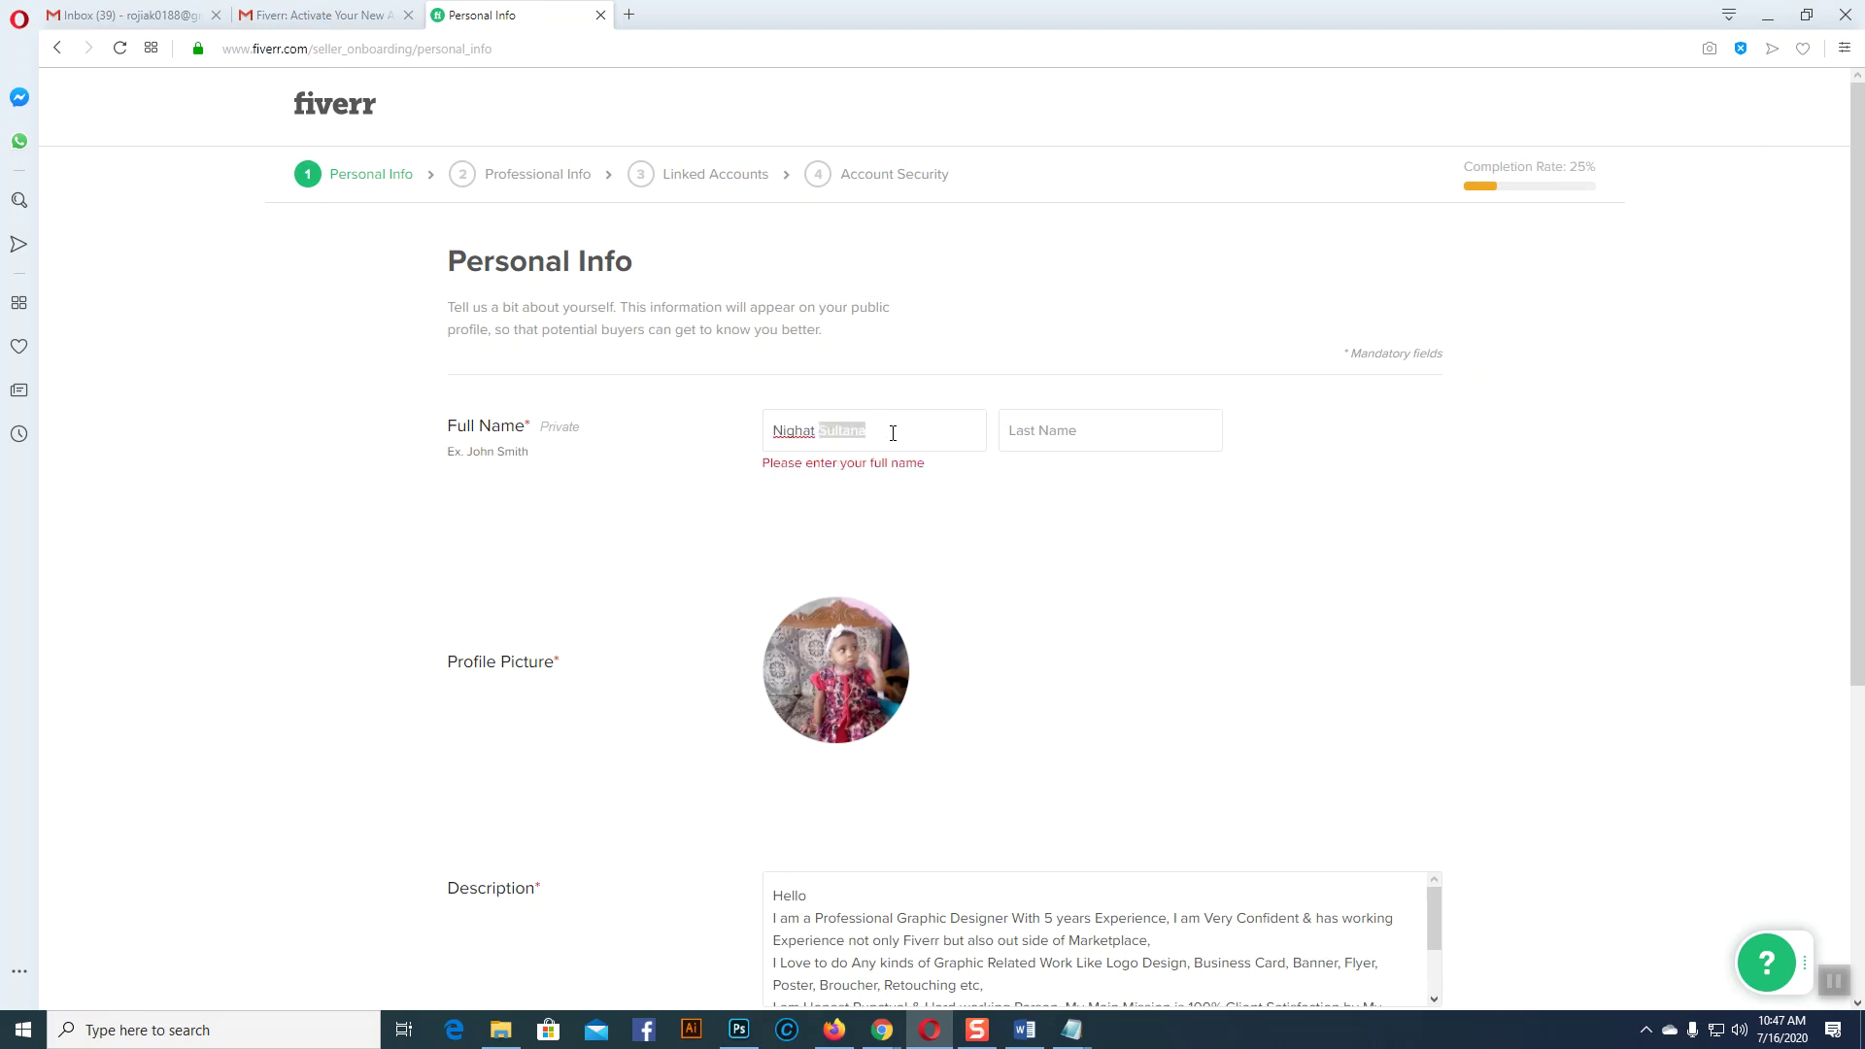
key("ctrl+x")
left_click(1024, 431)
key("ctrl+v")
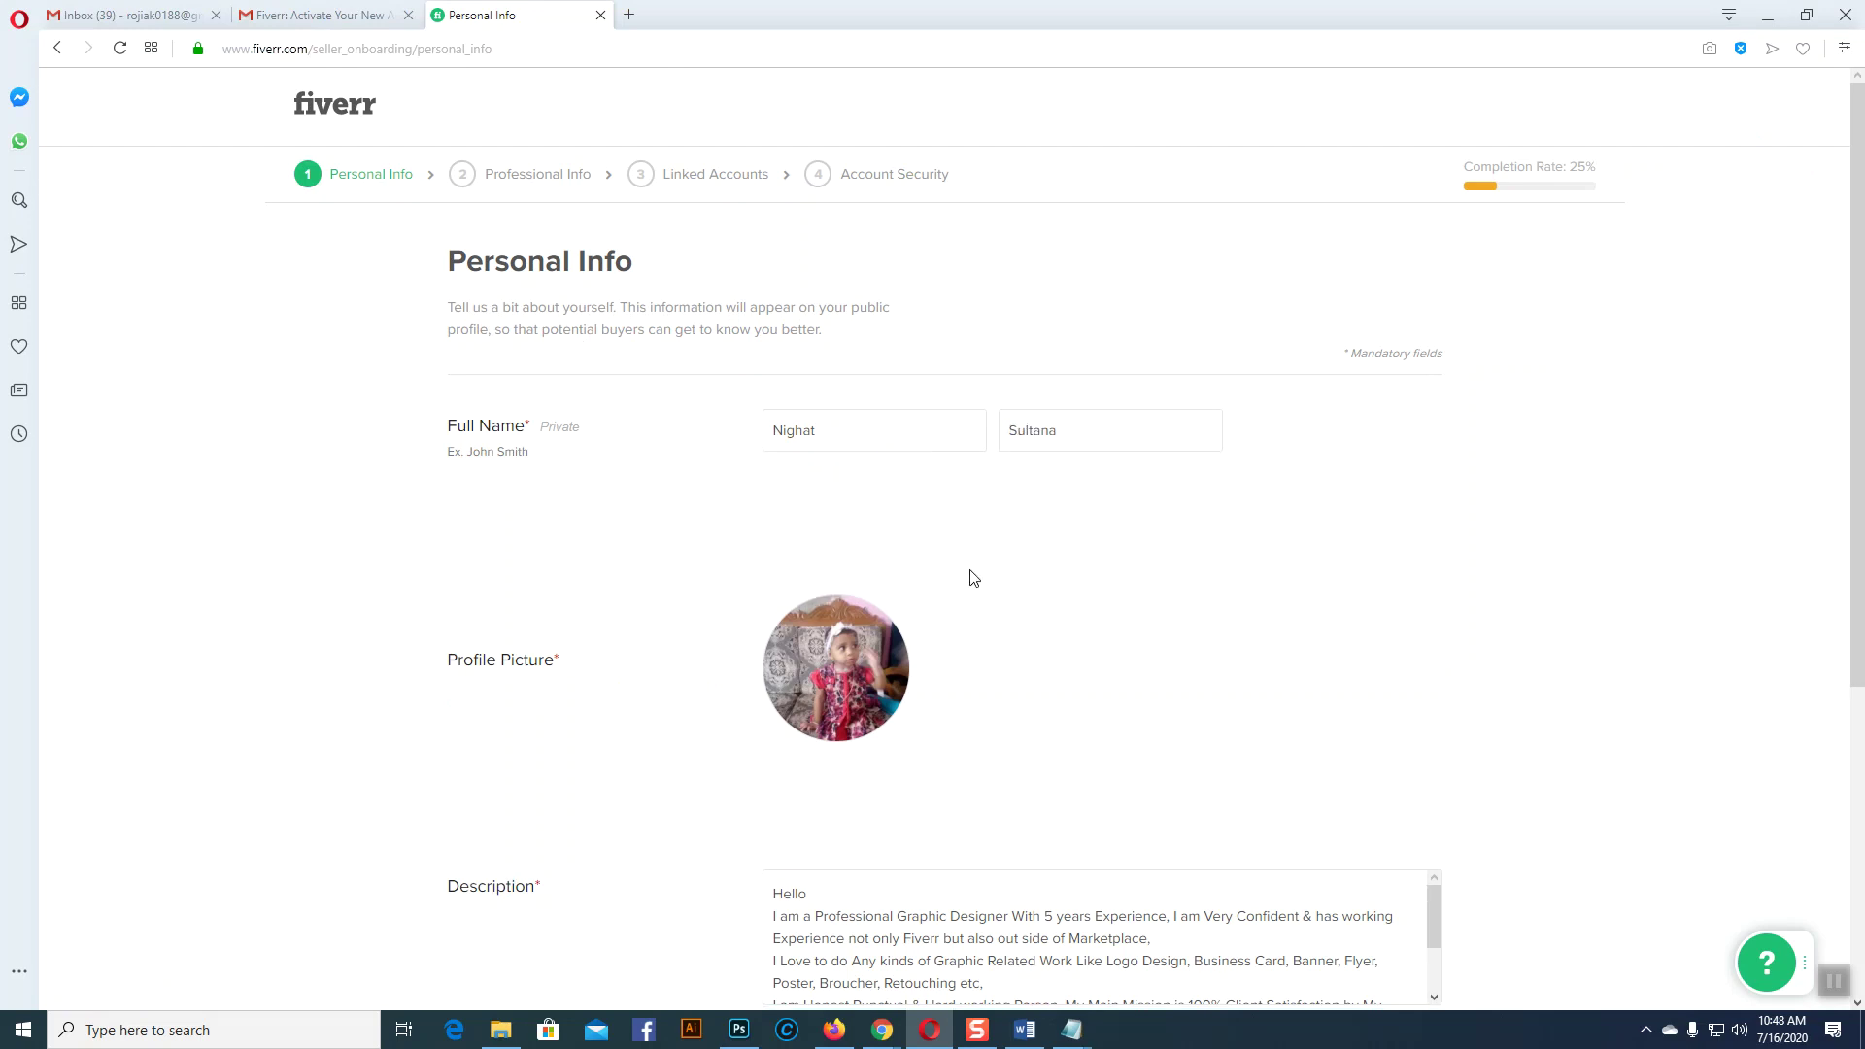
scroll(870, 579, "down", 2)
scroll(974, 775, "down", 4)
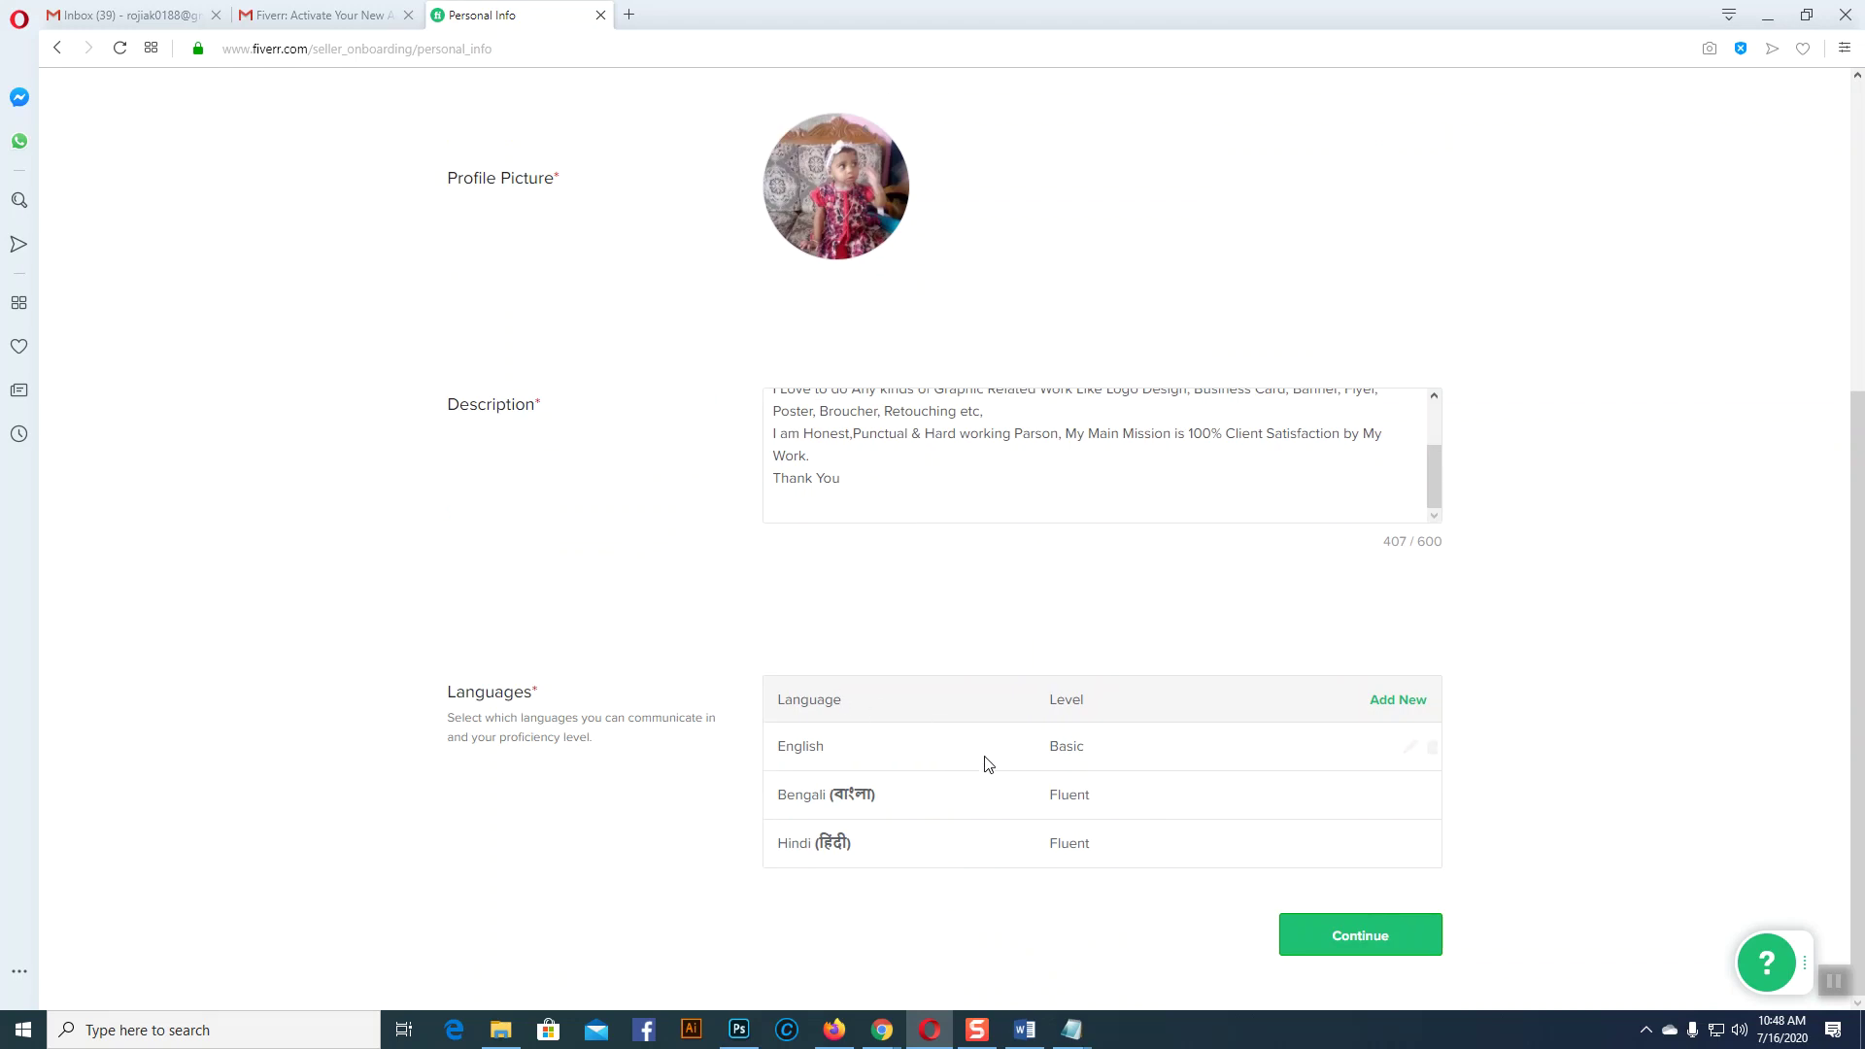
left_click(1360, 941)
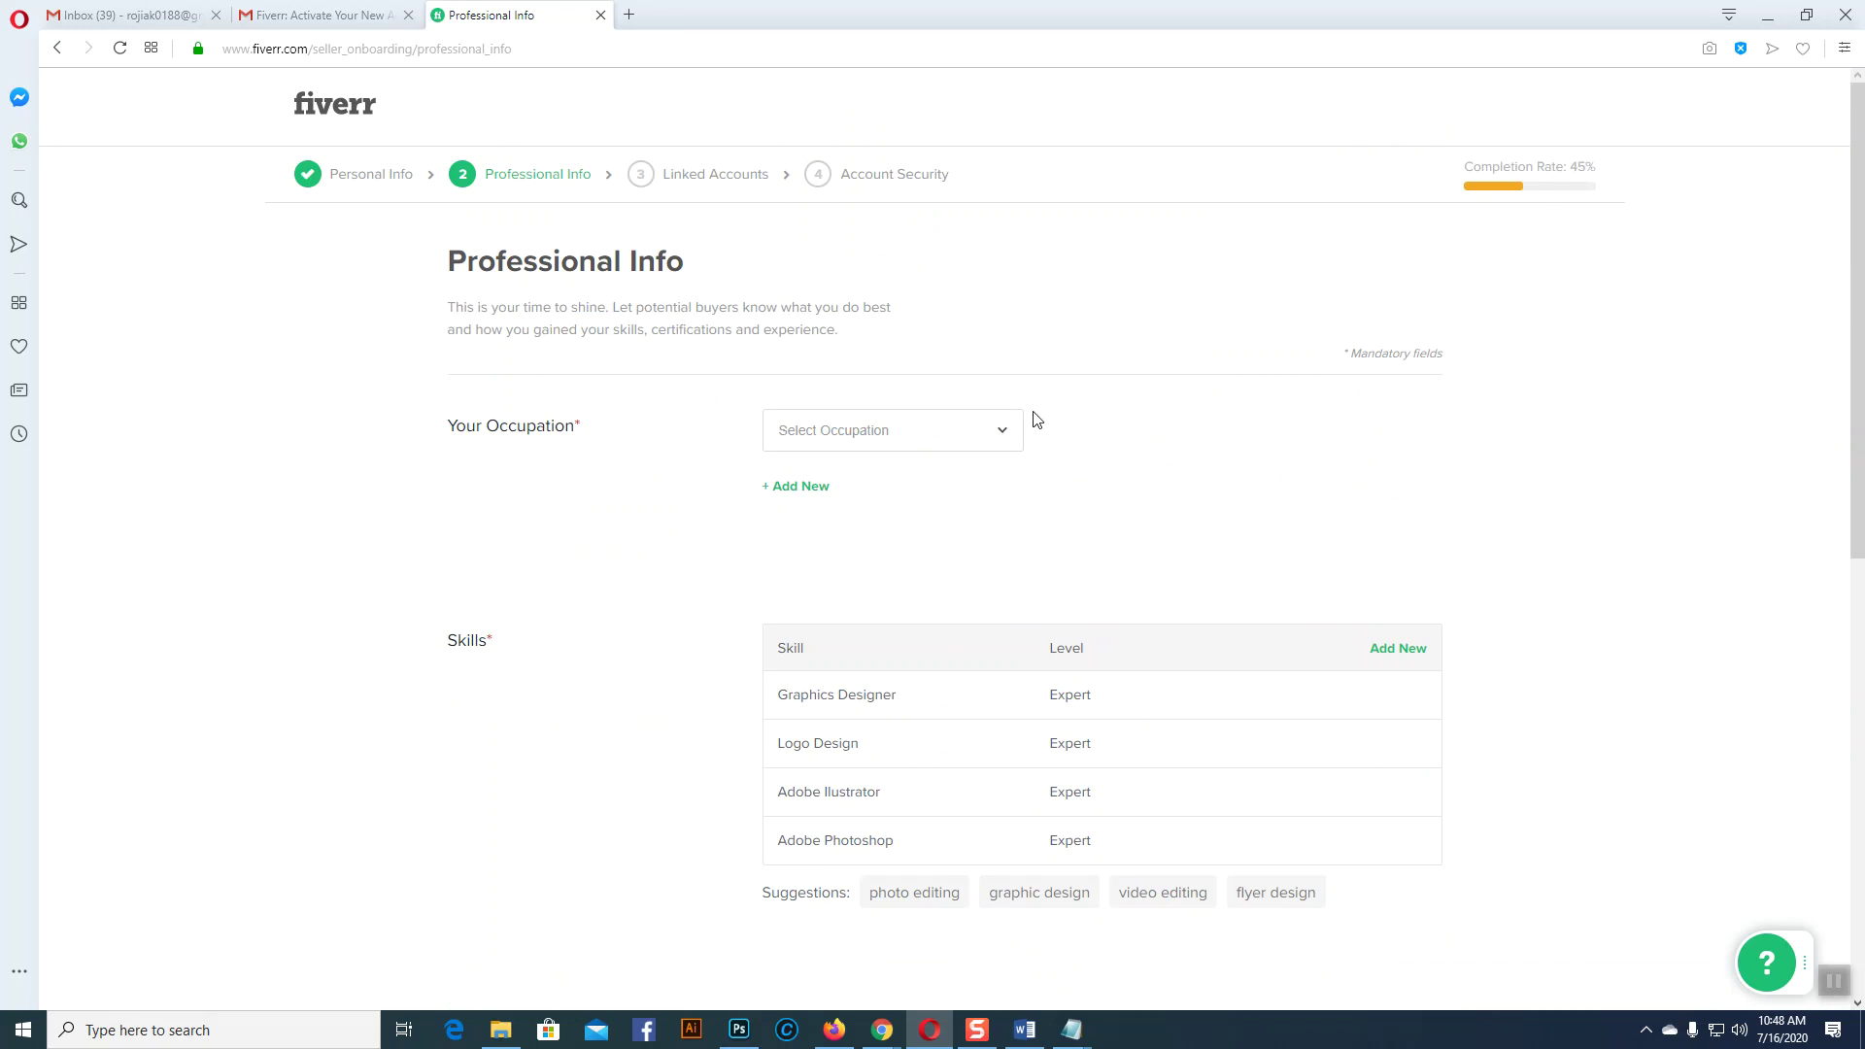
Choose Graphics & Design with Logo Design, Flyer Design, Banner Ads, and Business Cards & Stationery skills.
left_click(999, 433)
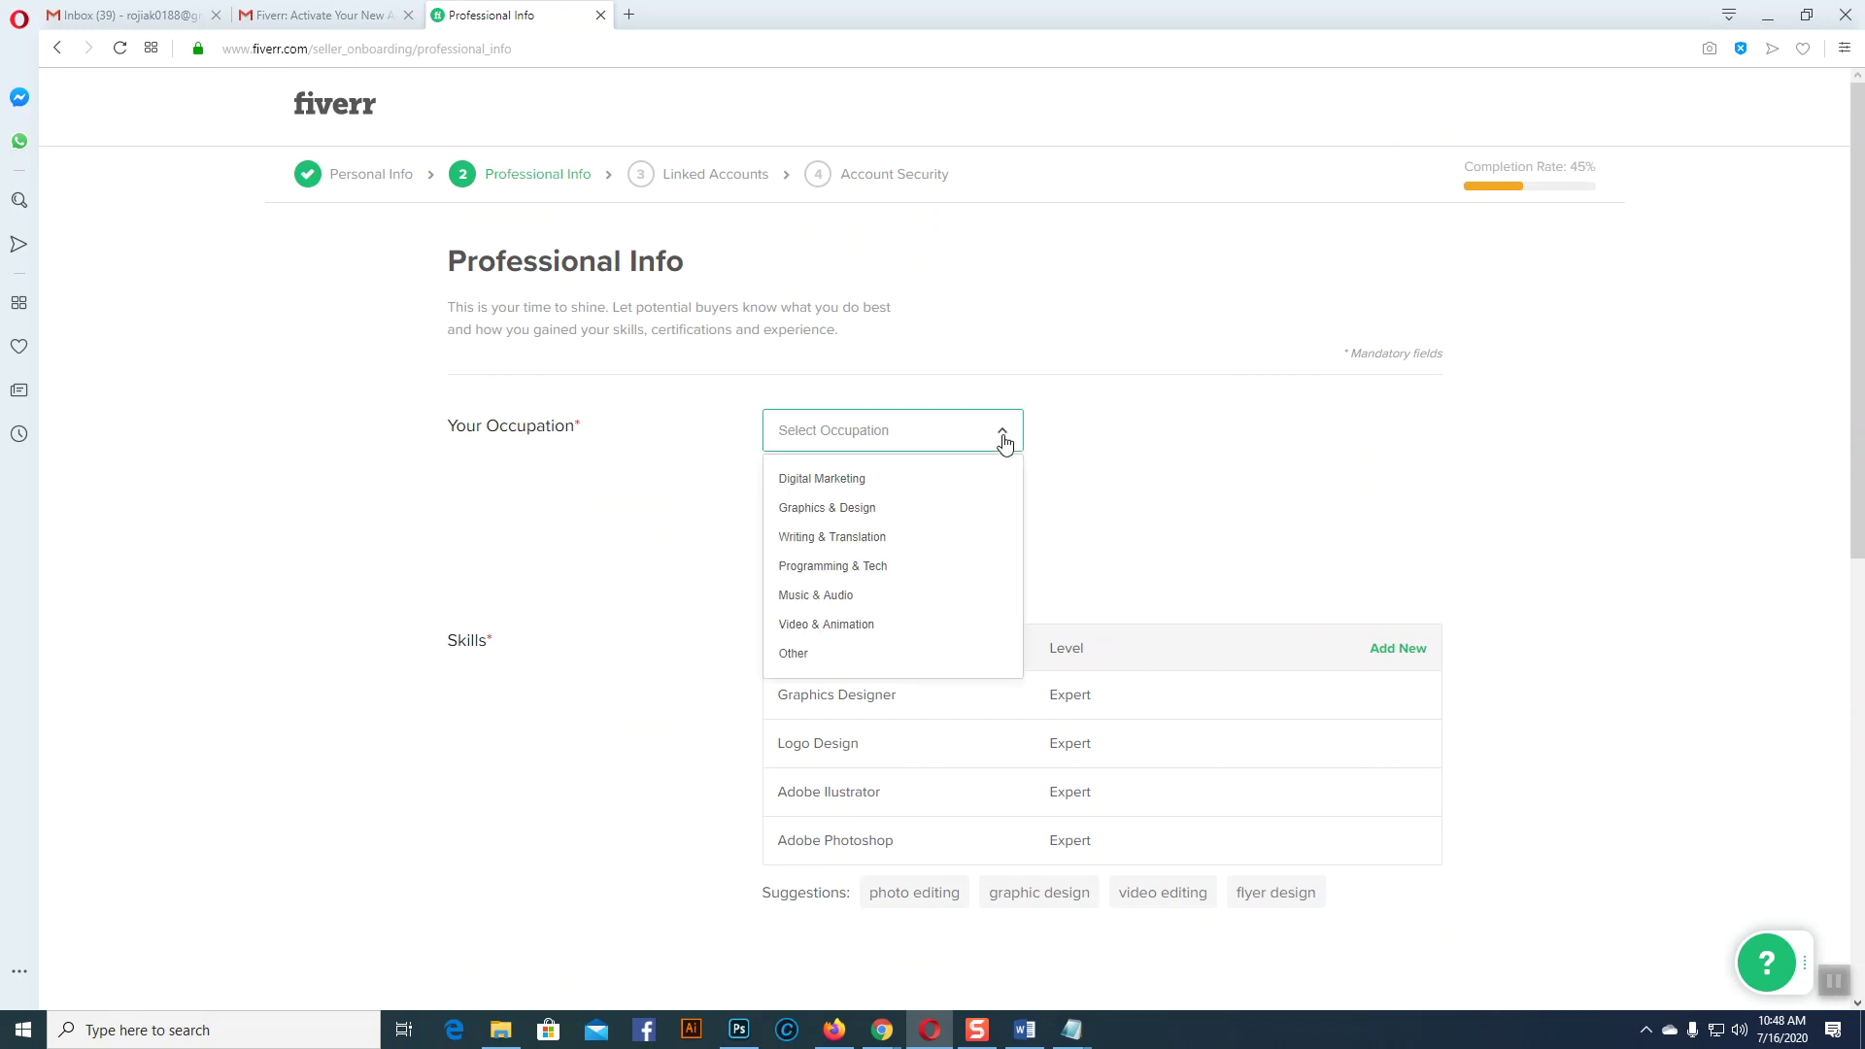
left_click(829, 511)
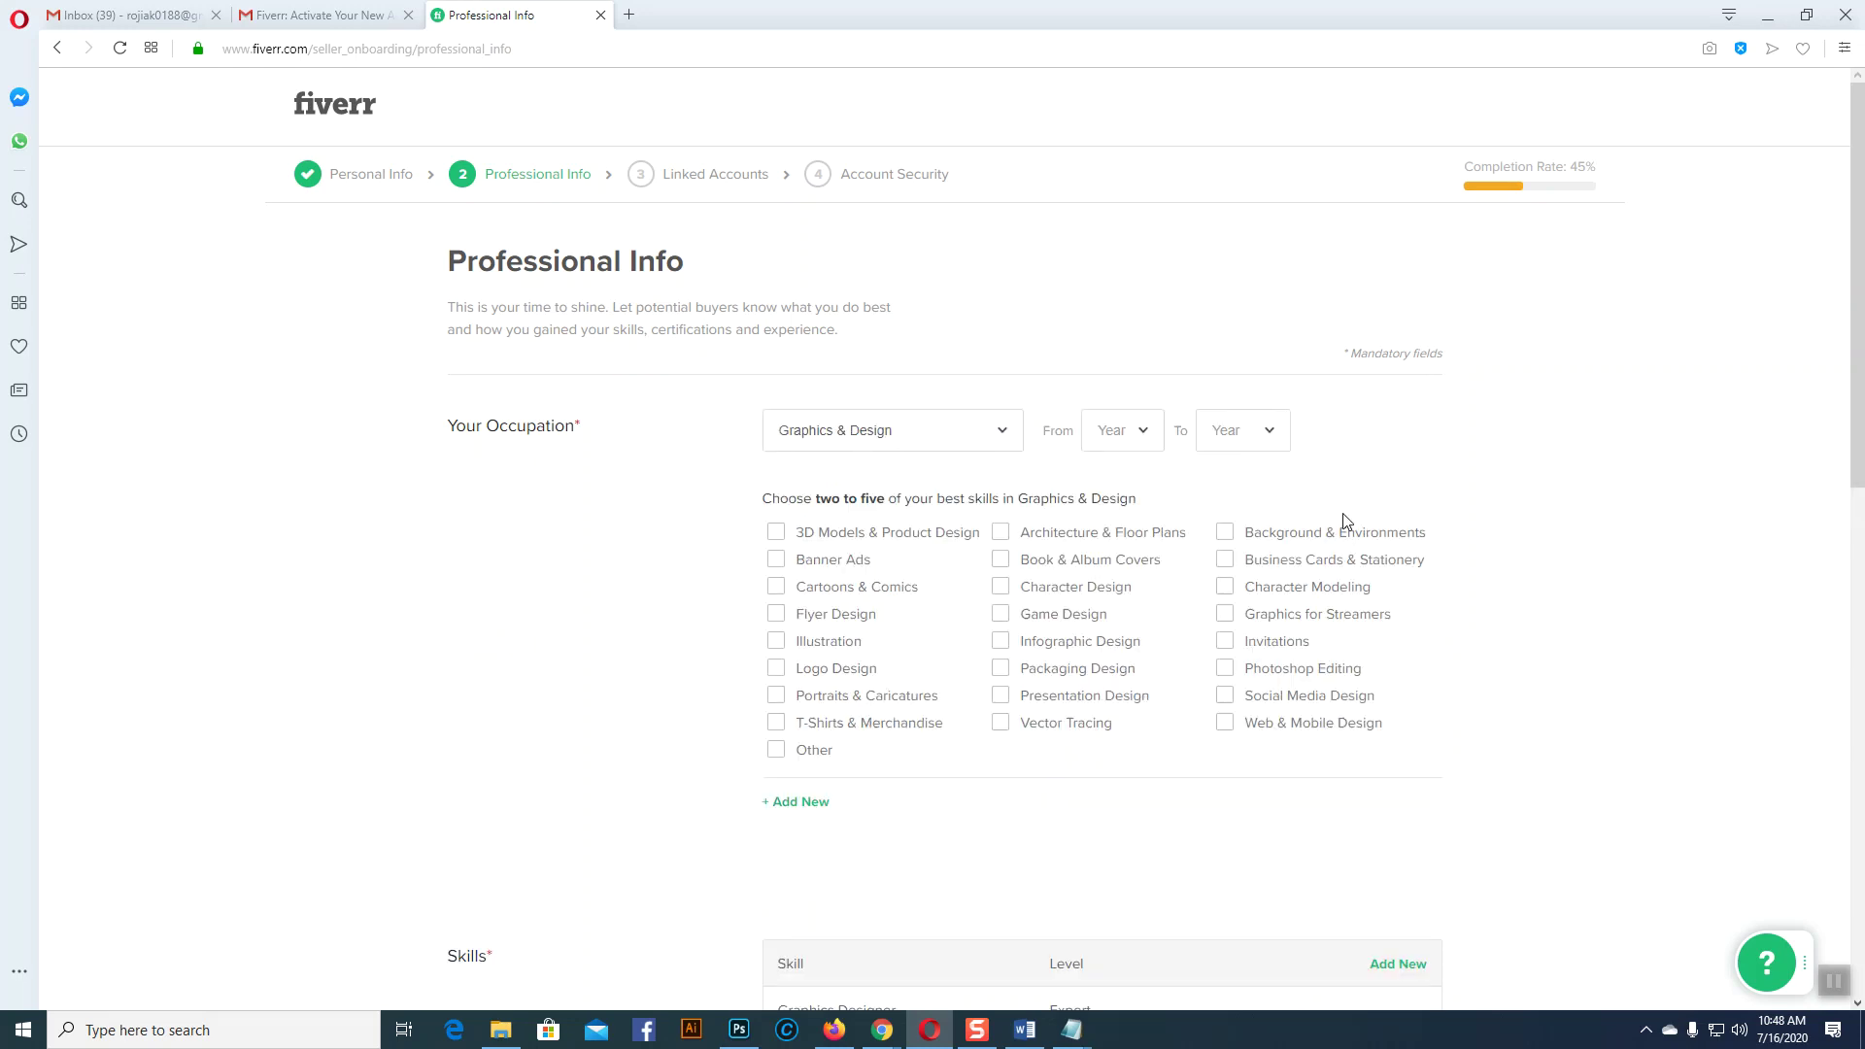
left_click(776, 668)
left_click(776, 615)
left_click(776, 559)
left_click(1224, 561)
Set the experience years from 2017 to 2020 and submit Professional Info.
scroll(1485, 634, "down", 3)
scroll(1485, 633, "up", 2)
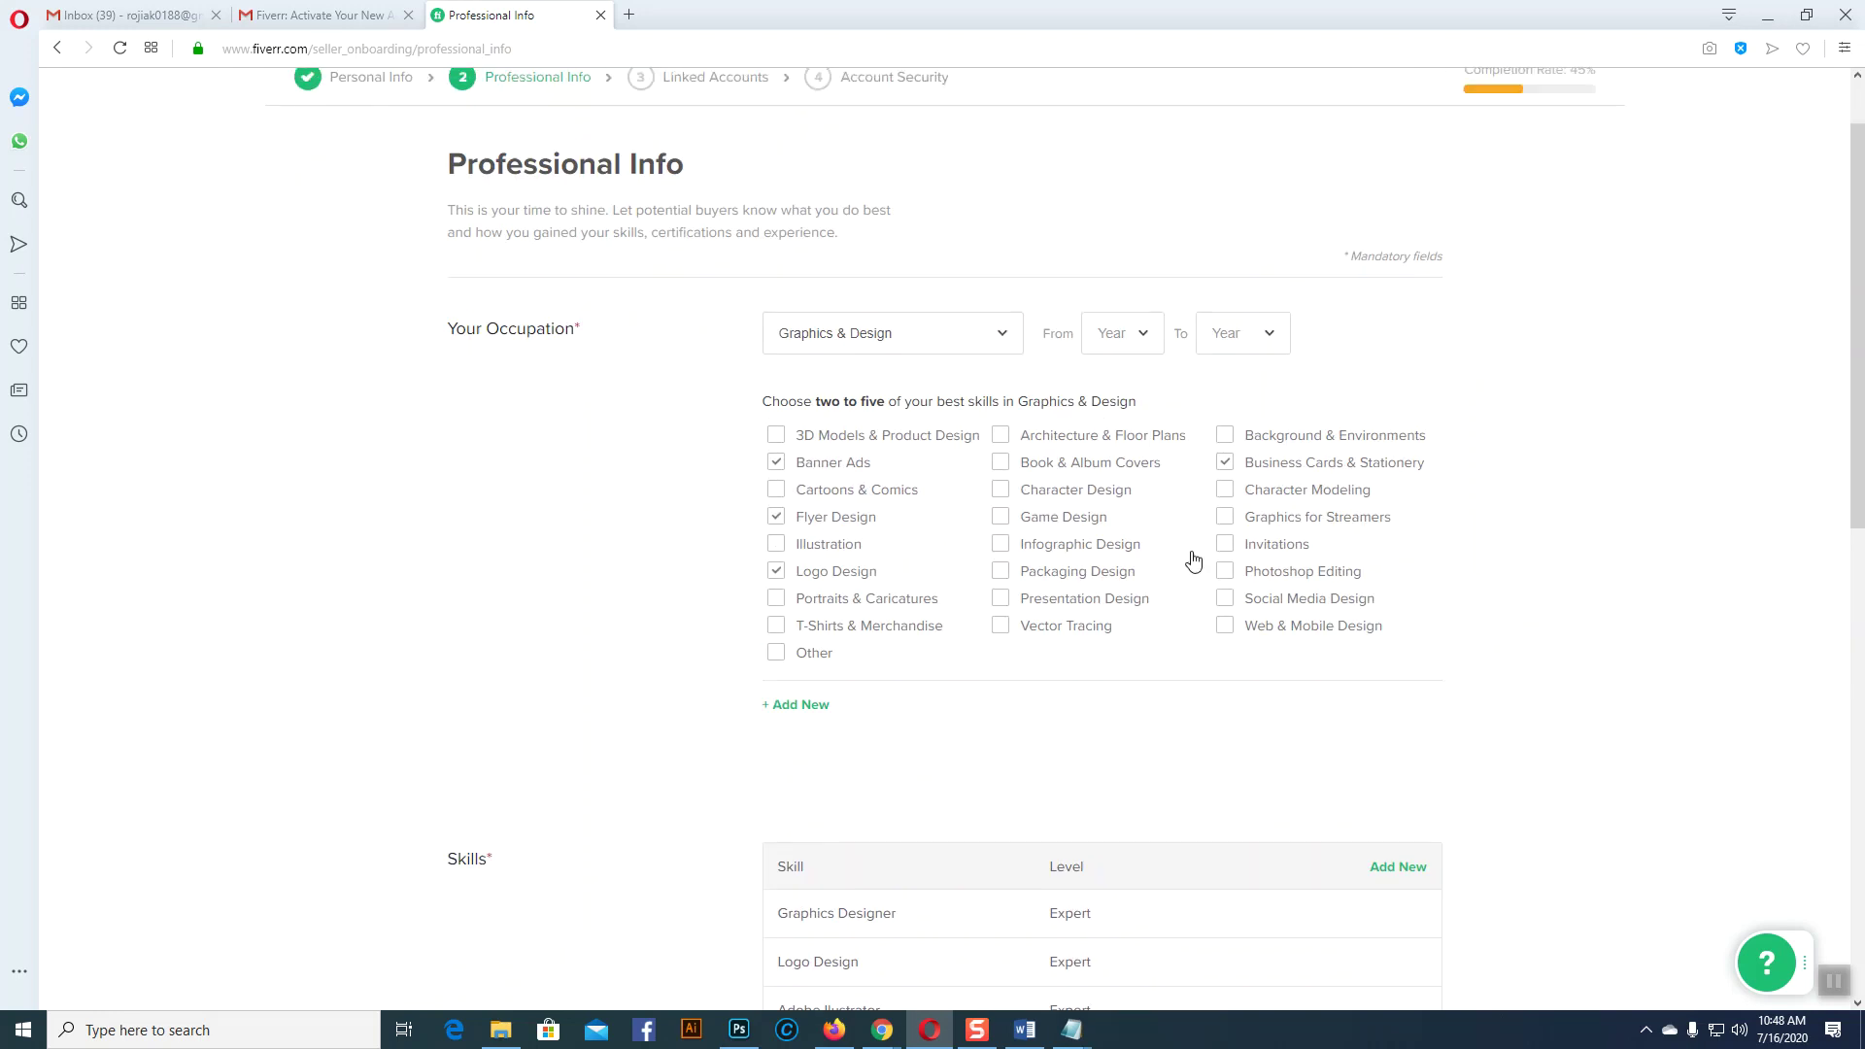
left_click(1144, 339)
left_click(1123, 472)
left_click(1268, 344)
left_click(1226, 383)
scroll(1506, 497, "down", 5)
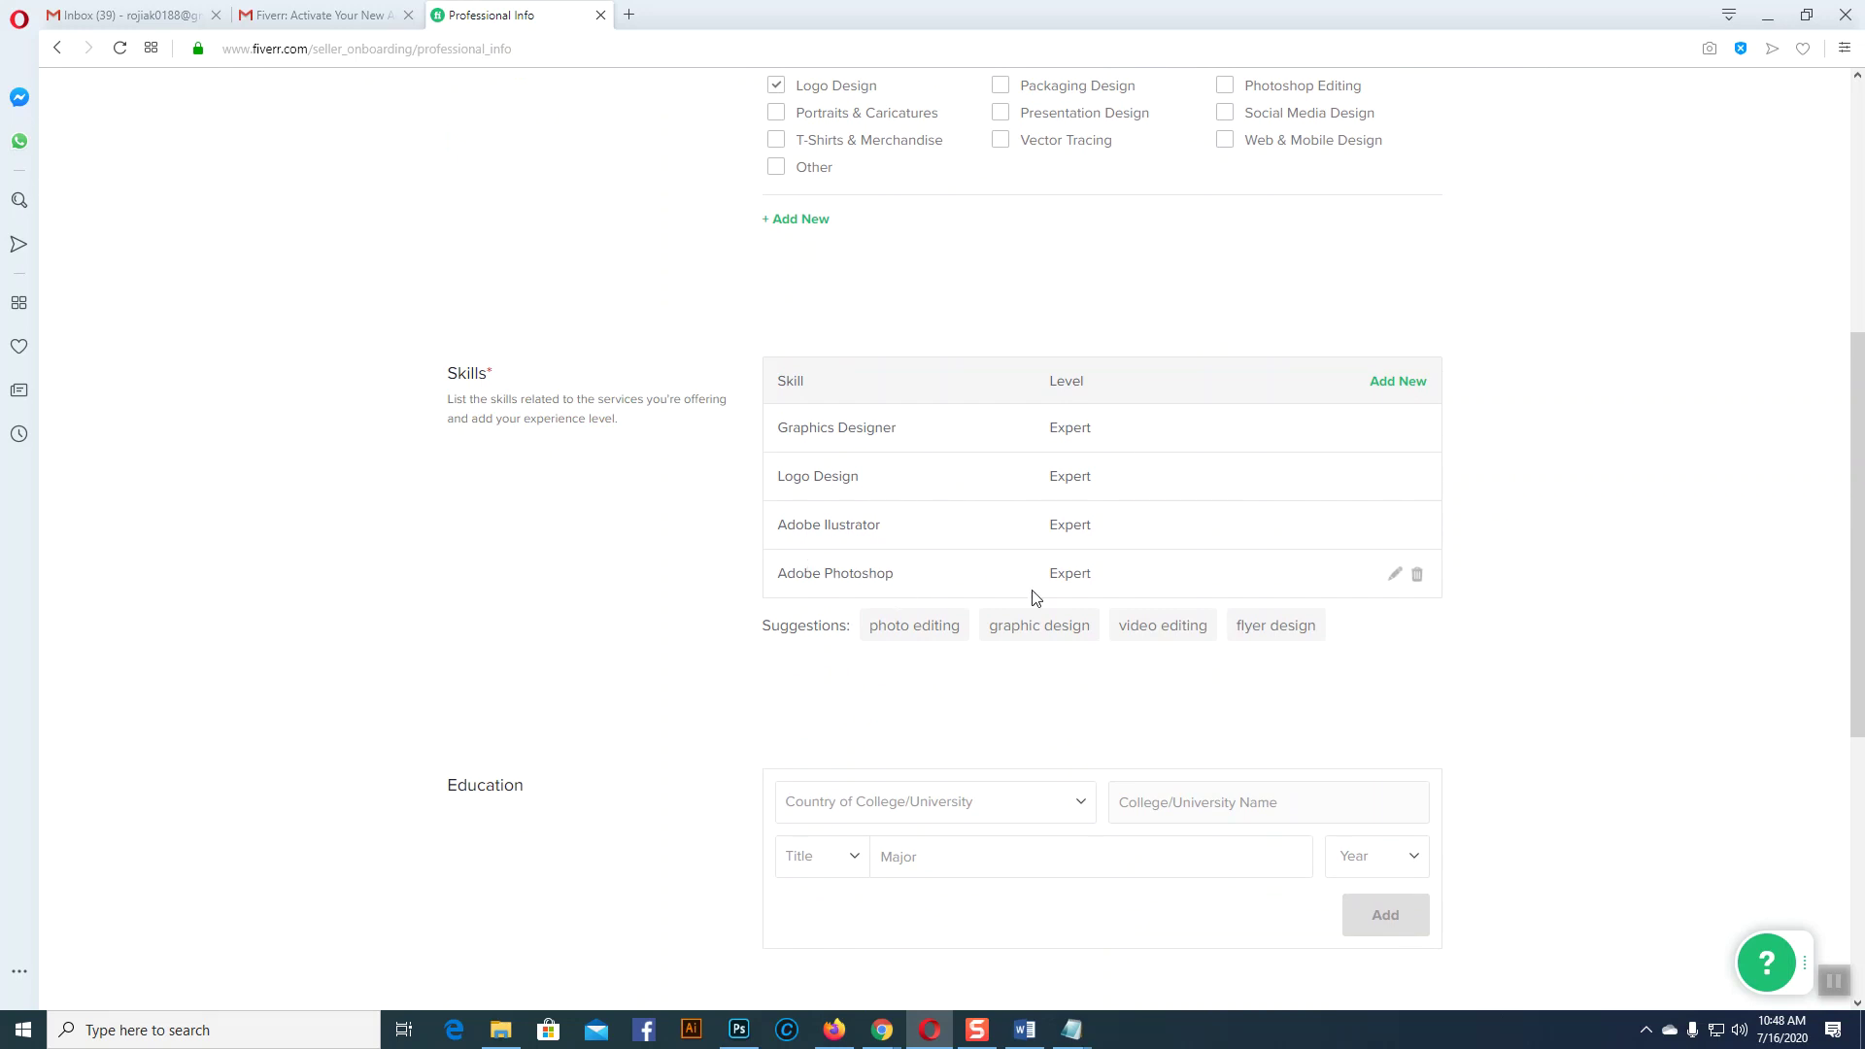
scroll(1664, 595, "down", 3)
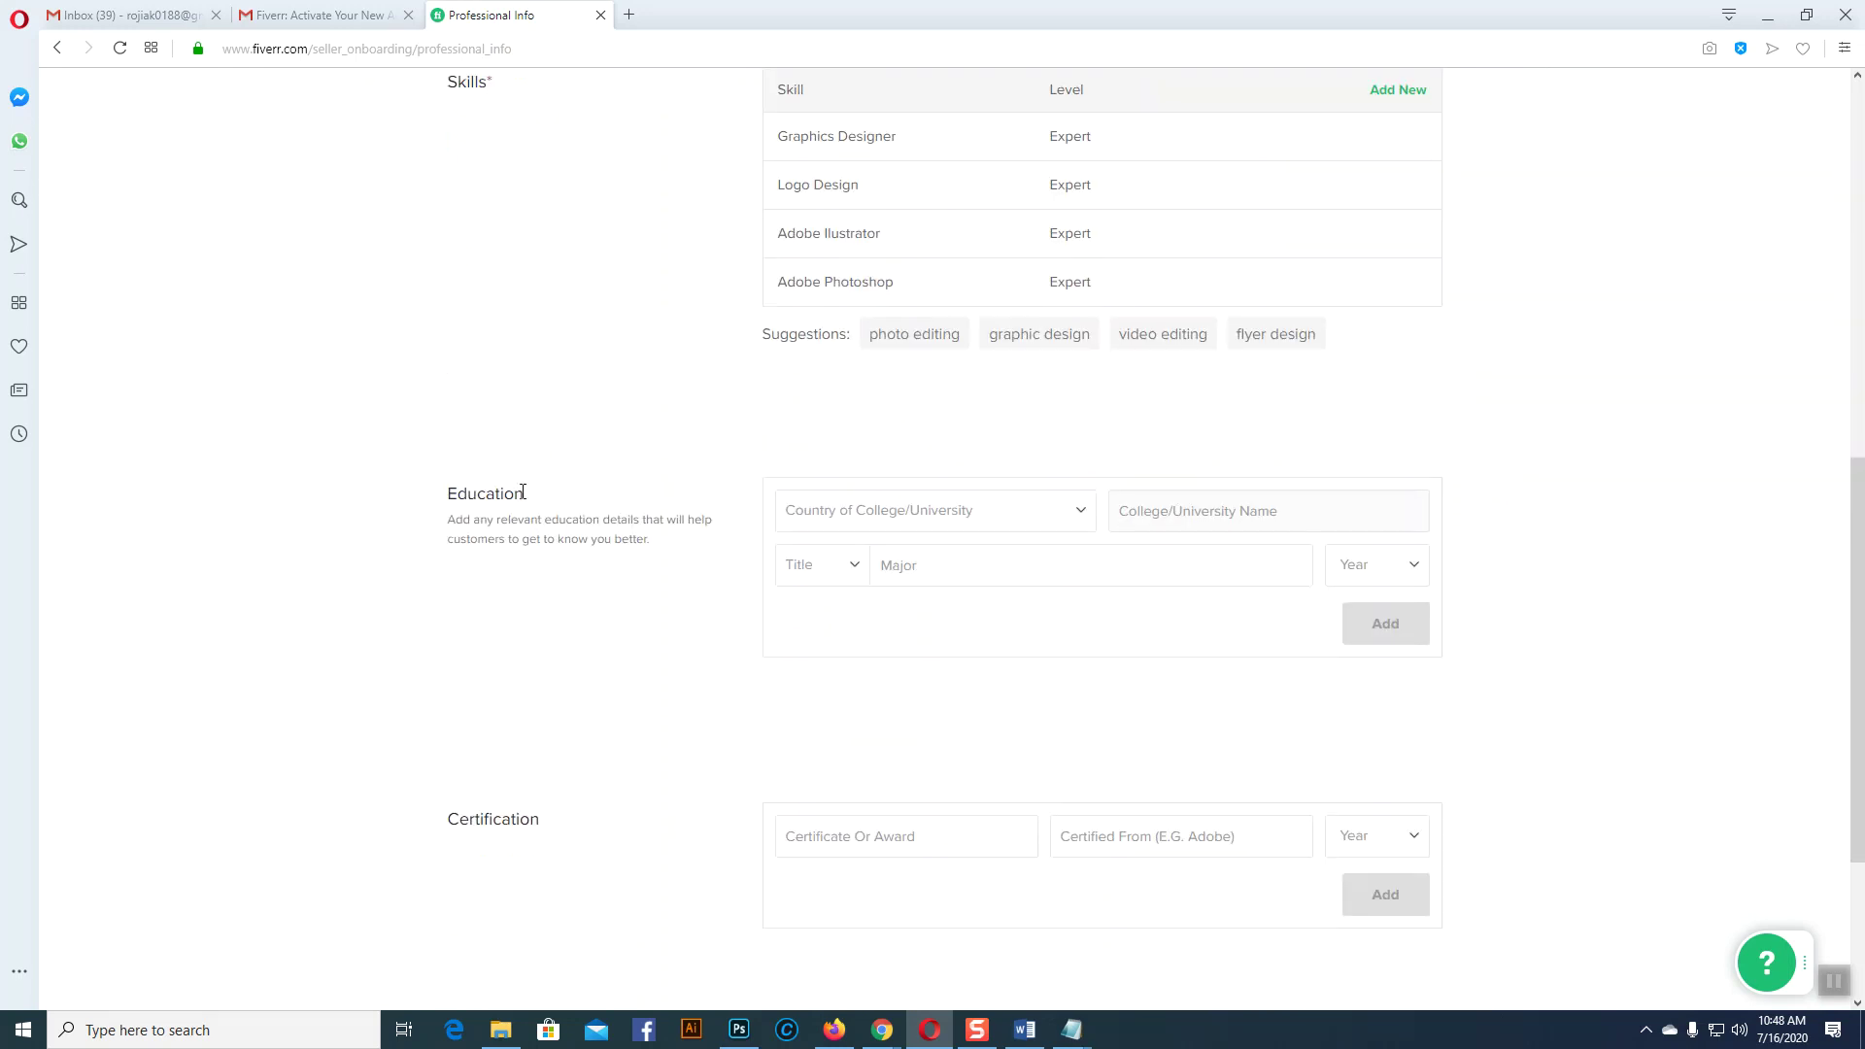
scroll(1521, 792, "down", 3)
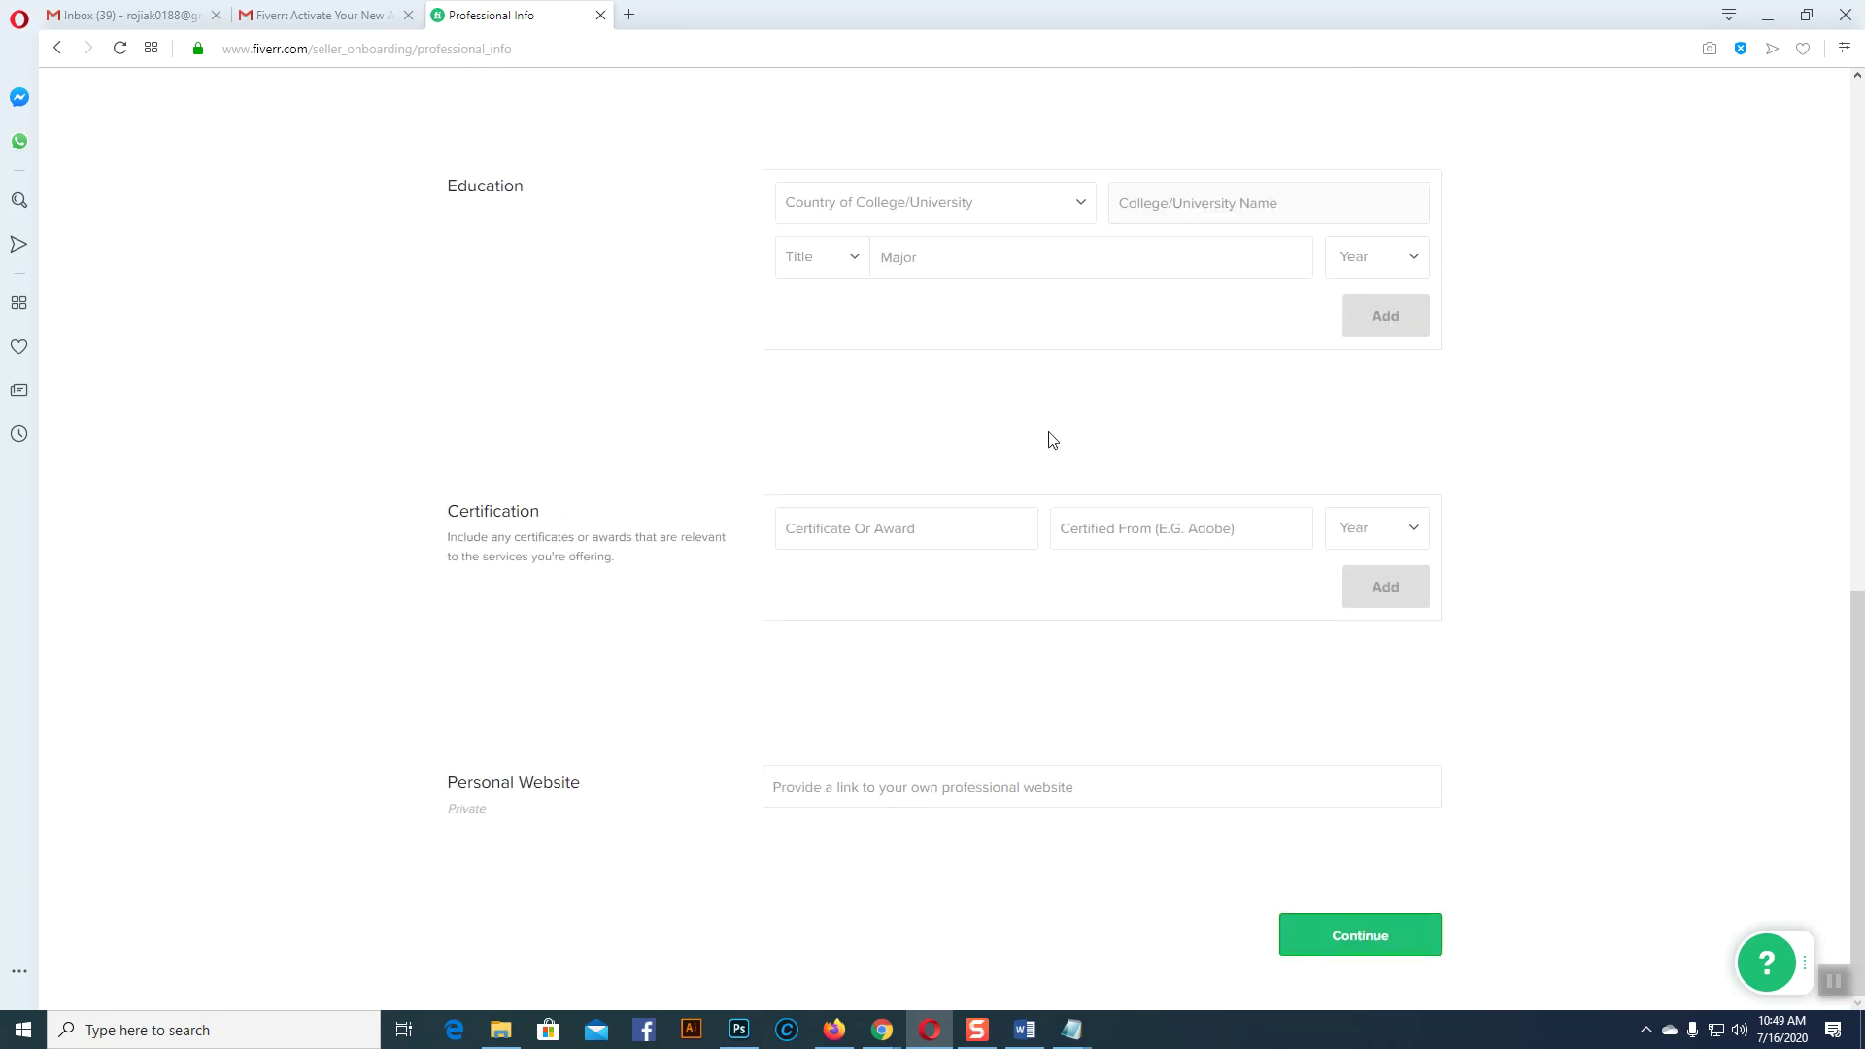
left_click(1400, 952)
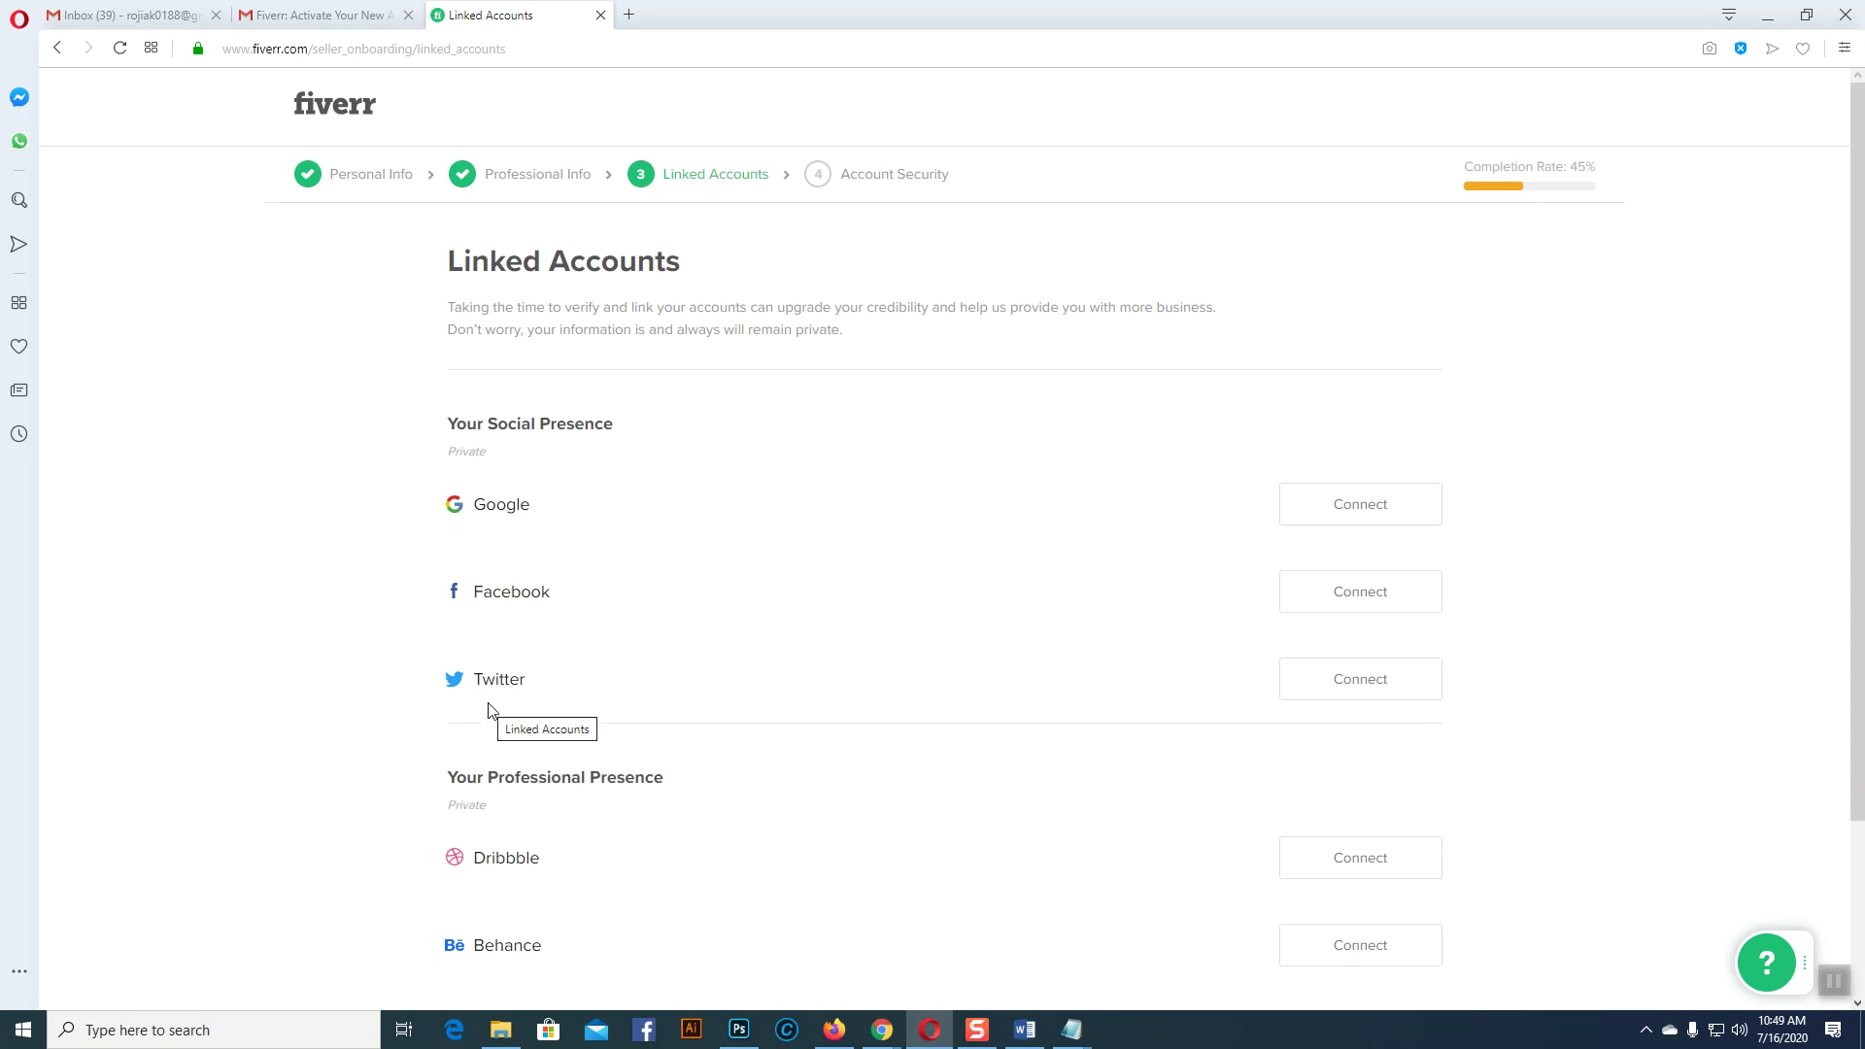
Continue past Linked Accounts, try creating the first gig, and close the 65% completion notice.
scroll(842, 616, "down", 3)
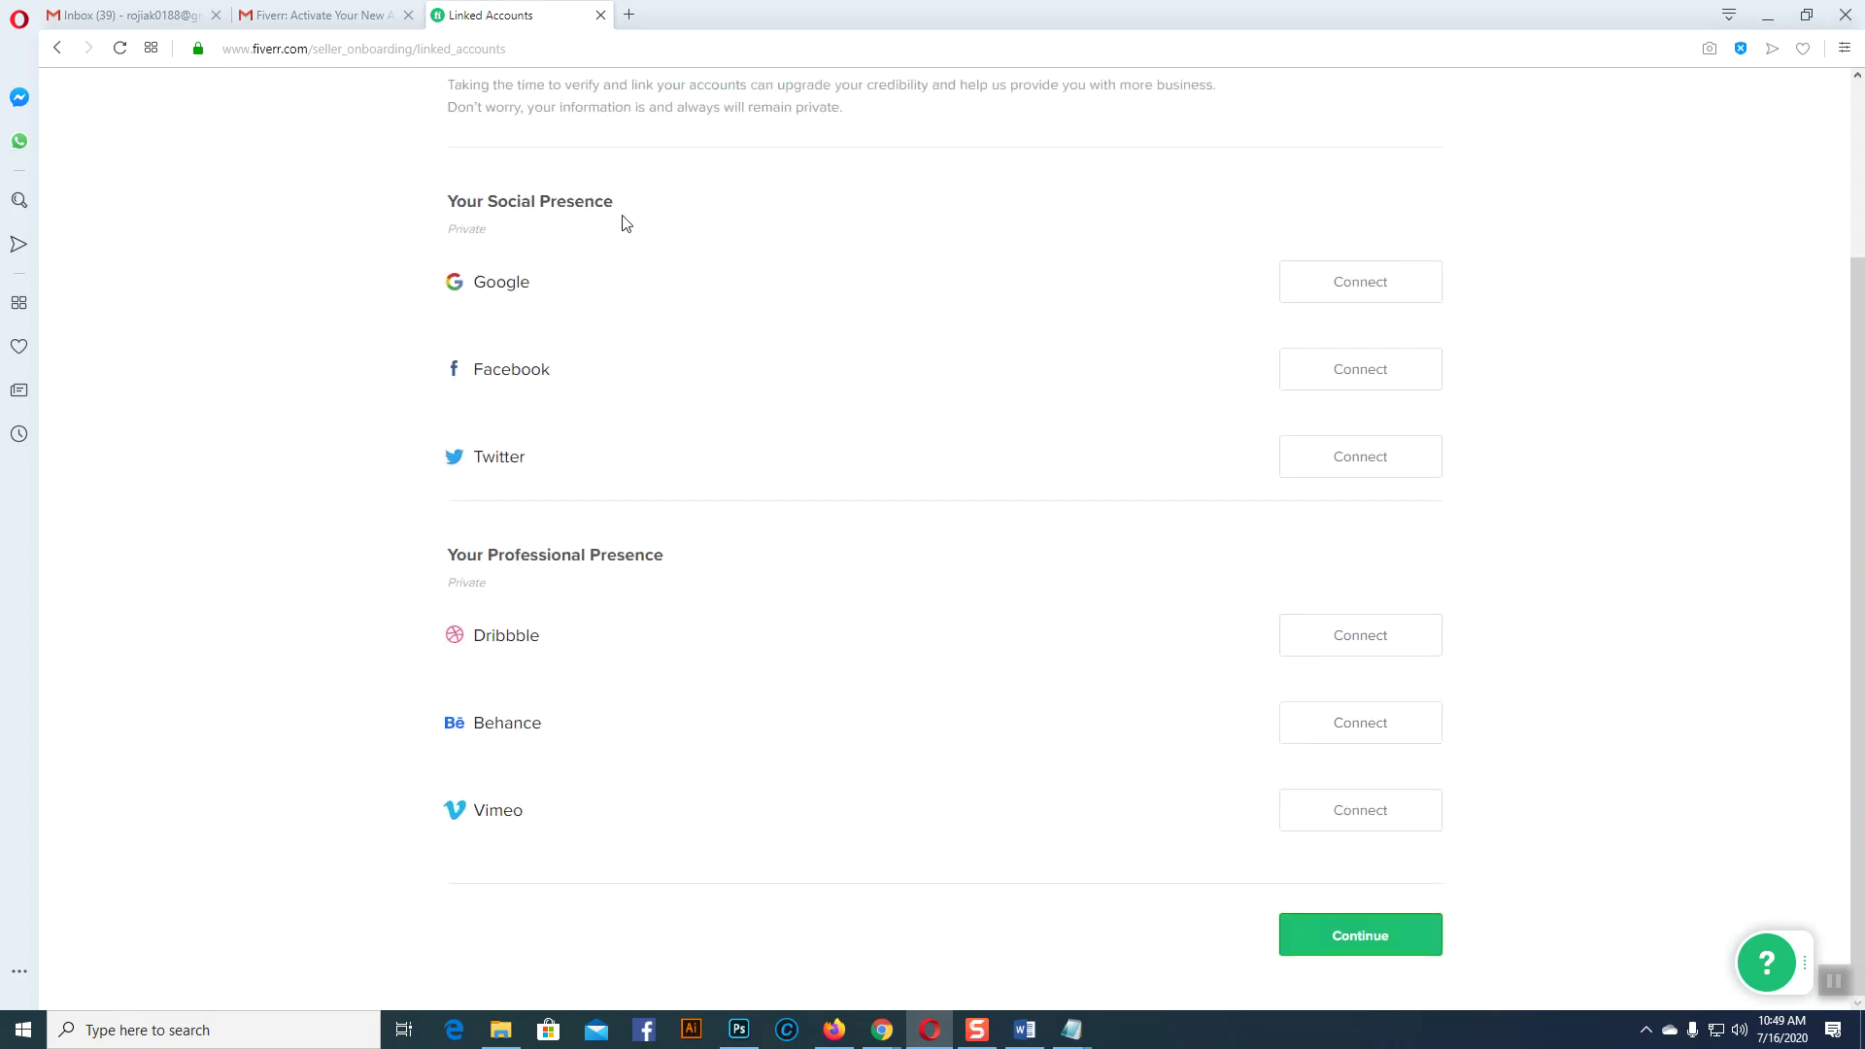
left_click(1347, 939)
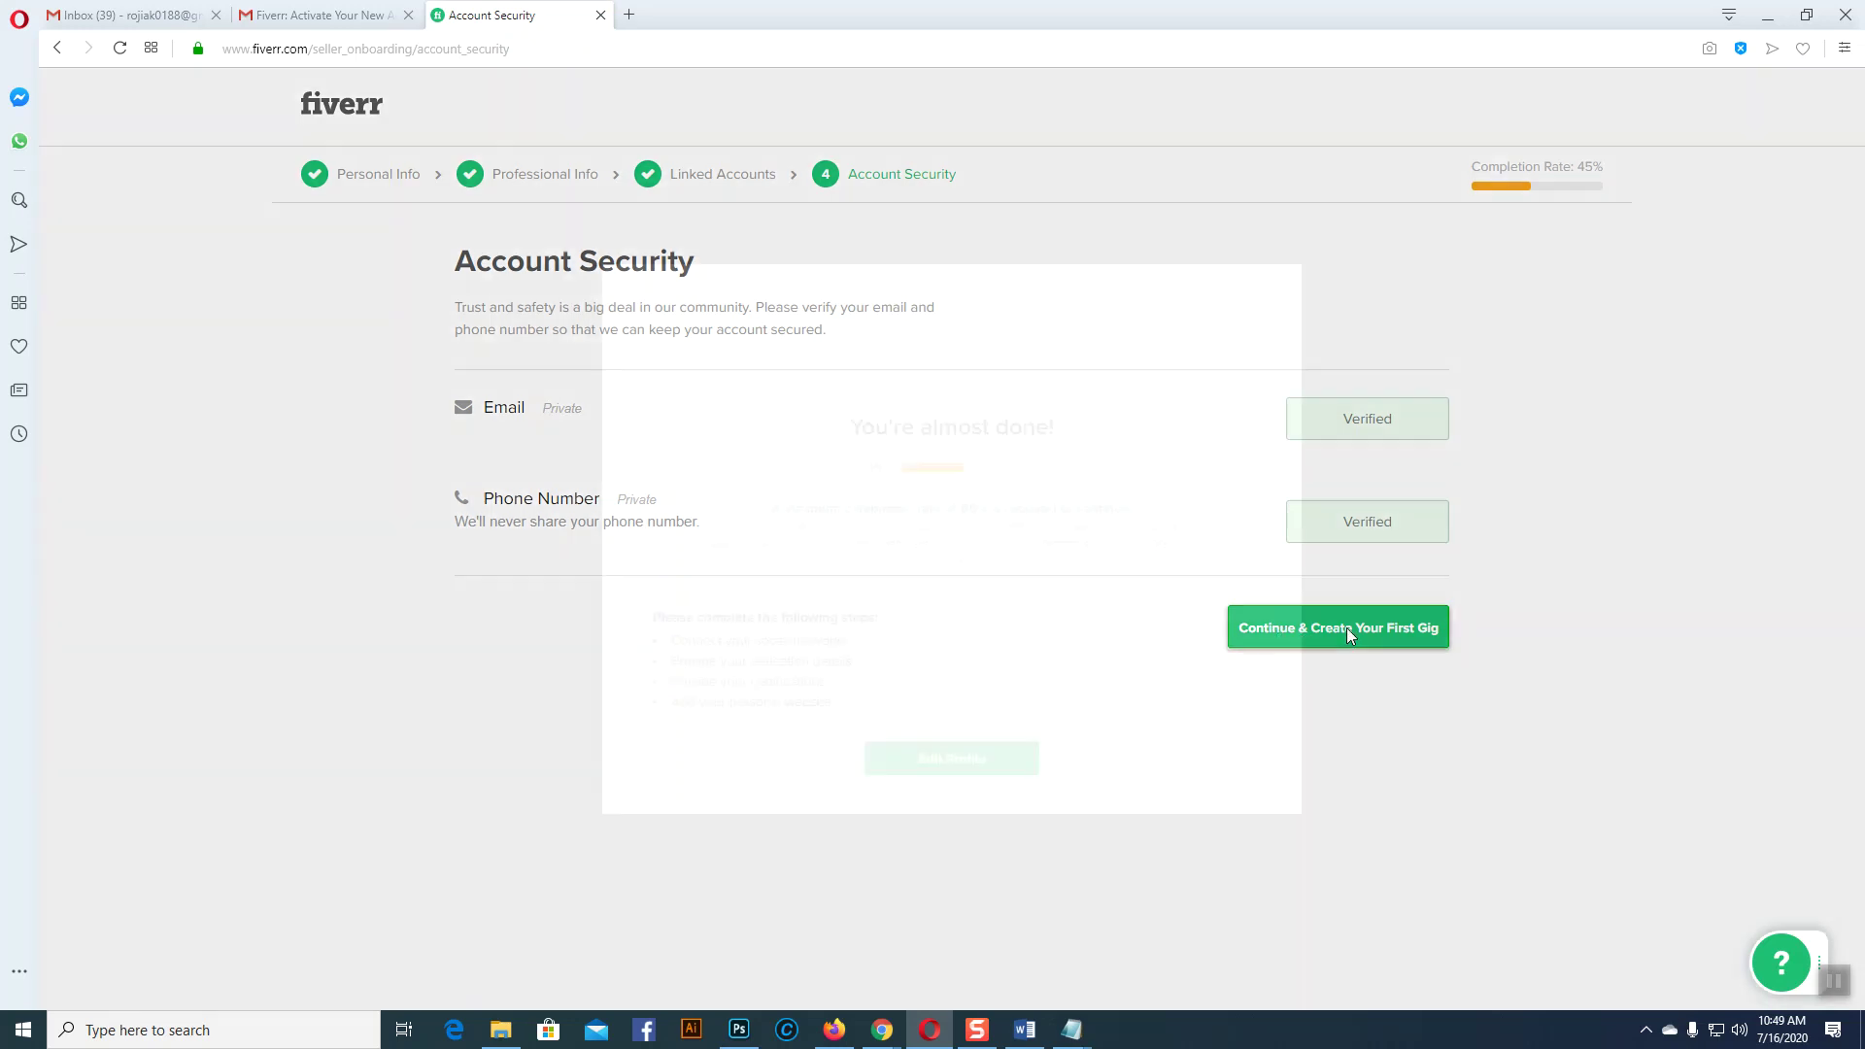
left_click(1347, 630)
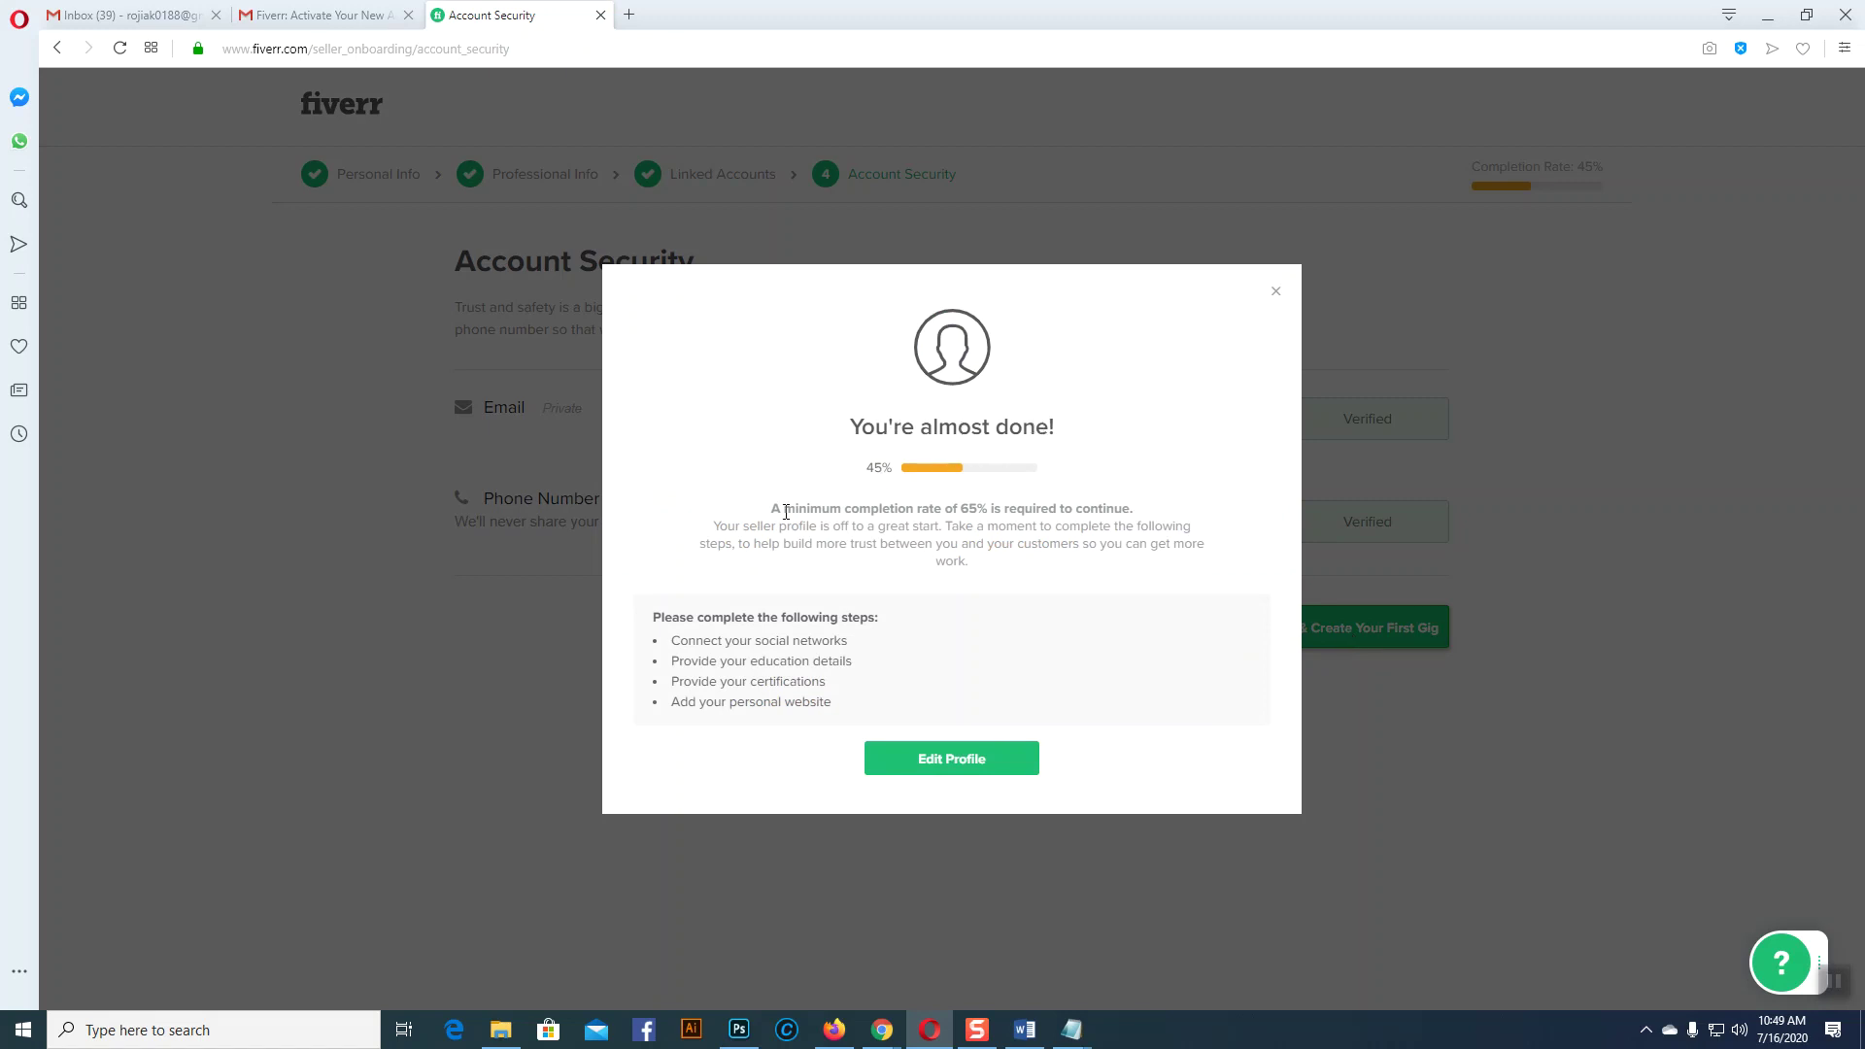
double_click(977, 511)
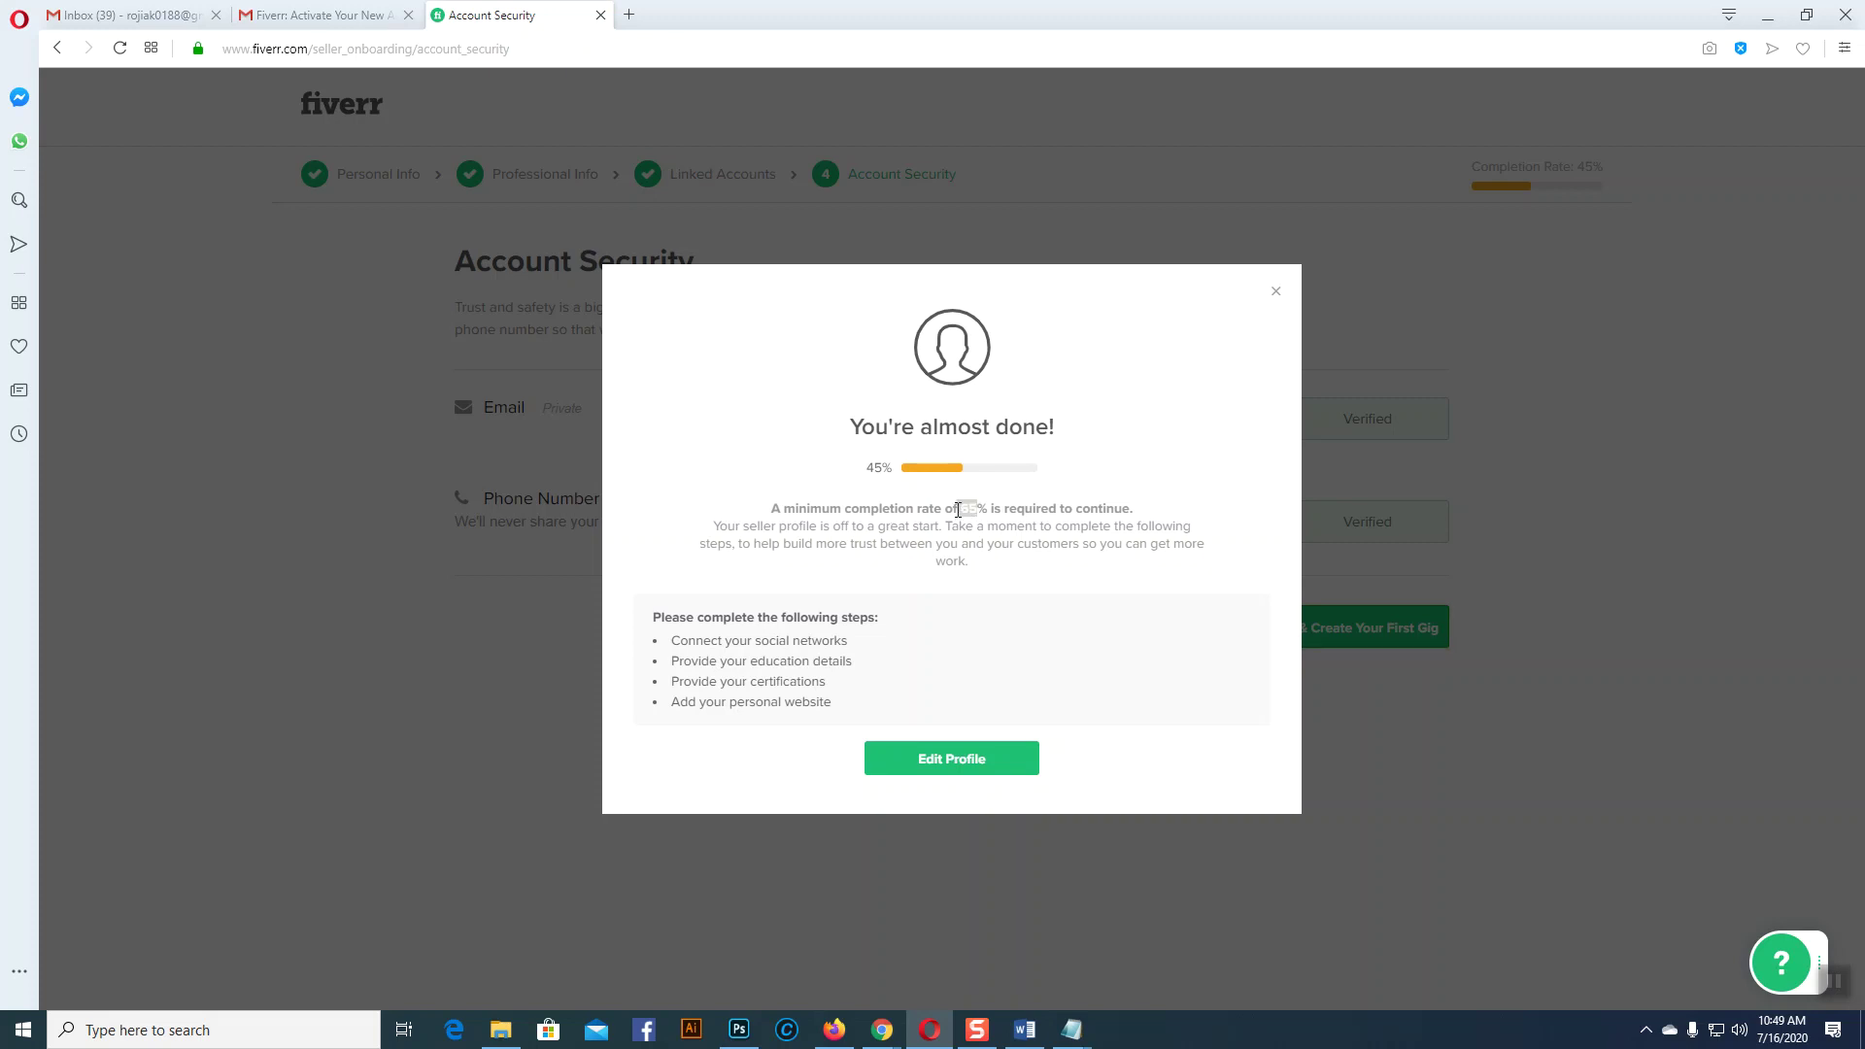
left_click(1141, 525)
left_click(937, 758)
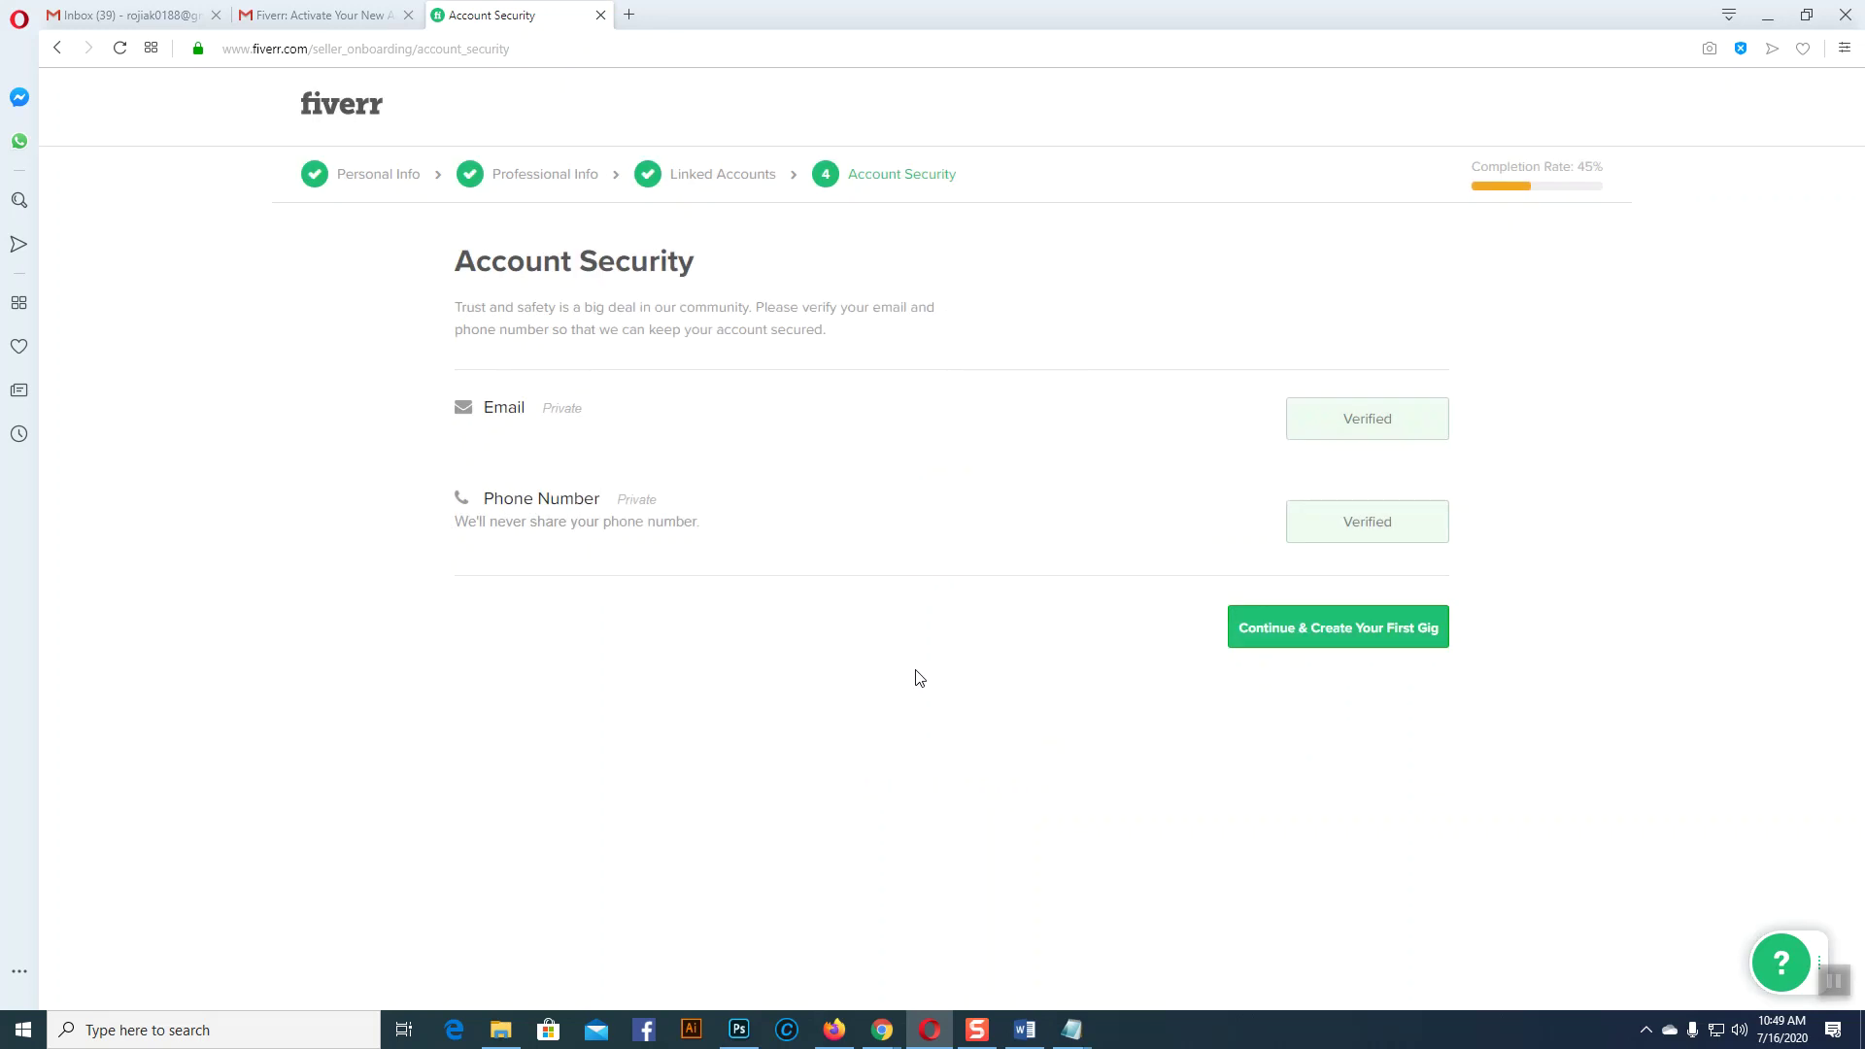
Step back through Linked Accounts and Account Security, finish onboarding, and close the All Done message.
left_click(725, 181)
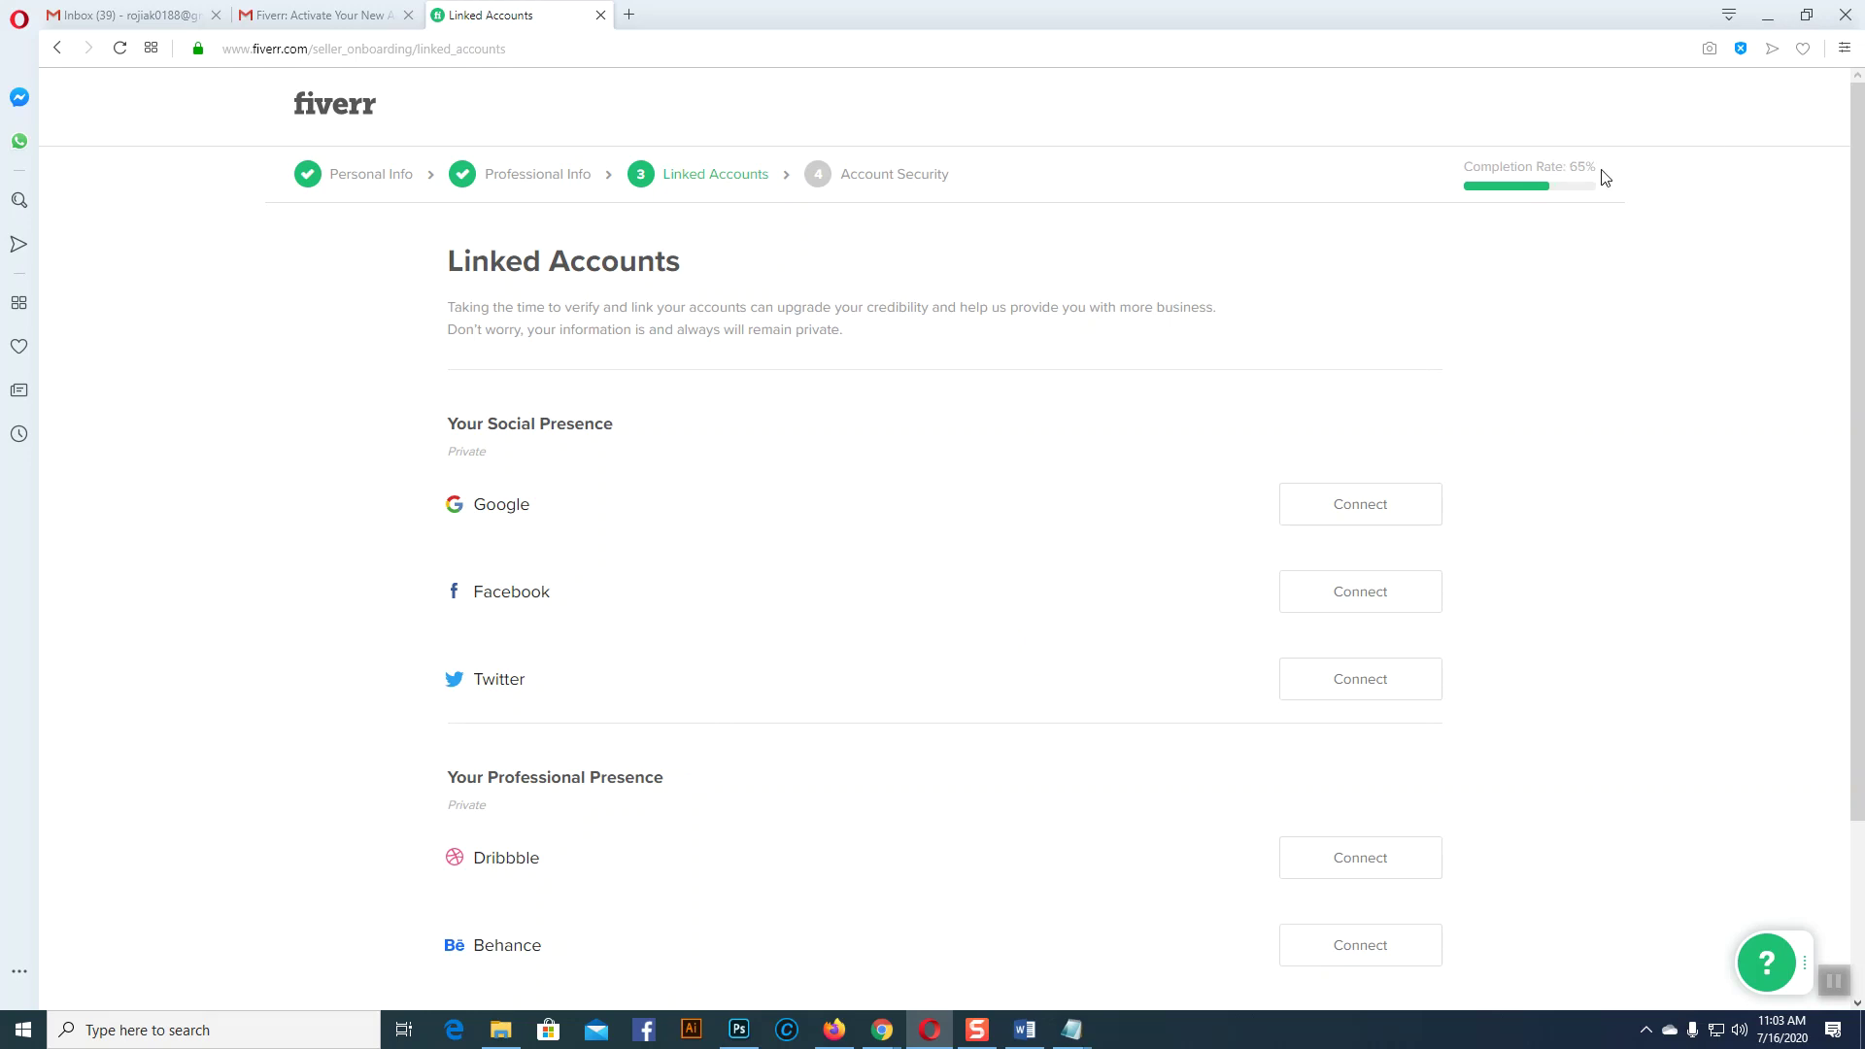
scroll(1444, 422, "down", 2)
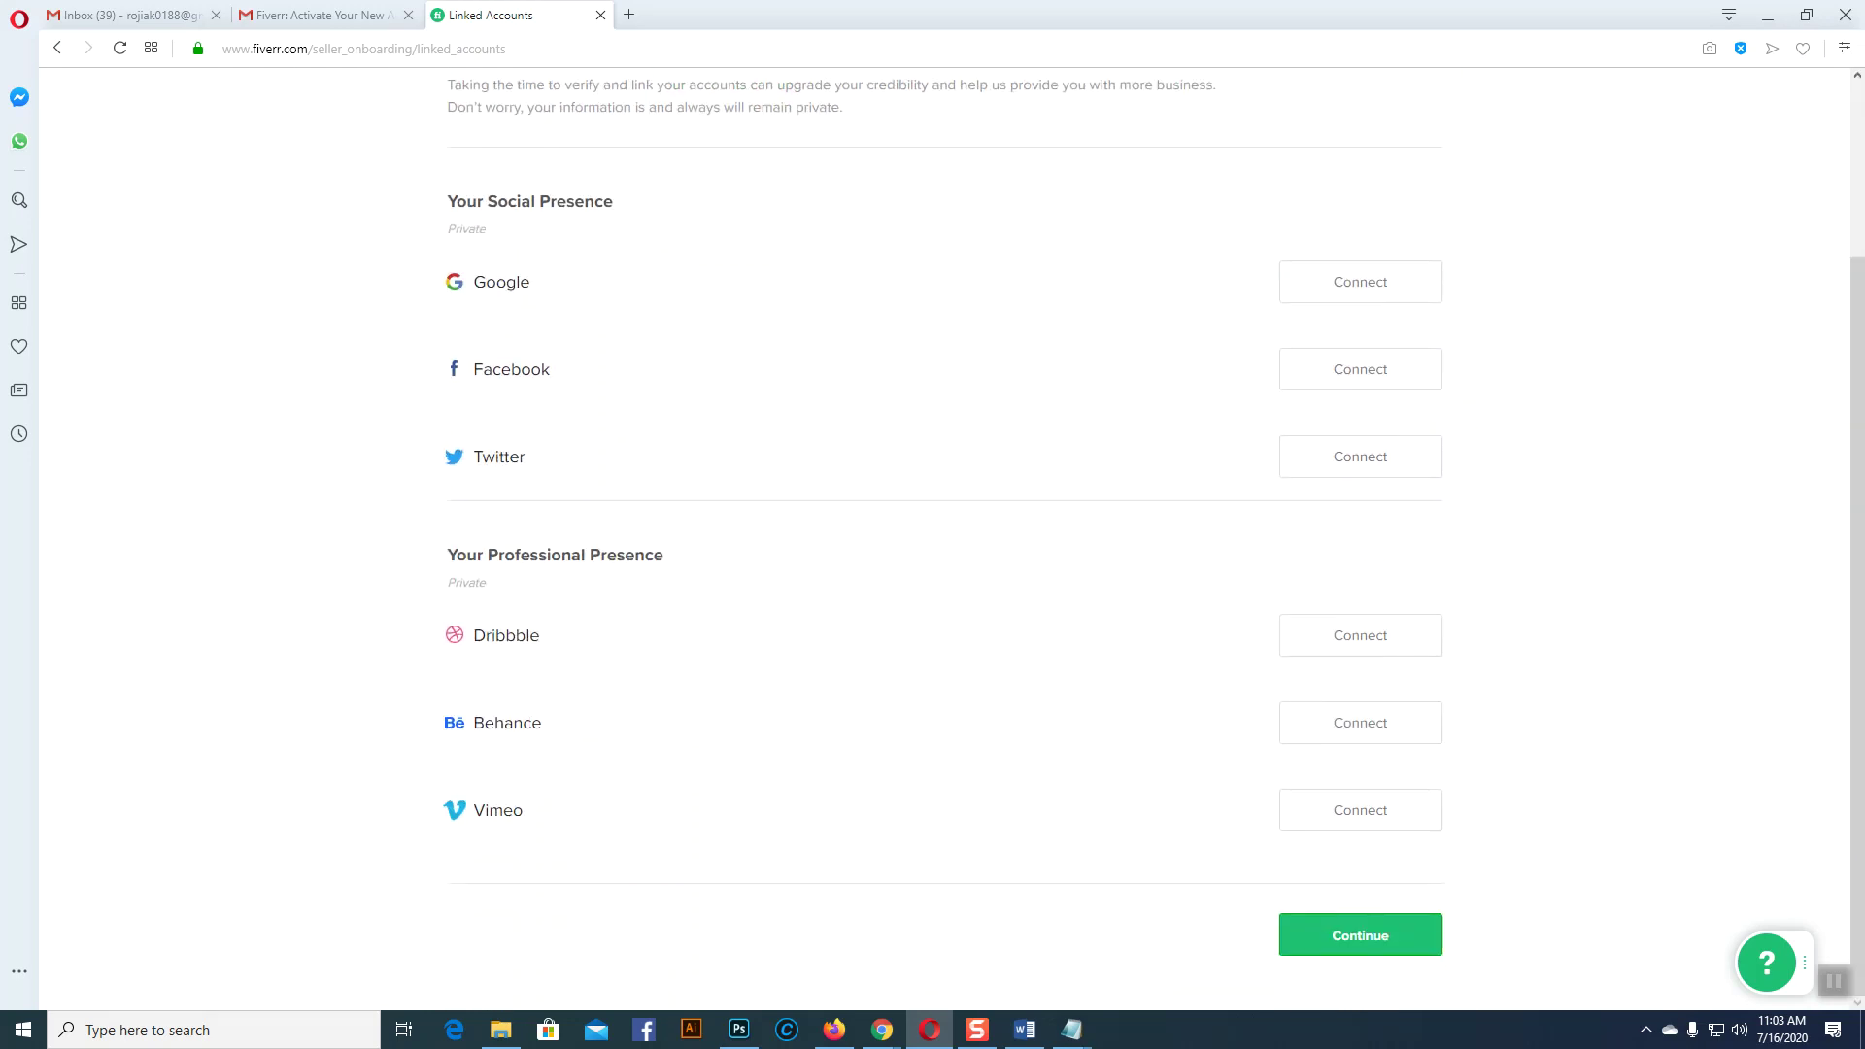
left_click(1355, 944)
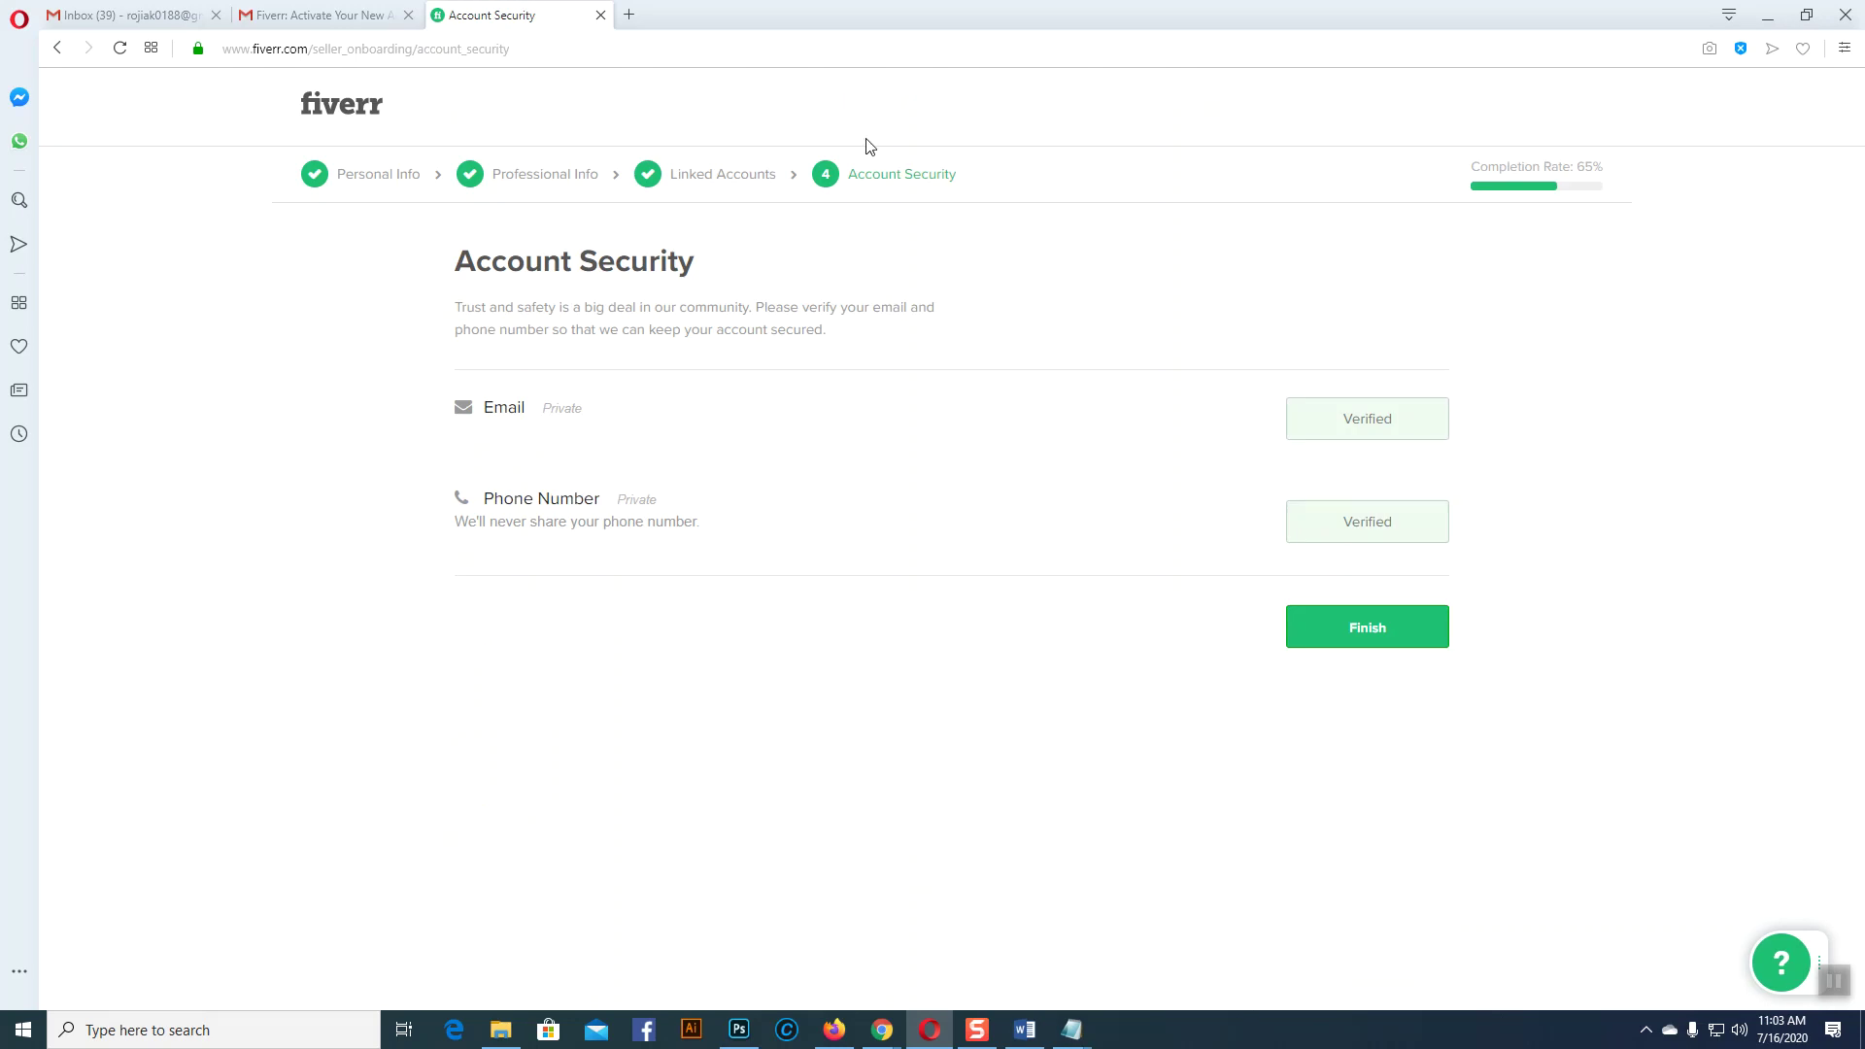
left_click(1379, 627)
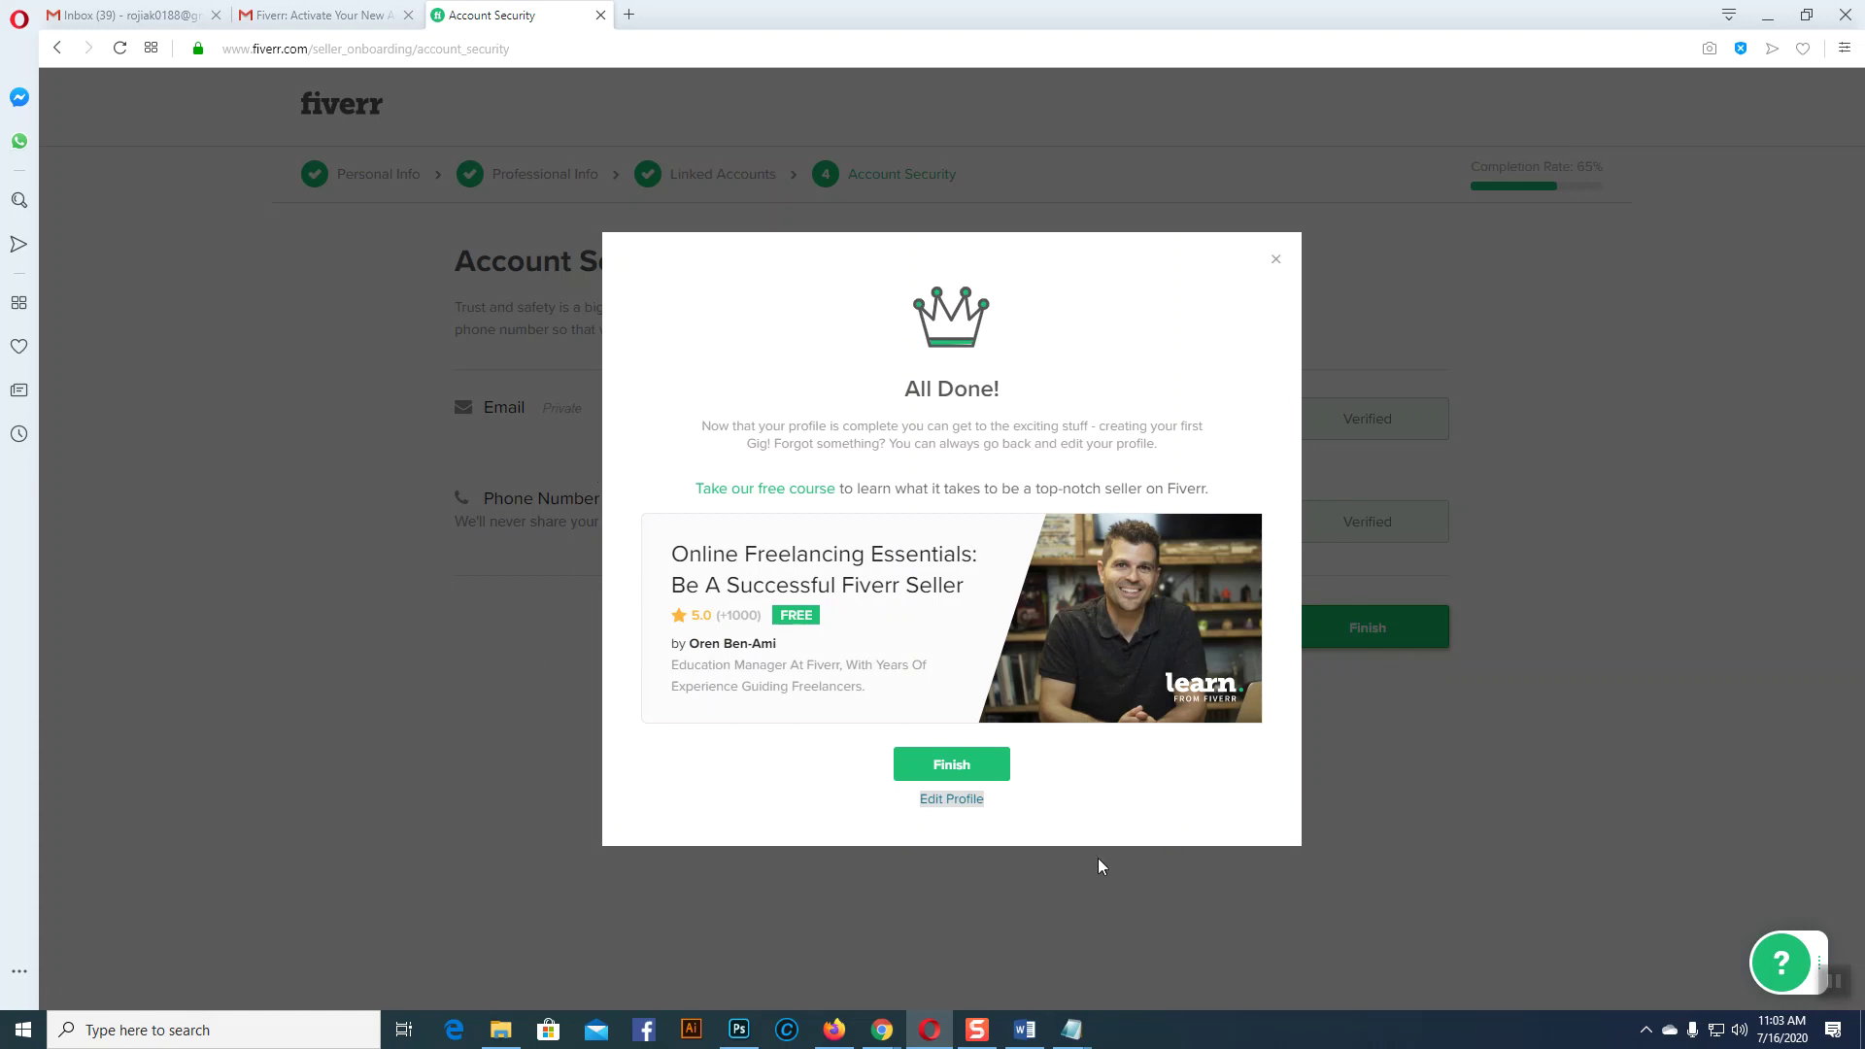
left_click(956, 767)
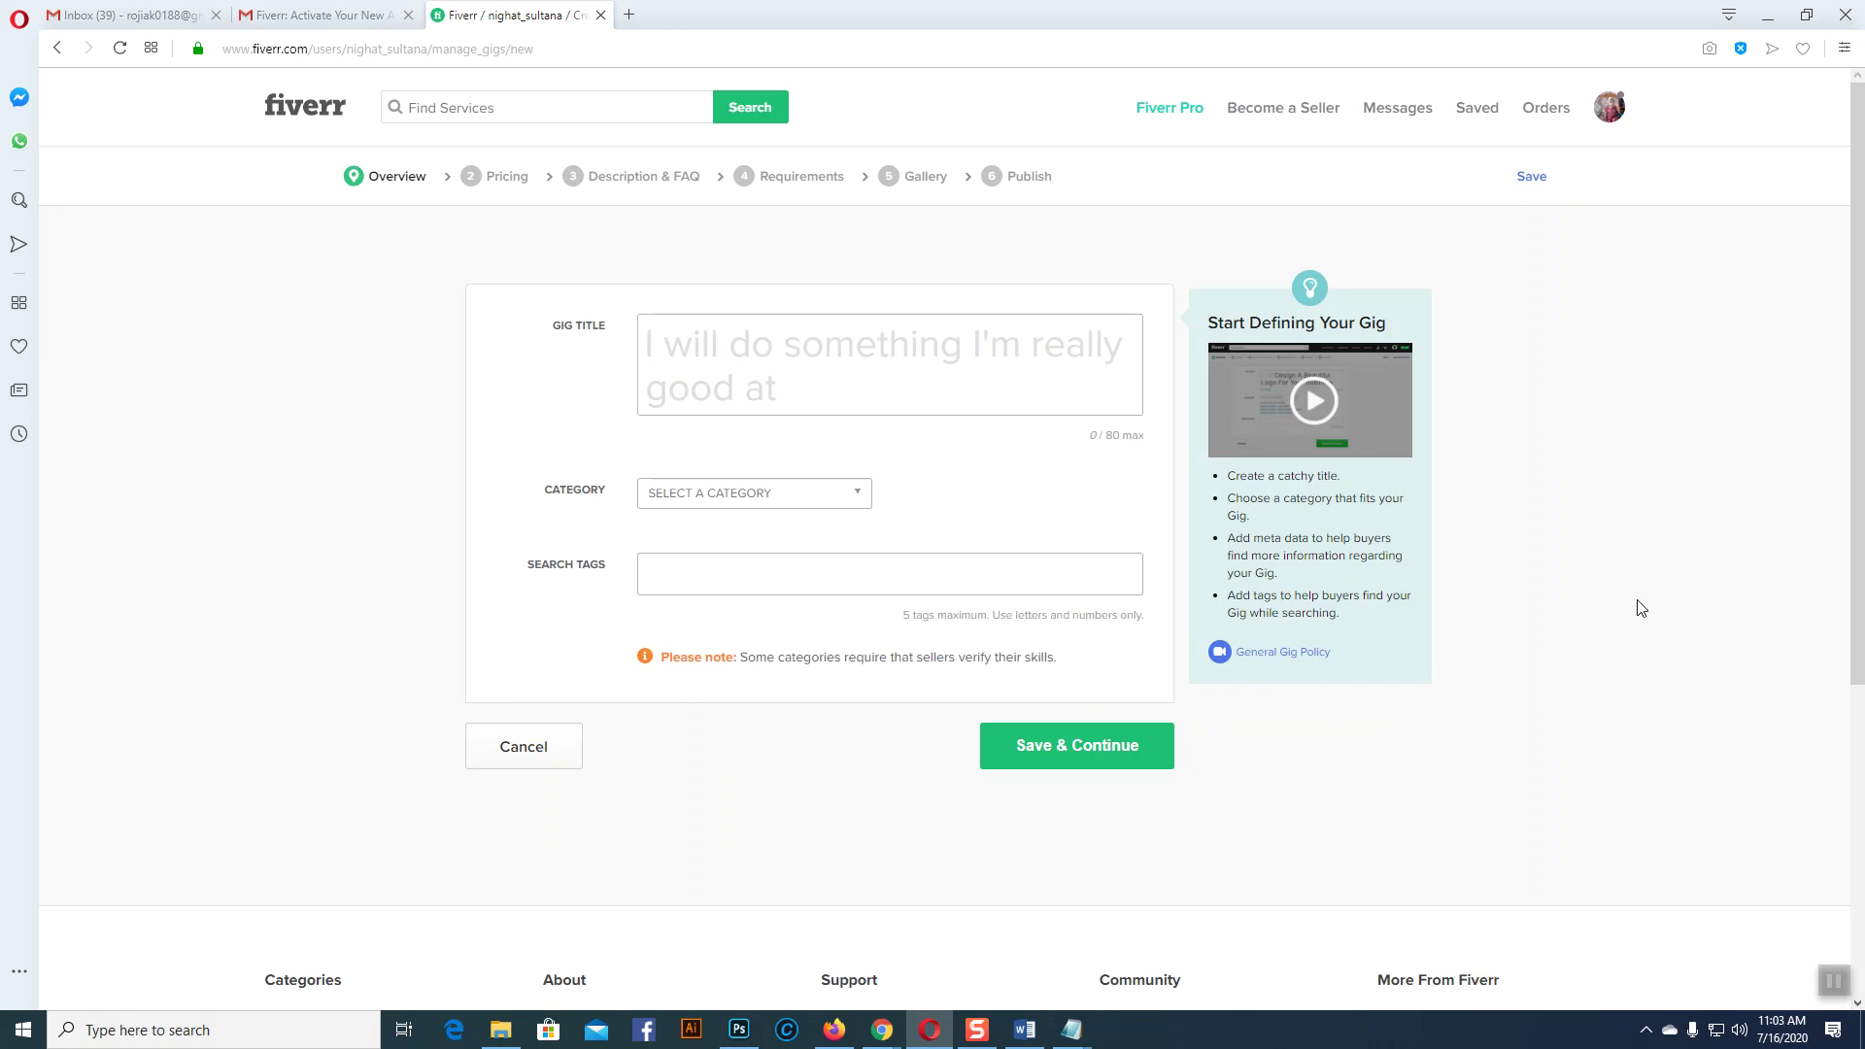
Type the gig title 'Do Costume Logo For Your Company', fixing the misspelling 'Custome' to 'Costume'.
left_click(653, 338)
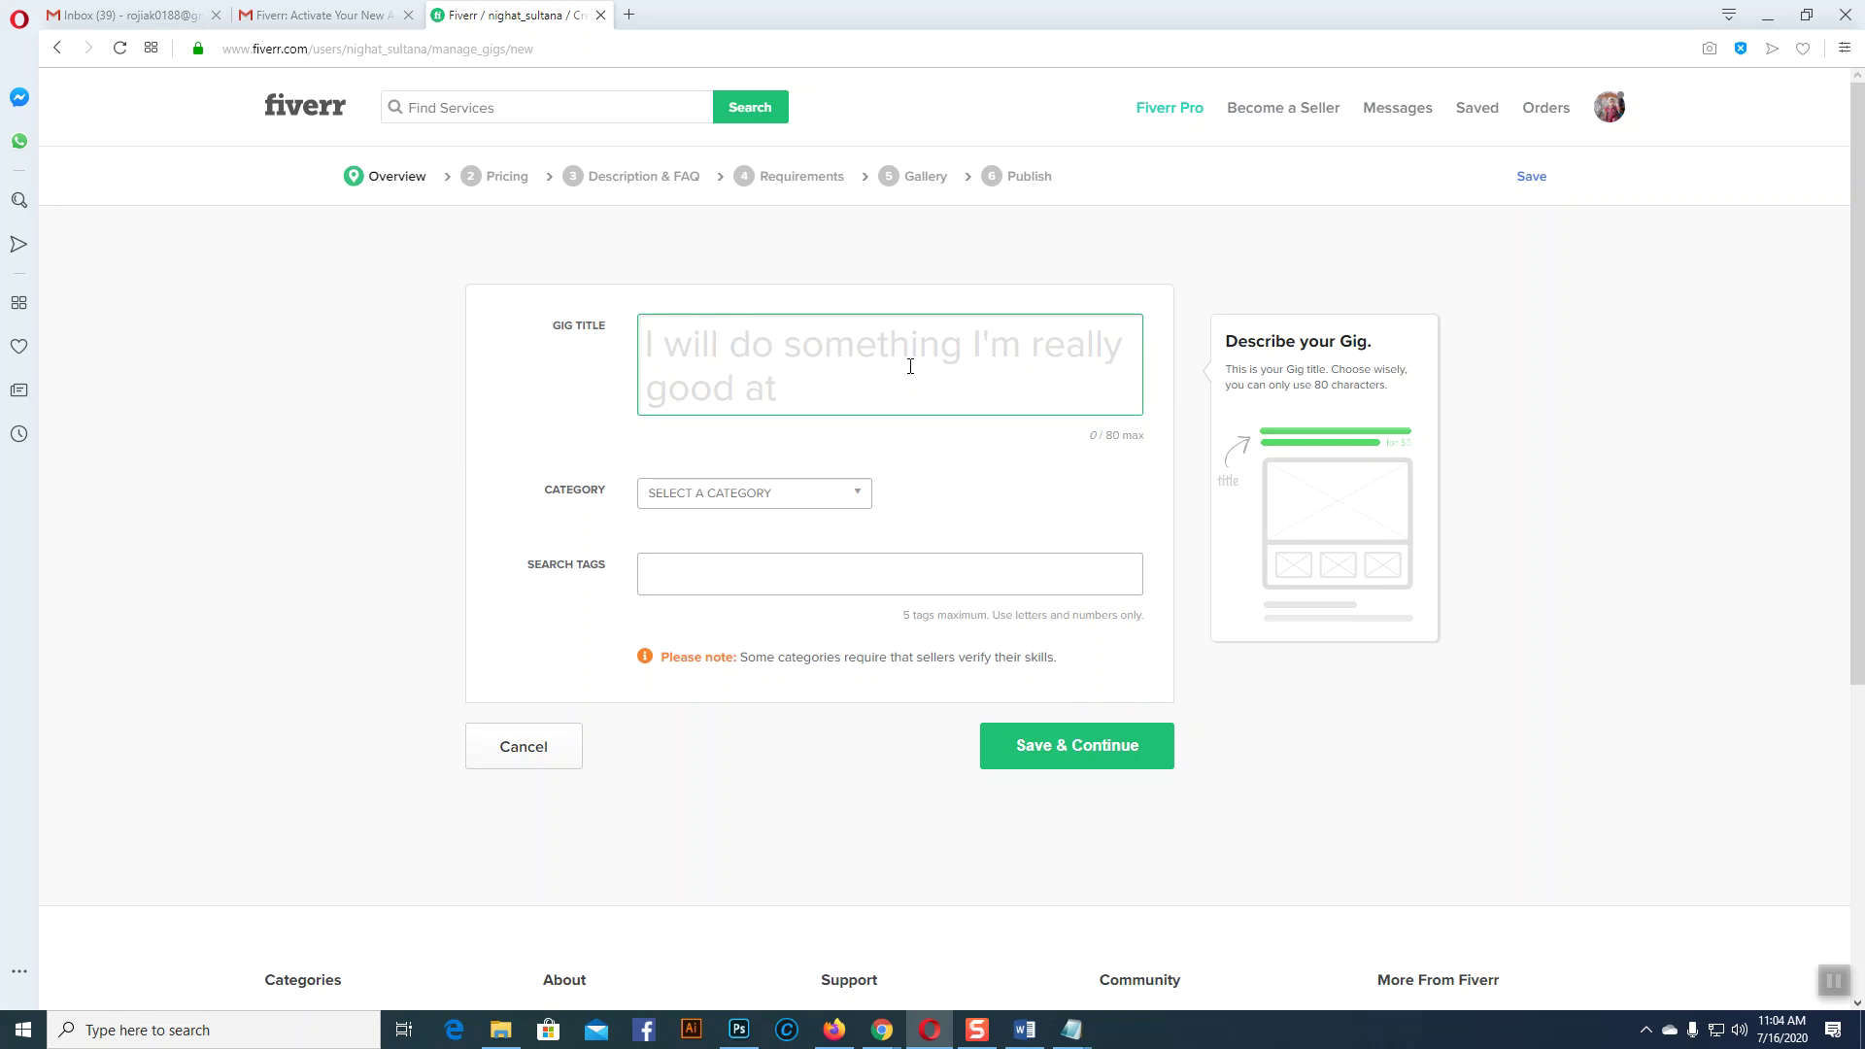
type("Do C")
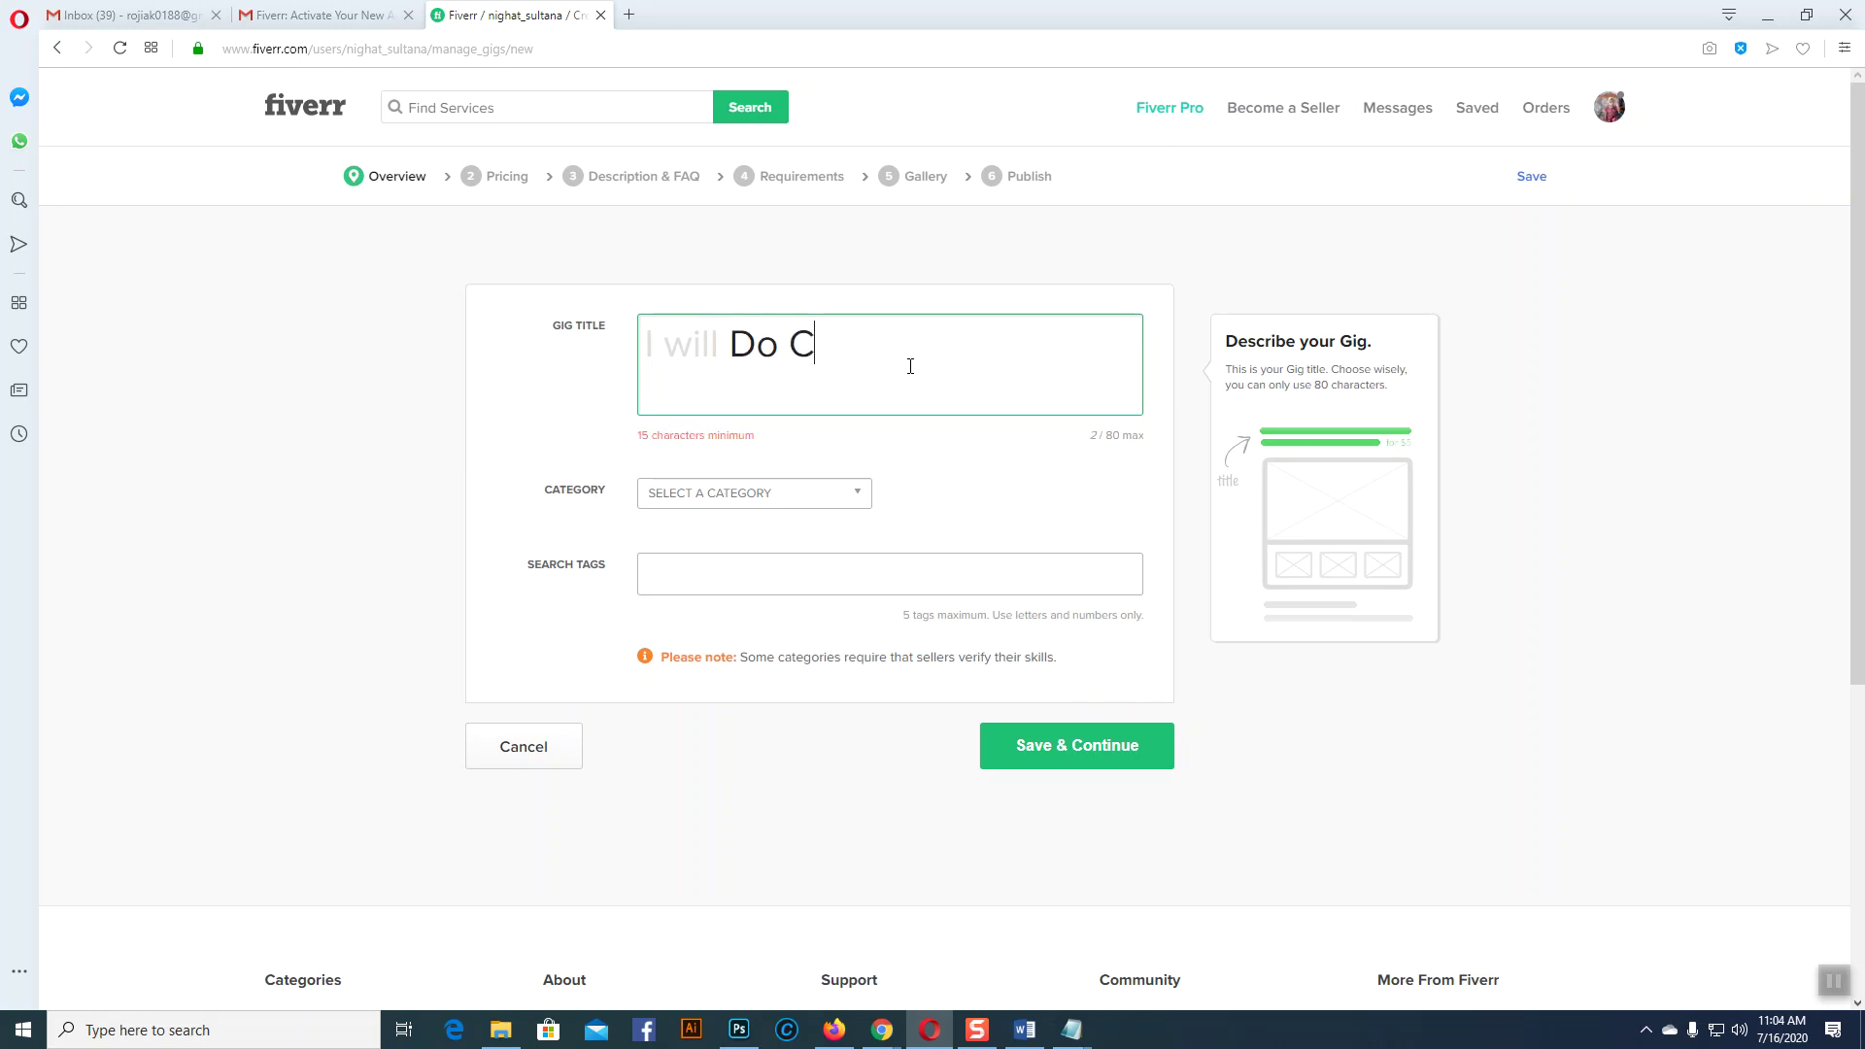
type("ustome")
right_click(889, 346)
left_click(942, 359)
type("Logo For You")
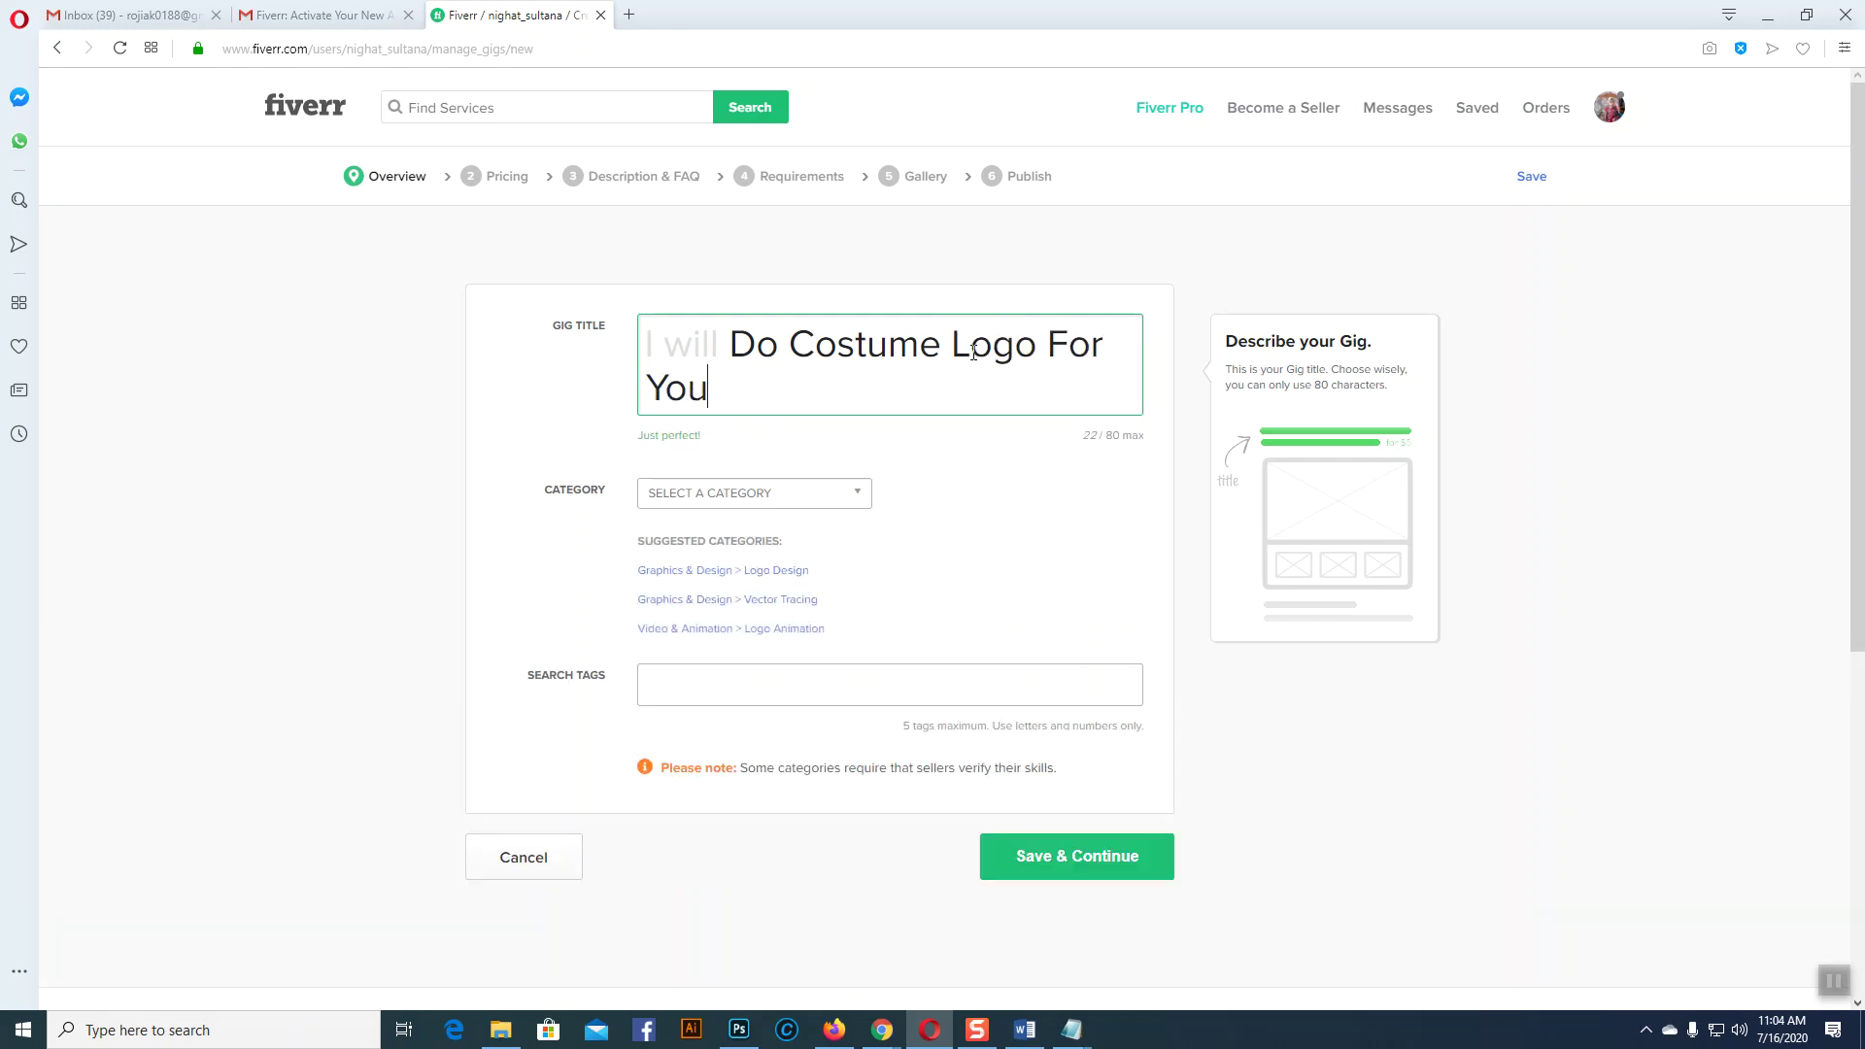
type("r Company")
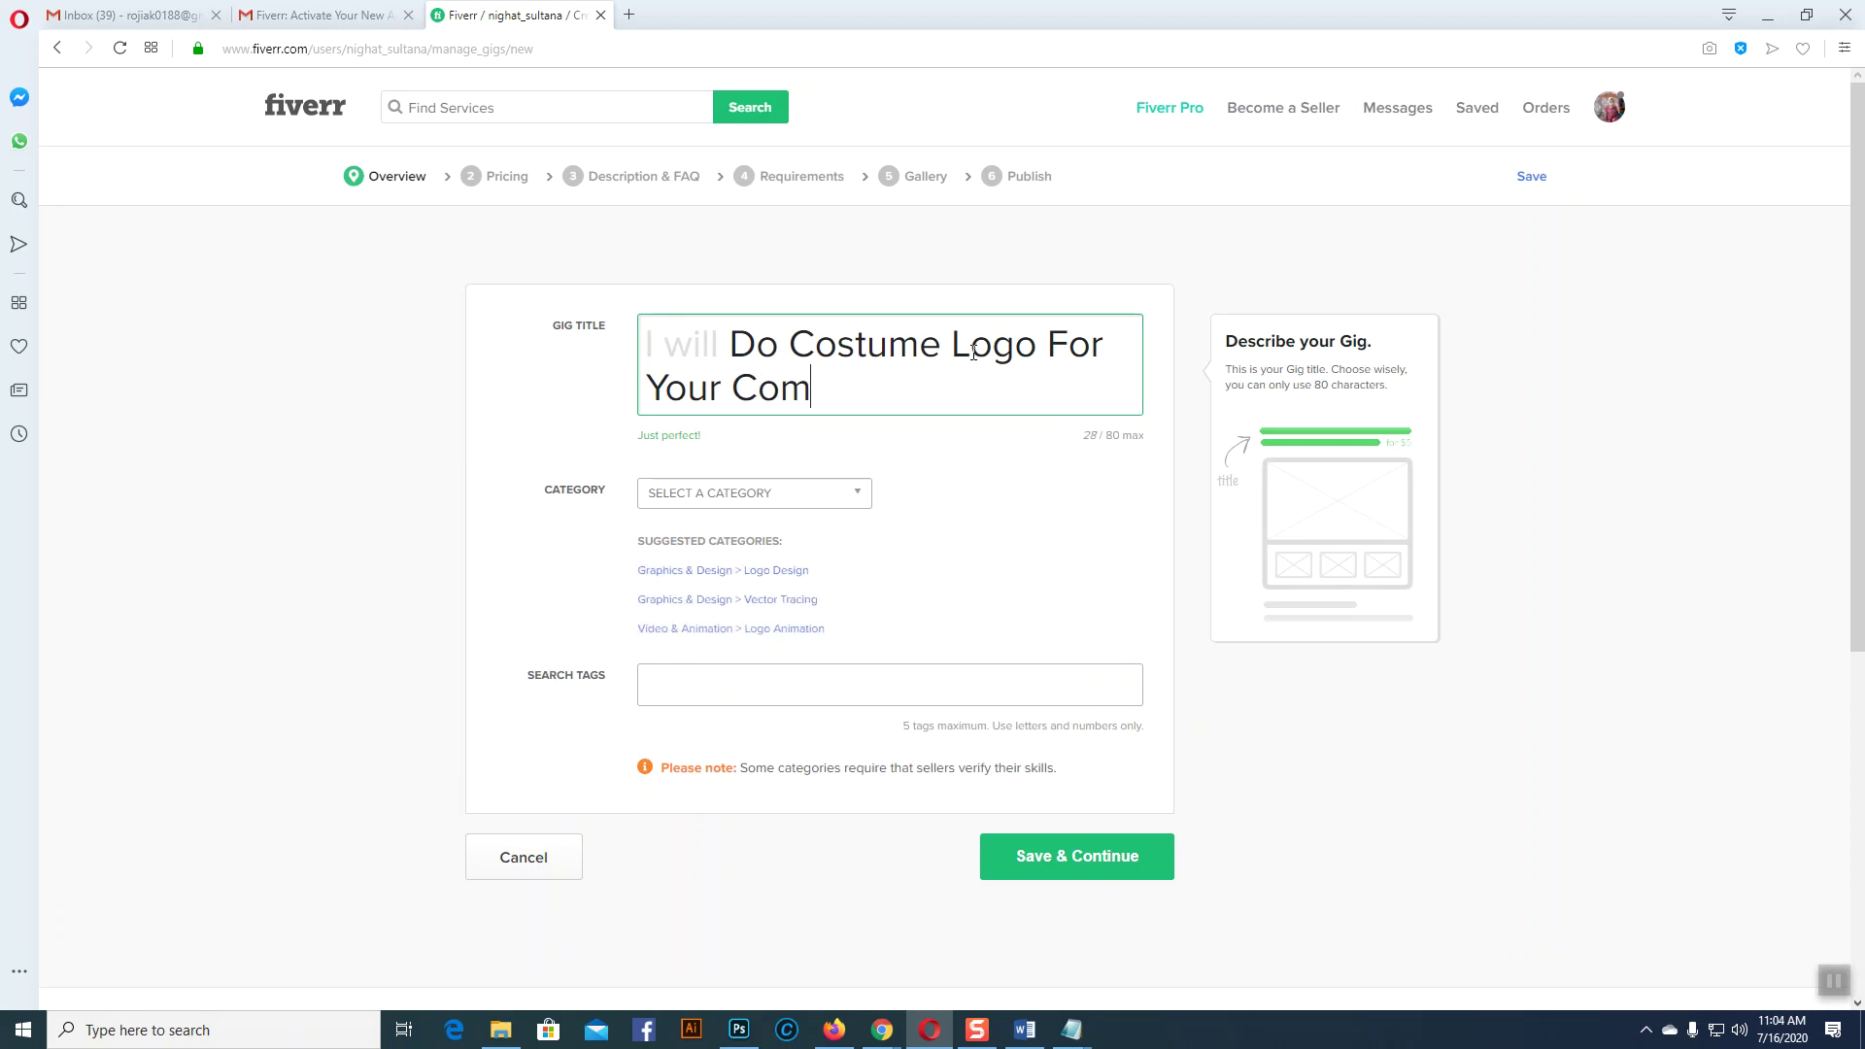
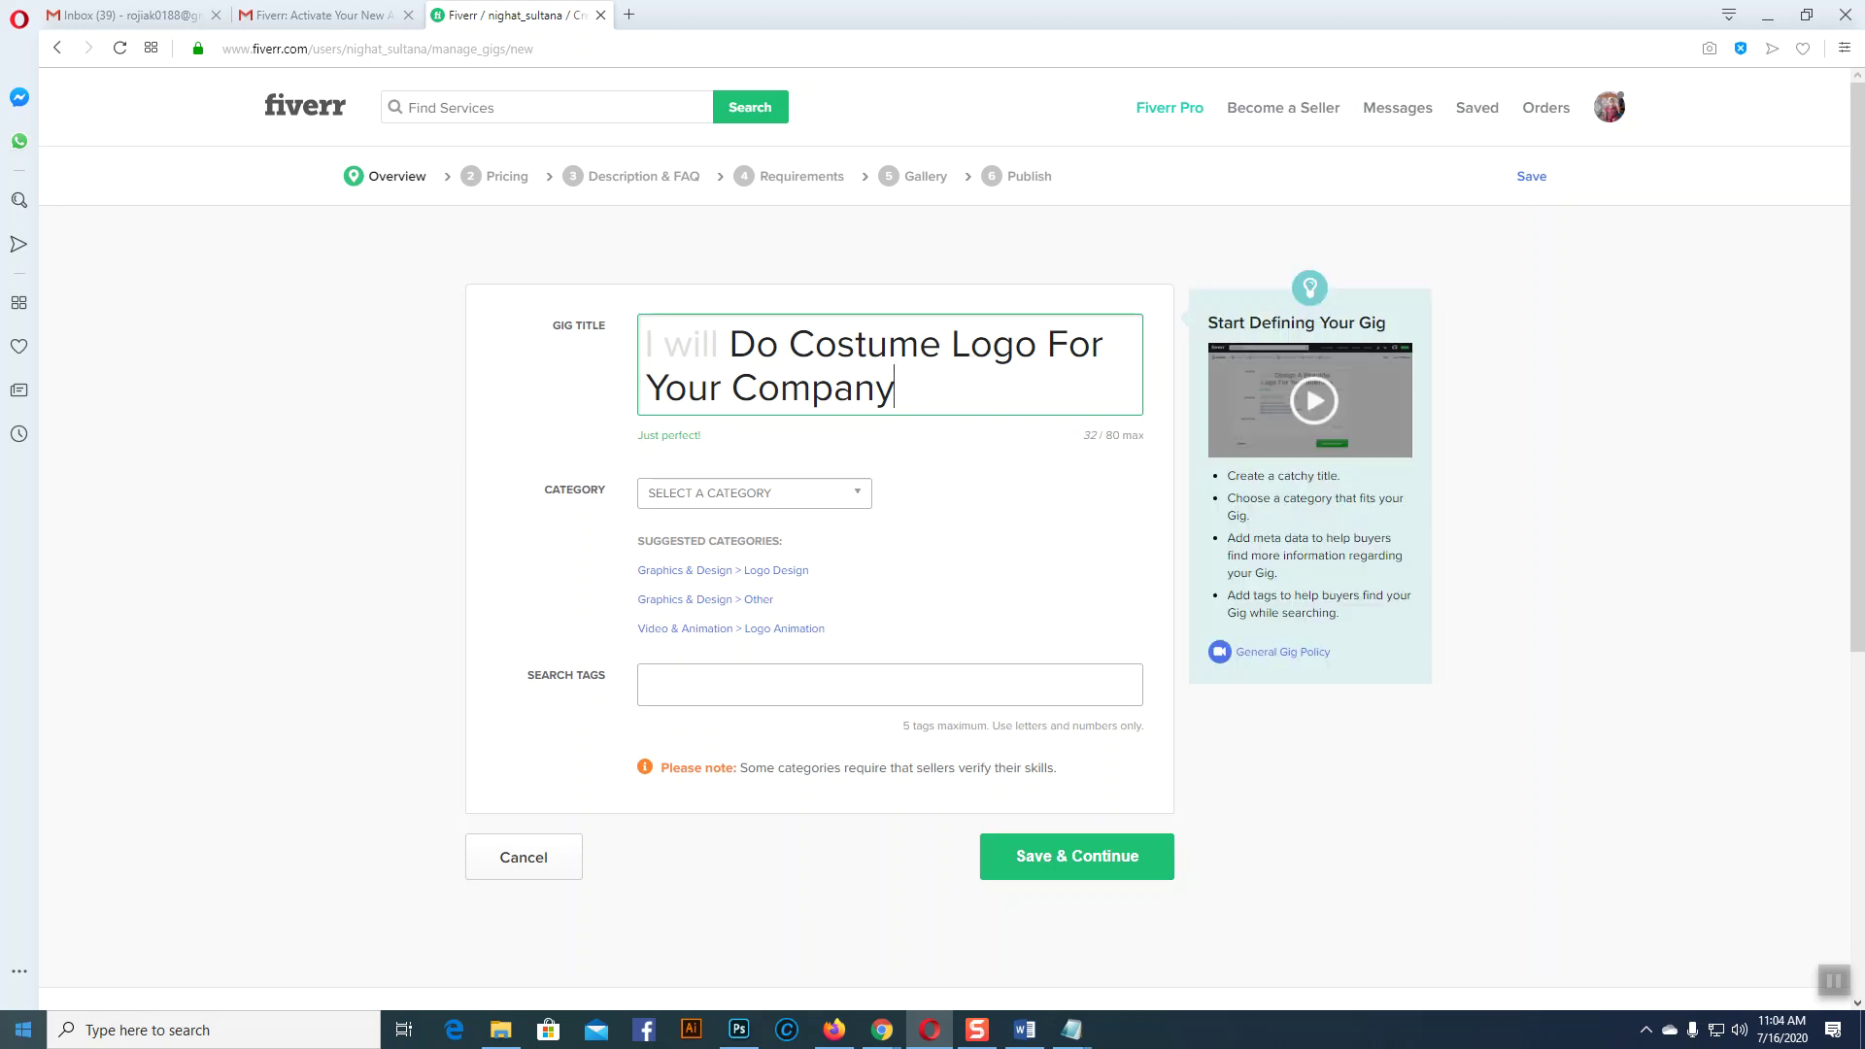
Place the cursor at the end of the gig title 'I will Do Costume Logo For Your Company'.
left_click(651, 341)
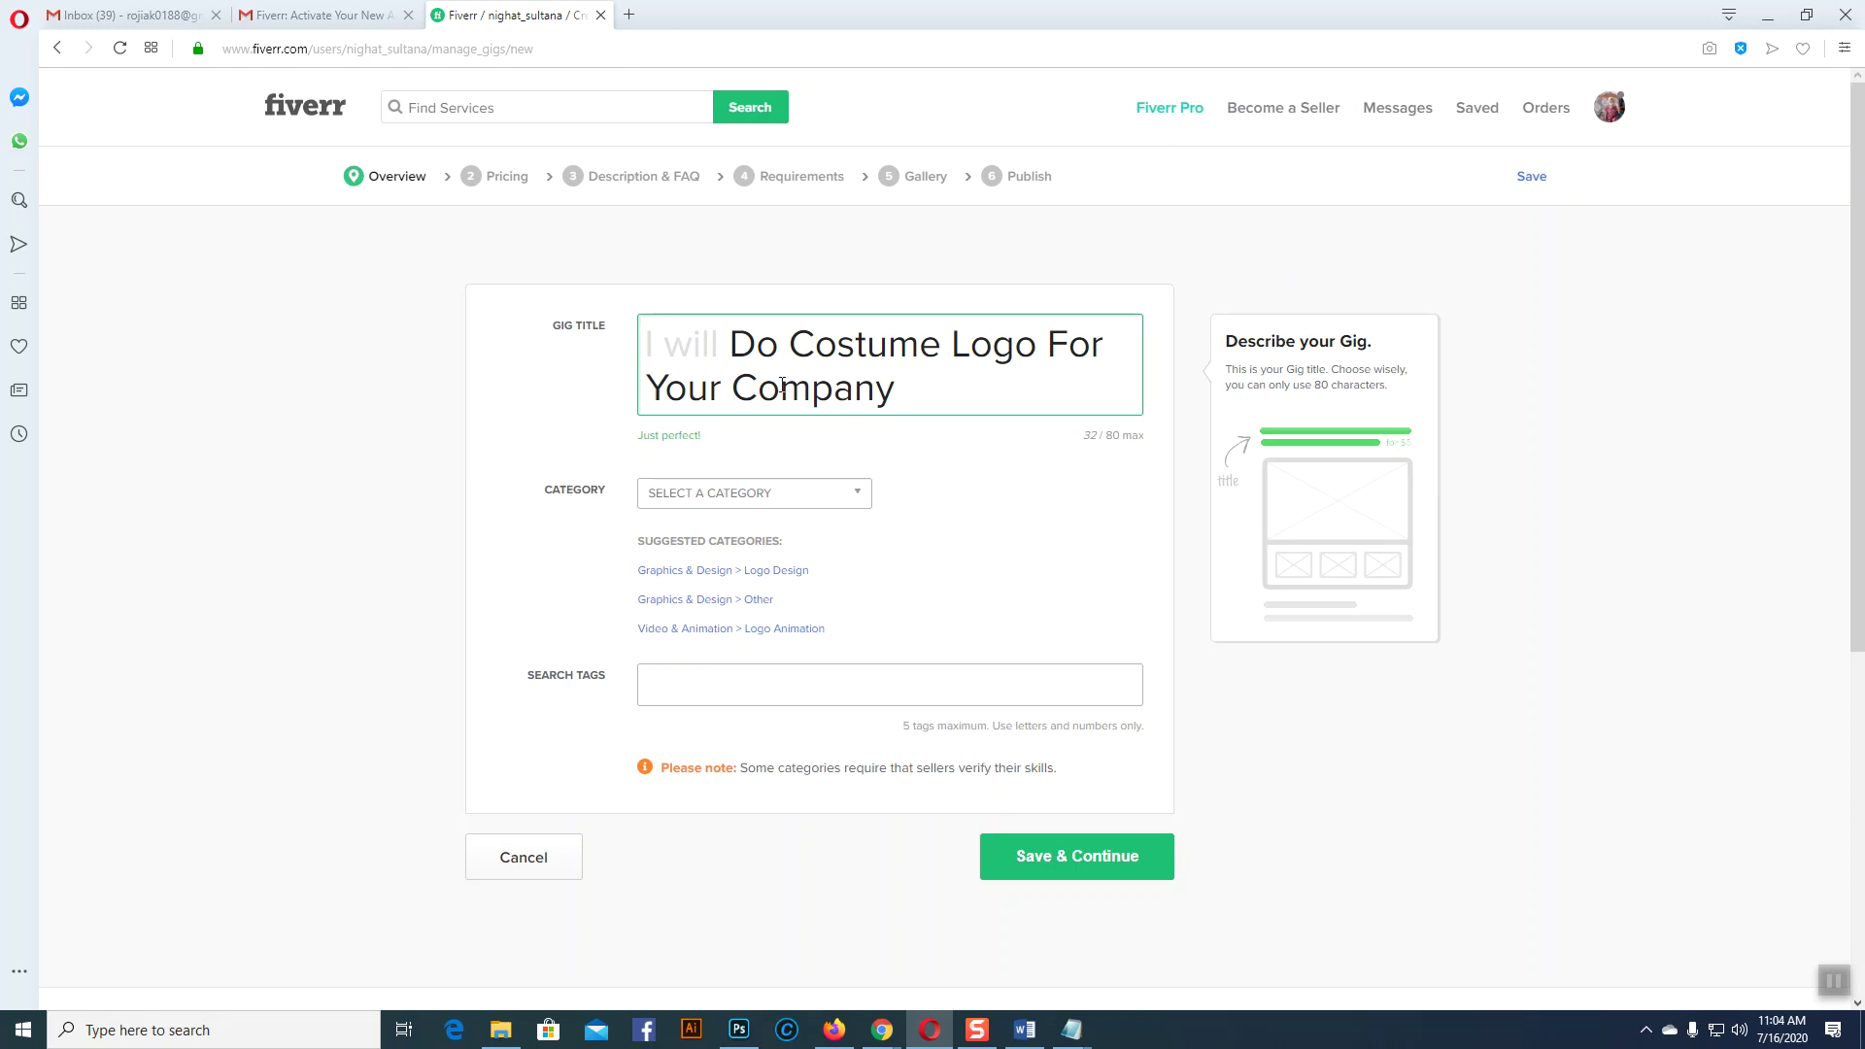
In the profile window, browse Graphics & Design > Business Cards & Stationery listings.
left_click(833, 1032)
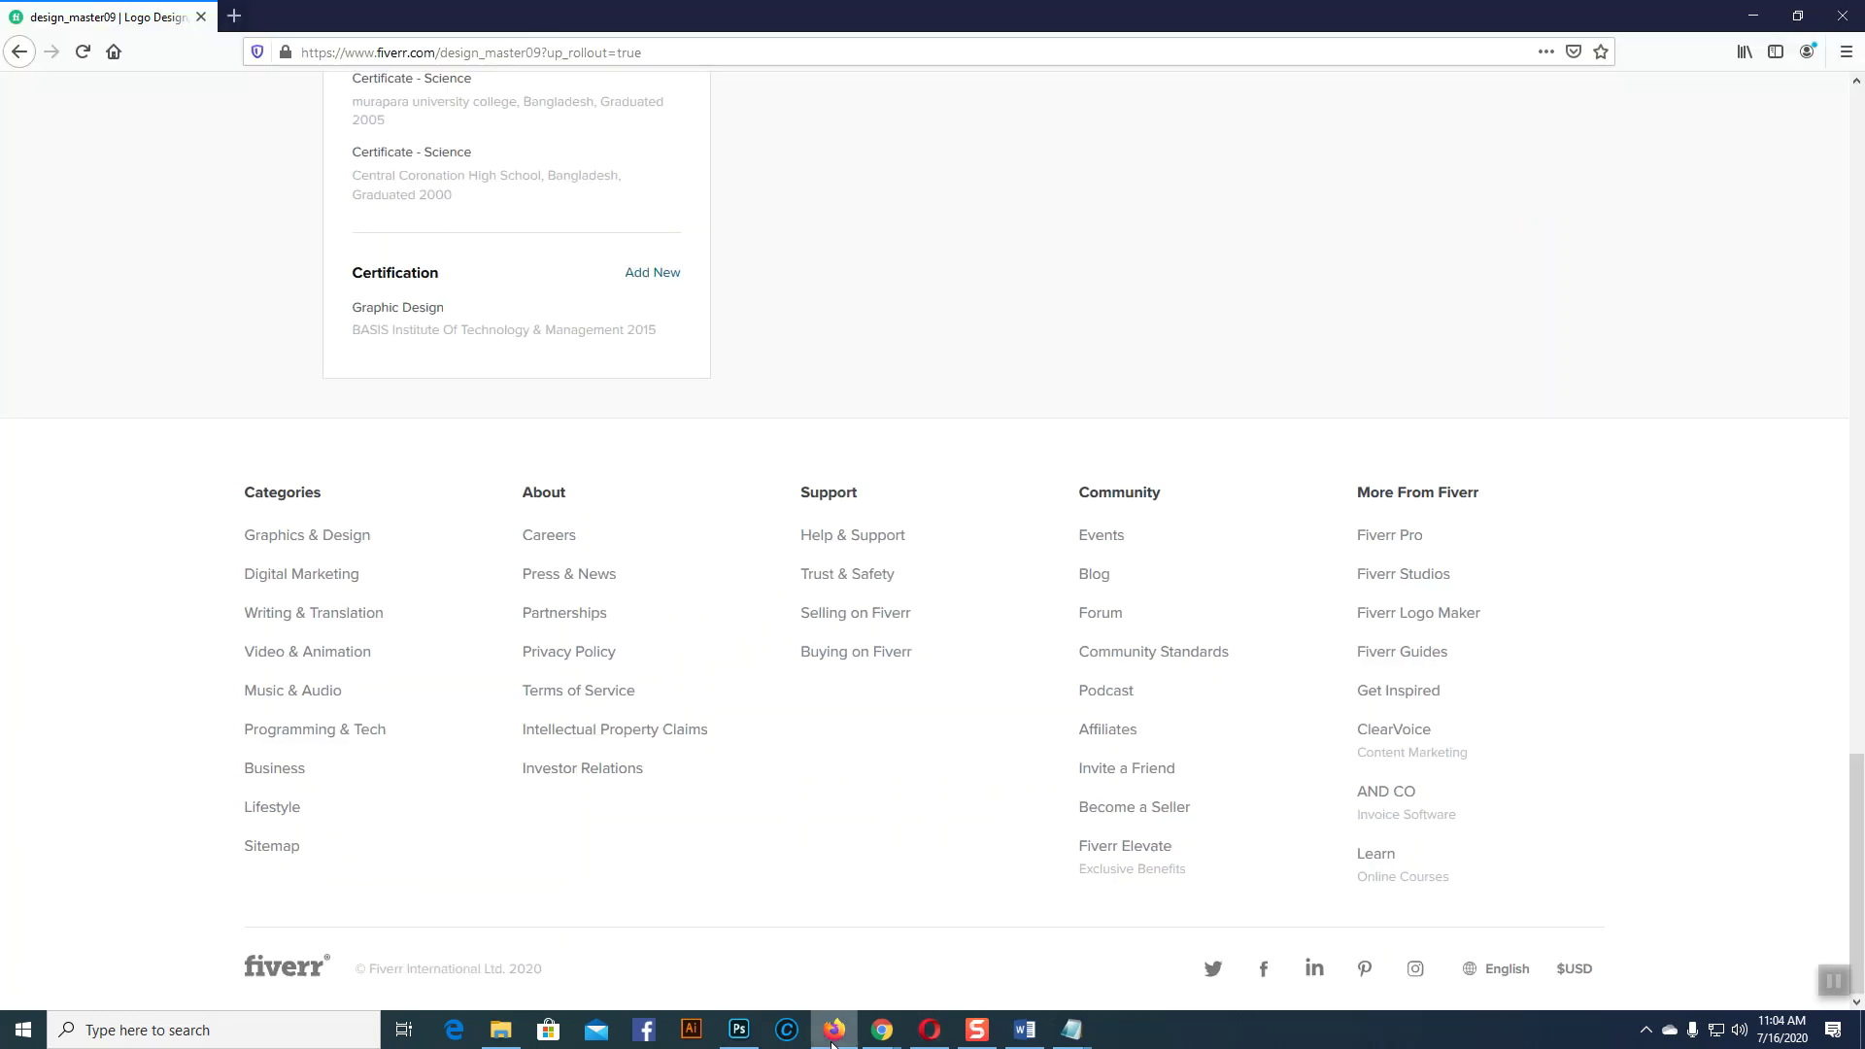
scroll(1688, 643, "up", 8)
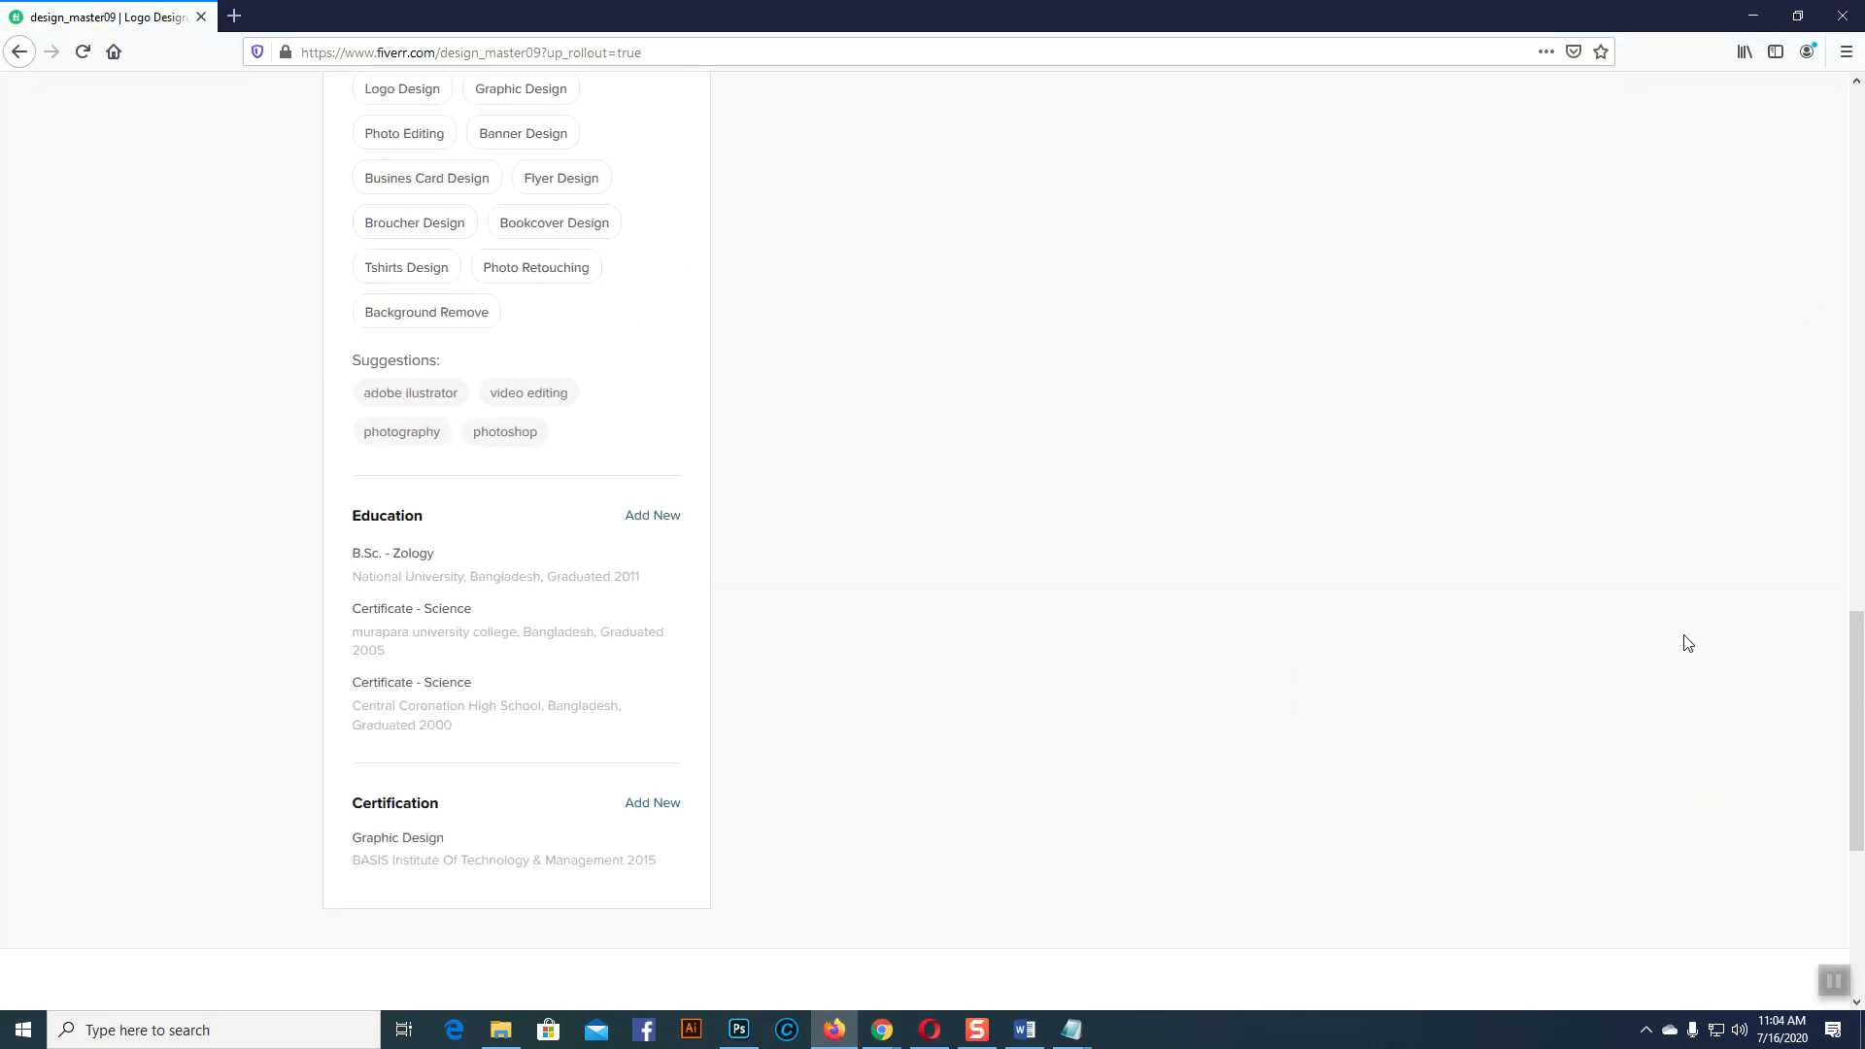
scroll(1688, 643, "down", 7)
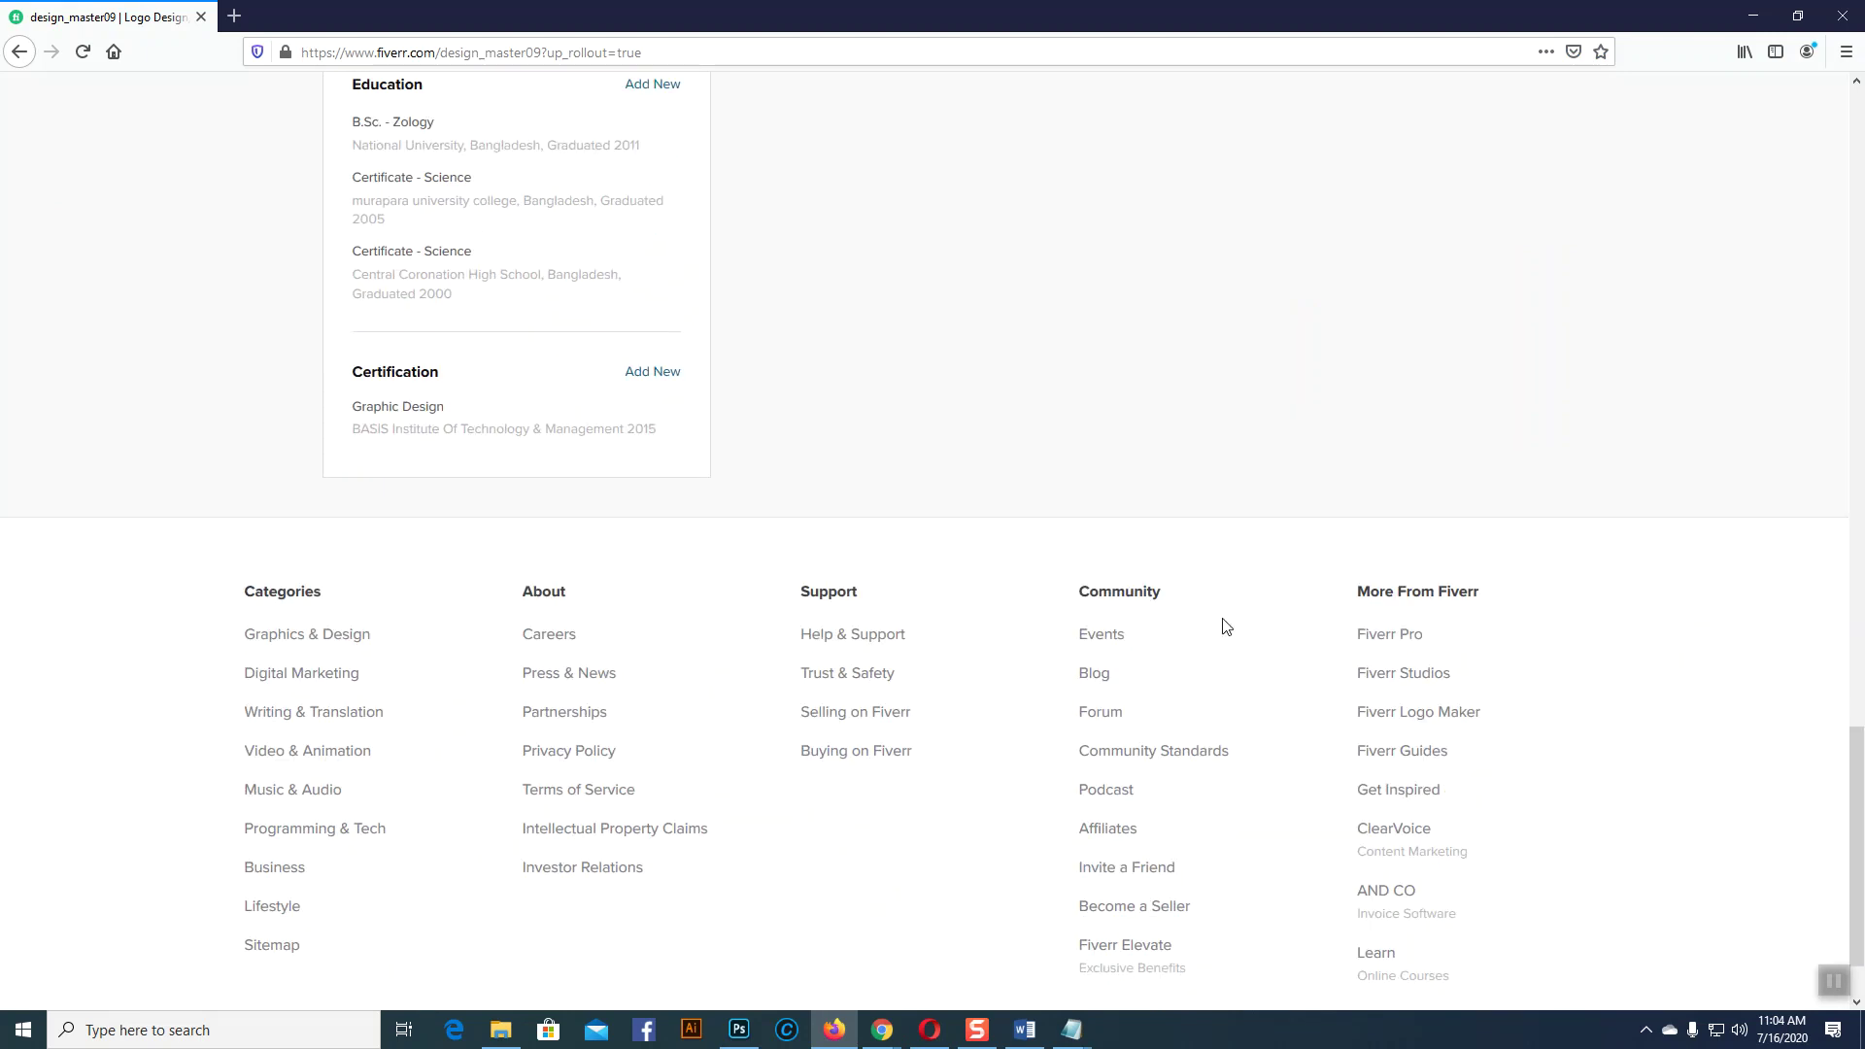
left_click(347, 641)
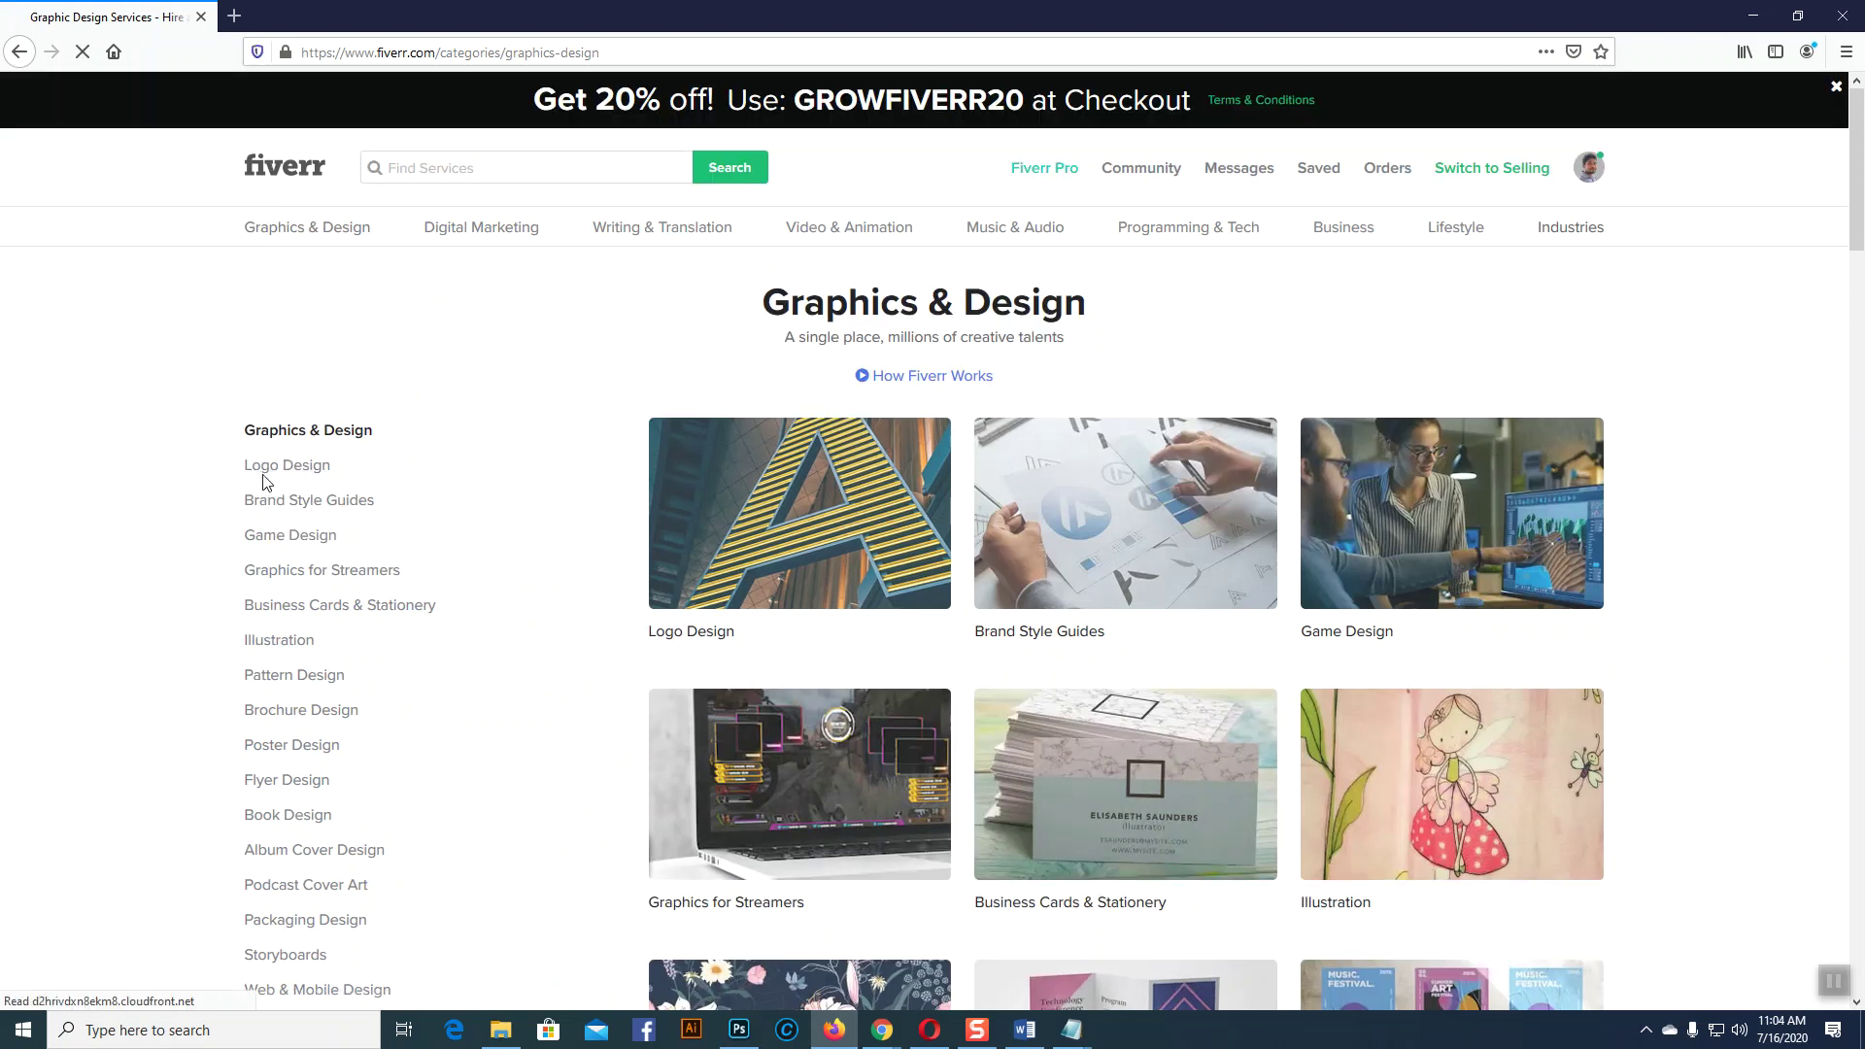
left_click(326, 615)
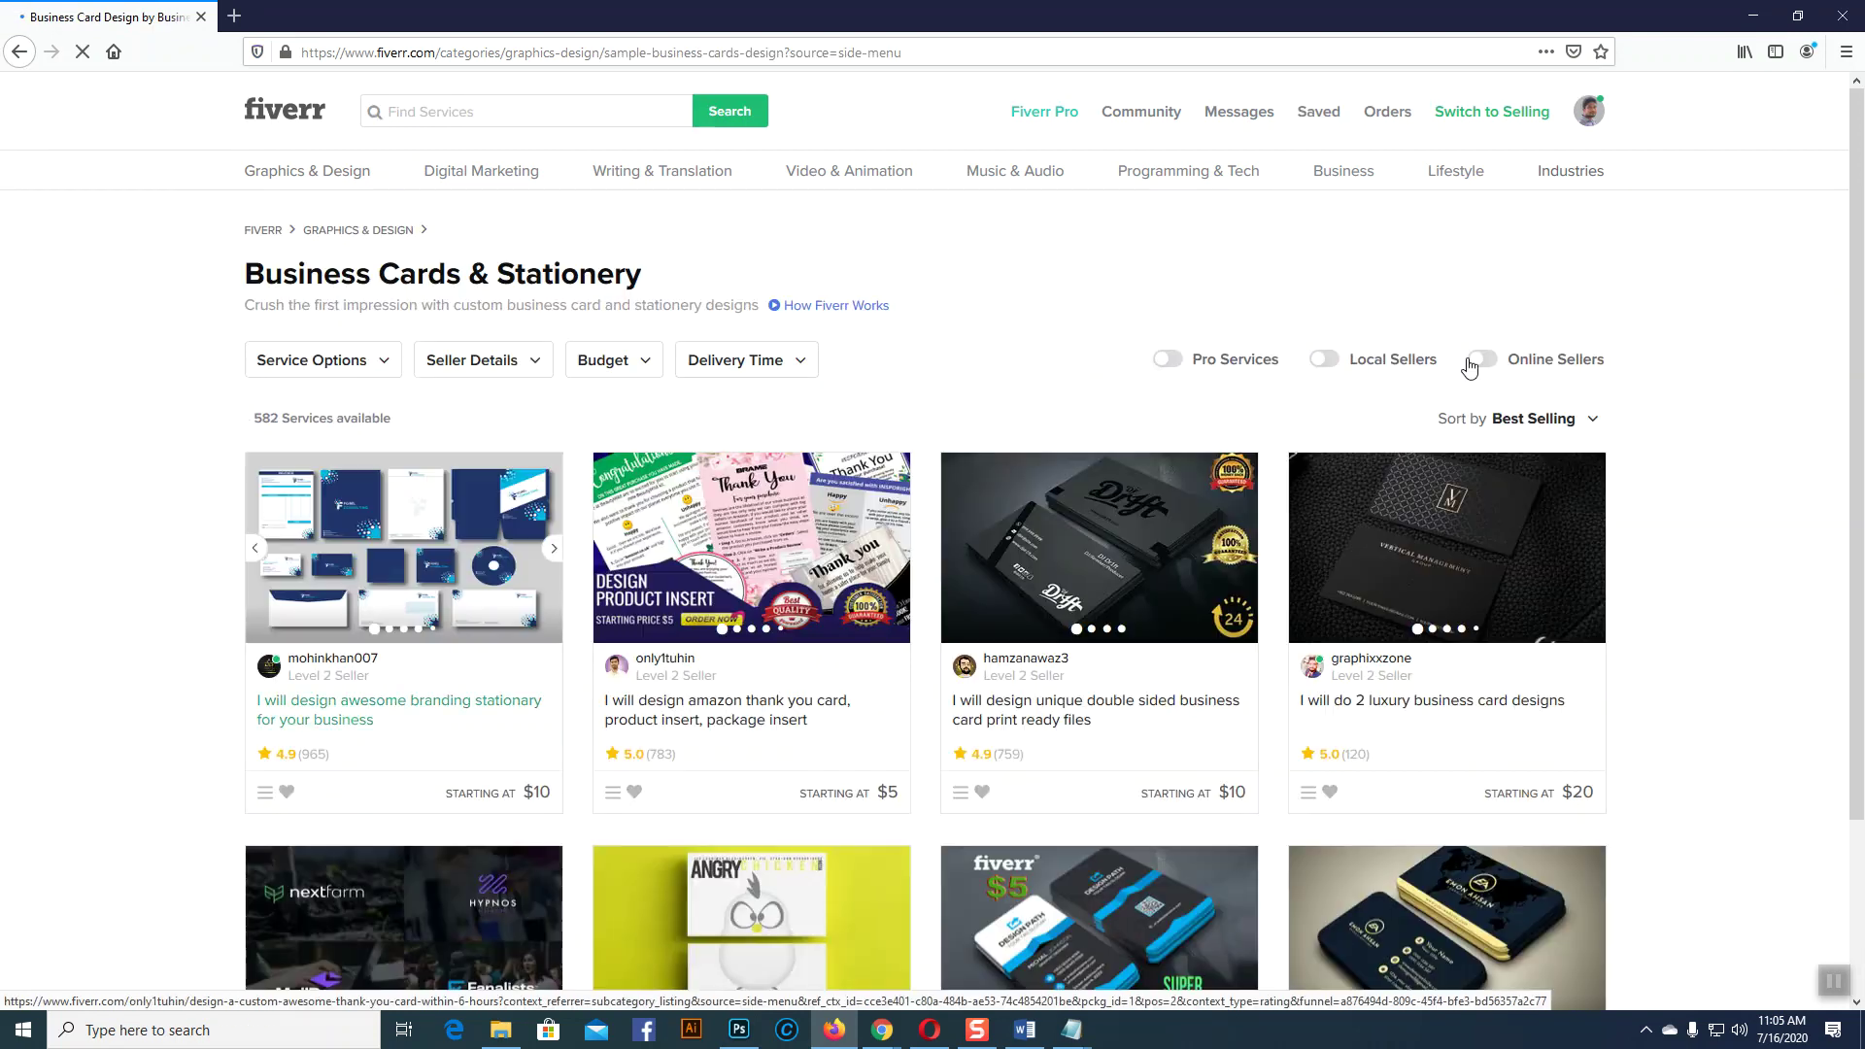
Open the 'I will design minimalist business card' gig and review its $10 Basic package.
scroll(1675, 396, "down", 6)
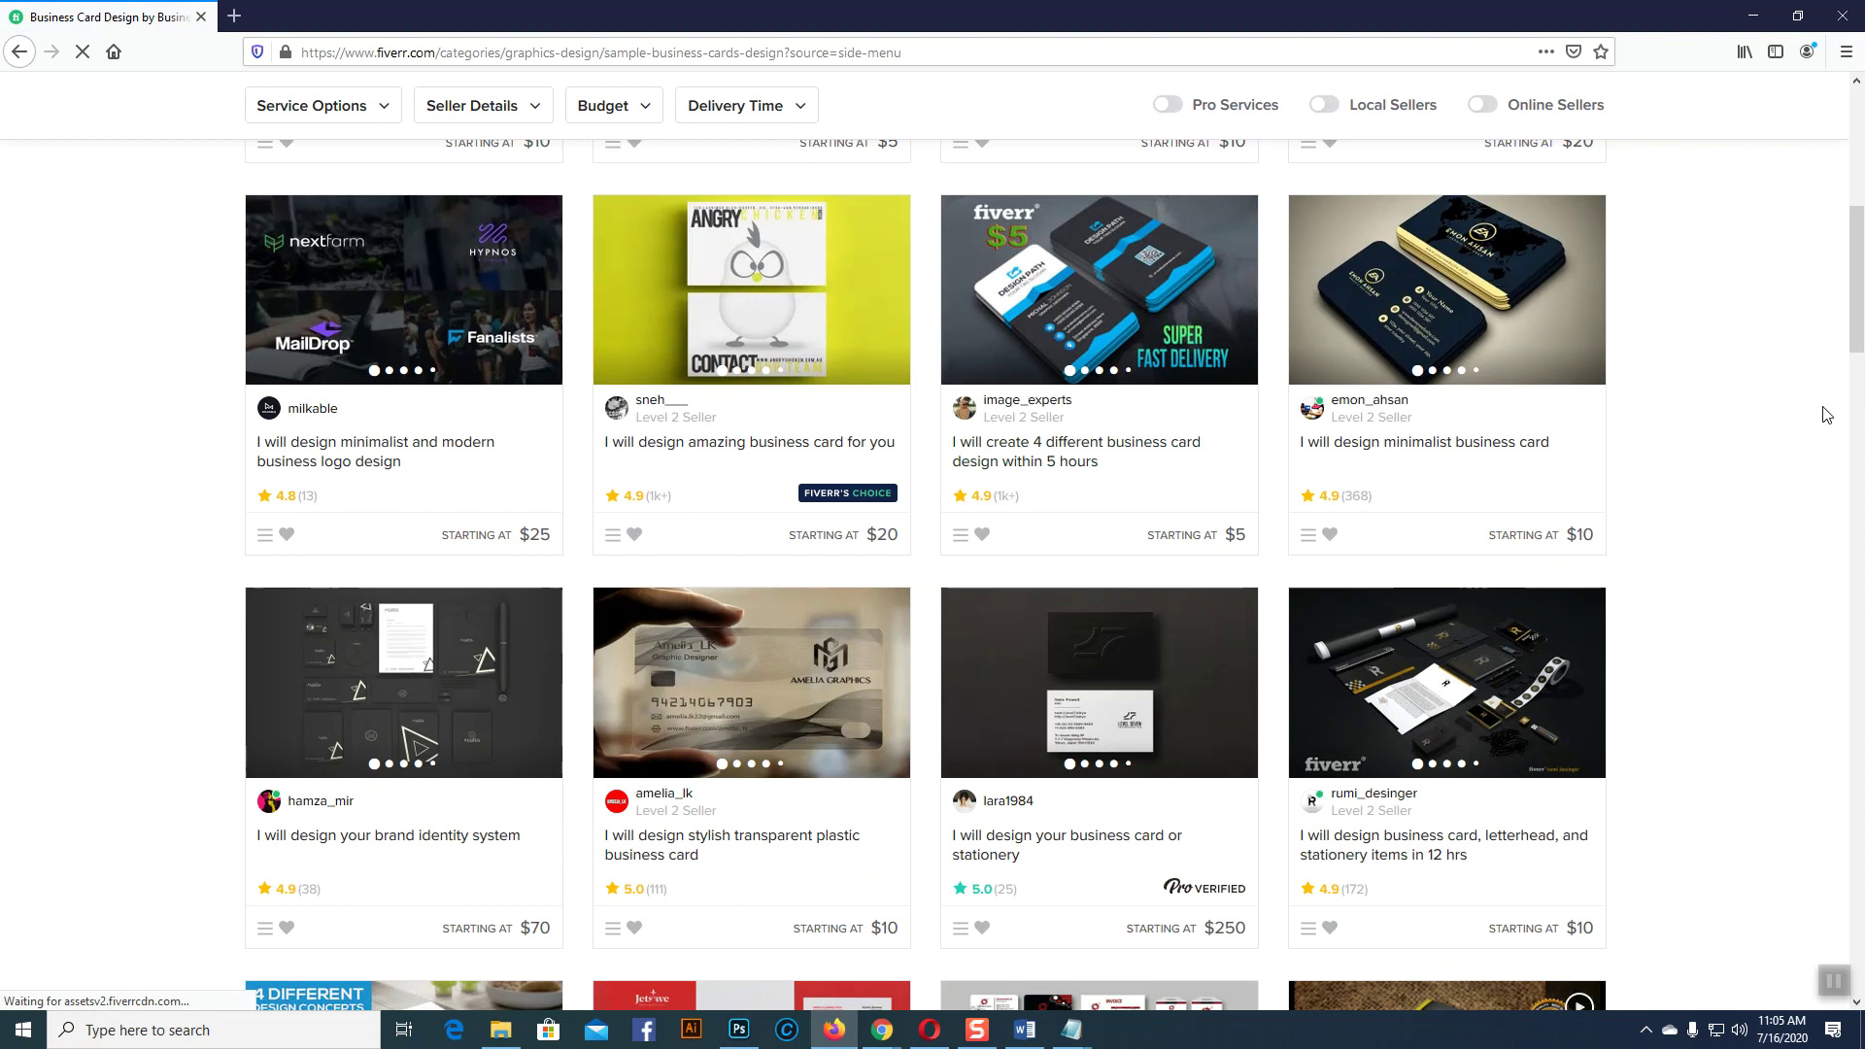
scroll(1819, 412, "up", 1)
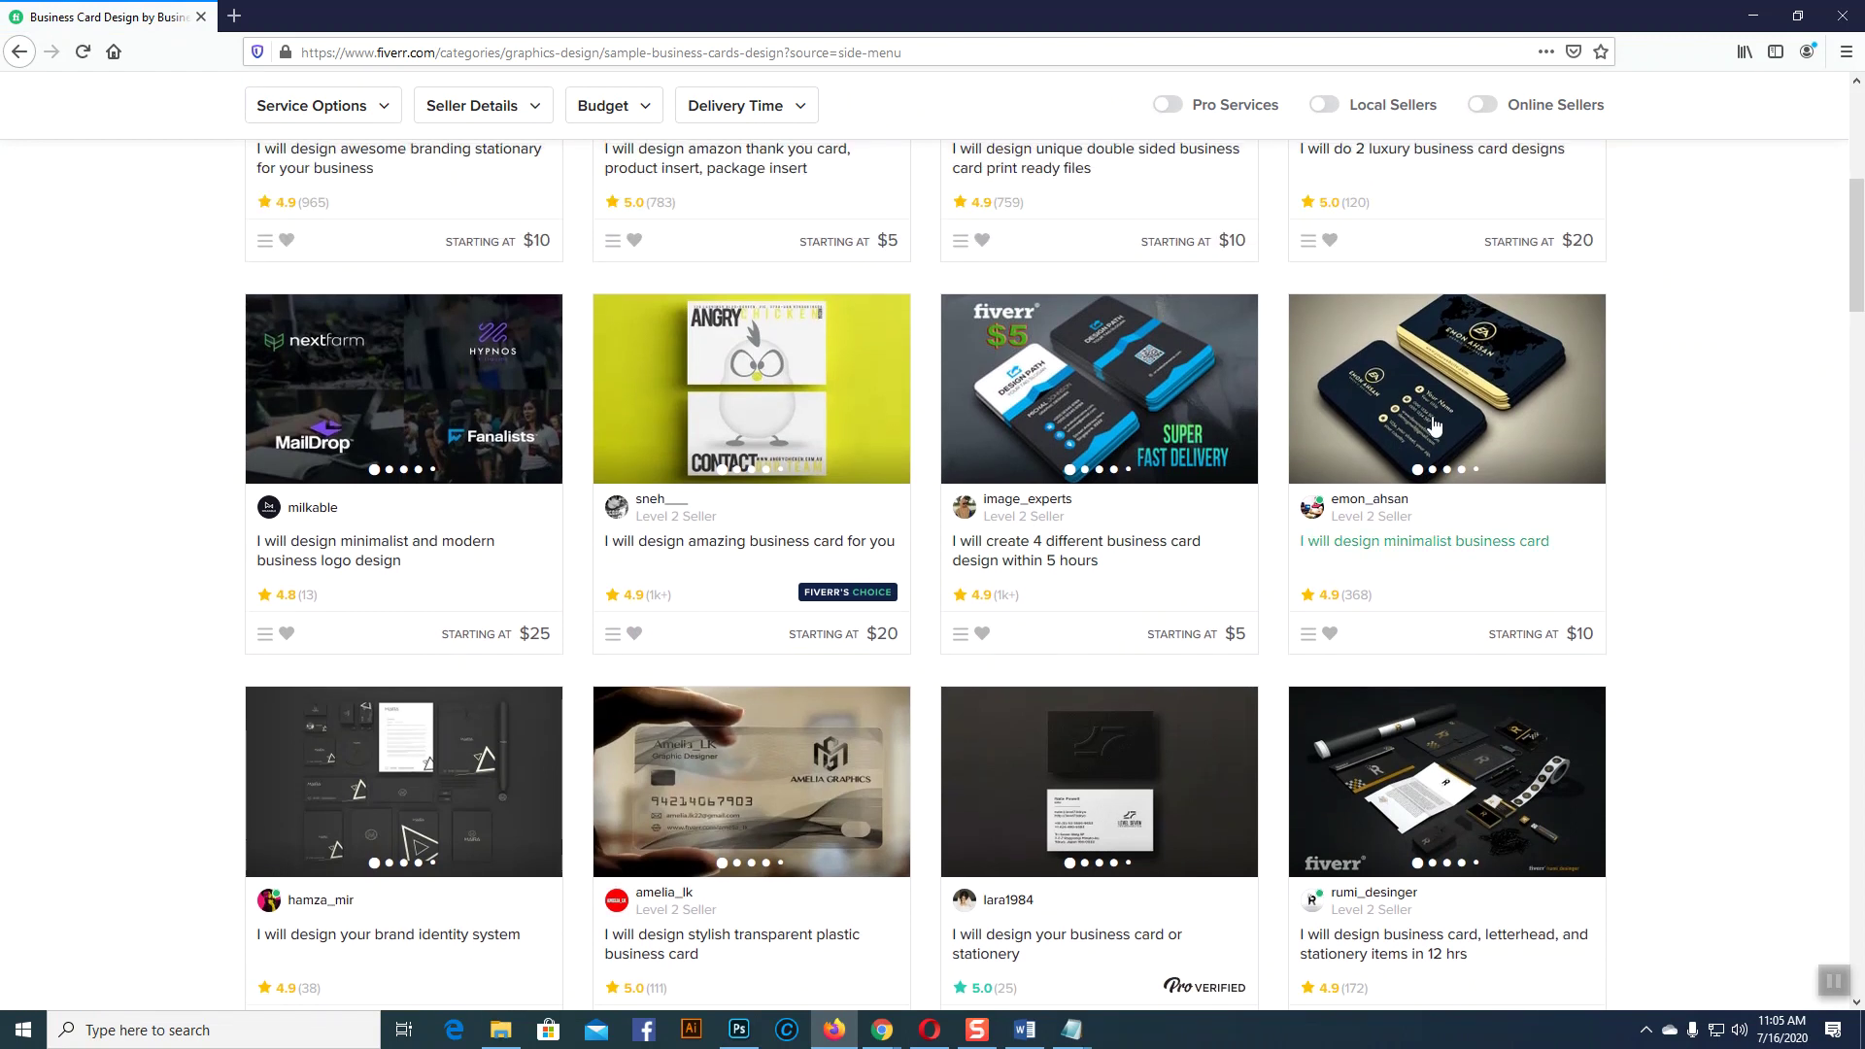
left_click(1435, 427)
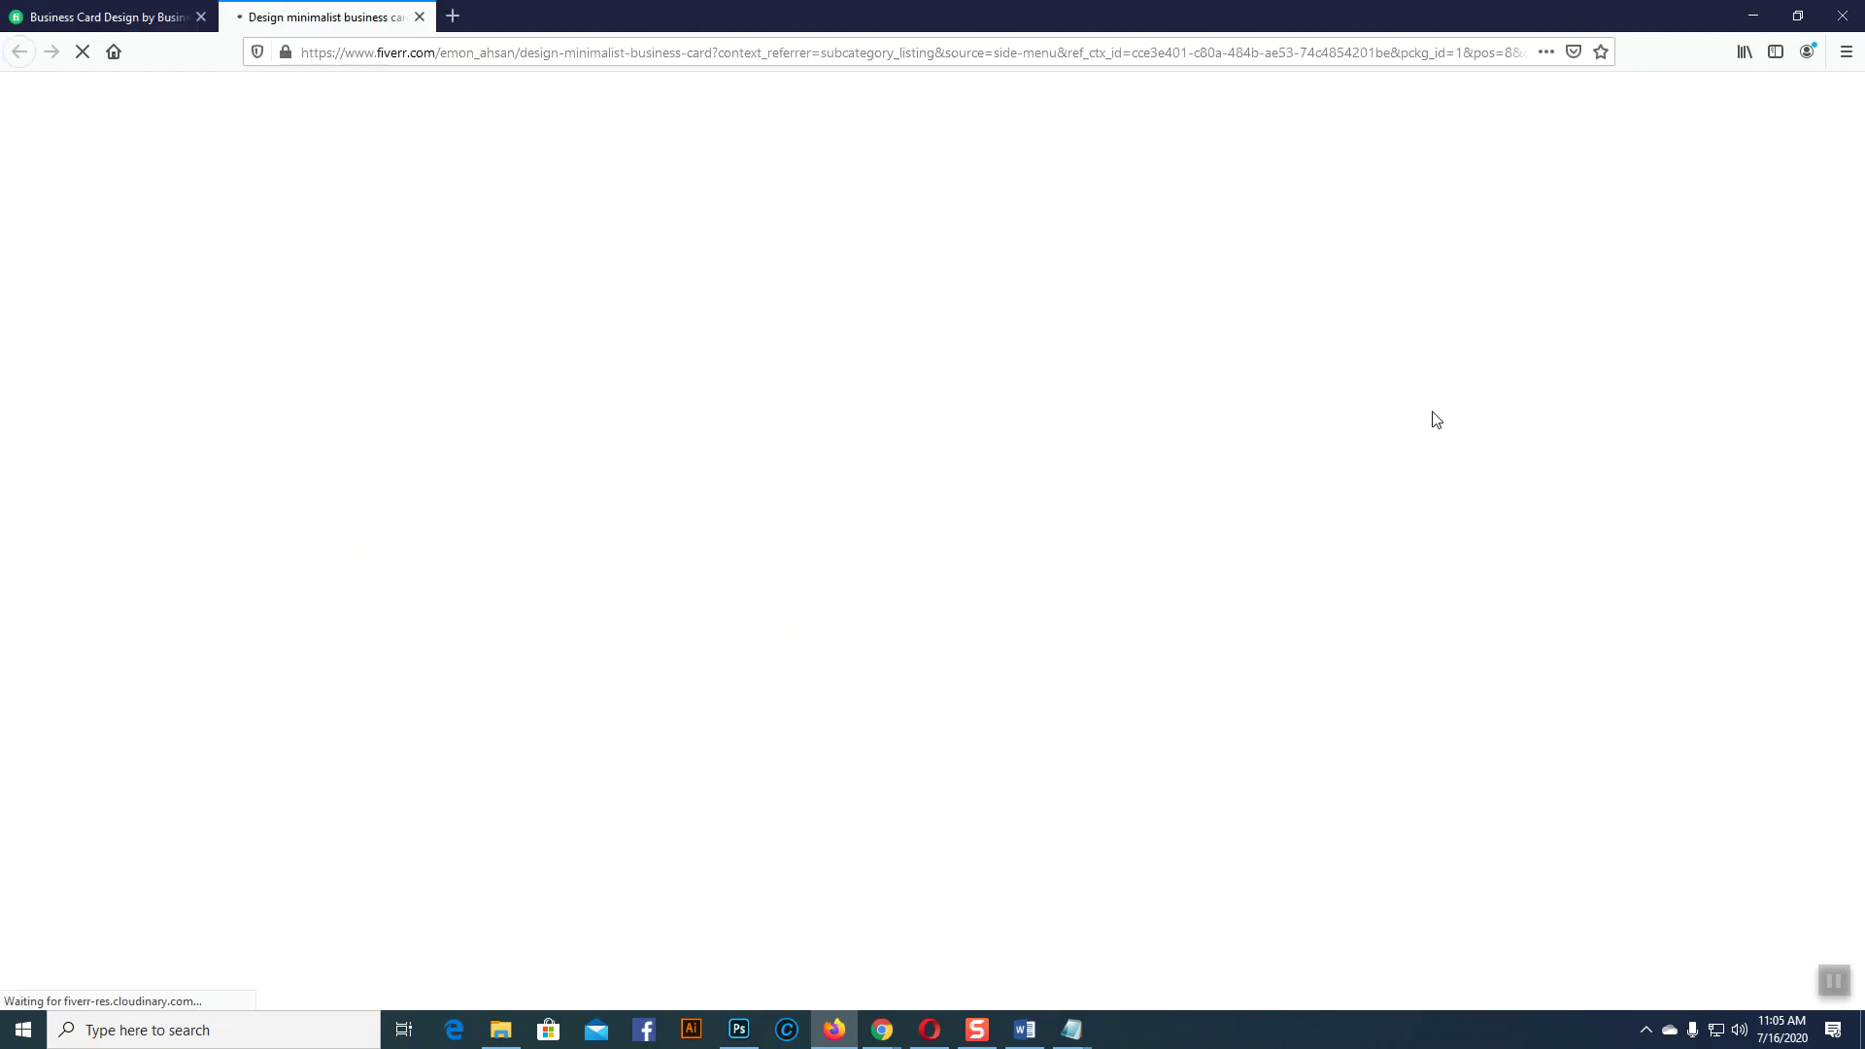
scroll(1619, 521, "down", 4)
scroll(1618, 519, "down", 3)
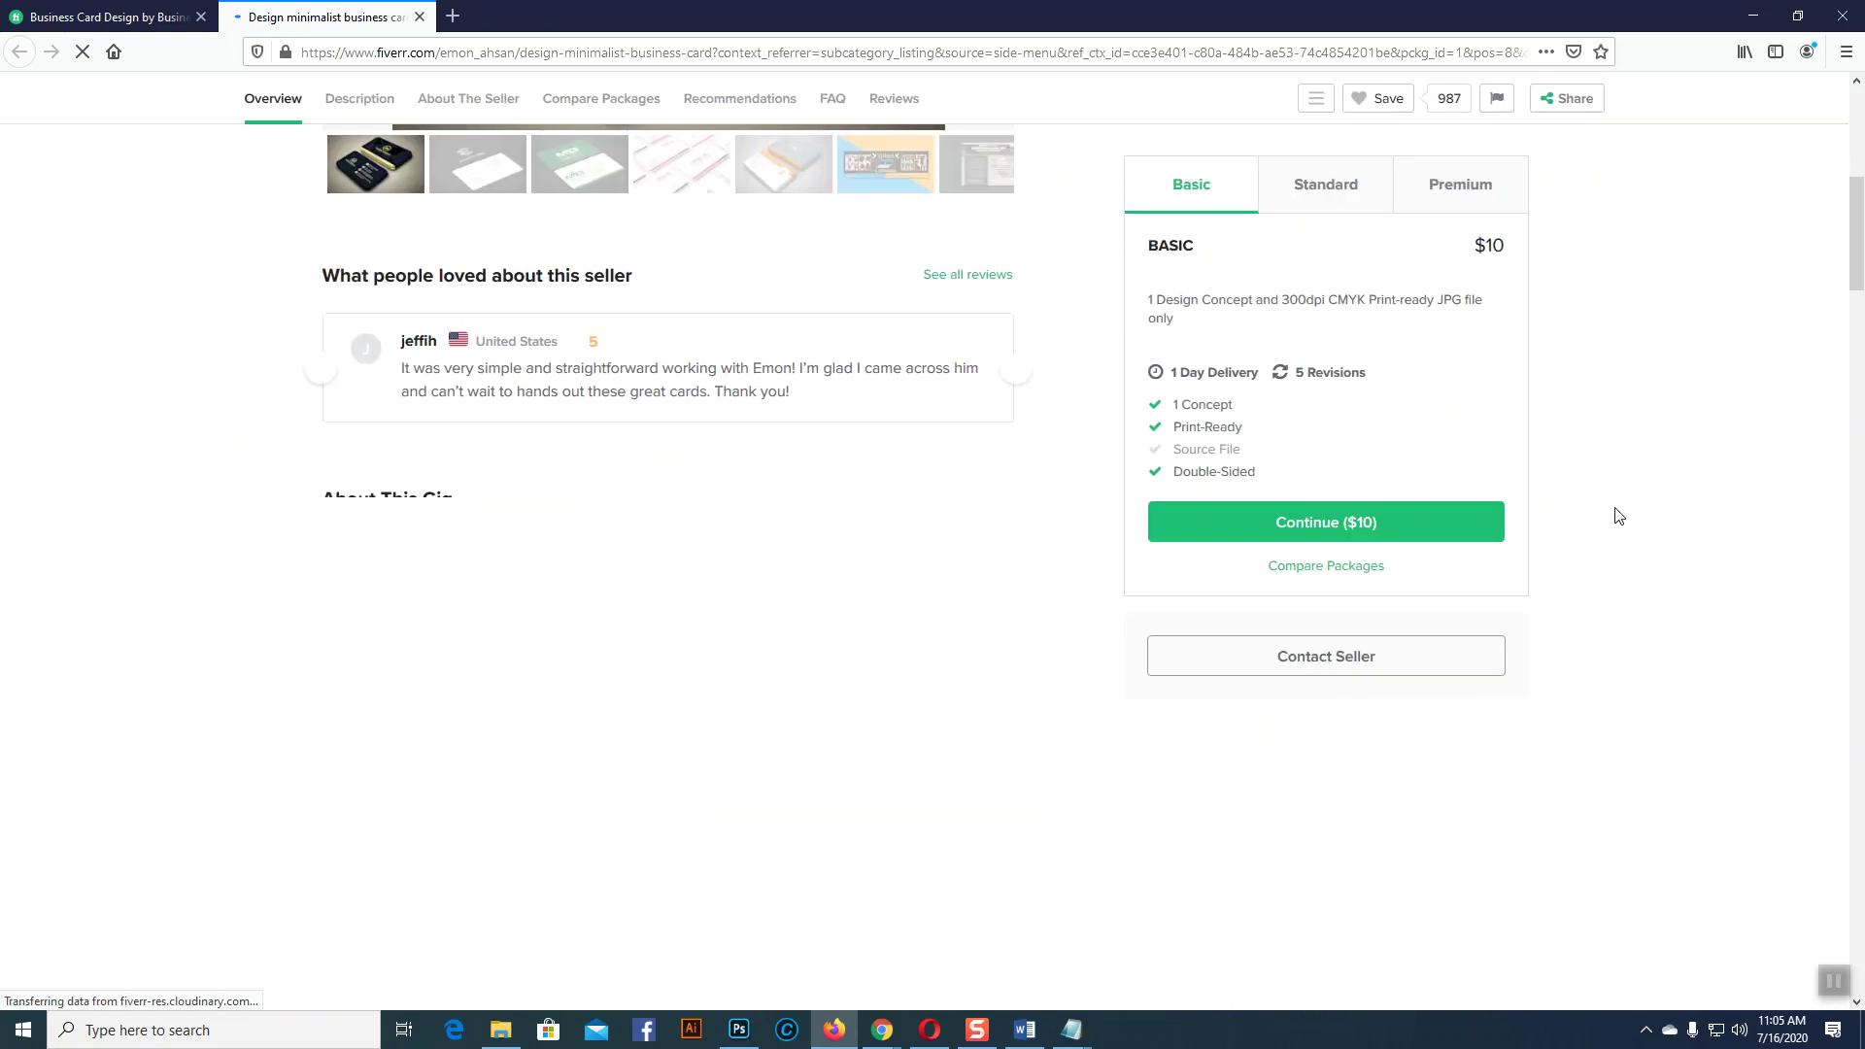
scroll(466, 525, "down", 5)
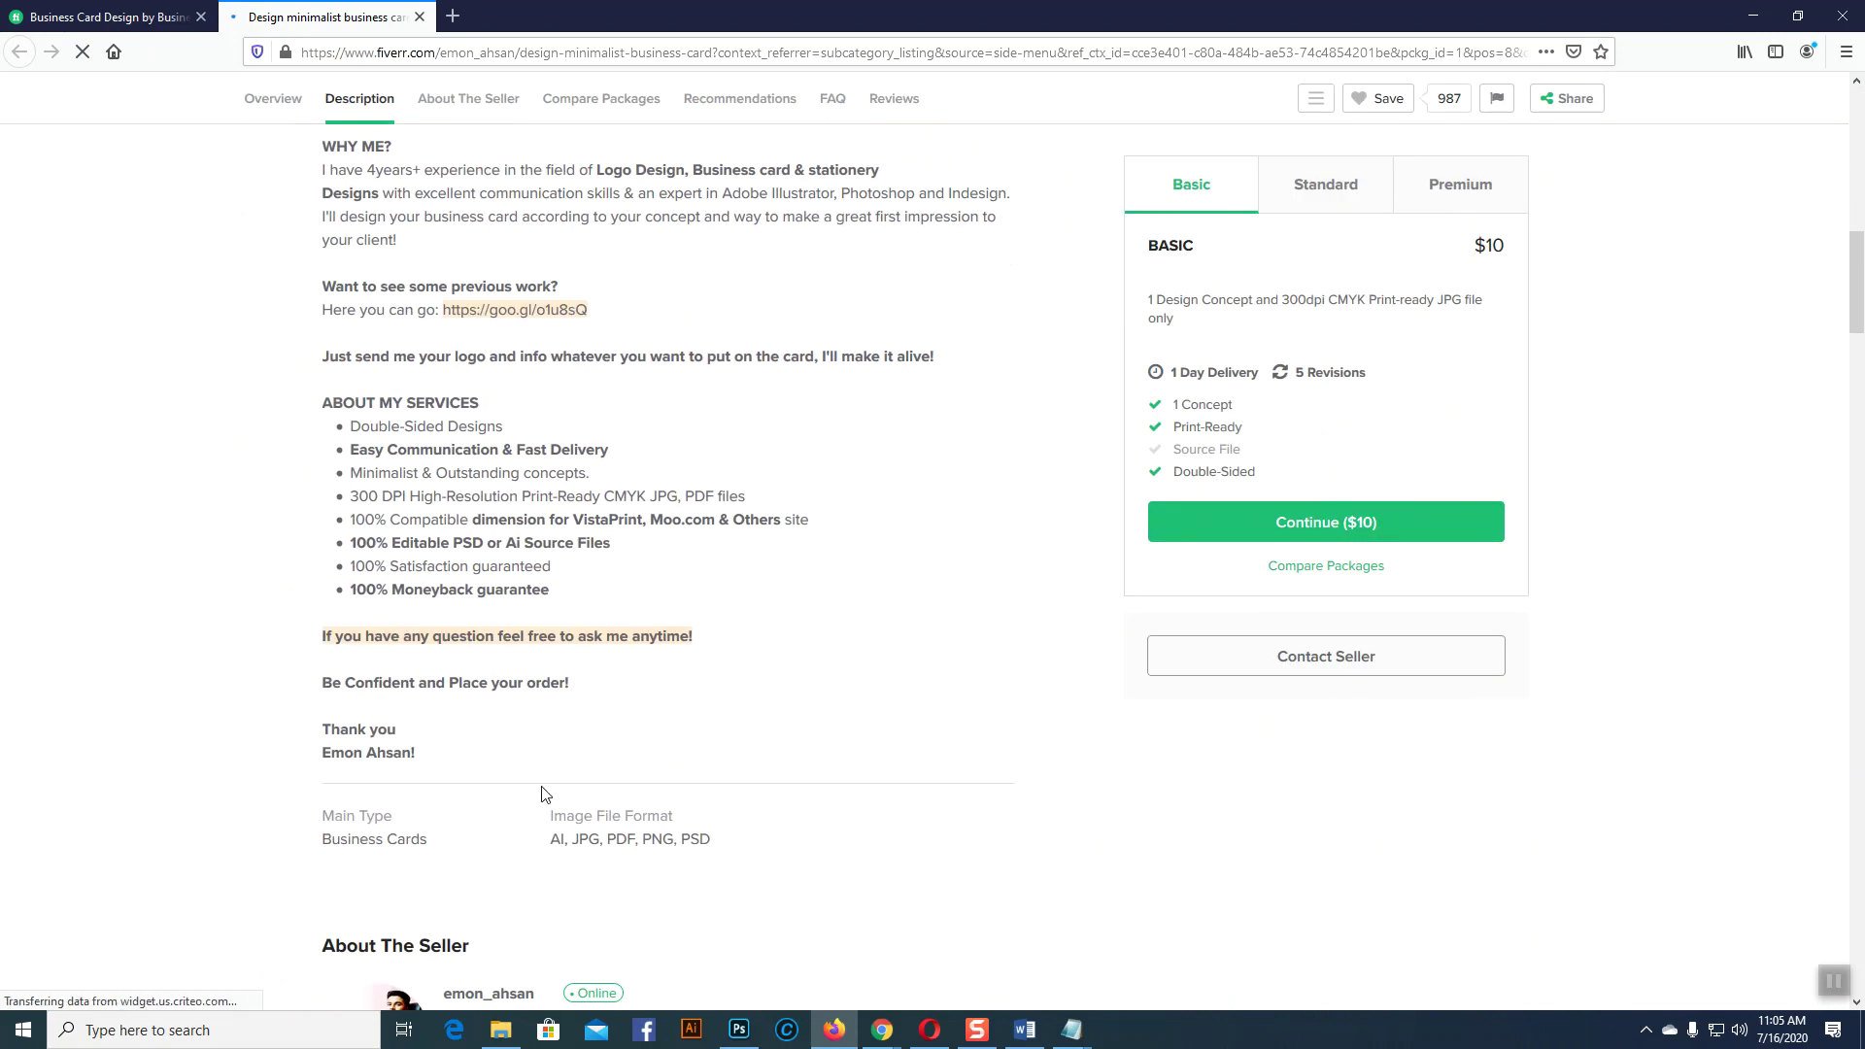
scroll(705, 566, "up", 9)
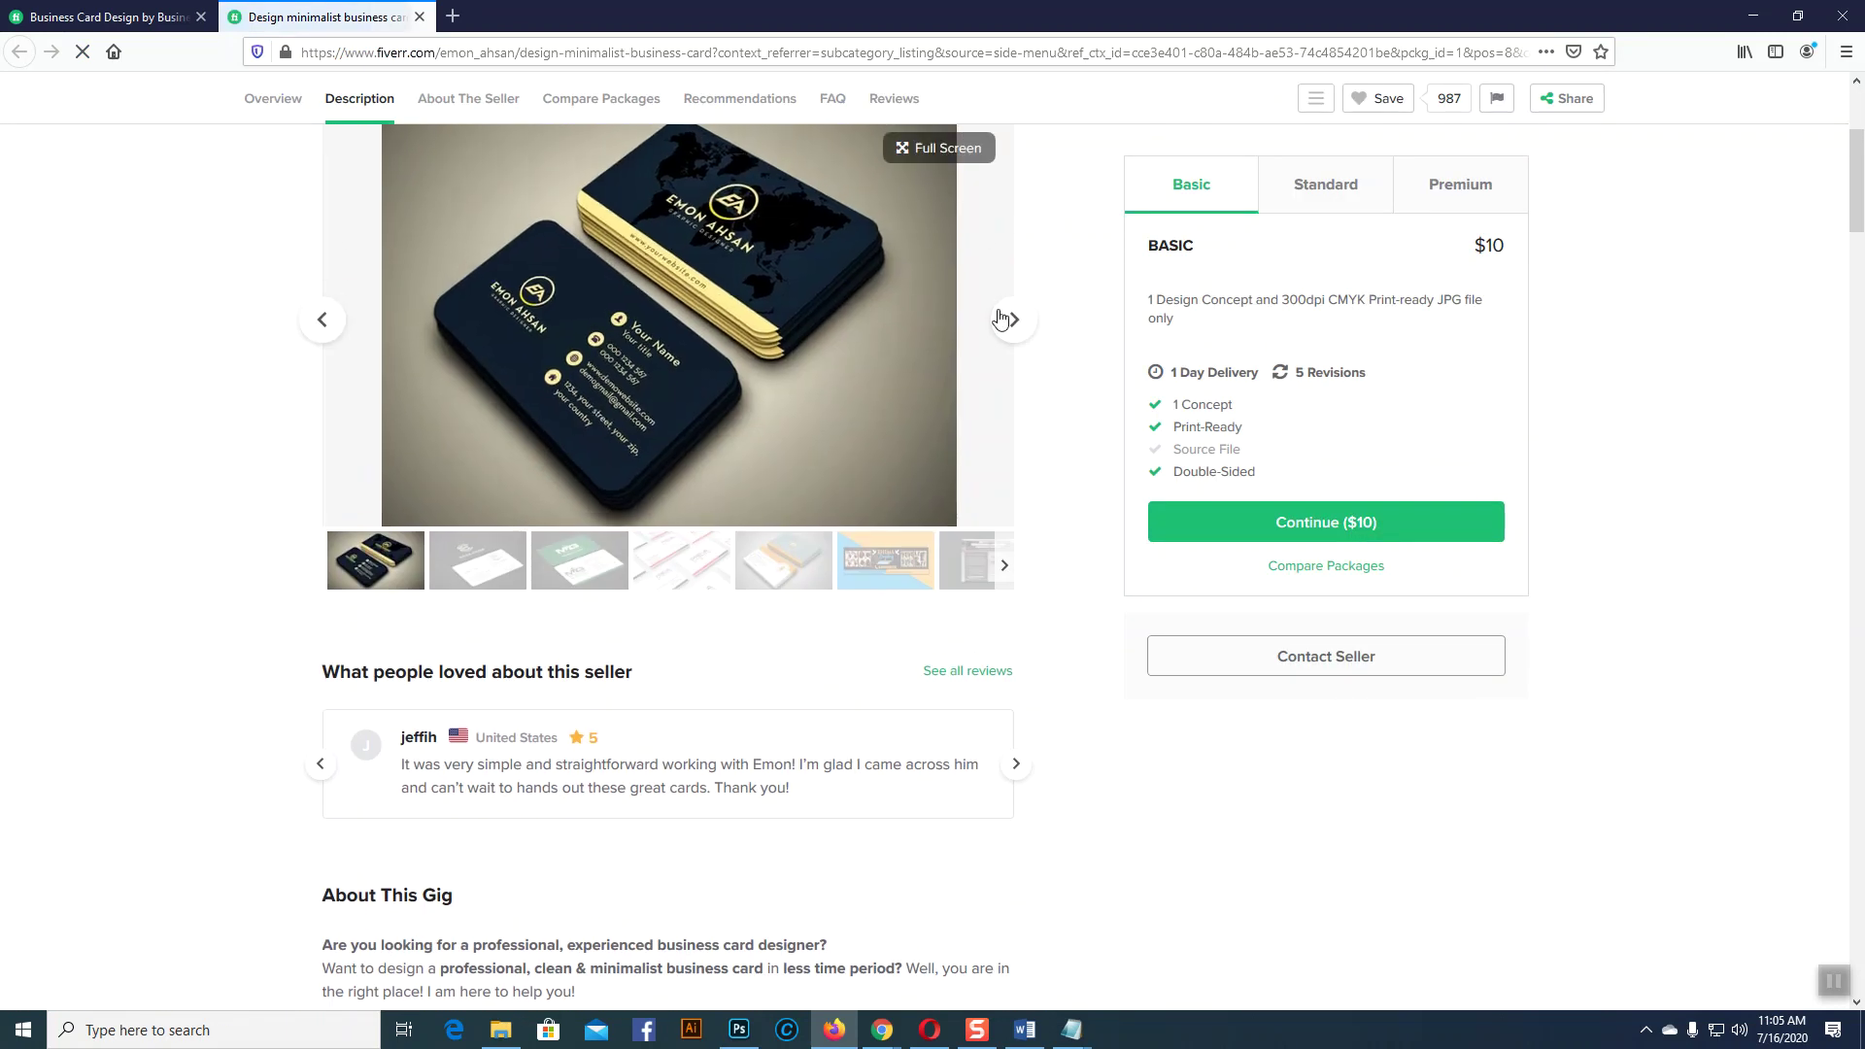
scroll(657, 654, "down", 7)
scroll(737, 662, "down", 2)
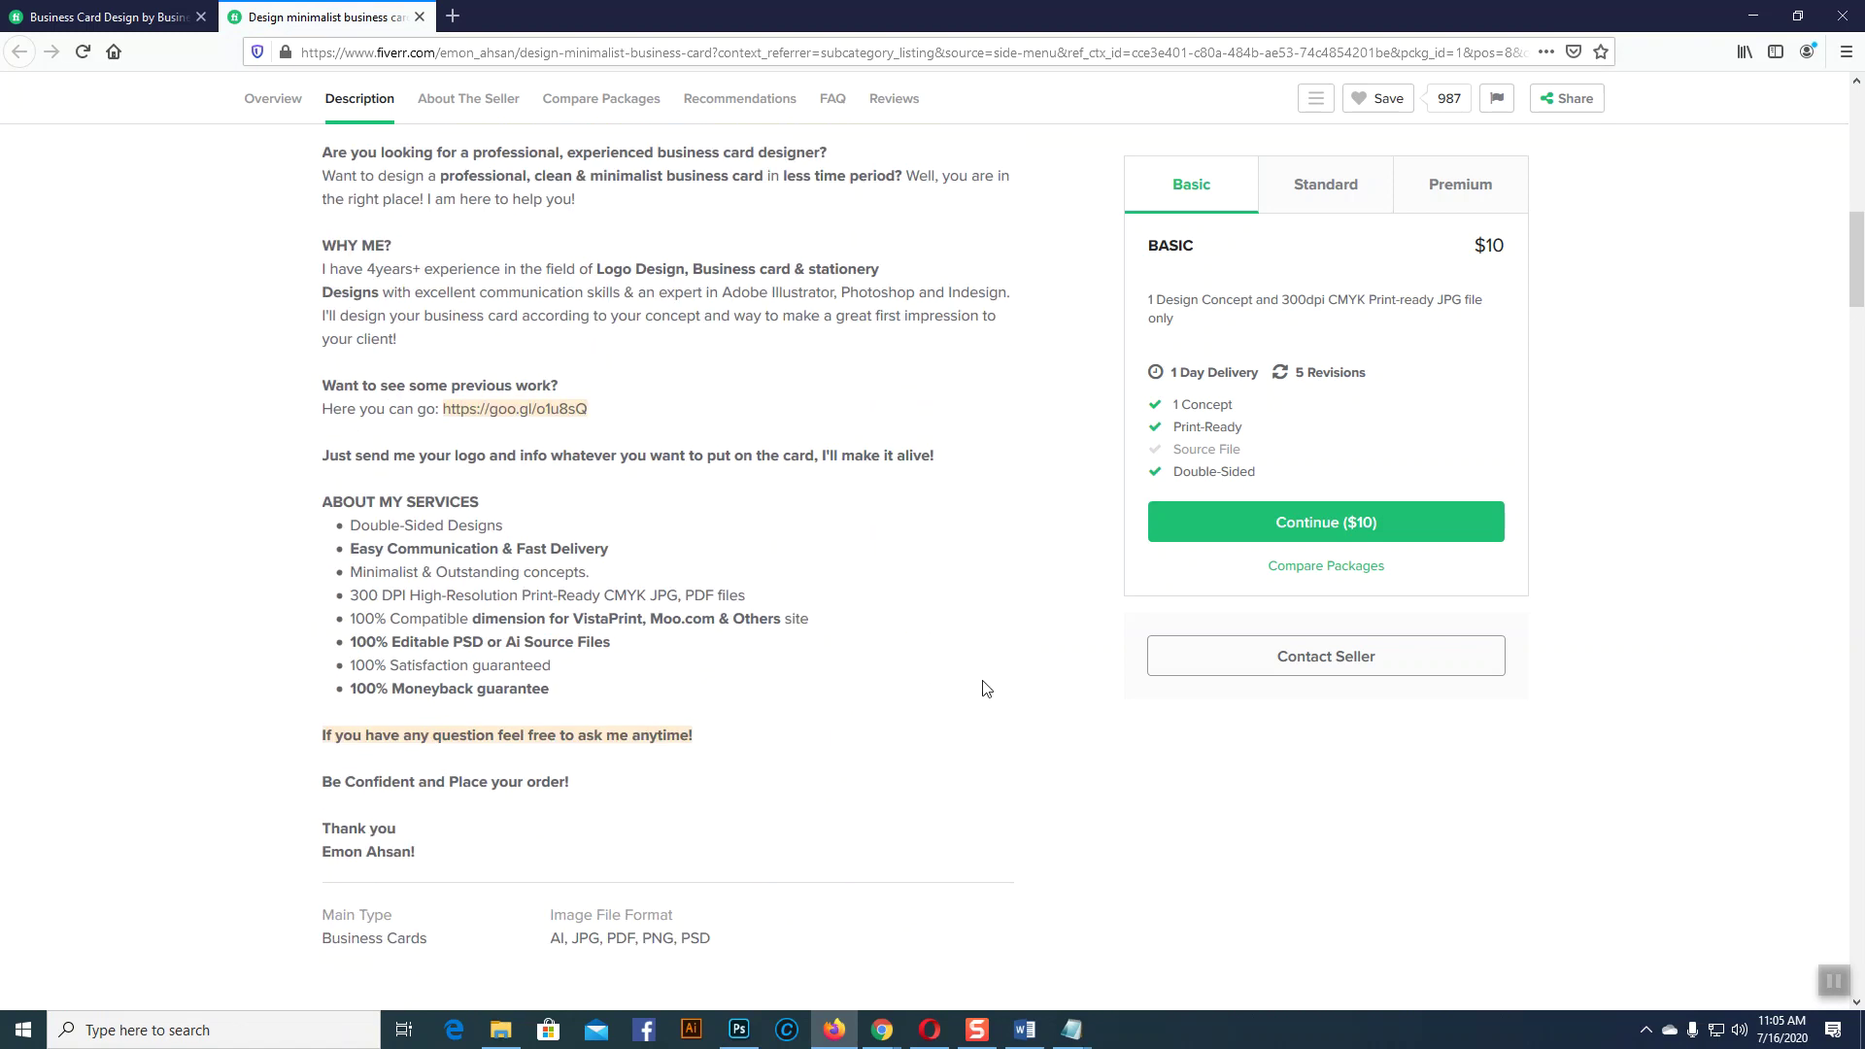
scroll(986, 689, "up", 10)
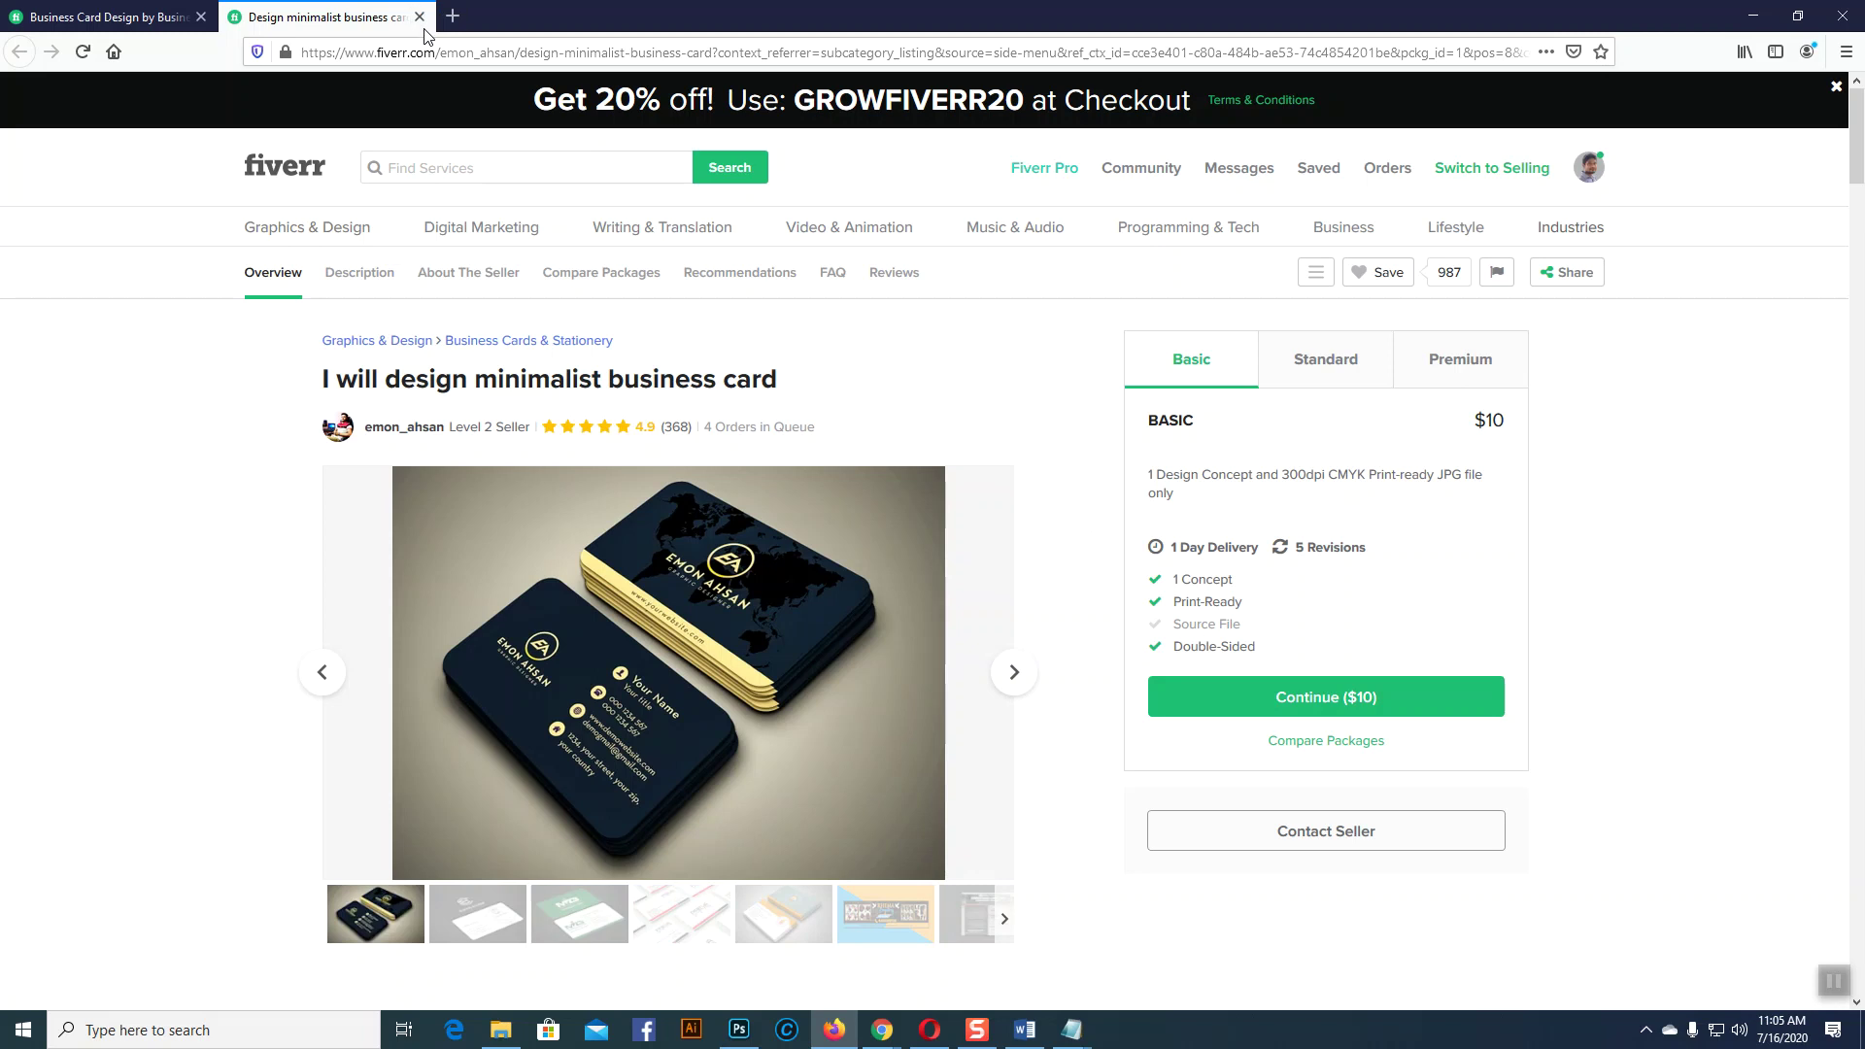
Search recent 'Clipping path' gigs and open the photoshop clipping path services gig.
left_click(77, 16)
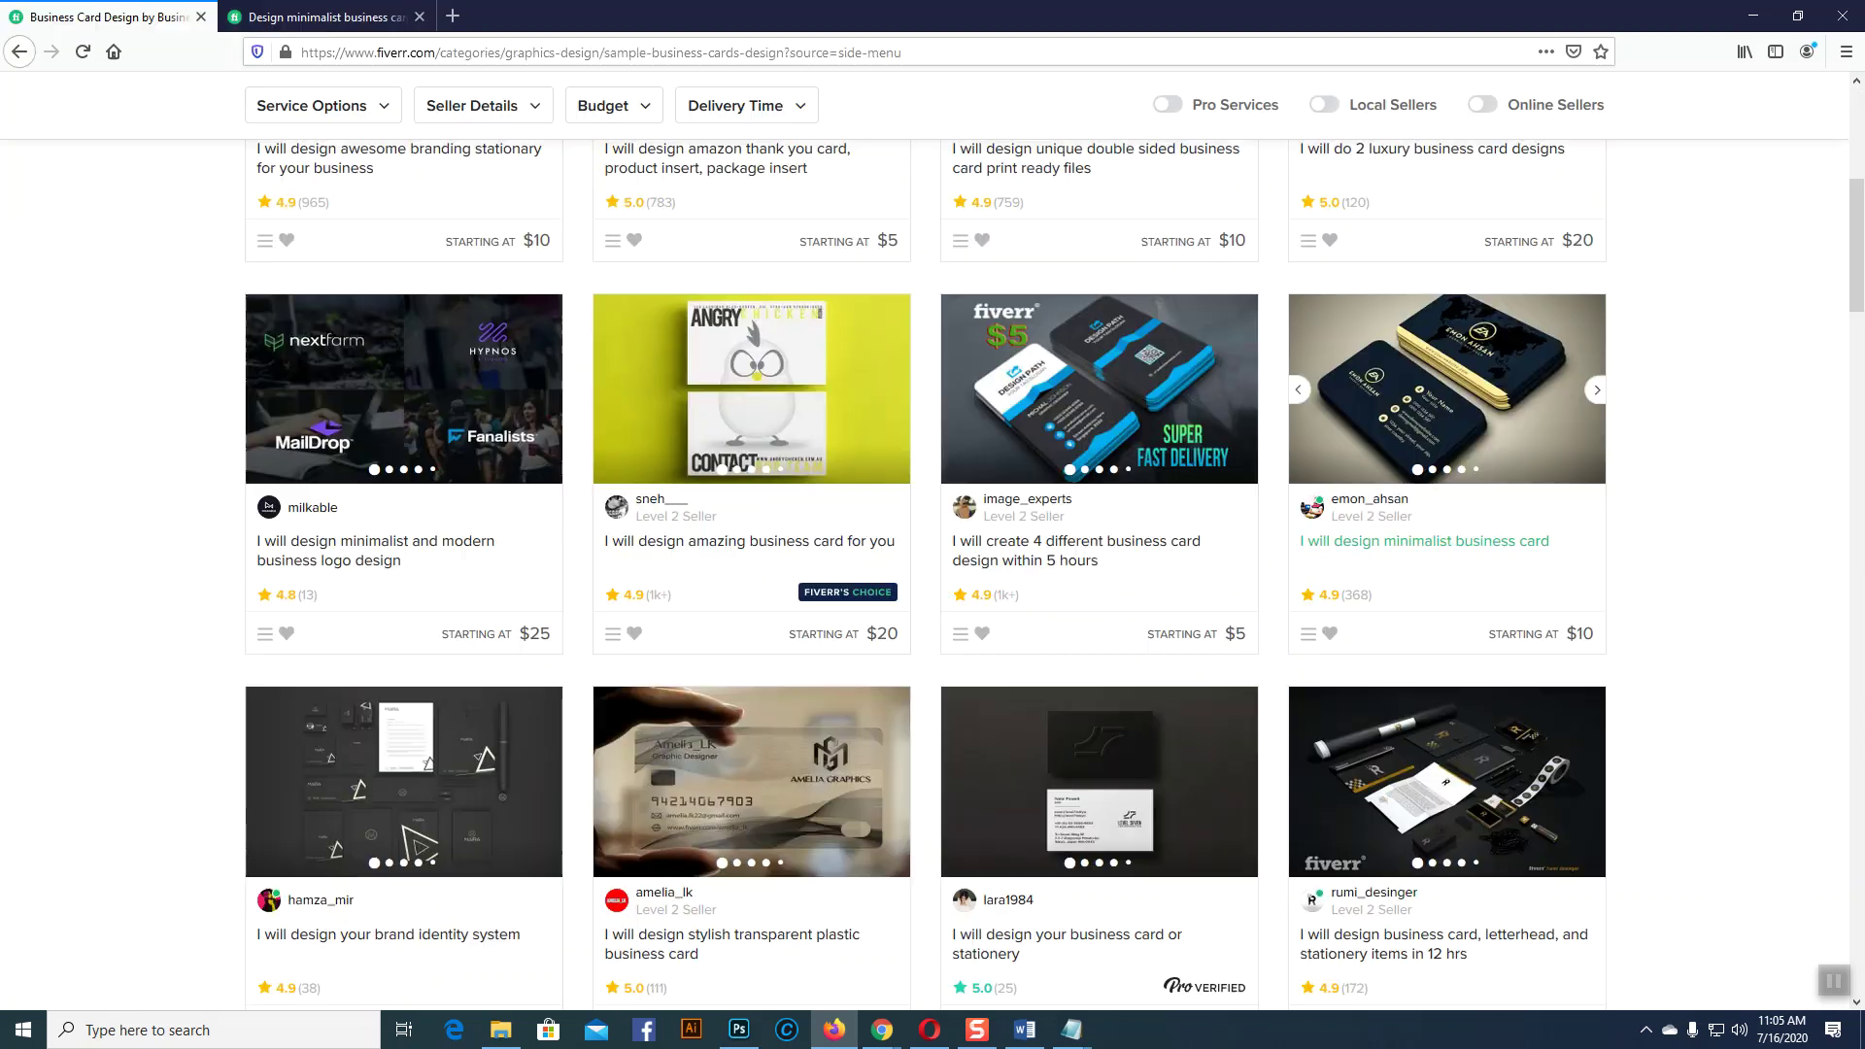
scroll(438, 390, "up", 10)
left_click(427, 177)
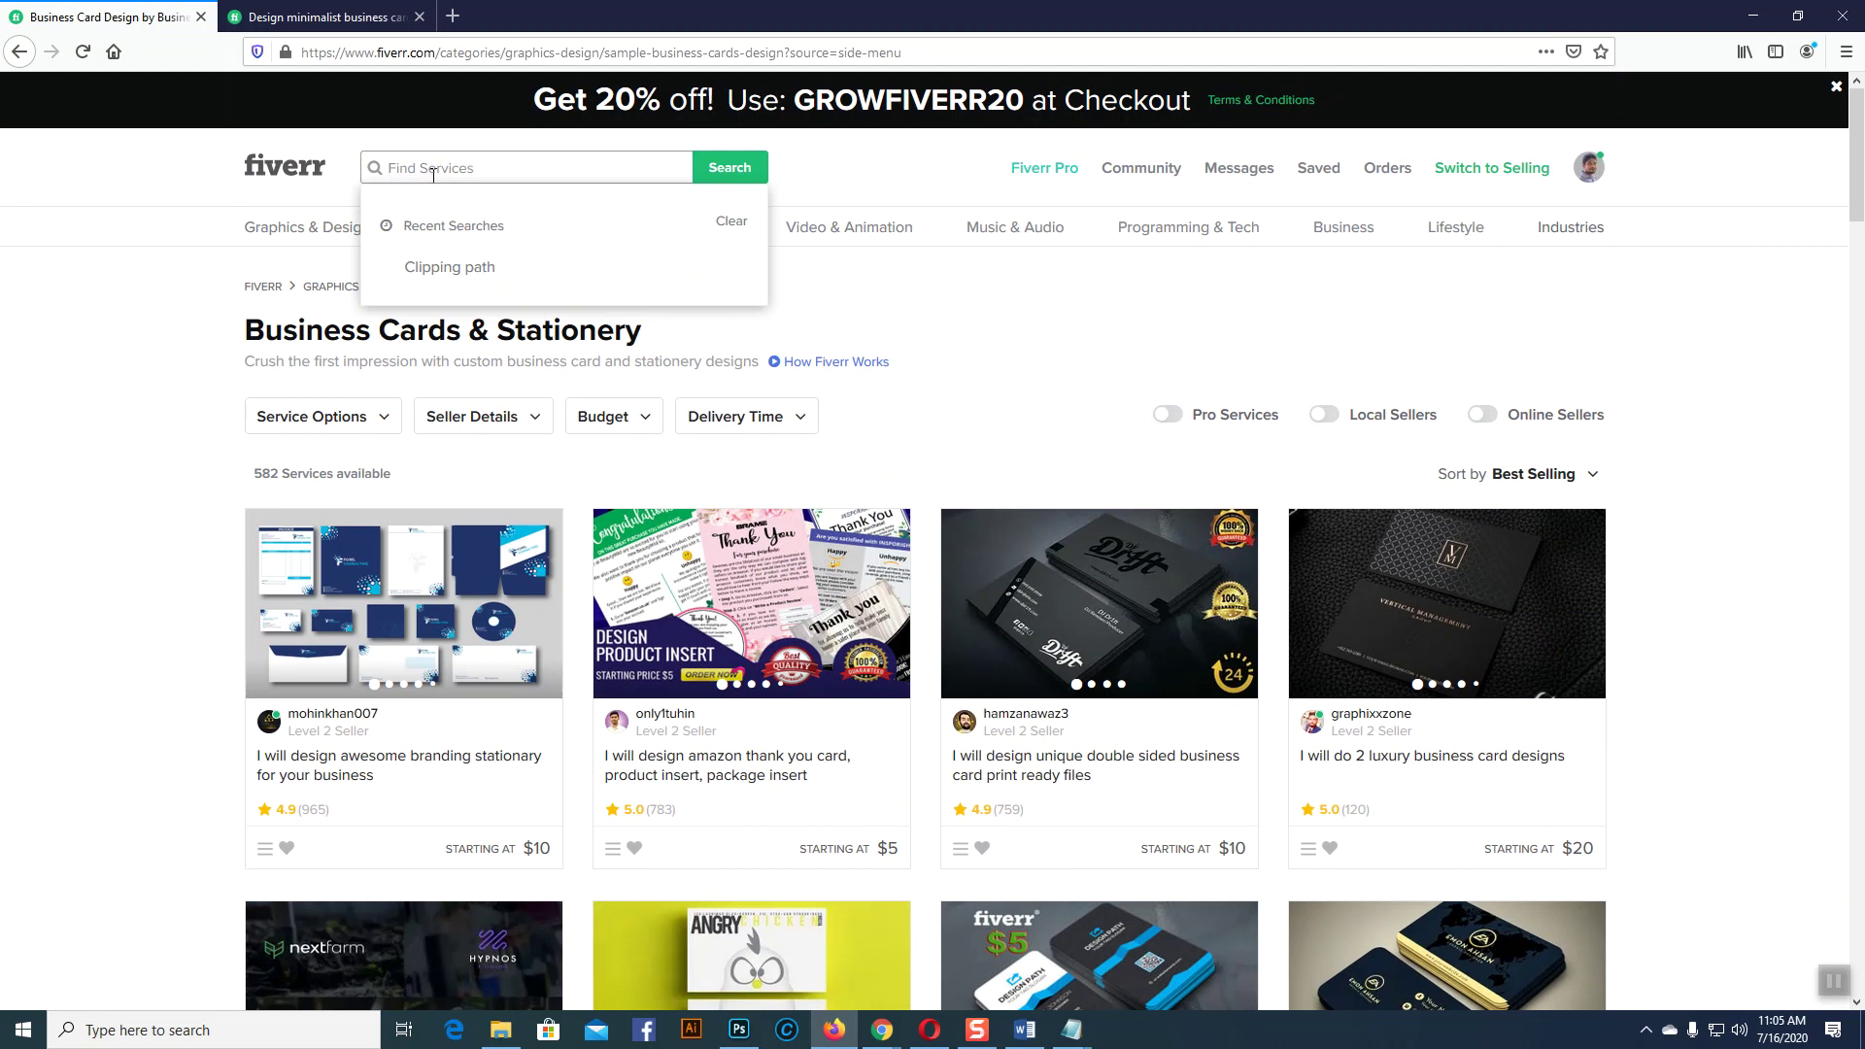
left_click(445, 266)
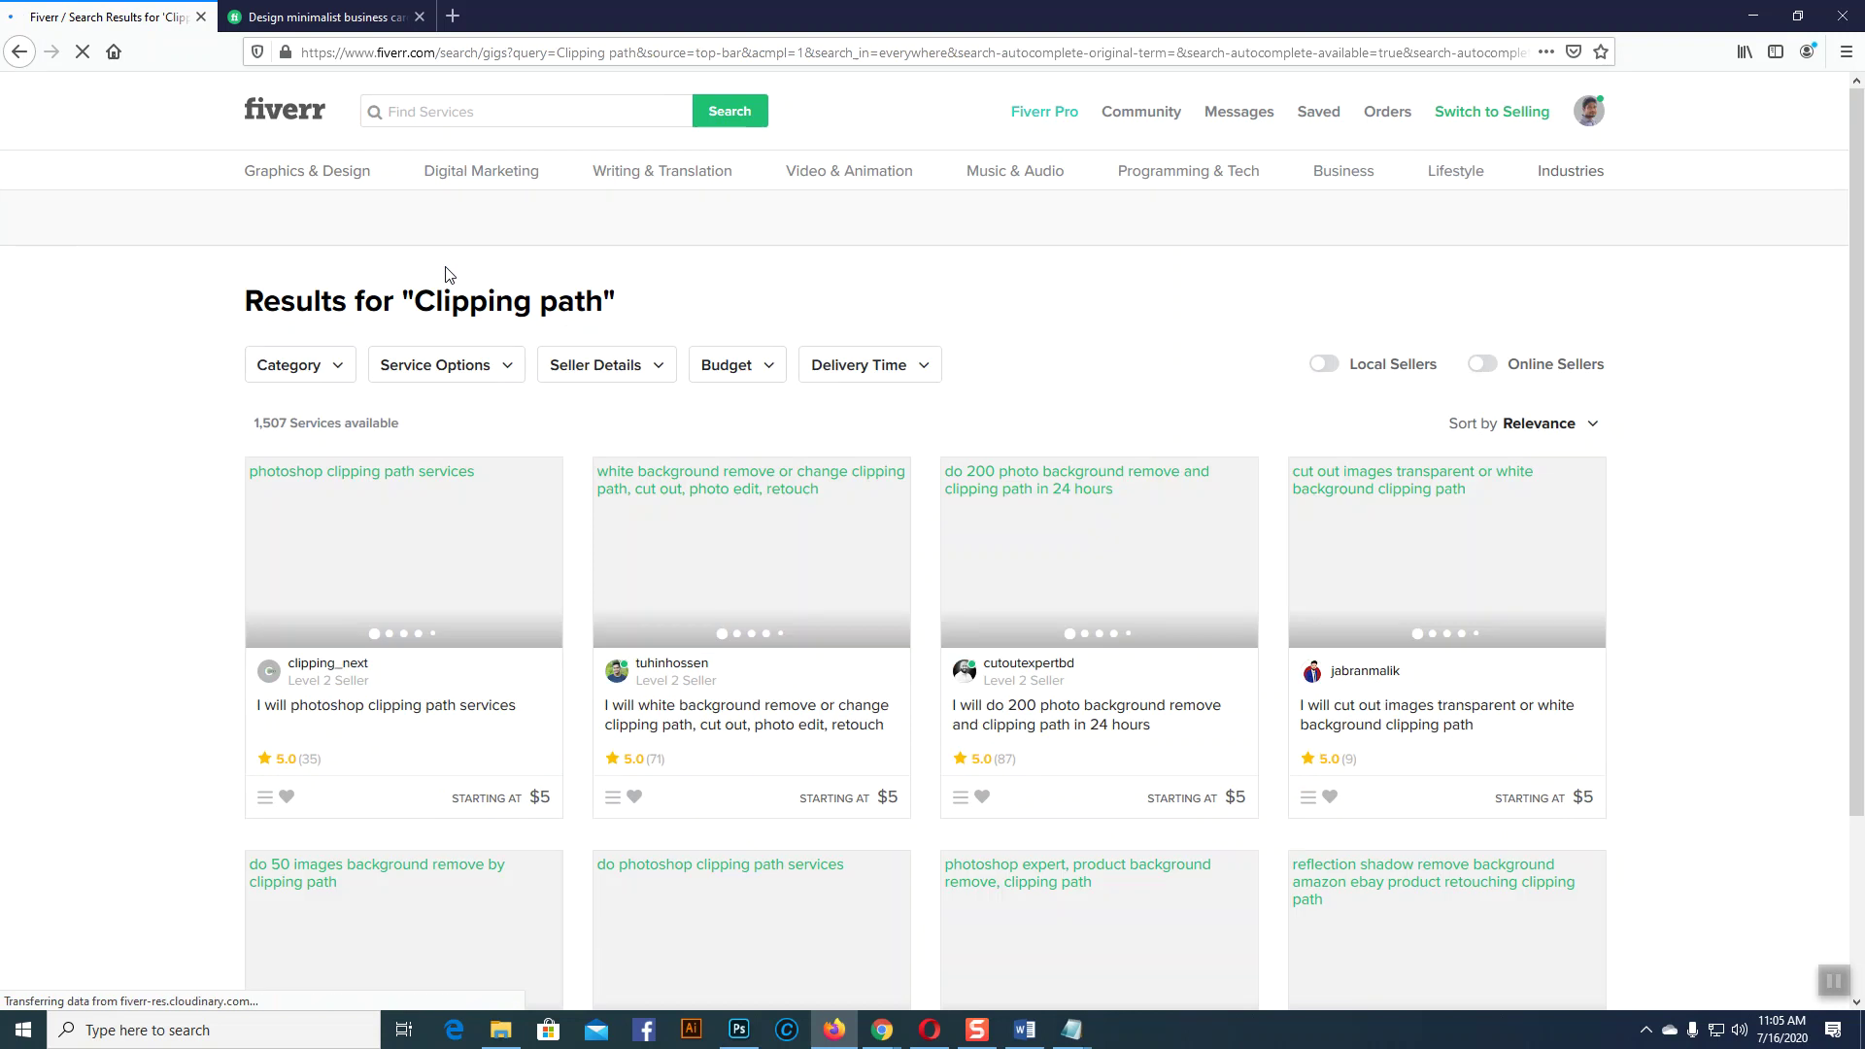
scroll(565, 665, "down", 3)
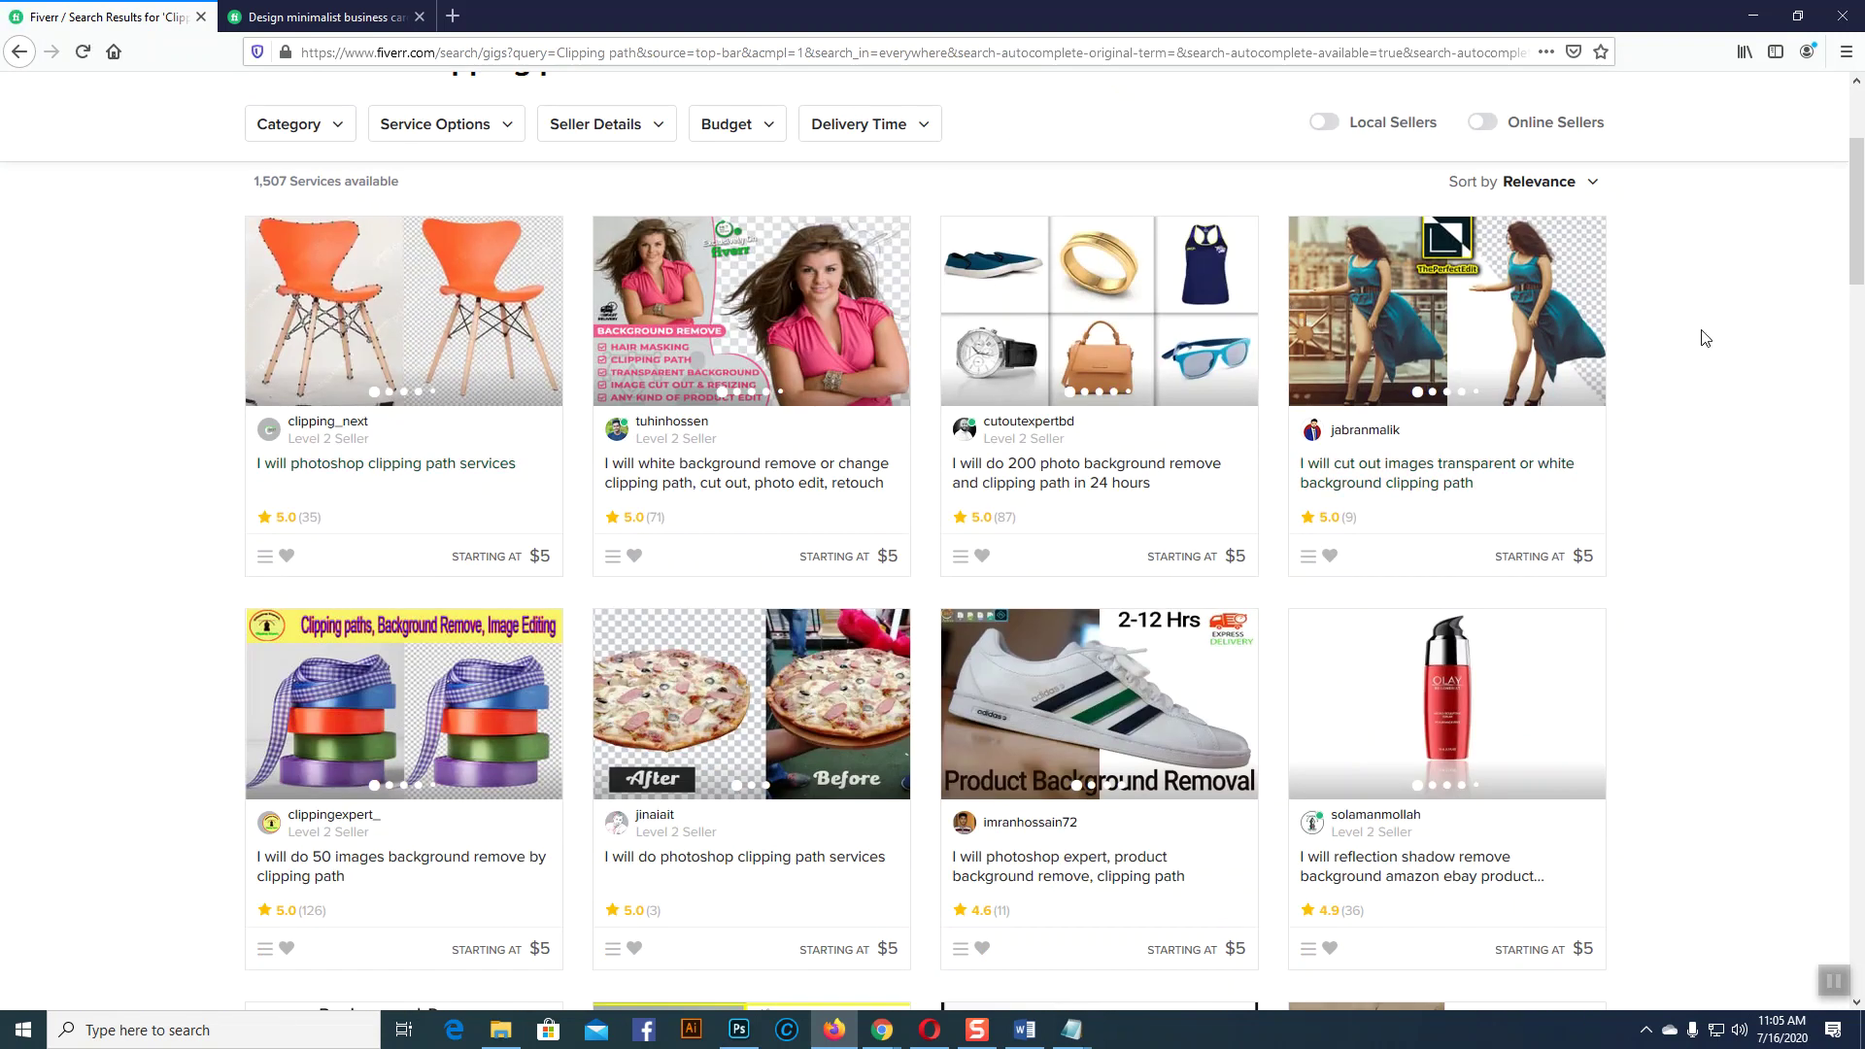
left_click(361, 336)
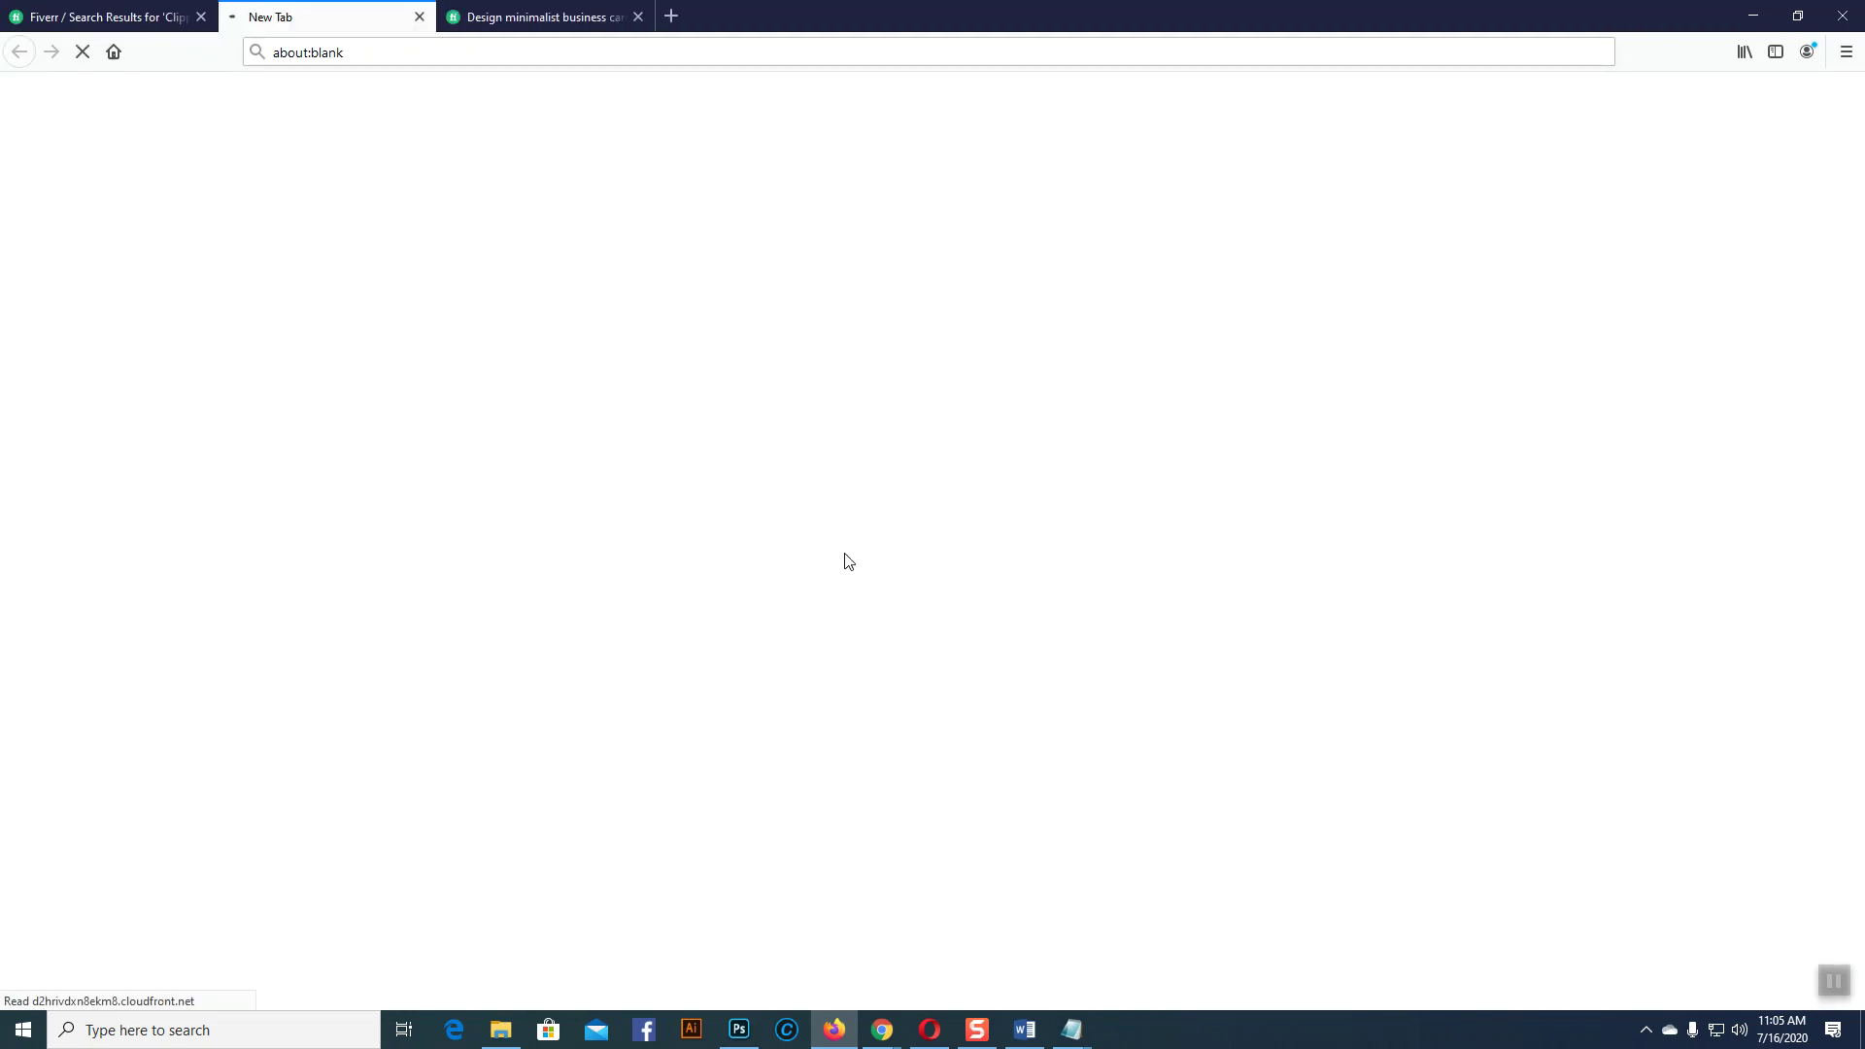
View the gig's sample images (plant, bicycle, gears, robe, ring, suit), then return to the gig form.
scroll(1120, 504, "down", 10)
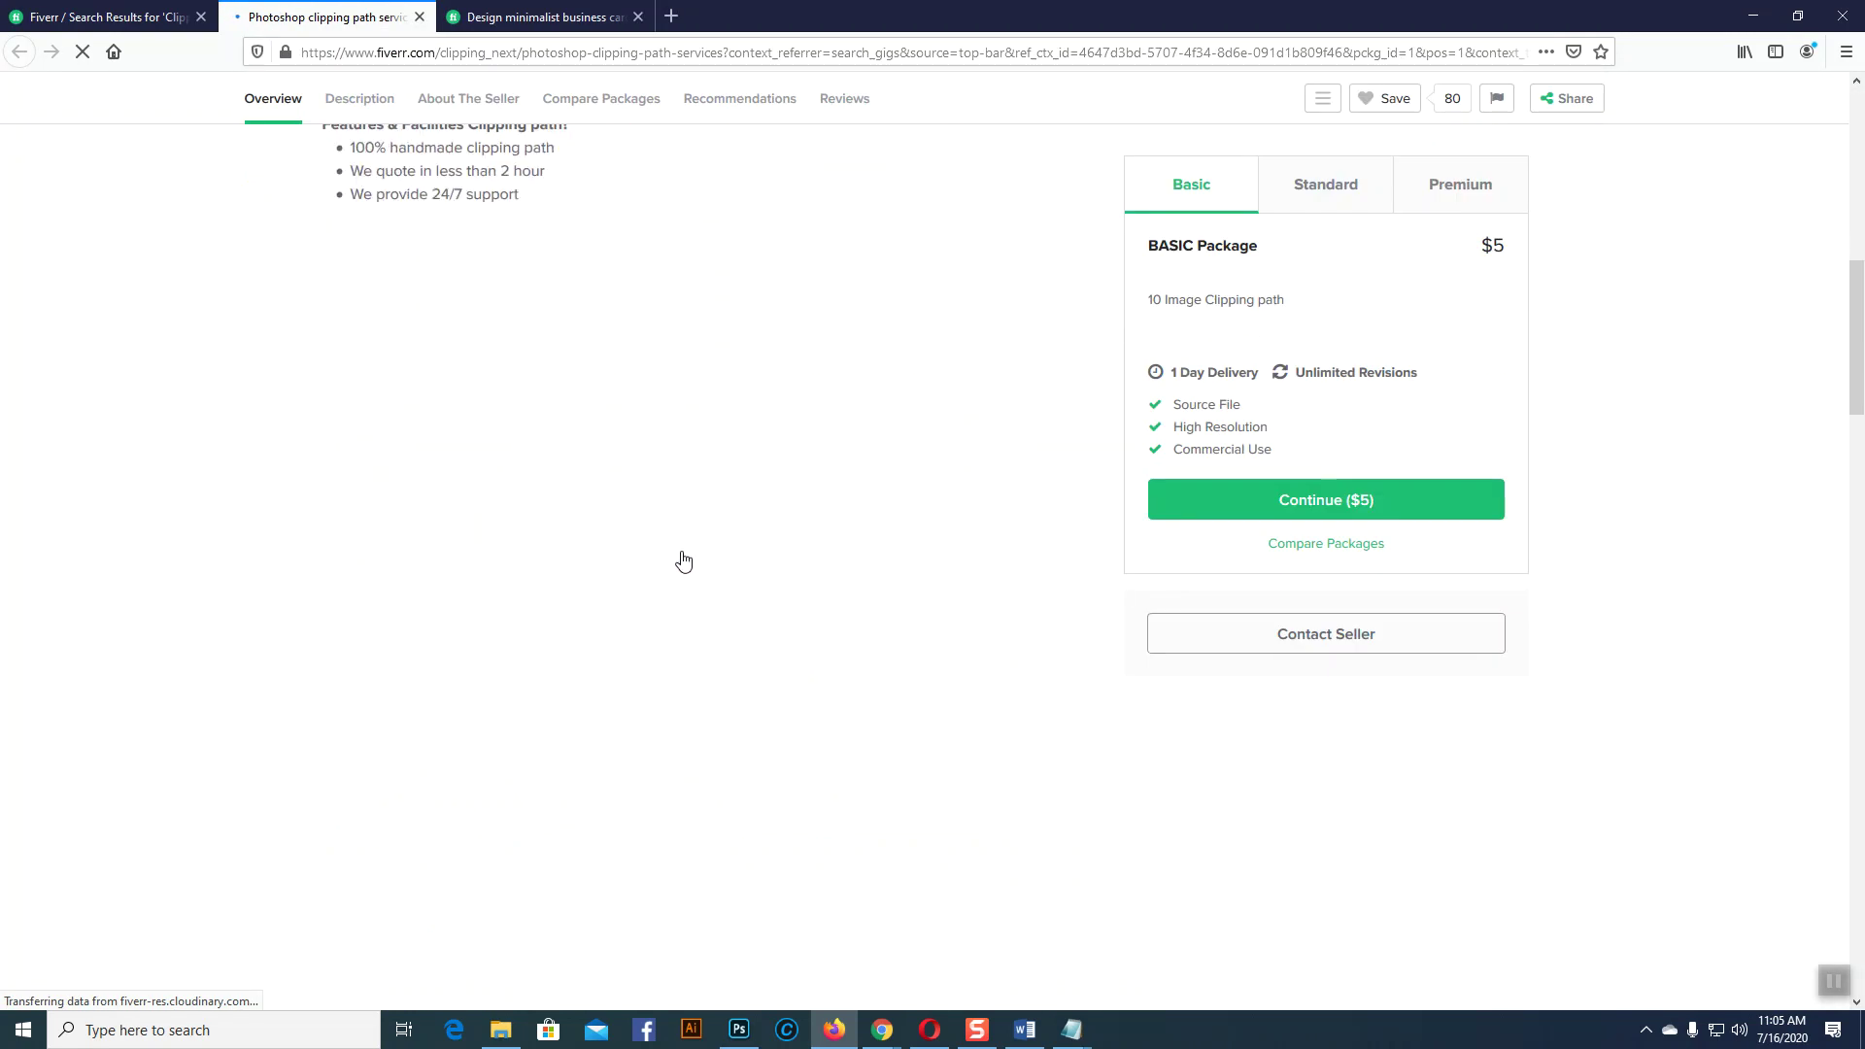
scroll(572, 734, "down", 5)
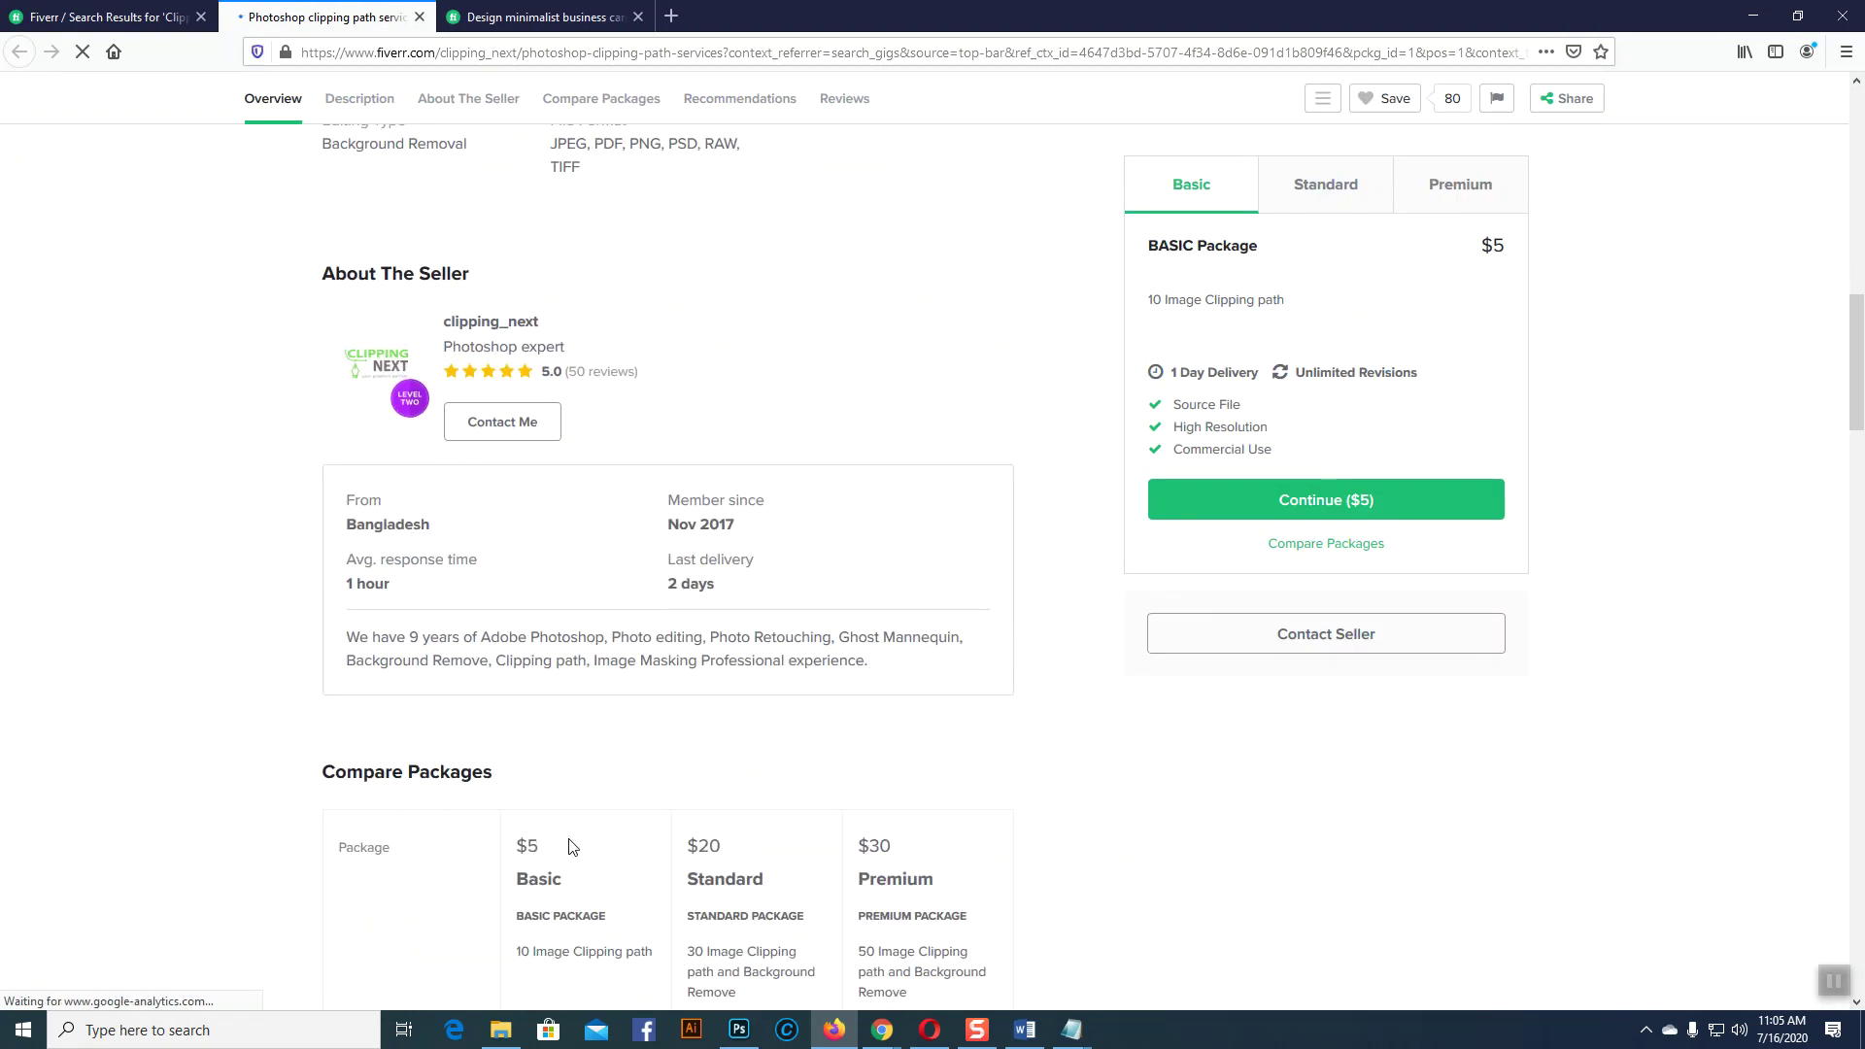
scroll(598, 782, "up", 6)
scroll(607, 770, "up", 7)
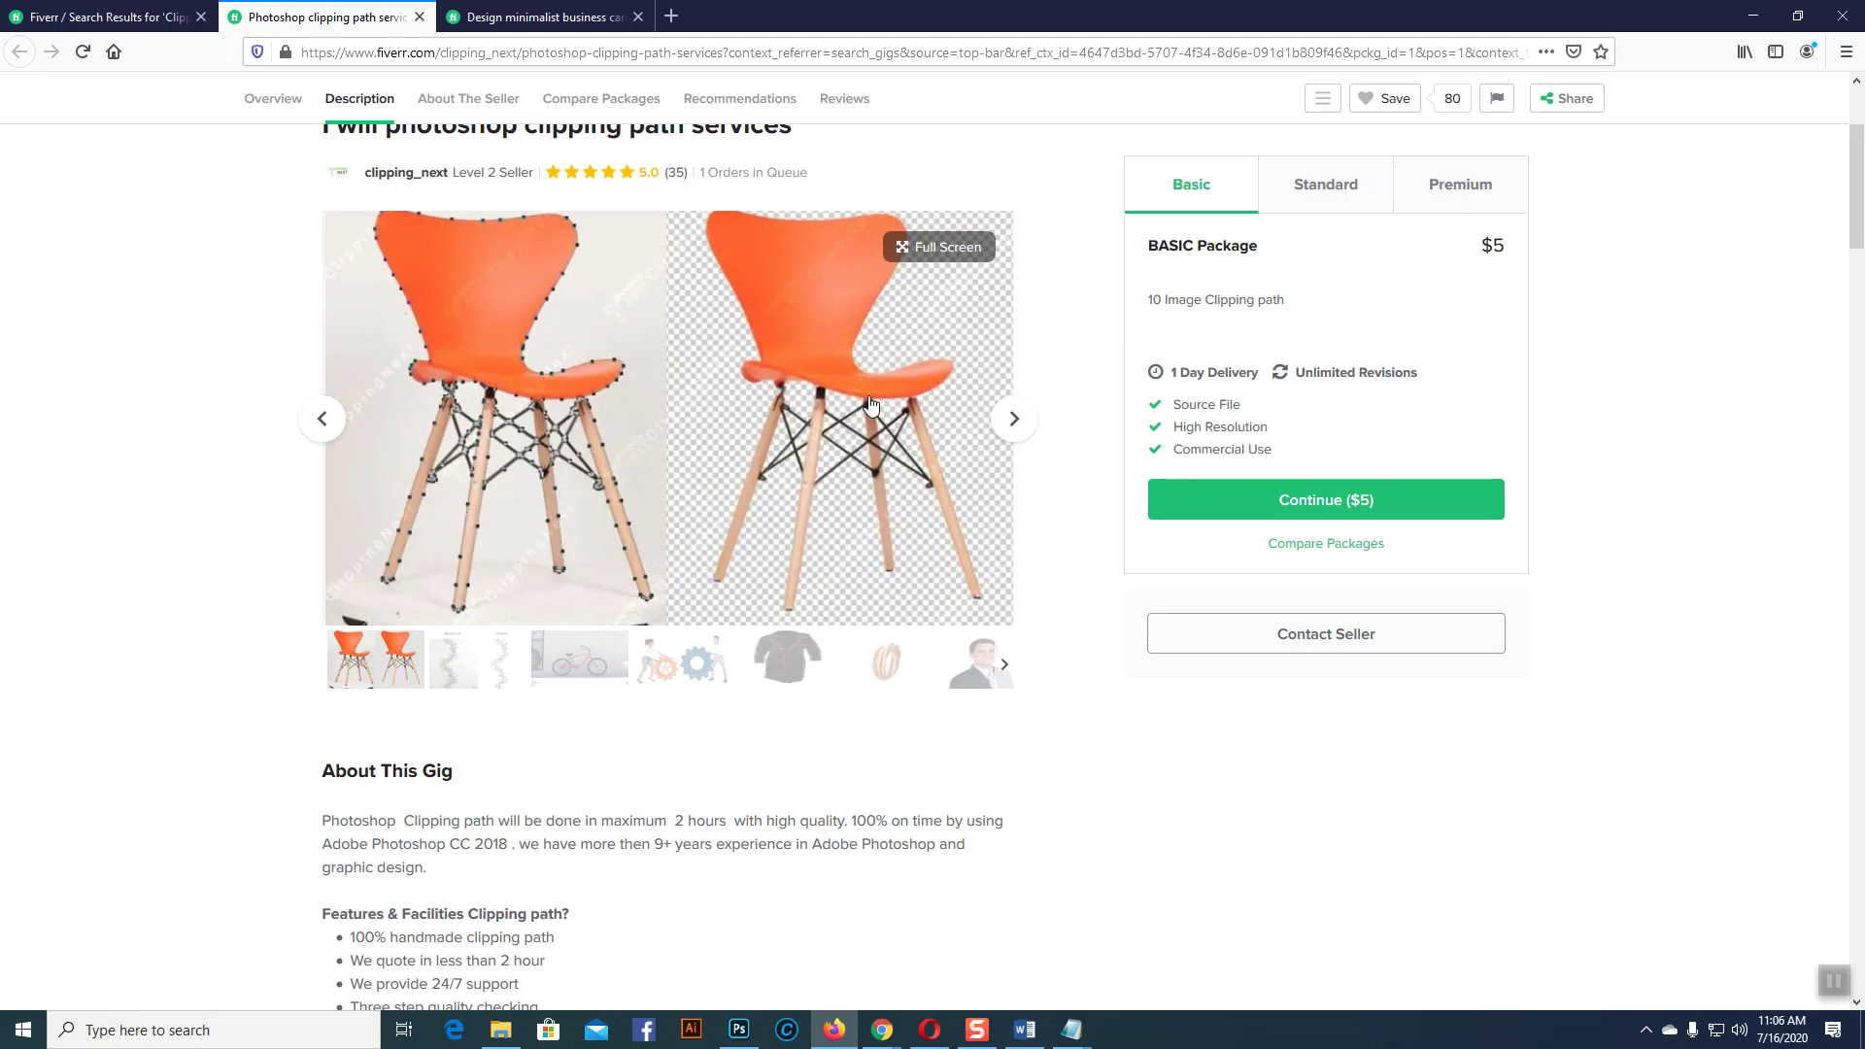
left_click(476, 661)
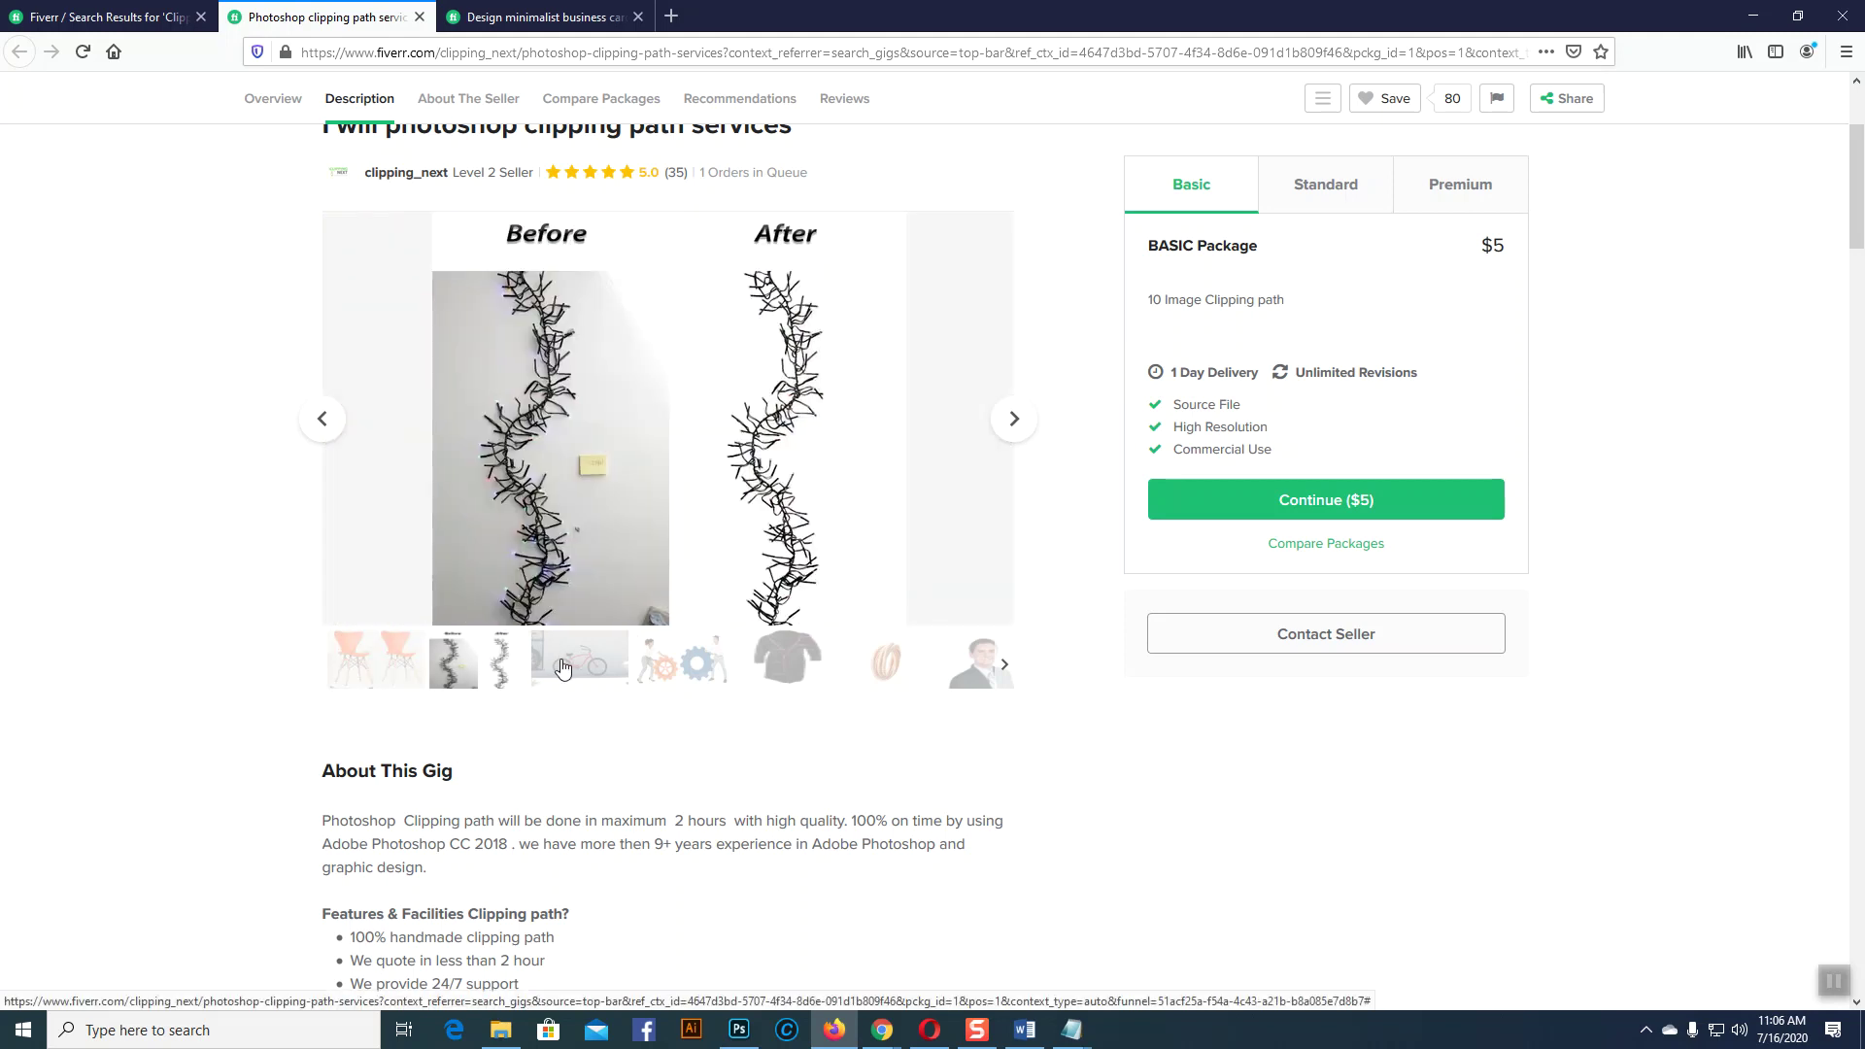
left_click(579, 659)
left_click(673, 677)
left_click(471, 664)
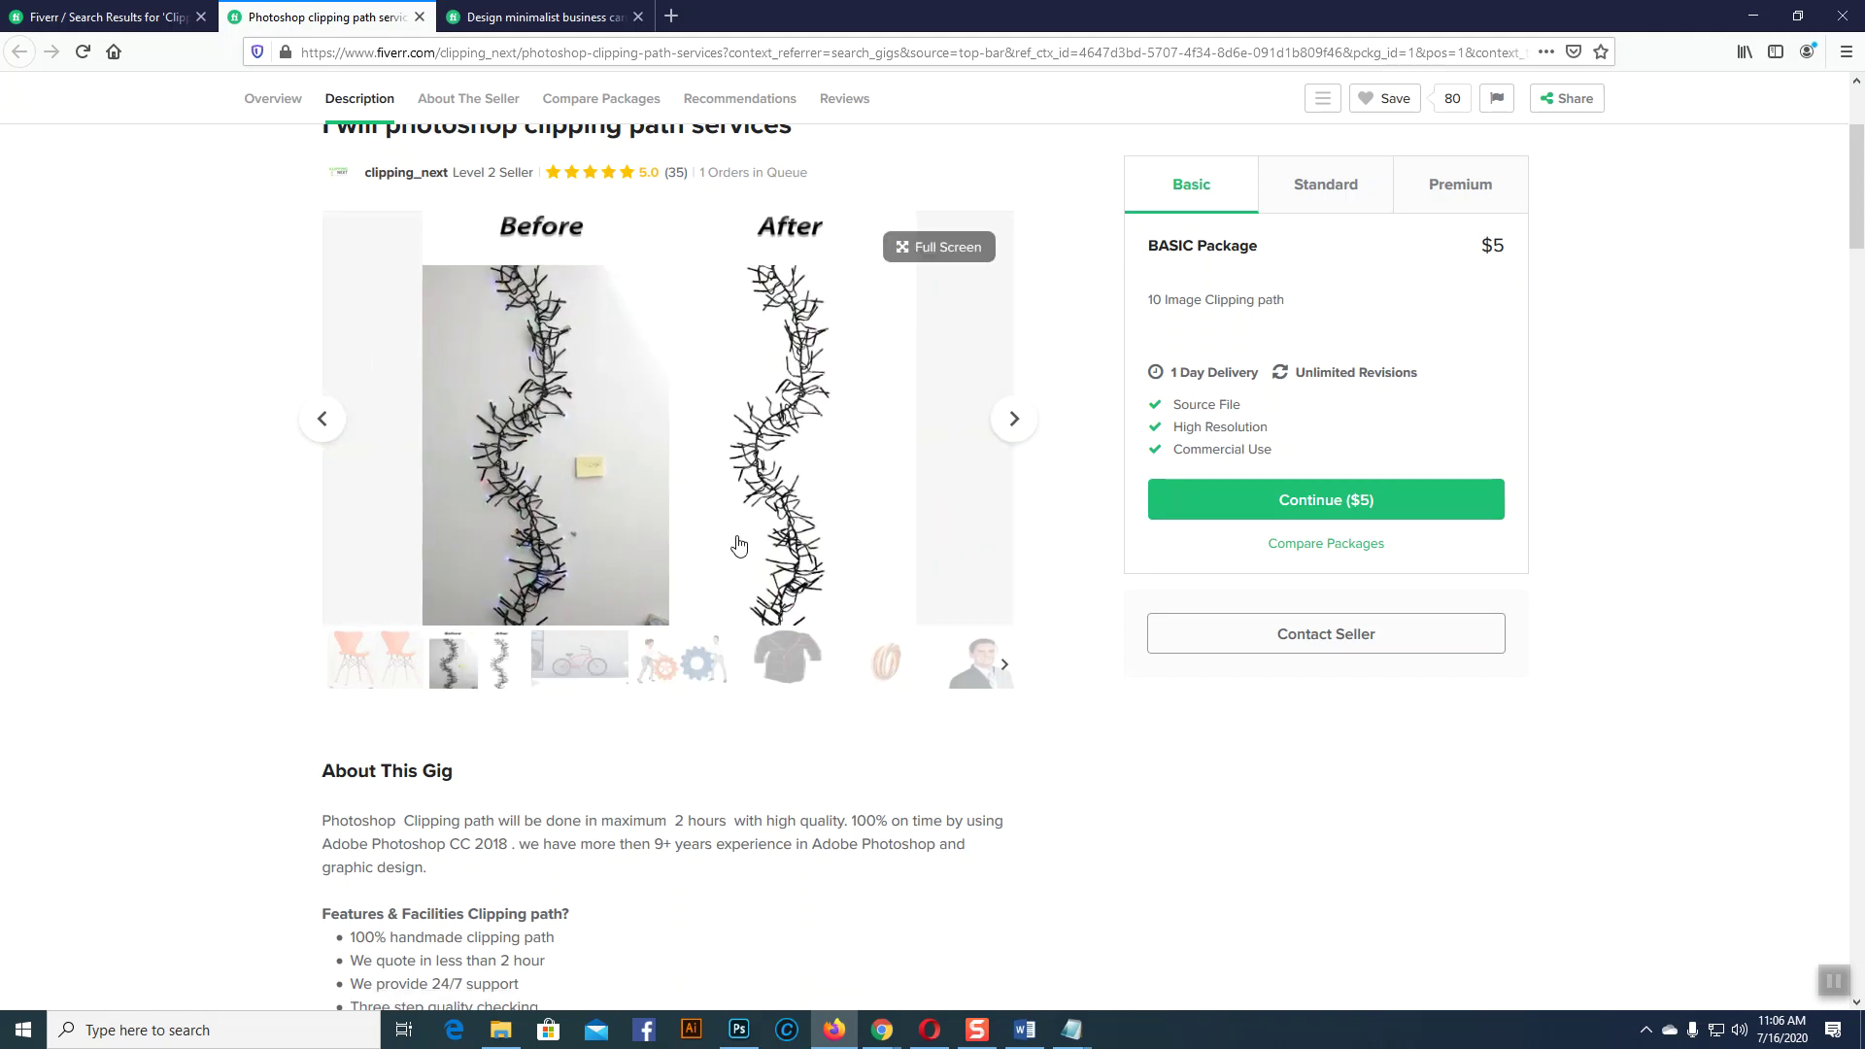
left_click(595, 641)
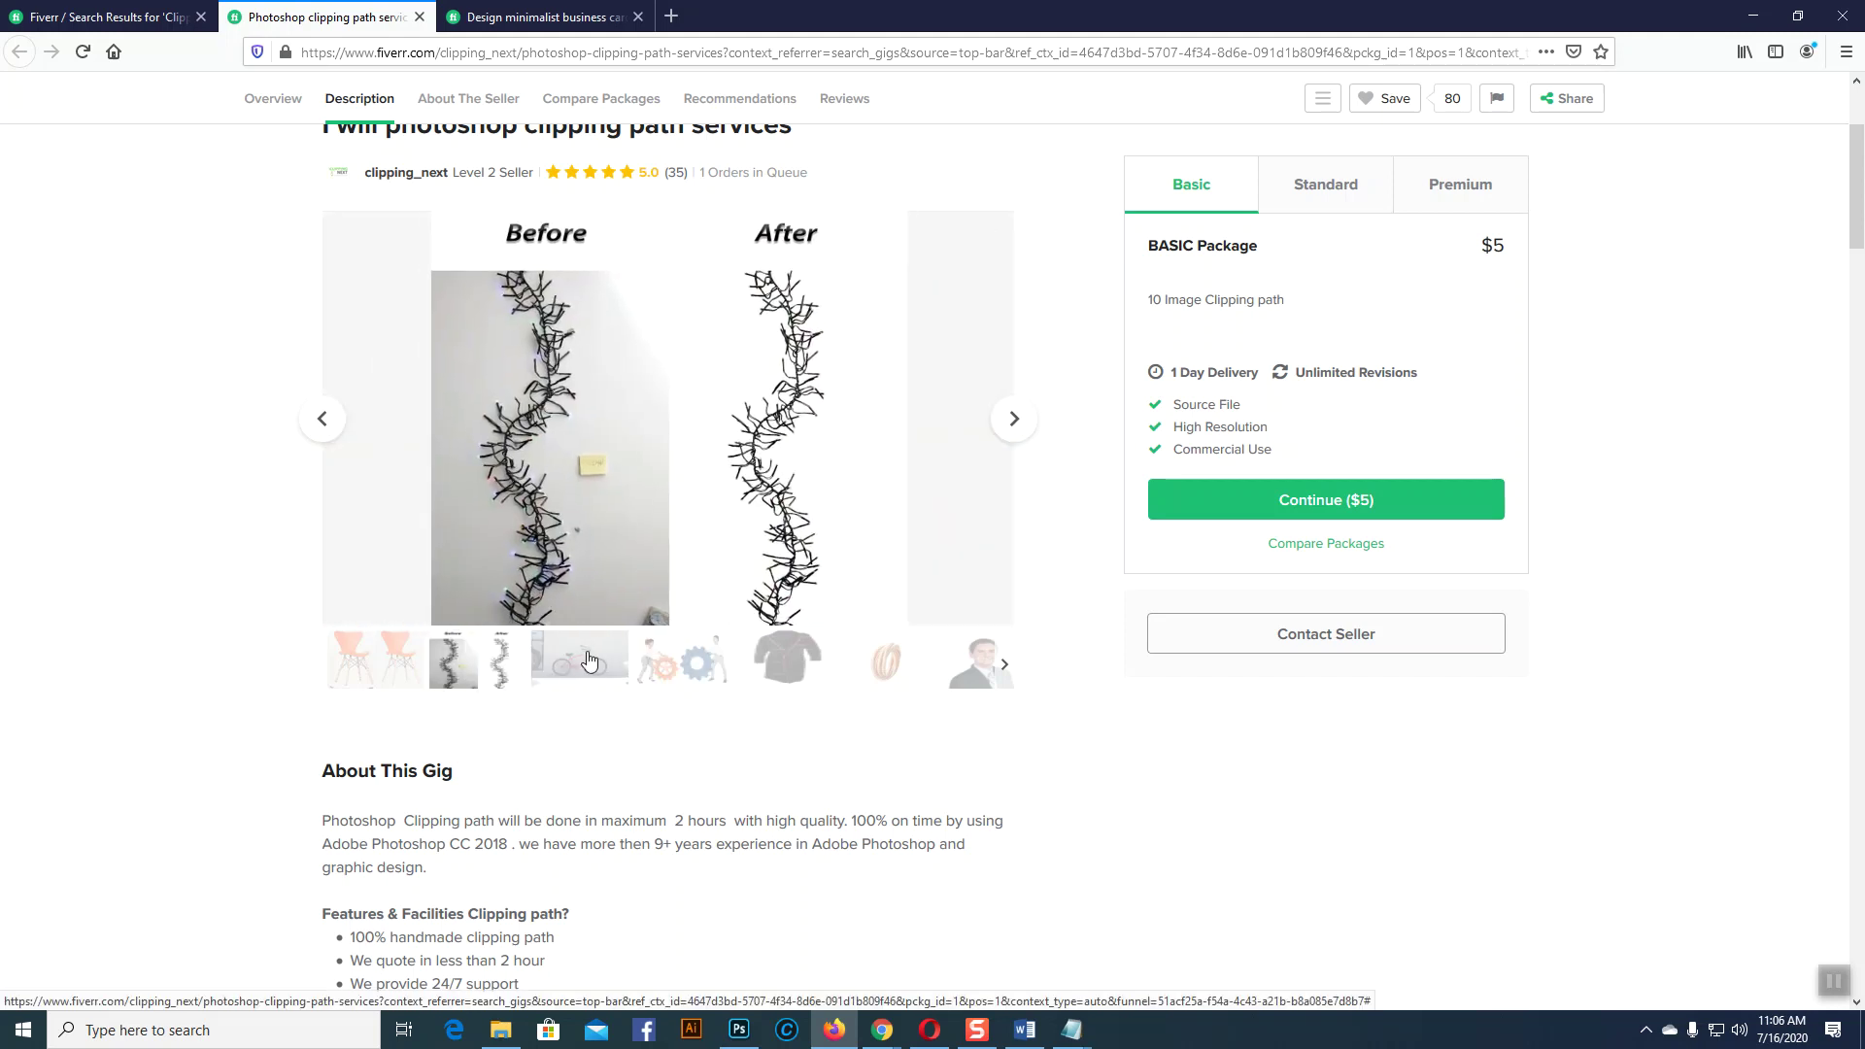
left_click(683, 661)
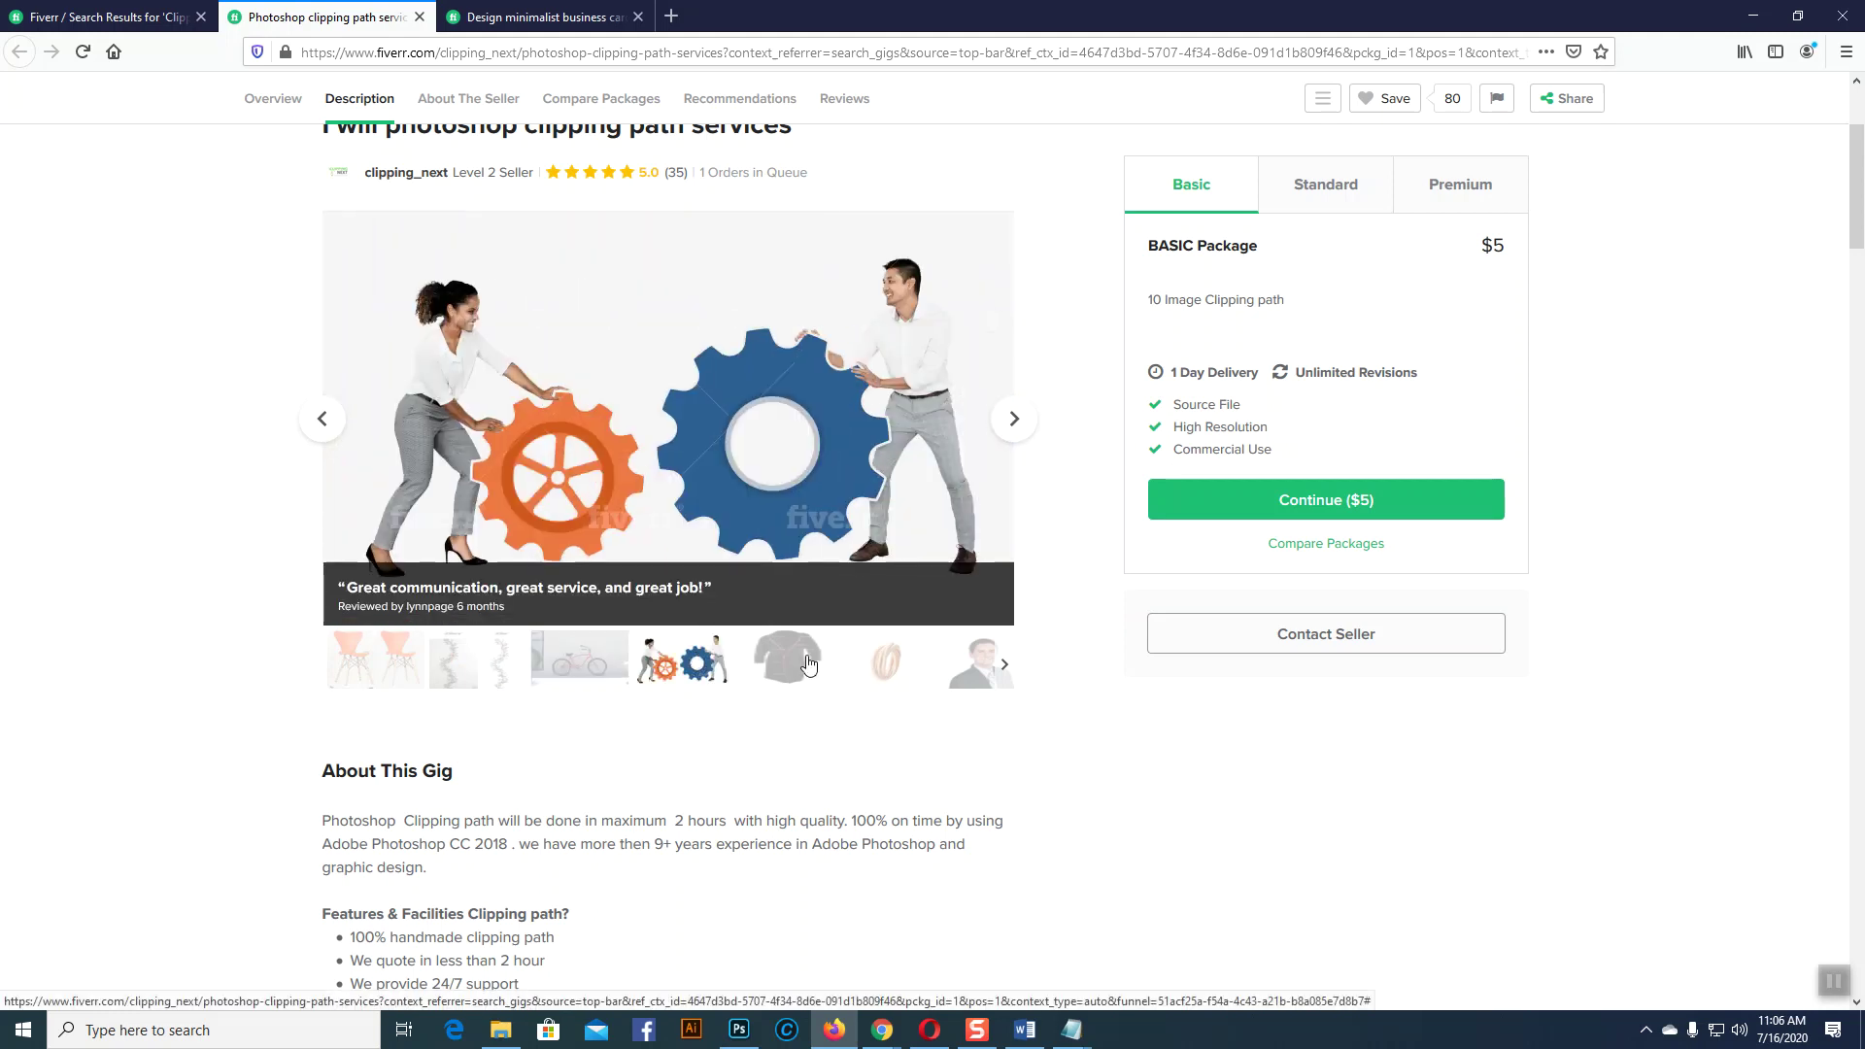
left_click(809, 666)
left_click(886, 664)
left_click(981, 671)
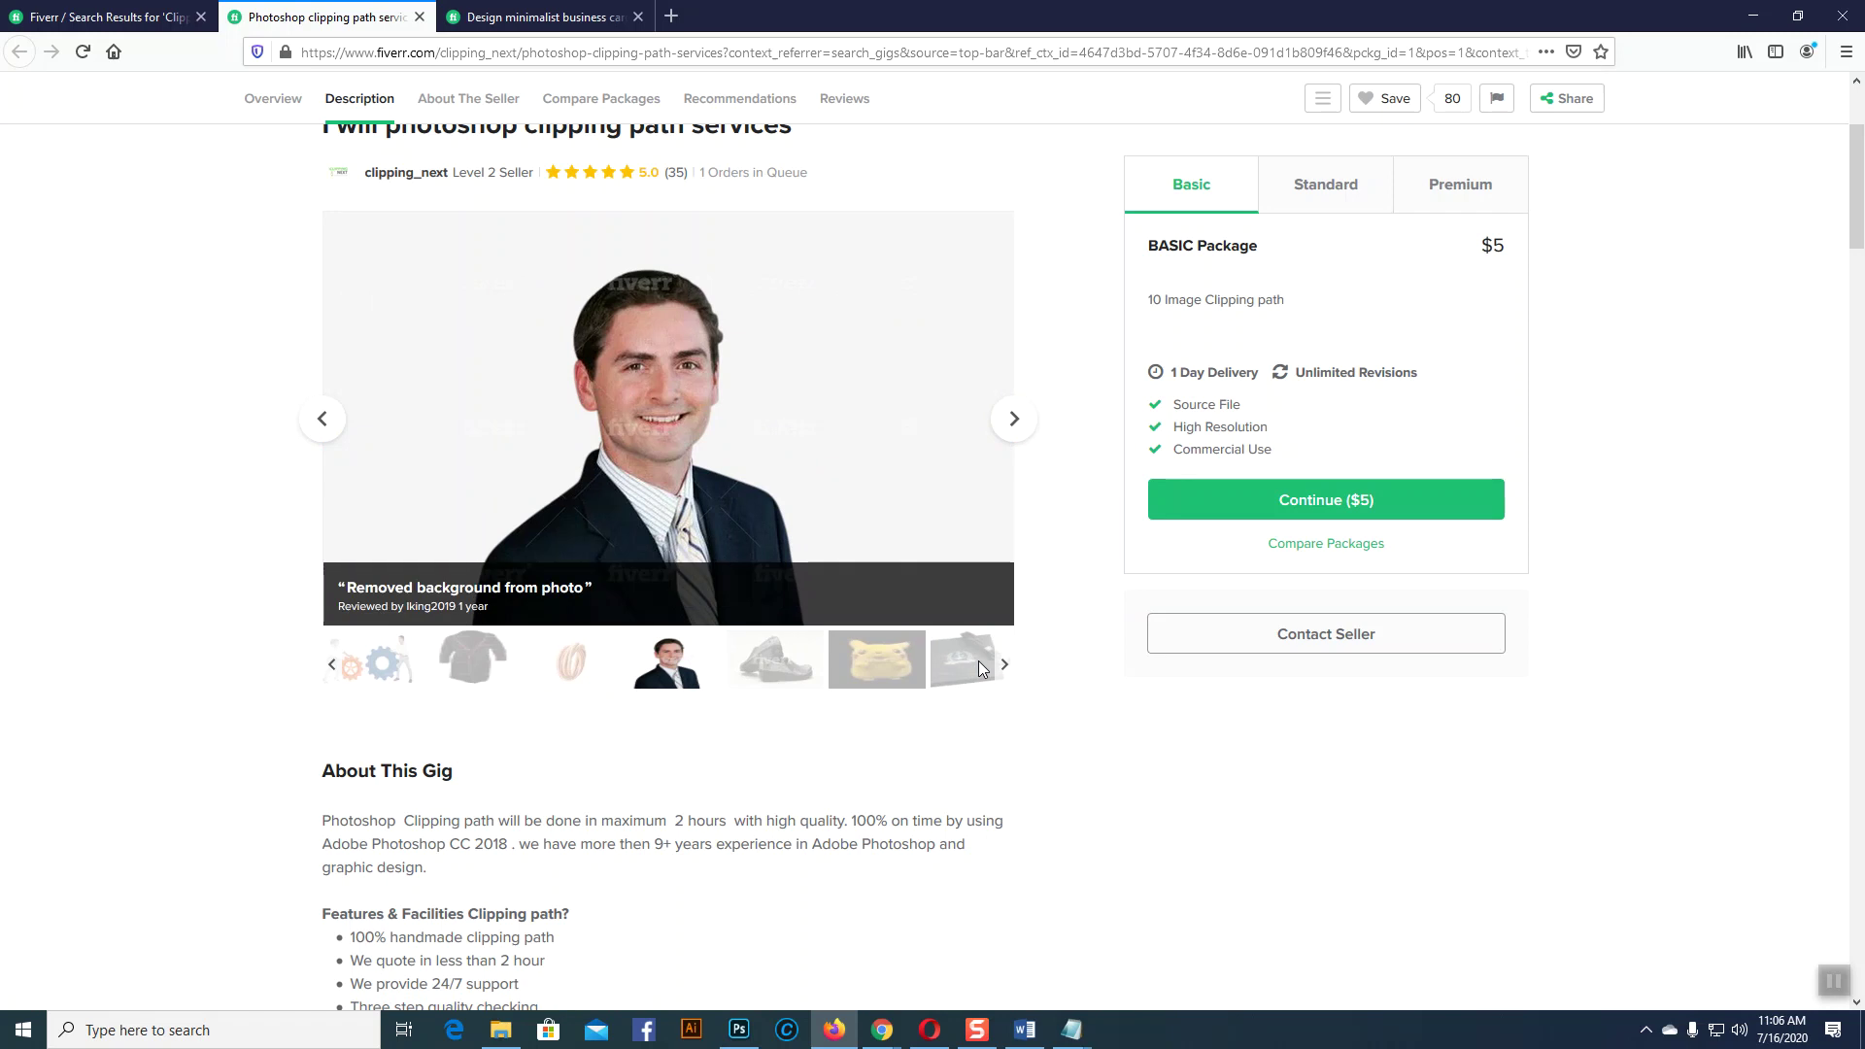
left_click(930, 1029)
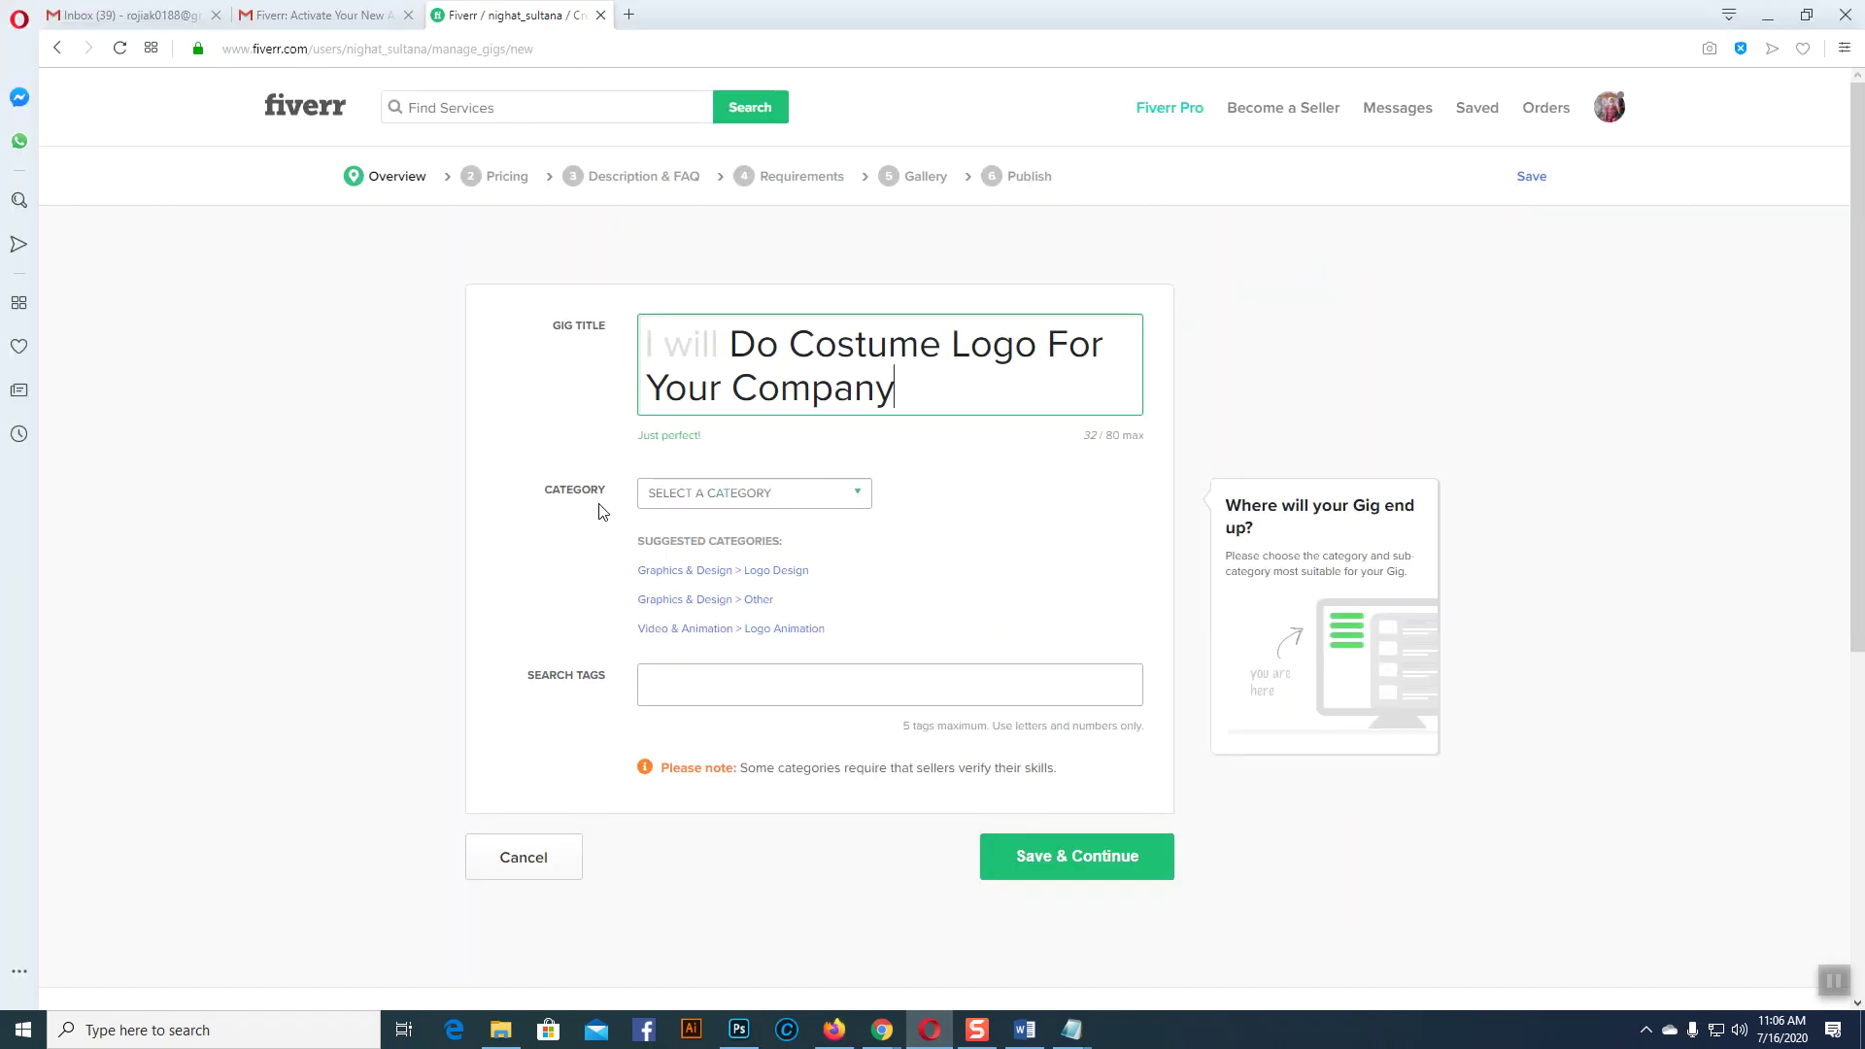
Set the gig category to Graphics & Design > Logo Design, reselecting it after the Logo Animation suggestion.
left_click(808, 499)
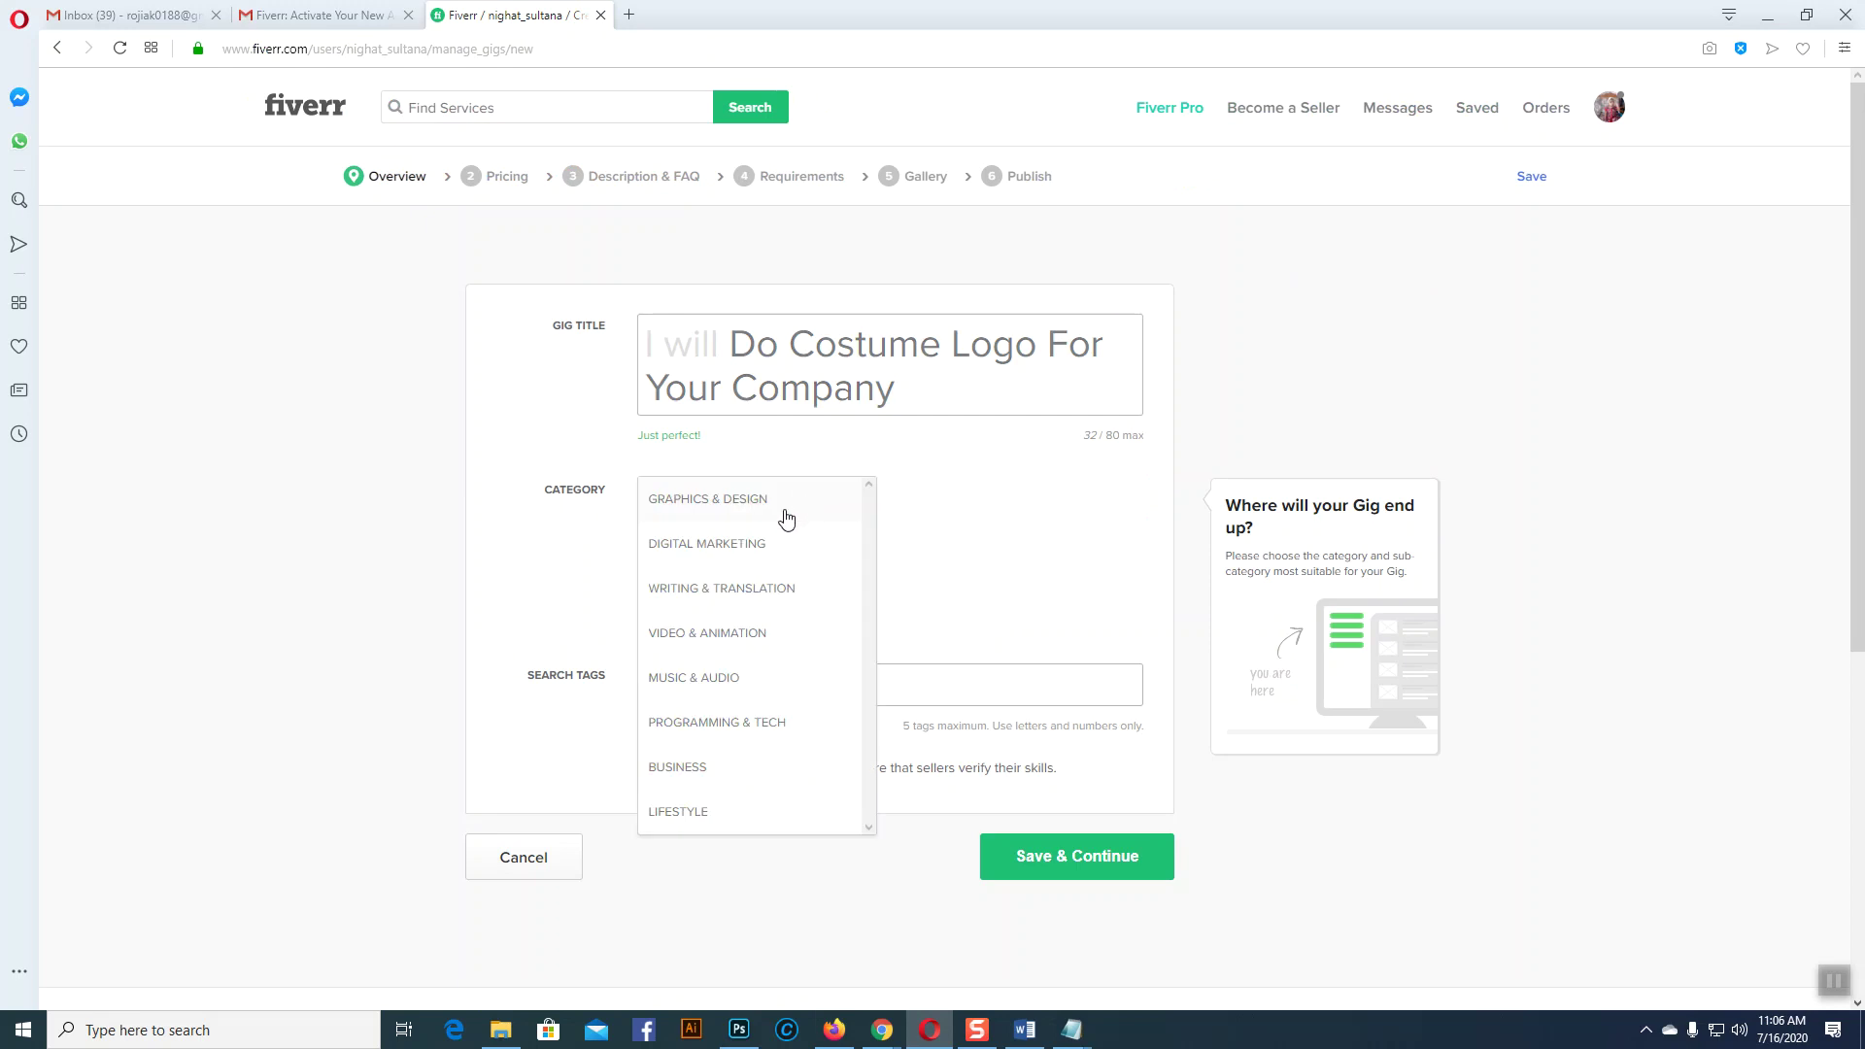
left_click(718, 502)
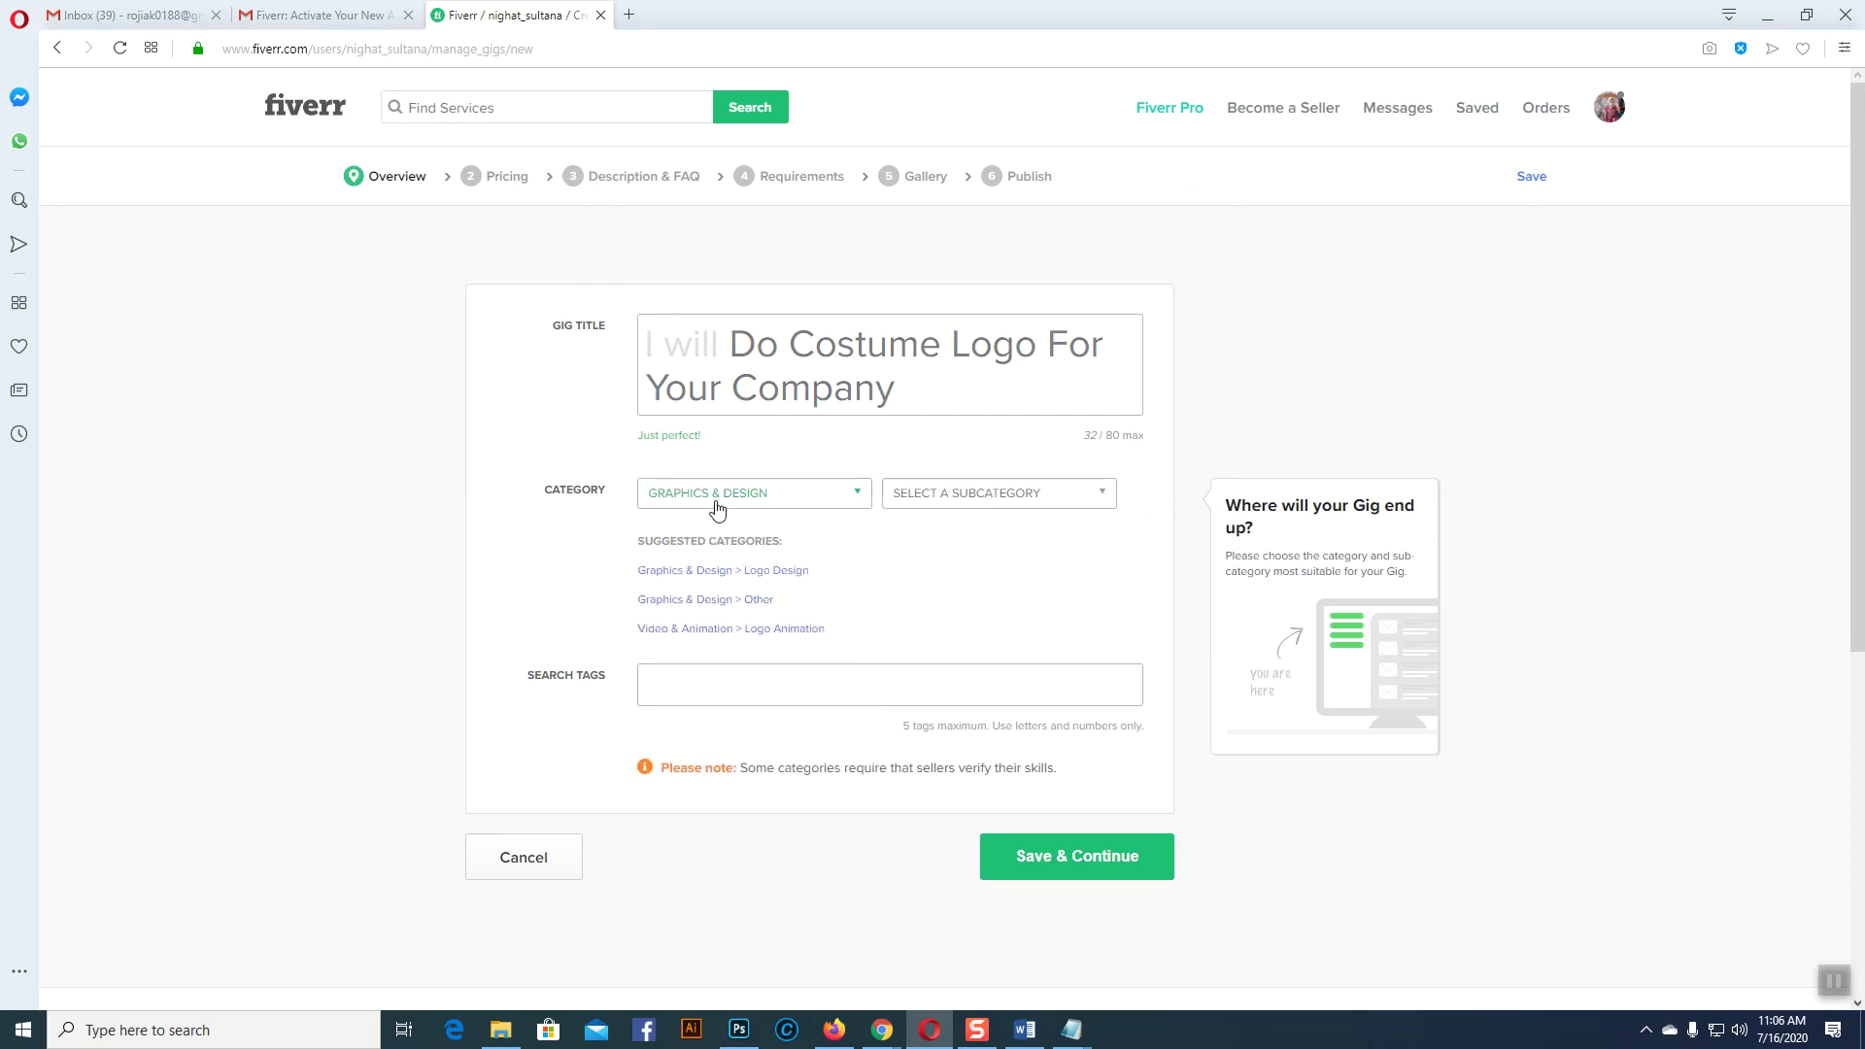
left_click(1033, 492)
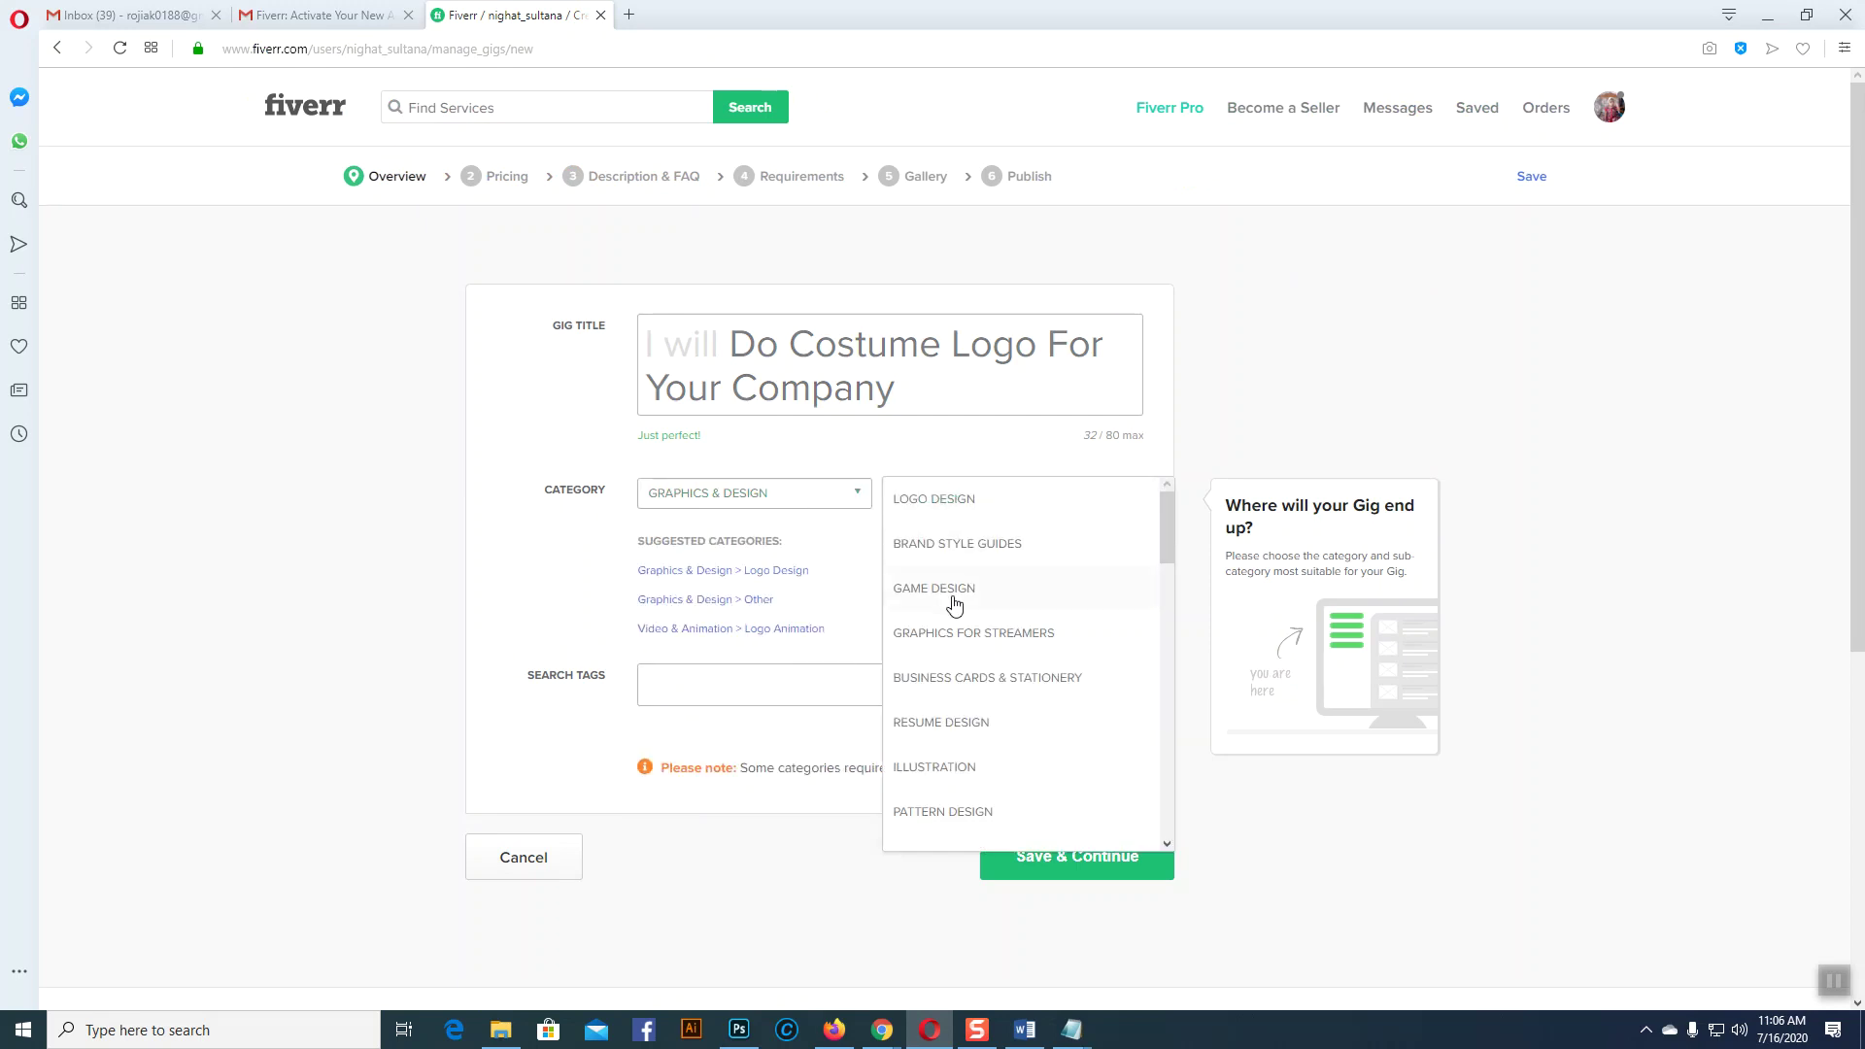
left_click(949, 501)
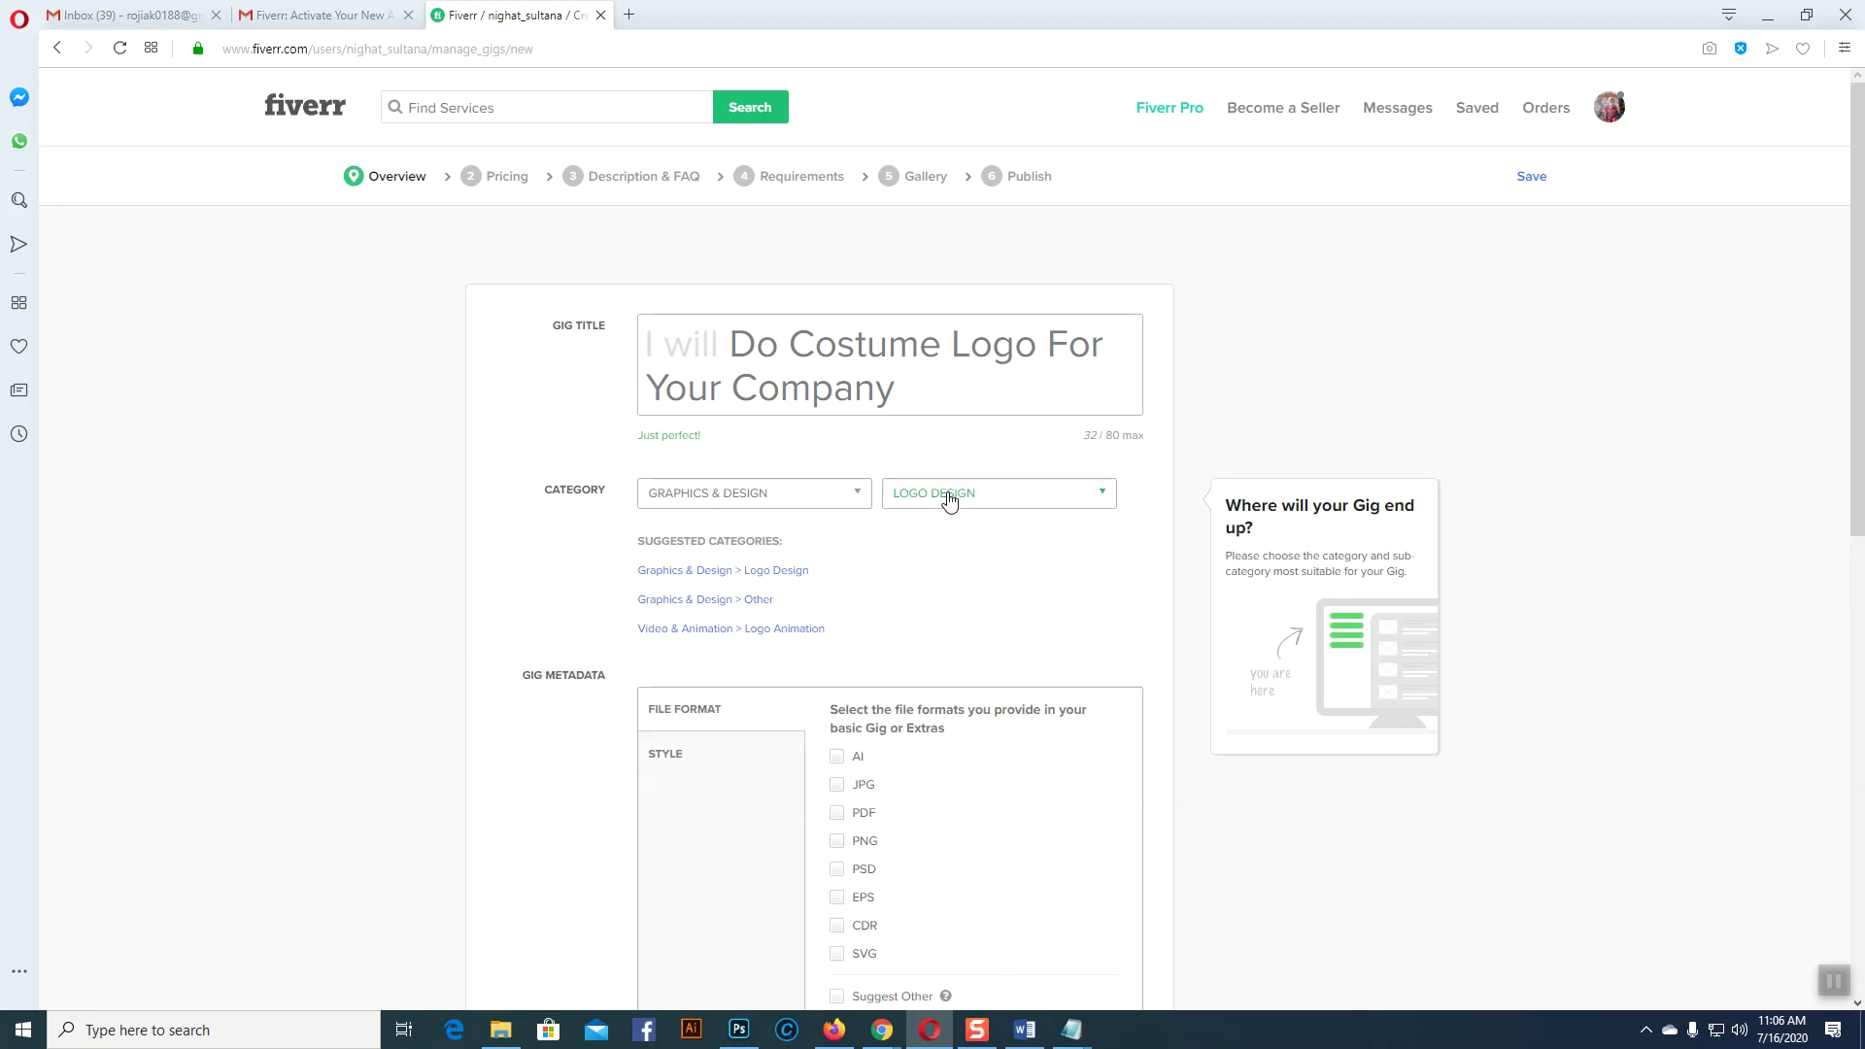
left_click(1038, 622)
scroll(864, 631, "down", 3)
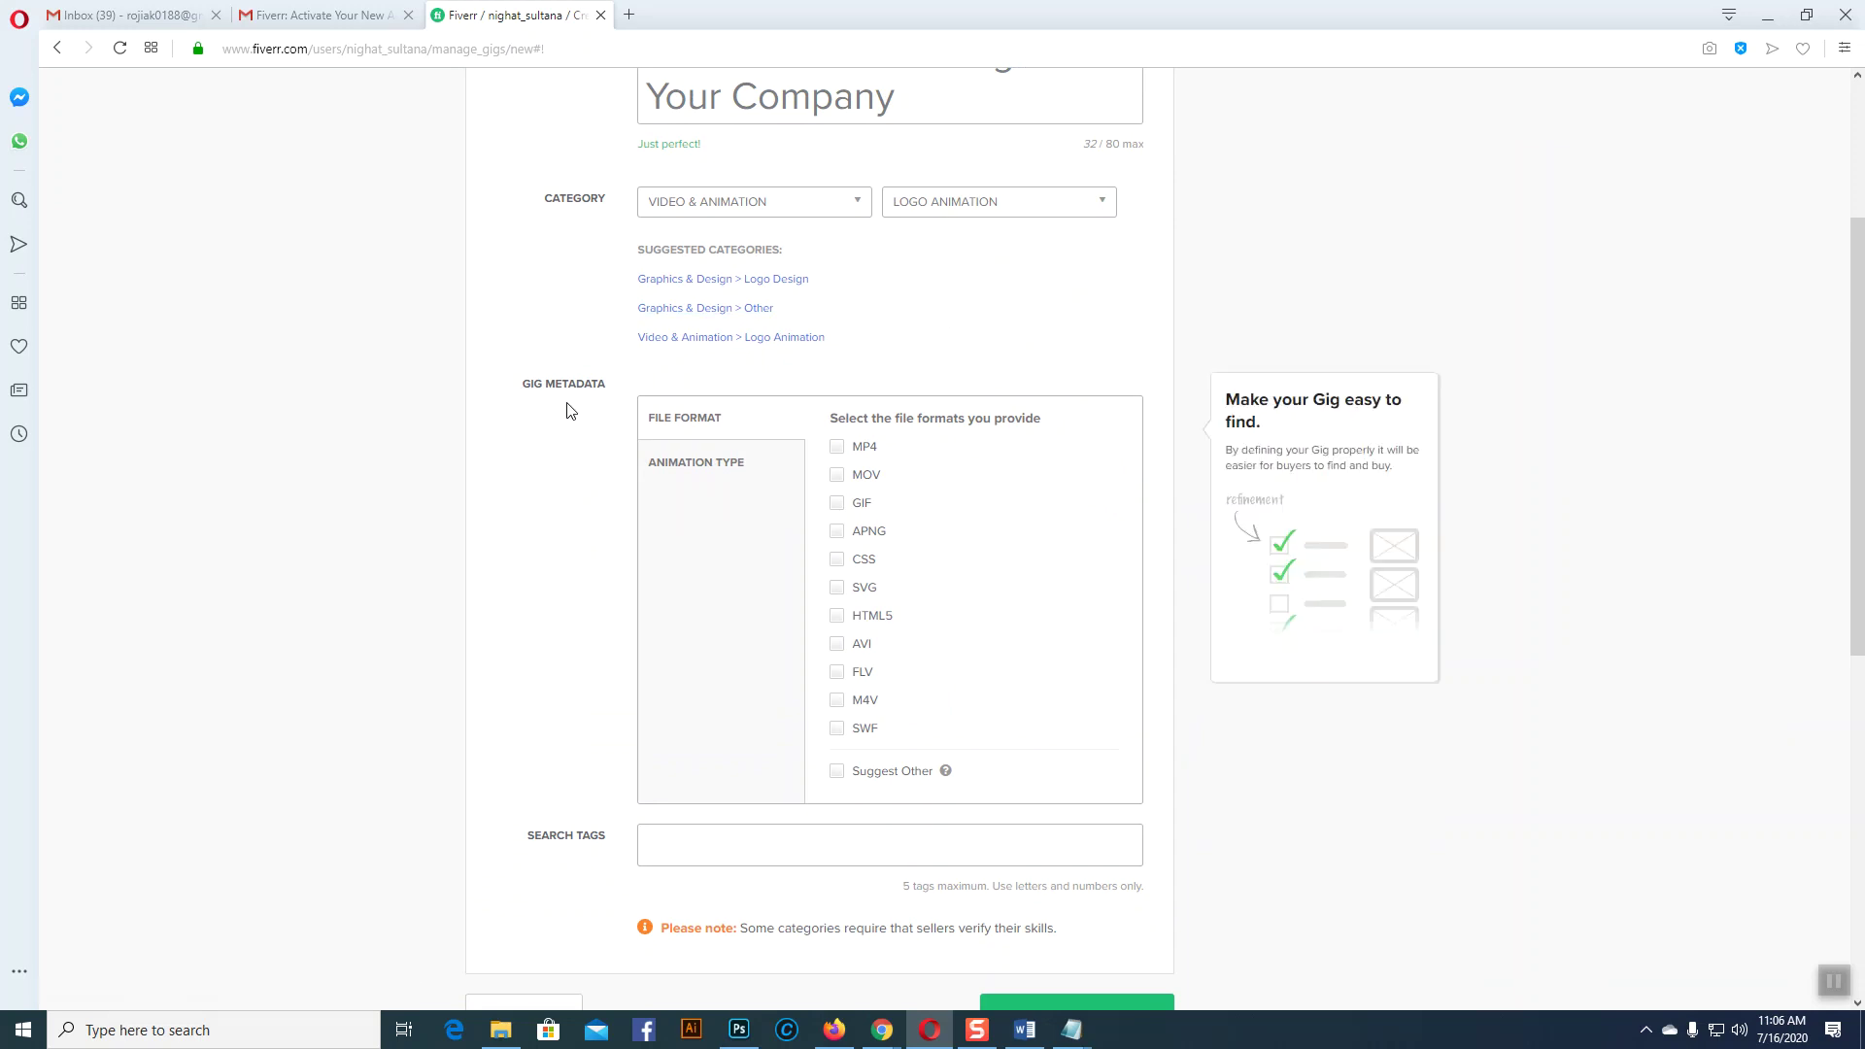
scroll(889, 476, "up", 2)
scroll(891, 491, "down", 4)
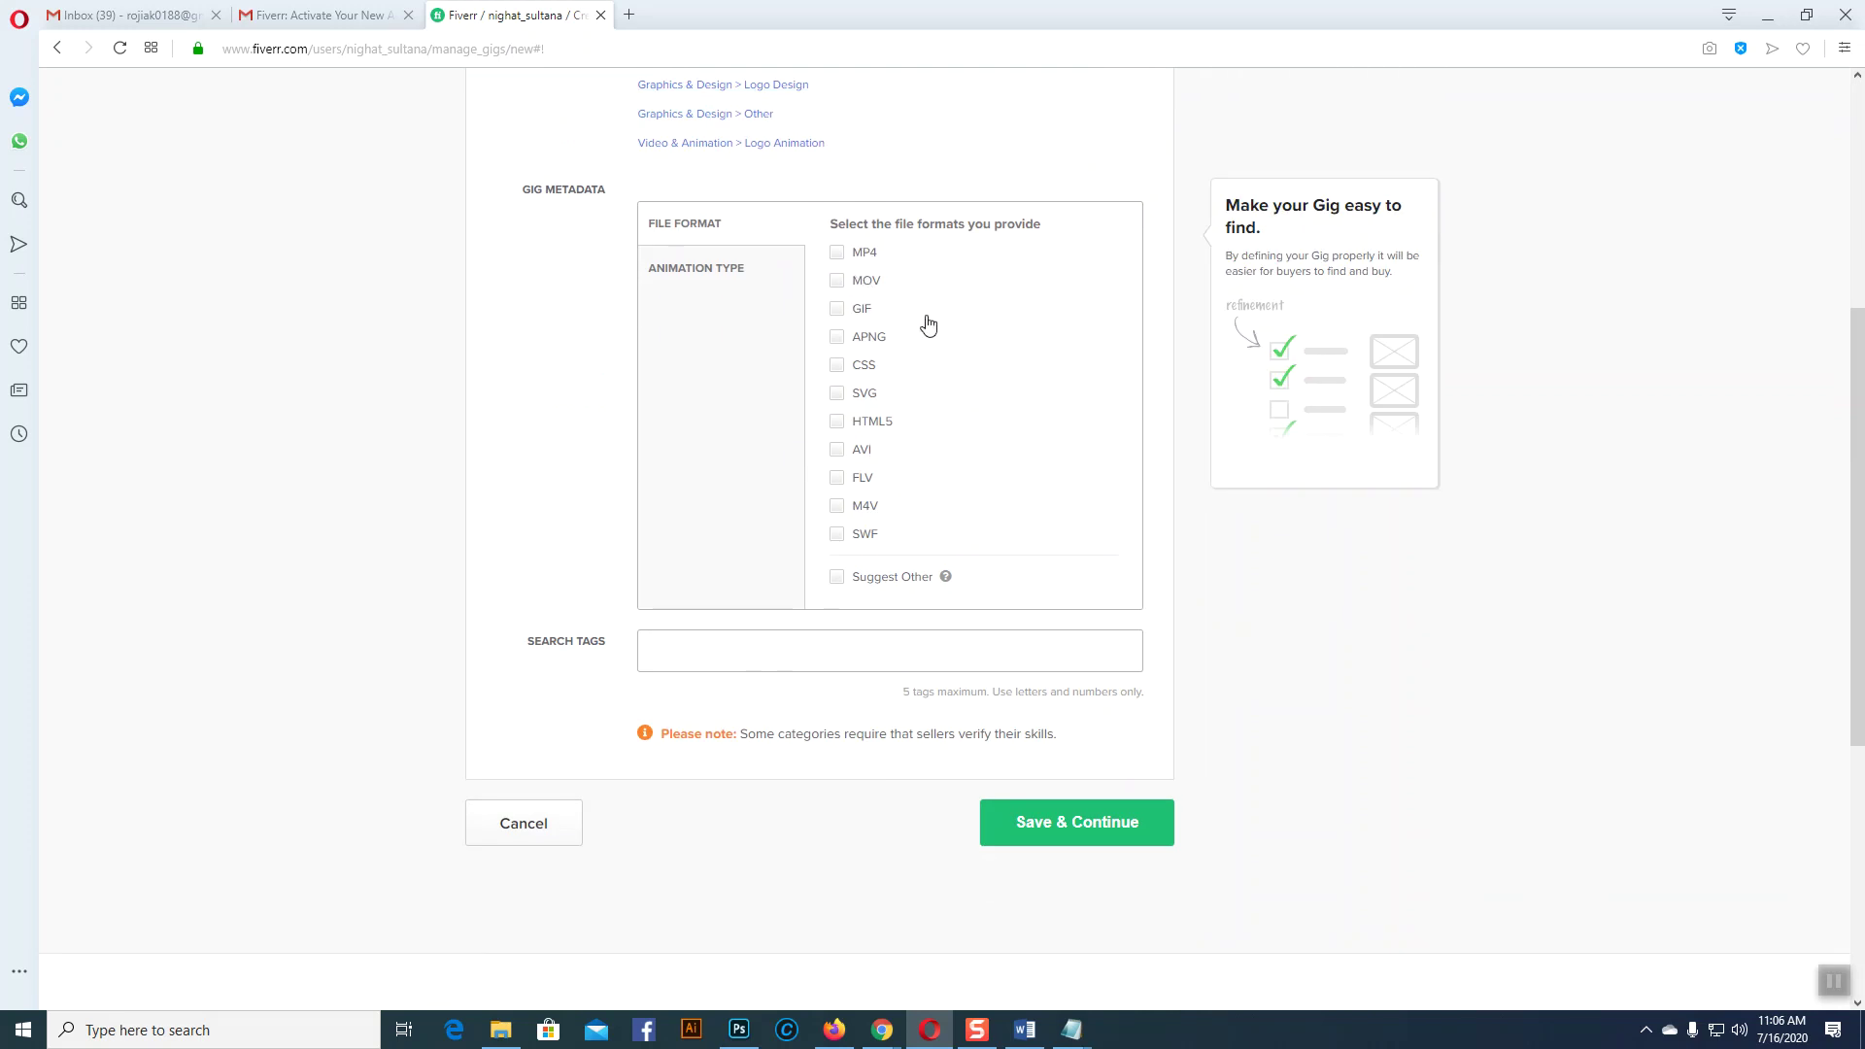
scroll(926, 325, "up", 2)
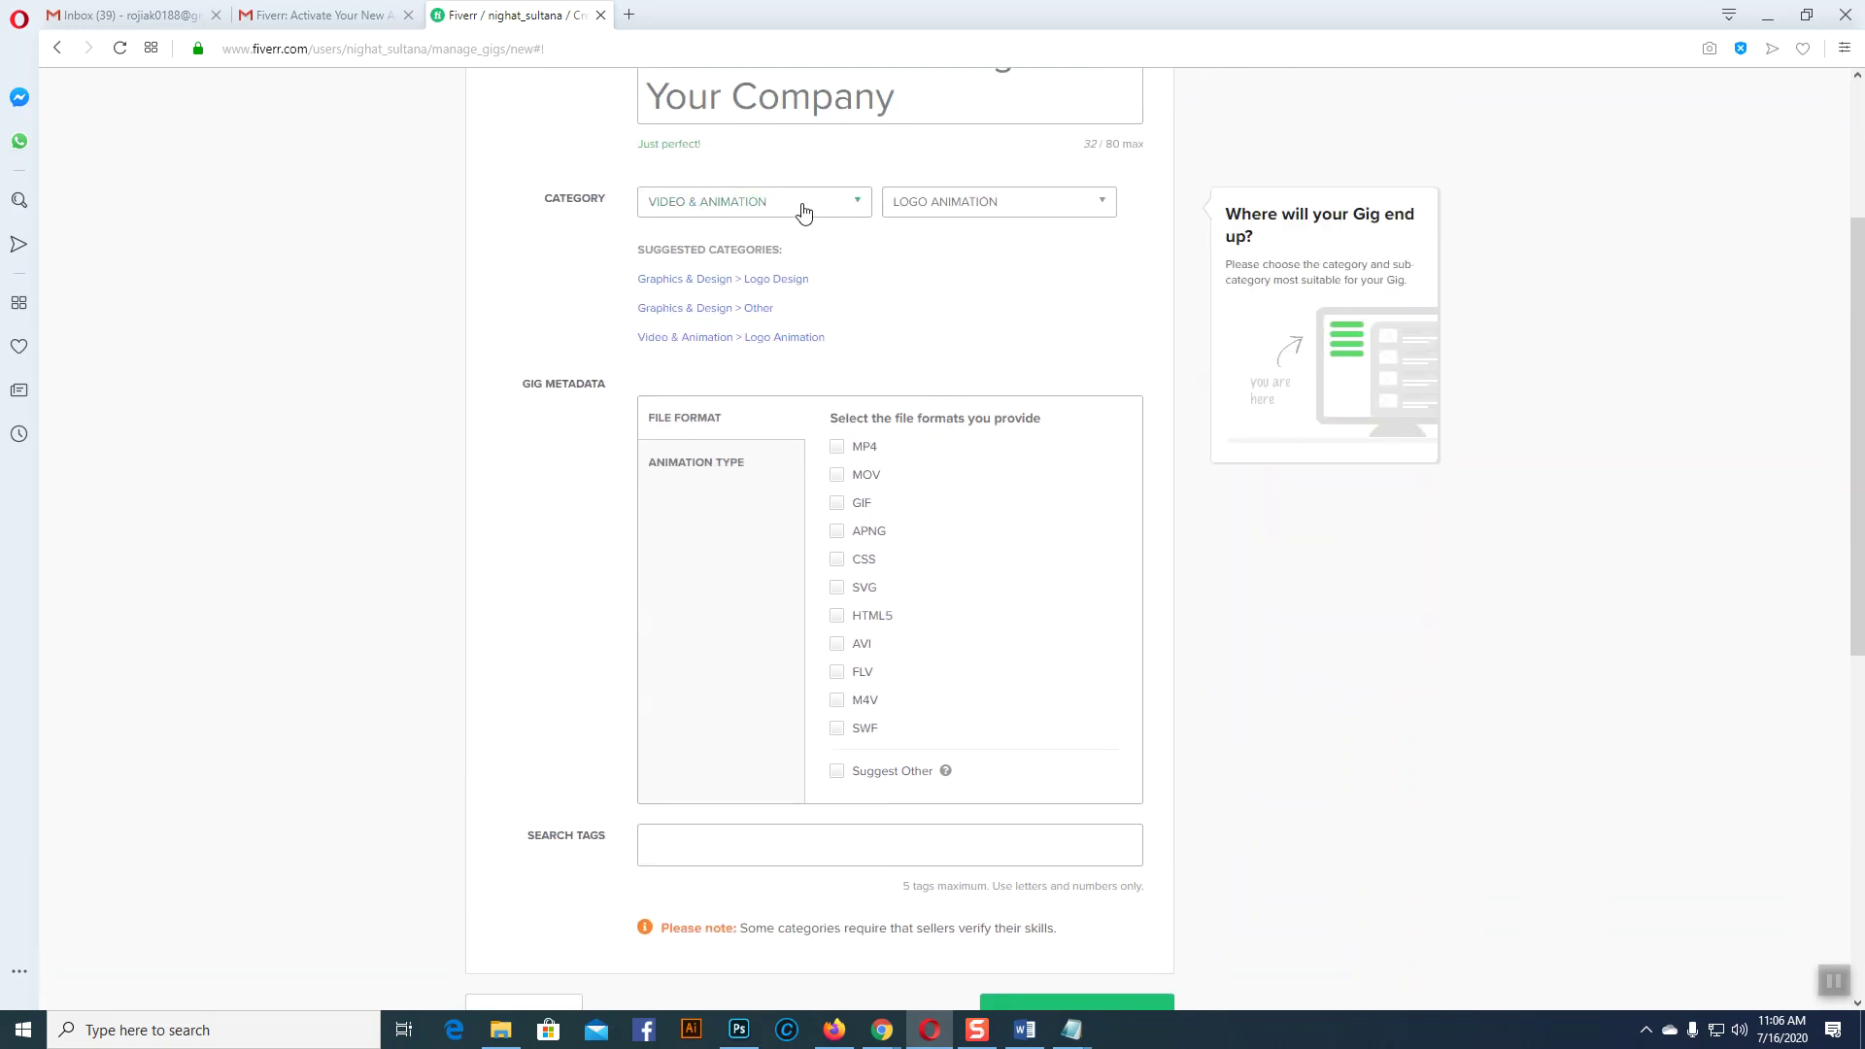
left_click(835, 204)
left_click(695, 221)
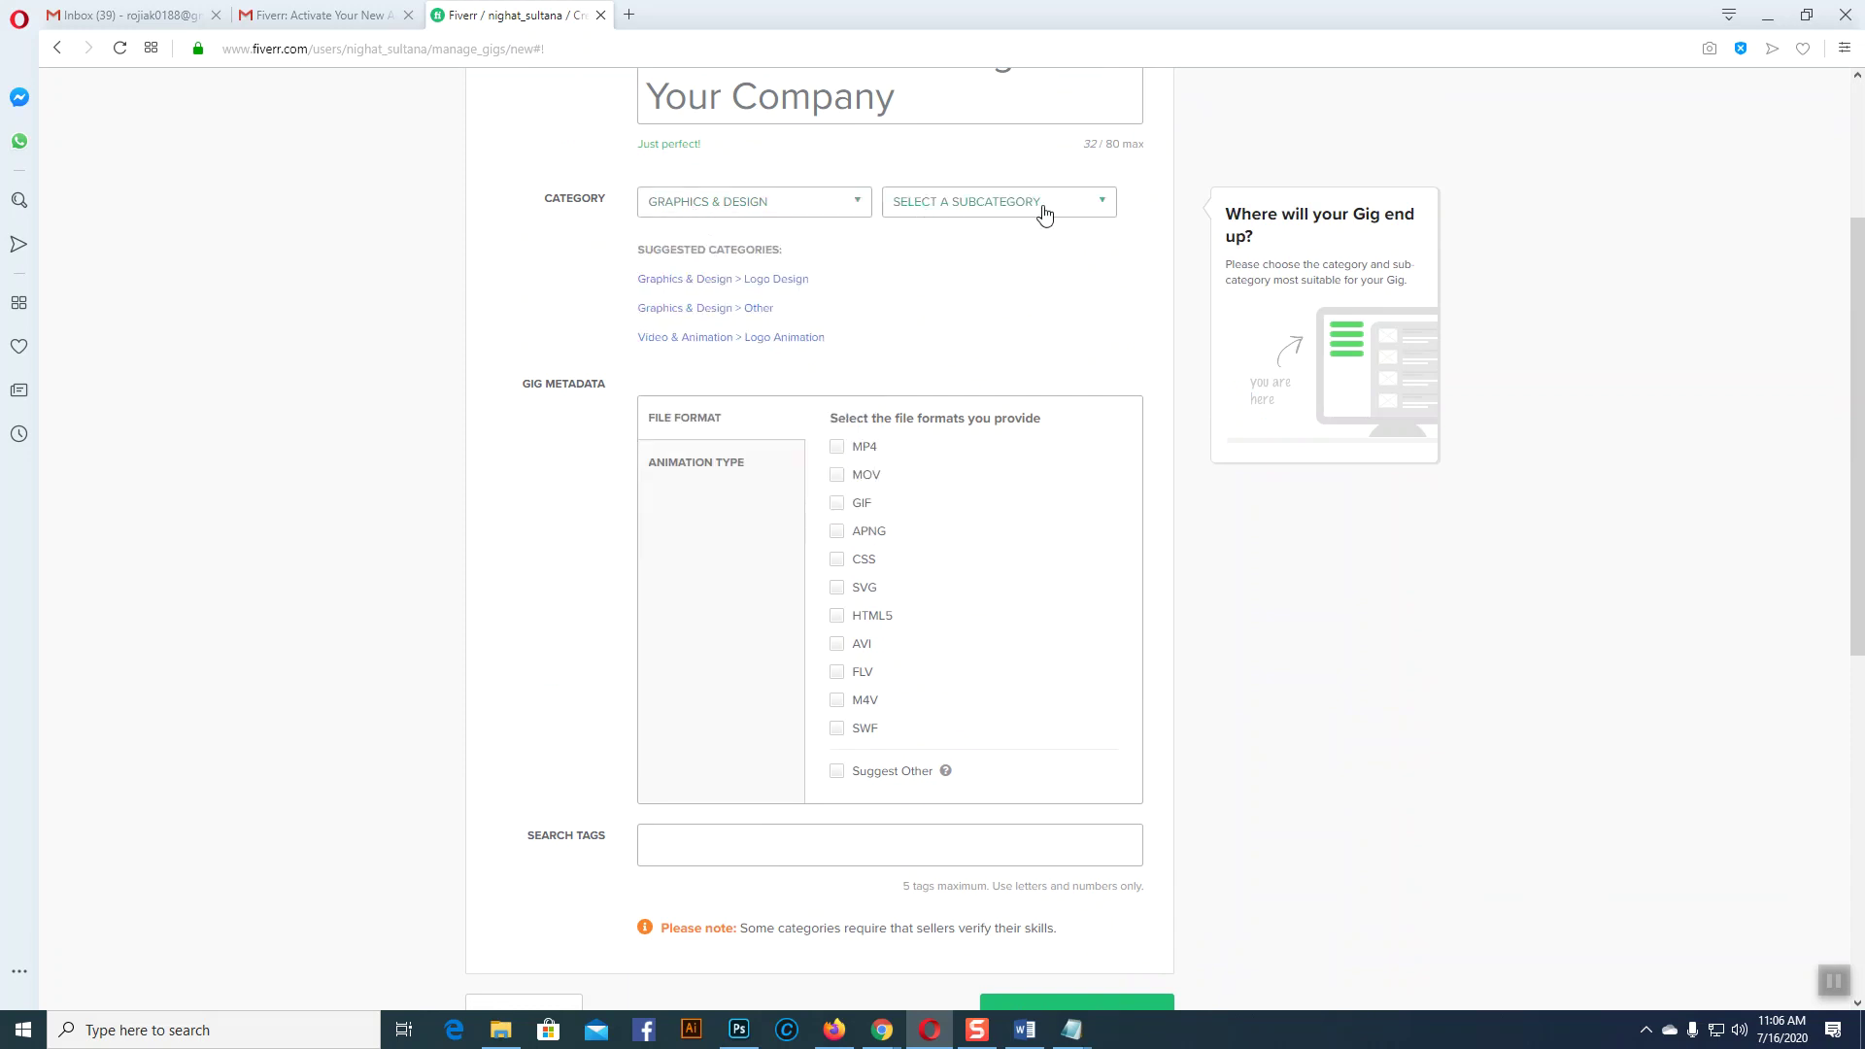
left_click(1042, 212)
left_click(942, 220)
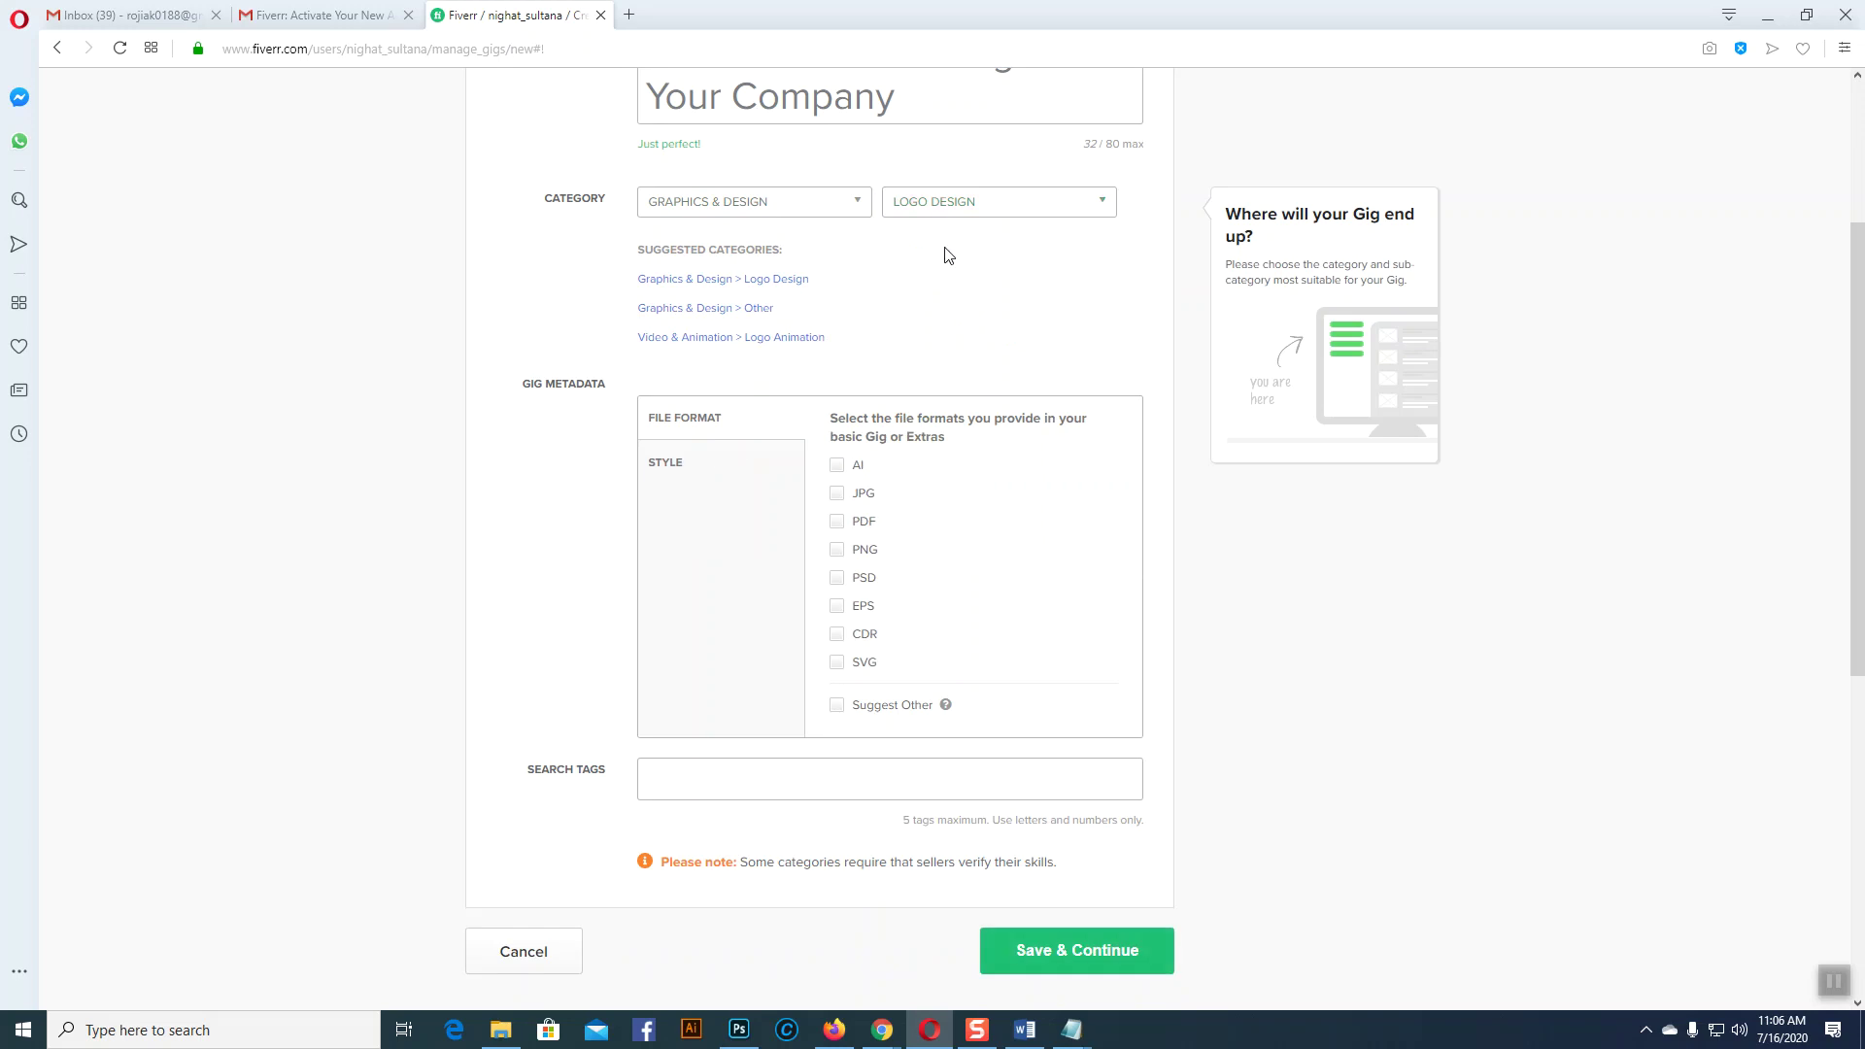
Offer AI, JPG, PNG, EPS and SVG file formats.
left_click(837, 465)
left_click(838, 495)
left_click(837, 552)
left_click(835, 609)
left_click(838, 665)
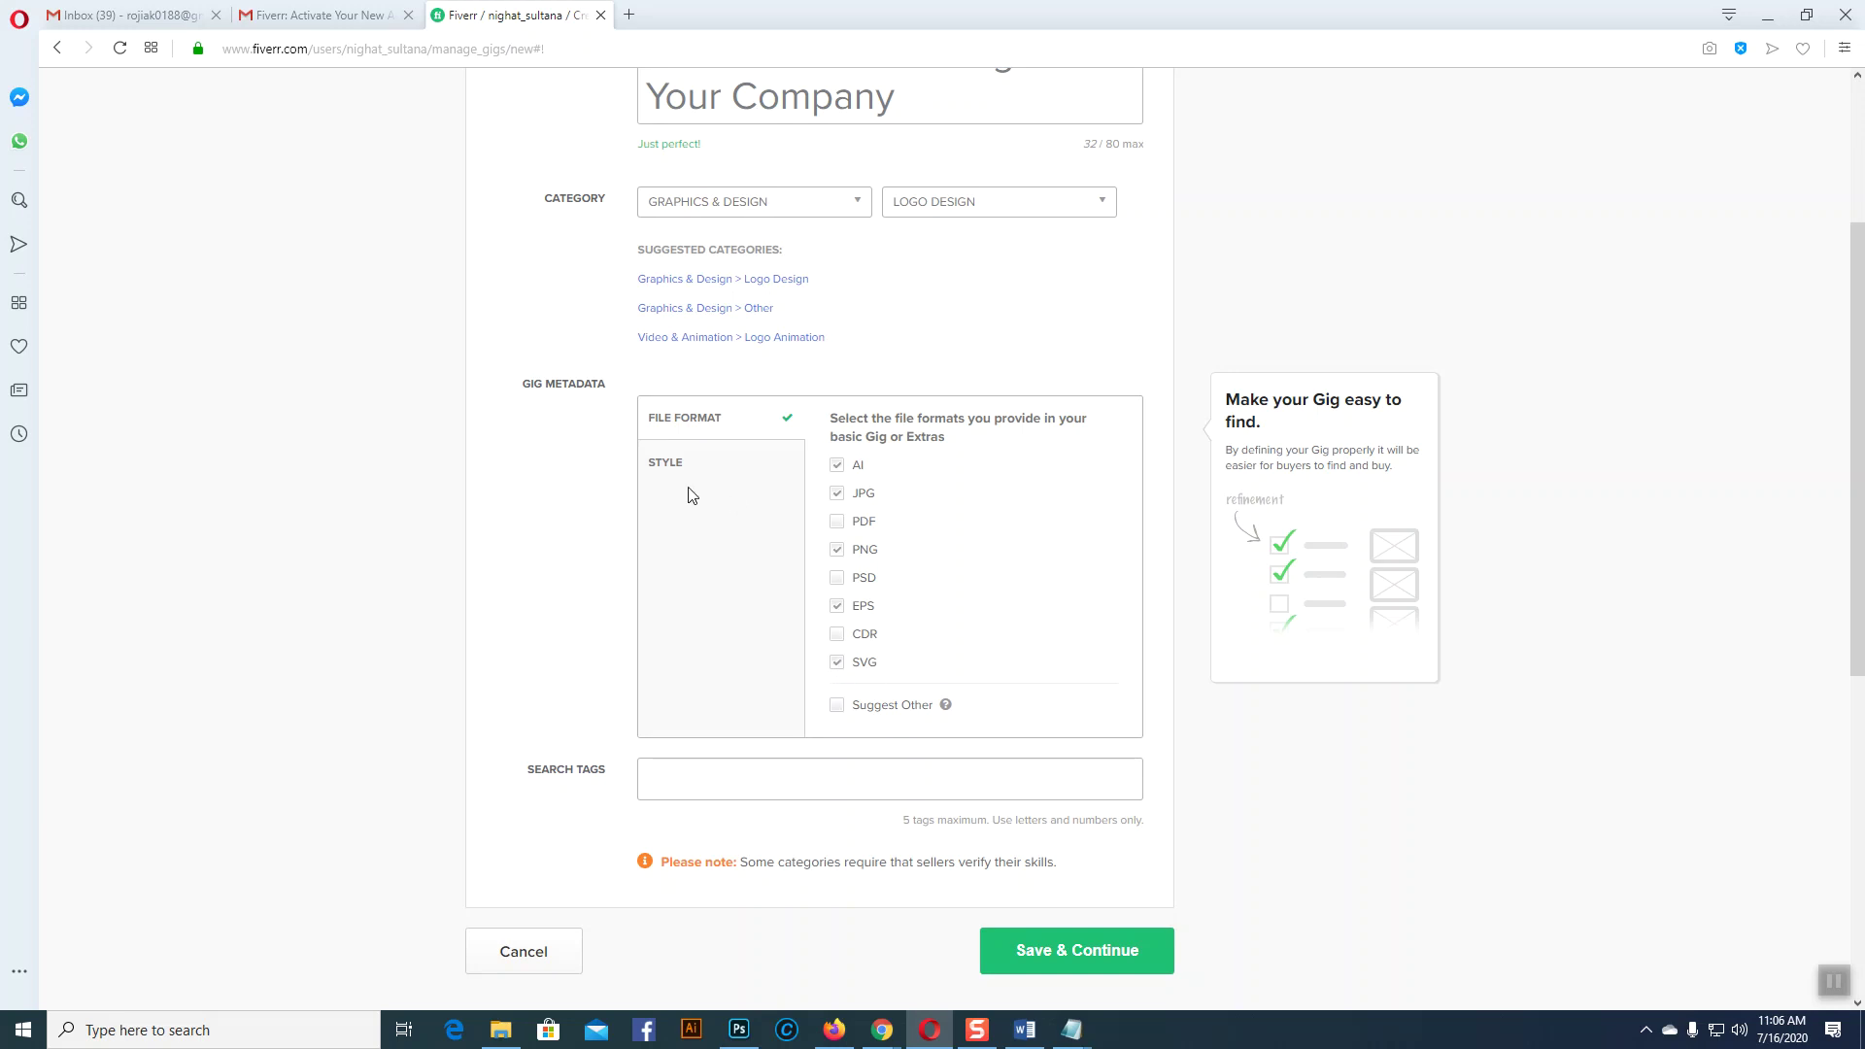
scroll(961, 474, "down", 3)
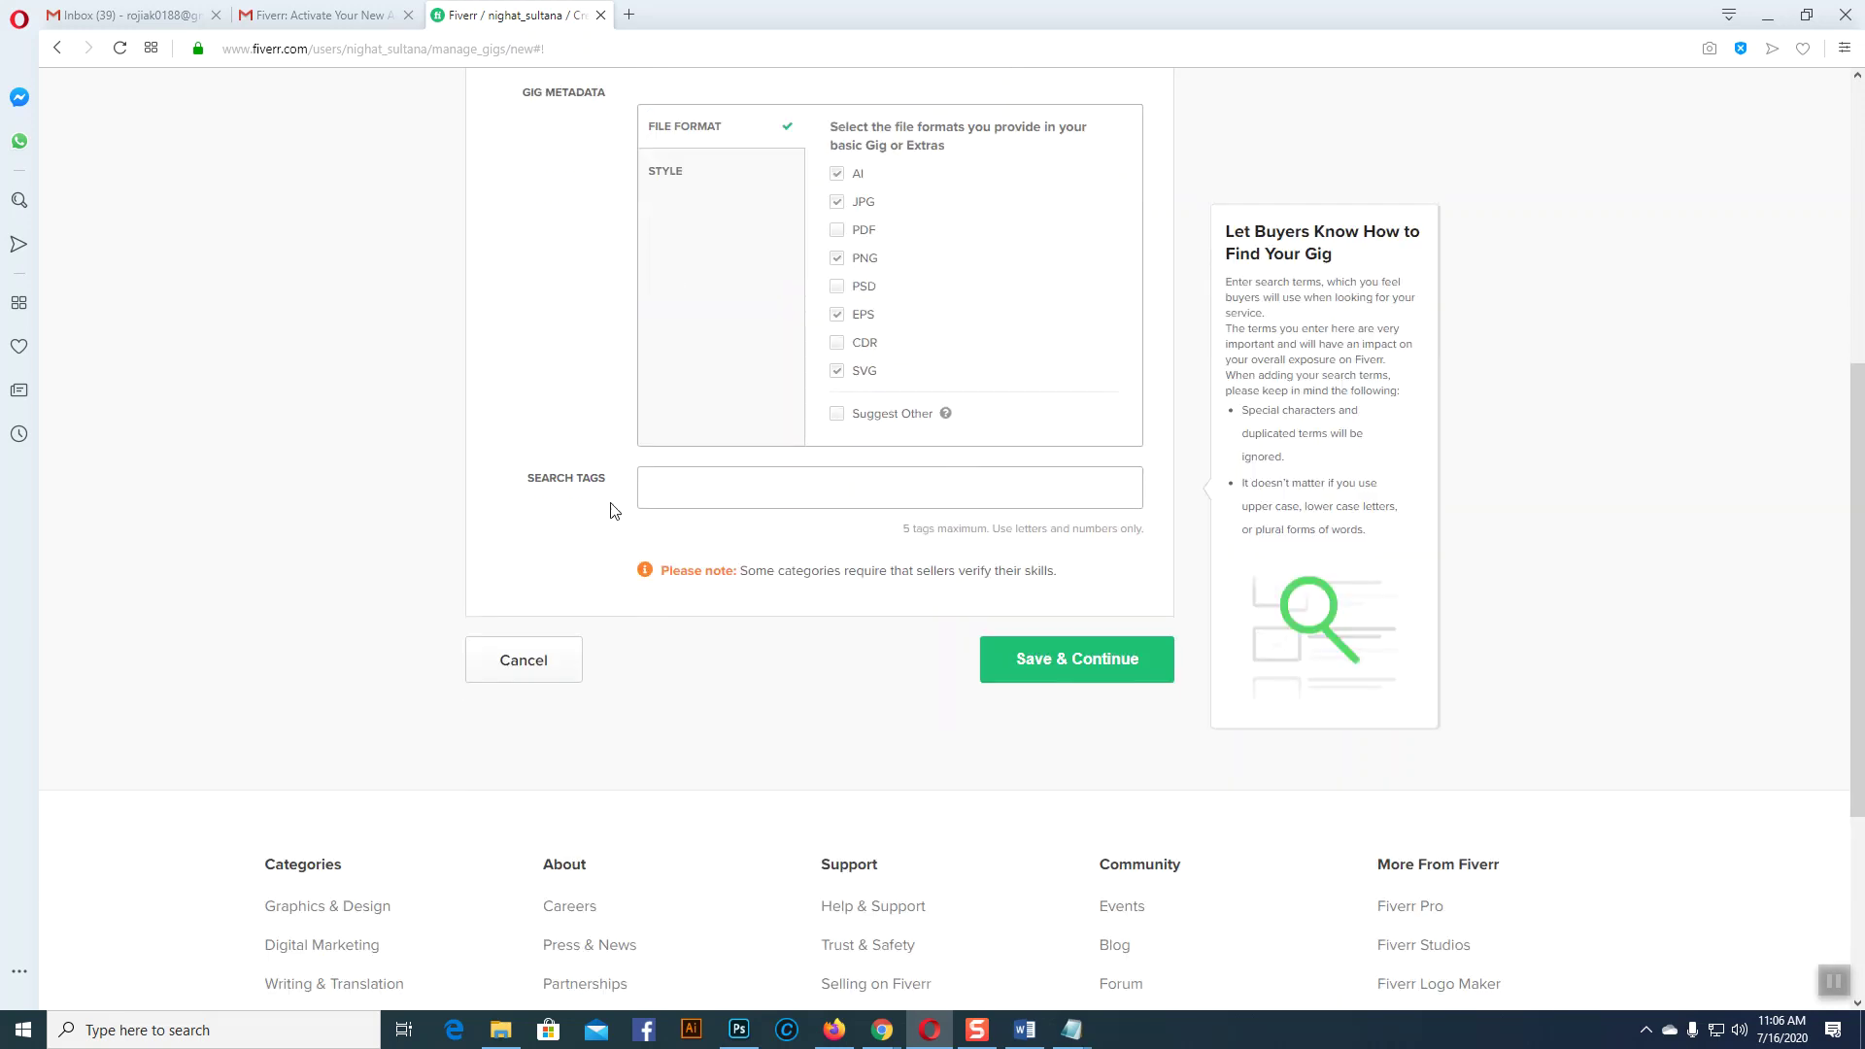
Add search tags Design Logo, Graphics Design and Design a Banner, then save the overview.
left_click(677, 489)
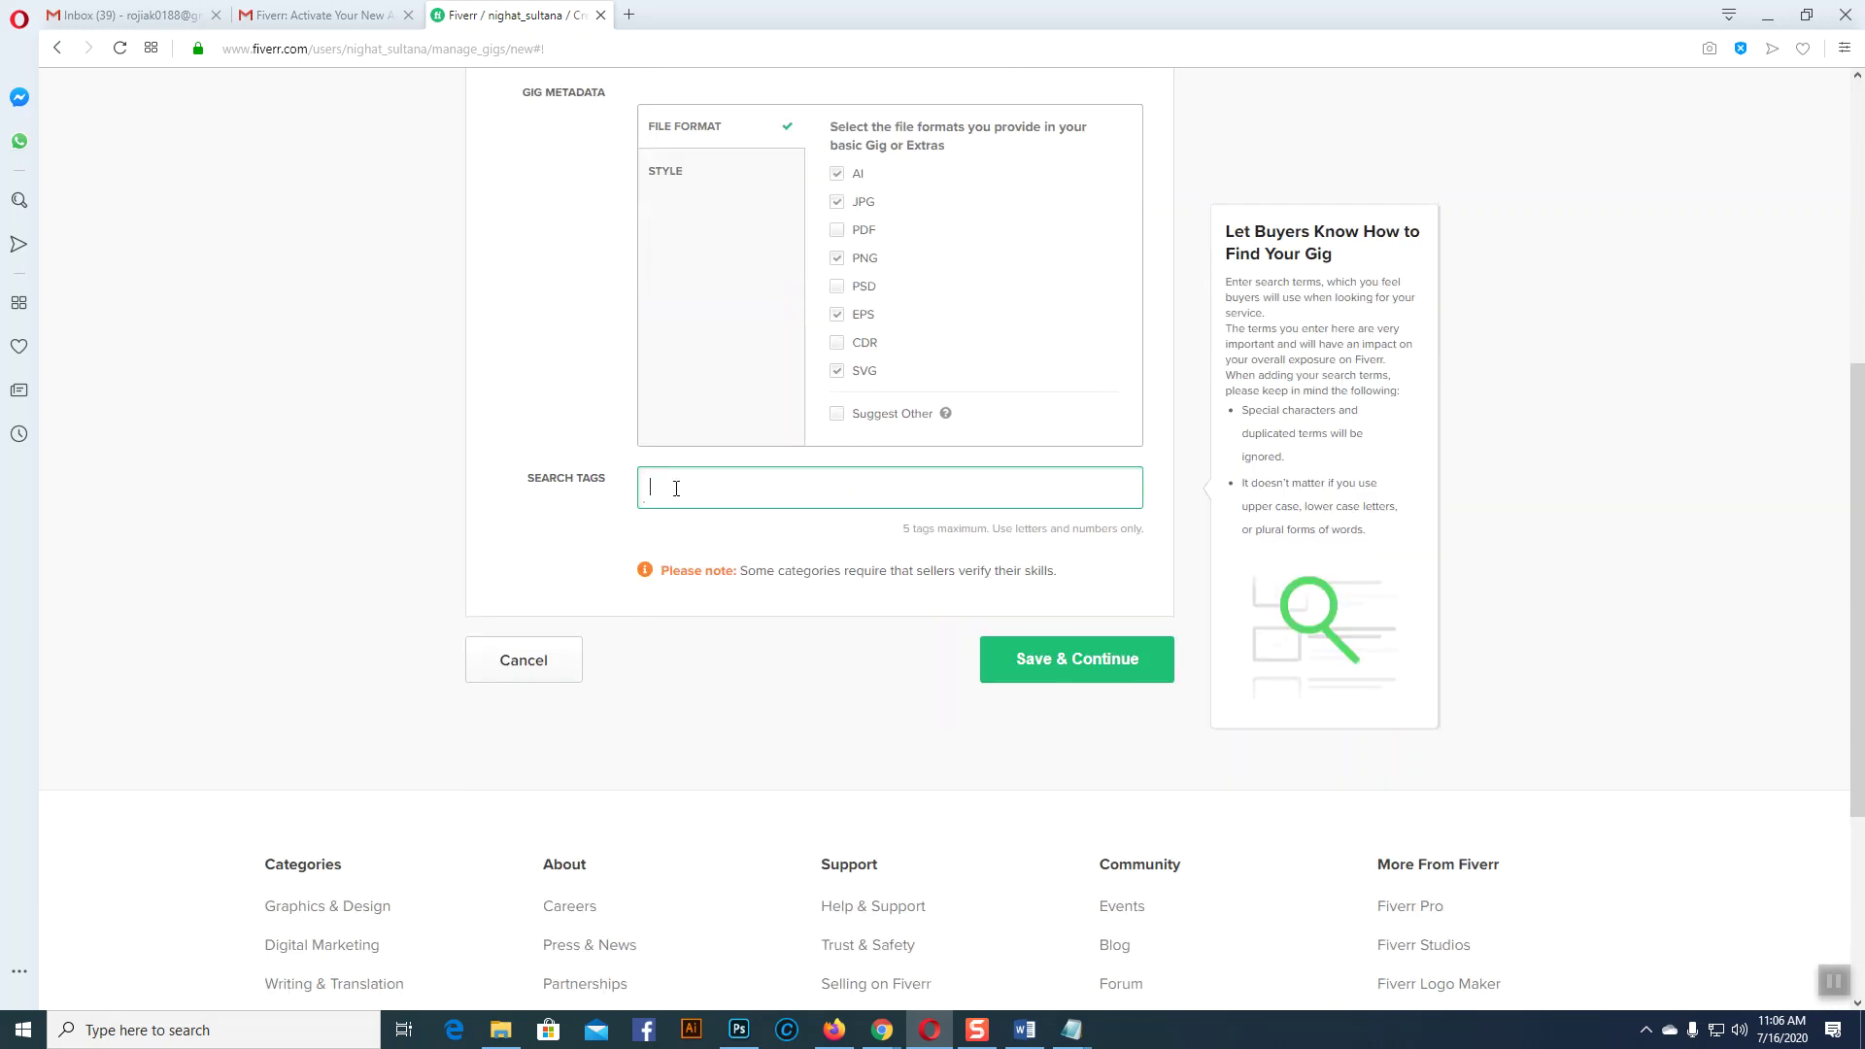
type("Logo")
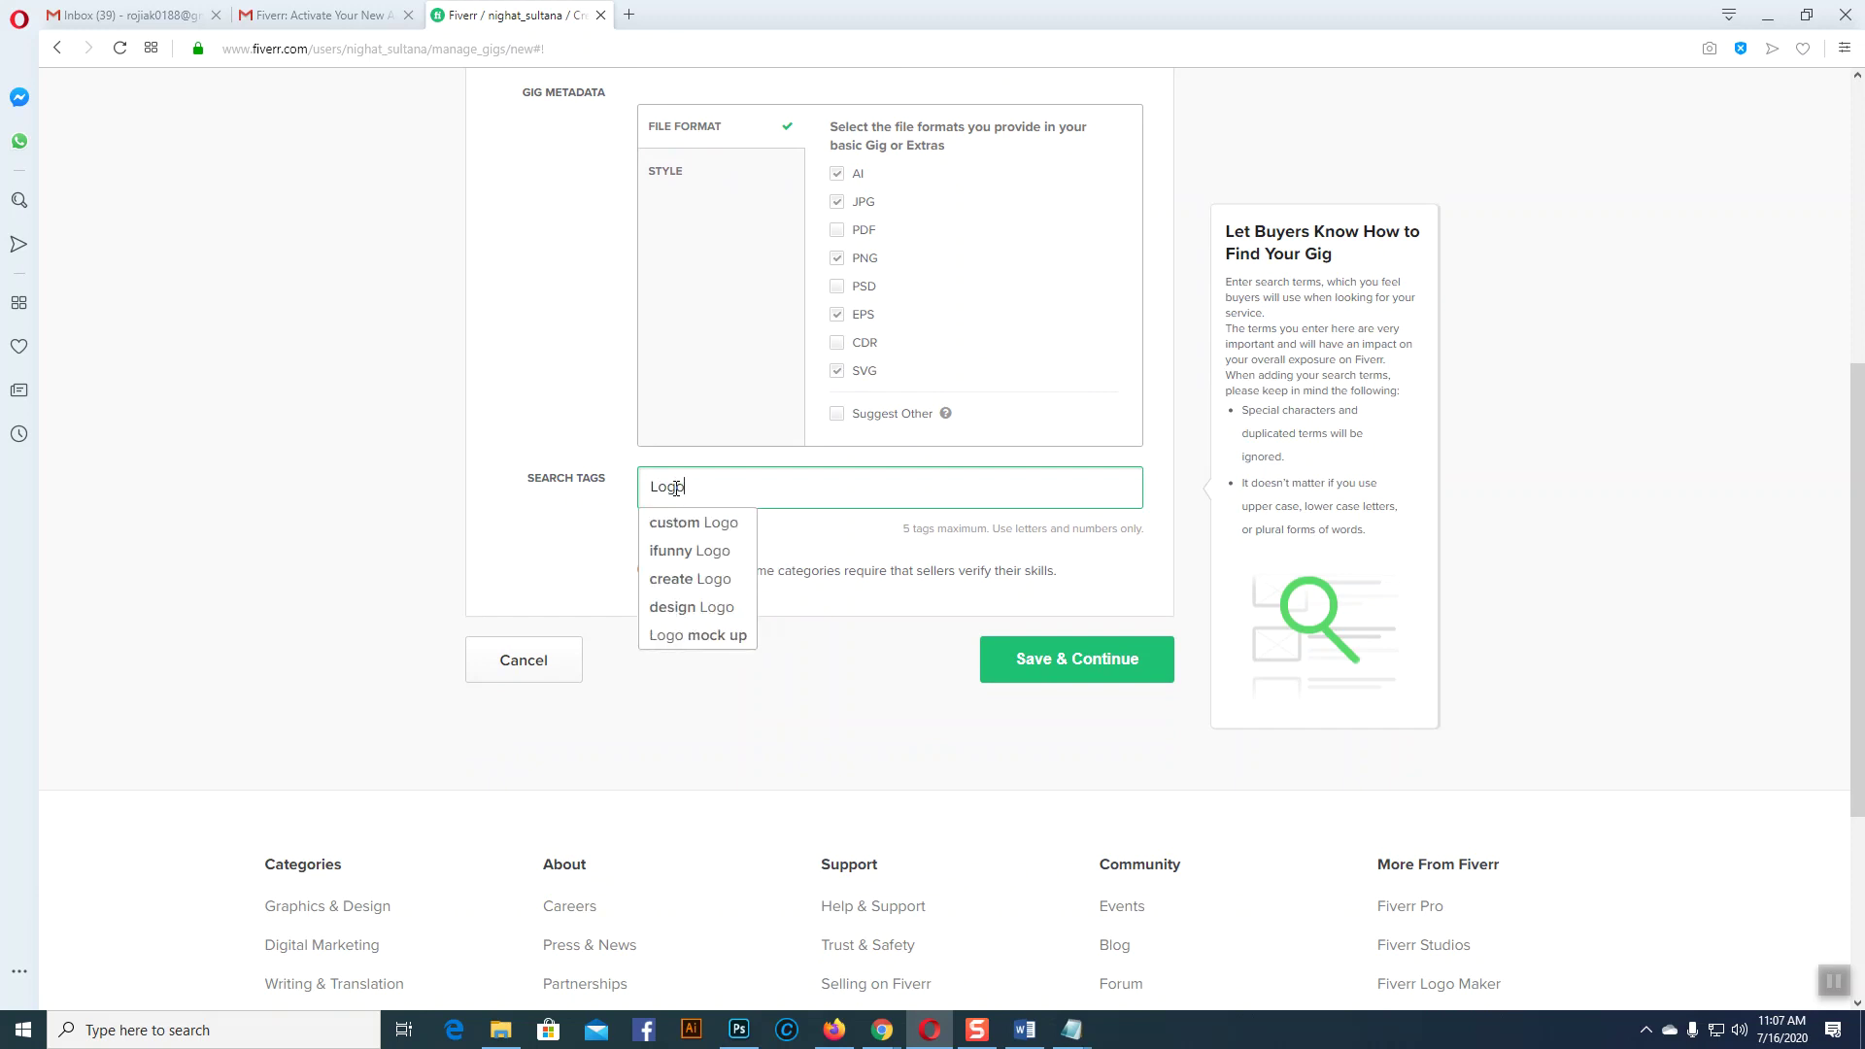
left_click(709, 607)
type("Design")
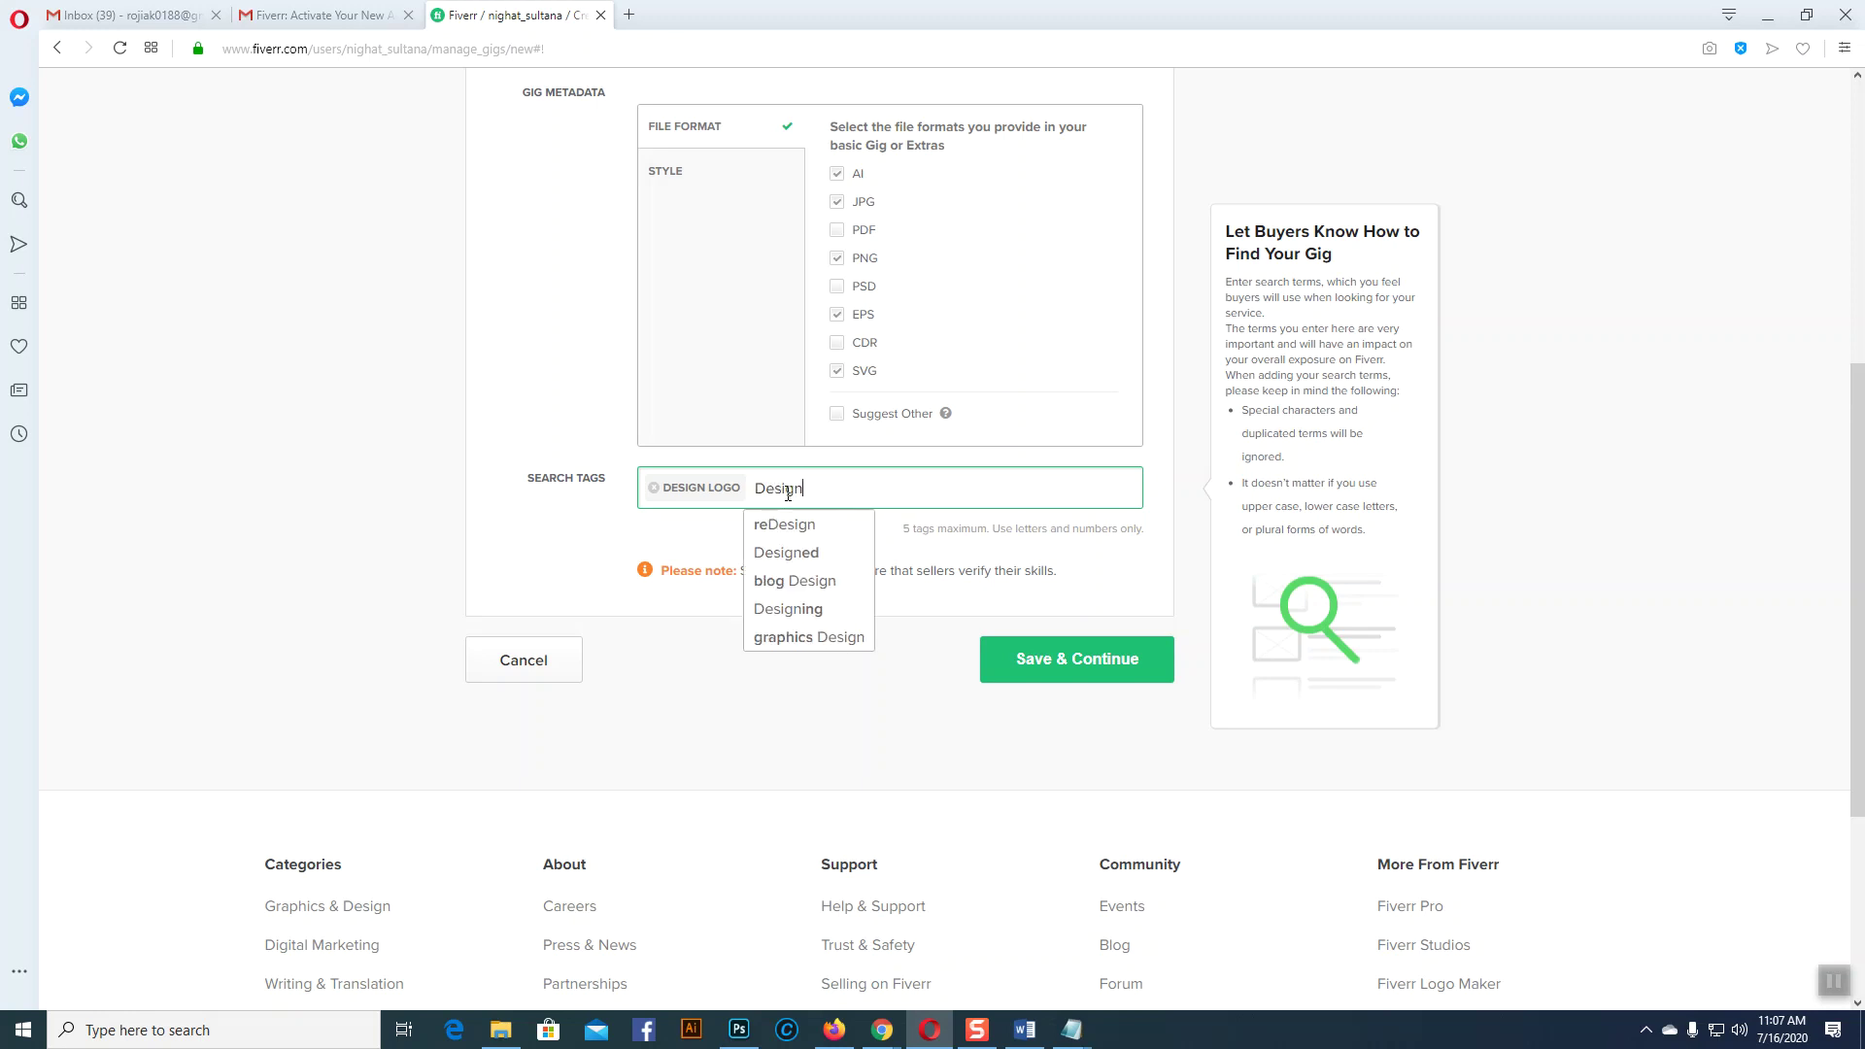
left_click(832, 636)
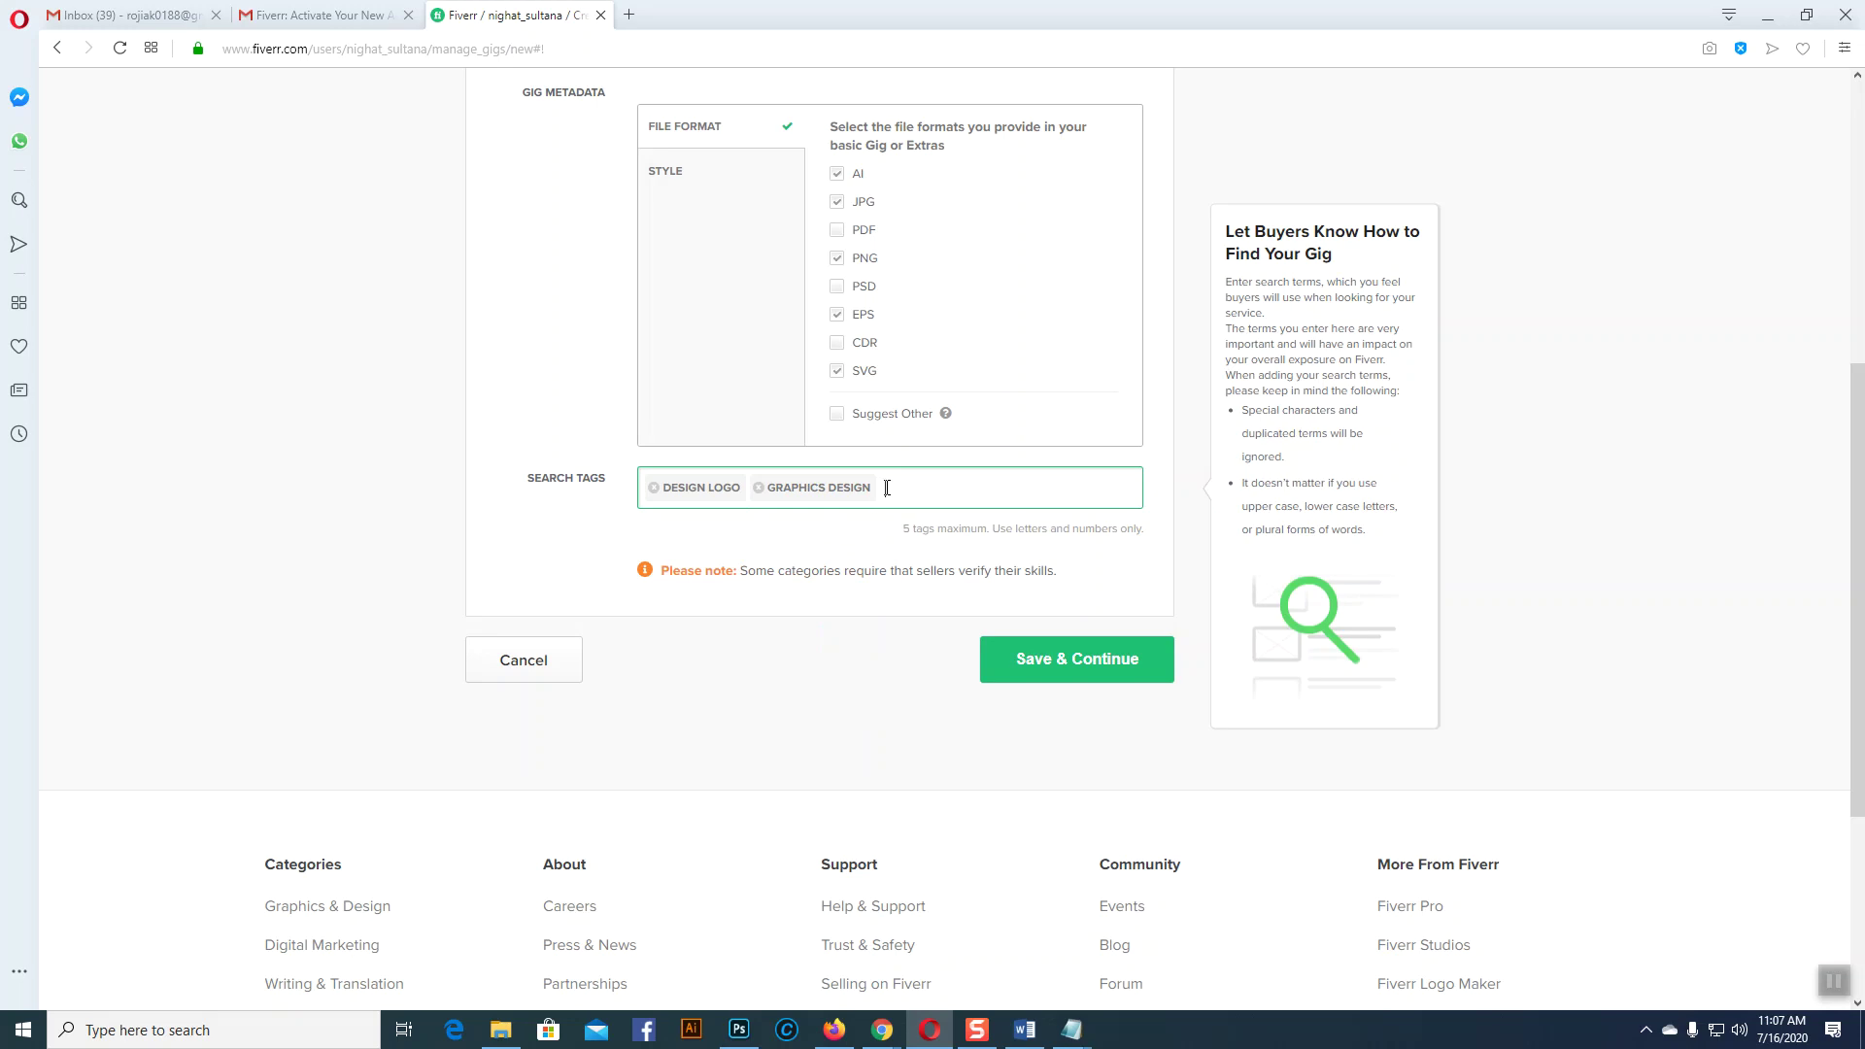
type("Design")
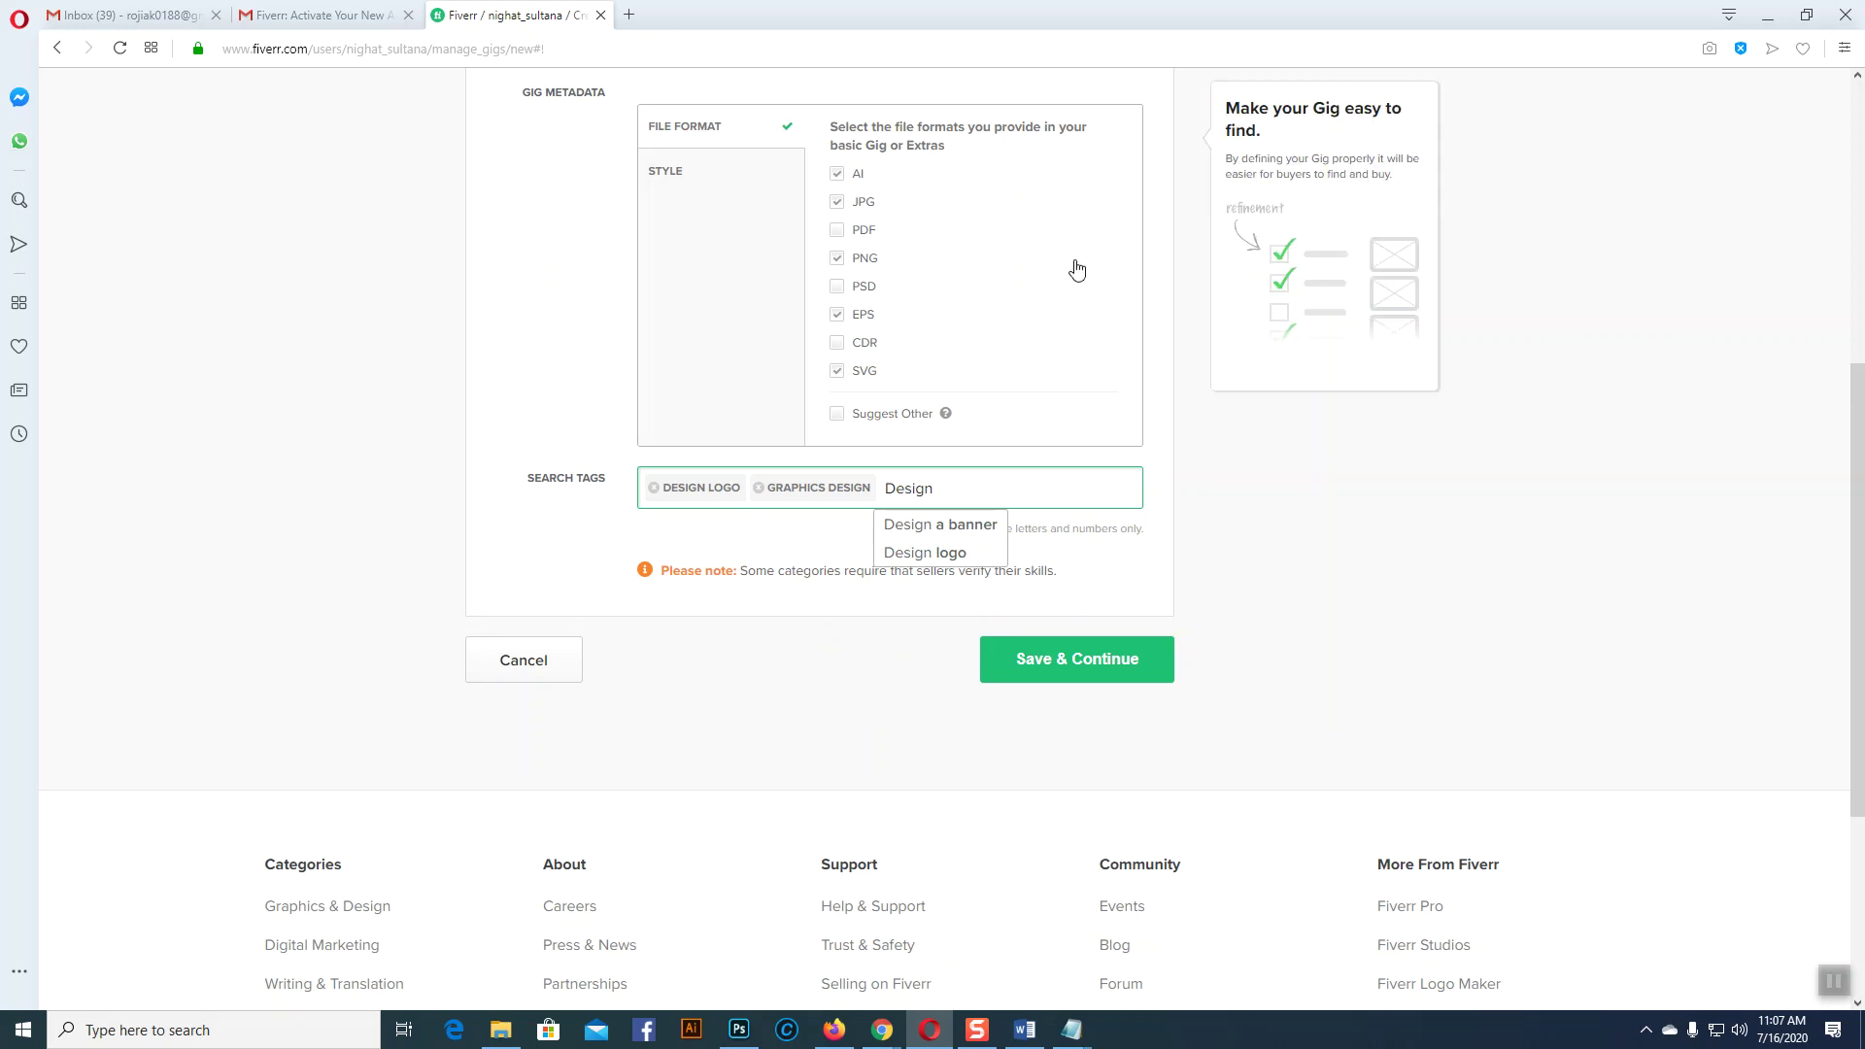
left_click(952, 529)
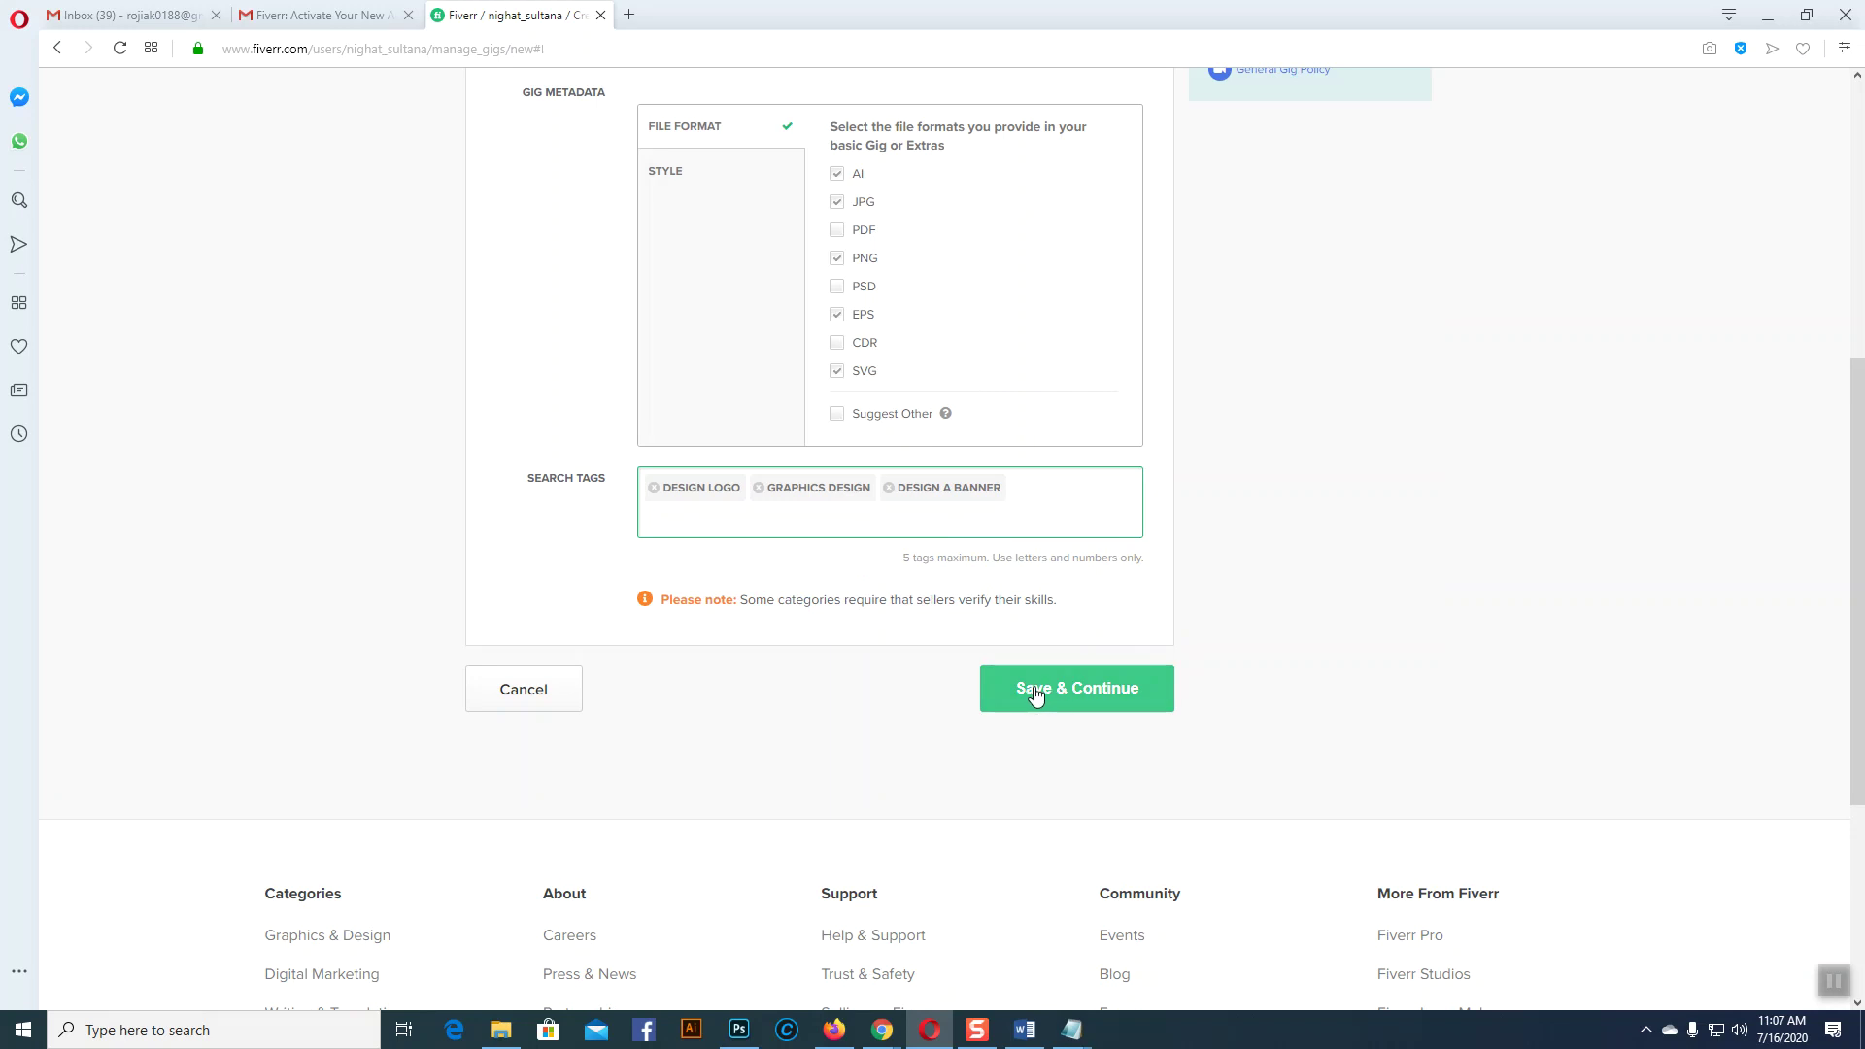
left_click(1103, 694)
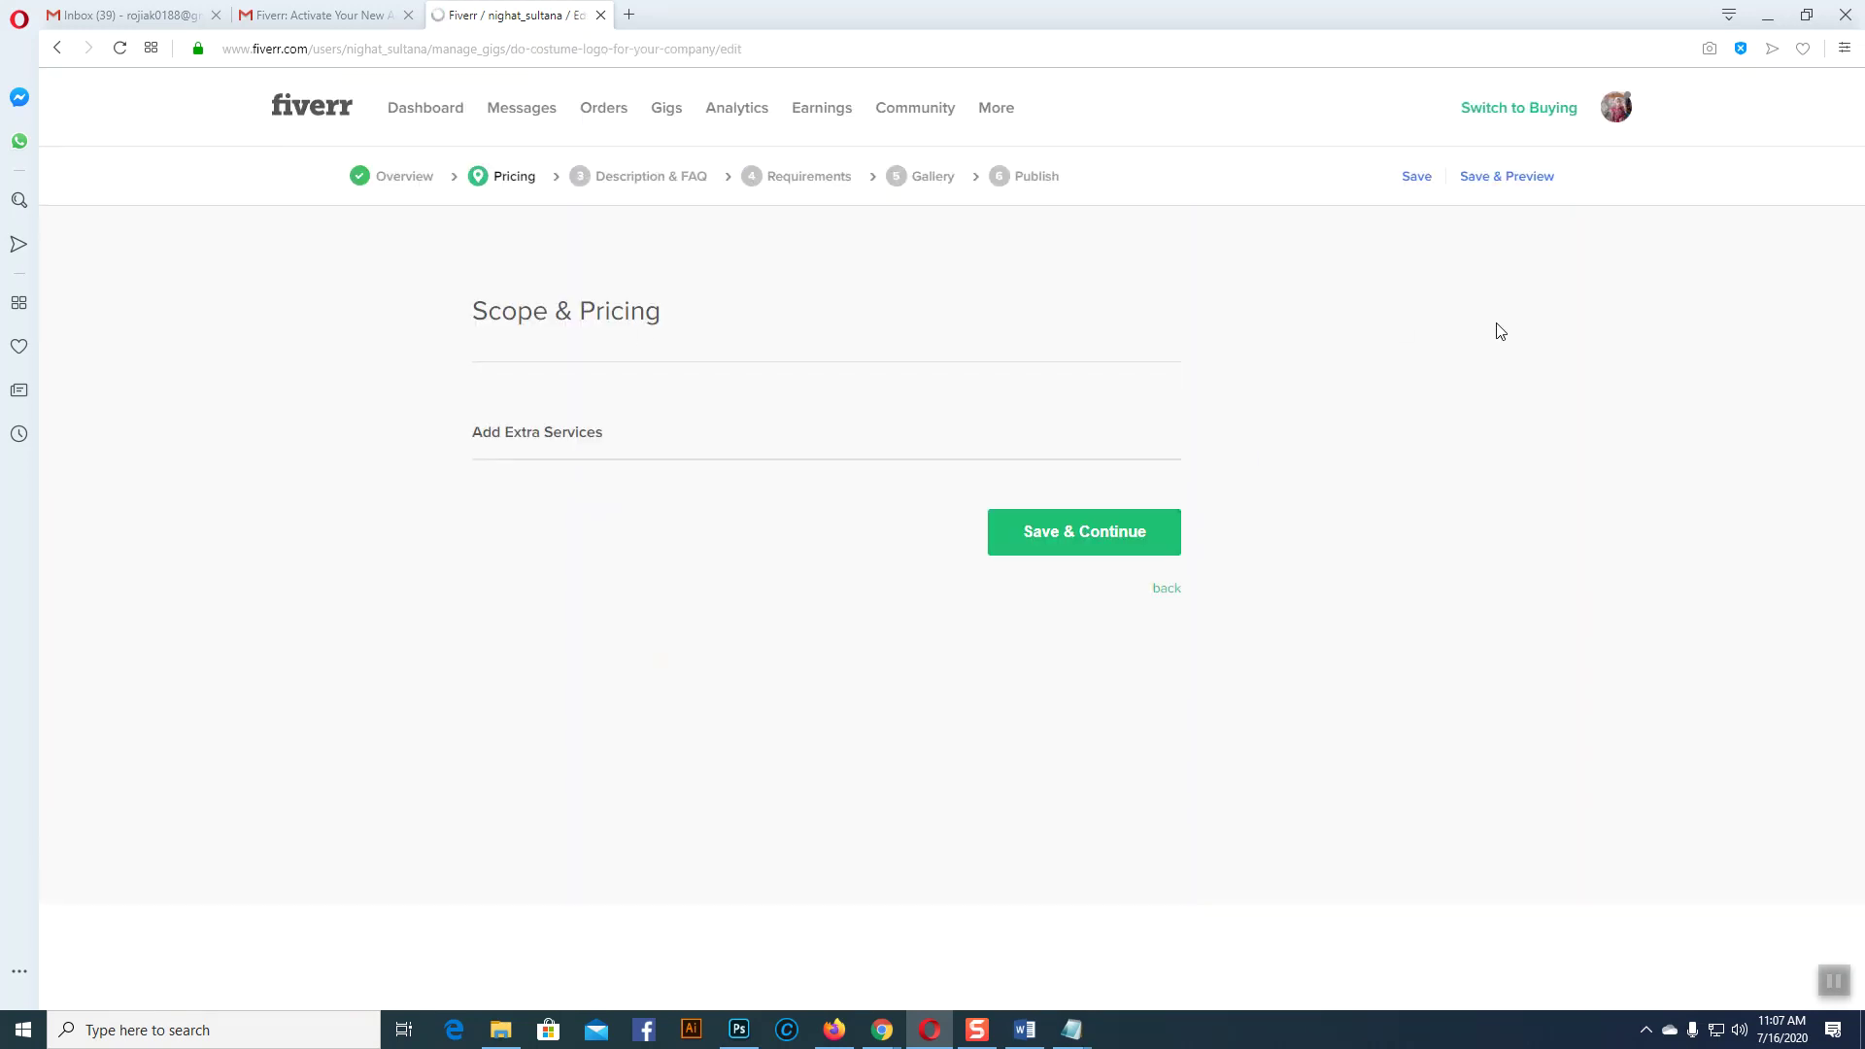
Scroll through the empty Basic, Standard and Premium packages and extras in Scope & Pricing.
scroll(1499, 331, "down", 2)
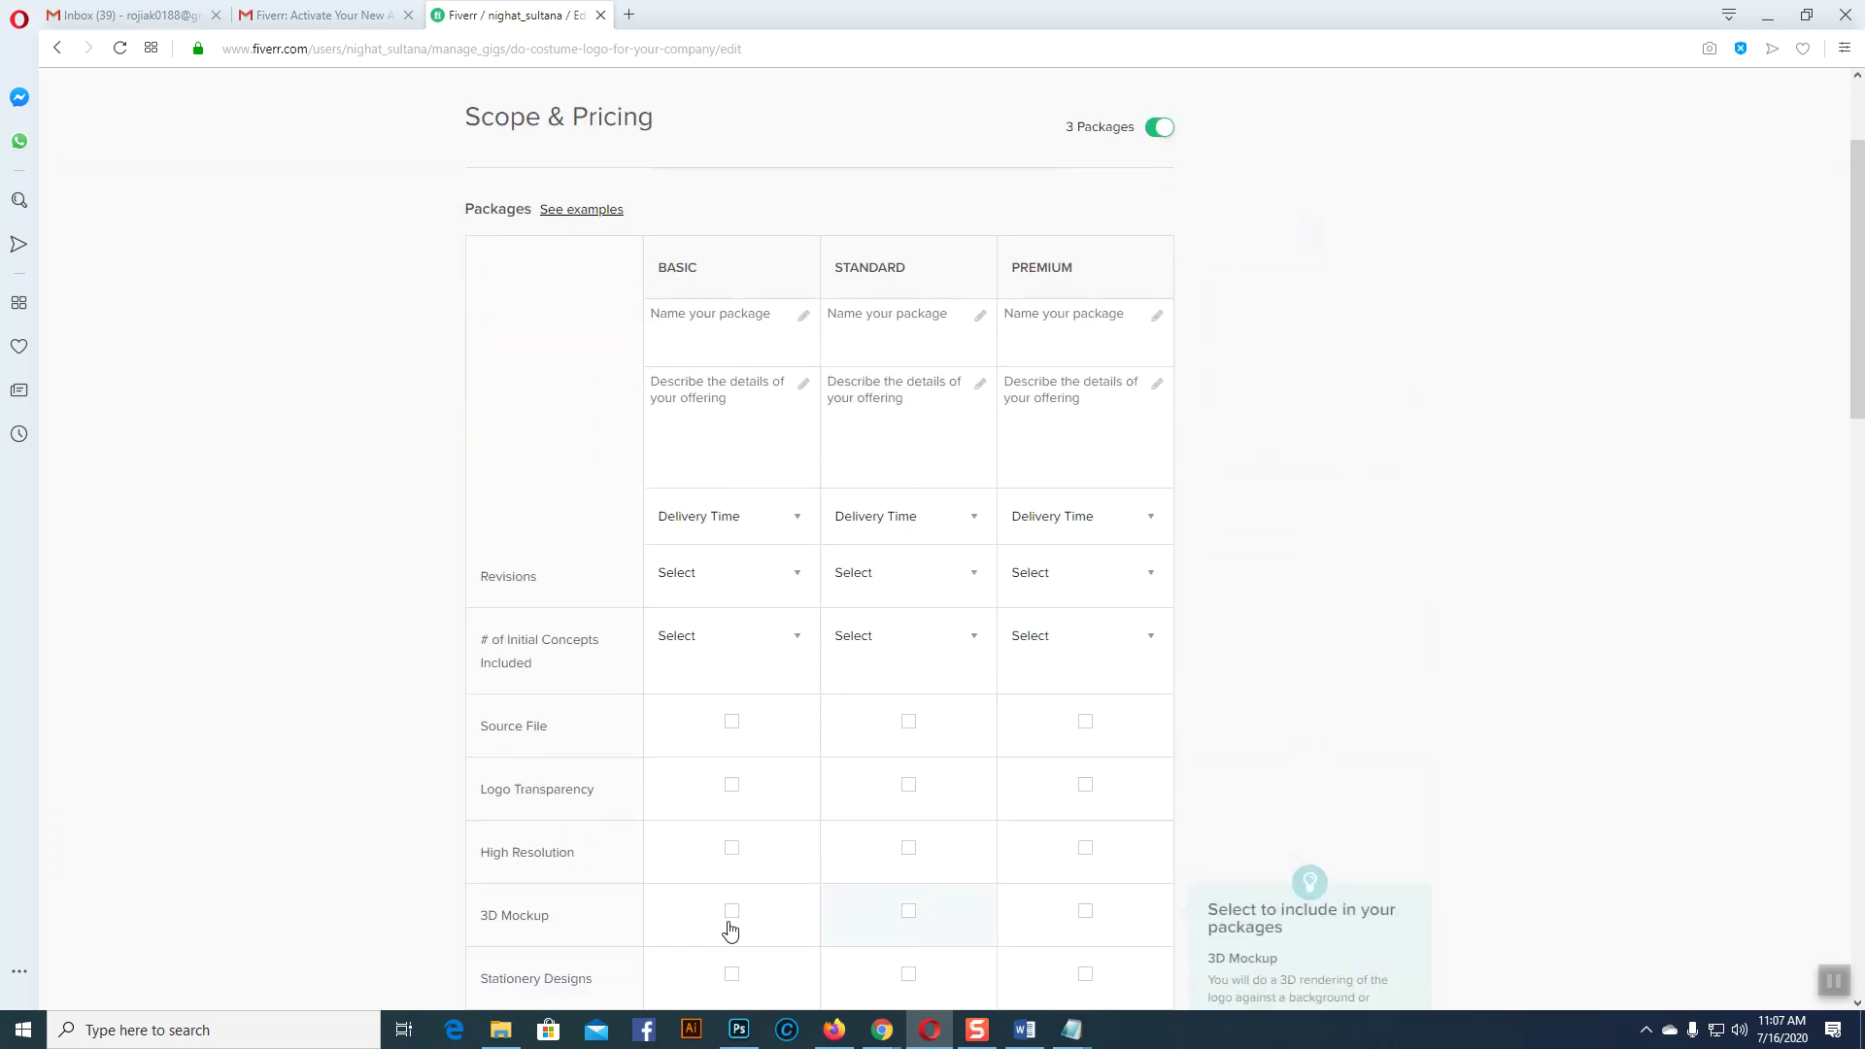
scroll(1153, 393, "down", 5)
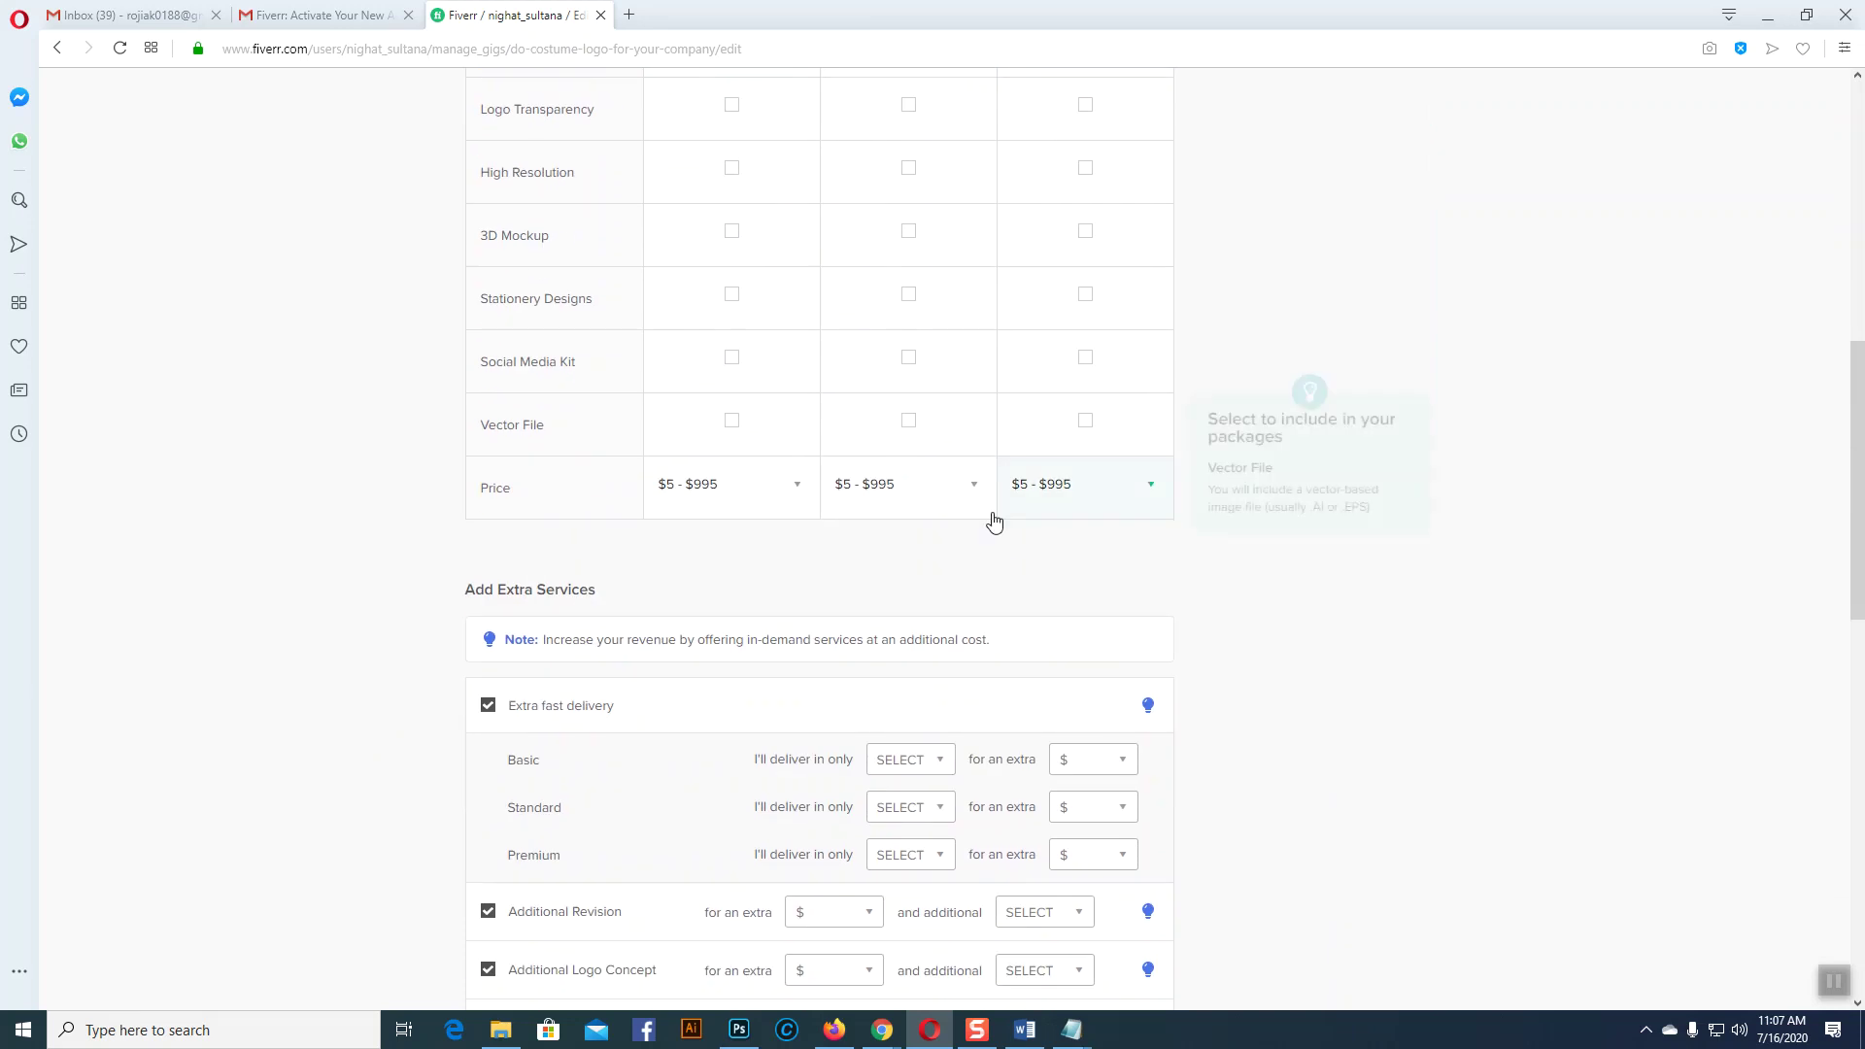
scroll(725, 517, "up", 5)
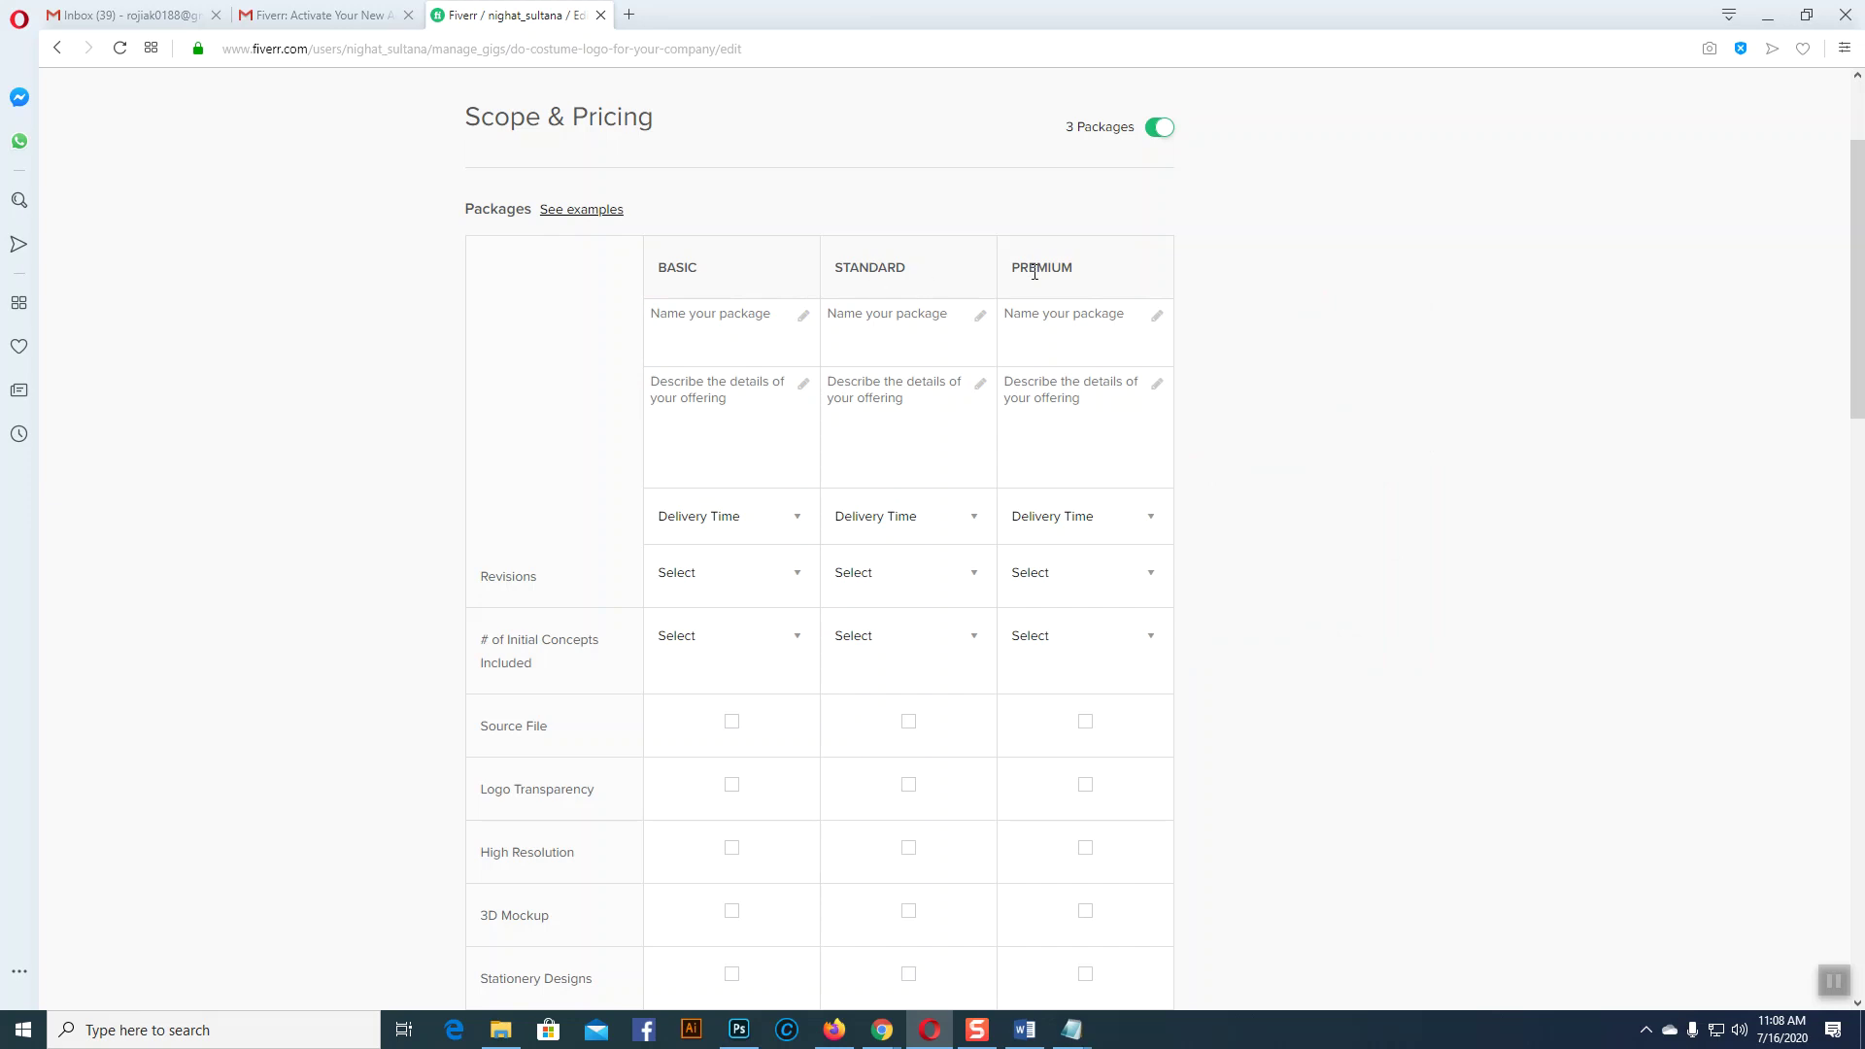
left_click(832, 1032)
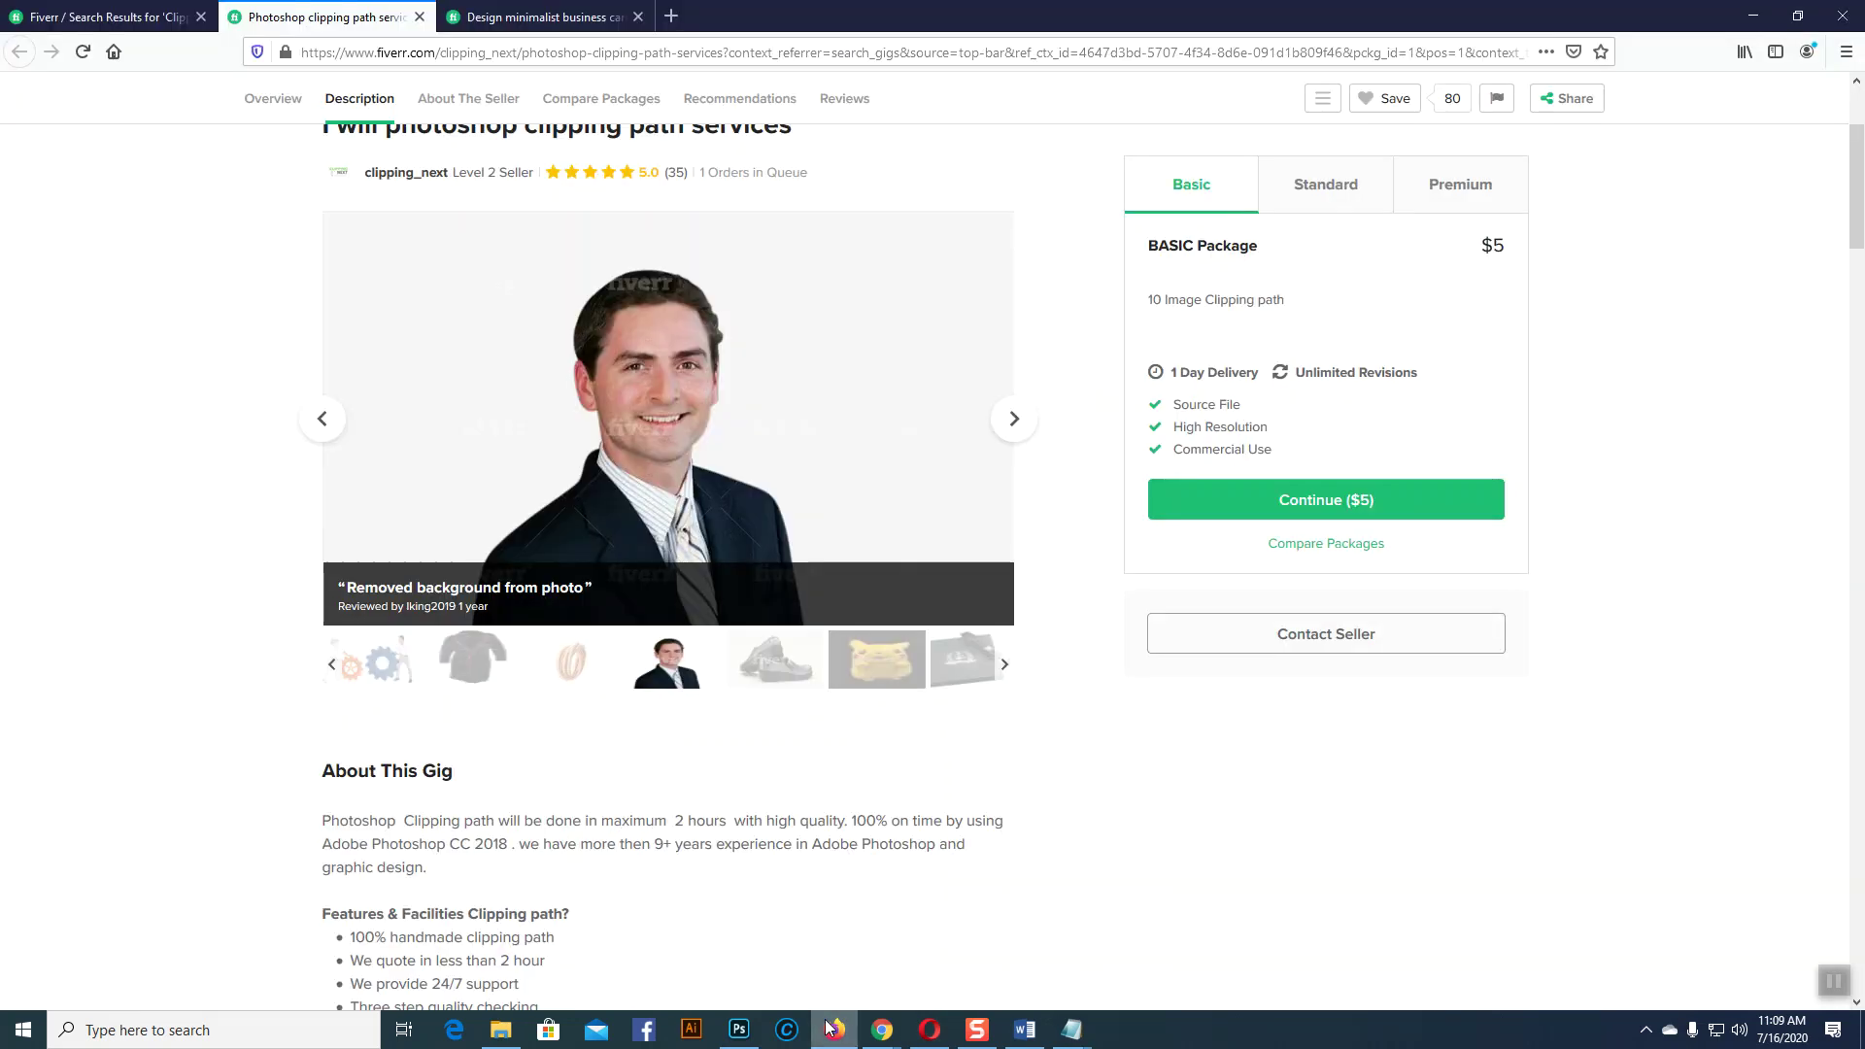
scroll(926, 731, "down", 3)
scroll(927, 727, "up", 5)
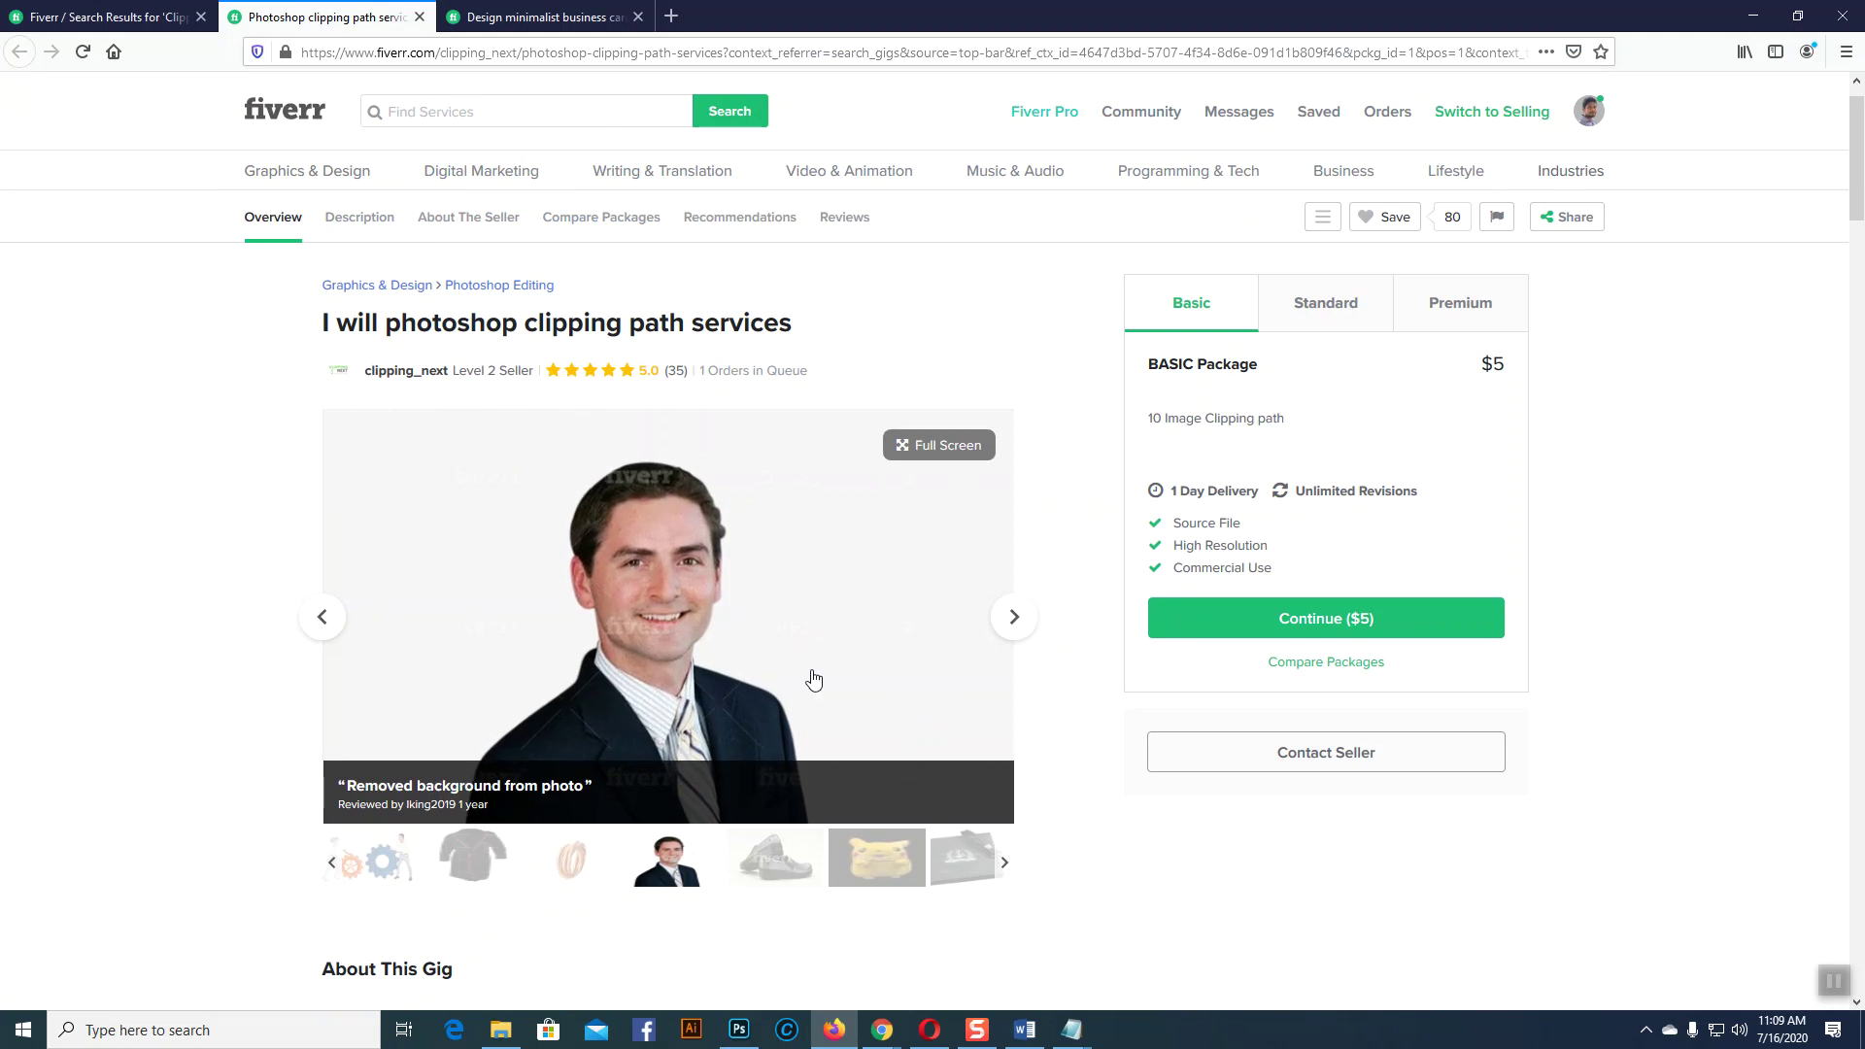
scroll(705, 631, "down", 1)
left_click(1319, 212)
left_click(1453, 210)
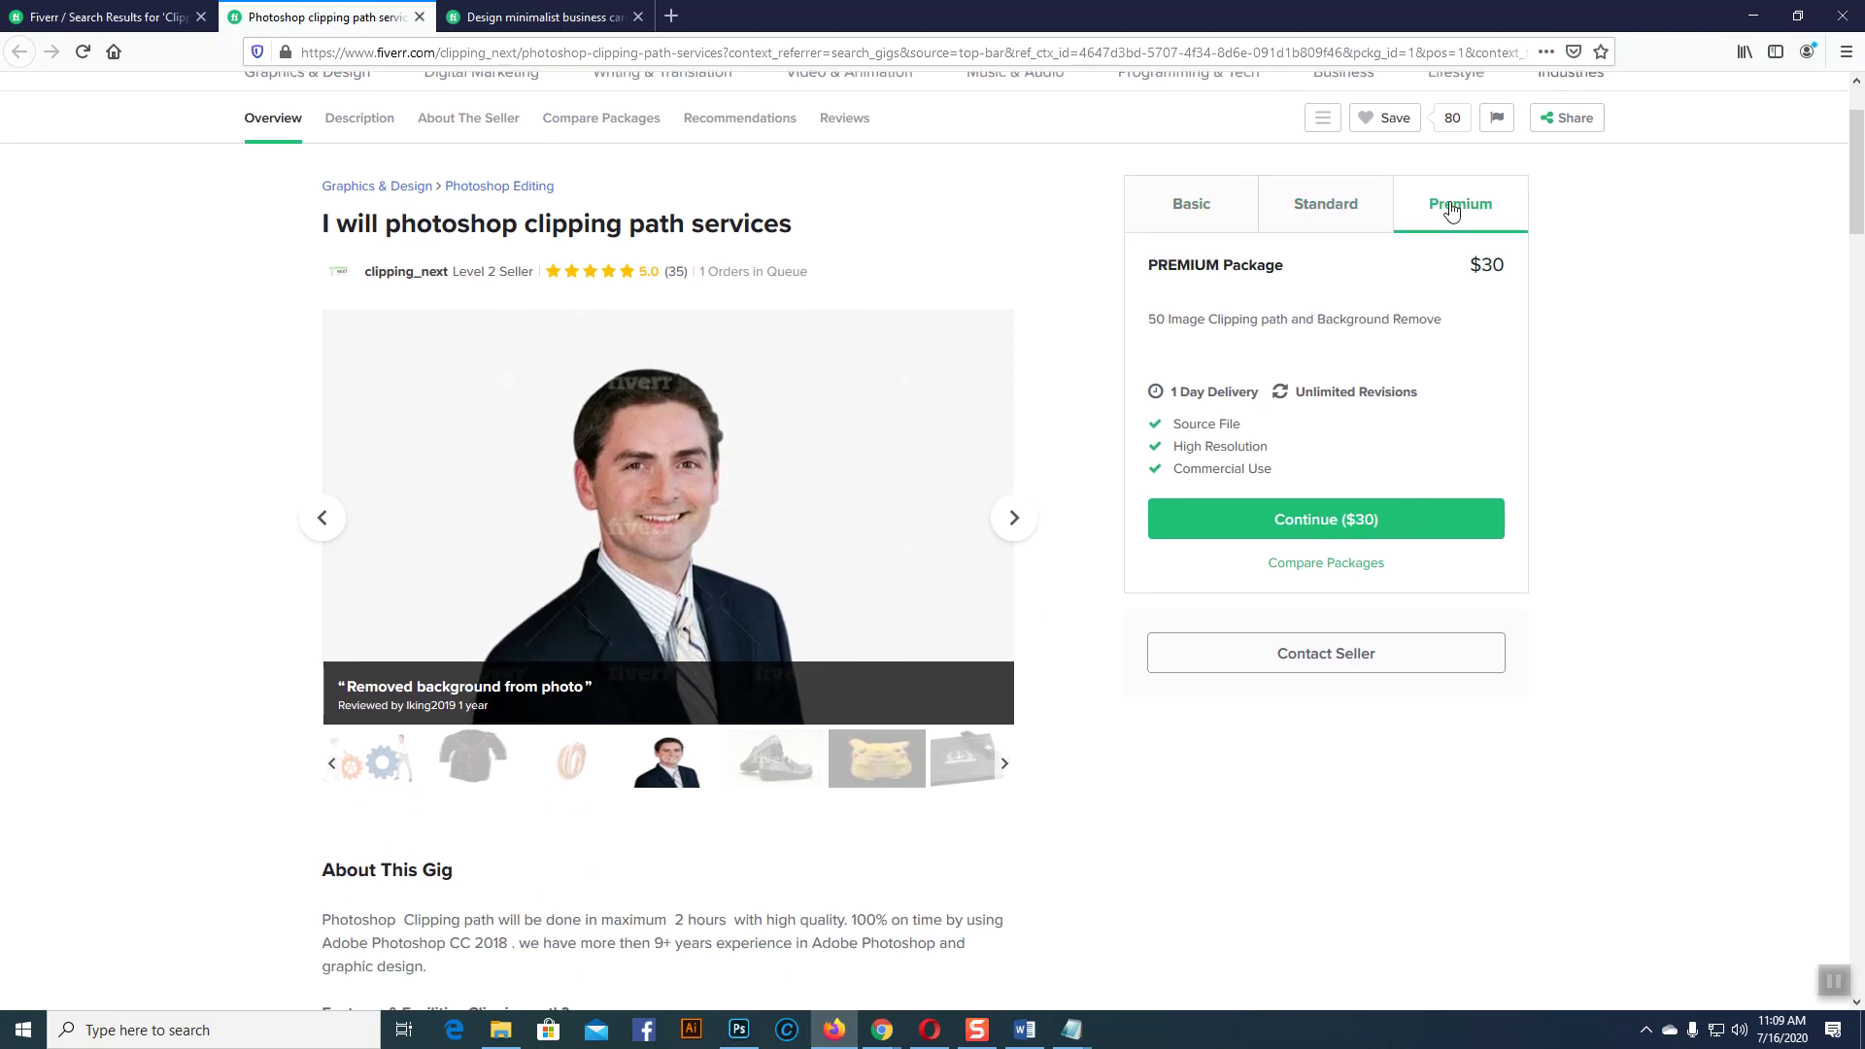
left_click(1194, 208)
left_click(1314, 209)
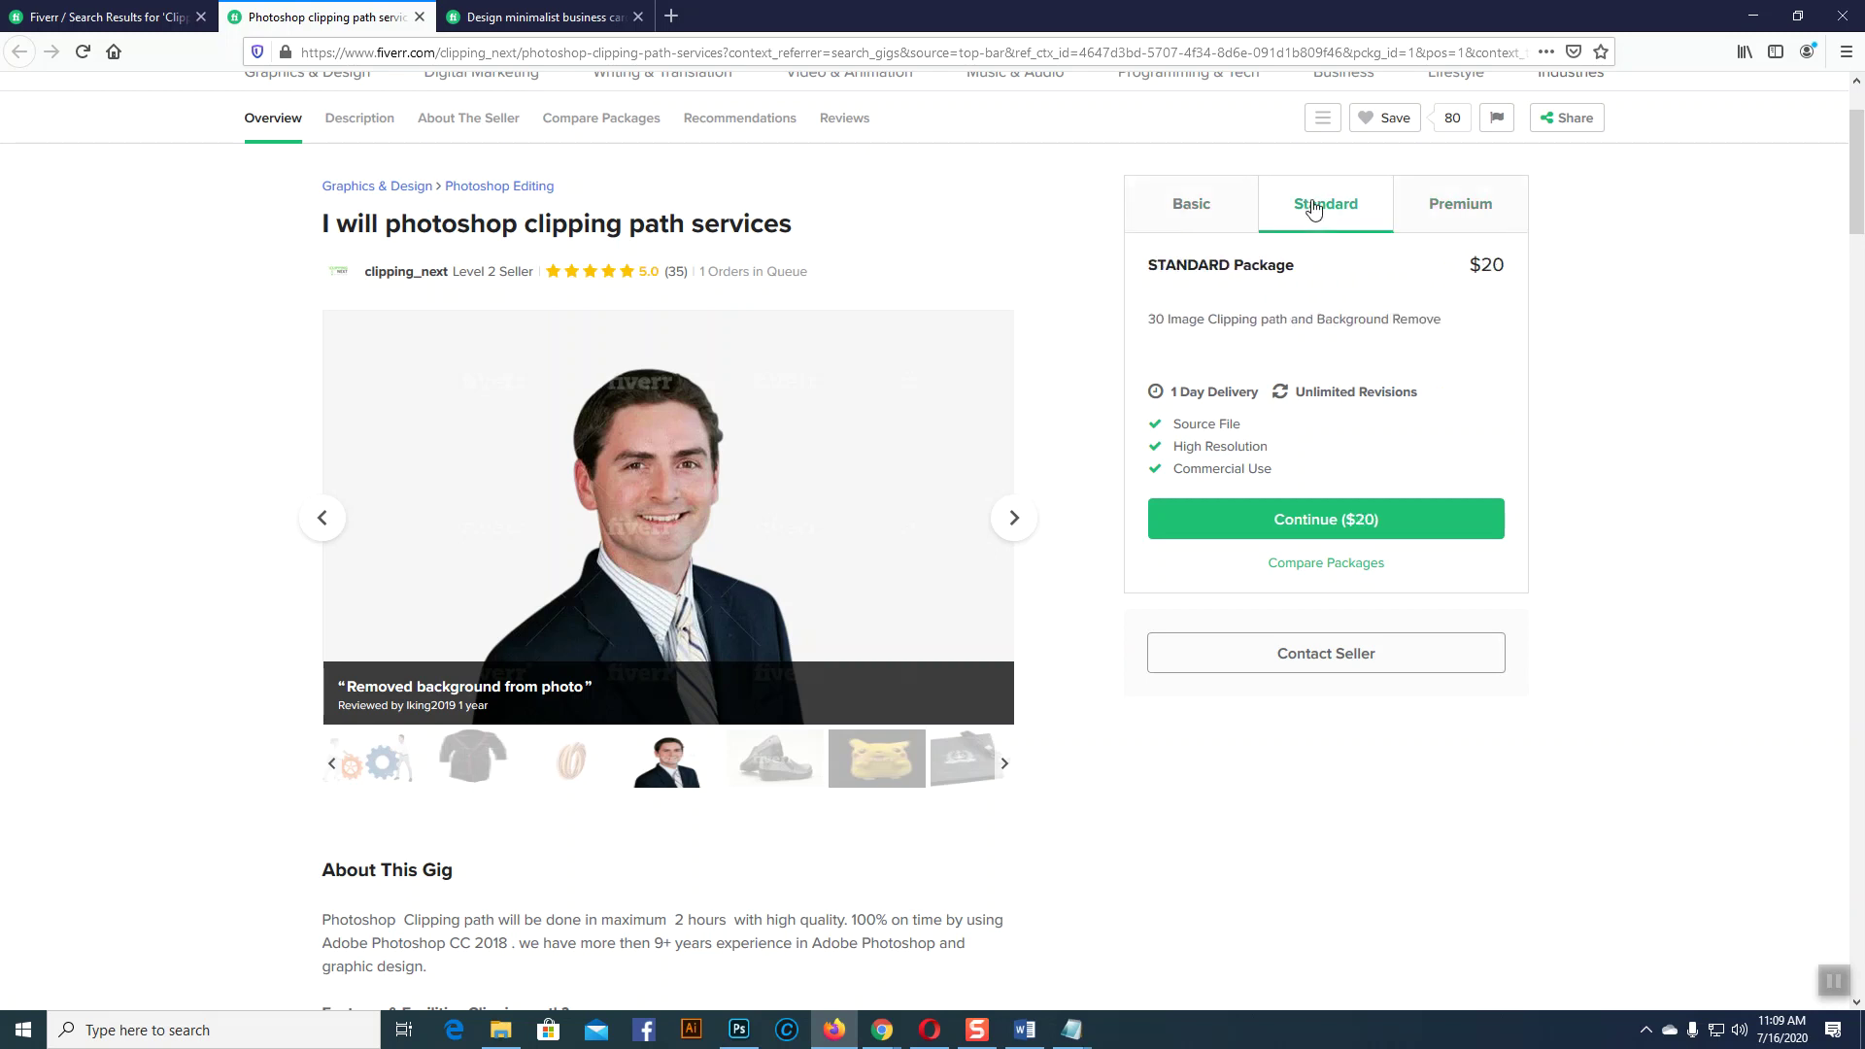
left_click(1193, 209)
left_click(1312, 210)
left_click(1467, 211)
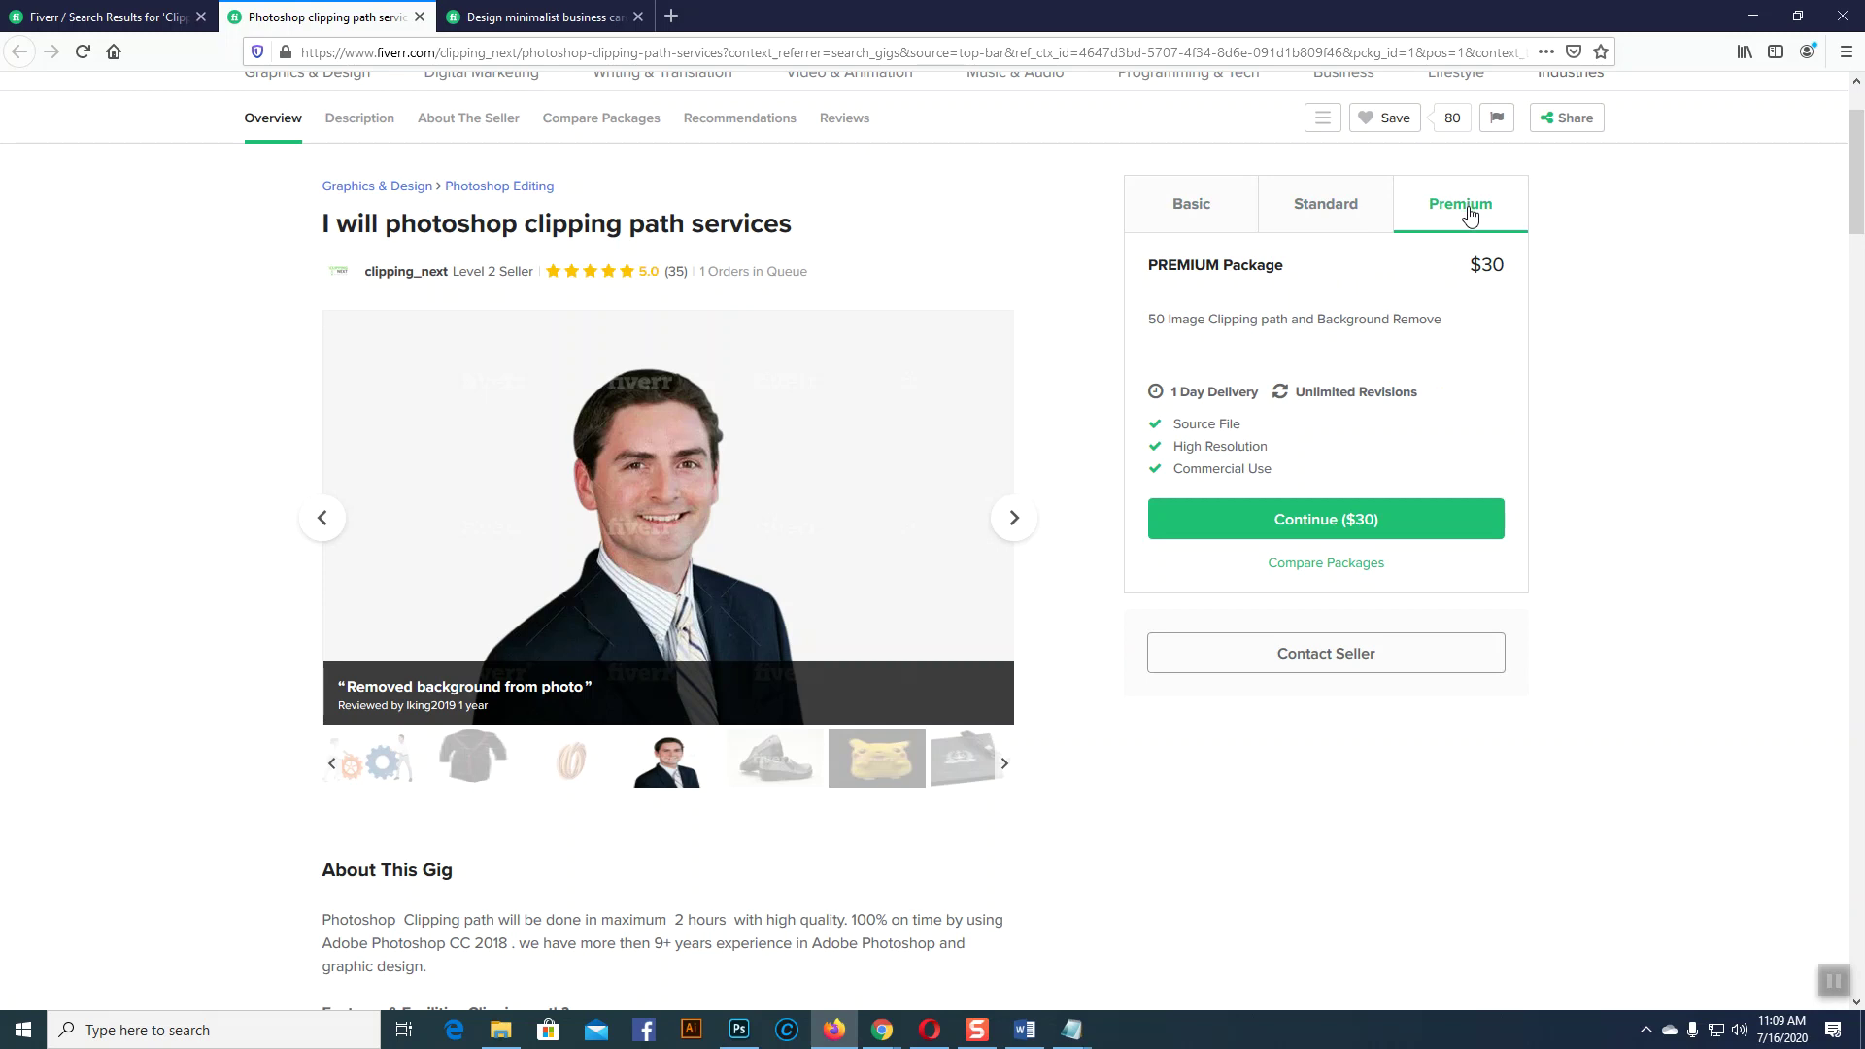
left_click(929, 1030)
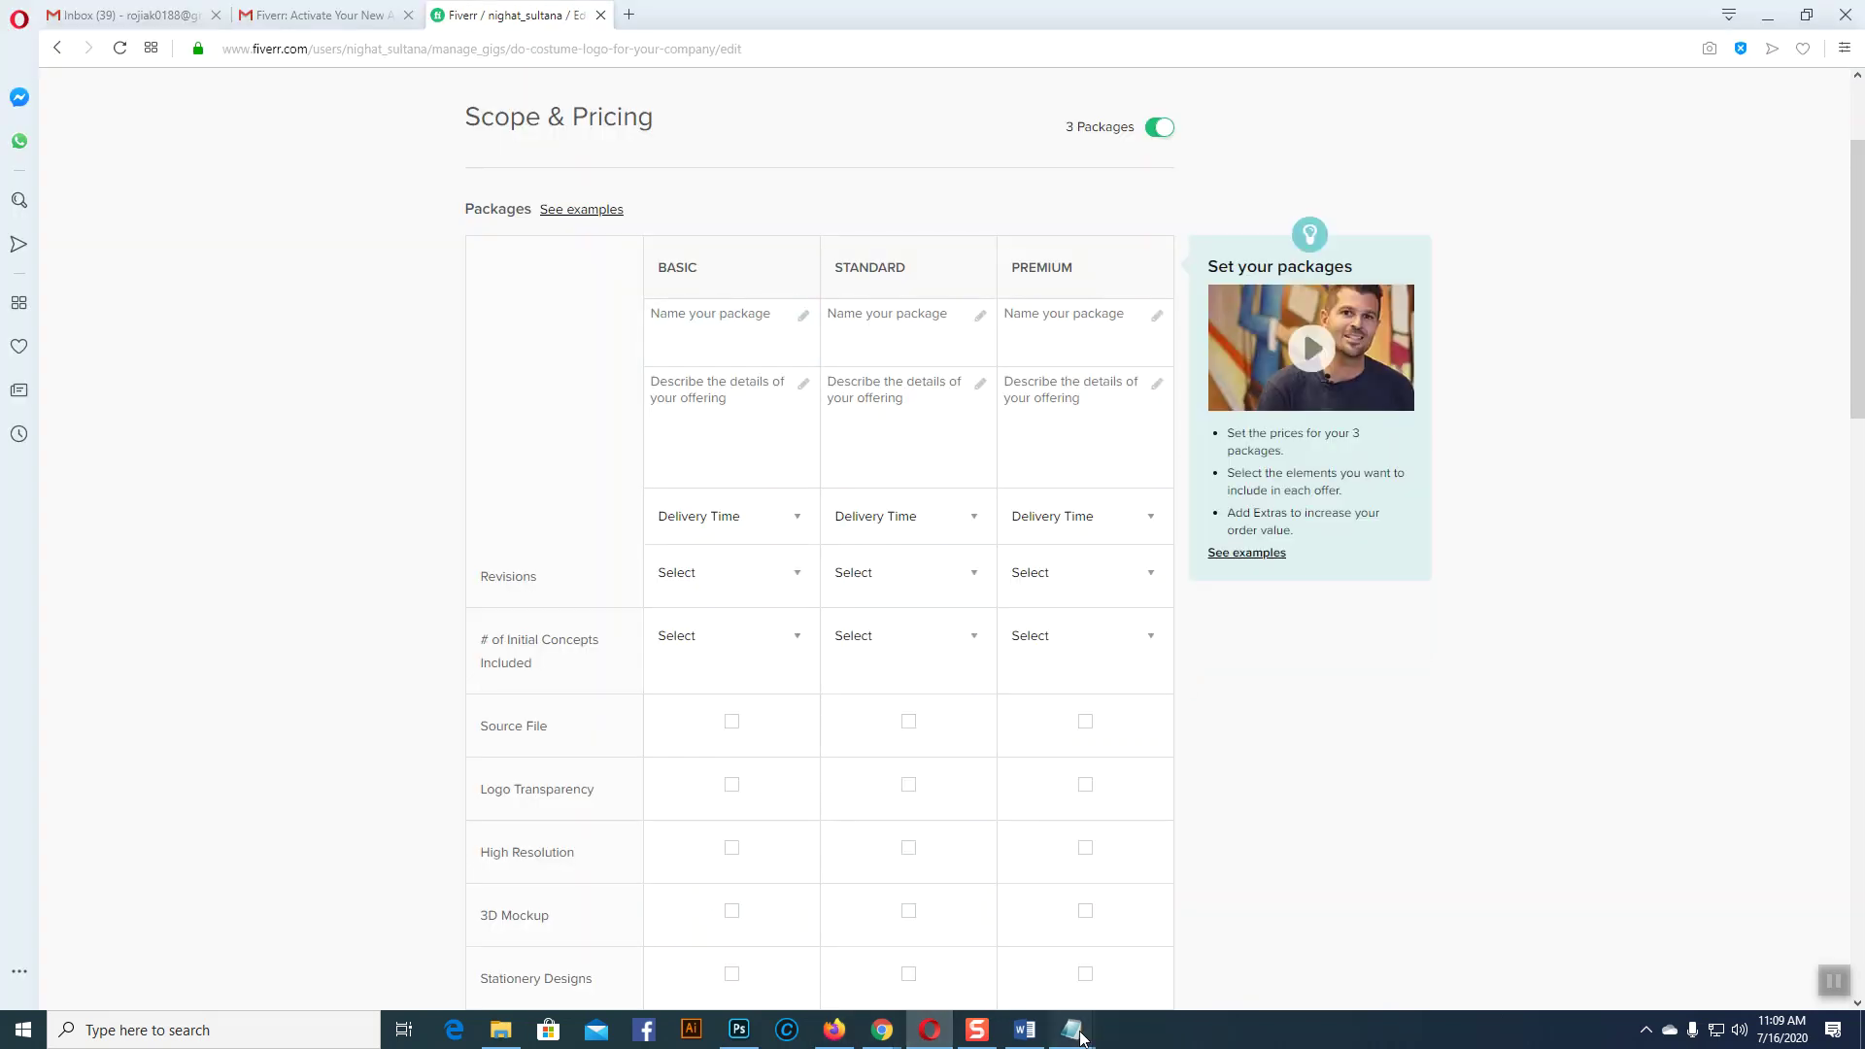
Copy the Good line '2 Custom Logo,...PNG file' from the Notepad notes and return to Fiverr.
mouse_move(1076, 1032)
mouse_move(1000, 940)
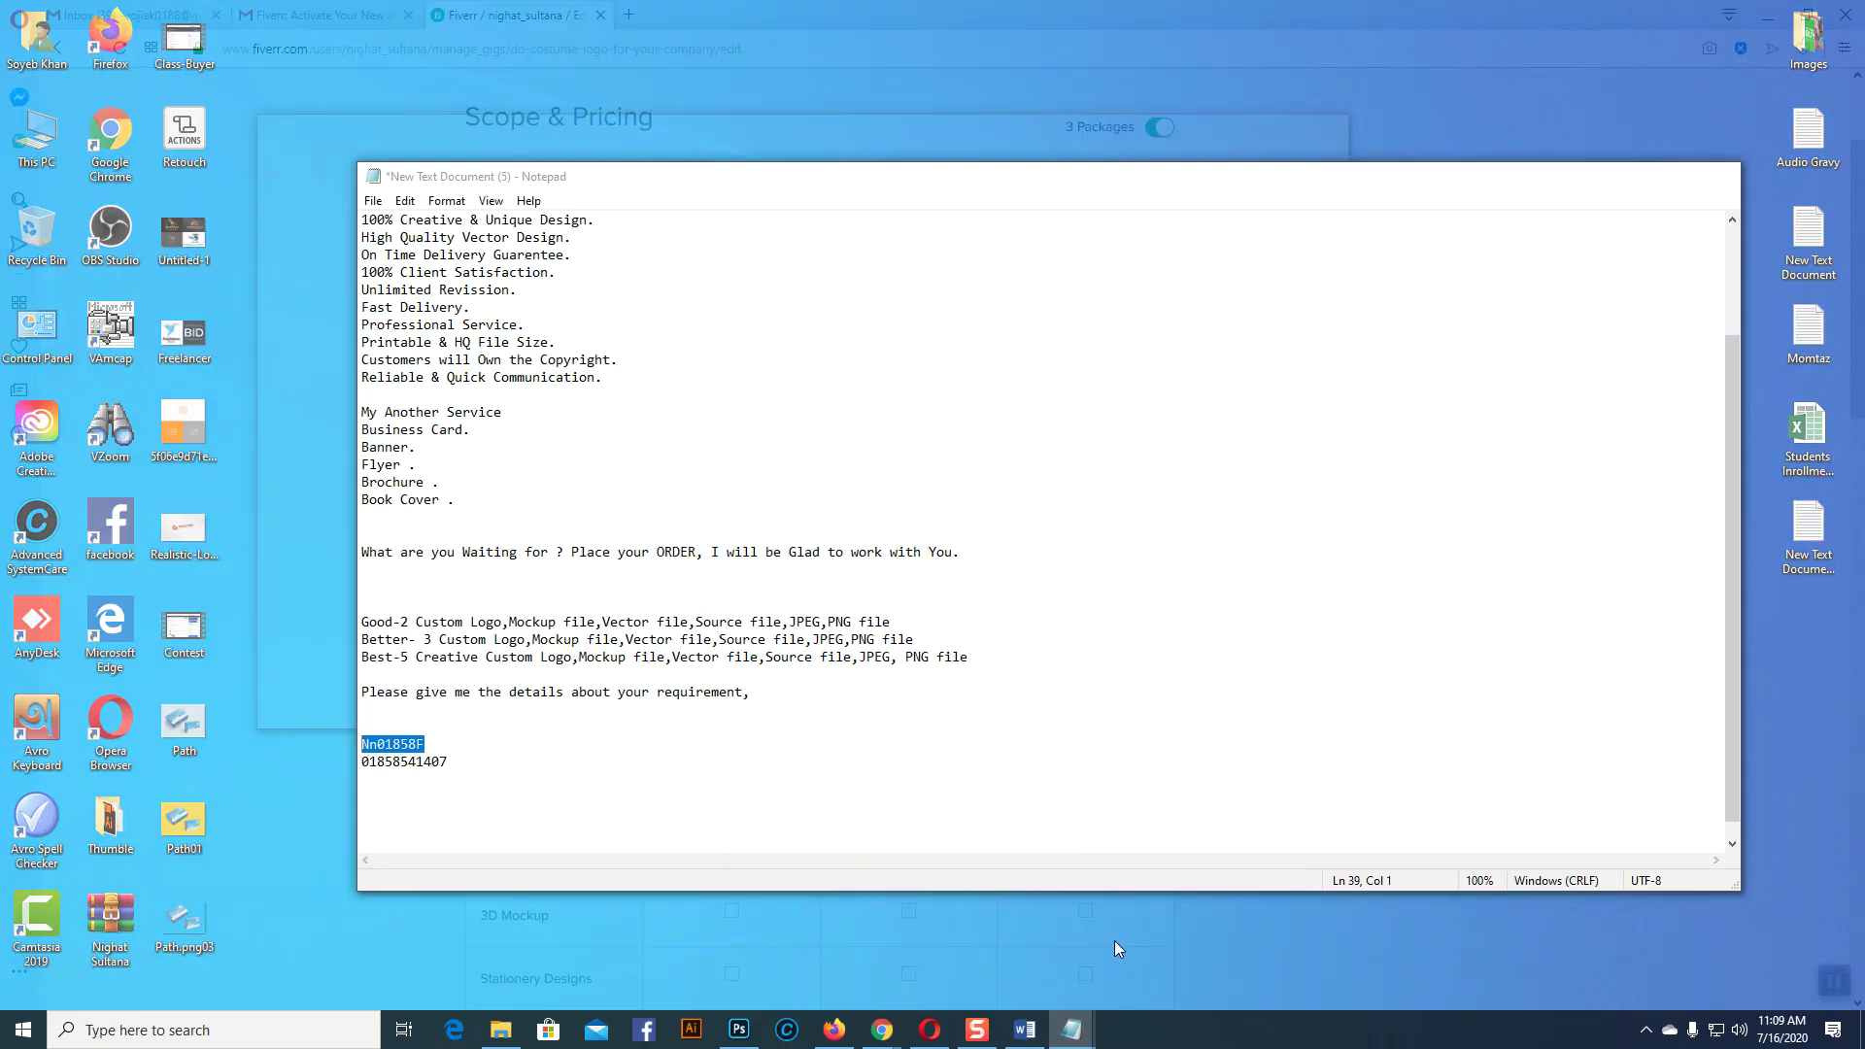
left_click(1115, 940)
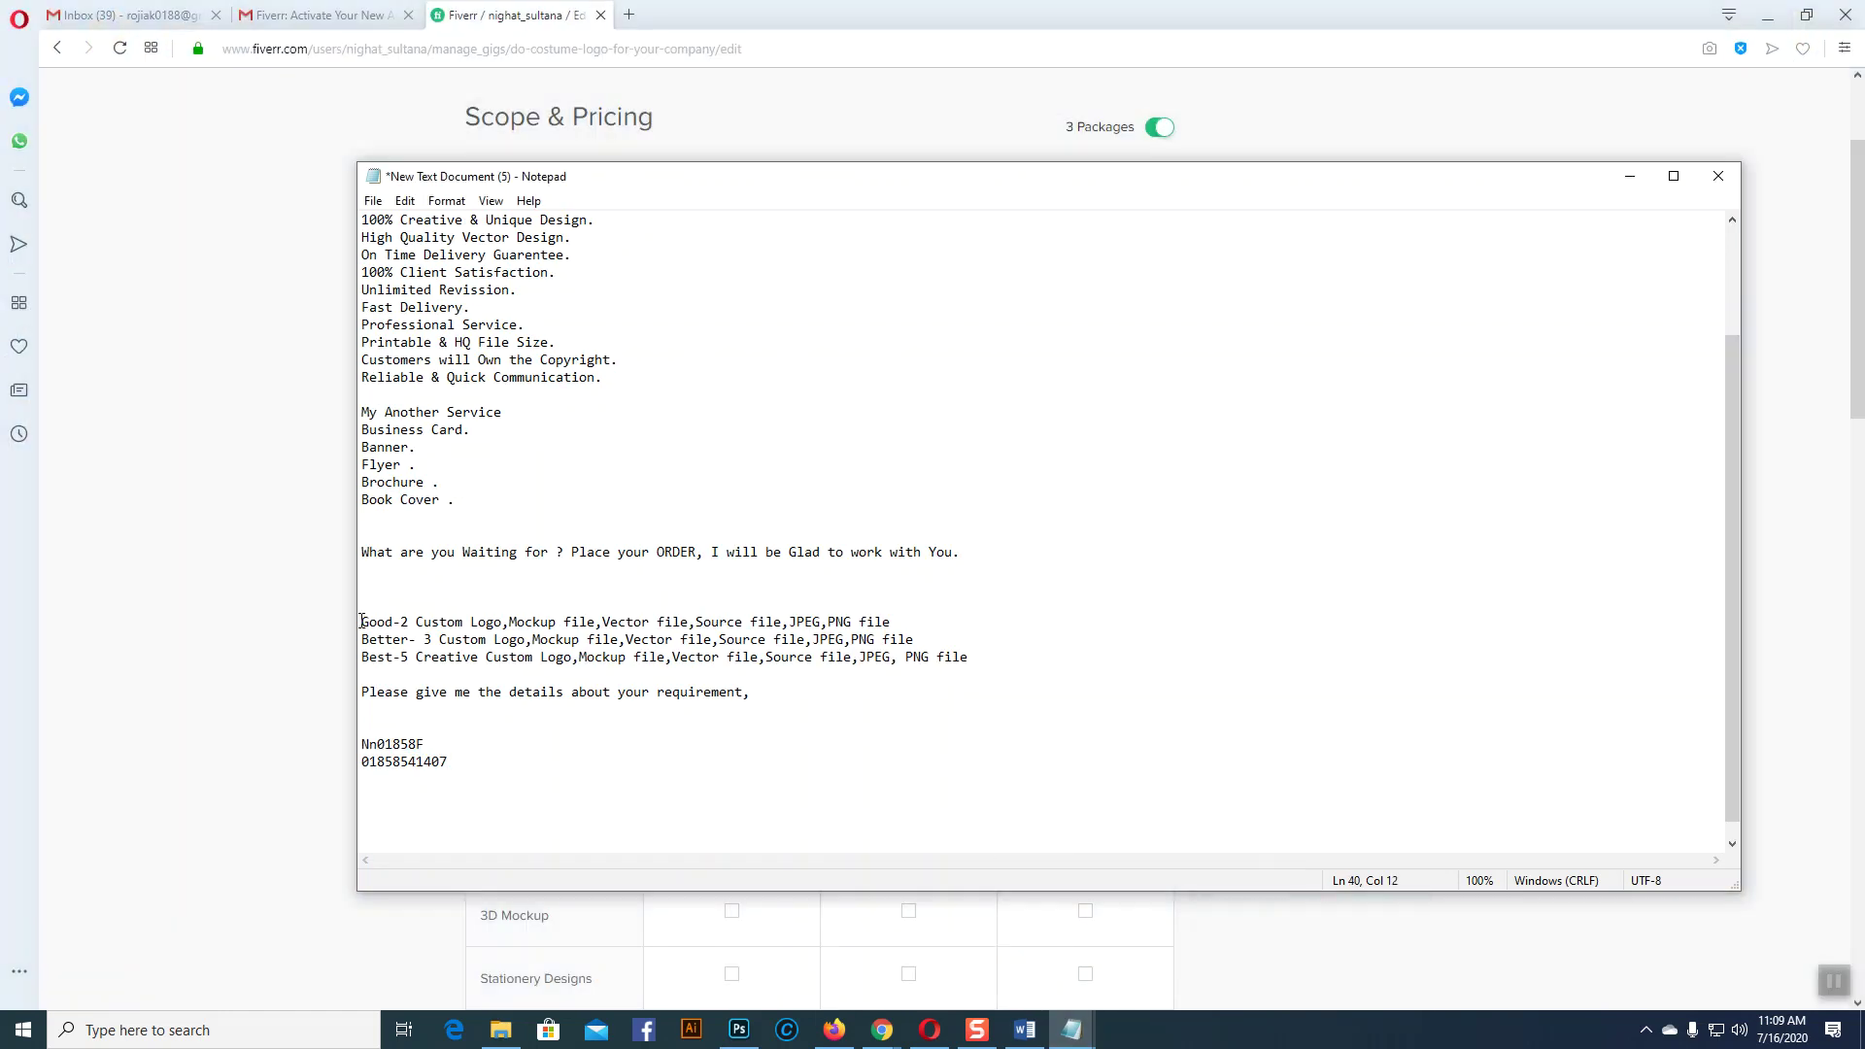
left_click_drag(364, 622, 892, 616)
key("ctrl+c")
left_click(418, 622)
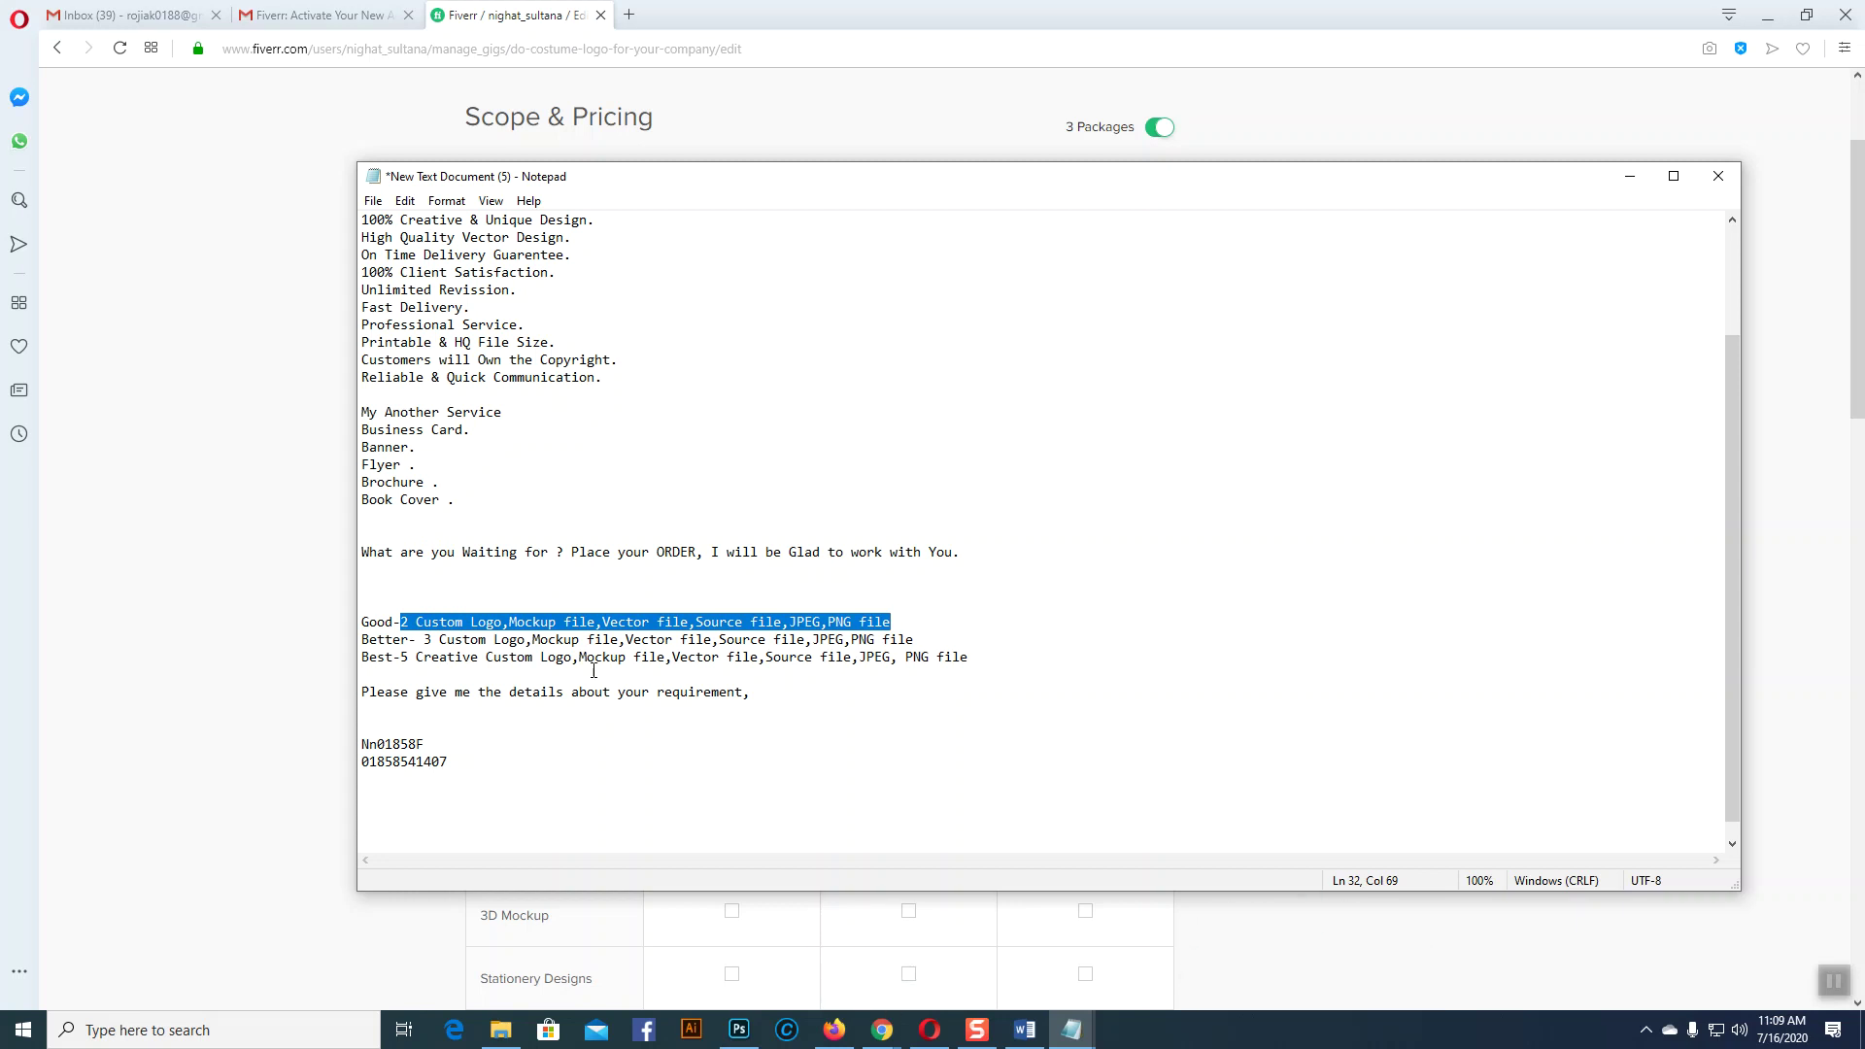
left_click(929, 1030)
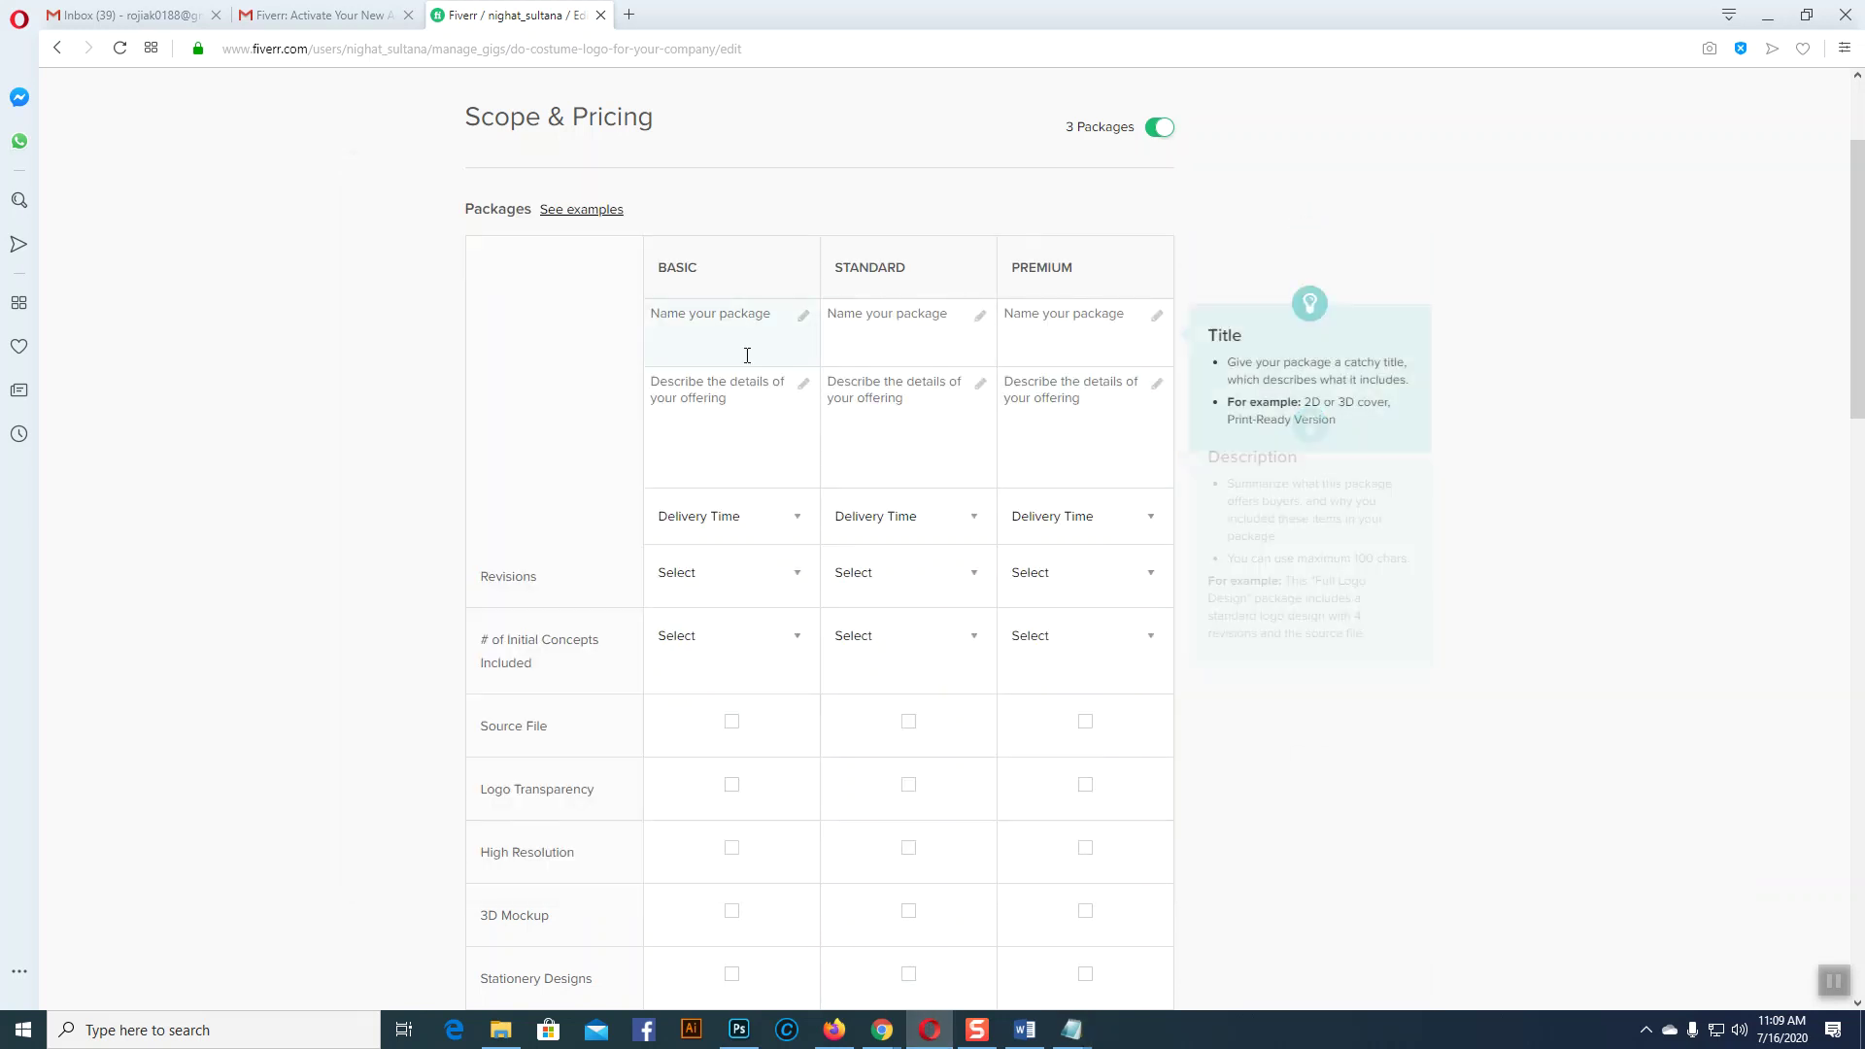
Name the Basic package 'Good' and paste its deliverables, putting each file type on its own line.
left_click(706, 329)
type("Good")
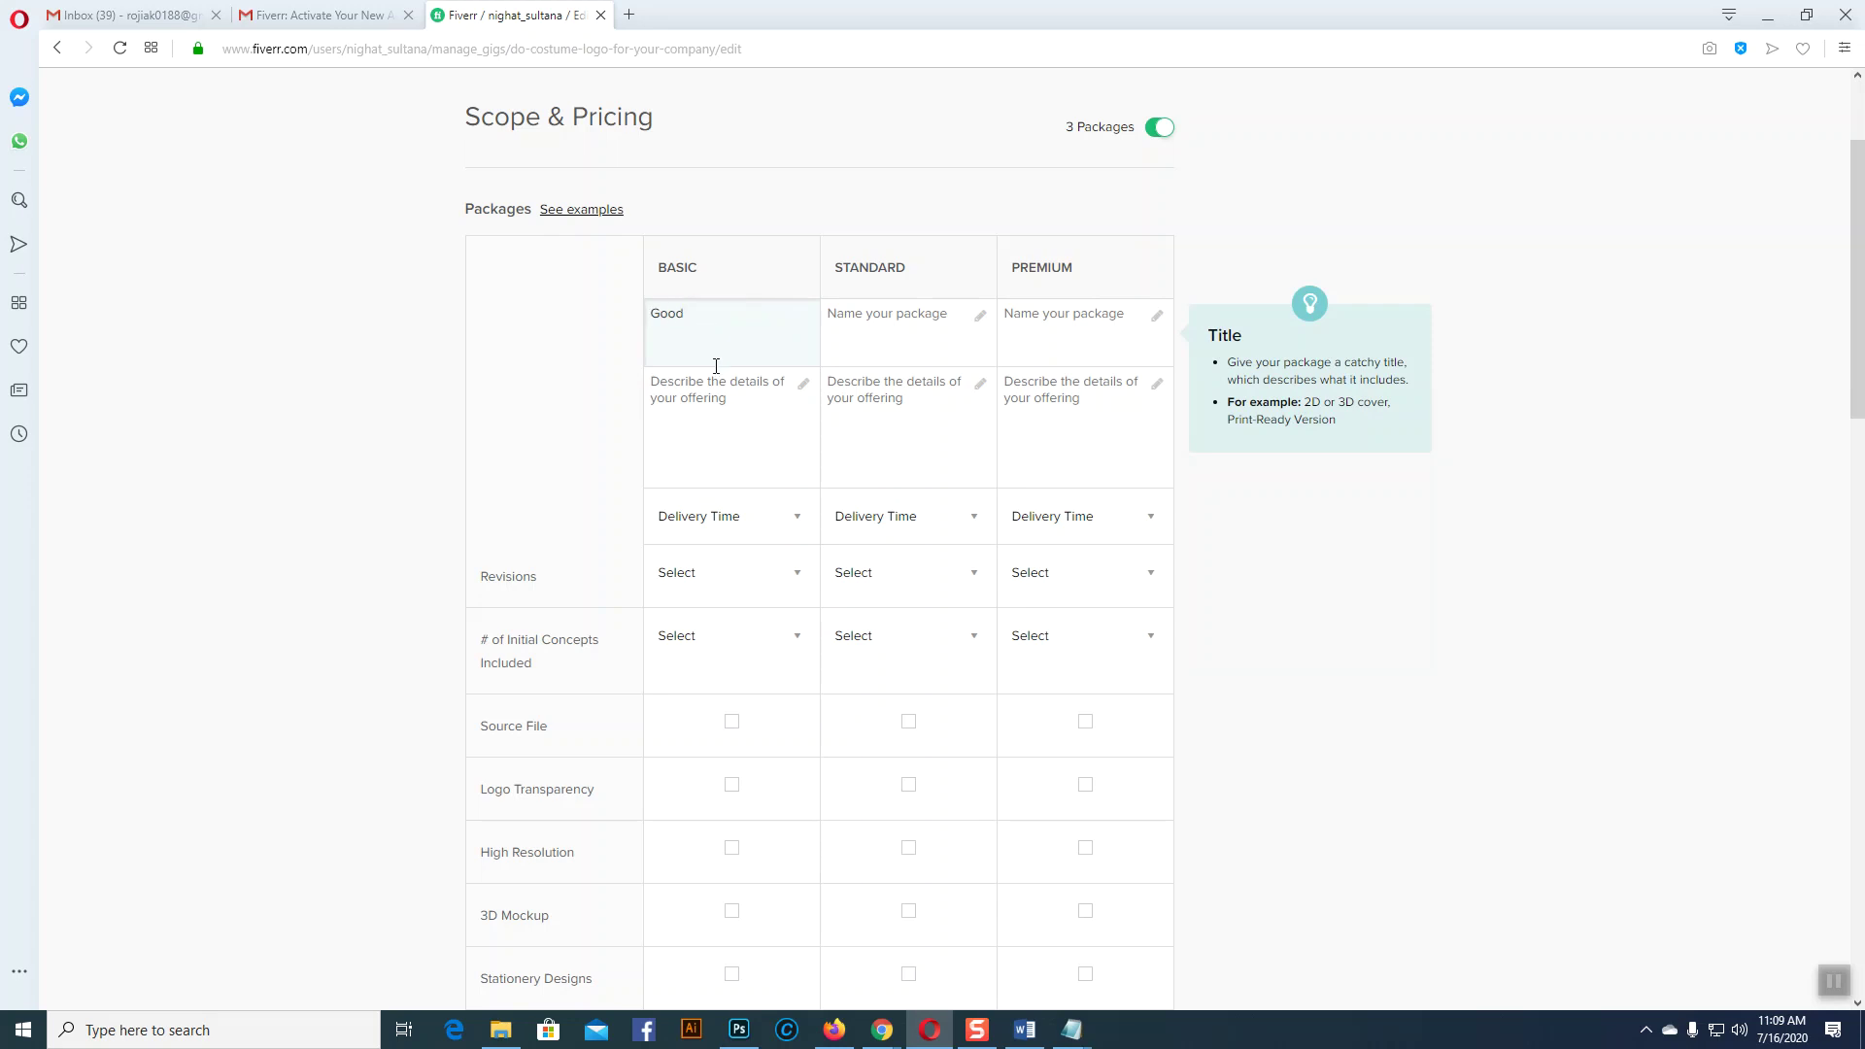
left_click(720, 400)
key("ctrl+v")
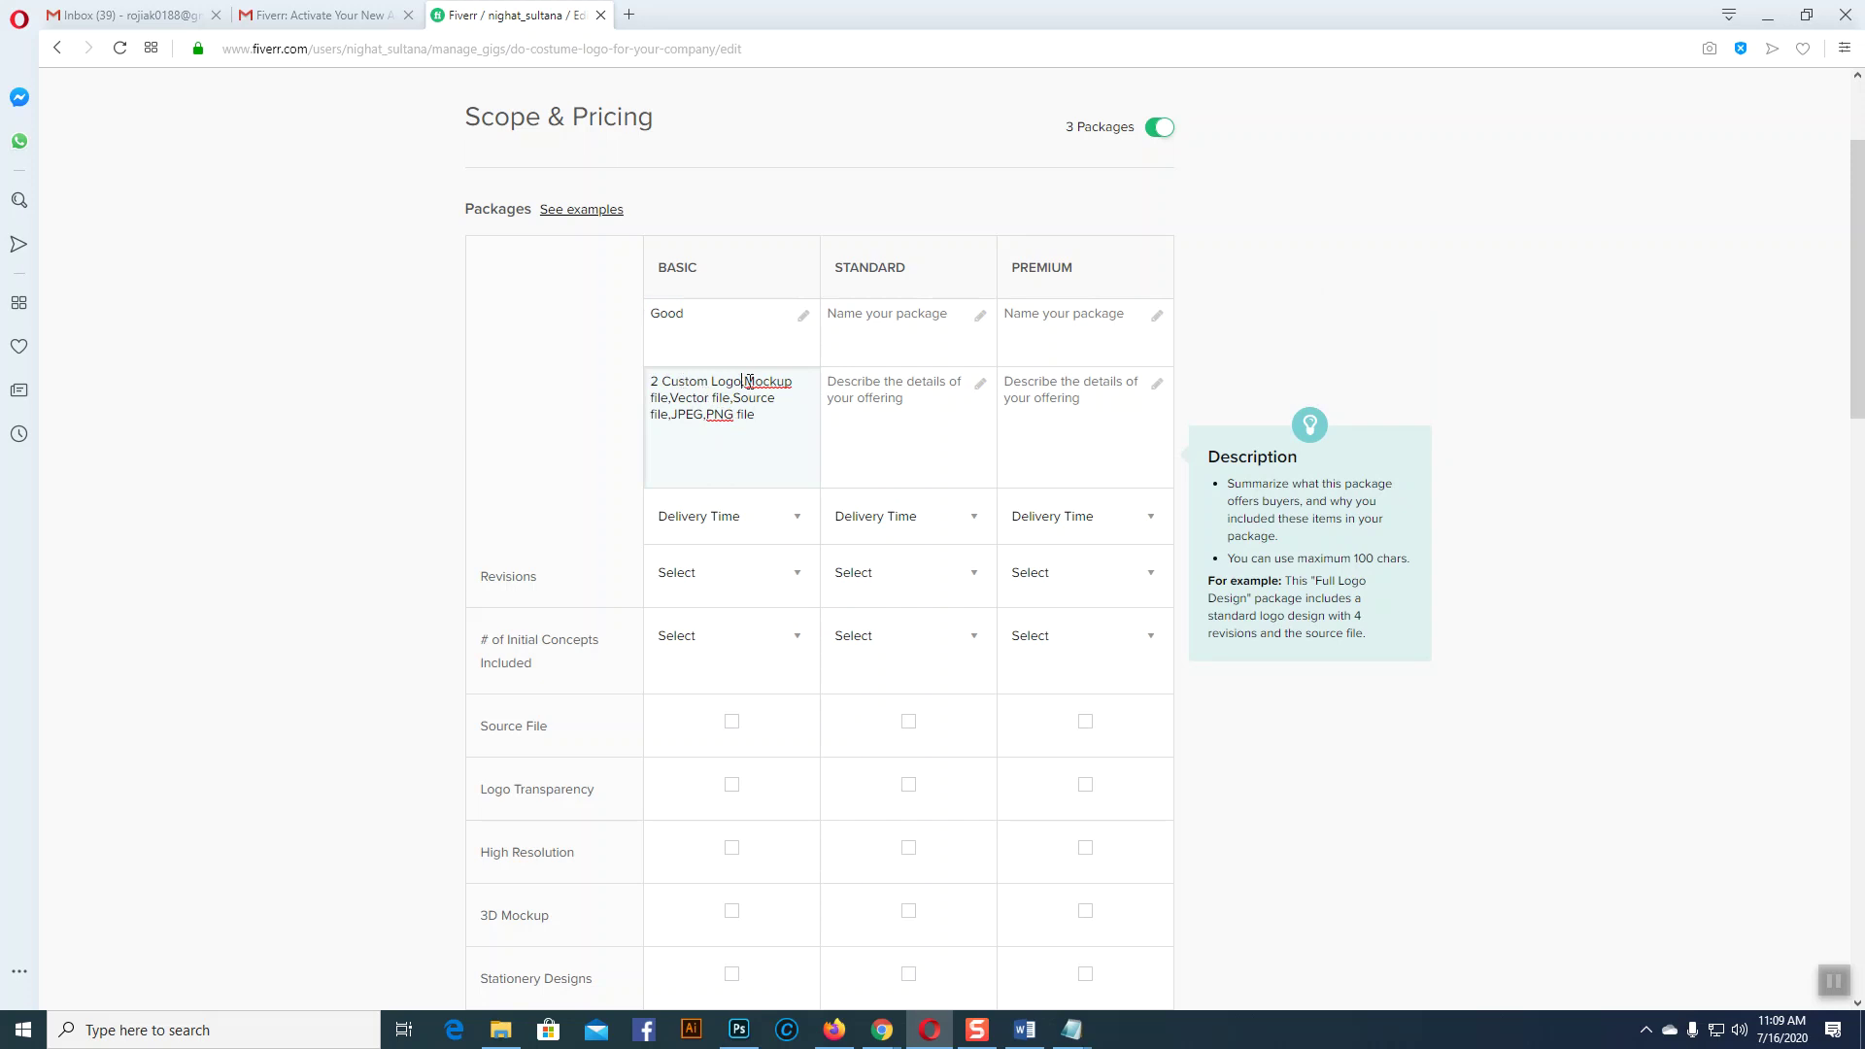
left_click(747, 382)
left_click(724, 396)
left_click(714, 416)
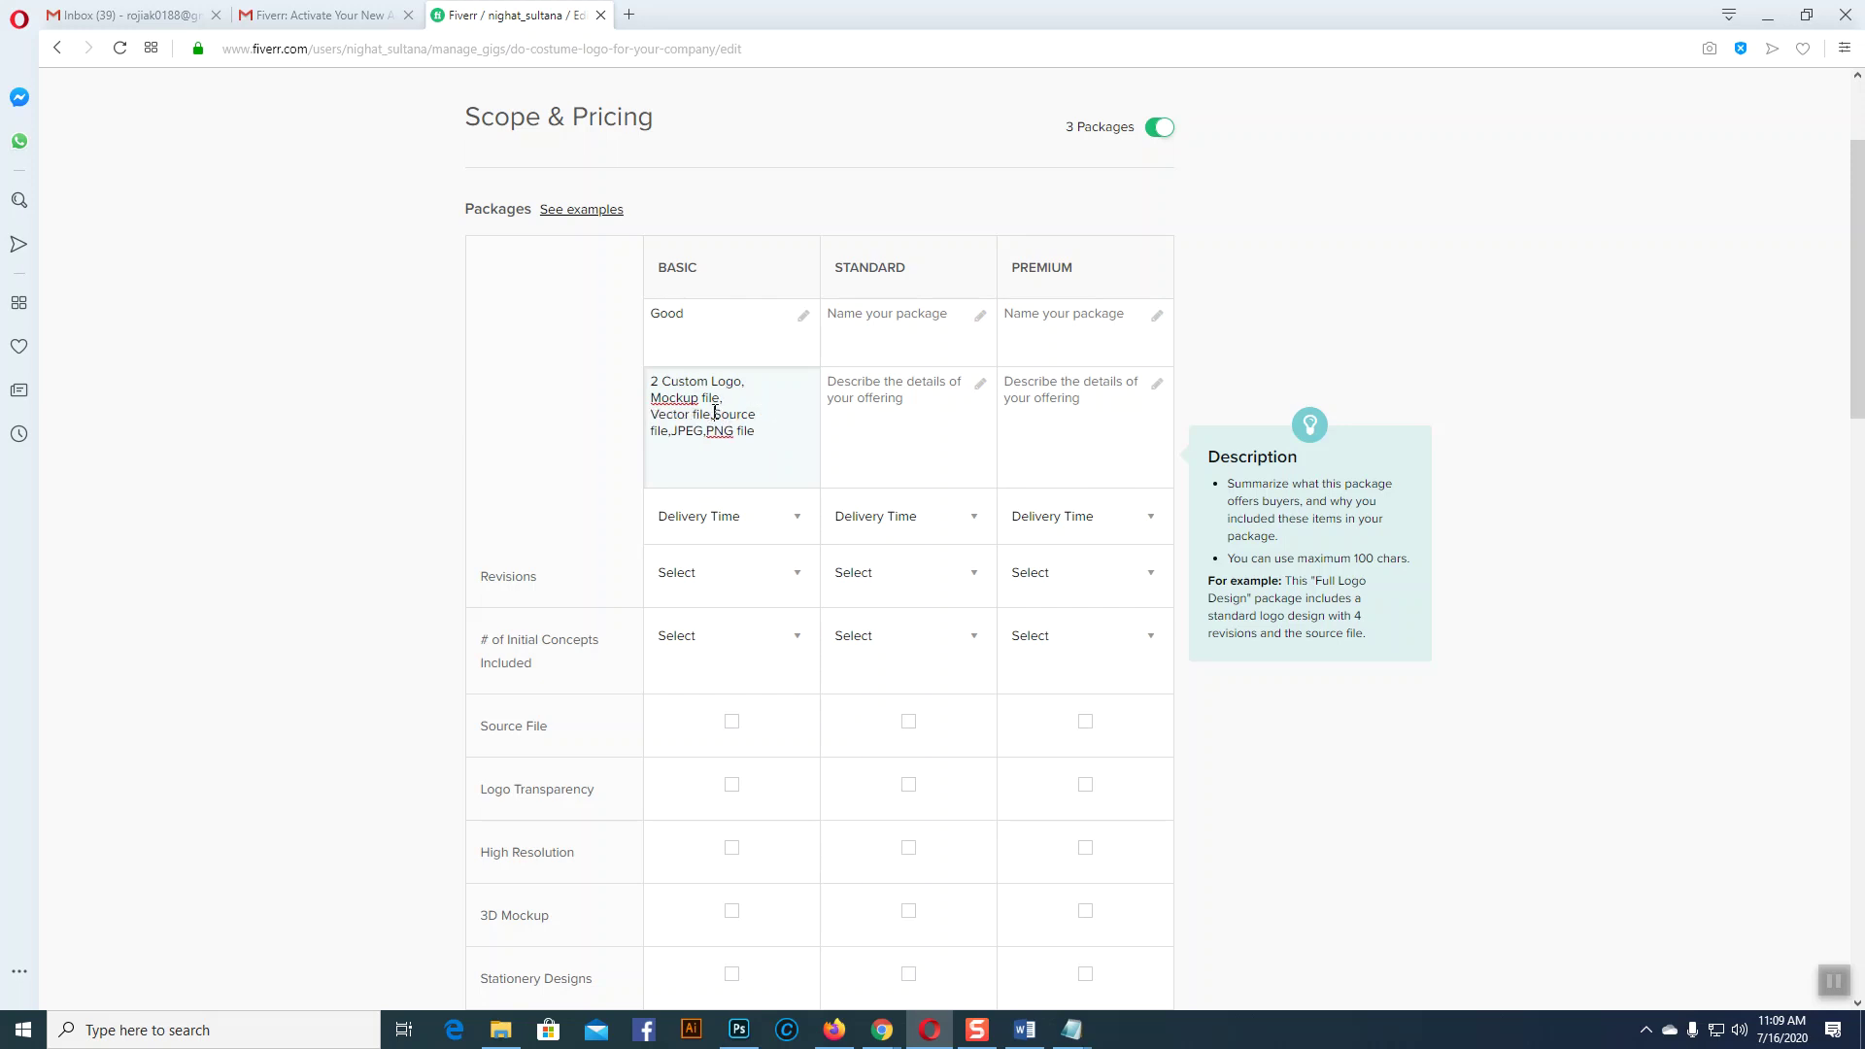
left_click(723, 431)
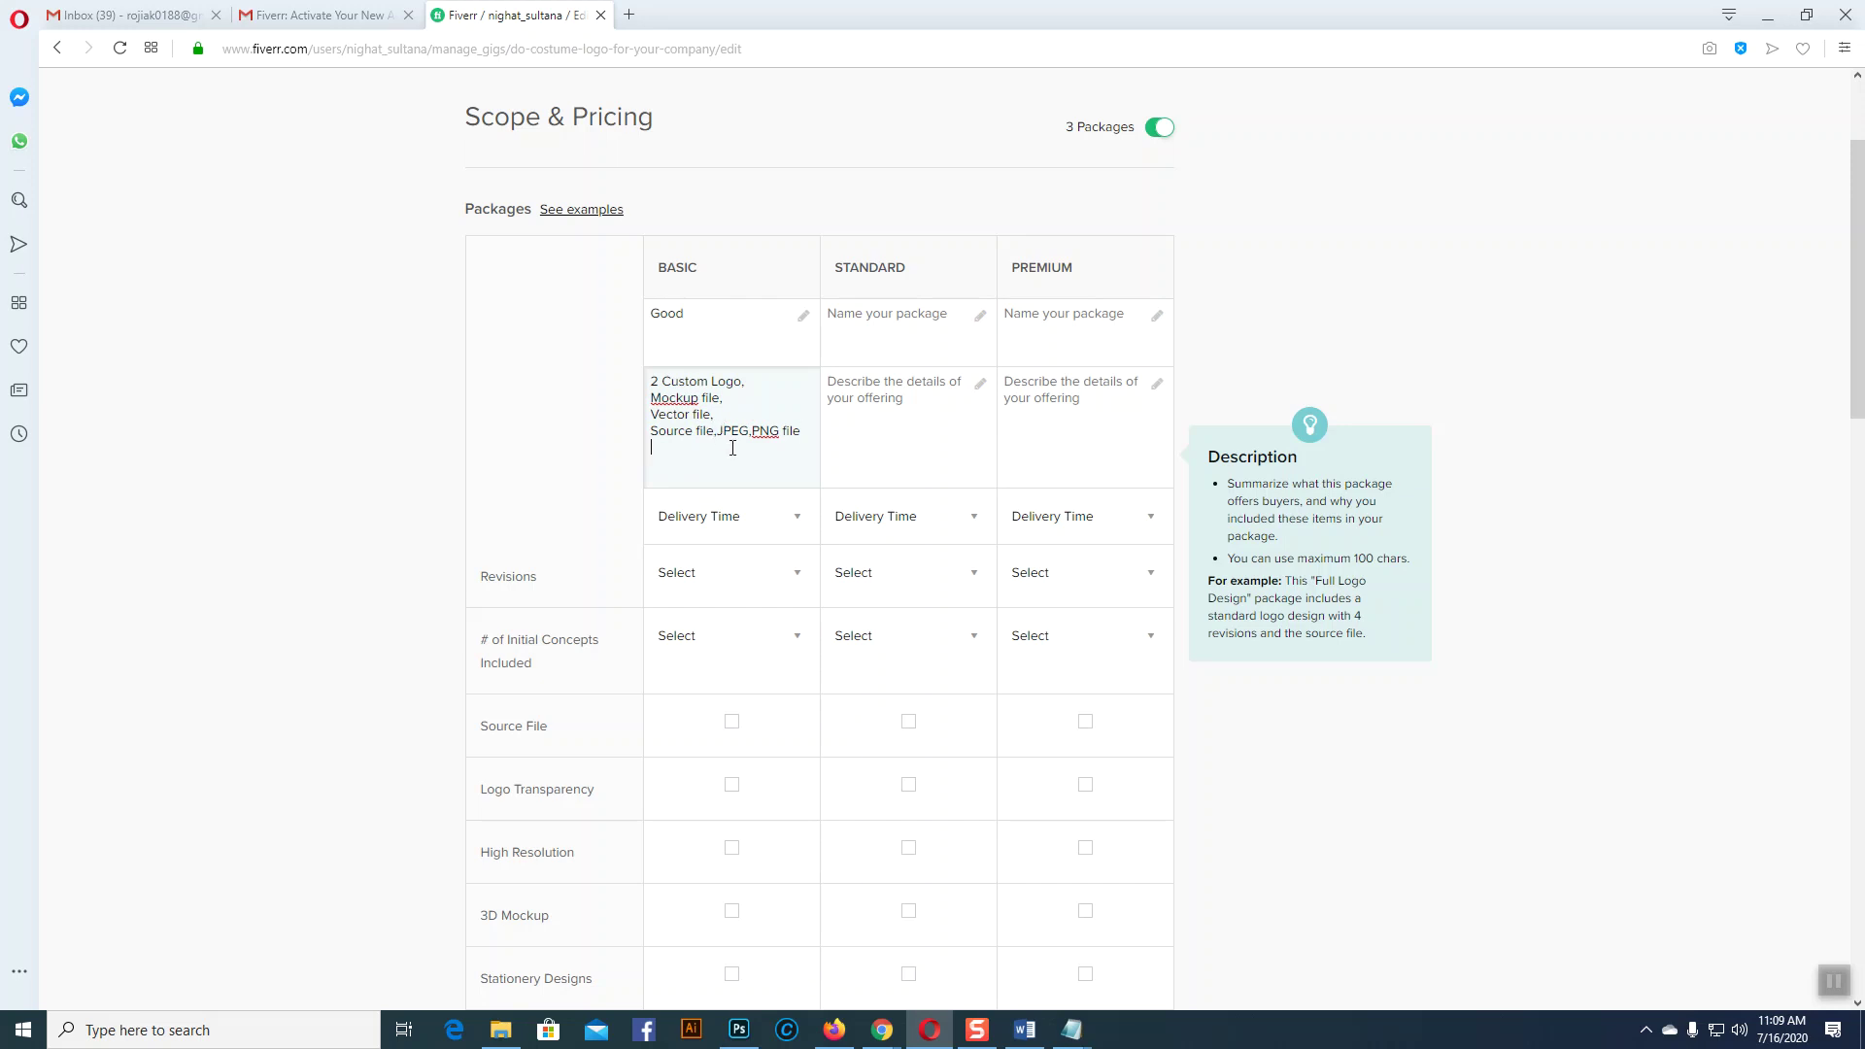
key("Return")
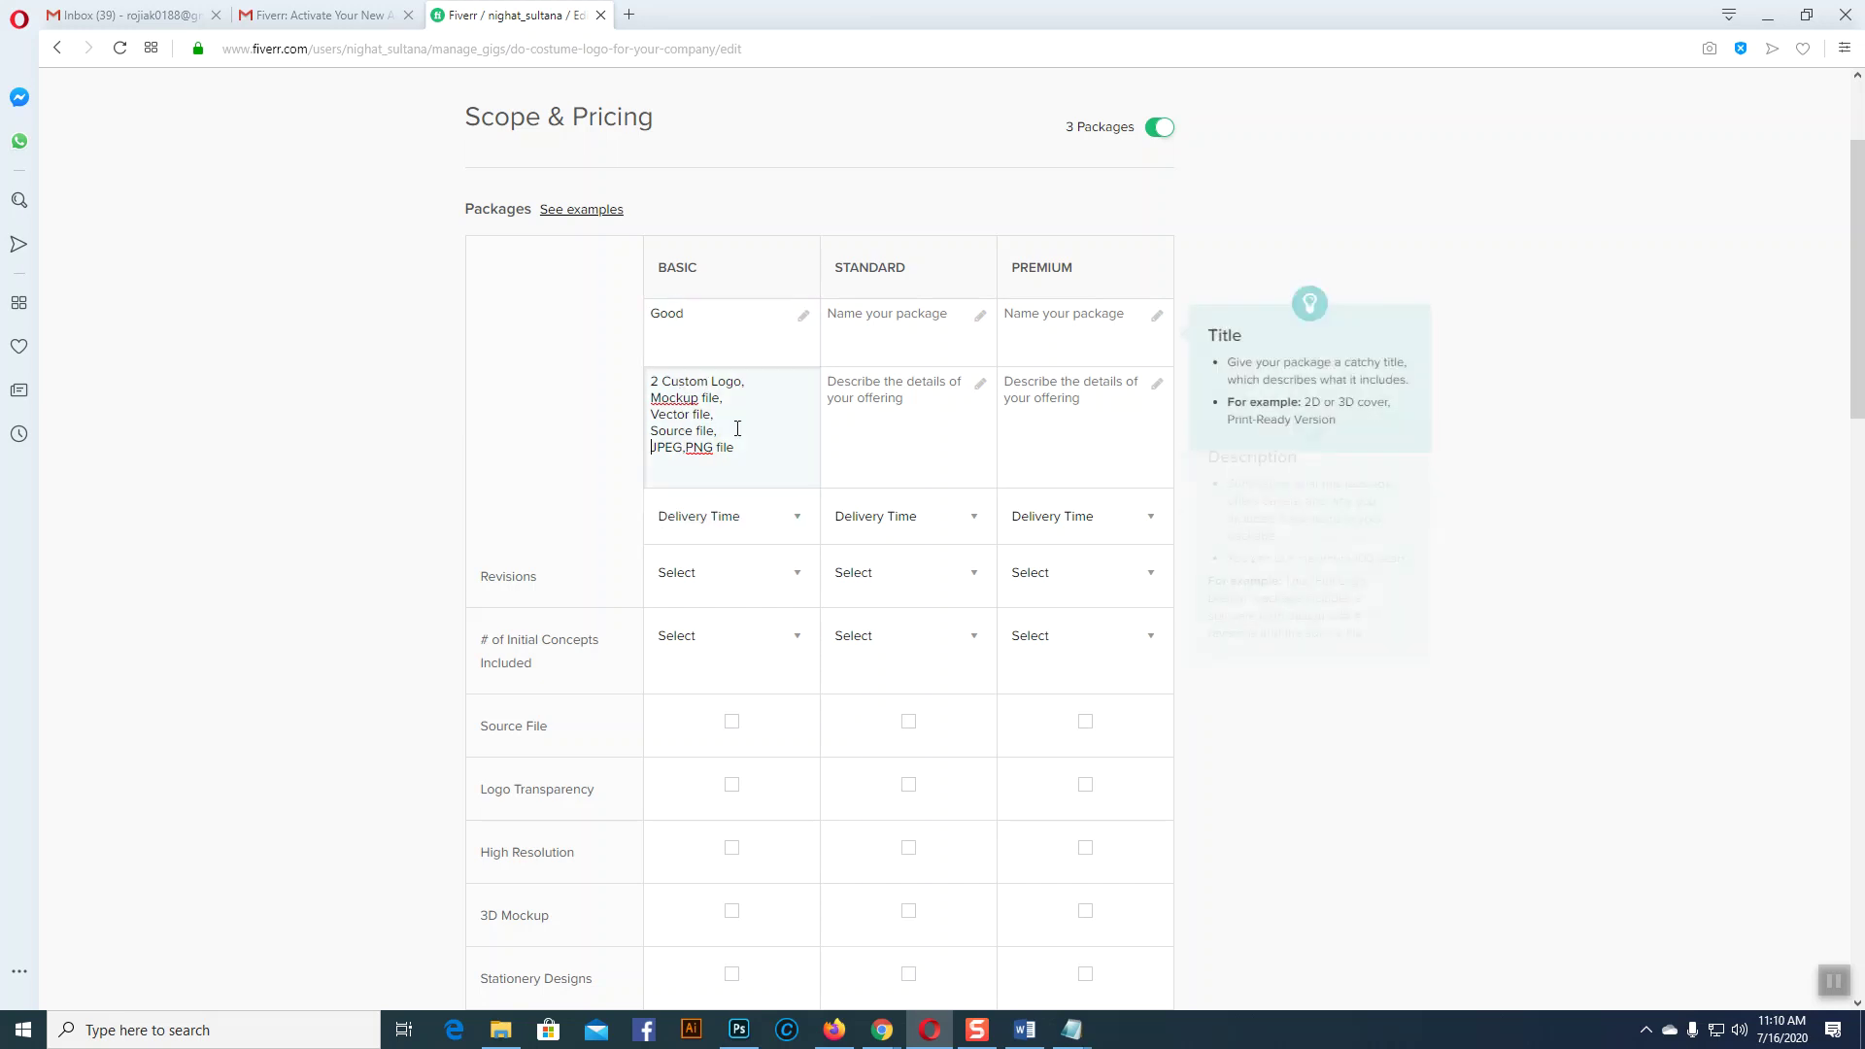
left_click(796, 525)
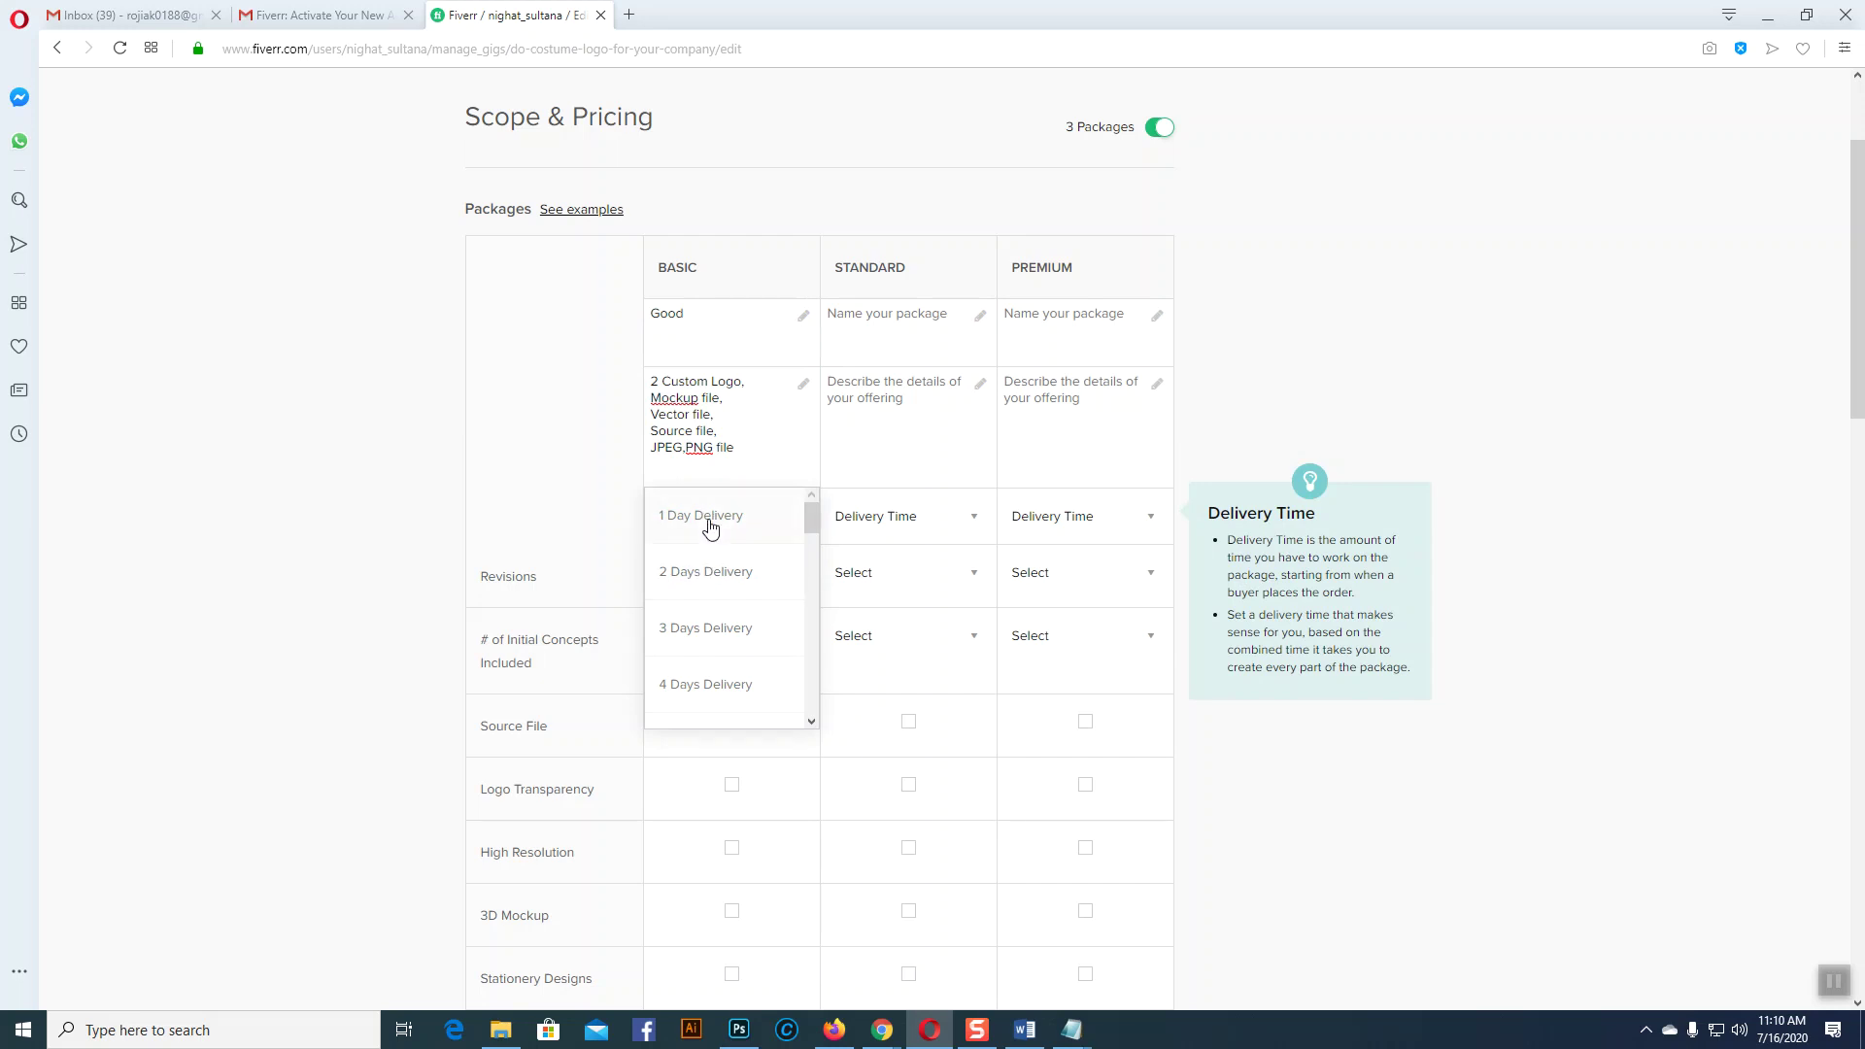
Give the Basic package 1 Day Delivery, Unlimited revisions and 2 initial concepts.
left_click(711, 518)
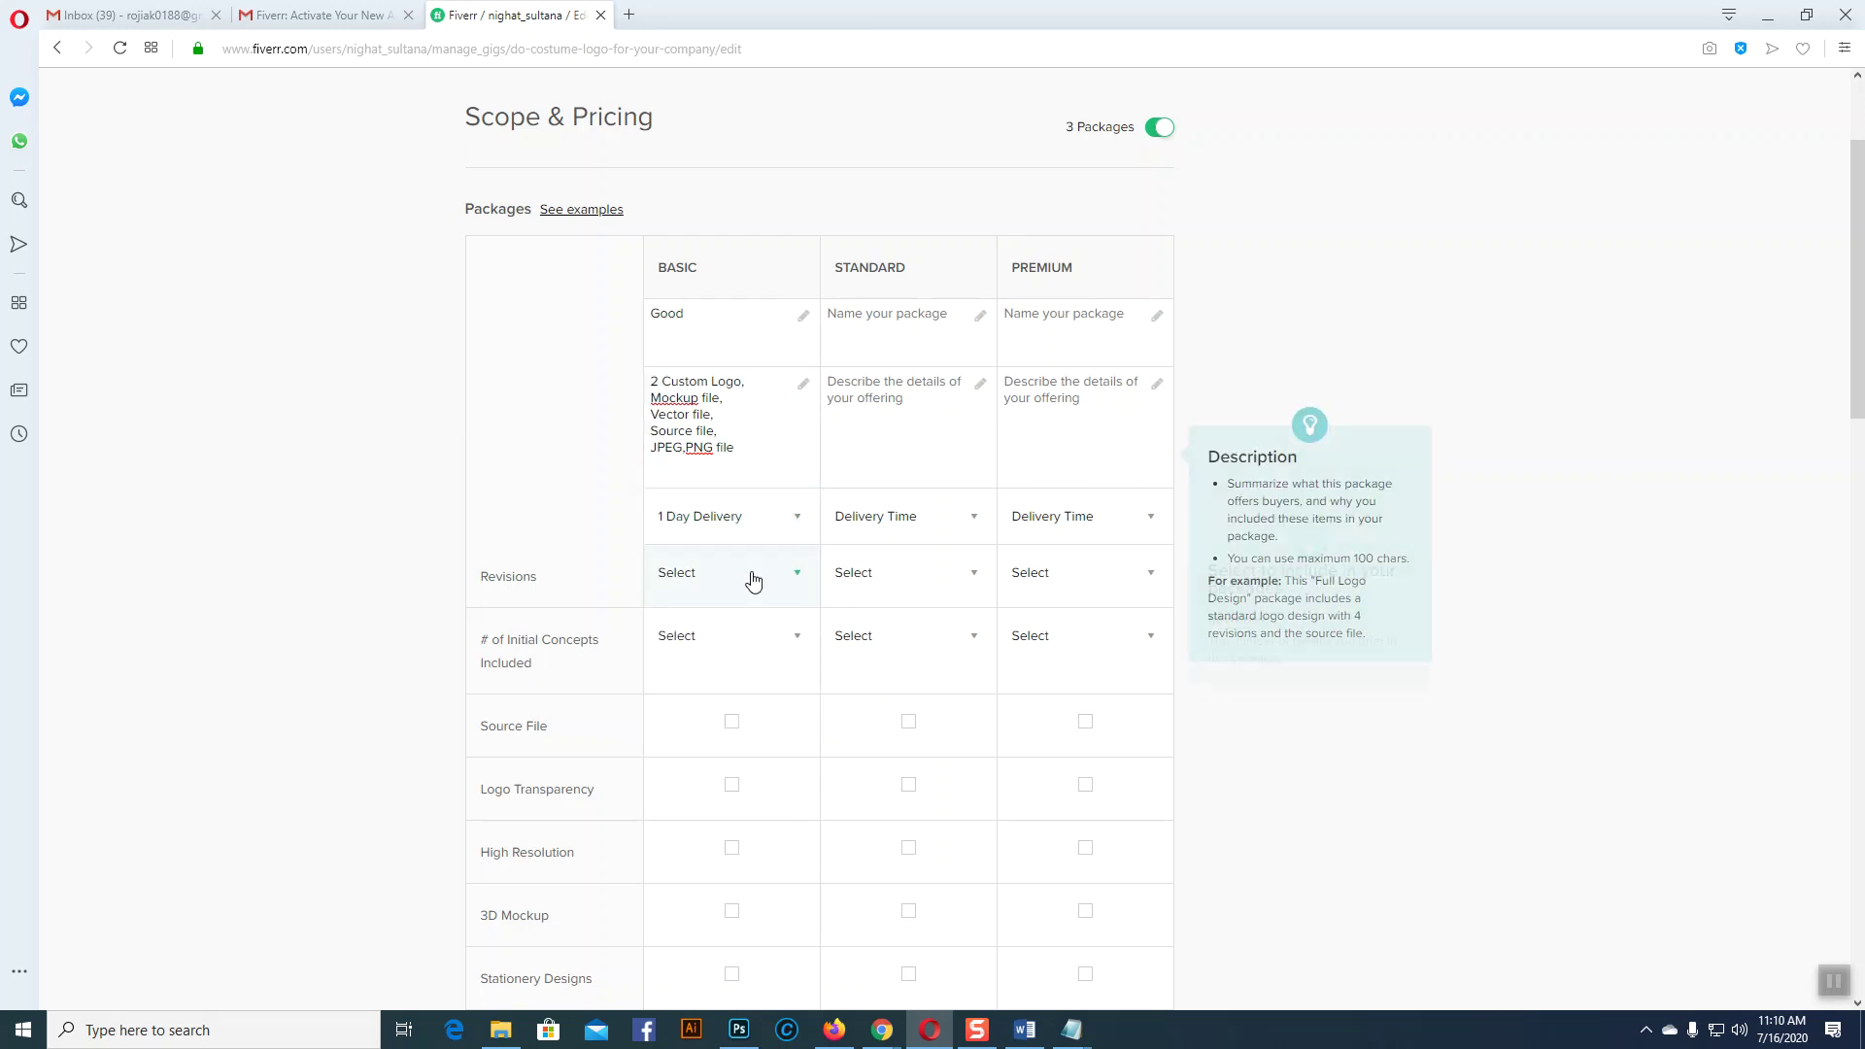
left_click(803, 577)
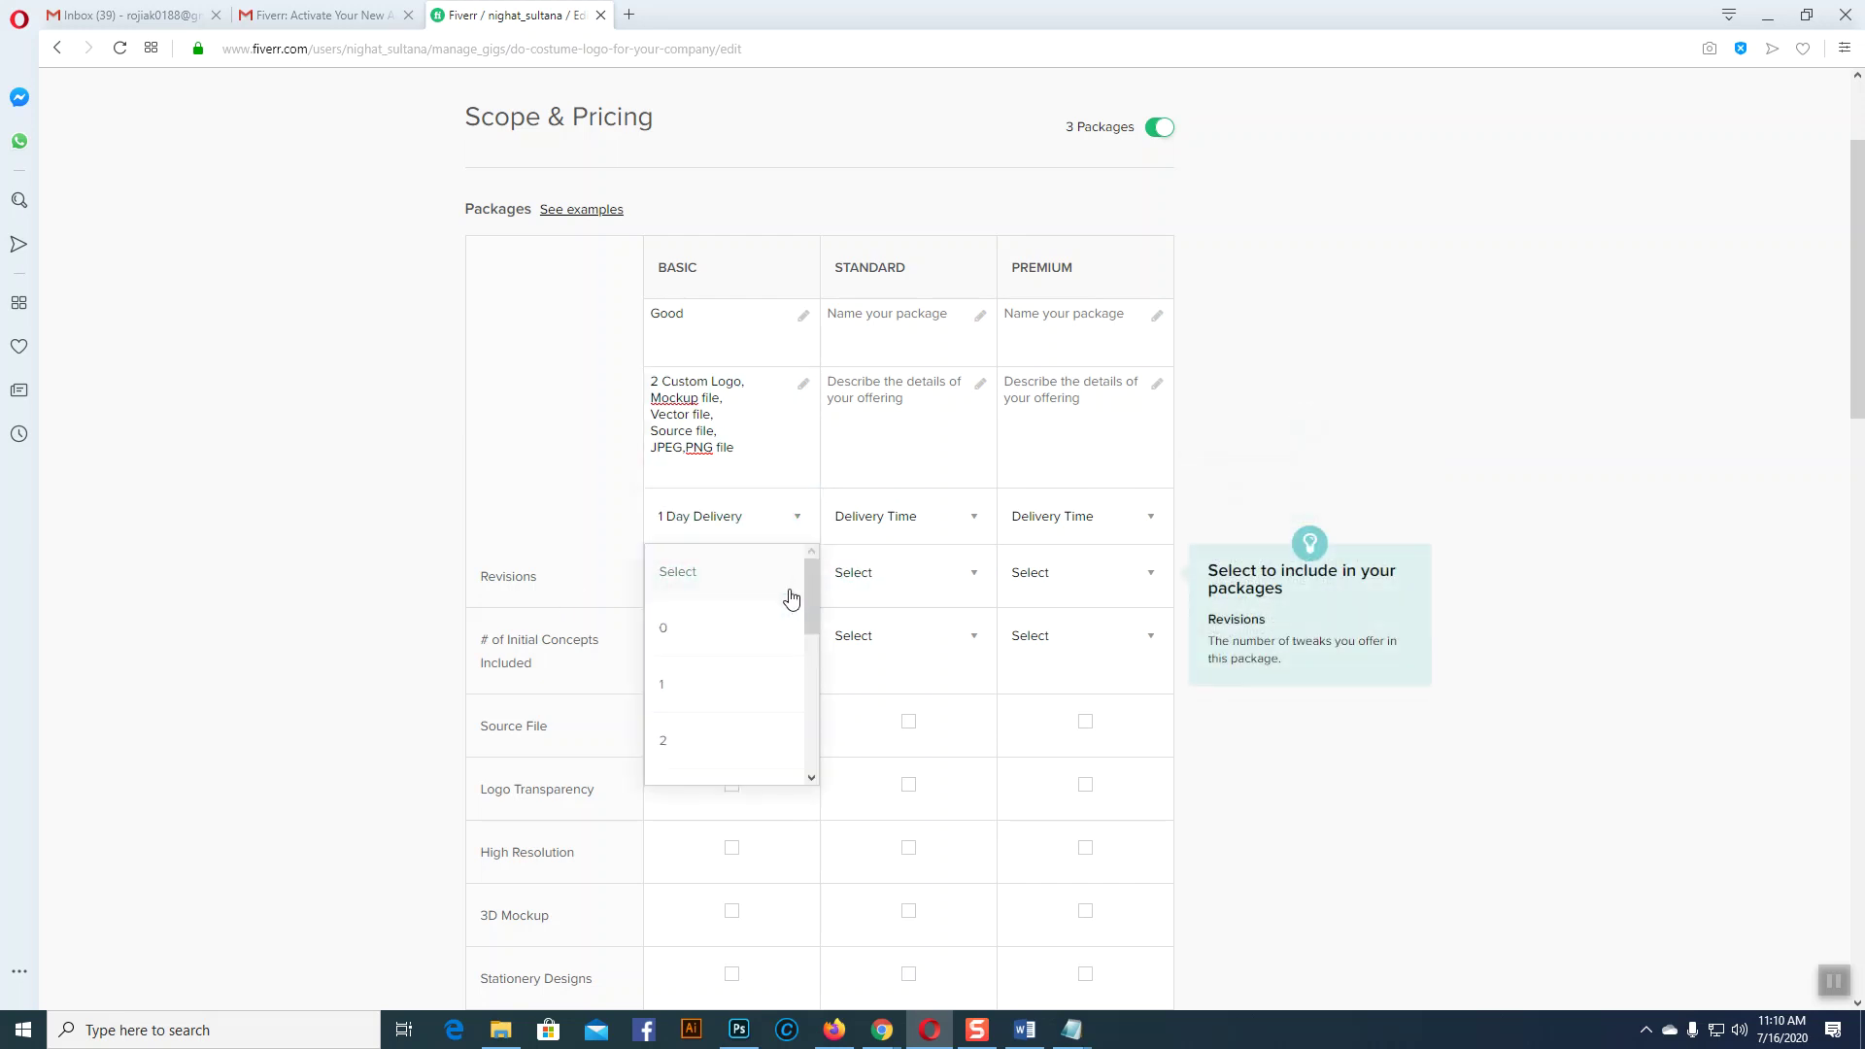
scroll(731, 693, "down", 4)
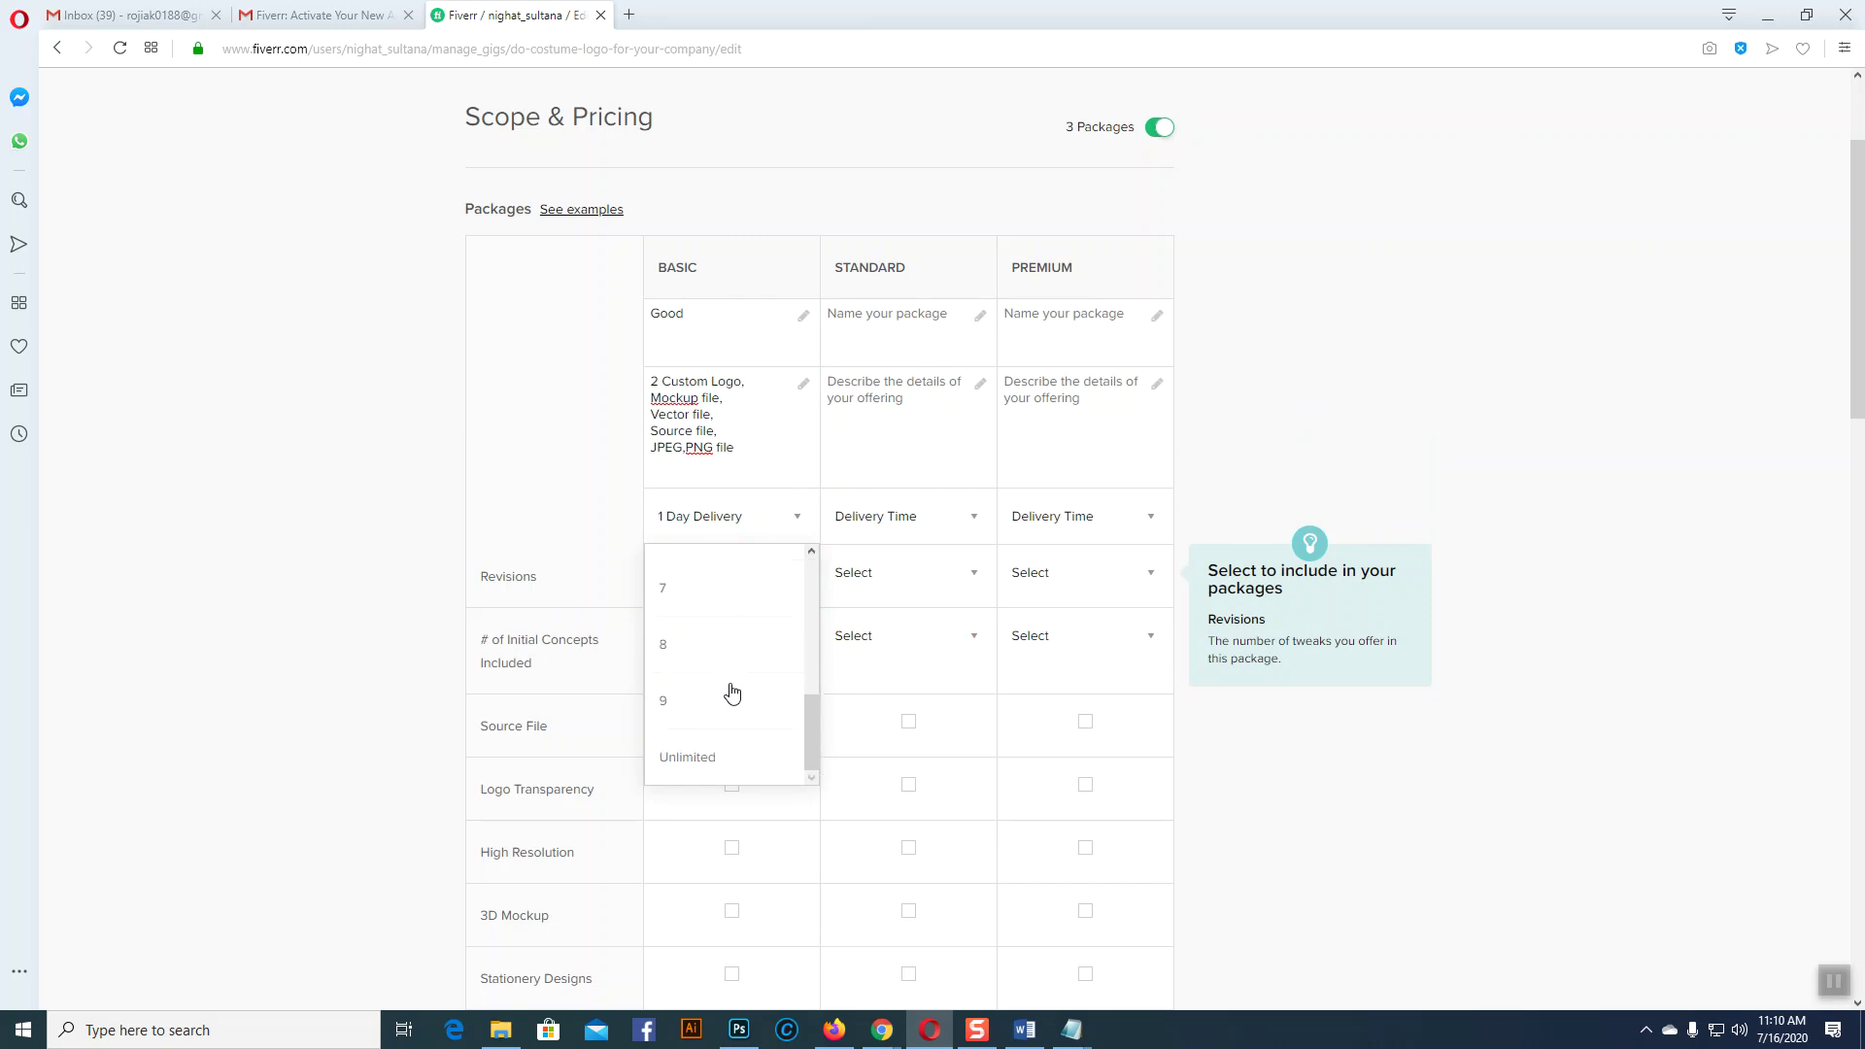
left_click(707, 759)
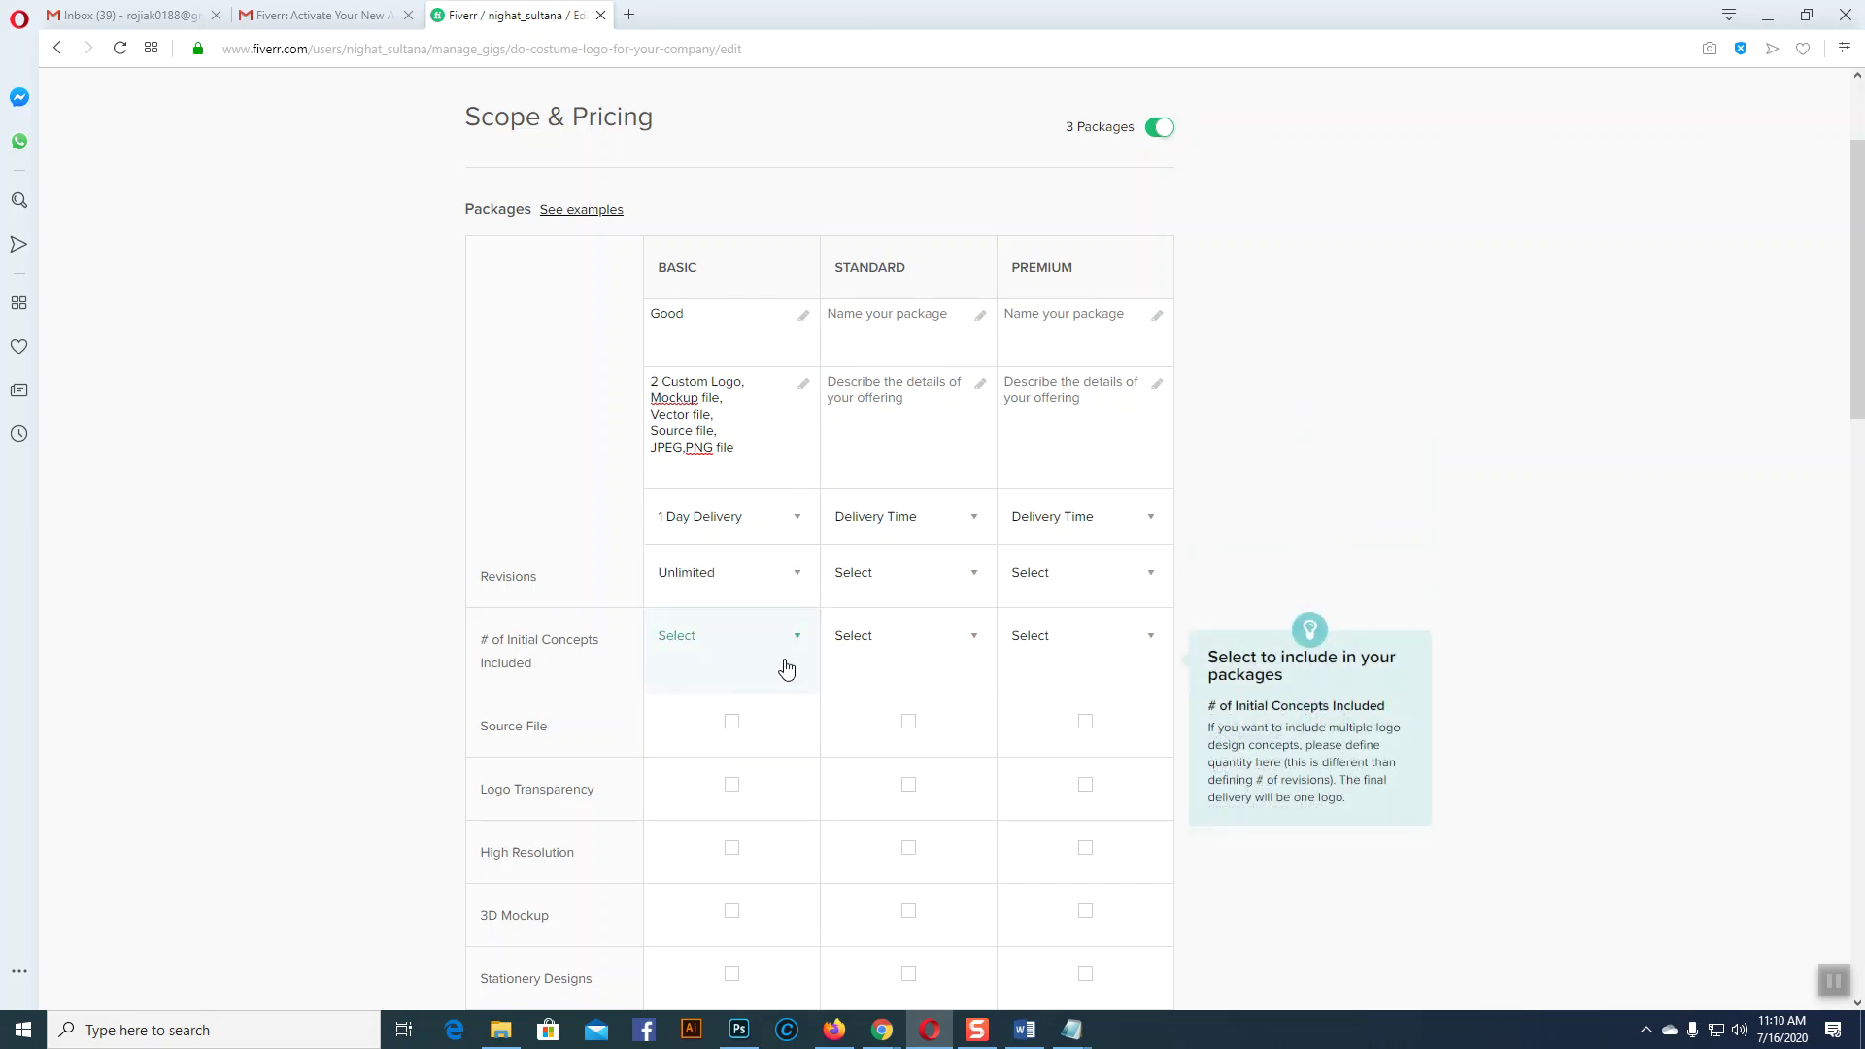
scroll(787, 667, "down", 3)
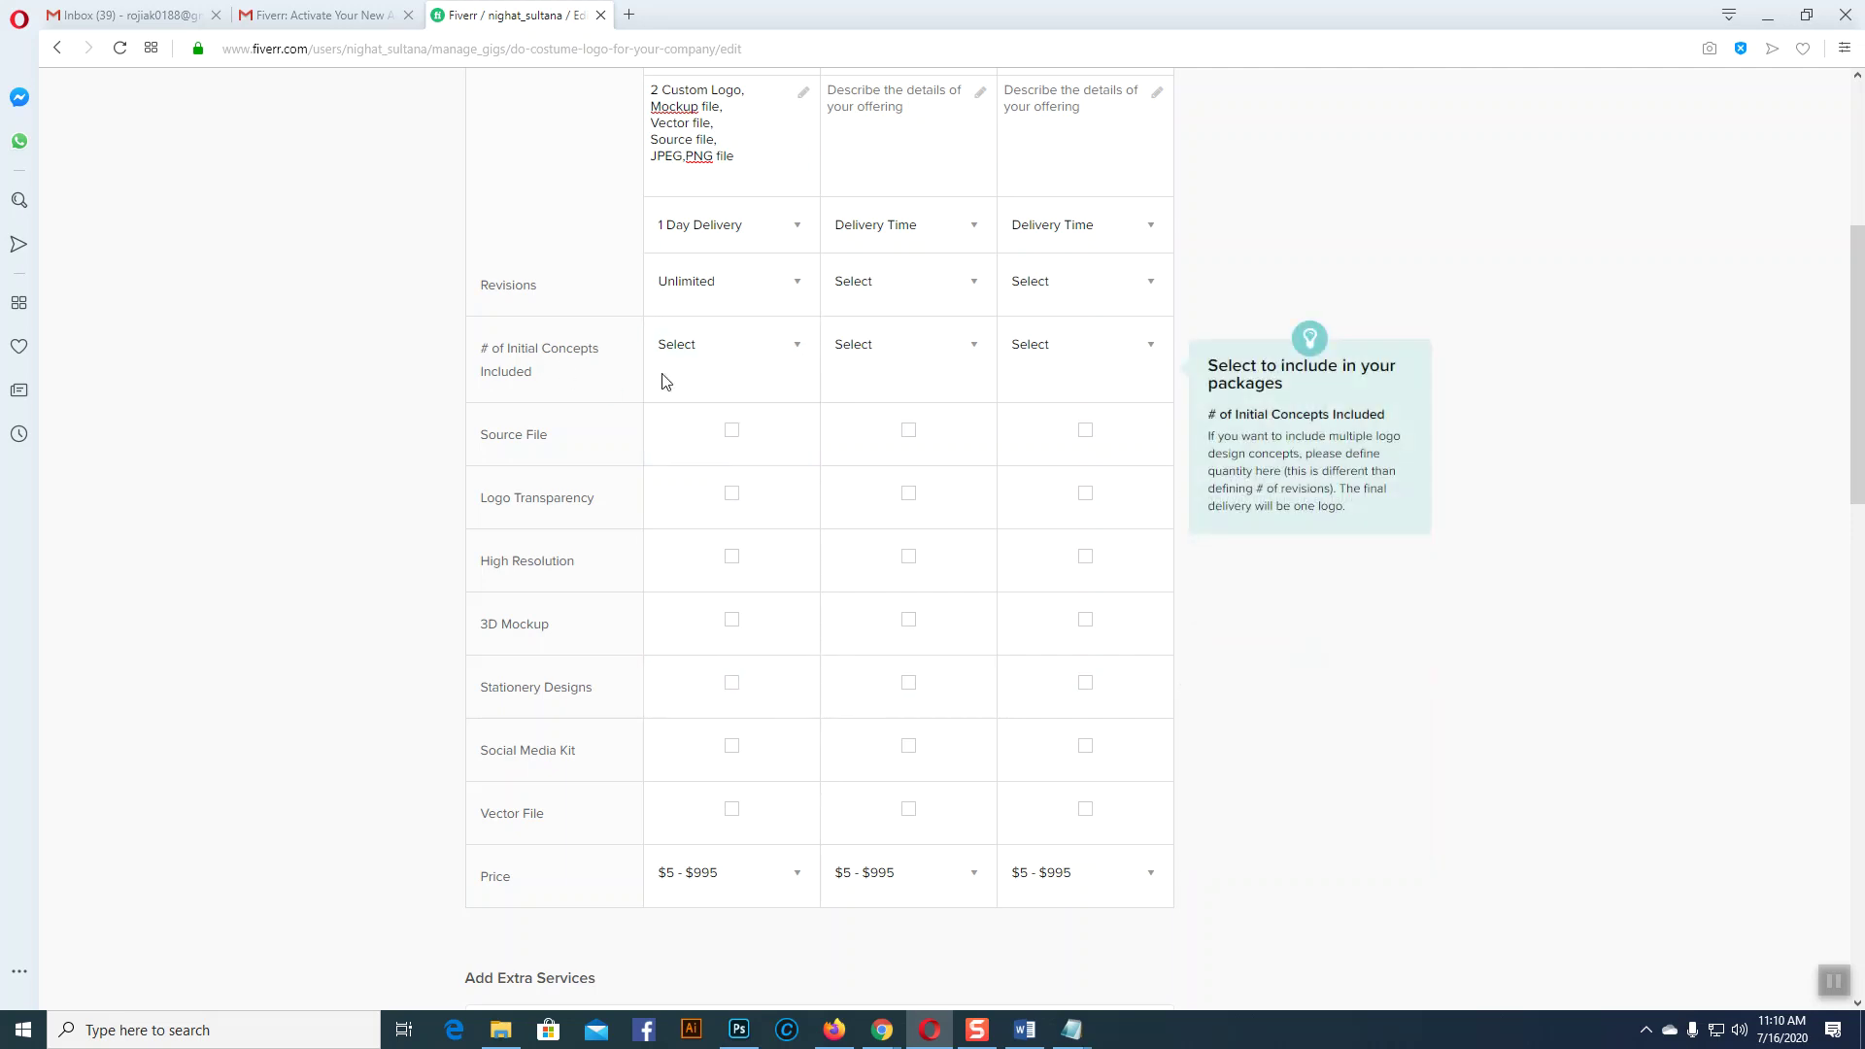
left_click(797, 355)
left_click(706, 456)
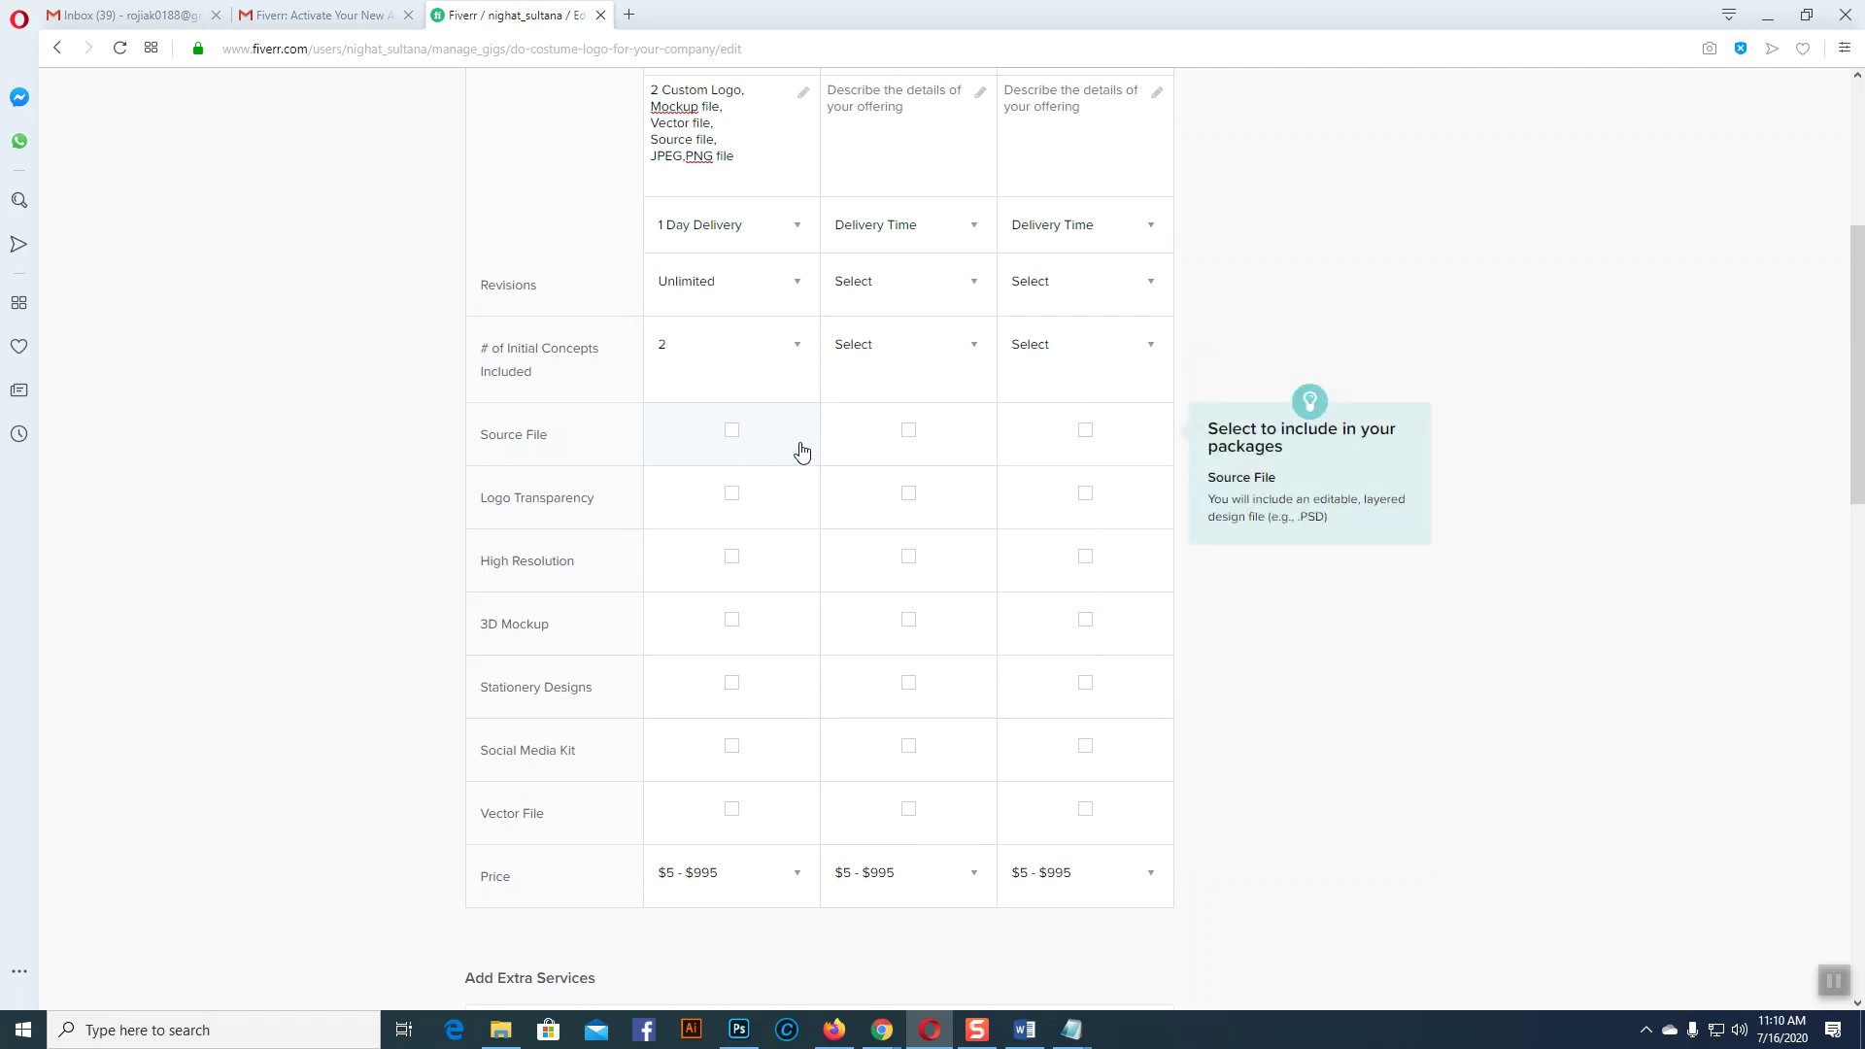
Include Source File, Transparency, High Resolution, 3D Mockup and Vector File in Basic, priced at $5.
left_click(736, 434)
left_click(737, 495)
left_click(737, 560)
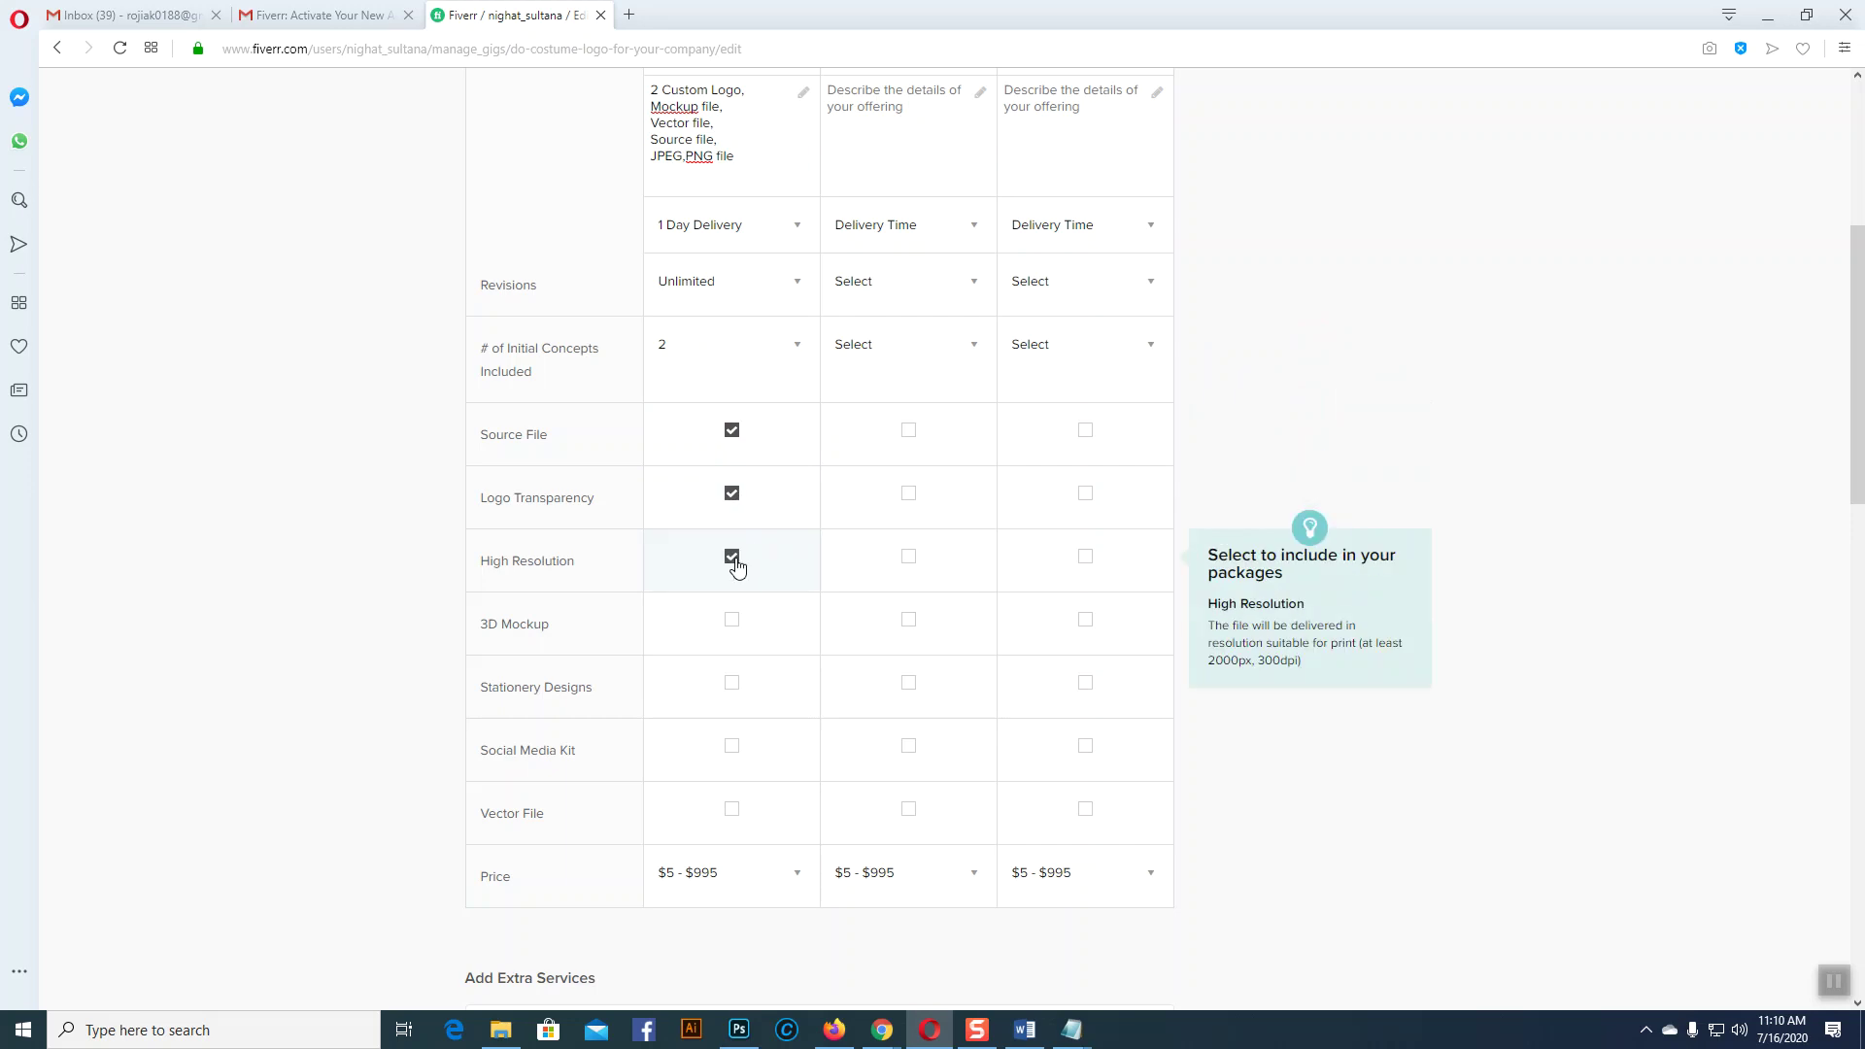
left_click(732, 620)
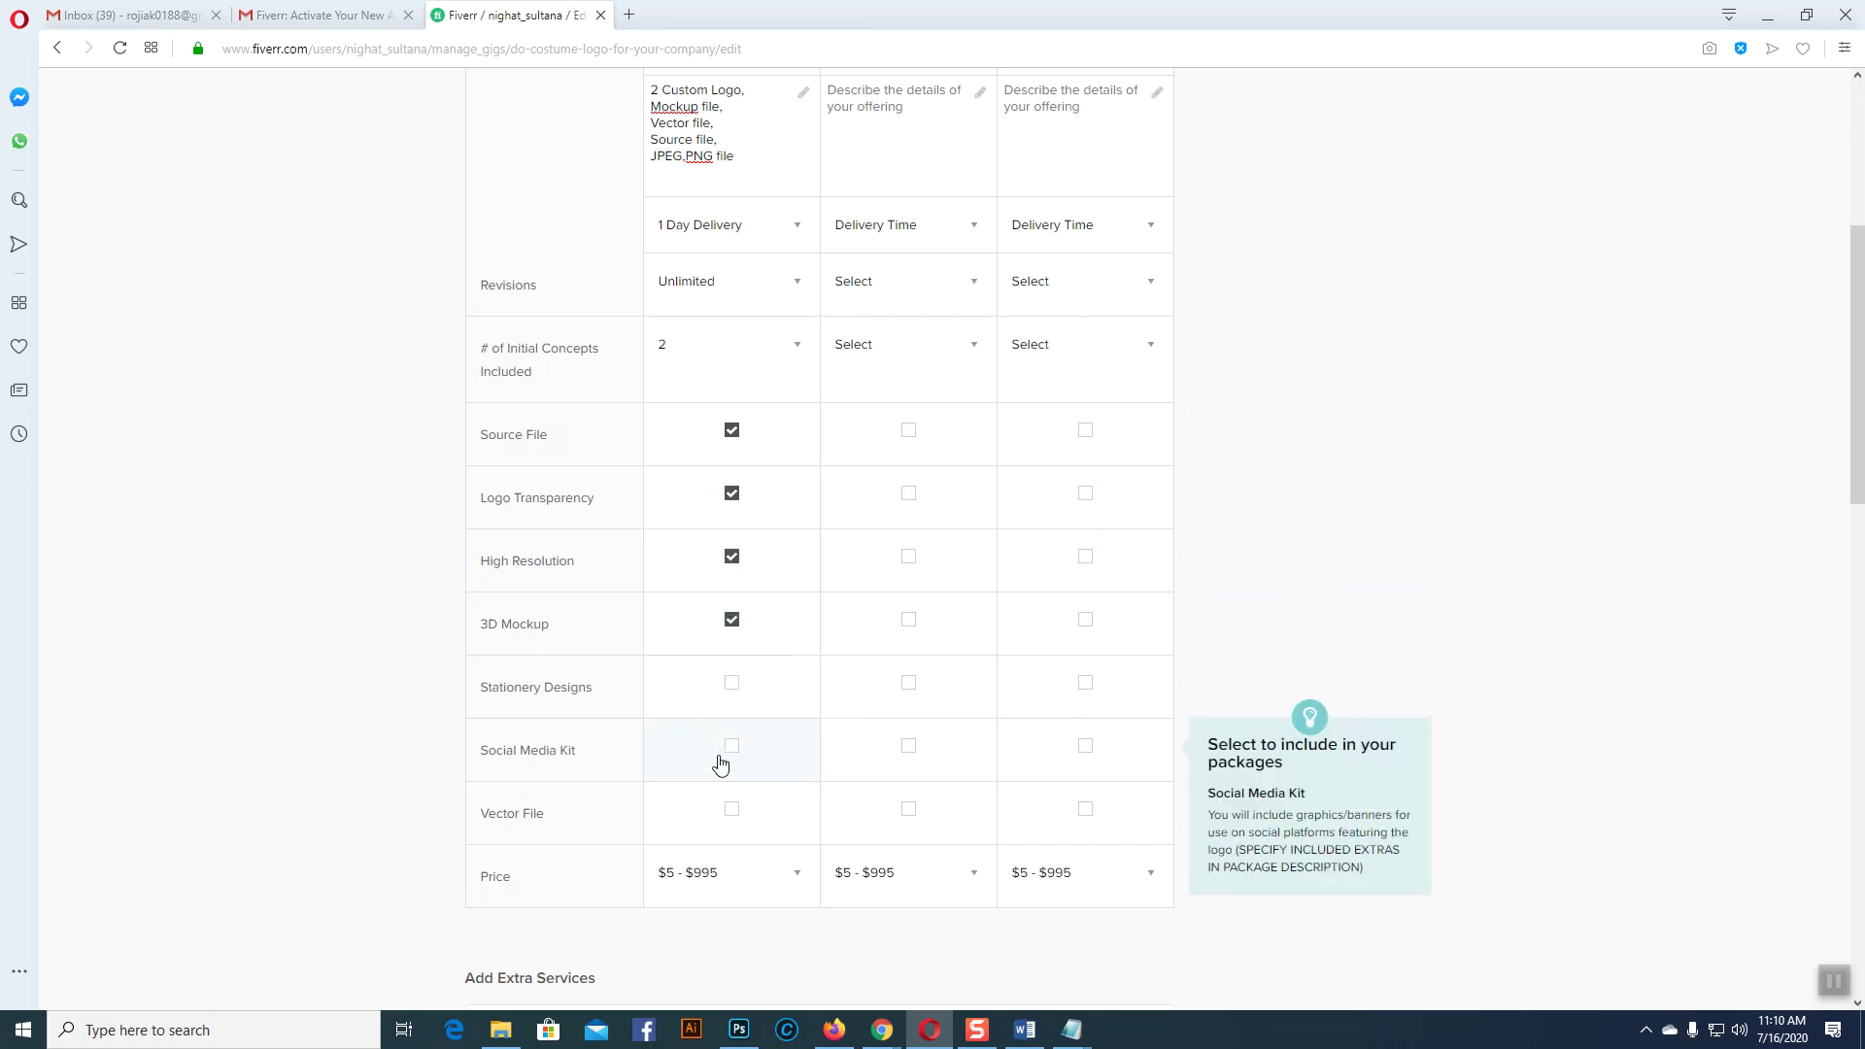
left_click(733, 812)
left_click(792, 878)
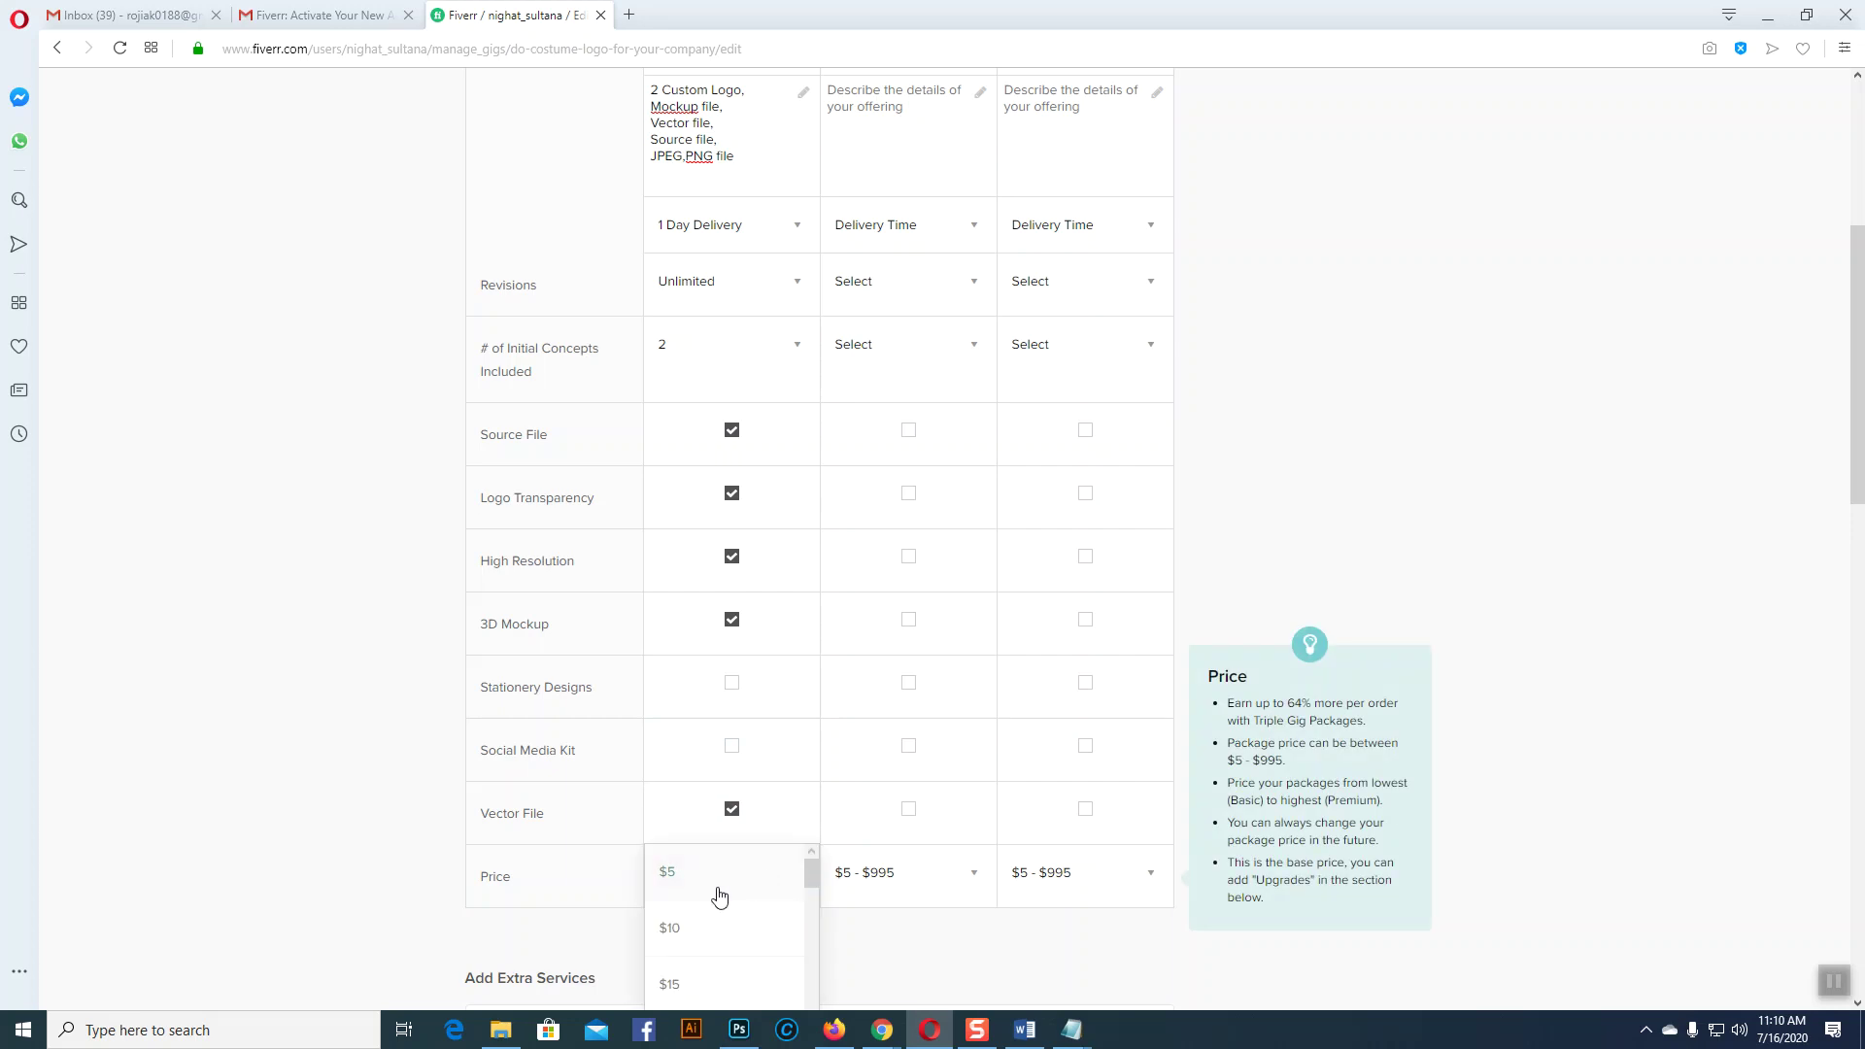
left_click(687, 883)
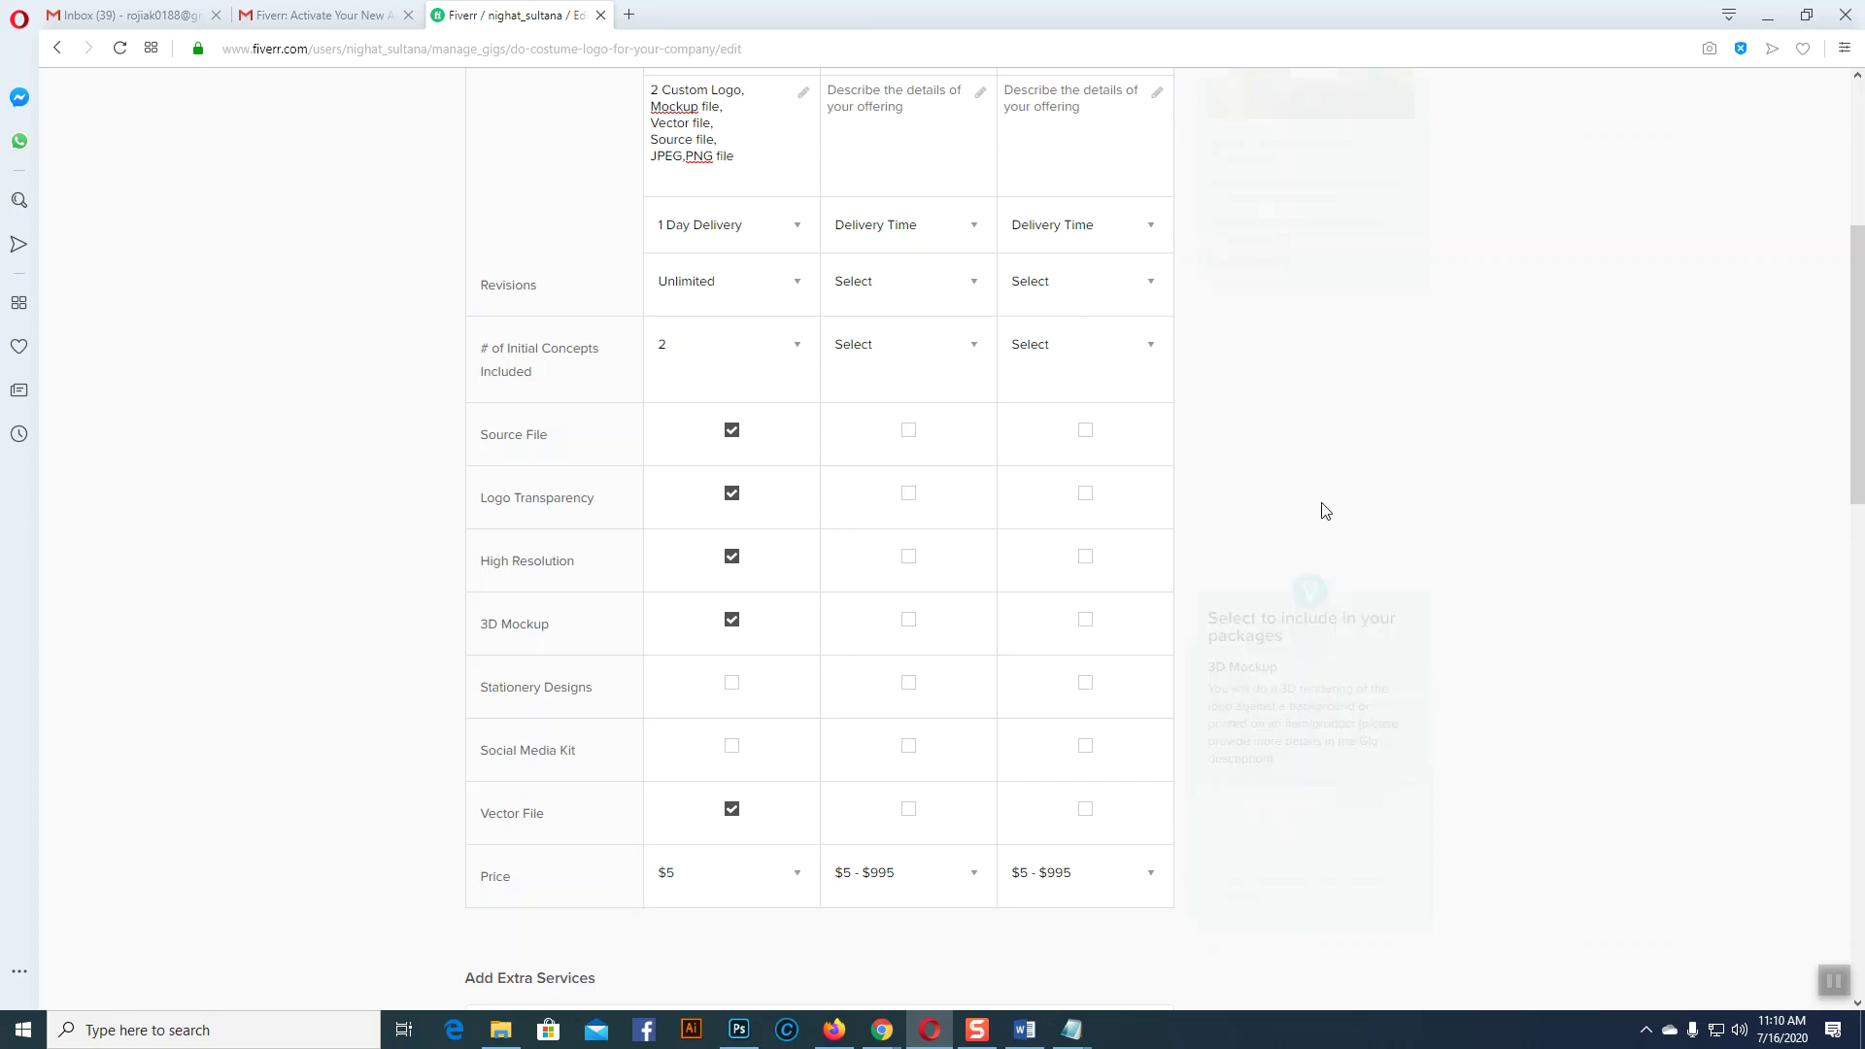
scroll(1222, 604, "up", 1)
left_click(899, 130)
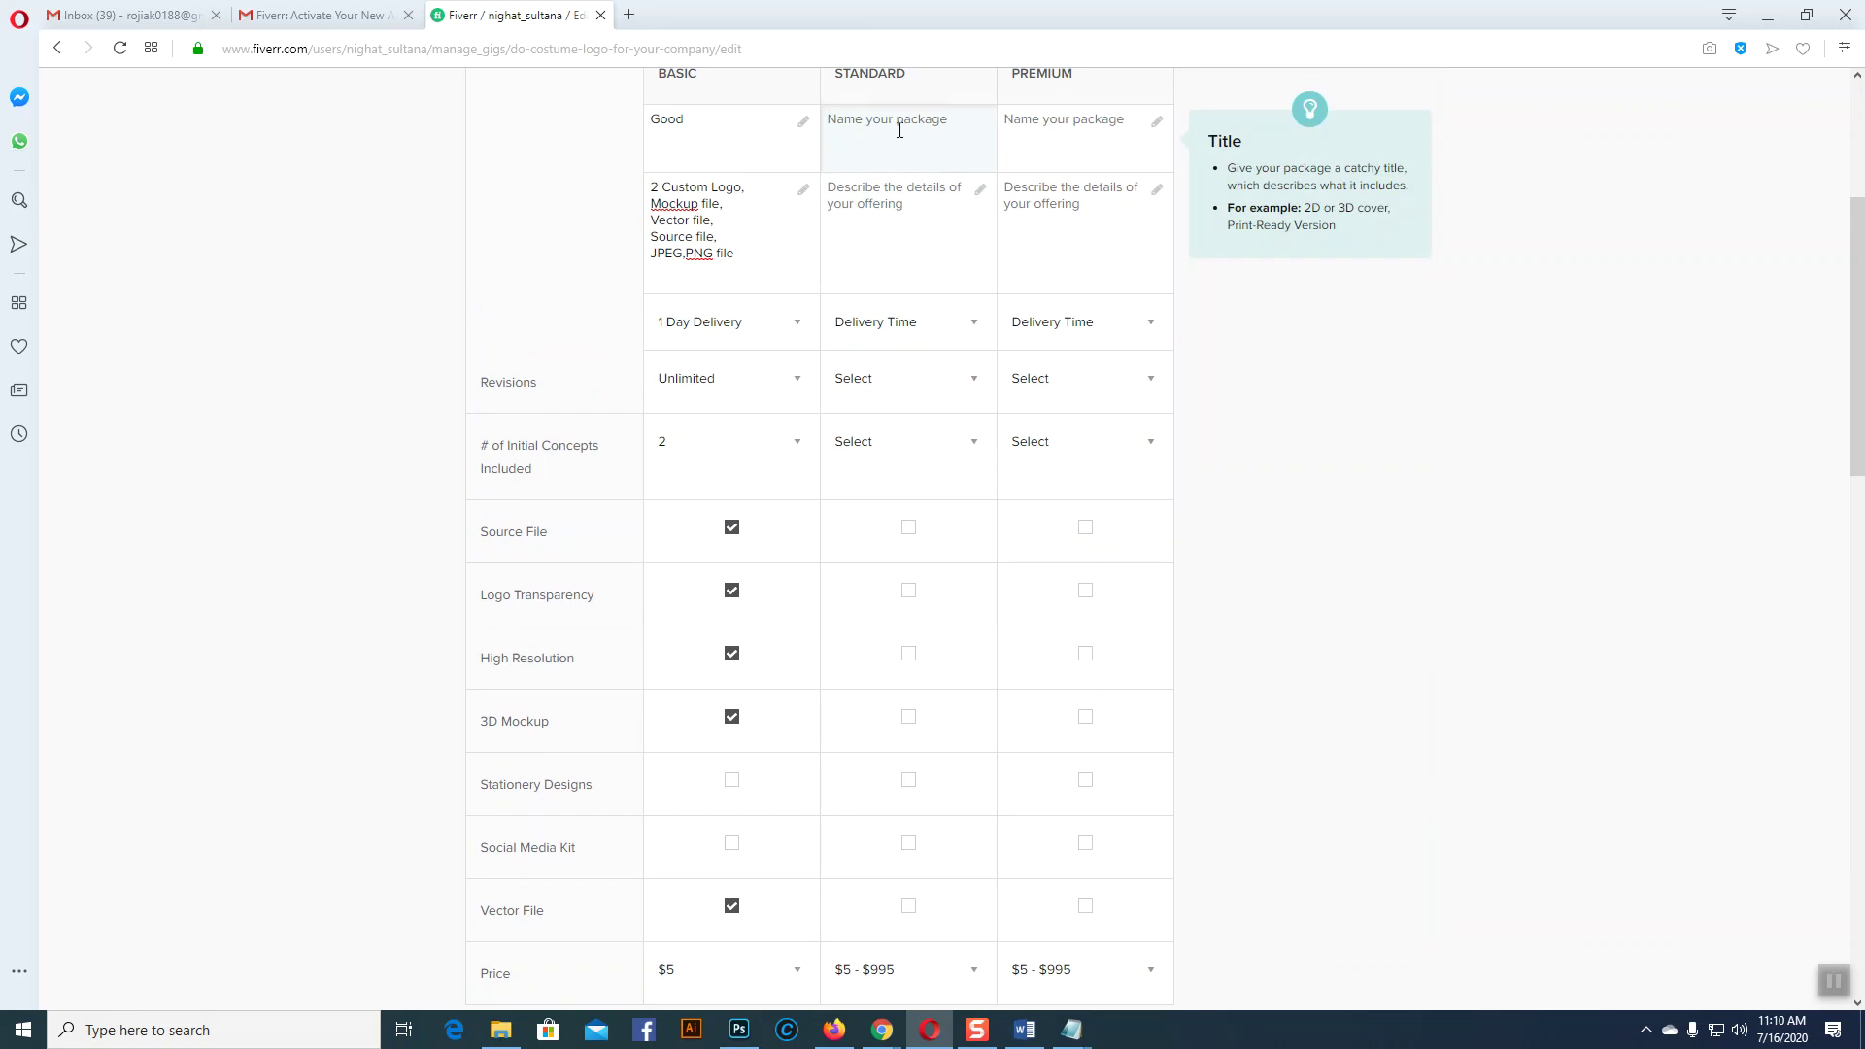
Name the Standard package 'Better' and select the Better tier's deliverables in the second Notepad file.
type("B")
left_click(1072, 1030)
left_click(1008, 949)
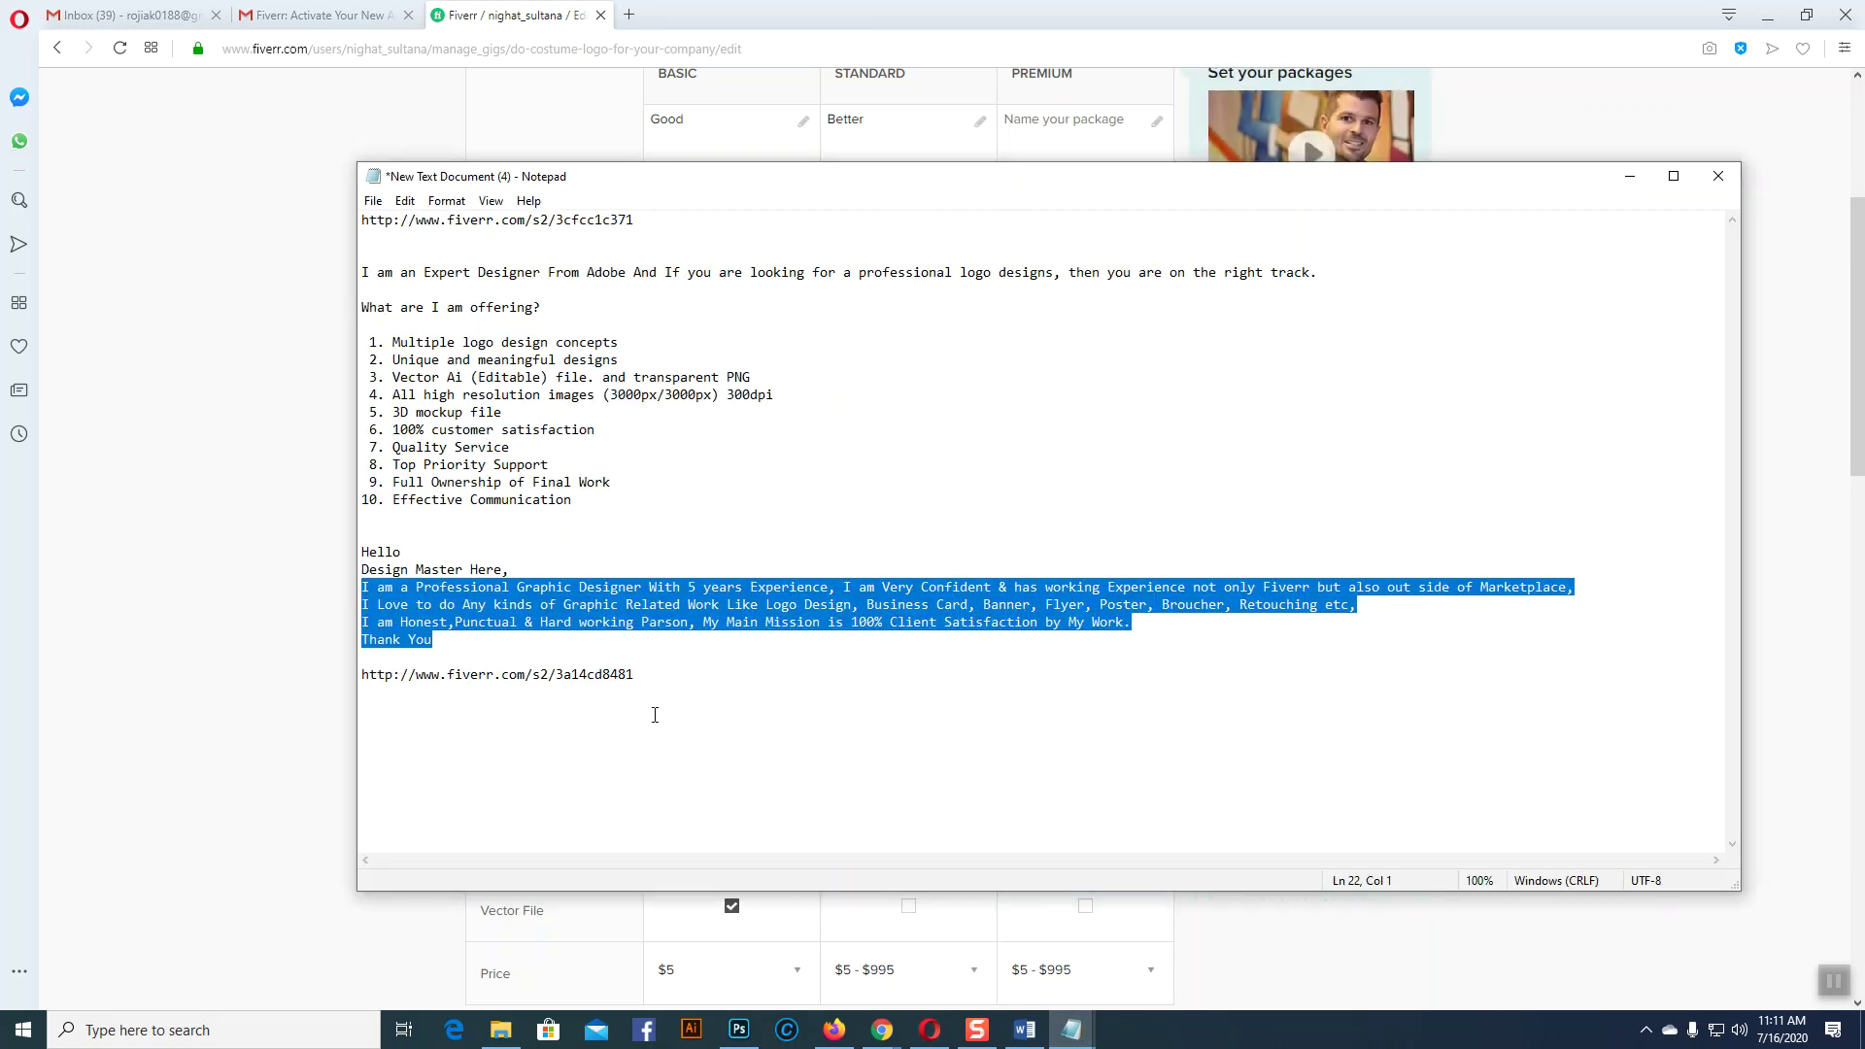
left_click(1007, 835)
left_click(1071, 1030)
left_click(1078, 971)
left_click(766, 766)
left_click_drag(424, 639, 917, 639)
key("ctrl+c")
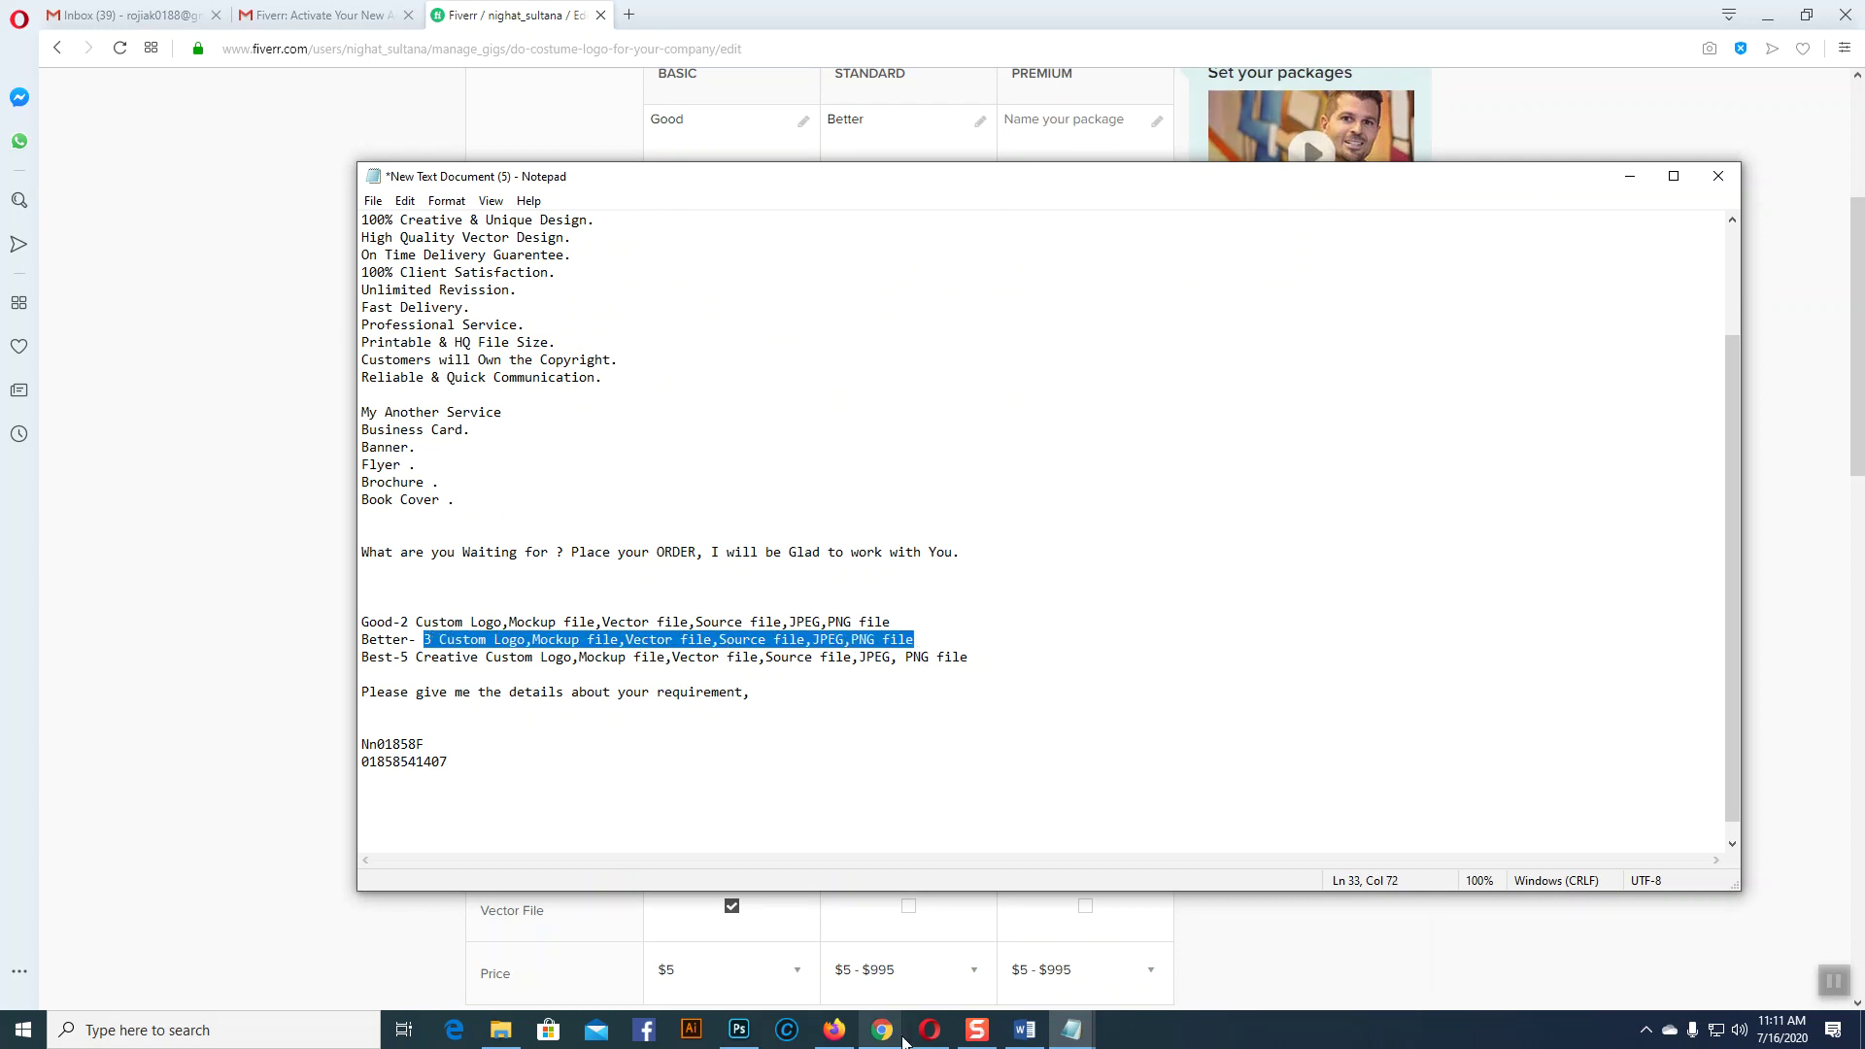
Paste the '3 Custom Logo,...PNG file' deliverables into the Standard package description.
left_click(930, 1030)
left_click(863, 193)
key("ctrl+v")
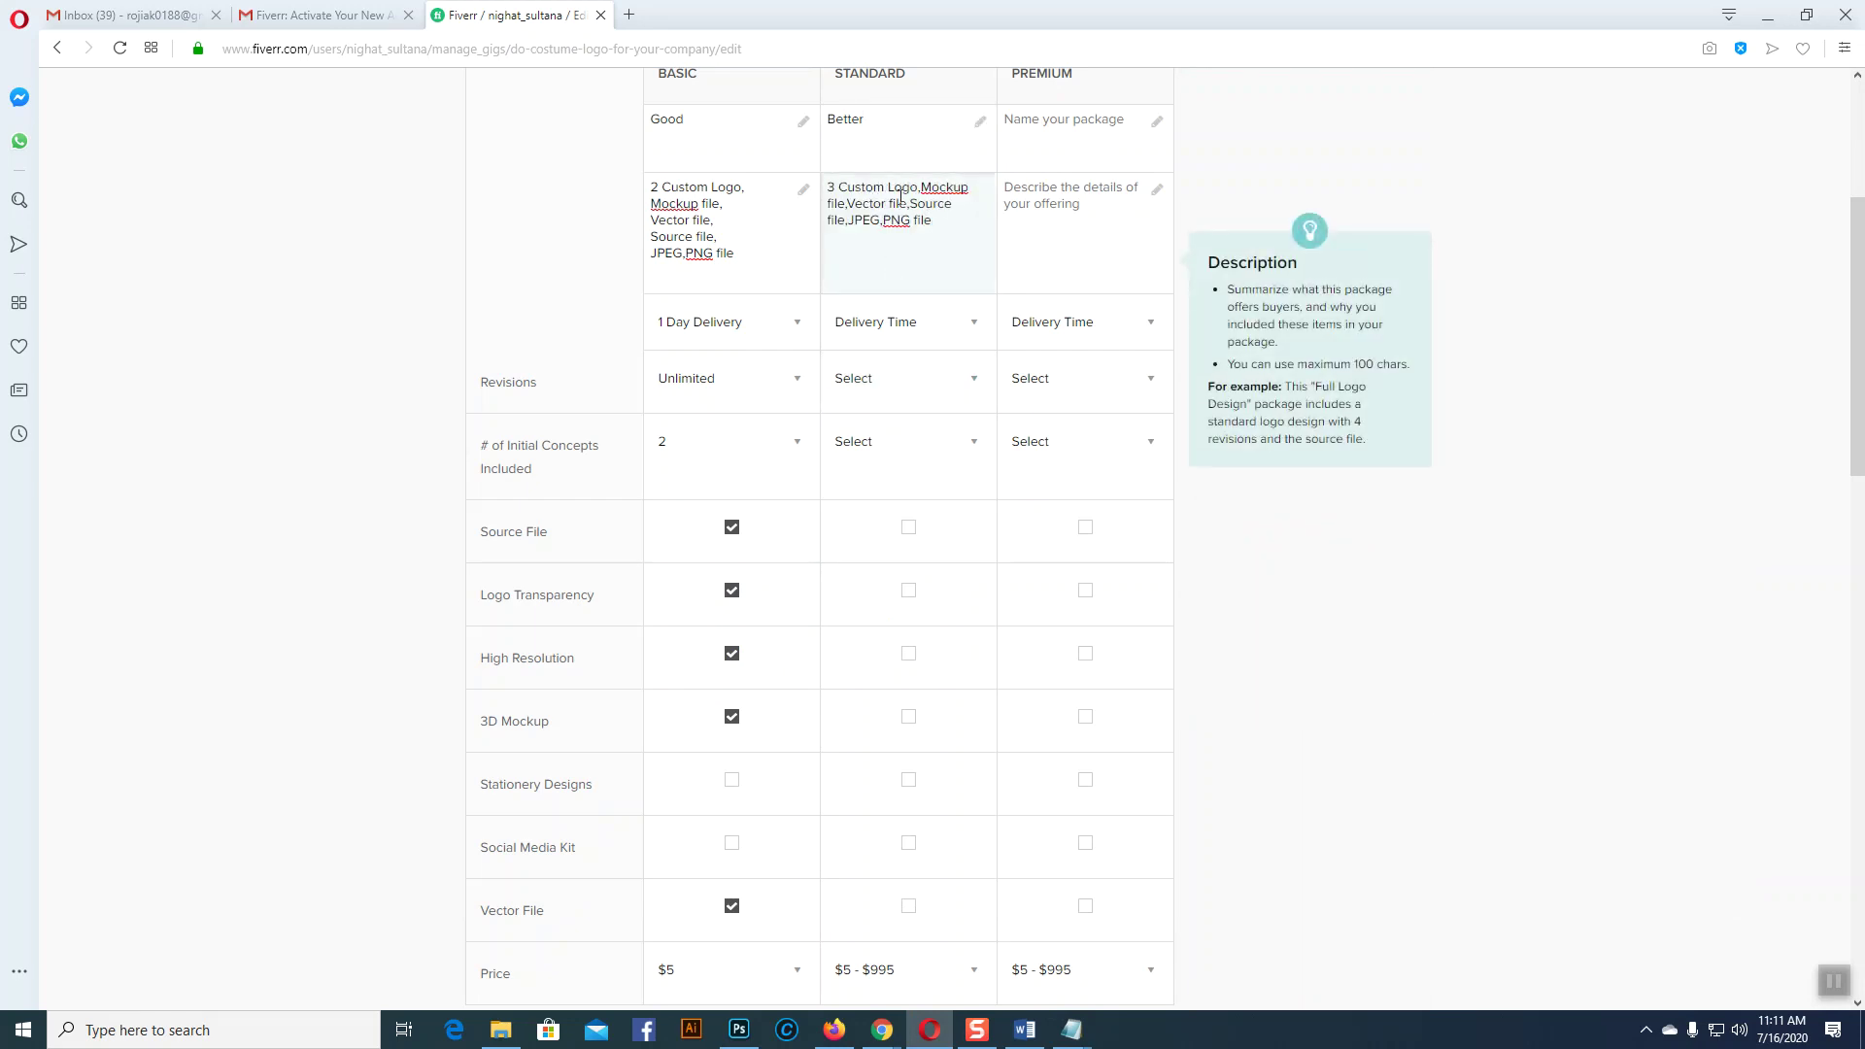
Split the Standard description so Mockup file, Vector file and JPEG,PNG file each have their own line.
left_click(921, 185)
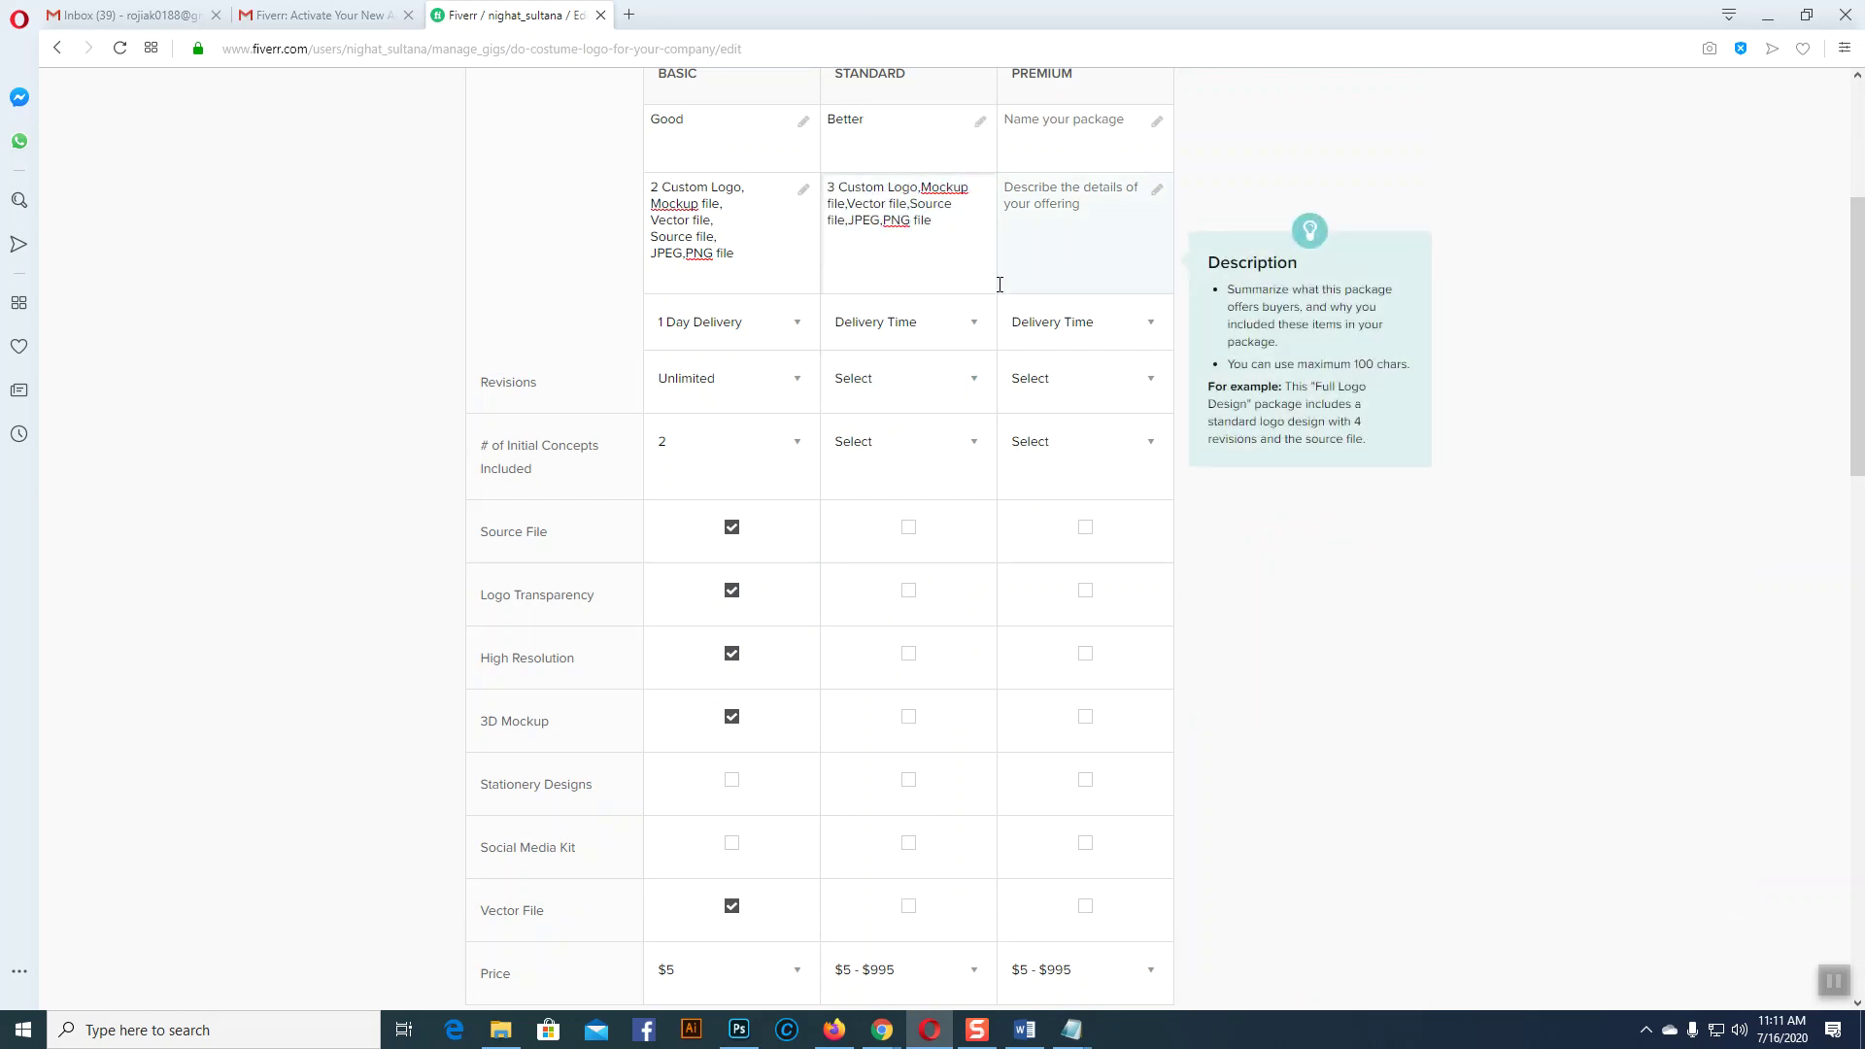
key("Return")
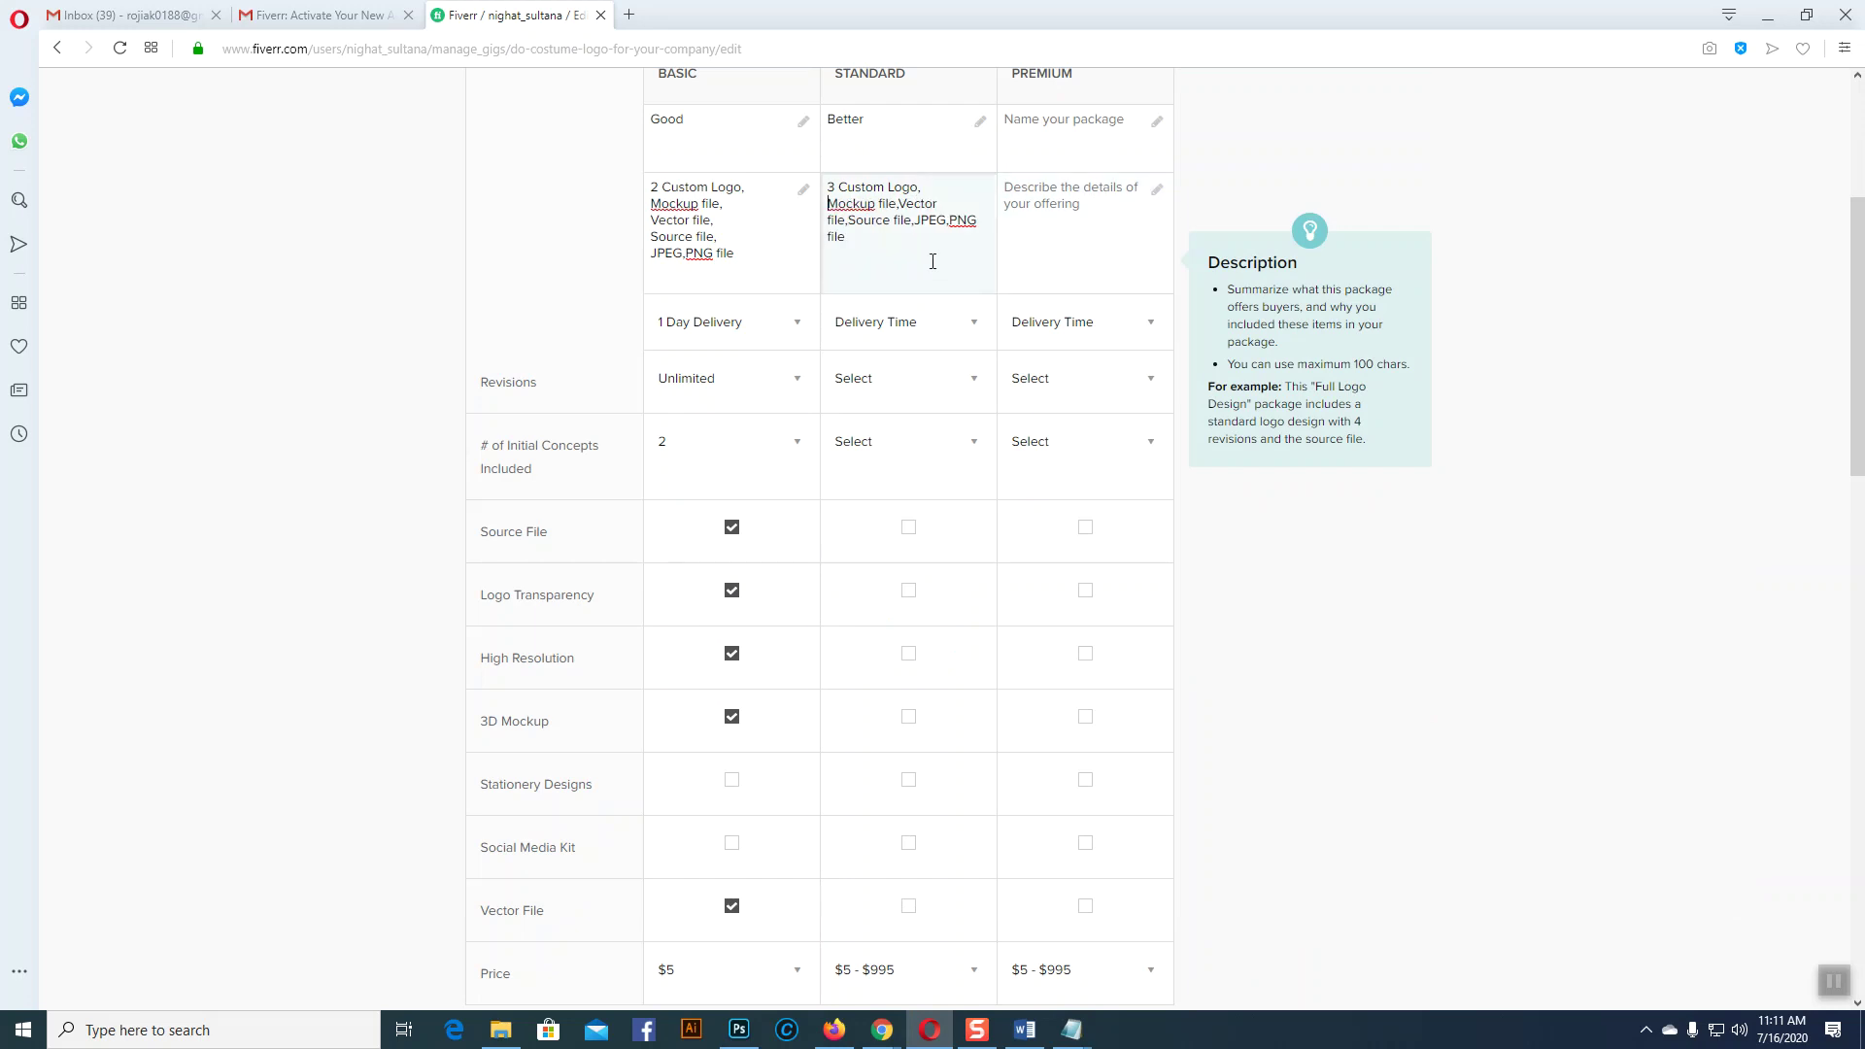
key("Return")
key("Return")
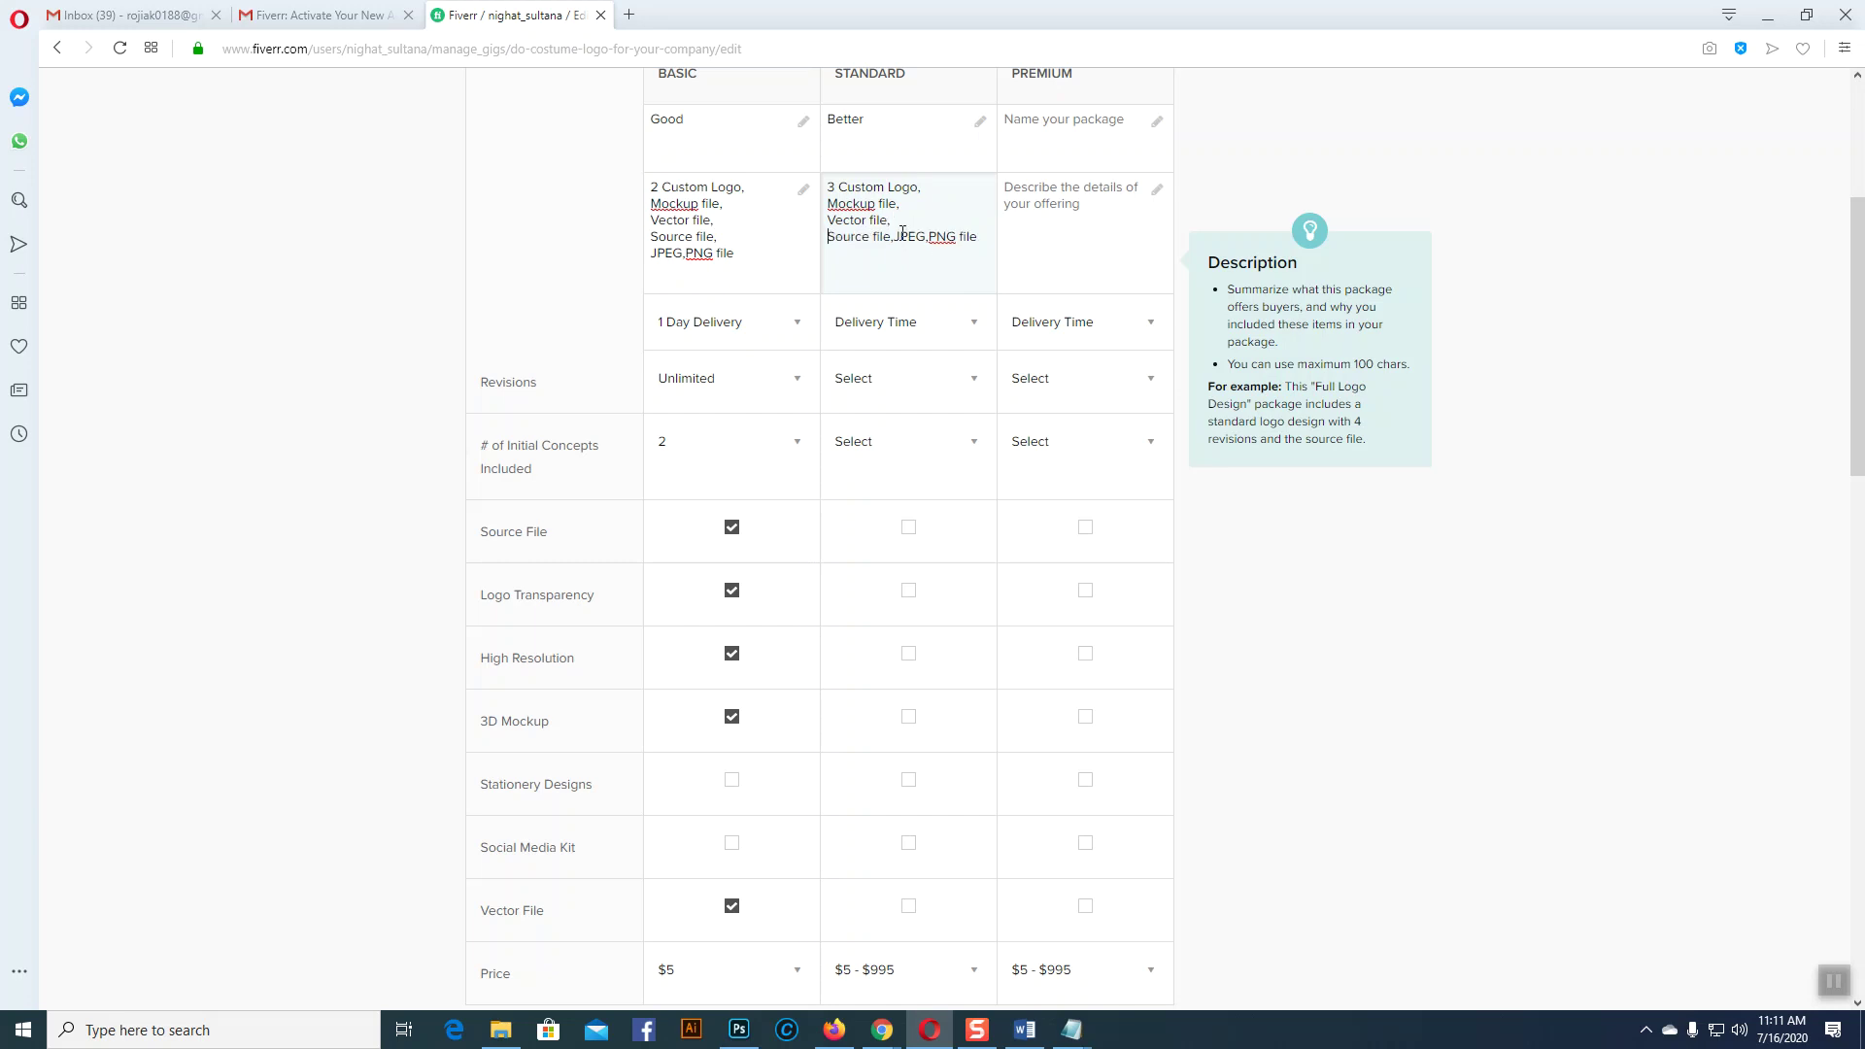
key("Return")
Give Standard 2 Days Delivery, Unlimited revisions and 2 initial concepts.
left_click(969, 335)
left_click(931, 369)
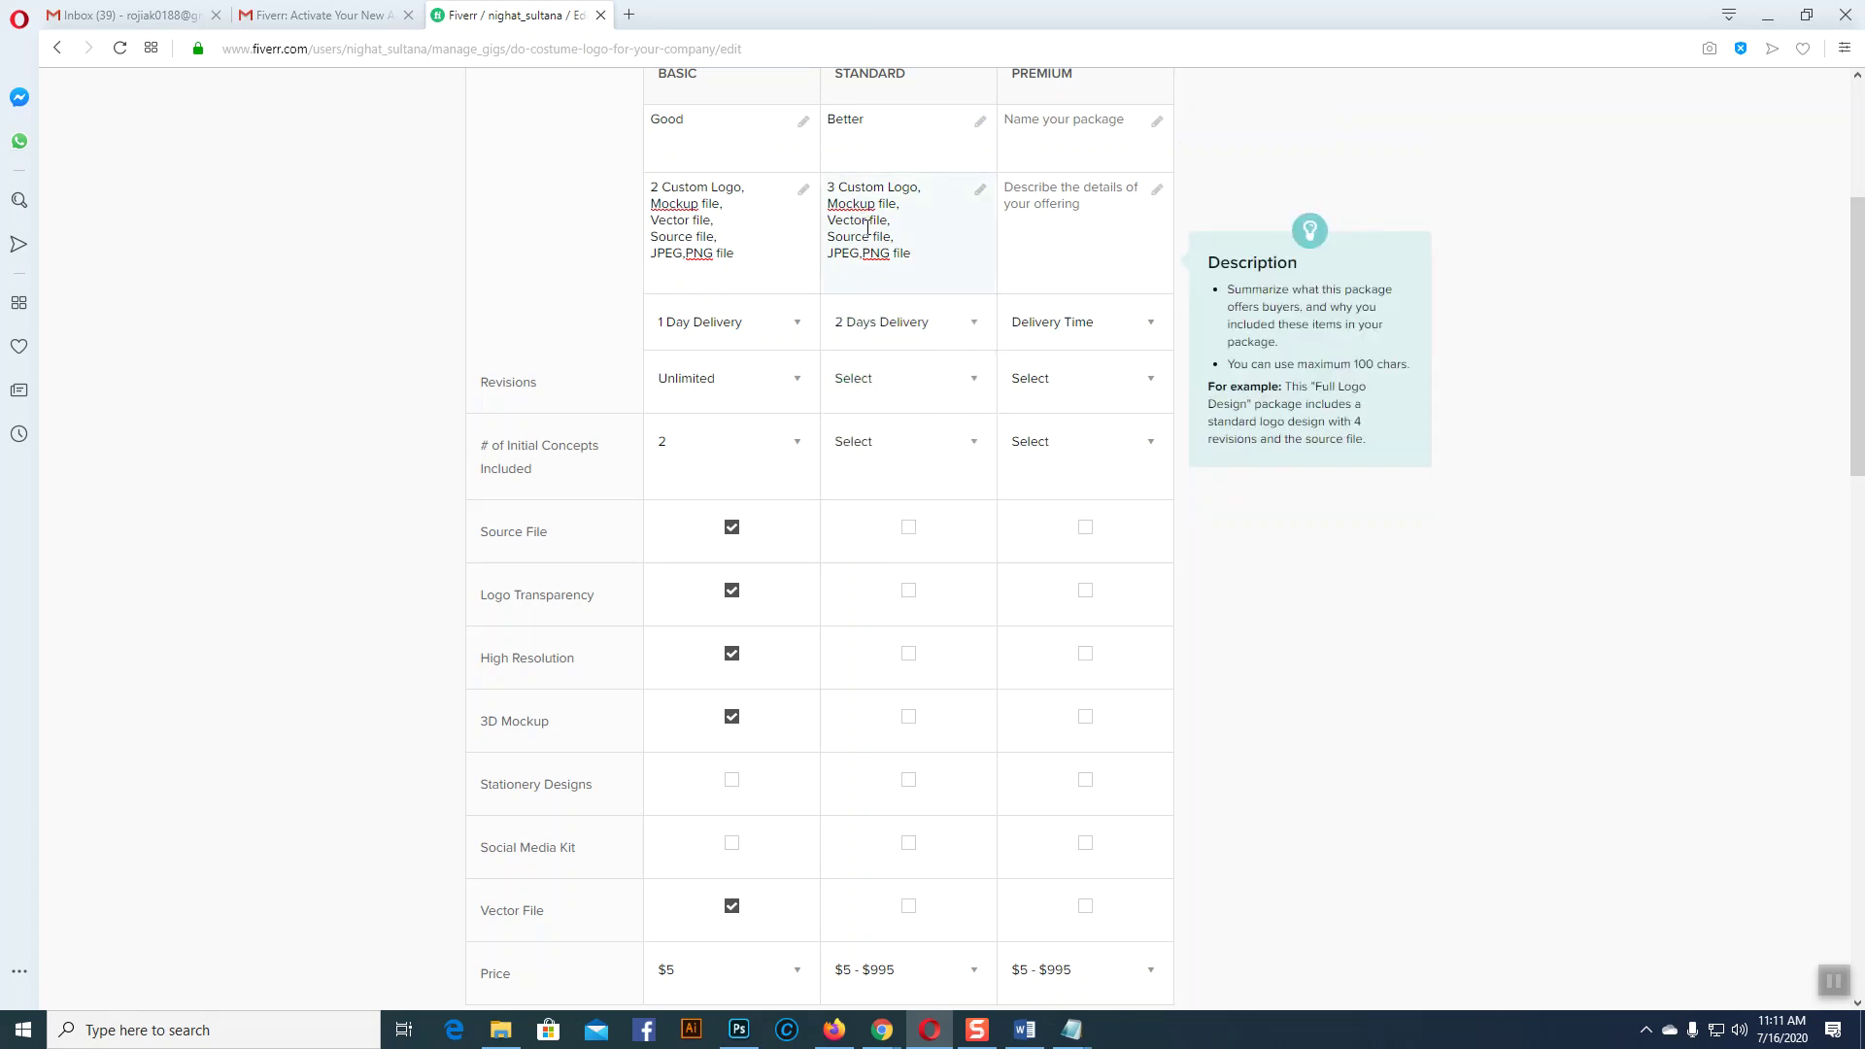
left_click(973, 383)
scroll(920, 512, "down", 5)
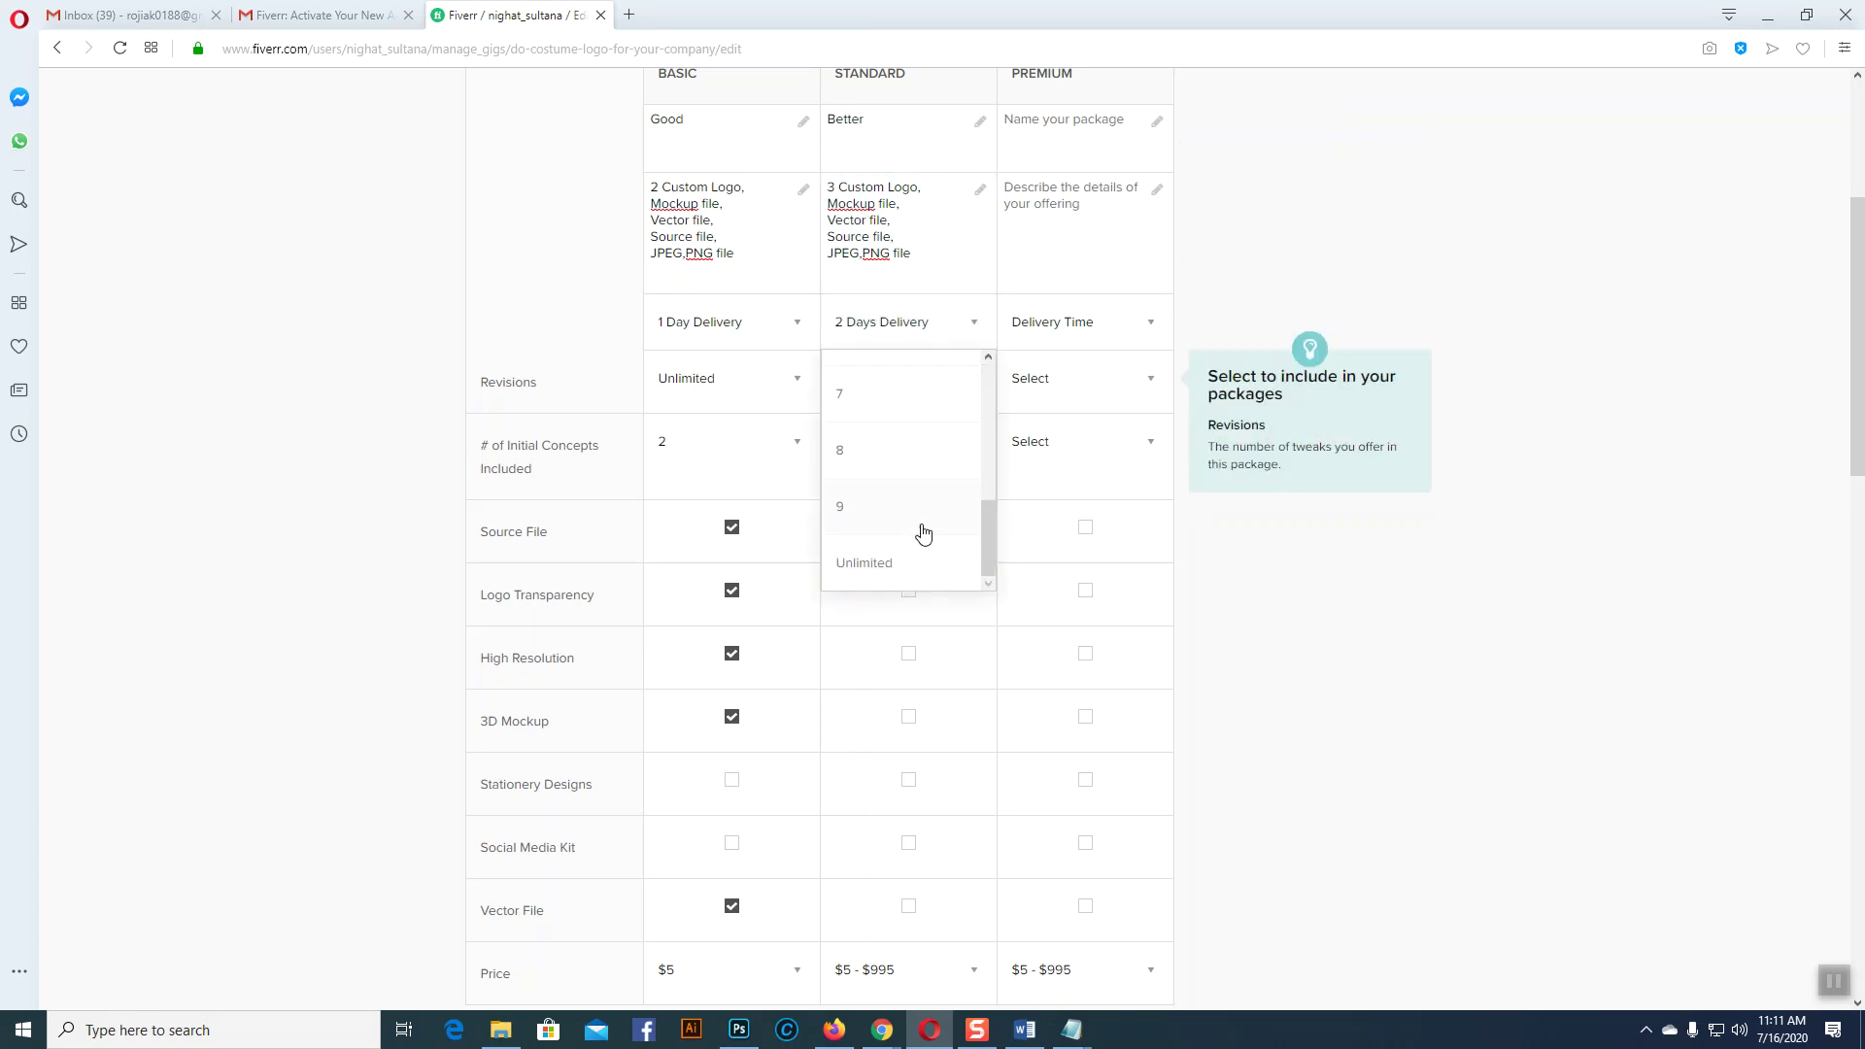
left_click(907, 564)
left_click(977, 445)
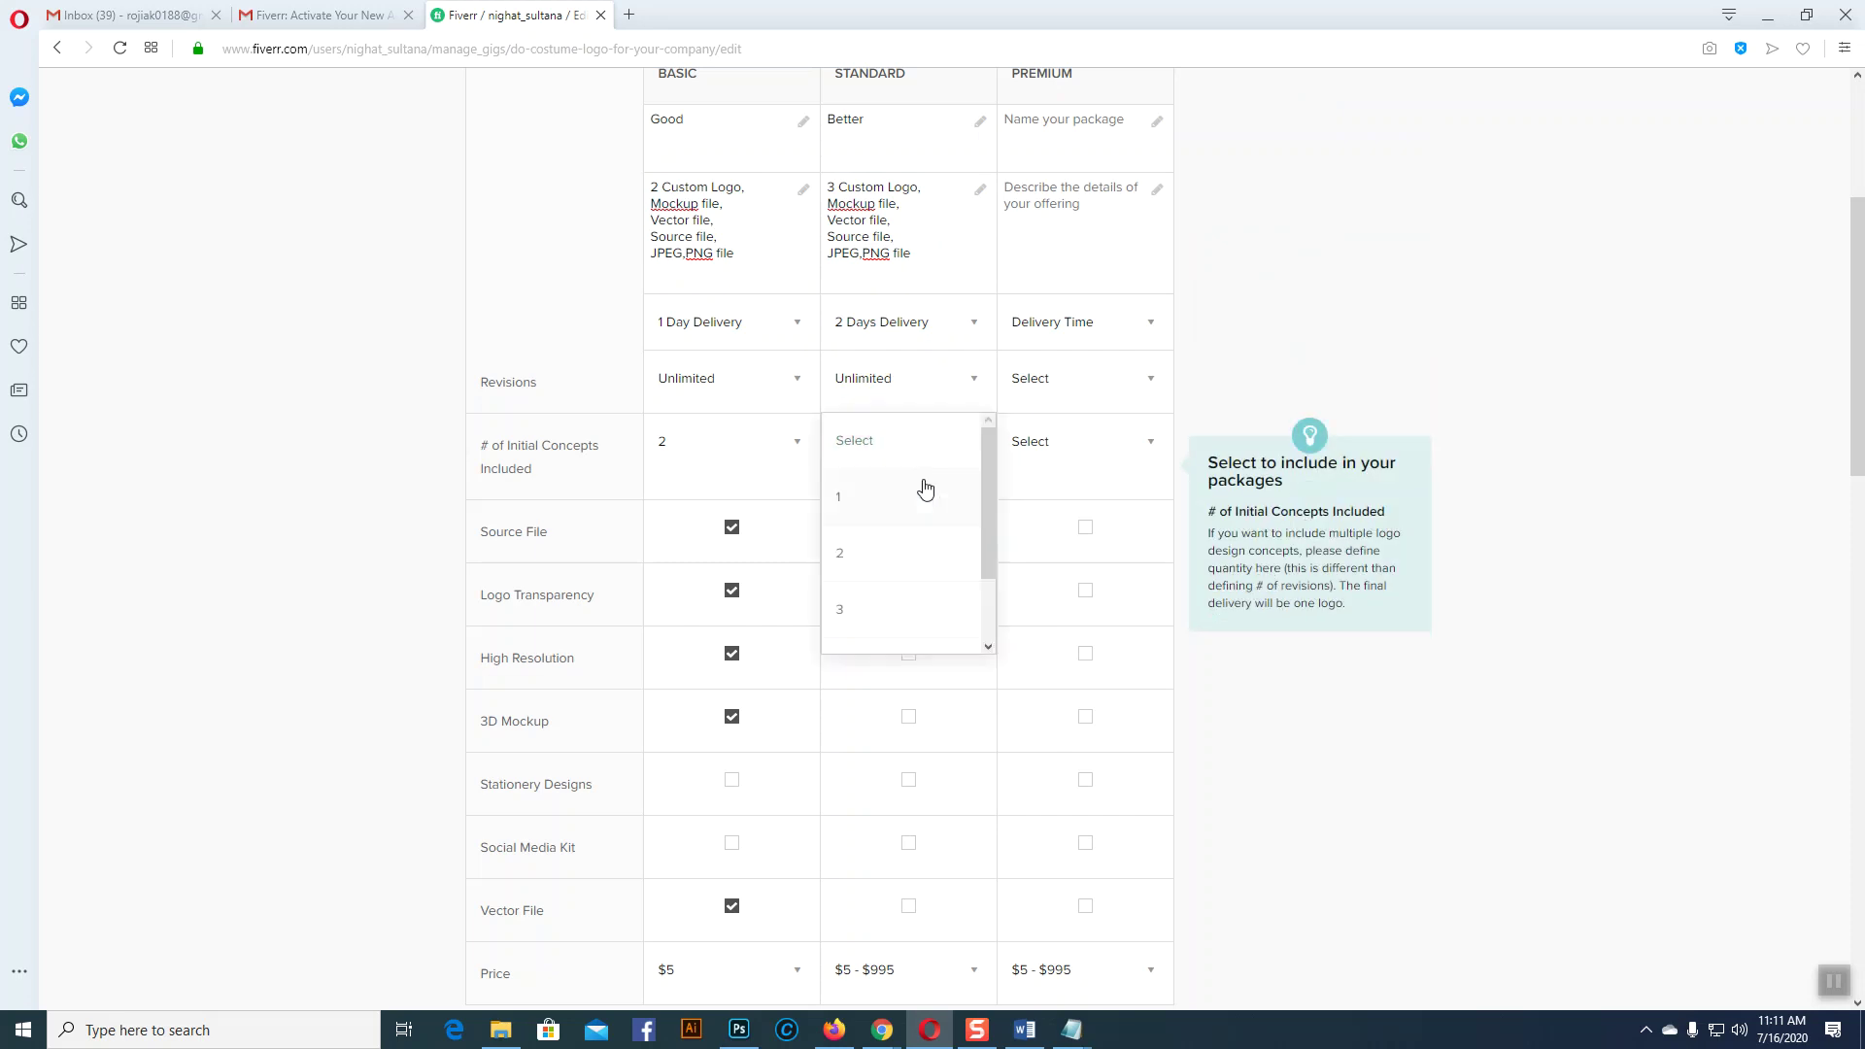
left_click(904, 553)
Include Source File, Logo Transparency, High Resolution, 3D Mockup and Vector File in Standard.
left_click(913, 550)
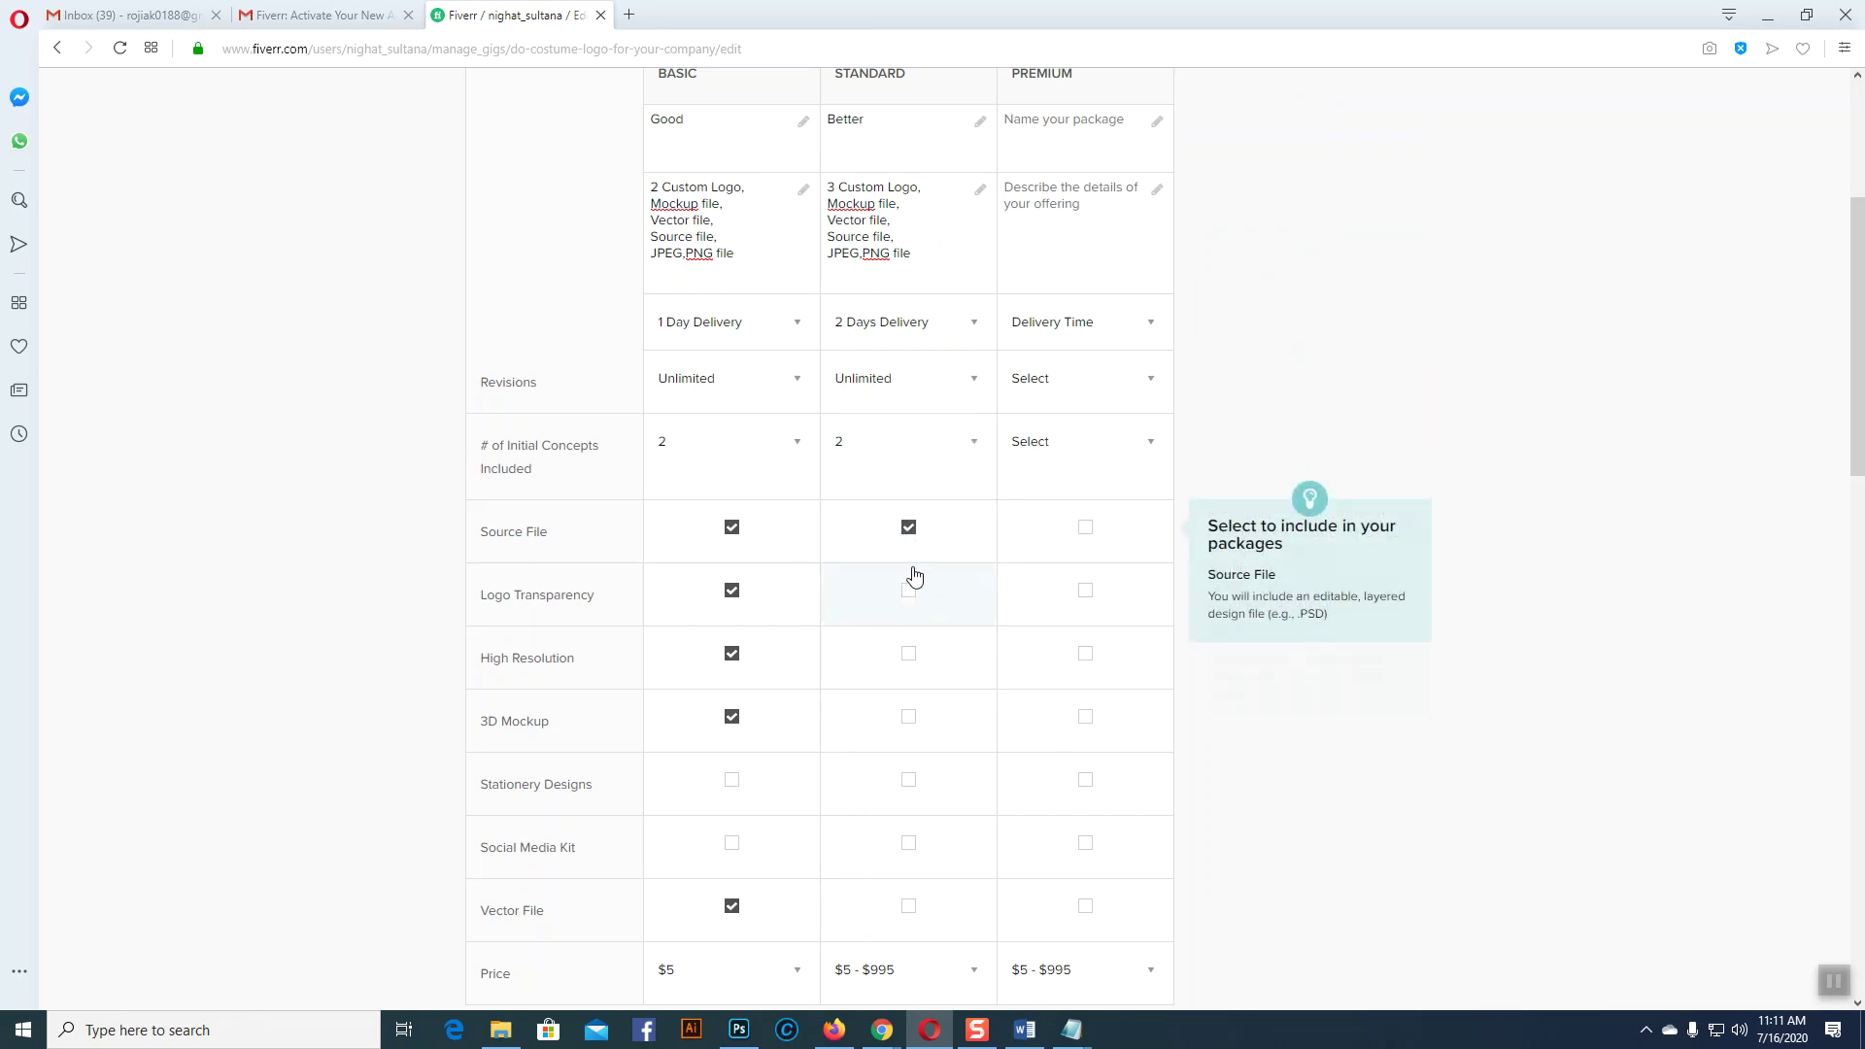
left_click(910, 591)
left_click(908, 654)
left_click(908, 717)
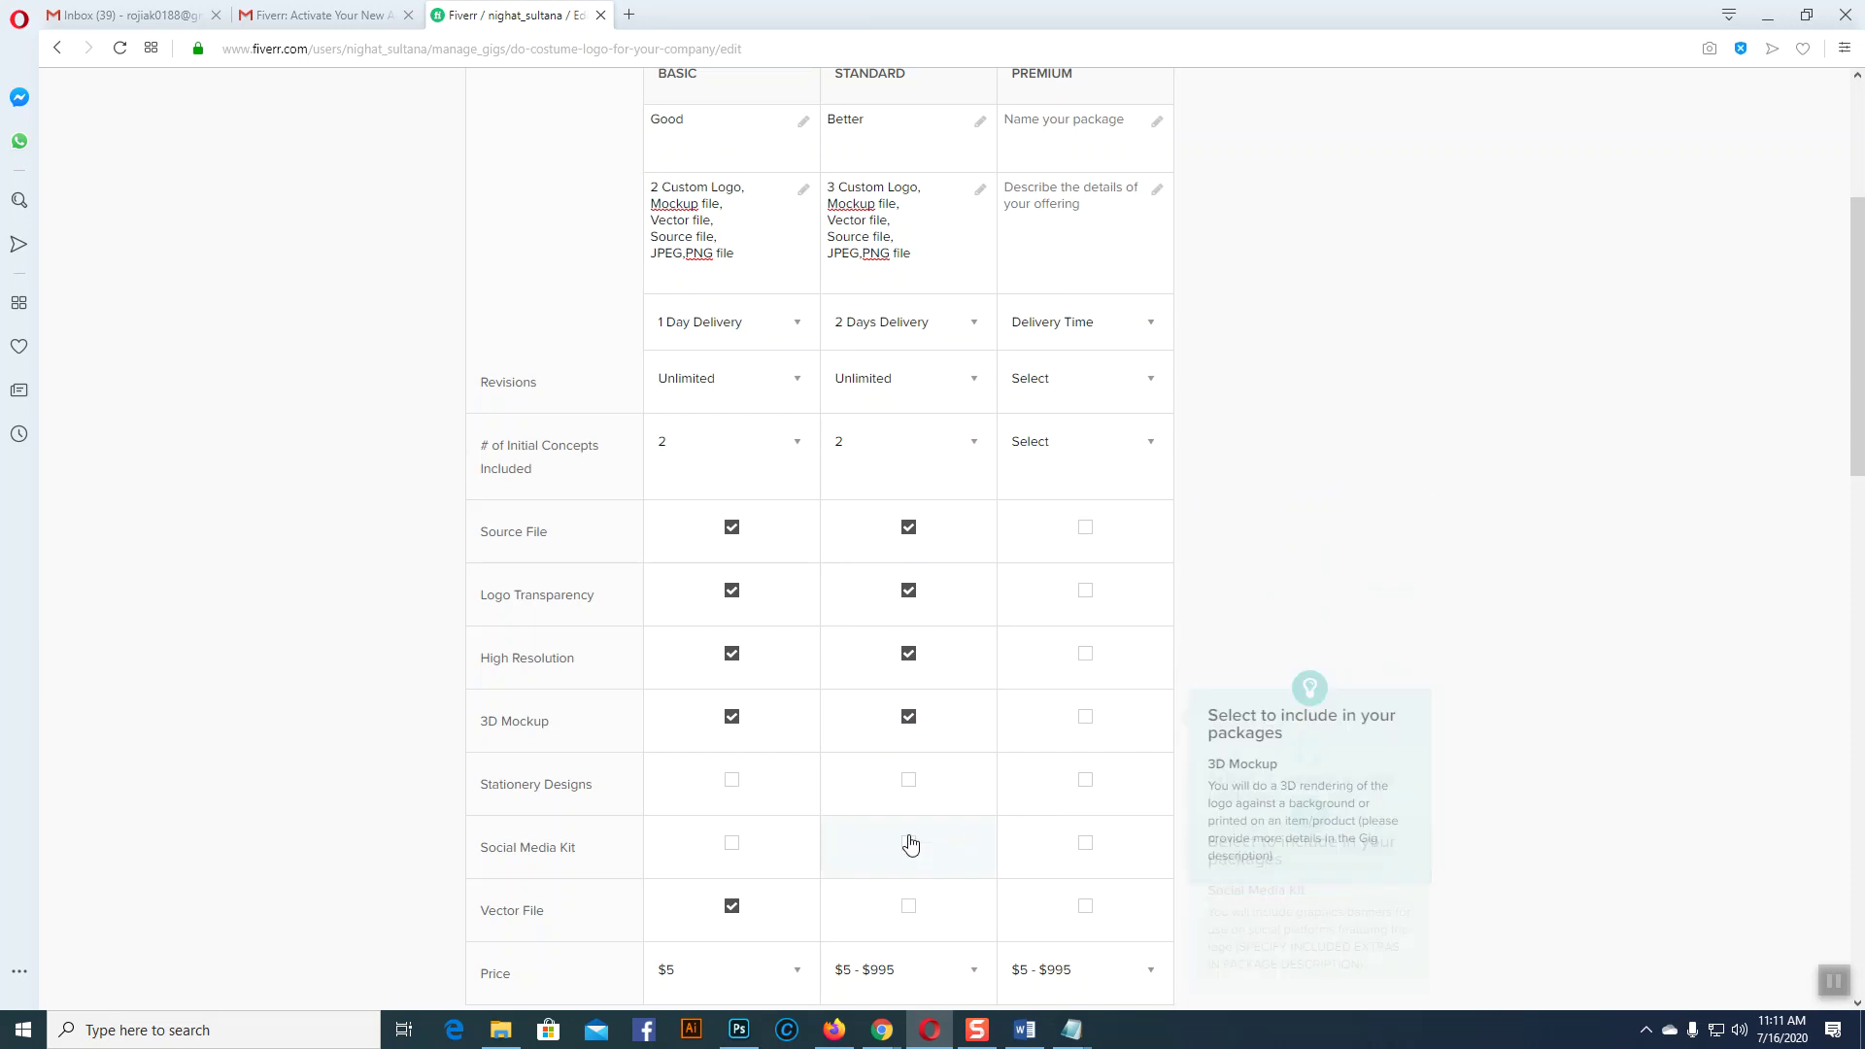
left_click(906, 907)
Price the Standard package at $15.
scroll(1001, 874, "down", 4)
scroll(993, 862, "down", 1)
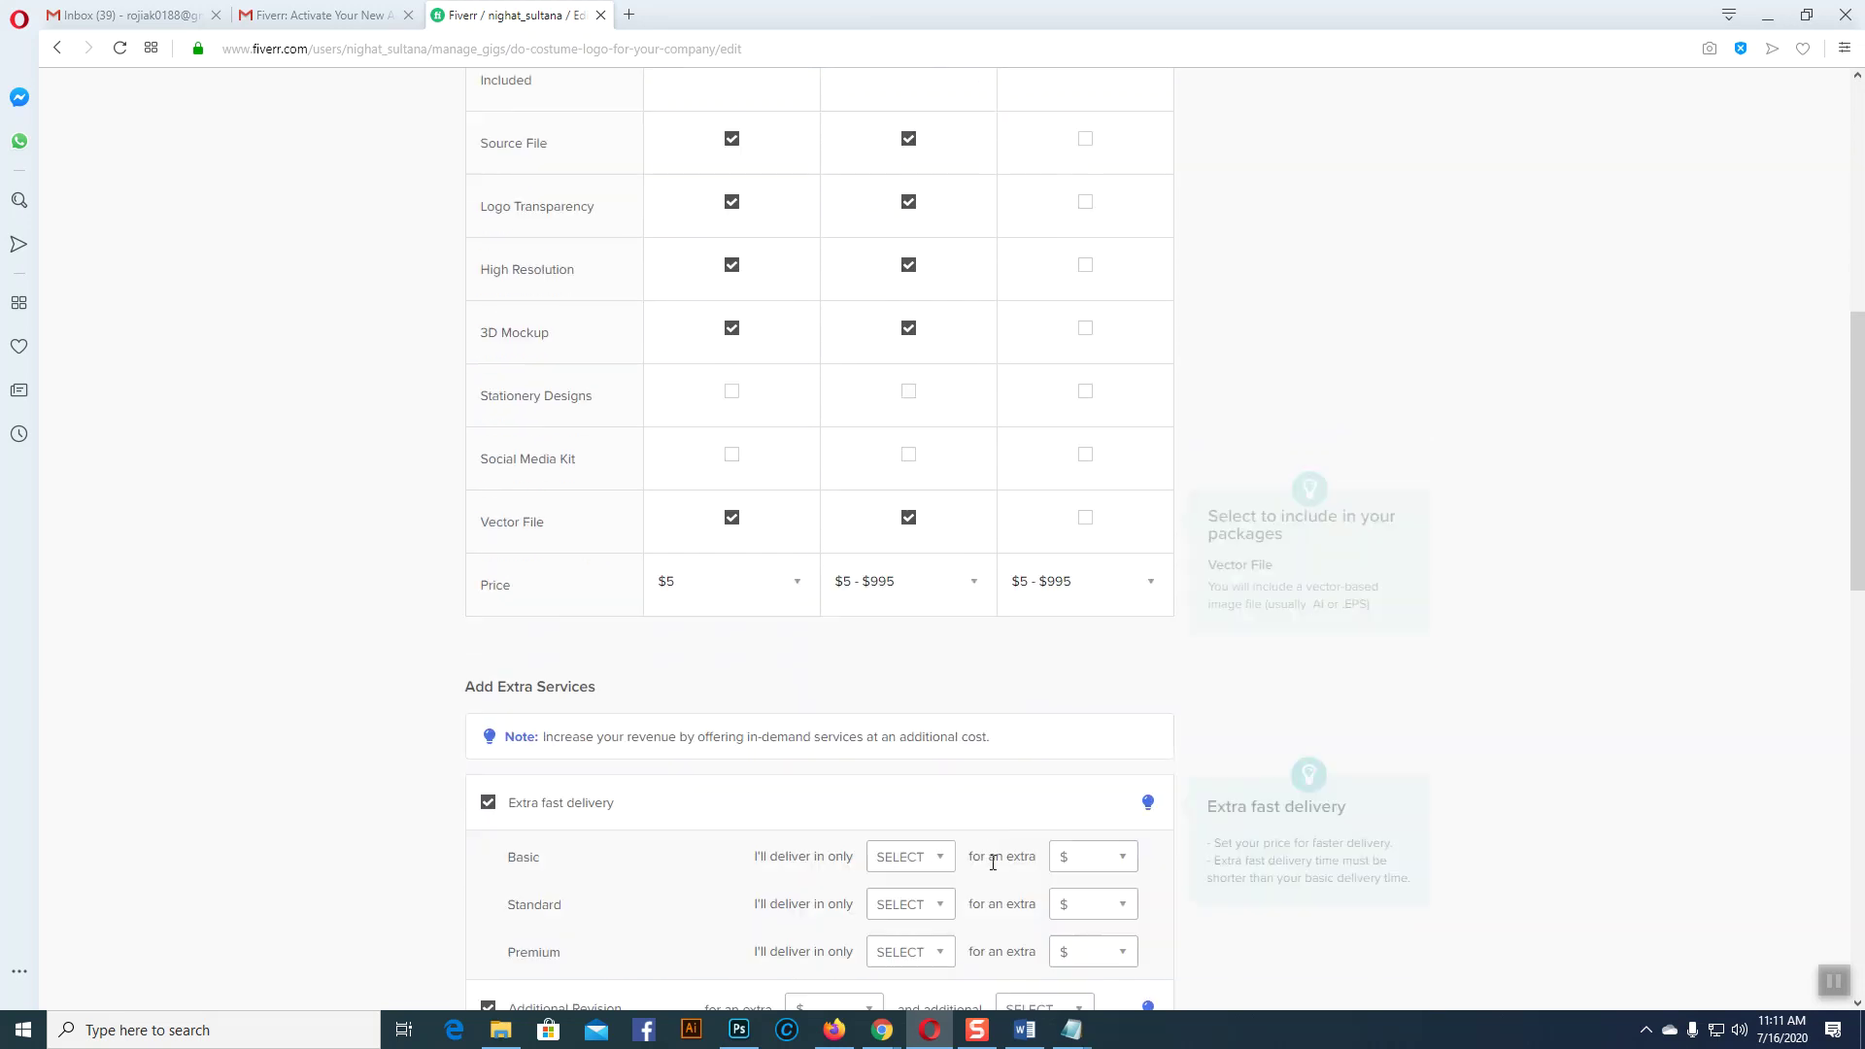
left_click(959, 584)
left_click(895, 693)
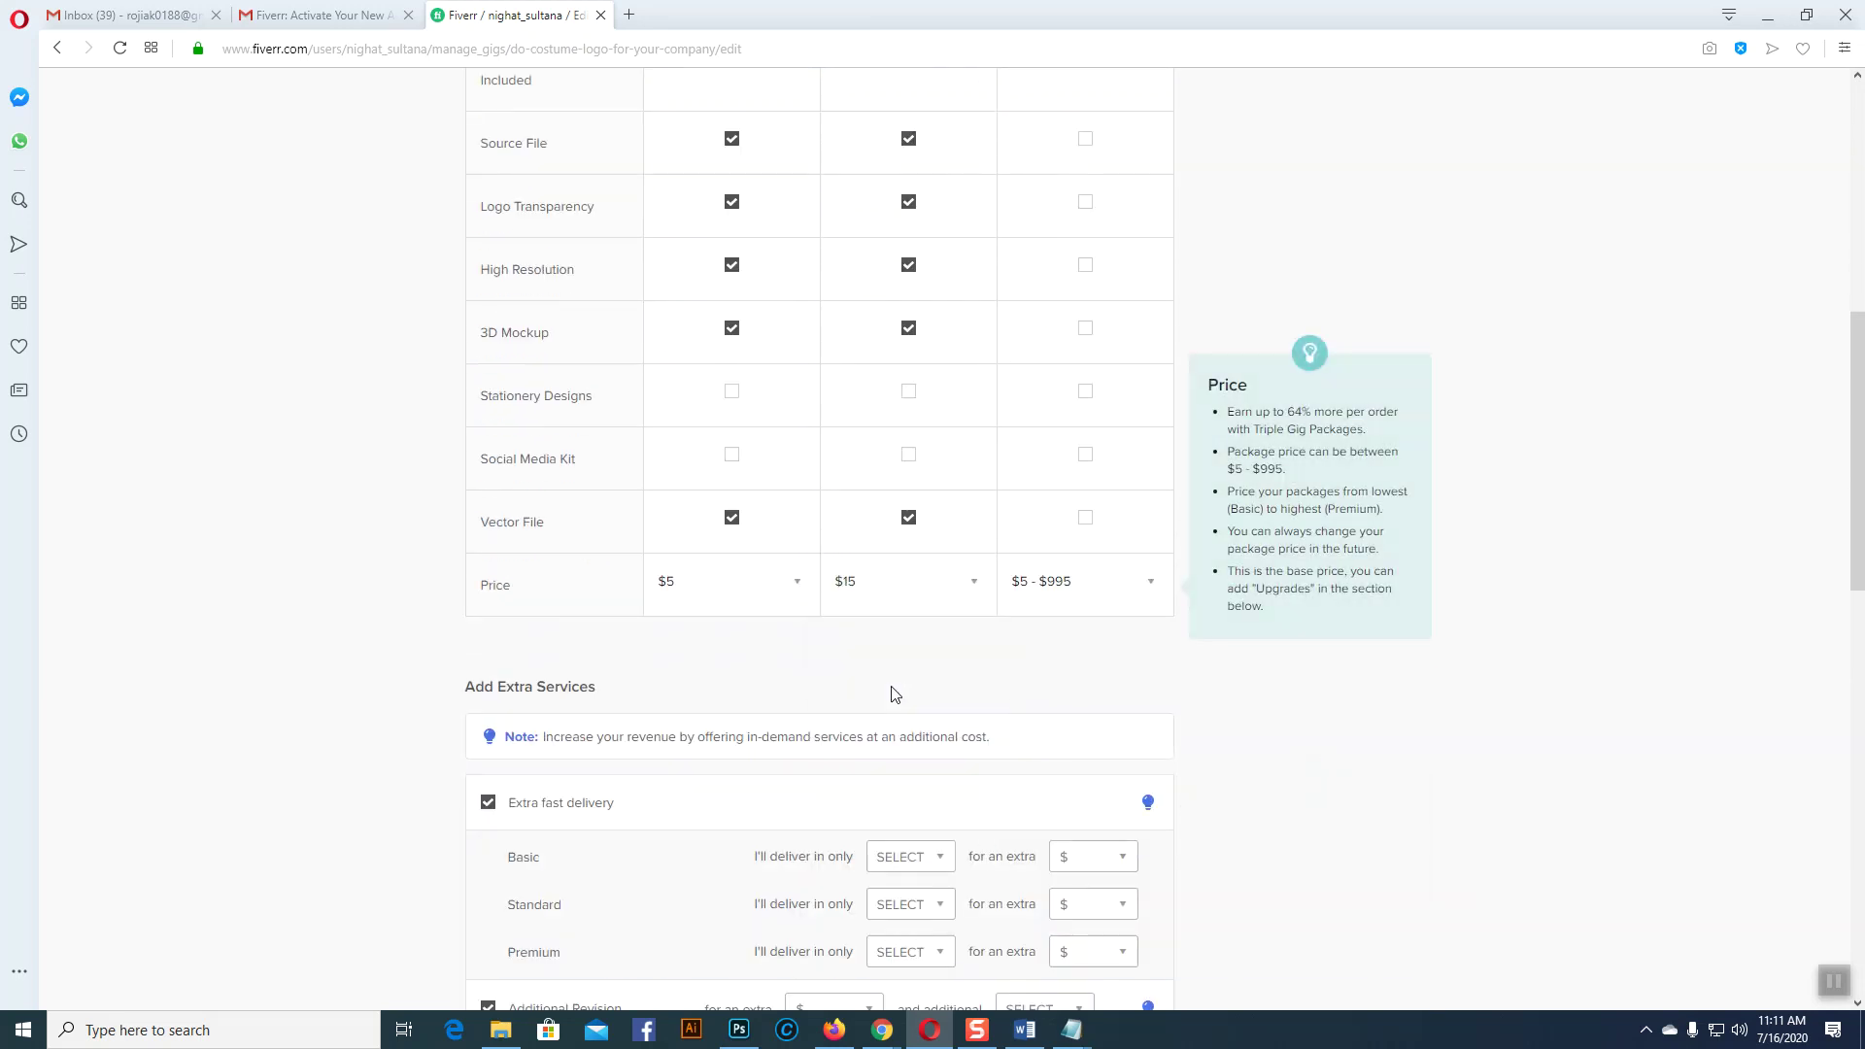
Start naming the Premium package 'Best', then glance at another seller's clipping path gig.
scroll(1255, 662, "up", 4)
scroll(1255, 662, "up", 2)
left_click(1057, 313)
type("Best")
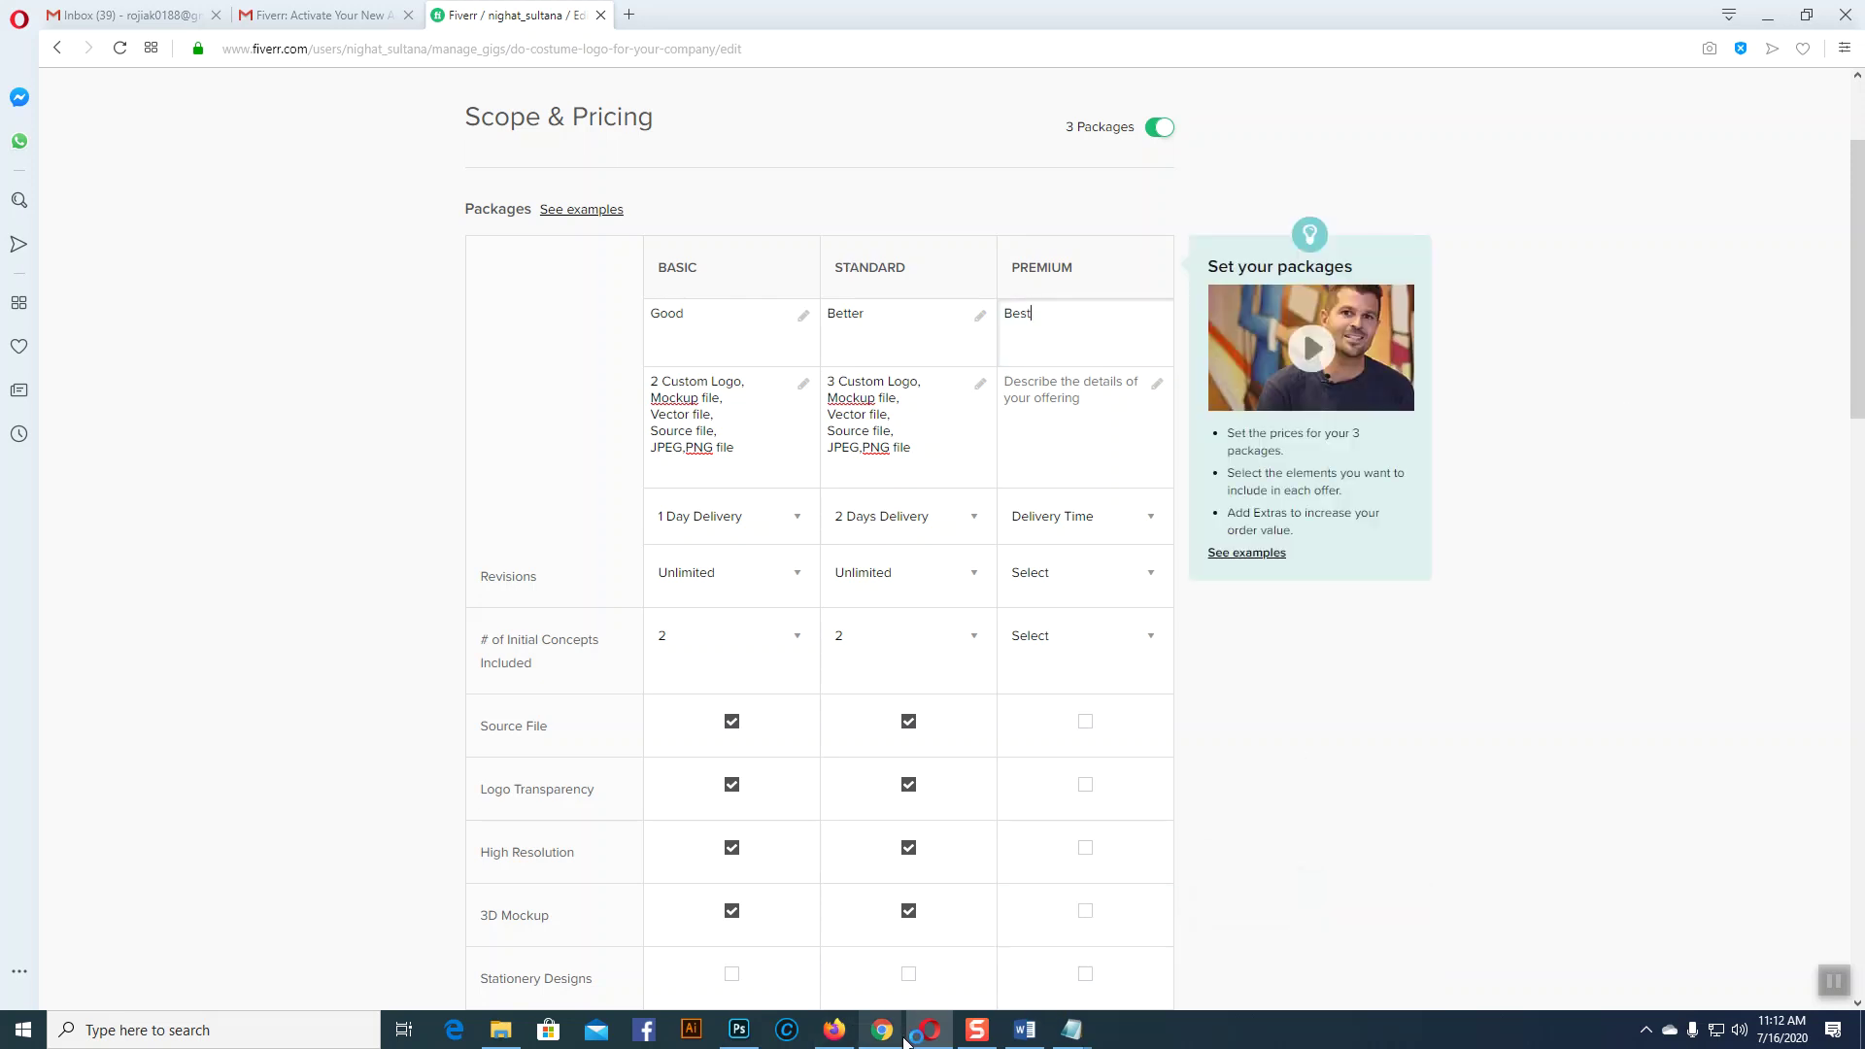
left_click(834, 1029)
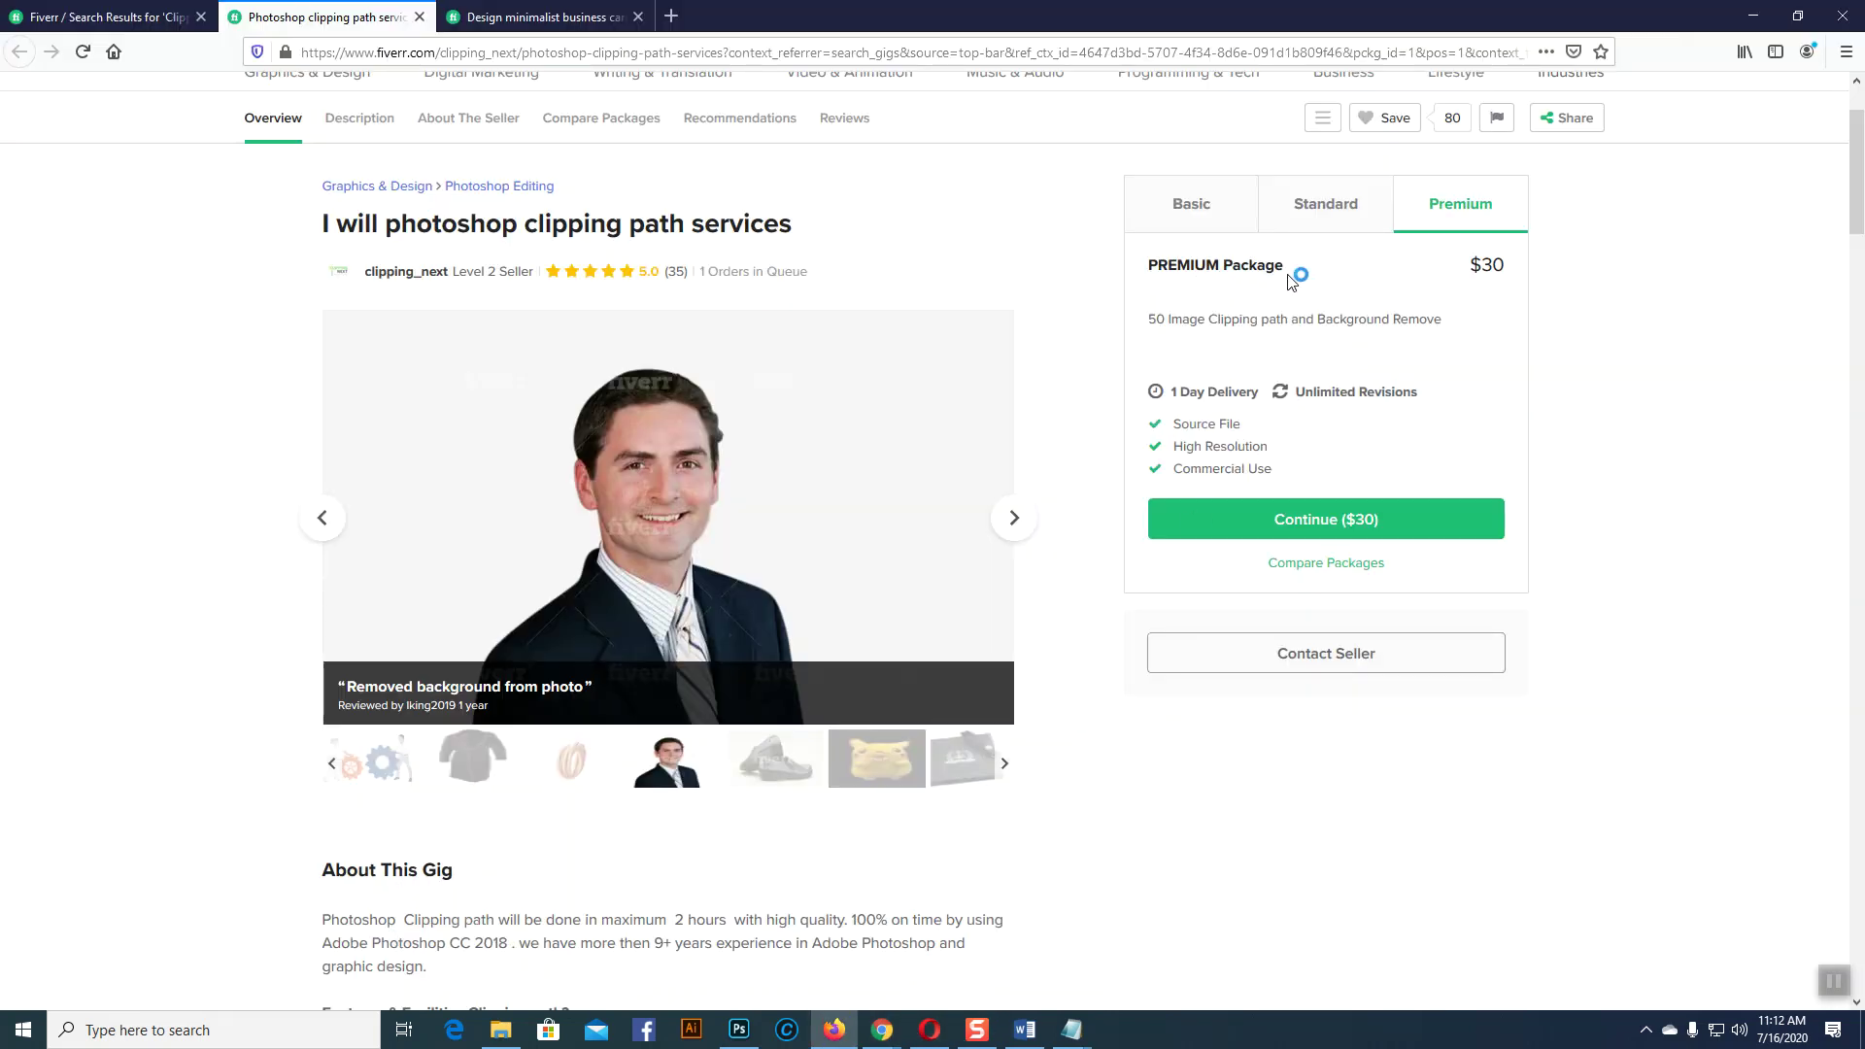
Compare the packages of the clipping path gig and the minimalist business card gig.
left_click(1320, 212)
left_click(1177, 214)
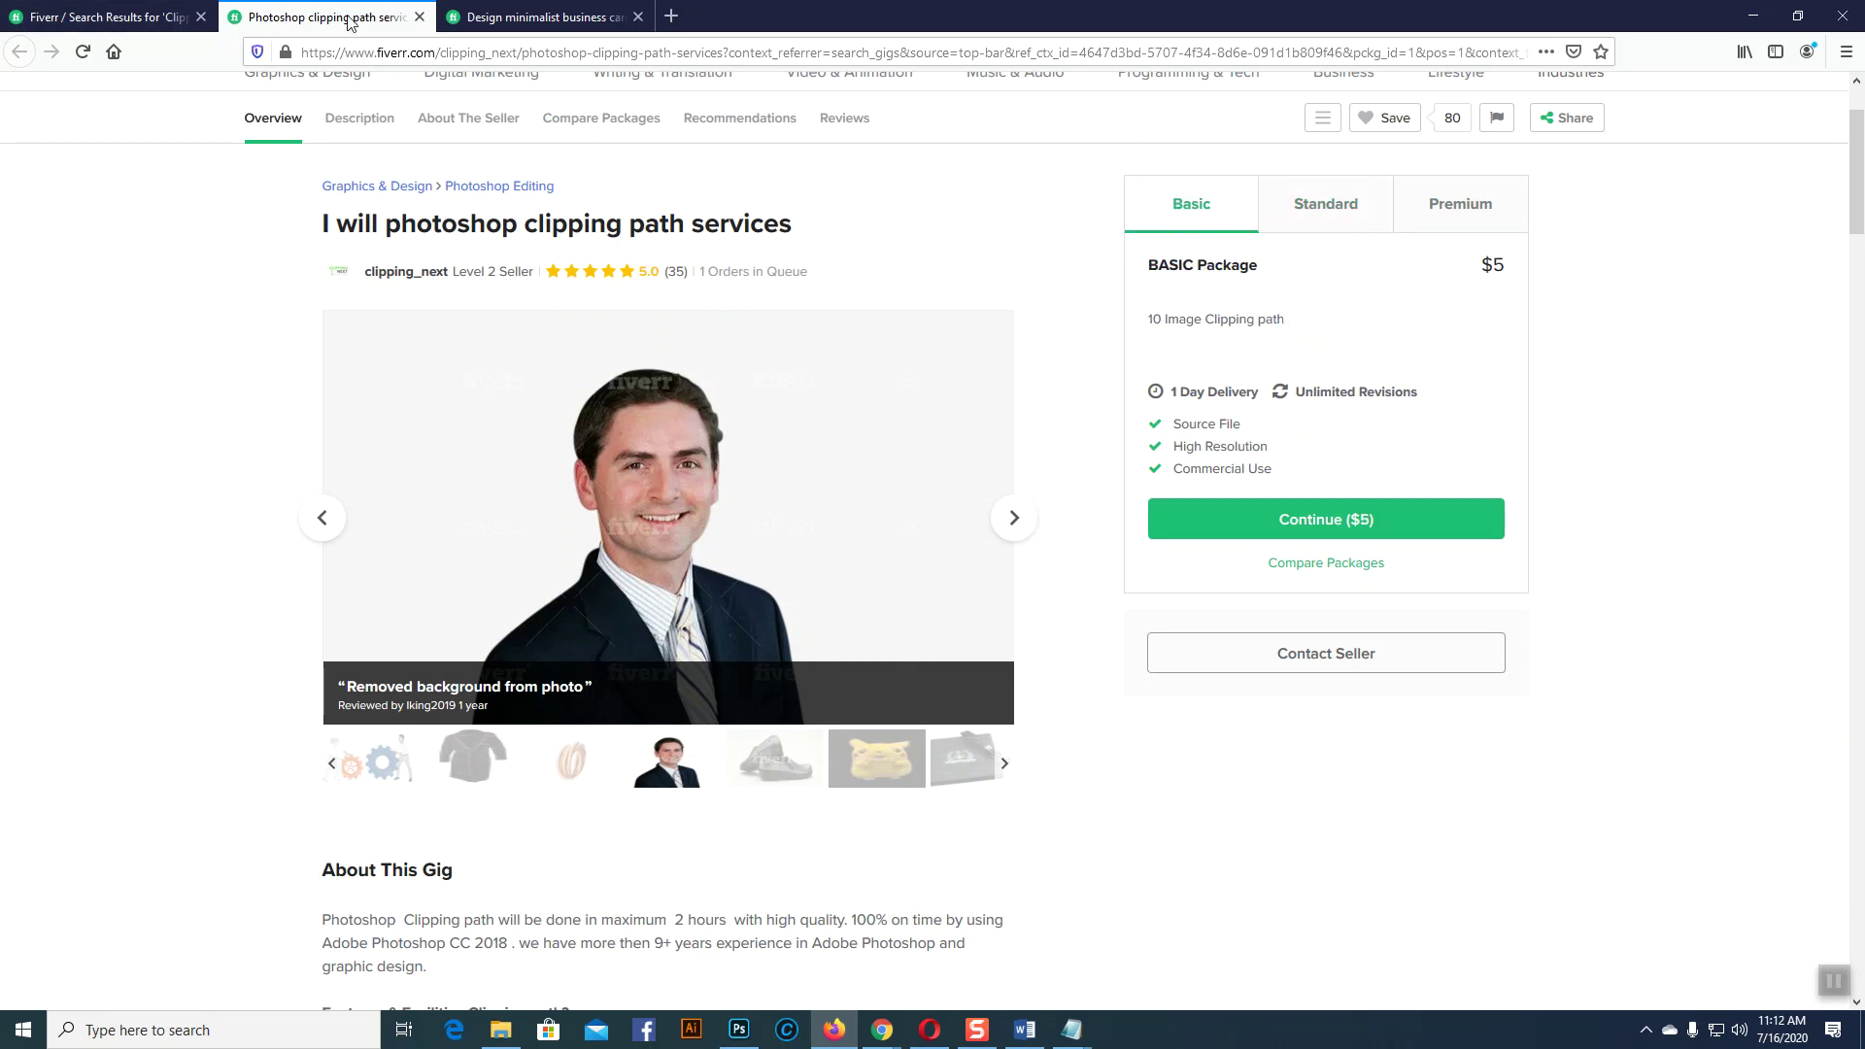
left_click(567, 17)
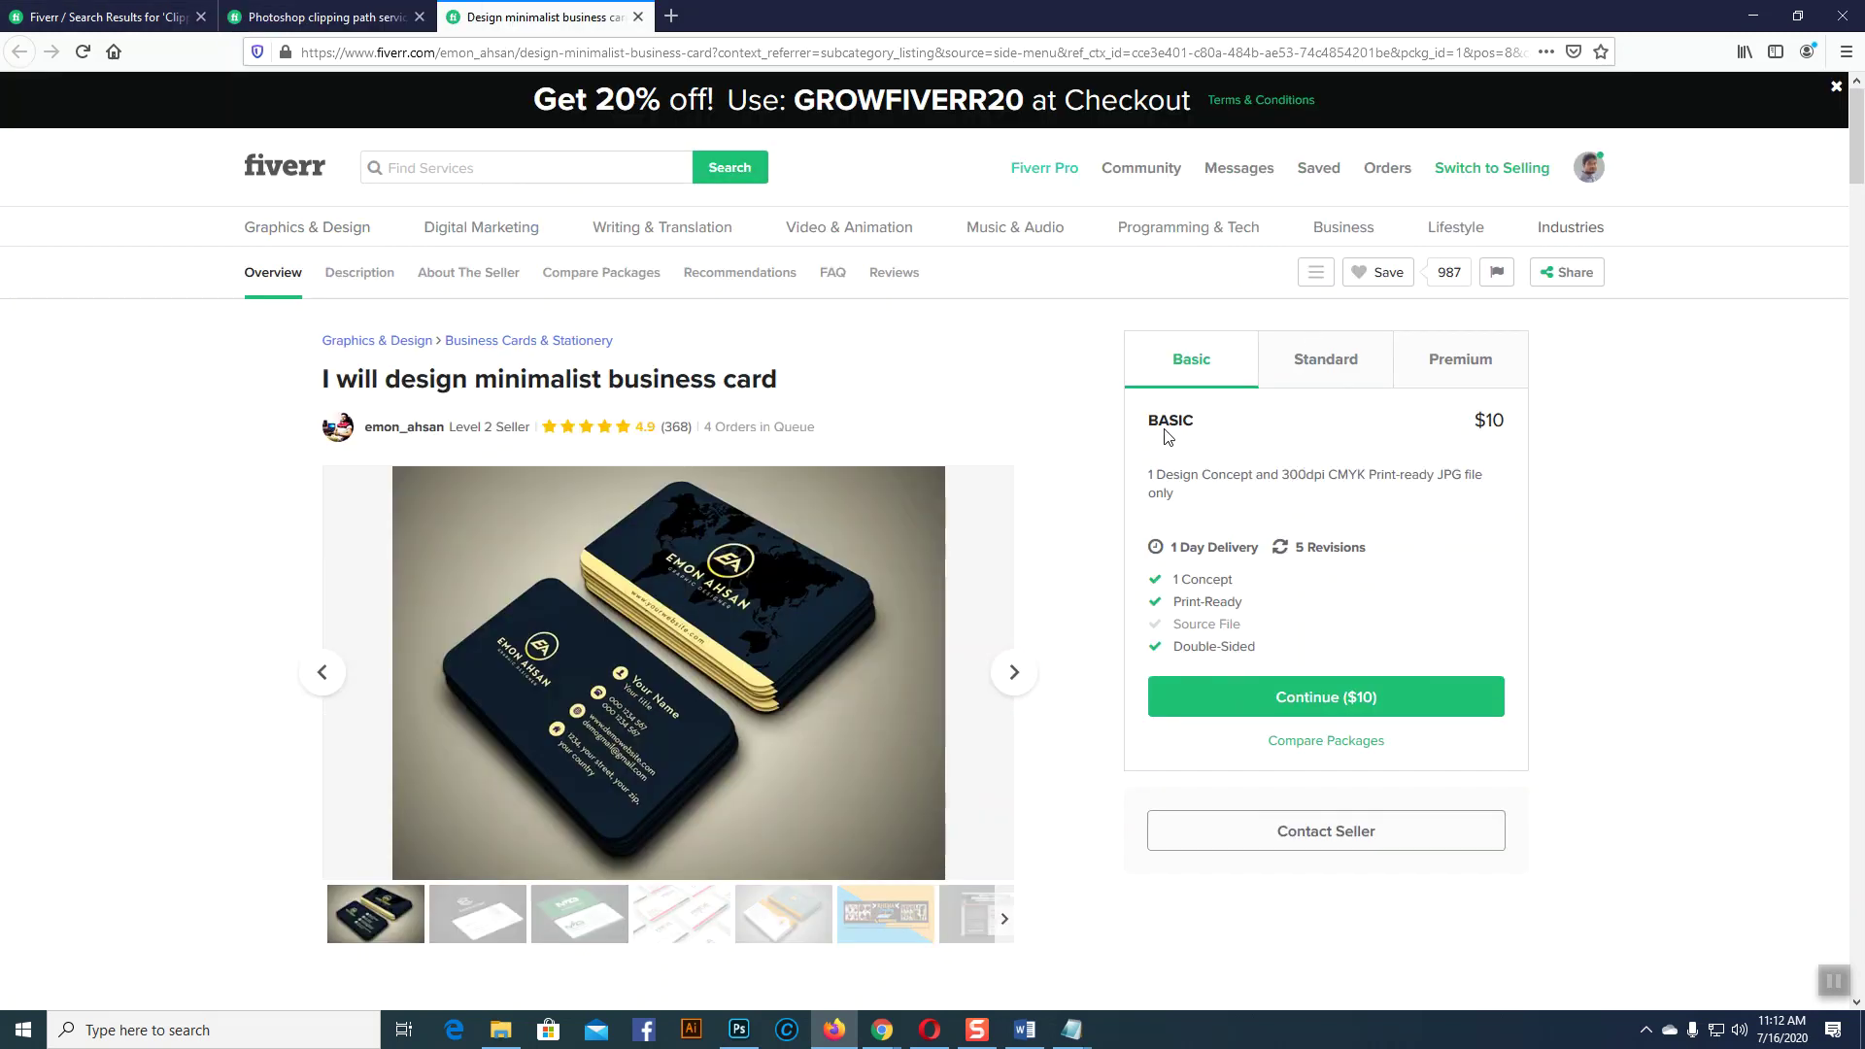
left_click(1305, 370)
left_click(1456, 364)
Browse the business card gallery samples, including the green, Esta Corp and Preva Hair cards.
scroll(1646, 530, "down", 2)
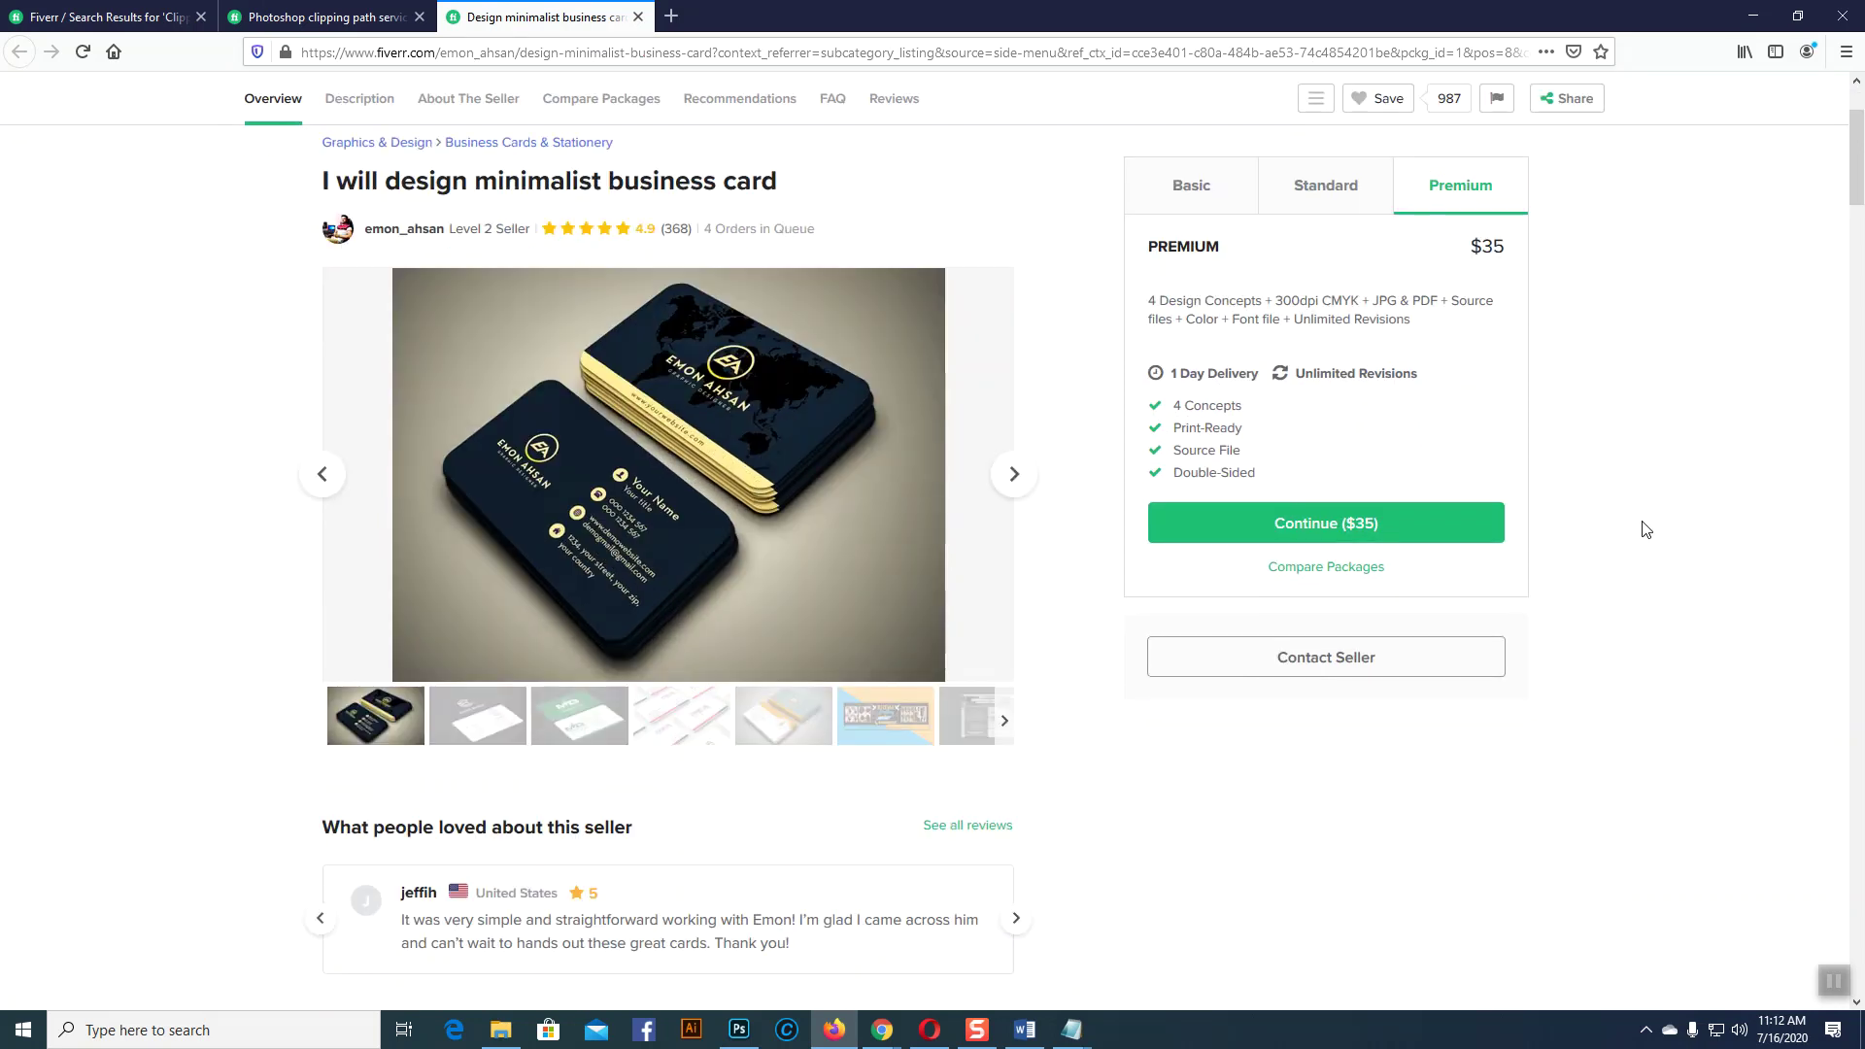
scroll(1646, 529, "down", 1)
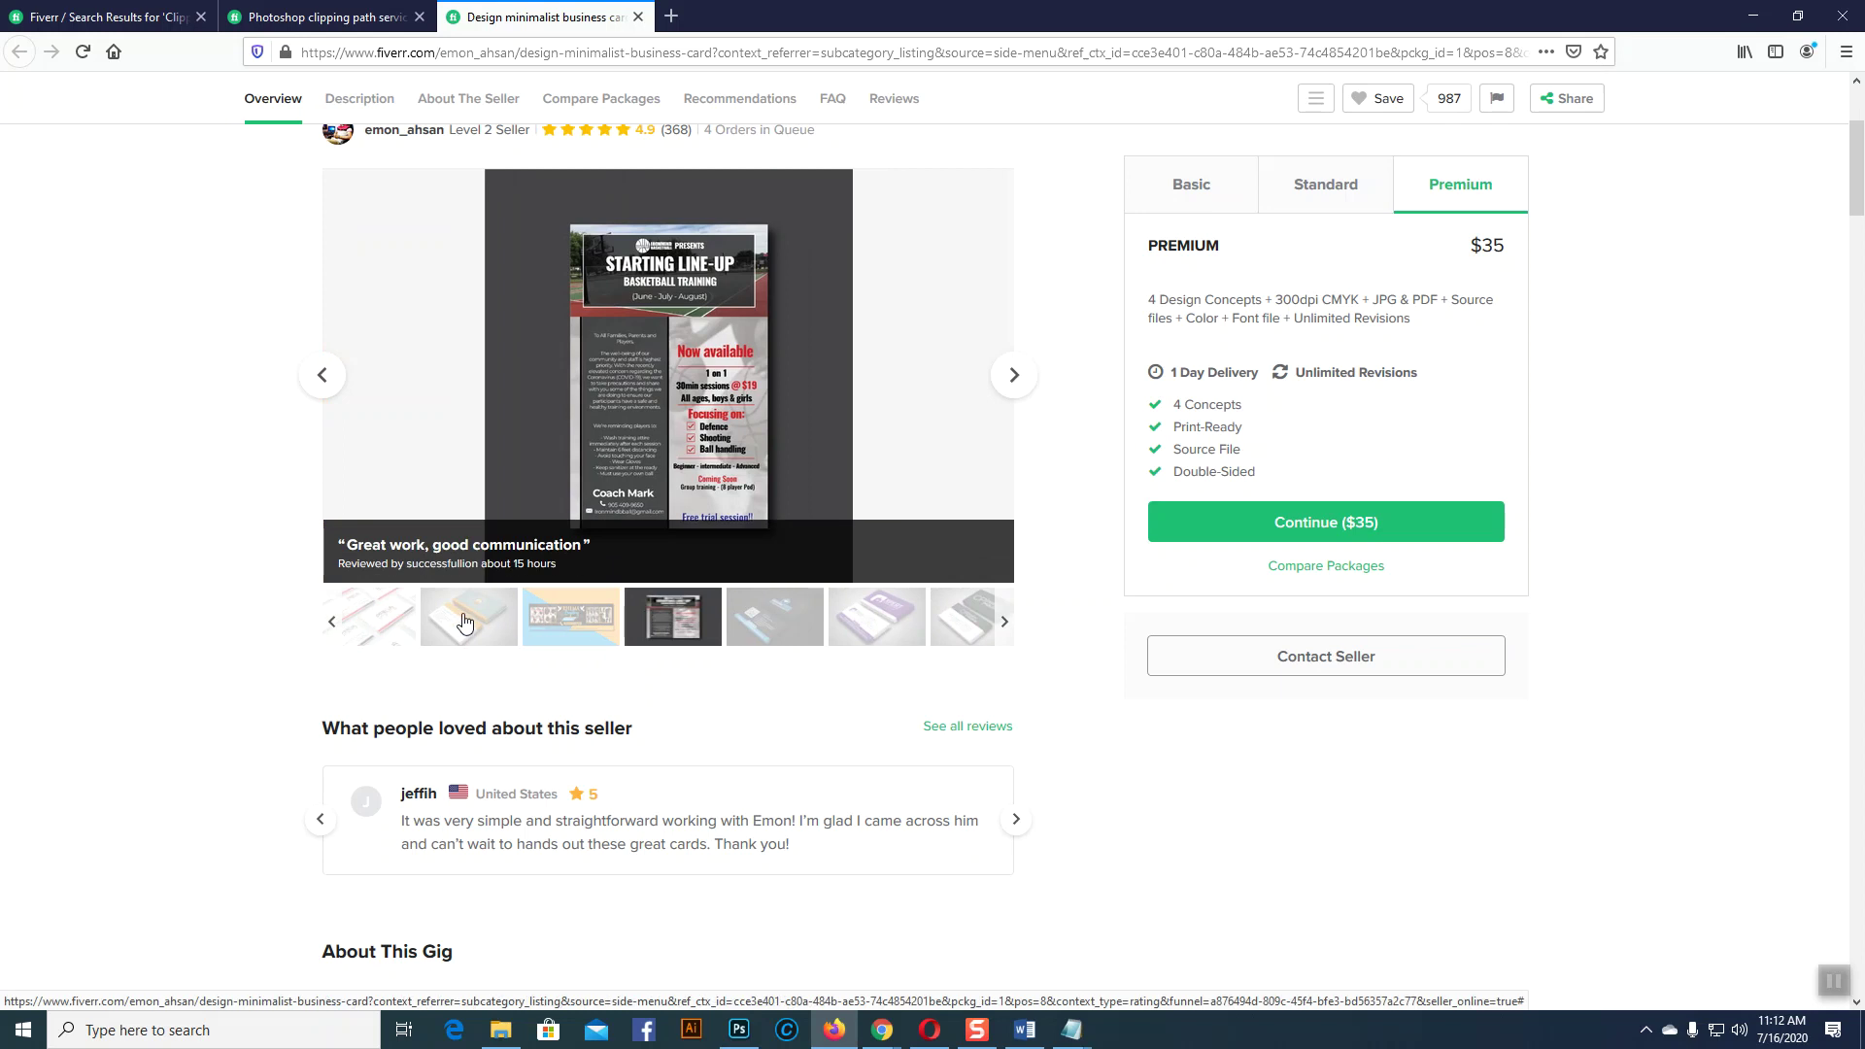
left_click(461, 616)
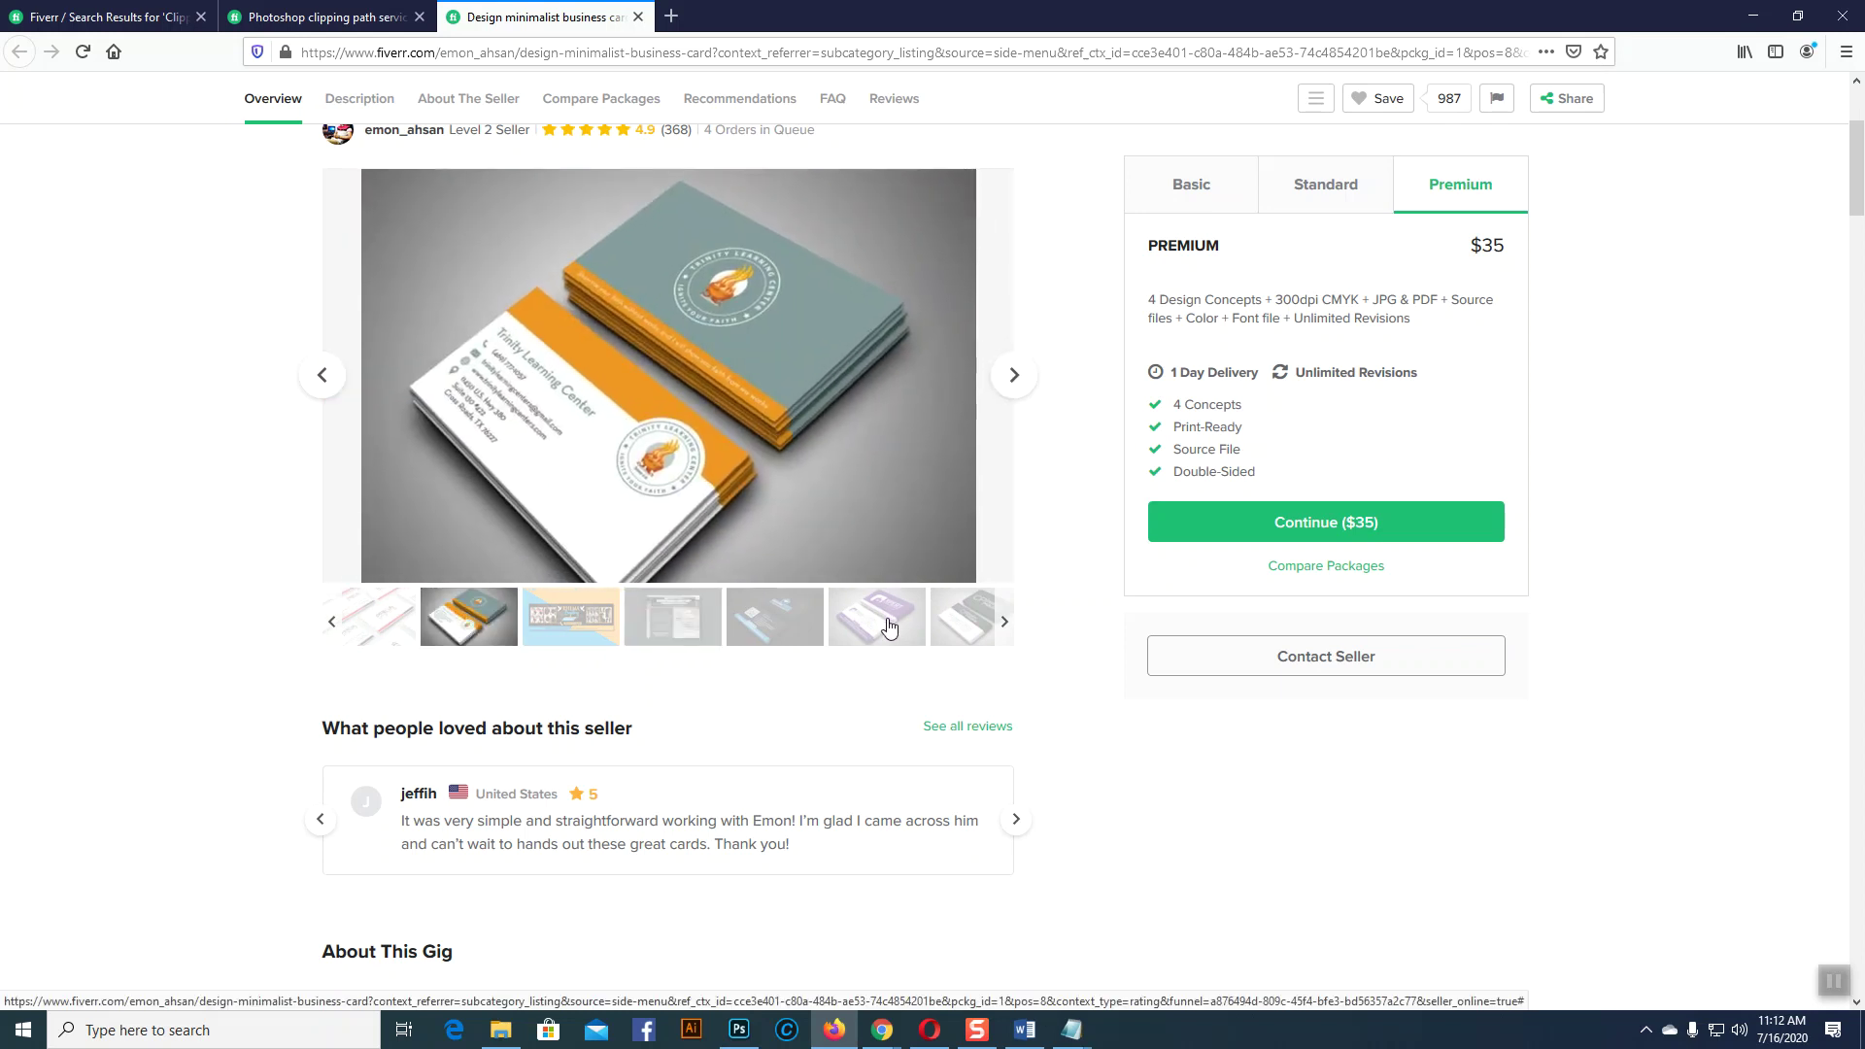
scroll(1528, 775, "up", 3)
scroll(1532, 778, "down", 2)
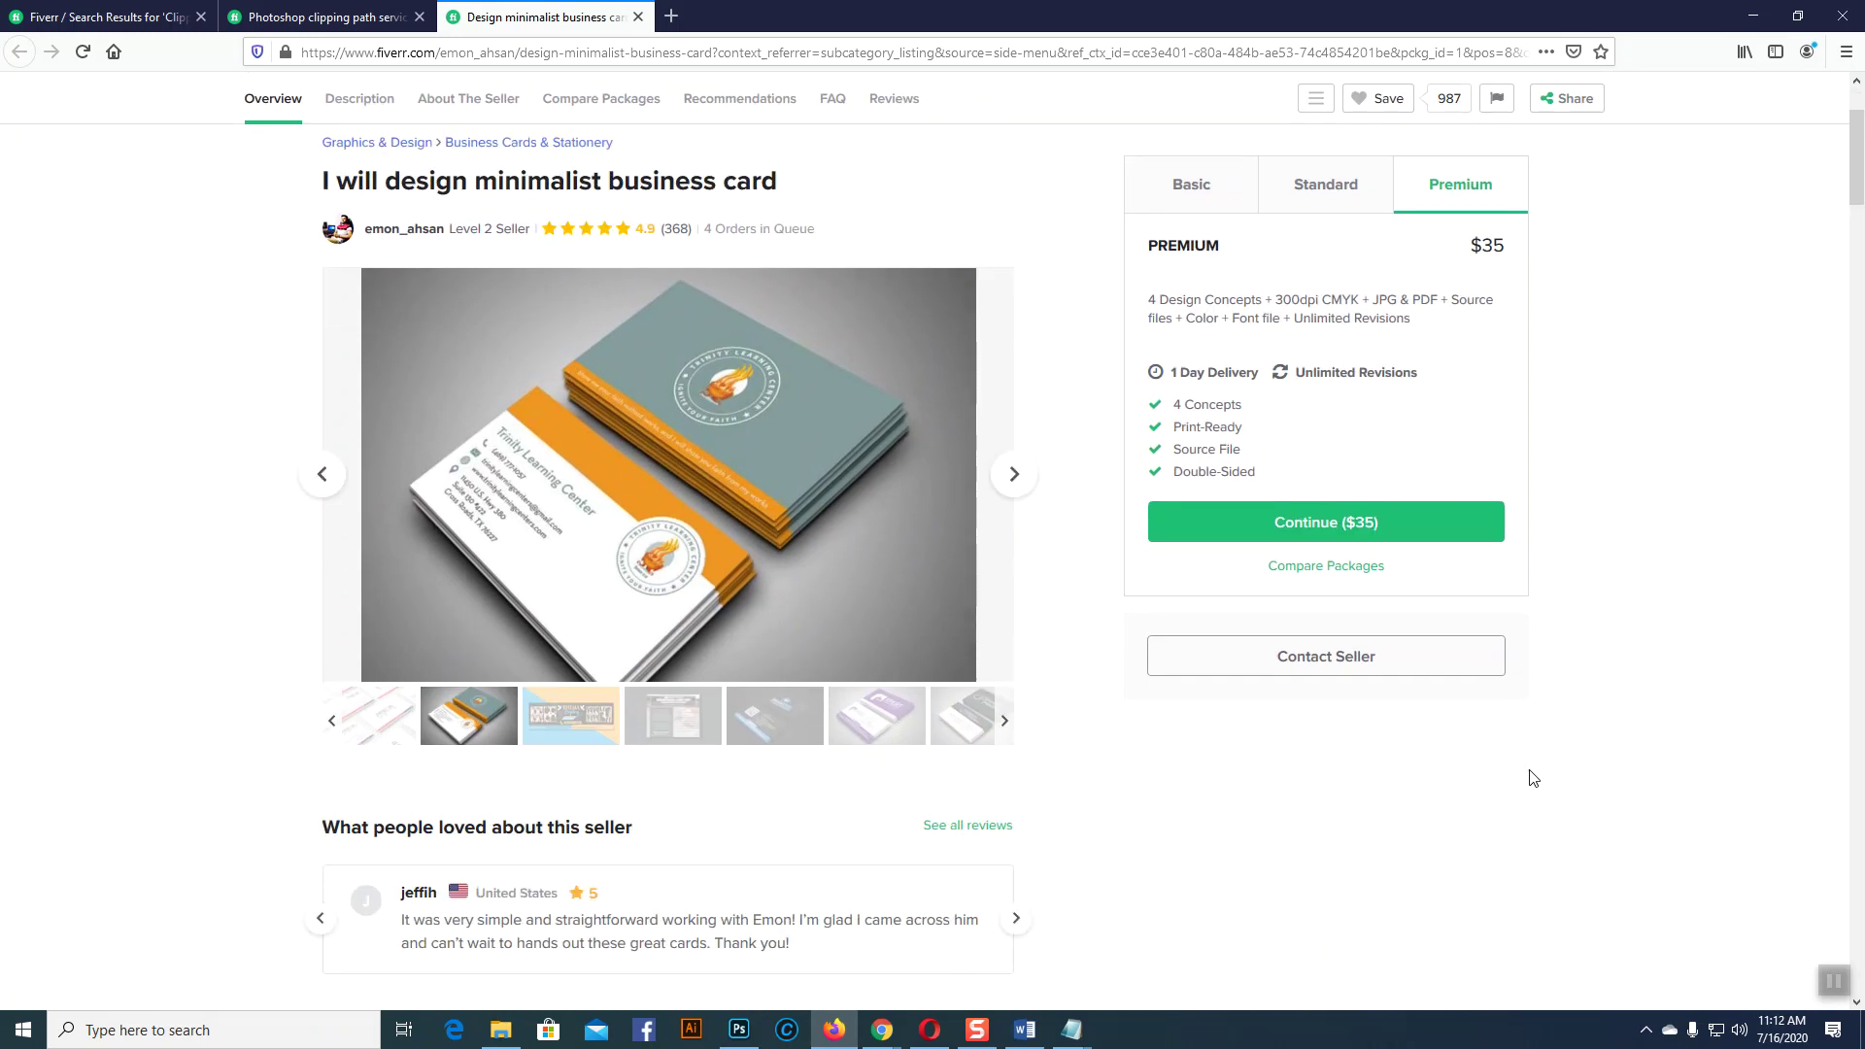
left_click(398, 719)
left_click(393, 720)
left_click(395, 720)
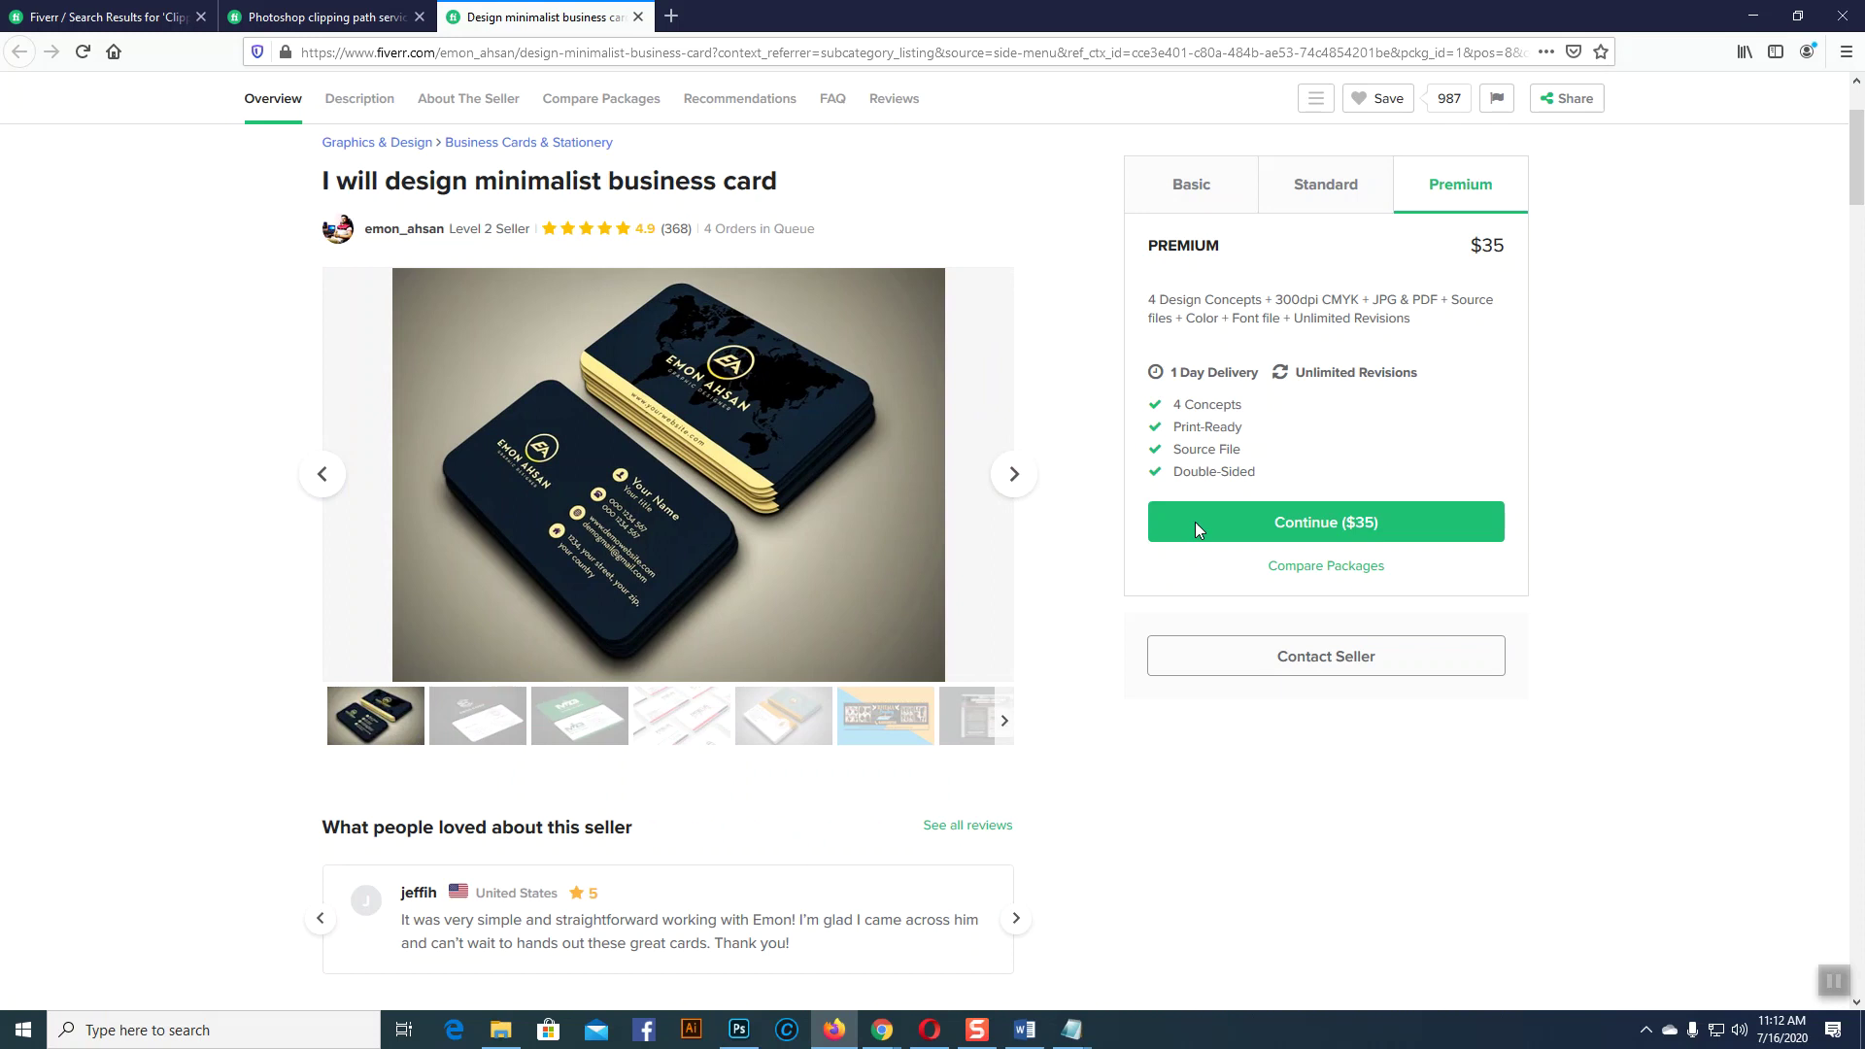
left_click(474, 724)
left_click(626, 724)
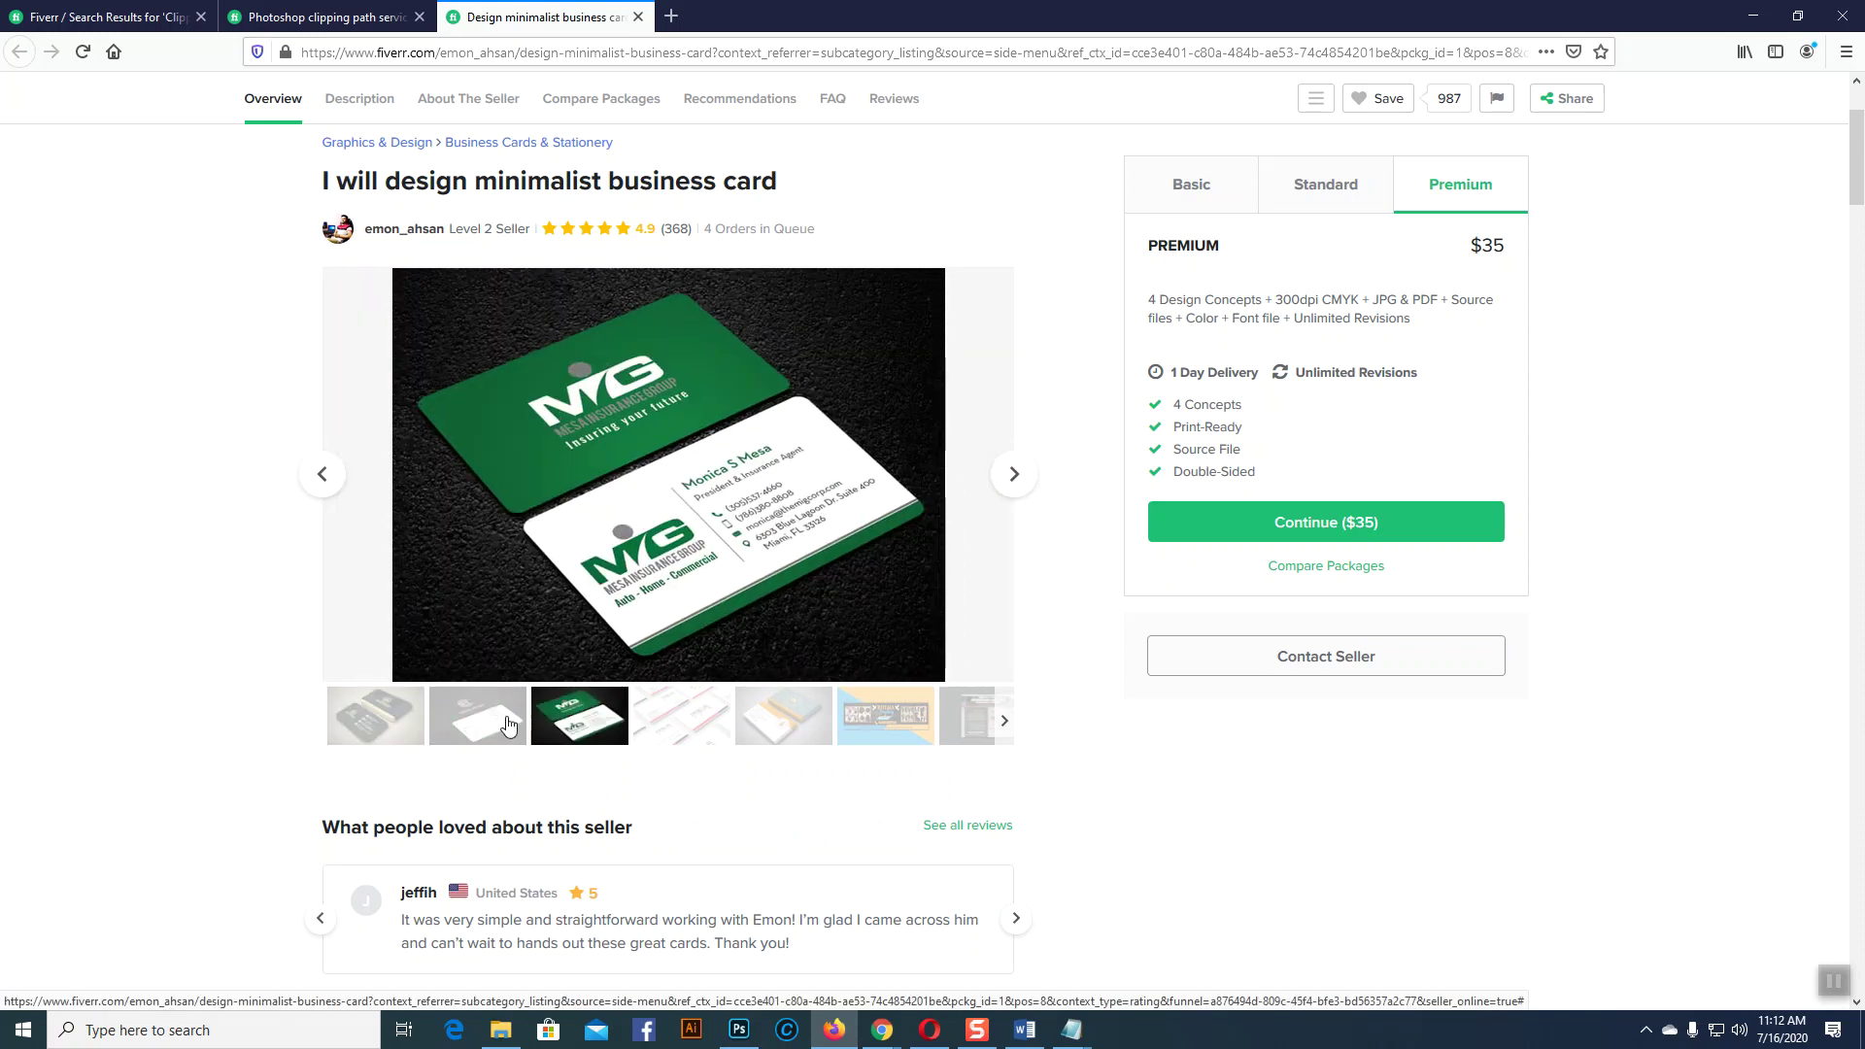
left_click(505, 724)
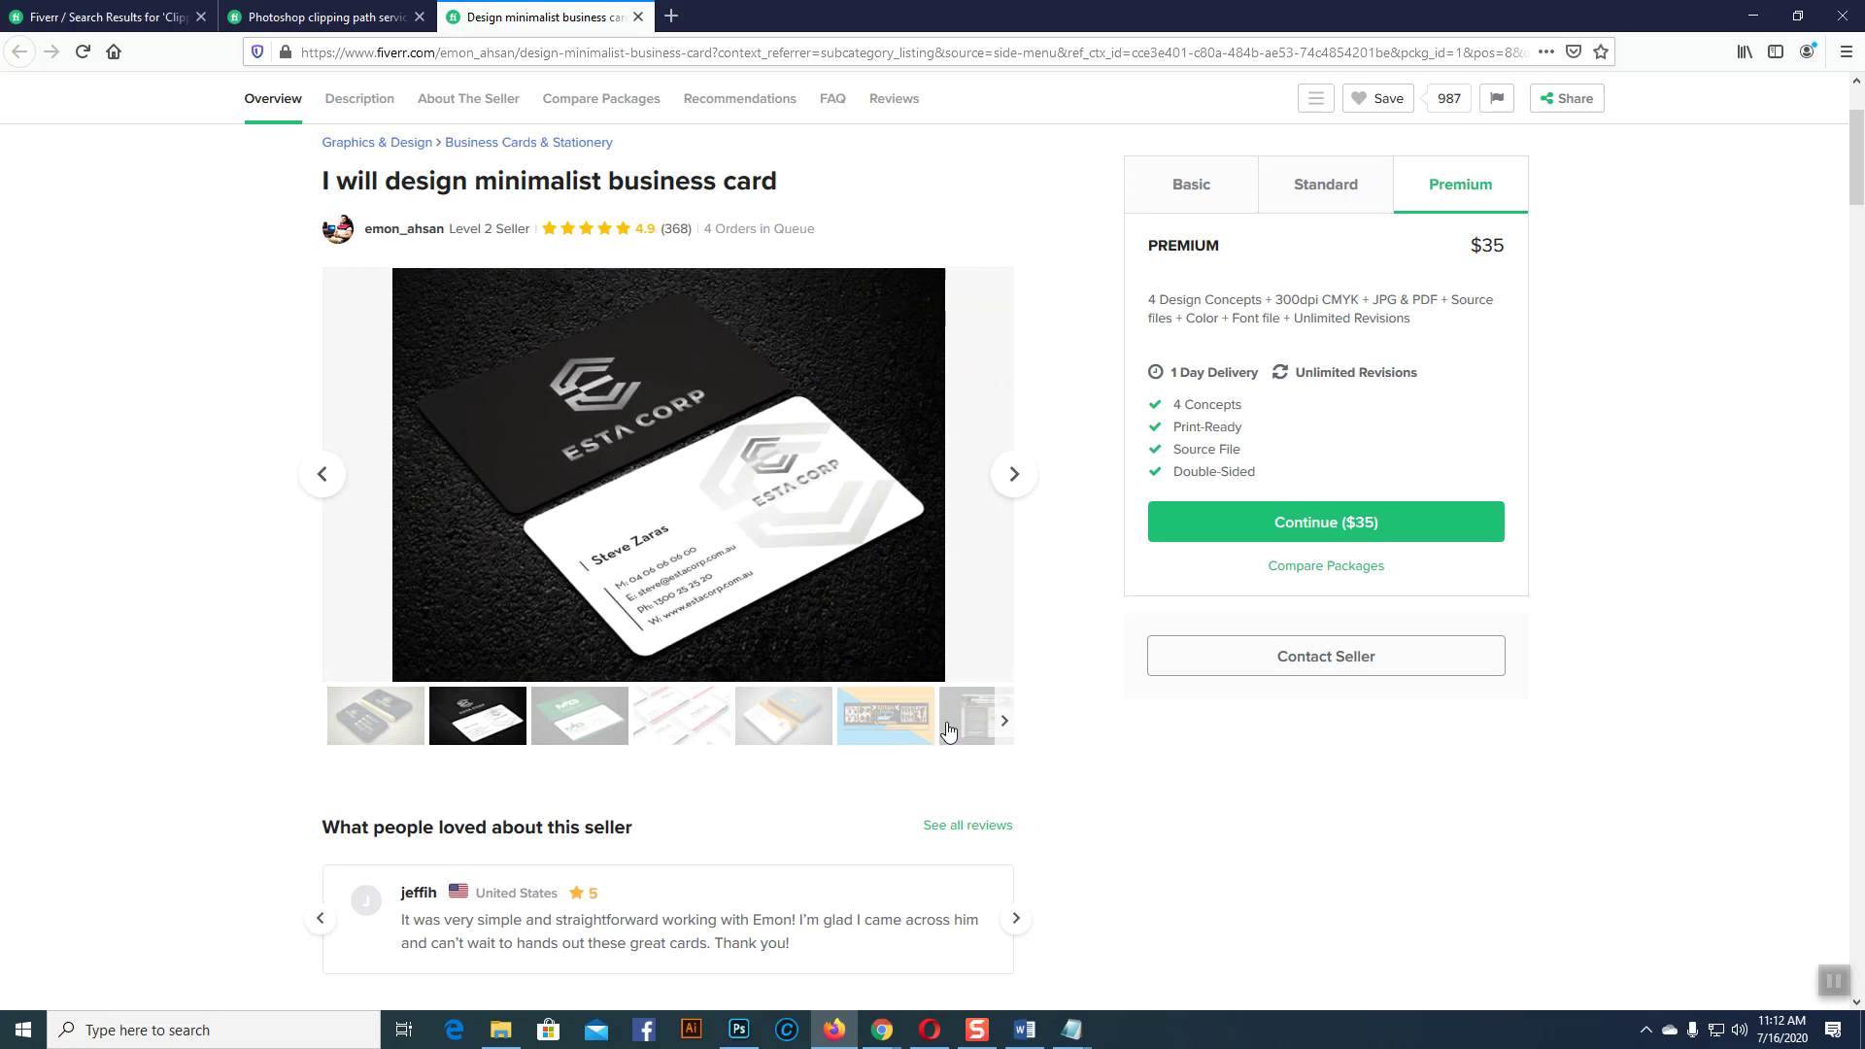
left_click(698, 714)
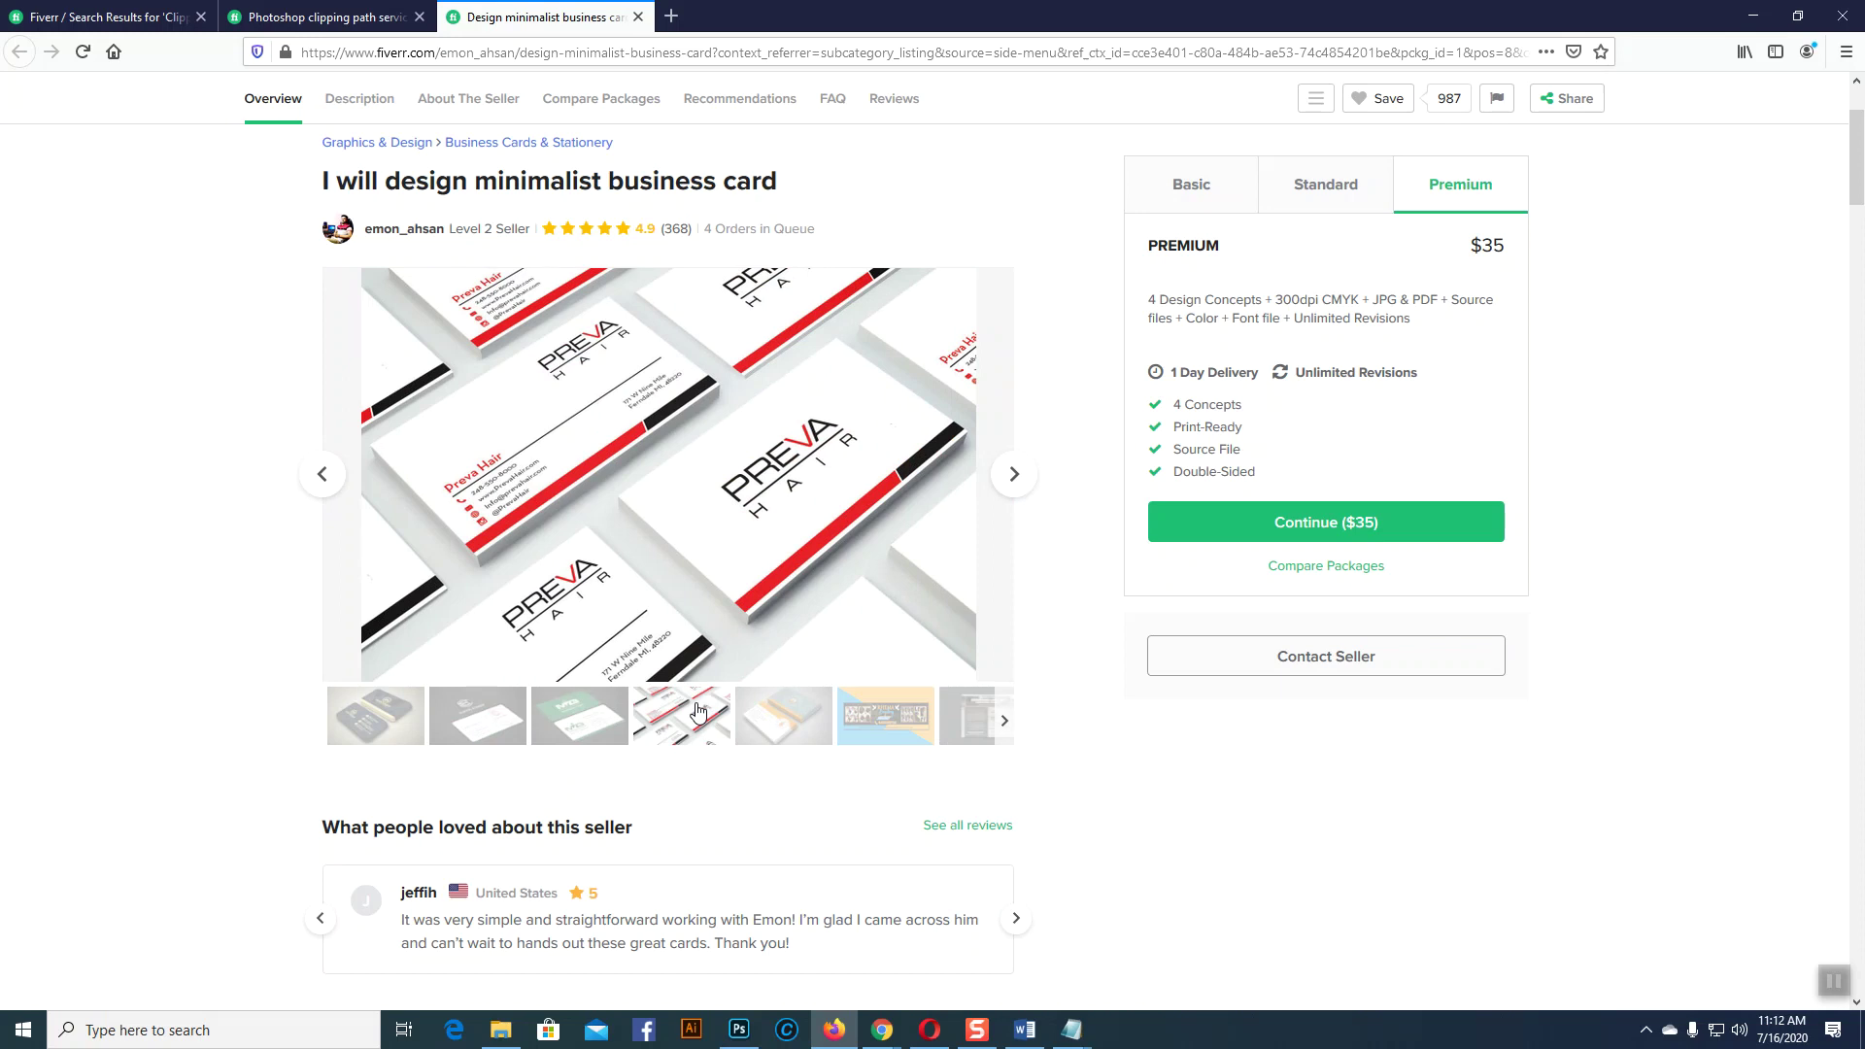
left_click(930, 1030)
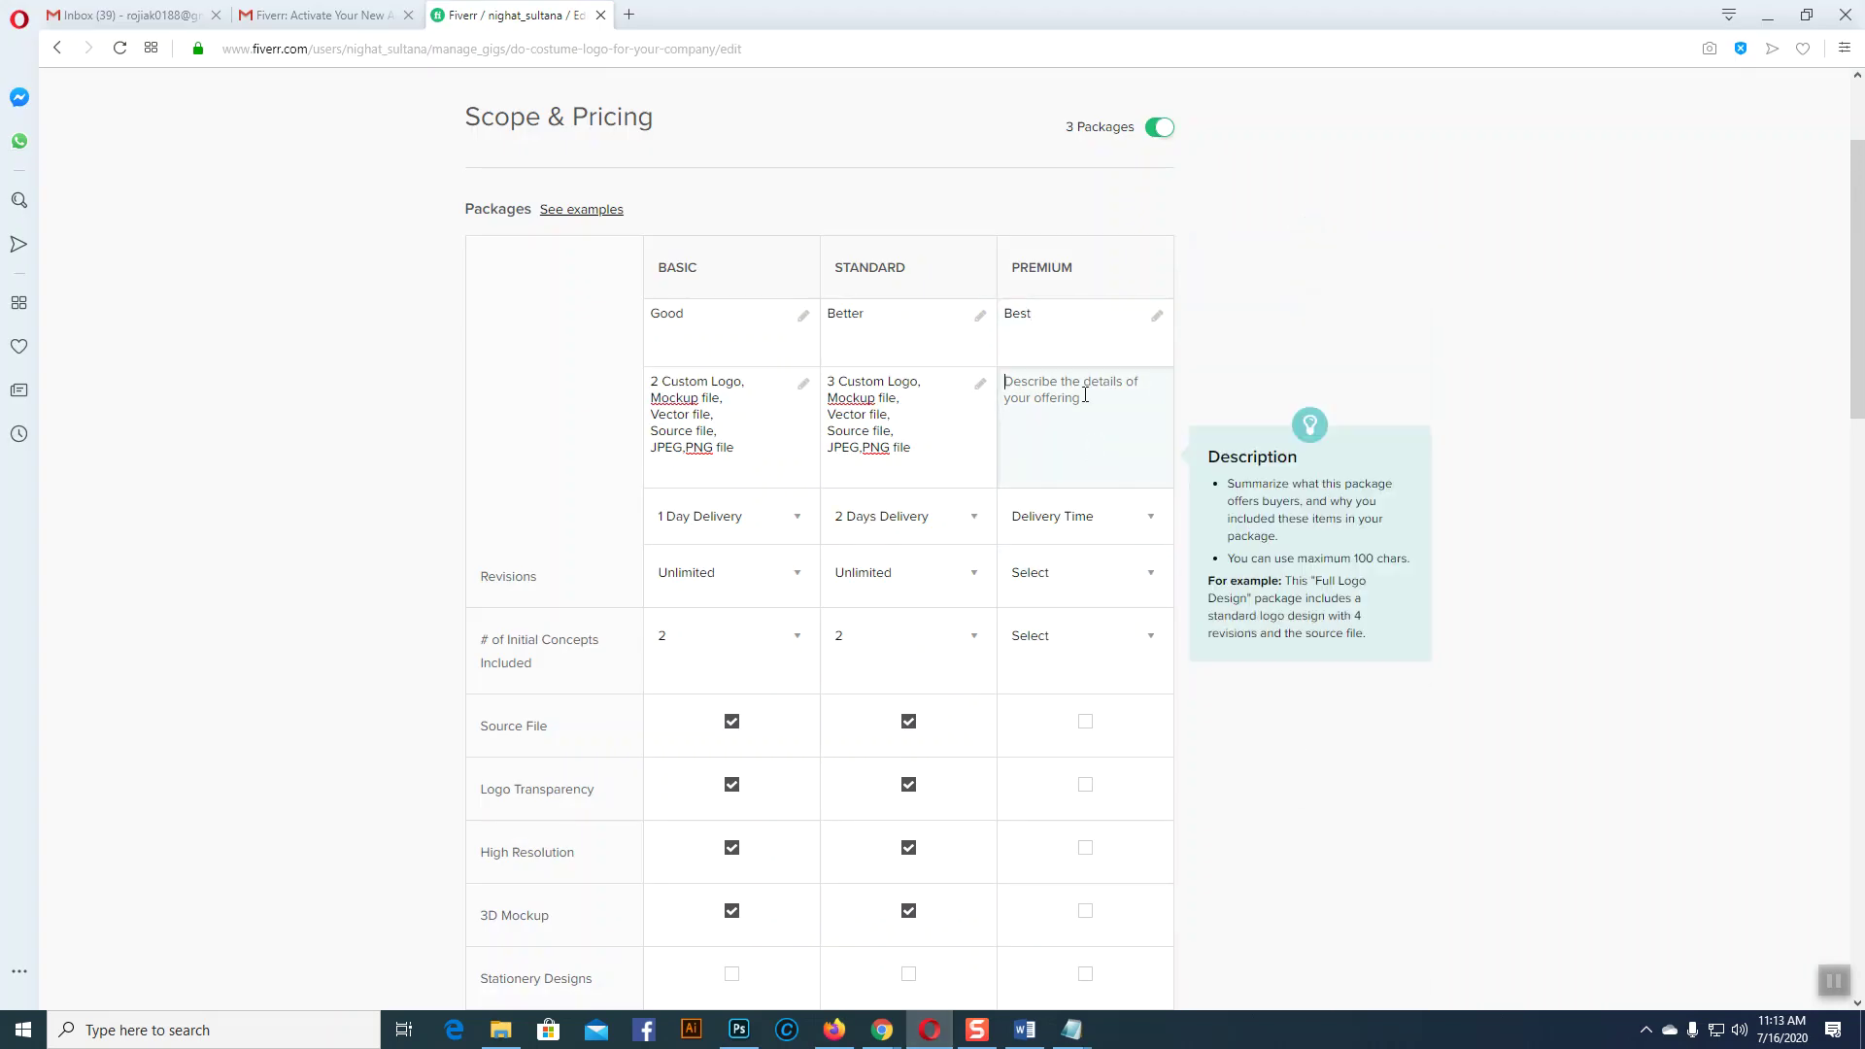
Copy the Notepad Best line '5 Creative Custom Logo,Mockup file,Vector file,Source file,JPEG, PNG file' into Premium's description.
mouse_move(1071, 1028)
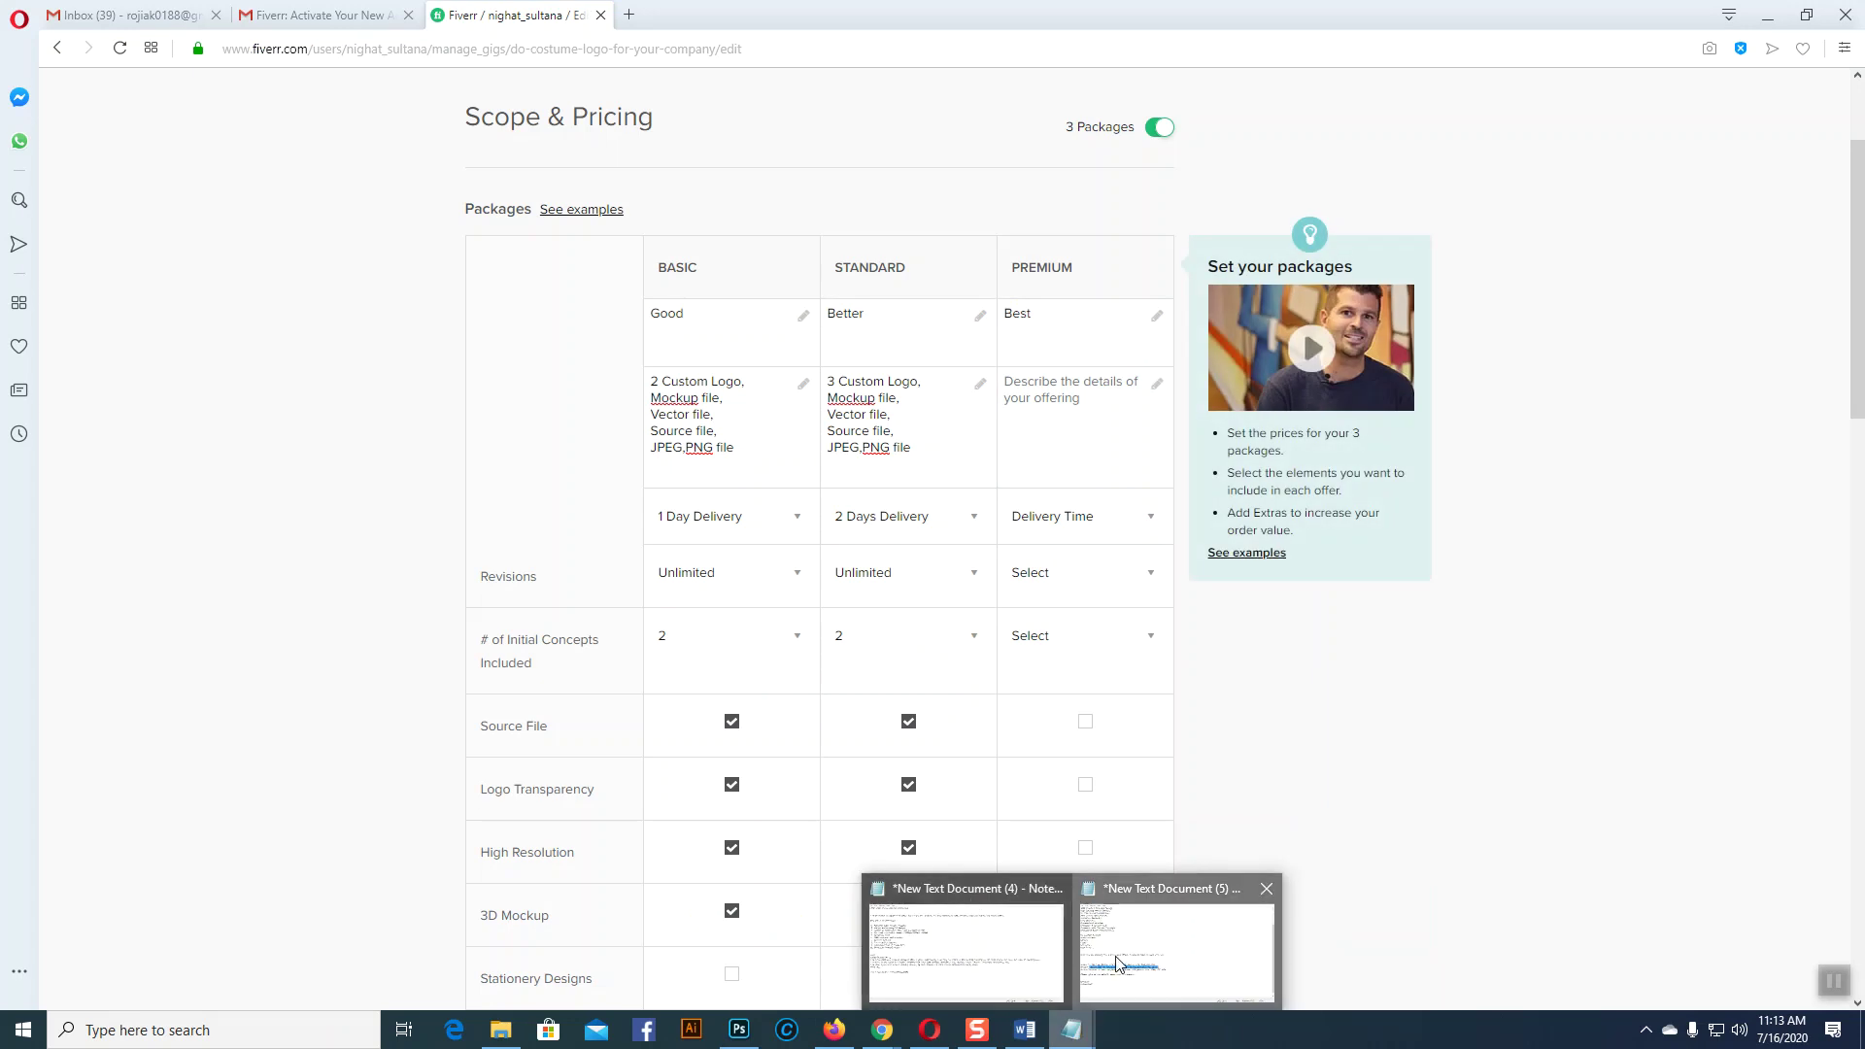
left_click(1117, 963)
left_click(581, 770)
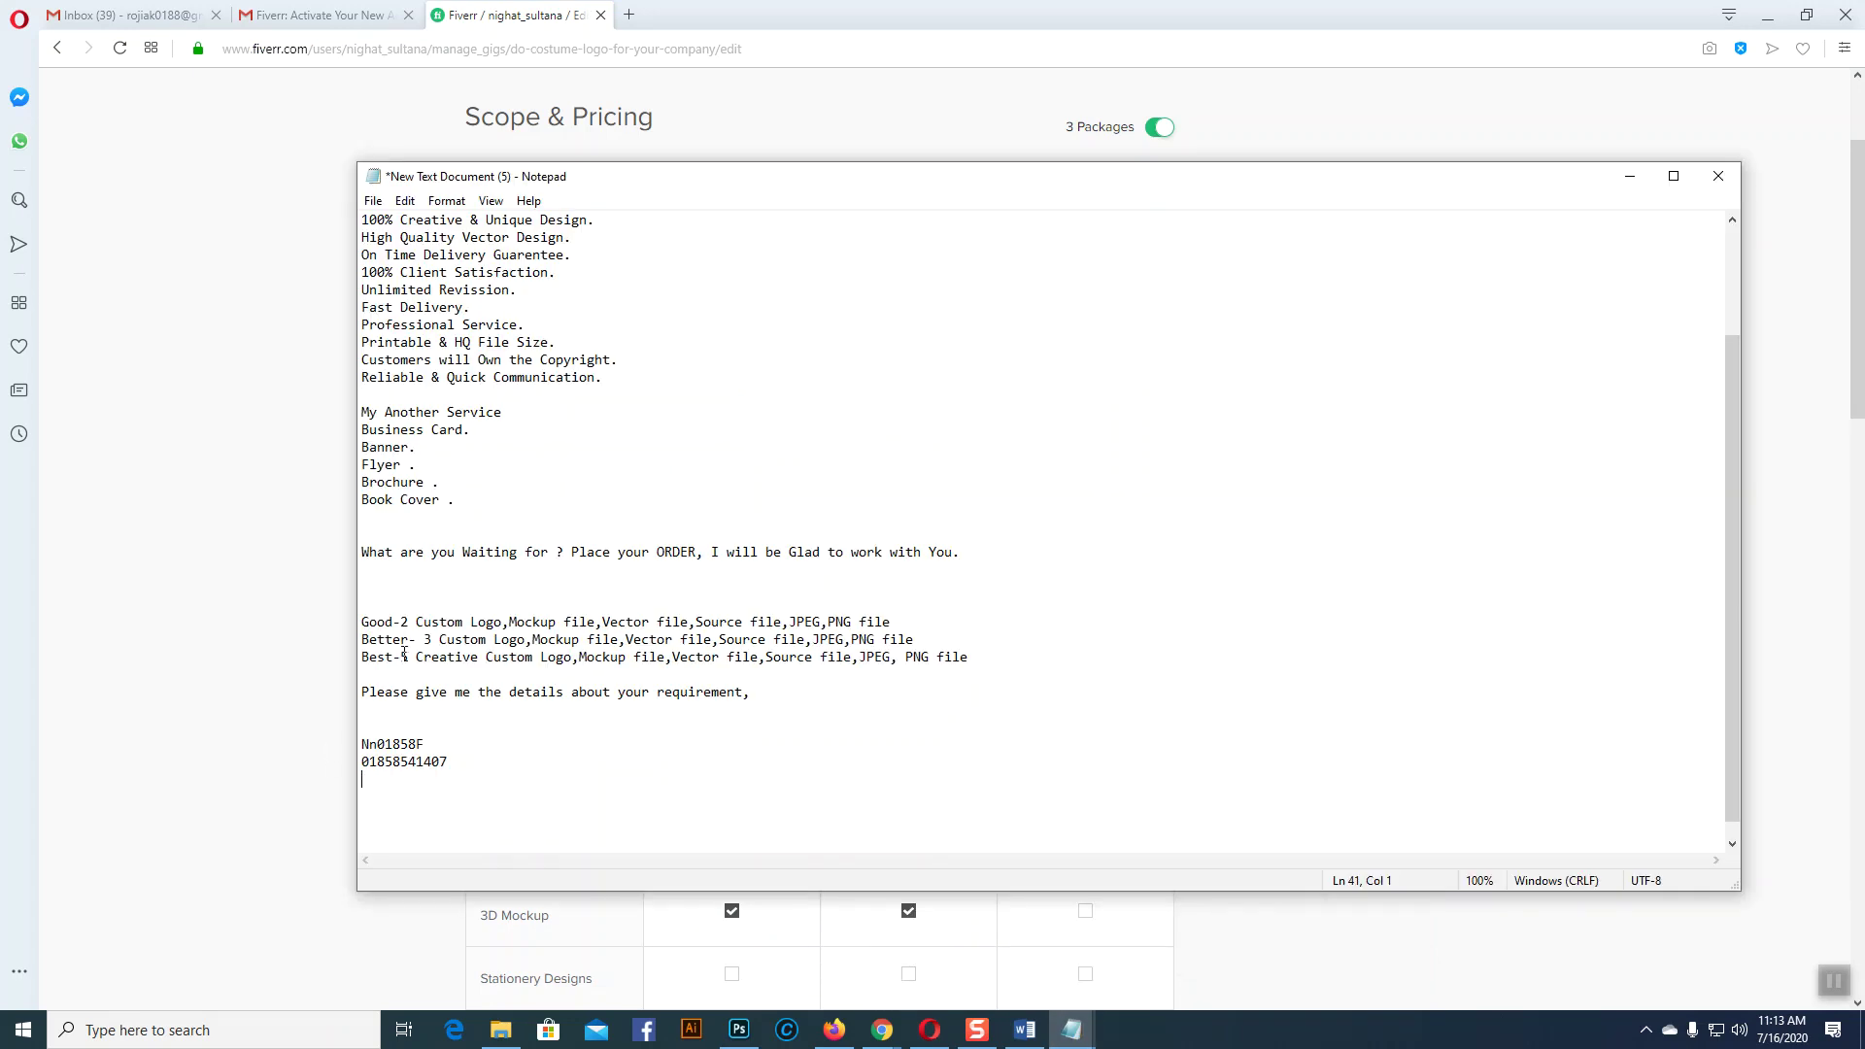
left_click_drag(403, 651, 960, 653)
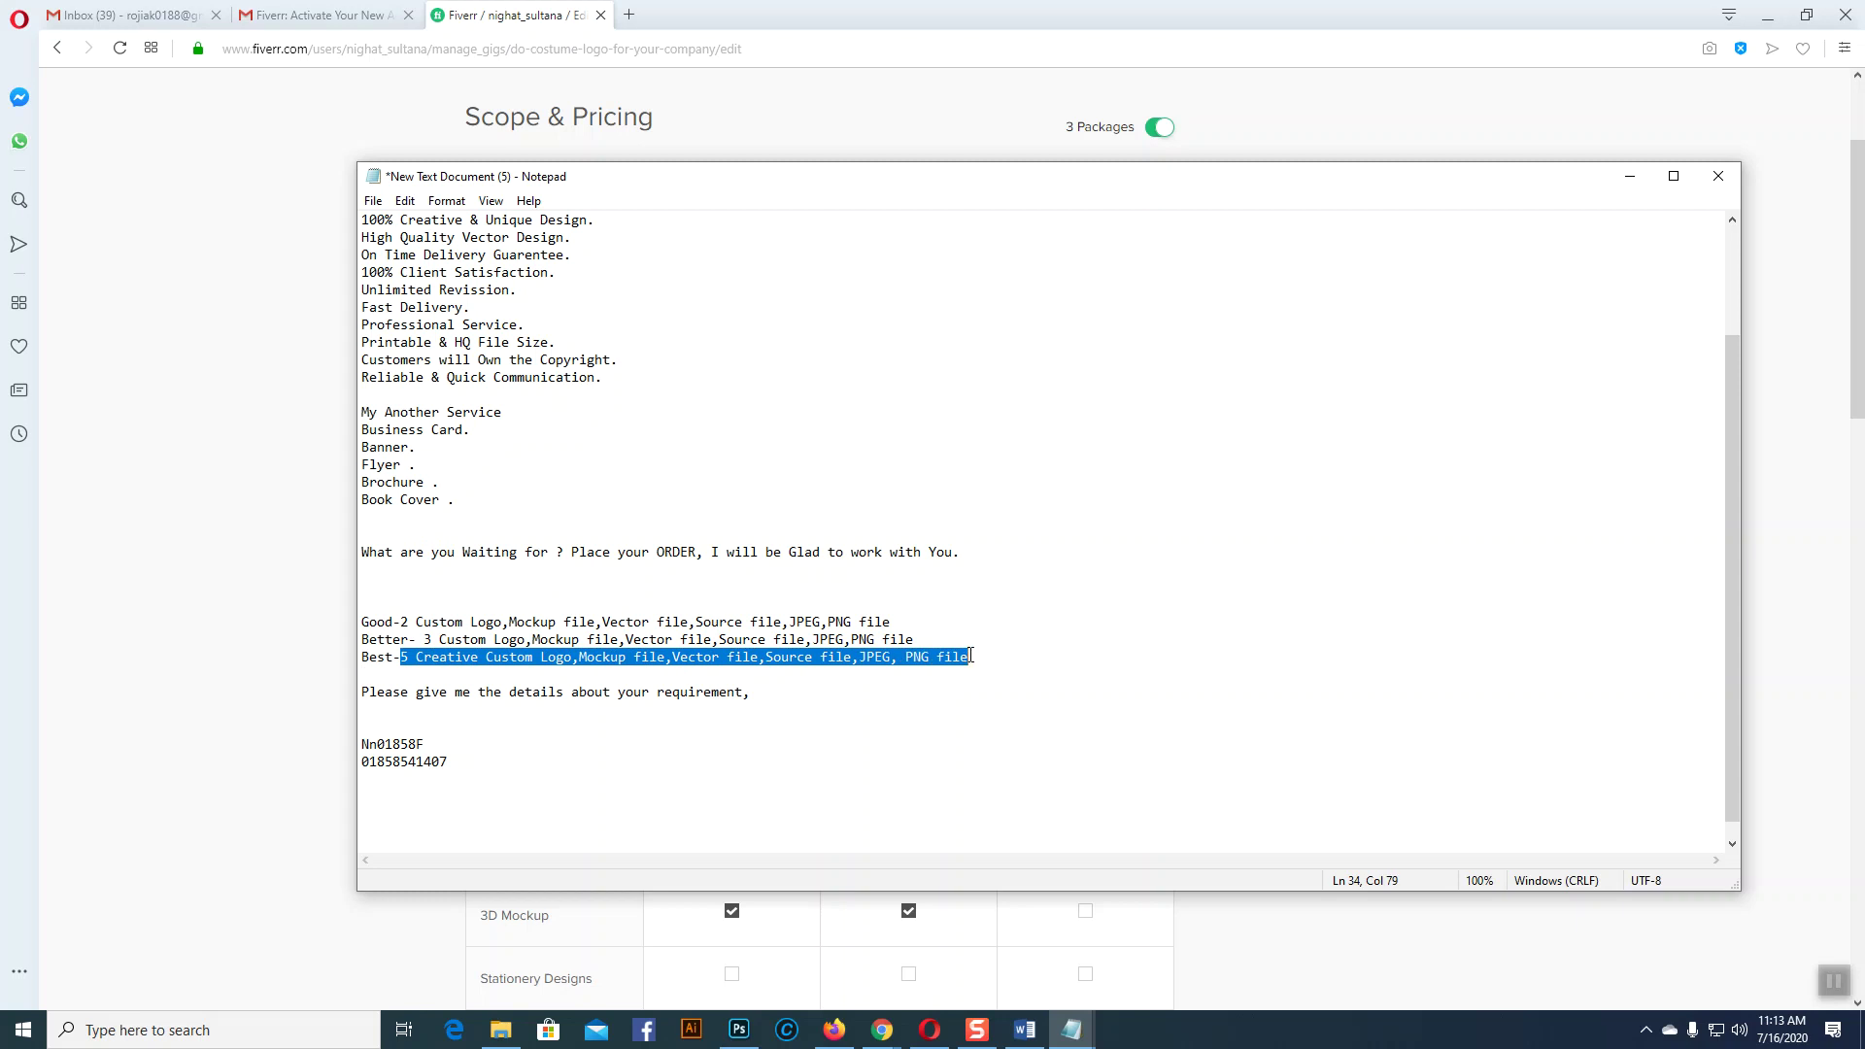
left_click(930, 1030)
left_click(1023, 384)
type("5 Creative Custom Logo,Mockup file,Vector file,Source file,JPEG, PNG file")
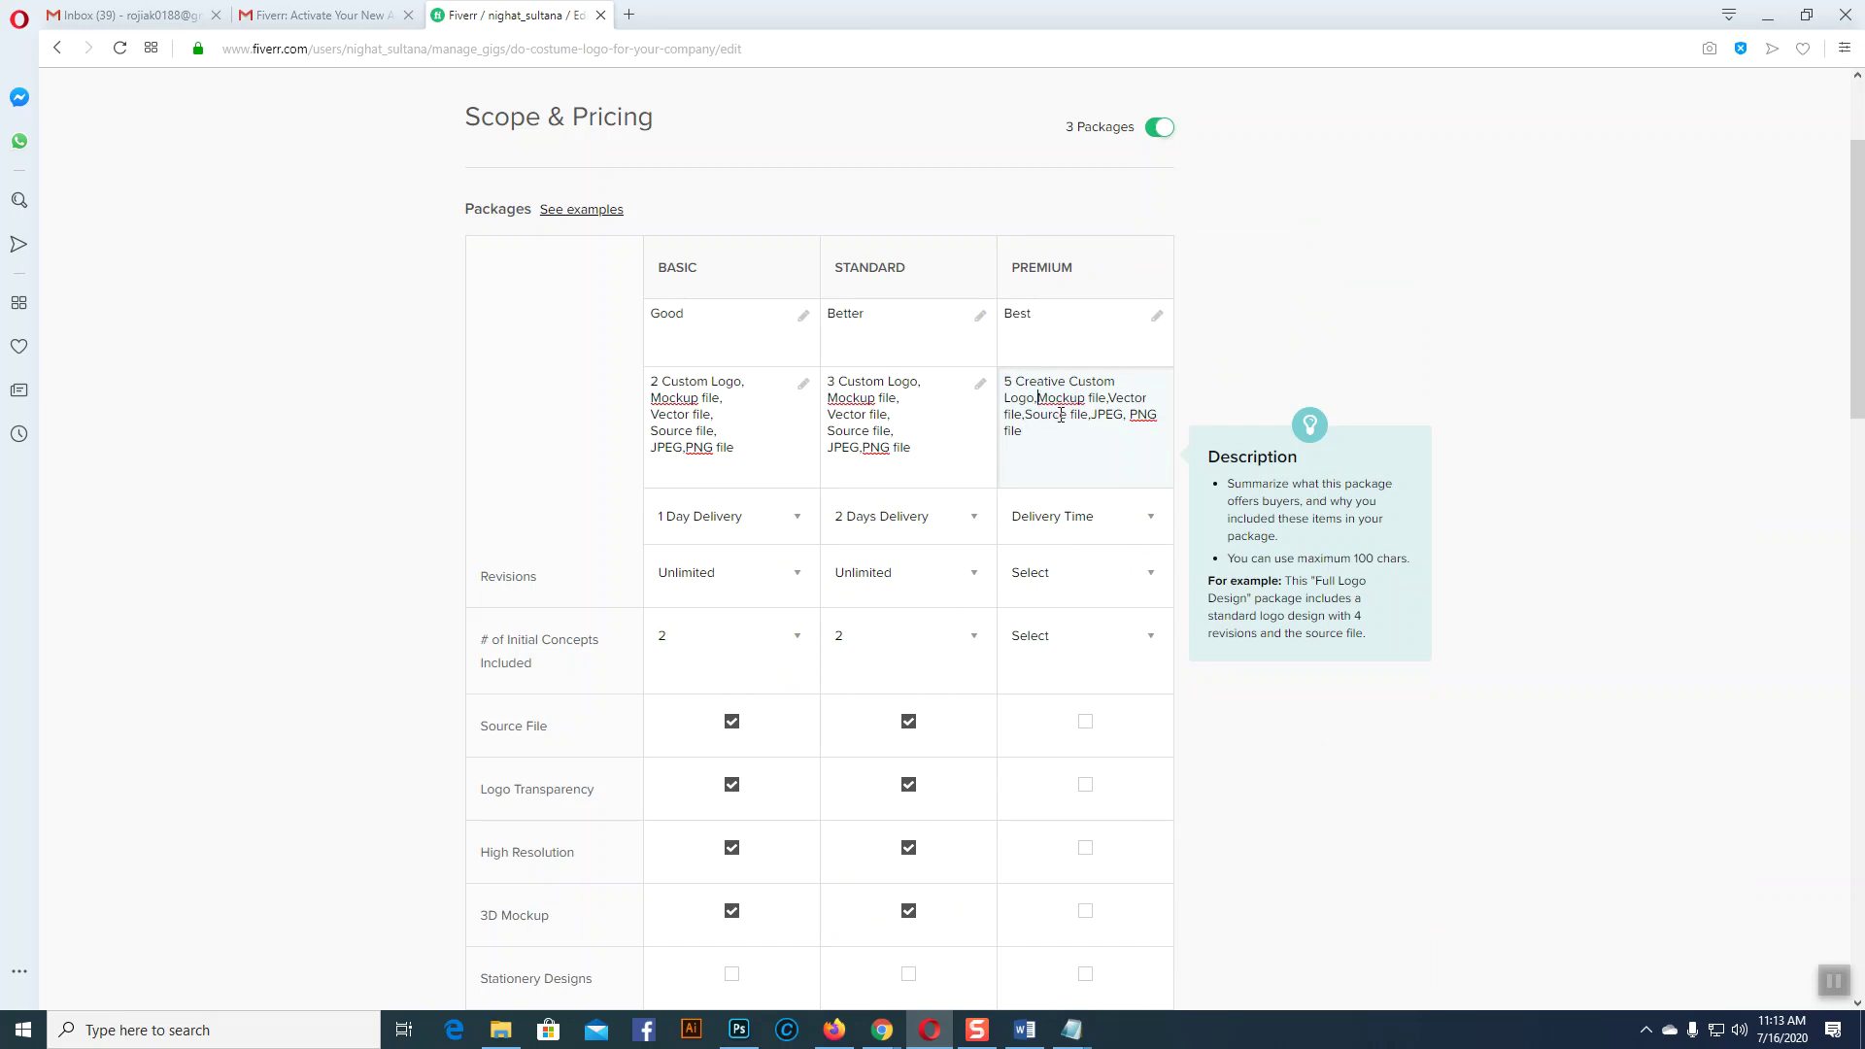
Break the Premium description so each file item sits on its own line.
left_click(1075, 398)
key("Return")
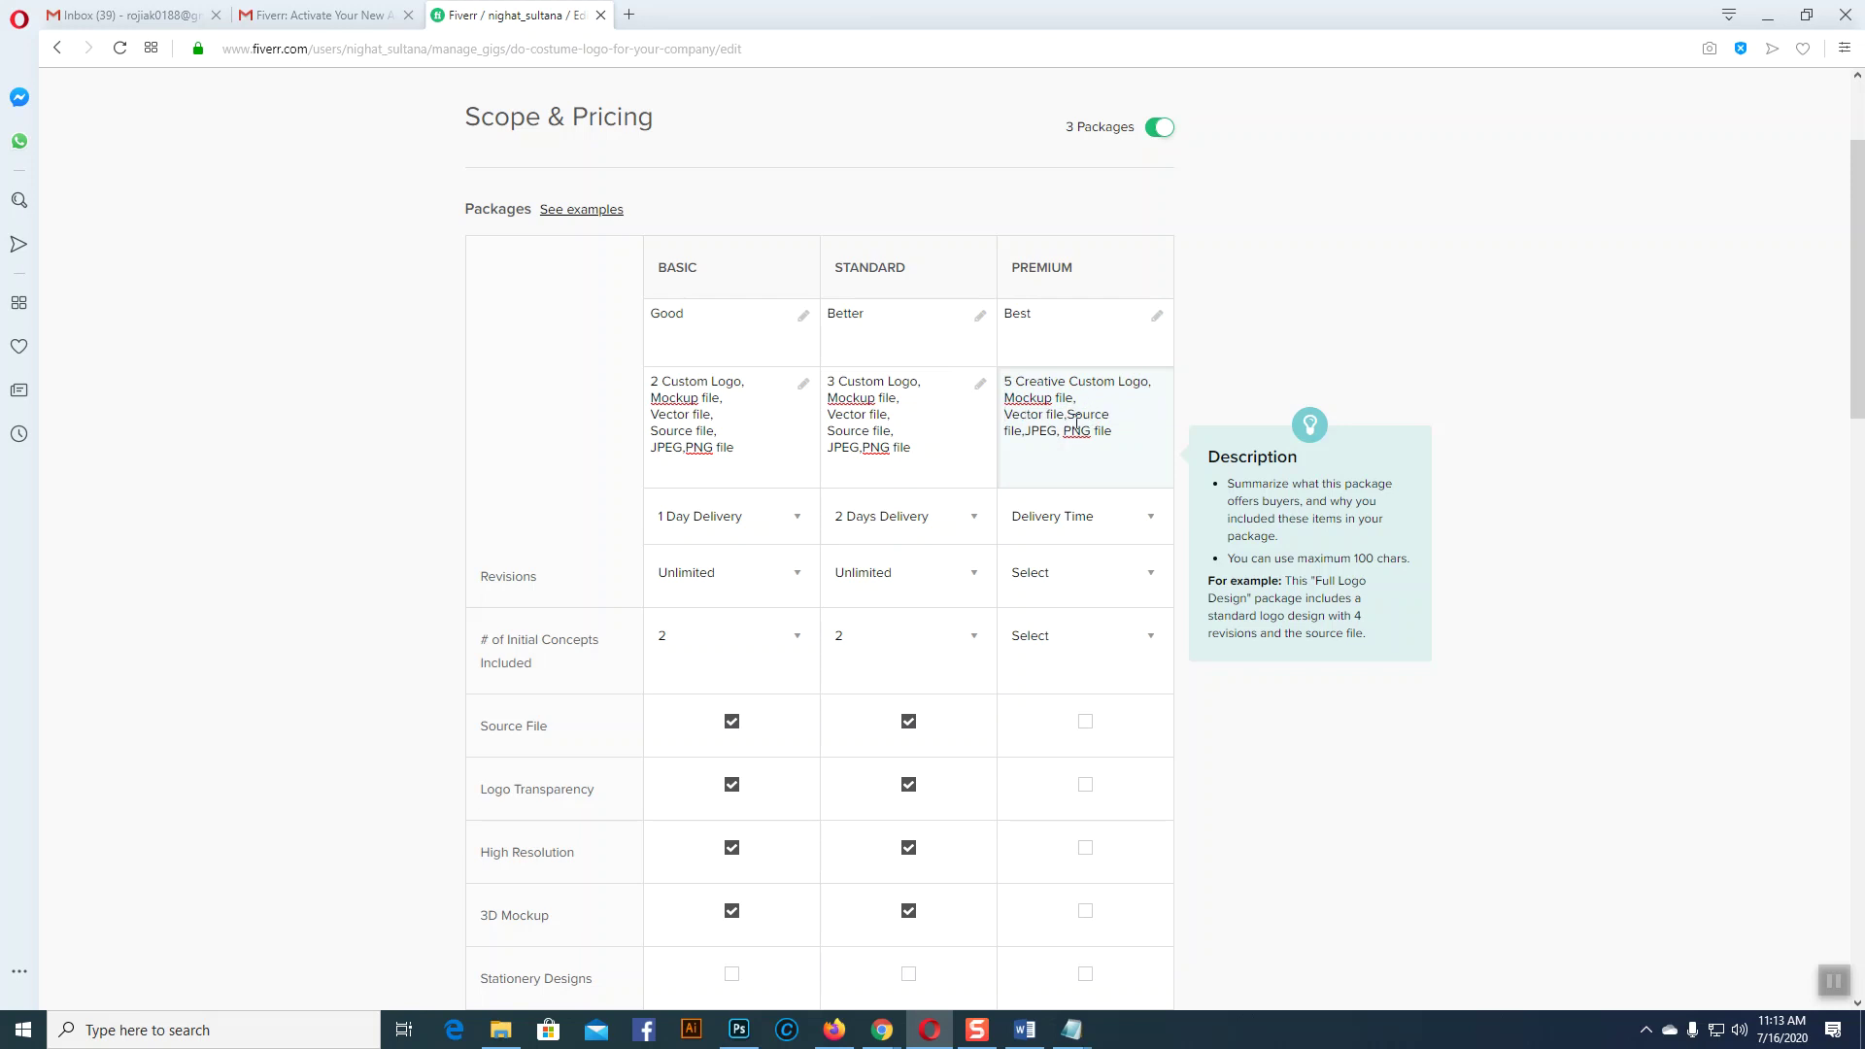
key("Return")
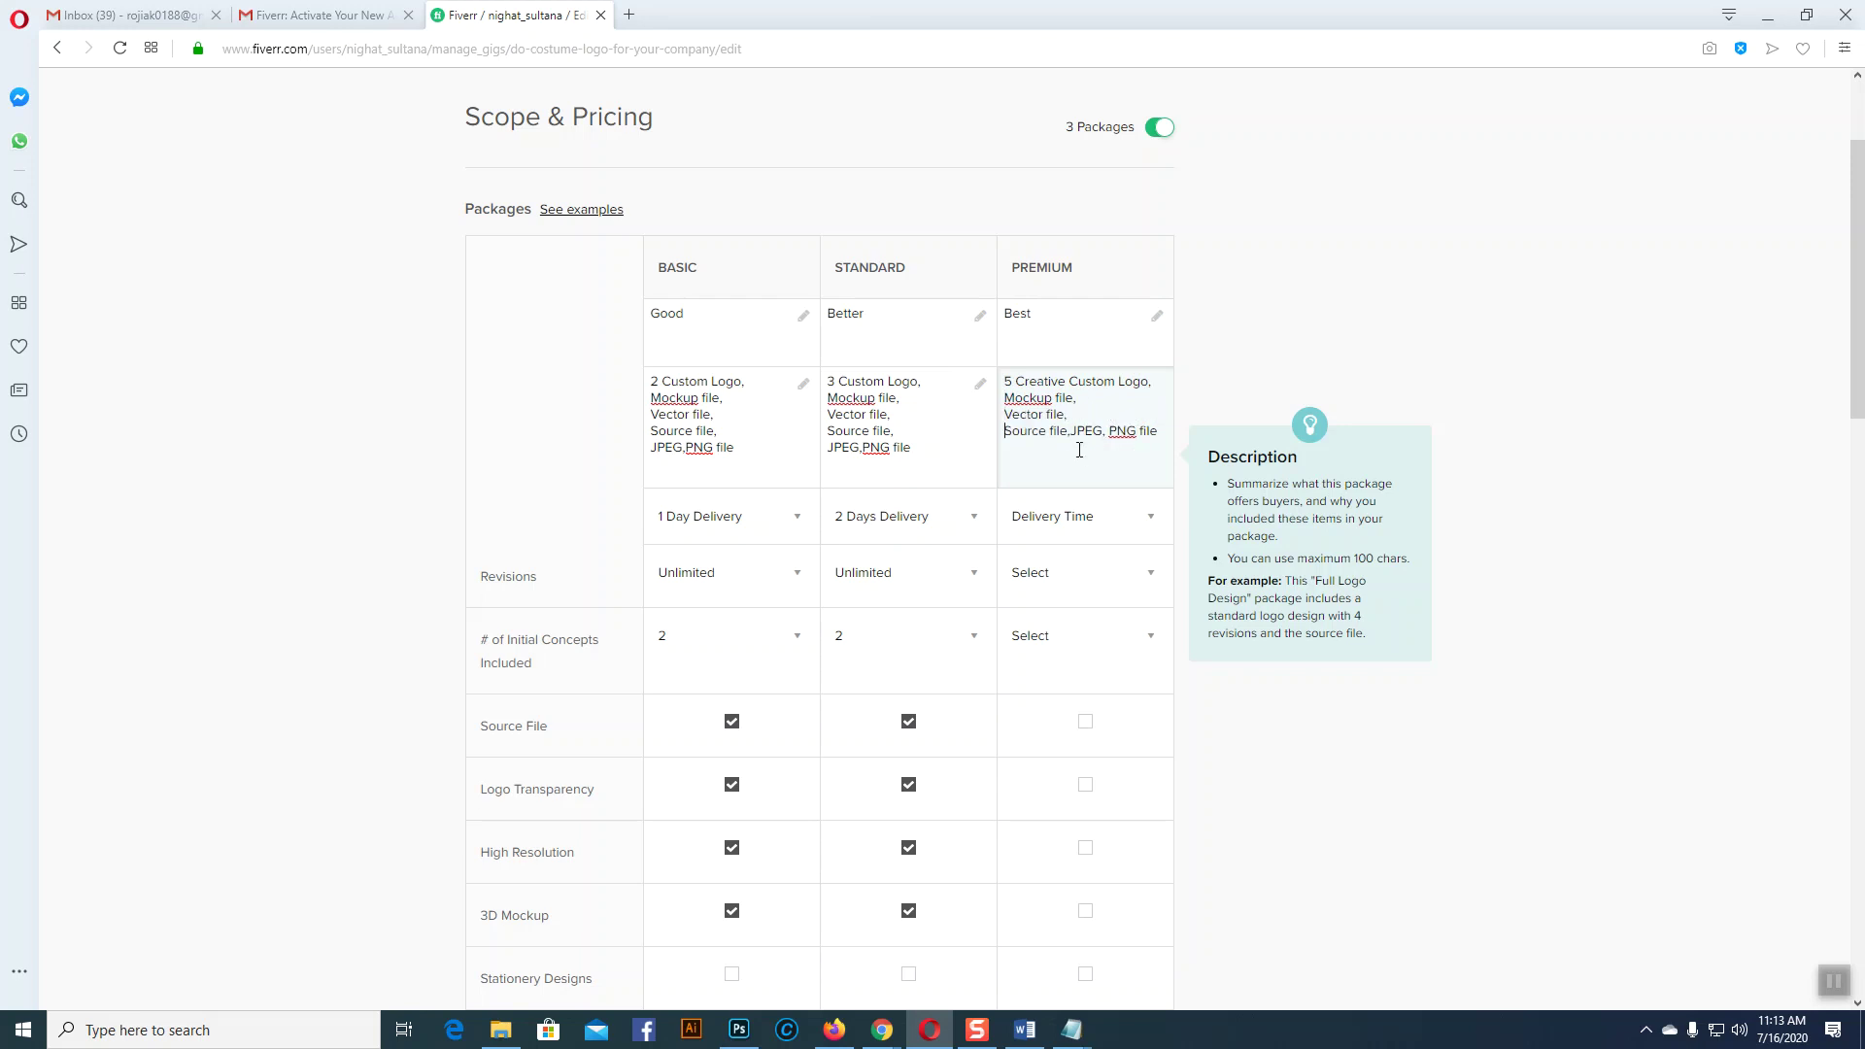
left_click(1073, 430)
key("Return")
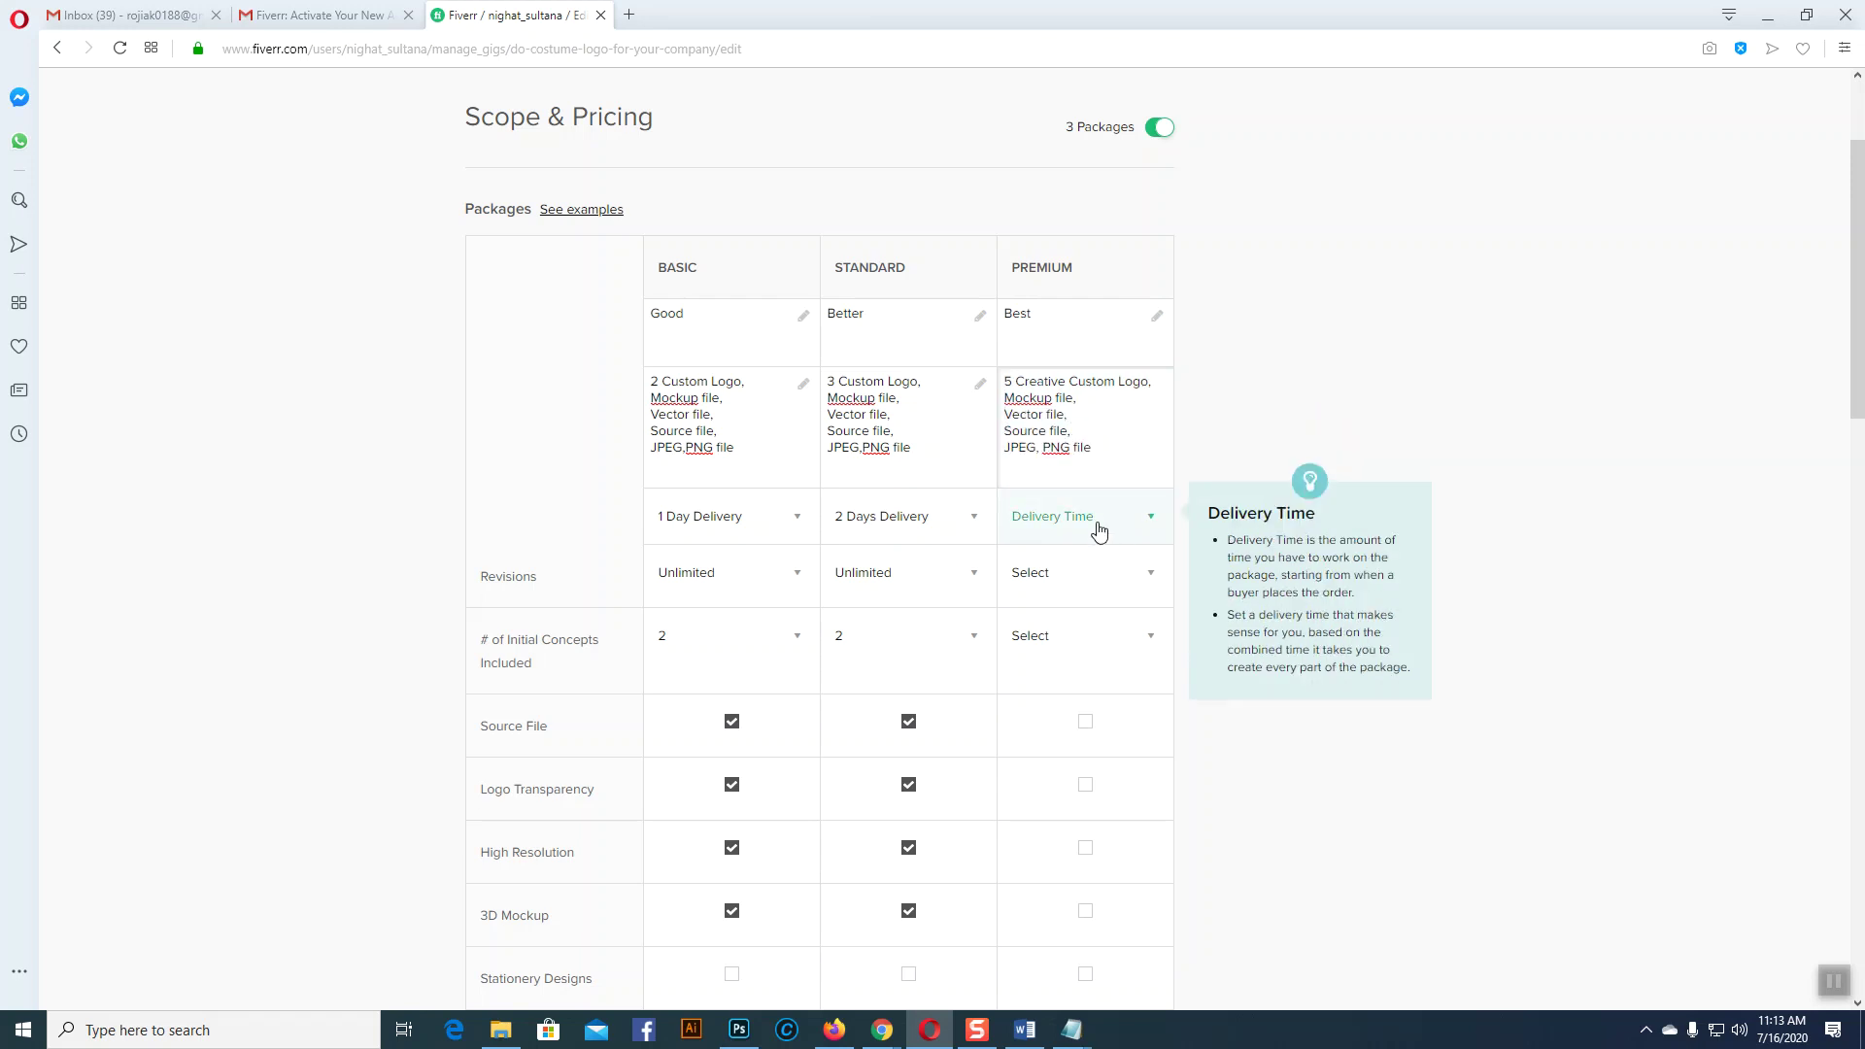
Give Premium 3 Days Delivery, Unlimited revisions and 2 initial concepts.
left_click(1088, 525)
left_click(1054, 629)
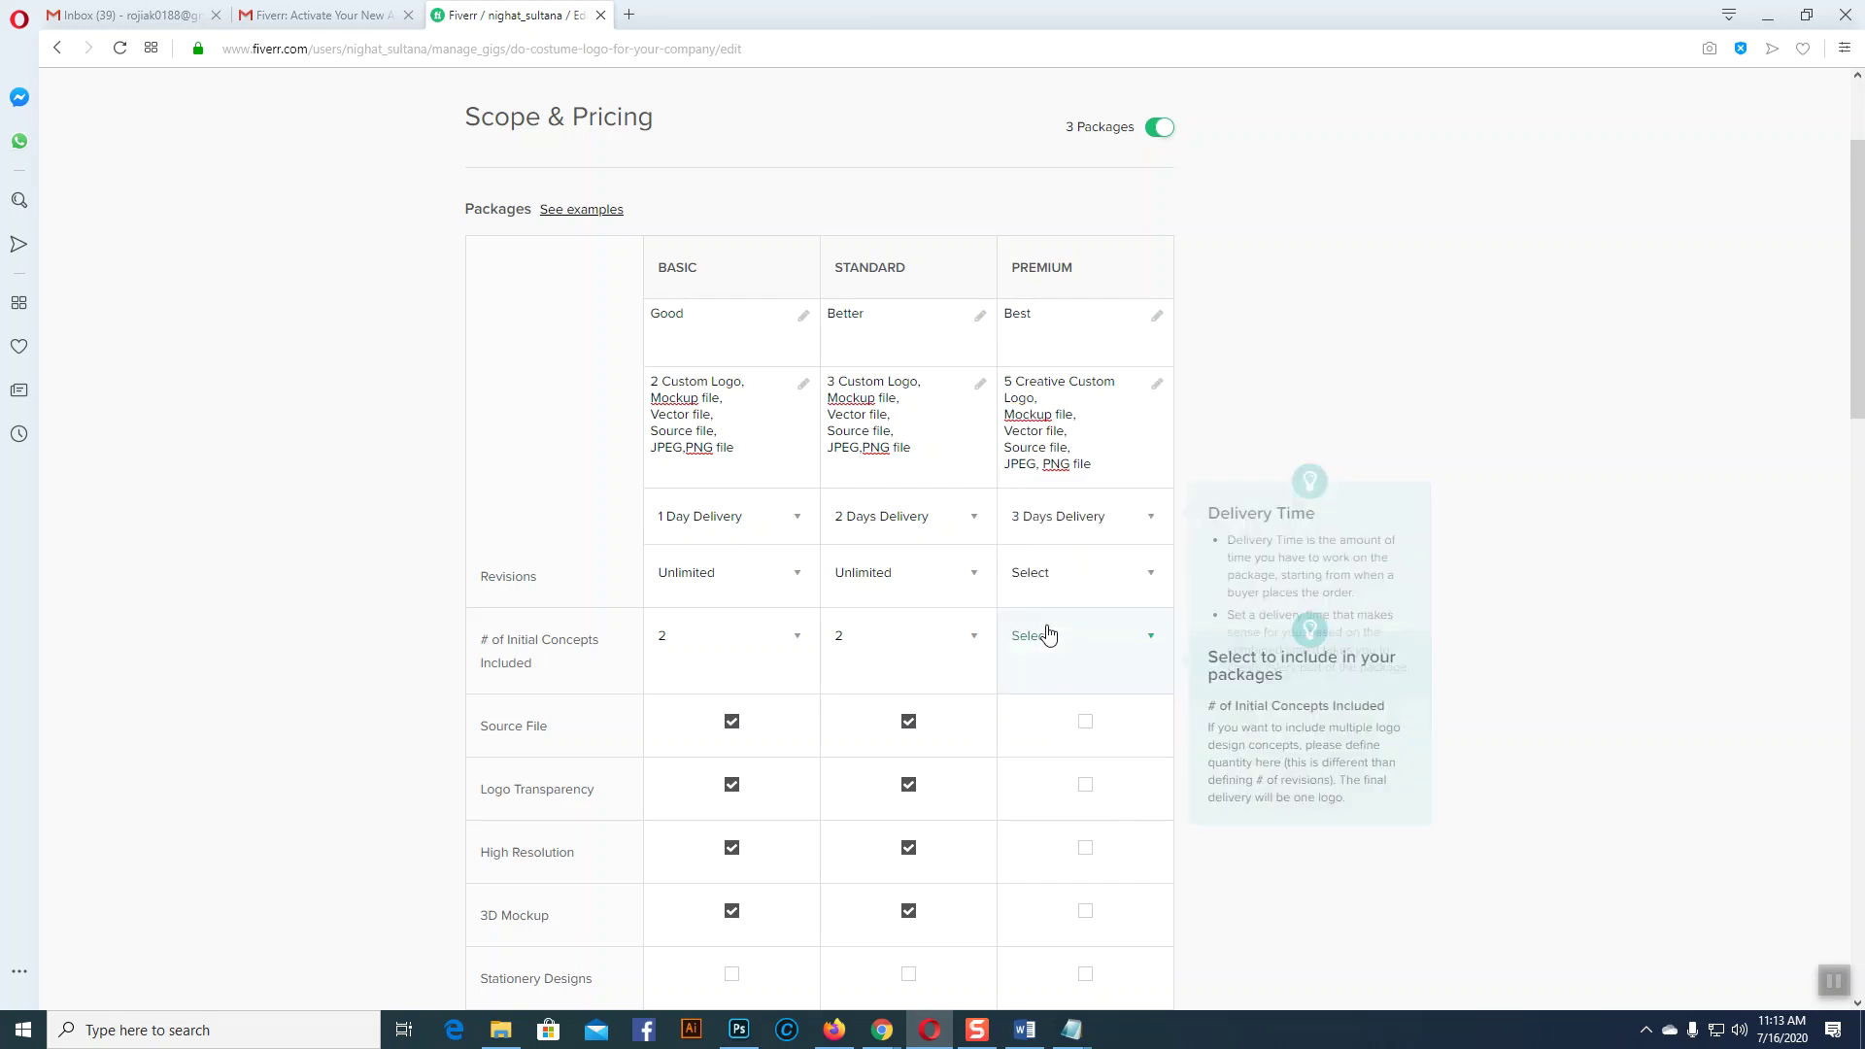
left_click(1135, 573)
scroll(1061, 671, "down", 3)
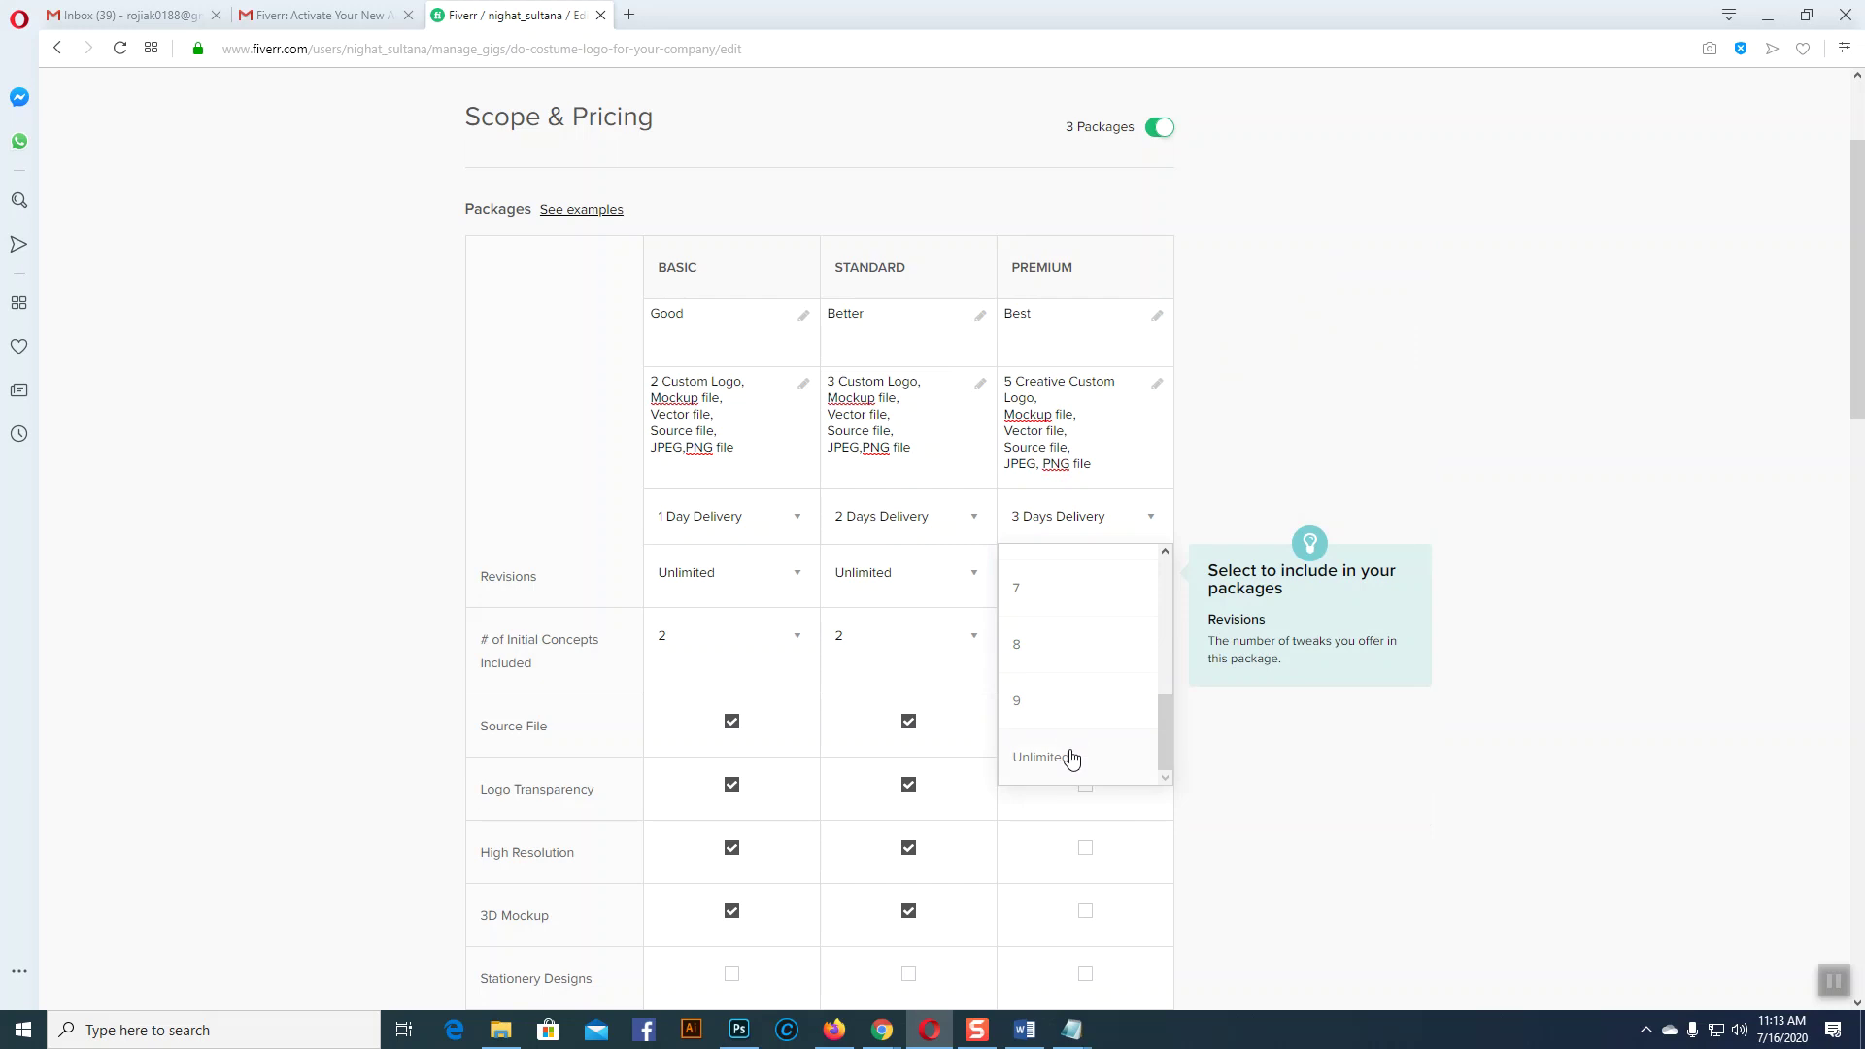
left_click(1064, 757)
left_click(1152, 647)
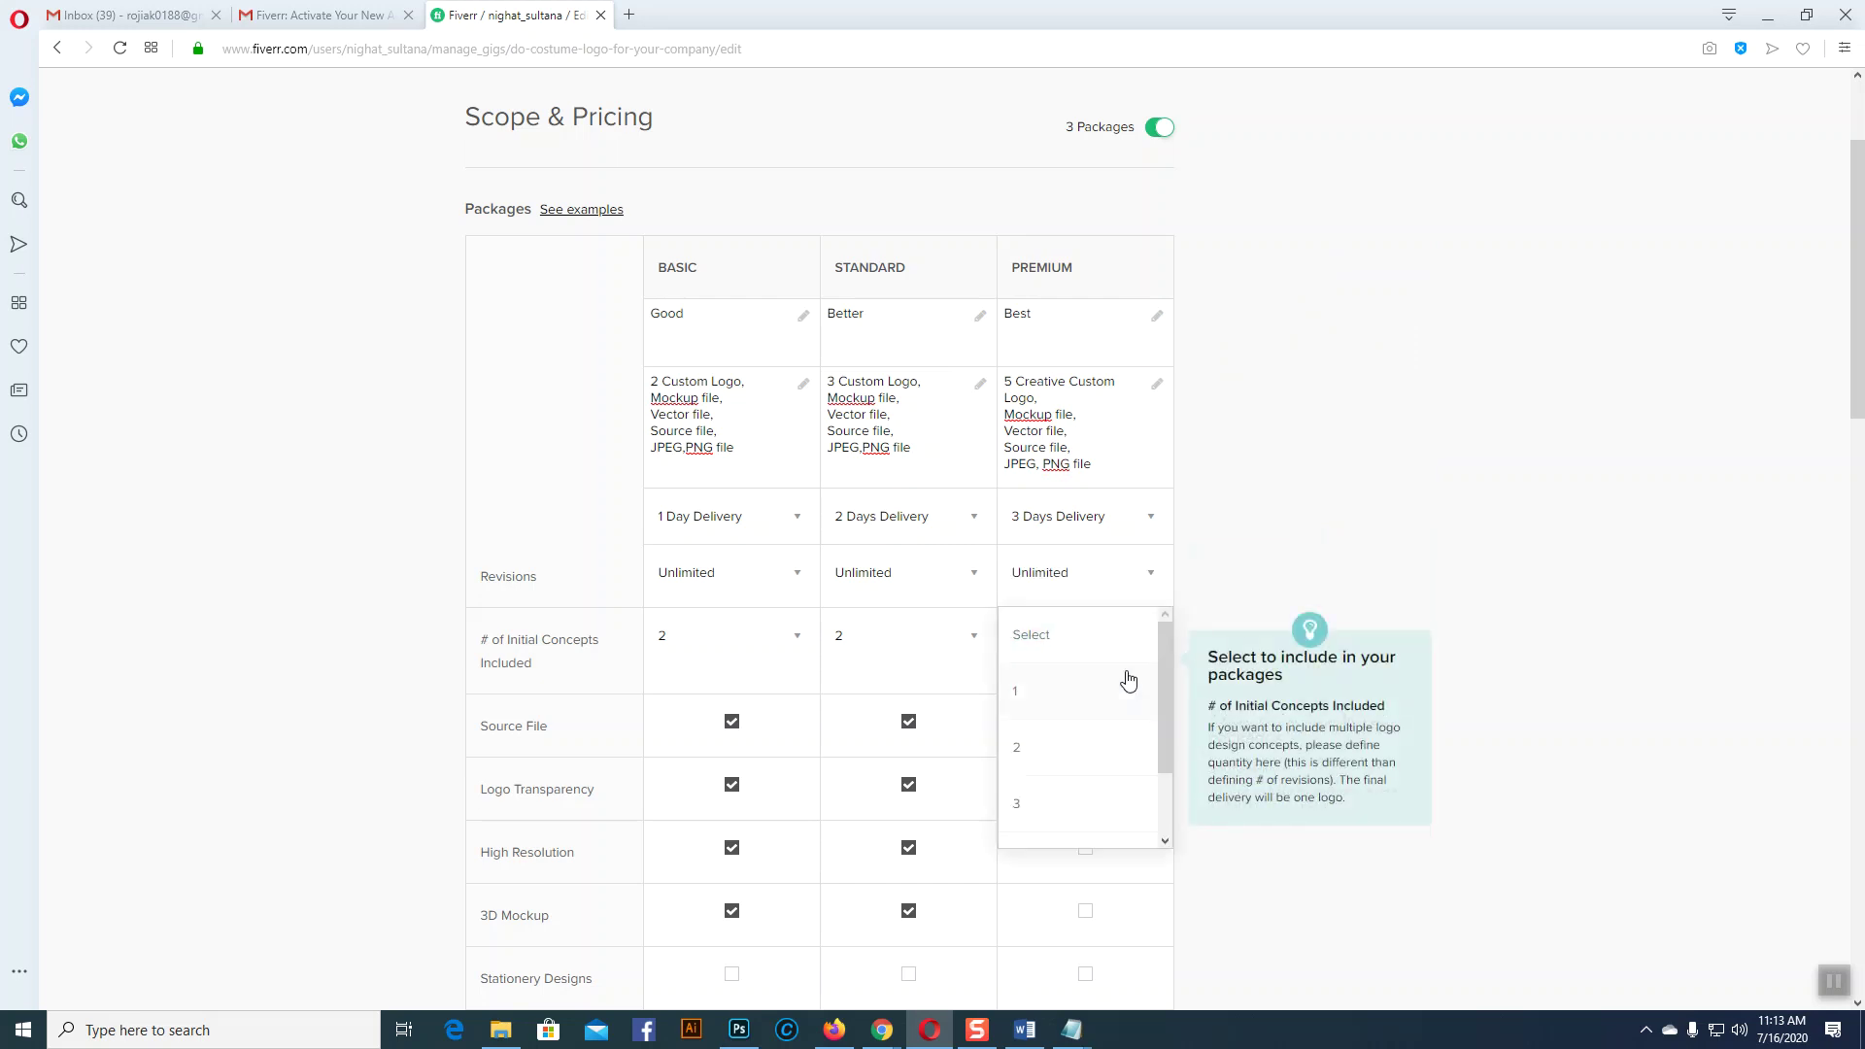
left_click(1068, 767)
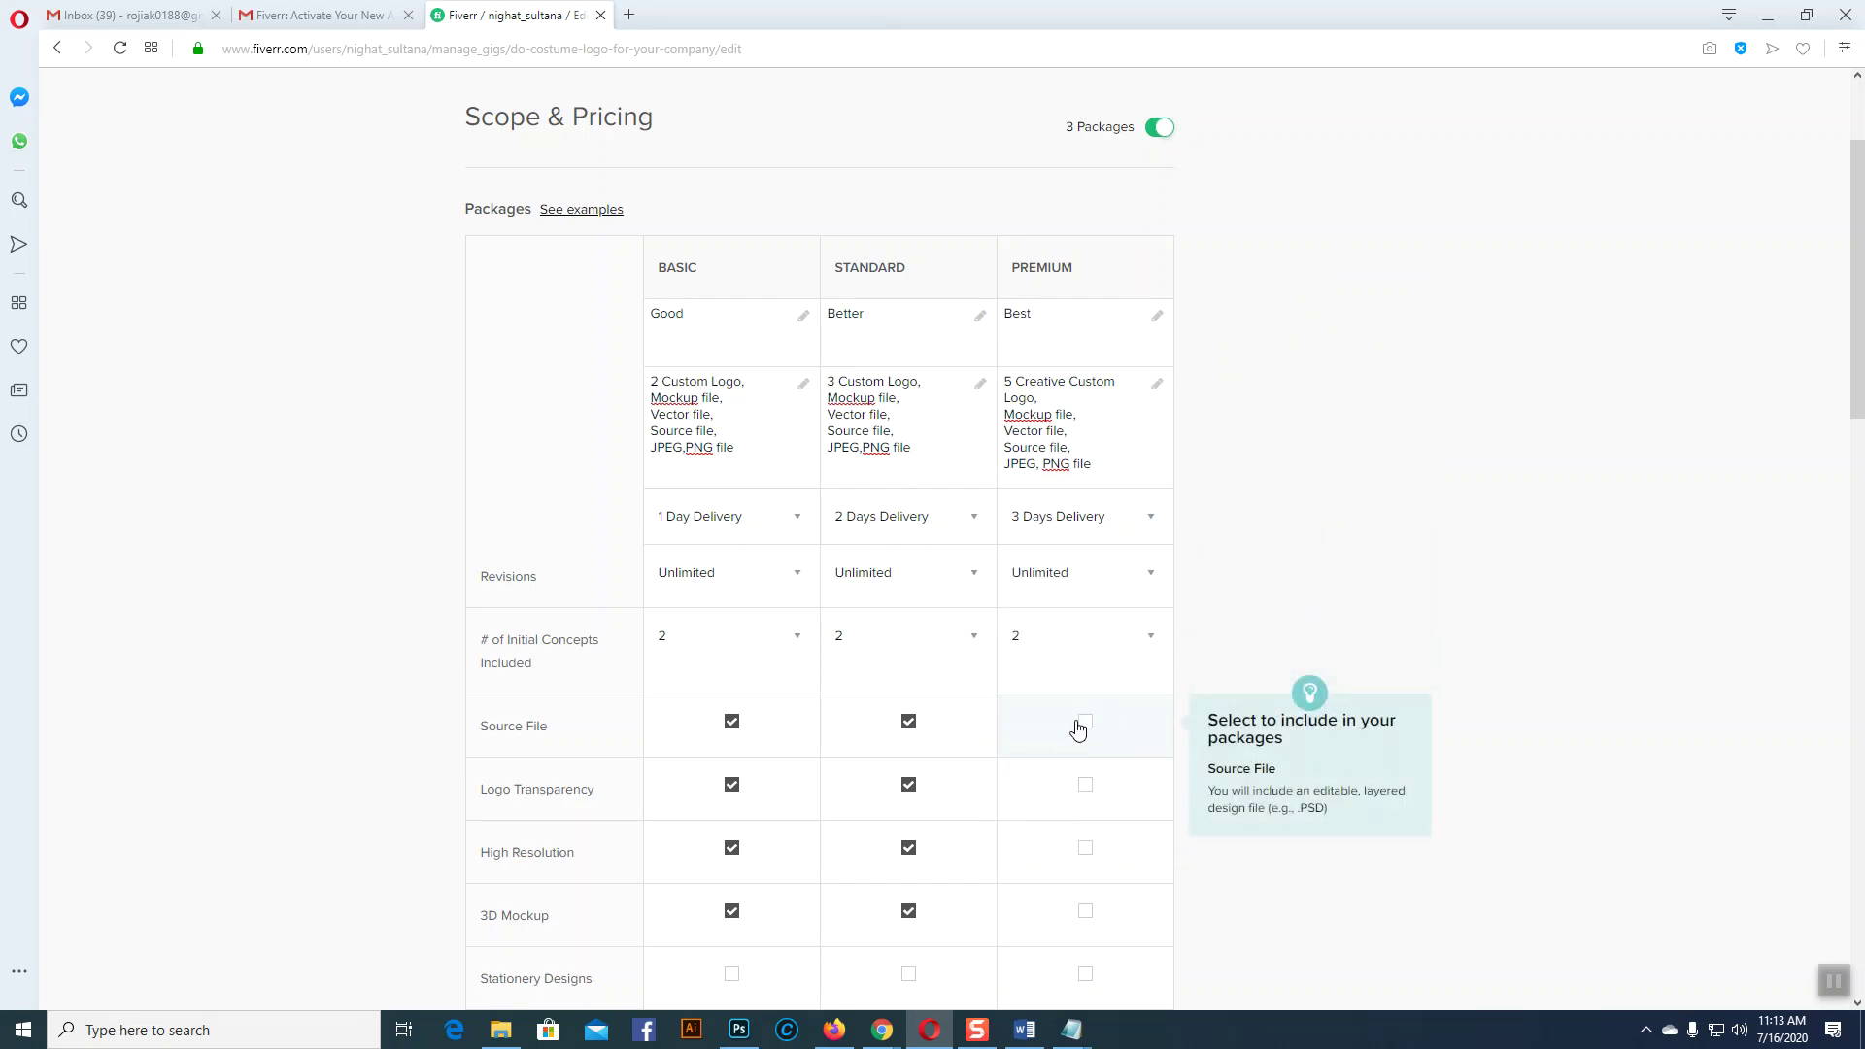
Include Source File, Logo Transparency, High Resolution, 3D Mockup and Vector File in Premium, priced $35.
left_click(1081, 723)
left_click(1086, 787)
left_click(1088, 848)
left_click(1088, 913)
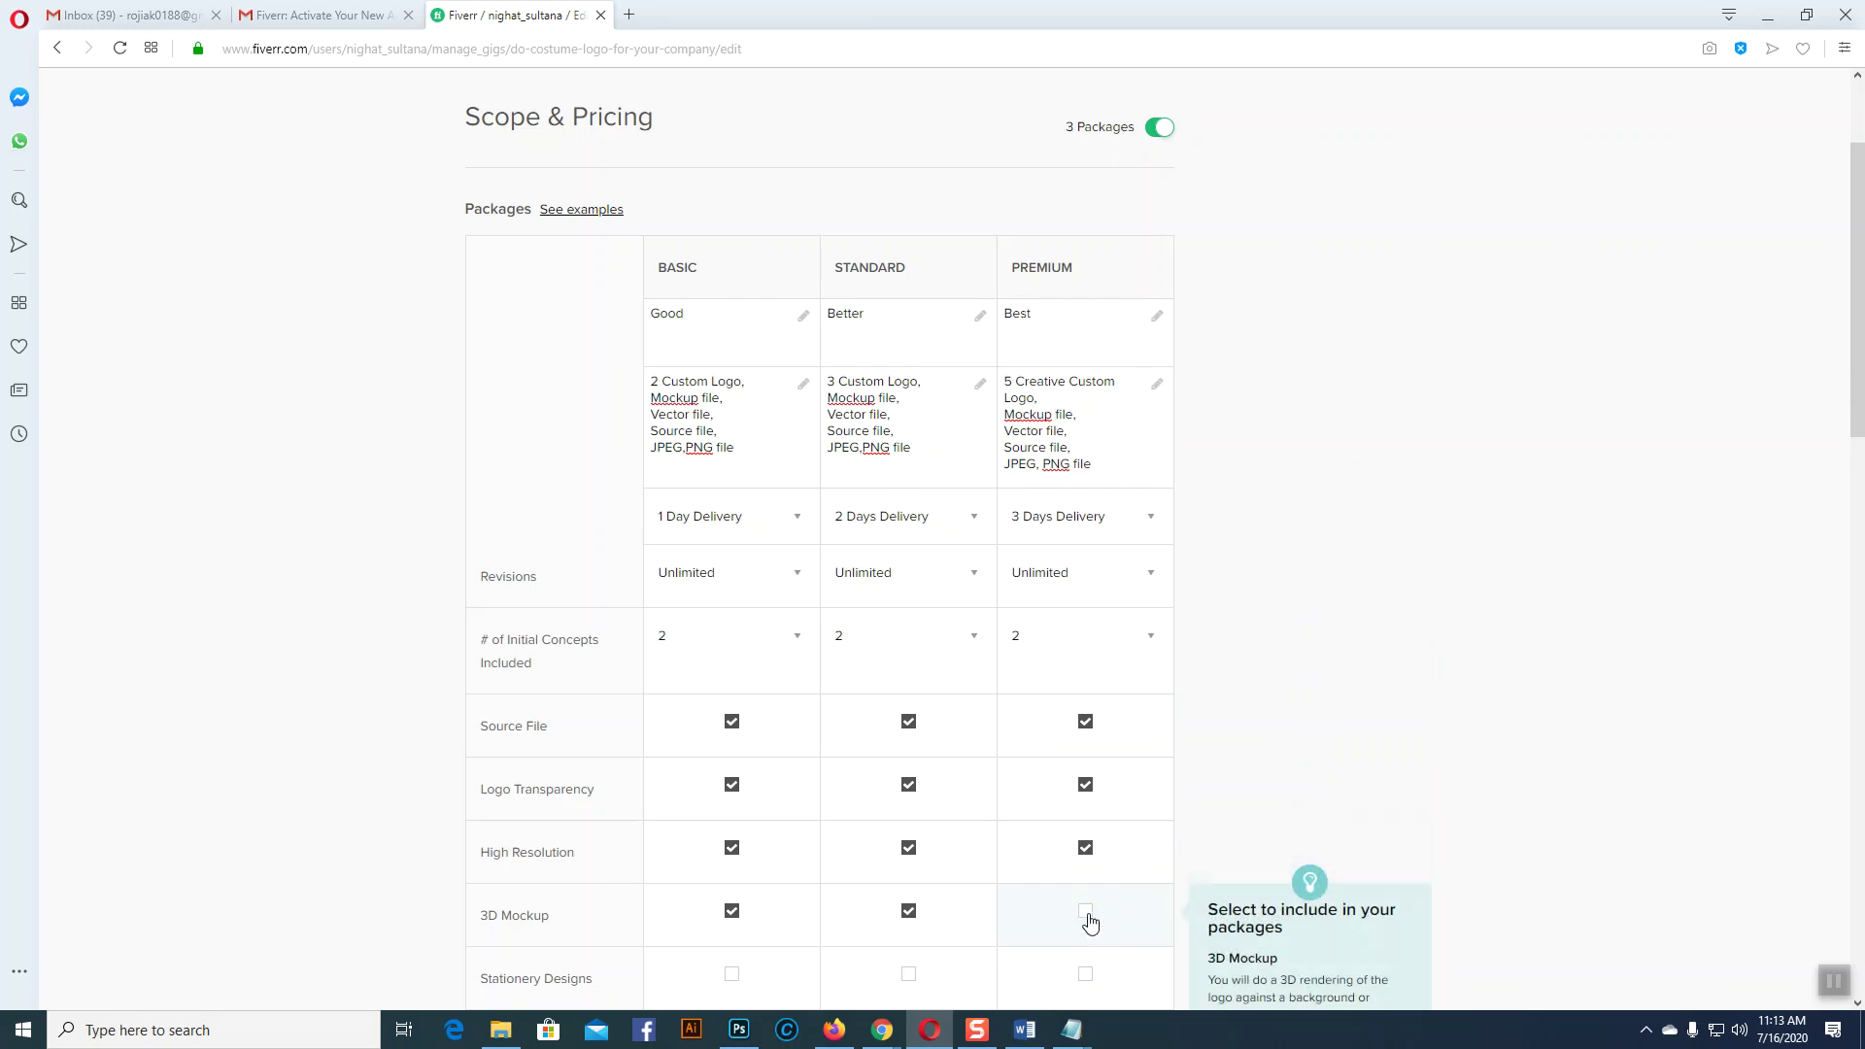
scroll(1409, 622, "down", 5)
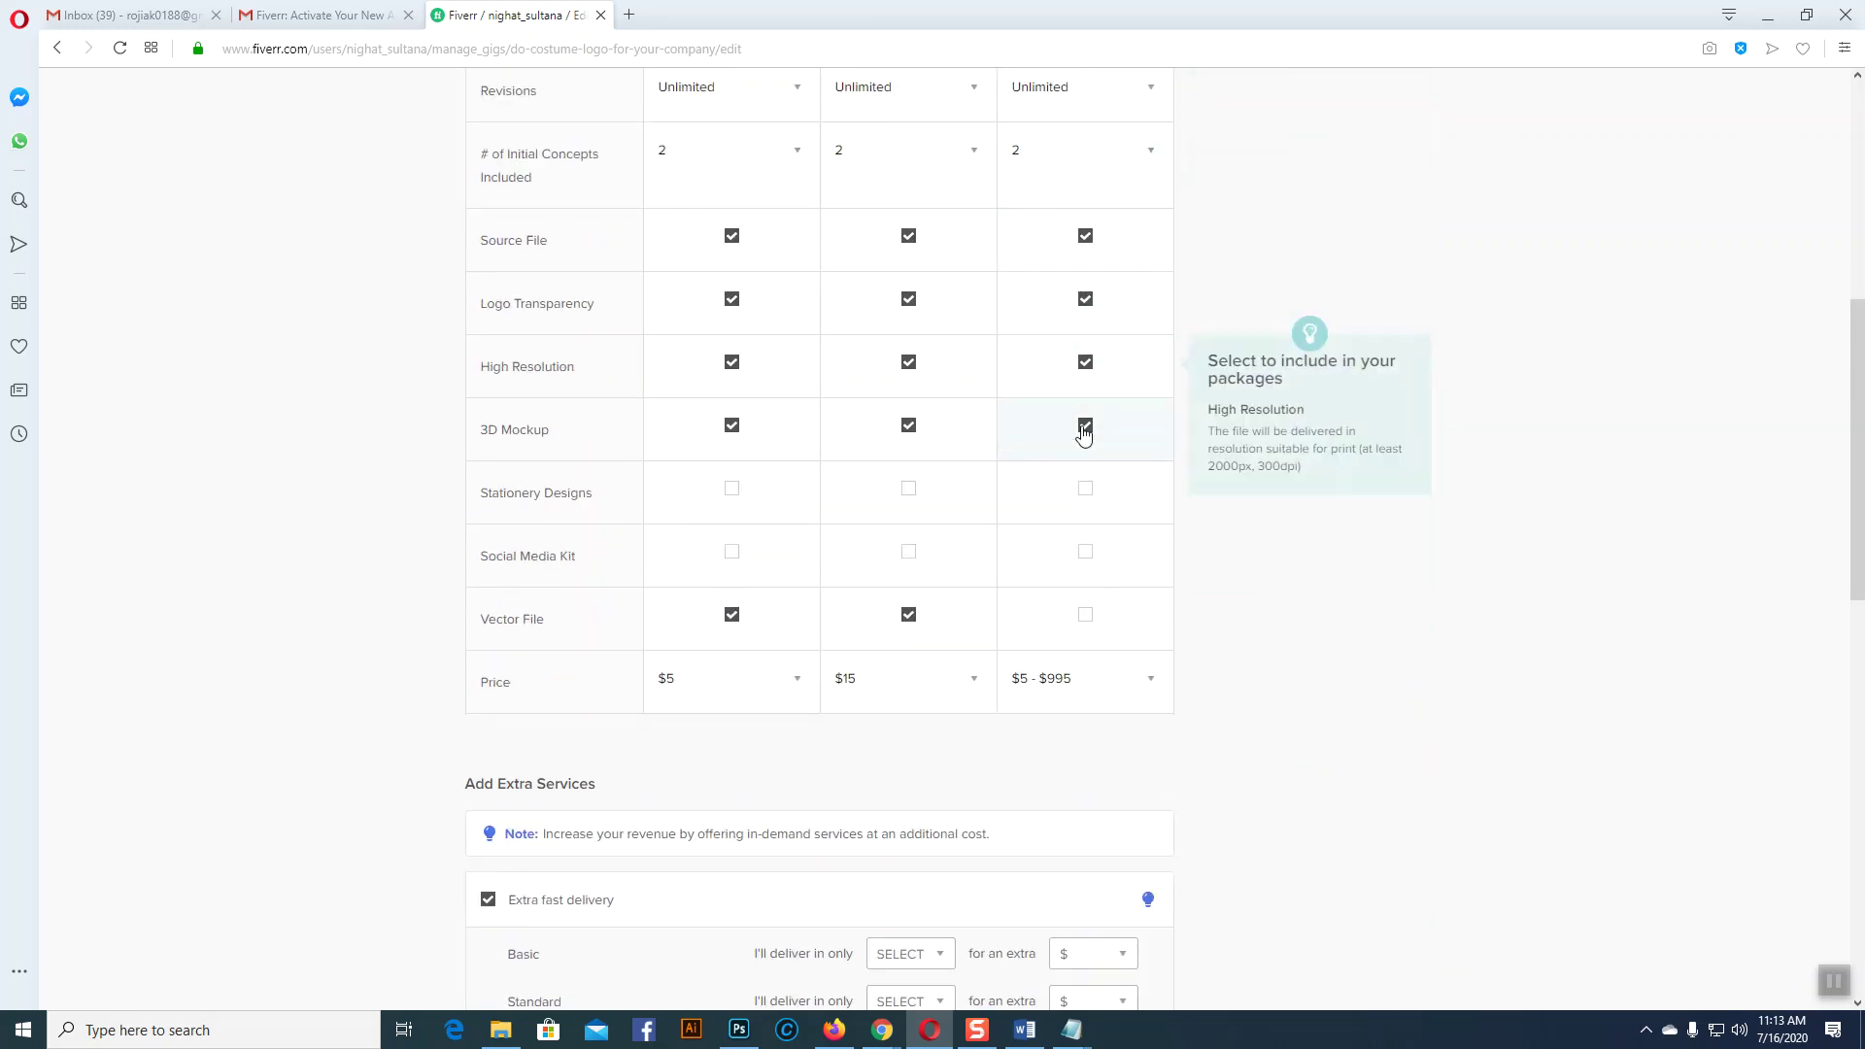
left_click(1088, 618)
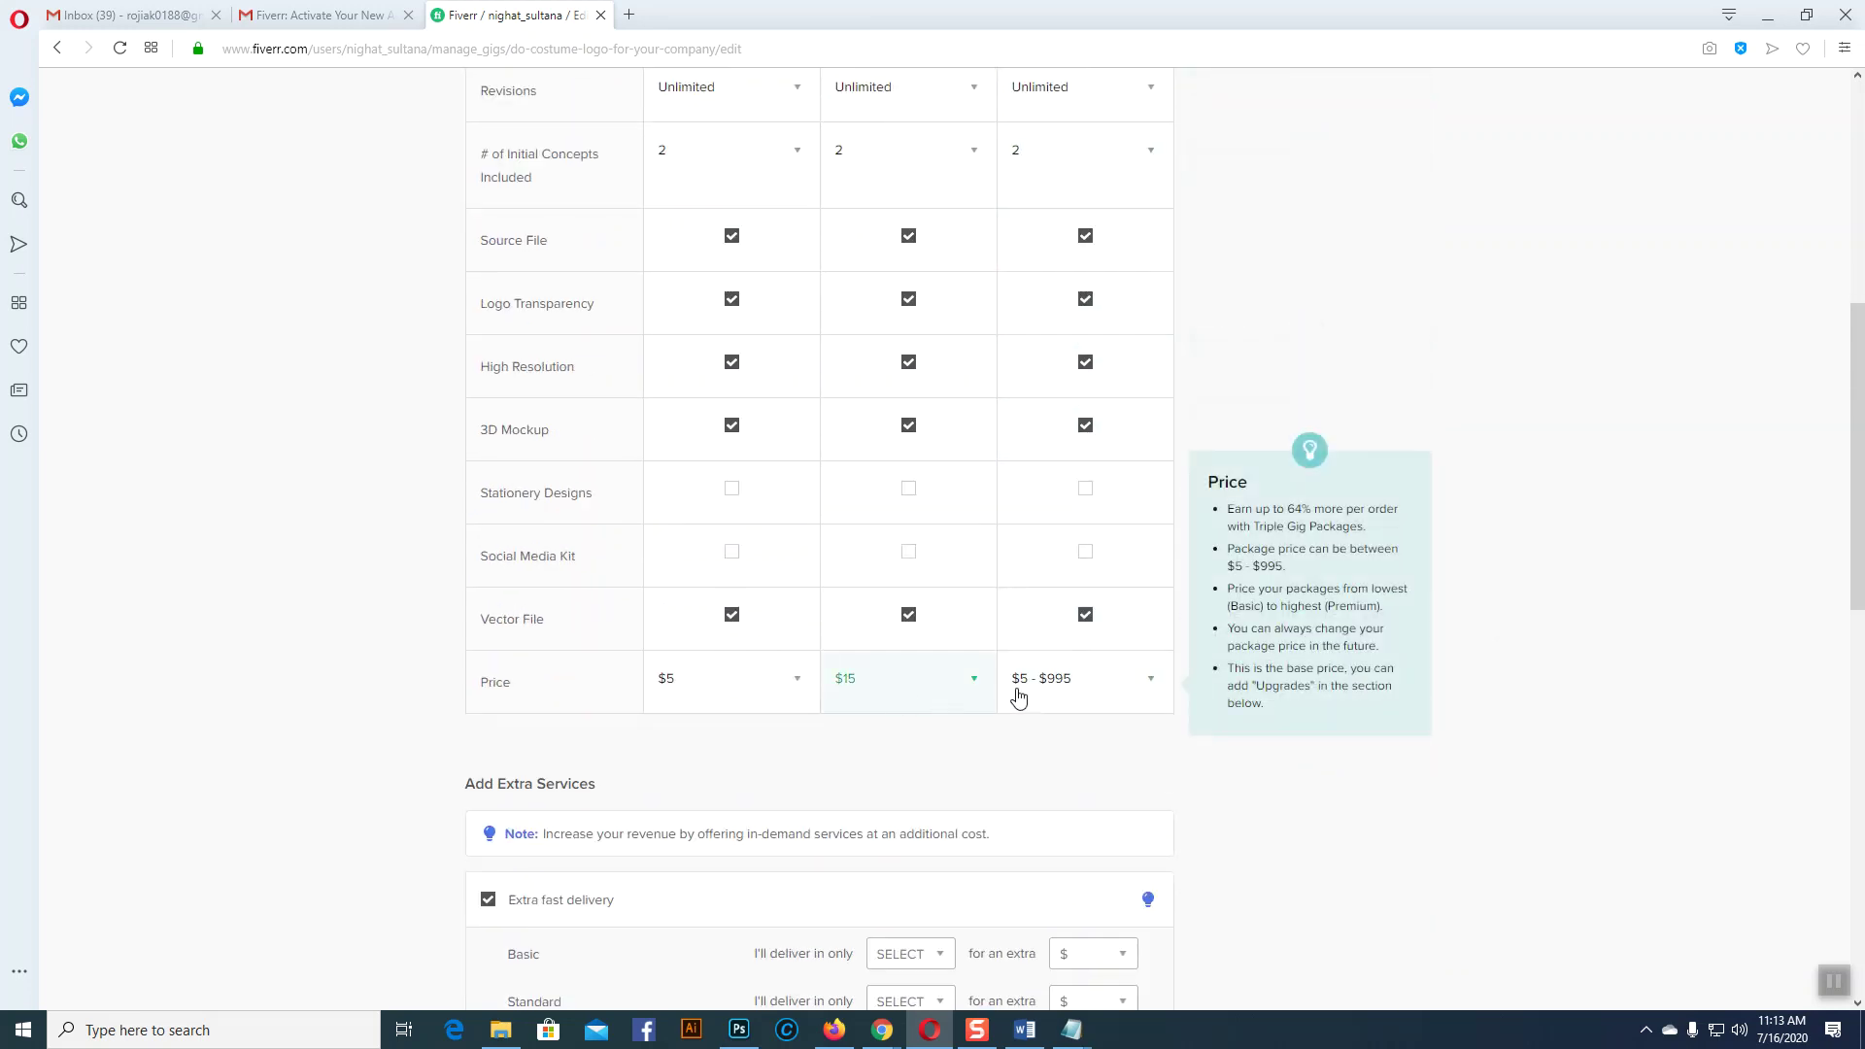
left_click(1090, 686)
scroll(1049, 845, "down", 3)
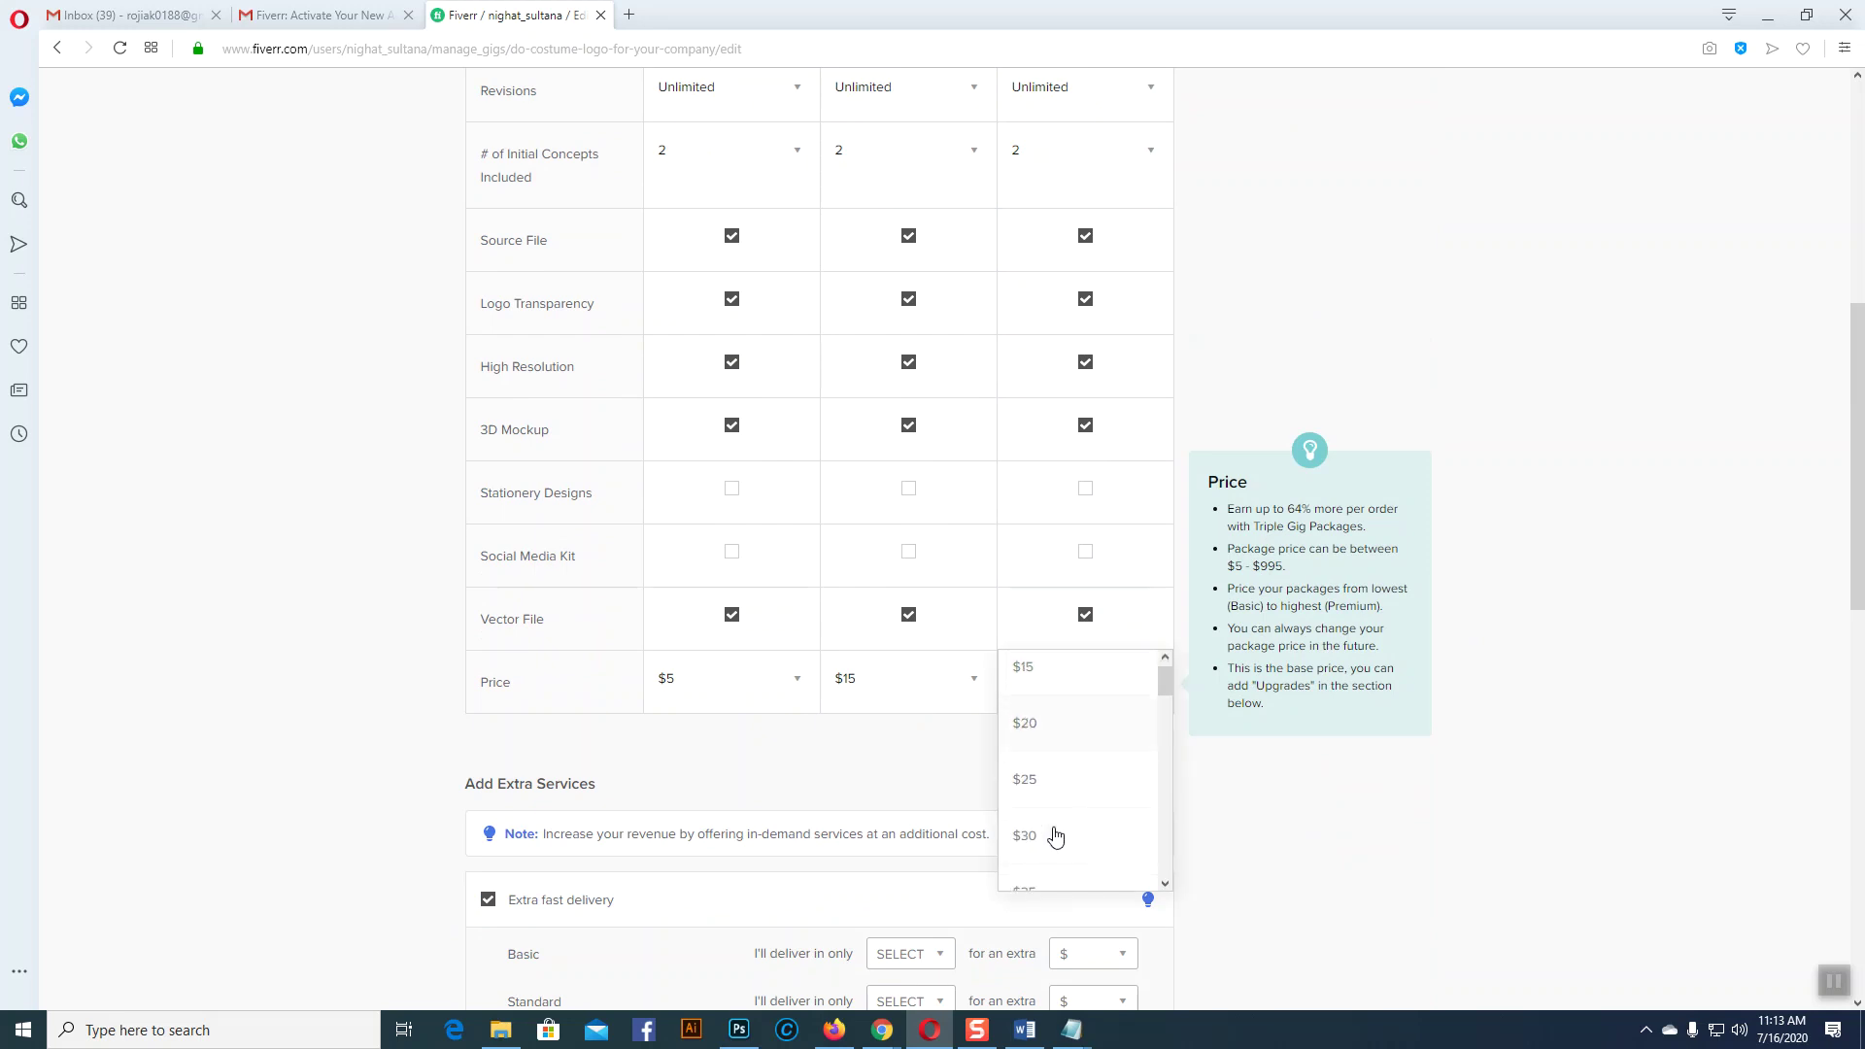
left_click(1050, 821)
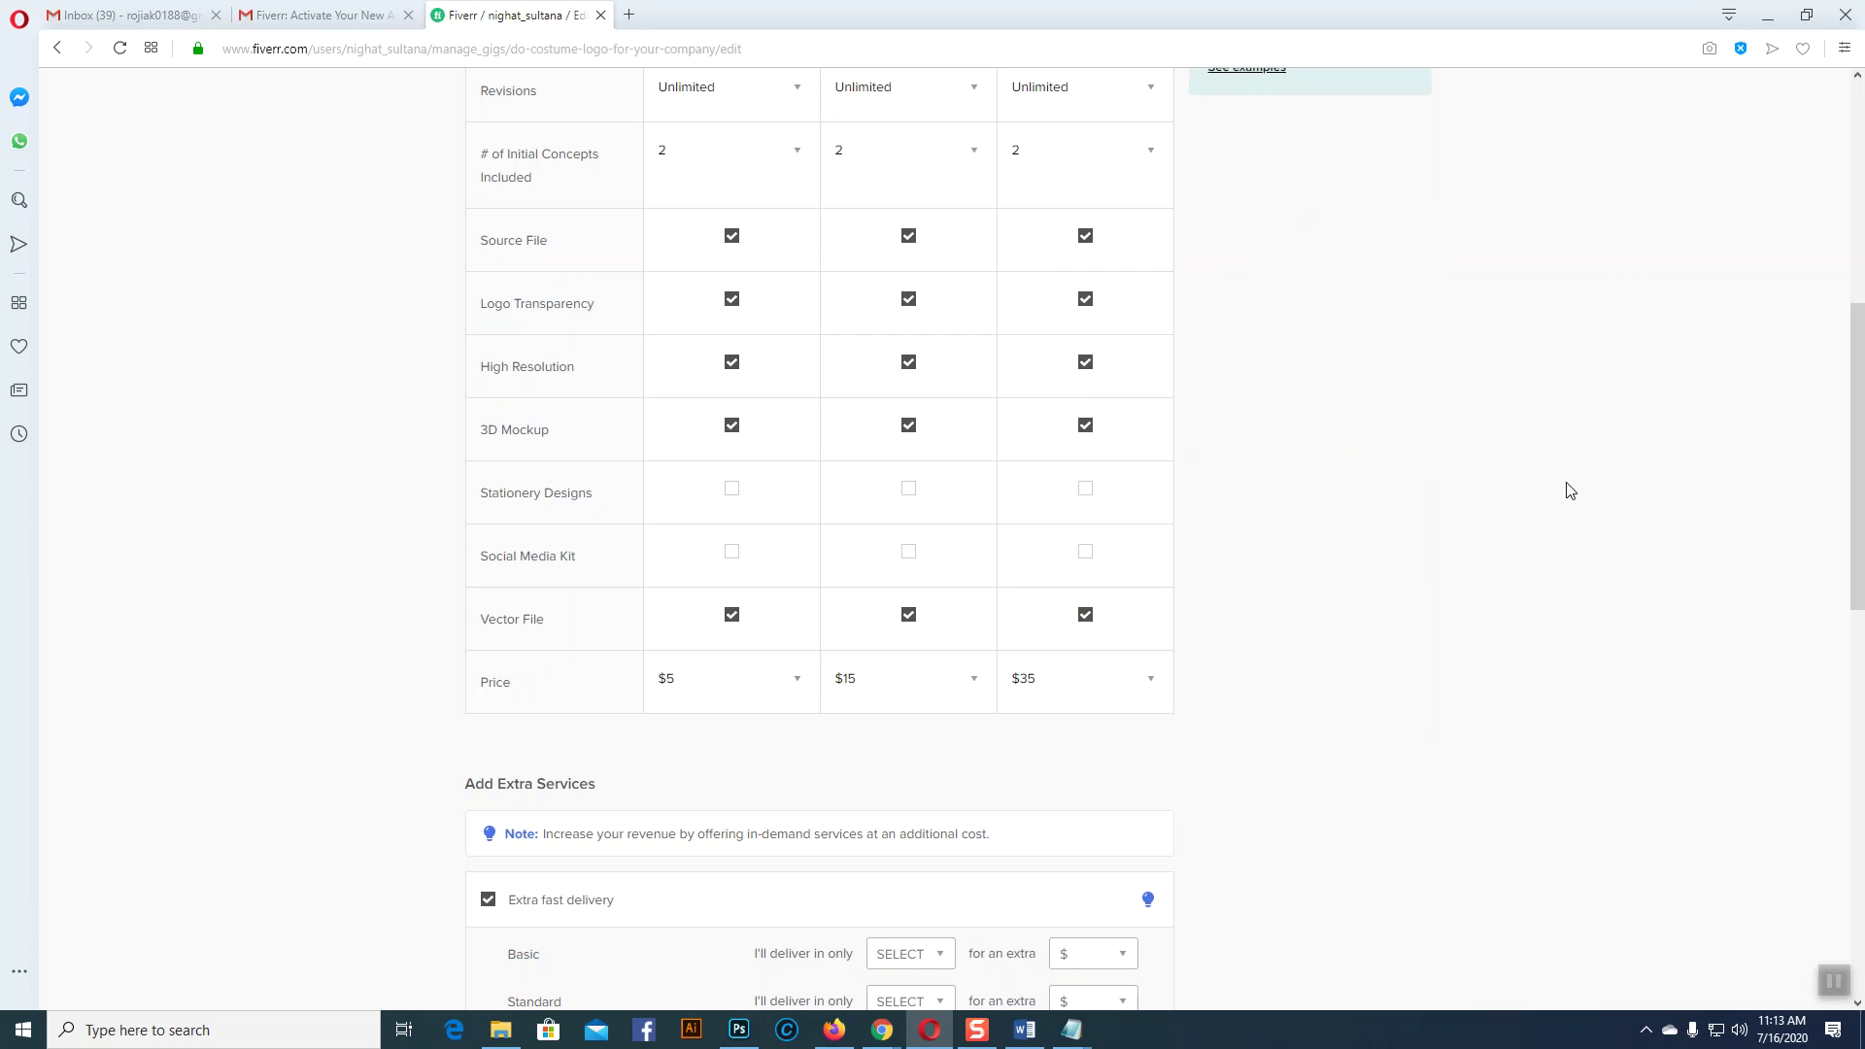
Set extra-fast delivery: Premium in 2 days for +$10, Standard in 1 day for +$5.
scroll(1571, 490, "down", 3)
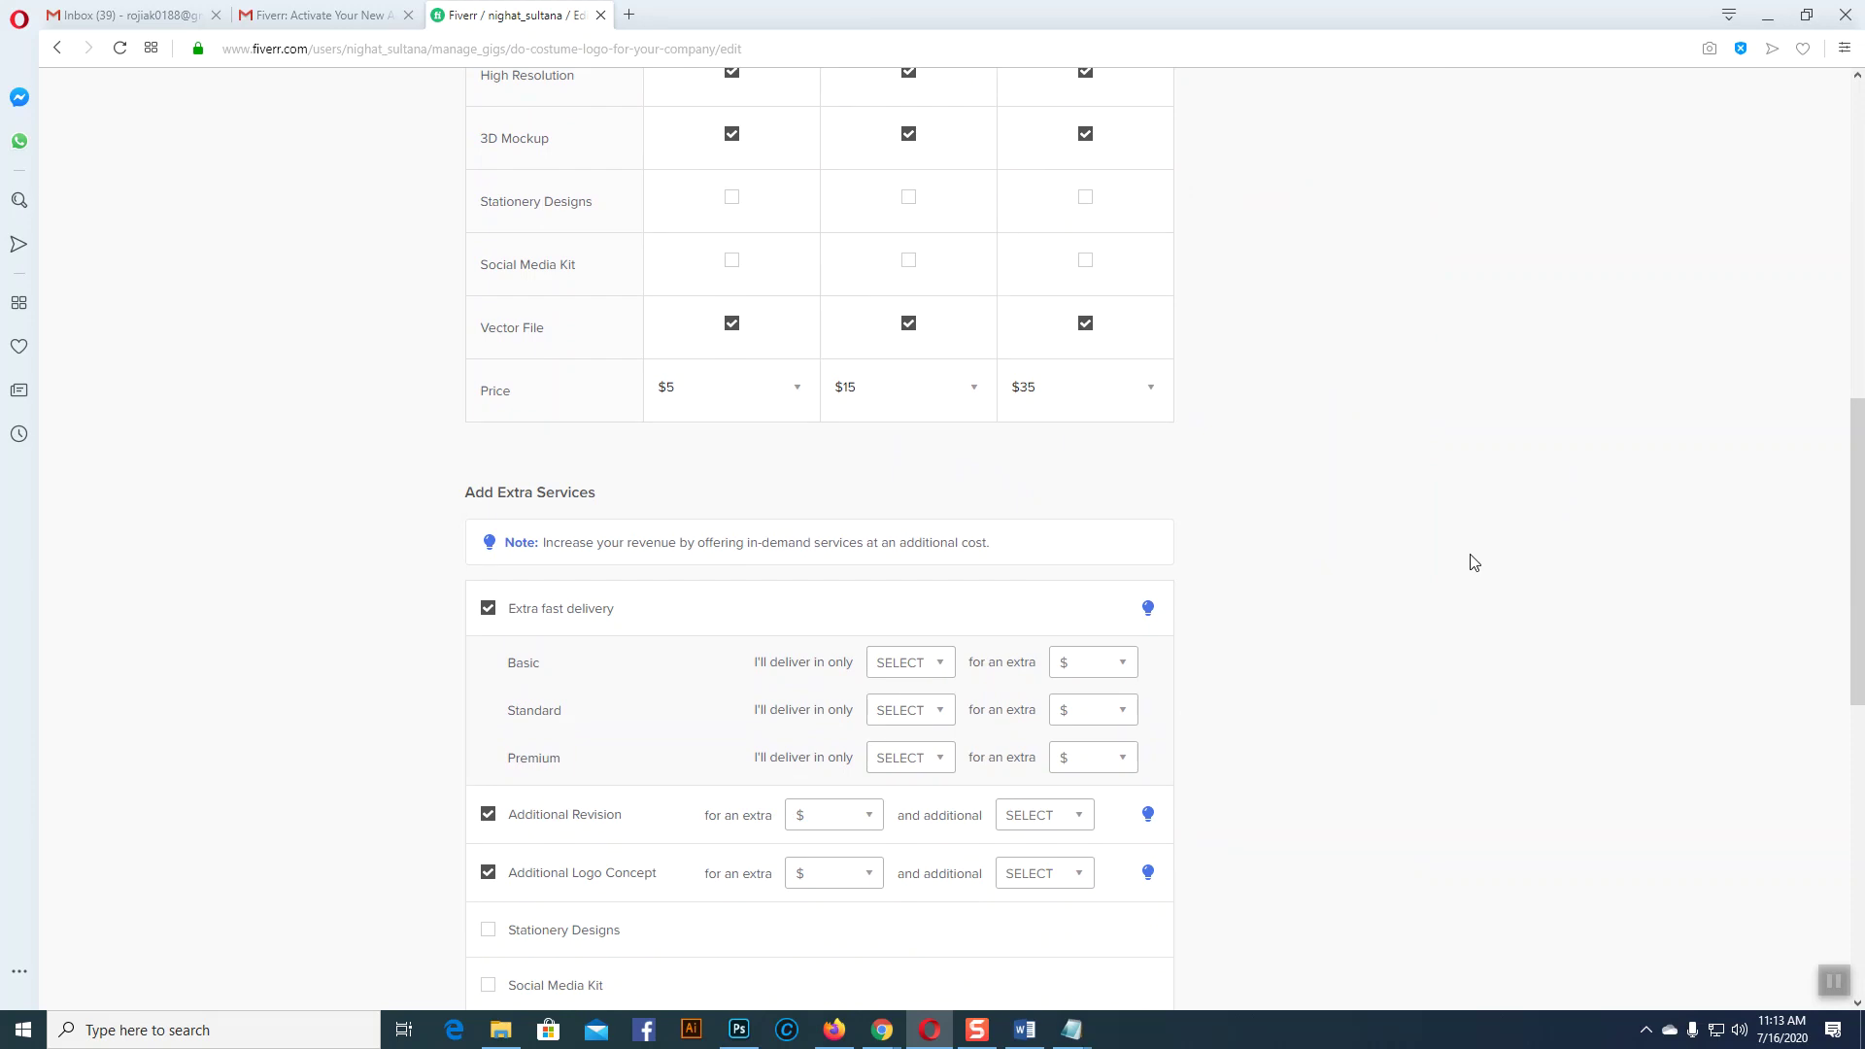
scroll(1366, 582, "up", 6)
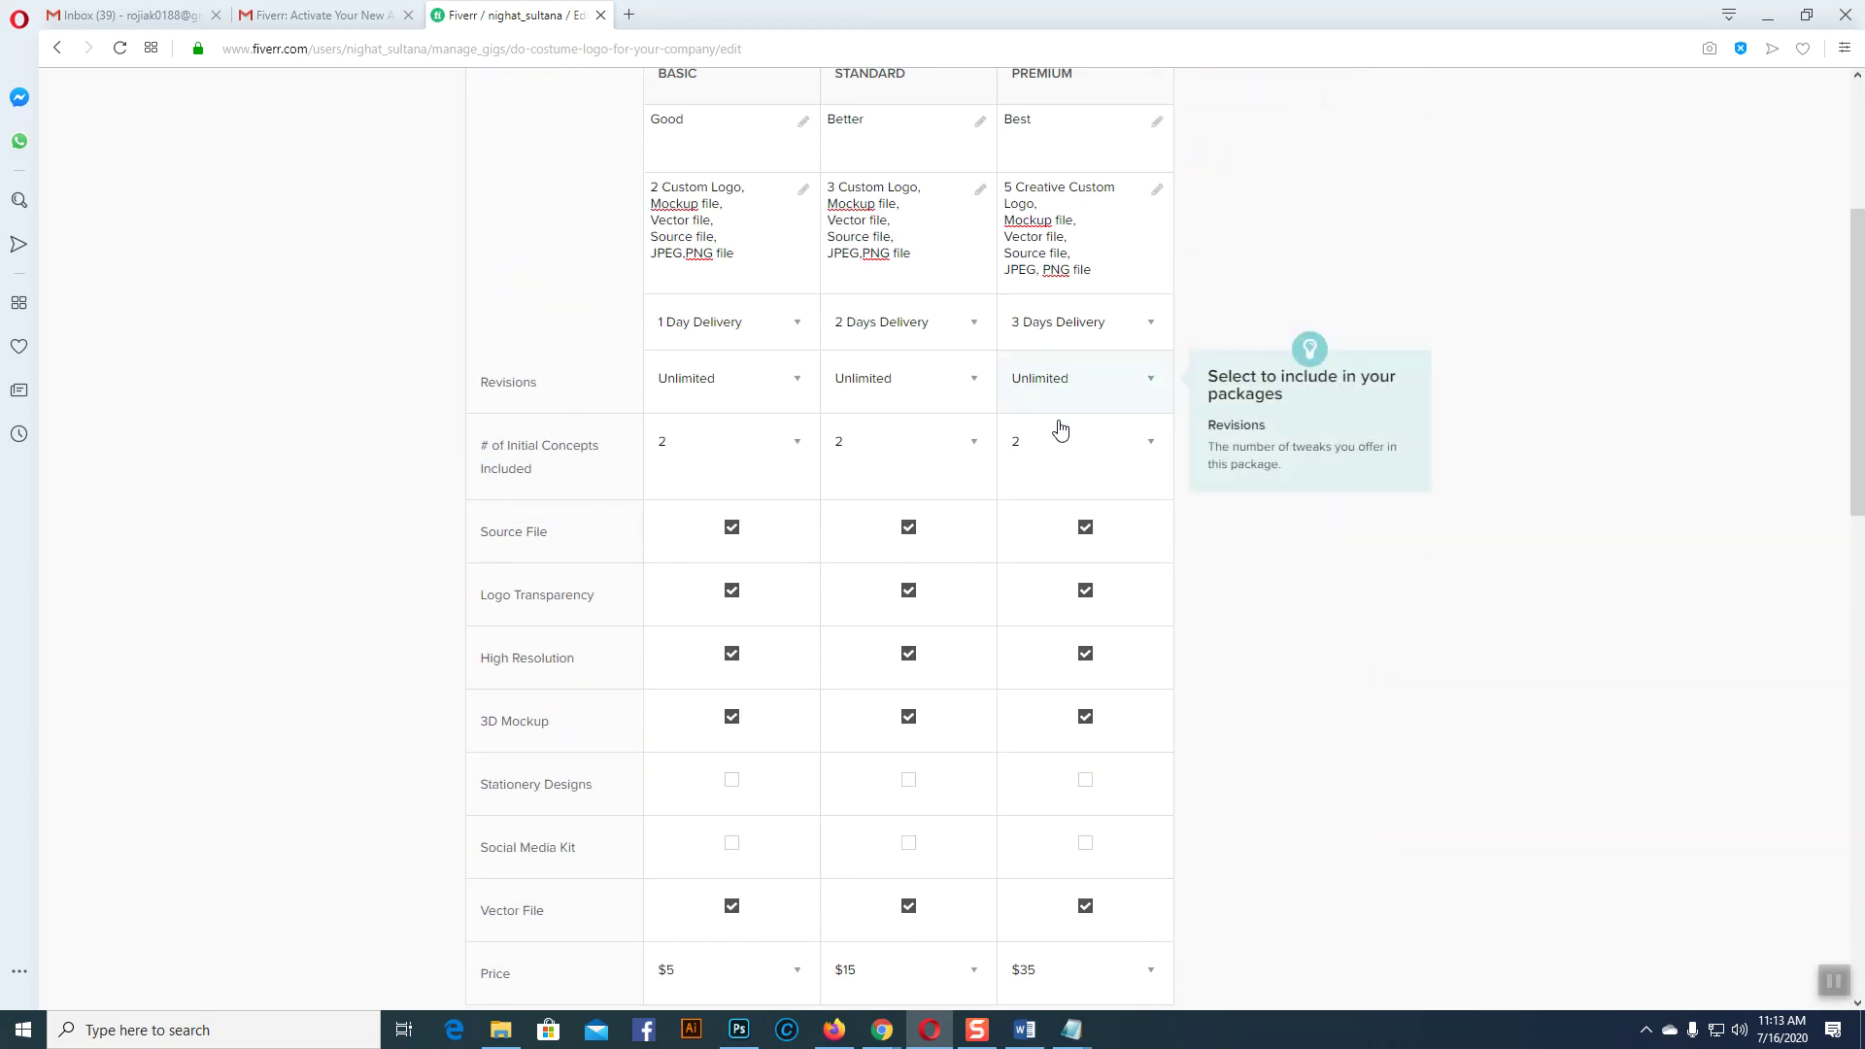
scroll(1263, 754, "down", 8)
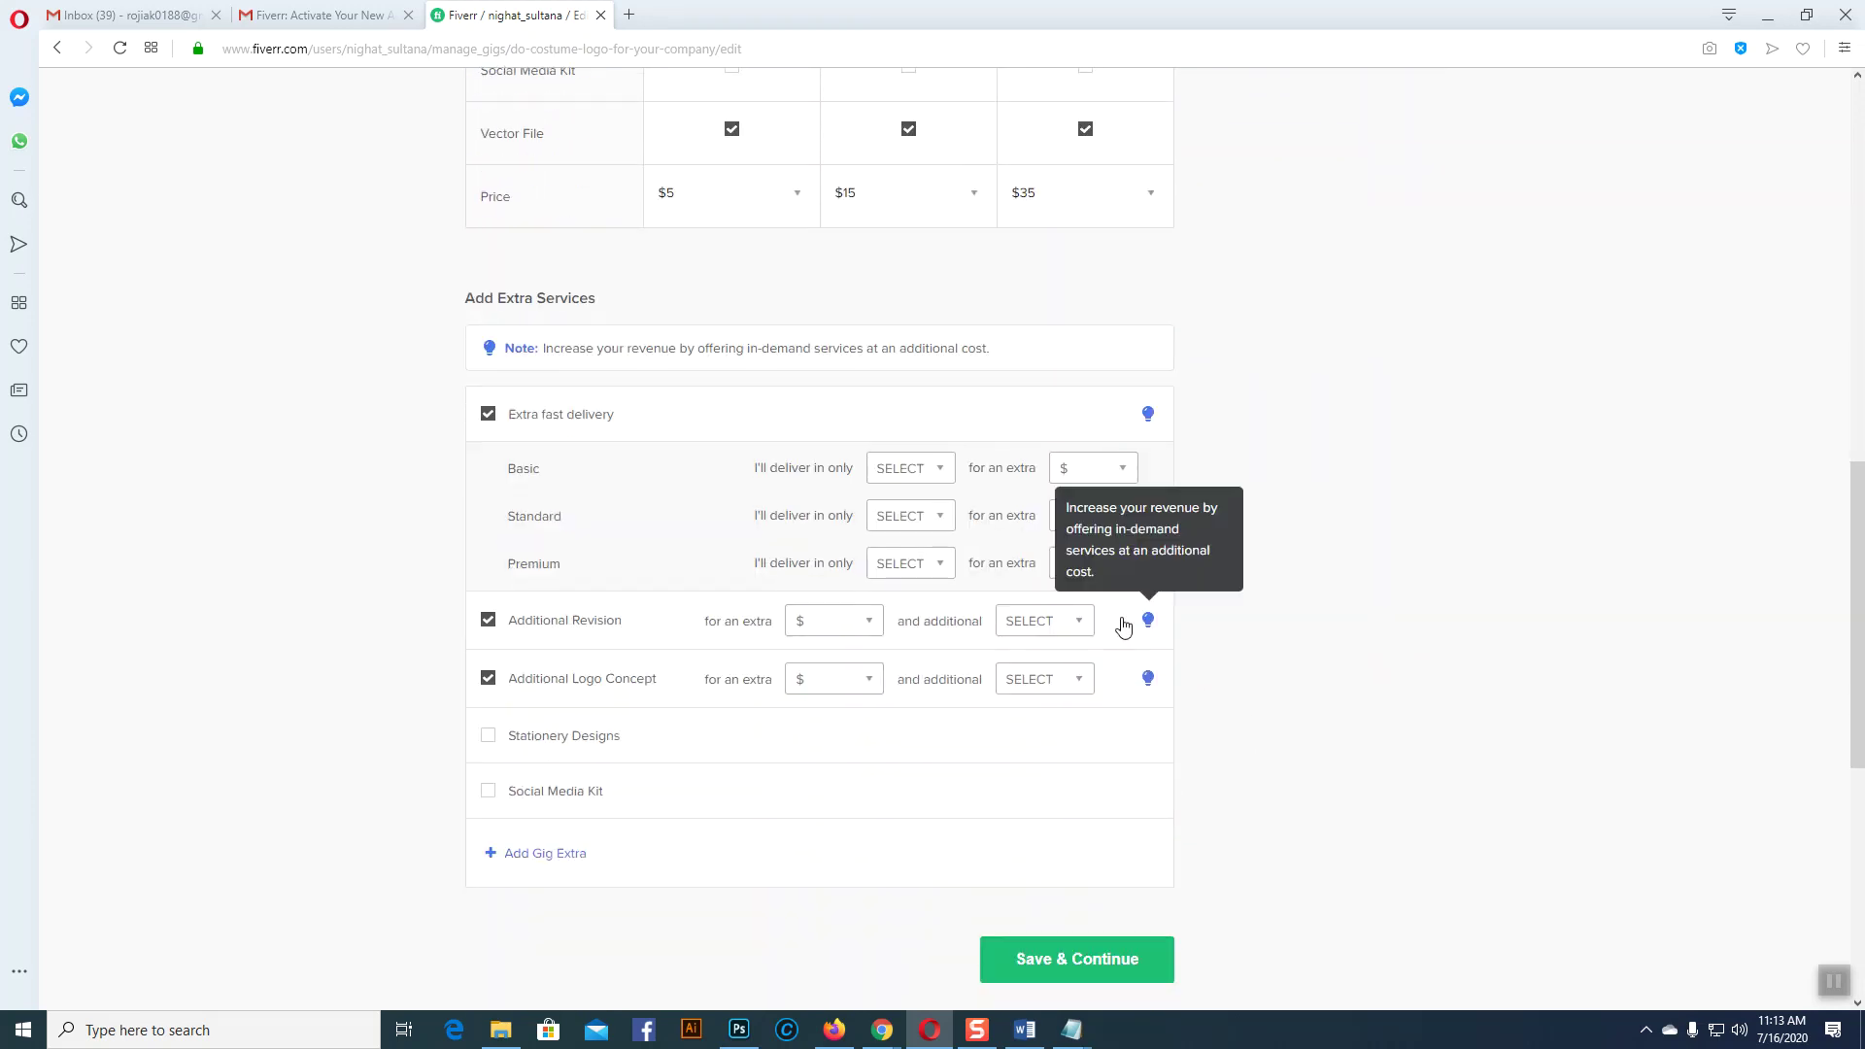
left_click(1122, 565)
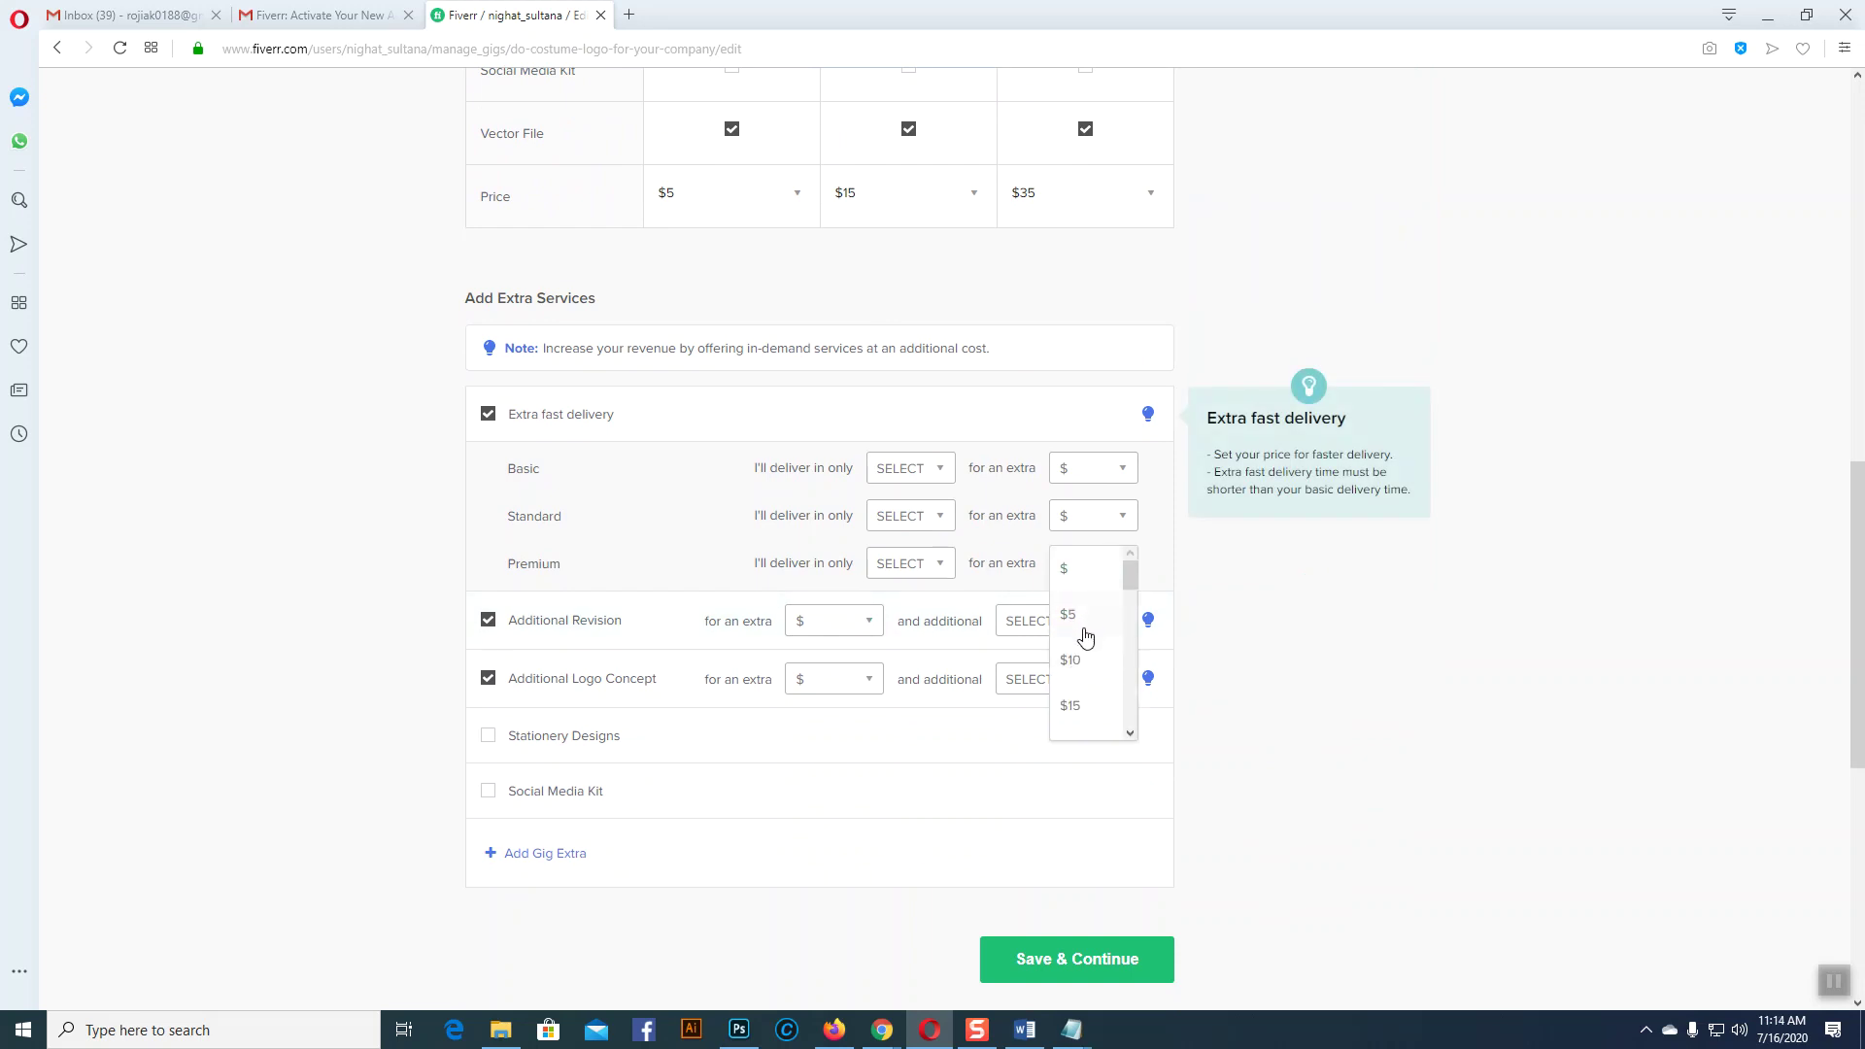
left_click(1080, 661)
left_click(949, 566)
left_click(934, 669)
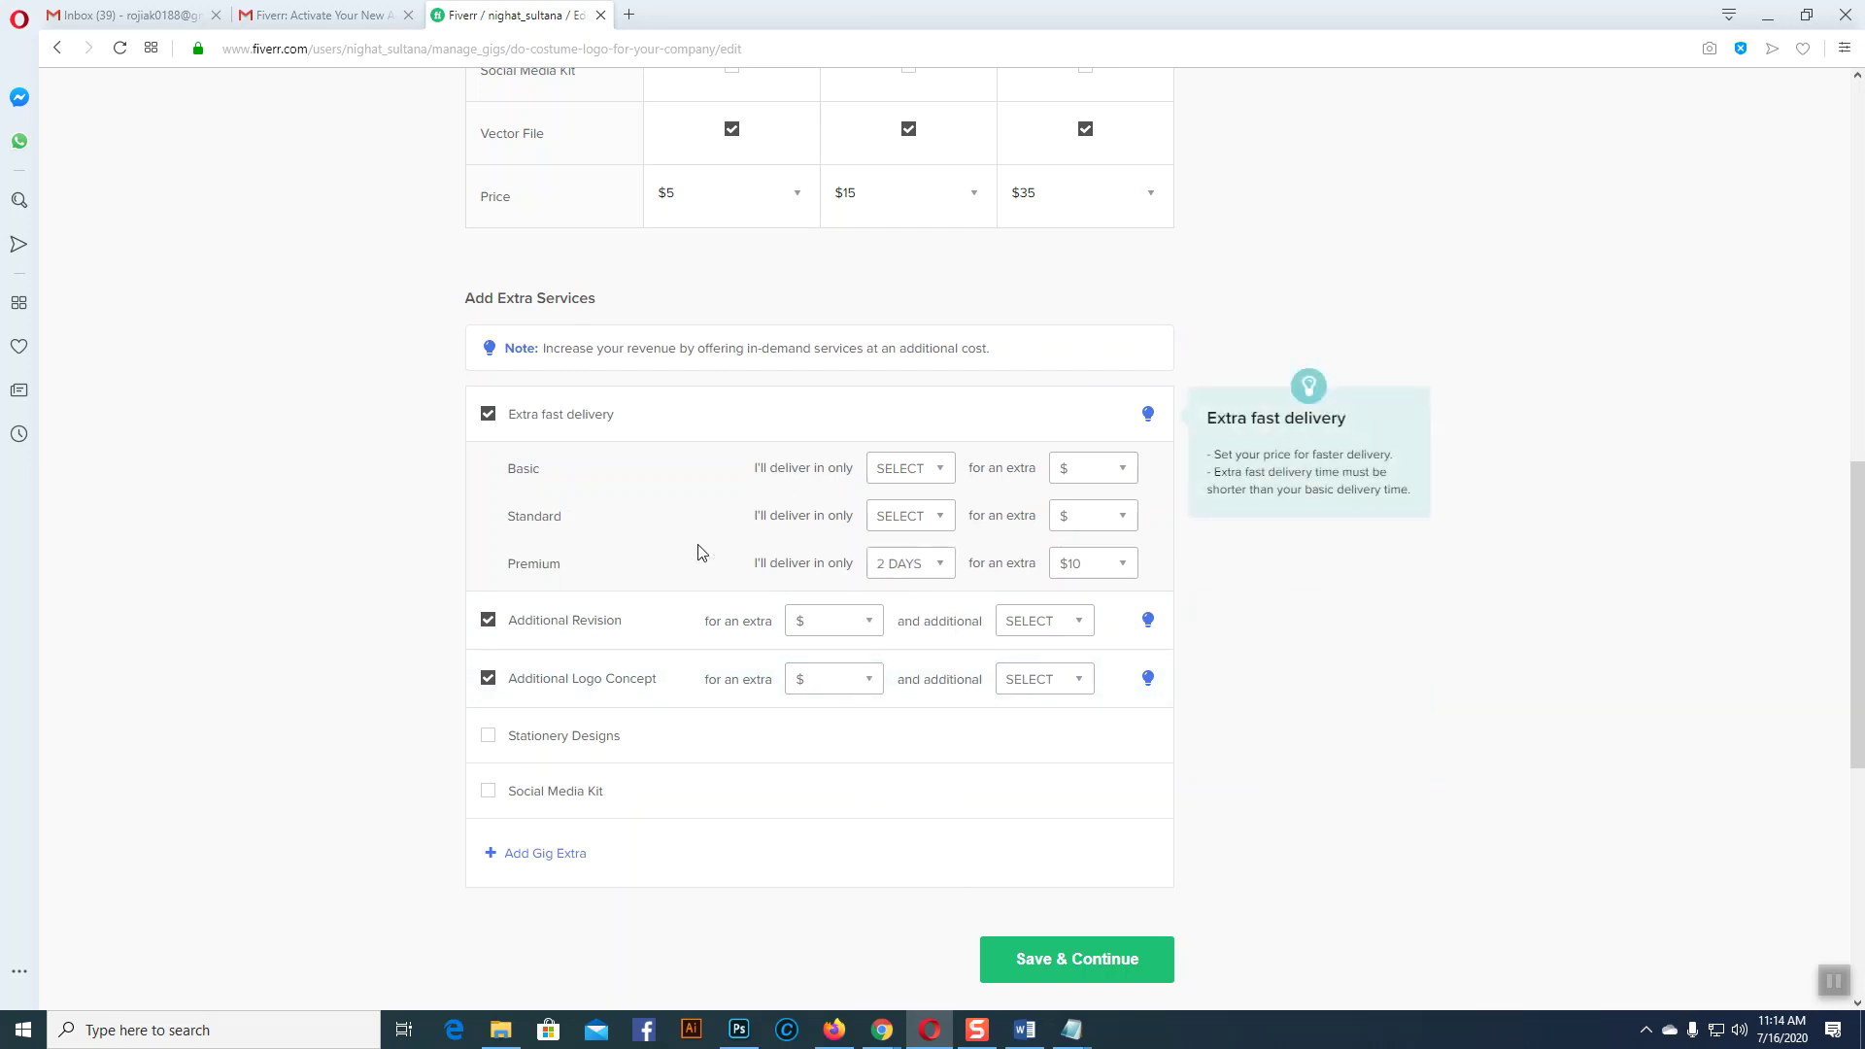
left_click(937, 518)
left_click(907, 568)
left_click(1117, 516)
left_click(1086, 572)
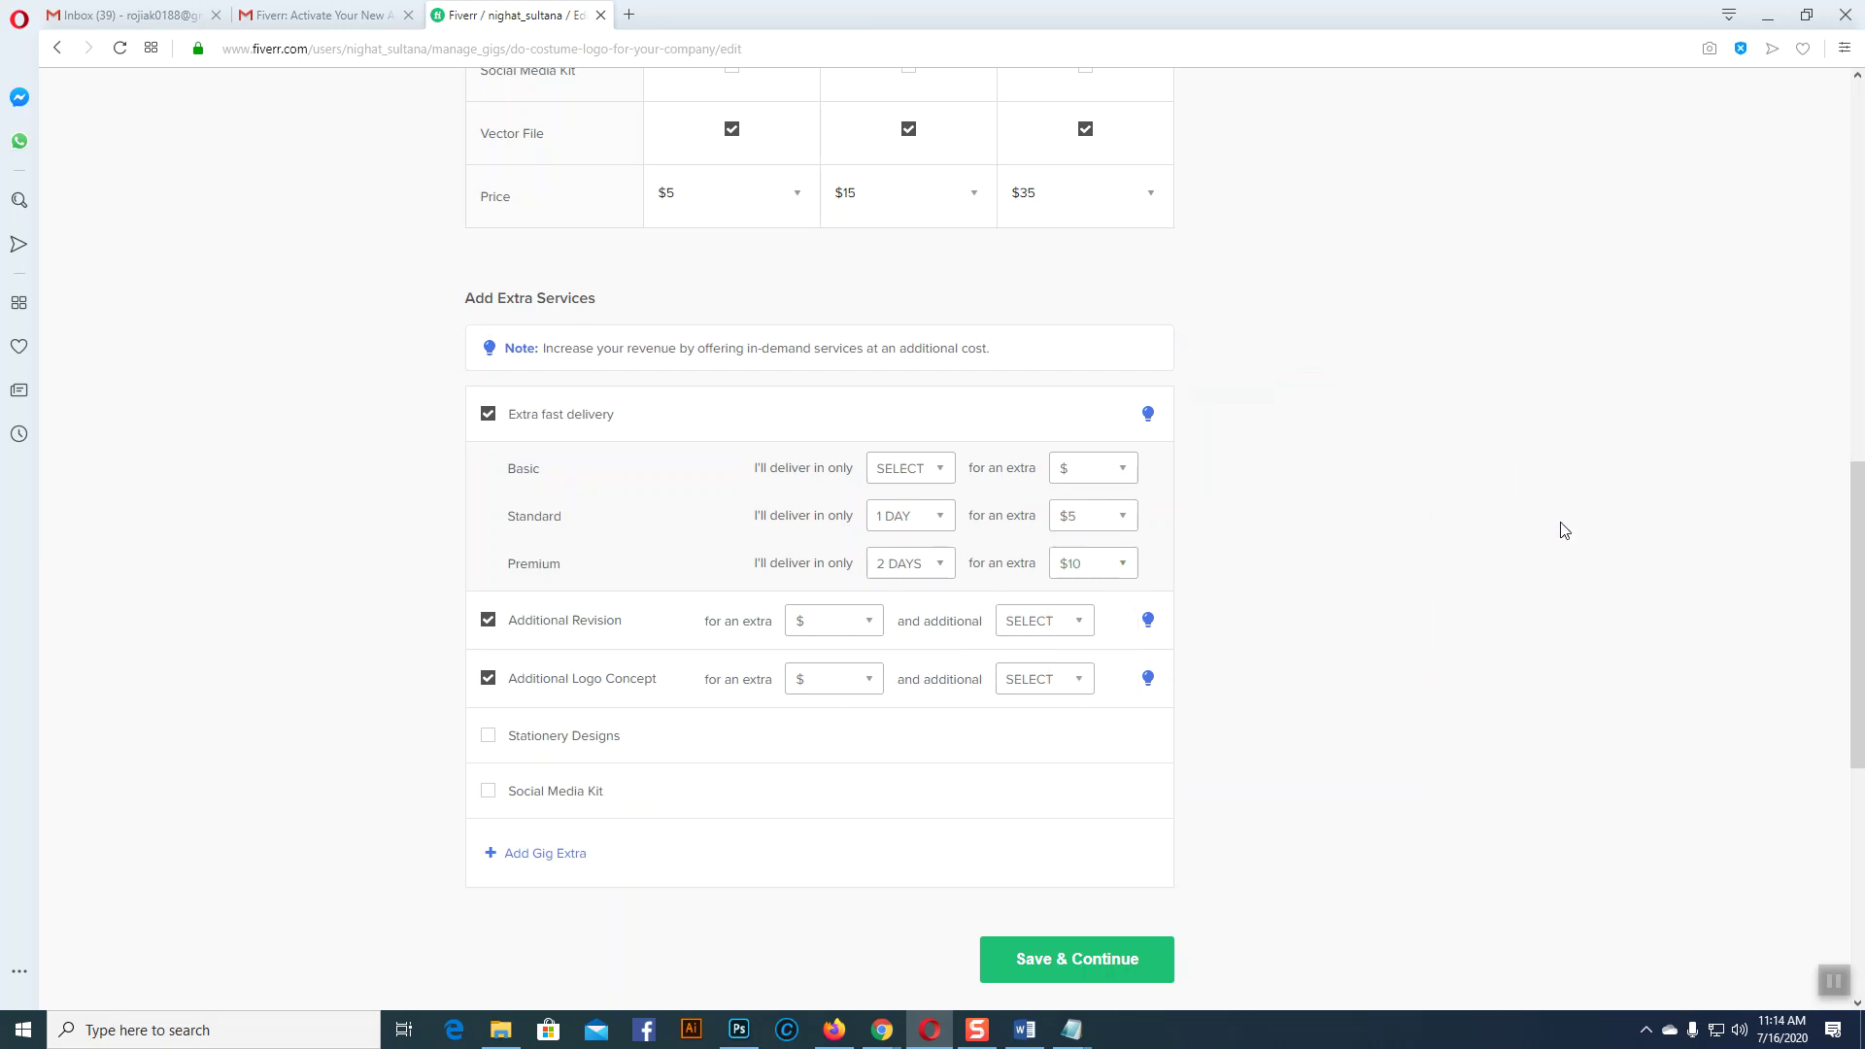
Set Additional Revision to $5 with 1 extra day.
mouse_move(553, 630)
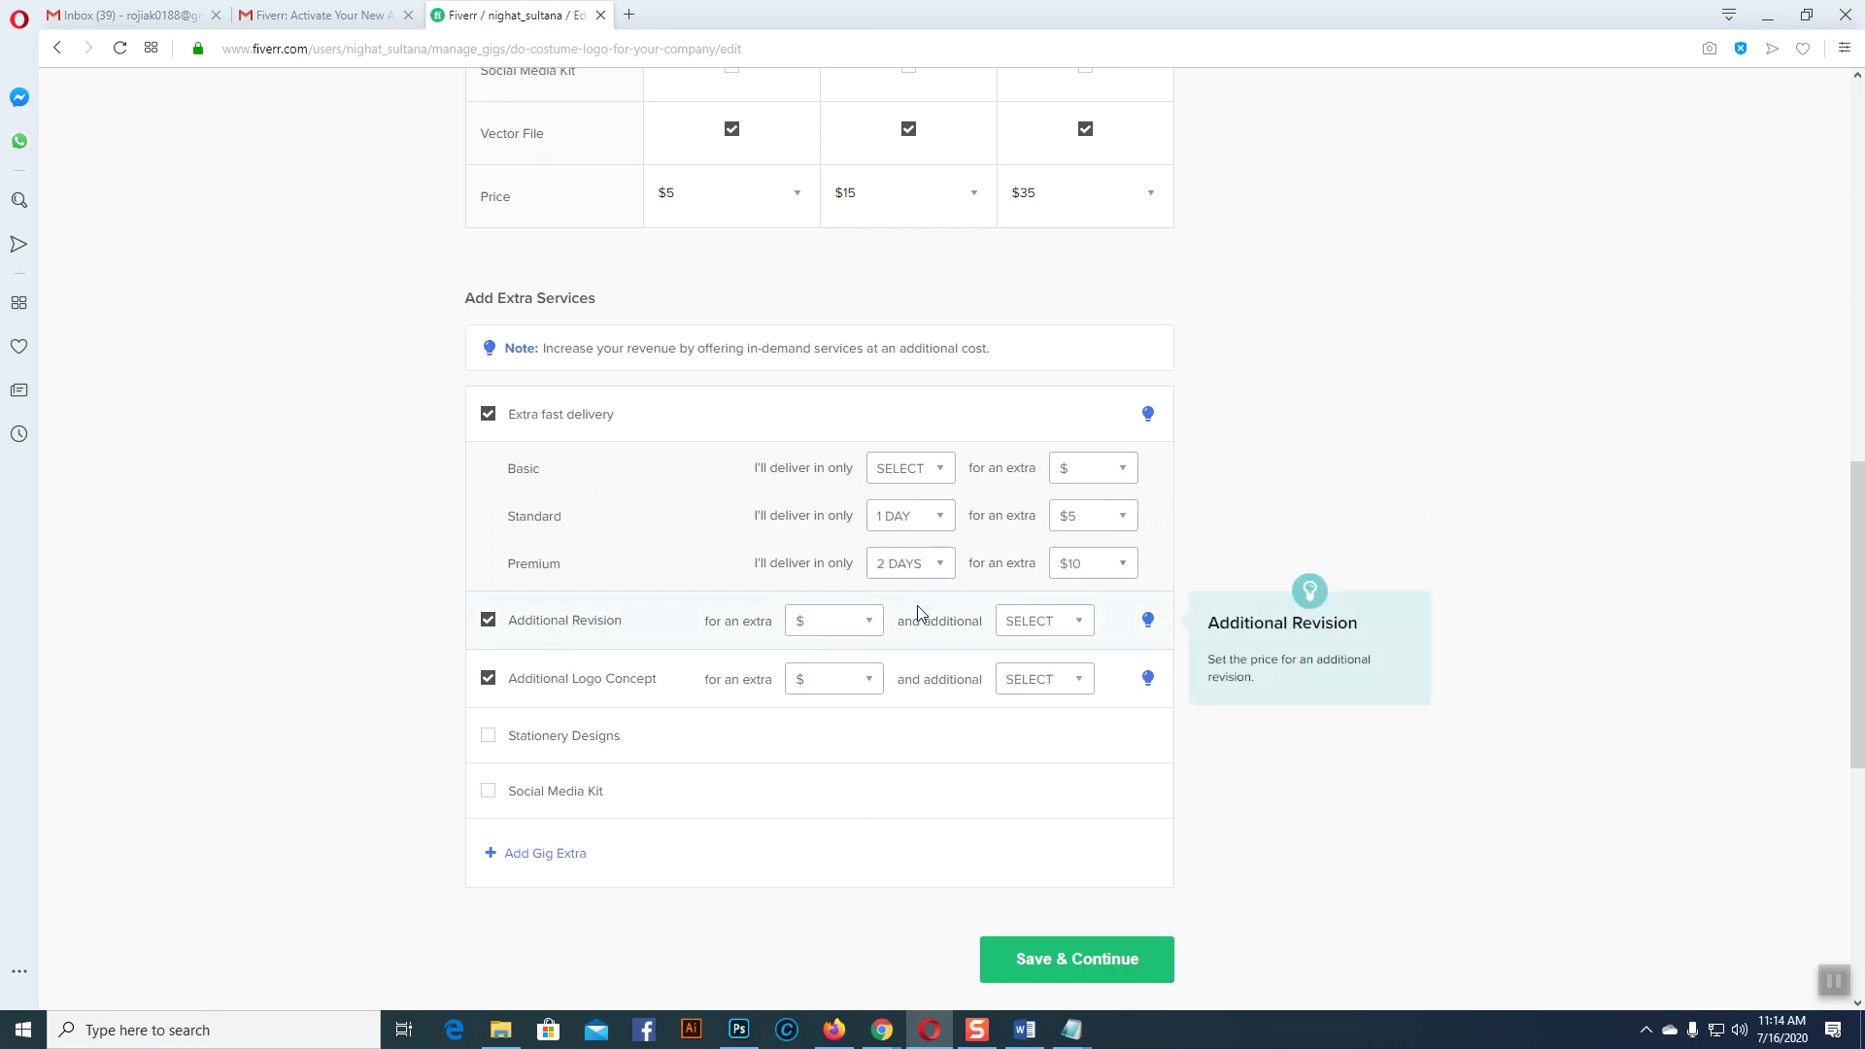
left_click(870, 620)
left_click(820, 670)
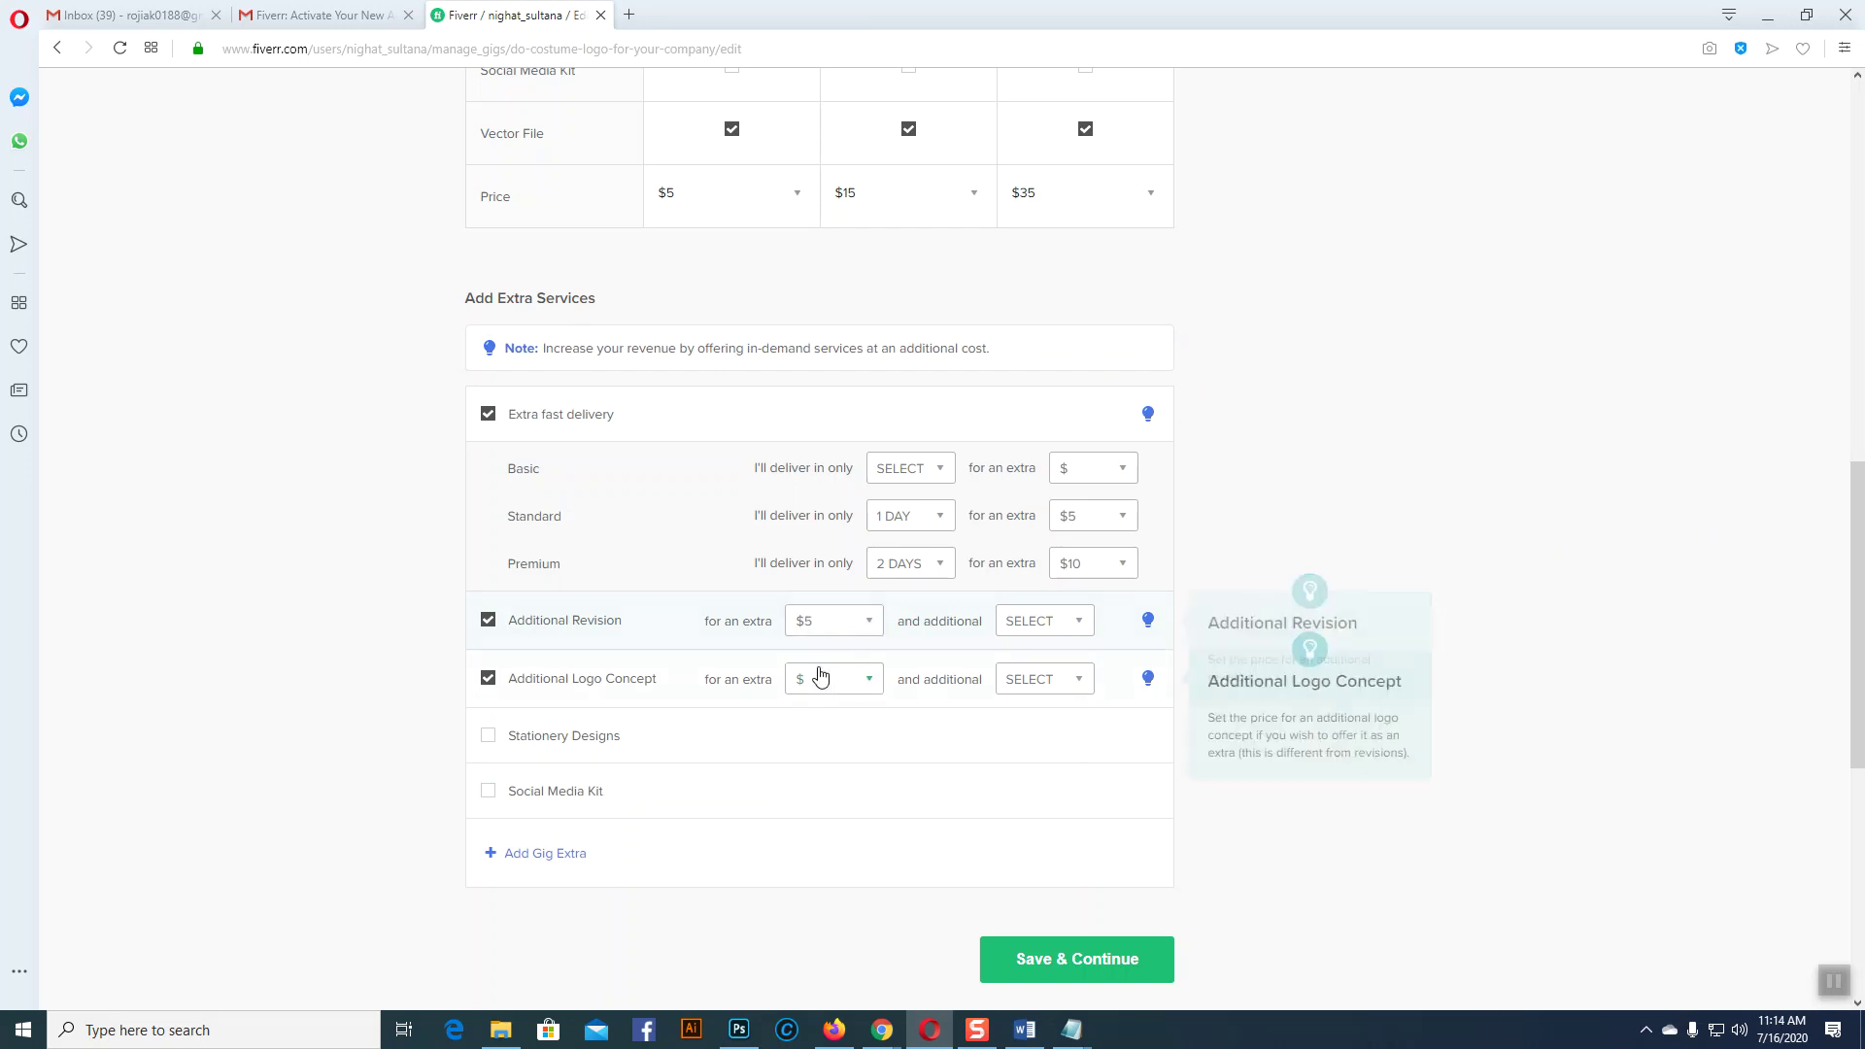
left_click(1059, 626)
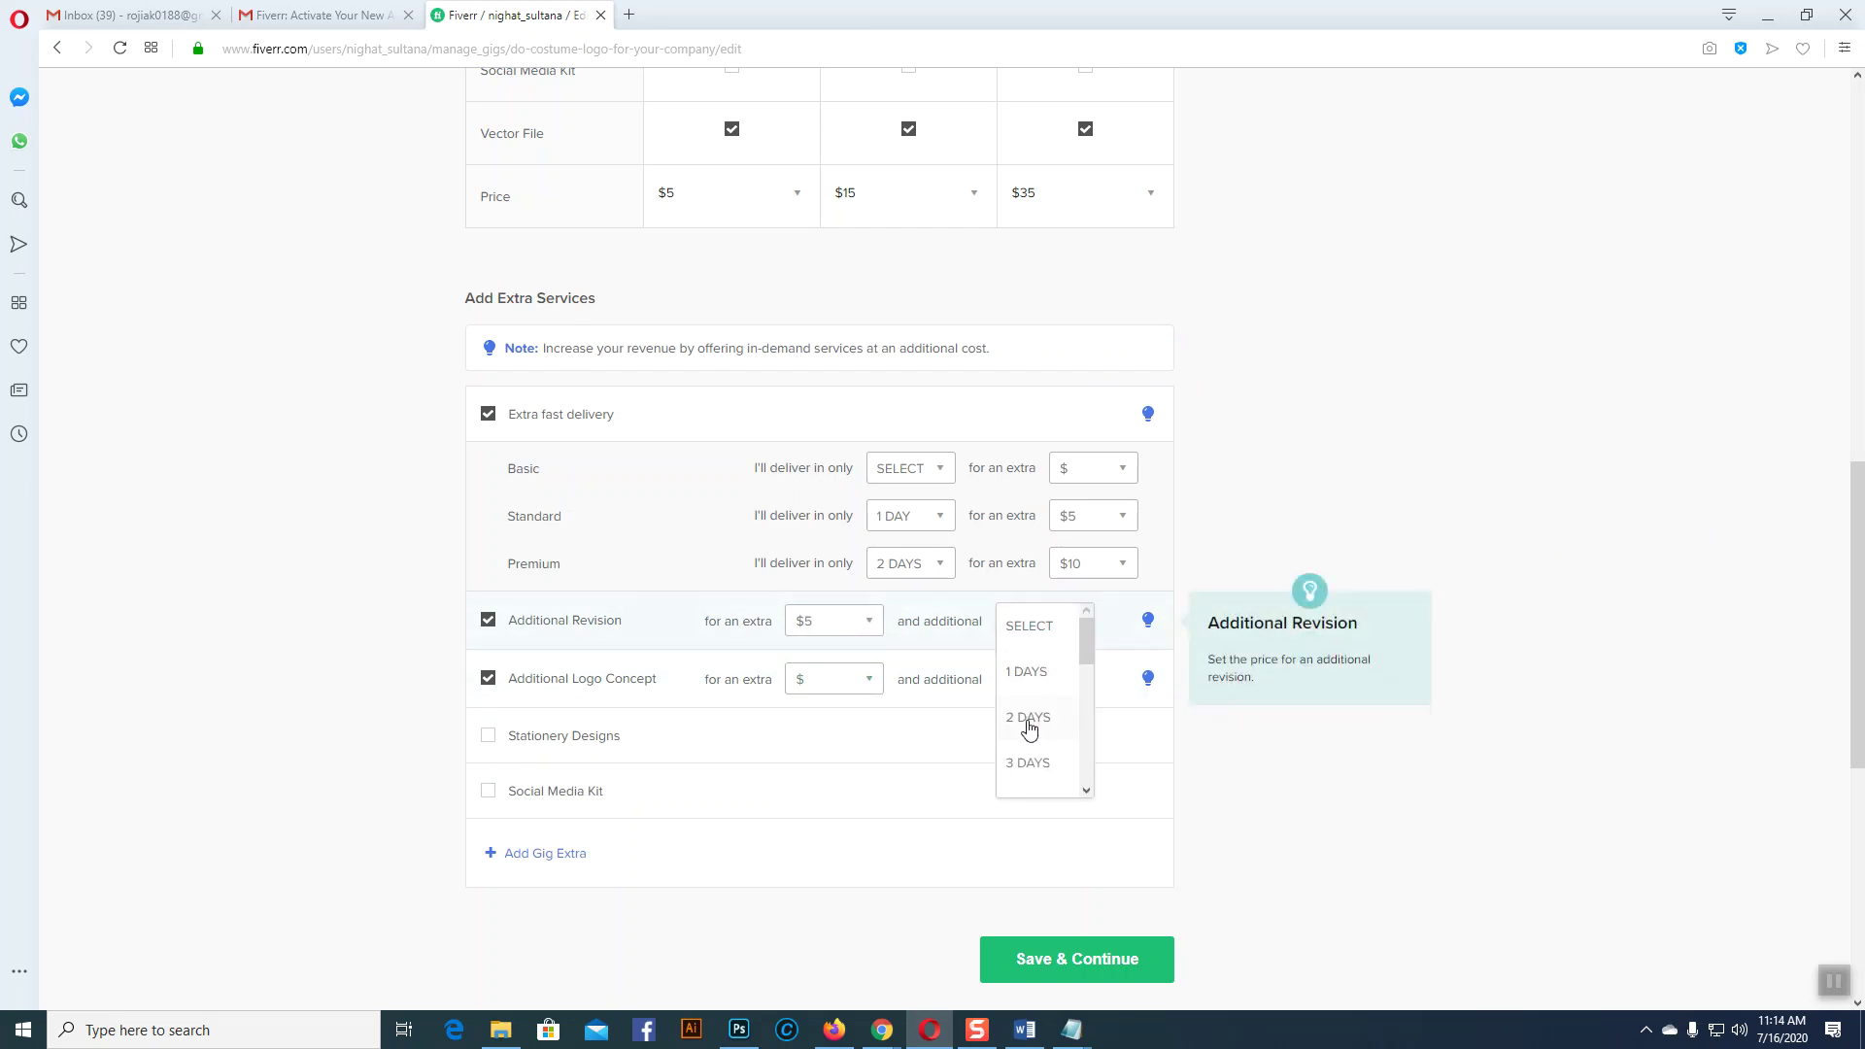
left_click(1028, 672)
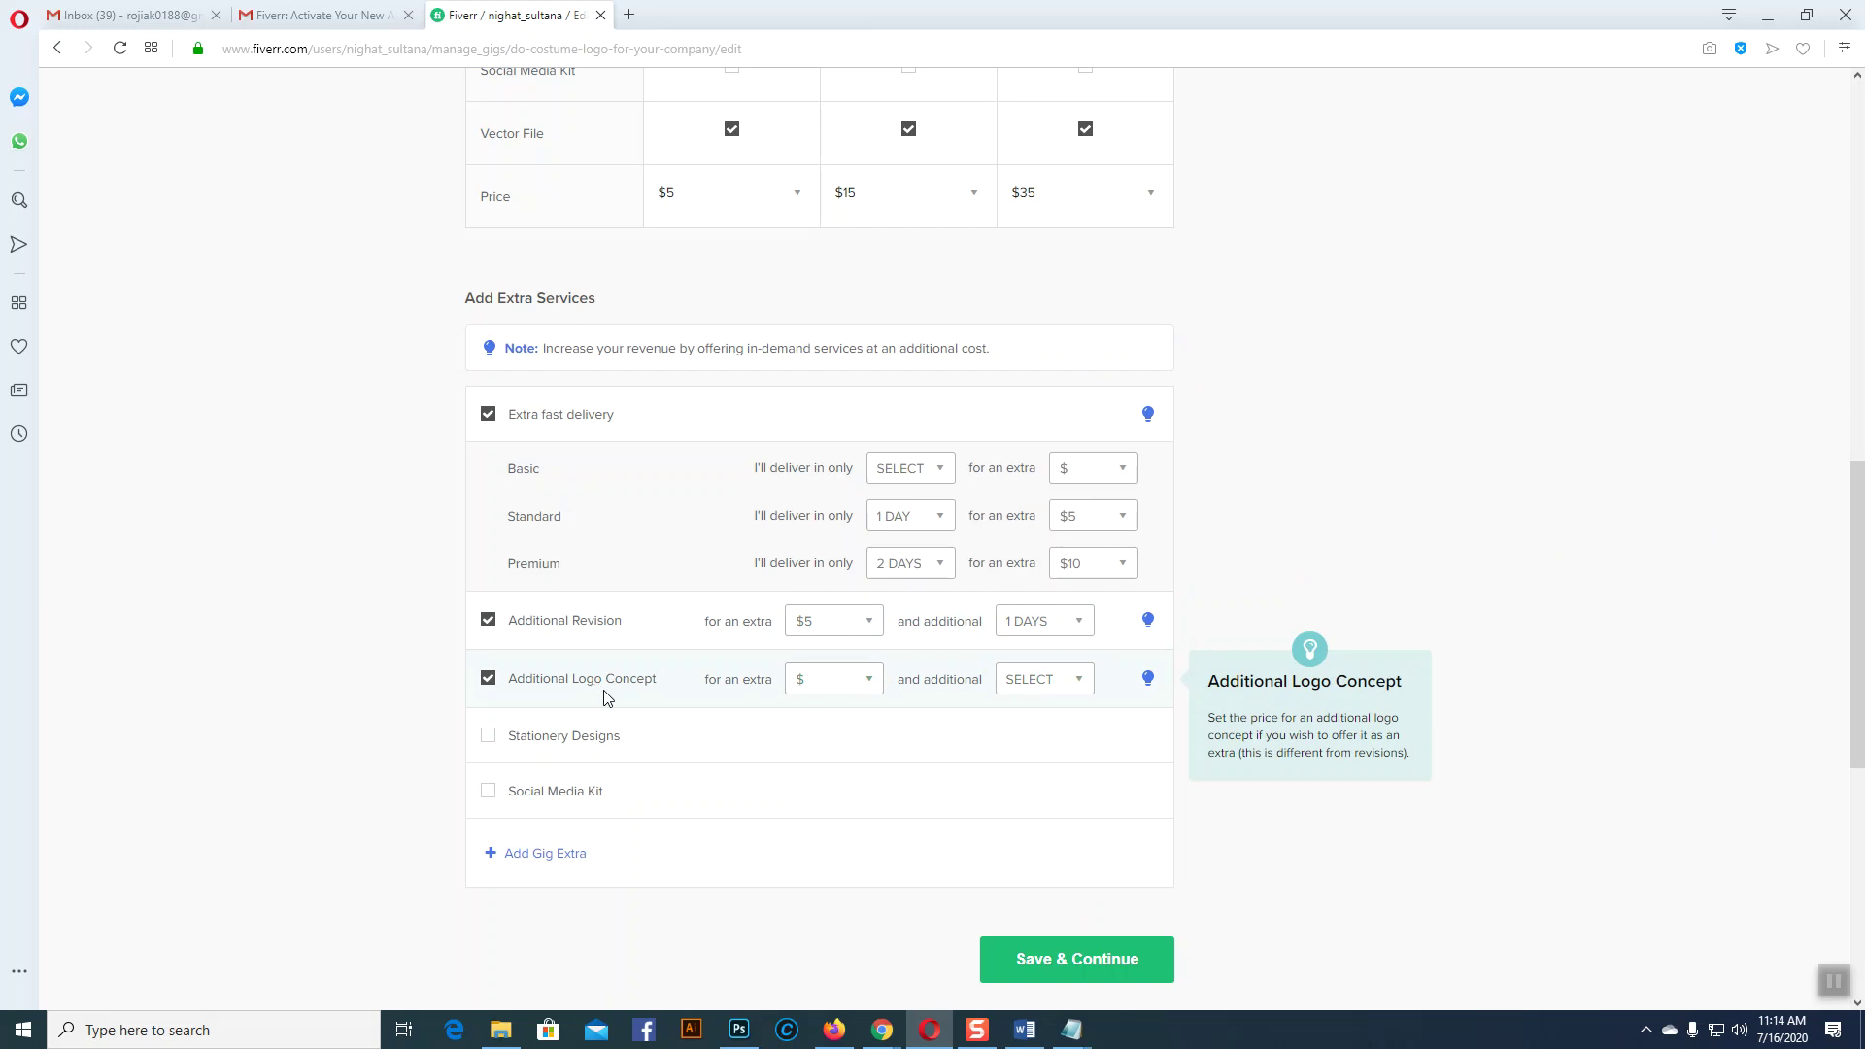
Set Additional Logo Concept to $10 with 1 extra day, then review the extras.
left_click(872, 683)
left_click(820, 777)
left_click(1086, 683)
left_click(1036, 735)
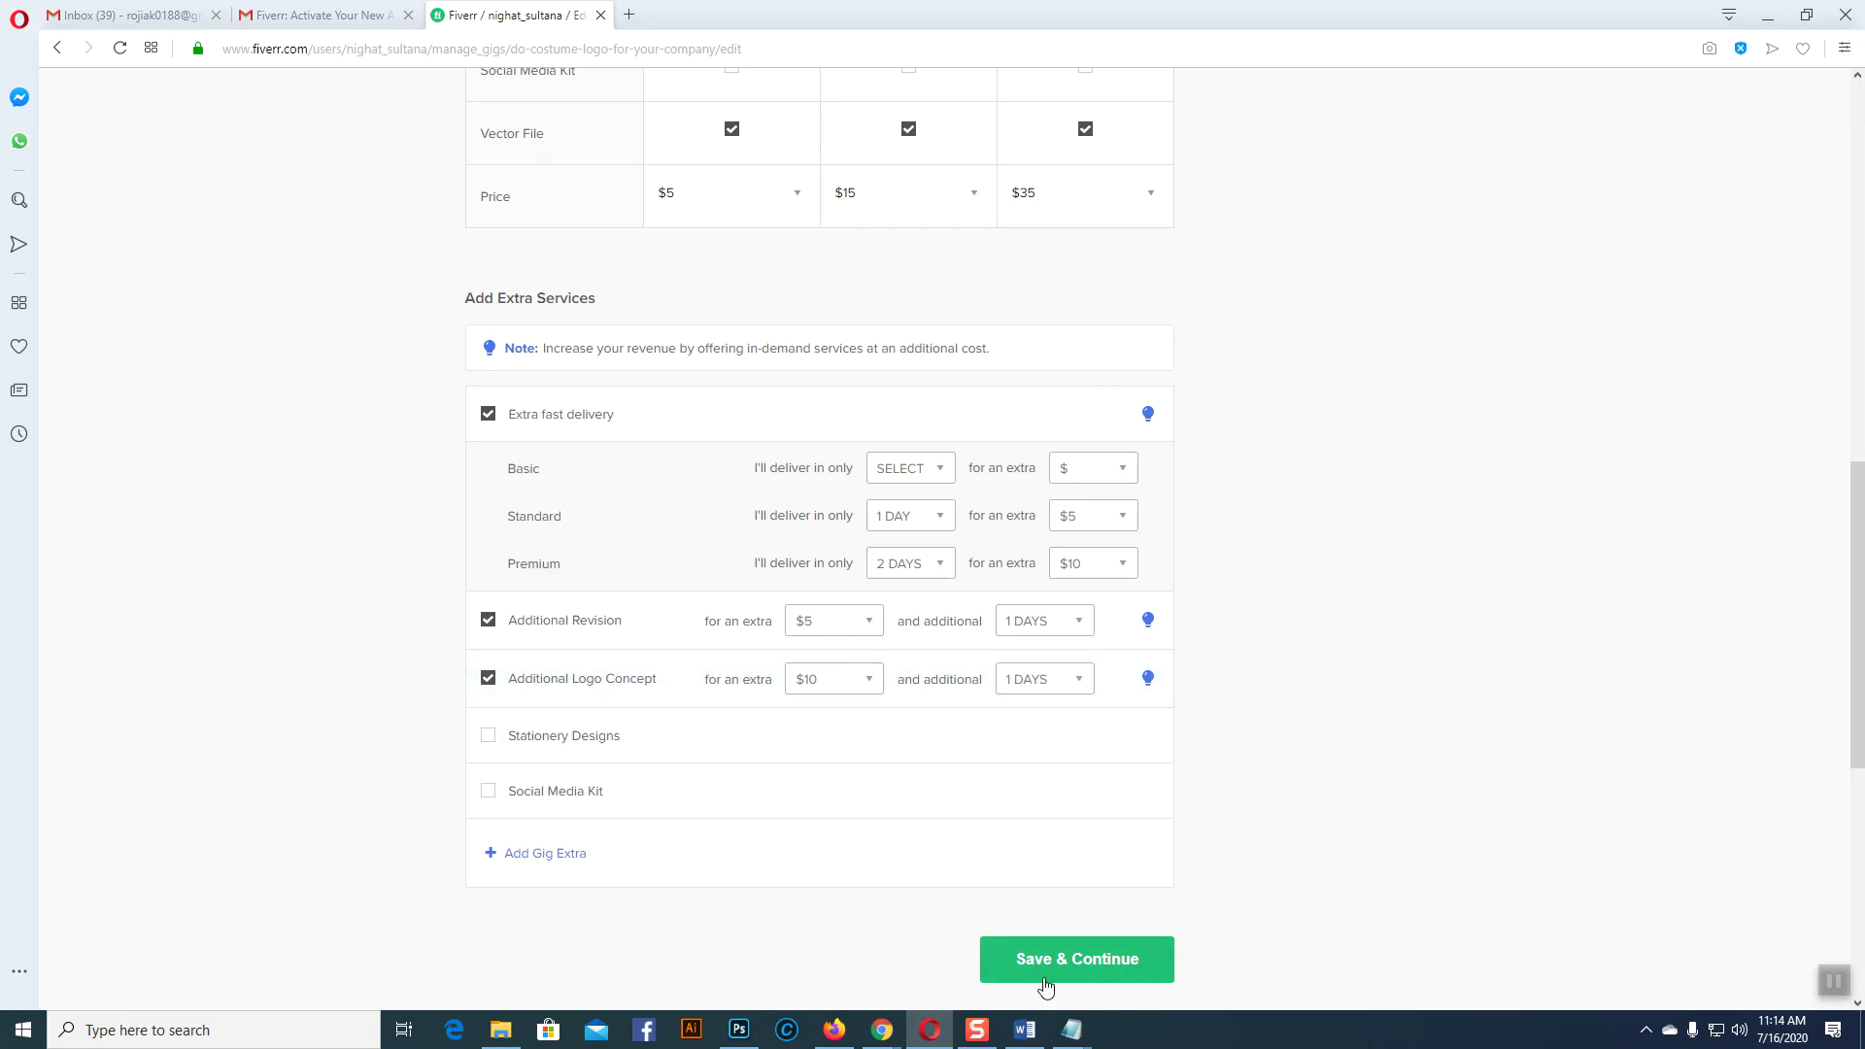
scroll(1437, 554, "up", 4)
scroll(1395, 579, "down", 3)
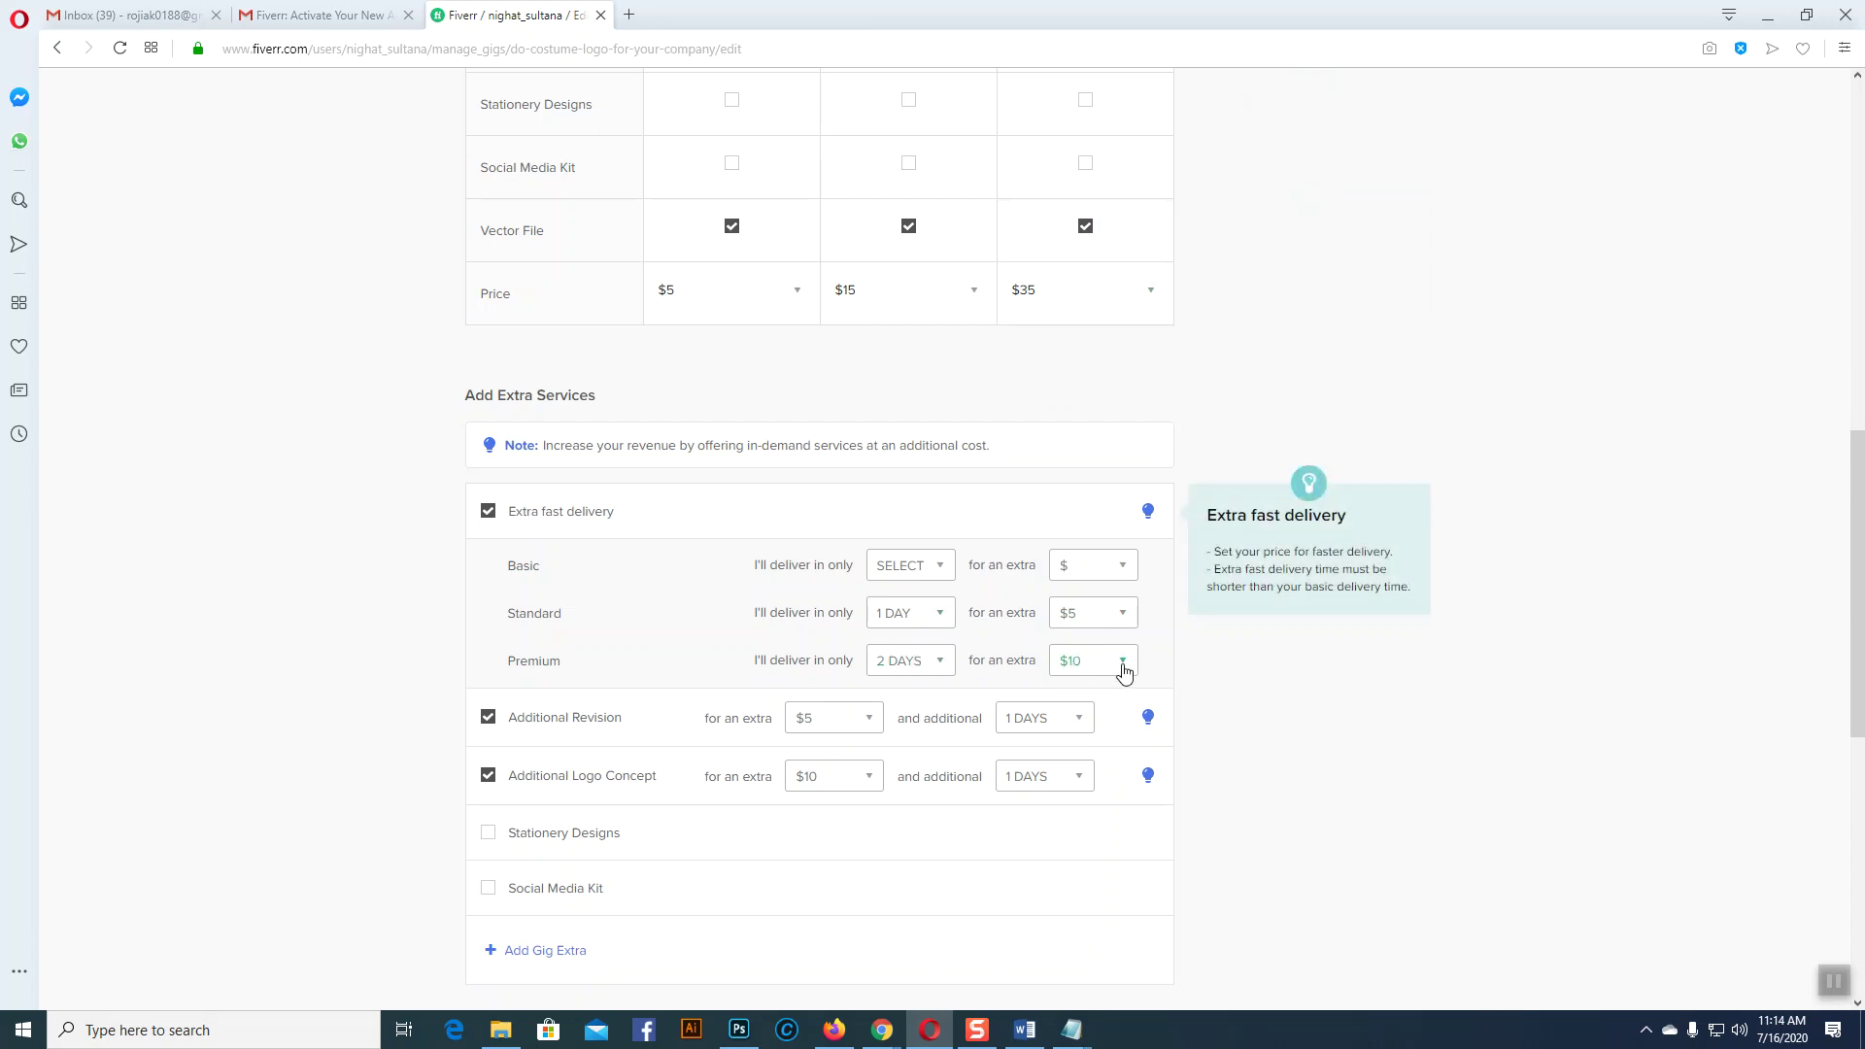
scroll(1395, 549, "up", 1)
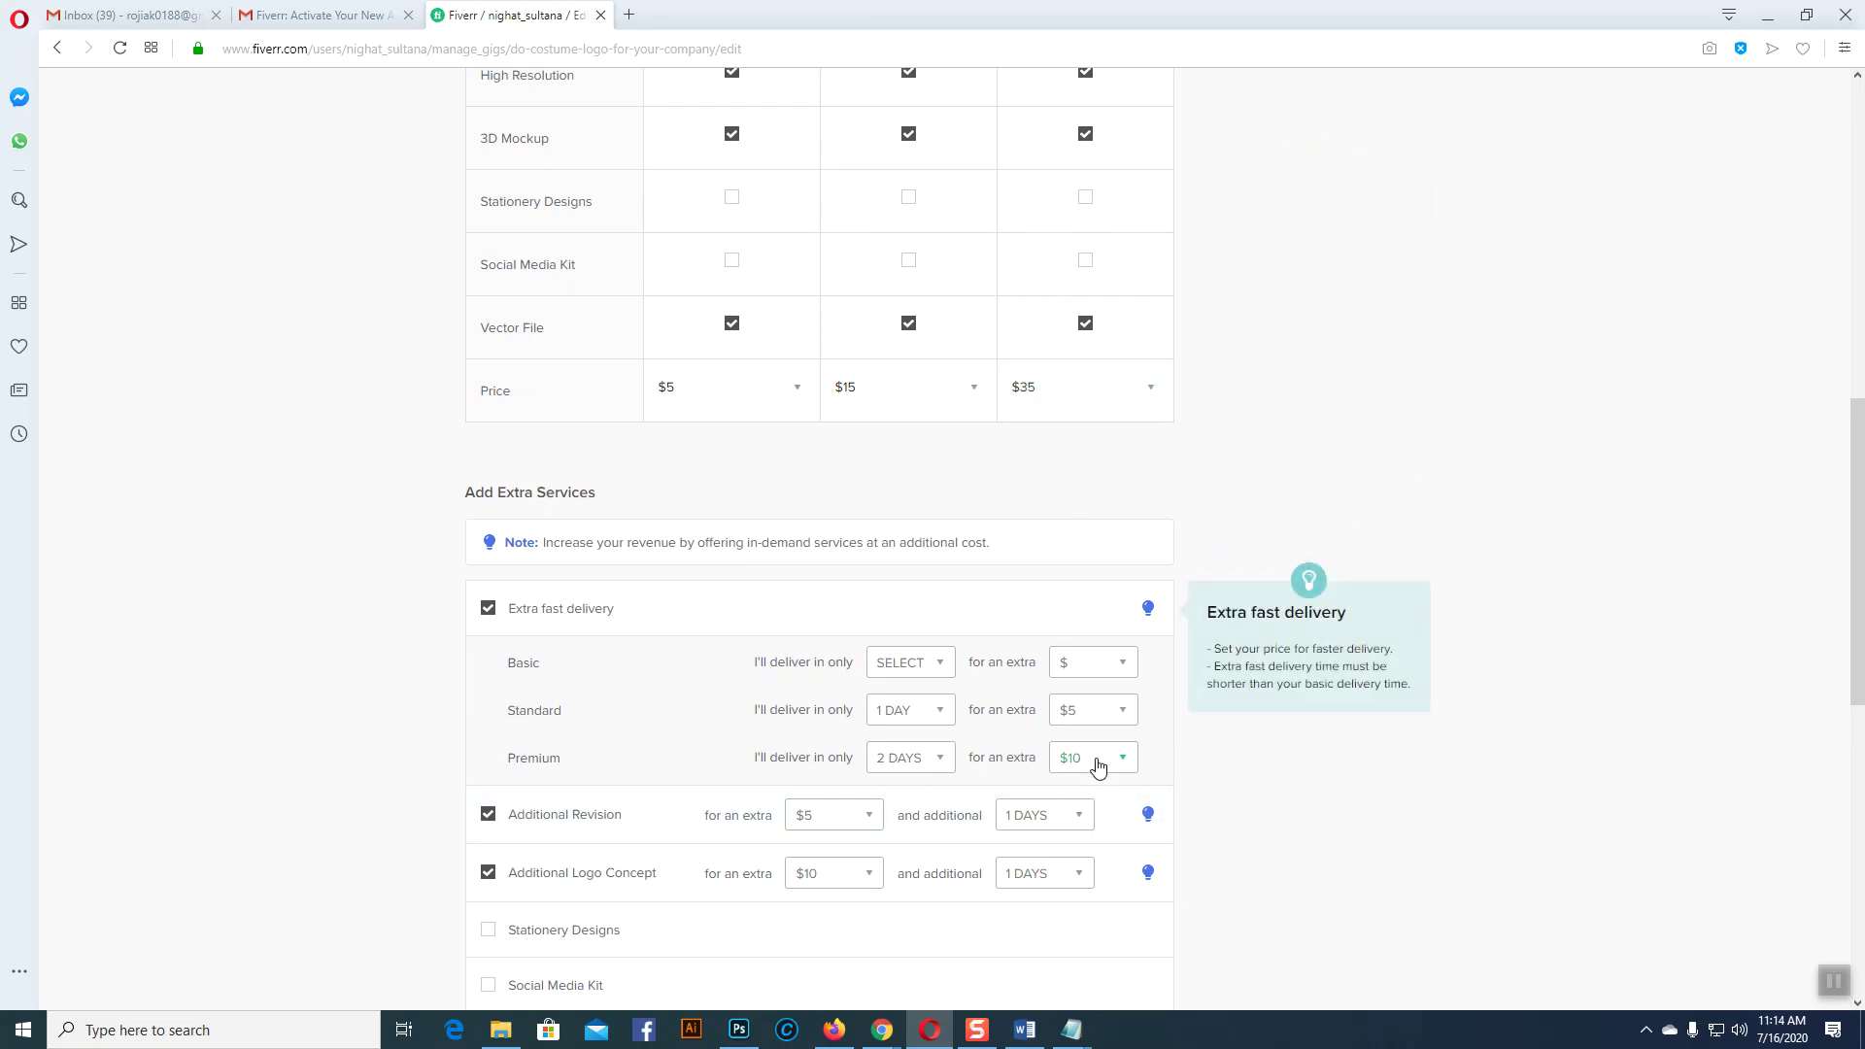
scroll(1328, 791, "down", 3)
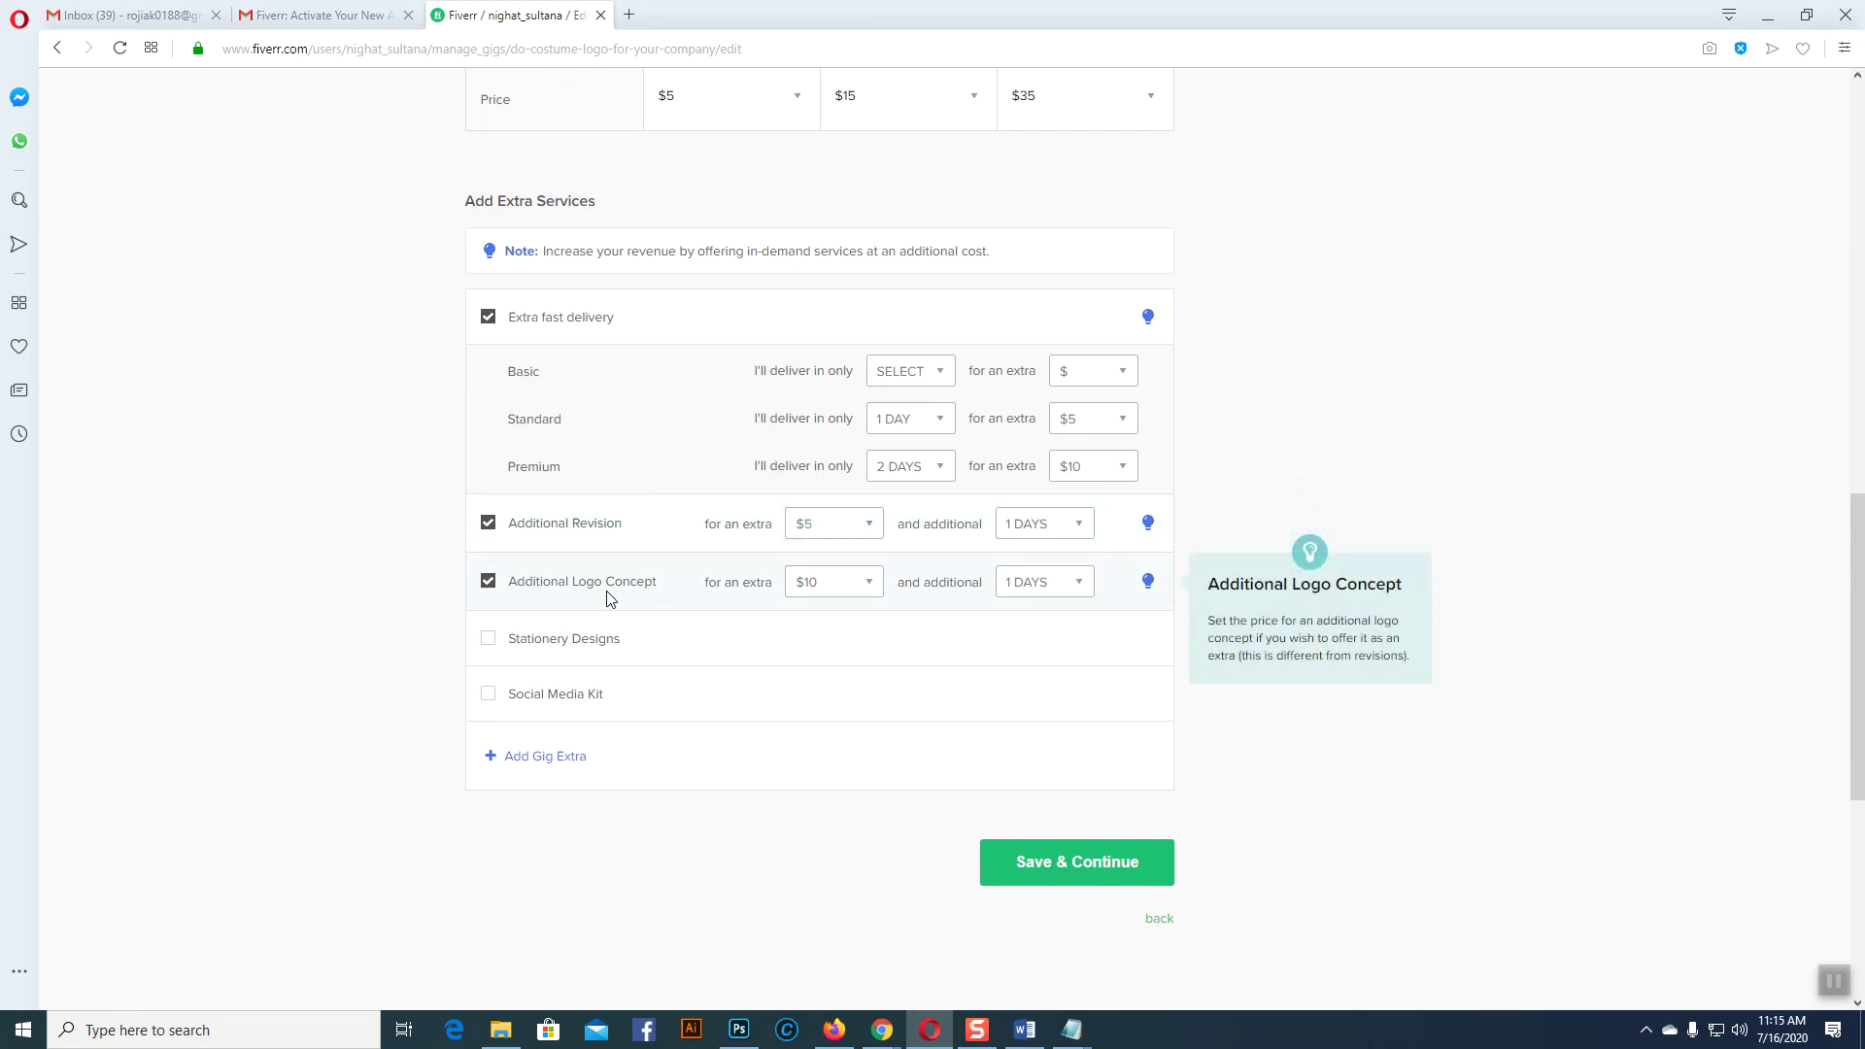
scroll(1084, 500, "up", 13)
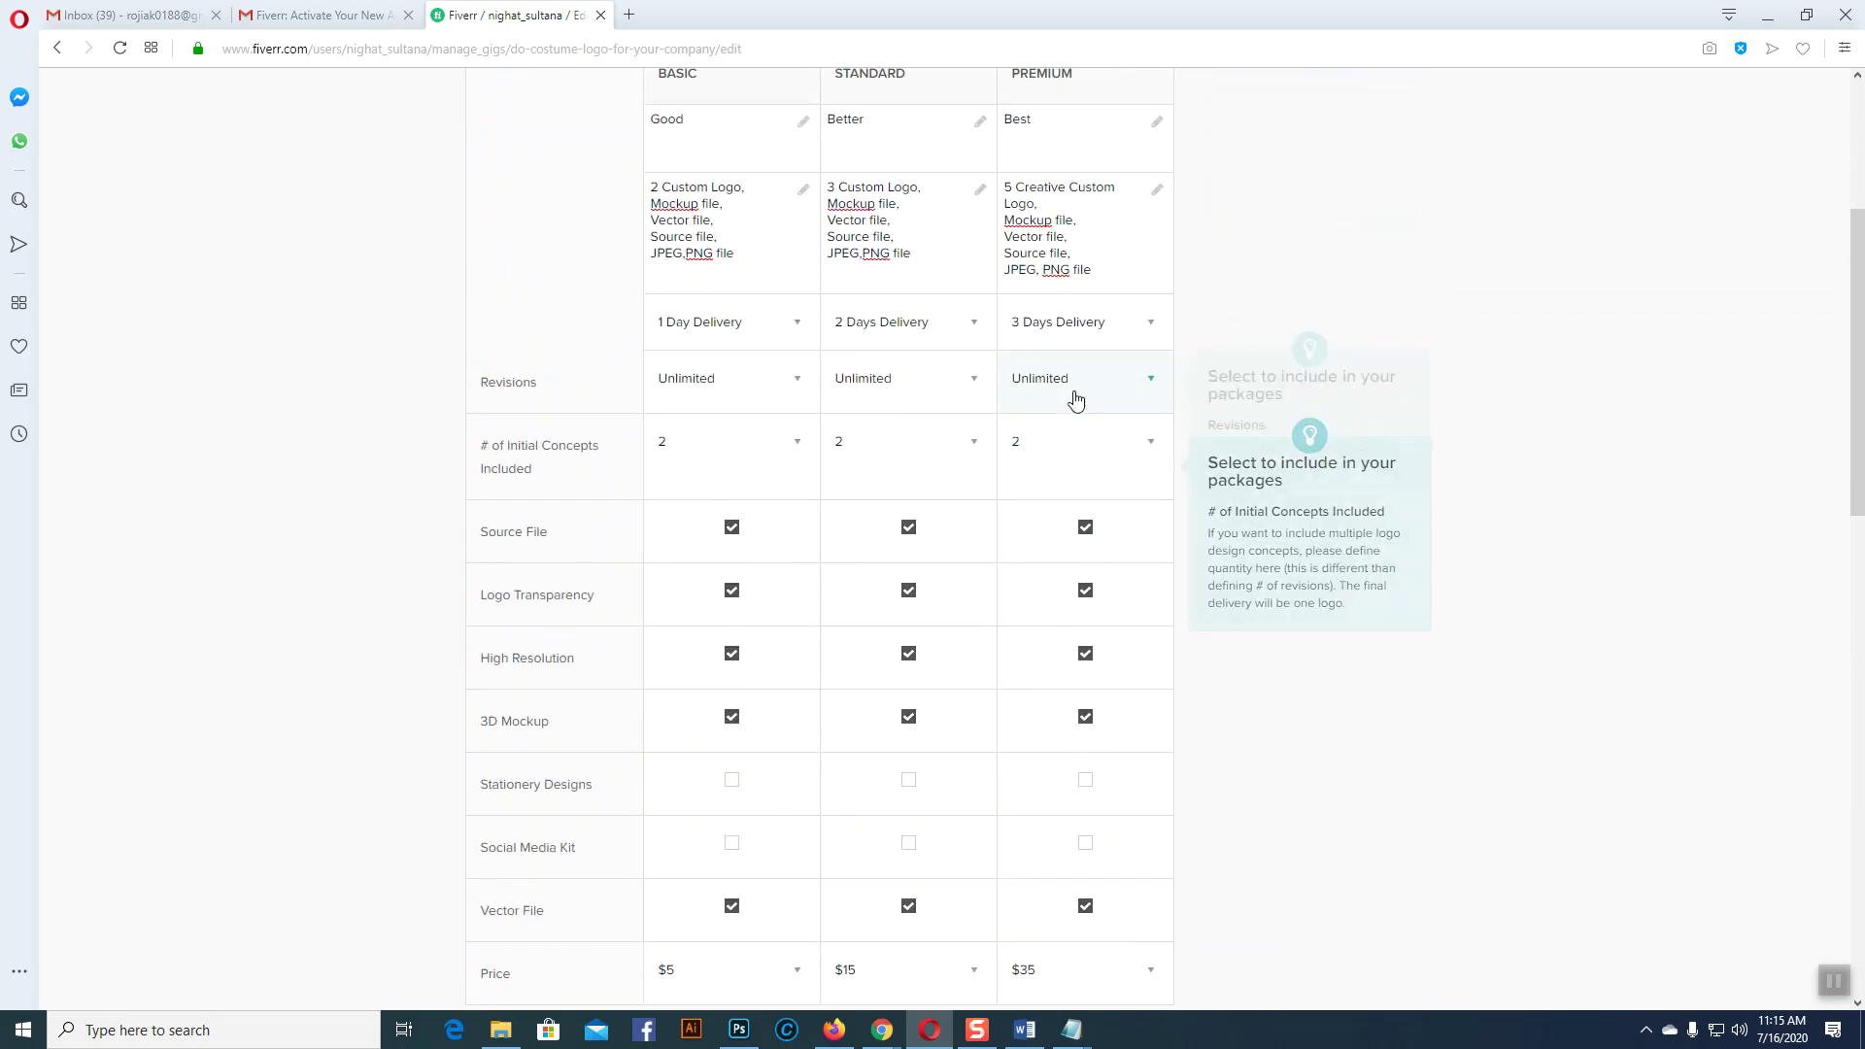
scroll(1428, 754, "down", 15)
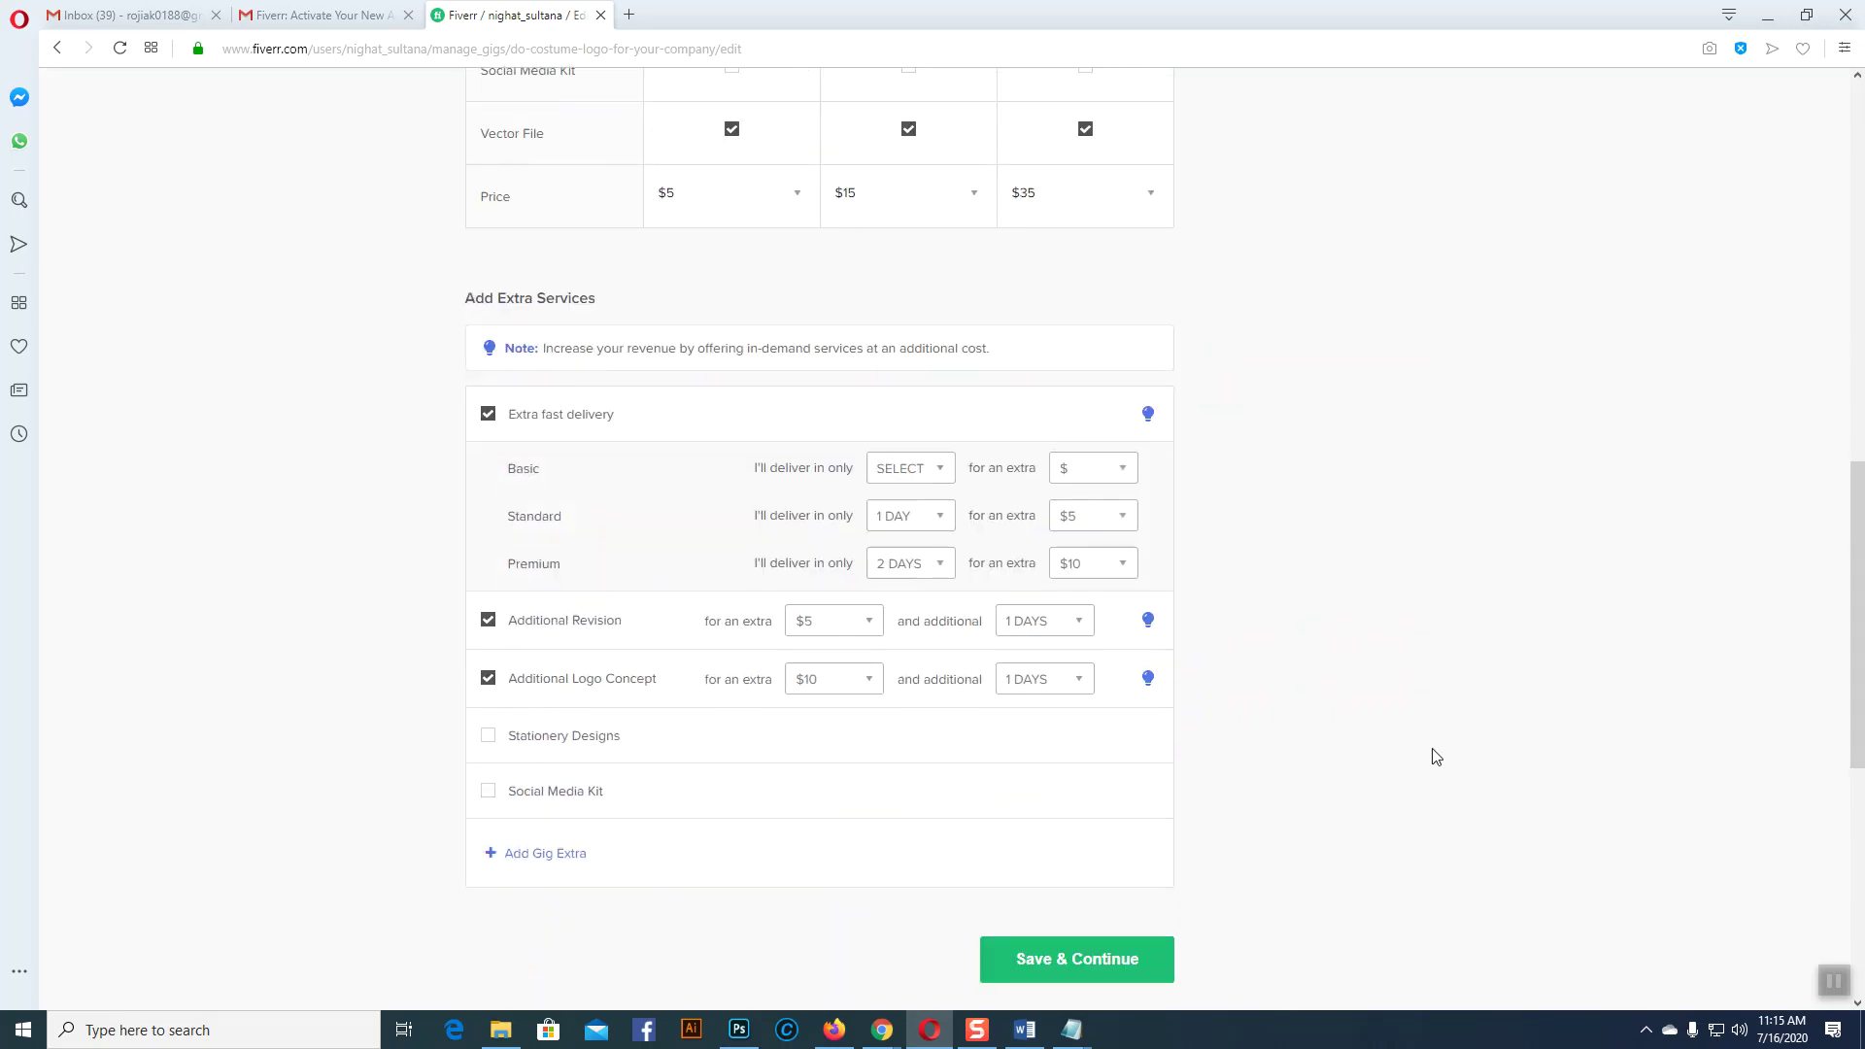
scroll(1085, 470, "up", 4)
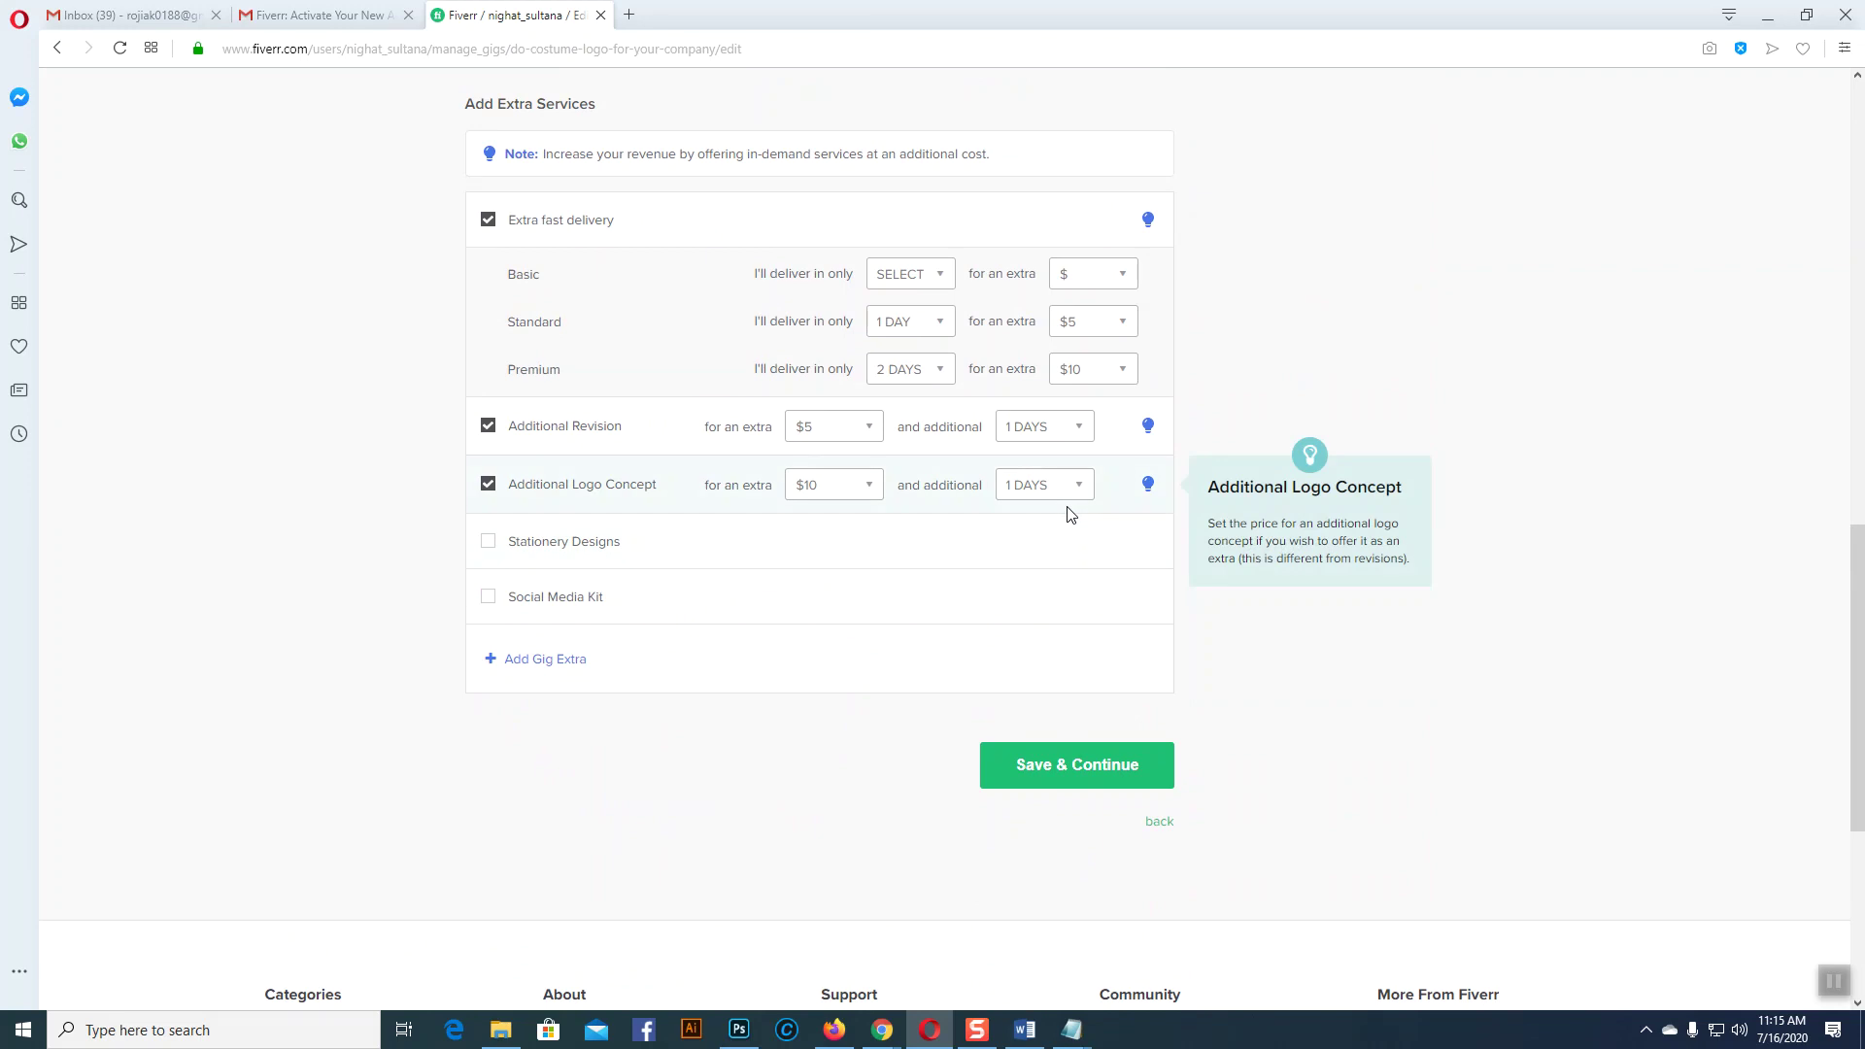
Save the gig pricing and click into the empty Briefly Describe Your Gig box.
left_click(1091, 768)
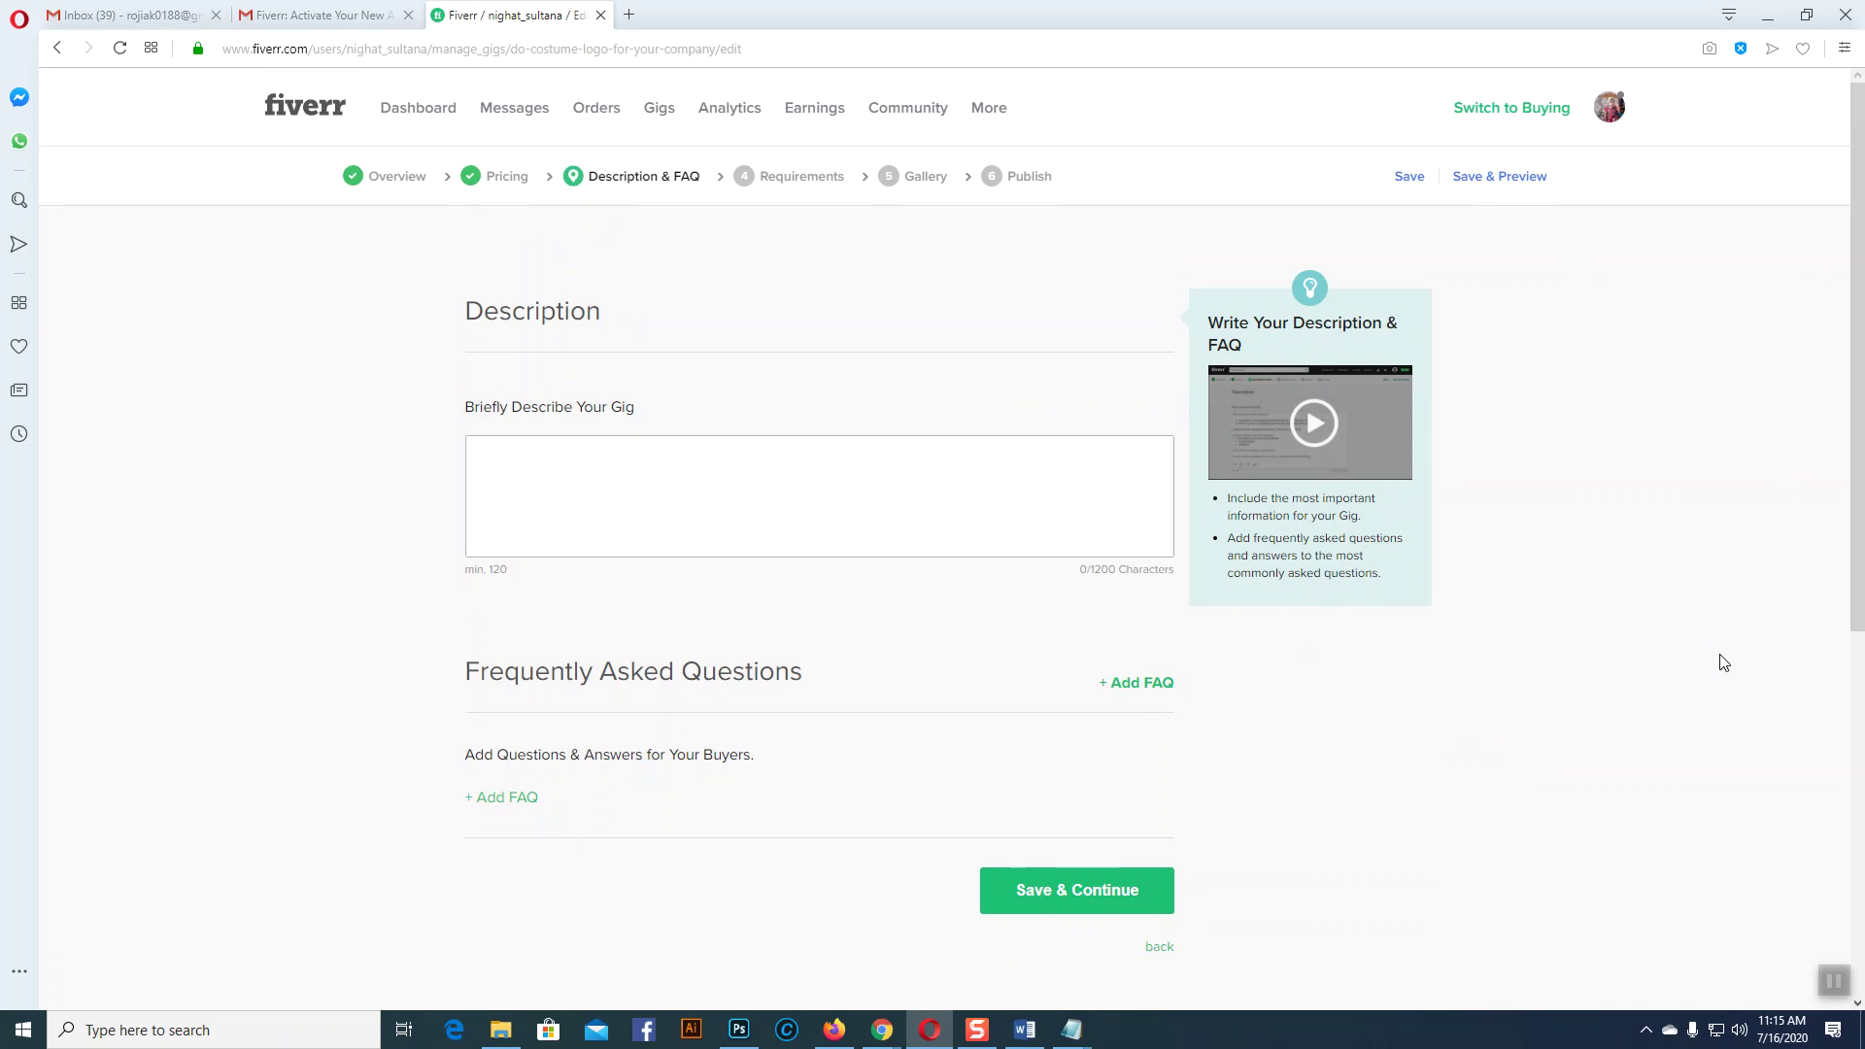
left_click(563, 462)
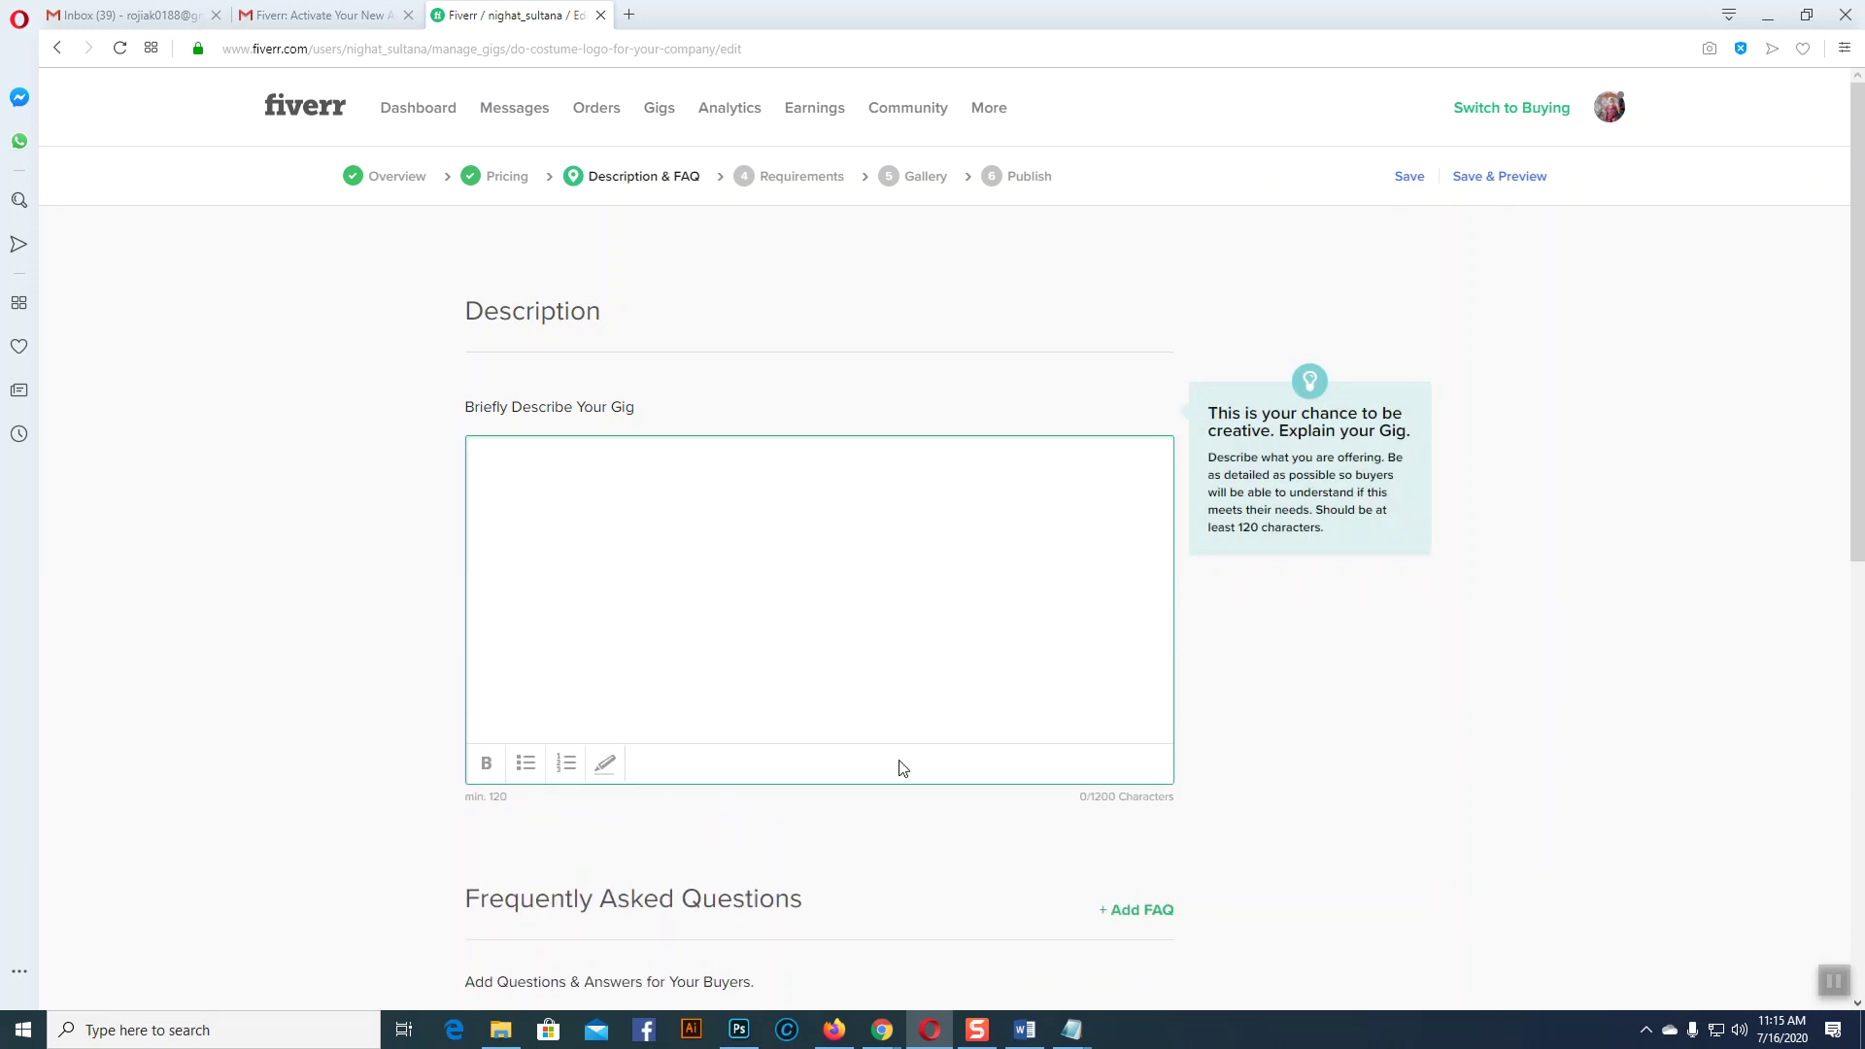
left_click(1071, 1030)
In New Text Document (5), select the description draft from Hello down to the order invitation.
left_click(1000, 931)
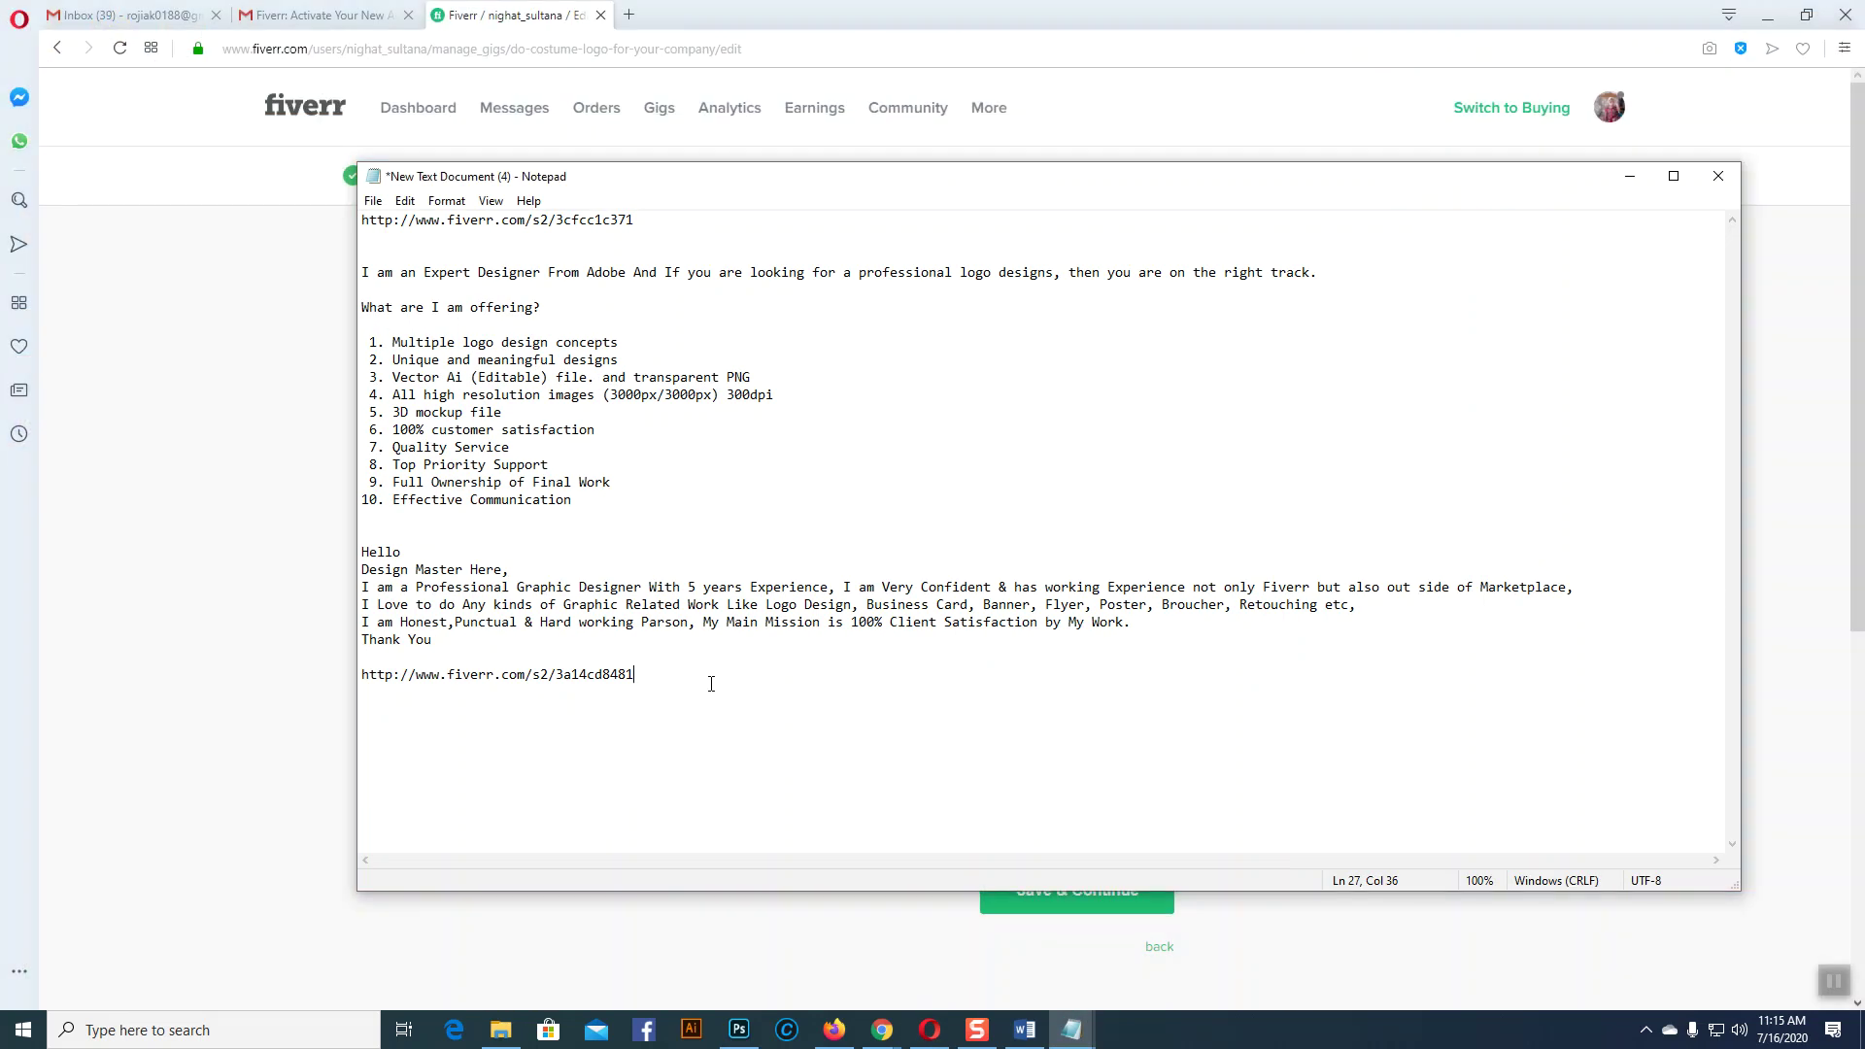
left_click(1072, 1030)
left_click(1138, 923)
left_click(1160, 712)
scroll(1085, 512, "up", 3)
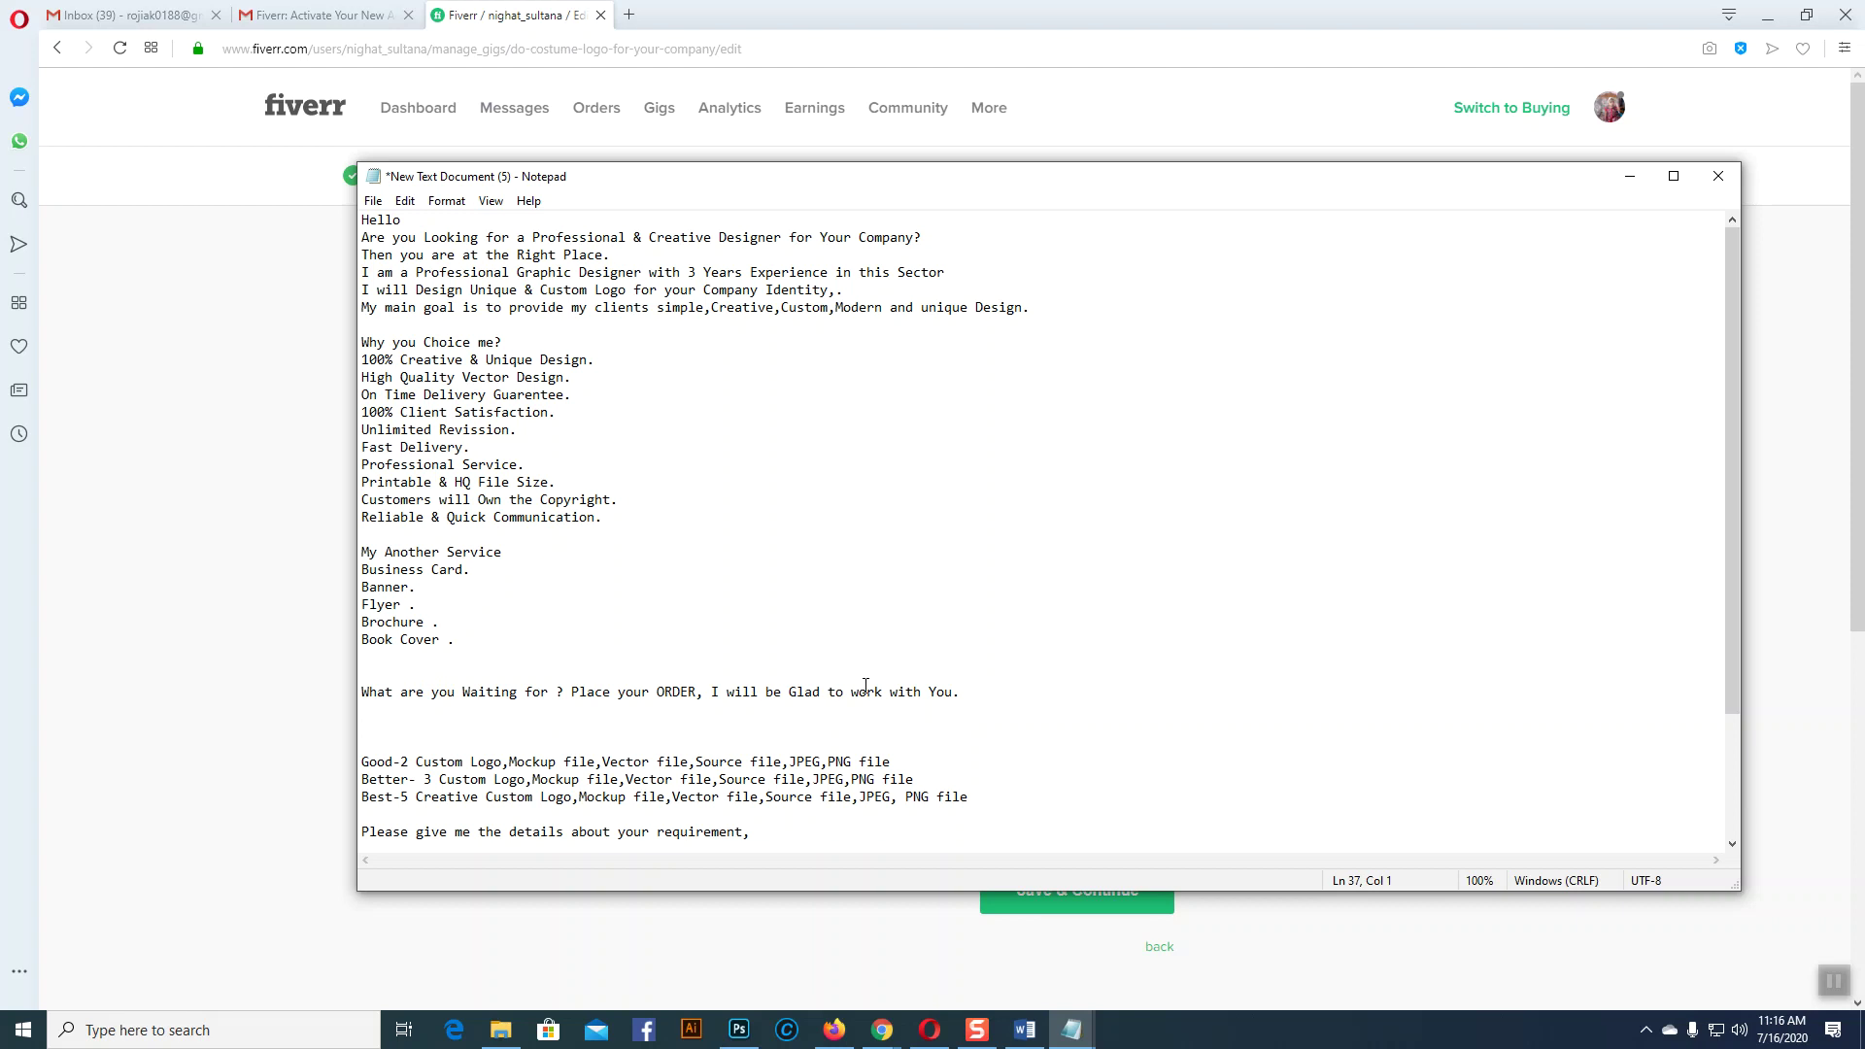
left_click_drag(989, 698, 300, 211)
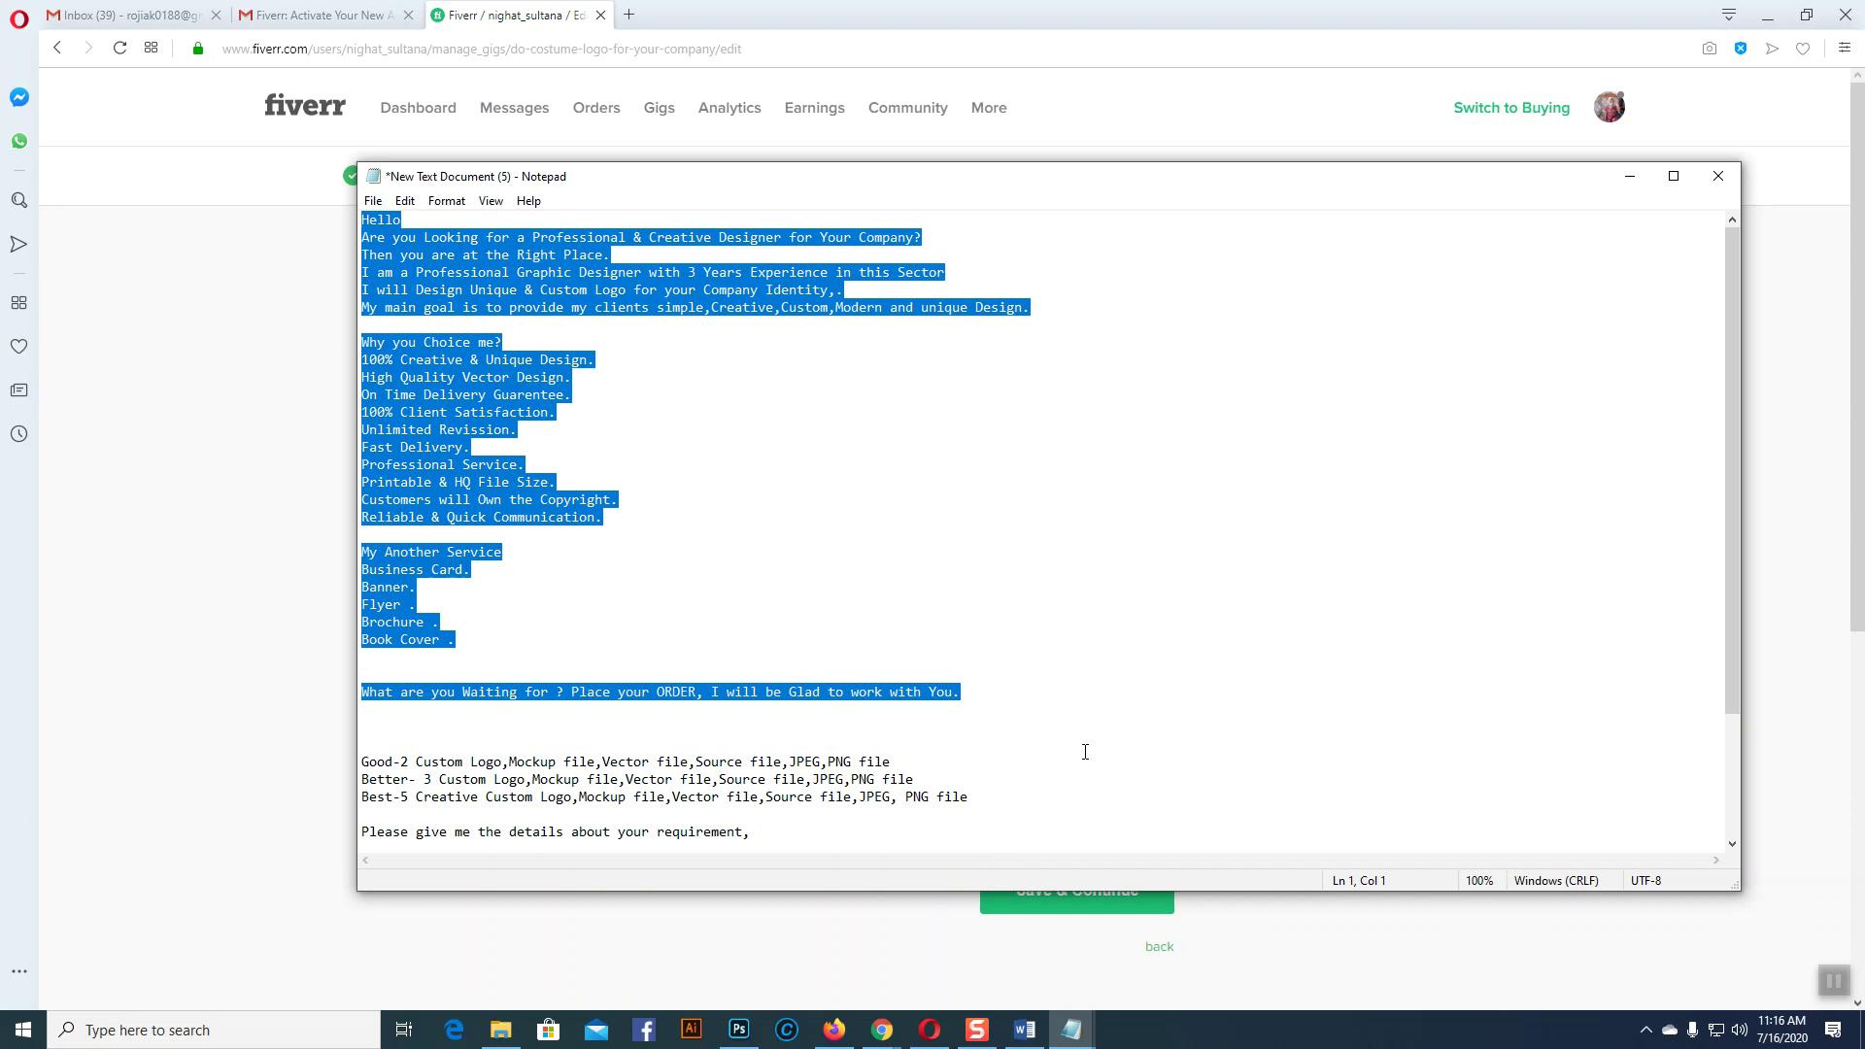
Scroll the business card gig's About This Gig section for reference, then return to the editor.
left_click(834, 1030)
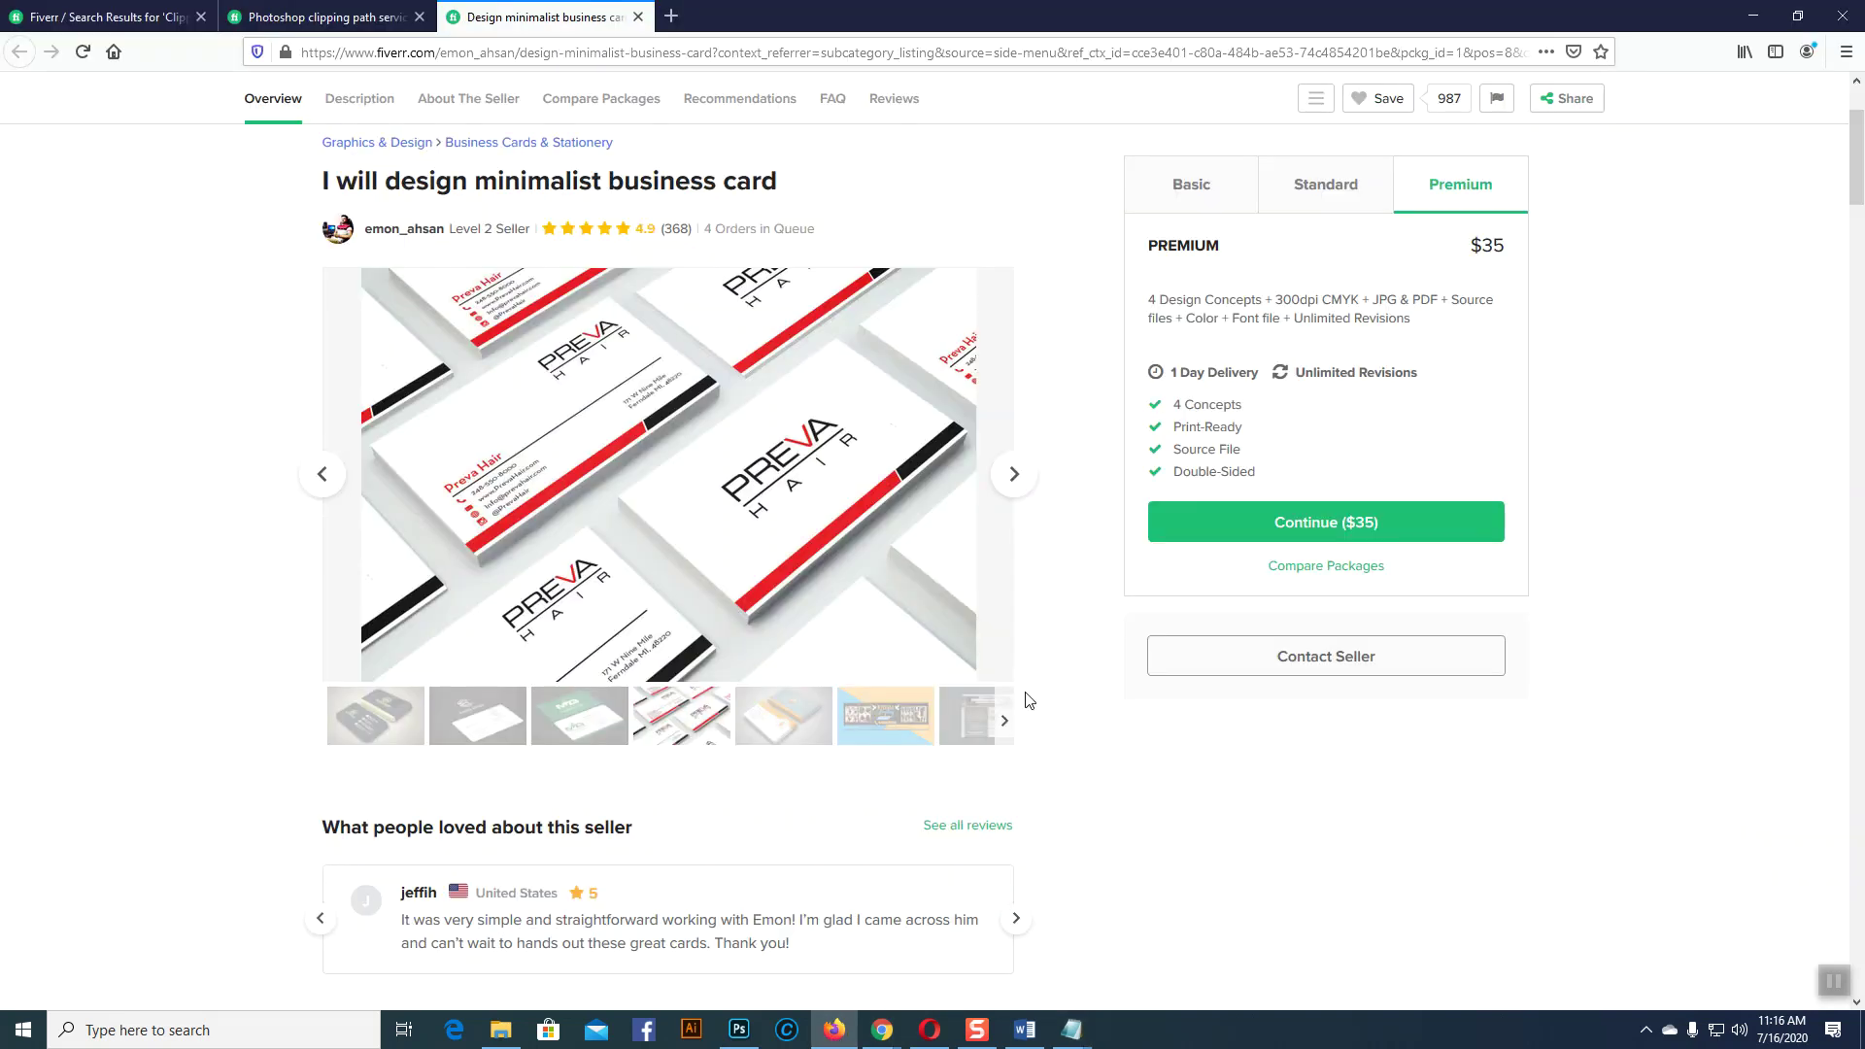
scroll(933, 545, "down", 5)
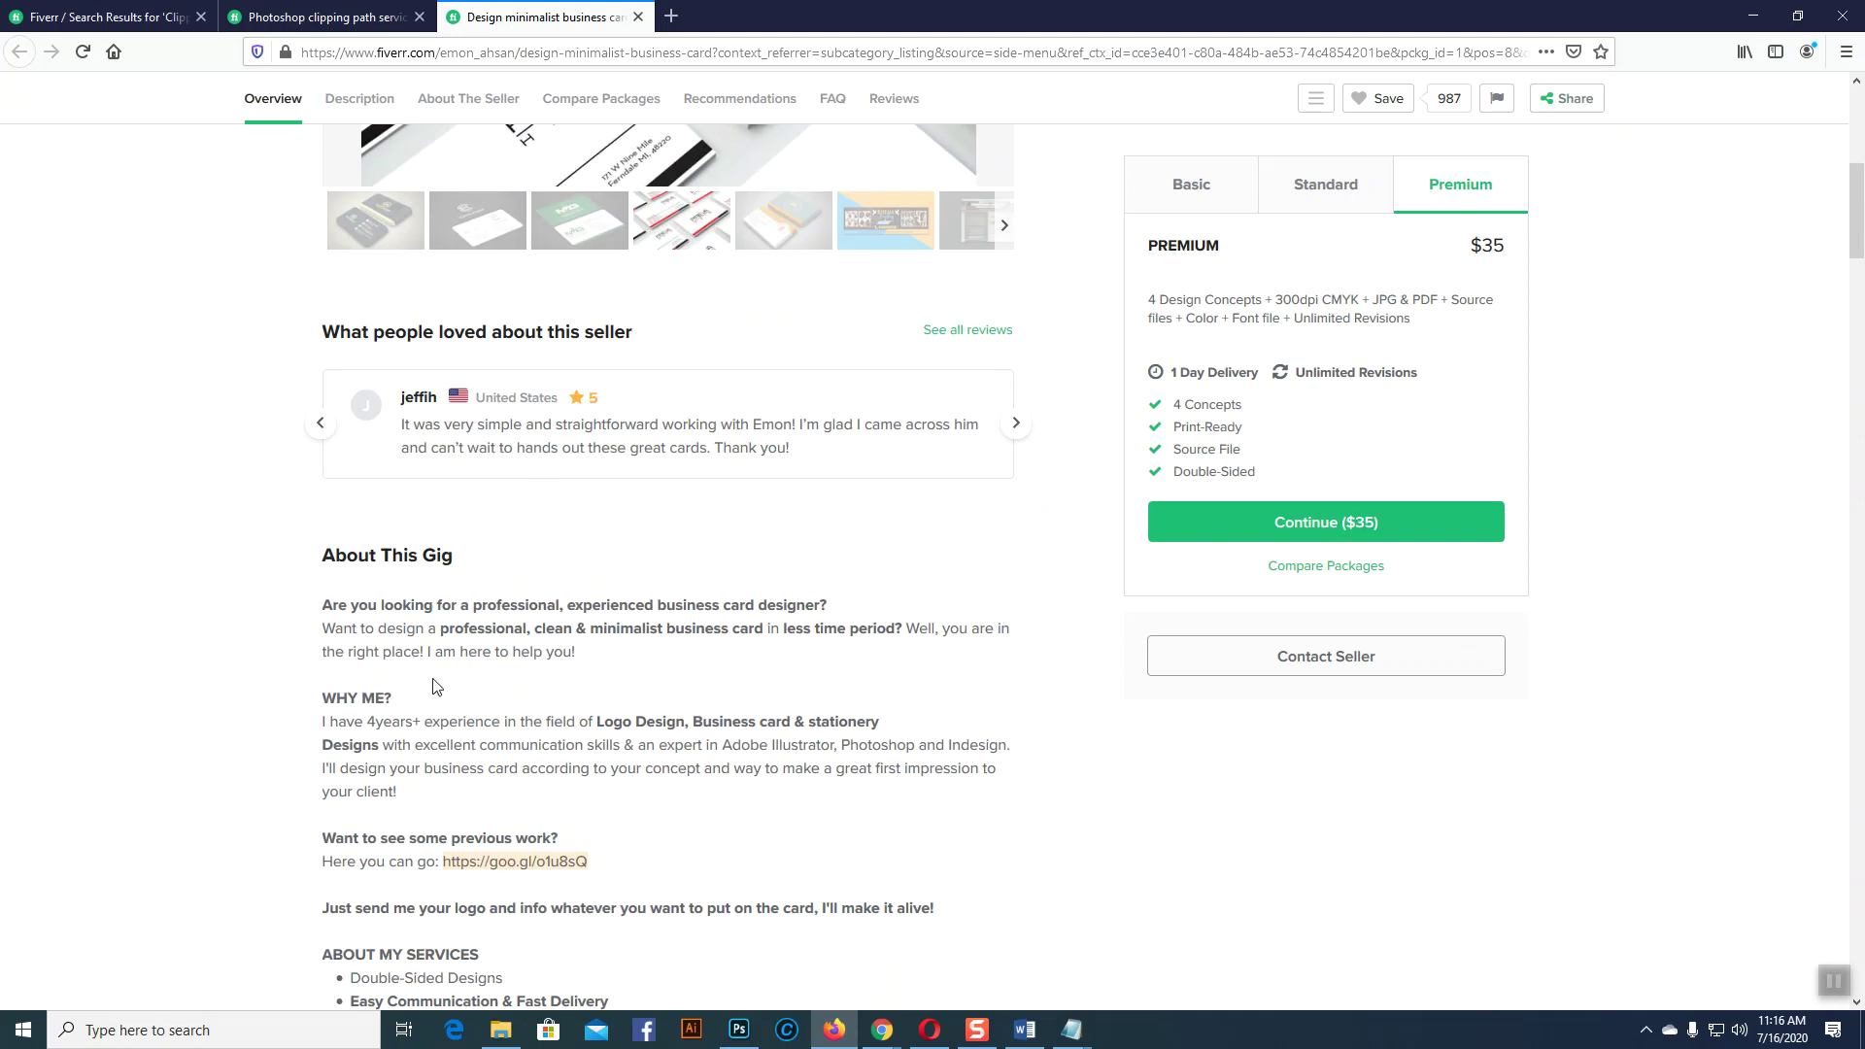
scroll(437, 686, "down", 2)
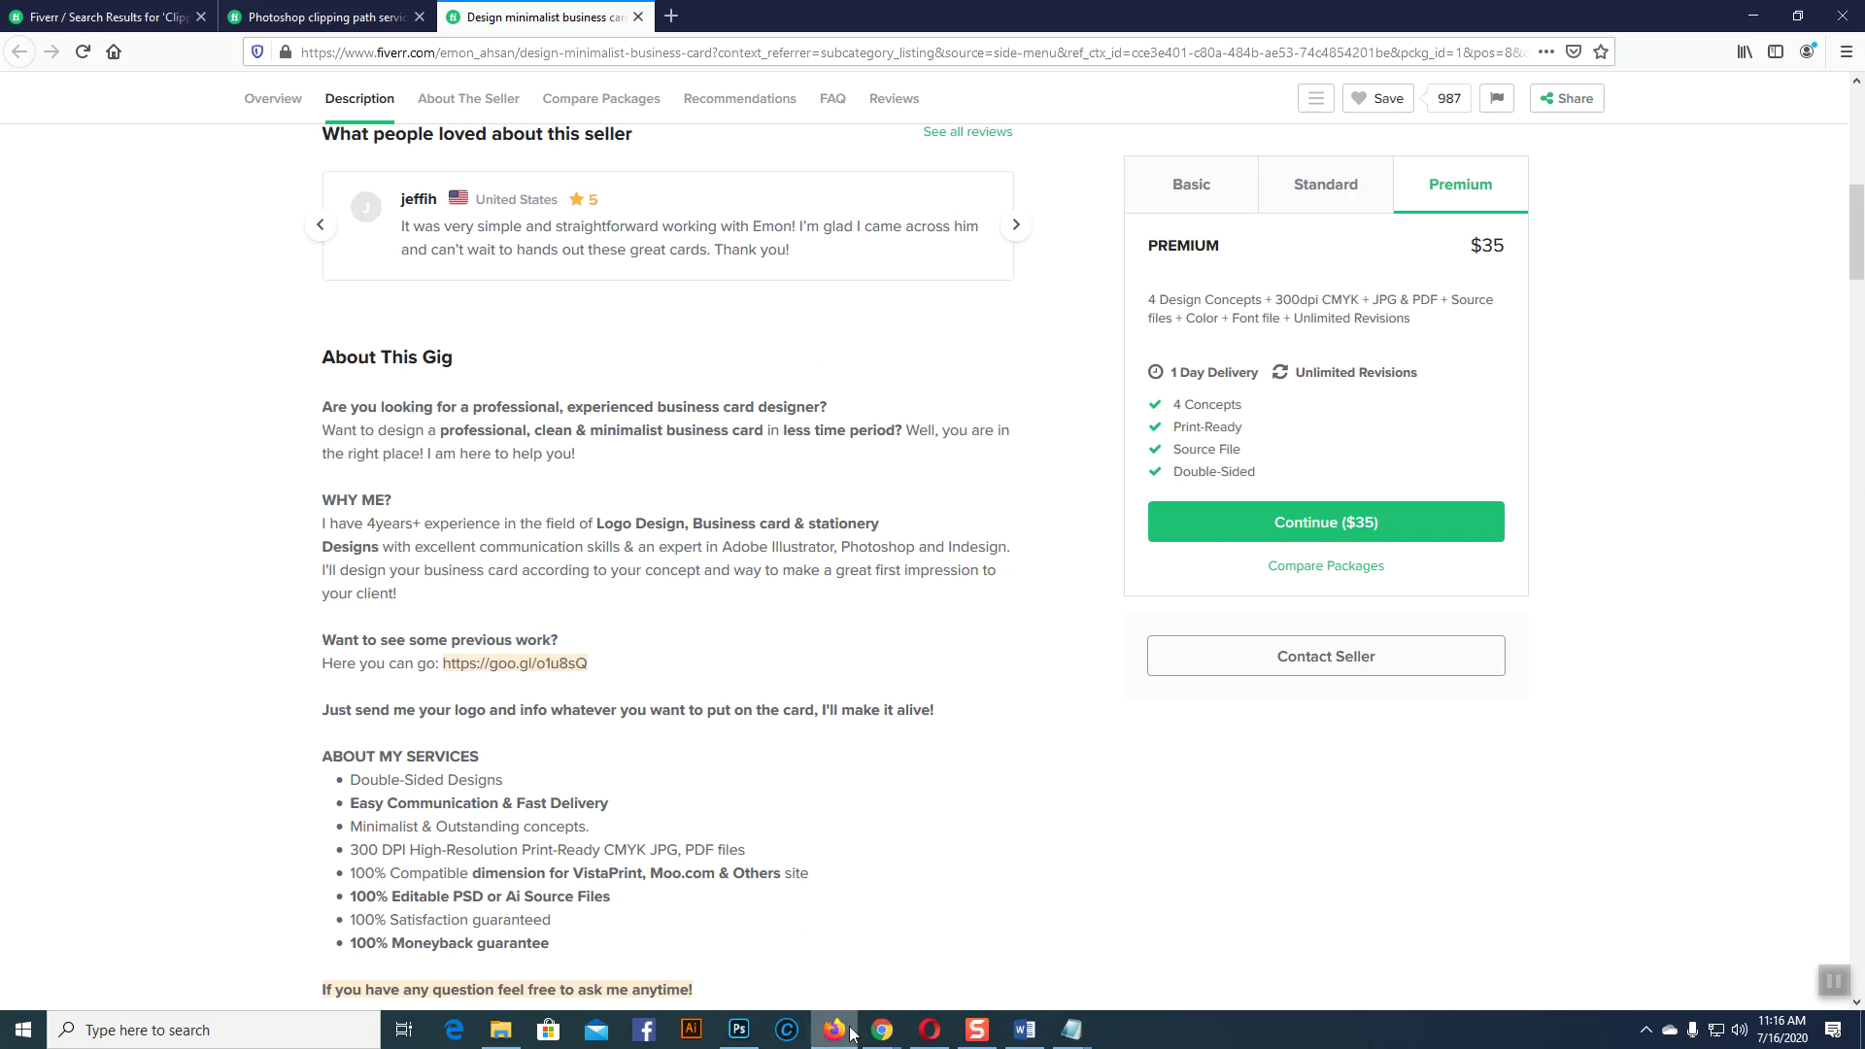
left_click(939, 1032)
Paste the prepared description and make 'Why you Choice me?' a bold heading followed by a blank line.
left_click(540, 489)
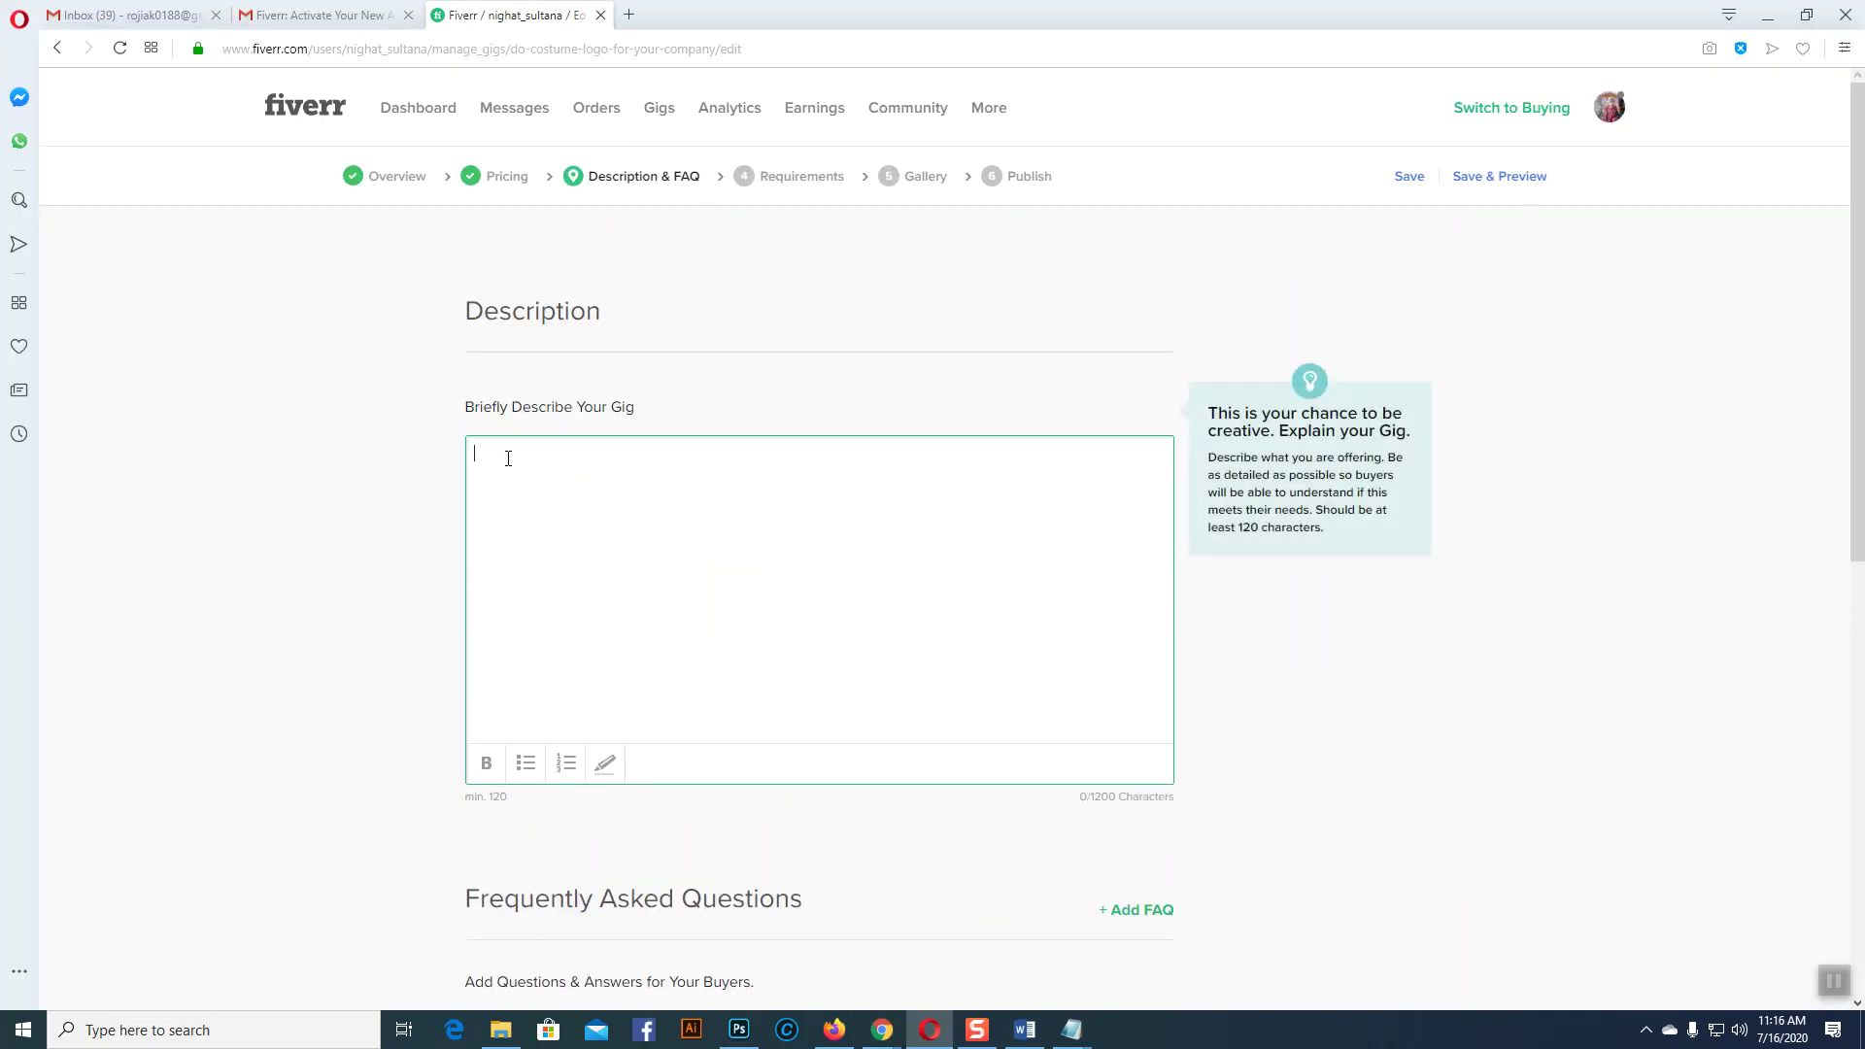
key("ctrl+v")
scroll(668, 653, "up", 2)
left_click_drag(624, 548, 464, 546)
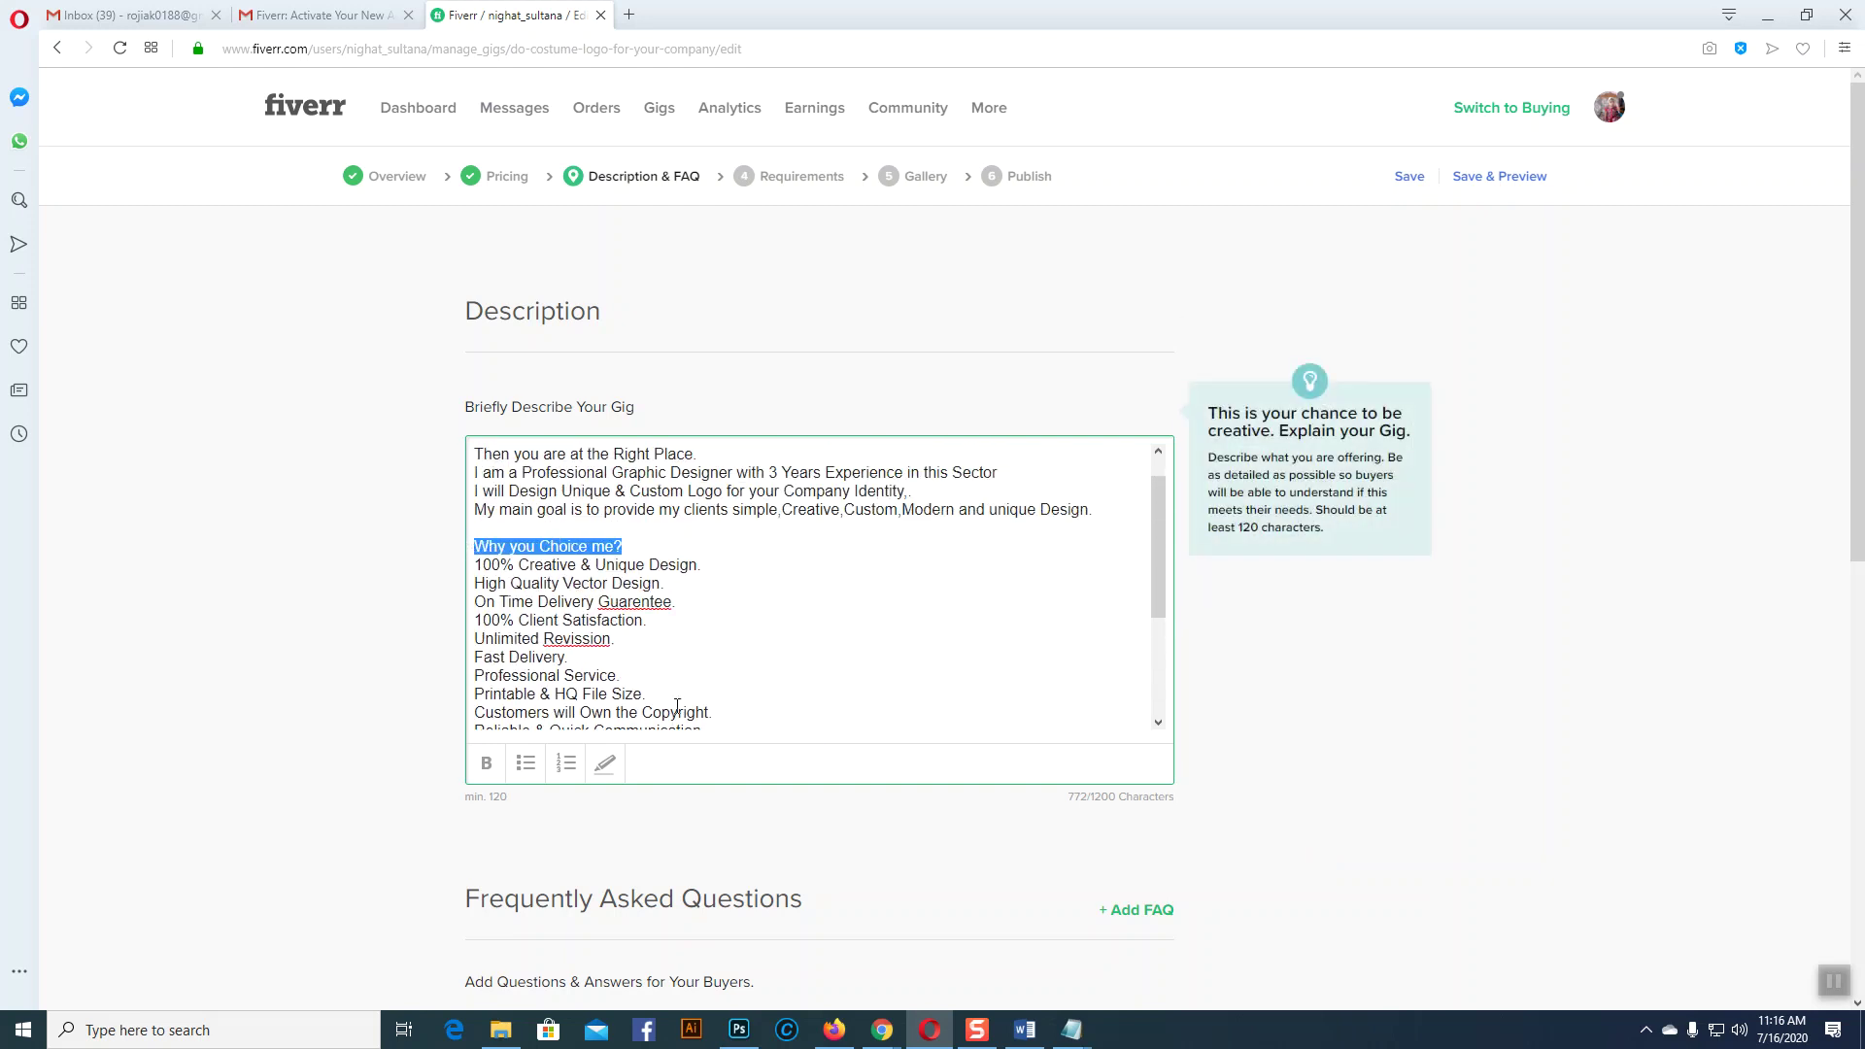
left_click(488, 765)
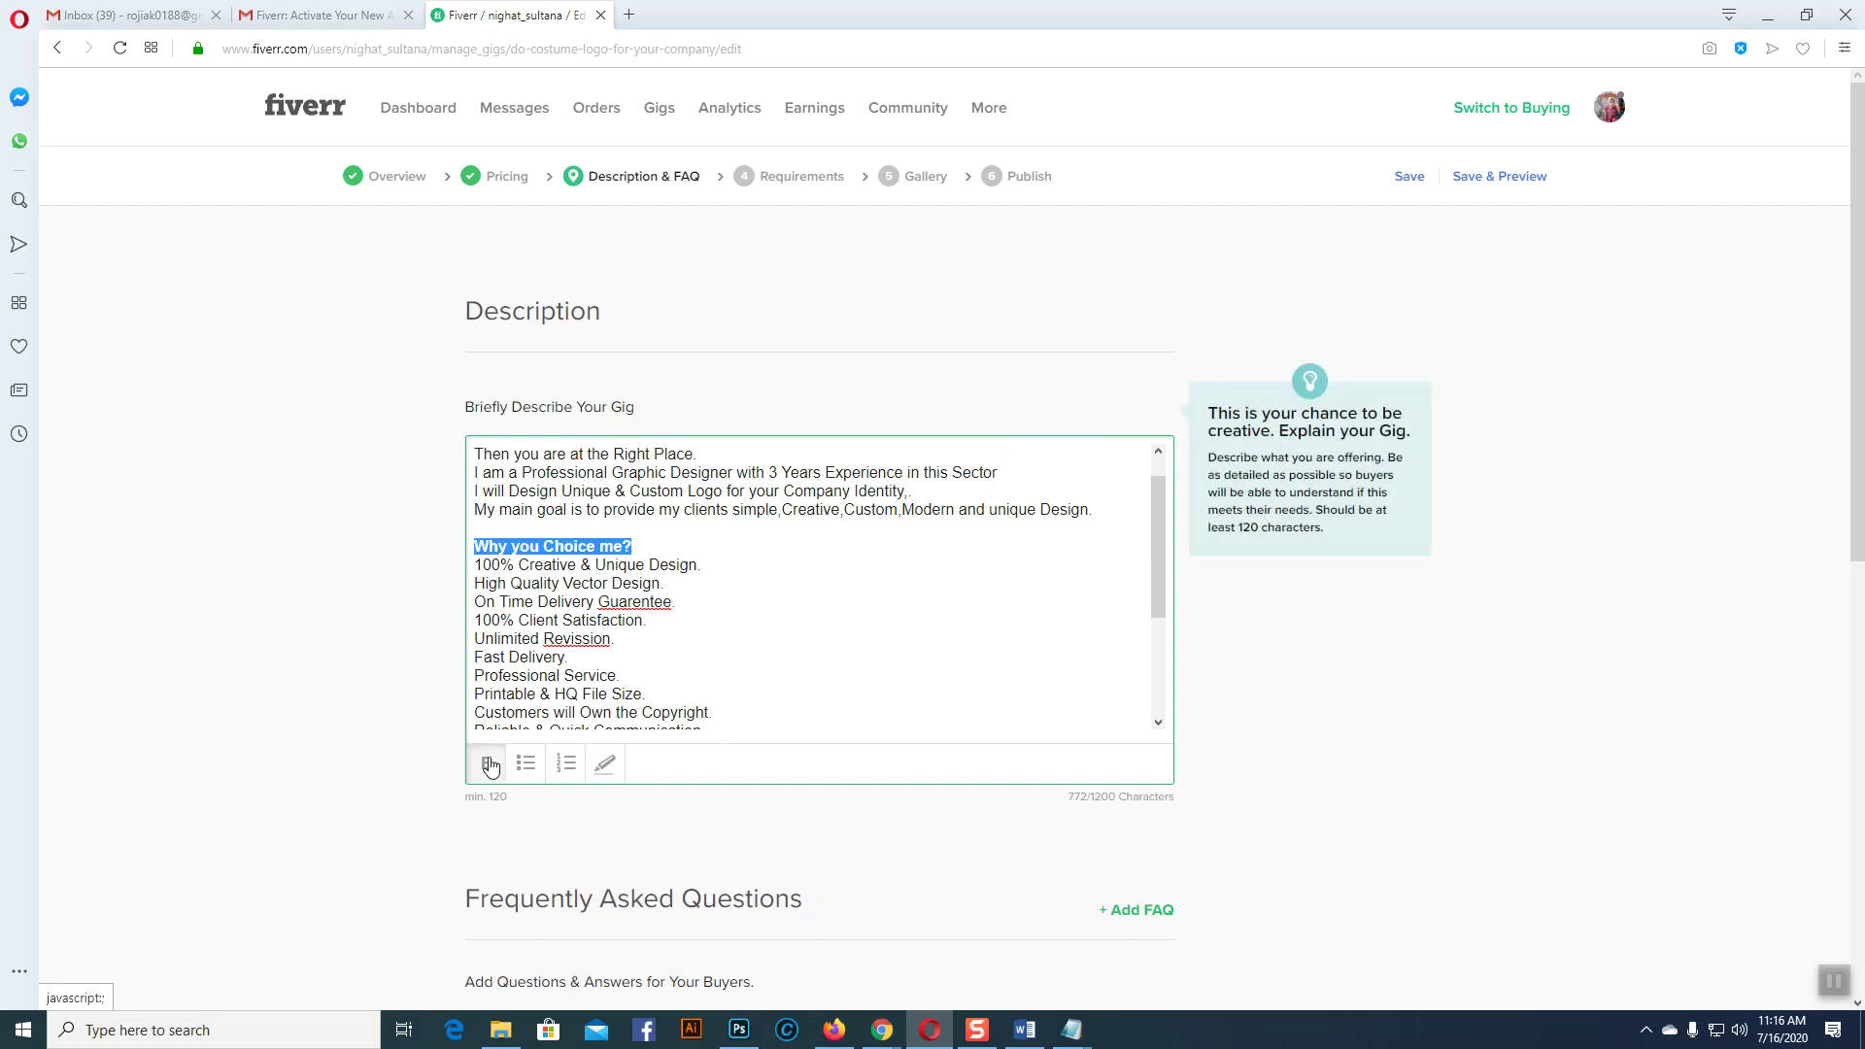
left_click(636, 549)
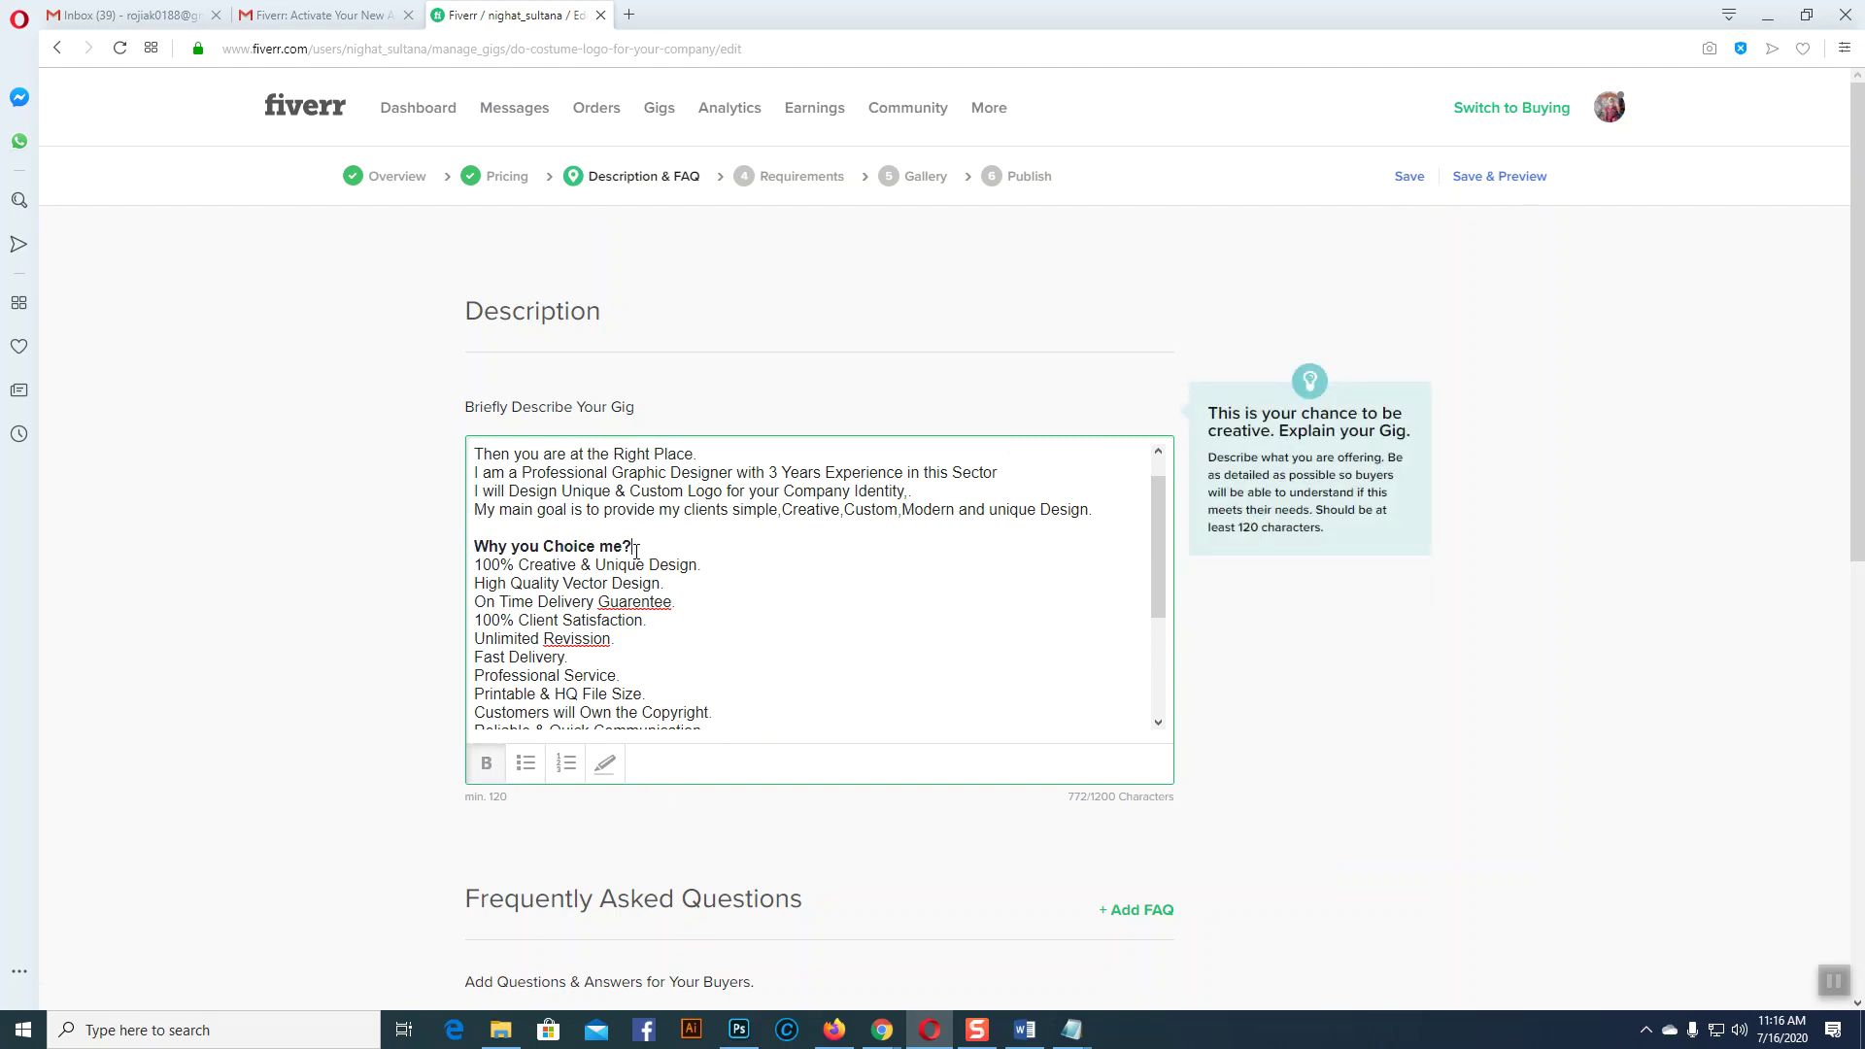
key("Return")
Bold 'My Another Service' with a blank line after it, and save the description.
scroll(743, 633, "down", 3)
scroll(720, 616, "up", 3)
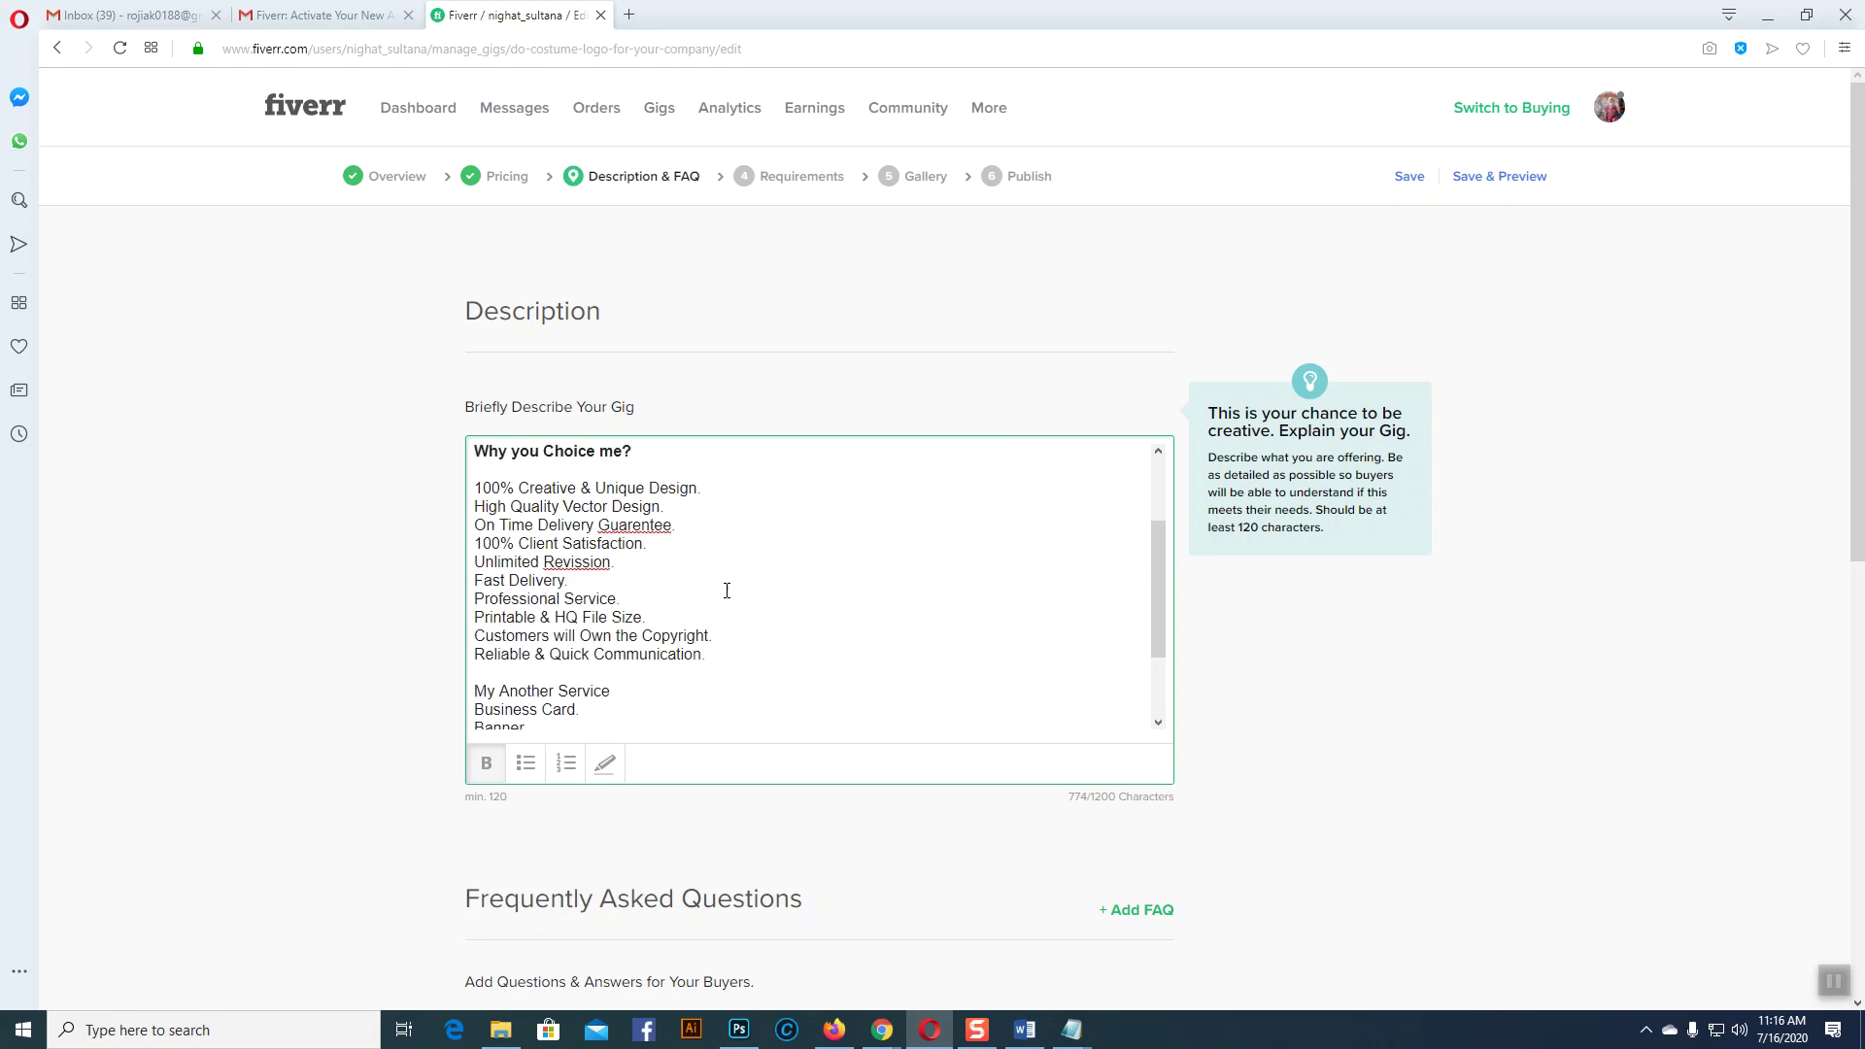
scroll(722, 730, "down", 3)
left_click_drag(705, 536, 473, 621)
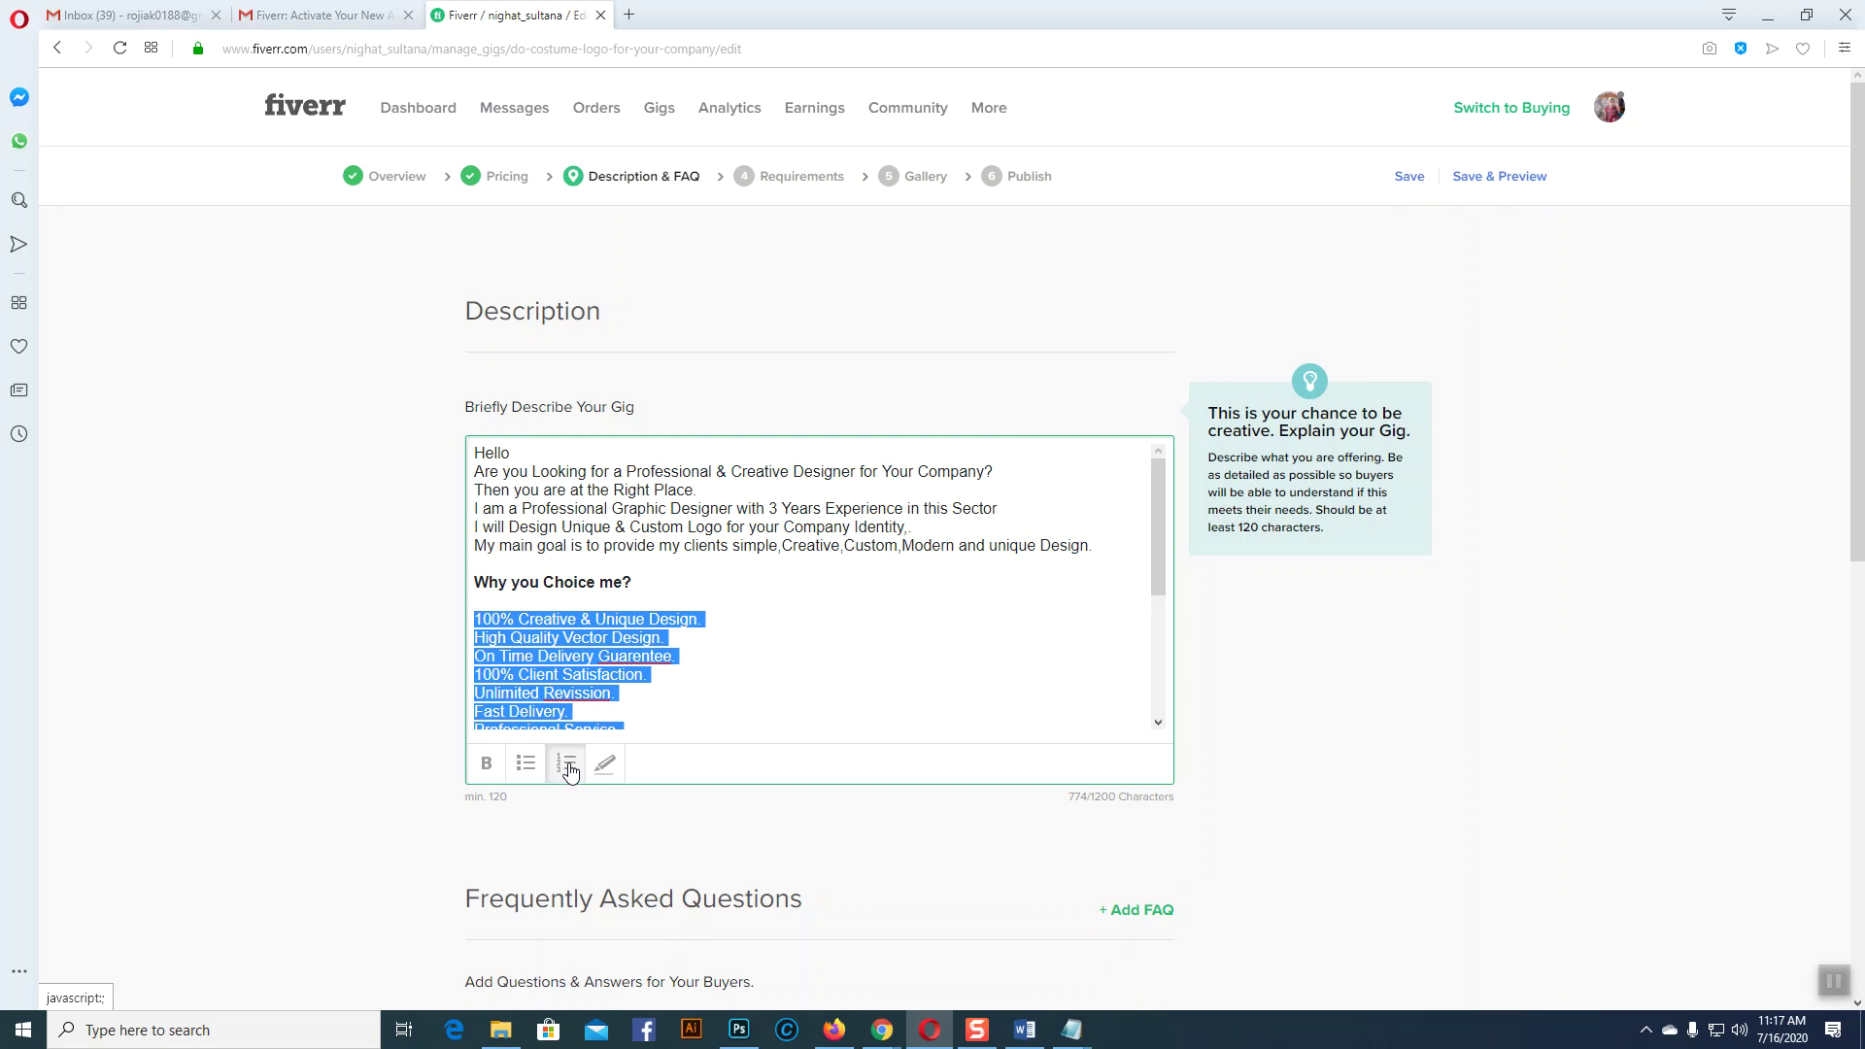
scroll(833, 662, "down", 3)
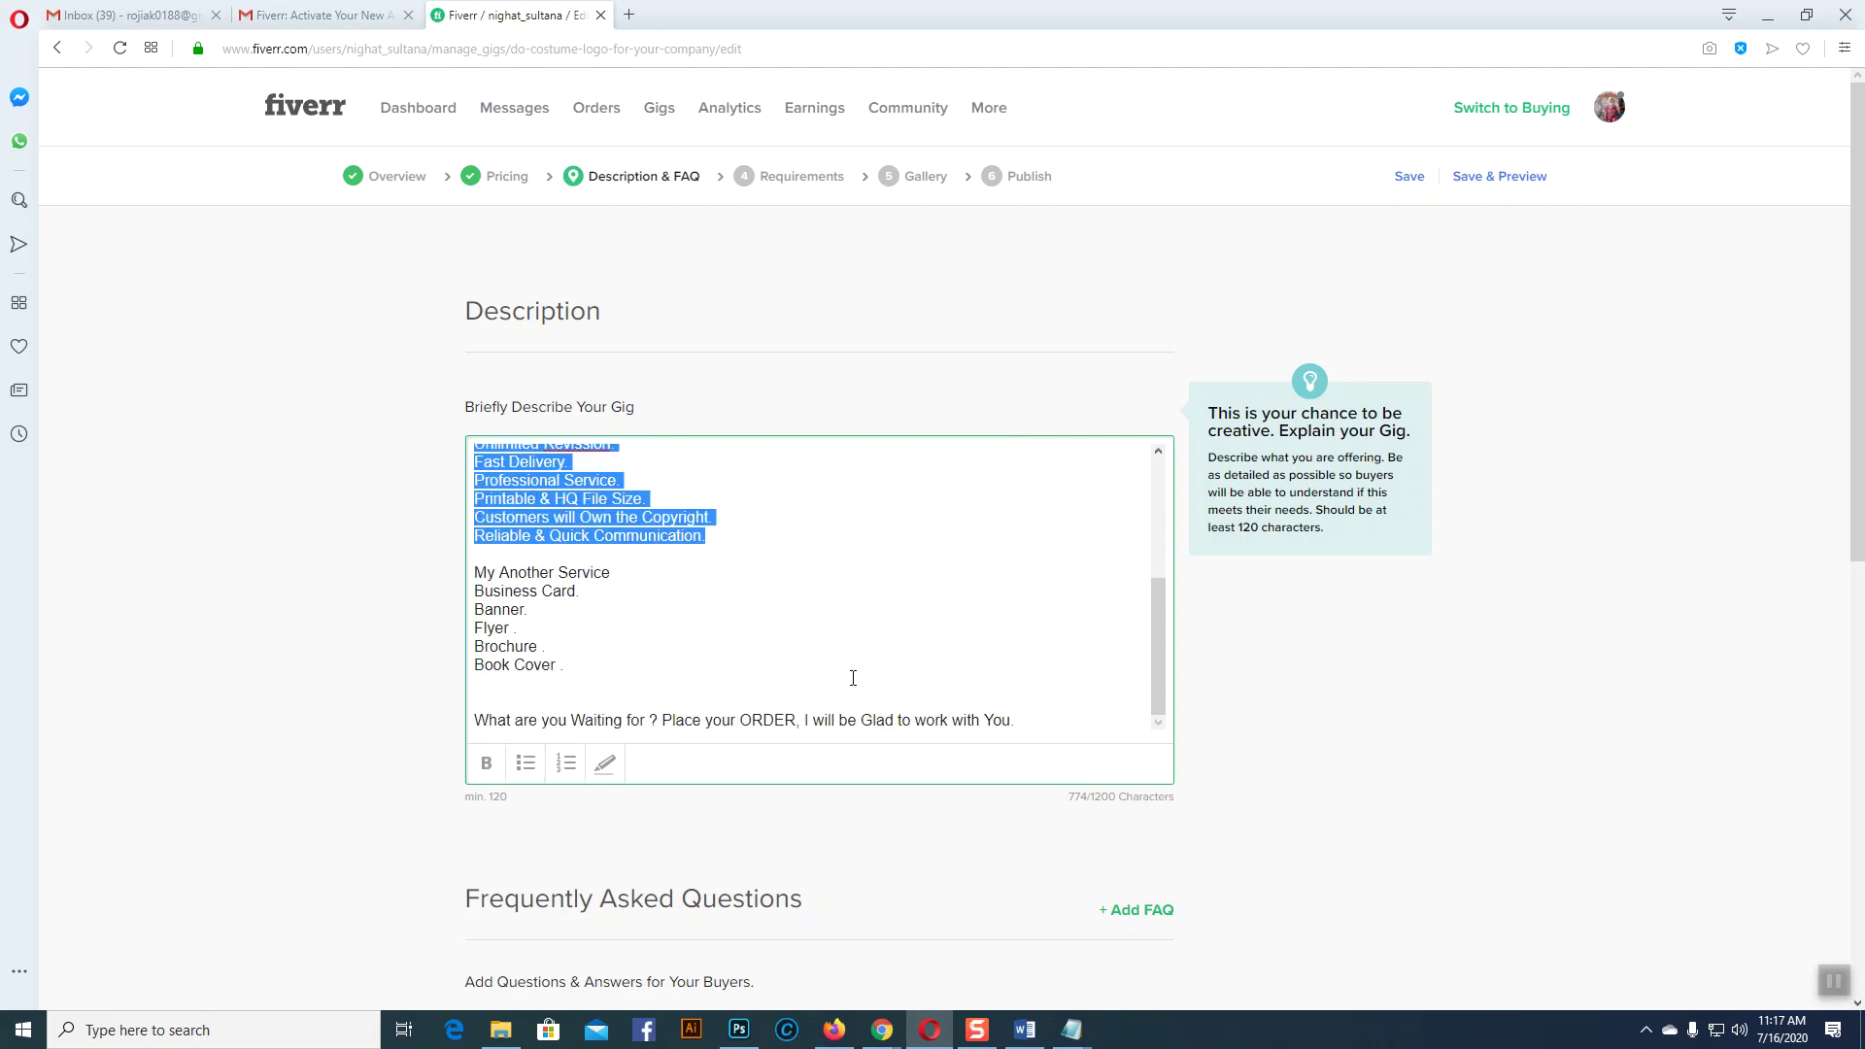
left_click(767, 643)
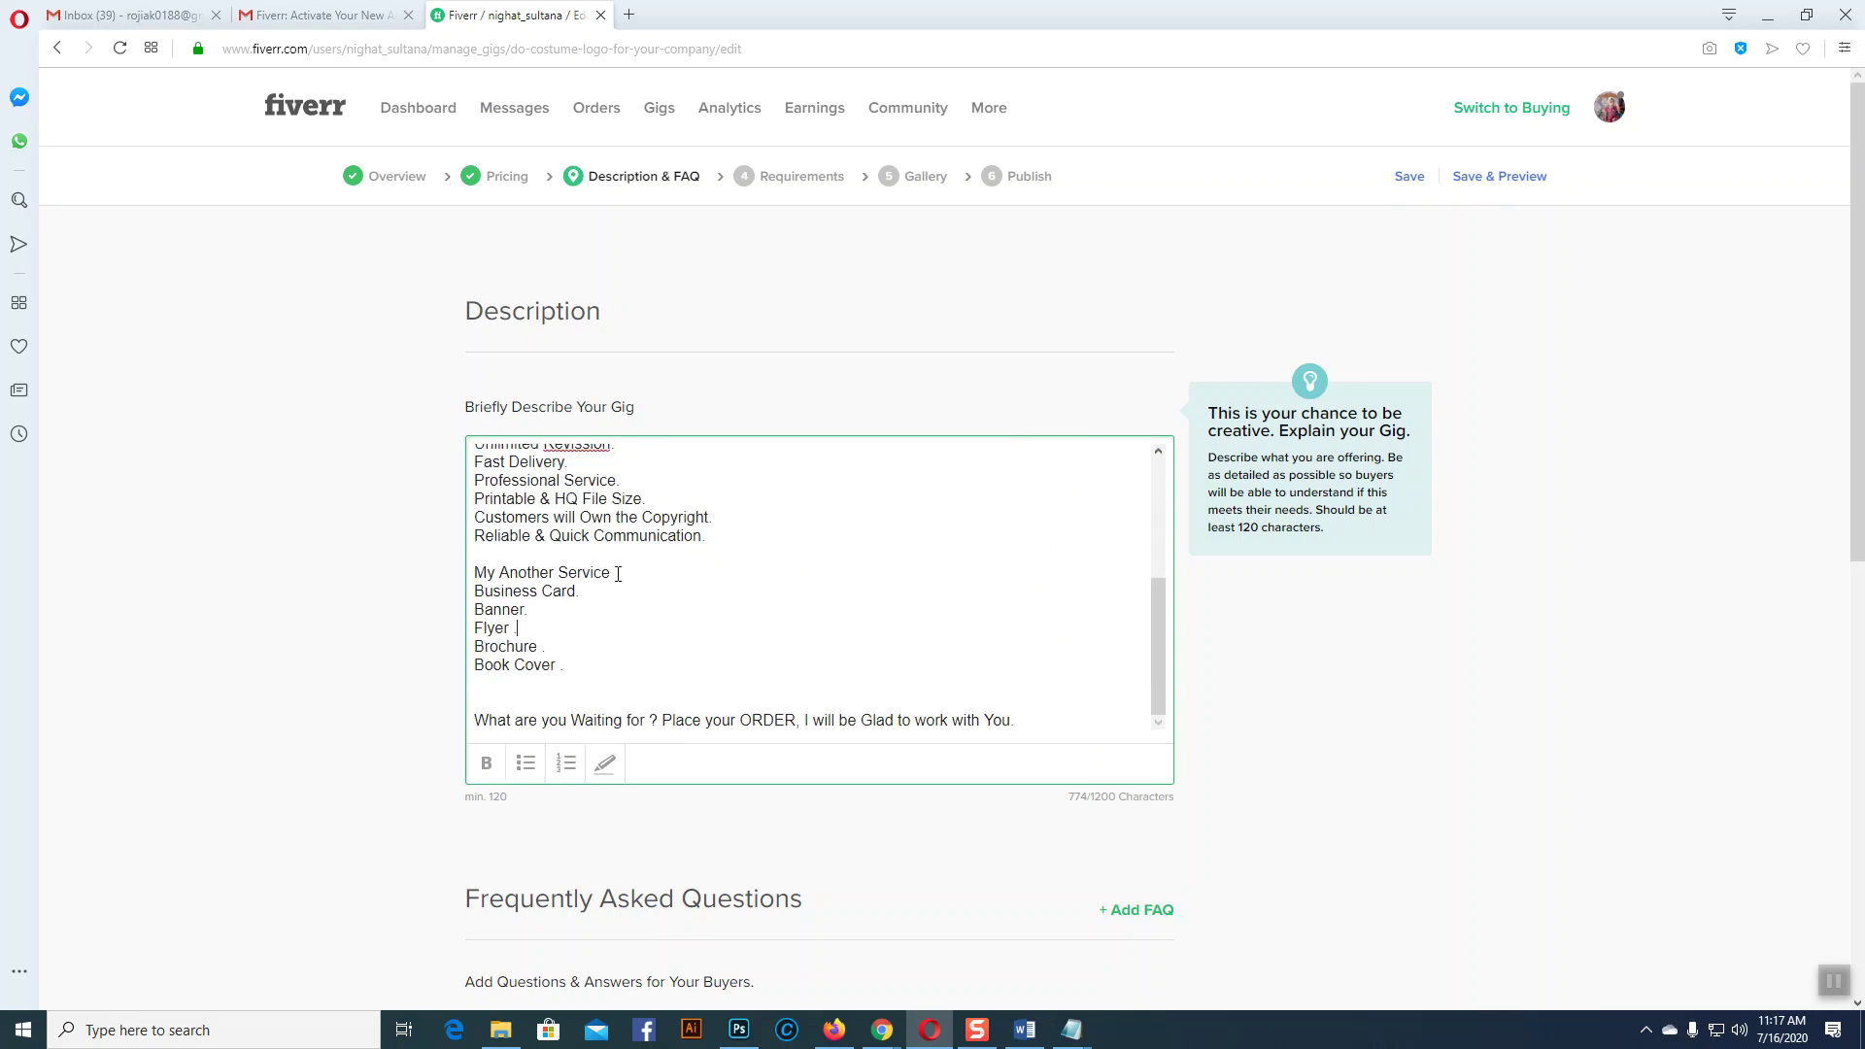
left_click_drag(629, 575, 472, 575)
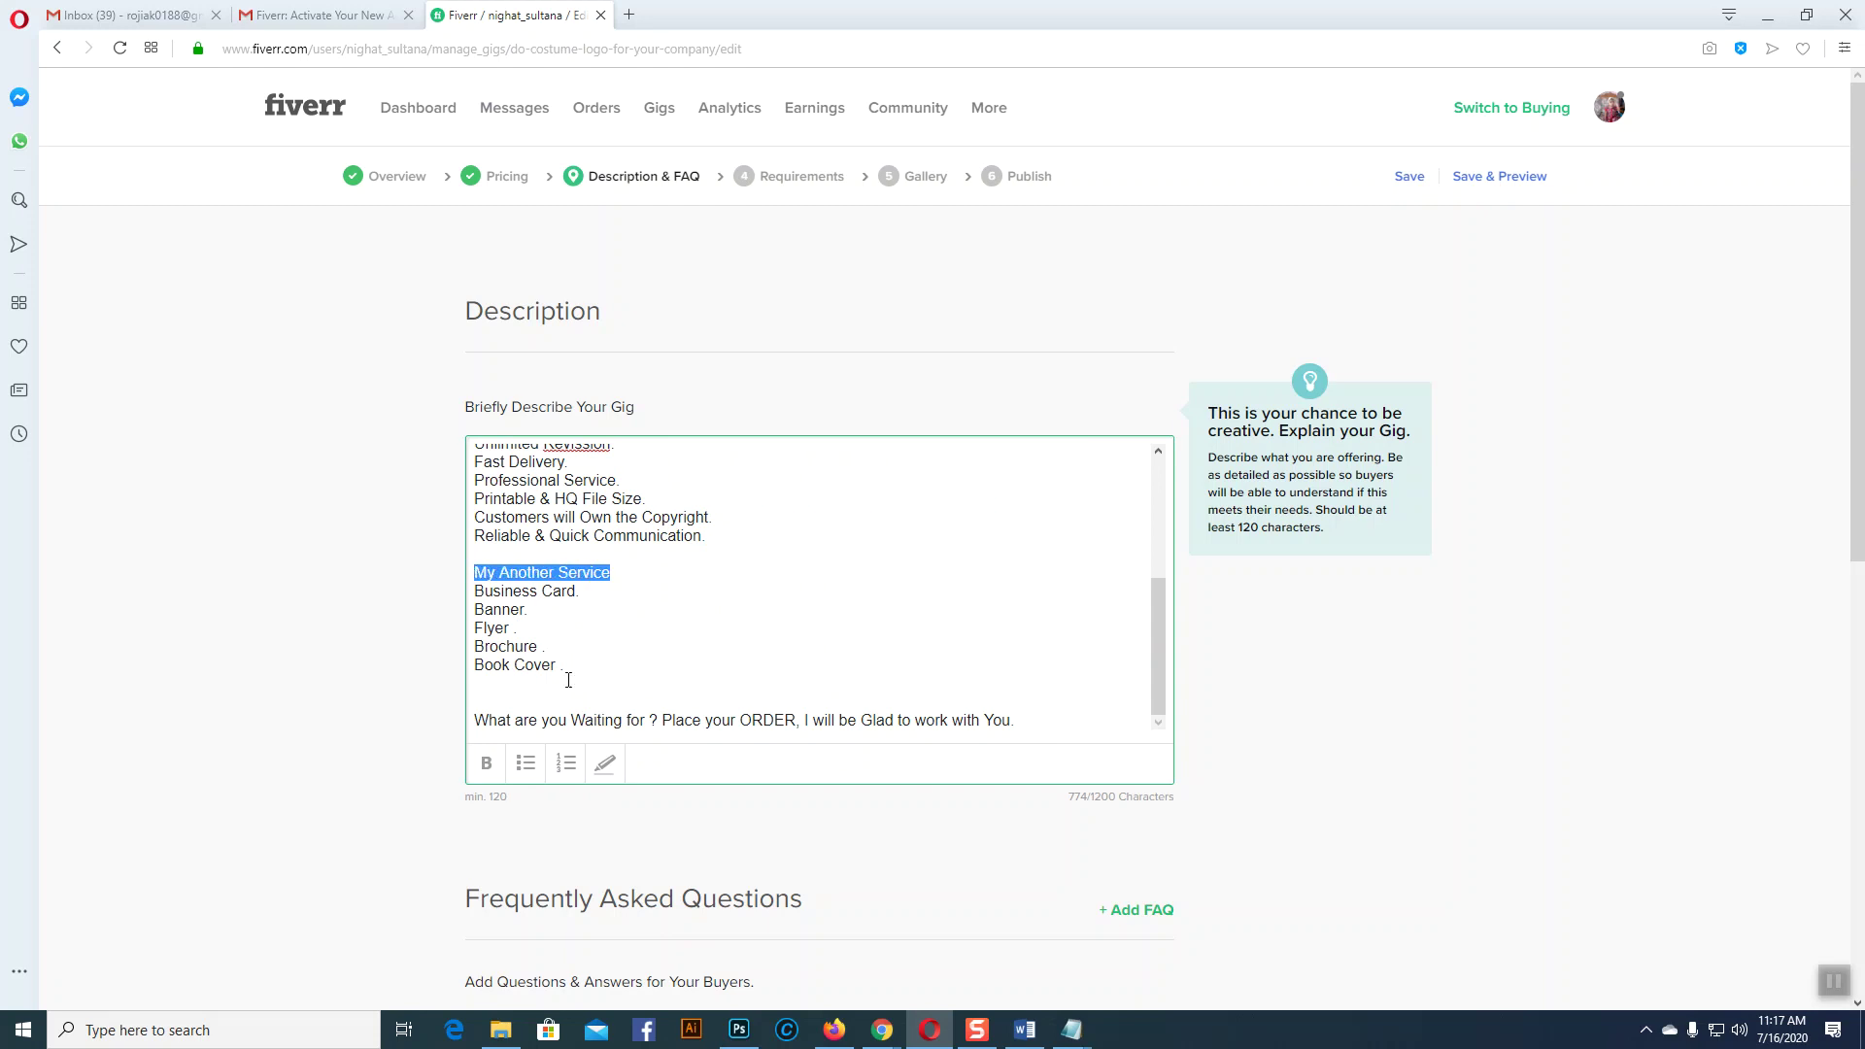
left_click(498, 772)
left_click(630, 578)
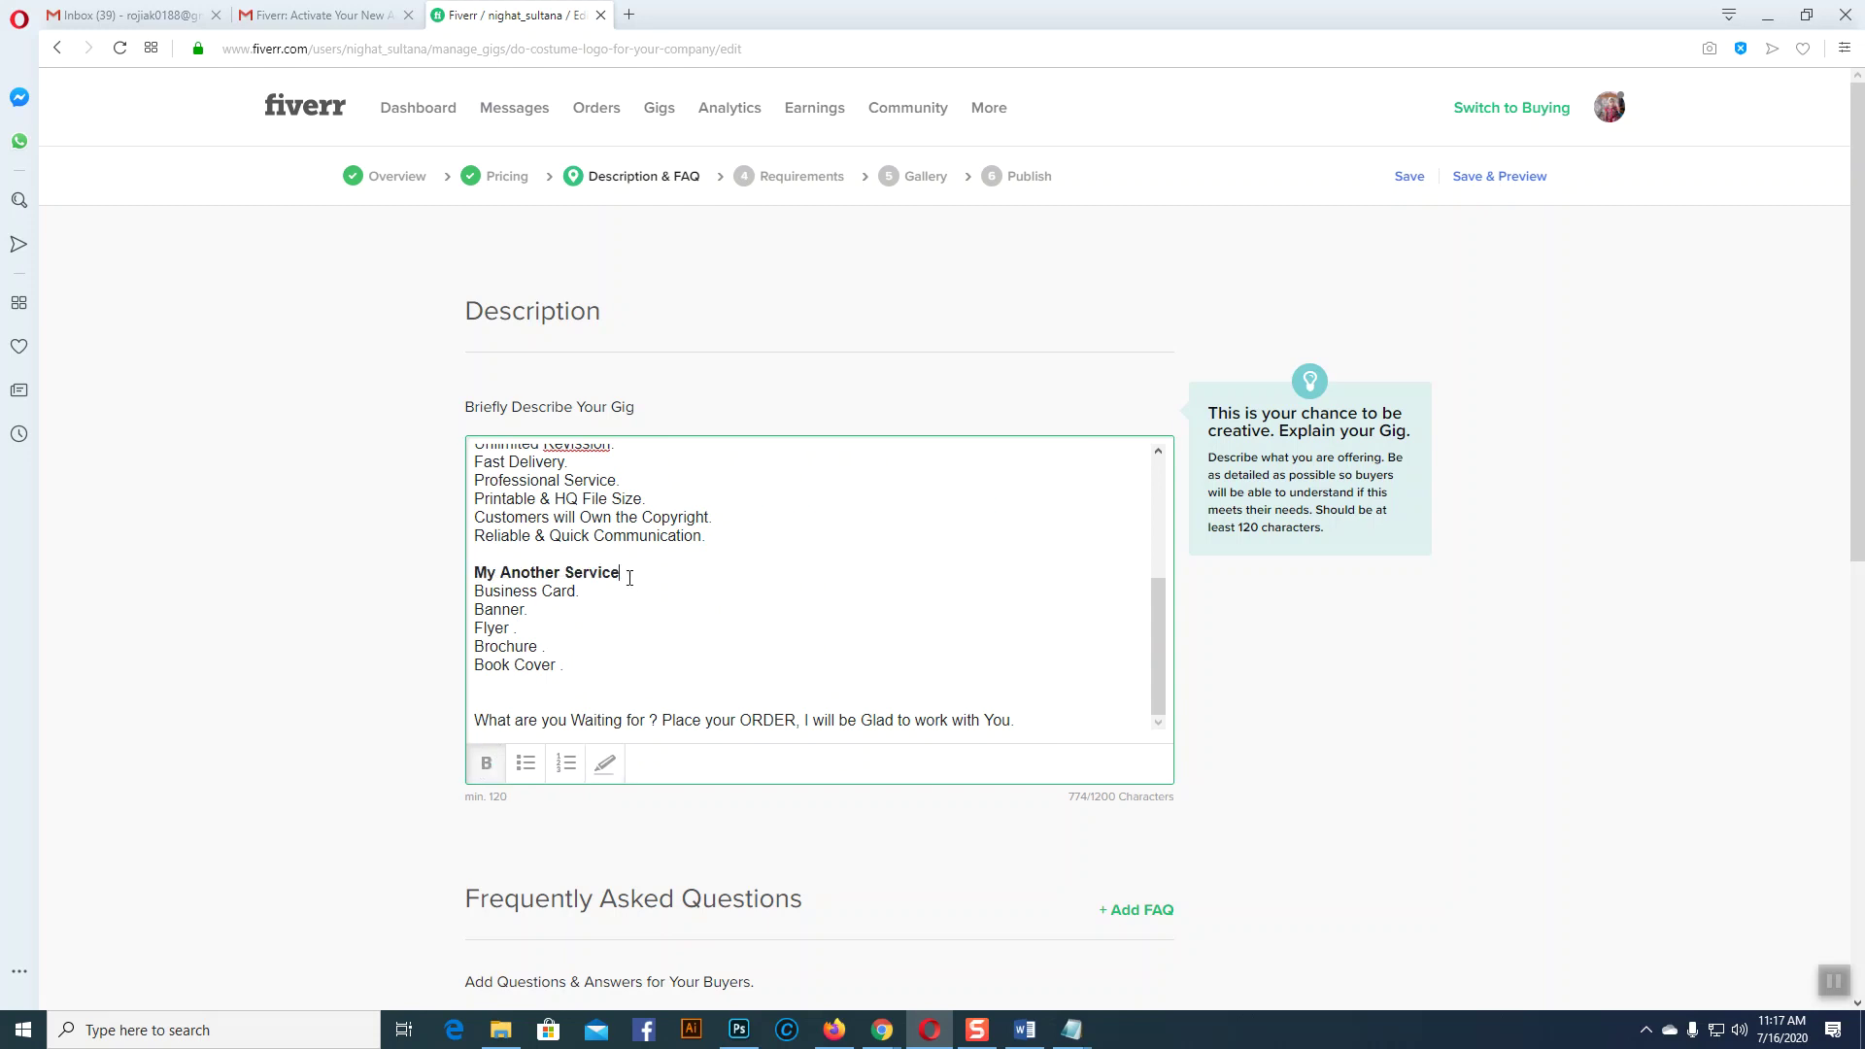
key("Return")
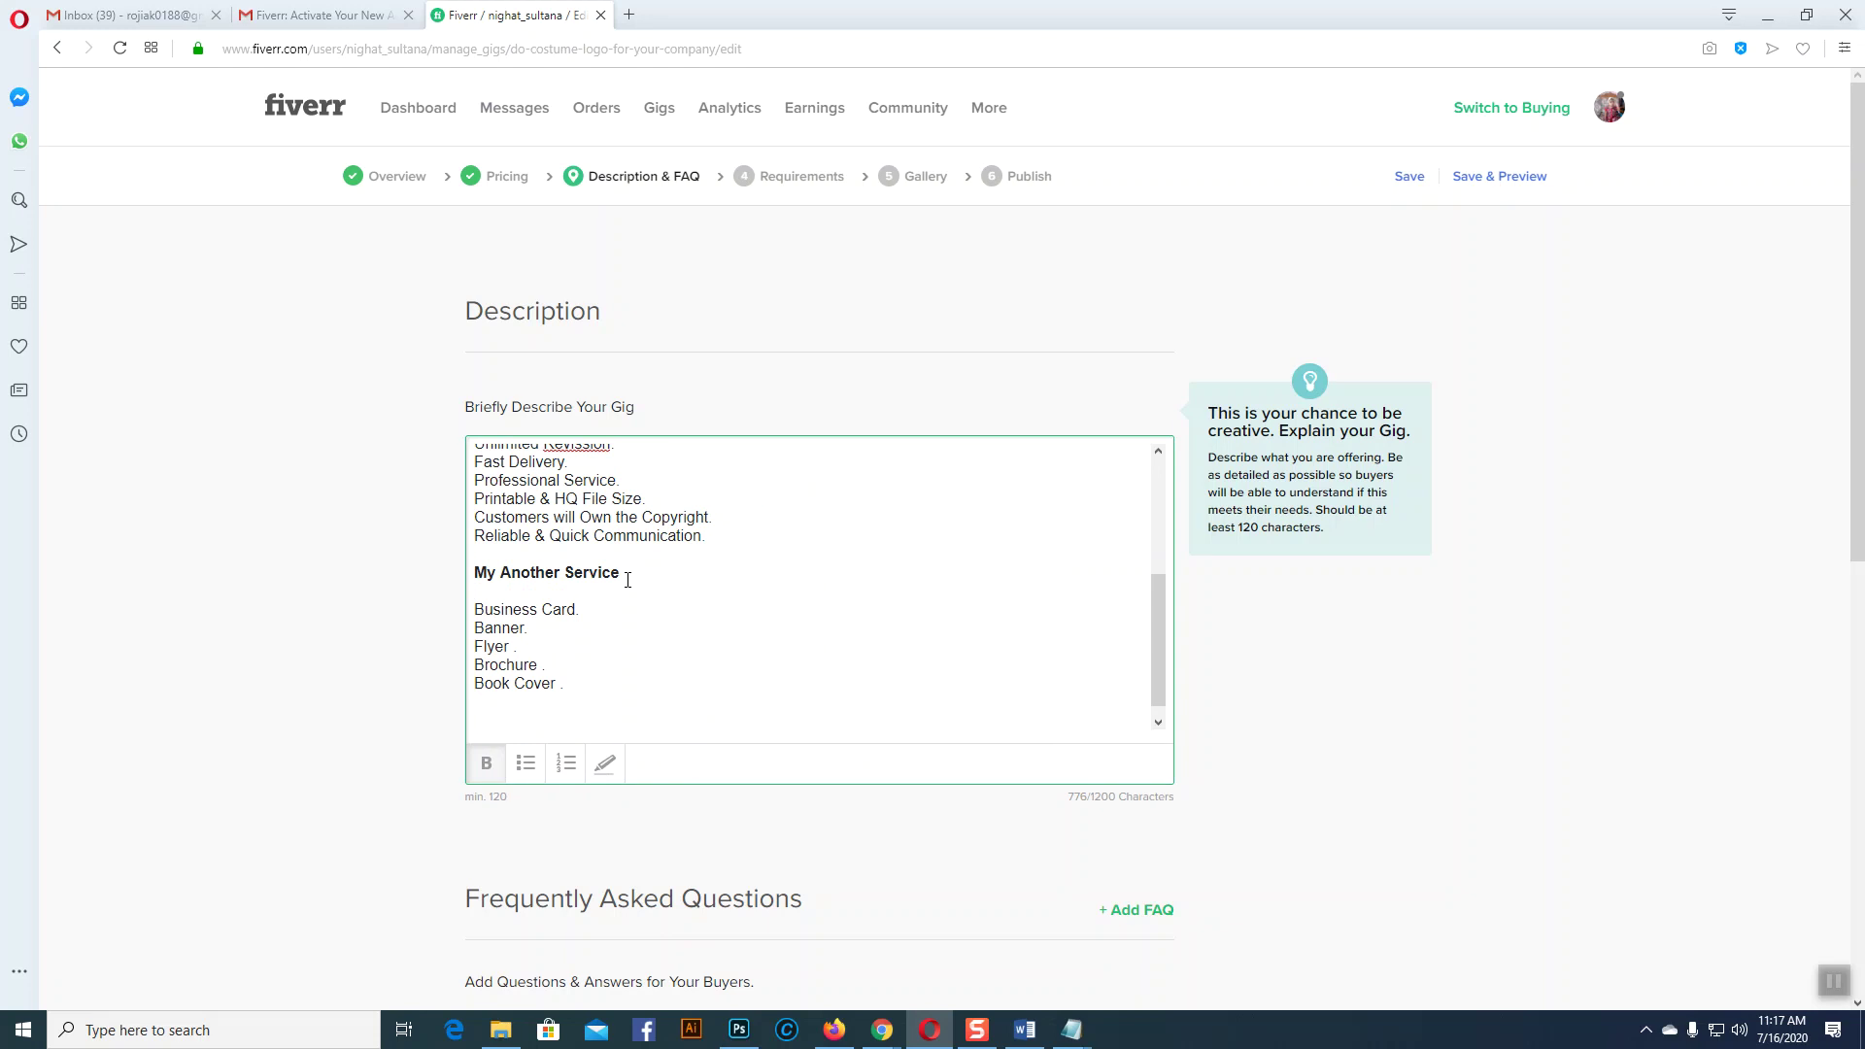
scroll(738, 647, "down", 1)
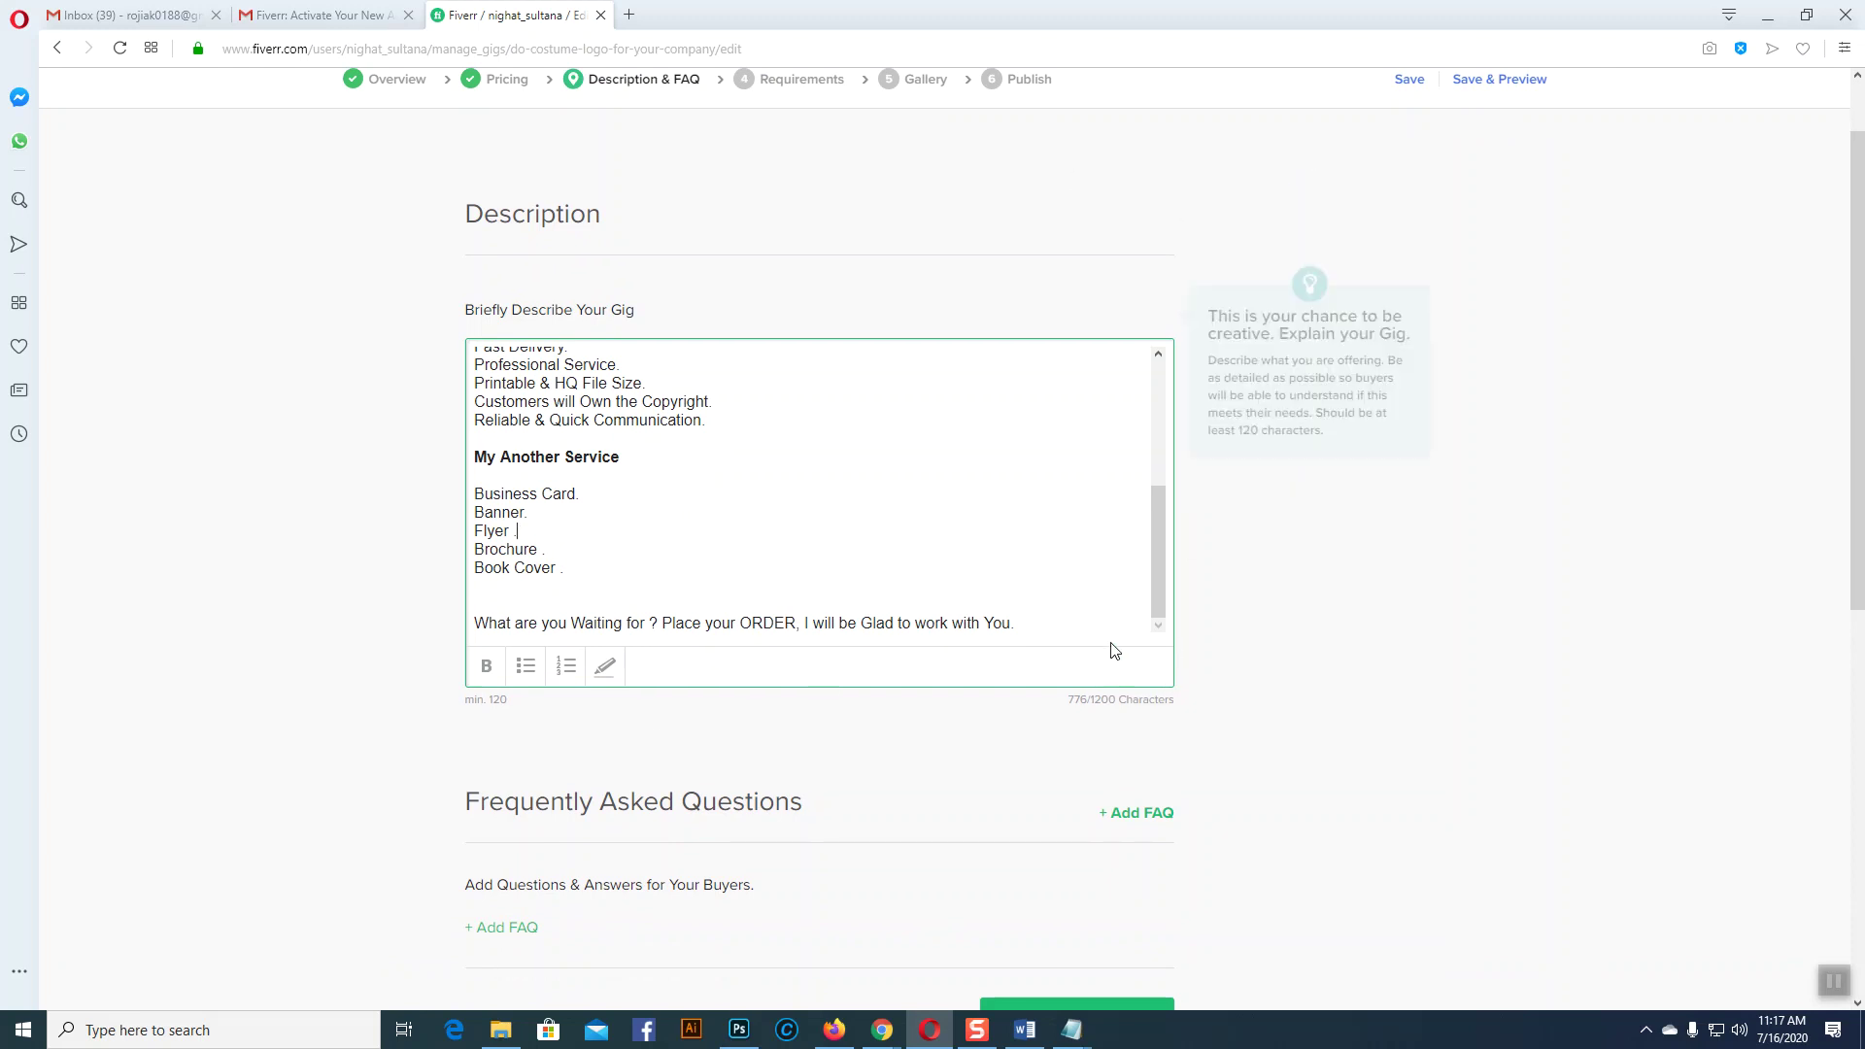
scroll(1116, 654, "down", 5)
left_click(1061, 641)
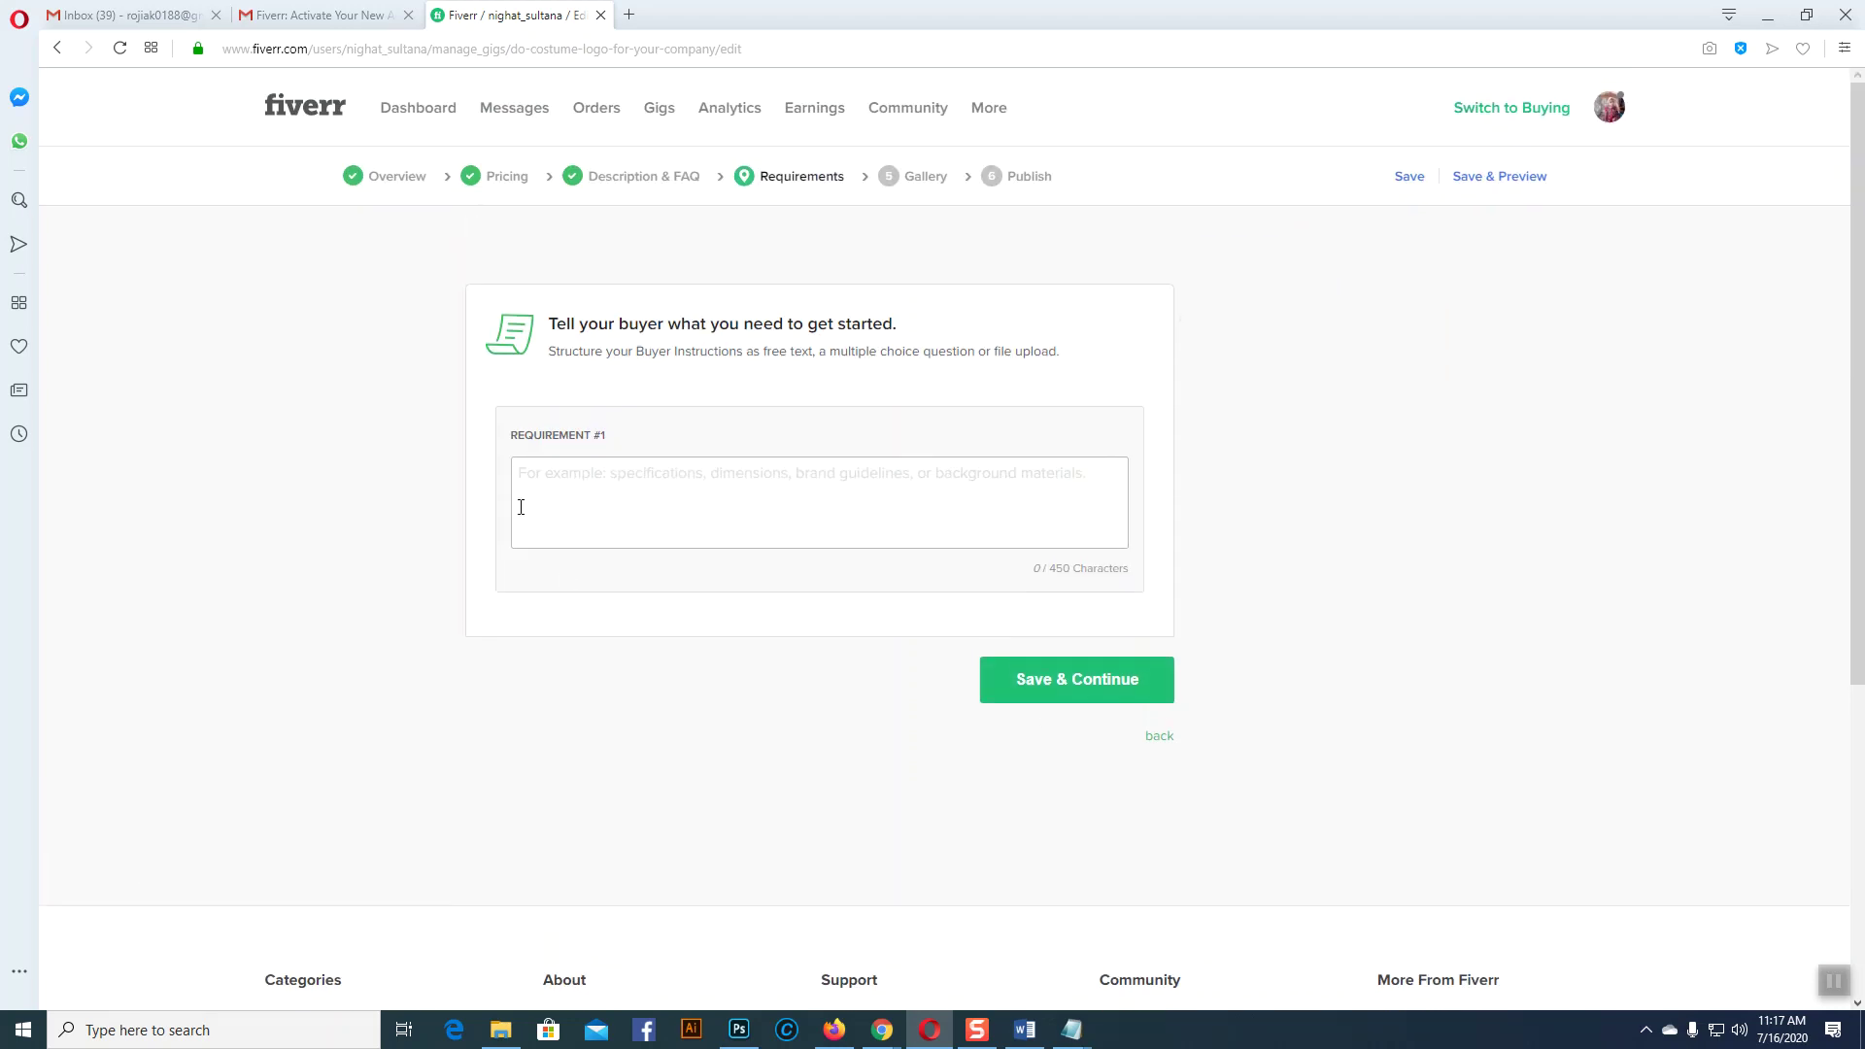
Copy the requirement-details question from New Text Document (5).
left_click(584, 478)
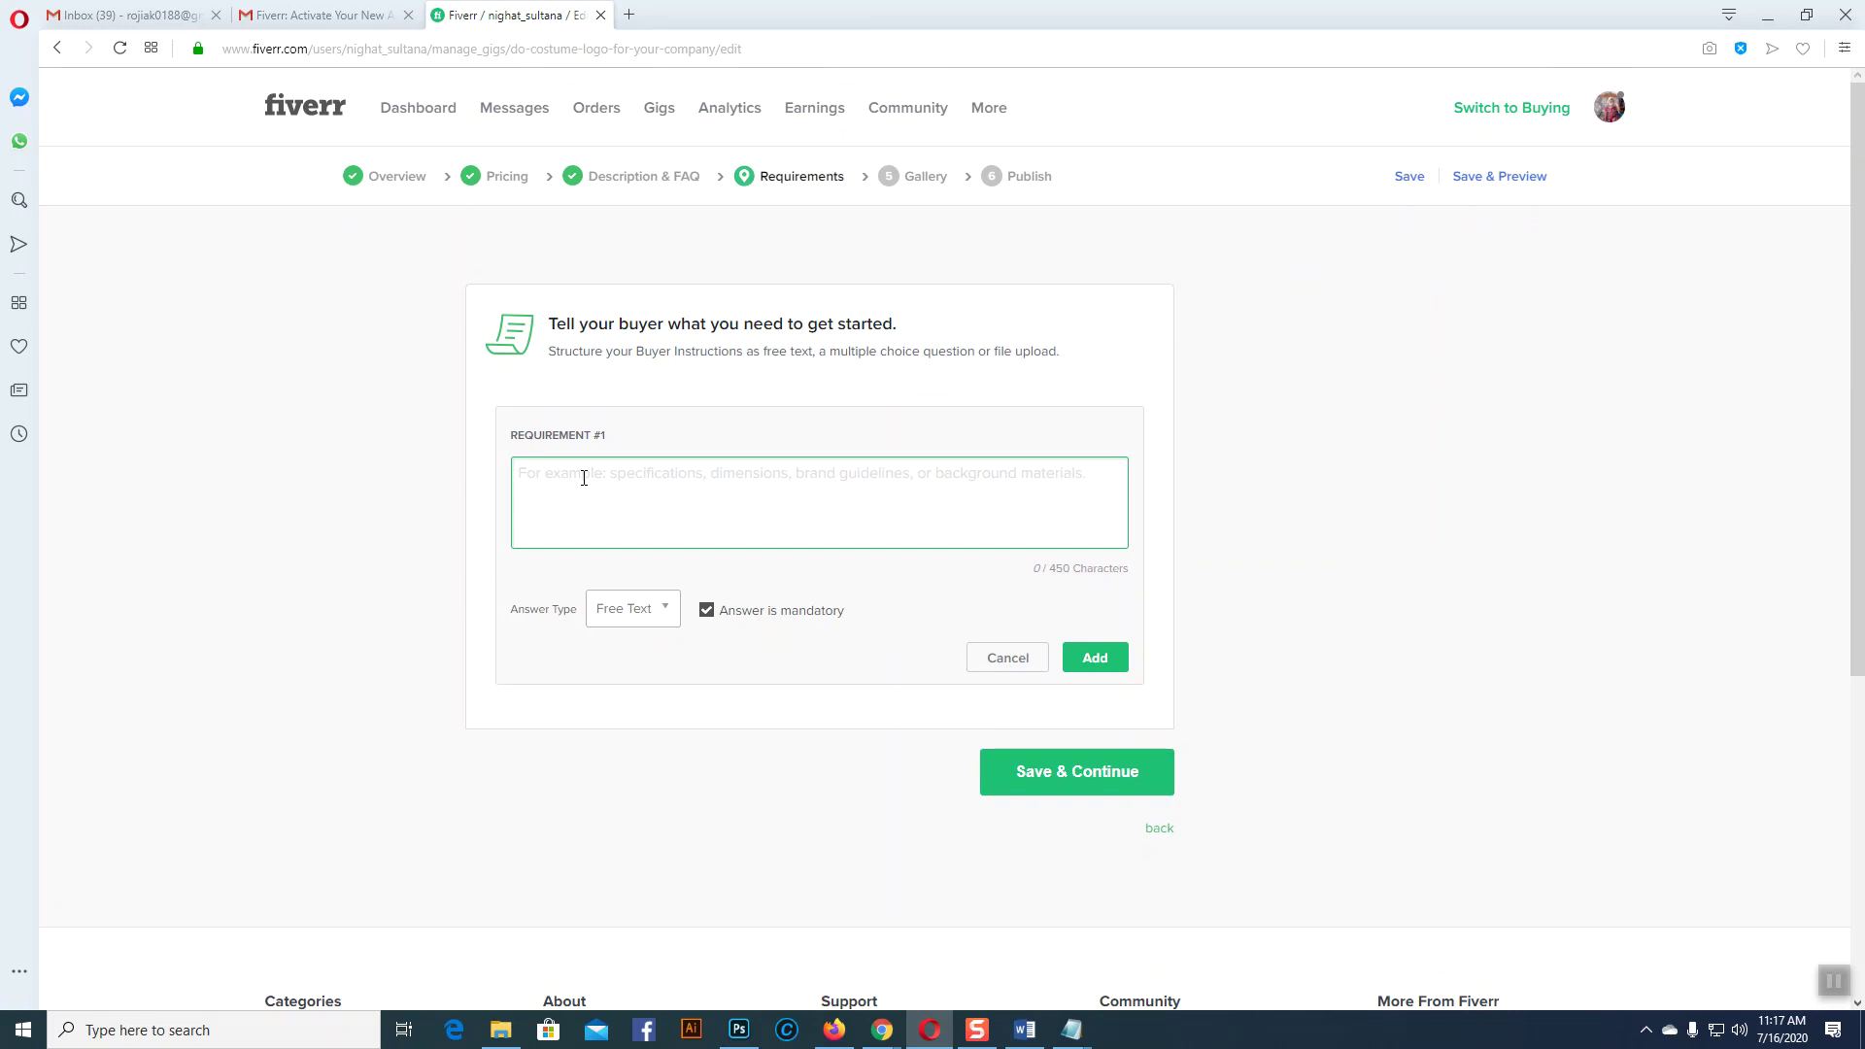
left_click(1068, 1032)
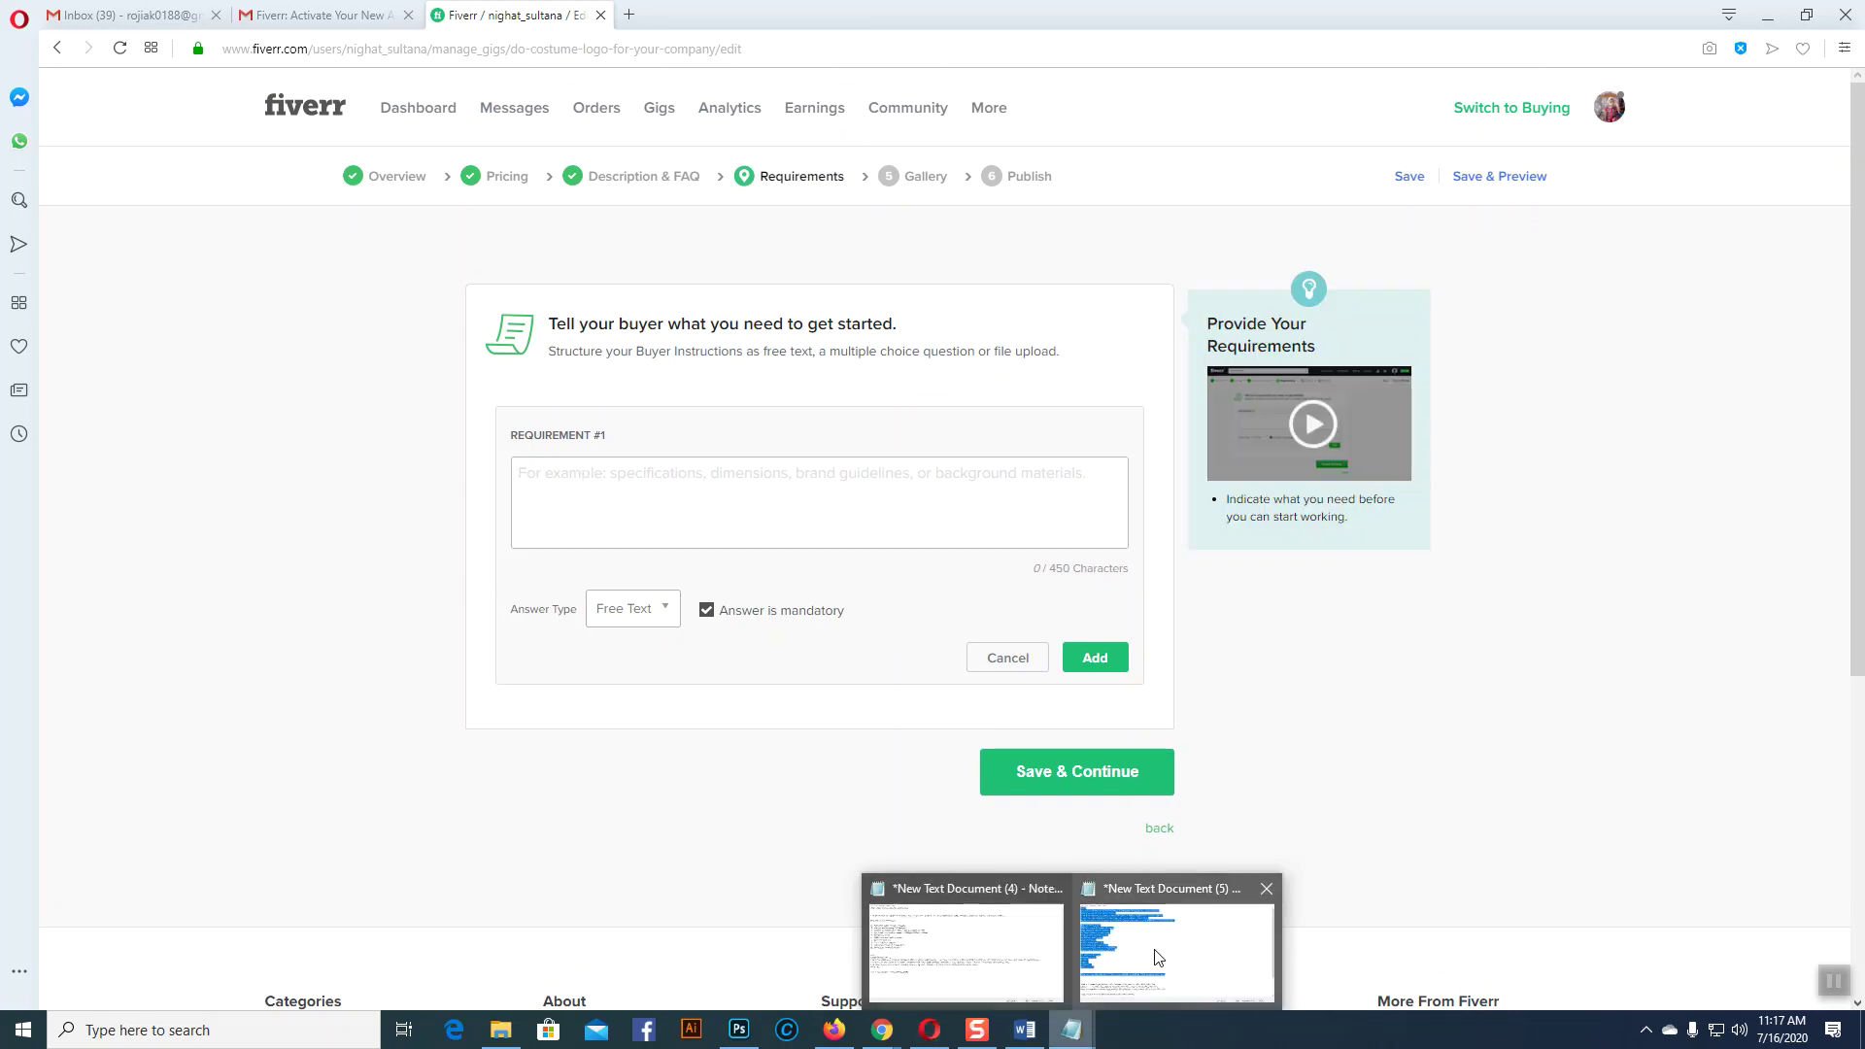
left_click(1096, 923)
scroll(943, 773, "down", 1)
left_click_drag(746, 783, 354, 774)
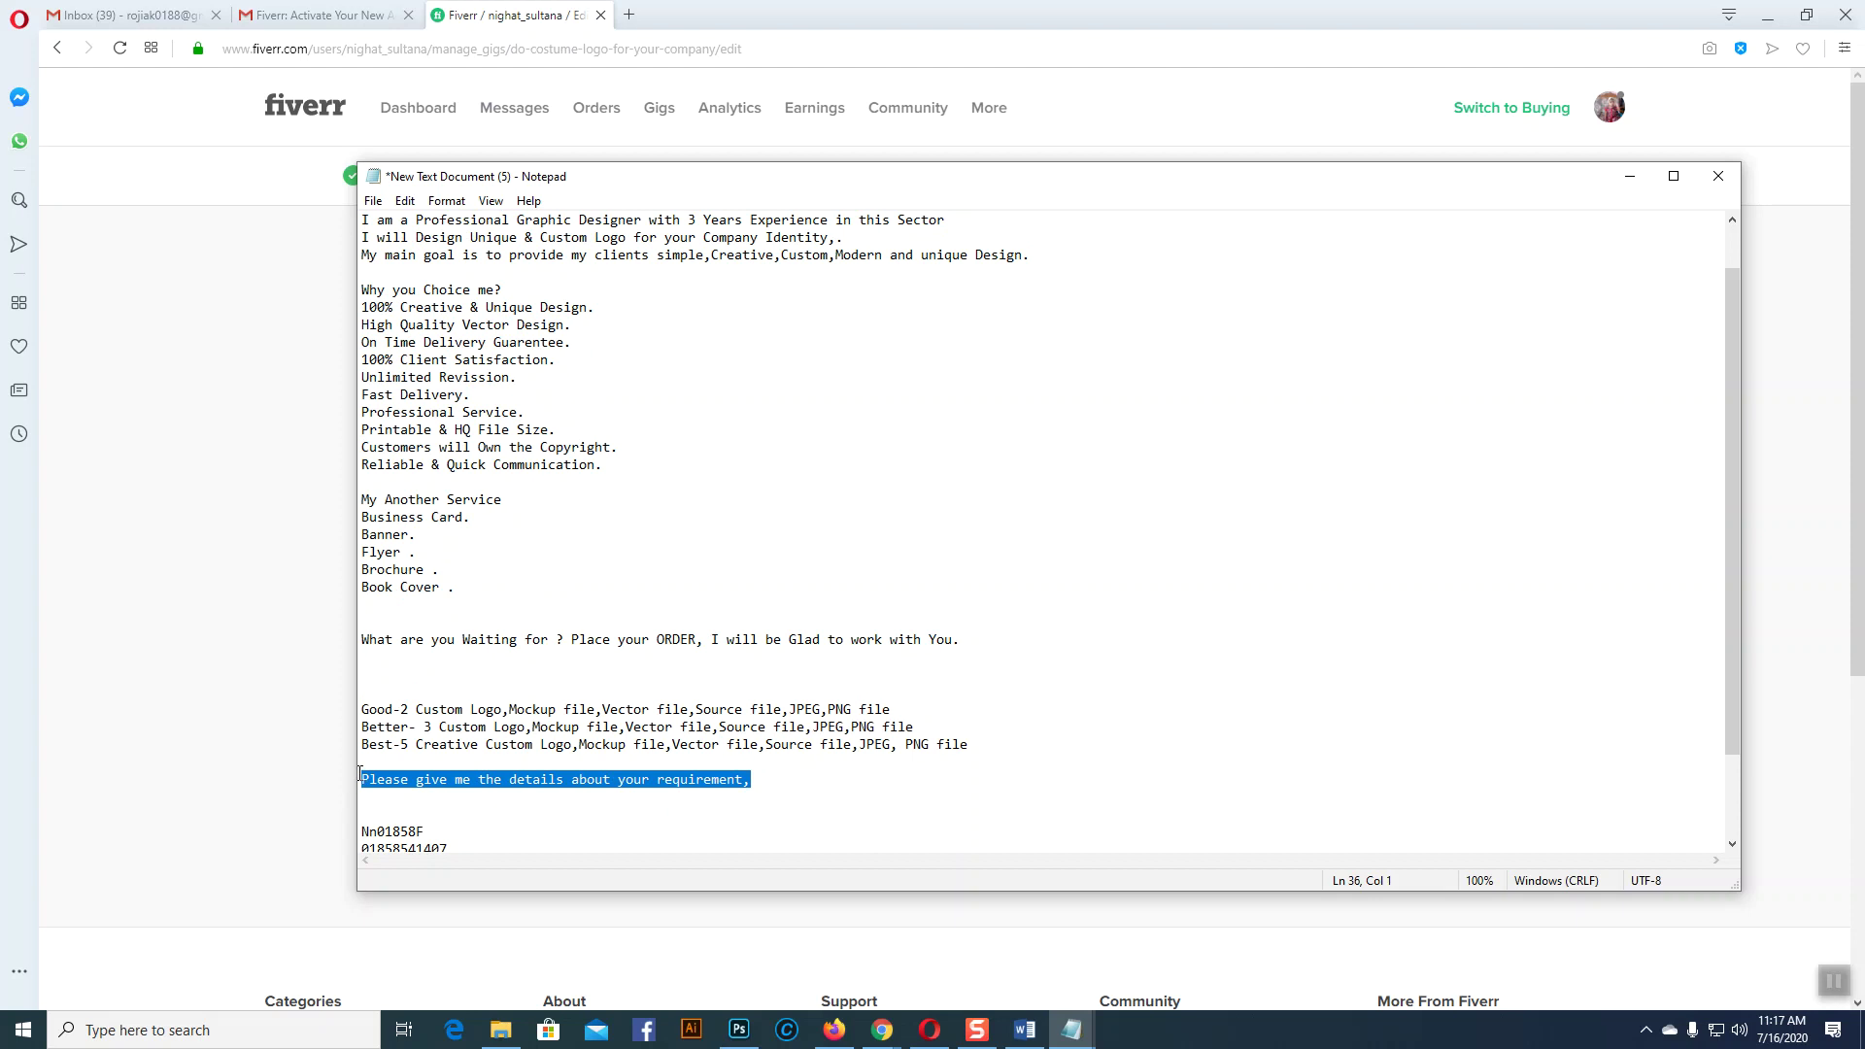
Paste it as Requirement #1, add it, and save the requirements.
left_click(930, 1036)
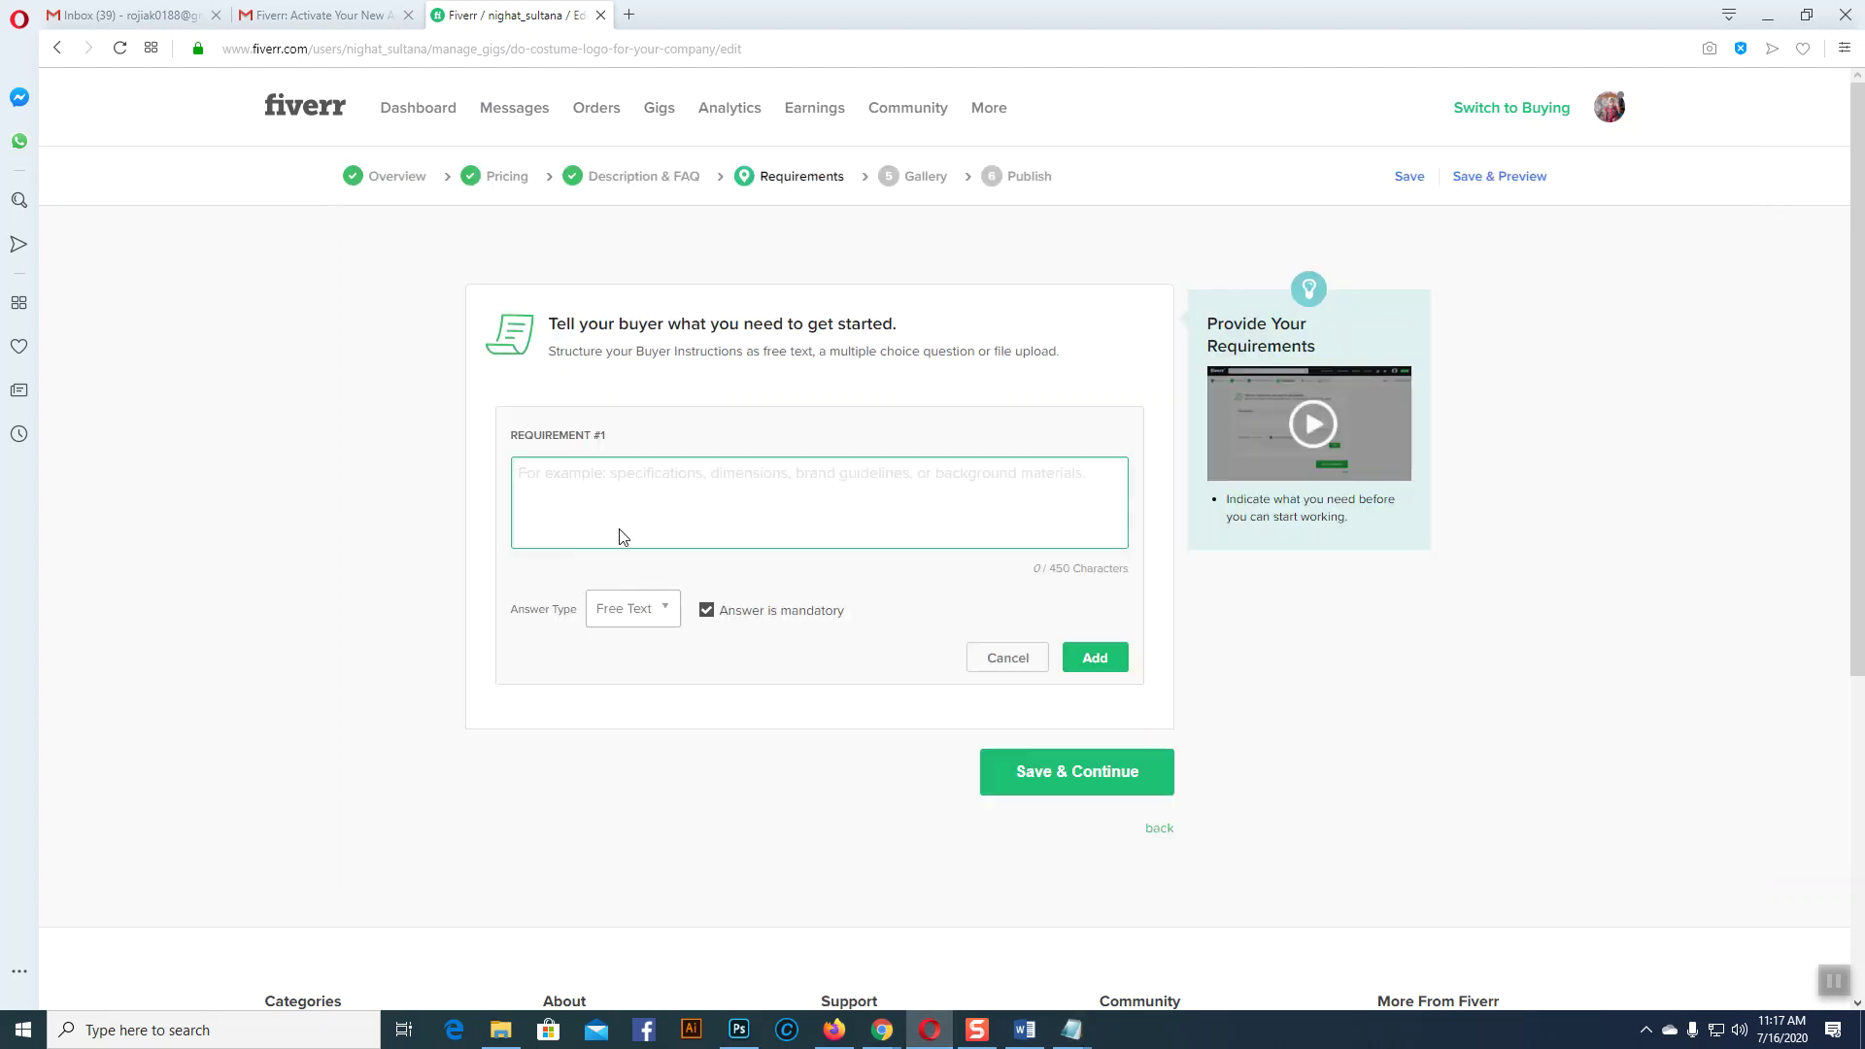
type("Please give me the details about your requirement.")
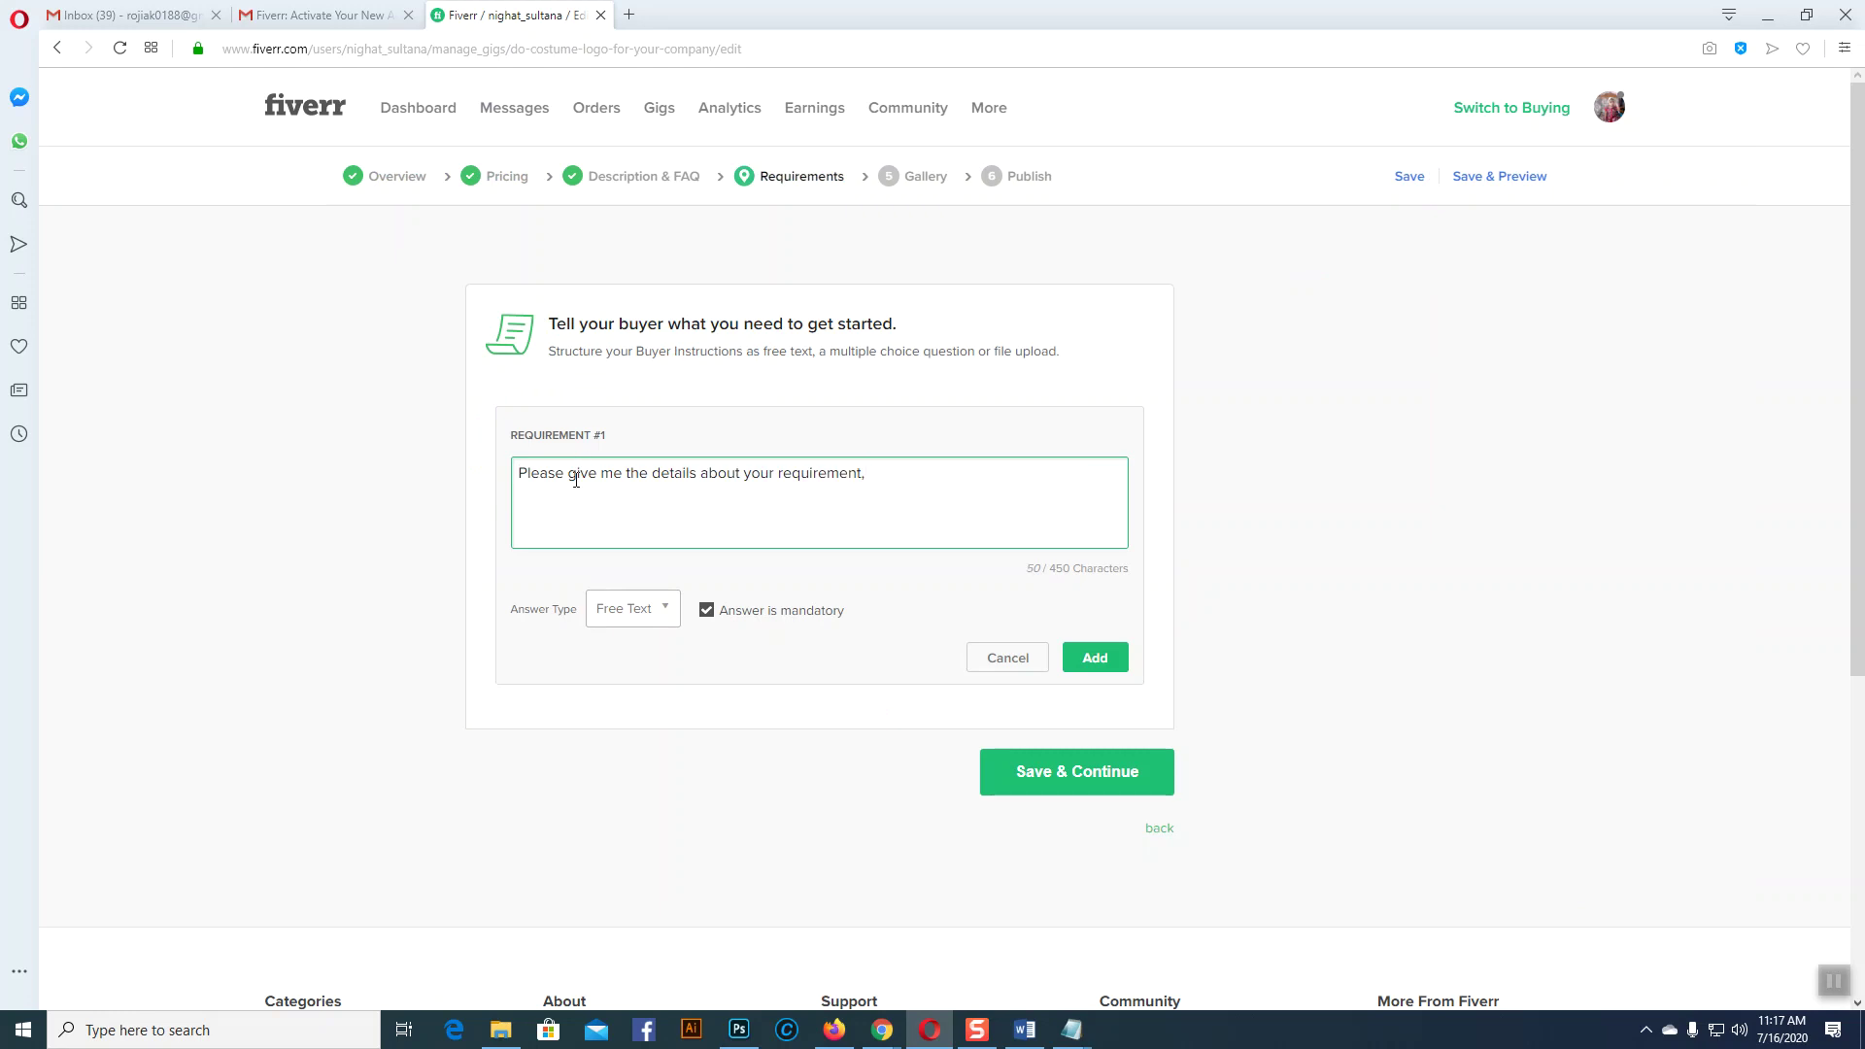
left_click(1082, 657)
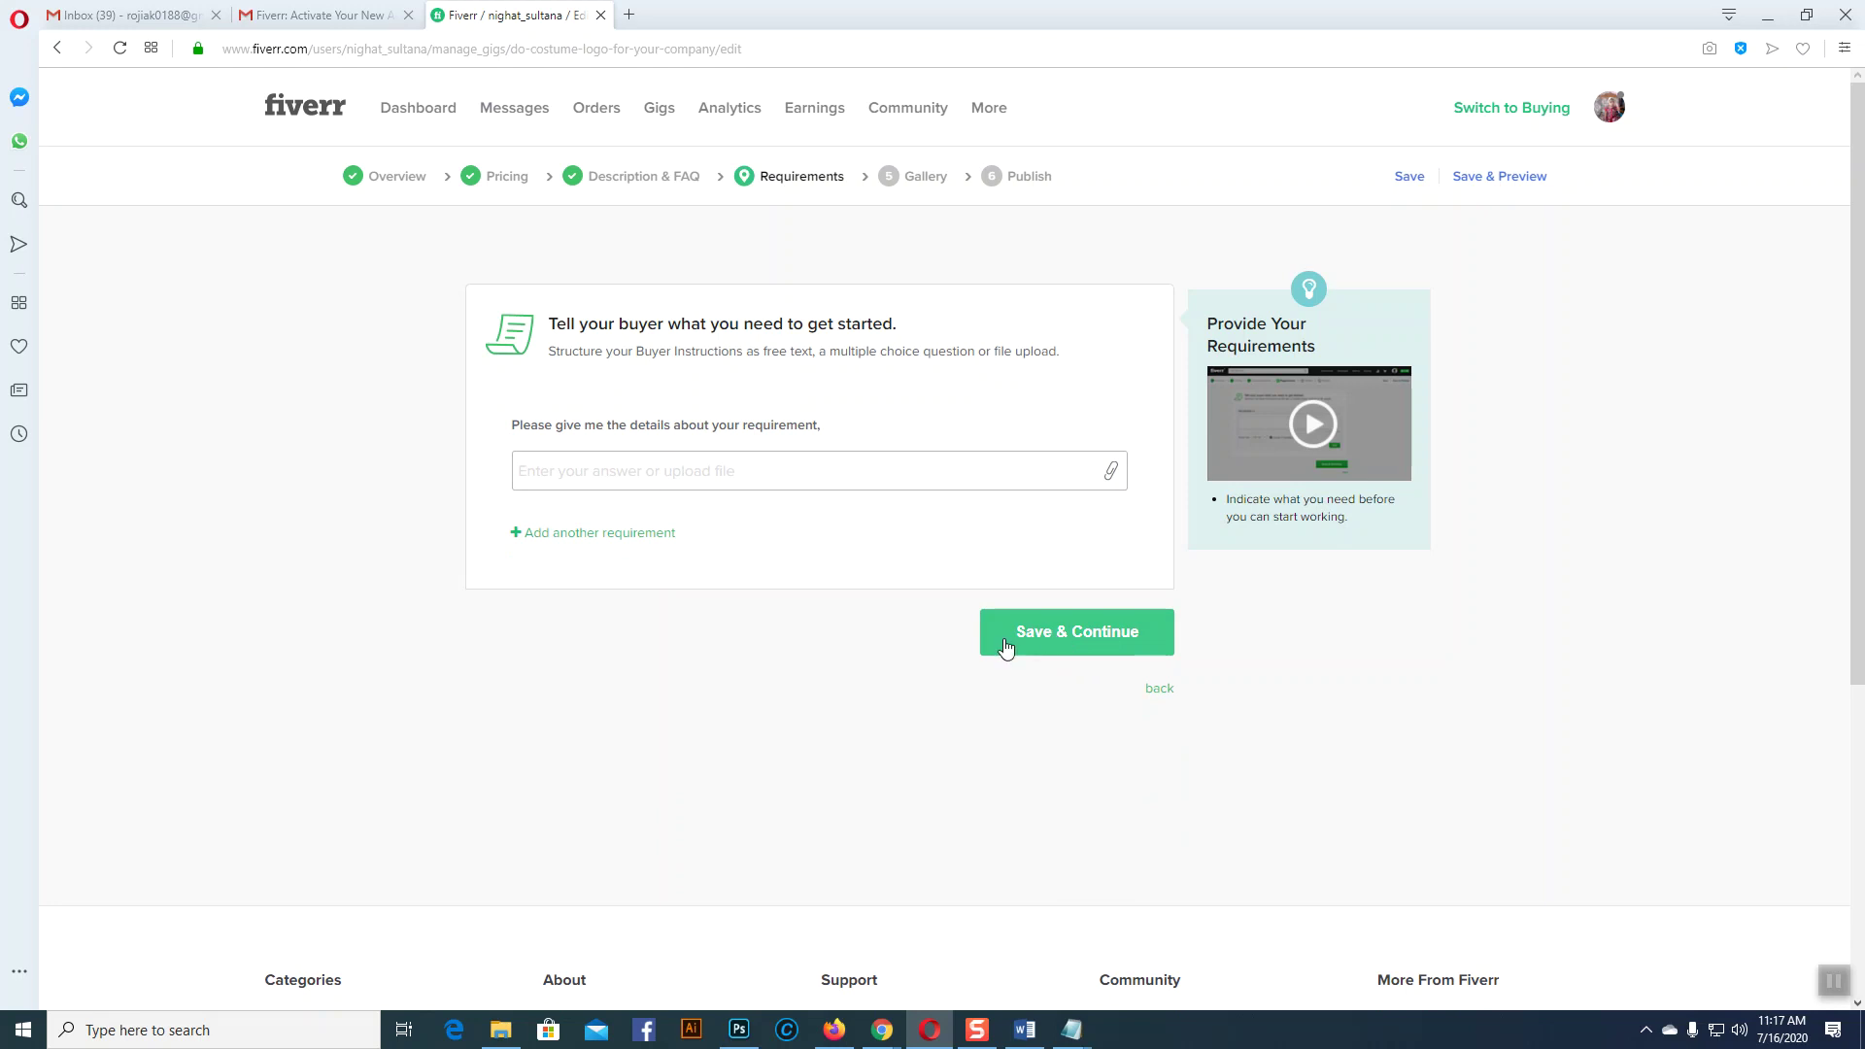
left_click(1080, 637)
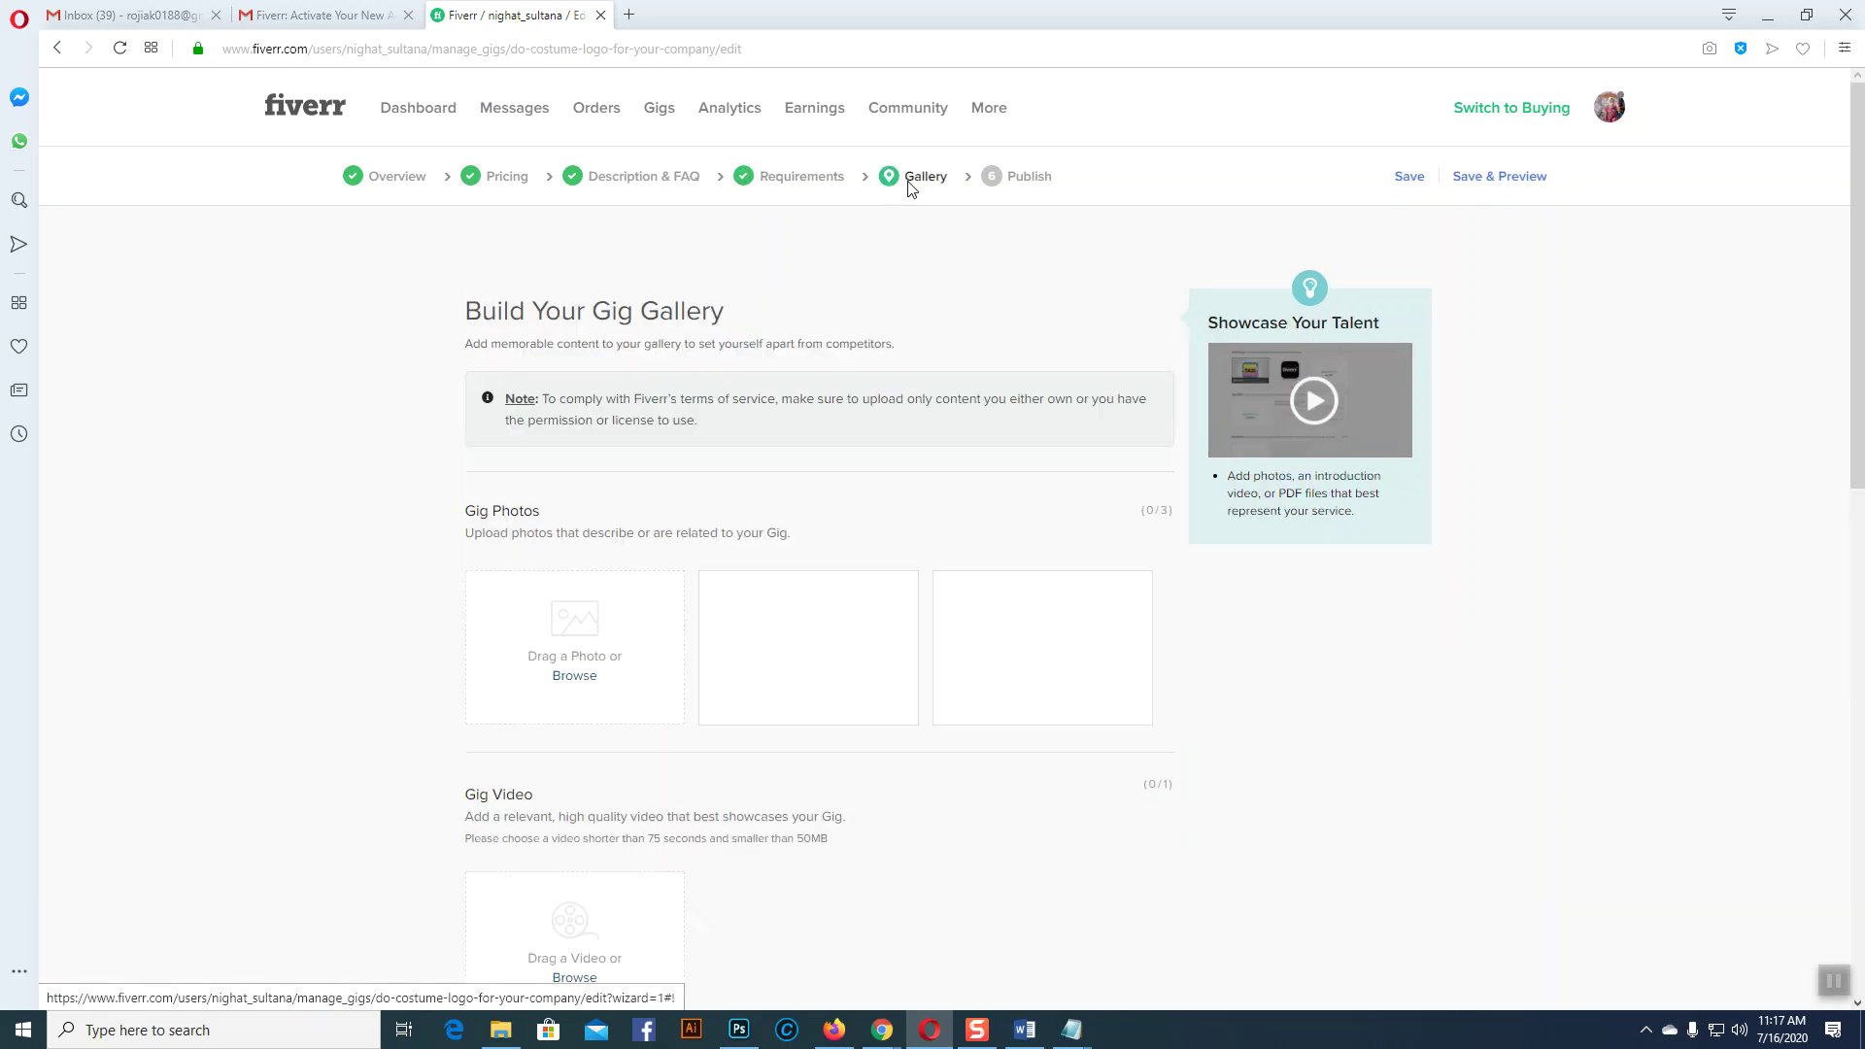
Try uploading Wolf02 from New Volume (G:) > images as a gig photo; it's rejected as too small.
left_click(573, 676)
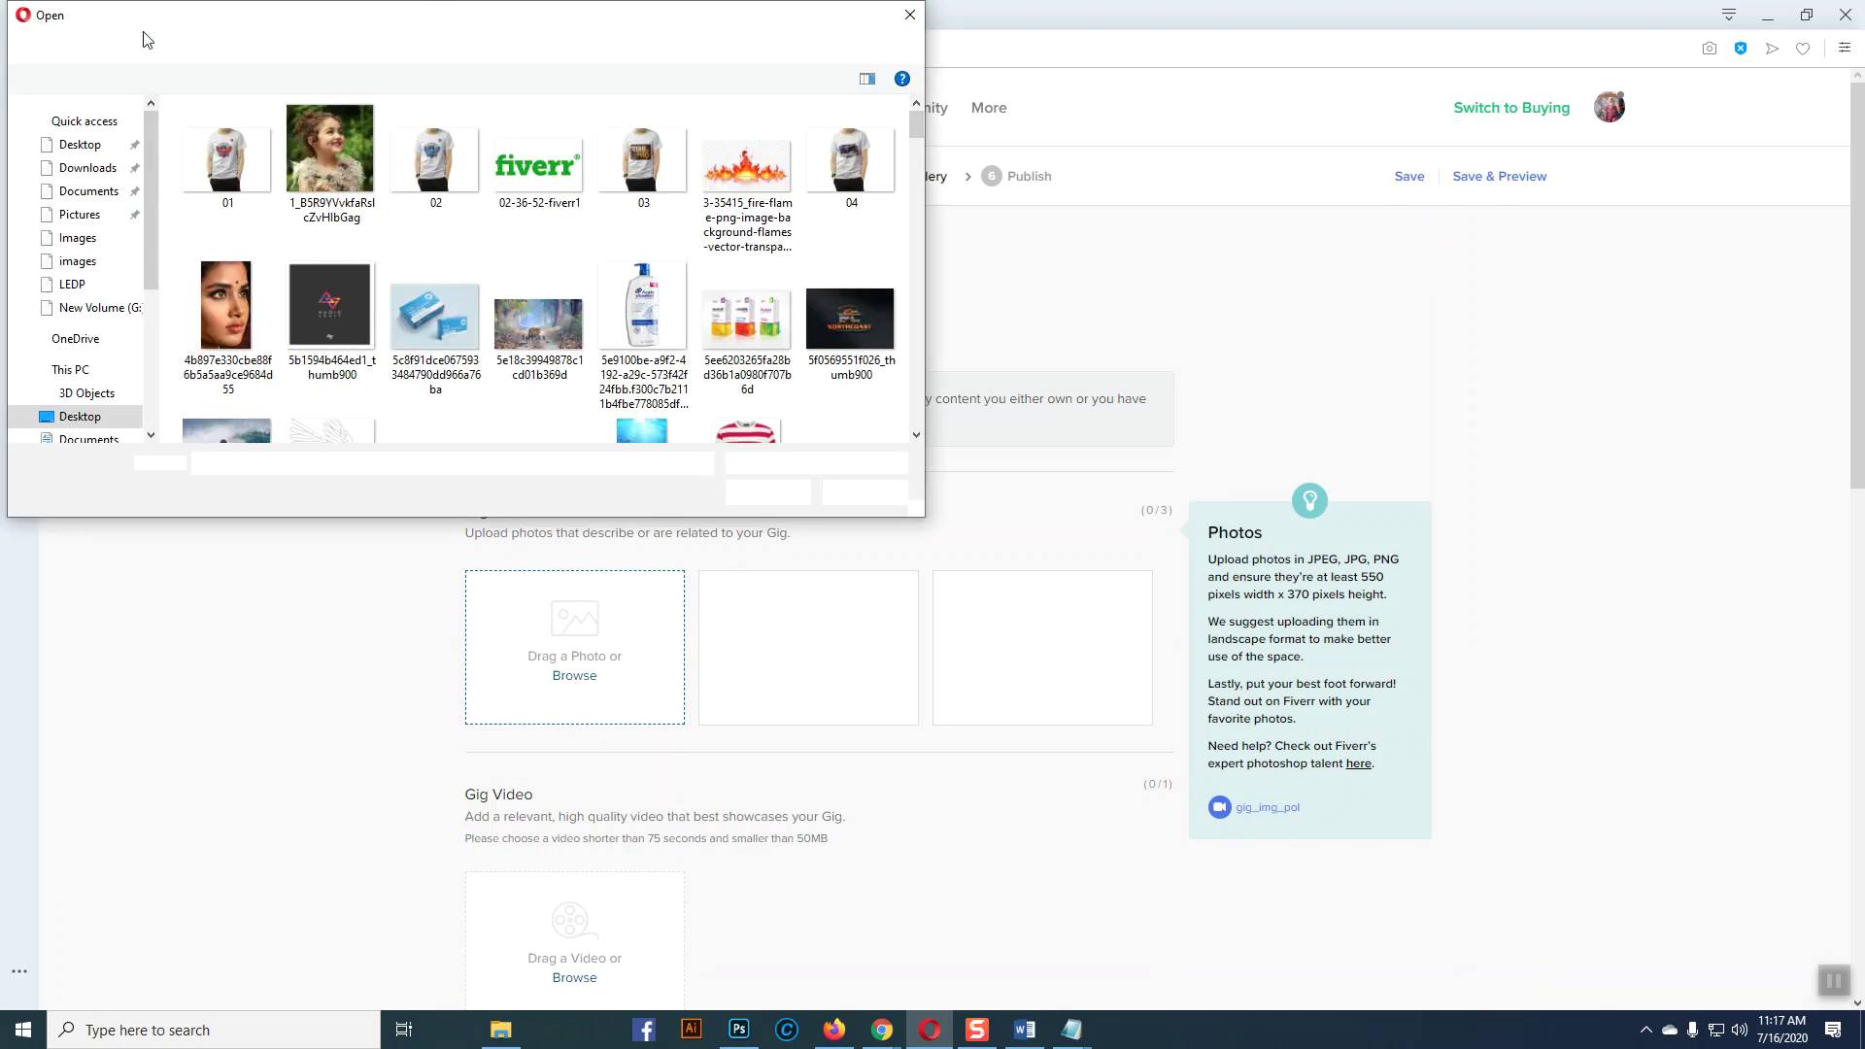
left_click(86, 146)
left_click_drag(154, 202, 175, 377)
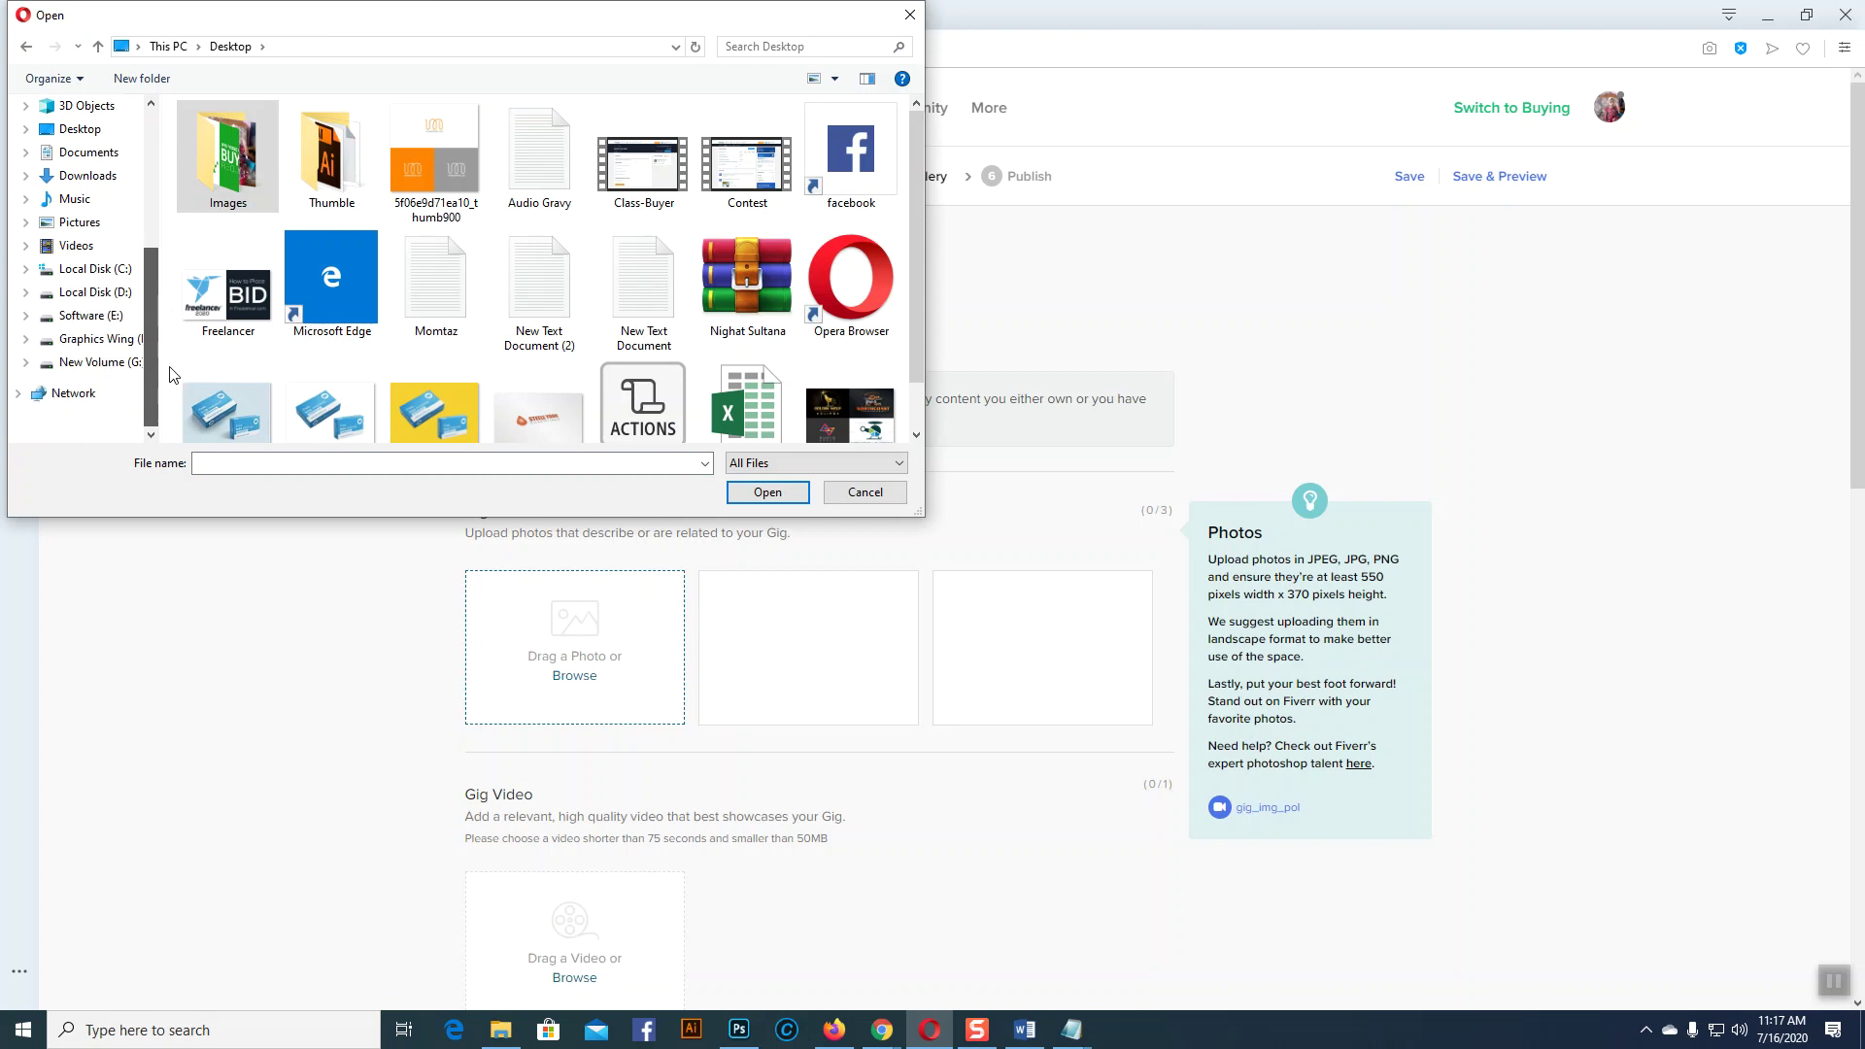
left_click(88, 365)
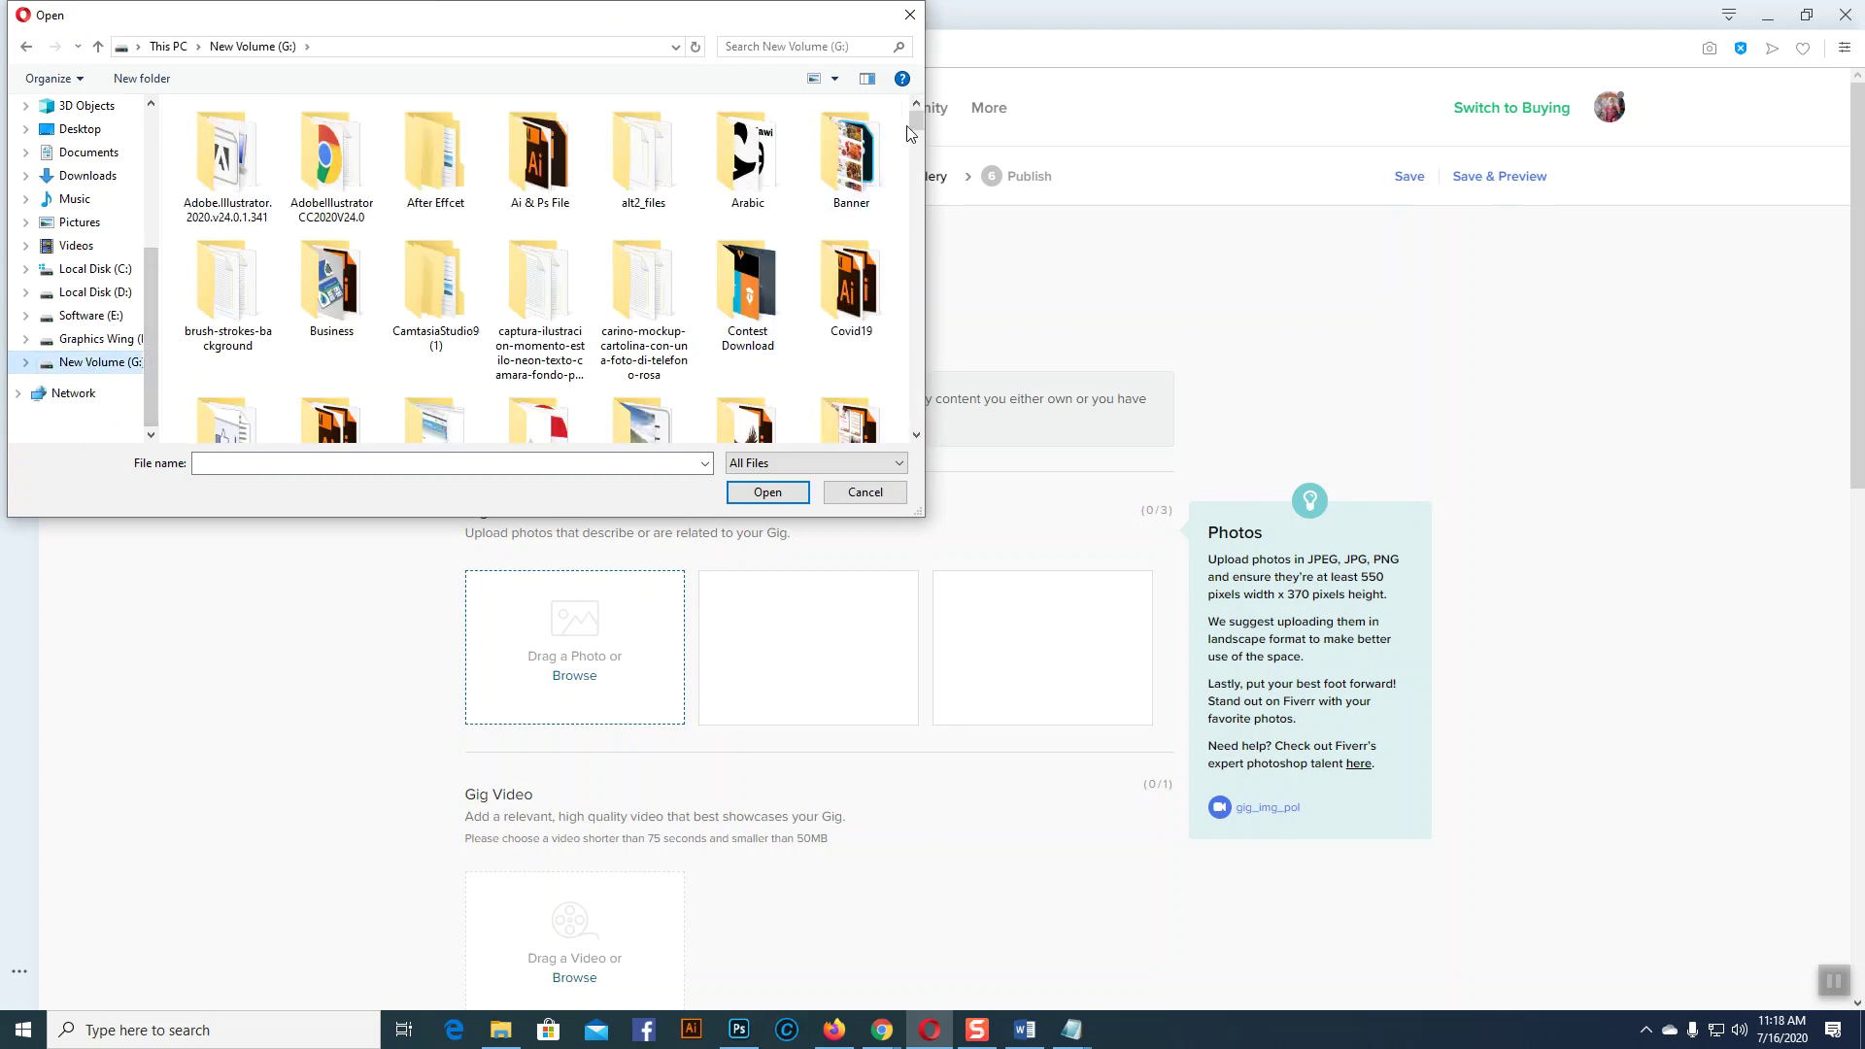
left_click_drag(918, 125, 895, 433)
double_click(549, 216)
scroll(859, 367, "up", 1)
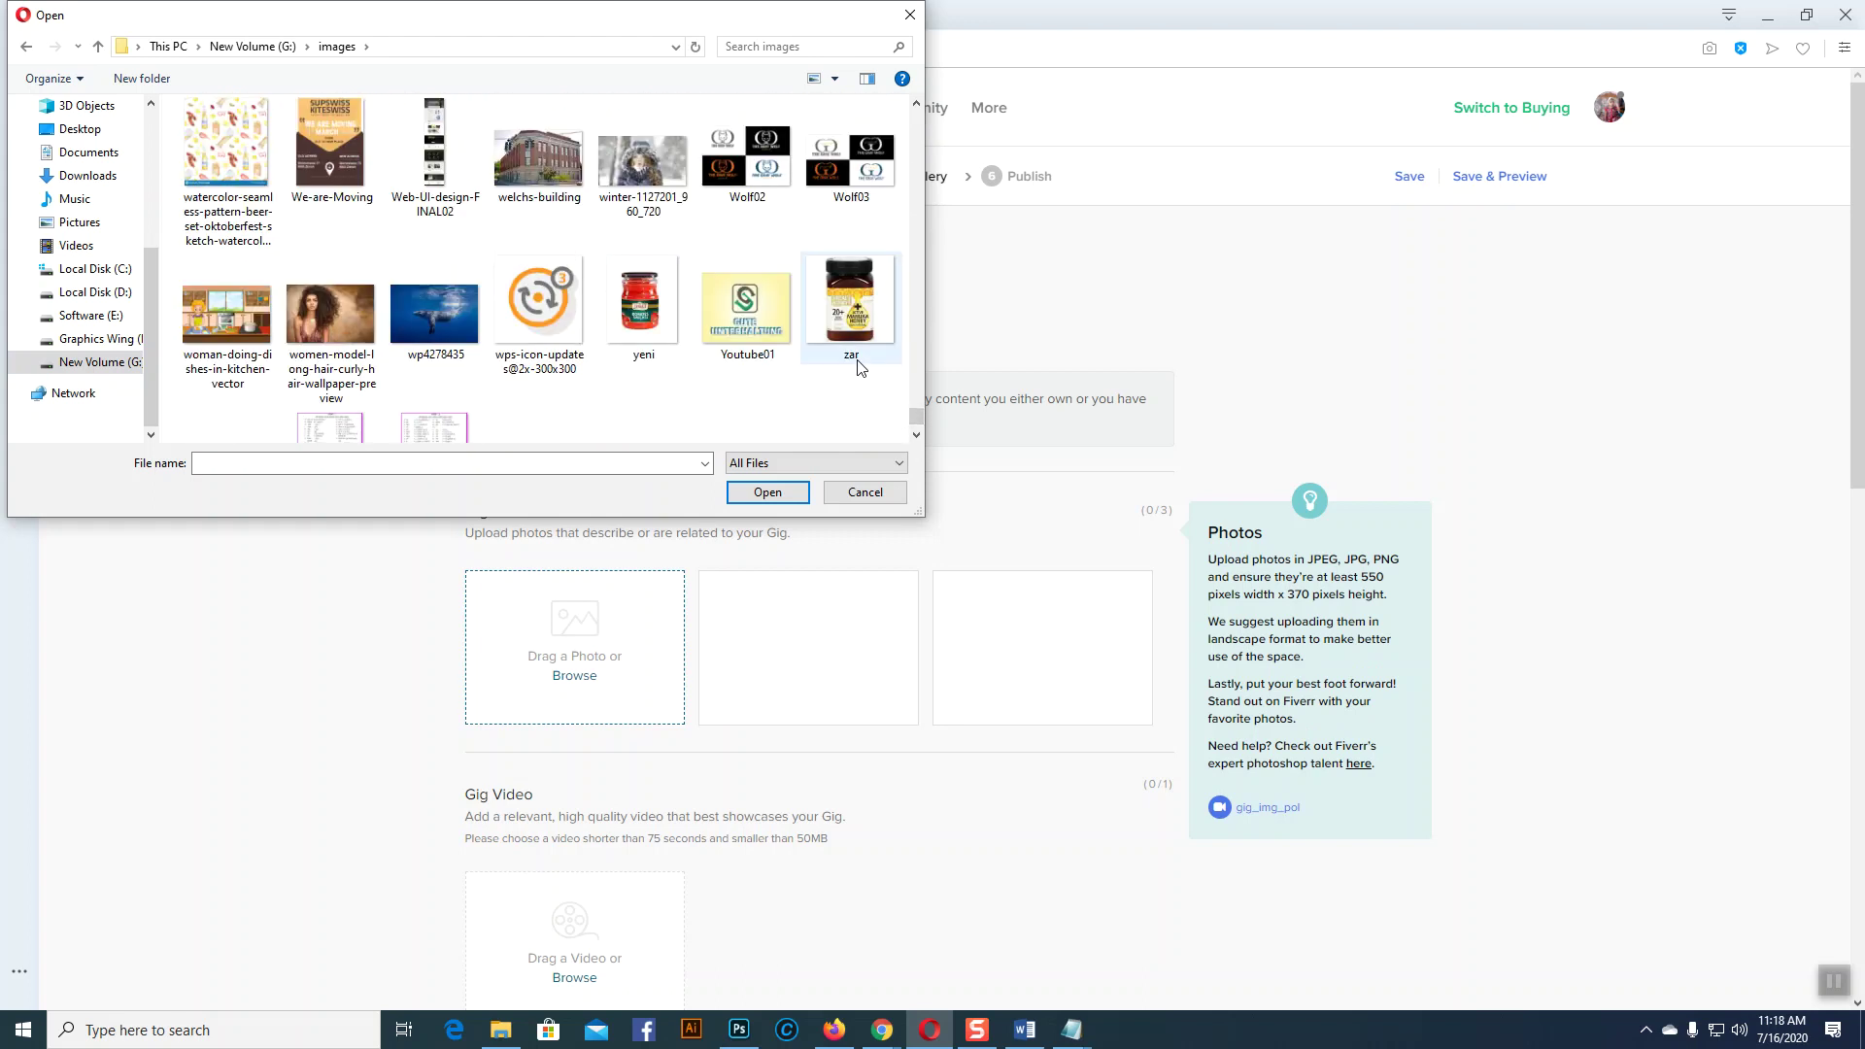
scroll(858, 367, "up", 1)
scroll(859, 367, "up", 5)
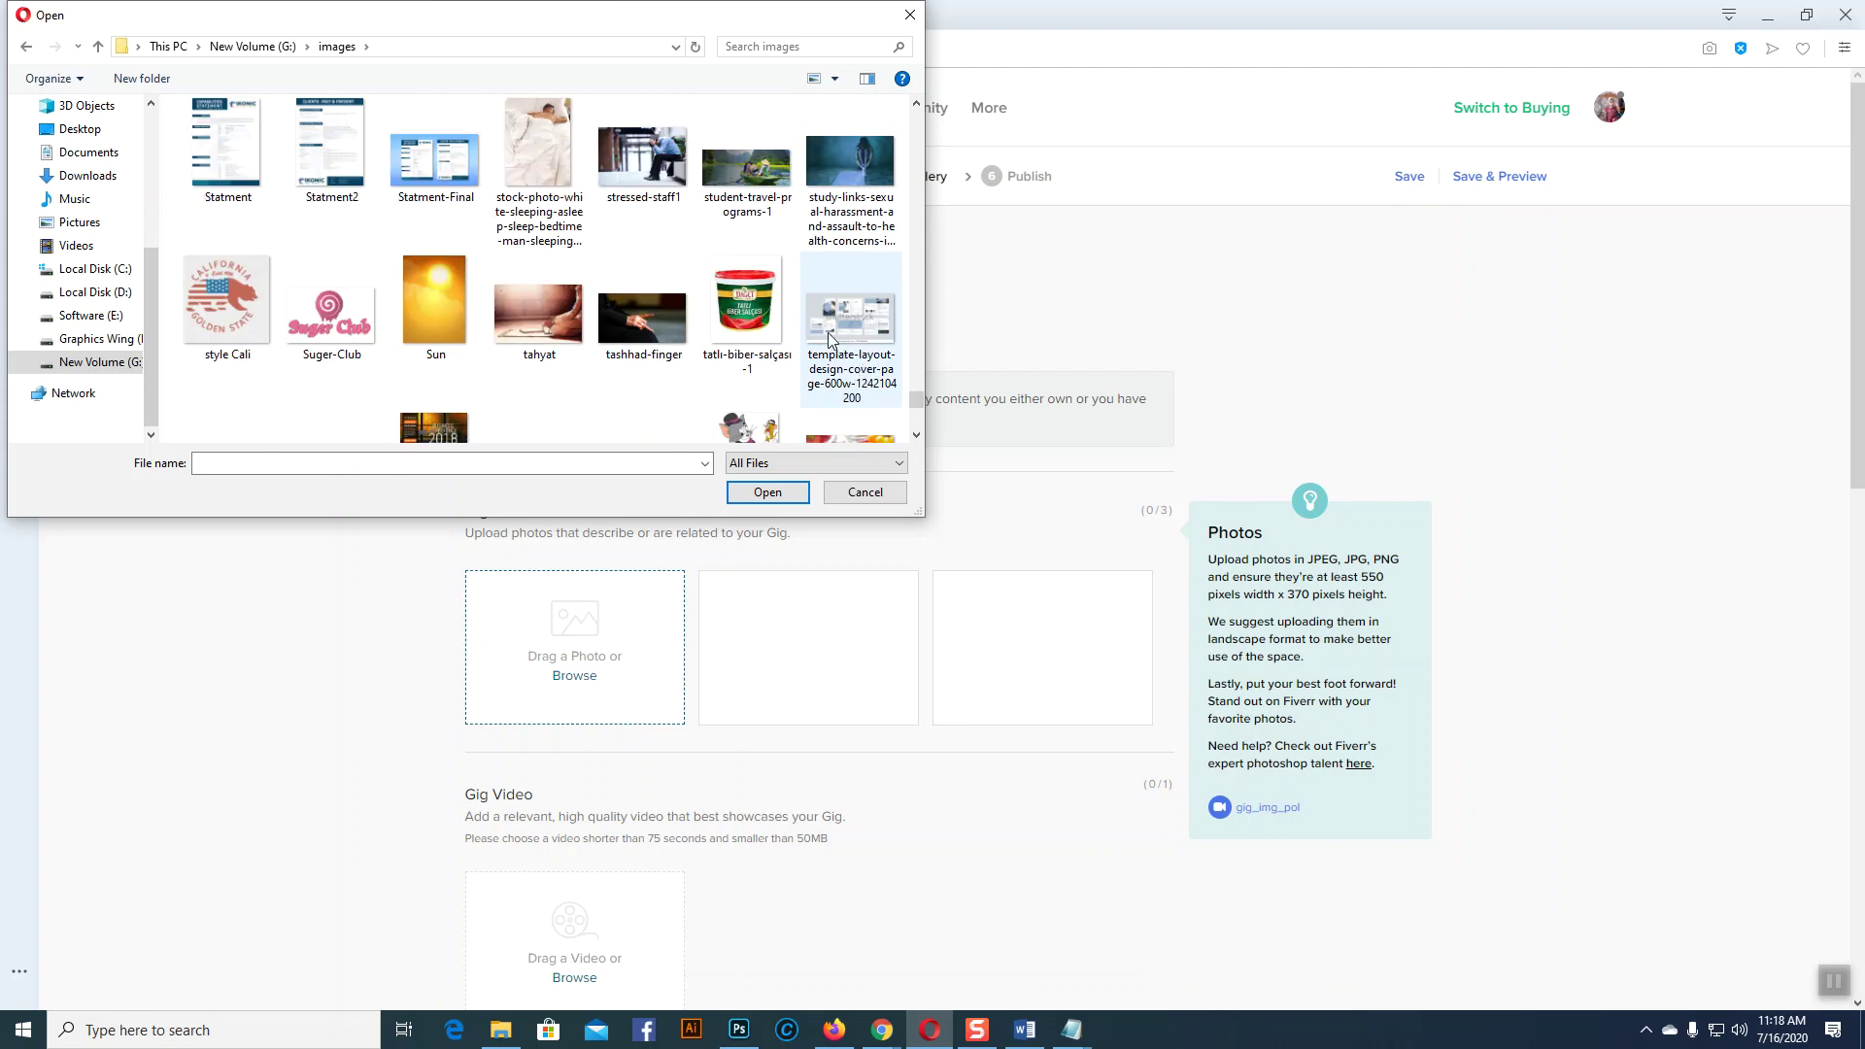
scroll(831, 339, "up", 3)
scroll(831, 340, "up", 1)
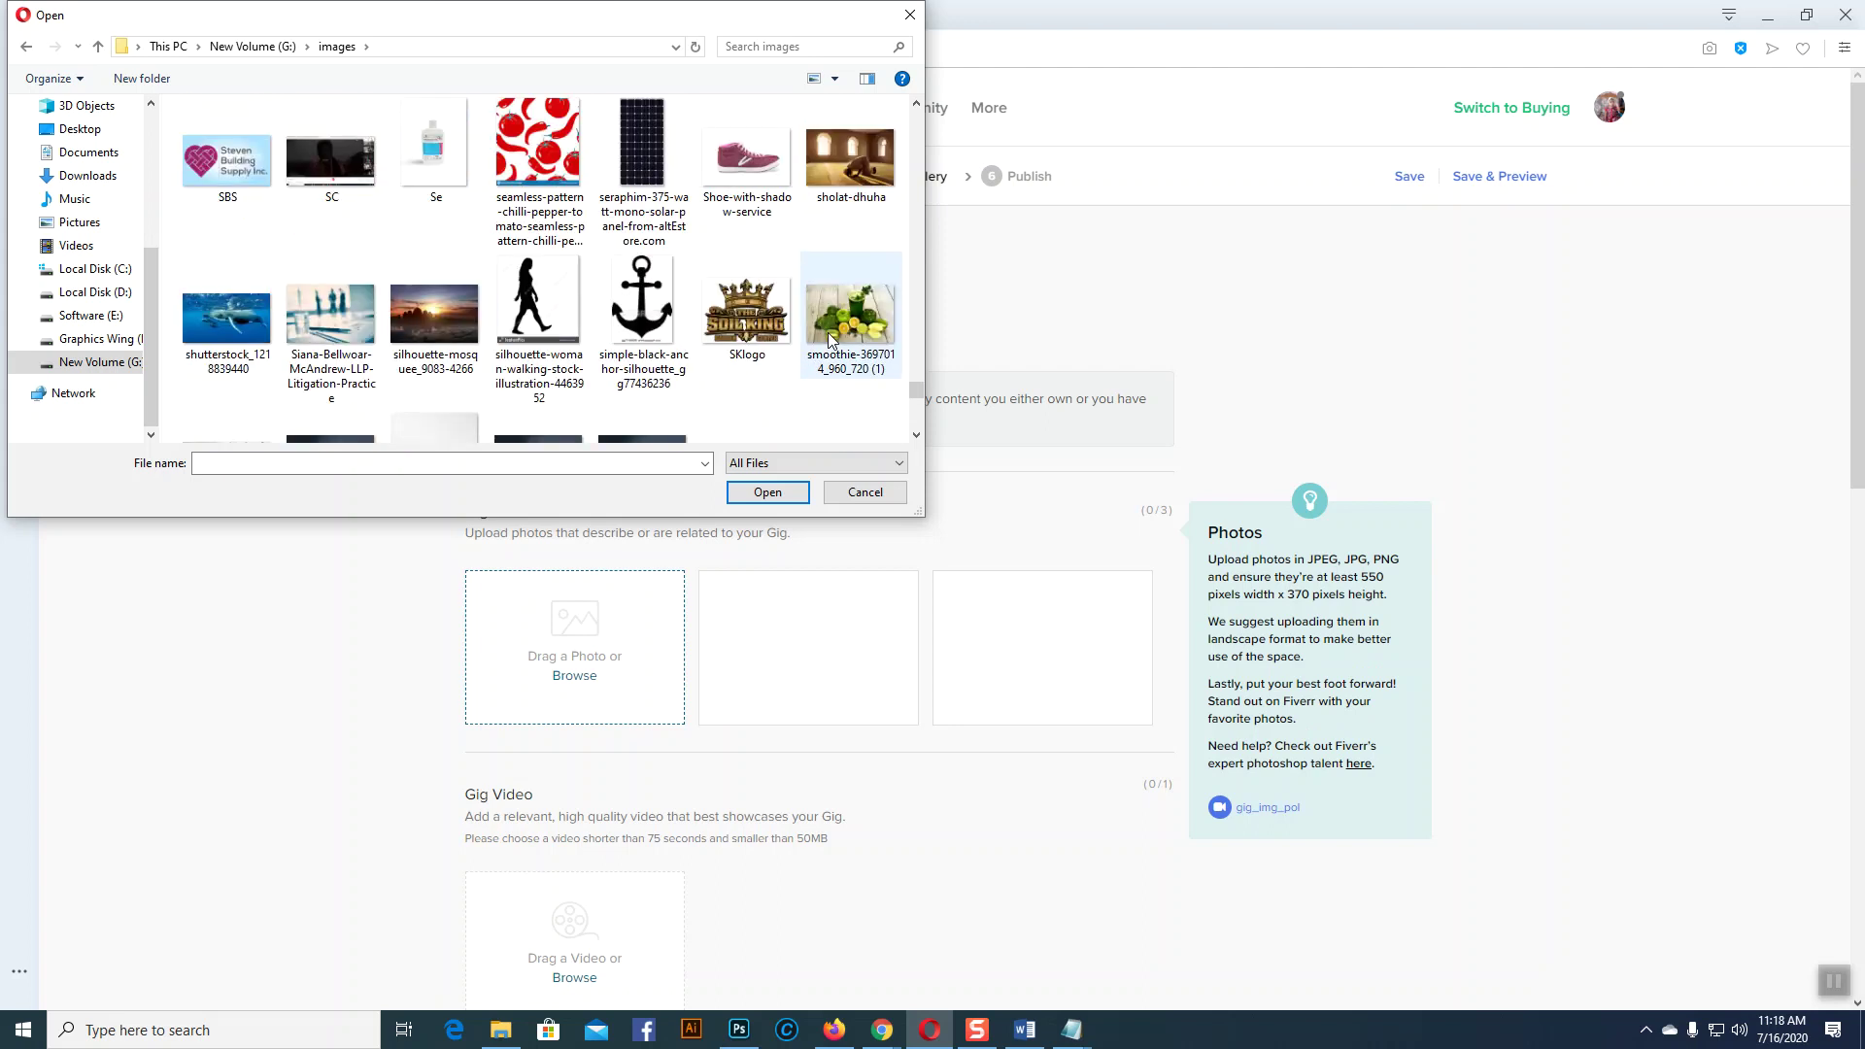
scroll(831, 339, "up", 6)
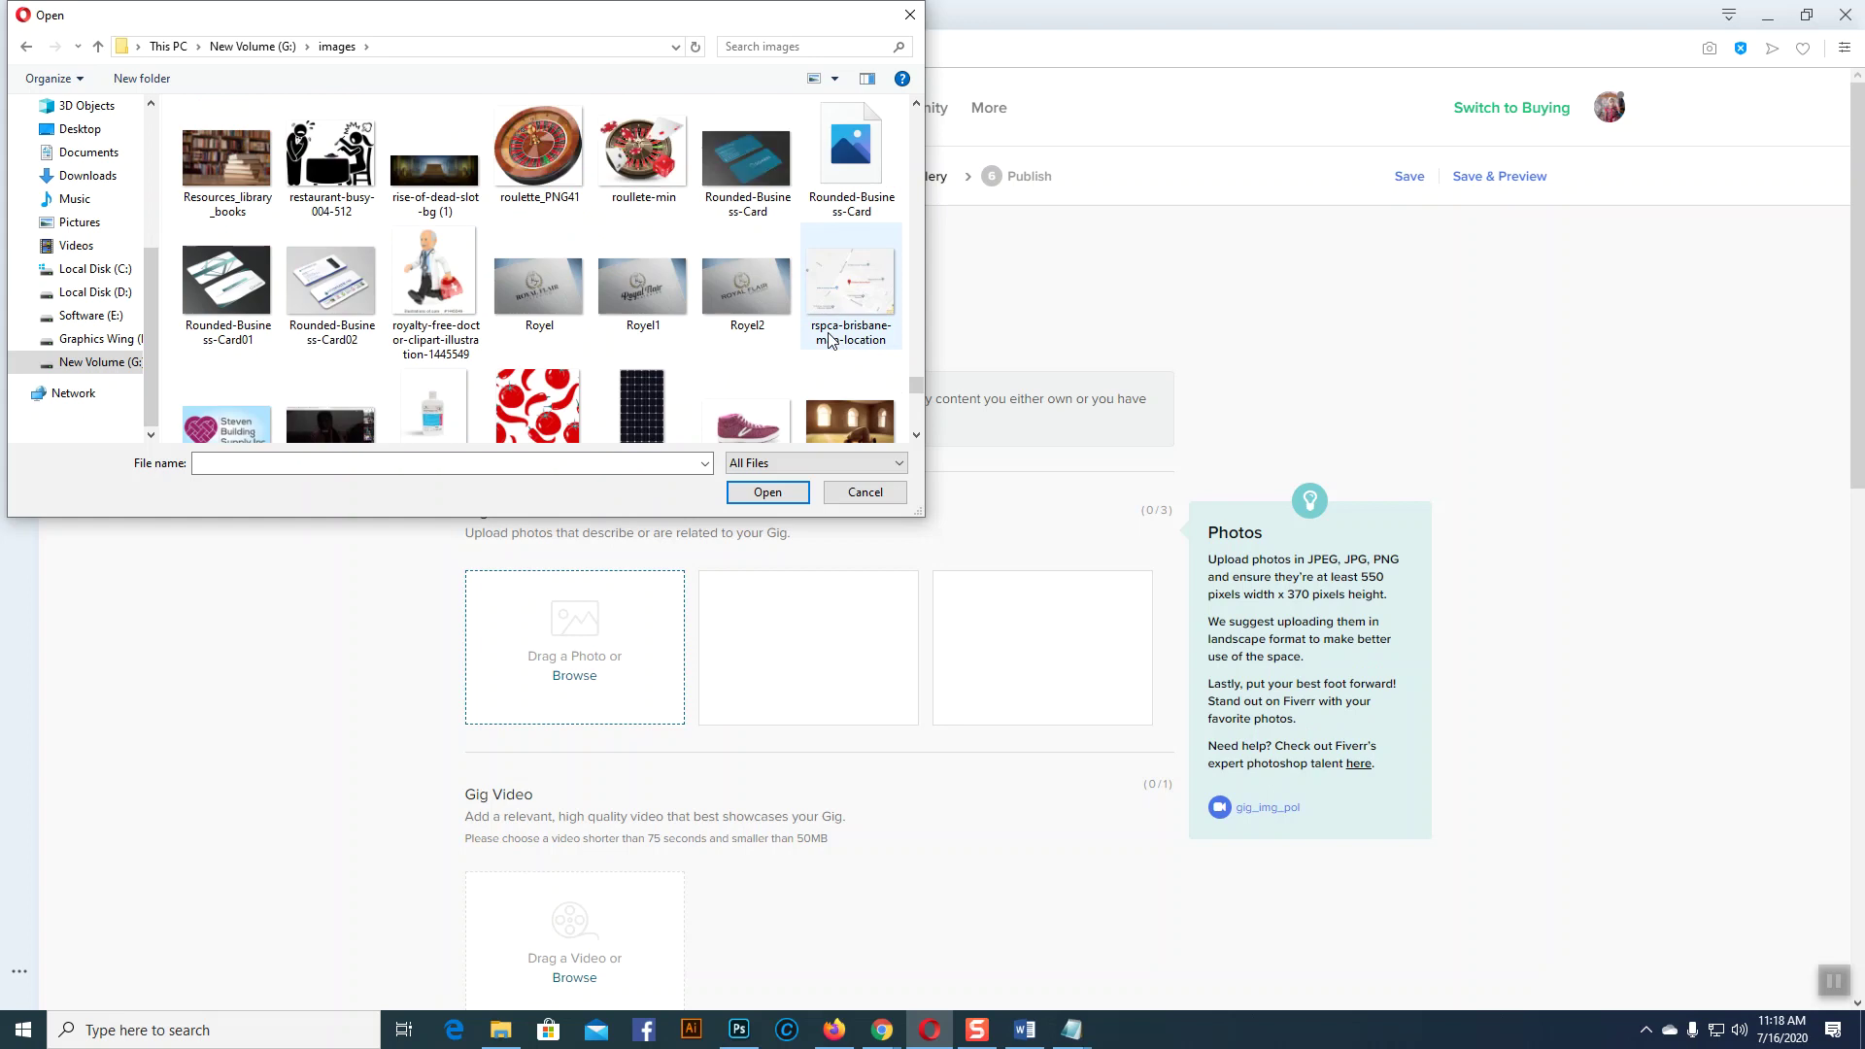
scroll(831, 339, "up", 2)
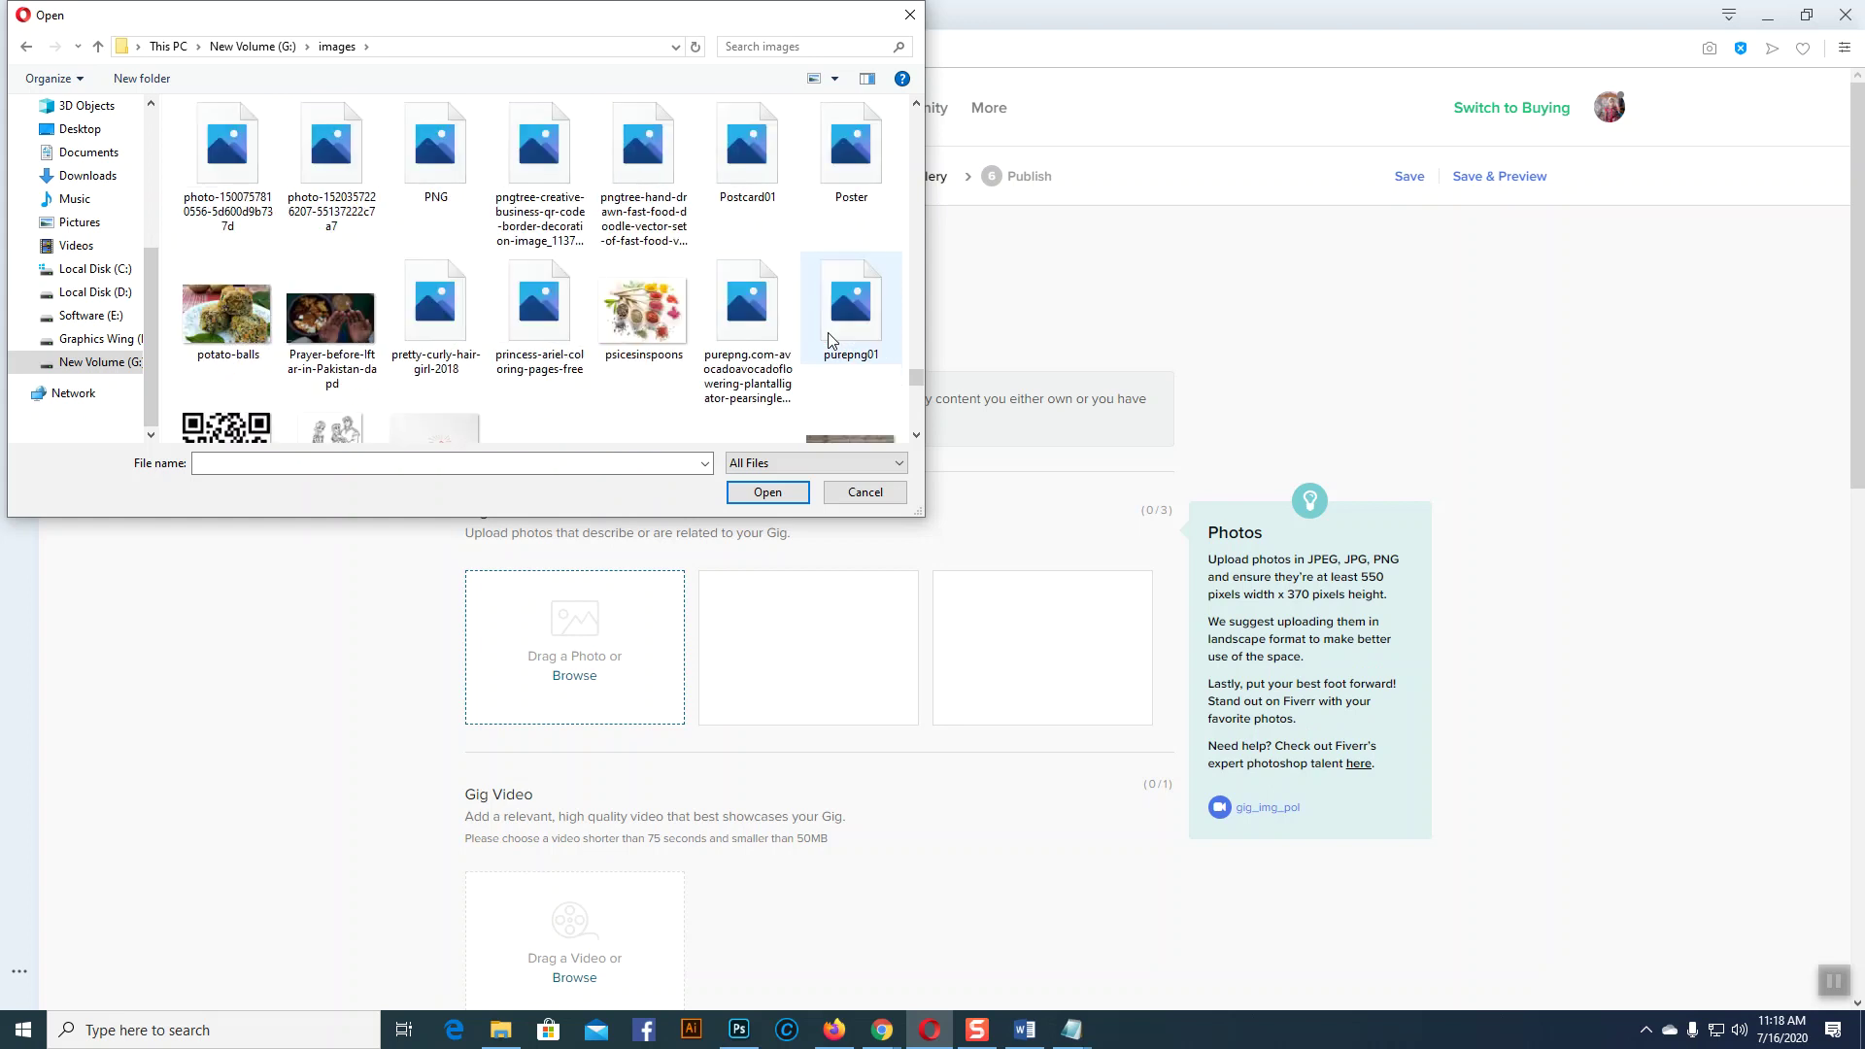
scroll(829, 339, "up", 2)
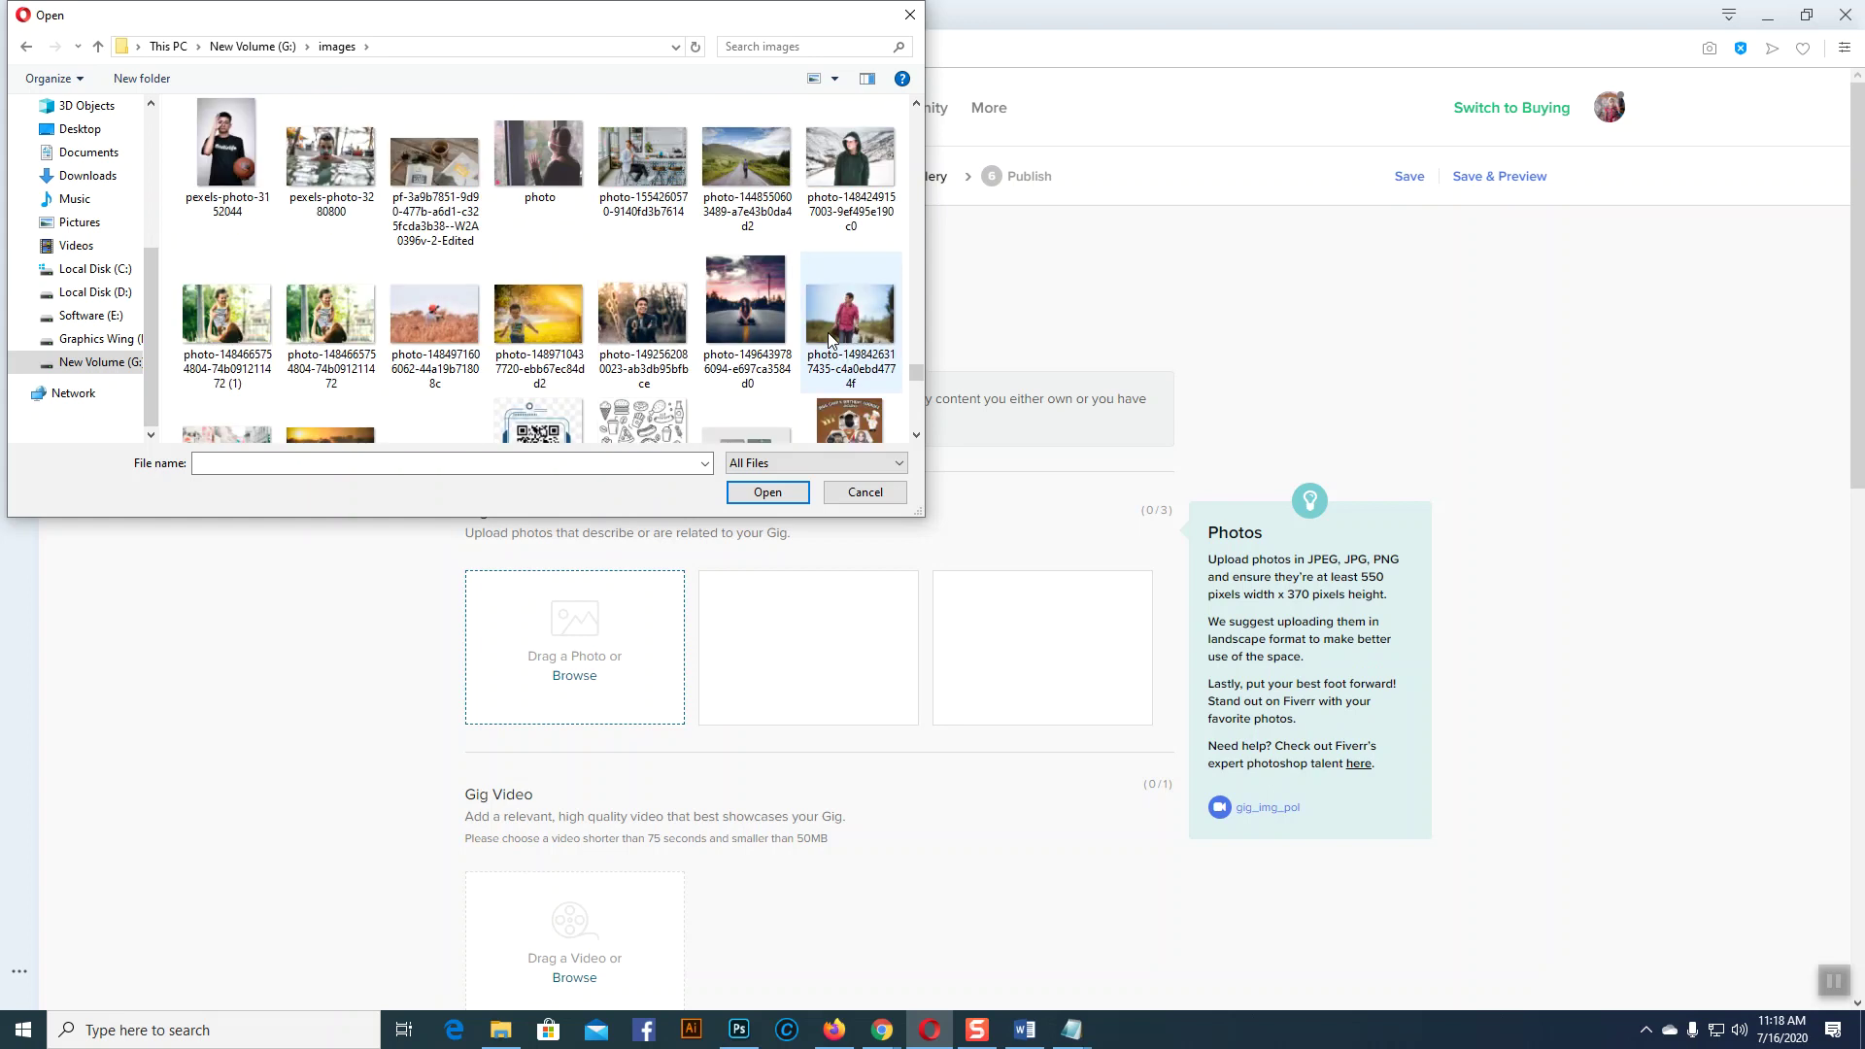
scroll(829, 339, "up", 2)
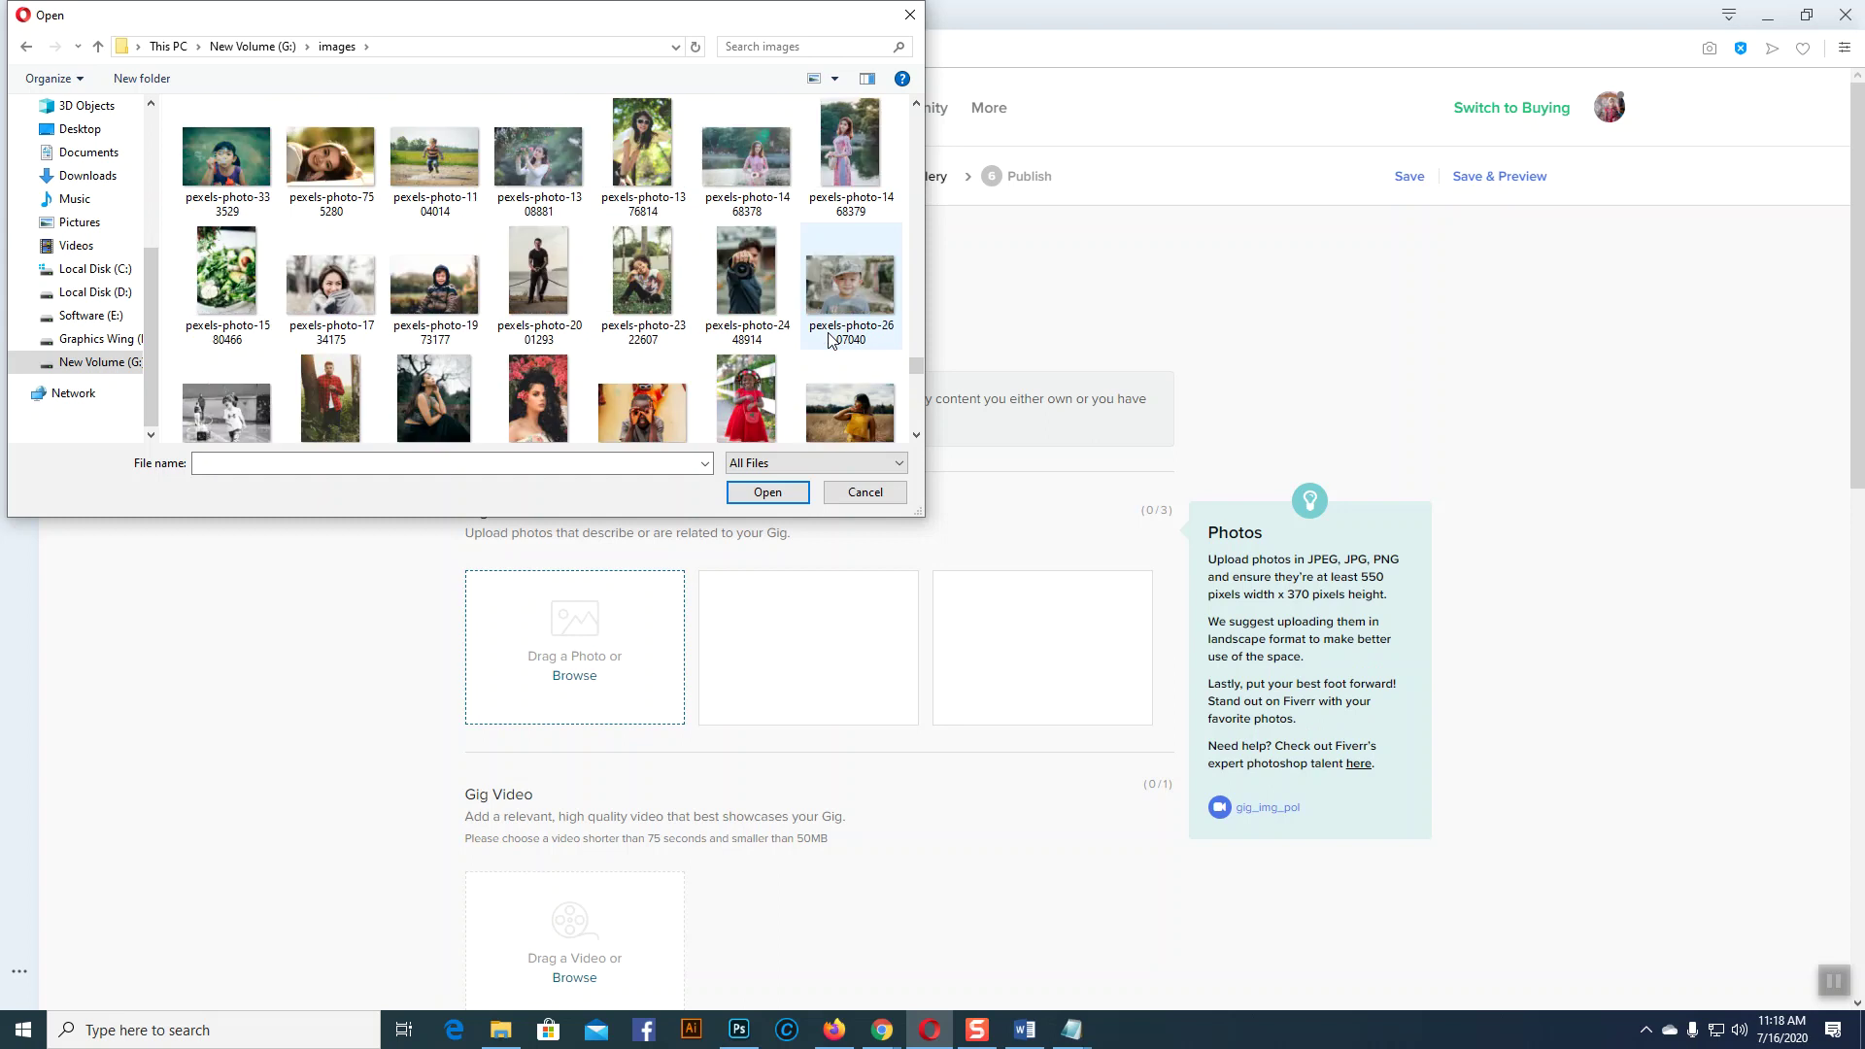
scroll(829, 339, "up", 2)
scroll(829, 339, "up", 2)
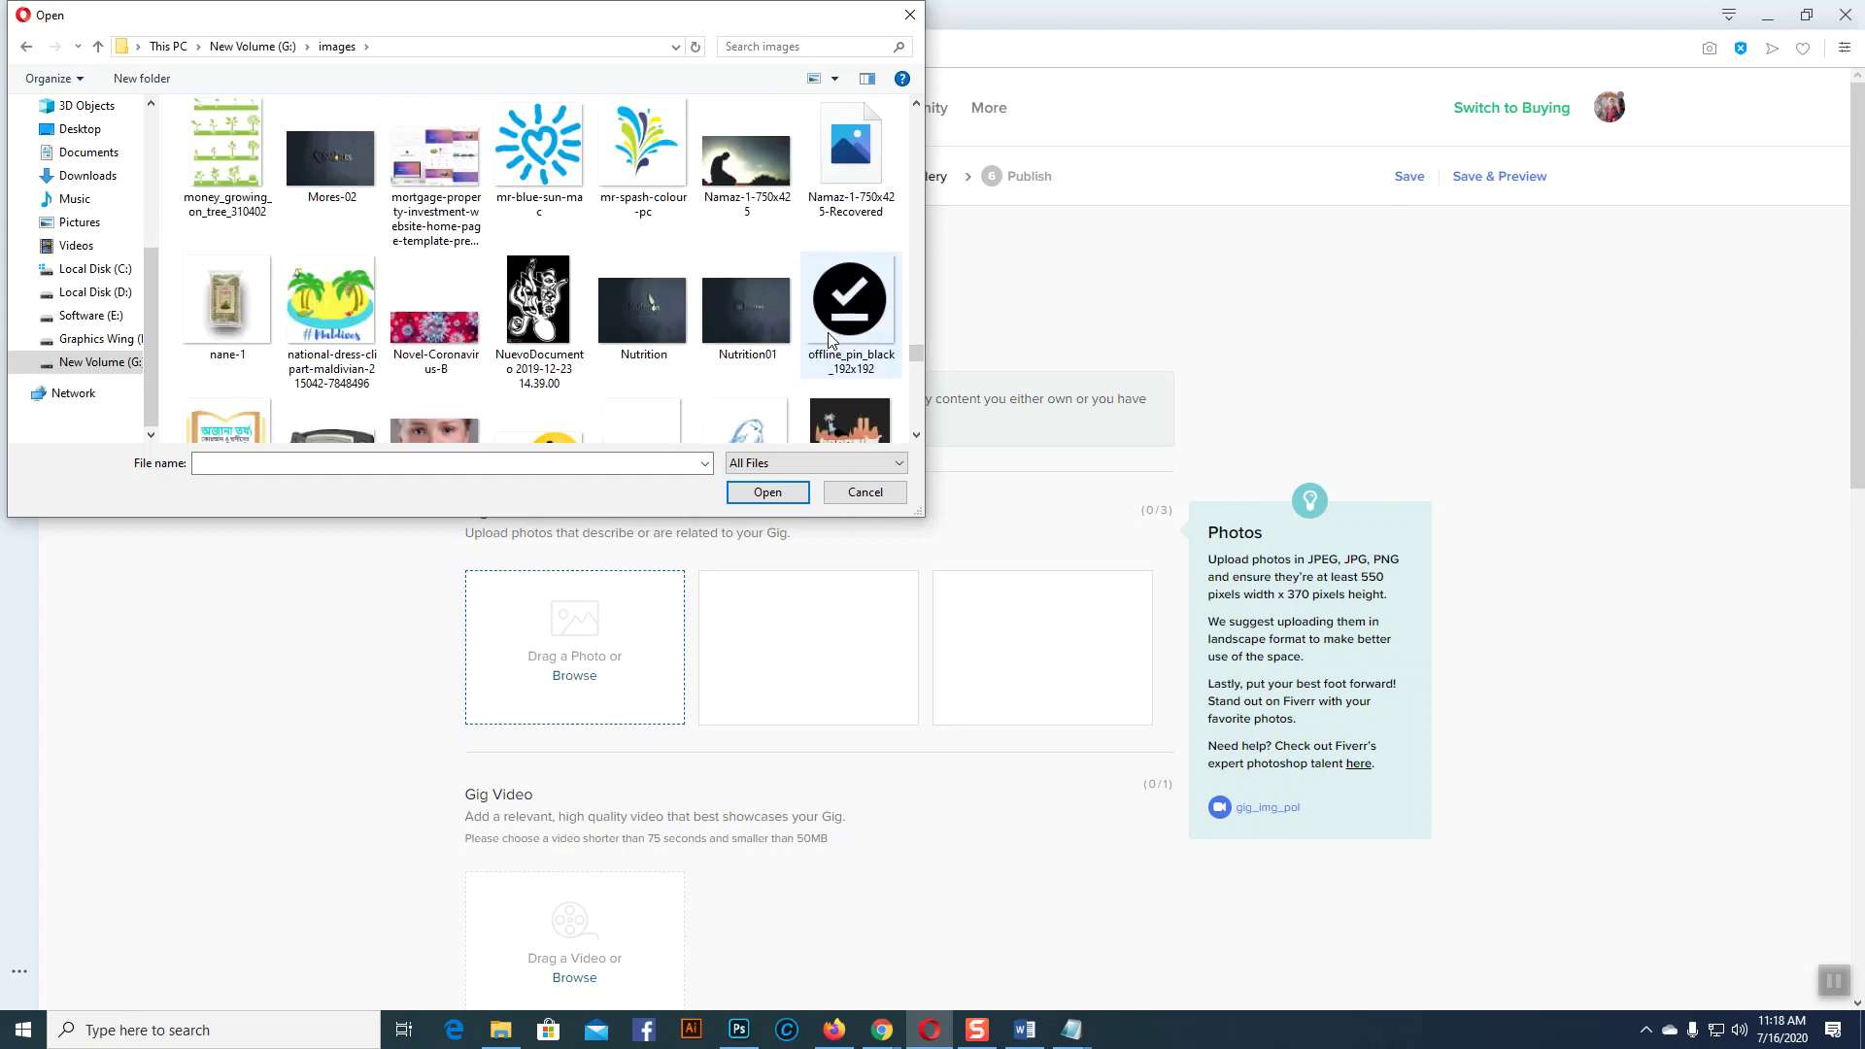
scroll(829, 340, "up", 1)
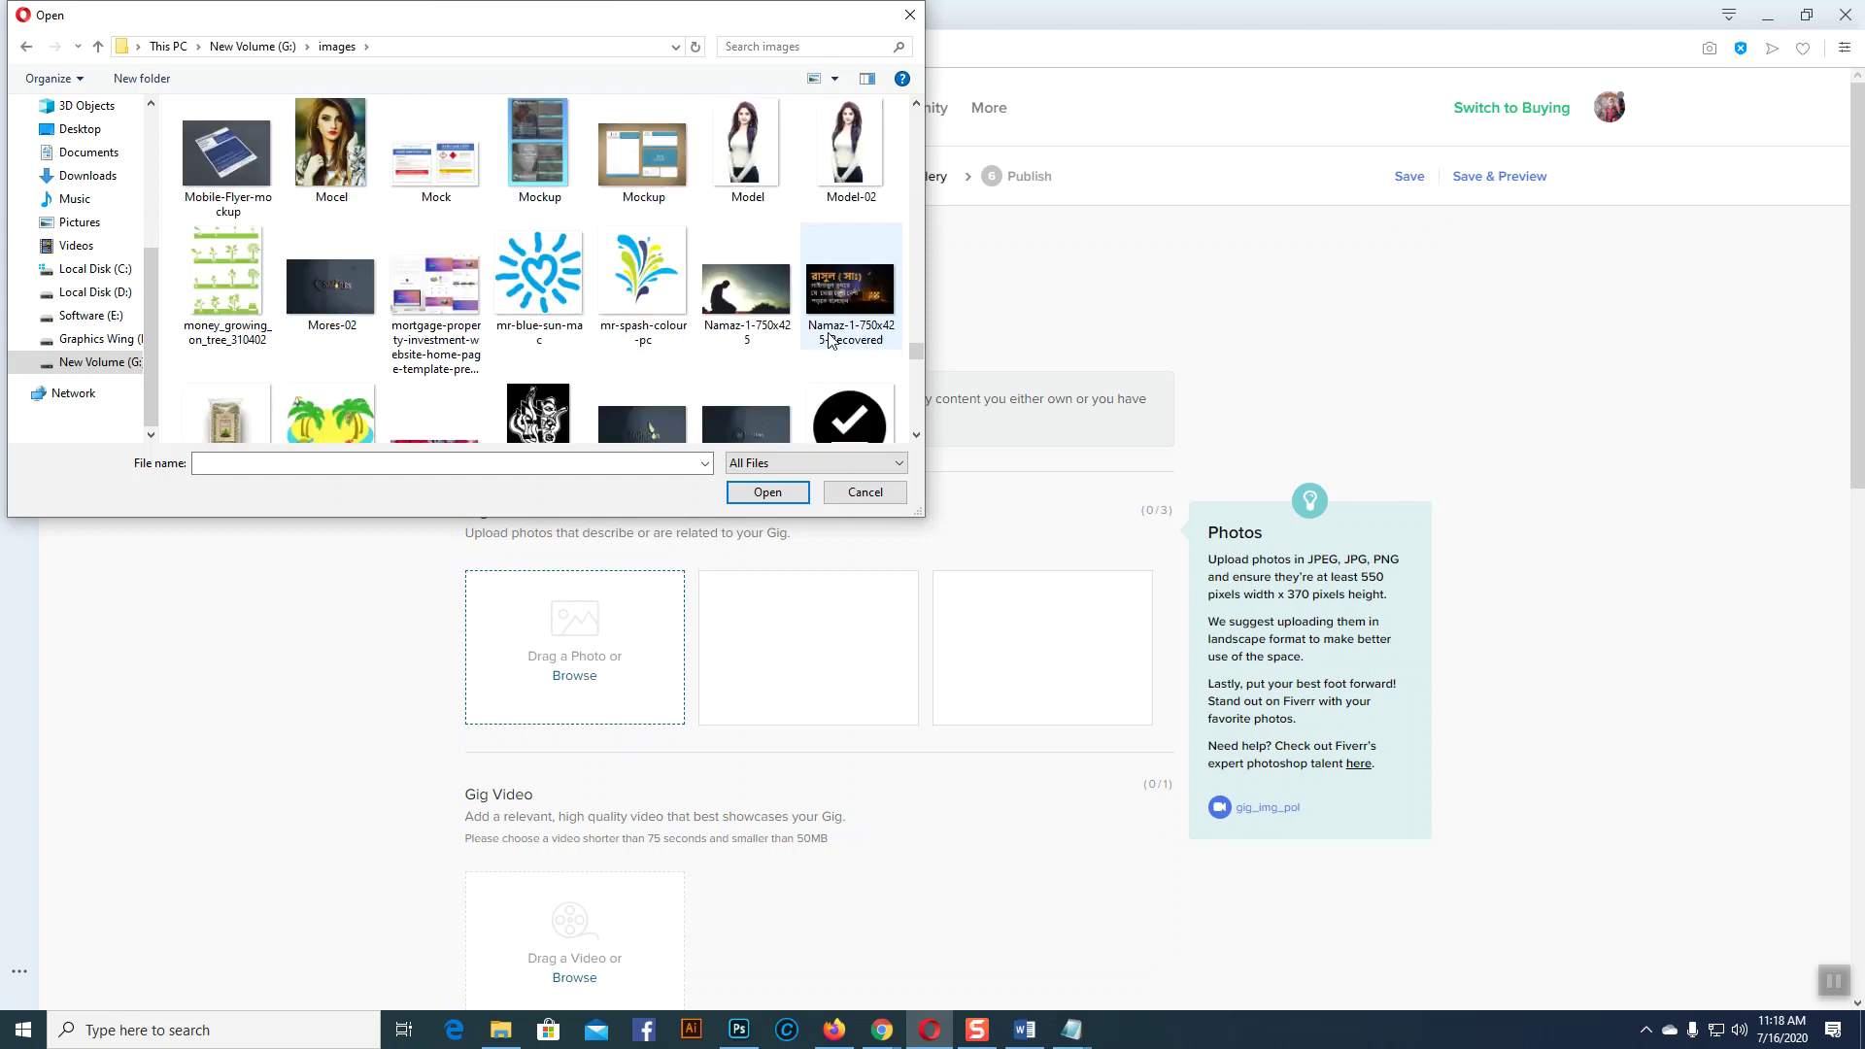
scroll(829, 339, "up", 3)
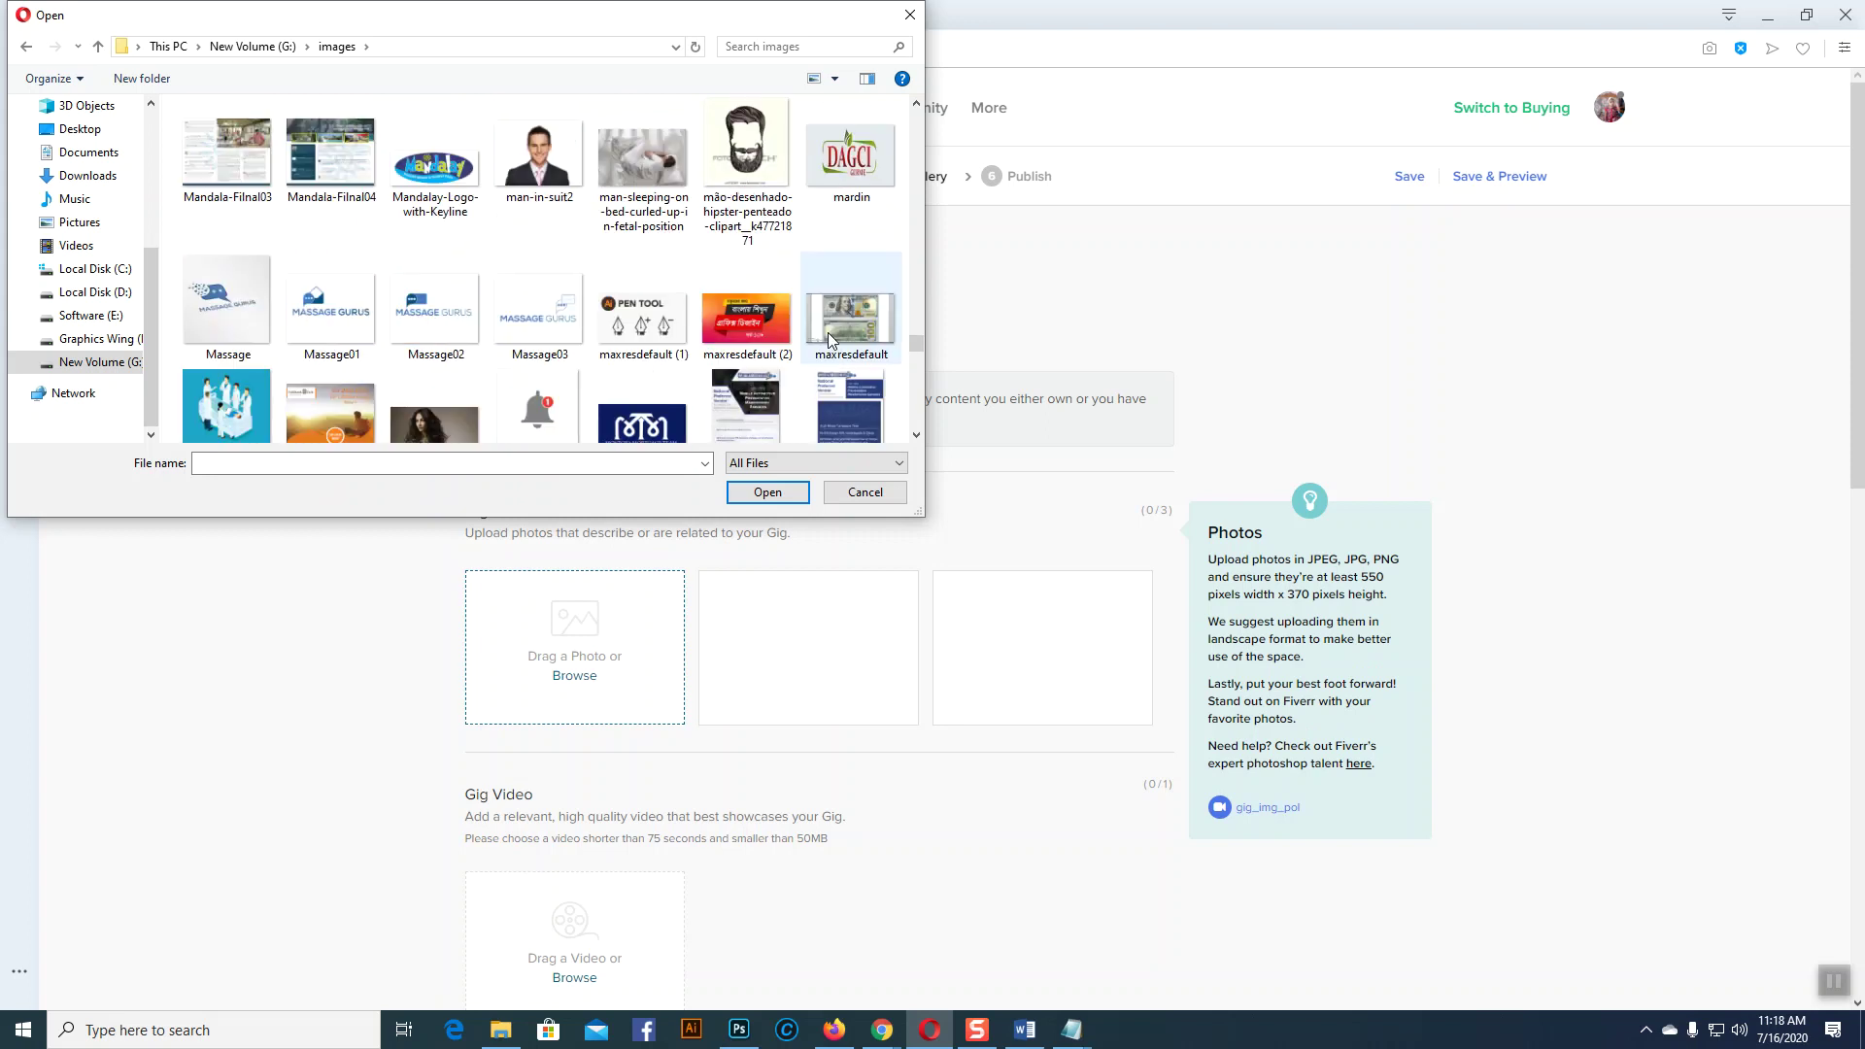
scroll(828, 339, "down", 10)
scroll(829, 340, "down", 12)
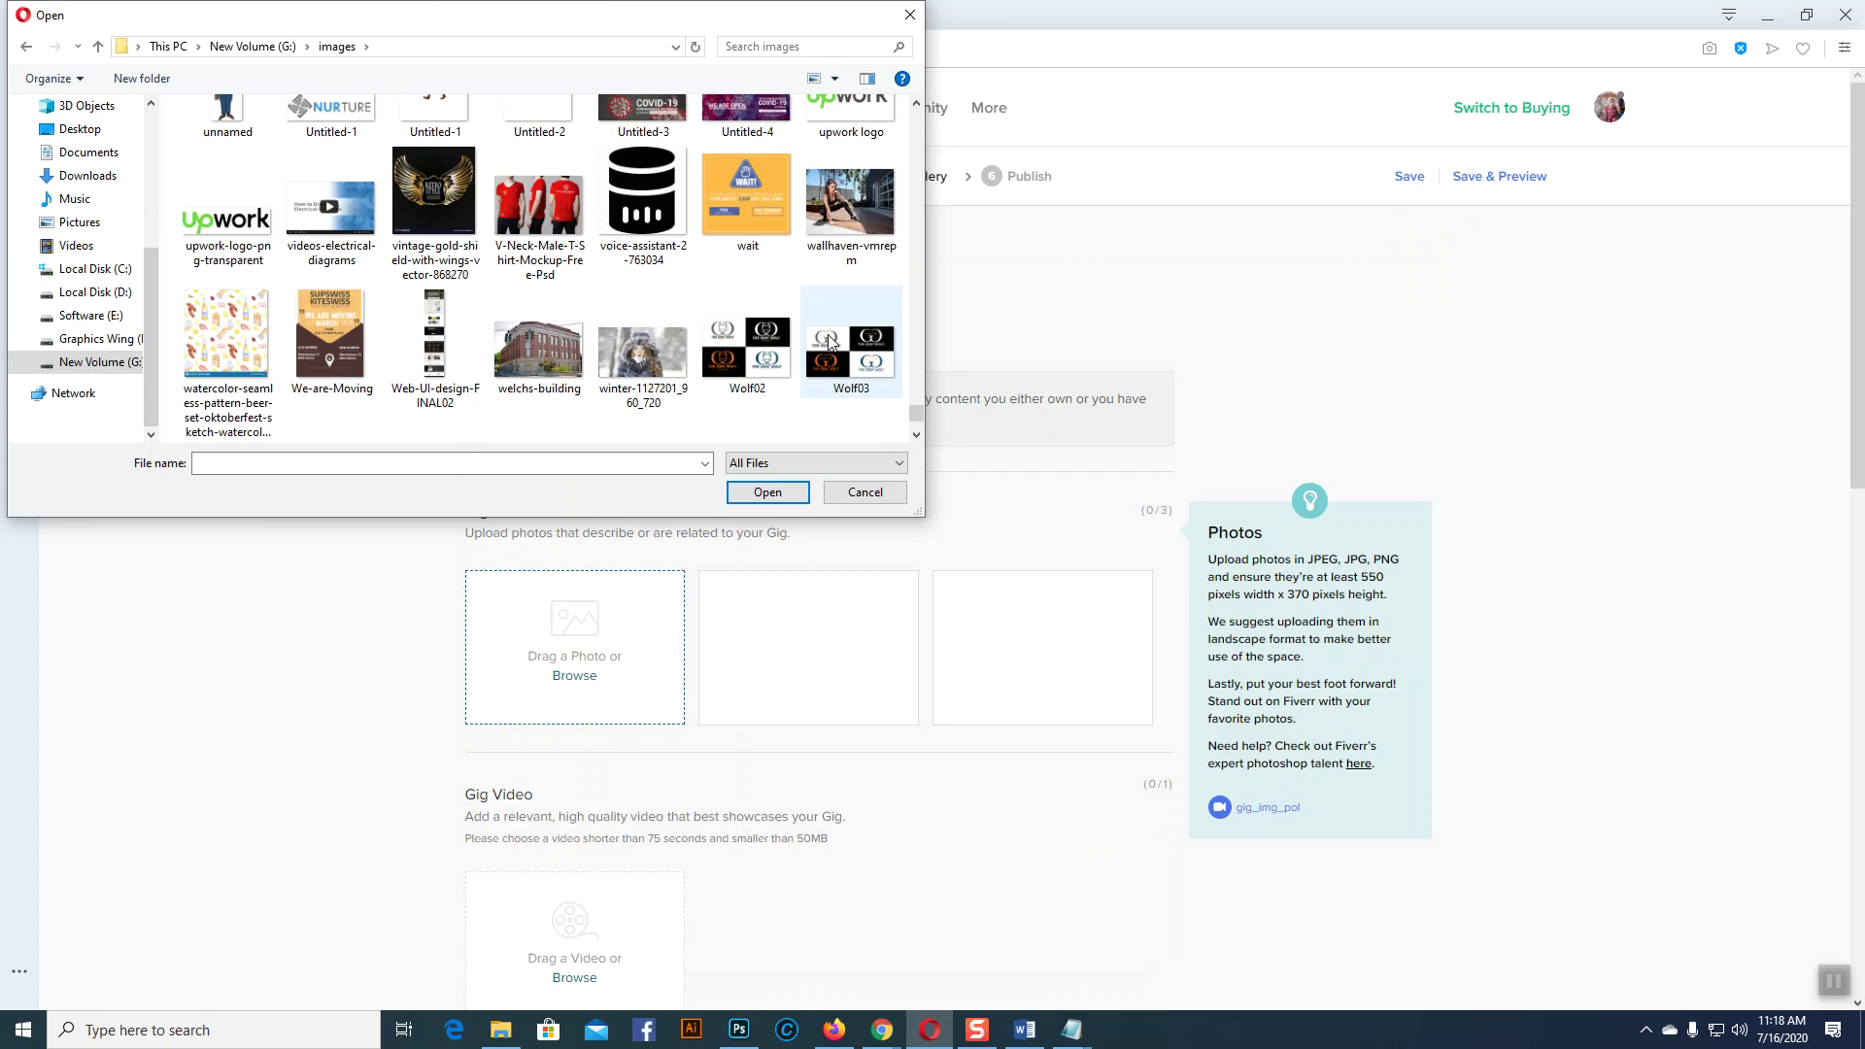
left_click(751, 348)
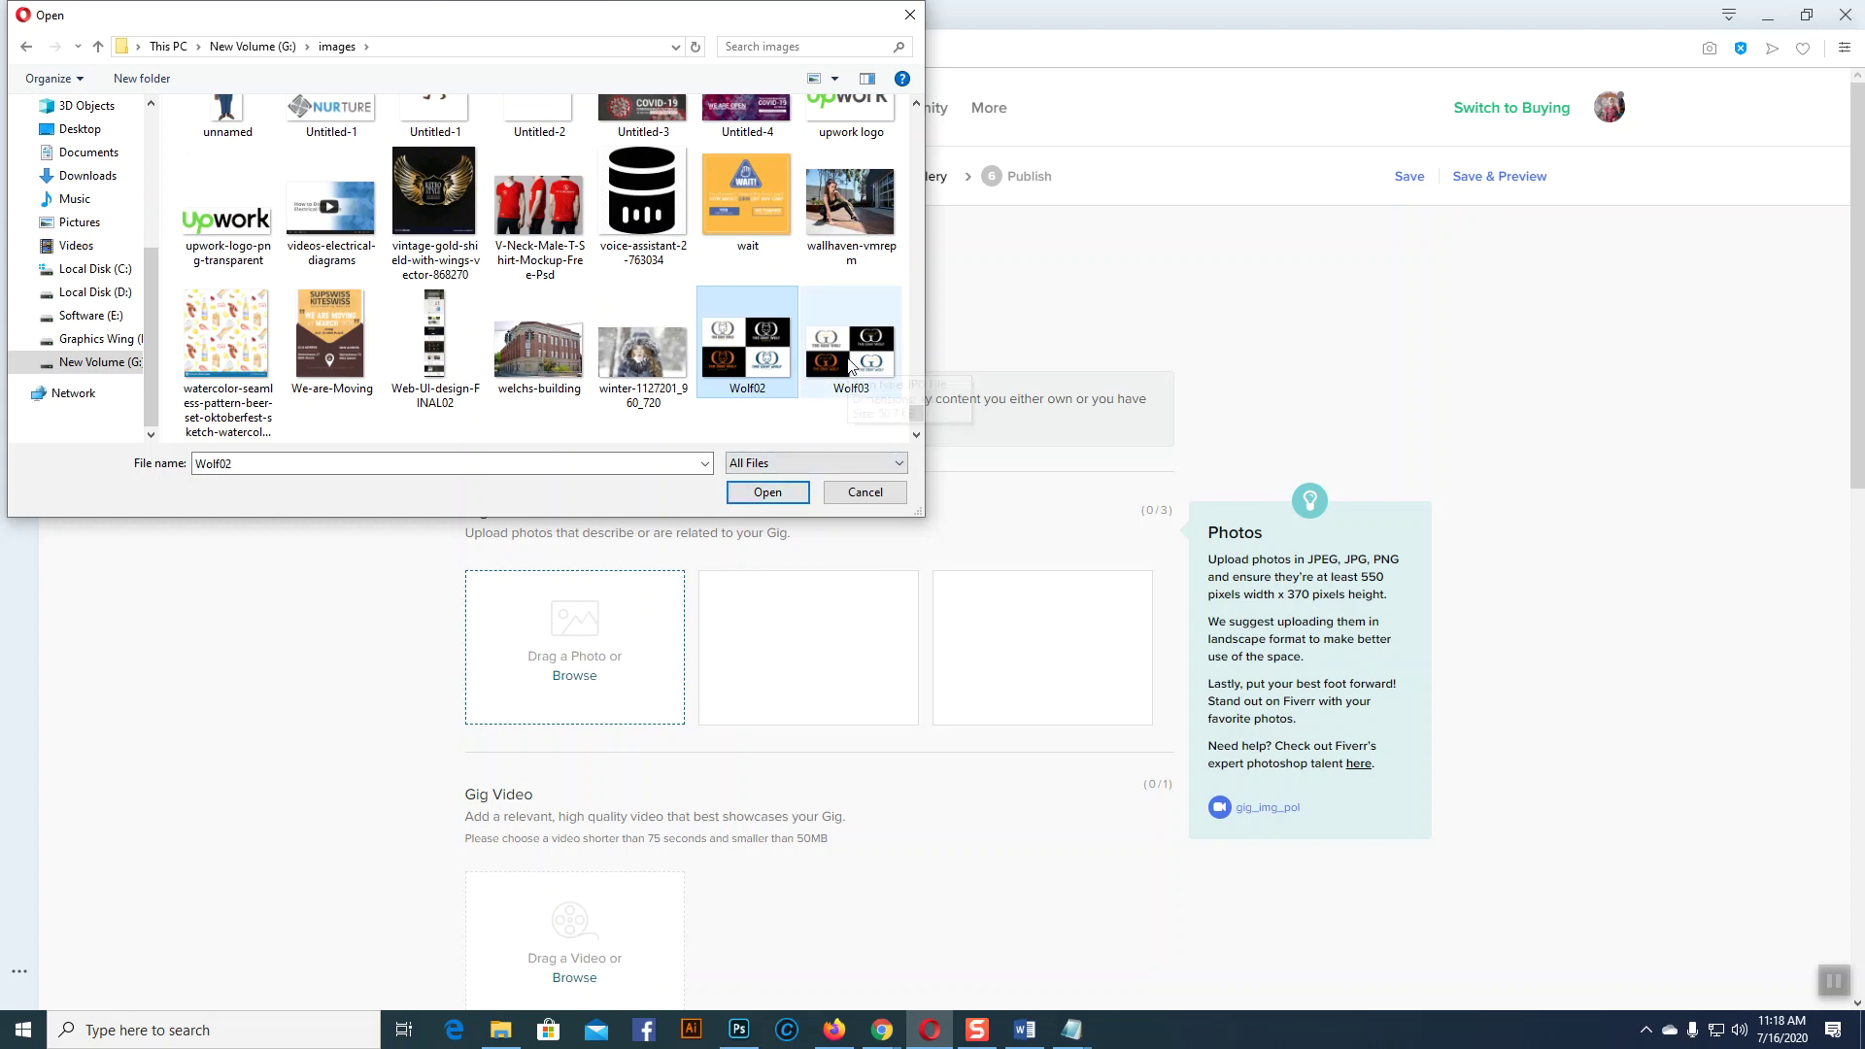
left_click(767, 491)
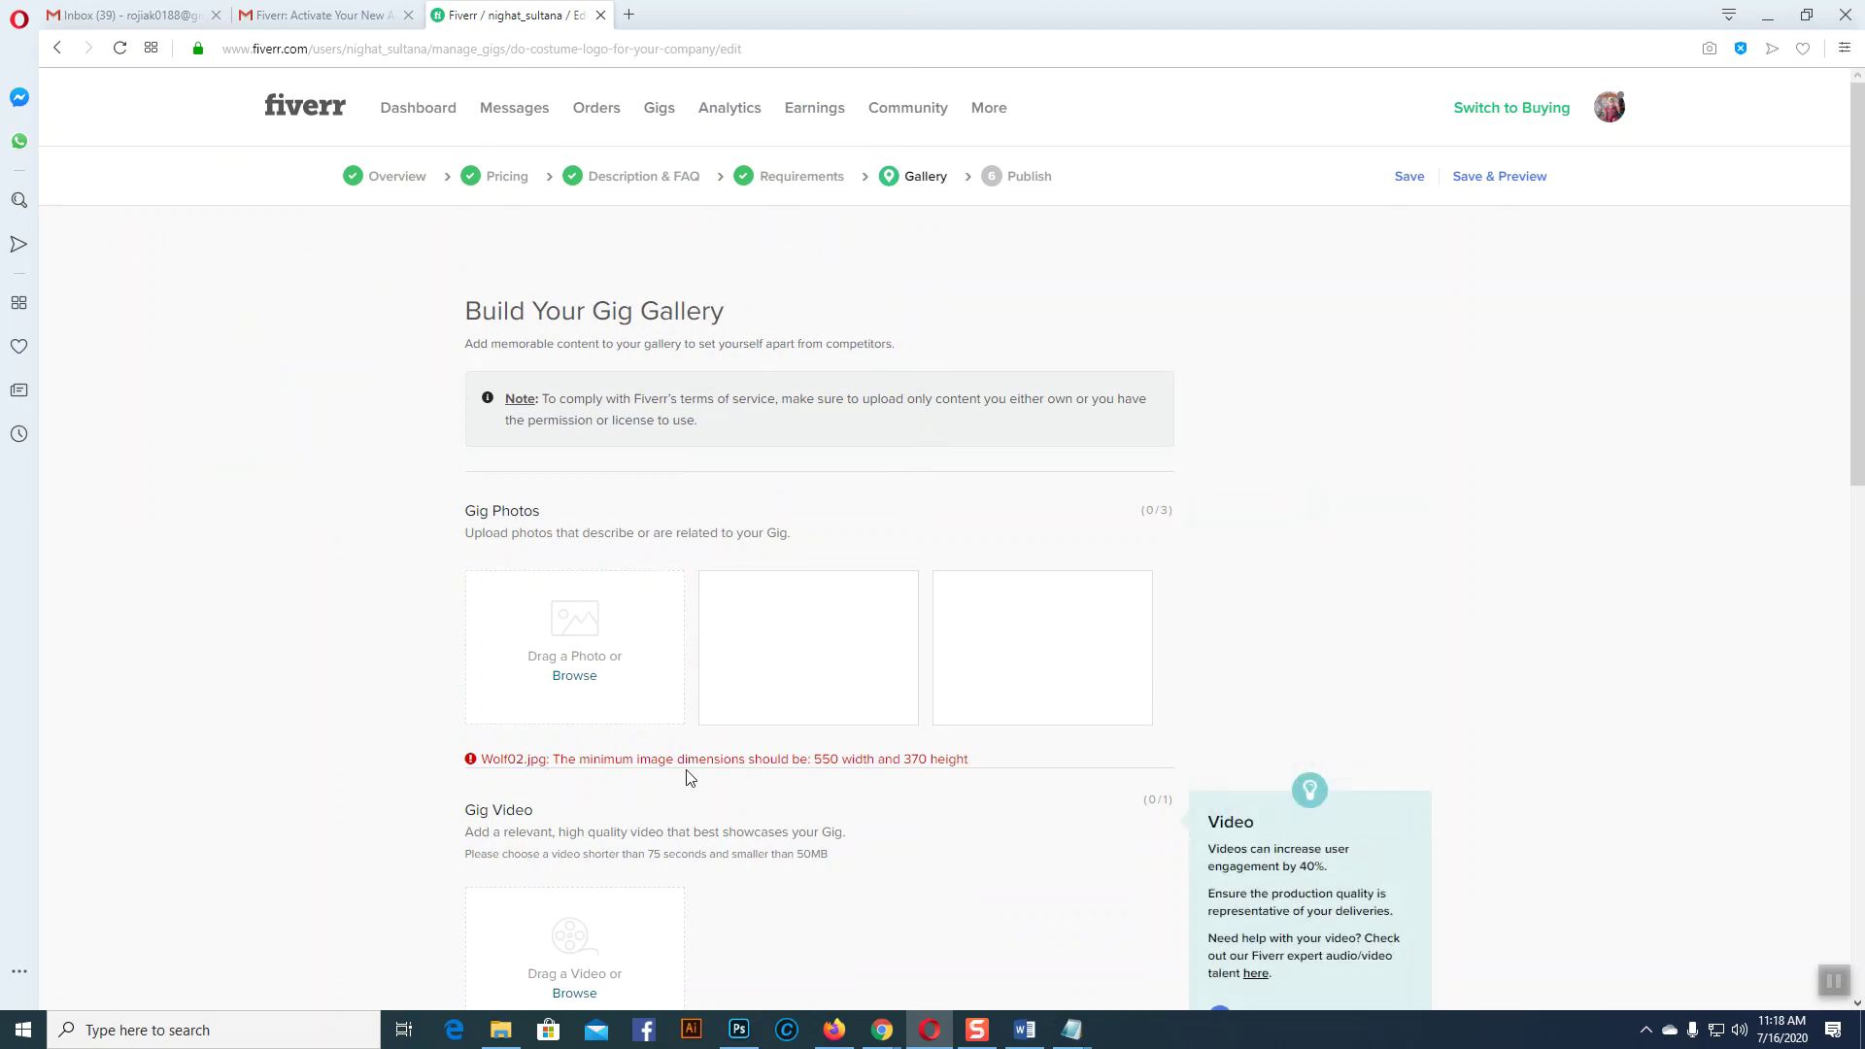
Try Wolf03 as the gig photo instead; it's also rejected as smaller than 550×370 pixels.
left_click(575, 677)
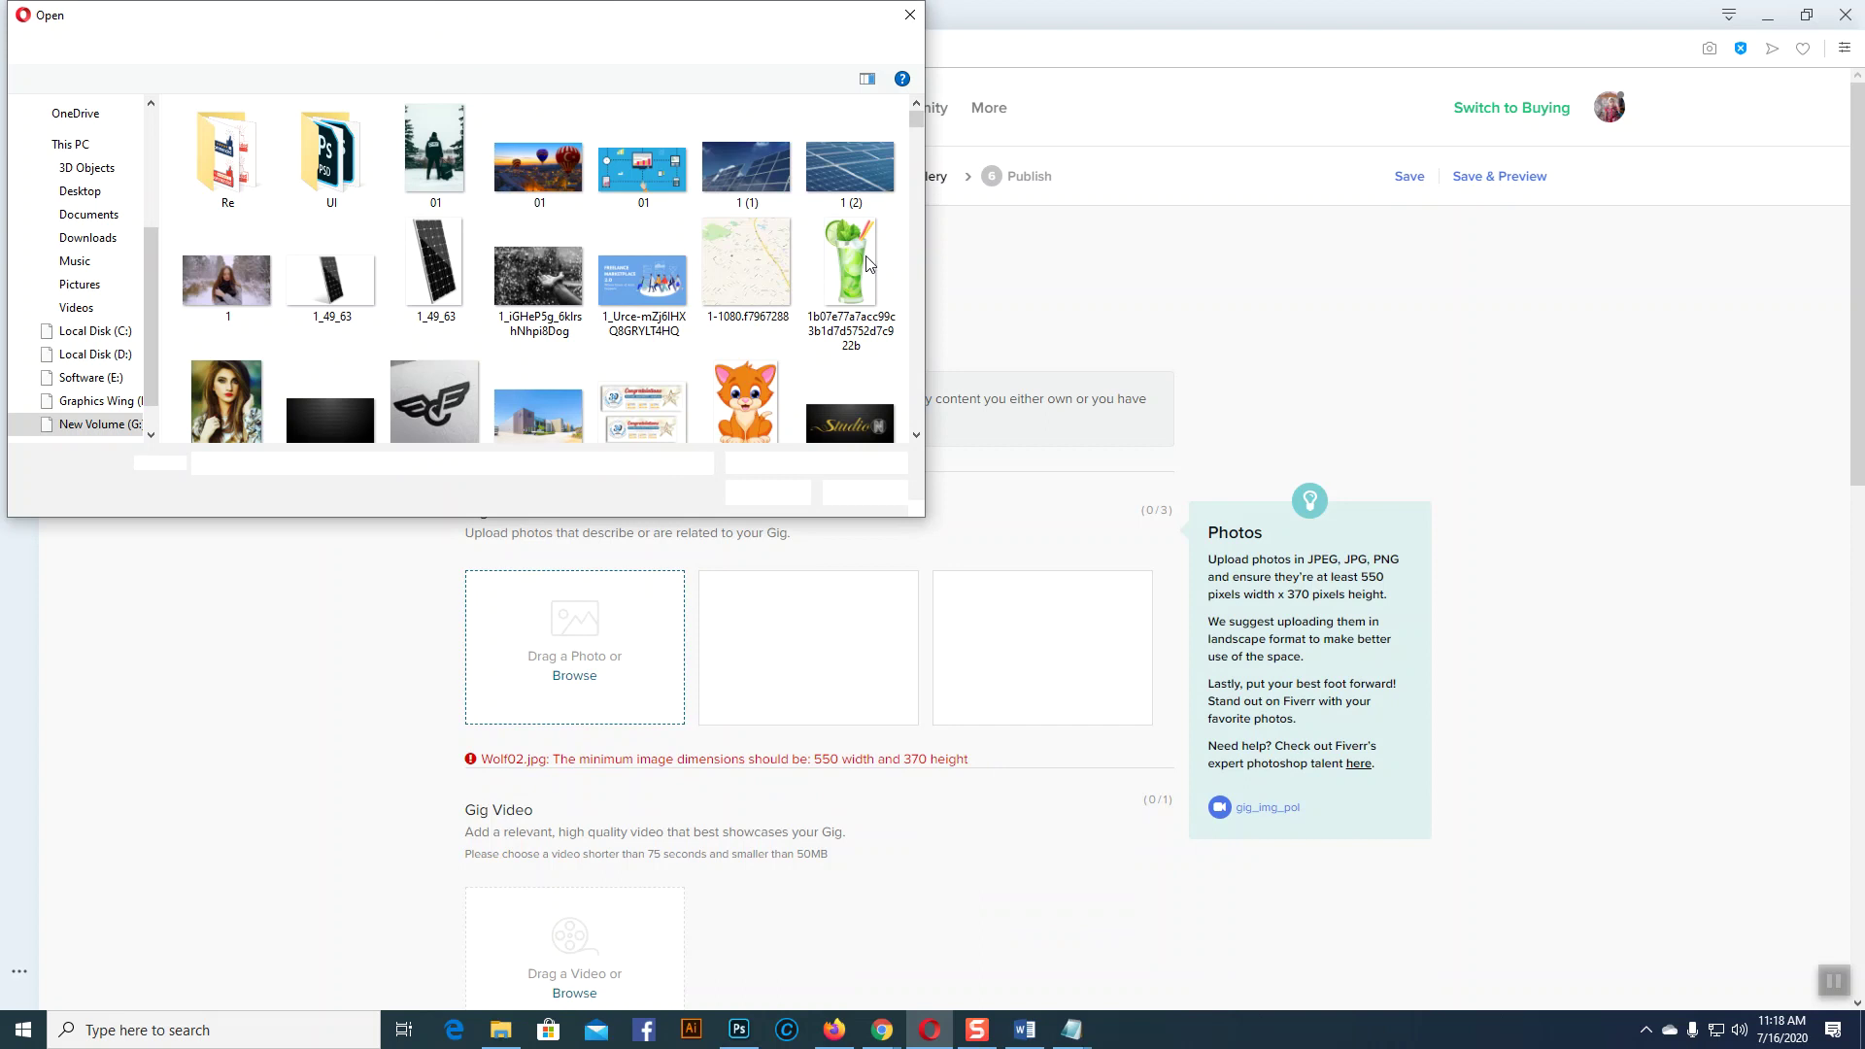
mouse_move(916, 118)
left_mouse_down()
mouse_move(913, 408)
mouse_move(896, 447)
mouse_move(837, 433)
mouse_move(918, 430)
left_mouse_up()
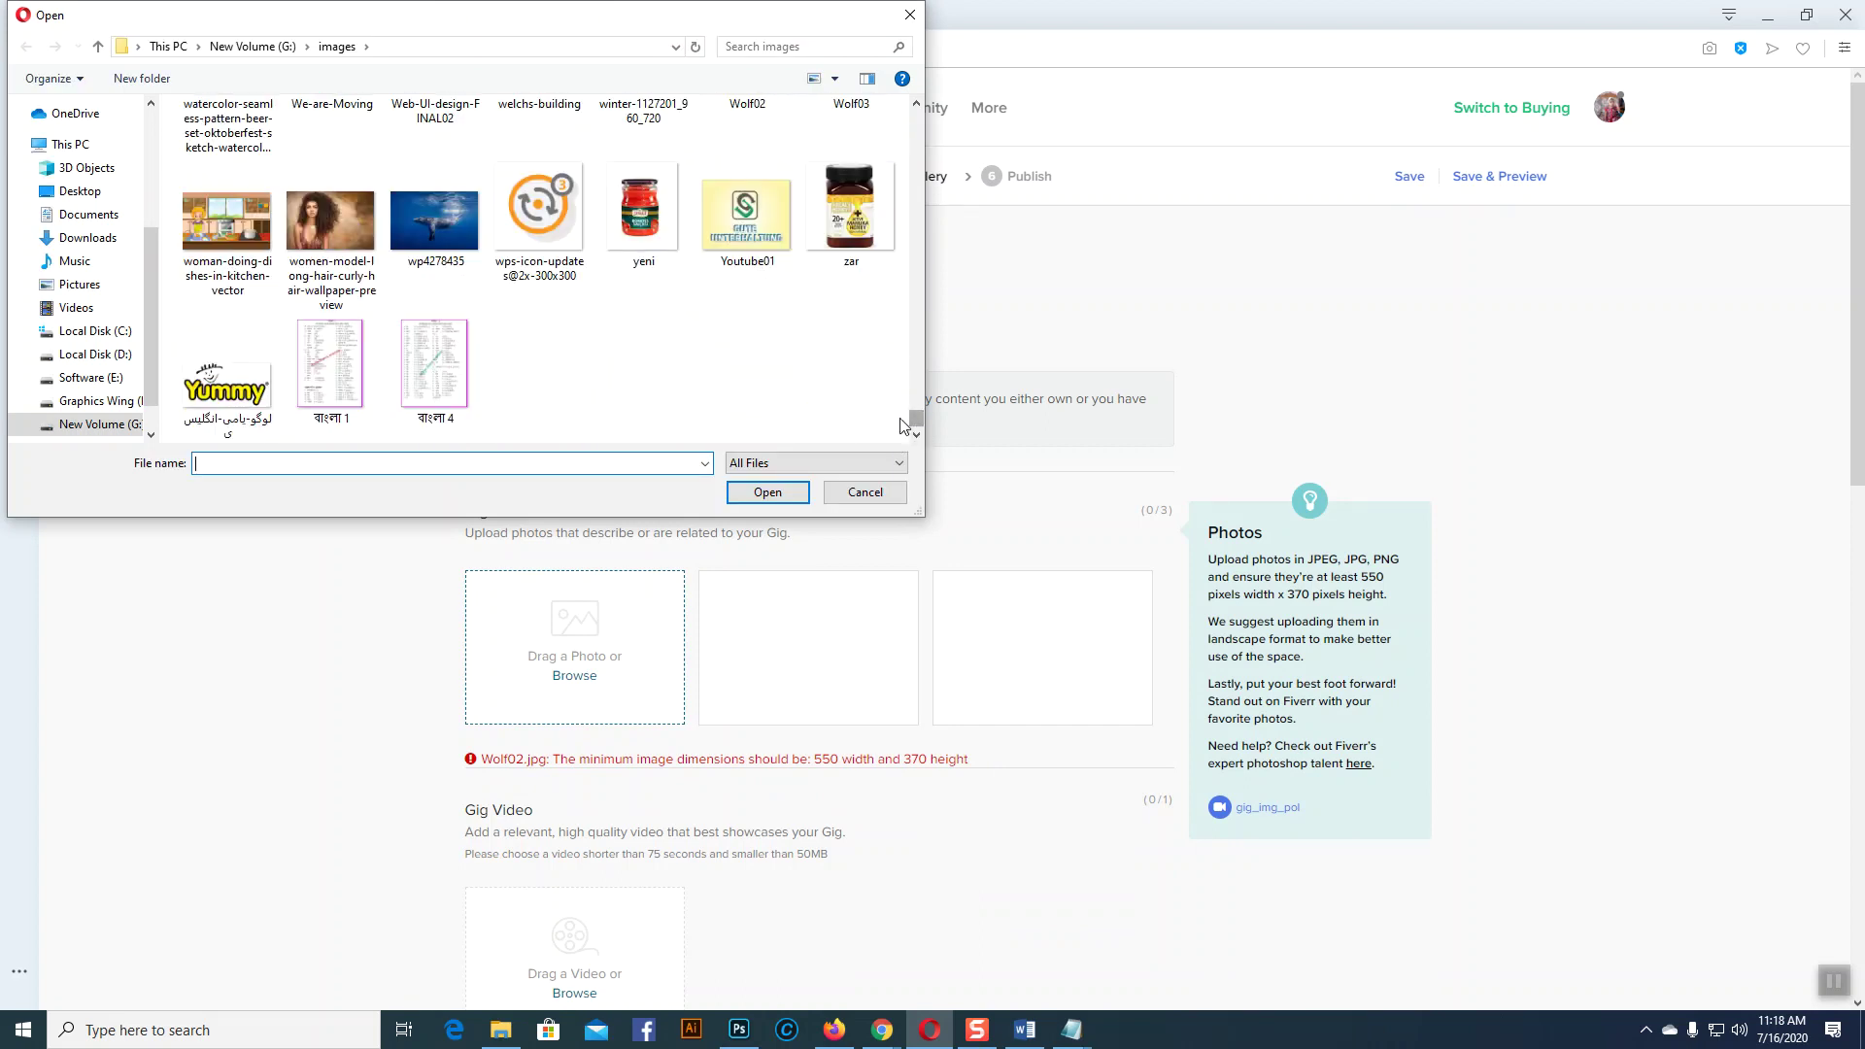
scroll(880, 413, "up", 2)
left_click(851, 291)
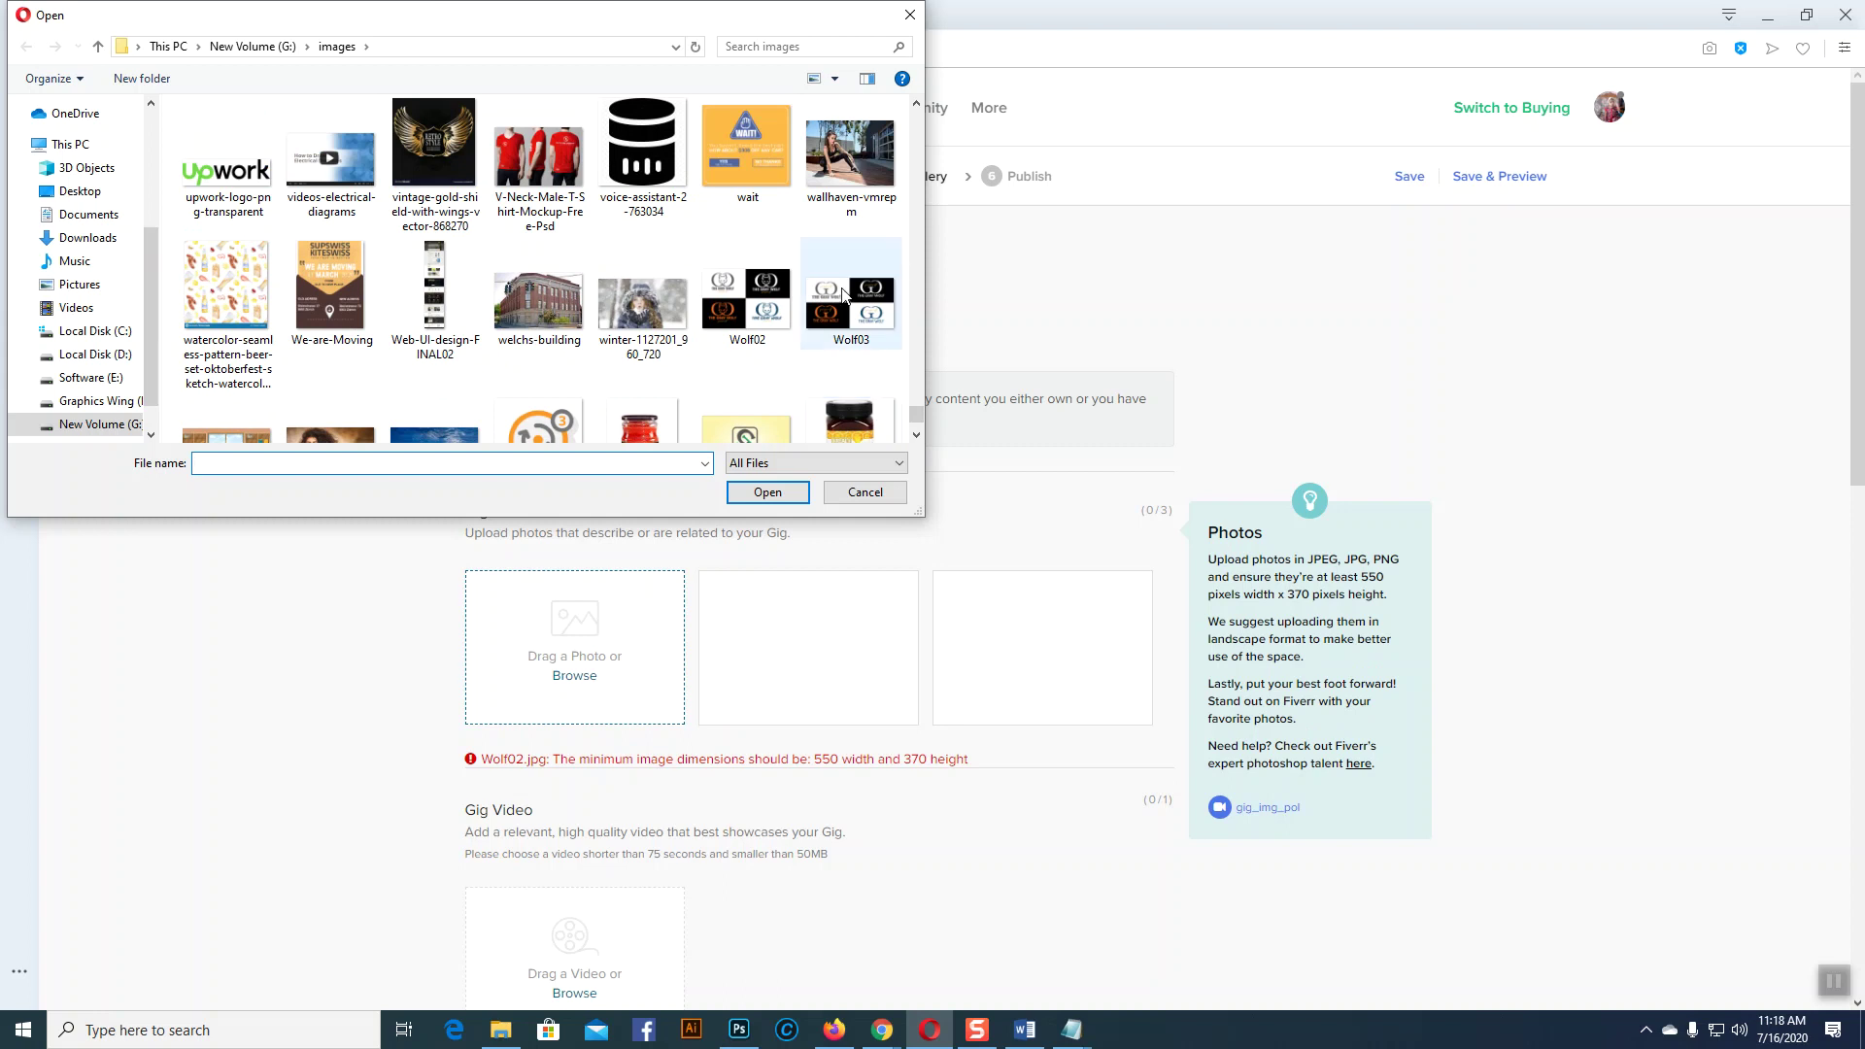
left_click(797, 493)
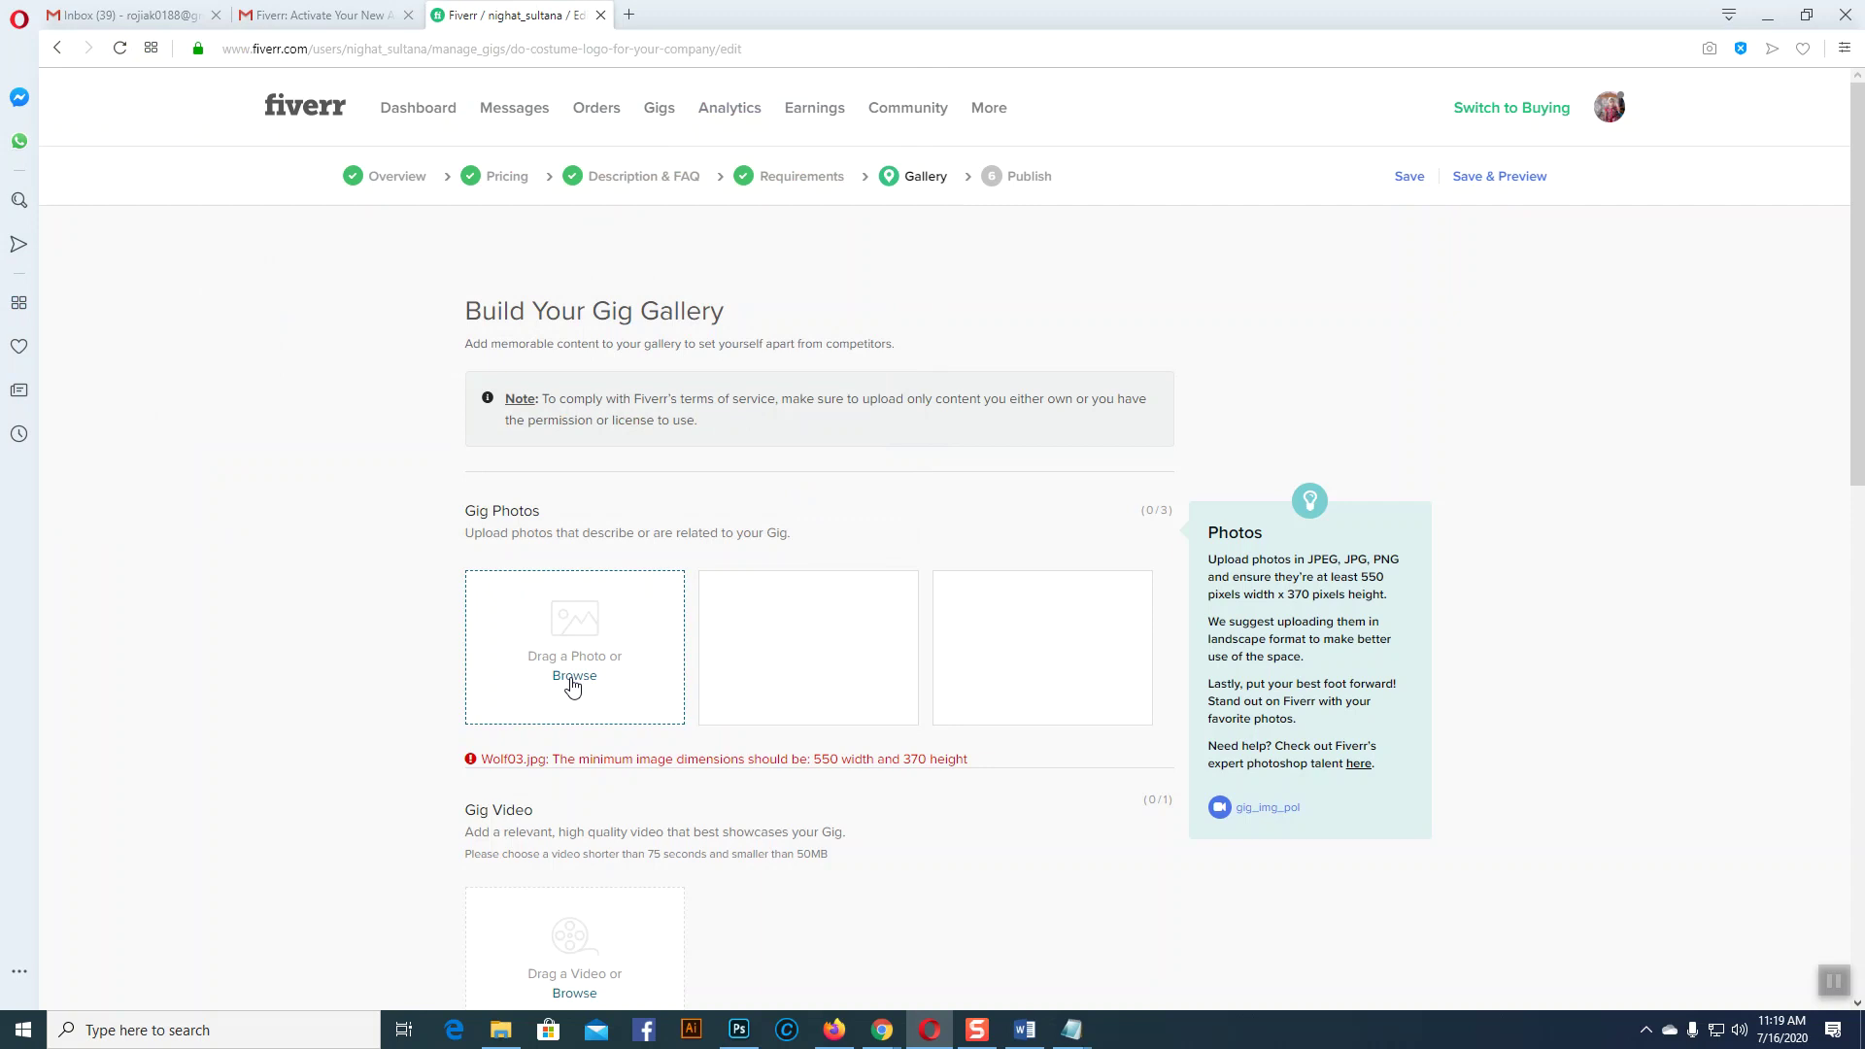
Upload the Untitled-1 four-logo collage from the Desktop as the first gig photo.
left_click(574, 677)
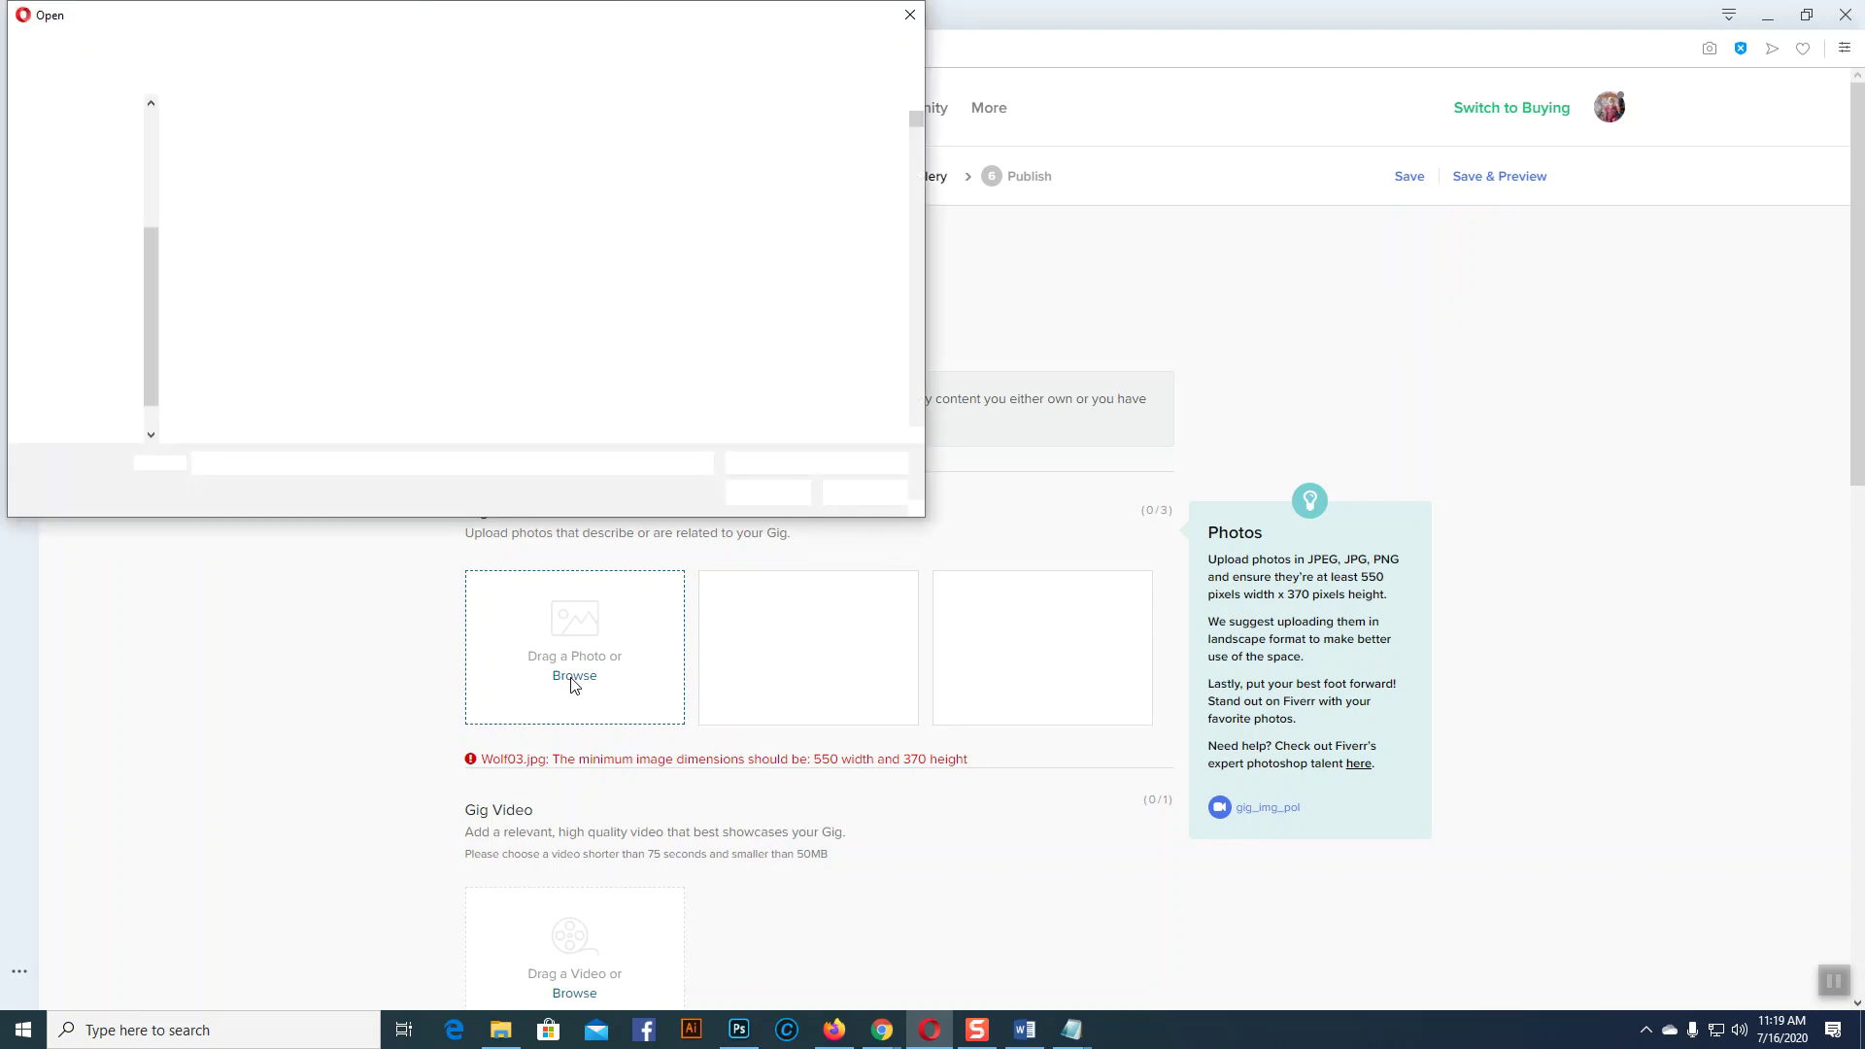
left_click(93, 192)
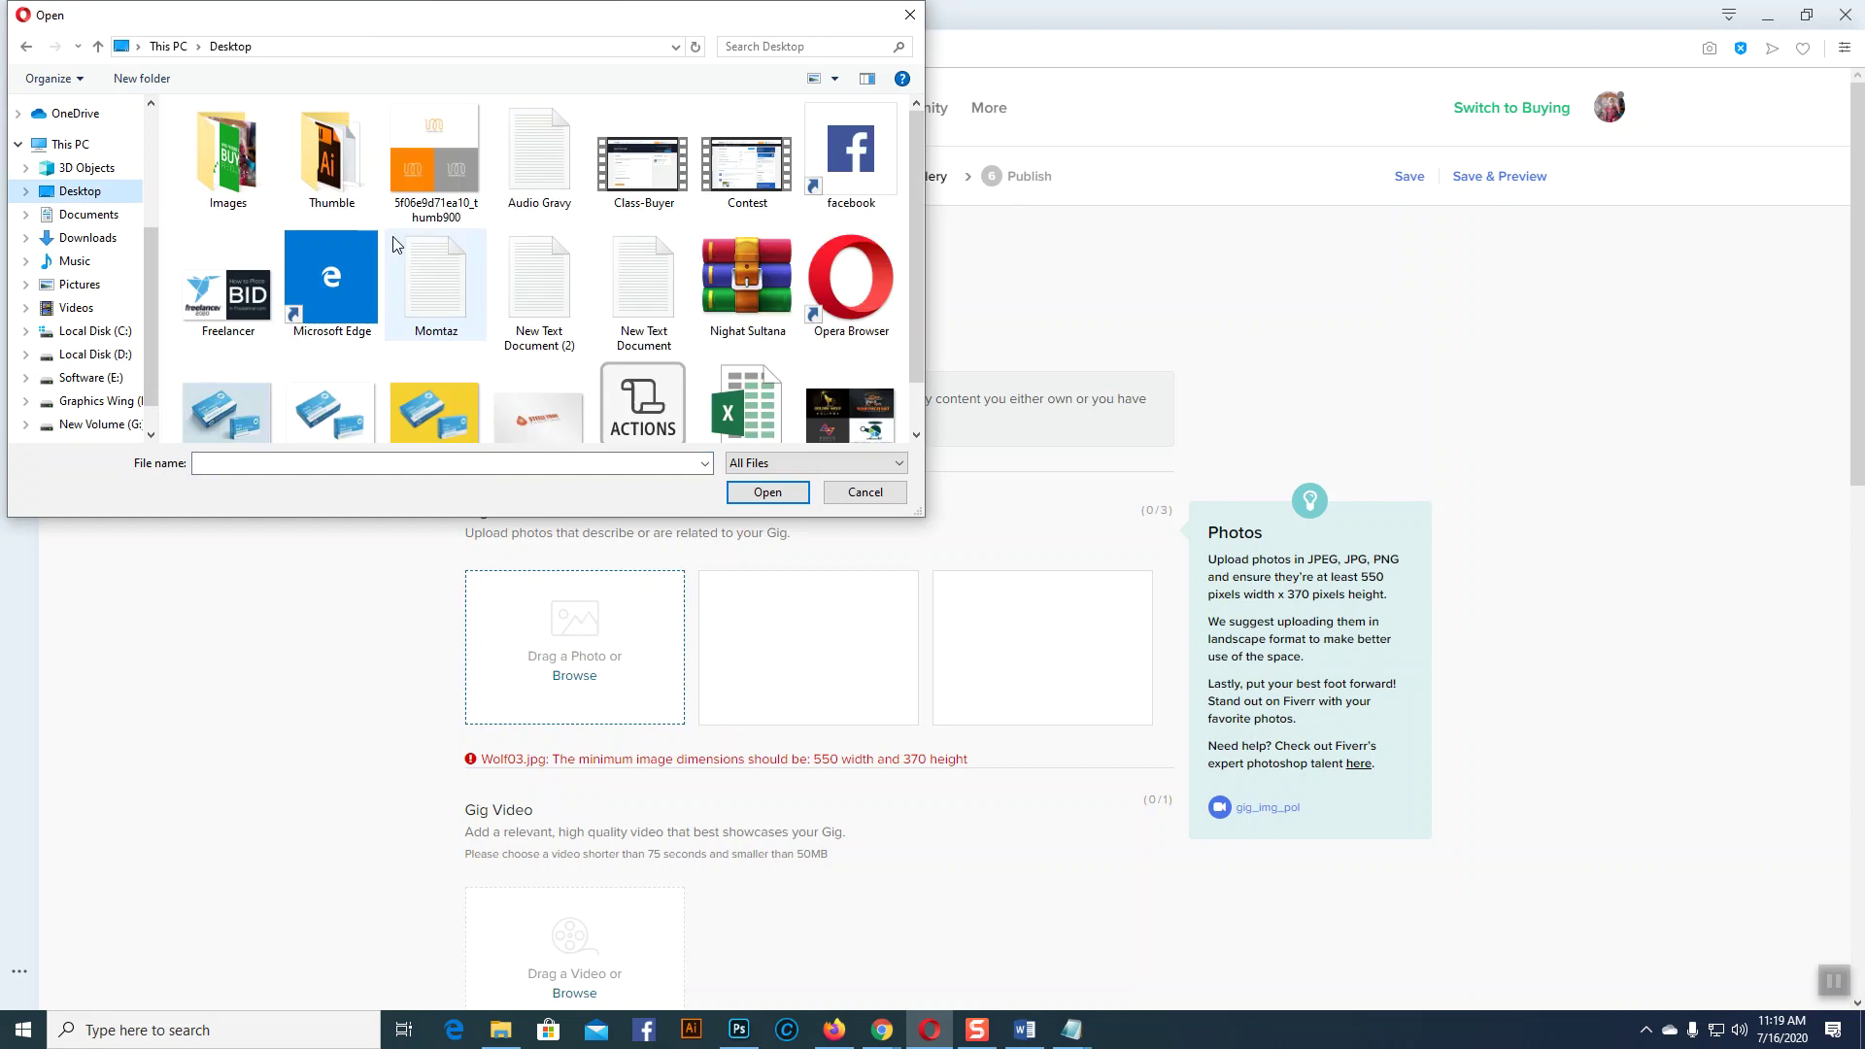
left_click_drag(916, 169, 927, 238)
left_click(850, 367)
left_click(768, 491)
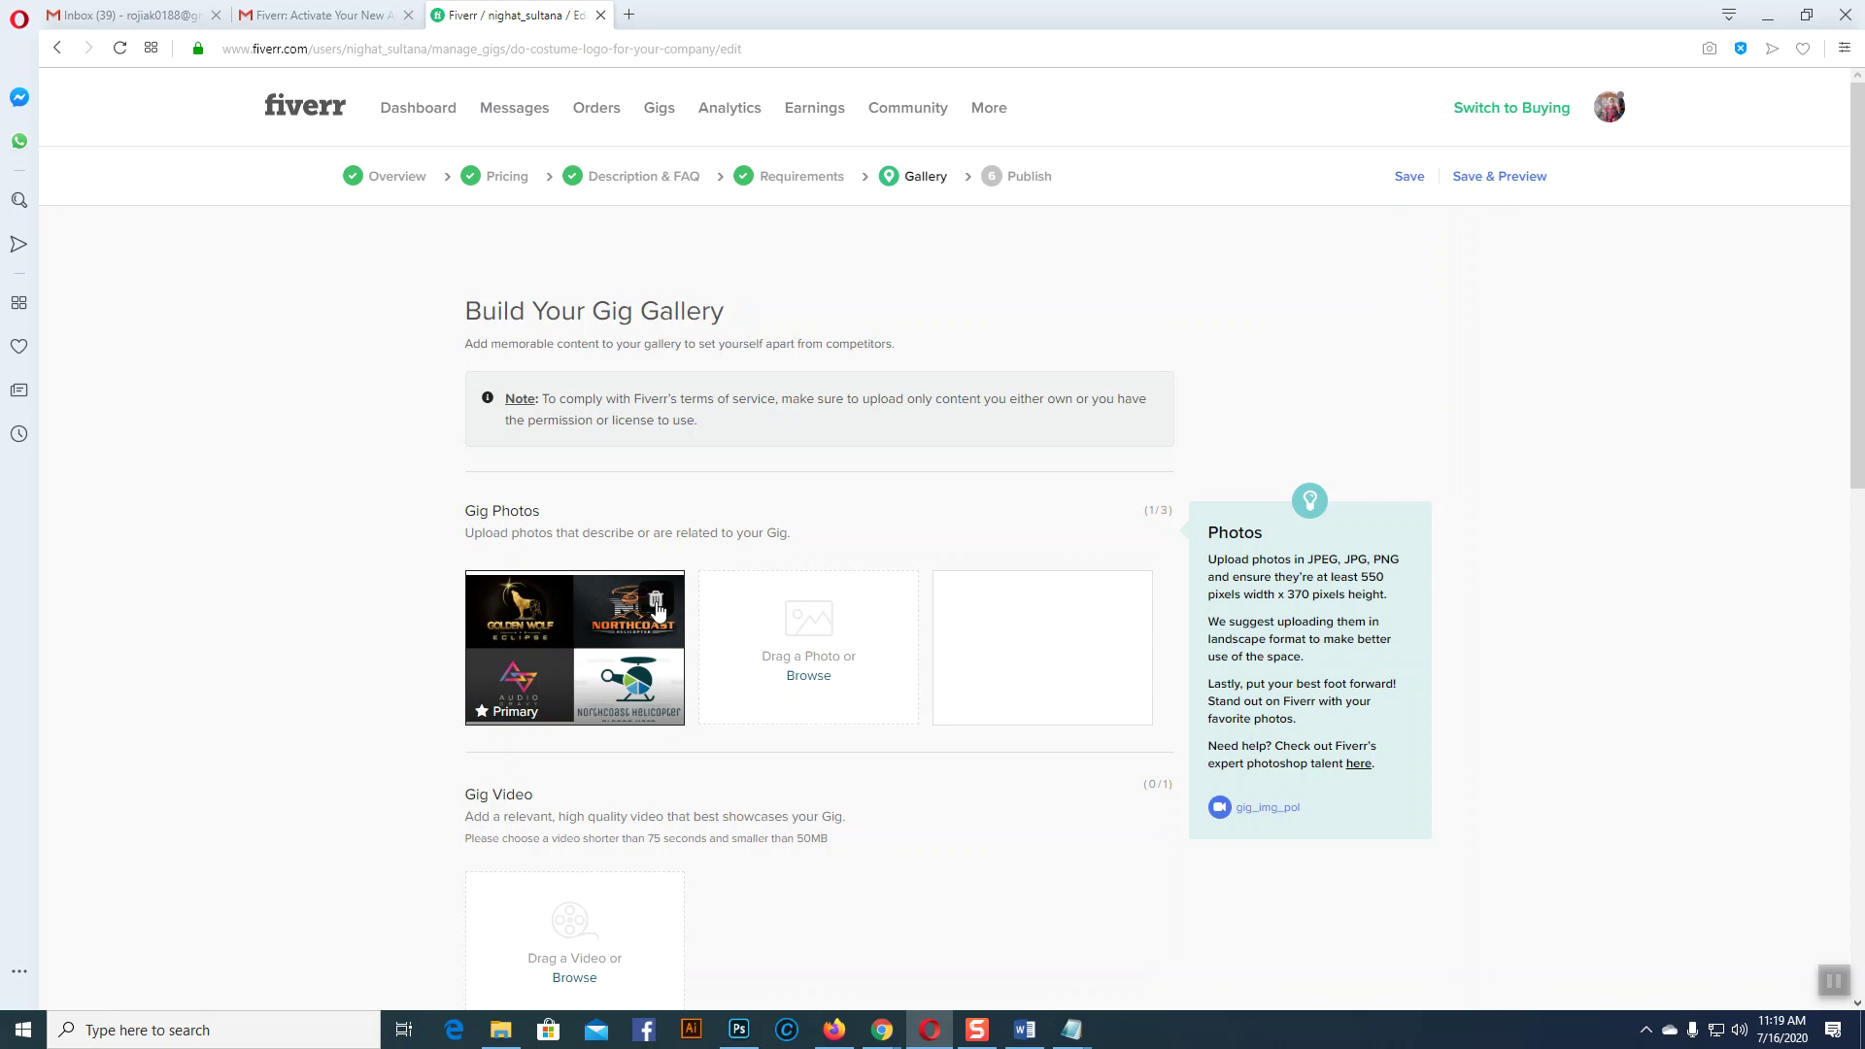
Save the gallery with the collage as Primary image and continue.
scroll(645, 621, "down", 2)
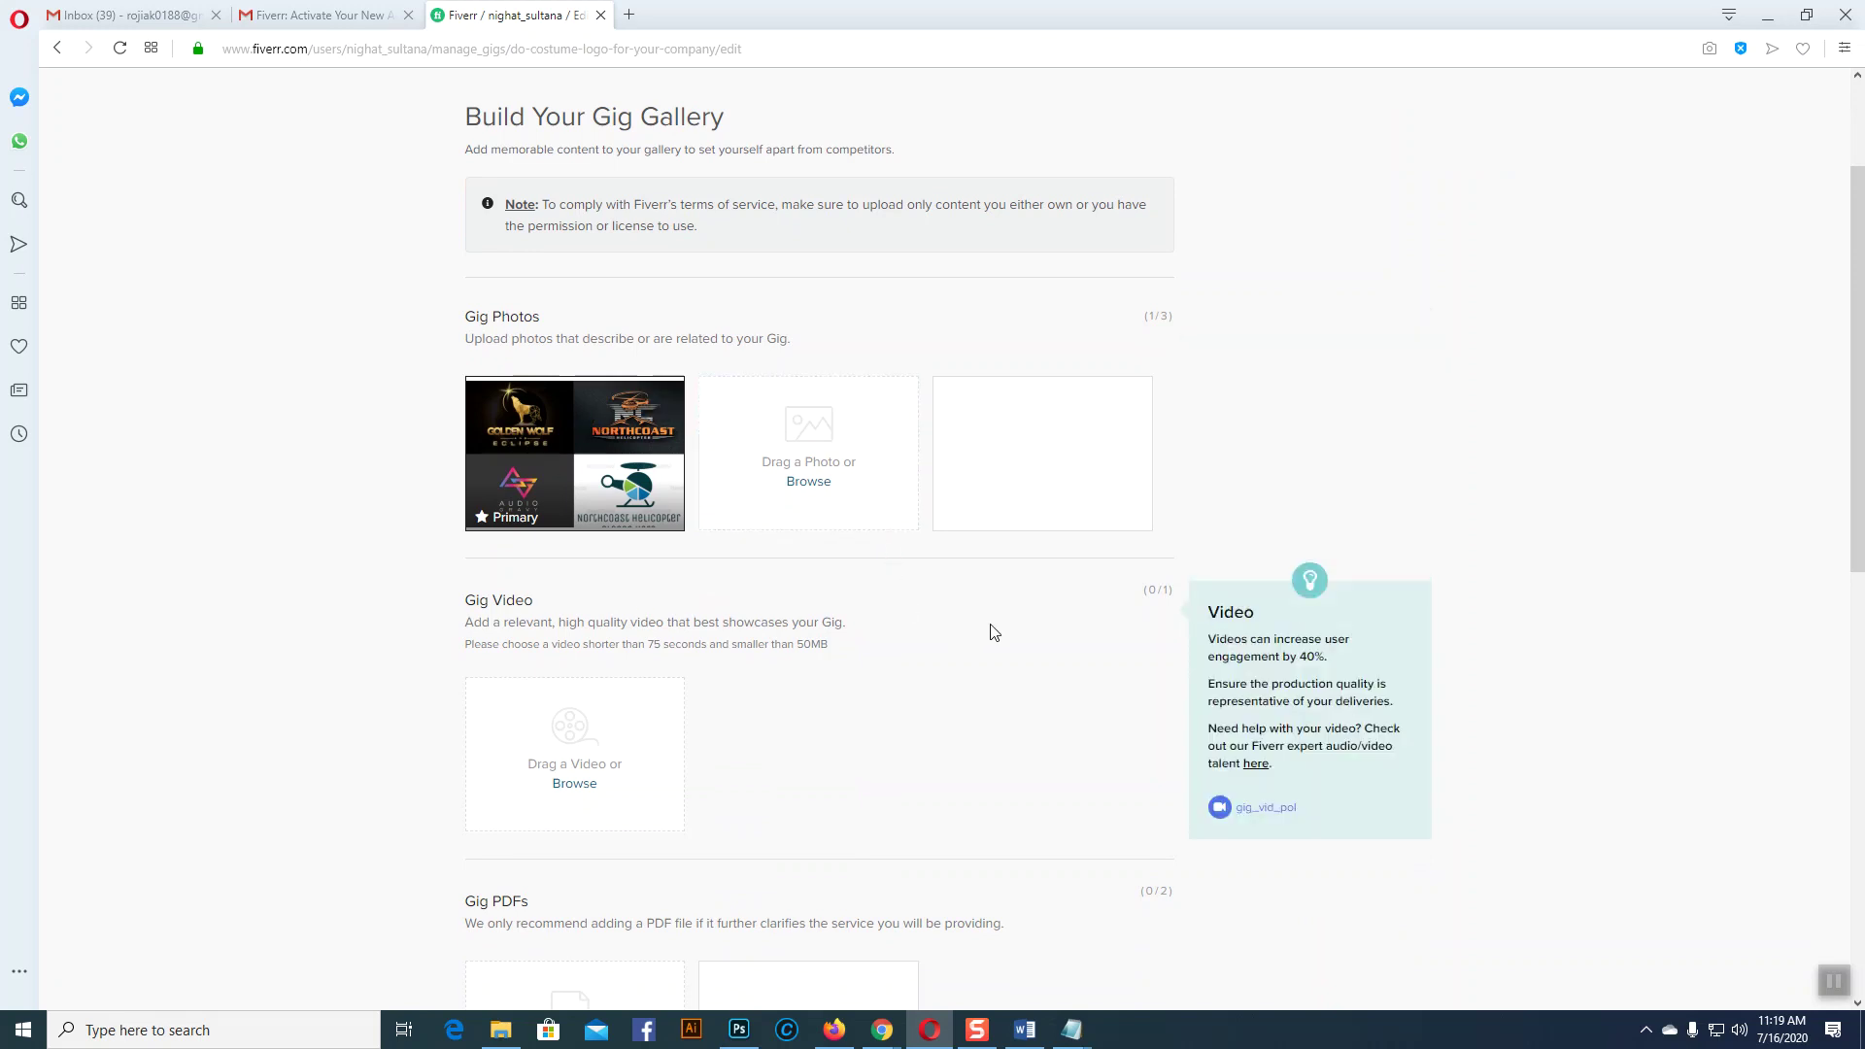
scroll(975, 629, "down", 4)
scroll(1091, 641, "up", 3)
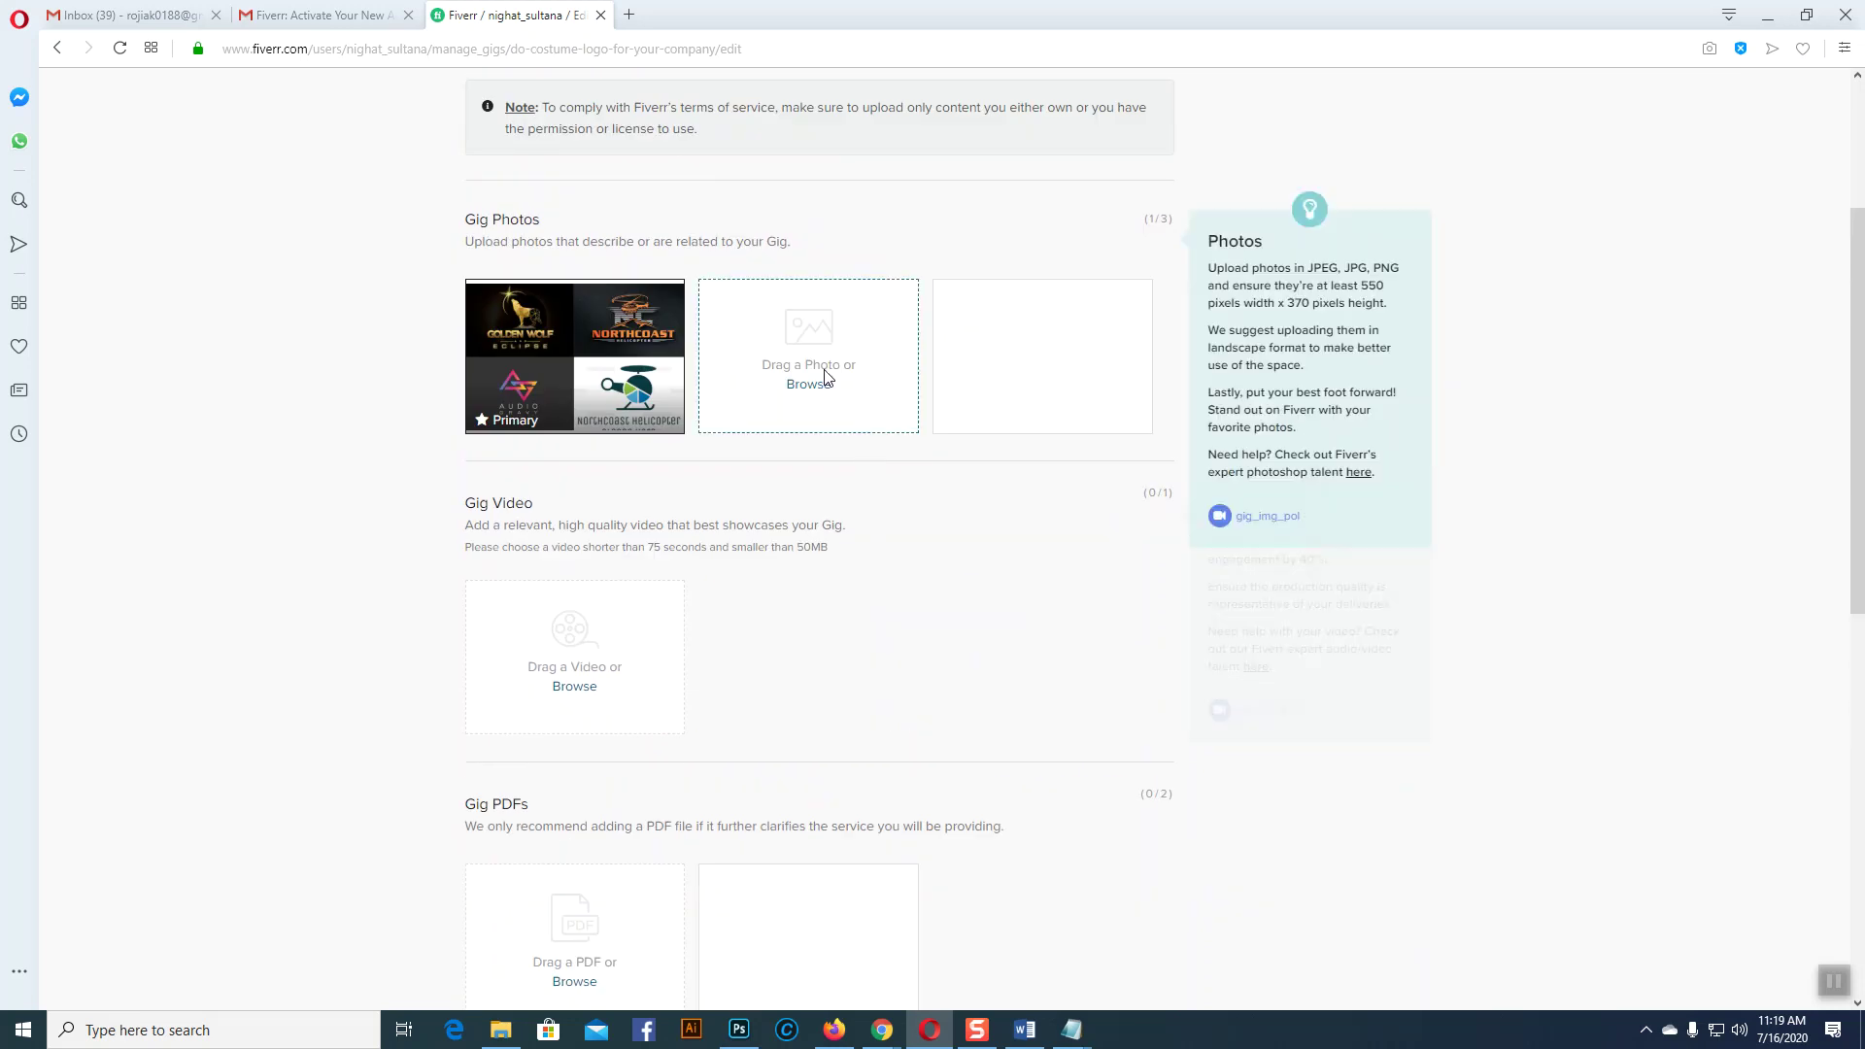
mouse_move(603, 363)
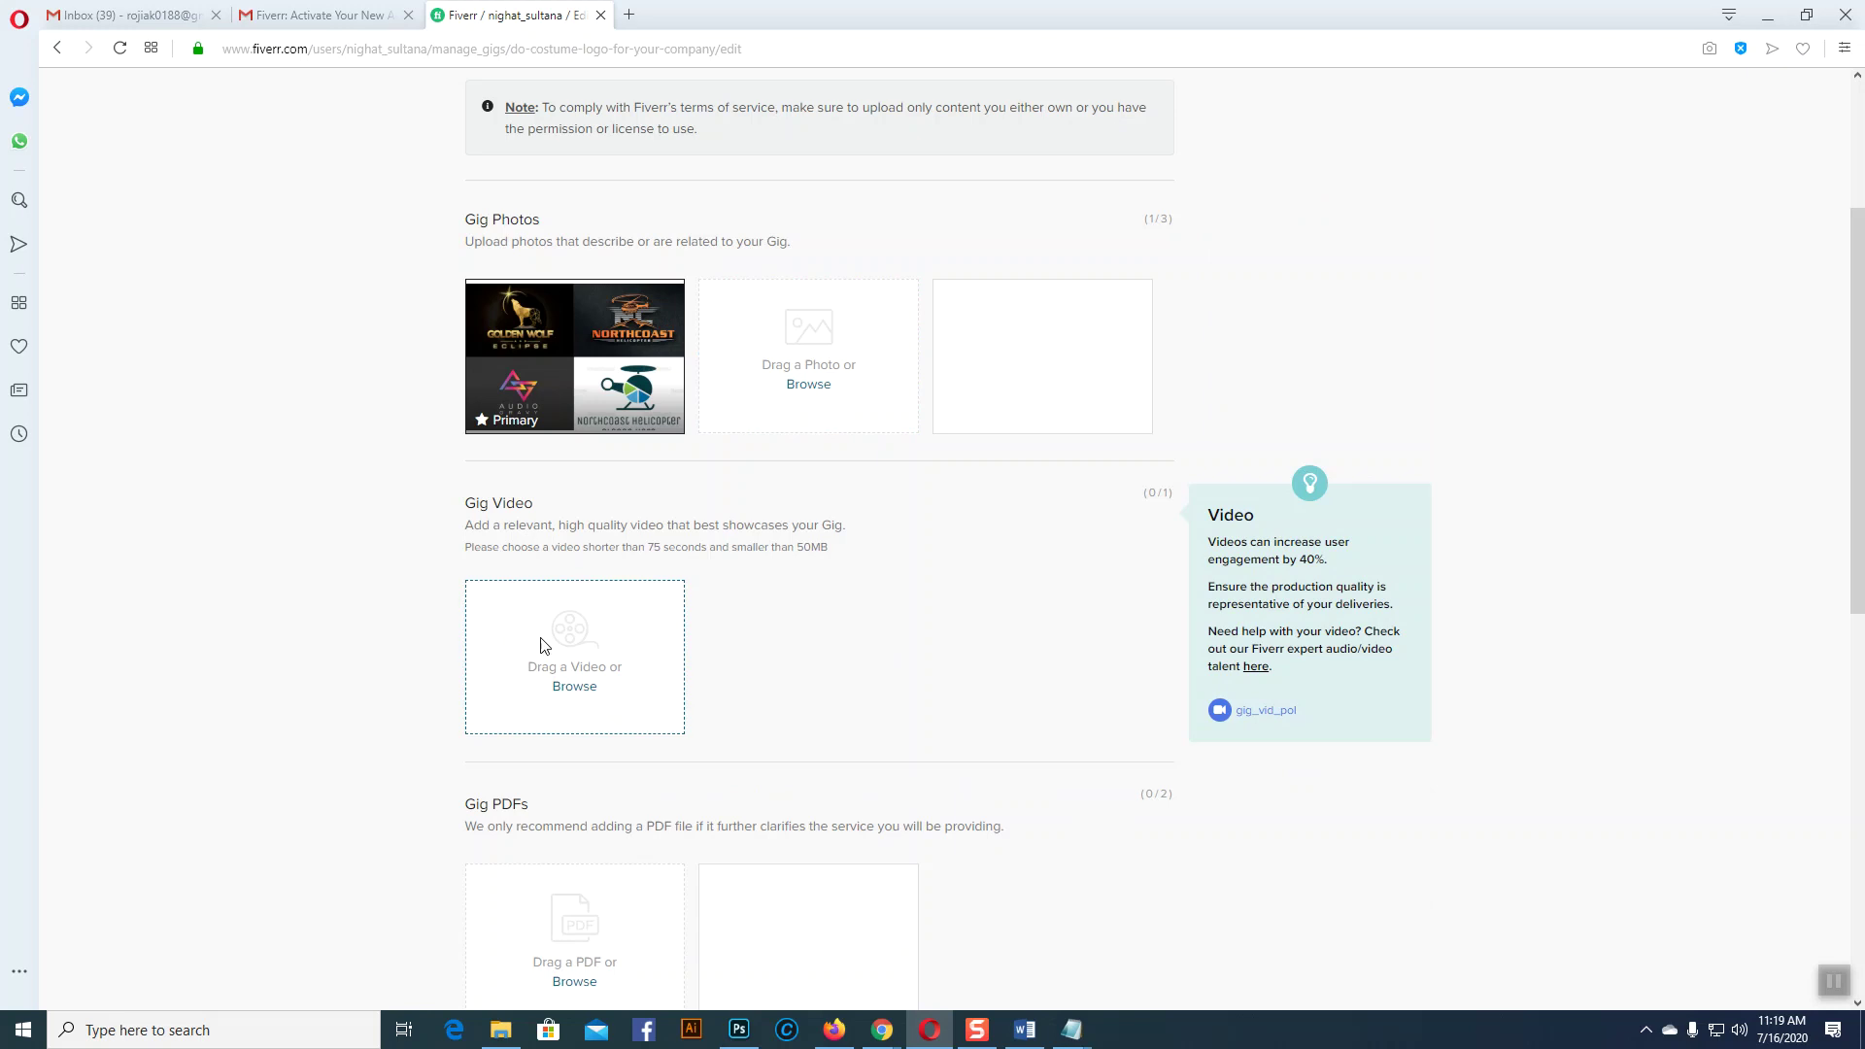
scroll(821, 597, "down", 2)
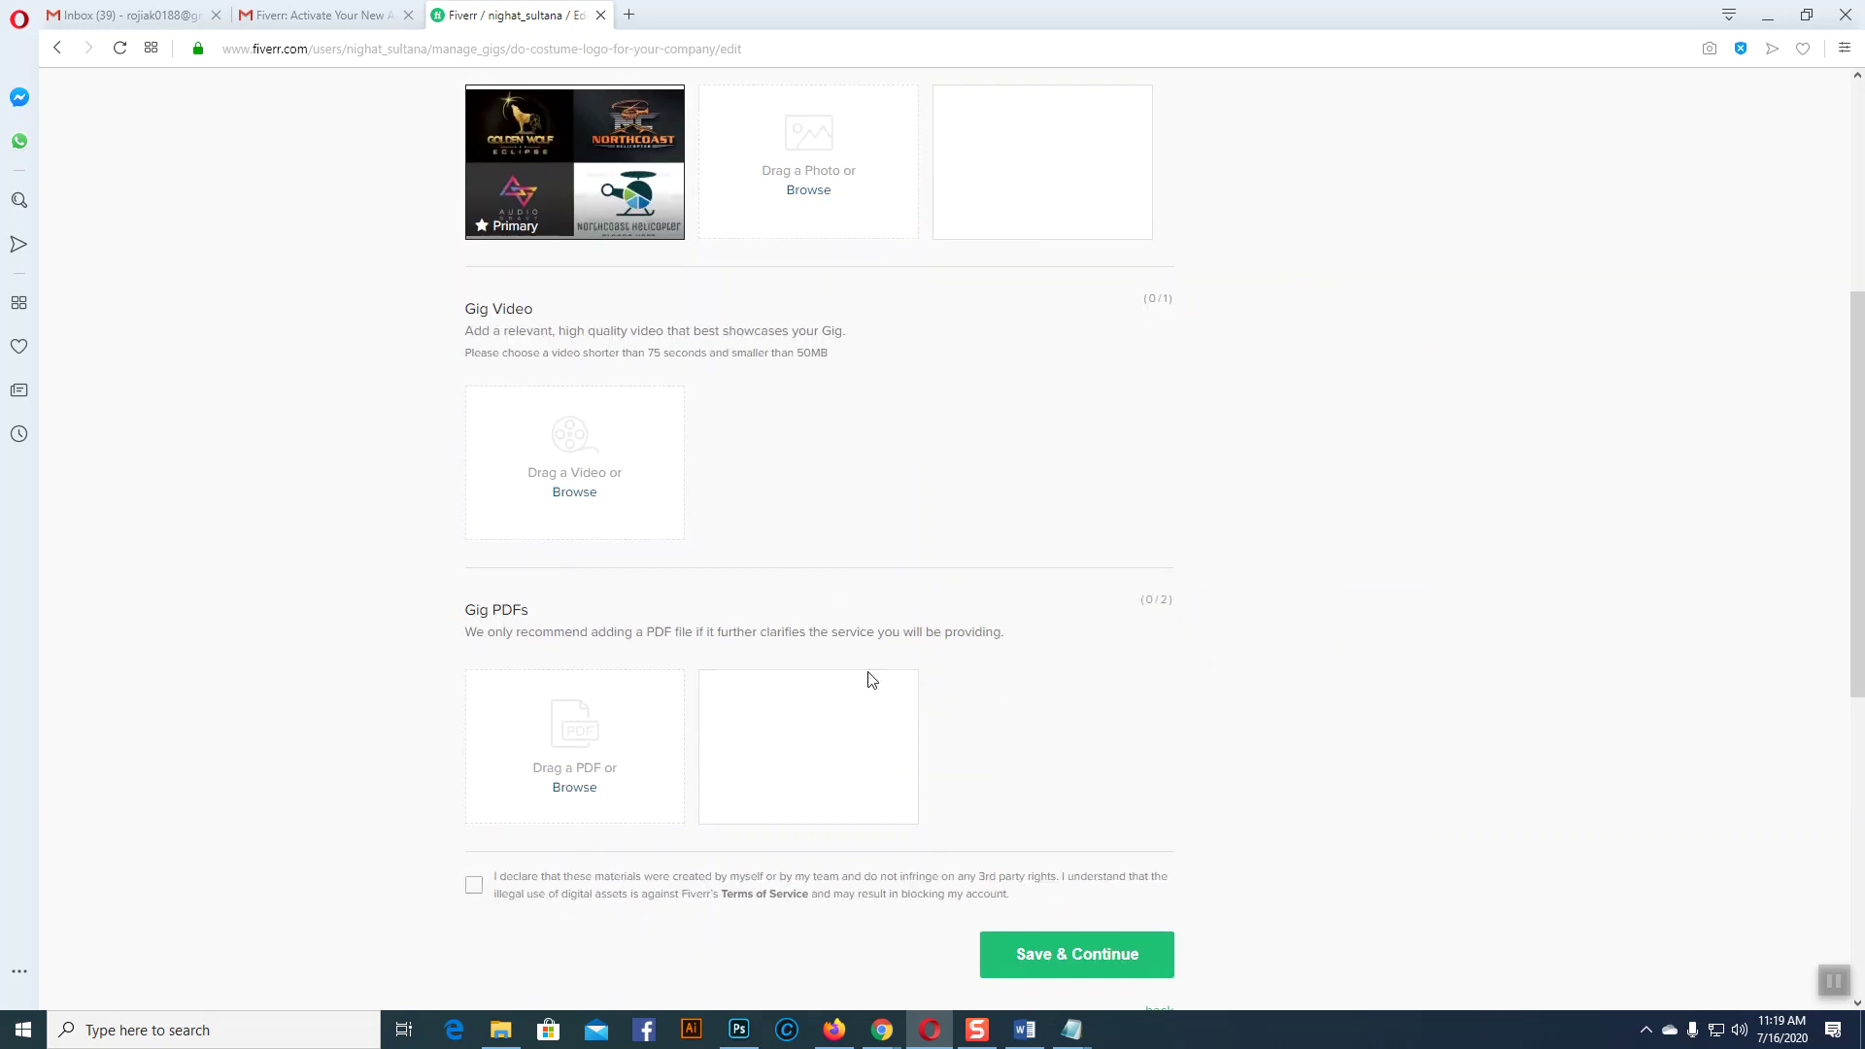
left_click(1117, 956)
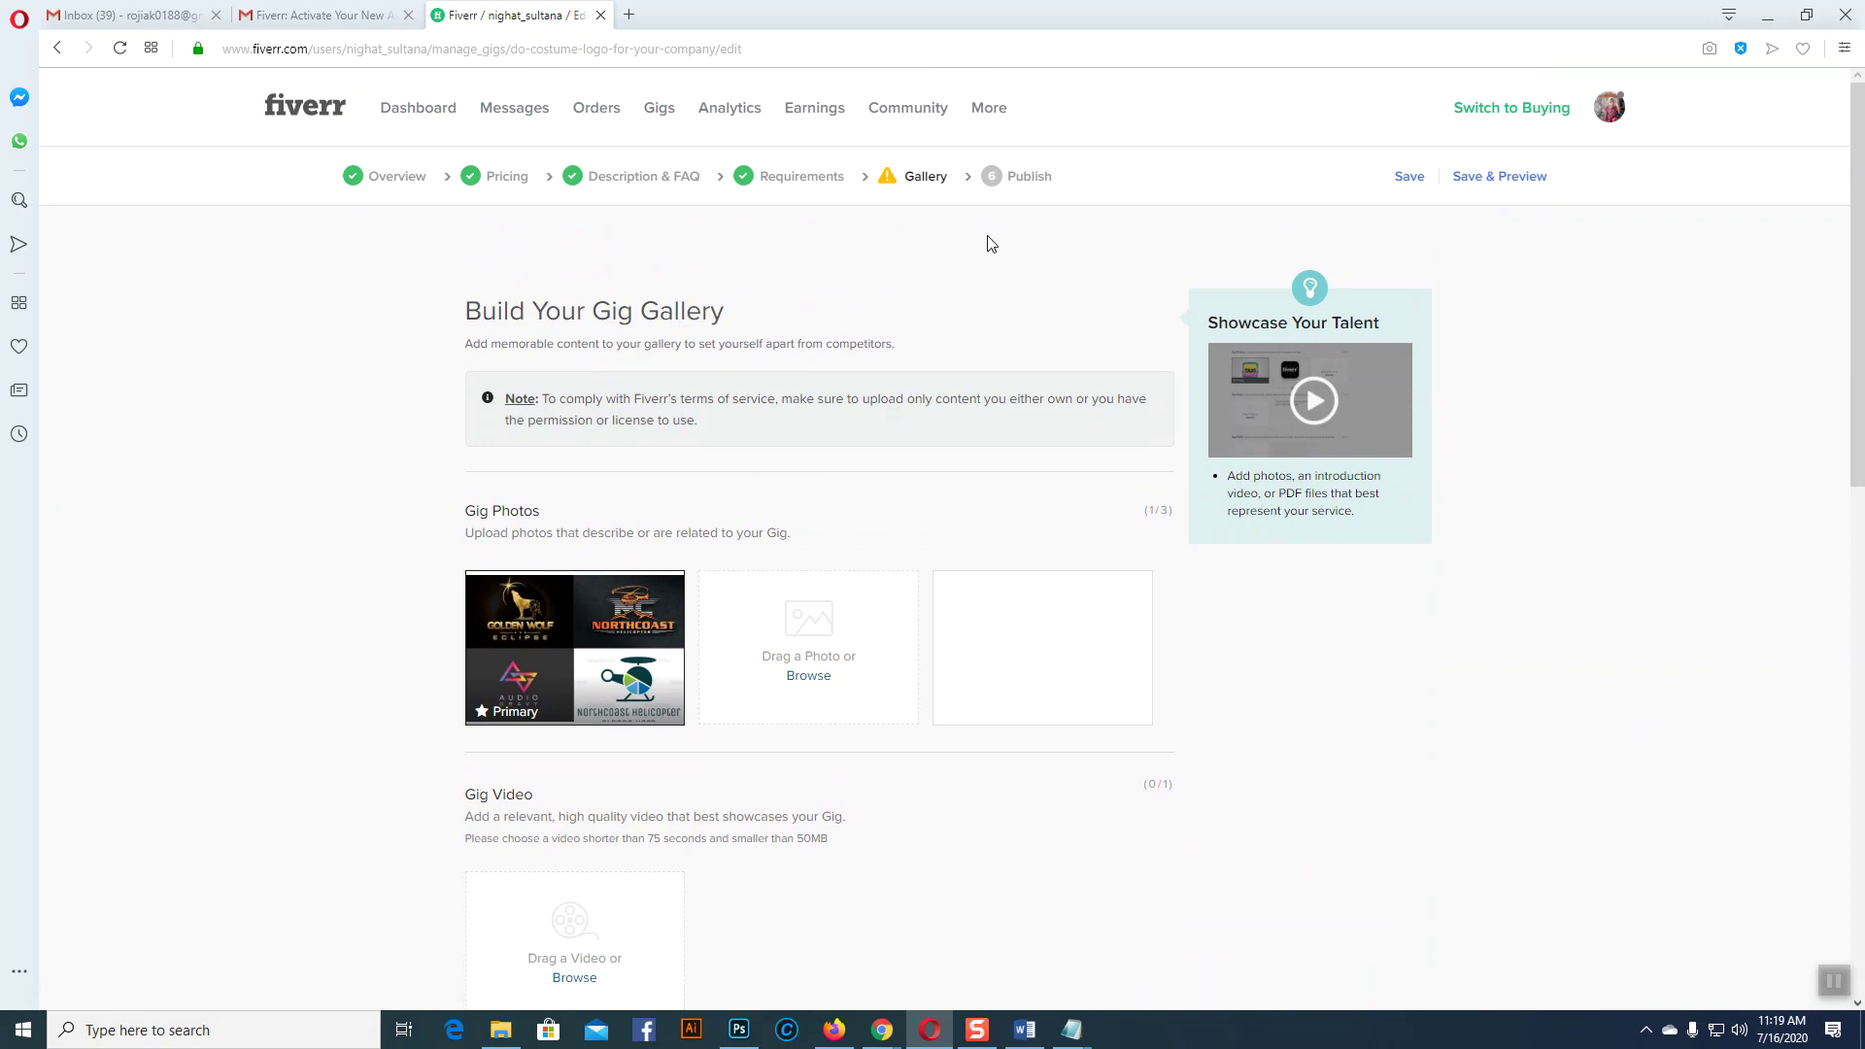
Delete the old gig photo and upload the Realistic-Logo-Mock-Up image as the new Primary.
mouse_move(642, 661)
left_click(656, 599)
left_click(1134, 589)
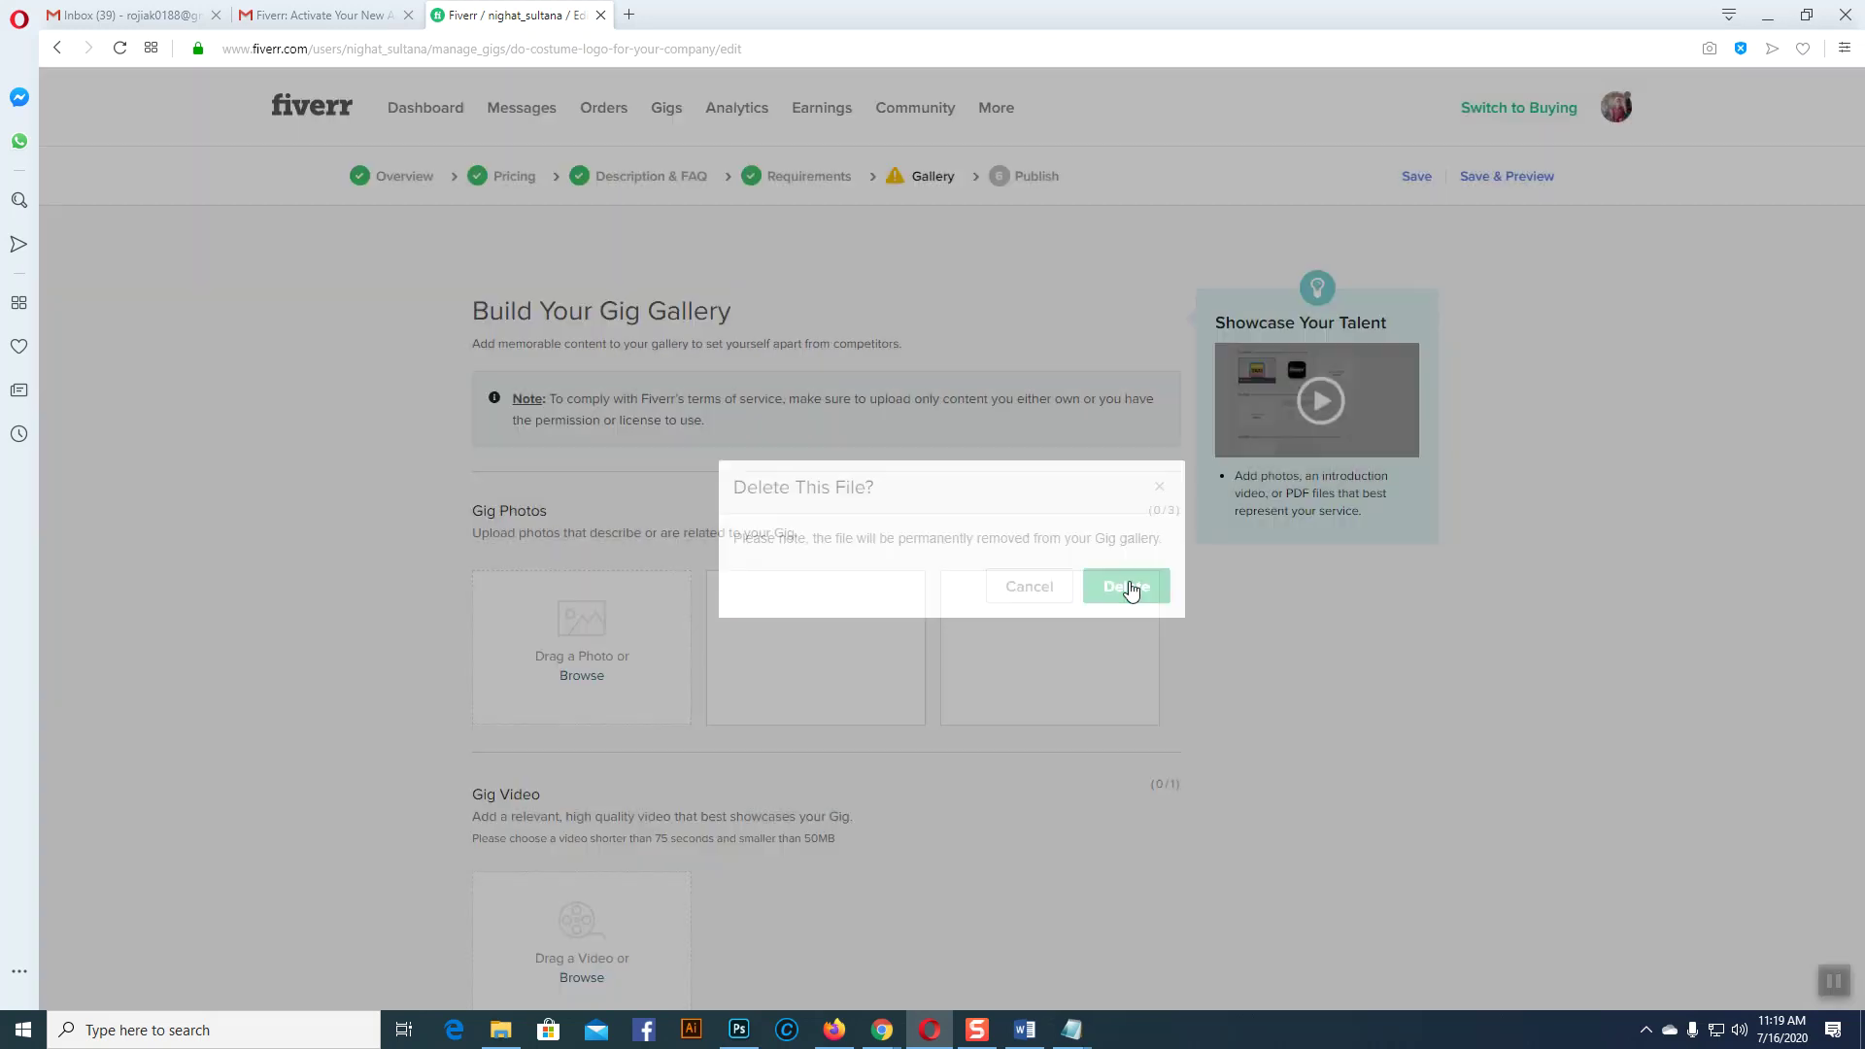
left_click(574, 676)
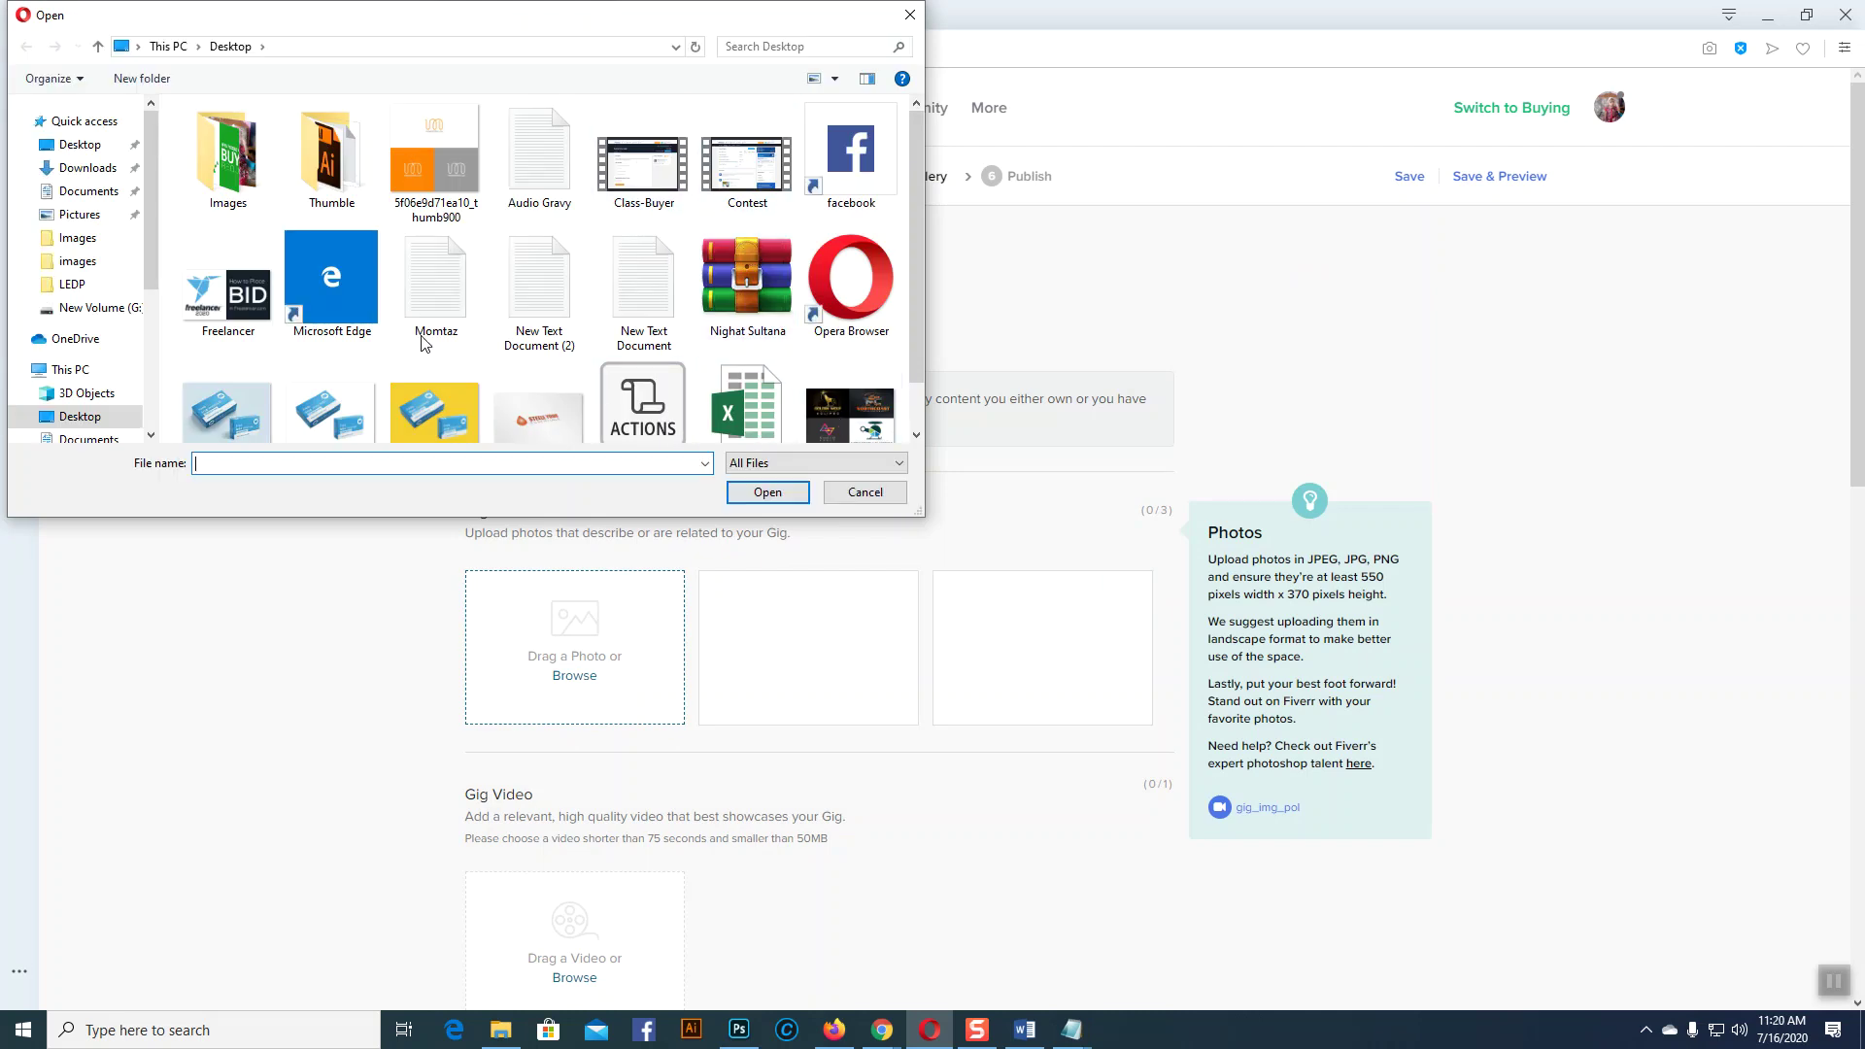
scroll(525, 380, "down", 1)
left_click(546, 361)
left_click(768, 493)
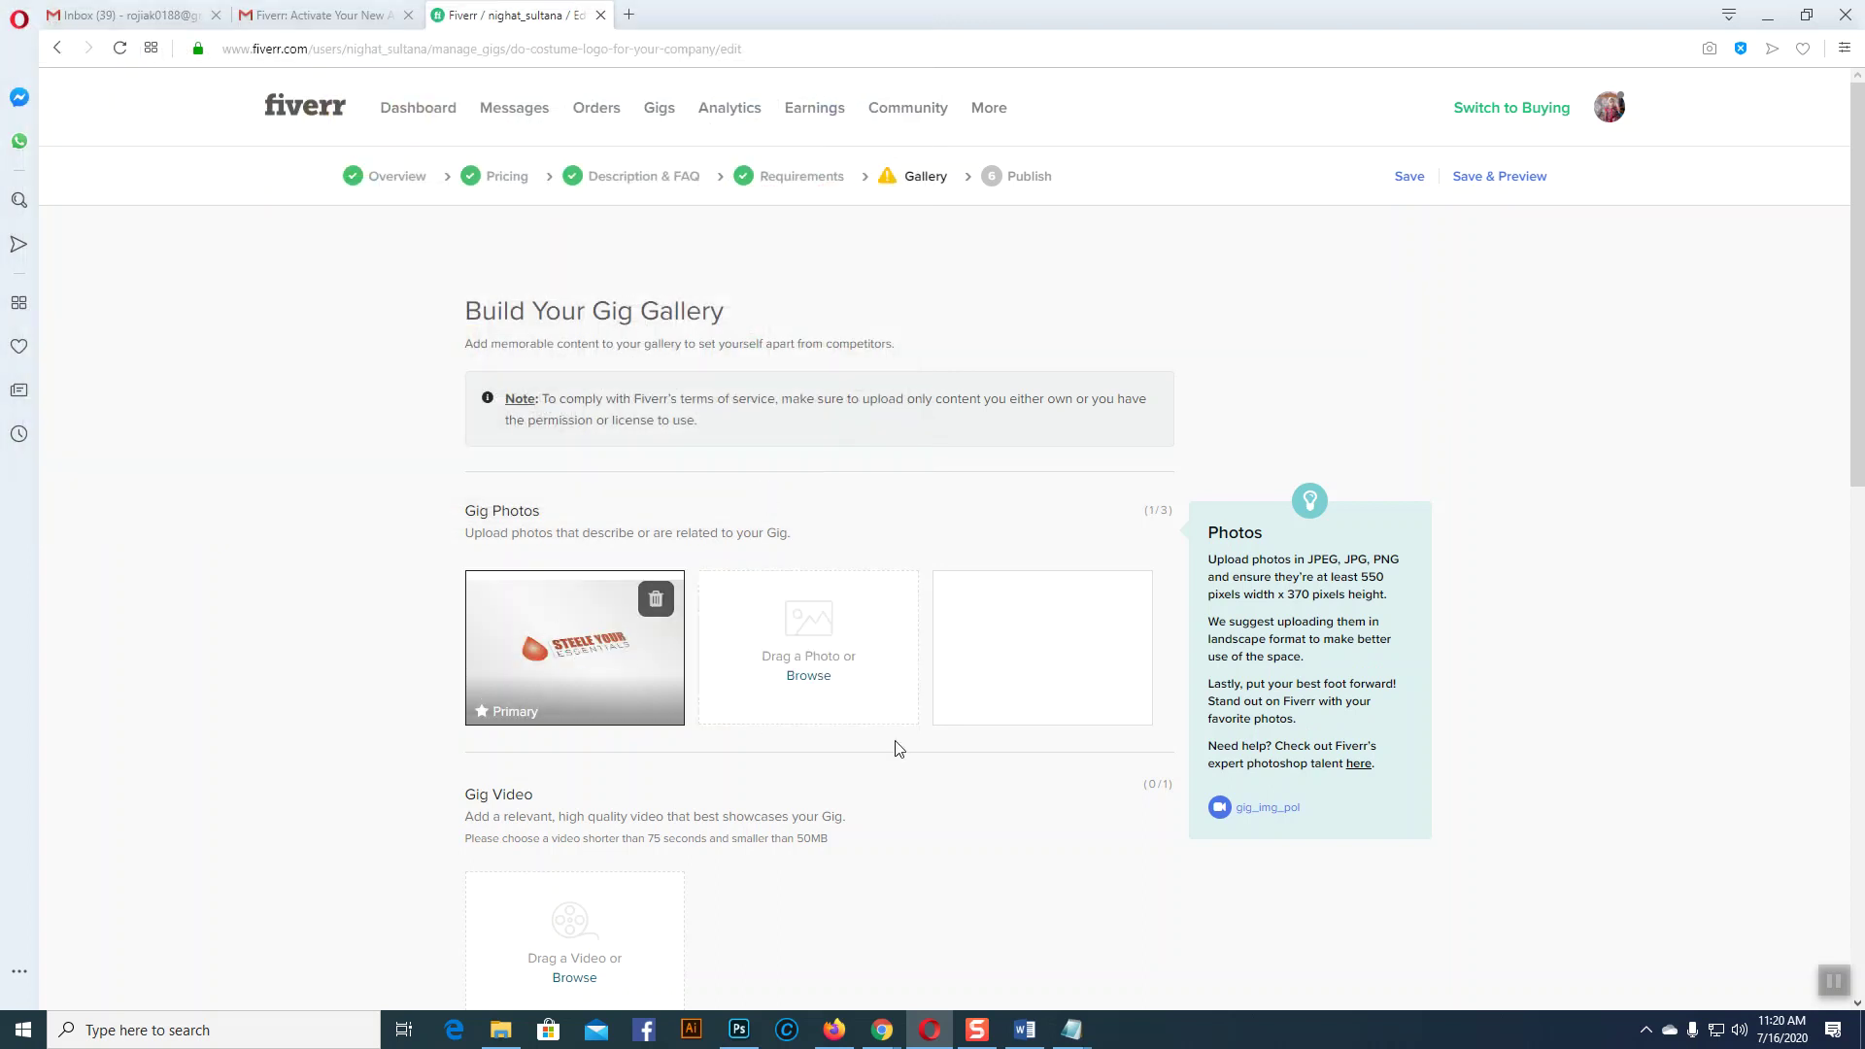
Tick the originality declaration checkbox below the gallery.
scroll(953, 749, "down", 3)
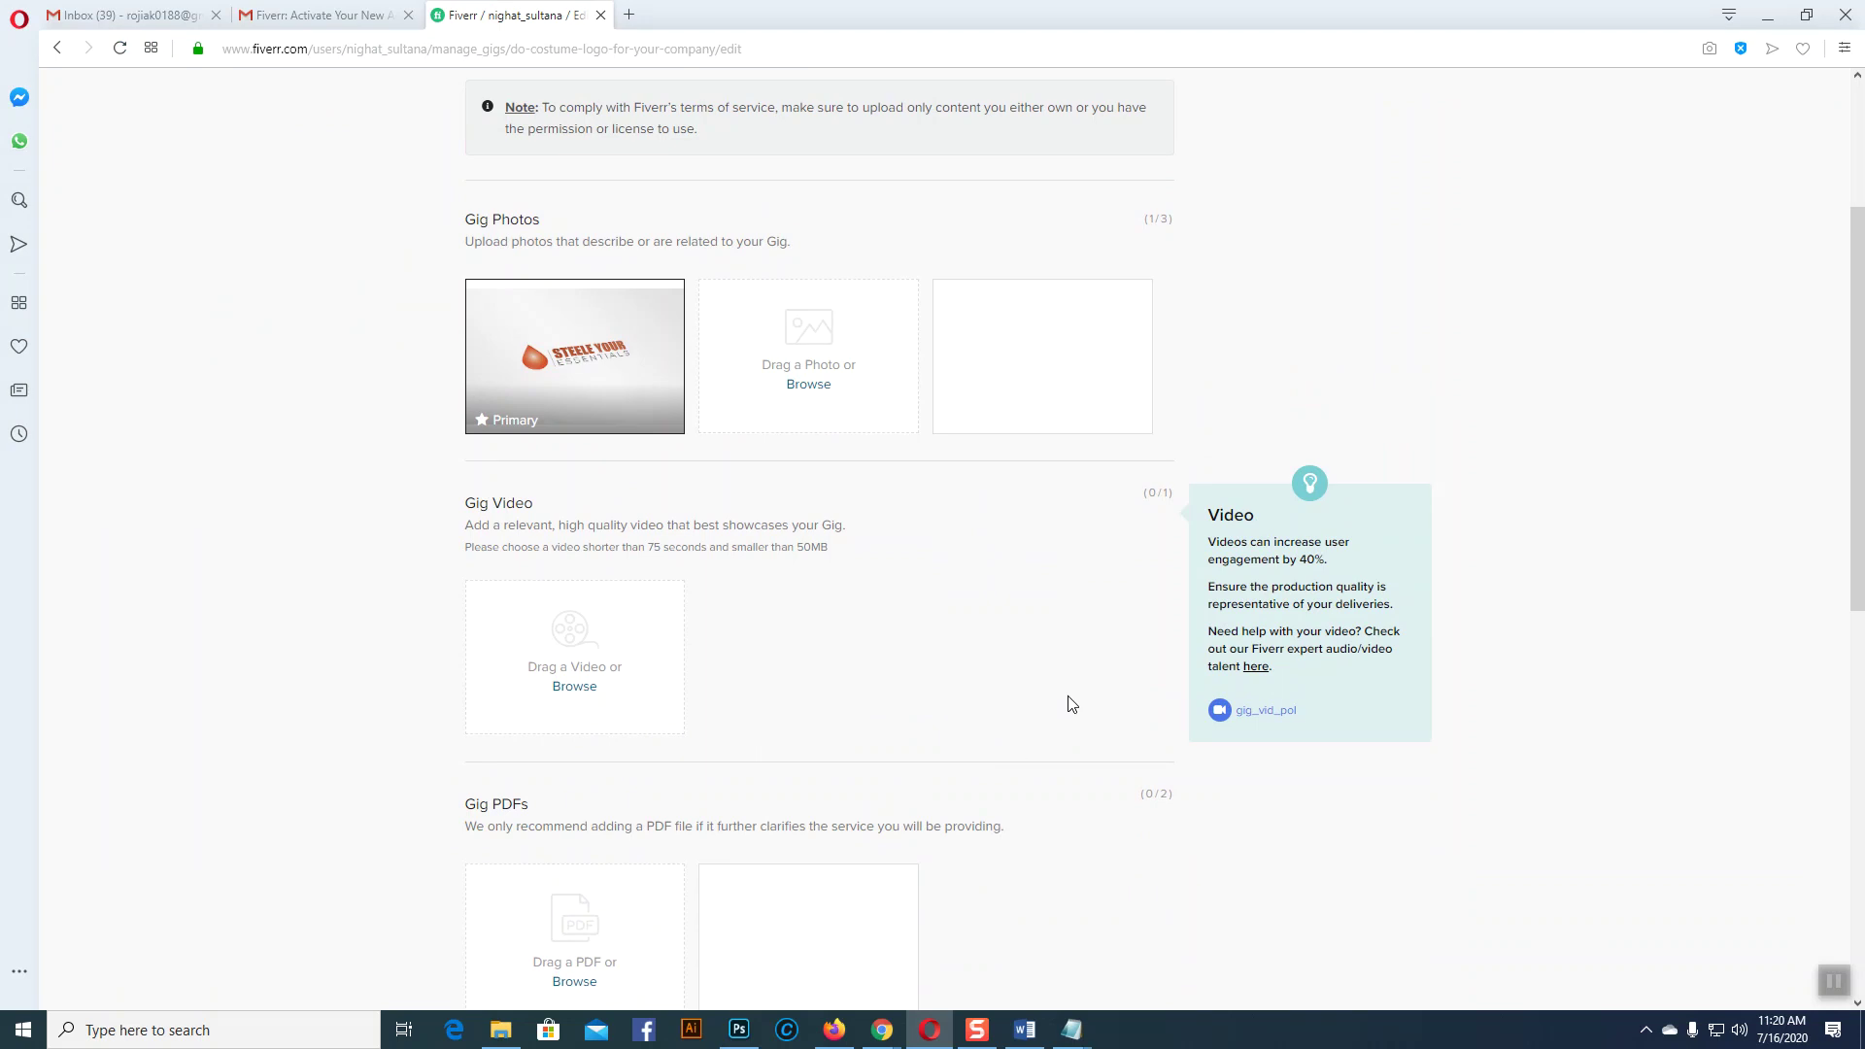
scroll(1072, 711, "down", 6)
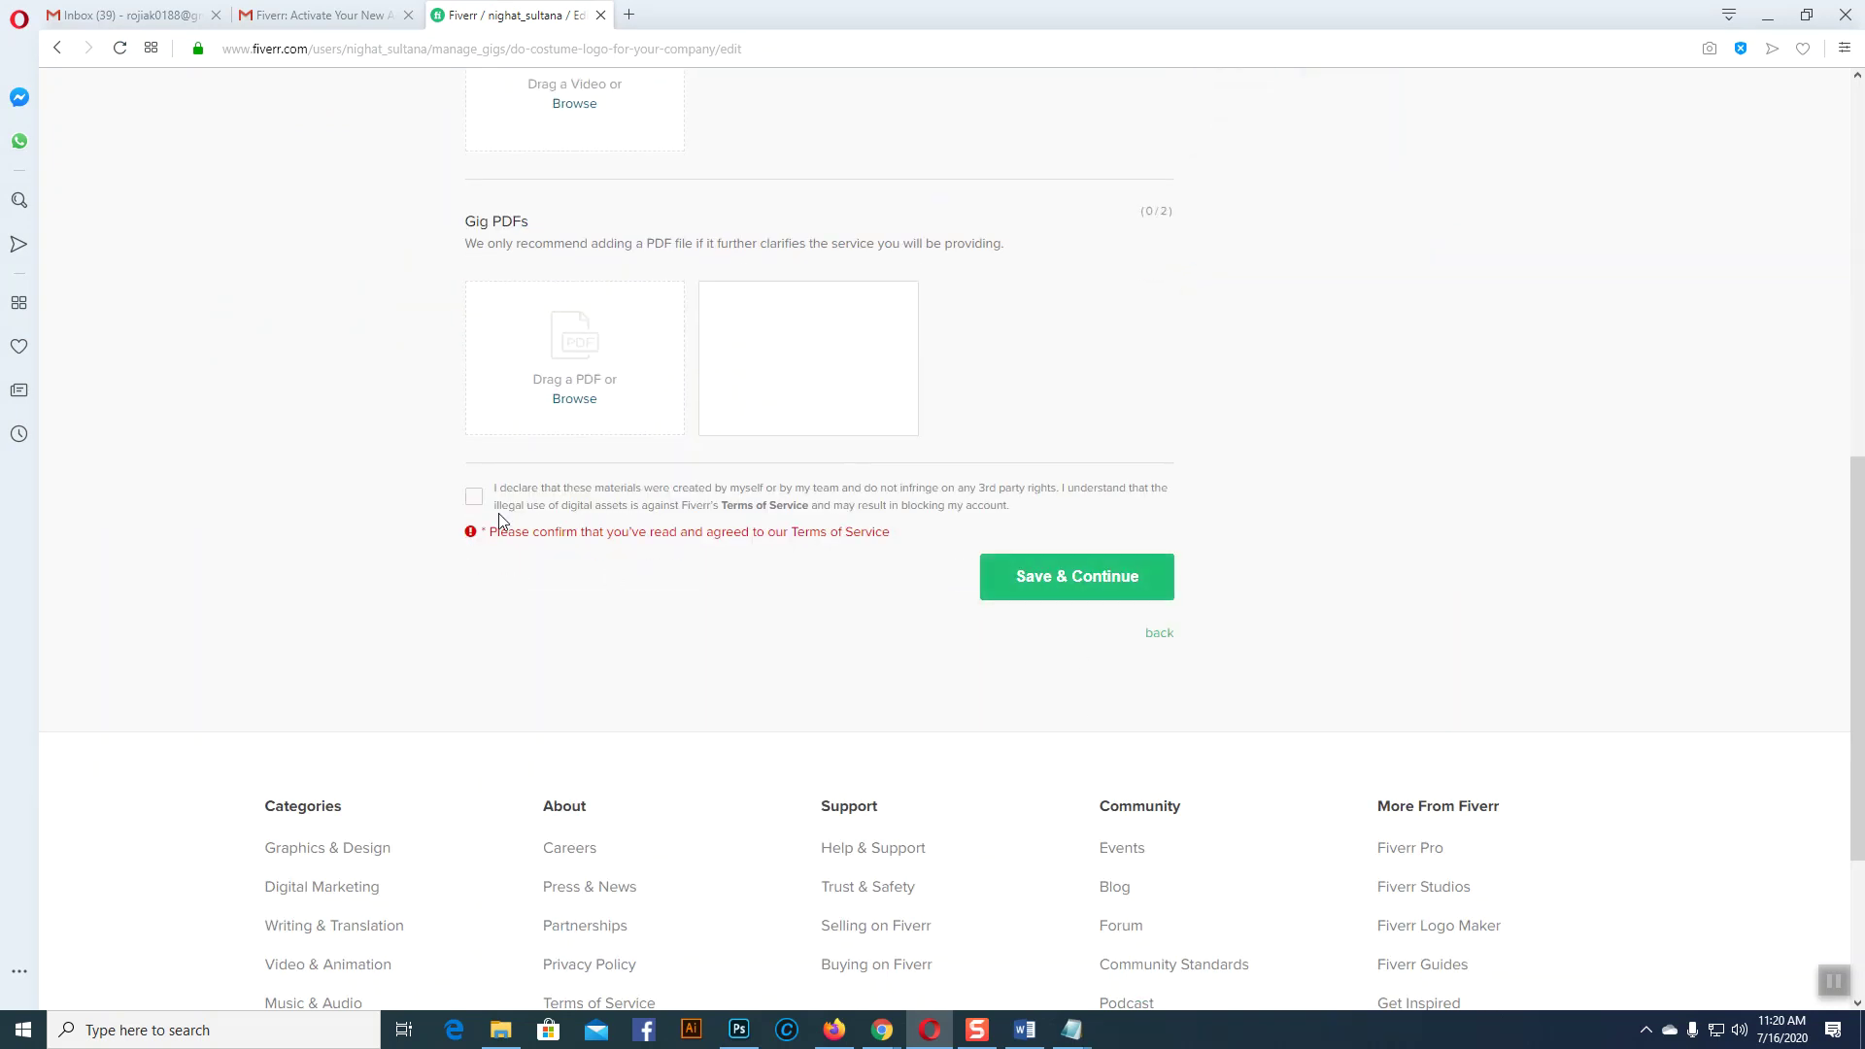
left_click(474, 497)
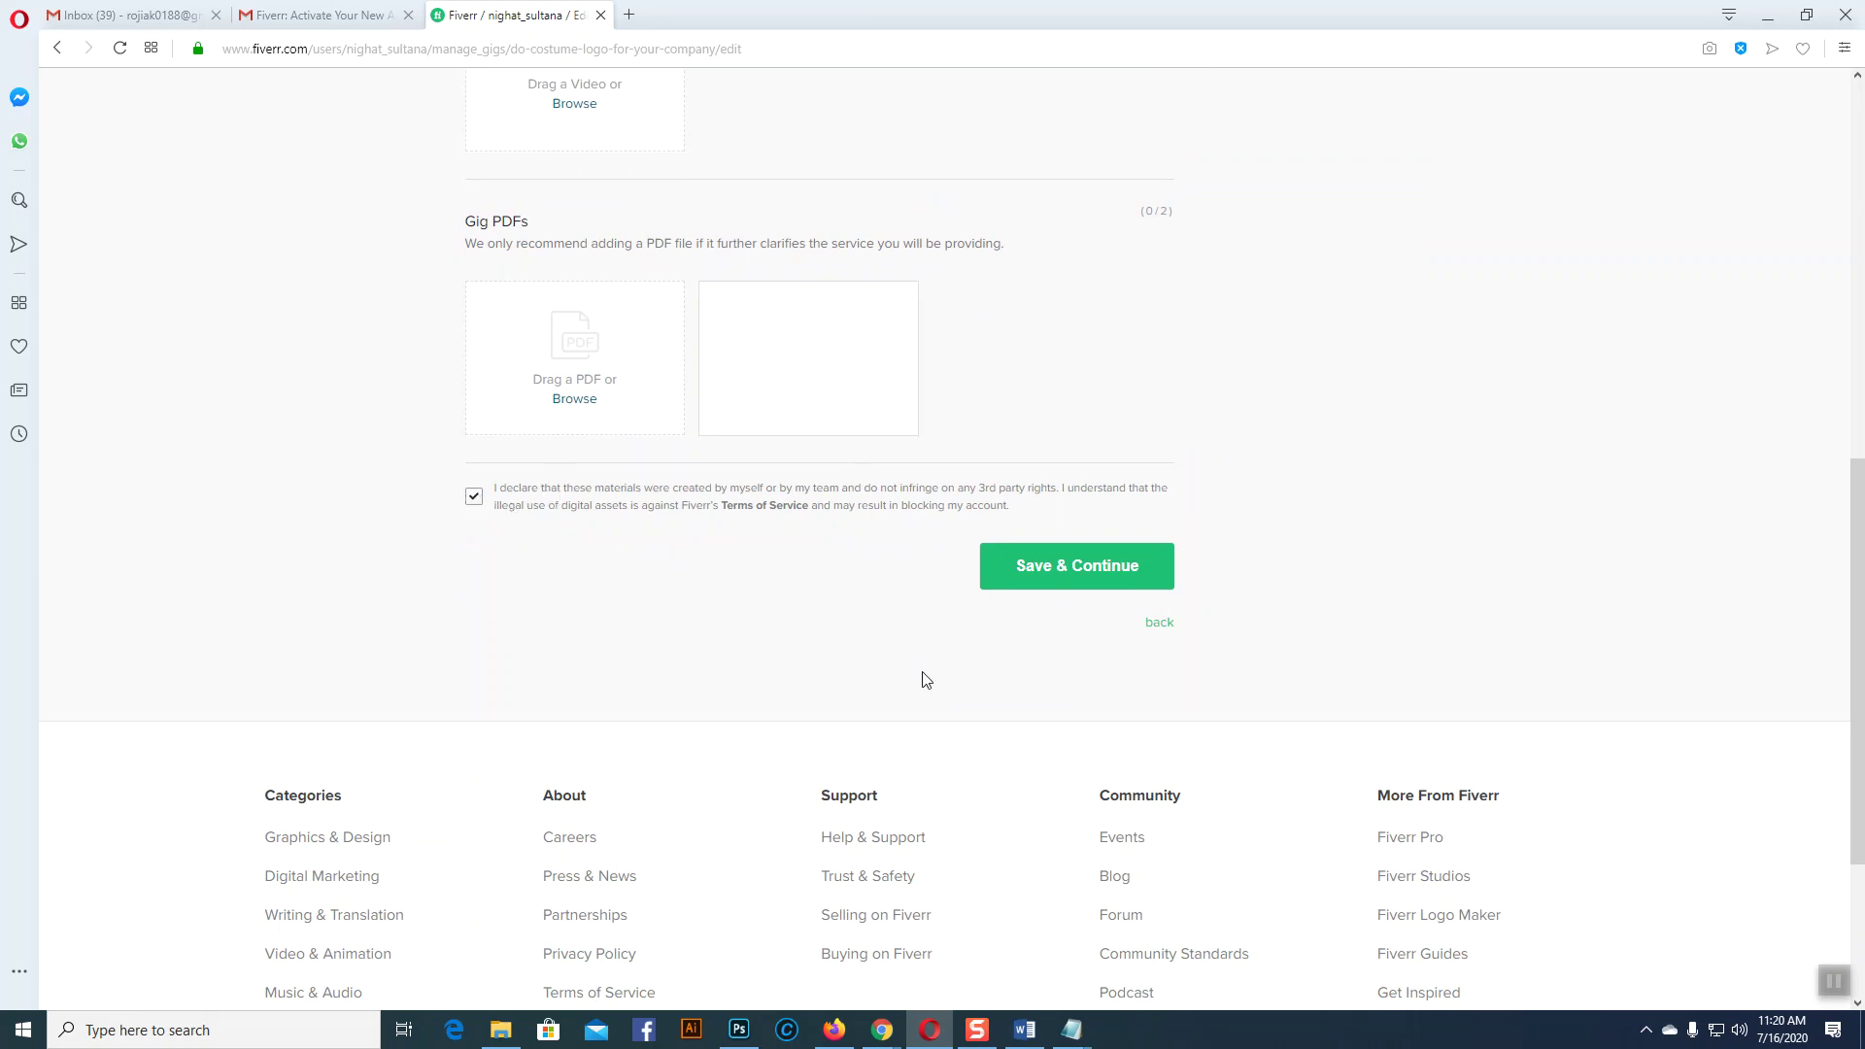
Save the gallery and publish the 'do costume logo for your company' gig, confirming with Done.
left_click(1066, 567)
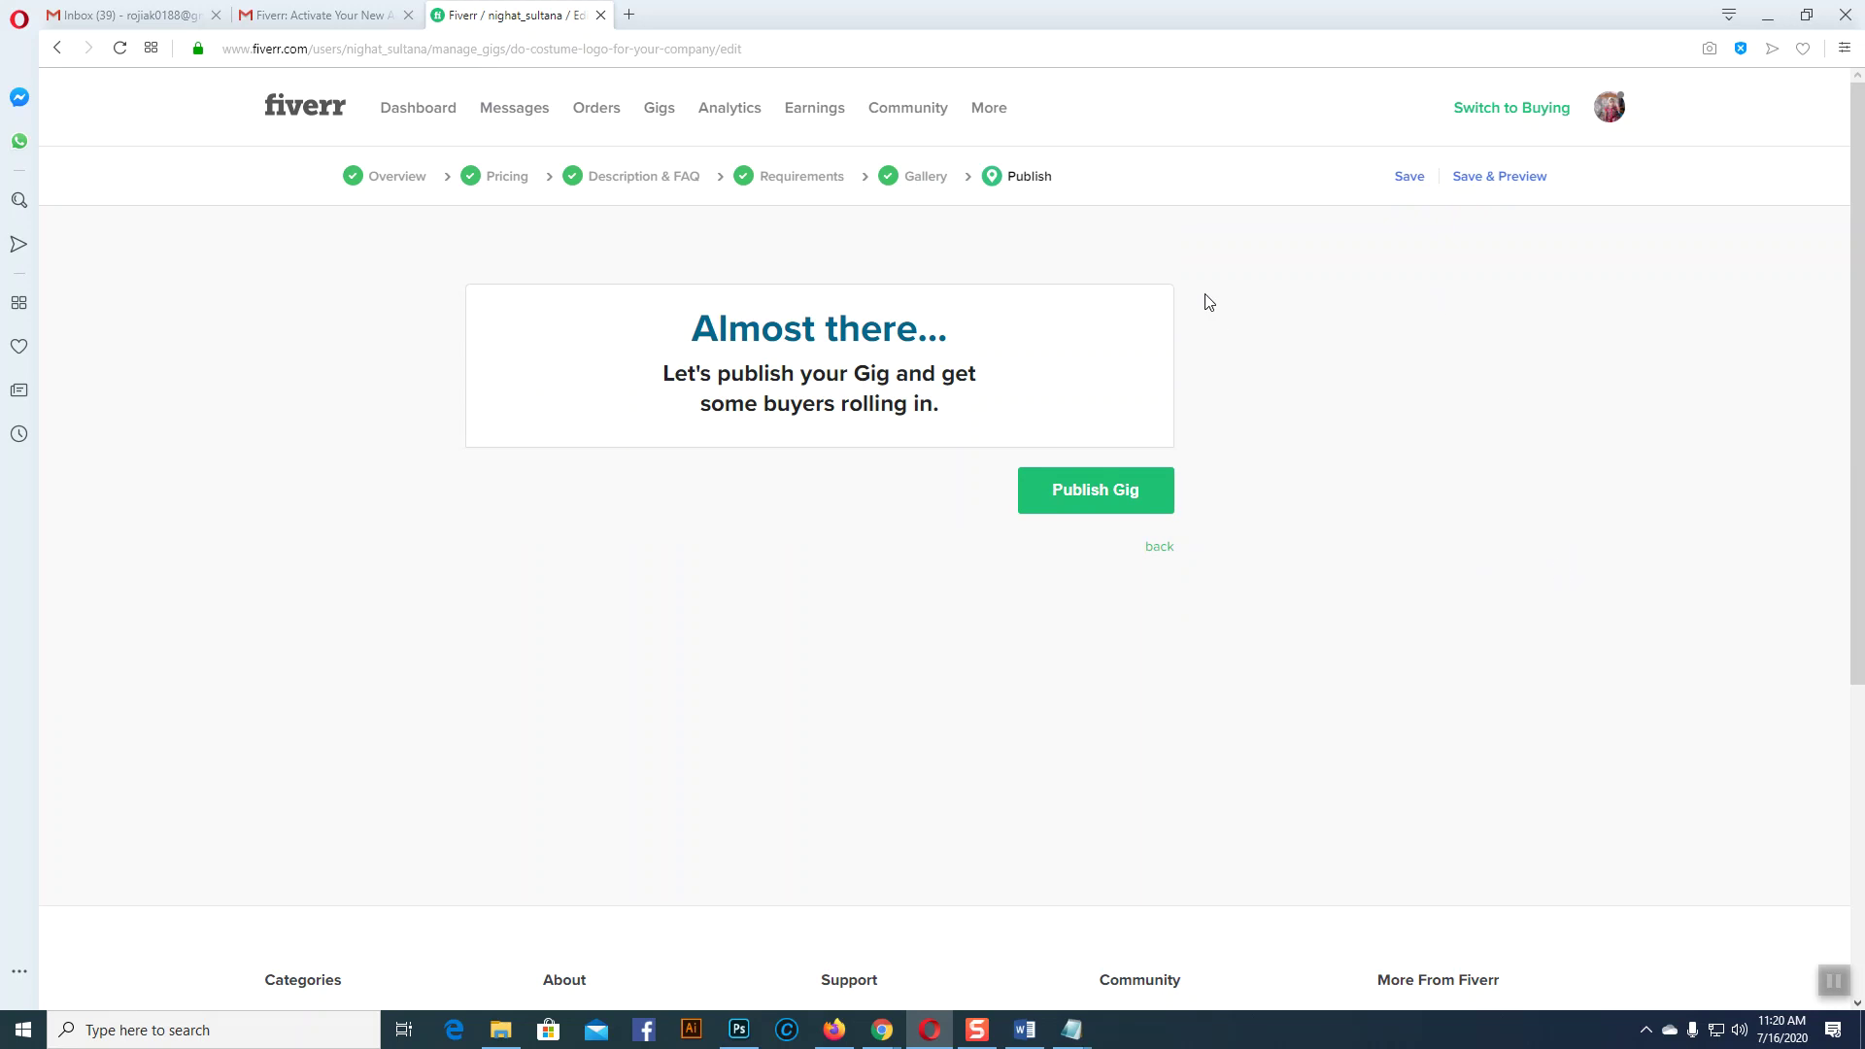
left_click(1086, 493)
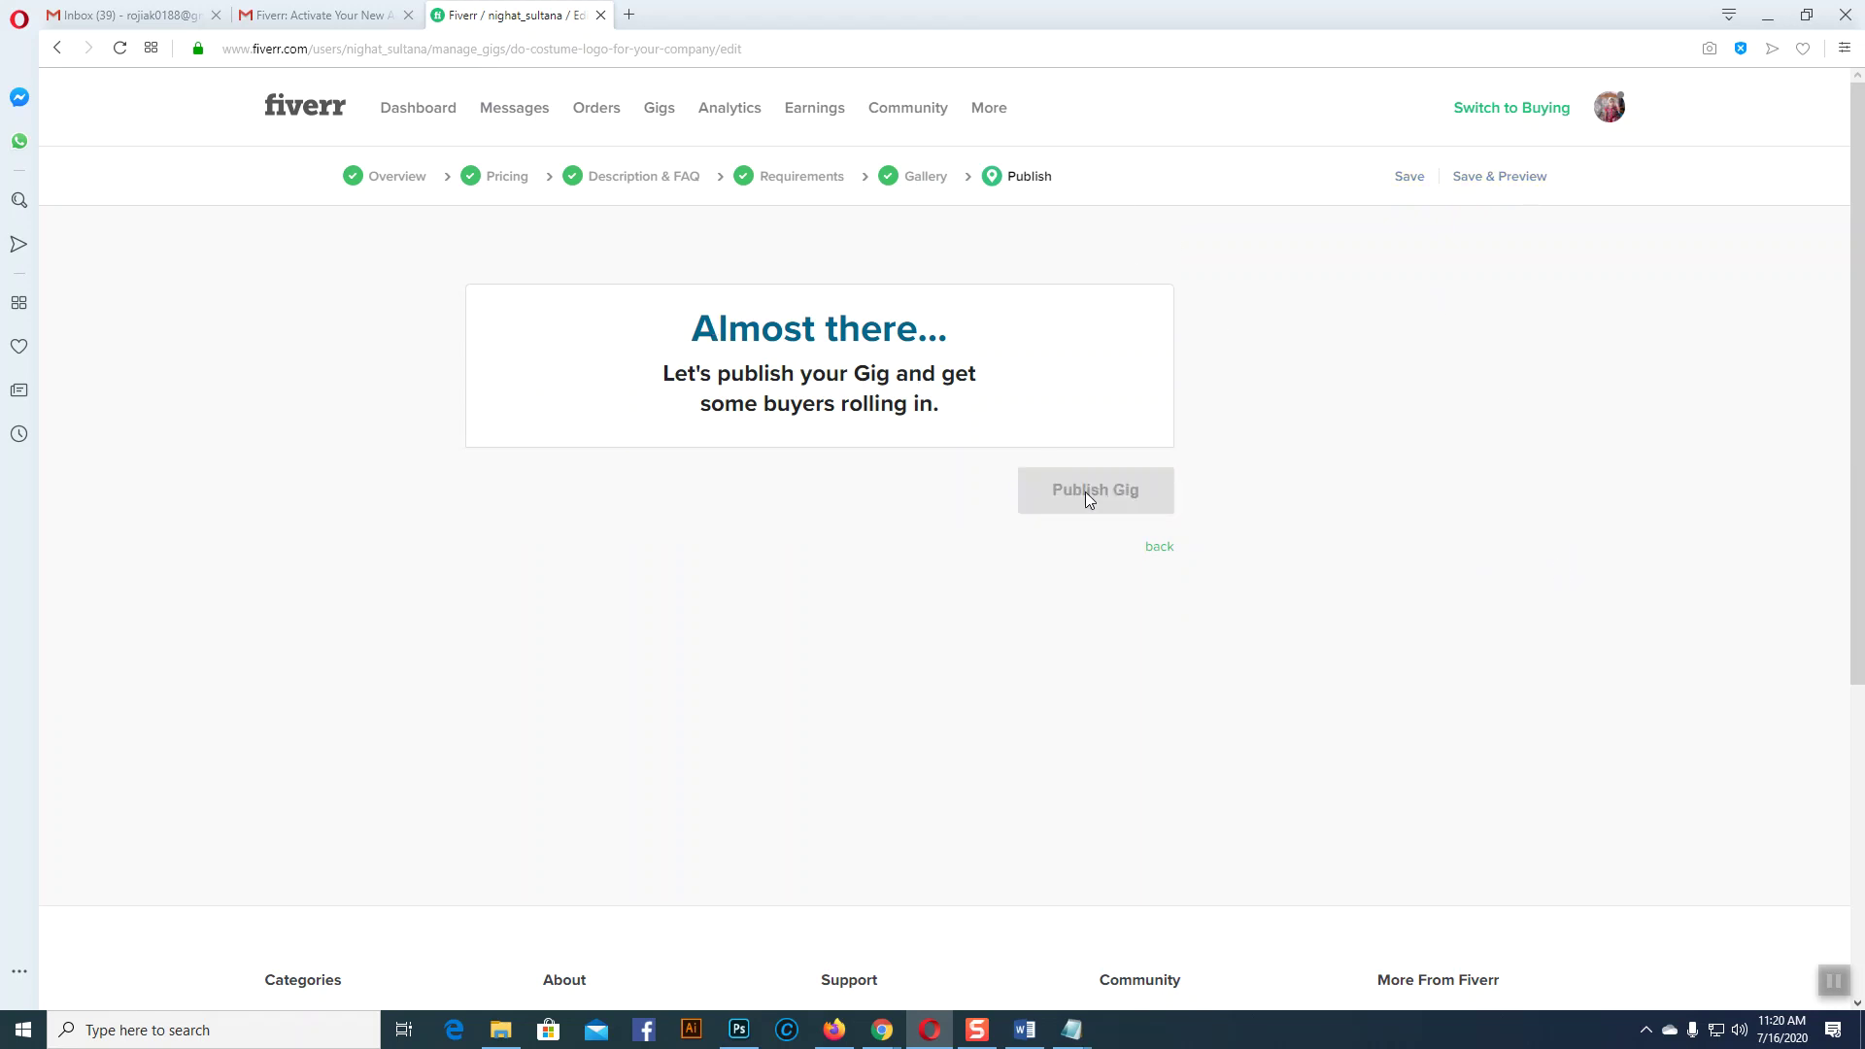
scroll(1090, 501, "down", 4)
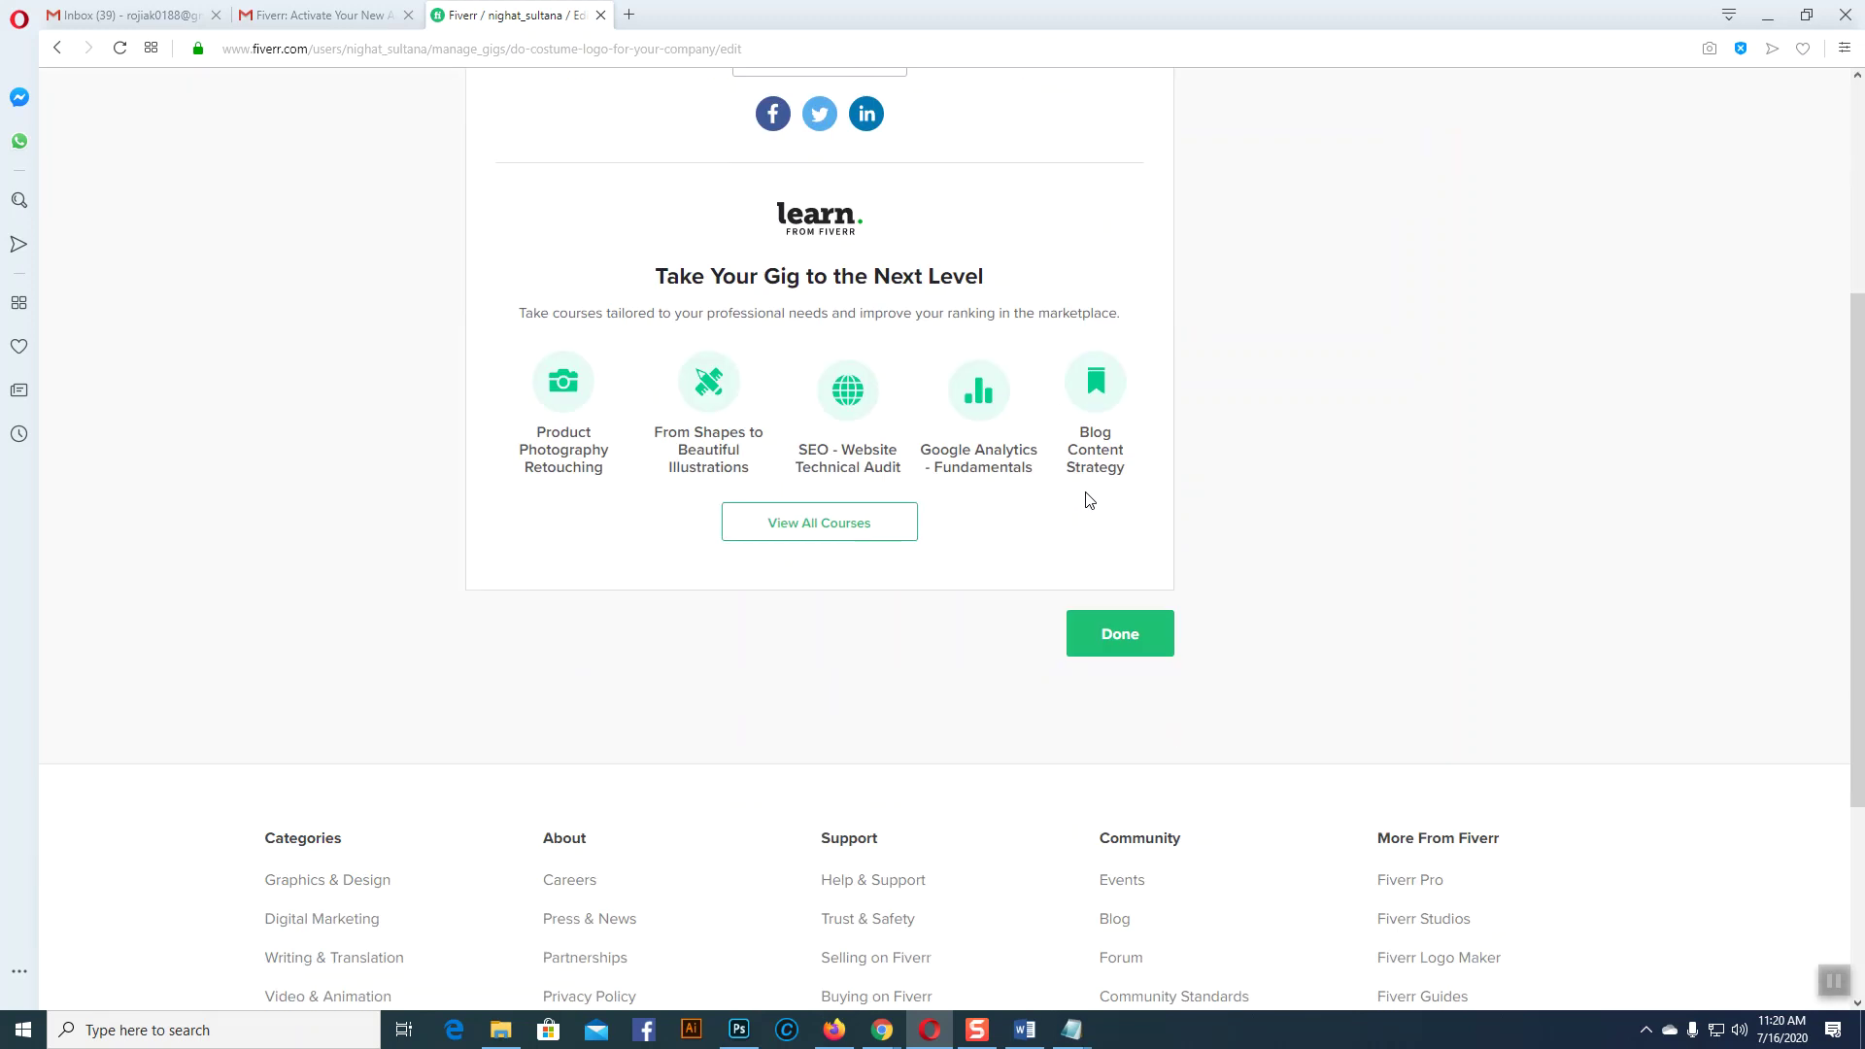
left_click(1122, 641)
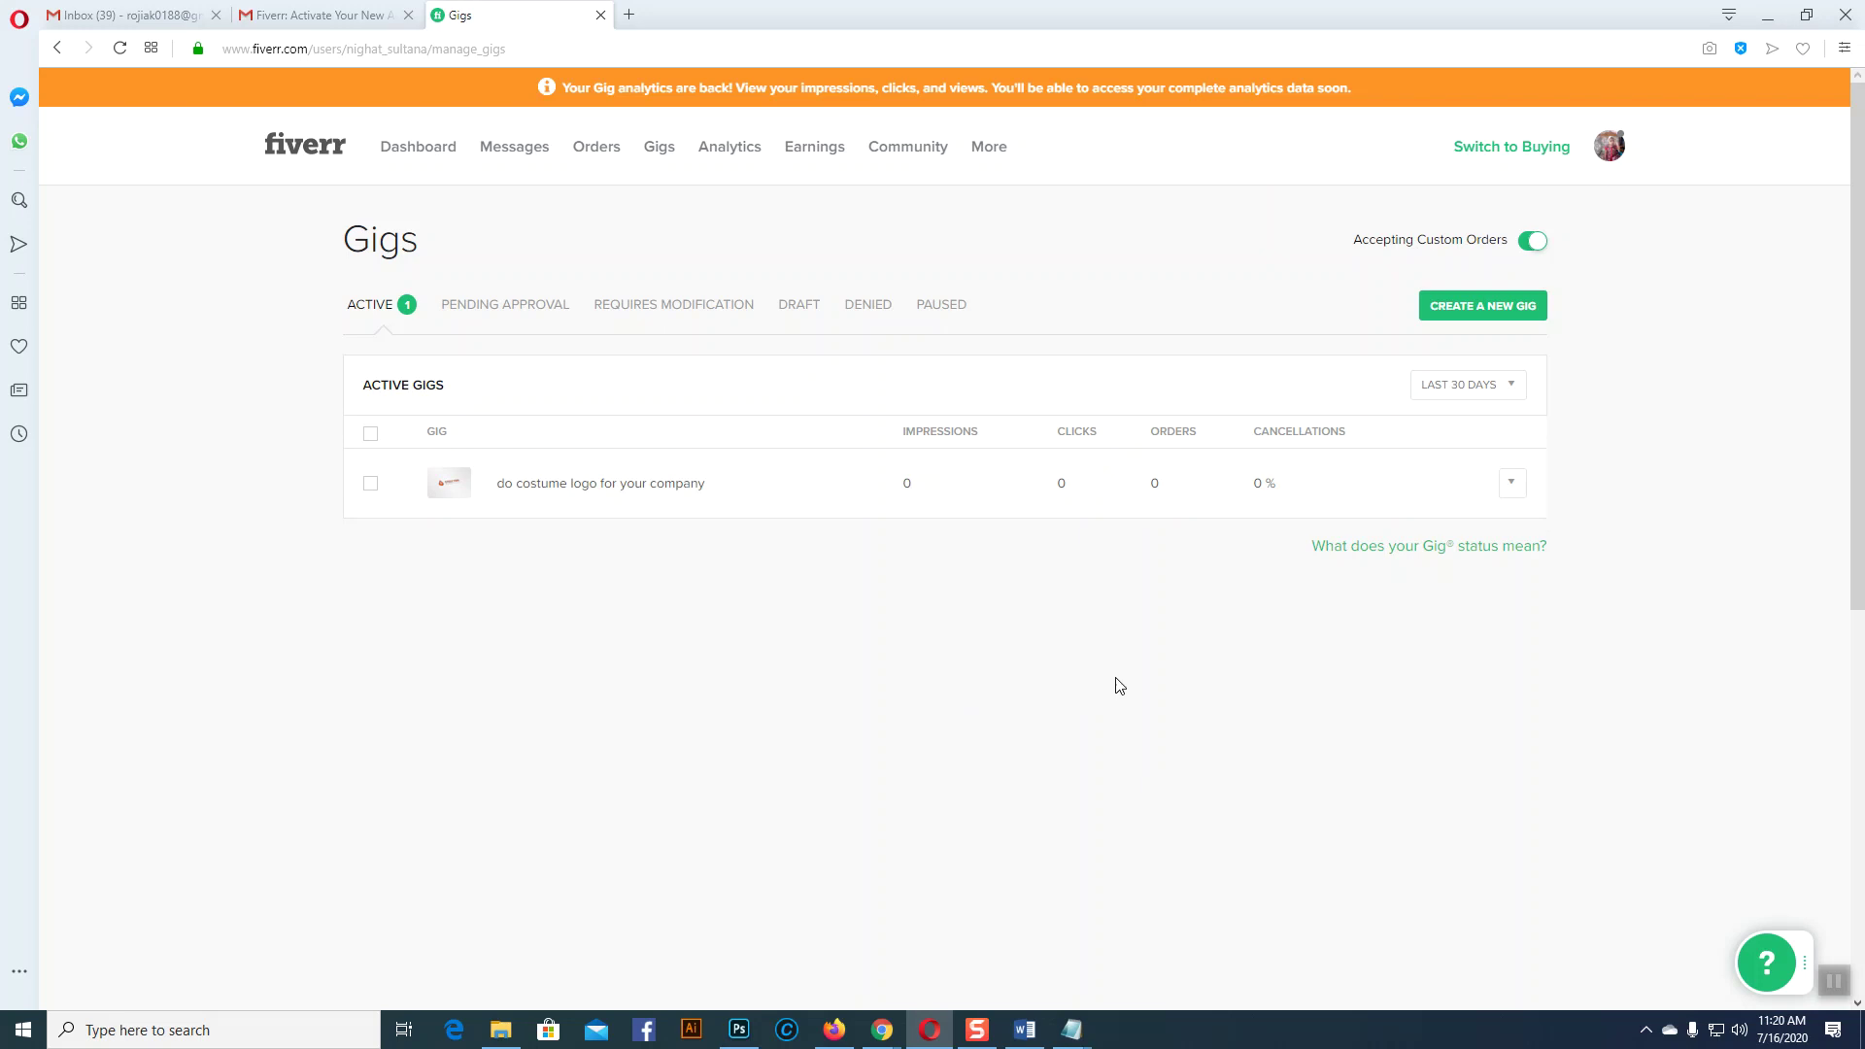
Edit the published logo gig from its row menu and go through Requirements to the Gallery step.
left_click(1510, 491)
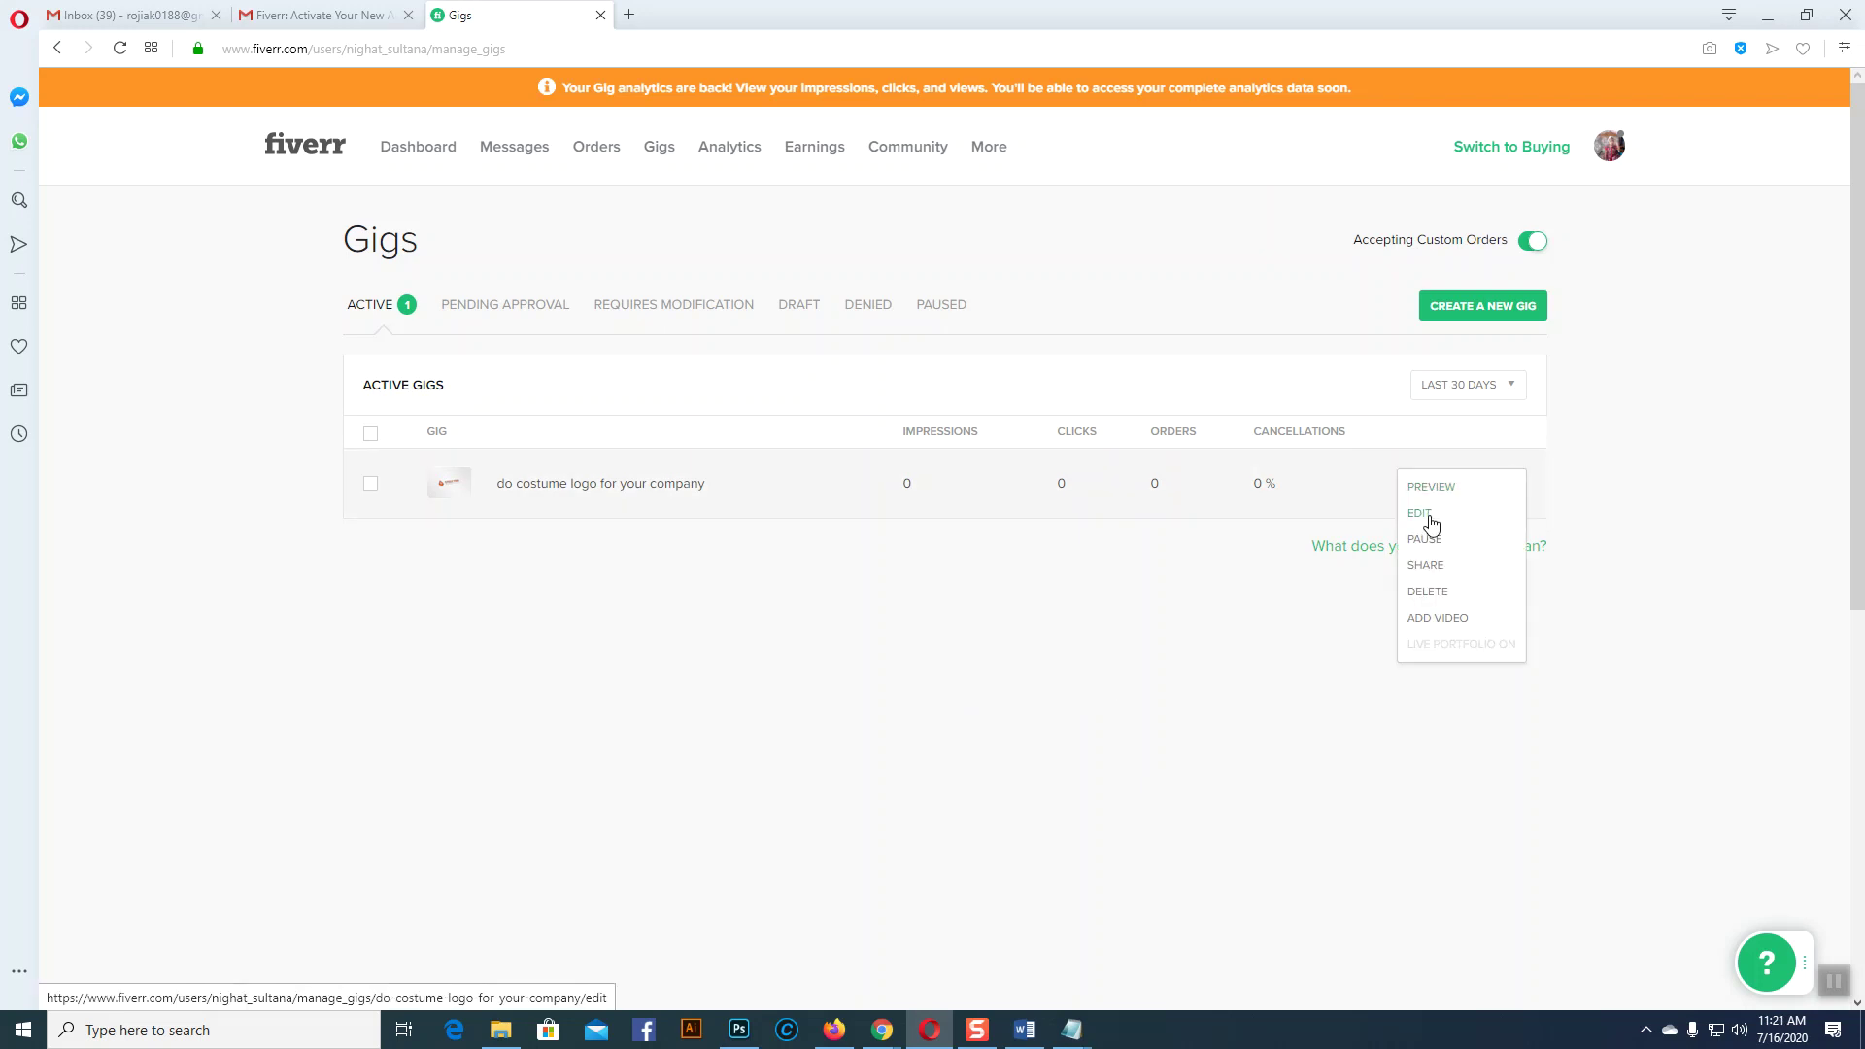
left_click(1432, 520)
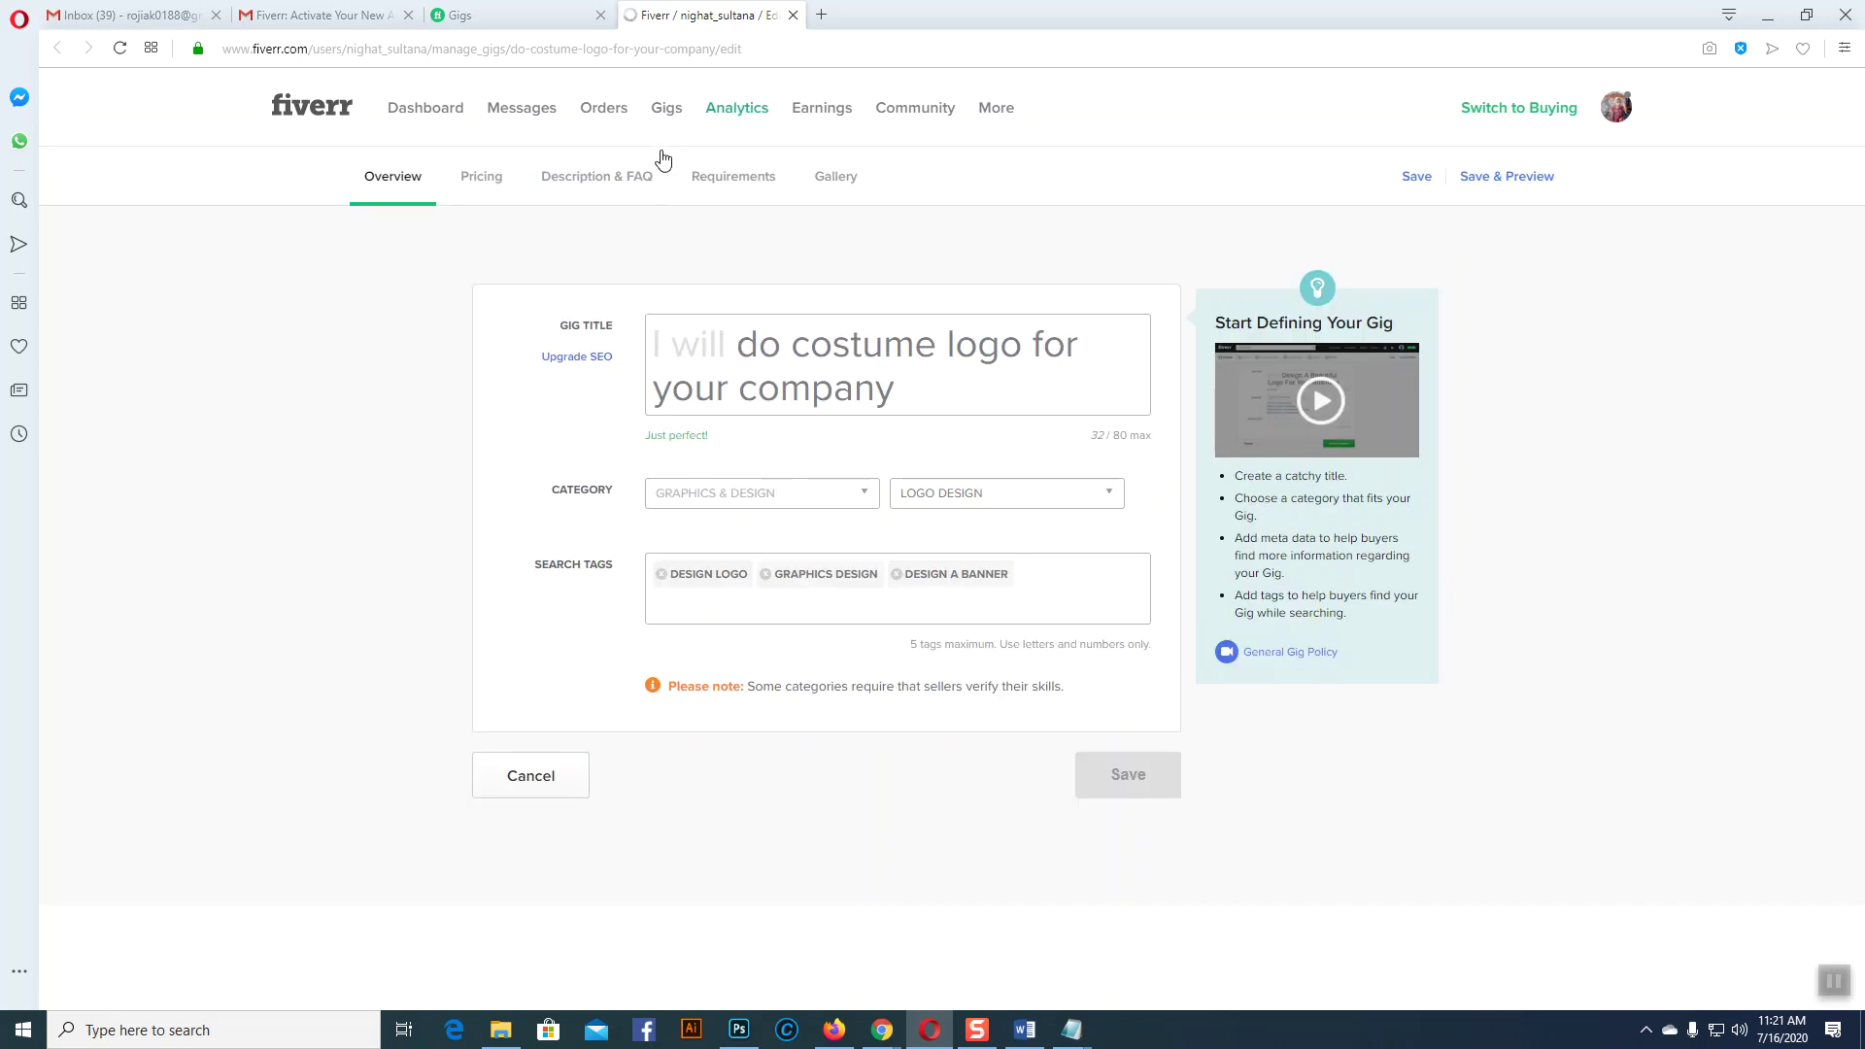
left_click(740, 188)
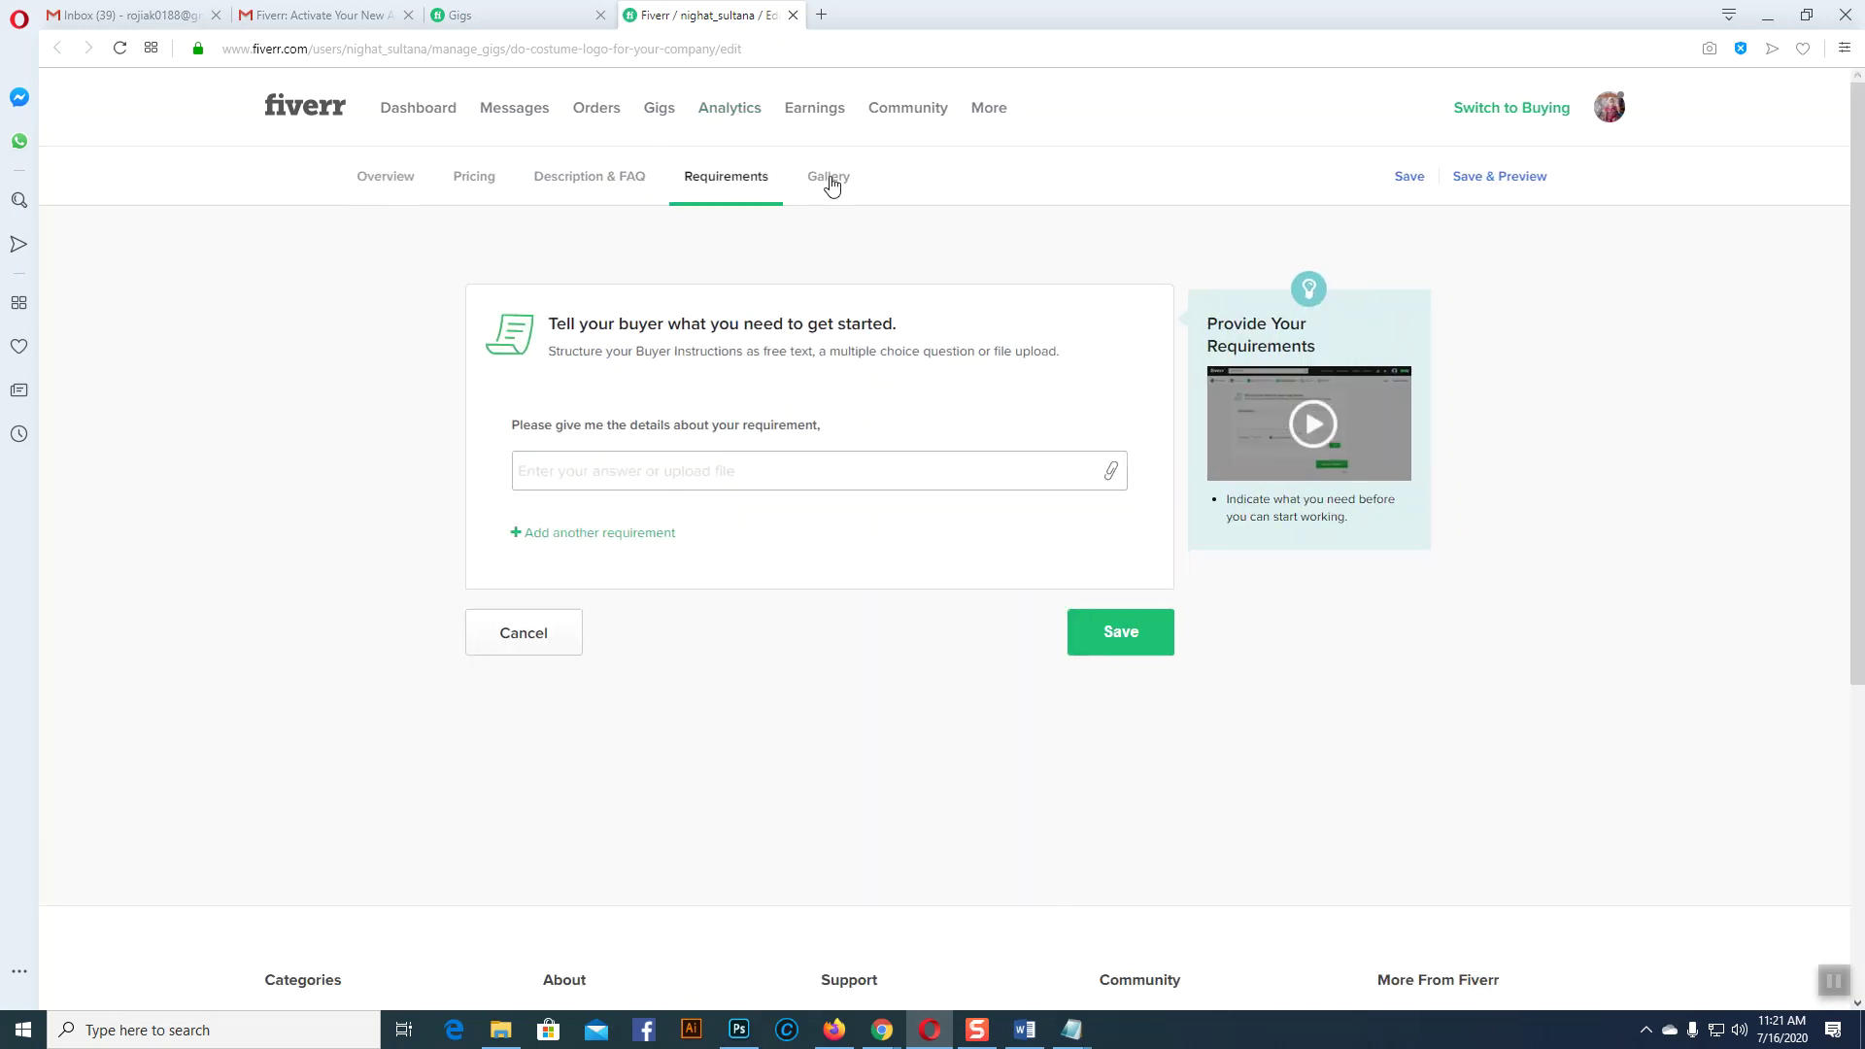
left_click(830, 183)
Review the gallery with the mock-up photo as Primary and save it.
scroll(884, 365, "down", 10)
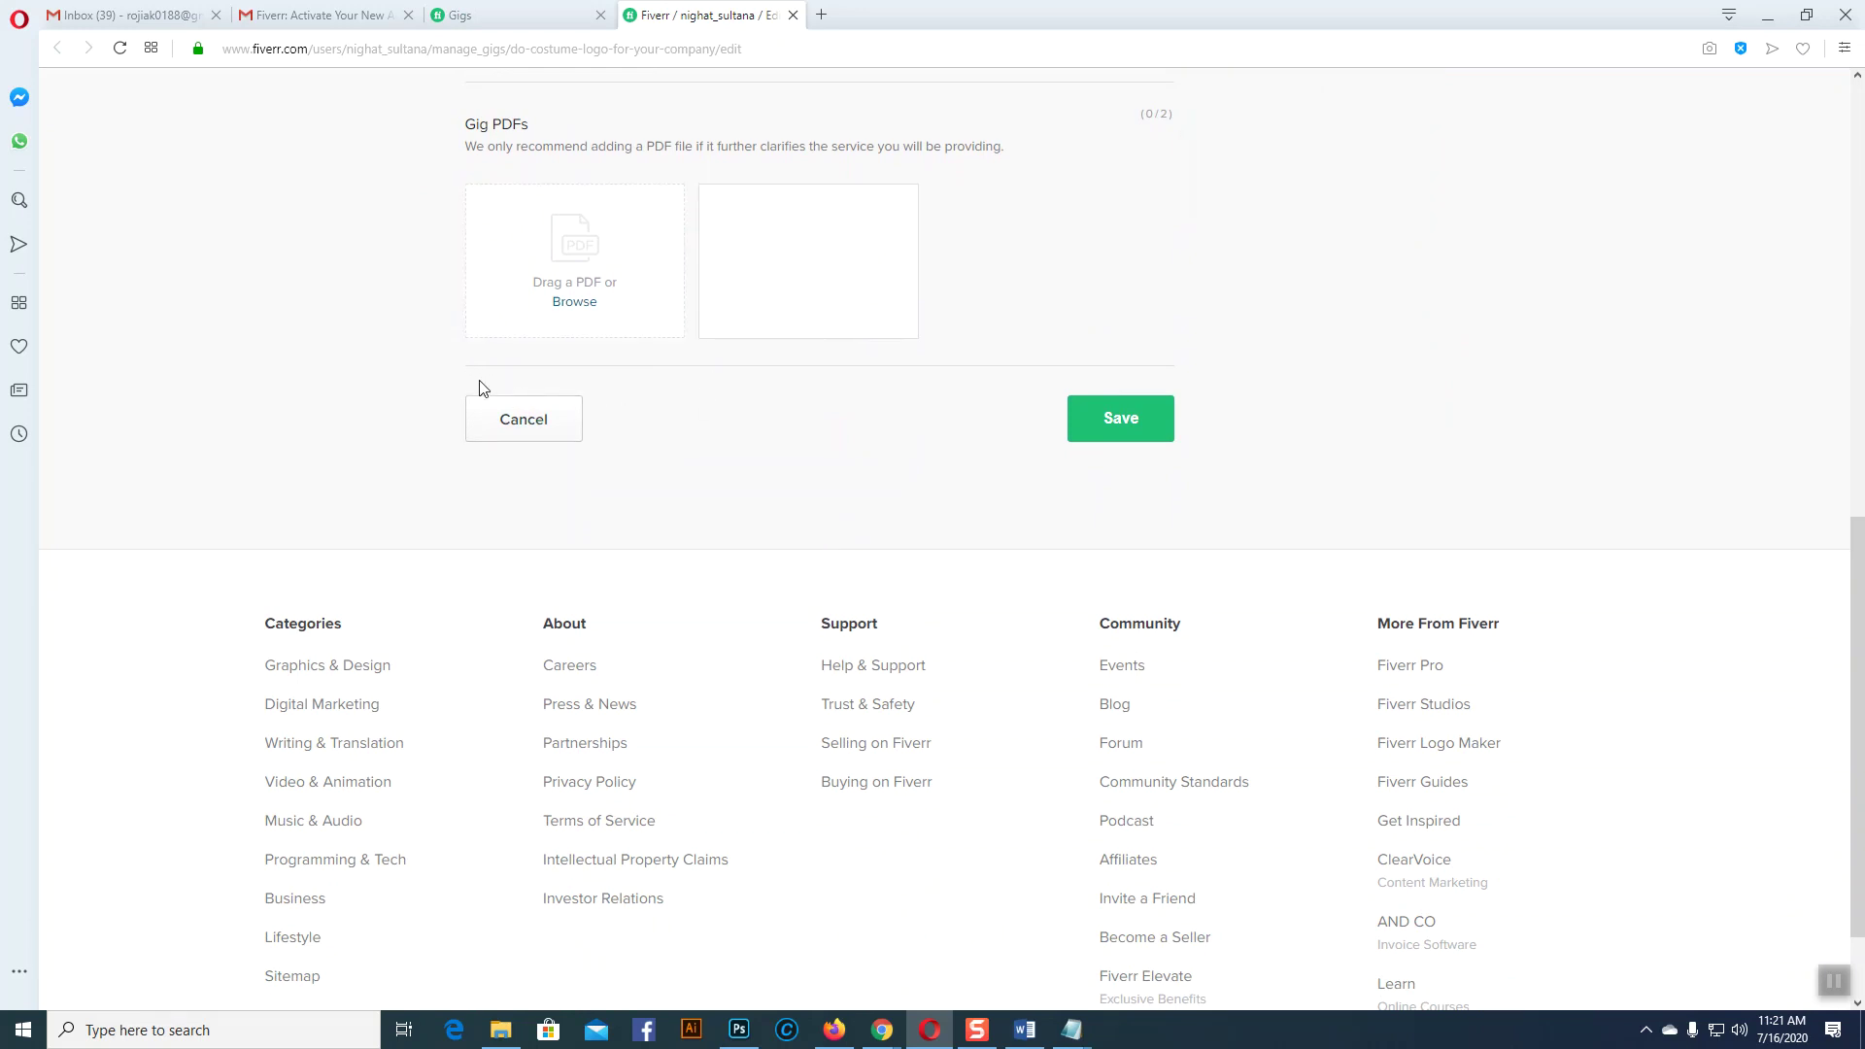
scroll(1095, 312, "up", 10)
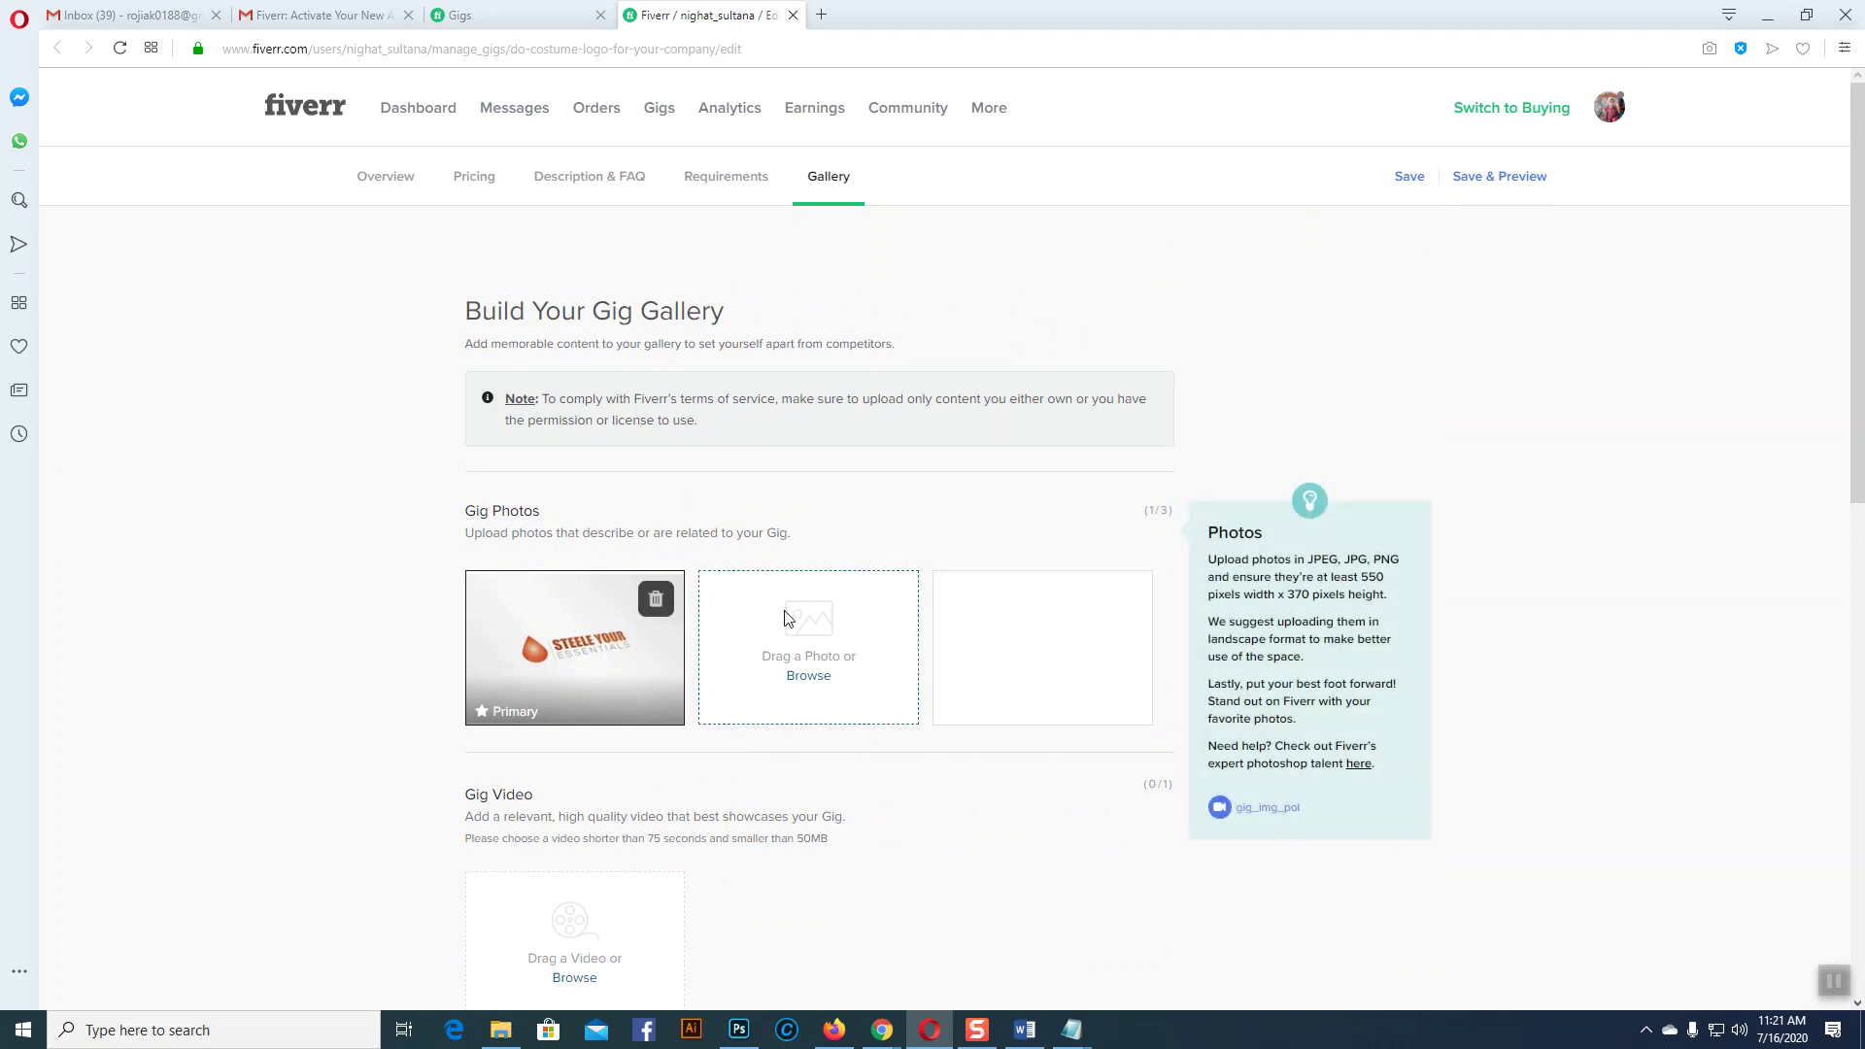
scroll(1647, 610, "down", 1)
scroll(1646, 610, "down", 2)
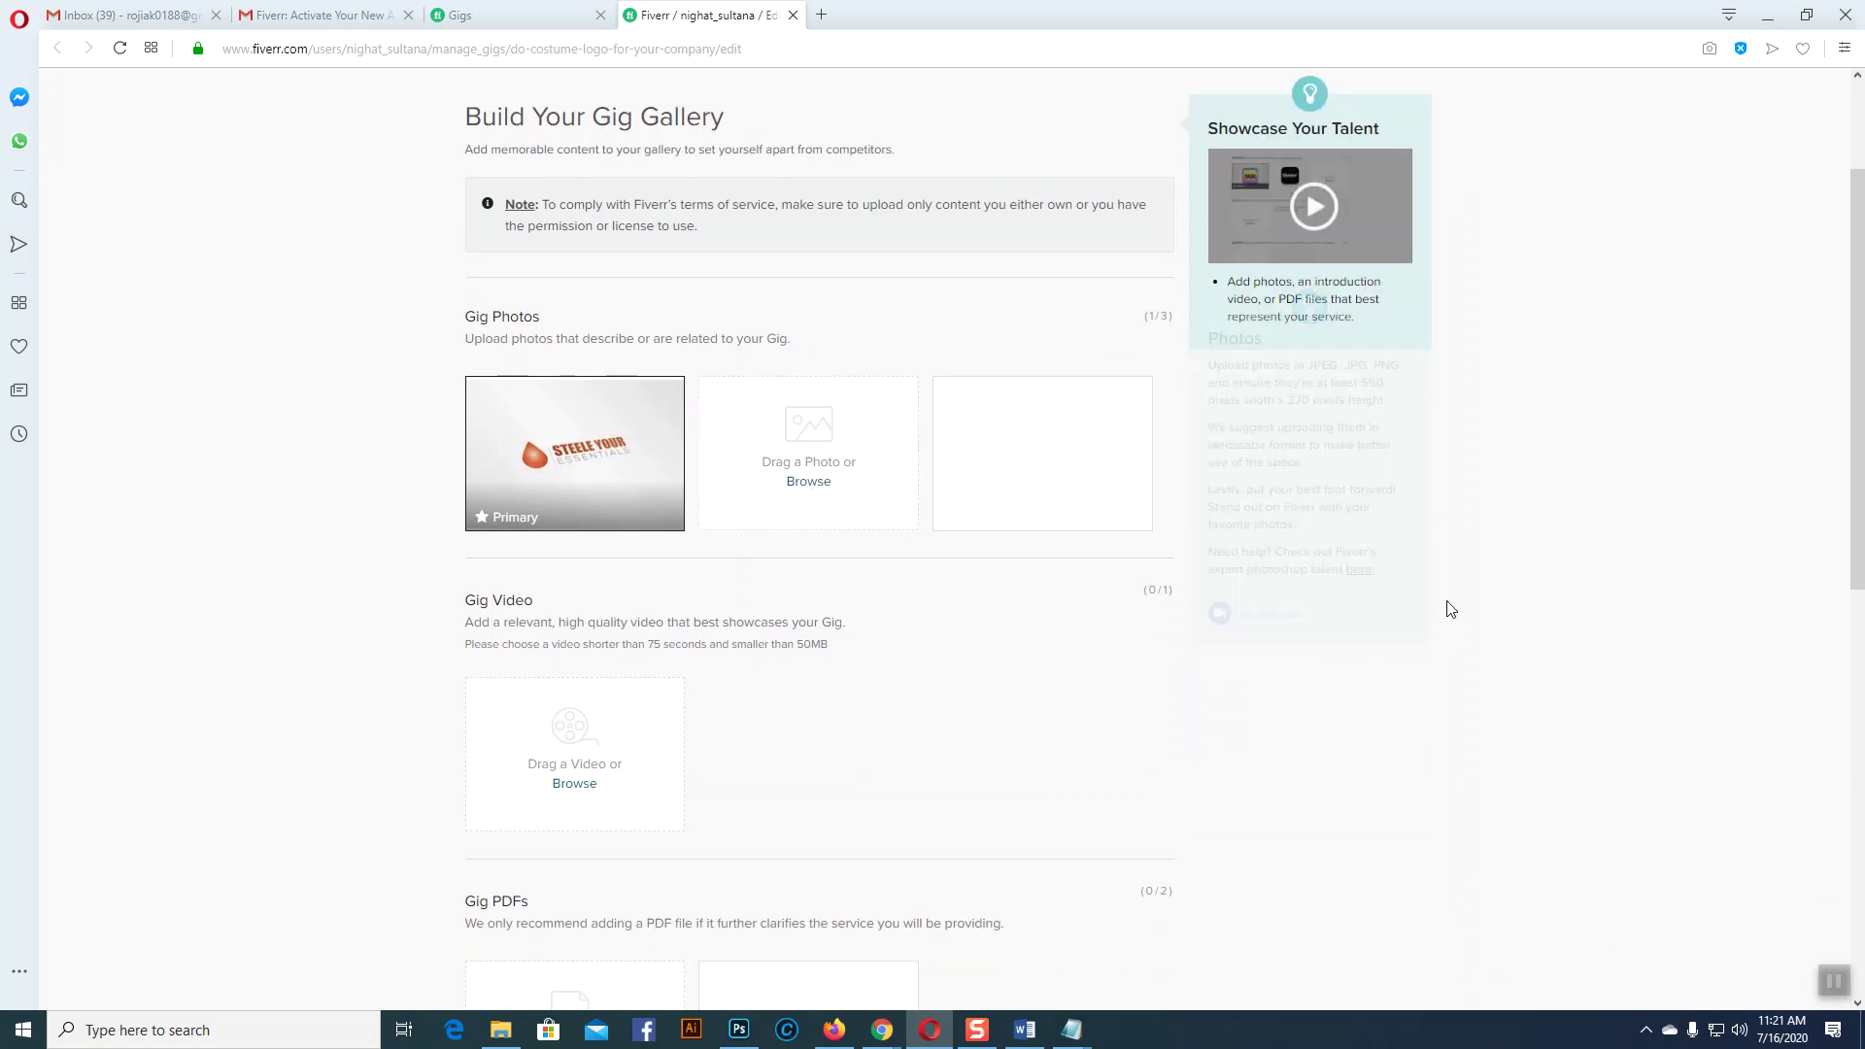
scroll(1467, 641, "down", 9)
scroll(1261, 545, "up", 12)
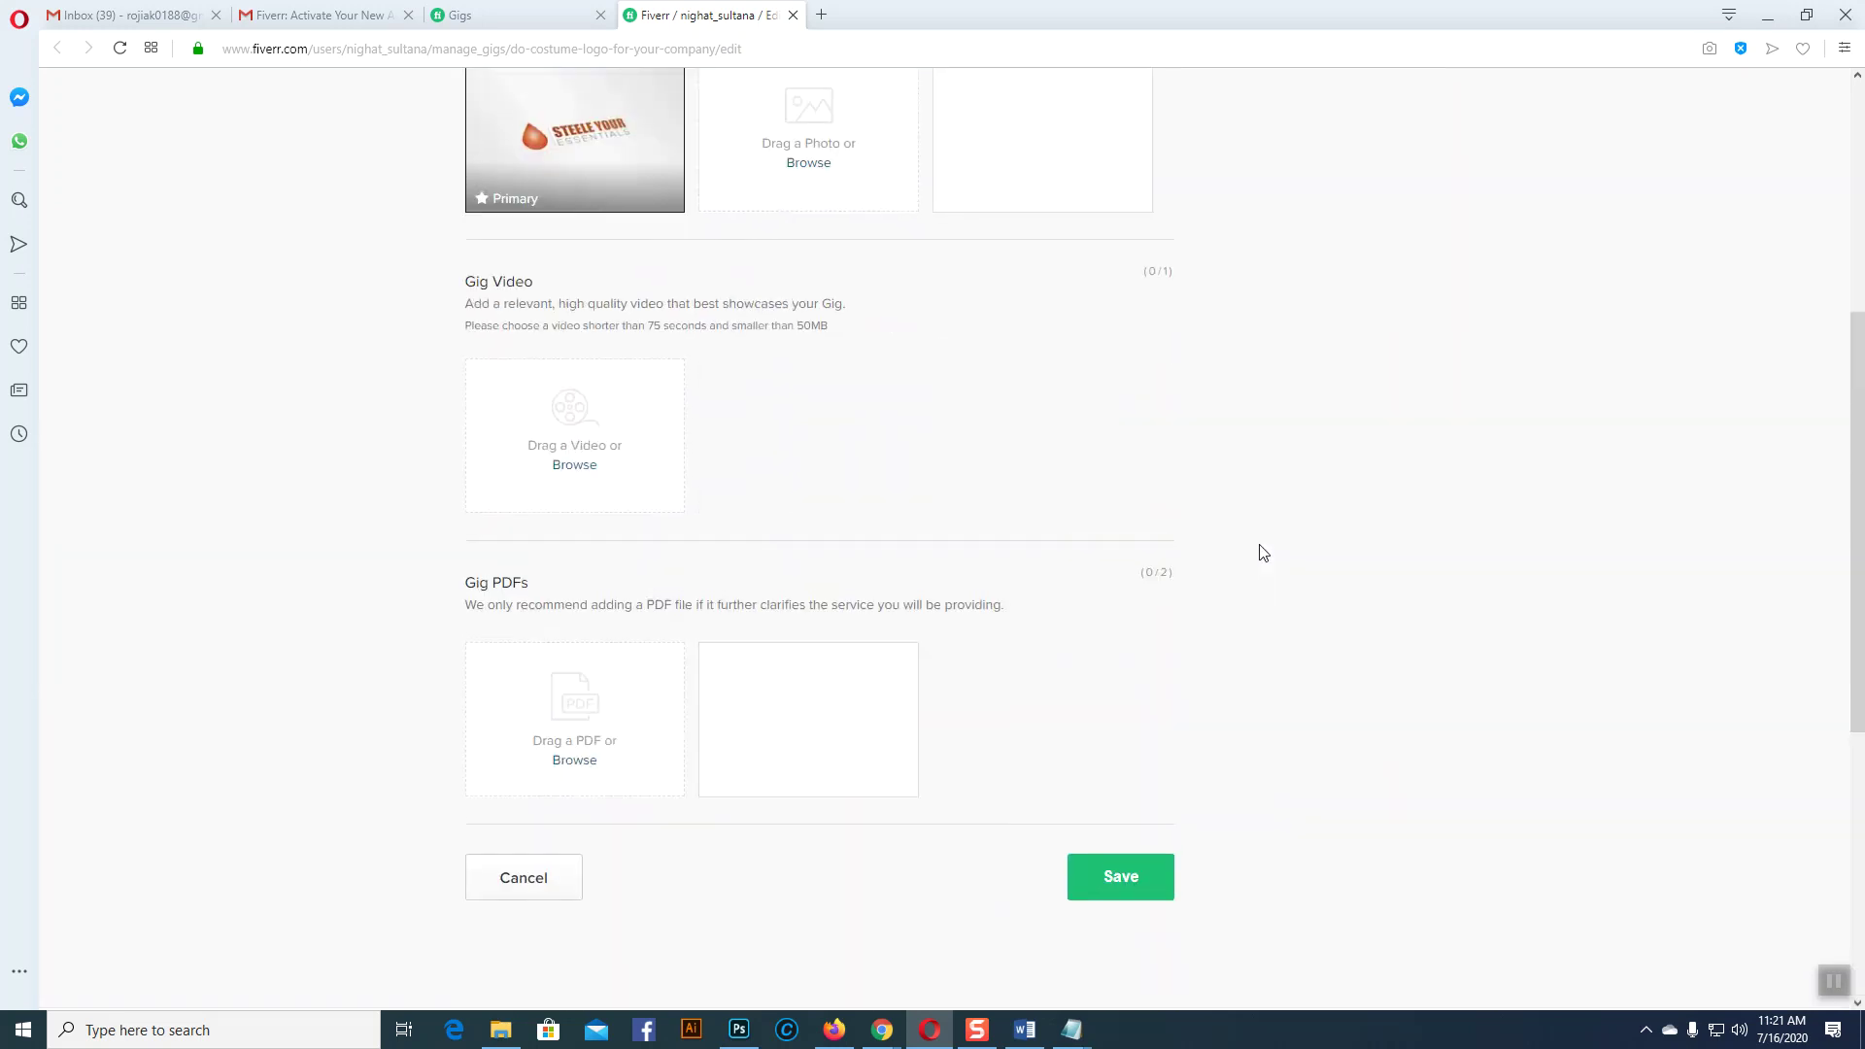
scroll(1263, 552, "down", 10)
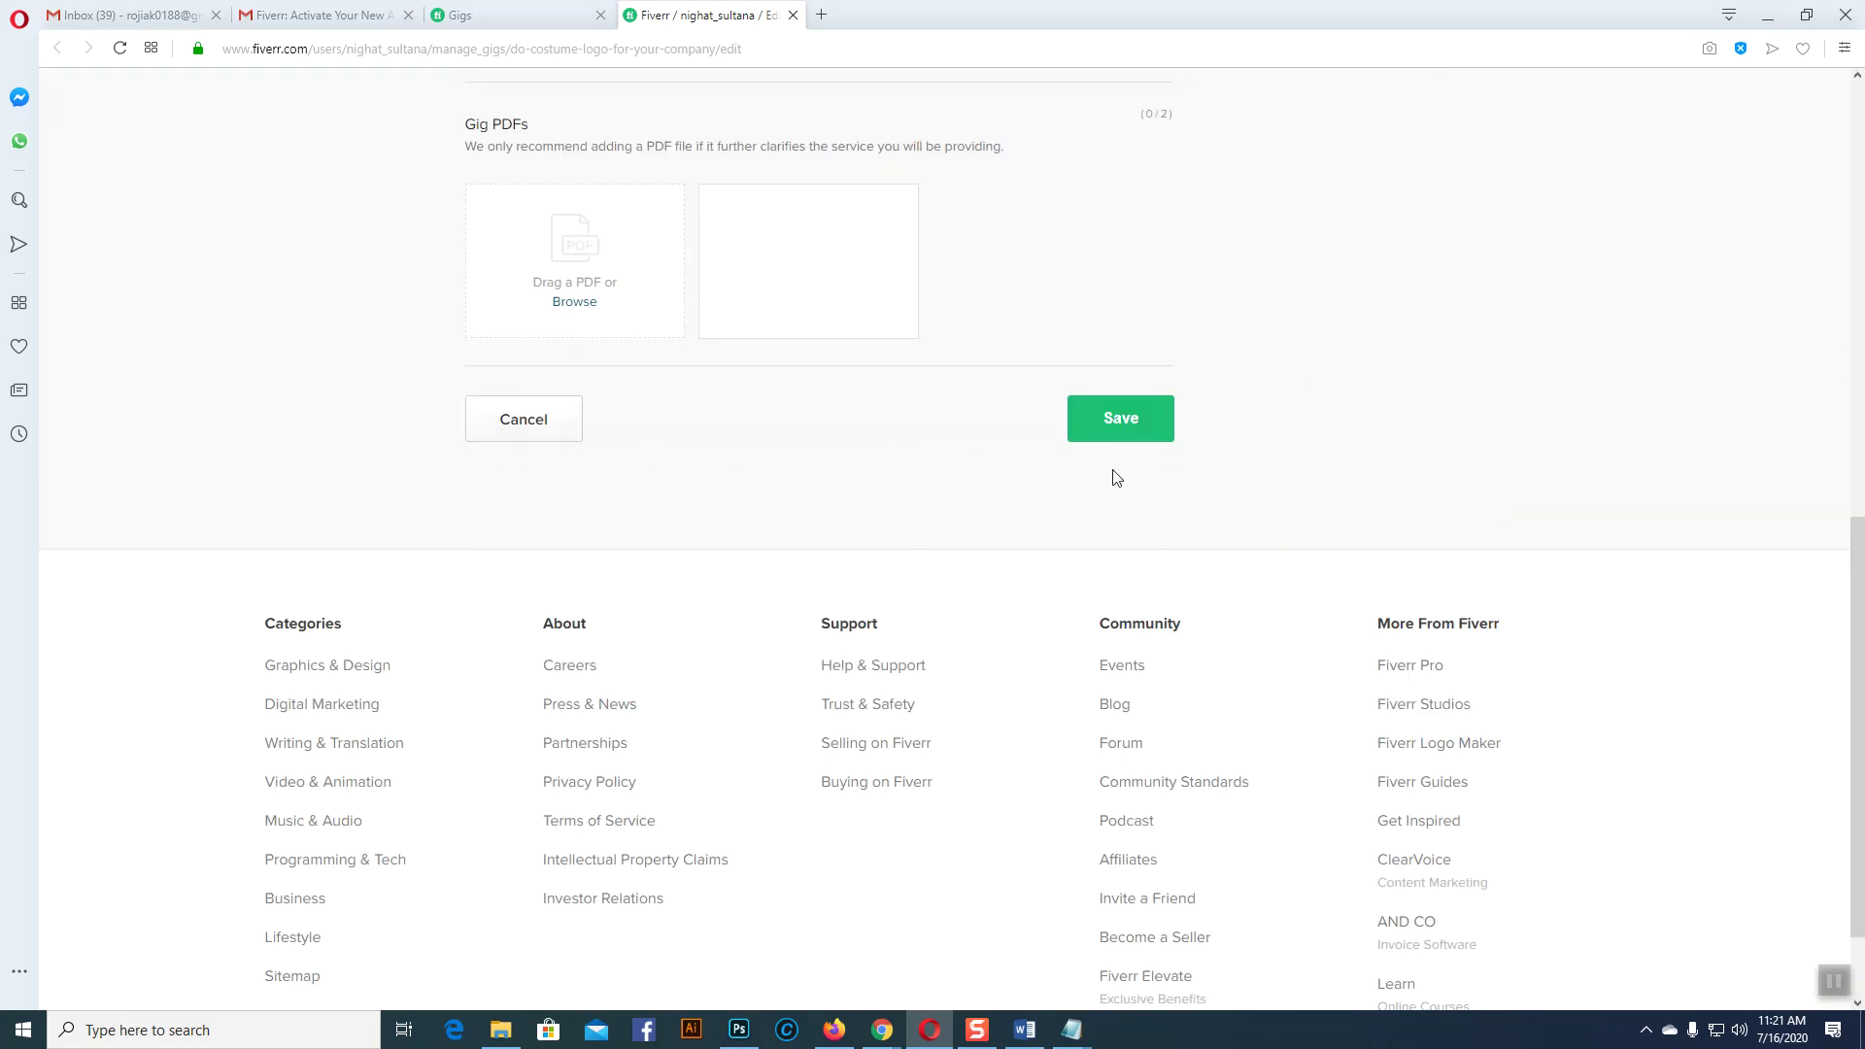
left_click(1116, 427)
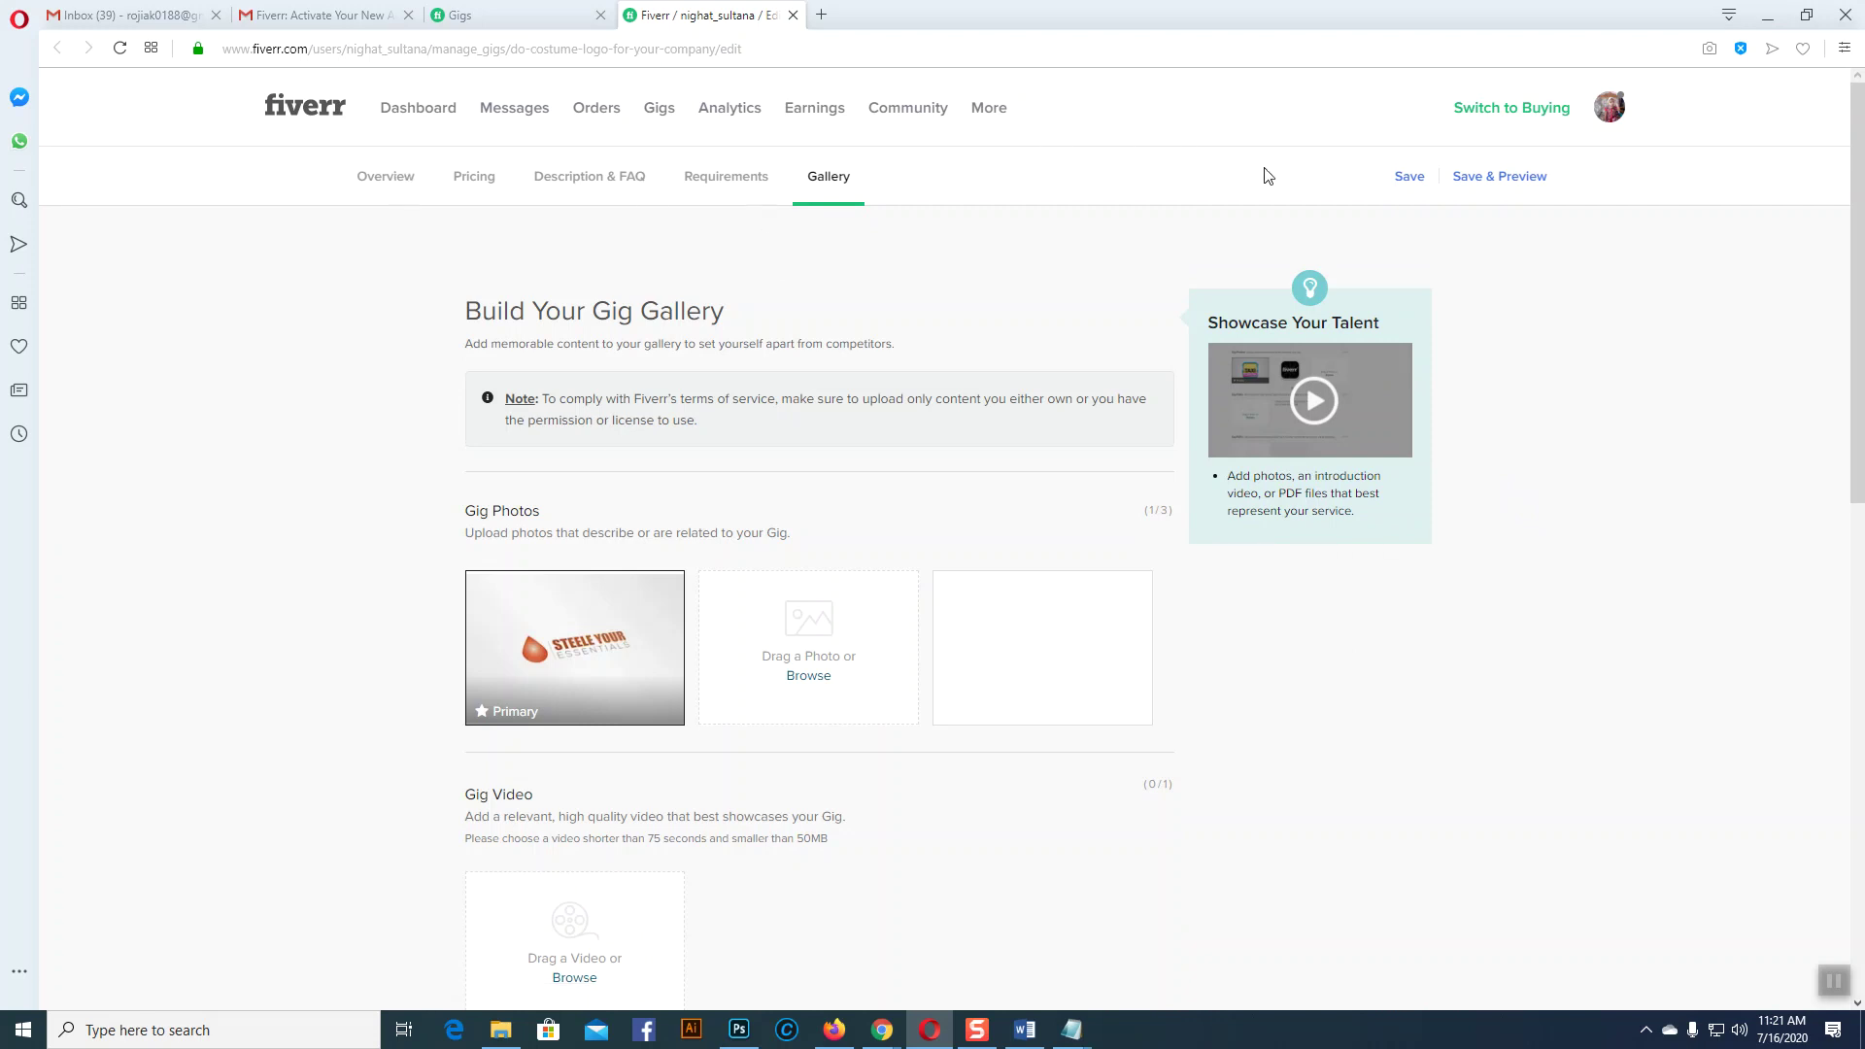
Go to More > Buyer Requests and download the $40 logo request's screenshot attachment.
left_click(989, 110)
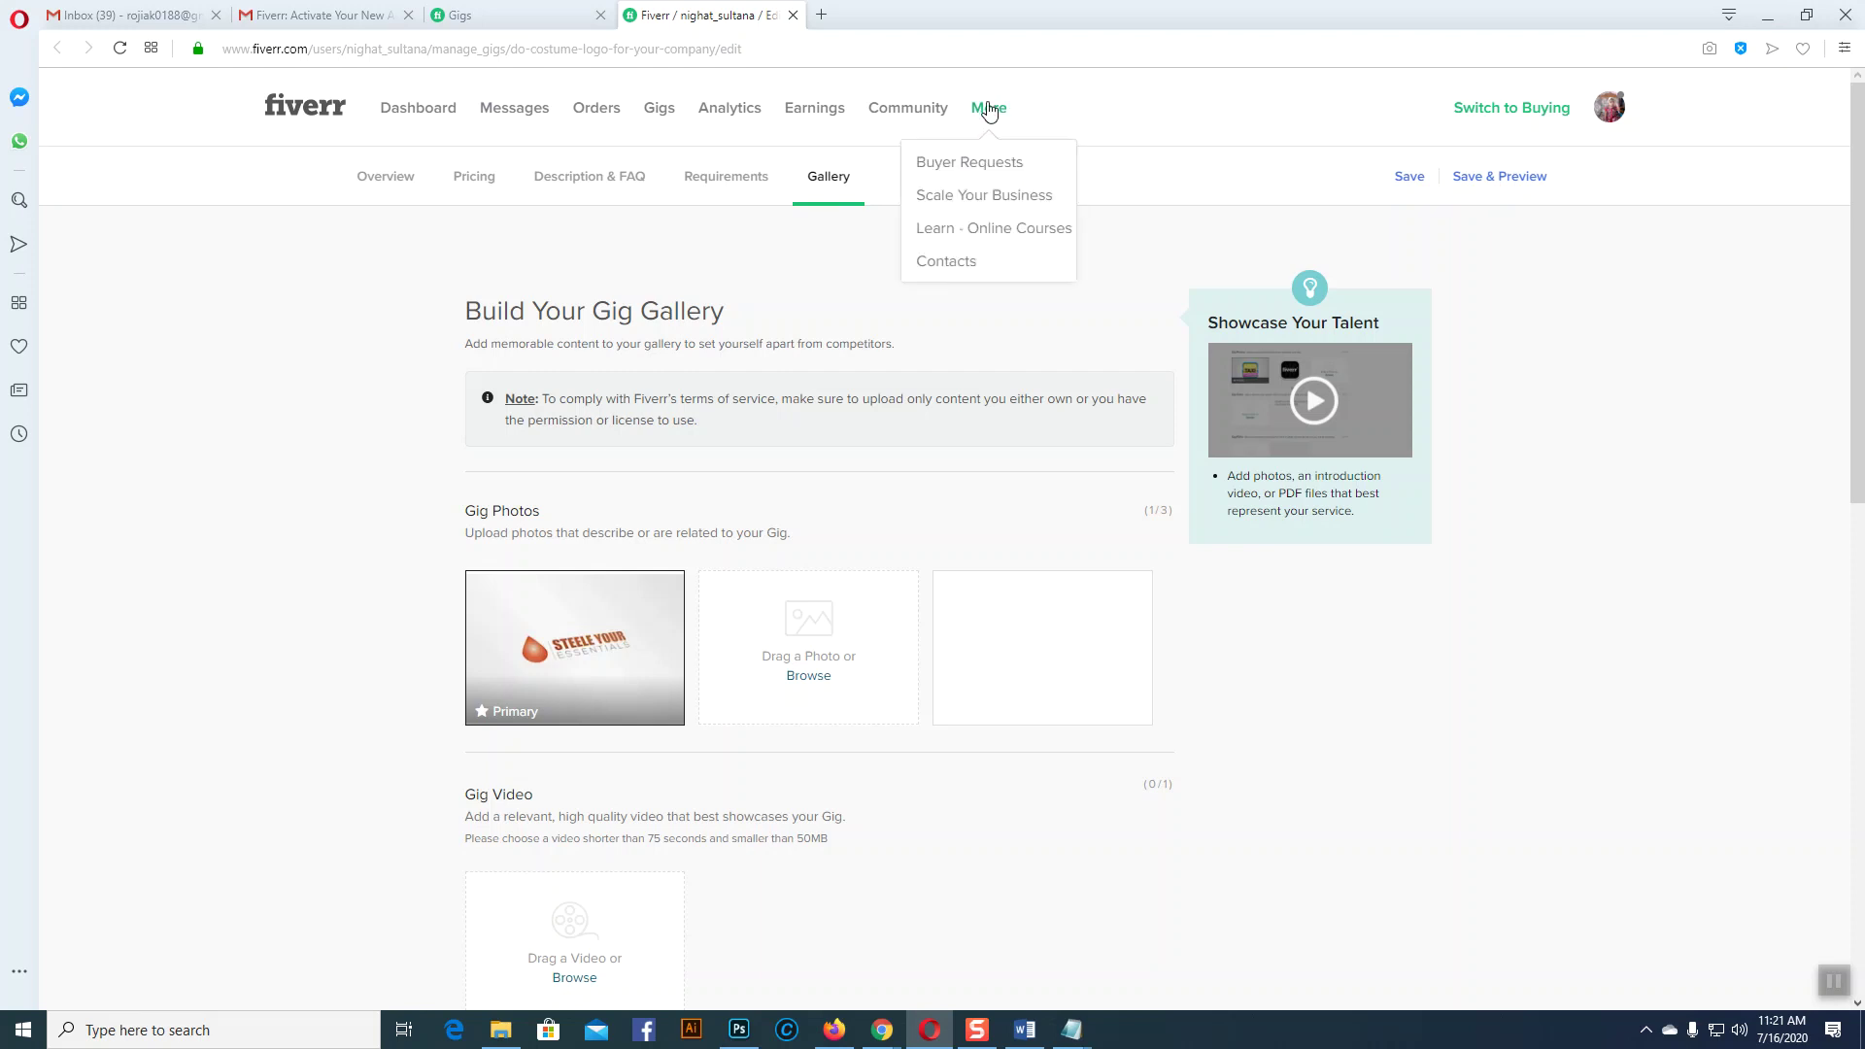
left_click(950, 166)
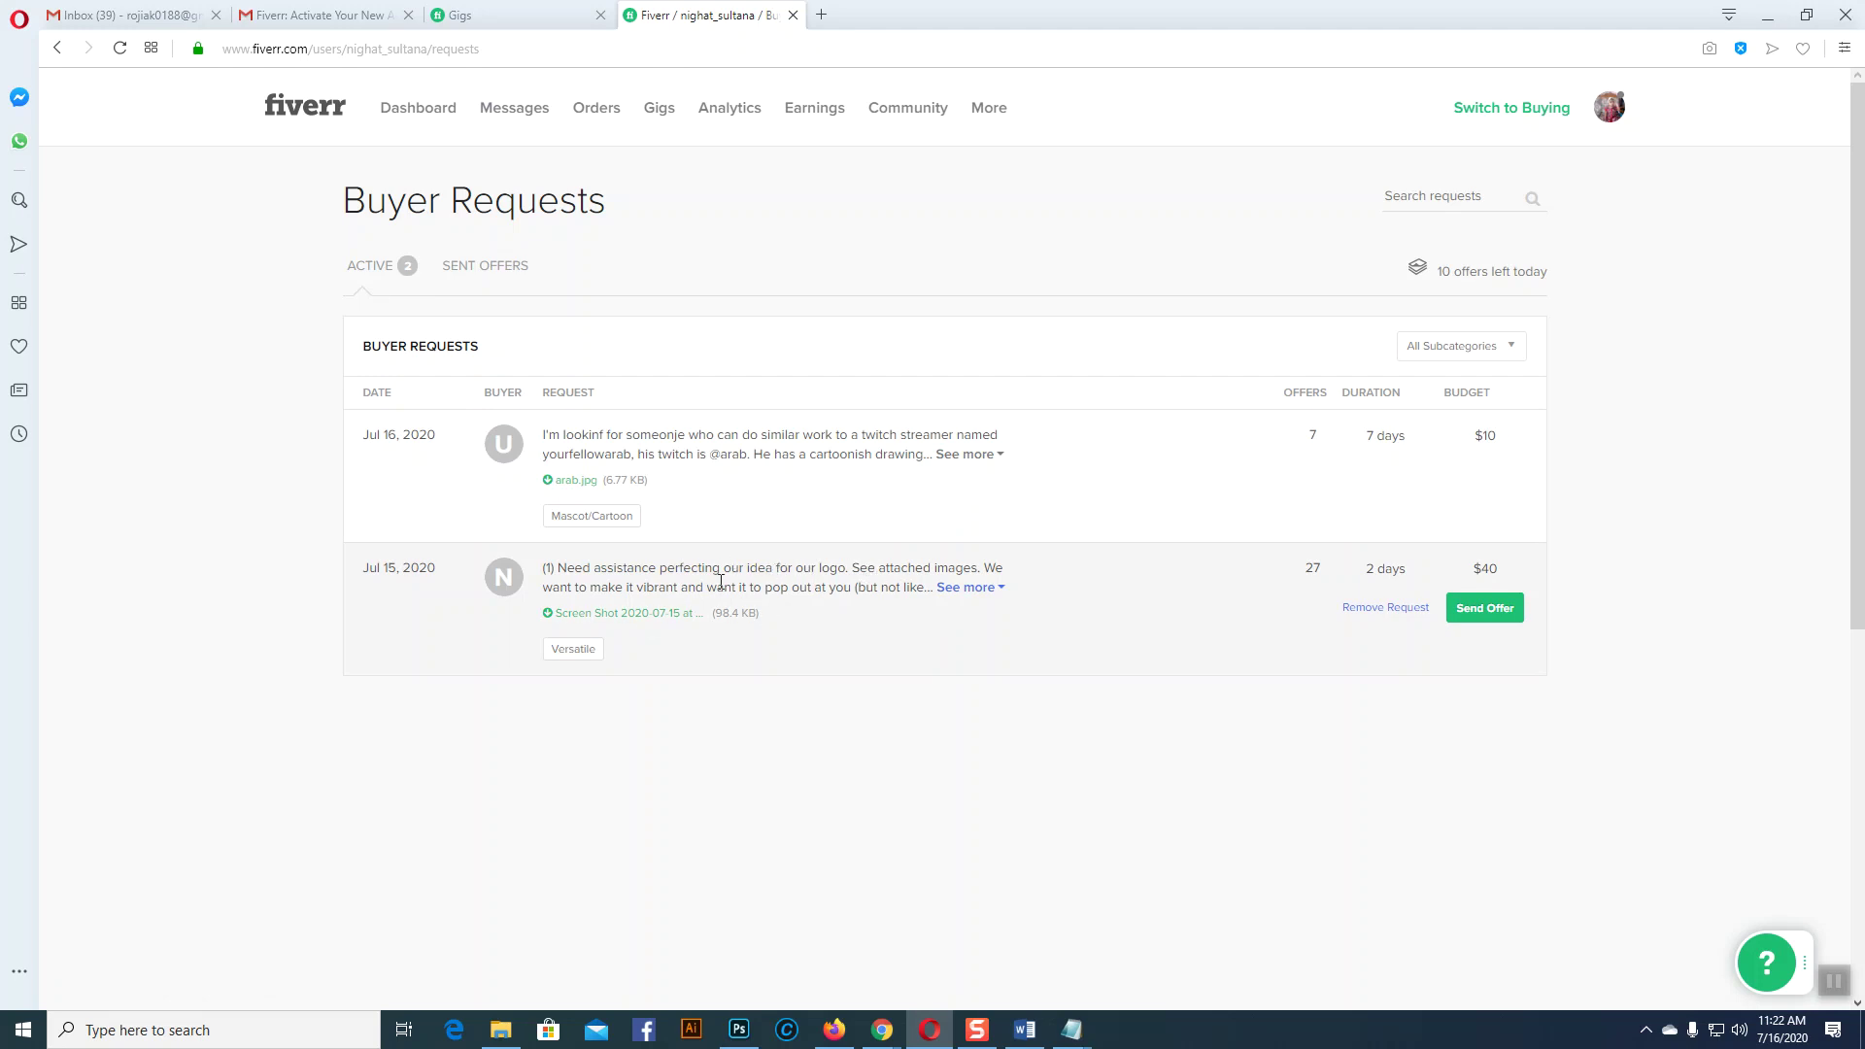
left_click(627, 615)
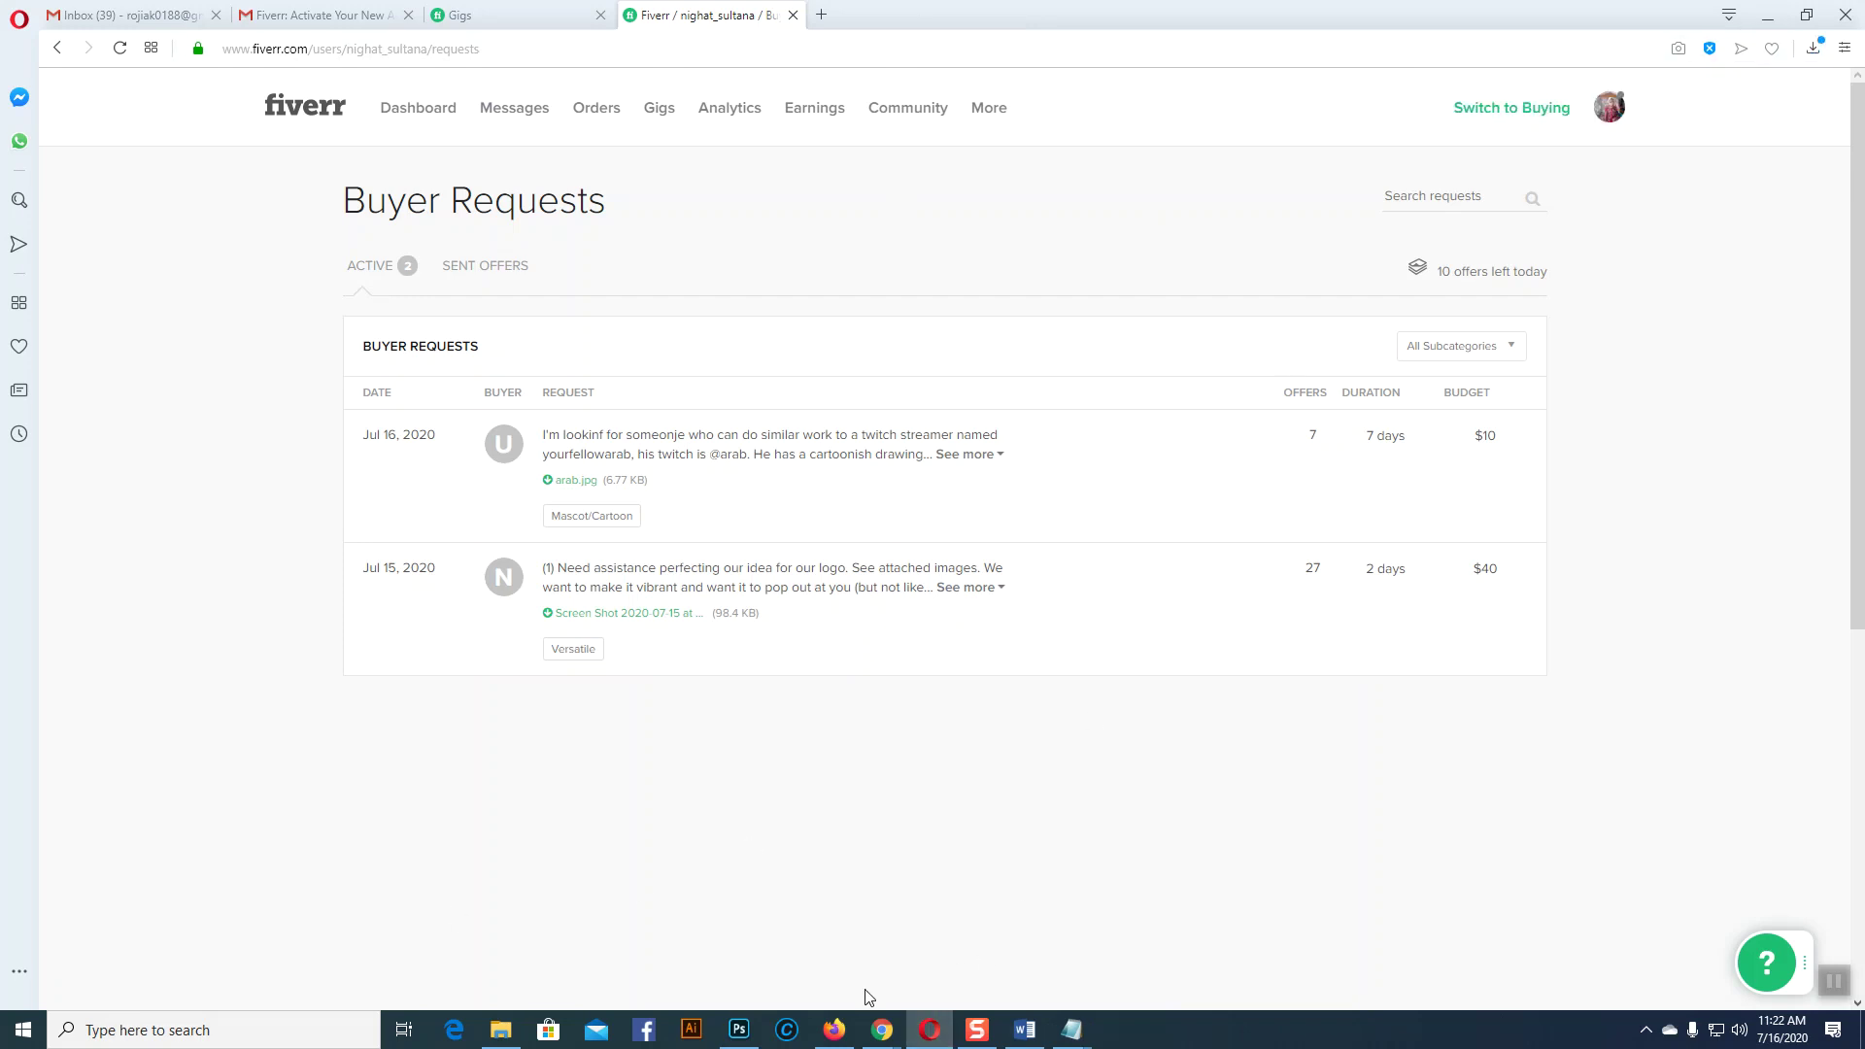
left_click(738, 1030)
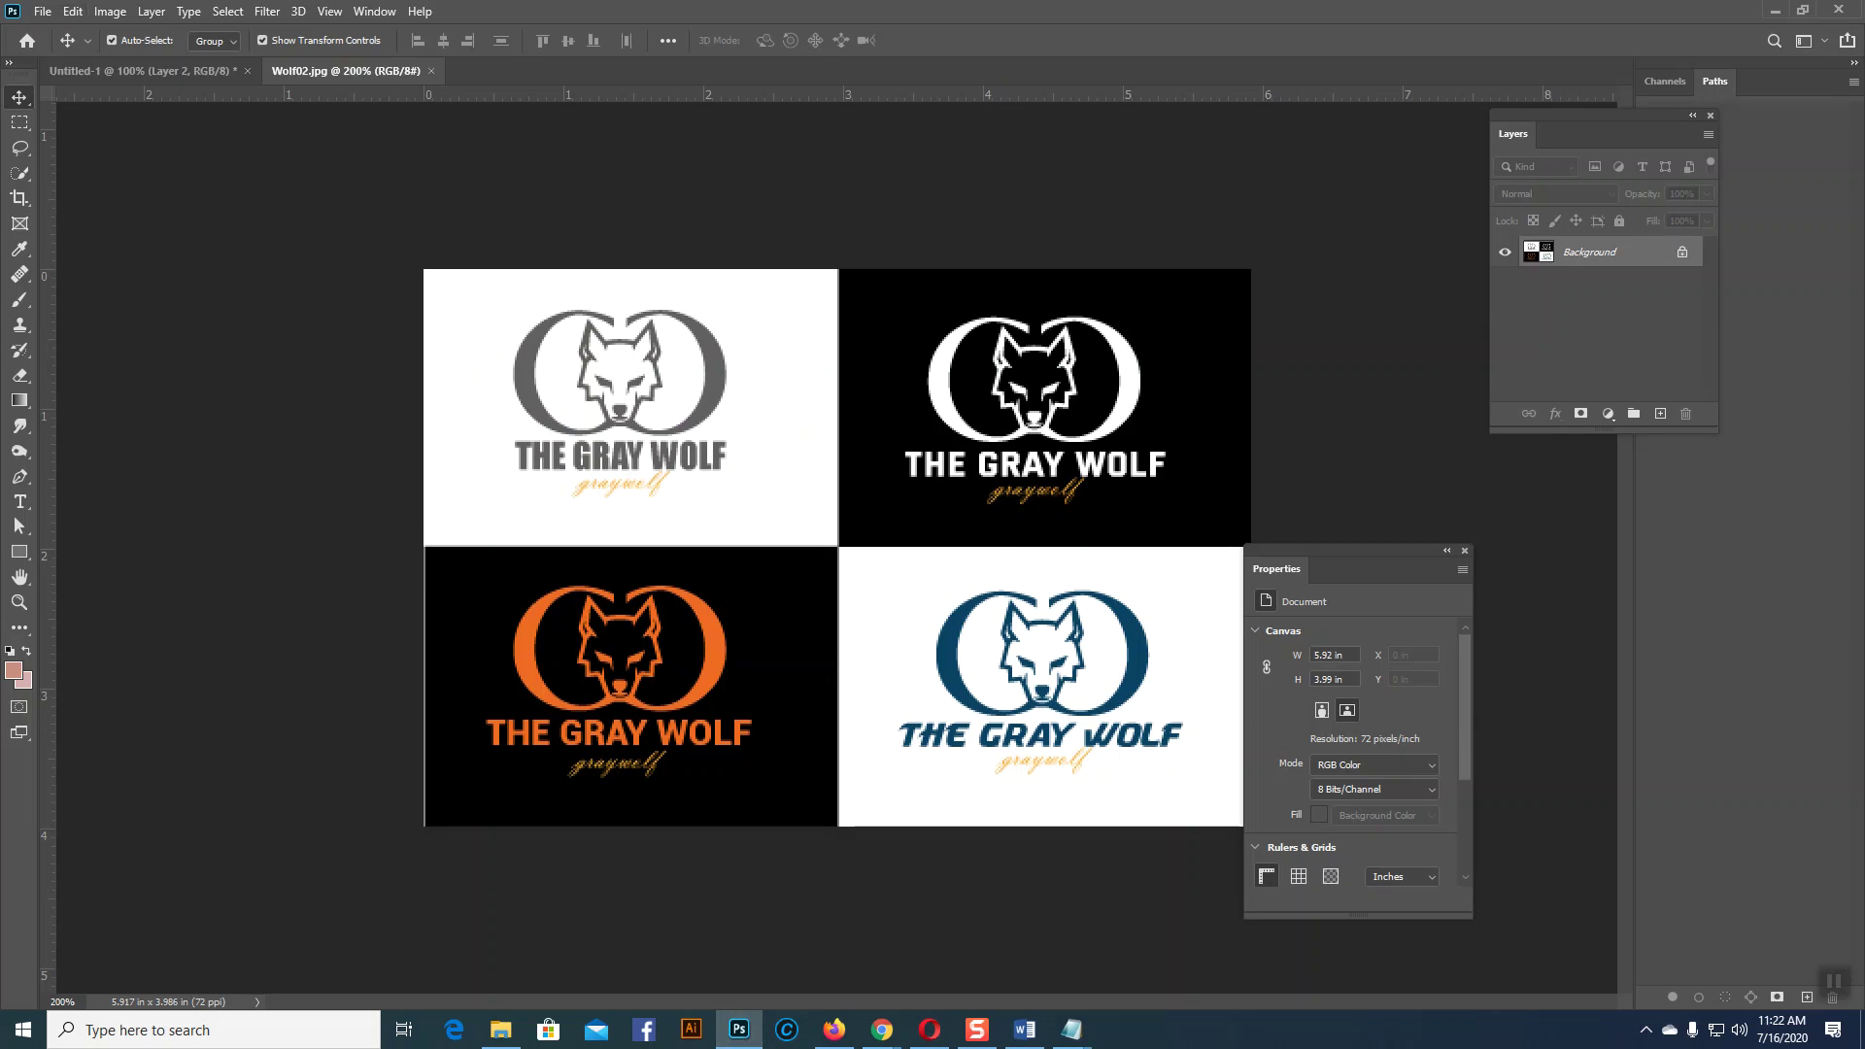
Open 'Screen Shot 2020-07-15 at 12.28.26 PM' from Downloads in Photoshop to view the healthpod logo.
left_click(43, 10)
left_click(55, 51)
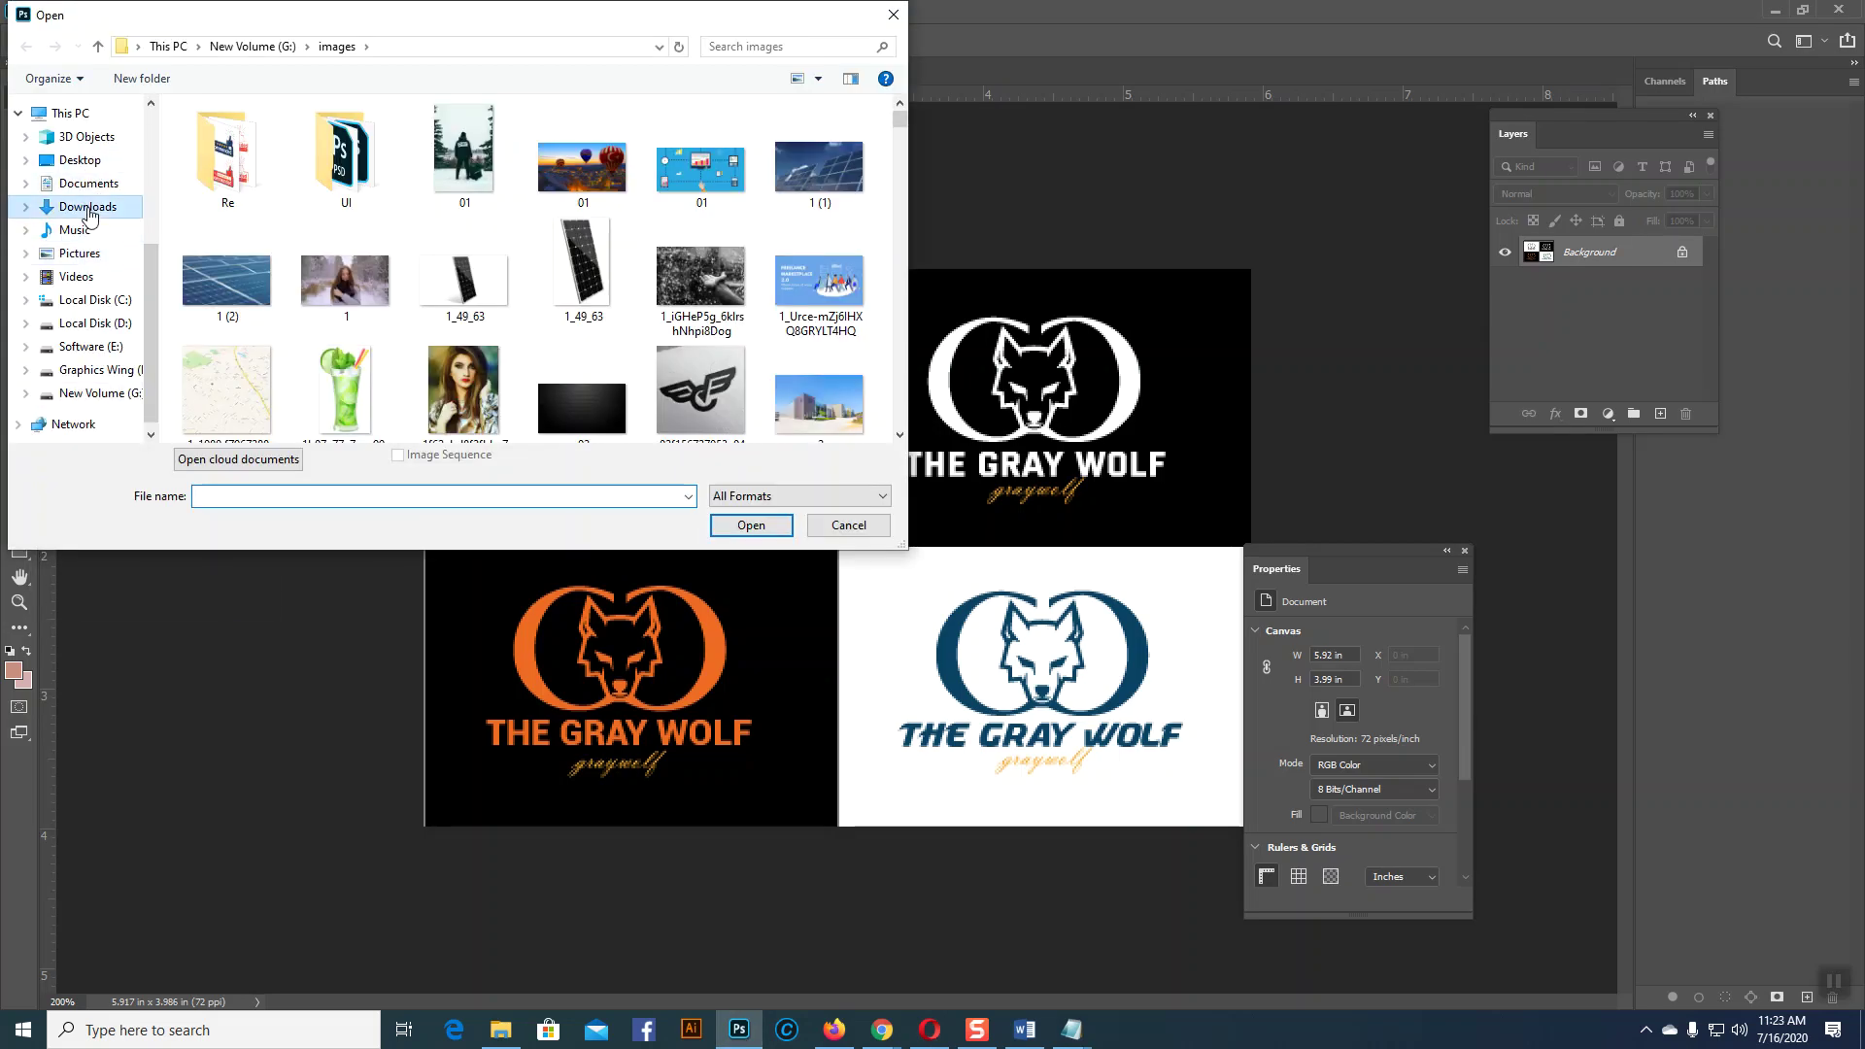
left_click(88, 207)
left_click(250, 161)
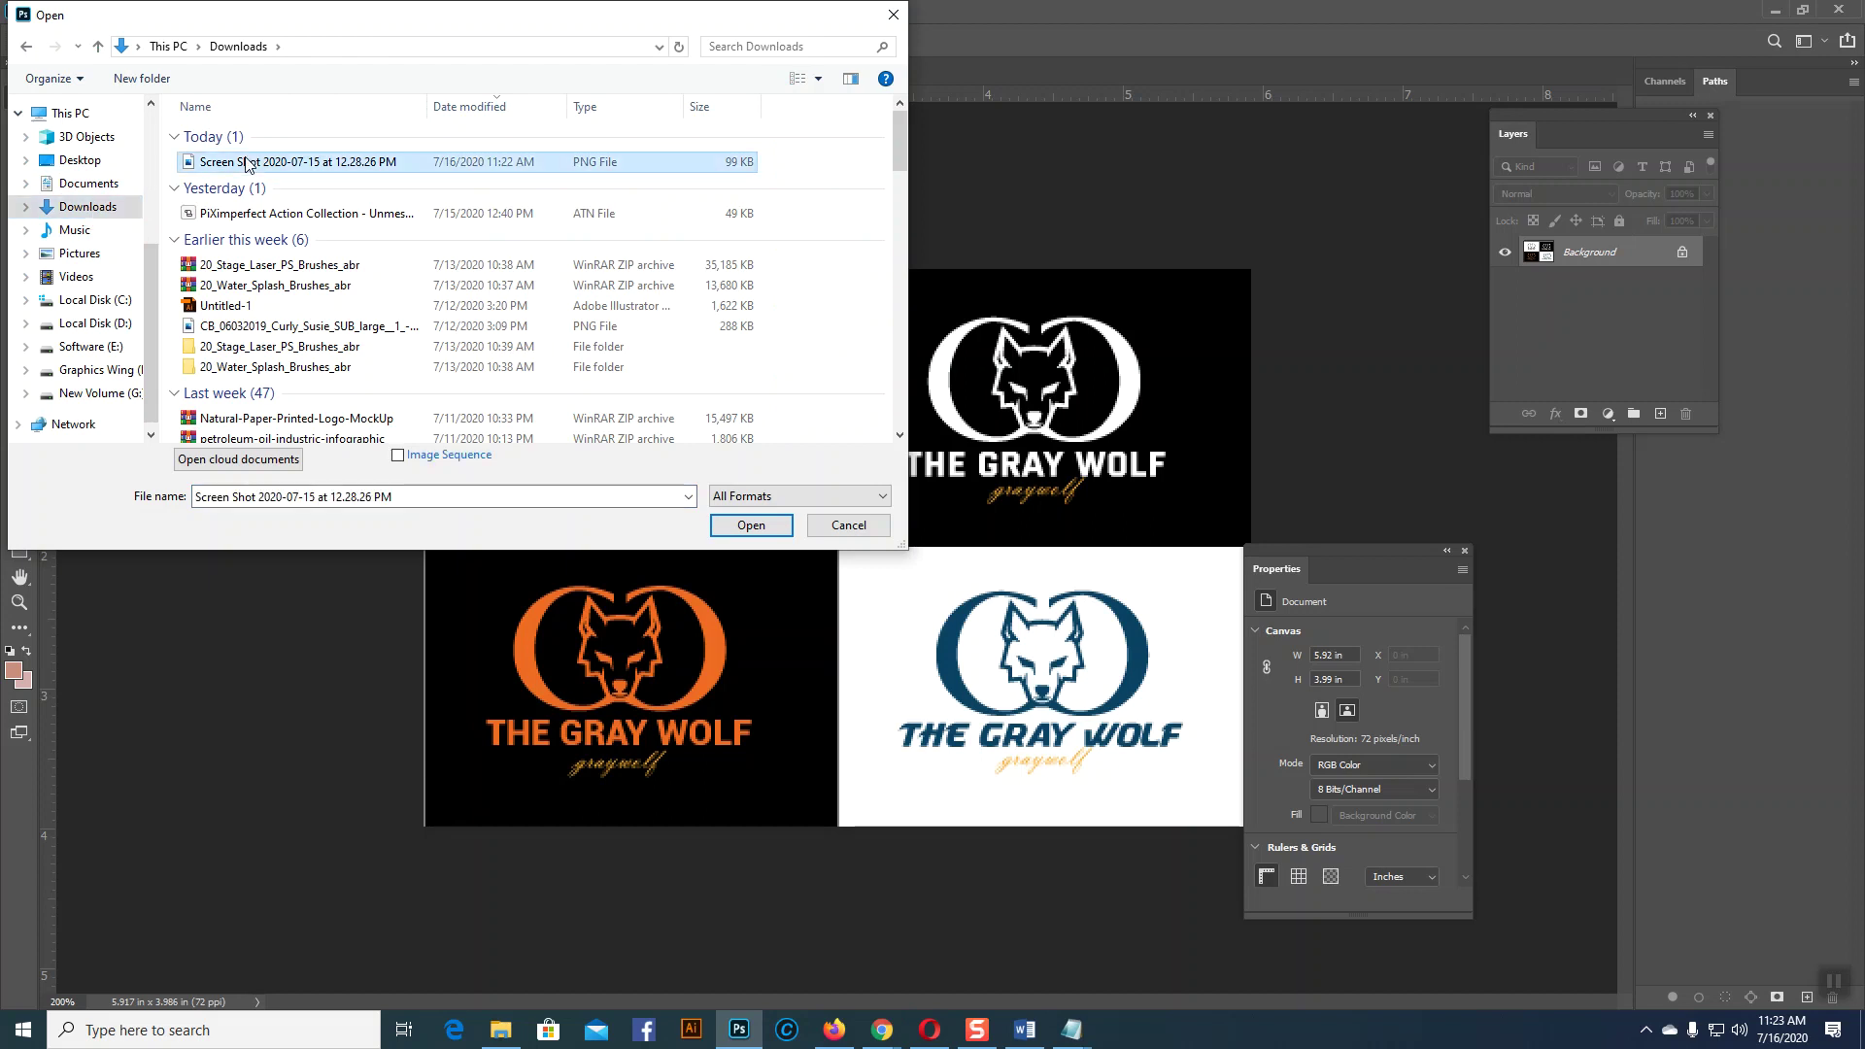
left_click(751, 525)
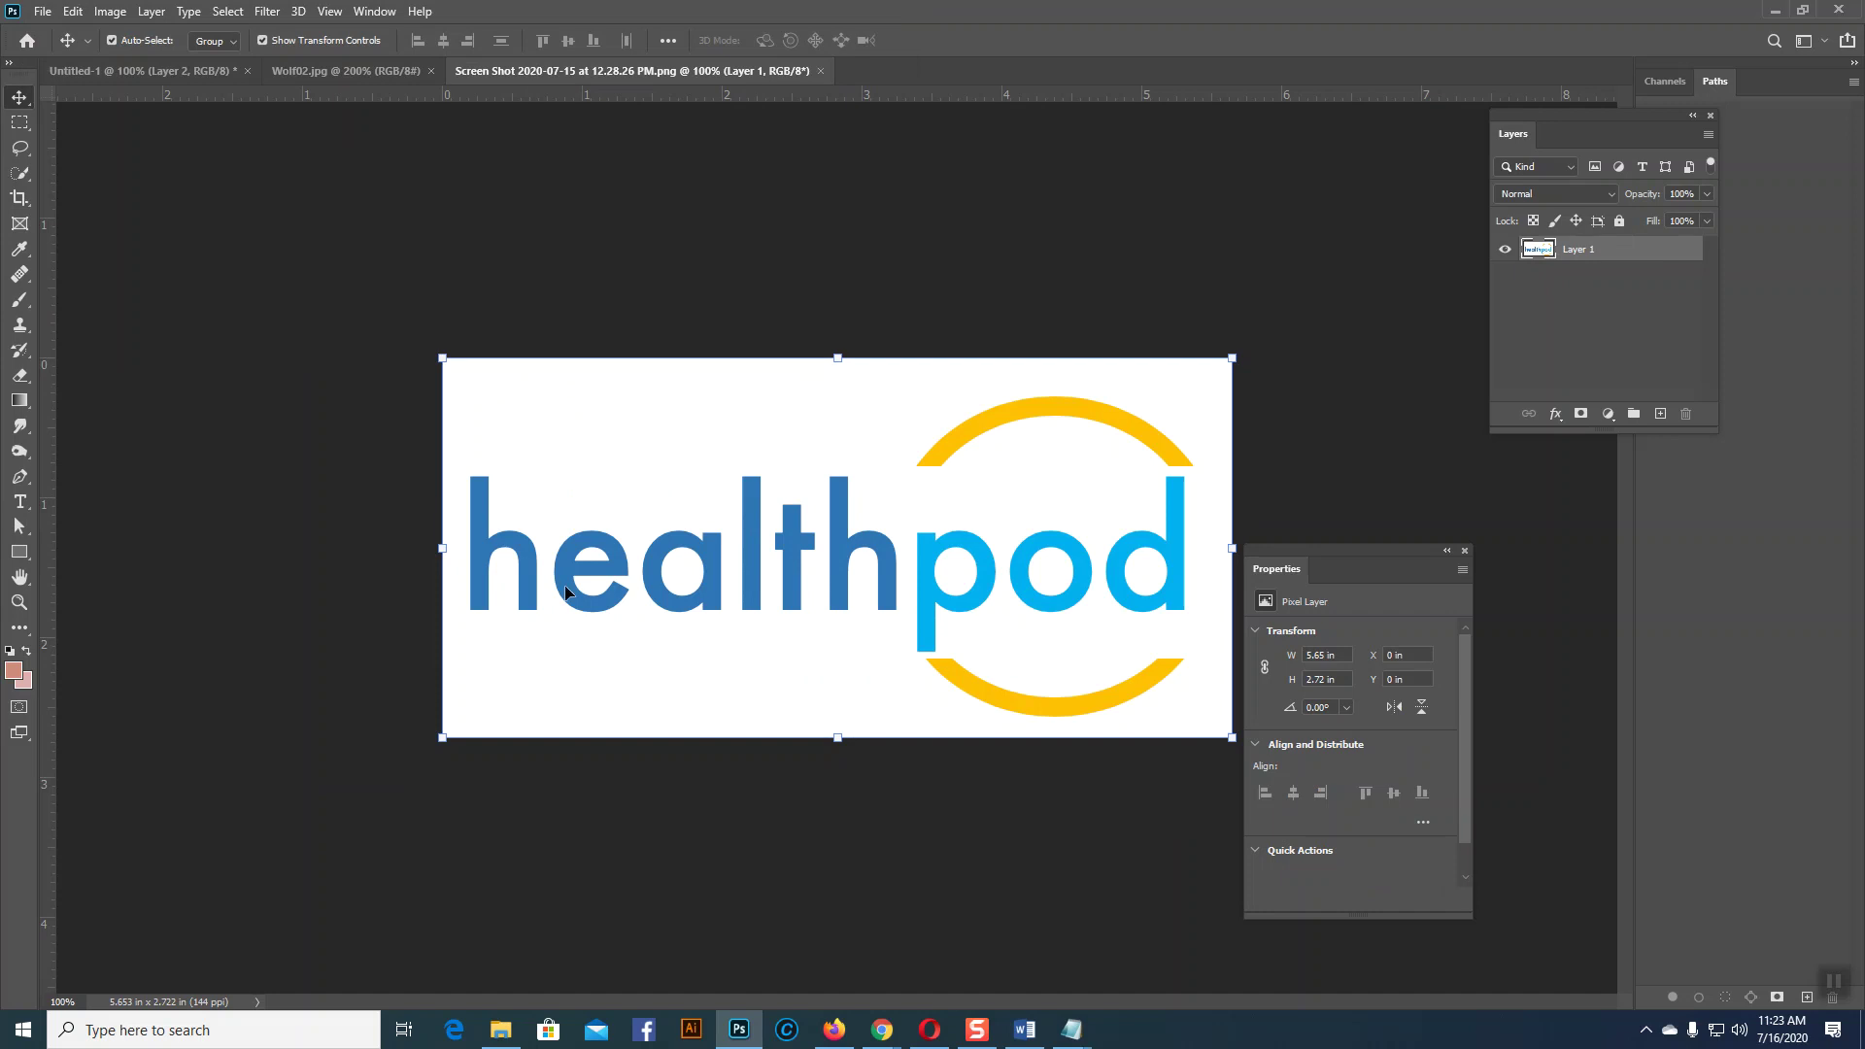
Back in Opera, read the $40 logo request's full description and start a custom offer for it.
left_click(930, 1030)
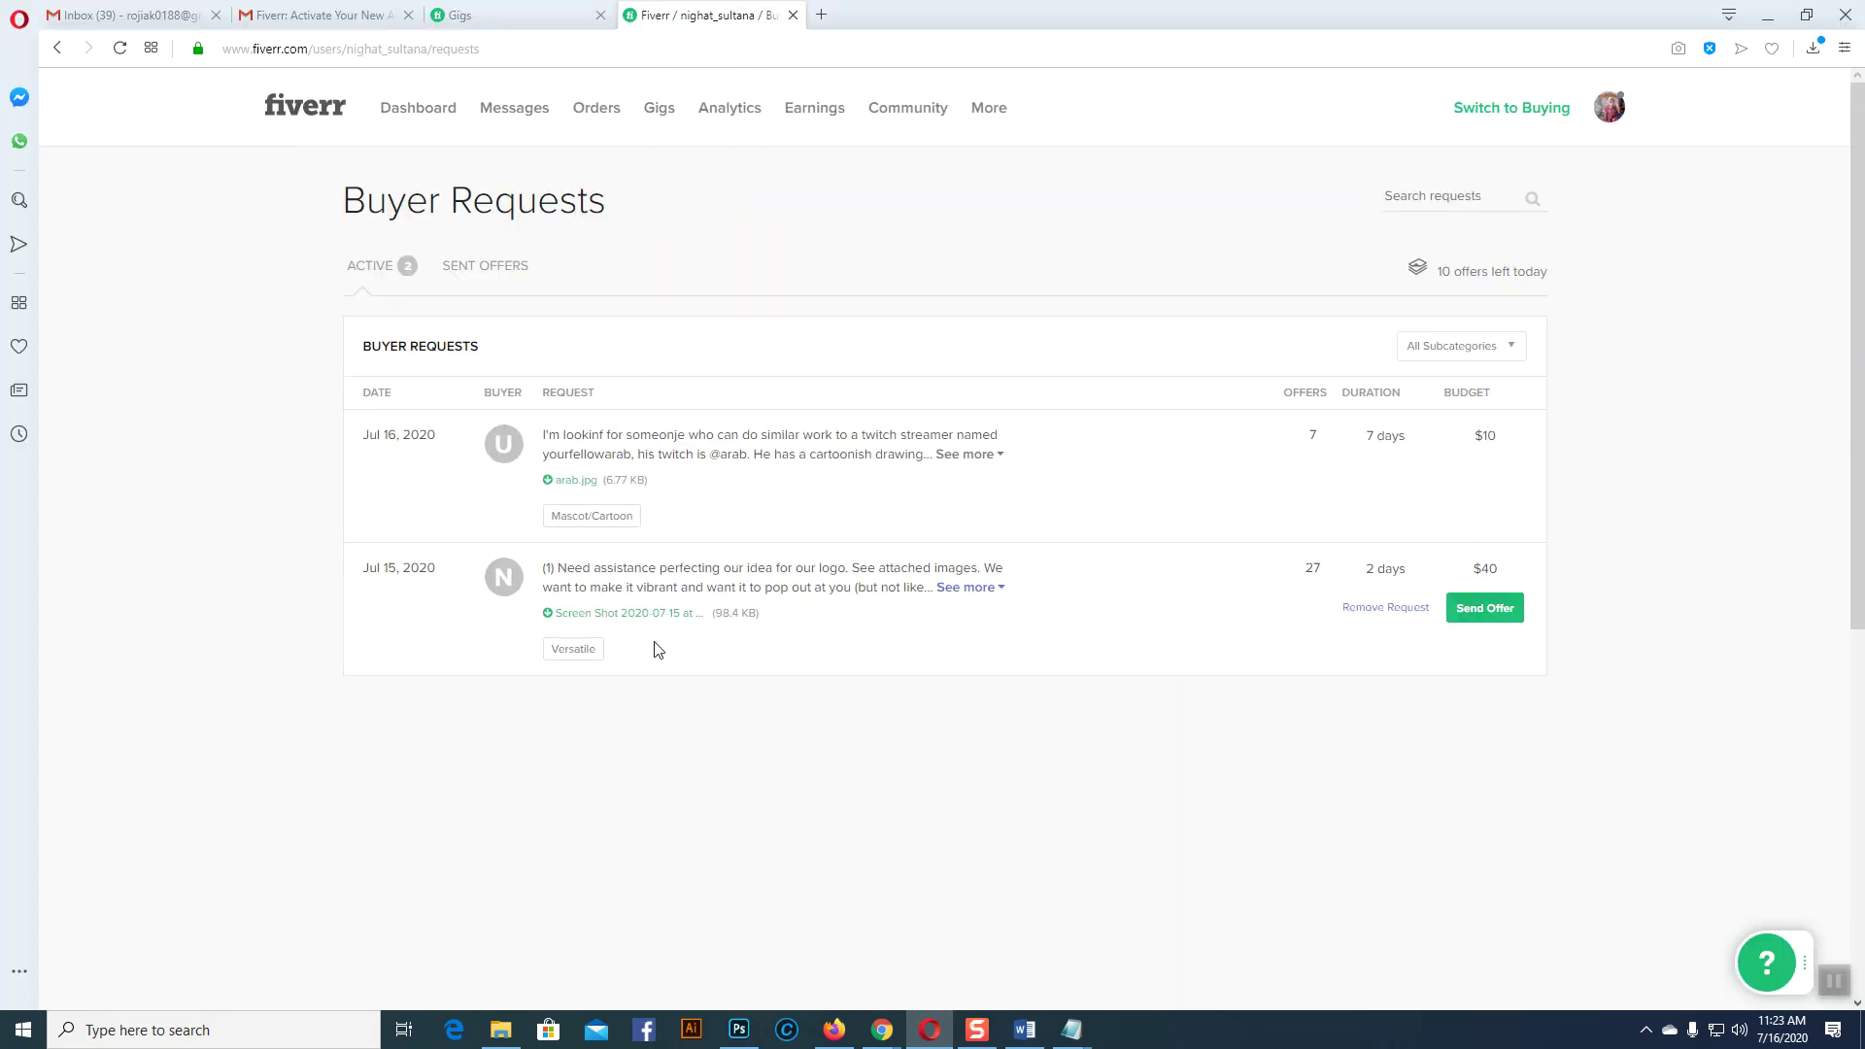
left_click(968, 588)
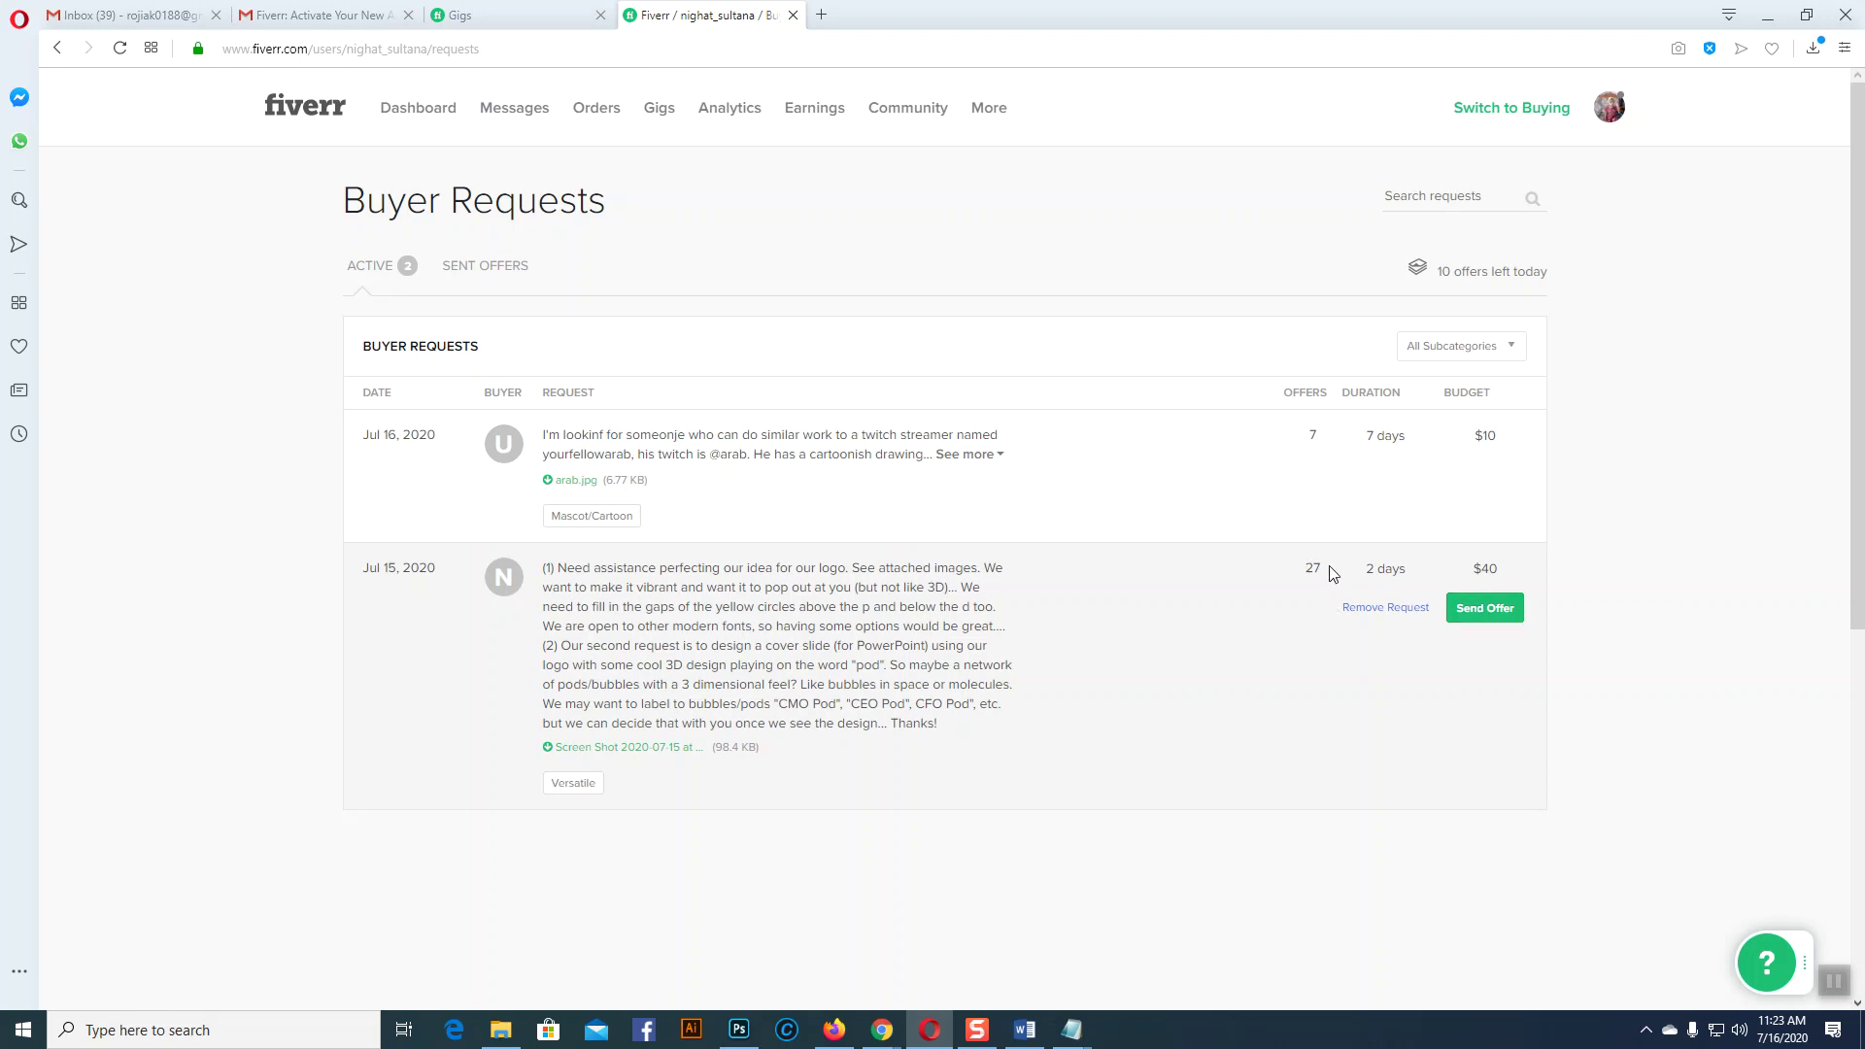
left_click(1492, 610)
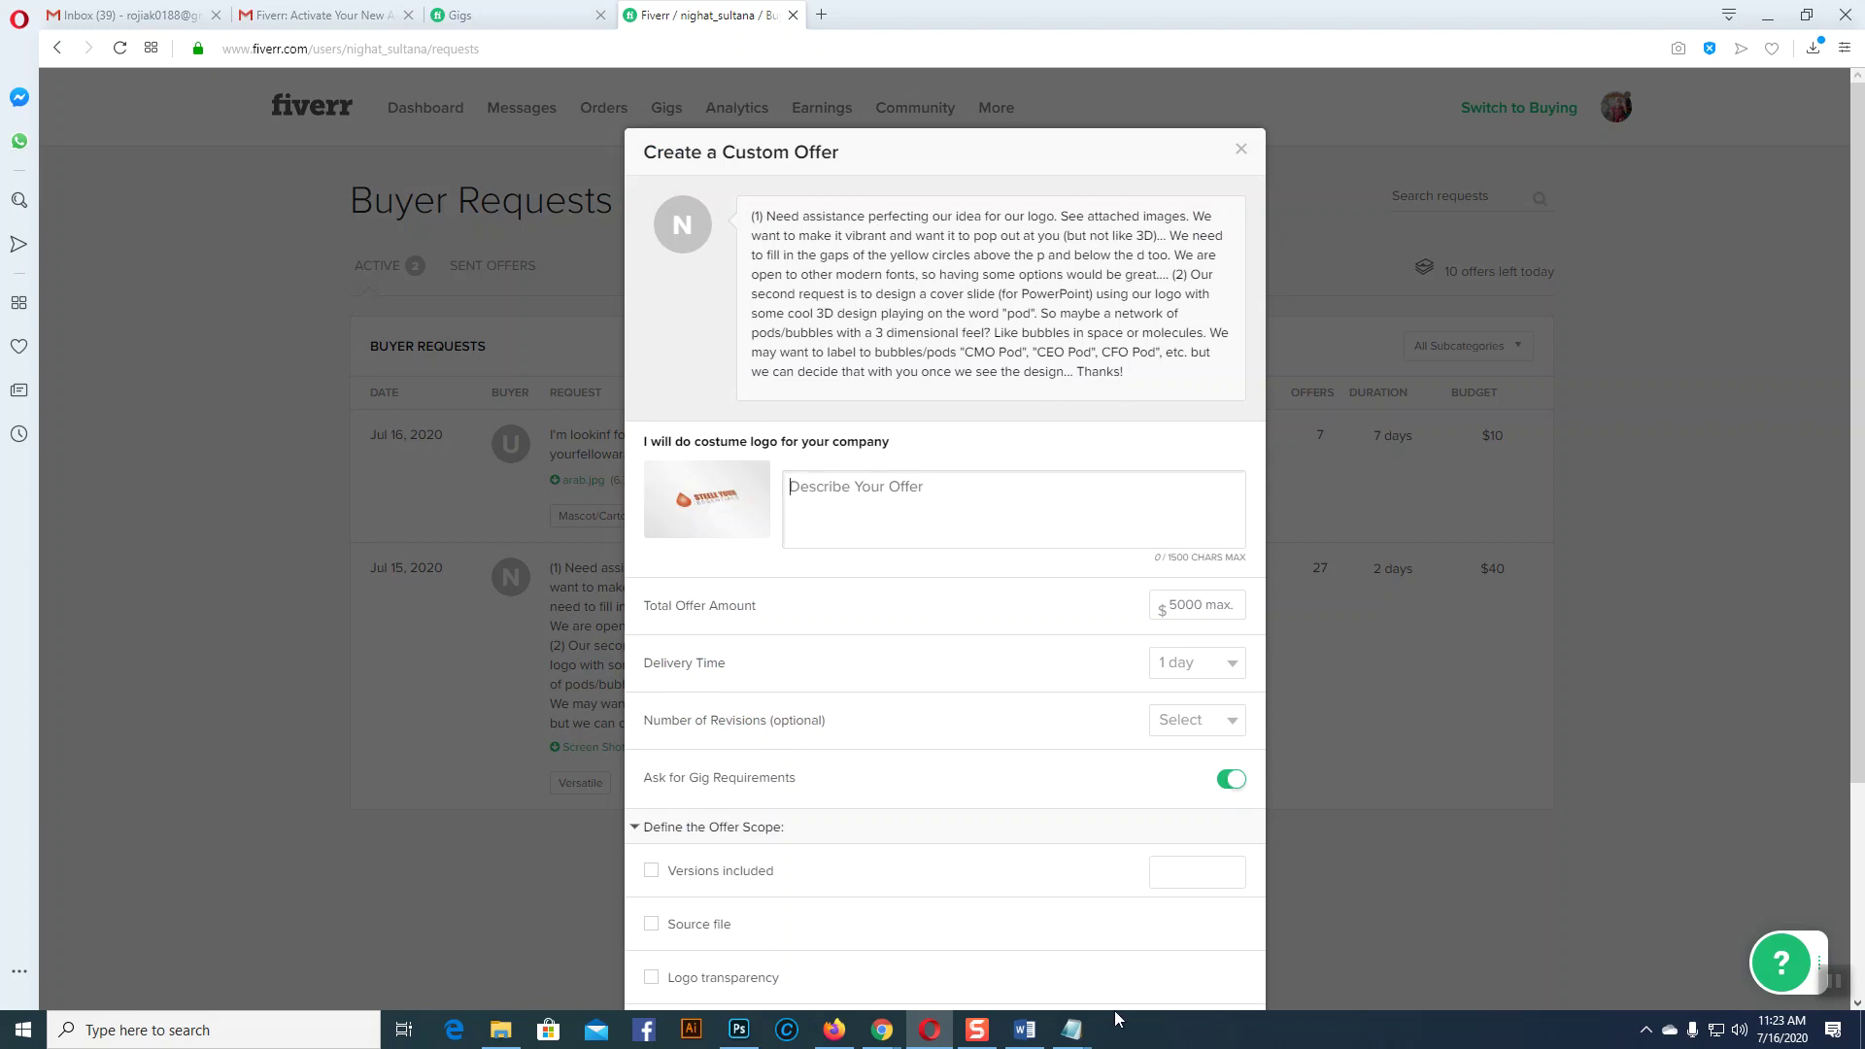
Close the unsaved Notepad gig note with Don't Save, minimizing the browser and Photoshop to reach it.
mouse_move(1081, 1039)
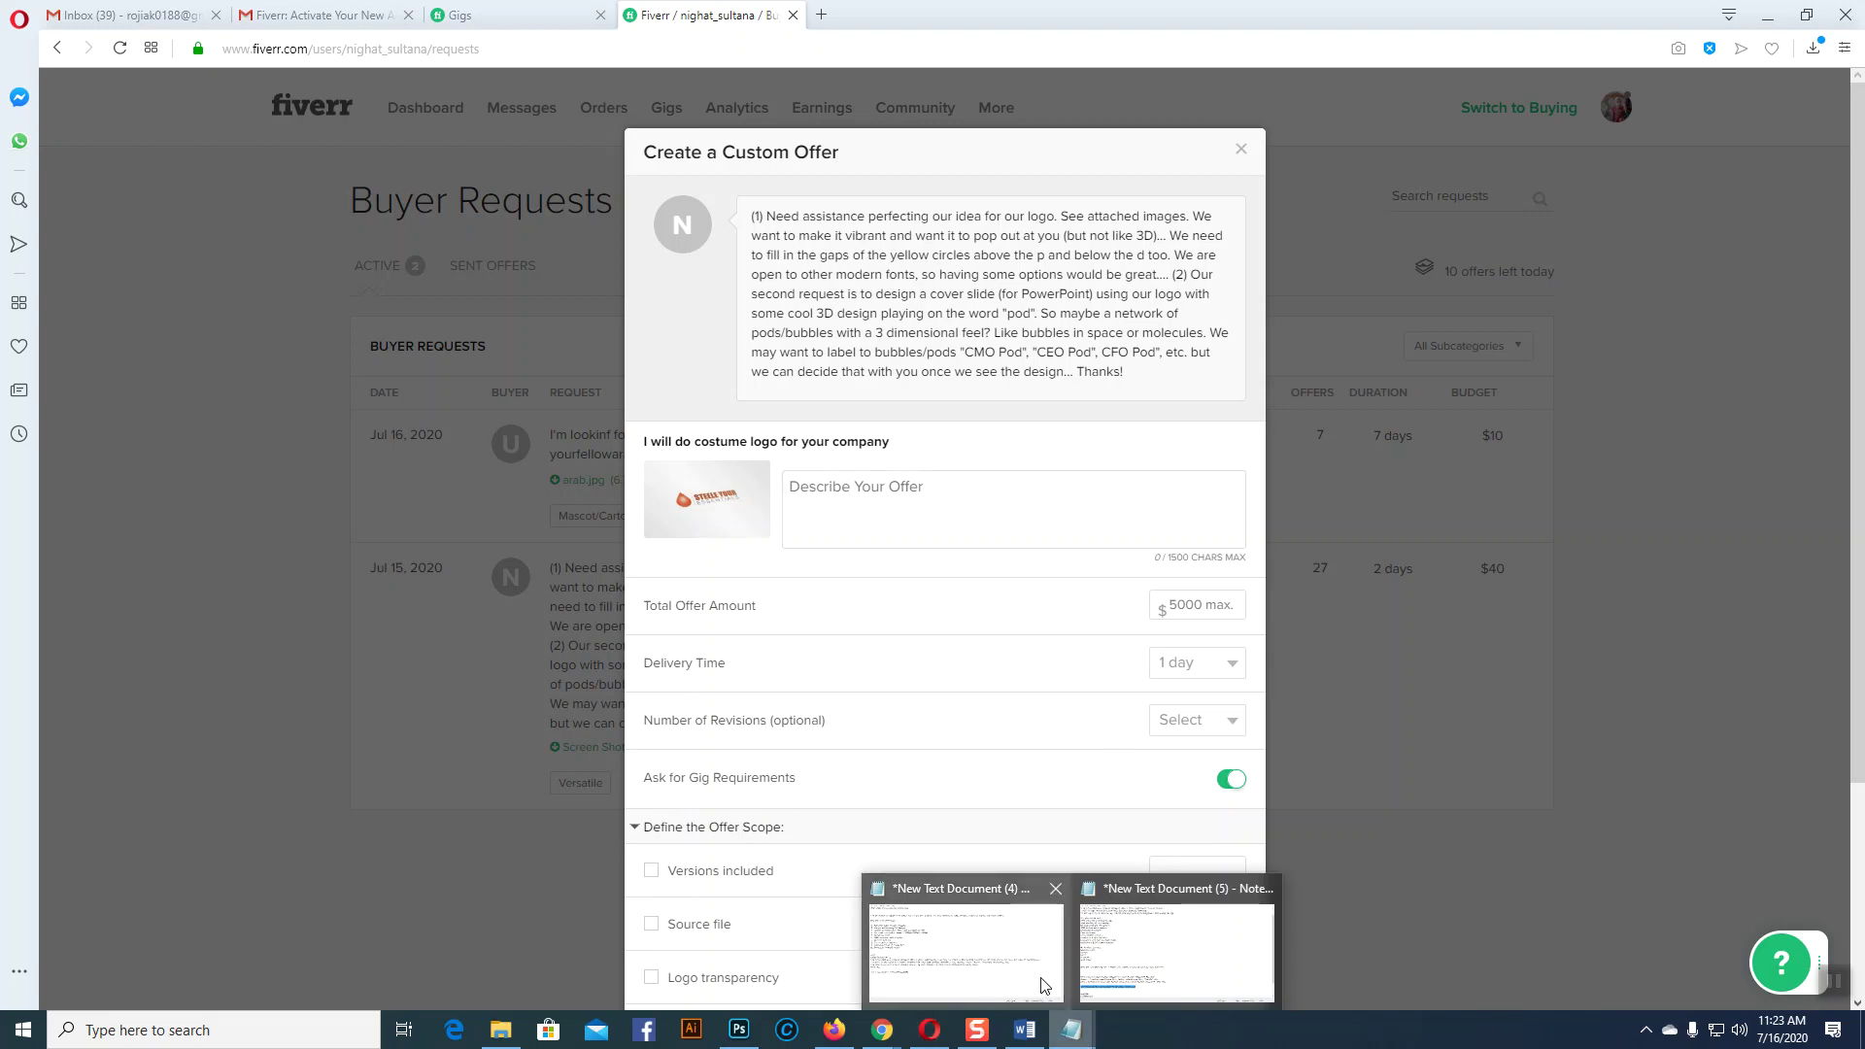
left_click(966, 948)
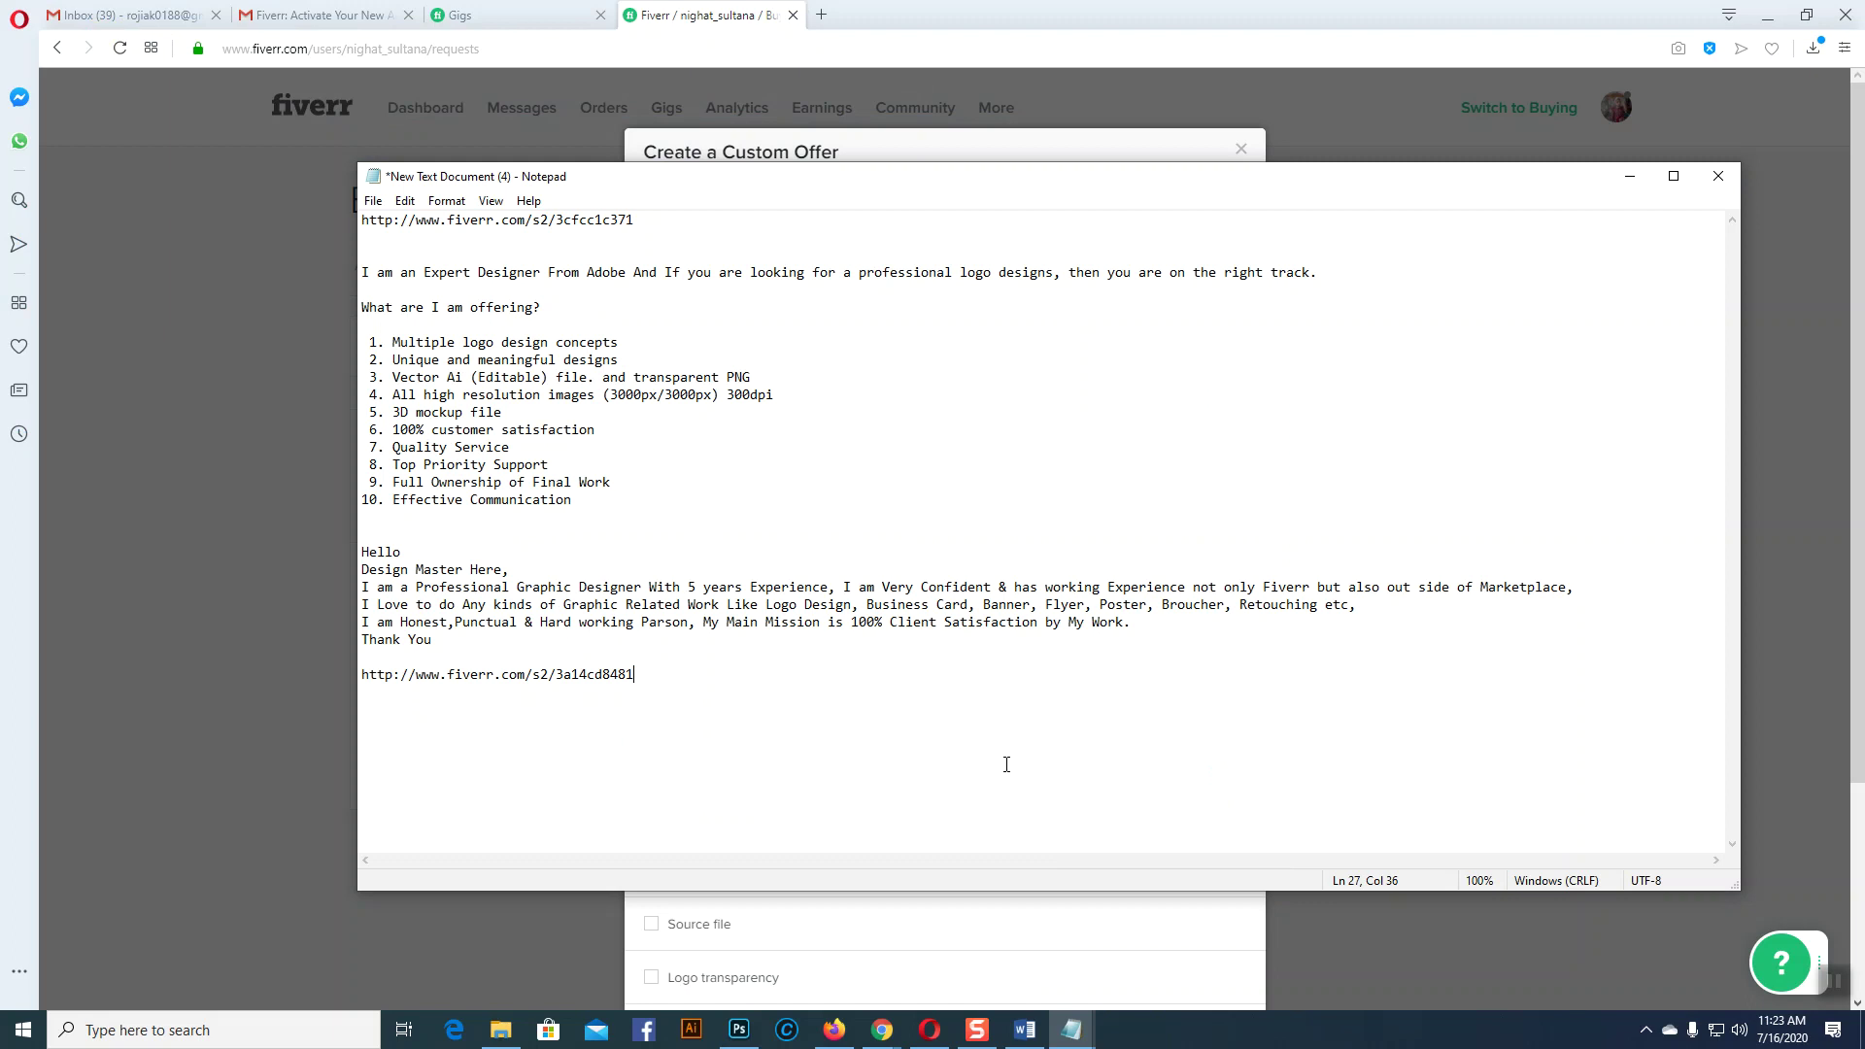
left_click(1630, 177)
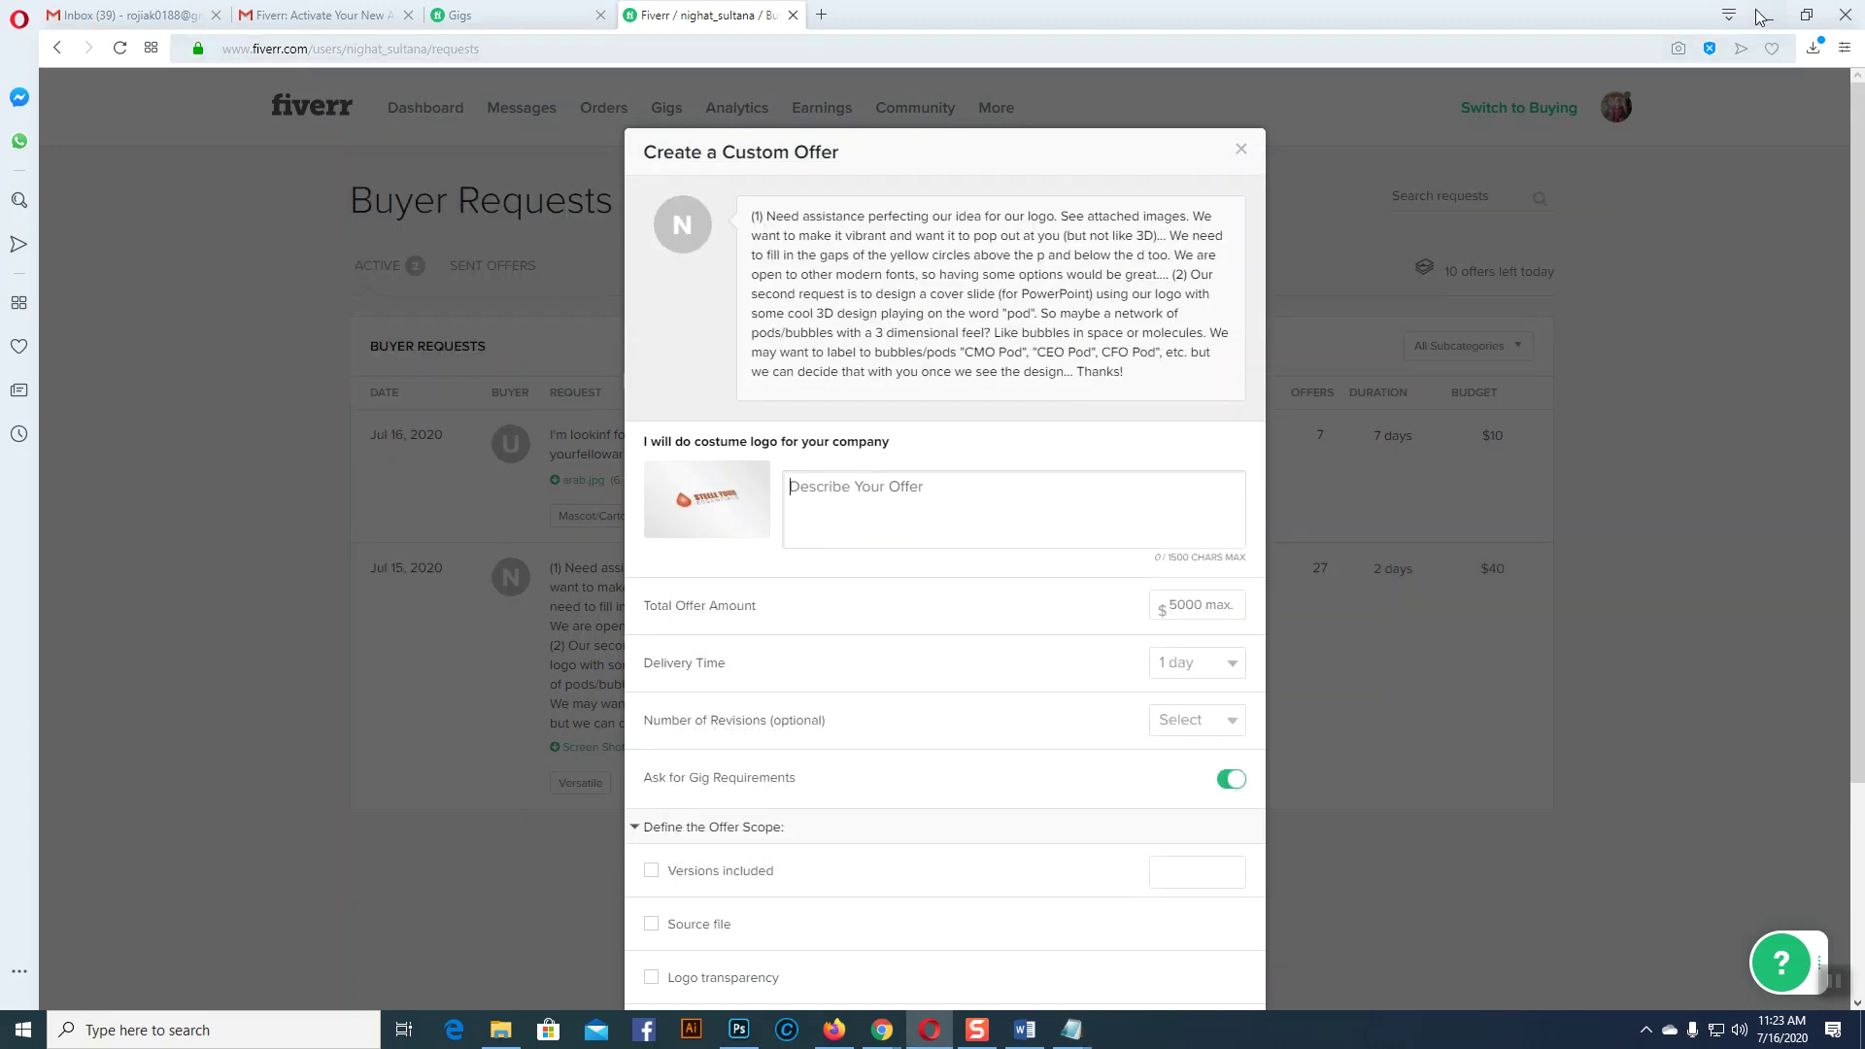
left_click(1763, 16)
left_click(1762, 9)
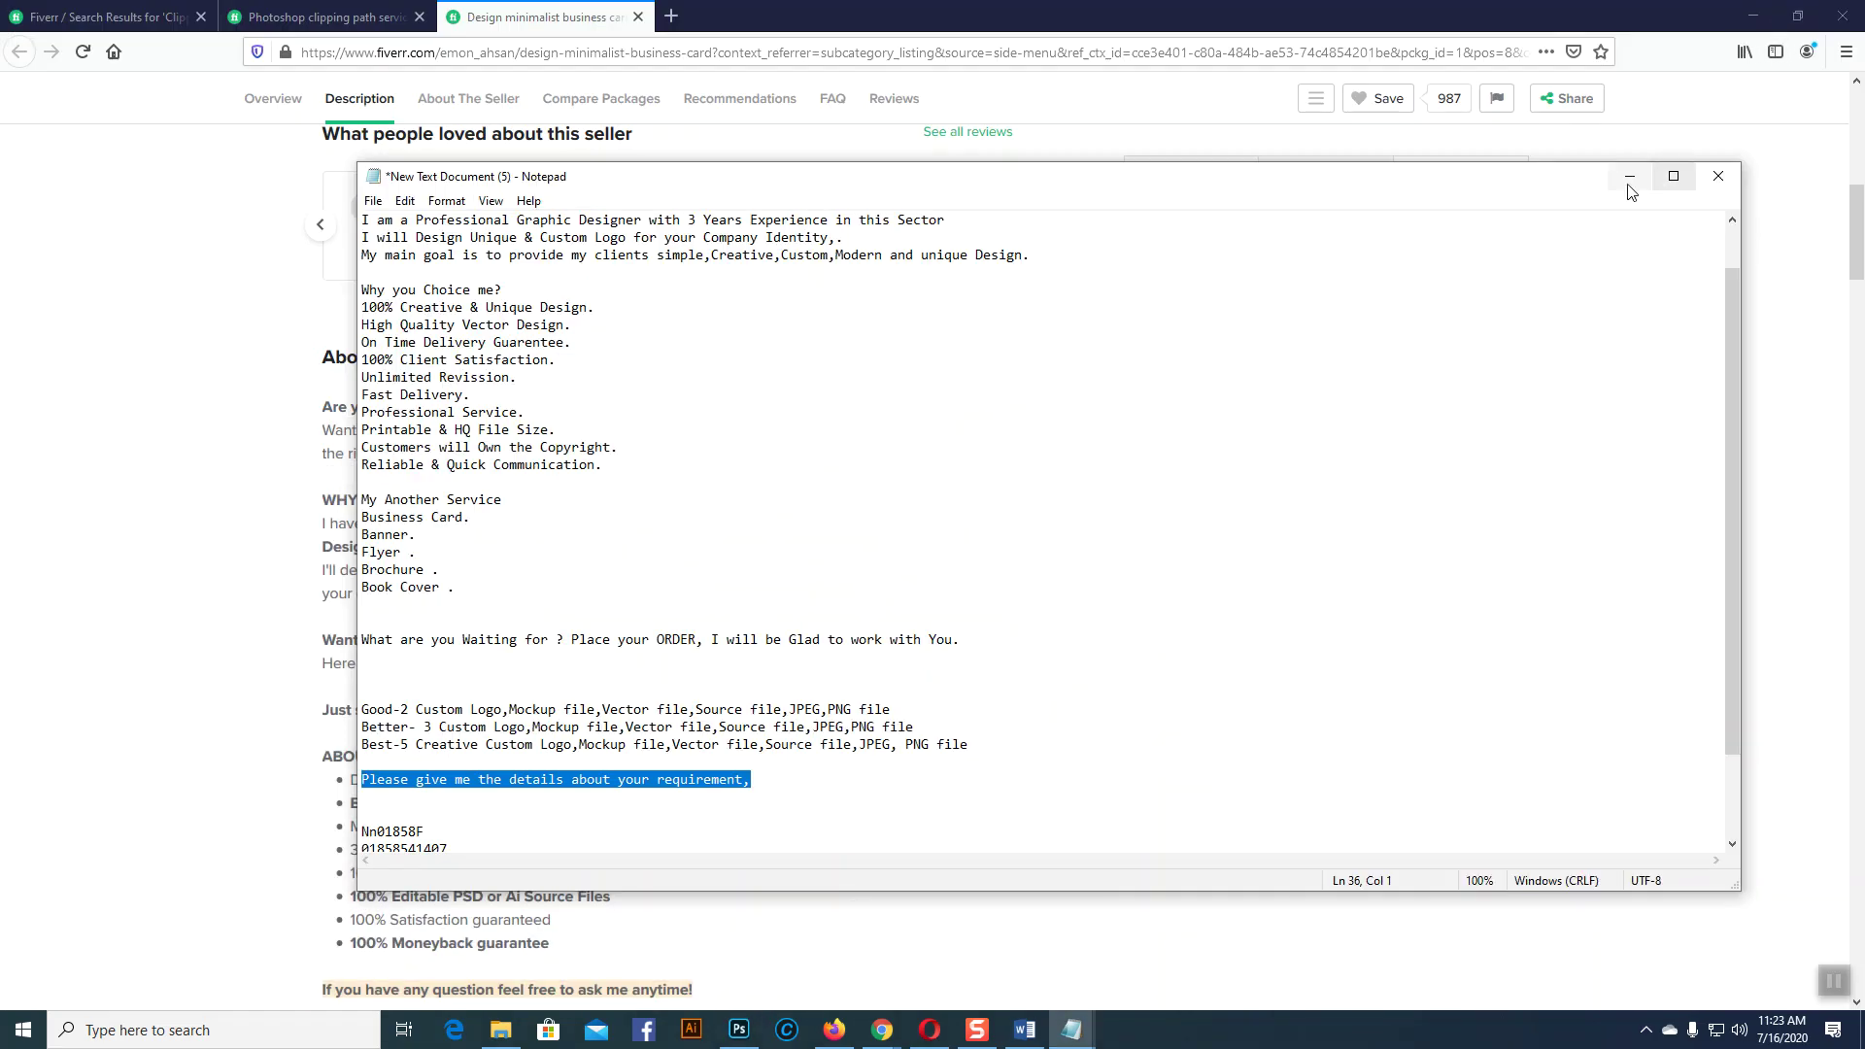
left_click(1719, 178)
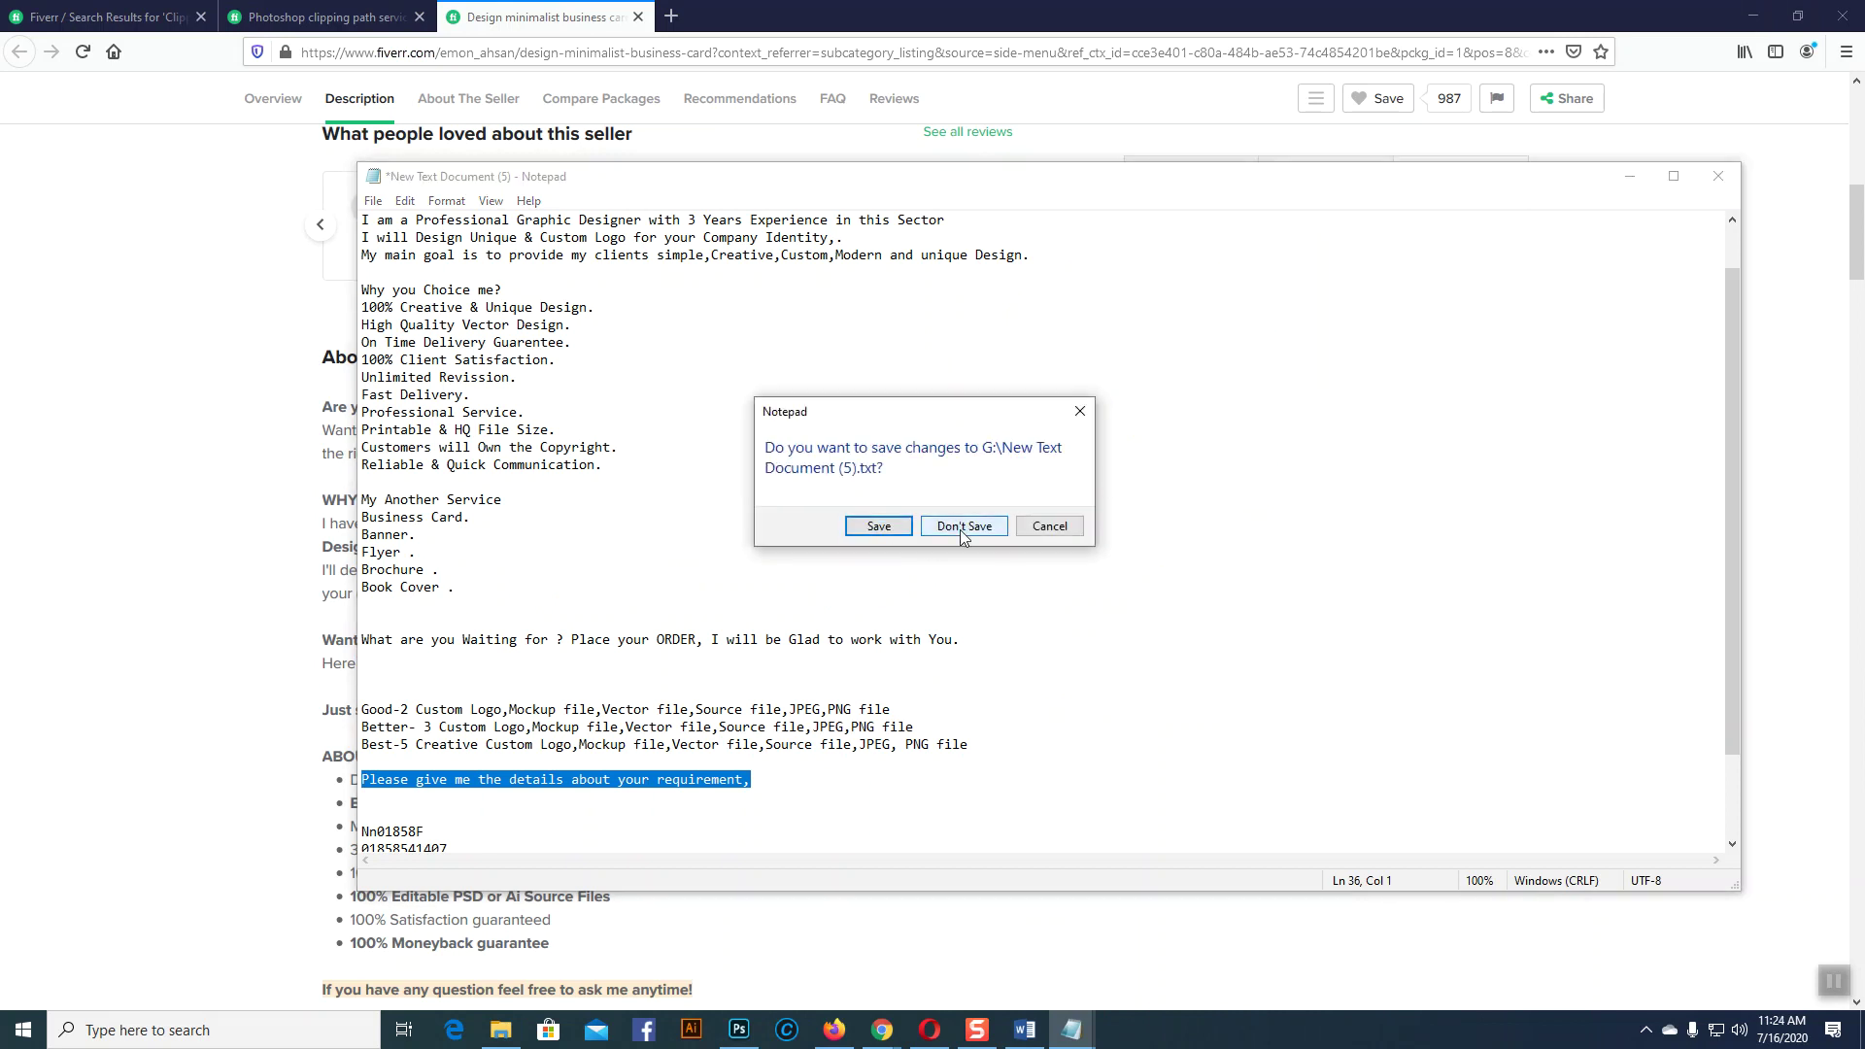
left_click(961, 529)
left_click(1751, 15)
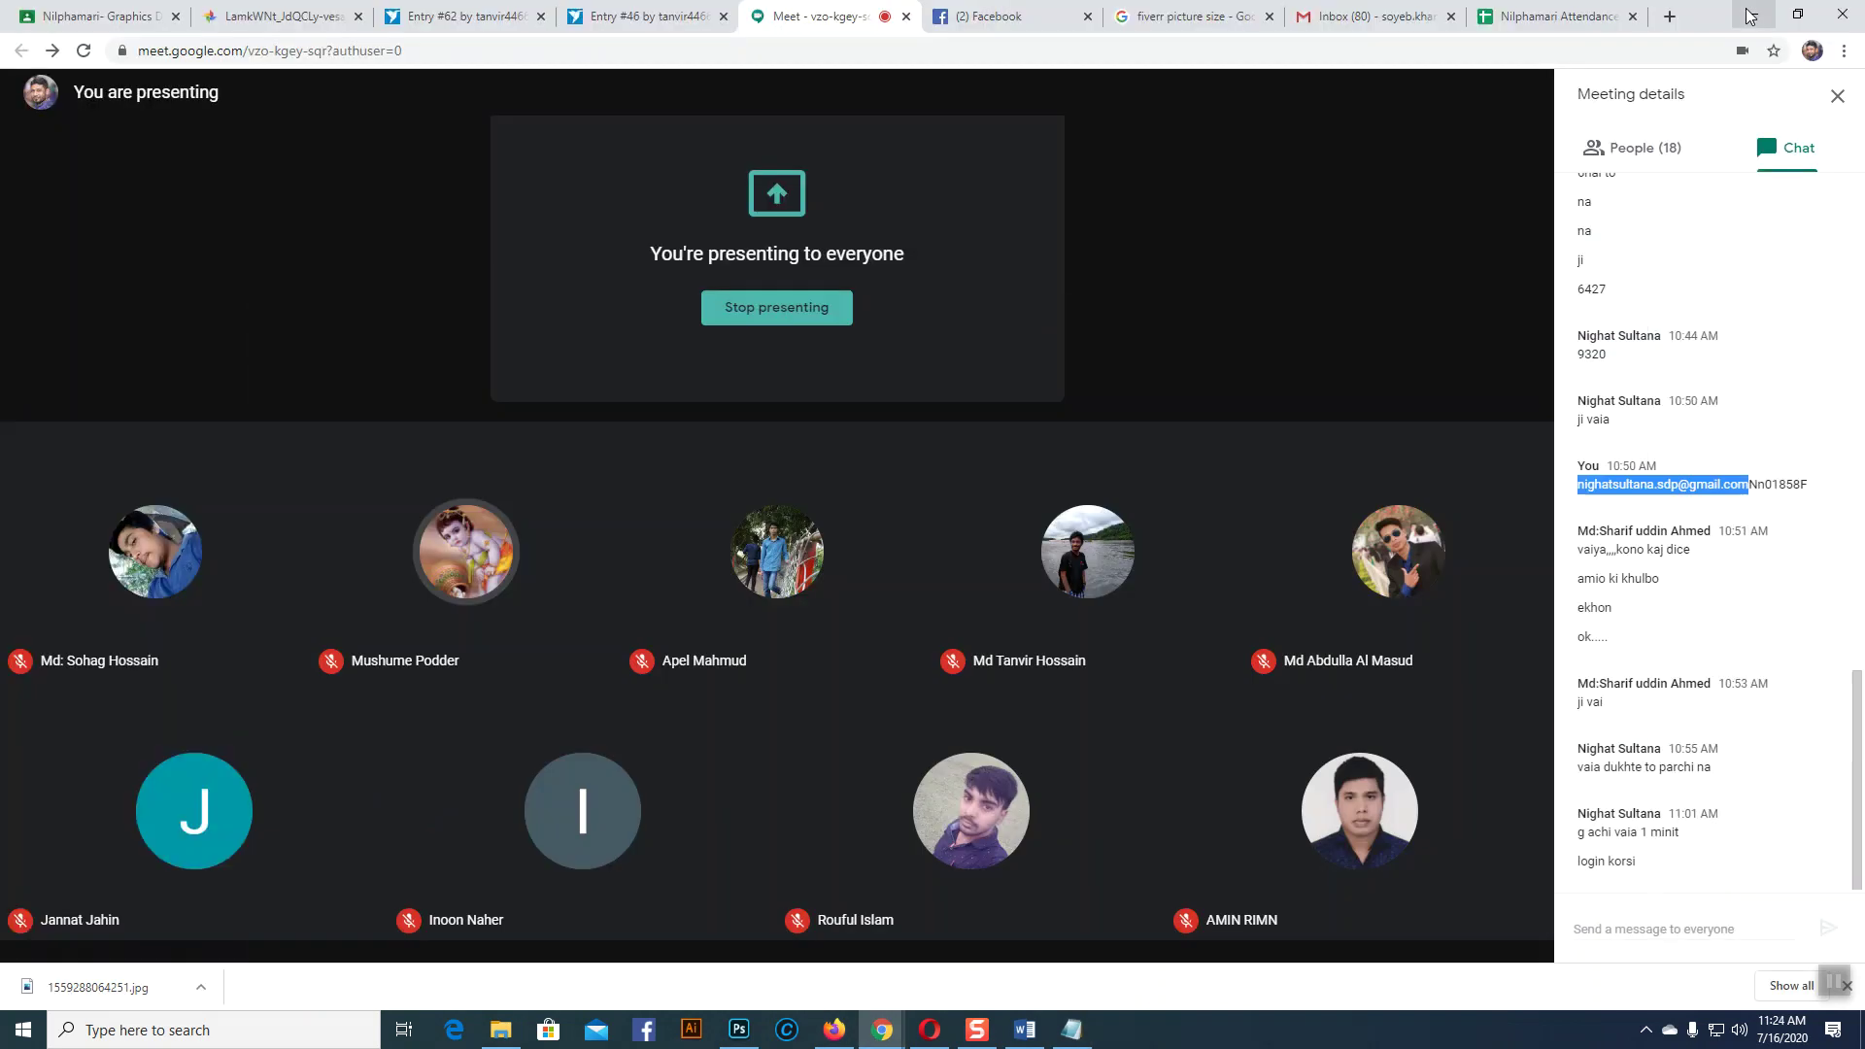
Open the desktop note holding the Dear Hiring Manager cover letter, select and copy it, then return to Opera.
left_click(1748, 15)
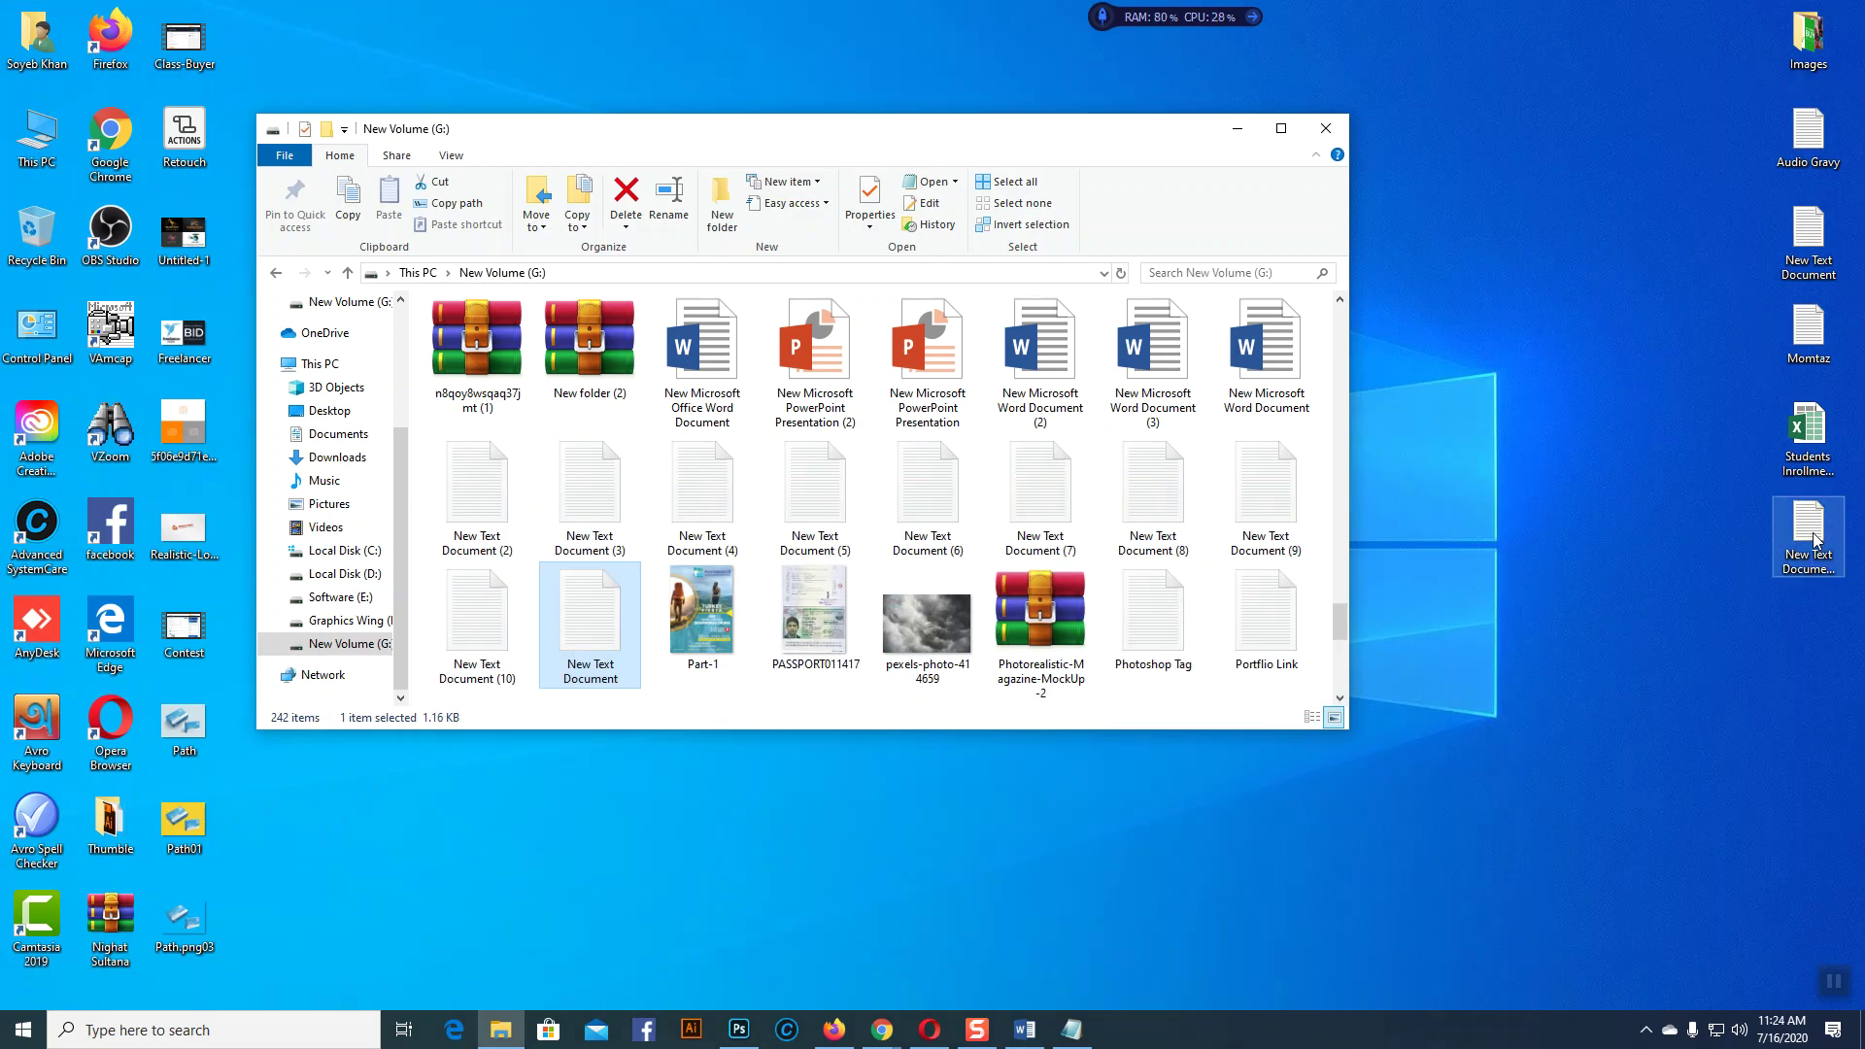
double_click(1811, 535)
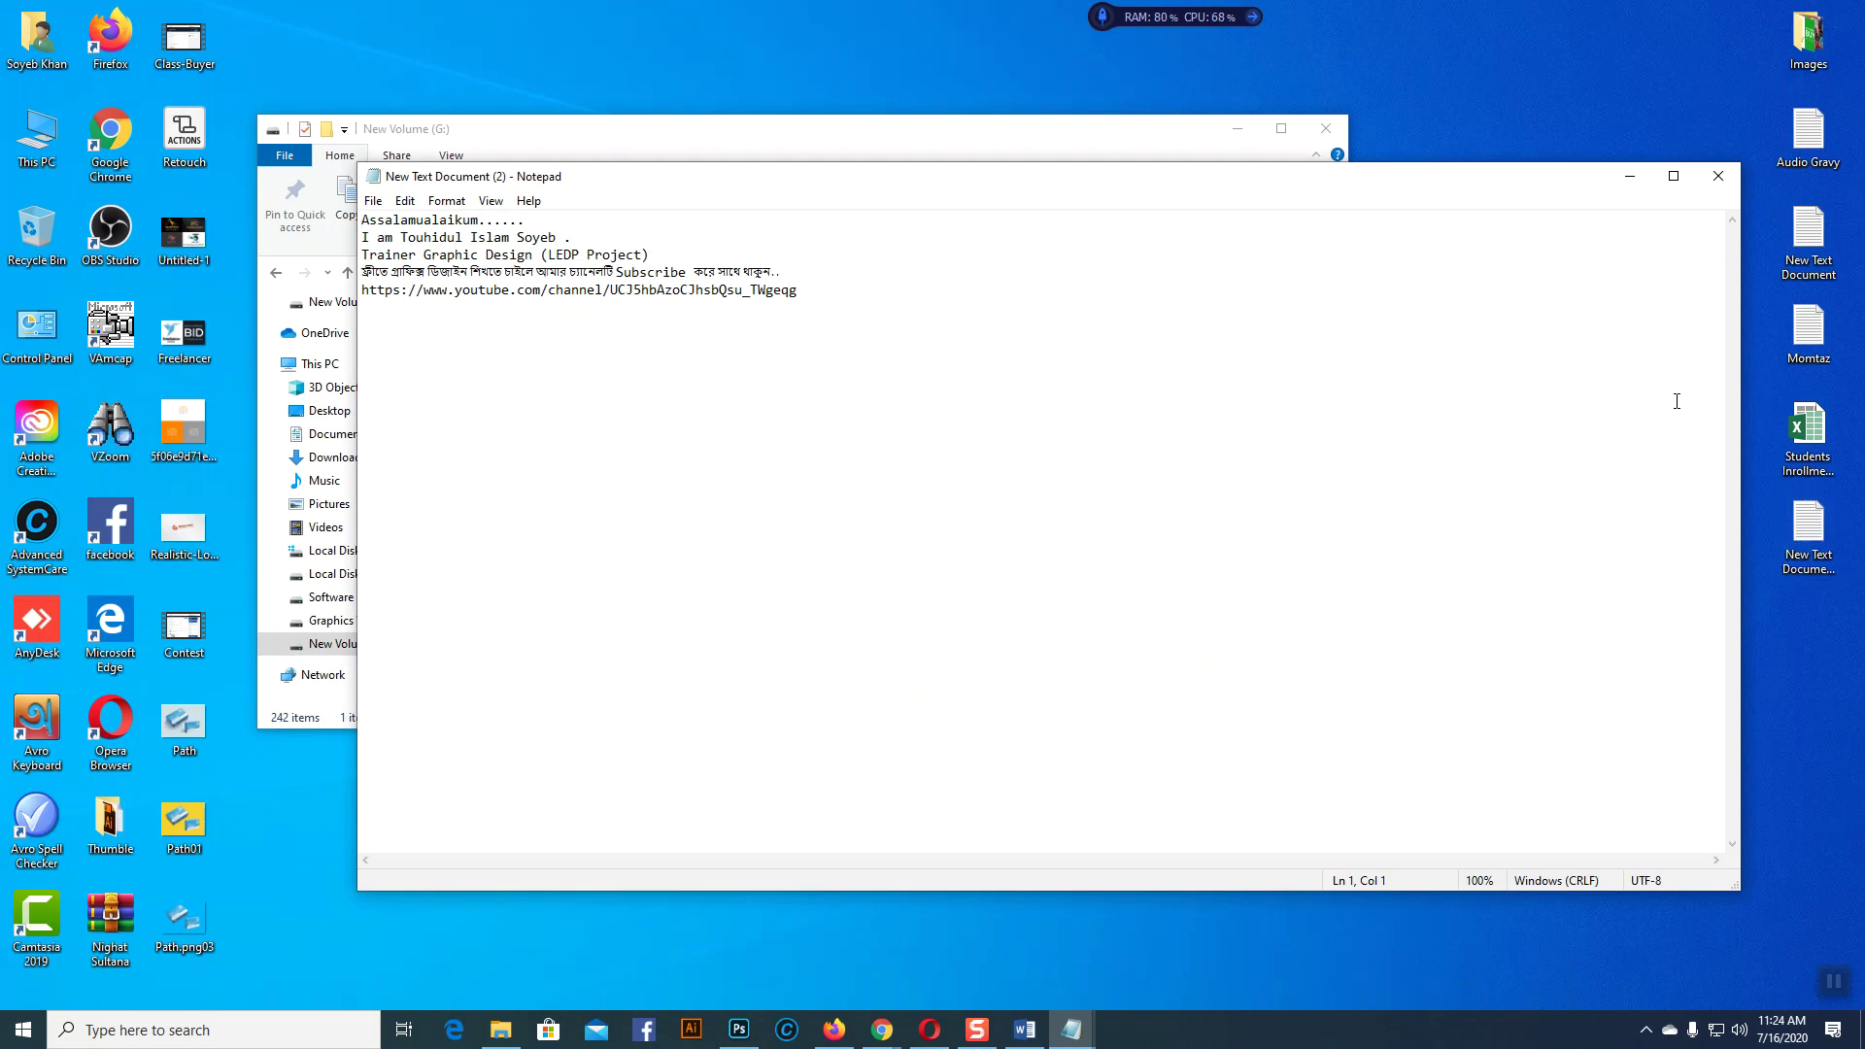
left_click(1718, 175)
double_click(1800, 246)
left_click_drag(500, 605, 362, 216)
key("ctrl+End")
left_click_drag(496, 562, 296, 202)
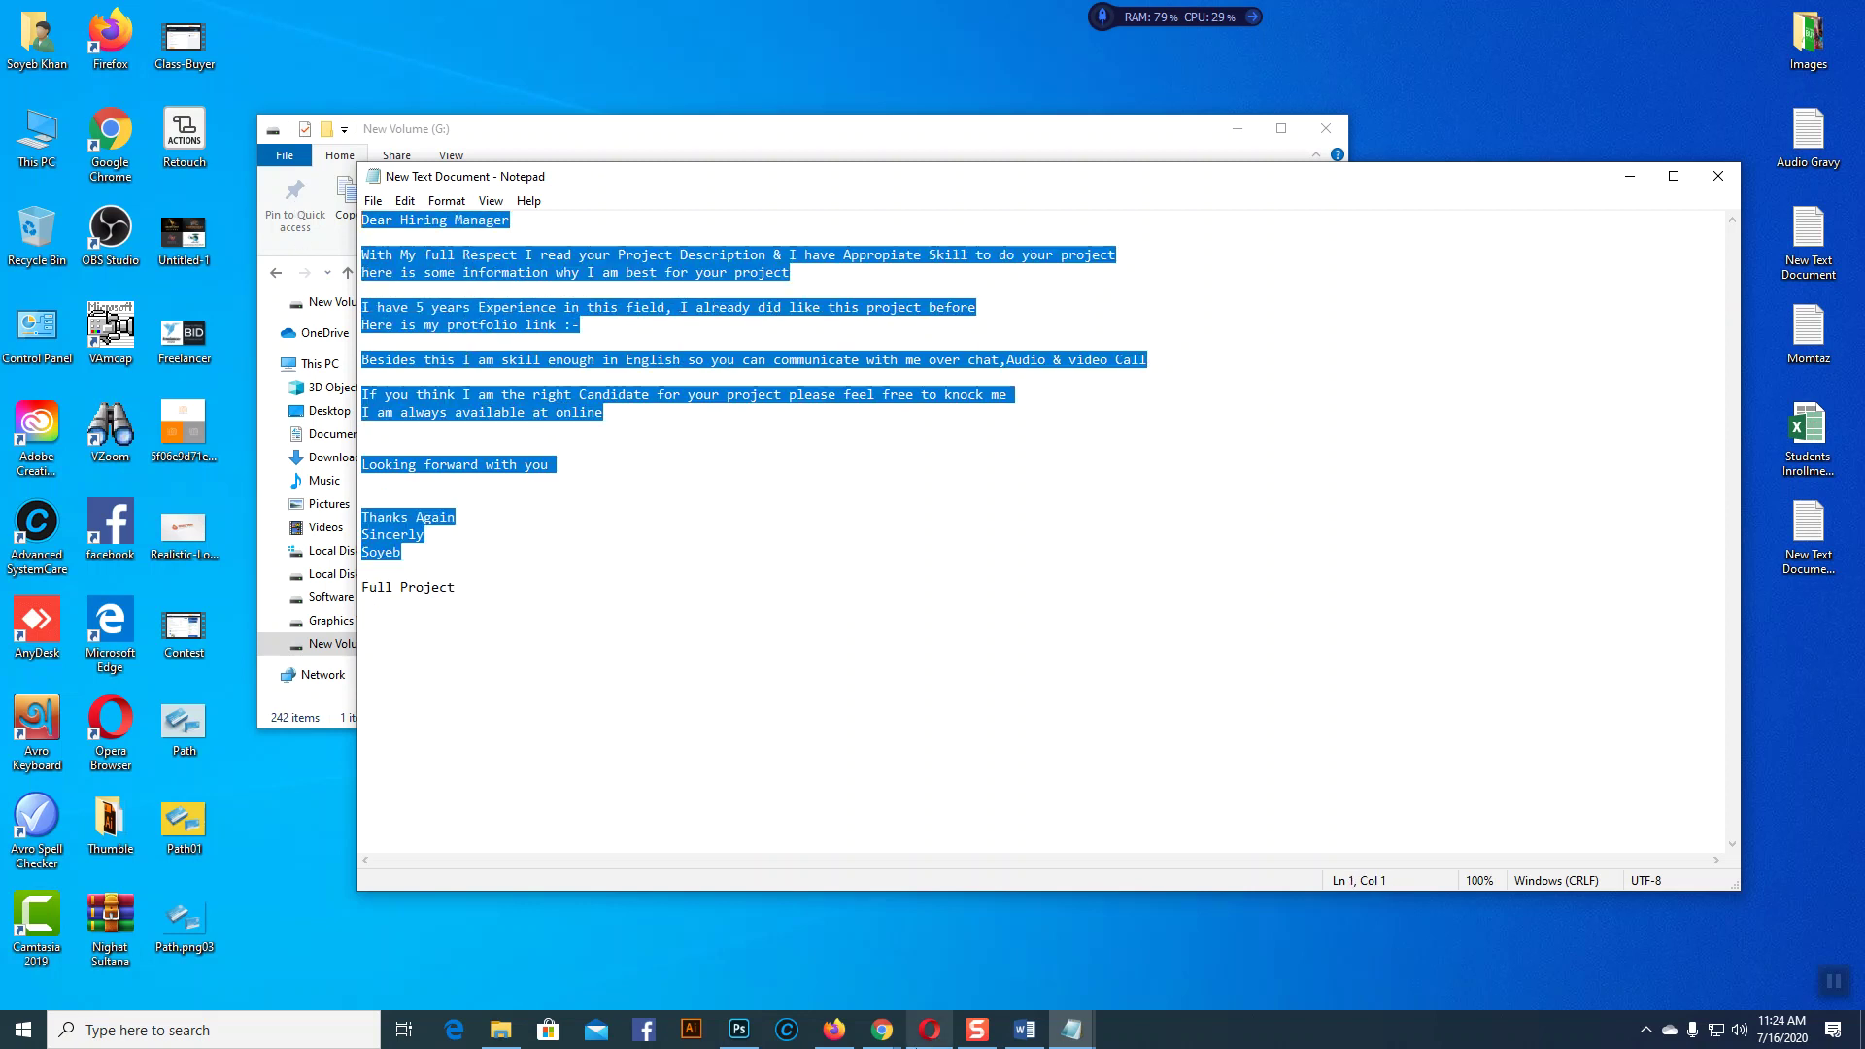
left_click(930, 1029)
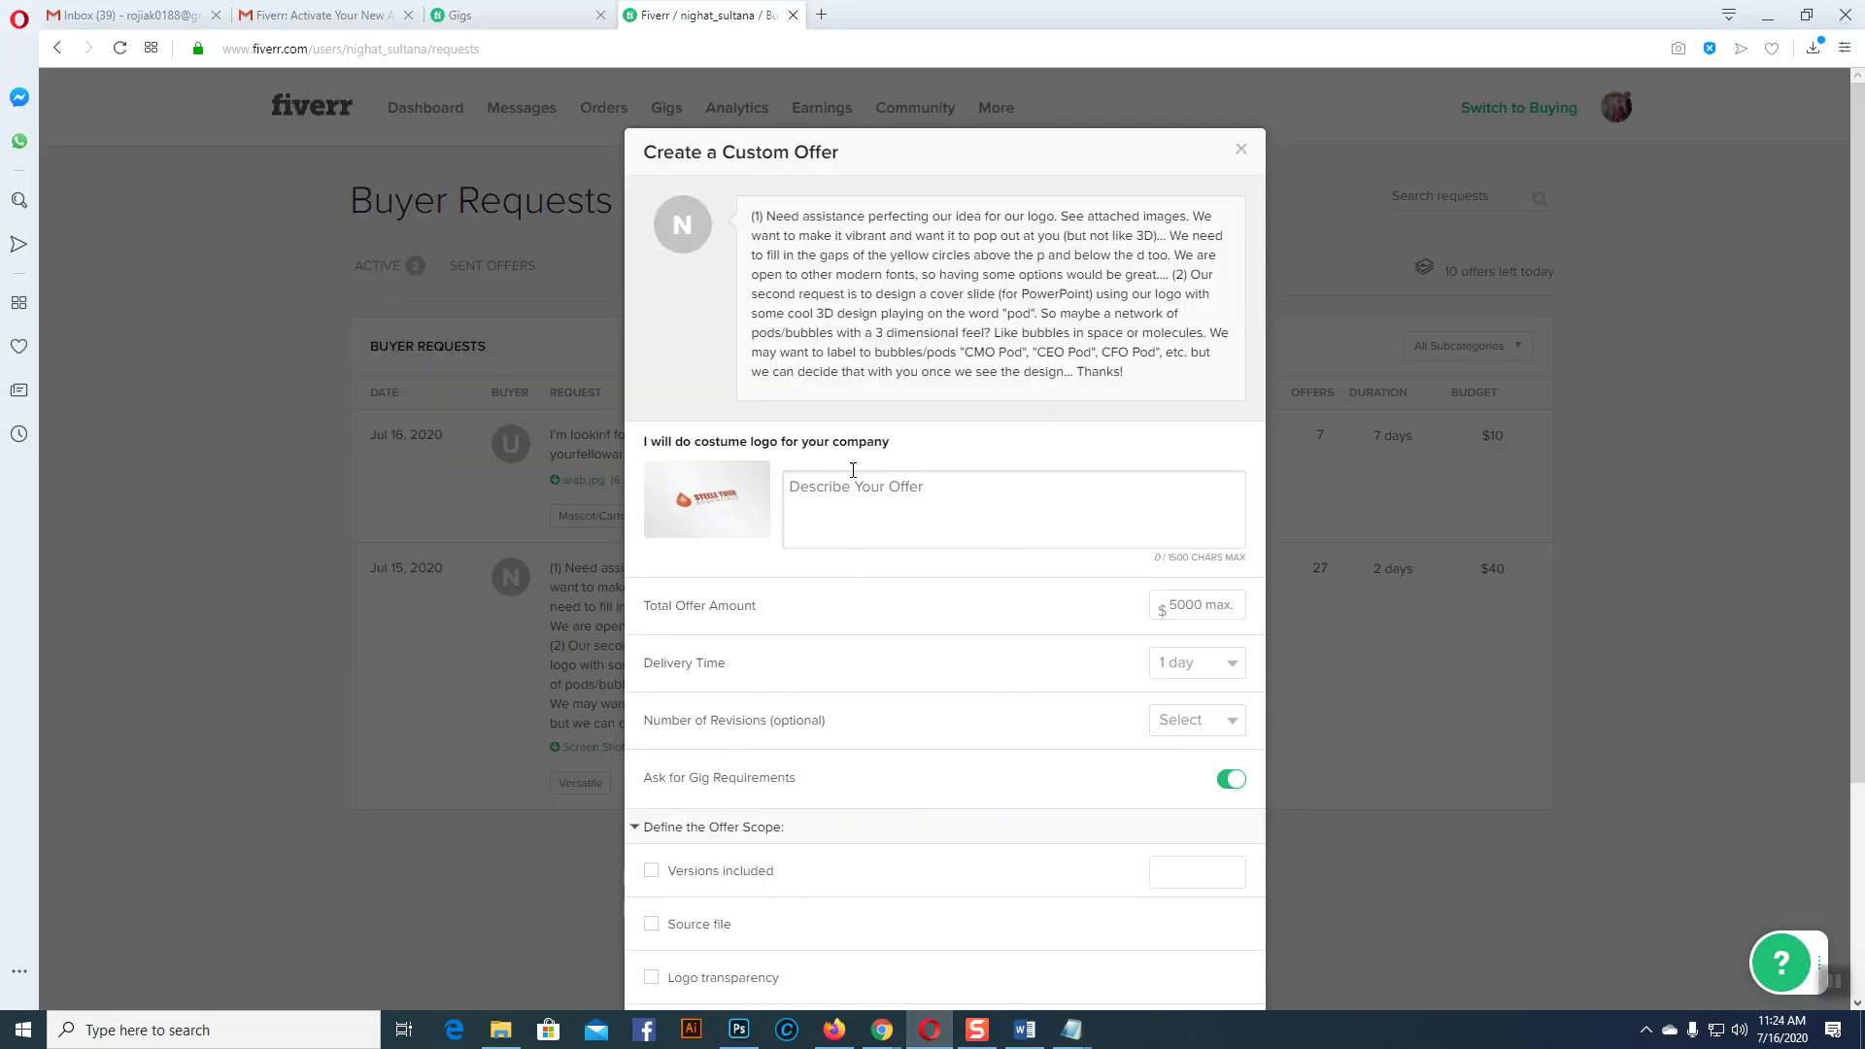
Paste the cover letter into the offer description and replace the sign-off with the sender's own name.
key("ctrl+v")
scroll(915, 542, "up", 2)
scroll(914, 543, "down", 3)
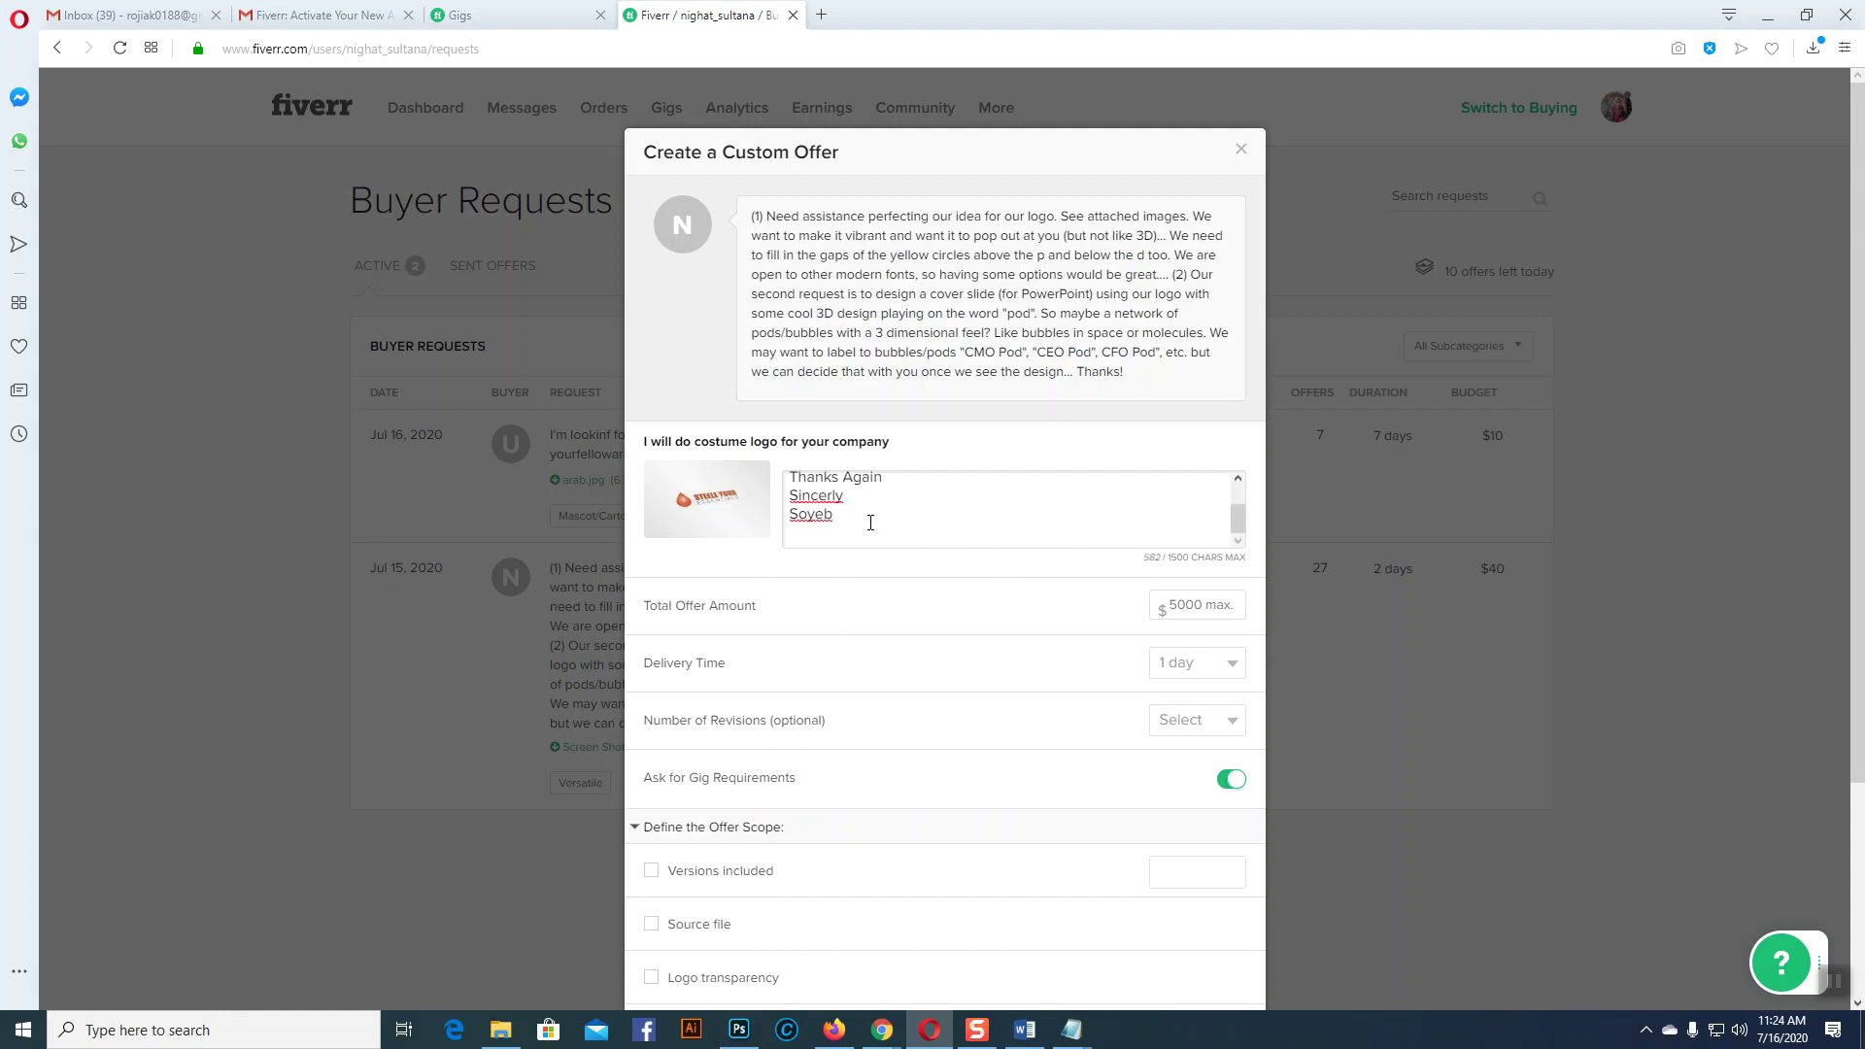
key("shift+Up")
key("BackSpace")
type("Nighat")
Delete the portfolio link line from the offer text.
scroll(924, 511, "up", 5)
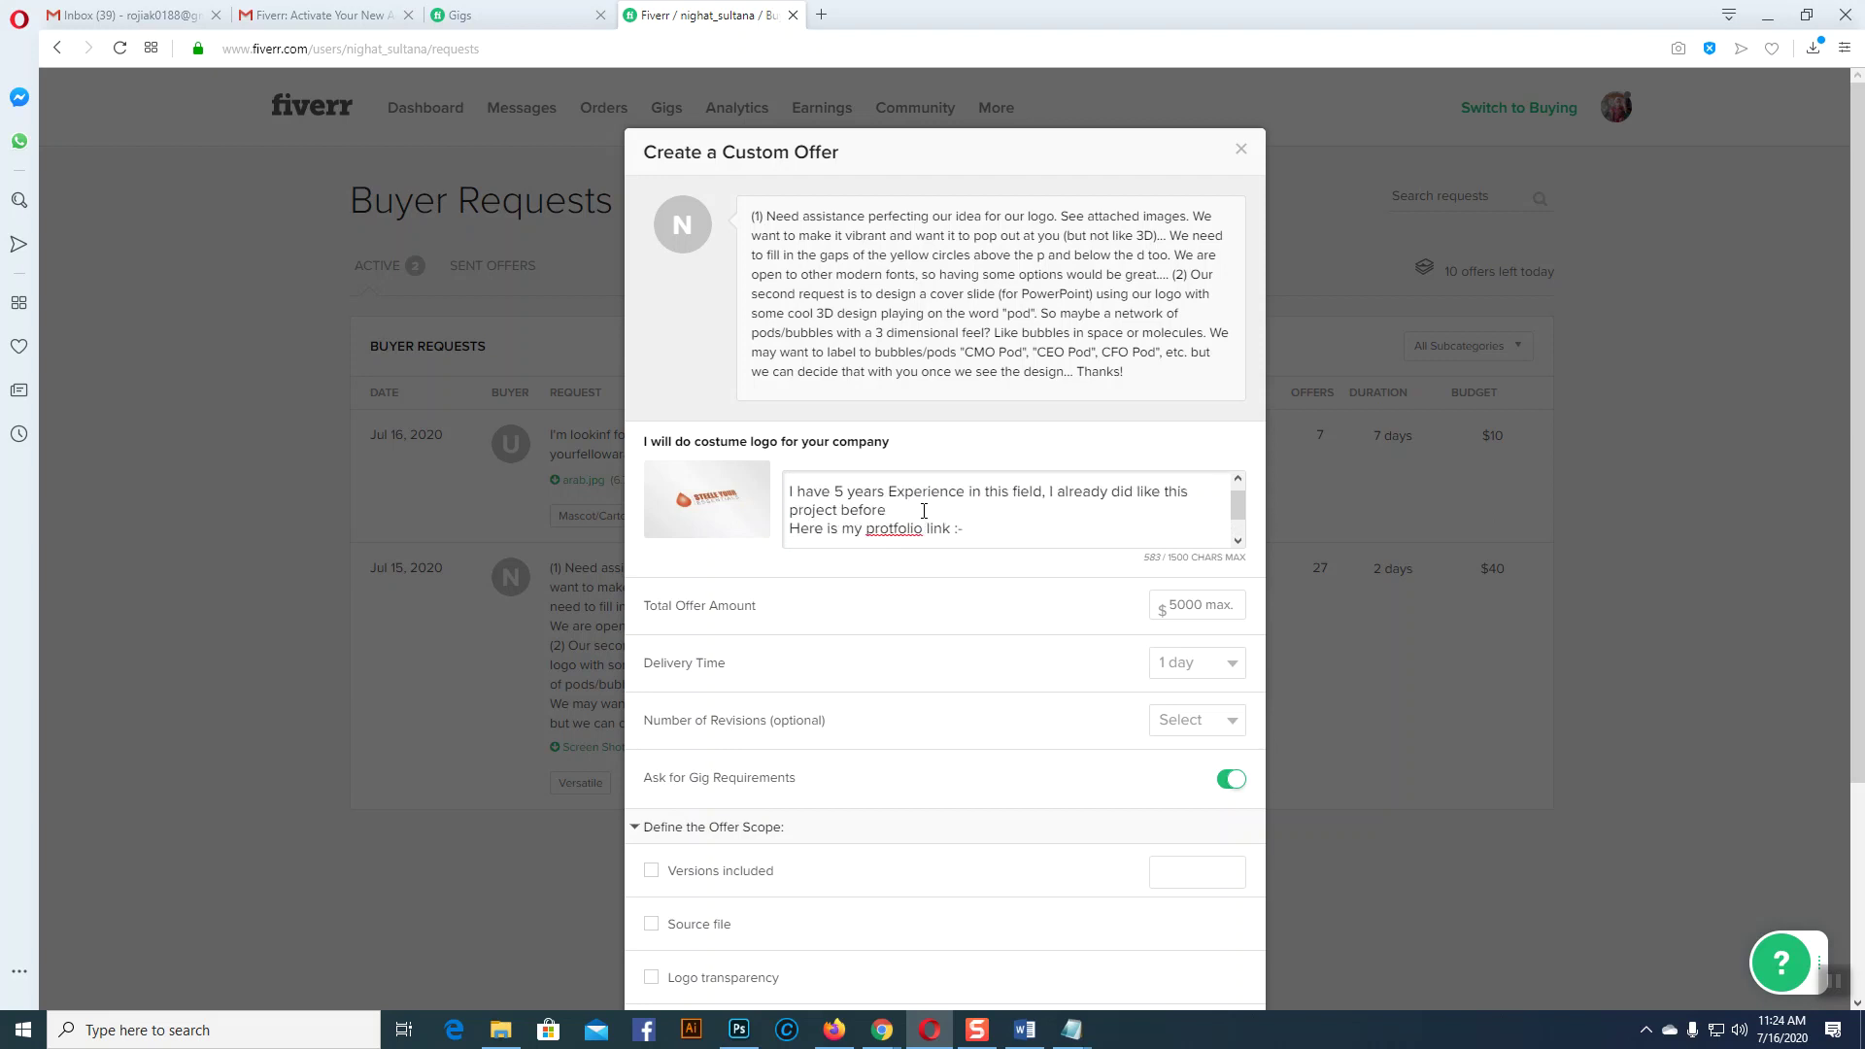
scroll(975, 526, "up", 5)
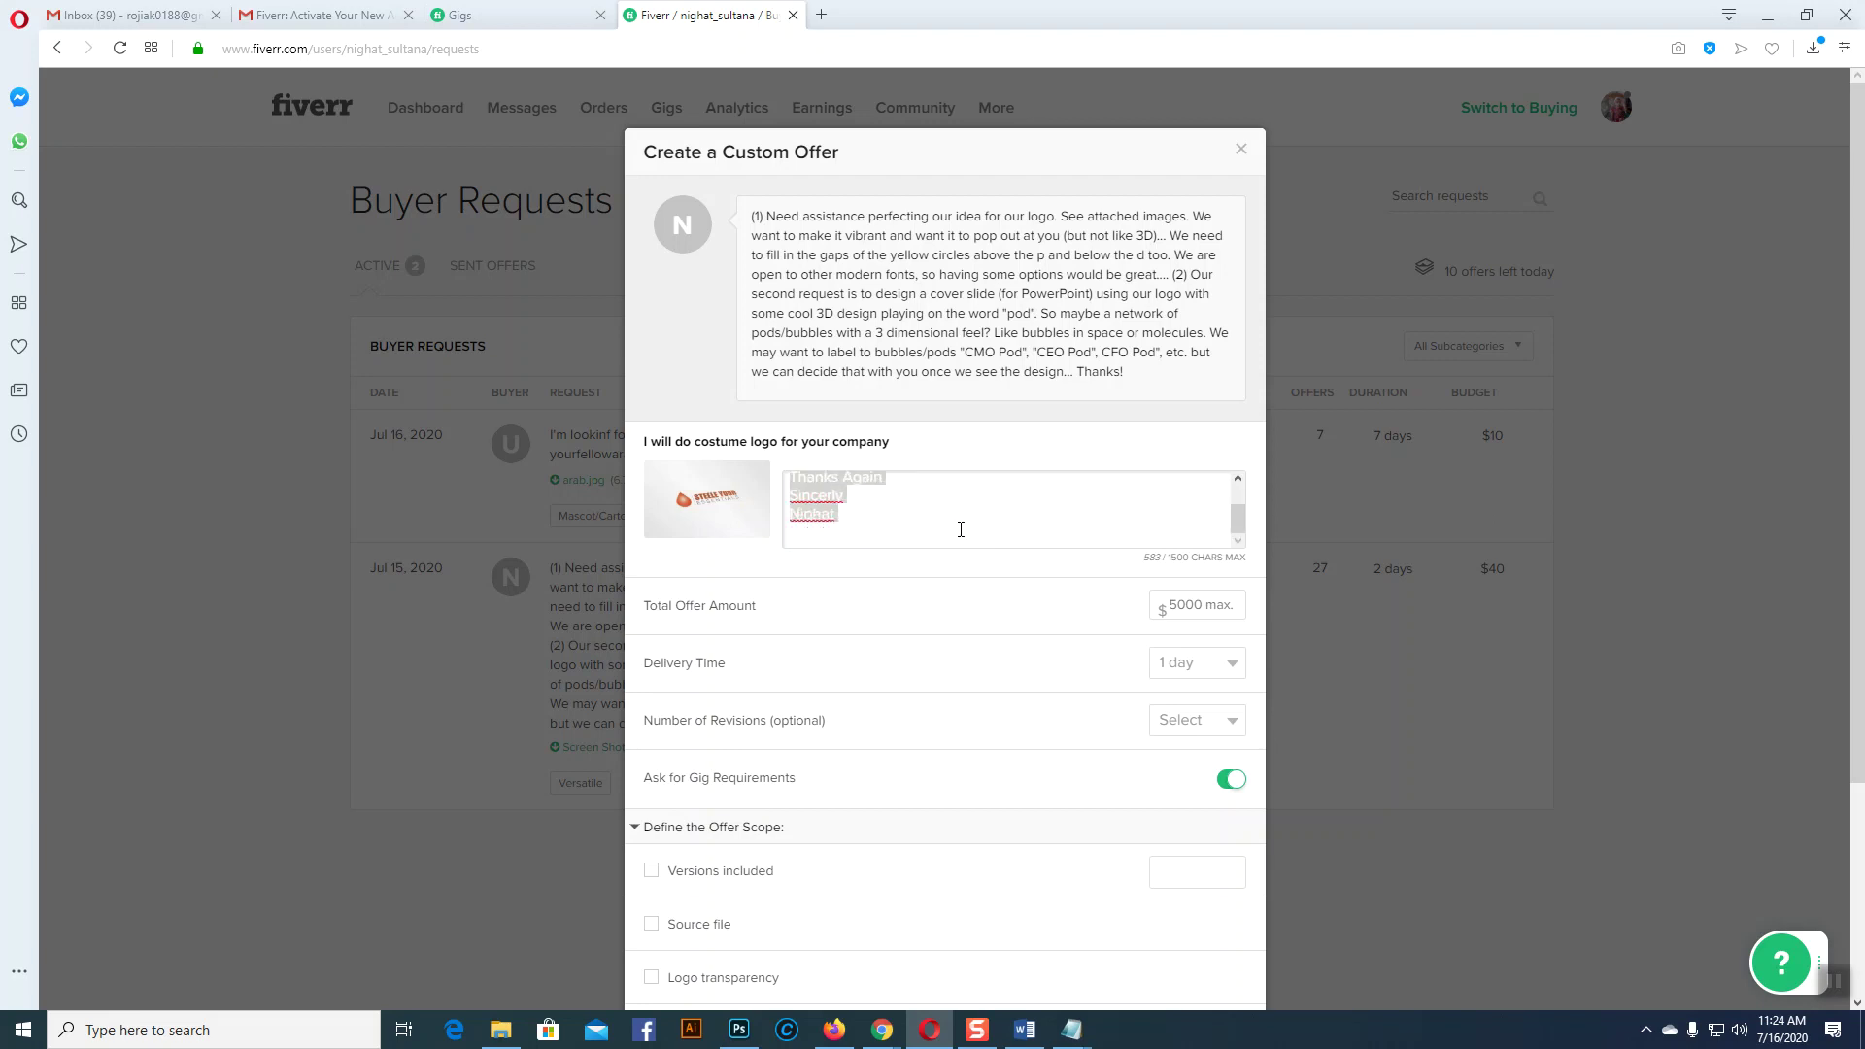
scroll(1014, 565, "down", 1)
scroll(1034, 437, "down", 3)
key("ctrl+a")
left_click(1034, 423)
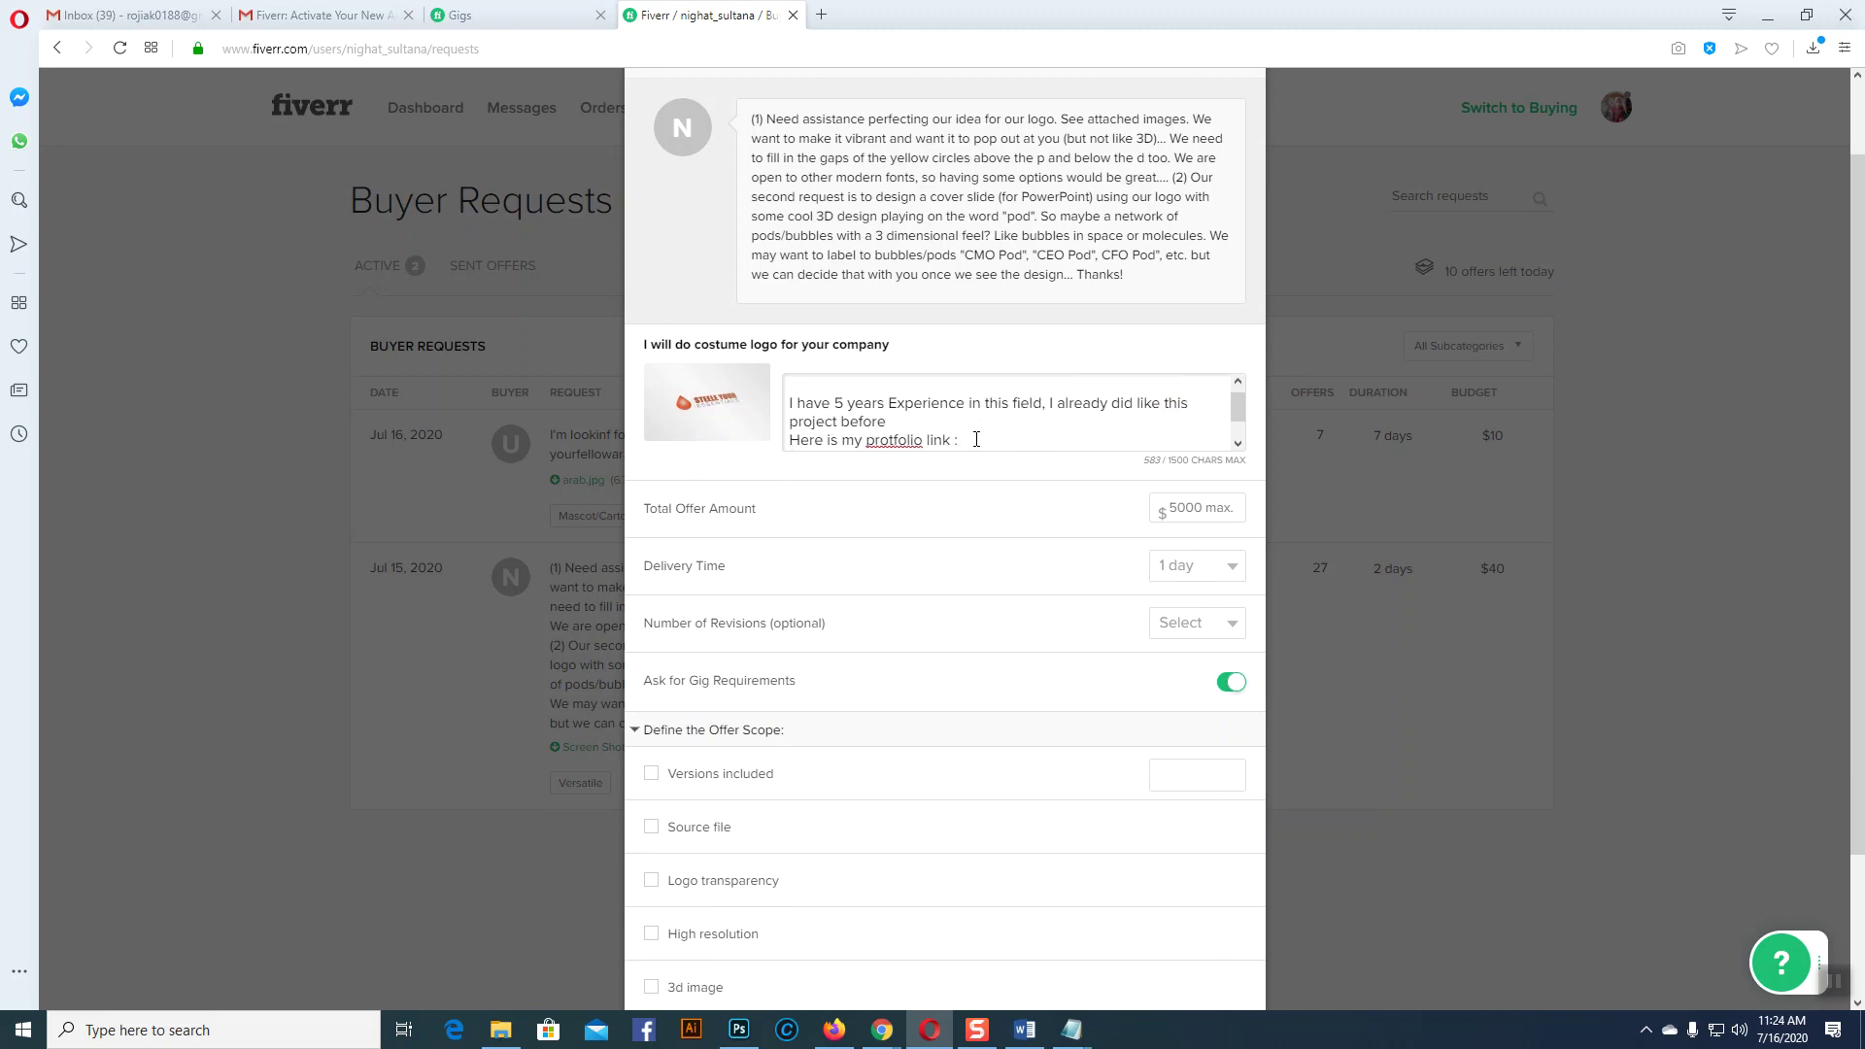
key("BackSpace")
key("BackSpace")
key("BackSpace")
key("BackSpace")
key("BackSpace")
key("BackSpace")
key("BackSpace")
key("BackSpace")
key("BackSpace")
key("BackSpace")
key("BackSpace")
key("BackSpace")
key("BackSpace")
key("BackSpace")
key("BackSpace")
key("BackSpace")
key("BackSpace")
key("BackSpace")
key("BackSpace")
key("BackSpace")
Set the offer amount to $30, delivery to 2 days and revisions to 3.
left_click(1232, 506)
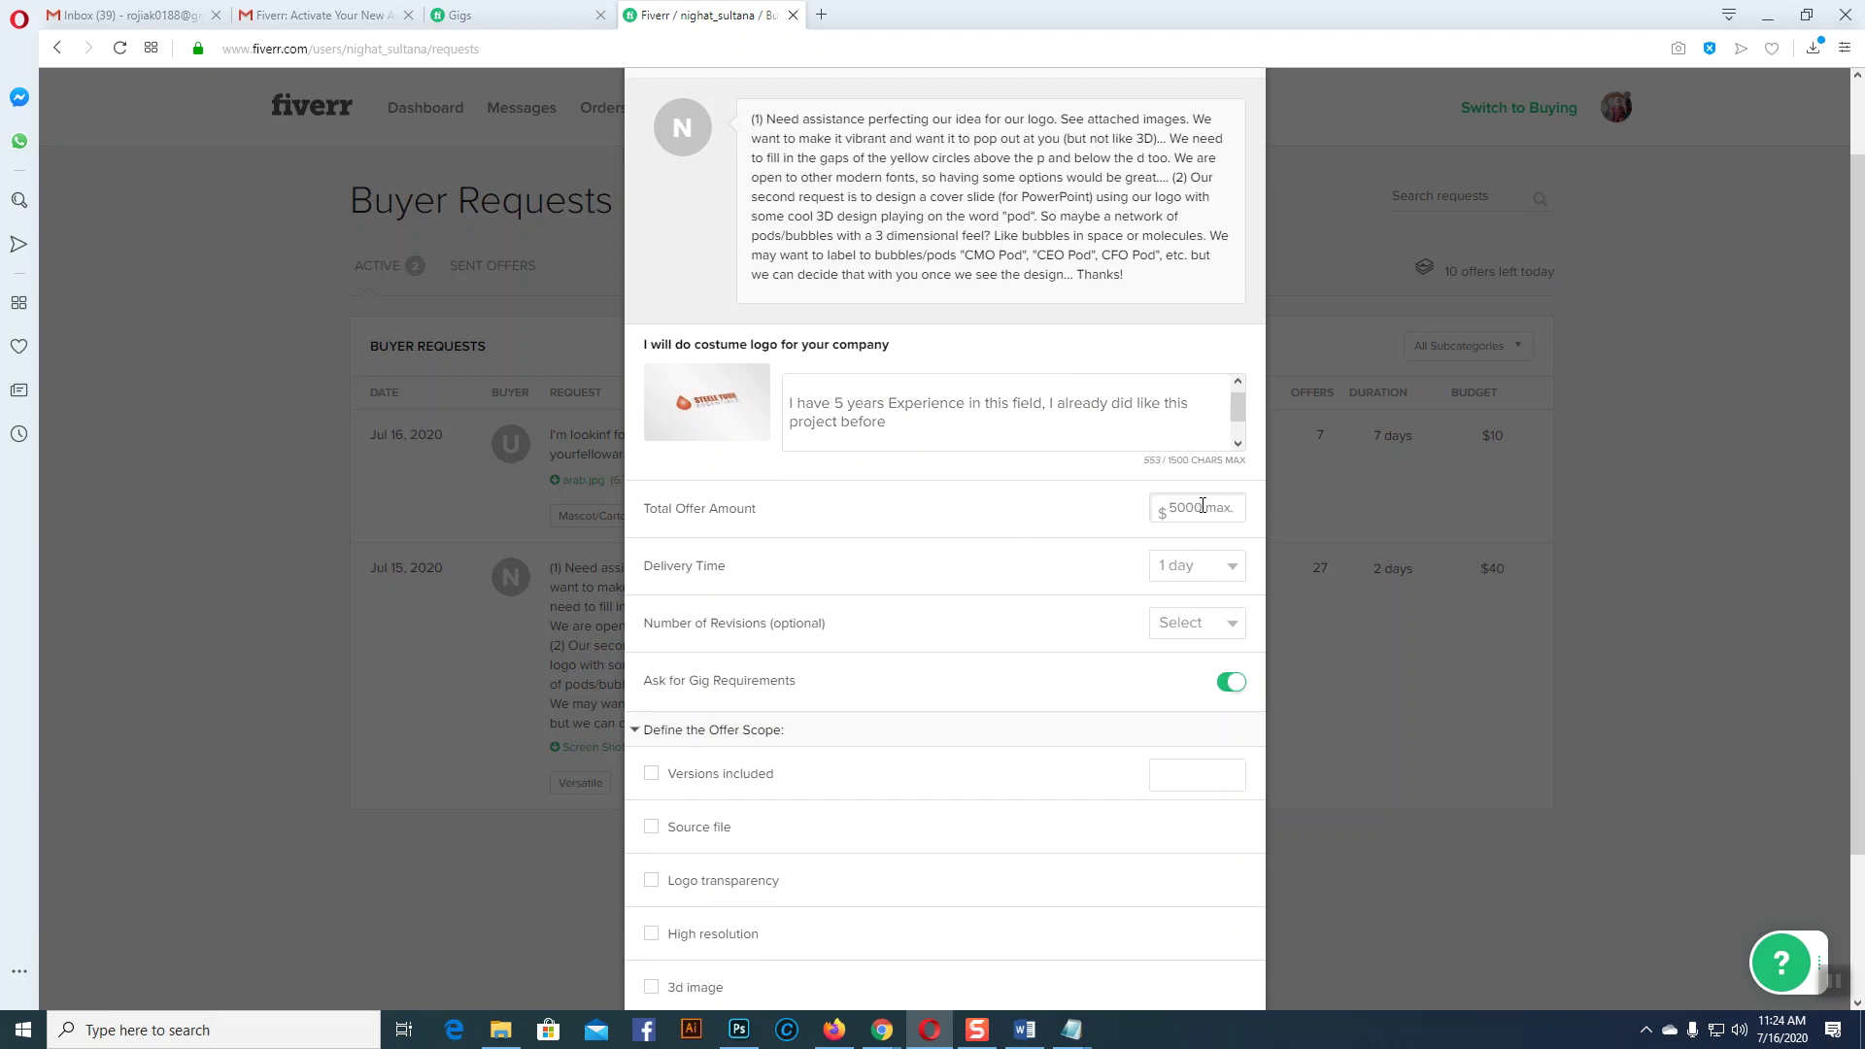
type("30")
left_click(1224, 571)
left_click(1200, 589)
left_click(1205, 634)
scroll(1190, 457, "down", 1)
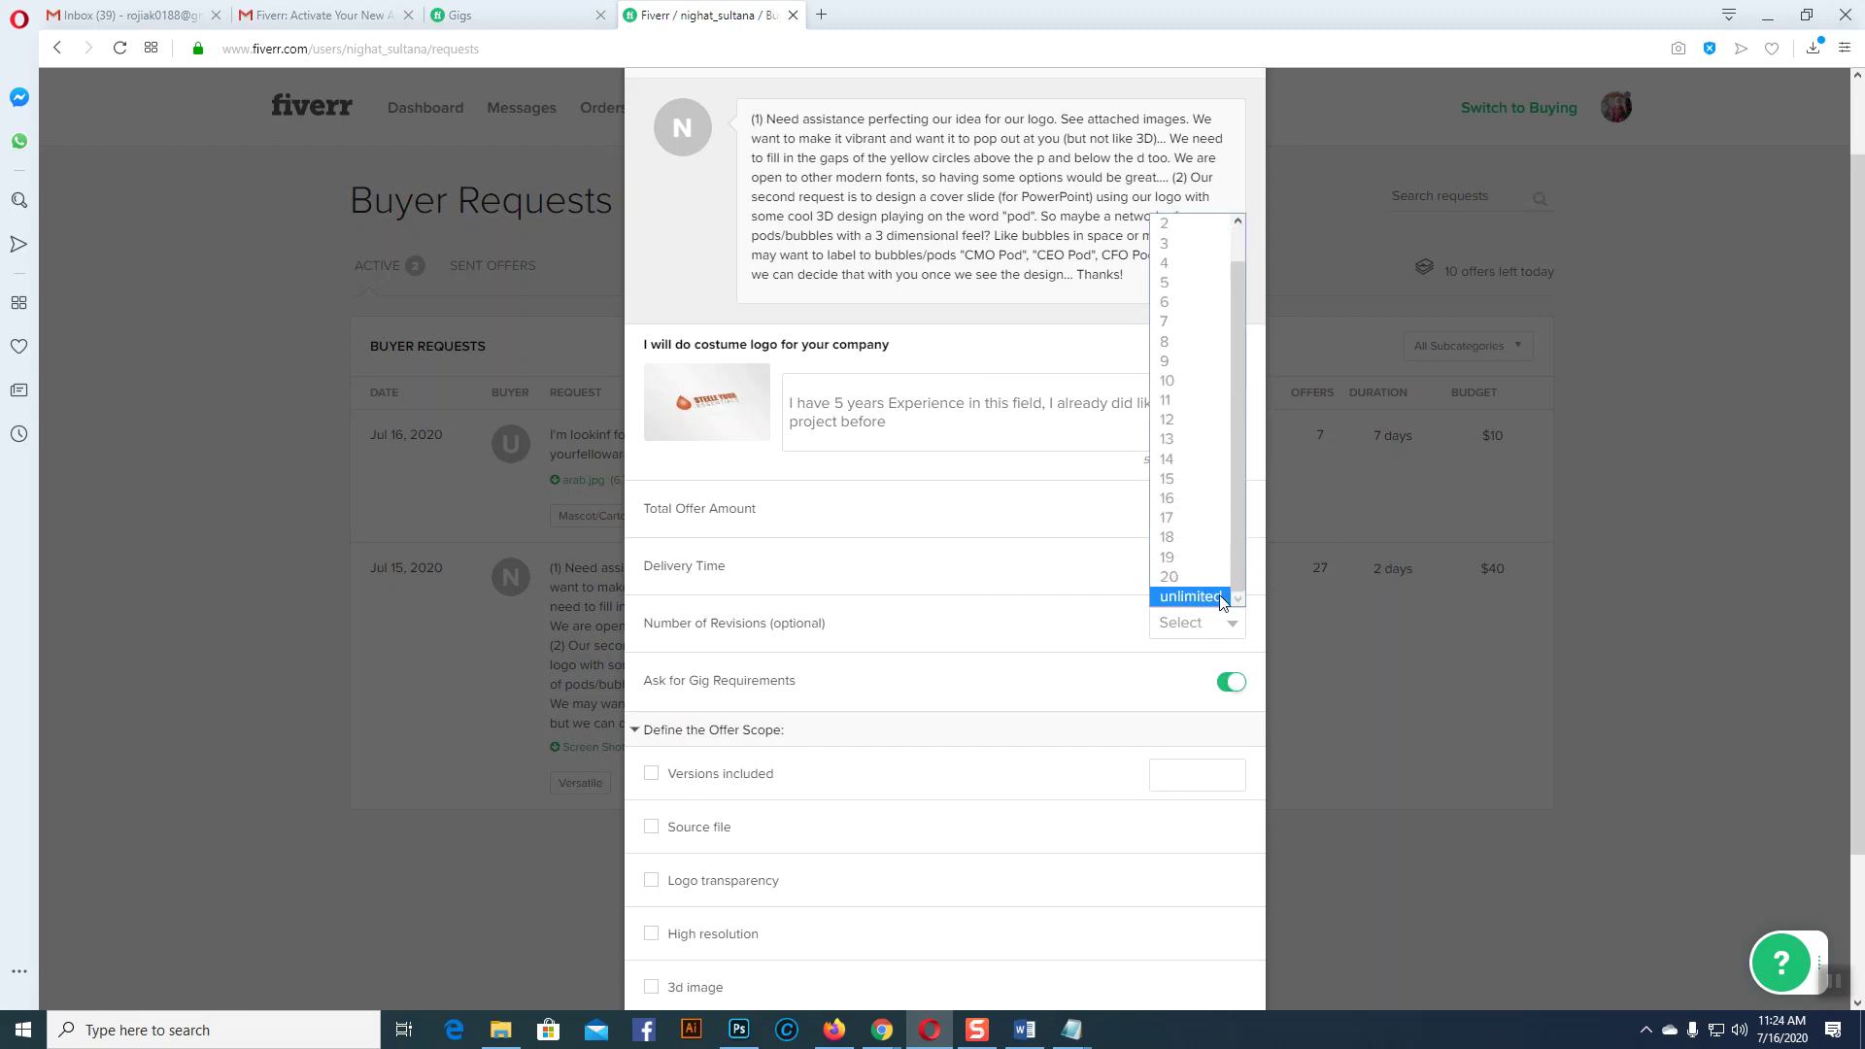
left_click(1178, 244)
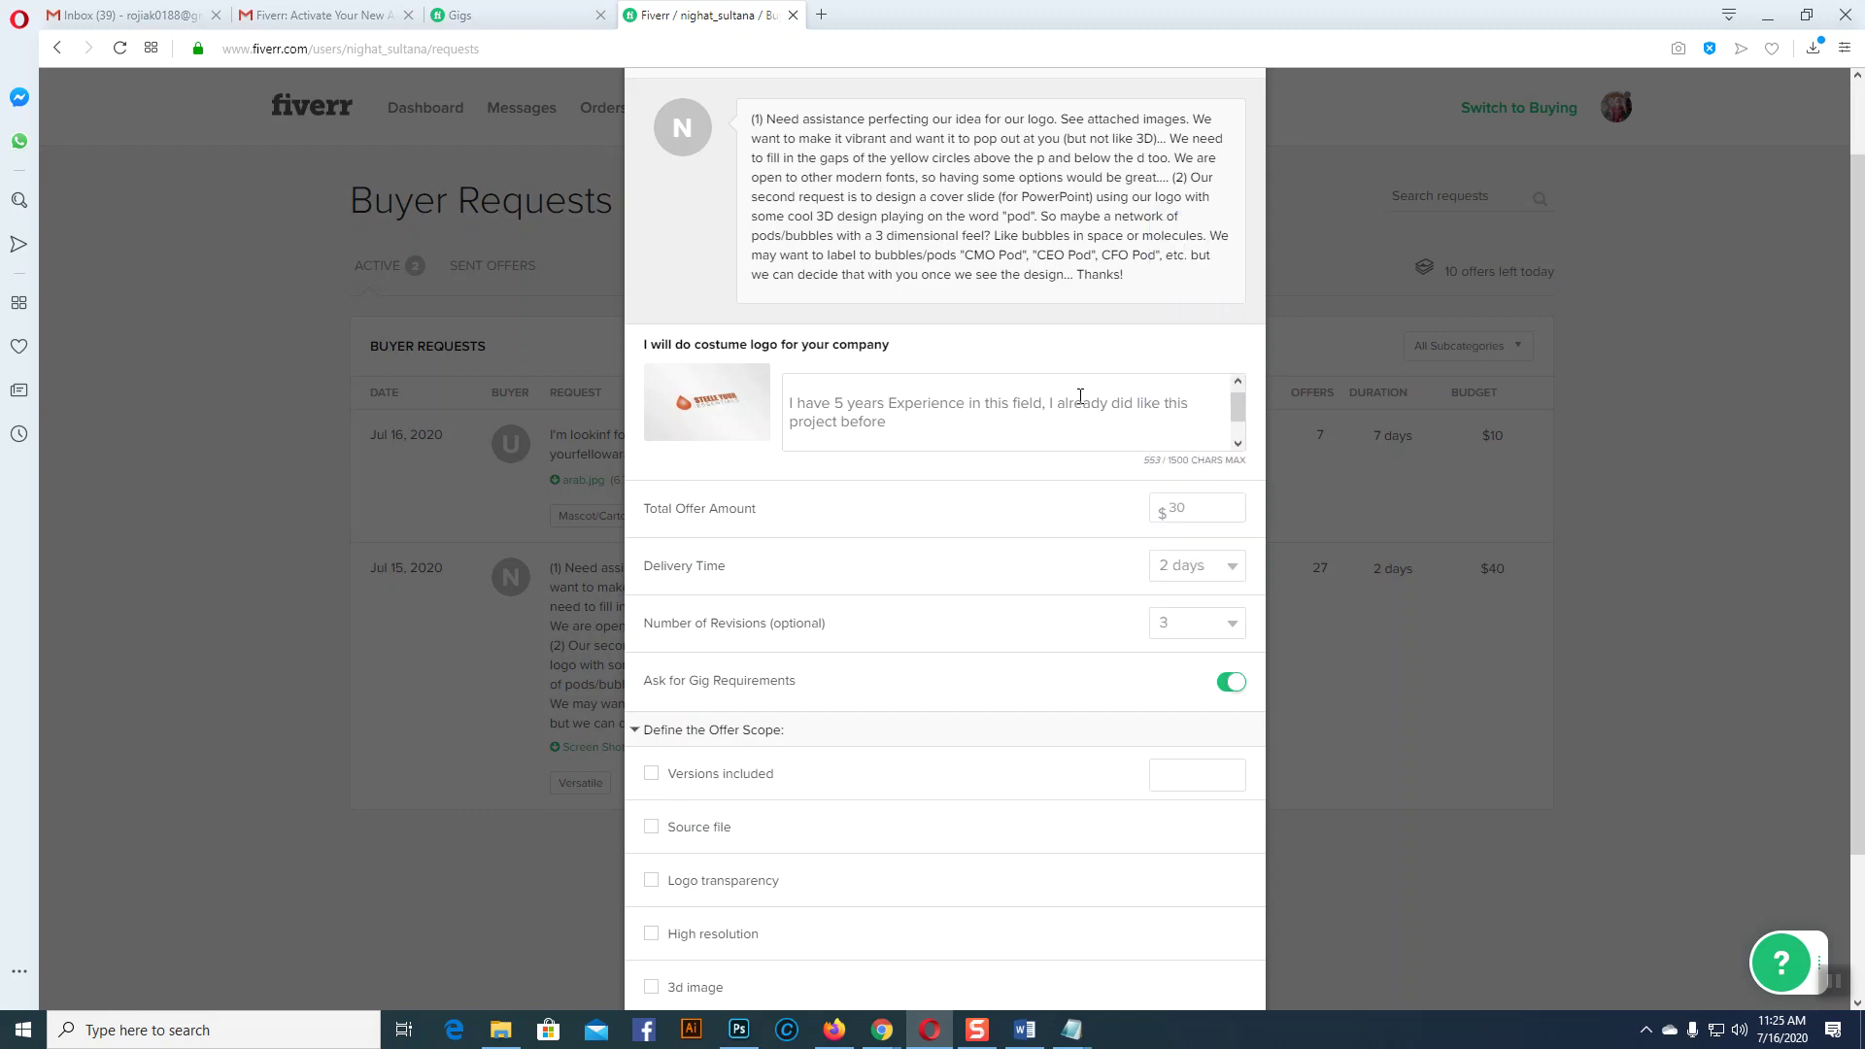
Include vector file, 3D image, high resolution, logo transparency, source file and 2 versions, then submit the offer.
scroll(983, 595, "down", 2)
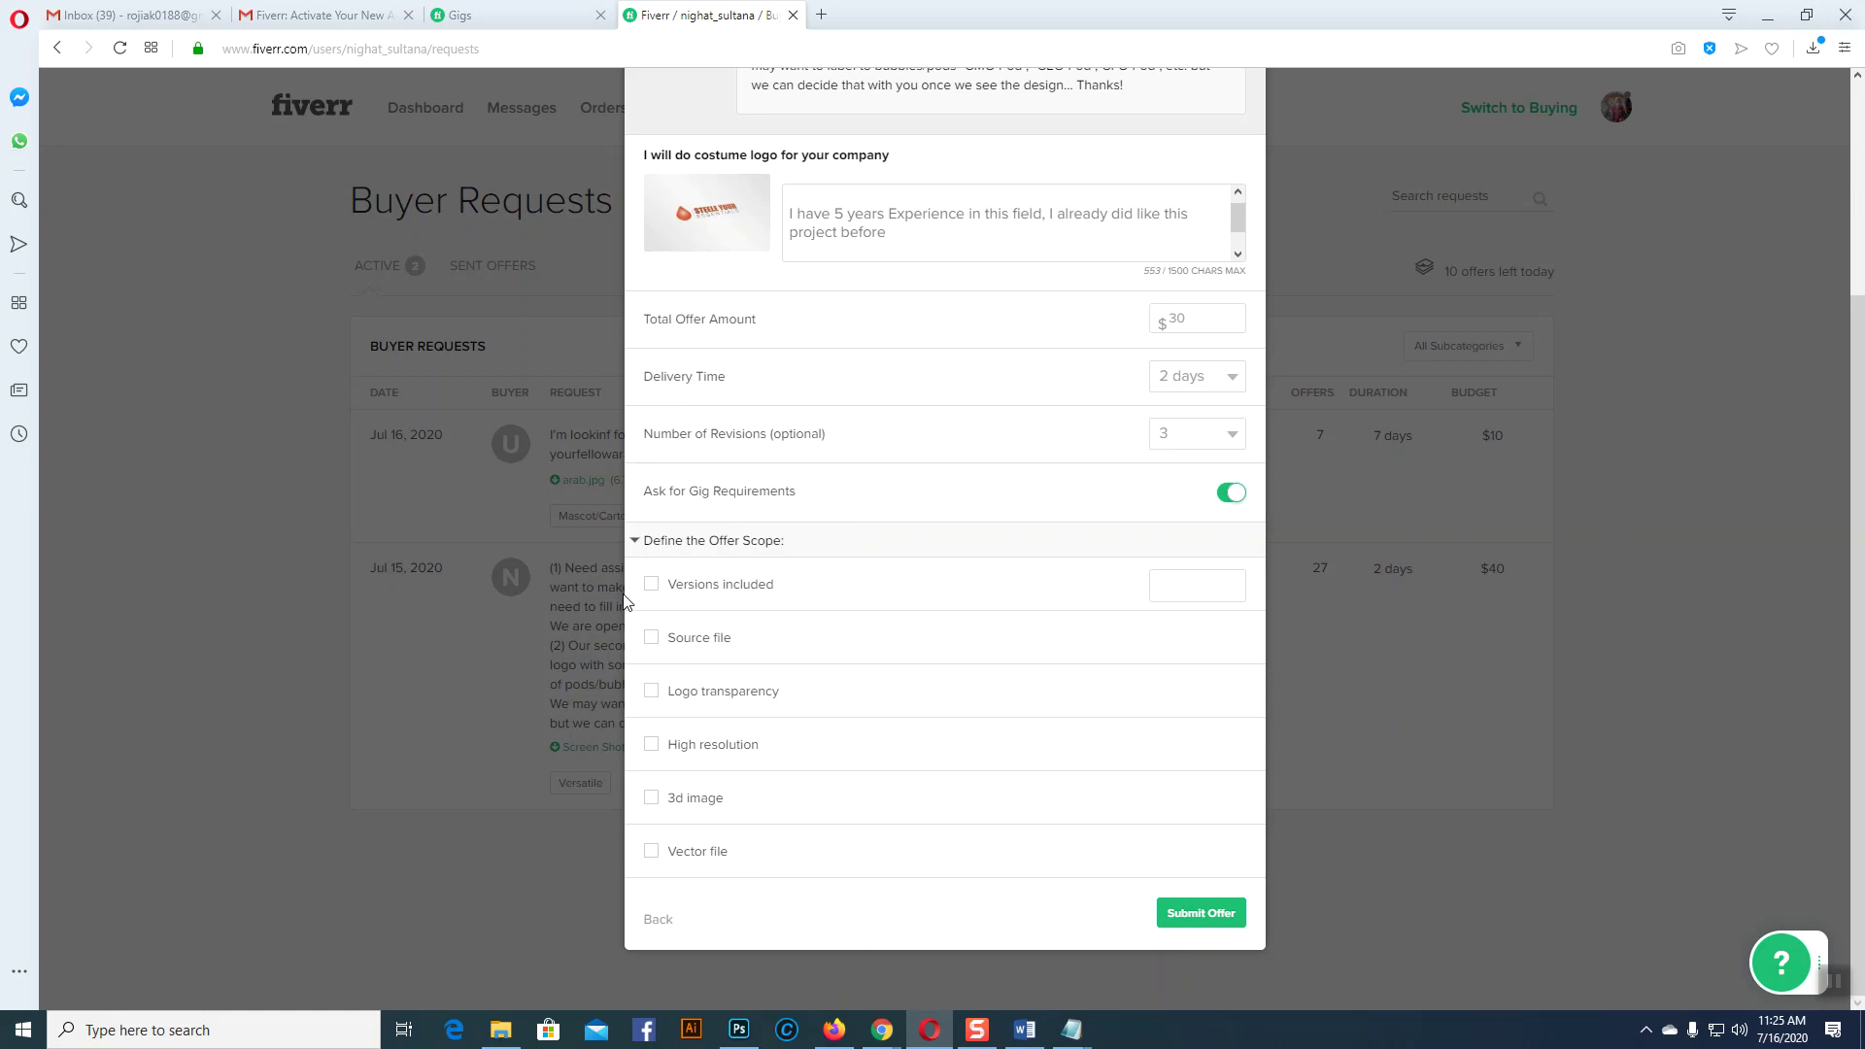
left_click(649, 854)
left_click(651, 800)
left_click(652, 747)
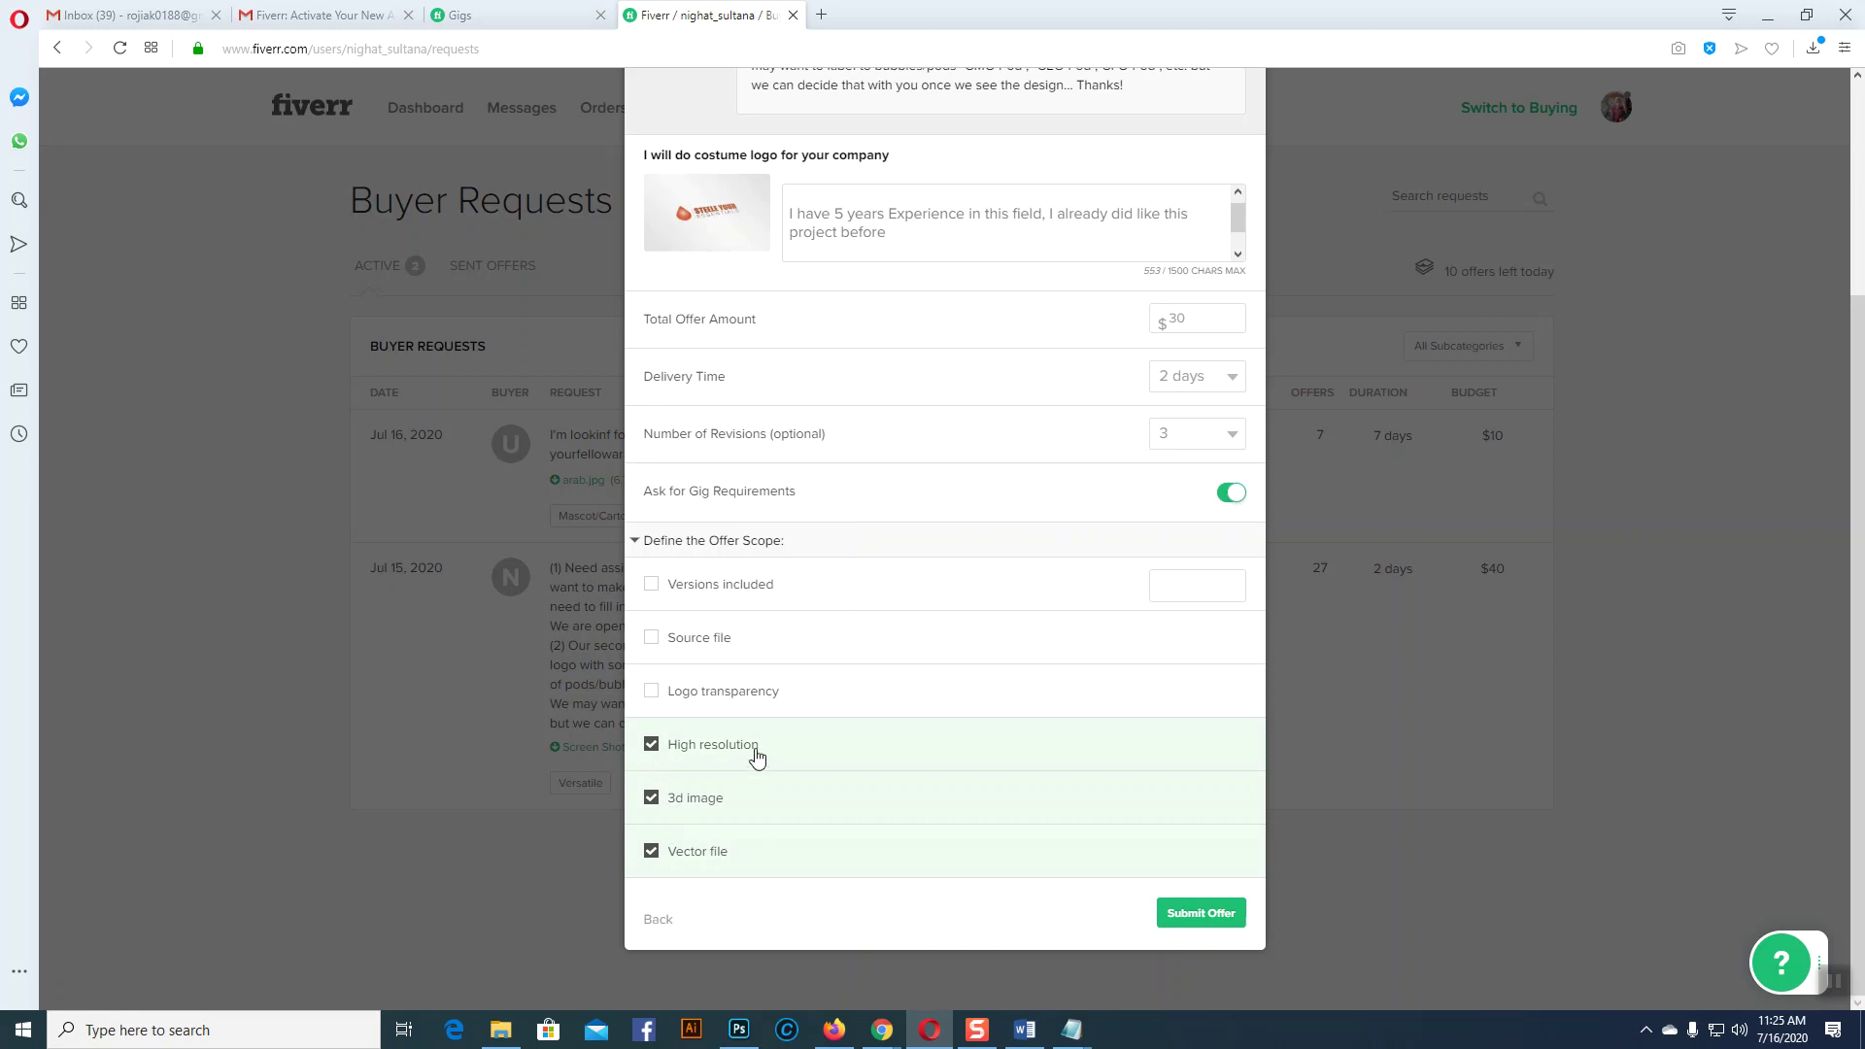
left_click(652, 693)
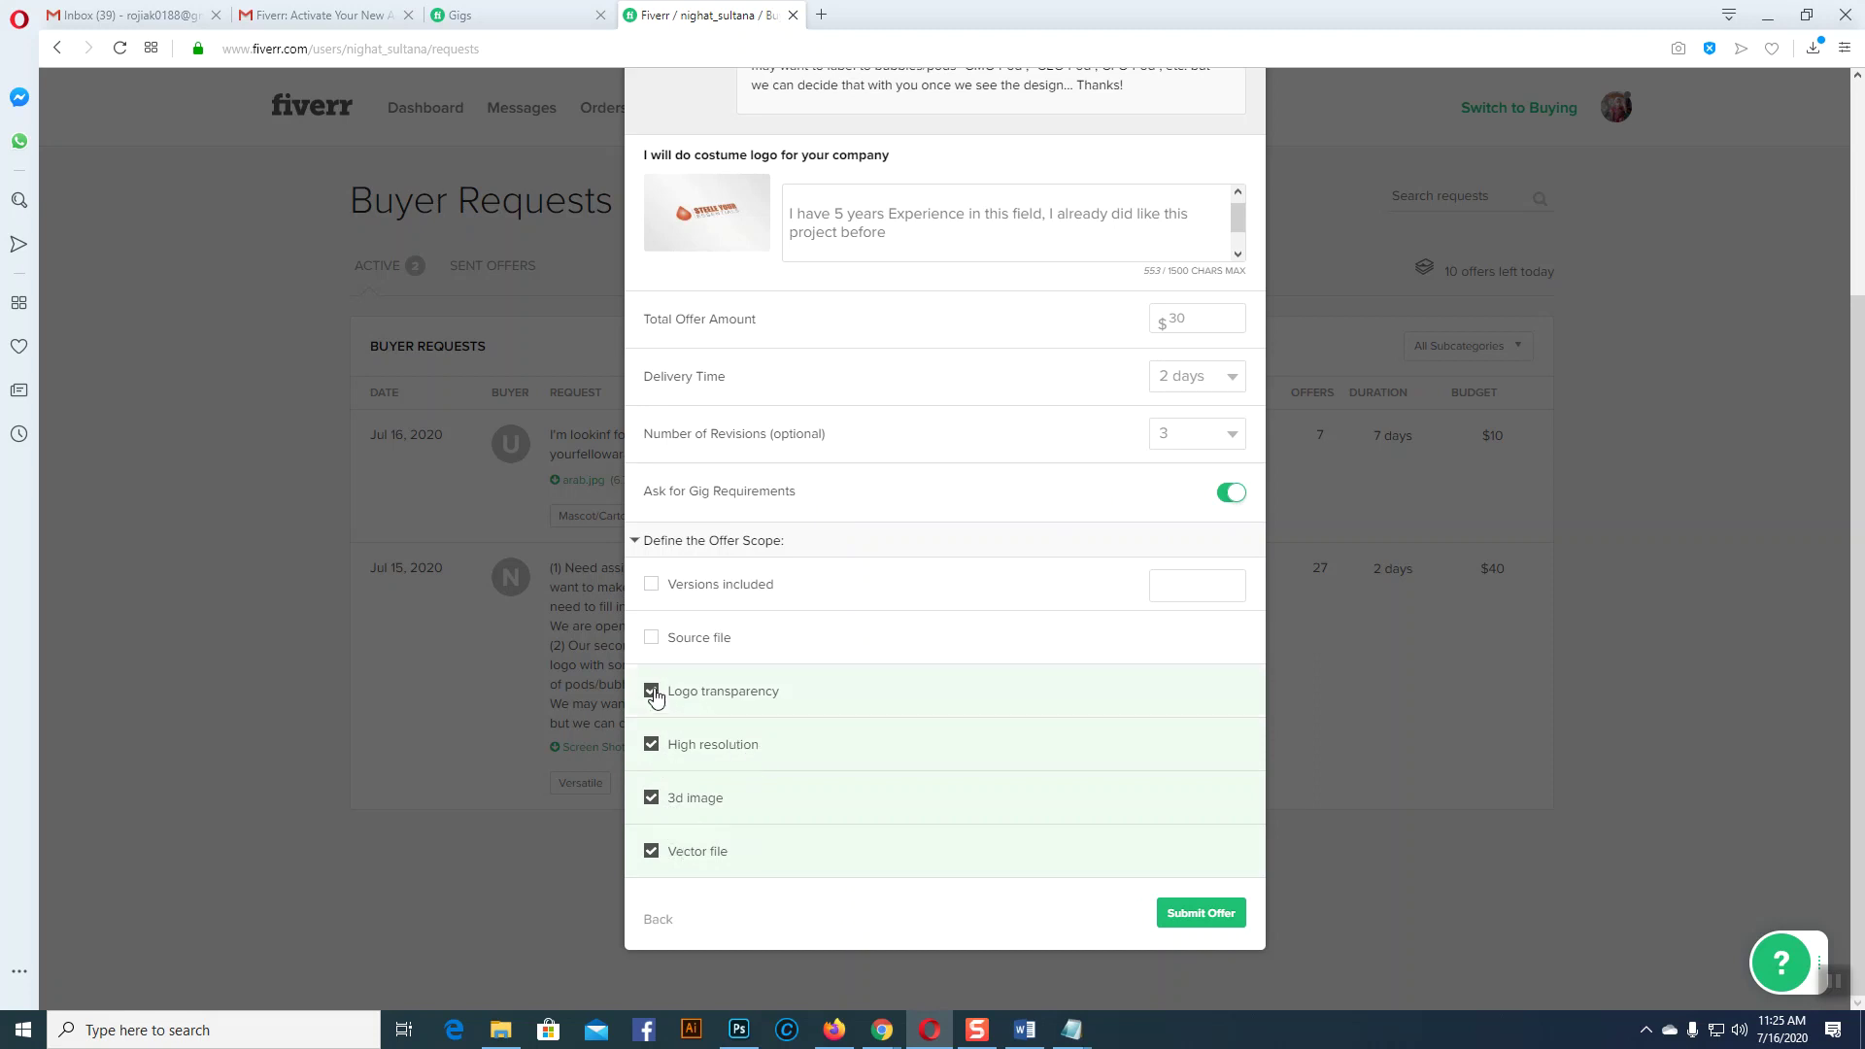
left_click(651, 639)
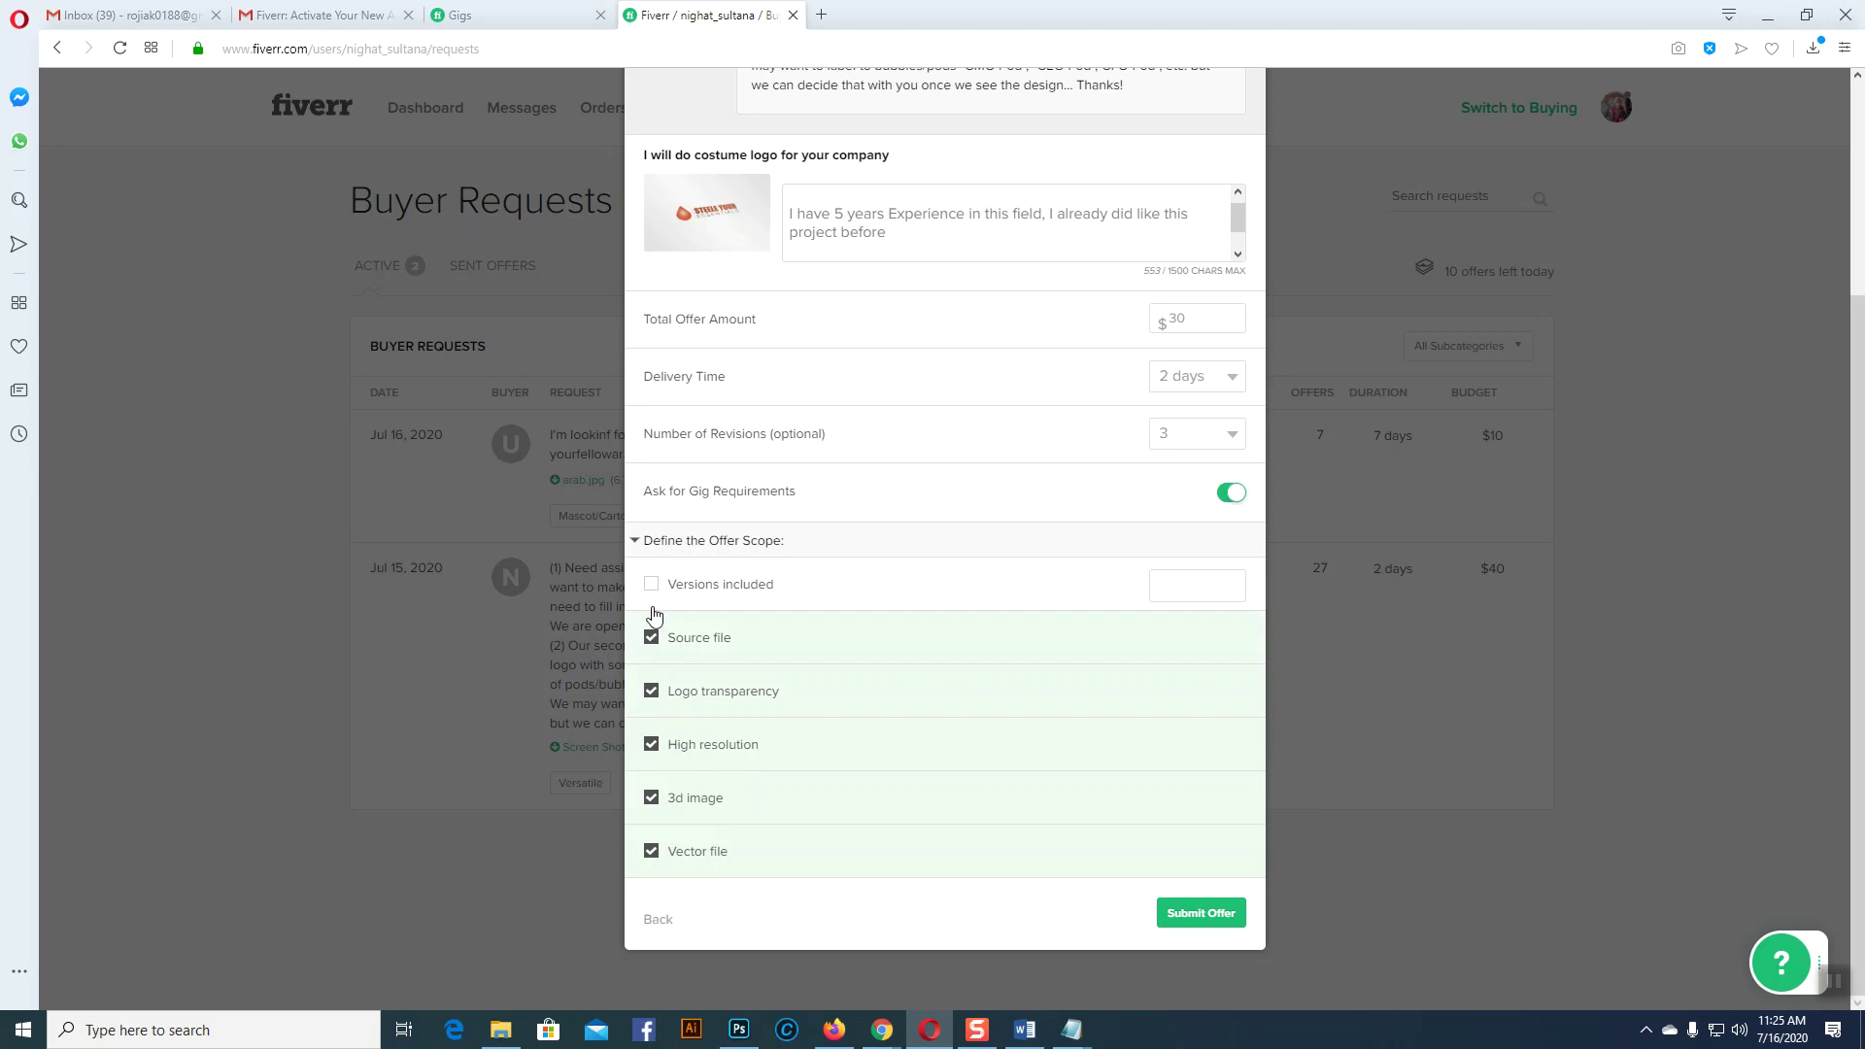
left_click(651, 588)
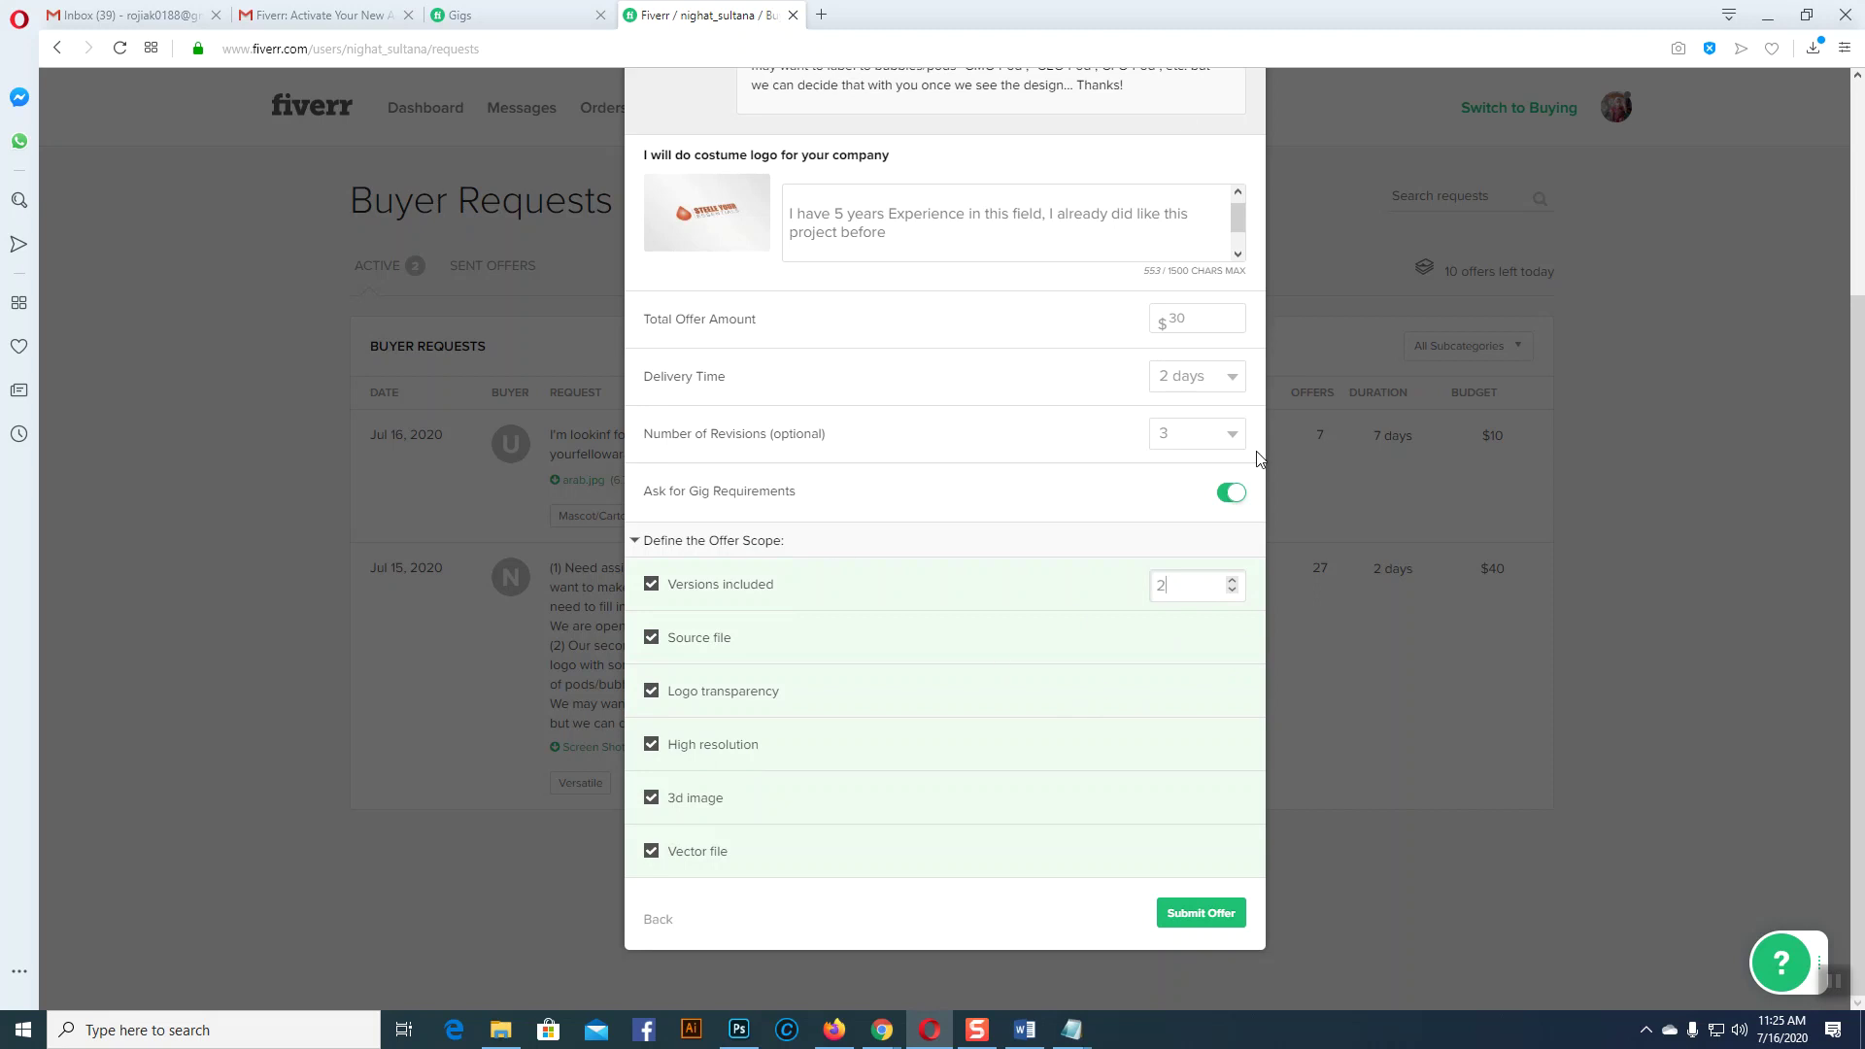
scroll(1050, 666, "up", 4)
scroll(1051, 666, "down", 4)
left_click(1193, 931)
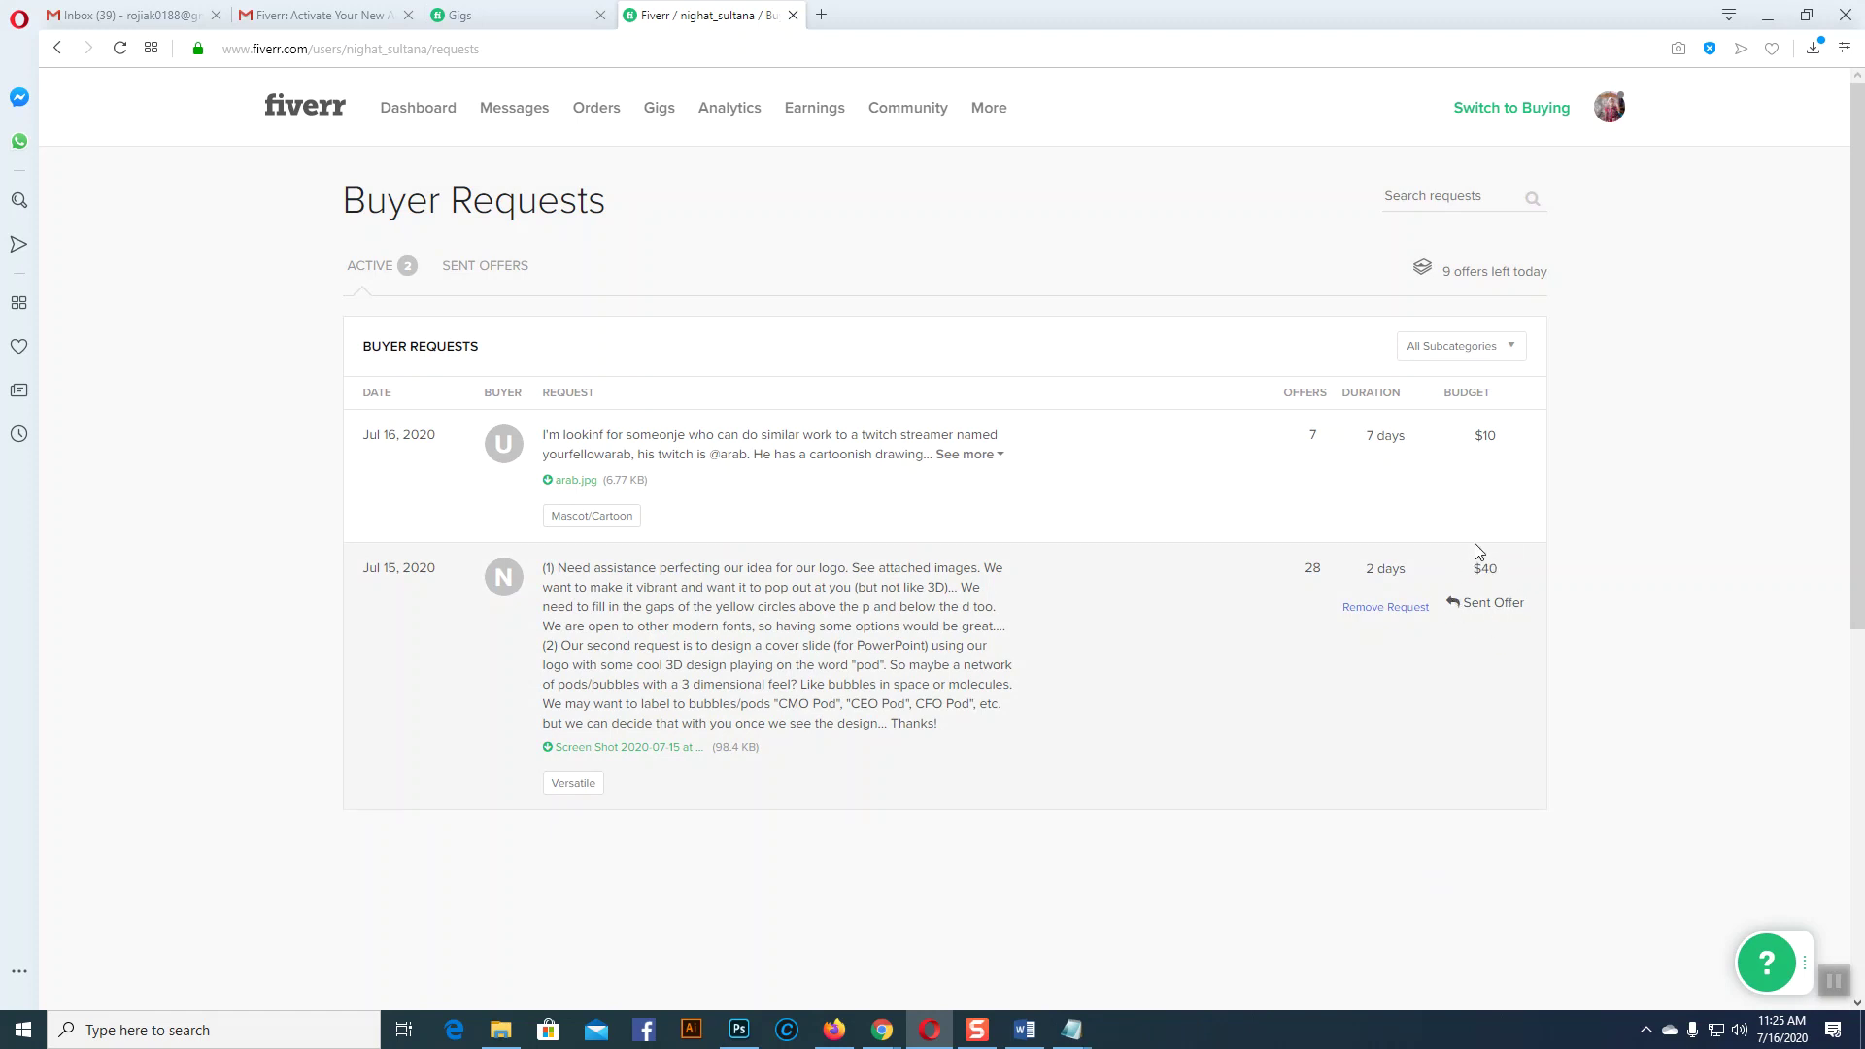
left_click(468, 268)
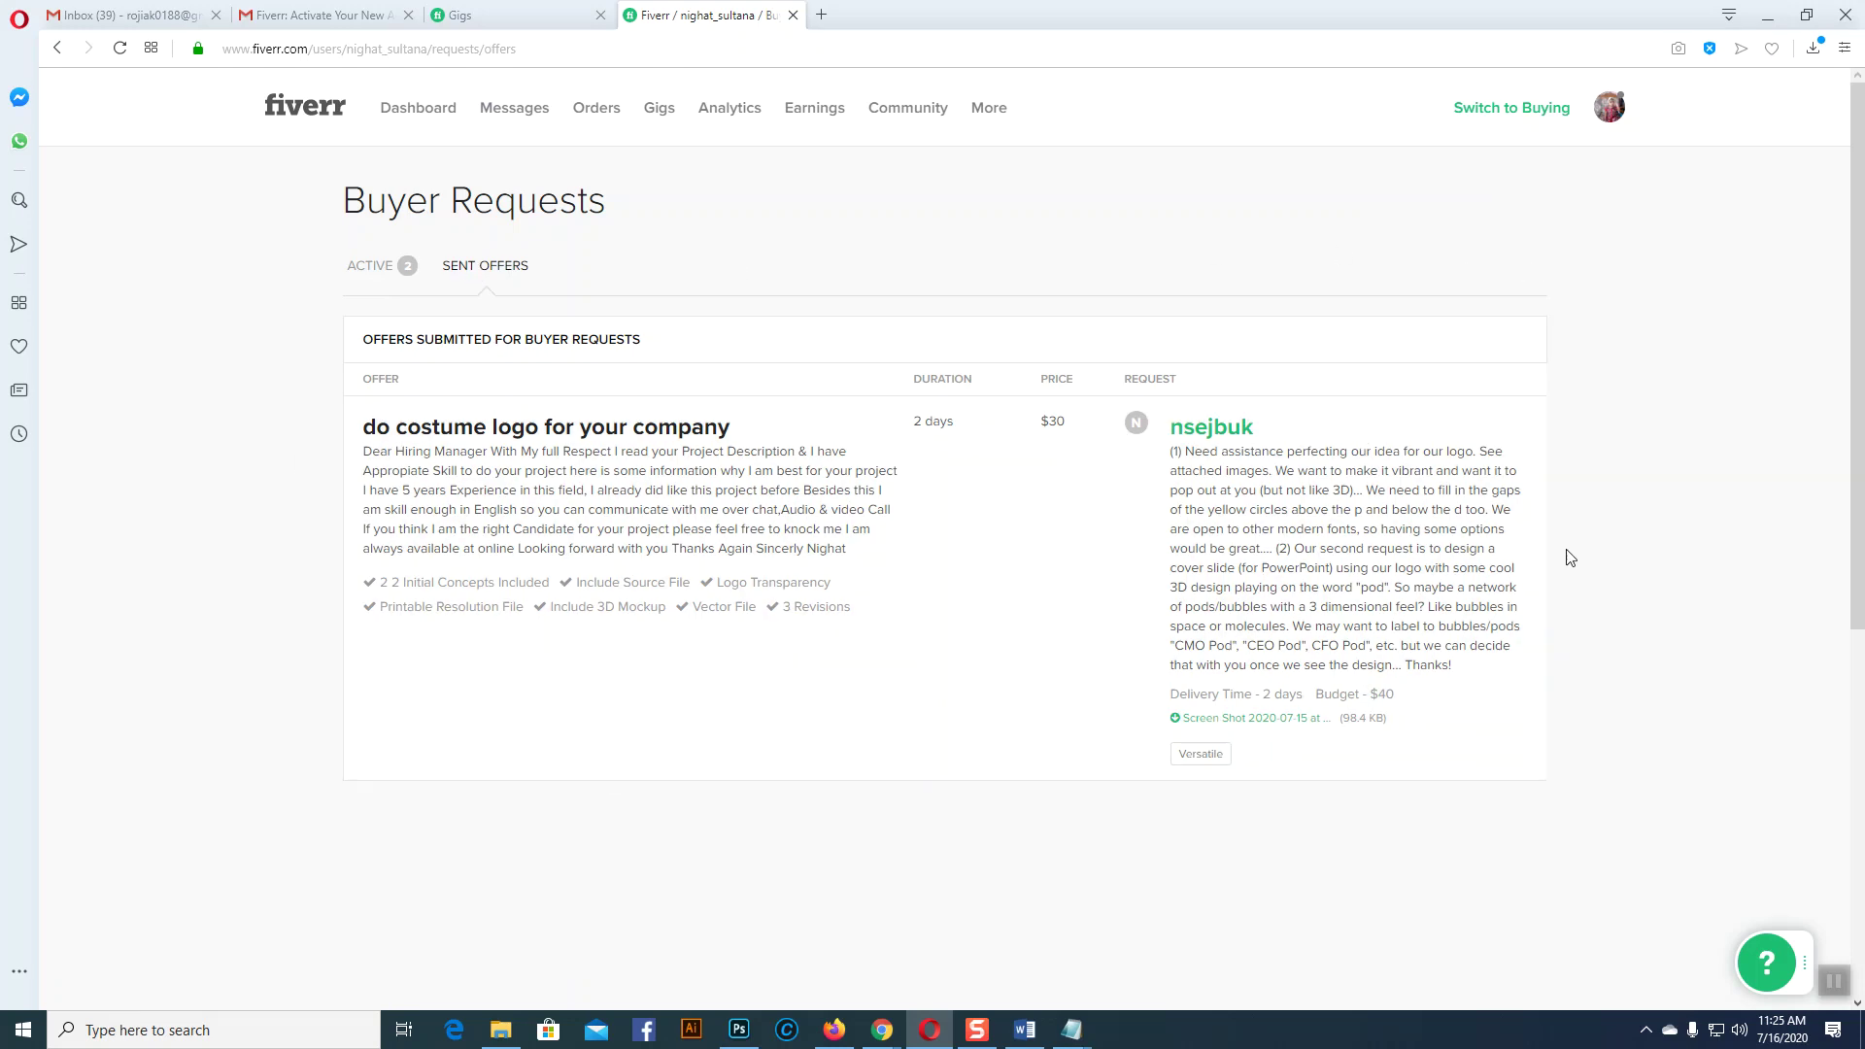
left_click(398, 267)
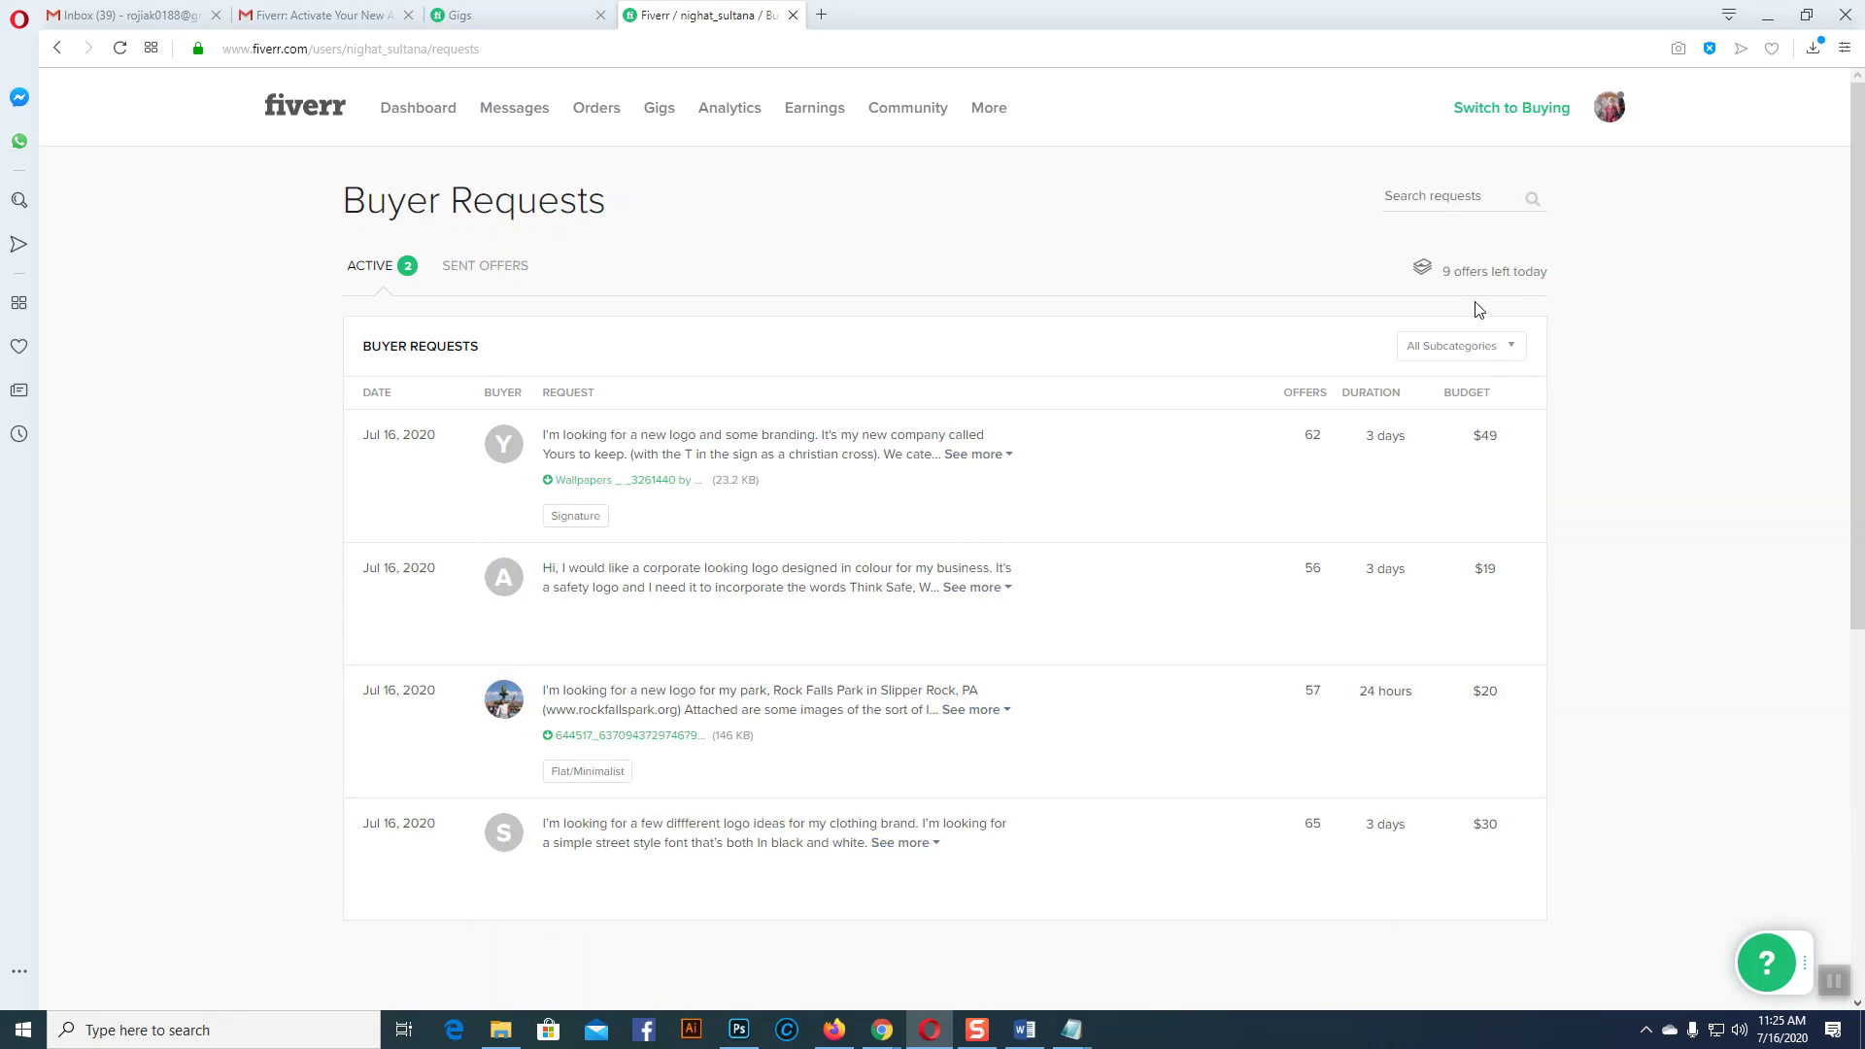
left_click_drag(1442, 272, 1517, 271)
left_click(1595, 278)
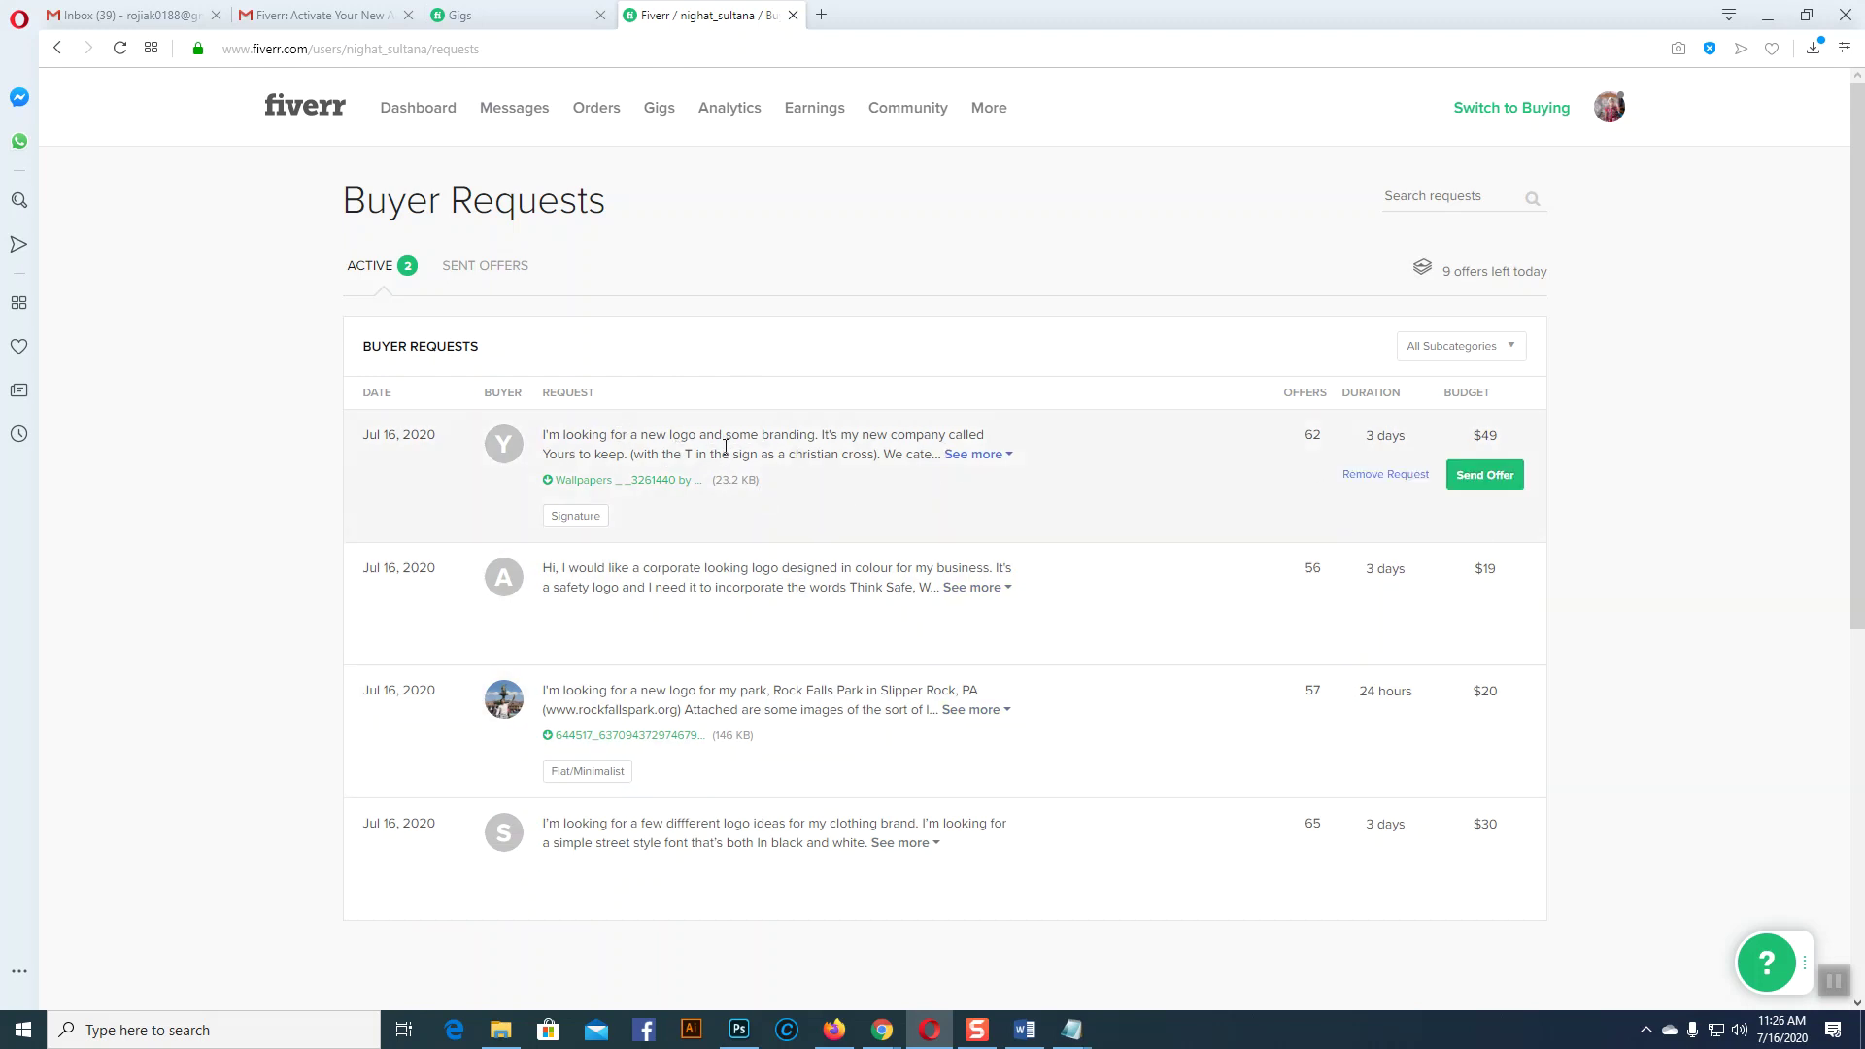
left_click(1486, 476)
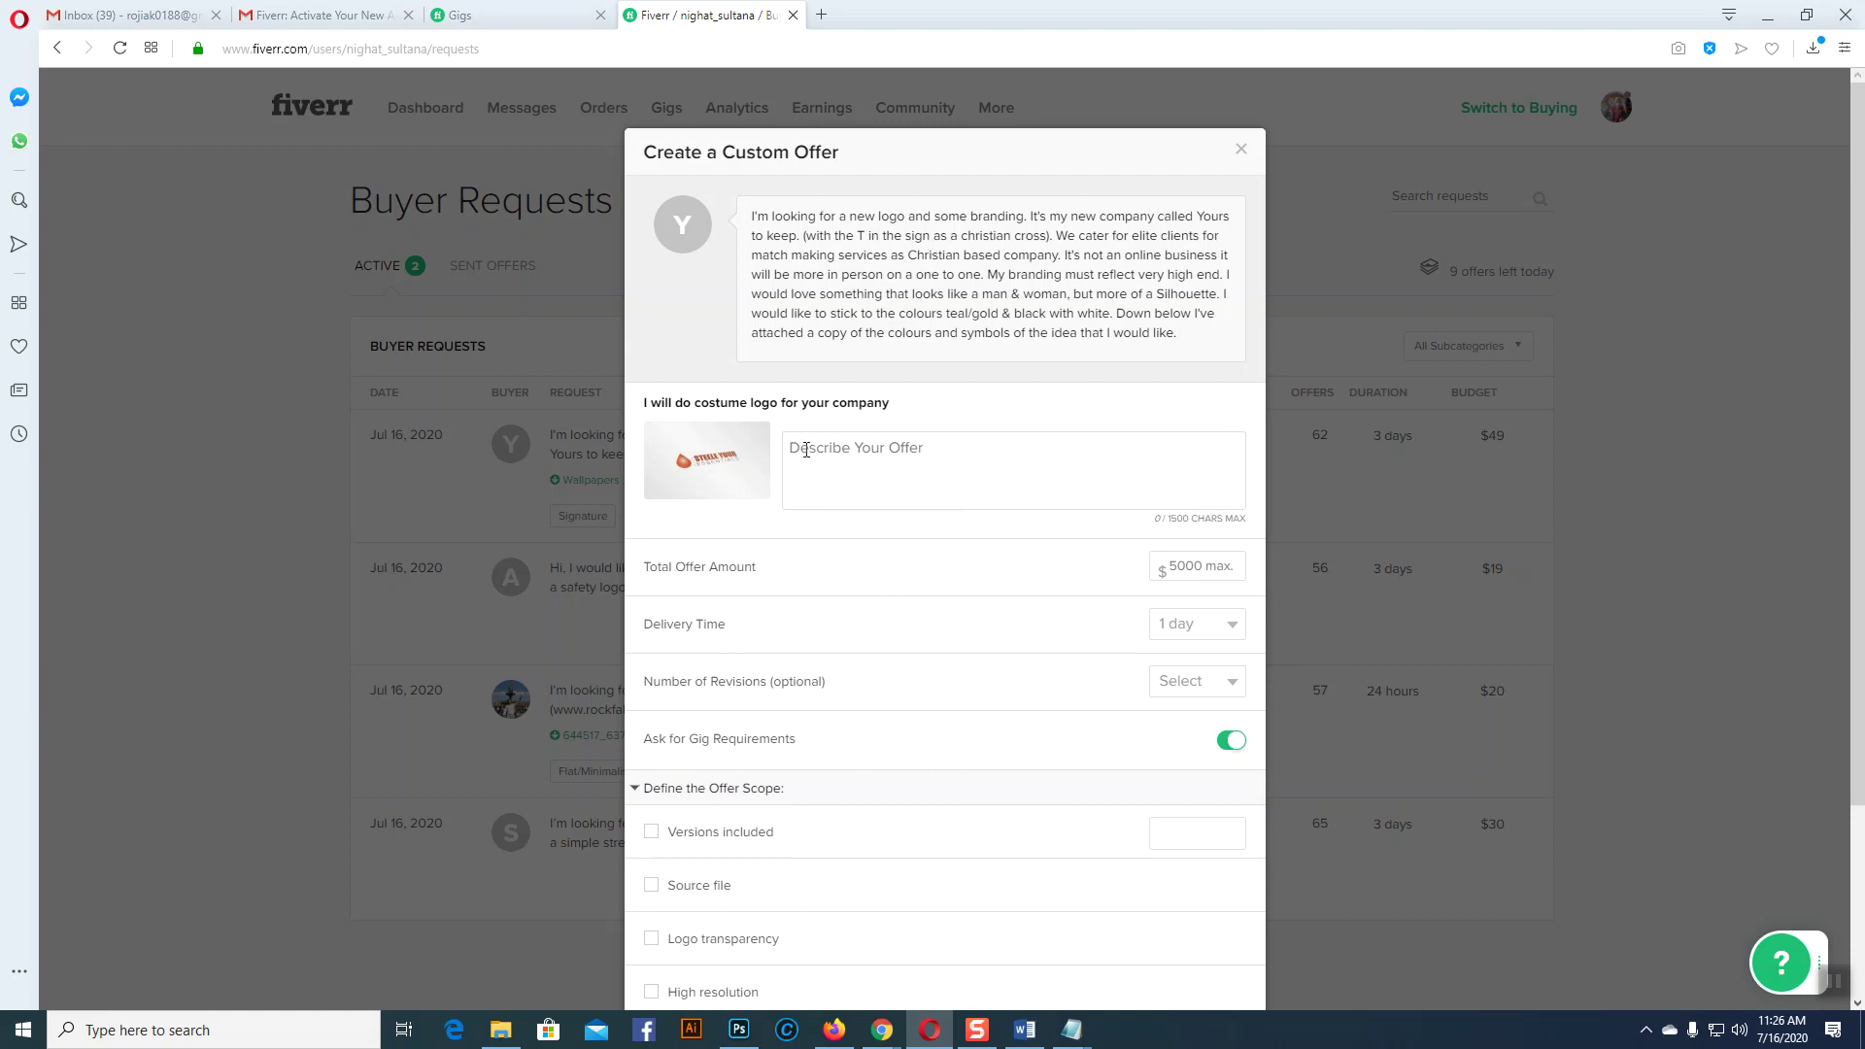
scroll(1127, 792, "down", 3)
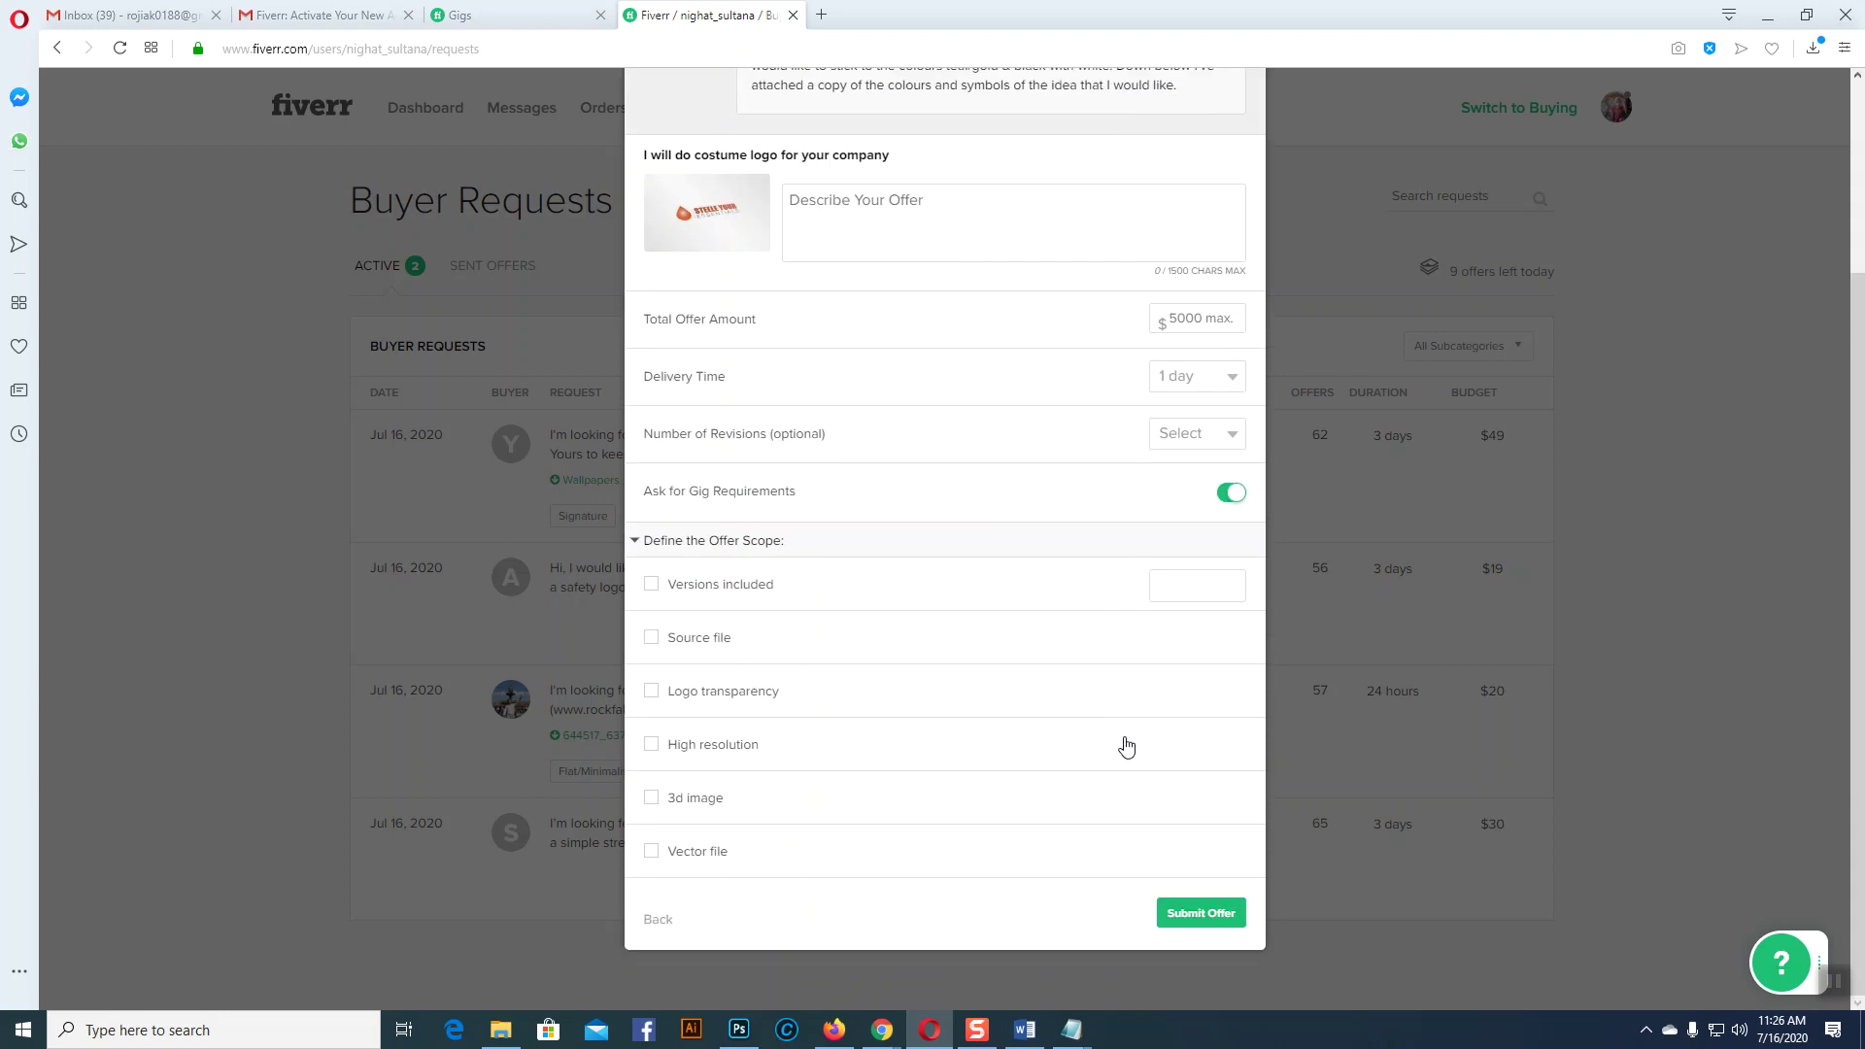
scroll(1095, 767, "up", 3)
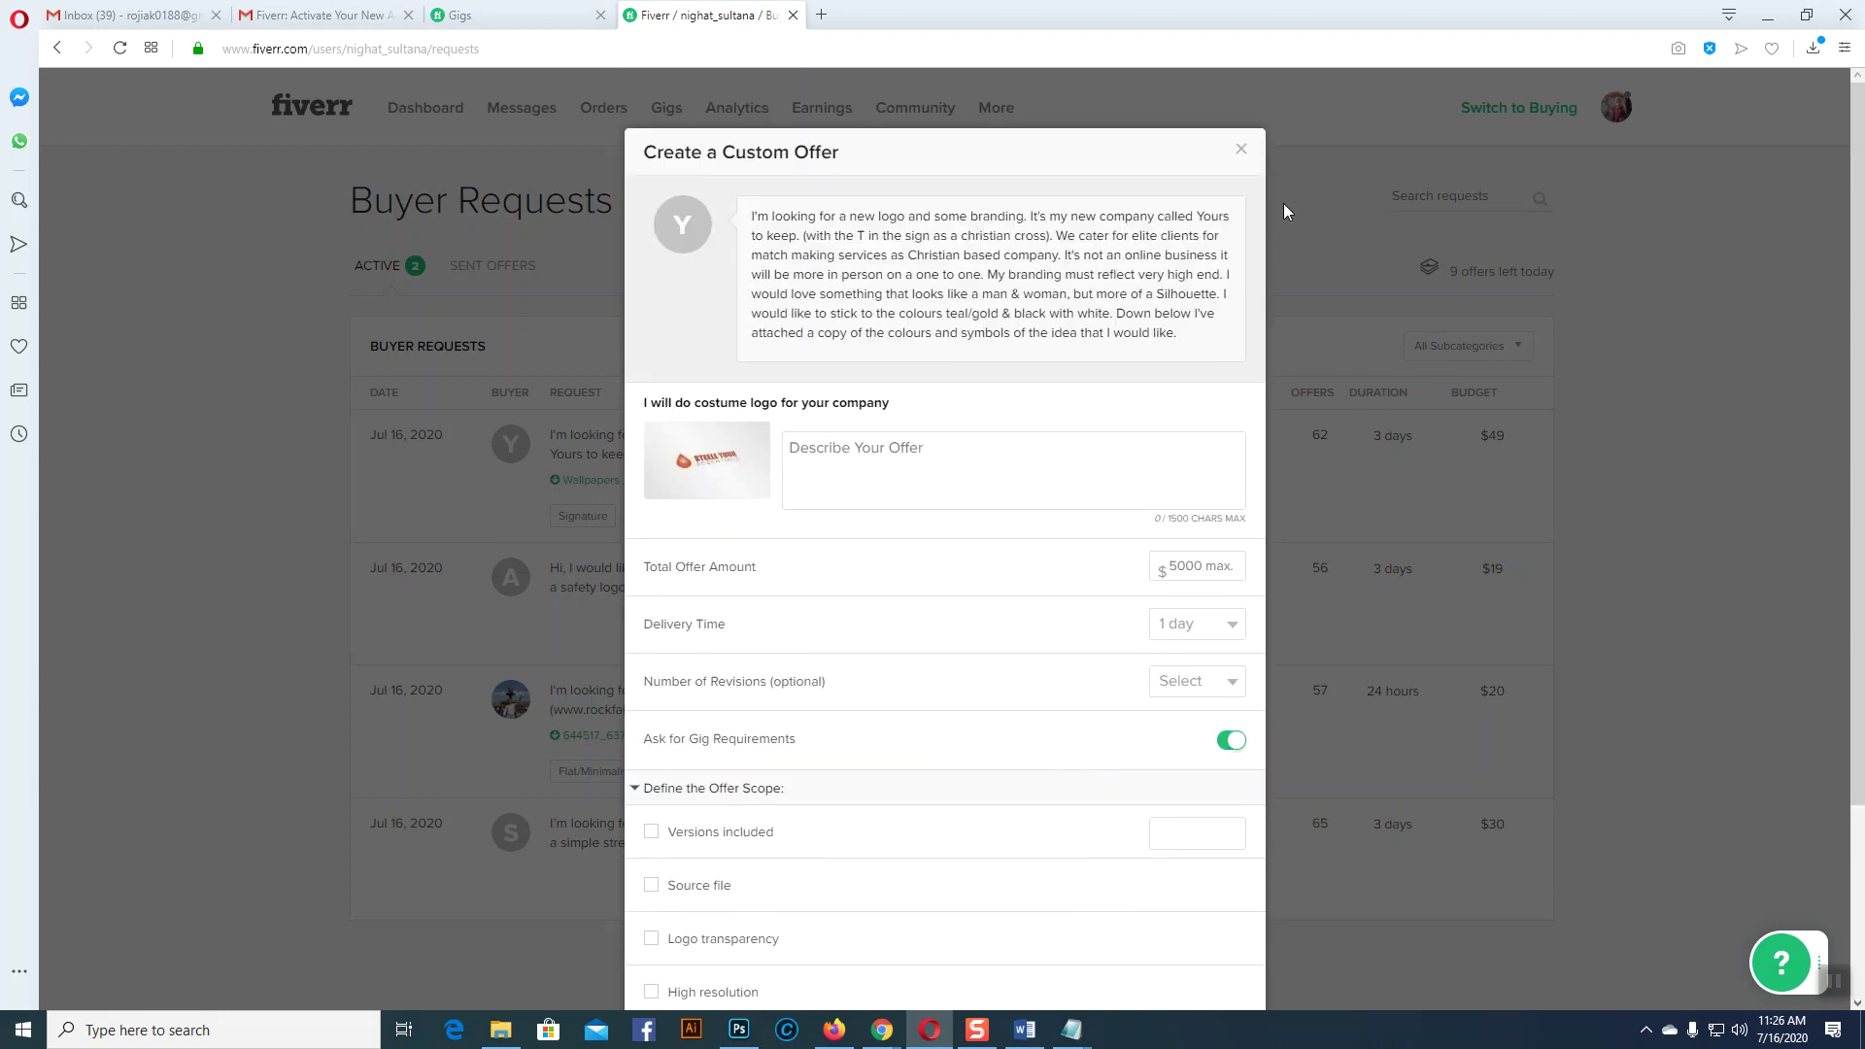
left_click(1241, 150)
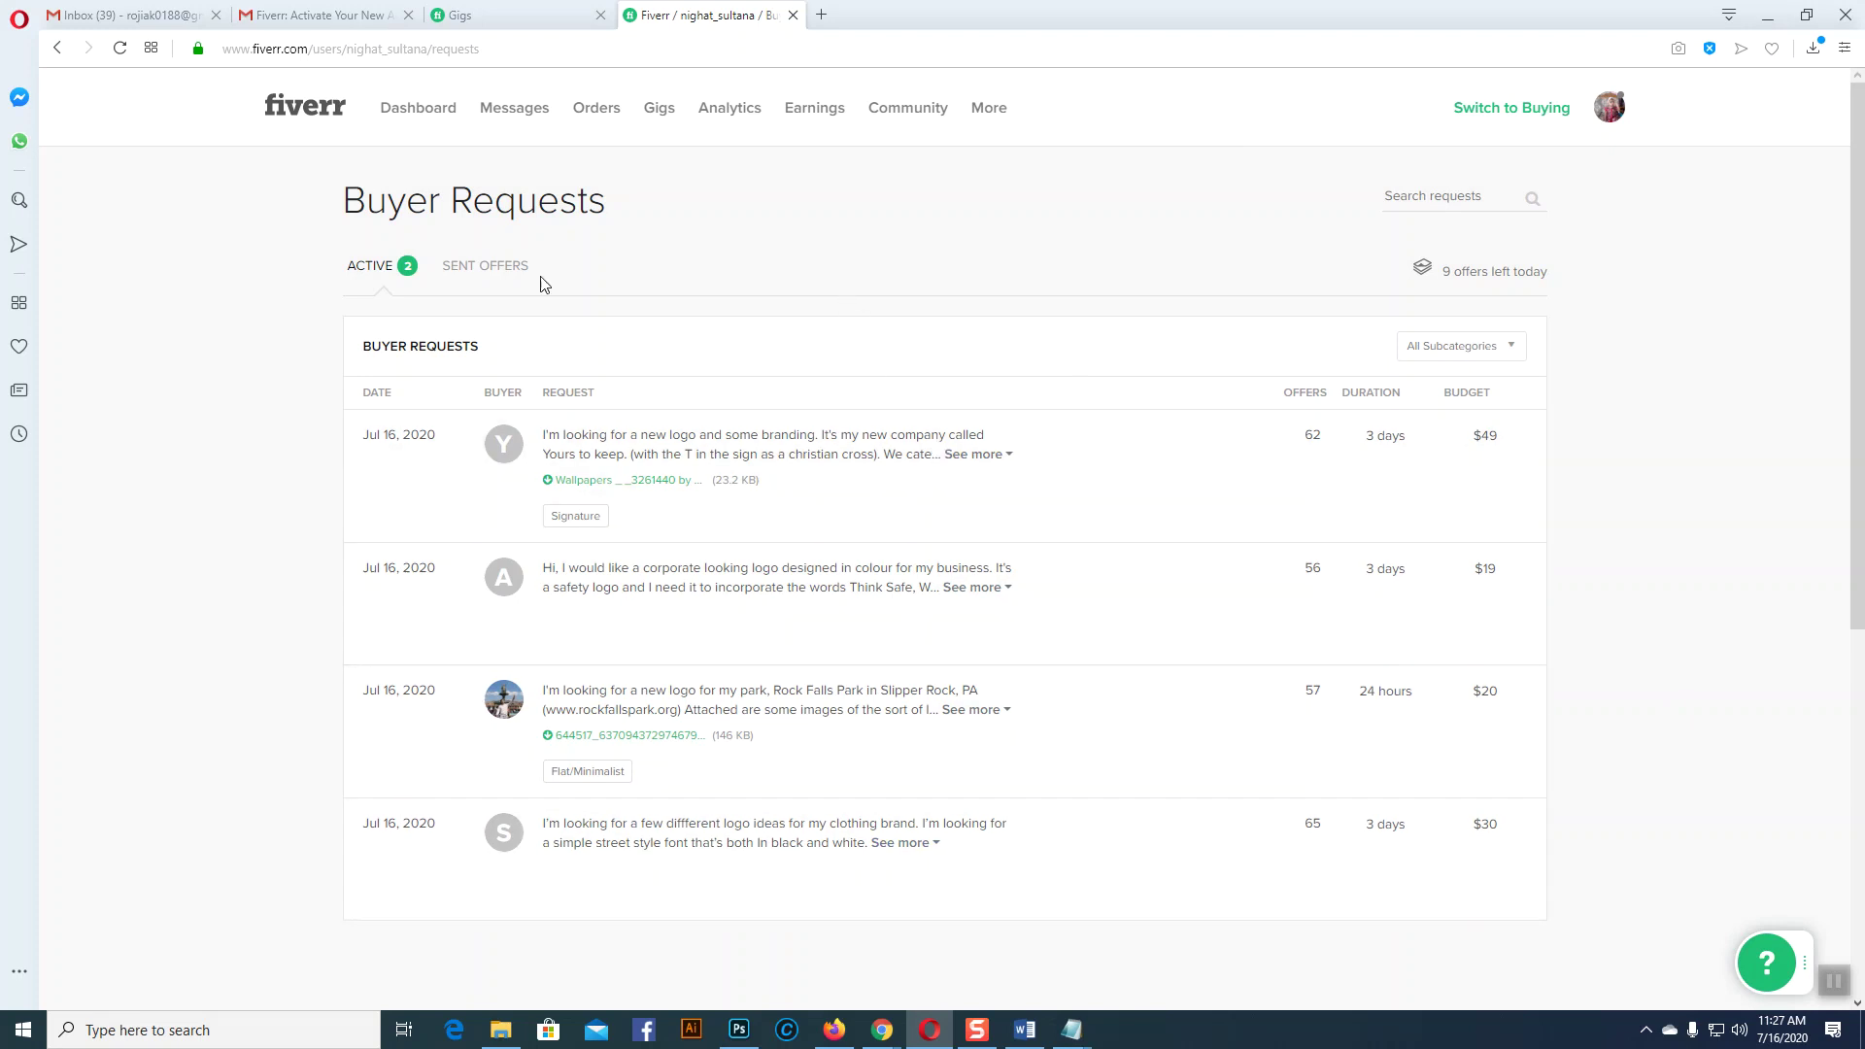
left_click(497, 272)
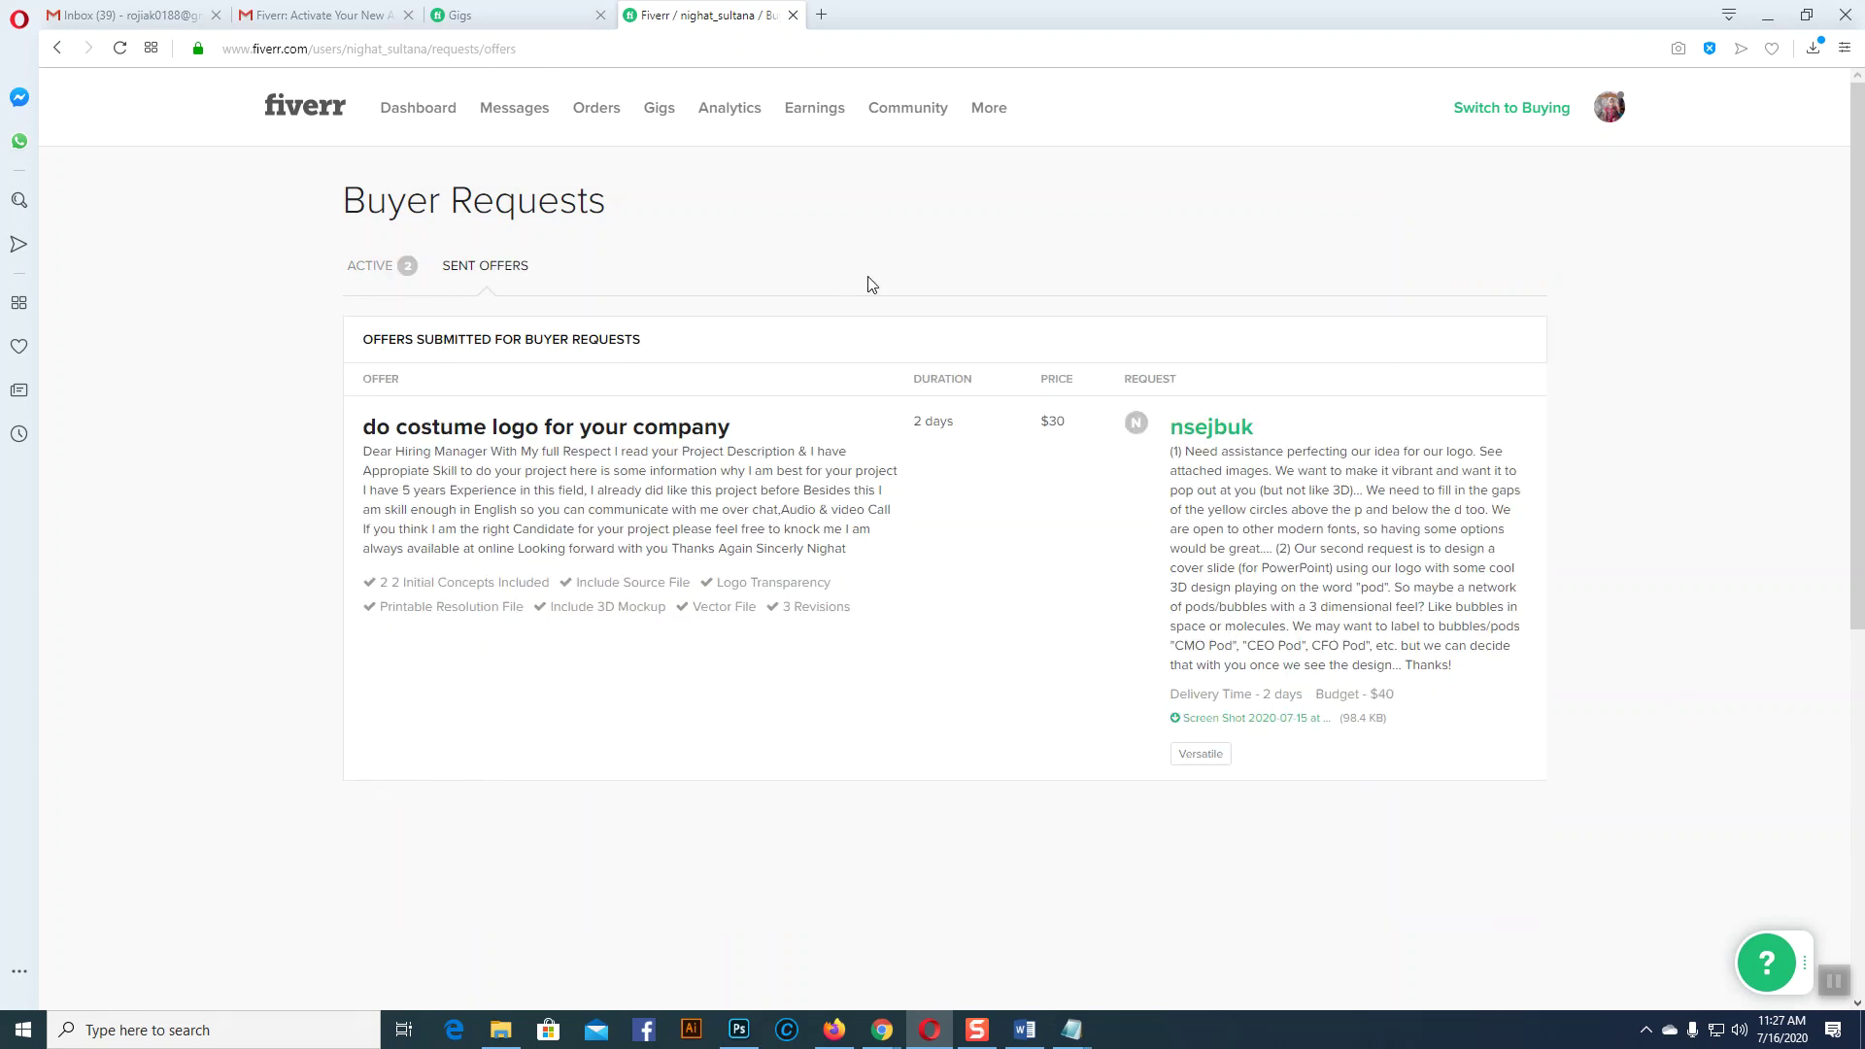
left_click(365, 277)
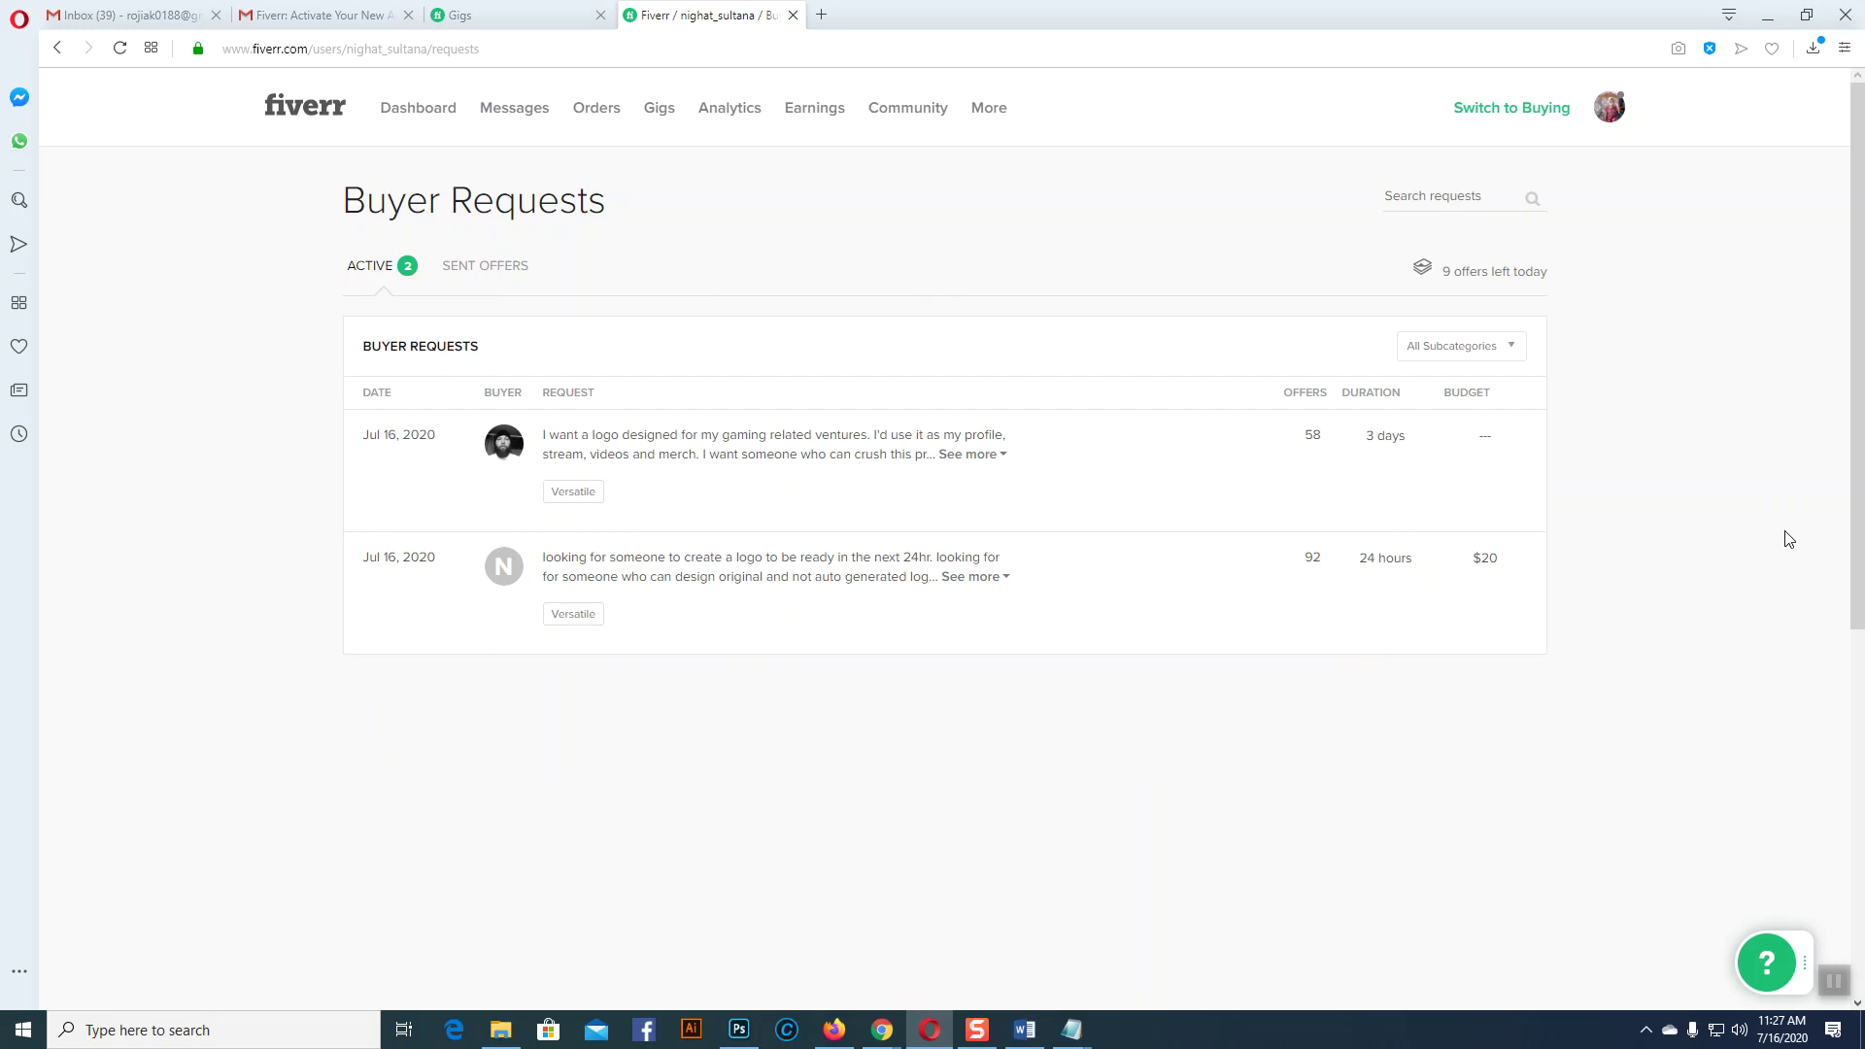
left_click(491, 277)
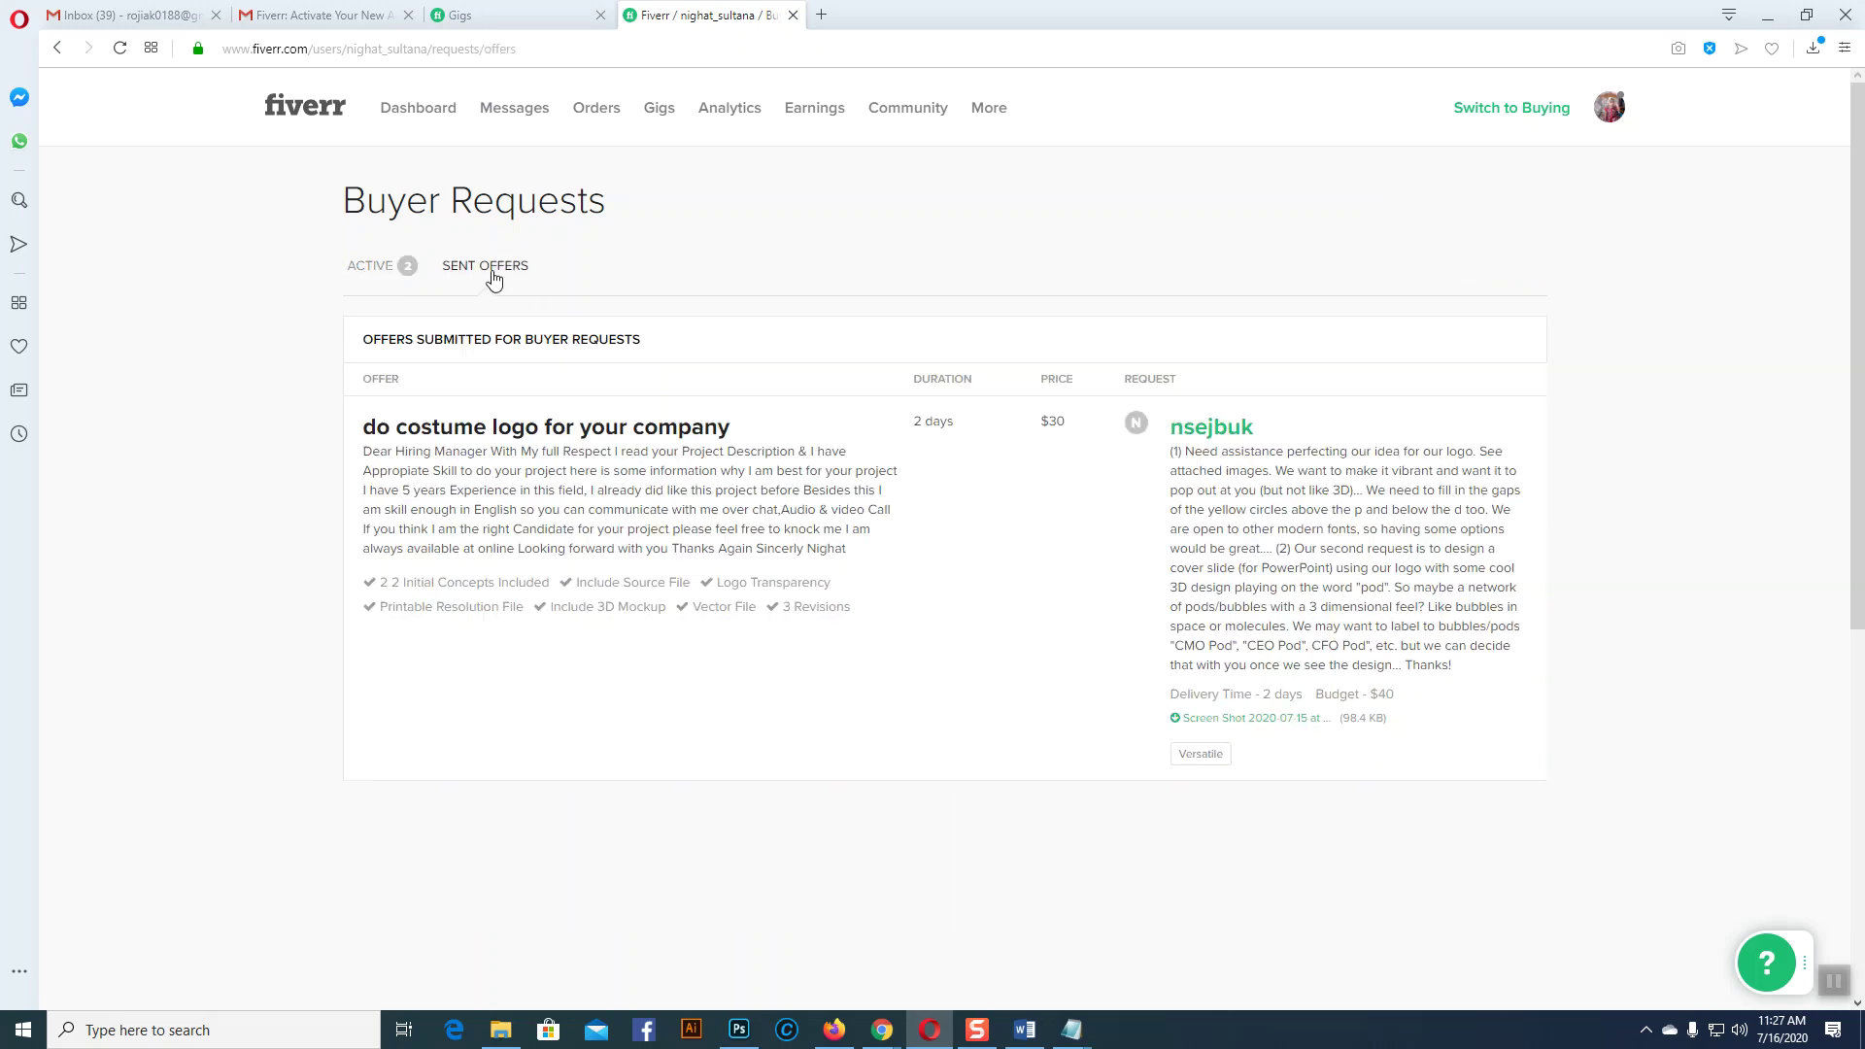
left_click(370, 282)
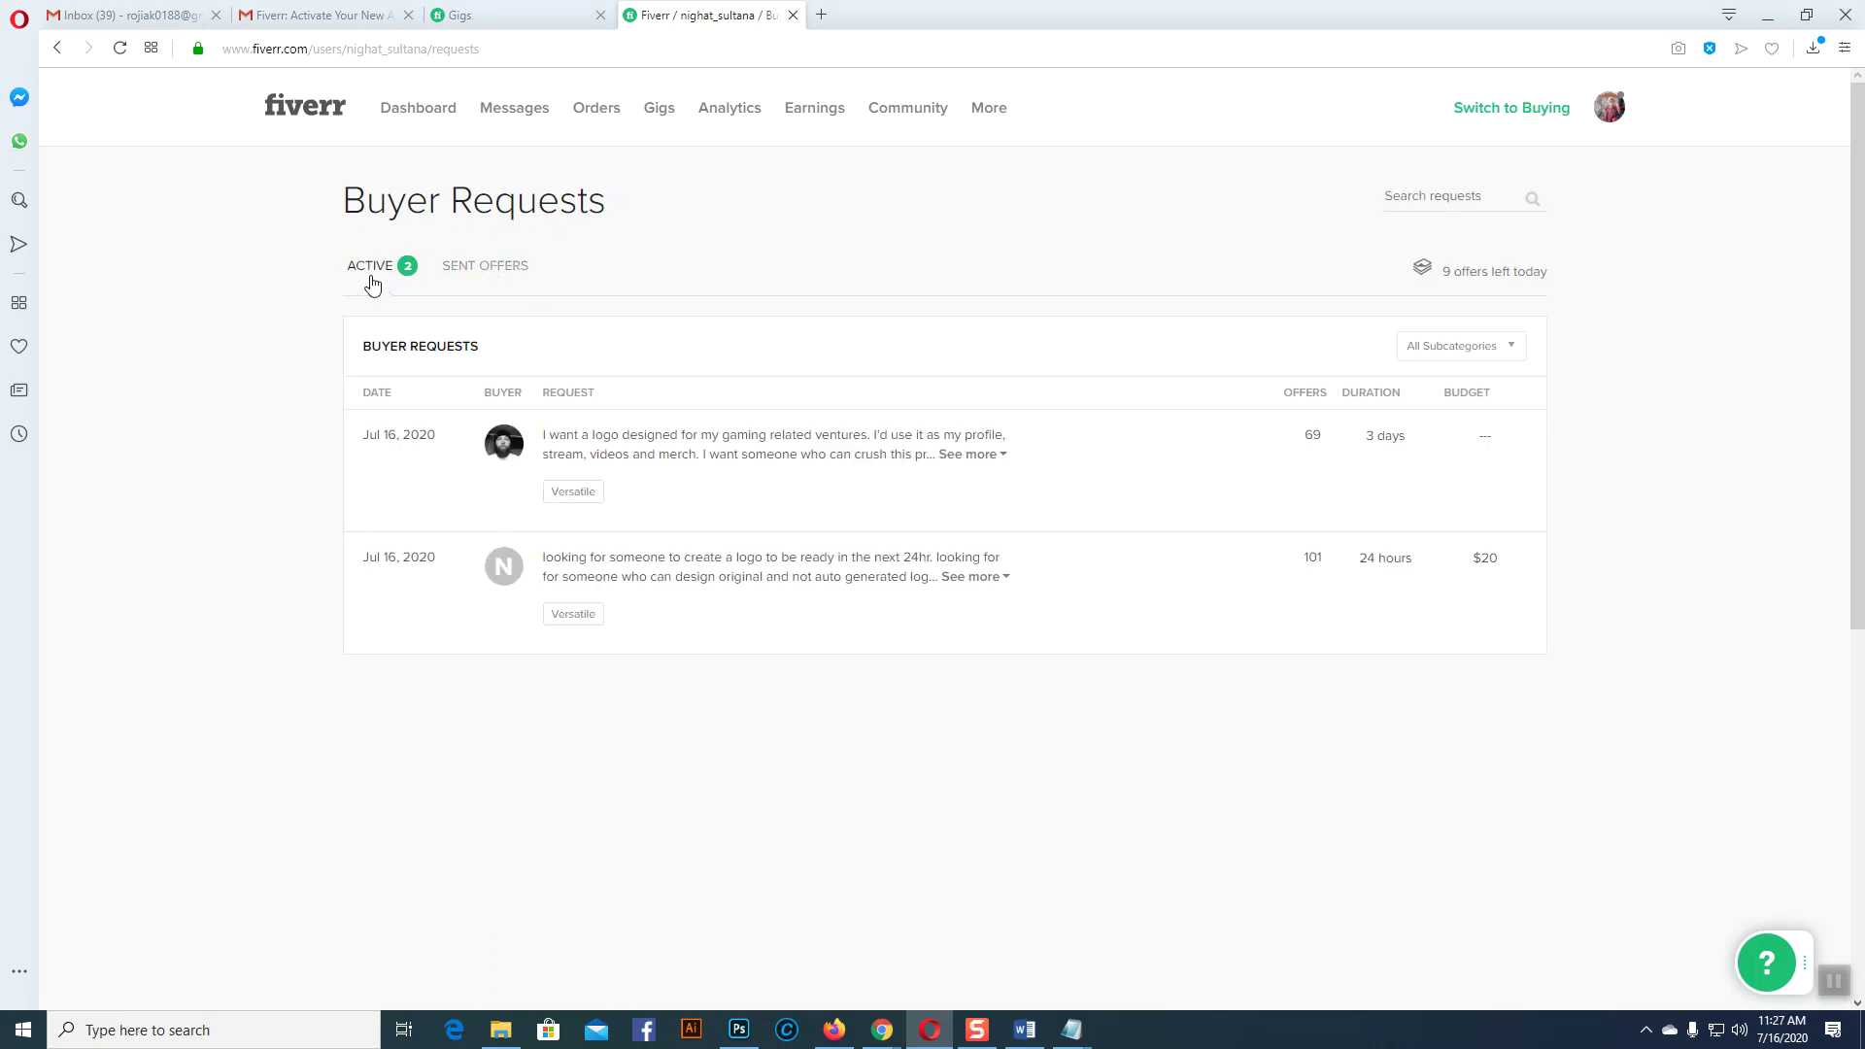